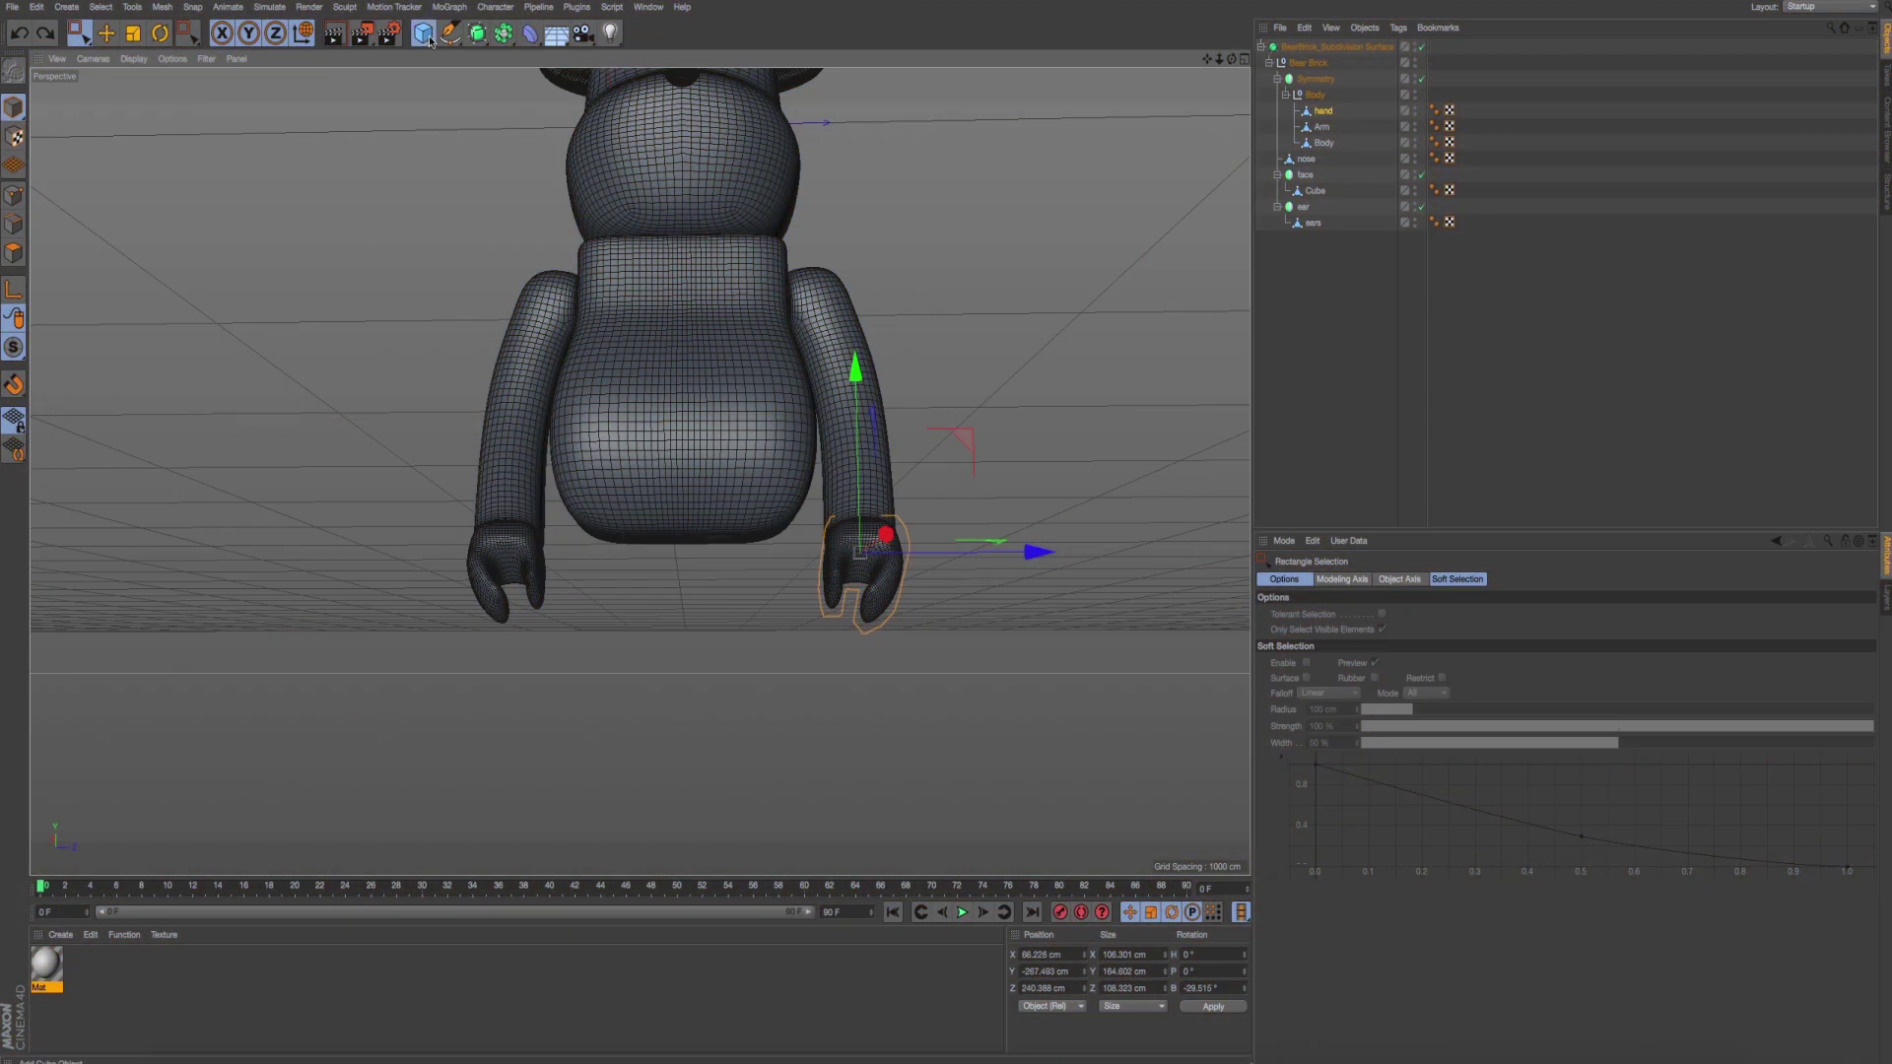
# Add a cube and move it down to sit just beneath the bear's torso.
pyautogui.click(424, 32)
pyautogui.press('F2')
pyautogui.scroll(-5, 831, 347)
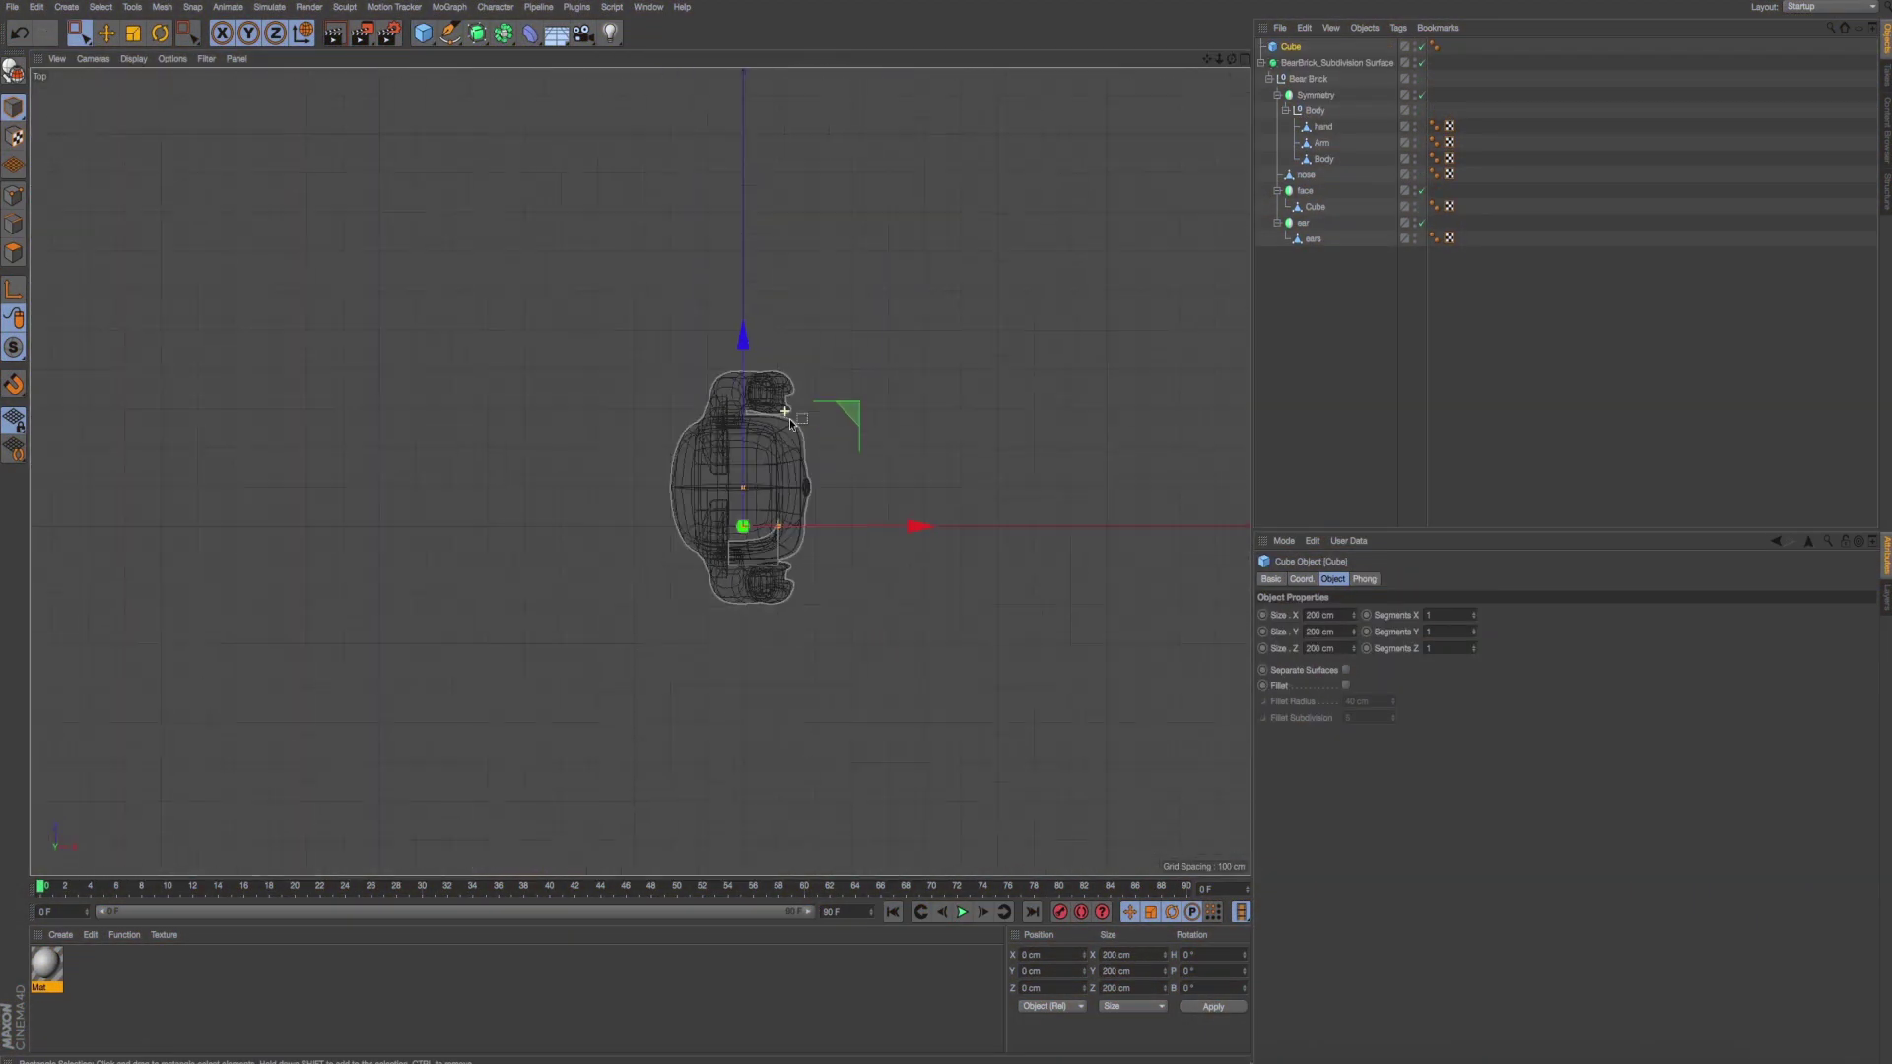
pyautogui.scroll(5, 804, 448)
pyautogui.moveTo(690, 500); pyautogui.dragTo(619, 416)
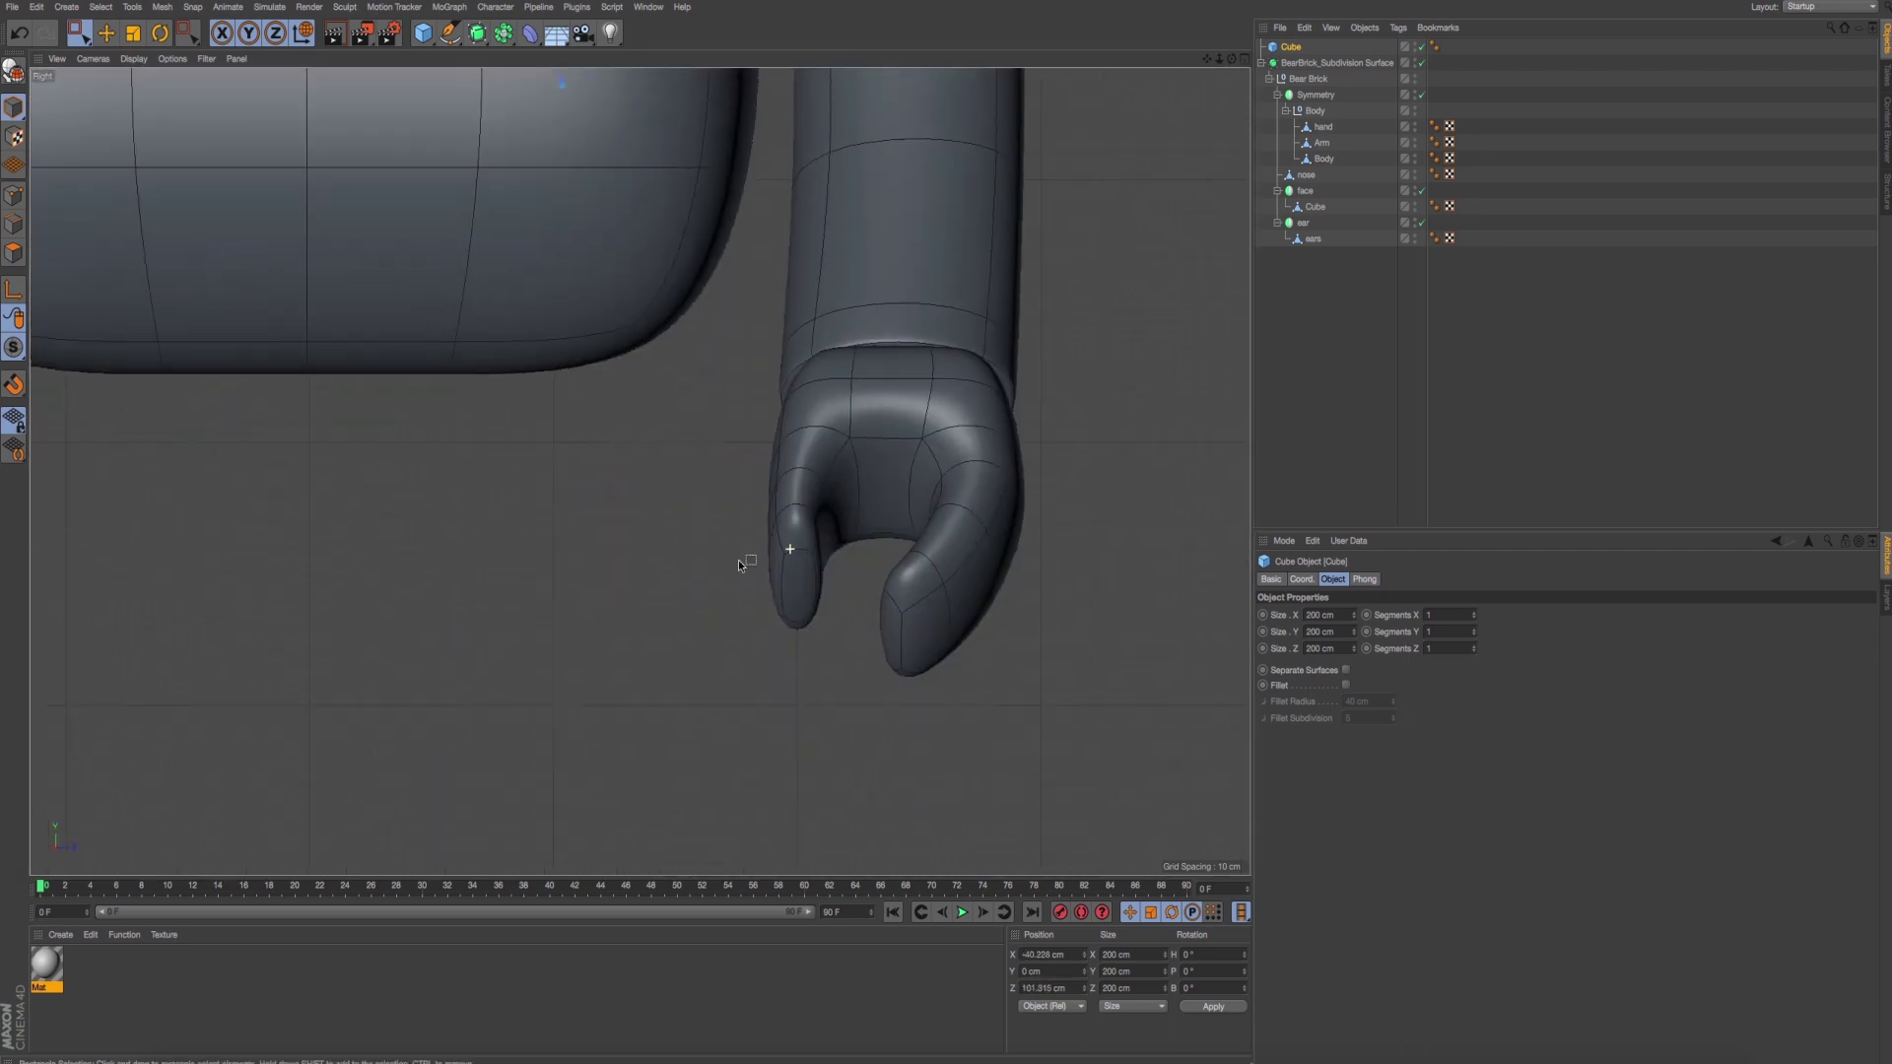
pyautogui.scroll(10, 894, 570)
pyautogui.scroll(-3, 766, 433)
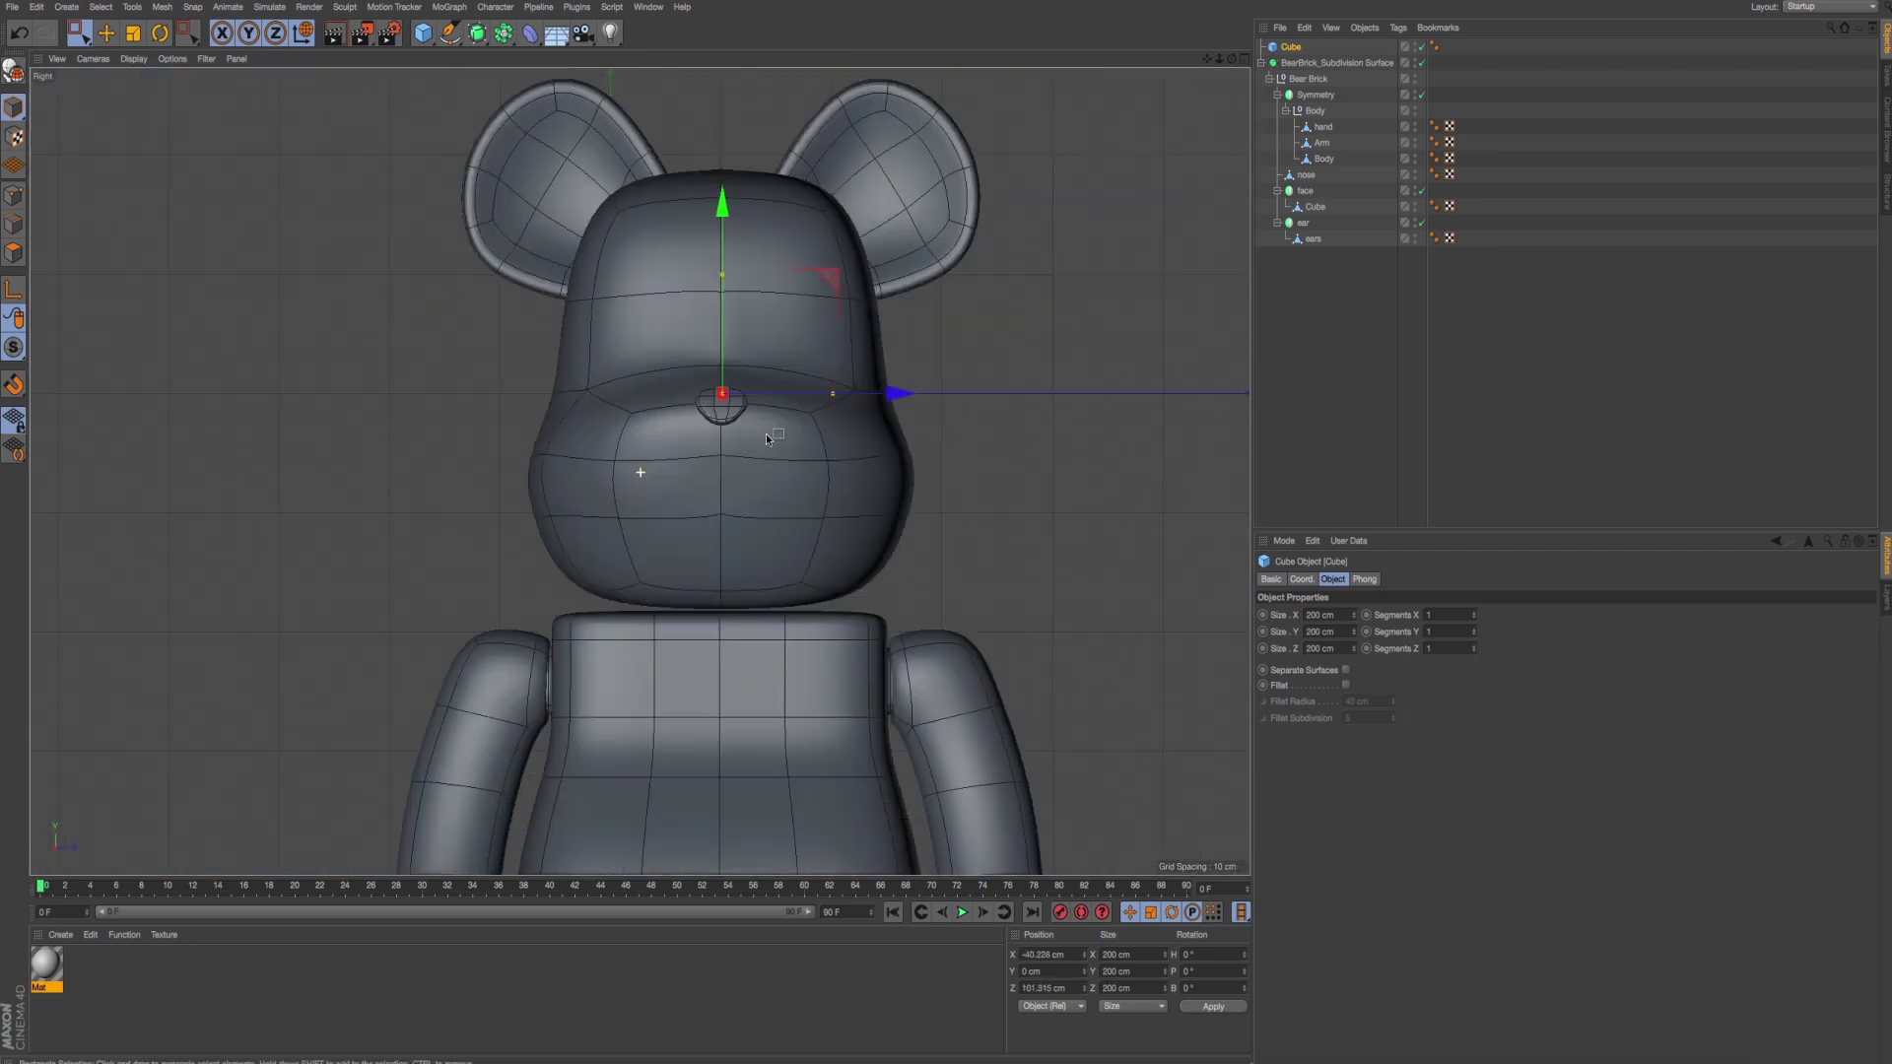
pyautogui.moveTo(702, 207); pyautogui.dragTo(706, 582)
pyautogui.keyDown('alt'); pyautogui.moveTo(705, 582); pyautogui.dragTo(665, 222, button='middle'); pyautogui.keyUp('alt')
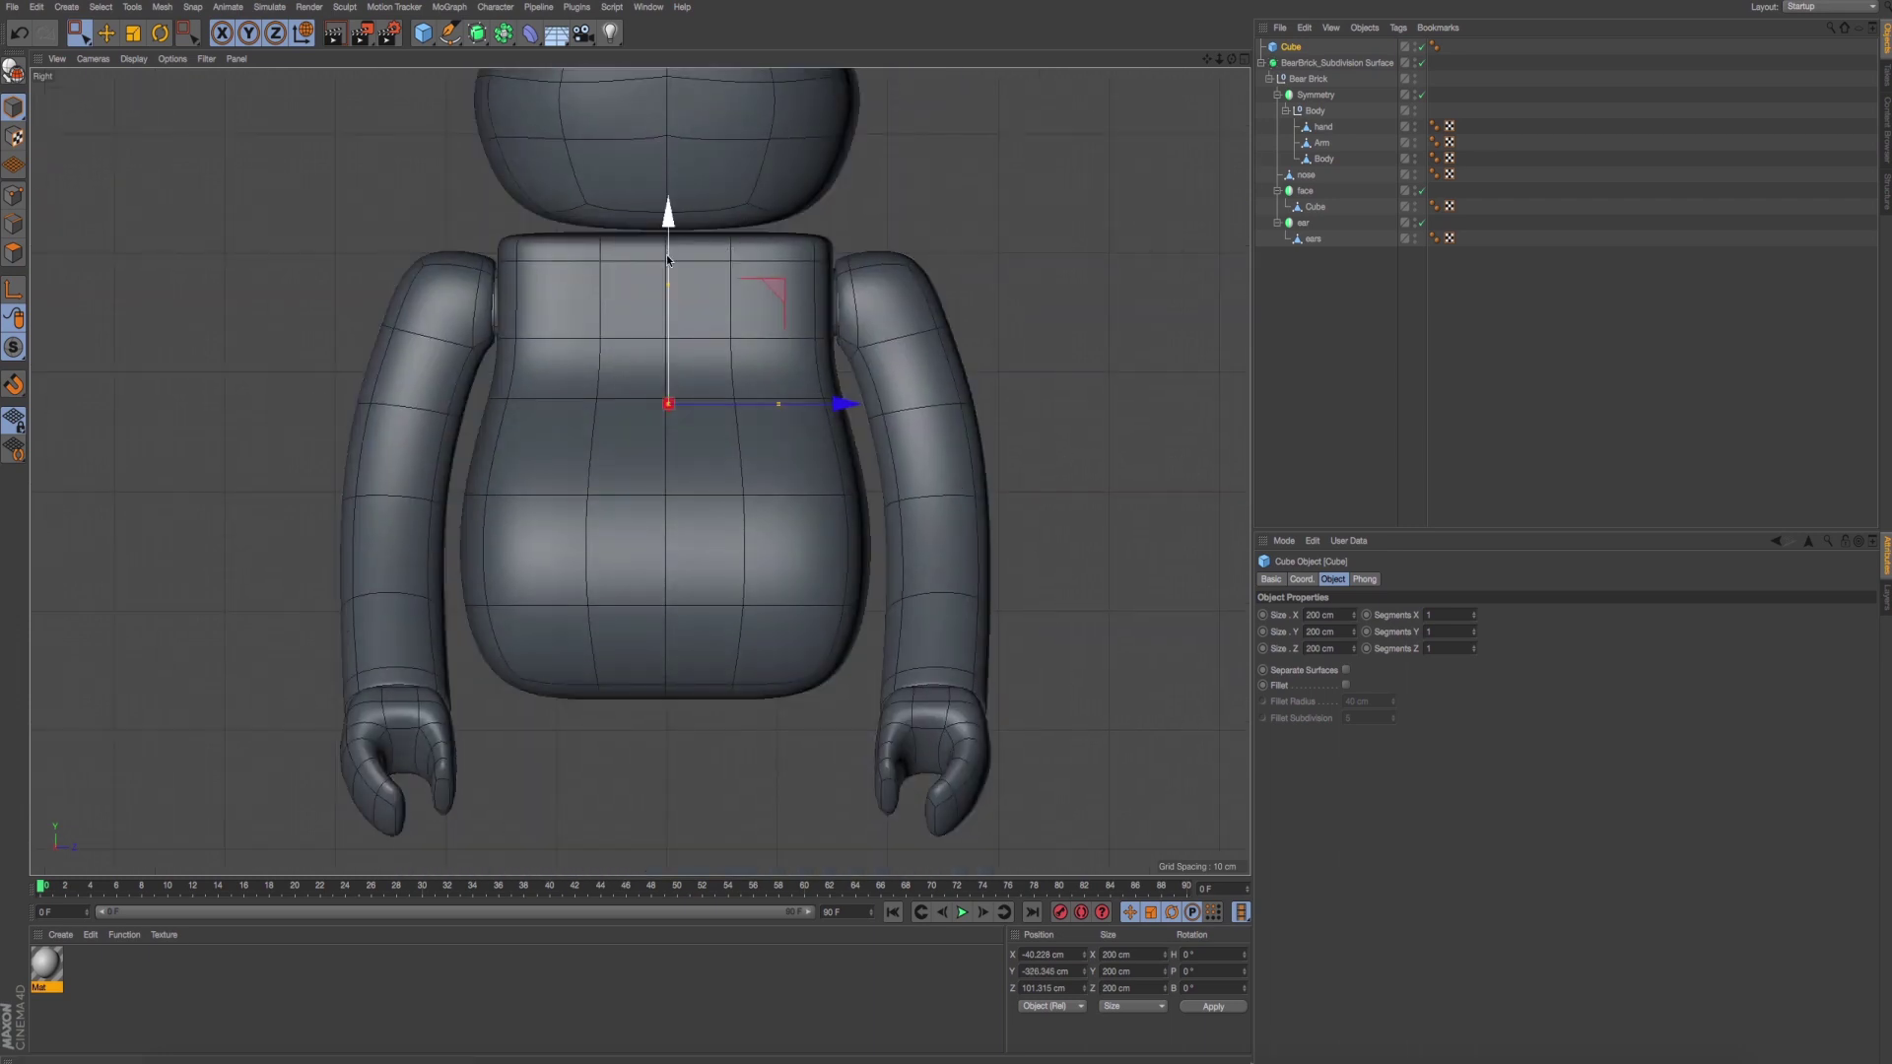
pyautogui.moveTo(668, 211); pyautogui.dragTo(665, 554)
pyautogui.keyDown('alt'); pyautogui.moveTo(665, 555); pyautogui.dragTo(666, 321, button='middle'); pyautogui.keyUp('alt')
pyautogui.moveTo(668, 315); pyautogui.dragTo(668, 404)
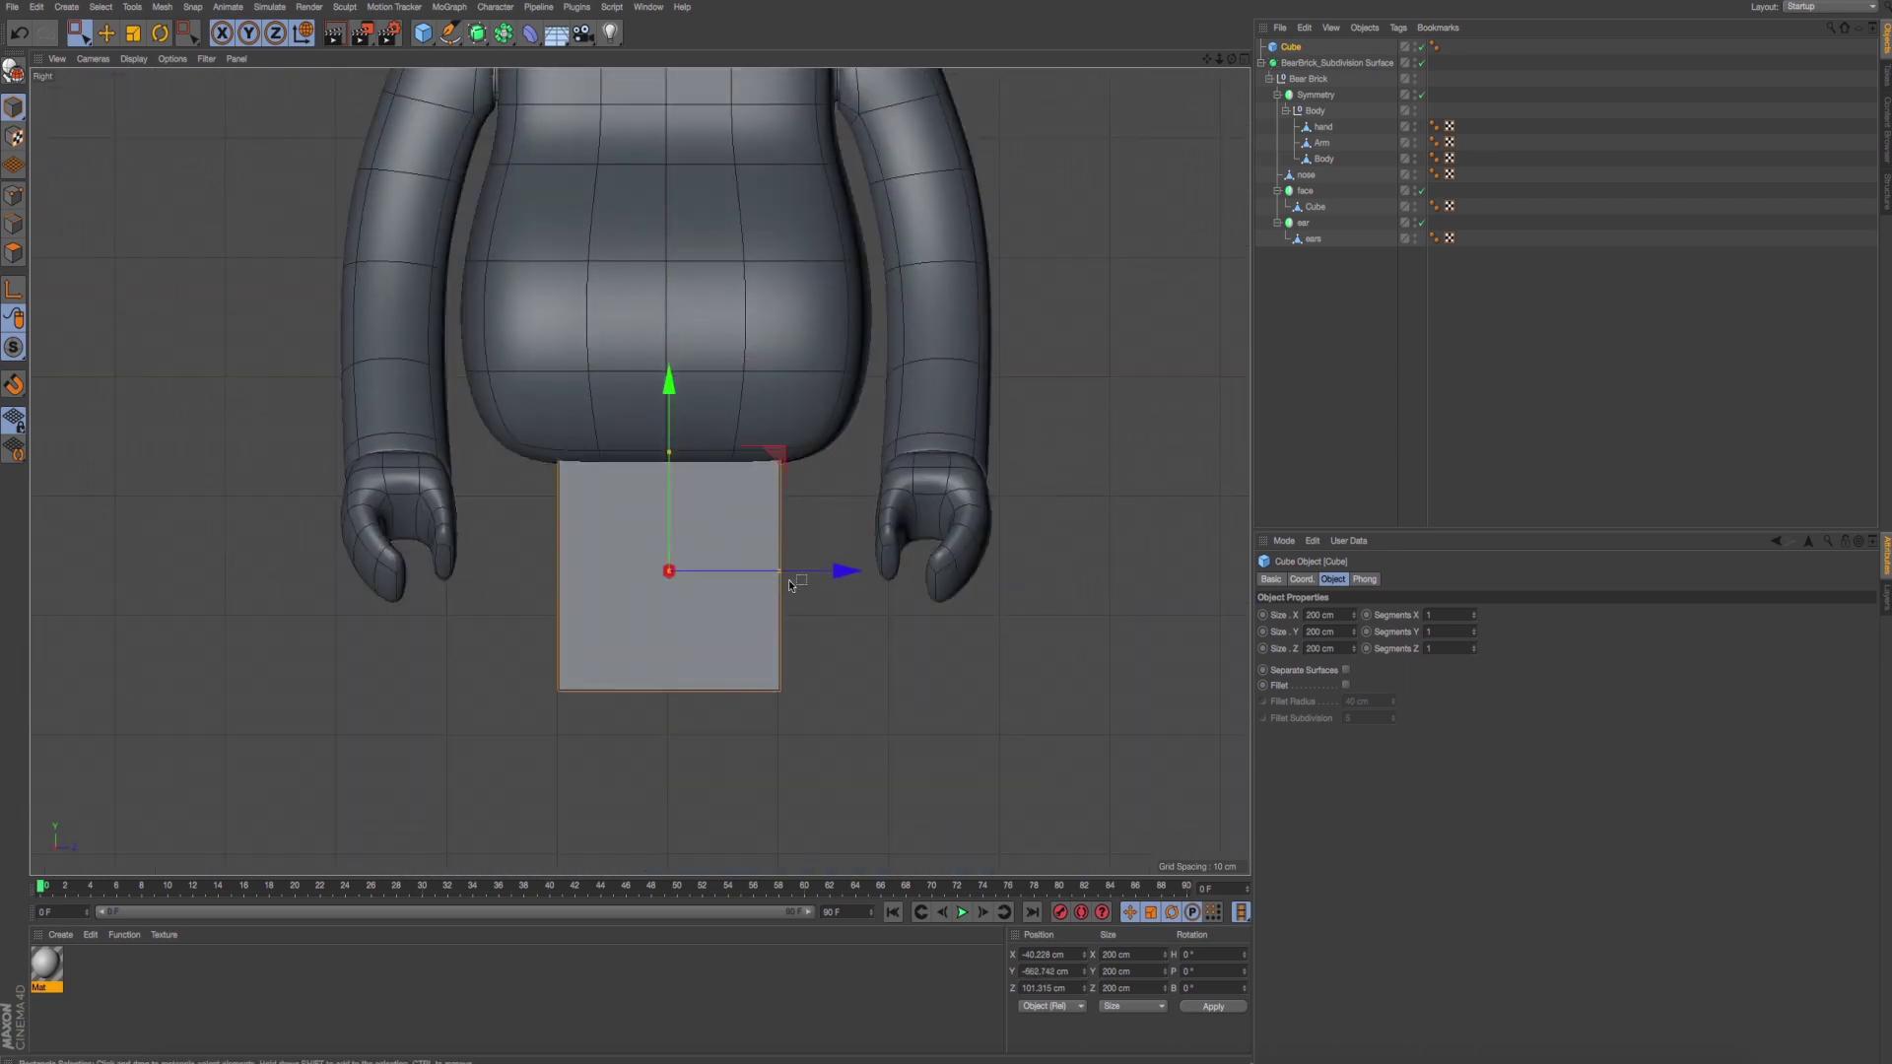
# Size the cube to about 294 cm deep and 65 cm tall, checking the front reference.
pyautogui.moveTo(780, 580); pyautogui.dragTo(833, 581)
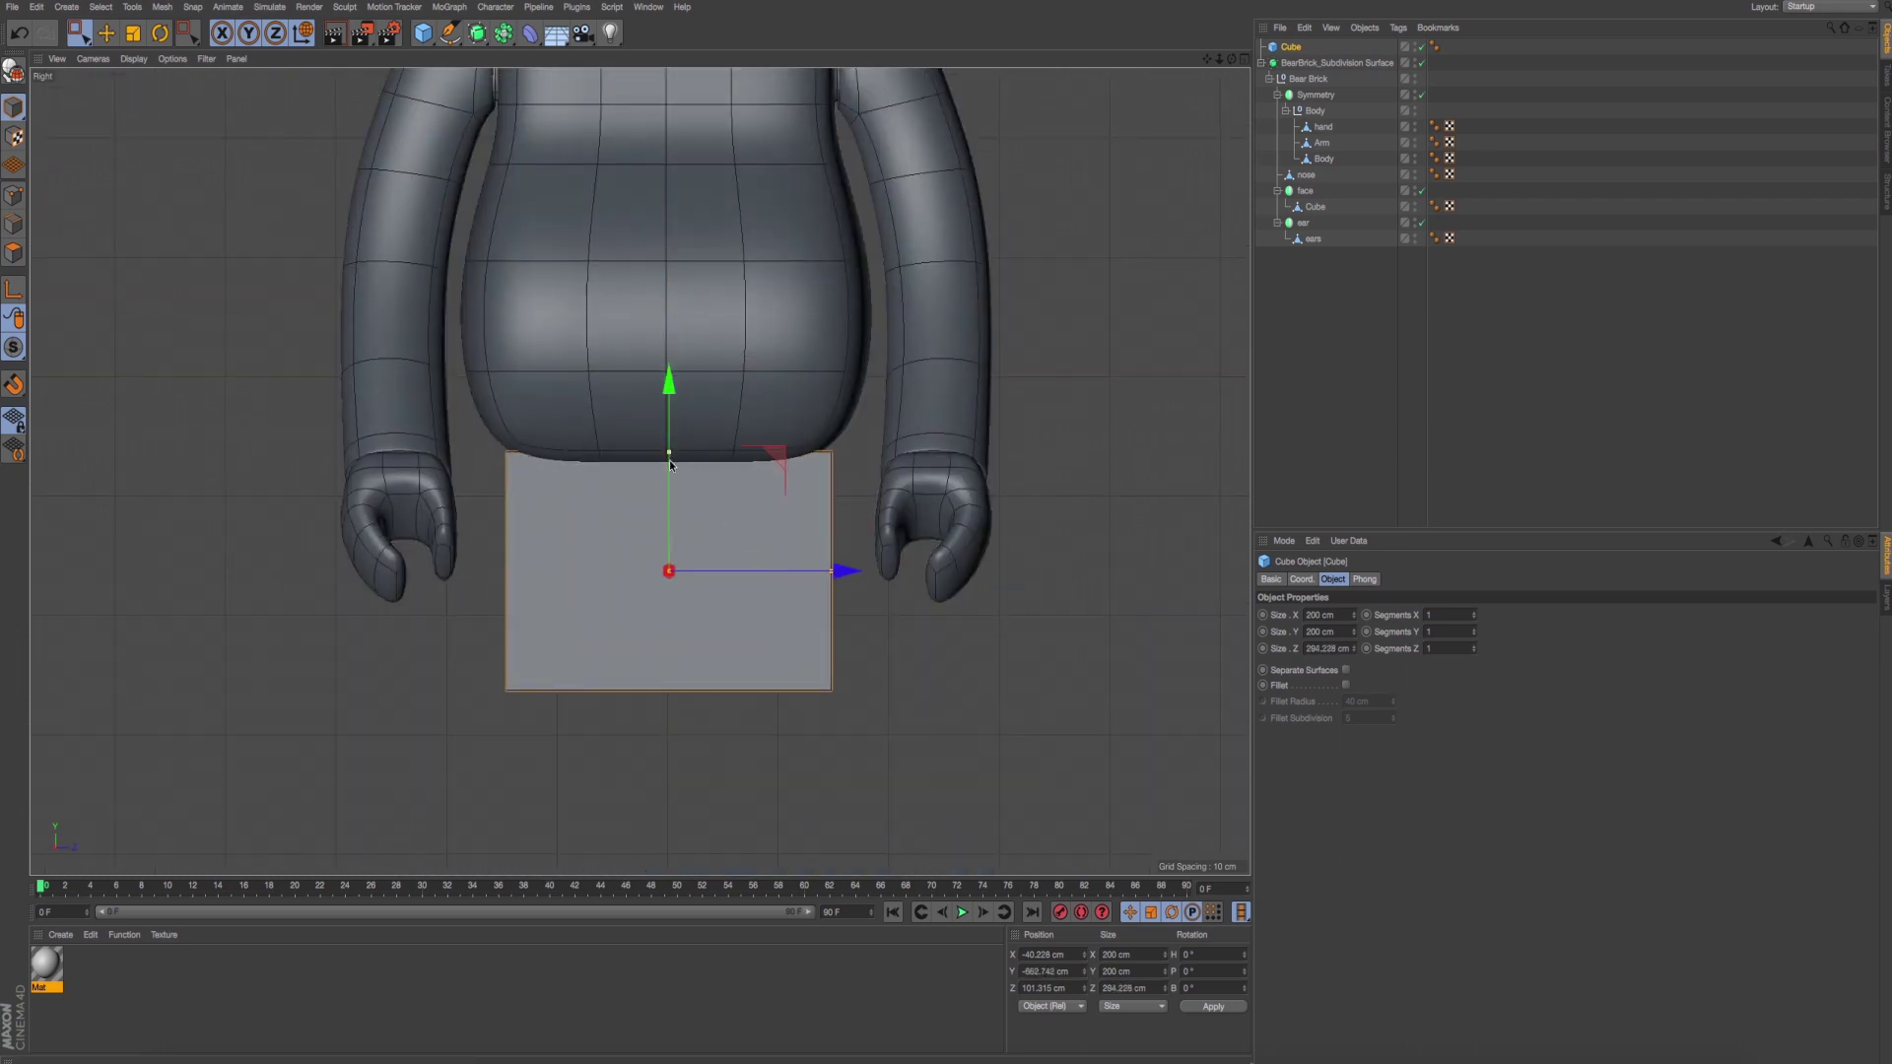
pyautogui.moveTo(670, 459)
pyautogui.mouseDown()
pyautogui.moveTo(670, 538)
pyautogui.moveTo(670, 476)
pyautogui.mouseUp()
pyautogui.press('super+Tab')
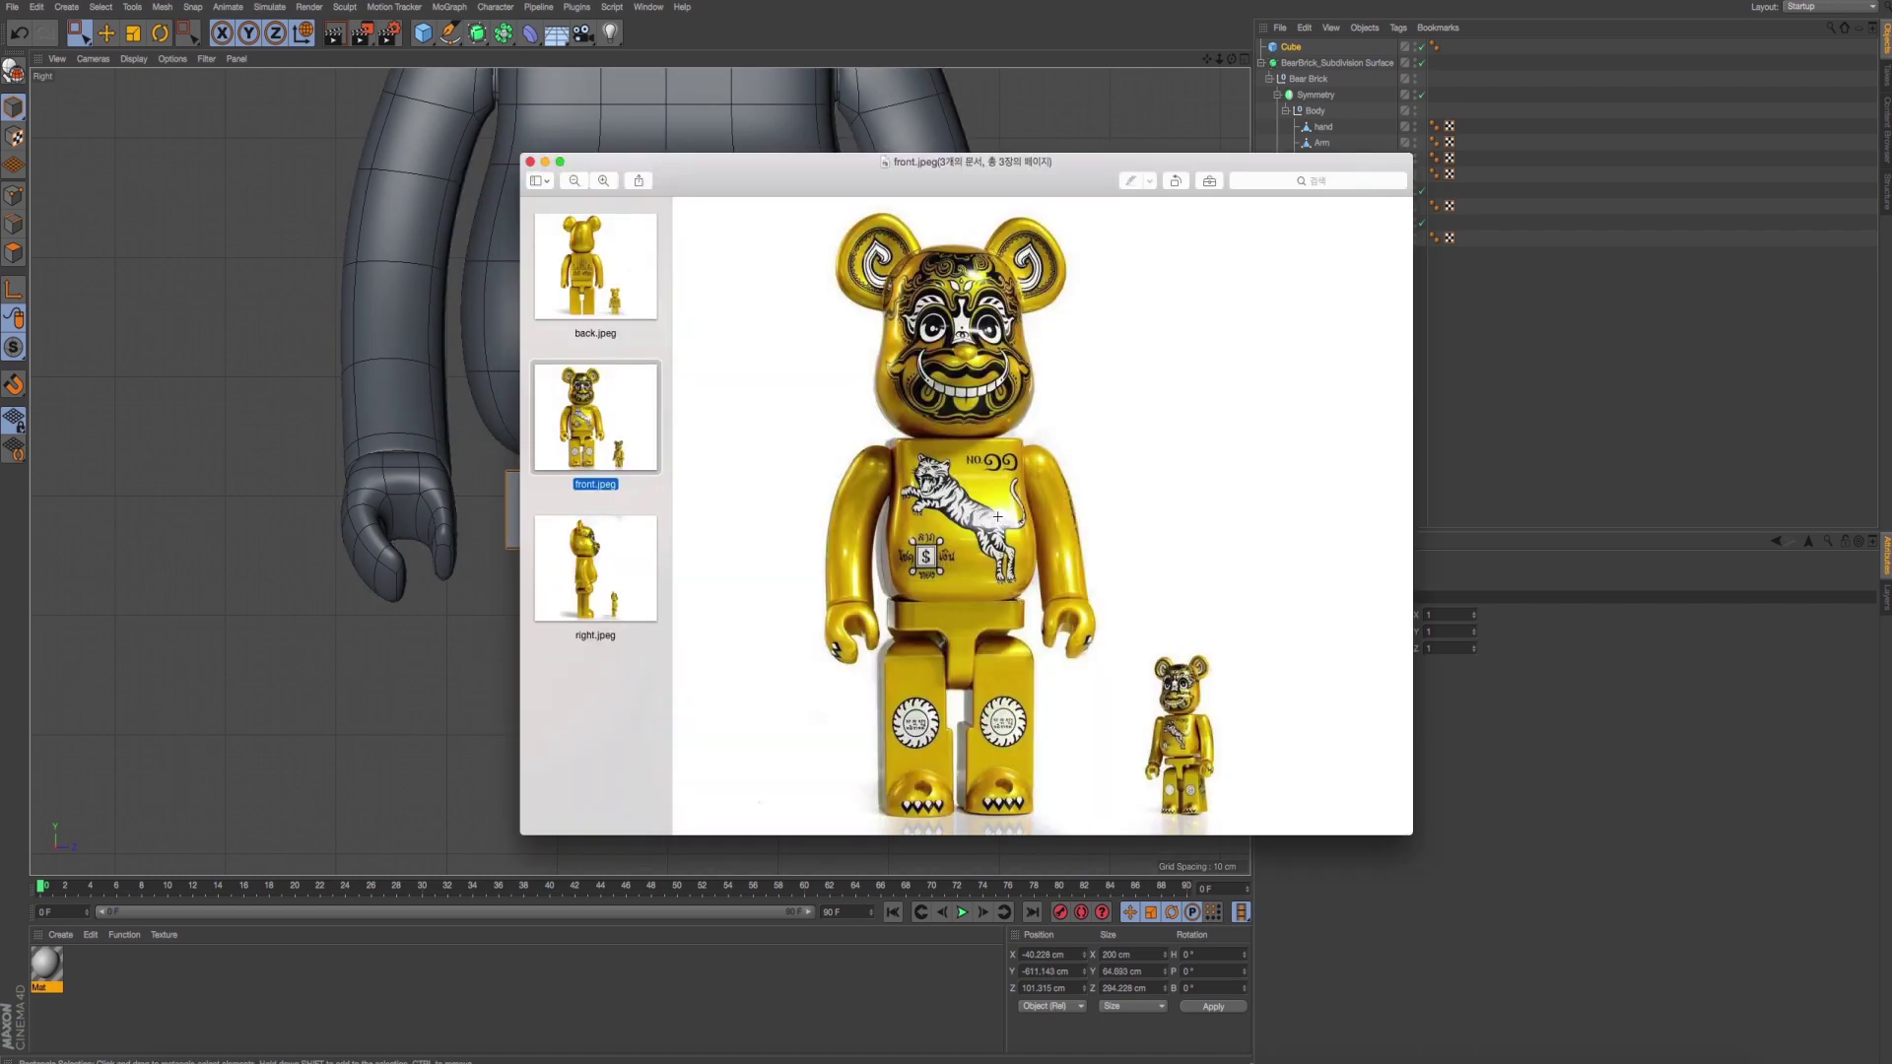
pyautogui.press('super+Tab')
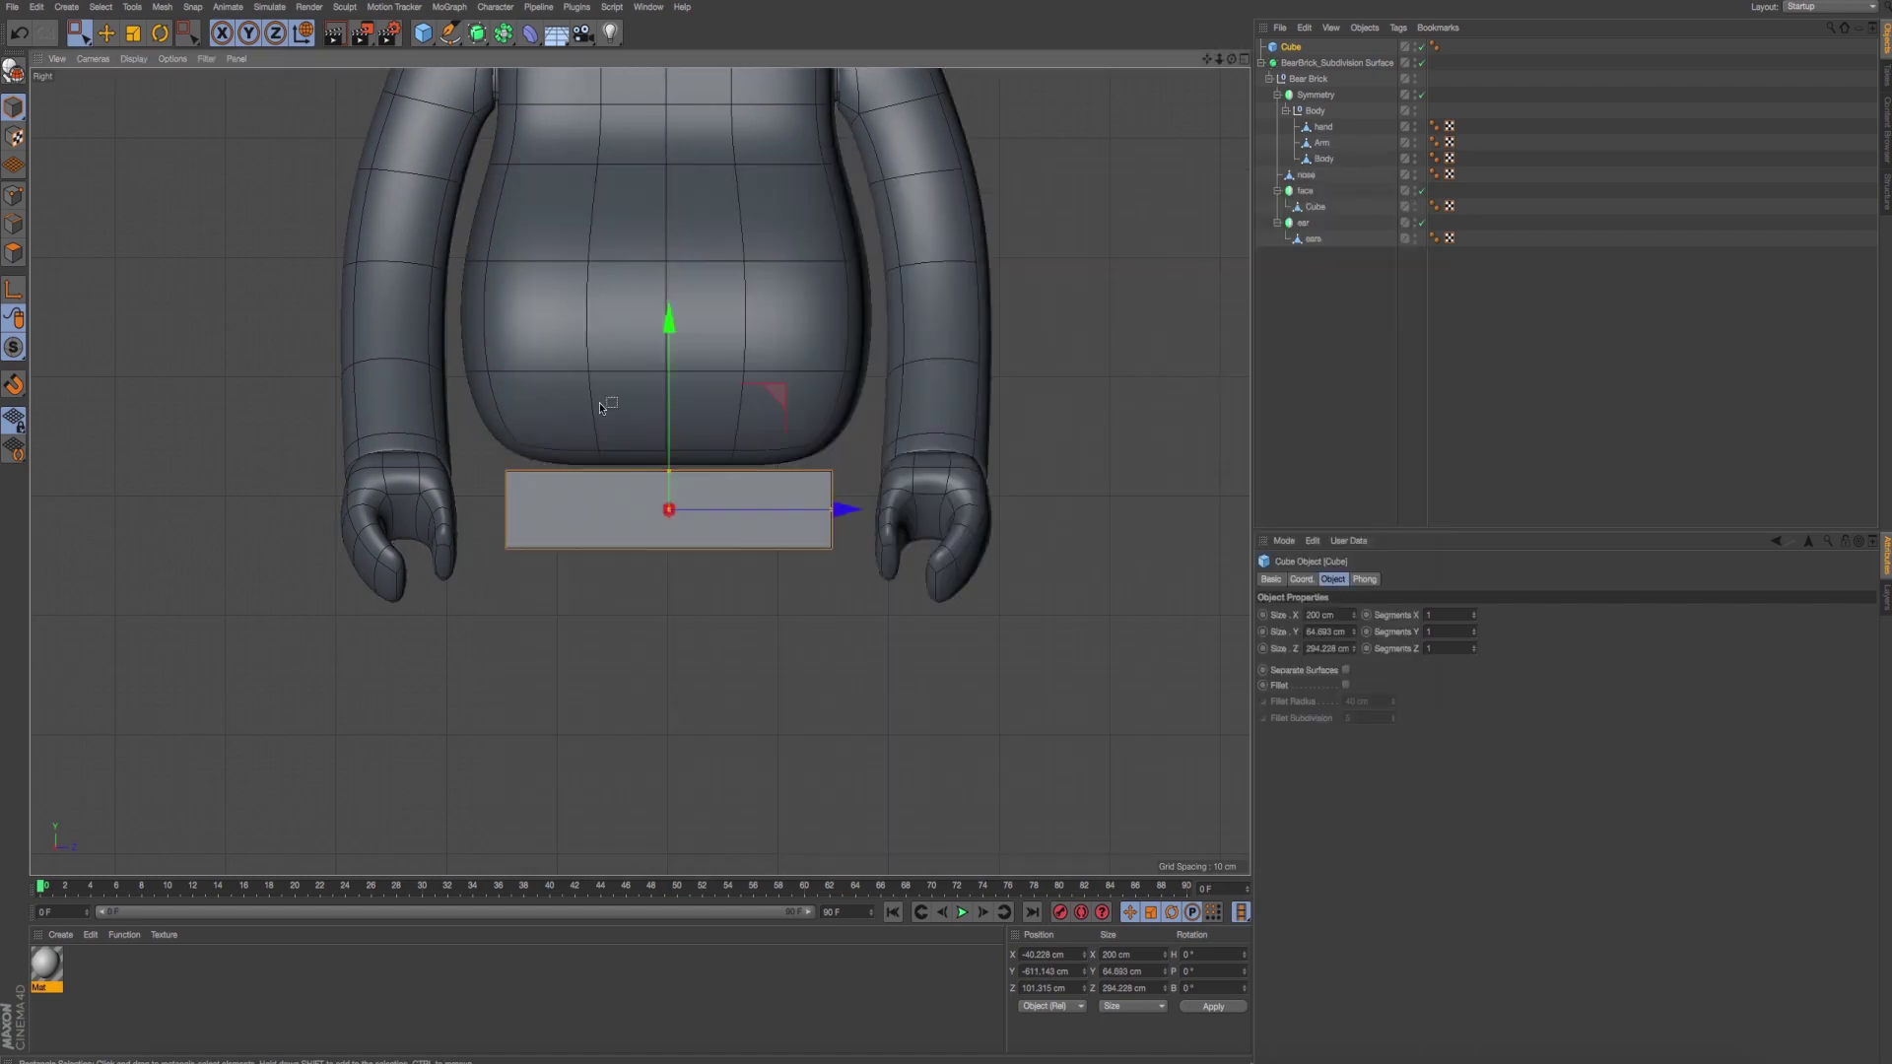
pyautogui.press('super+Tab')
pyautogui.press('super+Tab')
pyautogui.moveTo(671, 417); pyautogui.dragTo(671, 411)
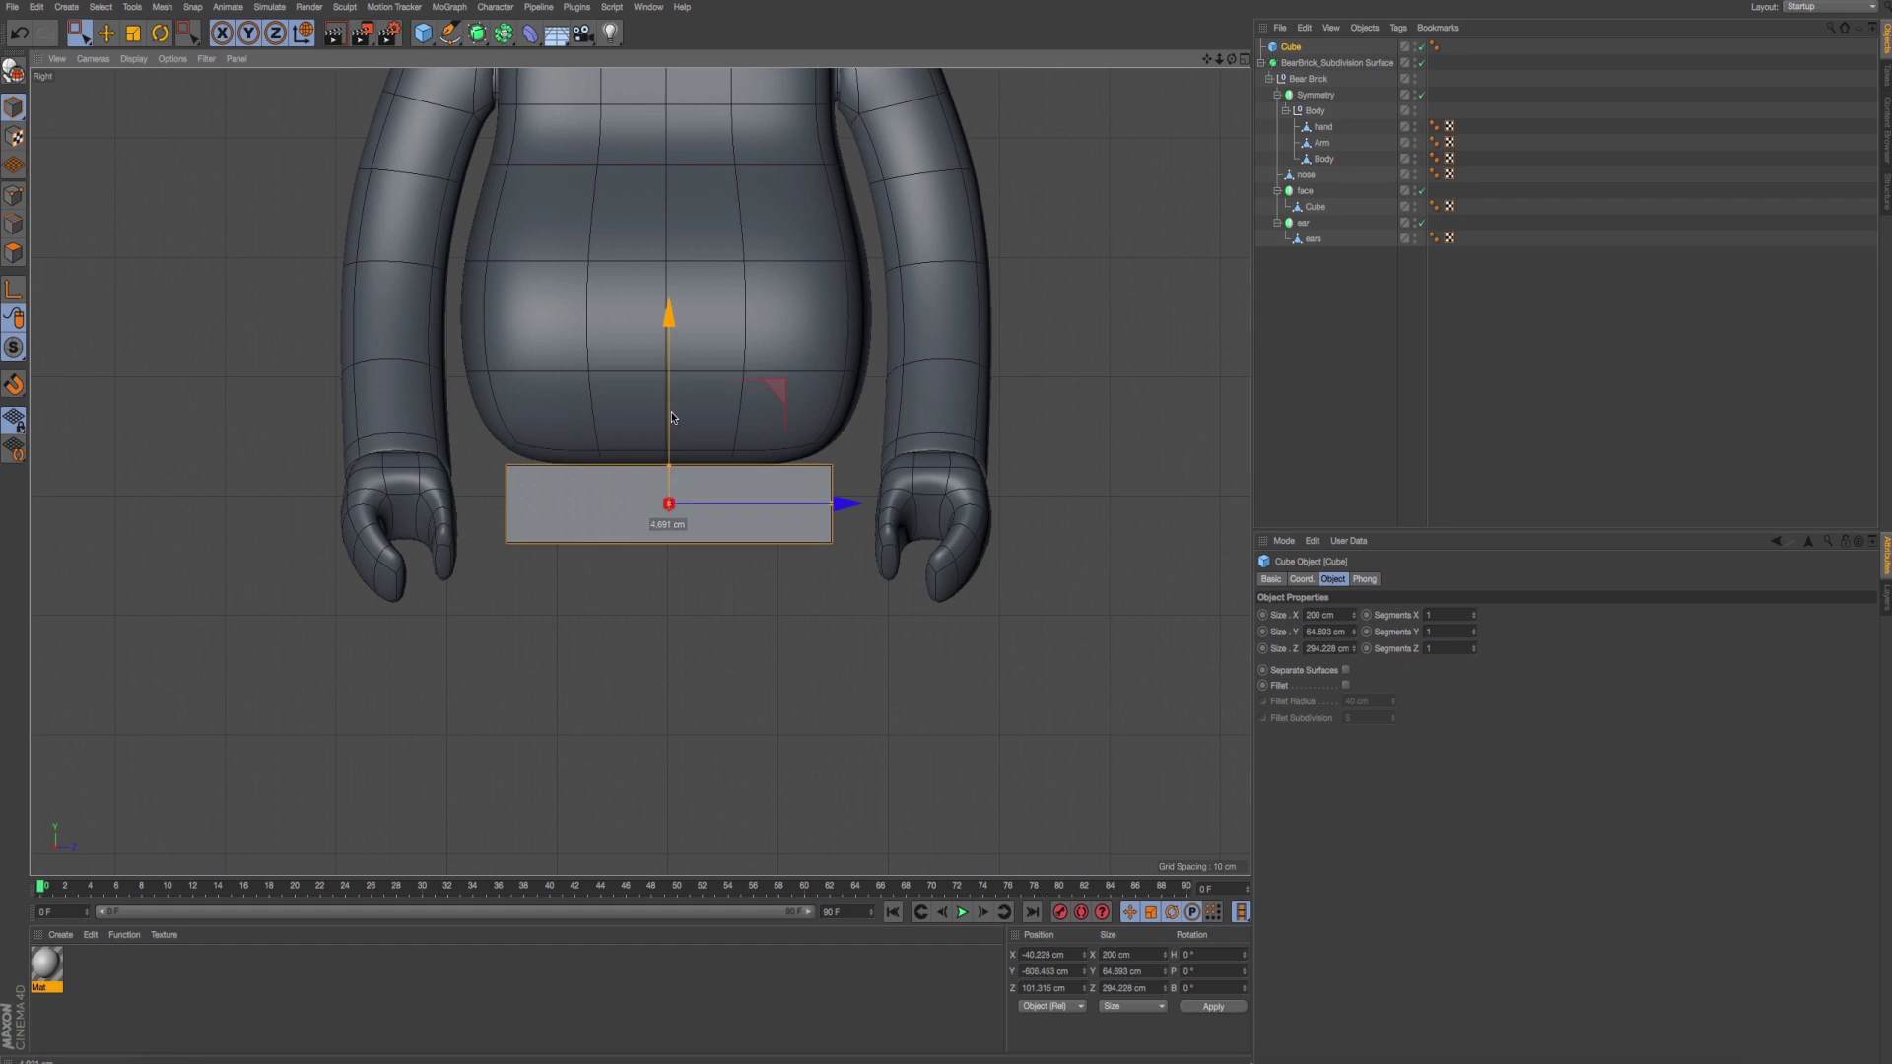
pyautogui.press('super+Tab')
pyautogui.press('super+Tab')
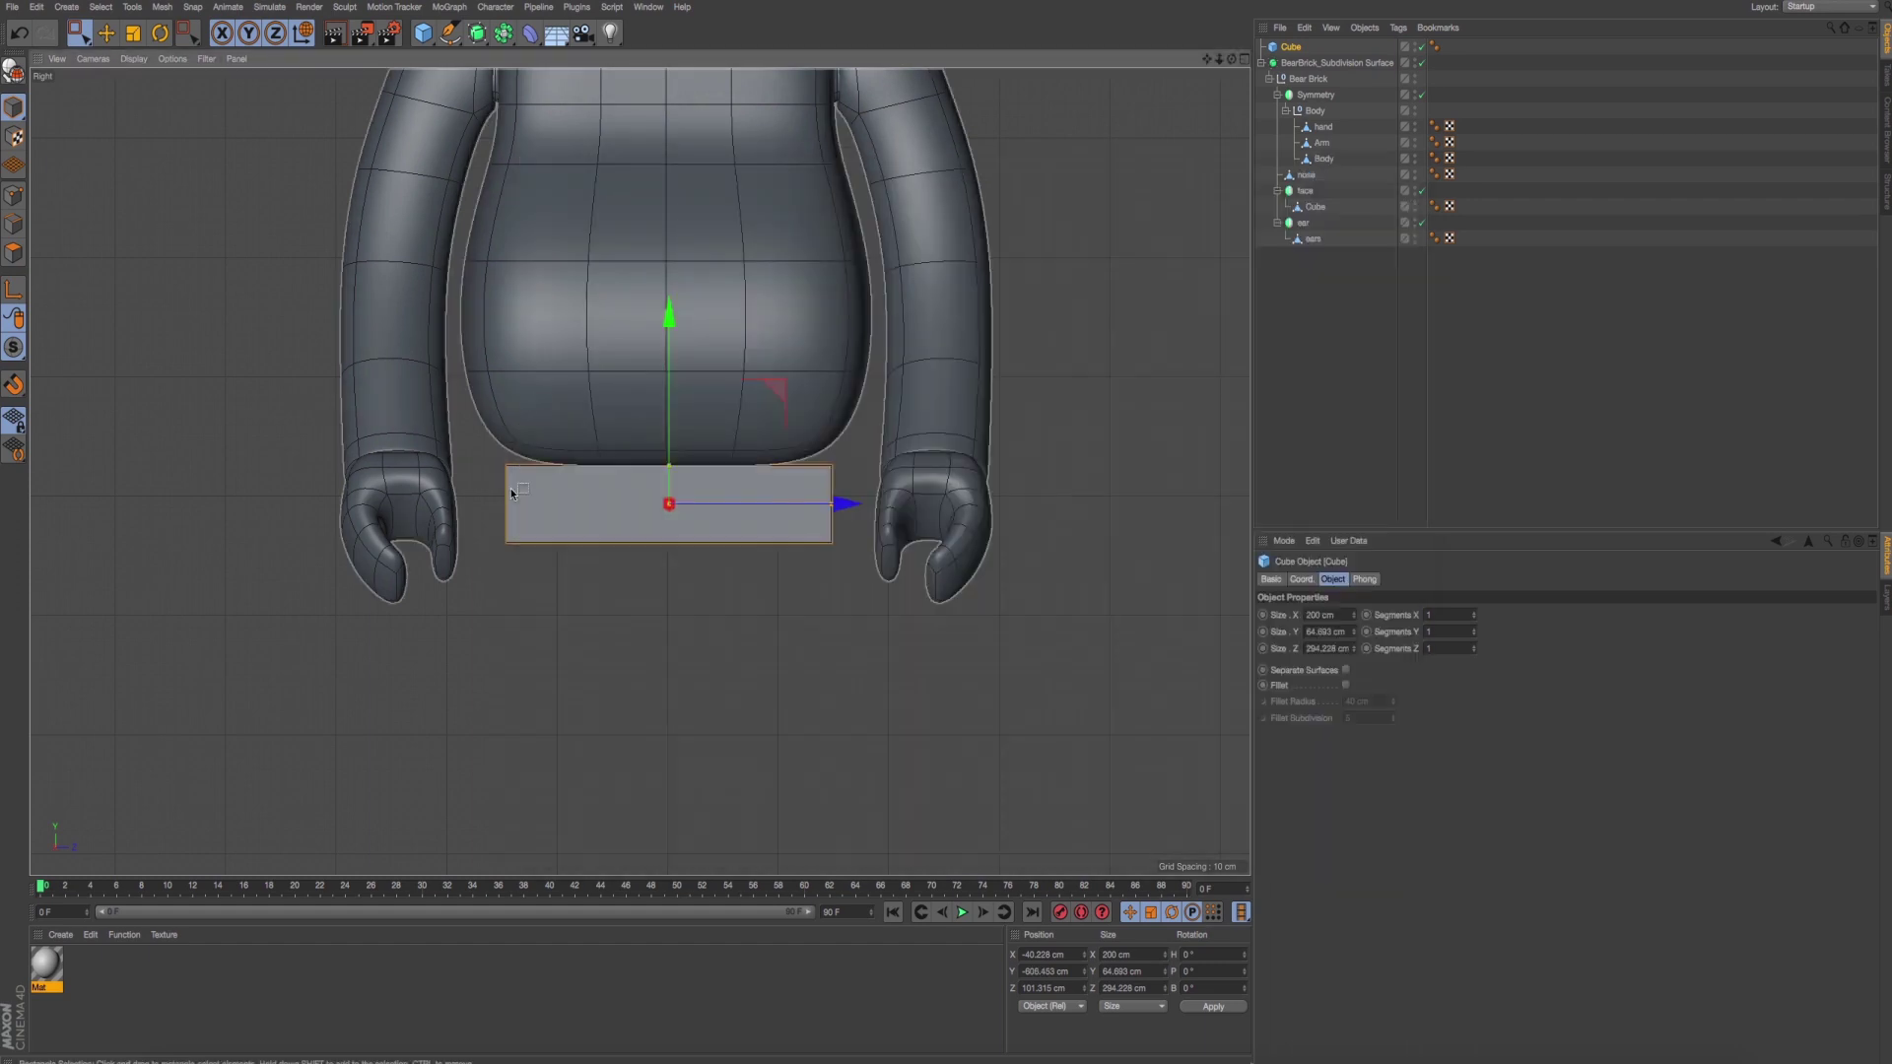
pyautogui.middleClick(510, 488)
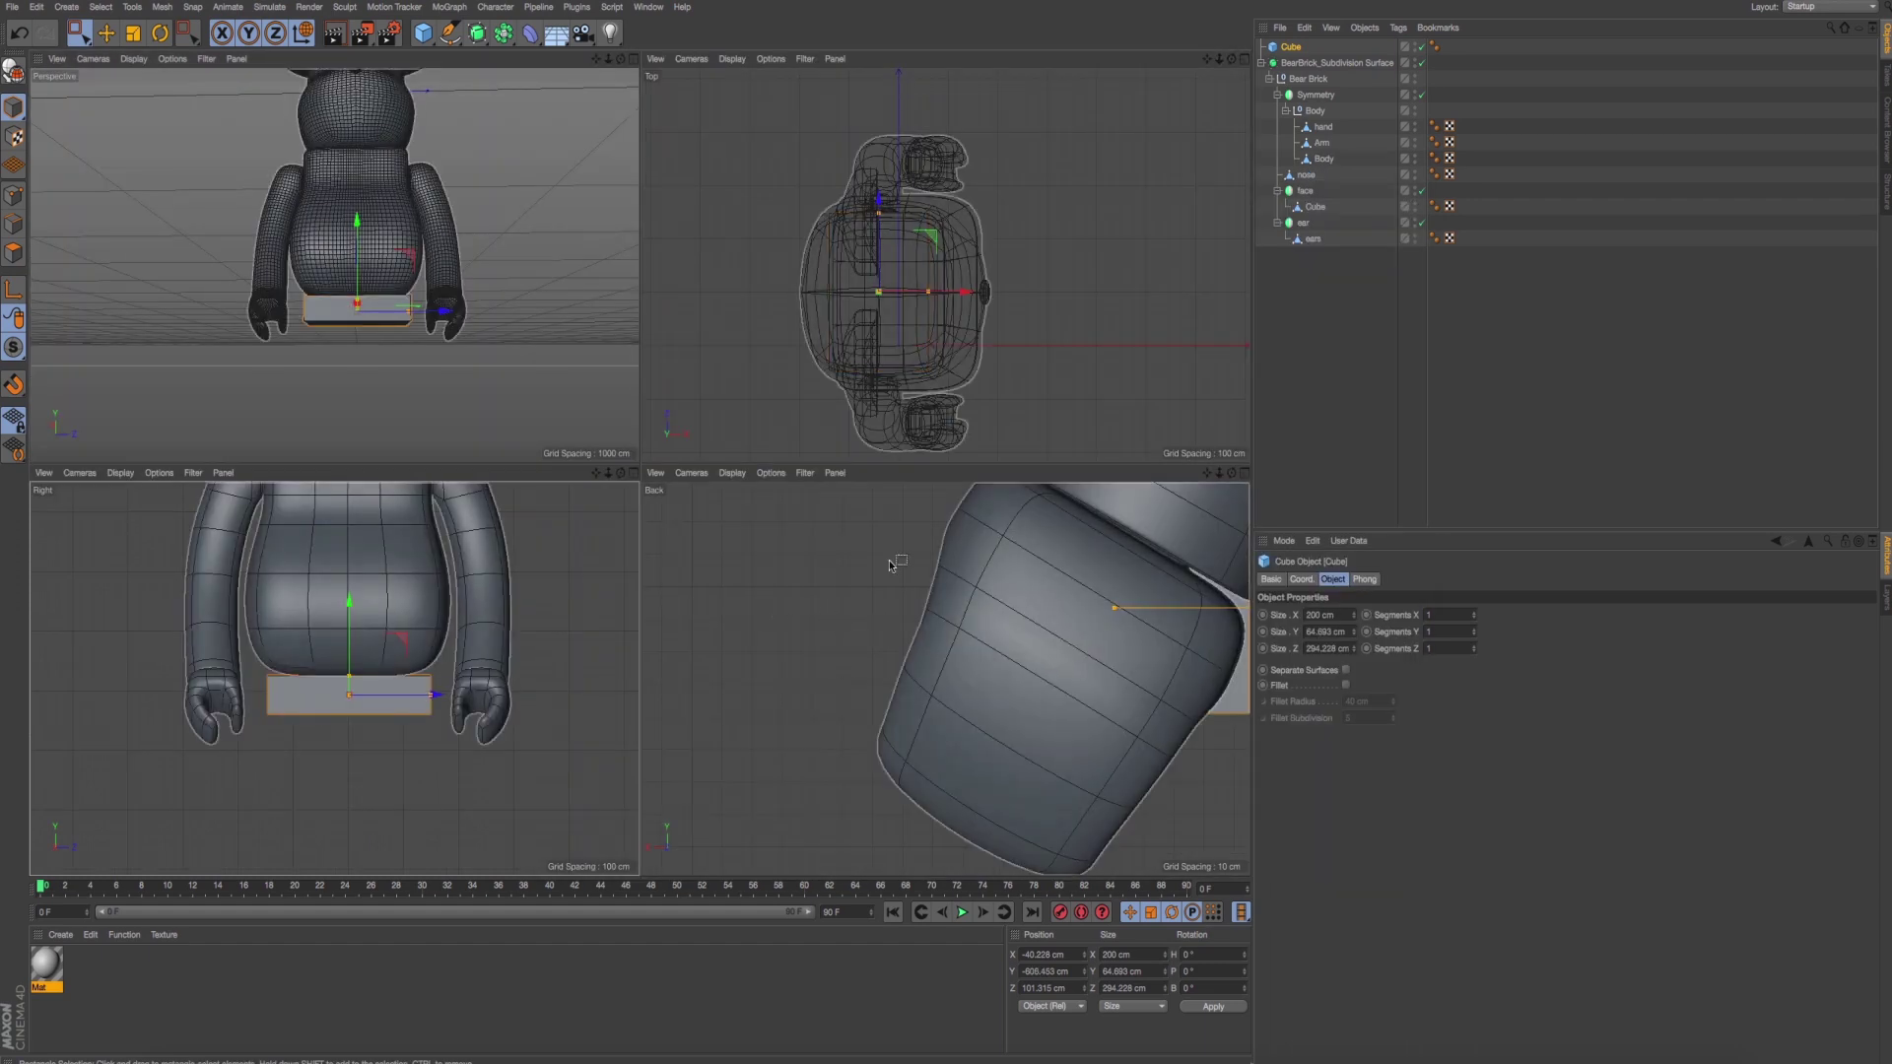
# Orbit to a side view and compare it with the back and right reference photos.
pyautogui.press('F1')
pyautogui.keyDown('alt'); pyautogui.moveTo(586, 446); pyautogui.dragTo(867, 446); pyautogui.keyUp('alt')
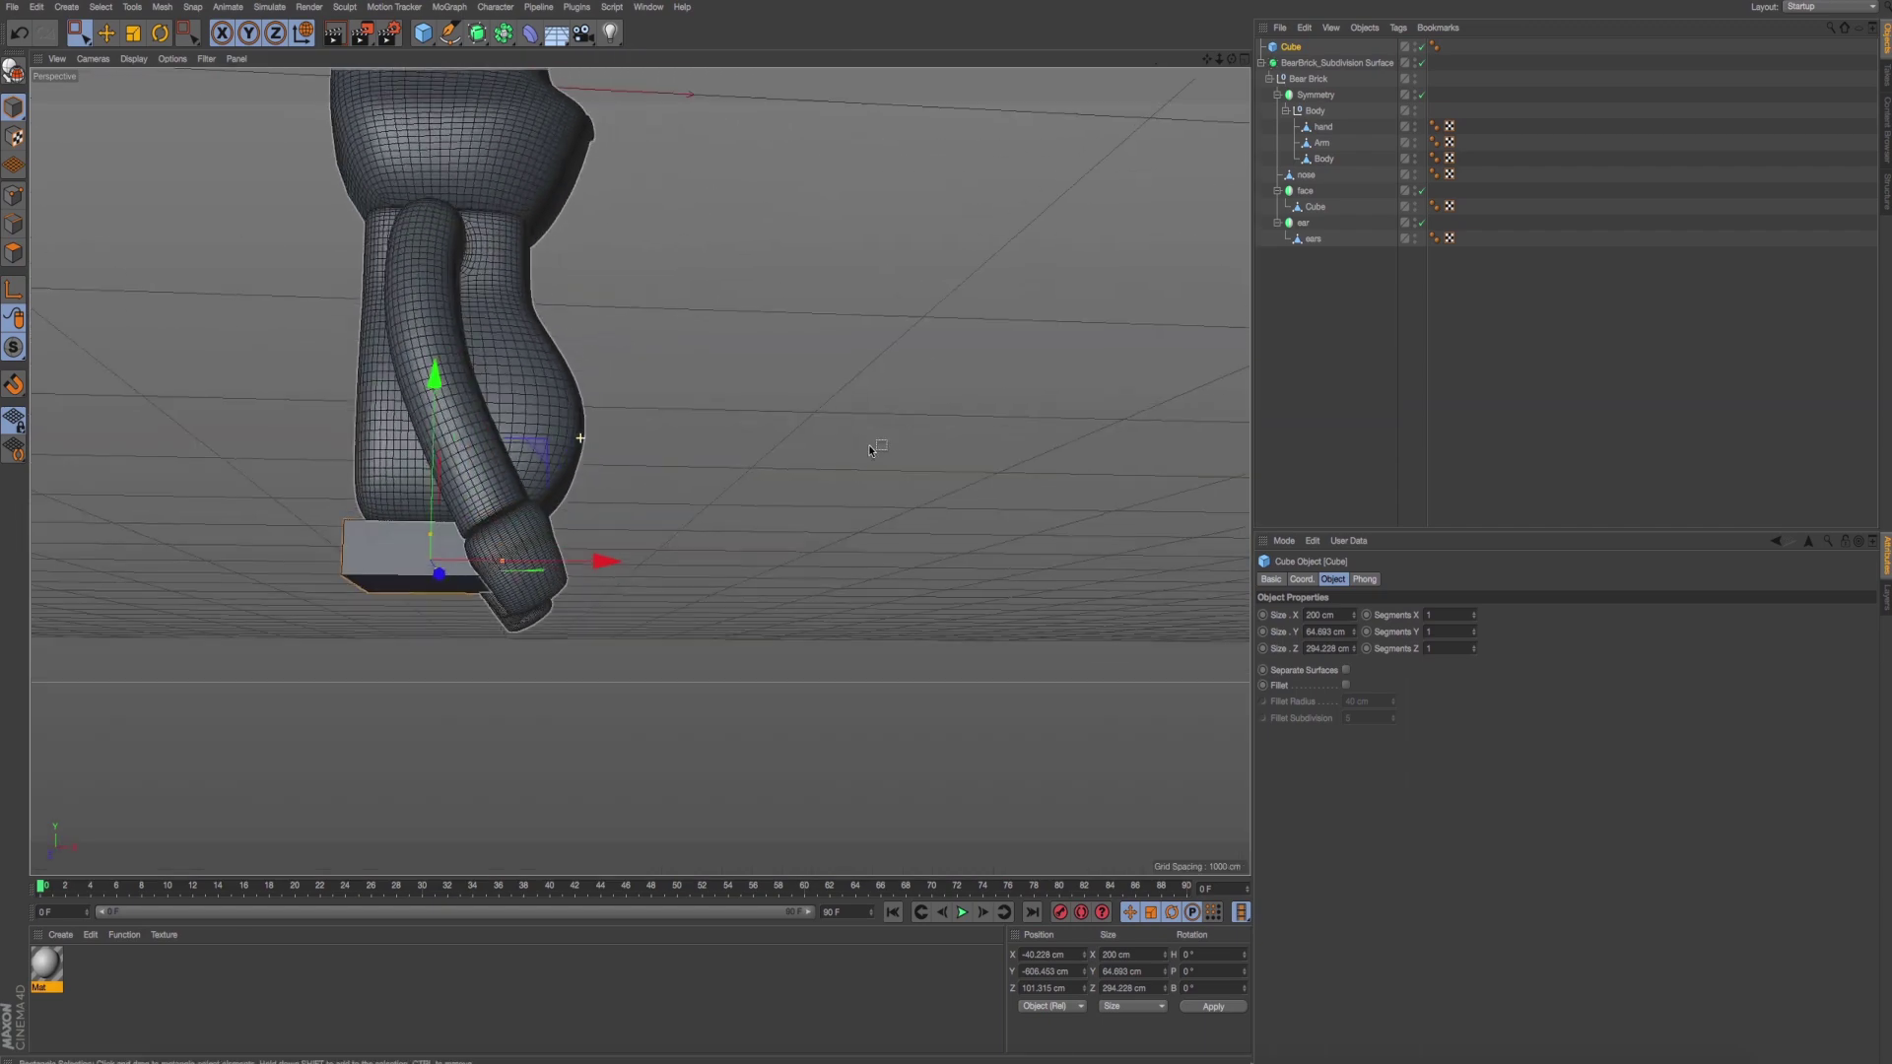
pyautogui.press('super+Tab')
pyautogui.click(603, 291)
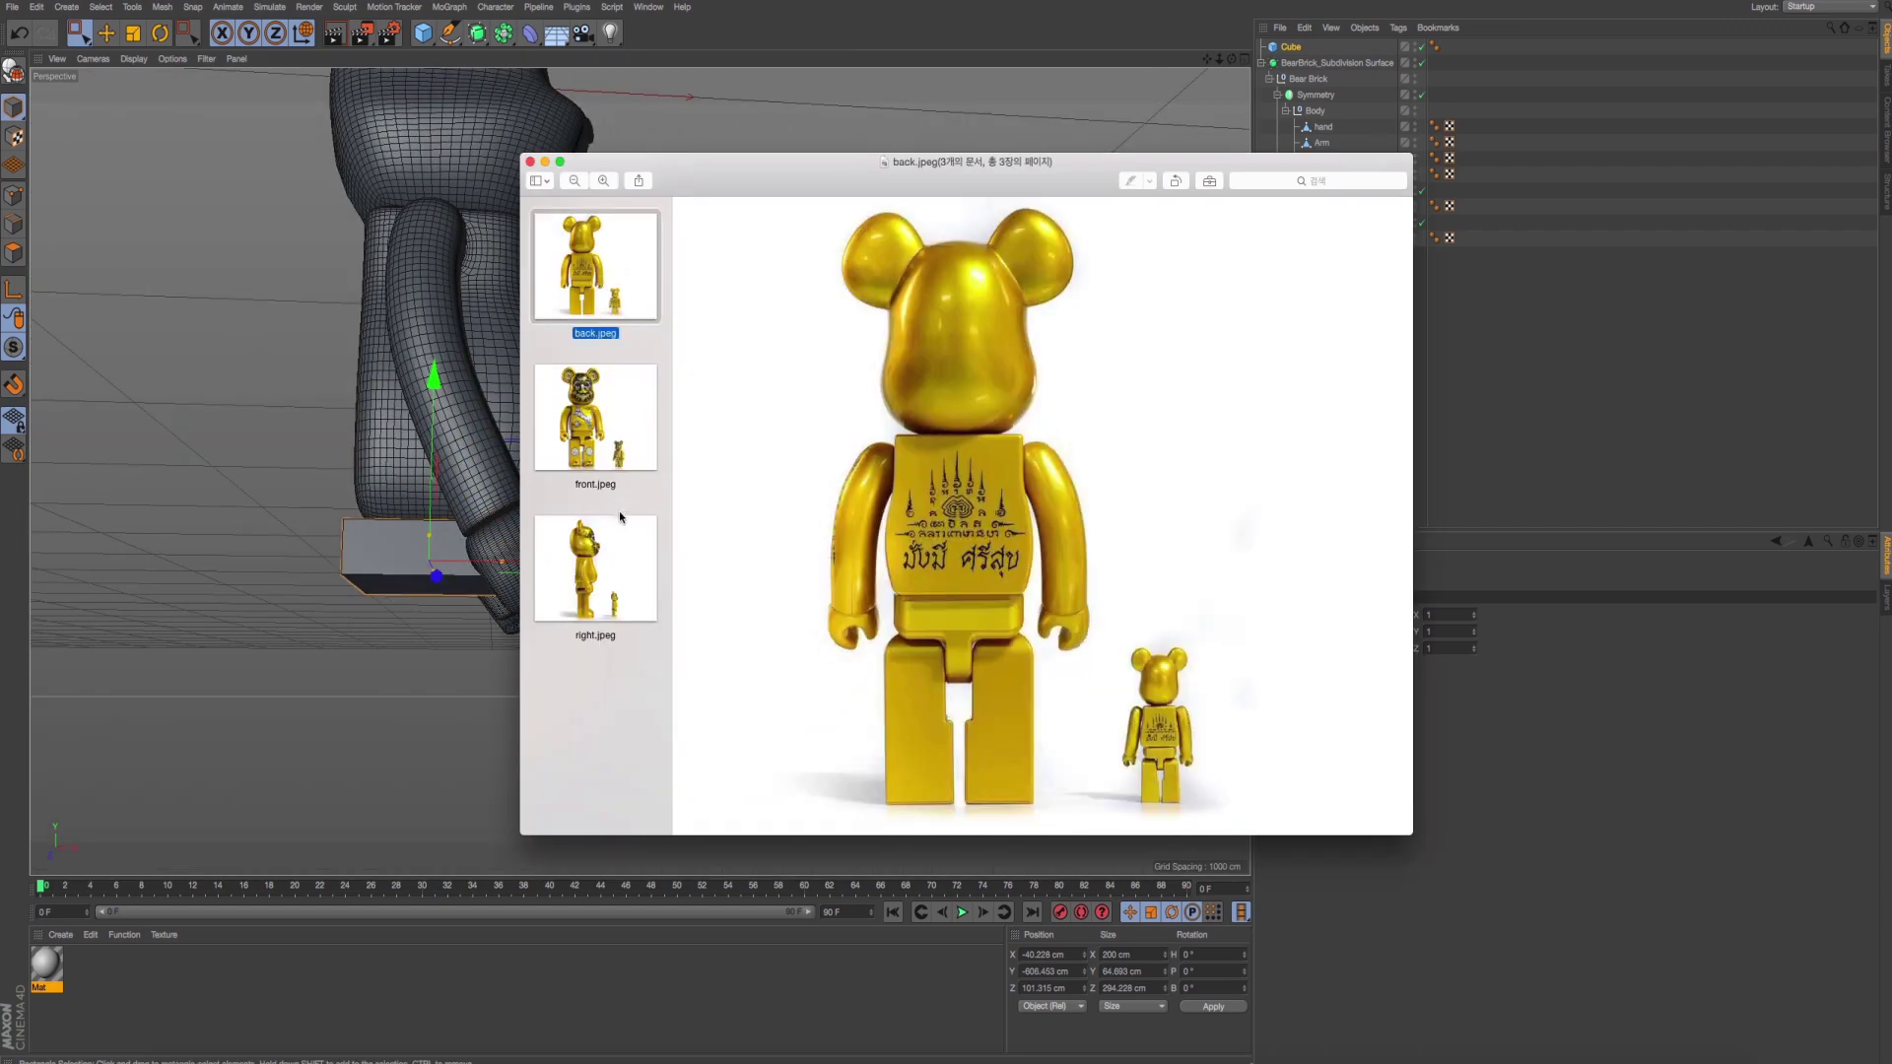
pyautogui.click(654, 567)
pyautogui.press('super+Tab')
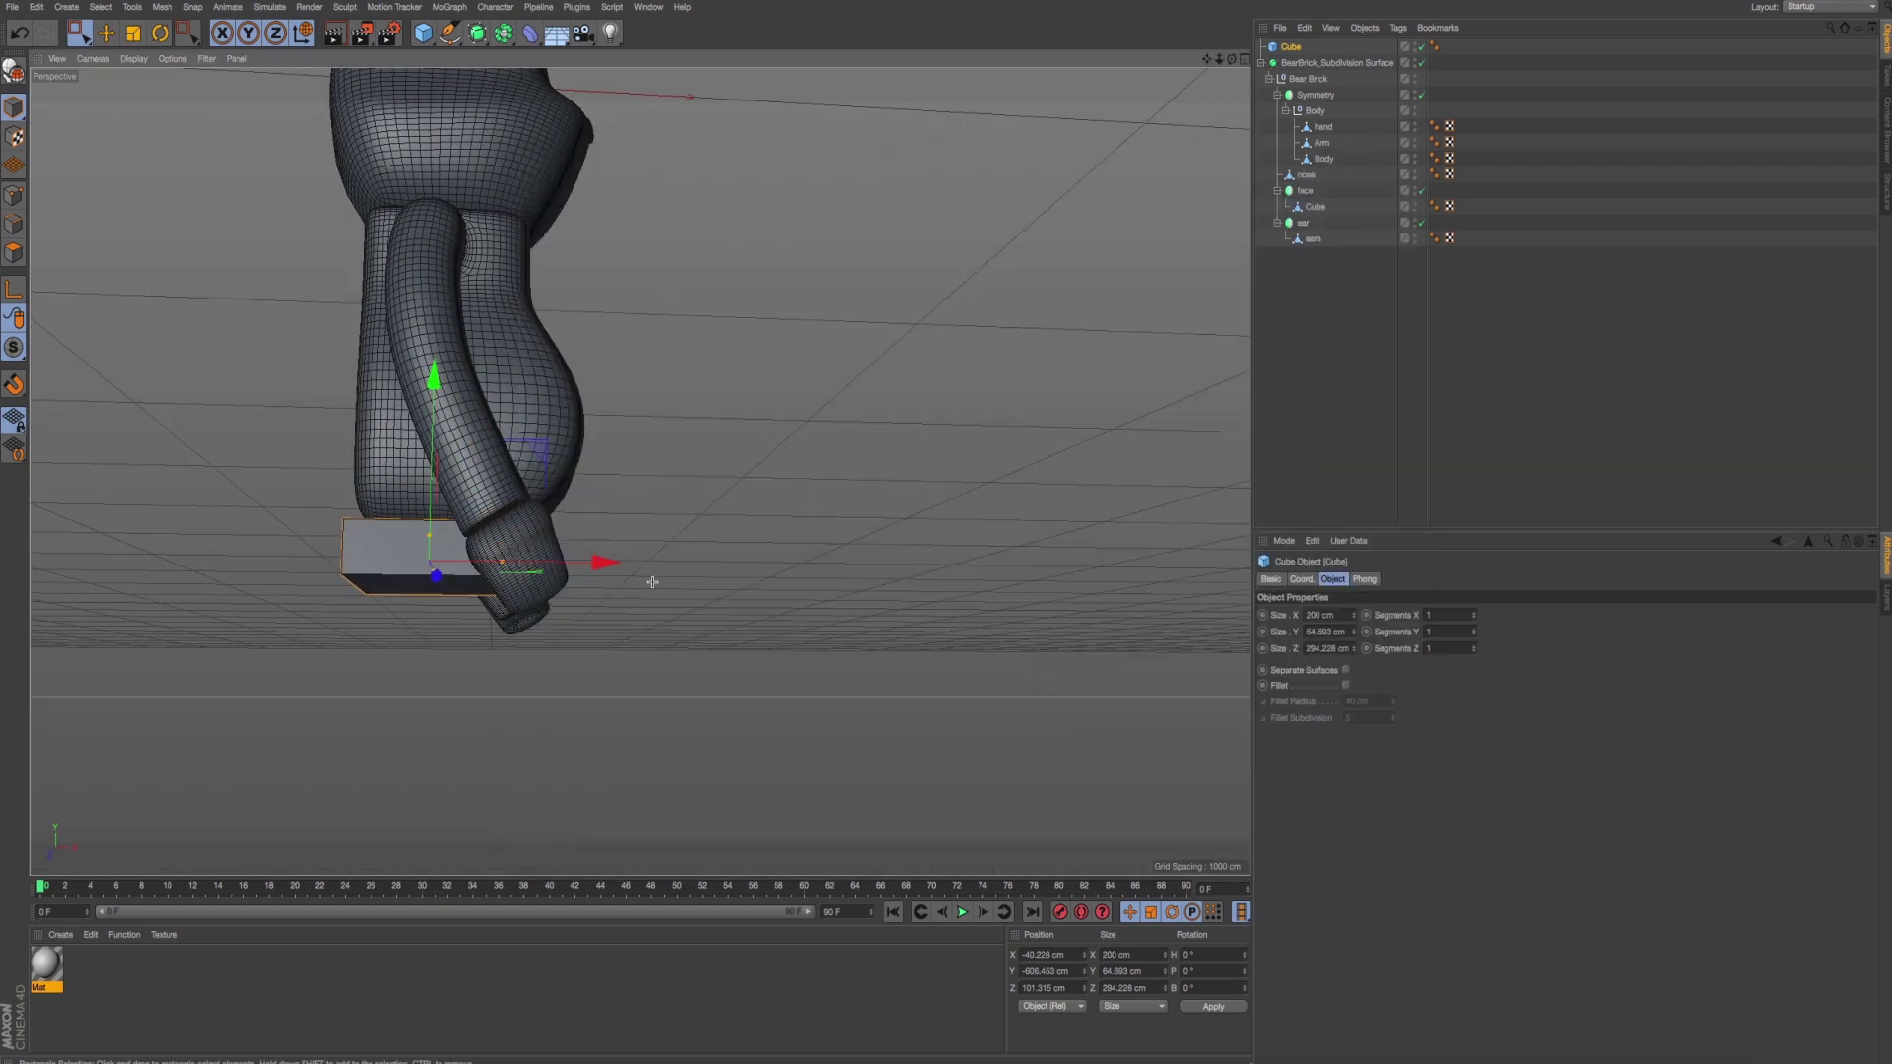
pyautogui.moveTo(649, 579)
pyautogui.keyDown('alt'); pyautogui.mouseDown()
pyautogui.moveTo(642, 469)
pyautogui.moveTo(465, 583)
pyautogui.moveTo(520, 578)
pyautogui.moveTo(690, 492)
pyautogui.mouseUp(); pyautogui.keyUp('alt')
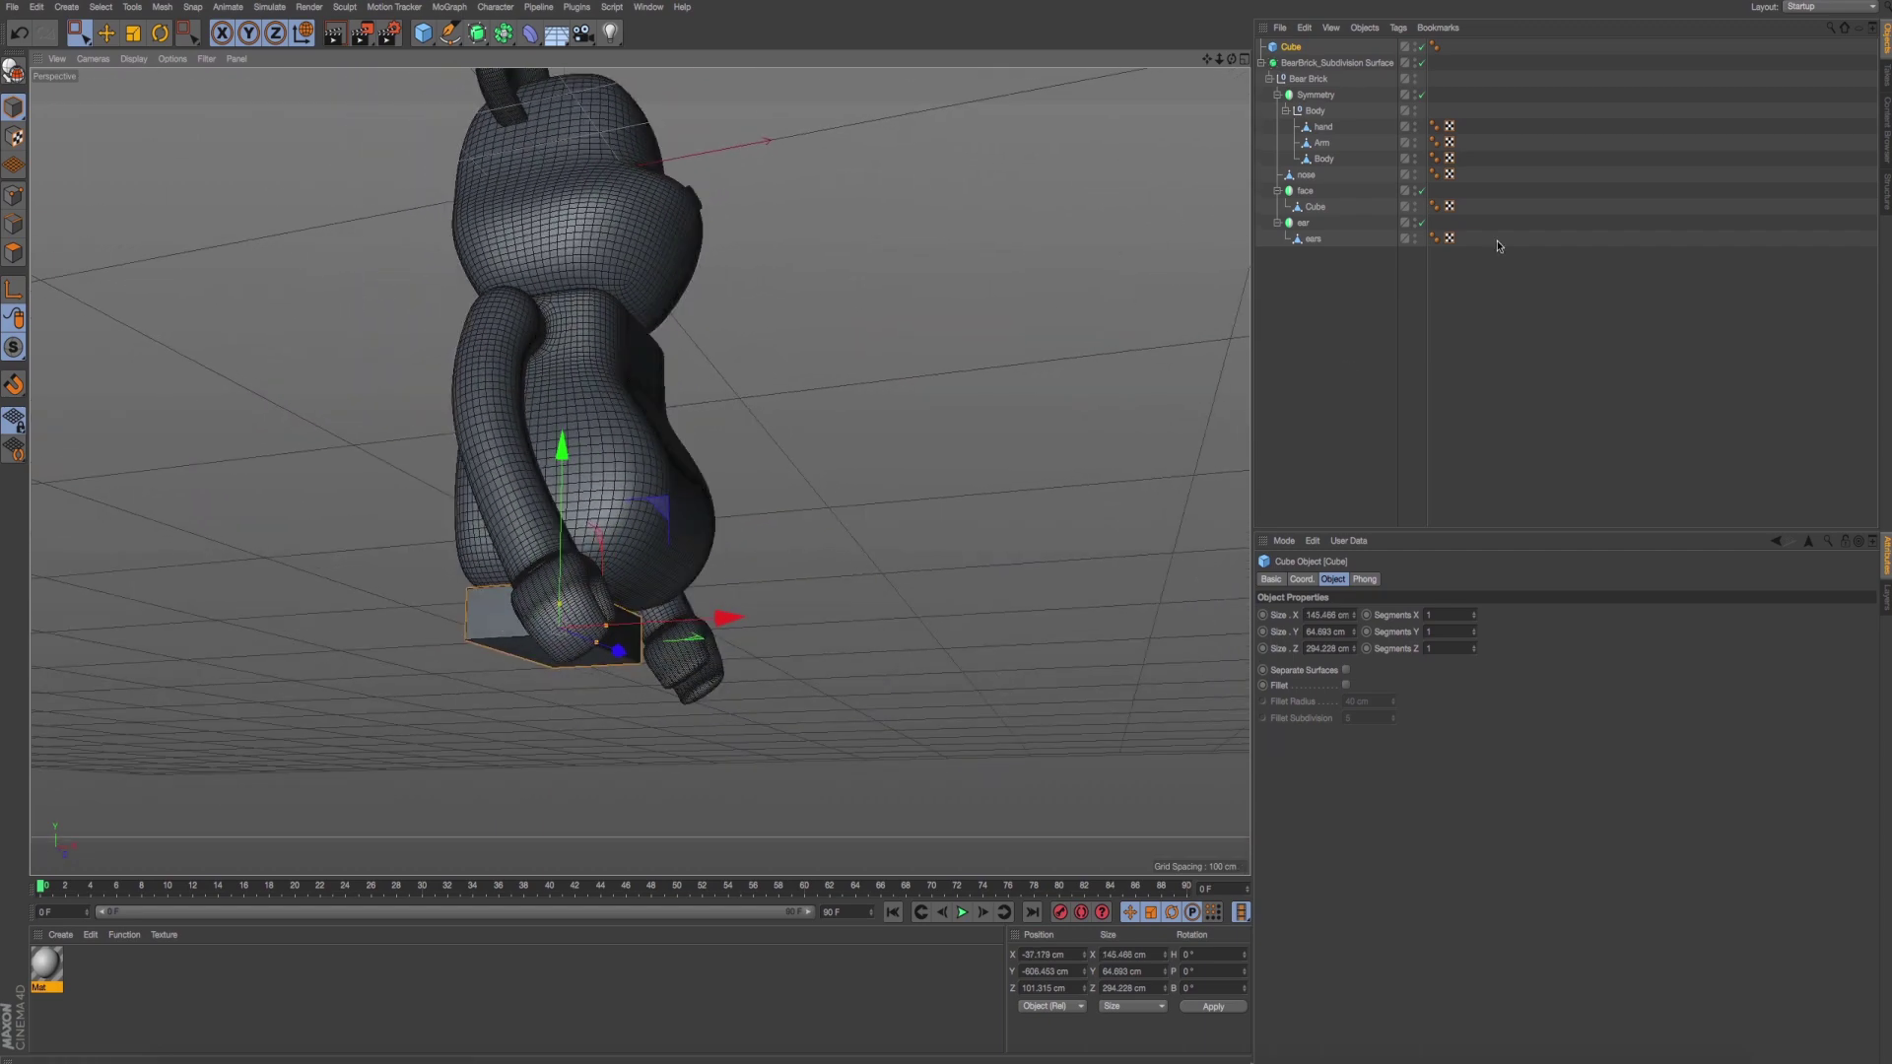
# Hide the hand and Arm objects in the viewport.
pyautogui.click(1415, 127)
pyautogui.click(1415, 143)
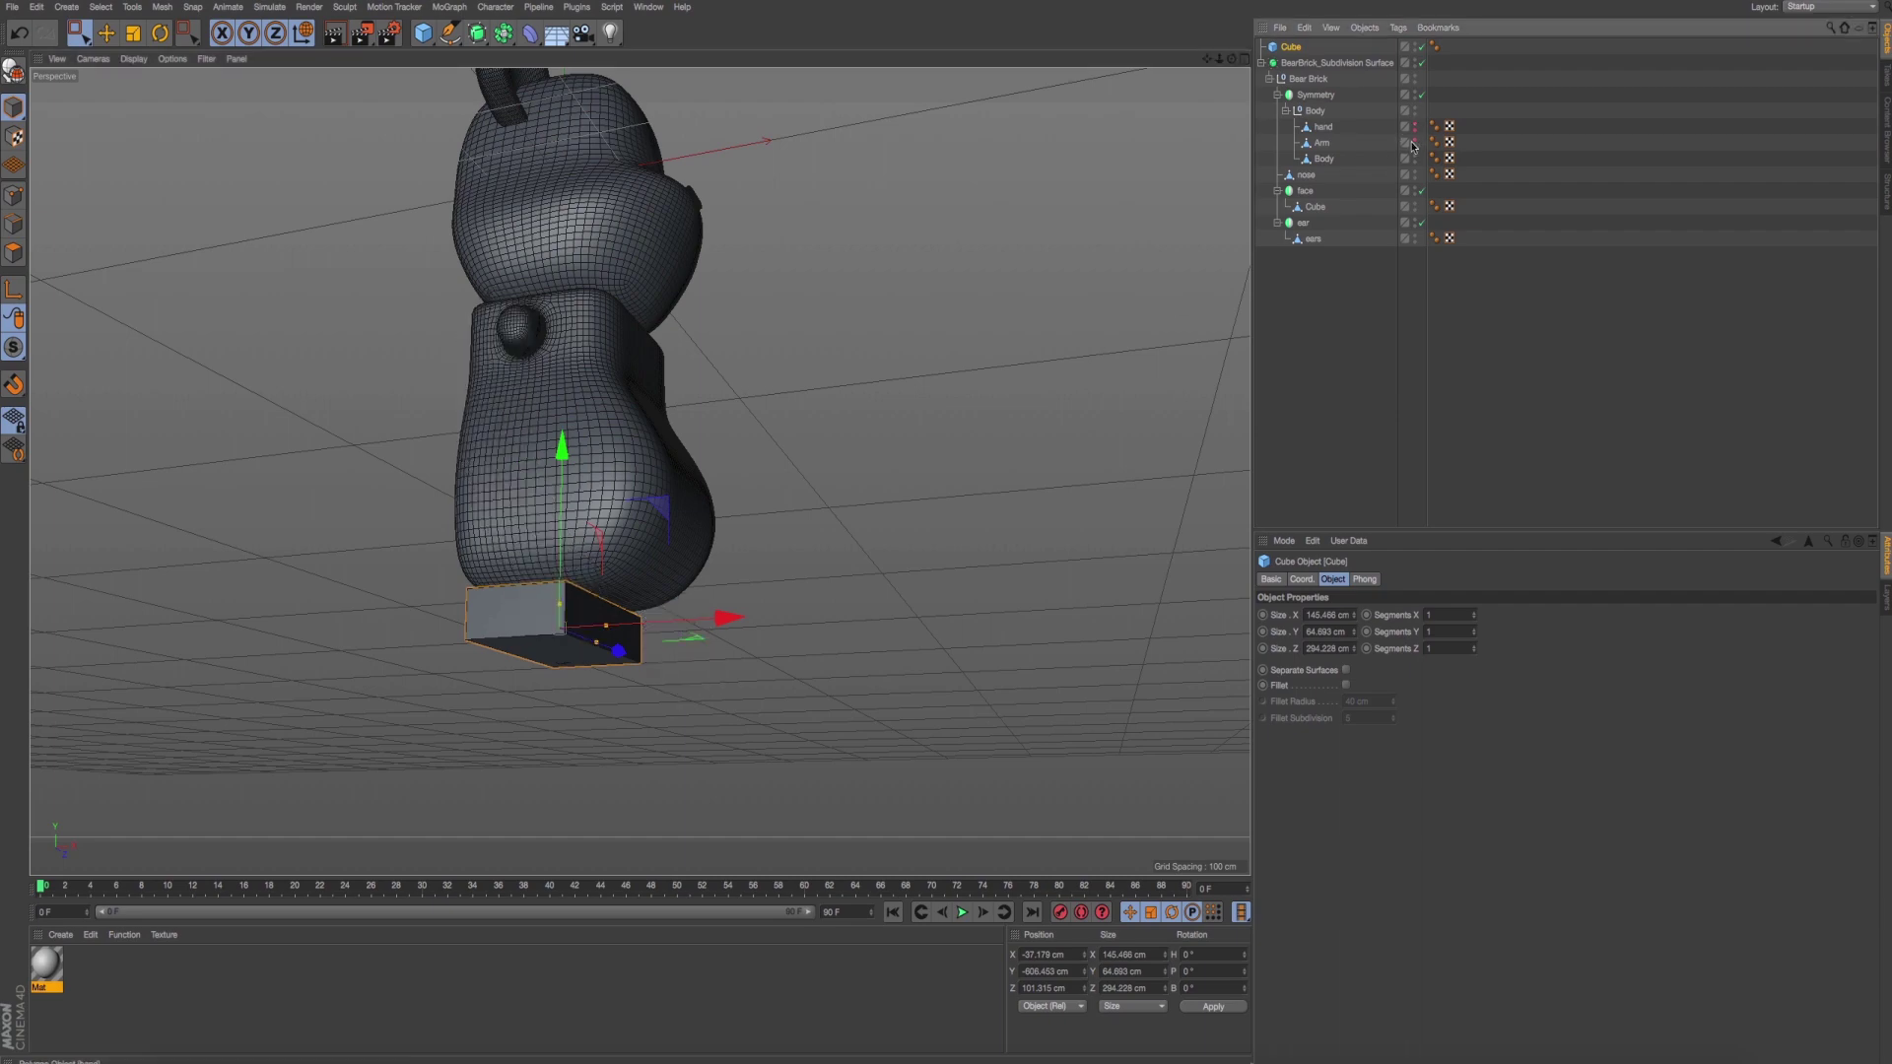
pyautogui.moveTo(887, 512)
pyautogui.keyDown('alt'); pyautogui.mouseDown()
pyautogui.moveTo(921, 470)
pyautogui.moveTo(802, 498)
pyautogui.mouseUp(); pyautogui.keyUp('alt')
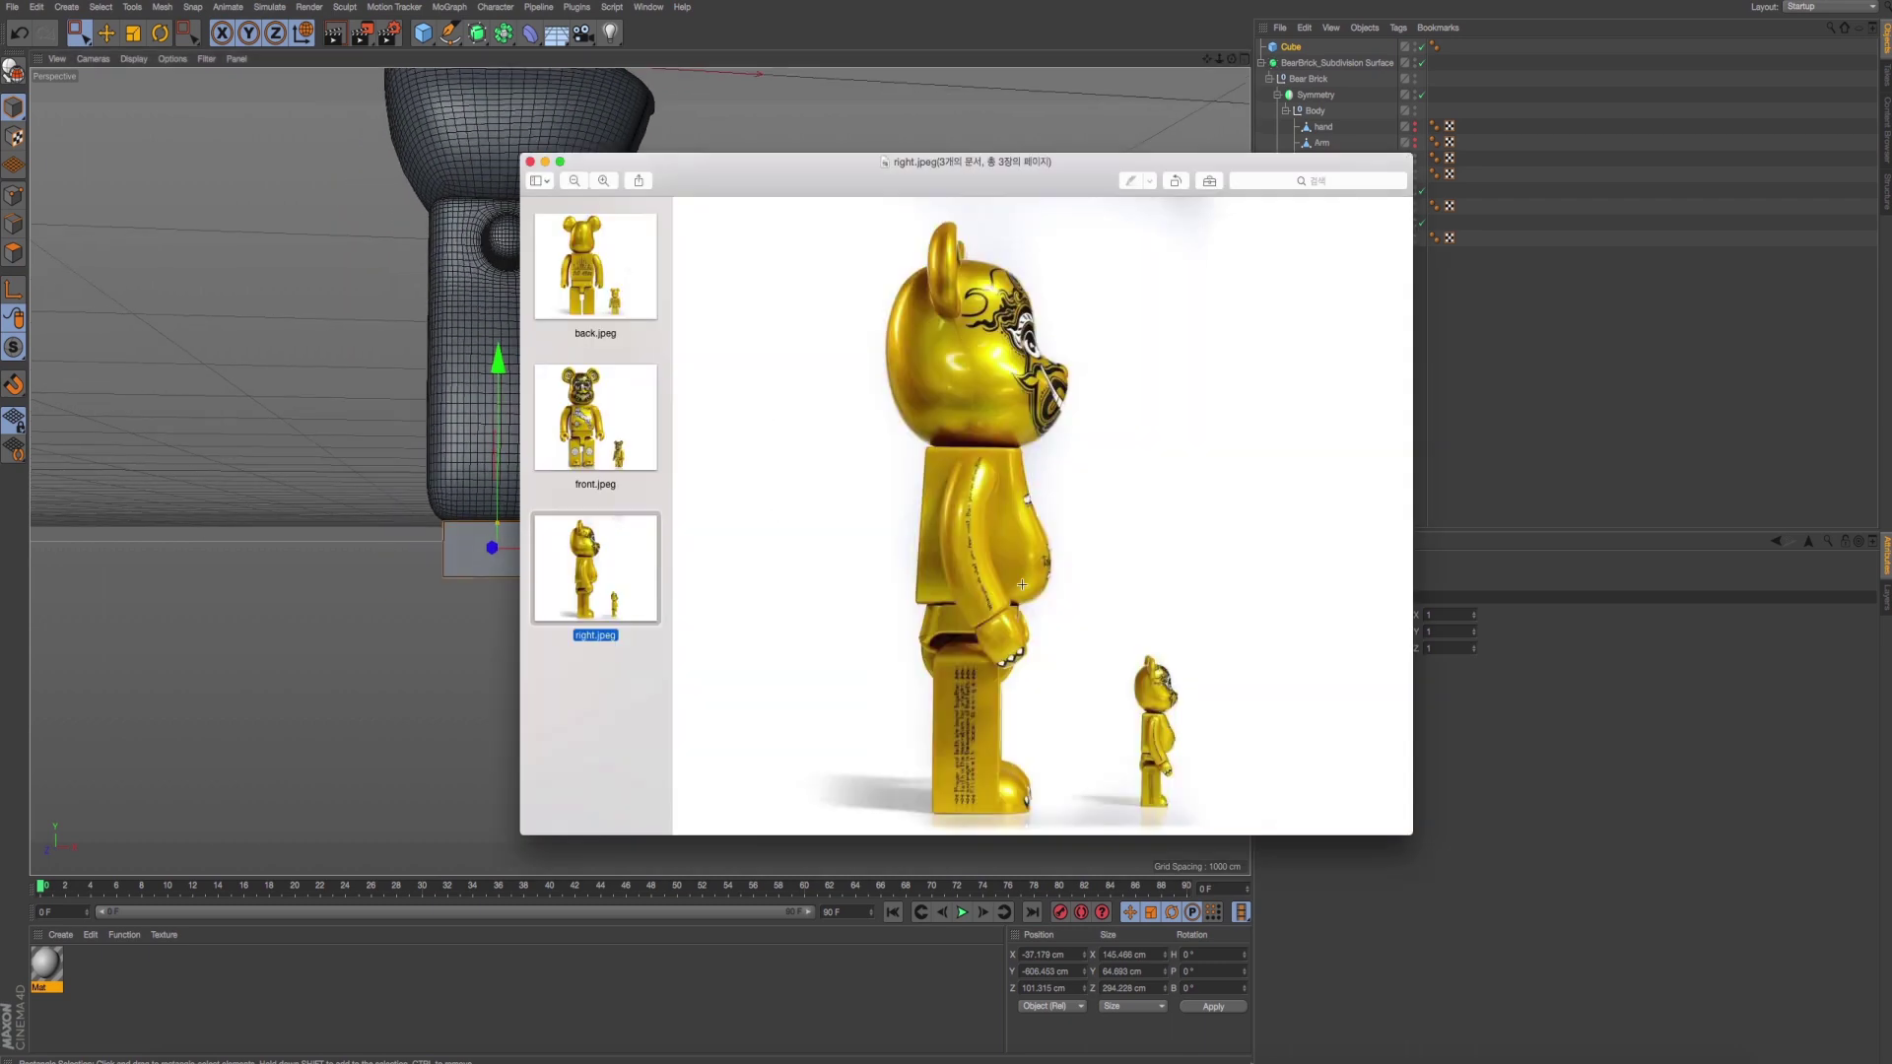
pyautogui.press('super+Tab')
pyautogui.moveTo(586, 601)
pyautogui.keyDown('alt'); pyautogui.mouseDown()
pyautogui.moveTo(581, 561)
pyautogui.moveTo(650, 542)
pyautogui.mouseUp(); pyautogui.keyUp('alt')
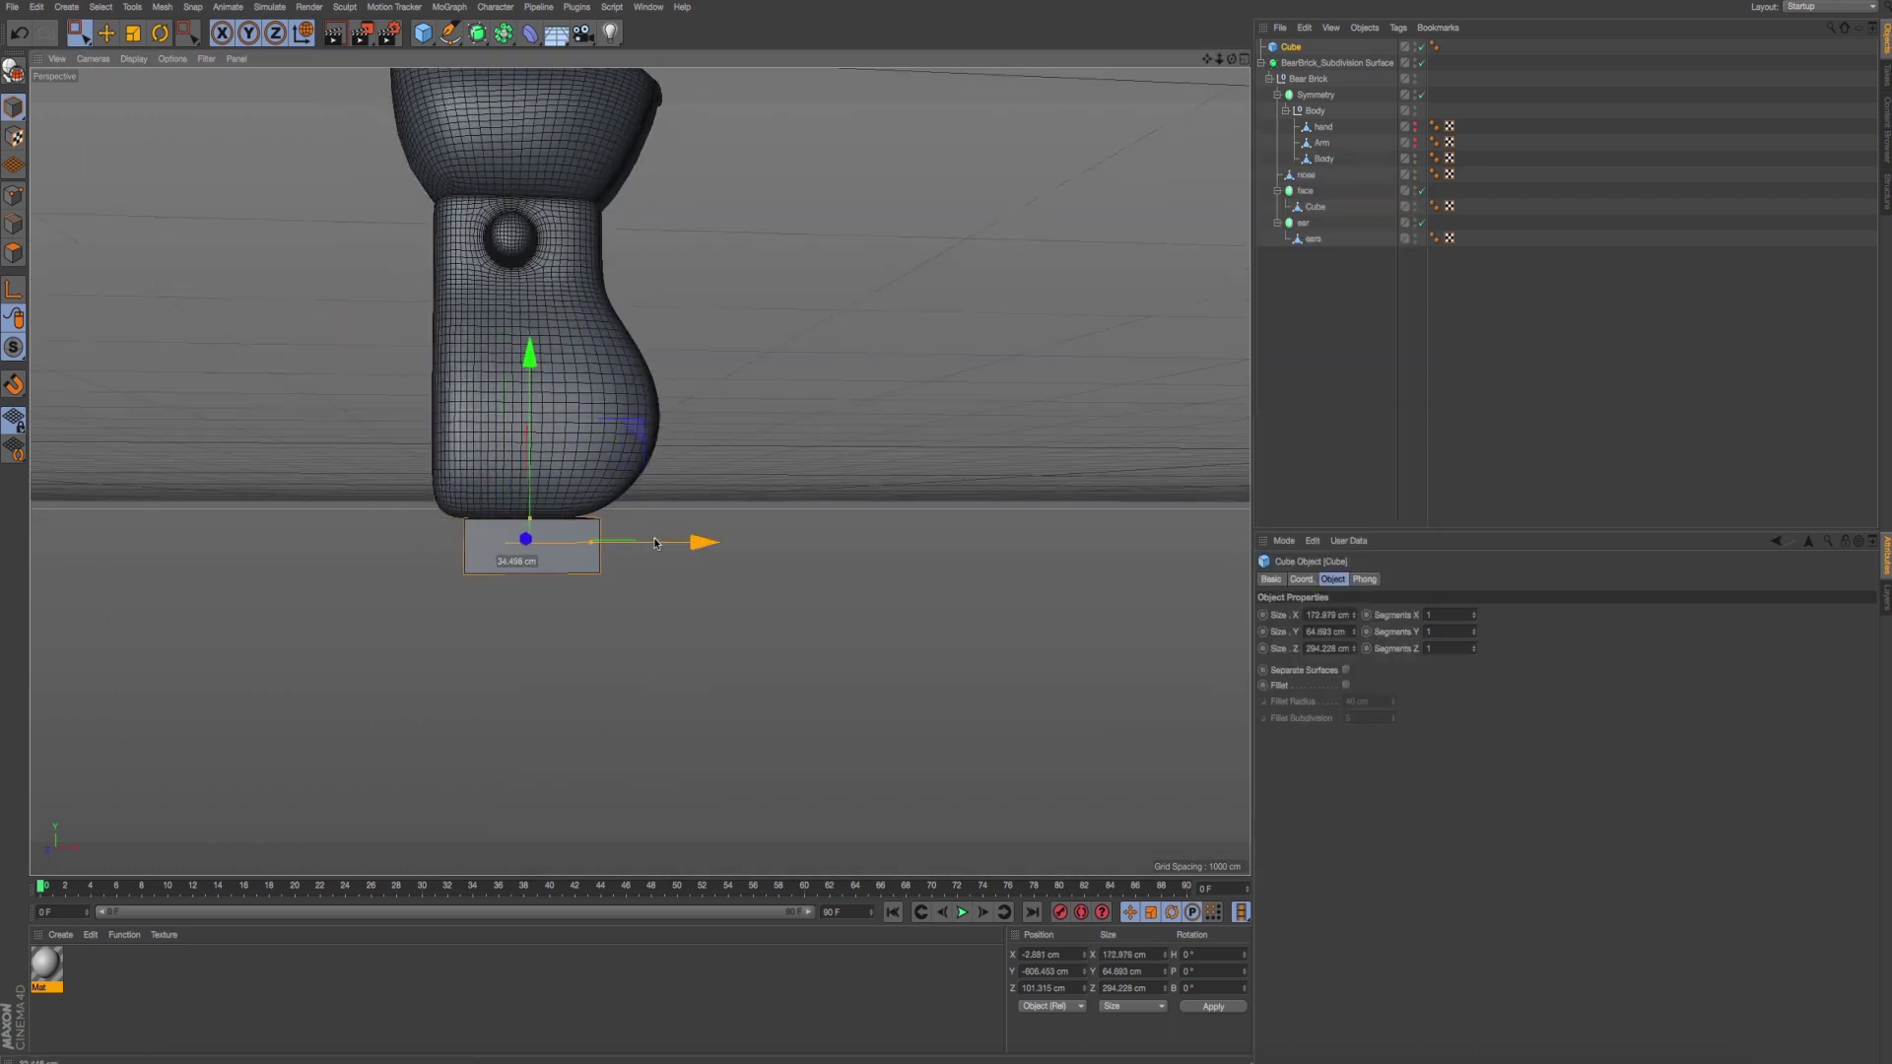
pyautogui.press('super+Tab')
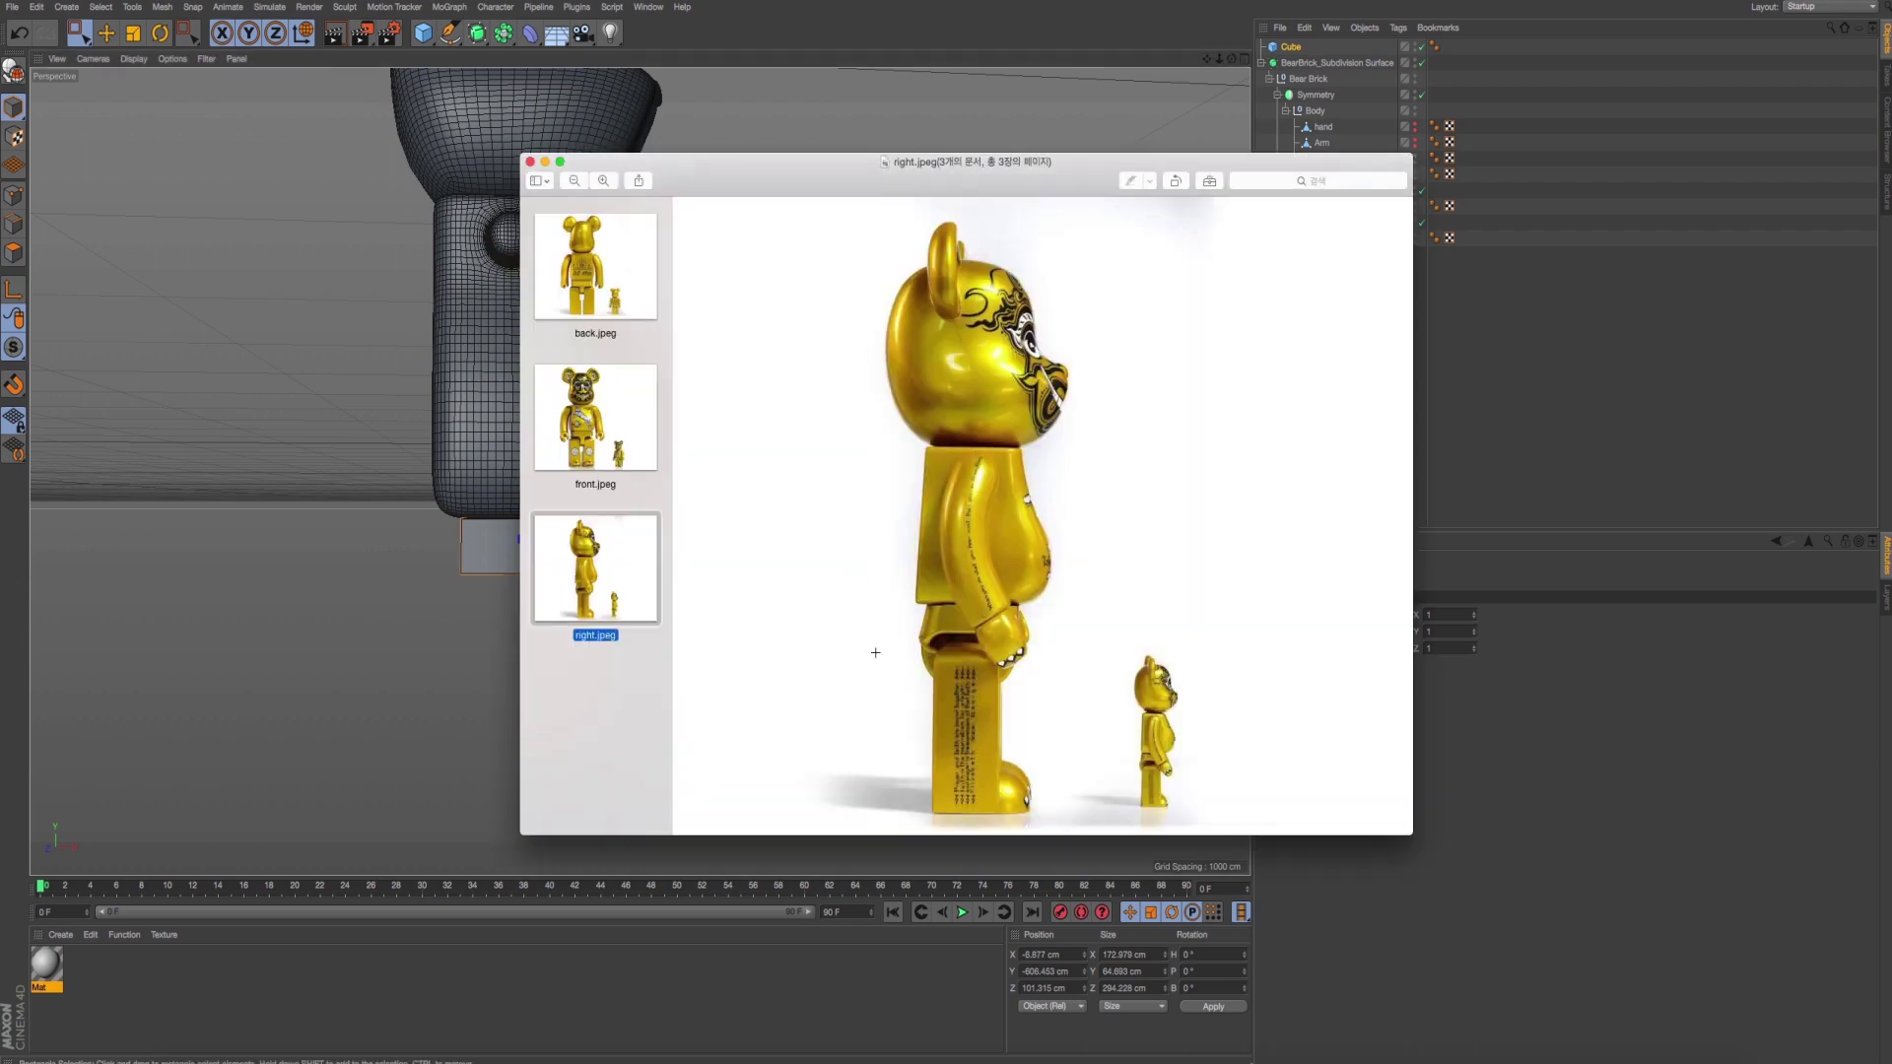
pyautogui.press('super+Tab')
# Widen the hip block to about 194 cm, checking the front, right and back references.
pyautogui.moveTo(594, 546)
pyautogui.mouseDown()
pyautogui.moveTo(823, 590)
pyautogui.moveTo(961, 689)
pyautogui.mouseUp()
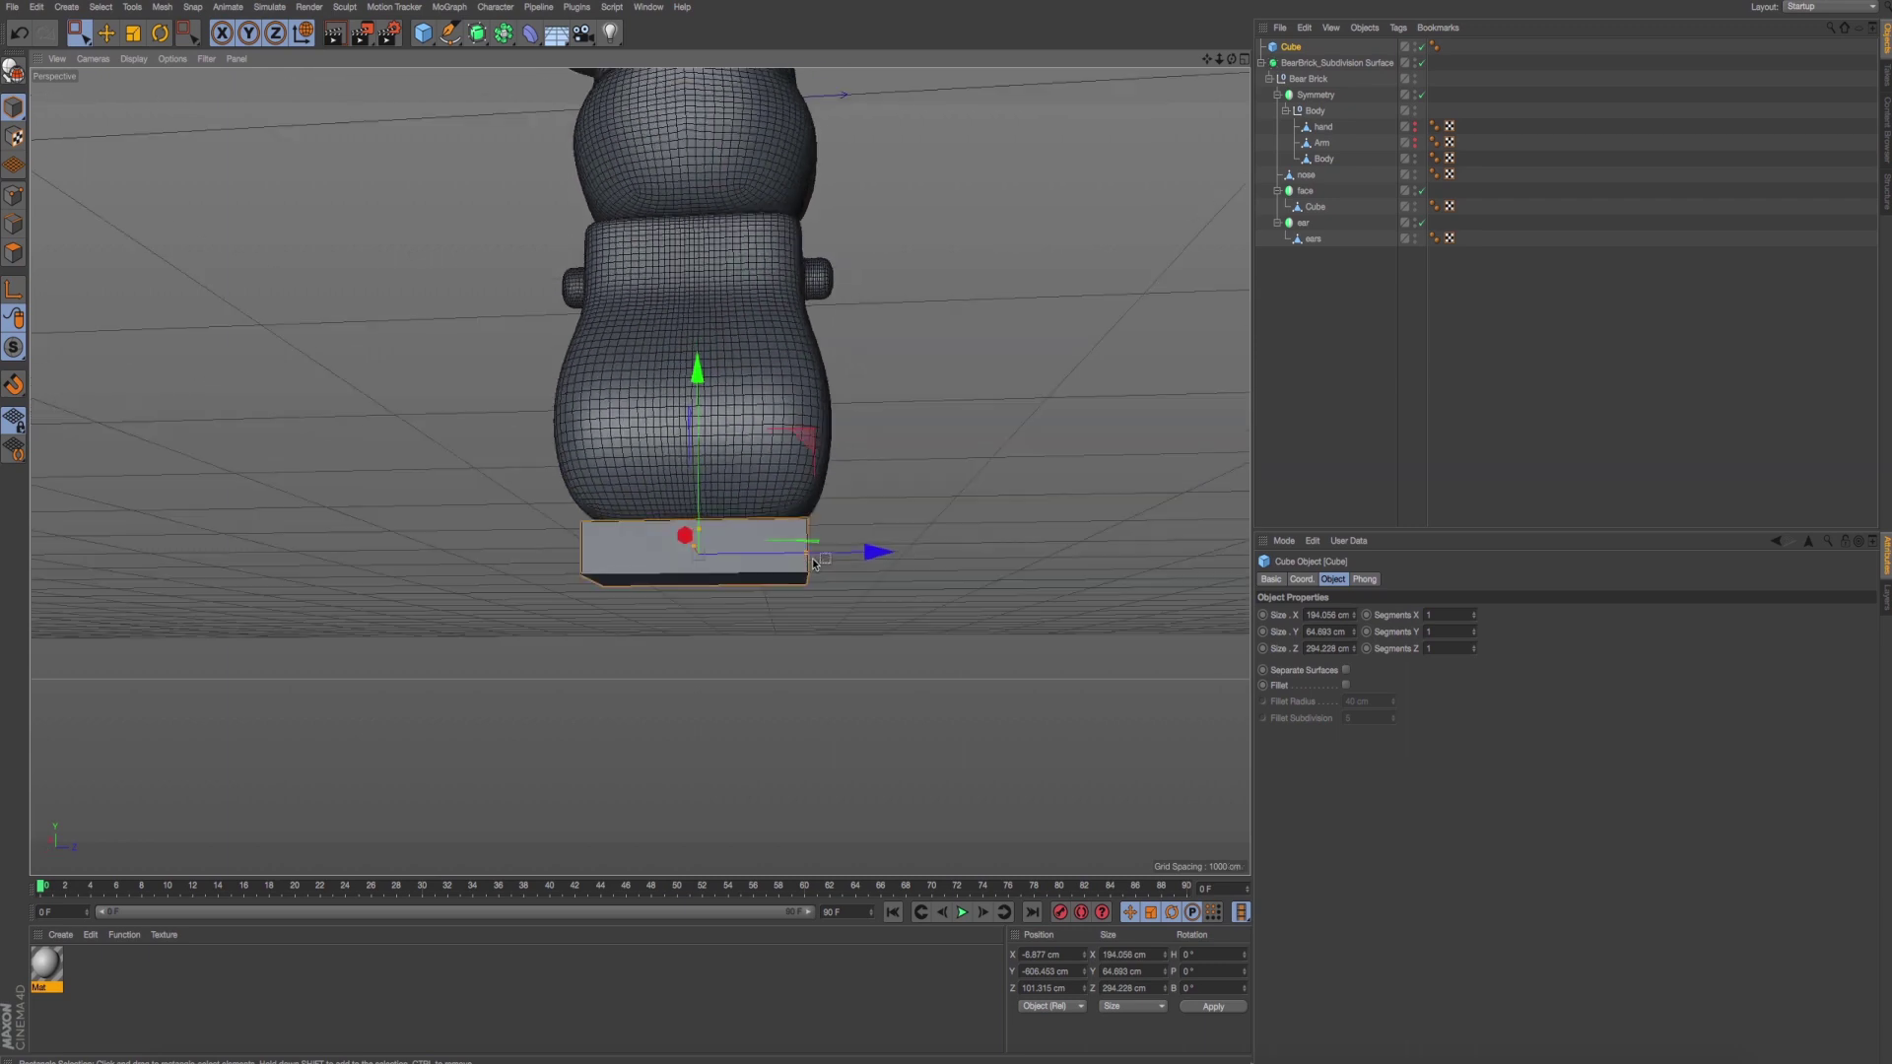
pyautogui.press('super+Tab')
pyautogui.click(550, 465)
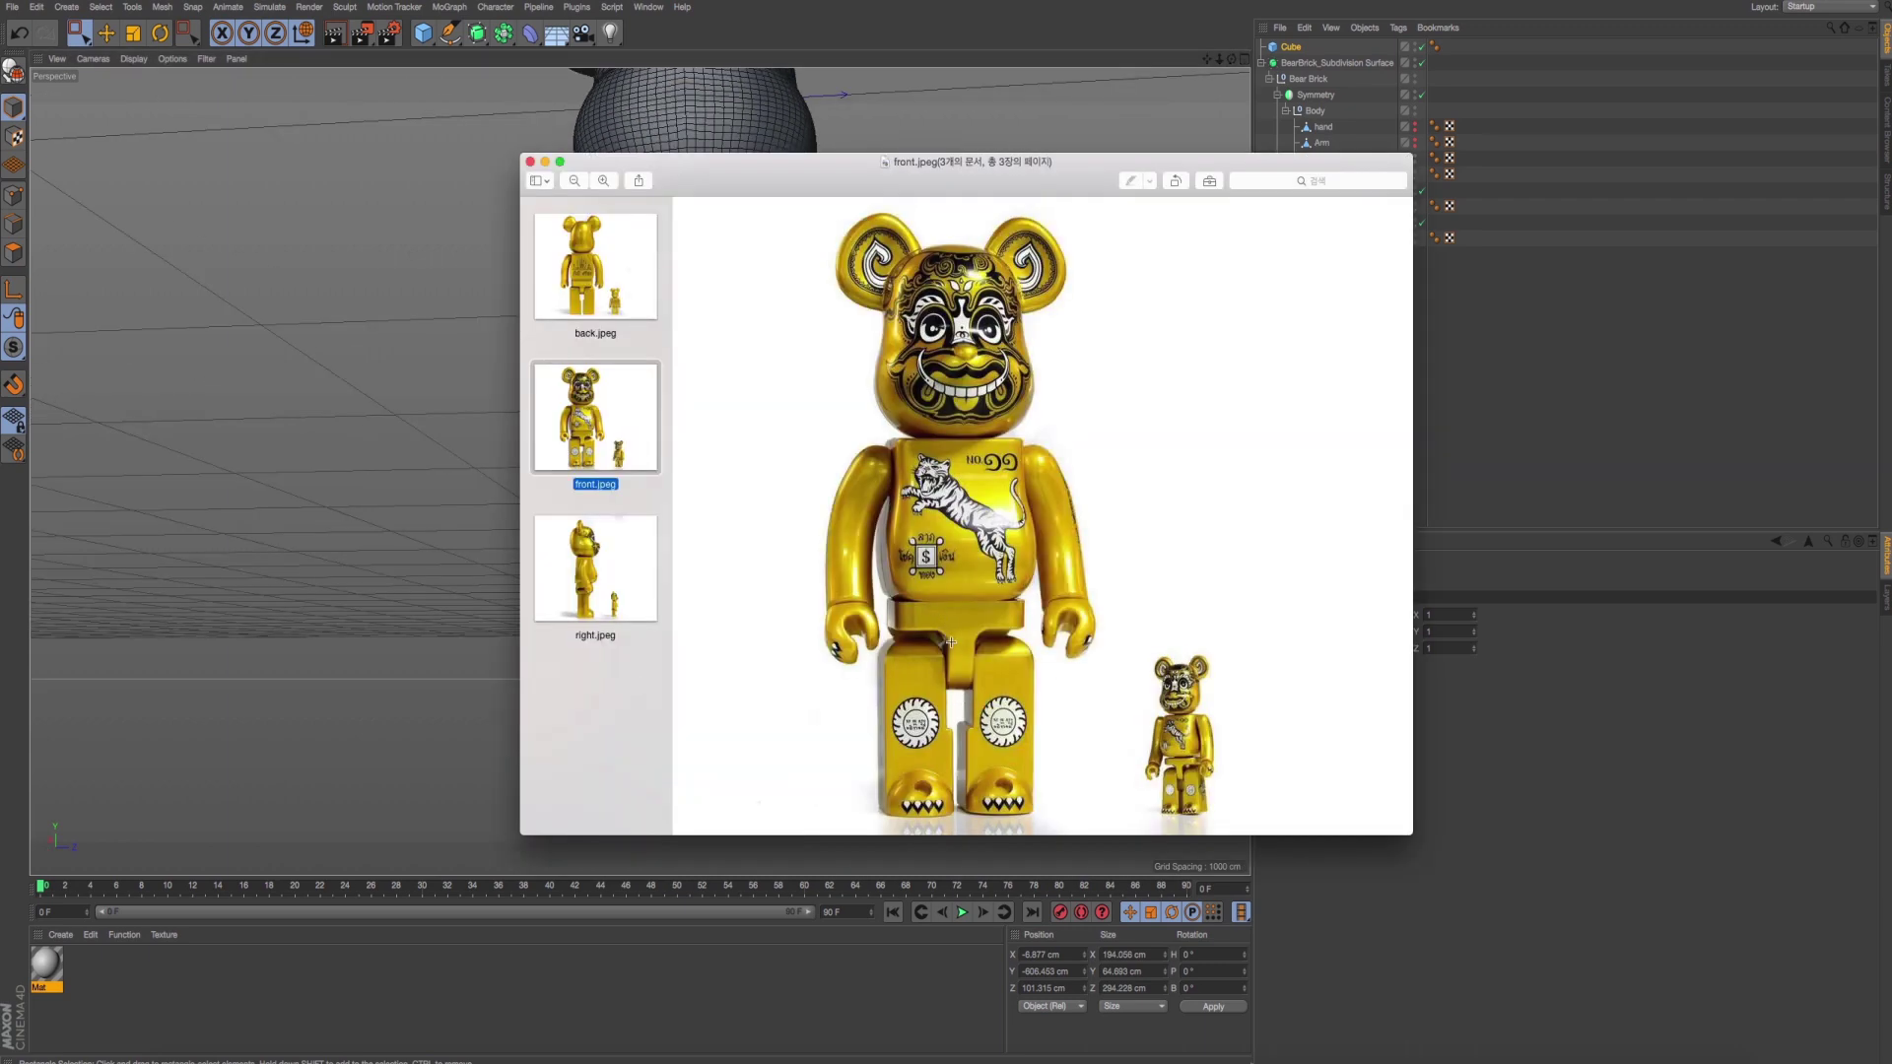
pyautogui.click(645, 584)
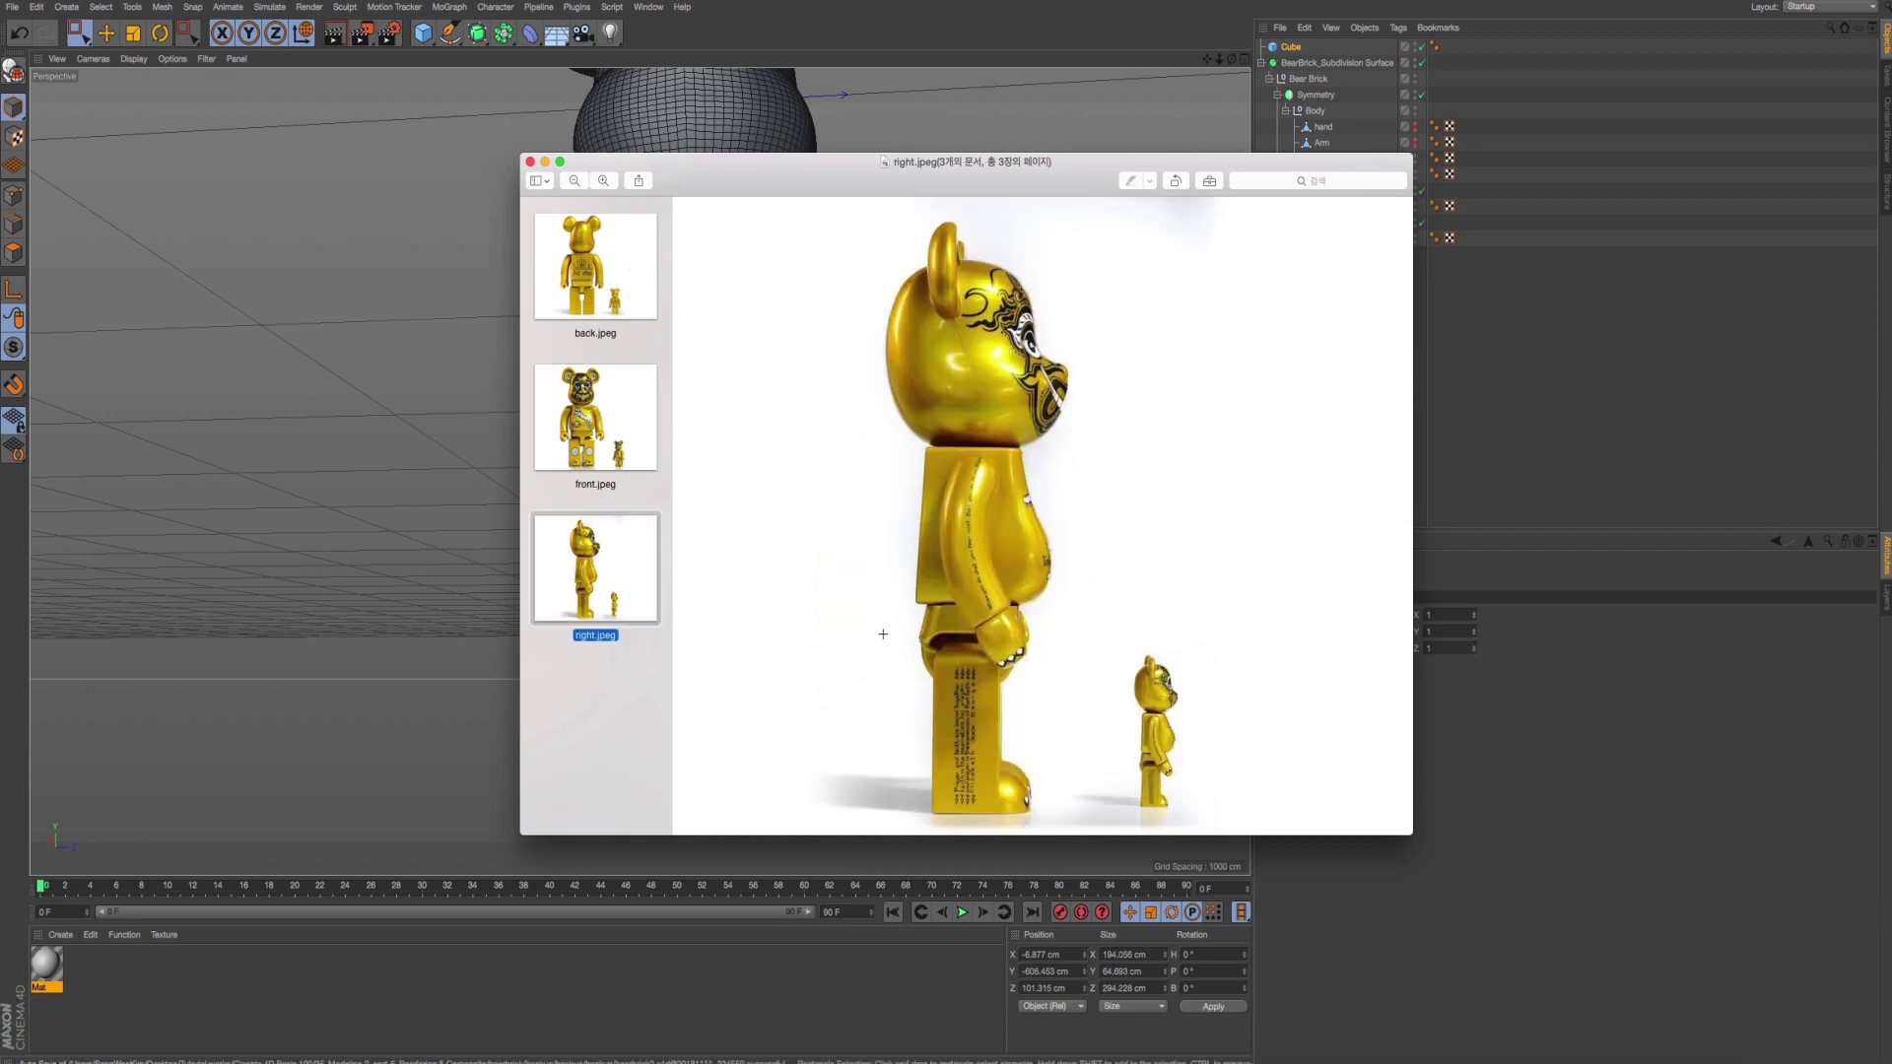
pyautogui.click(600, 312)
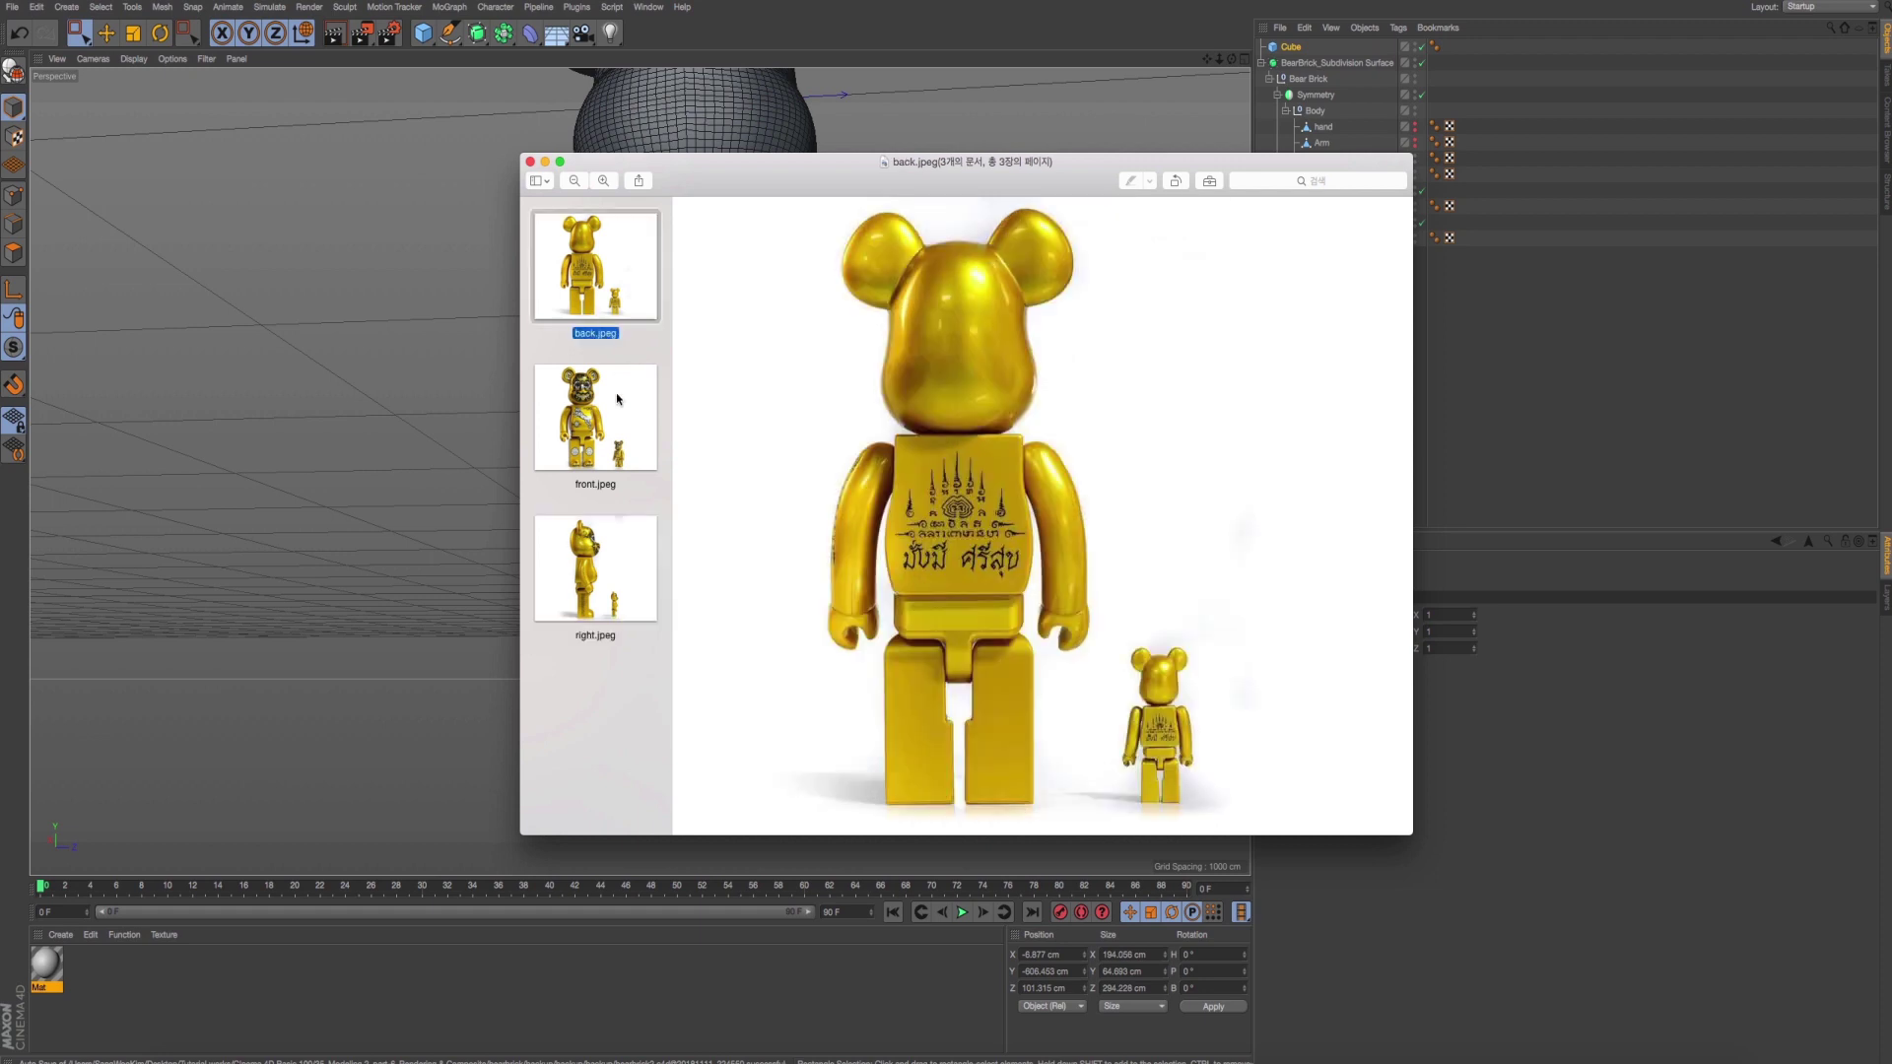
pyautogui.click(601, 454)
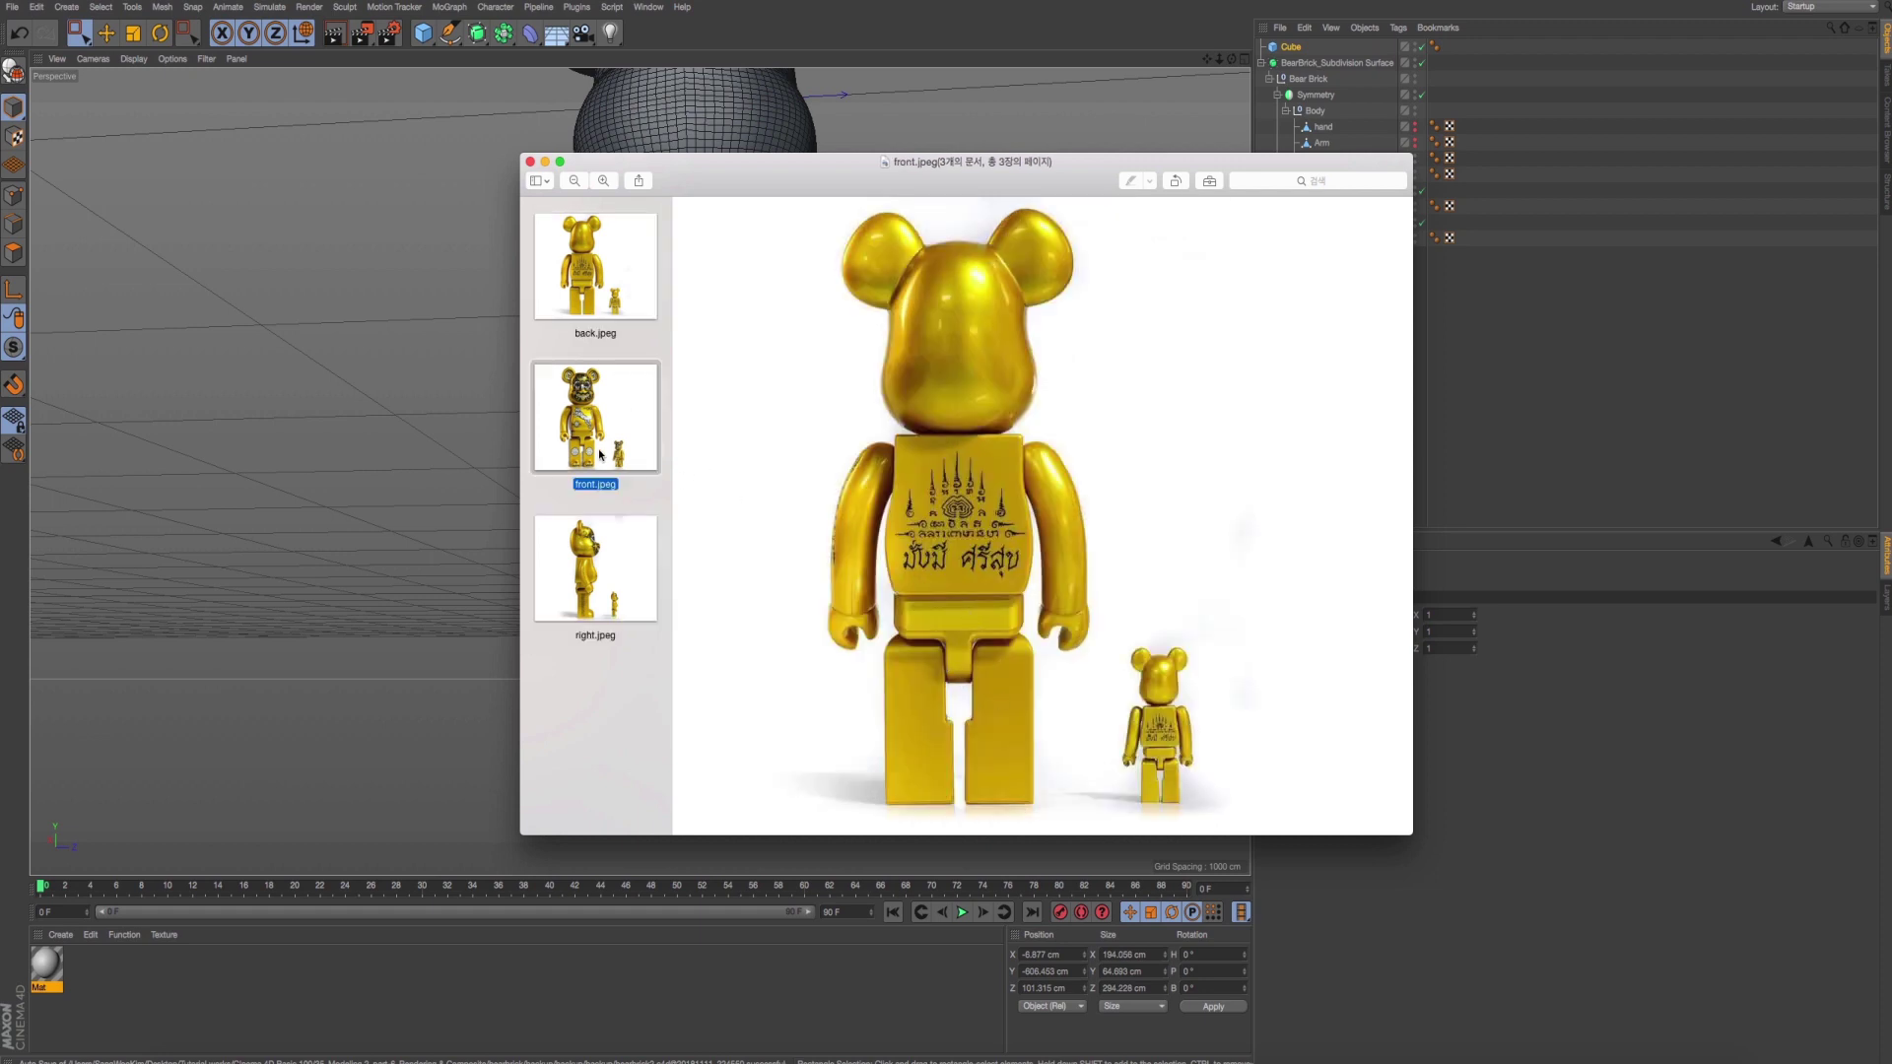
pyautogui.press('Down')
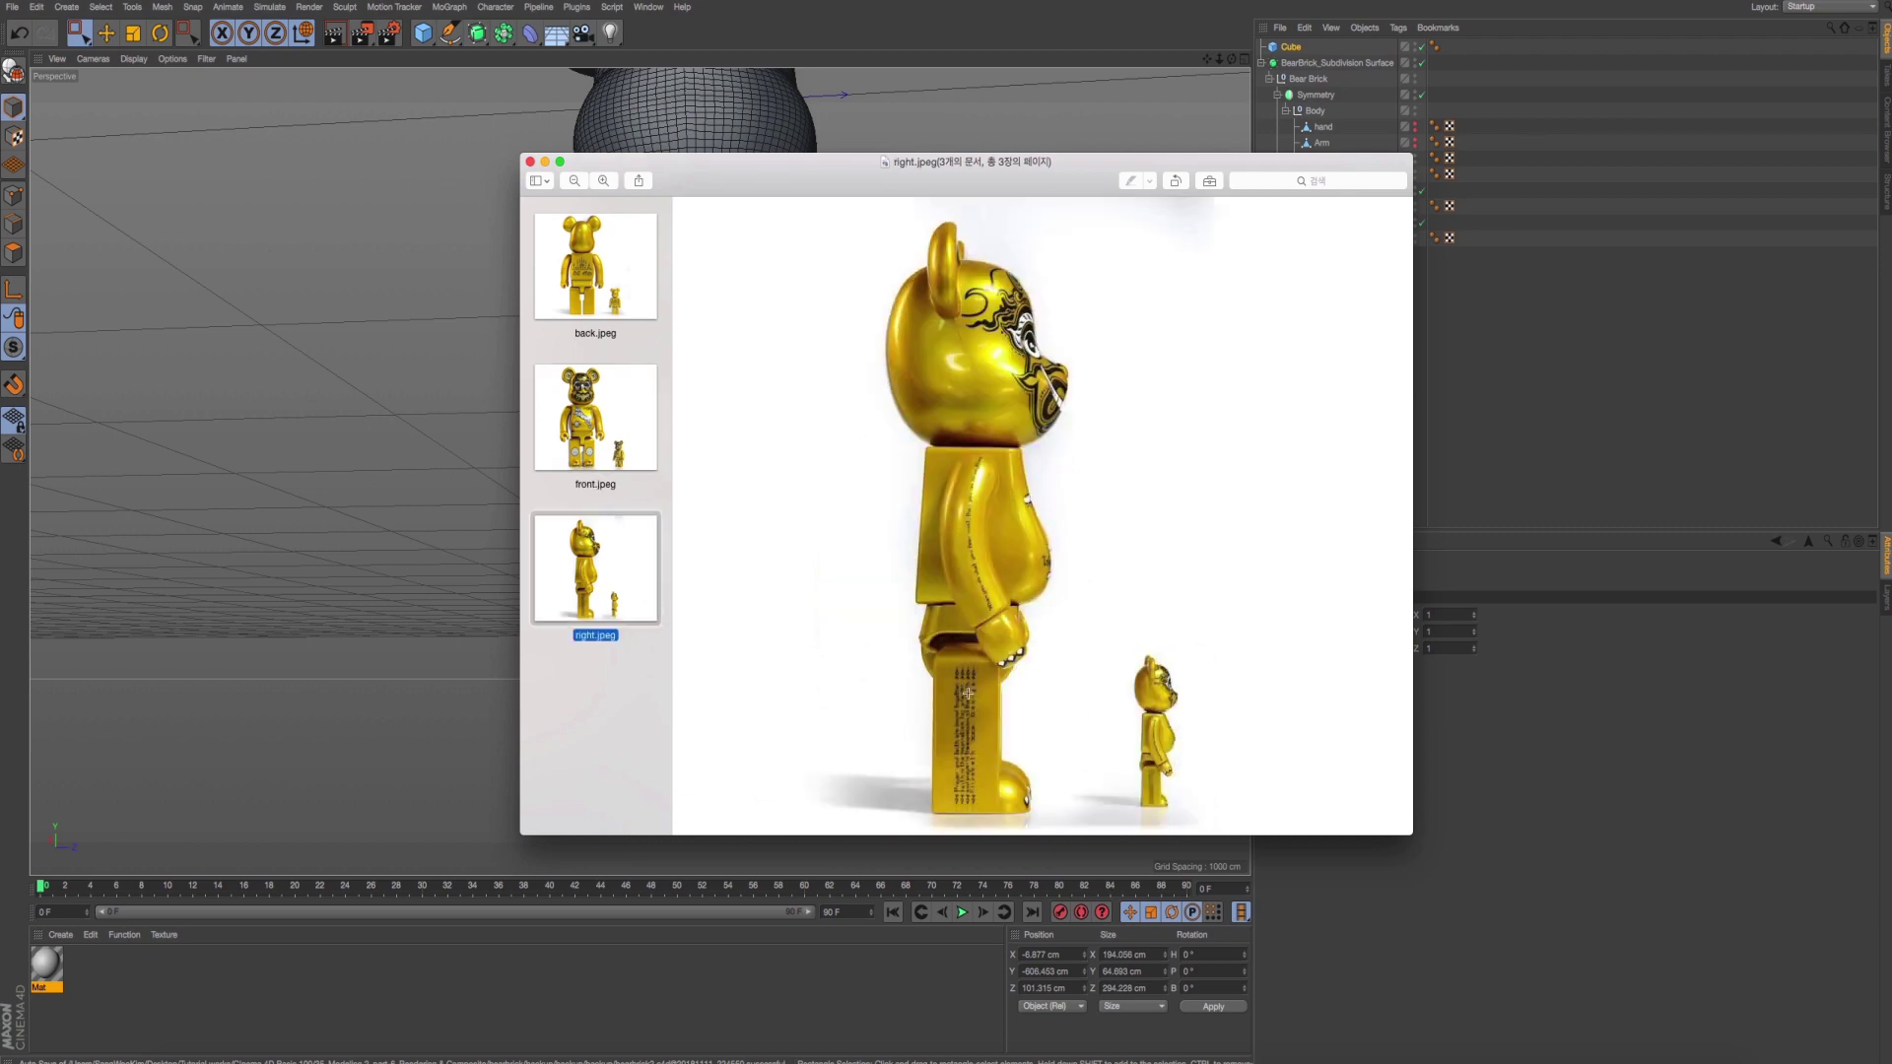
pyautogui.click(589, 446)
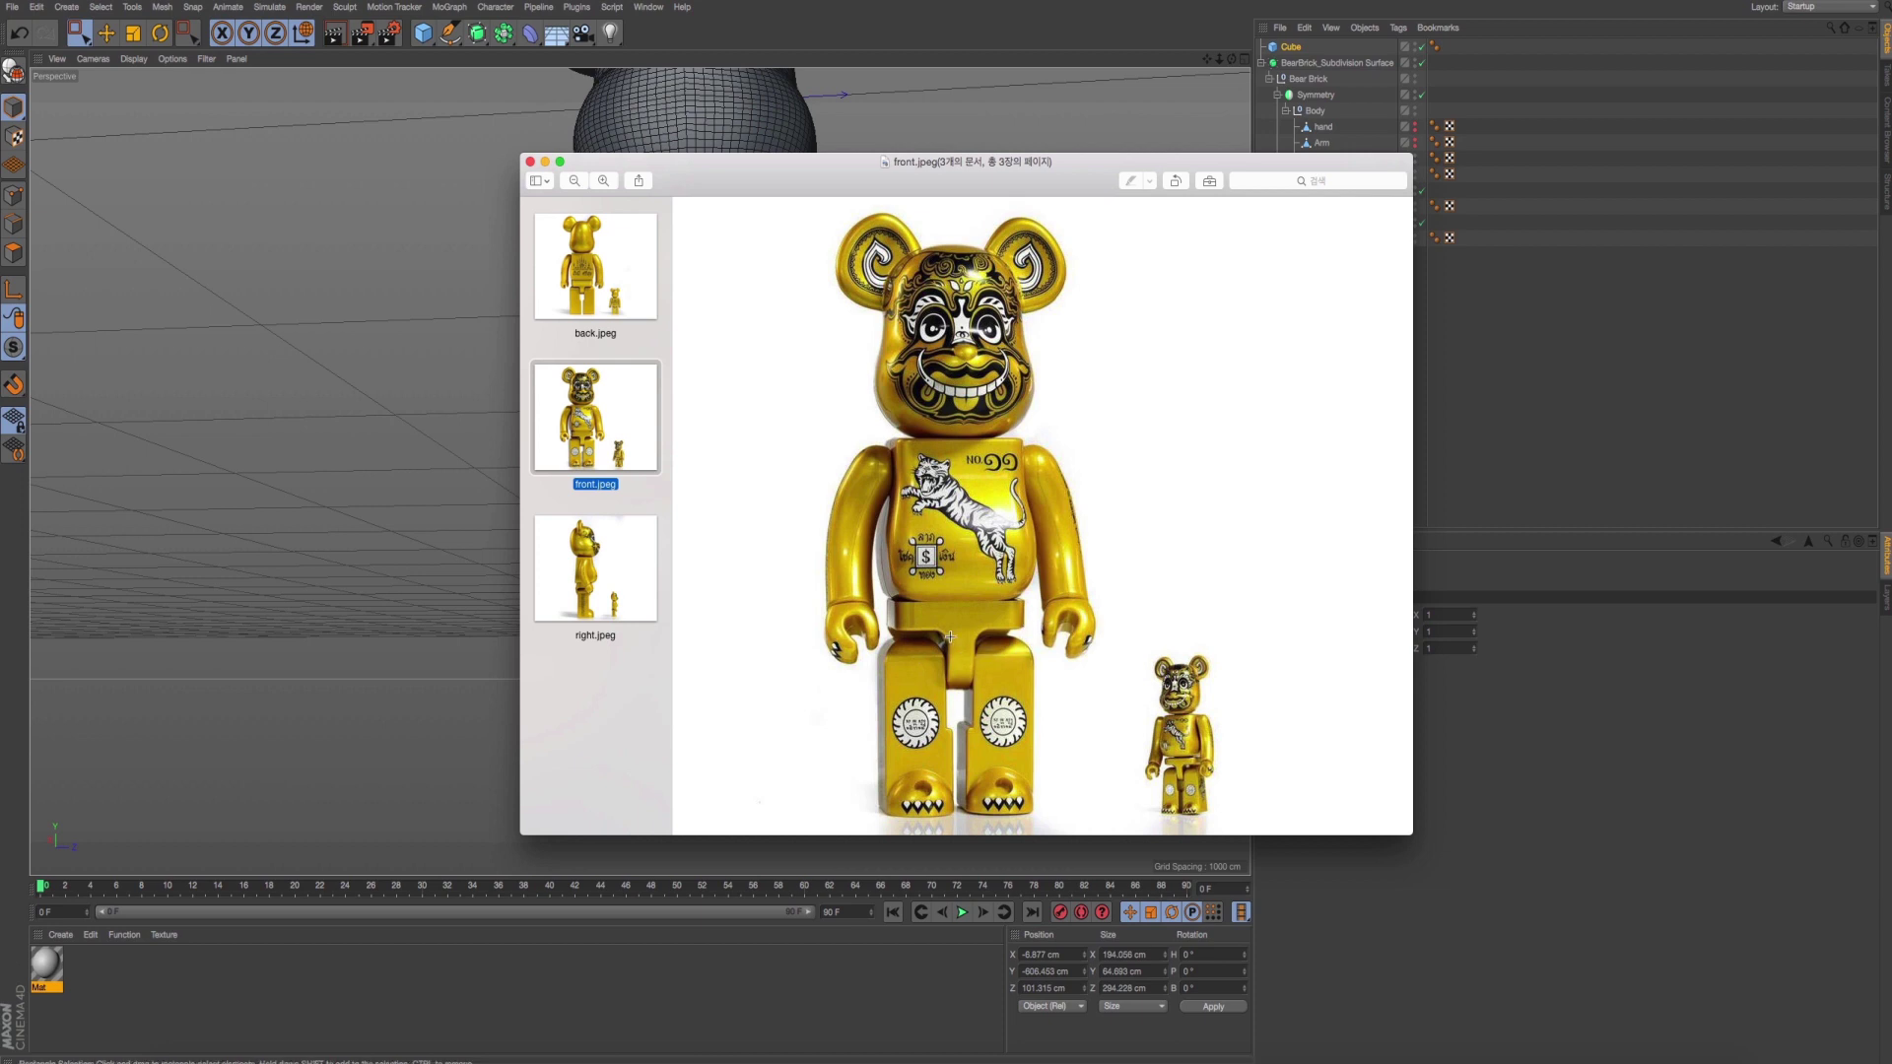
# Give the hip cube 2 height segments and 3 depth segments, checking the side reference.
pyautogui.click(976, 51)
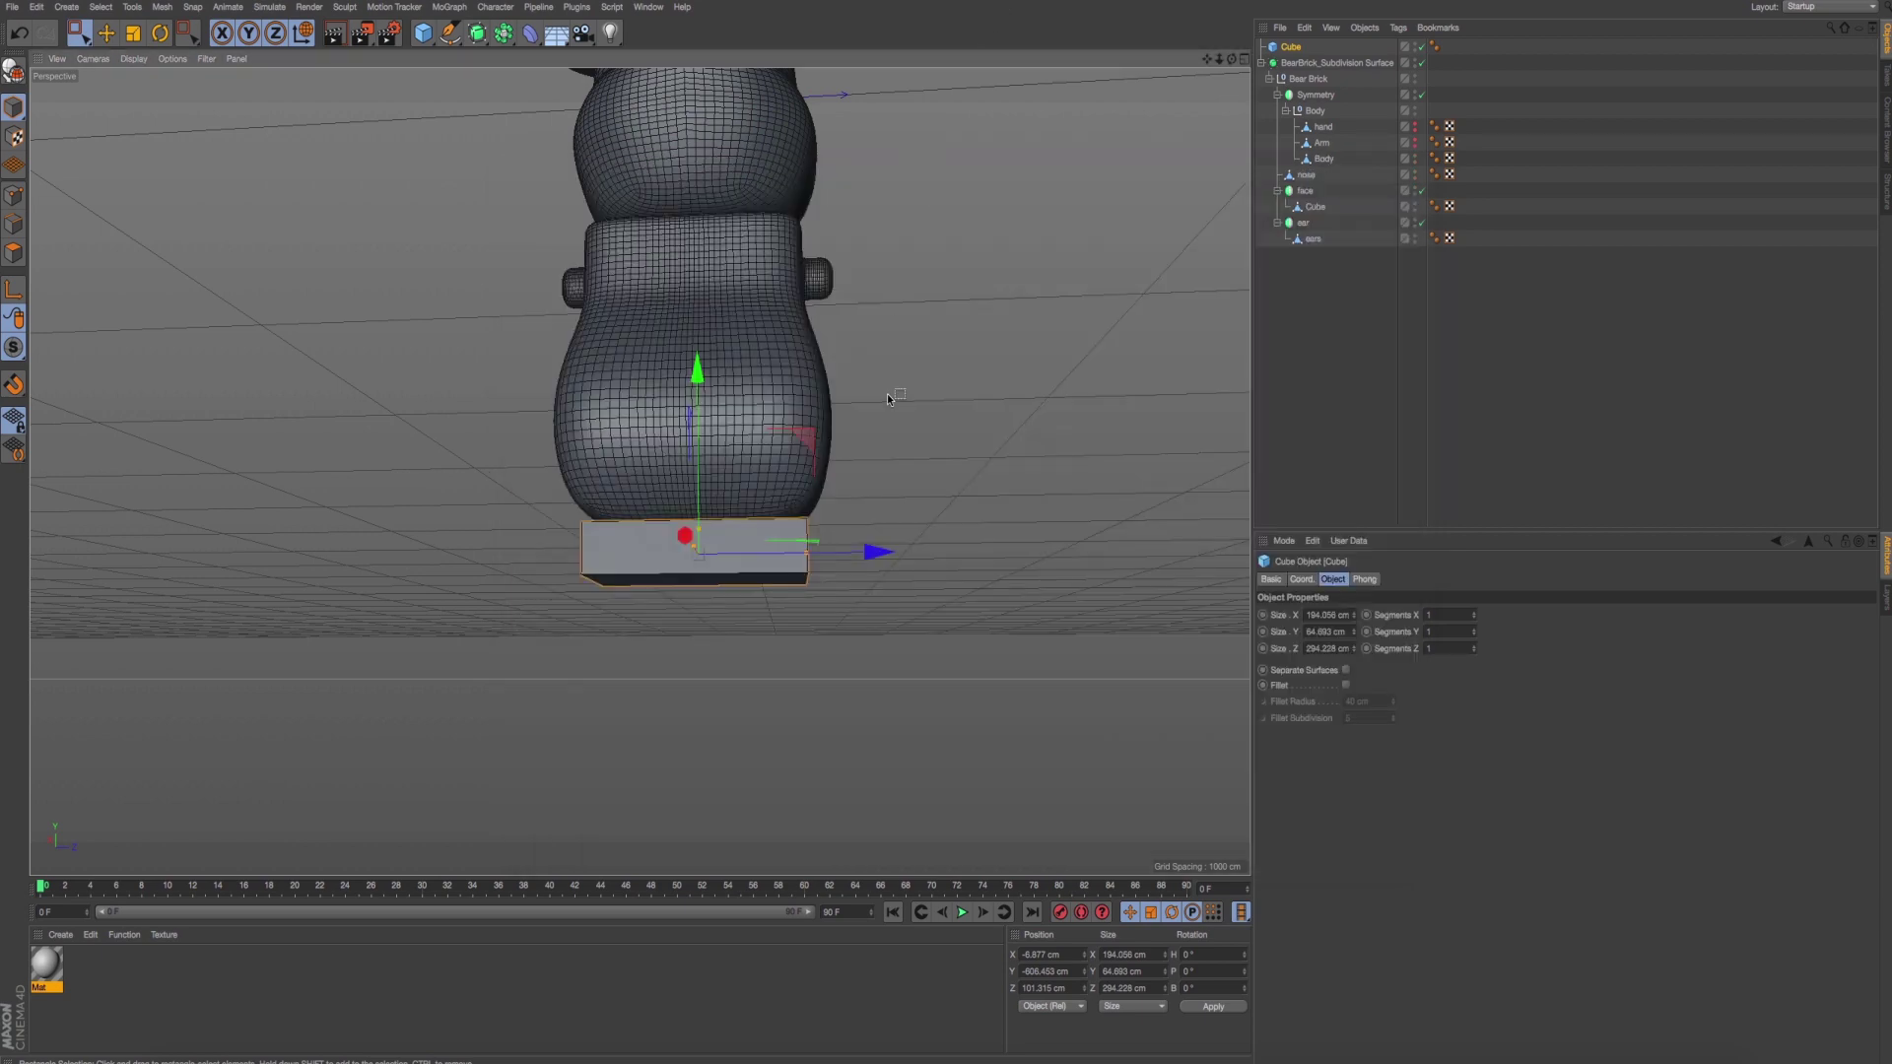
pyautogui.moveTo(1055, 464)
pyautogui.keyDown('alt'); pyautogui.mouseDown()
pyautogui.moveTo(815, 407)
pyautogui.moveTo(799, 487)
pyautogui.moveTo(828, 327)
pyautogui.mouseUp(); pyautogui.keyUp('alt')
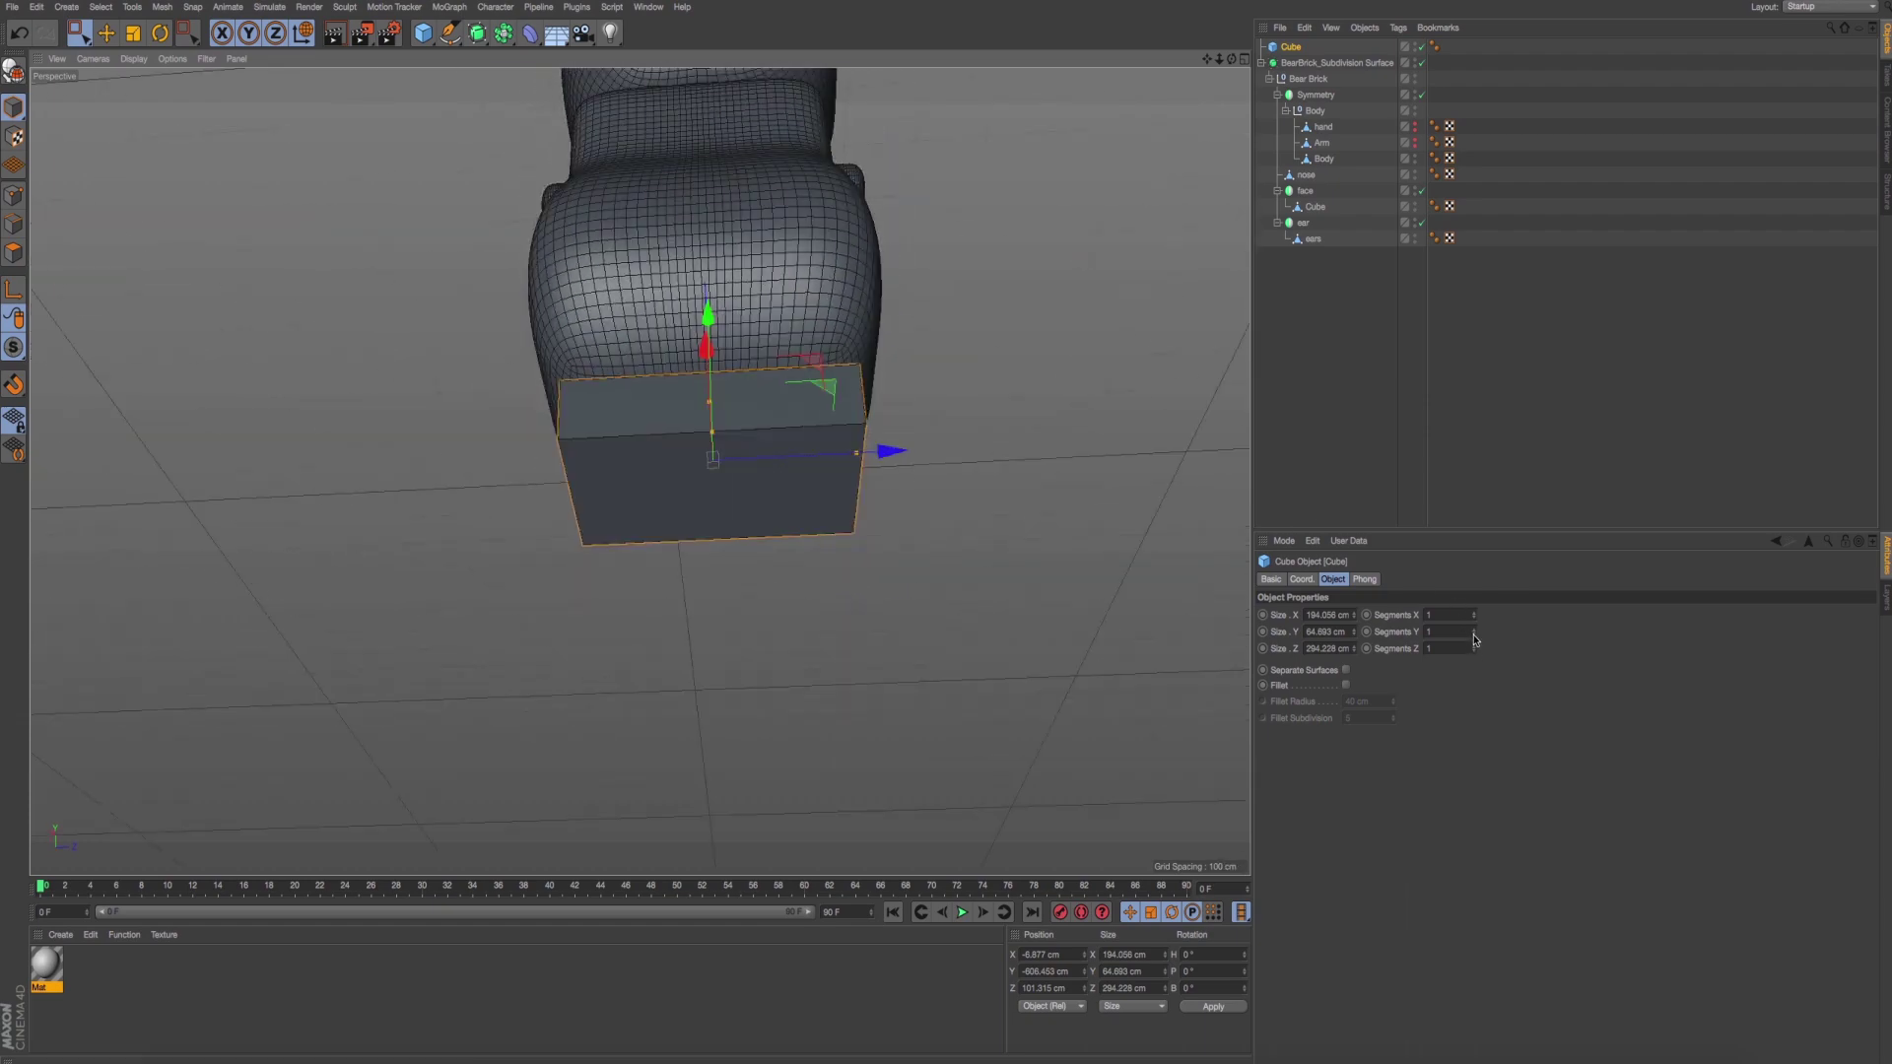
pyautogui.moveTo(1475, 636); pyautogui.dragTo(1459, 621)
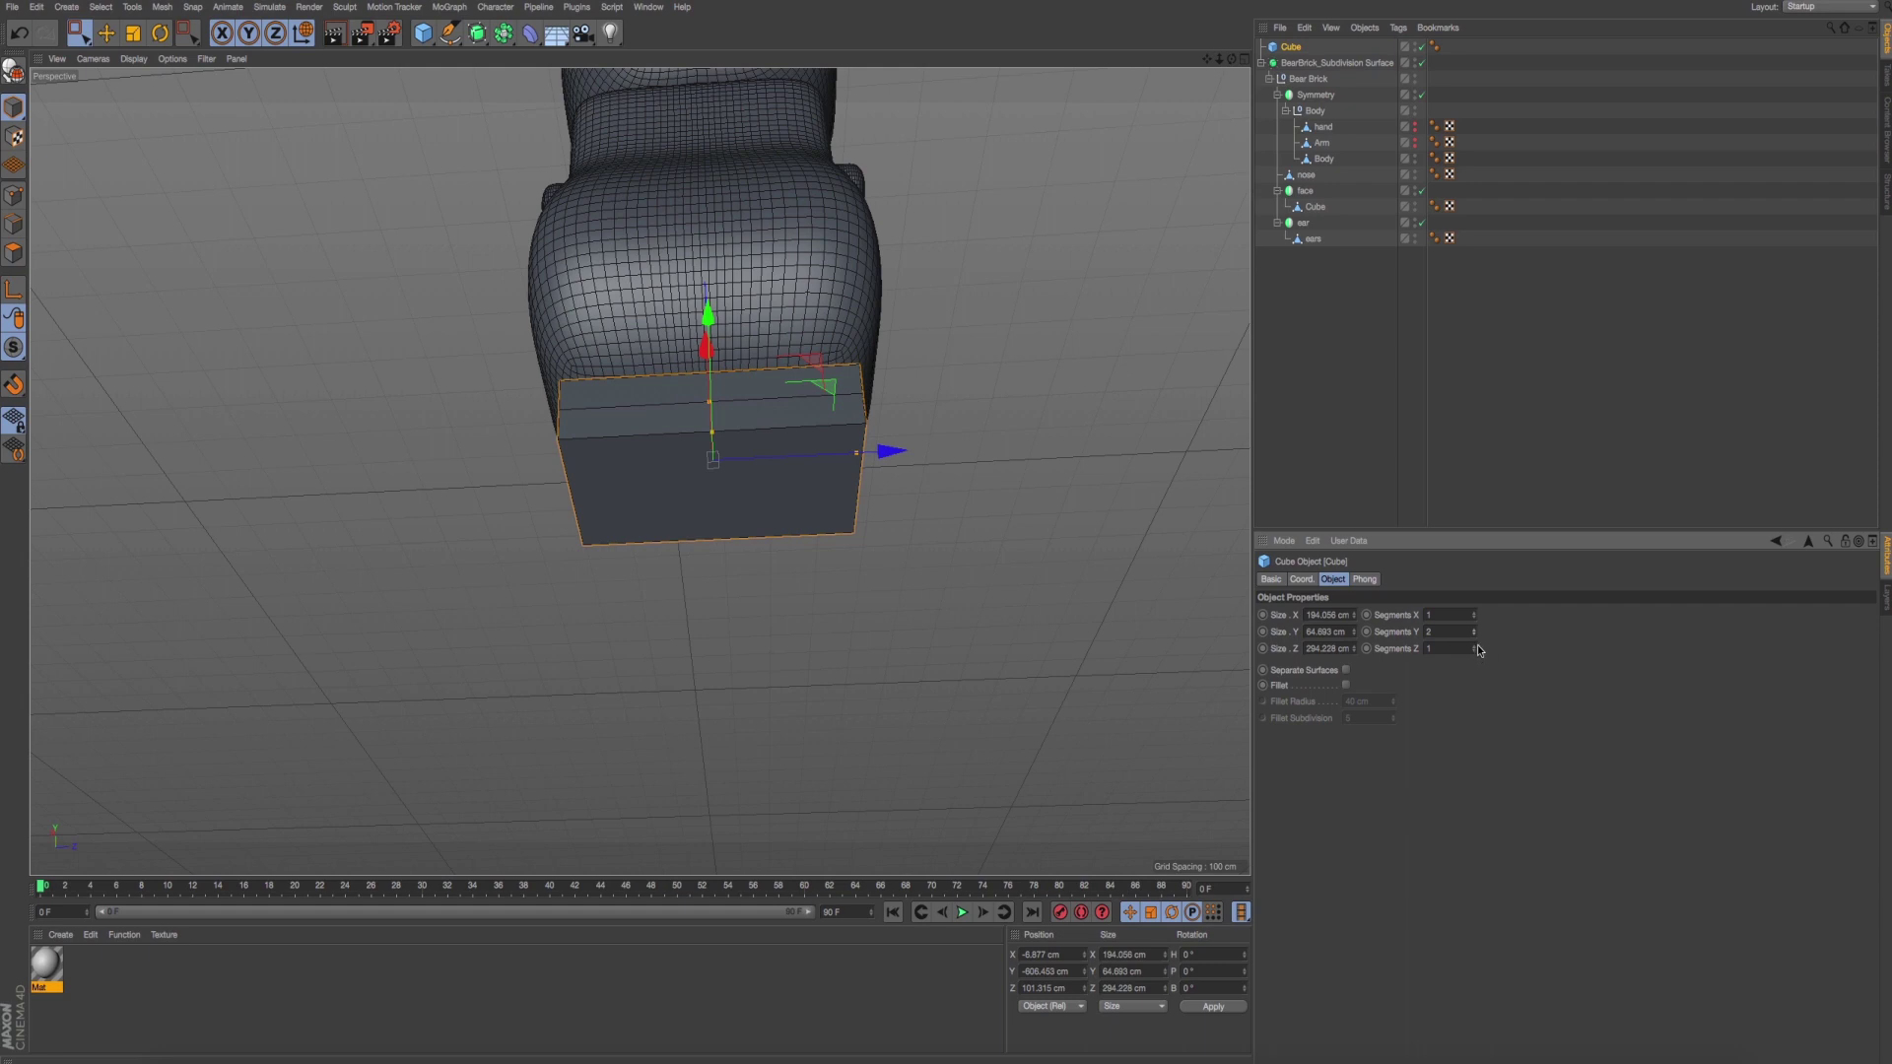
pyautogui.press('super+Tab')
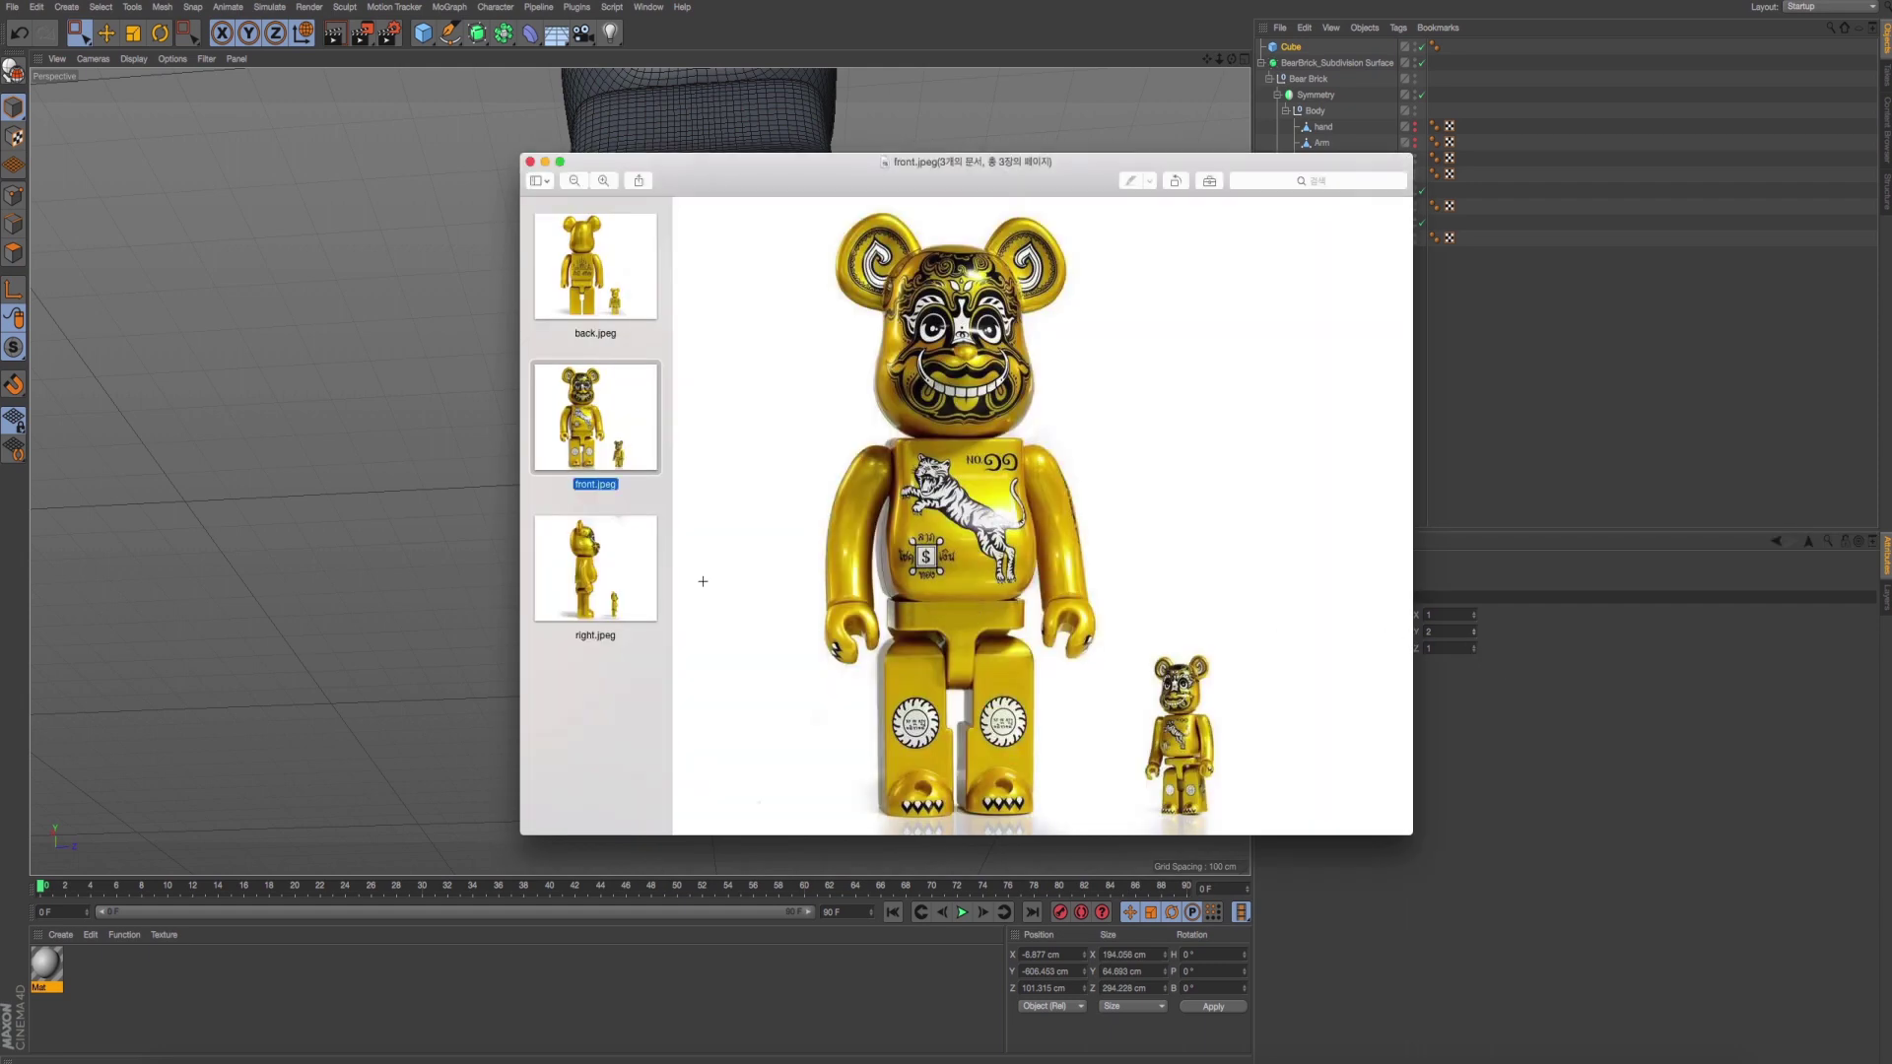
pyautogui.click(600, 567)
pyautogui.press('super+Tab')
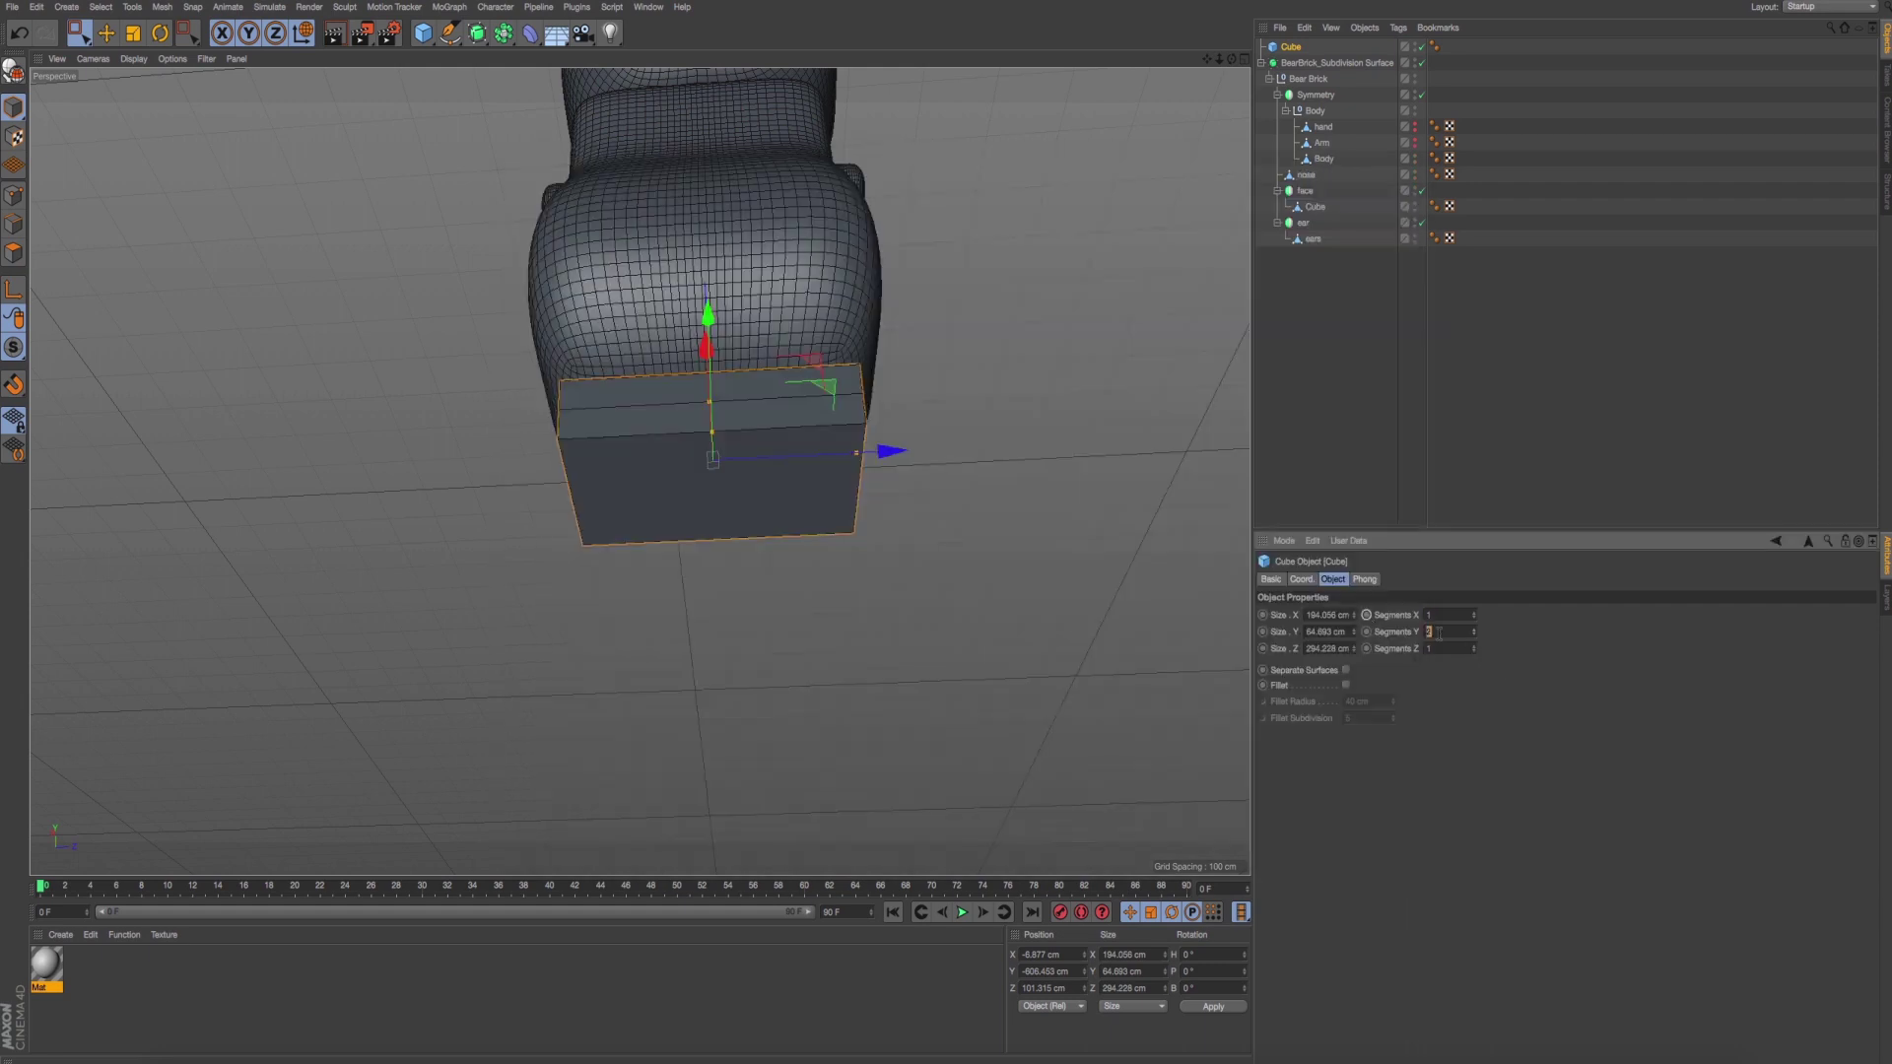
pyautogui.press('super+Tab')
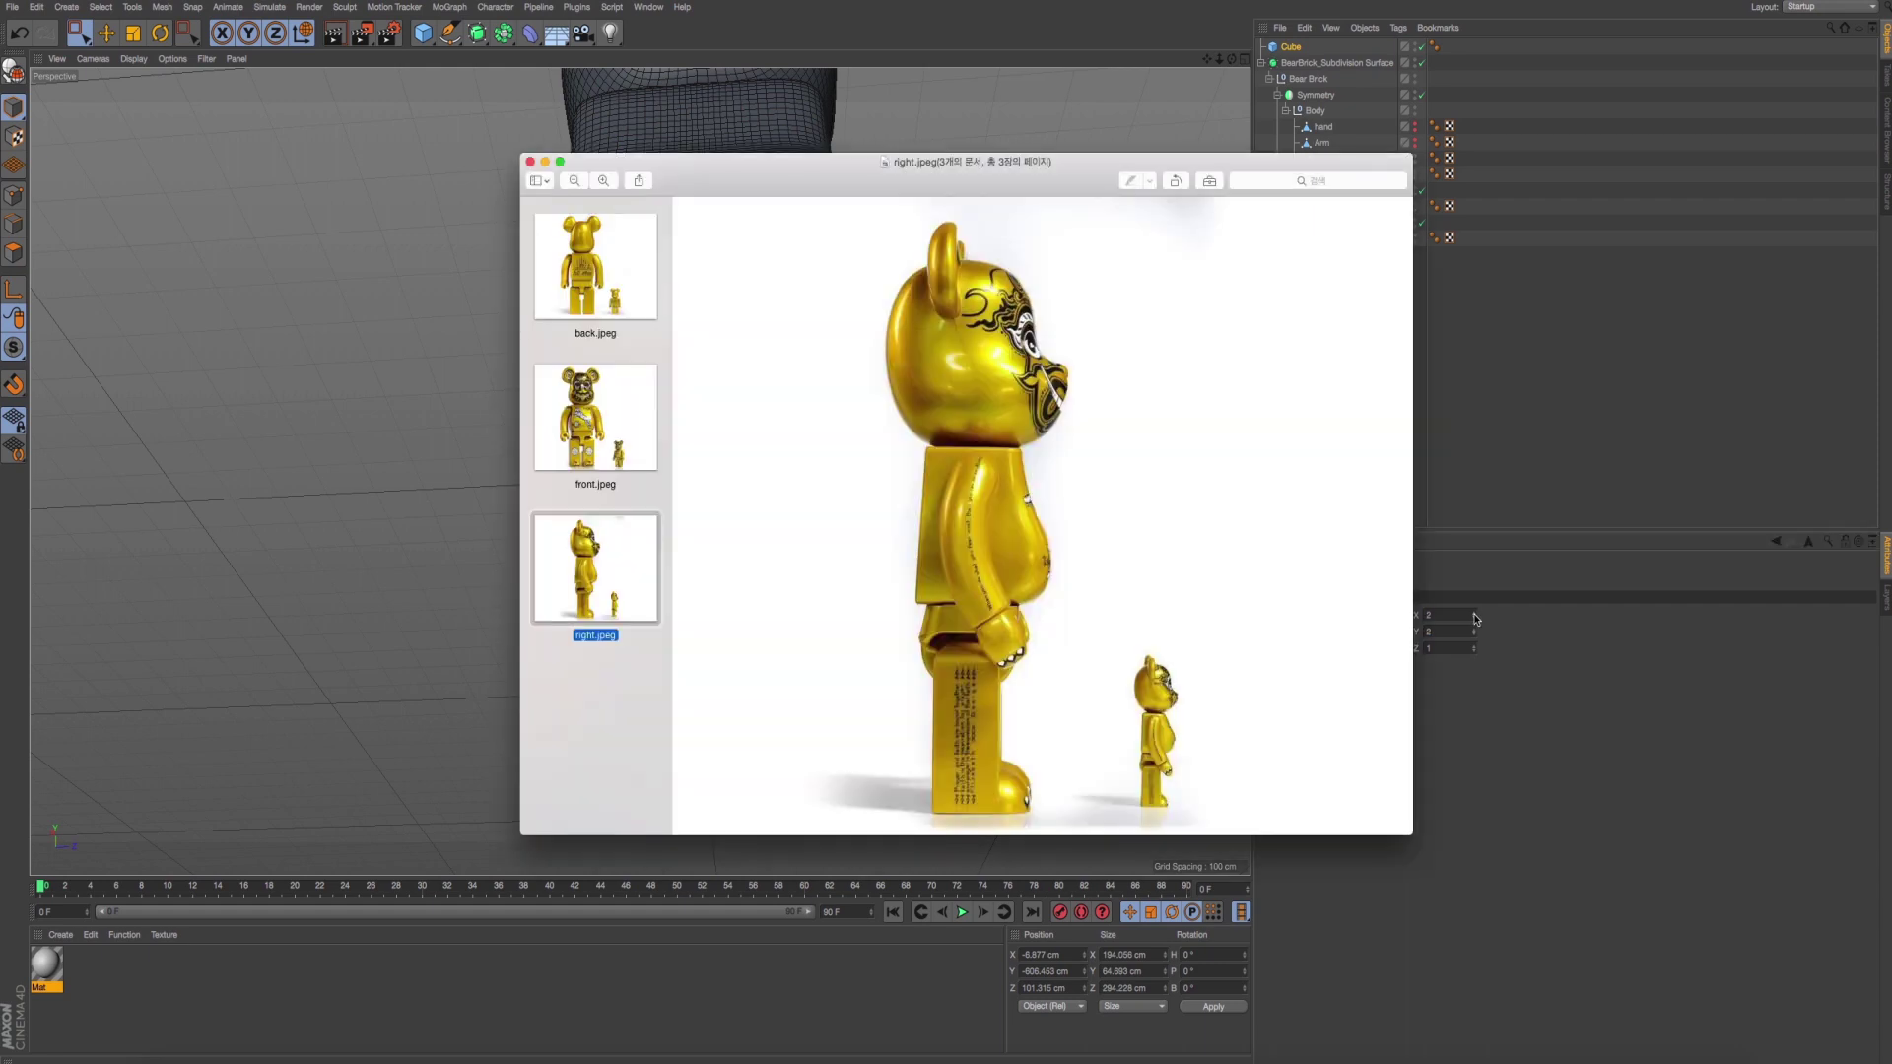
pyautogui.press('super+Tab')
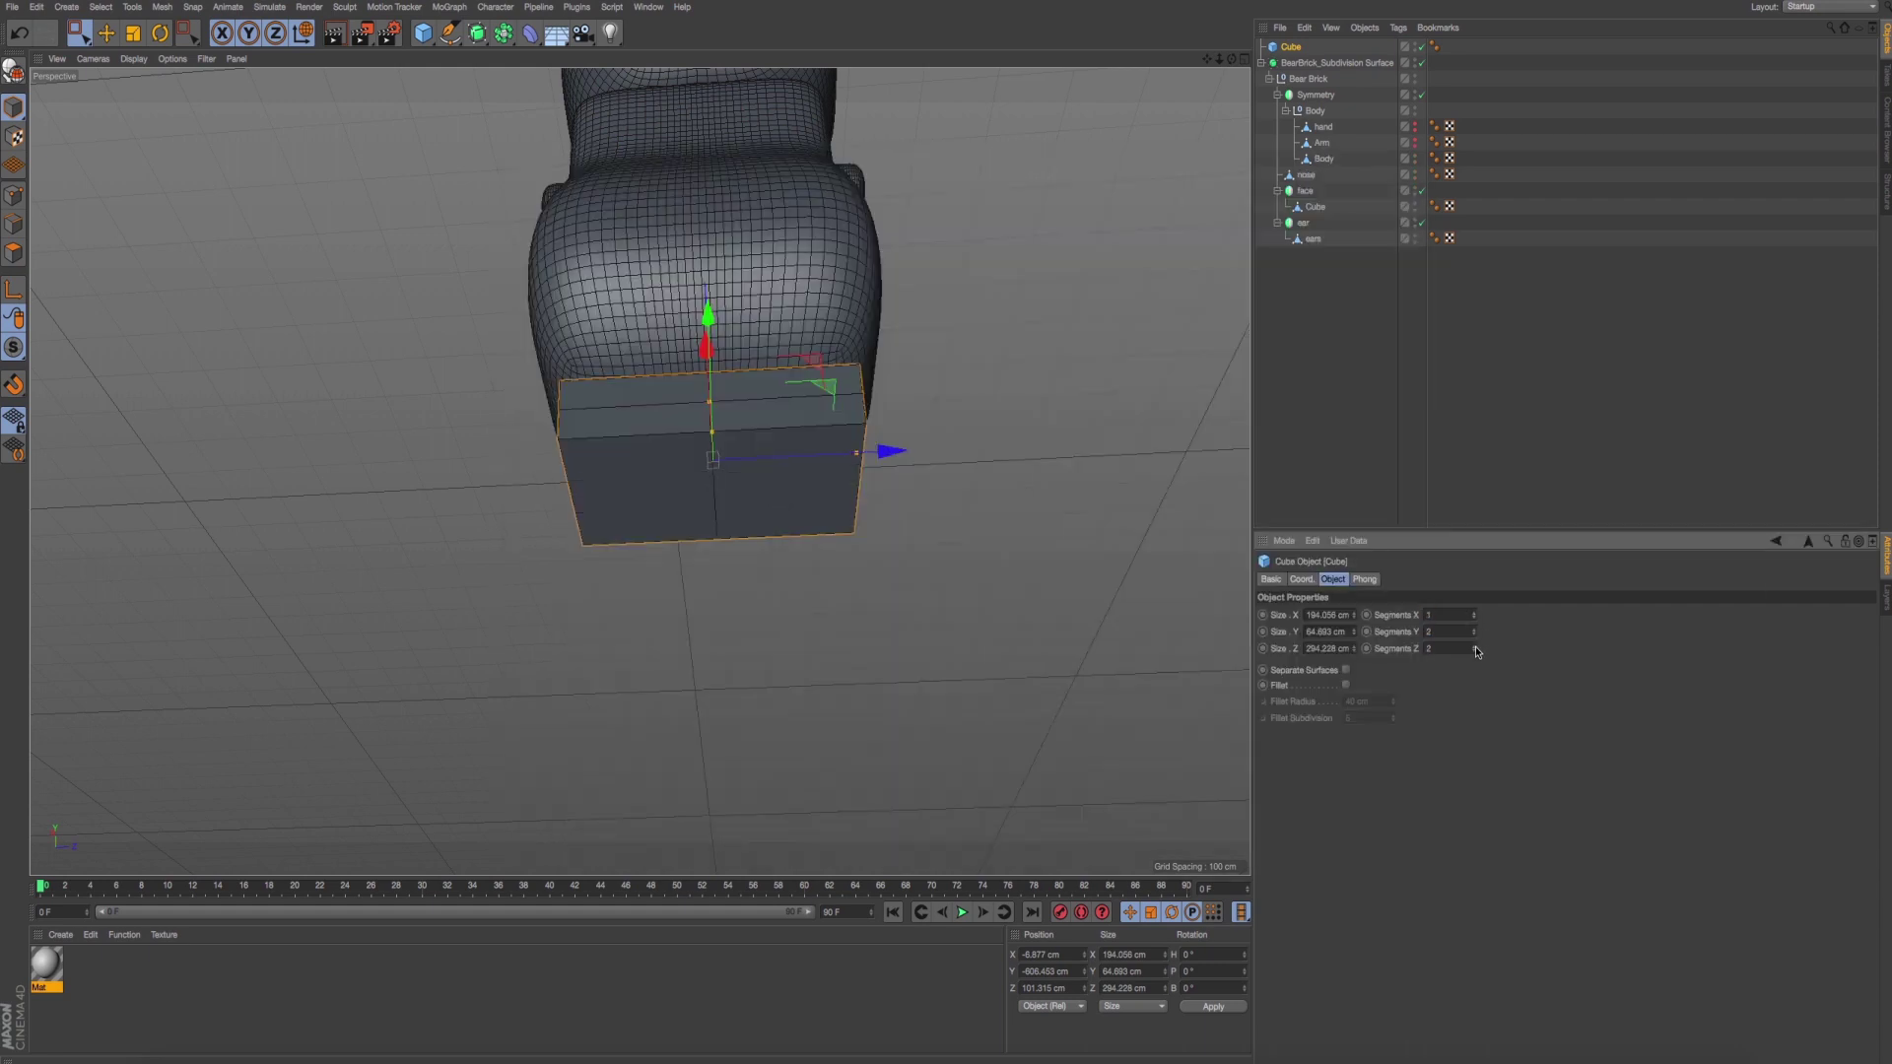
pyautogui.click(1476, 646)
pyautogui.press('super+Tab')
pyautogui.click(370, 428)
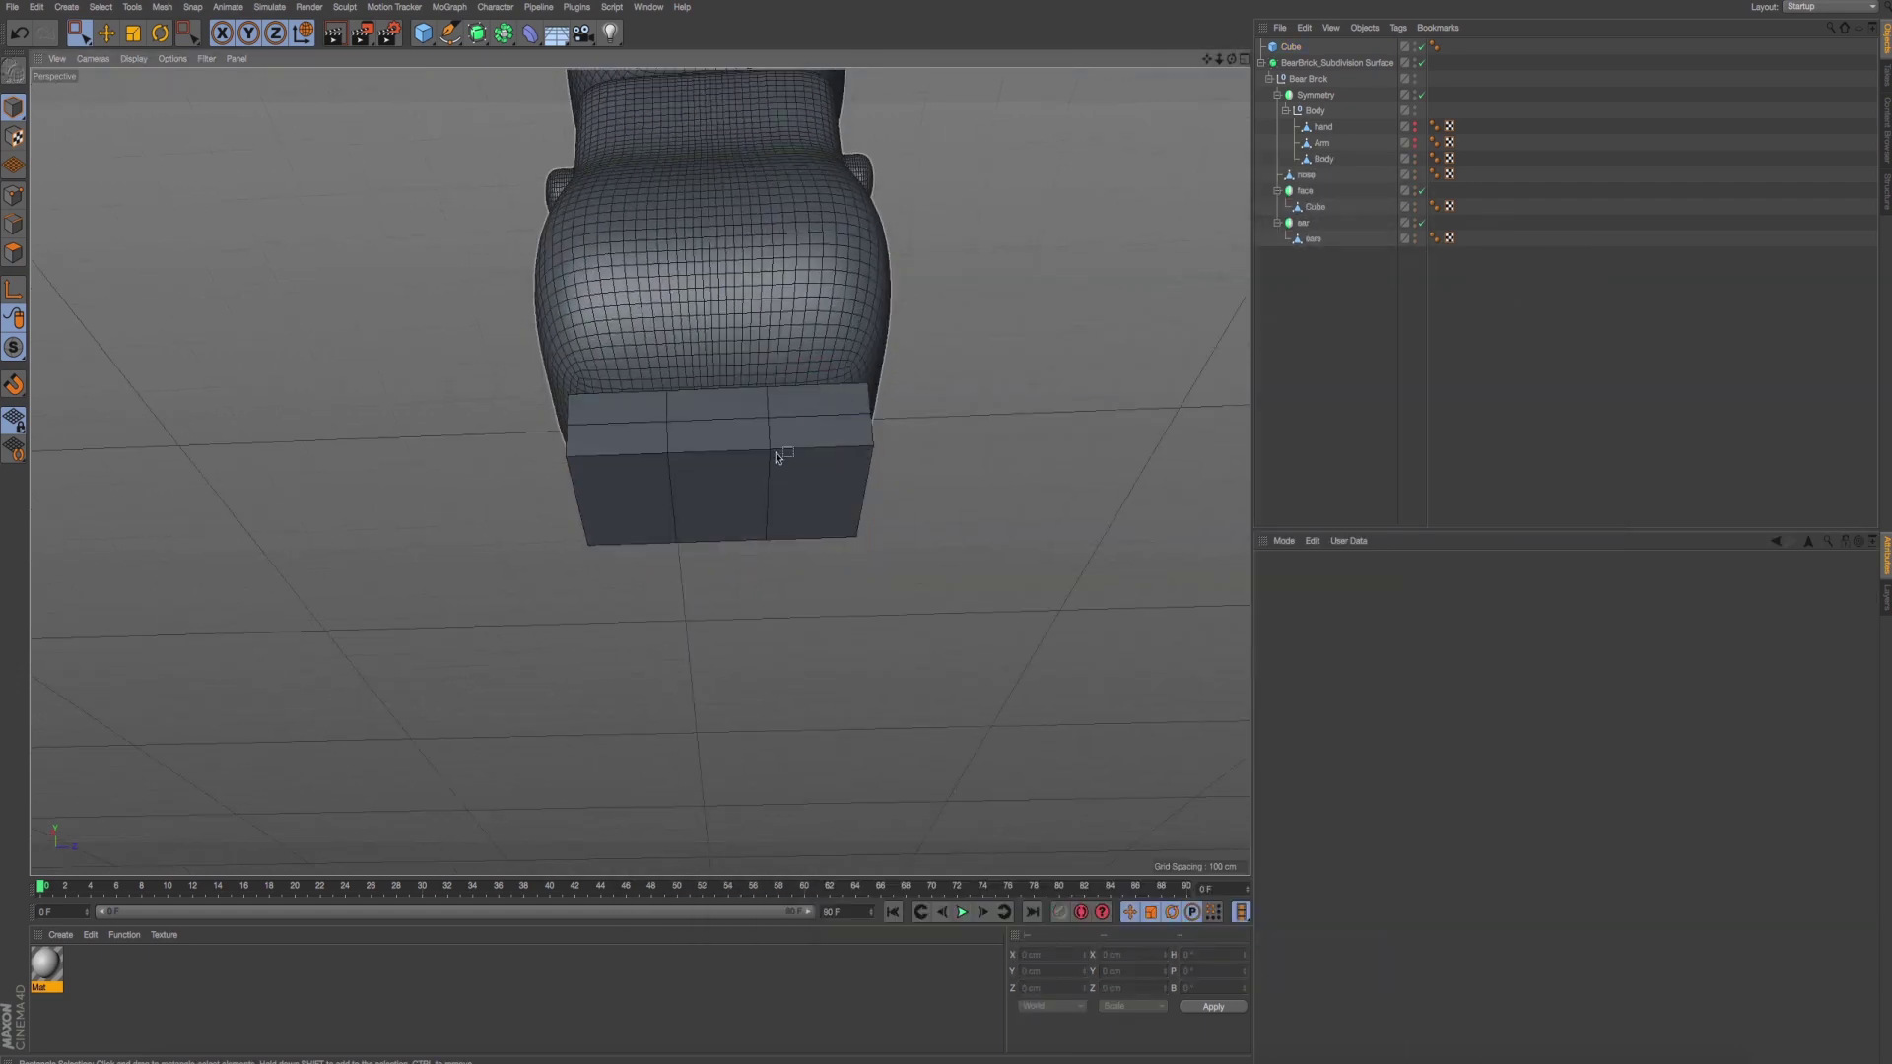
# Select the hip cube and orbit to inspect it from above.
pyautogui.click(773, 458)
pyautogui.keyDown('alt'); pyautogui.moveTo(772, 477); pyautogui.dragTo(792, 540); pyautogui.keyUp('alt')
pyautogui.scroll(5, 778, 542)
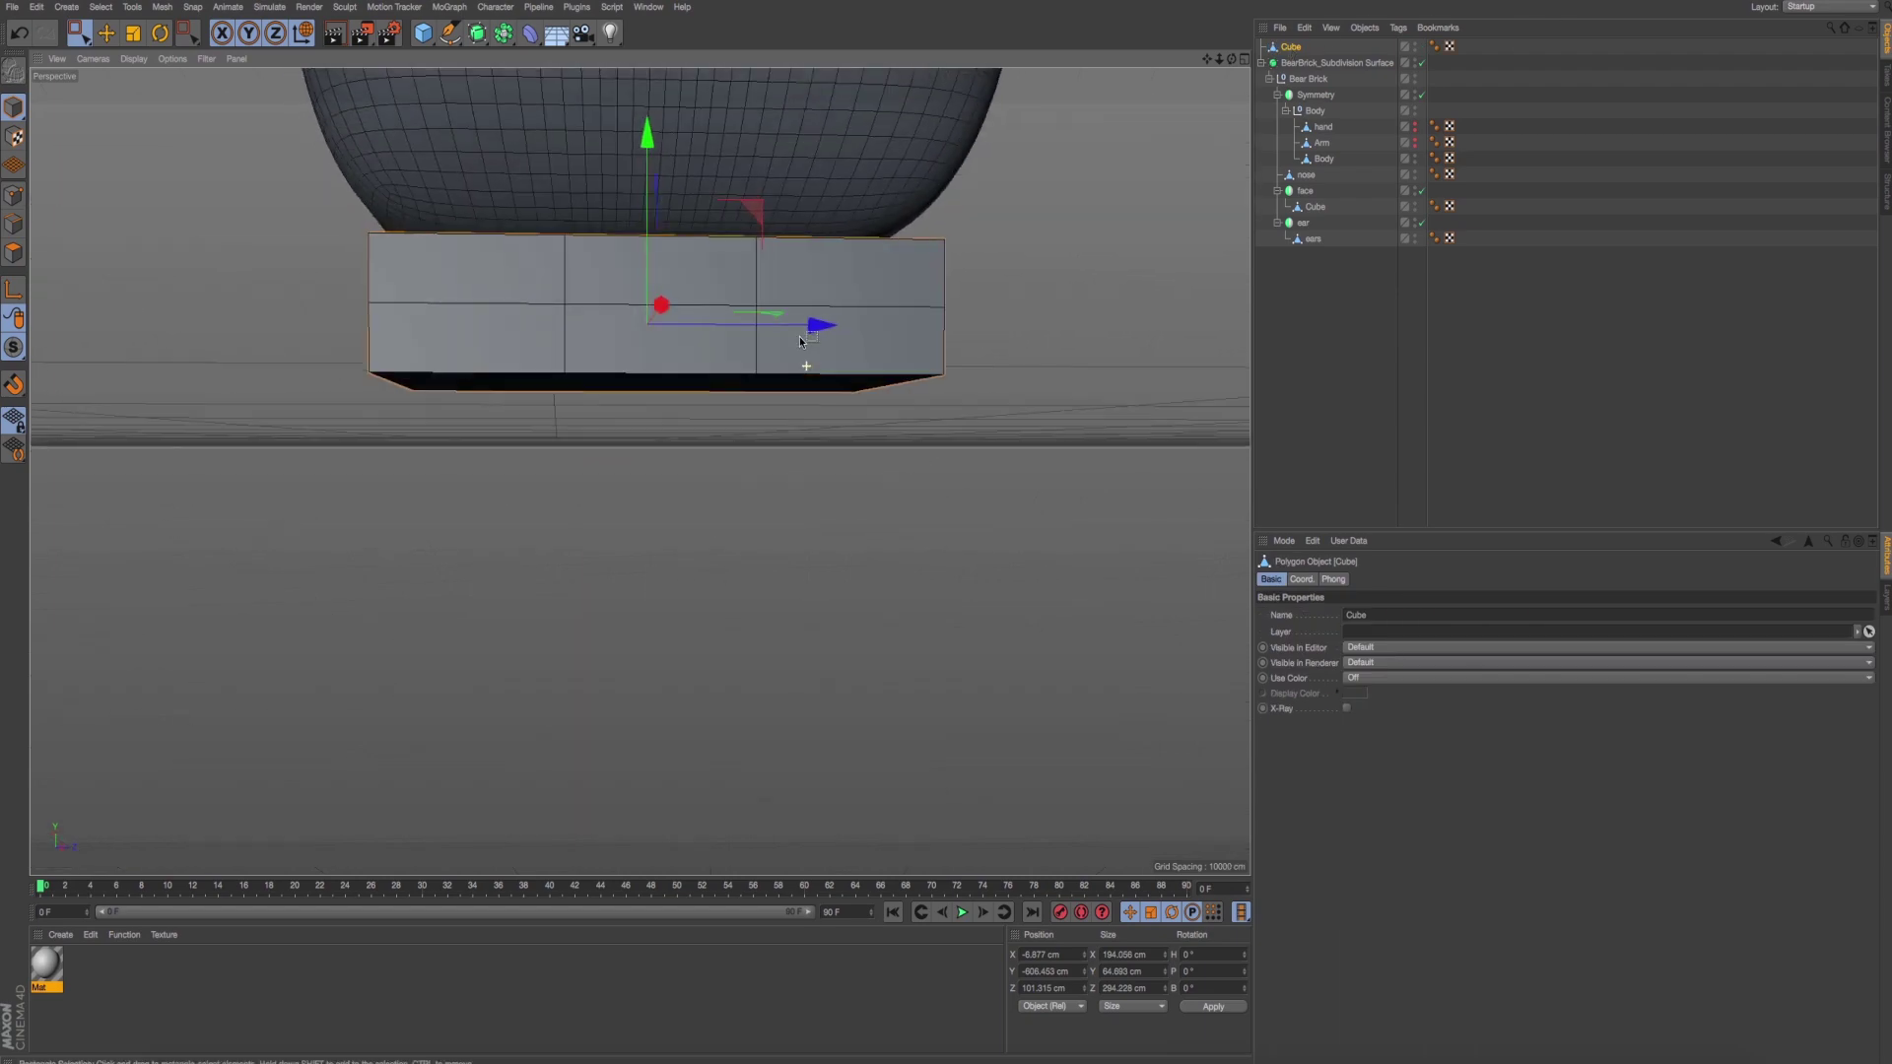
pyautogui.keyDown('alt'); pyautogui.moveTo(779, 424); pyautogui.dragTo(785, 211); pyautogui.keyUp('alt')
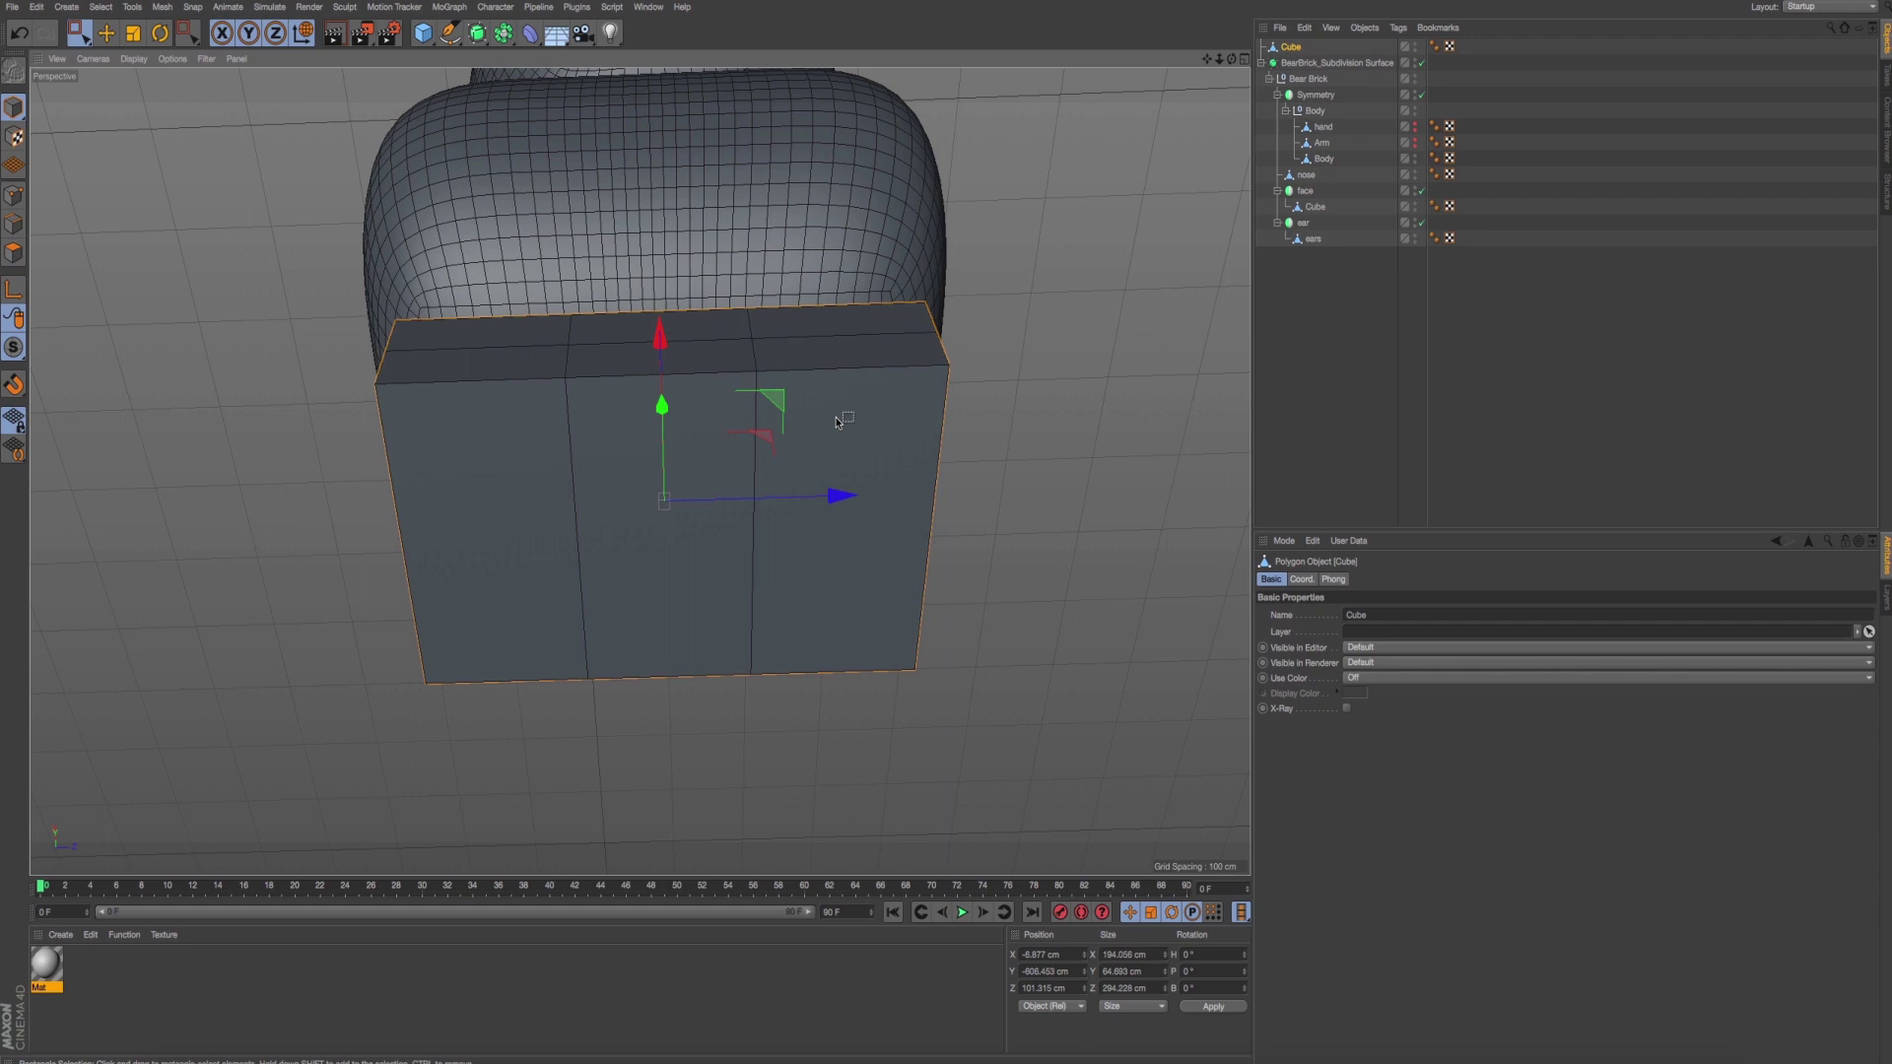
pyautogui.keyDown('alt'); pyautogui.moveTo(836, 417); pyautogui.dragTo(917, 355); pyautogui.keyUp('alt')
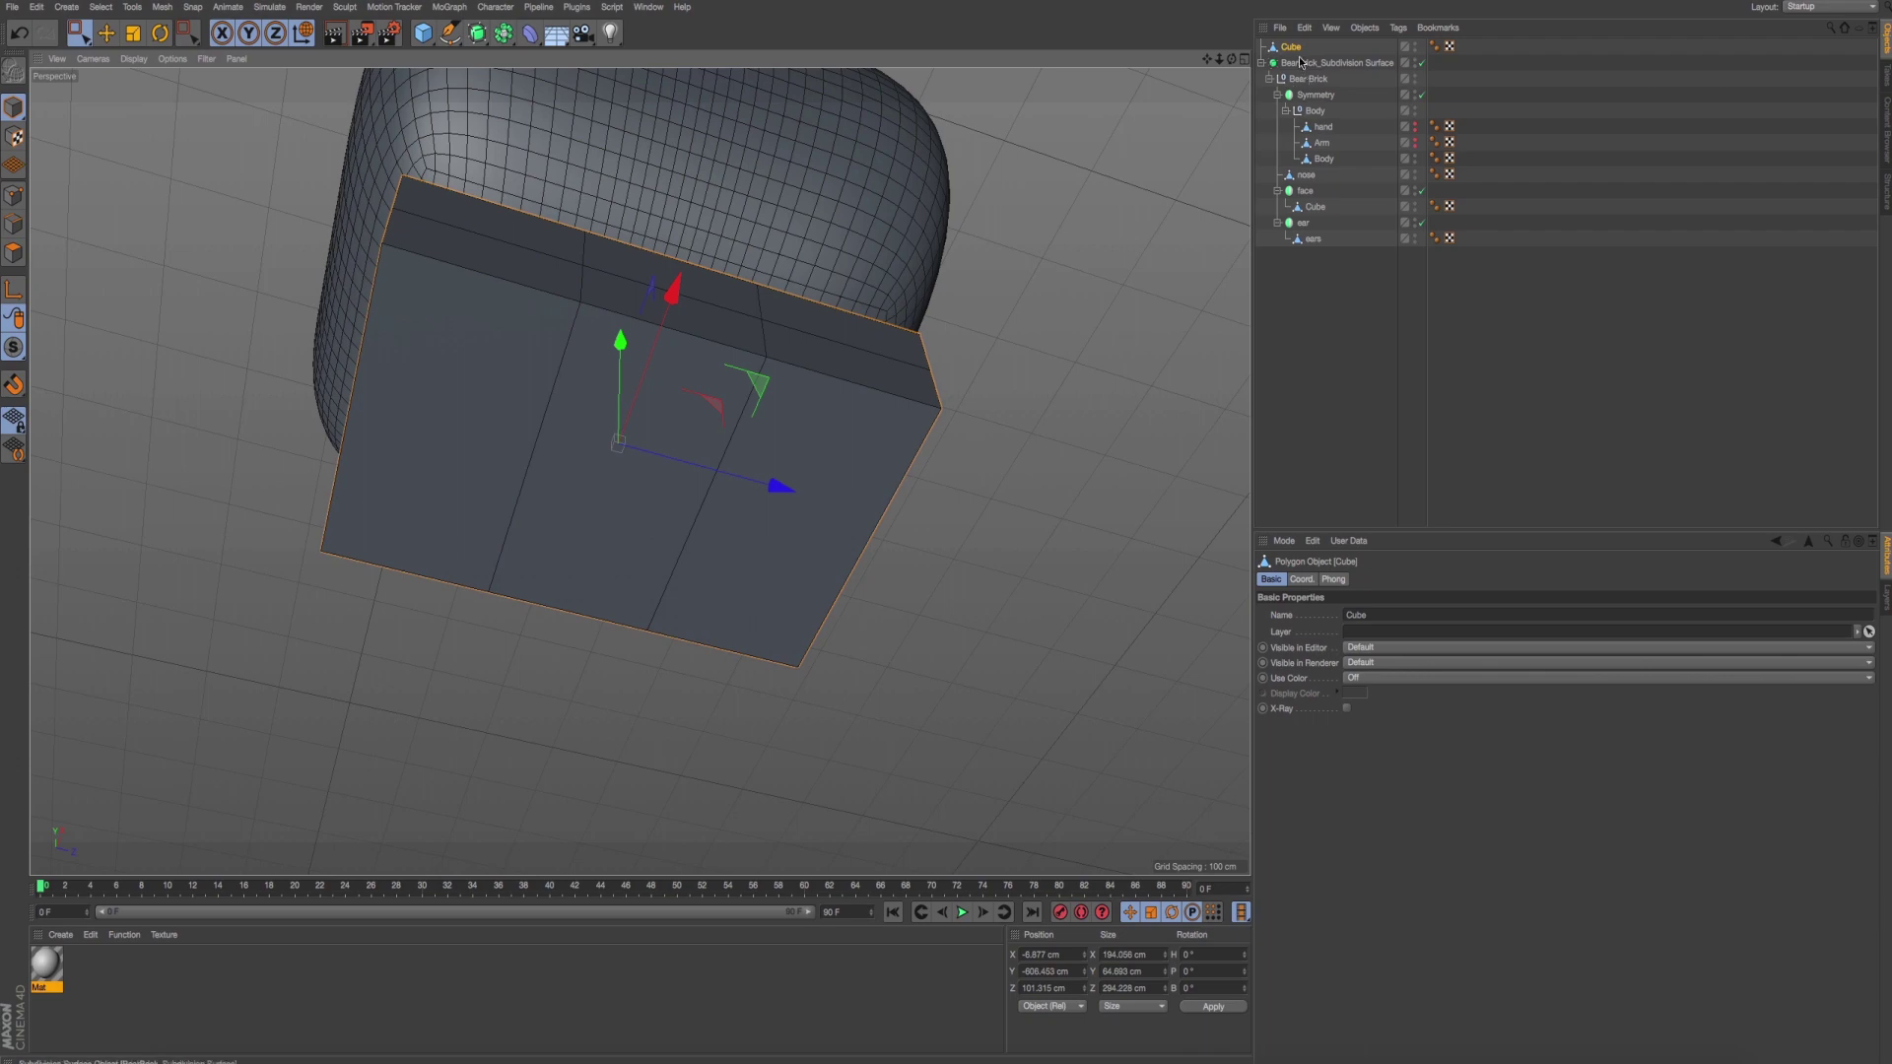
# Nest the cube under Bear Brick so it is smoothed, then maximise the side view.
pyautogui.moveTo(1327, 109); pyautogui.dragTo(1307, 79)
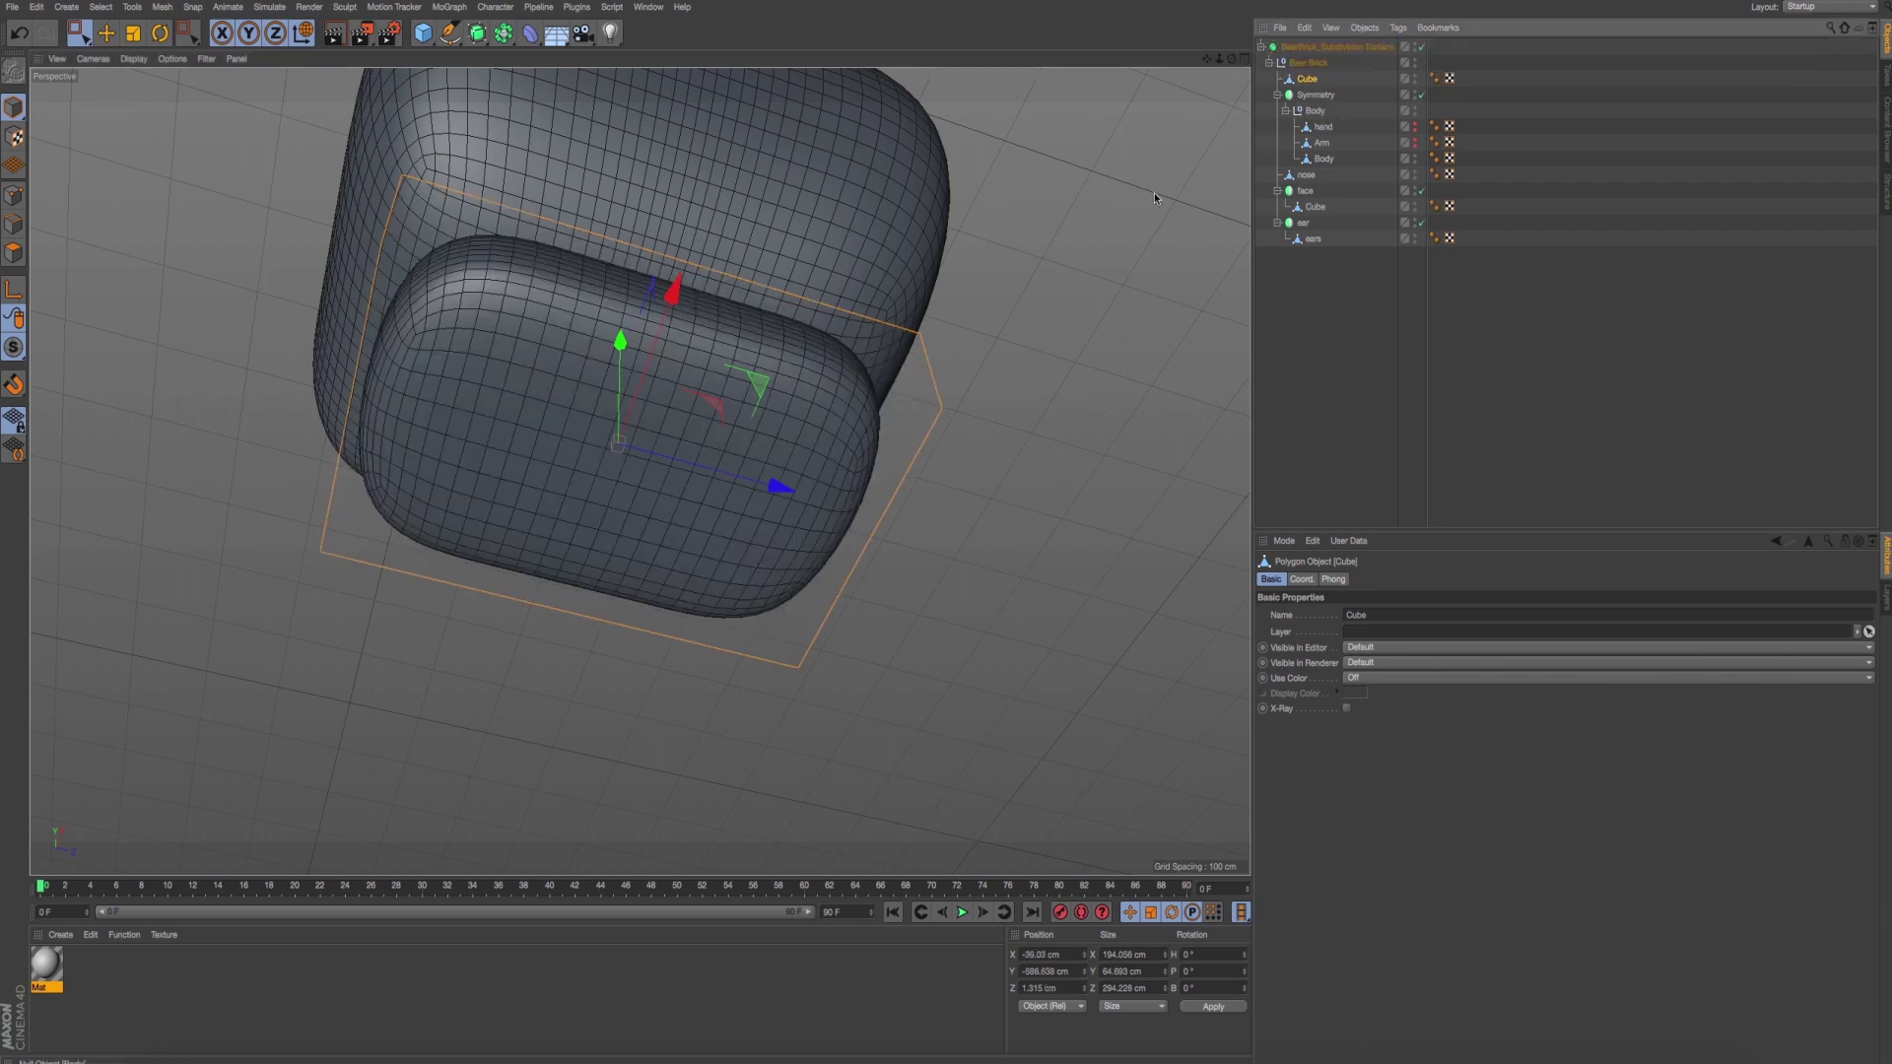
pyautogui.keyDown('alt'); pyautogui.moveTo(631, 394); pyautogui.dragTo(424, 577); pyautogui.keyUp('alt')
pyautogui.middleClick(422, 579)
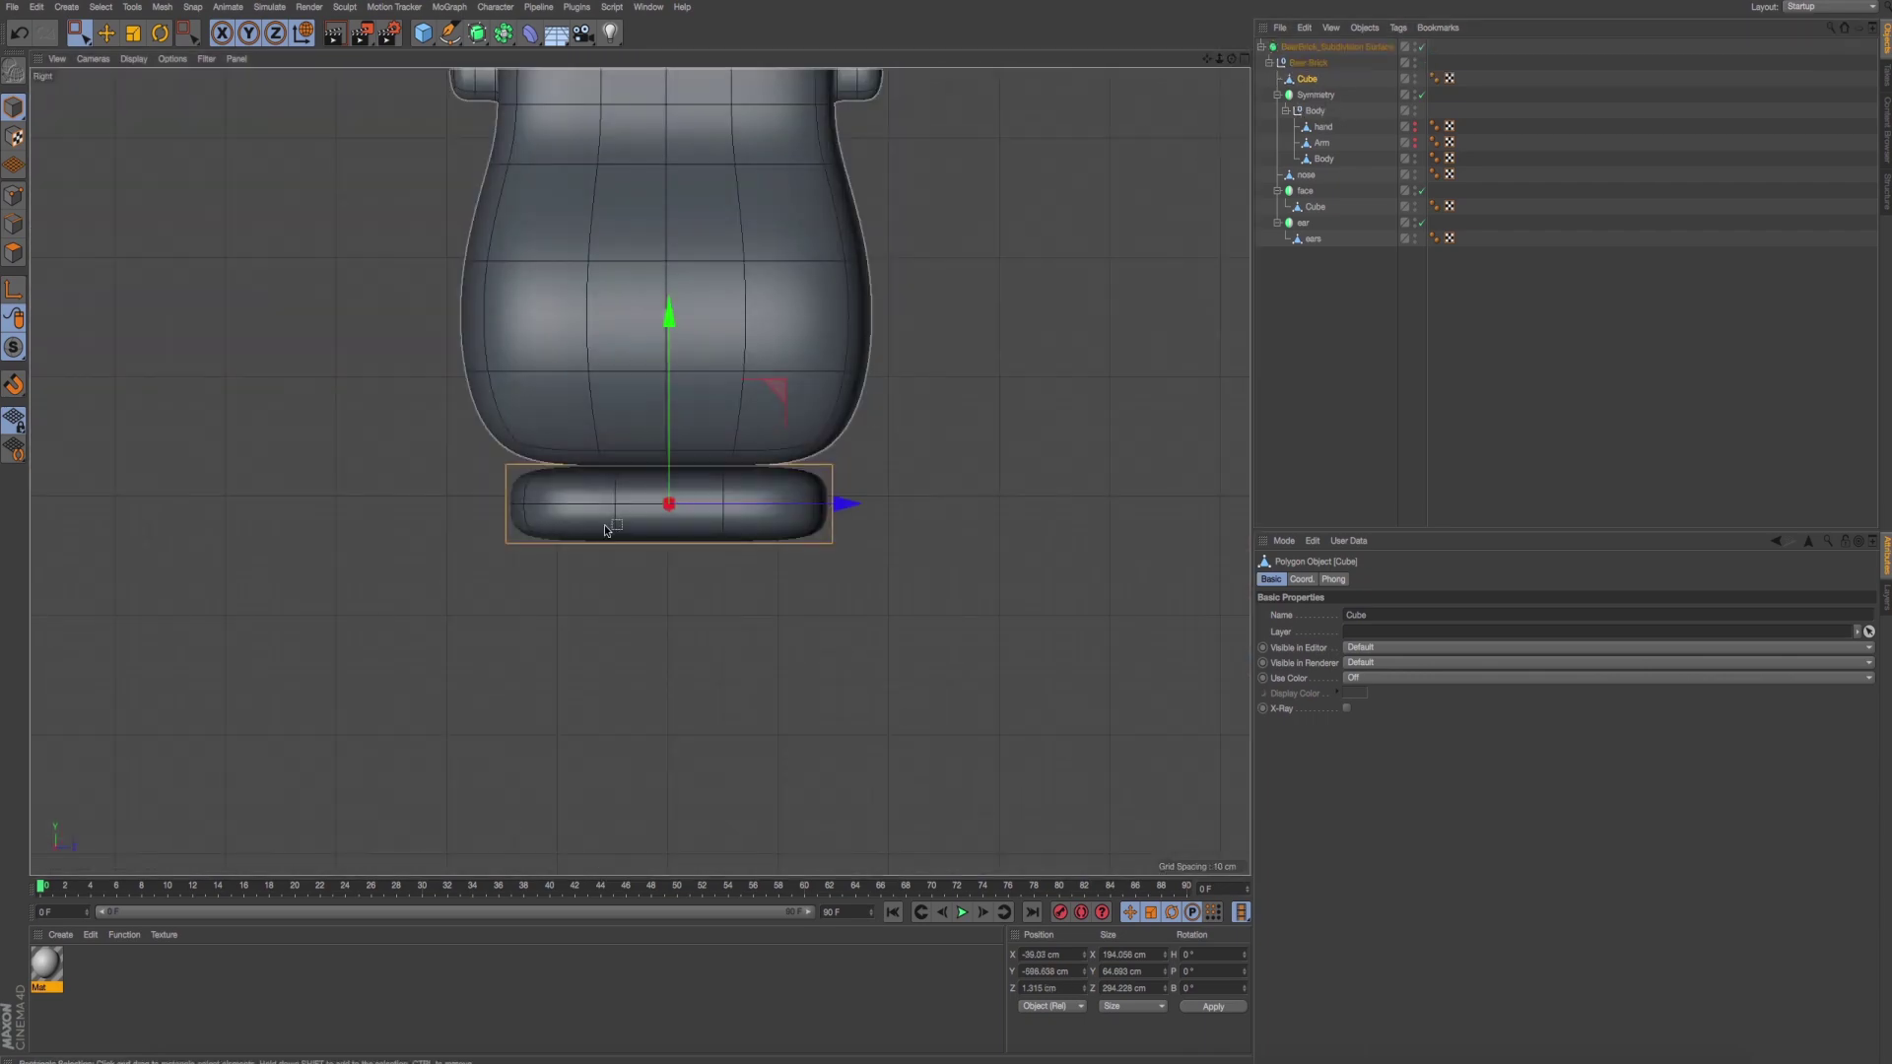
pyautogui.middleClick(872, 535)
pyautogui.middleClick(891, 555)
pyautogui.scroll(-3, 712, 587)
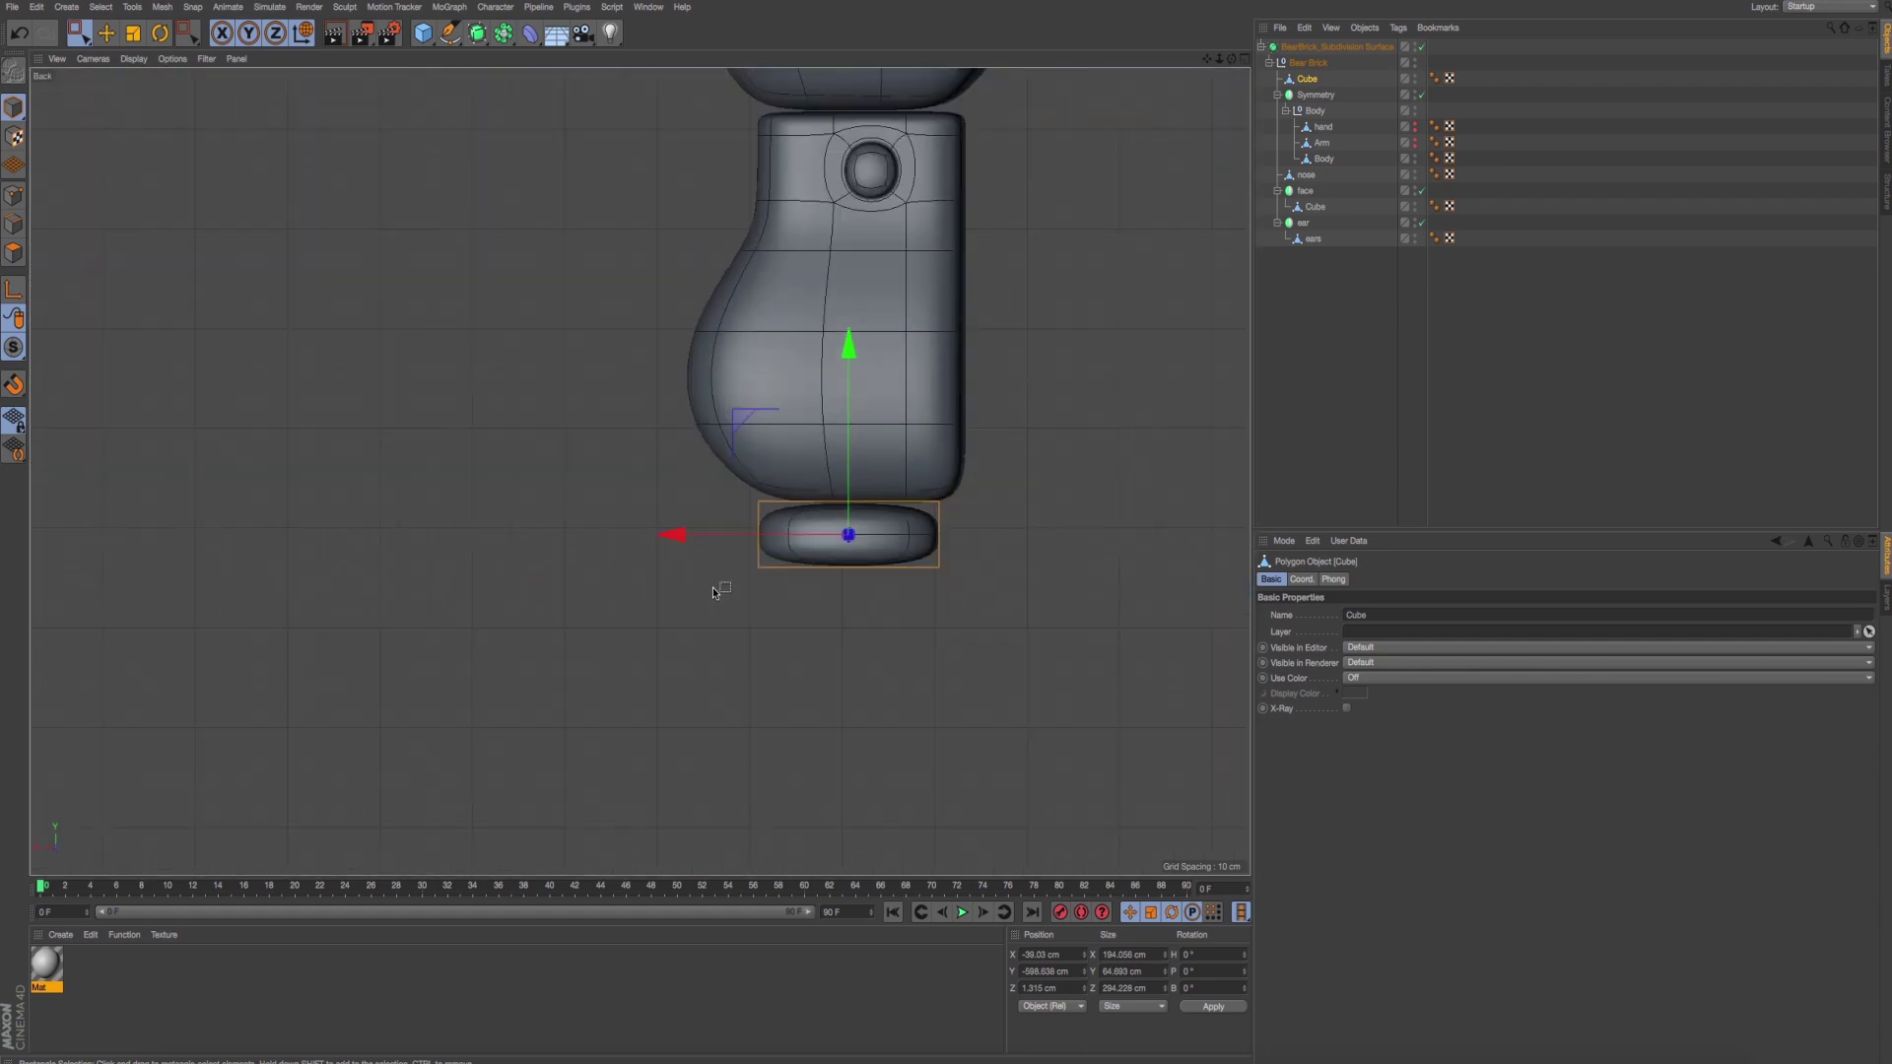
pyautogui.scroll(3, 808, 310)
pyautogui.middleClick(808, 311)
pyautogui.middleClick(381, 667)
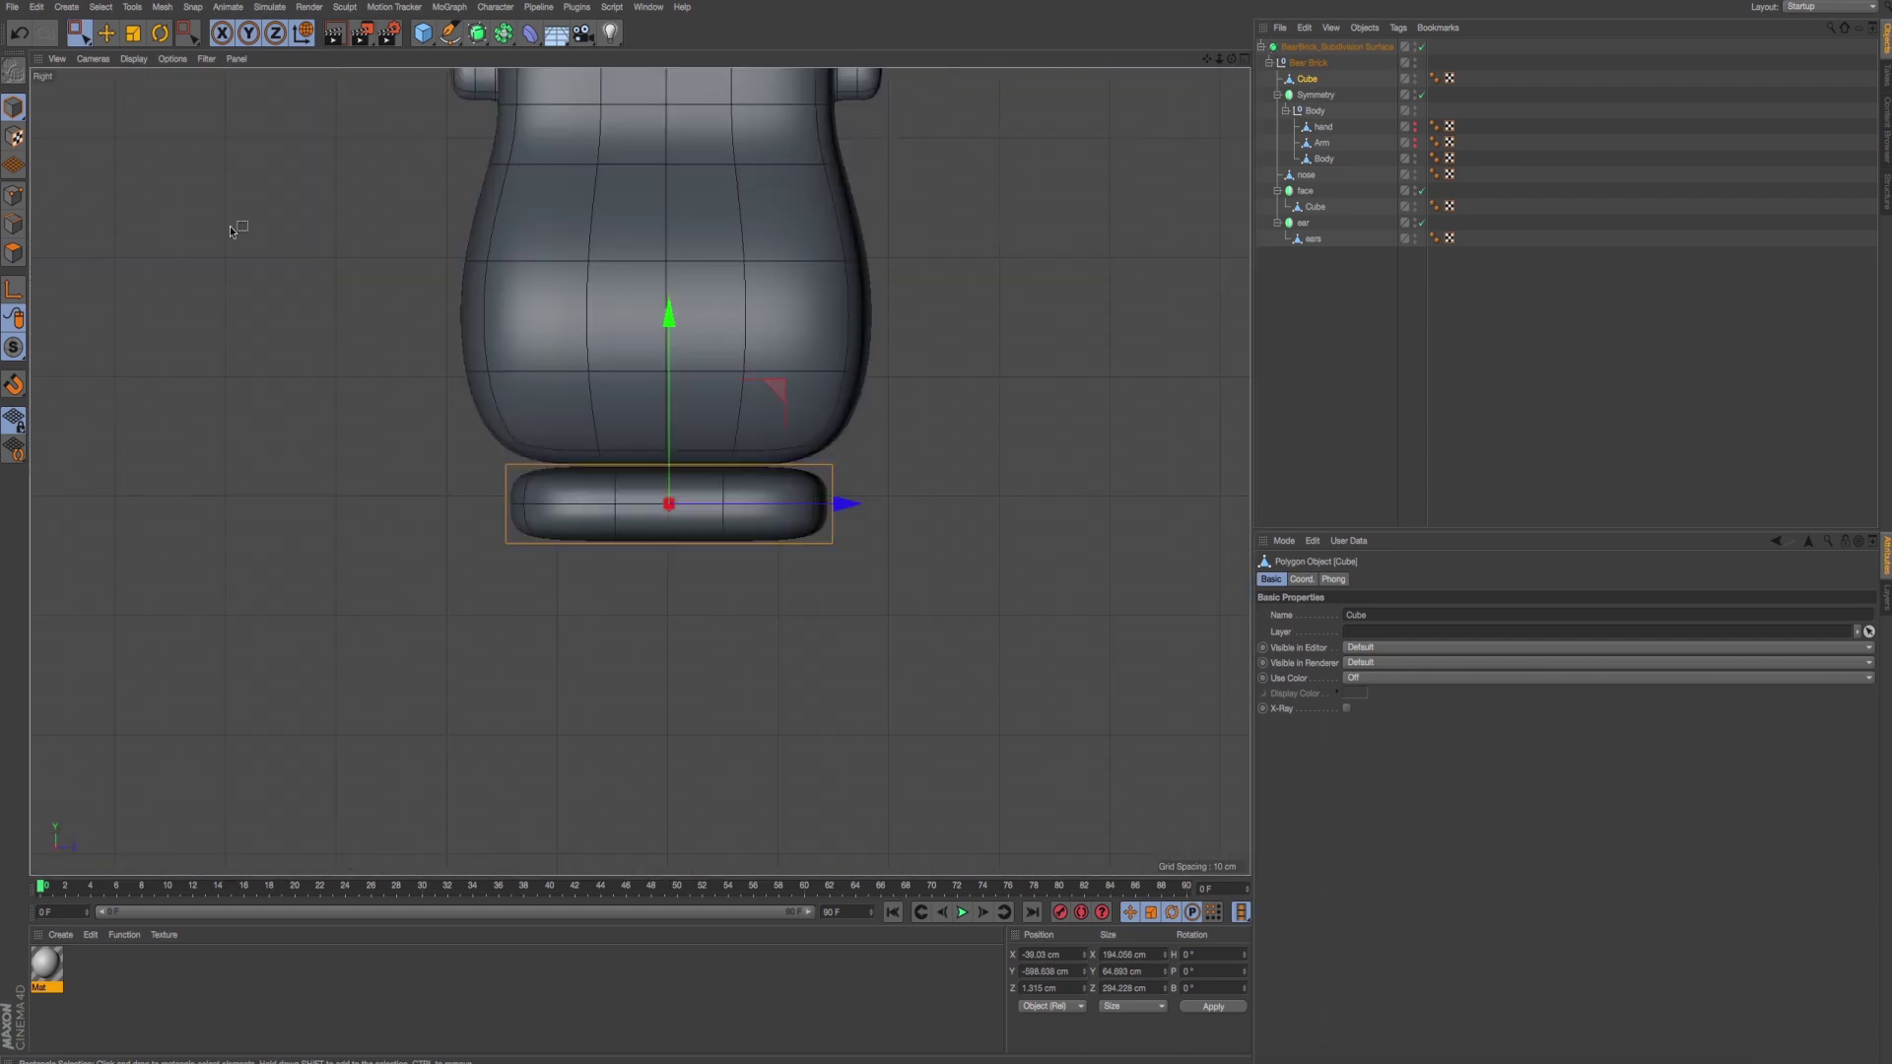
# Box-select the hip block's middle points through its depth with Only Select Visible off.
pyautogui.click(14, 195)
pyautogui.press('0')
pyautogui.moveTo(579, 401); pyautogui.dragTo(784, 710)
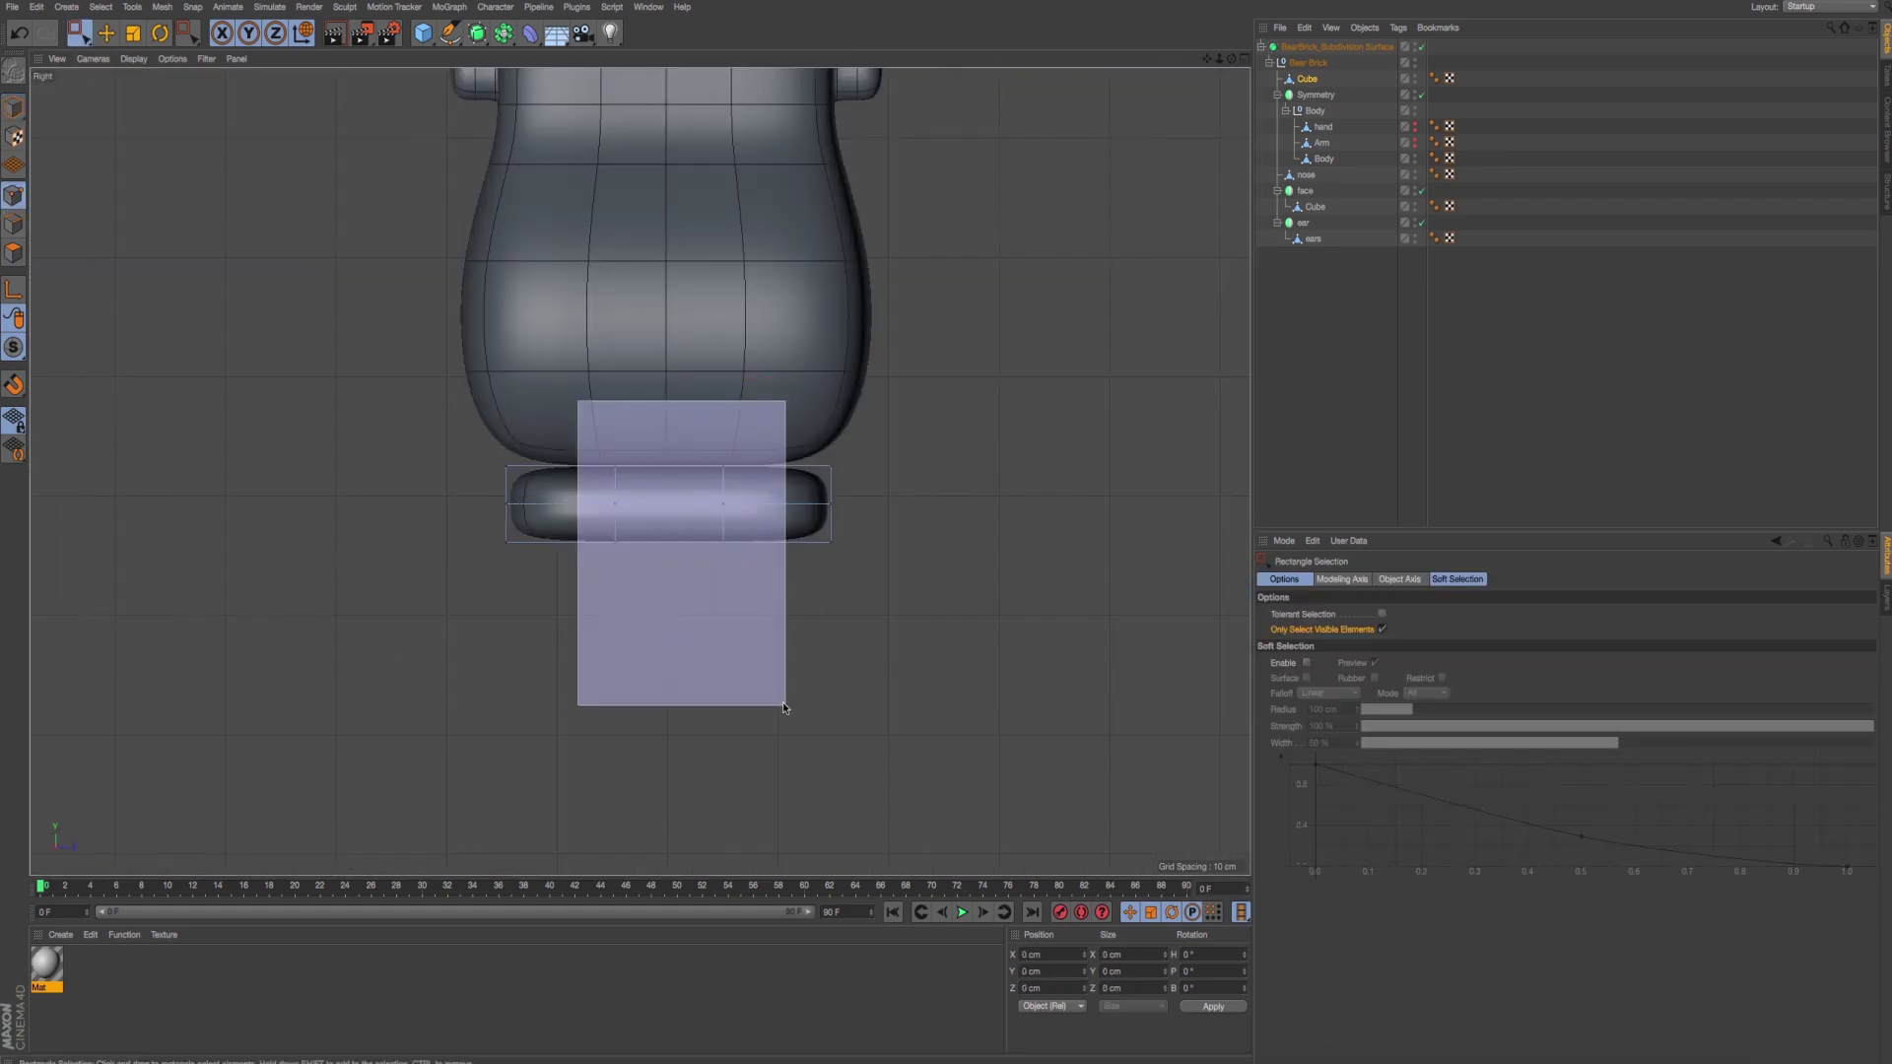
pyautogui.click(1381, 628)
pyautogui.moveTo(592, 405); pyautogui.dragTo(774, 609)
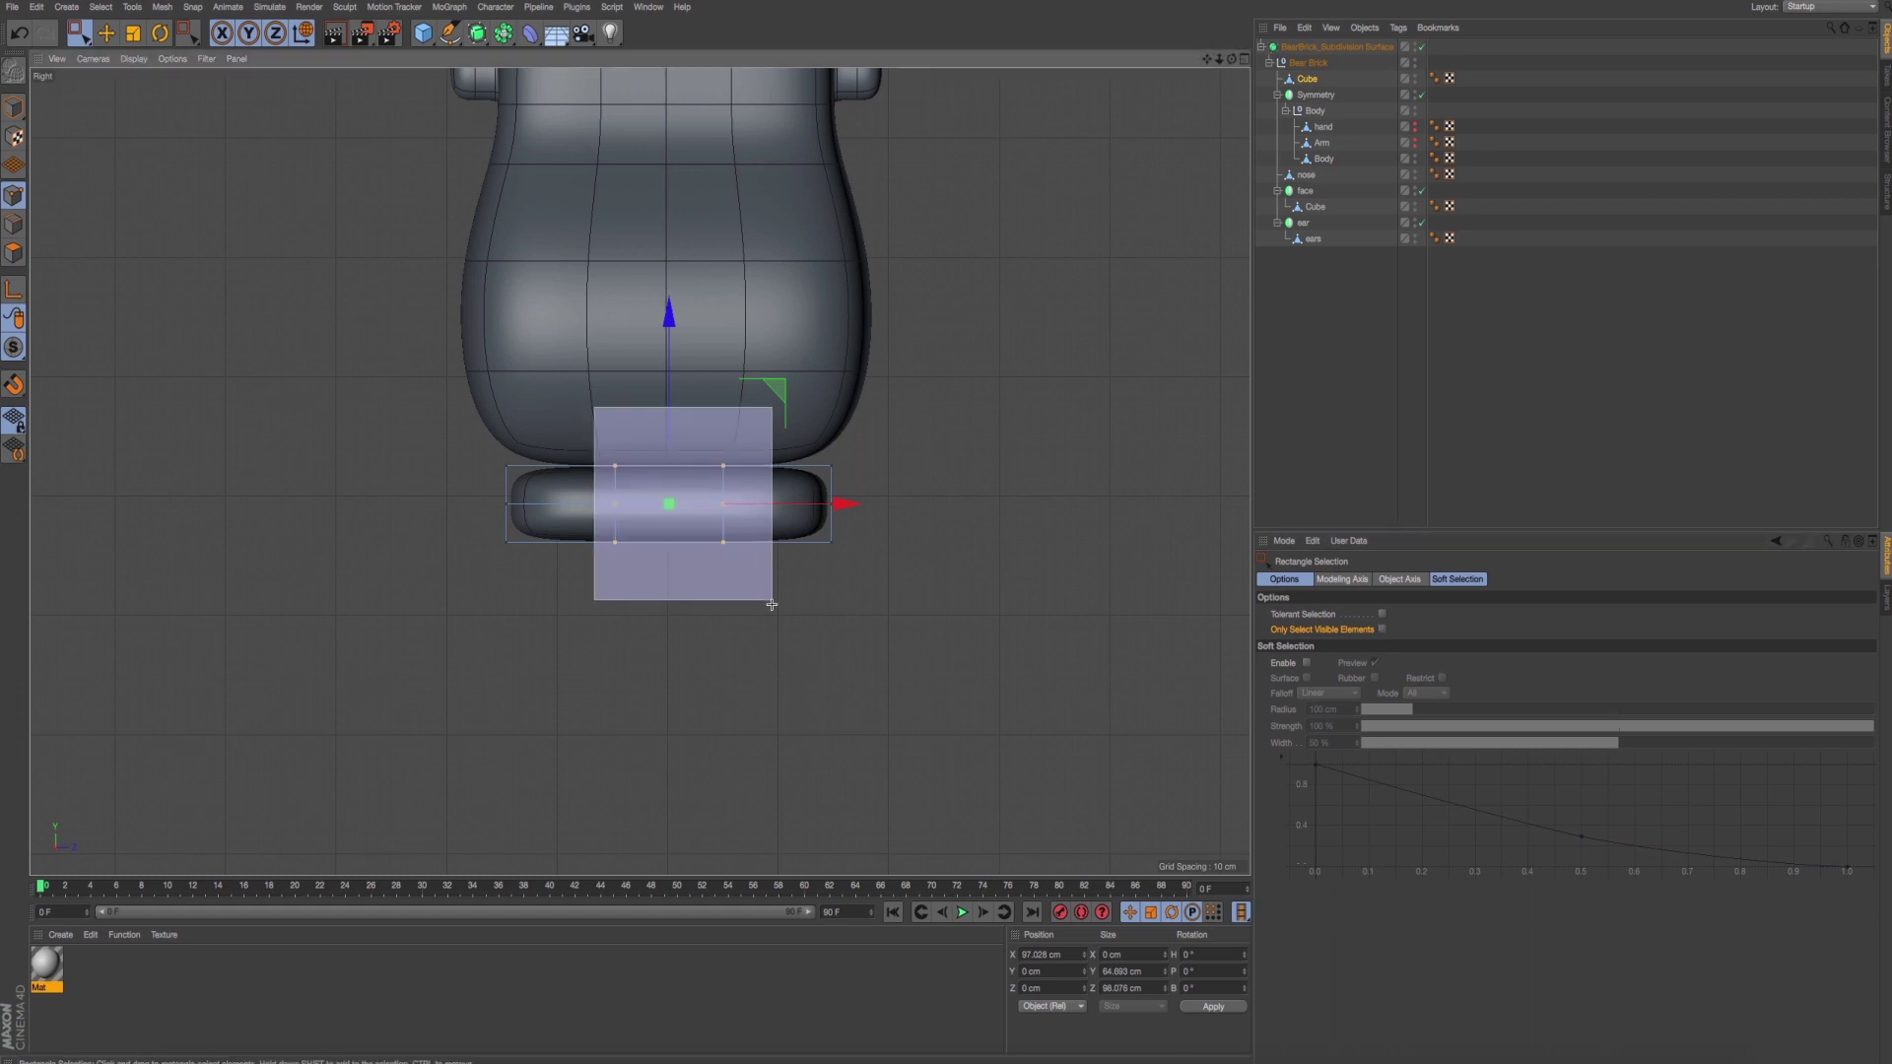
# Scale the middle points inward to about 51.6 cm, comparing with the front reference.
pyautogui.press('t')
pyautogui.moveTo(847, 504); pyautogui.dragTo(802, 506)
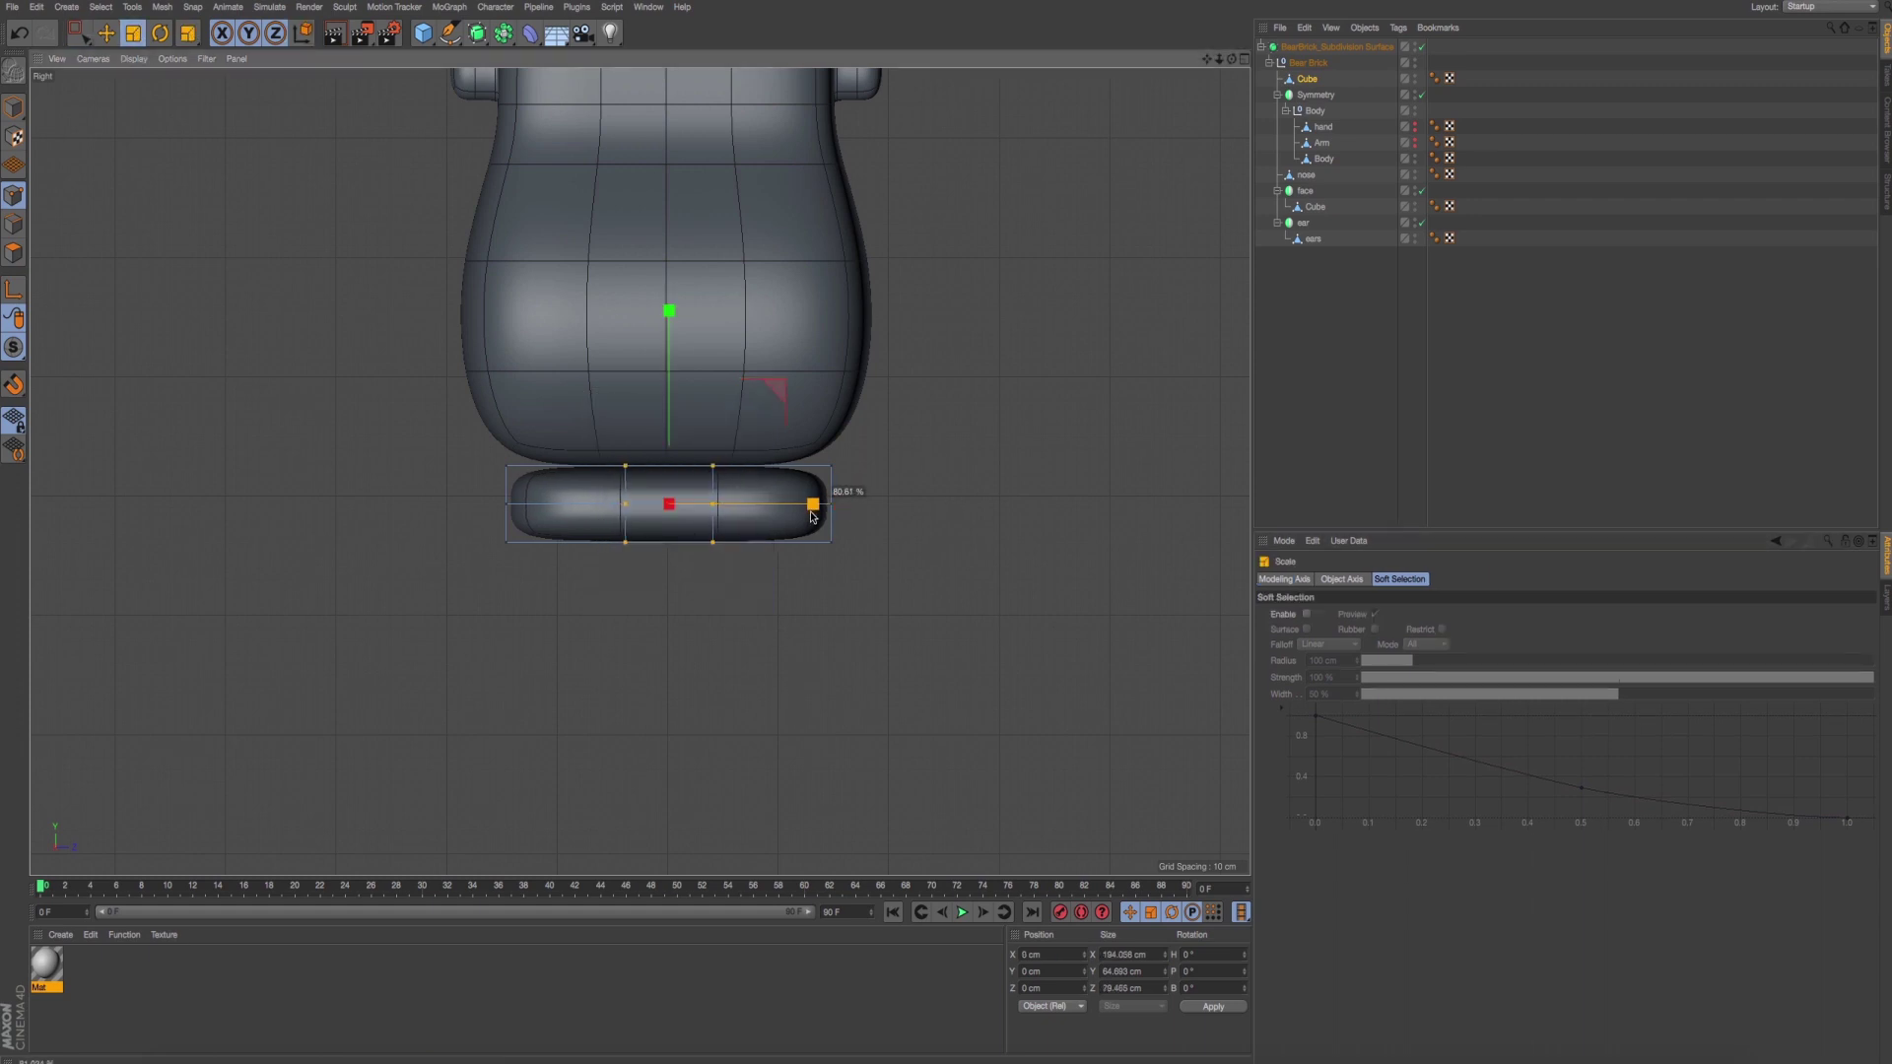
pyautogui.press('super+Tab')
pyautogui.press('Up')
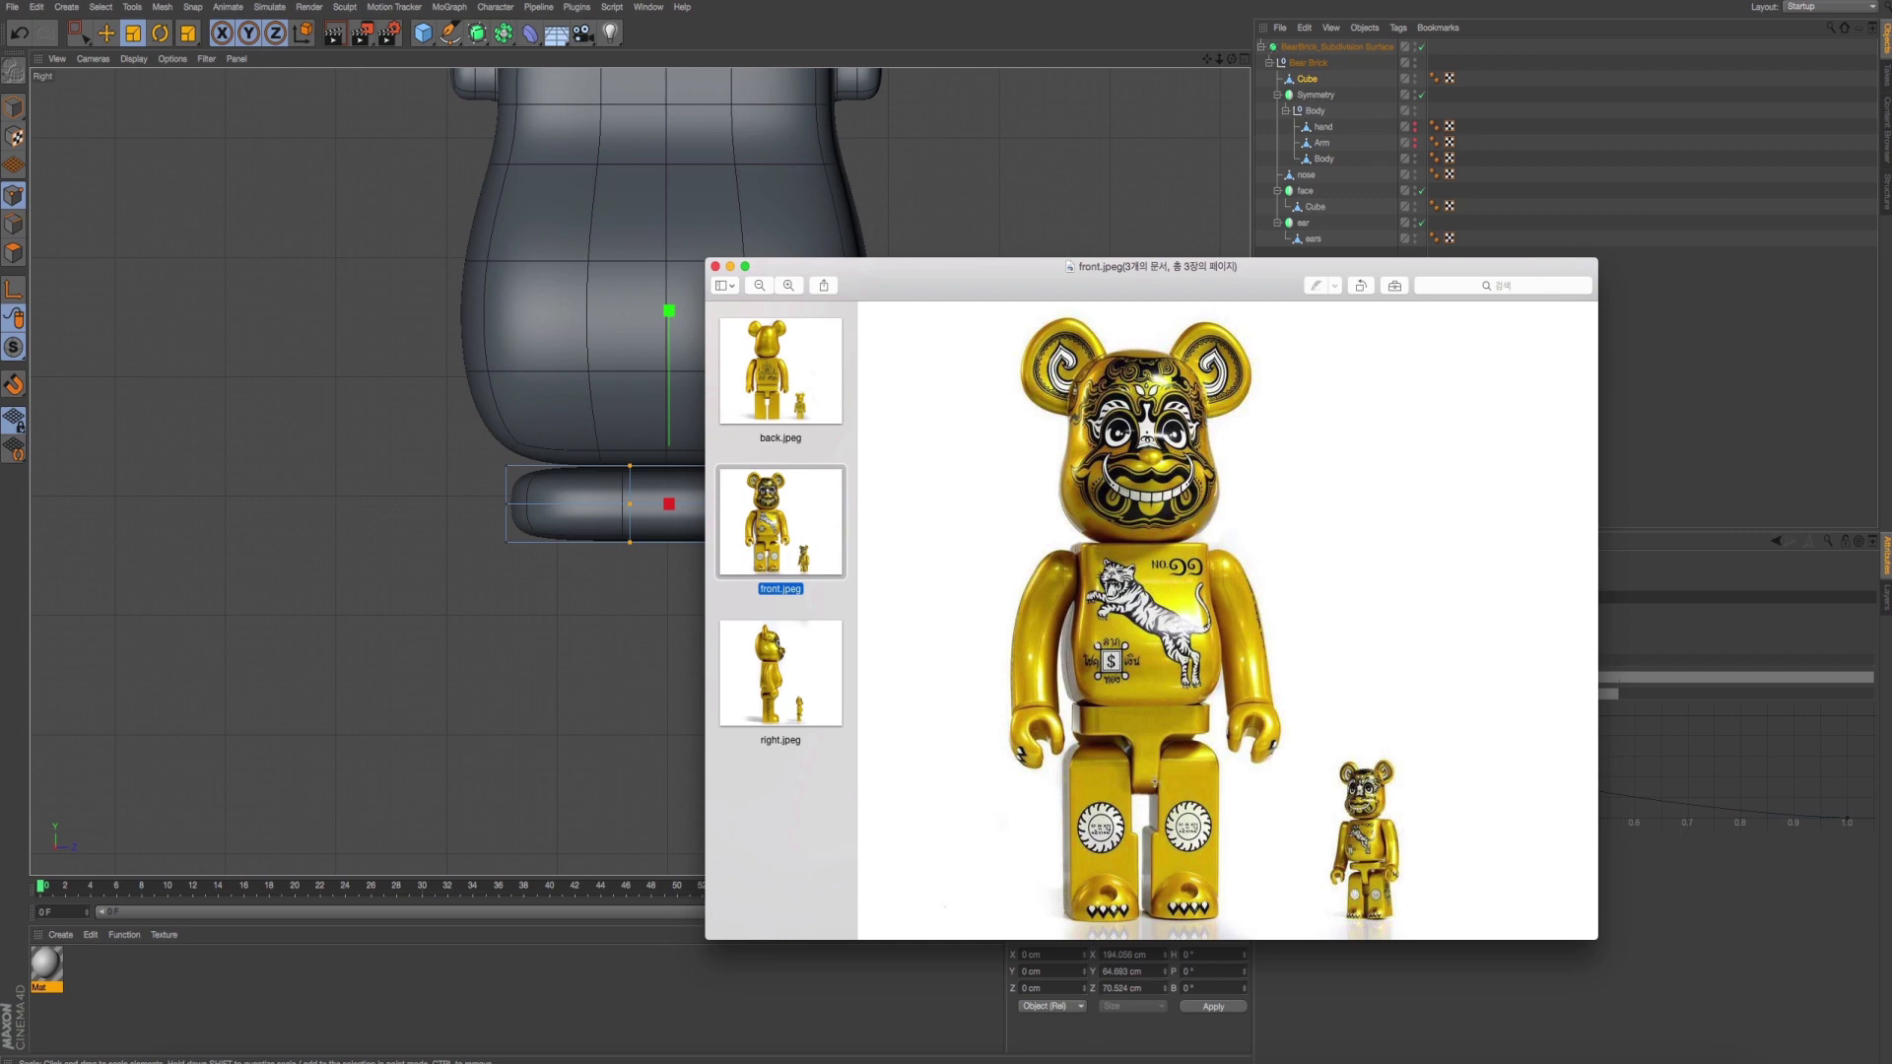
pyautogui.press('super+Tab')
pyautogui.moveTo(845, 503); pyautogui.dragTo(794, 514)
pyautogui.press('super+Tab')
pyautogui.press('super+Tab')
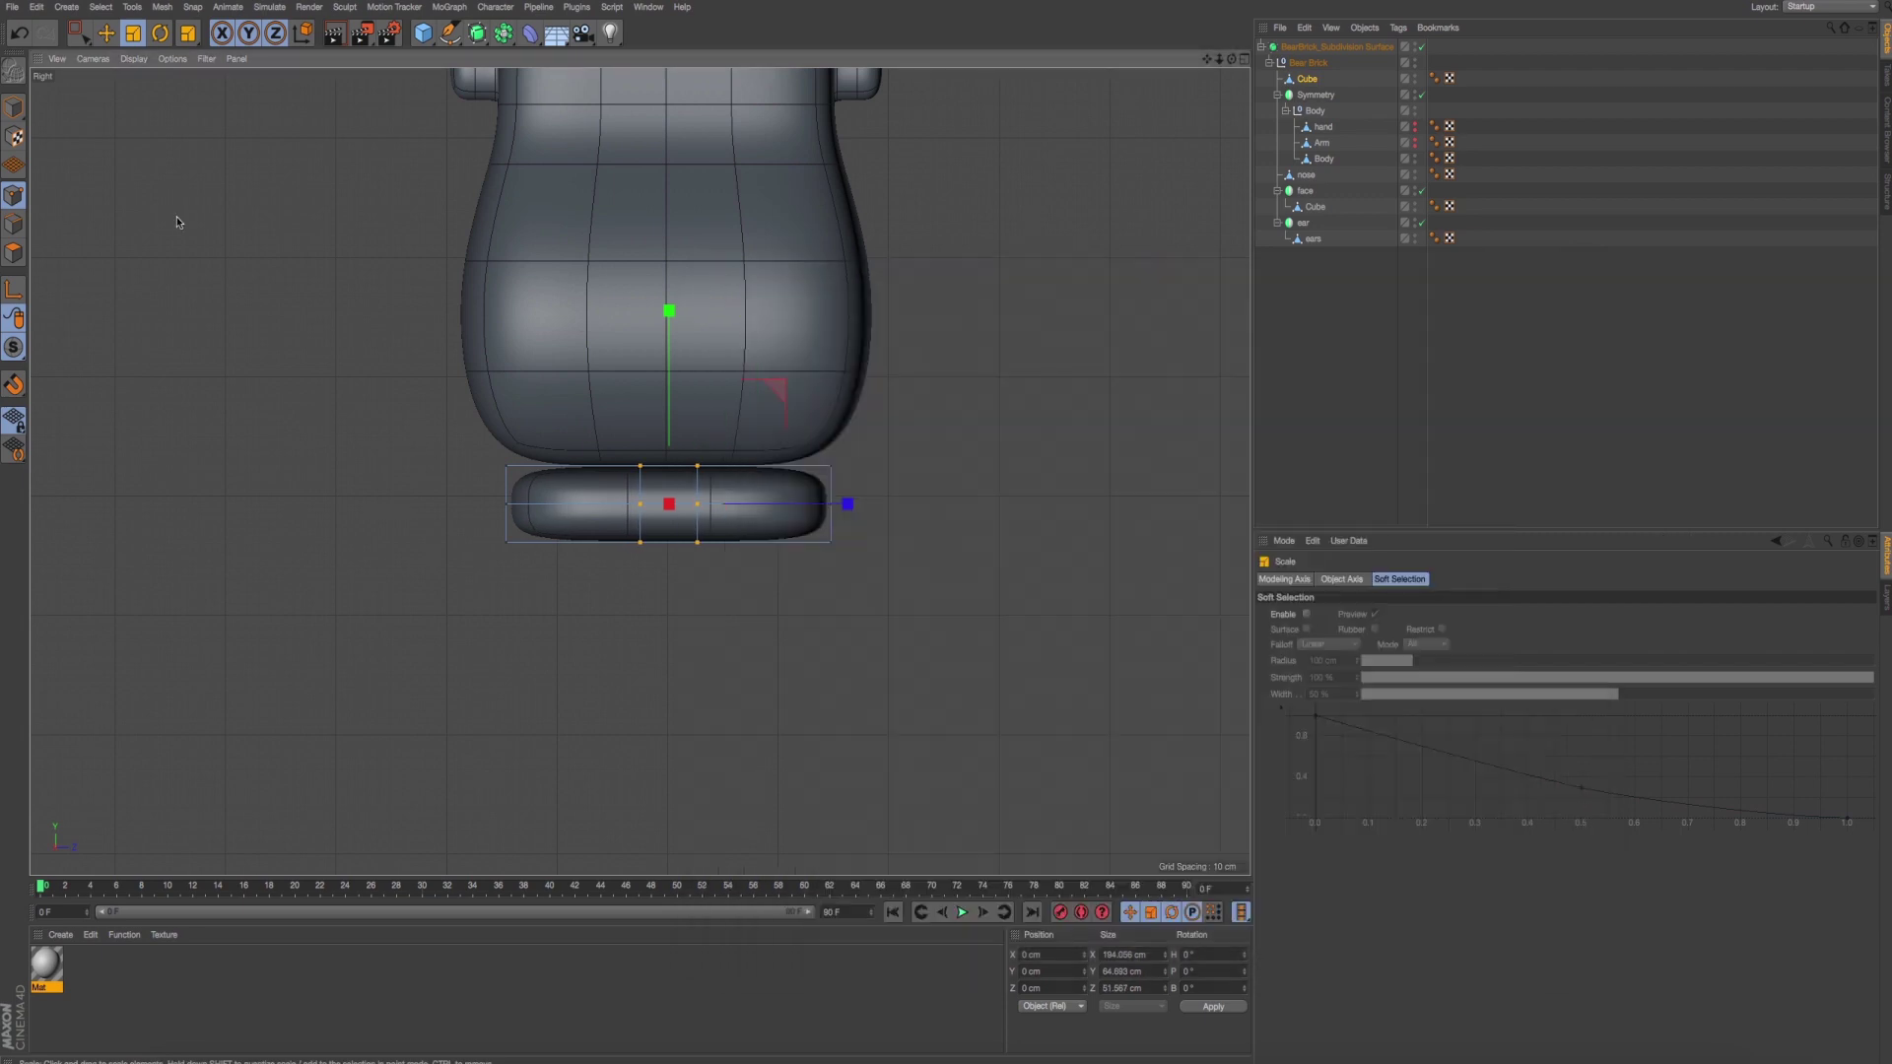
pyautogui.scroll(5, 252, 286)
pyautogui.keyDown('alt'); pyautogui.moveTo(212, 342); pyautogui.dragTo(2, 300, button='middle'); pyautogui.keyUp('alt')
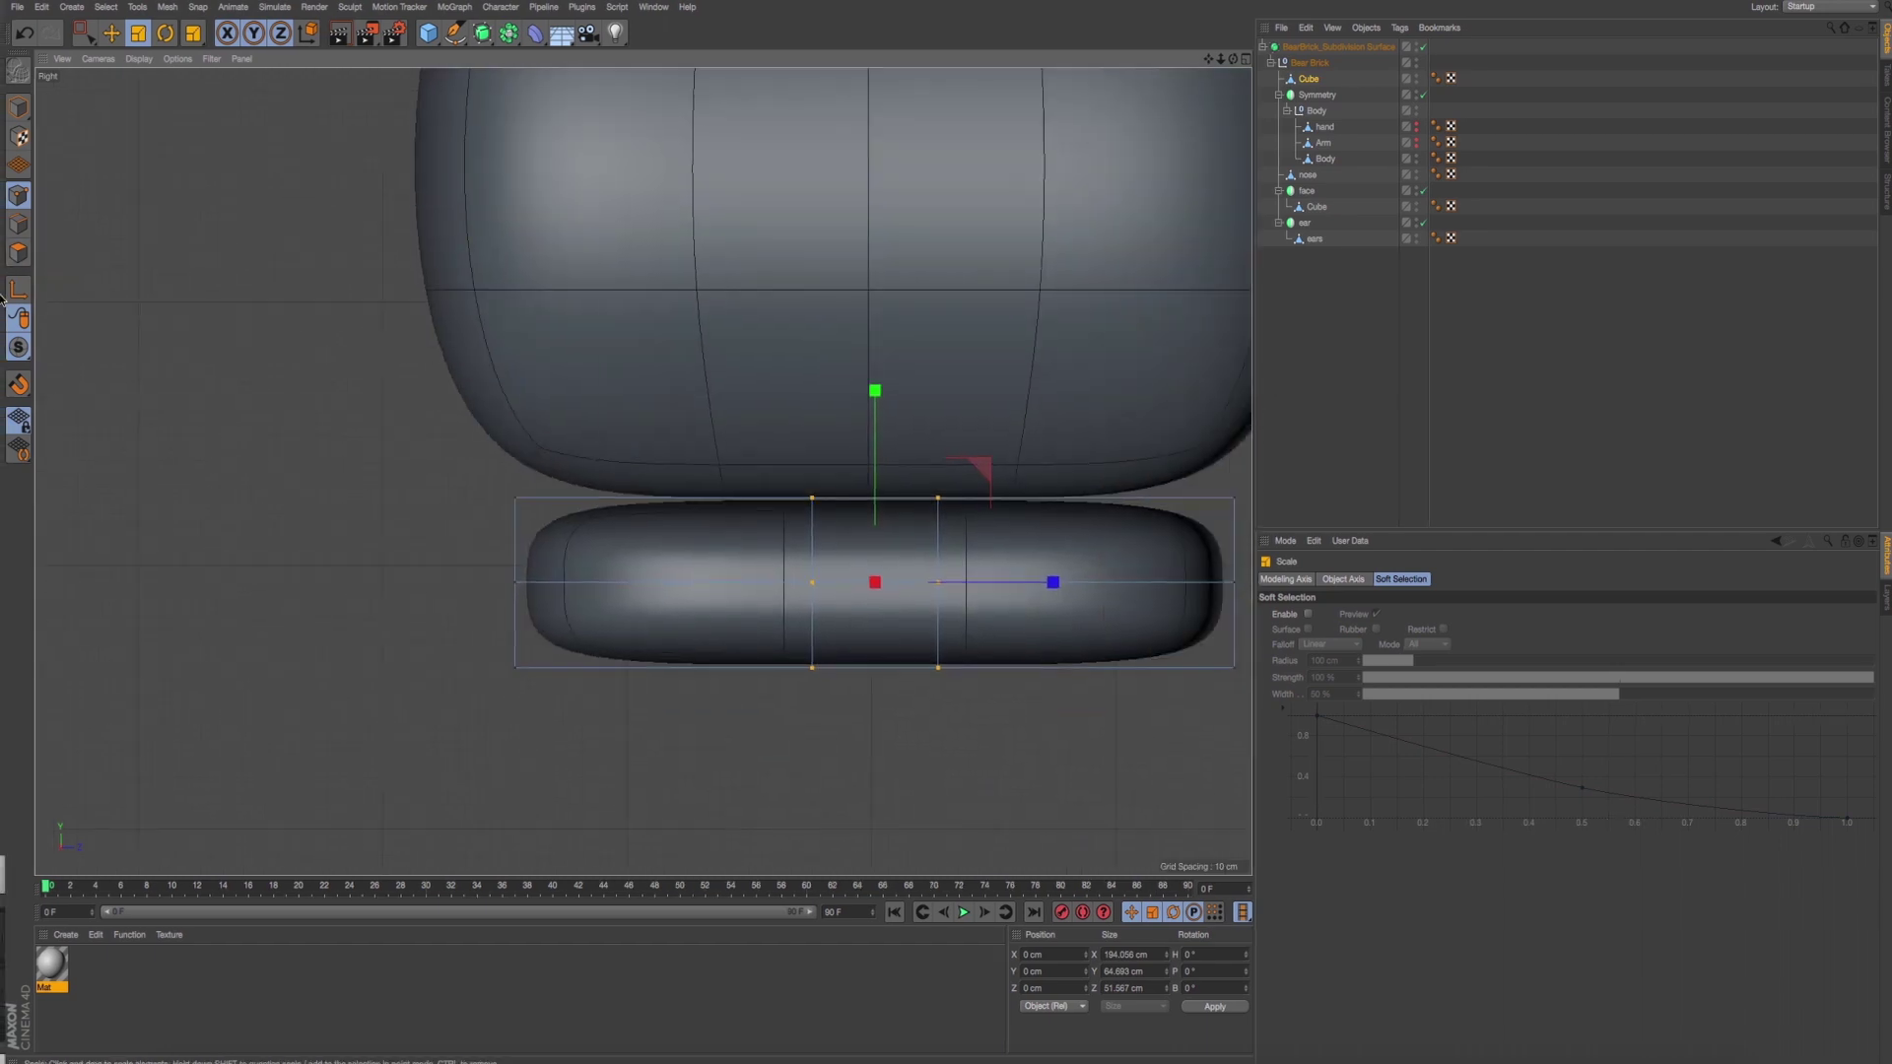
# Try Line Cut across the hip block's left end, undoing the unsatisfactory cuts.
pyautogui.rightClick(350, 345)
pyautogui.click(394, 515)
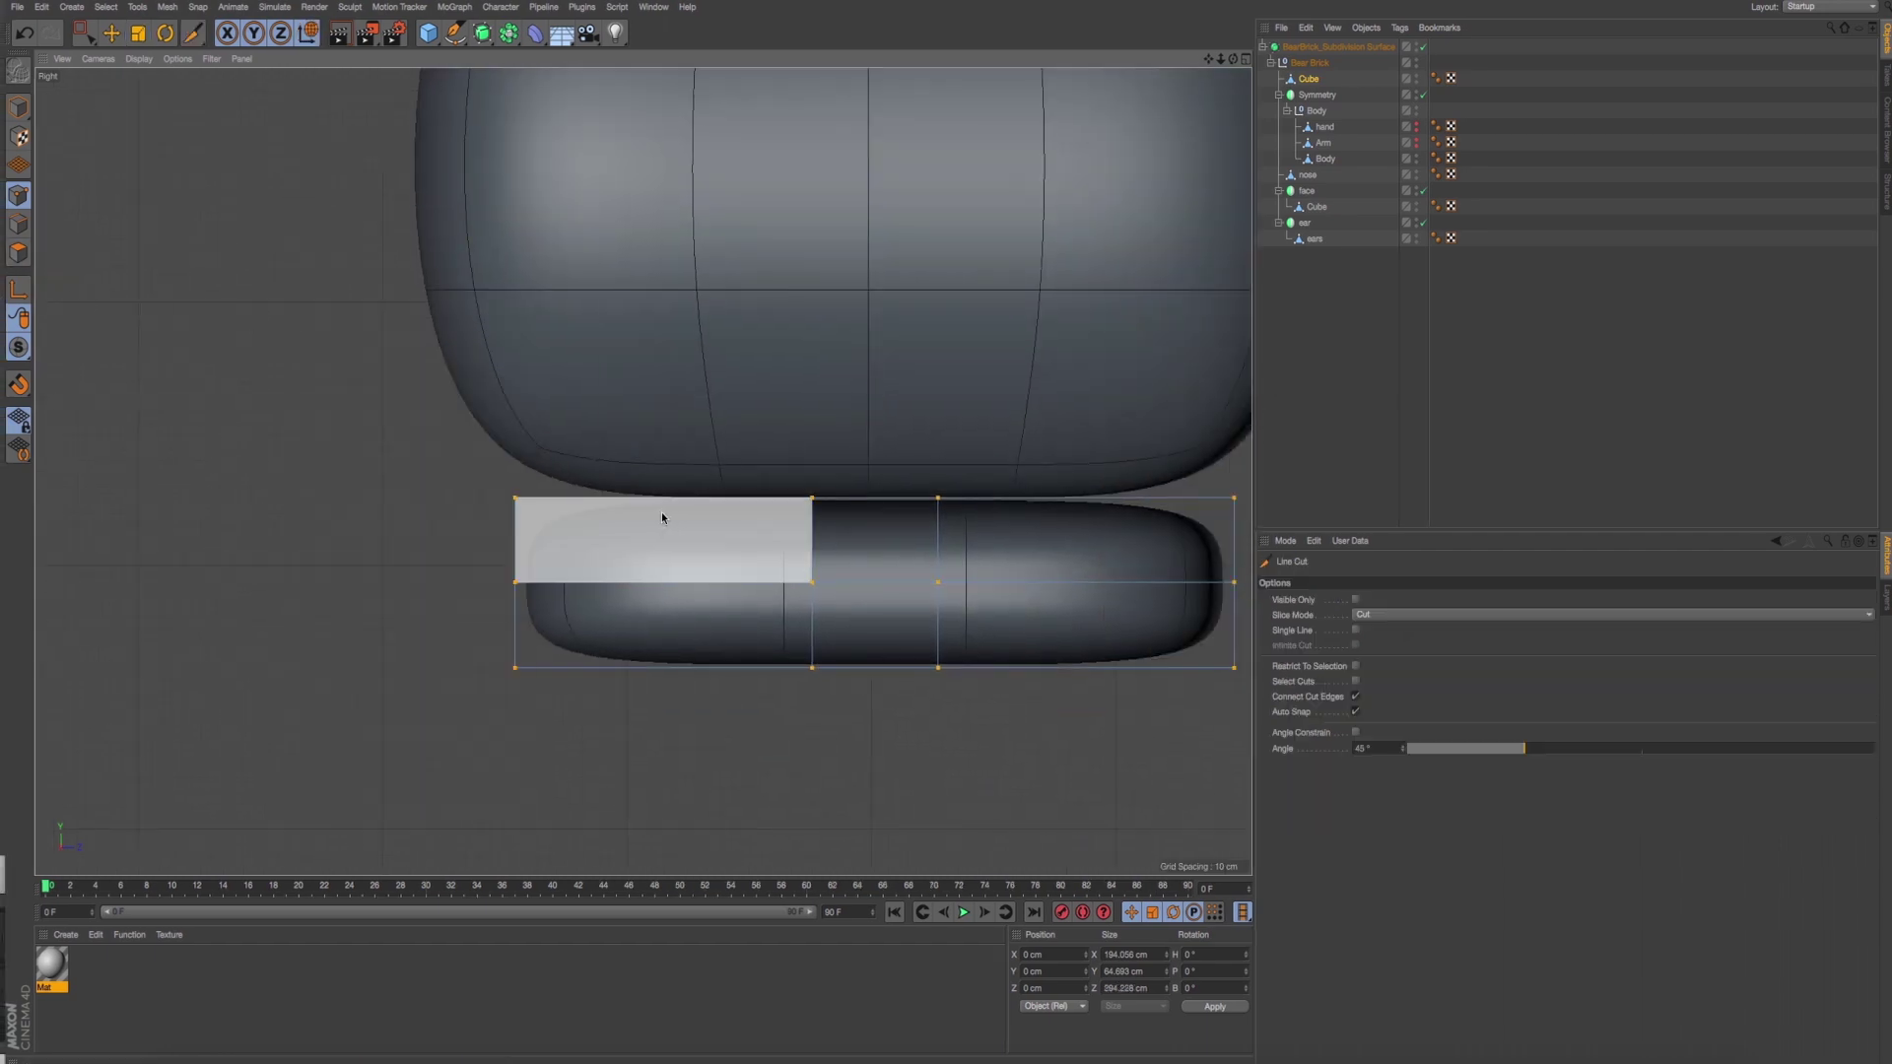
pyautogui.click(579, 839)
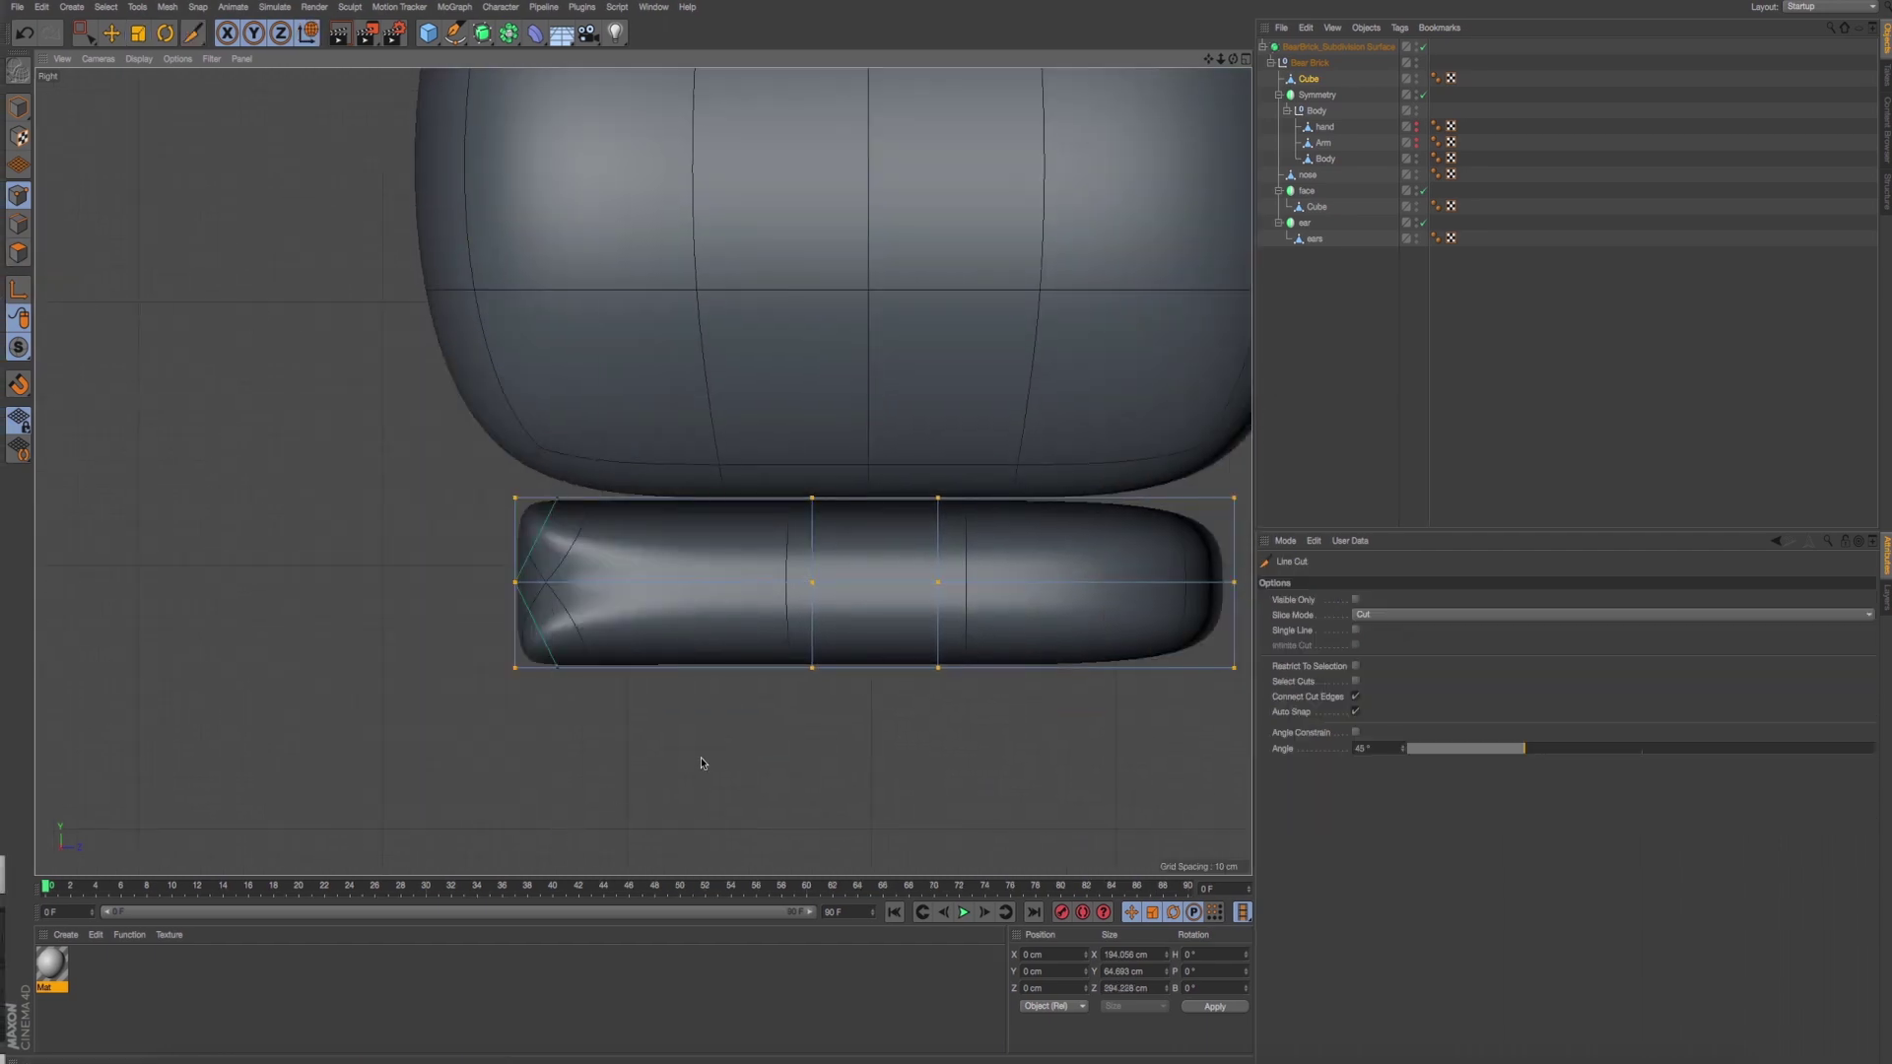
pyautogui.hotkey('ctrl', 'z')
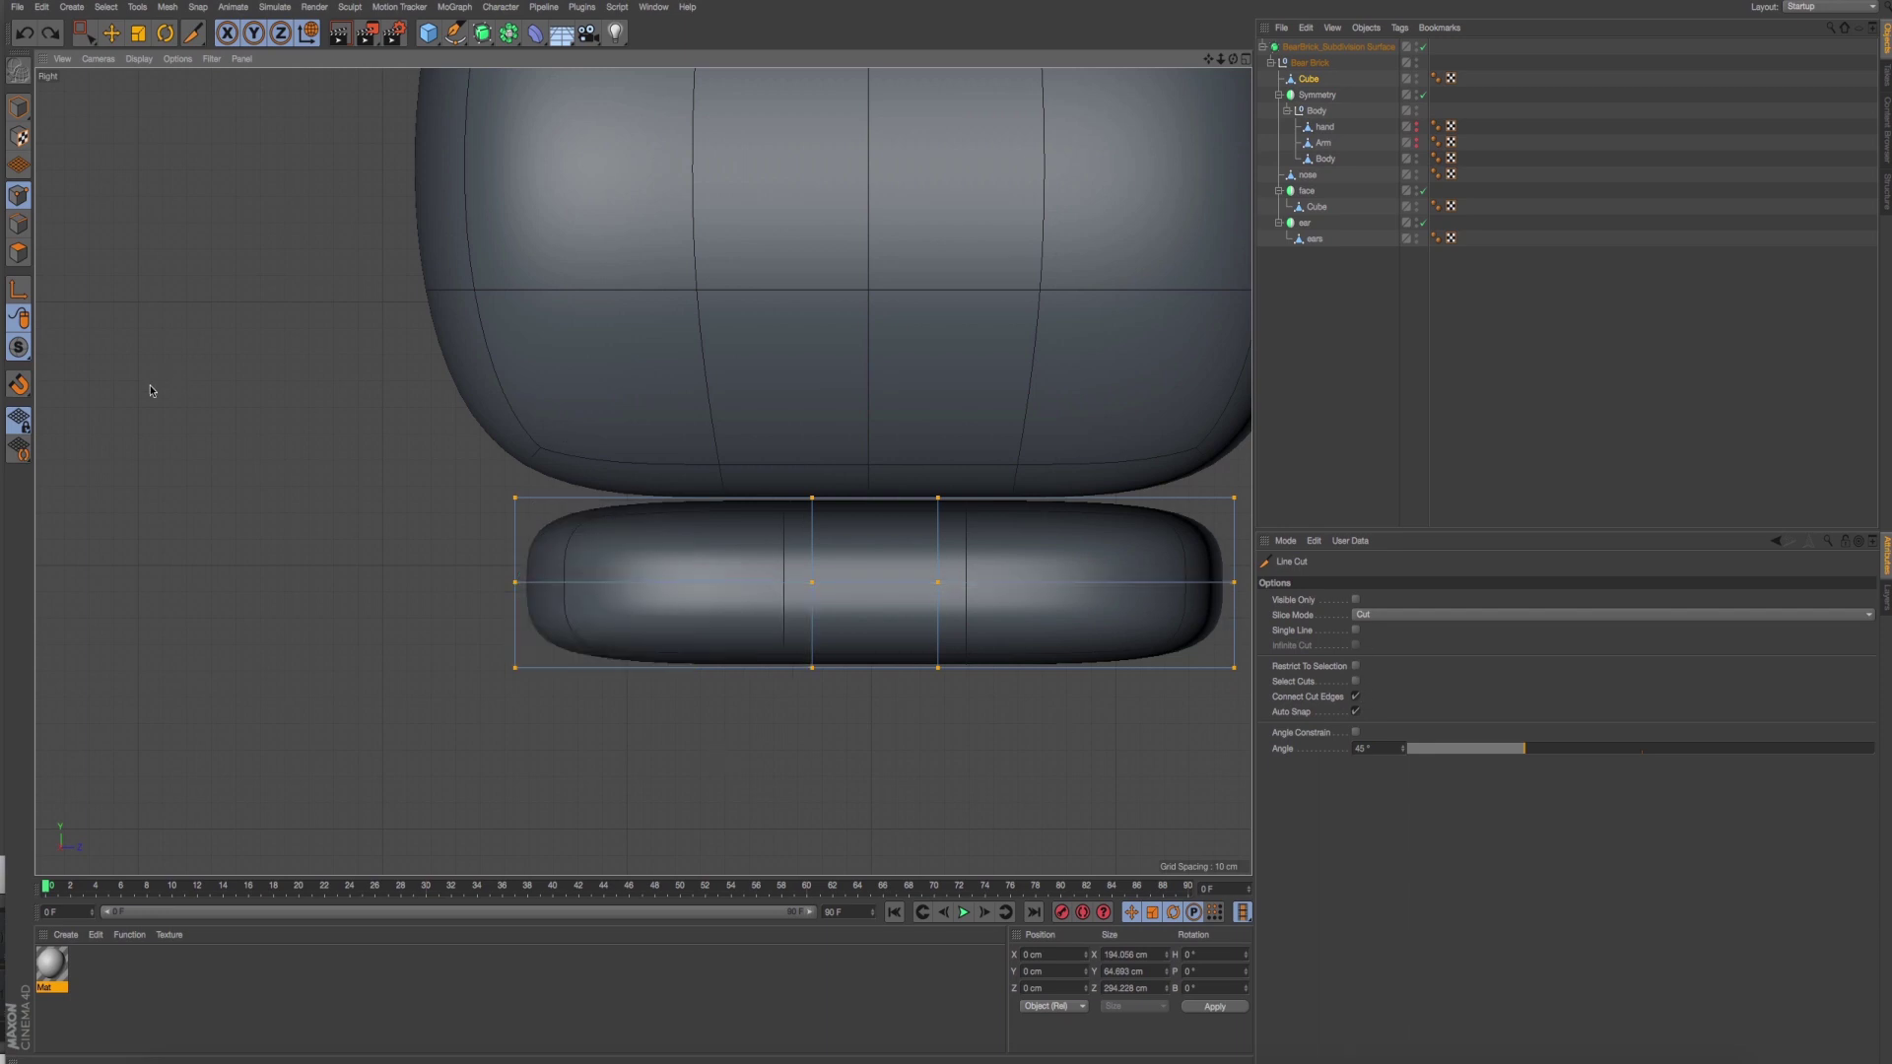
pyautogui.click(18, 260)
pyautogui.keyDown('alt'); pyautogui.moveTo(546, 464); pyautogui.dragTo(452, 440, button='middle'); pyautogui.keyUp('alt')
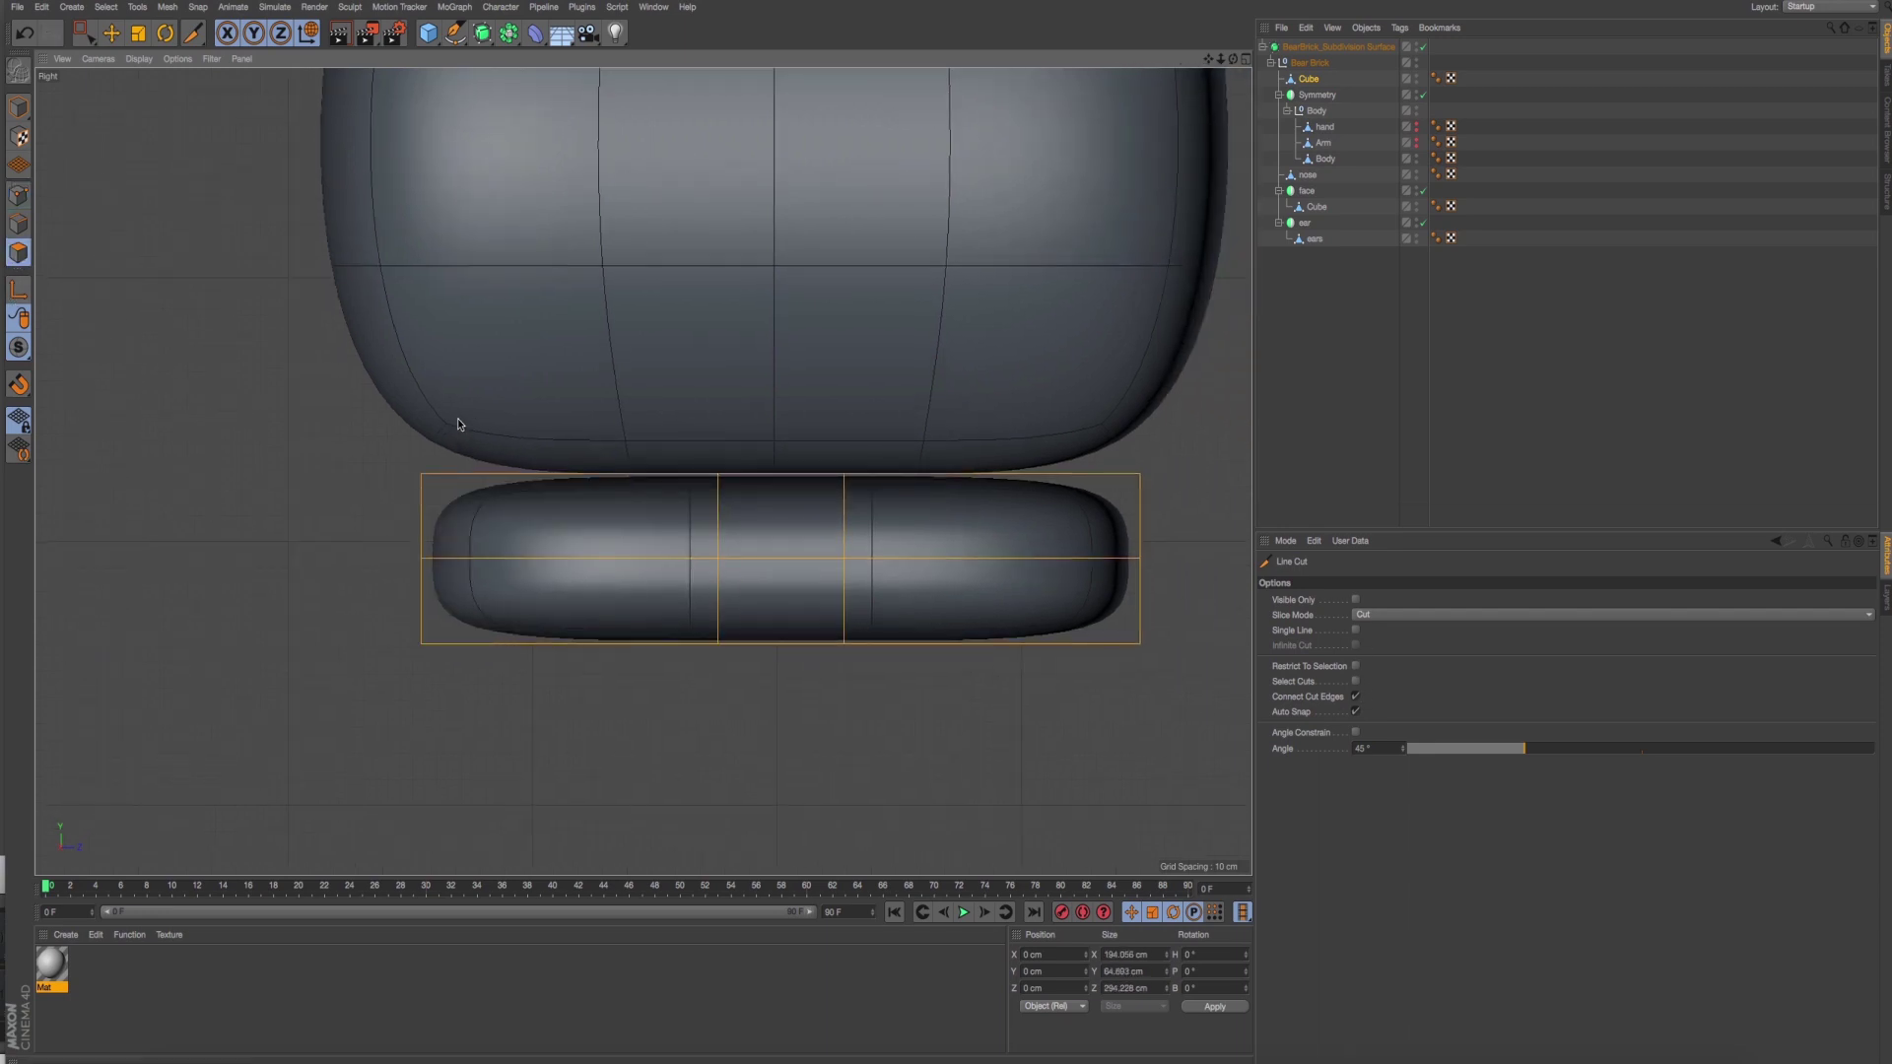
pyautogui.moveTo(457, 420); pyautogui.dragTo(458, 803)
pyautogui.press('F1')
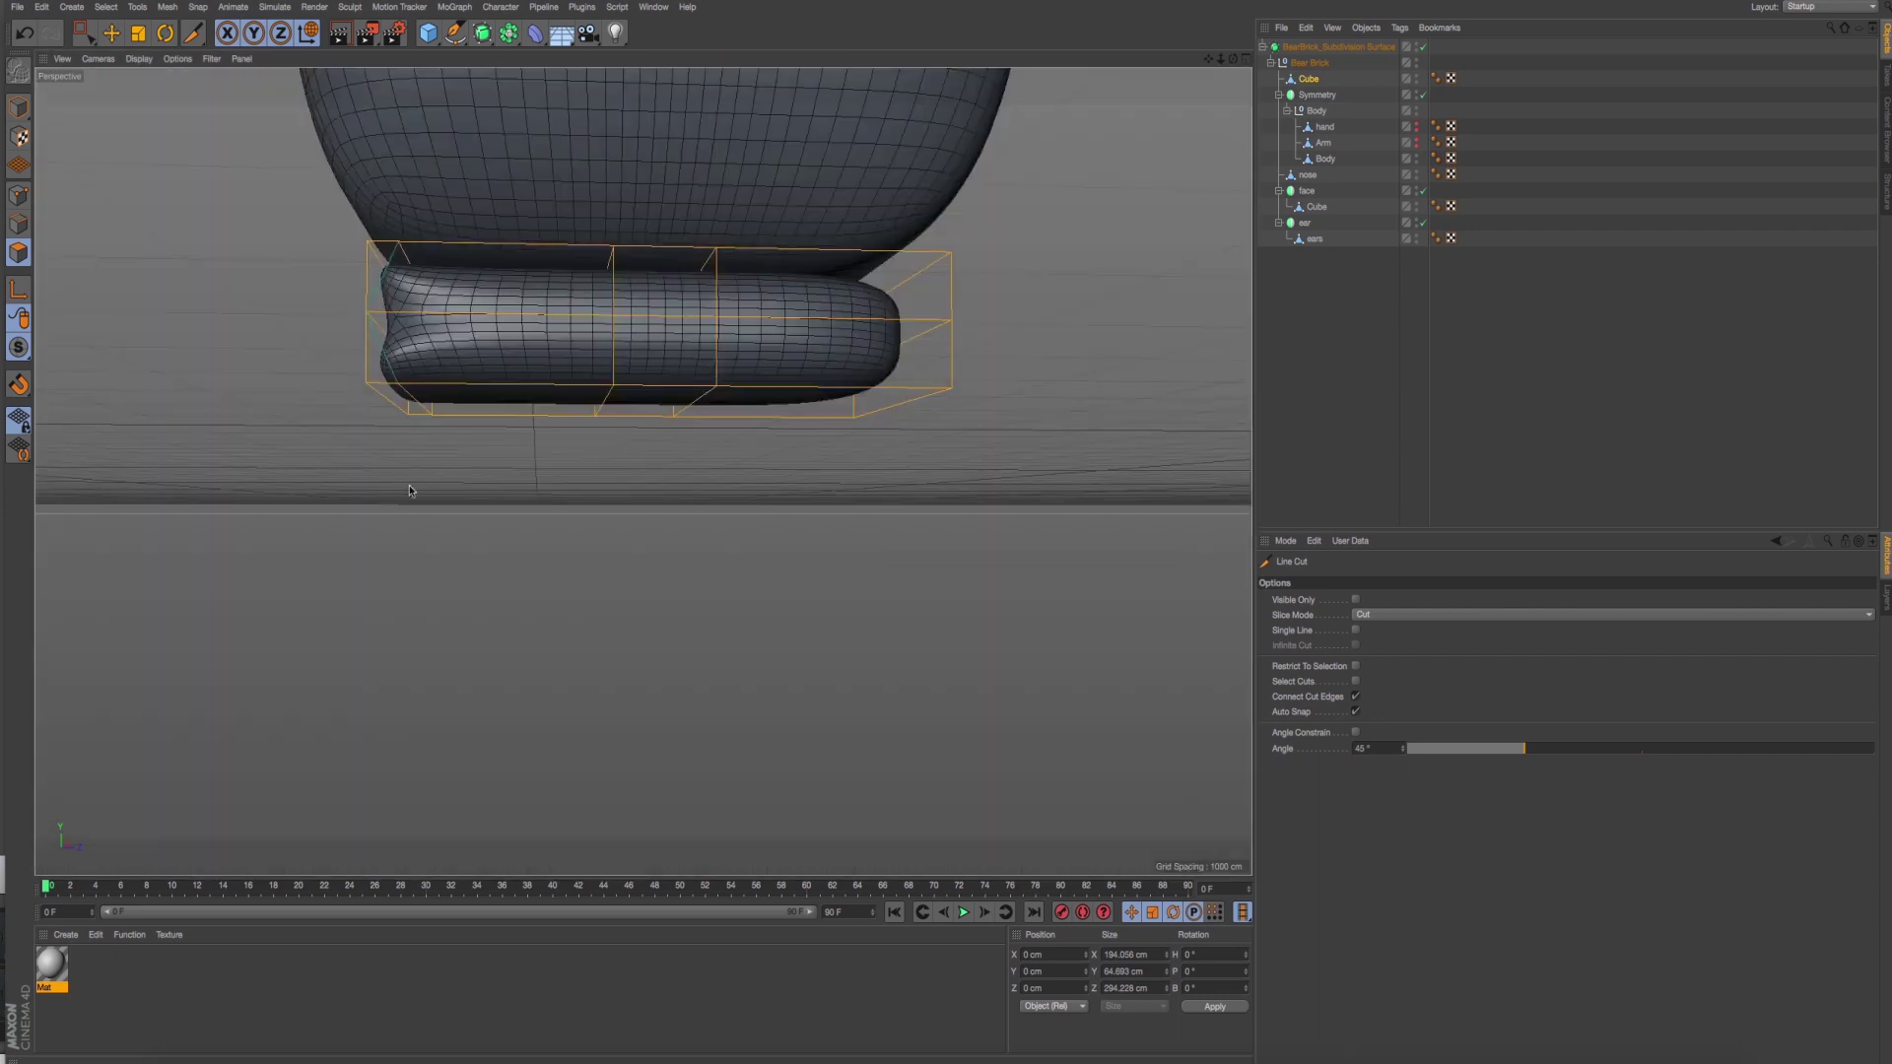
pyautogui.moveTo(410, 490)
pyautogui.keyDown('alt'); pyautogui.mouseDown()
pyautogui.moveTo(641, 473)
pyautogui.moveTo(505, 511)
pyautogui.mouseUp(); pyautogui.keyUp('alt')
pyautogui.hotkey('ctrl', 'z')
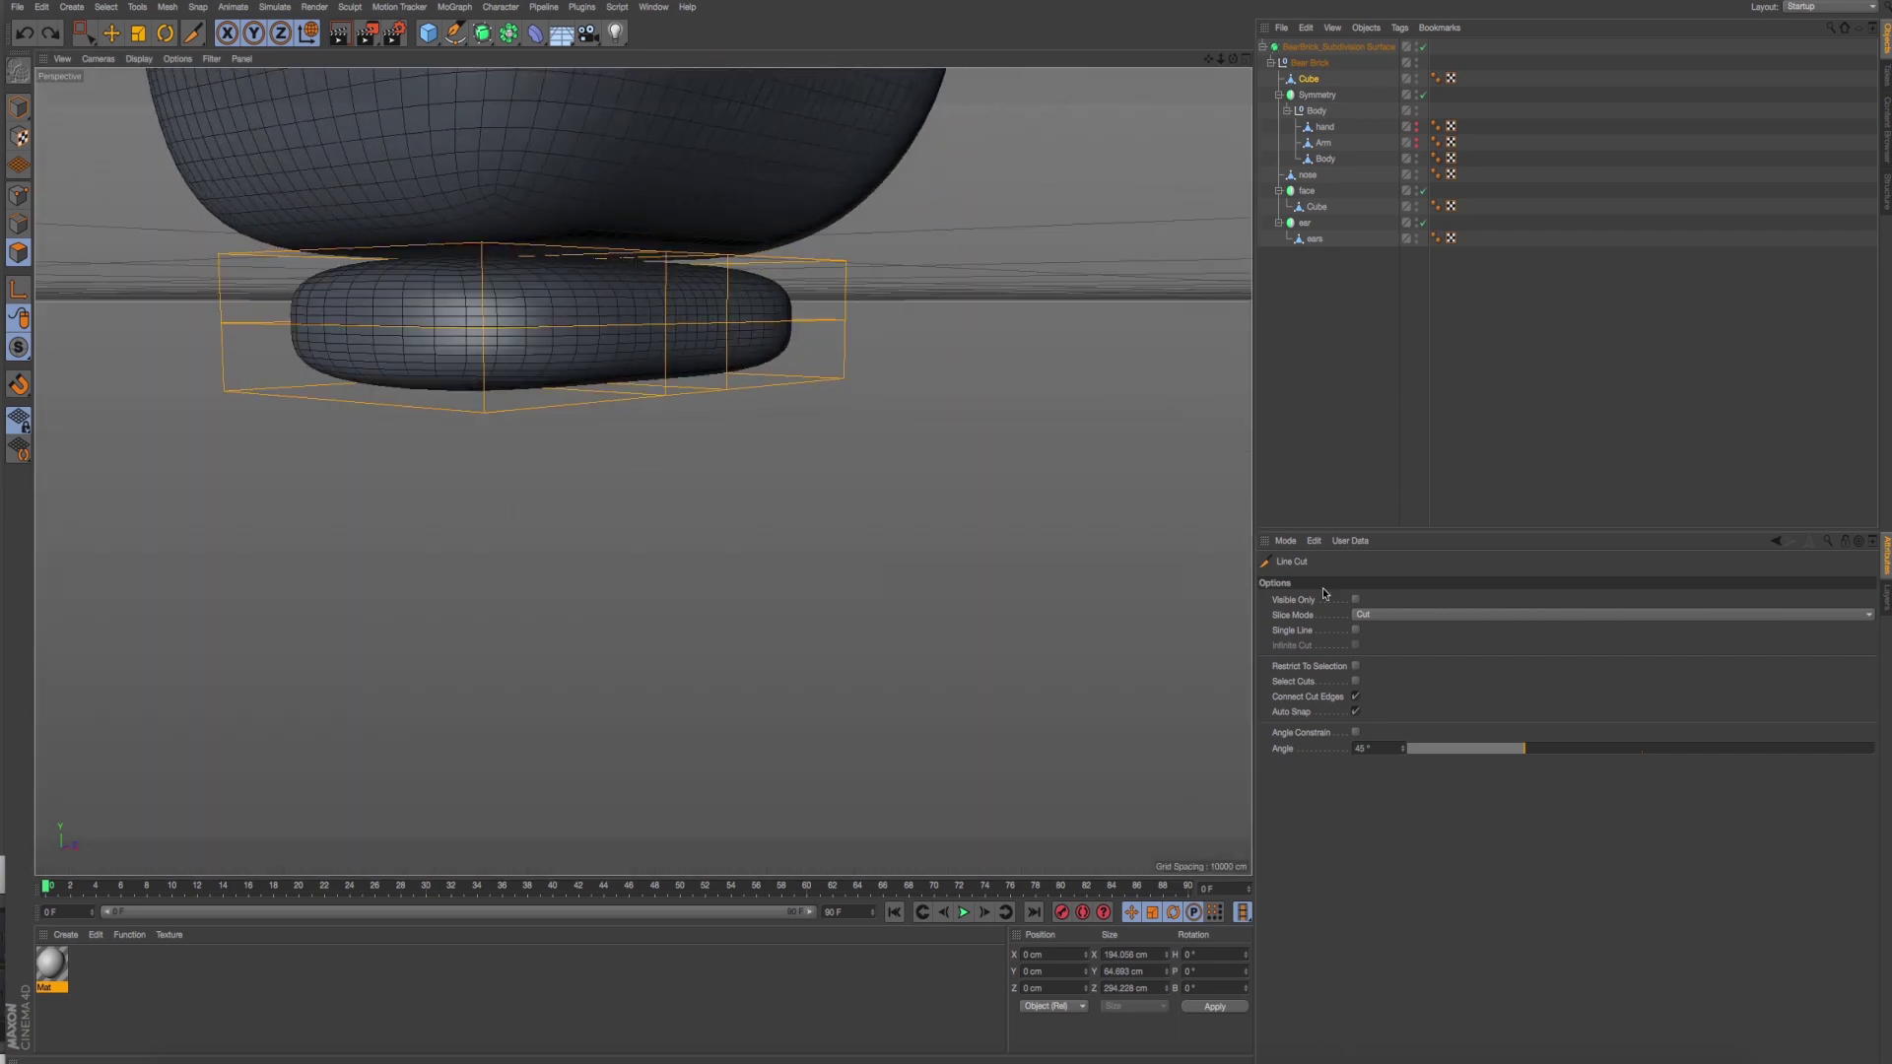
# Attempt another vertical cut across the block from the perspective view, then undo it.
pyautogui.press('F5')
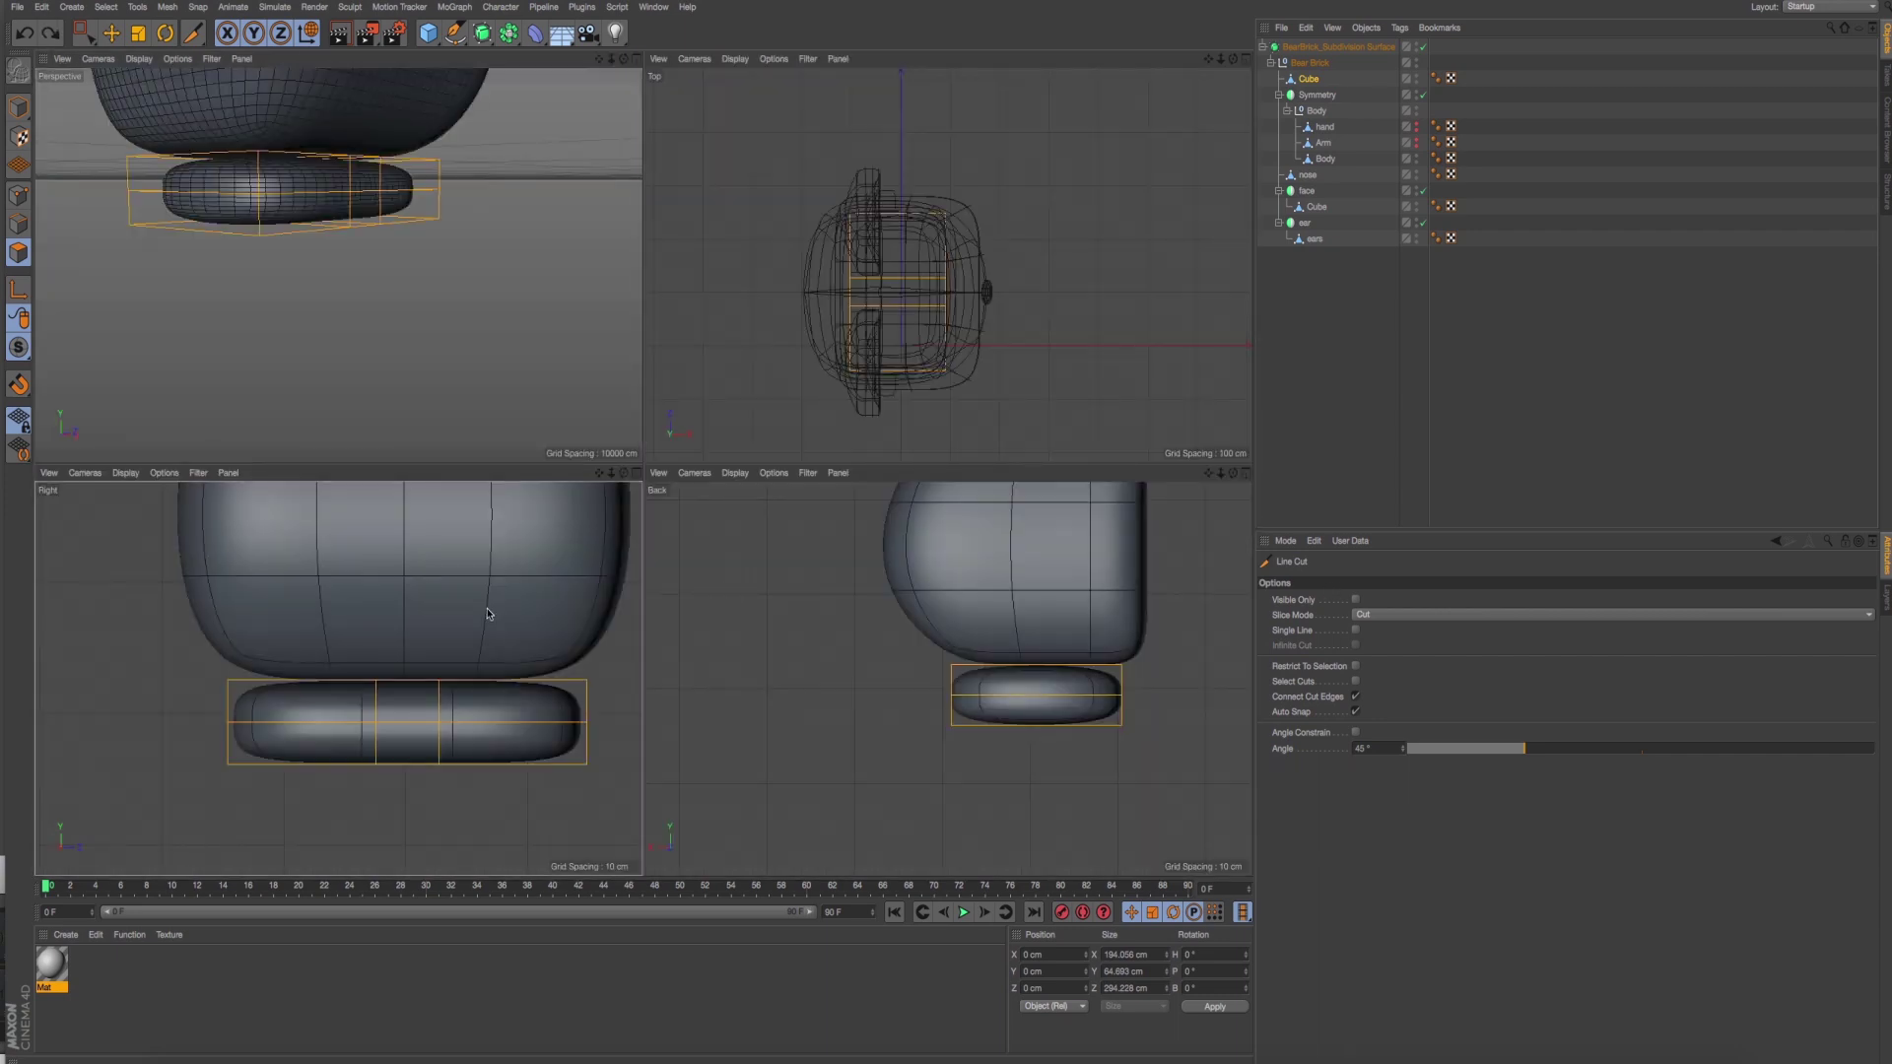
pyautogui.press('F3')
pyautogui.press('F1')
pyautogui.moveTo(443, 393)
pyautogui.keyDown('alt'); pyautogui.mouseDown()
pyautogui.moveTo(642, 469)
pyautogui.moveTo(657, 348)
pyautogui.moveTo(688, 368)
pyautogui.mouseUp(); pyautogui.keyUp('alt')
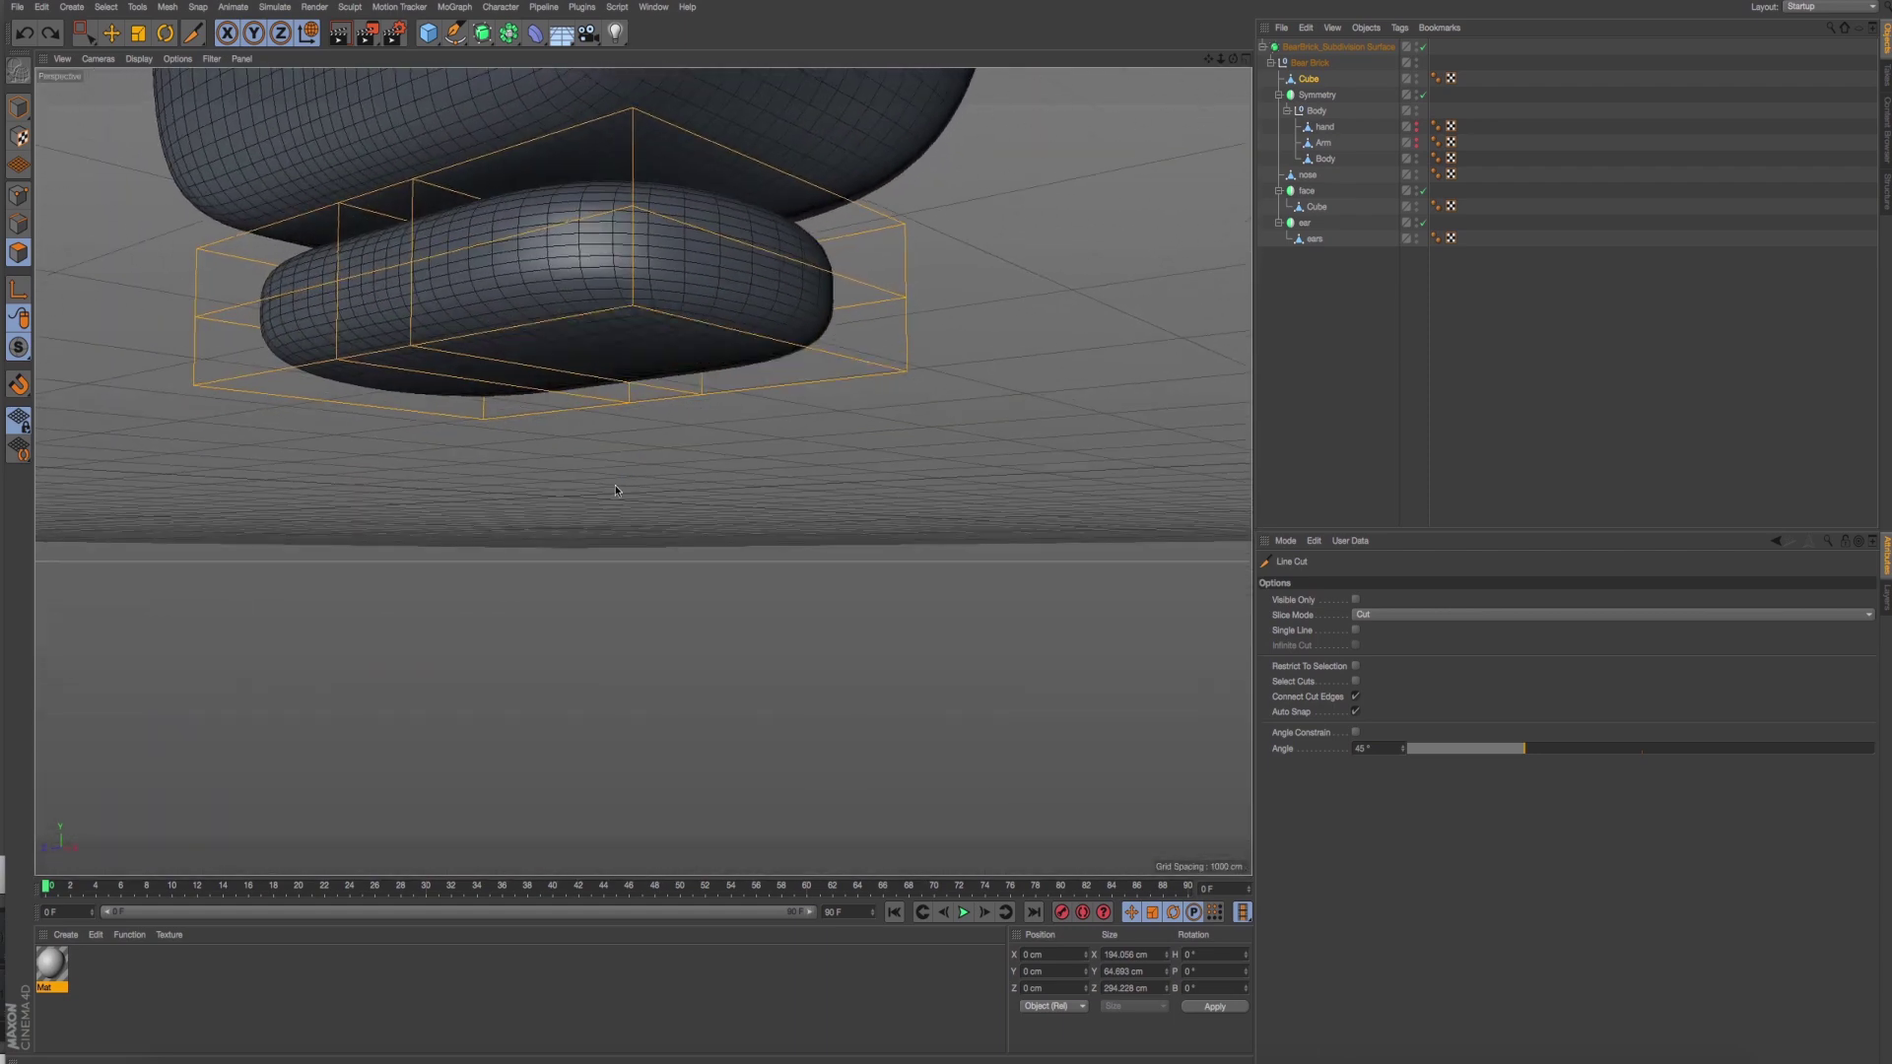
pyautogui.keyDown('alt'); pyautogui.moveTo(682, 436); pyautogui.dragTo(683, 295); pyautogui.keyUp('alt')
pyautogui.moveTo(741, 570)
pyautogui.mouseDown()
pyautogui.moveTo(734, 104)
pyautogui.moveTo(669, 335)
pyautogui.mouseUp()
pyautogui.hotkey('ctrl', 'z')
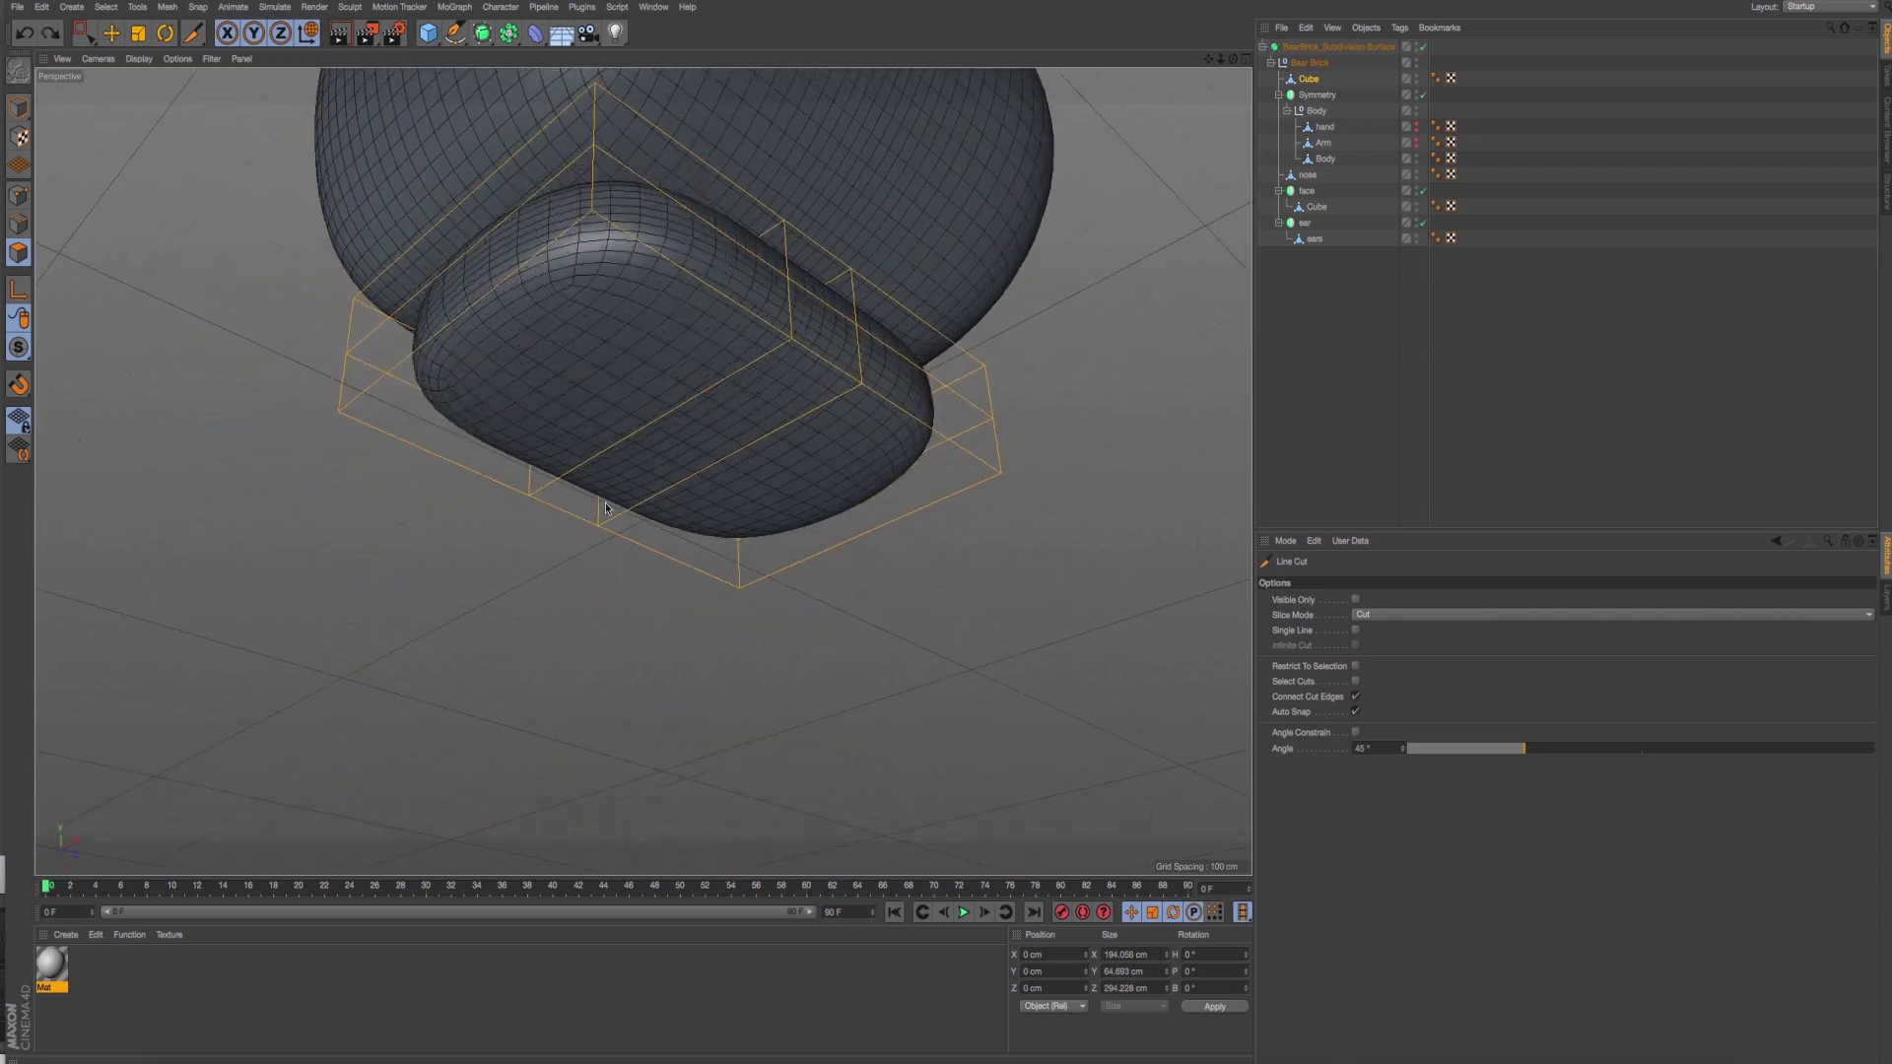
# Draw a vertical cut through the hip block in the side view and inspect it.
pyautogui.press('F5')
pyautogui.middleClick(456, 580)
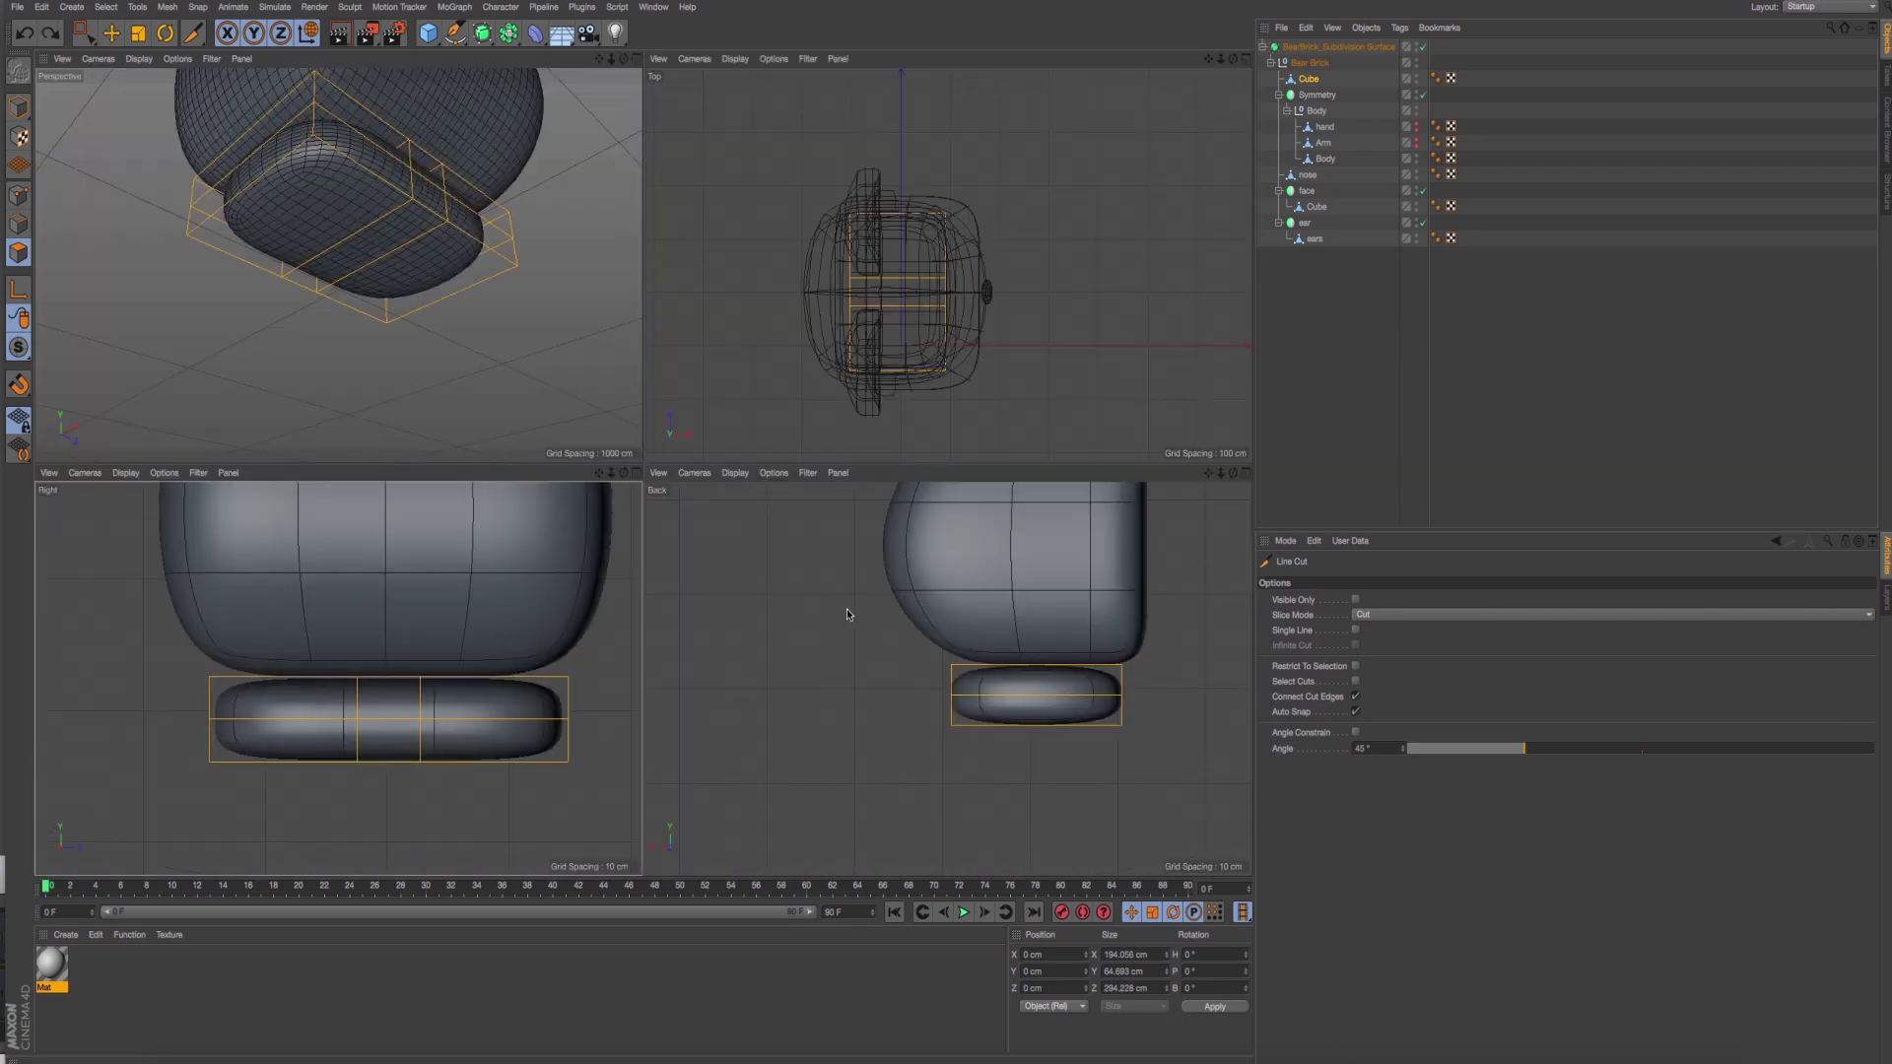
pyautogui.scroll(-3, 539, 564)
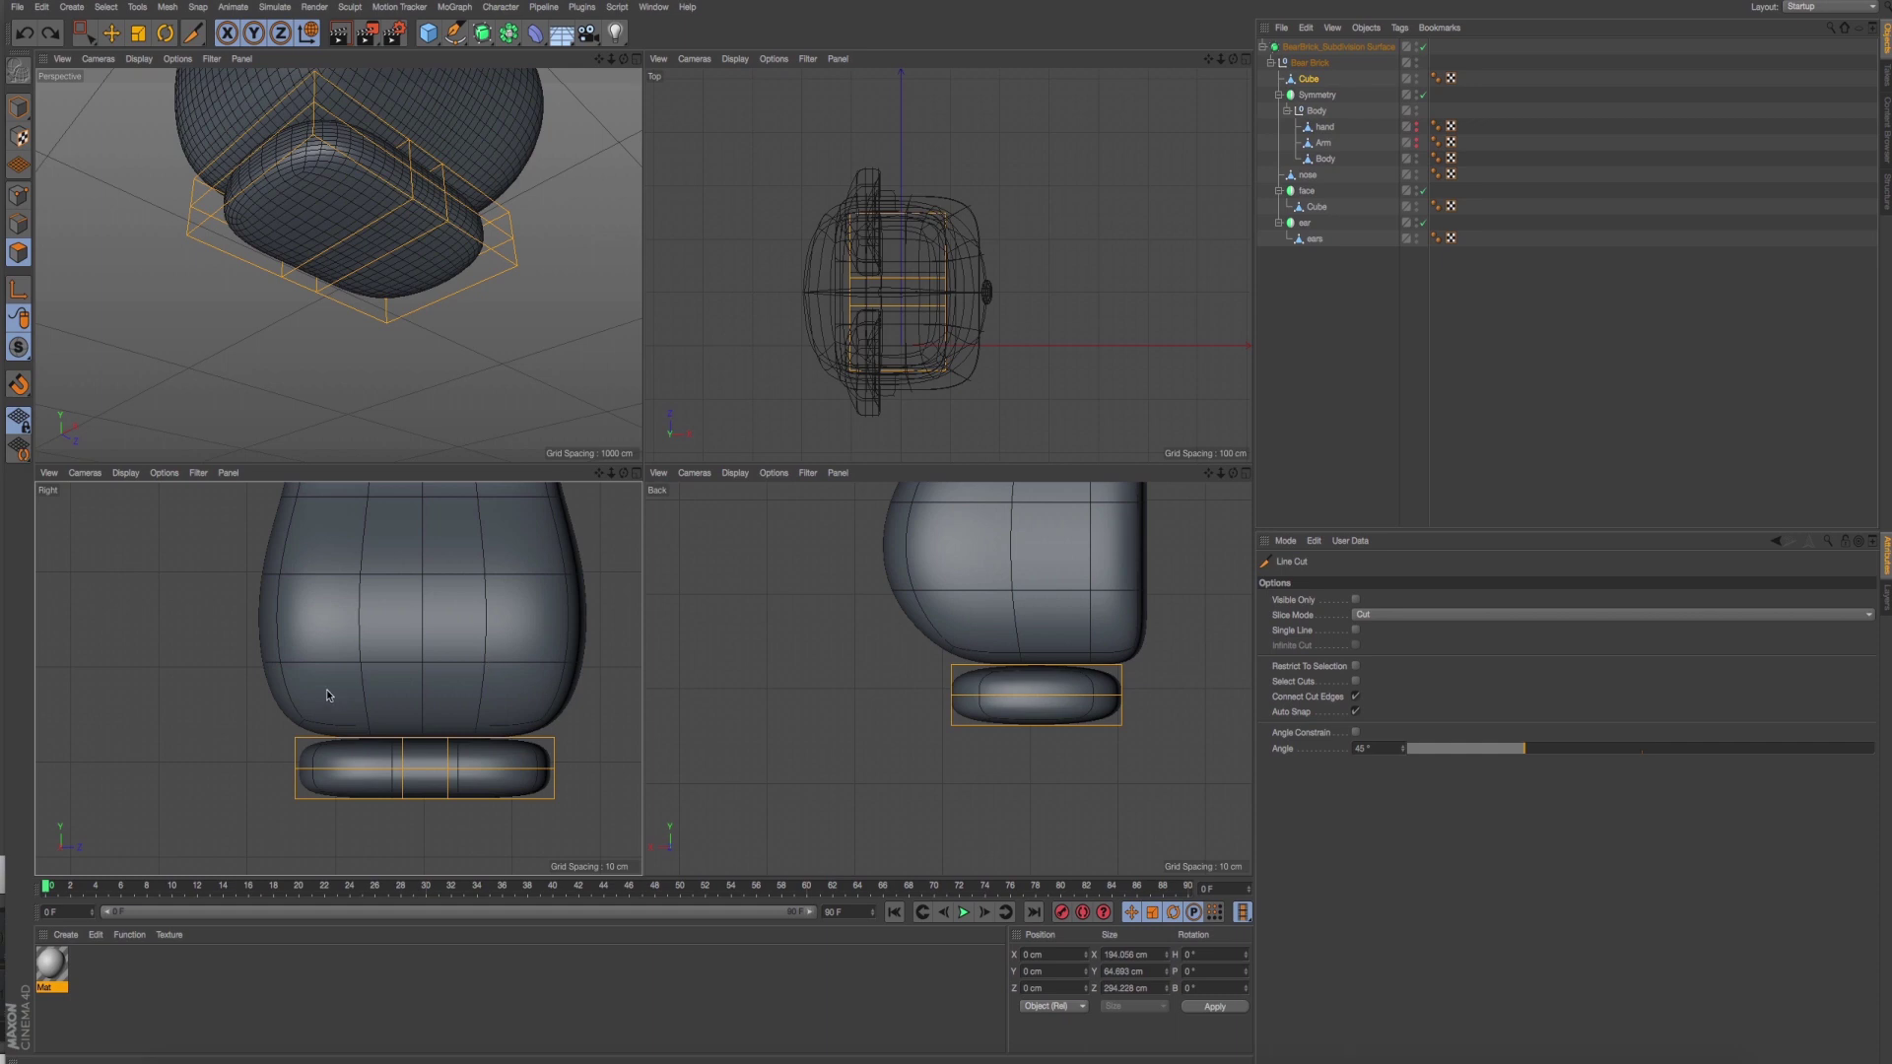
pyautogui.moveTo(326, 692); pyautogui.dragTo(325, 848)
pyautogui.press('Escape')
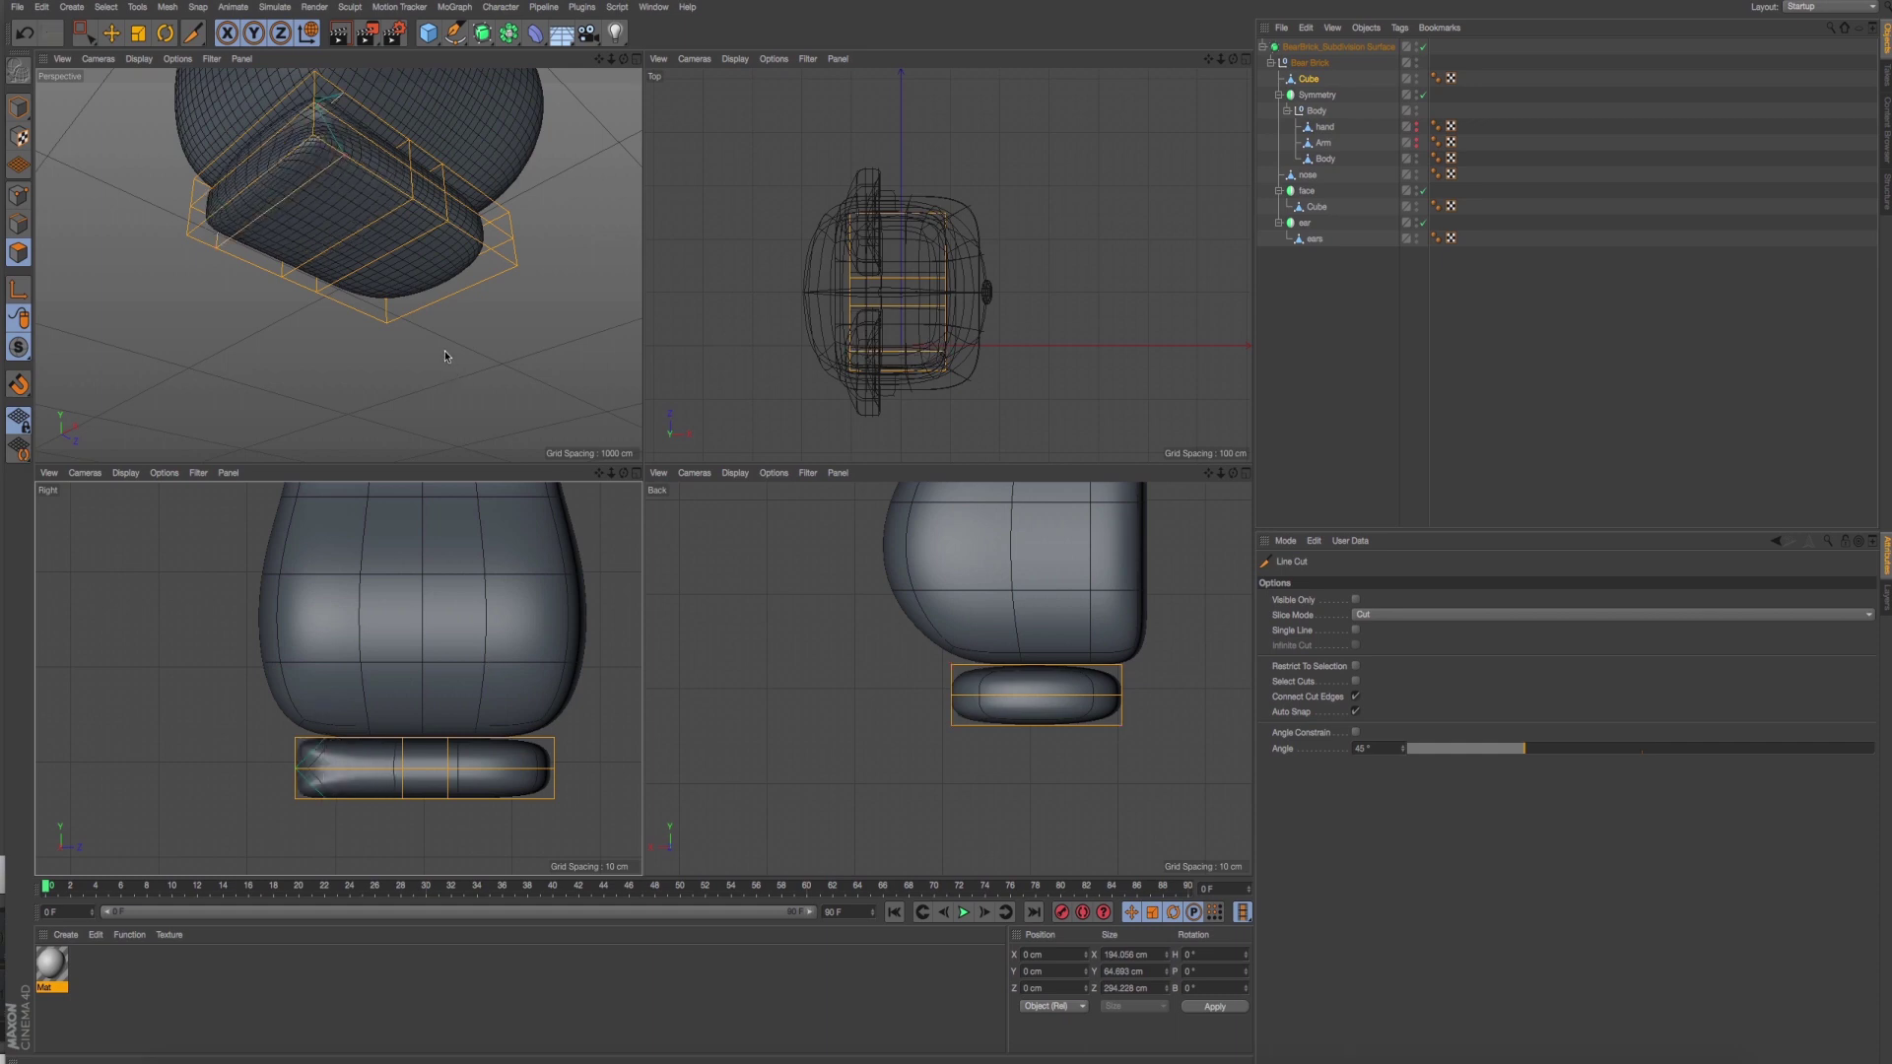
pyautogui.keyDown('alt'); pyautogui.moveTo(445, 356); pyautogui.dragTo(434, 402); pyautogui.keyUp('alt')
pyautogui.middleClick(434, 402)
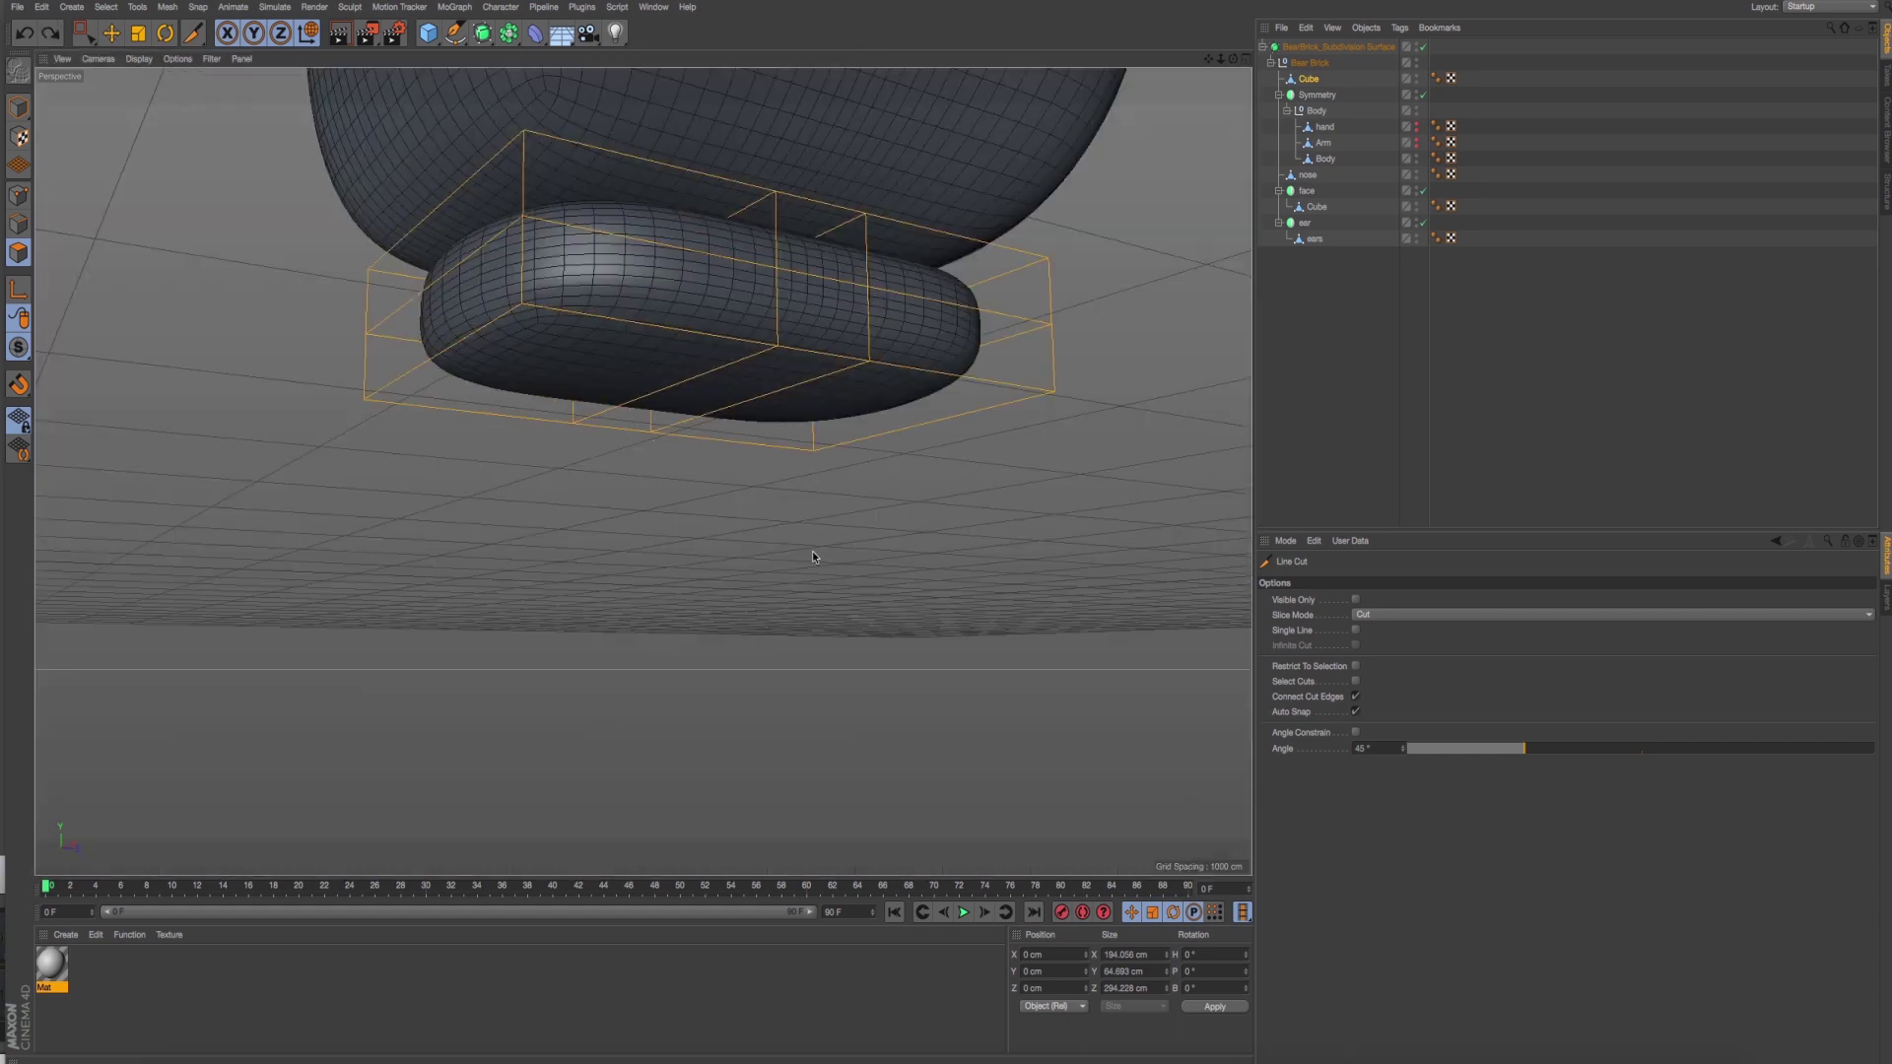
pyautogui.middleClick(813, 557)
pyautogui.middleClick(501, 426)
pyautogui.moveTo(676, 477)
pyautogui.keyDown('alt'); pyautogui.mouseDown()
pyautogui.moveTo(642, 473)
pyautogui.moveTo(616, 548)
pyautogui.moveTo(621, 523)
pyautogui.mouseUp(); pyautogui.keyUp('alt')
# Keep the slice mode on Cut and cut a vertical line across the hip block in the side view.
pyautogui.click(1361, 617)
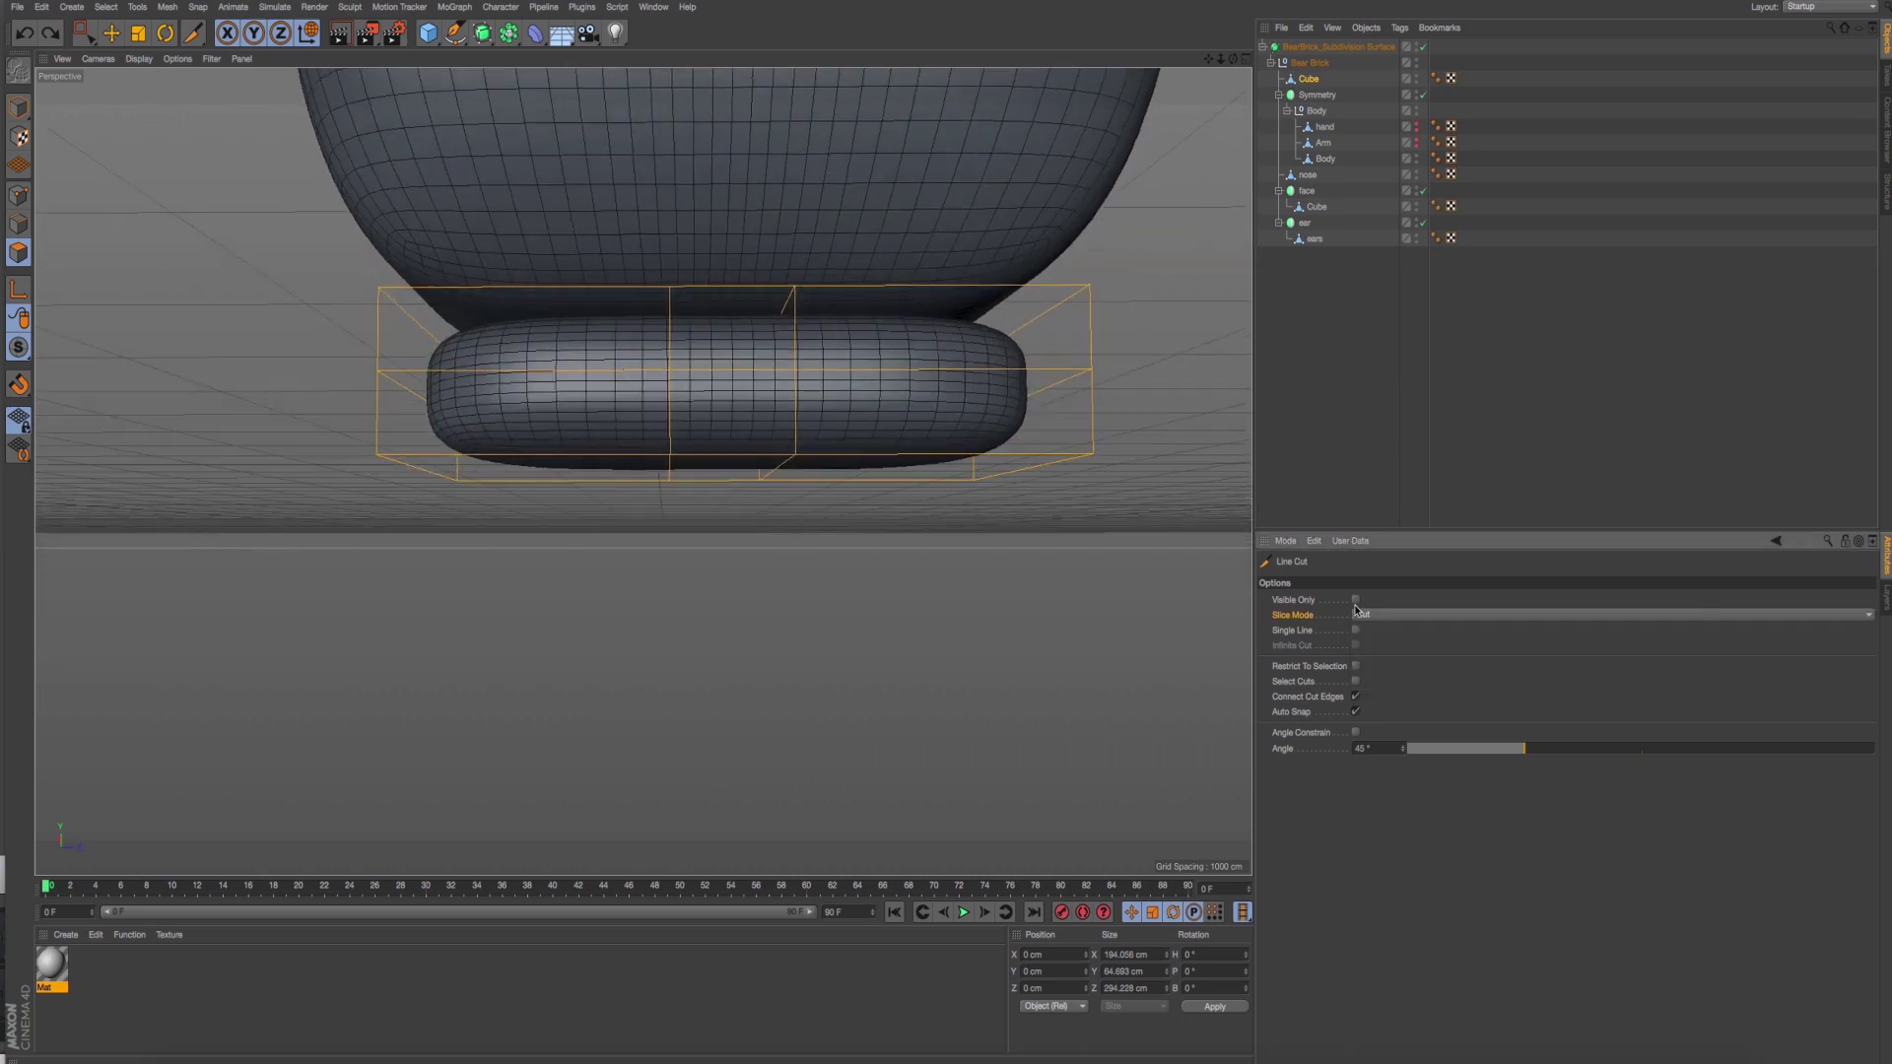
pyautogui.click(1365, 646)
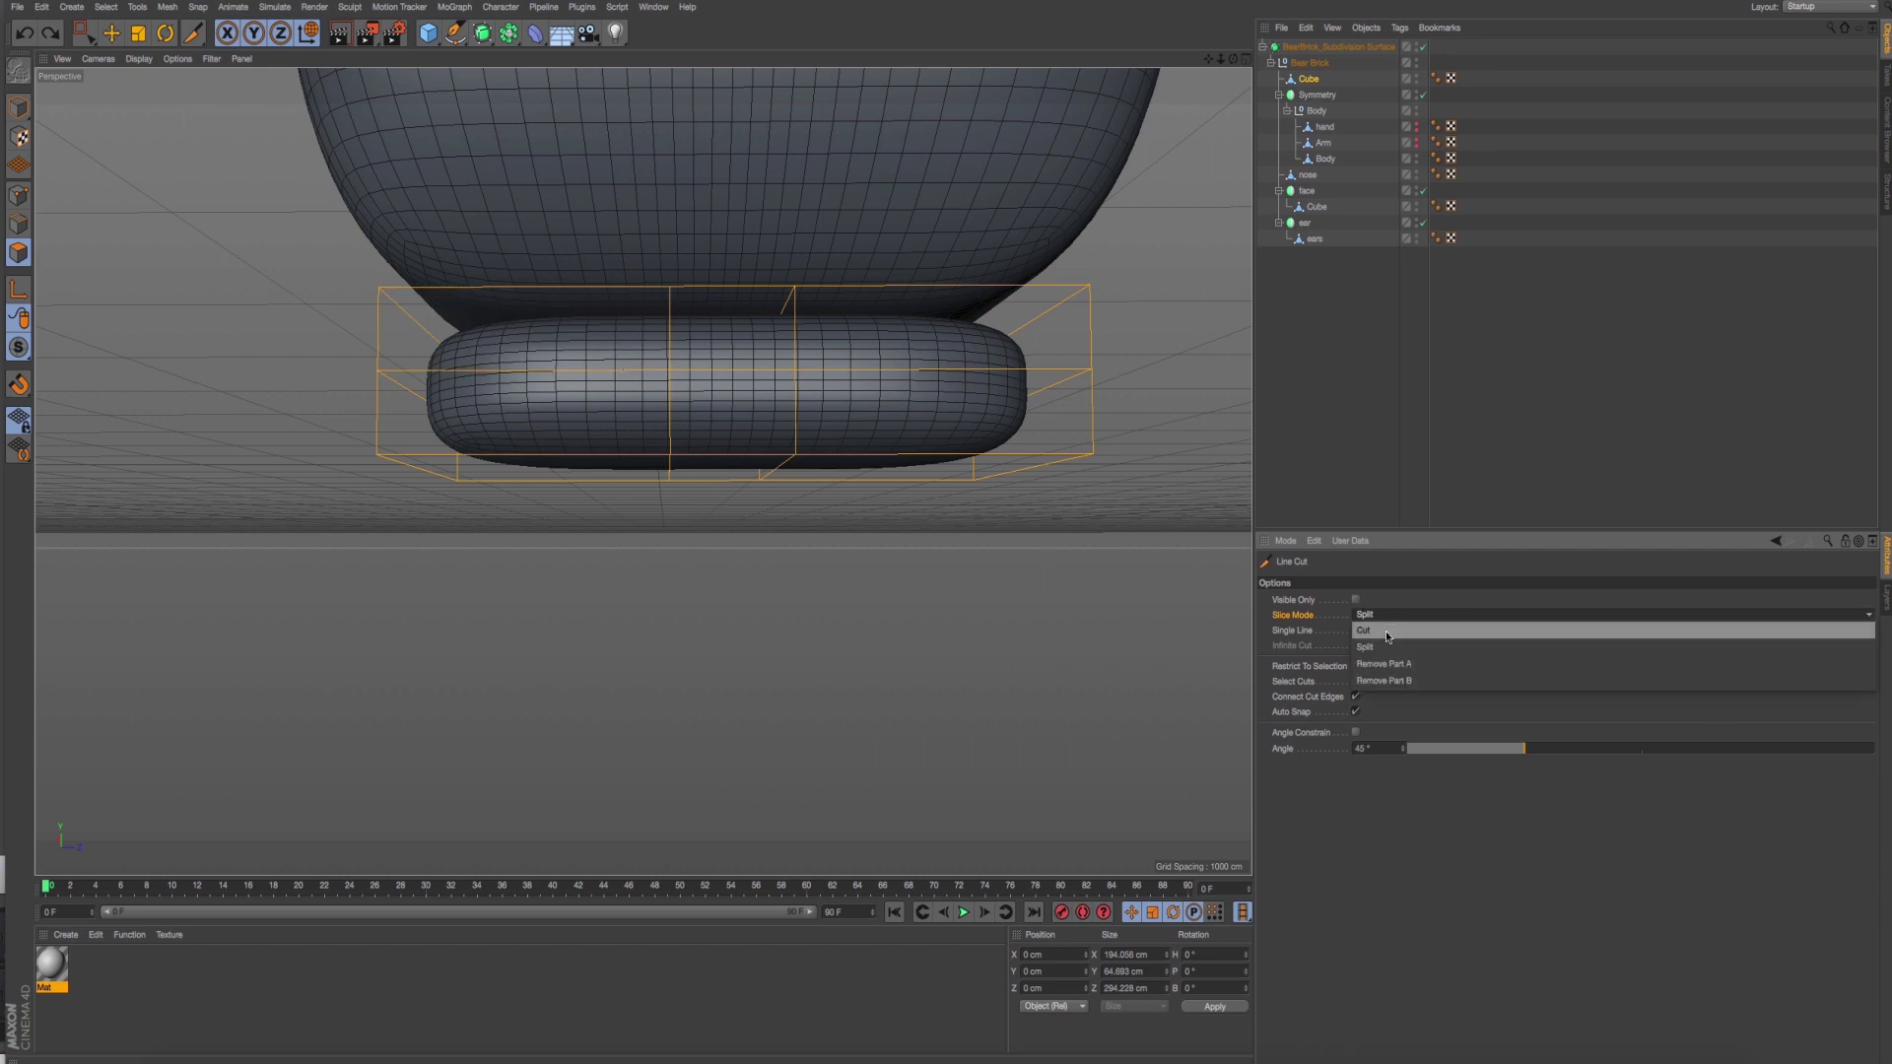
pyautogui.click(1375, 615)
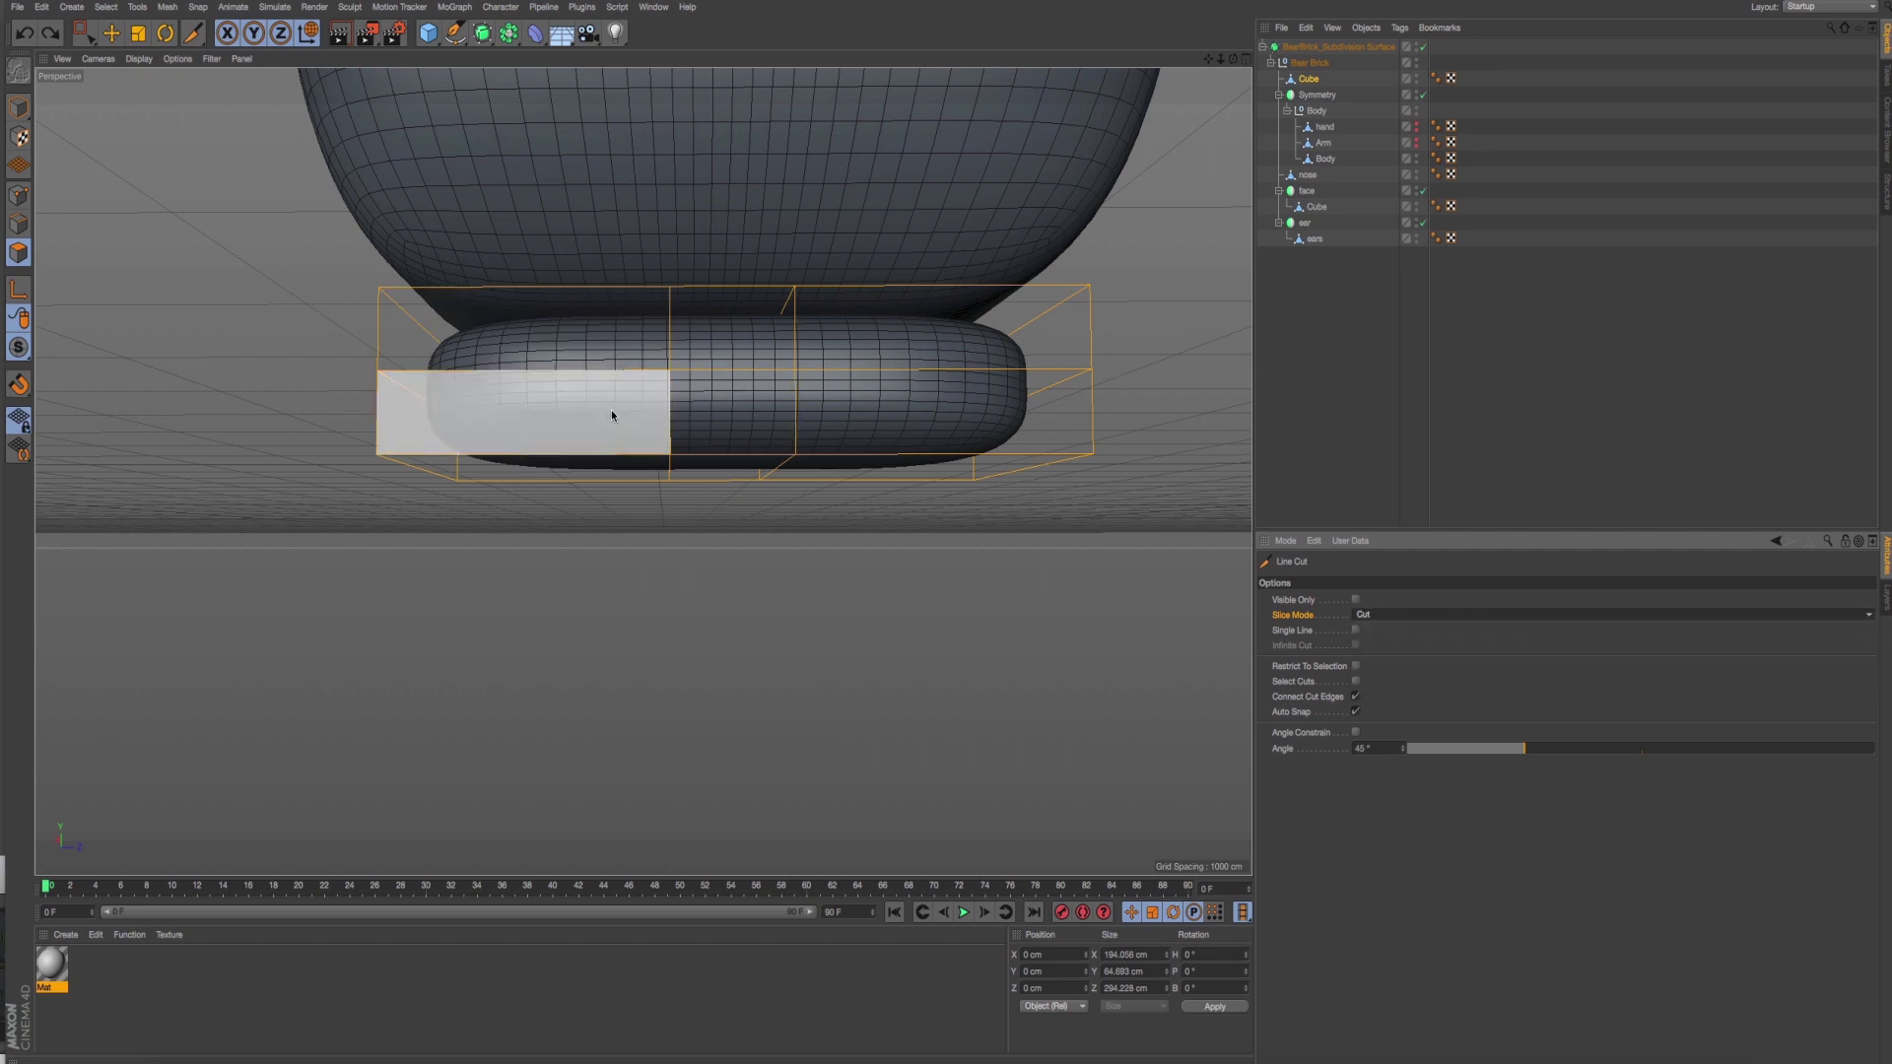
pyautogui.middleClick(617, 500)
pyautogui.middleClick(512, 621)
pyautogui.moveTo(684, 463); pyautogui.dragTo(680, 865)
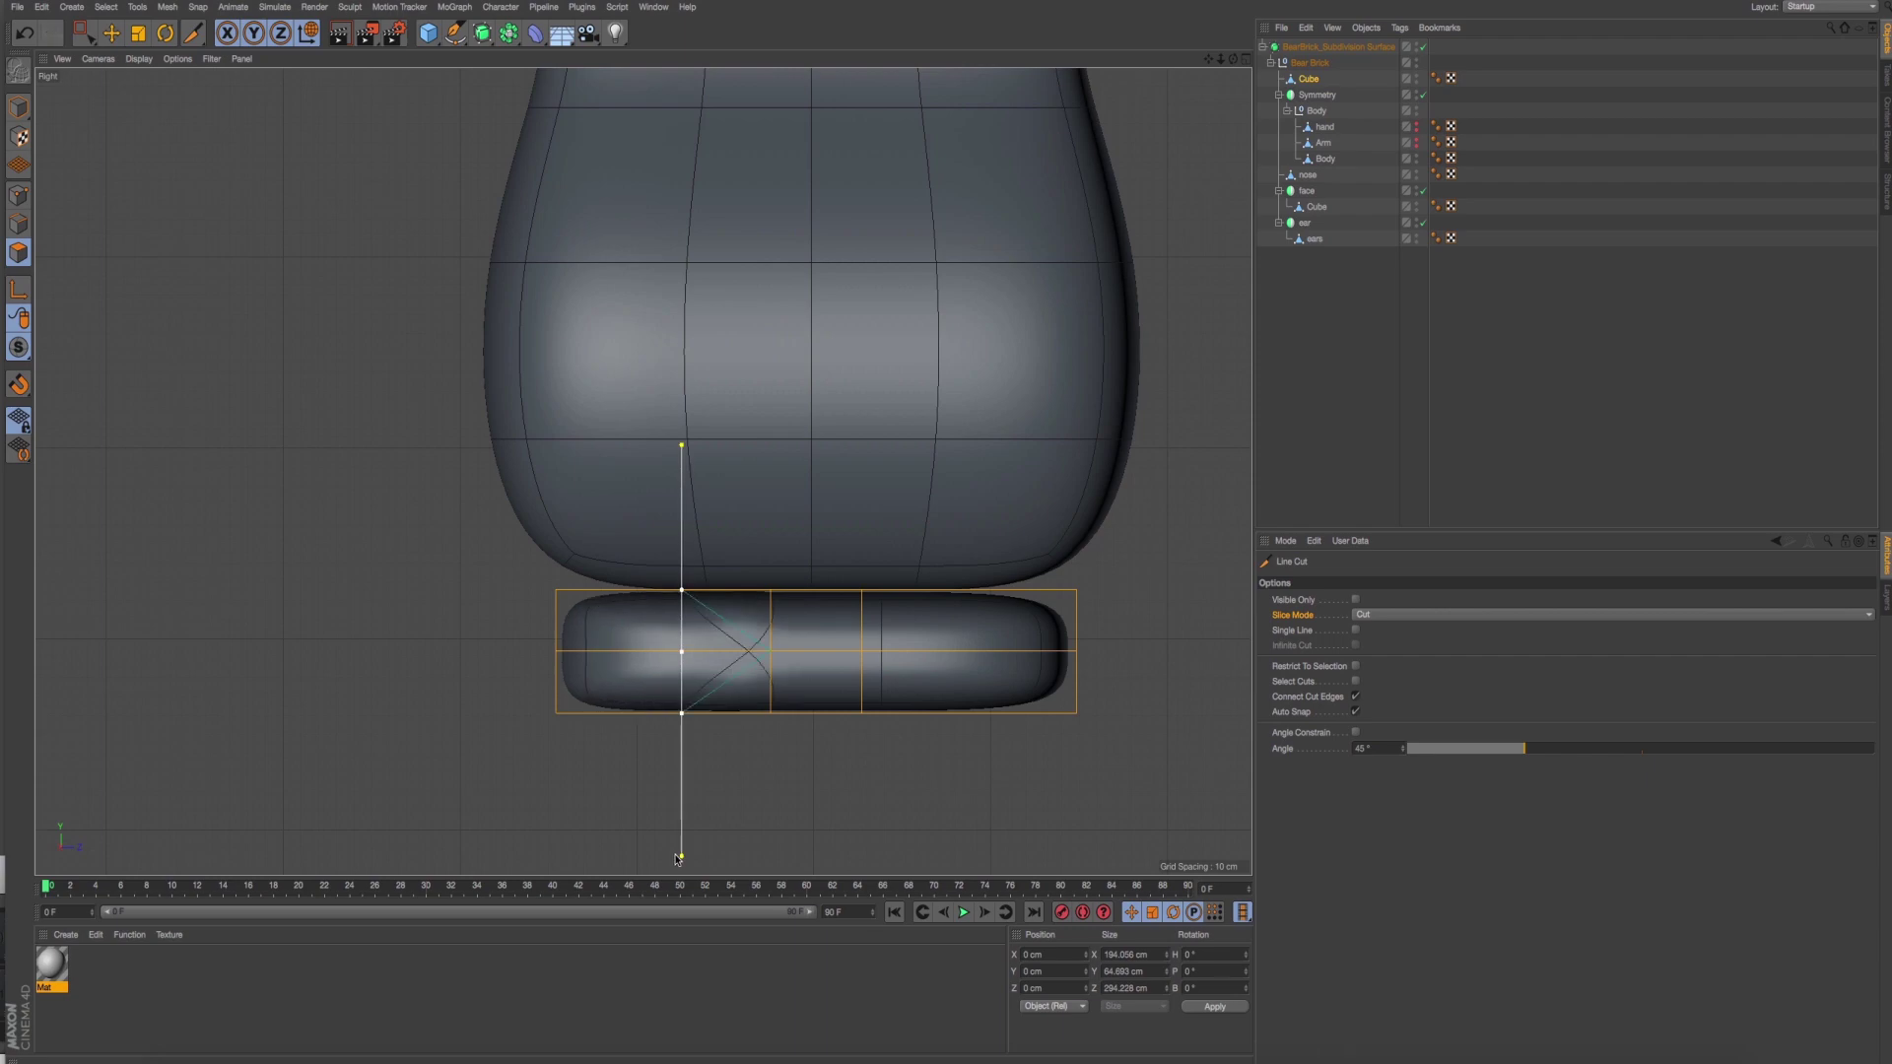
pyautogui.middleClick(680, 857)
# Cut another vertical line across the hip block in the perspective view and orbit to check it.
pyautogui.middleClick(401, 401)
pyautogui.keyDown('alt'); pyautogui.moveTo(565, 544); pyautogui.dragTo(917, 398); pyautogui.keyUp('alt')
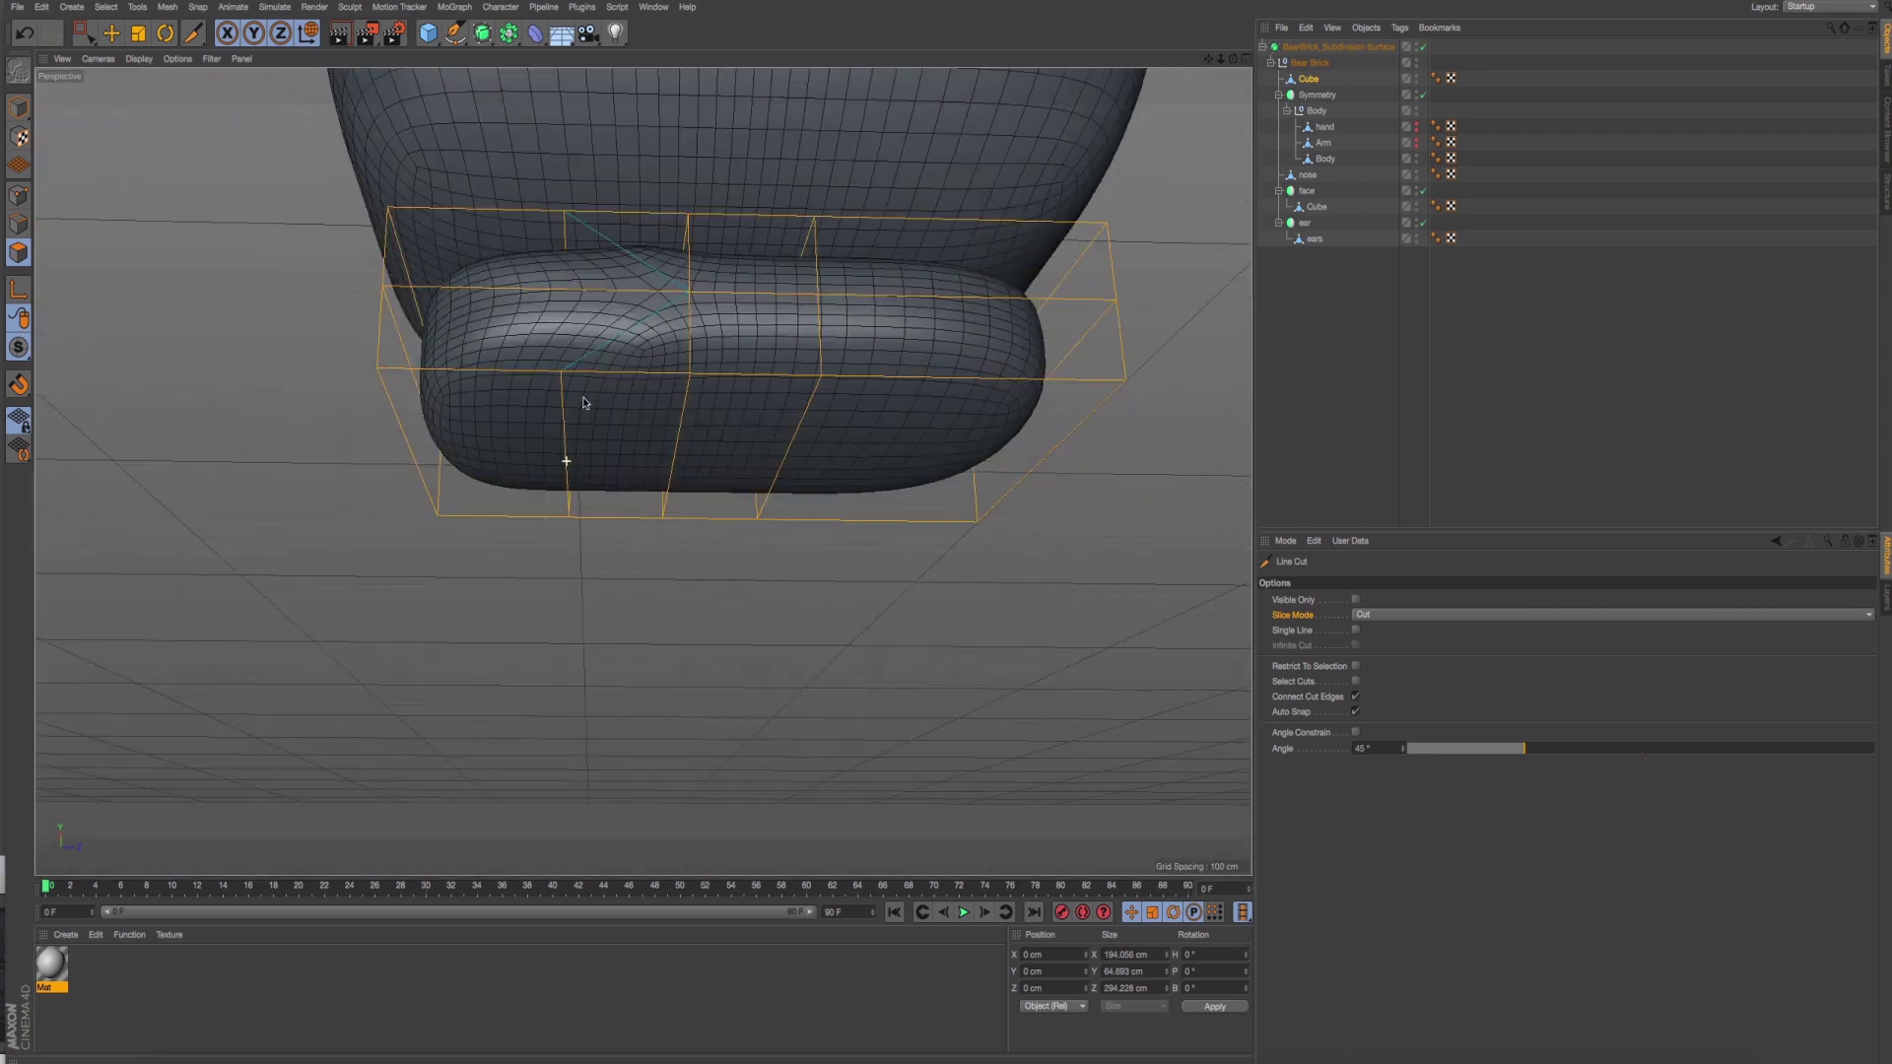
pyautogui.moveTo(548, 346)
pyautogui.mouseDown()
pyautogui.moveTo(803, 499)
pyautogui.moveTo(916, 512)
pyautogui.mouseUp()
pyautogui.moveTo(612, 528)
pyautogui.mouseDown()
pyautogui.moveTo(972, 515)
pyautogui.moveTo(815, 523)
pyautogui.mouseUp()
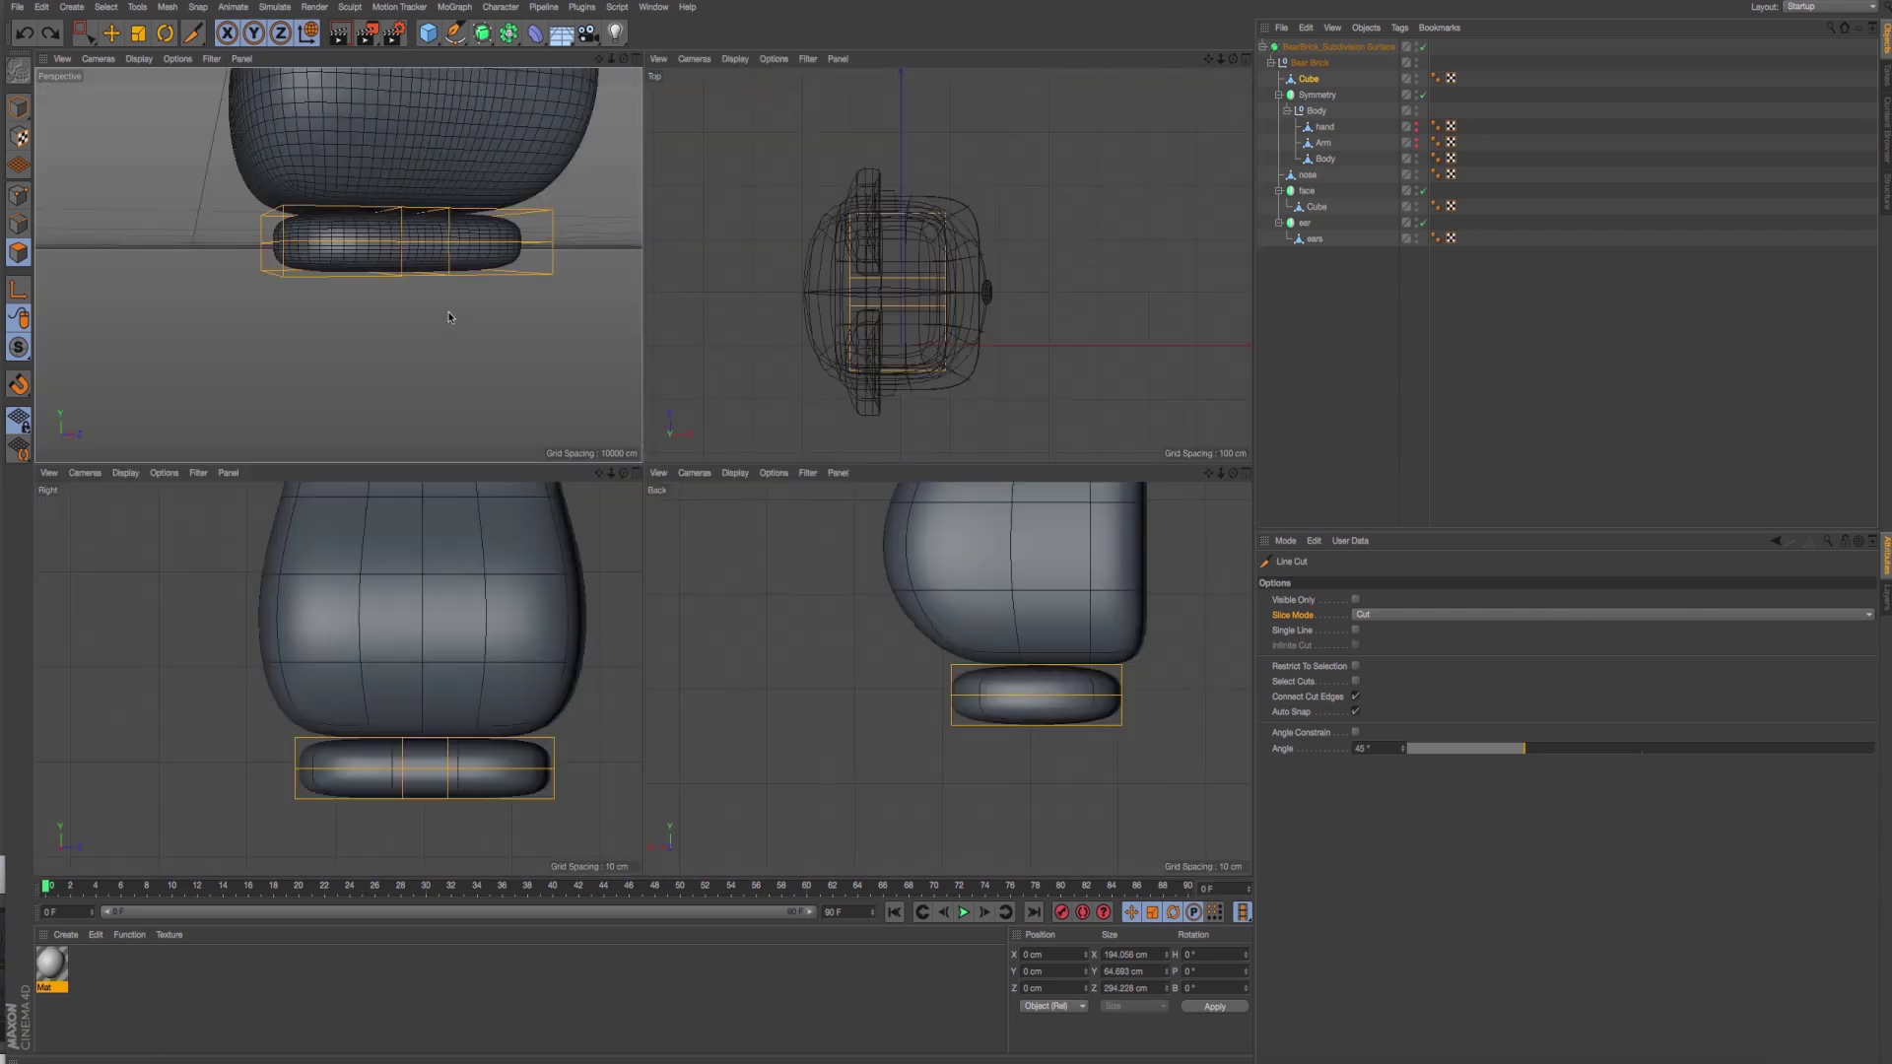
pyautogui.middleClick(449, 316)
pyautogui.keyDown('alt'); pyautogui.moveTo(559, 510); pyautogui.dragTo(643, 266); pyautogui.keyUp('alt')
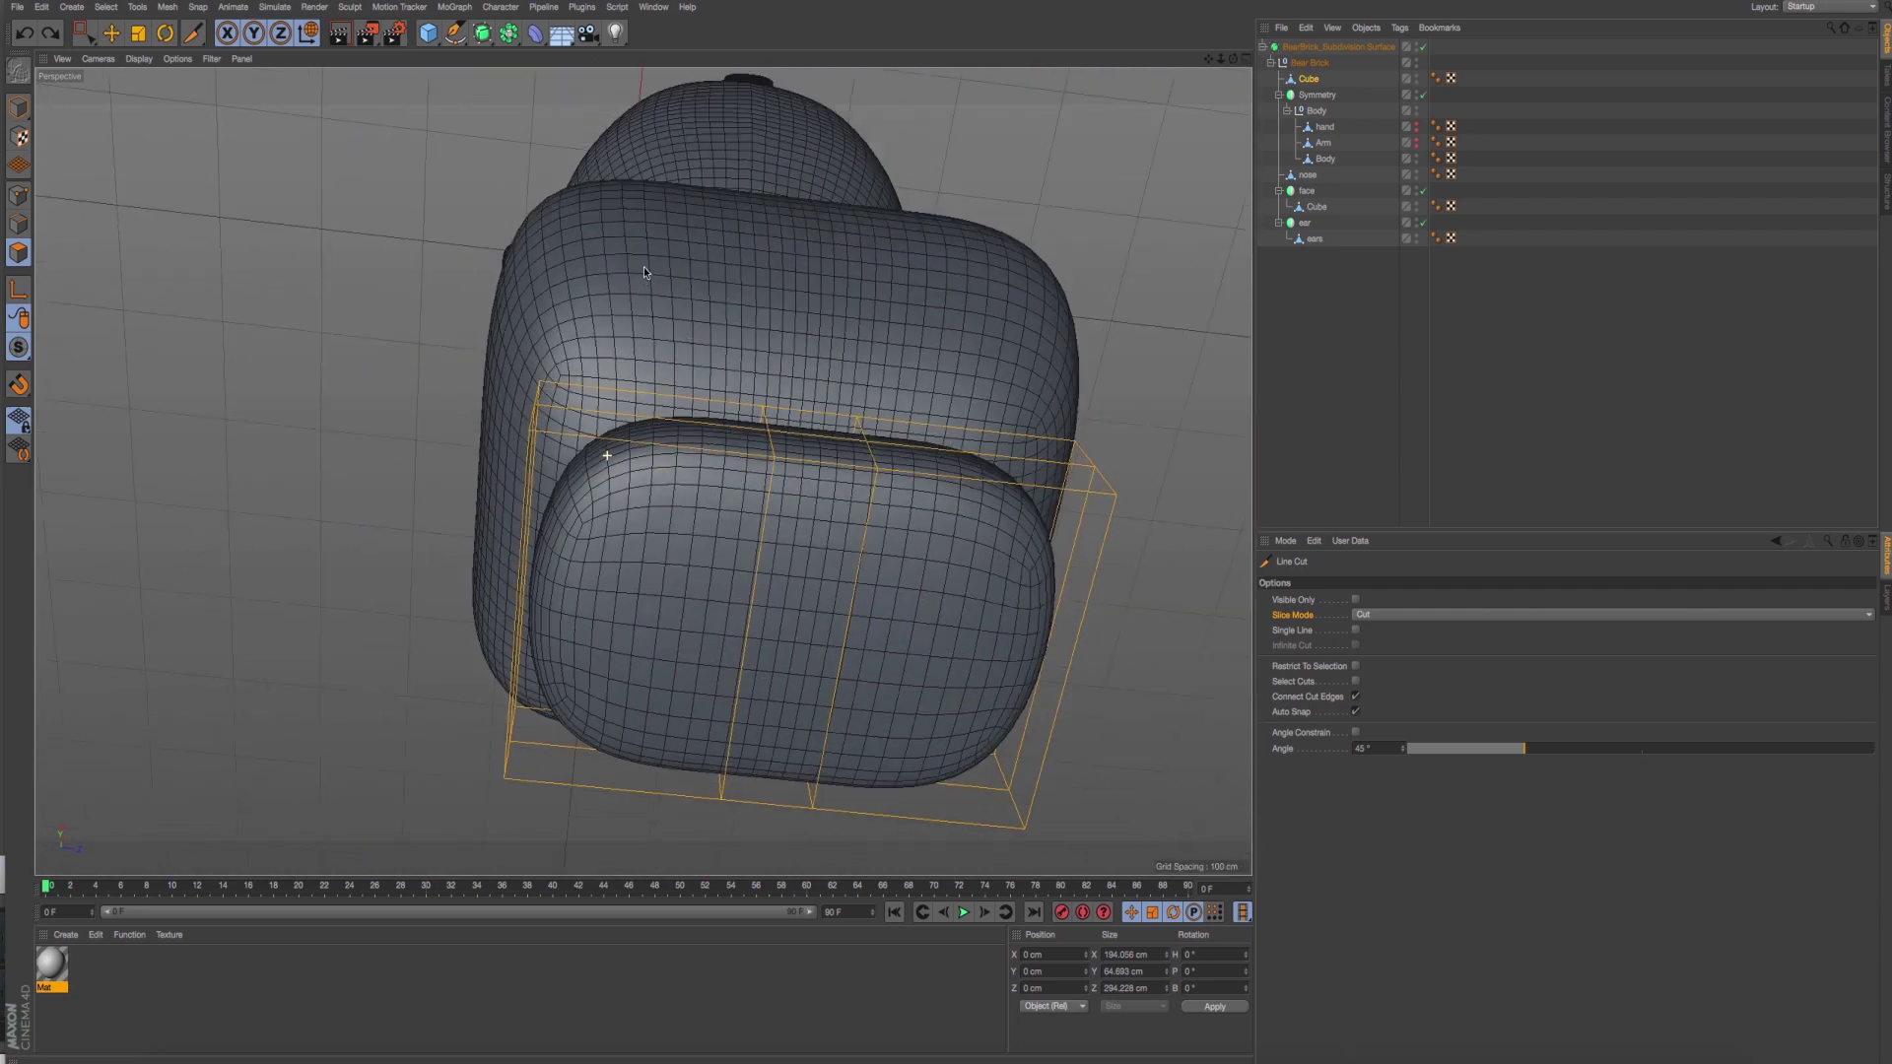
pyautogui.middleClick(684, 613)
pyautogui.middleClick(867, 395)
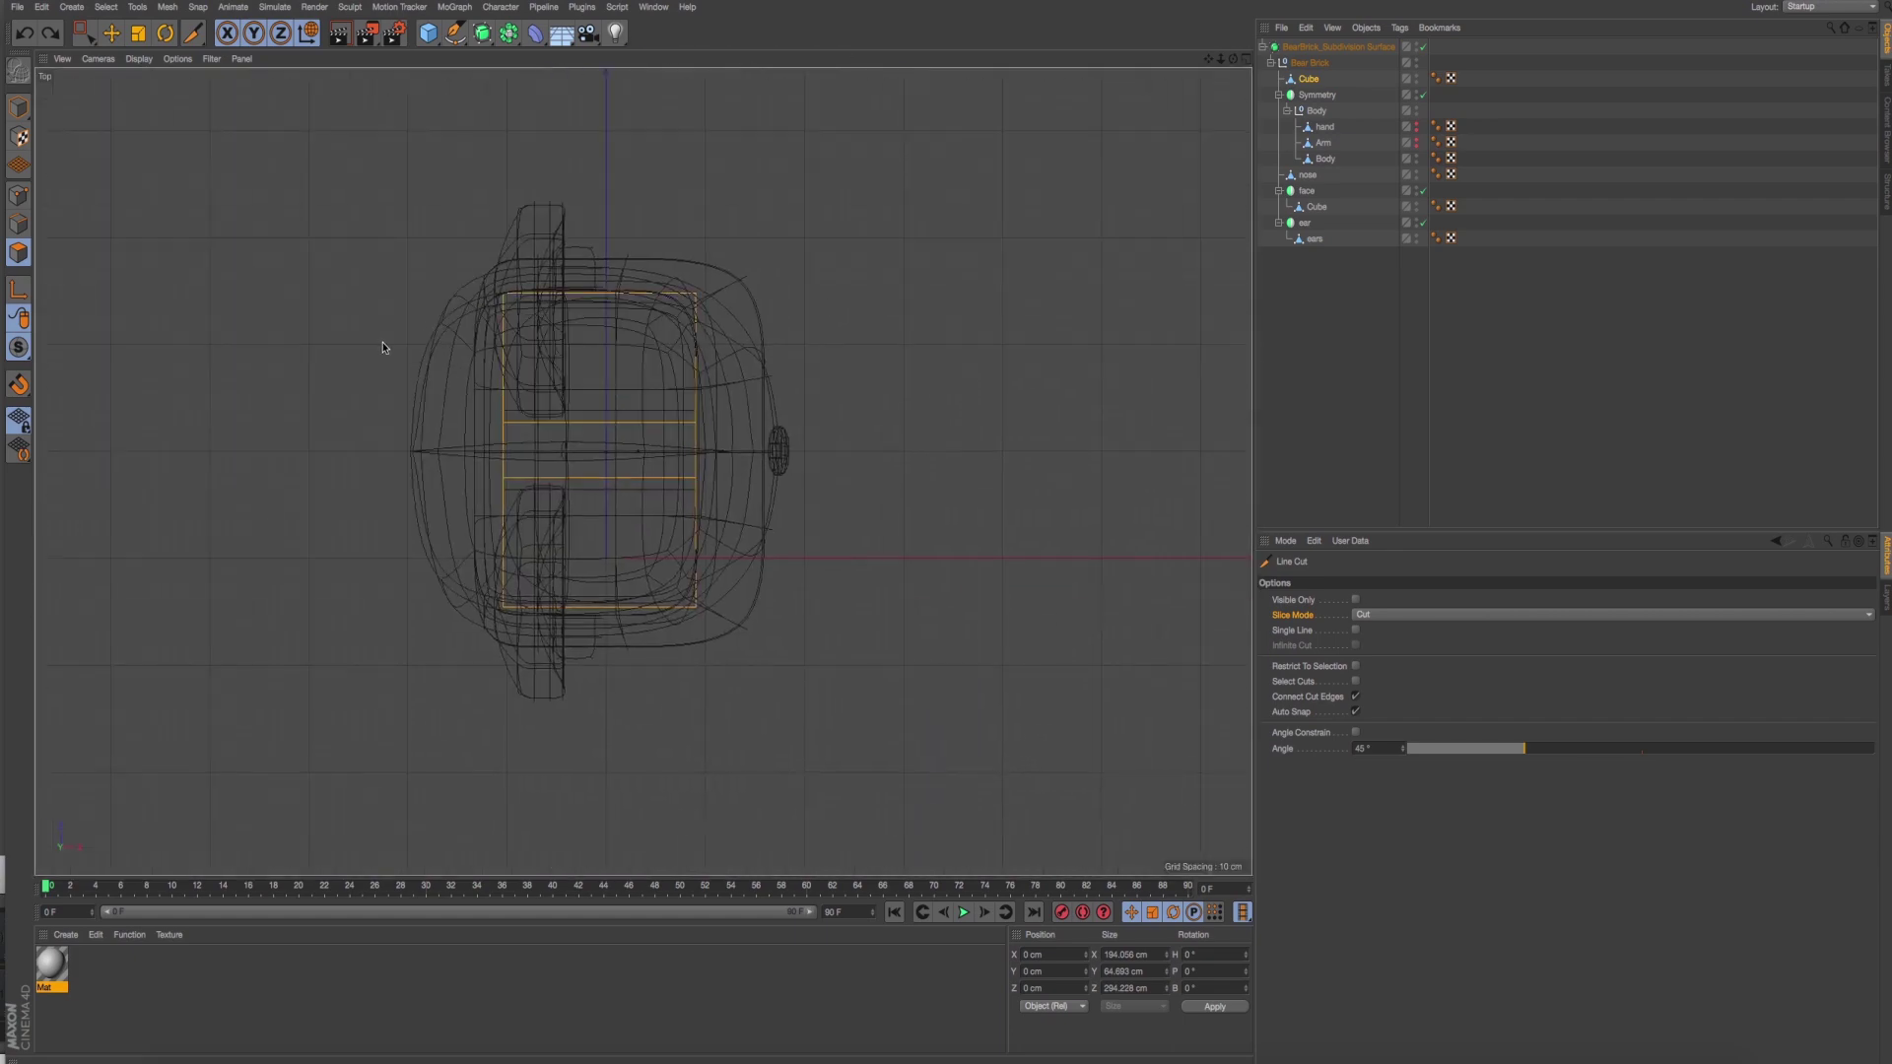
# Draw trial cut lines across the hip block, orbiting in perspective to check them.
pyautogui.moveTo(371, 328); pyautogui.dragTo(808, 328)
pyautogui.middleClick(989, 329)
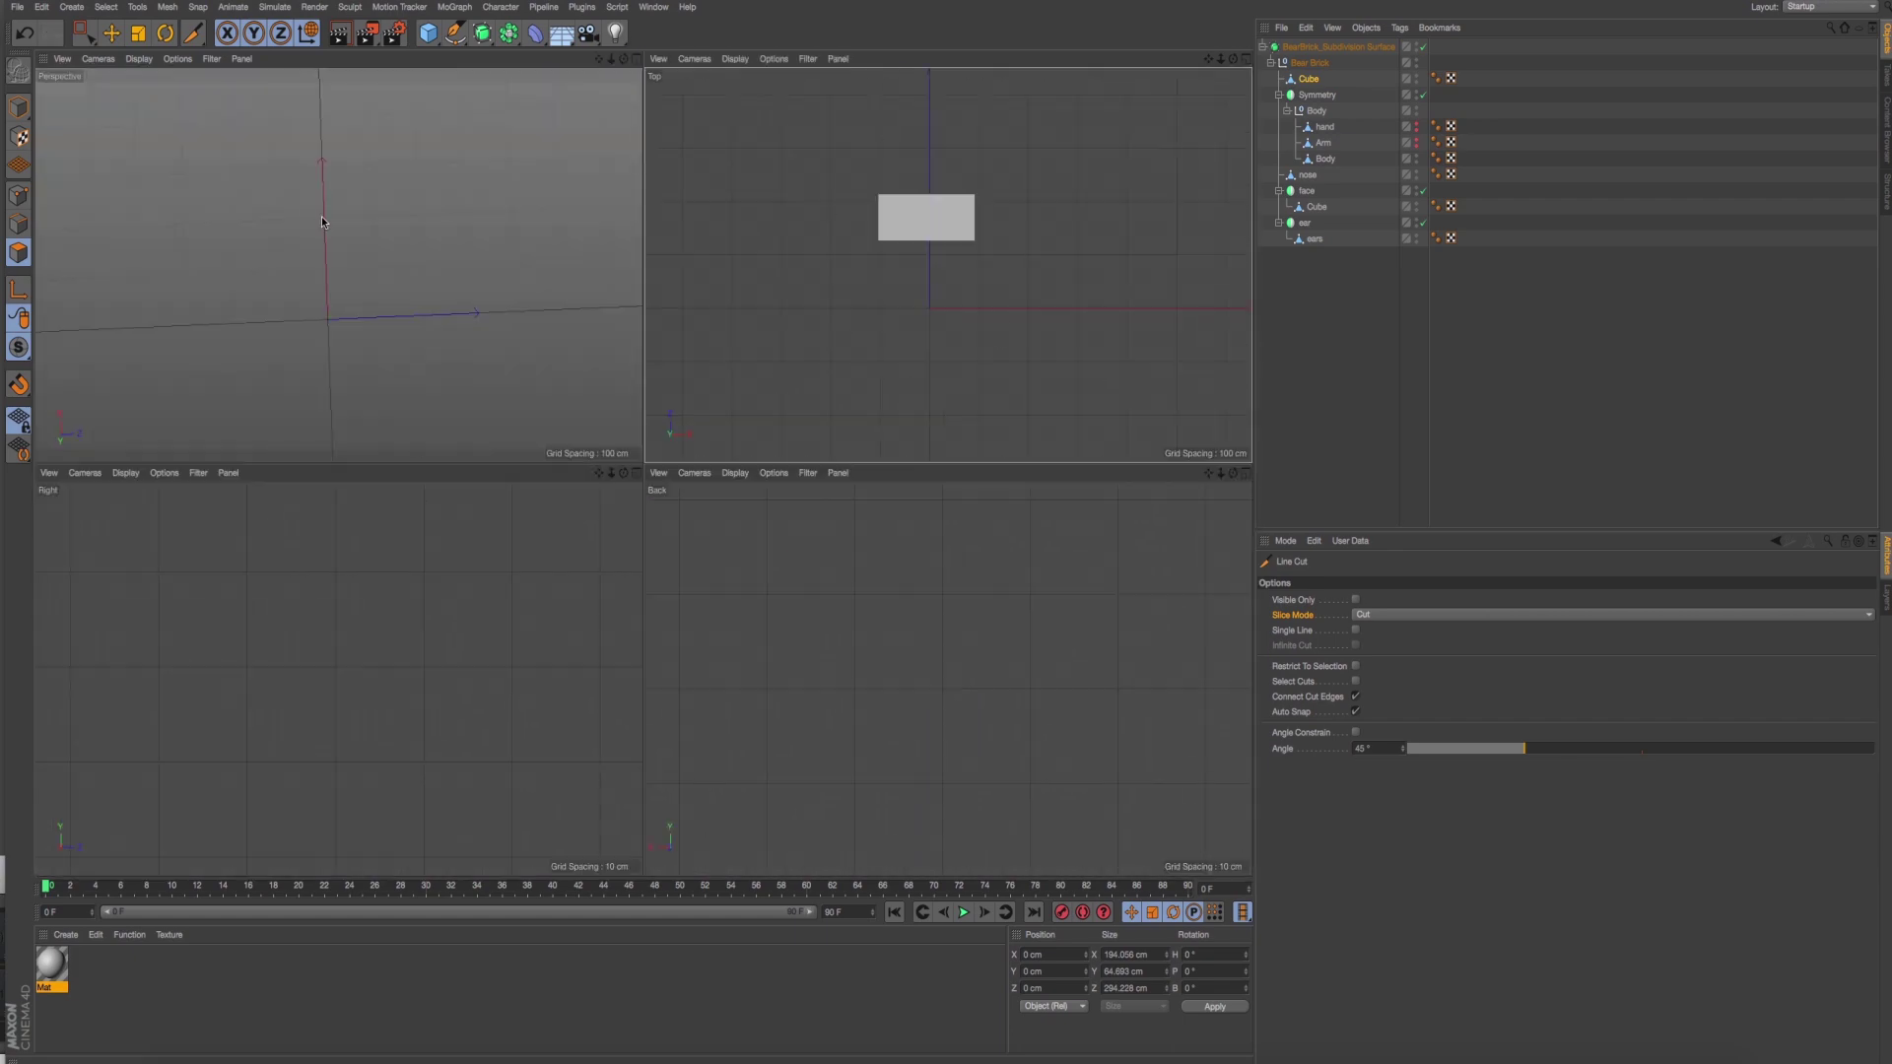
pyautogui.middleClick(322, 222)
pyautogui.keyDown('alt'); pyautogui.moveTo(689, 408); pyautogui.dragTo(632, 586); pyautogui.keyUp('alt')
pyautogui.middleClick(869, 466)
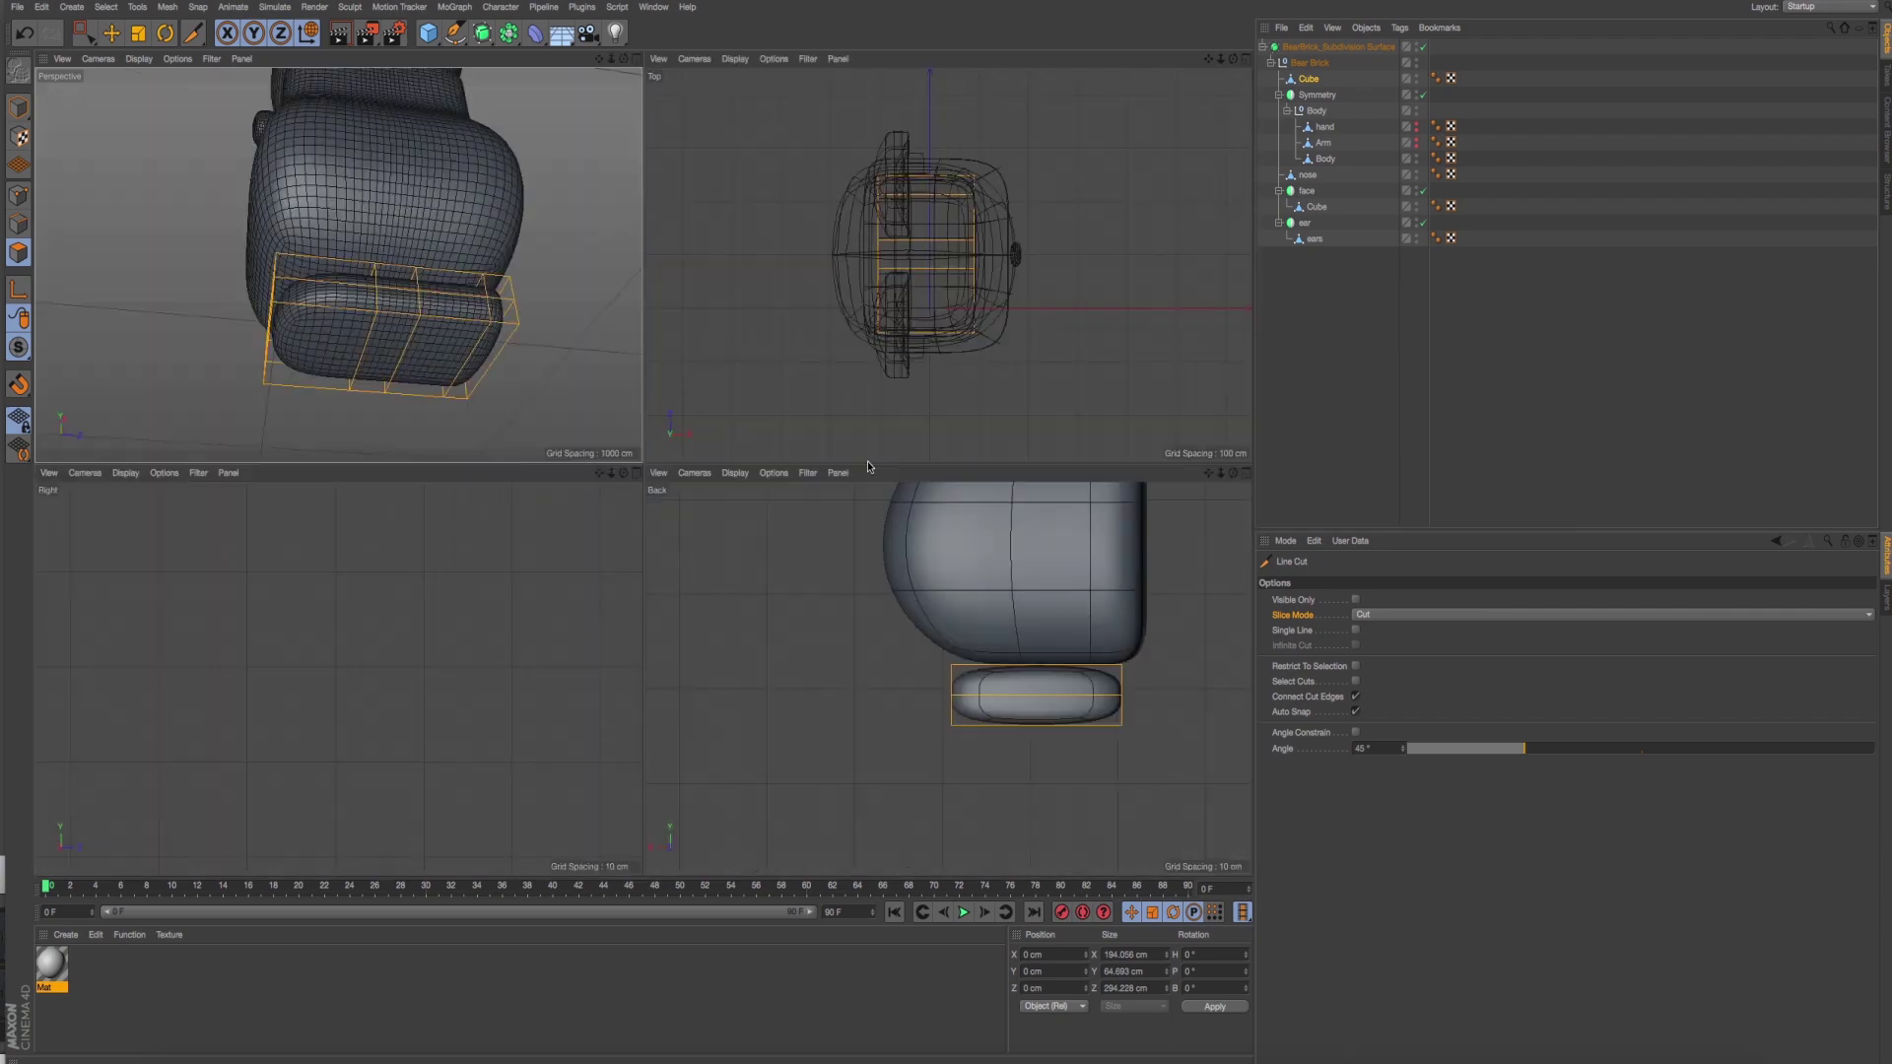
pyautogui.moveTo(462, 567); pyautogui.dragTo(1001, 571)
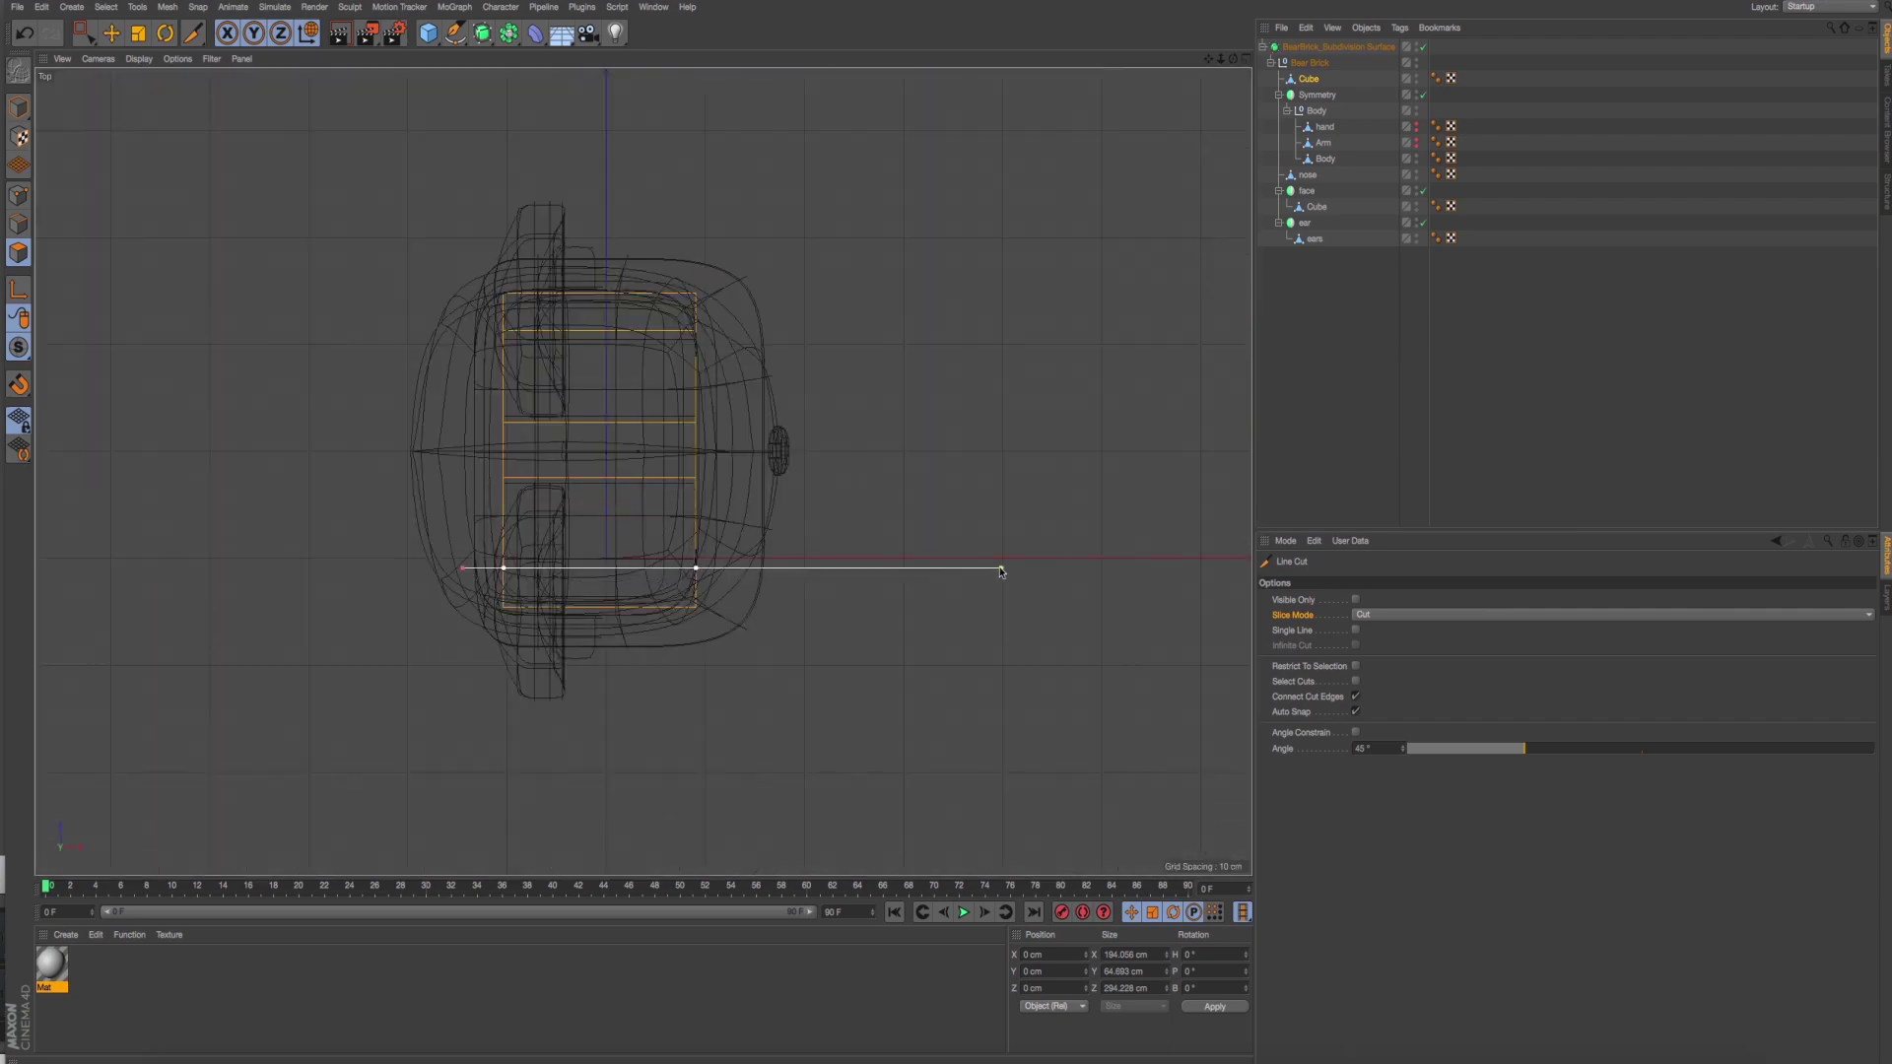
pyautogui.press('F1')
pyautogui.moveTo(655, 490)
pyautogui.keyDown('alt'); pyautogui.mouseDown()
pyautogui.moveTo(655, 465)
pyautogui.moveTo(772, 551)
pyautogui.mouseUp(); pyautogui.keyUp('alt')
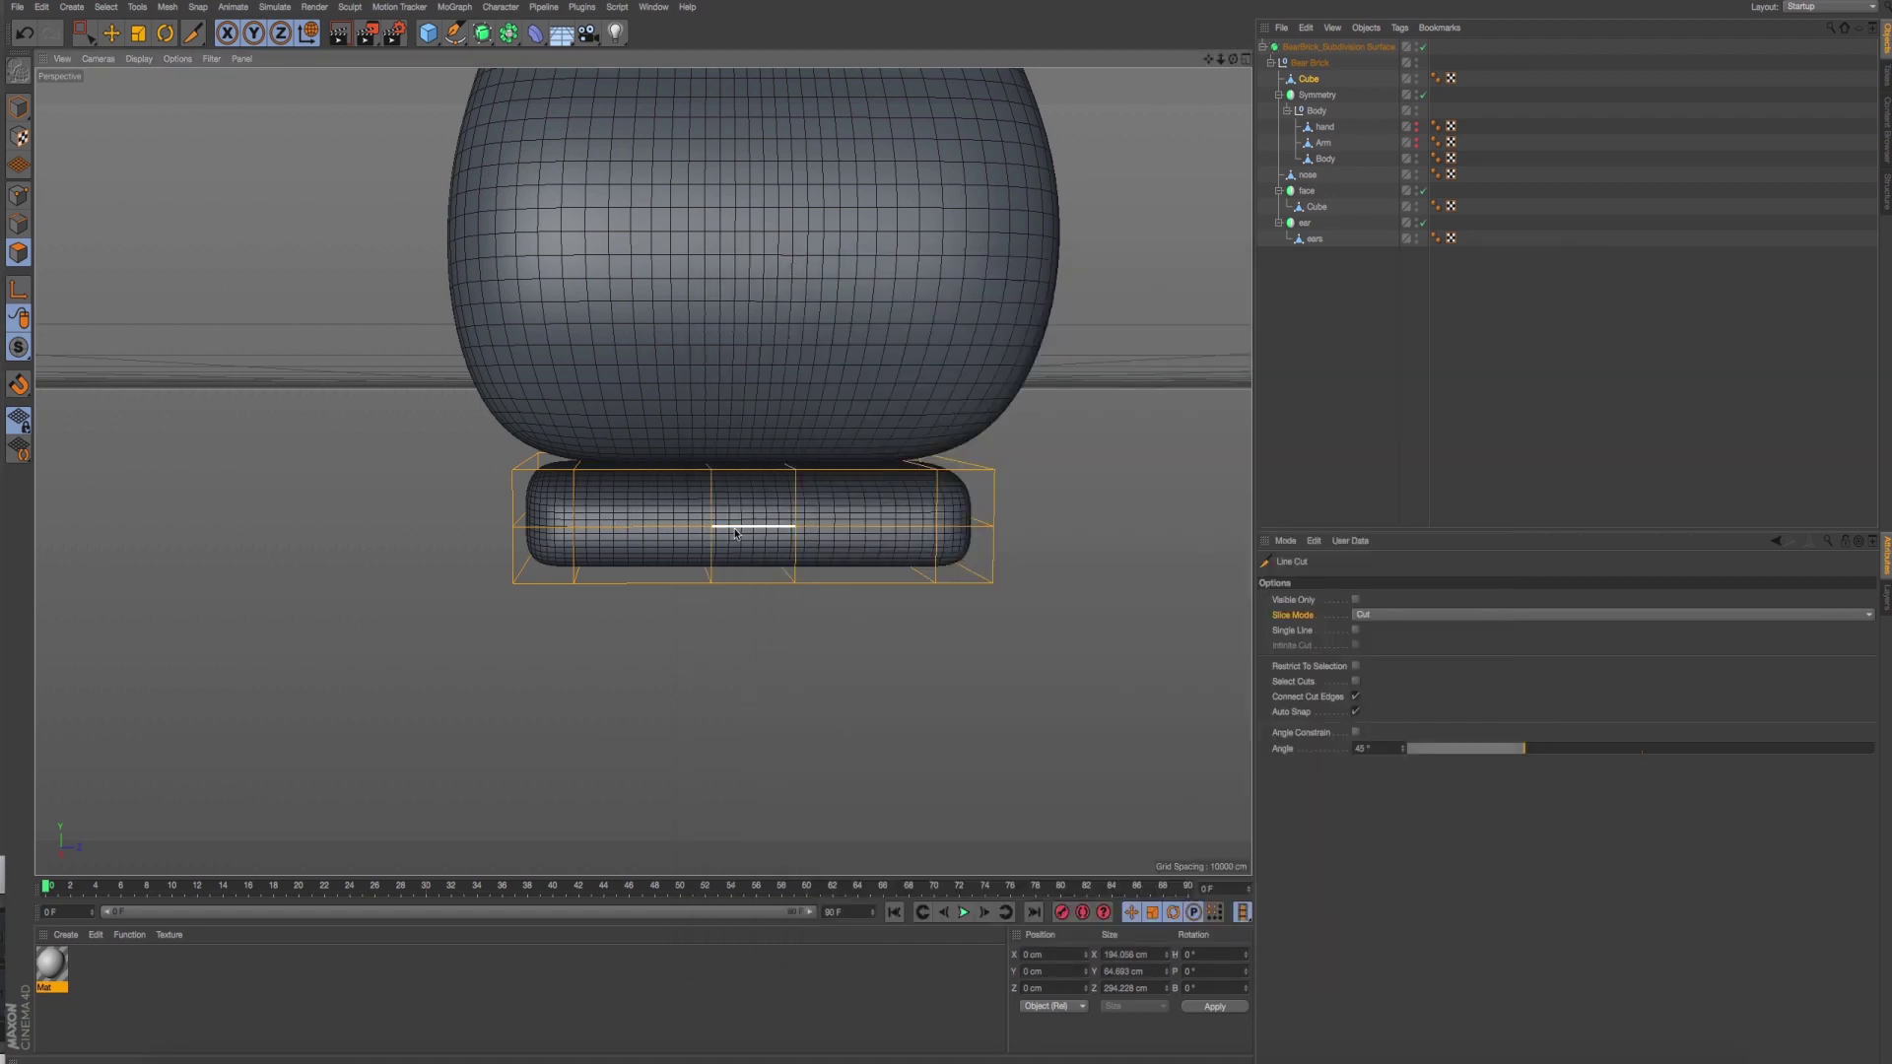
pyautogui.middleClick(735, 532)
# Slice a horizontal edge loop near the top of the hip block in the back view.
pyautogui.middleClick(578, 579)
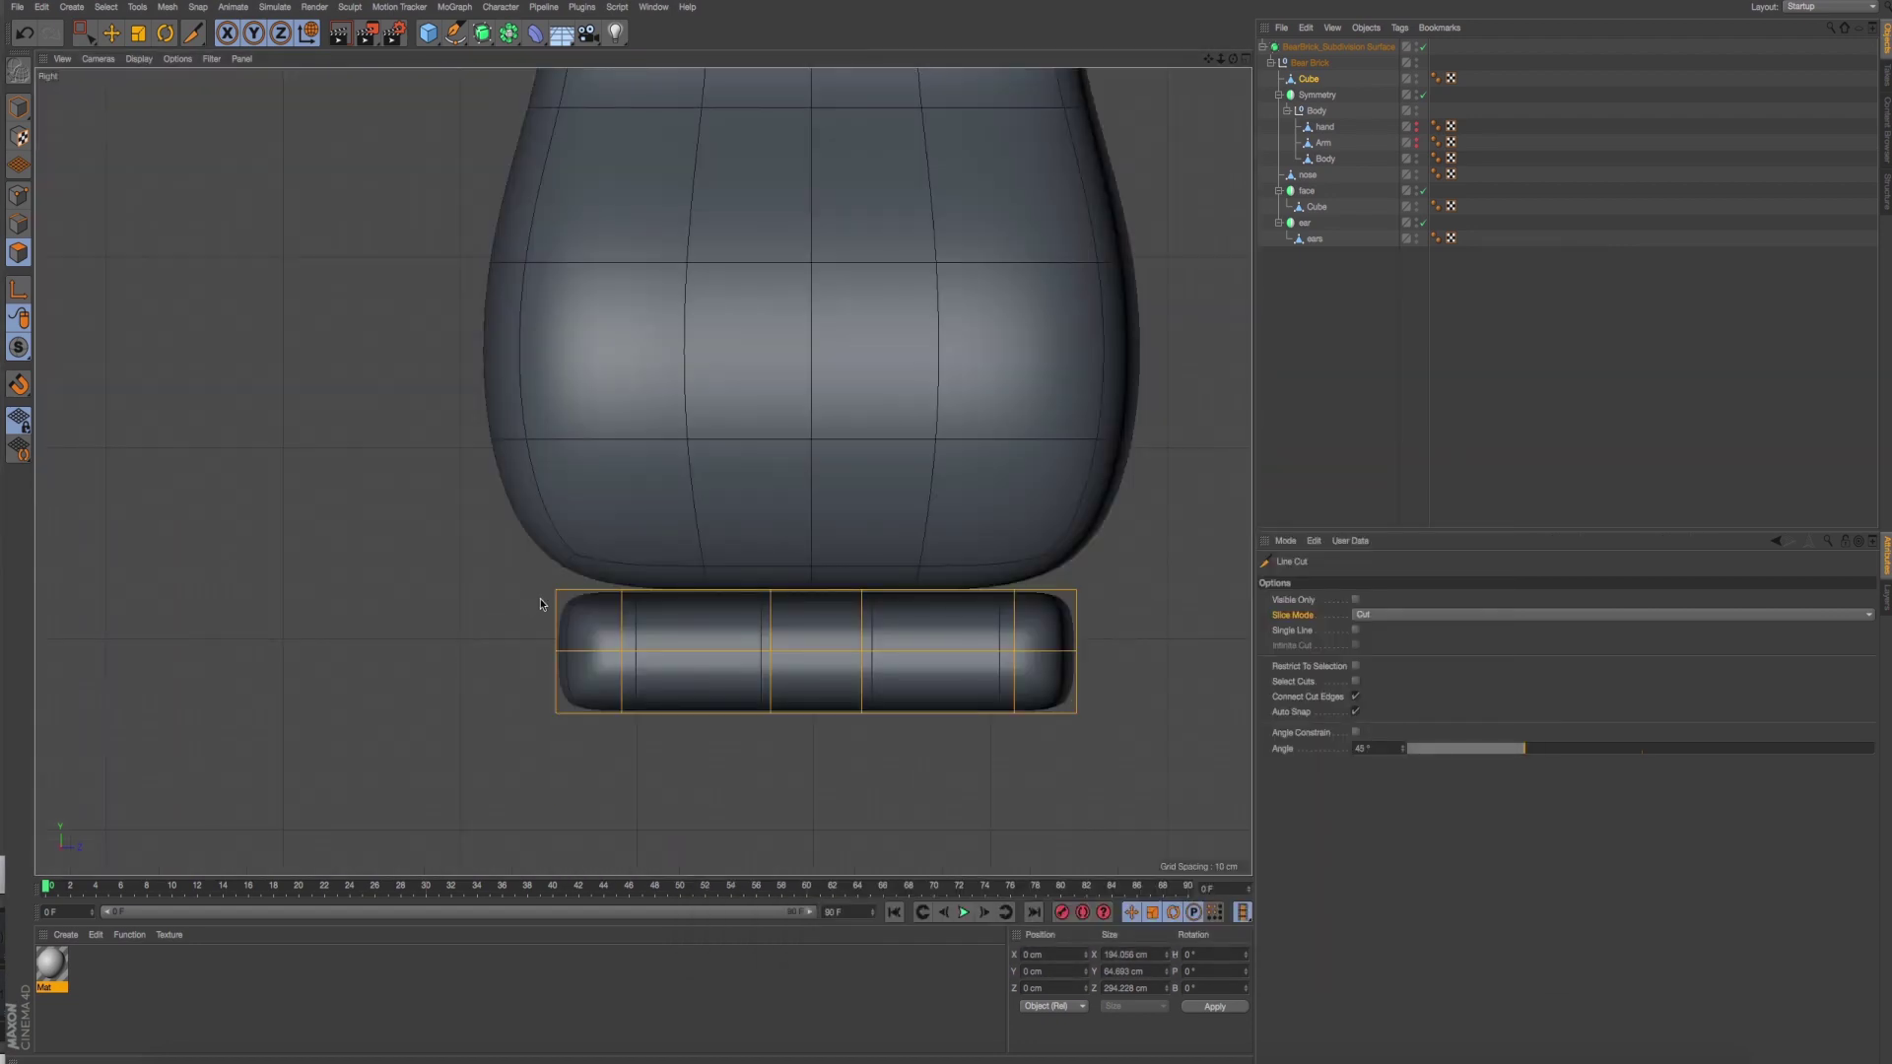
pyautogui.click(524, 601)
pyautogui.middleClick(895, 477)
pyautogui.middleClick(1009, 709)
pyautogui.click(620, 454)
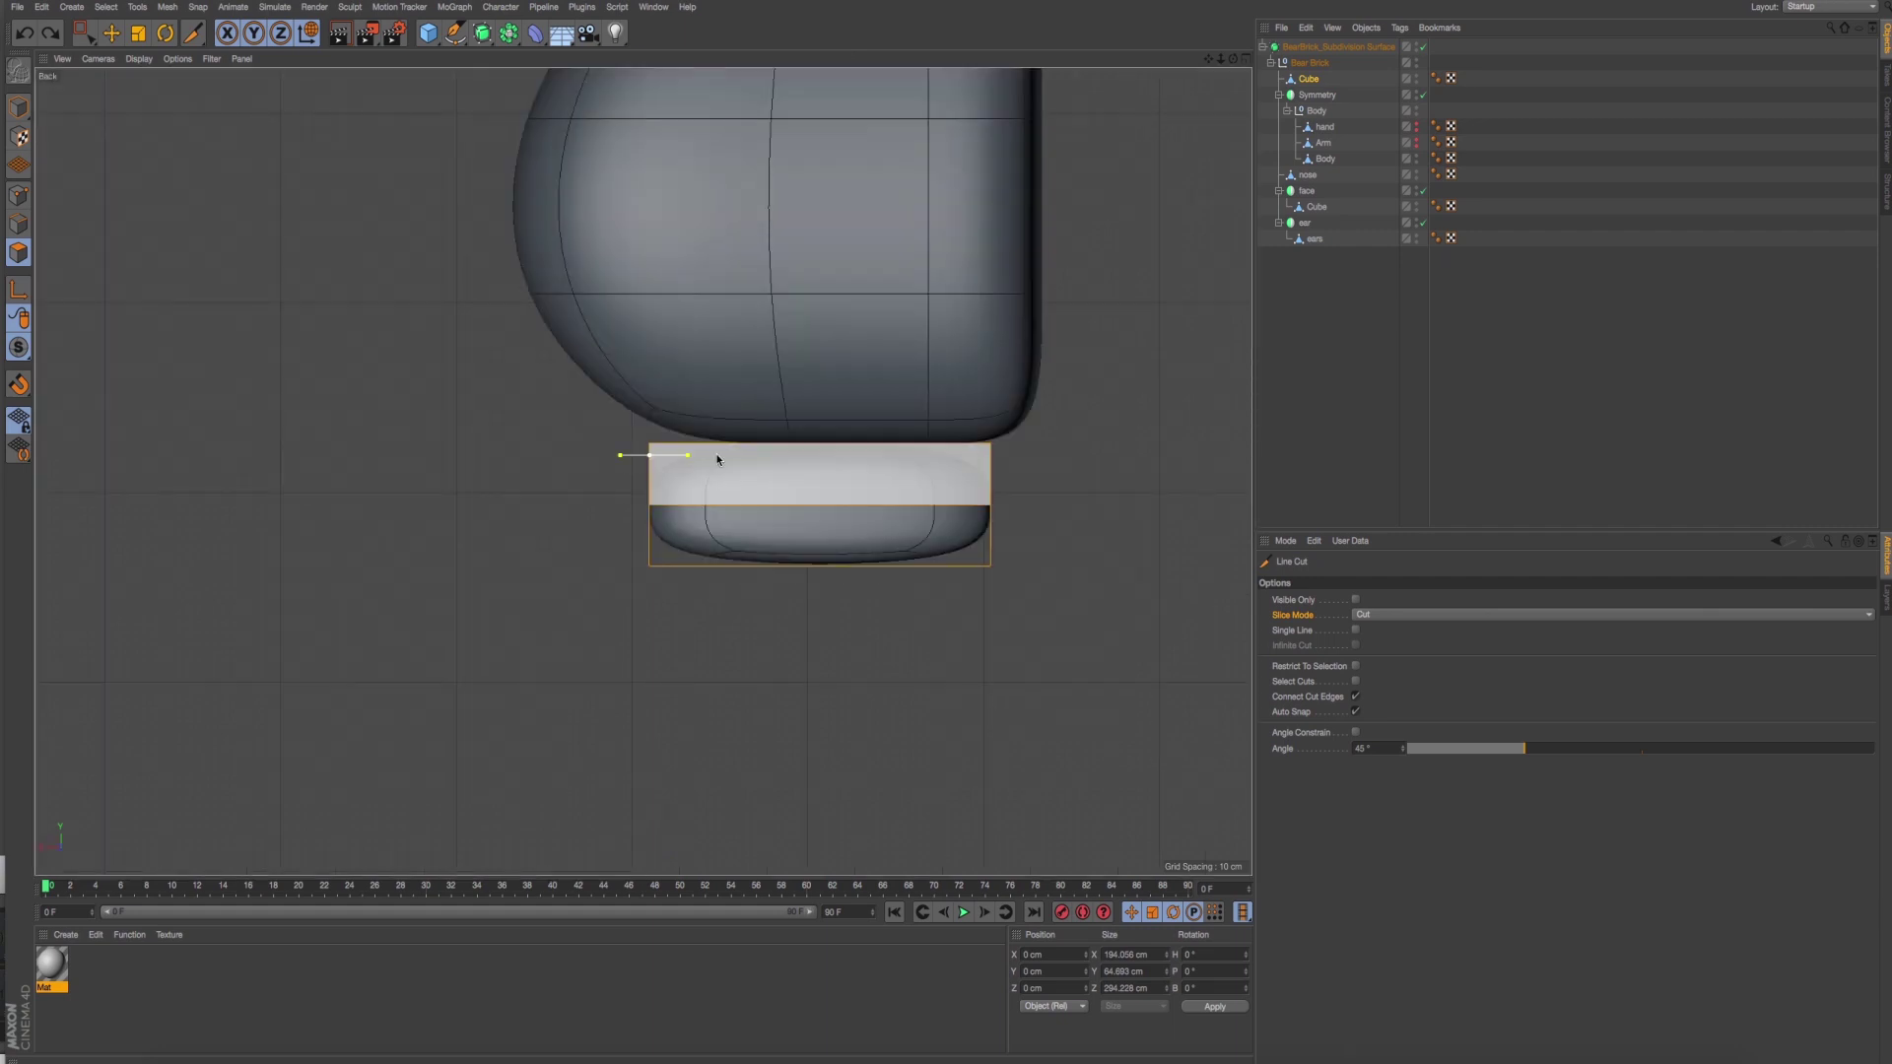
pyautogui.click(1088, 458)
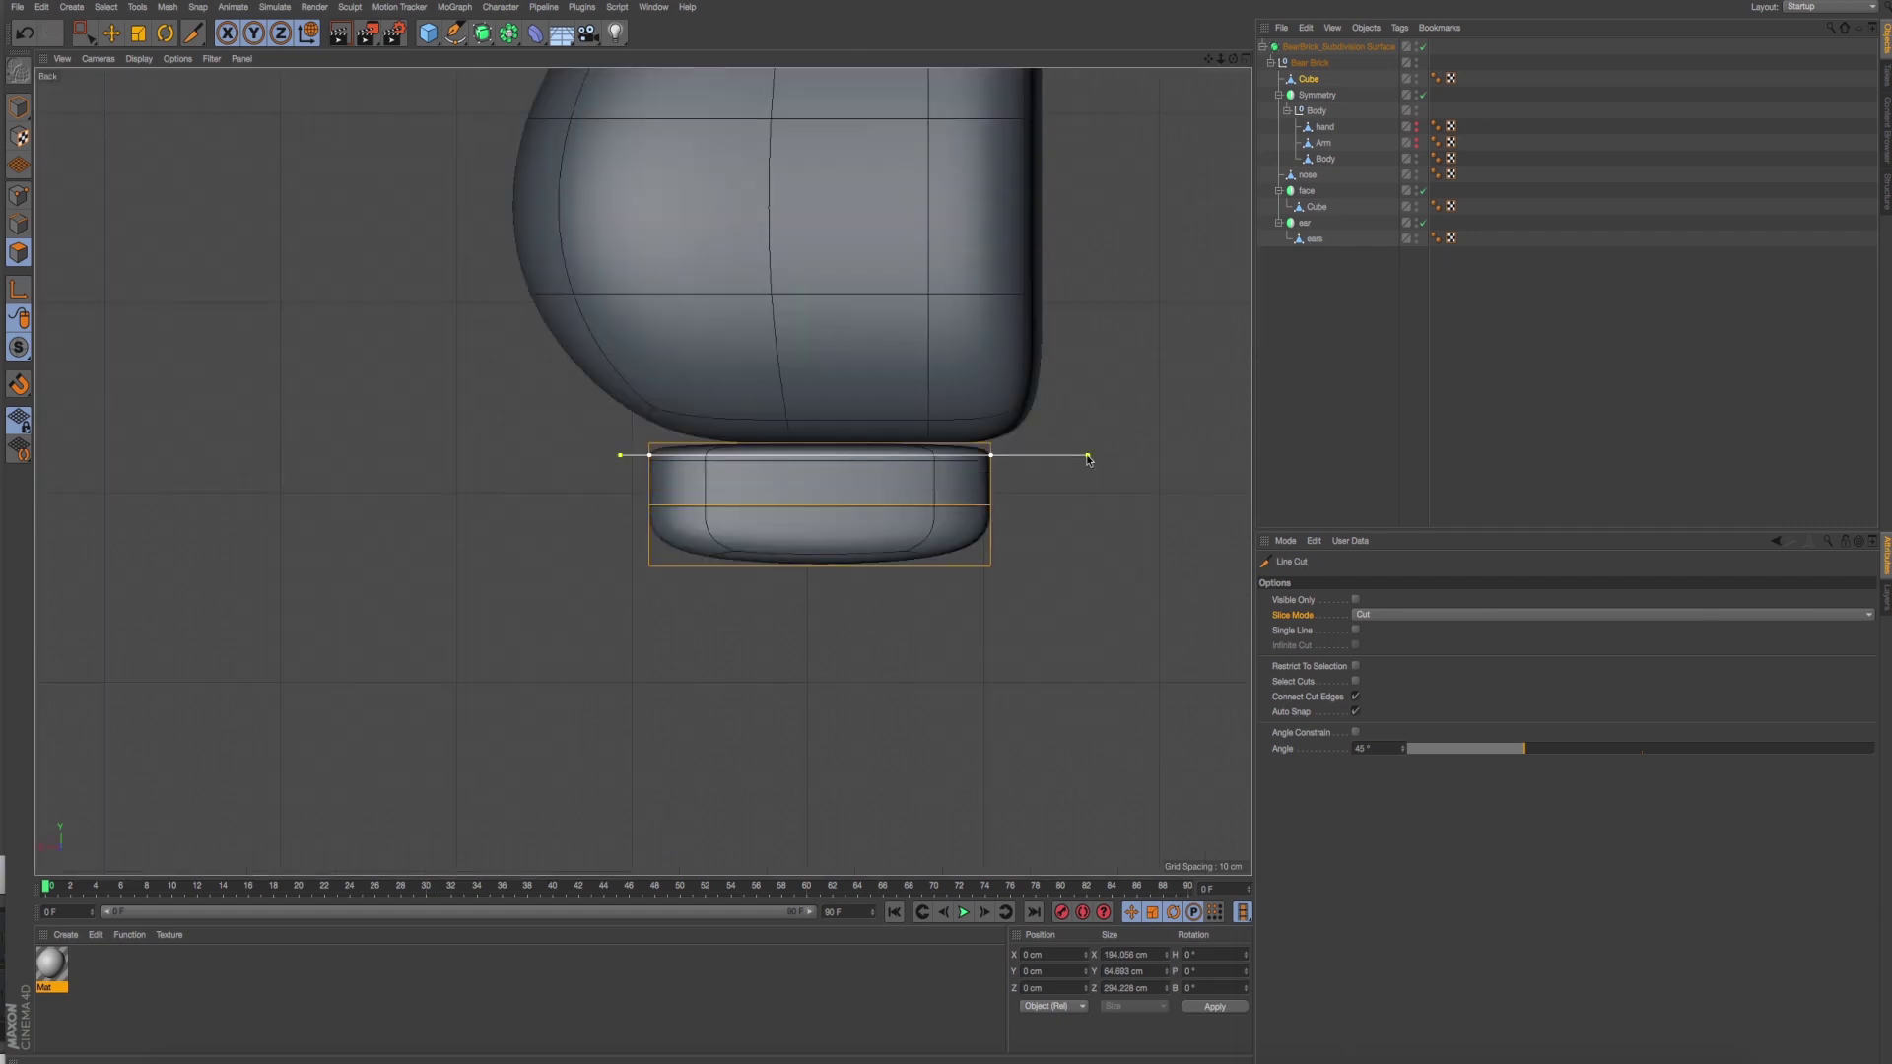
# Bring up the front reference photo, commit the horizontal cut and enlarge perspective.
pyautogui.press('super+Tab')
pyautogui.press('super+Tab')
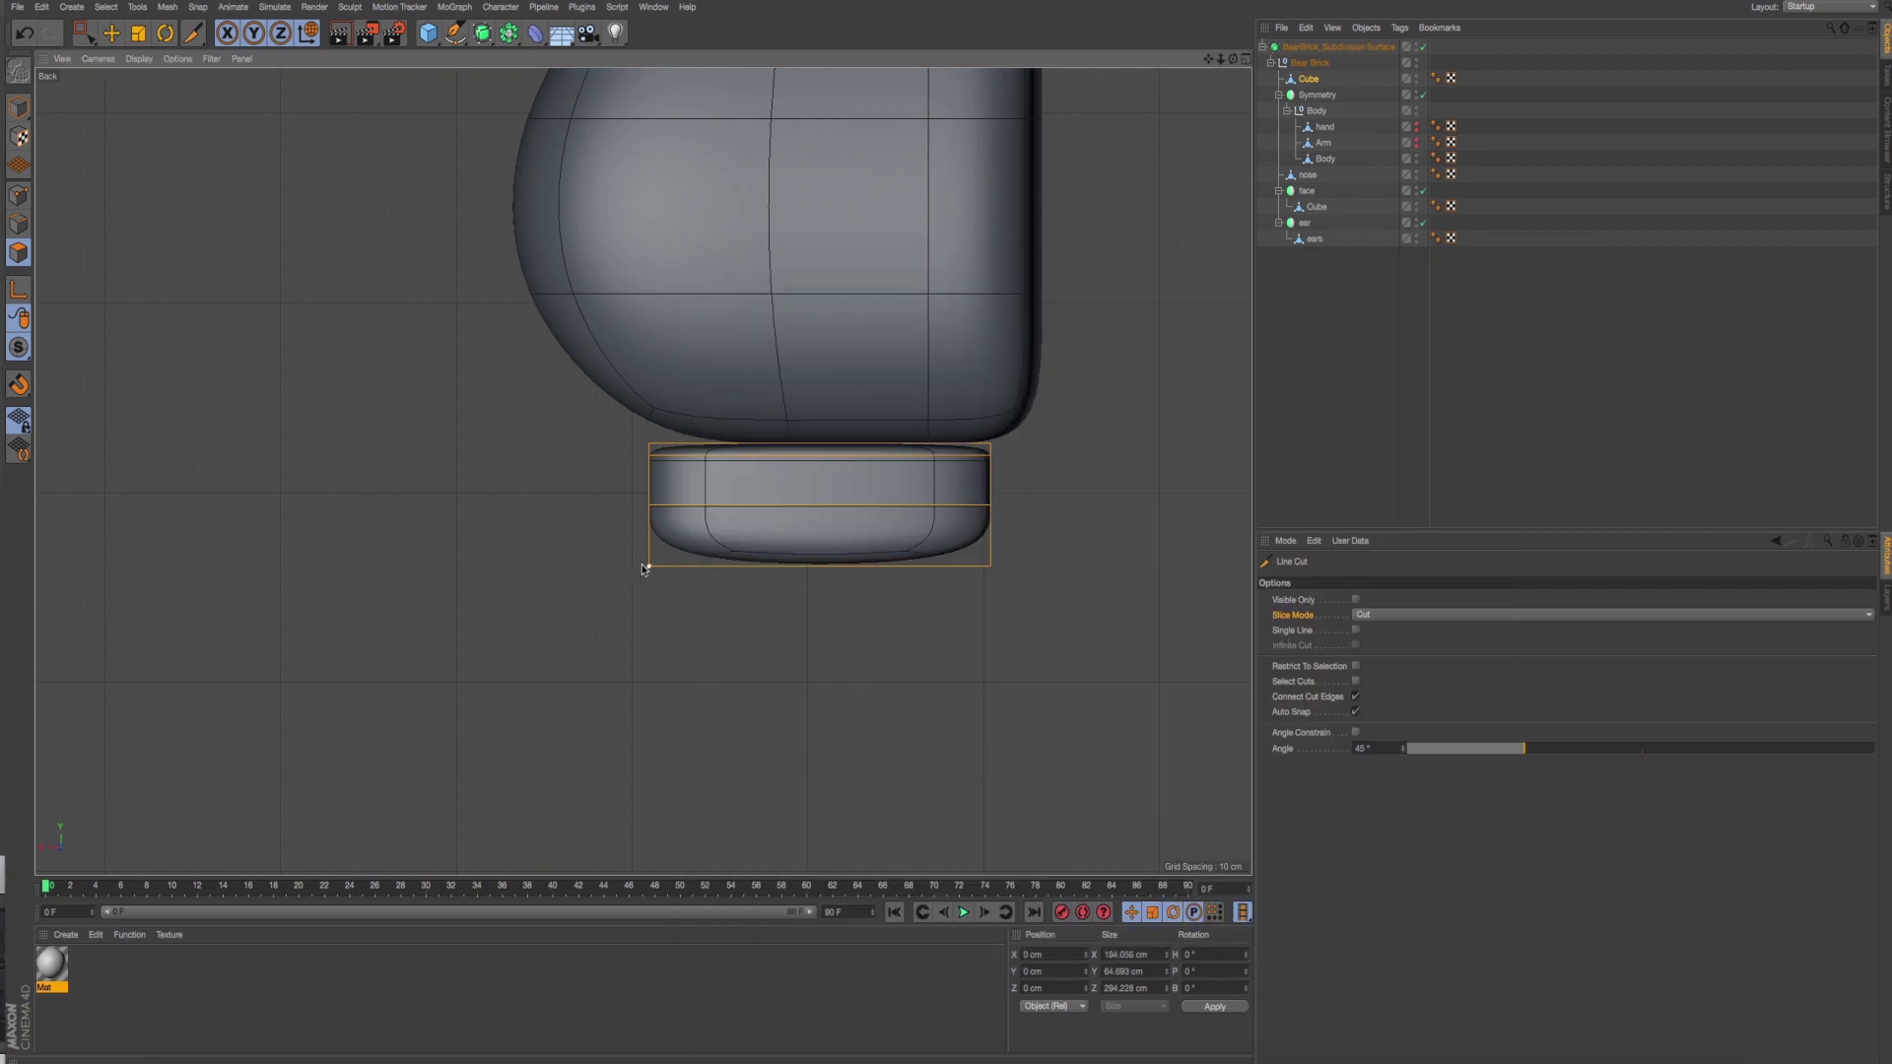
pyautogui.click(1218, 553)
pyautogui.middleClick(838, 565)
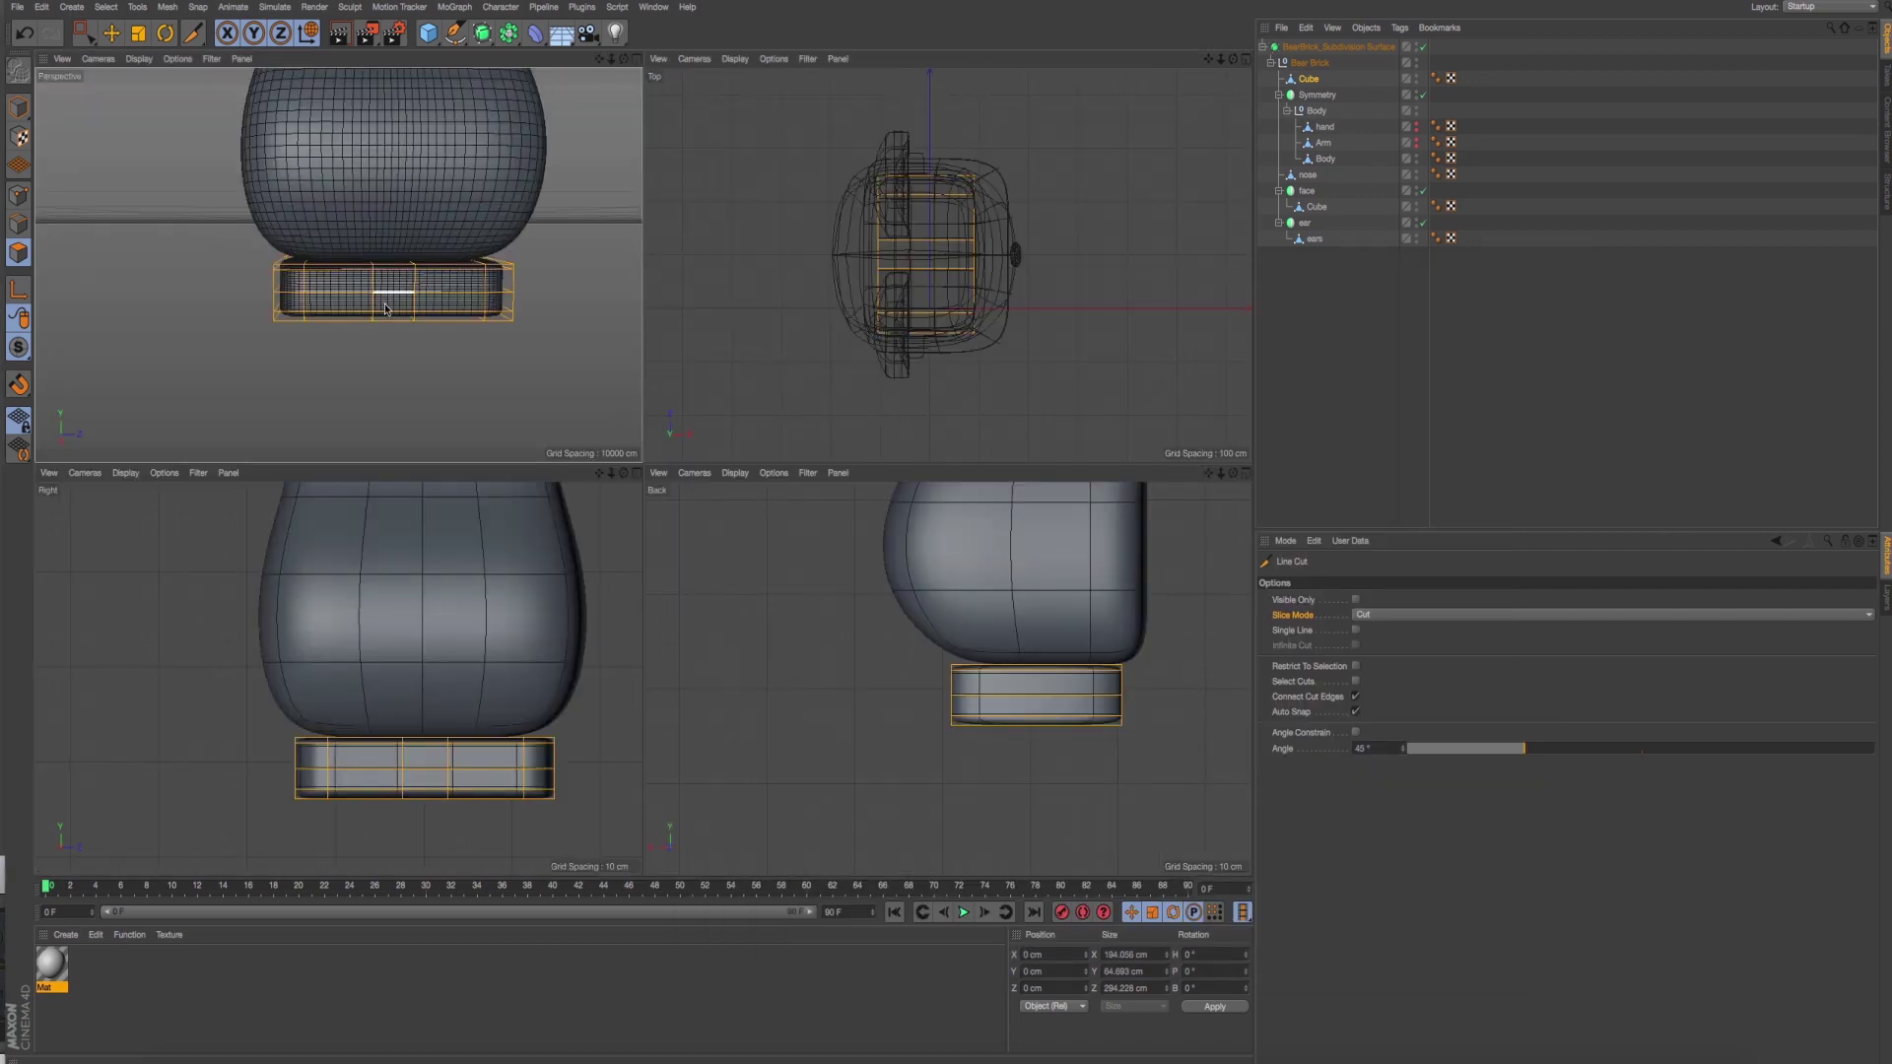
pyautogui.middleClick(591, 424)
# Check the front reference photo, enter Points mode and zoom the side view onto the hip.
pyautogui.press('super+Tab')
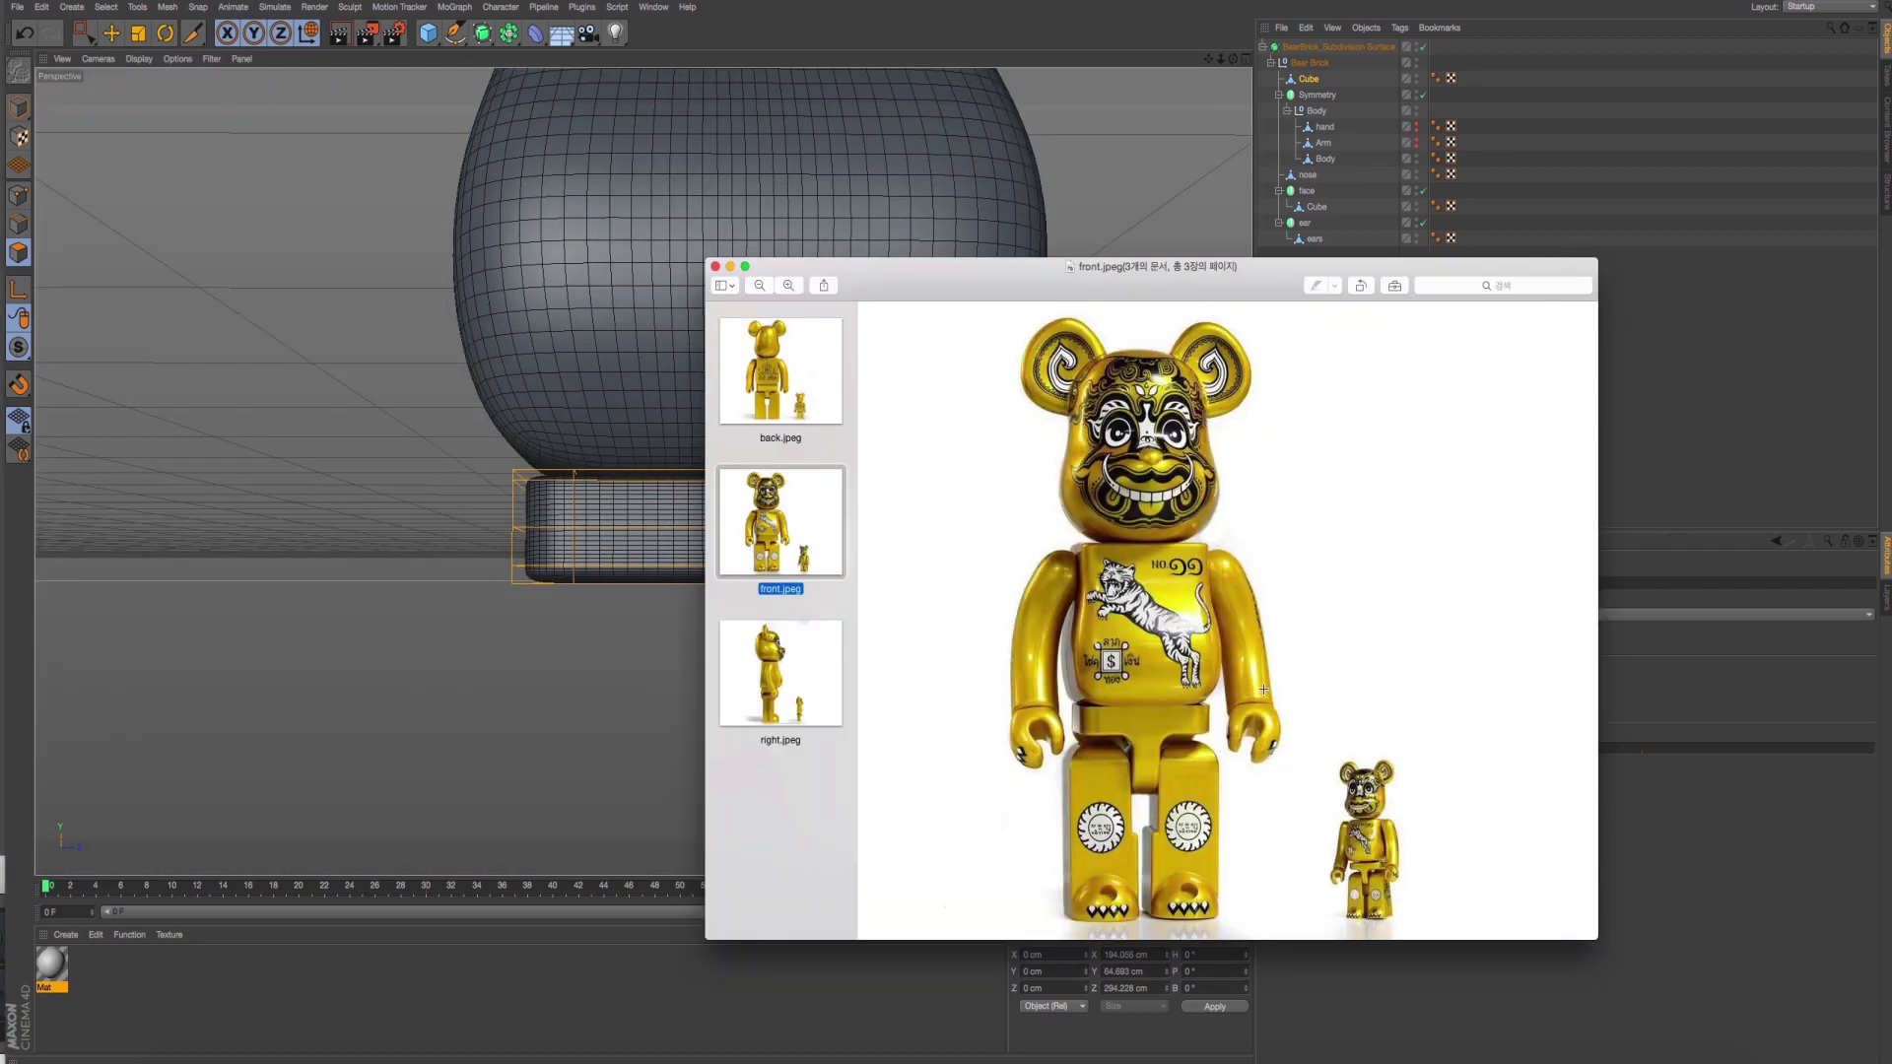
pyautogui.press('super+Tab')
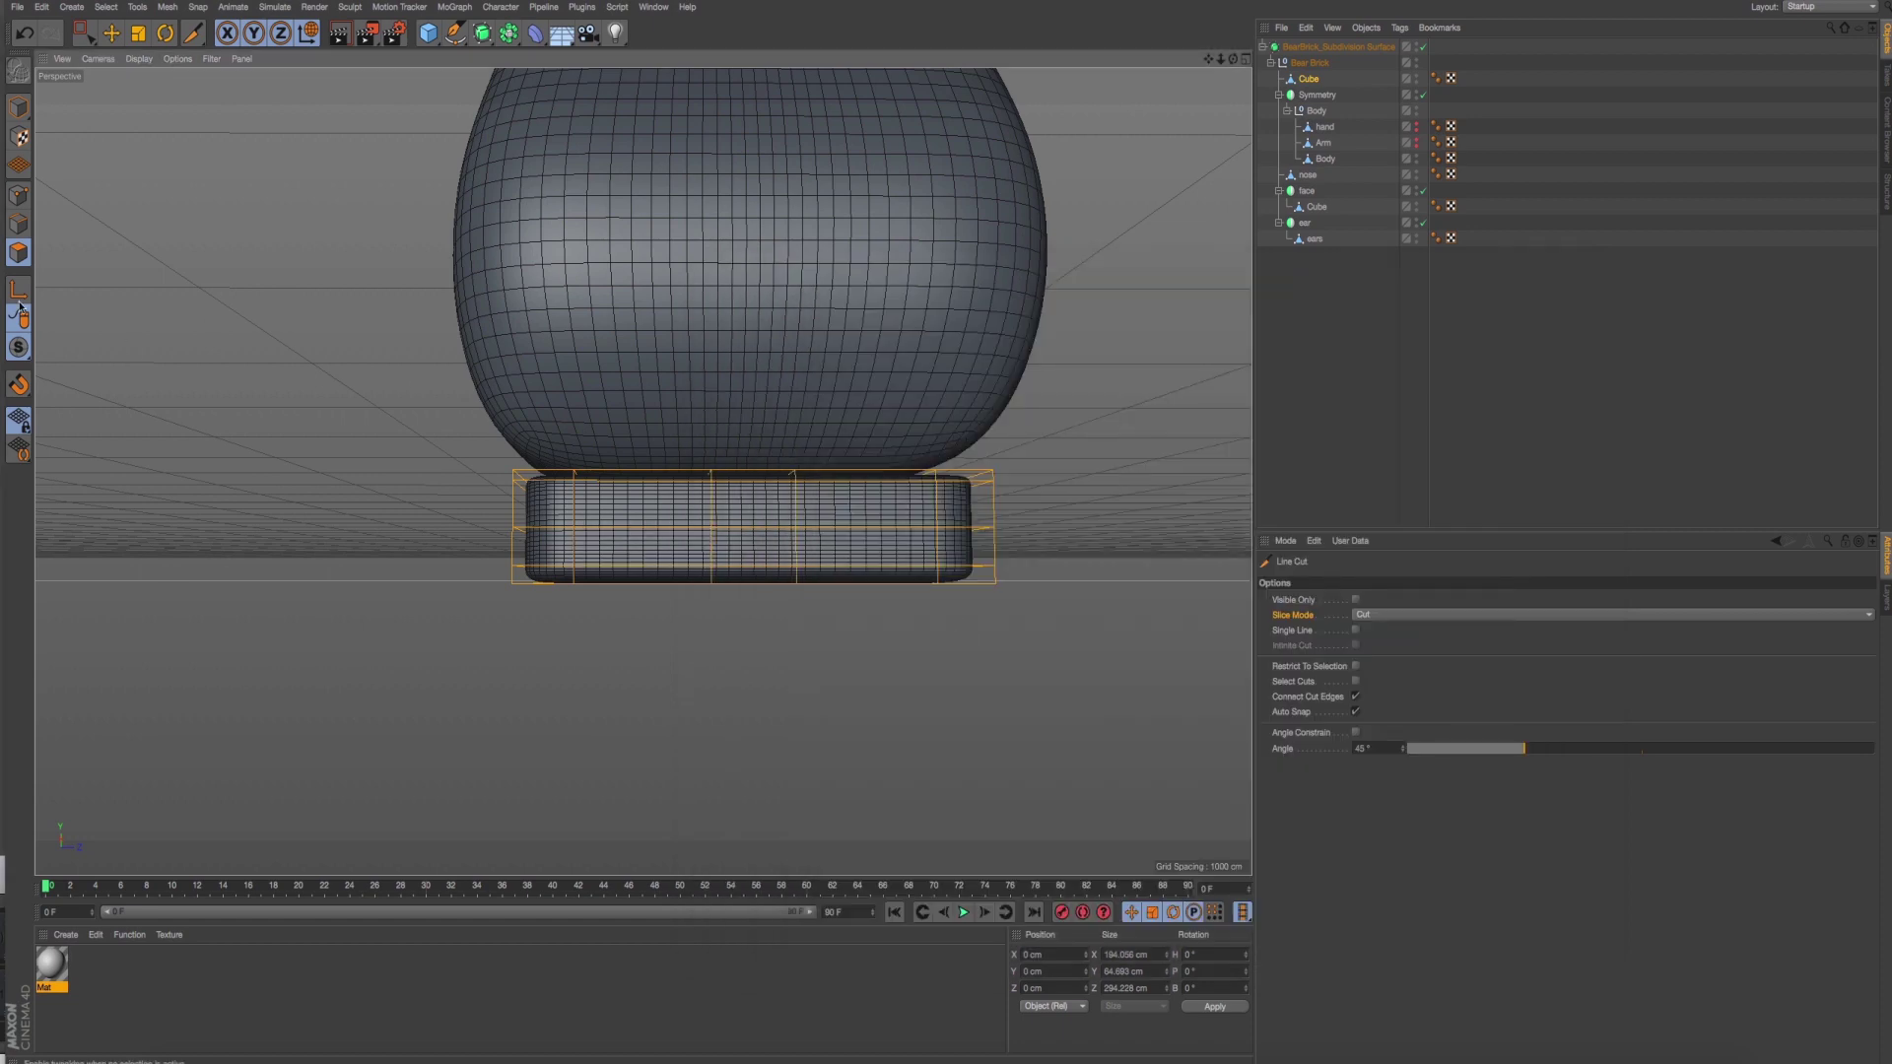
pyautogui.click(20, 197)
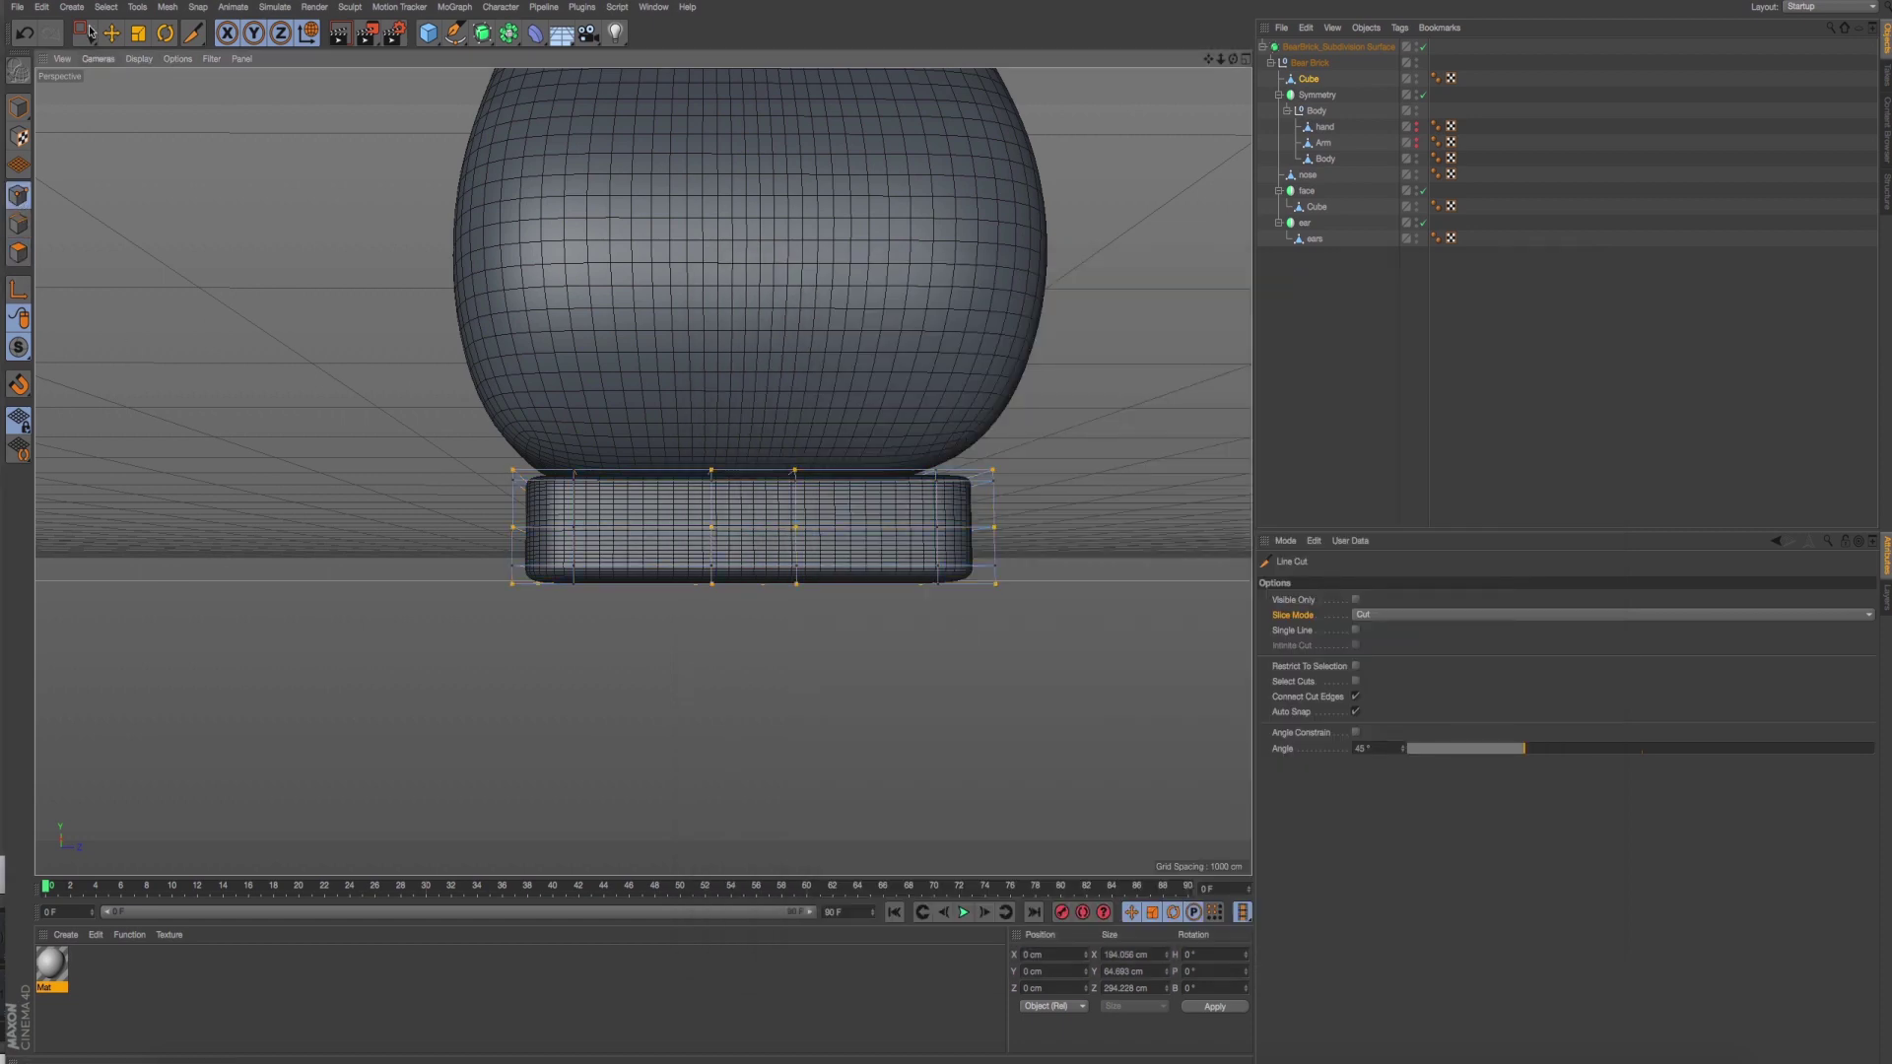
pyautogui.middleClick(753, 629)
pyautogui.middleClick(639, 705)
pyautogui.scroll(3, 684, 607)
pyautogui.scroll(-2, 684, 607)
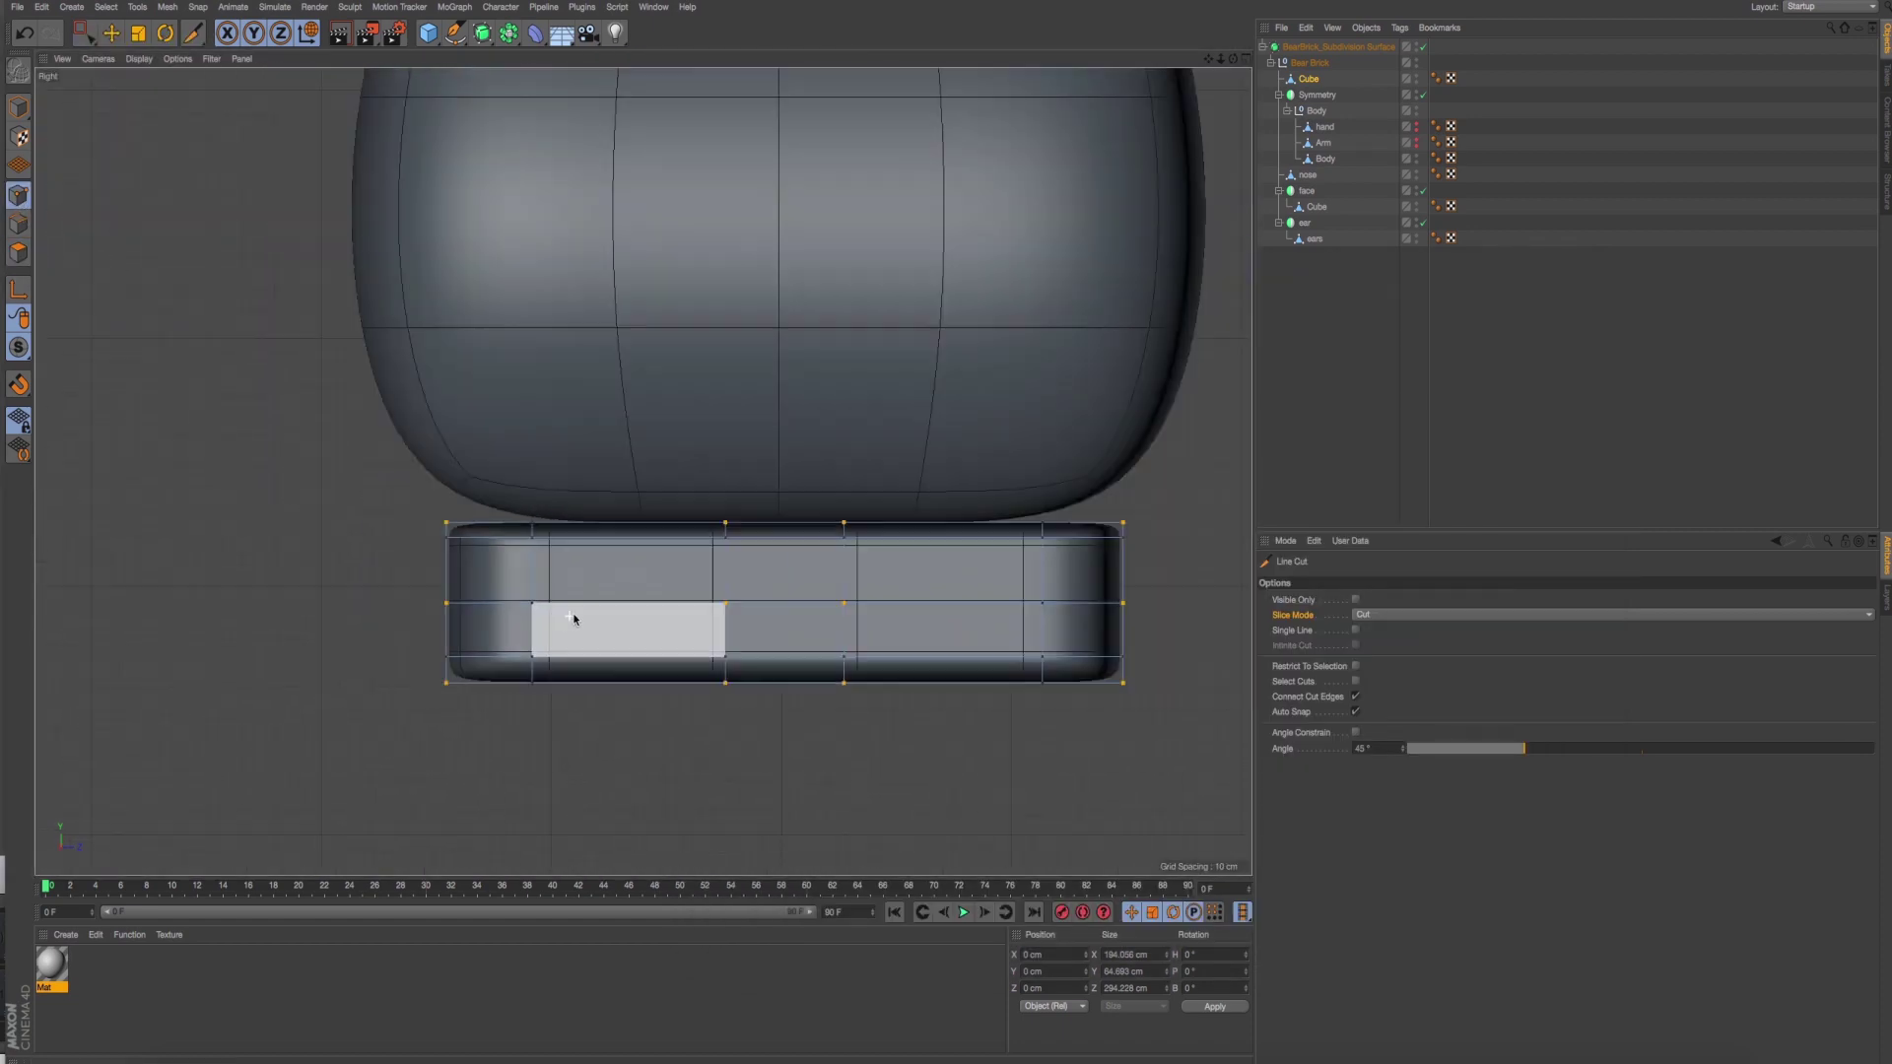
pyautogui.scroll(-1, 578, 624)
pyautogui.scroll(2, 478, 577)
# Box-select the hip block's top row of points and raise it slightly.
pyautogui.click(80, 35)
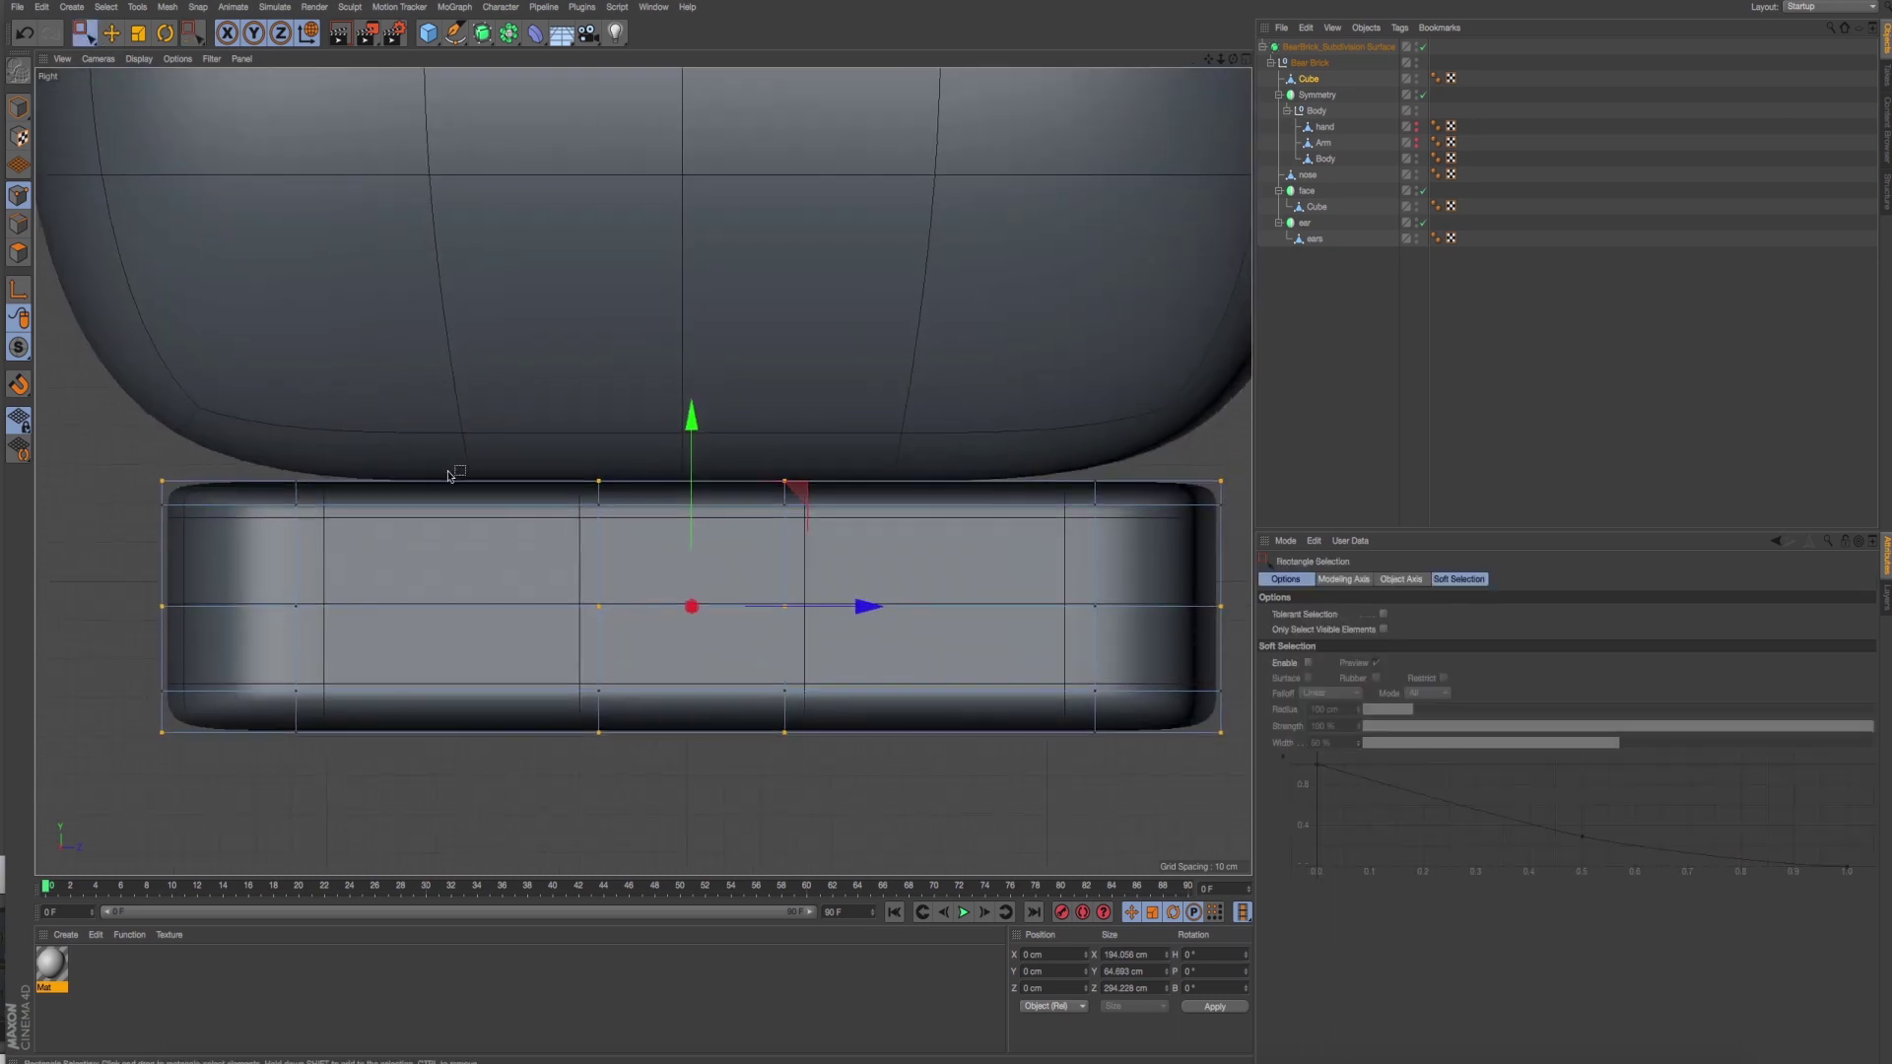
pyautogui.moveTo(123, 496); pyautogui.dragTo(1262, 567)
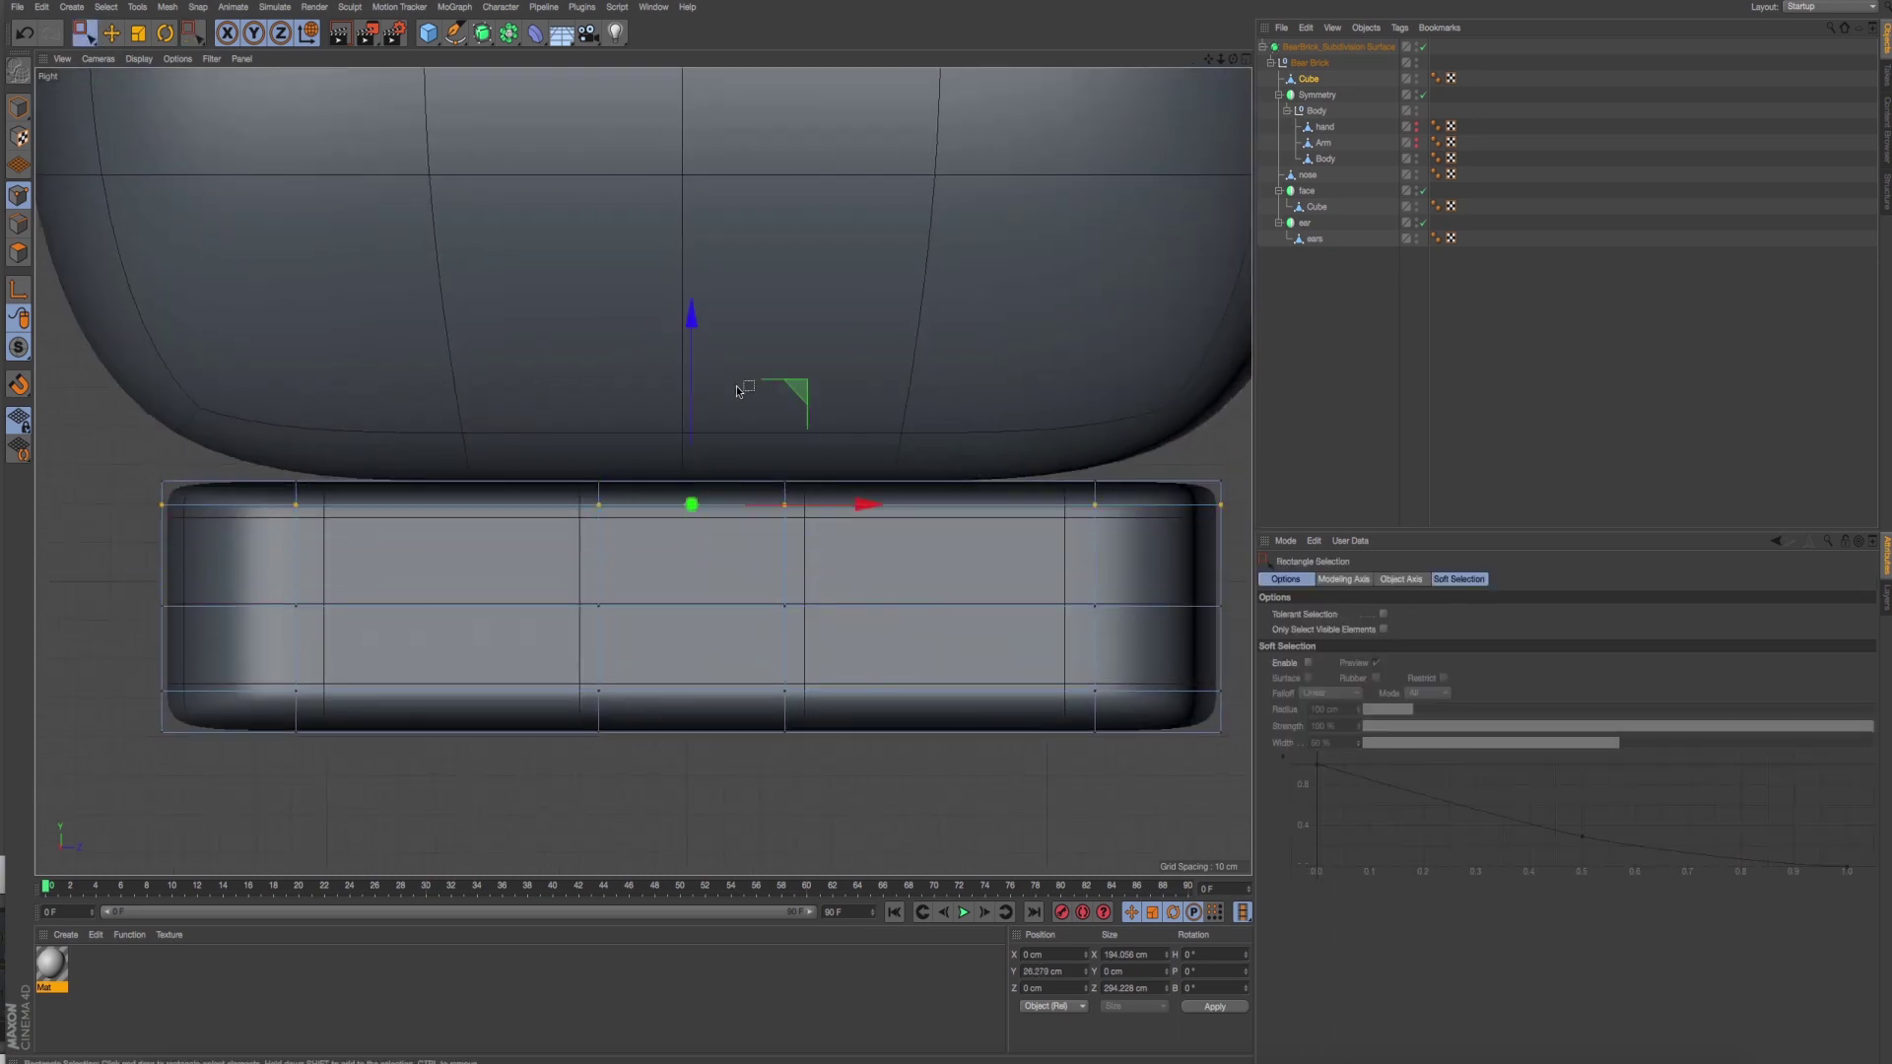
pyautogui.moveTo(692, 335); pyautogui.dragTo(691, 322)
pyautogui.press('super+Tab')
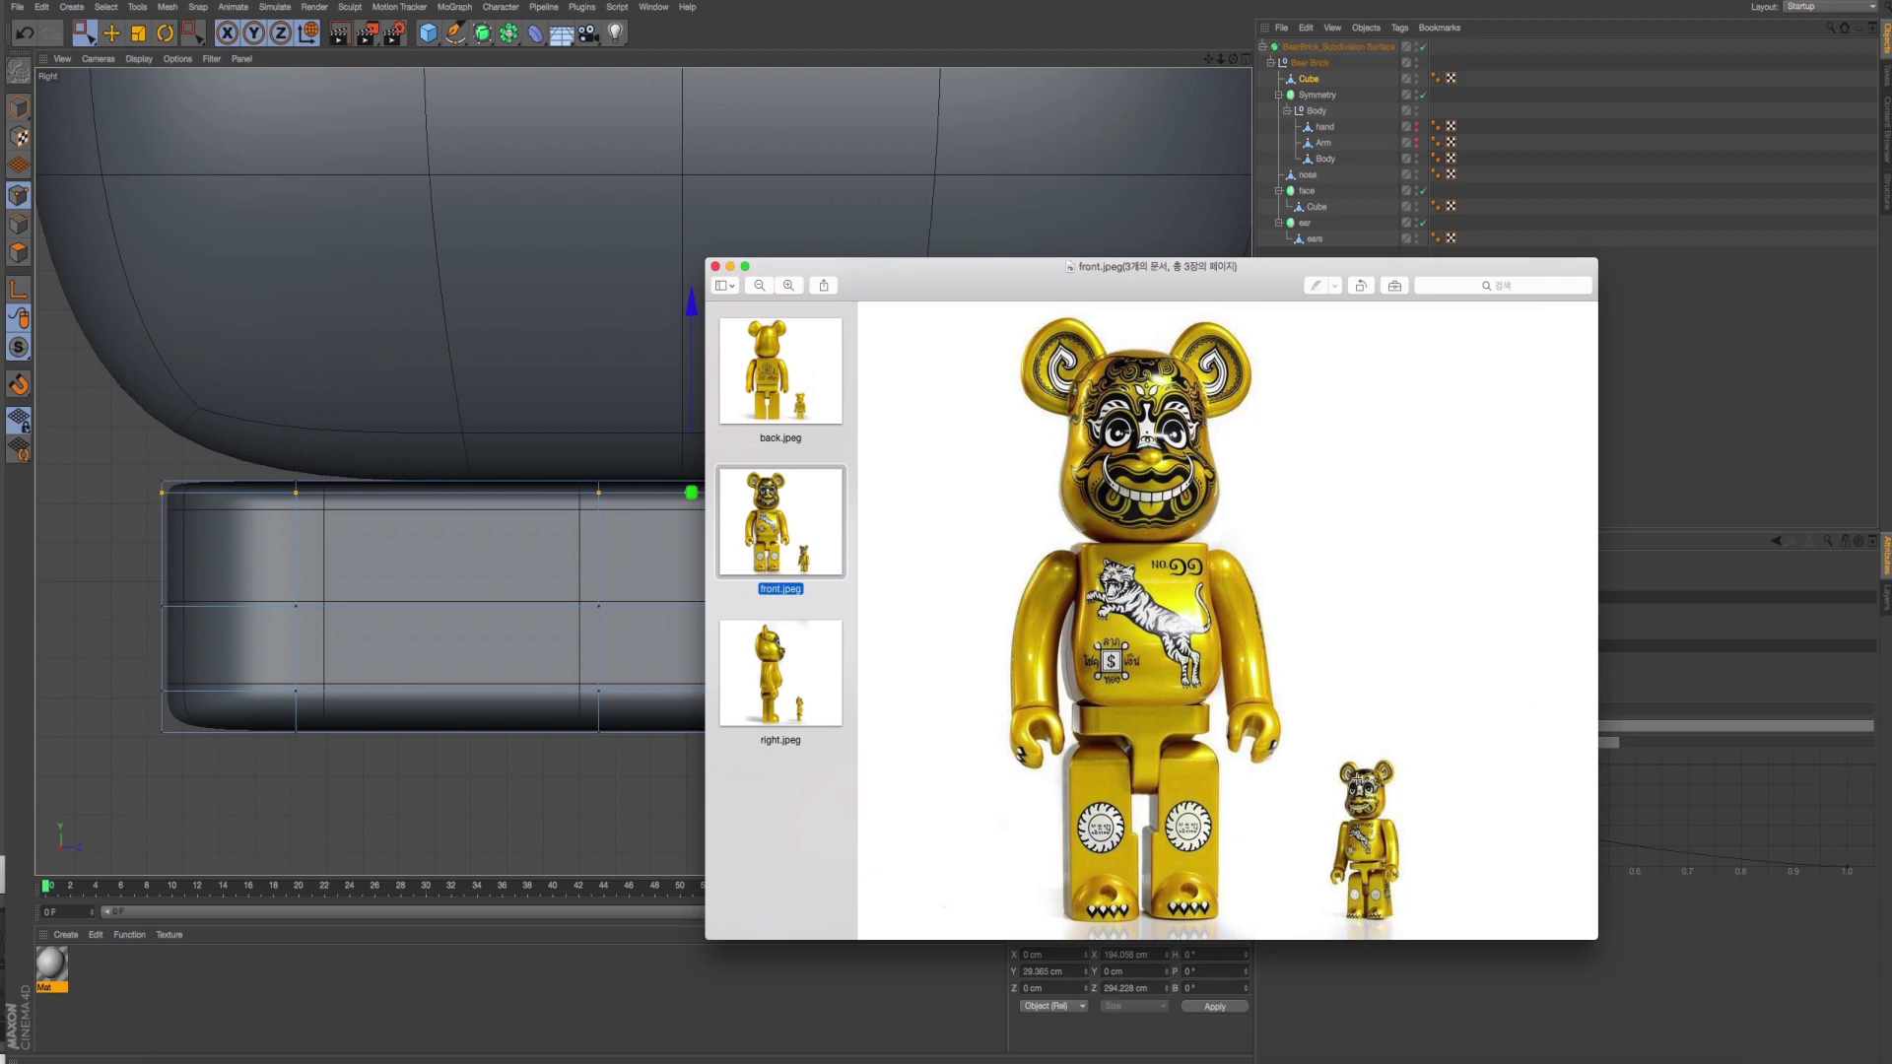
pyautogui.press('super+Tab')
# Select the hip block's bottom row of points and lower it about 3.3 cm.
pyautogui.moveTo(123, 658); pyautogui.dragTo(1244, 712)
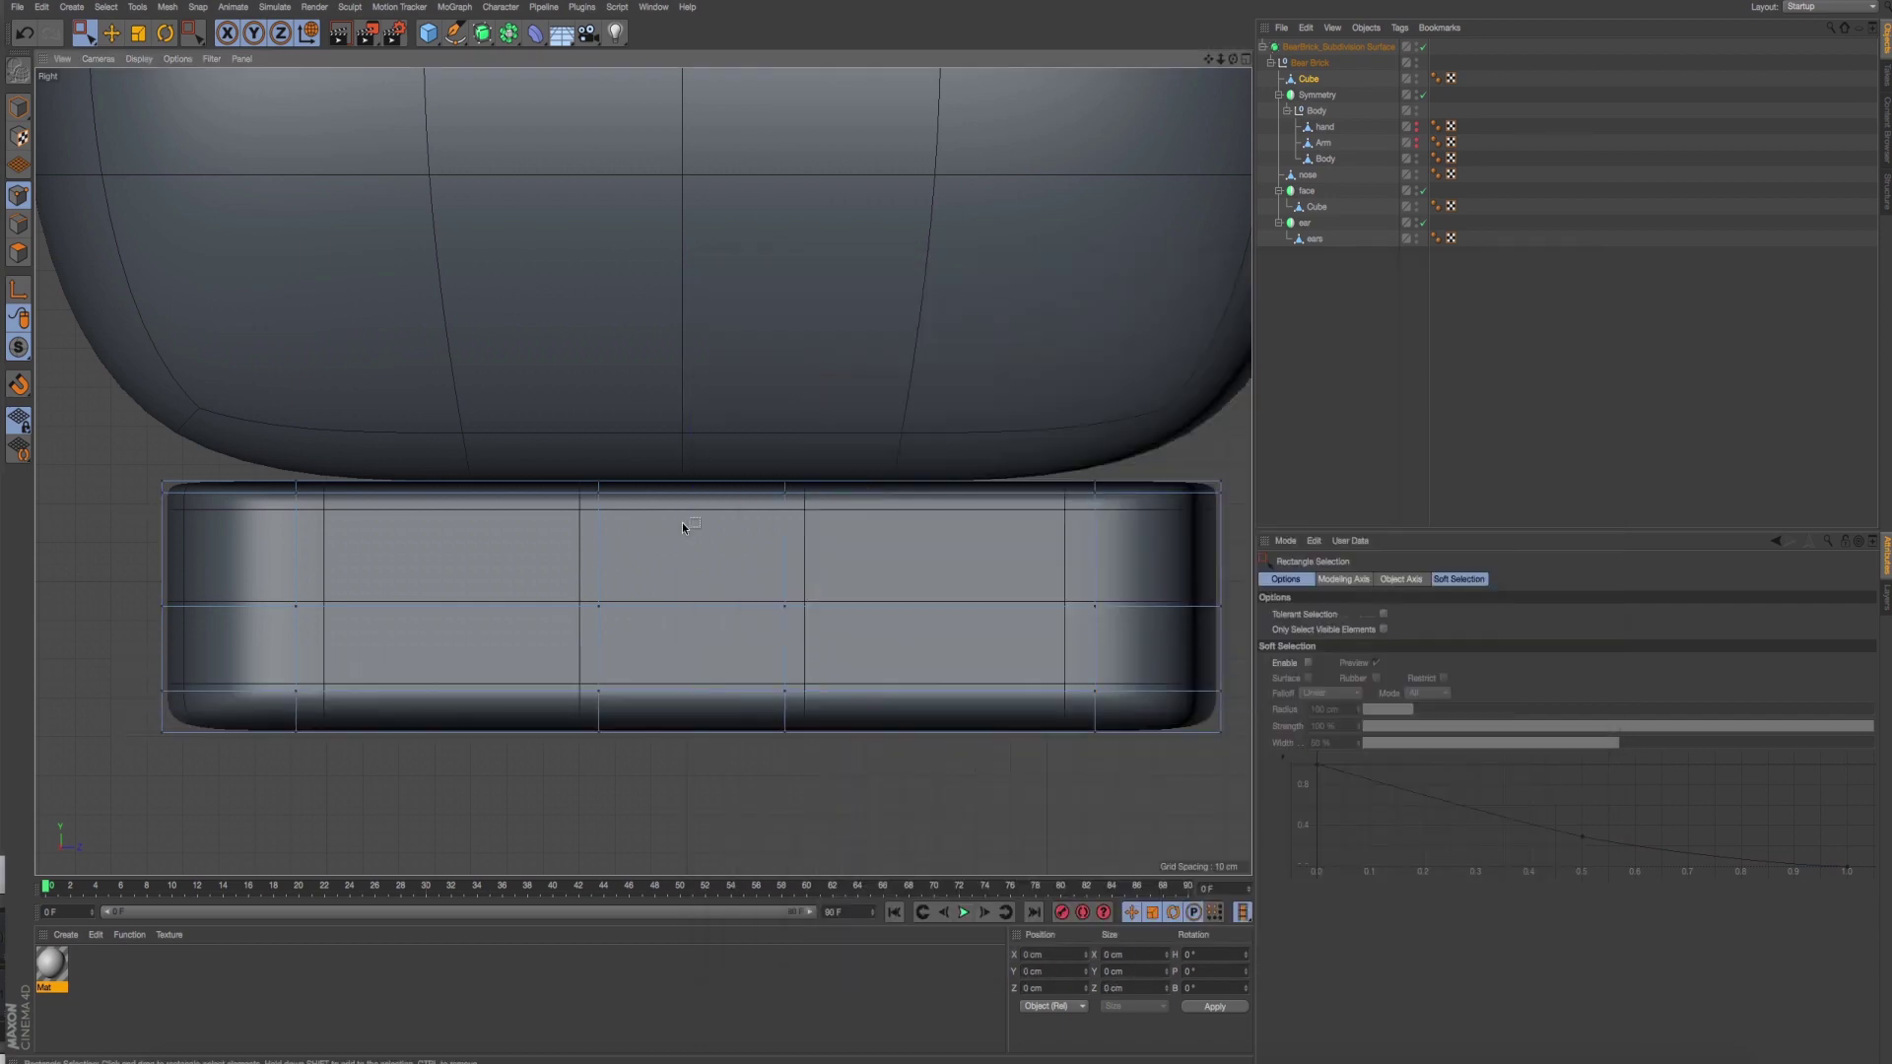
pyautogui.moveTo(158, 662); pyautogui.dragTo(1226, 739)
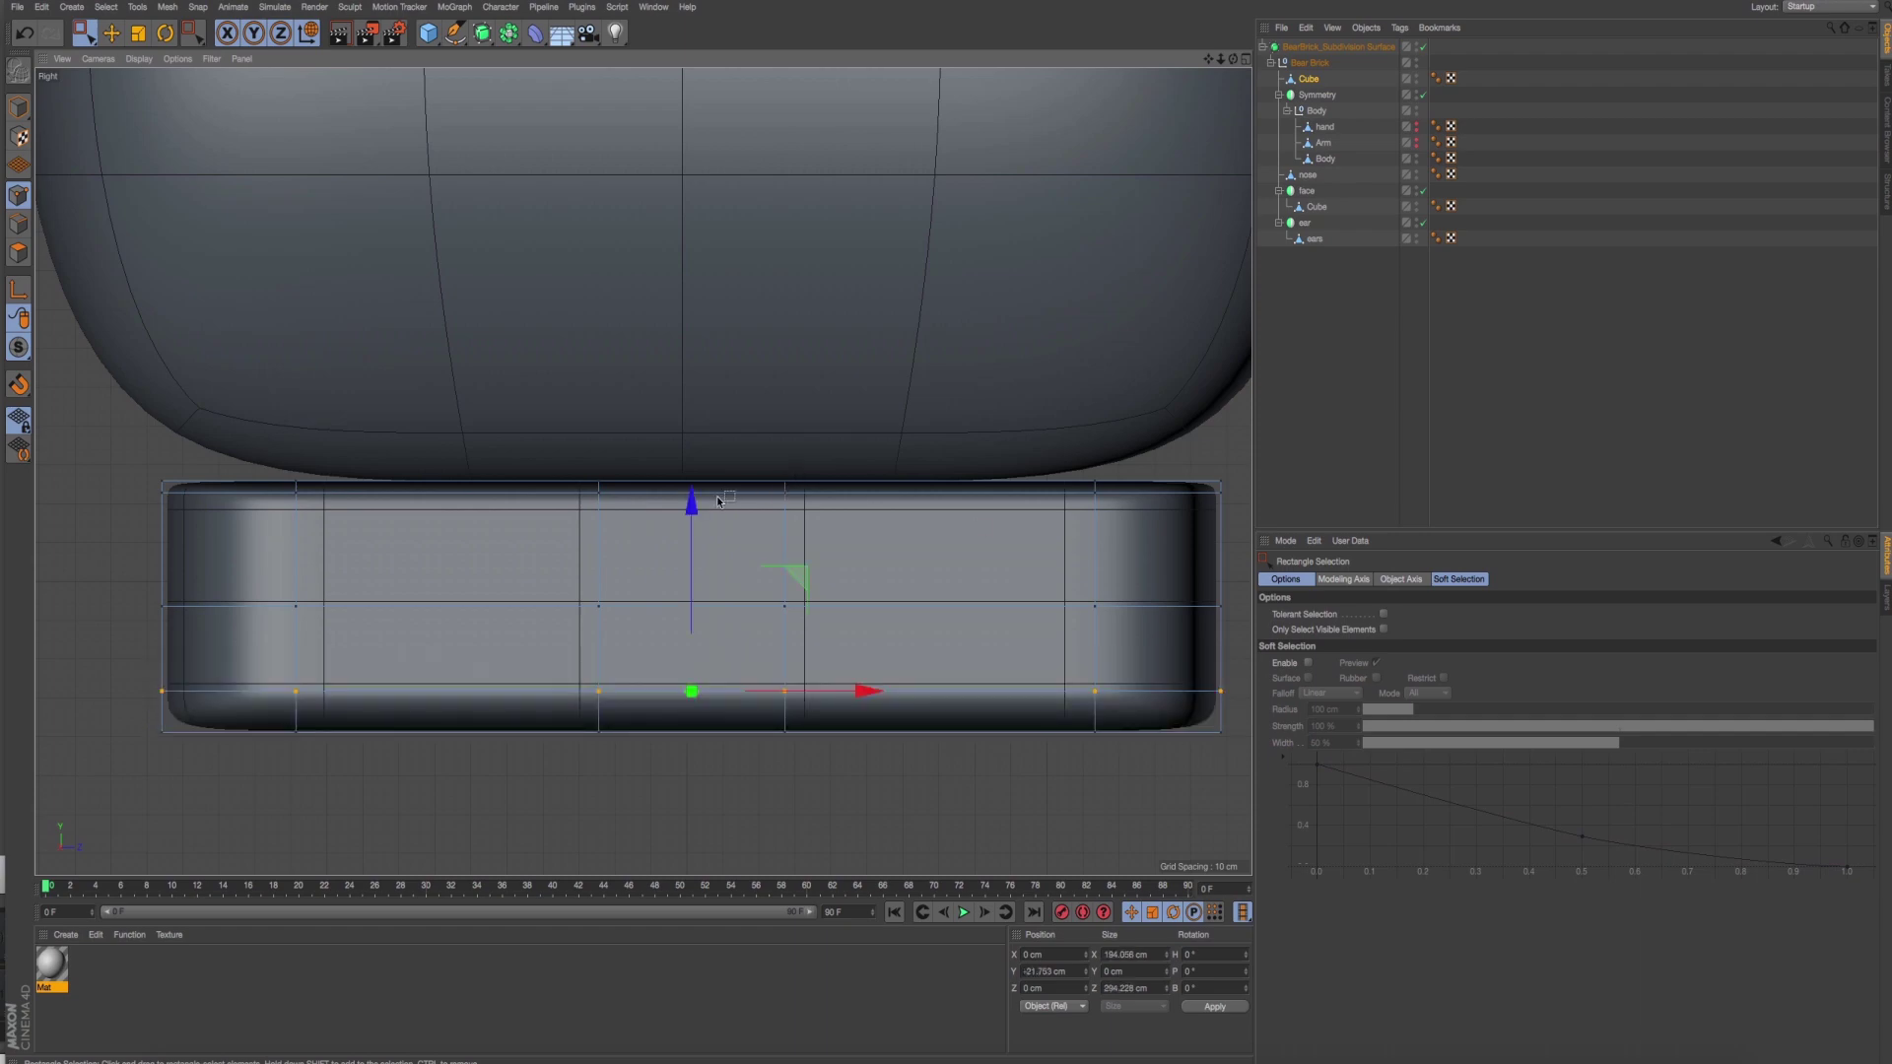
pyautogui.moveTo(693, 507); pyautogui.dragTo(694, 520)
pyautogui.middleClick(692, 520)
pyautogui.middleClick(276, 345)
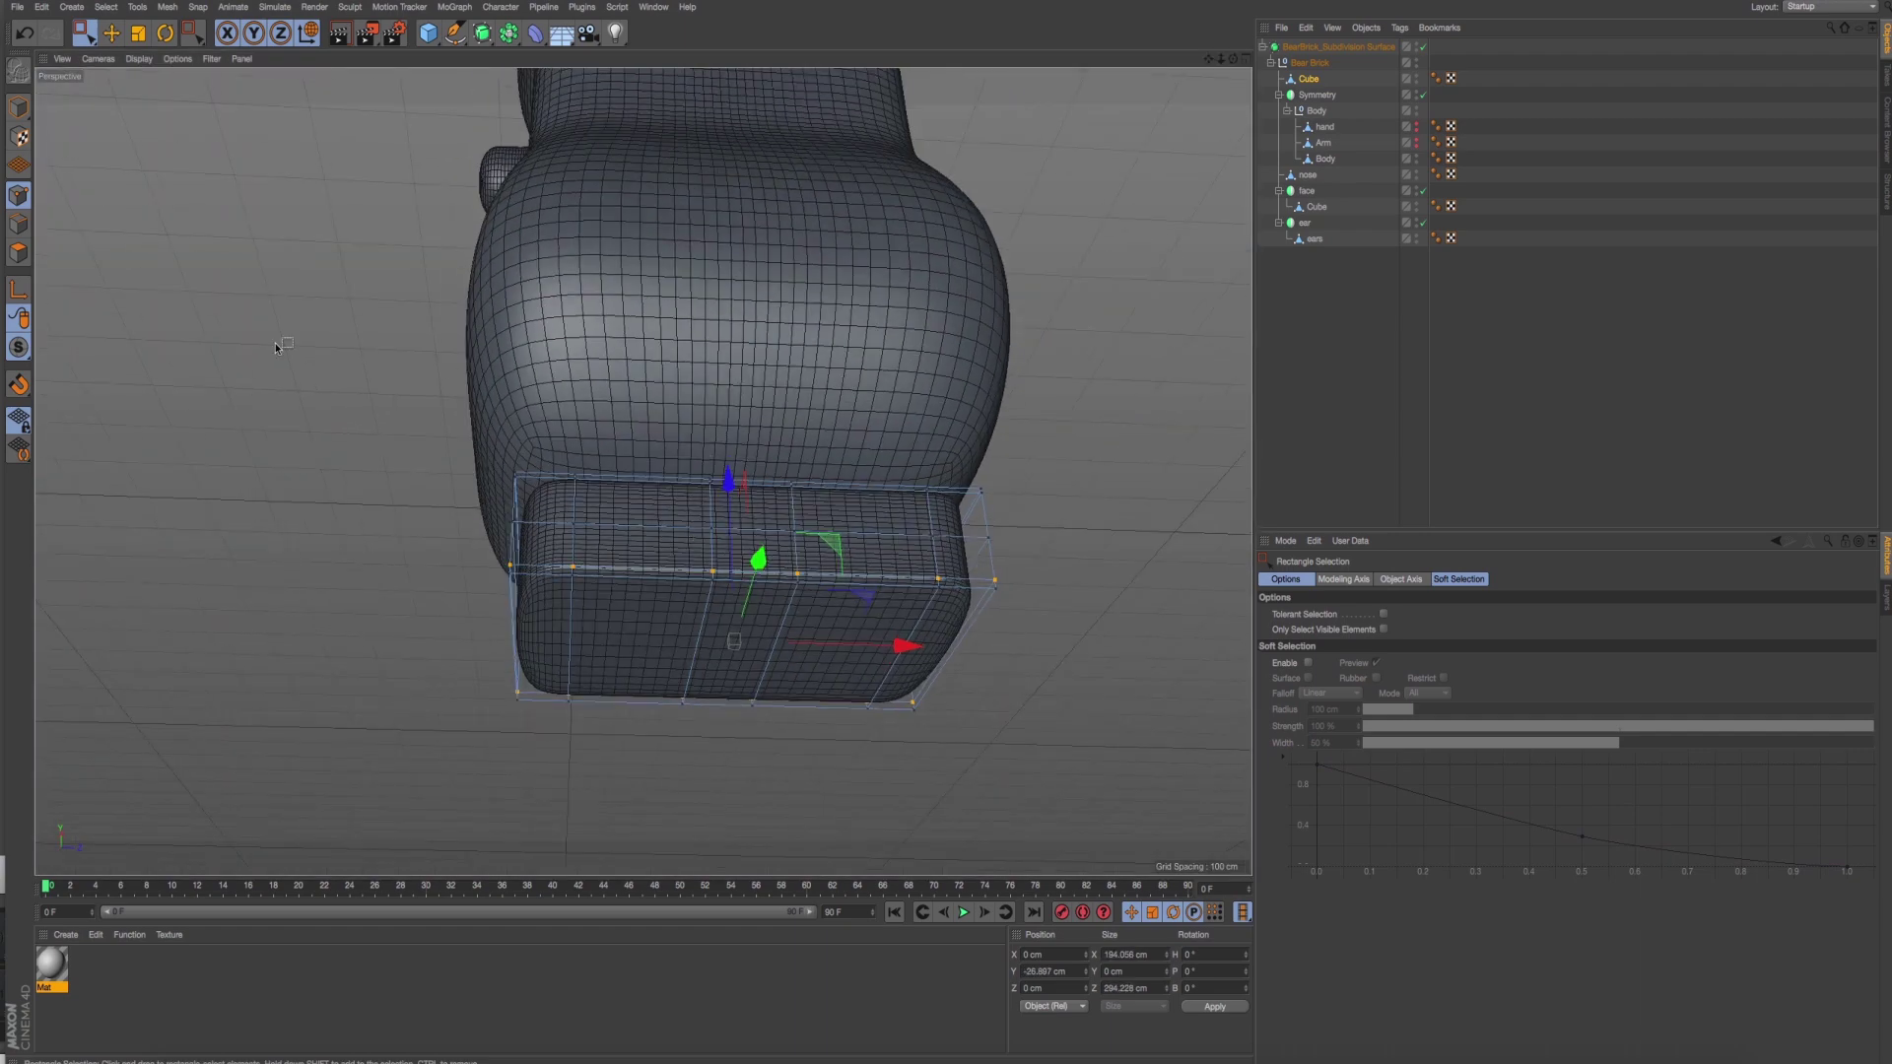
# In Polygons mode, select a polygon on the hip block's underside.
pyautogui.click(18, 252)
pyautogui.press('e')
pyautogui.click(742, 638)
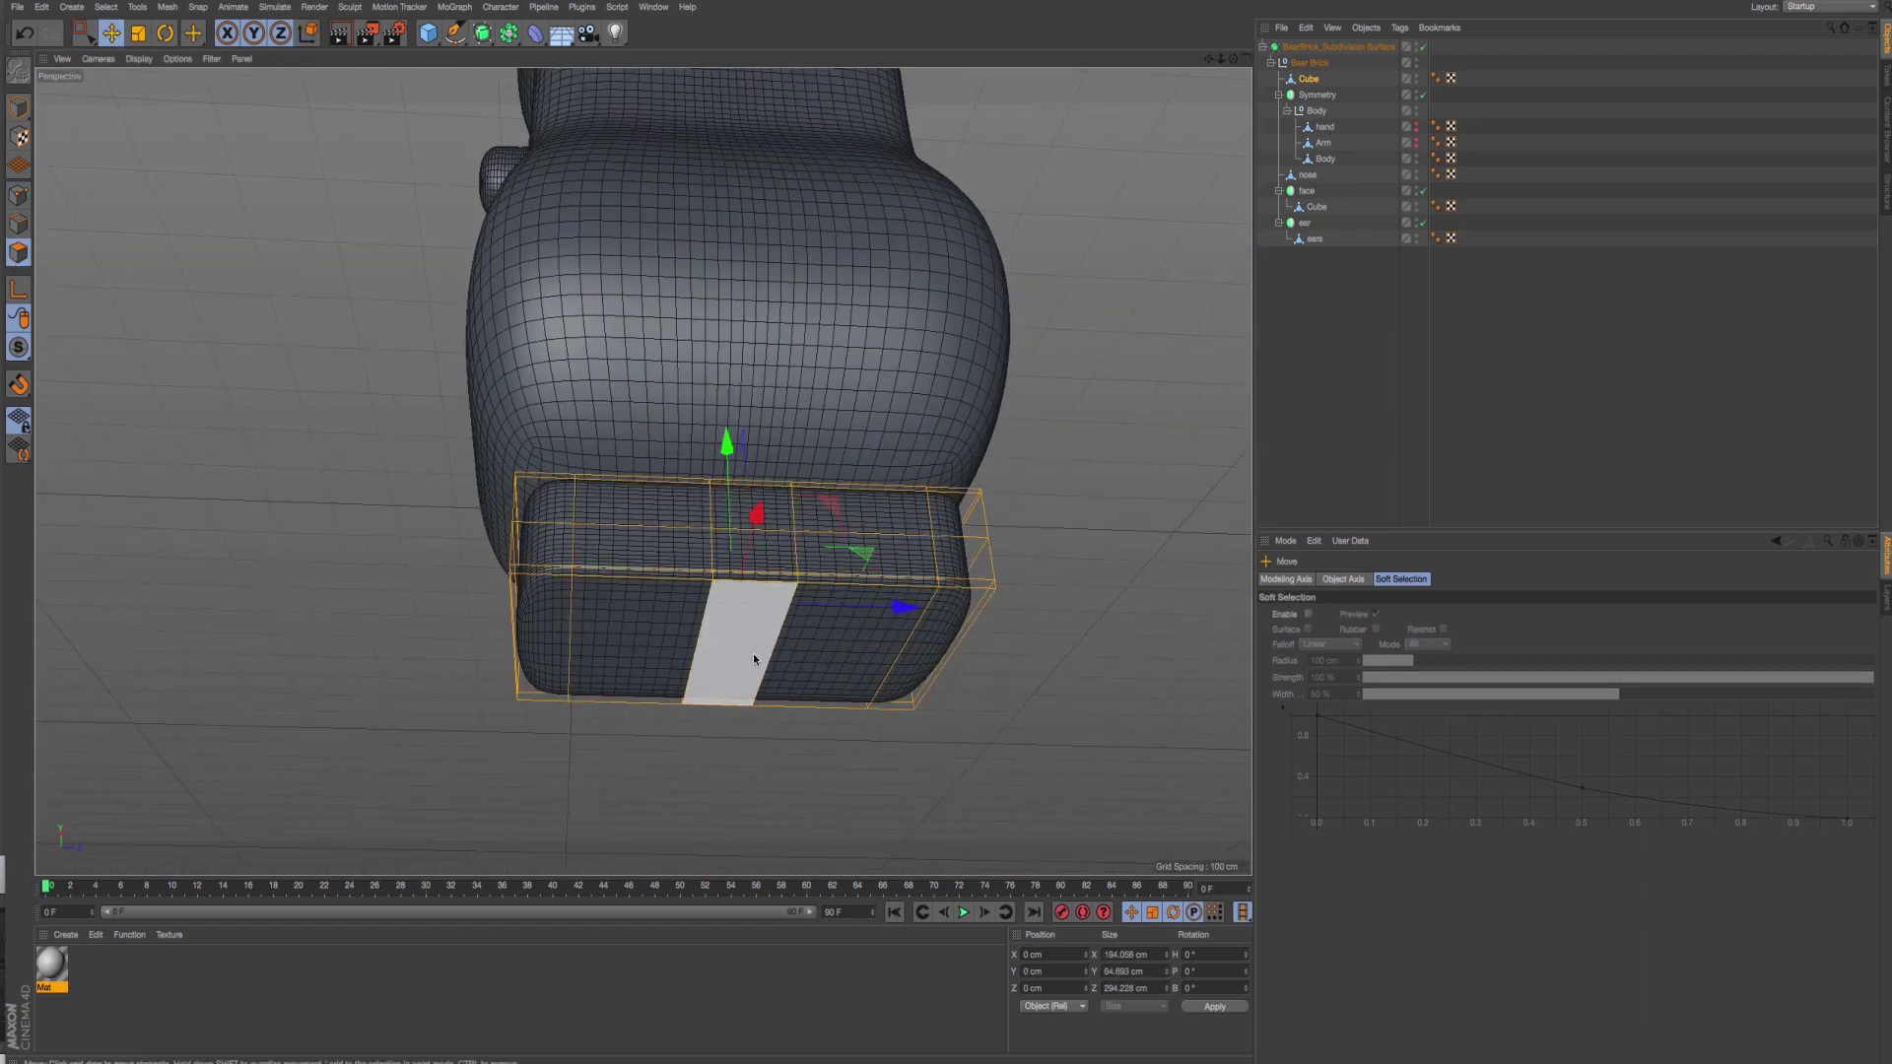
pyautogui.press('super+Tab')
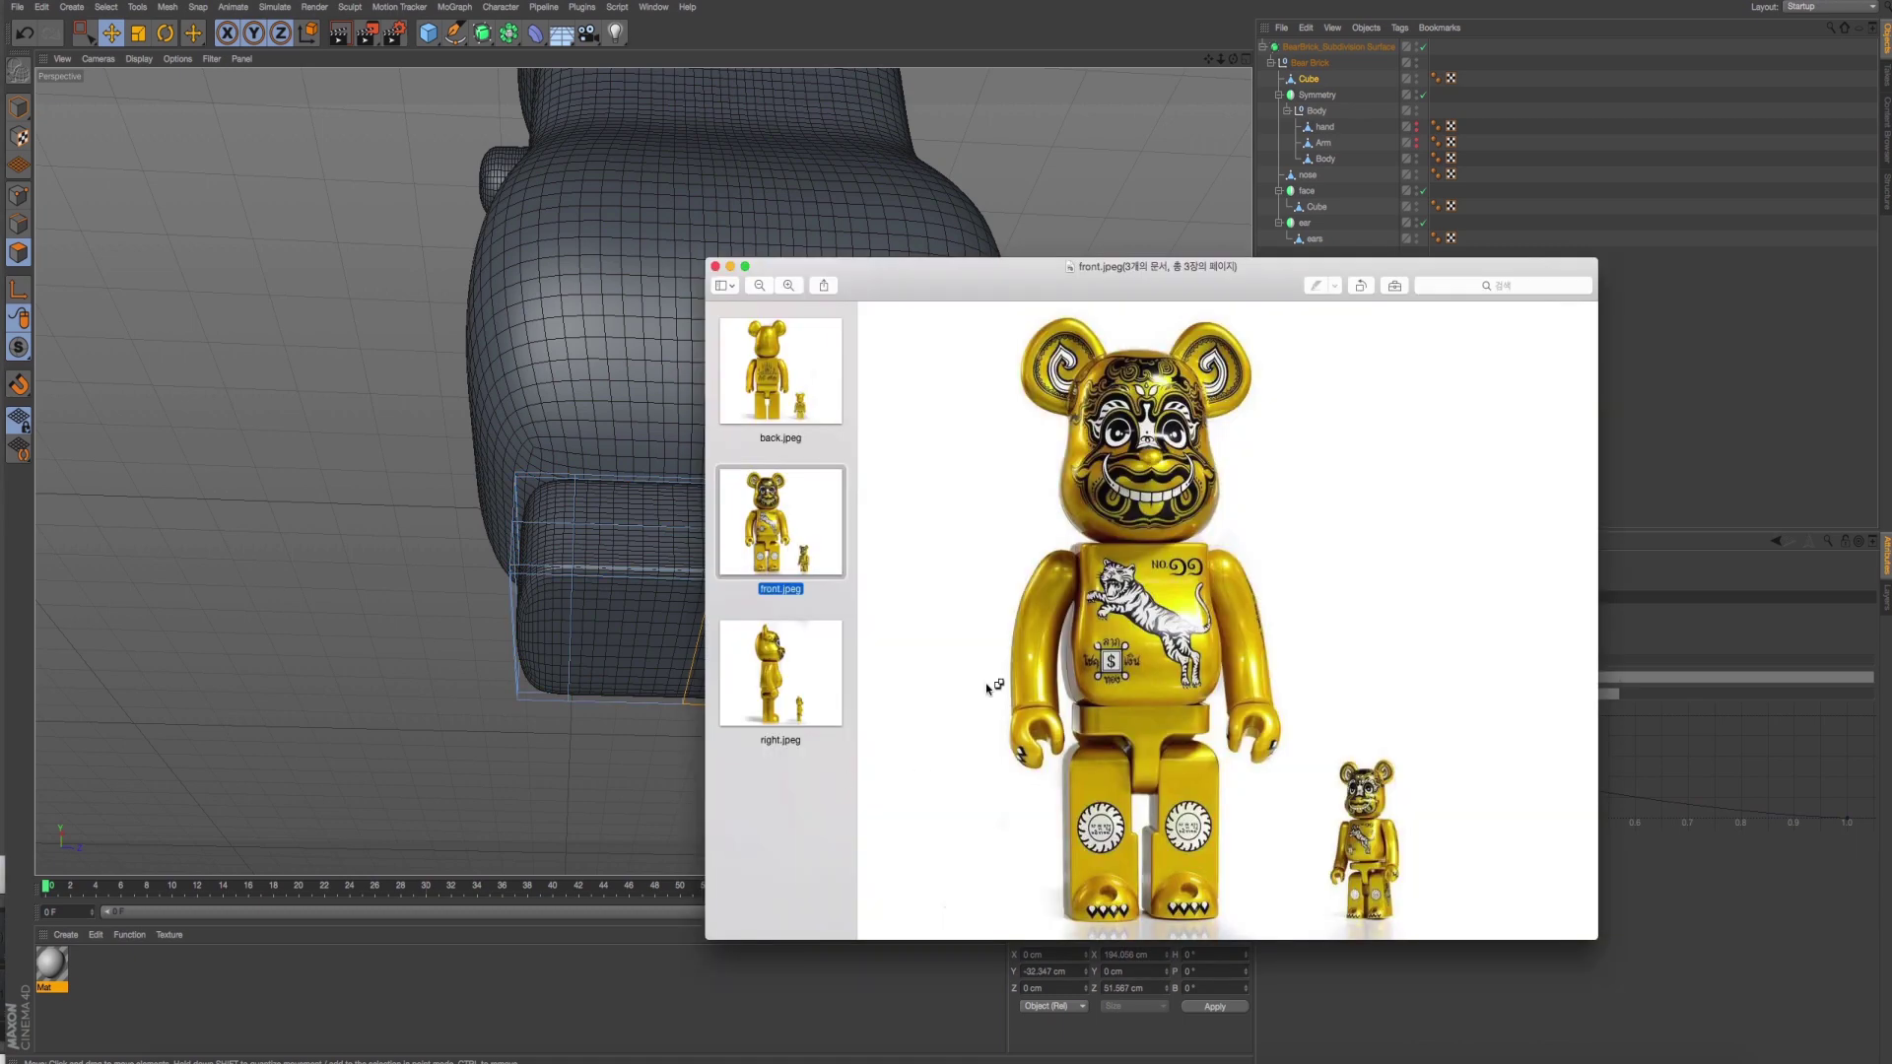
pyautogui.press('super+Tab')
pyautogui.keyDown('alt'); pyautogui.moveTo(906, 526); pyautogui.dragTo(908, 624); pyautogui.keyUp('alt')
pyautogui.rightClick(908, 625)
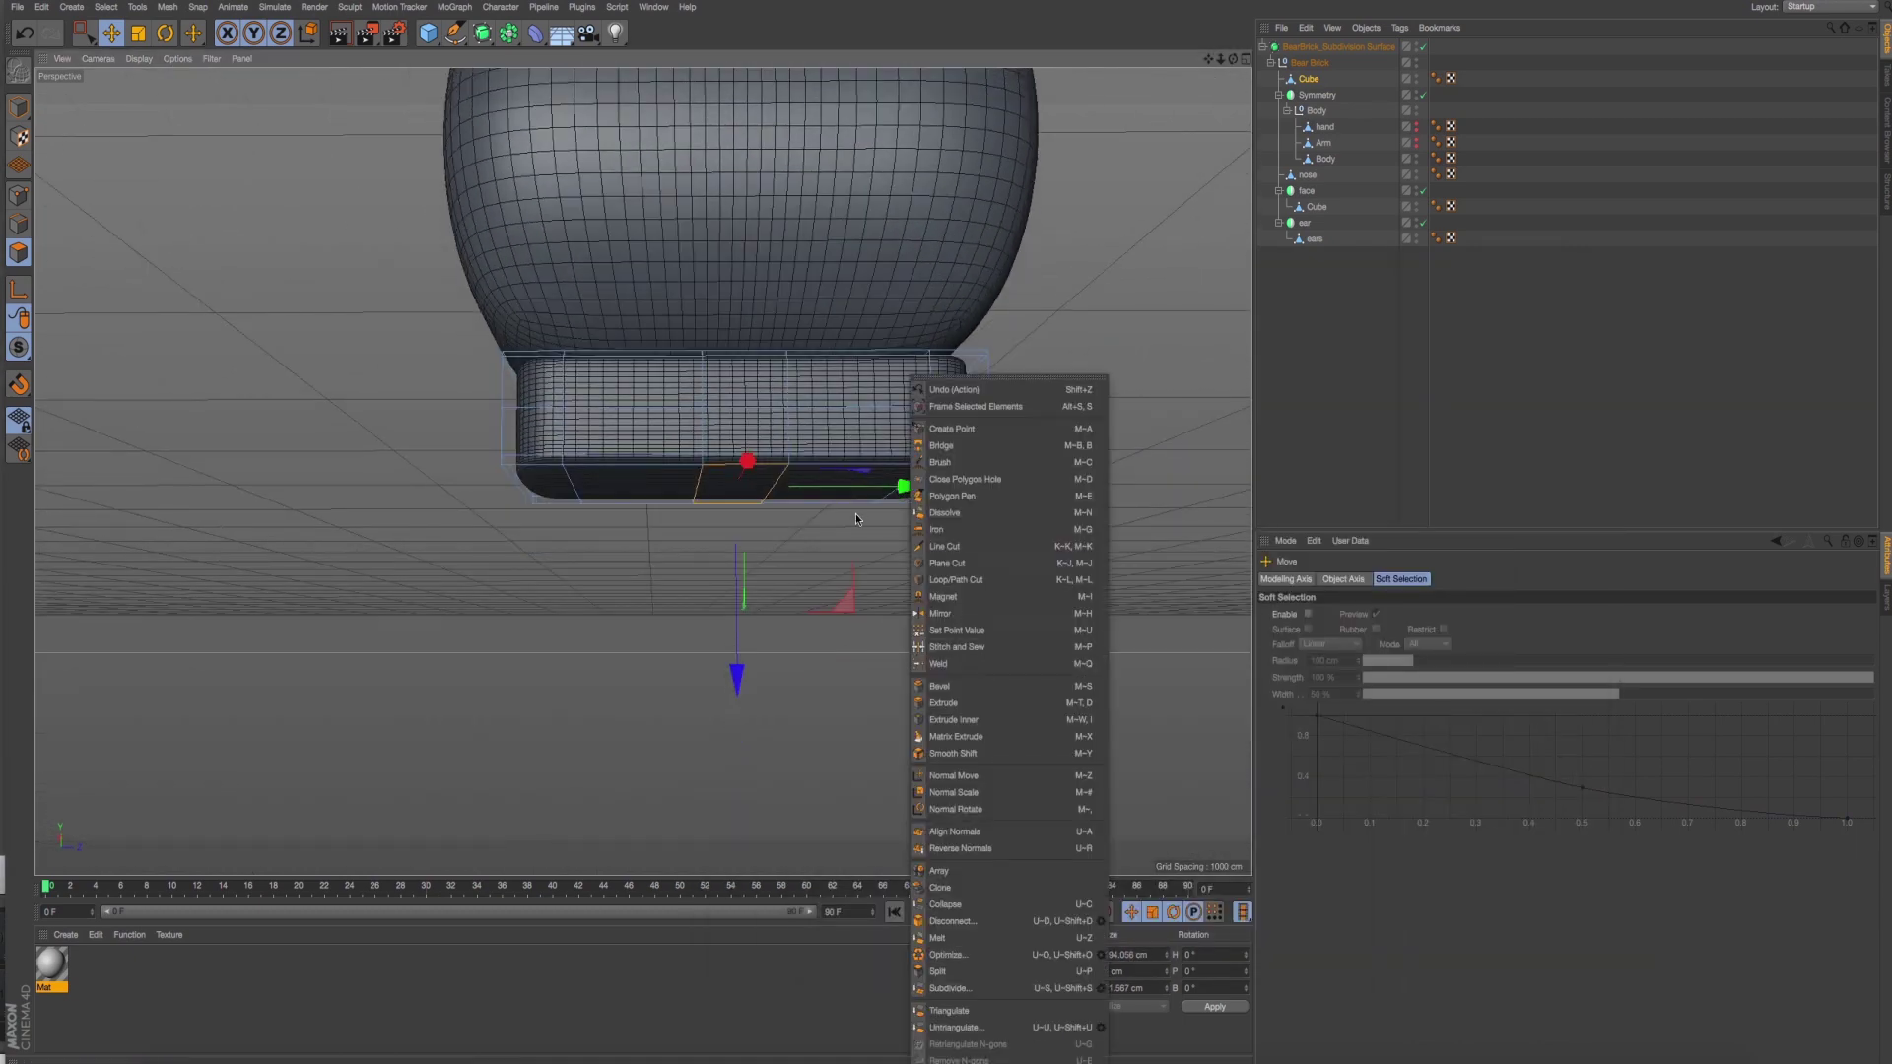
pyautogui.press('Escape')
pyautogui.middleClick(869, 569)
# Extrude the bottom polygons downward into a leg stub with a 34.9 cm offset.
pyautogui.rightClick(869, 569)
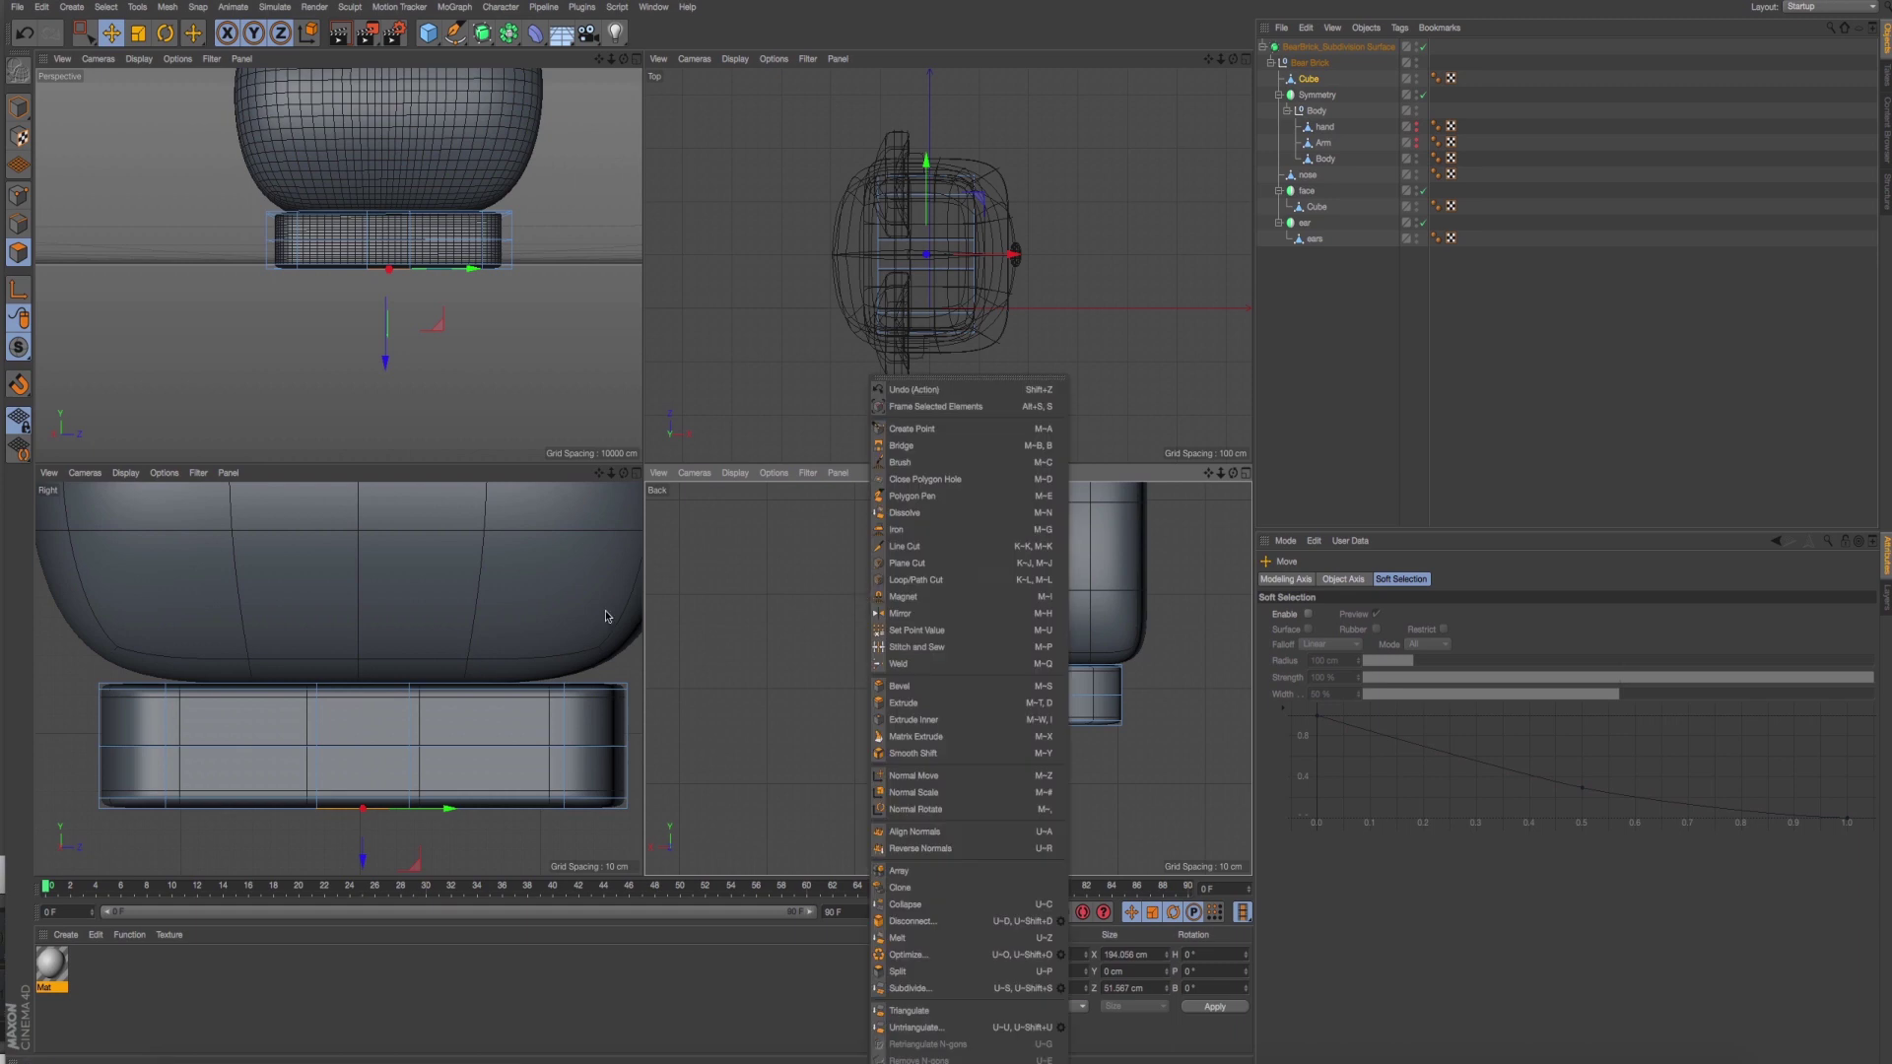
pyautogui.click(903, 702)
pyautogui.middleClick(604, 388)
pyautogui.moveTo(604, 388); pyautogui.dragTo(604, 414)
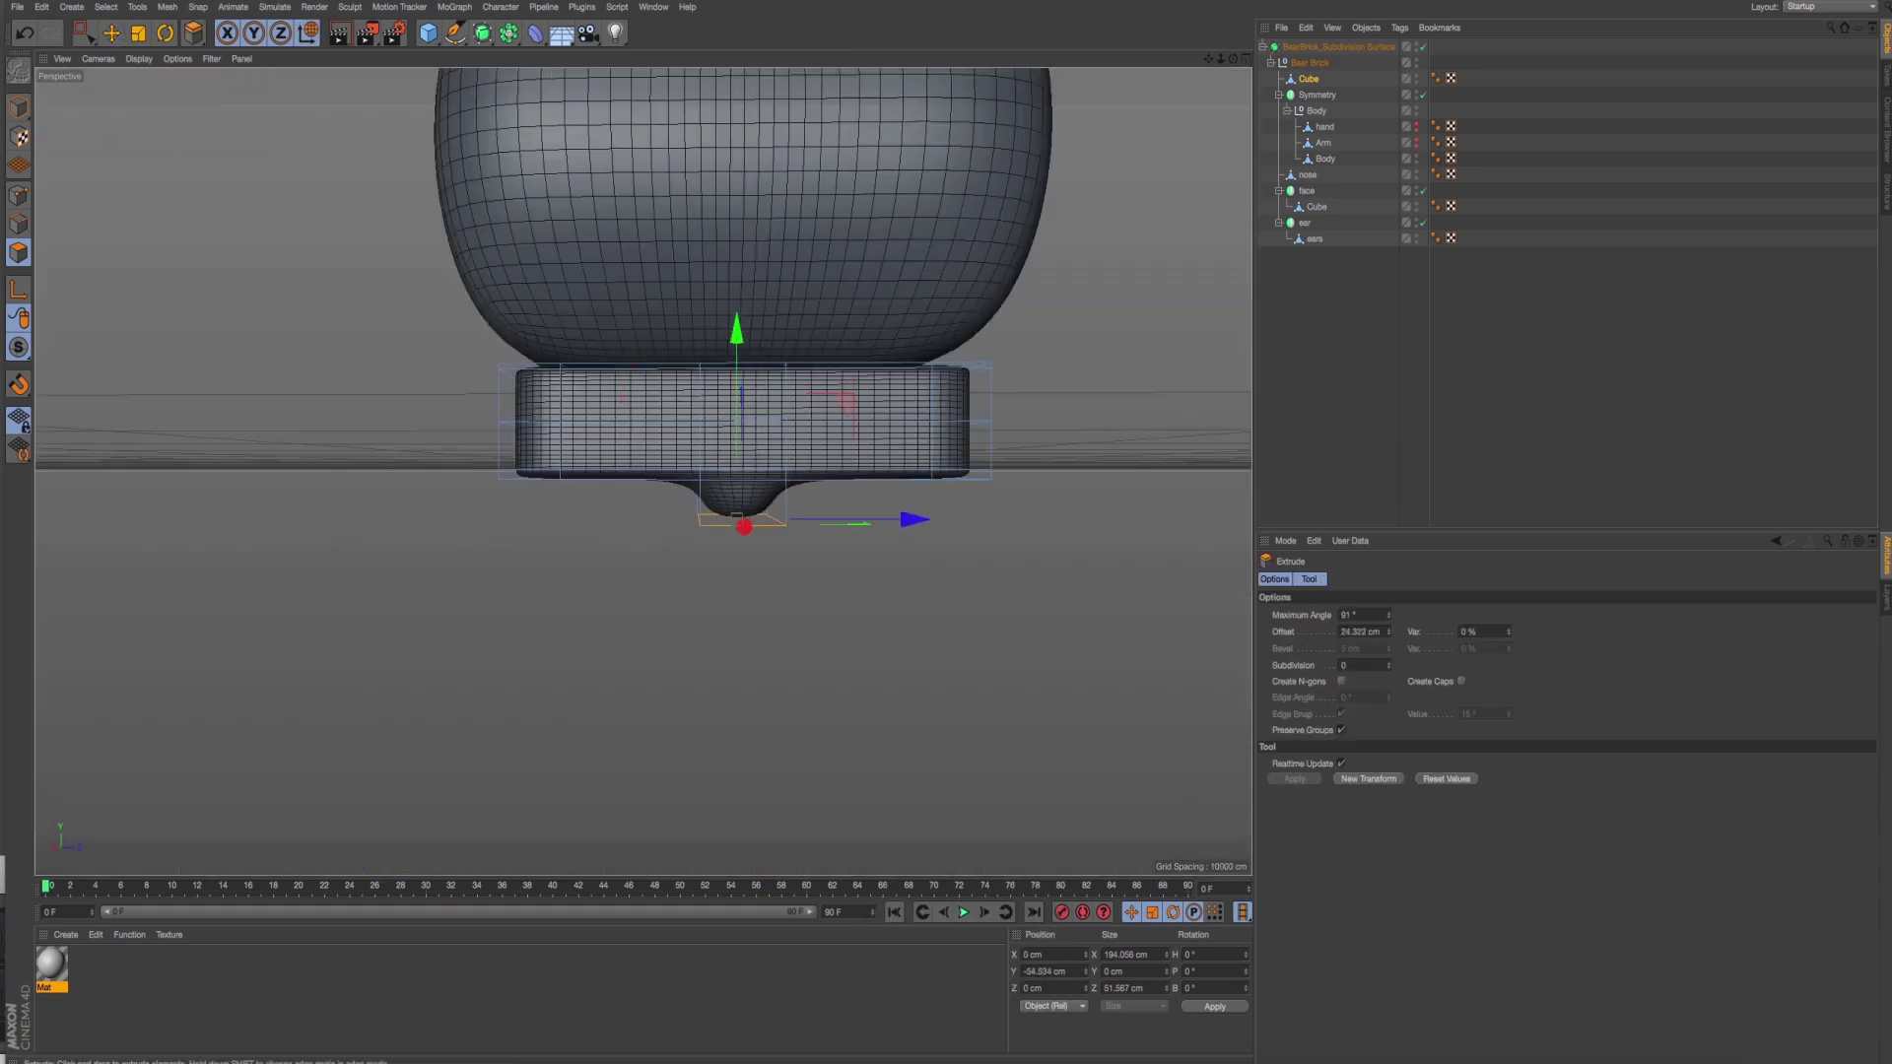
pyautogui.moveTo(779, 517); pyautogui.dragTo(814, 521)
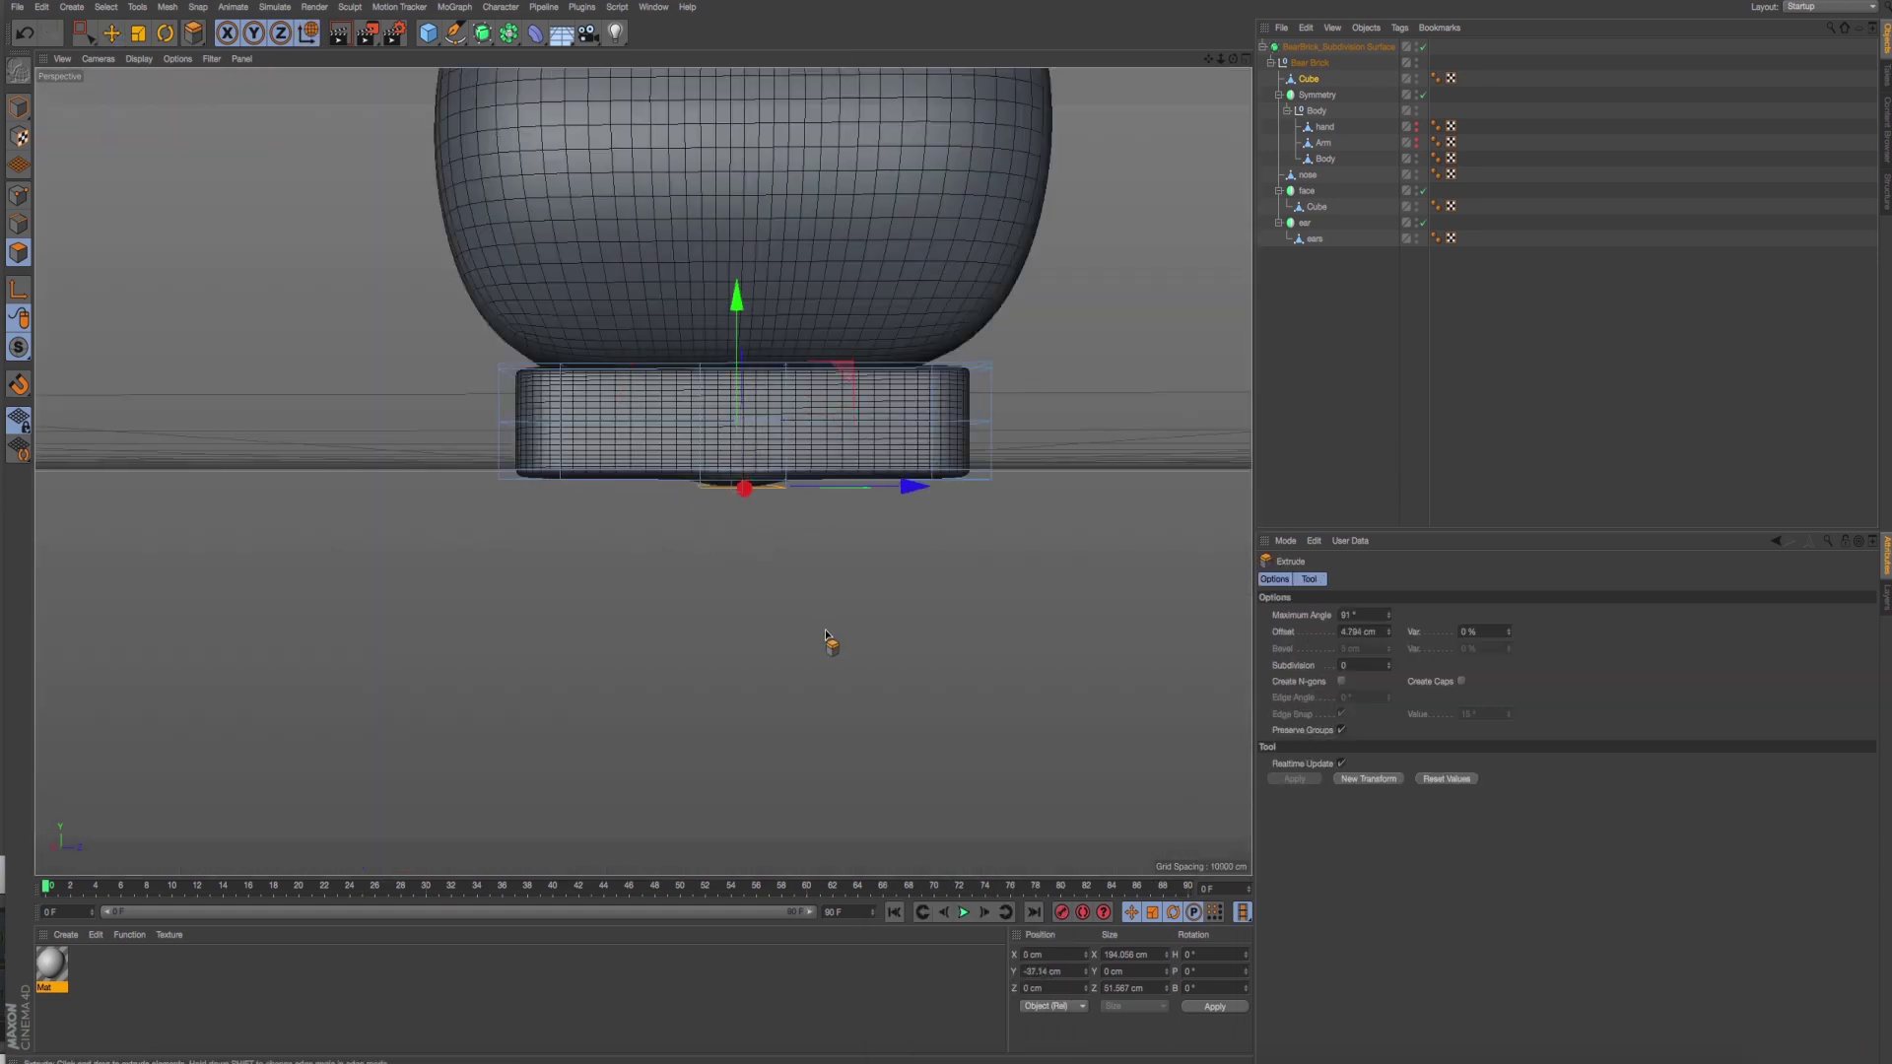
pyautogui.moveTo(831, 634); pyautogui.dragTo(806, 606)
# Compare the leg stub with the front reference photo from several angles, then enter Points mode.
pyautogui.press('super+Tab')
pyautogui.press('super+Tab')
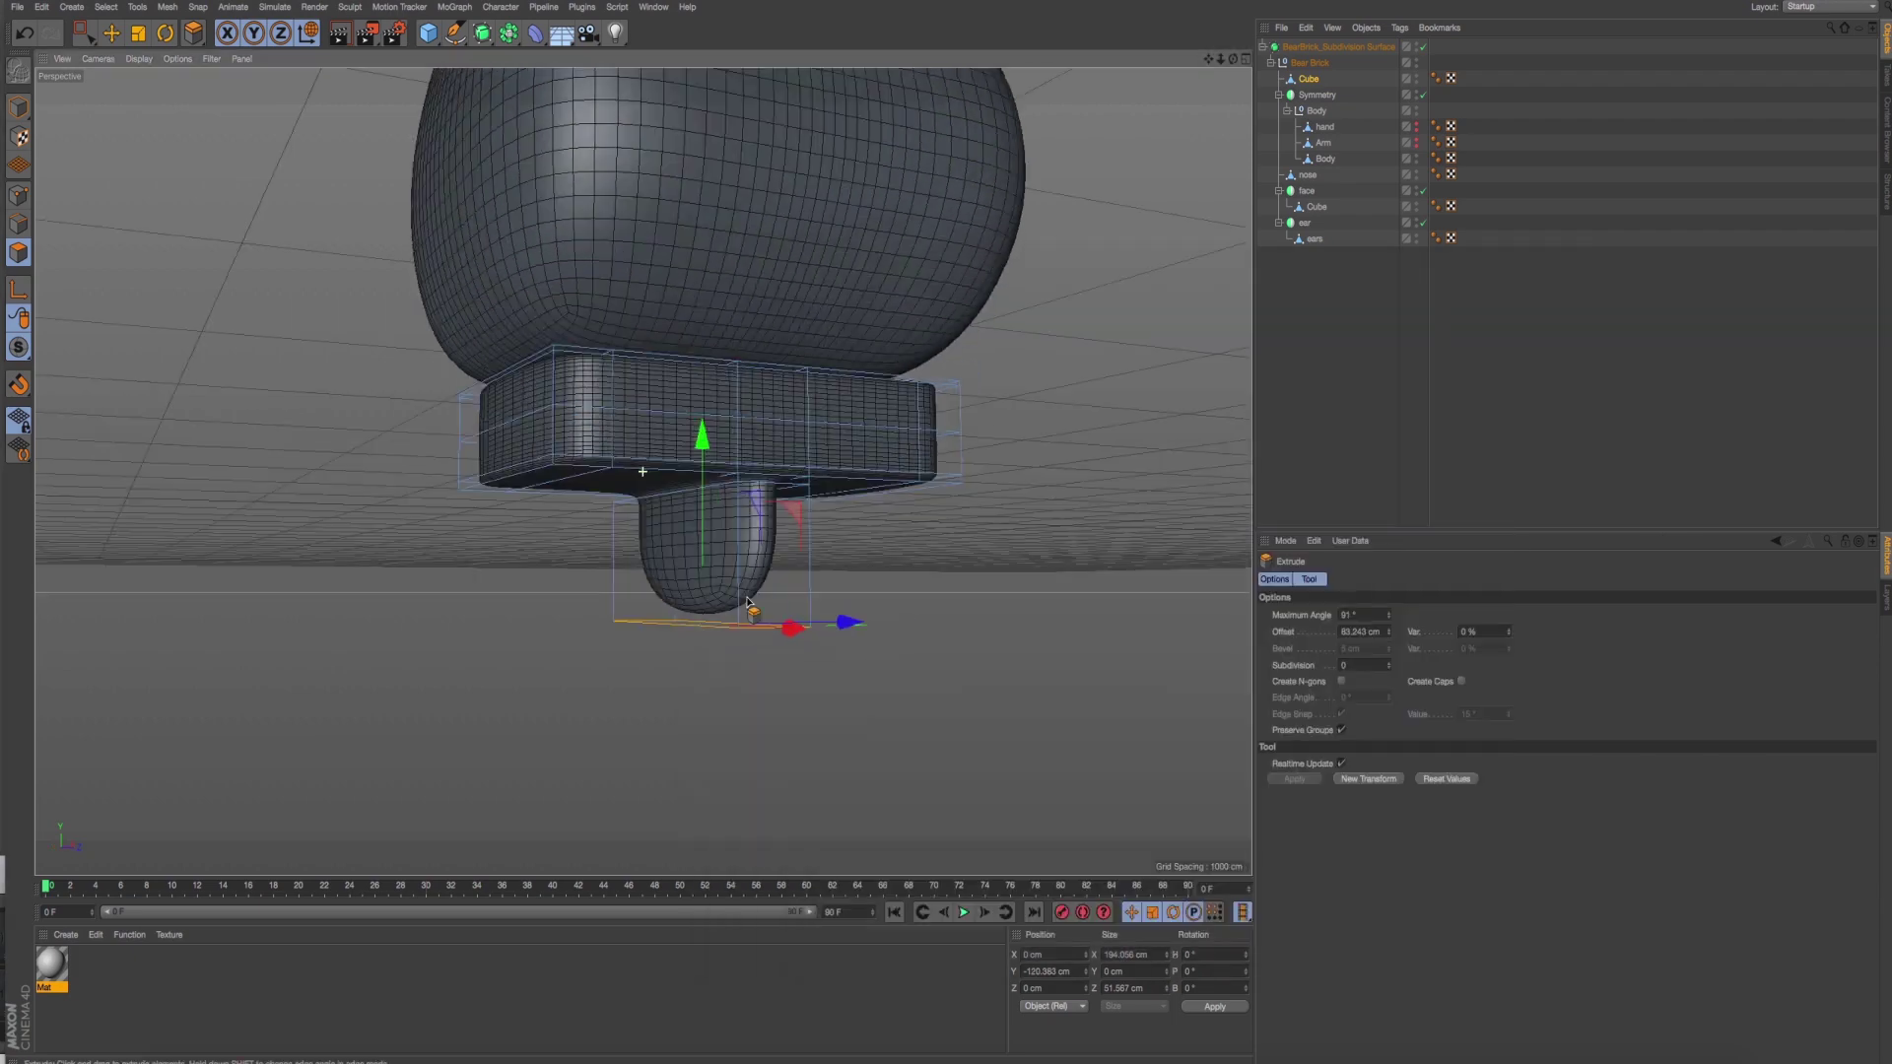
pyautogui.press('super+Tab')
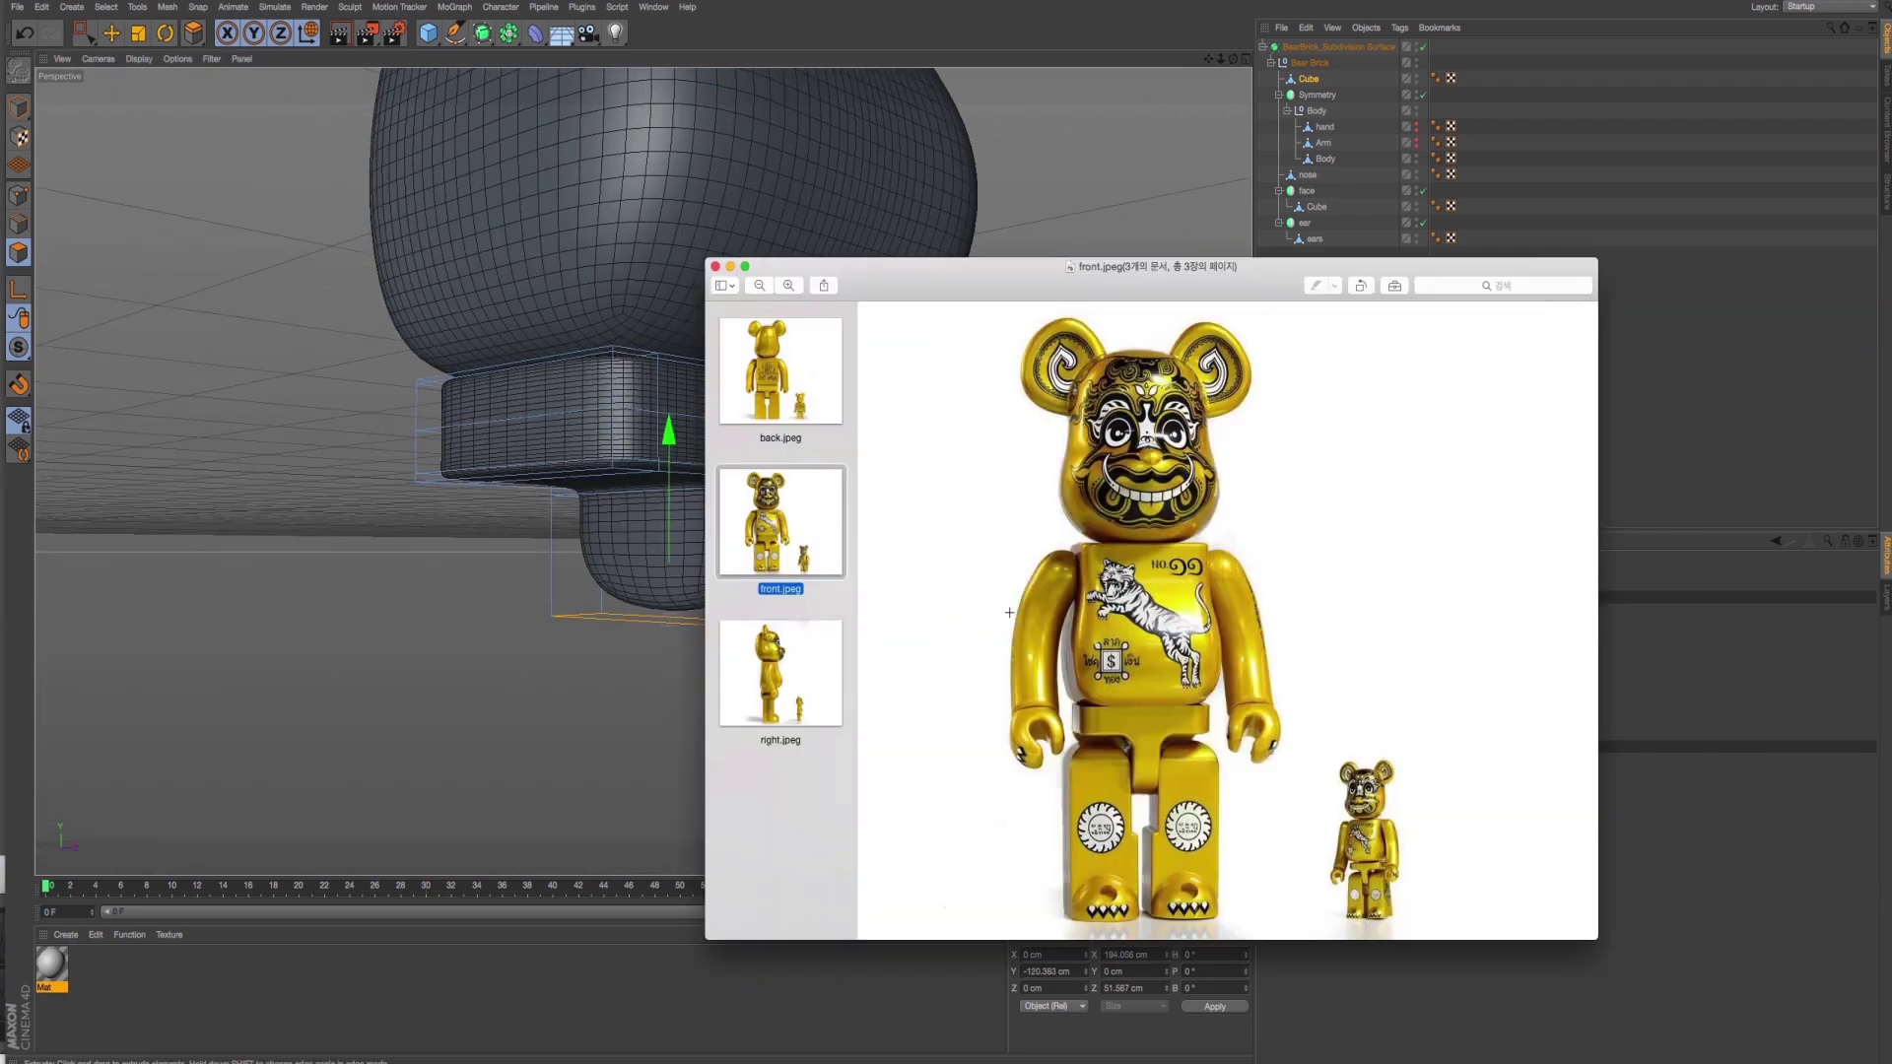
pyautogui.press('super+Tab')
pyautogui.press('super+Tab')
pyautogui.press('super+Tab')
pyautogui.moveTo(929, 671)
pyautogui.keyDown('alt'); pyautogui.mouseDown()
pyautogui.moveTo(541, 663)
pyautogui.moveTo(705, 656)
pyautogui.mouseUp(); pyautogui.keyUp('alt')
pyautogui.press('super+Tab')
pyautogui.press('super+Tab')
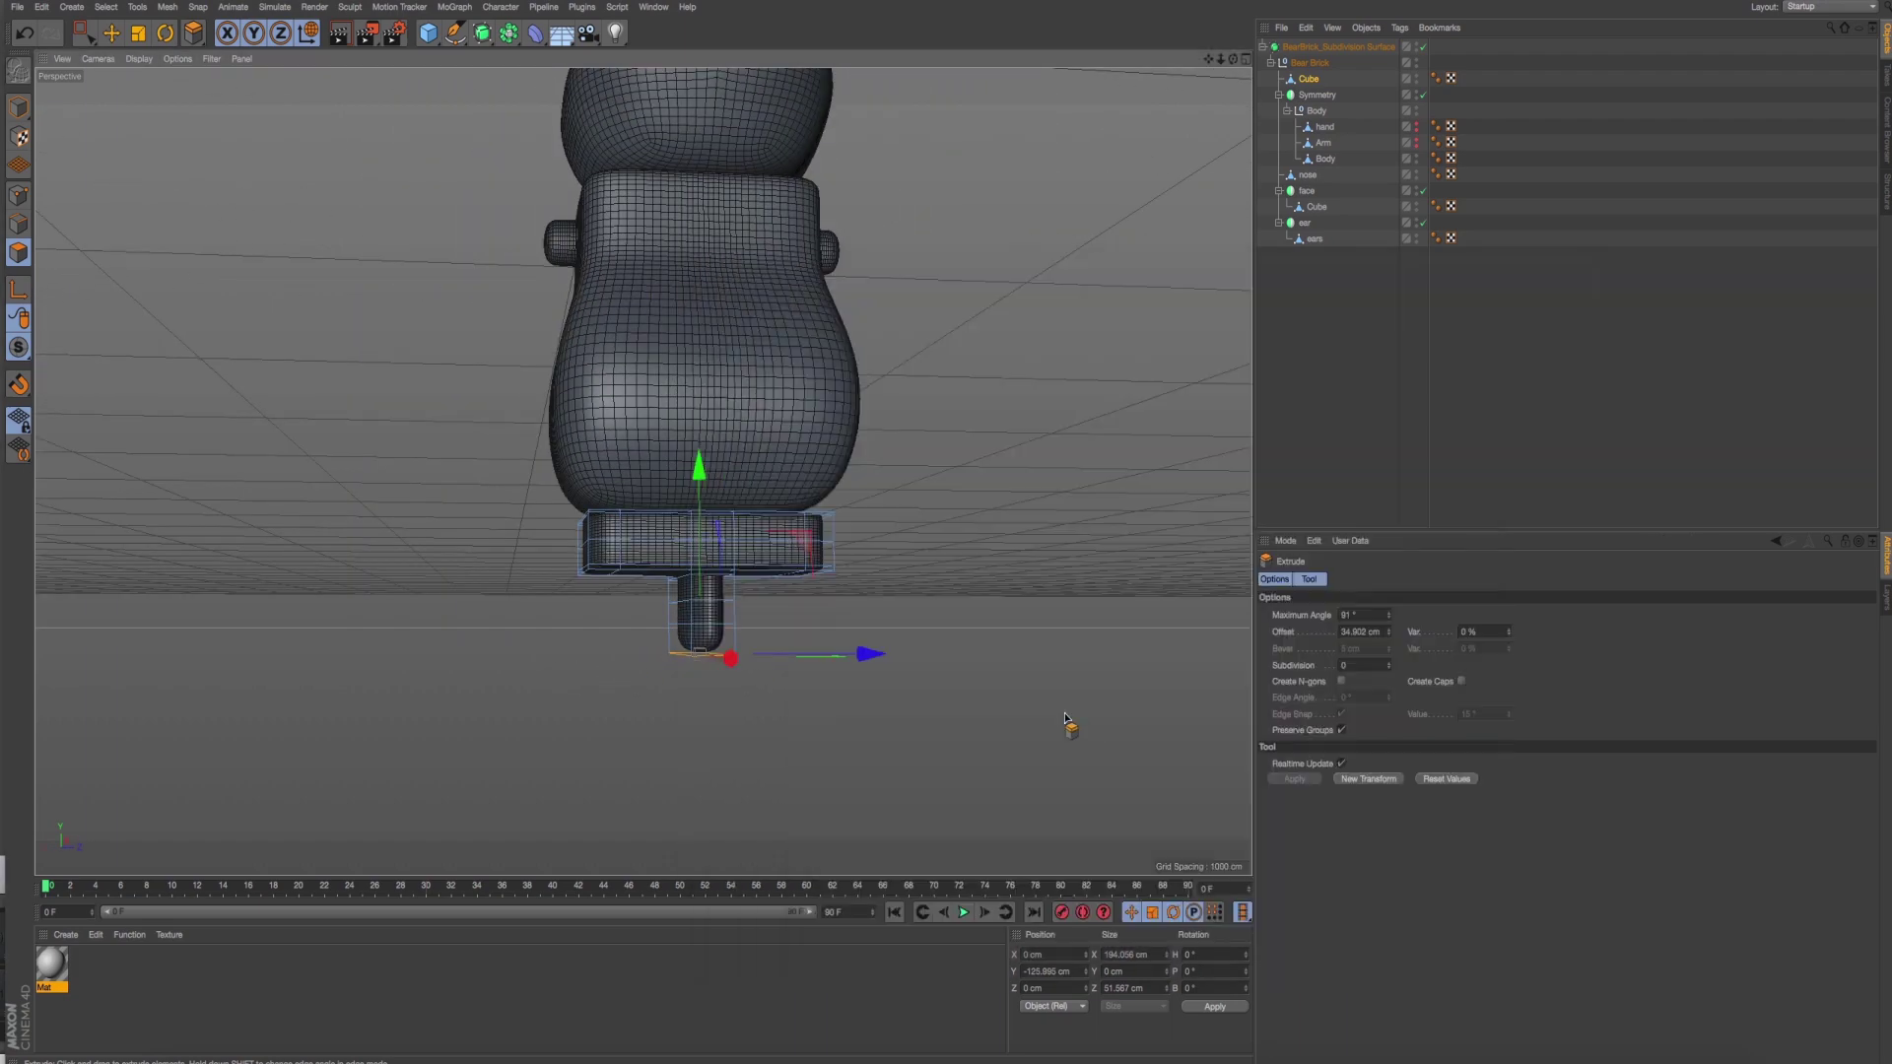
pyautogui.keyDown('alt'); pyautogui.moveTo(693, 509); pyautogui.dragTo(807, 697); pyautogui.keyUp('alt')
pyautogui.press('super+Tab')
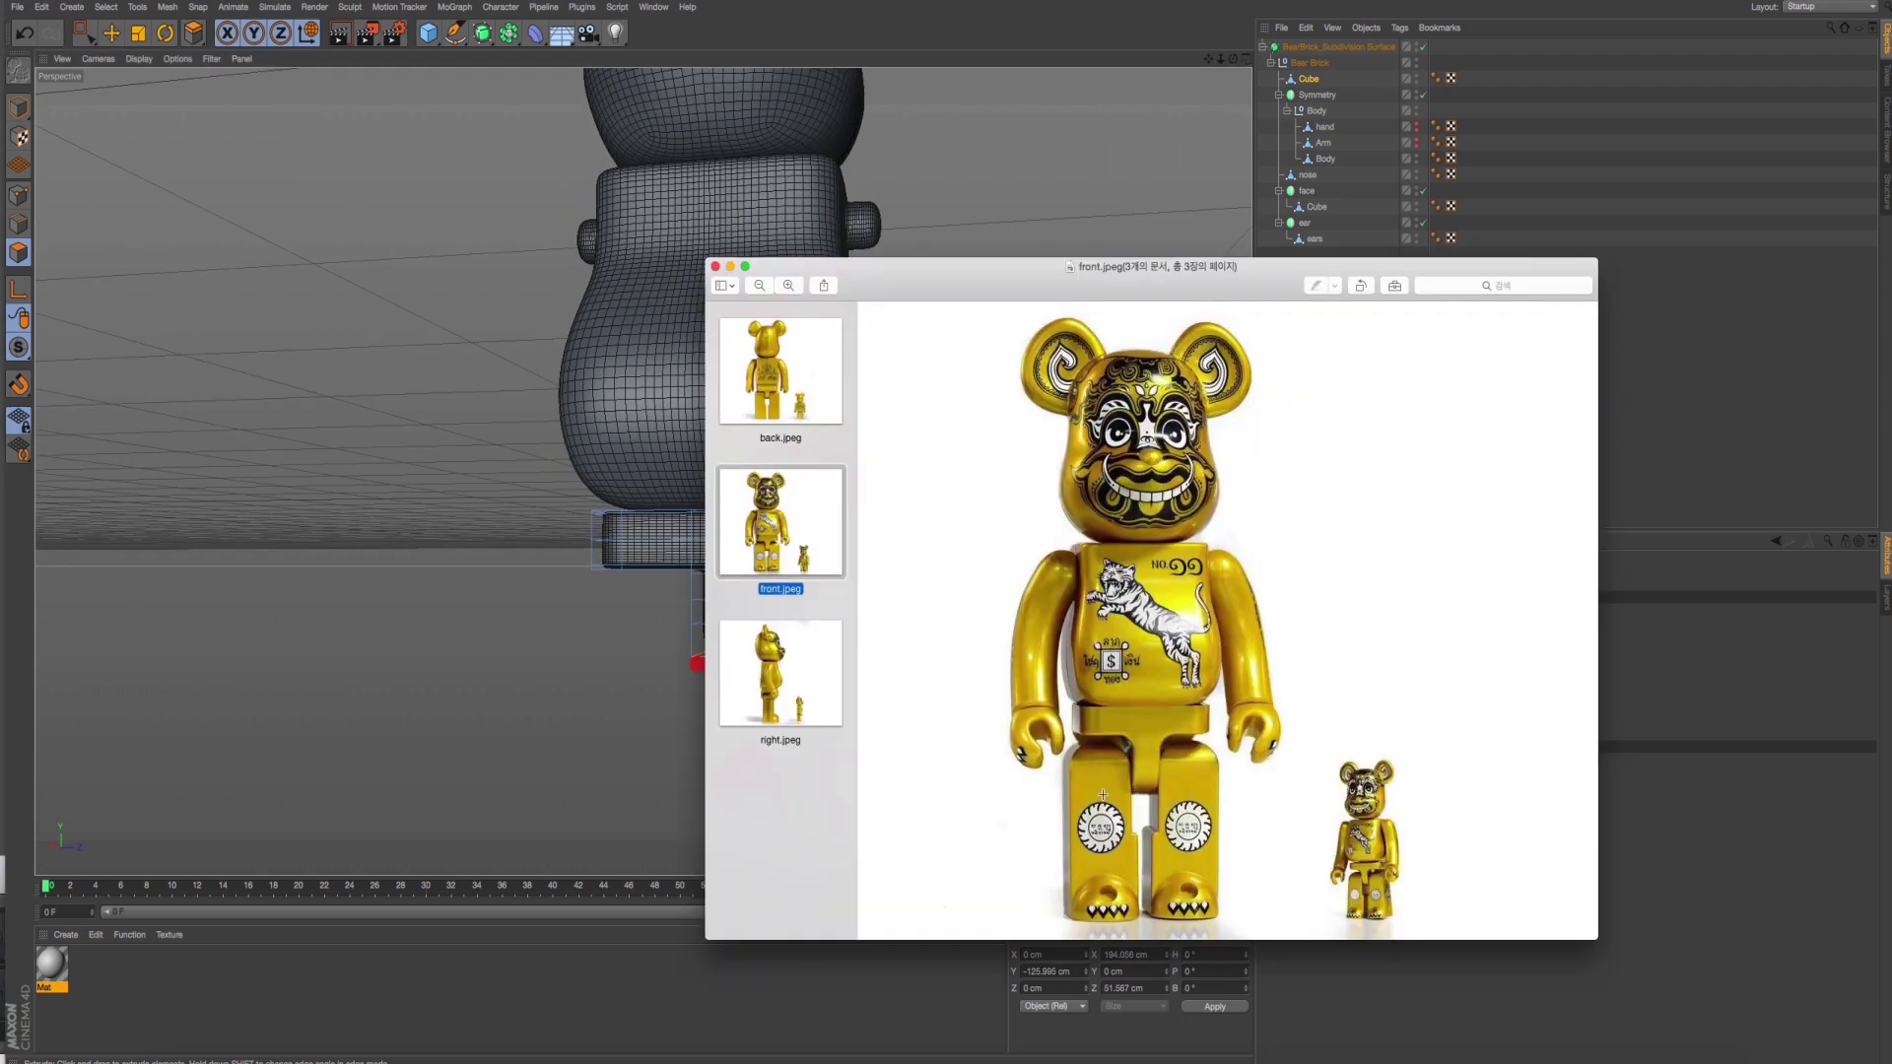
pyautogui.press('super+Tab')
pyautogui.keyDown('alt'); pyautogui.moveTo(706, 663); pyautogui.dragTo(802, 706); pyautogui.keyUp('alt')
pyautogui.scroll(2, 808, 700)
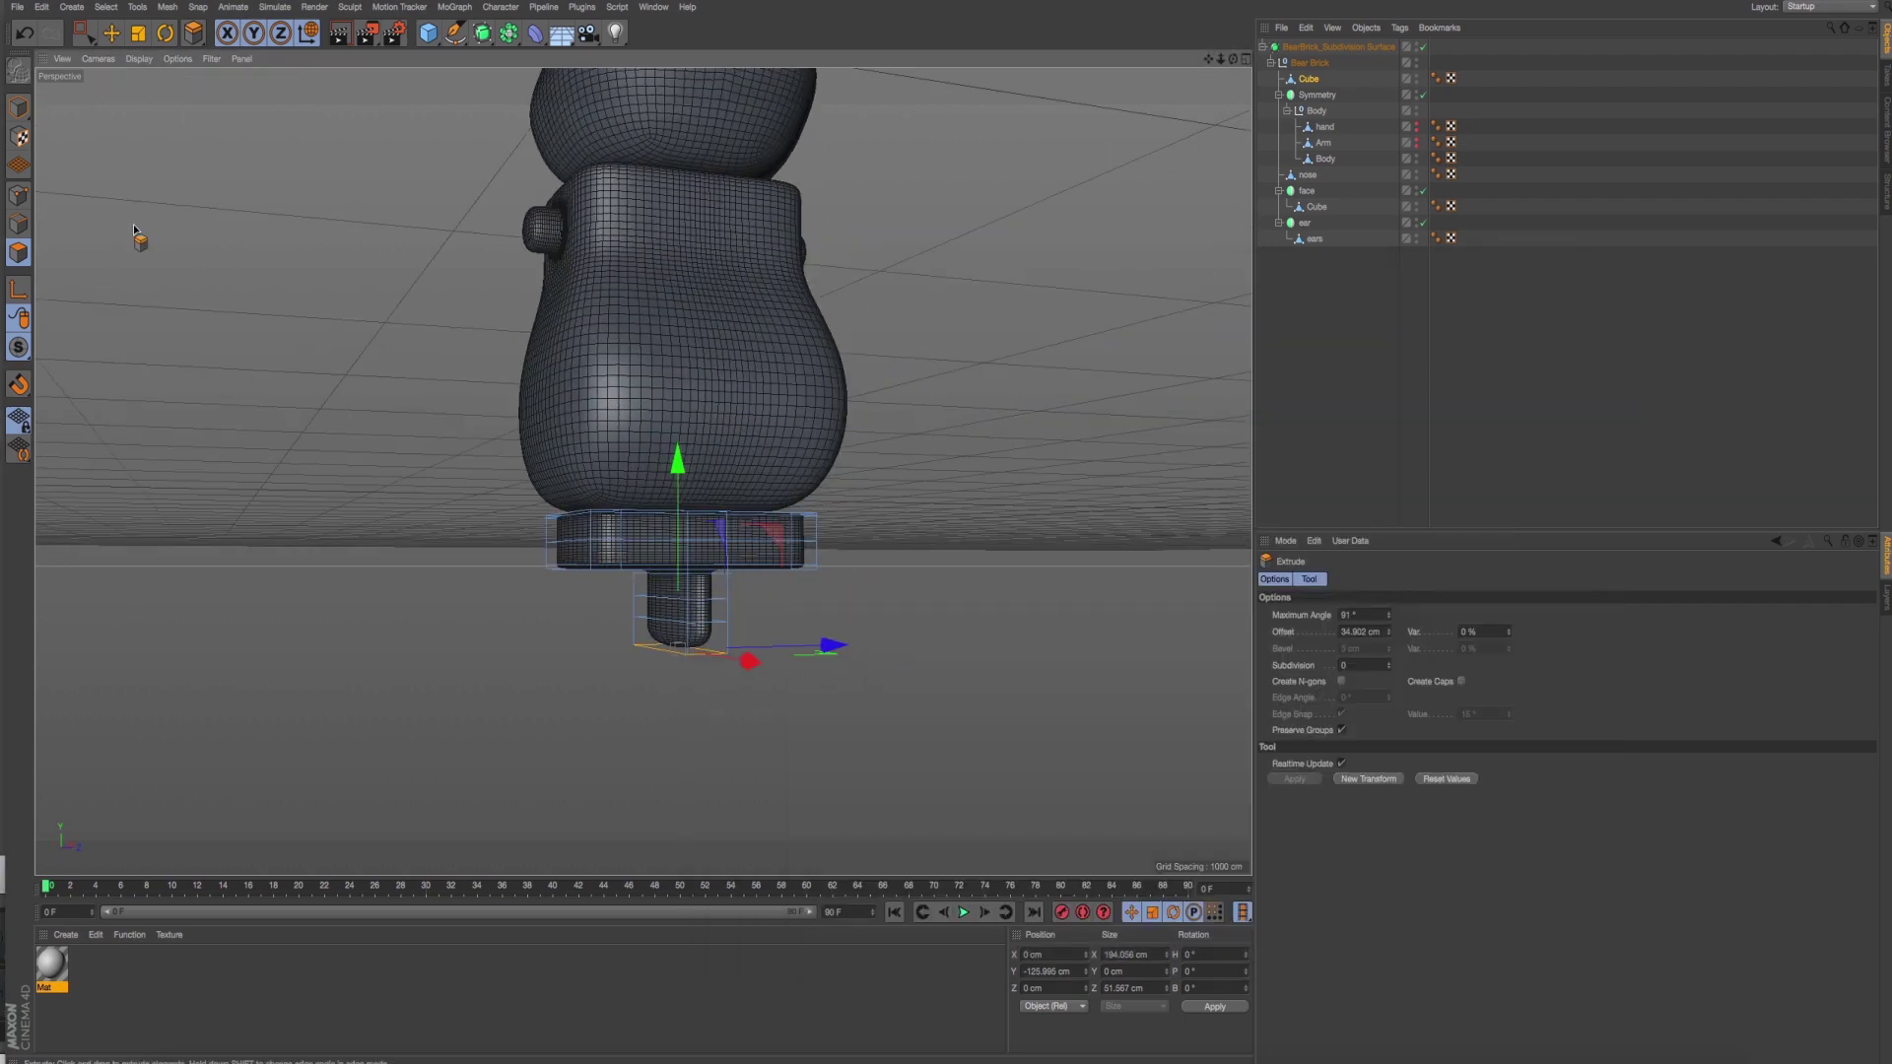
pyautogui.click(17, 195)
# Box-select the leg cylinder's points and raise them along Y to match the front photo.
pyautogui.press('0')
pyautogui.scroll(2, 695, 647)
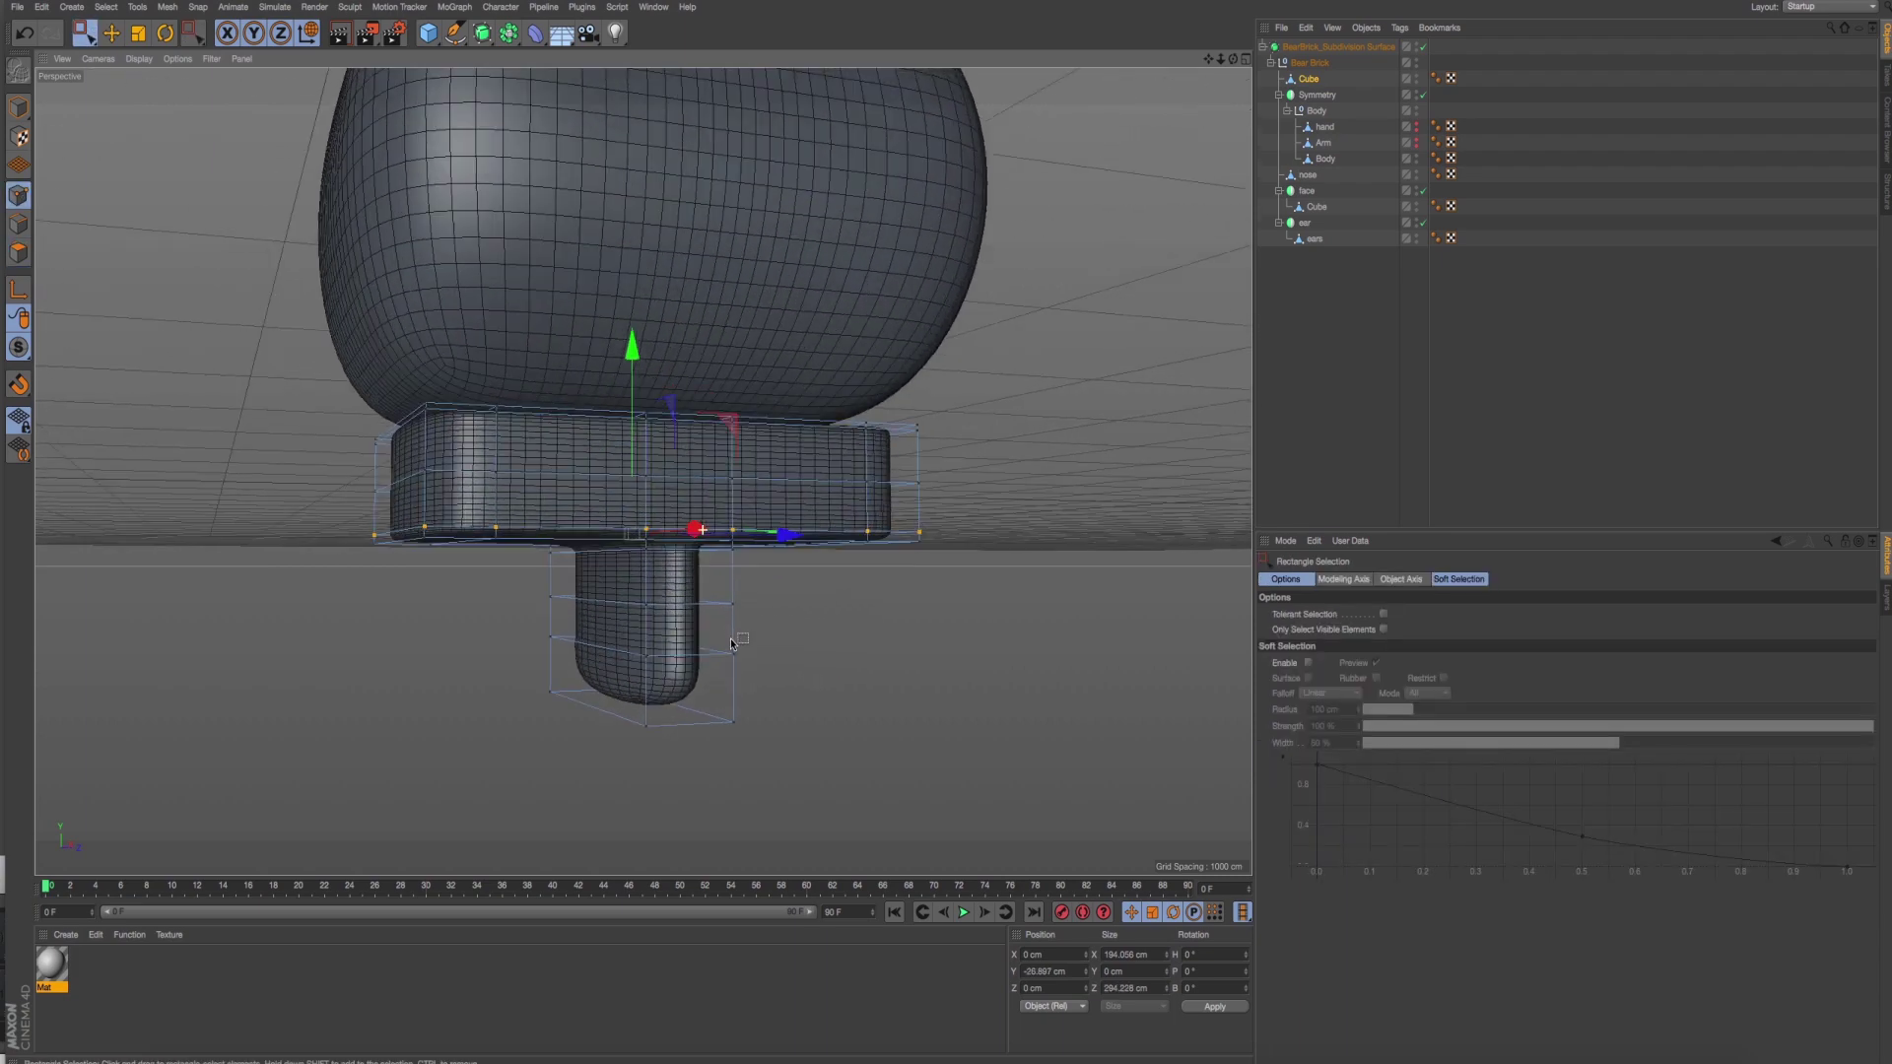
pyautogui.scroll(3, 695, 648)
pyautogui.scroll(3, 829, 641)
pyautogui.moveTo(835, 636)
pyautogui.keyDown('alt'); pyautogui.mouseDown()
pyautogui.moveTo(867, 617)
pyautogui.moveTo(818, 623)
pyautogui.mouseUp(); pyautogui.keyUp('alt')
pyautogui.moveTo(255, 457)
pyautogui.mouseDown()
pyautogui.moveTo(592, 613)
pyautogui.moveTo(907, 611)
pyautogui.mouseUp()
pyautogui.press('super+Tab')
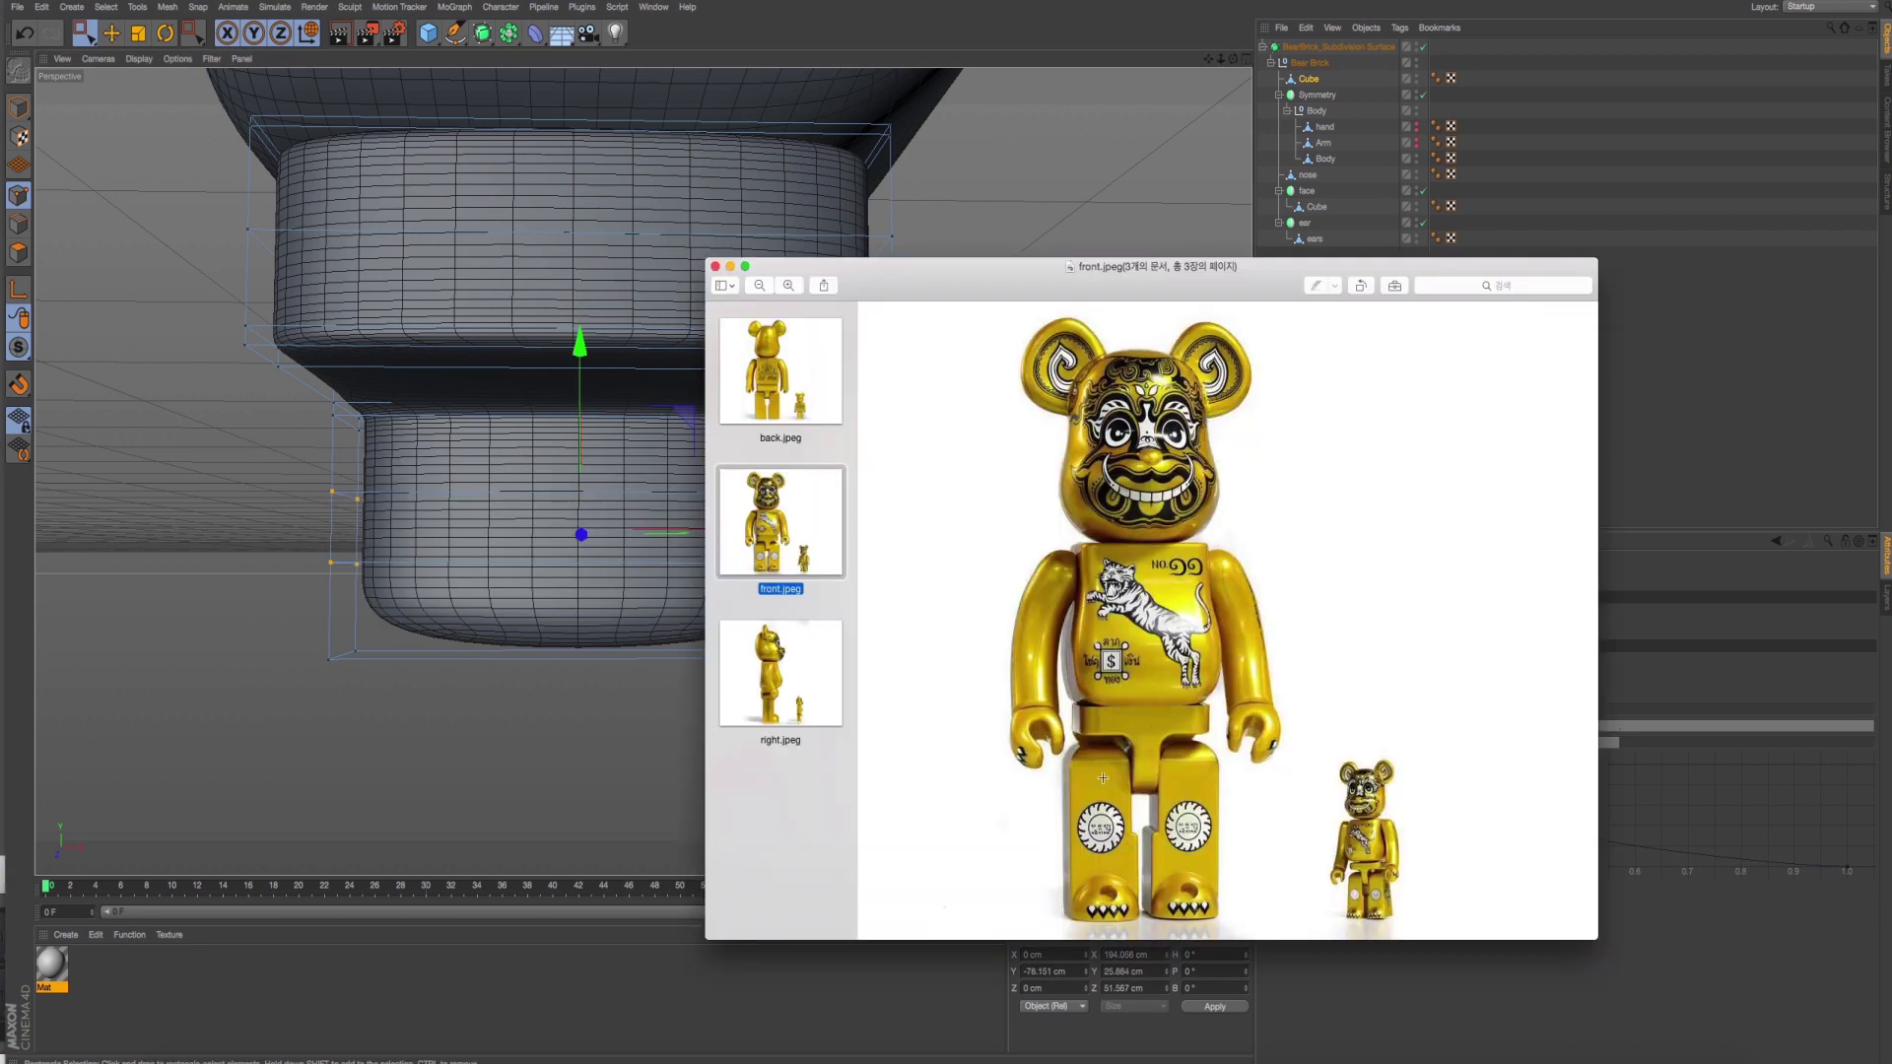
pyautogui.press('super+Tab')
pyautogui.moveTo(581, 355); pyautogui.dragTo(584, 324)
# Select the leg's bottom ring, check the right-side reference photo, and show four views.
pyautogui.moveTo(281, 582); pyautogui.dragTo(944, 802)
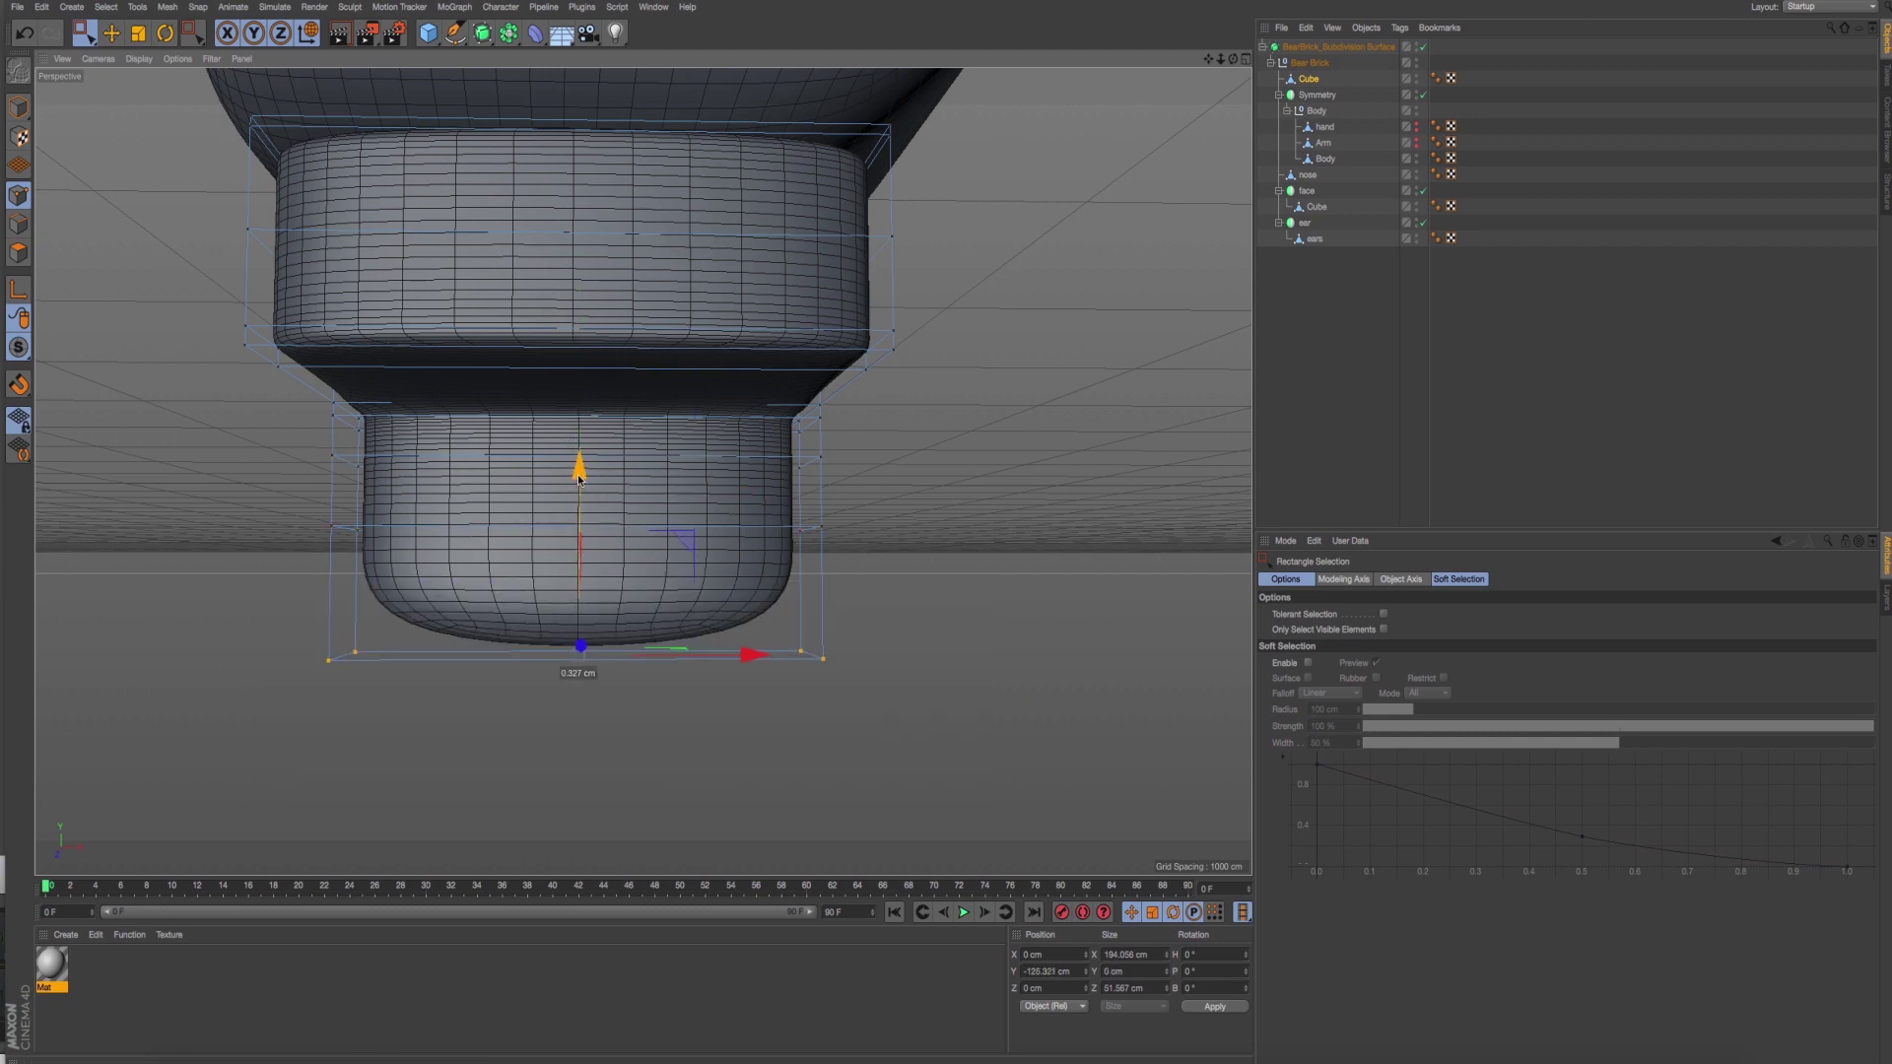
pyautogui.press('super+Tab')
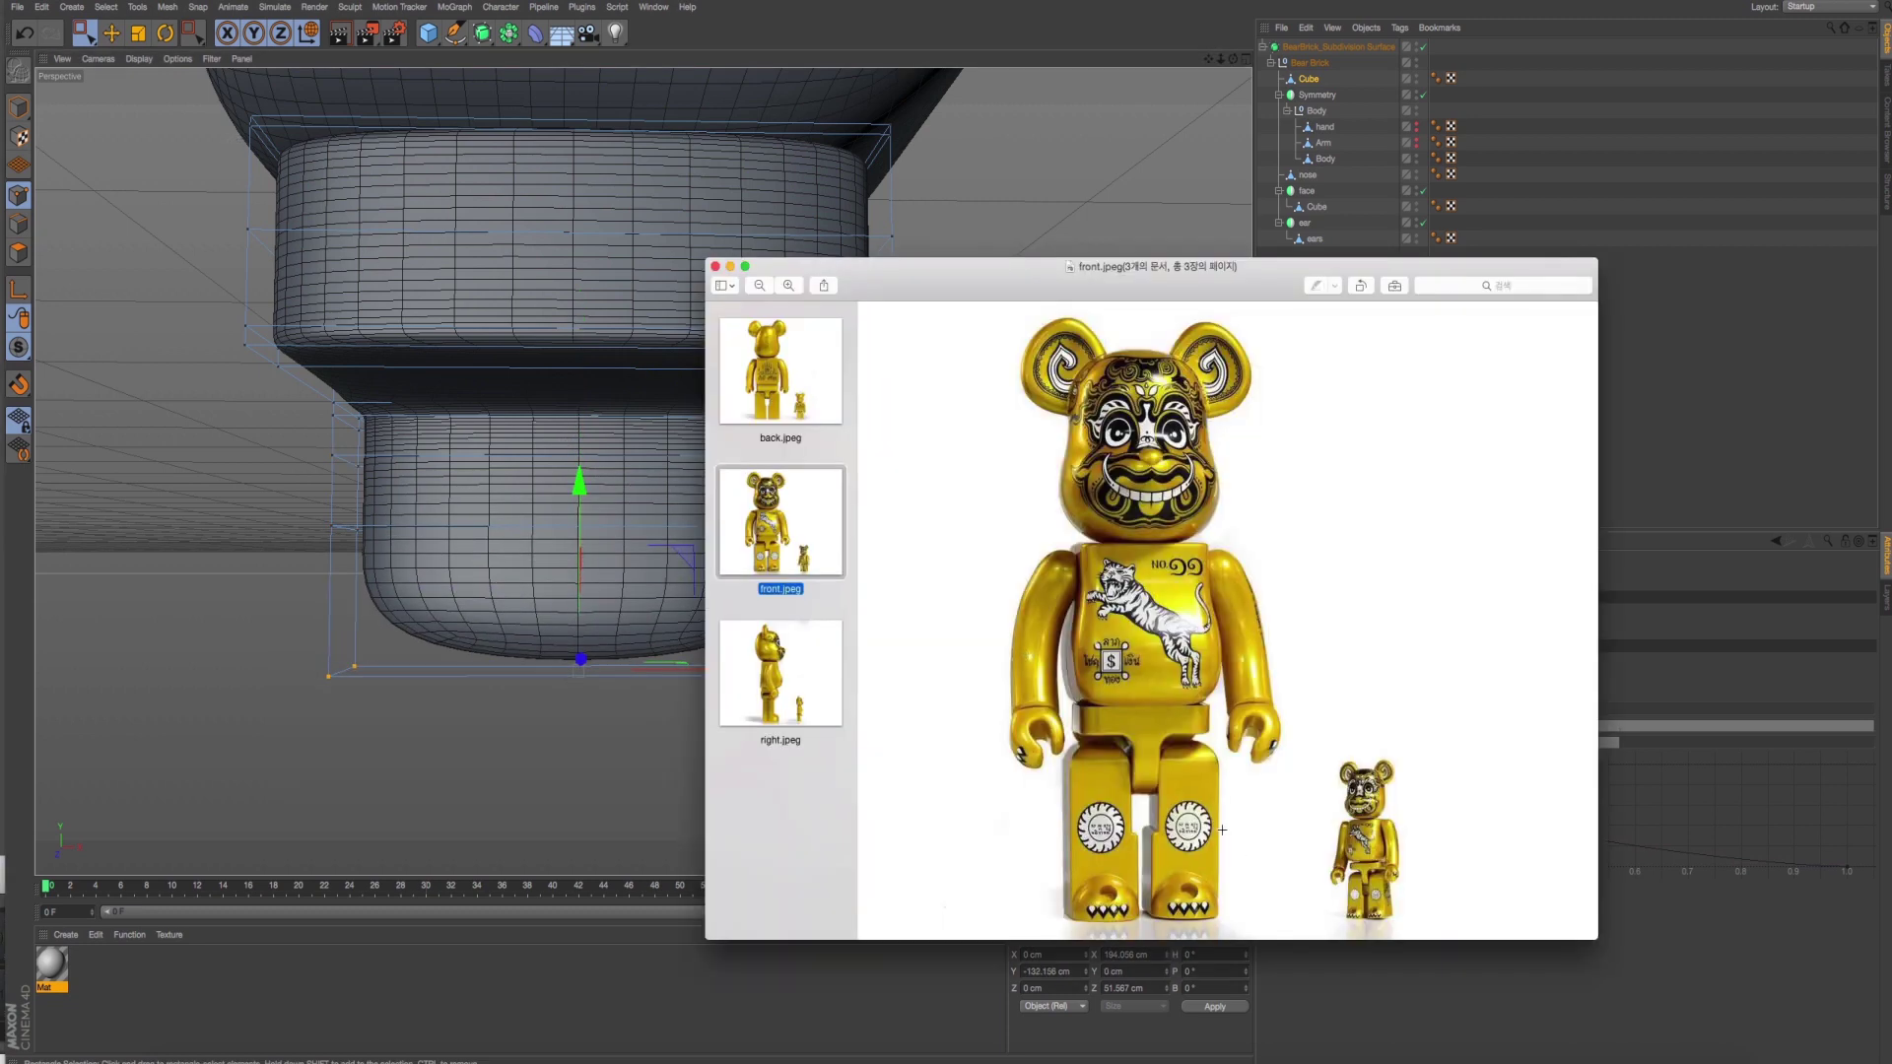
pyautogui.click(826, 632)
pyautogui.press('super+Tab')
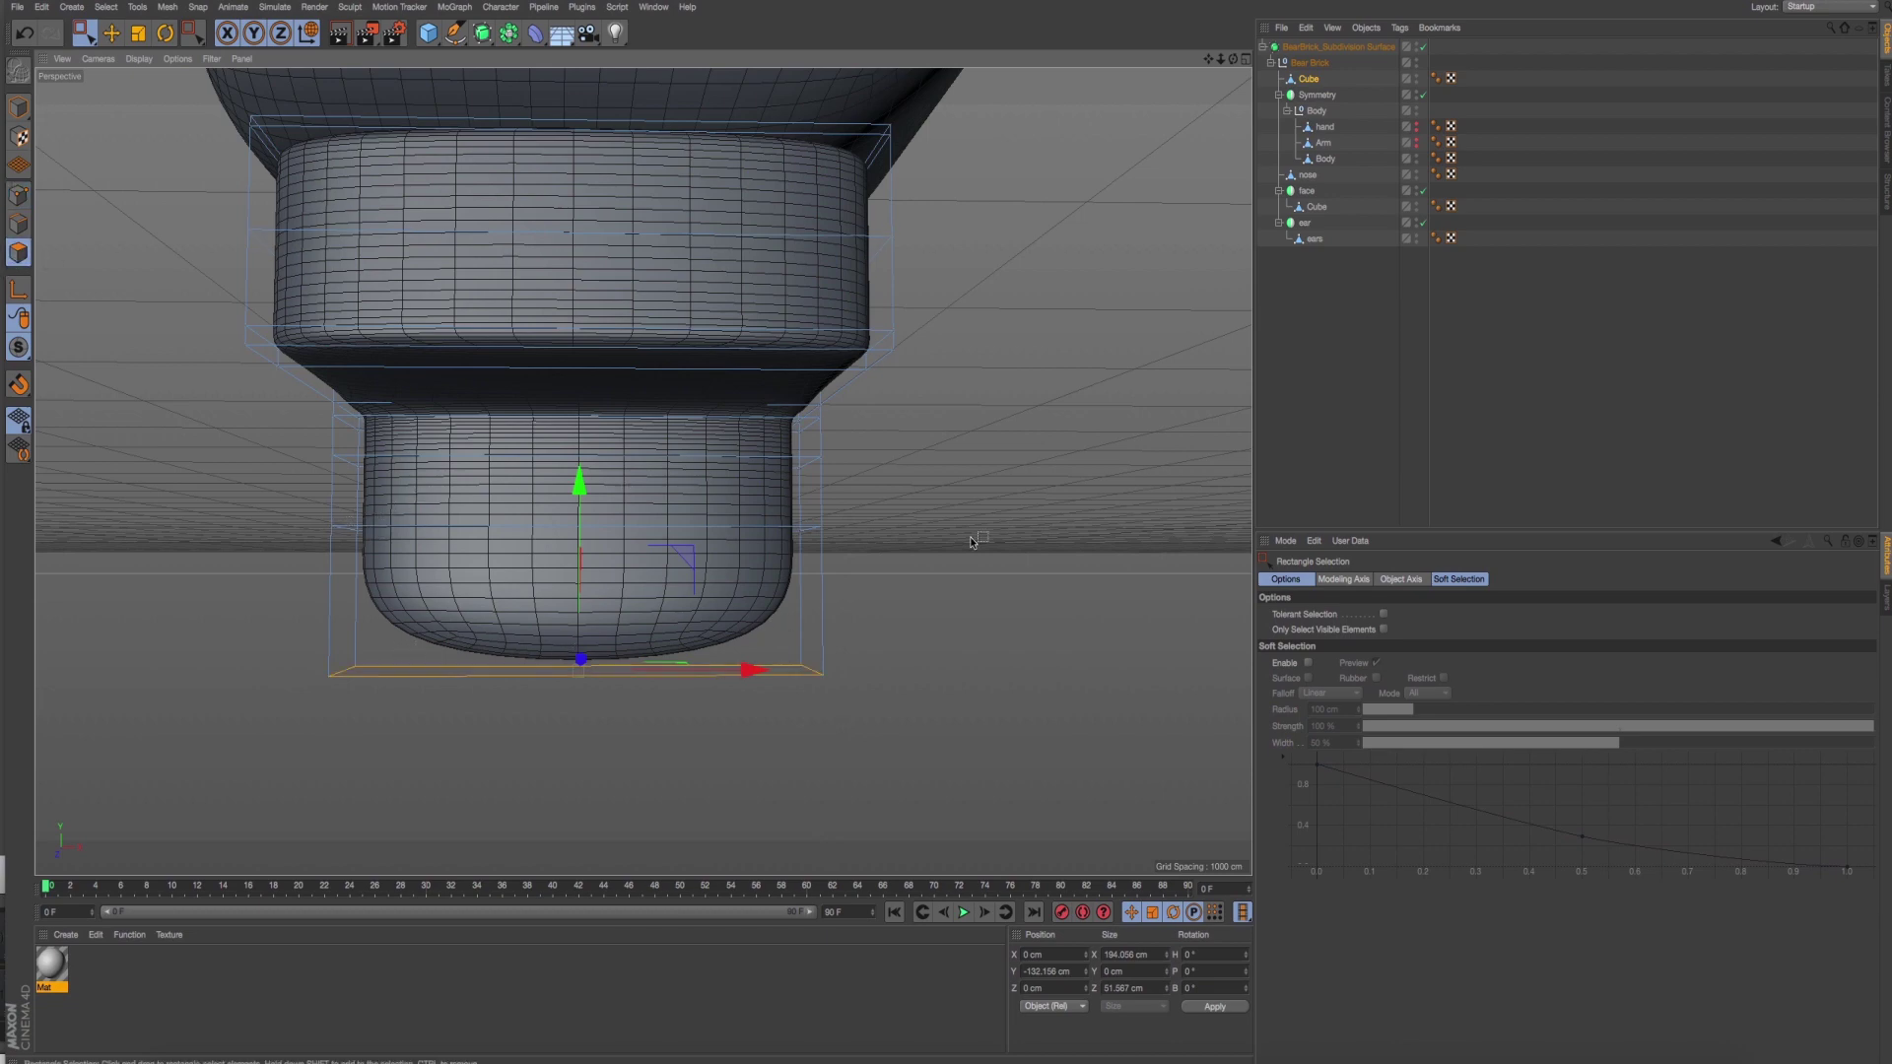
pyautogui.moveTo(971, 540)
pyautogui.keyDown('alt'); pyautogui.mouseDown()
pyautogui.moveTo(664, 486)
pyautogui.moveTo(808, 525)
pyautogui.mouseUp(); pyautogui.keyUp('alt')
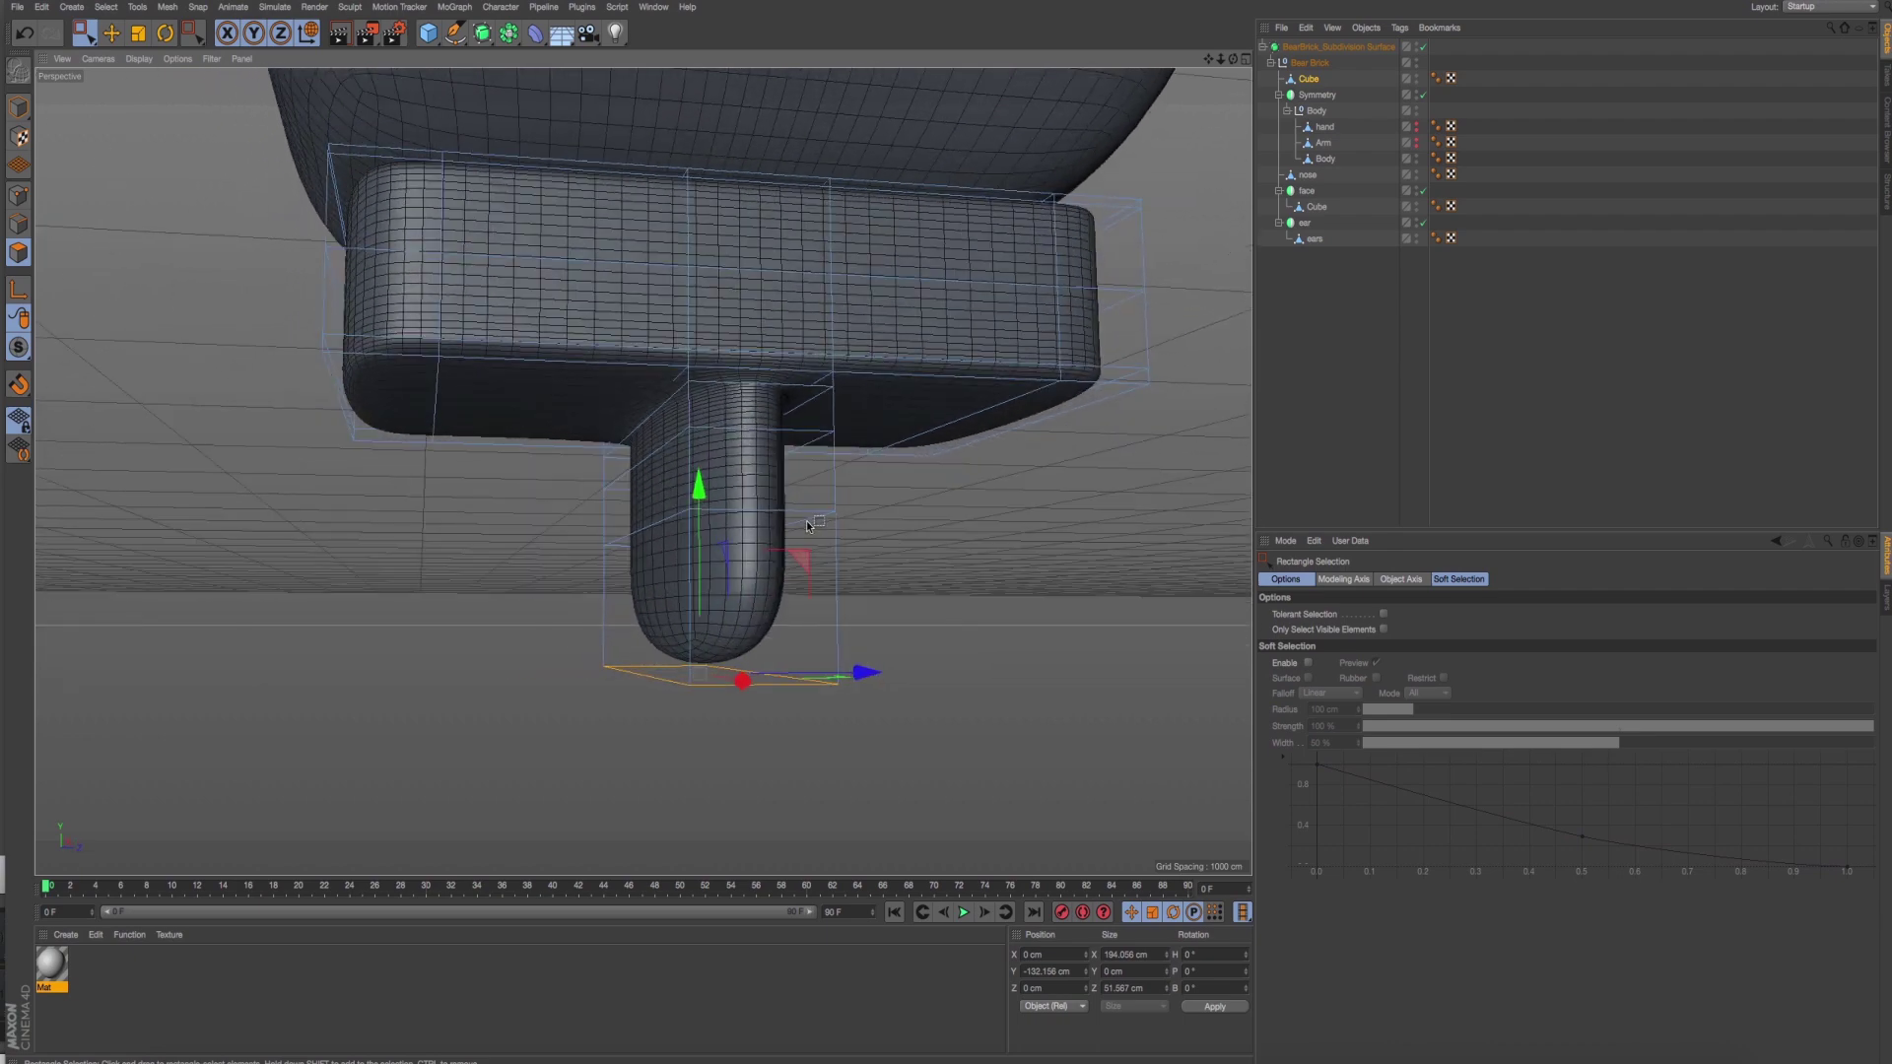
pyautogui.press('F3')
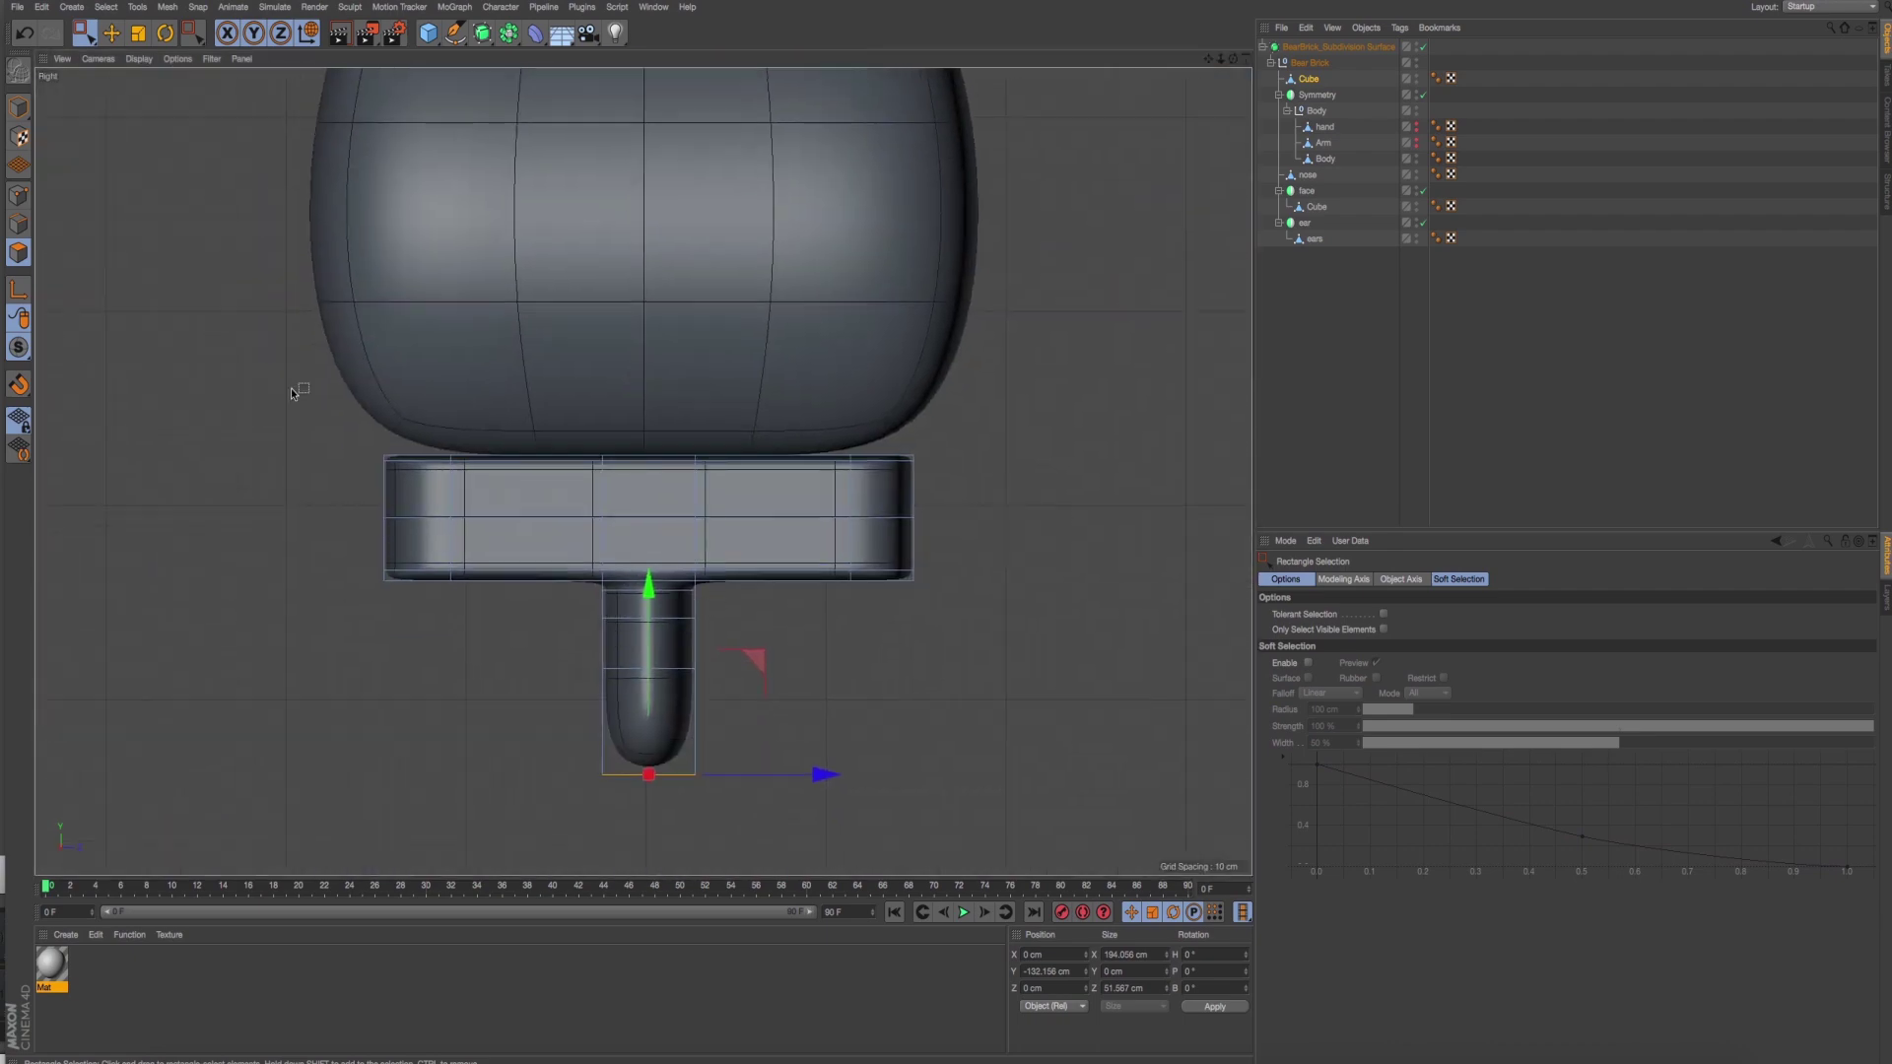
pyautogui.press('F5')
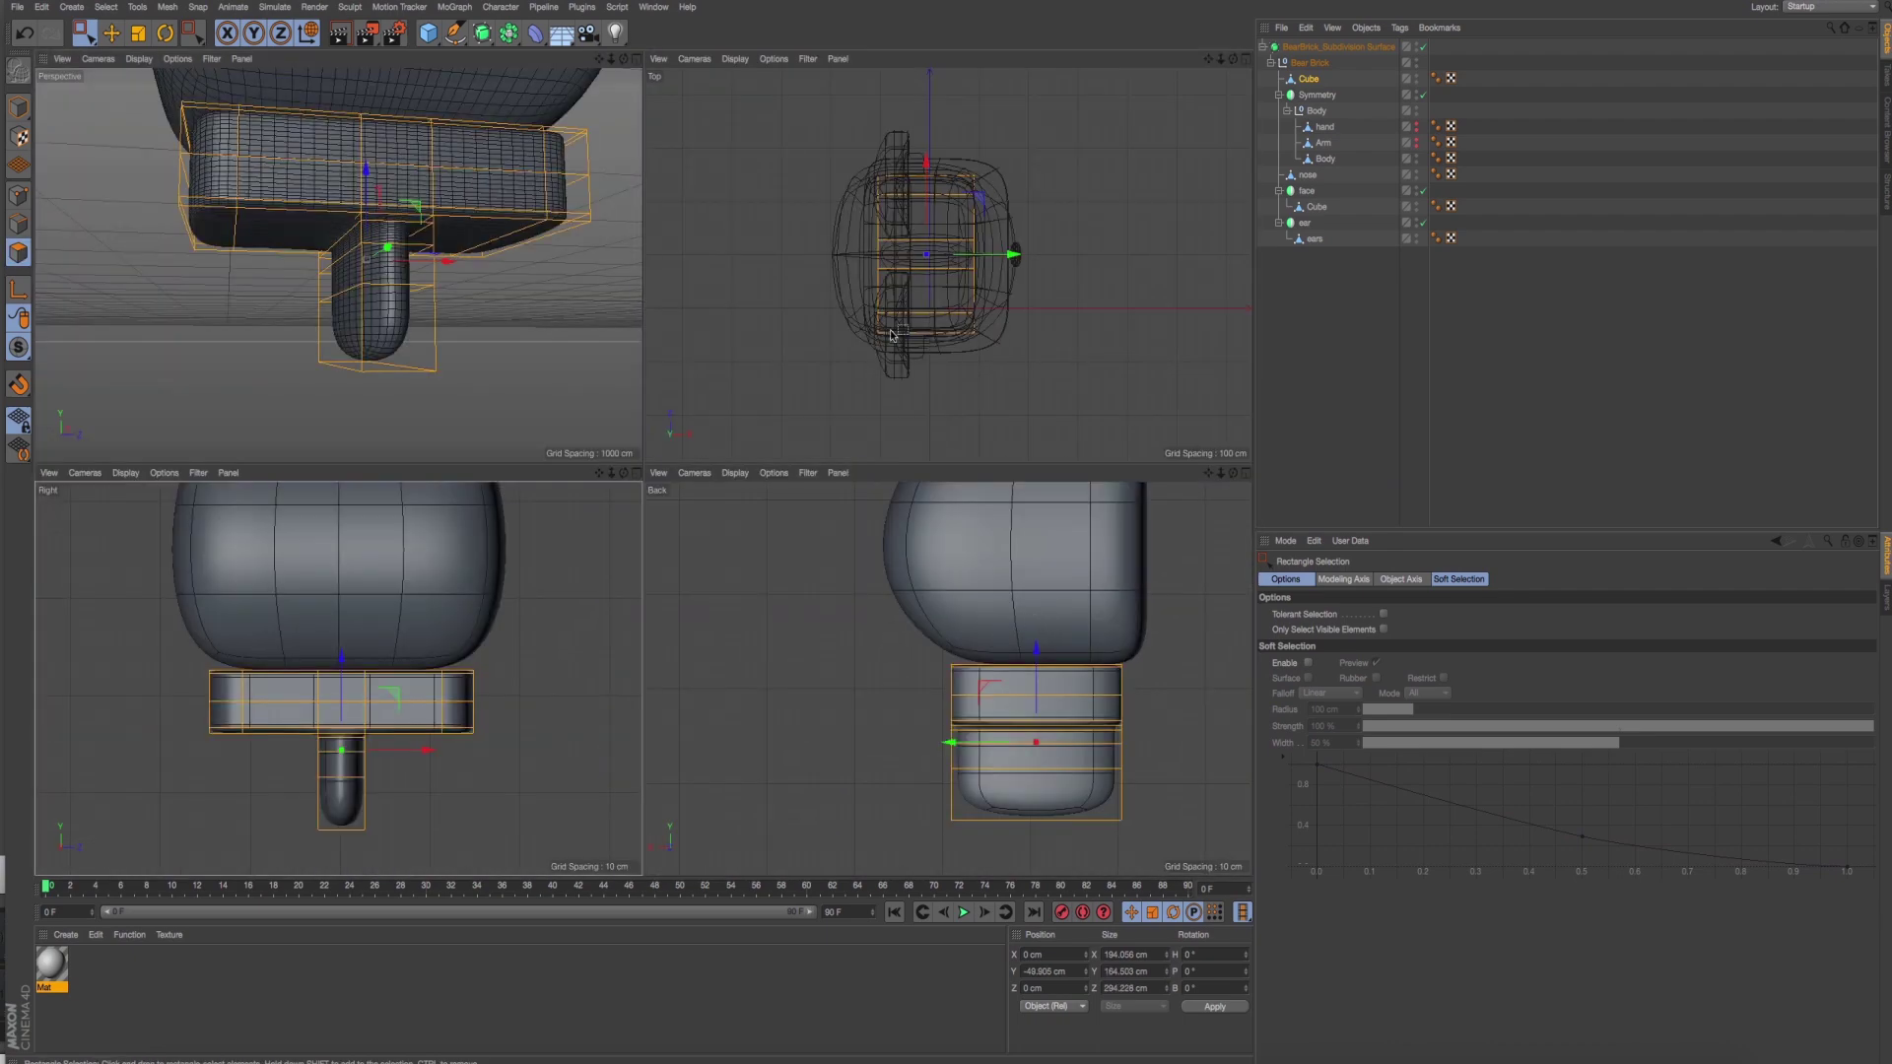
# Pick Line Cut in the top view and render a preview of the smoothed hip and leg.
pyautogui.press('F2')
pyautogui.rightClick(268, 203)
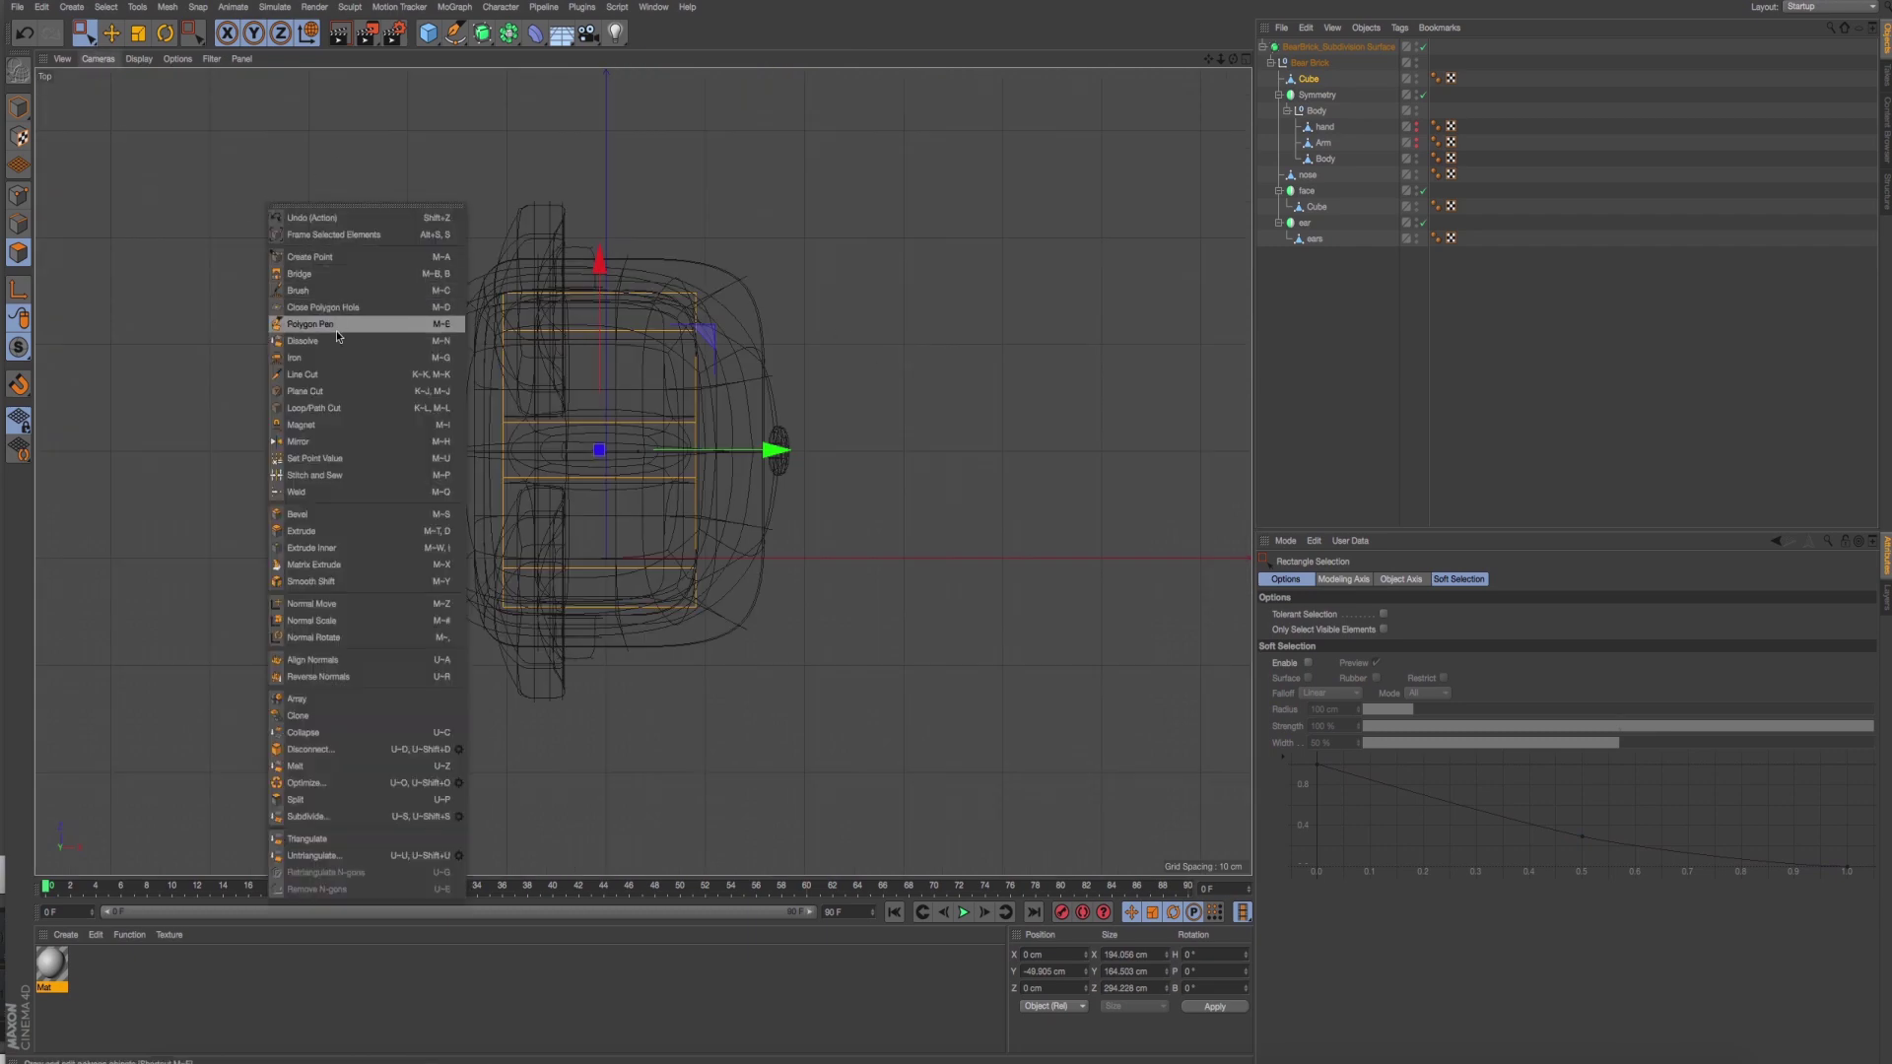
pyautogui.click(340, 374)
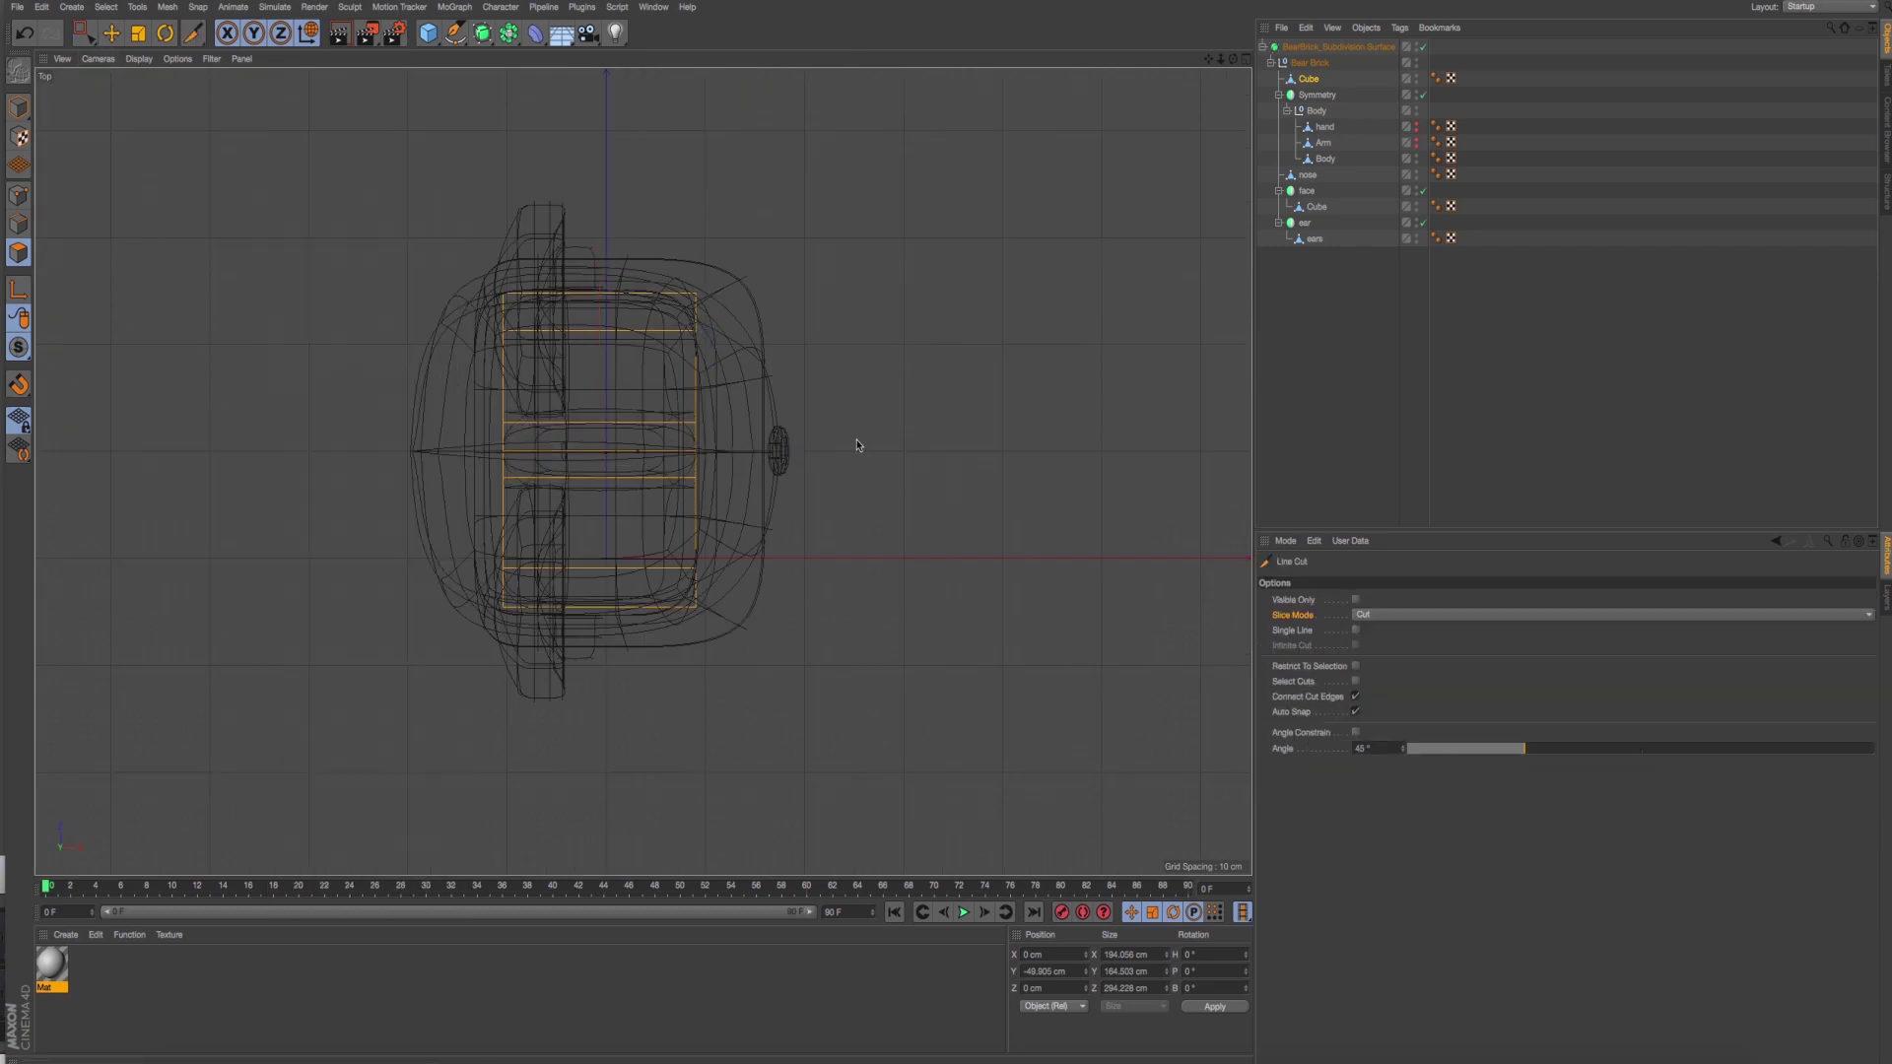
pyautogui.press('F1')
pyautogui.moveTo(709, 414)
pyautogui.keyDown('alt'); pyautogui.mouseDown()
pyautogui.moveTo(762, 422)
pyautogui.moveTo(684, 434)
pyautogui.mouseUp(); pyautogui.keyUp('alt')
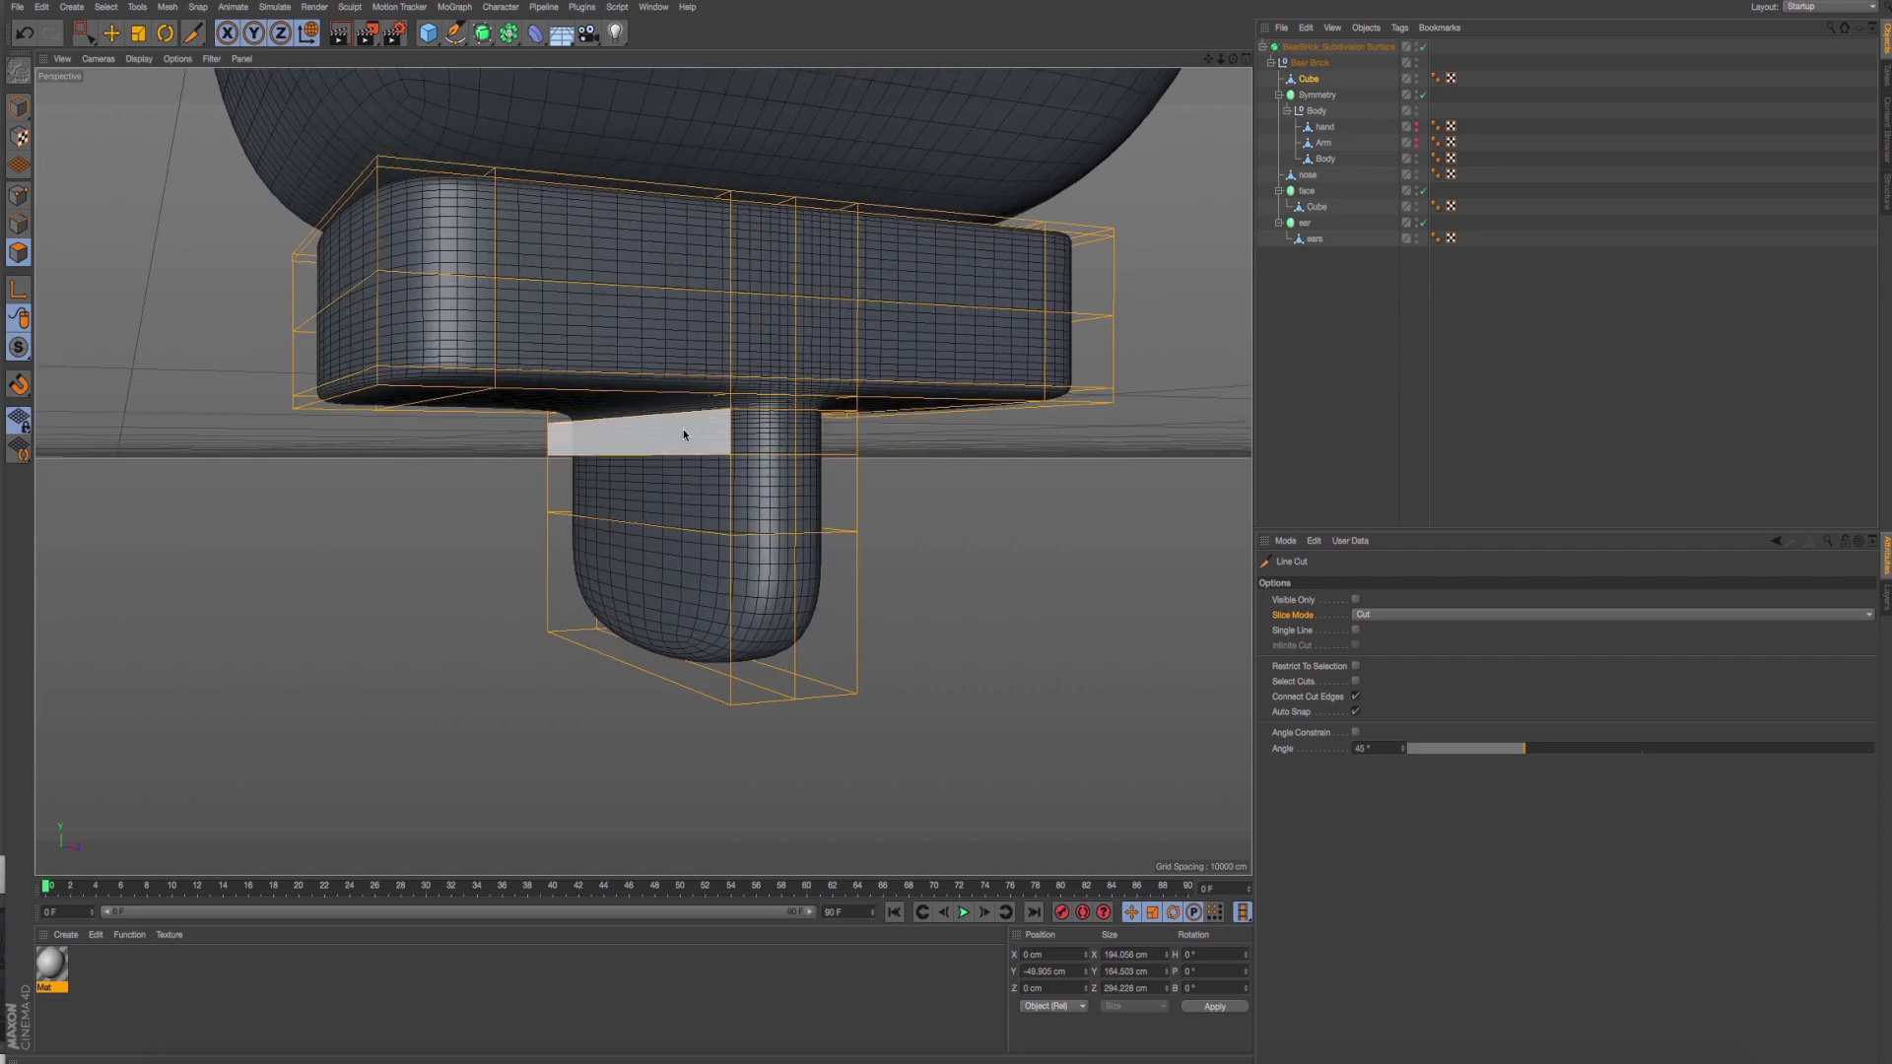
pyautogui.hotkey('ctrl', 'r')
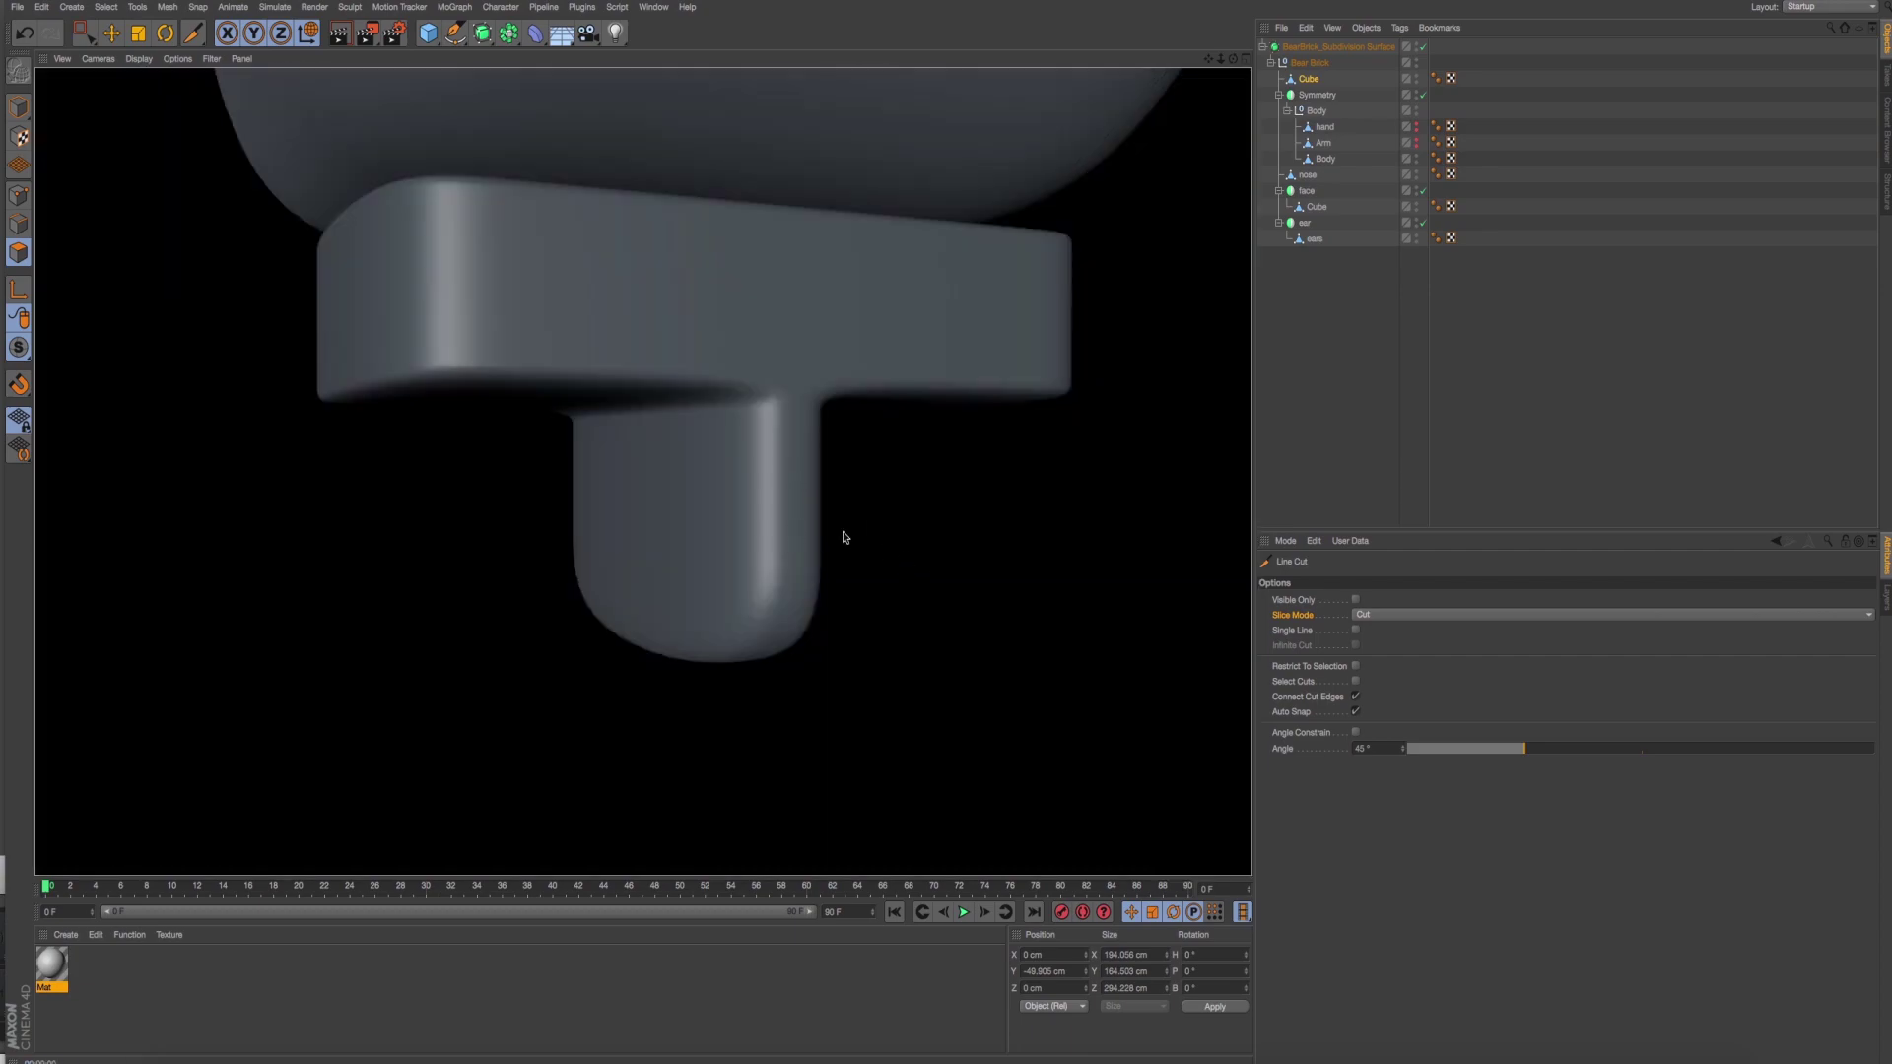
# Clear the point selection, pan onto the hip block and select the Cube object.
pyautogui.moveTo(844, 537)
pyautogui.keyDown('alt'); pyautogui.mouseDown()
pyautogui.moveTo(802, 528)
pyautogui.moveTo(843, 476)
pyautogui.moveTo(925, 516)
pyautogui.moveTo(904, 540)
pyautogui.mouseUp(); pyautogui.keyUp('alt')
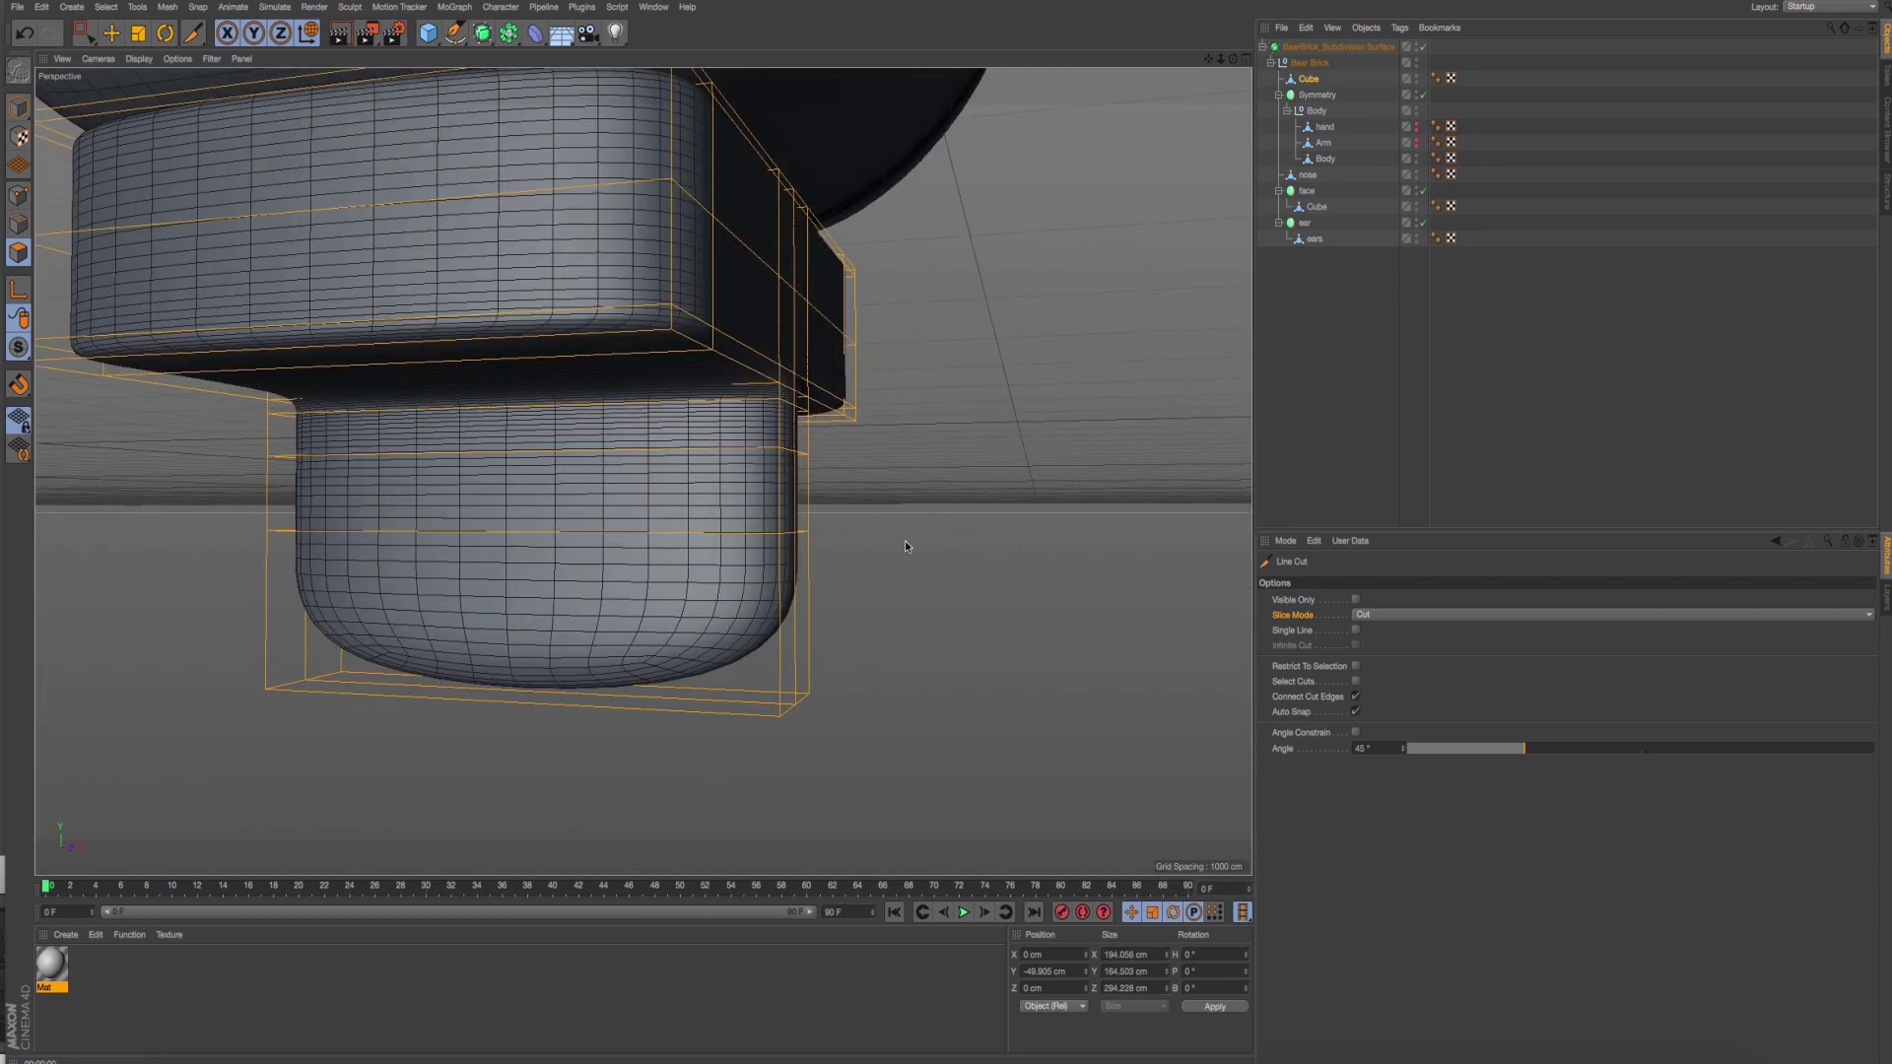
pyautogui.middleClick(906, 545)
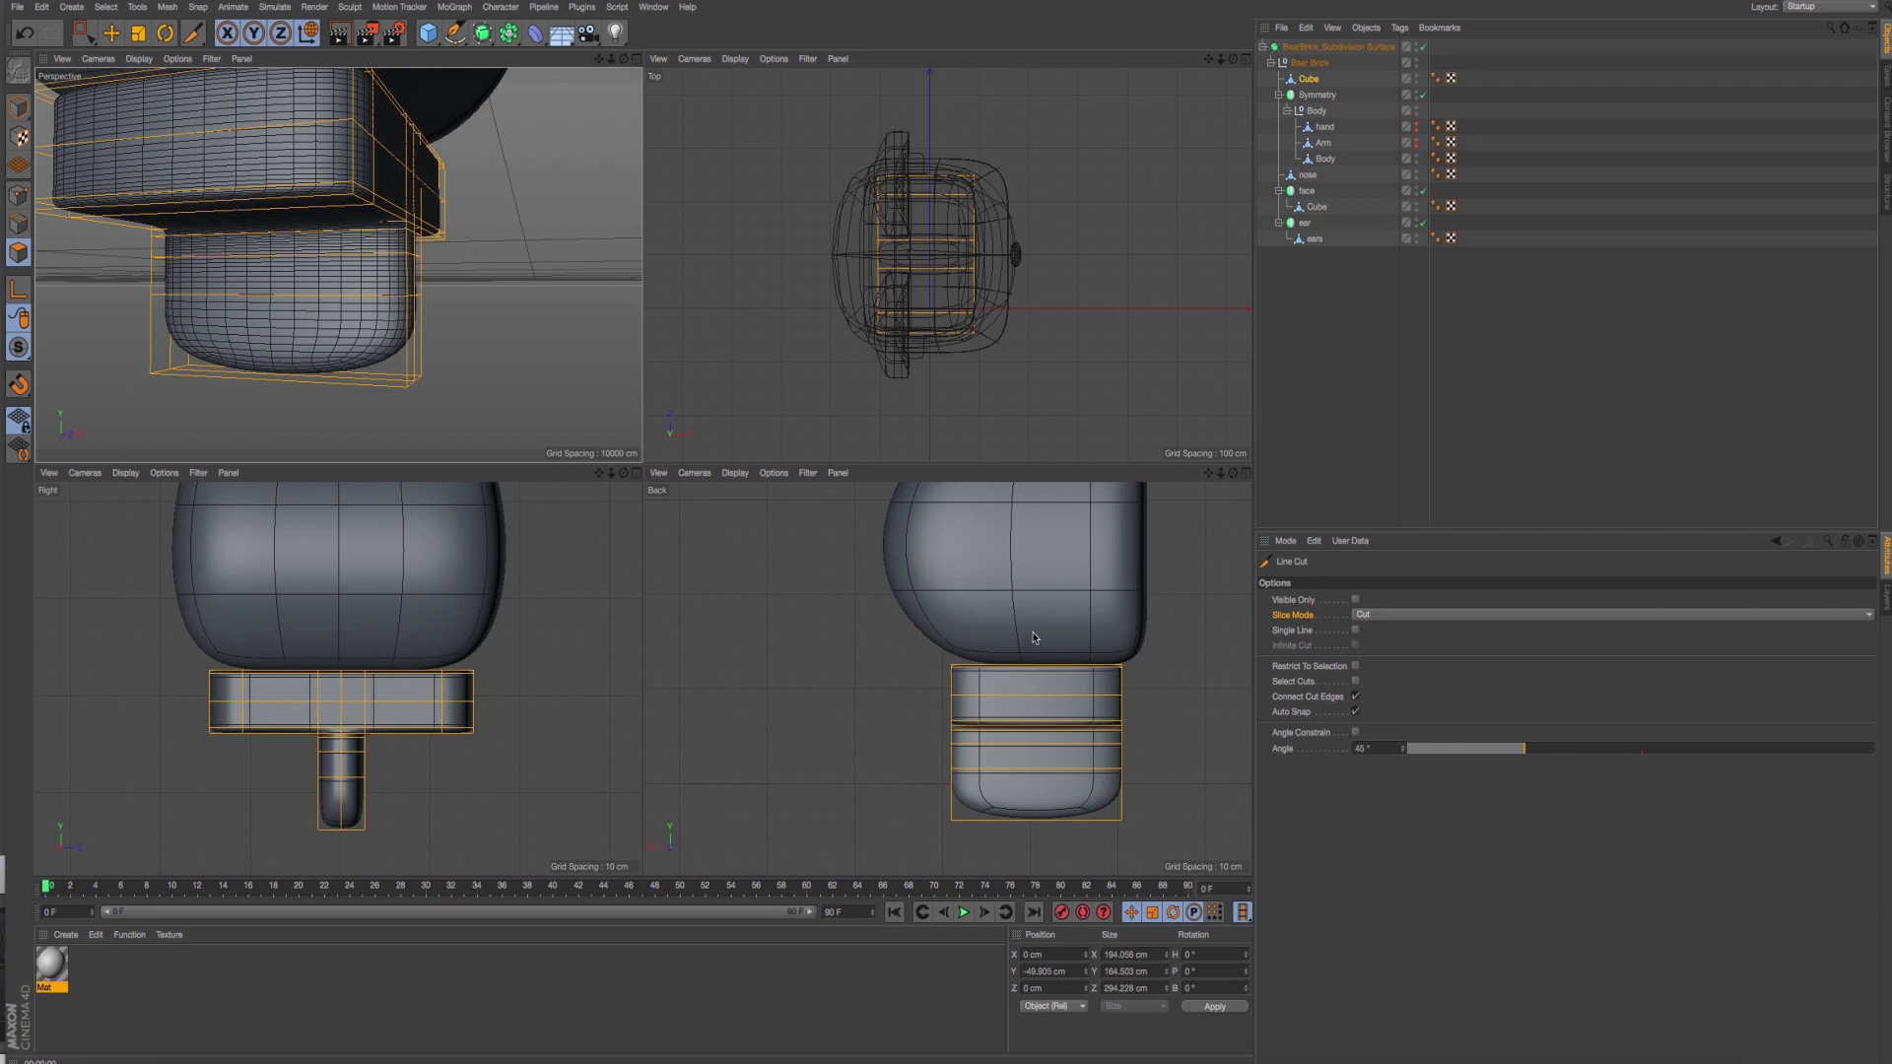
pyautogui.middleClick(335, 276)
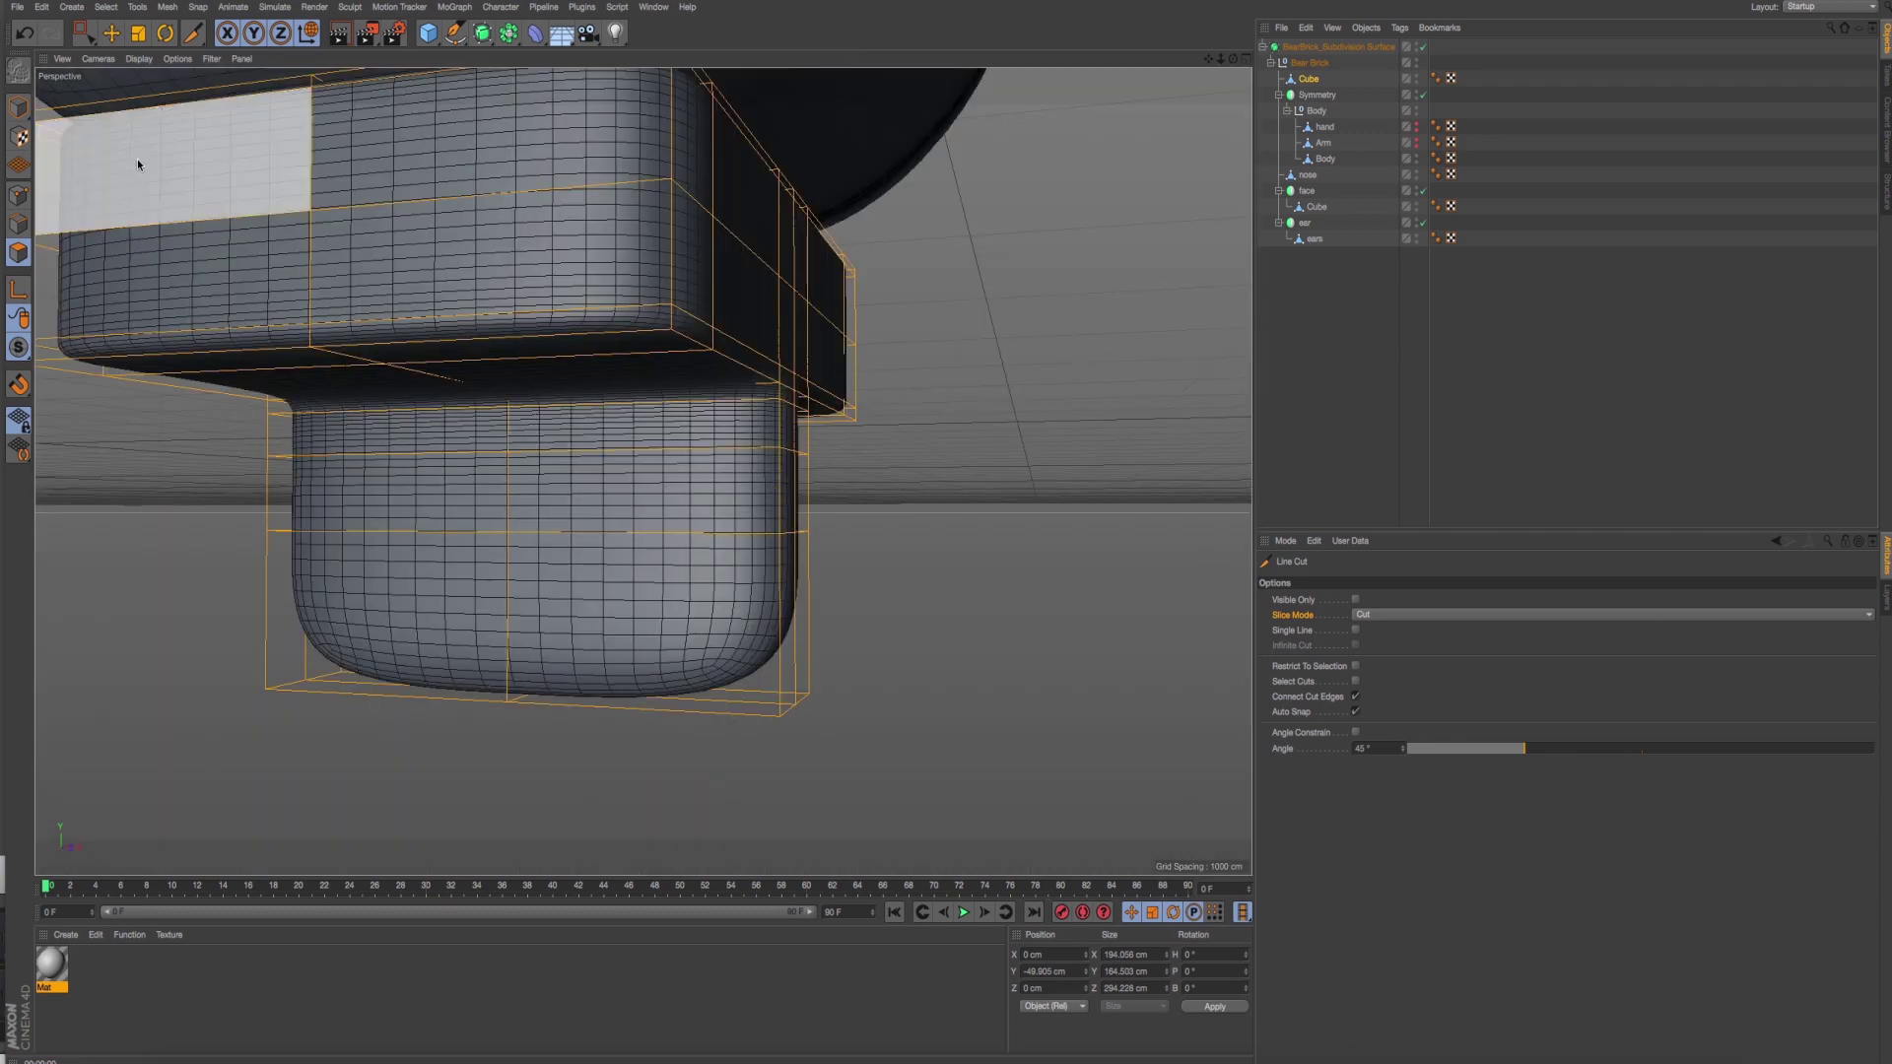
pyautogui.click(86, 39)
pyautogui.click(460, 434)
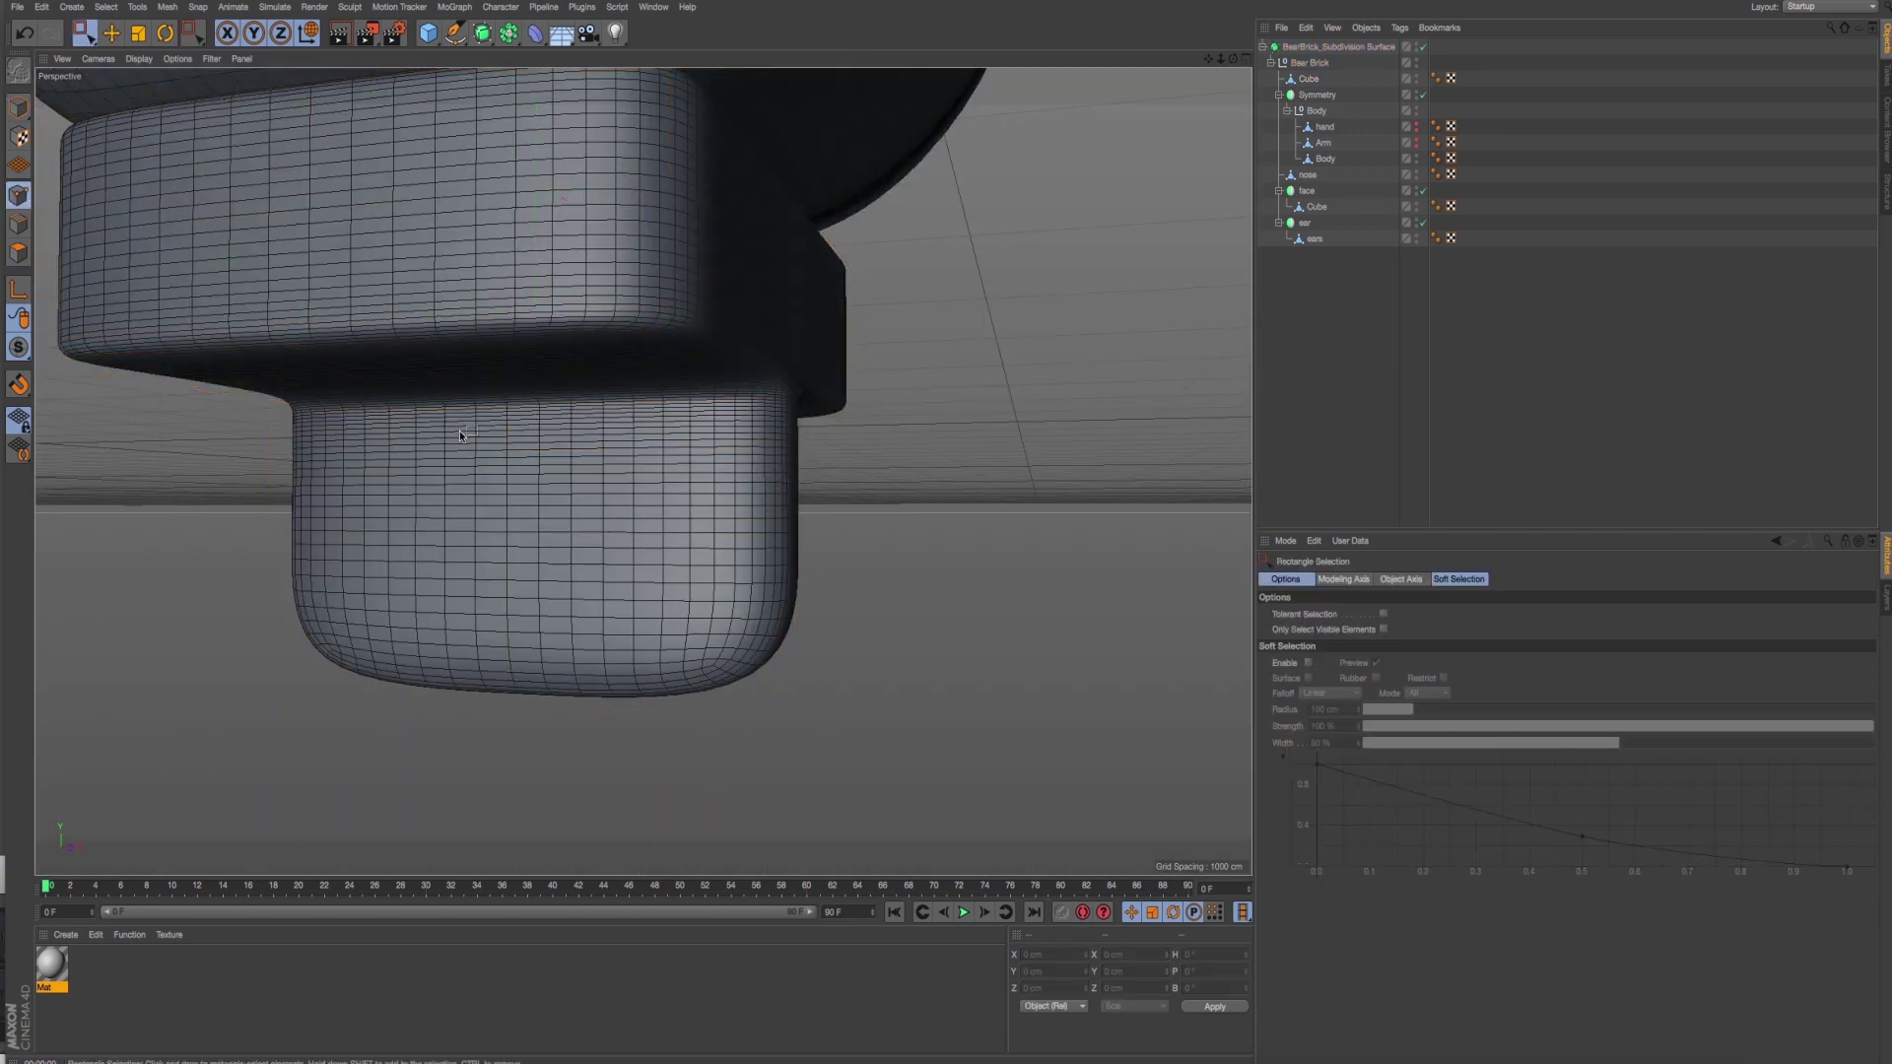
pyautogui.keyDown('alt'); pyautogui.moveTo(460, 435); pyautogui.dragTo(585, 353, button='middle'); pyautogui.keyUp('alt')
pyautogui.middleClick(654, 394)
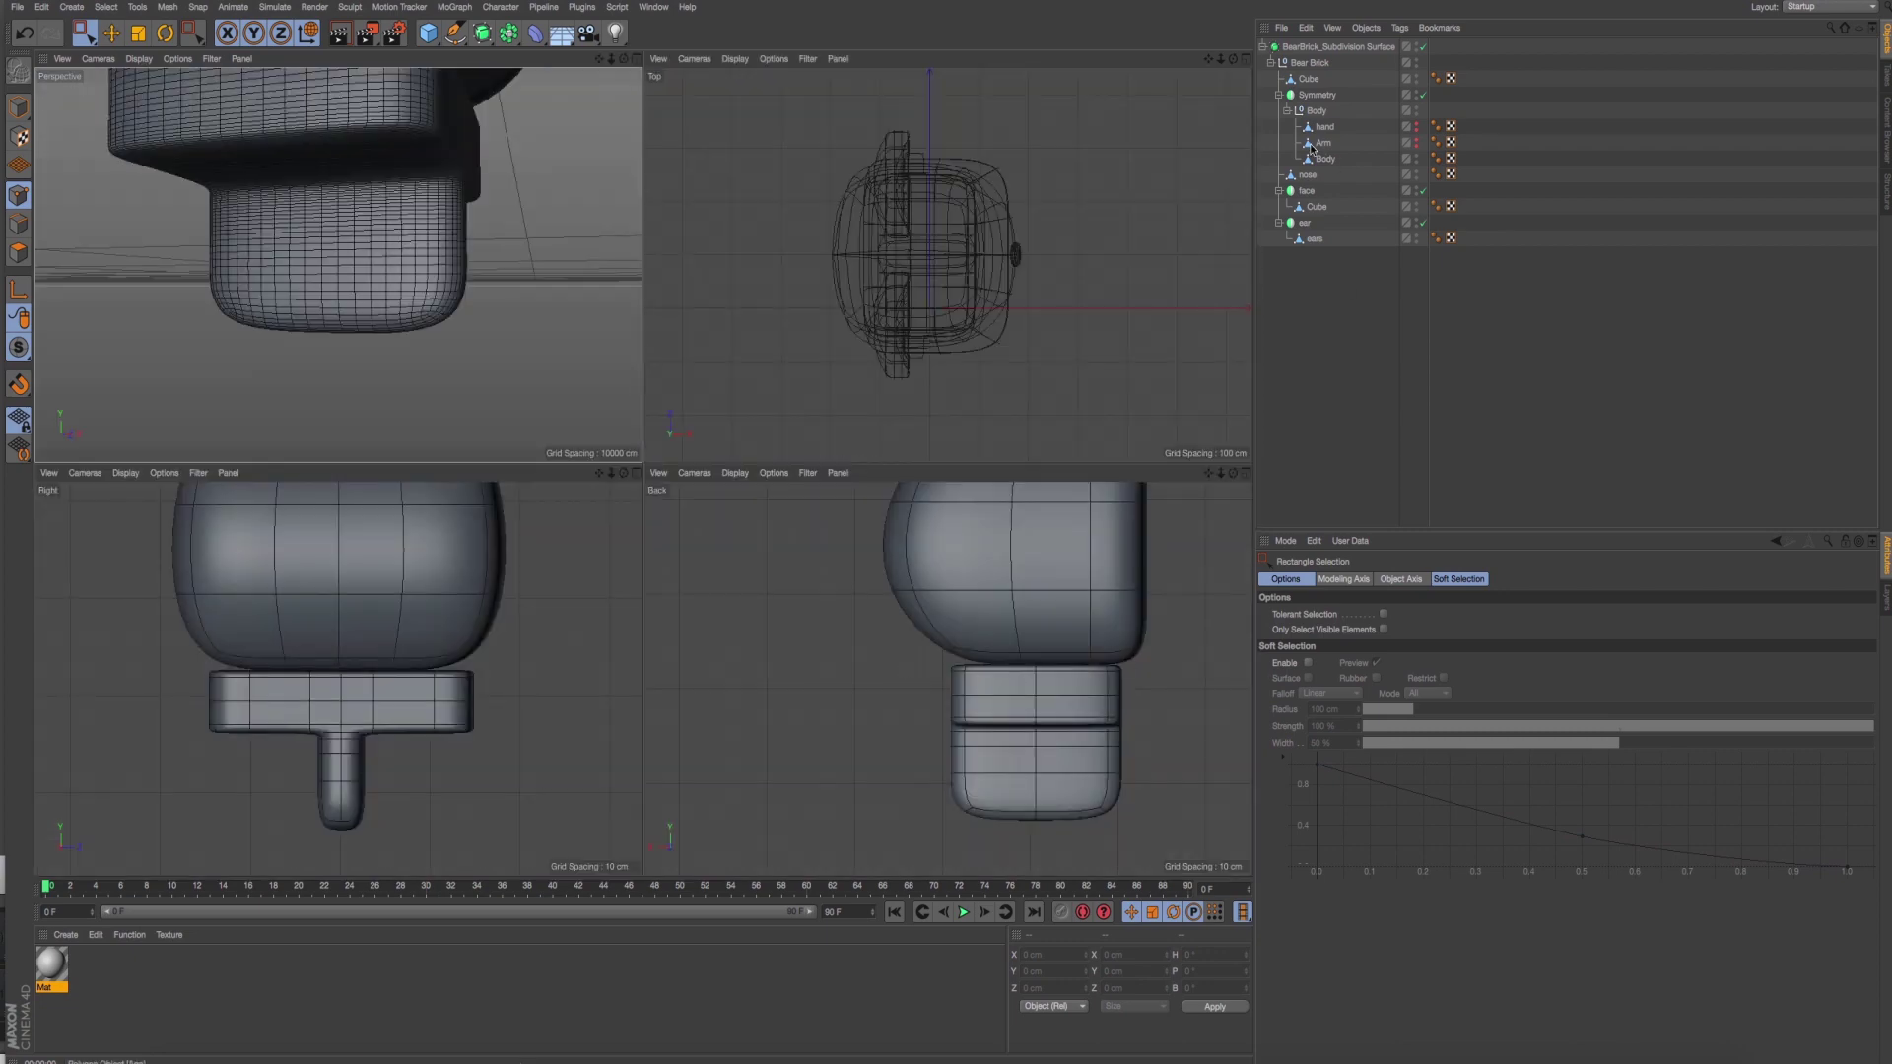
pyautogui.click(1308, 78)
# In the back view, pull the Cube's bottom-centre points down and raise its bottom corners.
pyautogui.middleClick(928, 683)
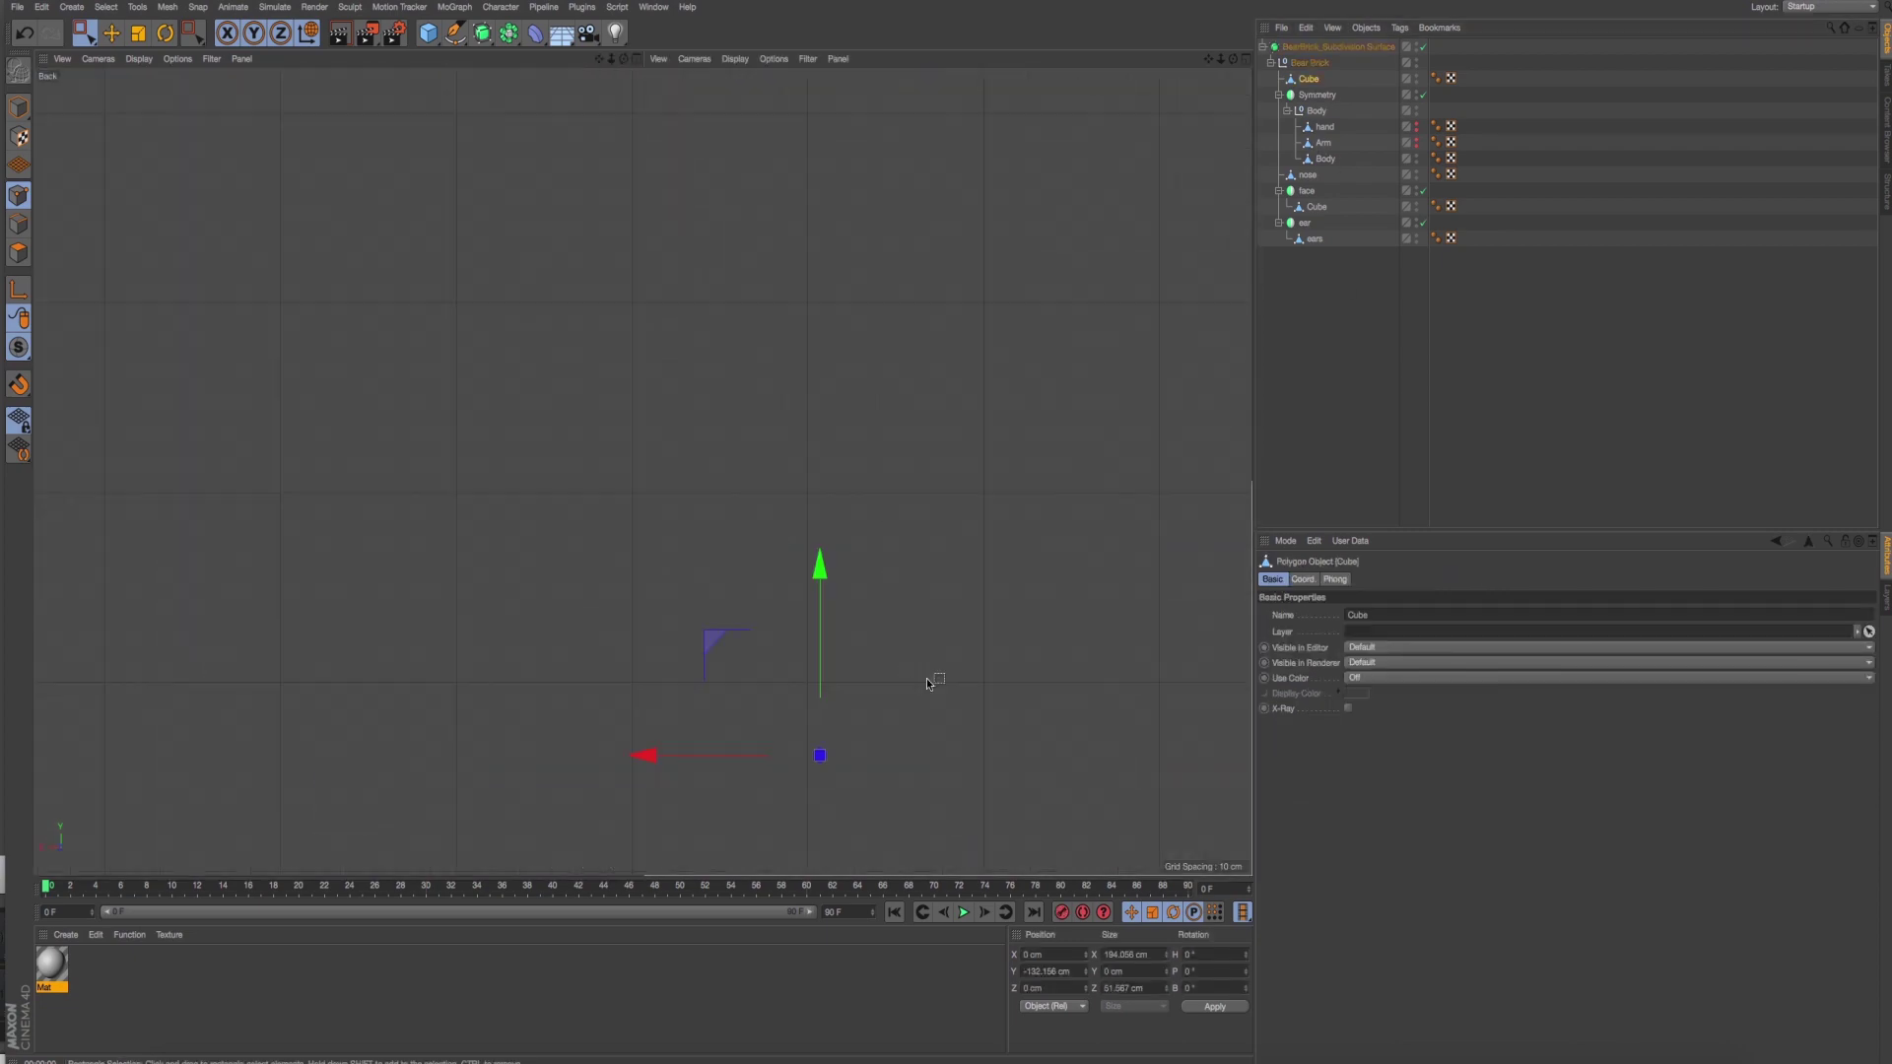
pyautogui.moveTo(786, 594); pyautogui.dragTo(869, 742)
pyautogui.moveTo(820, 480); pyautogui.dragTo(820, 513)
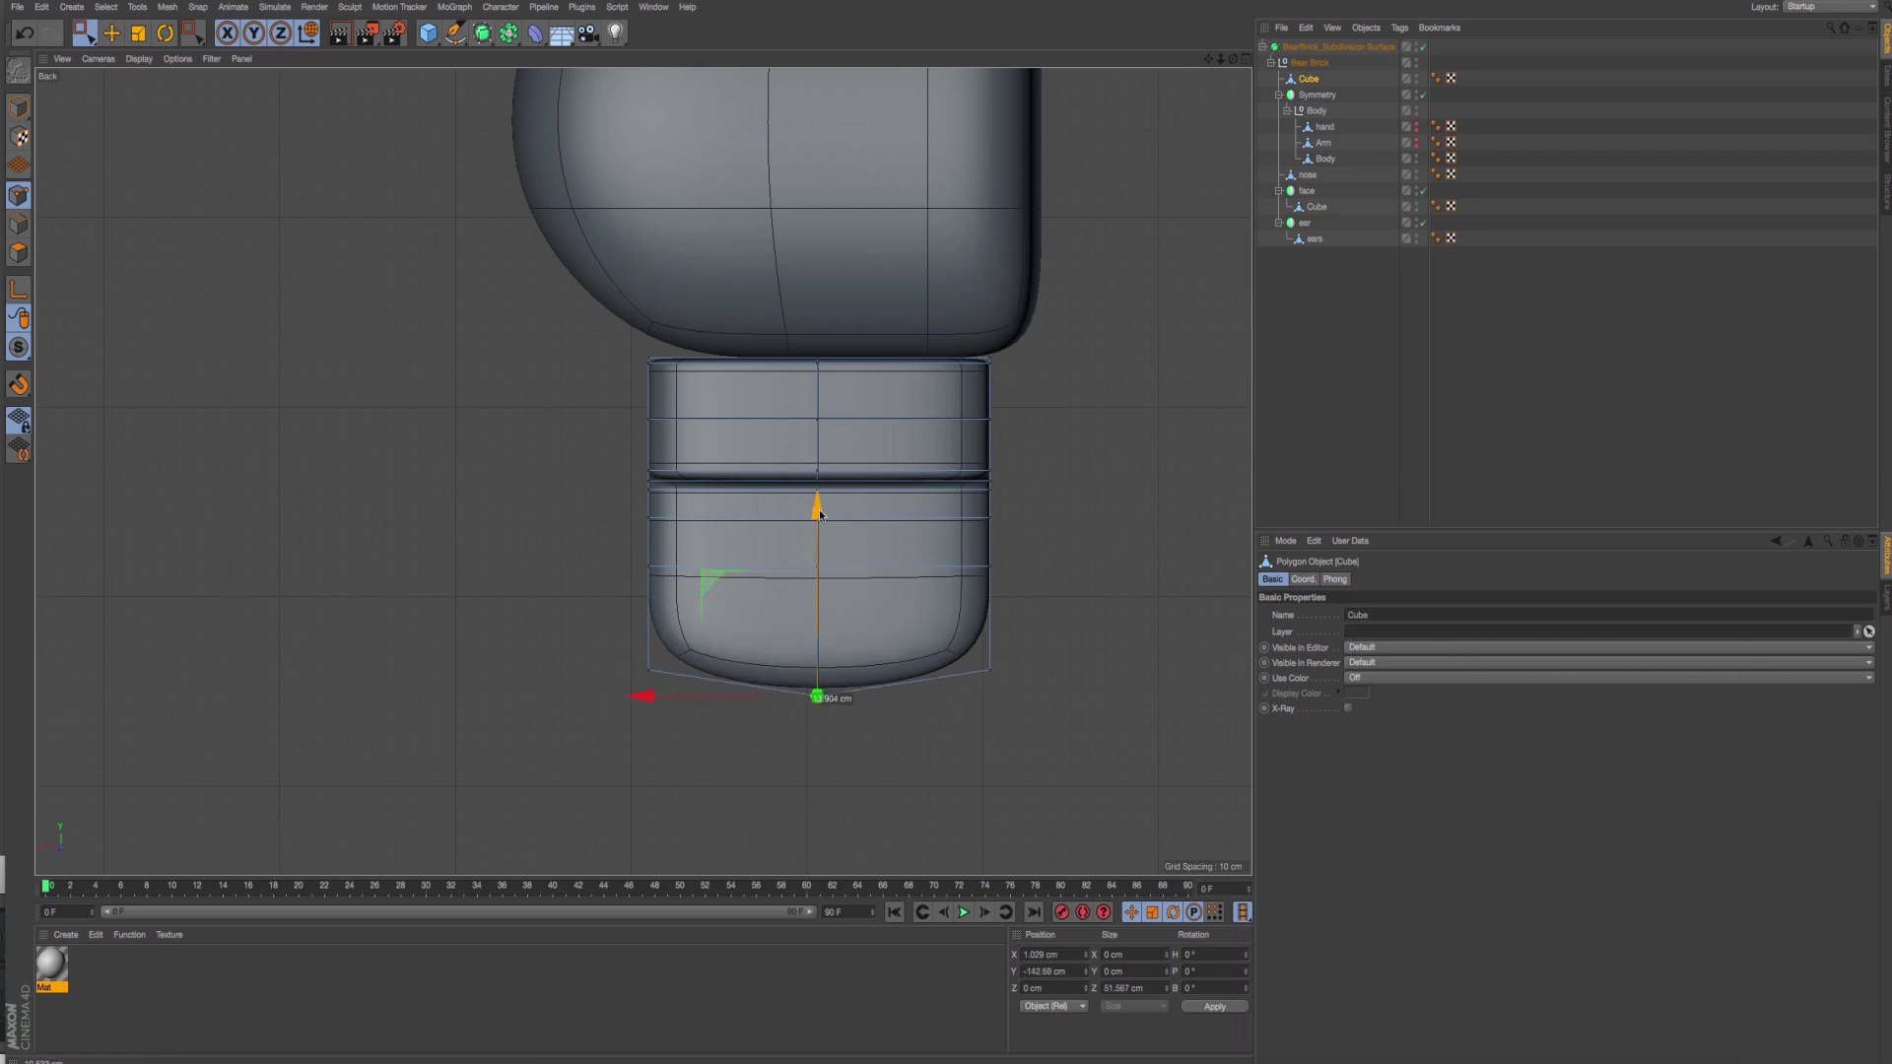
pyautogui.moveTo(600, 616); pyautogui.dragTo(735, 762)
pyautogui.moveTo(991, 735); pyautogui.dragTo(997, 619)
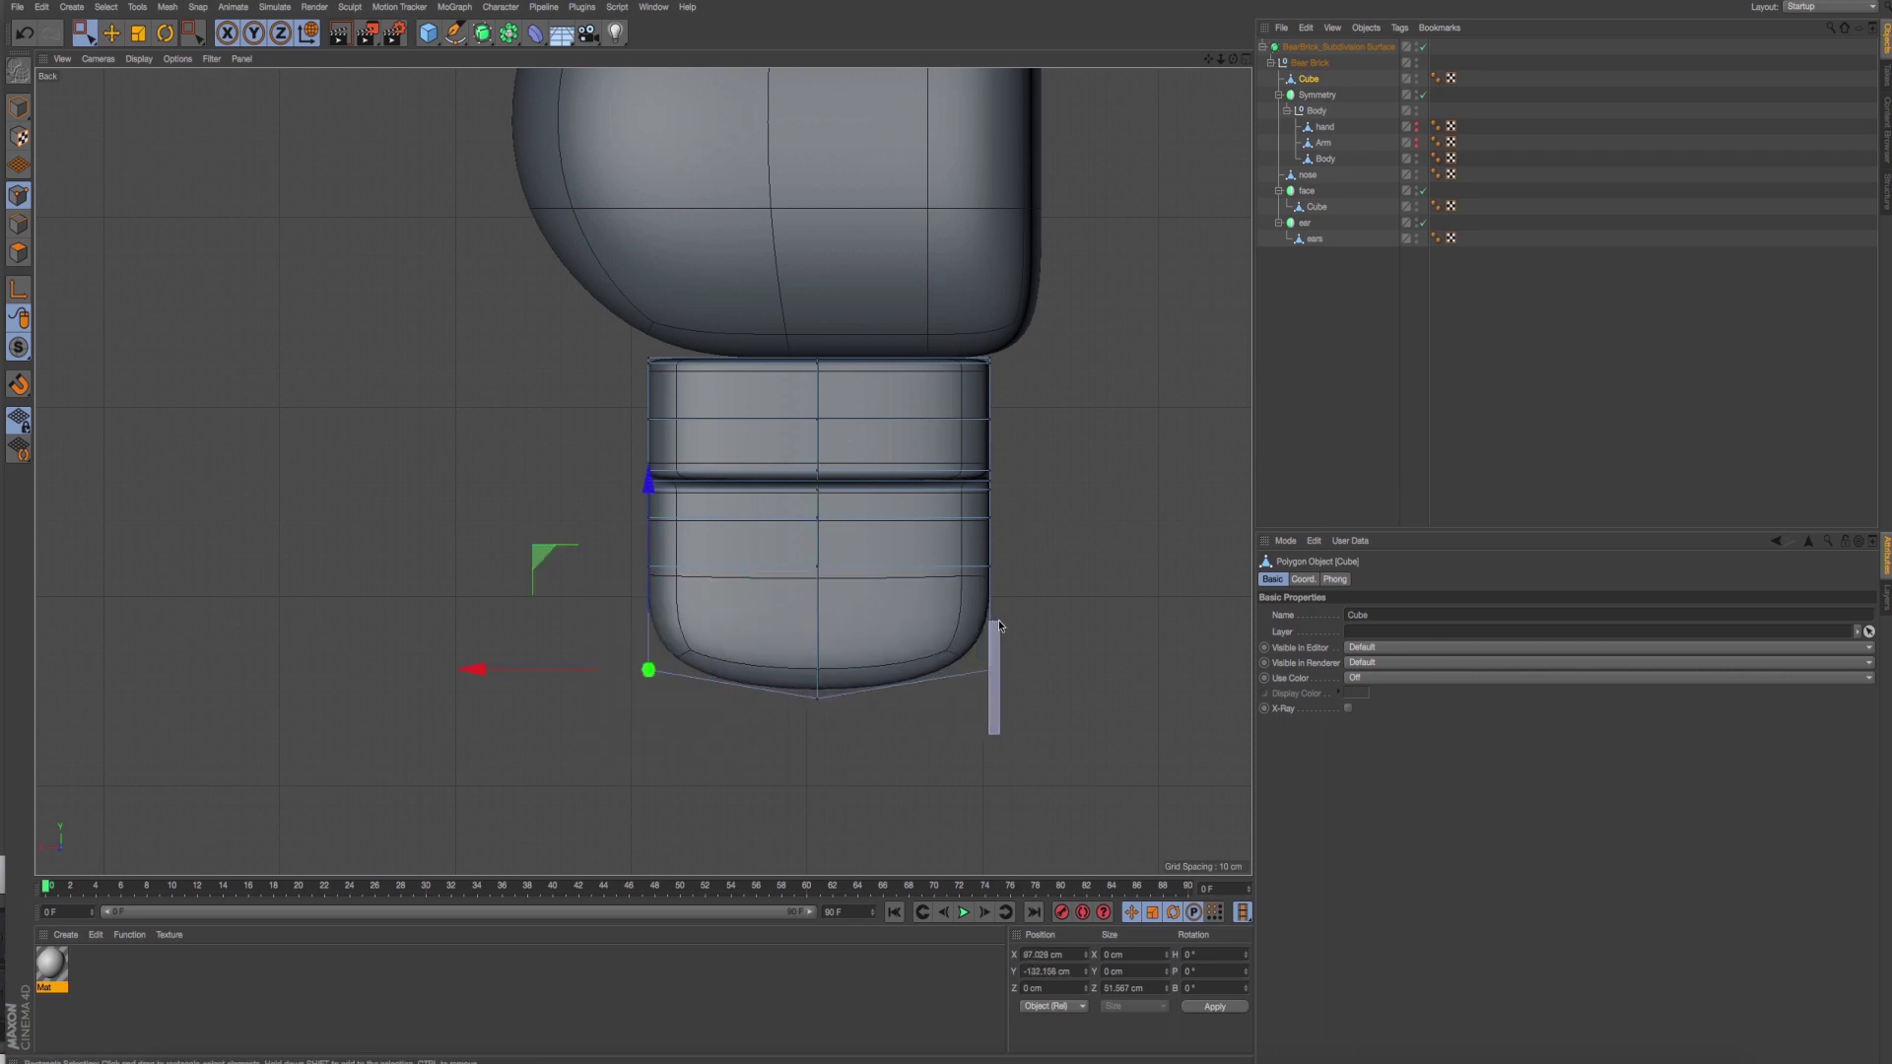
pyautogui.moveTo(824, 483); pyautogui.dragTo(823, 470)
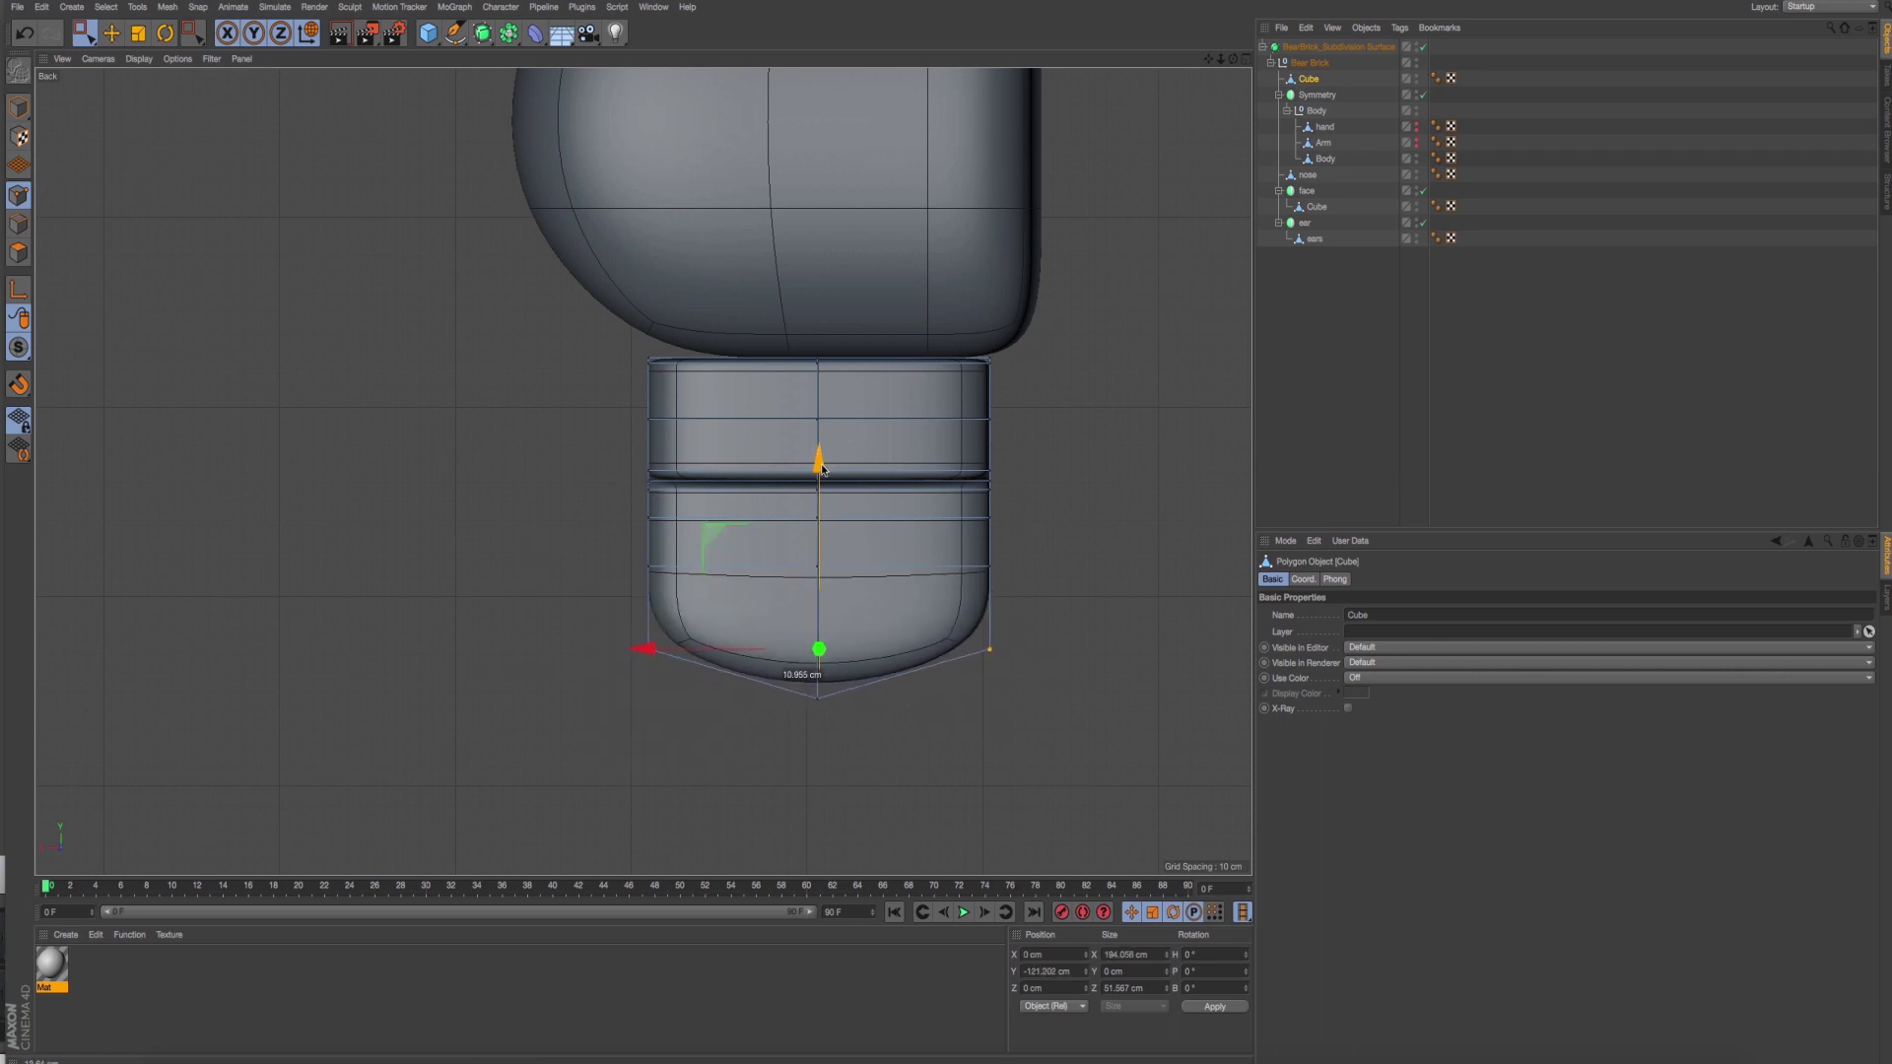
pyautogui.moveTo(735, 634); pyautogui.dragTo(854, 773)
pyautogui.hotkey('ctrl', 'z')
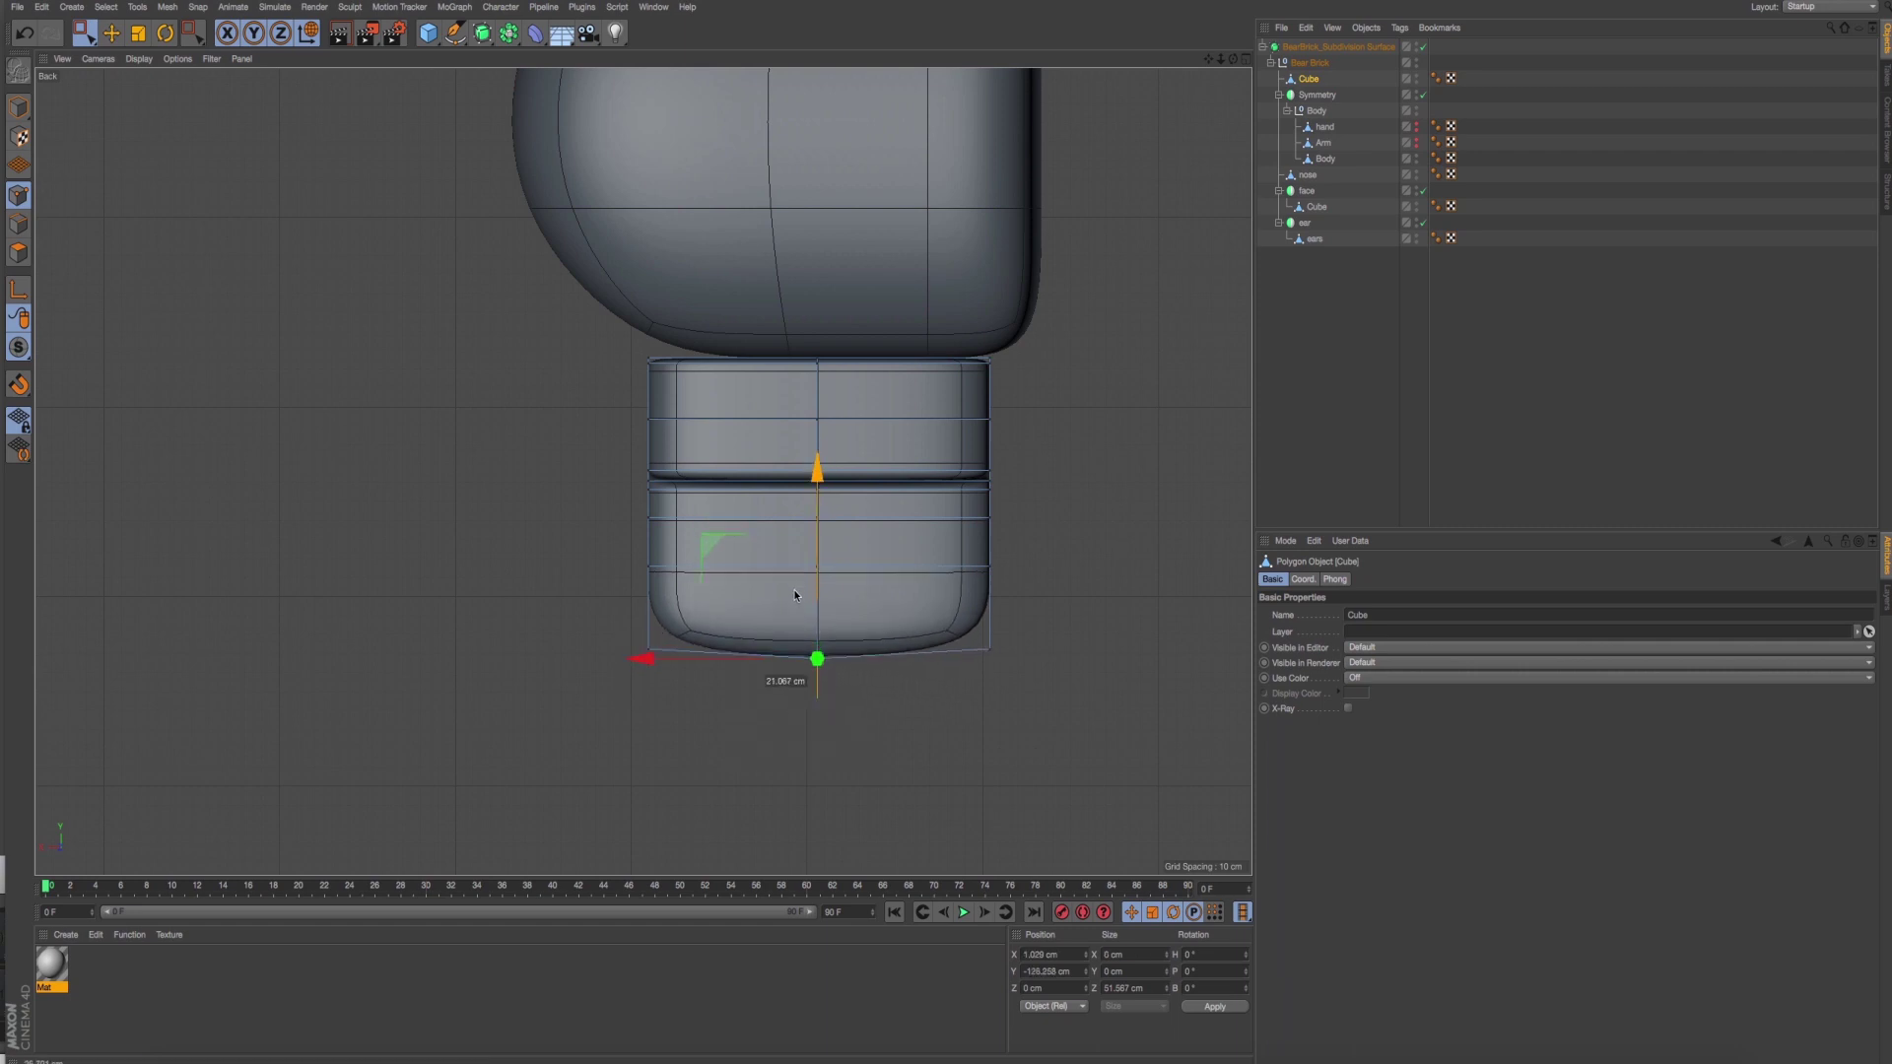
pyautogui.hotkey('ctrl', 'y')
# Drop the two centre-line points further and lift the corner points slightly.
pyautogui.moveTo(822, 546); pyautogui.dragTo(828, 502)
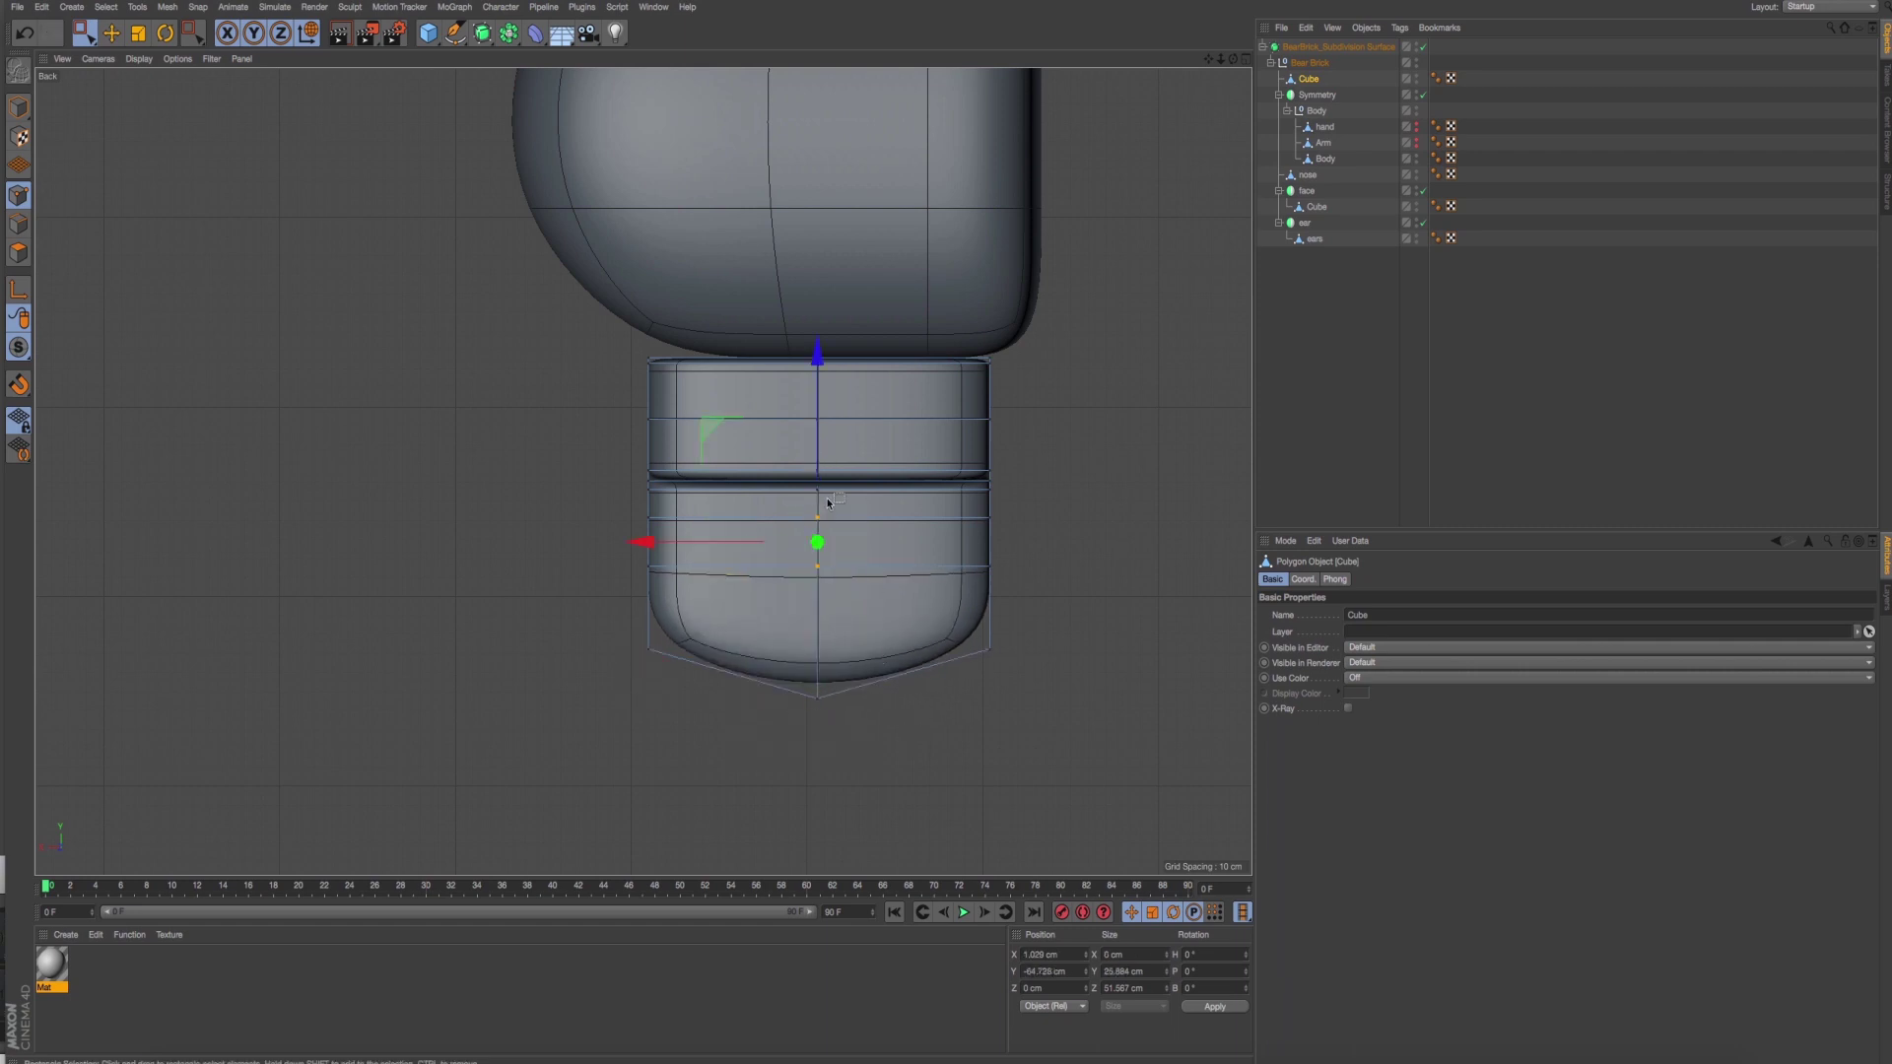
pyautogui.moveTo(819, 430); pyautogui.dragTo(818, 470)
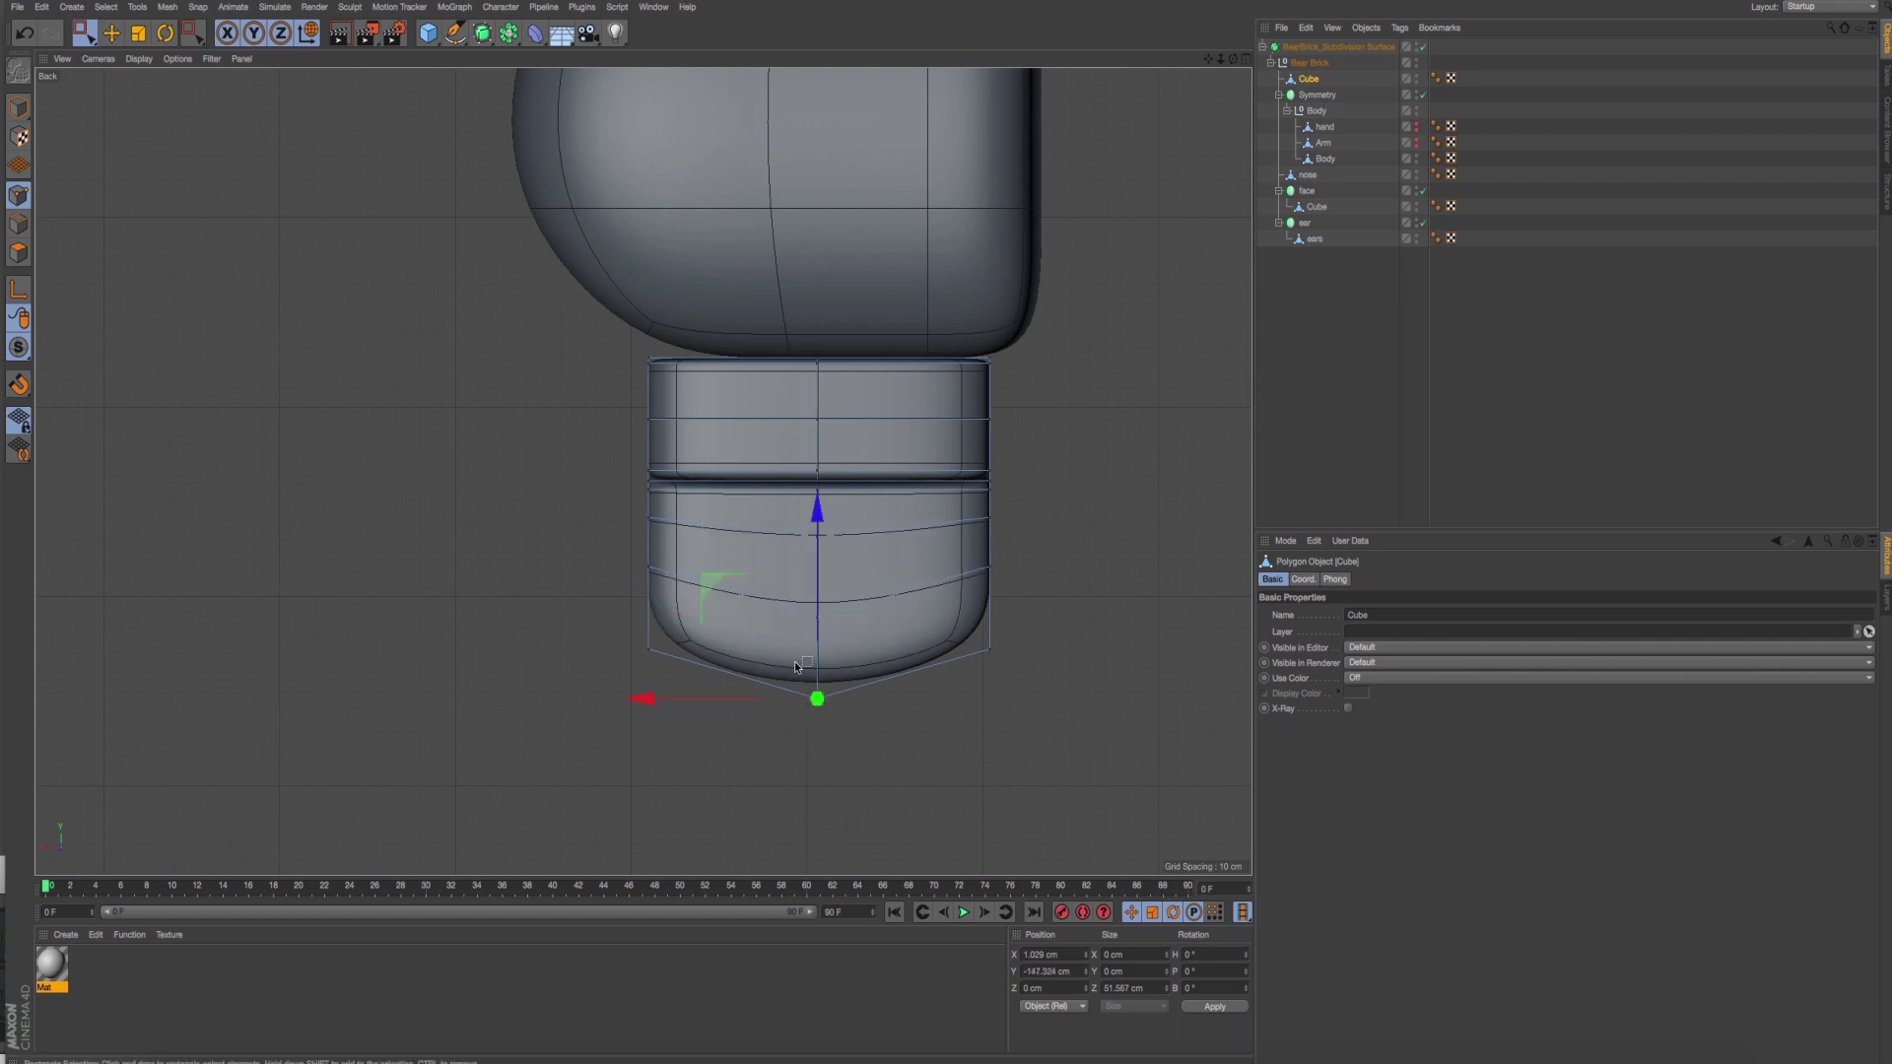
pyautogui.moveTo(818, 550); pyautogui.dragTo(820, 558)
pyautogui.moveTo(631, 631); pyautogui.dragTo(703, 698)
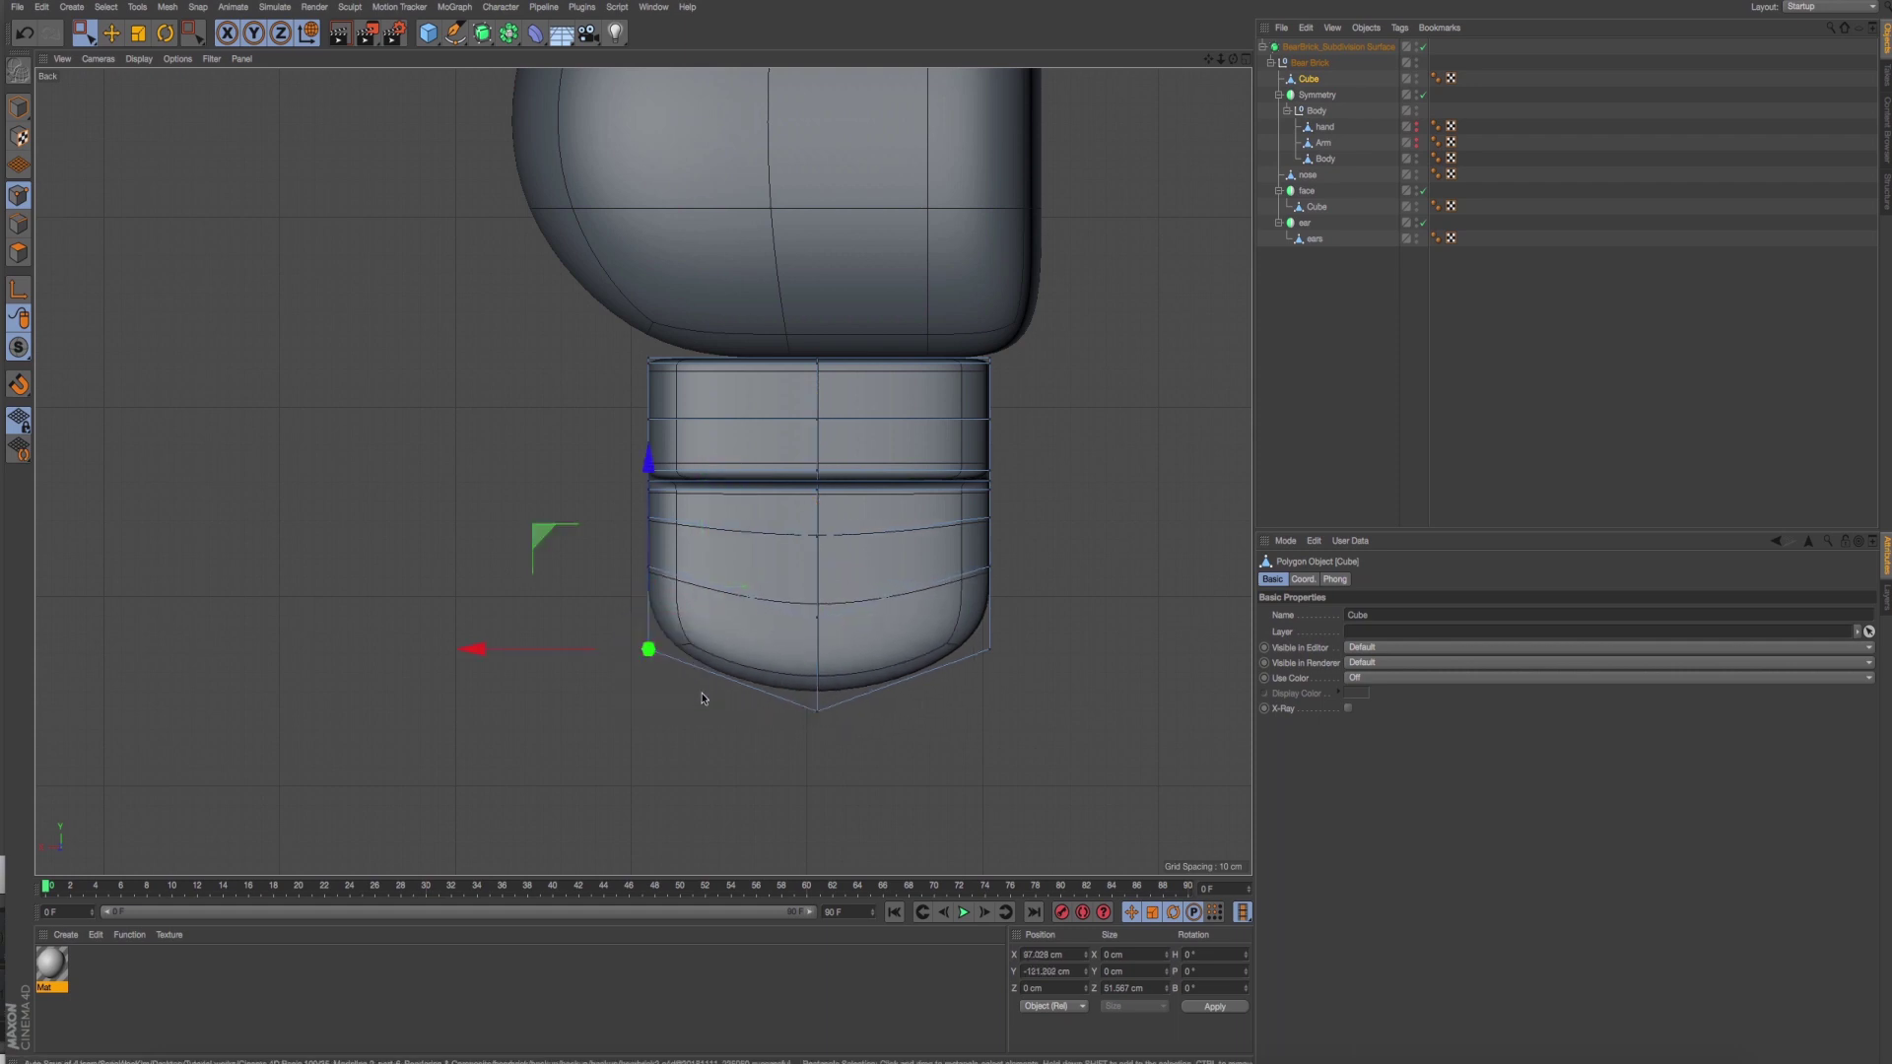
pyautogui.keyDown('shift'); pyautogui.moveTo(1040, 643); pyautogui.dragTo(928, 665); pyautogui.keyUp('shift')
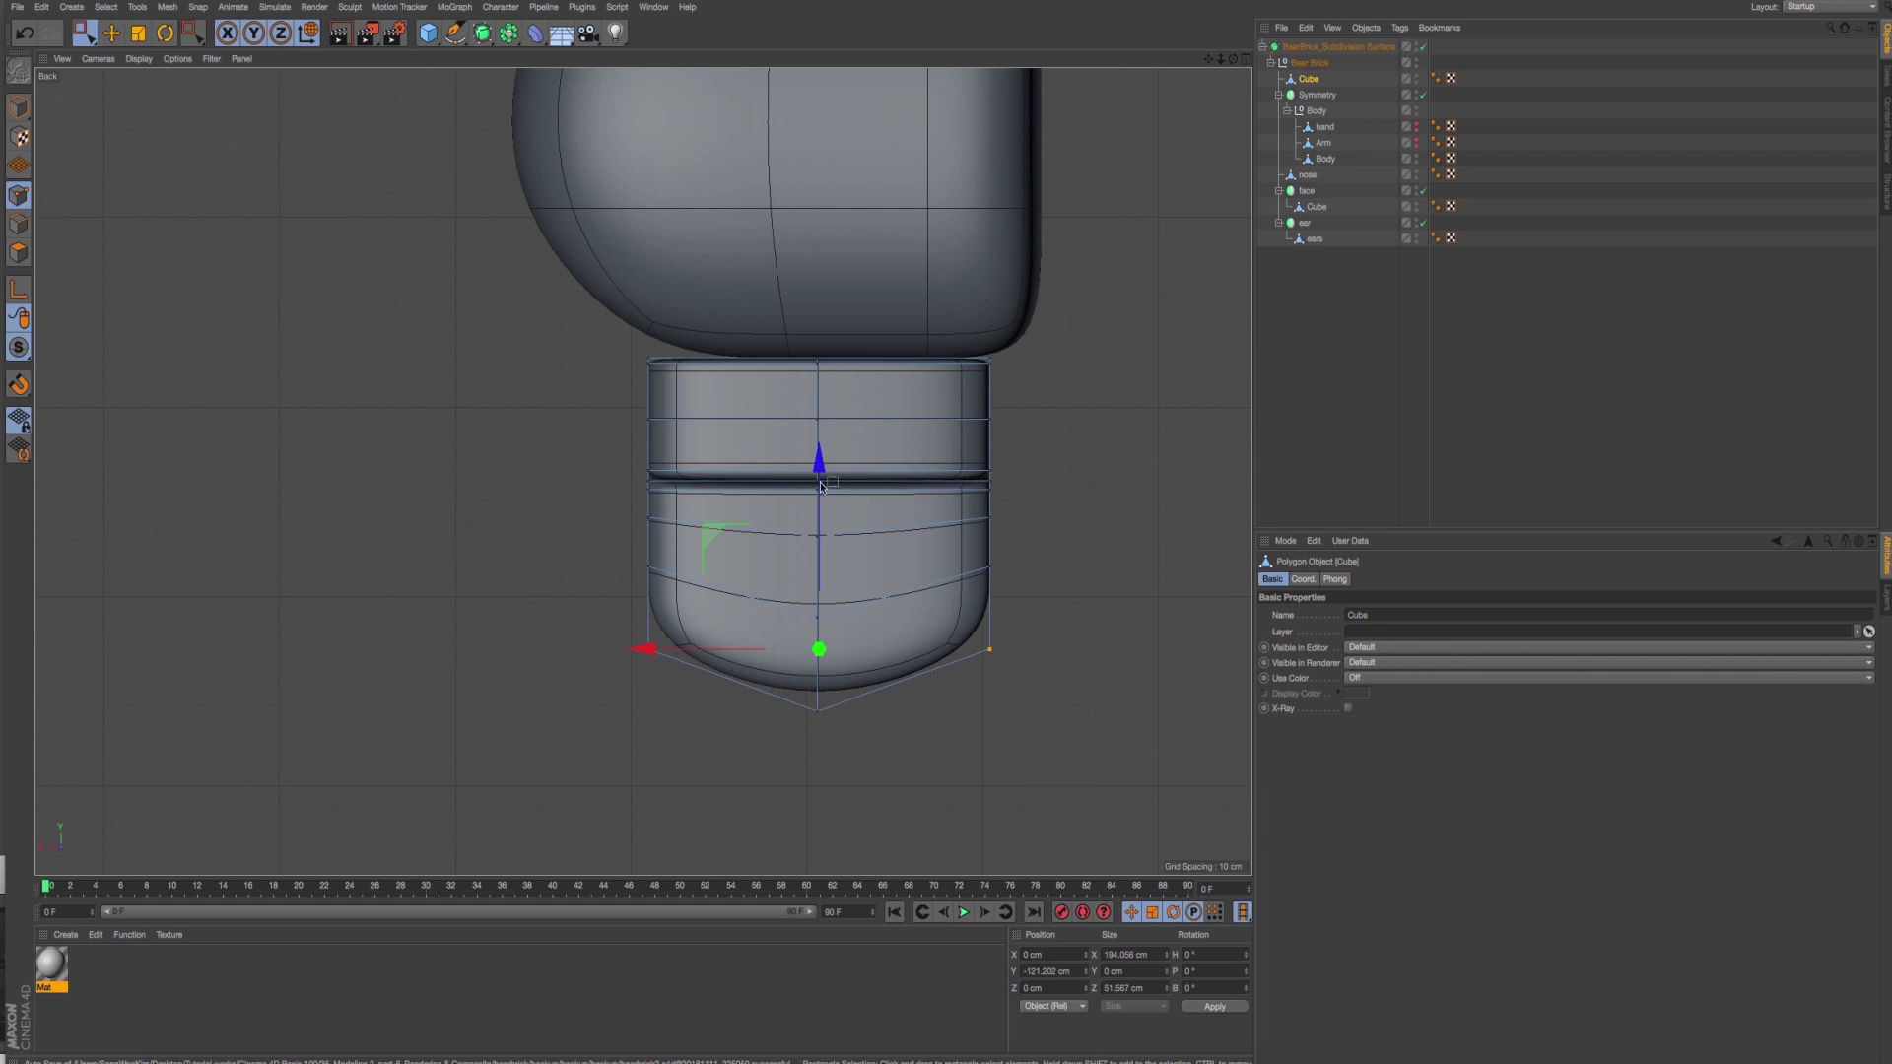
pyautogui.moveTo(821, 485); pyautogui.dragTo(821, 477)
# Raise the lower left and right points about 8 cm and inspect the leg from below.
pyautogui.moveTo(620, 551); pyautogui.dragTo(734, 605)
pyautogui.keyDown('shift'); pyautogui.moveTo(1037, 548); pyautogui.dragTo(971, 593); pyautogui.keyUp('shift')
pyautogui.moveTo(819, 379); pyautogui.dragTo(820, 367)
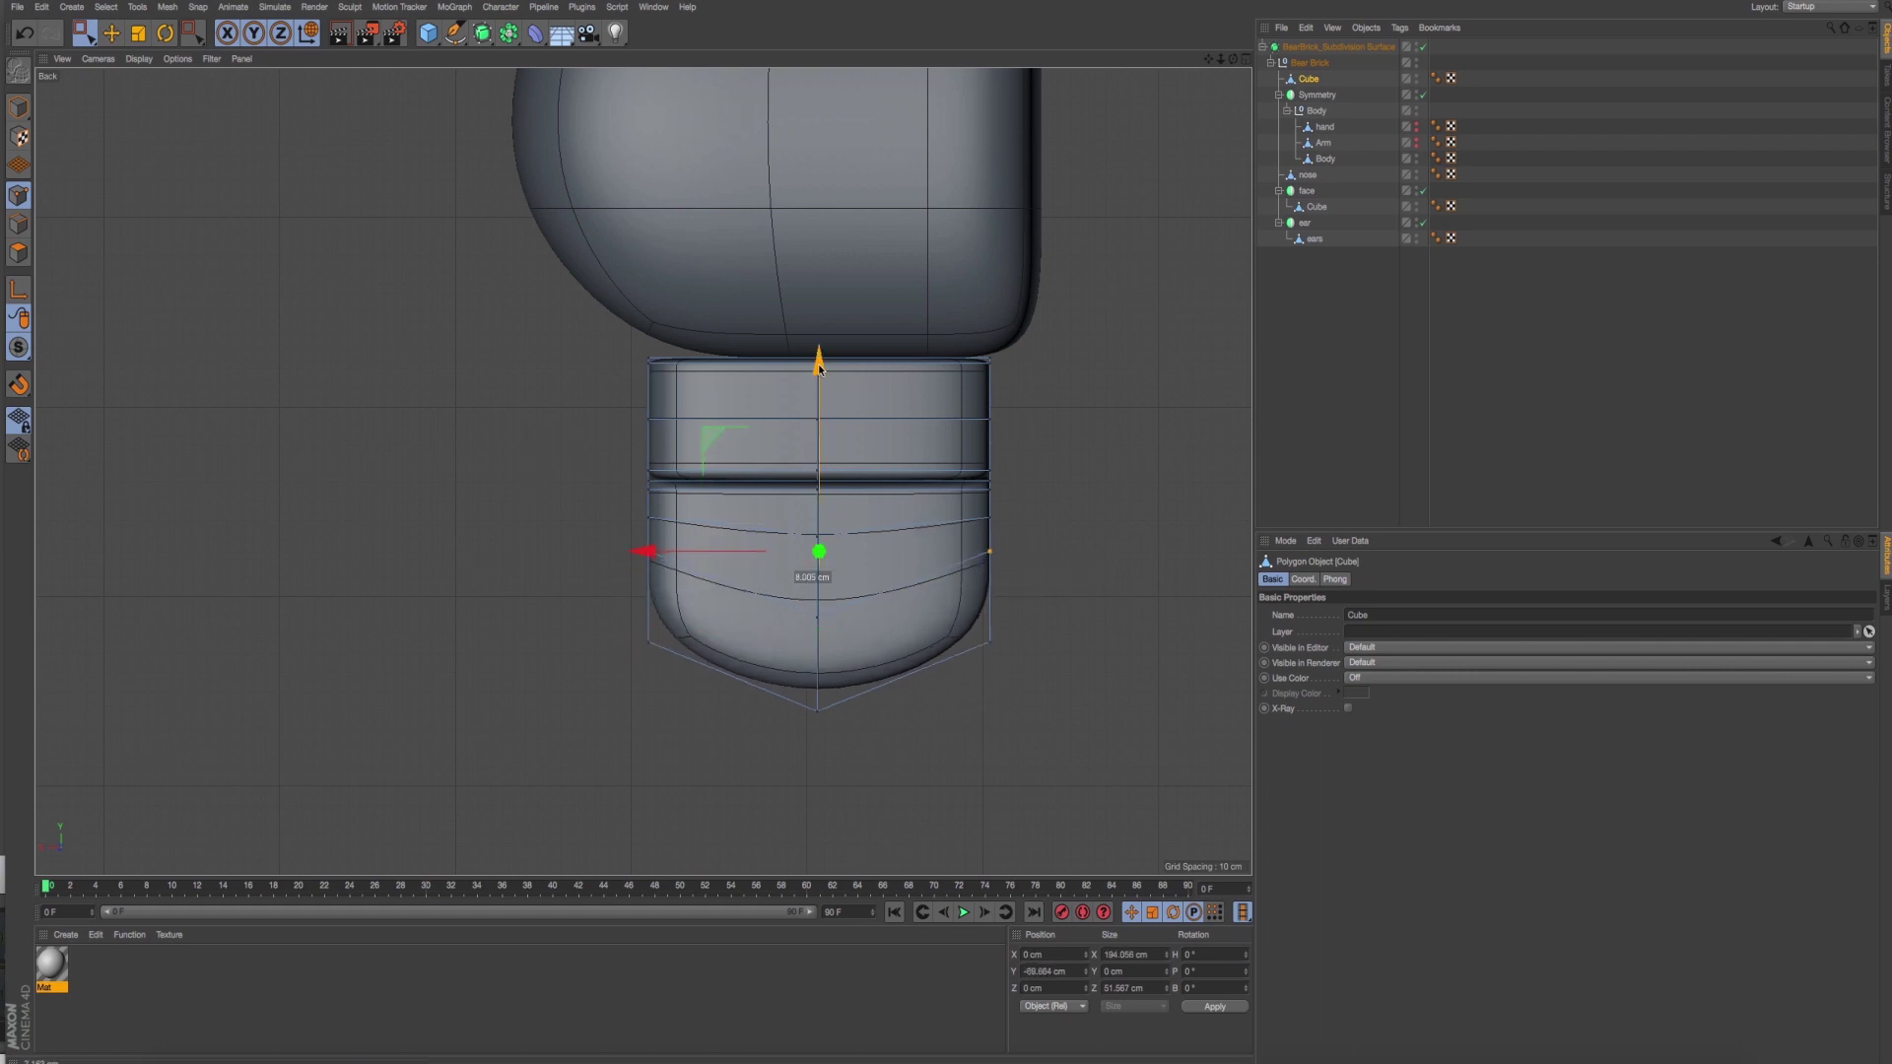
pyautogui.press('F1')
pyautogui.moveTo(744, 440)
pyautogui.keyDown('alt'); pyautogui.mouseDown()
pyautogui.moveTo(611, 508)
pyautogui.moveTo(829, 576)
pyautogui.moveTo(805, 588)
pyautogui.moveTo(818, 576)
pyautogui.mouseUp(); pyautogui.keyUp('alt')
pyautogui.press('super+Tab')
# Compare with the front reference photo and enlarge the top view with the photo moved aside.
pyautogui.press('super+Tab')
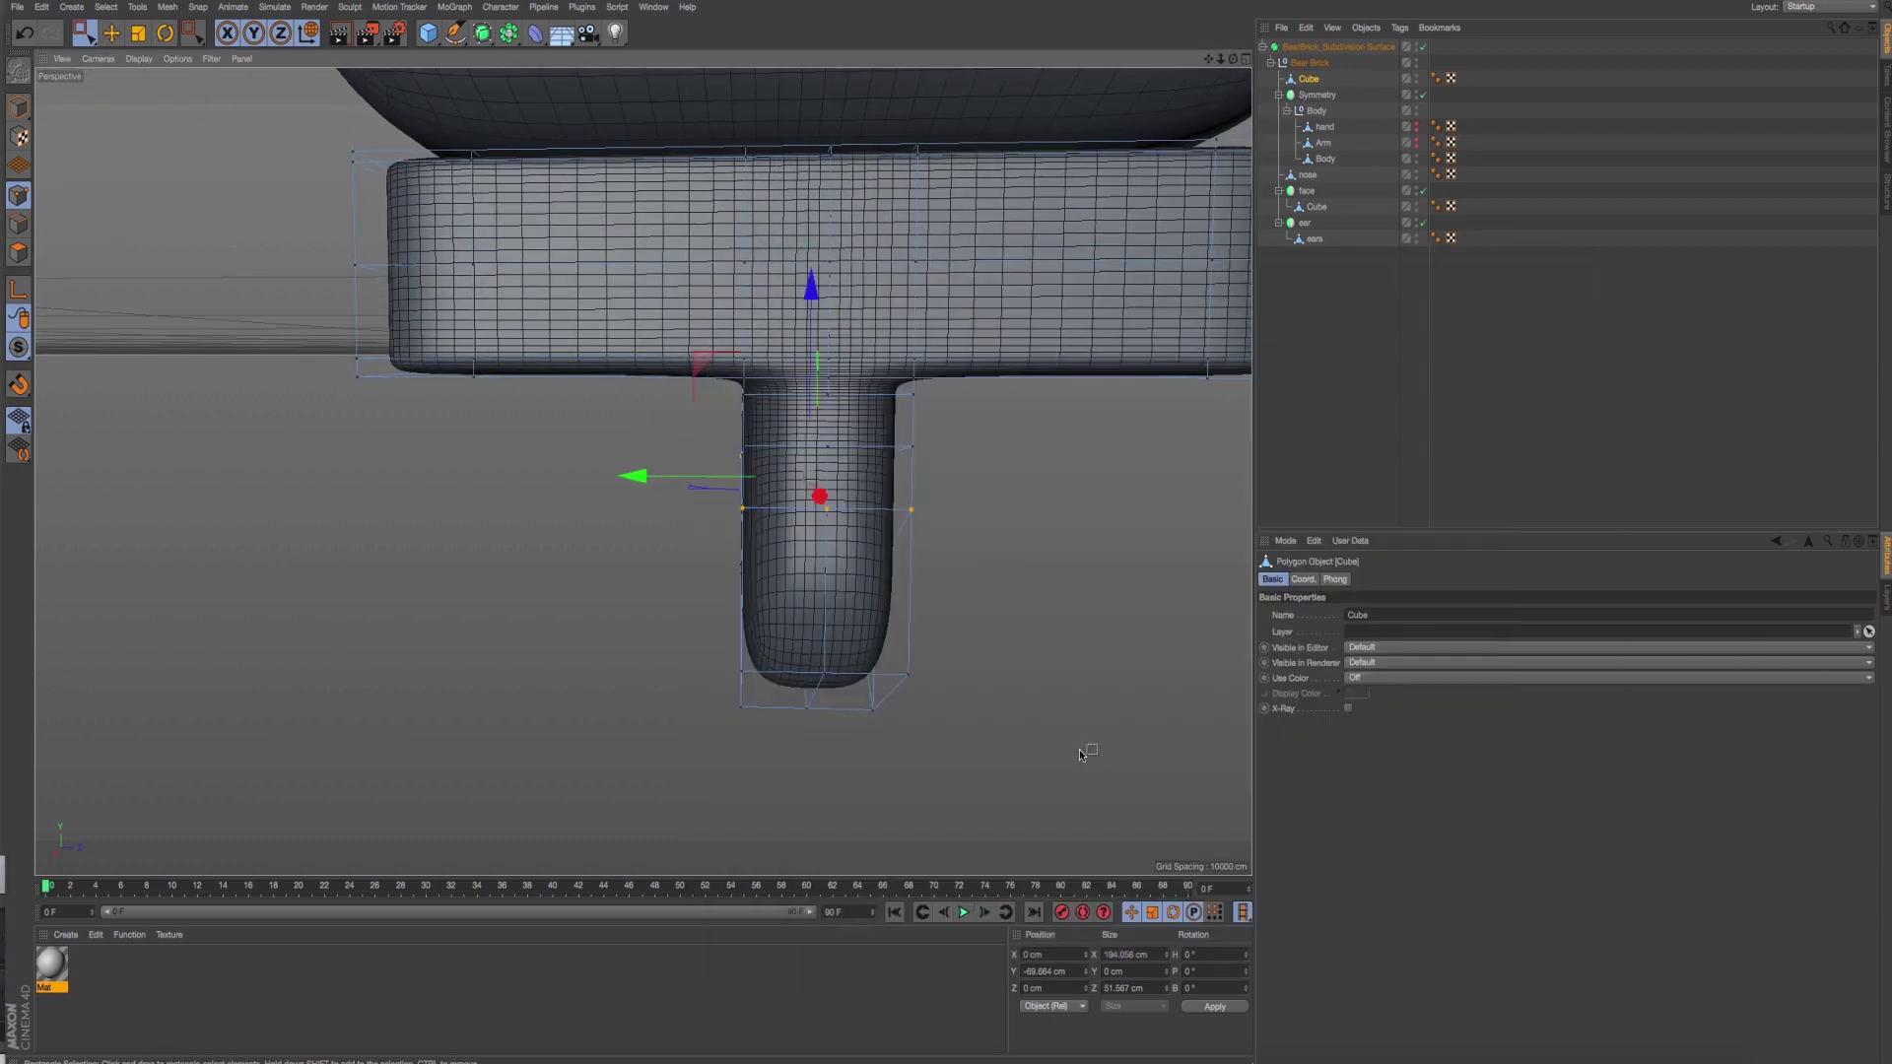
pyautogui.press('super+Tab')
pyautogui.click(846, 593)
pyautogui.press('super+Tab')
pyautogui.middleClick(660, 611)
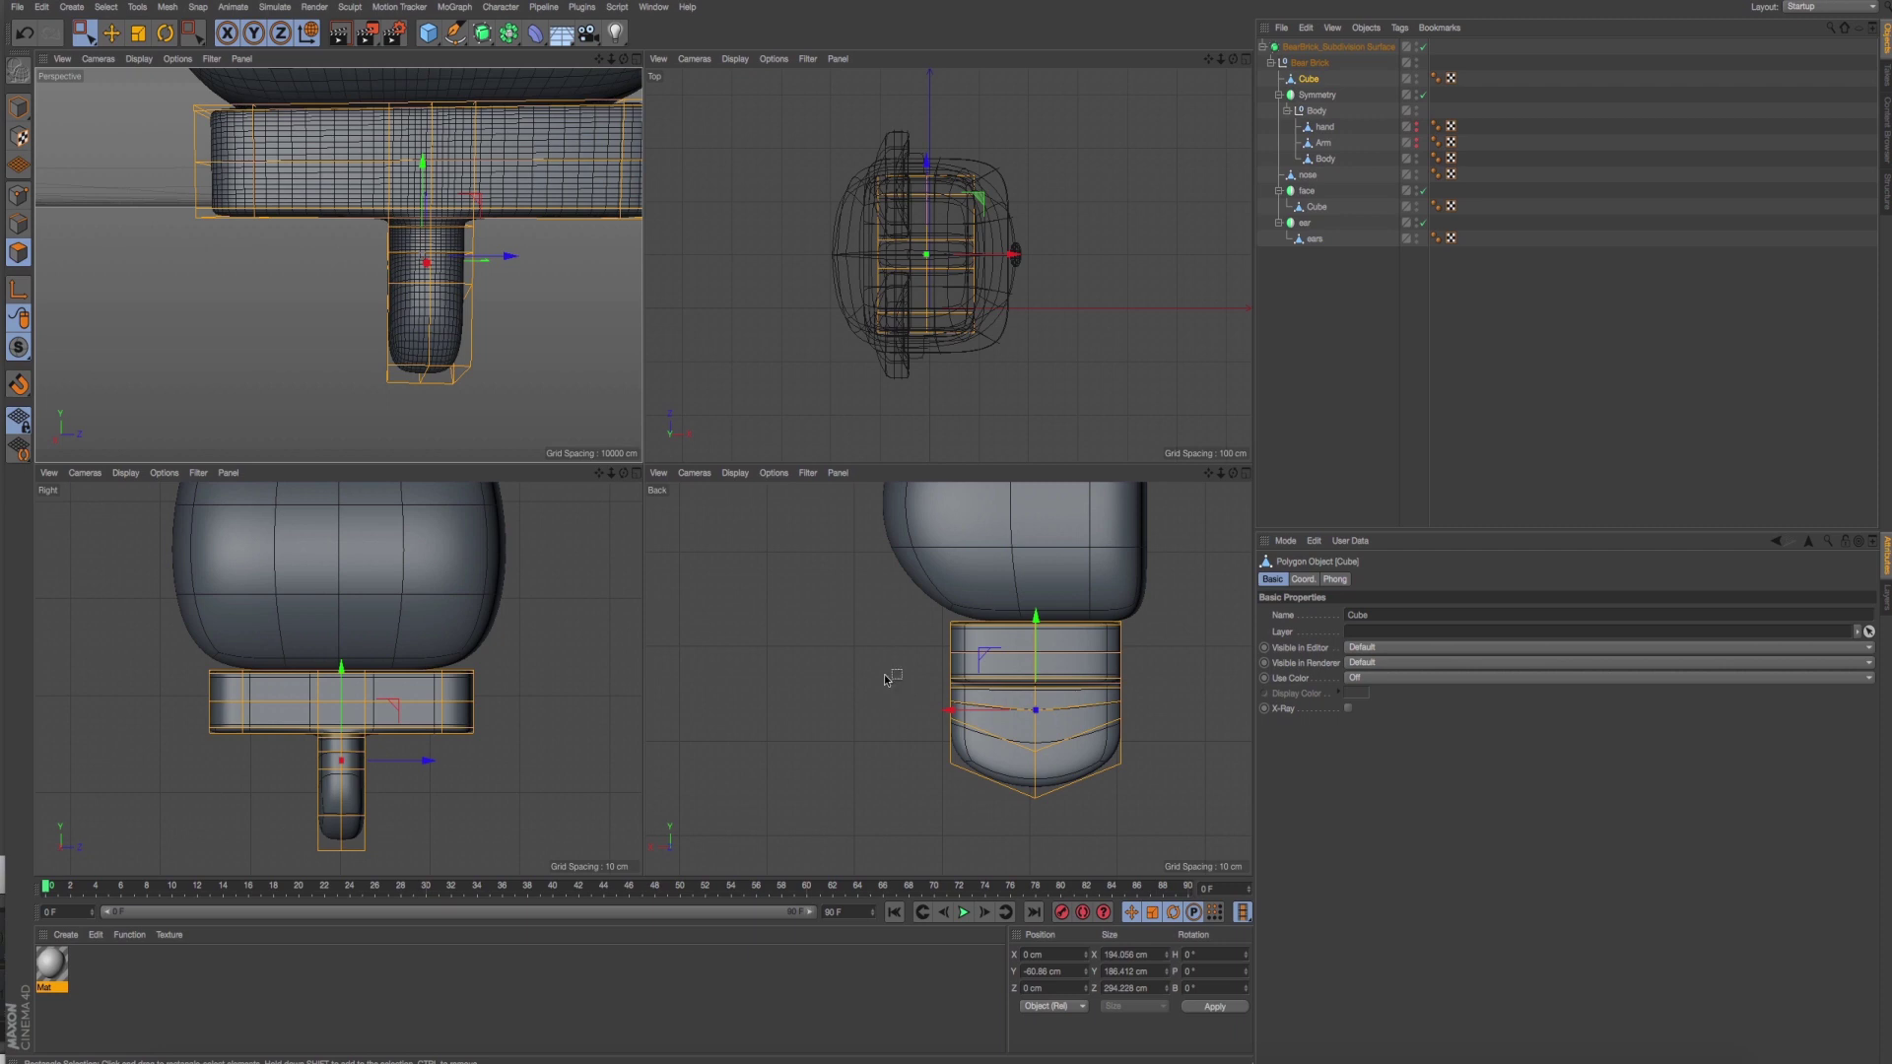
pyautogui.middleClick(877, 353)
pyautogui.middleClick(493, 414)
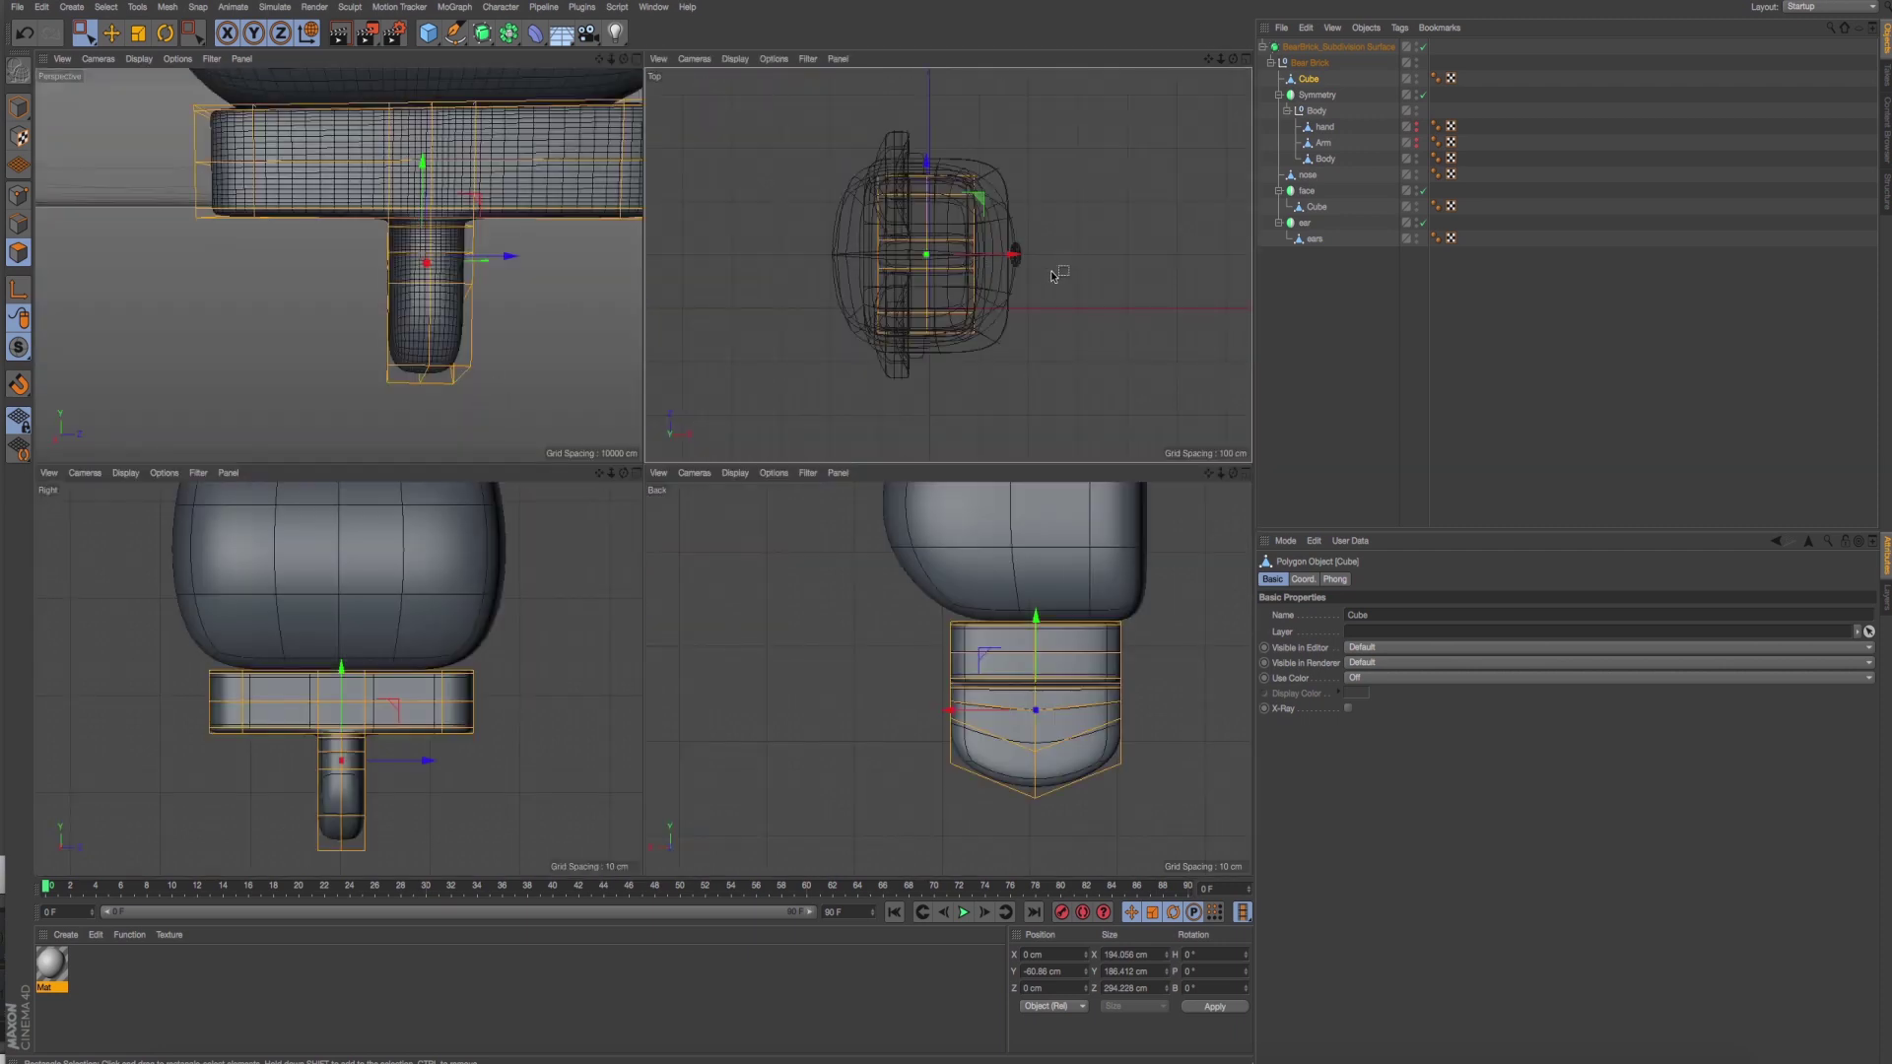
pyautogui.press('super+Tab')
pyautogui.middleClick(944, 242)
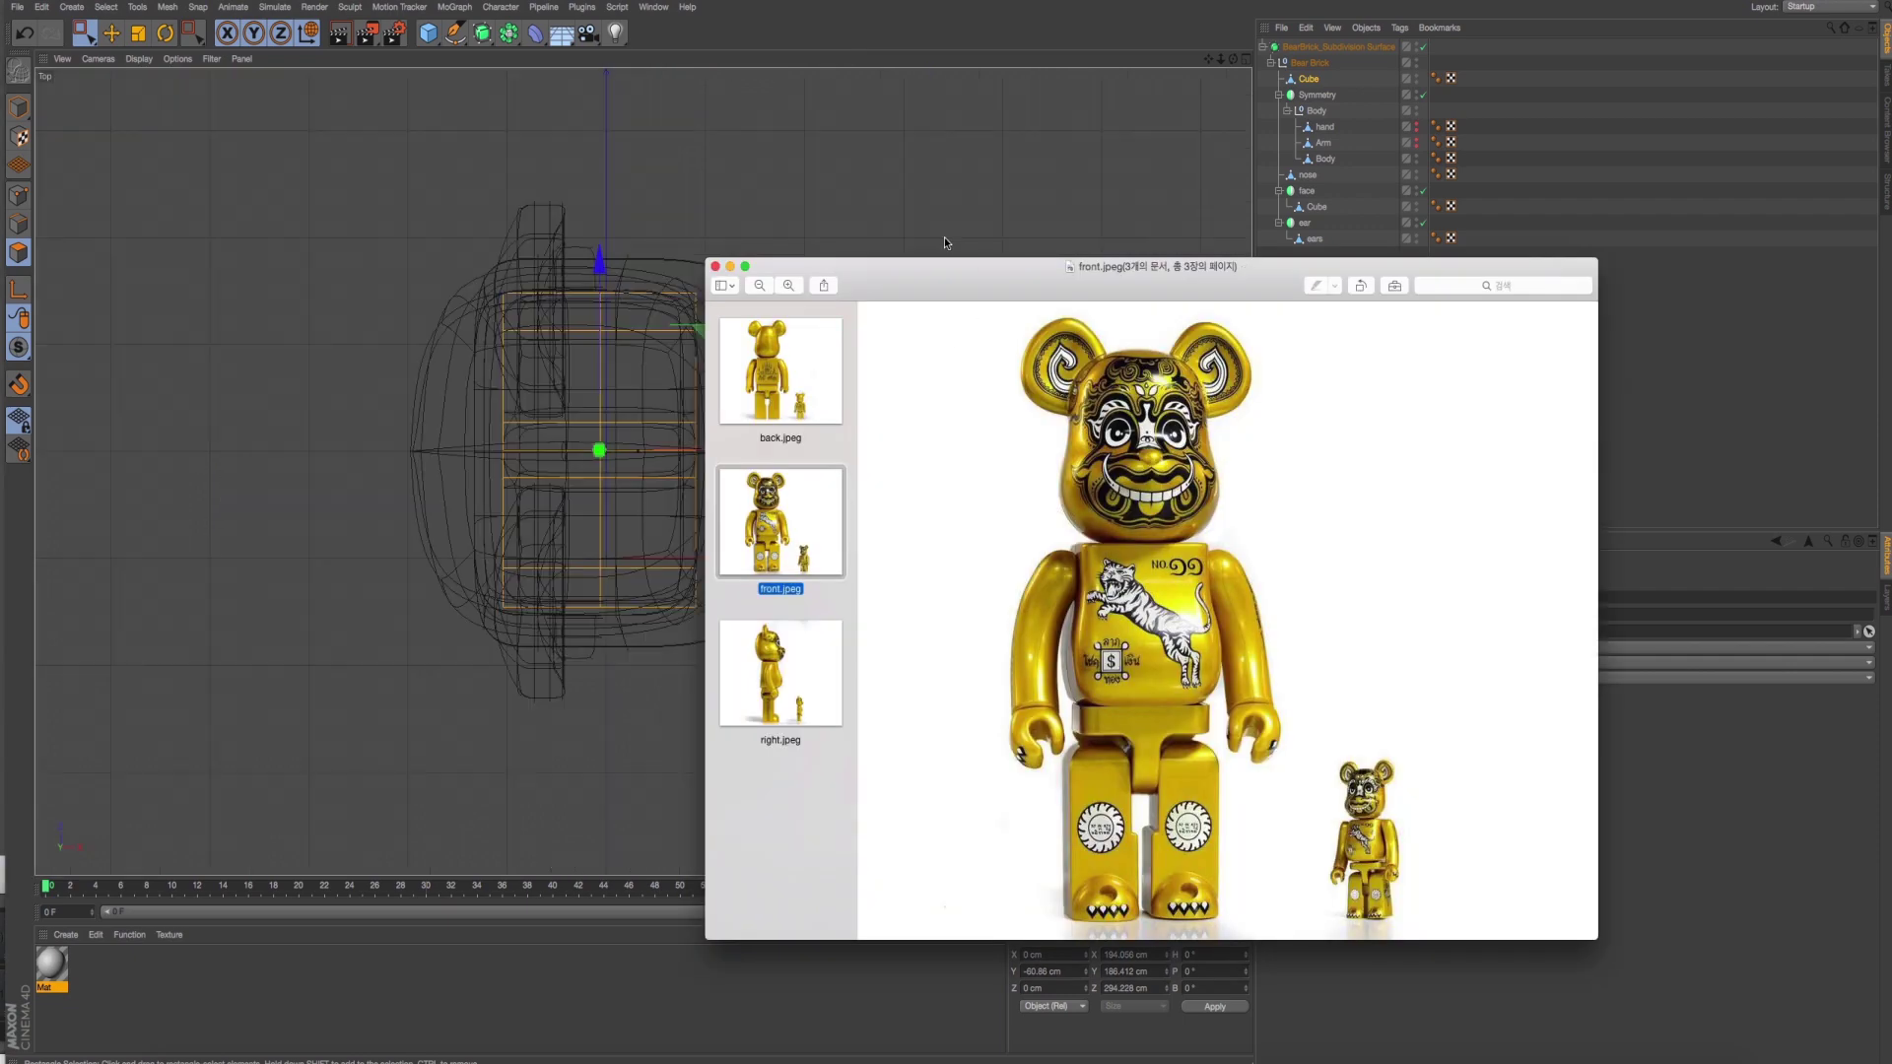
pyautogui.moveTo(703, 284); pyautogui.dragTo(914, 343)
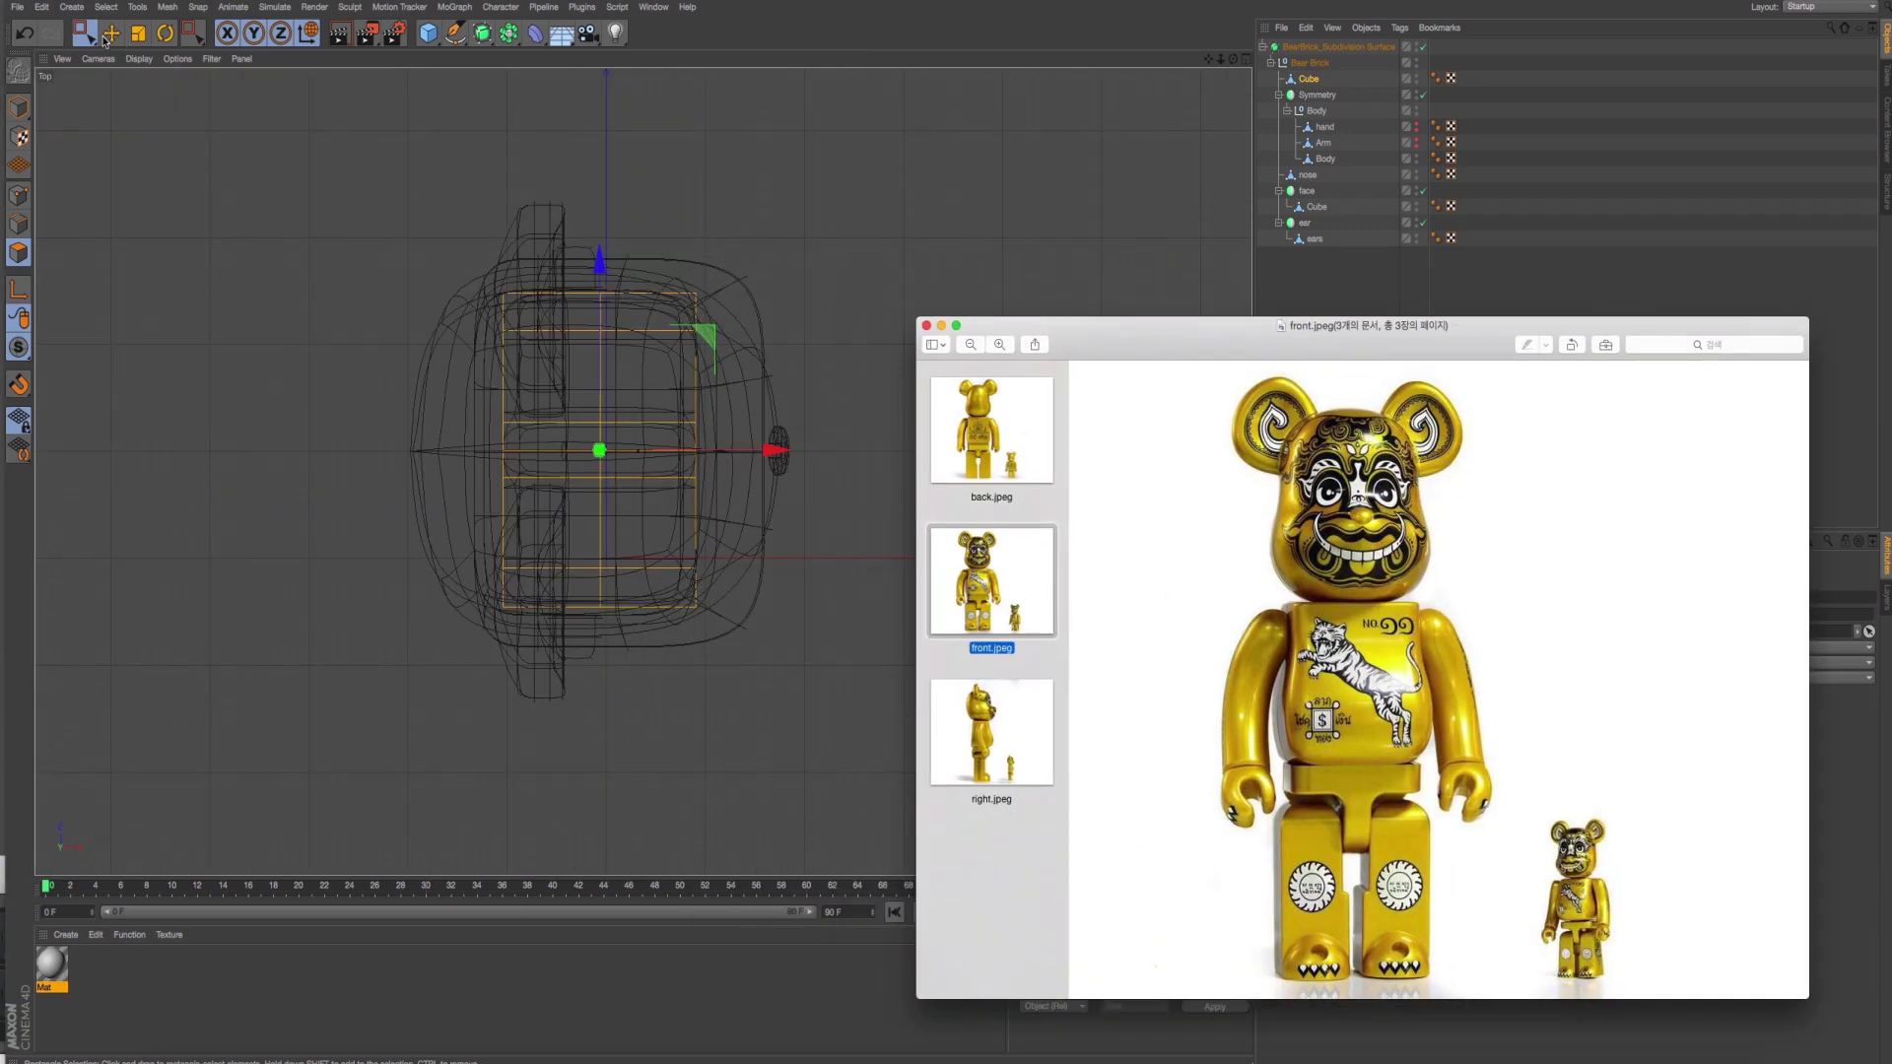
# Line-cut two horizontal edges across the hip block in the top view.
pyautogui.rightClick(428, 224)
pyautogui.click(532, 385)
pyautogui.moveTo(605, 417); pyautogui.dragTo(529, 337, button='middle')
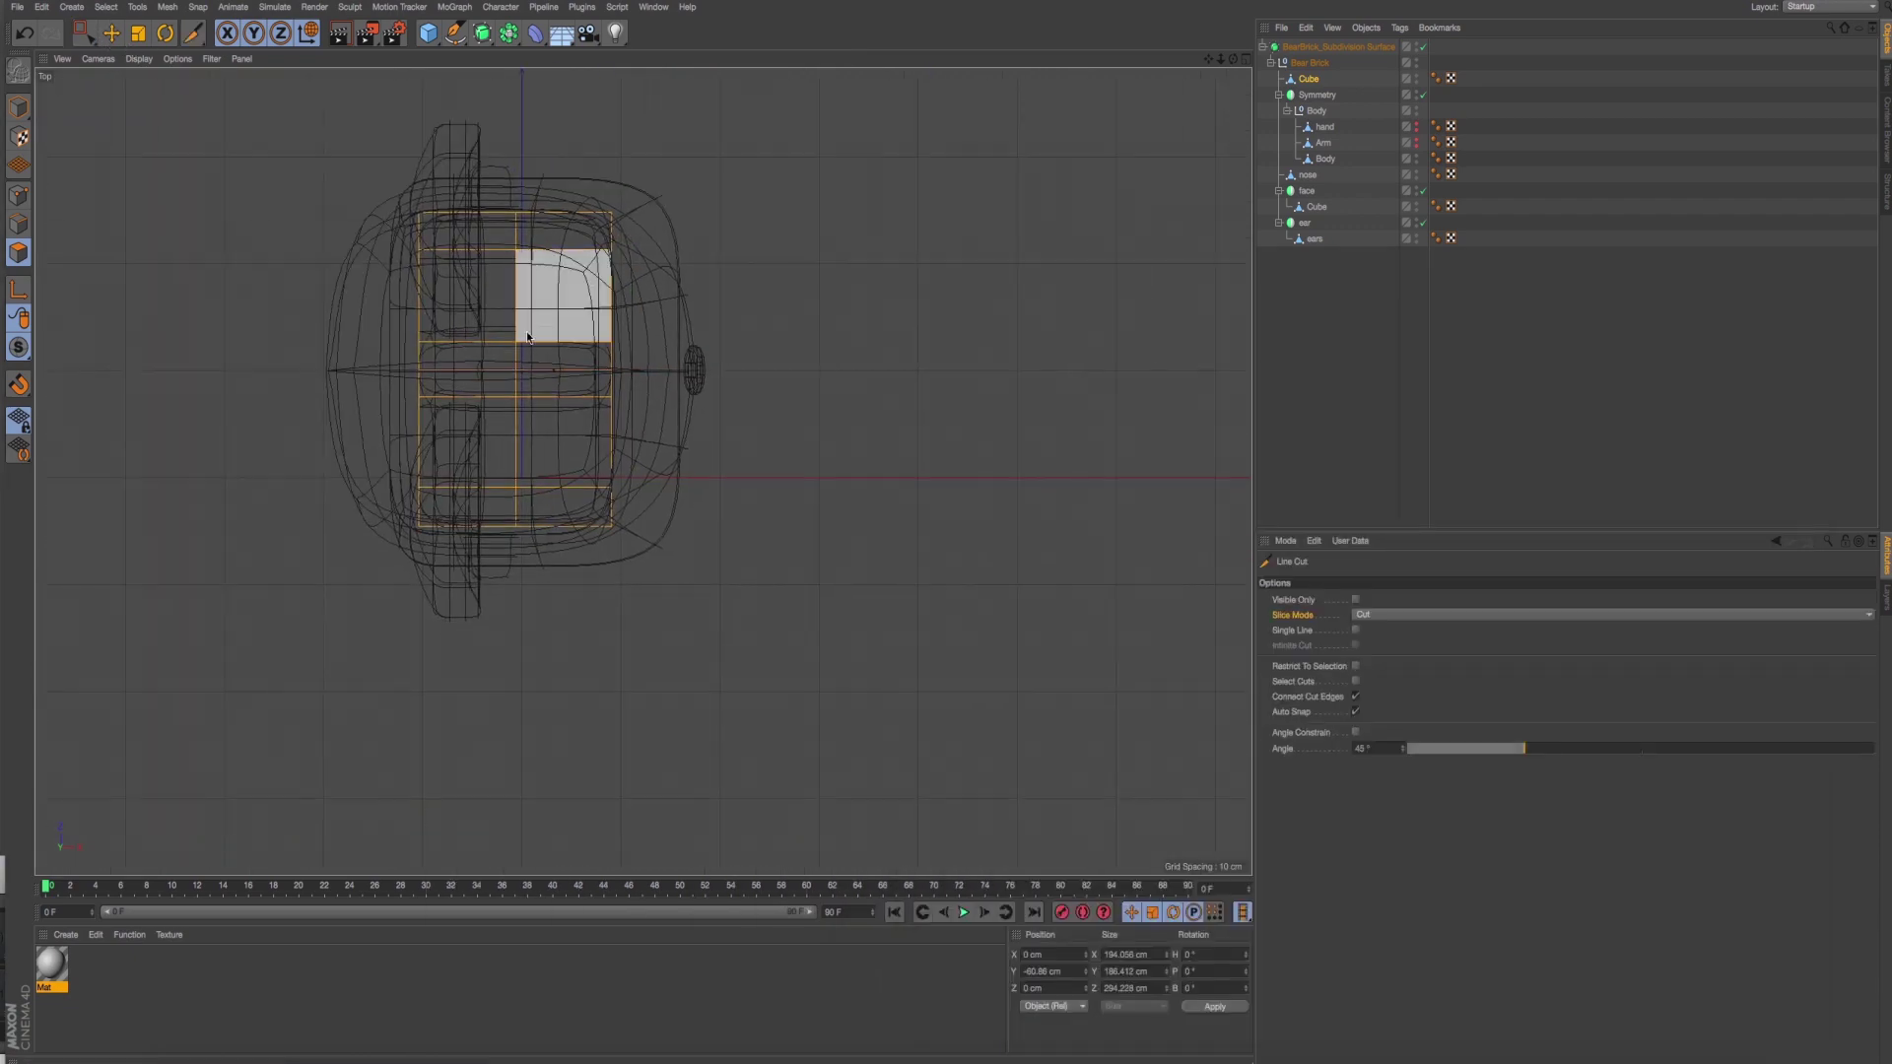
pyautogui.scroll(3, 426, 346)
pyautogui.scroll(2, 426, 347)
pyautogui.moveTo(482, 342); pyautogui.dragTo(1119, 340)
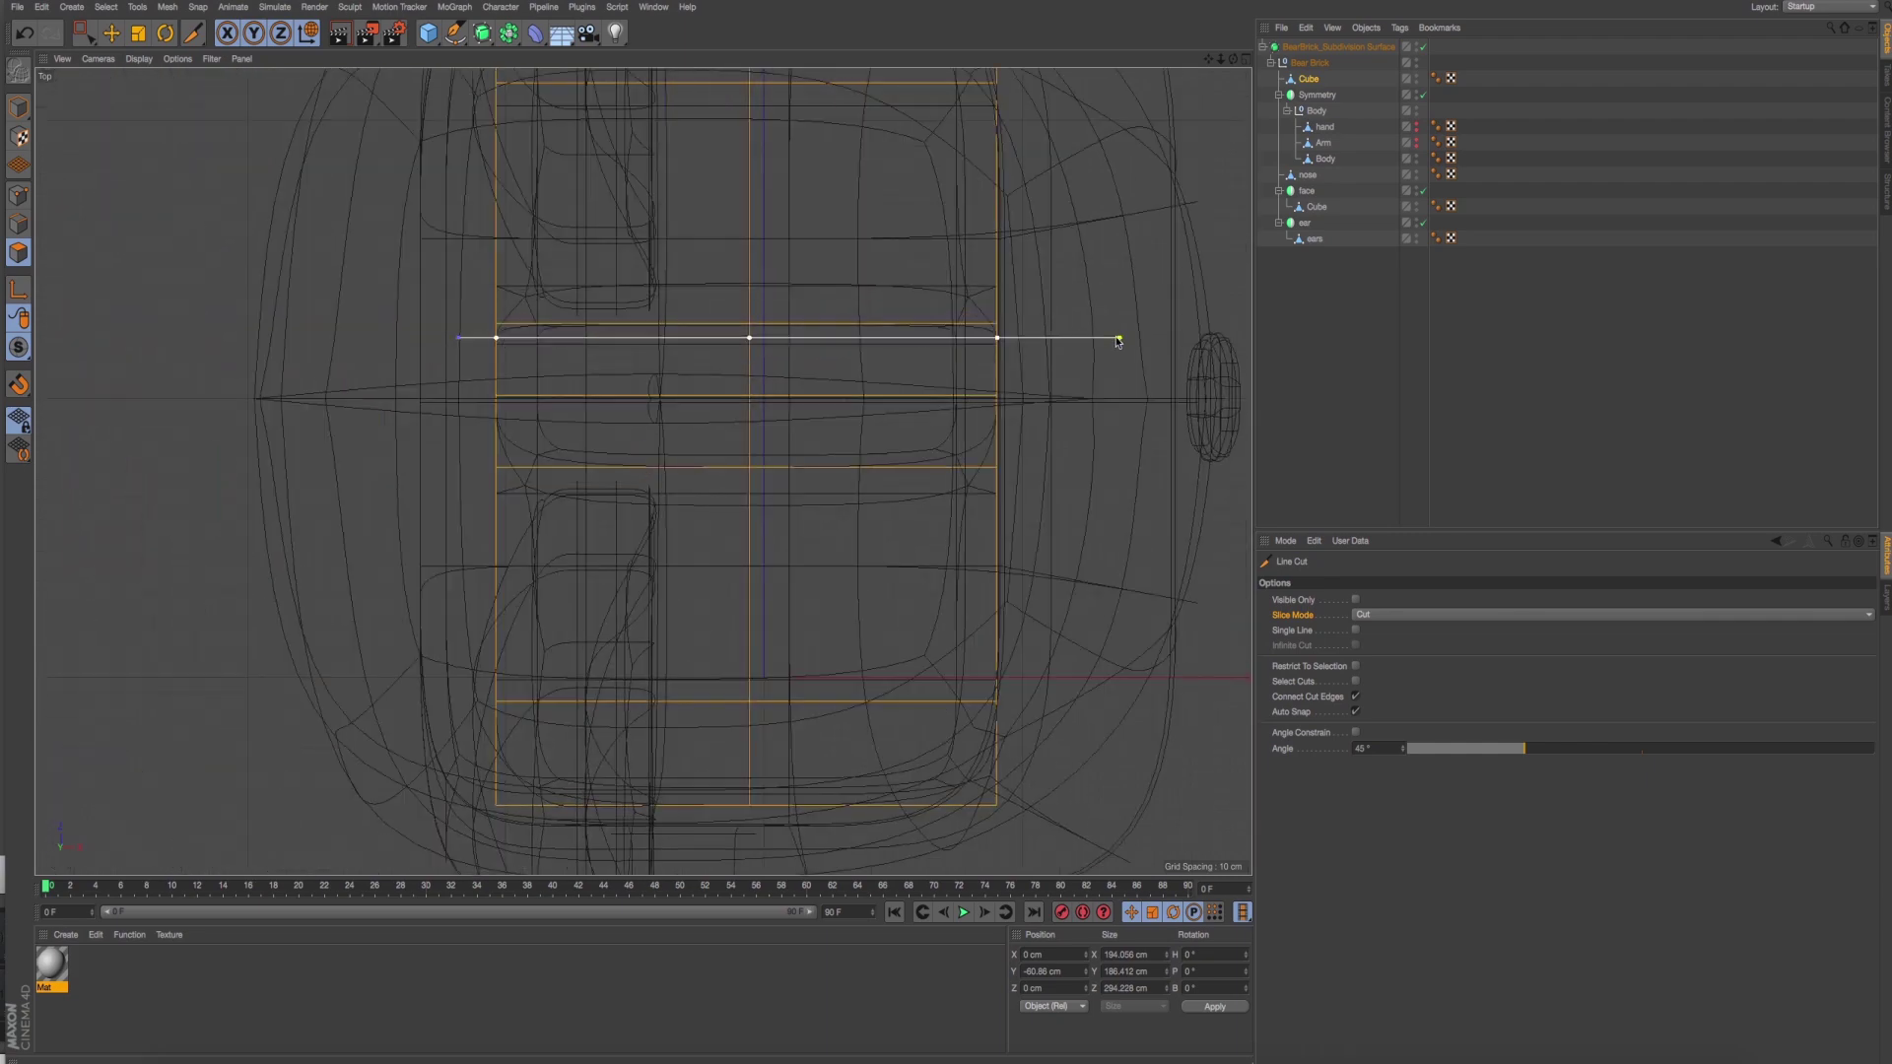
pyautogui.moveTo(478, 452); pyautogui.dragTo(1224, 454)
pyautogui.press('Escape')
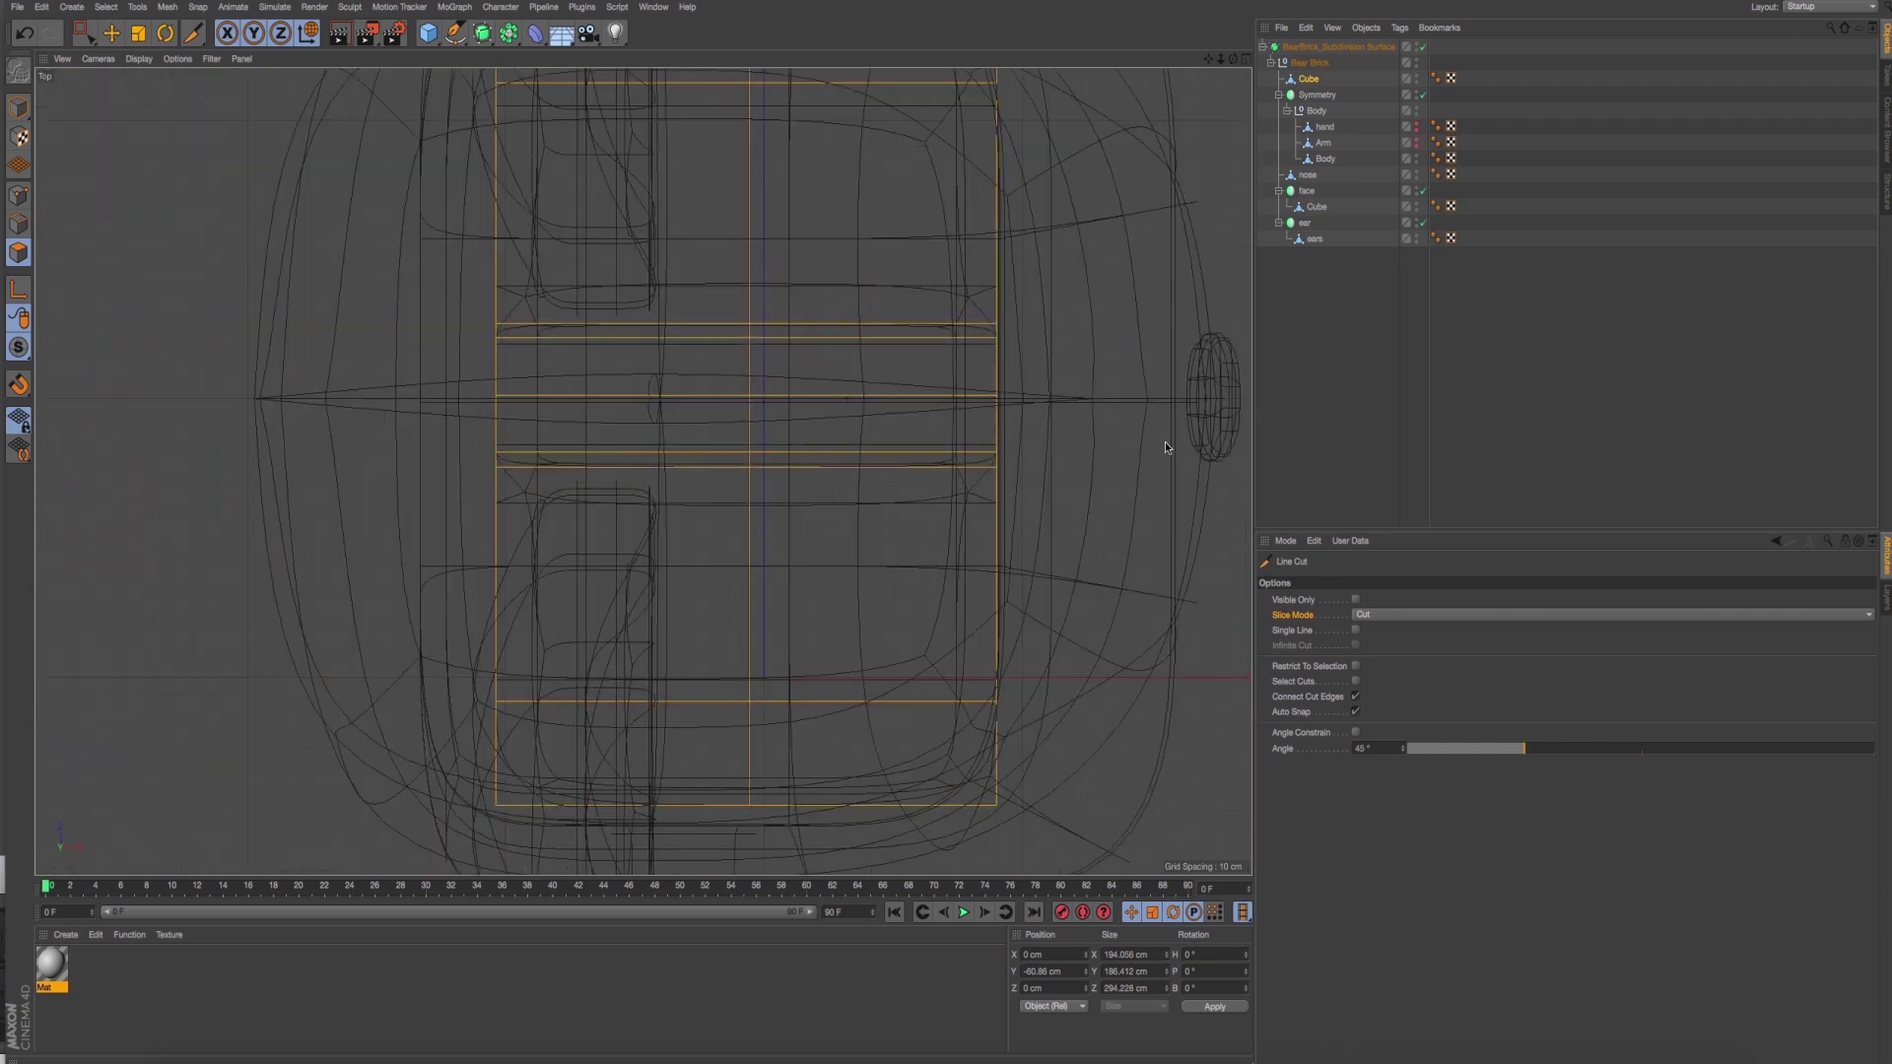
# Inspect the new cut in perspective, then box-select points in the right-side view.
pyautogui.press('F1')
pyautogui.moveTo(759, 462)
pyautogui.keyDown('alt'); pyautogui.mouseDown()
pyautogui.moveTo(737, 523)
pyautogui.moveTo(859, 505)
pyautogui.mouseUp(); pyautogui.keyUp('alt')
pyautogui.press('super+Tab')
pyautogui.press('super+Tab')
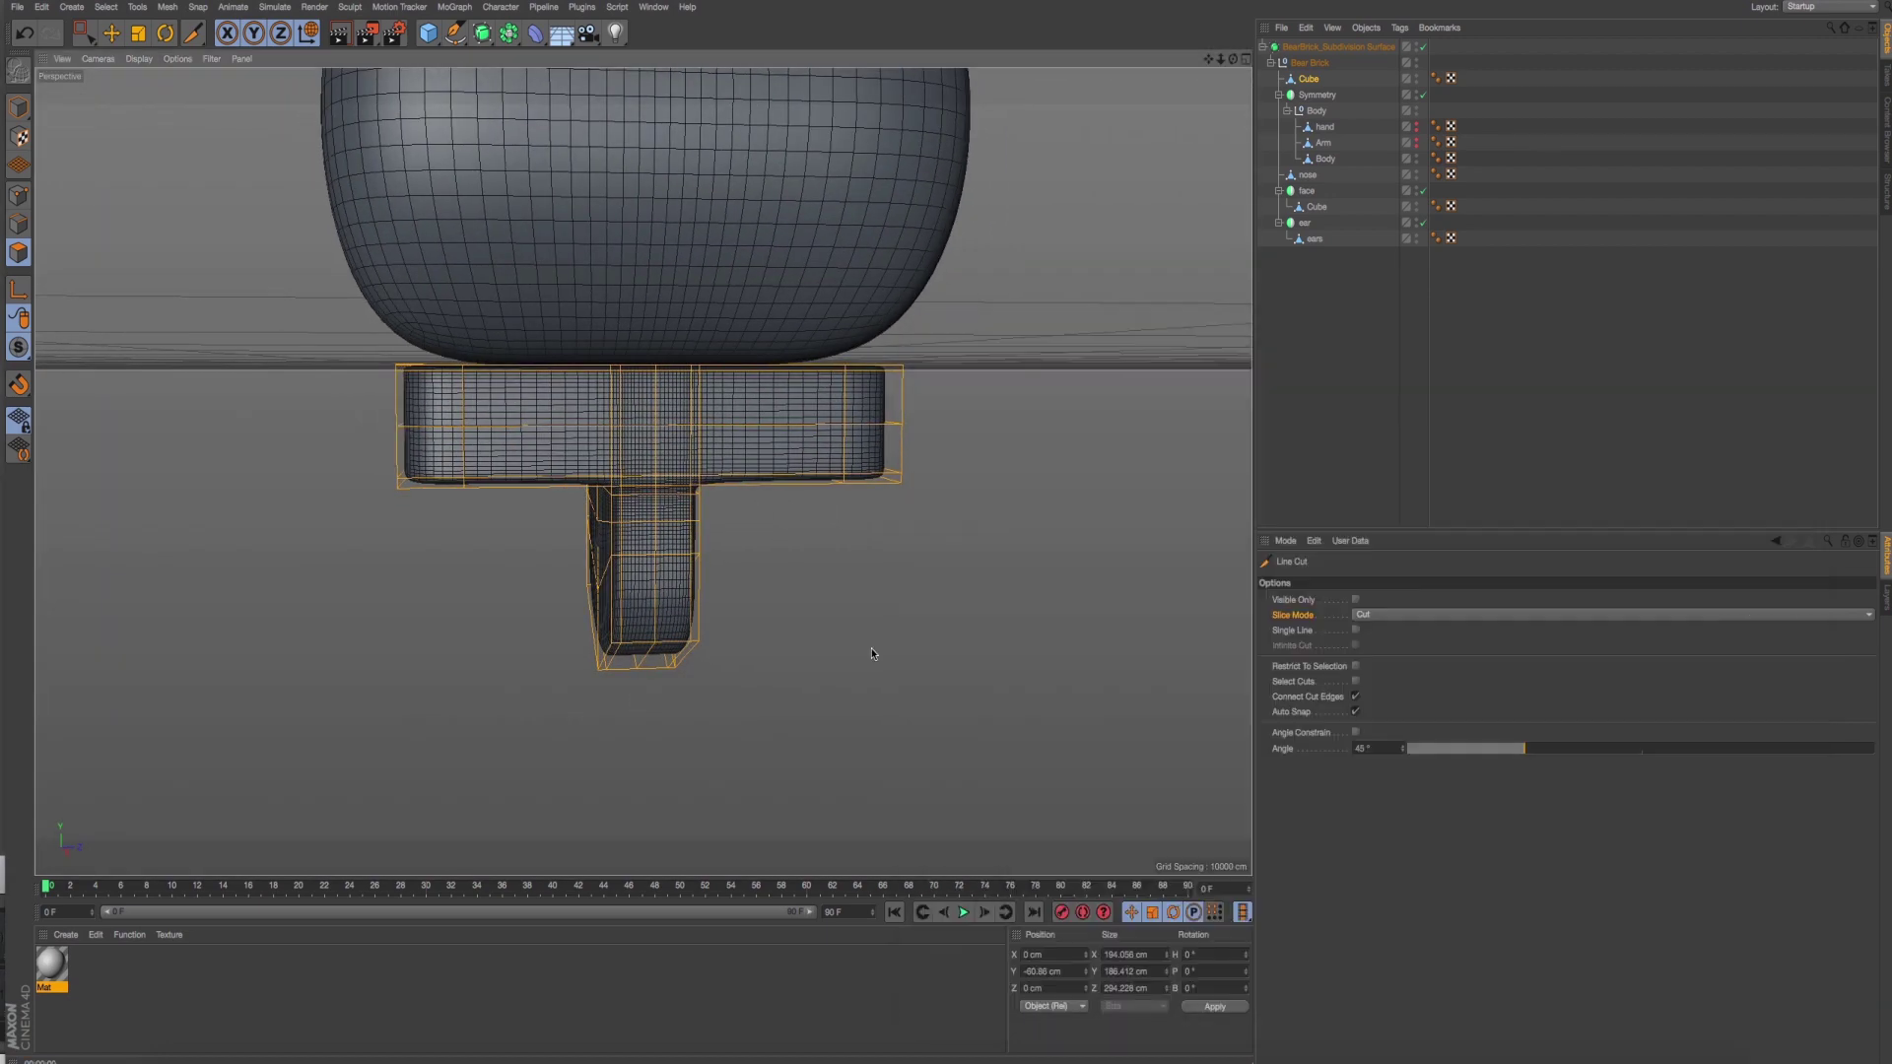
pyautogui.middleClick(394, 703)
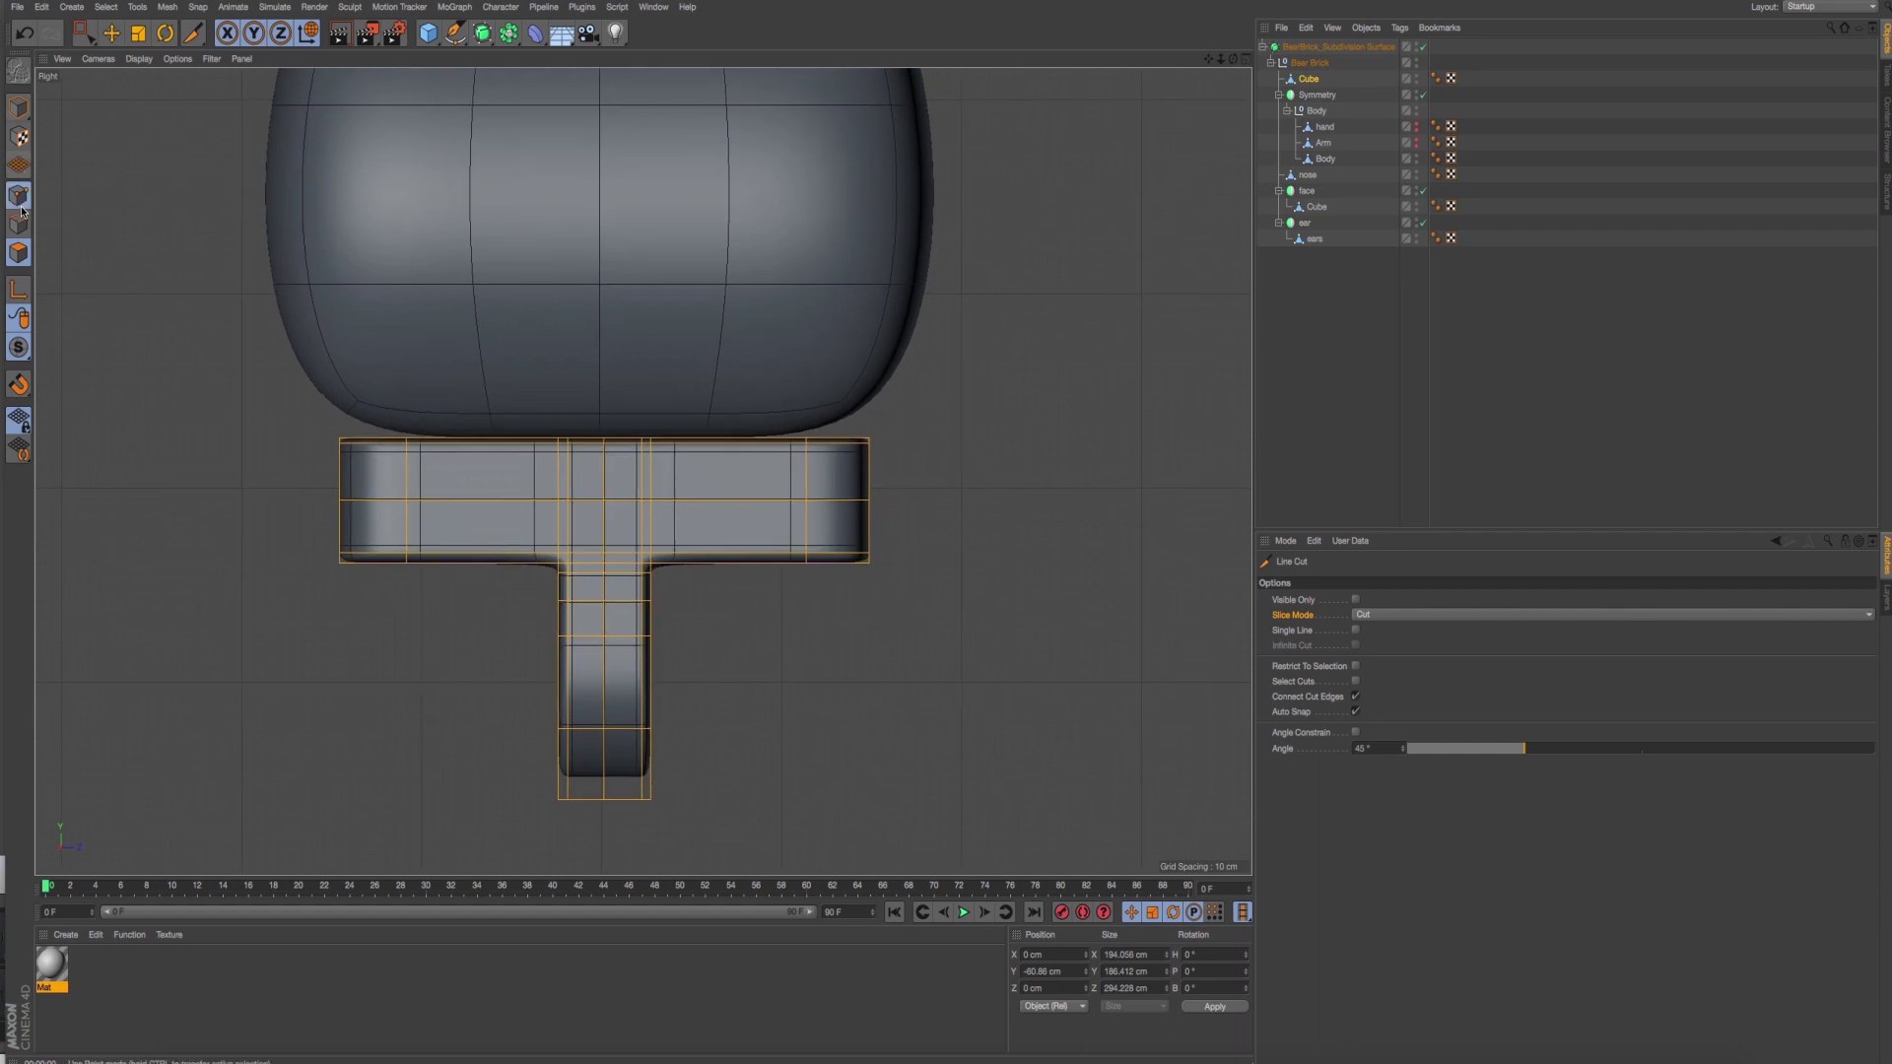
pyautogui.moveTo(85, 32); pyautogui.dragTo(147, 84)
# In the Right view, select the bottom two rows of leg joint points and raise them along Y.
pyautogui.moveTo(295, 499); pyautogui.dragTo(1095, 816)
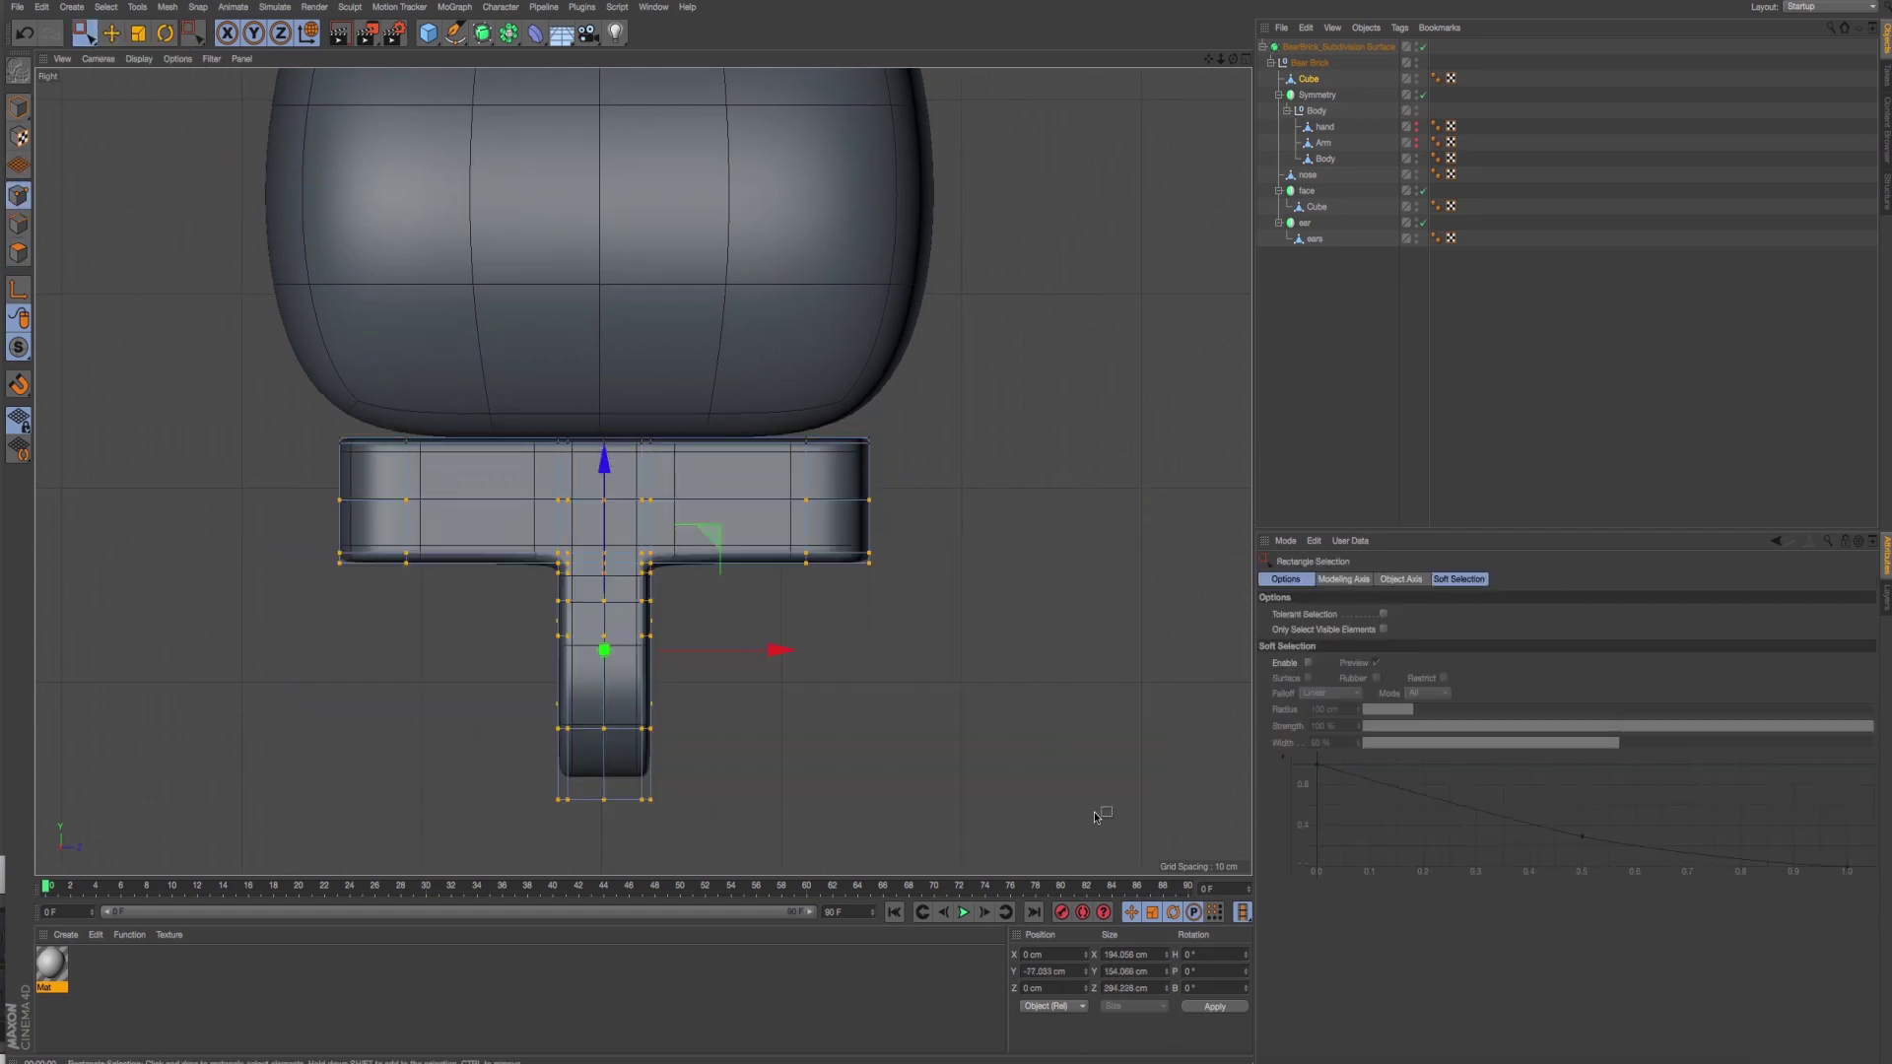
pyautogui.moveTo(254, 502); pyautogui.dragTo(1000, 847)
pyautogui.moveTo(604, 512); pyautogui.dragTo(449, 498)
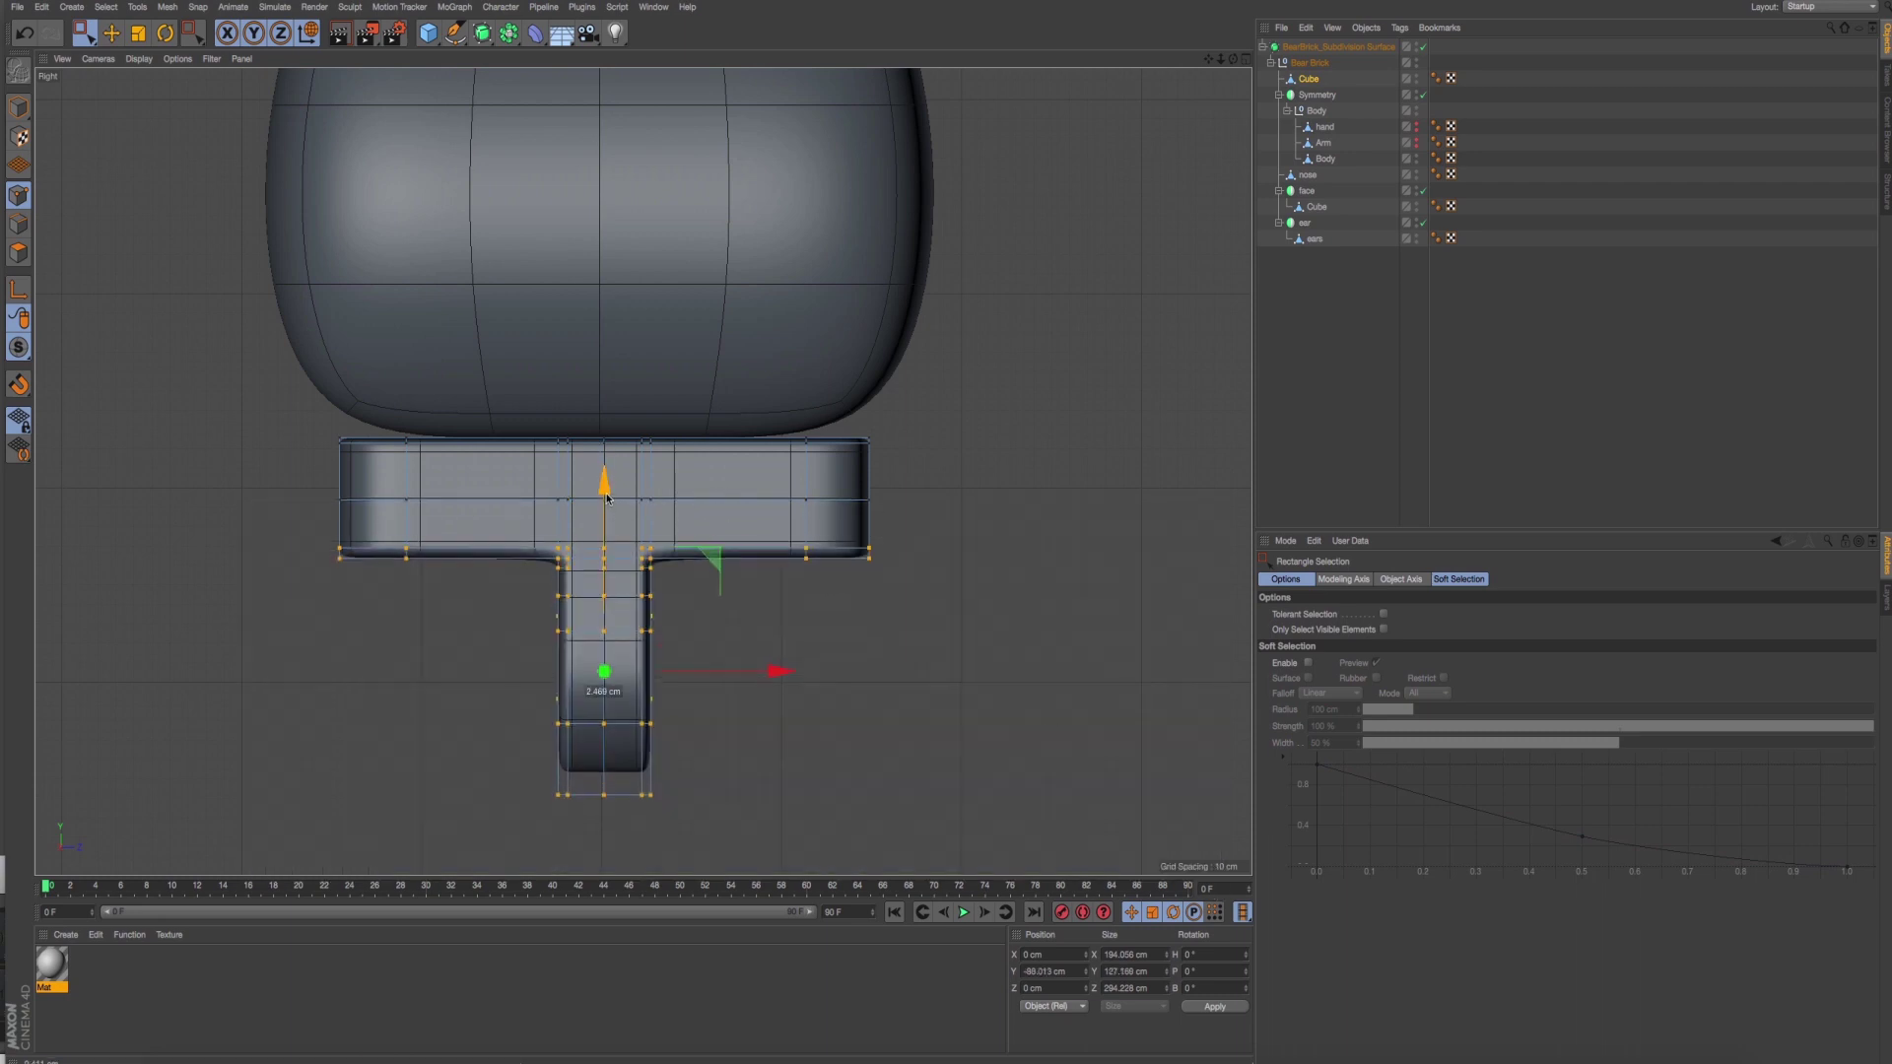
pyautogui.moveTo(295, 476); pyautogui.dragTo(1035, 851)
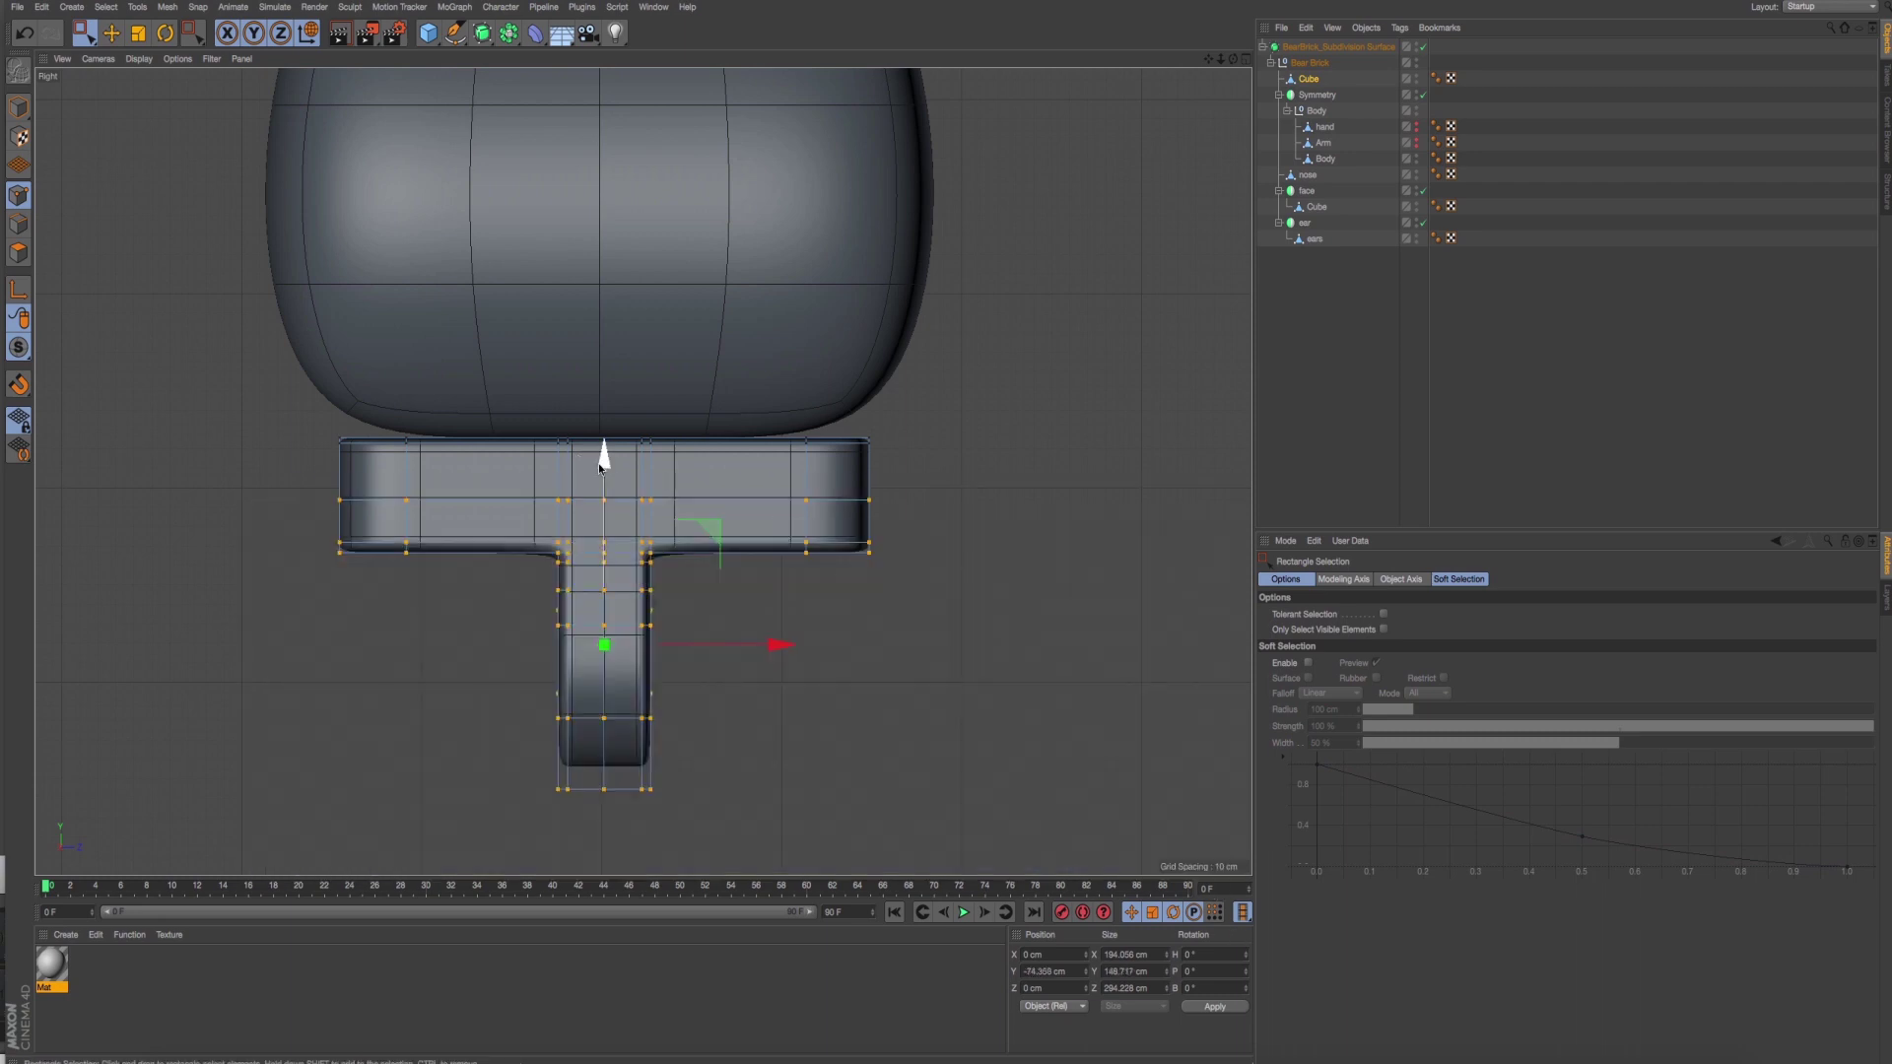
pyautogui.moveTo(601, 466); pyautogui.dragTo(603, 455)
# Switch to Model mode and select the Bear Brick subdivision surface object.
pyautogui.press('super+Tab')
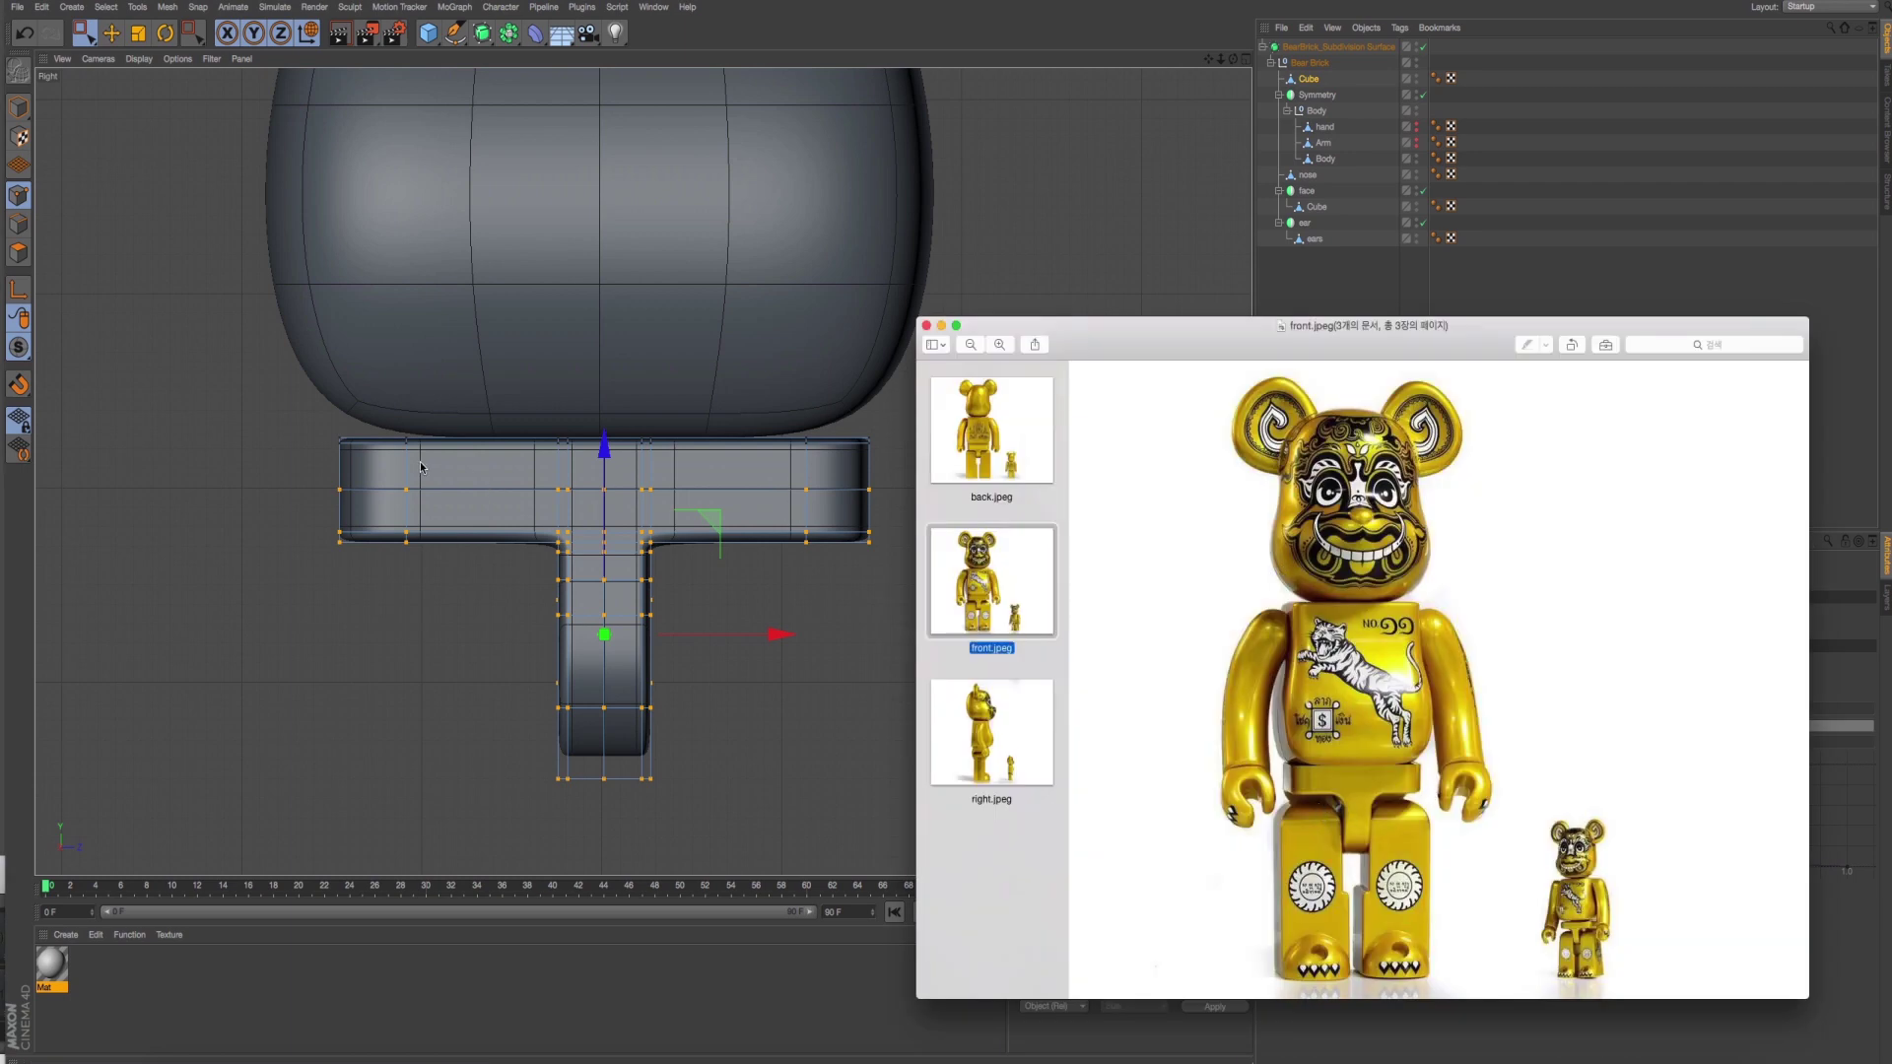
pyautogui.click(111, 32)
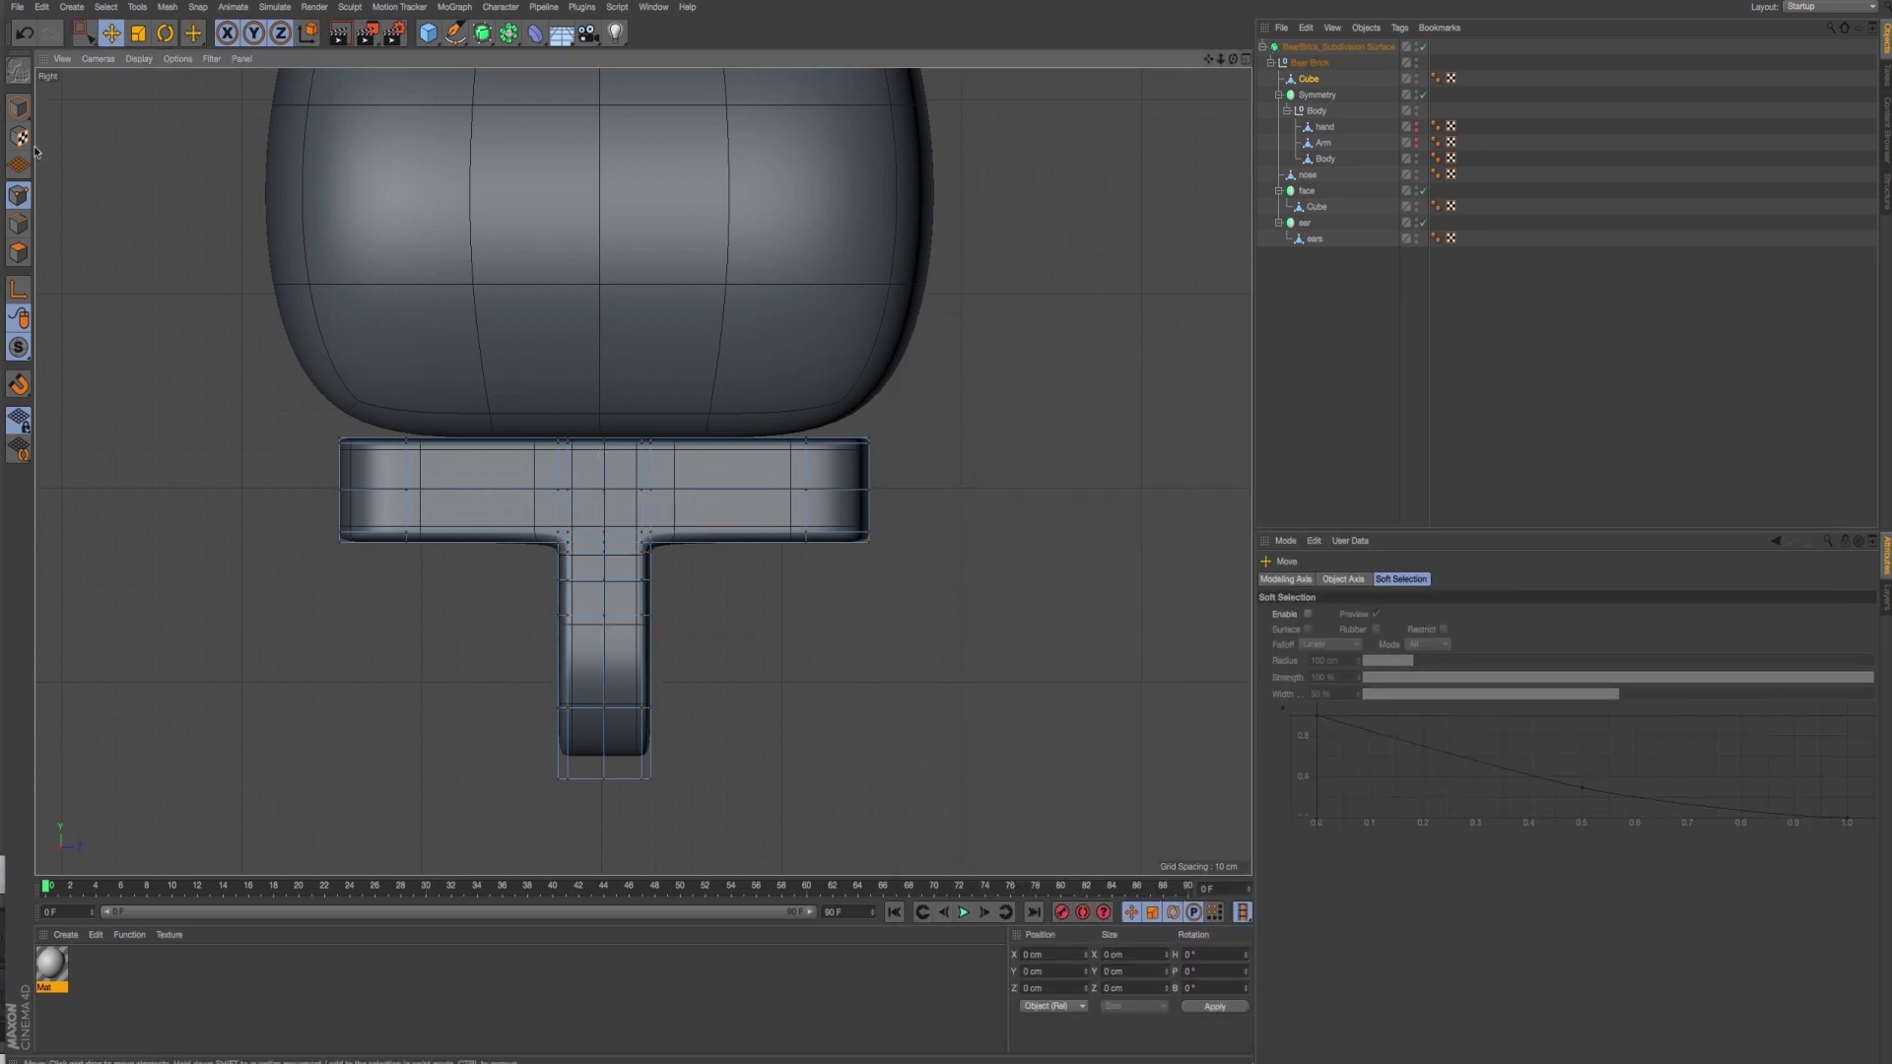
pyautogui.click(18, 107)
pyautogui.click(630, 197)
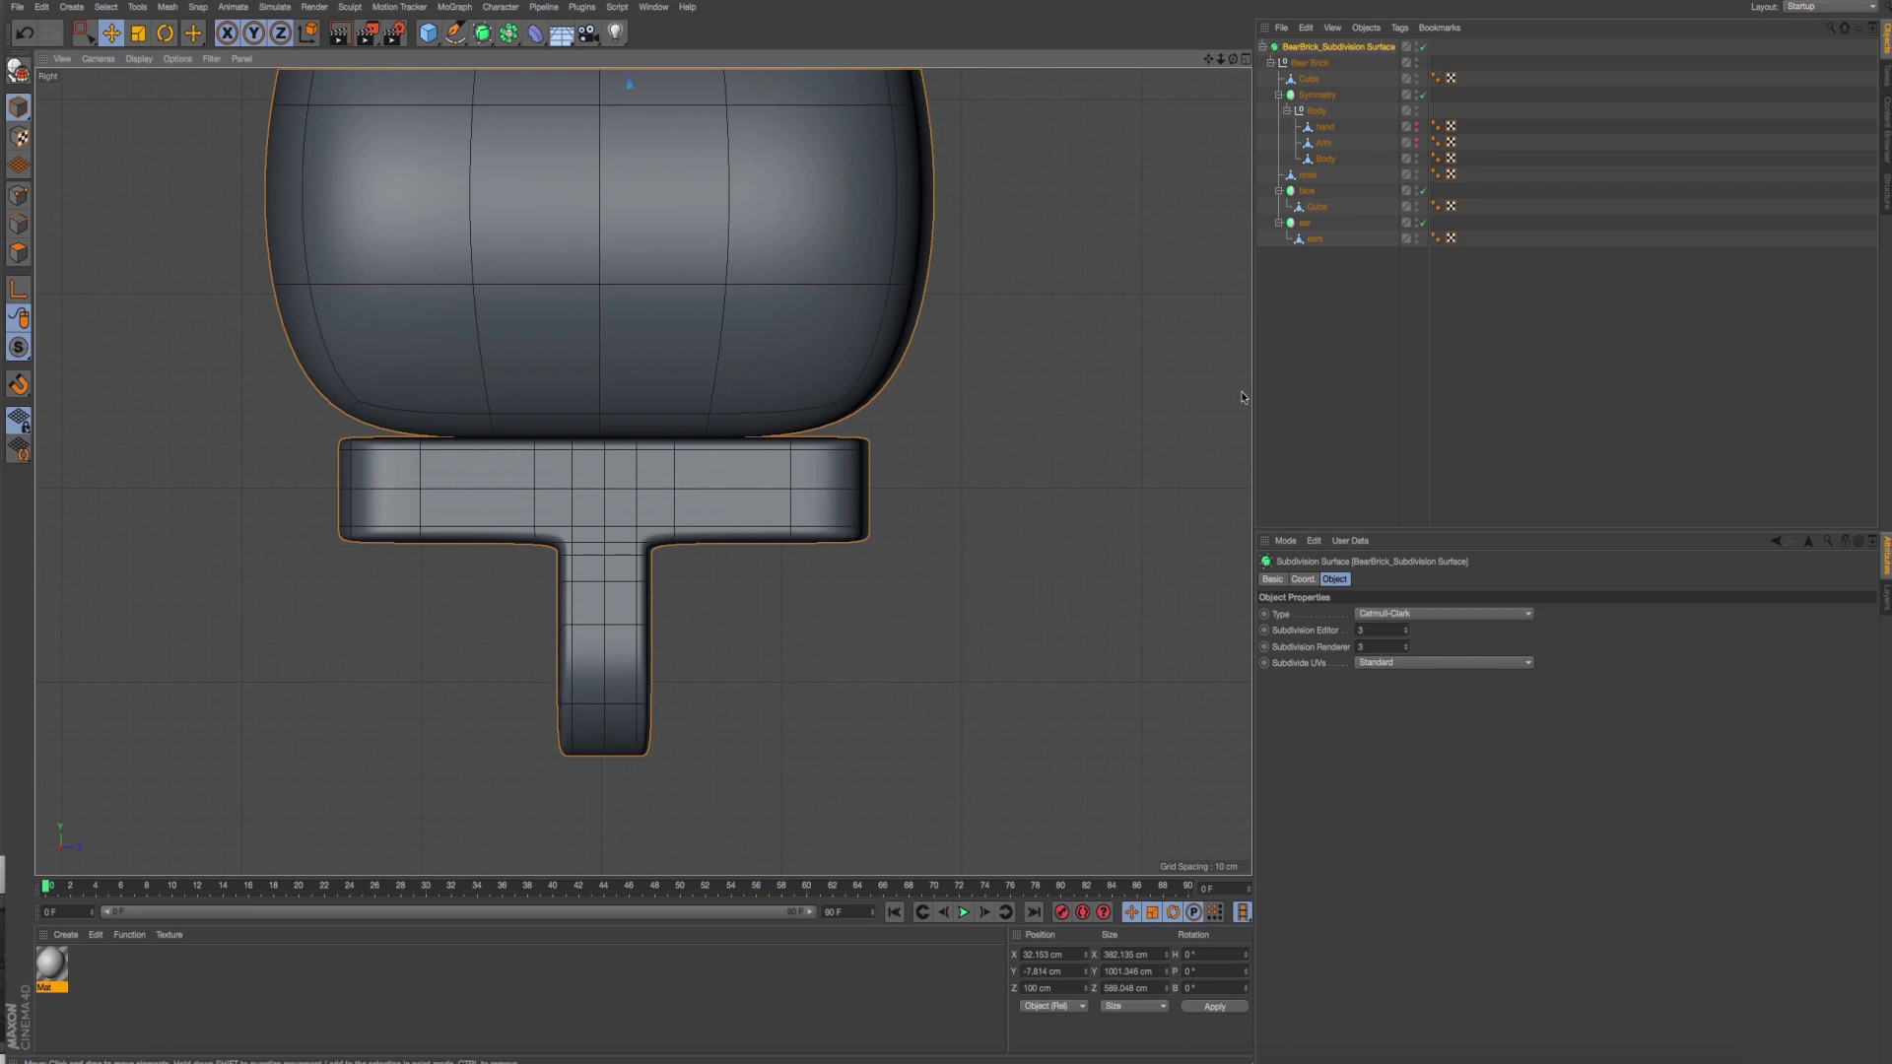
# Select the Body and Line Cut a new loop across its lower section.
pyautogui.press('super+Tab')
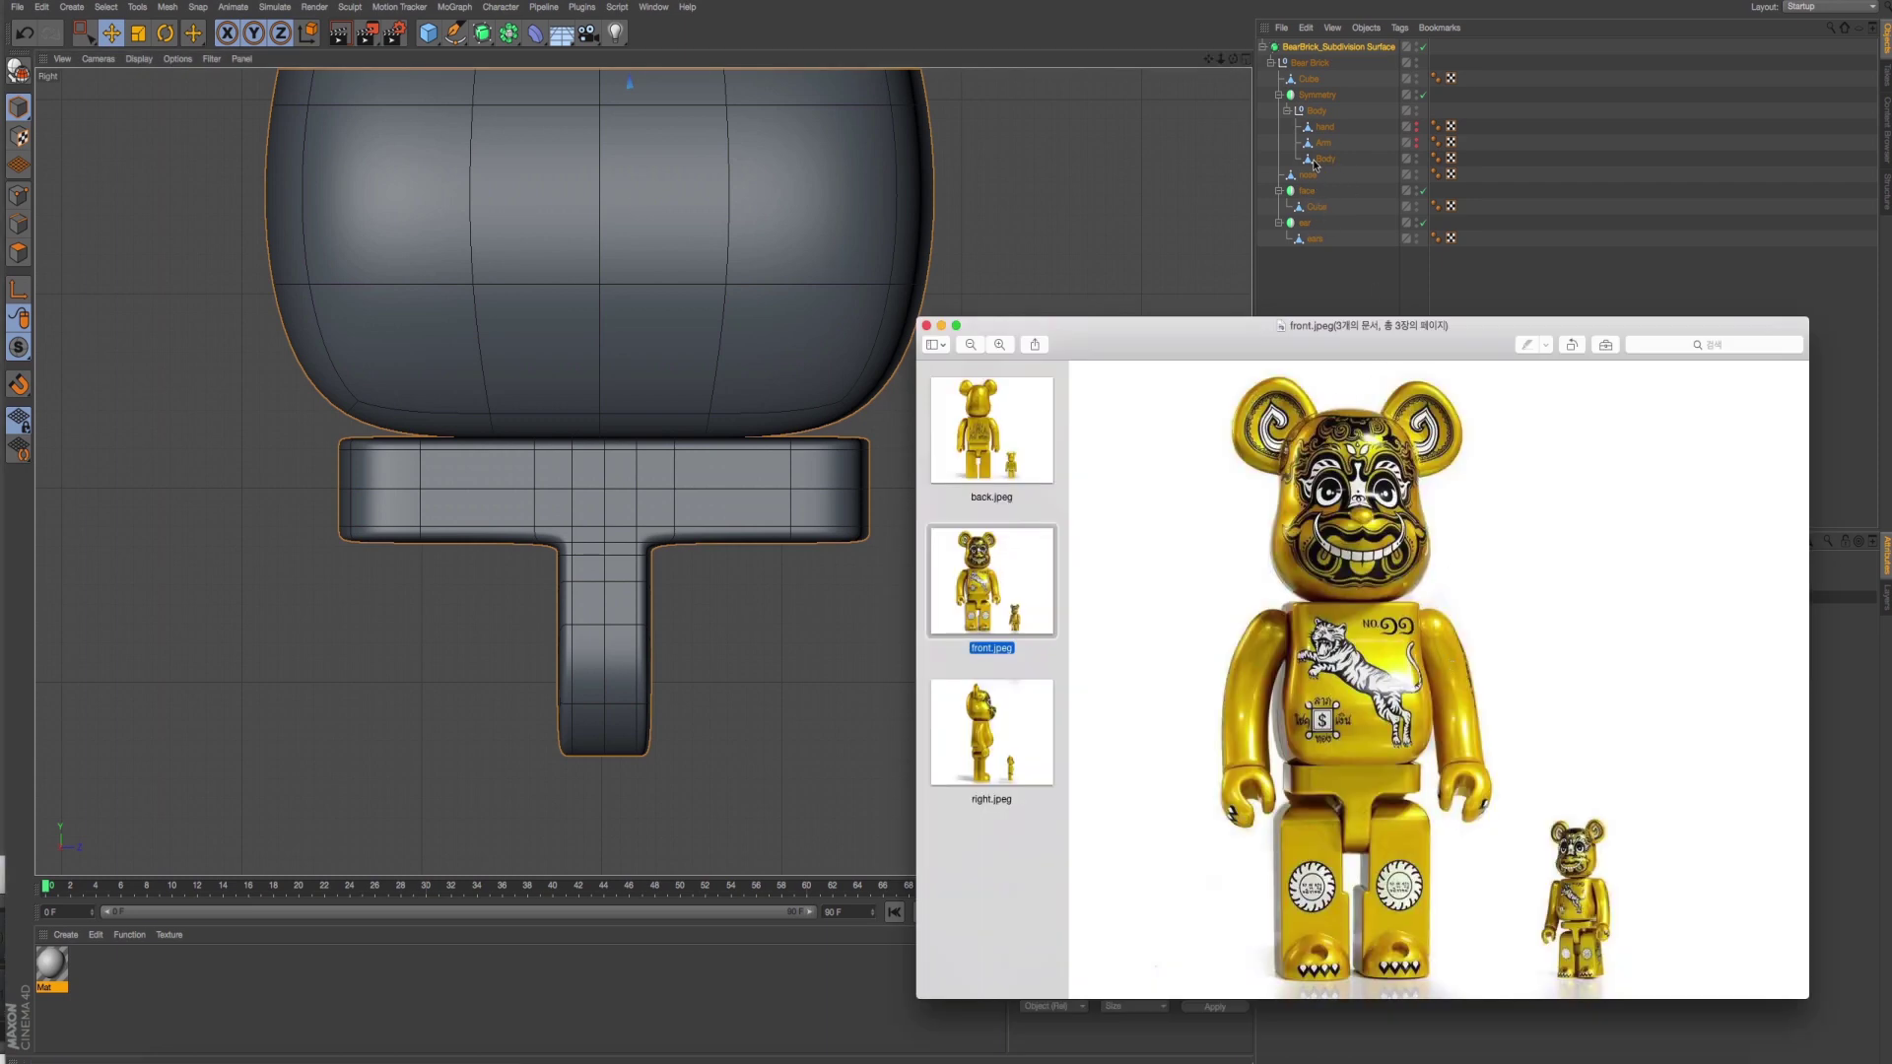
pyautogui.click(1328, 116)
pyautogui.click(1326, 160)
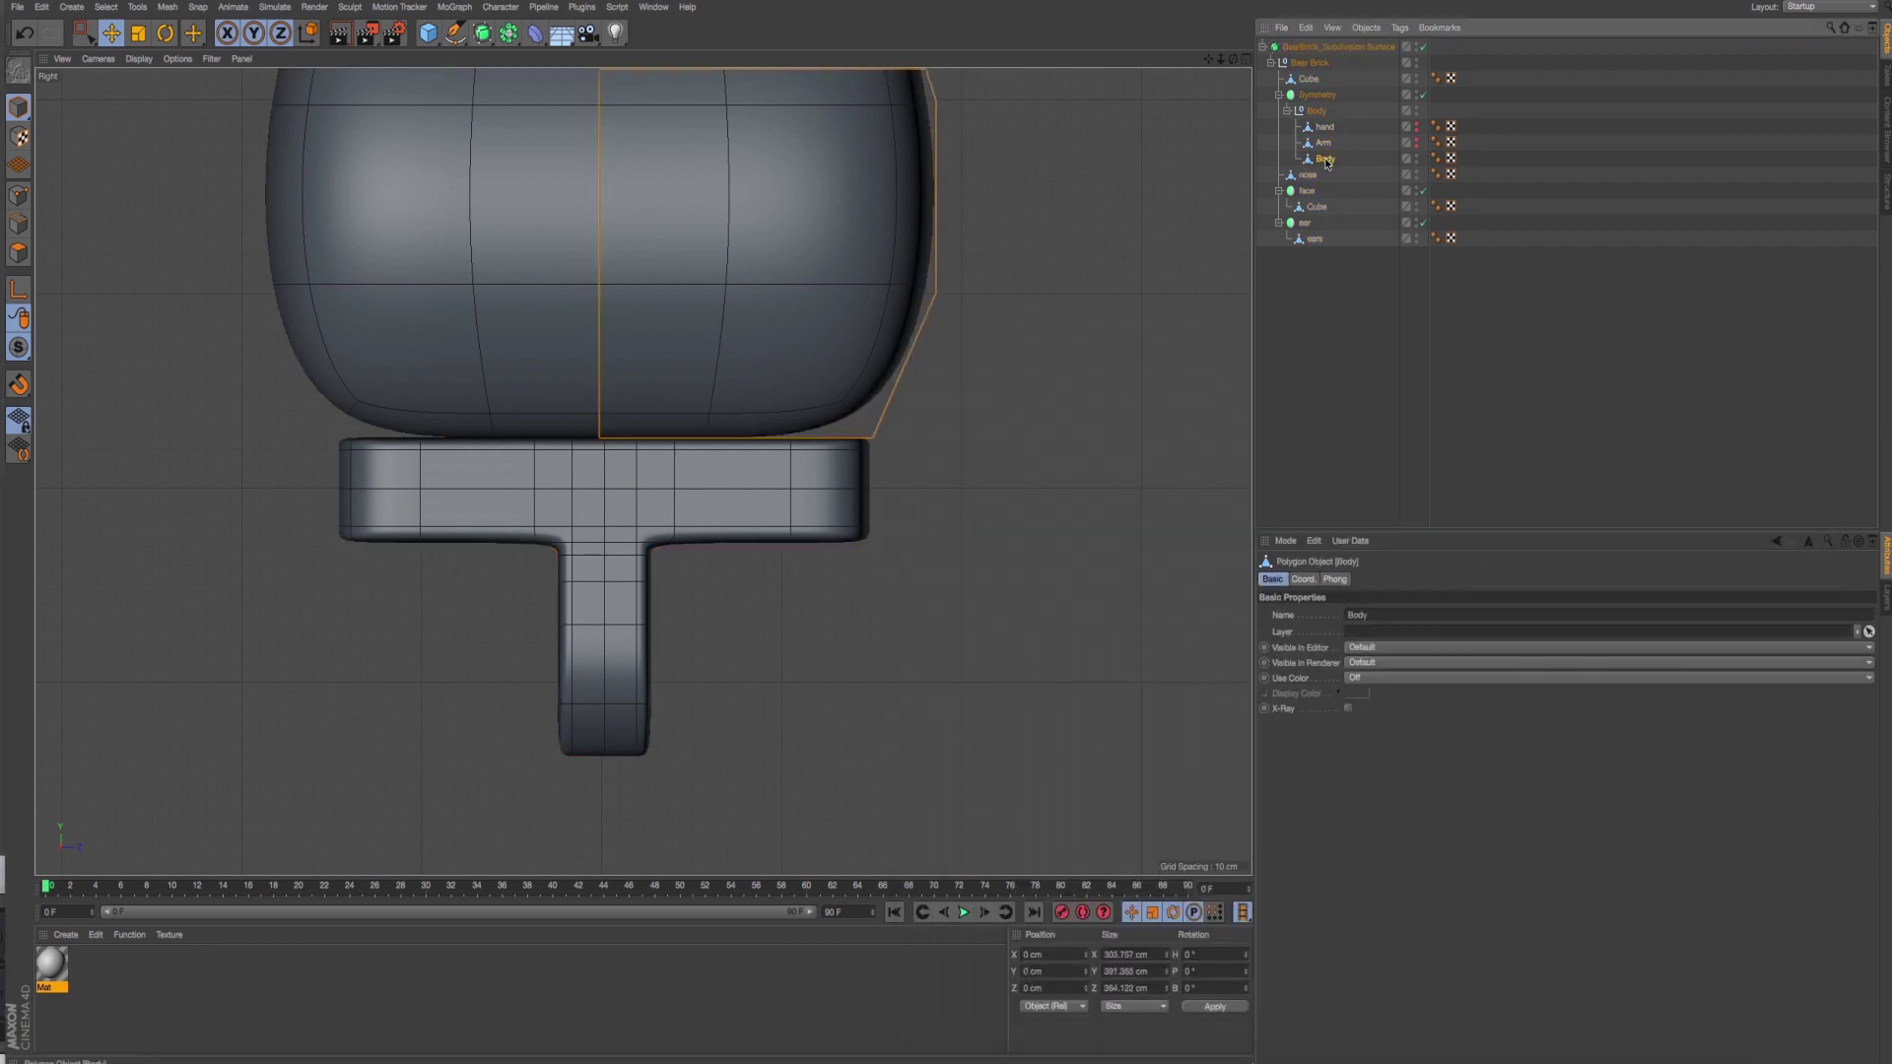
pyautogui.click(17, 252)
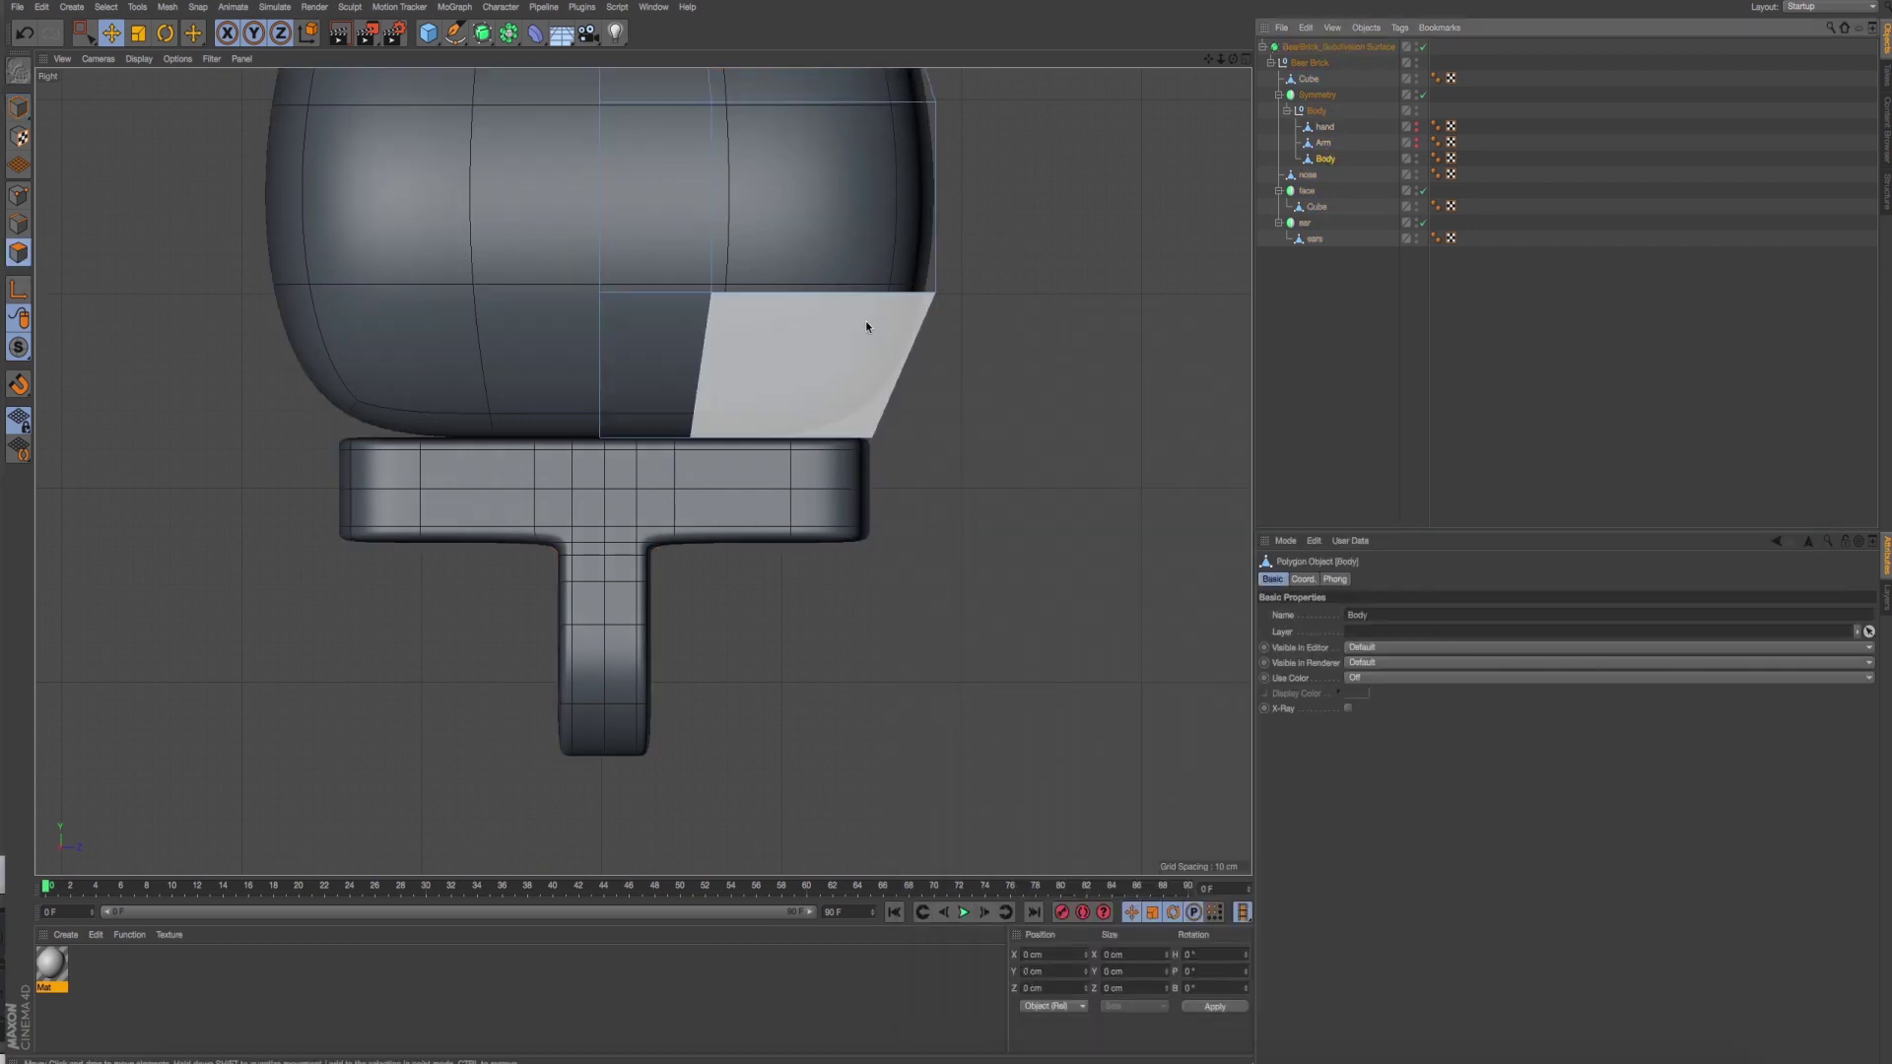
pyautogui.rightClick(1129, 328)
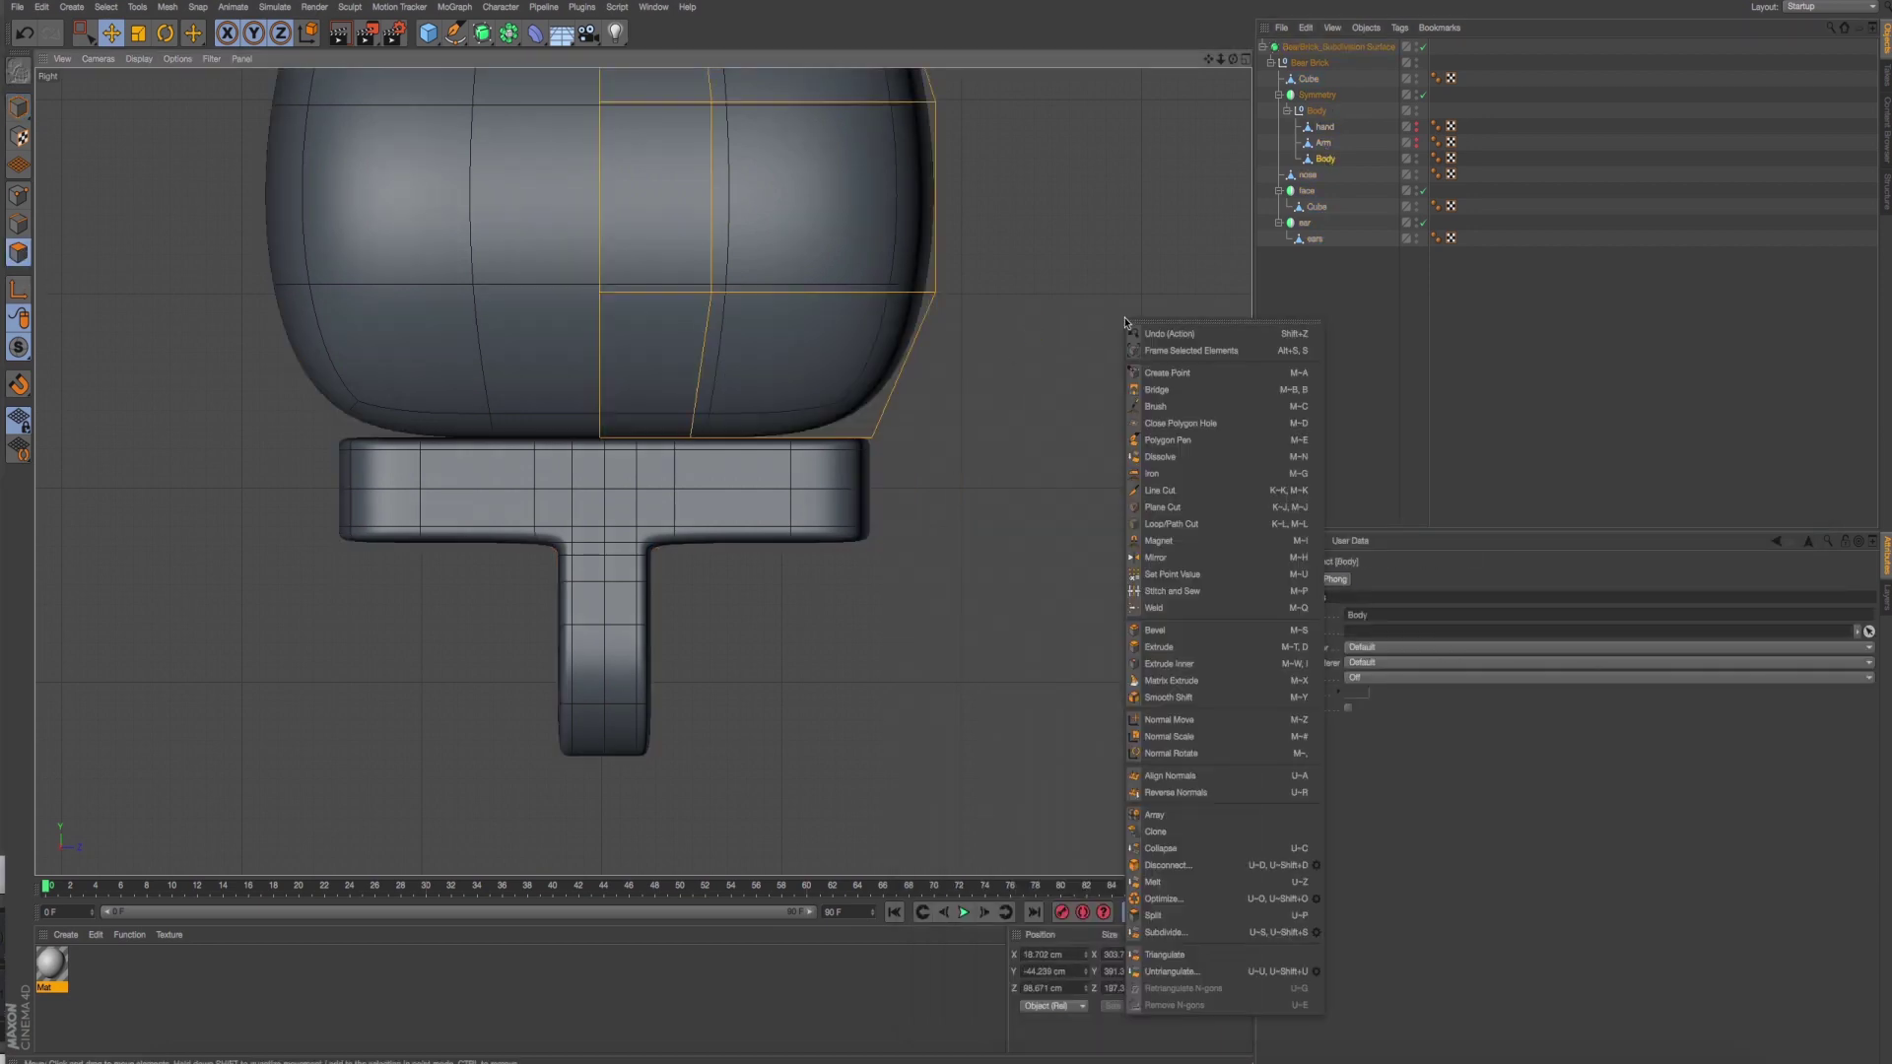
pyautogui.click(1222, 492)
pyautogui.click(497, 374)
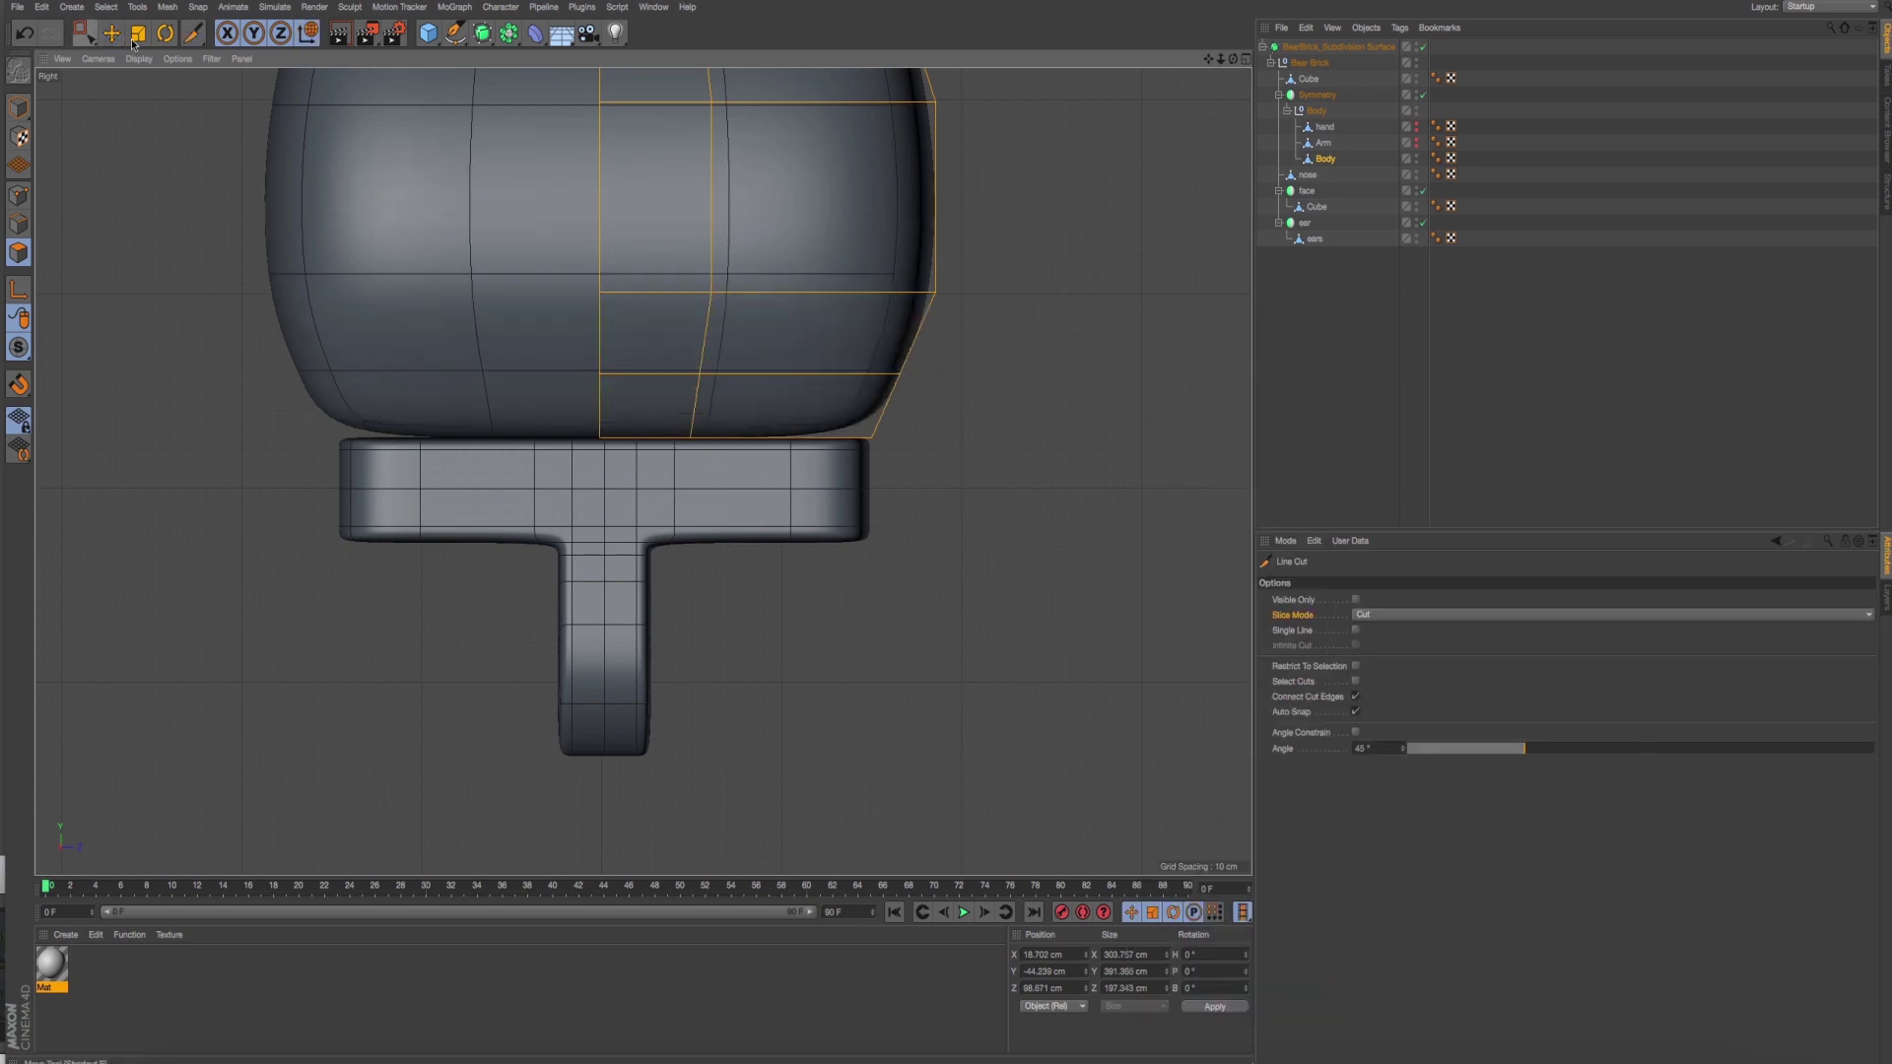
# Select the new lower edge loop and move it down toward the body's base.
pyautogui.press('e')
pyautogui.click(18, 194)
pyautogui.press('0')
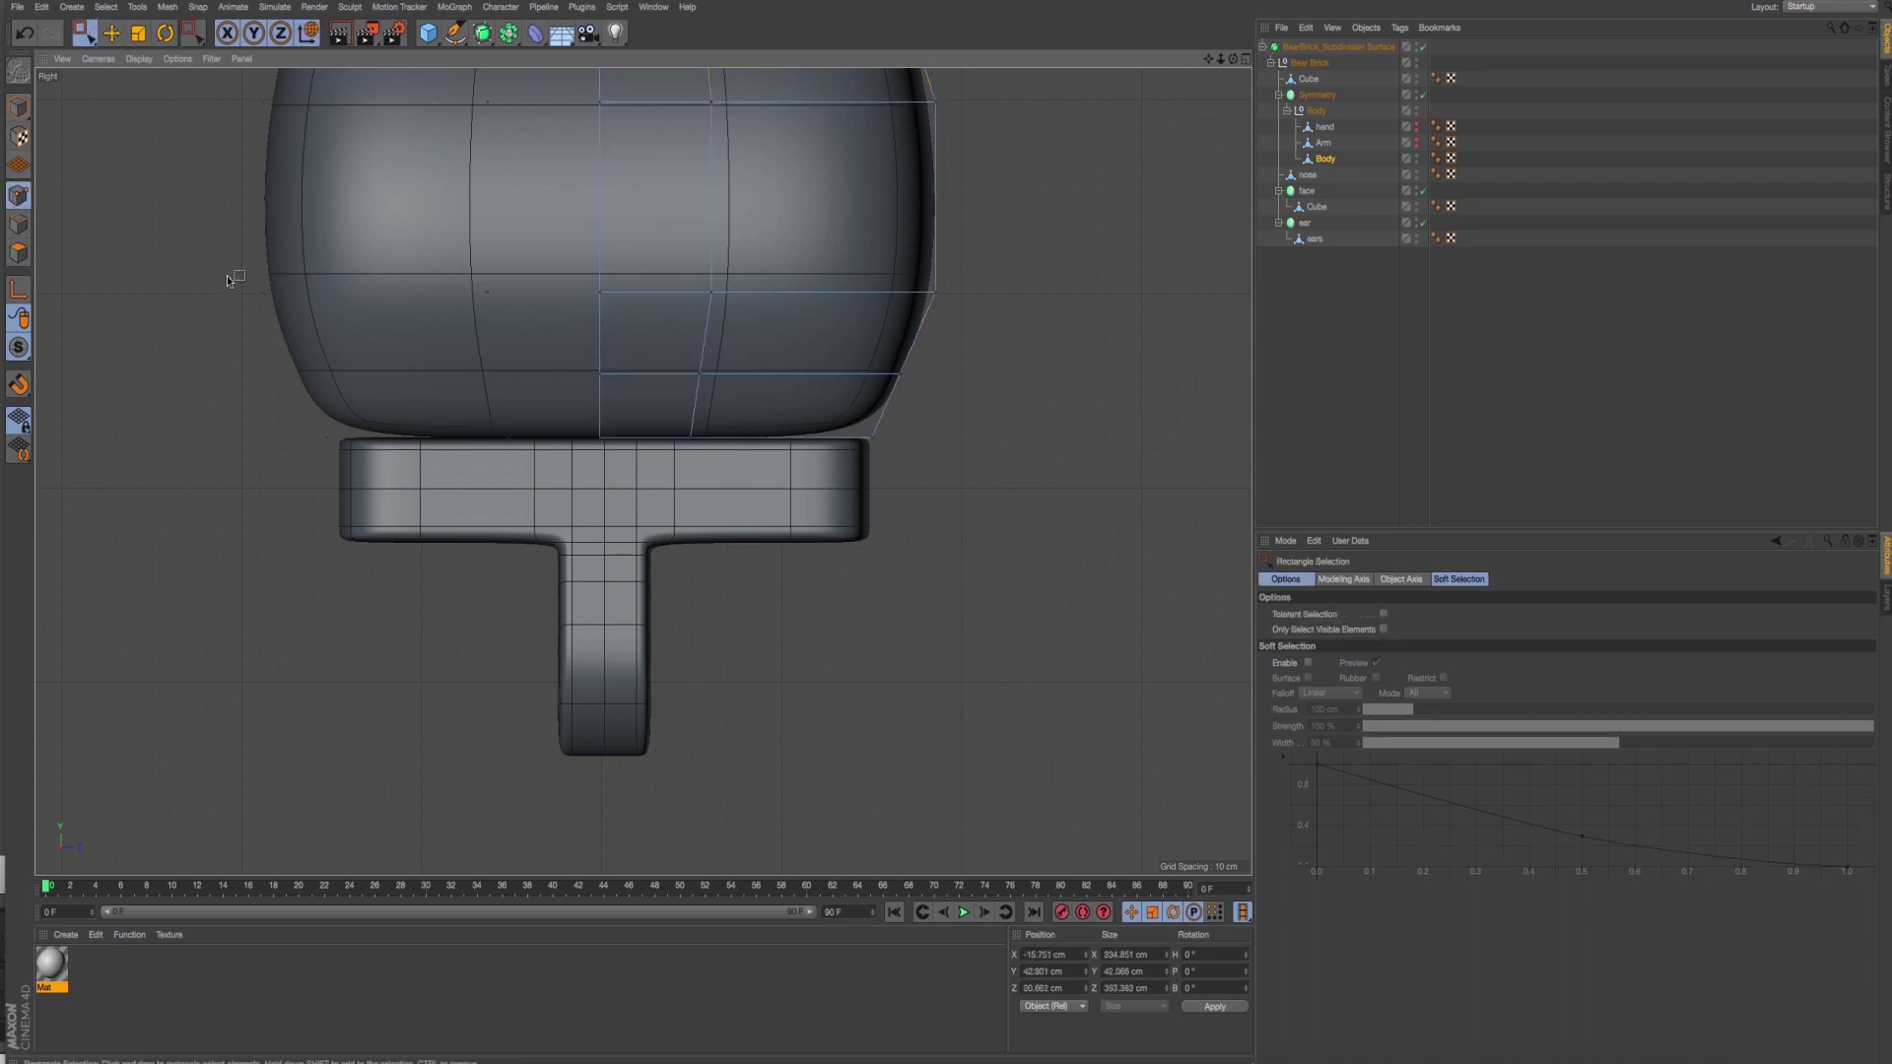
pyautogui.moveTo(205, 311); pyautogui.dragTo(1105, 411)
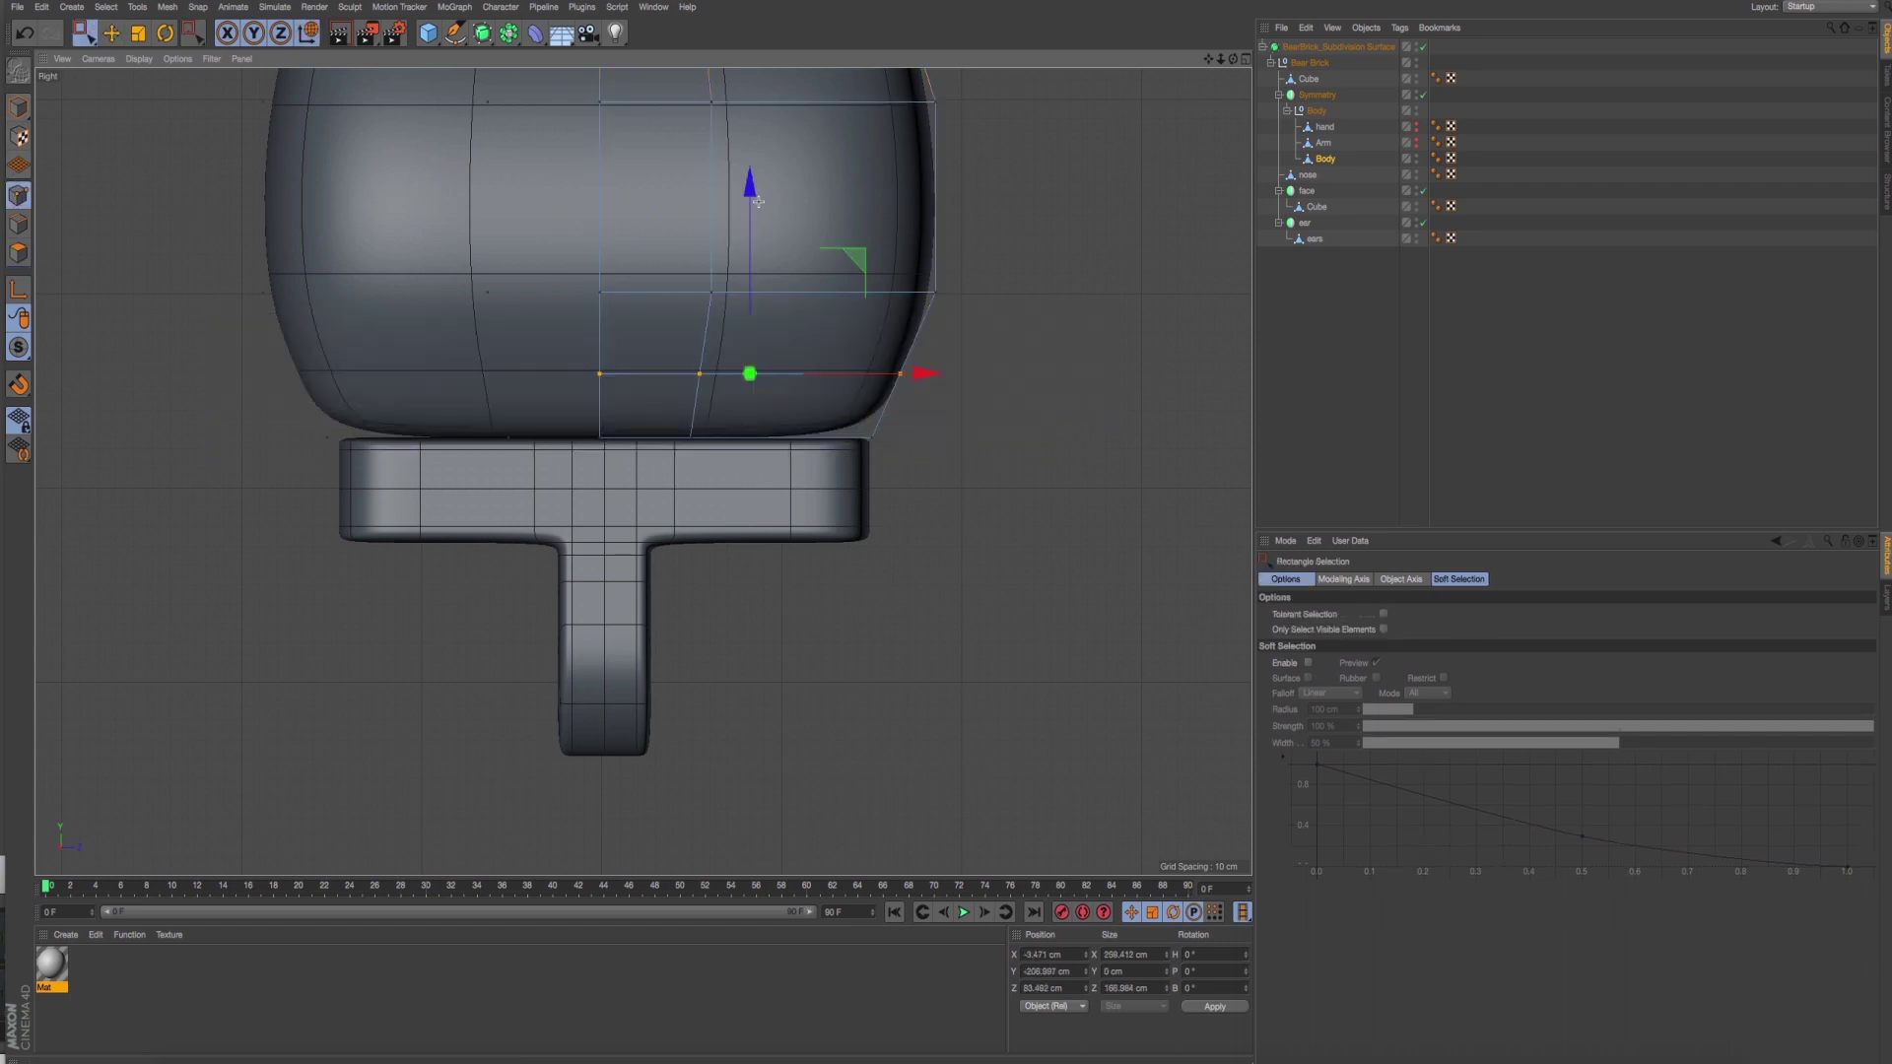
pyautogui.moveTo(544, 332)
pyautogui.mouseDown()
pyautogui.moveTo(1052, 372)
pyautogui.moveTo(384, 406)
pyautogui.mouseUp()
pyautogui.moveTo(749, 202); pyautogui.dragTo(749, 222)
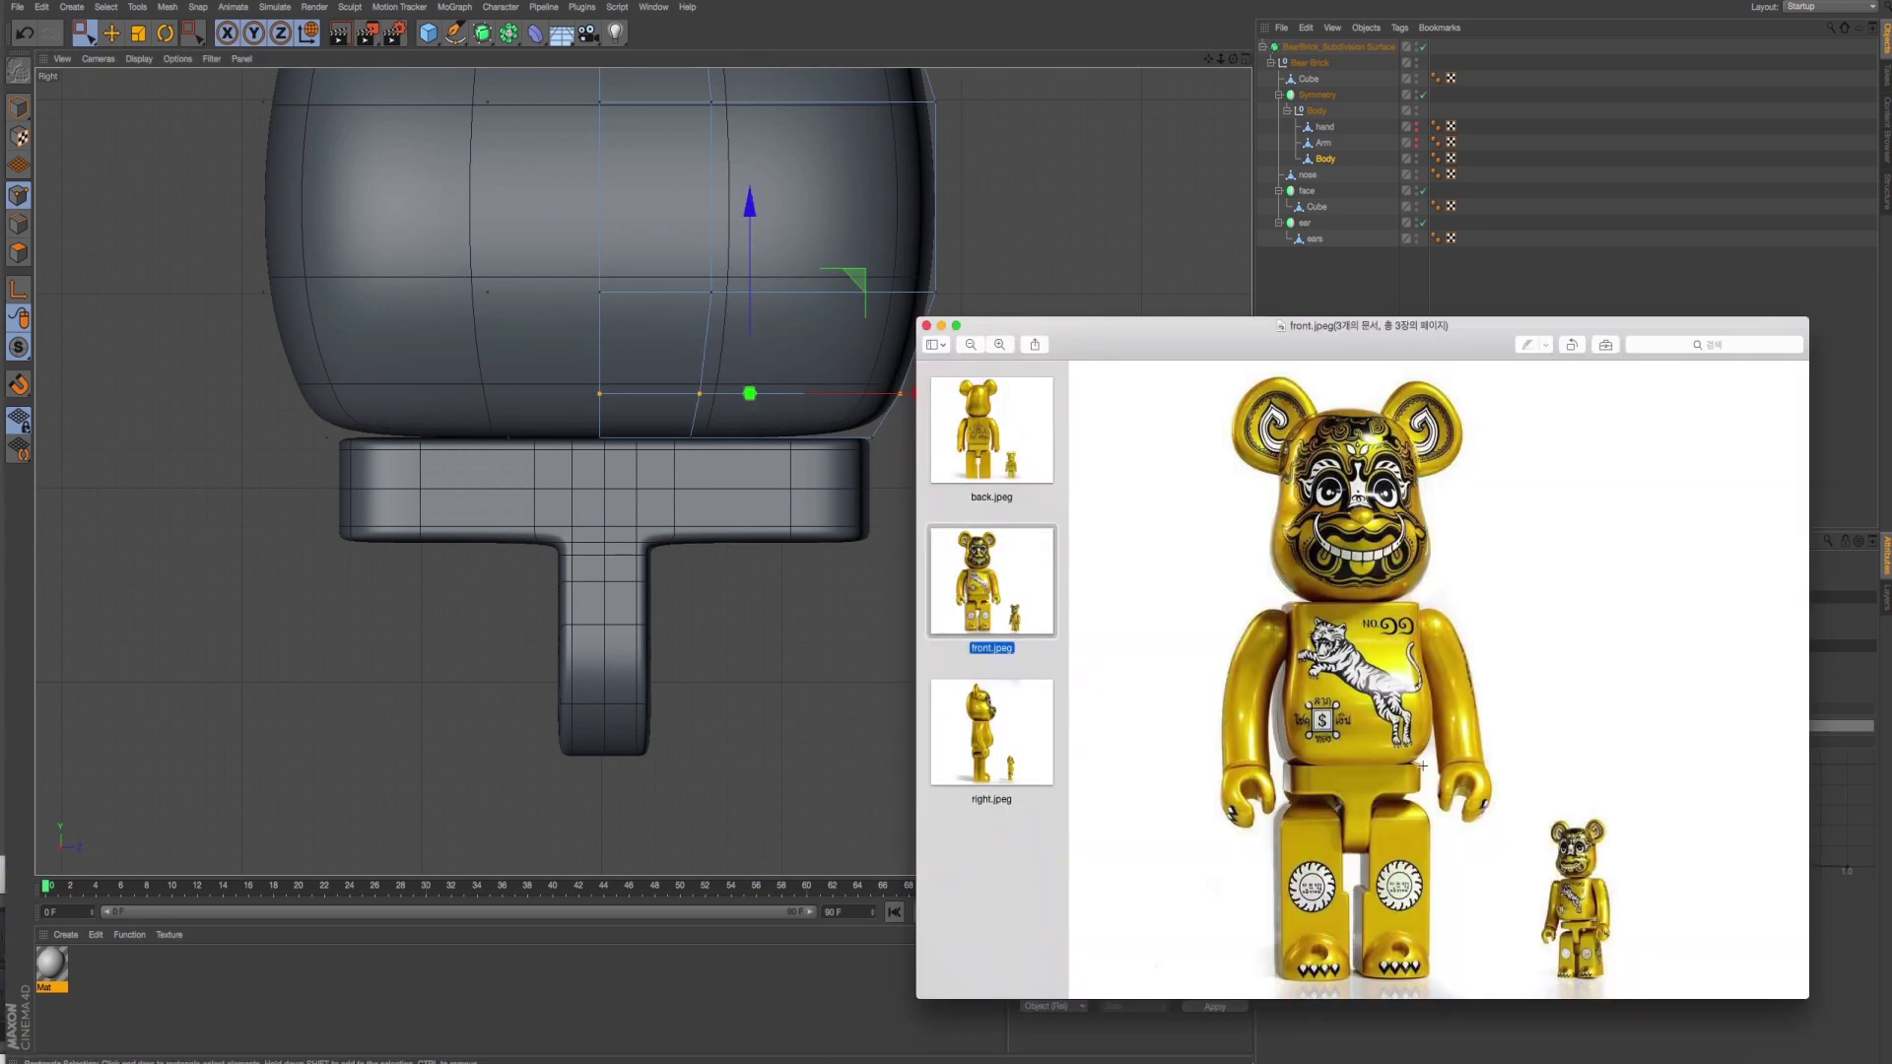
# Push the body's right-edge and bottom corner points outward along X to meet the hip block.
pyautogui.click(963, 358)
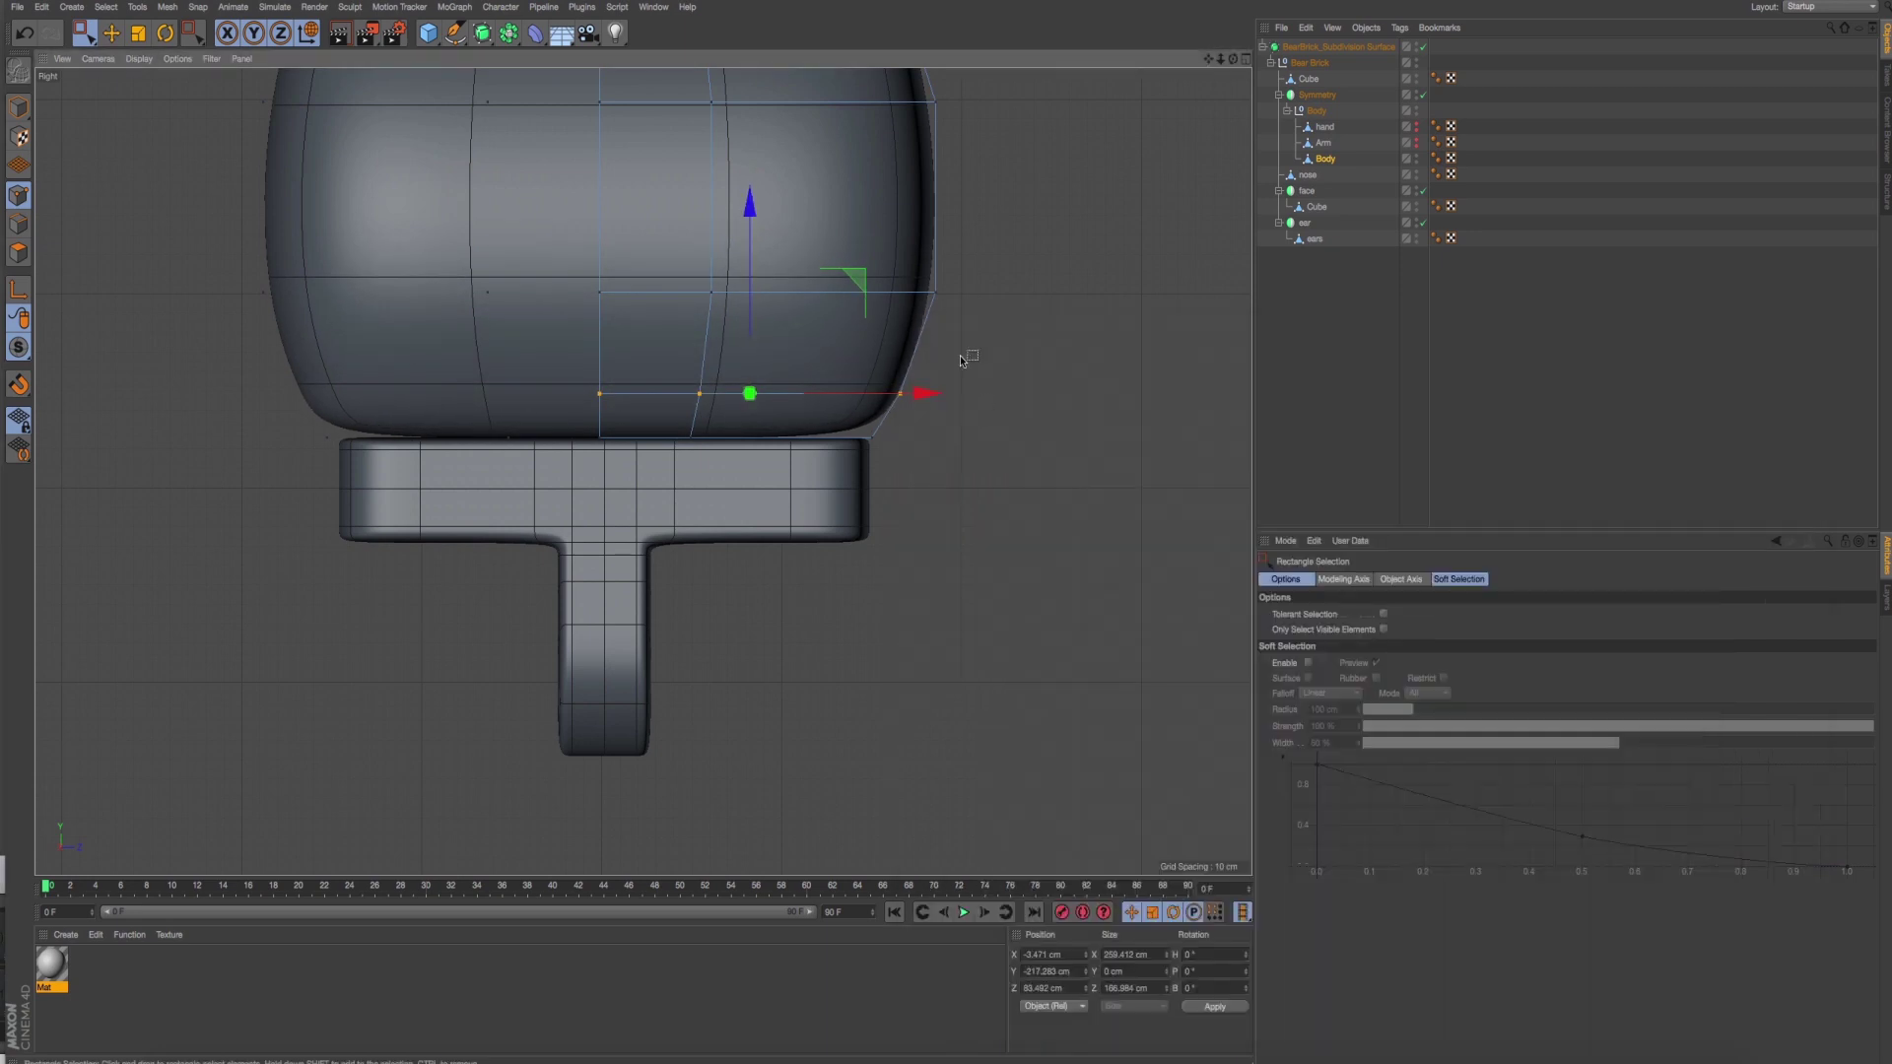
pyautogui.moveTo(899, 259); pyautogui.dragTo(1032, 376)
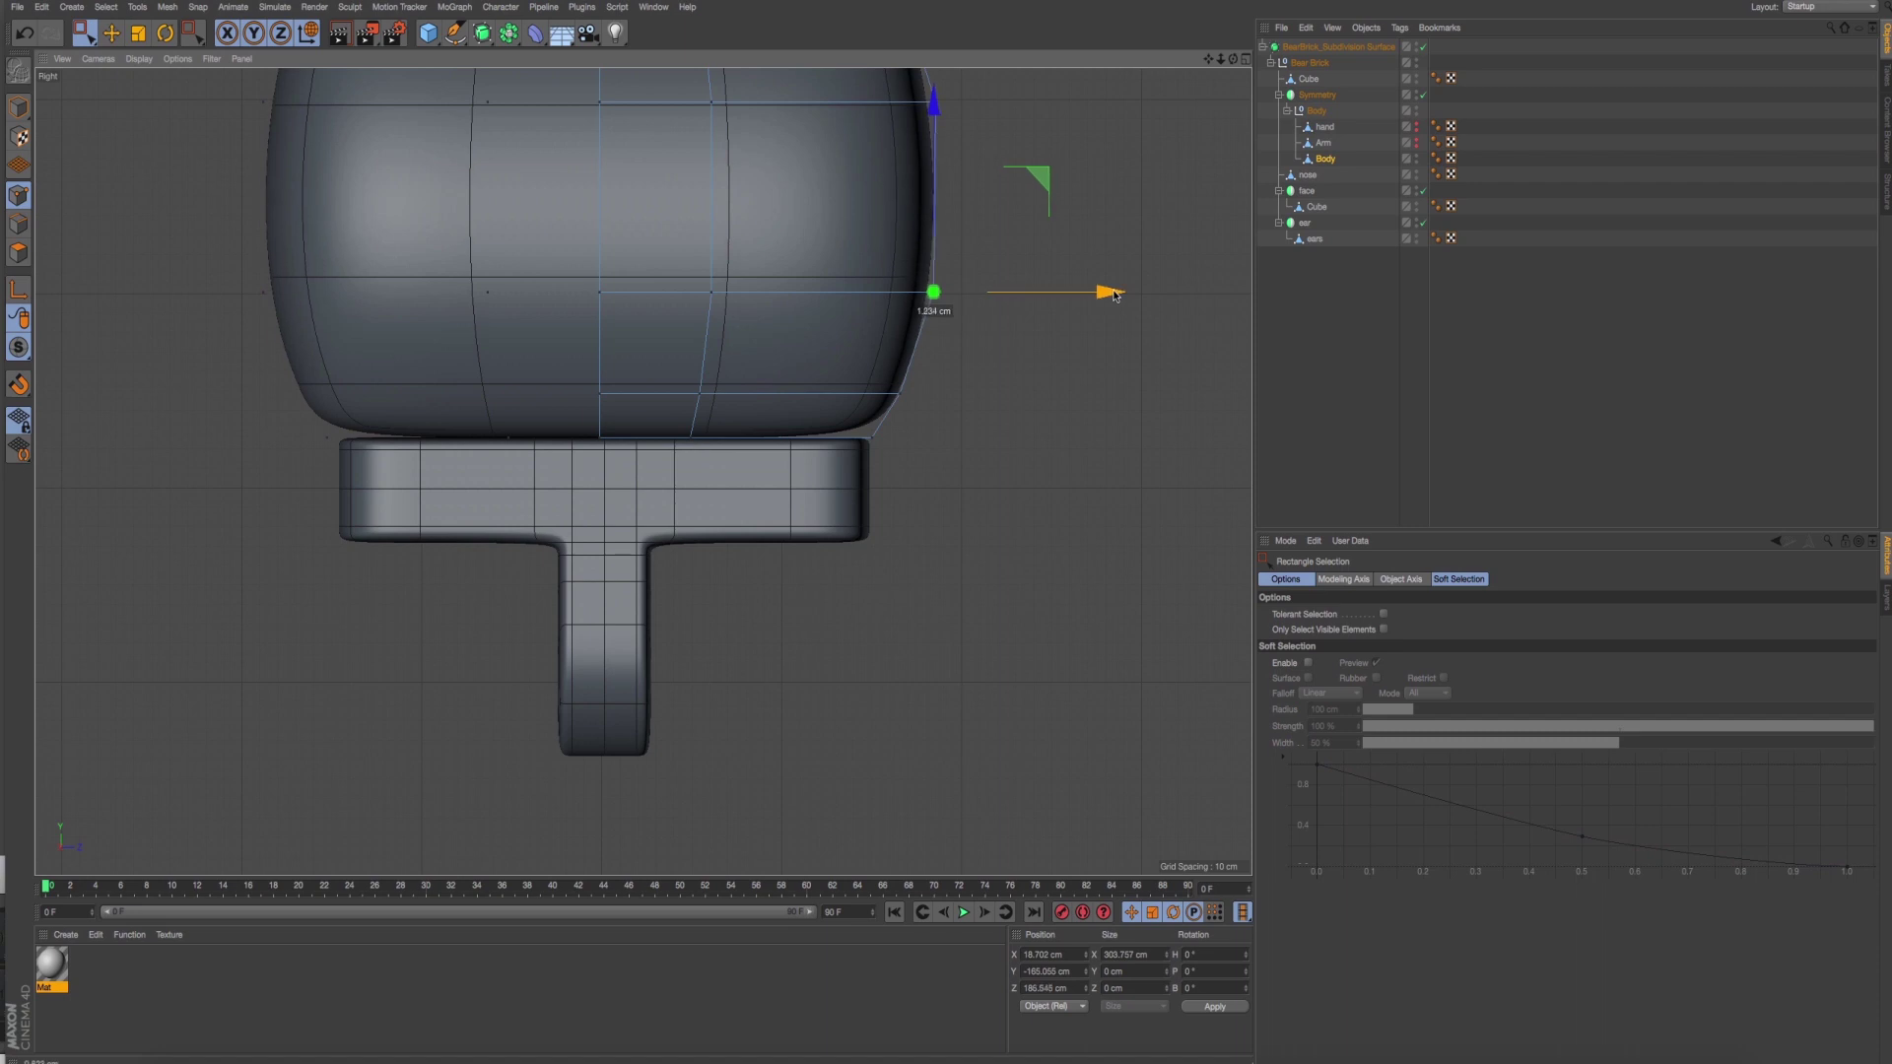
pyautogui.moveTo(1072, 398); pyautogui.dragTo(1079, 399)
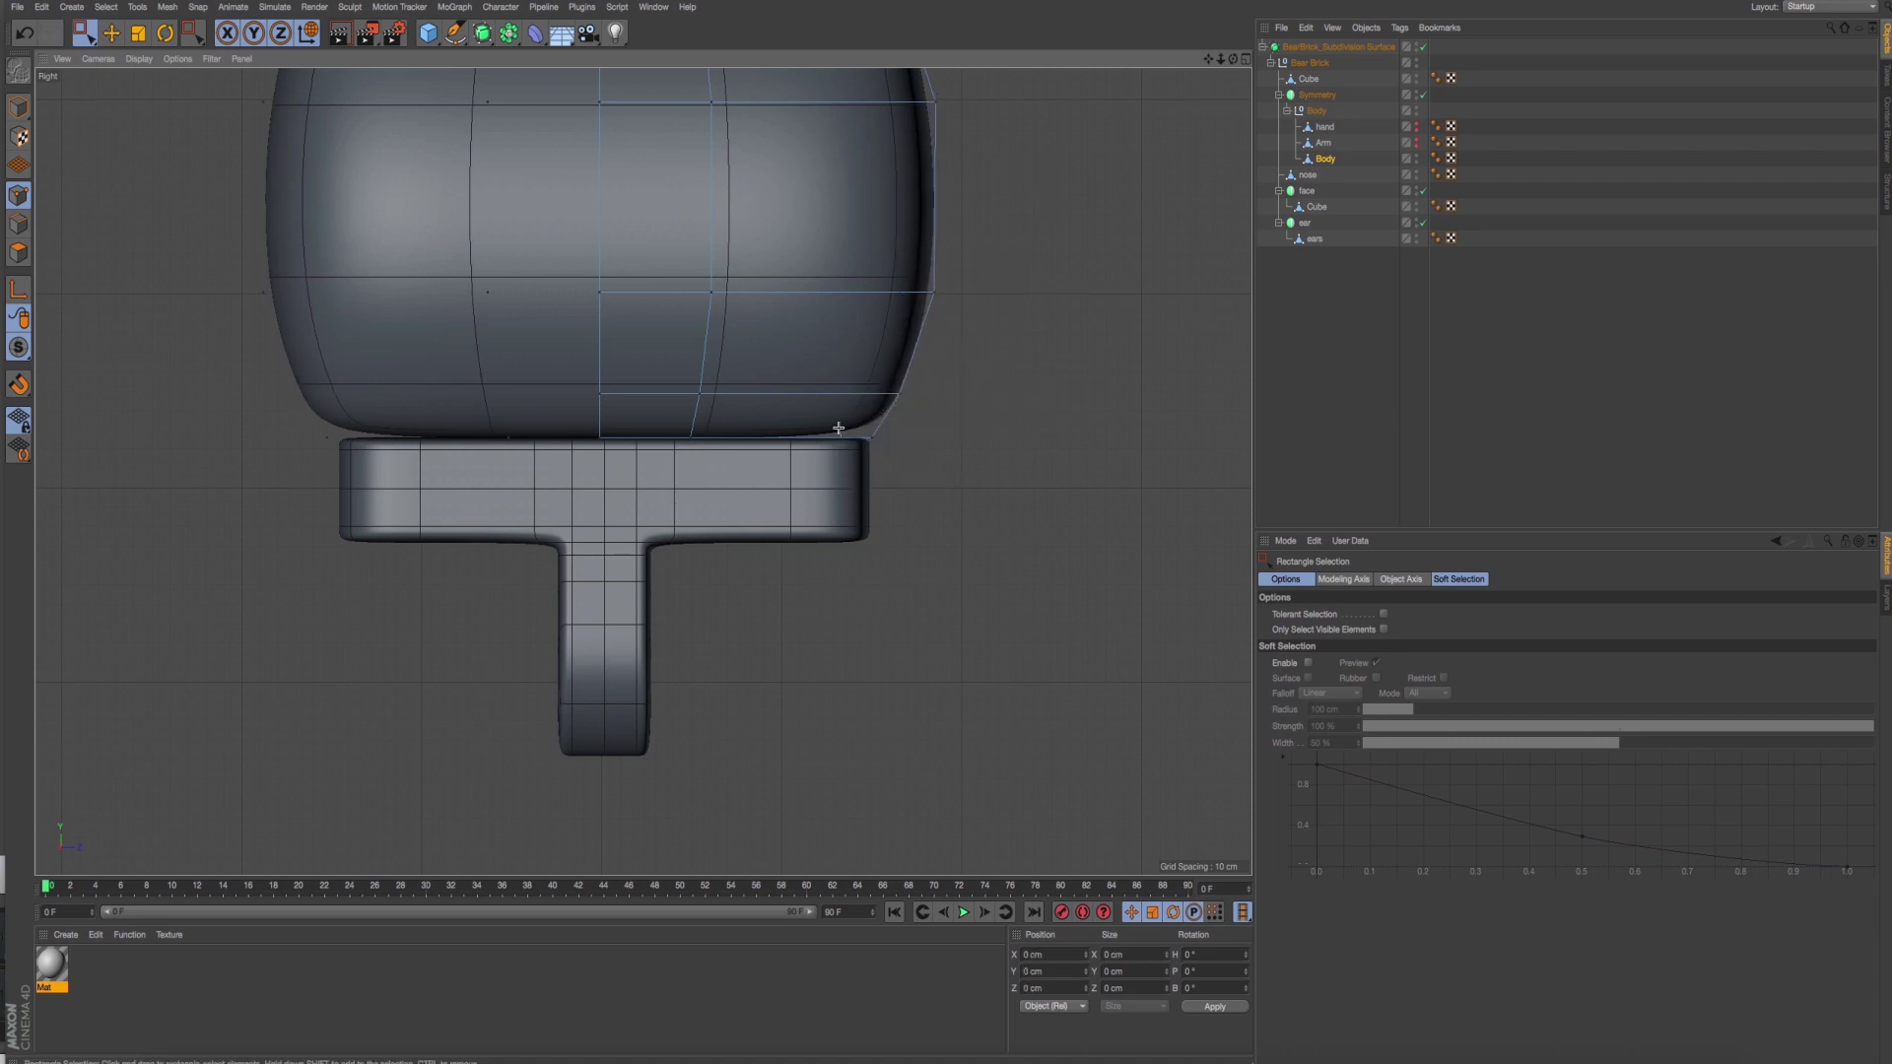
pyautogui.moveTo(924, 492); pyautogui.dragTo(772, 387)
pyautogui.moveTo(954, 502); pyautogui.dragTo(766, 410)
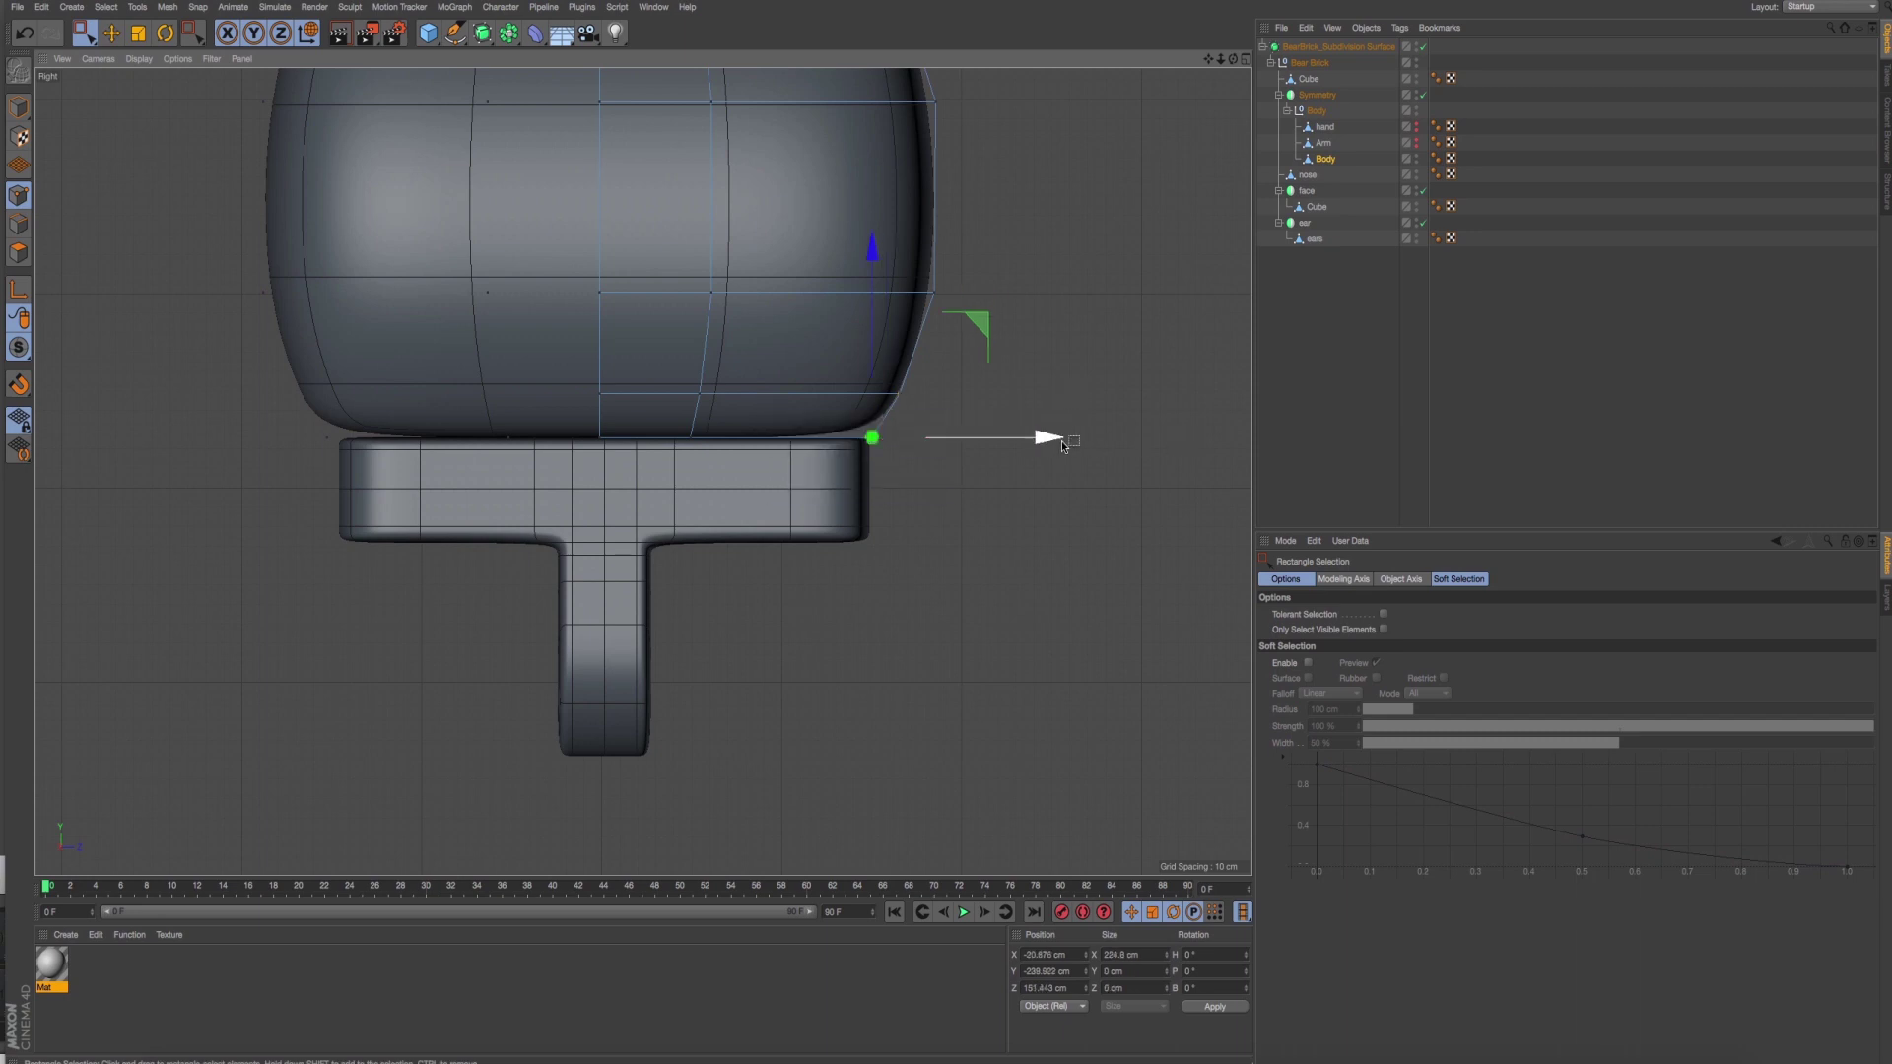
pyautogui.moveTo(1055, 435); pyautogui.dragTo(1030, 446)
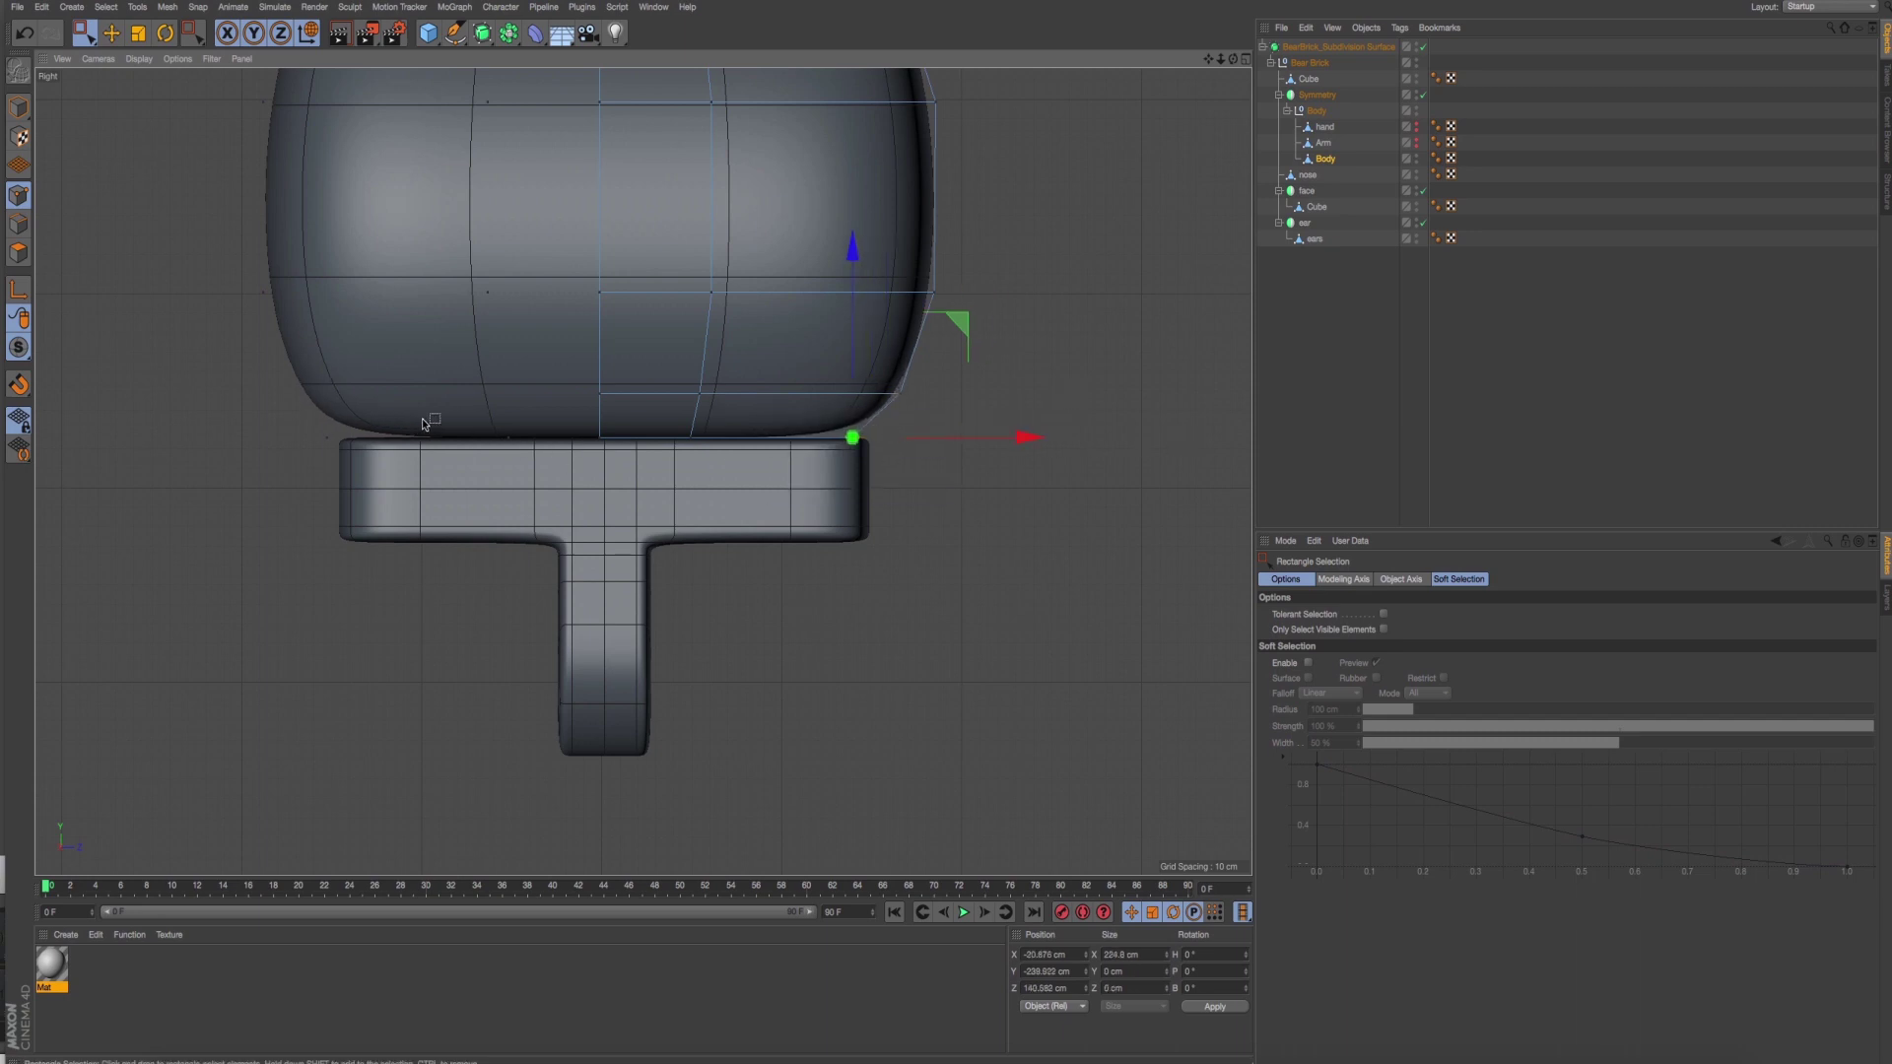
pyautogui.moveTo(423, 423); pyautogui.dragTo(885, 437)
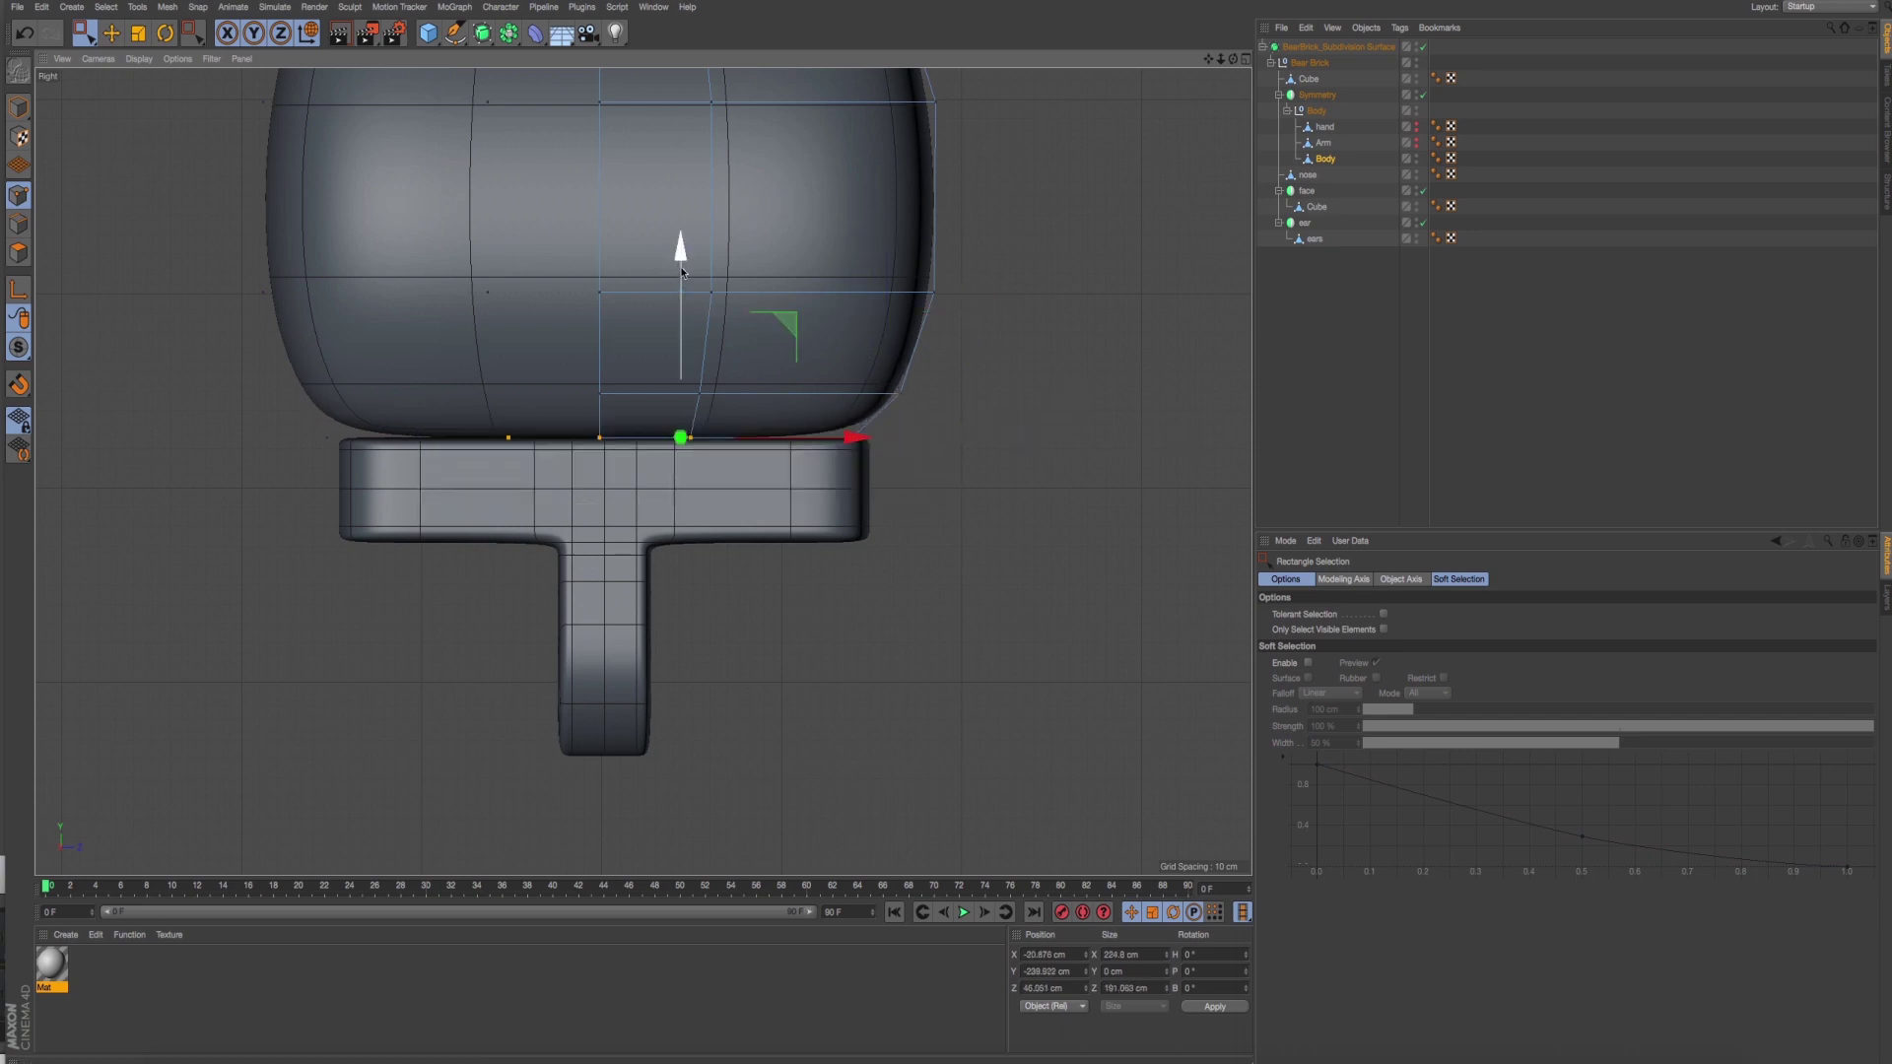
pyautogui.click(69, 148)
# In Perspective view, orbit to the bear's underside and compare it with the right-side reference photo.
pyautogui.scroll(-2, 801, 384)
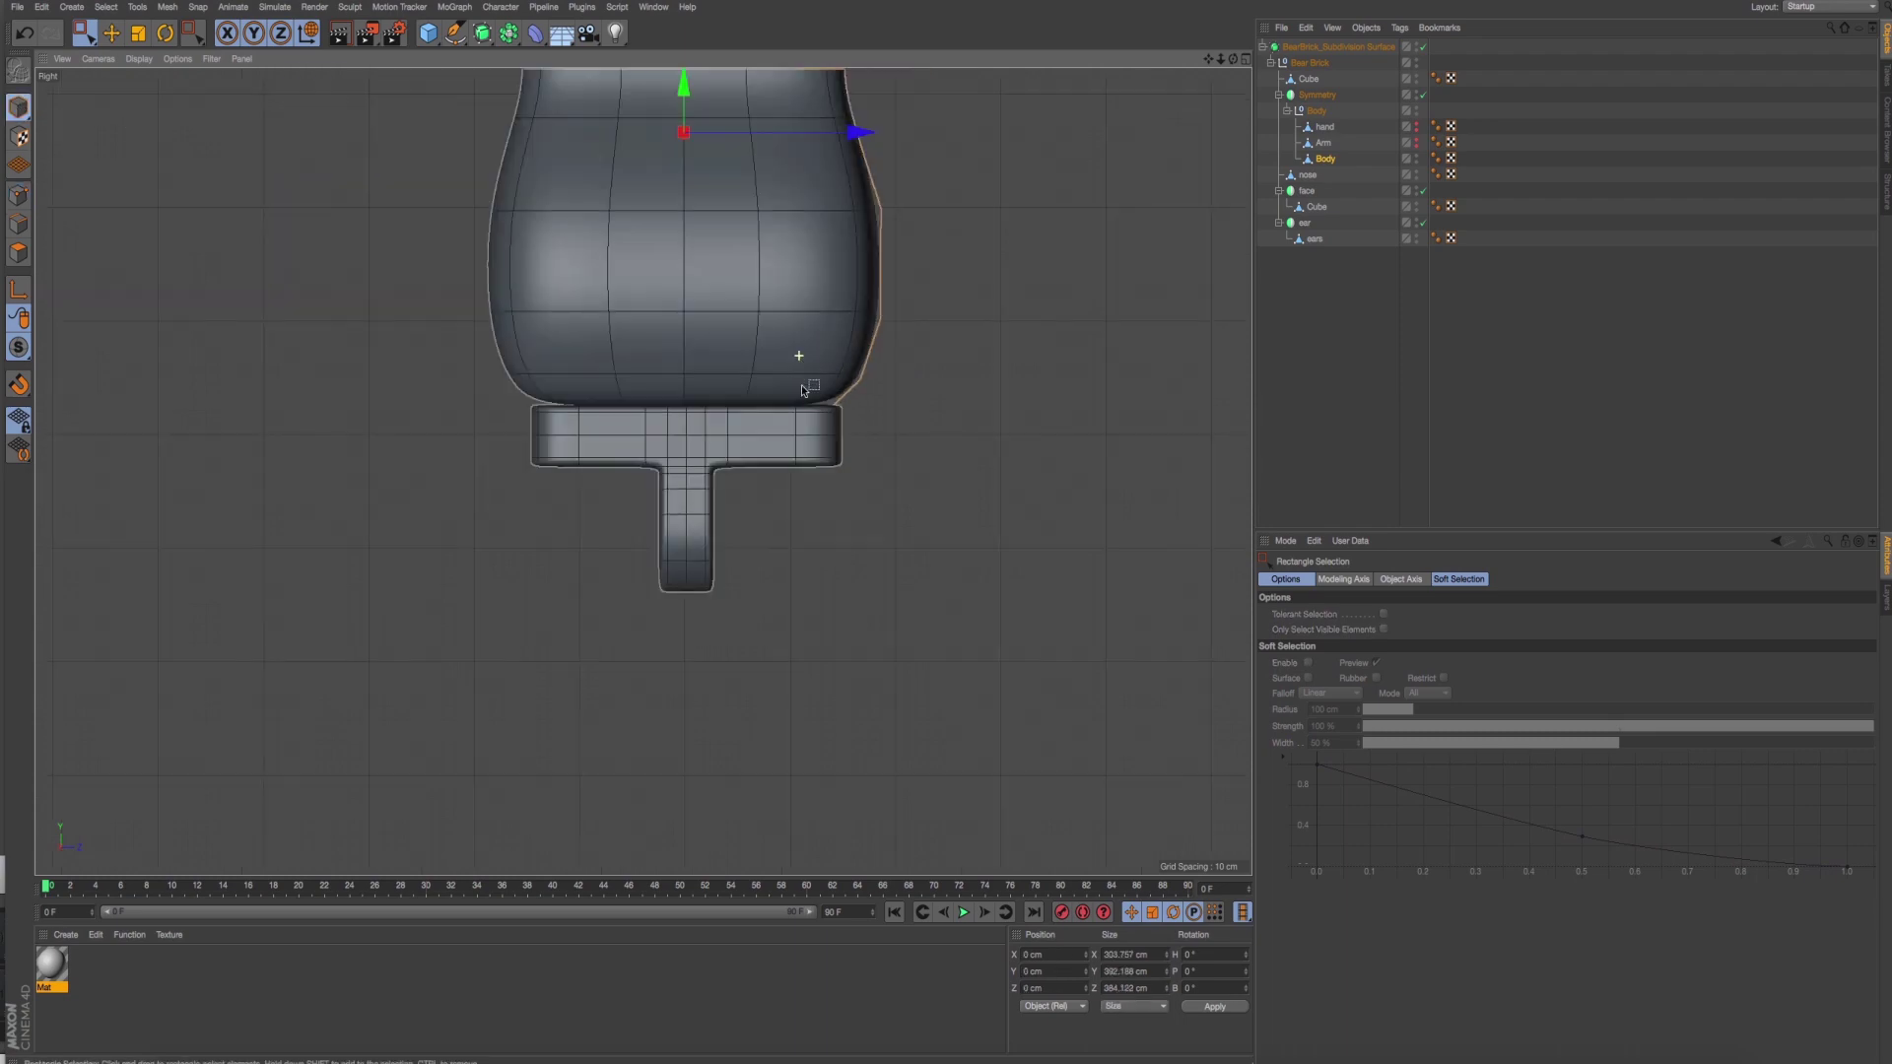
pyautogui.scroll(-3, 801, 384)
pyautogui.scroll(5, 796, 496)
pyautogui.press('F1')
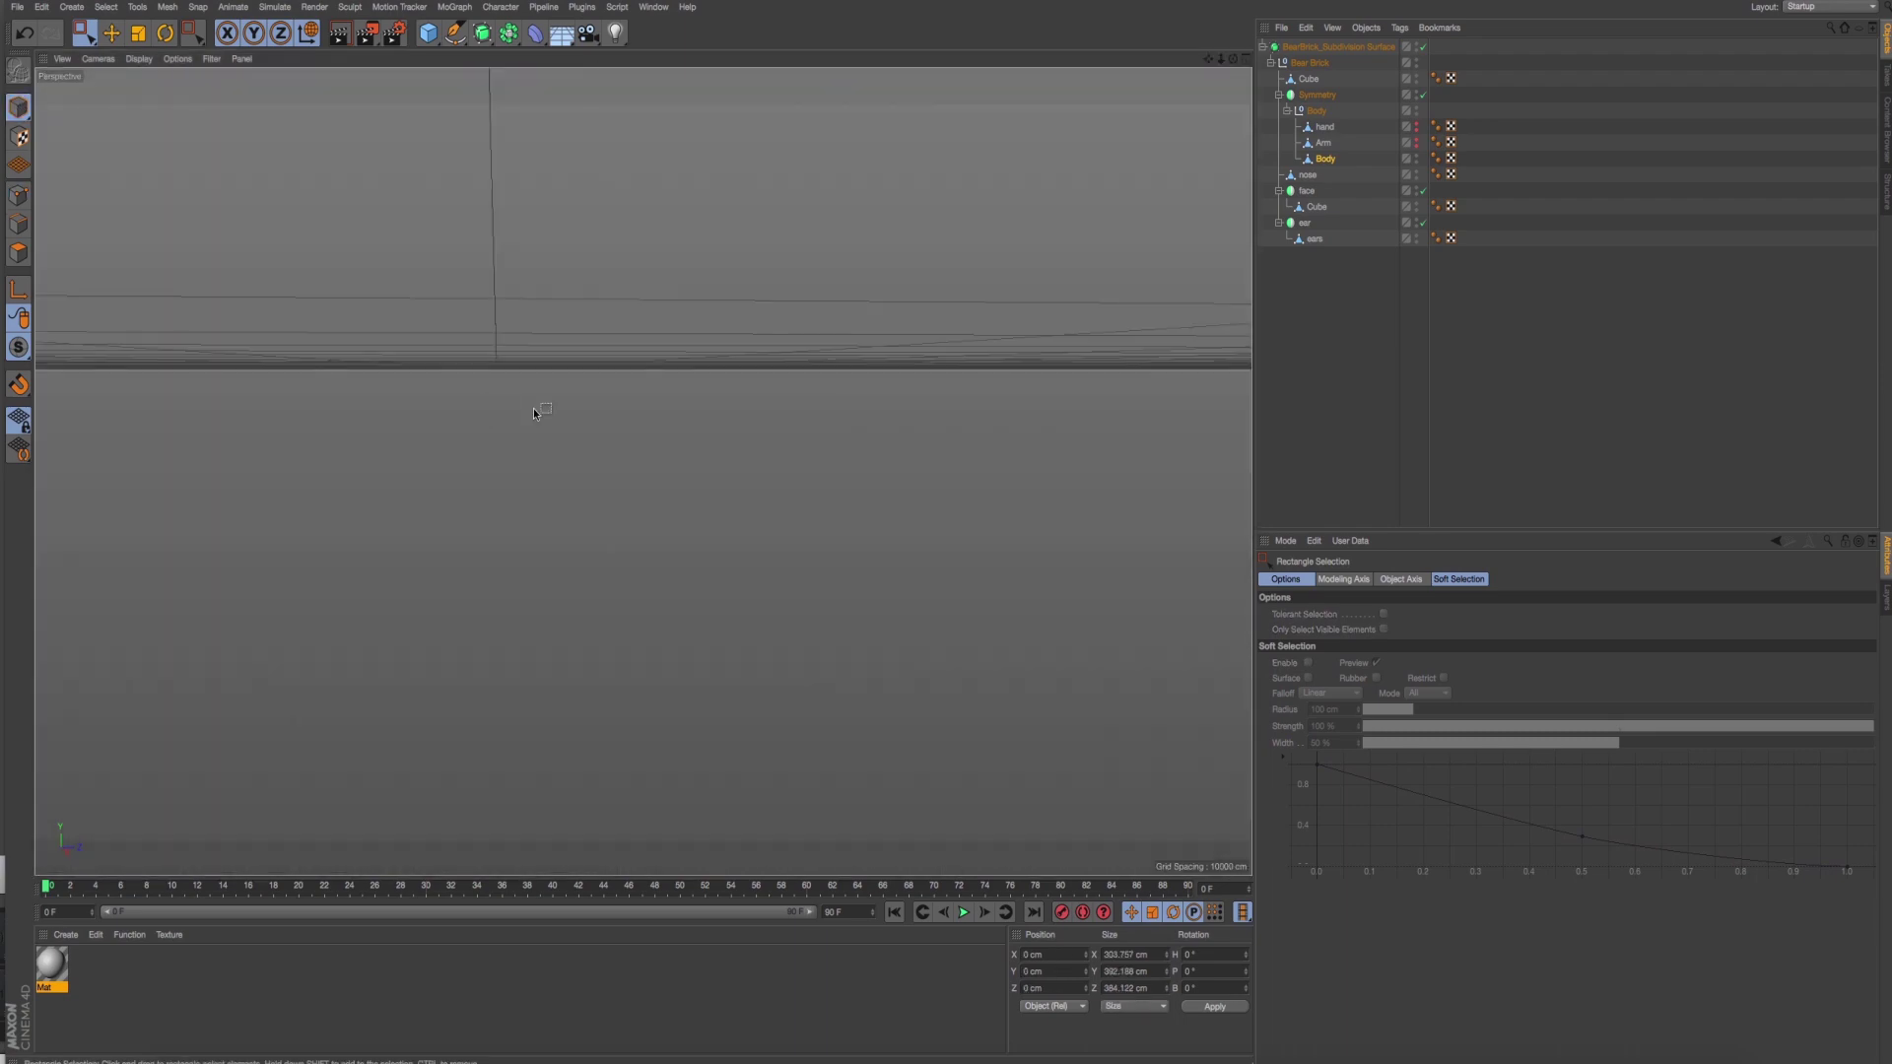
pyautogui.moveTo(796, 496)
pyautogui.keyDown('alt'); pyautogui.mouseDown()
pyautogui.moveTo(799, 444)
pyautogui.moveTo(742, 372)
pyautogui.moveTo(676, 436)
pyautogui.moveTo(855, 600)
pyautogui.mouseUp(); pyautogui.keyUp('alt')
pyautogui.press('super+Tab')
pyautogui.click(1015, 717)
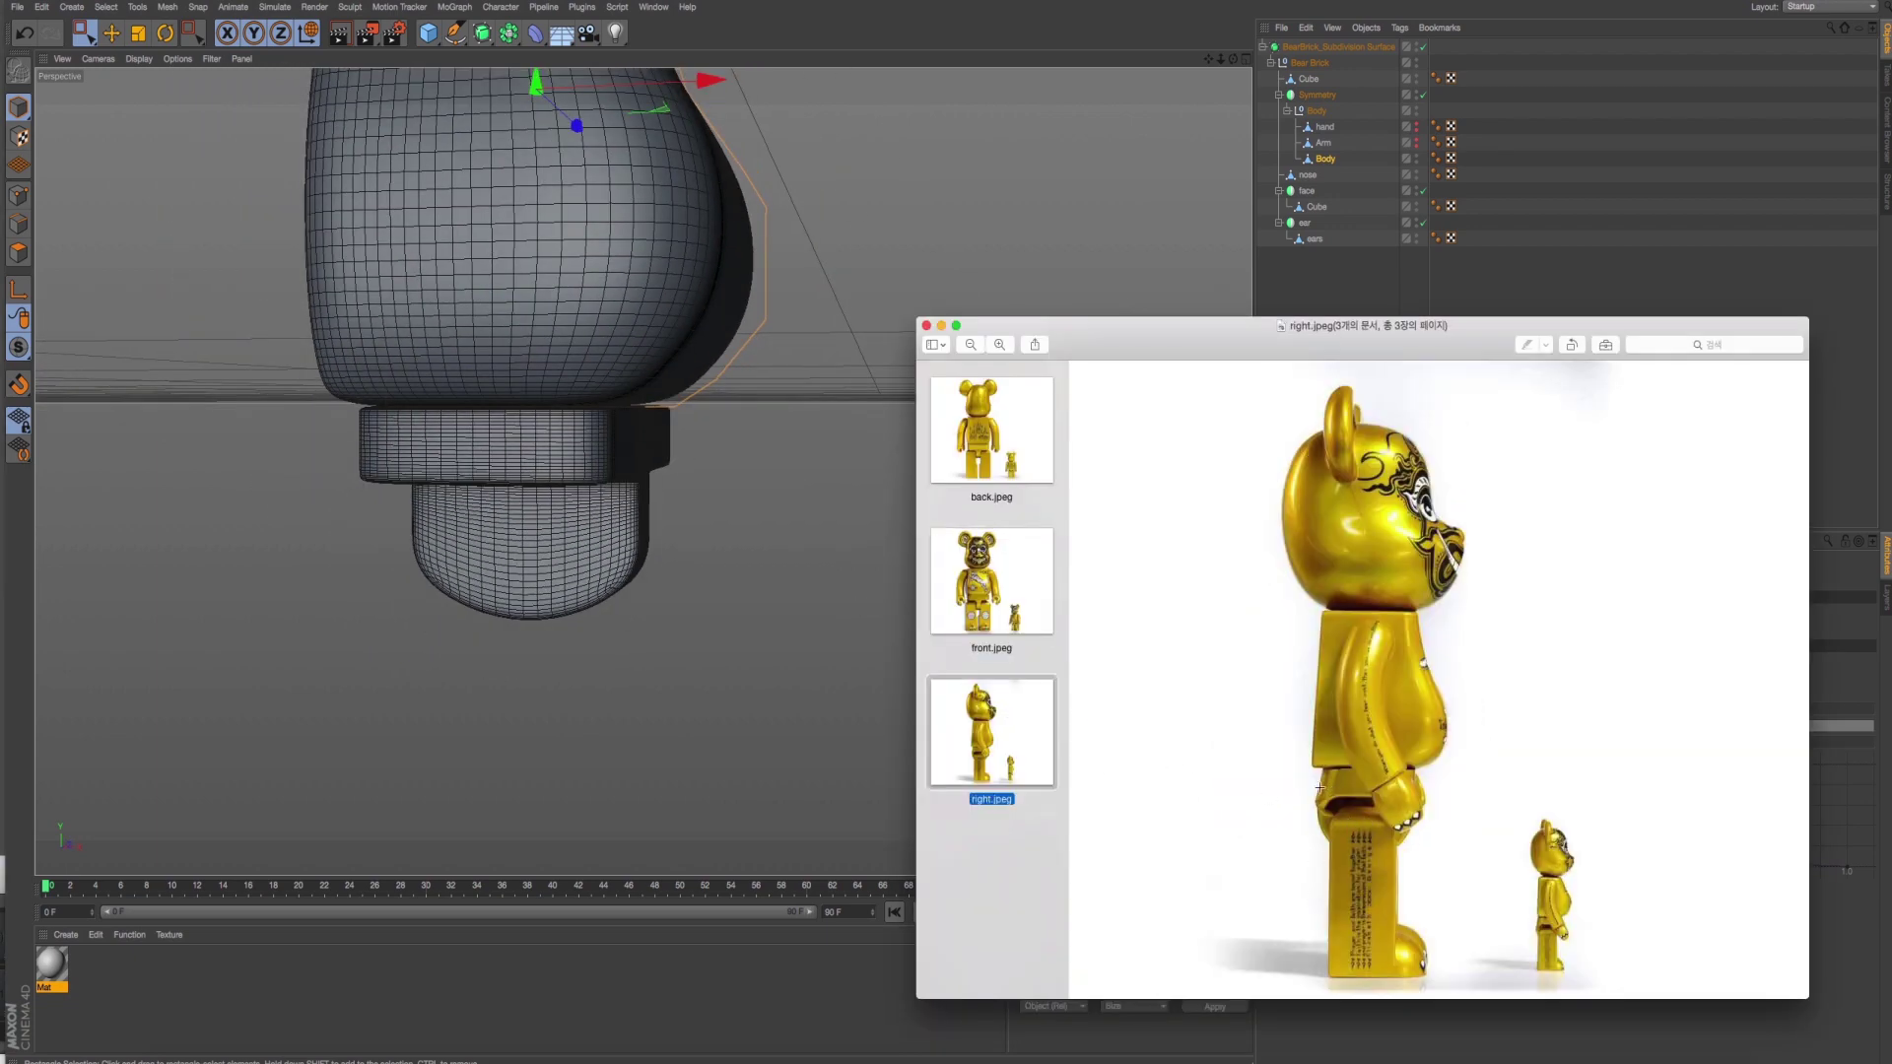
pyautogui.keyDown('alt'); pyautogui.moveTo(405, 516); pyautogui.dragTo(463, 473); pyautogui.keyUp('alt')
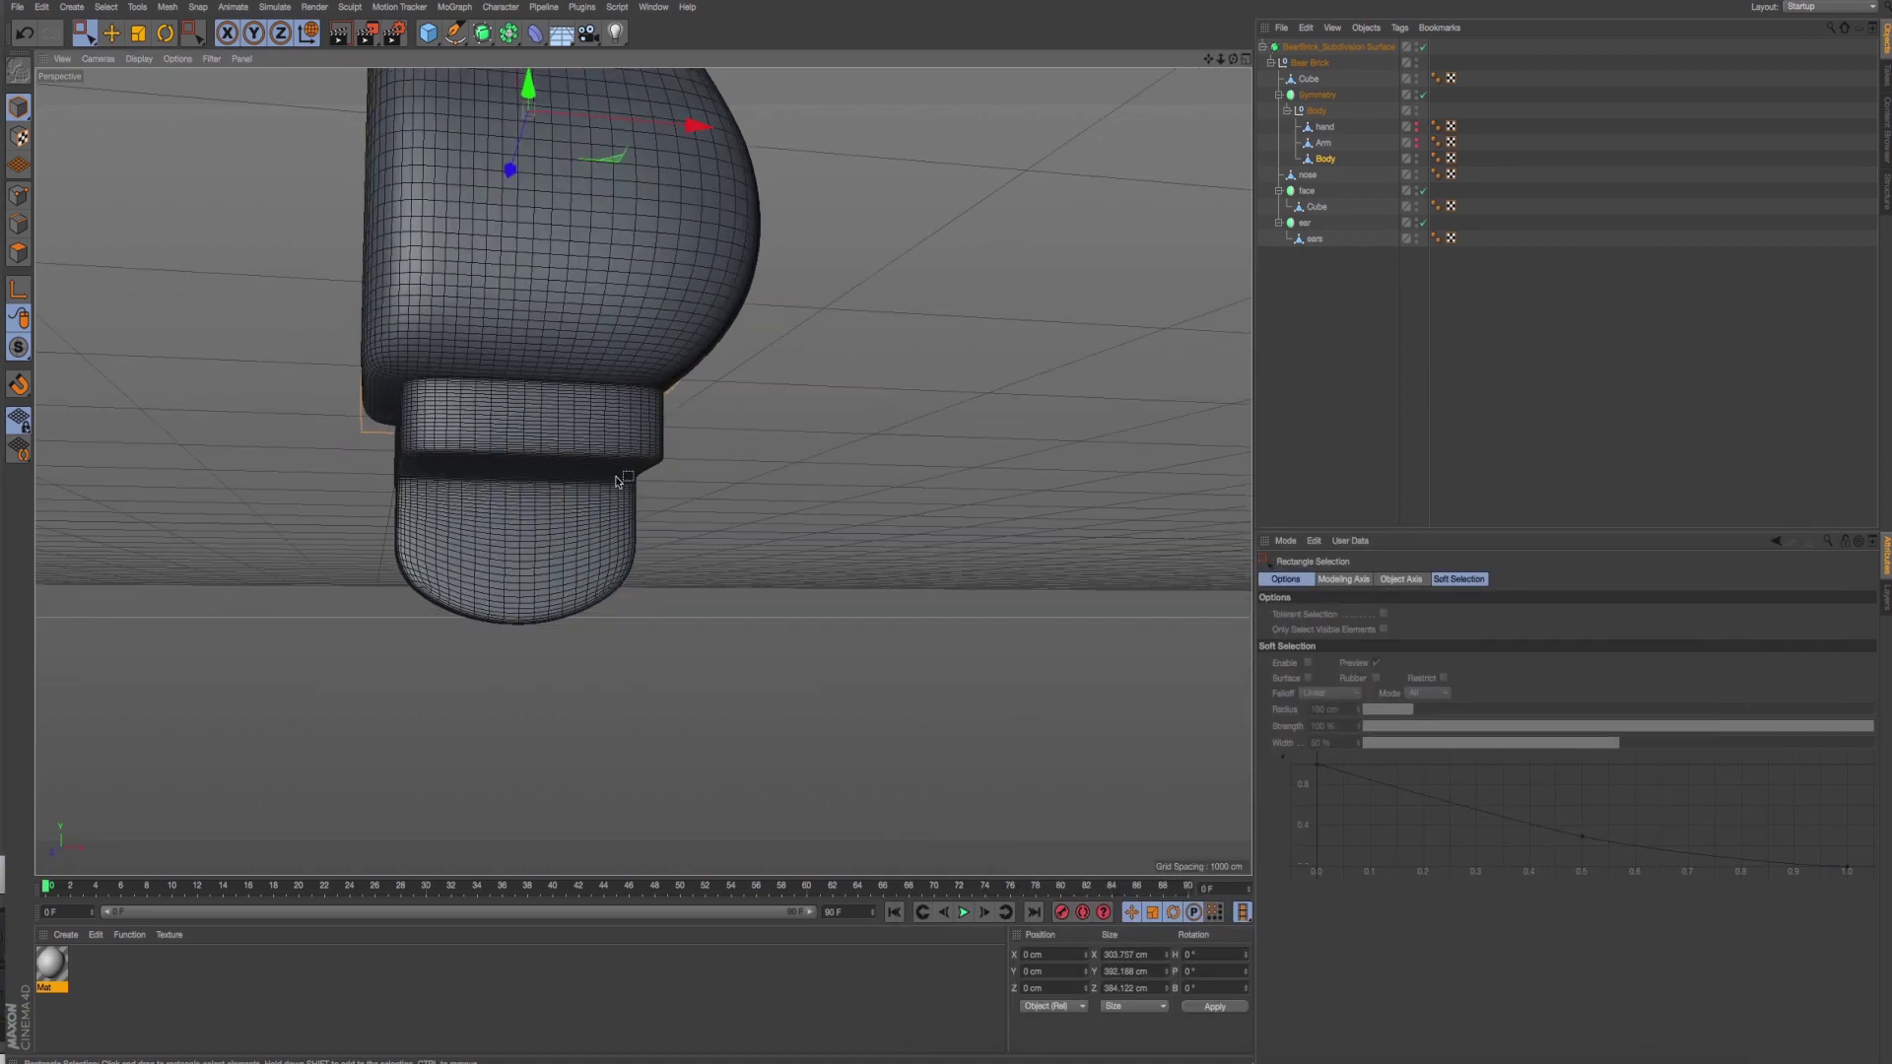
pyautogui.press('super+Tab')
pyautogui.press('super+Tab')
pyautogui.moveTo(765, 477)
pyautogui.keyDown('alt'); pyautogui.mouseDown()
pyautogui.moveTo(826, 488)
pyautogui.moveTo(548, 431)
pyautogui.mouseUp(); pyautogui.keyUp('alt')
# Zoom in, switch to Points mode, select the Cube hip block, and orbit under the hip.
pyautogui.scroll(1, 548, 431)
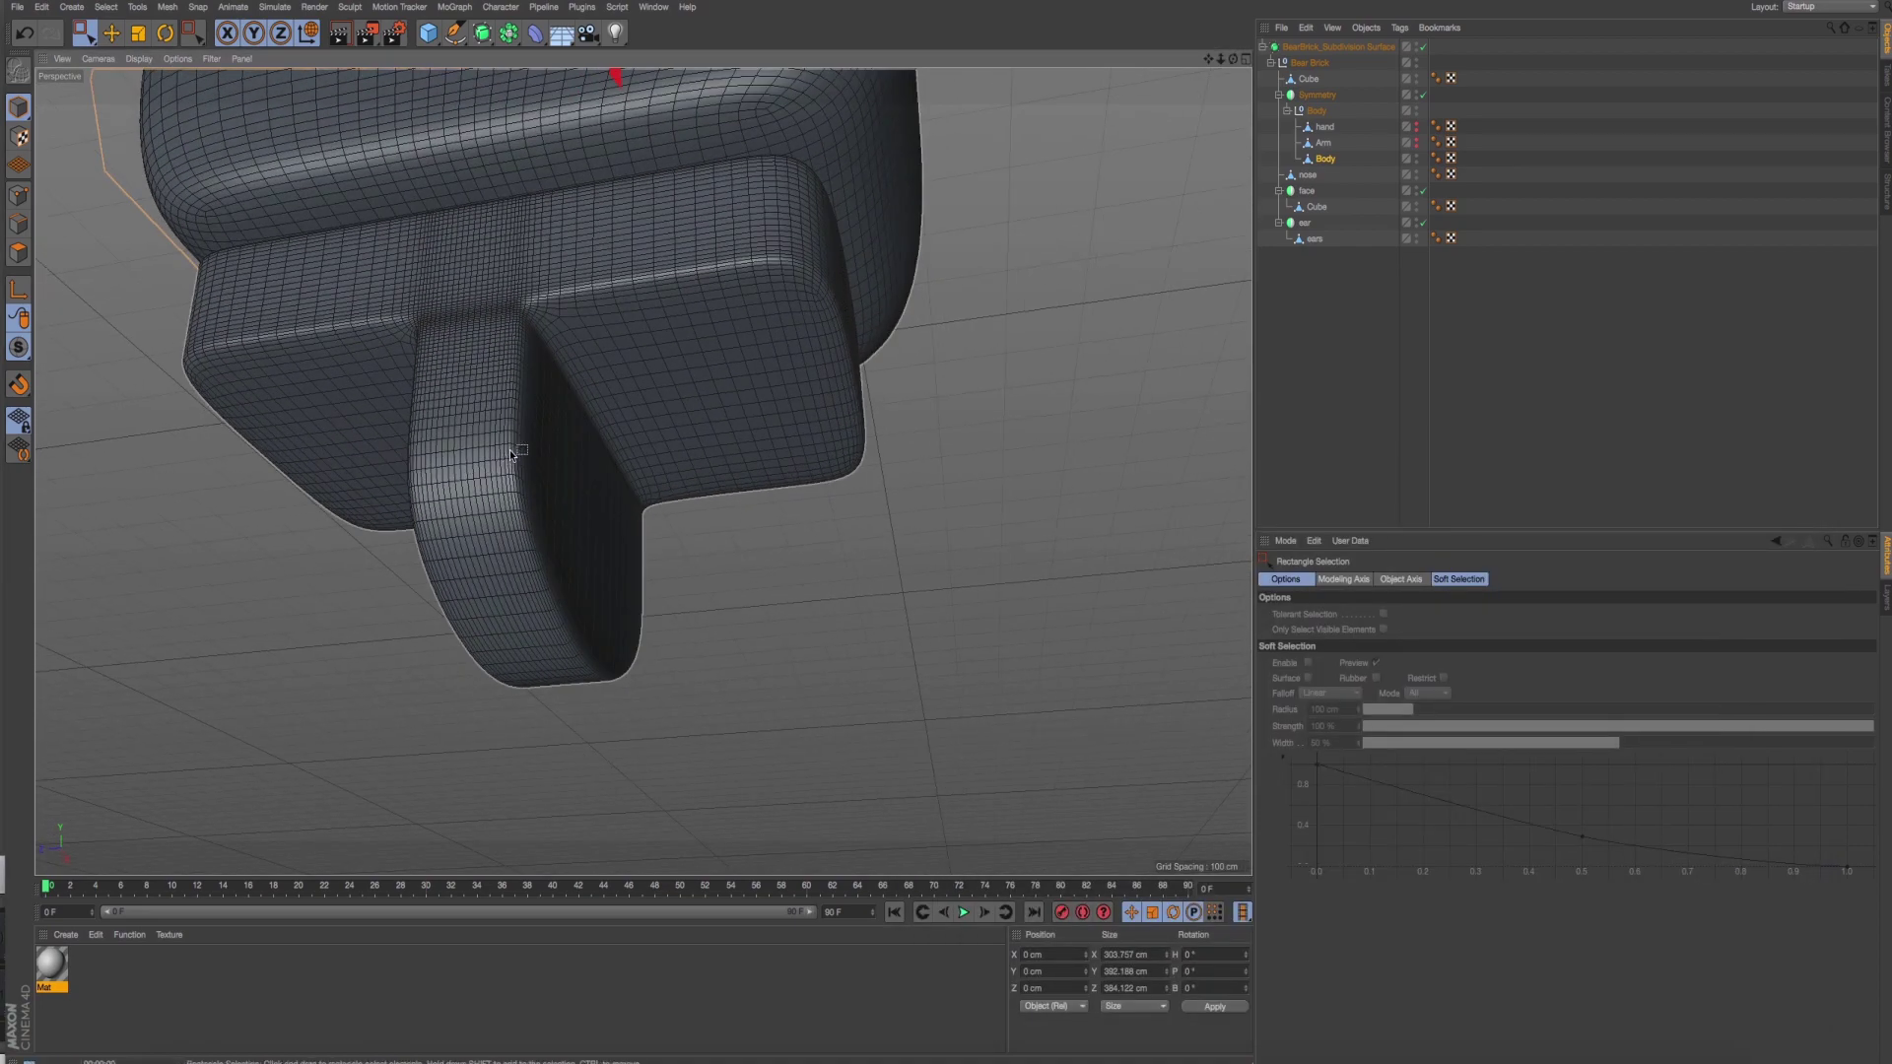
pyautogui.scroll(2, 560, 390)
pyautogui.scroll(1, 559, 390)
pyautogui.scroll(1, 553, 409)
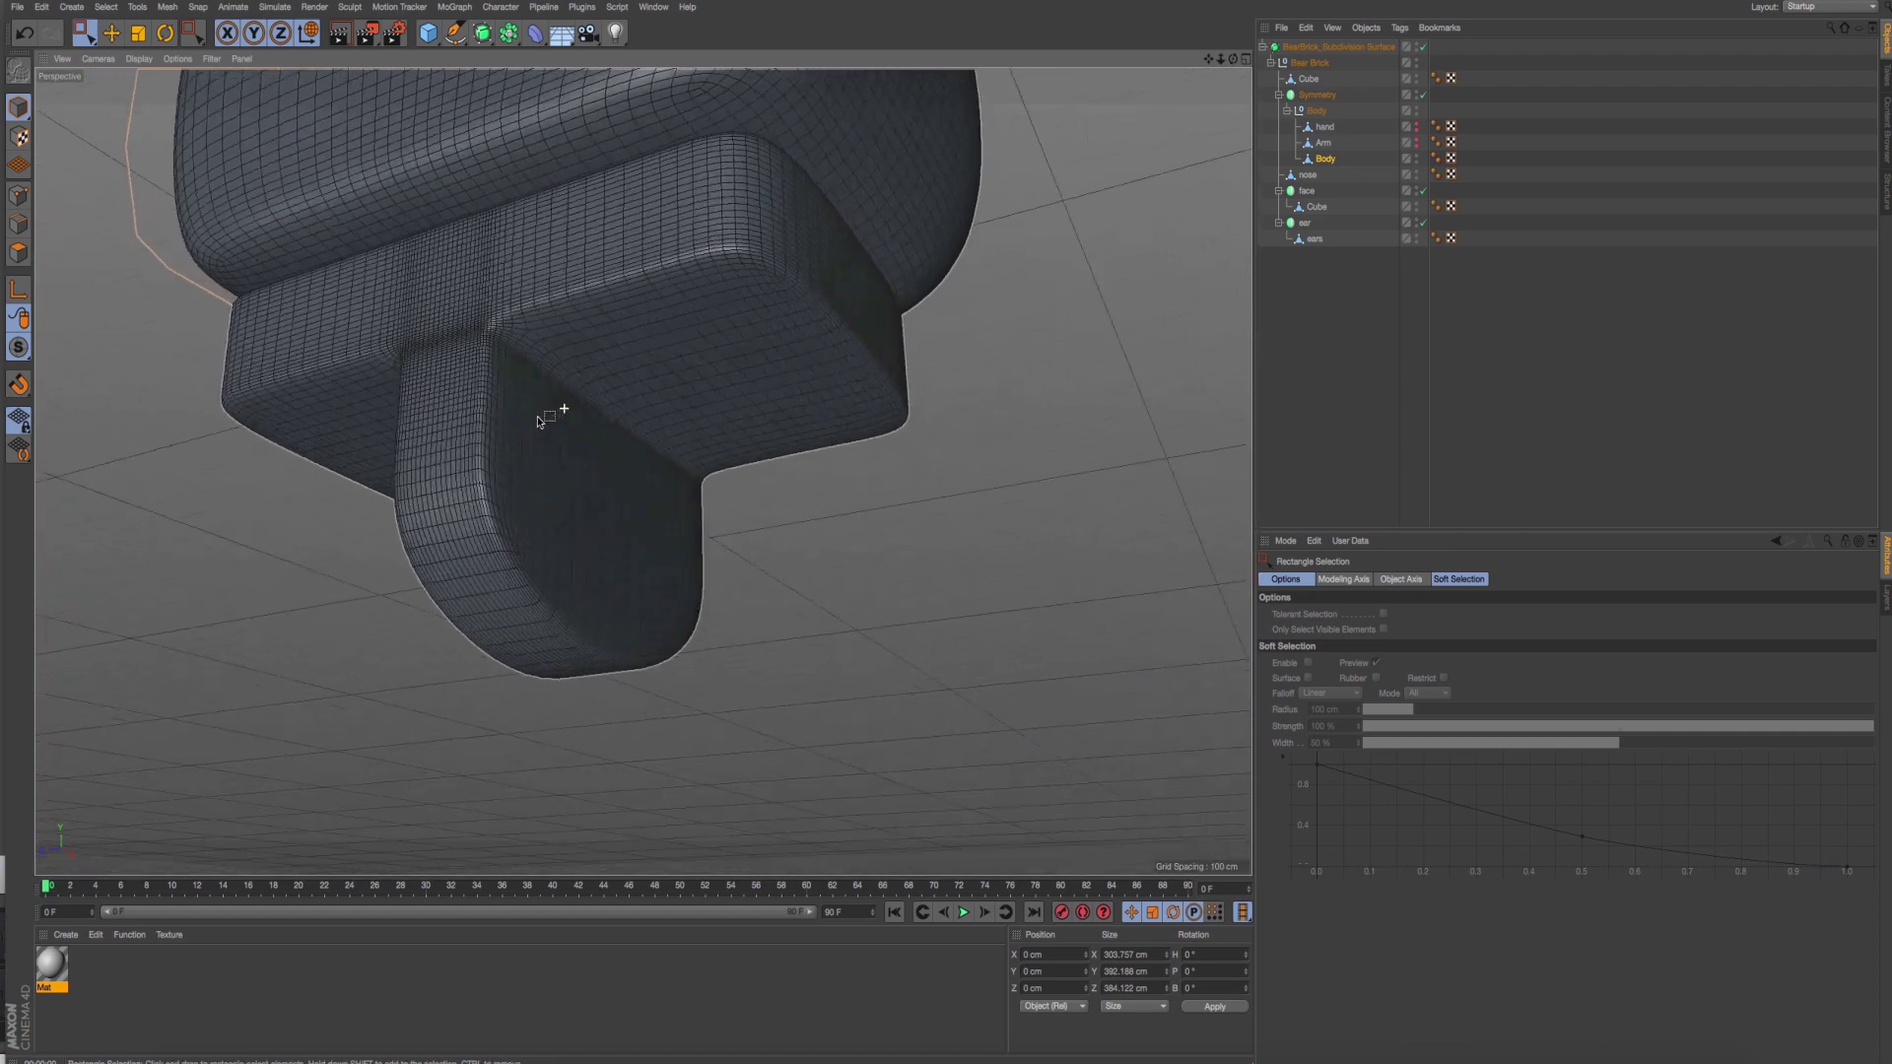
pyautogui.scroll(-2, 574, 345)
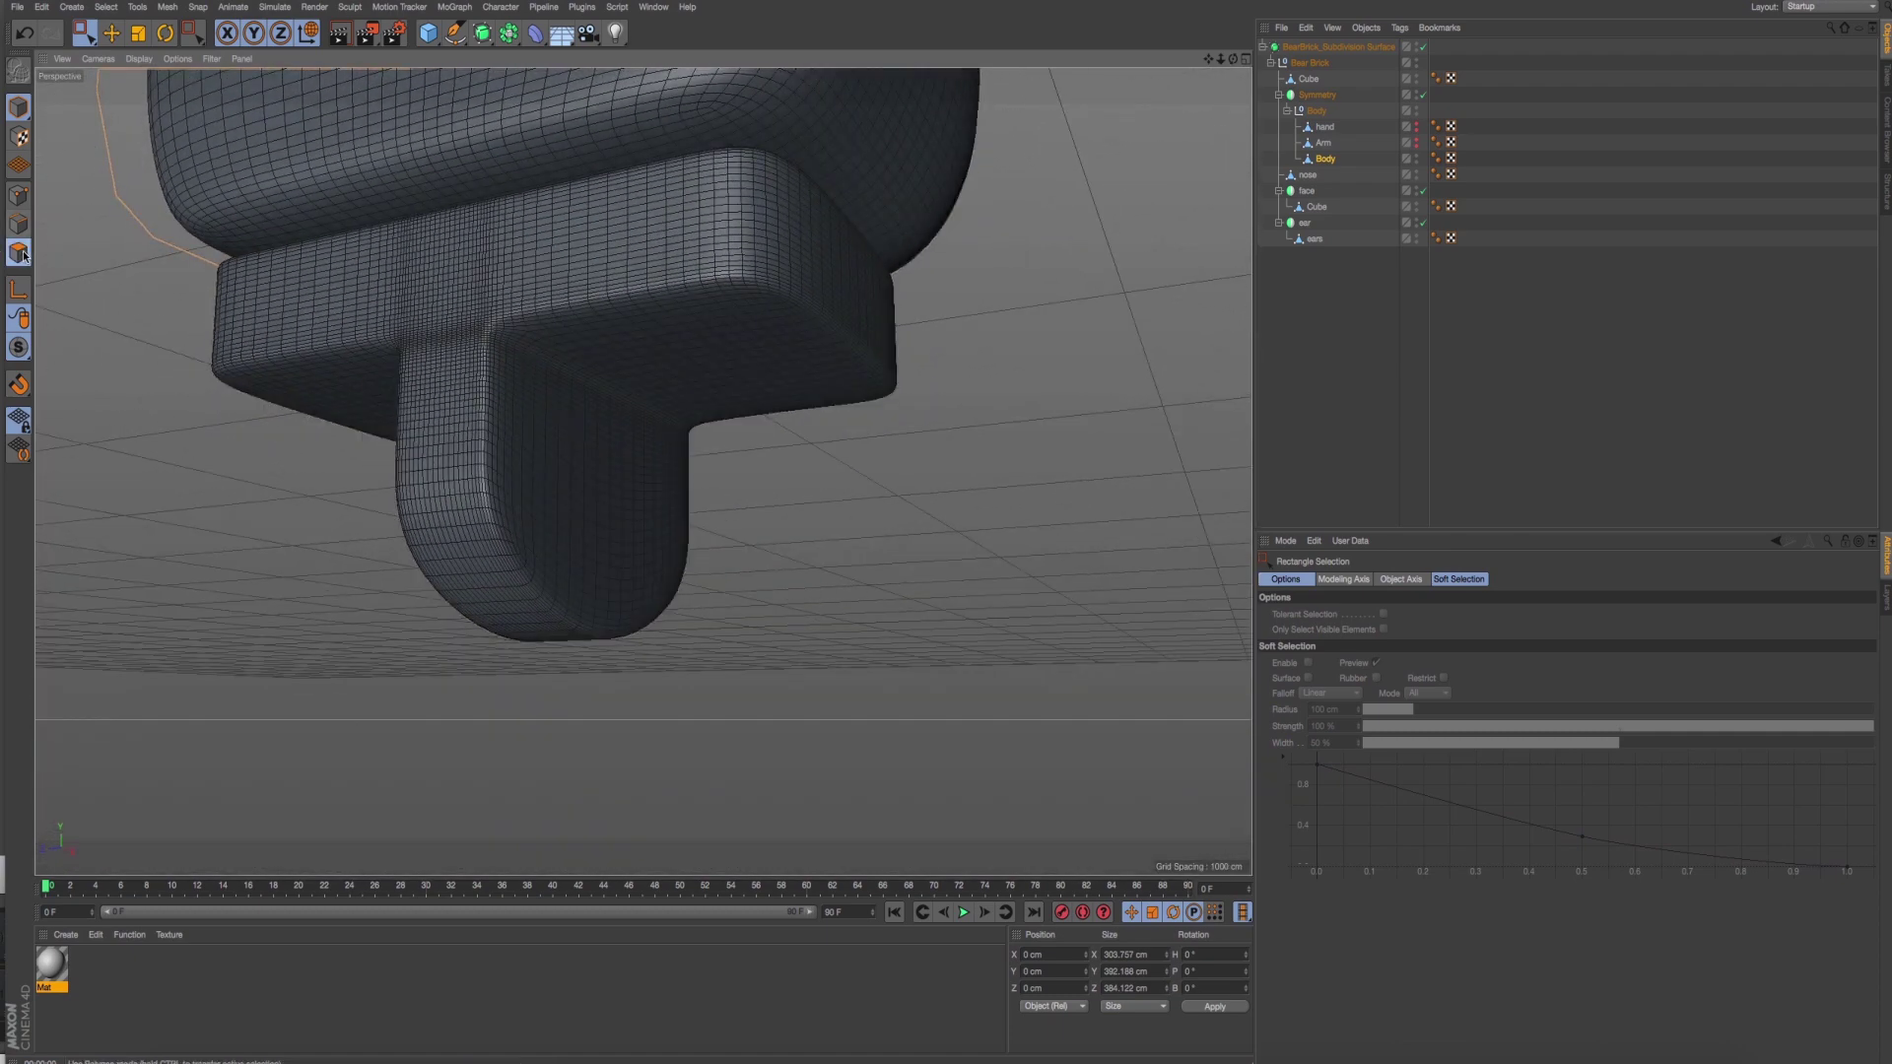
pyautogui.click(22, 253)
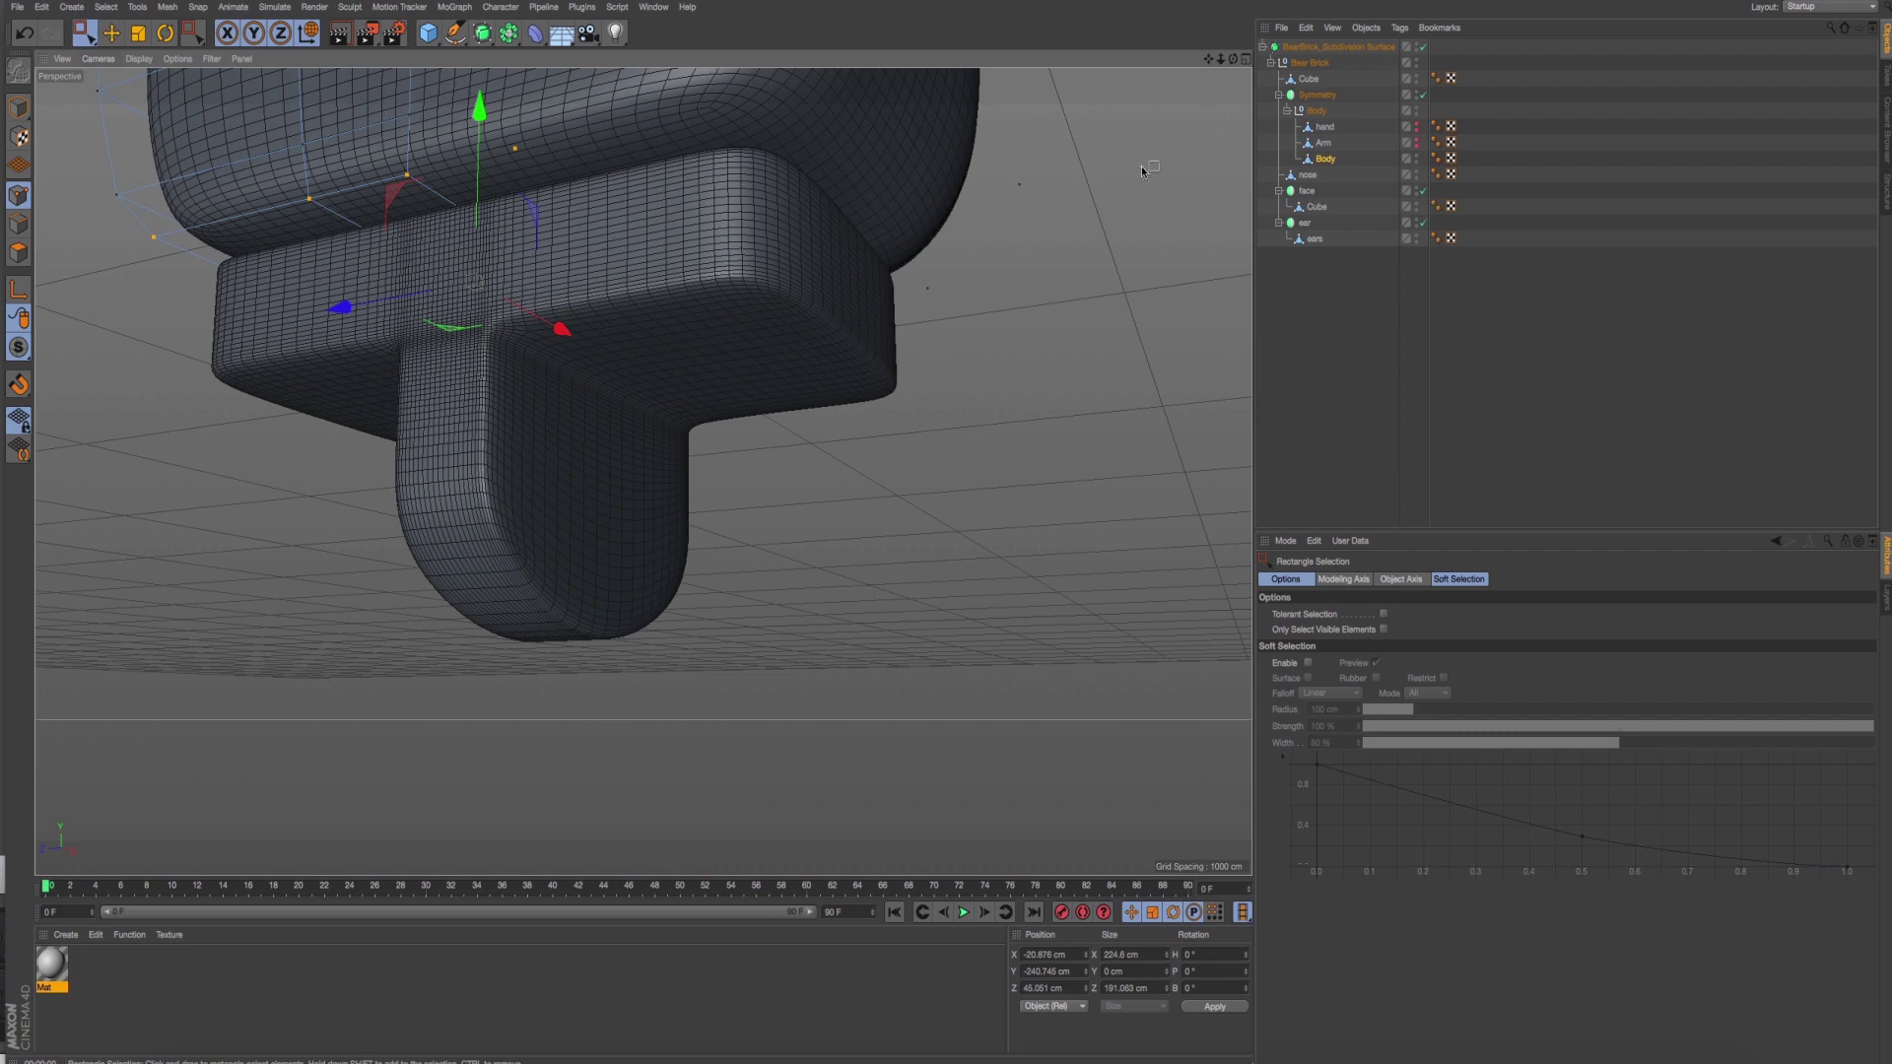
pyautogui.click(932, 242)
pyautogui.moveTo(551, 350)
pyautogui.keyDown('alt'); pyautogui.mouseDown()
pyautogui.moveTo(595, 342)
pyautogui.moveTo(424, 359)
pyautogui.moveTo(410, 404)
pyautogui.moveTo(634, 327)
pyautogui.moveTo(617, 347)
pyautogui.mouseUp(); pyautogui.keyUp('alt')
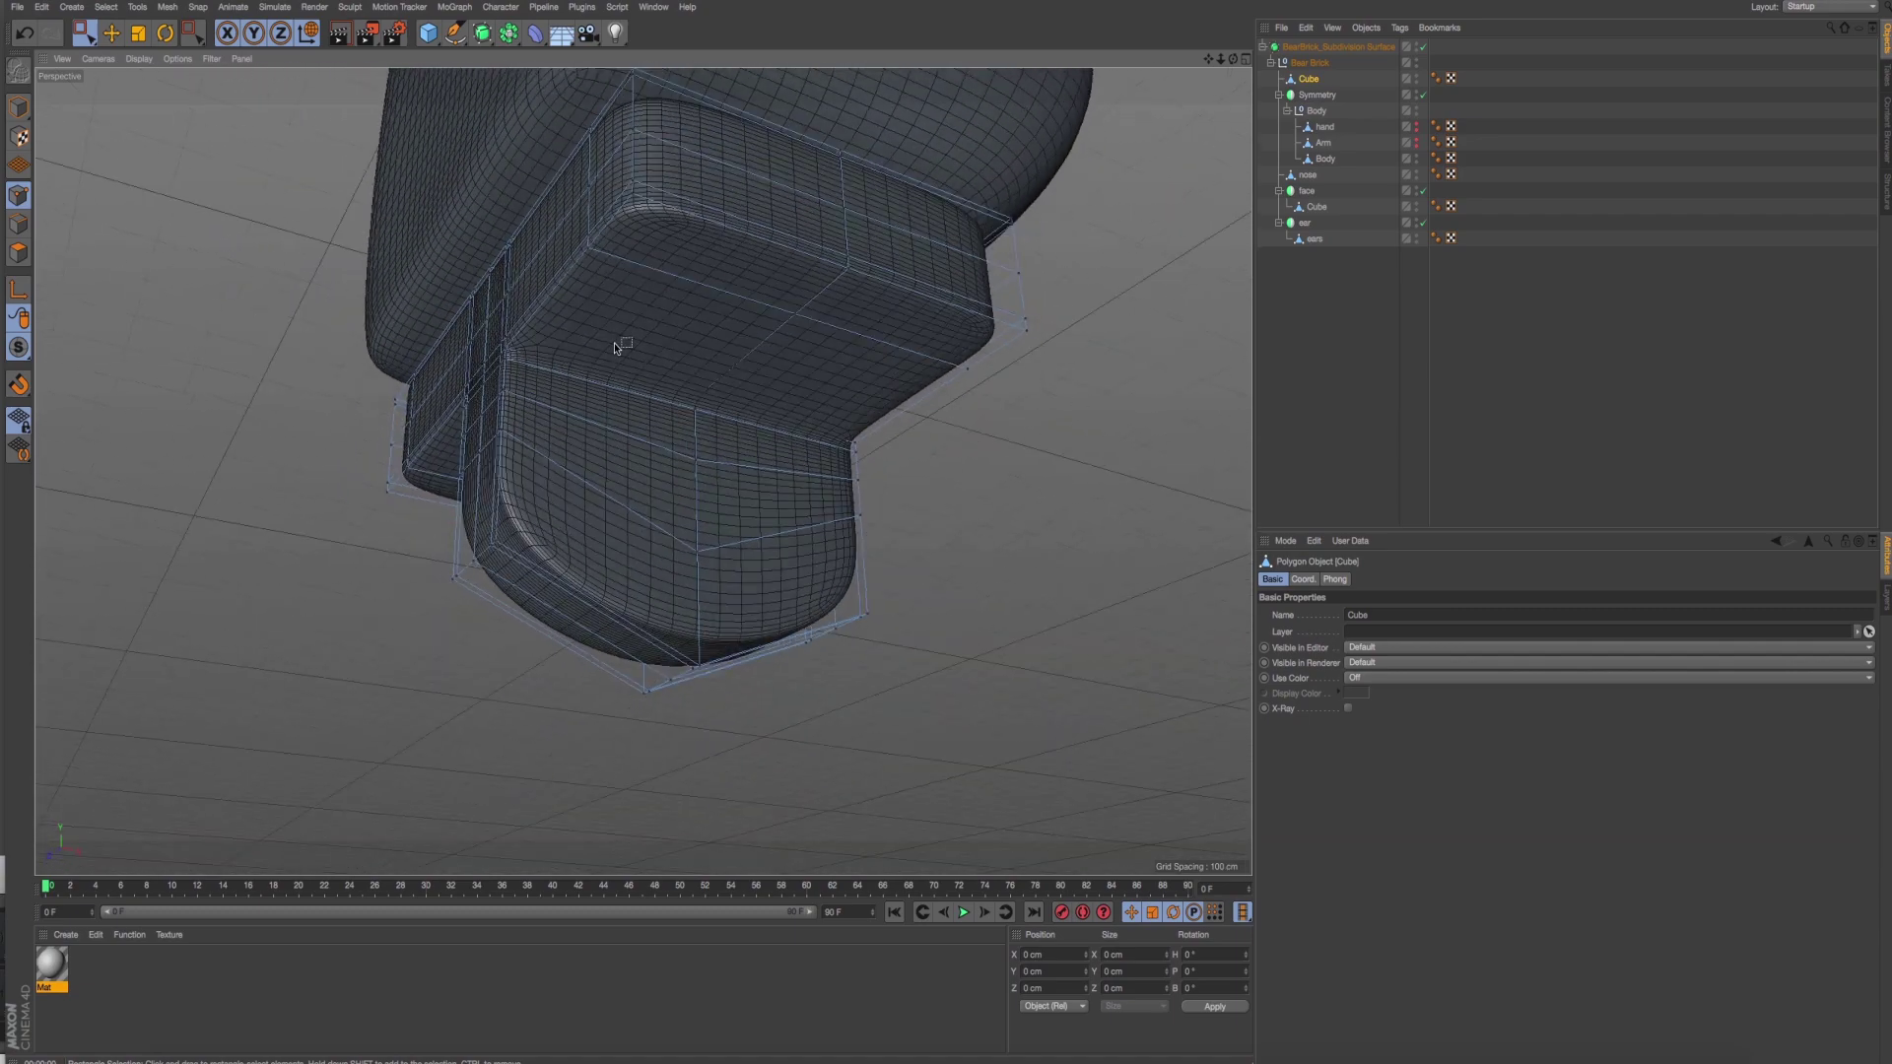
# Put the hip Cube in Polygon mode, orbit beneath the leg joint, and open the mesh commands menu.
pyautogui.scroll(3, 617, 346)
pyautogui.scroll(1, 601, 351)
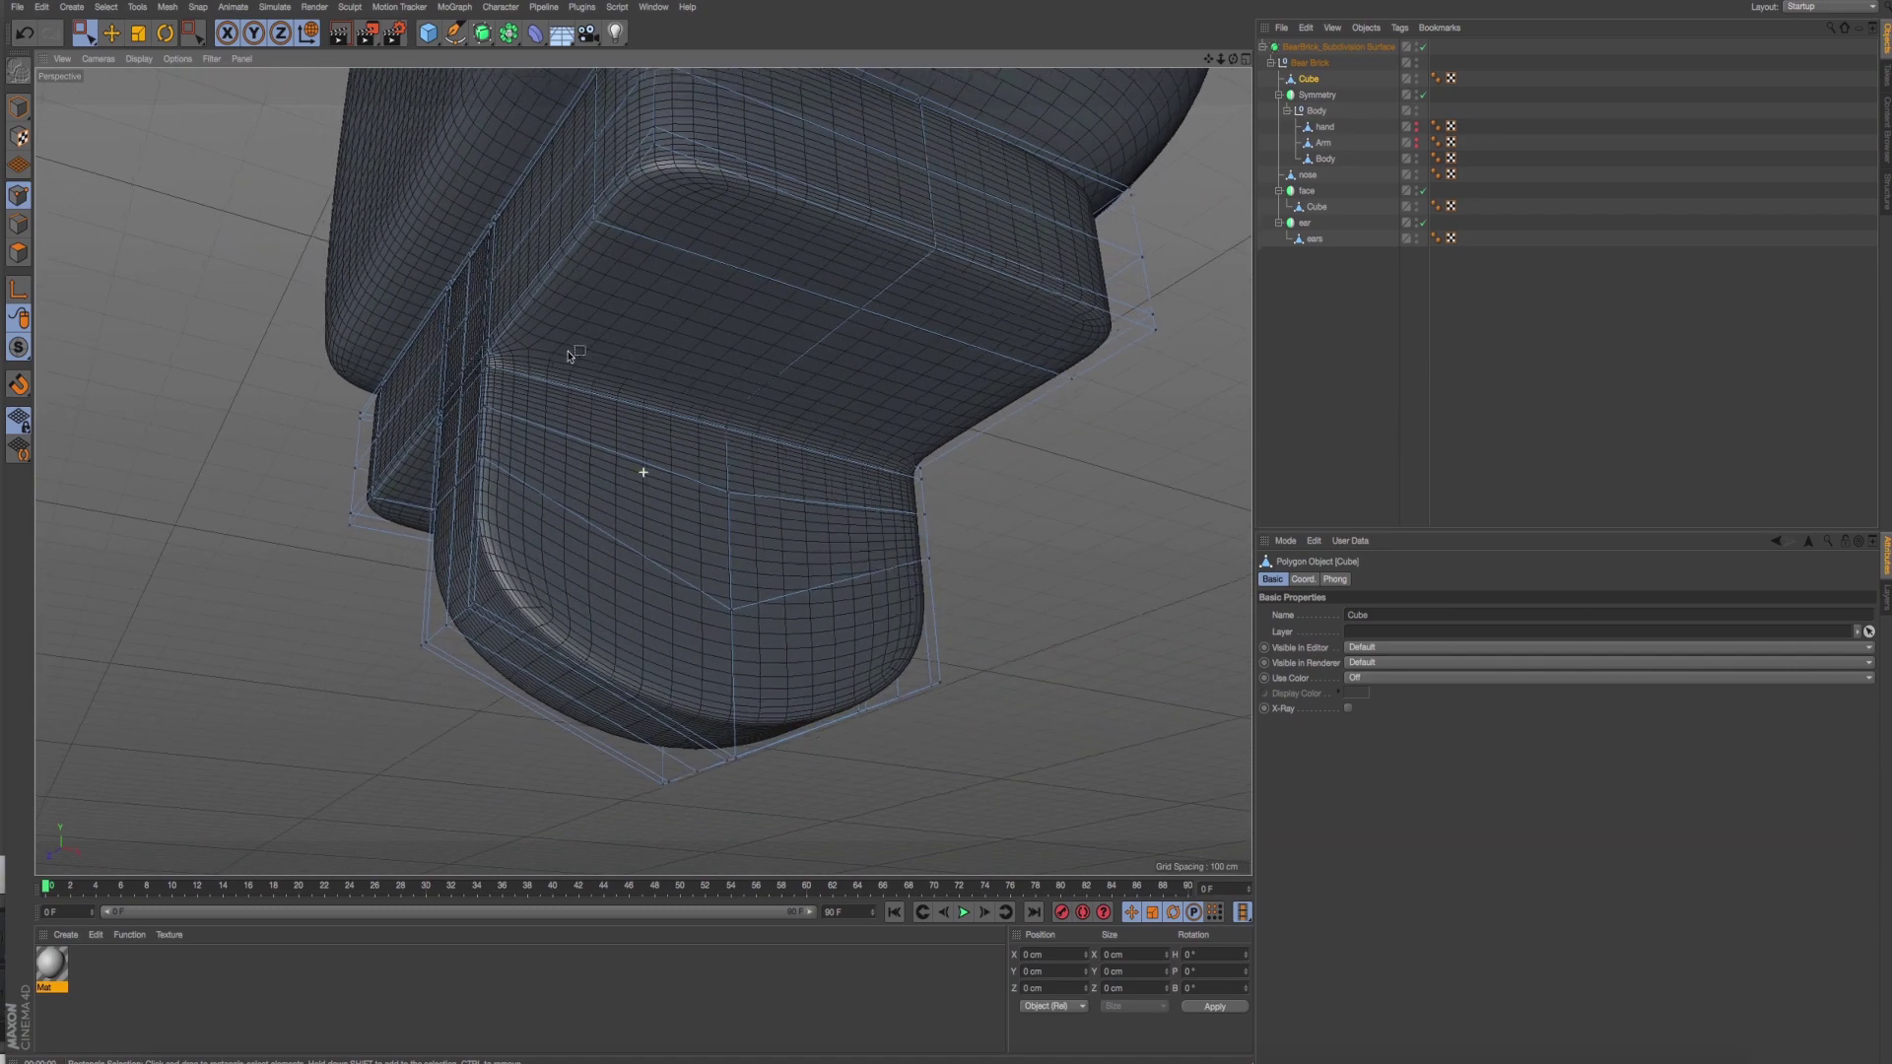
pyautogui.scroll(3, 594, 352)
pyautogui.moveTo(632, 347)
pyautogui.keyDown('alt'); pyautogui.mouseDown()
pyautogui.moveTo(622, 384)
pyautogui.moveTo(705, 342)
pyautogui.moveTo(760, 366)
pyautogui.moveTo(658, 410)
pyautogui.moveTo(674, 392)
pyautogui.mouseUp(); pyautogui.keyUp('alt')
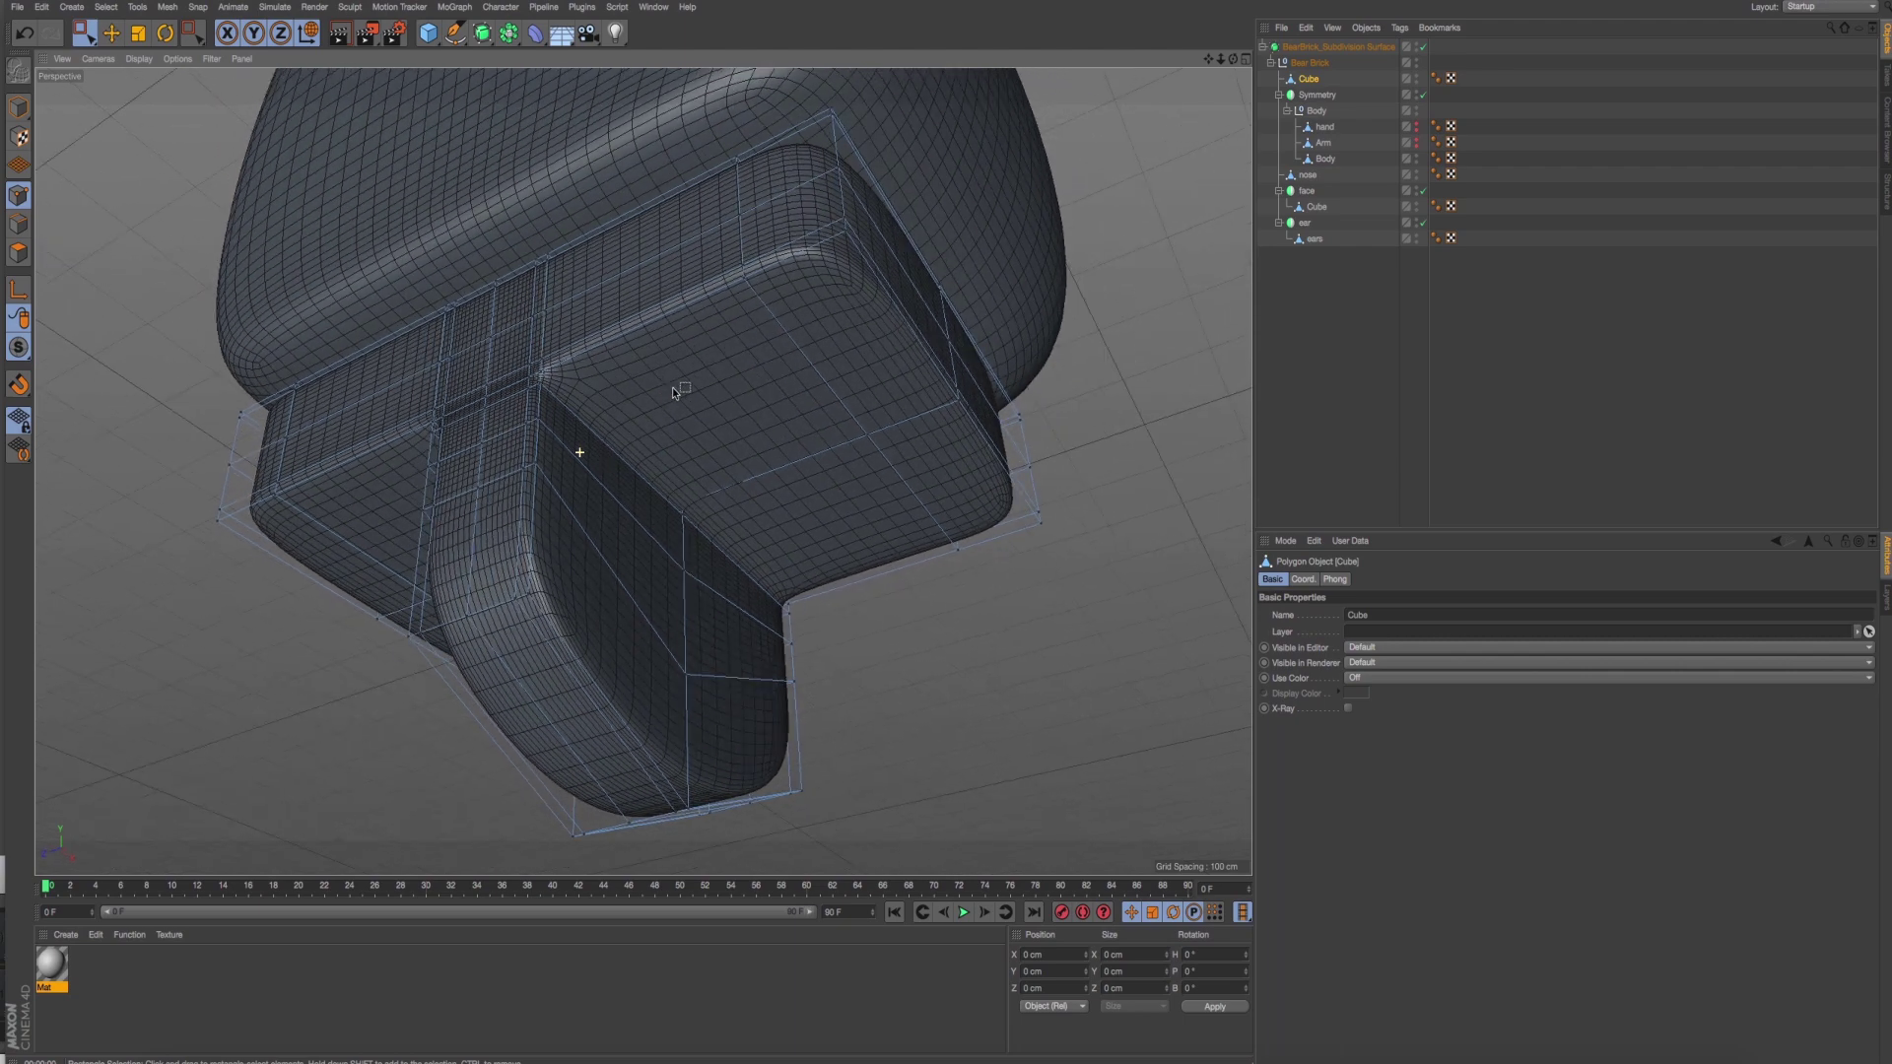
pyautogui.keyDown('alt'); pyautogui.moveTo(598, 380); pyautogui.dragTo(62, 273); pyautogui.keyUp('alt')
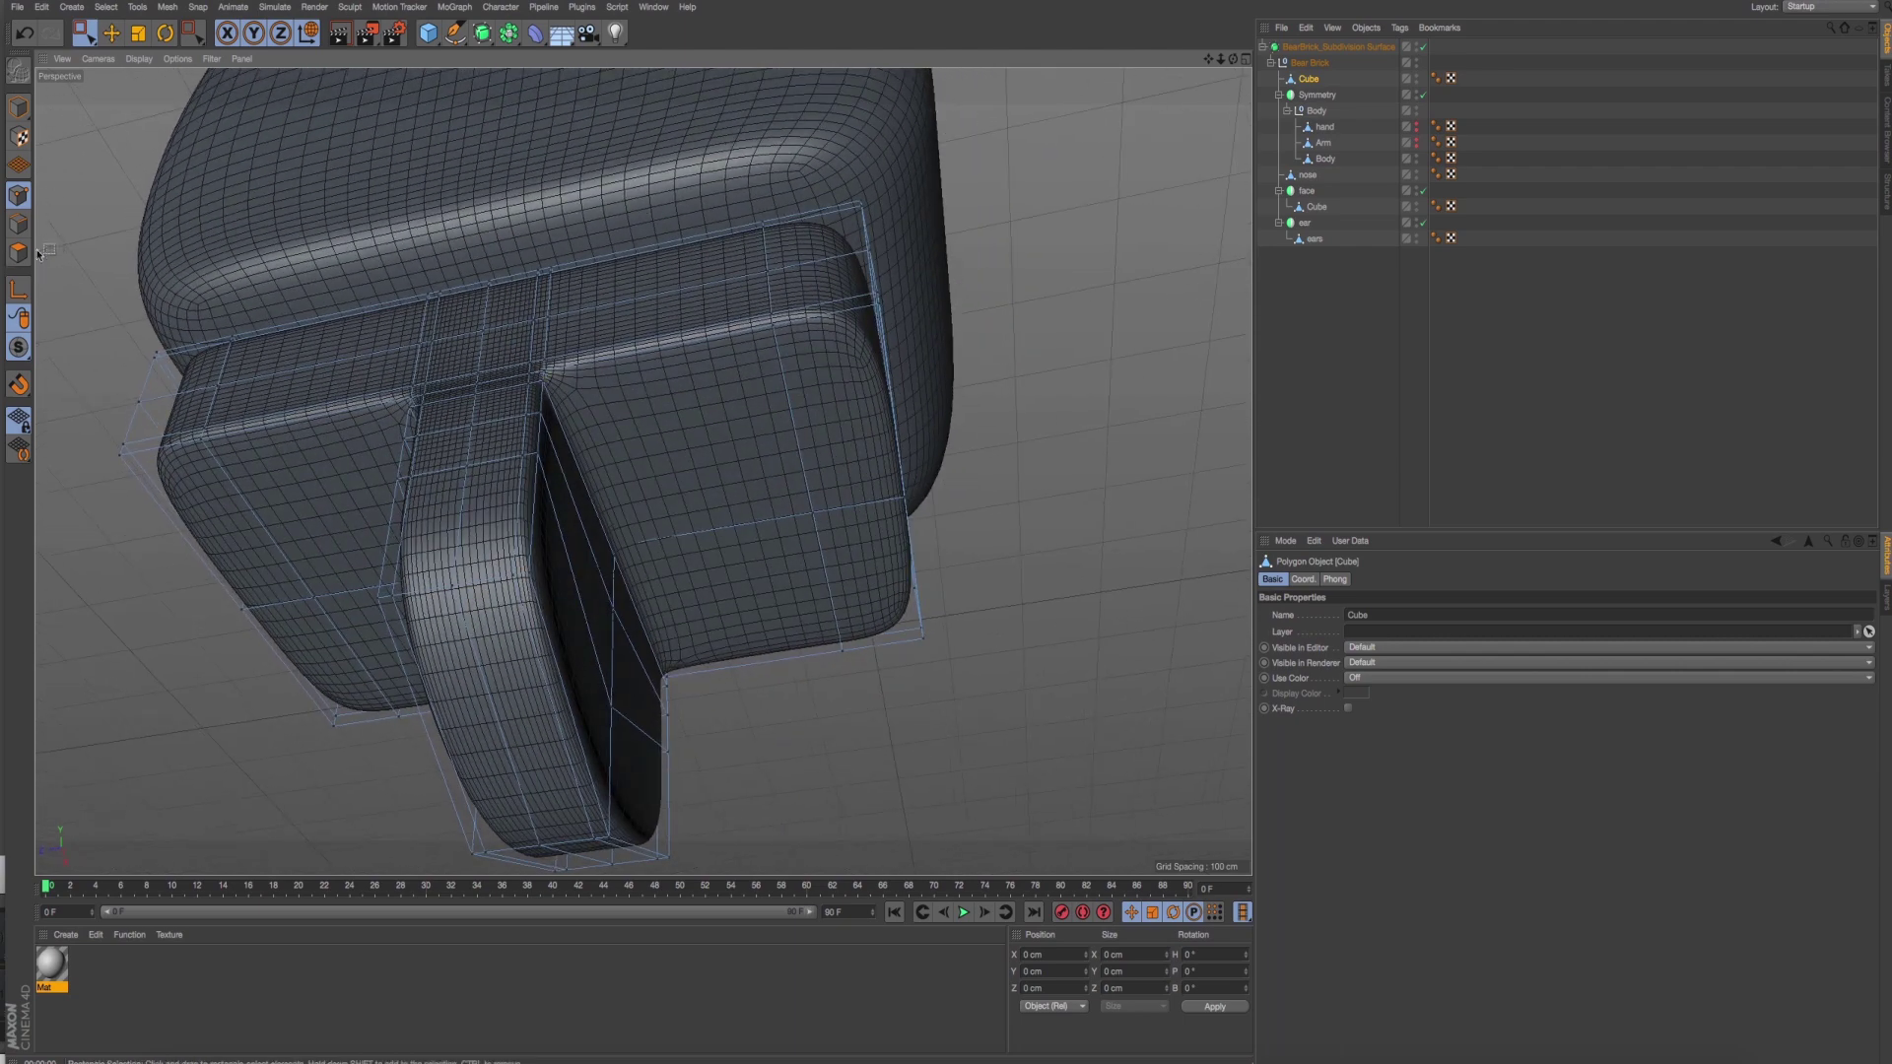
pyautogui.click(30, 252)
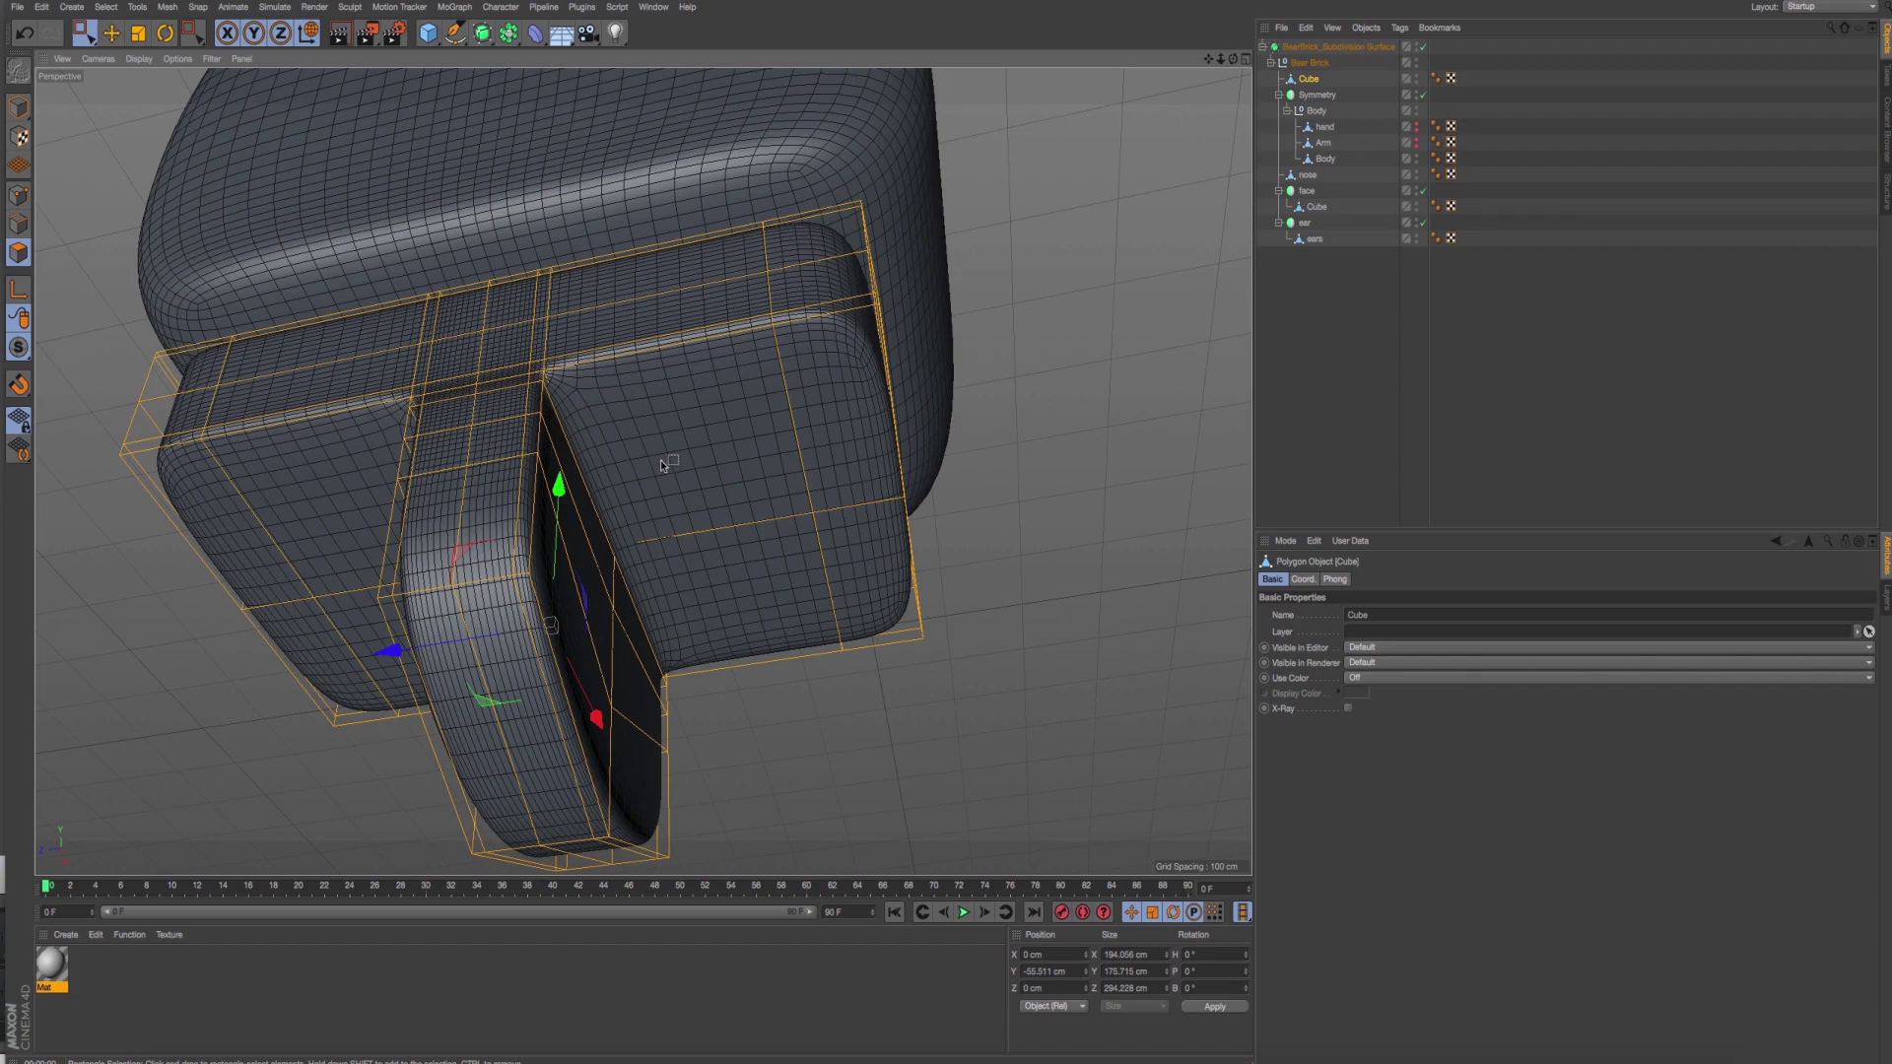
pyautogui.moveTo(660, 459)
pyautogui.keyDown('alt'); pyautogui.mouseDown()
pyautogui.moveTo(636, 459)
pyautogui.moveTo(636, 420)
pyautogui.moveTo(544, 443)
pyautogui.moveTo(63, 286)
pyautogui.mouseUp(); pyautogui.keyUp('alt')
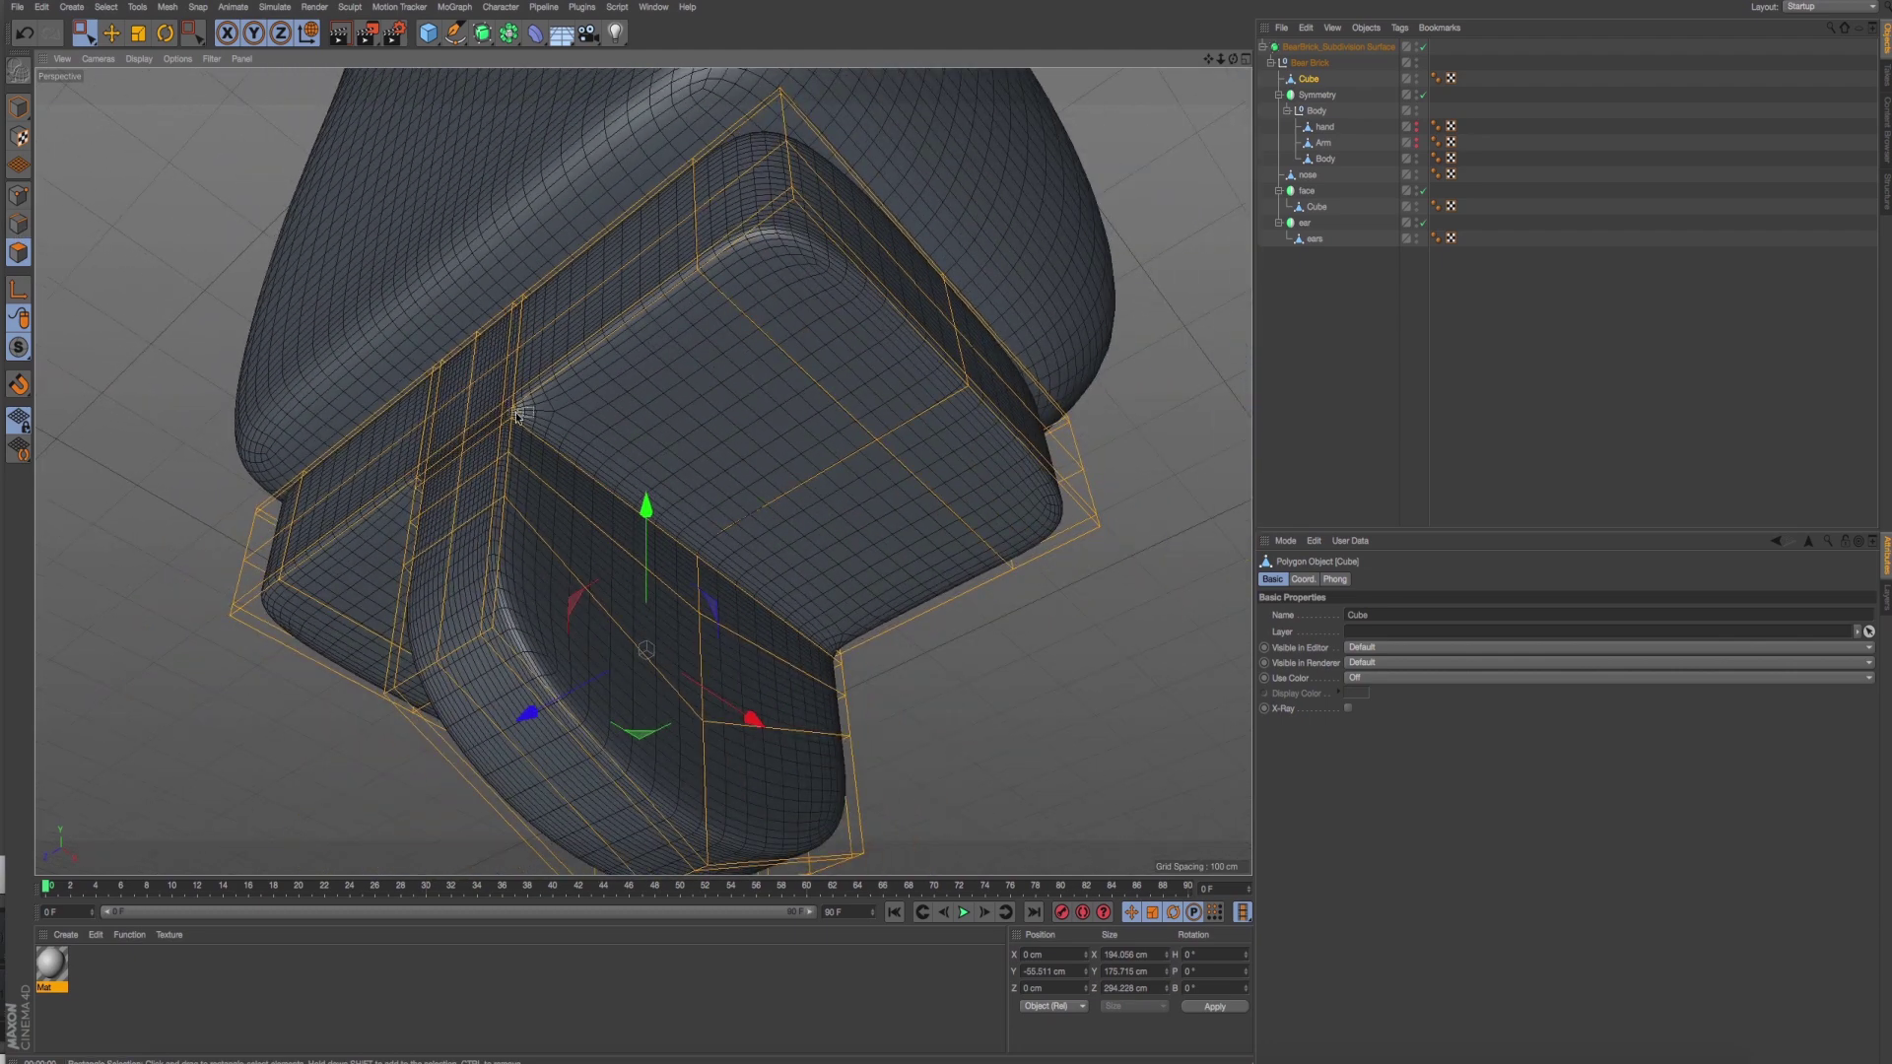
pyautogui.rightClick(1120, 422)
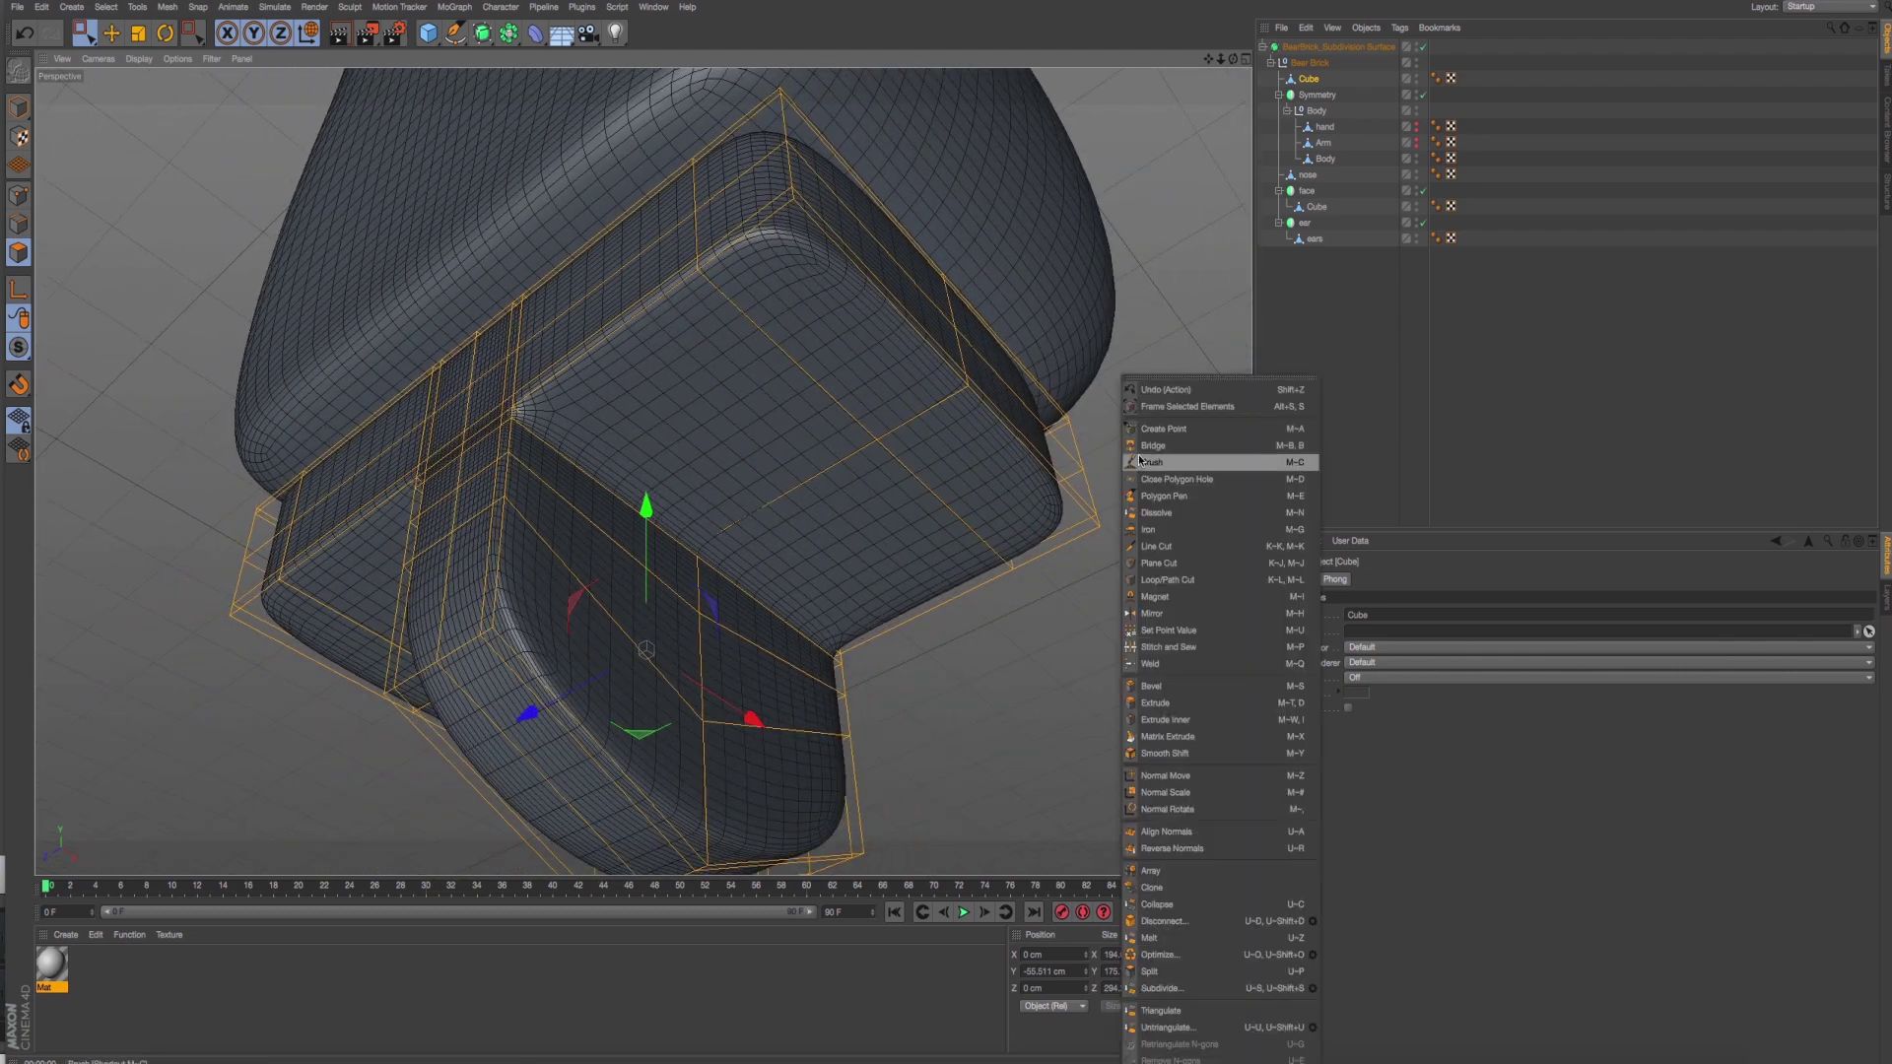
# Use Line Cut in the maximized Top view to slice vertically through the hip block and leg joint.
pyautogui.click(1156, 546)
pyautogui.middleClick(866, 504)
pyautogui.middleClick(899, 490)
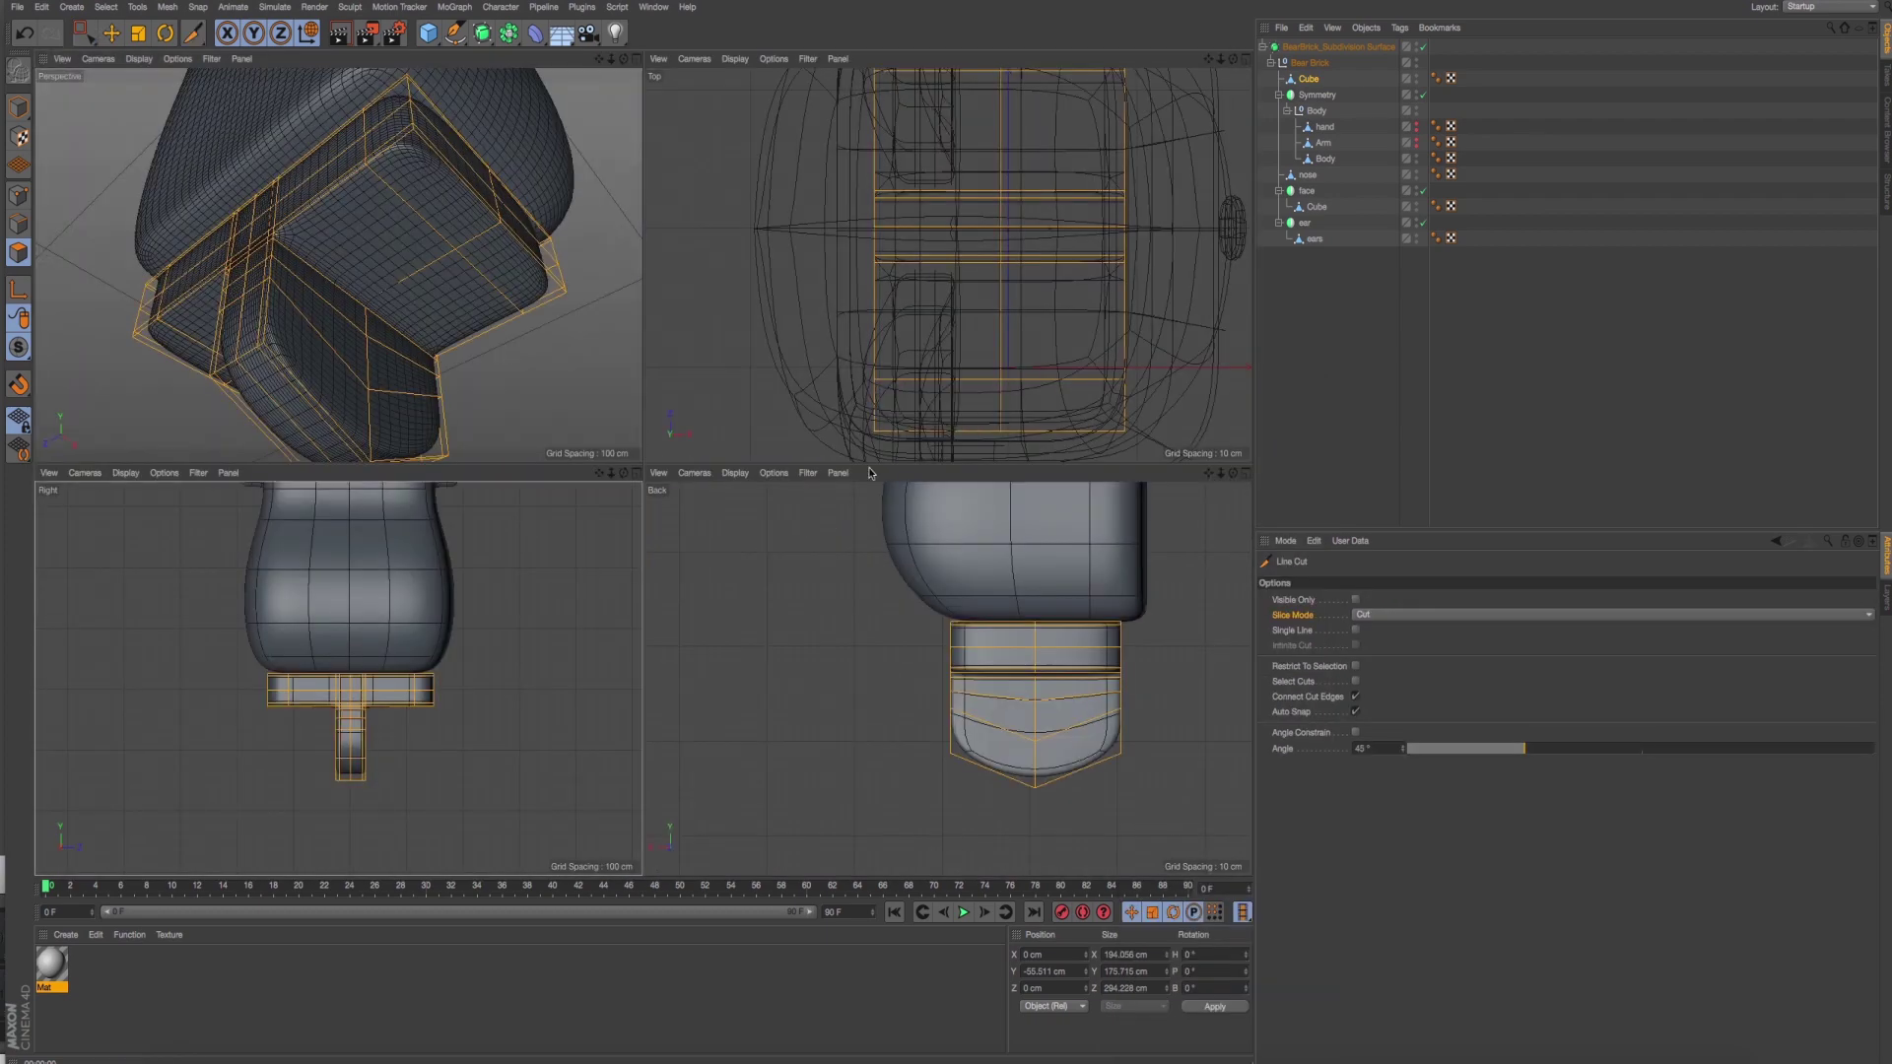
pyautogui.middleClick(886, 424)
pyautogui.scroll(-5, 812, 440)
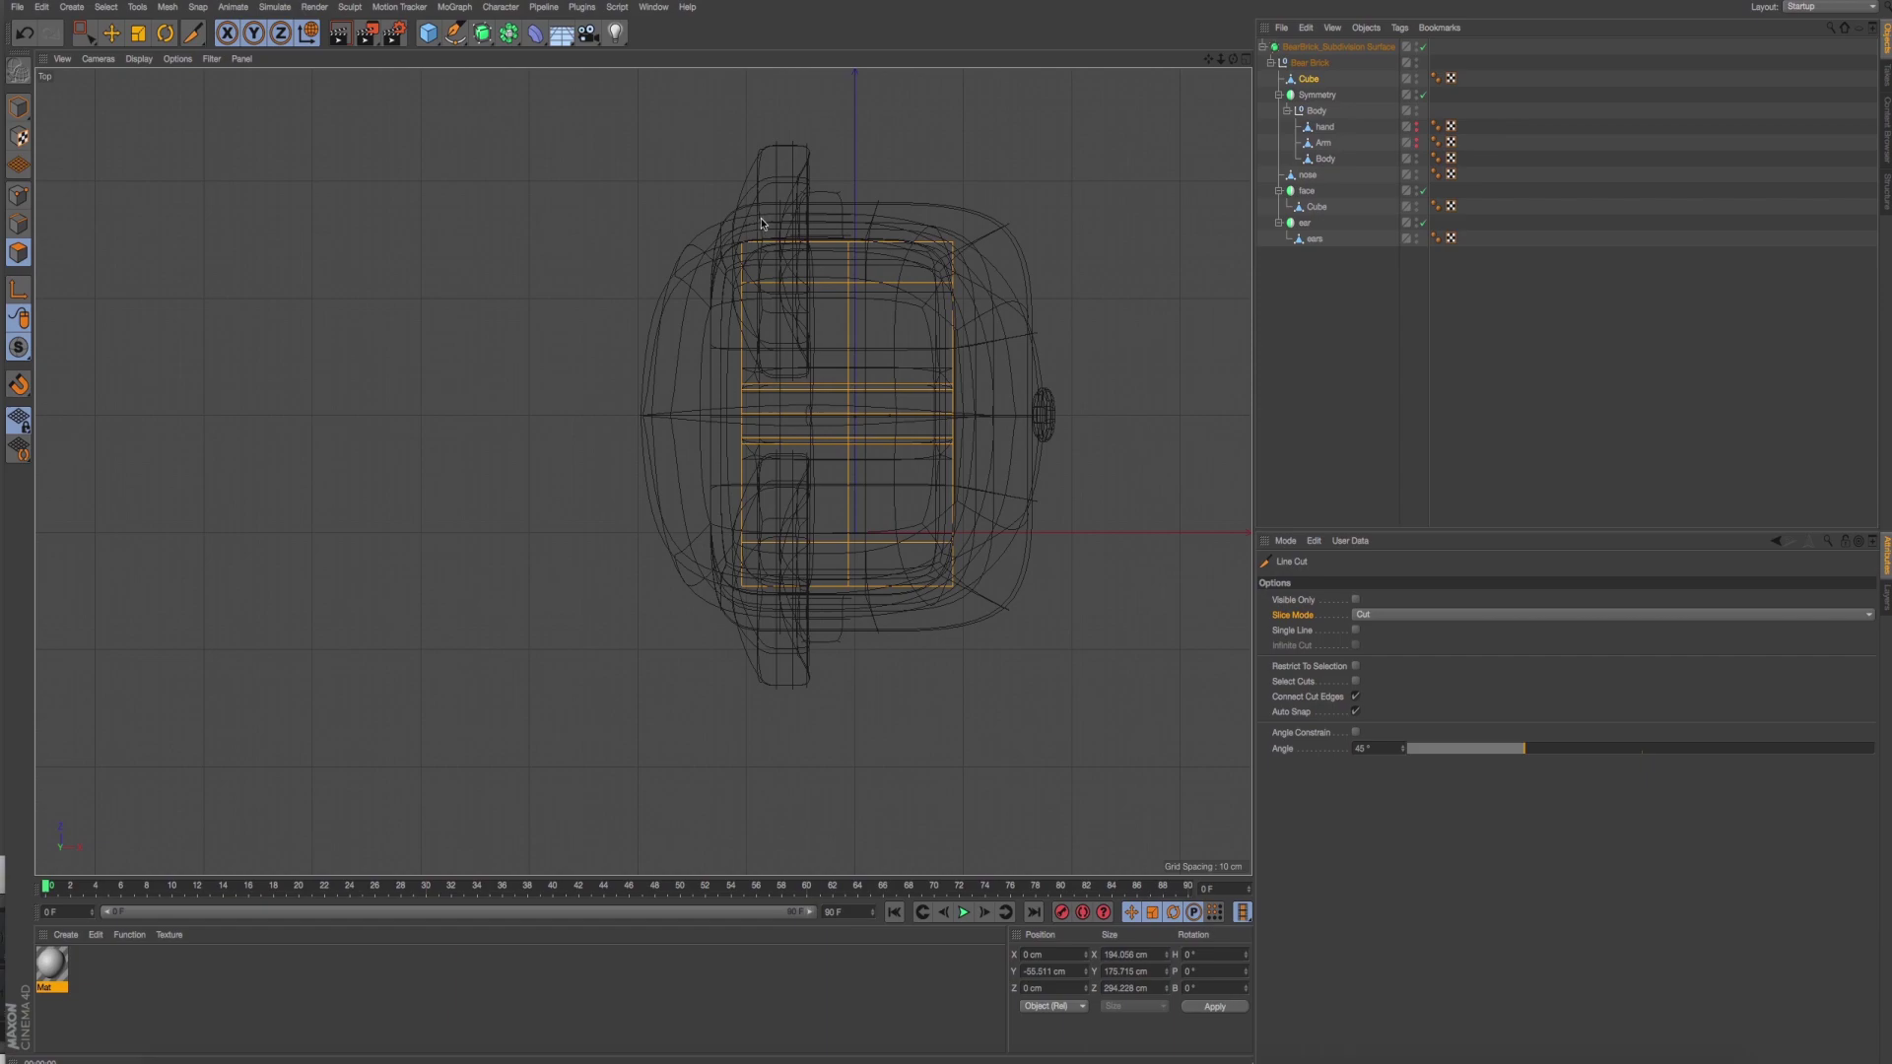
pyautogui.moveTo(759, 218); pyautogui.dragTo(760, 725)
pyautogui.press('F1')
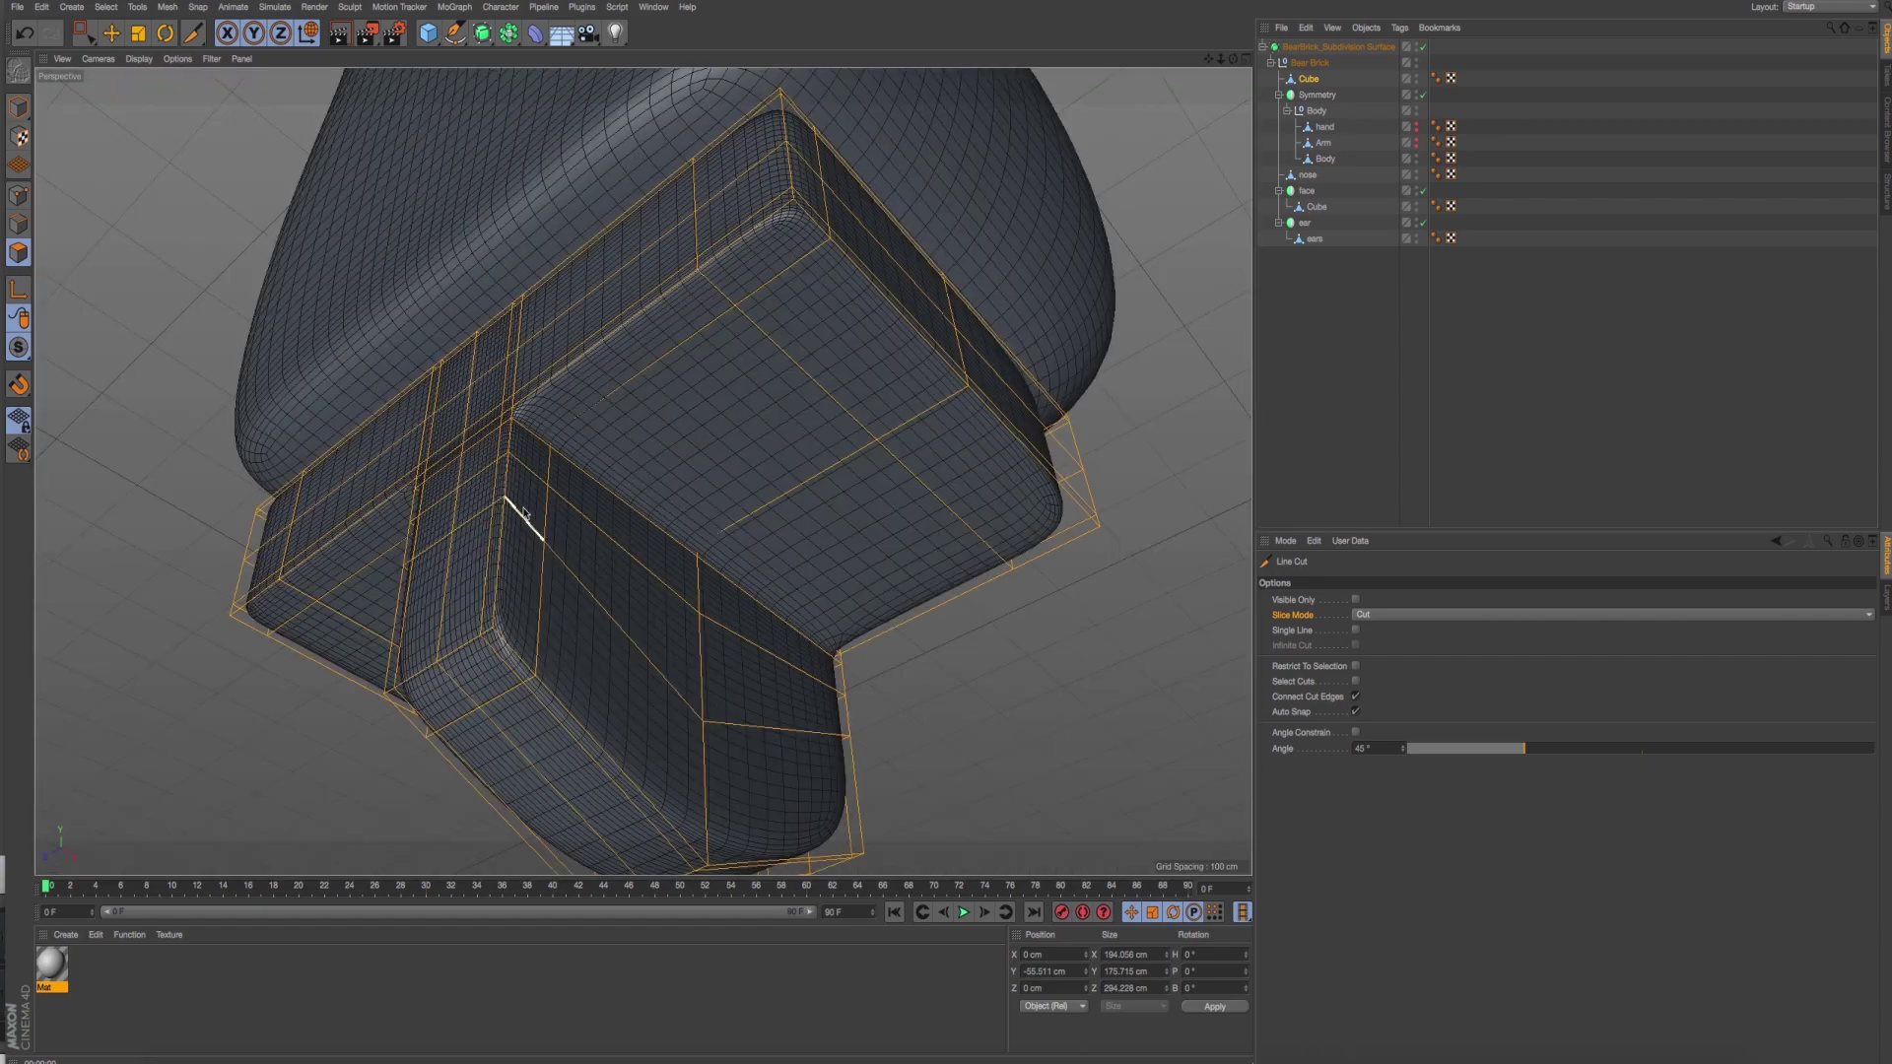
pyautogui.moveTo(623, 536)
pyautogui.keyDown('alt'); pyautogui.mouseDown()
pyautogui.moveTo(516, 637)
pyautogui.moveTo(584, 537)
pyautogui.moveTo(567, 527)
pyautogui.mouseUp(); pyautogui.keyUp('alt')
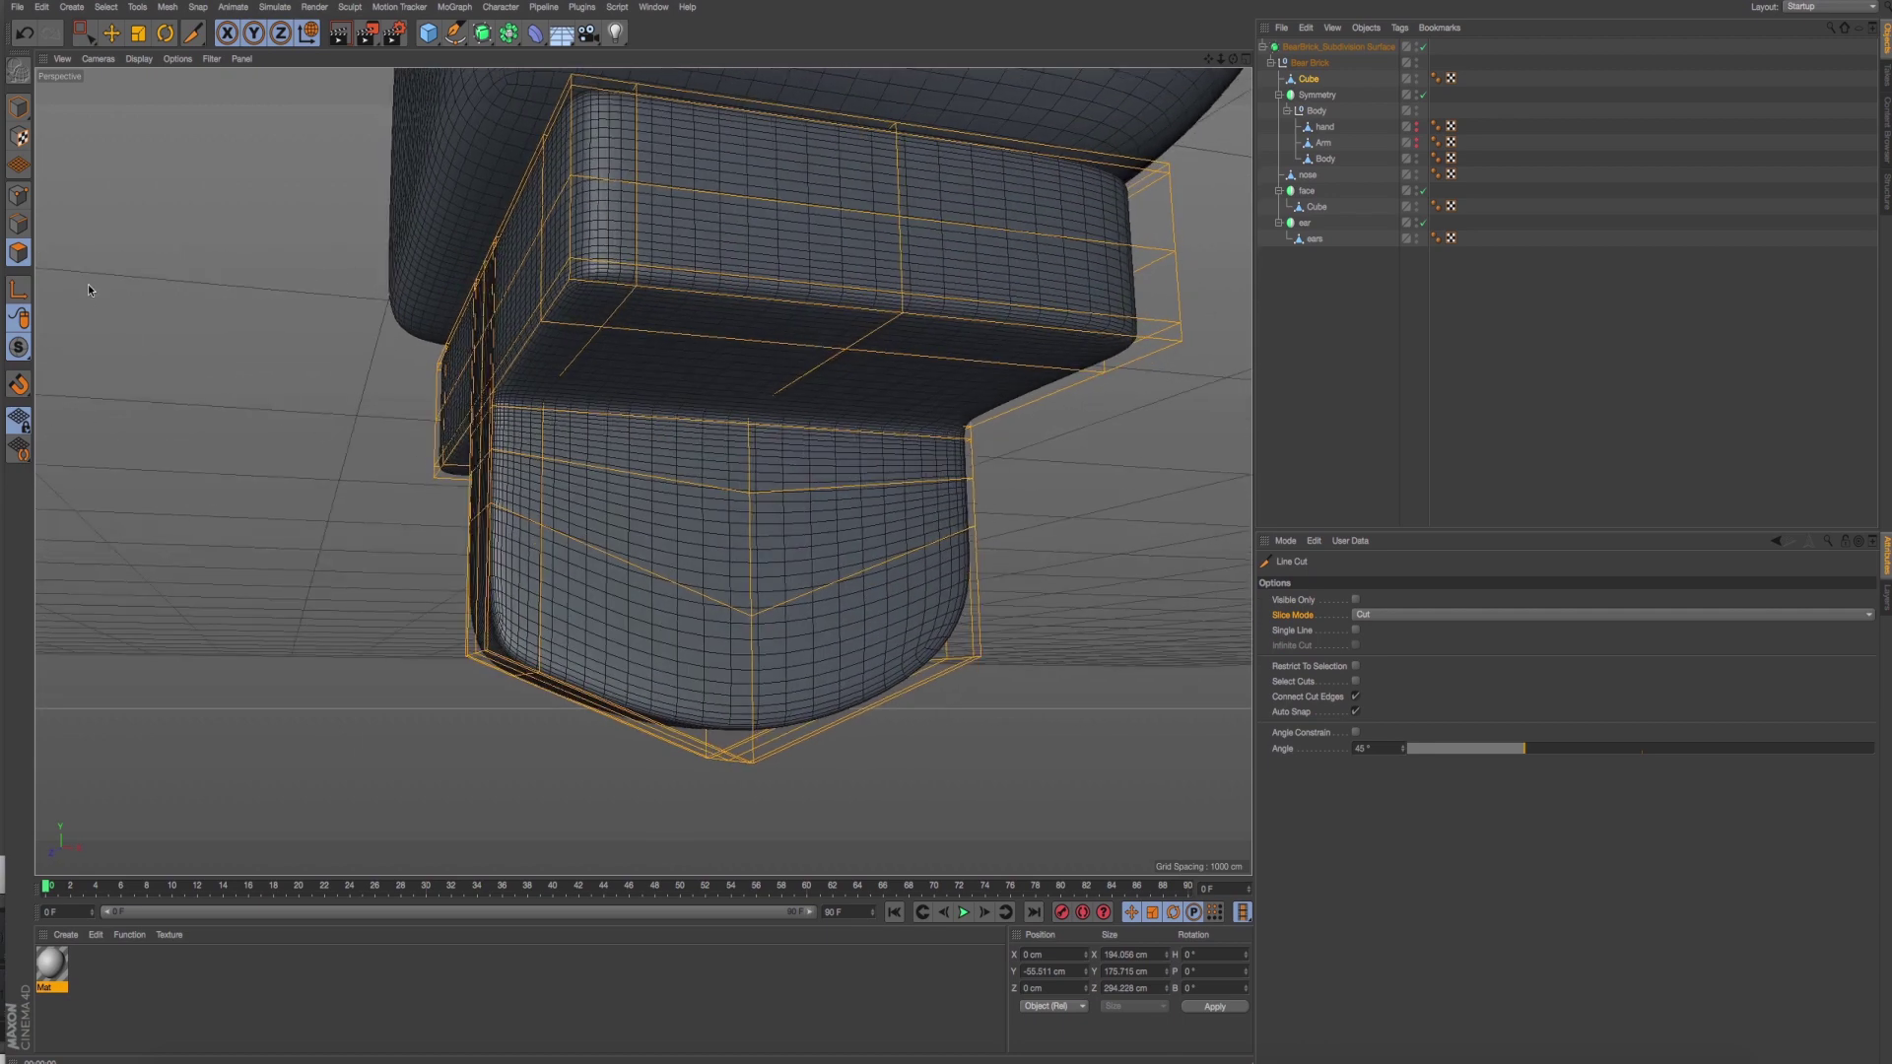
pyautogui.press('0')
pyautogui.press('F5')
# In the Back view, raise the leg's side corner point 18.942 cm along Y.
pyautogui.press('F4')
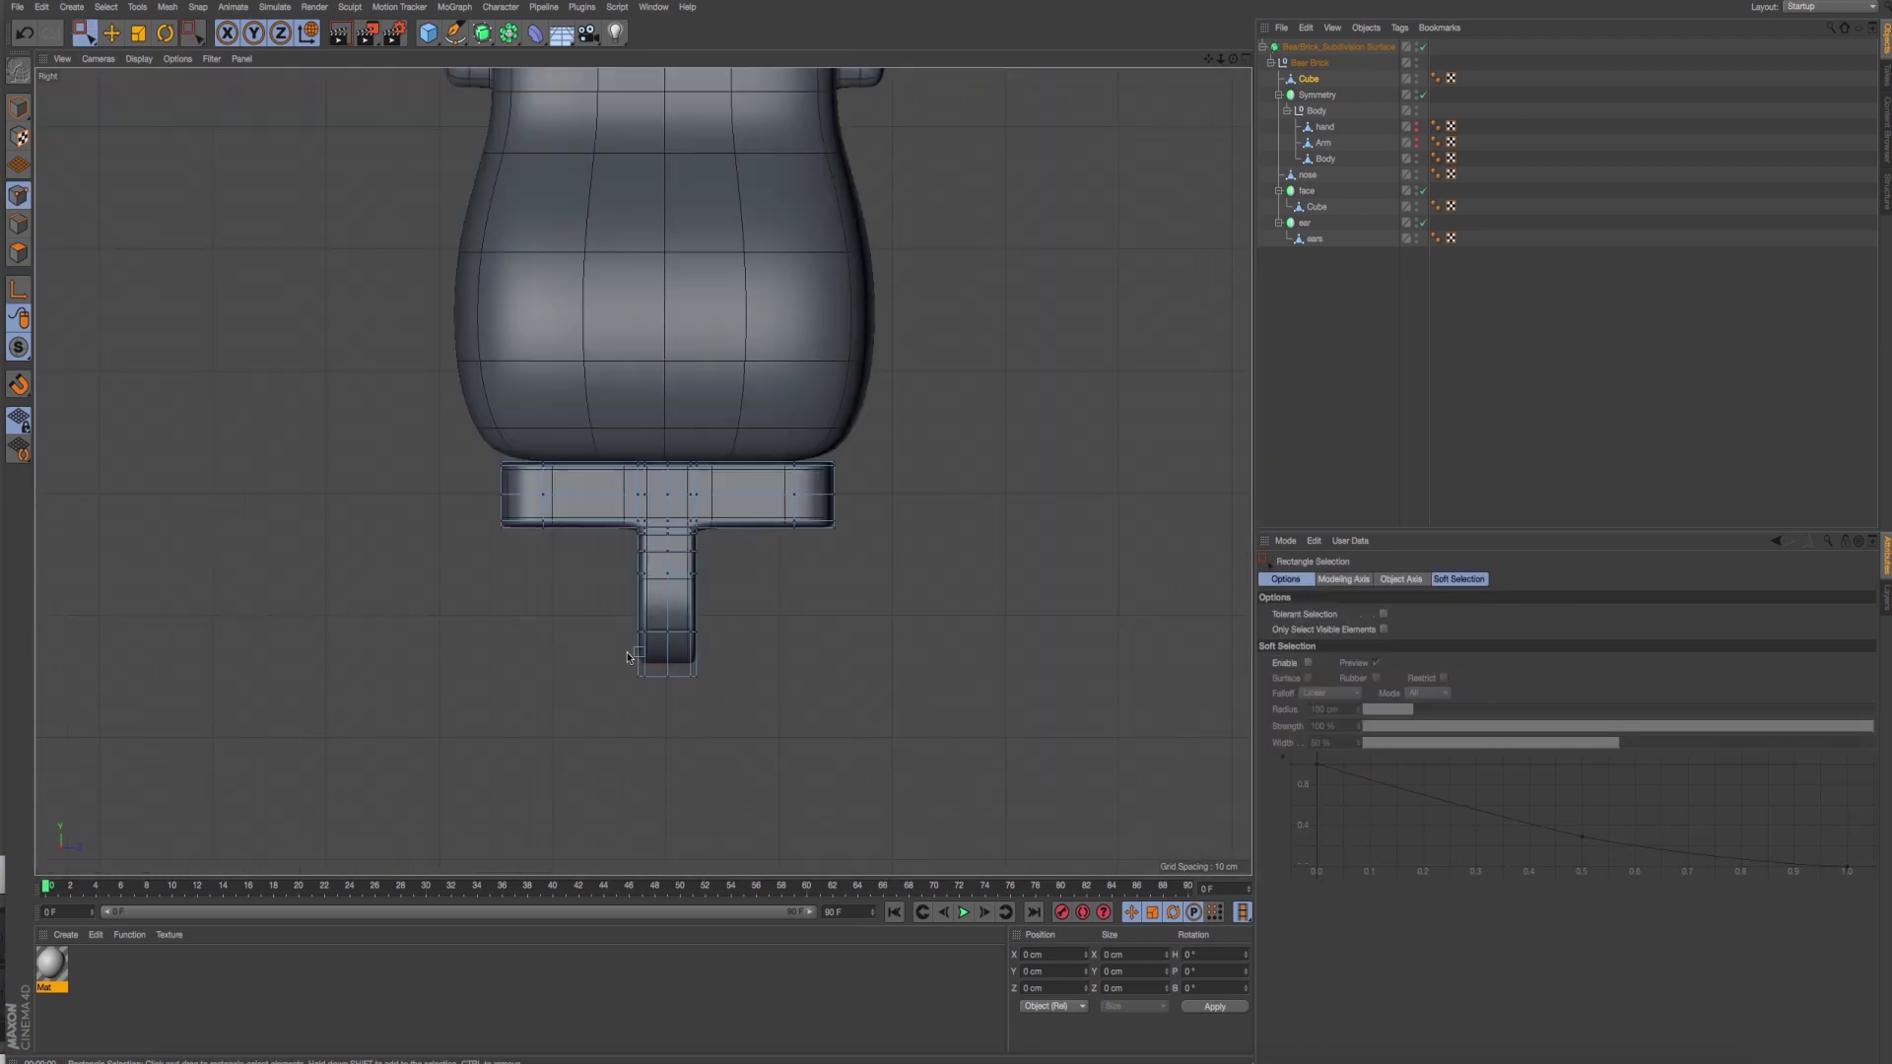
pyautogui.press('F5')
pyautogui.press('F4')
pyautogui.scroll(5, 885, 684)
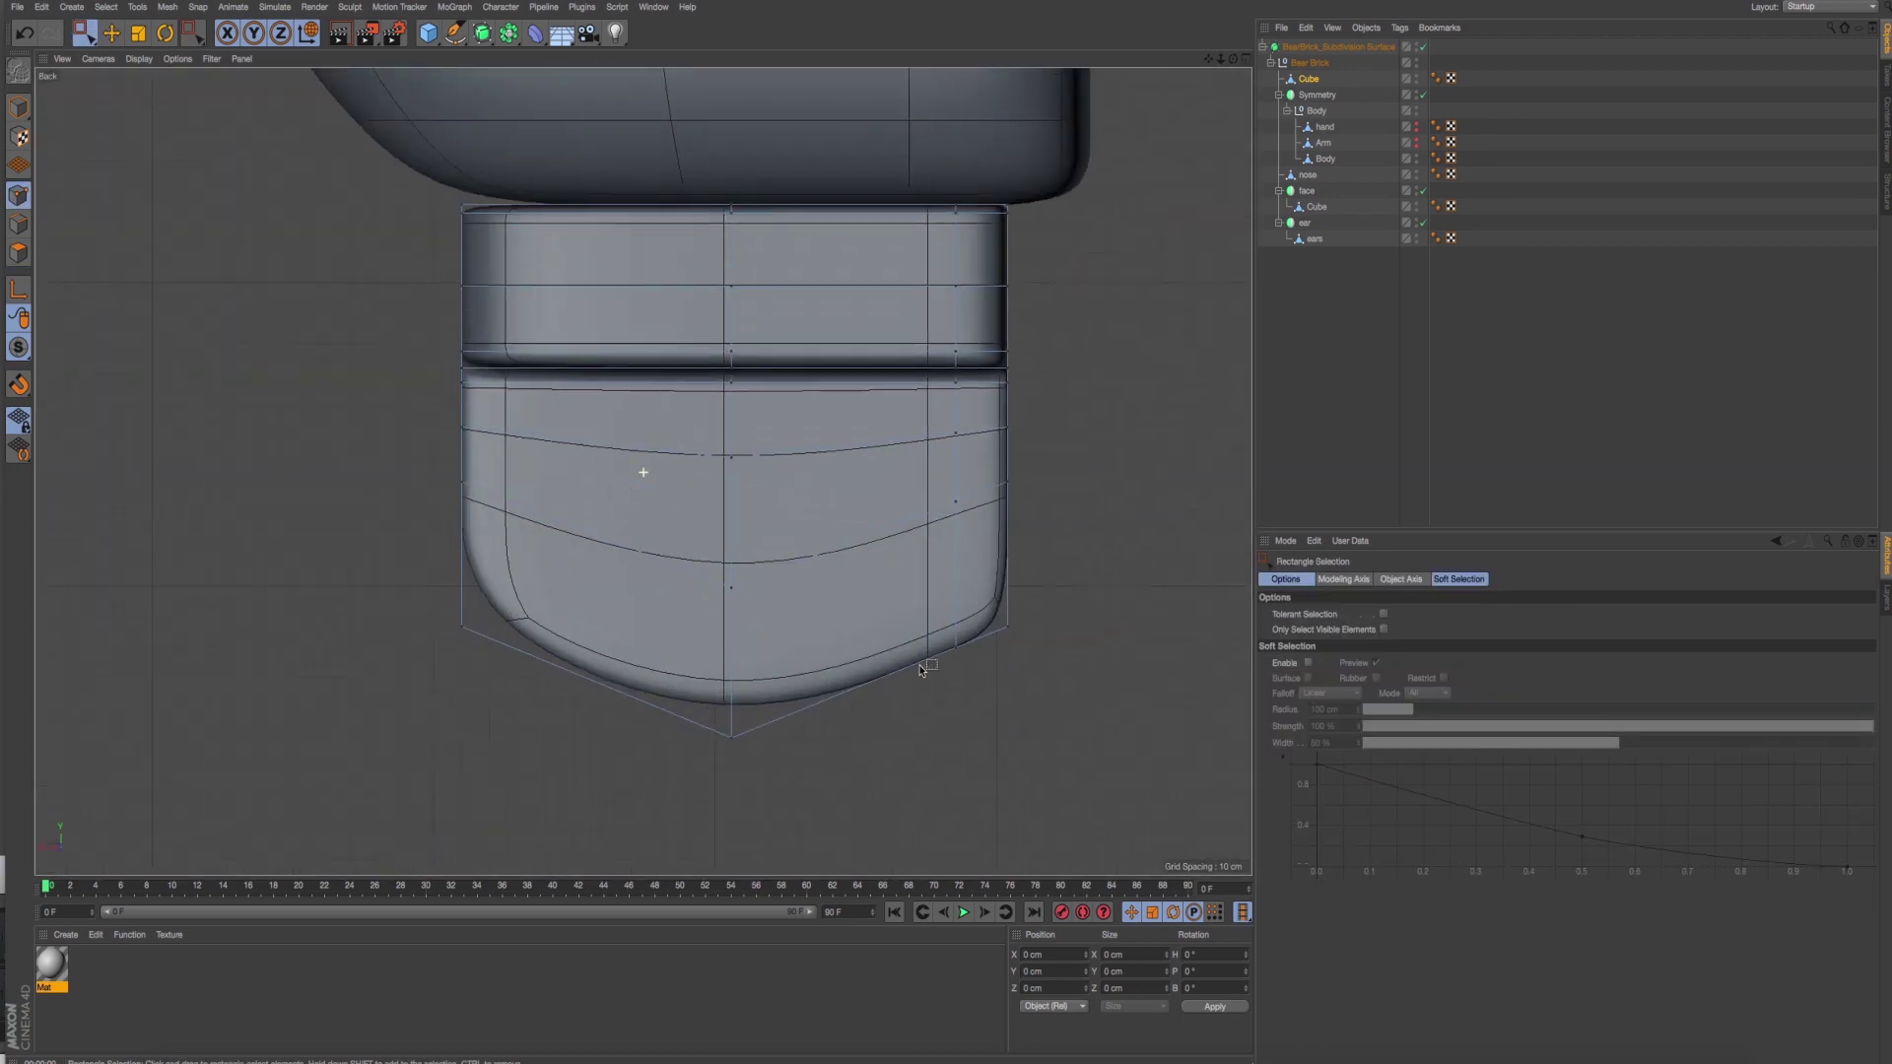
pyautogui.moveTo(1041, 676); pyautogui.dragTo(981, 590)
pyautogui.moveTo(1042, 735); pyautogui.dragTo(985, 554)
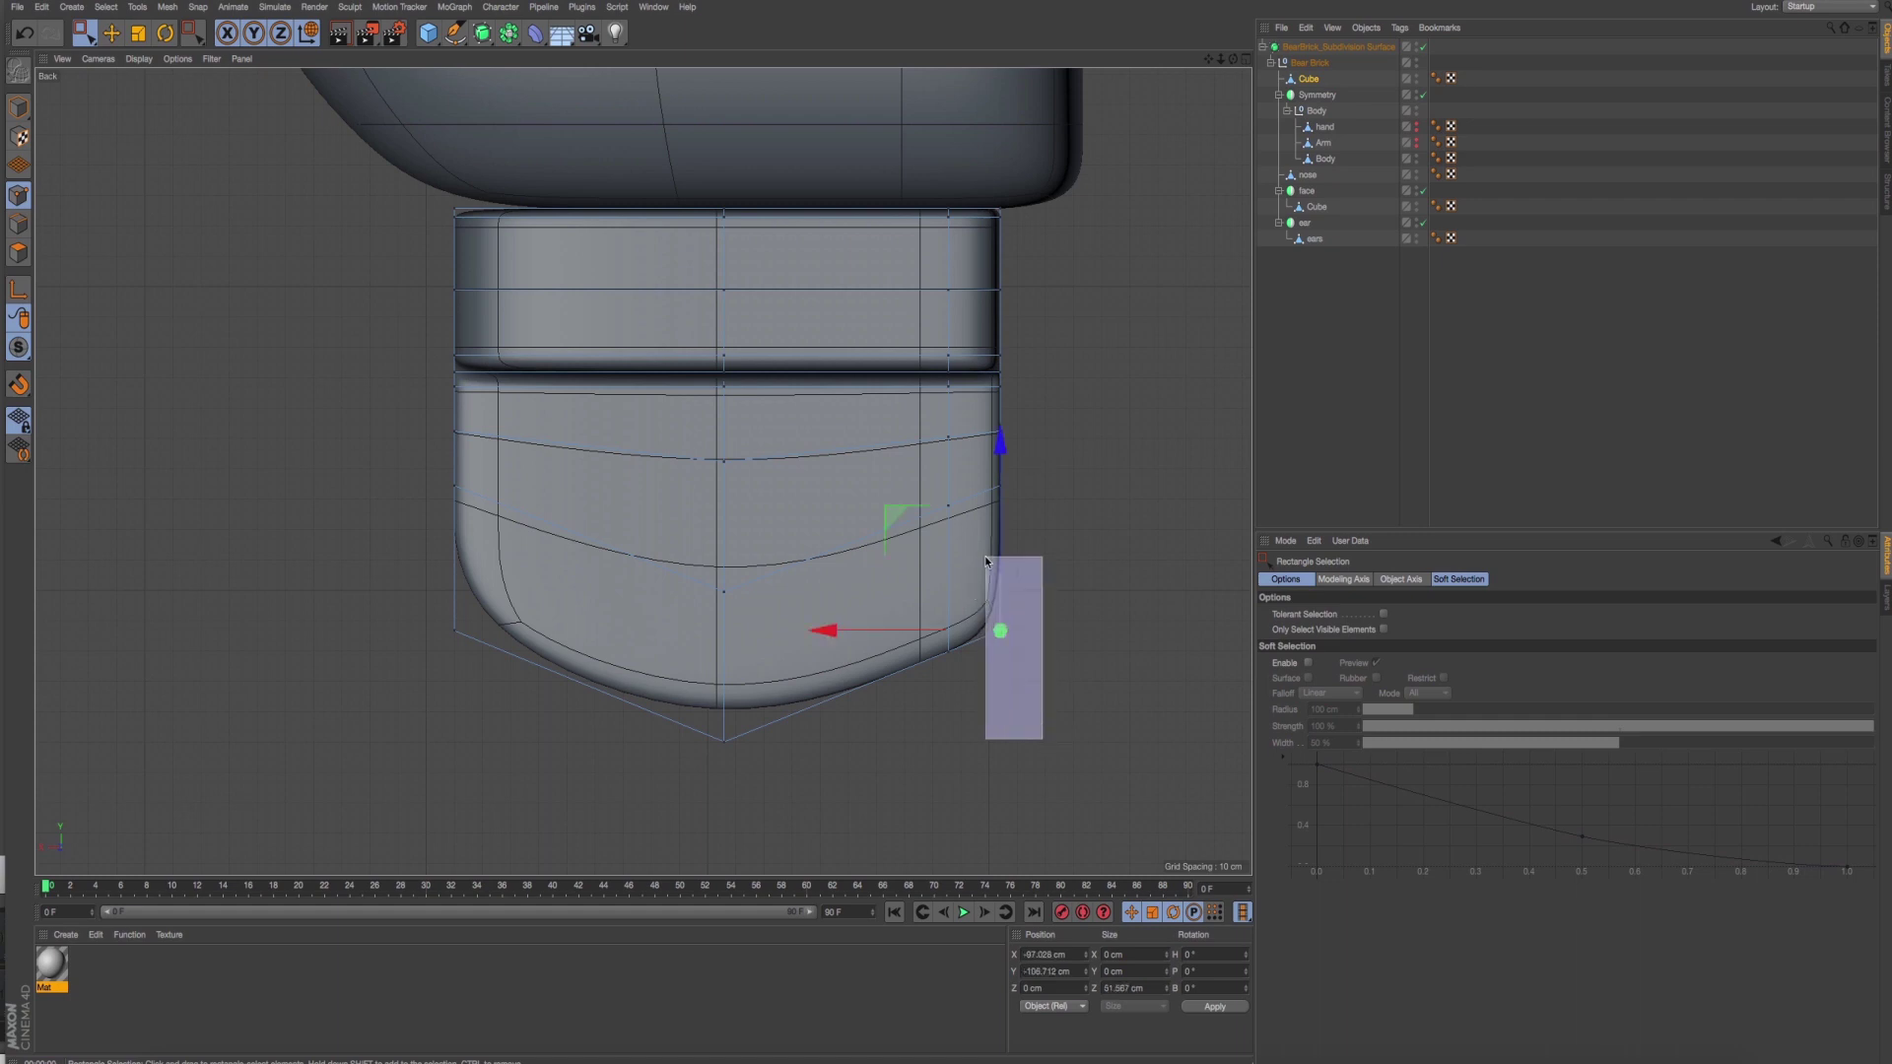
pyautogui.moveTo(1000, 444)
pyautogui.mouseDown()
pyautogui.moveTo(997, 389)
pyautogui.moveTo(973, 450)
pyautogui.mouseUp()
# Back in Perspective and Polygon mode, select the polygon strips along the hip's lower rim.
pyautogui.middleClick(1003, 355)
pyautogui.middleClick(394, 246)
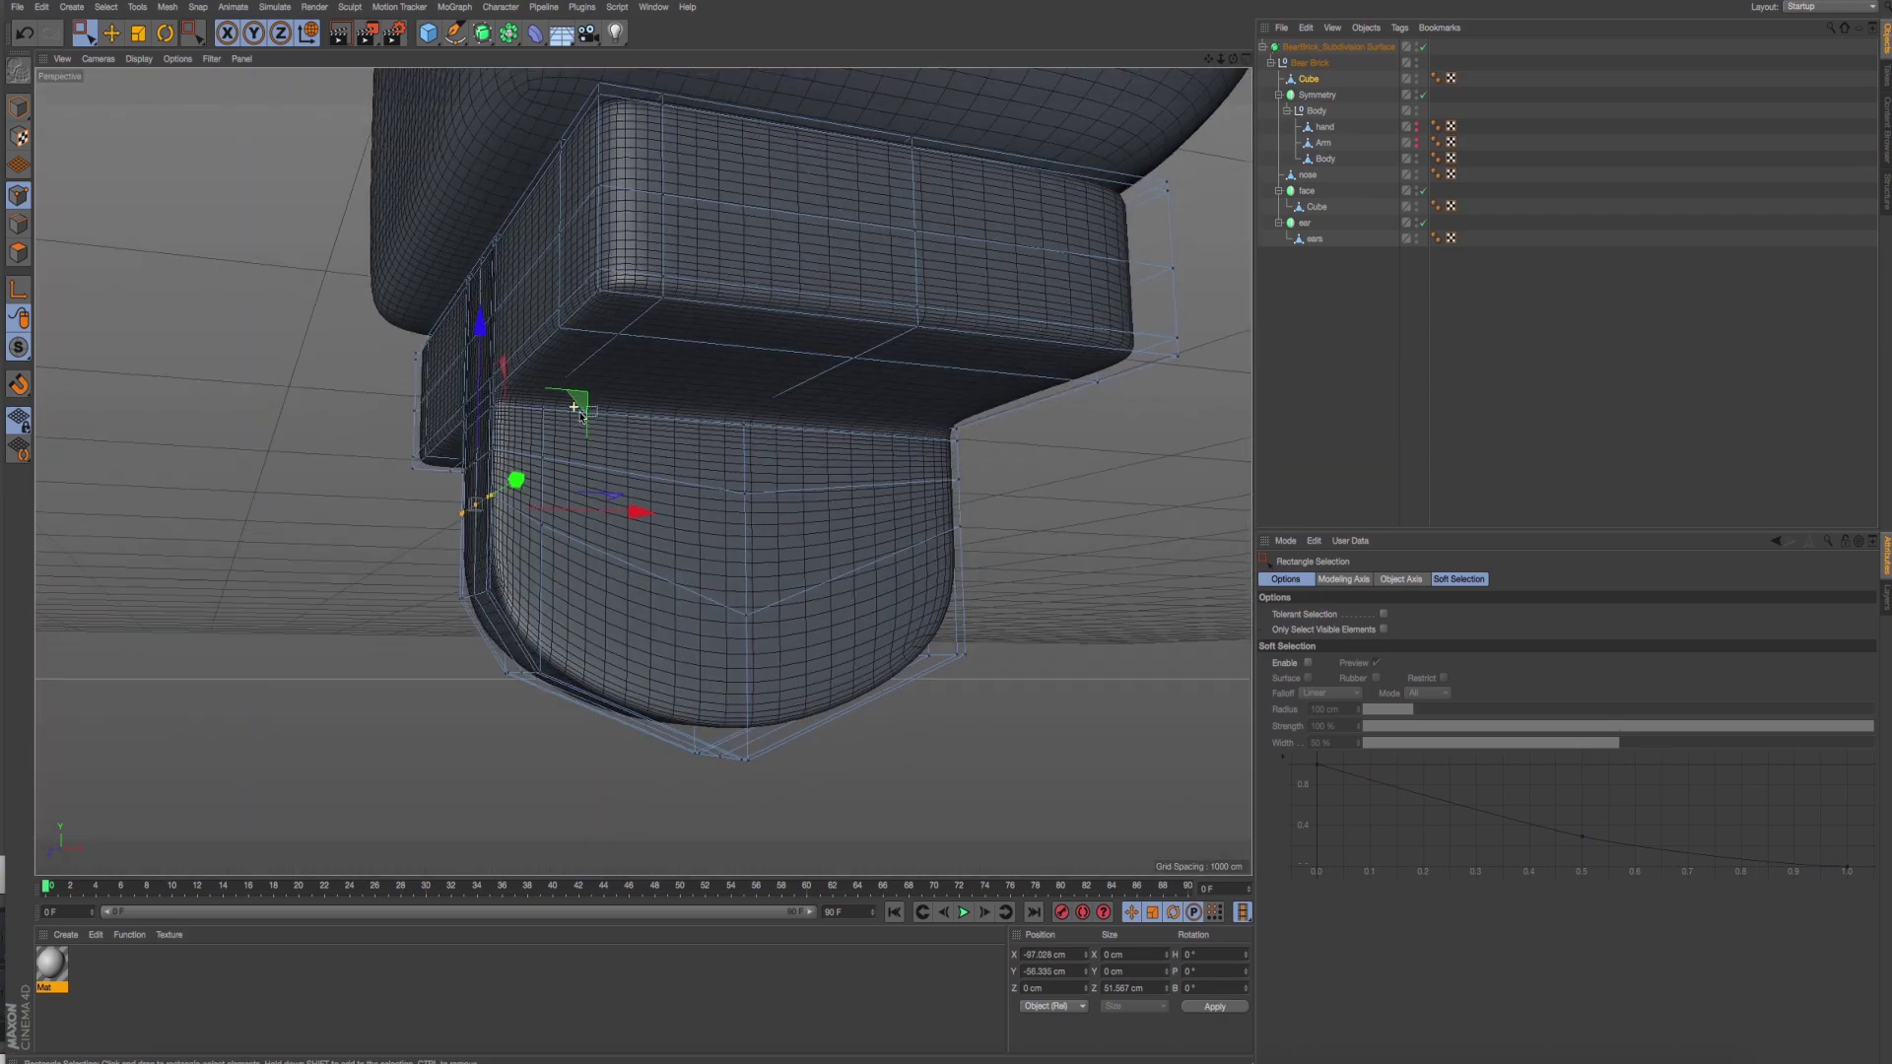
pyautogui.keyDown('alt'); pyautogui.moveTo(493, 345); pyautogui.dragTo(703, 386); pyautogui.keyUp('alt')
pyautogui.scroll(3, 704, 386)
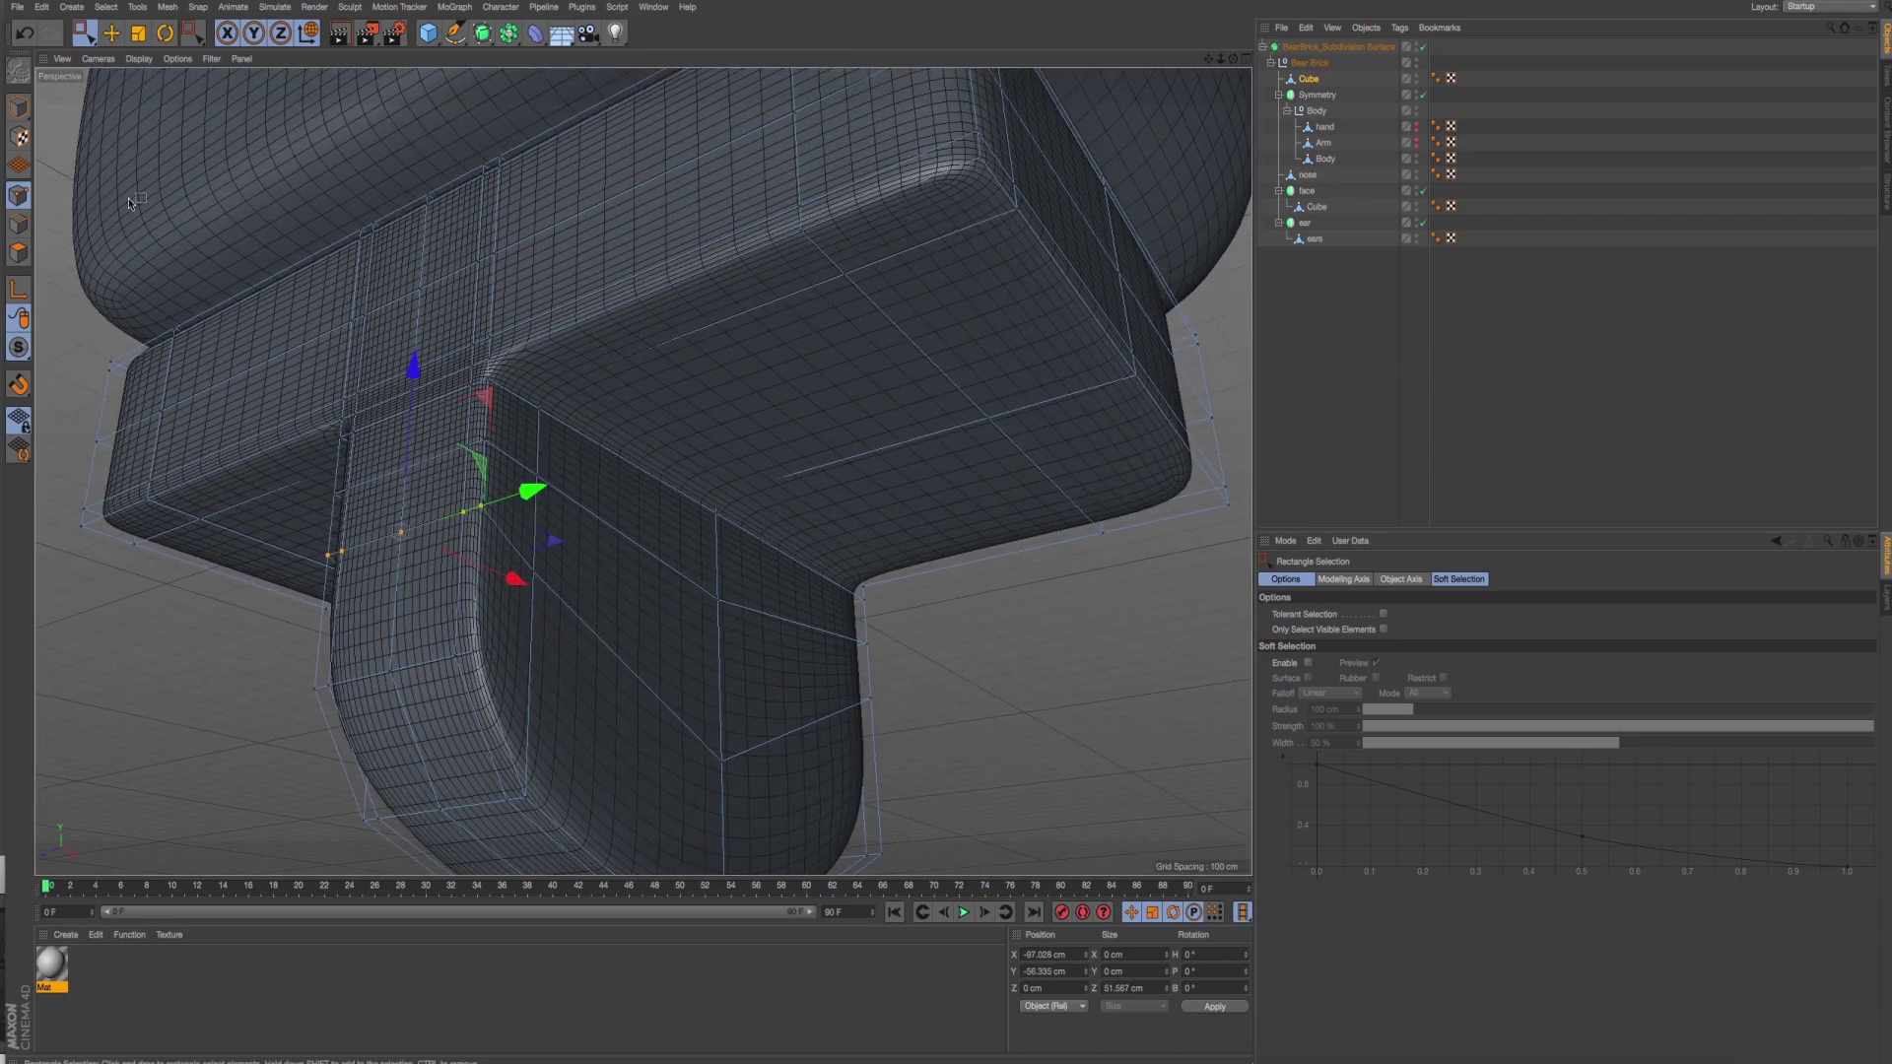
pyautogui.click(33, 259)
pyautogui.press('e')
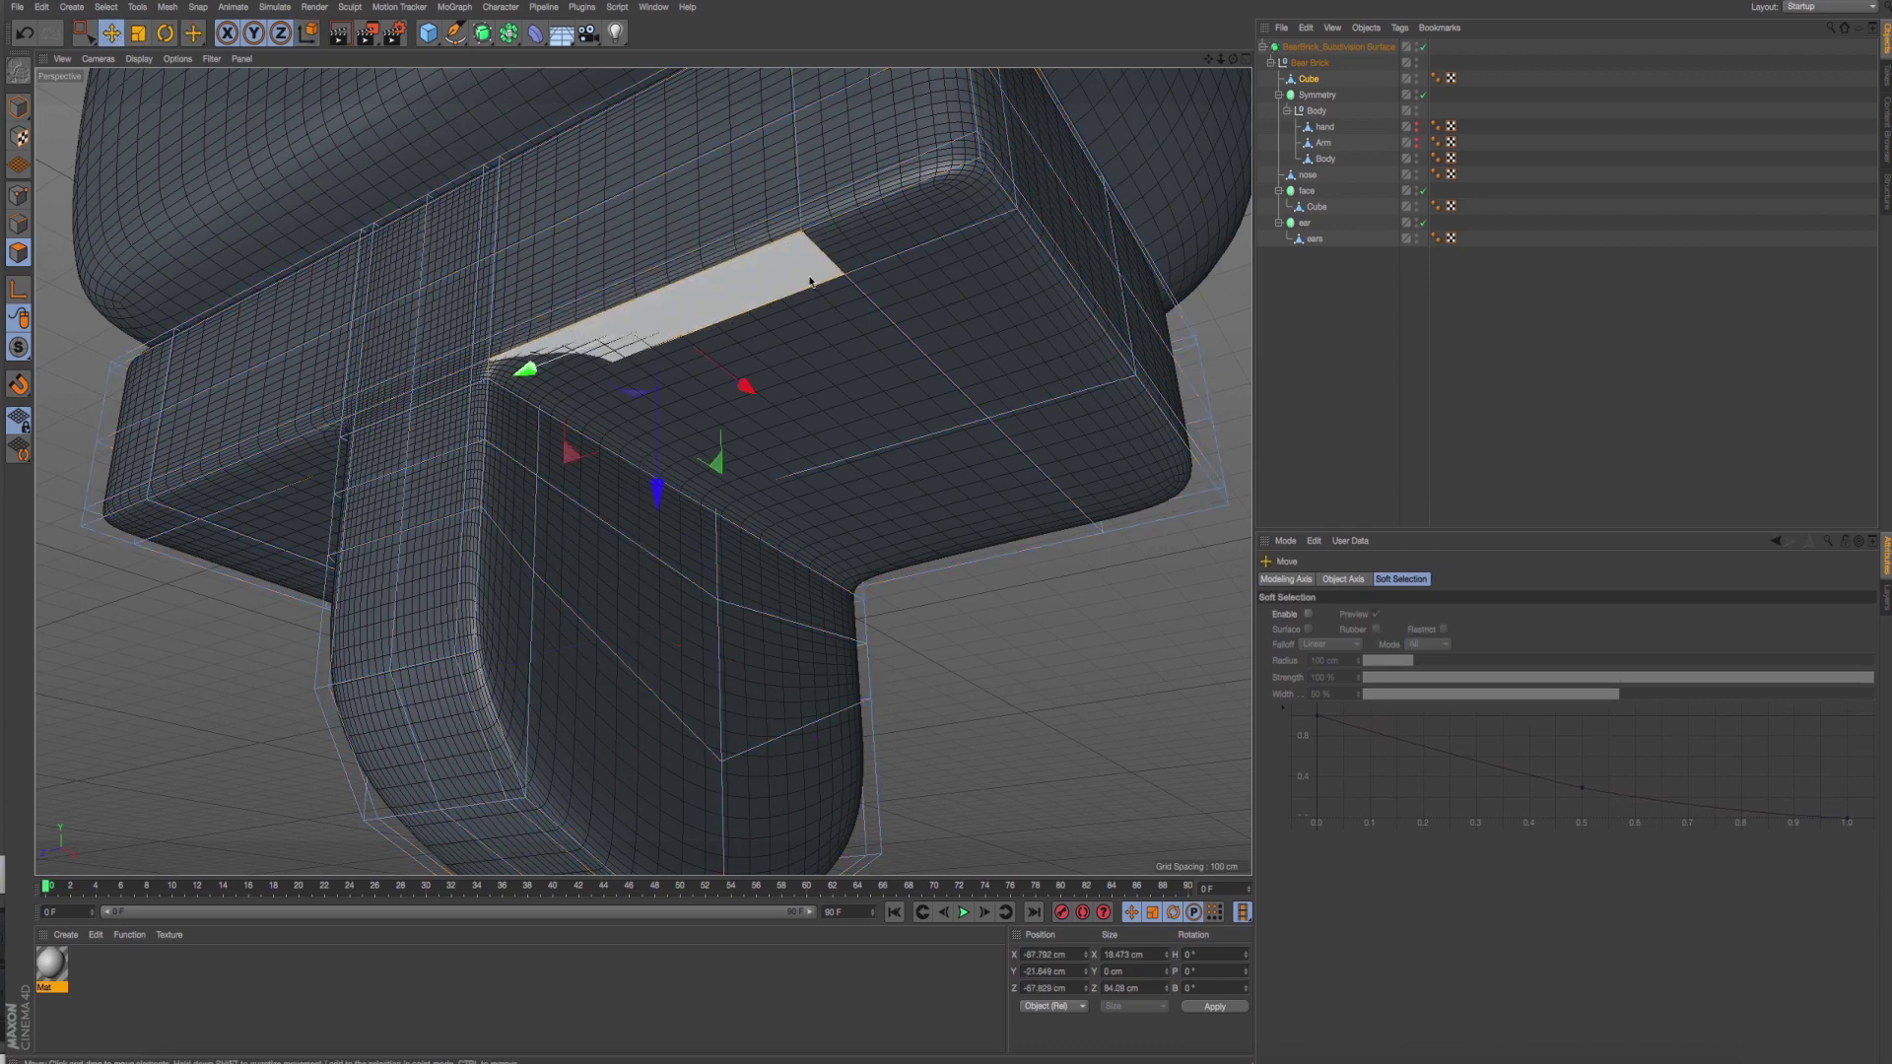
pyautogui.click(786, 291)
pyautogui.keyDown('shift'); pyautogui.click(155, 517); pyautogui.keyUp('shift')
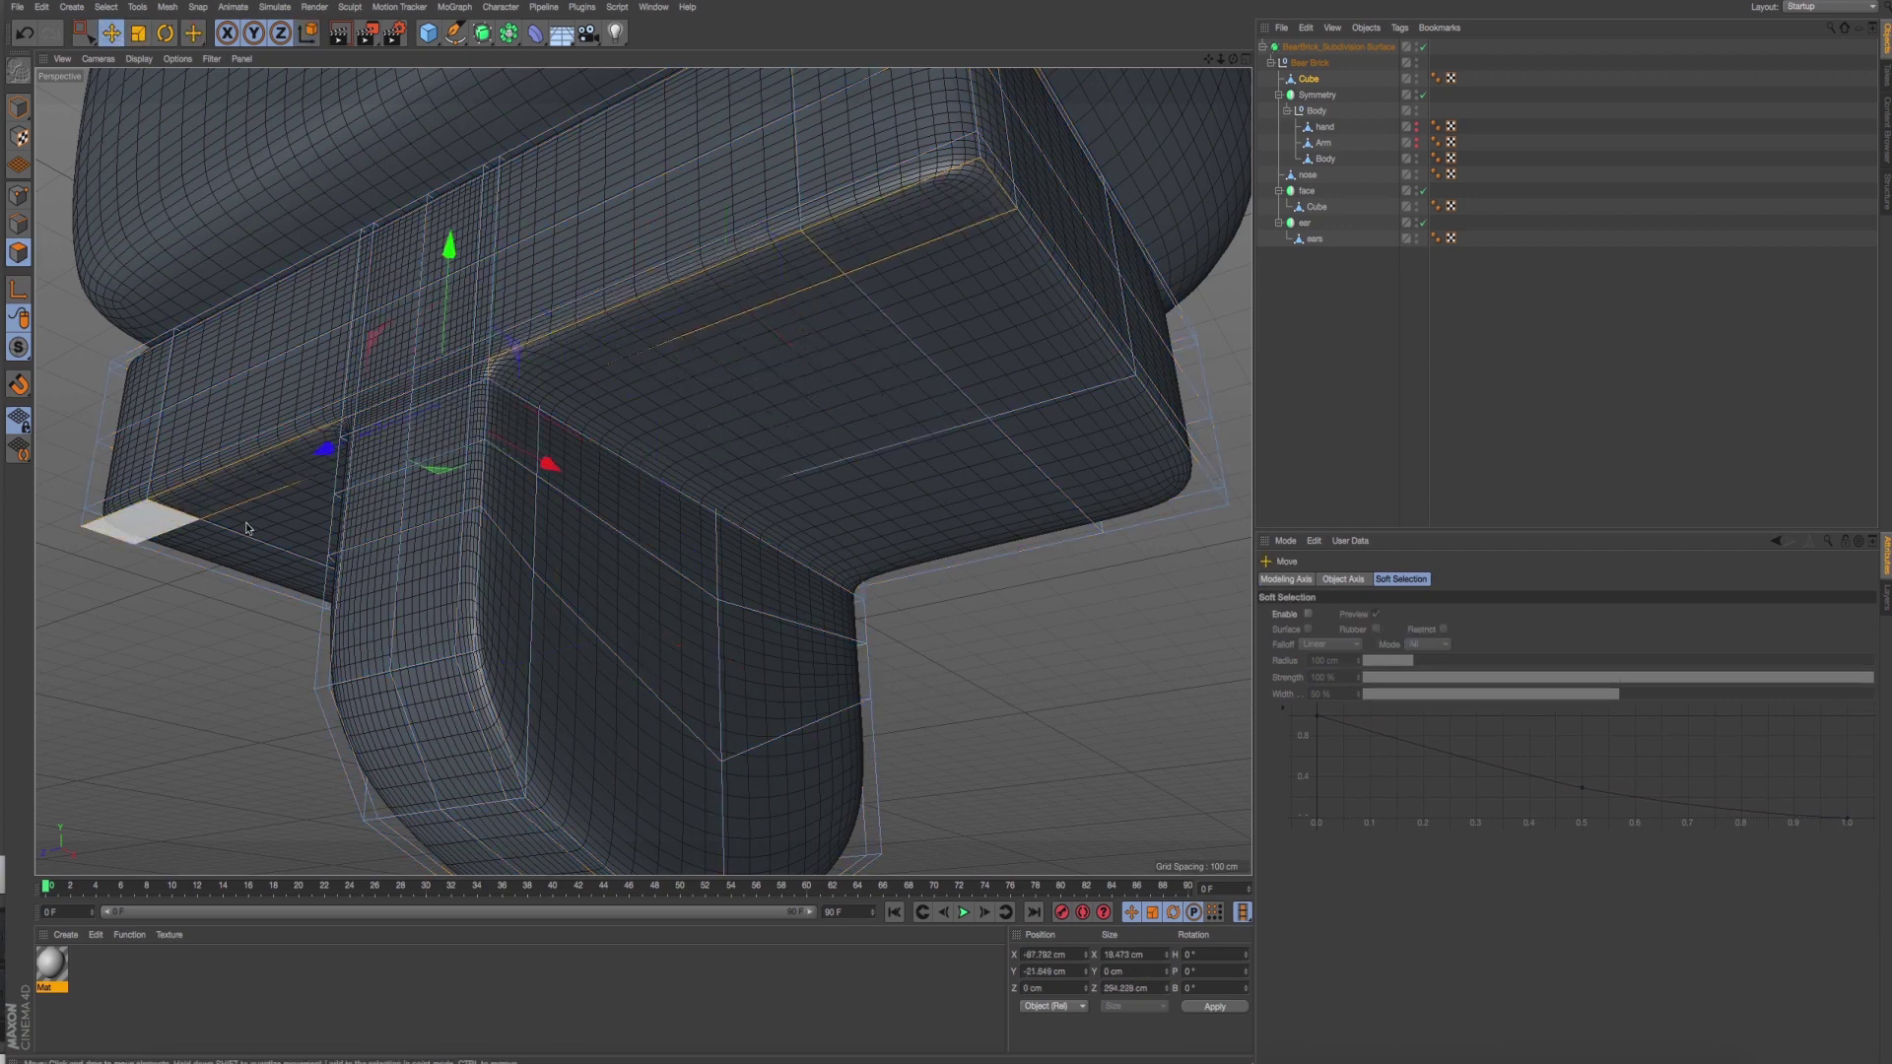
# Restore the rim polygon selection, extrude it about 11 cm, then undo the extrusion.
pyautogui.click(1061, 636)
pyautogui.rightClick(975, 613)
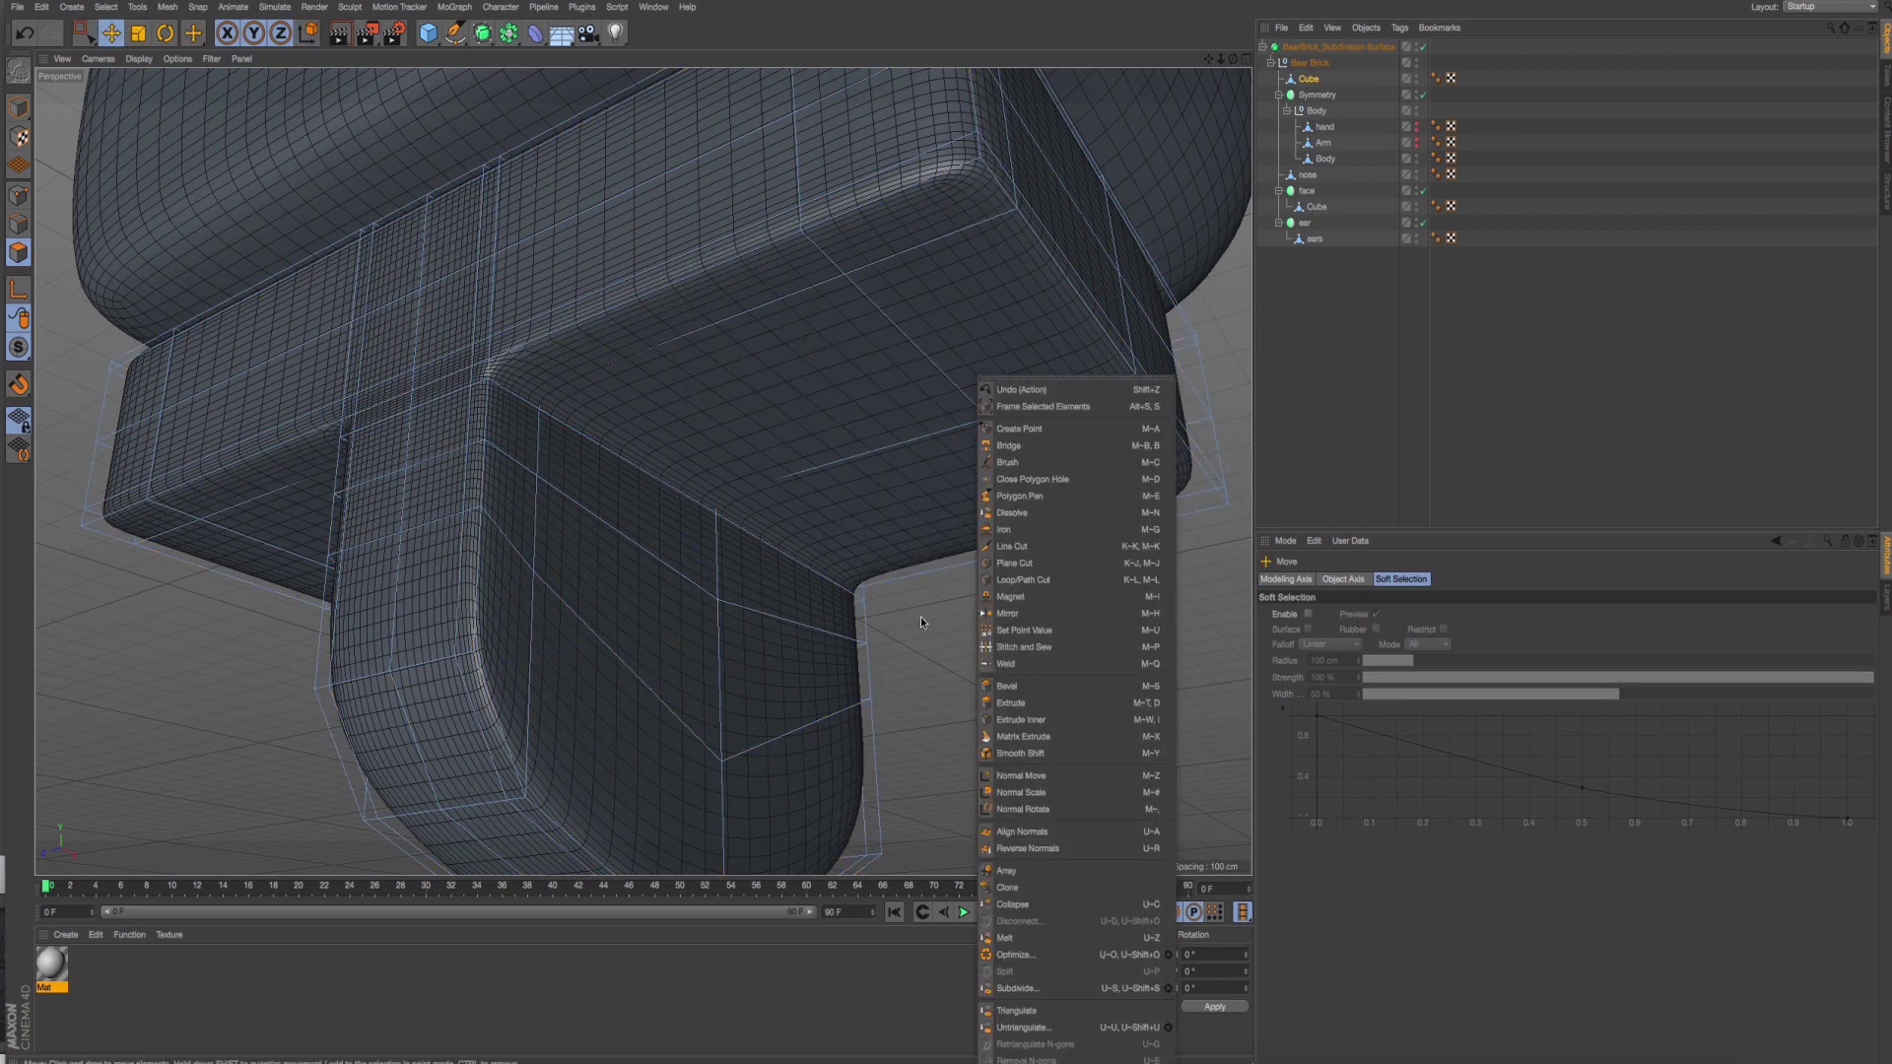
pyautogui.click(927, 620)
pyautogui.hotkey('ctrl', 'y')
pyautogui.rightClick(976, 623)
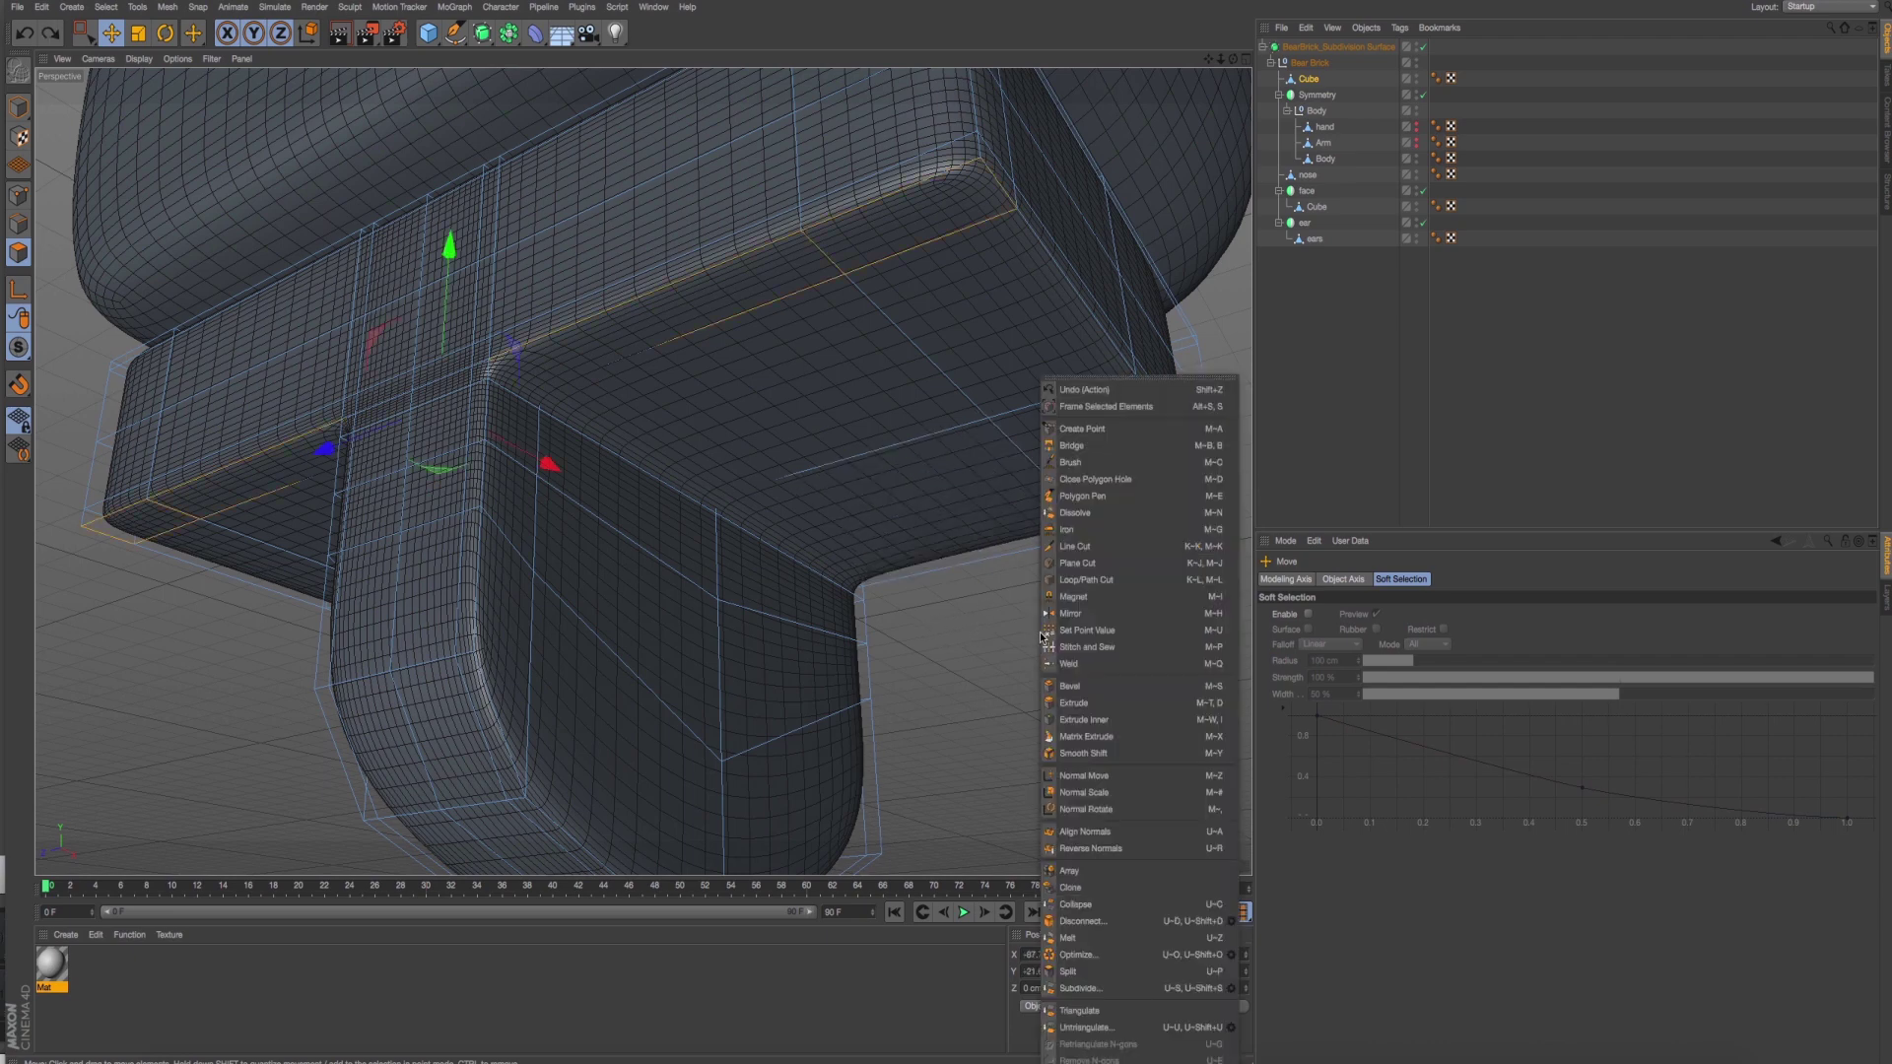
pyautogui.click(1094, 692)
pyautogui.moveTo(985, 630); pyautogui.dragTo(1045, 631)
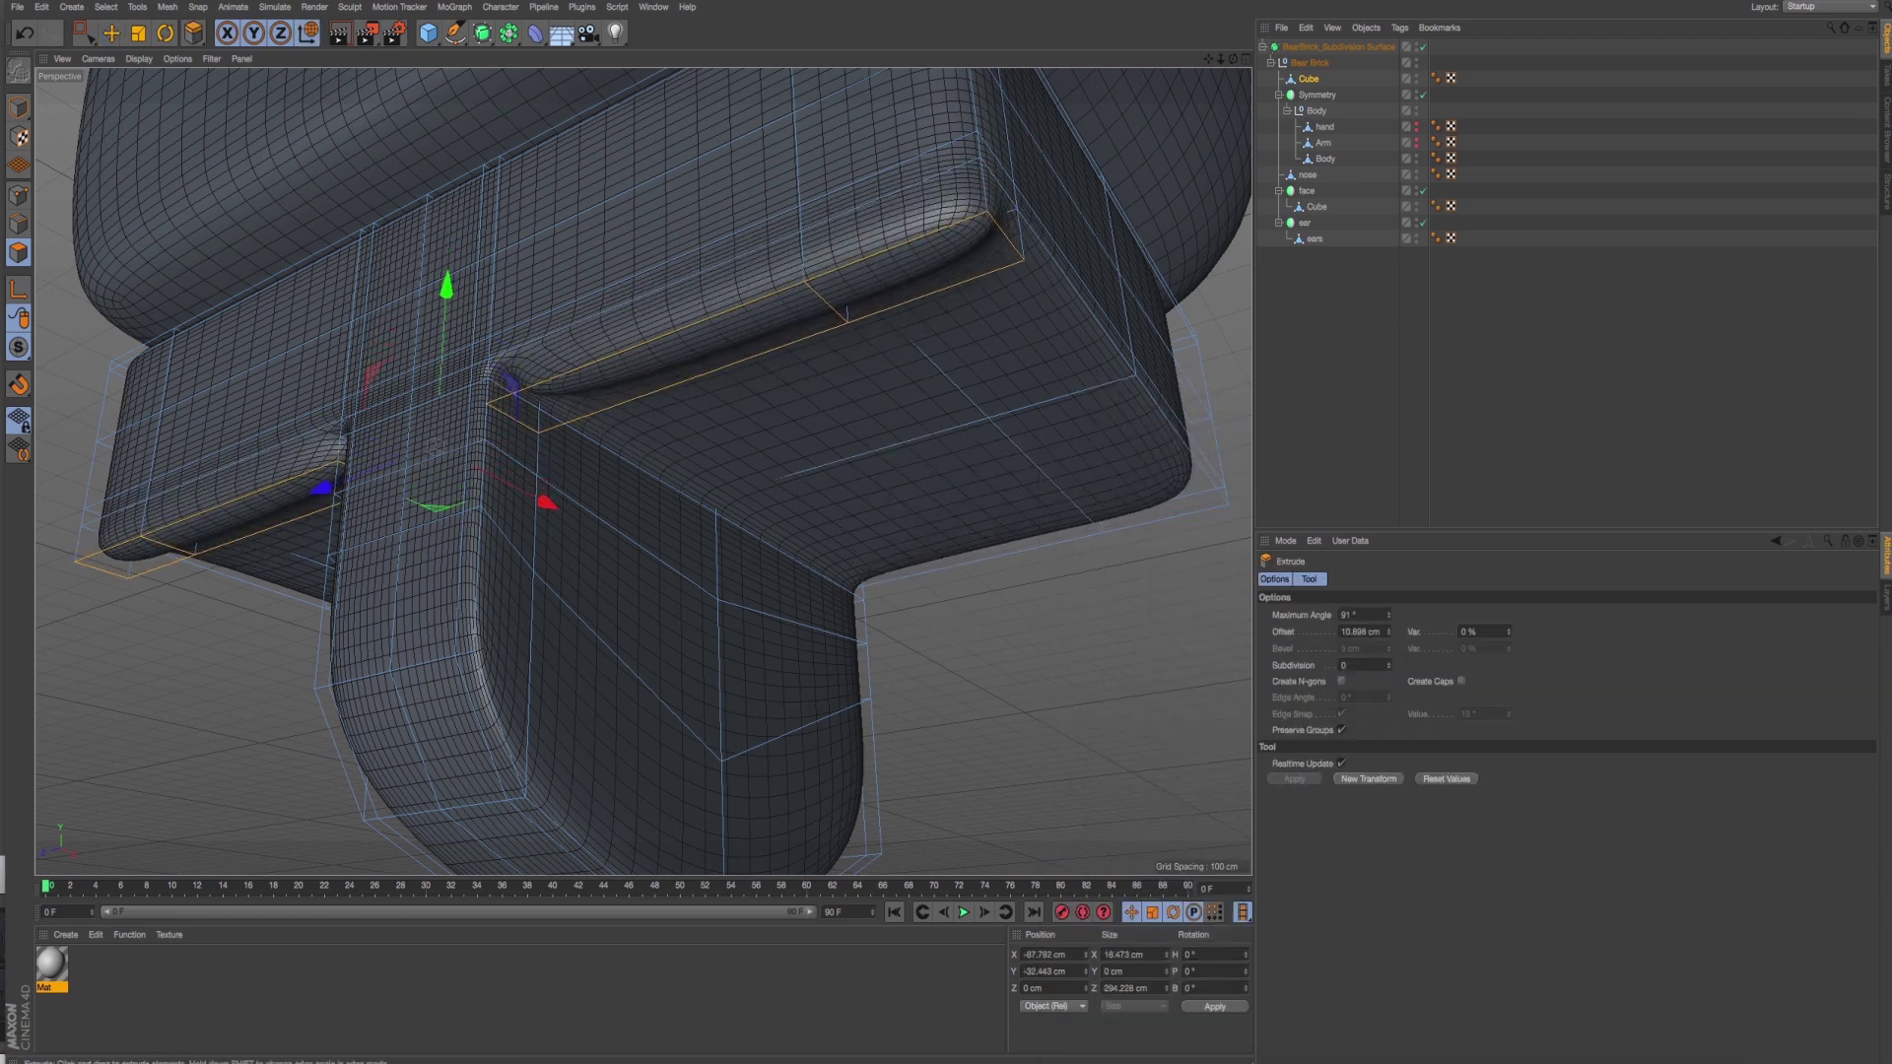
pyautogui.hotkey('ctrl', 'z')
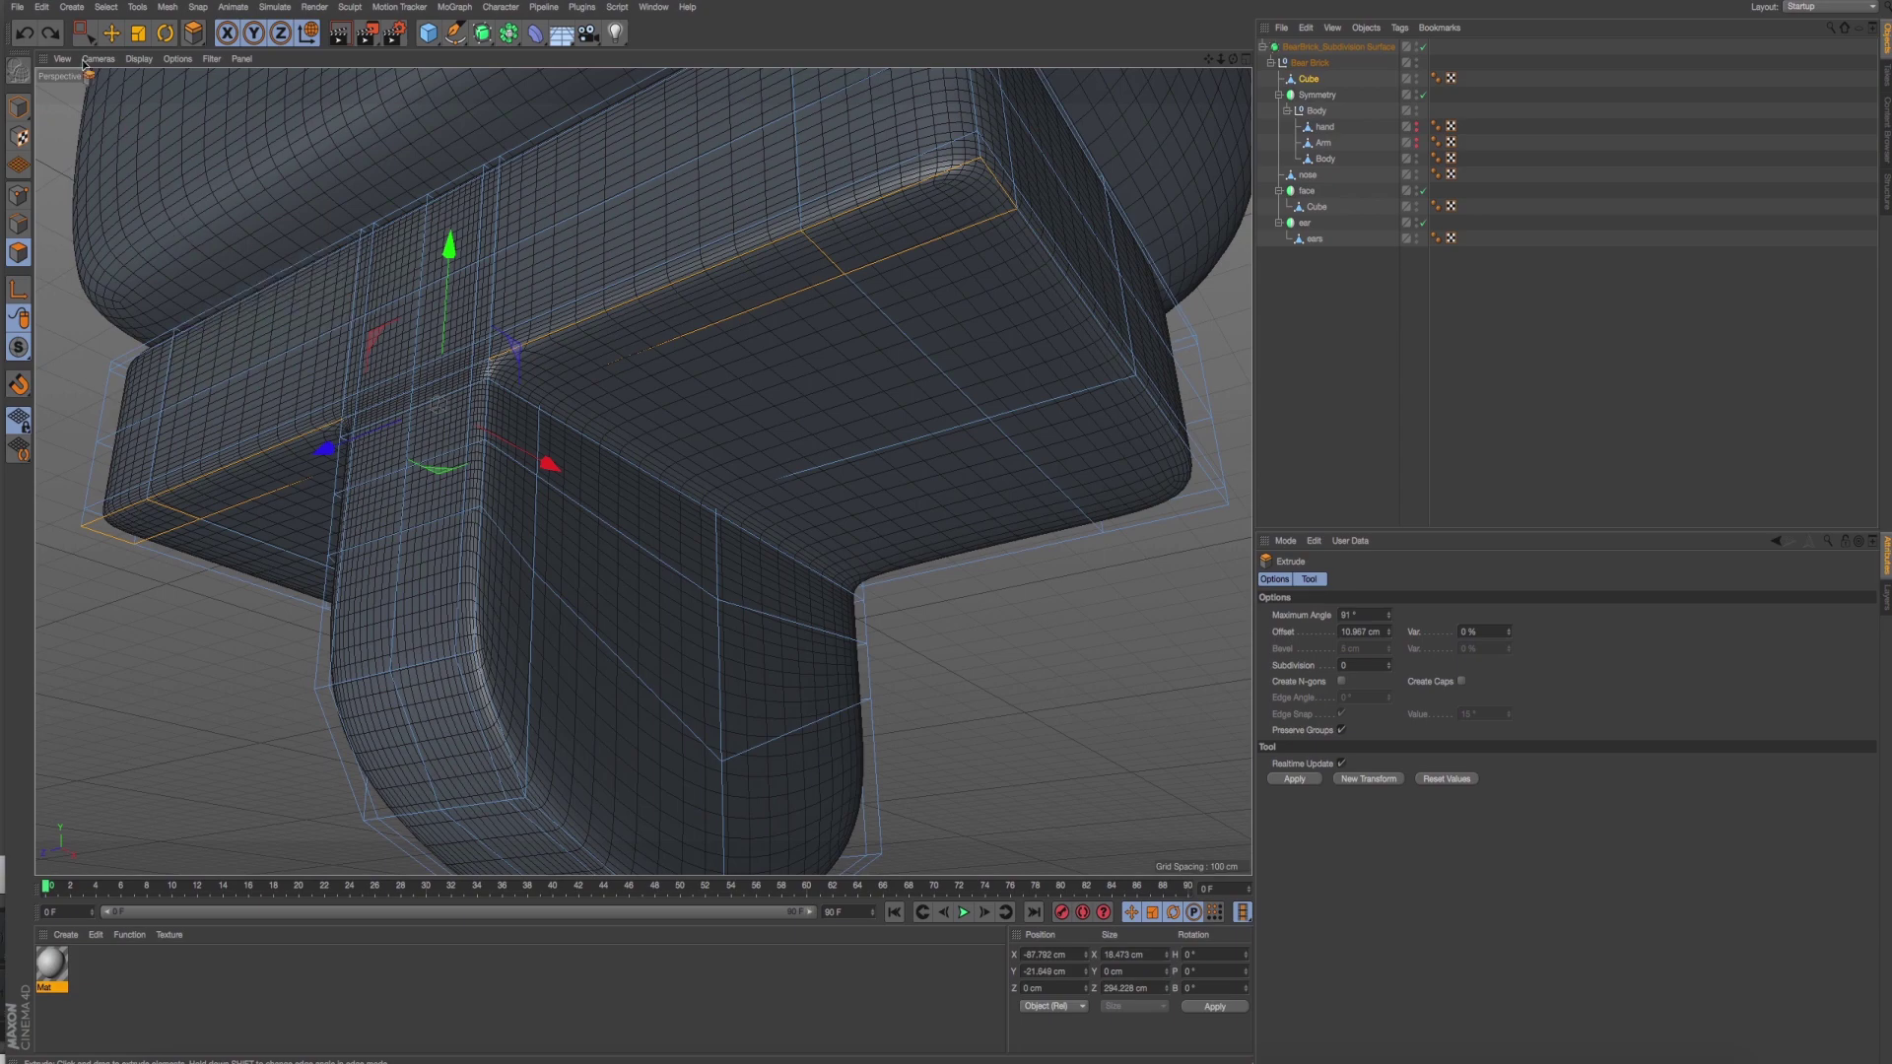
# Extrude the rim polygons again, about 12.6 cm, then adjust the depth to about 8.8 cm.
pyautogui.click(112, 35)
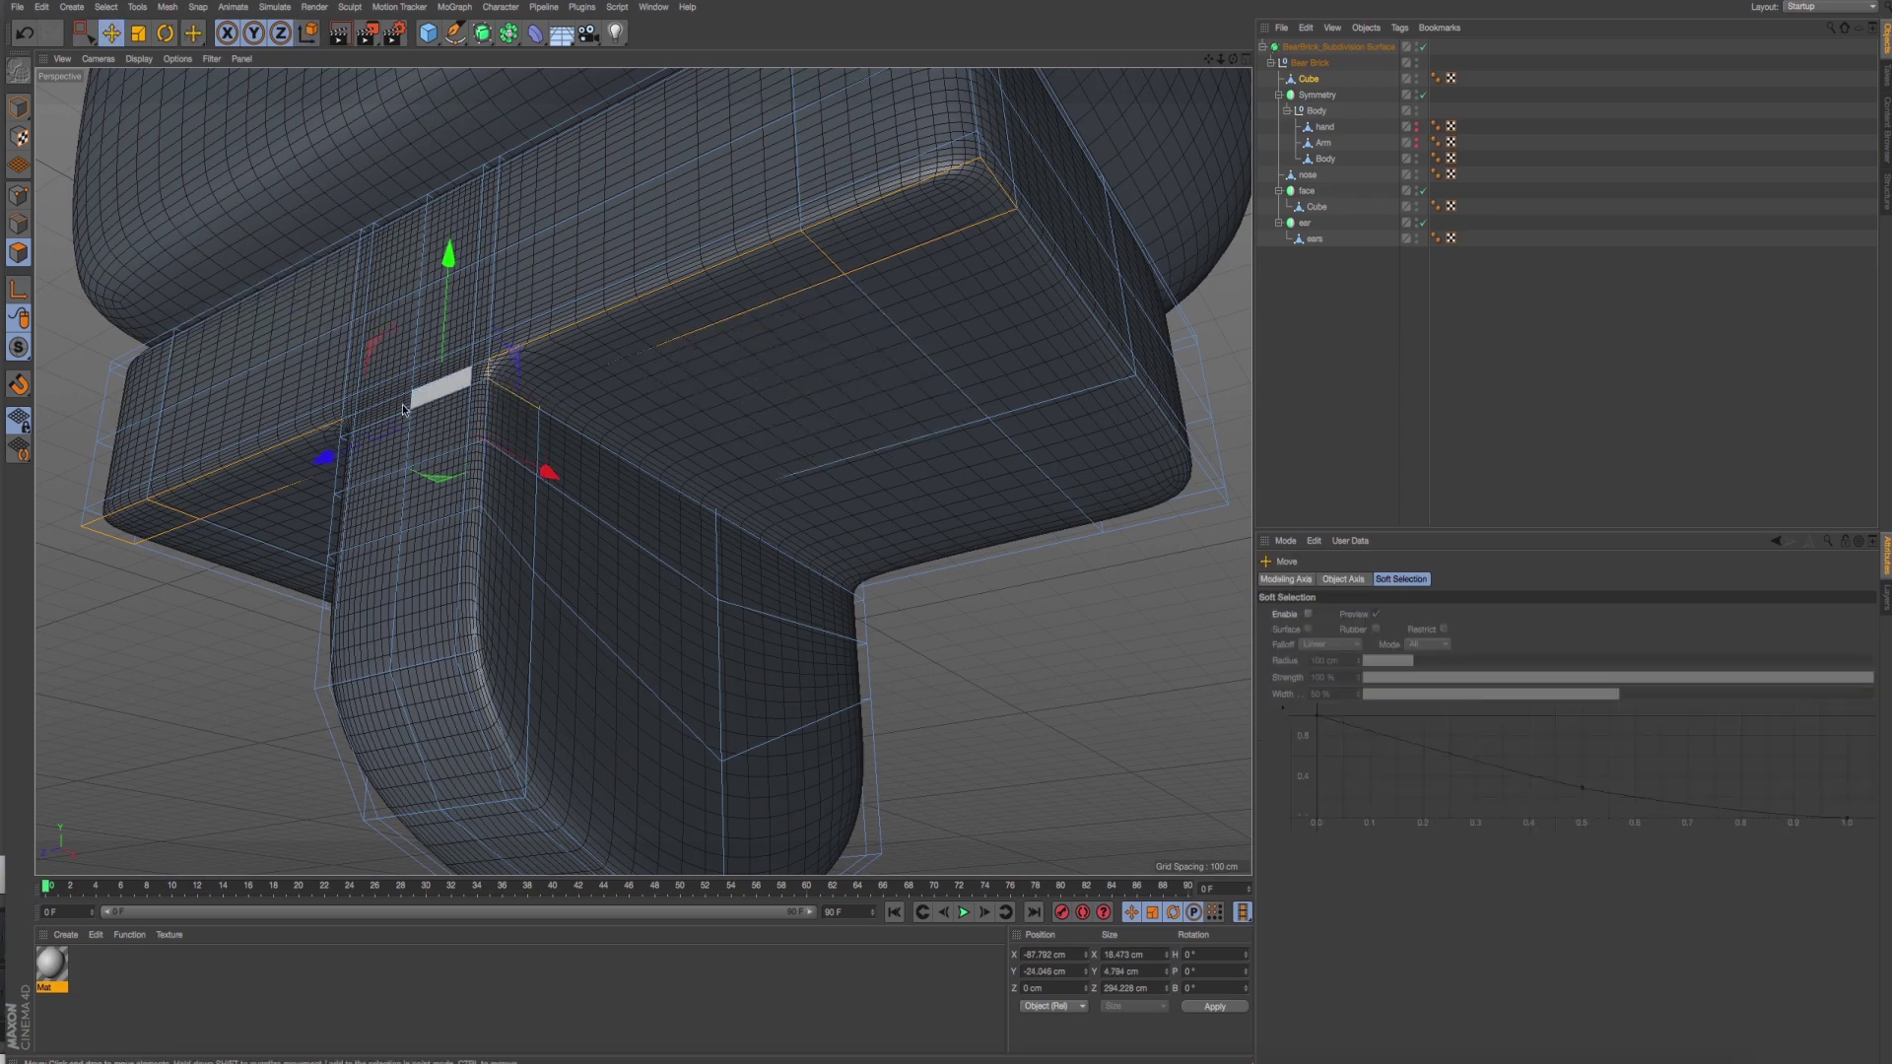
pyautogui.moveTo(403, 408)
pyautogui.keyDown('alt'); pyautogui.mouseDown()
pyautogui.moveTo(378, 414)
pyautogui.moveTo(885, 621)
pyautogui.mouseUp(); pyautogui.keyUp('alt')
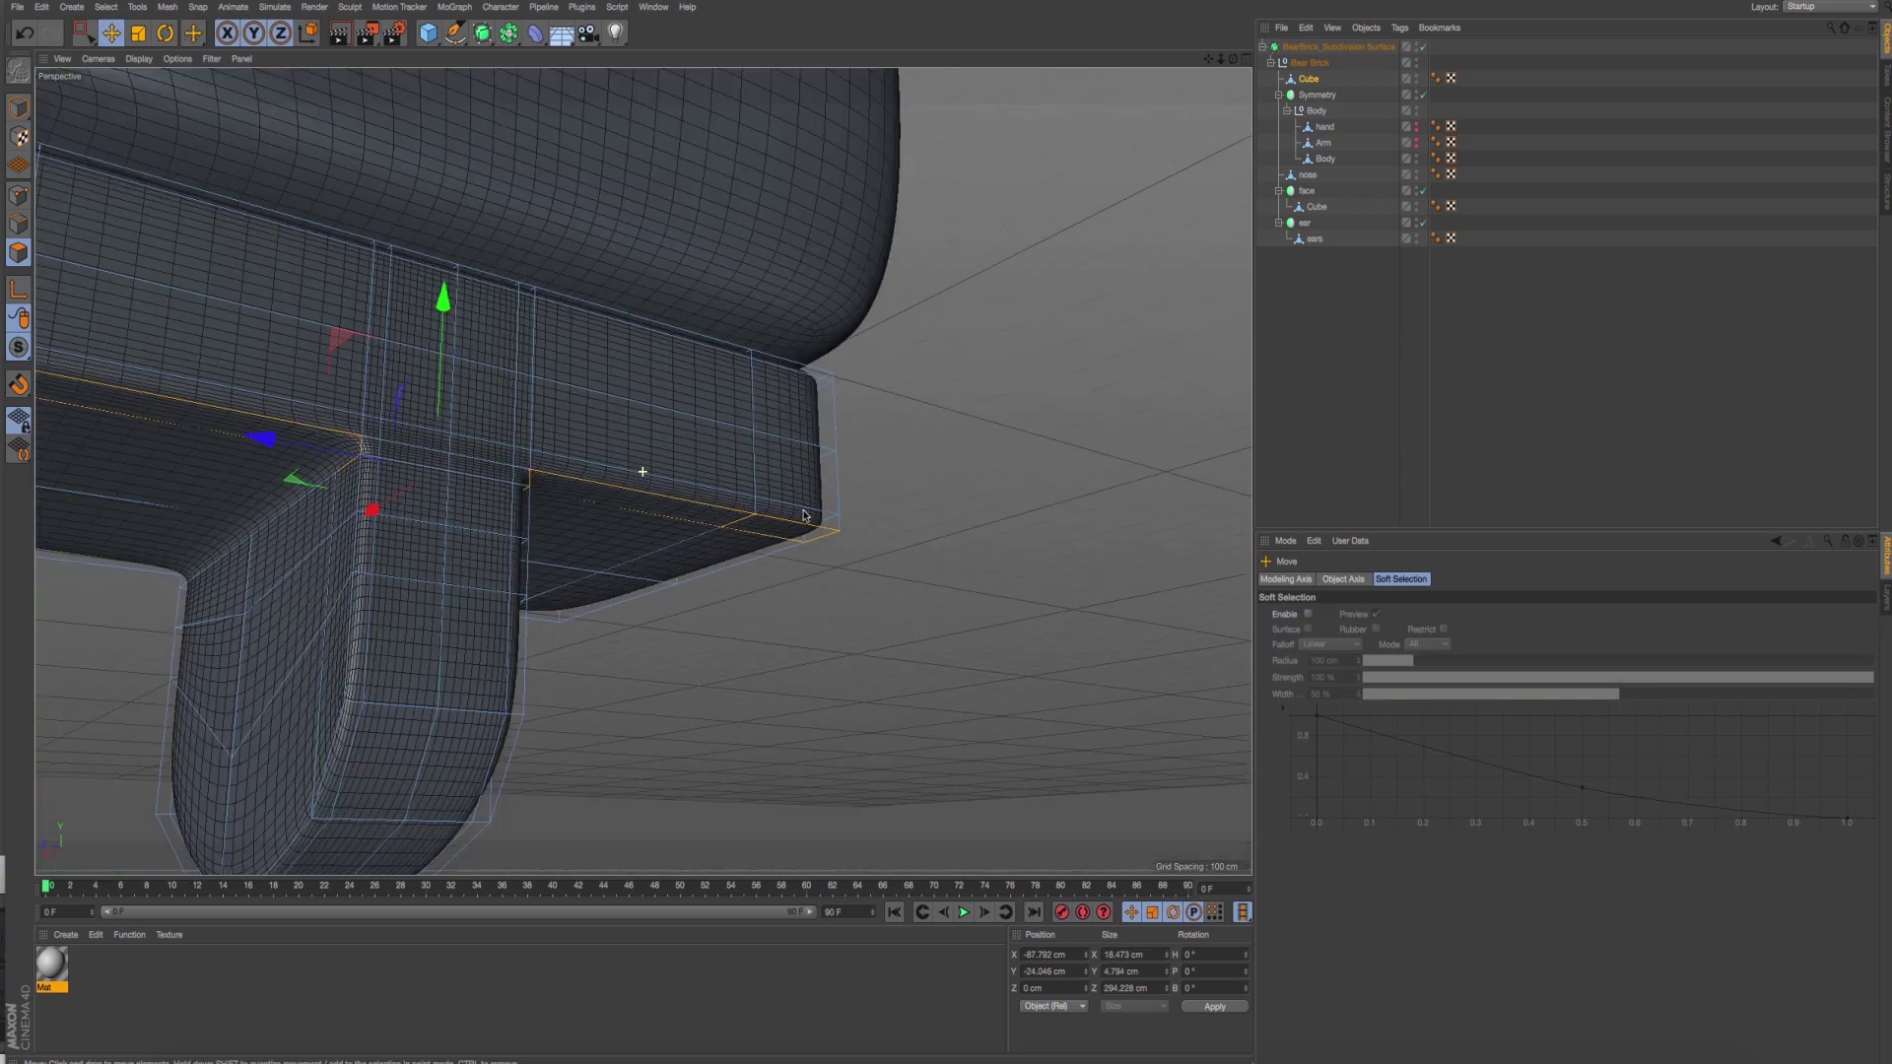
pyautogui.rightClick(927, 653)
pyautogui.press('Escape')
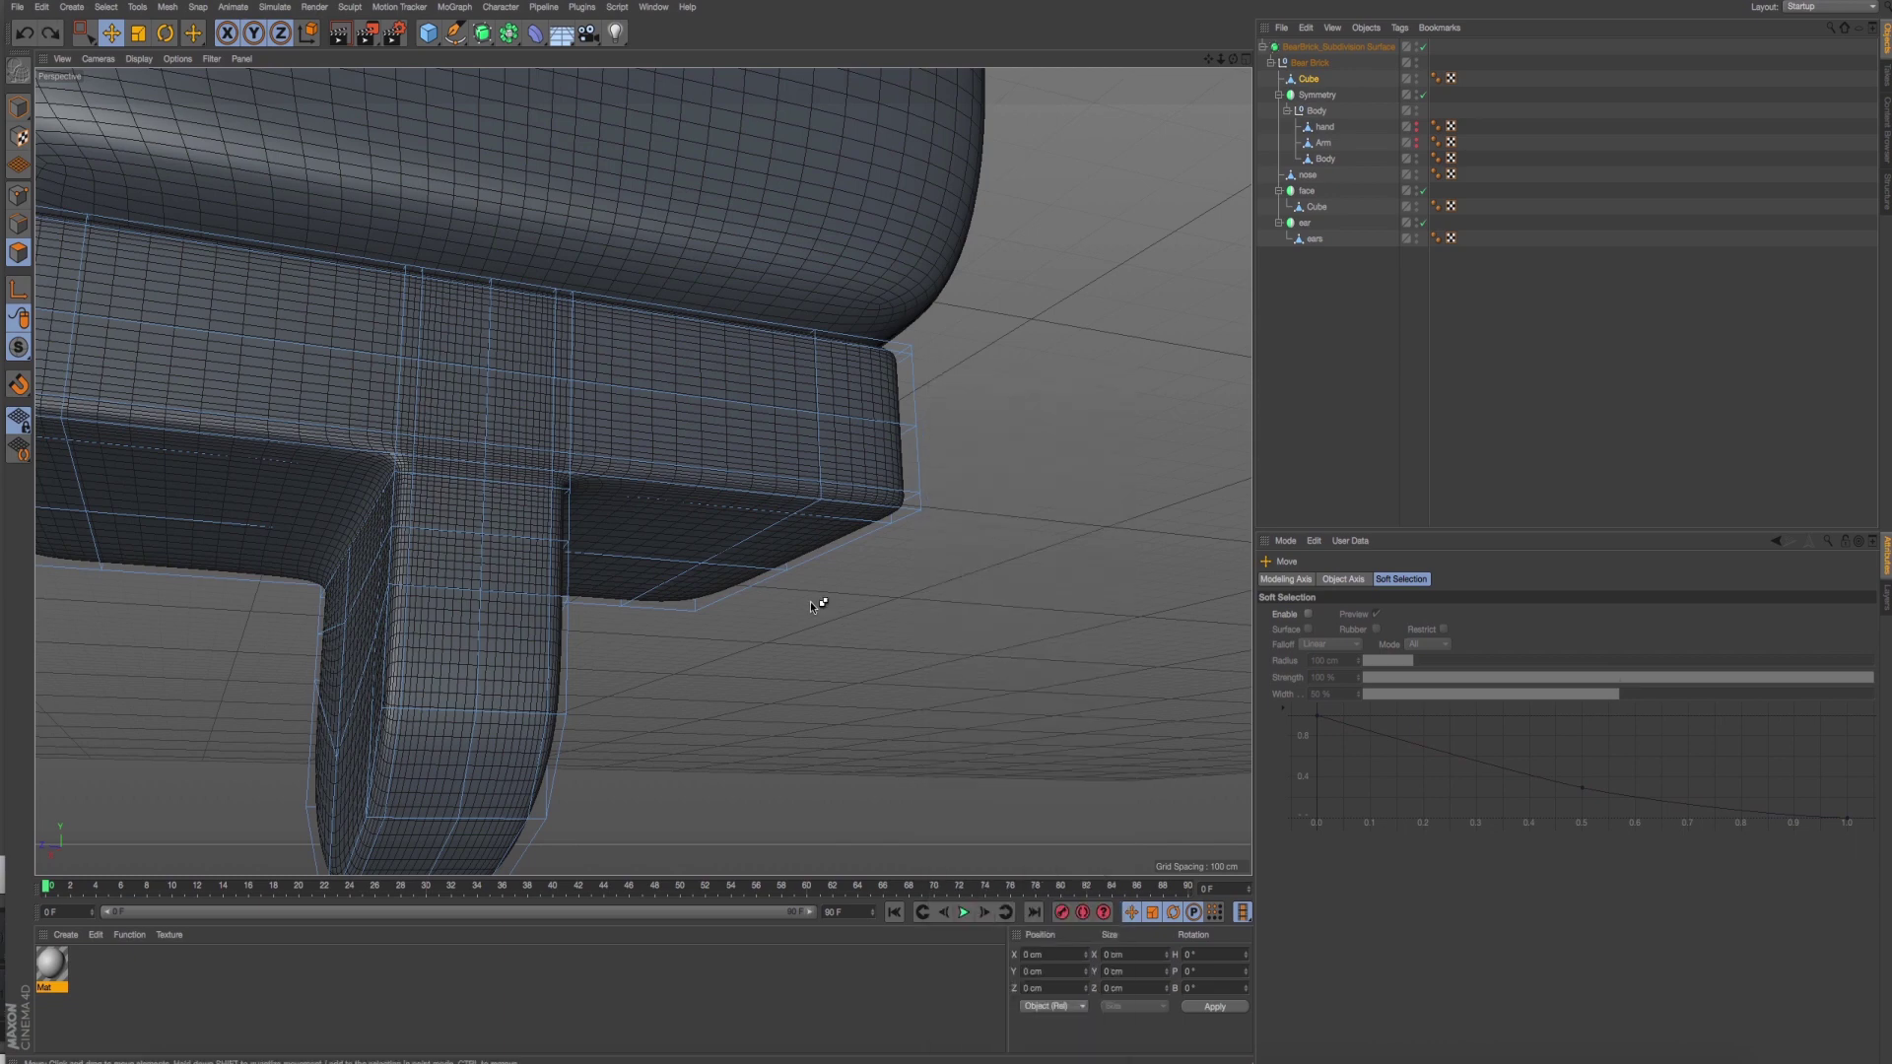
pyautogui.rightClick(901, 605)
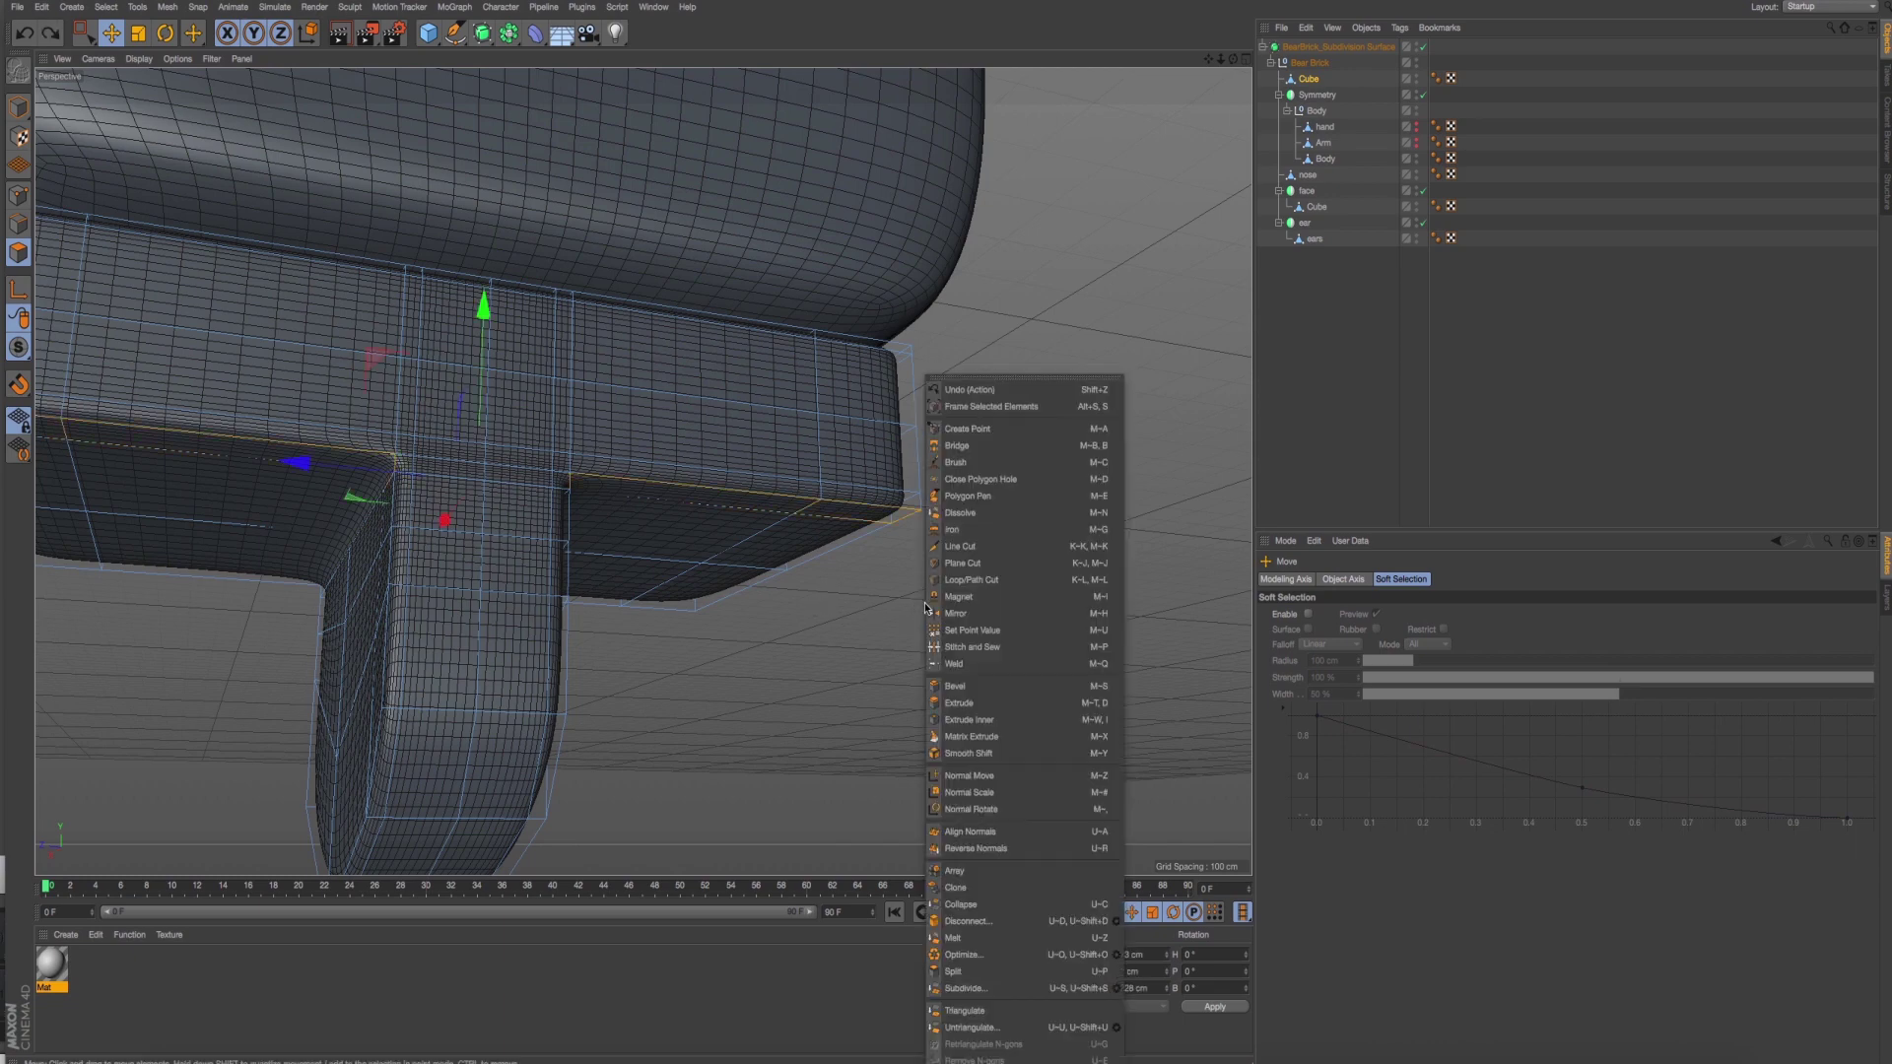
pyautogui.click(975, 702)
pyautogui.moveTo(976, 702)
pyautogui.mouseDown()
pyautogui.moveTo(706, 689)
pyautogui.moveTo(941, 630)
pyautogui.mouseUp()
pyautogui.rightClick(852, 589)
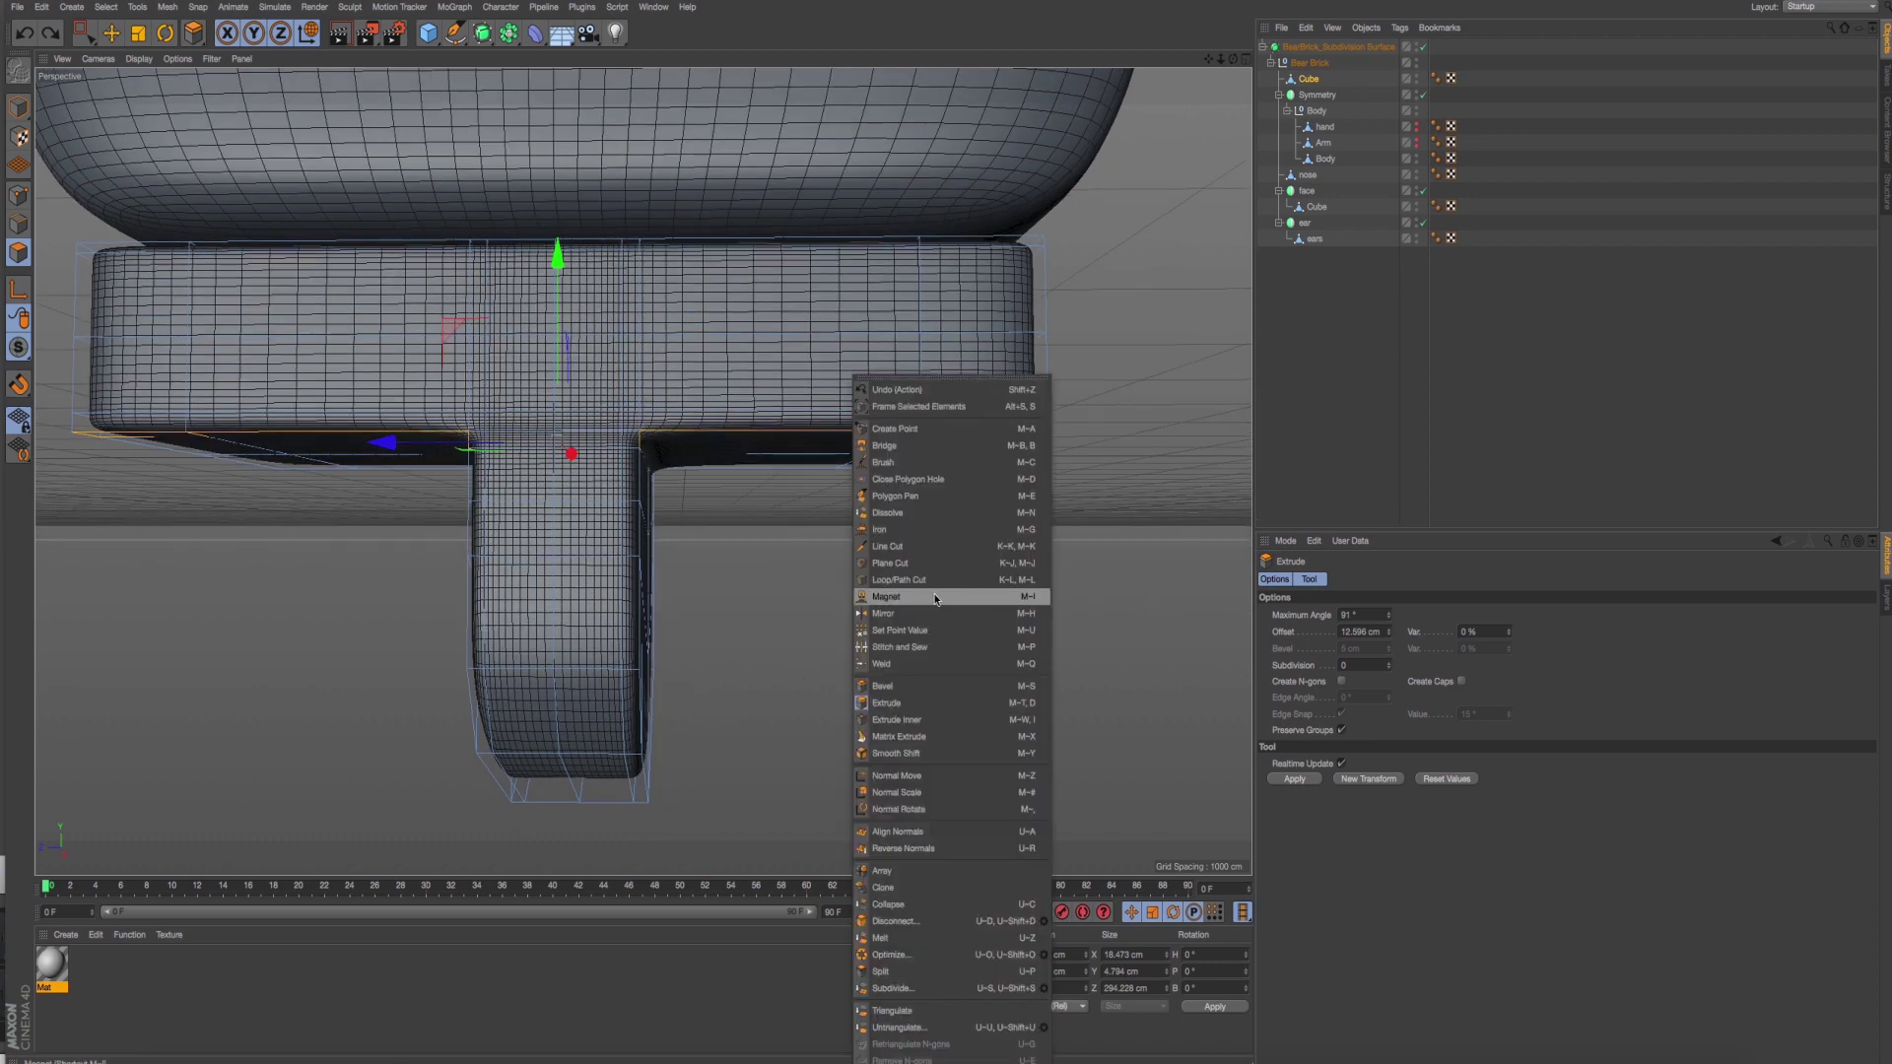
pyautogui.press('Escape')
pyautogui.rightClick(760, 589)
pyautogui.press('Escape')
pyautogui.moveTo(727, 587)
pyautogui.mouseDown()
pyautogui.moveTo(689, 587)
pyautogui.moveTo(785, 588)
pyautogui.moveTo(660, 574)
pyautogui.mouseUp()
# Set the extrusion's maximum angle to 90° and its offset to 11.322 cm.
pyautogui.moveTo(549, 494)
pyautogui.keyDown('alt'); pyautogui.mouseDown()
pyautogui.moveTo(683, 591)
pyautogui.moveTo(603, 589)
pyautogui.moveTo(752, 634)
pyautogui.mouseUp(); pyautogui.keyUp('alt')
pyautogui.hotkey('ctrl', 'z')
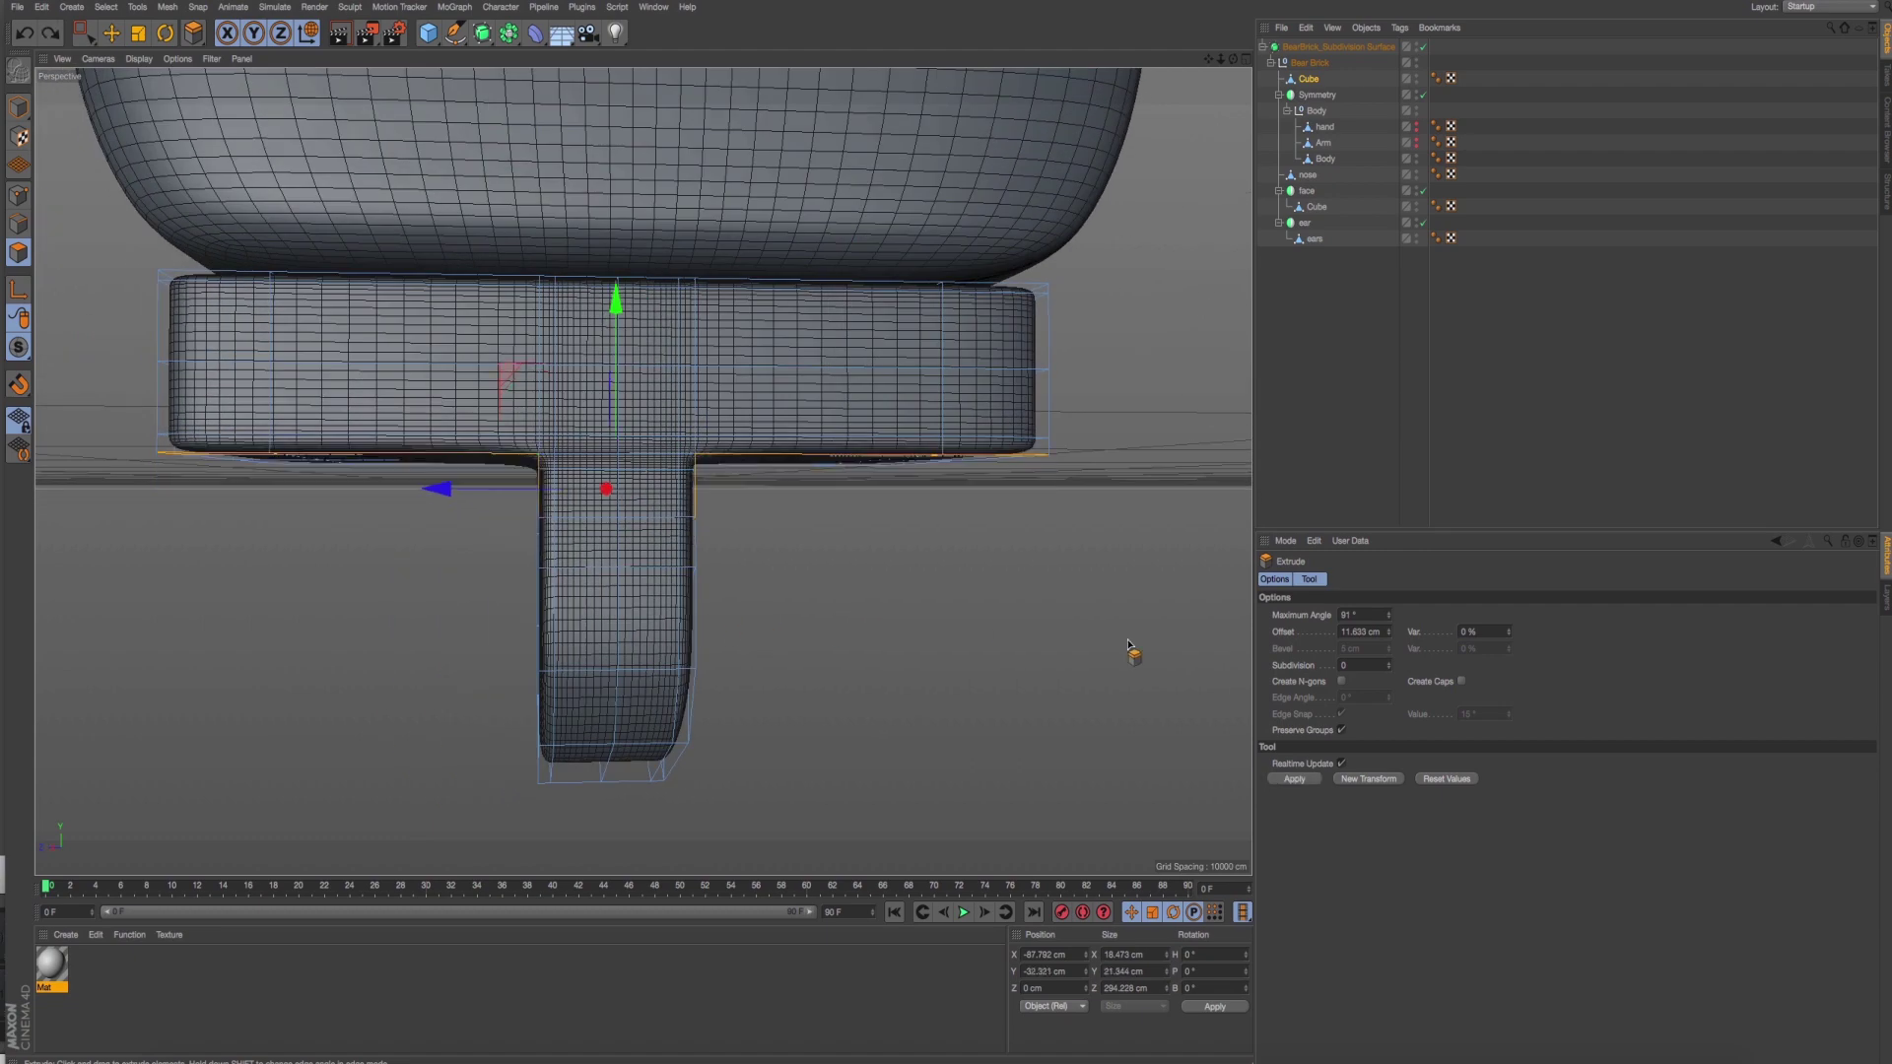
pyautogui.click(1373, 610)
pyautogui.write('0')
pyautogui.press('Return')
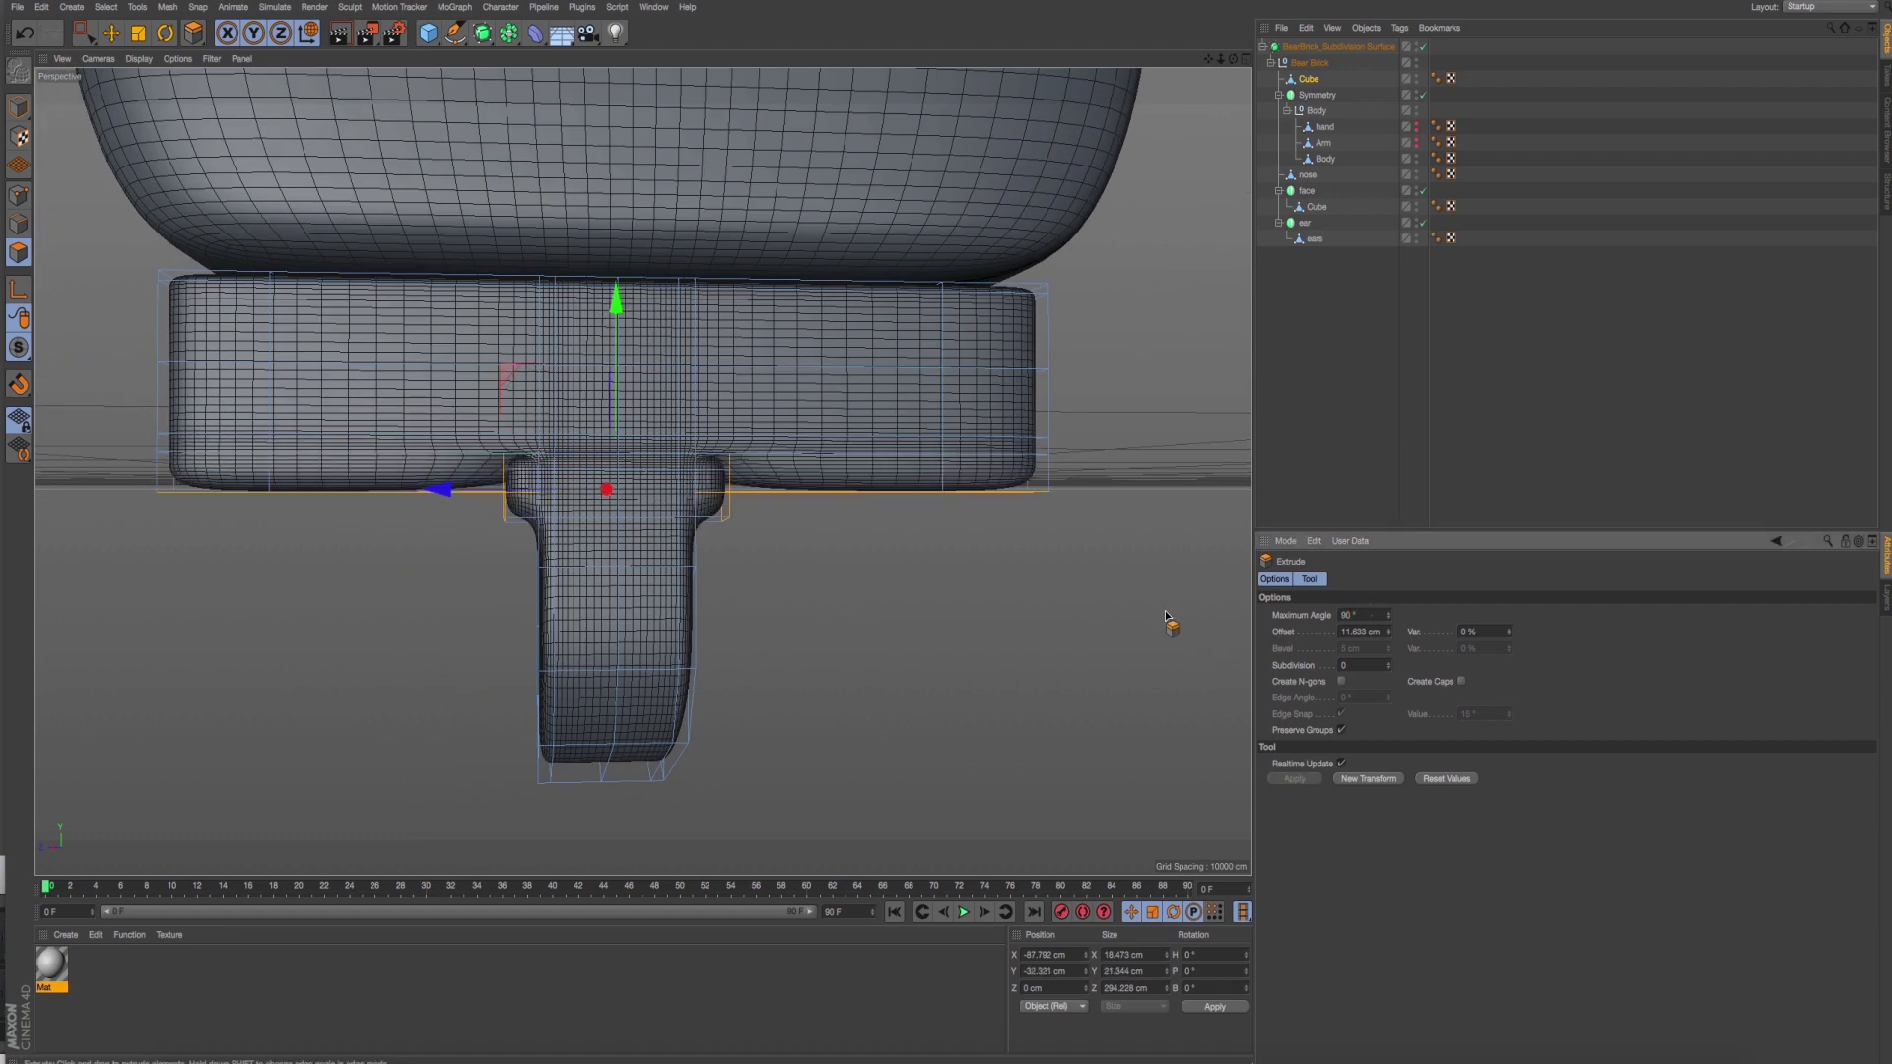
pyautogui.hotkey('ctrl', 'z')
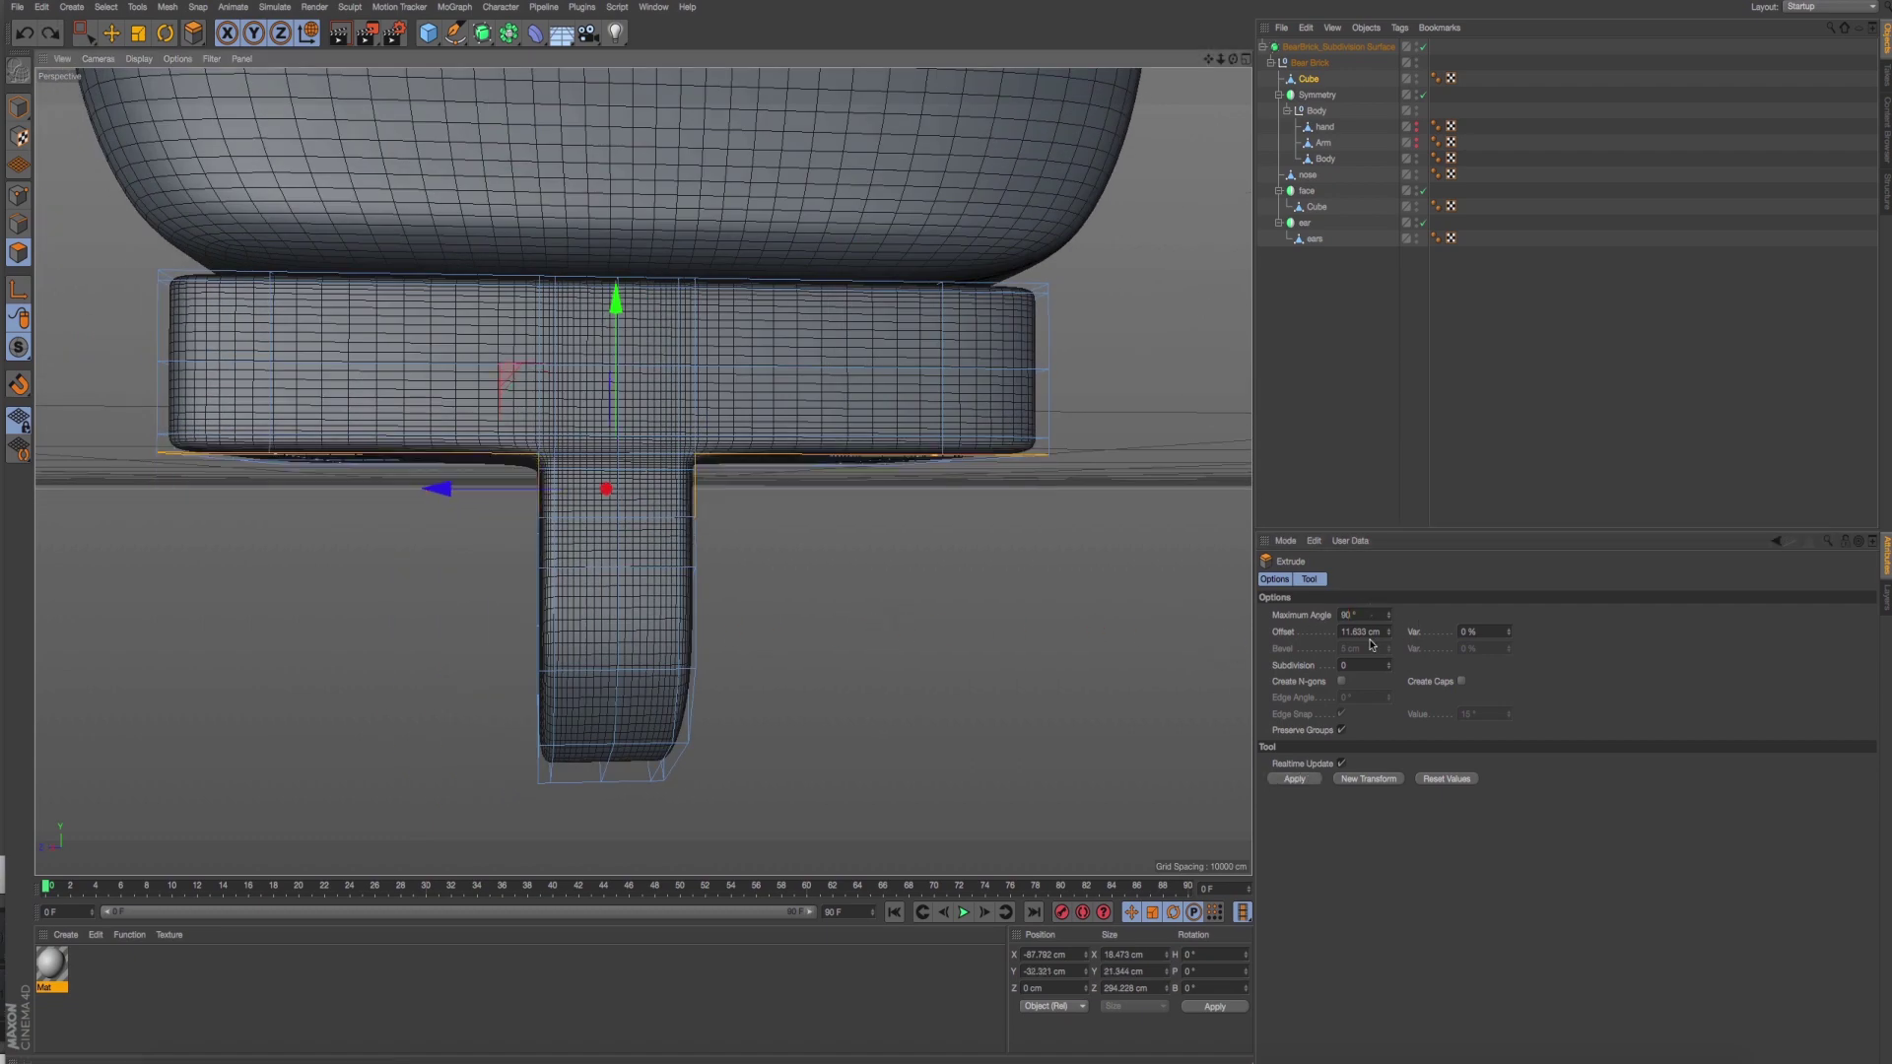
pyautogui.moveTo(831, 643); pyautogui.dragTo(813, 621)
# Try Extrude Inner, then return to Extrude and pull the rim faces out to 22.412 cm.
pyautogui.rightClick(861, 625)
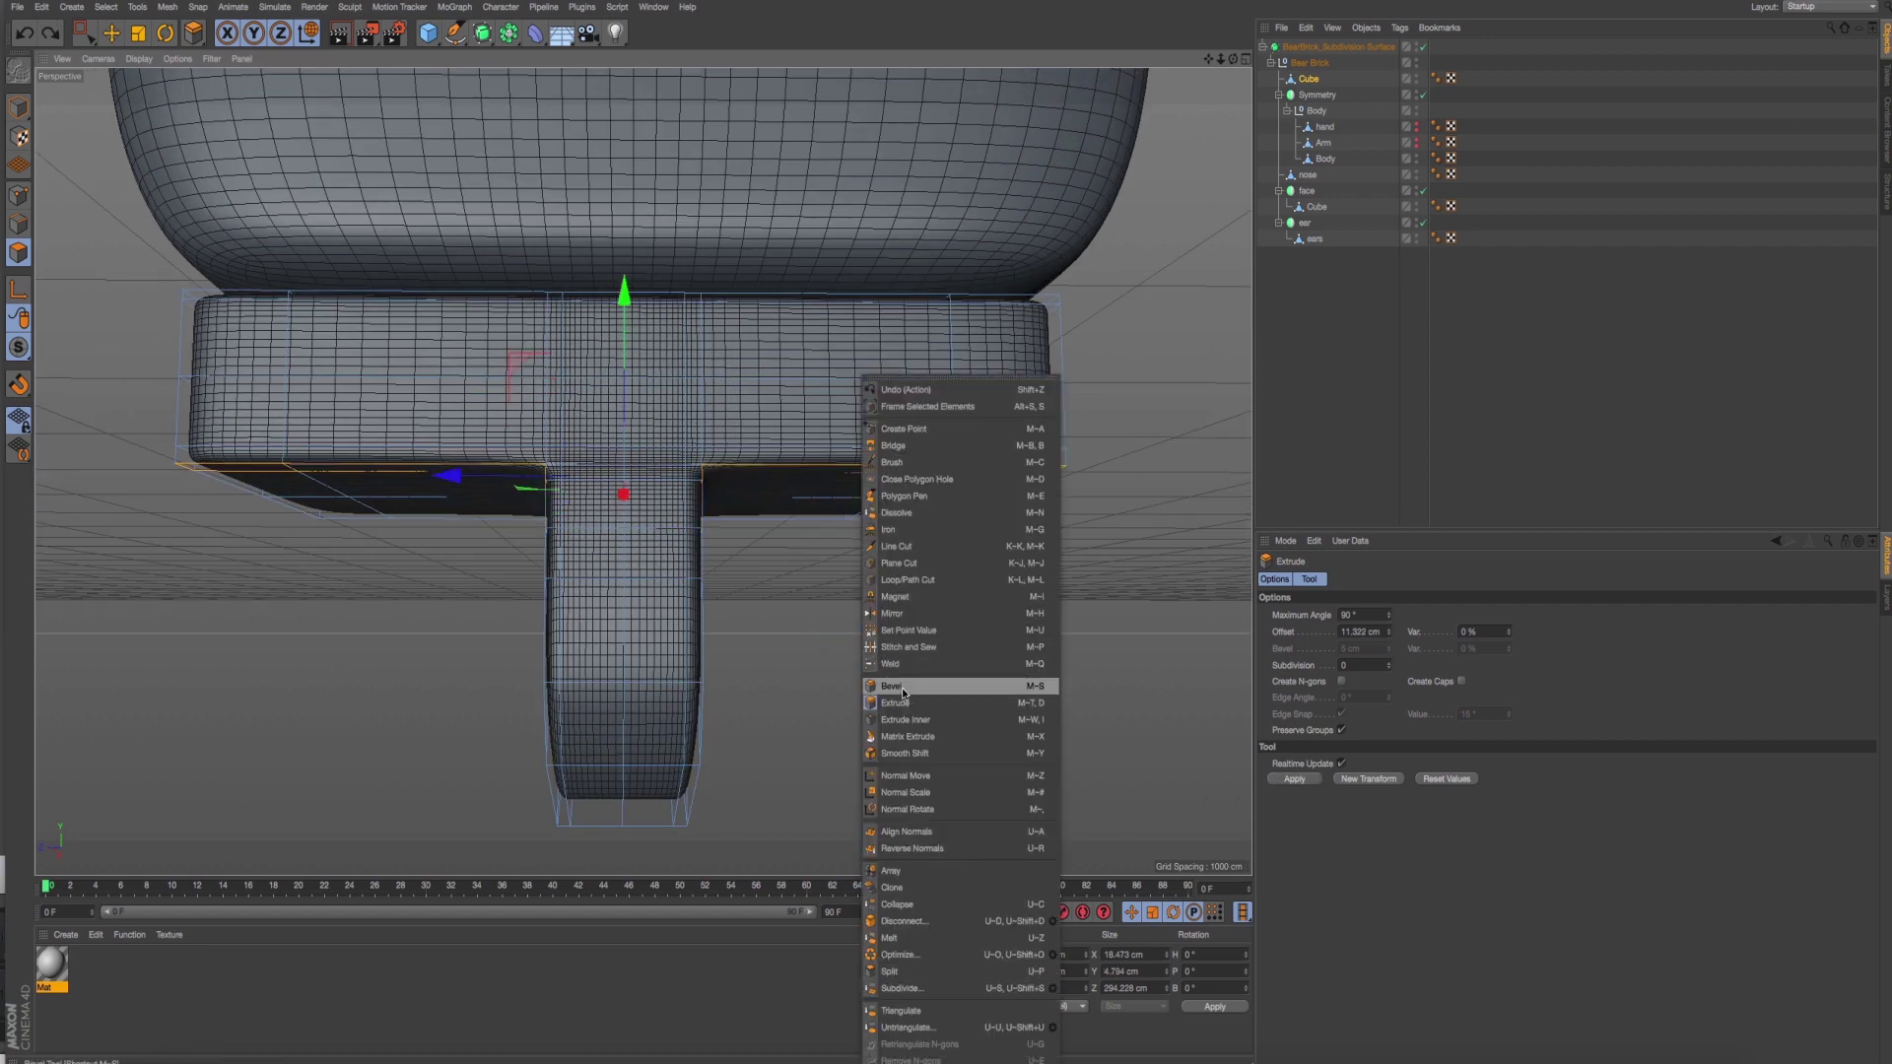
pyautogui.click(907, 713)
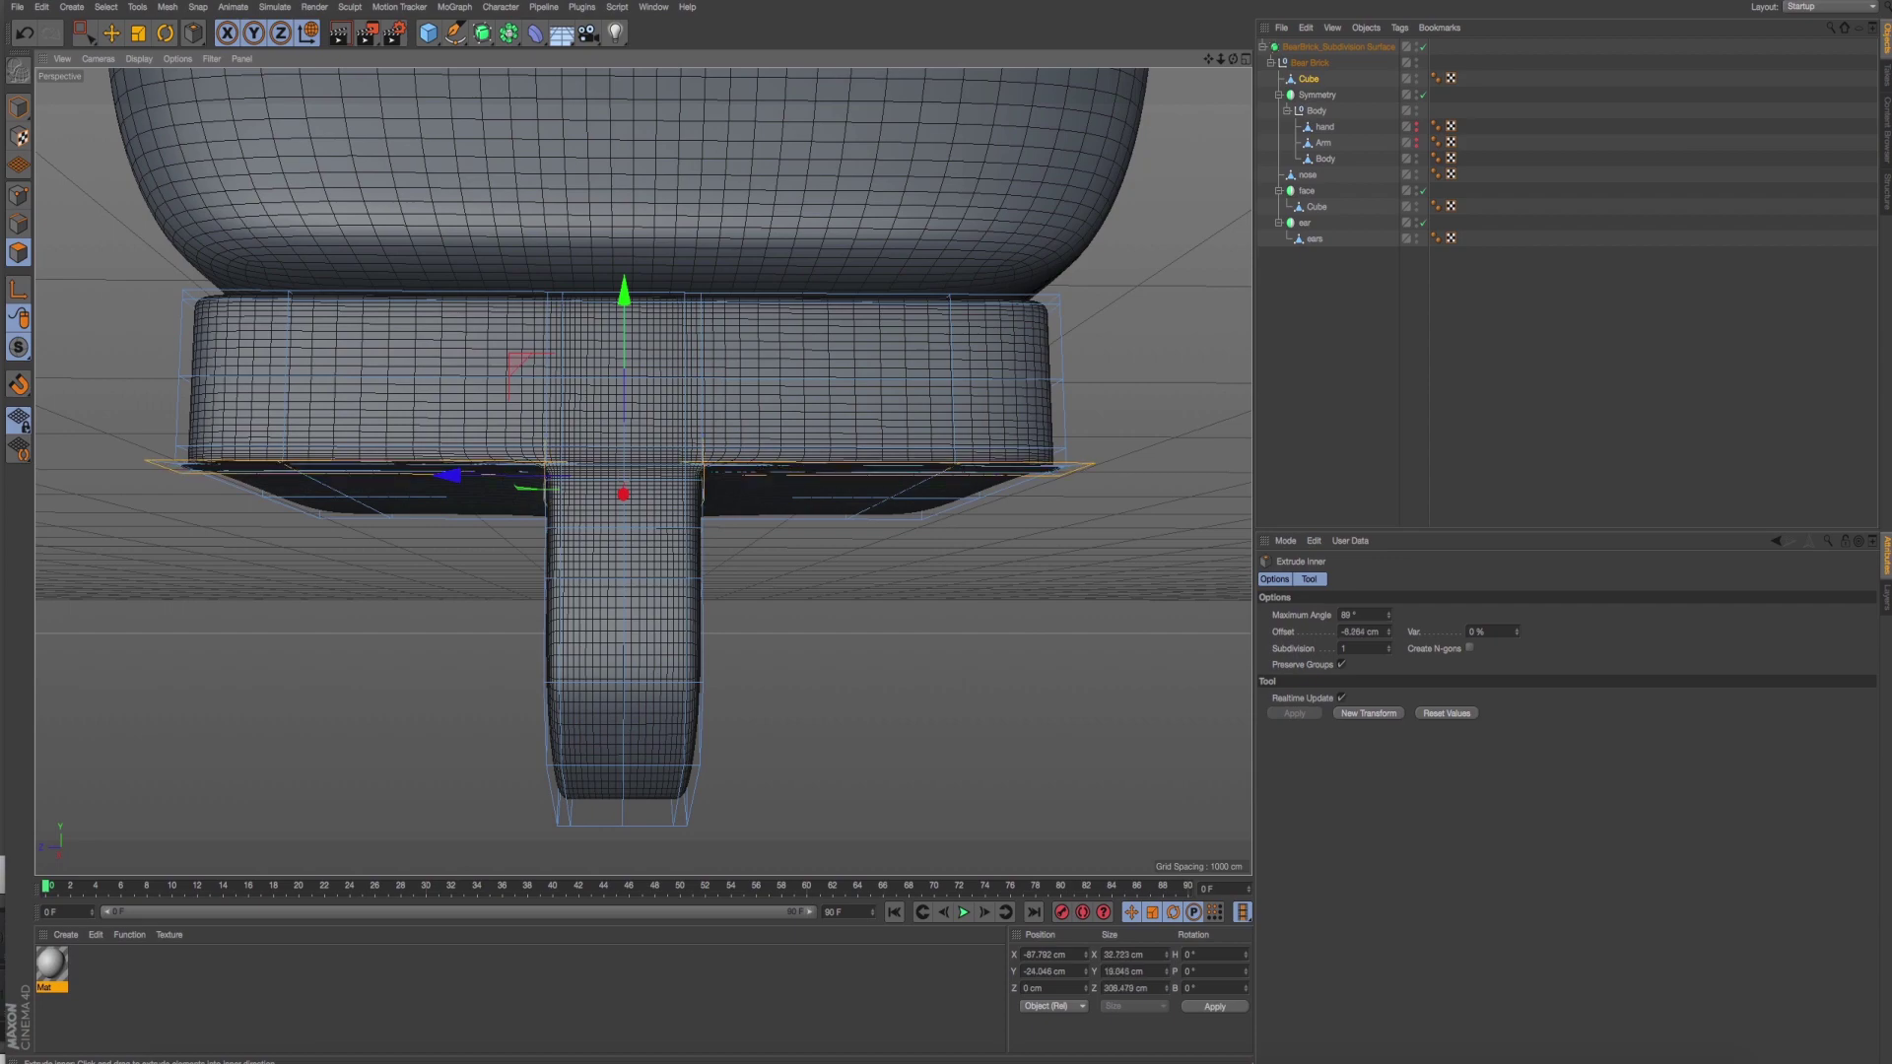
pyautogui.rightClick(877, 690)
pyautogui.click(926, 704)
pyautogui.moveTo(926, 704)
pyautogui.mouseDown()
pyautogui.moveTo(832, 710)
pyautogui.moveTo(902, 598)
pyautogui.moveTo(865, 603)
pyautogui.moveTo(857, 654)
pyautogui.mouseUp()
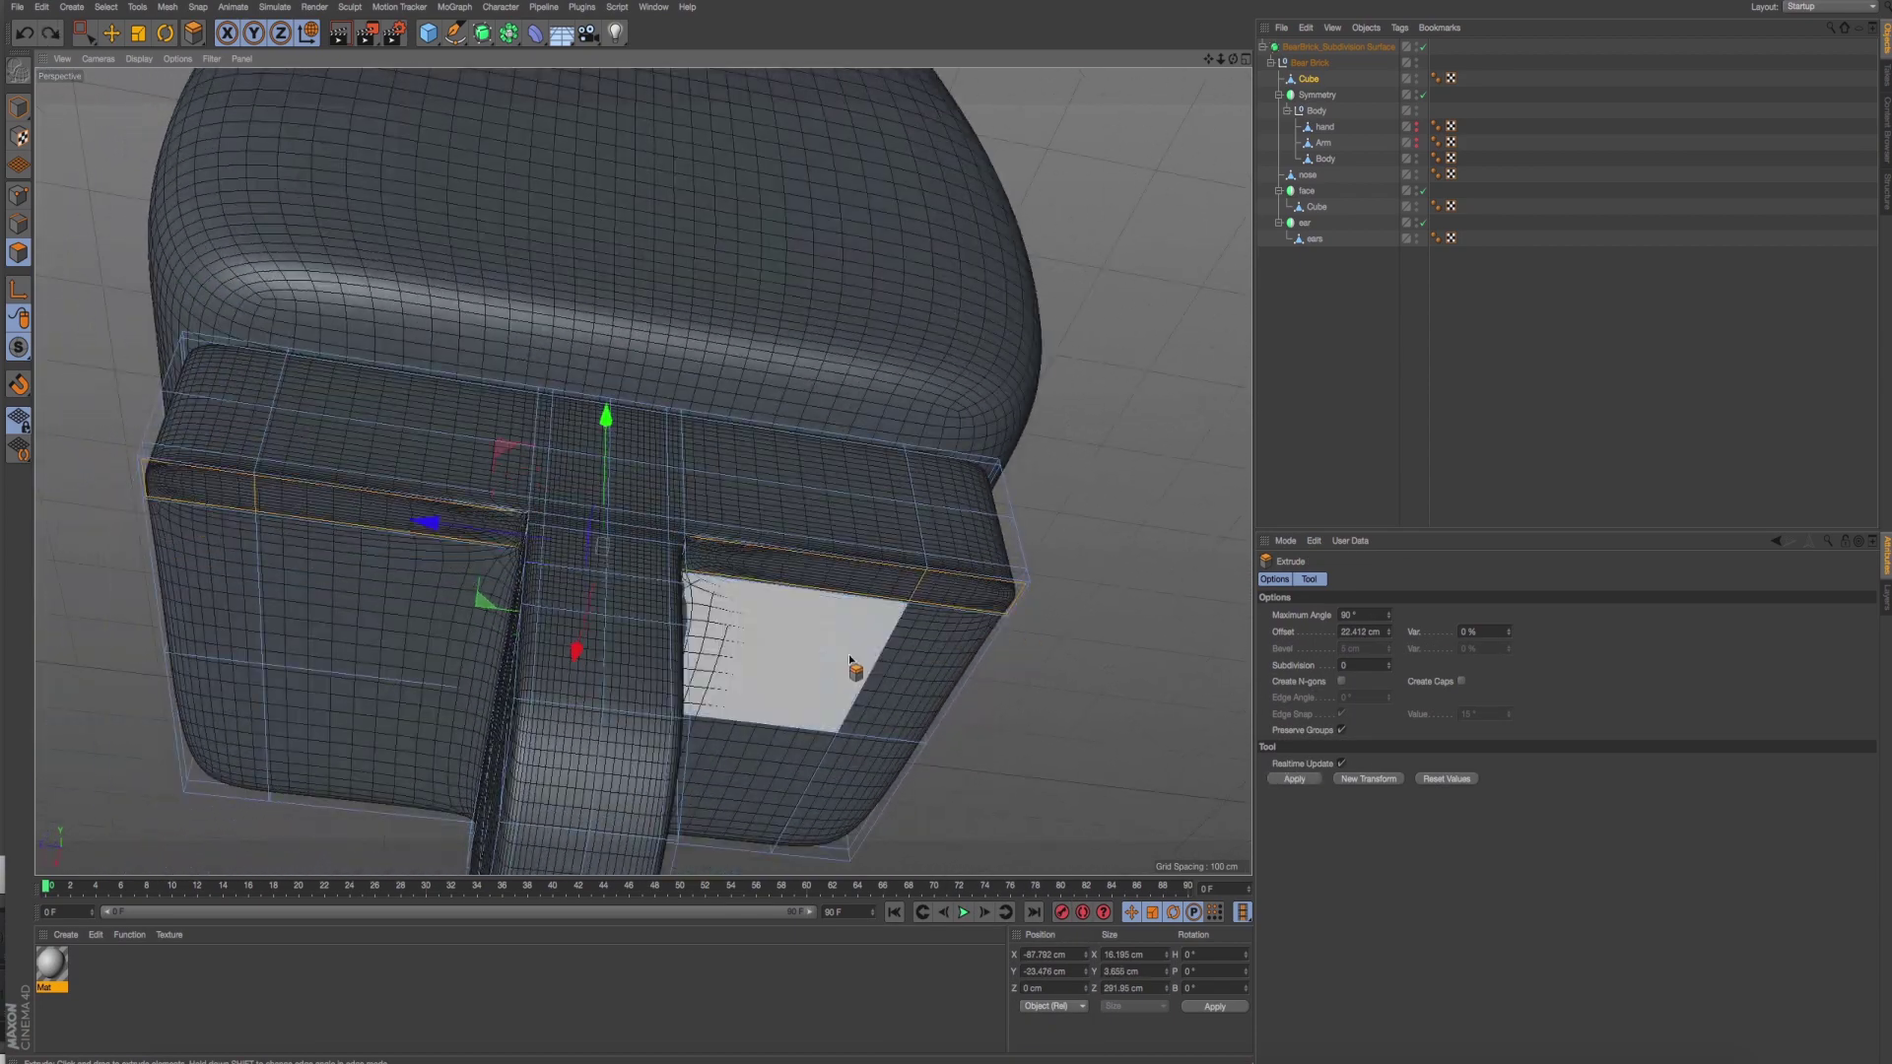
# Turn off Subdivision Surface smoothing and orbit to expose the hip rim's side faces.
pyautogui.click(1422, 47)
pyautogui.moveTo(985, 413)
pyautogui.keyDown('alt'); pyautogui.mouseDown()
pyautogui.moveTo(963, 443)
pyautogui.moveTo(920, 426)
pyautogui.moveTo(808, 645)
pyautogui.mouseUp(); pyautogui.keyUp('alt')
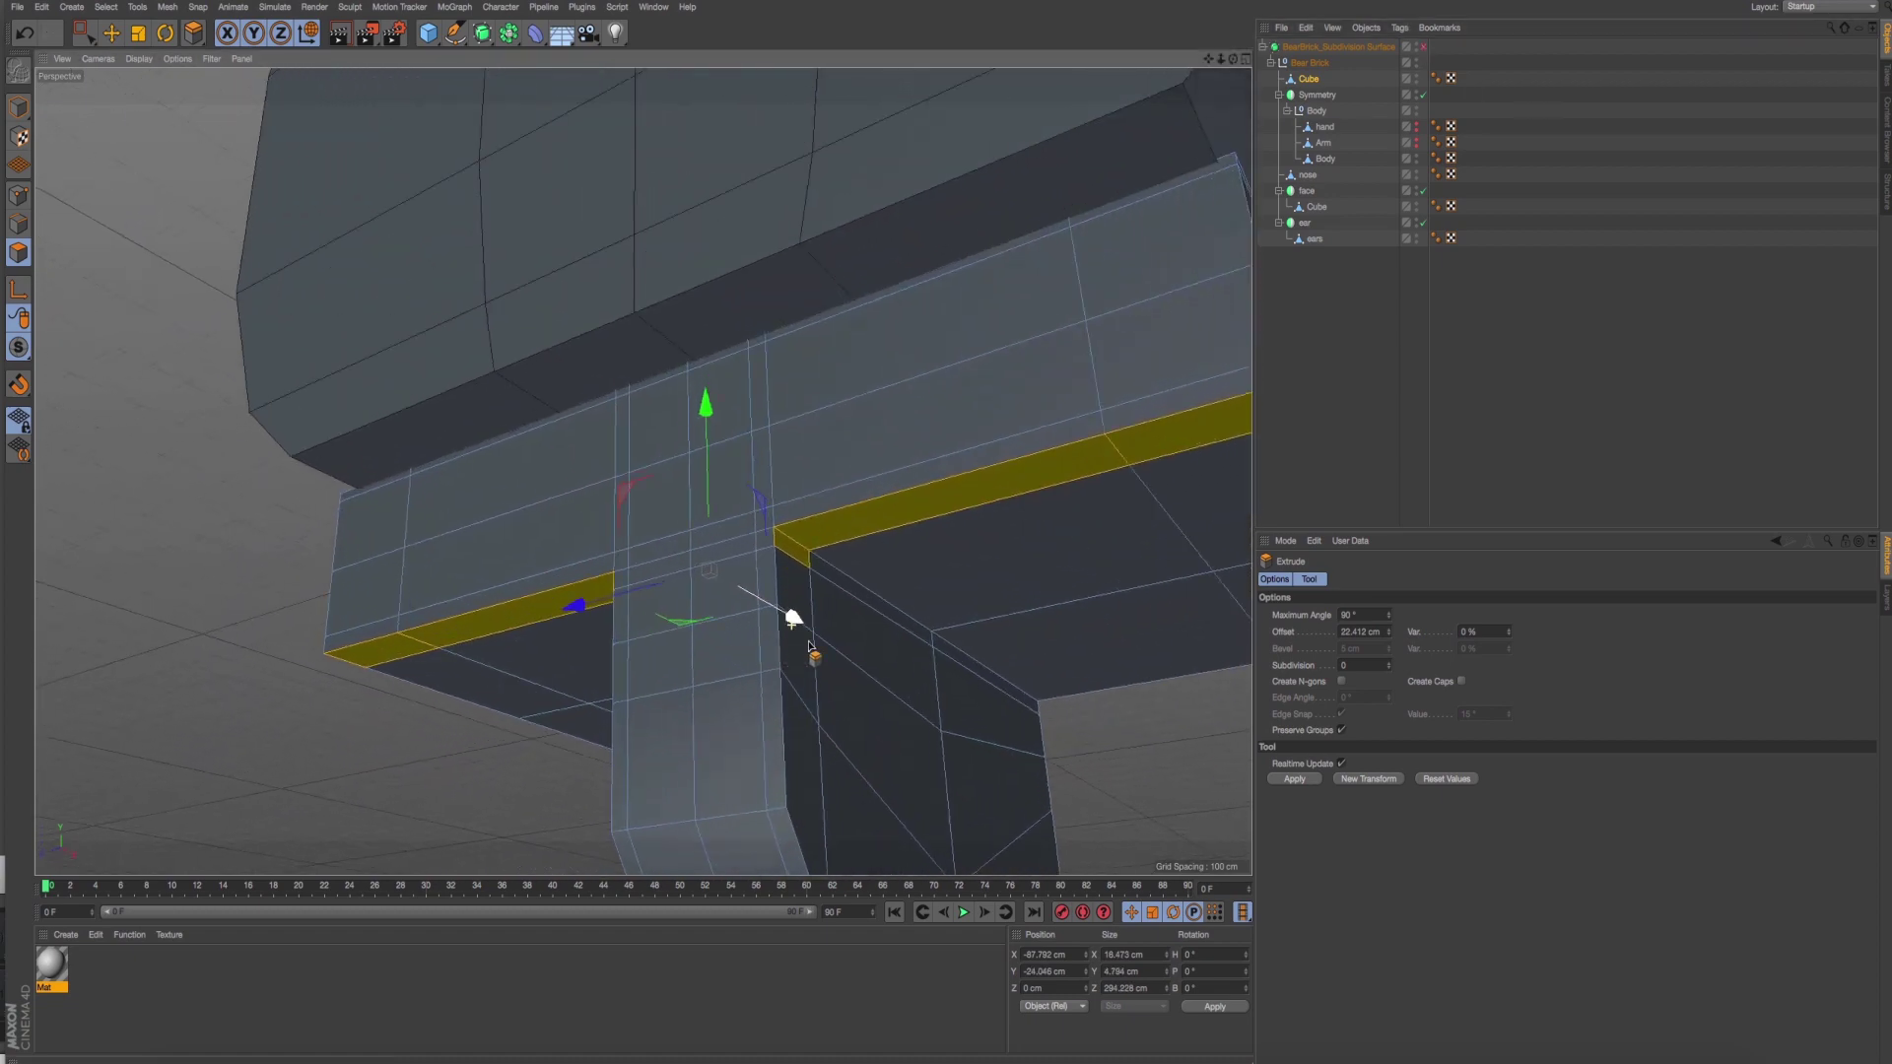
pyautogui.press('q')
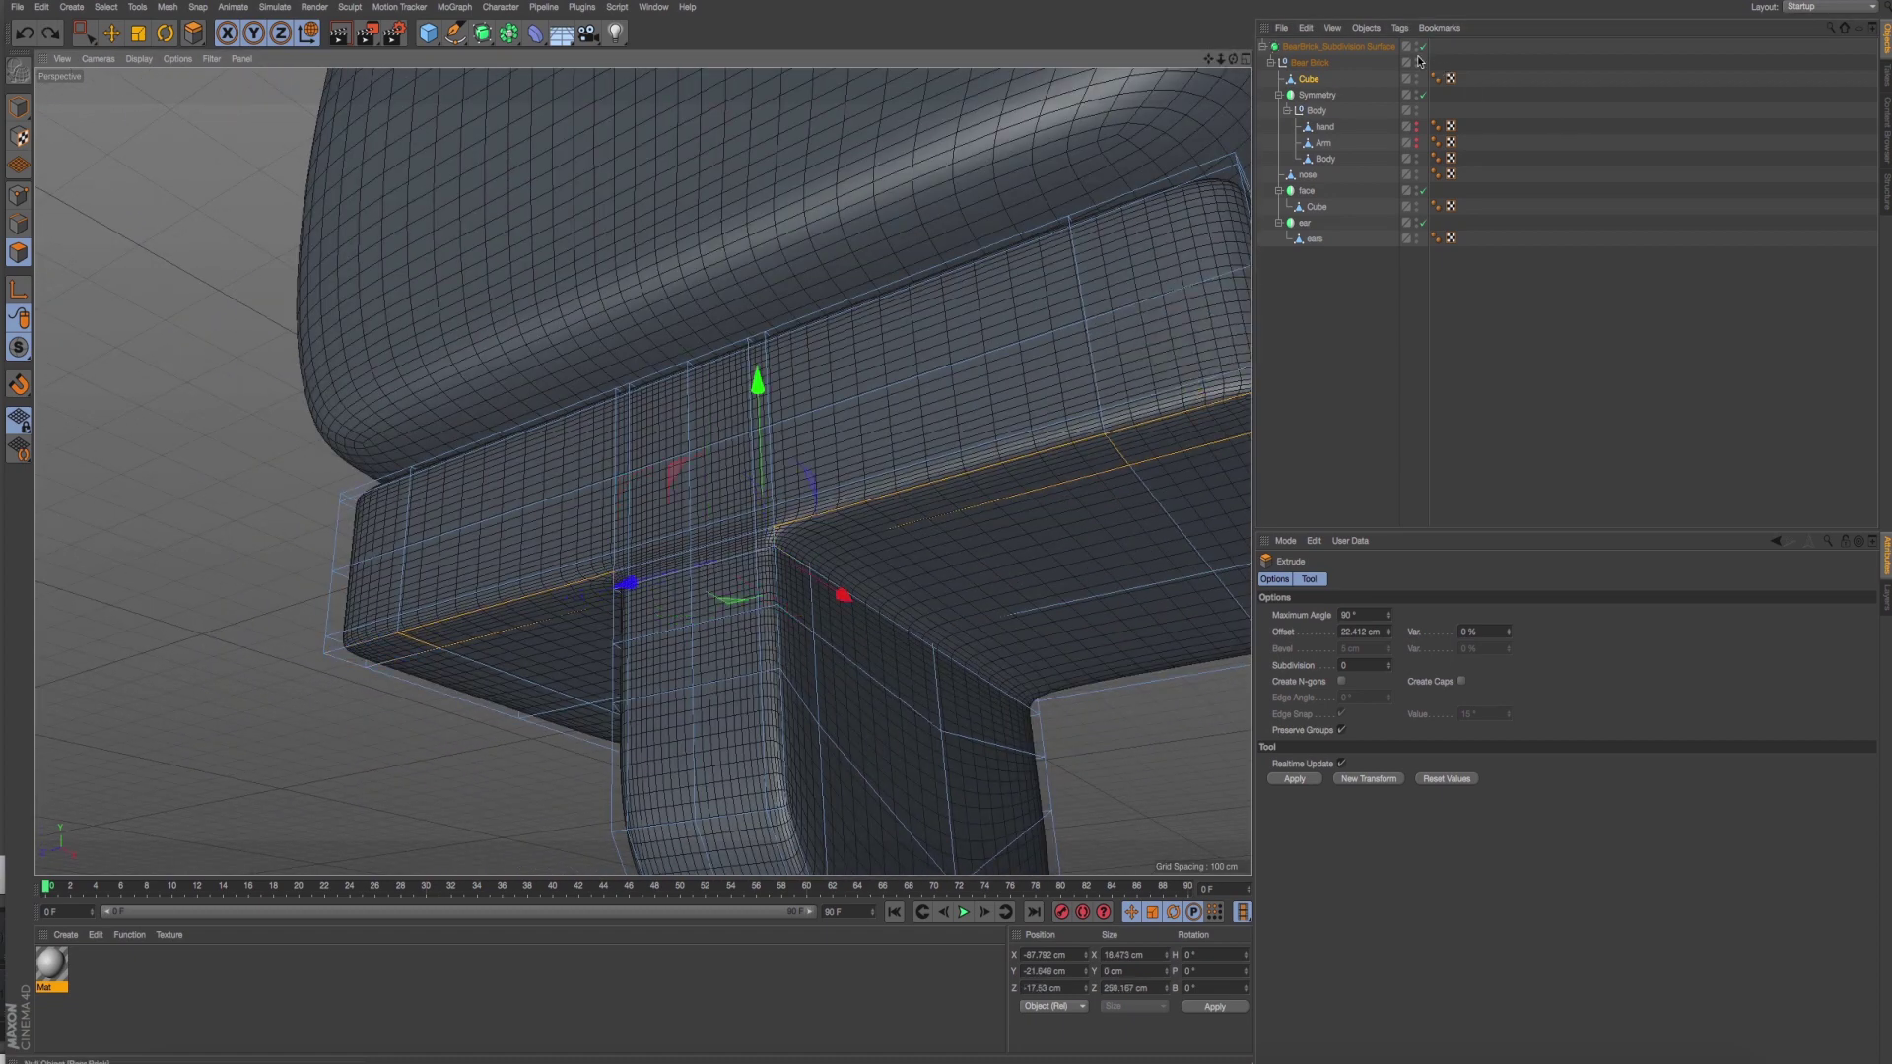
pyautogui.press('q')
pyautogui.moveTo(914, 479)
pyautogui.keyDown('alt'); pyautogui.mouseDown()
pyautogui.moveTo(887, 463)
pyautogui.moveTo(906, 455)
pyautogui.moveTo(853, 515)
pyautogui.moveTo(897, 376)
pyautogui.mouseUp(); pyautogui.keyUp('alt')
pyautogui.rightClick(897, 377)
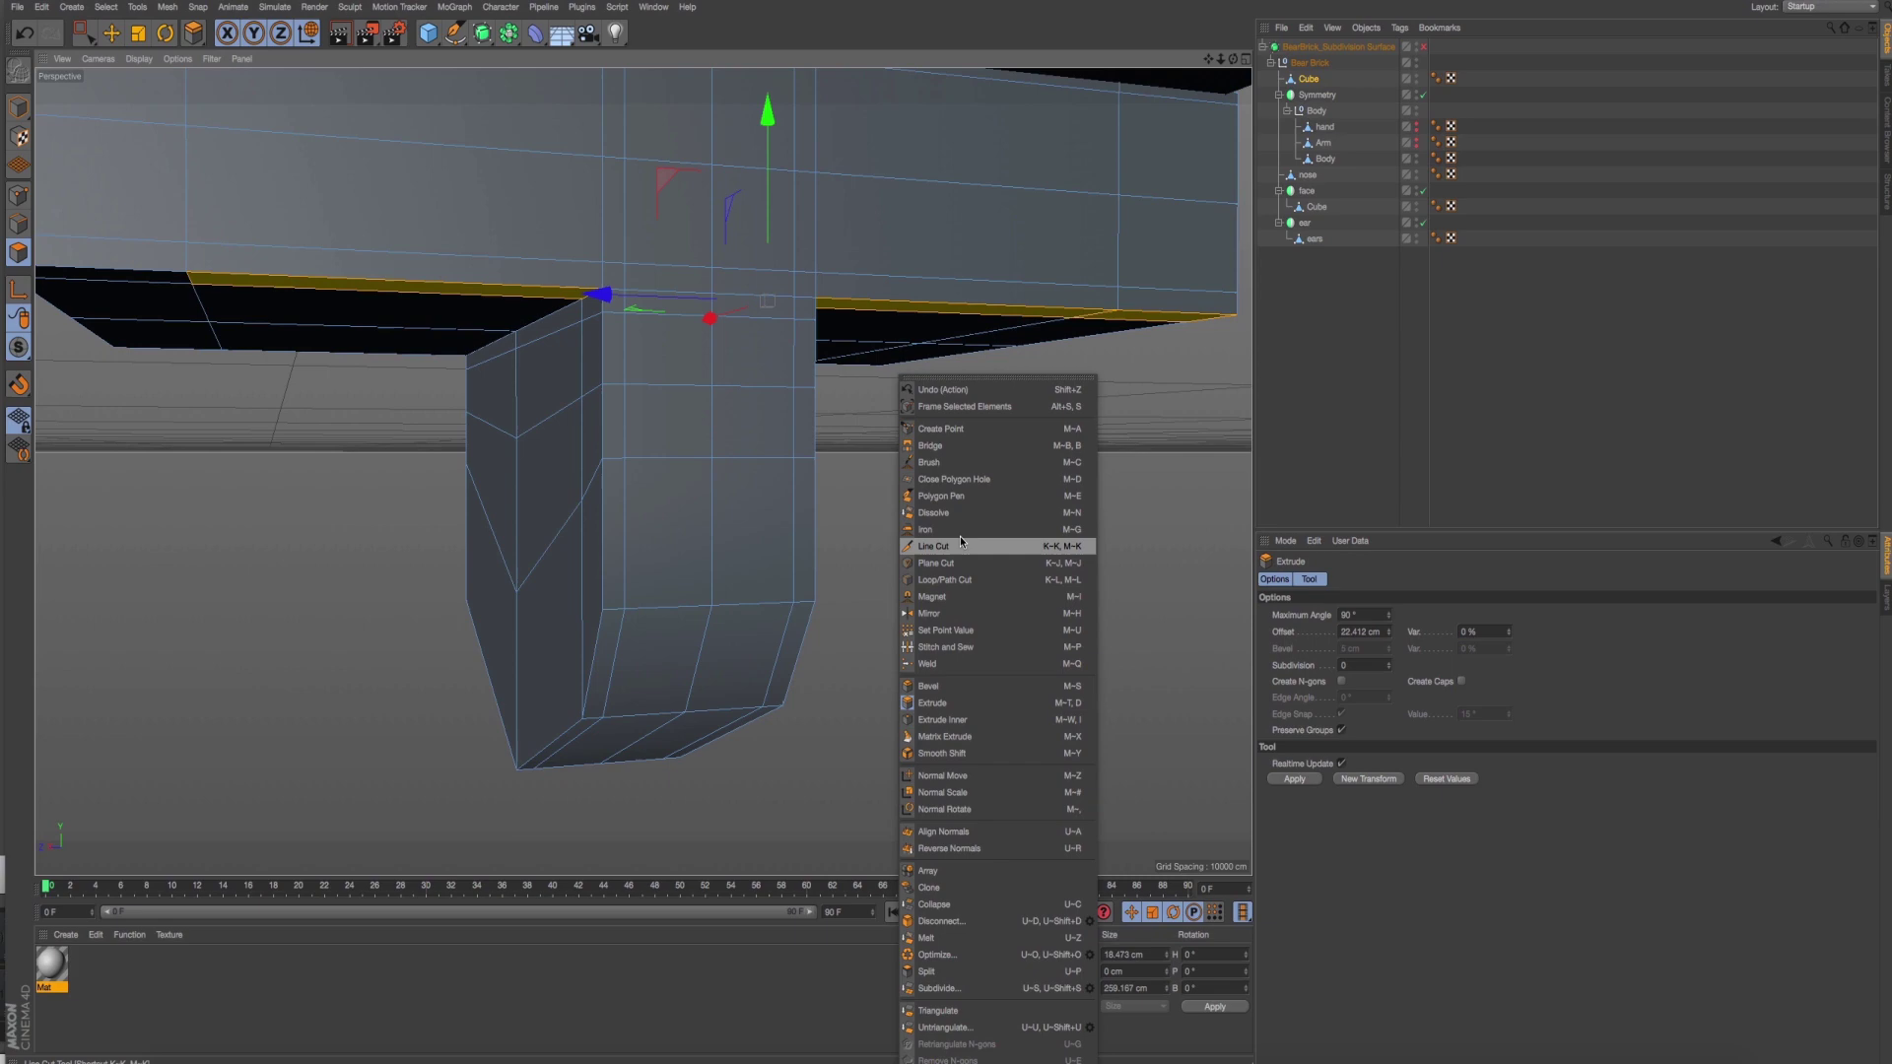
pyautogui.press('Escape')
pyautogui.scroll(5, 960, 536)
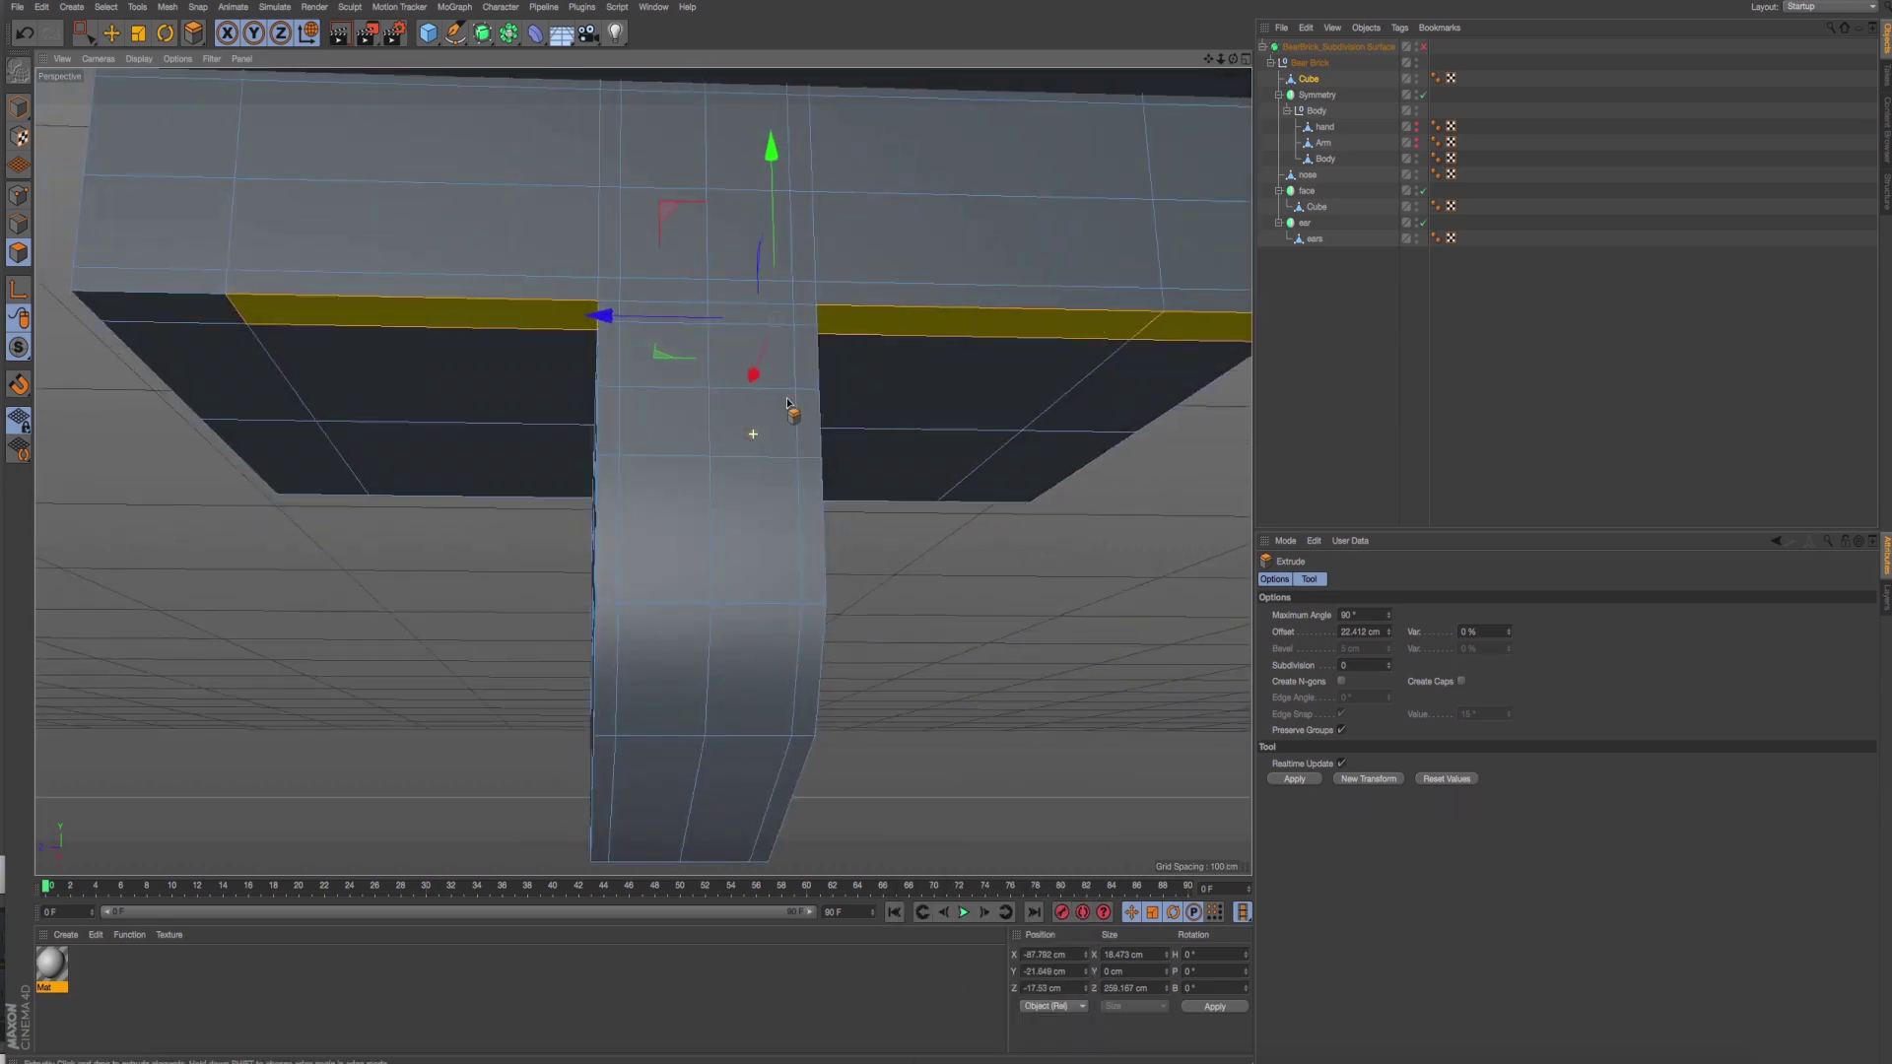
pyautogui.keyDown('alt'); pyautogui.moveTo(960, 536); pyautogui.dragTo(558, 347); pyautogui.keyUp('alt')
pyautogui.keyDown('alt'); pyautogui.moveTo(197, 286); pyautogui.dragTo(896, 571); pyautogui.keyUp('alt')
# Extrude the side rim faces down about 7.2 cm, re-enable smoothing, and compare with the reference photo.
pyautogui.rightClick(900, 377)
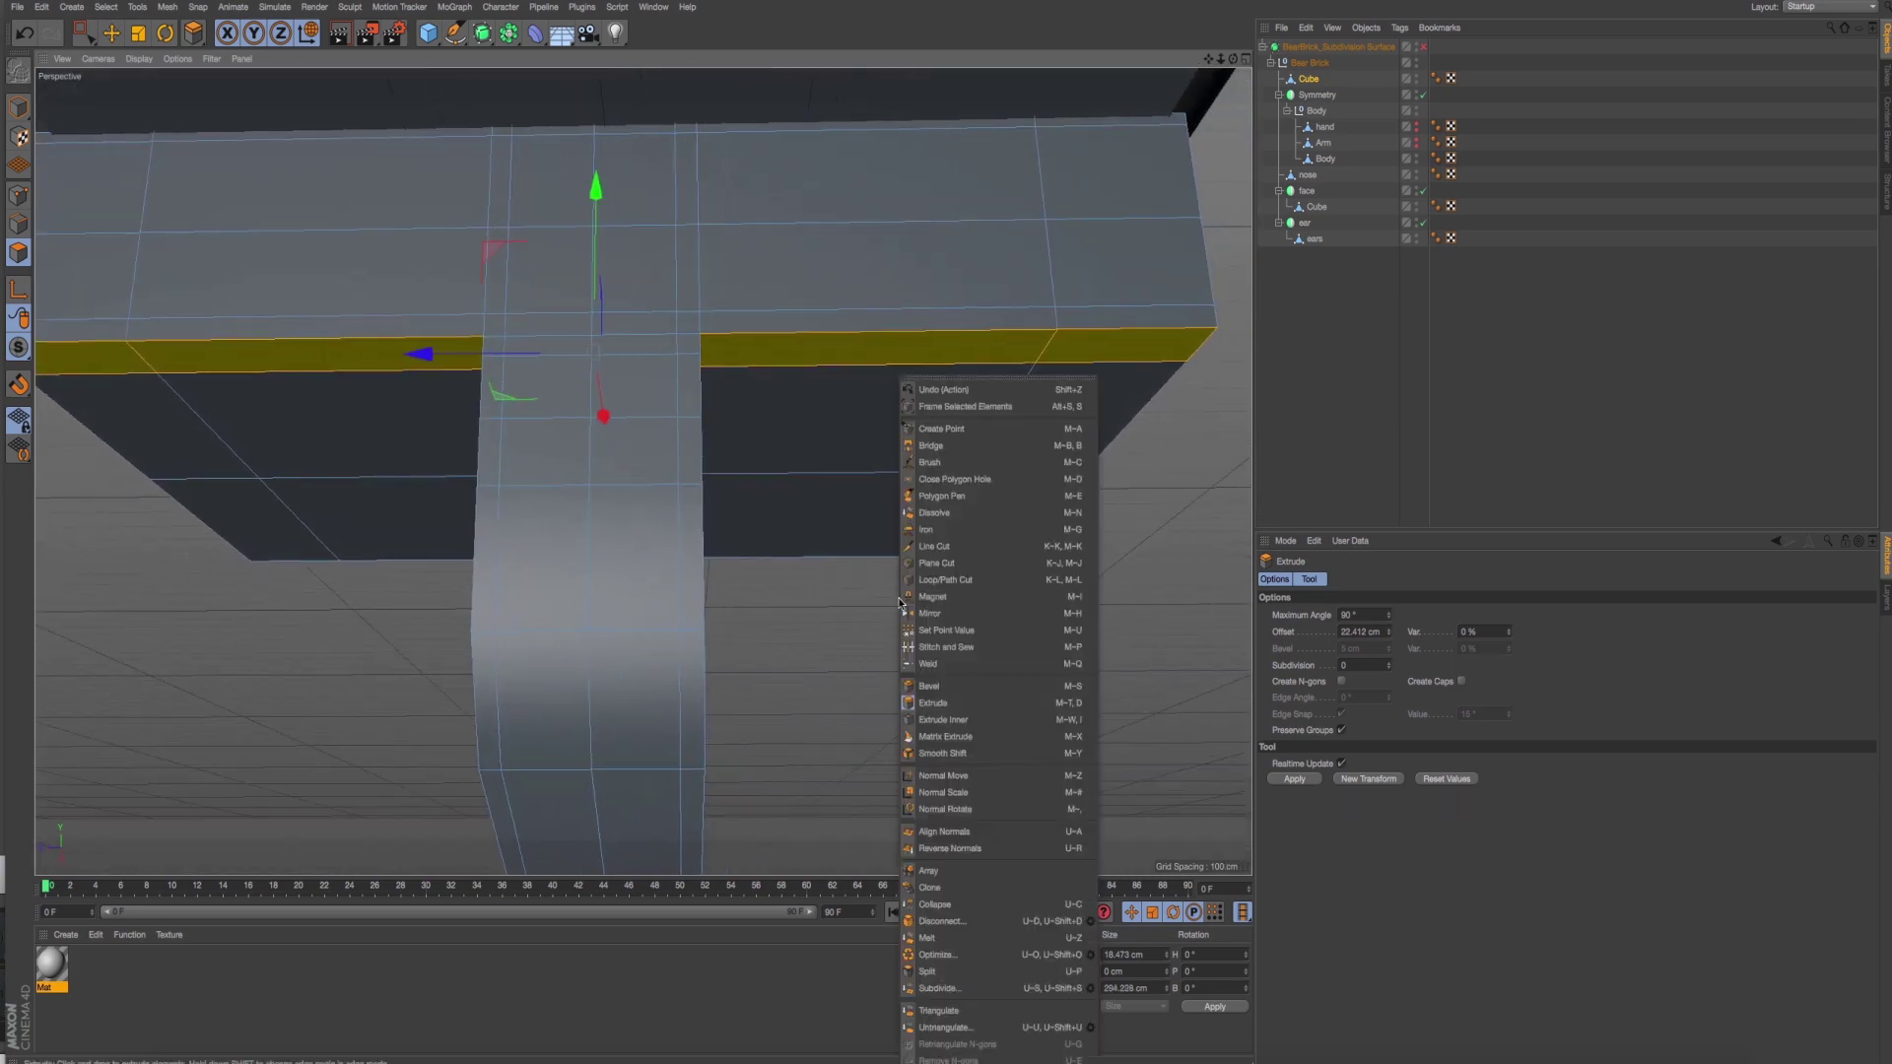
pyautogui.click(947, 707)
pyautogui.moveTo(947, 707); pyautogui.dragTo(759, 710)
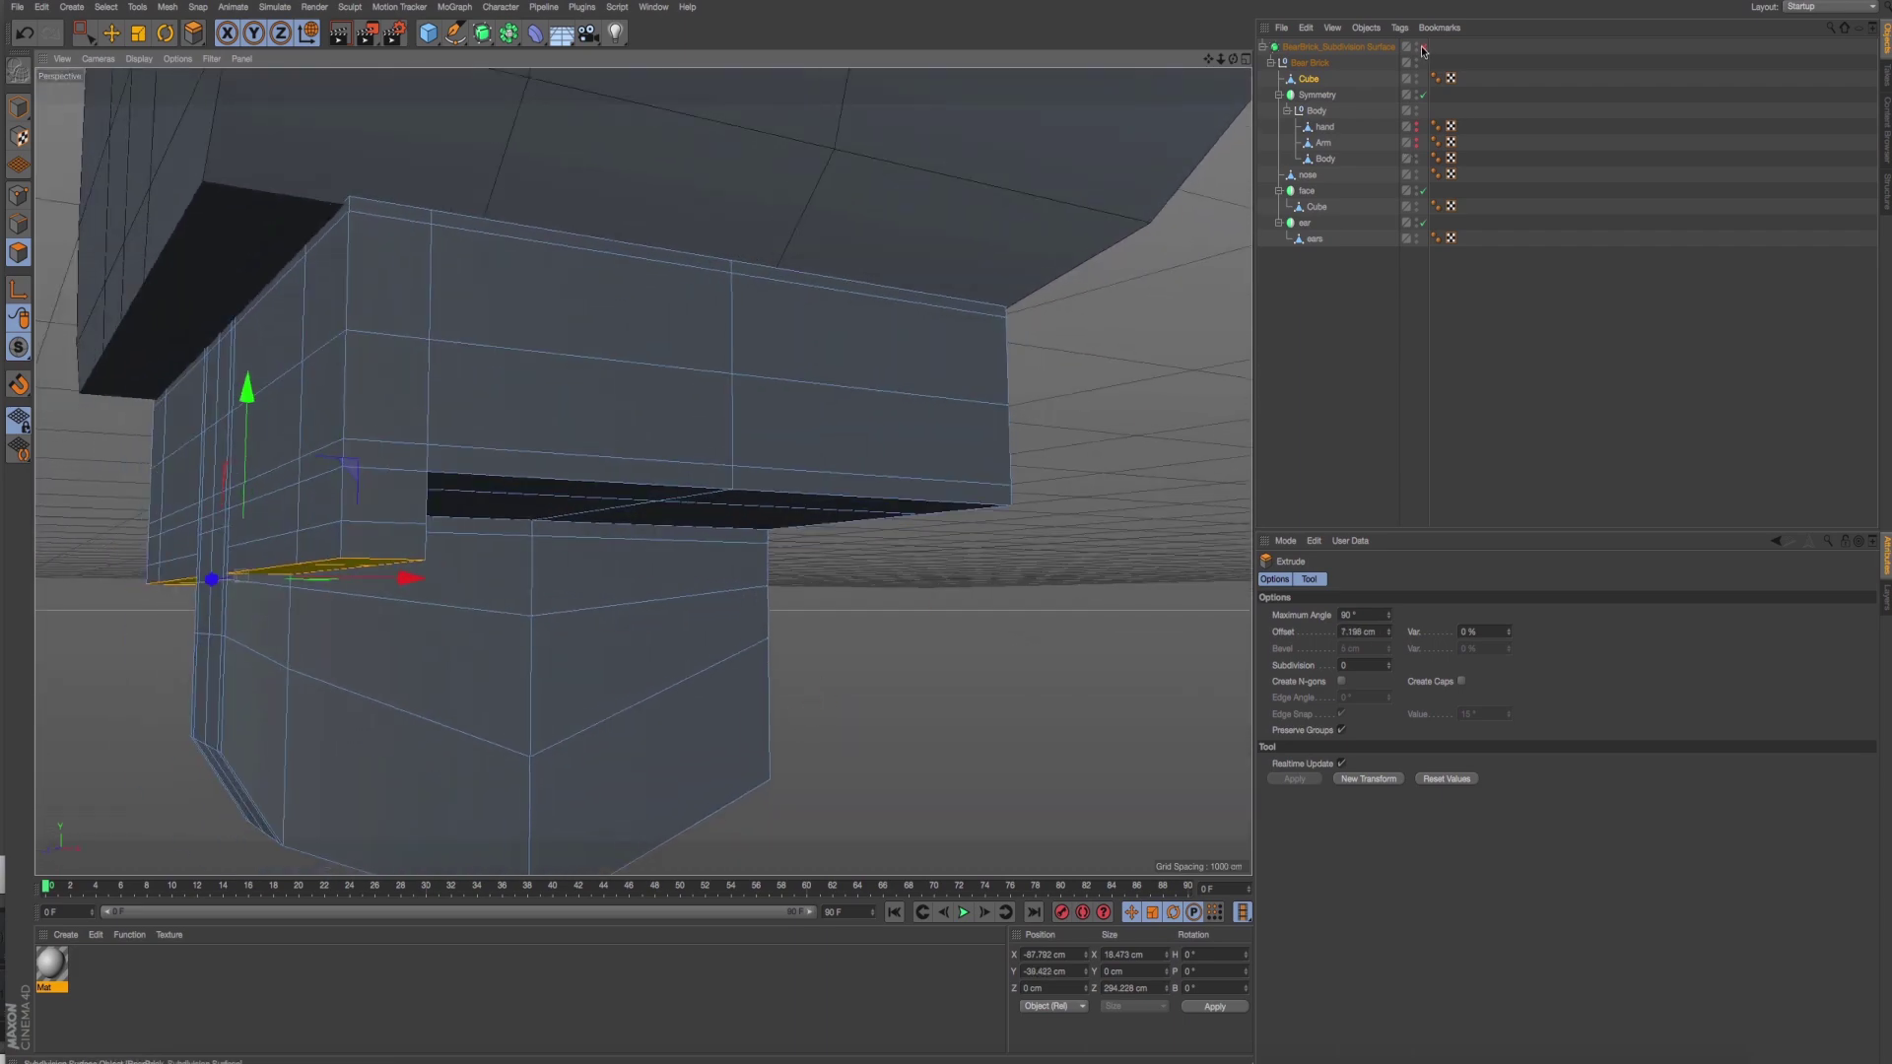
pyautogui.click(1422, 50)
pyautogui.keyDown('alt'); pyautogui.moveTo(1078, 388); pyautogui.dragTo(985, 467); pyautogui.keyUp('alt')
pyautogui.scroll(5, 986, 463)
pyautogui.scroll(-5, 986, 463)
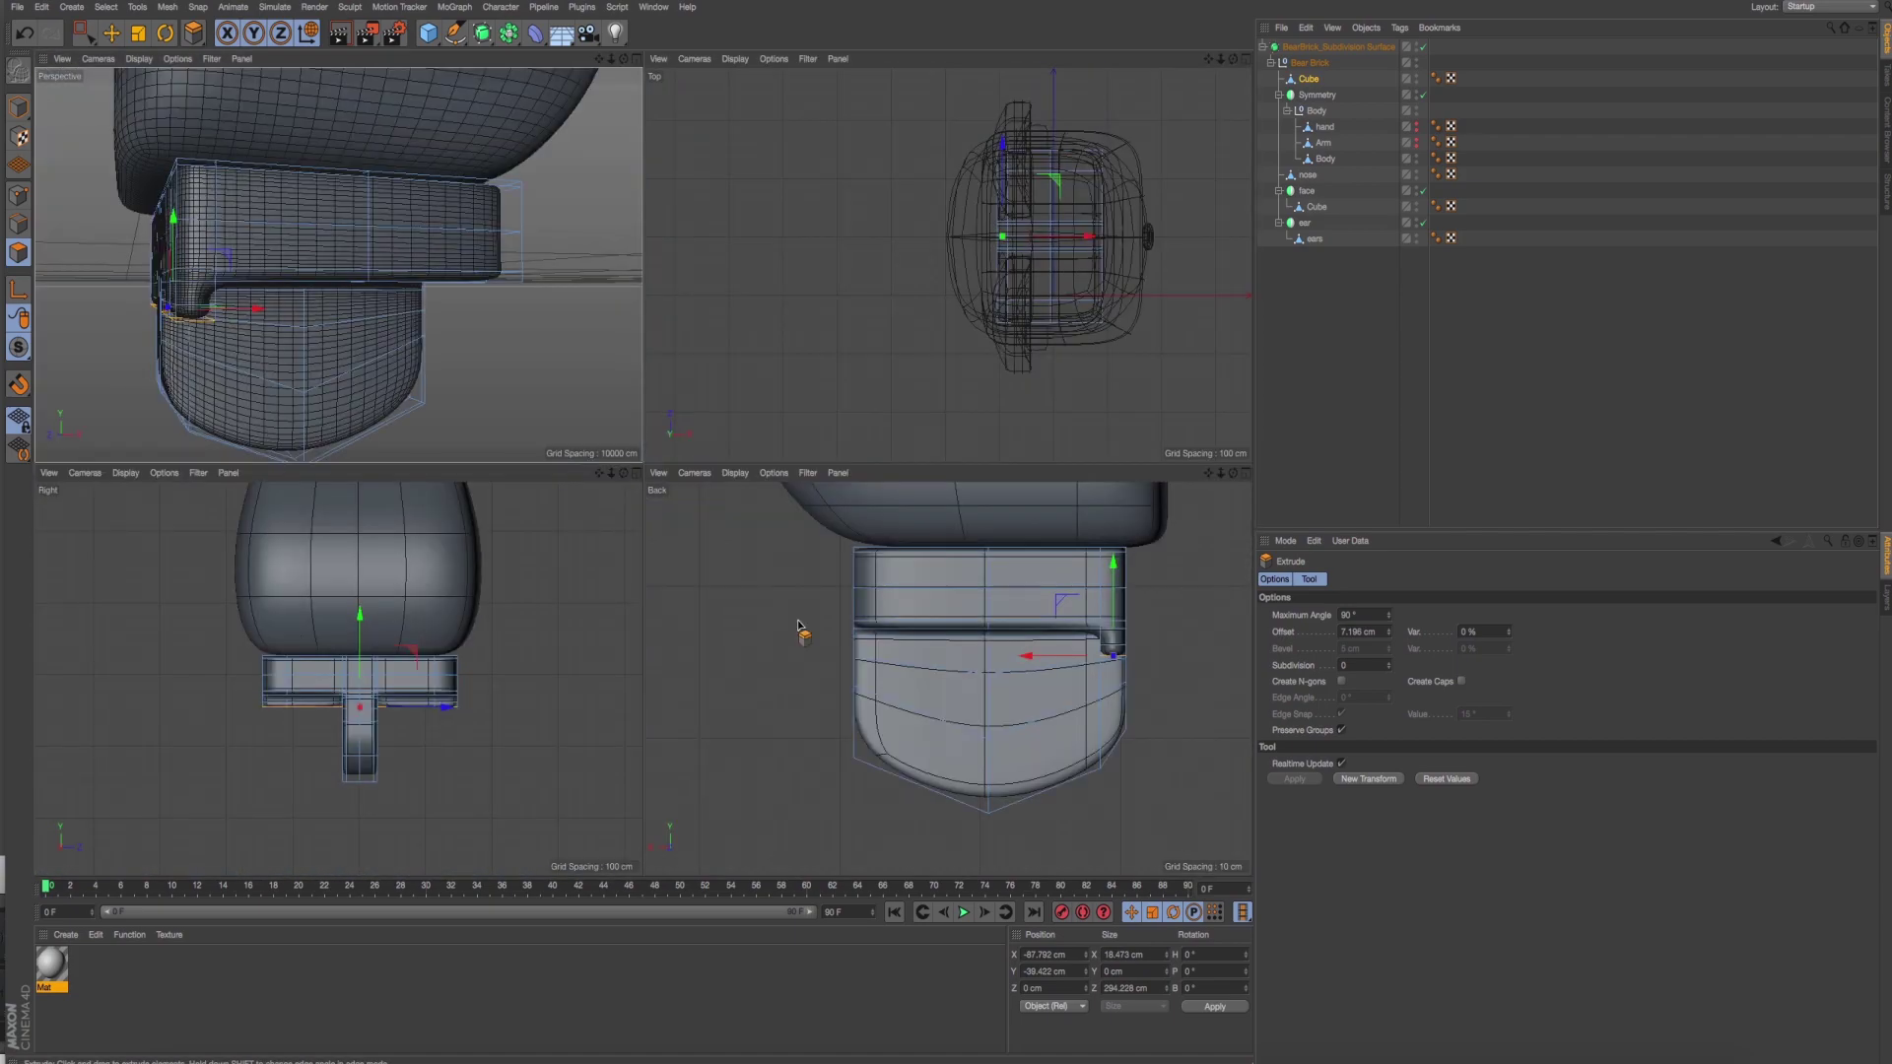
pyautogui.press('super+Tab')
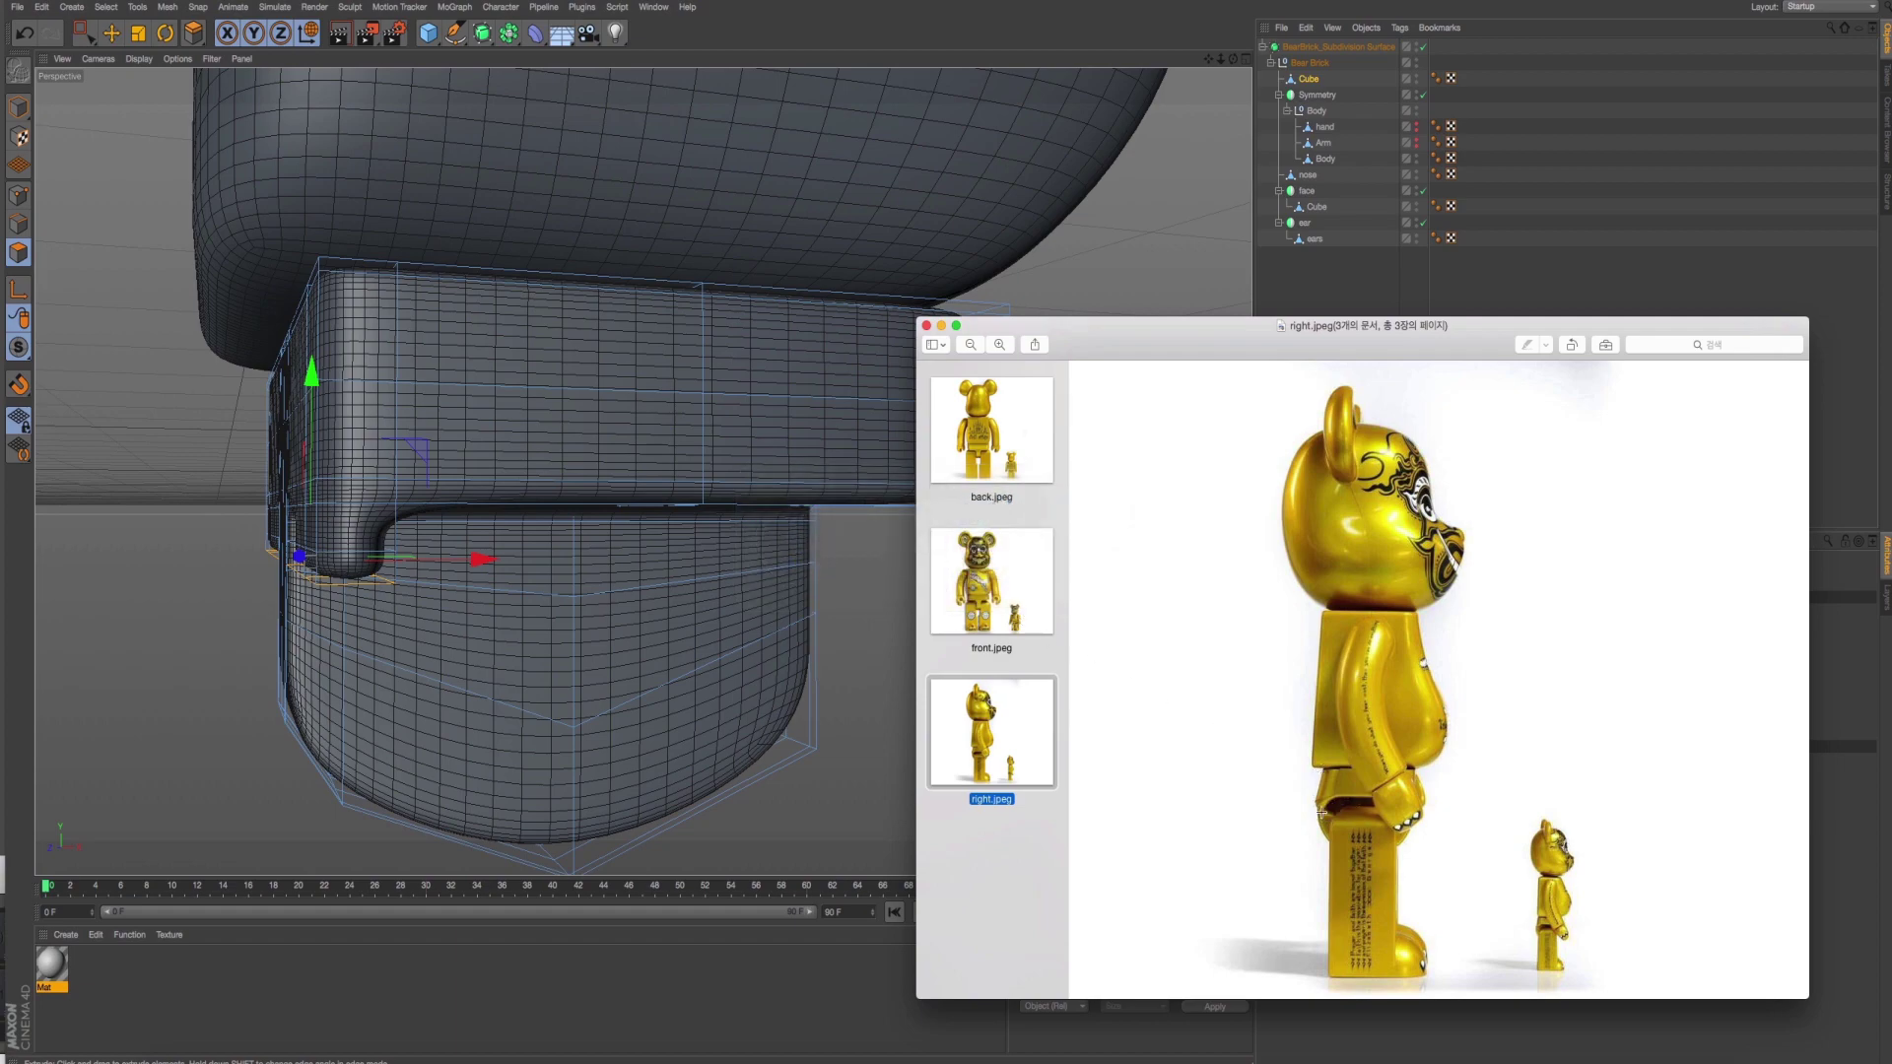
pyautogui.click(392, 552)
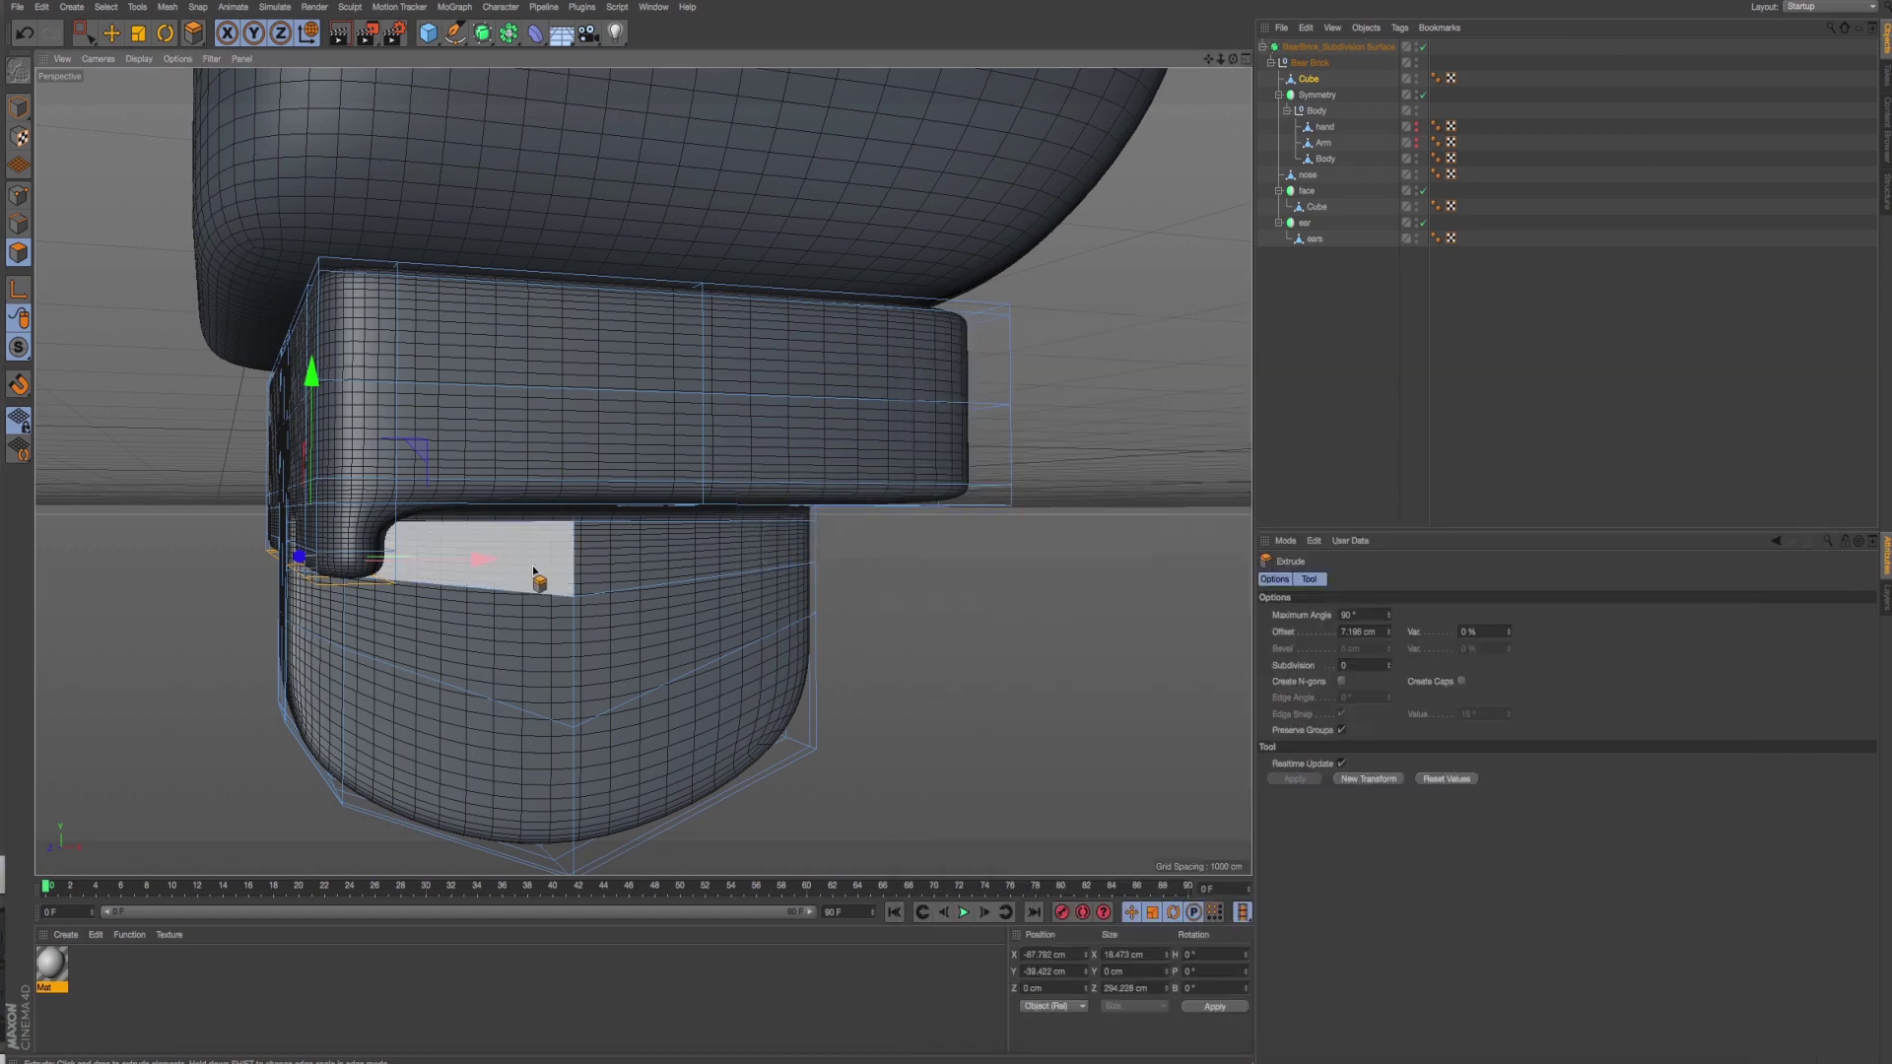
pyautogui.moveTo(533, 571)
pyautogui.keyDown('alt'); pyautogui.mouseDown()
pyautogui.moveTo(519, 498)
pyautogui.moveTo(511, 540)
pyautogui.mouseUp(); pyautogui.keyUp('alt')
pyautogui.press('super+Tab')
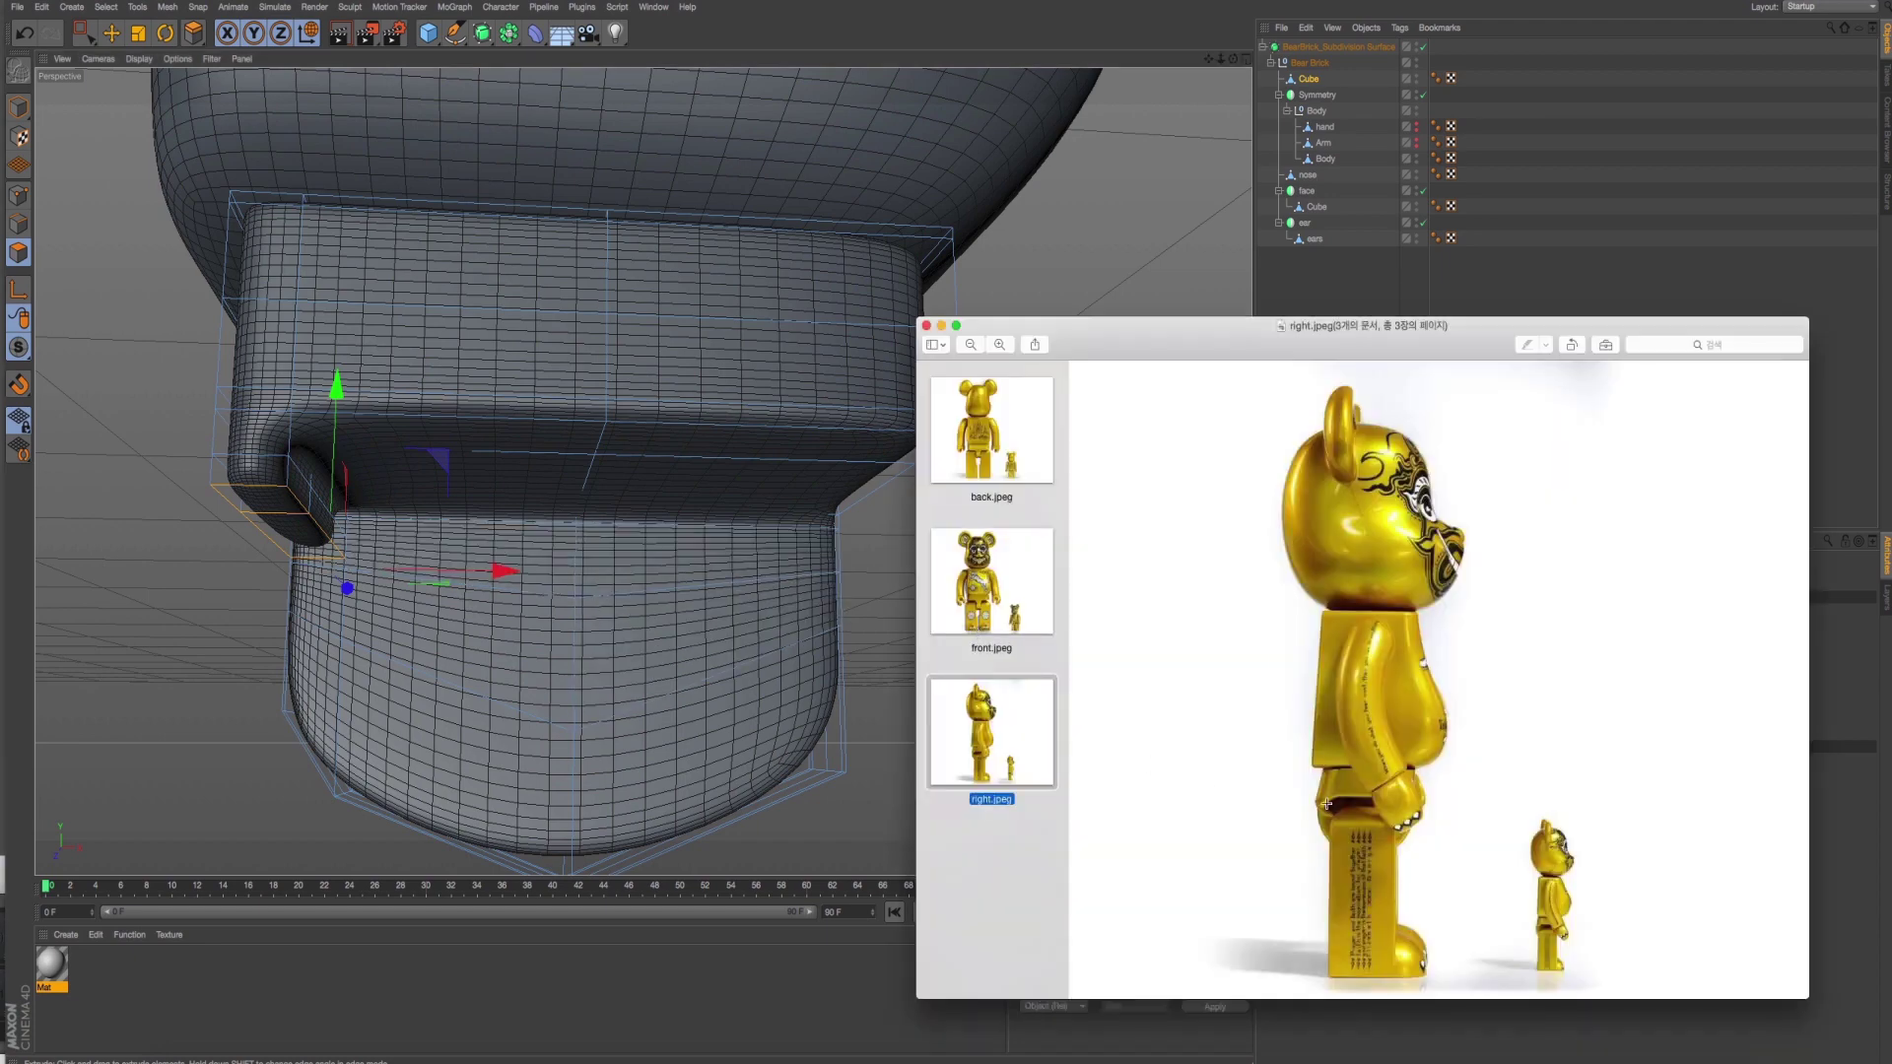
pyautogui.press('super+Tab')
pyautogui.press('super+Tab')
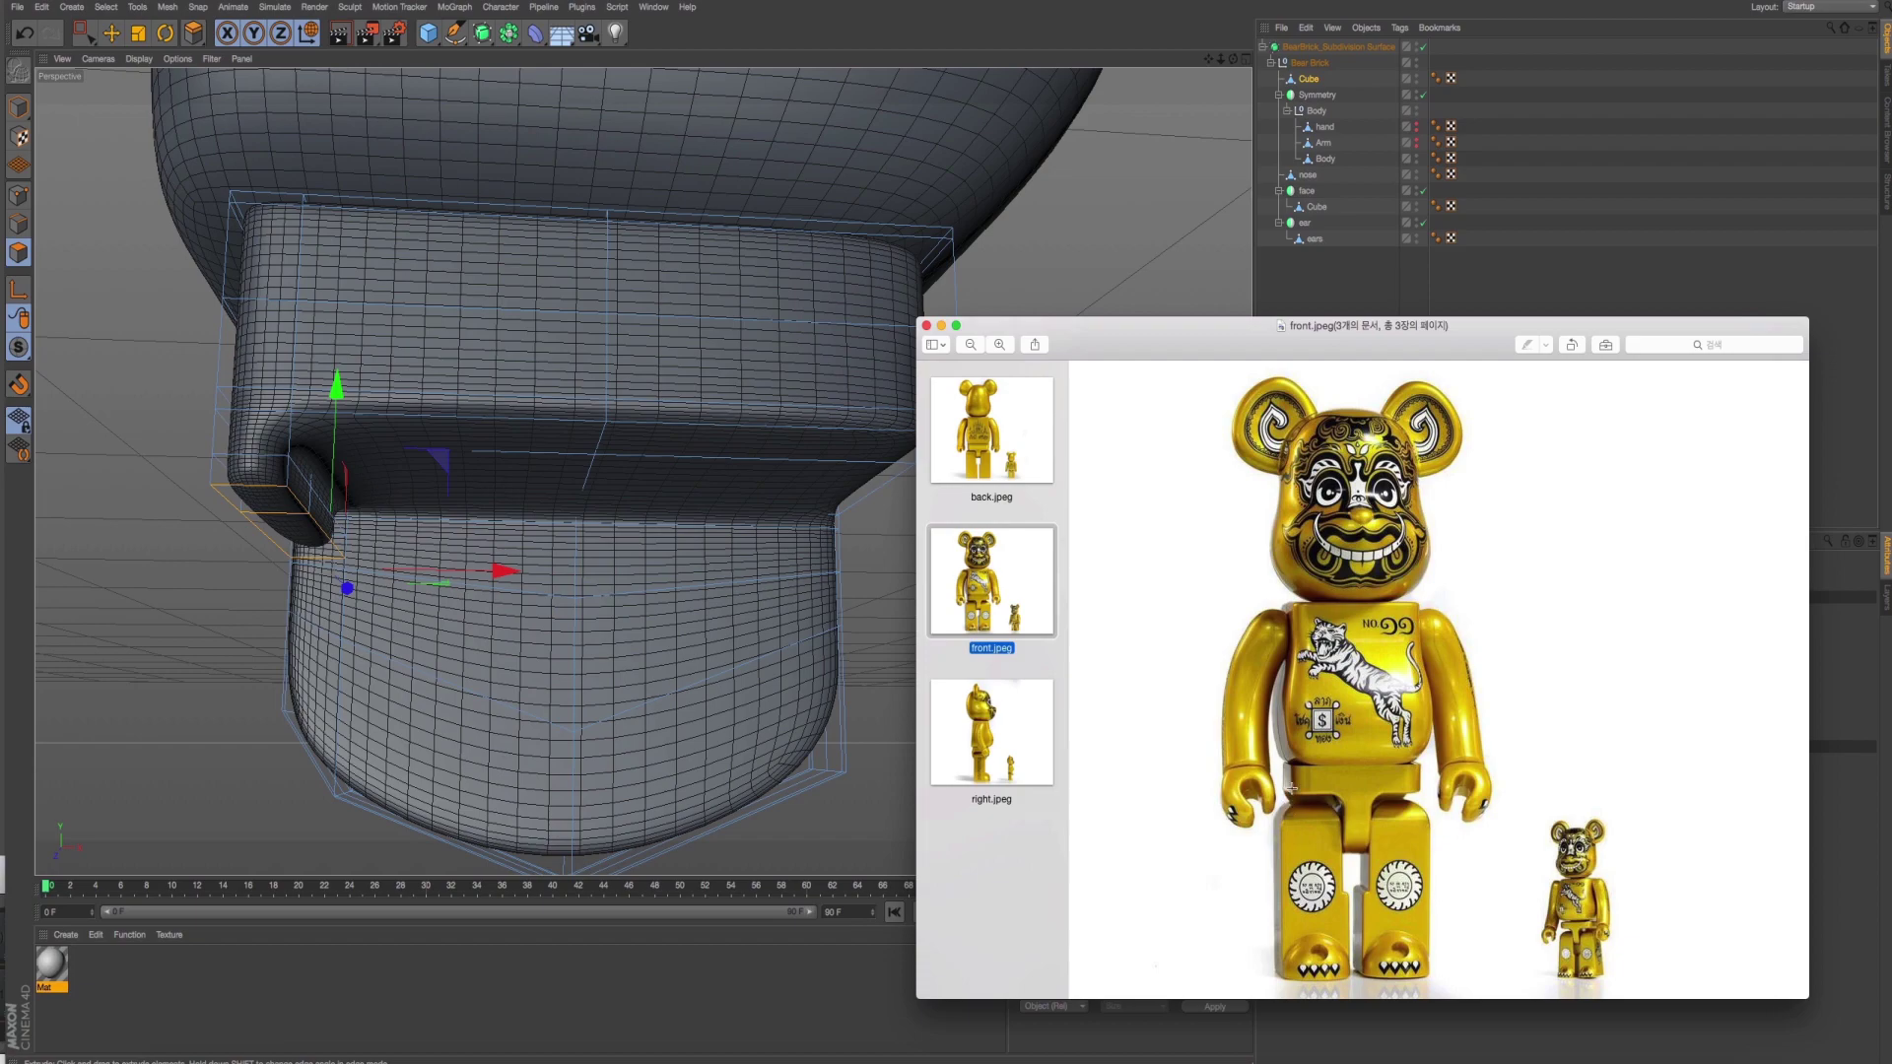
pyautogui.press('super+Tab')
pyautogui.moveTo(690, 493)
pyautogui.keyDown('alt'); pyautogui.mouseDown()
pyautogui.moveTo(435, 535)
pyautogui.moveTo(473, 528)
pyautogui.moveTo(613, 597)
pyautogui.moveTo(689, 541)
pyautogui.moveTo(704, 619)
pyautogui.moveTo(527, 612)
pyautogui.moveTo(802, 599)
pyautogui.mouseUp(); pyautogui.keyUp('alt')
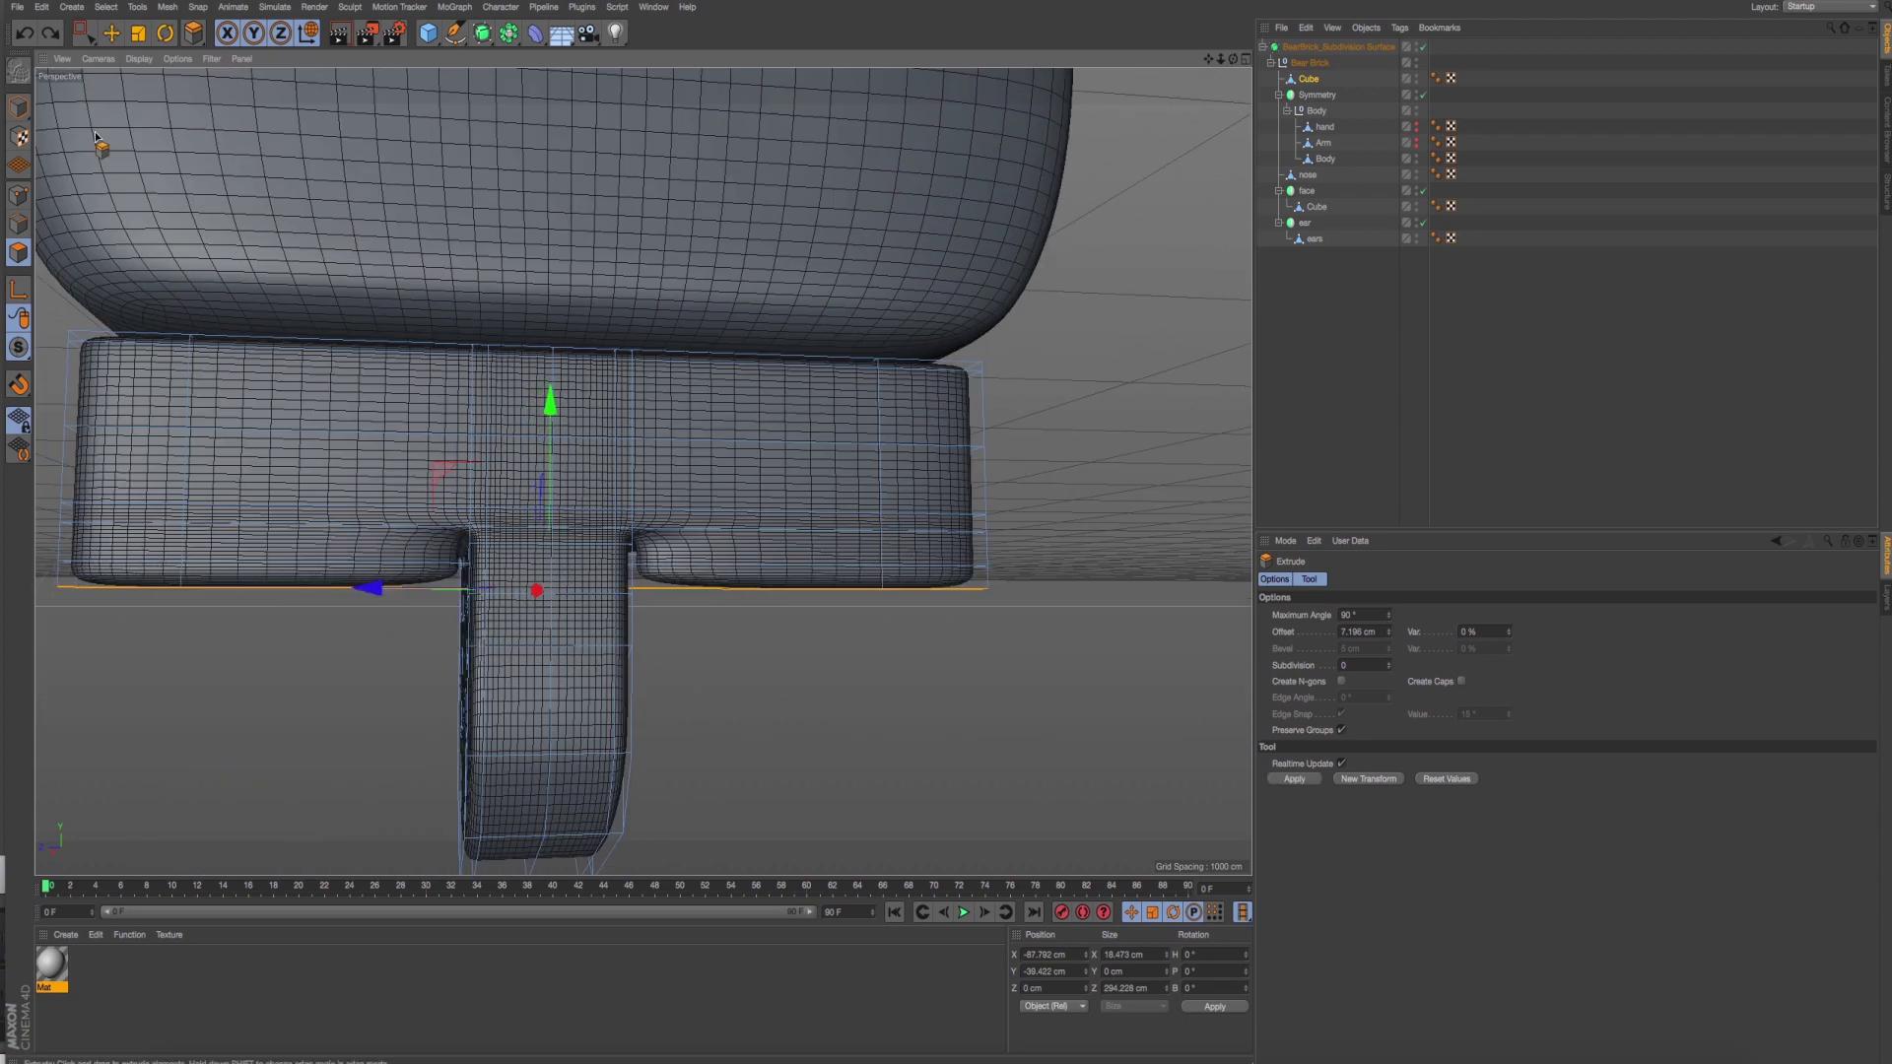
# Turn off the Subdivision Surface and select the hip block cage from a lower angle.
pyautogui.click(131, 34)
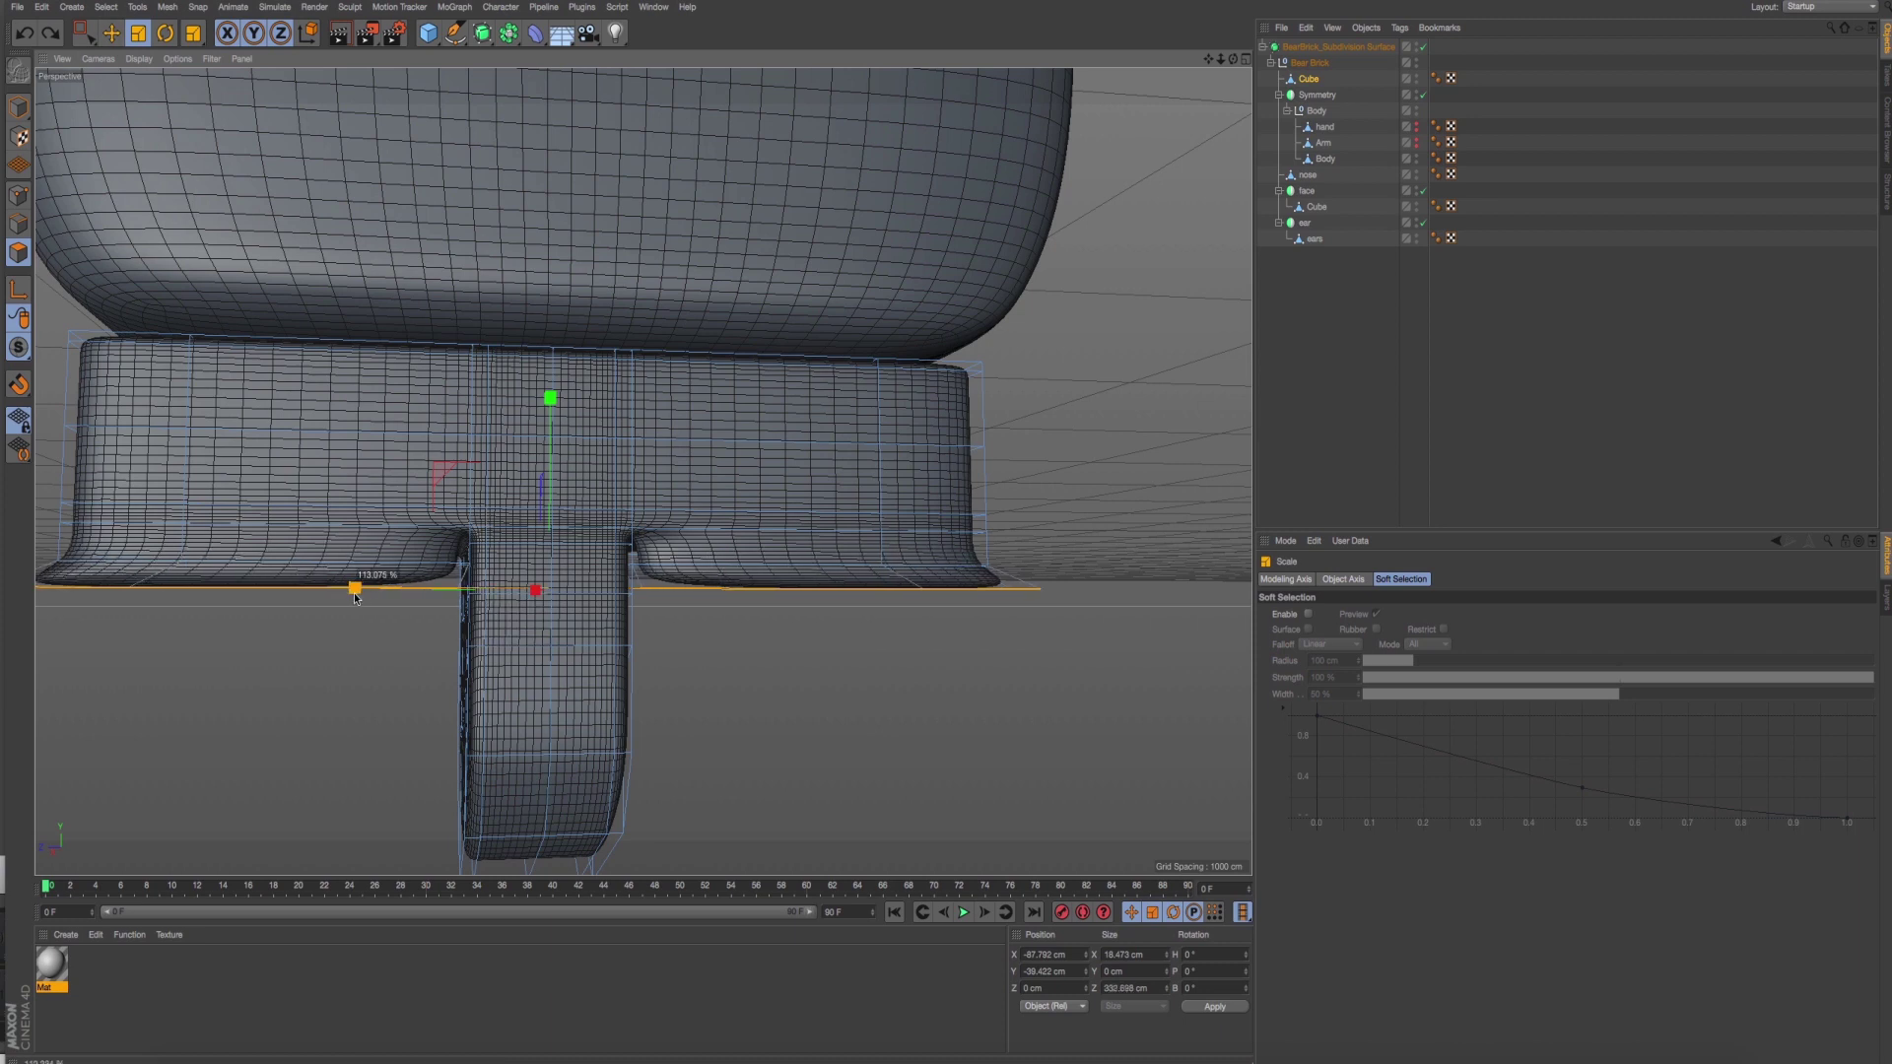
pyautogui.rightClick(759, 638)
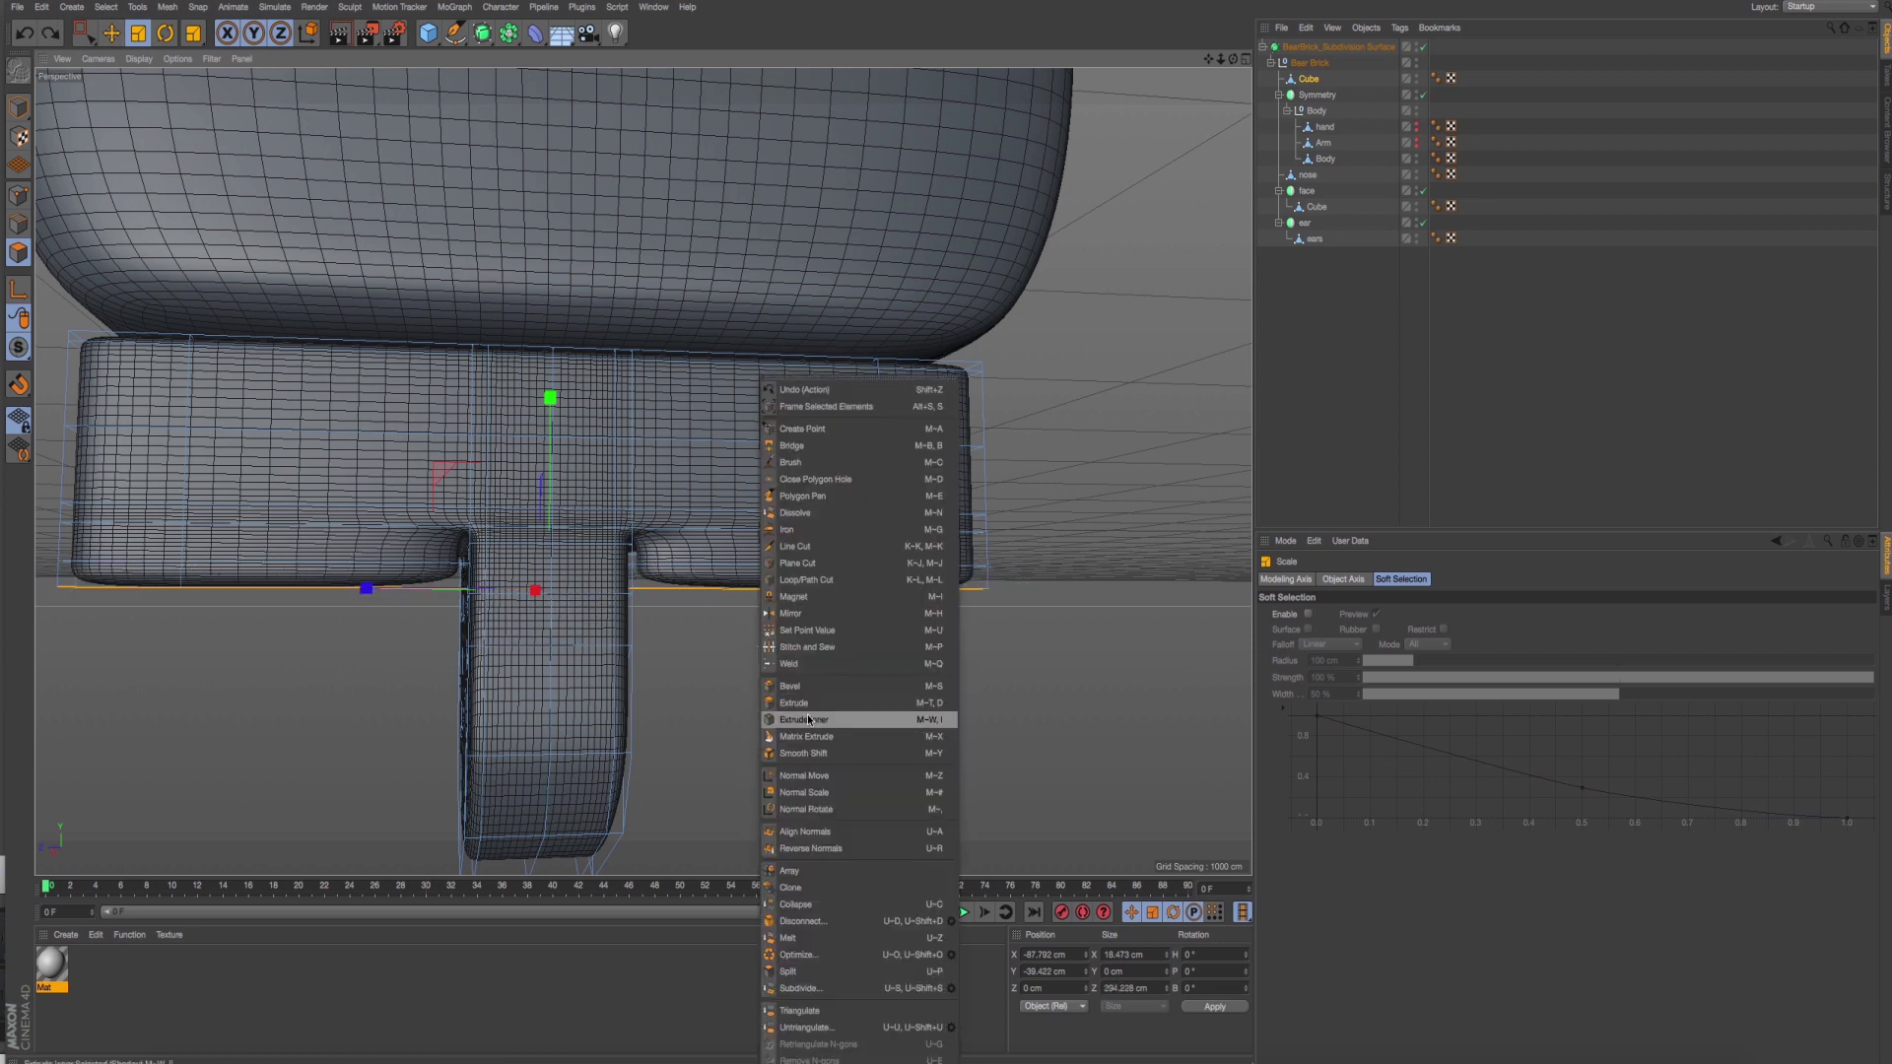
pyautogui.click(1467, 73)
pyautogui.click(1422, 47)
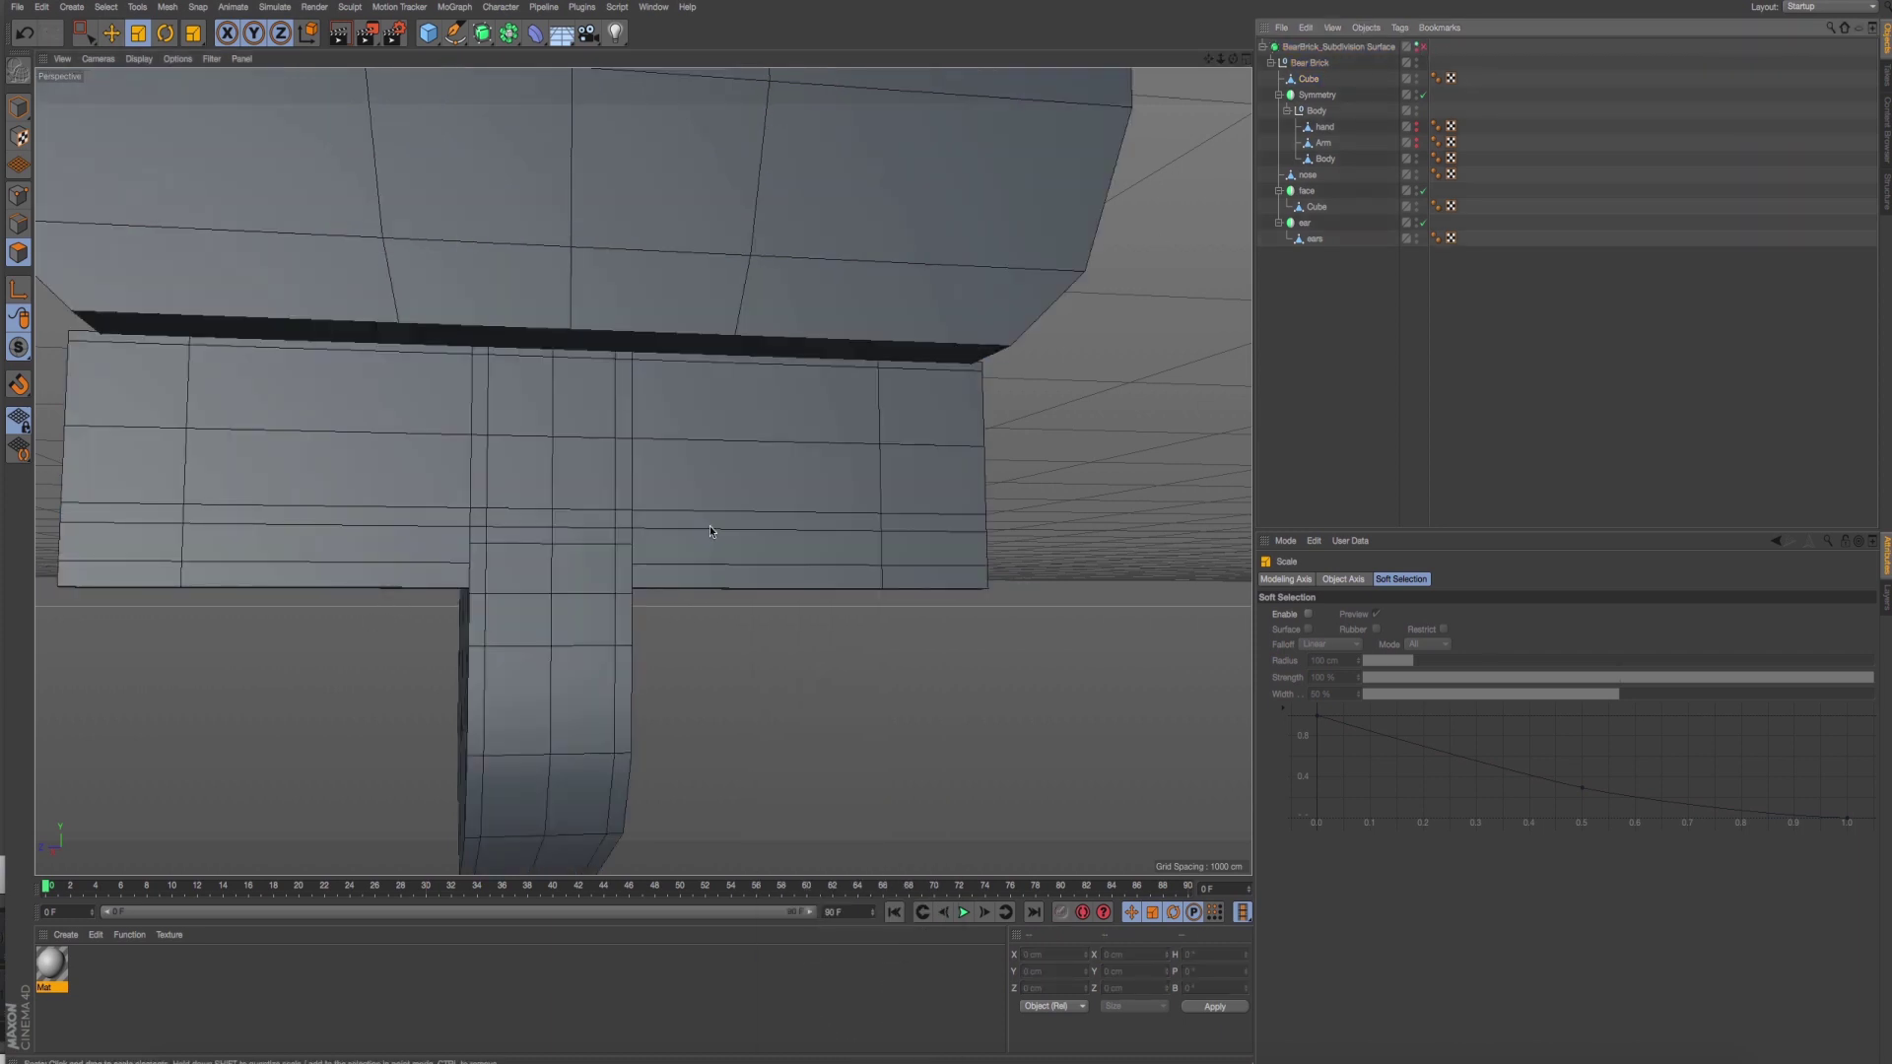
pyautogui.scroll(5, 688, 575)
pyautogui.moveTo(656, 619)
pyautogui.keyDown('alt'); pyautogui.mouseDown()
pyautogui.moveTo(590, 549)
pyautogui.moveTo(552, 543)
pyautogui.moveTo(718, 625)
pyautogui.mouseUp(); pyautogui.keyUp('alt')
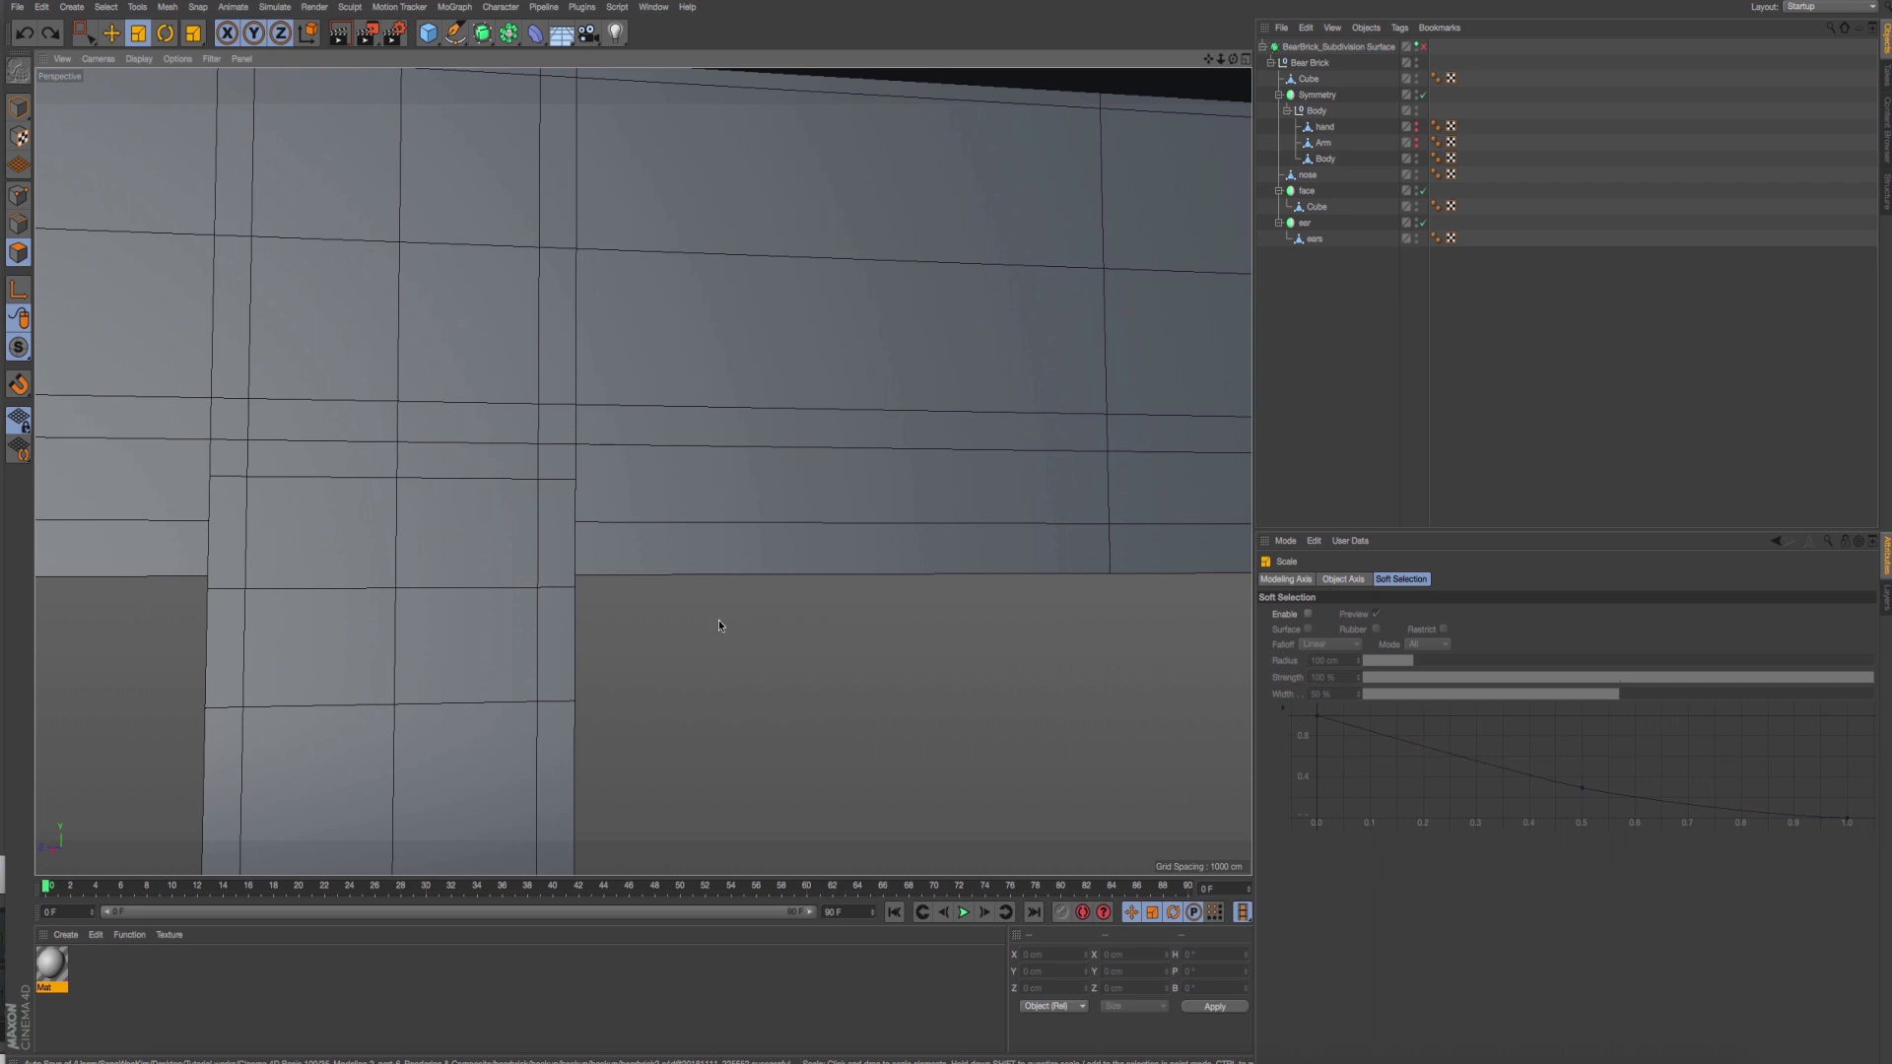
pyautogui.click(718, 625)
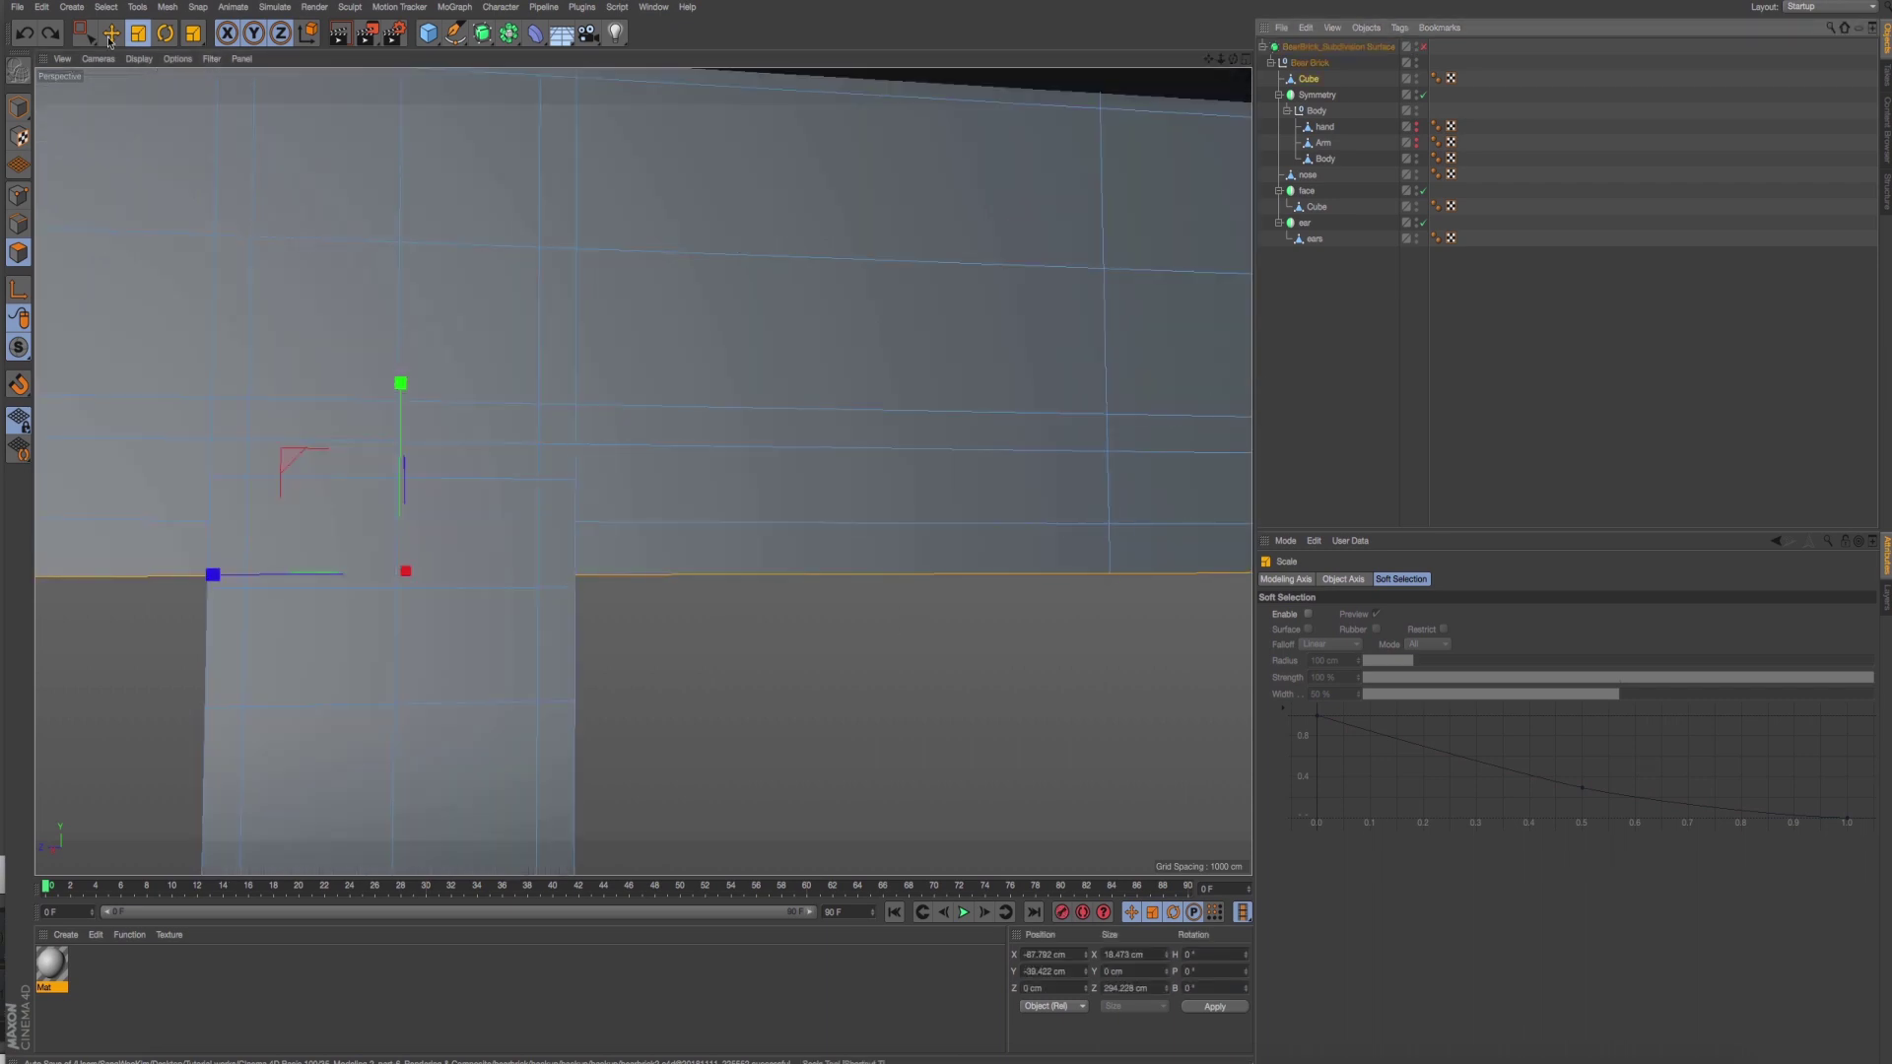
# Drag the hip block's bottom edge down 2.67 cm, then orbit to inspect the rim underside.
pyautogui.moveTo(402, 386)
pyautogui.mouseDown()
pyautogui.moveTo(409, 406)
pyautogui.moveTo(643, 470)
pyautogui.mouseUp()
pyautogui.scroll(-5, 642, 469)
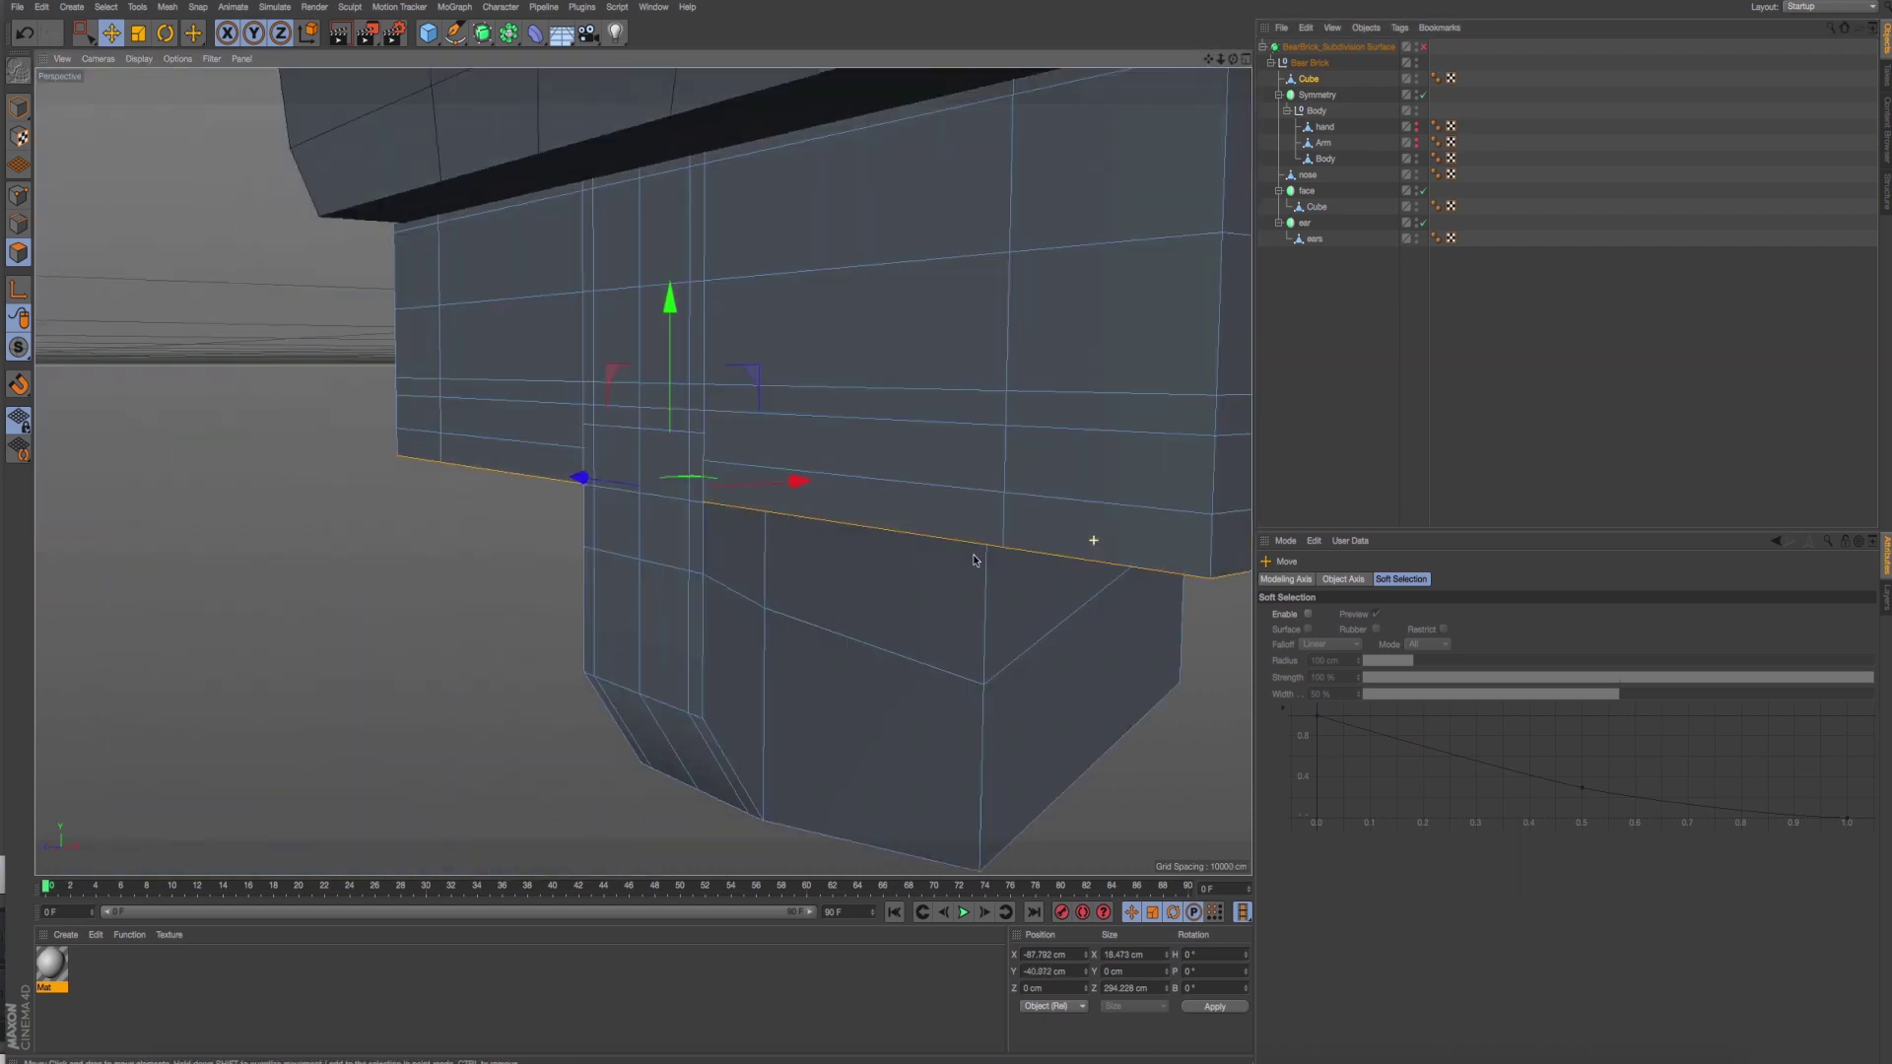
pyautogui.scroll(5, 814, 553)
pyautogui.moveTo(814, 553)
pyautogui.keyDown('alt'); pyautogui.mouseDown()
pyautogui.moveTo(738, 551)
pyautogui.moveTo(1020, 475)
pyautogui.moveTo(739, 541)
pyautogui.moveTo(816, 532)
pyautogui.moveTo(786, 660)
pyautogui.mouseUp(); pyautogui.keyUp('alt')
pyautogui.scroll(5, 785, 659)
pyautogui.moveTo(642, 469)
pyautogui.keyDown('alt'); pyautogui.mouseDown()
pyautogui.moveTo(973, 483)
pyautogui.moveTo(679, 537)
pyautogui.moveTo(665, 505)
pyautogui.mouseUp(); pyautogui.keyUp('alt')
pyautogui.keyDown('alt'); pyautogui.moveTo(374, 520); pyautogui.dragTo(671, 529); pyautogui.keyUp('alt')
# Inspect the left rim polygon strip, its end face and the gap beside the leg.
pyautogui.click(328, 572)
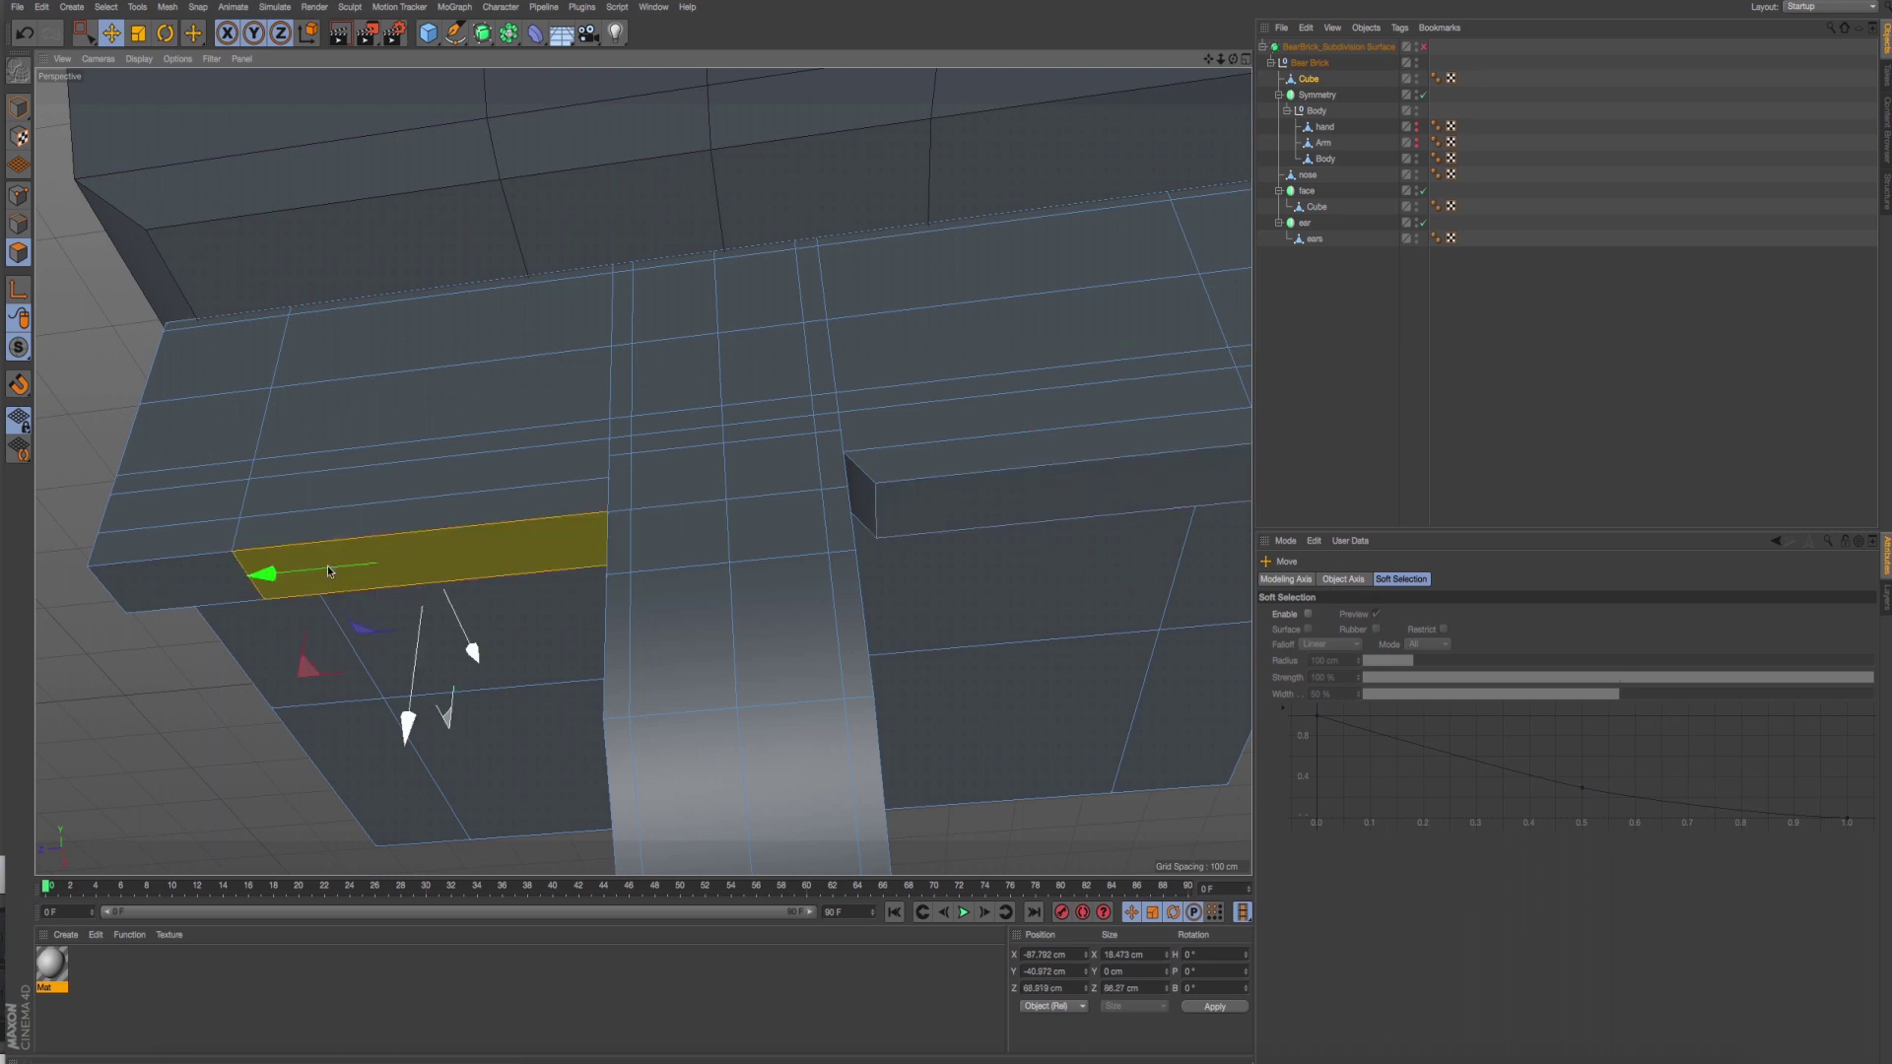
pyautogui.keyDown('shift'); pyautogui.click(197, 581); pyautogui.keyUp('shift')
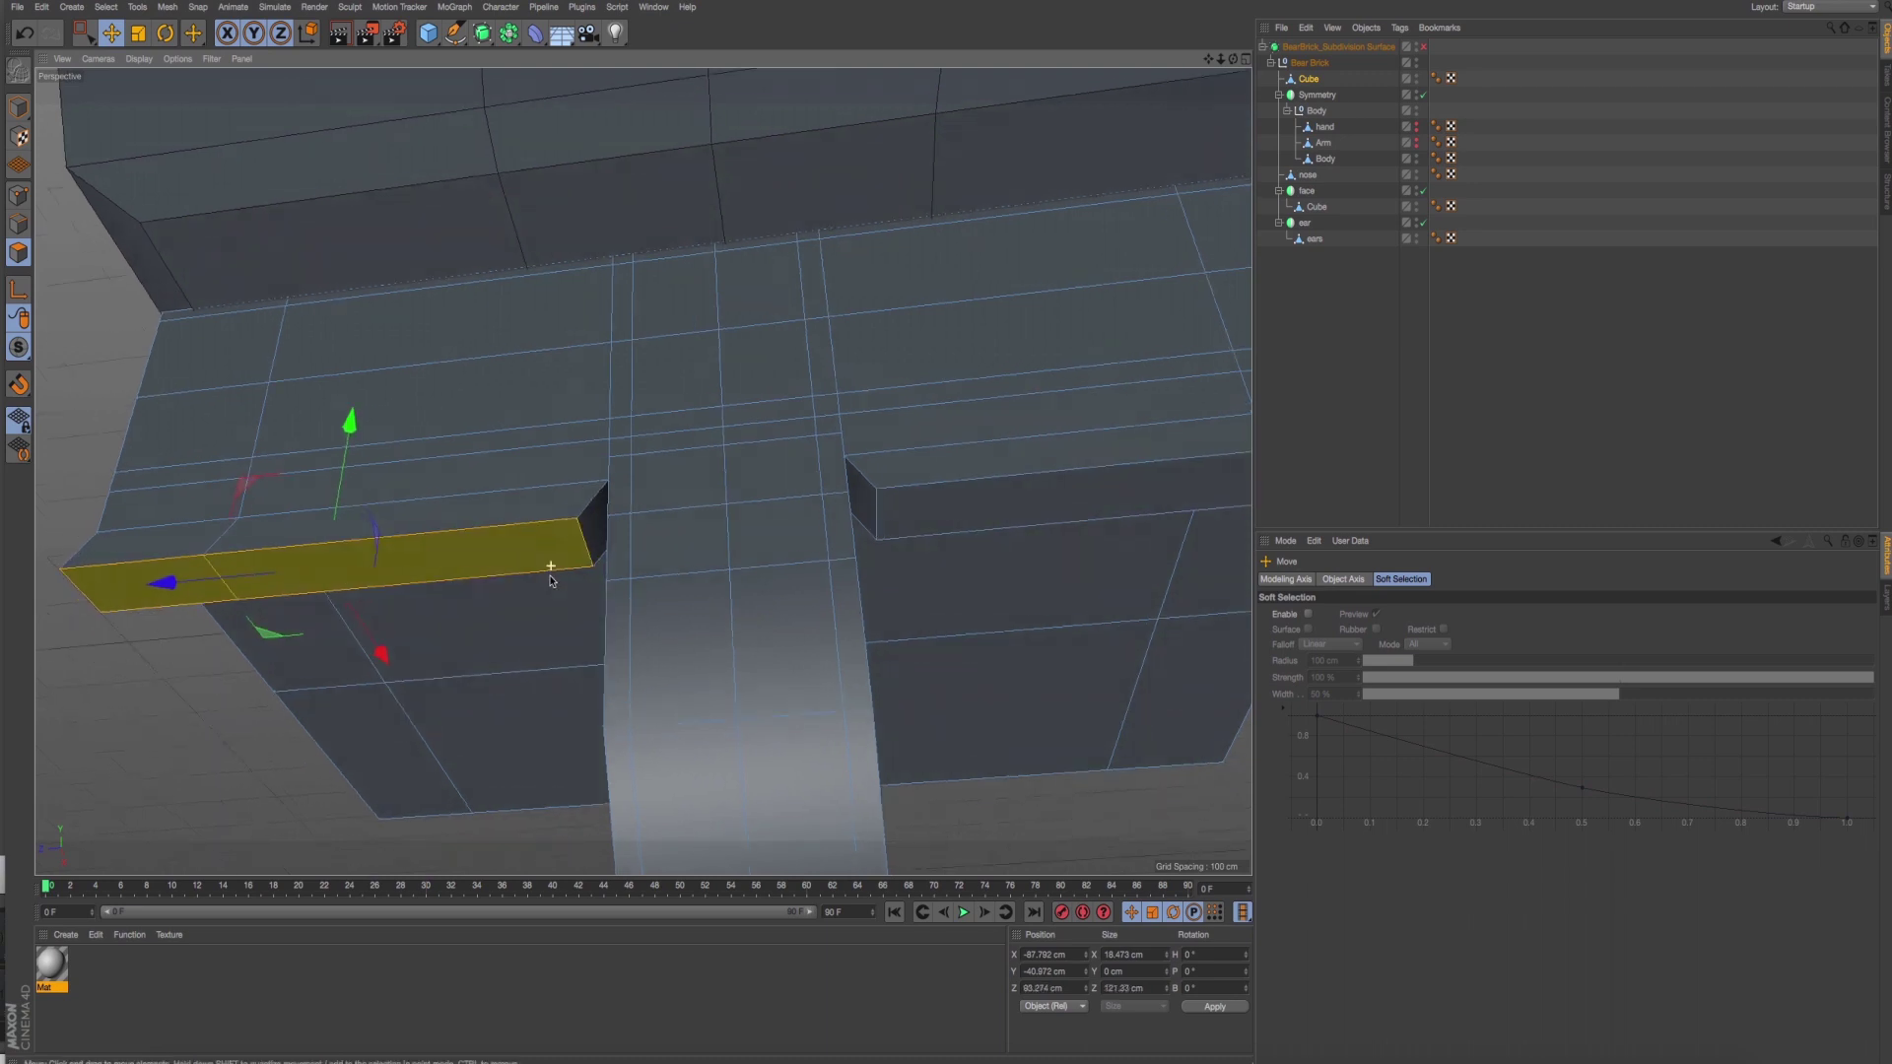
pyautogui.click(594, 524)
pyautogui.keyDown('alt'); pyautogui.moveTo(593, 524); pyautogui.dragTo(822, 513); pyautogui.keyUp('alt')
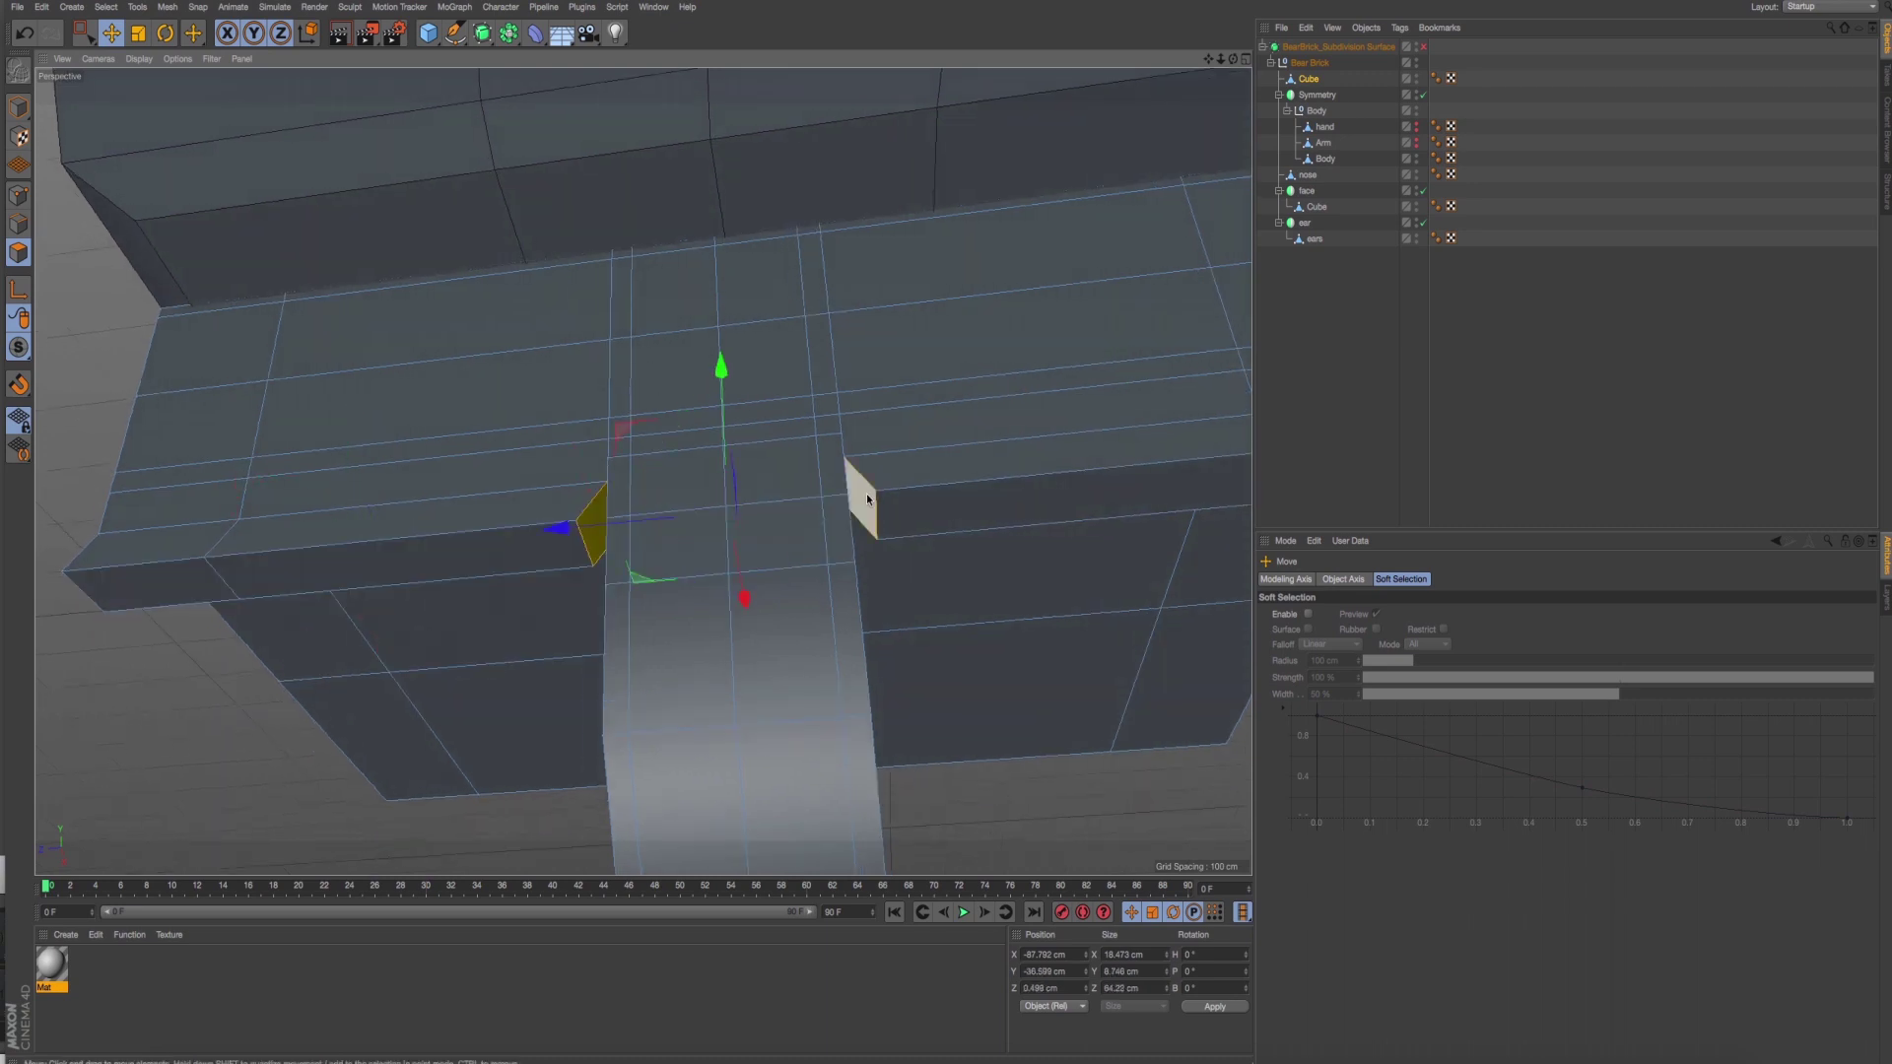
pyautogui.click(963, 583)
pyautogui.keyDown('alt'); pyautogui.moveTo(963, 583); pyautogui.dragTo(848, 601); pyautogui.keyUp('alt')
pyautogui.scroll(3, 847, 606)
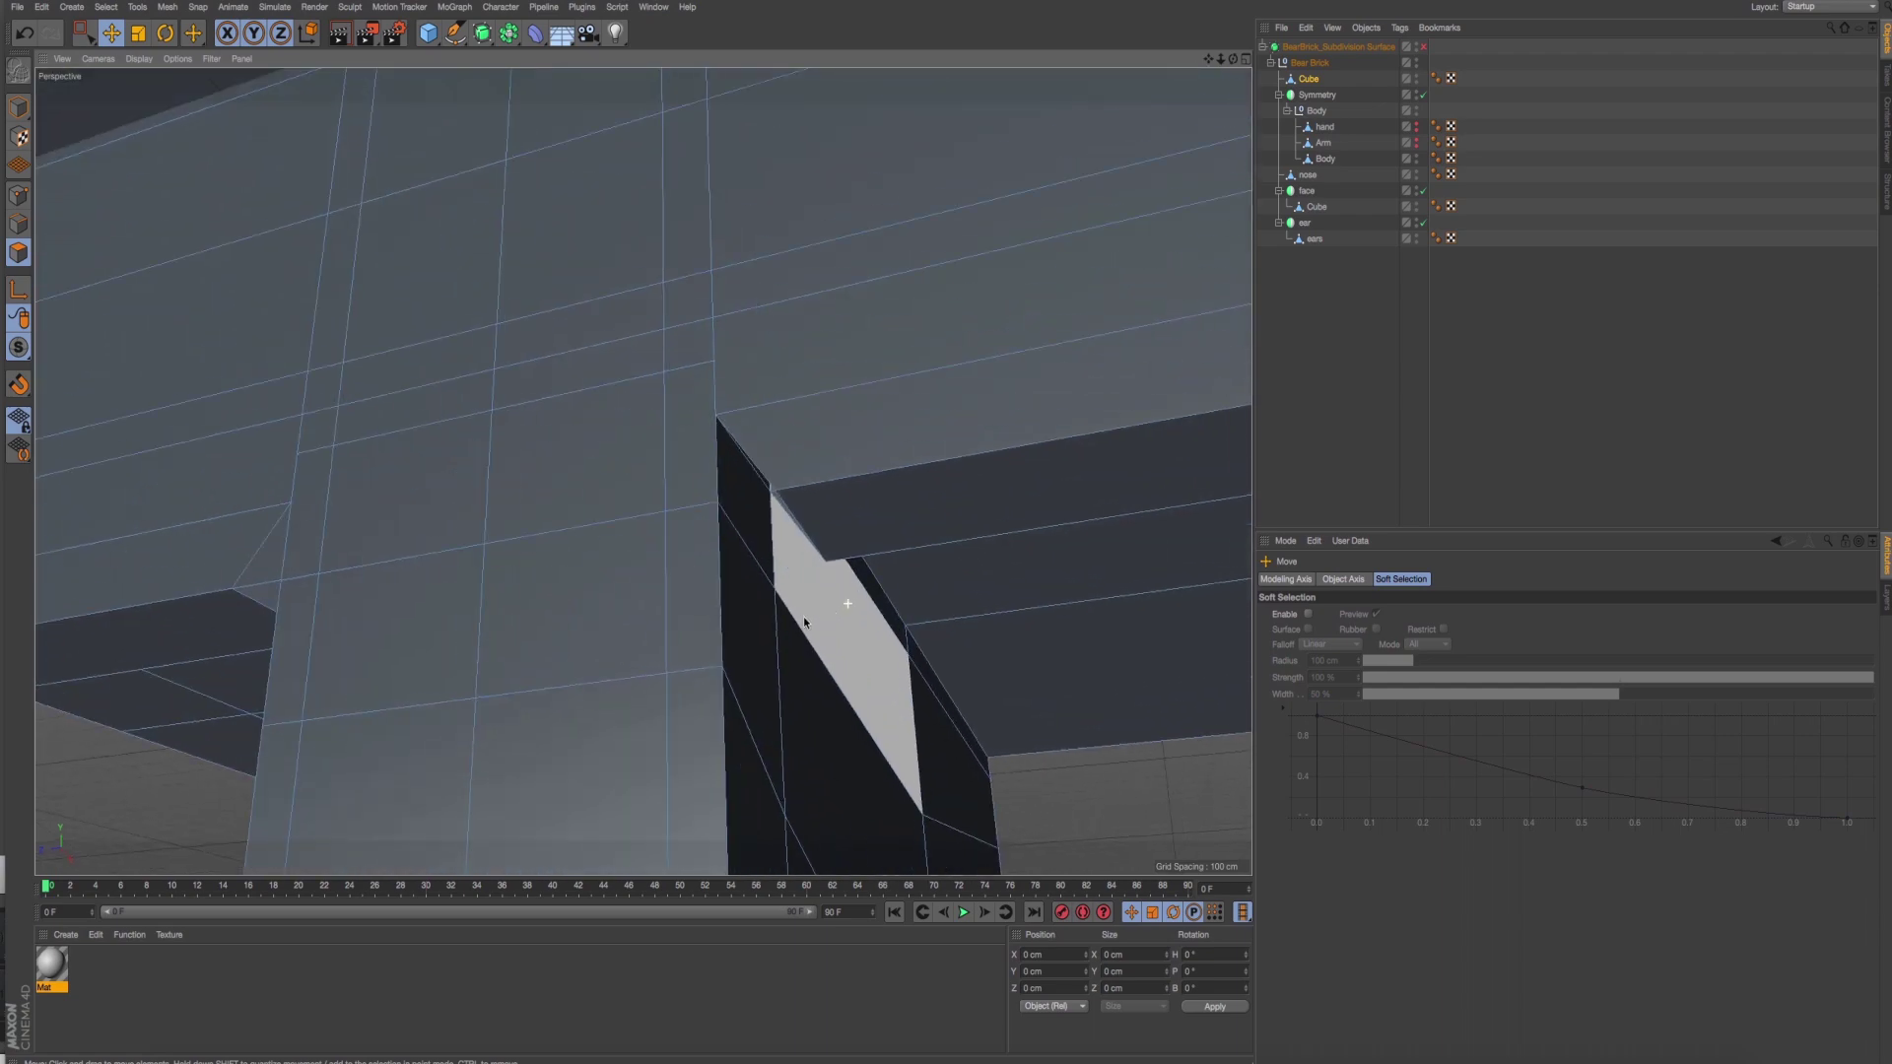
pyautogui.scroll(2, 802, 617)
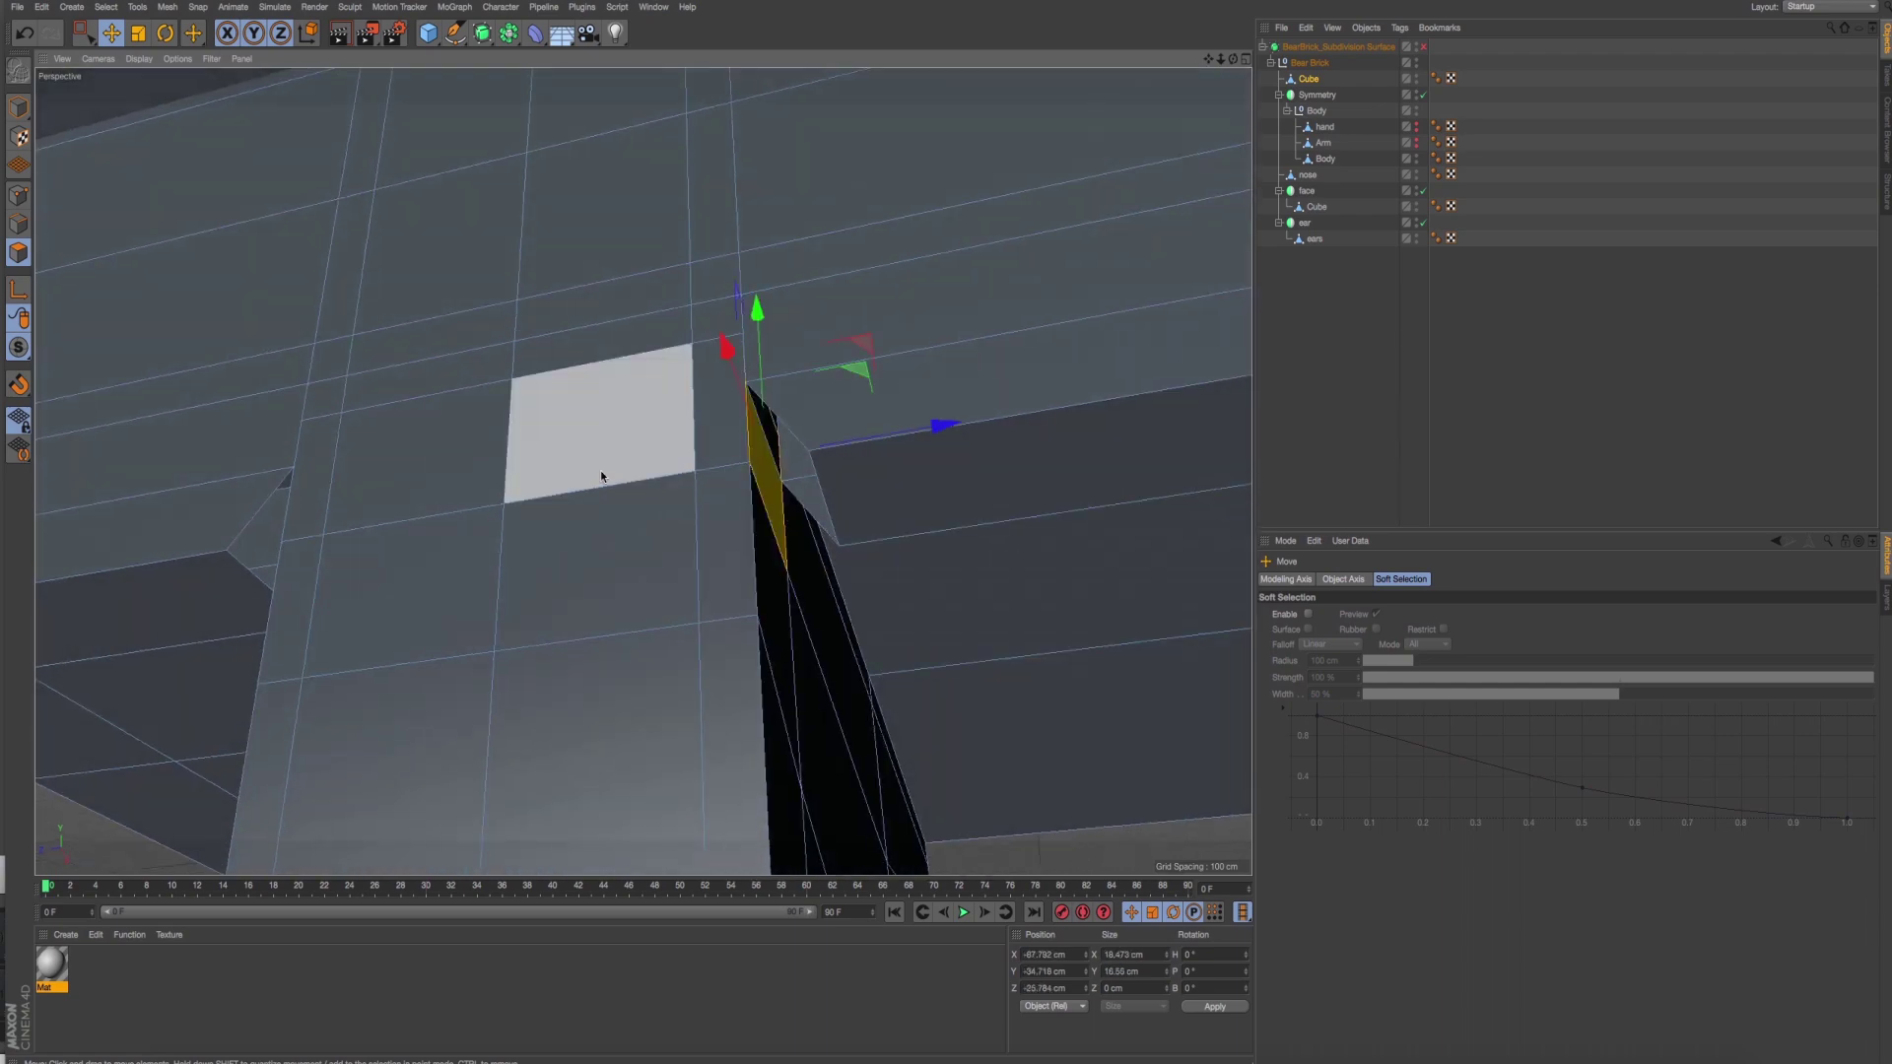
pyautogui.hotkey('ctrl', 'shift', 'a')
pyautogui.moveTo(377, 481)
pyautogui.keyDown('alt'); pyautogui.mouseDown()
pyautogui.moveTo(494, 511)
pyautogui.moveTo(328, 510)
pyautogui.moveTo(417, 488)
pyautogui.moveTo(412, 452)
pyautogui.moveTo(401, 507)
pyautogui.moveTo(335, 572)
pyautogui.moveTo(483, 481)
pyautogui.moveTo(547, 472)
pyautogui.moveTo(514, 427)
pyautogui.mouseUp(); pyautogui.keyUp('alt')
pyautogui.hotkey('ctrl', 'shift', 'a')
pyautogui.scroll(-3, 455, 468)
pyautogui.scroll(-3, 422, 557)
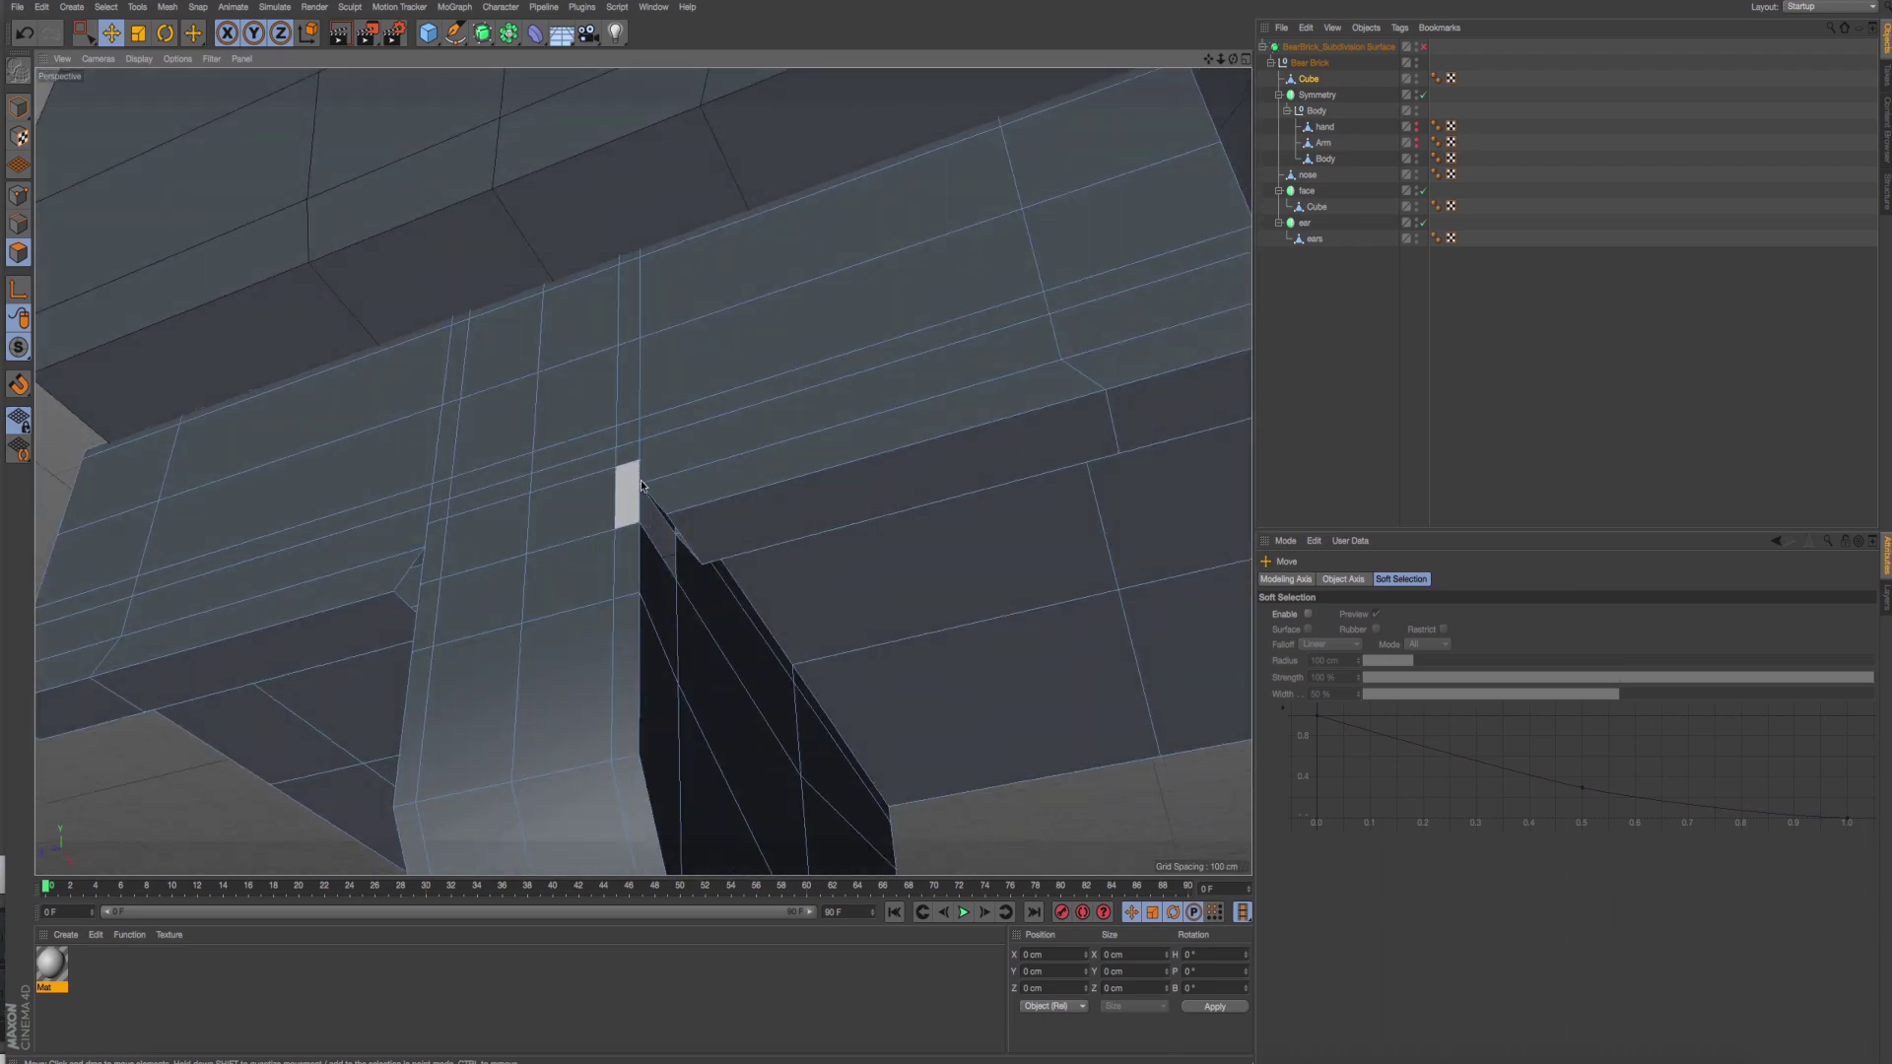
# Check the right rim face loop smoothed and as a cage, then enter Points mode at the leg corner.
pyautogui.click(952, 496)
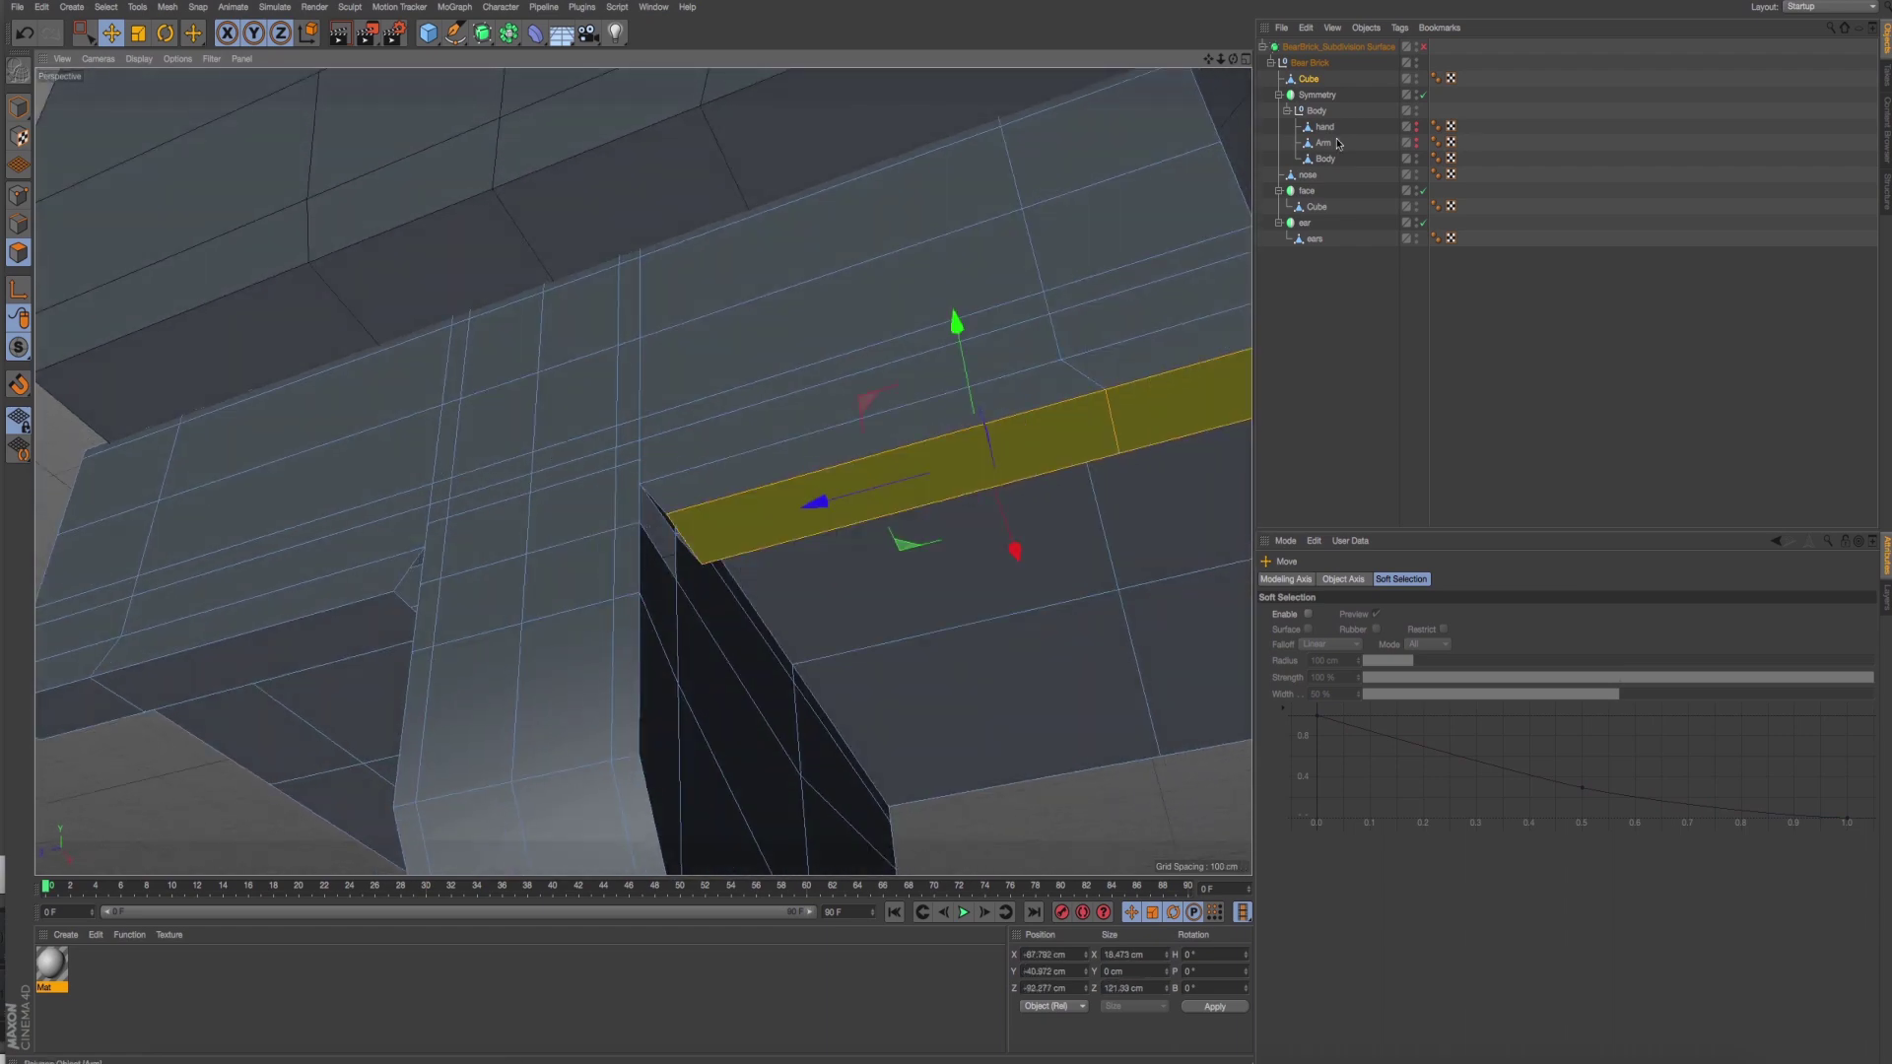
pyautogui.click(1422, 46)
pyautogui.keyDown('alt'); pyautogui.moveTo(926, 414); pyautogui.dragTo(952, 470); pyautogui.keyUp('alt')
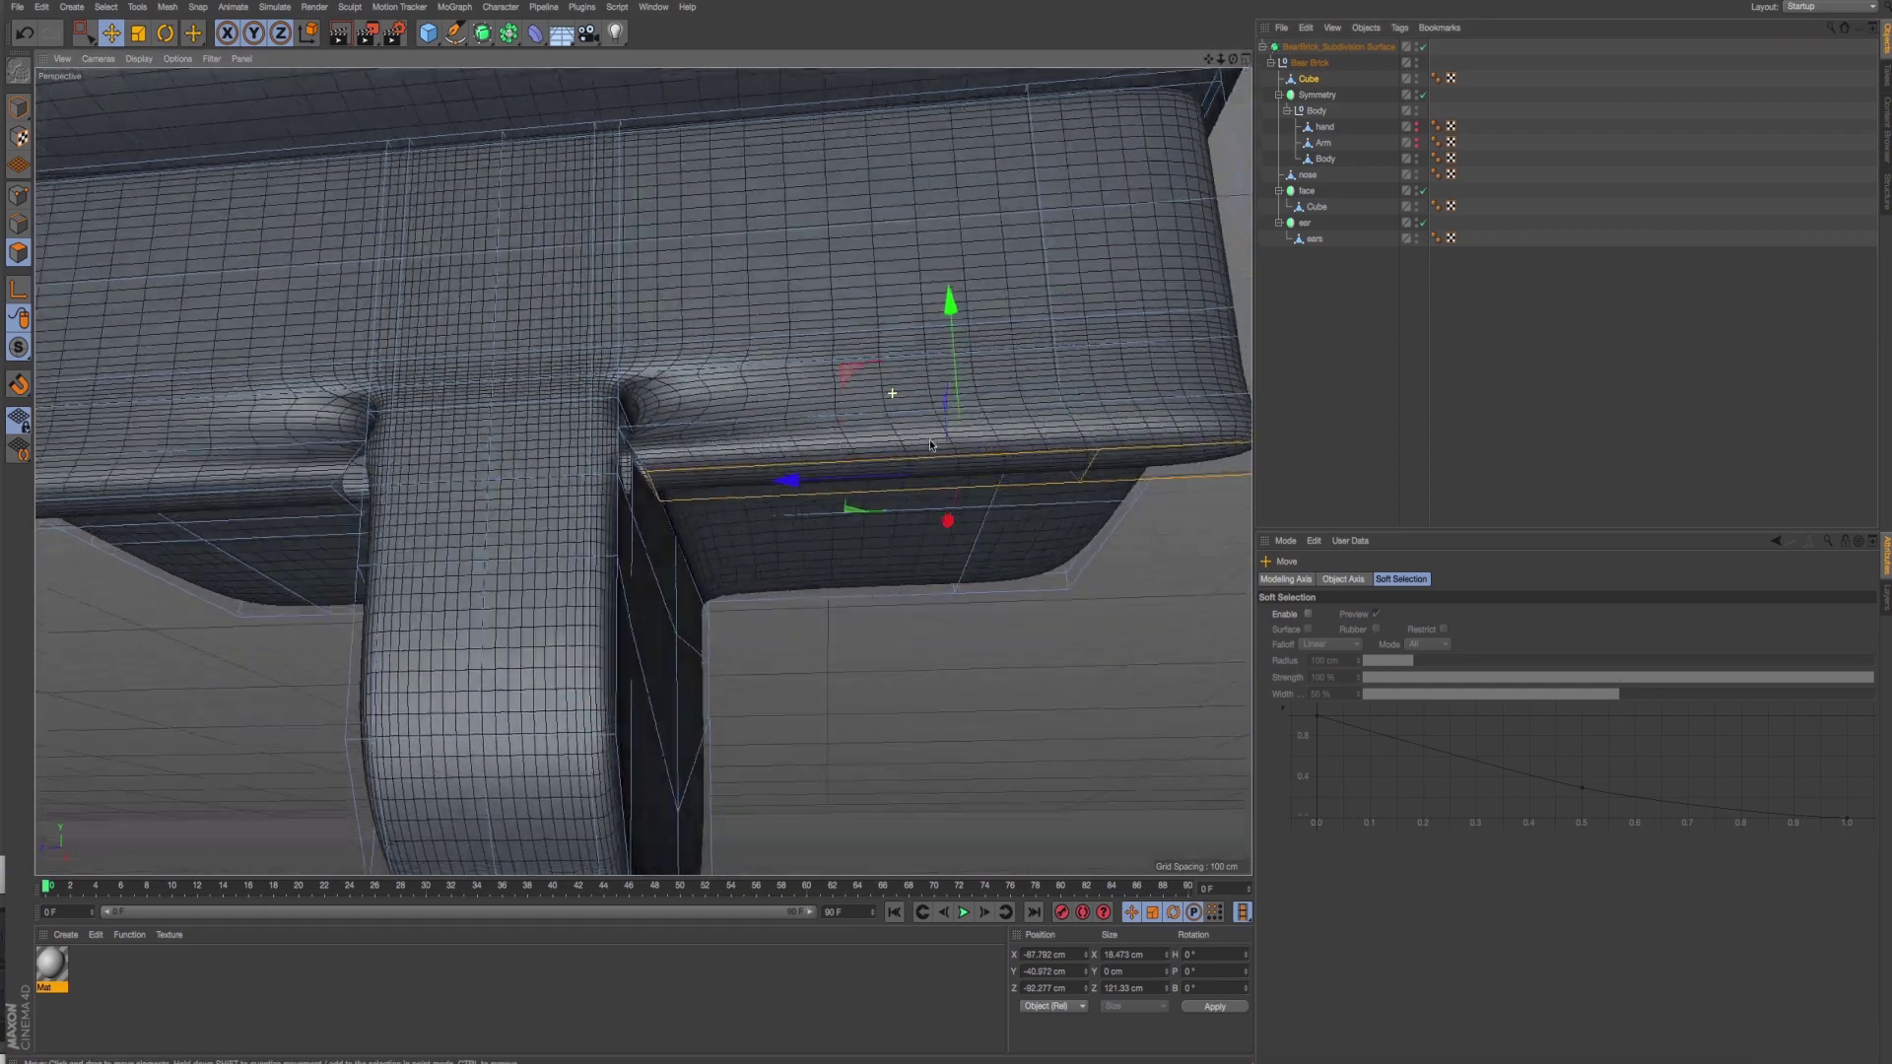
pyautogui.press('q')
pyautogui.moveTo(731, 447)
pyautogui.keyDown('alt'); pyautogui.mouseDown()
pyautogui.moveTo(629, 458)
pyautogui.moveTo(769, 495)
pyautogui.moveTo(703, 436)
pyautogui.mouseUp(); pyautogui.keyUp('alt')
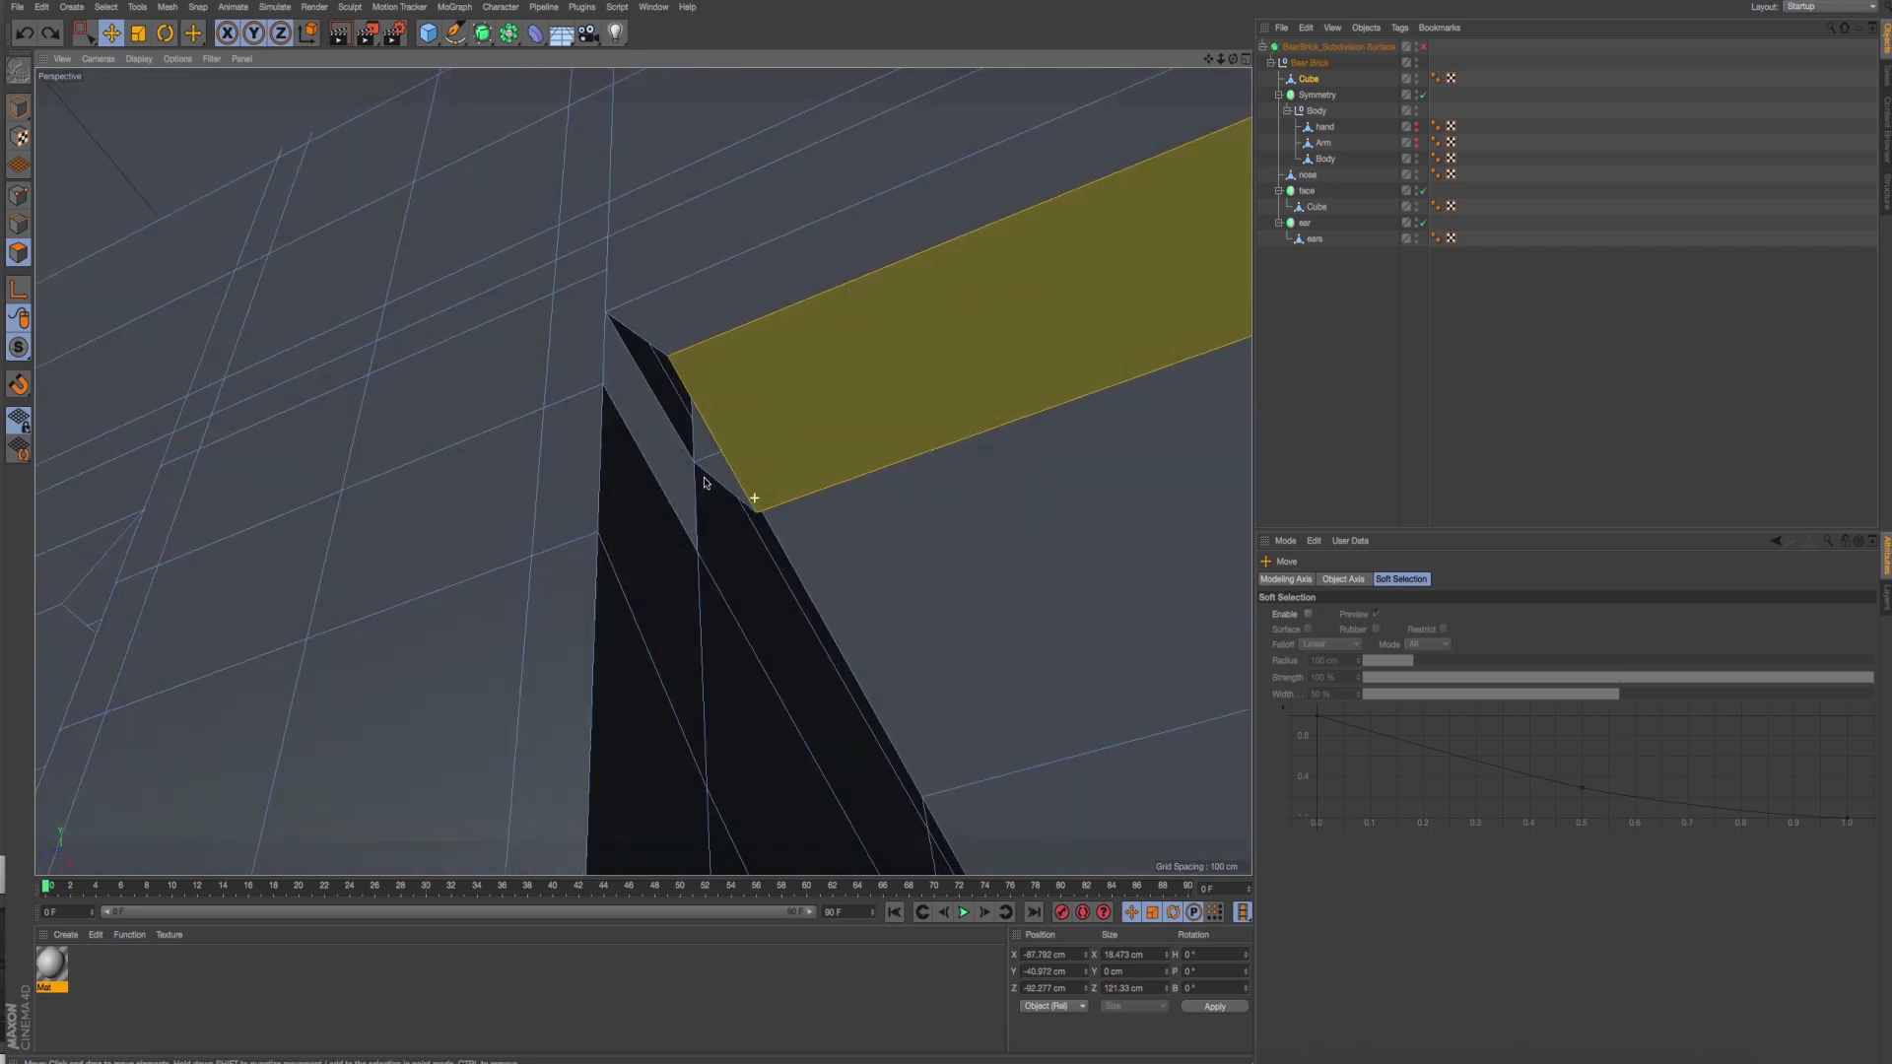
pyautogui.click(17, 202)
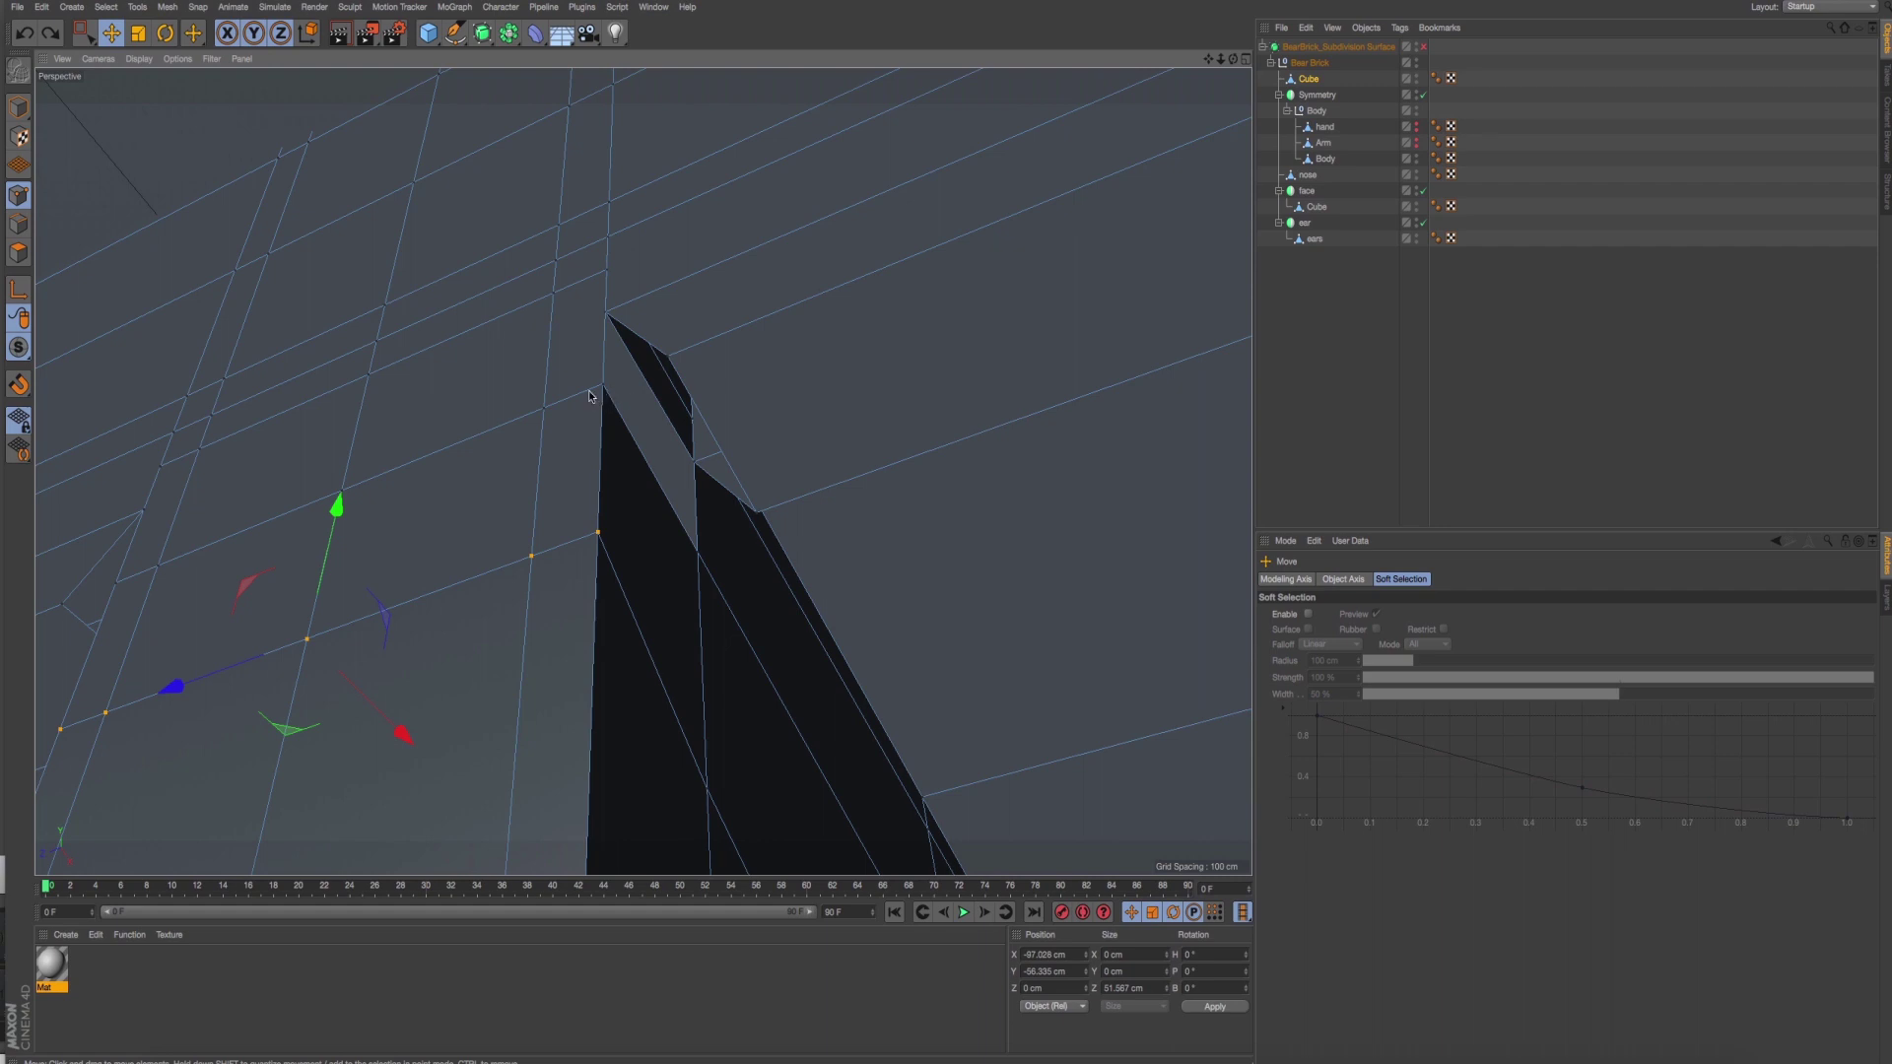
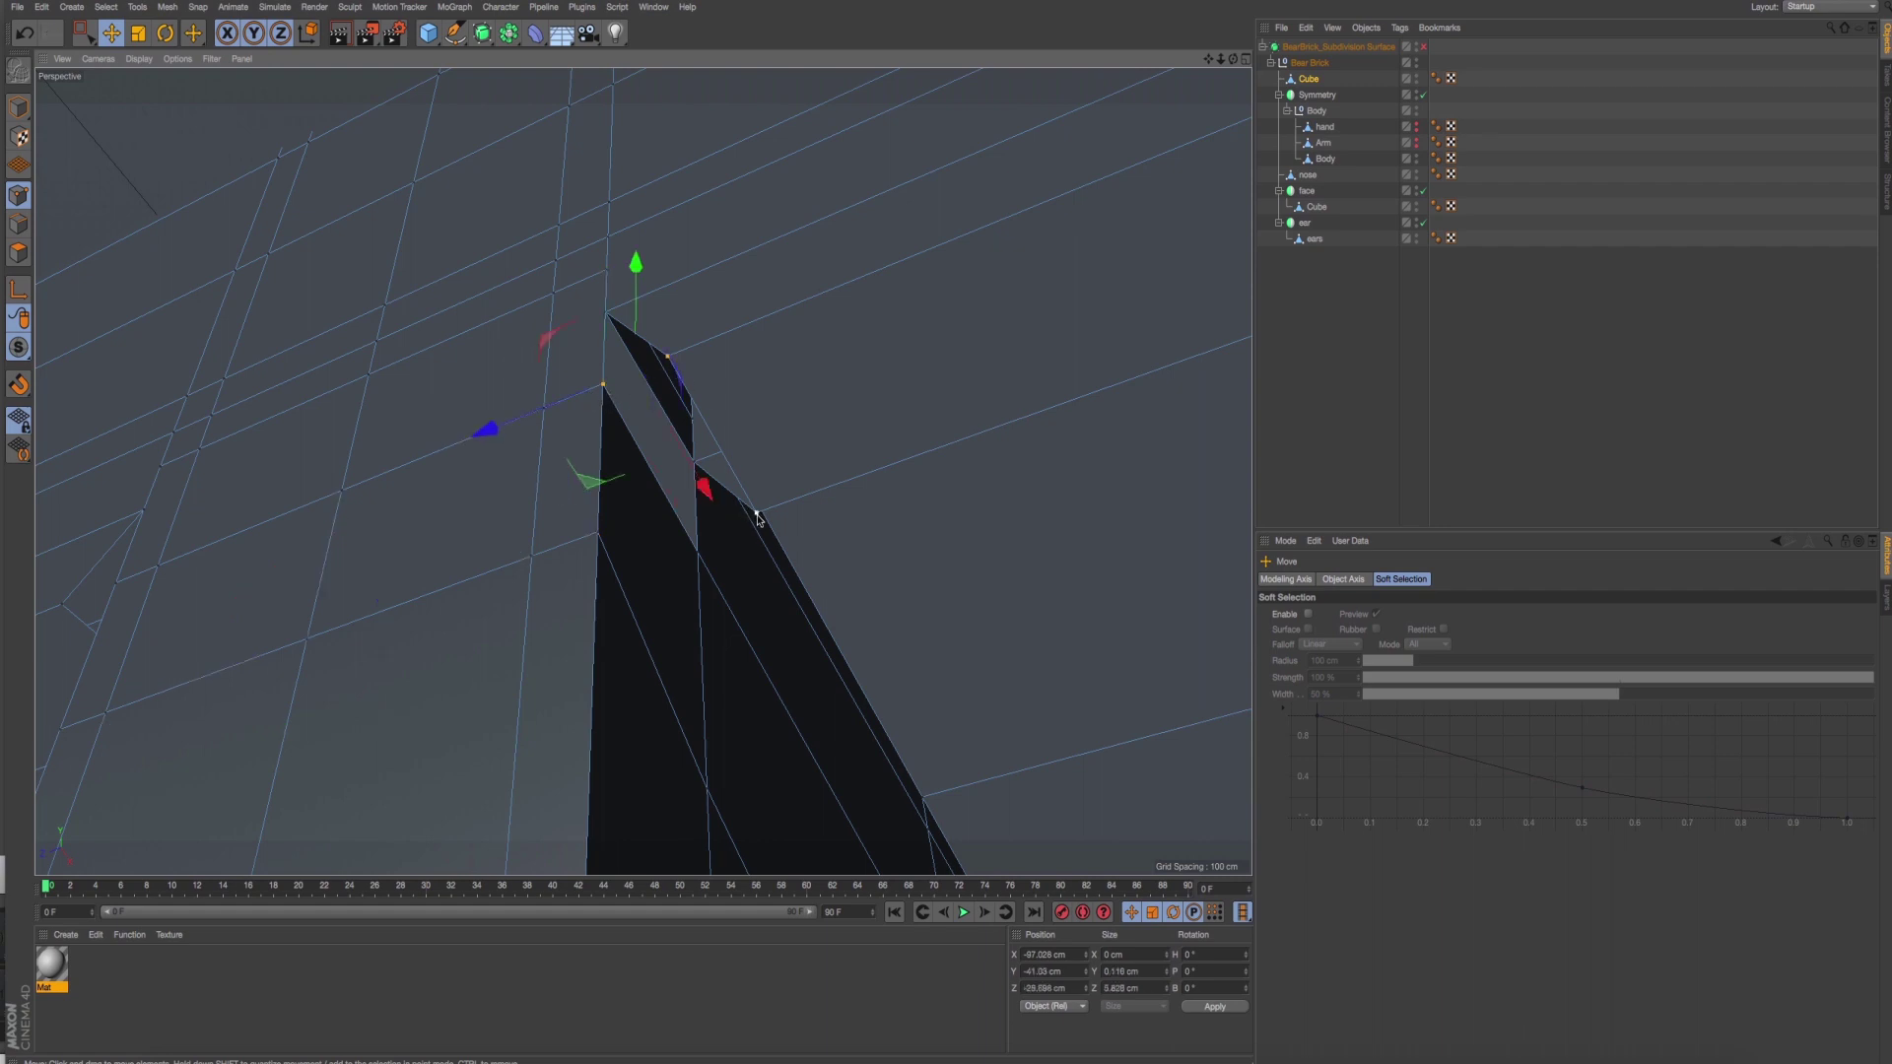
# Weld the selected notch points into a single point, retrying until it lands correctly.
pyautogui.rightClick(669, 473)
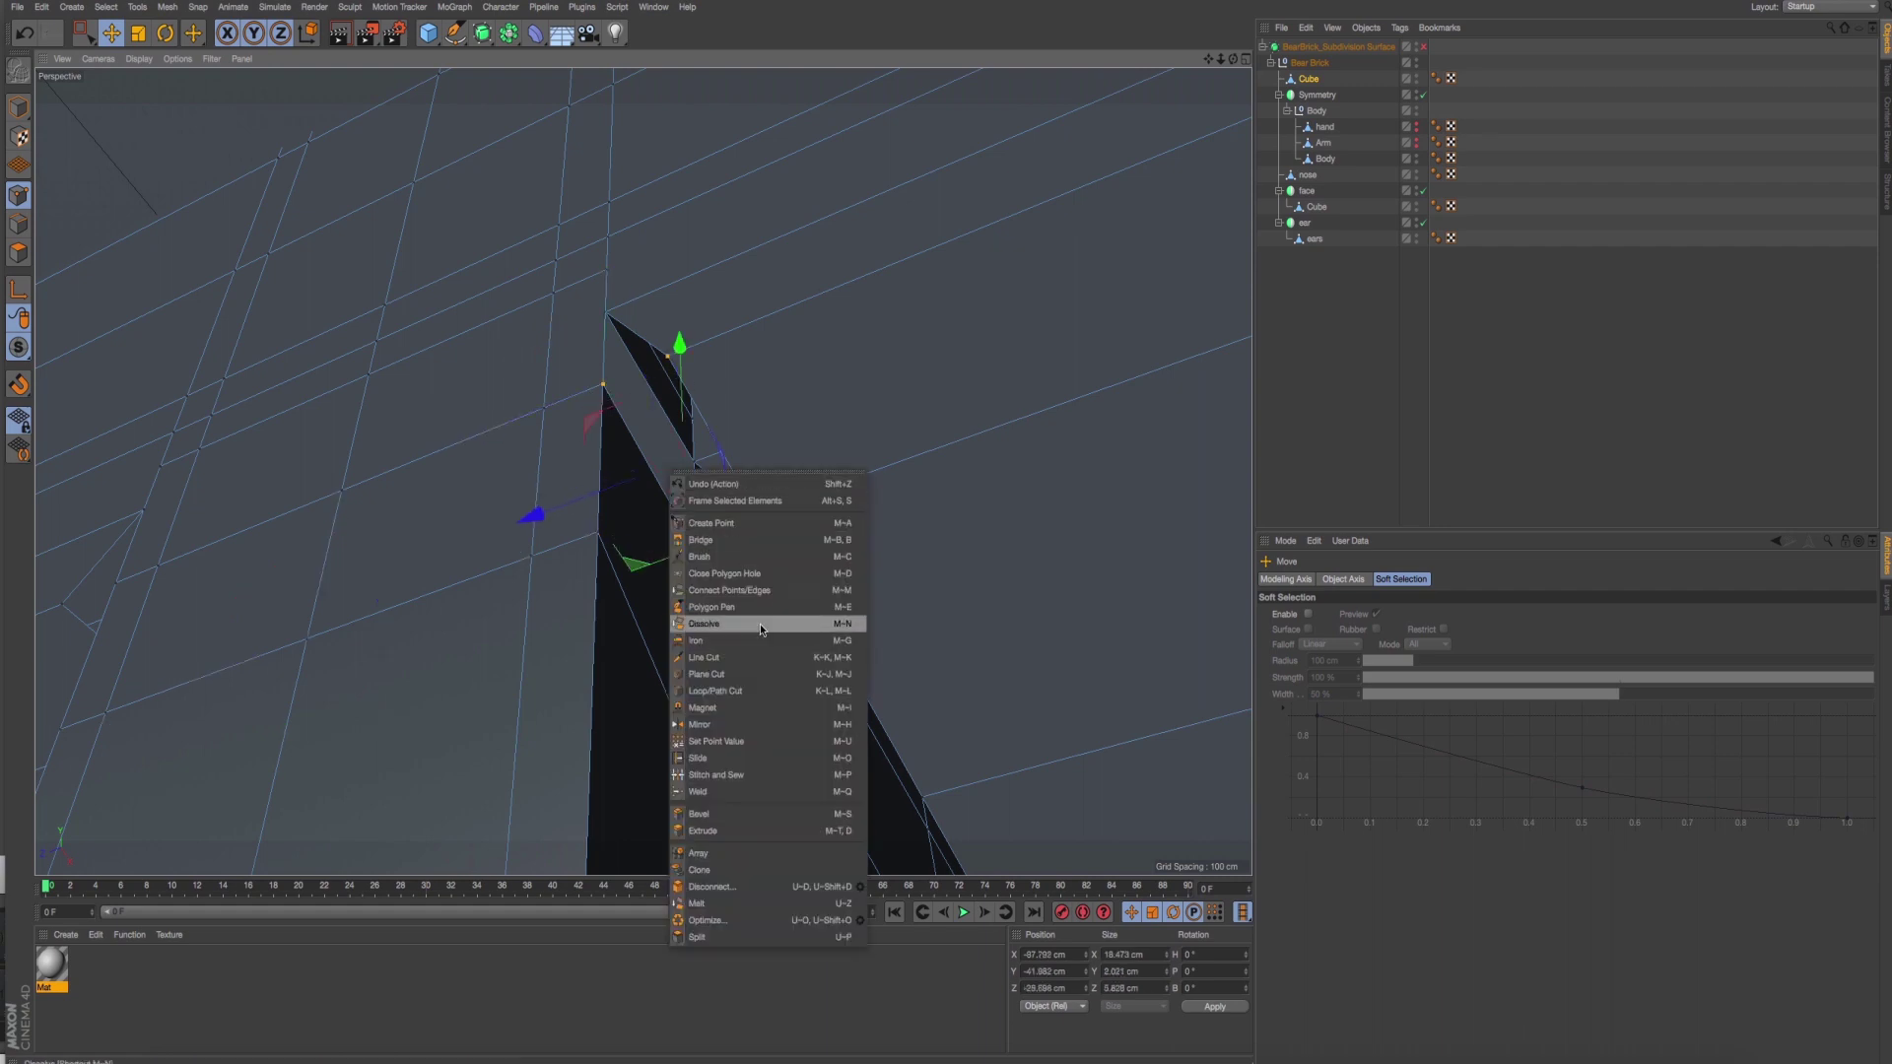
pyautogui.click(745, 792)
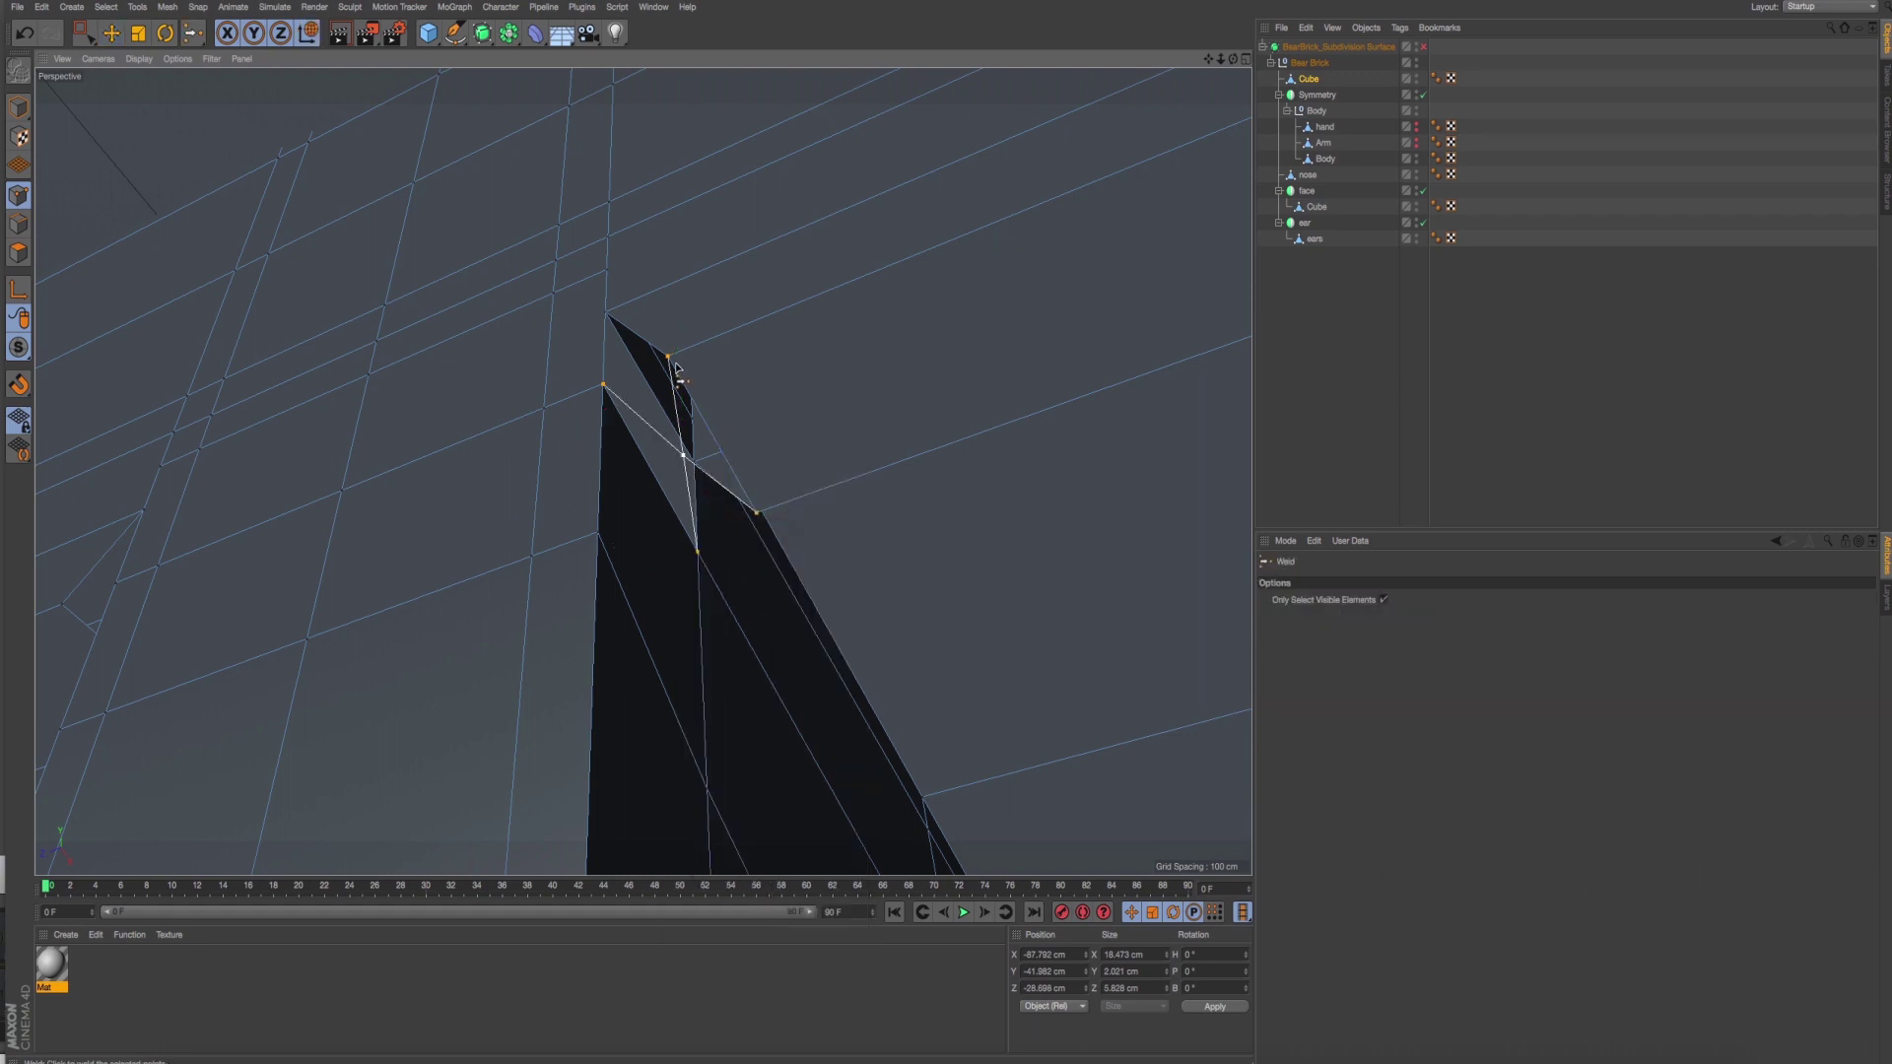
pyautogui.click(674, 363)
pyautogui.hotkey('ctrl', 'z')
pyautogui.click(676, 445)
pyautogui.hotkey('ctrl', 'z')
pyautogui.click(670, 362)
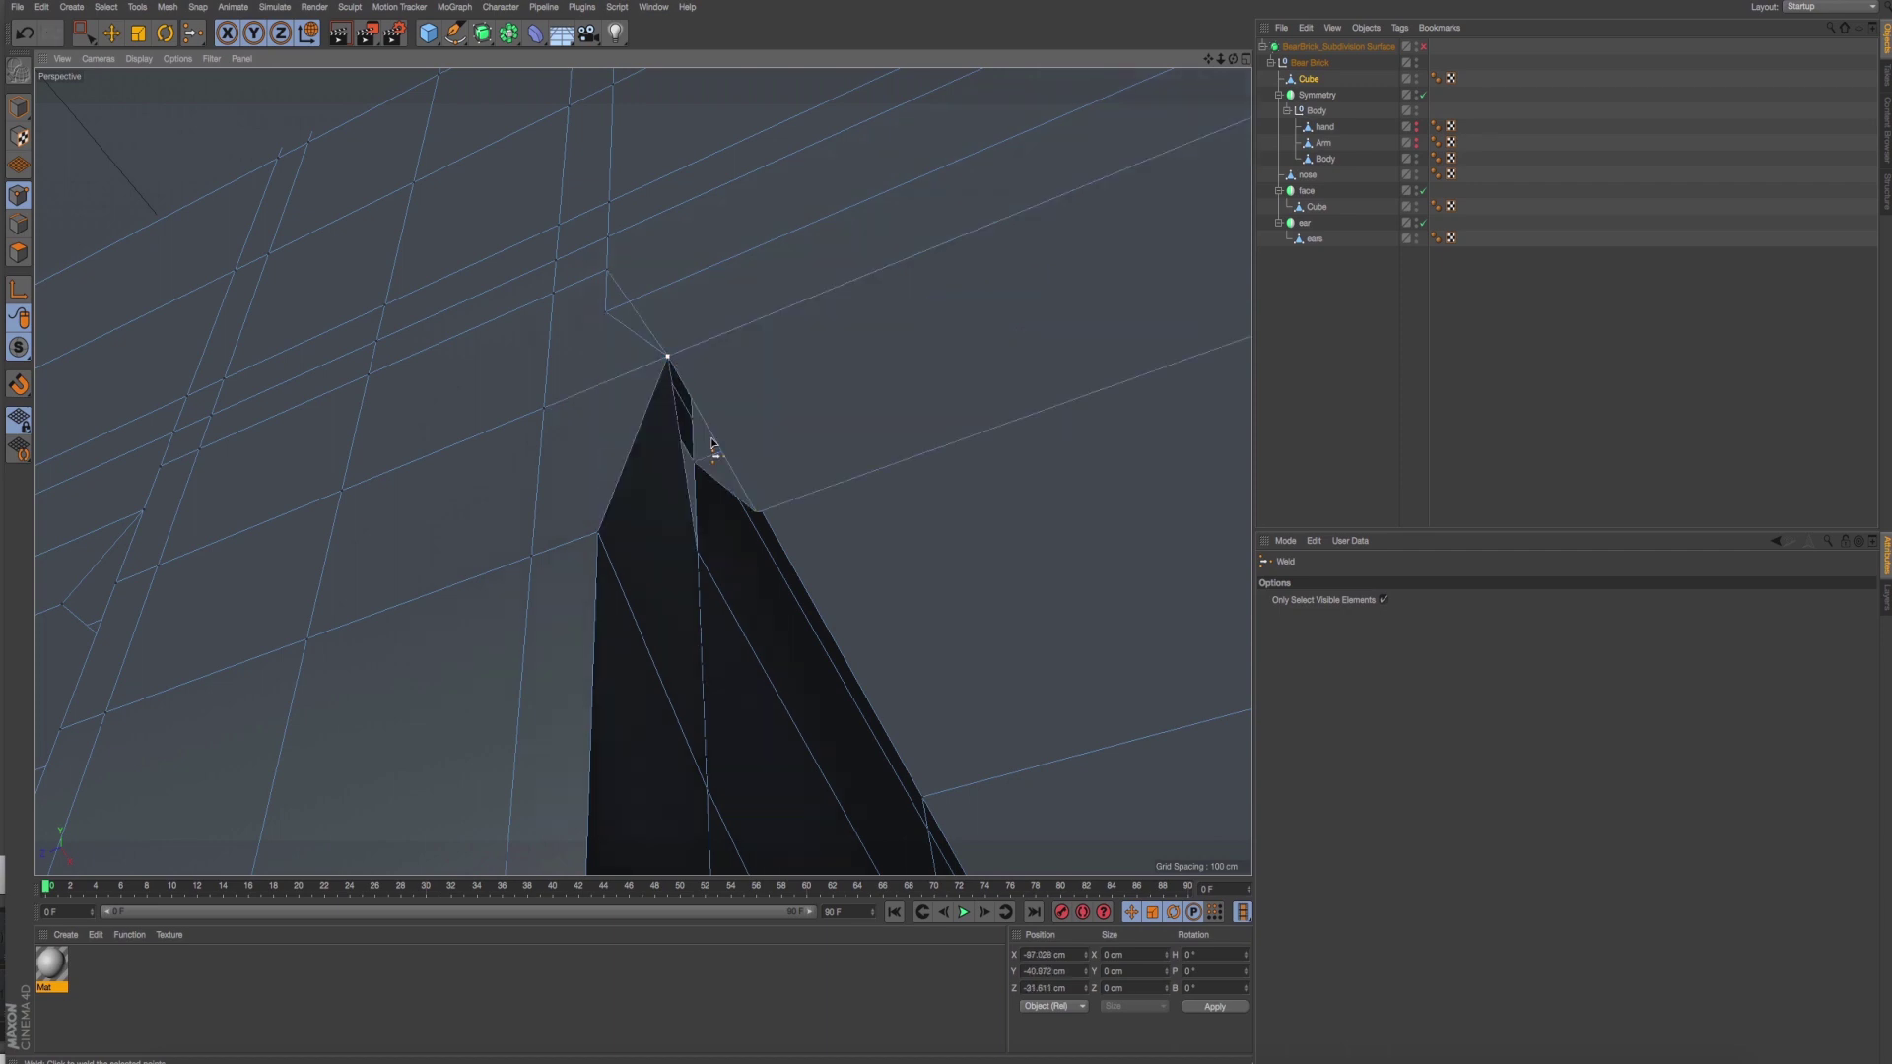
pyautogui.moveTo(762, 520)
pyautogui.keyDown('alt'); pyautogui.mouseDown()
pyautogui.moveTo(627, 407)
pyautogui.moveTo(609, 292)
pyautogui.moveTo(529, 259)
pyautogui.mouseUp(); pyautogui.keyUp('alt')
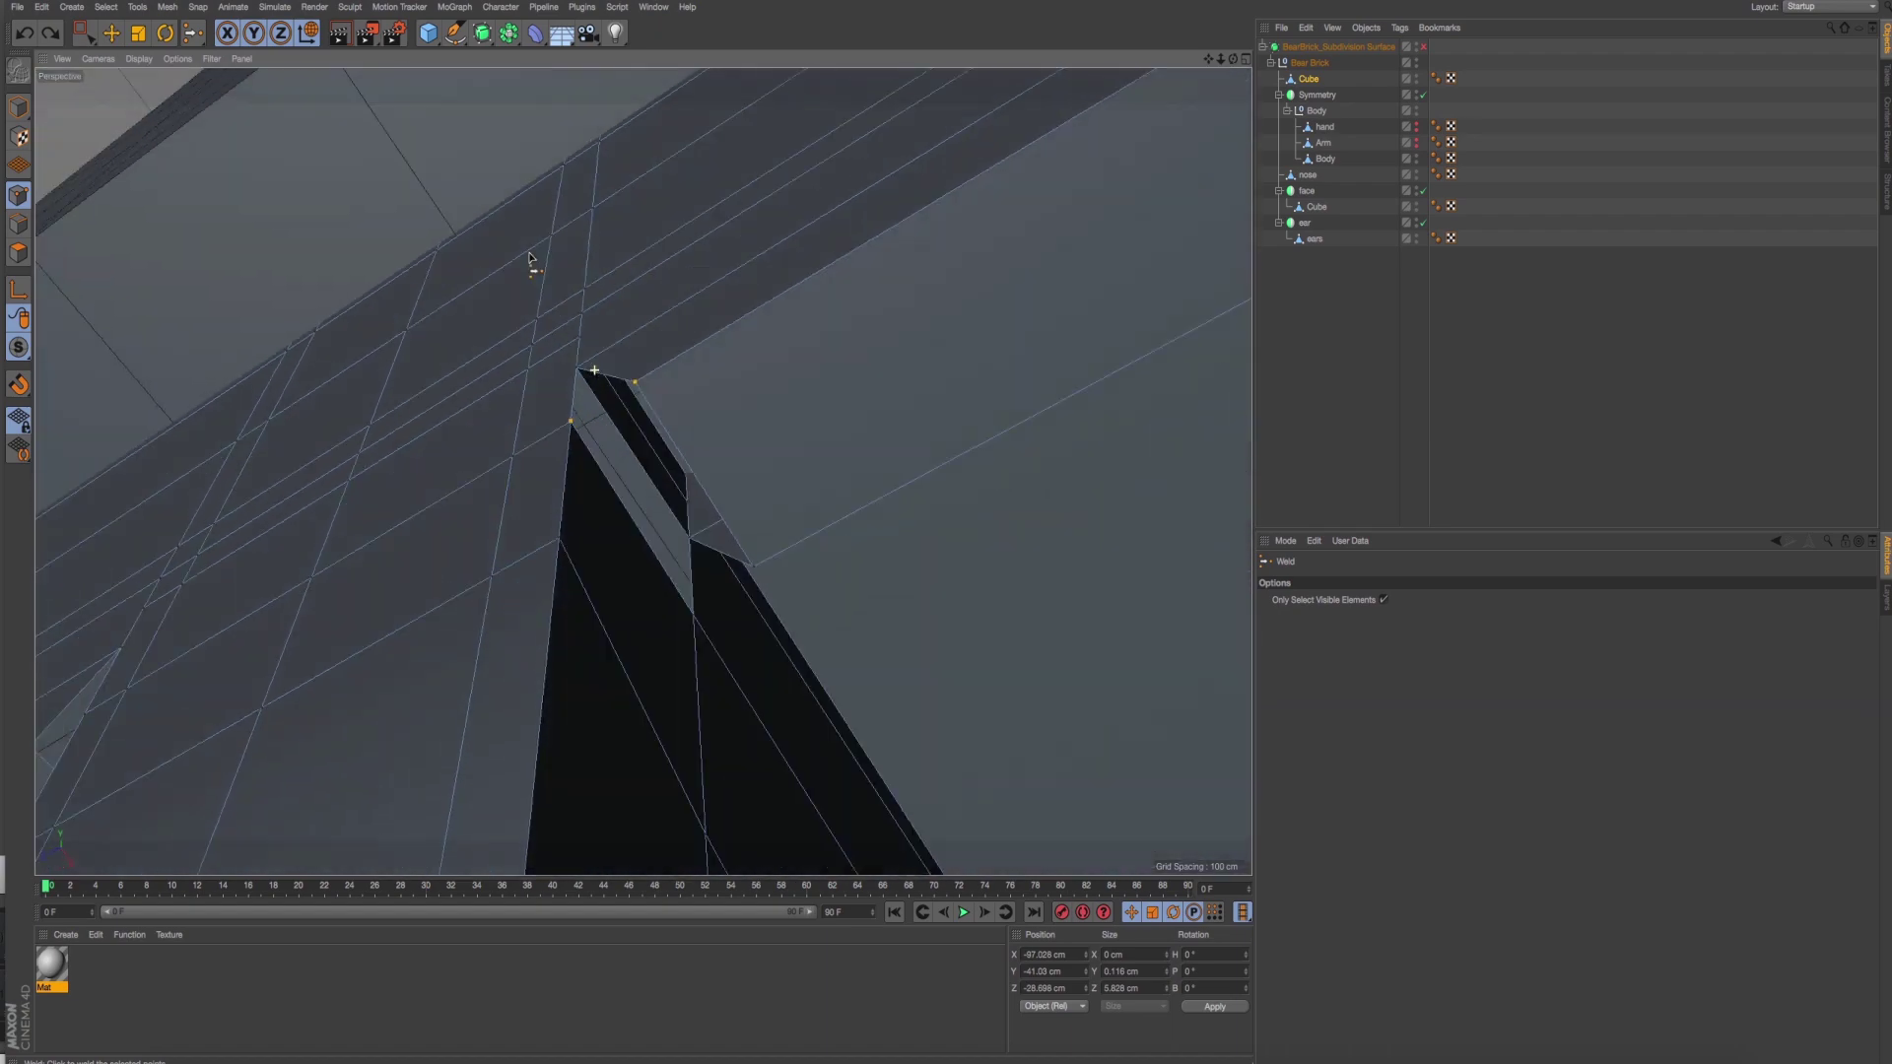
# Delete the narrow polygon left in the notch and orbit to check it.
pyautogui.click(17, 106)
pyautogui.click(132, 36)
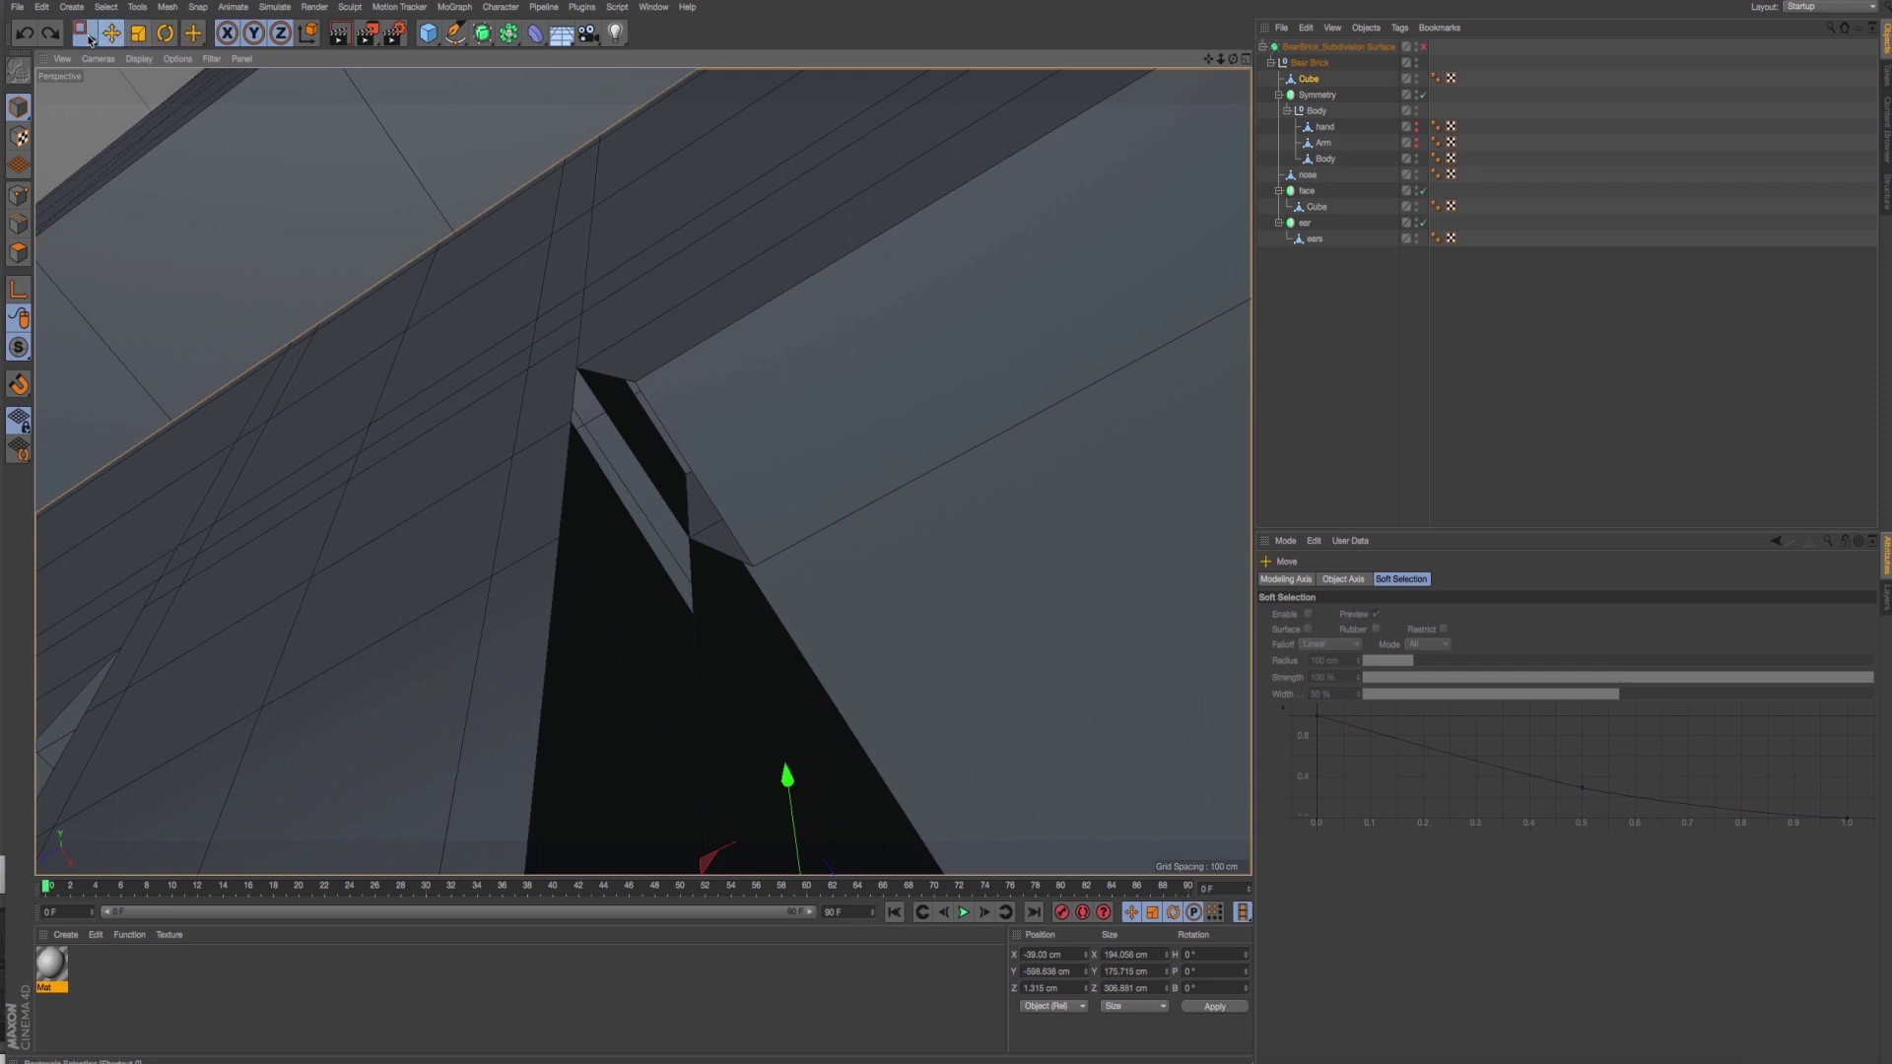
pyautogui.click(19, 253)
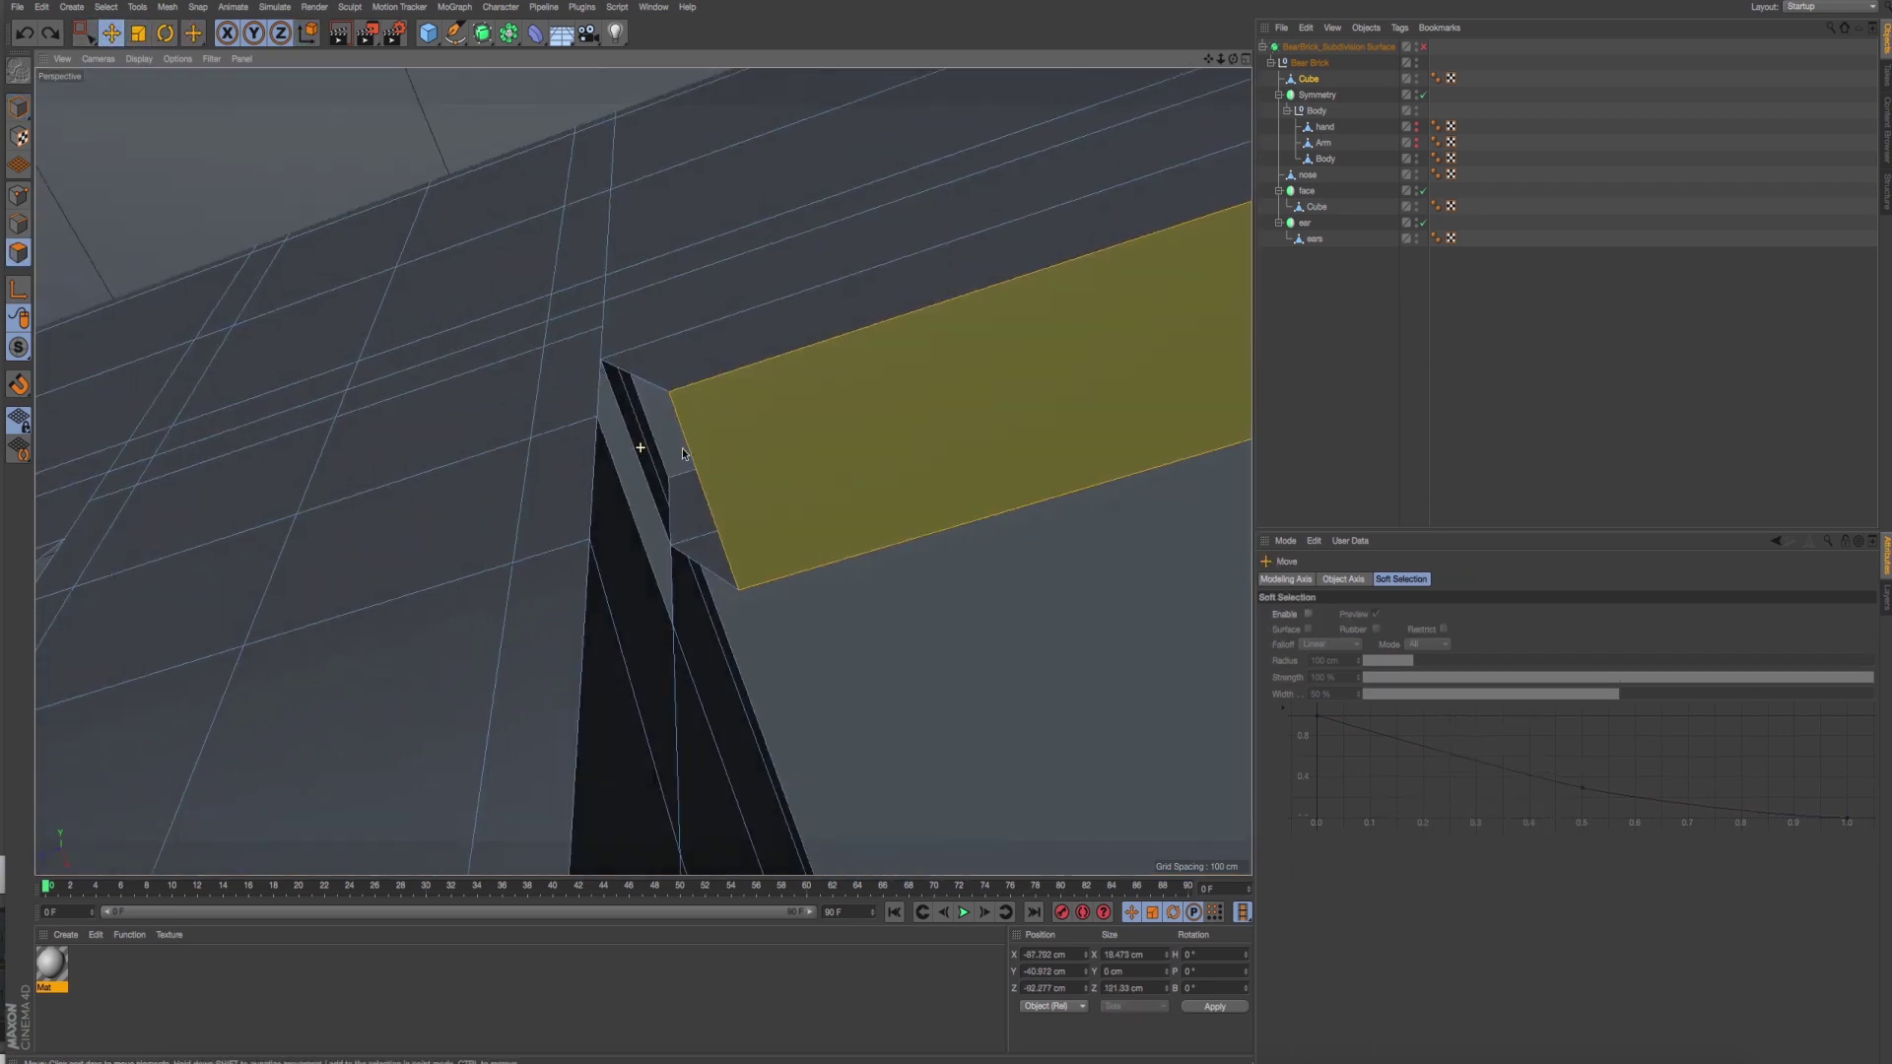
pyautogui.click(643, 445)
pyautogui.press('Delete')
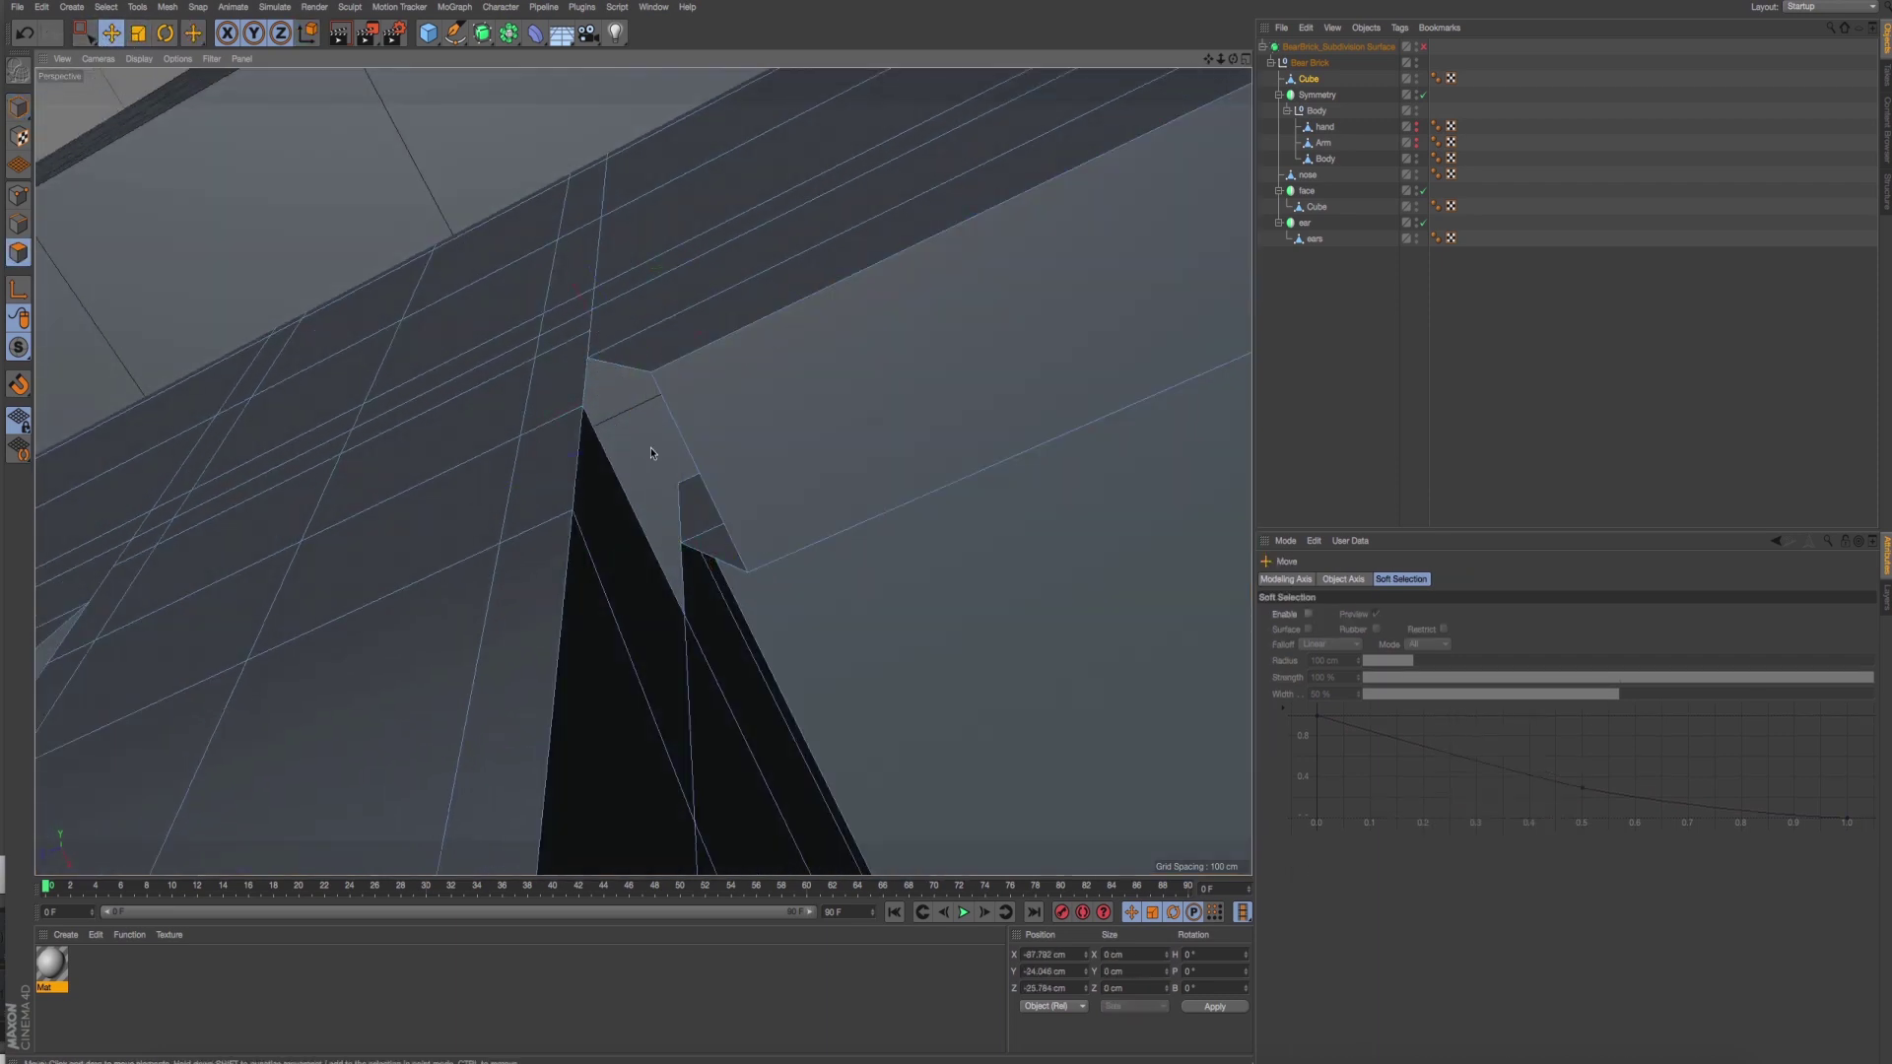
pyautogui.moveTo(724, 487)
pyautogui.keyDown('alt'); pyautogui.mouseDown()
pyautogui.moveTo(754, 514)
pyautogui.moveTo(743, 538)
pyautogui.moveTo(682, 429)
pyautogui.moveTo(519, 457)
pyautogui.moveTo(380, 512)
pyautogui.moveTo(424, 605)
pyautogui.moveTo(747, 589)
pyautogui.moveTo(646, 464)
pyautogui.moveTo(895, 401)
pyautogui.moveTo(844, 650)
pyautogui.moveTo(768, 463)
pyautogui.moveTo(740, 517)
pyautogui.moveTo(748, 479)
pyautogui.moveTo(719, 504)
pyautogui.moveTo(774, 507)
pyautogui.mouseUp(); pyautogui.keyUp('alt')
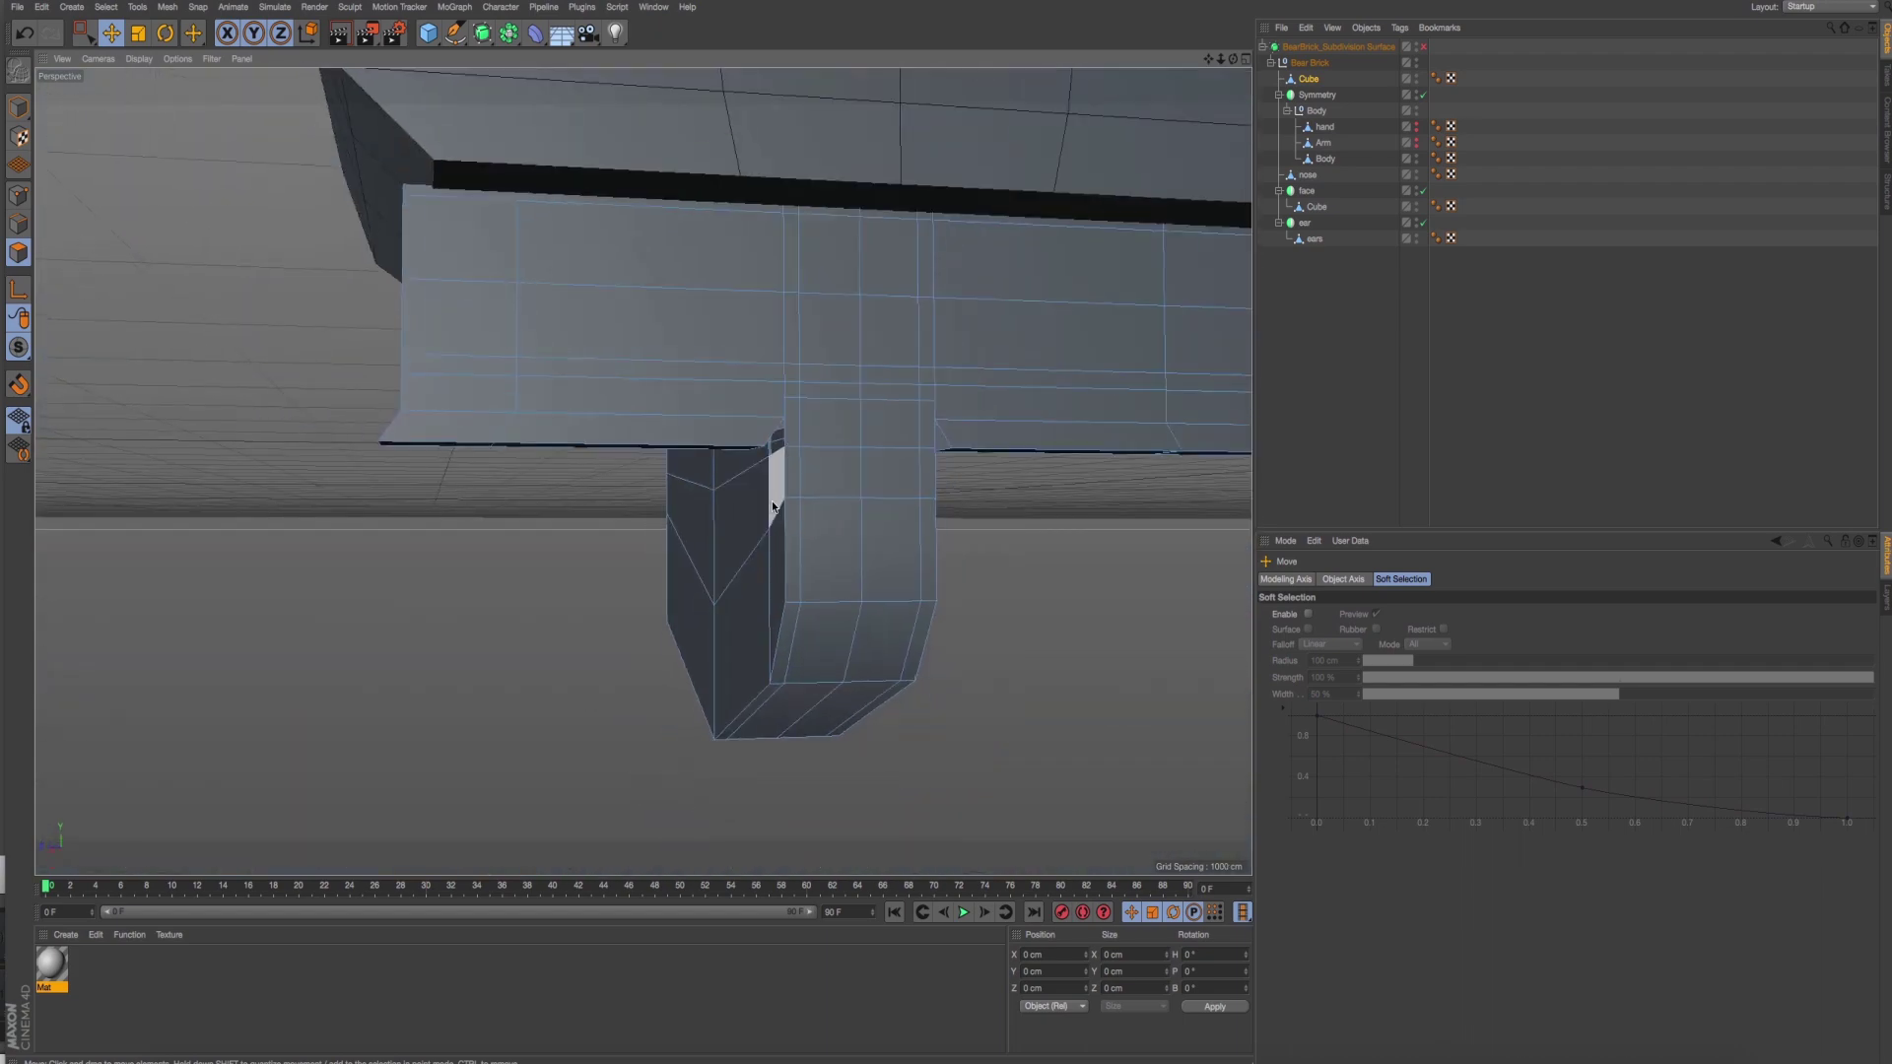
# Preview subdivision smoothing, undo it, and inspect the pelvis band in the side view.
pyautogui.click(1425, 48)
pyautogui.moveTo(875, 441)
pyautogui.keyDown('alt'); pyautogui.mouseDown()
pyautogui.moveTo(836, 465)
pyautogui.moveTo(342, 458)
pyautogui.moveTo(404, 443)
pyautogui.mouseUp(); pyautogui.keyUp('alt')
pyautogui.hotkey('ctrl', 'z')
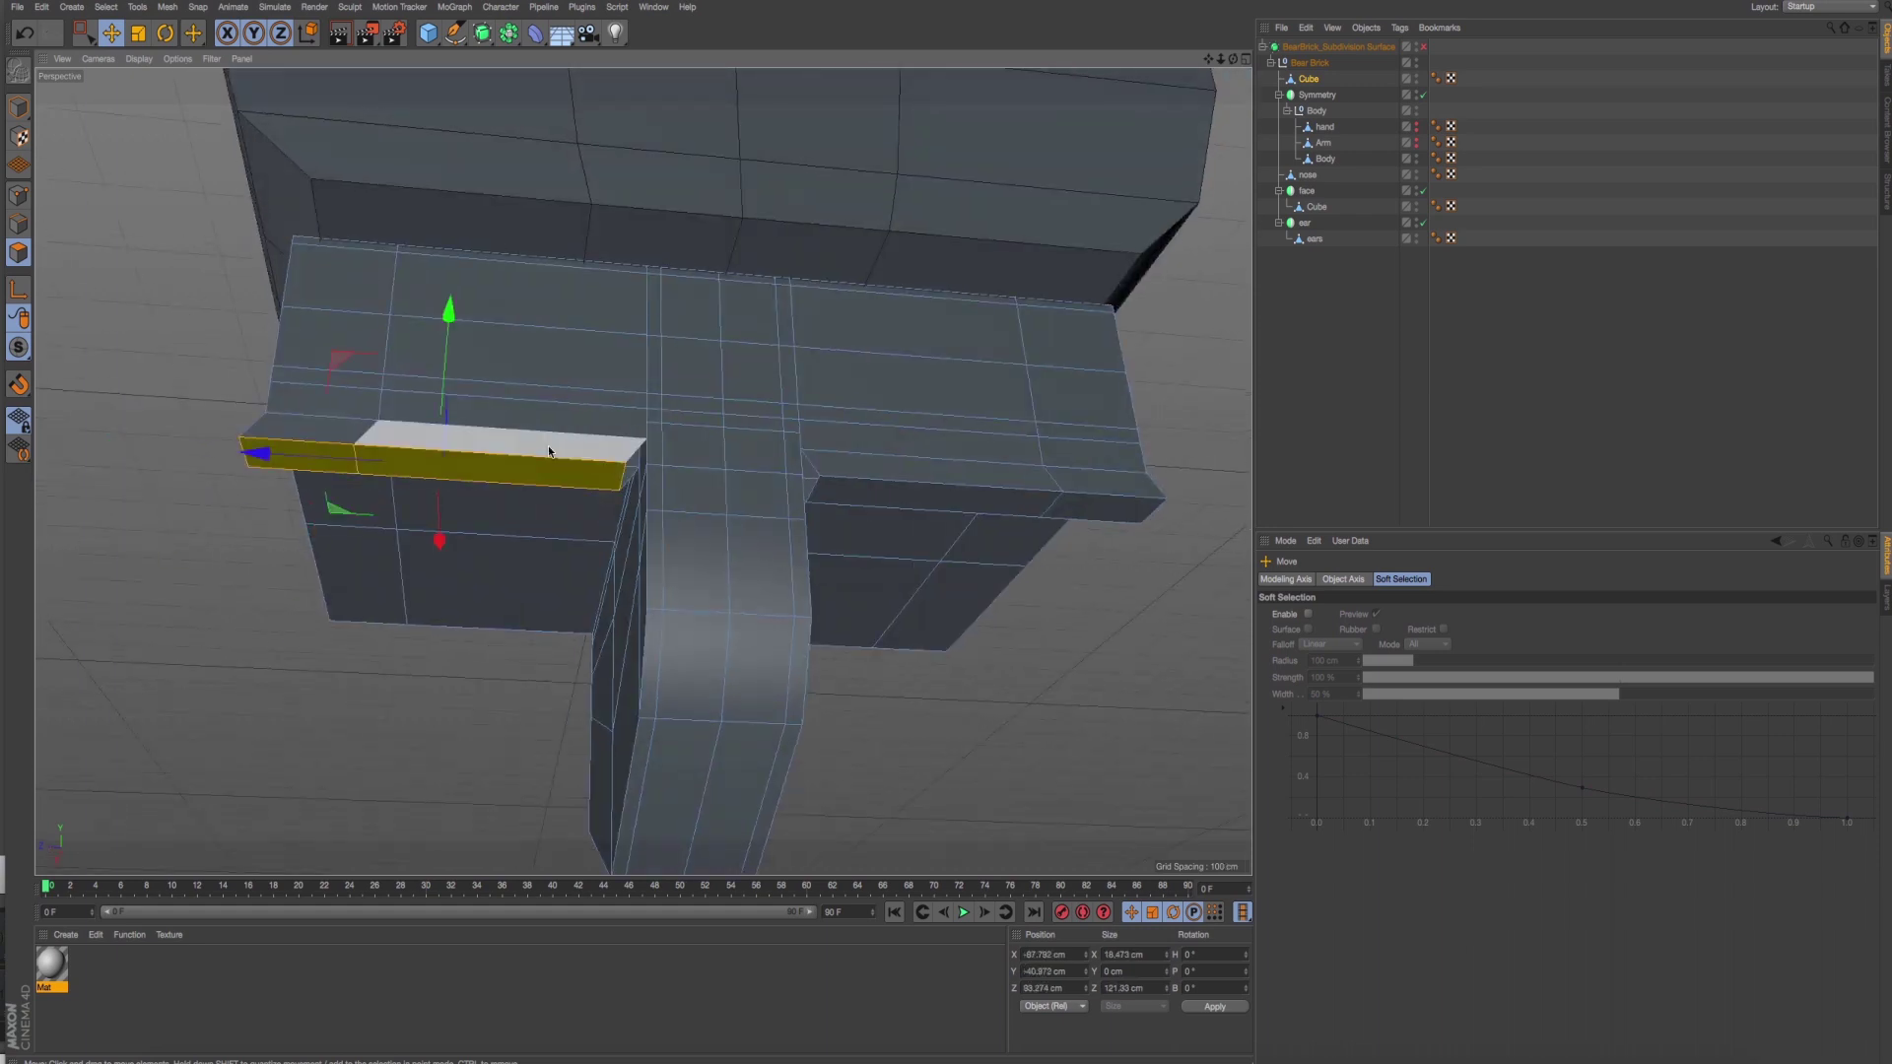
pyautogui.middleClick(548, 452)
pyautogui.middleClick(574, 654)
pyautogui.scroll(5, 963, 502)
pyautogui.scroll(3, 919, 537)
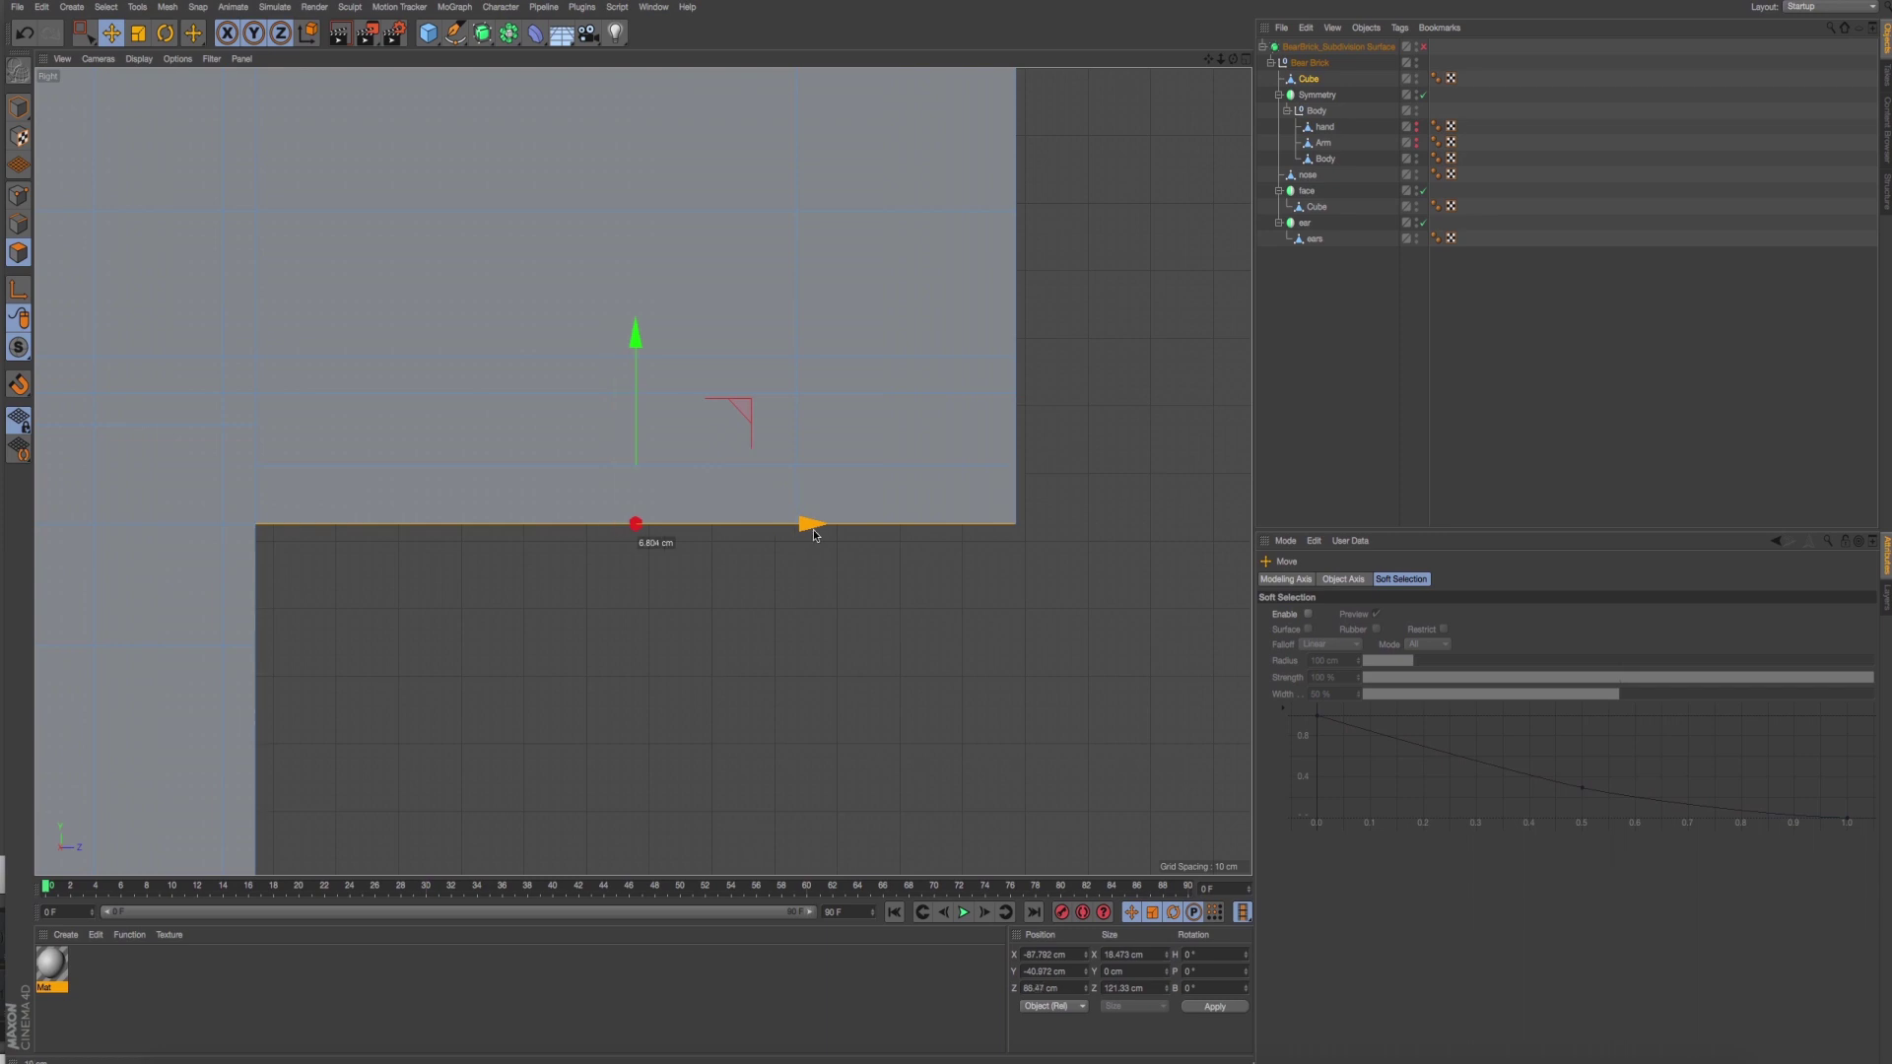
pyautogui.middleClick(811, 535)
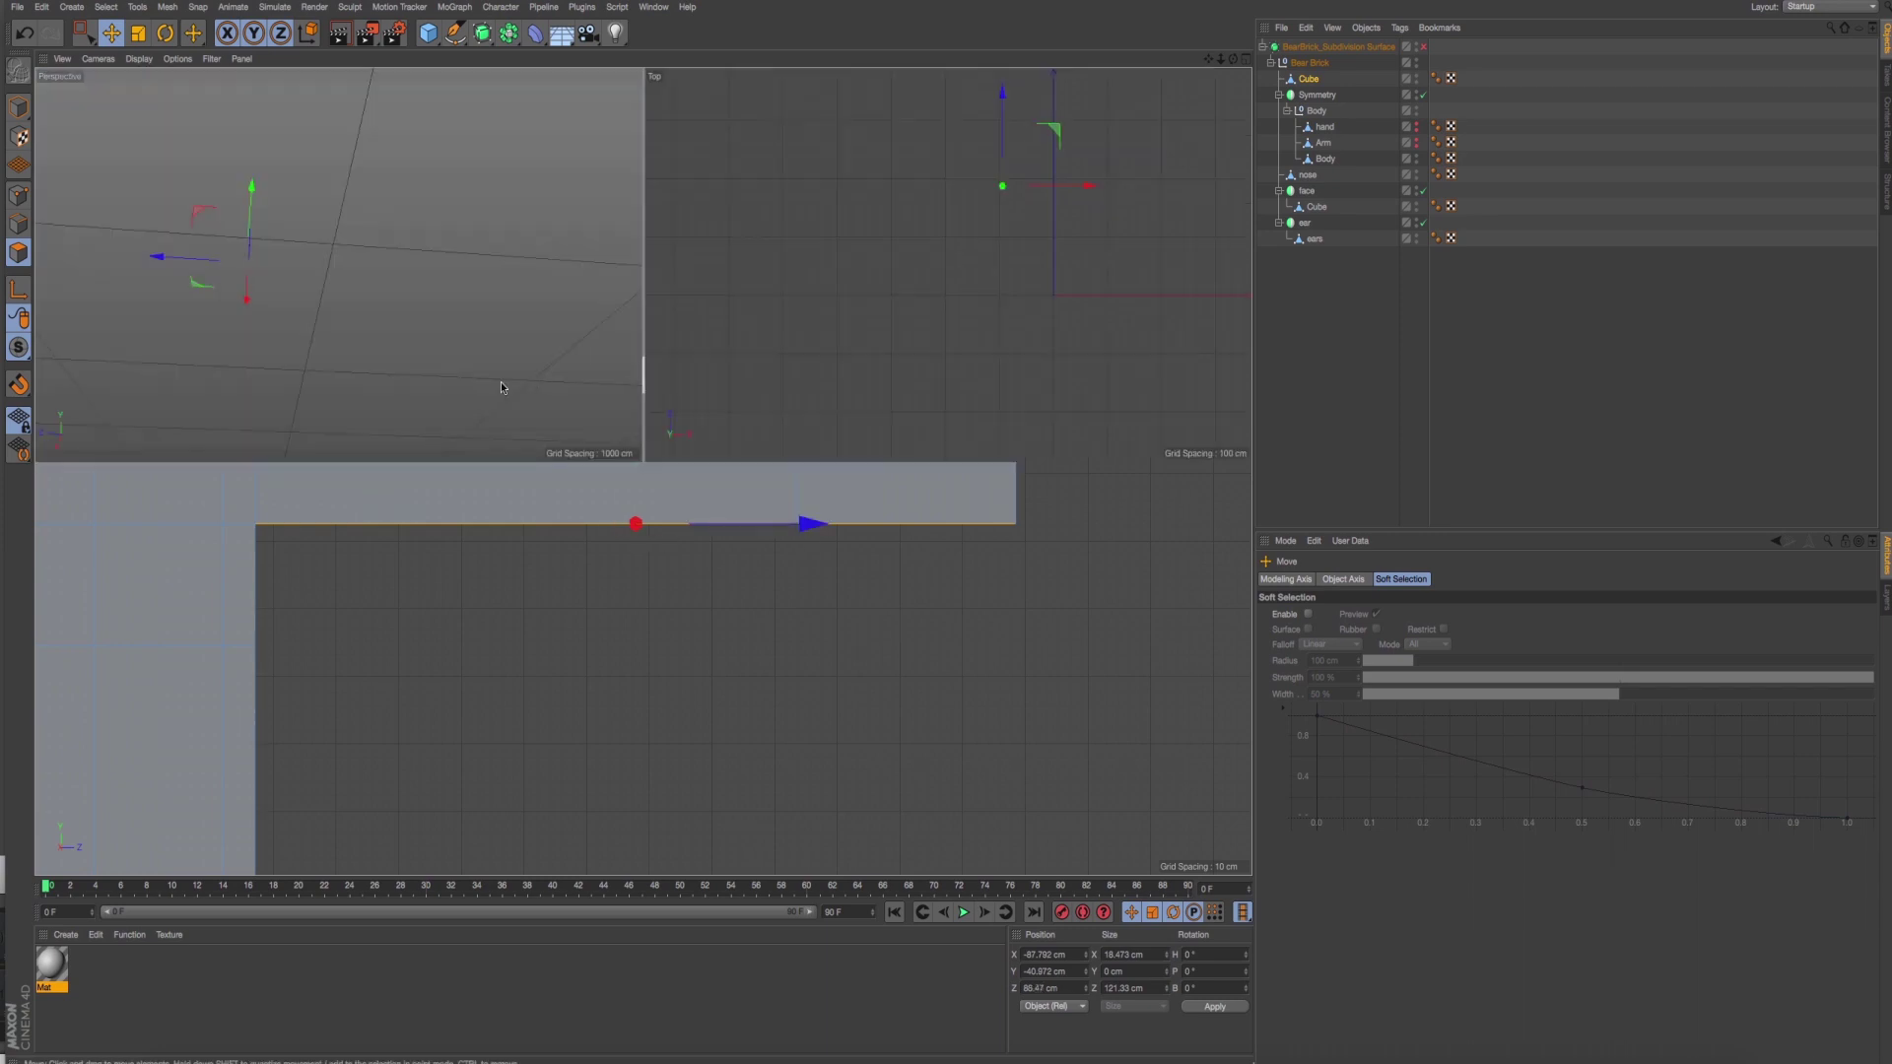
pyautogui.middleClick(625, 457)
# Select the pelvis band's end face and check its alignment in the side view.
pyautogui.click(906, 512)
pyautogui.middleClick(986, 507)
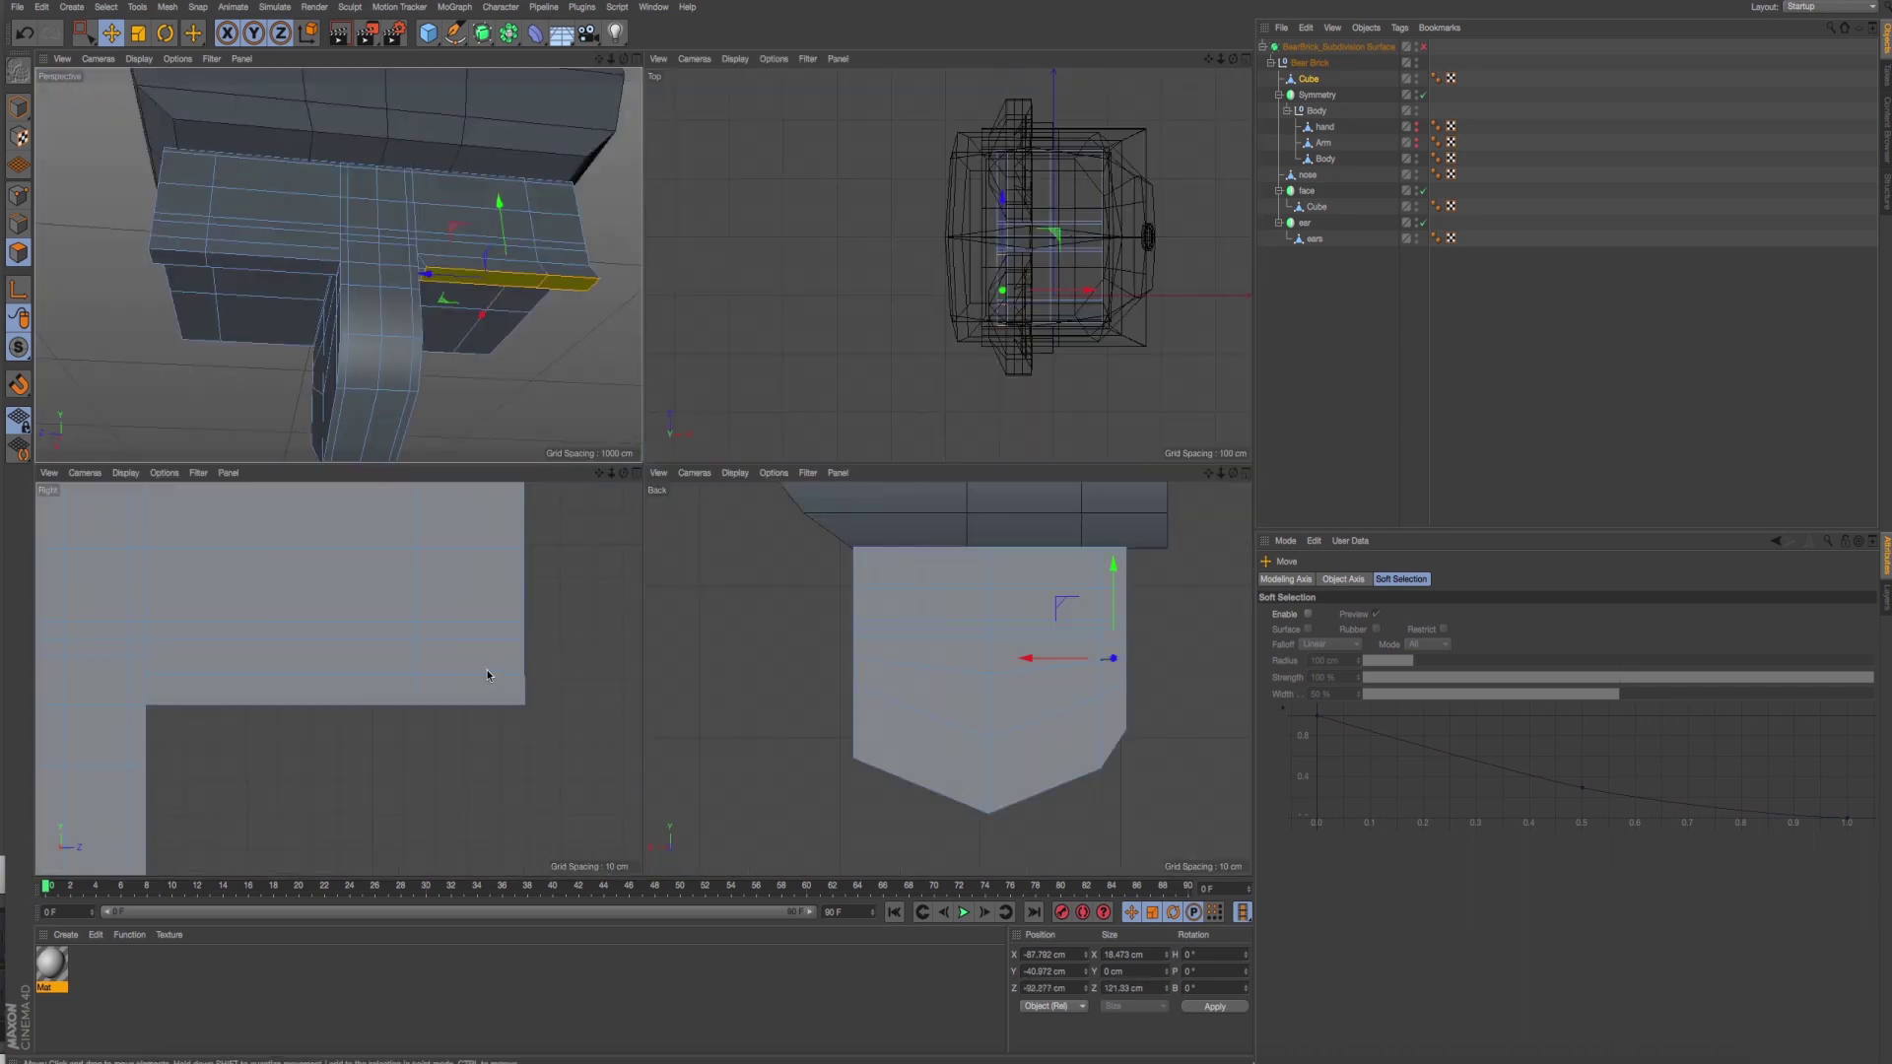
pyautogui.middleClick(485, 676)
pyautogui.scroll(3, 355, 572)
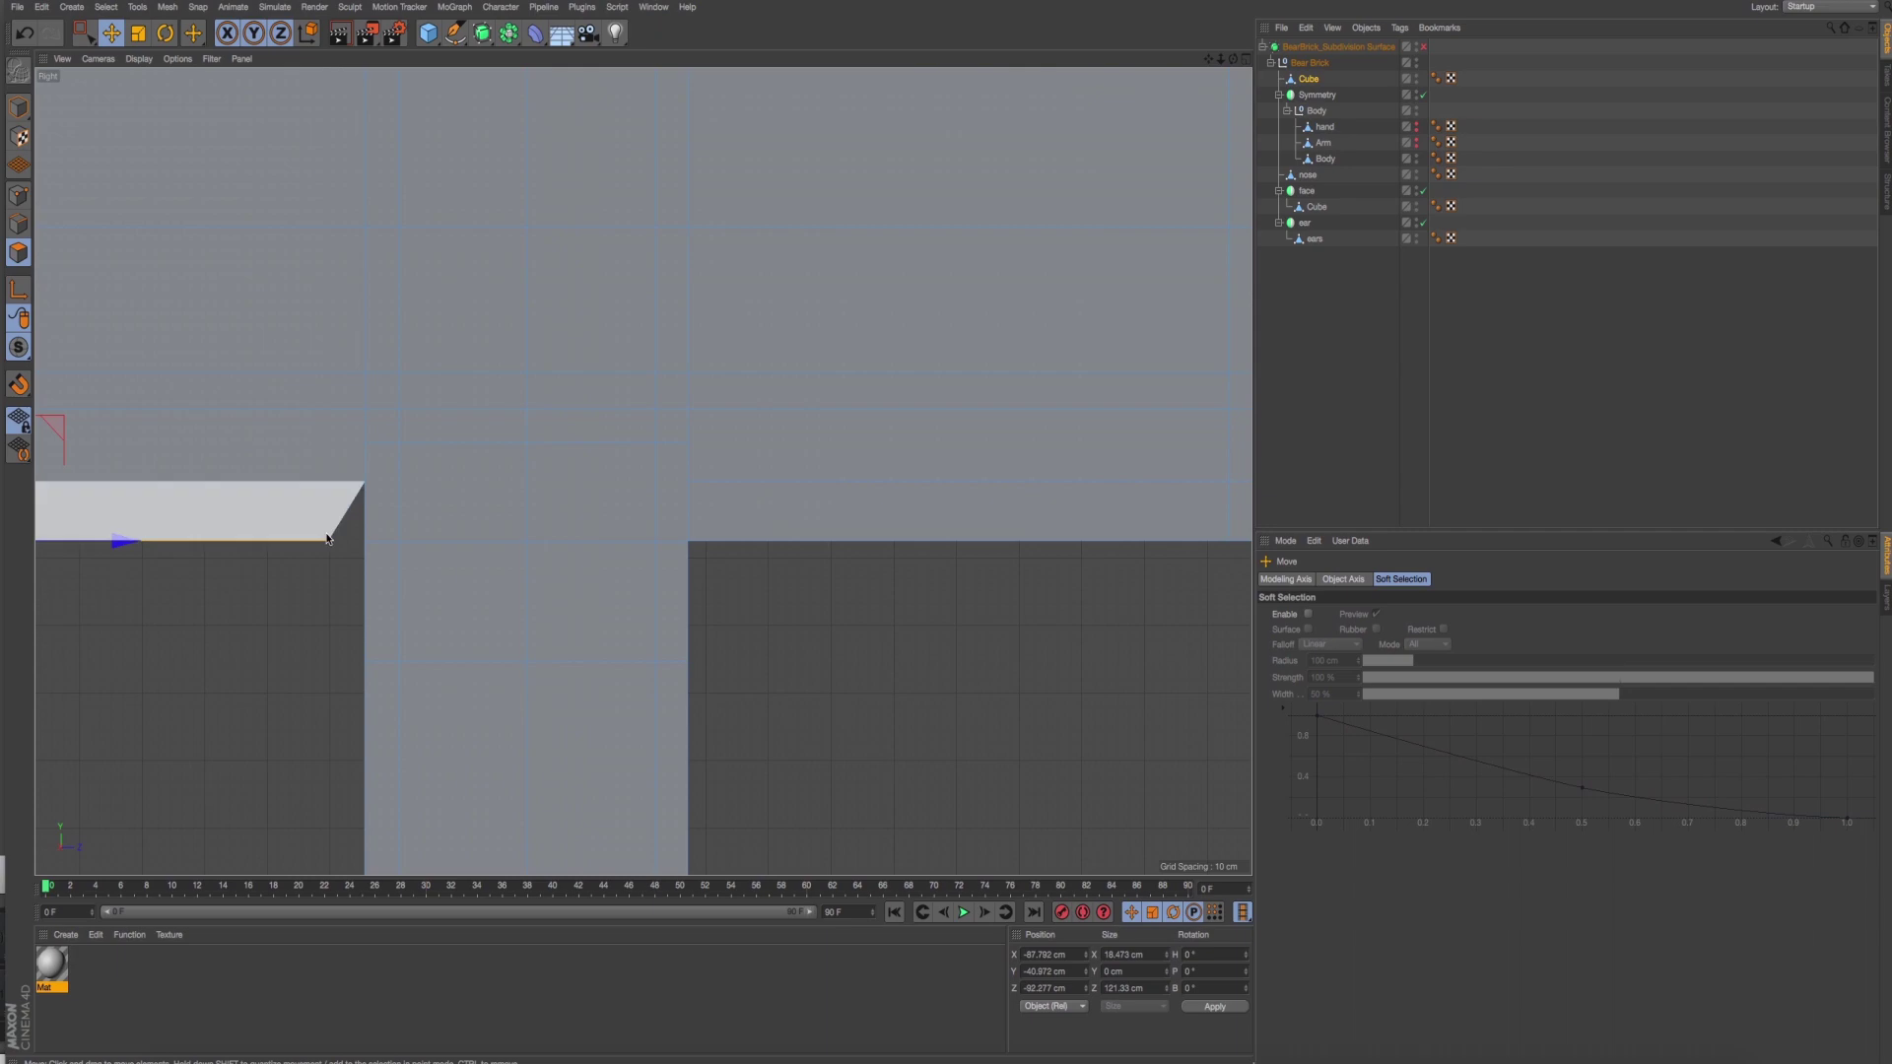
pyautogui.middleClick(165, 547)
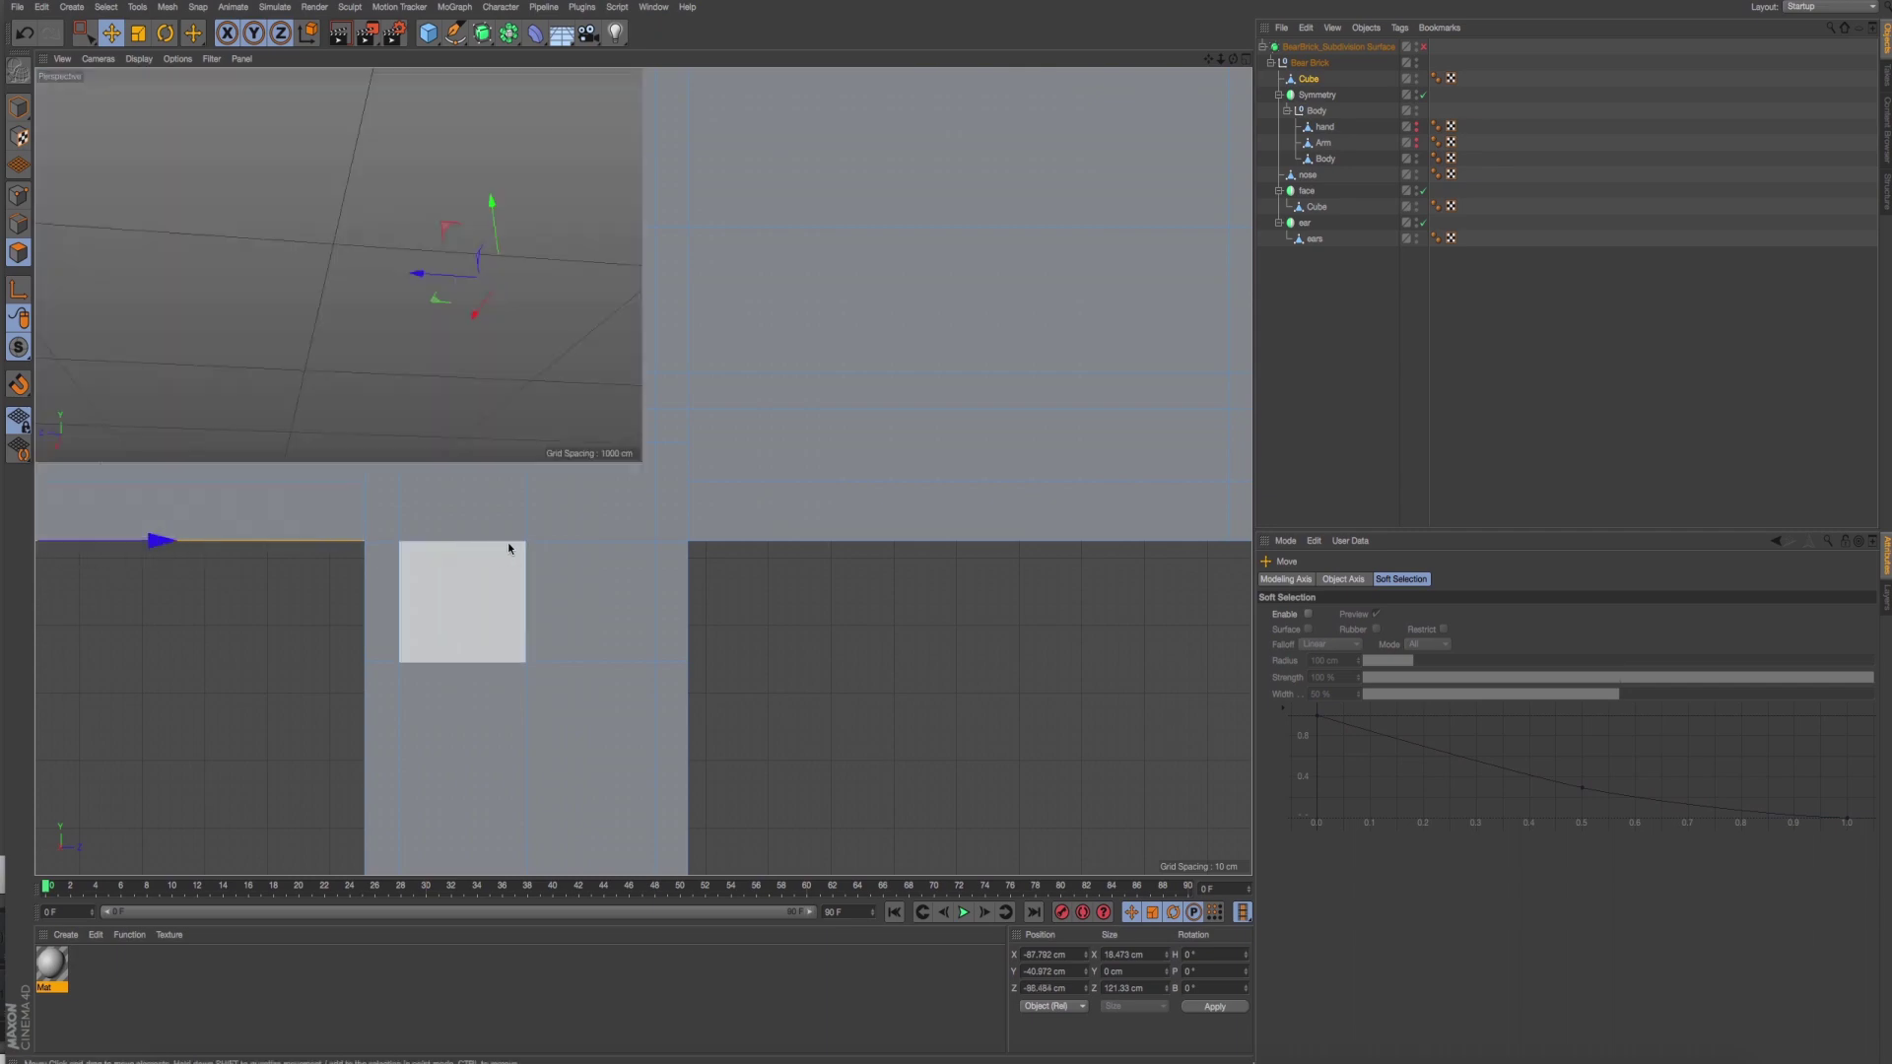
pyautogui.middleClick(394, 345)
# Enable Subdivision Surface and orbit around the smoothed bear mesh.
pyautogui.click(1423, 47)
pyautogui.moveTo(1025, 493)
pyautogui.keyDown('alt'); pyautogui.mouseDown()
pyautogui.moveTo(735, 497)
pyautogui.moveTo(992, 483)
pyautogui.mouseUp(); pyautogui.keyUp('alt')
pyautogui.scroll(2, 991, 483)
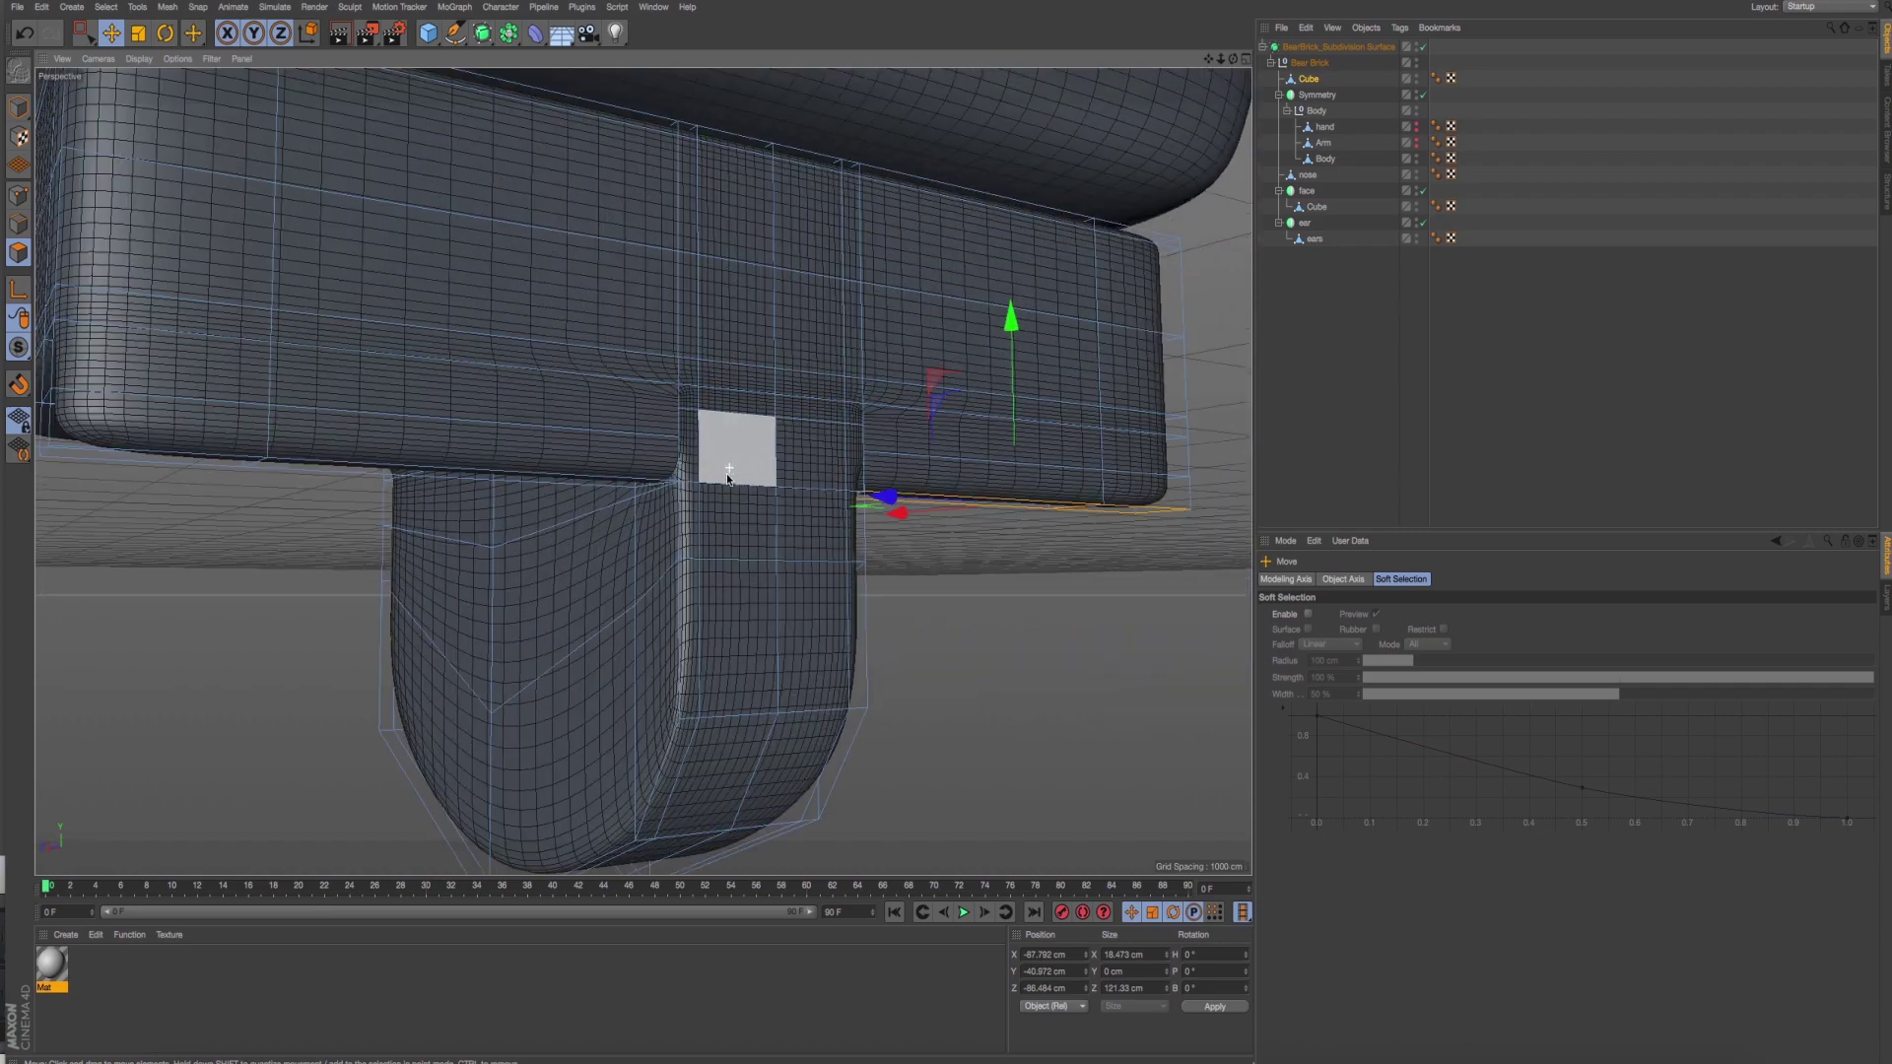
pyautogui.scroll(3, 887, 473)
pyautogui.scroll(3, 727, 451)
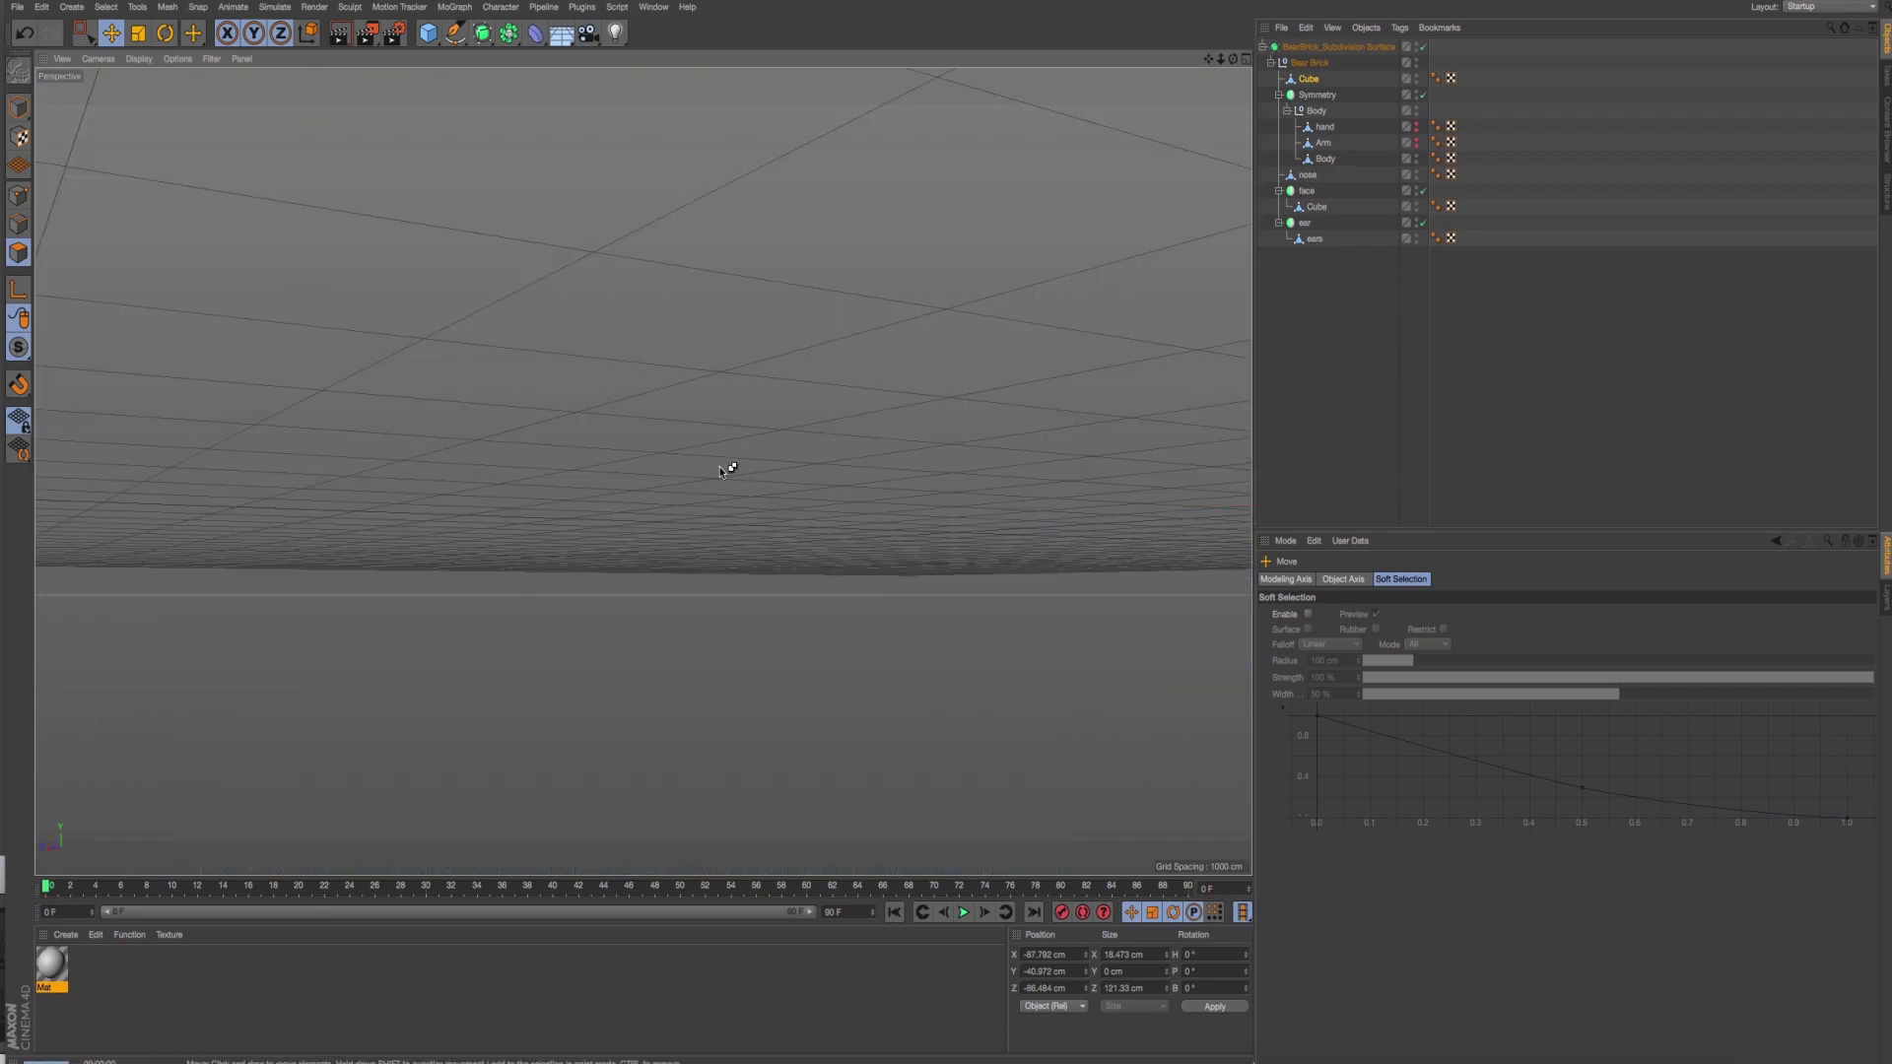
pyautogui.press('o')
pyautogui.moveTo(631, 372)
pyautogui.keyDown('alt'); pyautogui.mouseDown()
pyautogui.moveTo(794, 321)
pyautogui.moveTo(752, 309)
pyautogui.moveTo(716, 371)
pyautogui.moveTo(753, 459)
pyautogui.moveTo(570, 302)
pyautogui.moveTo(595, 364)
pyautogui.moveTo(697, 414)
pyautogui.moveTo(781, 410)
pyautogui.moveTo(600, 485)
pyautogui.moveTo(646, 296)
pyautogui.moveTo(612, 532)
pyautogui.moveTo(654, 536)
pyautogui.moveTo(664, 506)
pyautogui.moveTo(781, 451)
pyautogui.mouseUp(); pyautogui.keyUp('alt')
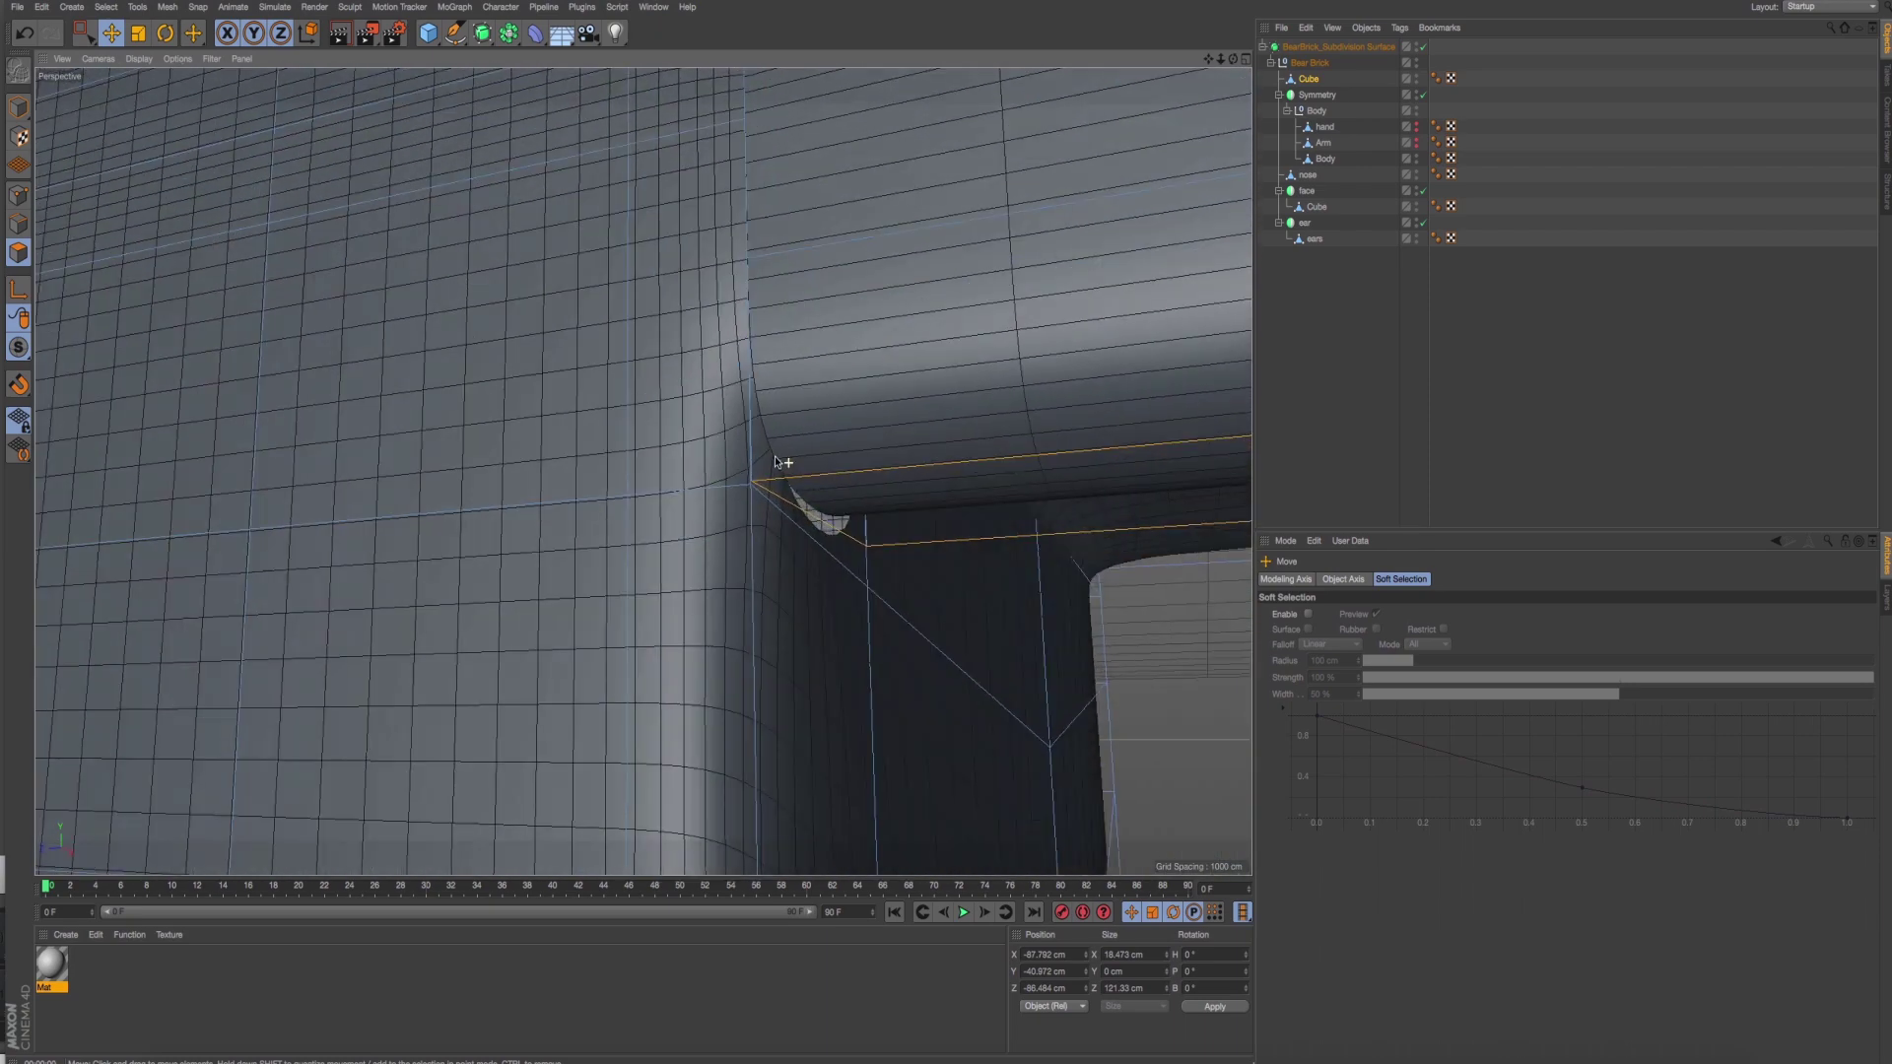
# Turn off Subdivision Surface and weld the selected points on the leg block.
pyautogui.click(1423, 46)
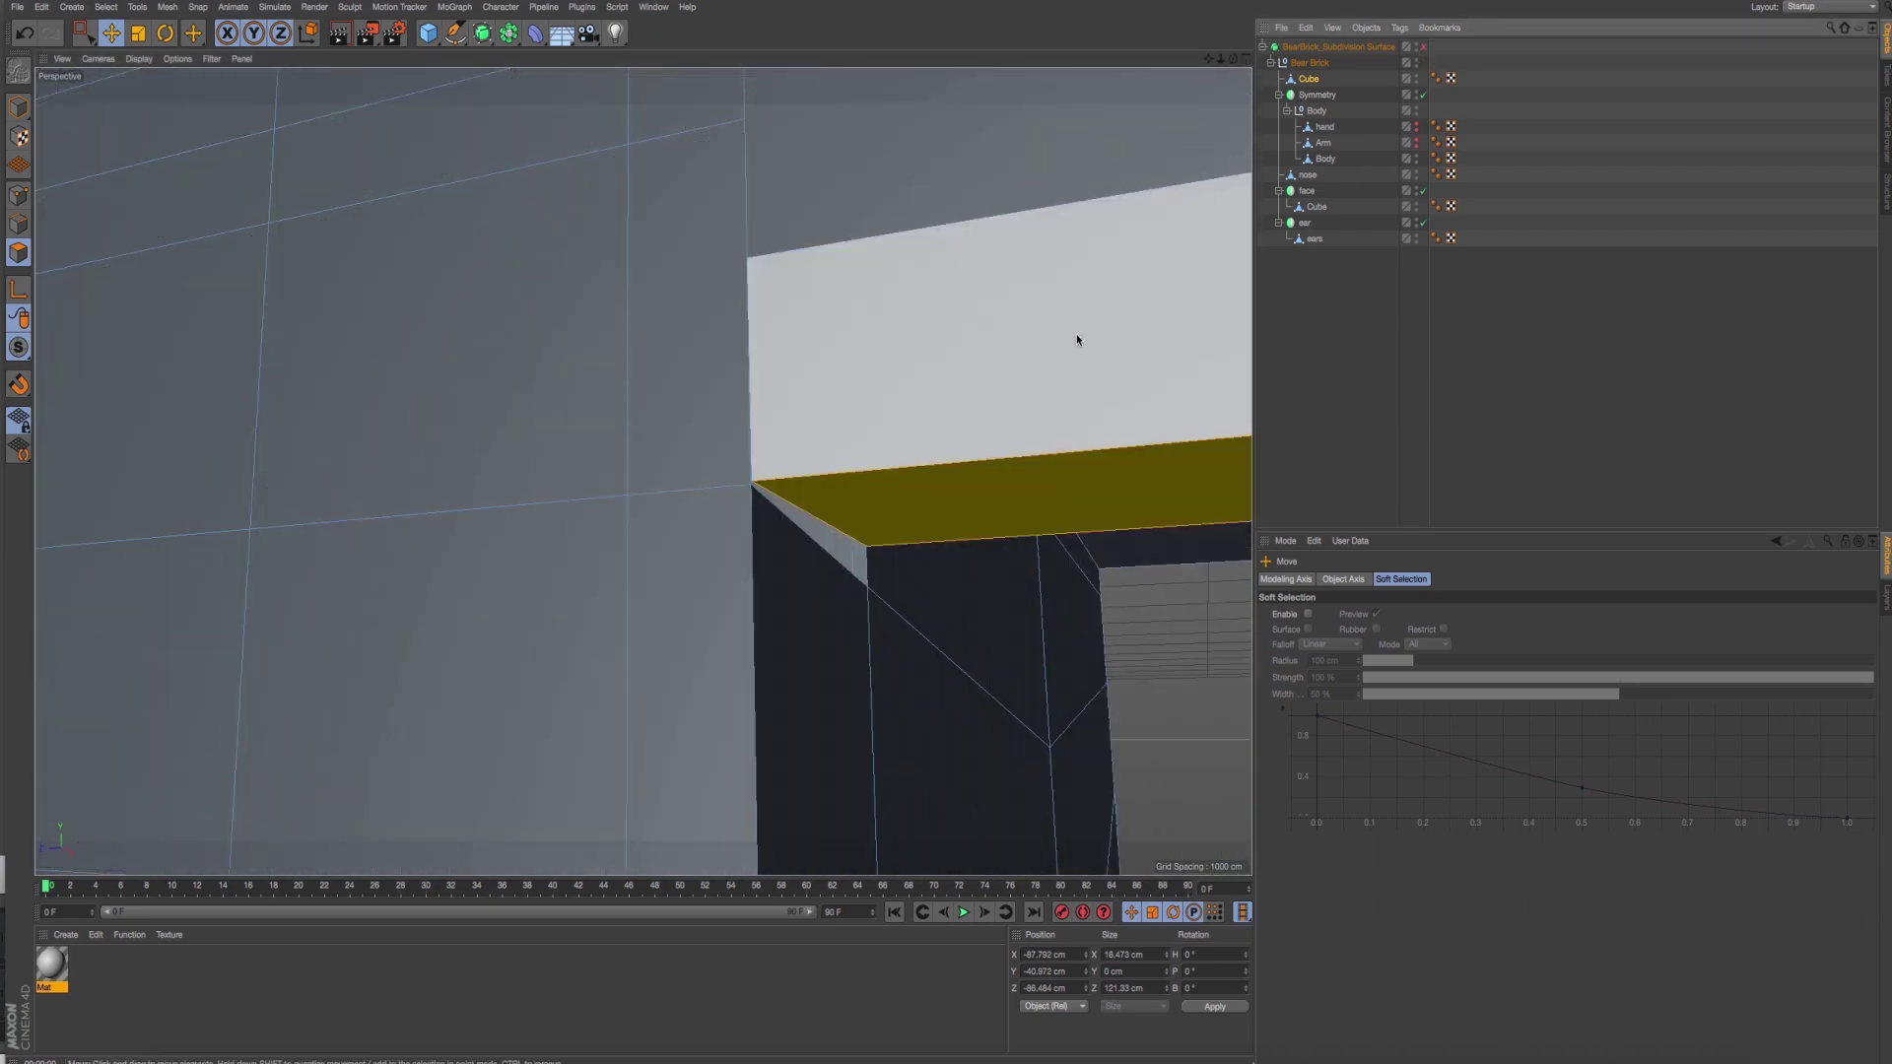
pyautogui.moveTo(1077, 338)
pyautogui.keyDown('alt'); pyautogui.mouseDown()
pyautogui.moveTo(894, 435)
pyautogui.moveTo(924, 541)
pyautogui.moveTo(887, 549)
pyautogui.moveTo(929, 553)
pyautogui.moveTo(881, 580)
pyautogui.moveTo(997, 528)
pyautogui.moveTo(897, 557)
pyautogui.moveTo(966, 601)
pyautogui.moveTo(949, 511)
pyautogui.moveTo(597, 541)
pyautogui.moveTo(642, 469)
pyautogui.moveTo(681, 545)
pyautogui.moveTo(706, 499)
pyautogui.moveTo(798, 524)
pyautogui.moveTo(764, 496)
pyautogui.moveTo(528, 689)
pyautogui.moveTo(642, 469)
pyautogui.moveTo(585, 591)
pyautogui.mouseUp(); pyautogui.keyUp('alt')
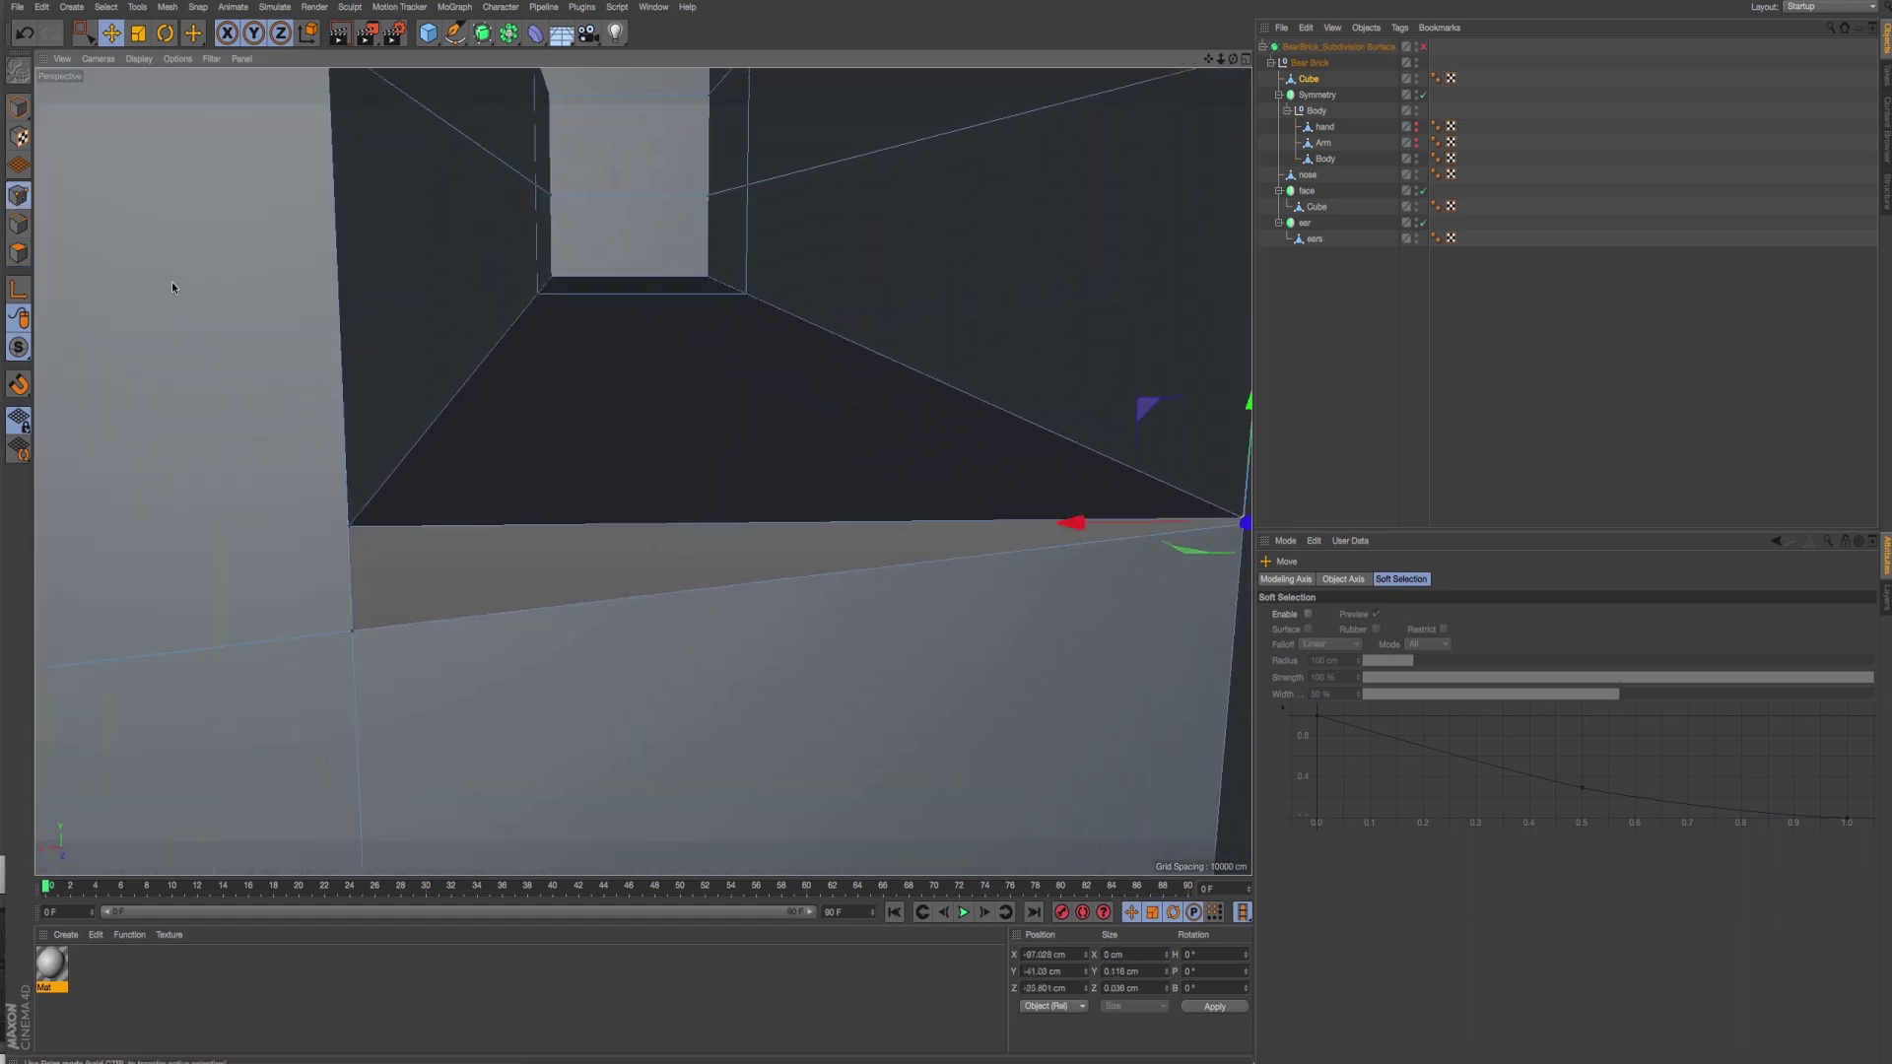
pyautogui.moveTo(172, 287)
pyautogui.keyDown('alt'); pyautogui.mouseDown()
pyautogui.moveTo(355, 540)
pyautogui.moveTo(324, 524)
pyautogui.moveTo(519, 495)
pyautogui.moveTo(676, 418)
pyautogui.moveTo(555, 430)
pyautogui.mouseUp(); pyautogui.keyUp('alt')
pyautogui.rightClick(1134, 568)
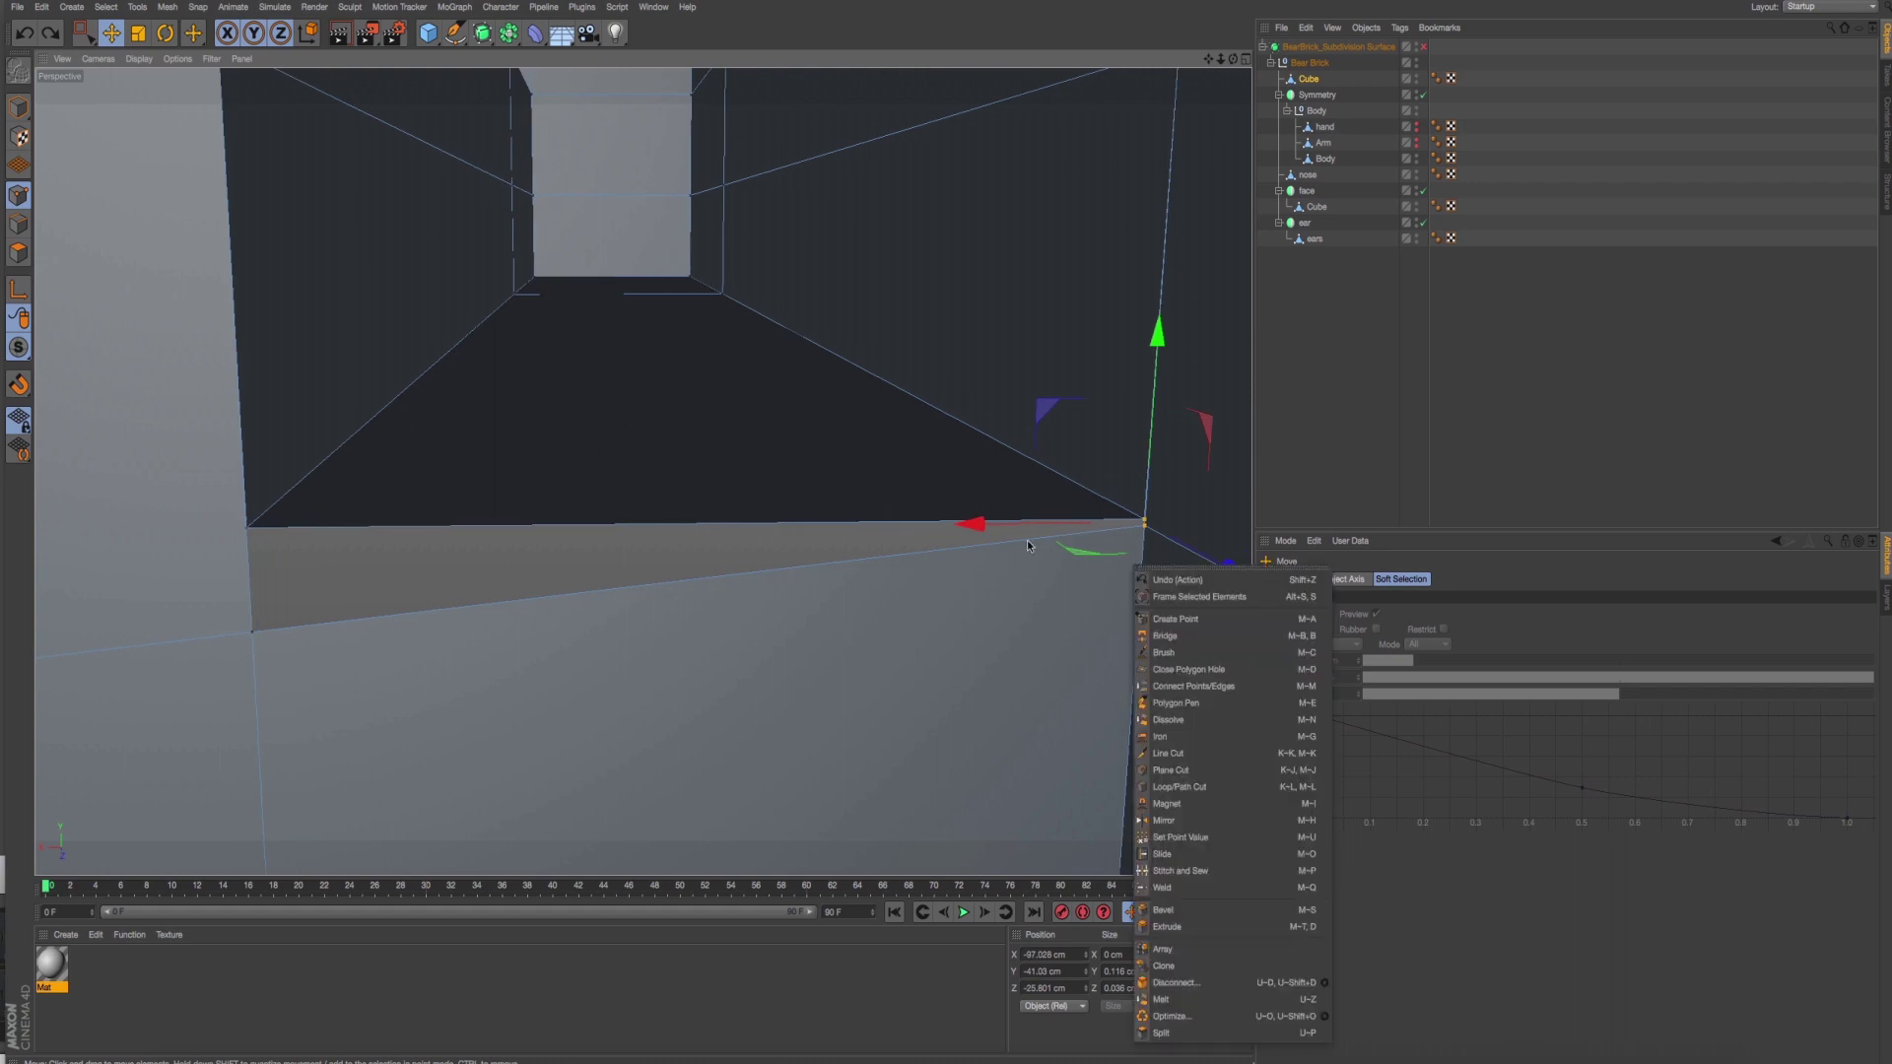
pyautogui.click(511, 519)
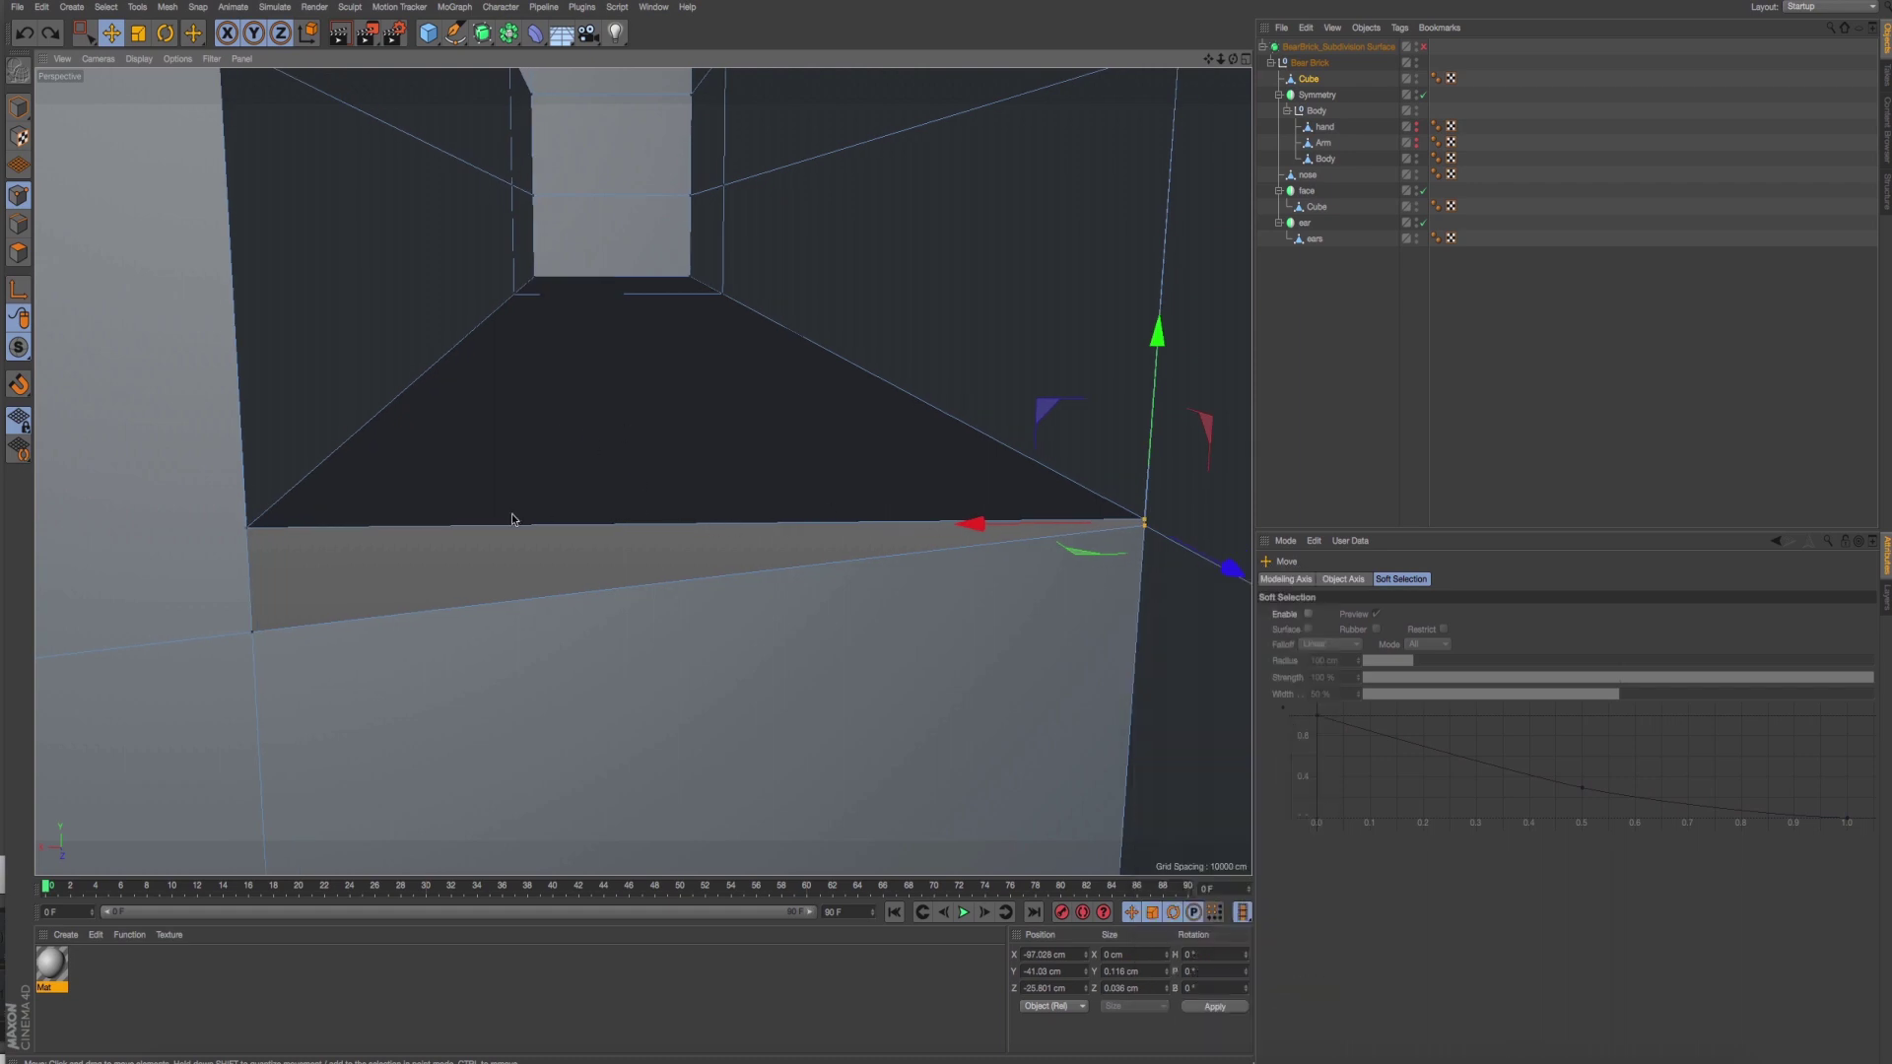
pyautogui.rightClick(1140, 535)
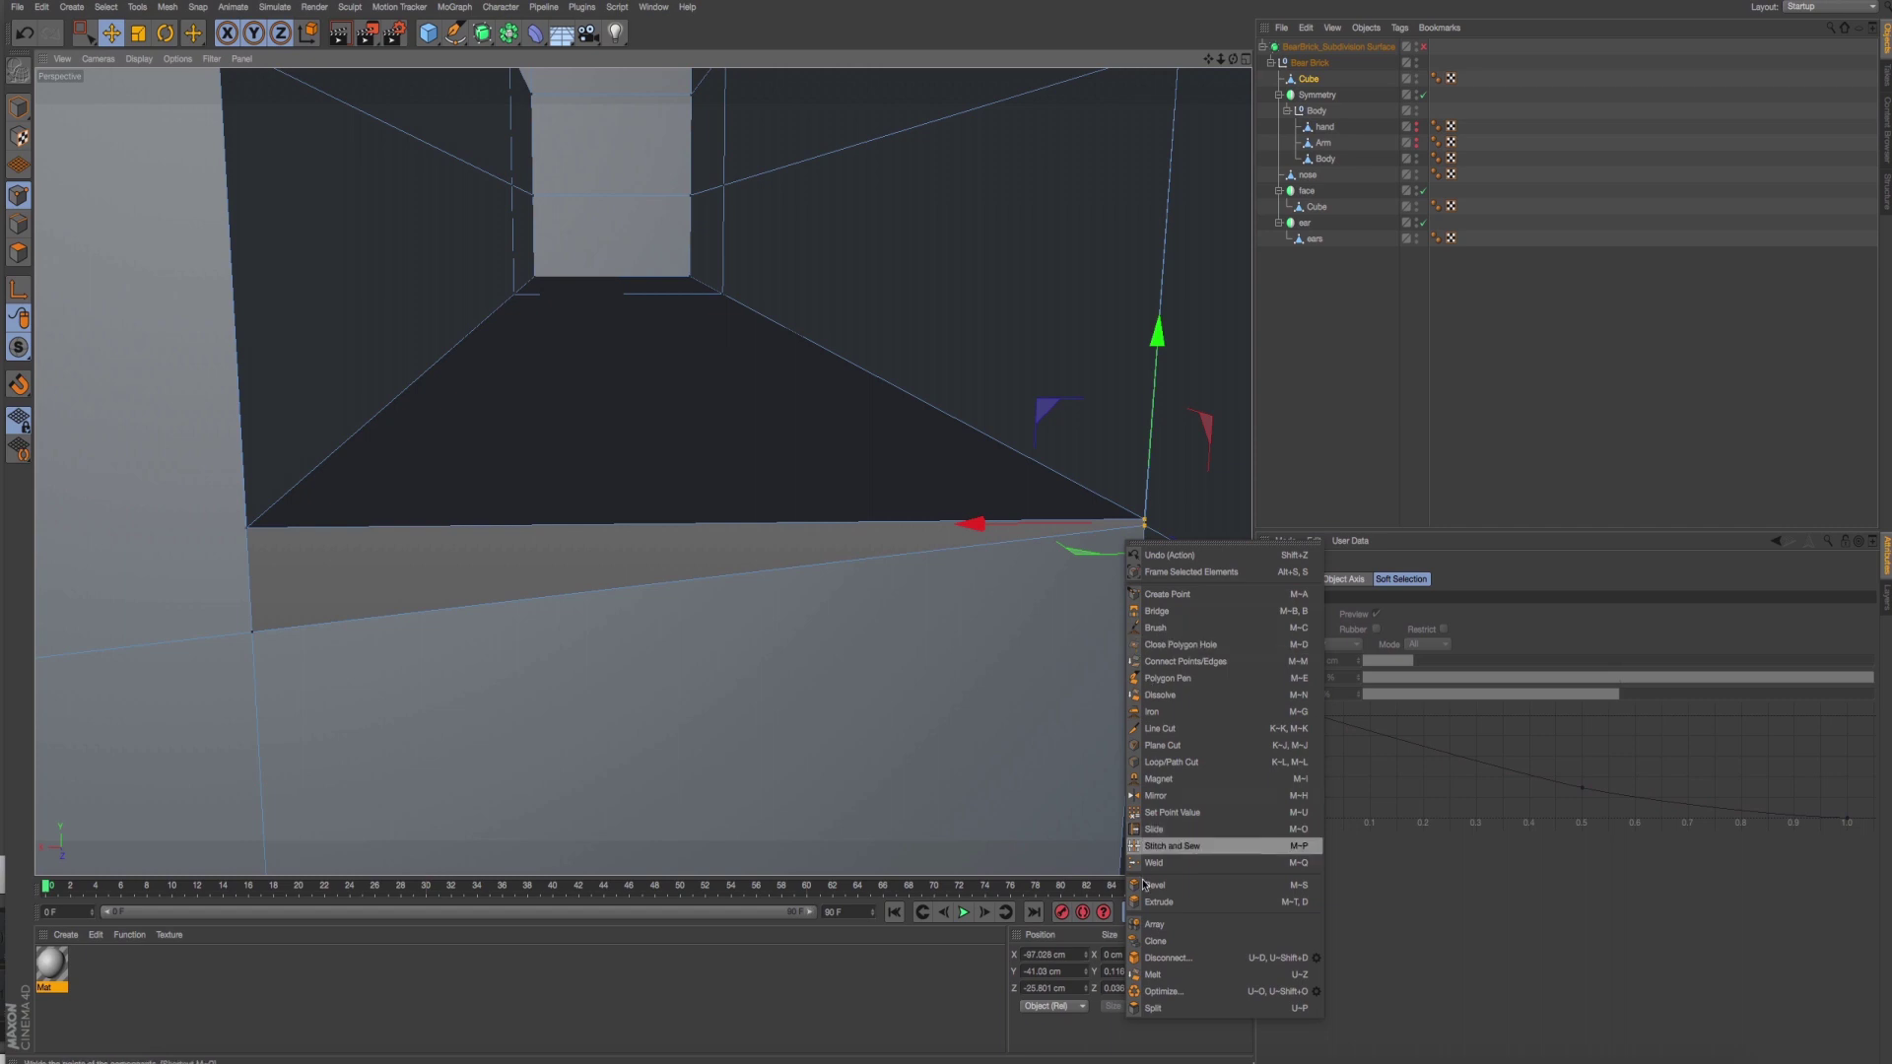
pyautogui.click(1166, 863)
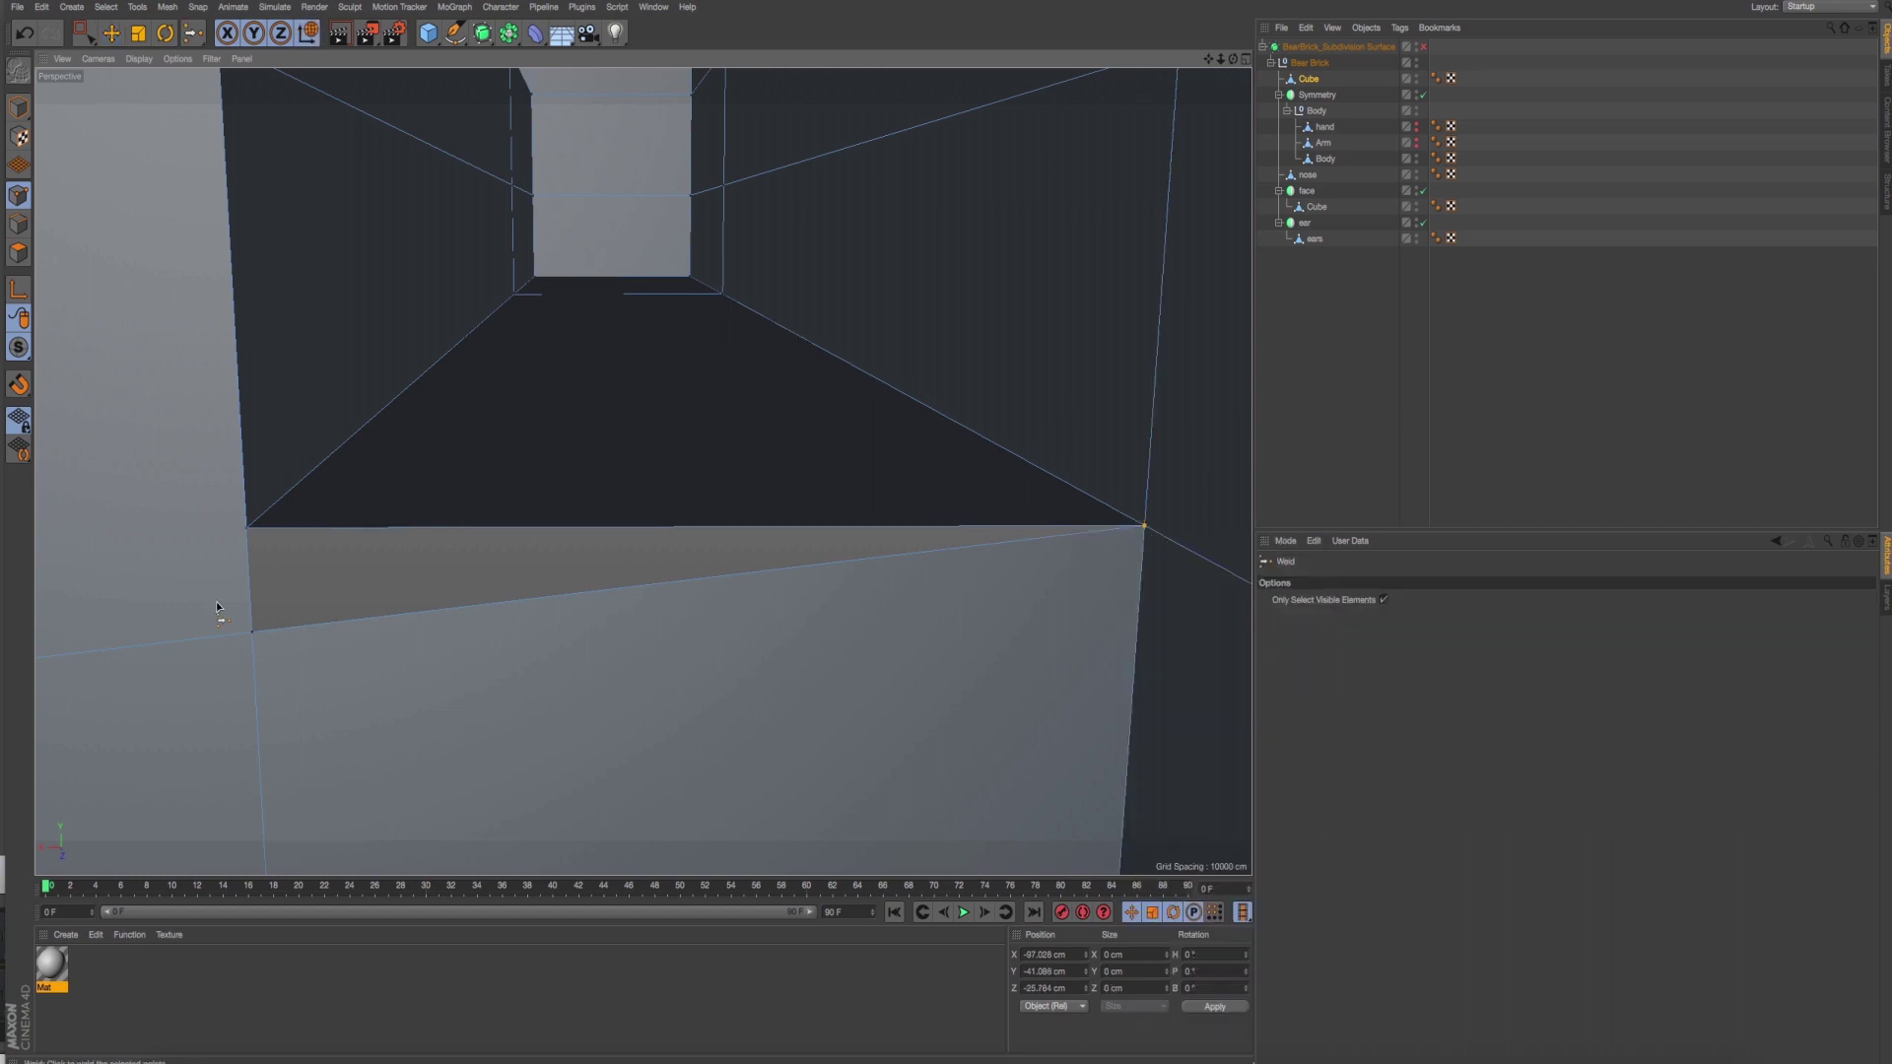
pyautogui.press('e')
# Weld the stray point at the inner arm-to-body corner and zoom to check the joint.
pyautogui.keyDown('alt'); pyautogui.moveTo(421, 422); pyautogui.dragTo(392, 463); pyautogui.keyUp('alt')
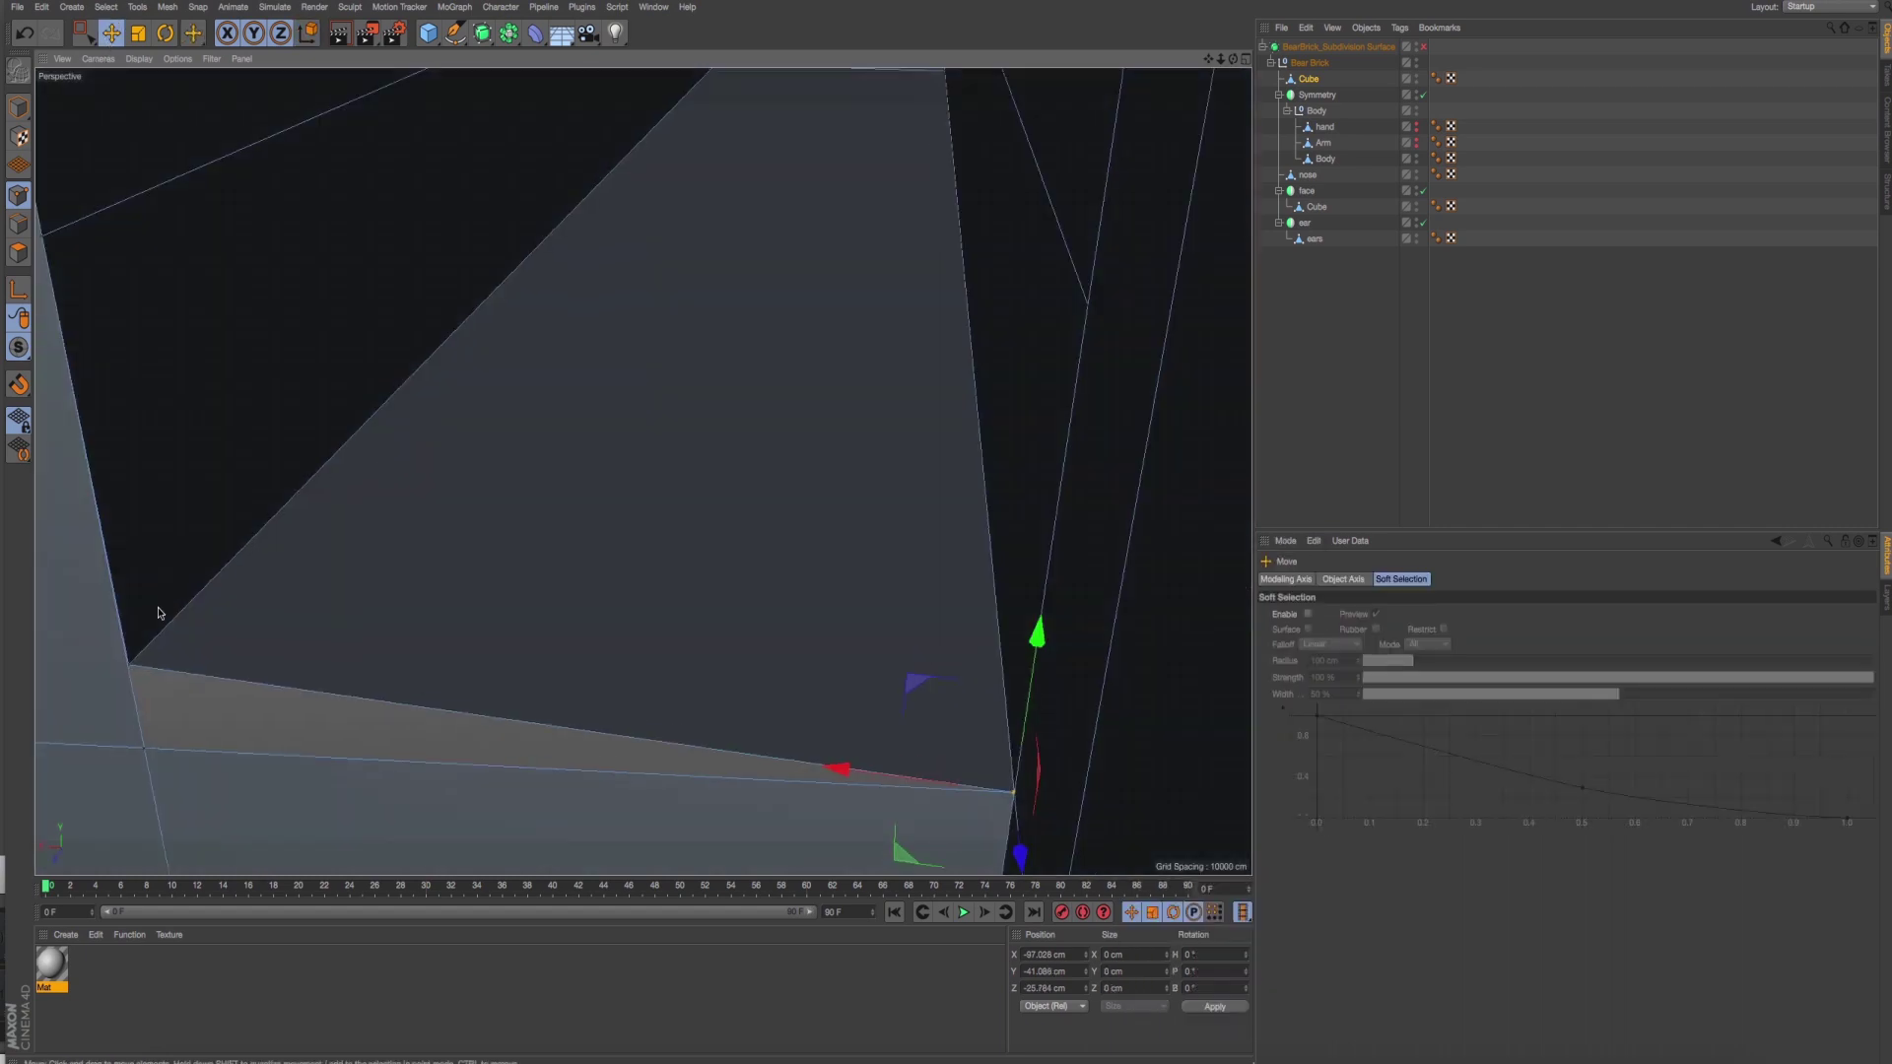
pyautogui.rightClick(166, 736)
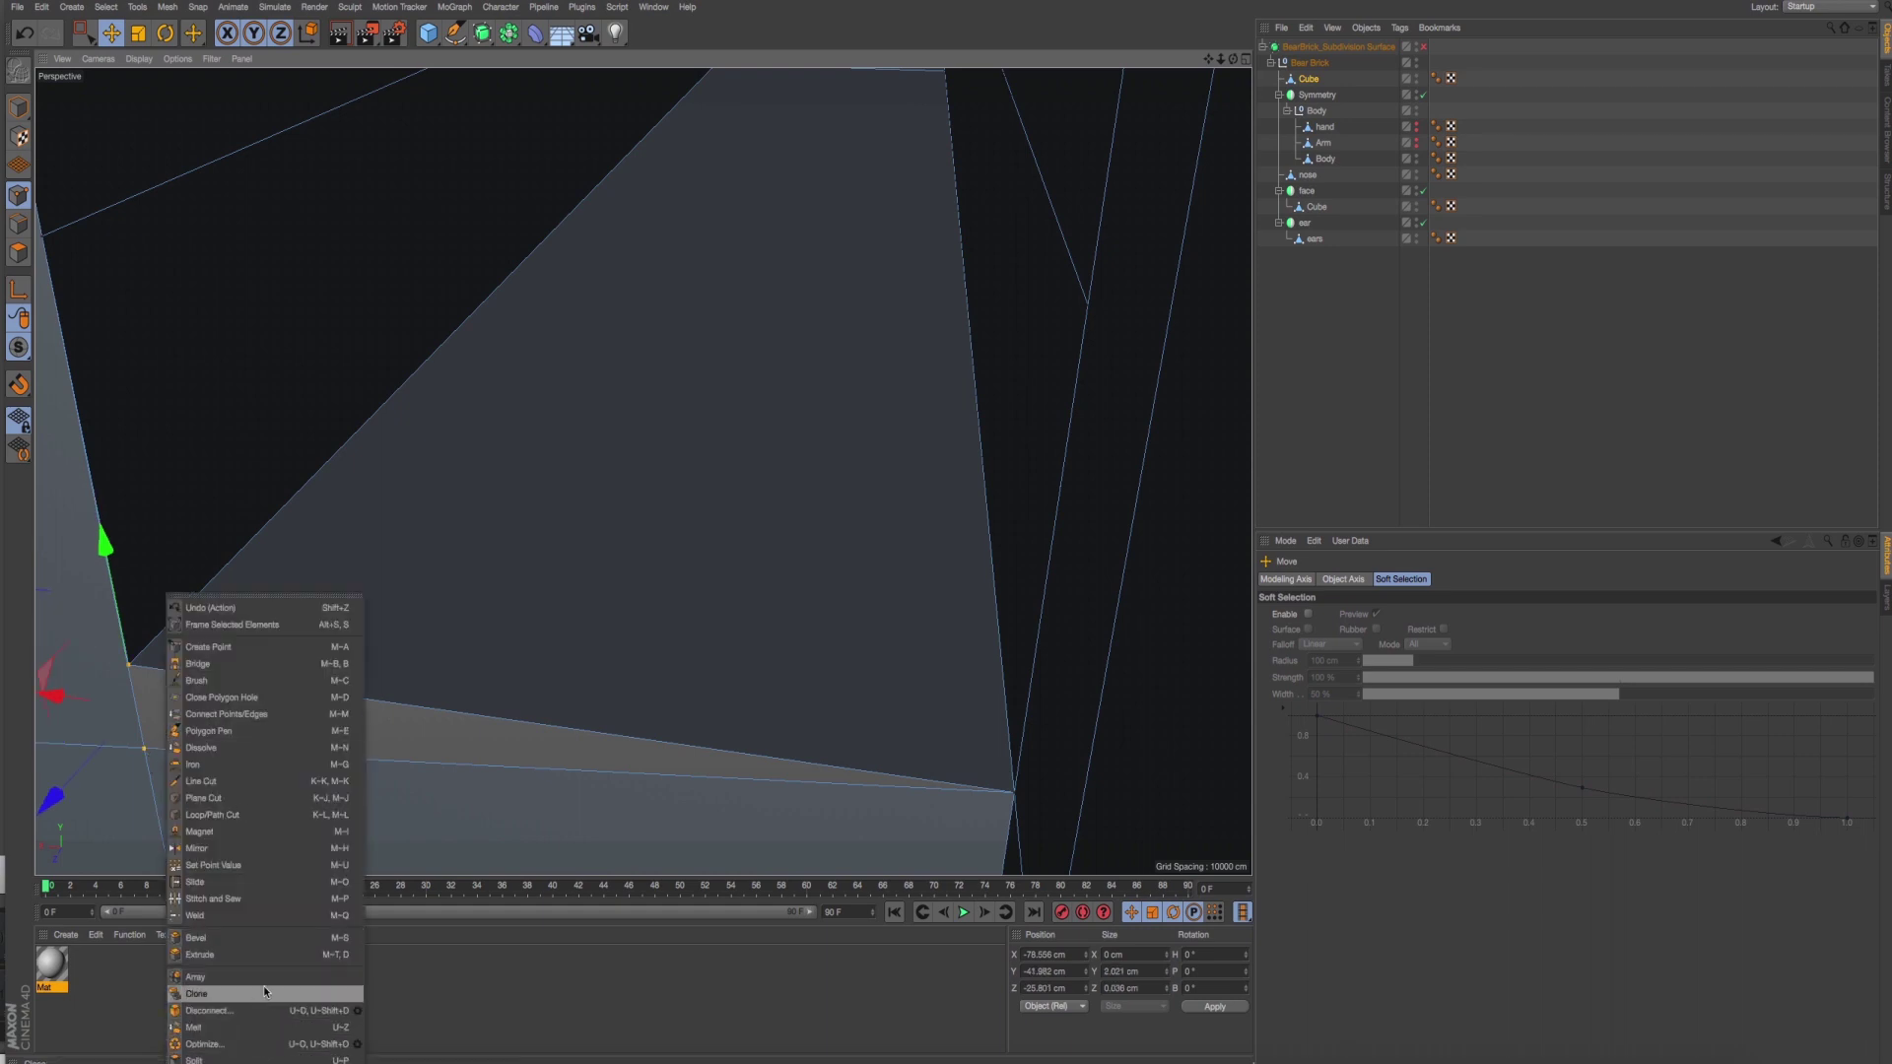
pyautogui.click(272, 915)
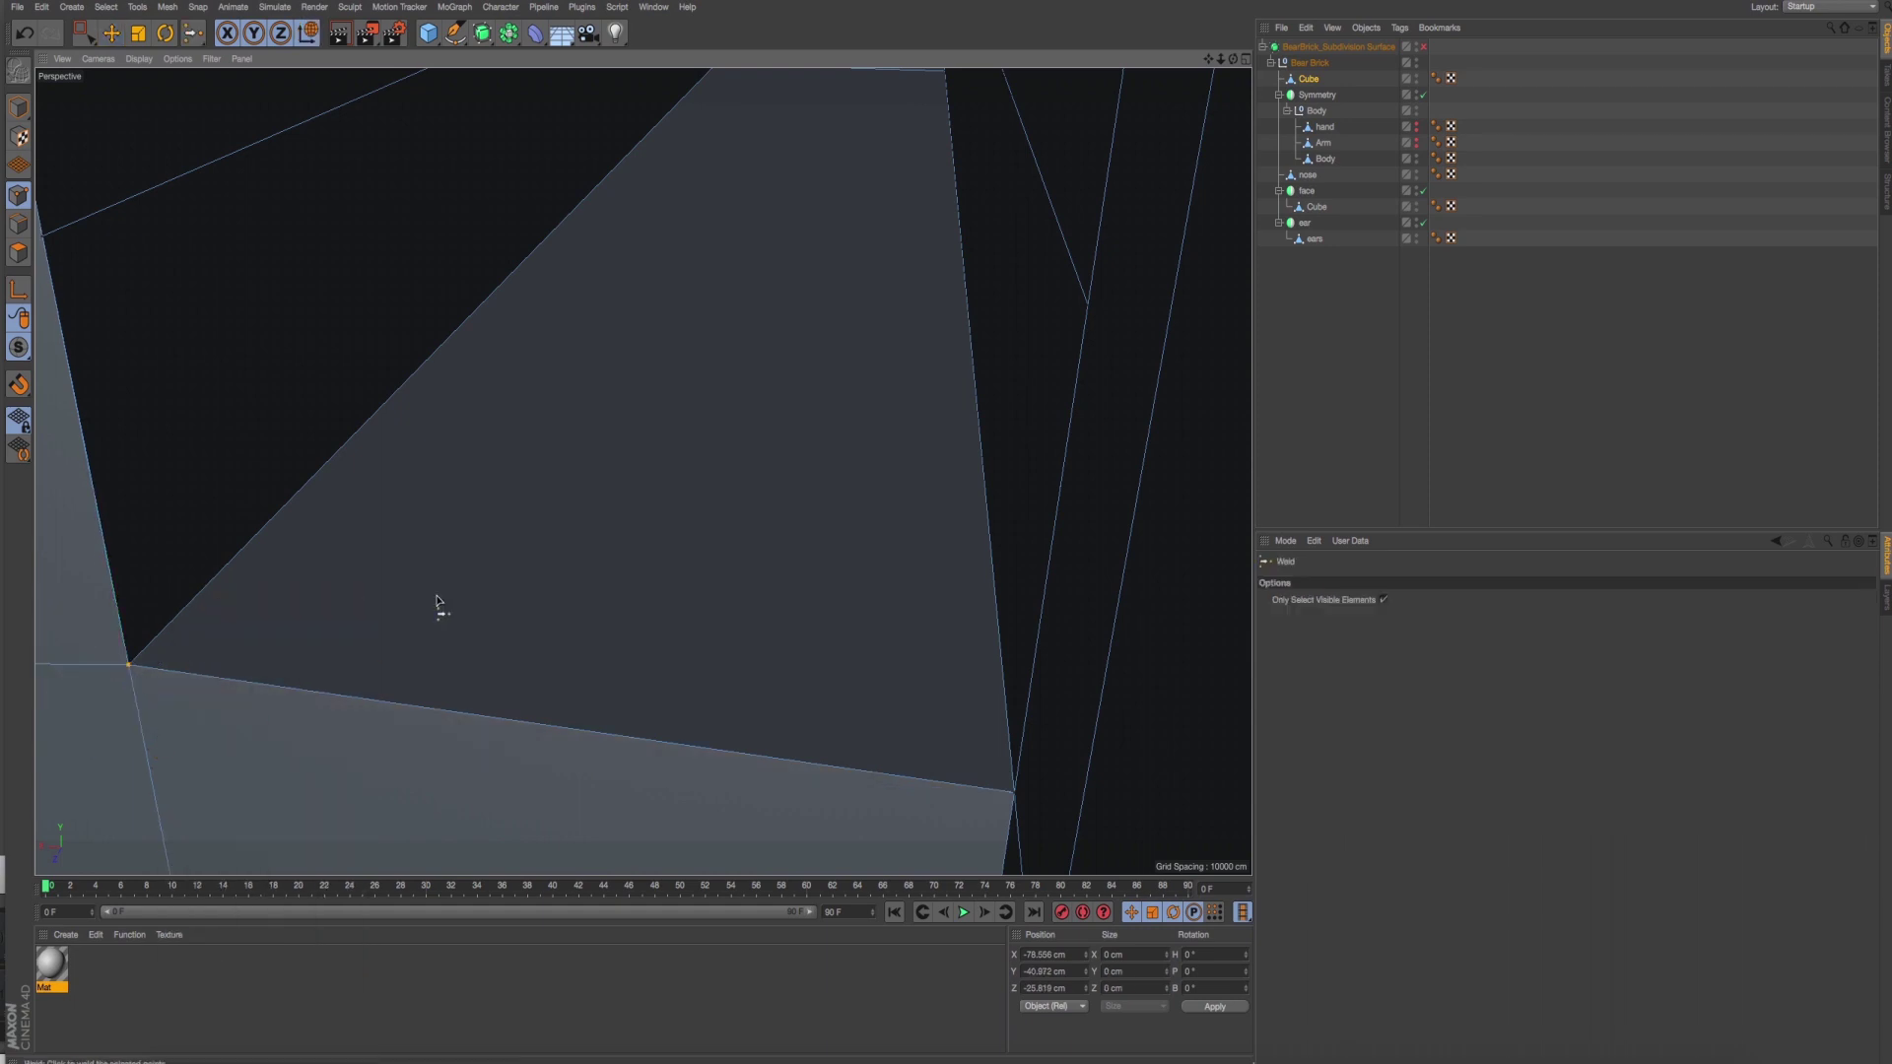
pyautogui.scroll(3, 437, 604)
pyautogui.scroll(3, 473, 541)
pyautogui.scroll(3, 435, 537)
pyautogui.scroll(3, 464, 625)
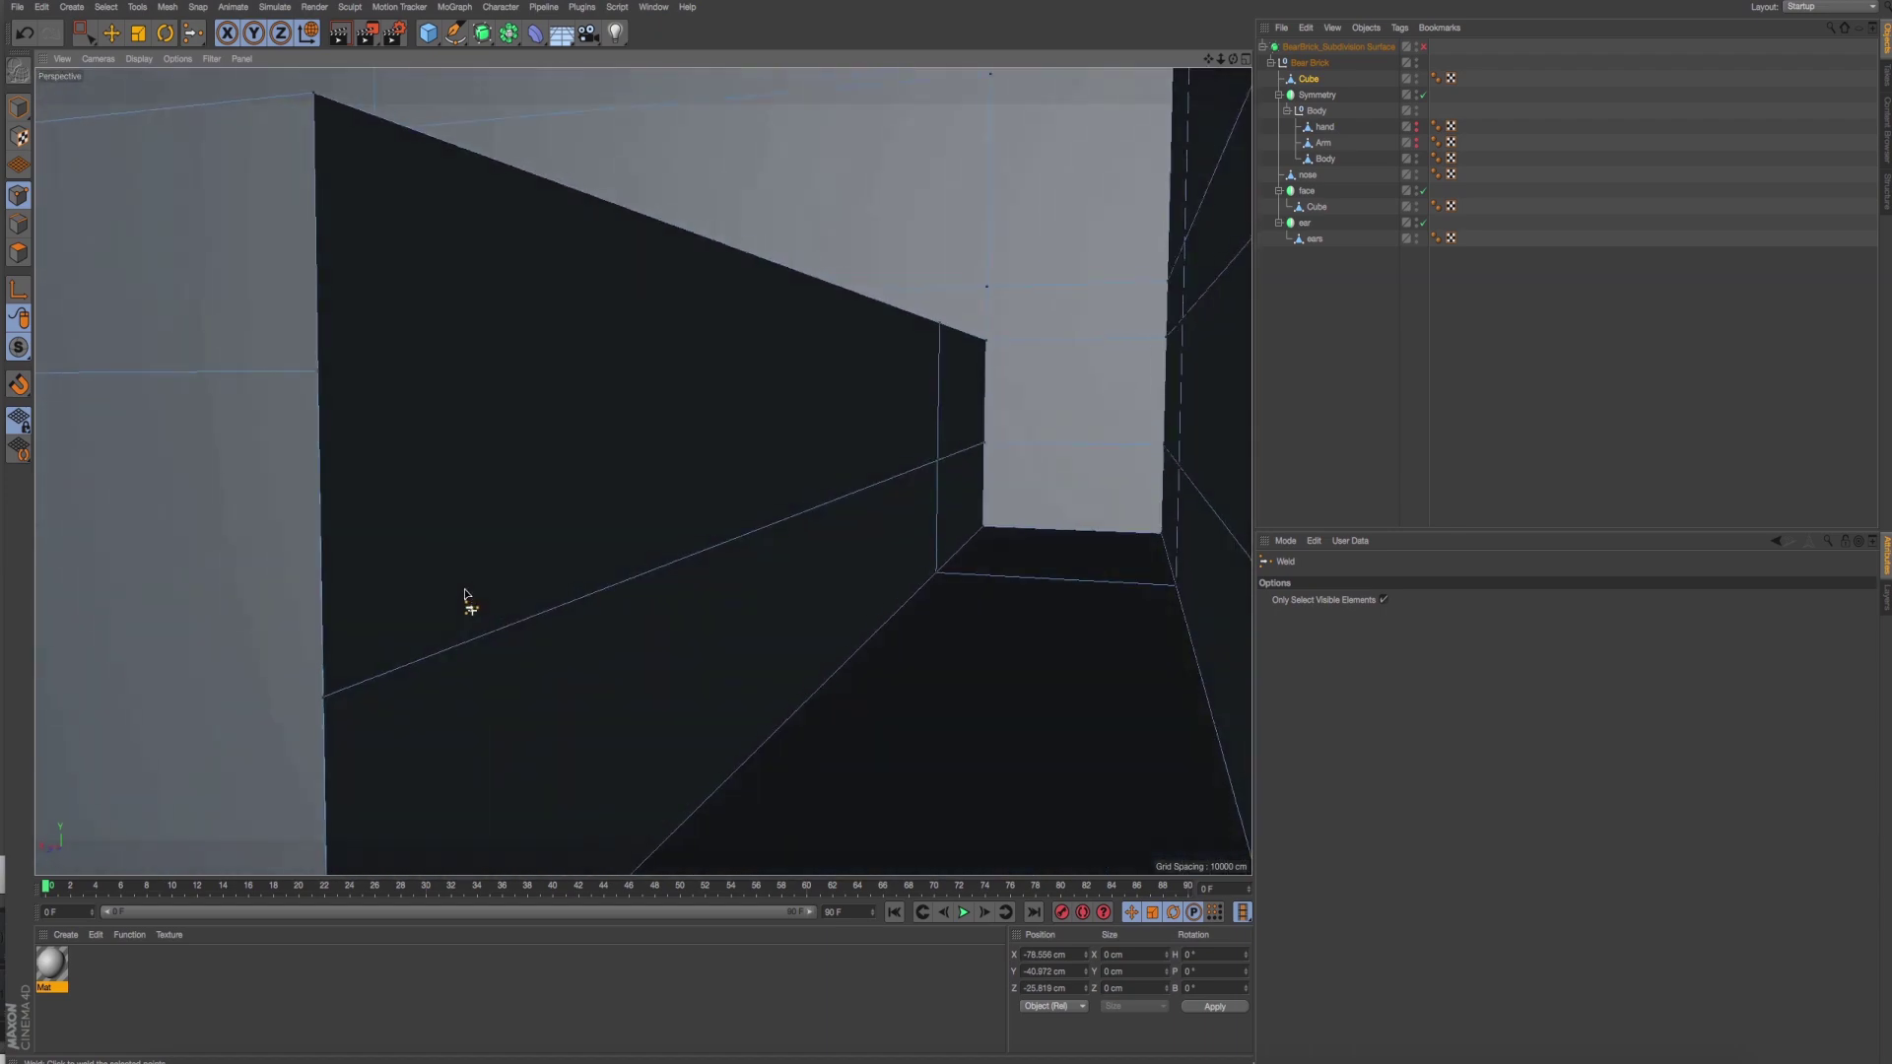
pyautogui.scroll(-2, 473, 630)
pyautogui.scroll(1, 483, 710)
pyautogui.scroll(-1, 552, 640)
pyautogui.scroll(4, 626, 537)
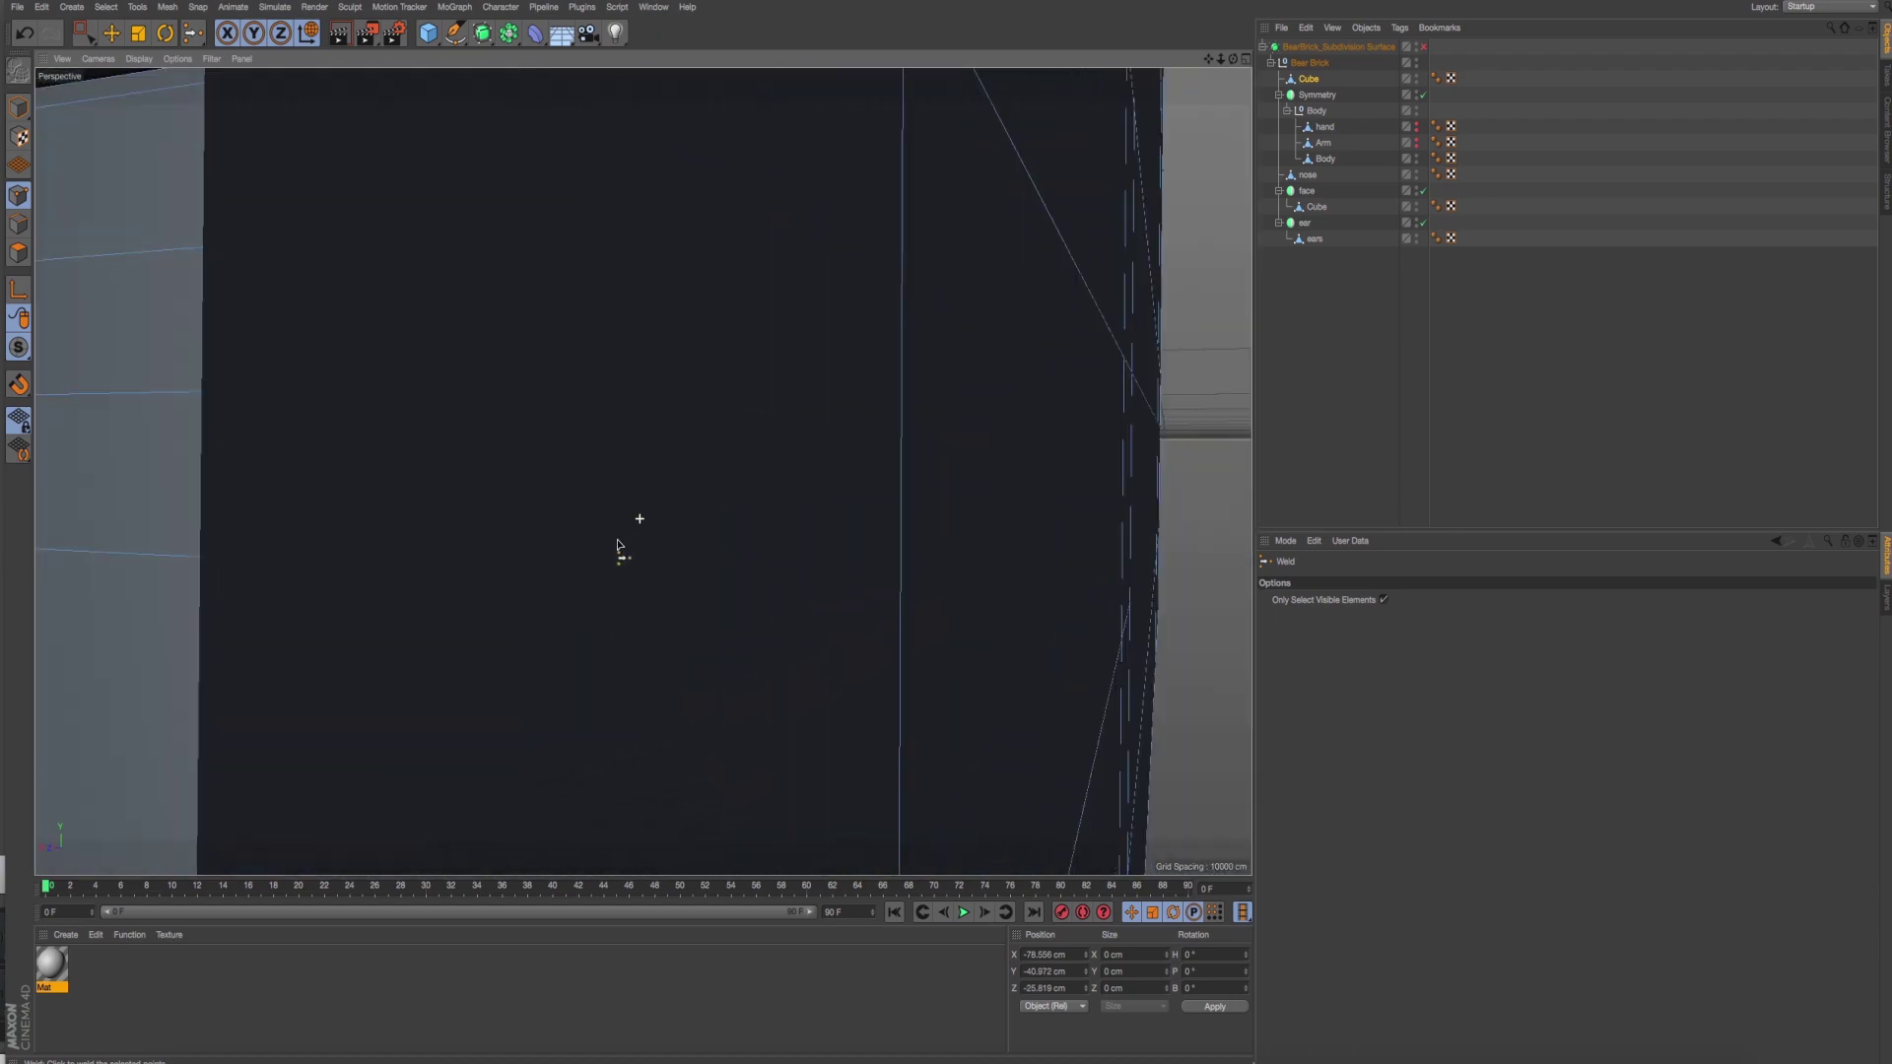
pyautogui.scroll(-2, 439, 613)
pyautogui.scroll(-2, 746, 622)
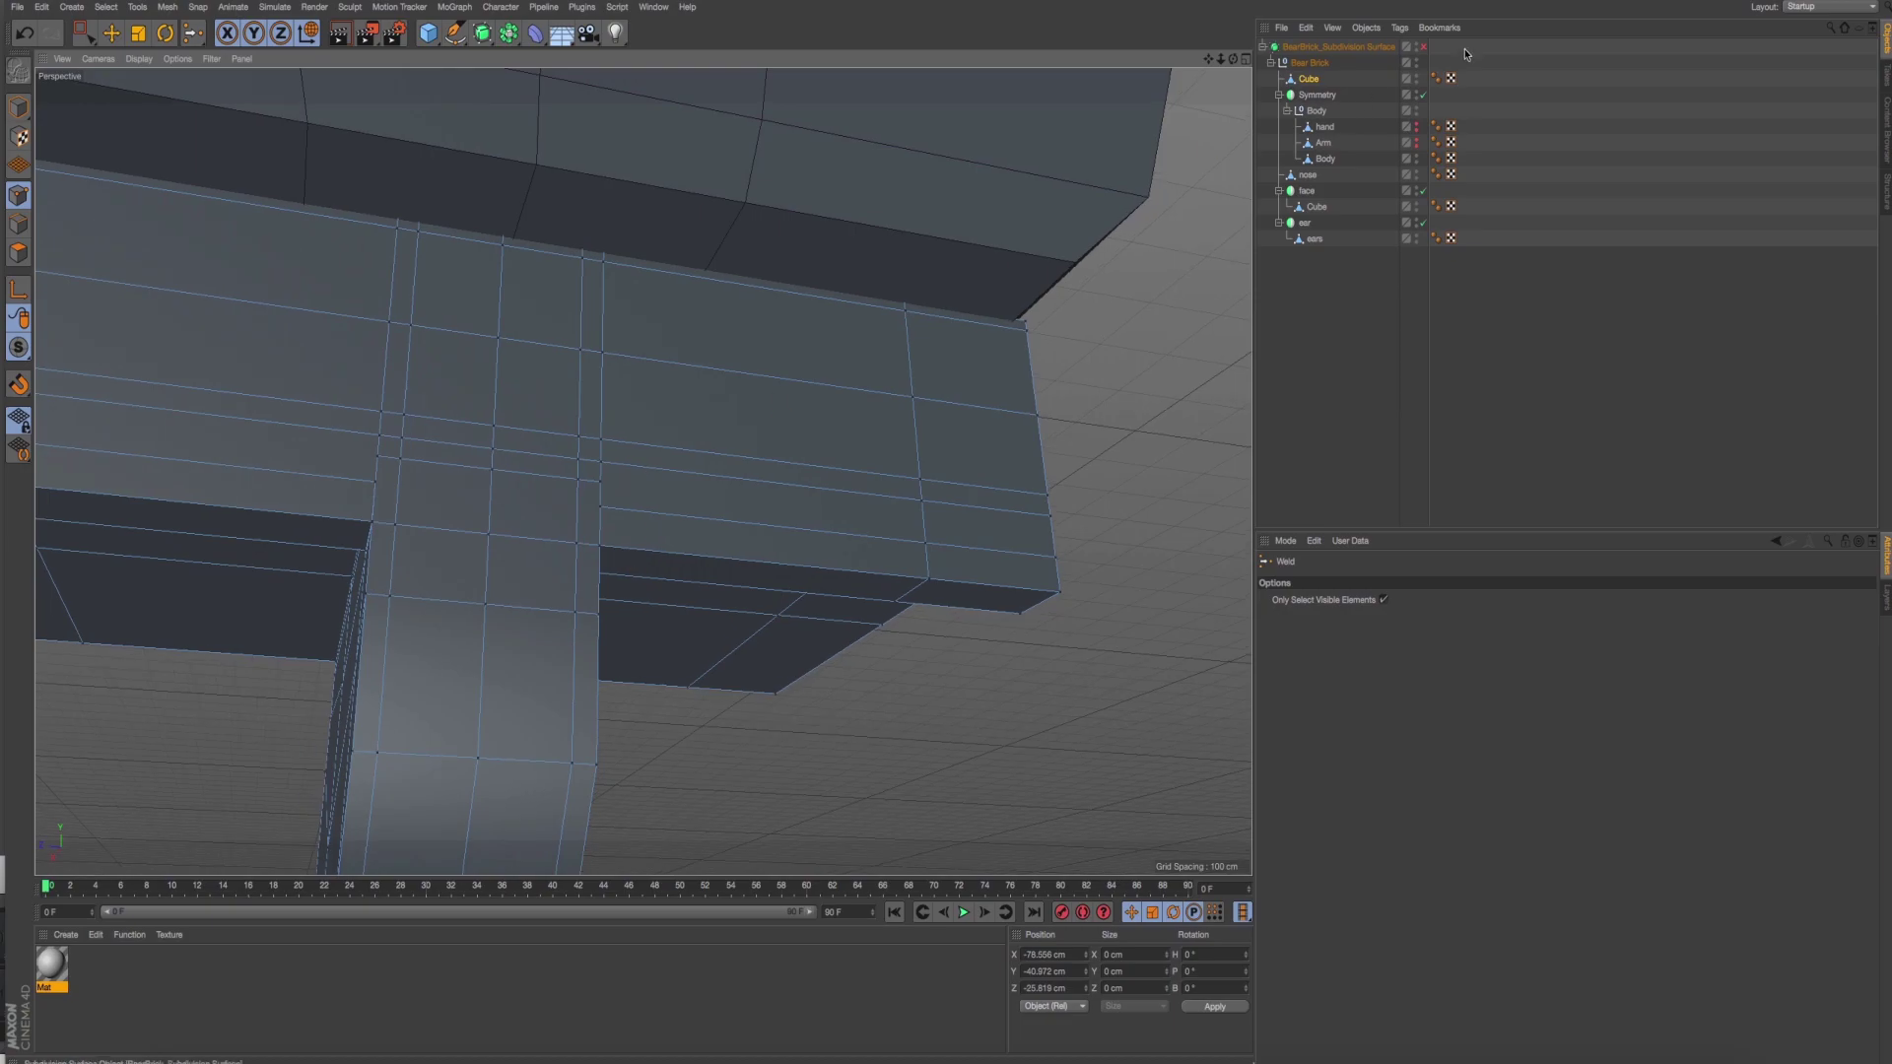
# Preview the smoothed leg joint, then return to raw geometry to inspect the gap.
pyautogui.click(1422, 47)
pyautogui.moveTo(968, 434)
pyautogui.keyDown('alt'); pyautogui.mouseDown()
pyautogui.moveTo(651, 700)
pyautogui.moveTo(642, 577)
pyautogui.mouseUp(); pyautogui.keyUp('alt')
pyautogui.scroll(3, 640, 562)
pyautogui.scroll(3, 634, 549)
pyautogui.scroll(3, 634, 549)
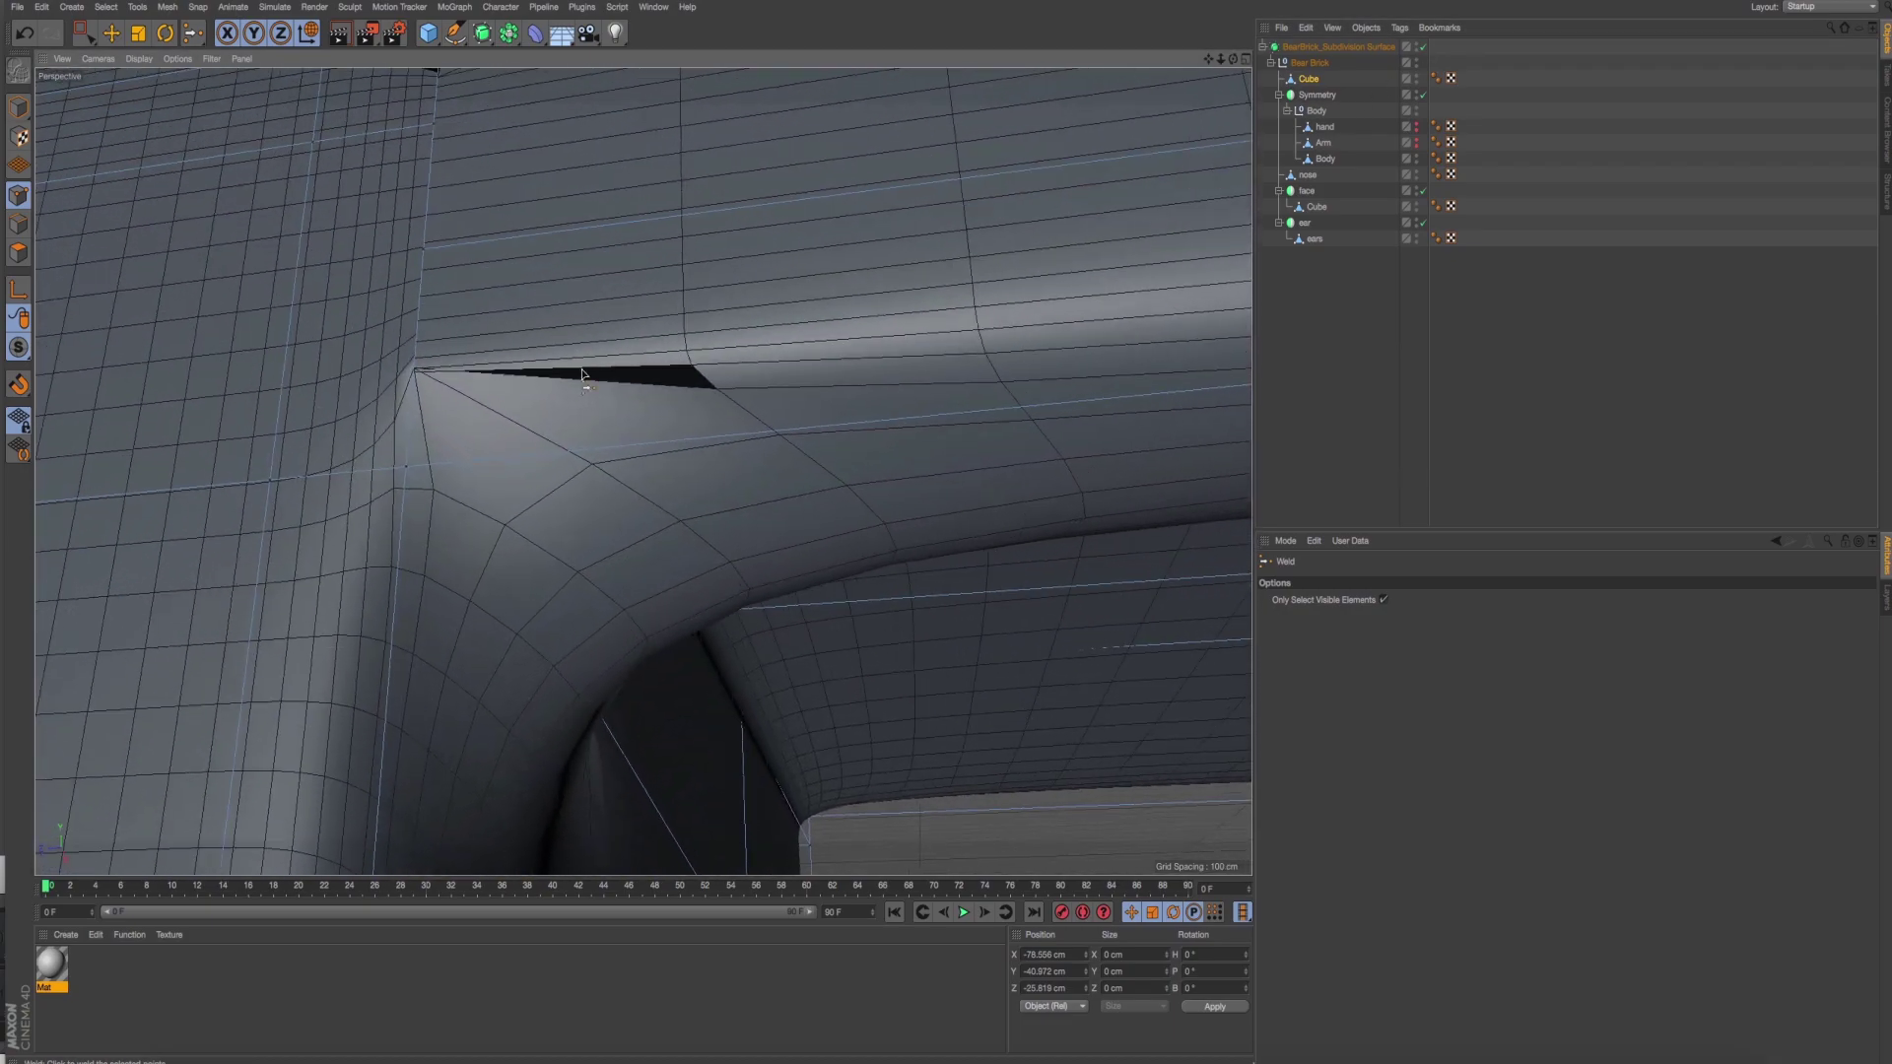
pyautogui.scroll(3, 766, 446)
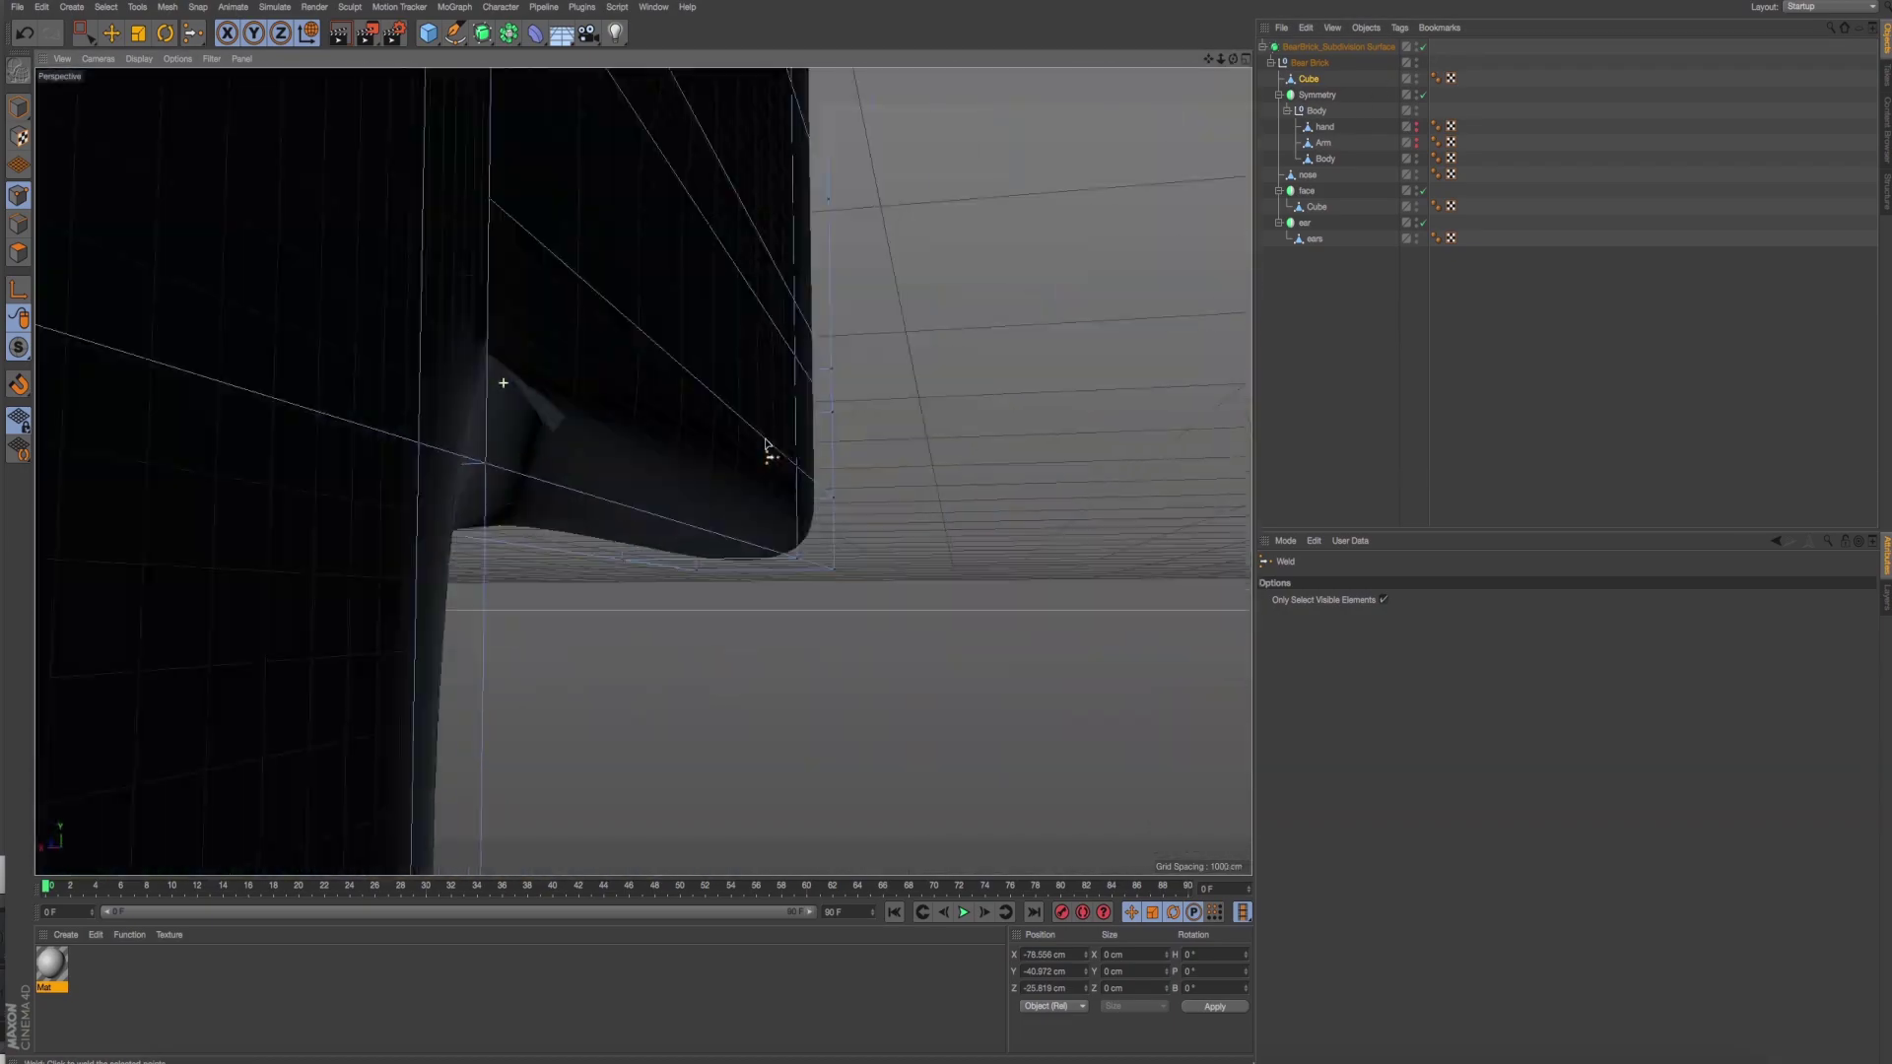
pyautogui.scroll(-3, 773, 451)
pyautogui.scroll(-2, 642, 473)
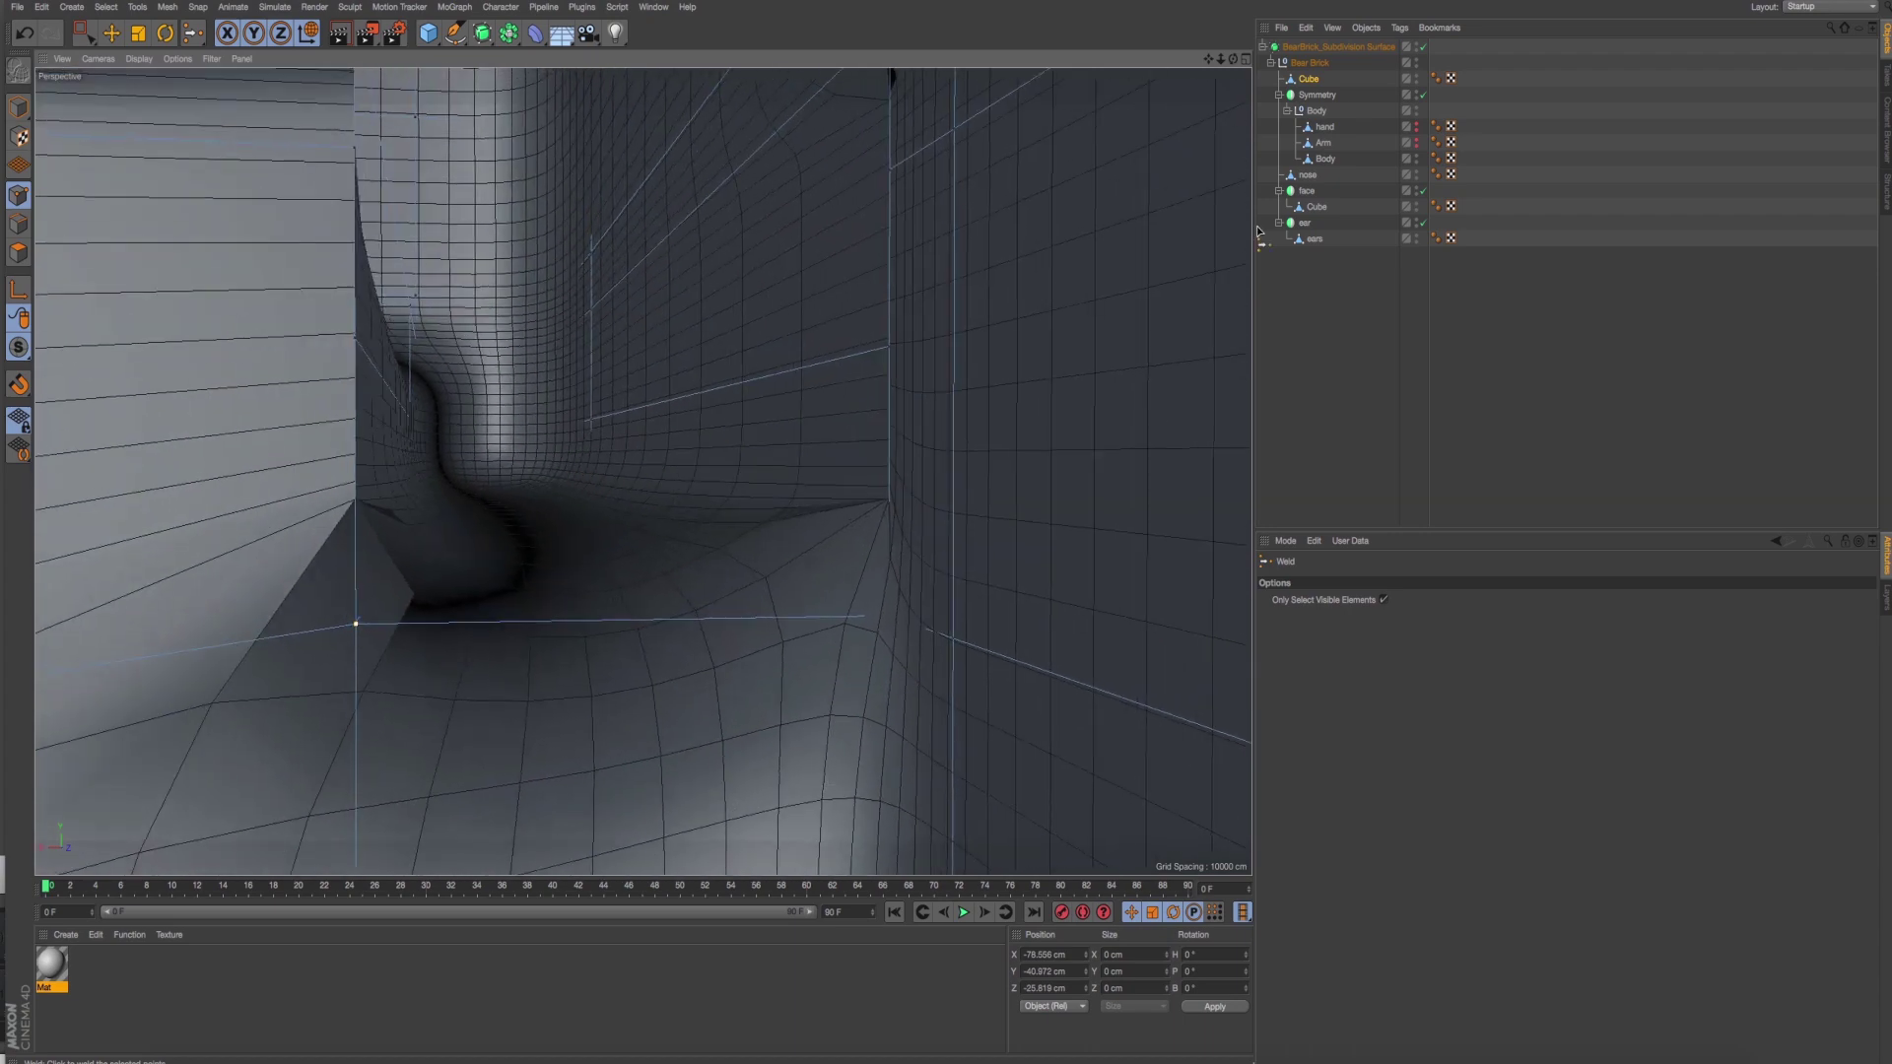
pyautogui.click(1423, 47)
pyautogui.keyDown('alt'); pyautogui.moveTo(816, 565); pyautogui.dragTo(690, 645); pyautogui.keyUp('alt')
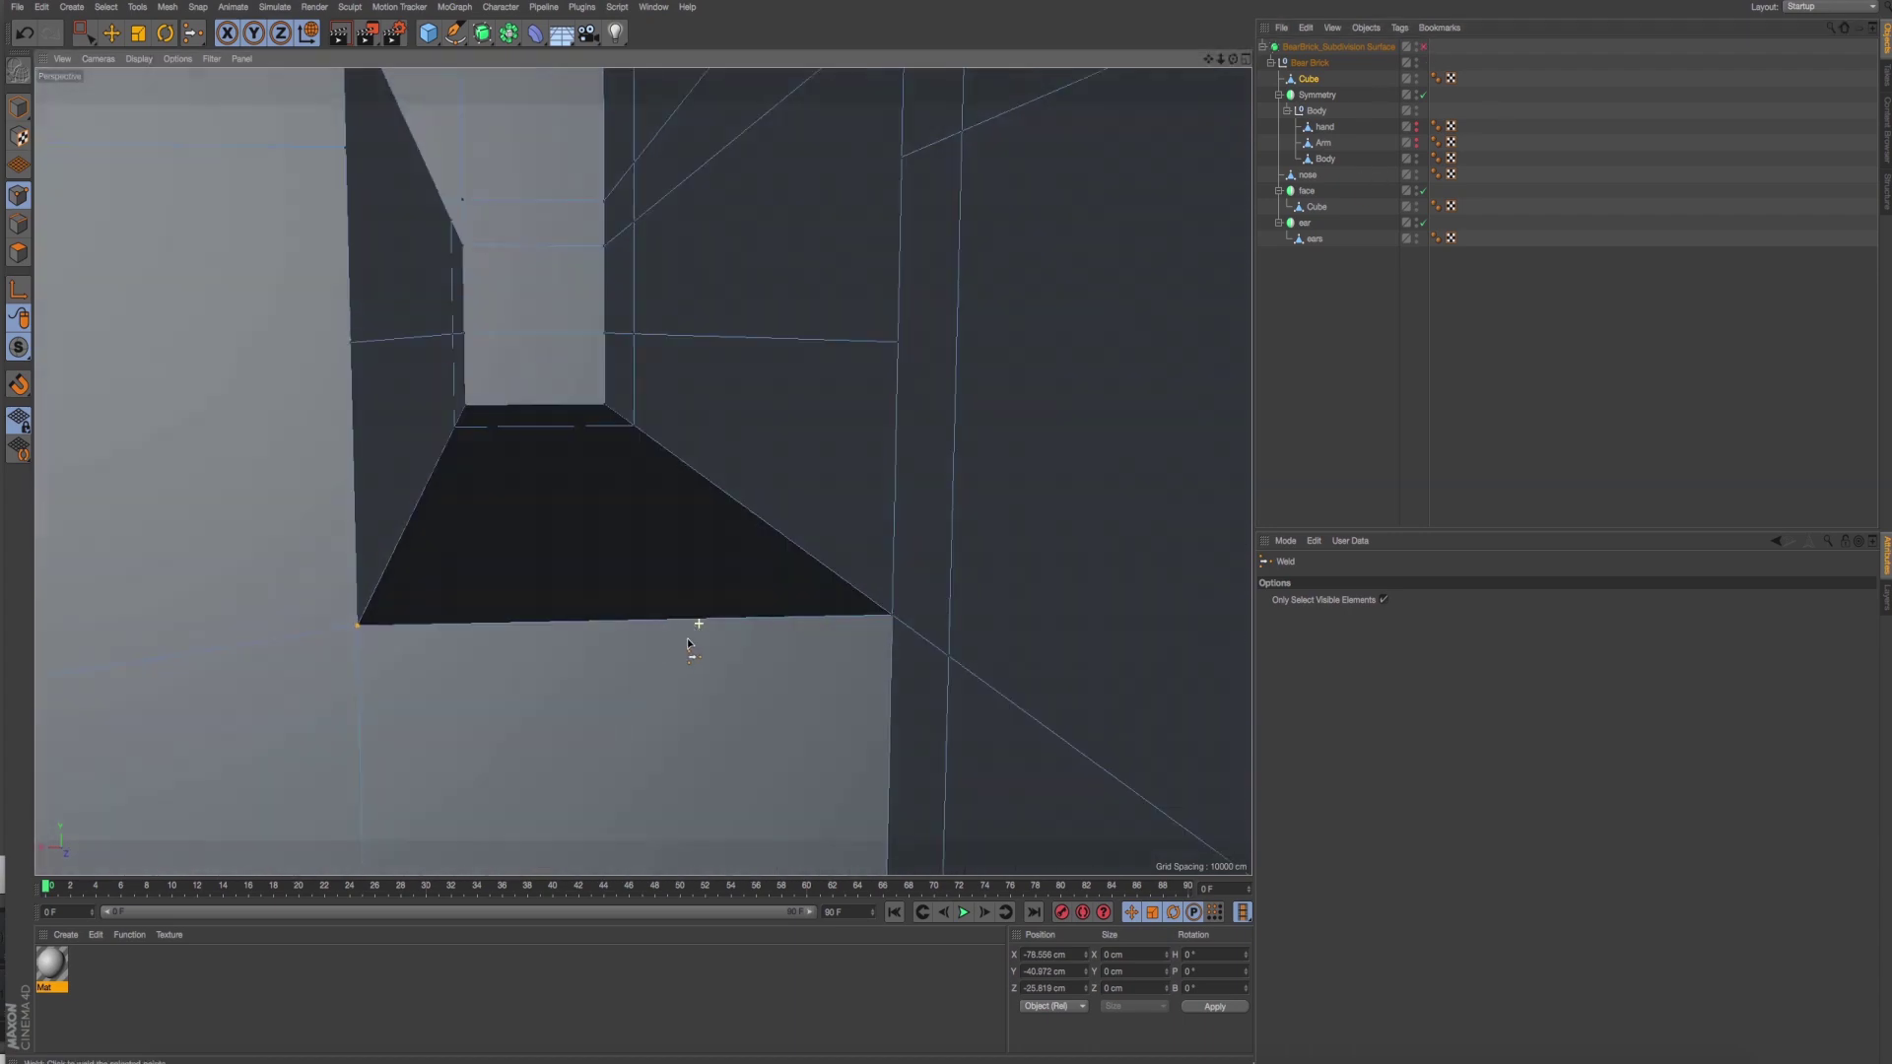
# Weld the leg's top points together at the junction with the body.
pyautogui.click(86, 36)
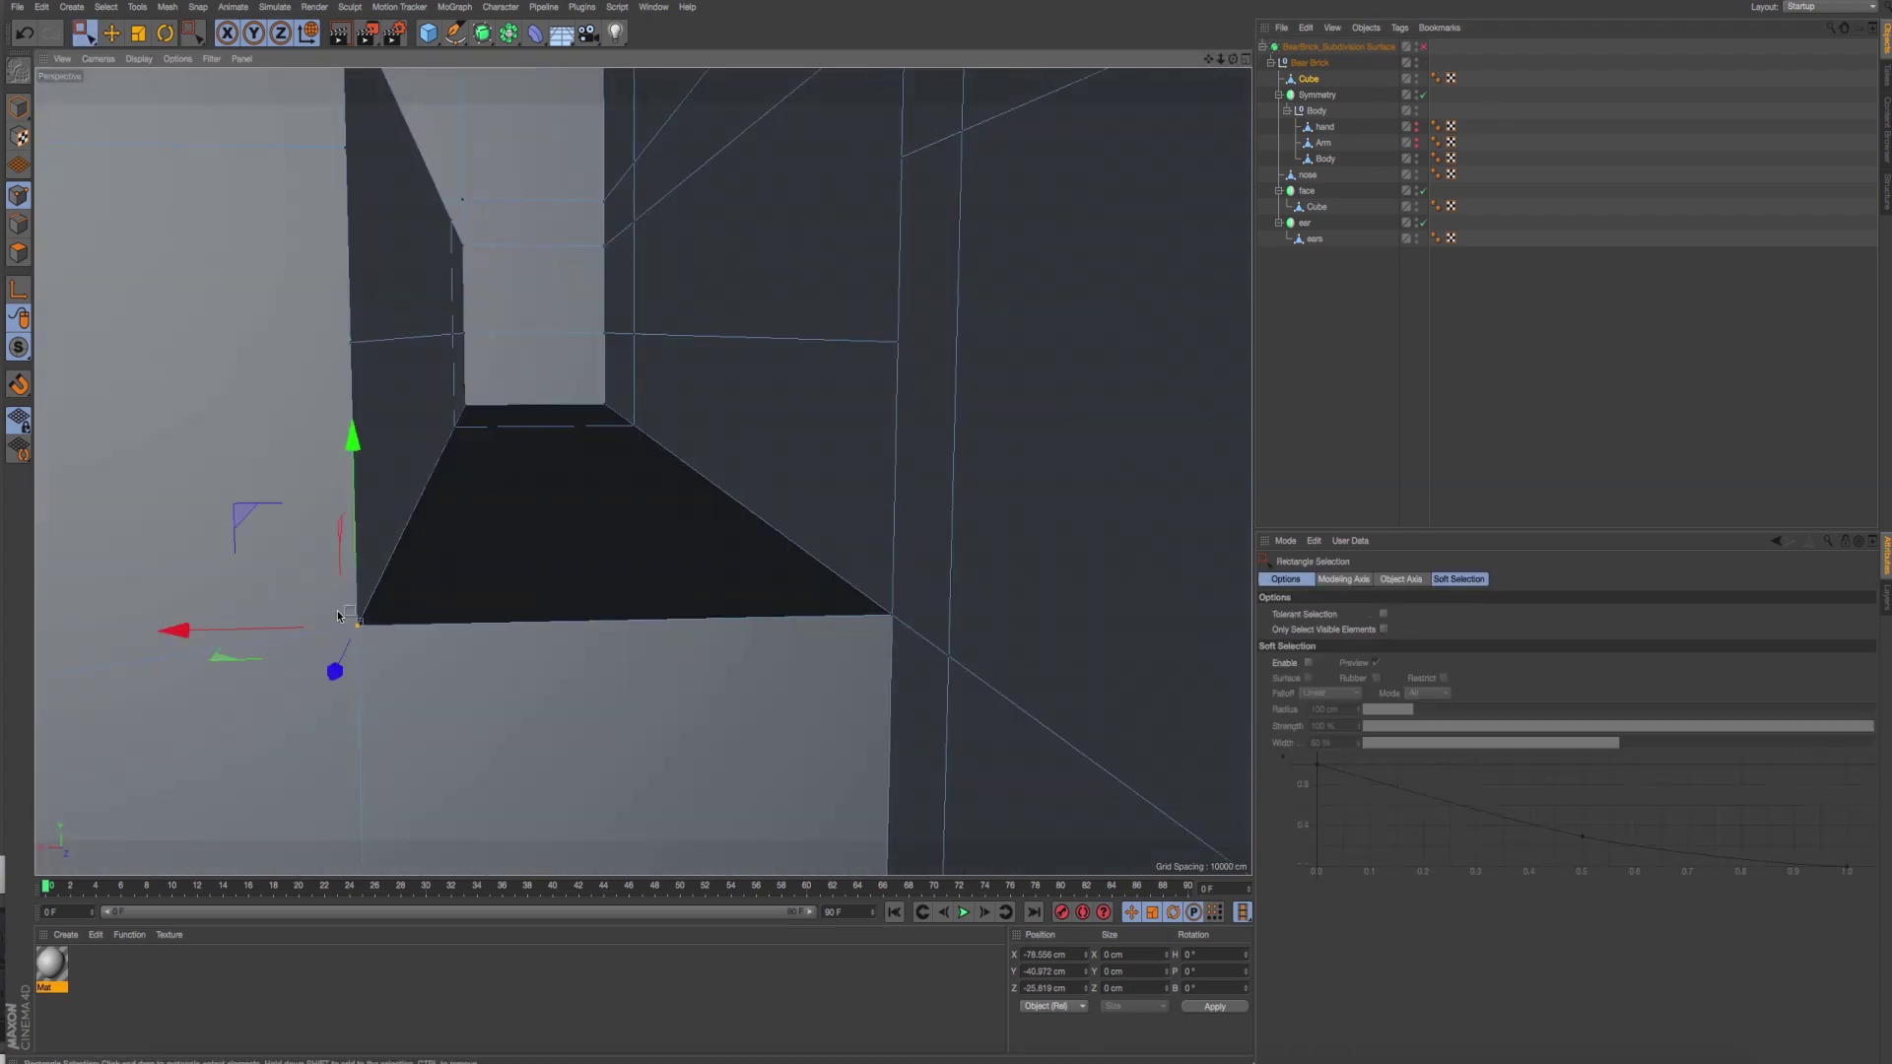
pyautogui.rightClick(400, 592)
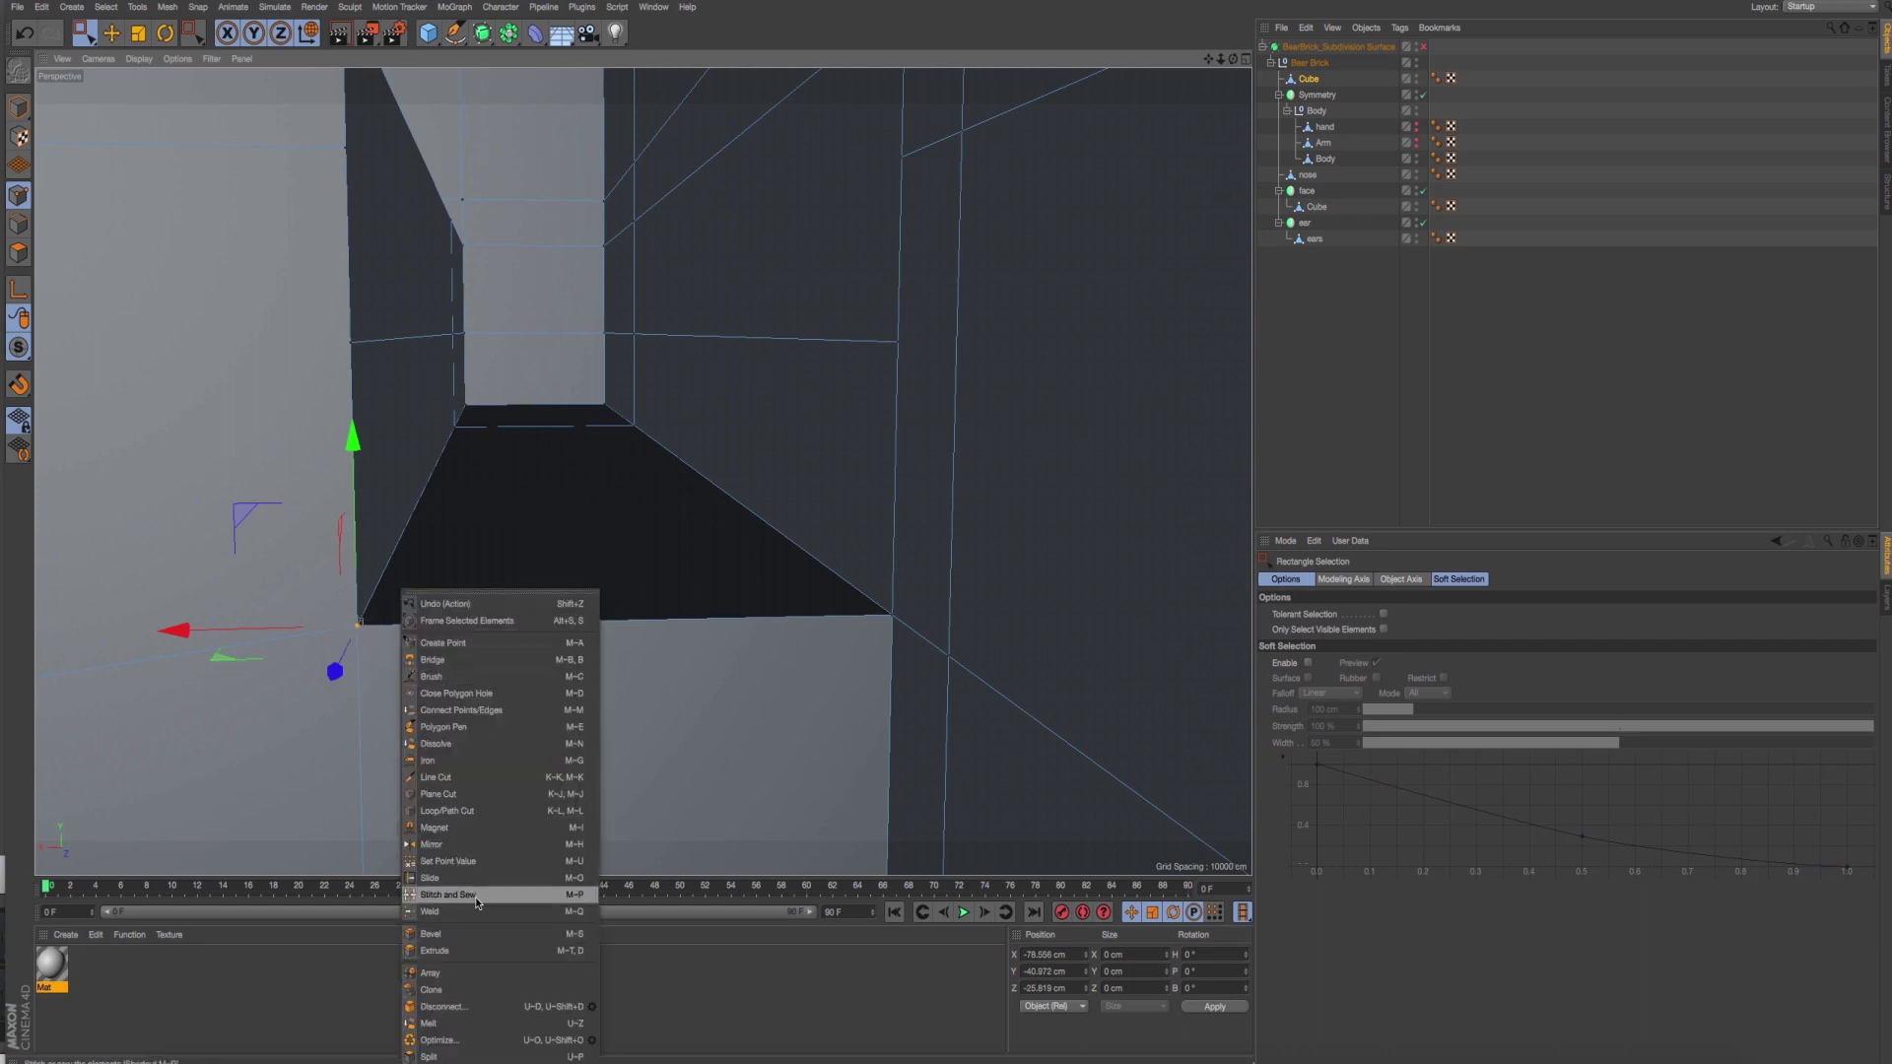
pyautogui.click(443, 896)
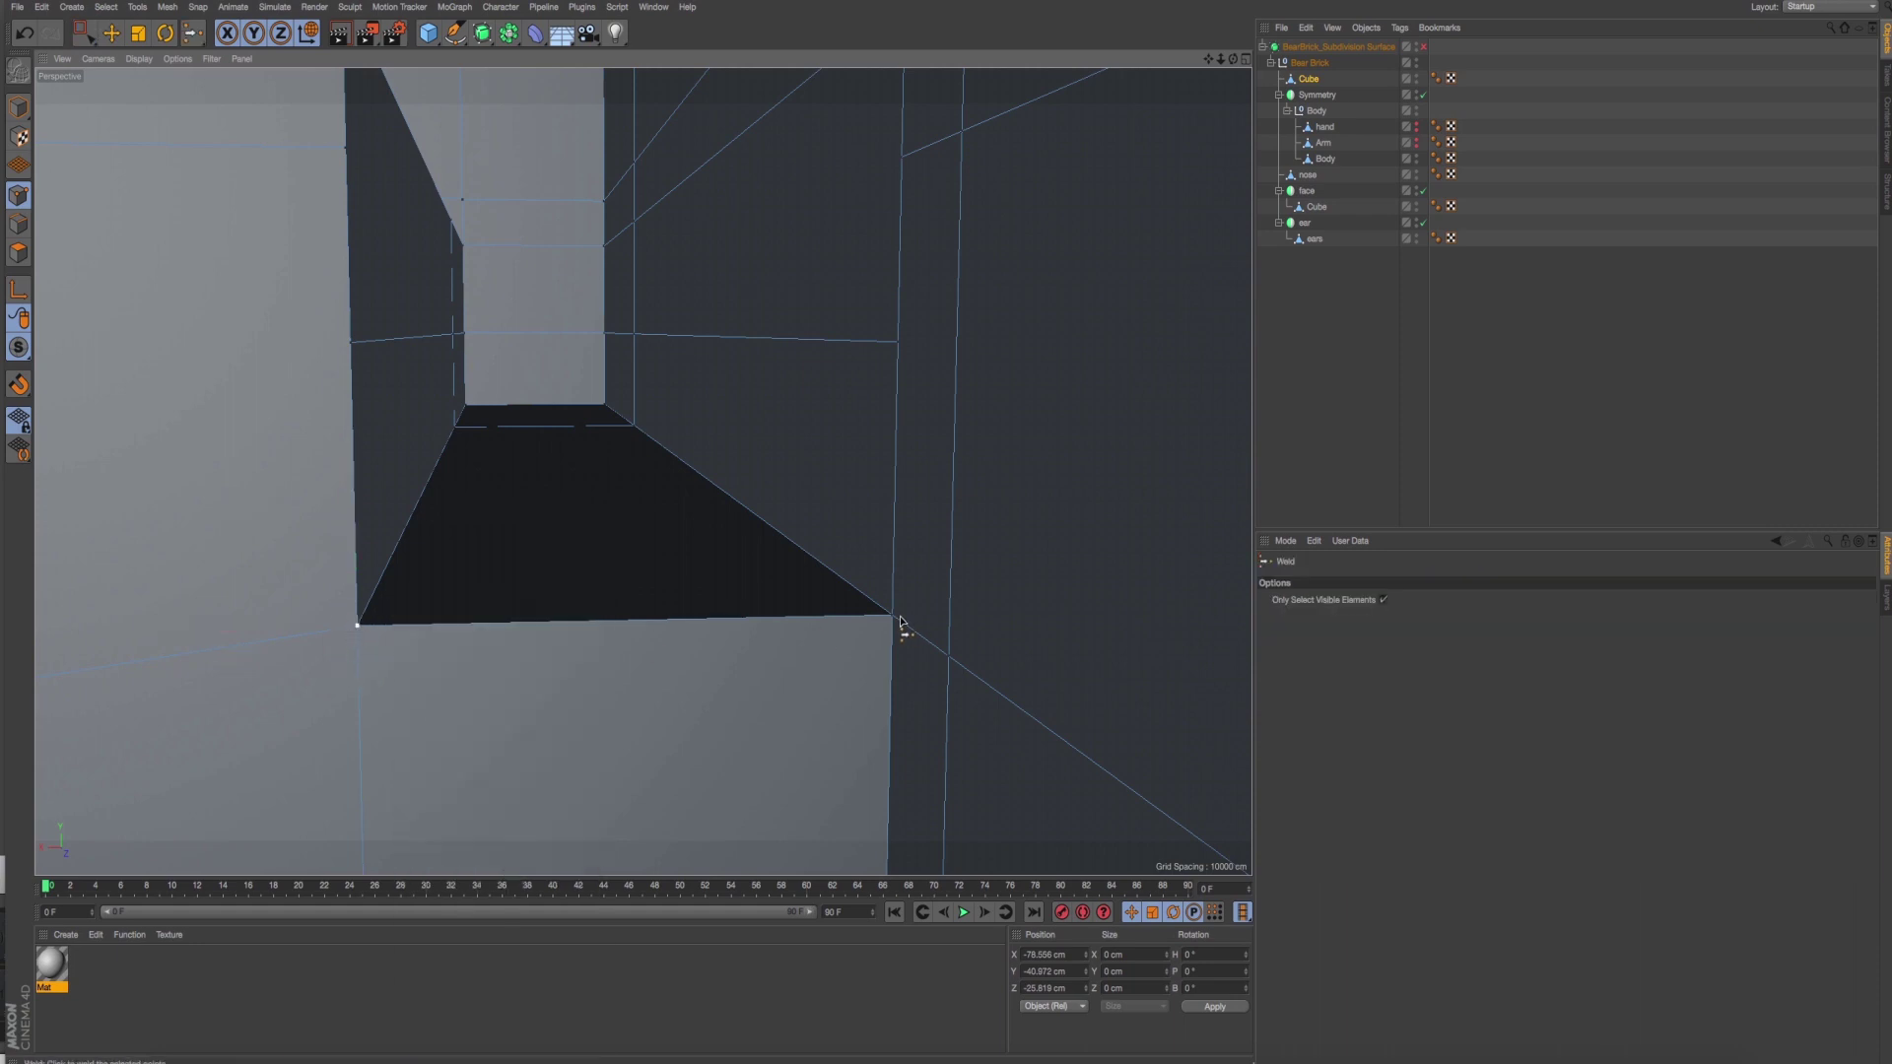
pyautogui.scroll(-3, 516, 464)
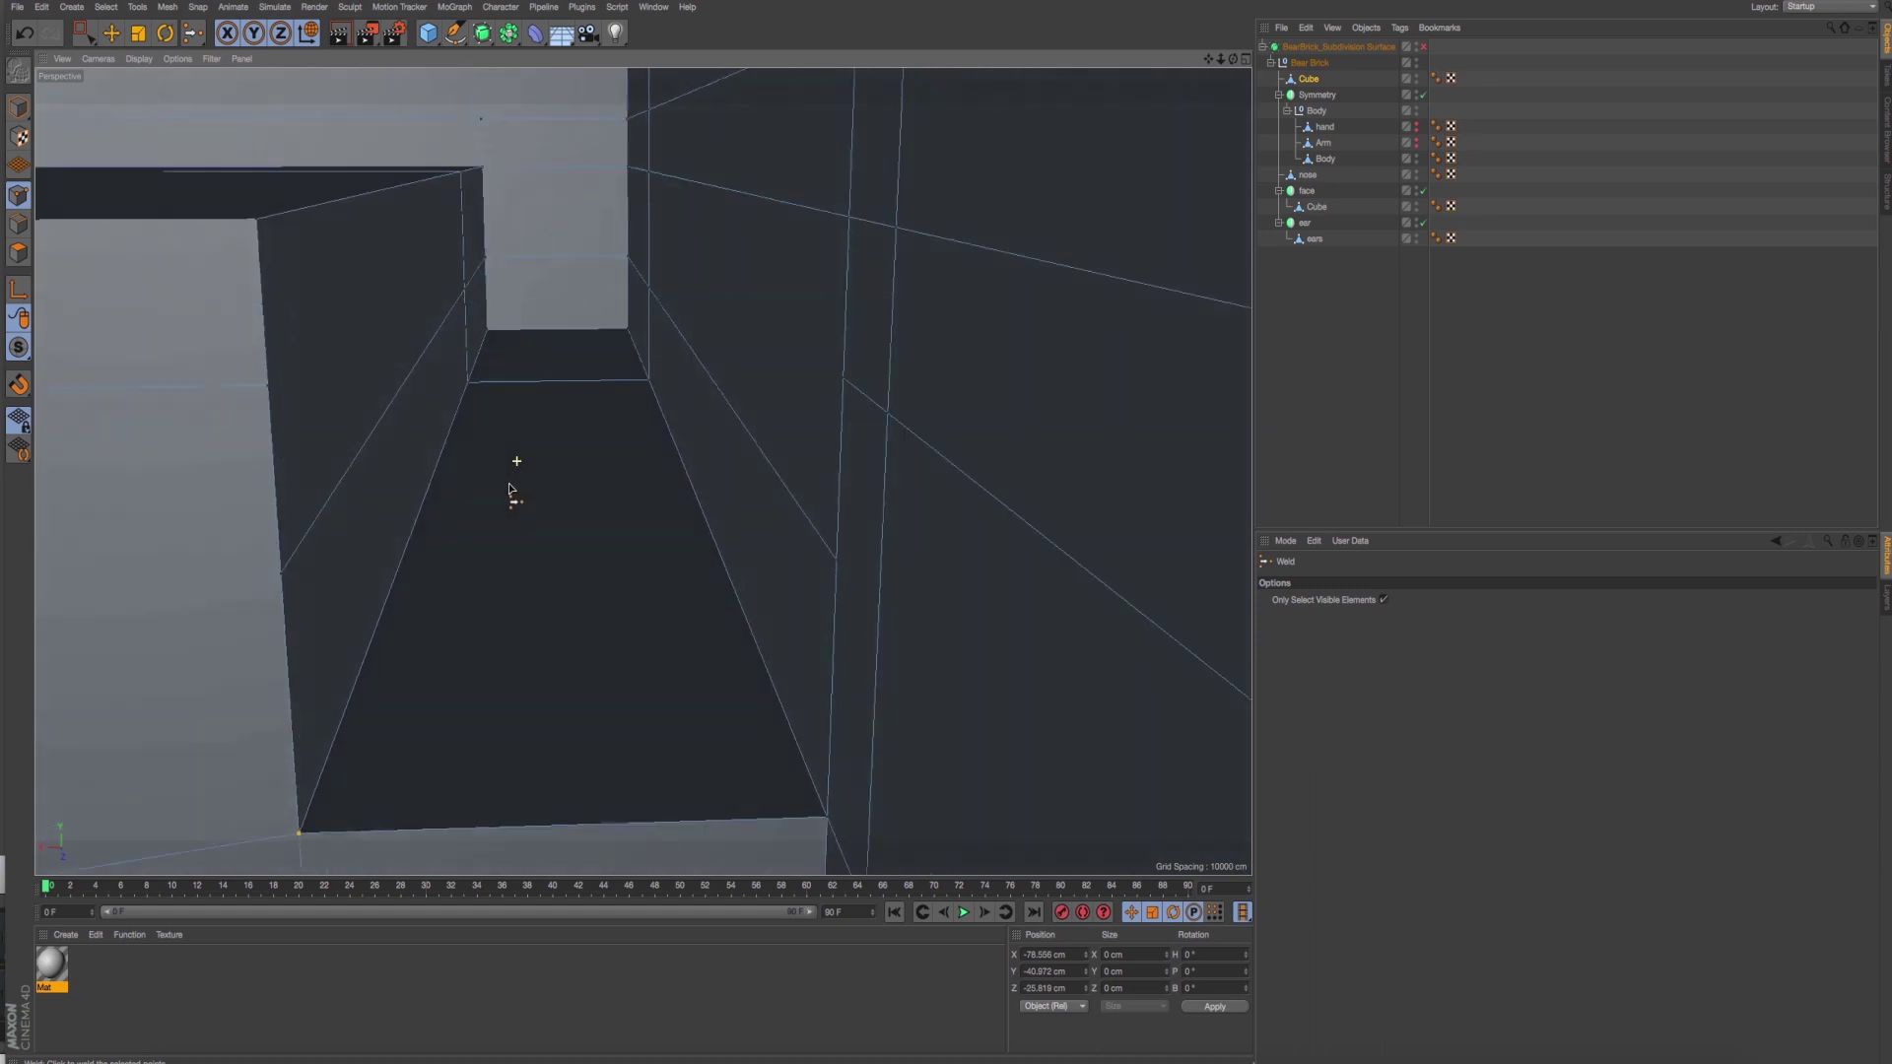
pyautogui.scroll(2, 507, 481)
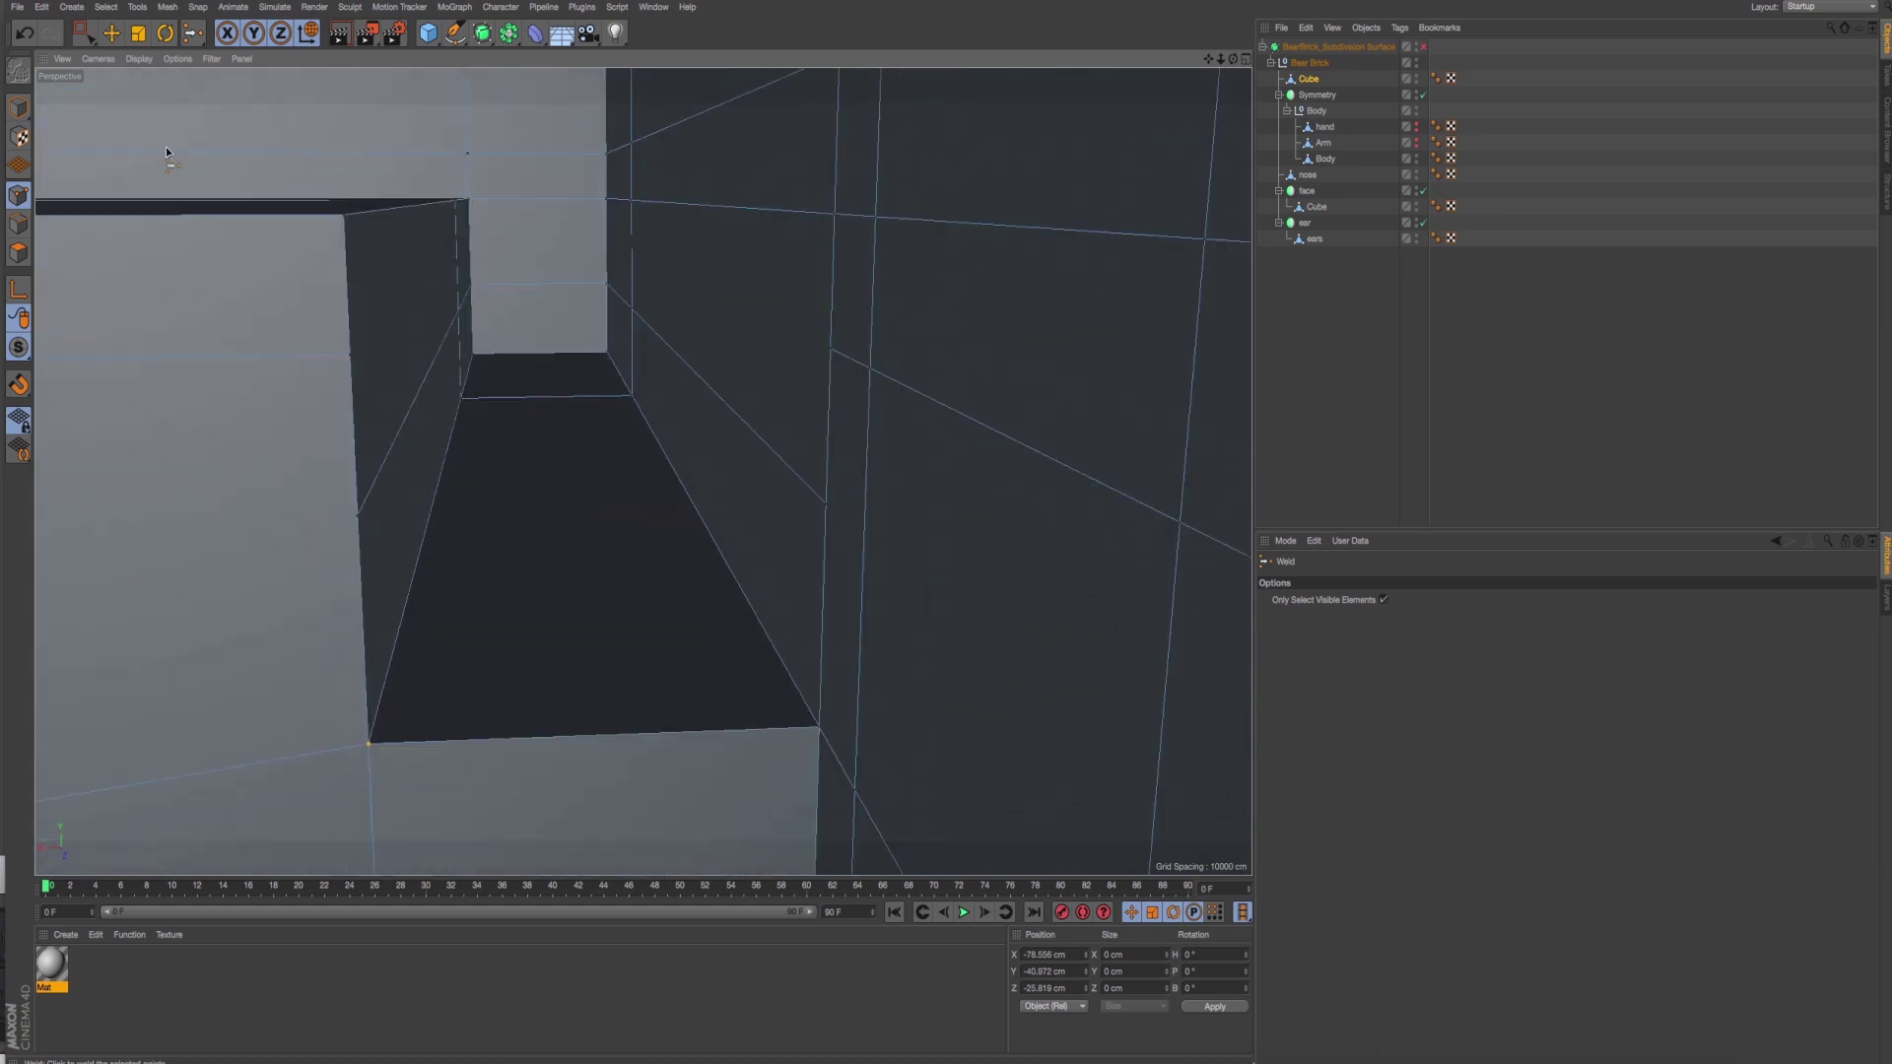
# Move the stray corner point to close the gap with the body.
pyautogui.click(114, 36)
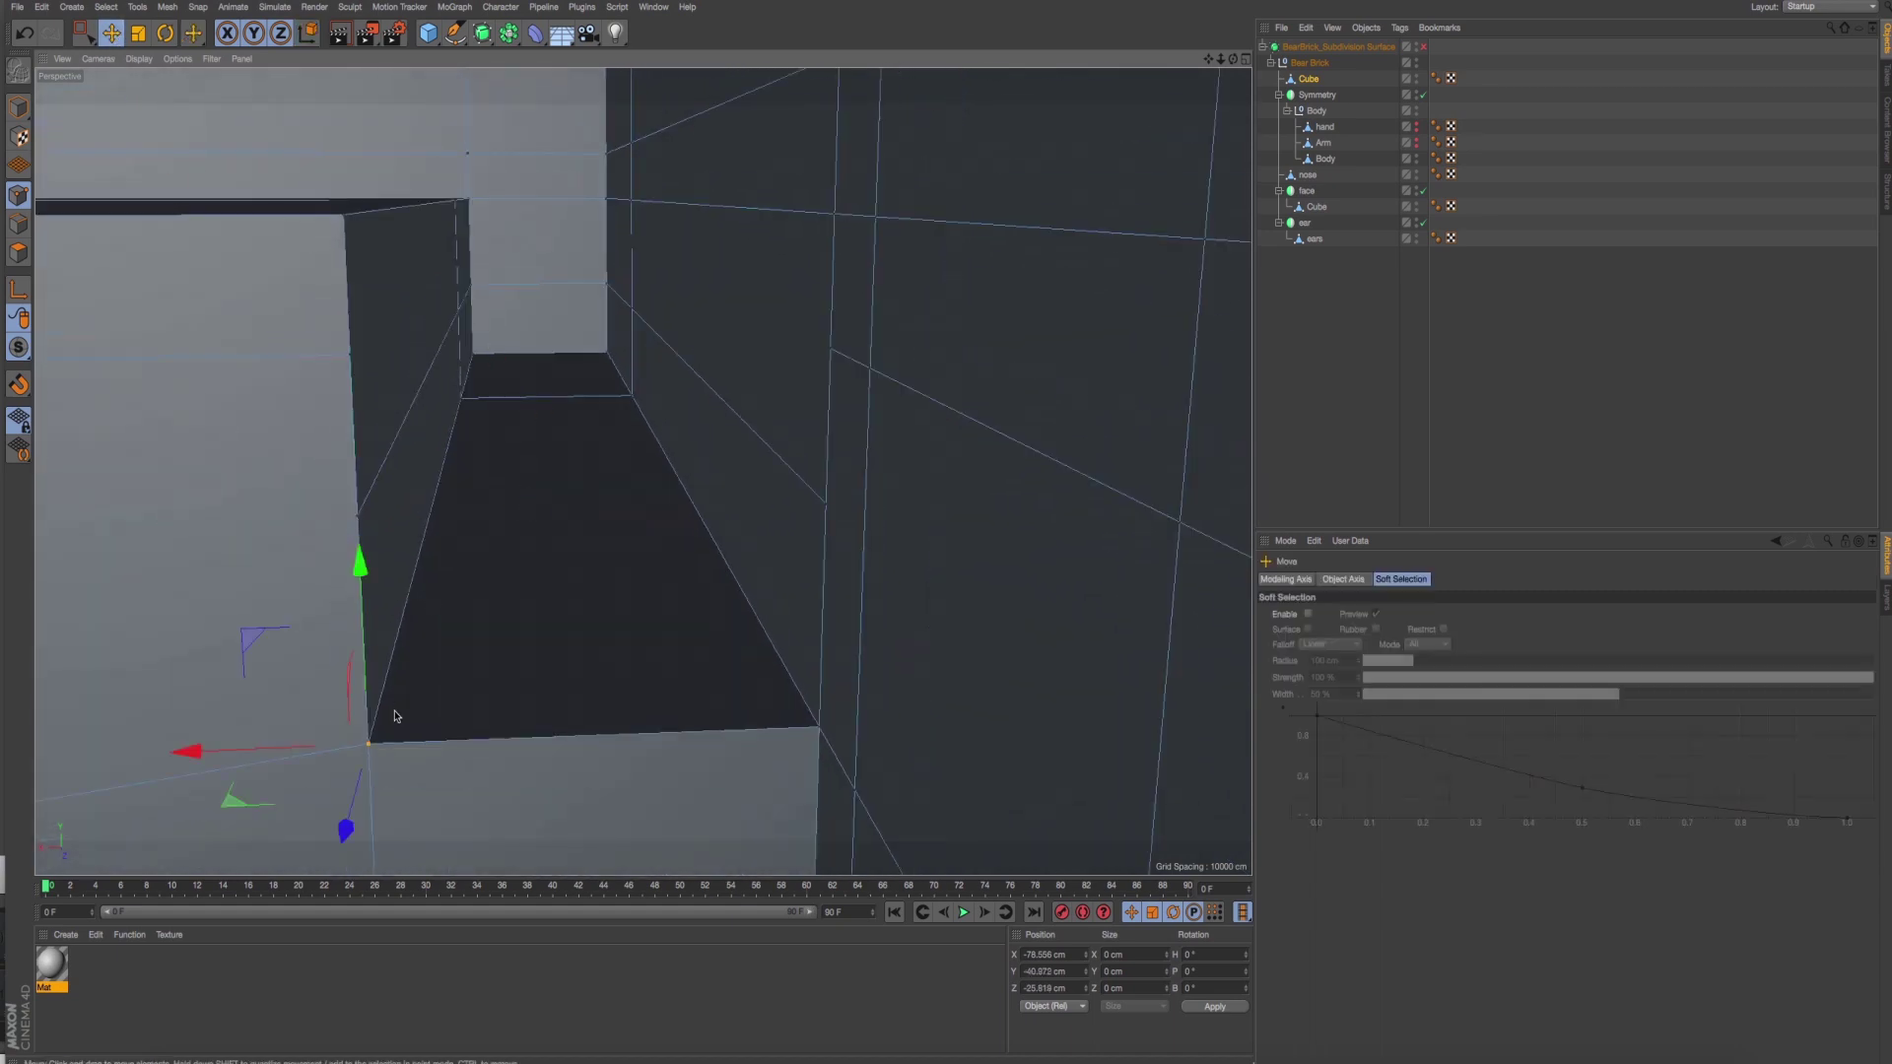
pyautogui.moveTo(394, 717); pyautogui.dragTo(678, 611)
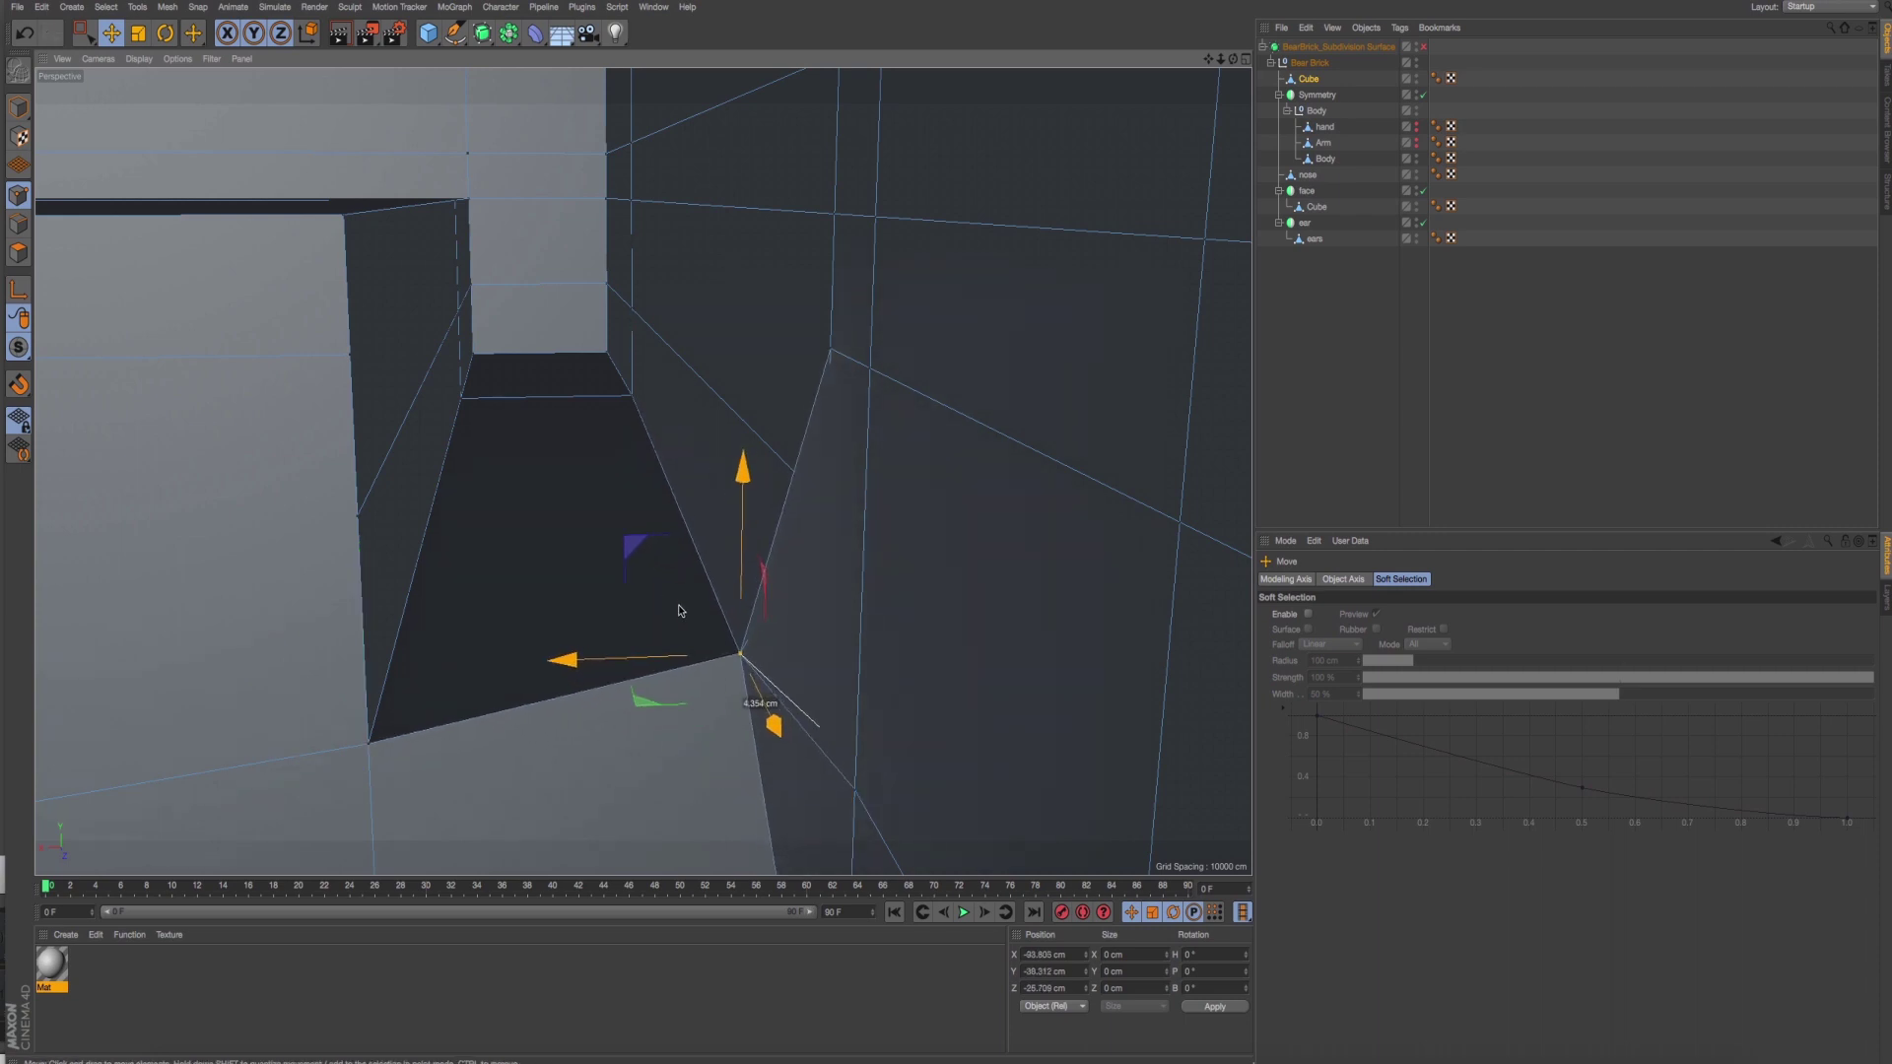
pyautogui.scroll(-3, 690, 591)
pyautogui.scroll(4, 741, 585)
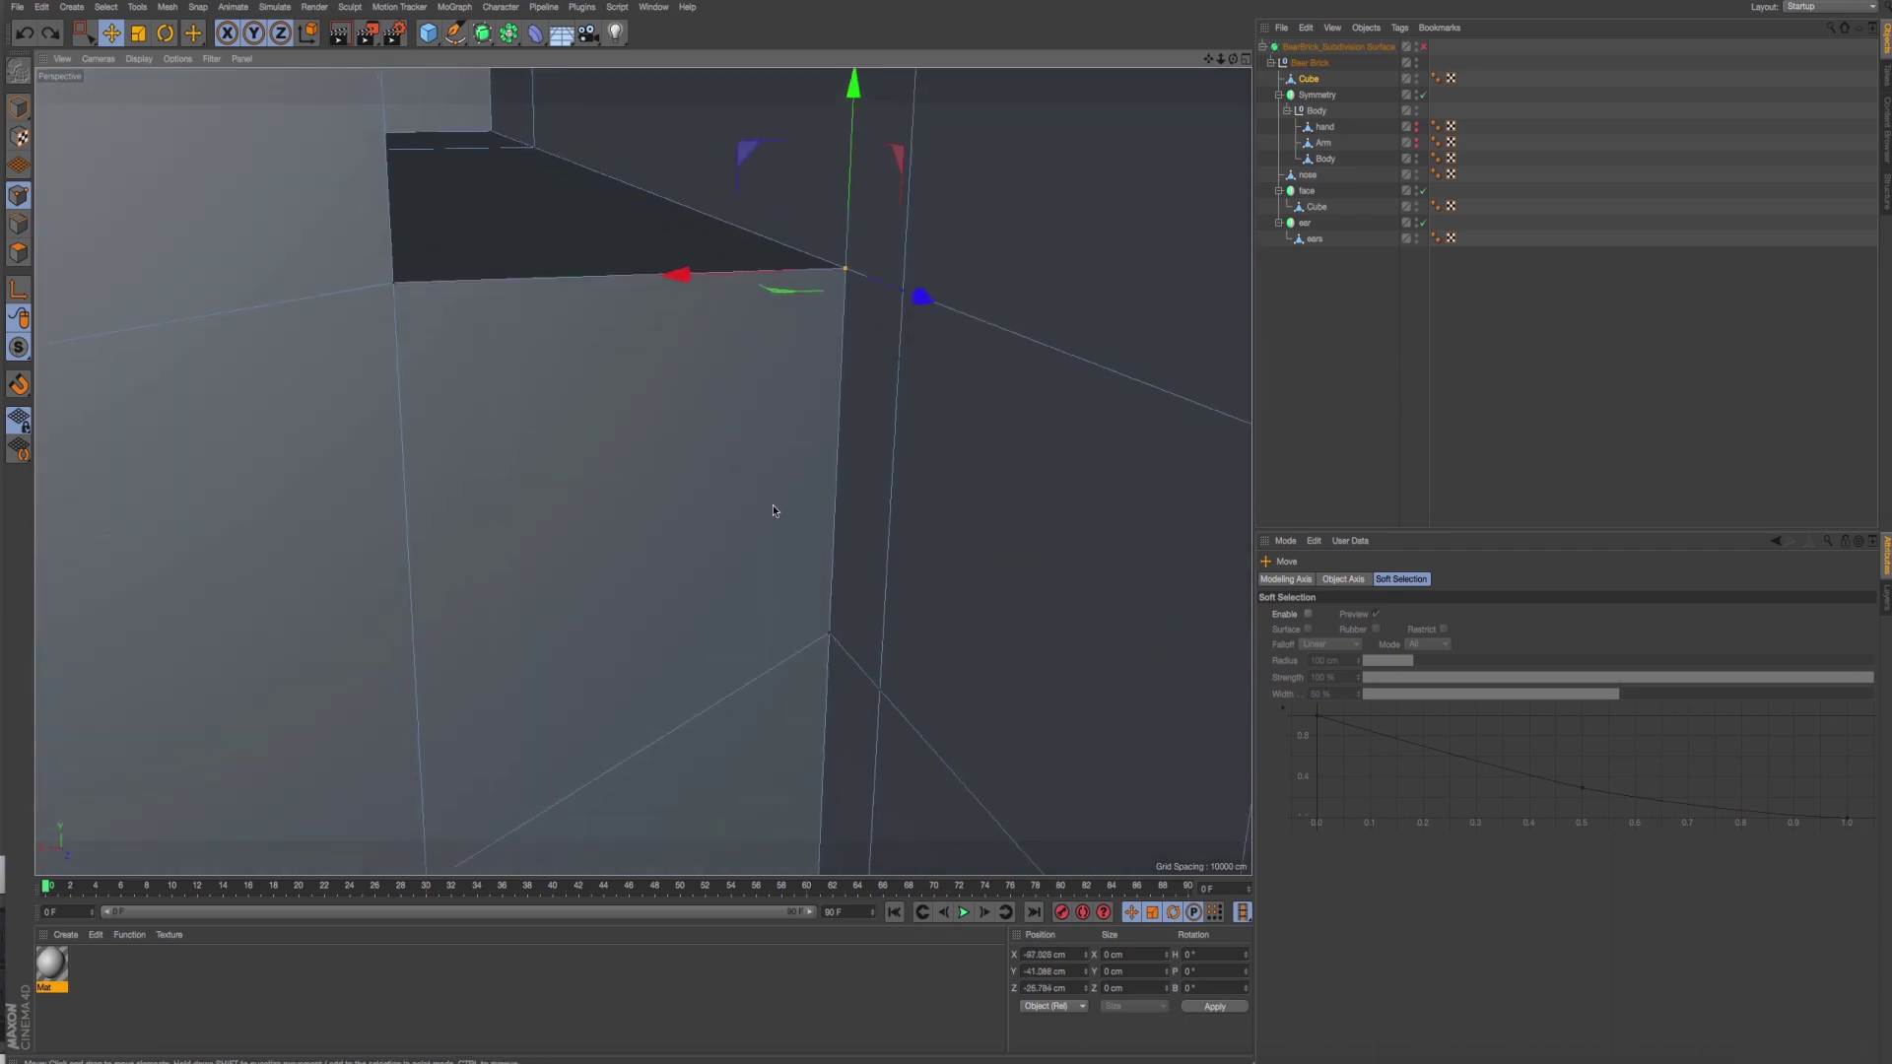
pyautogui.scroll(3, 773, 510)
pyautogui.scroll(3, 813, 601)
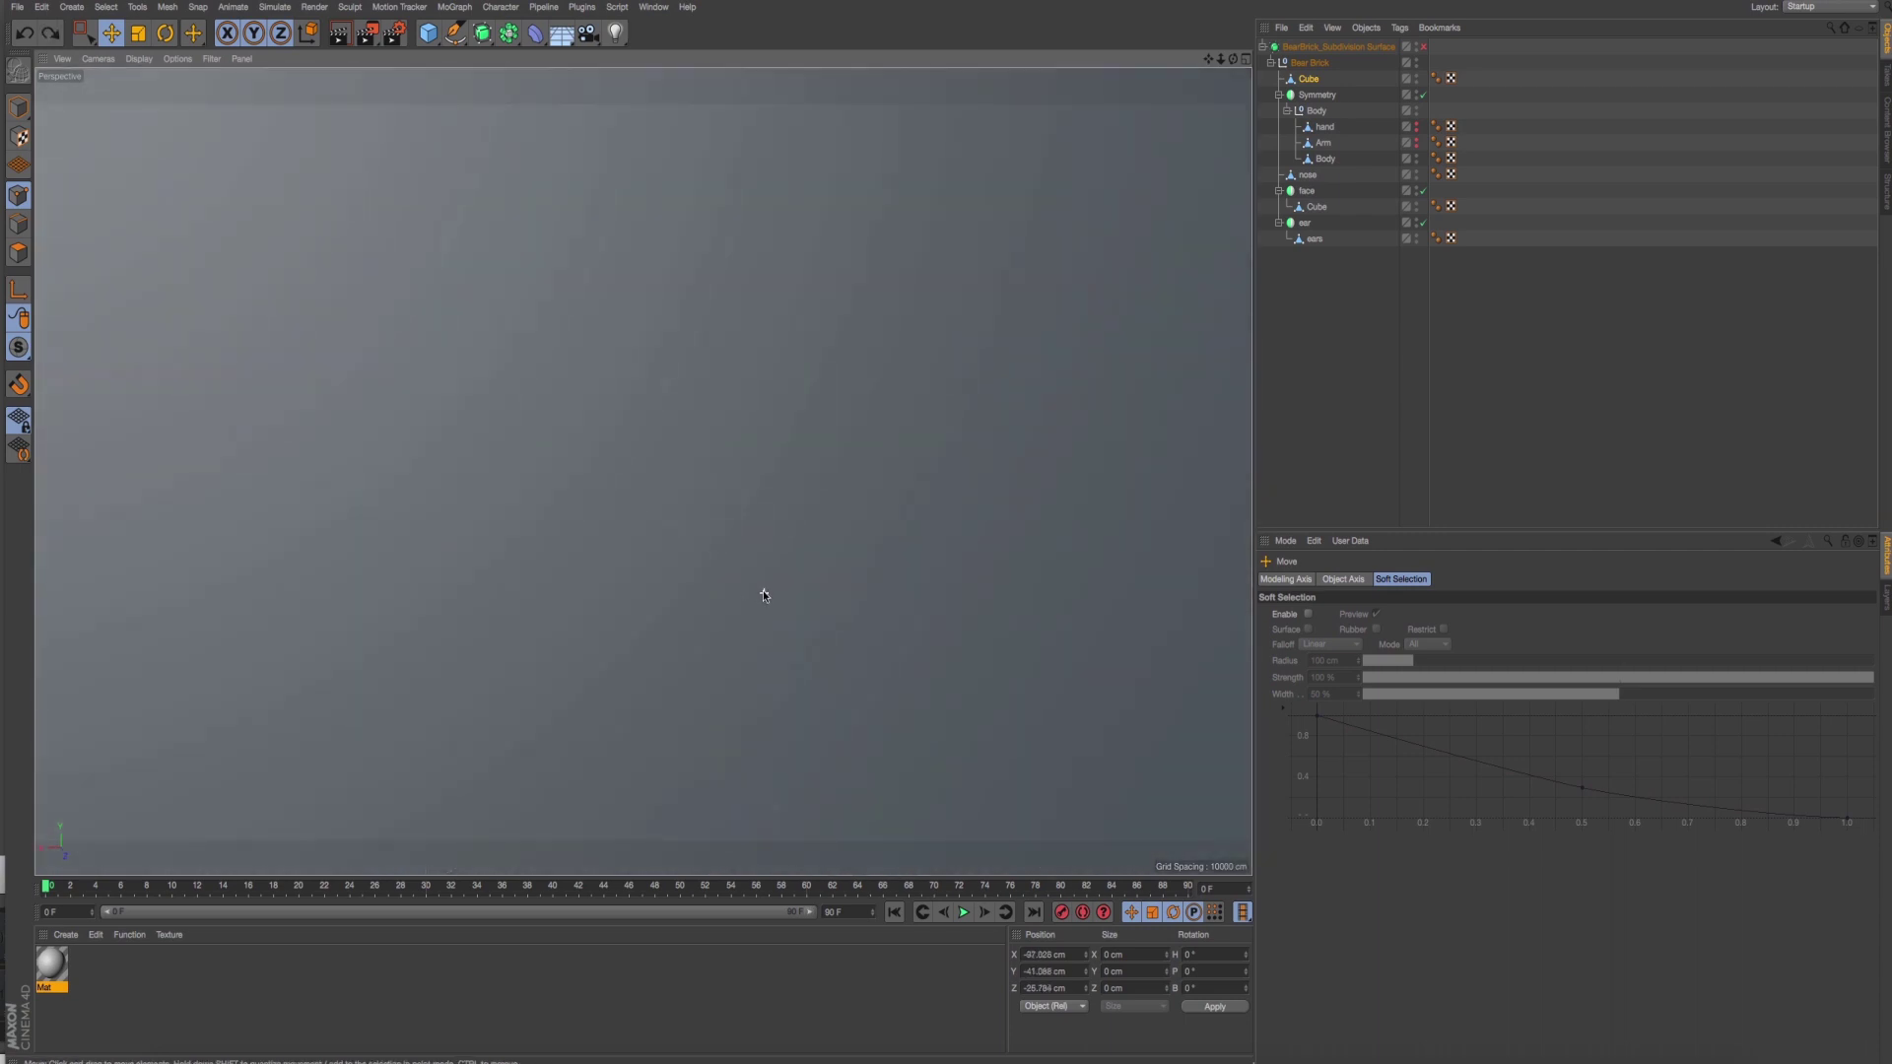
pyautogui.scroll(-2, 762, 589)
pyautogui.scroll(3, 791, 465)
pyautogui.scroll(-2, 554, 587)
pyautogui.scroll(-2, 554, 587)
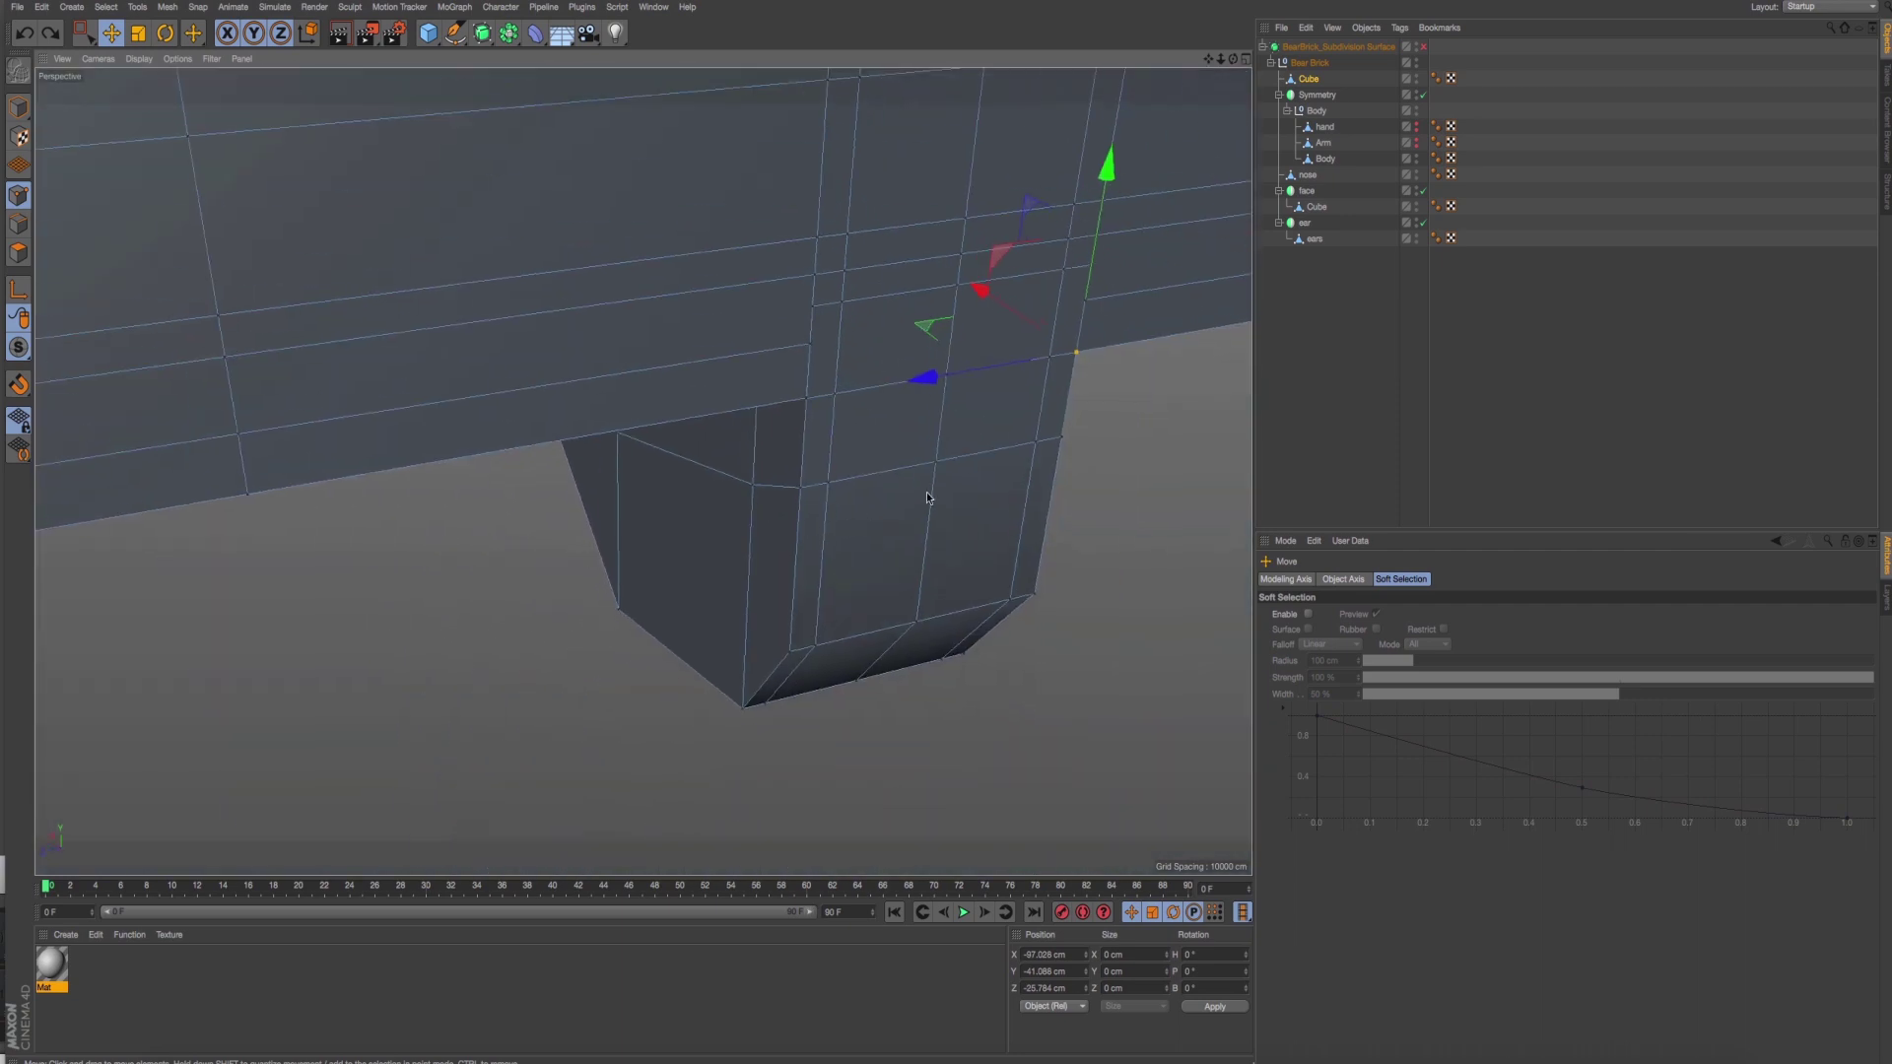
pyautogui.scroll(-2, 546, 533)
pyautogui.scroll(2, 532, 498)
pyautogui.scroll(2, 690, 453)
pyautogui.scroll(1, 907, 448)
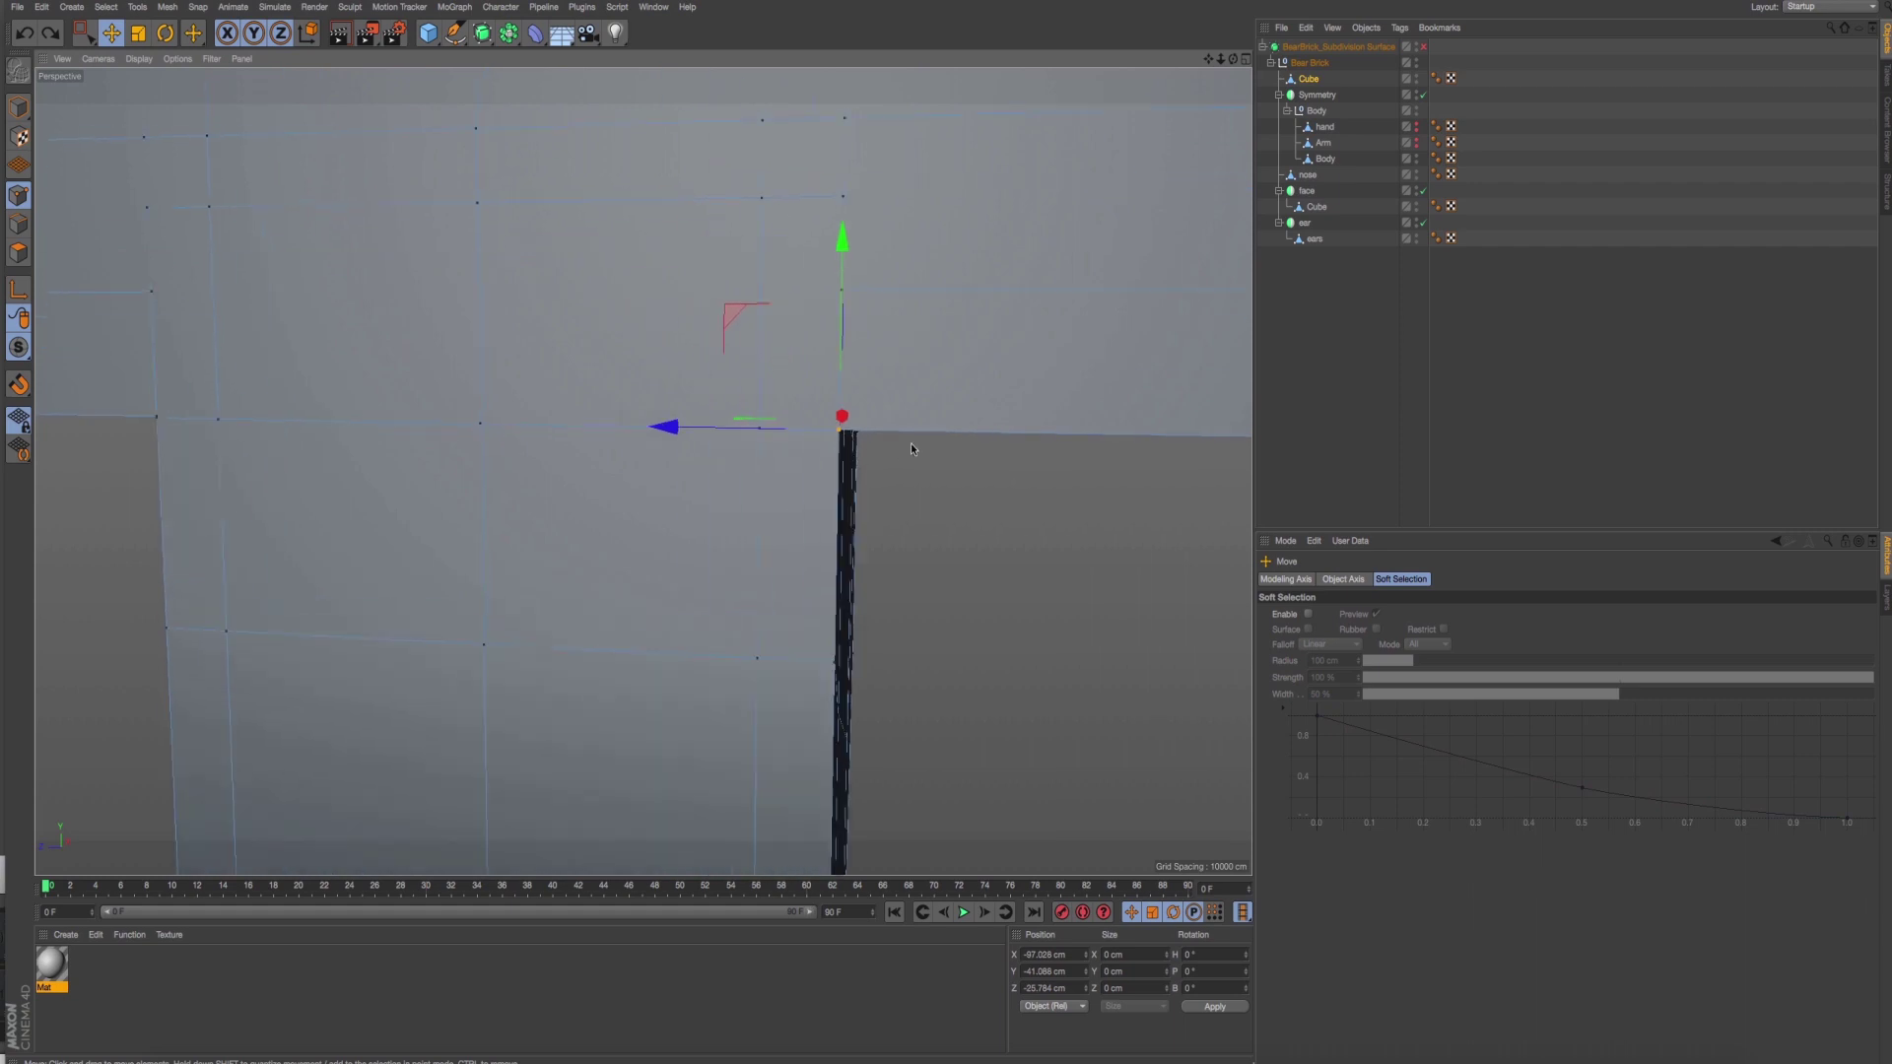
# Nudge the corner point further to close the remaining sliver.
pyautogui.moveTo(913, 452); pyautogui.dragTo(721, 653, button='middle')
pyautogui.scroll(-1, 761, 653)
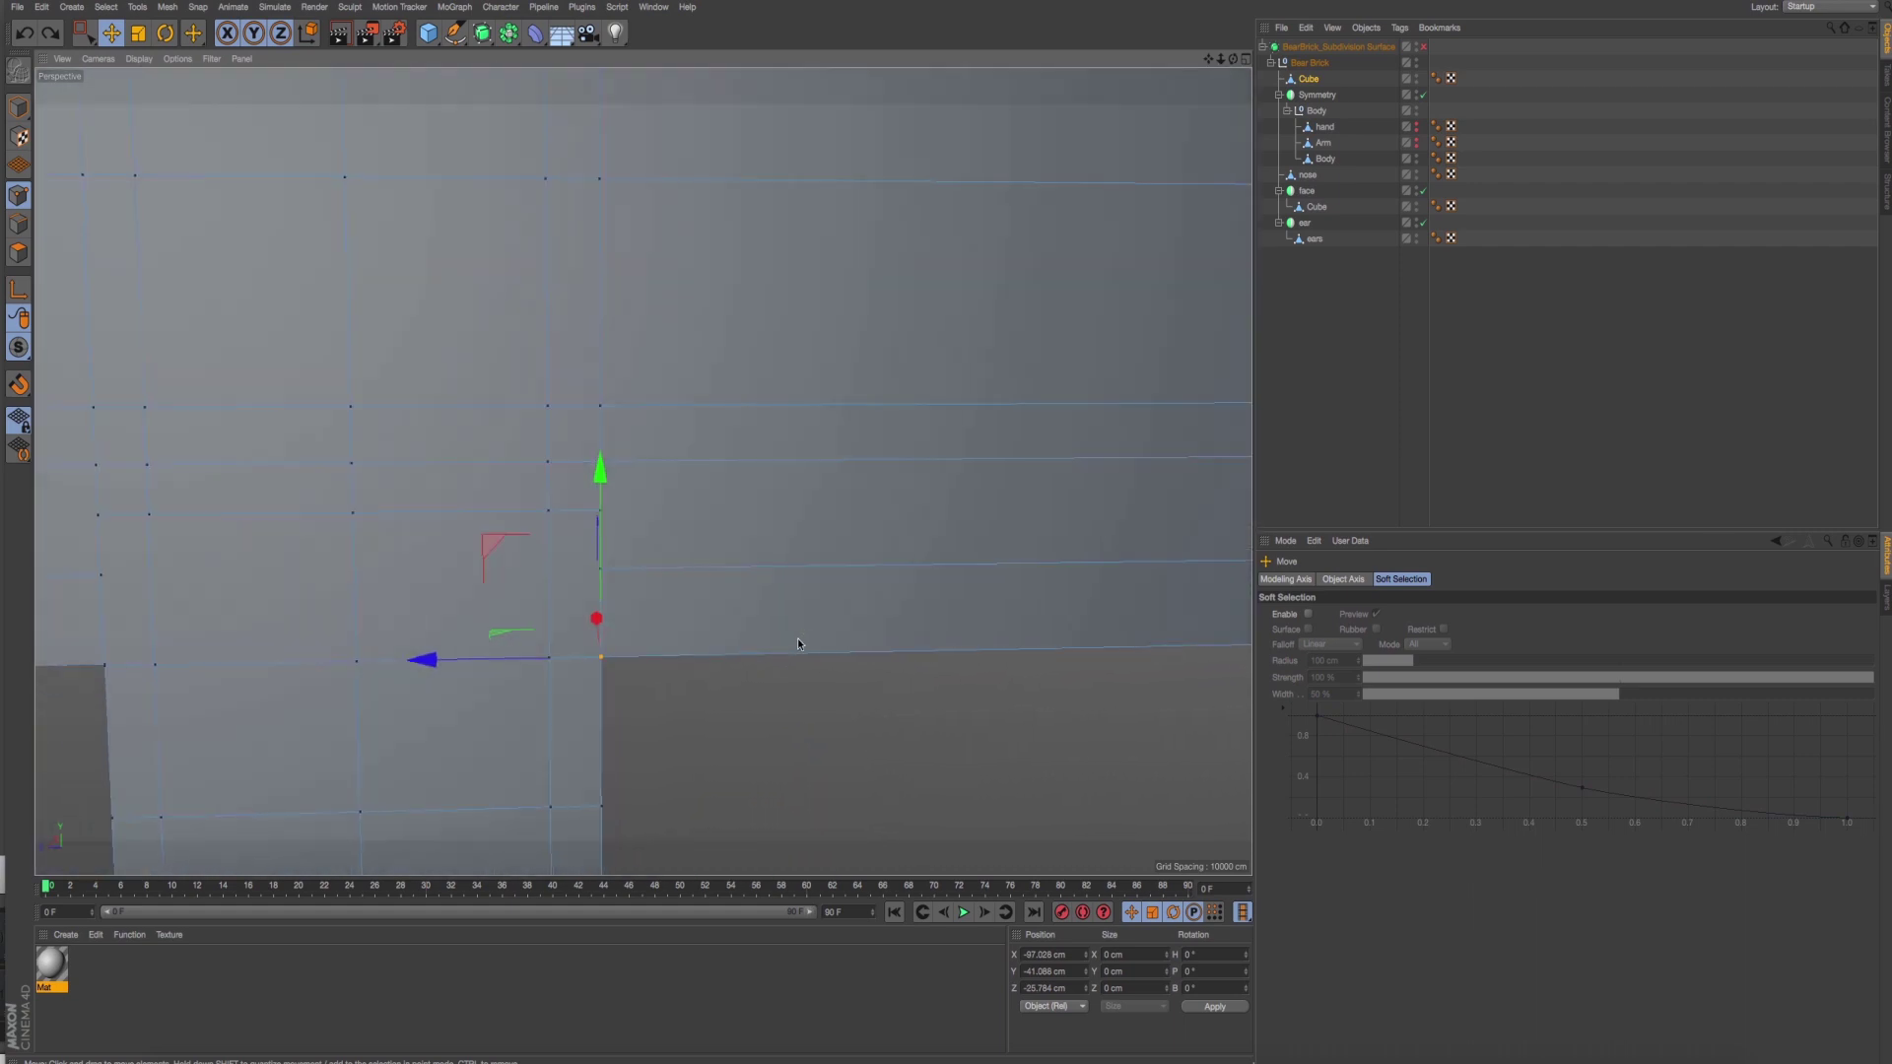
pyautogui.scroll(-1, 796, 637)
pyautogui.scroll(1, 729, 685)
pyautogui.scroll(1, 768, 688)
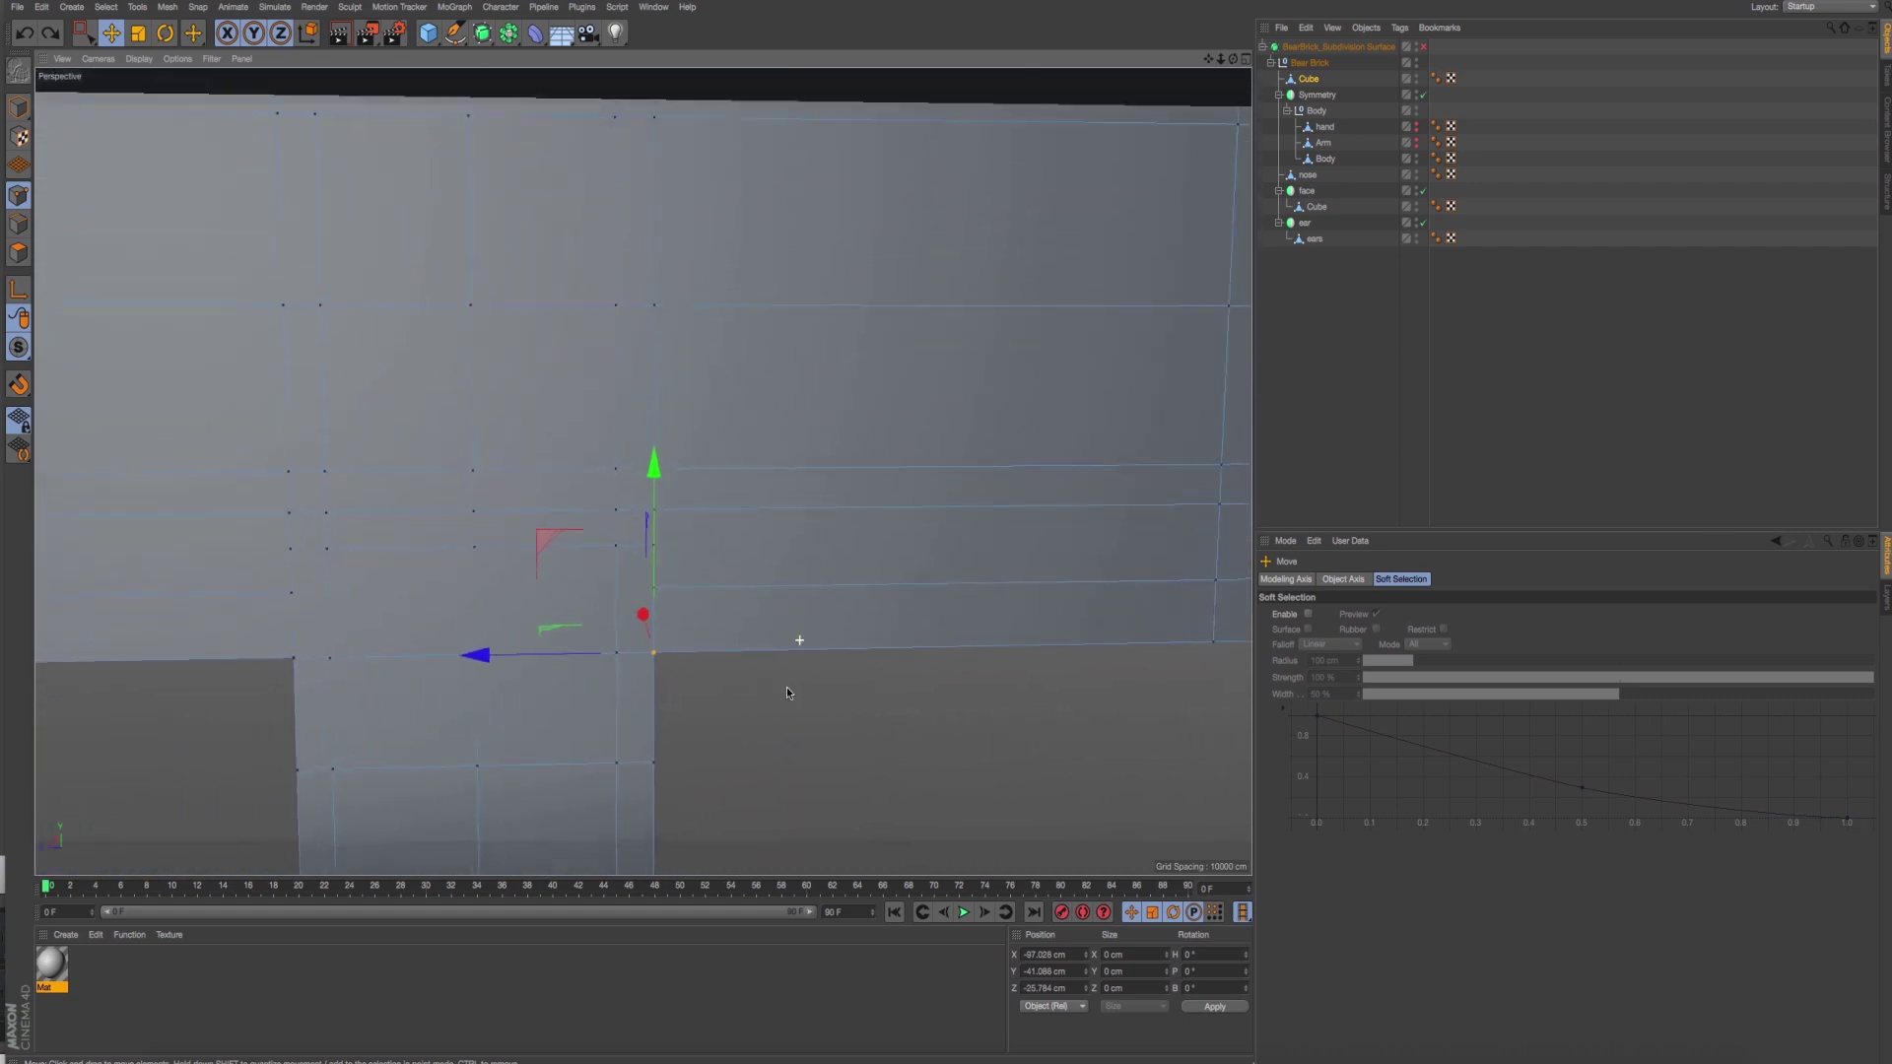
pyautogui.scroll(1, 794, 689)
pyautogui.scroll(1, 796, 690)
pyautogui.scroll(1, 806, 682)
pyautogui.moveTo(806, 642); pyautogui.dragTo(747, 589, button='middle')
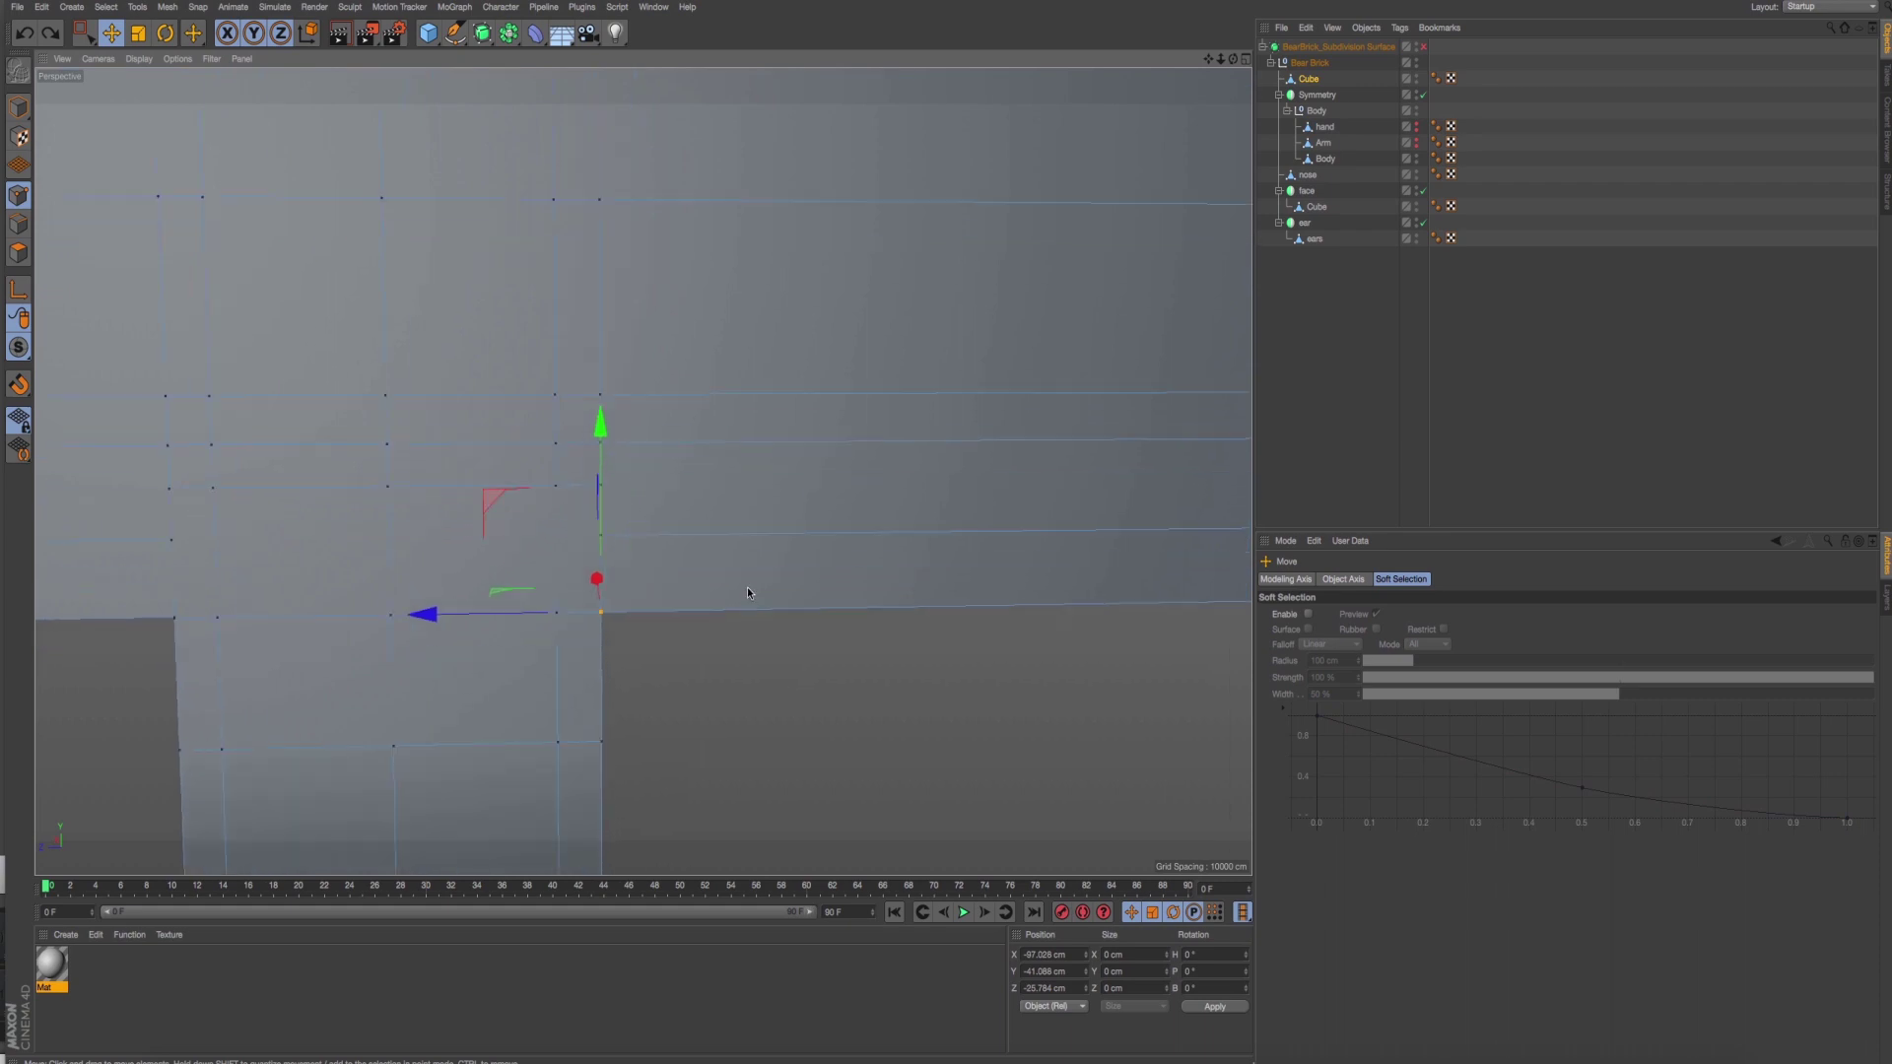
pyautogui.moveTo(599, 536); pyautogui.dragTo(632, 561)
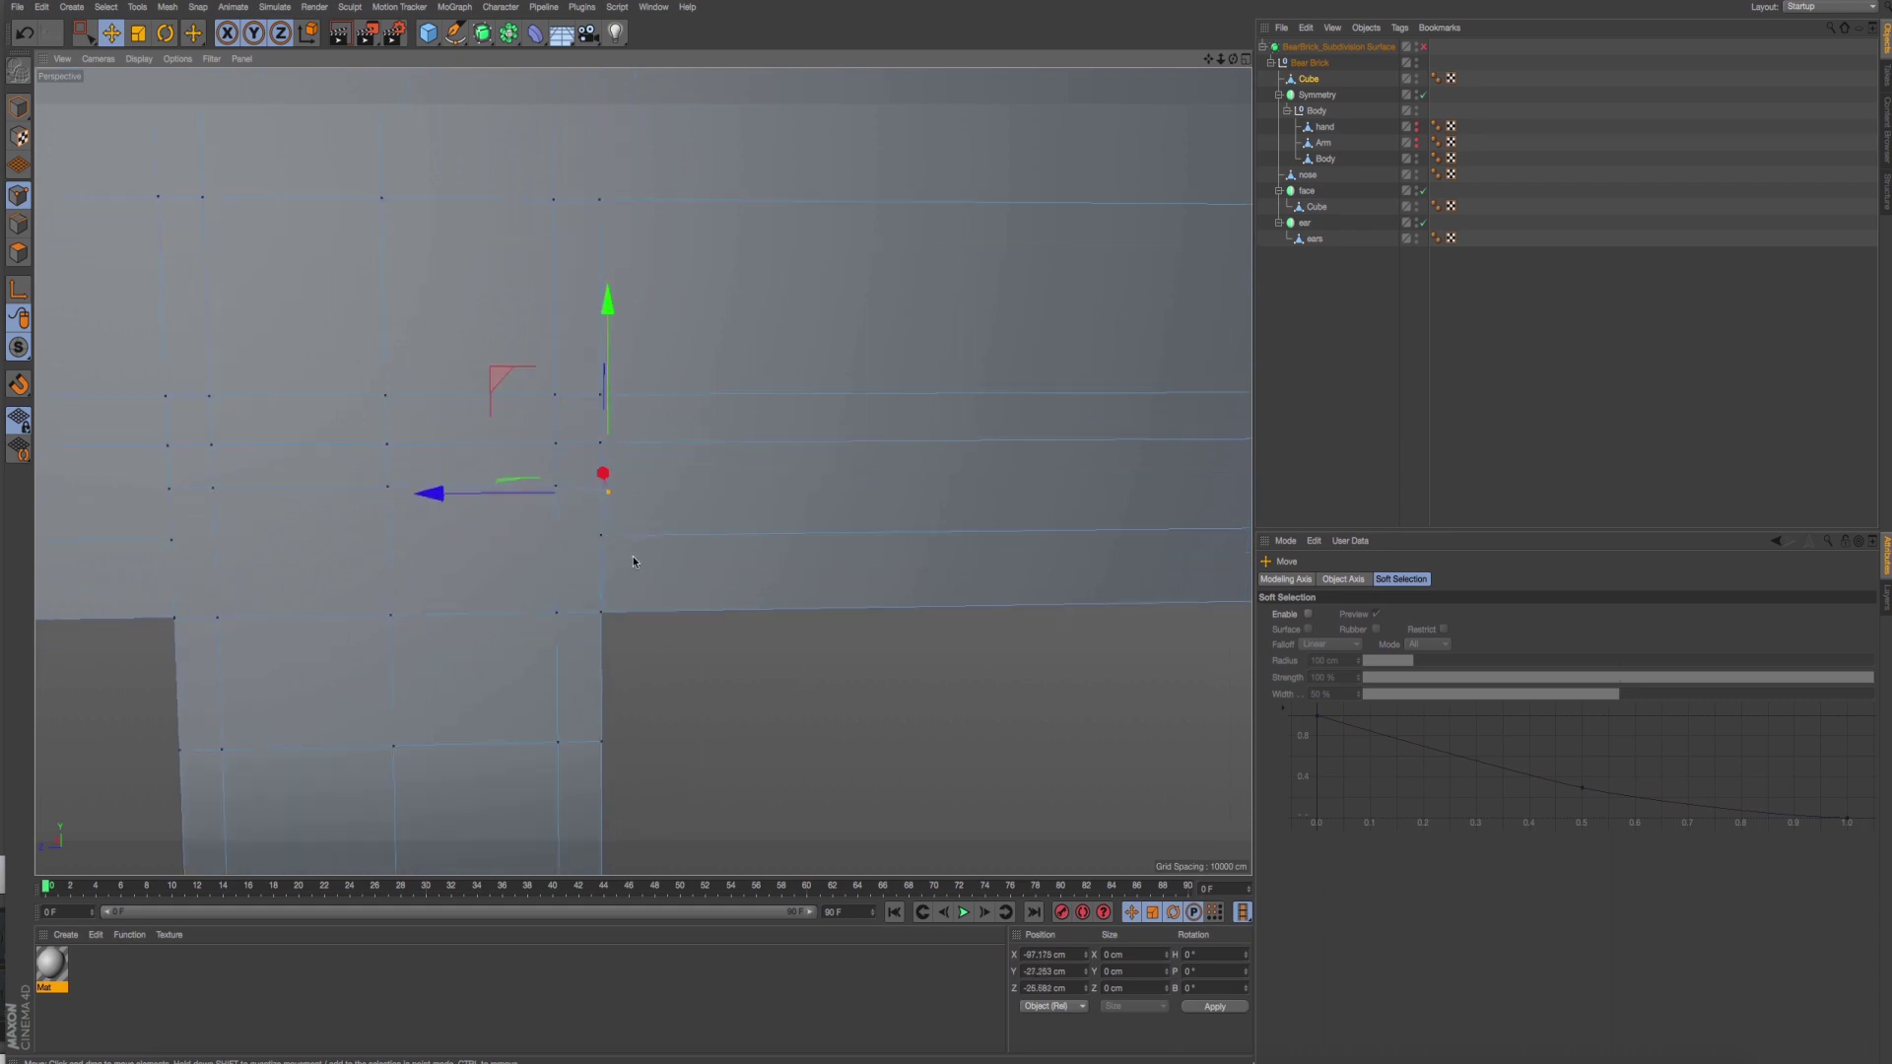
pyautogui.moveTo(580, 494)
pyautogui.mouseDown()
pyautogui.moveTo(477, 500)
pyautogui.moveTo(497, 463)
pyautogui.mouseUp()
pyautogui.hotkey('ctrl', 'z')
pyautogui.scroll(1, 642, 510)
pyautogui.scroll(1, 672, 491)
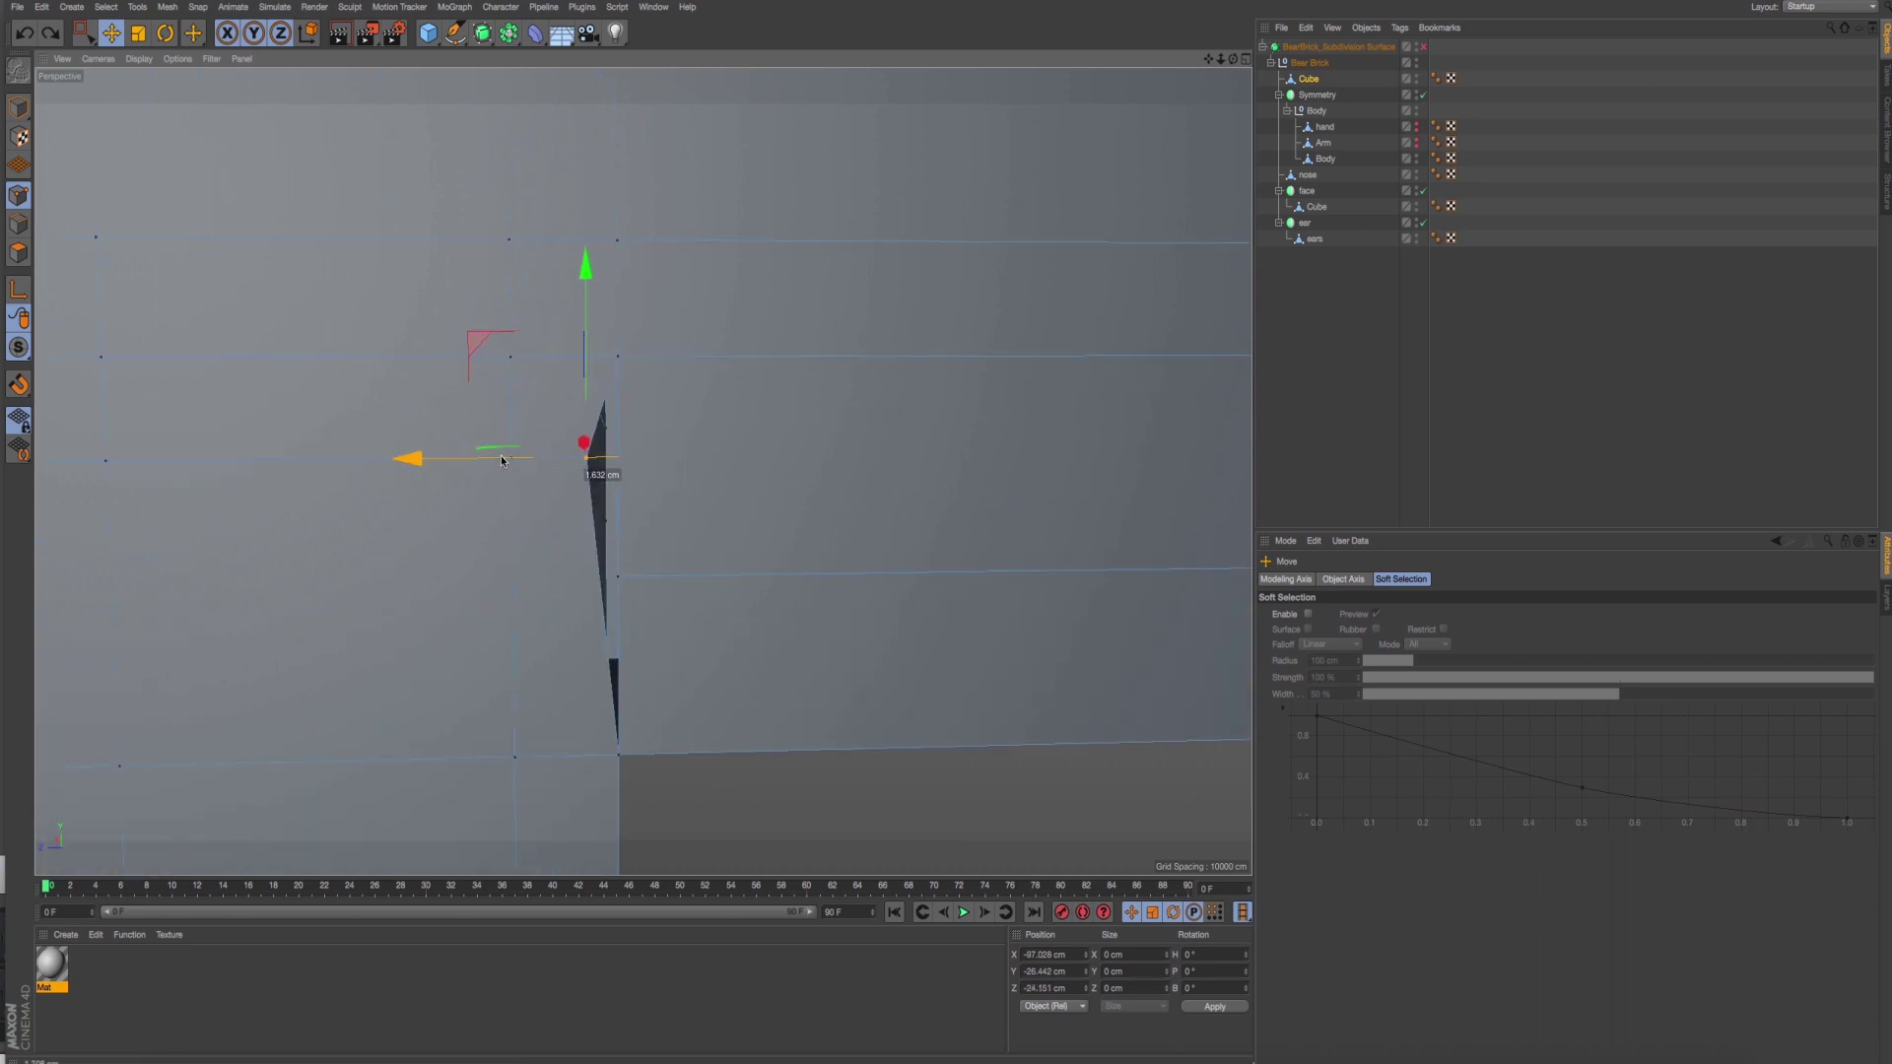
pyautogui.keyDown('alt'); pyautogui.moveTo(603, 498); pyautogui.dragTo(618, 515, button='middle'); pyautogui.keyUp('alt')
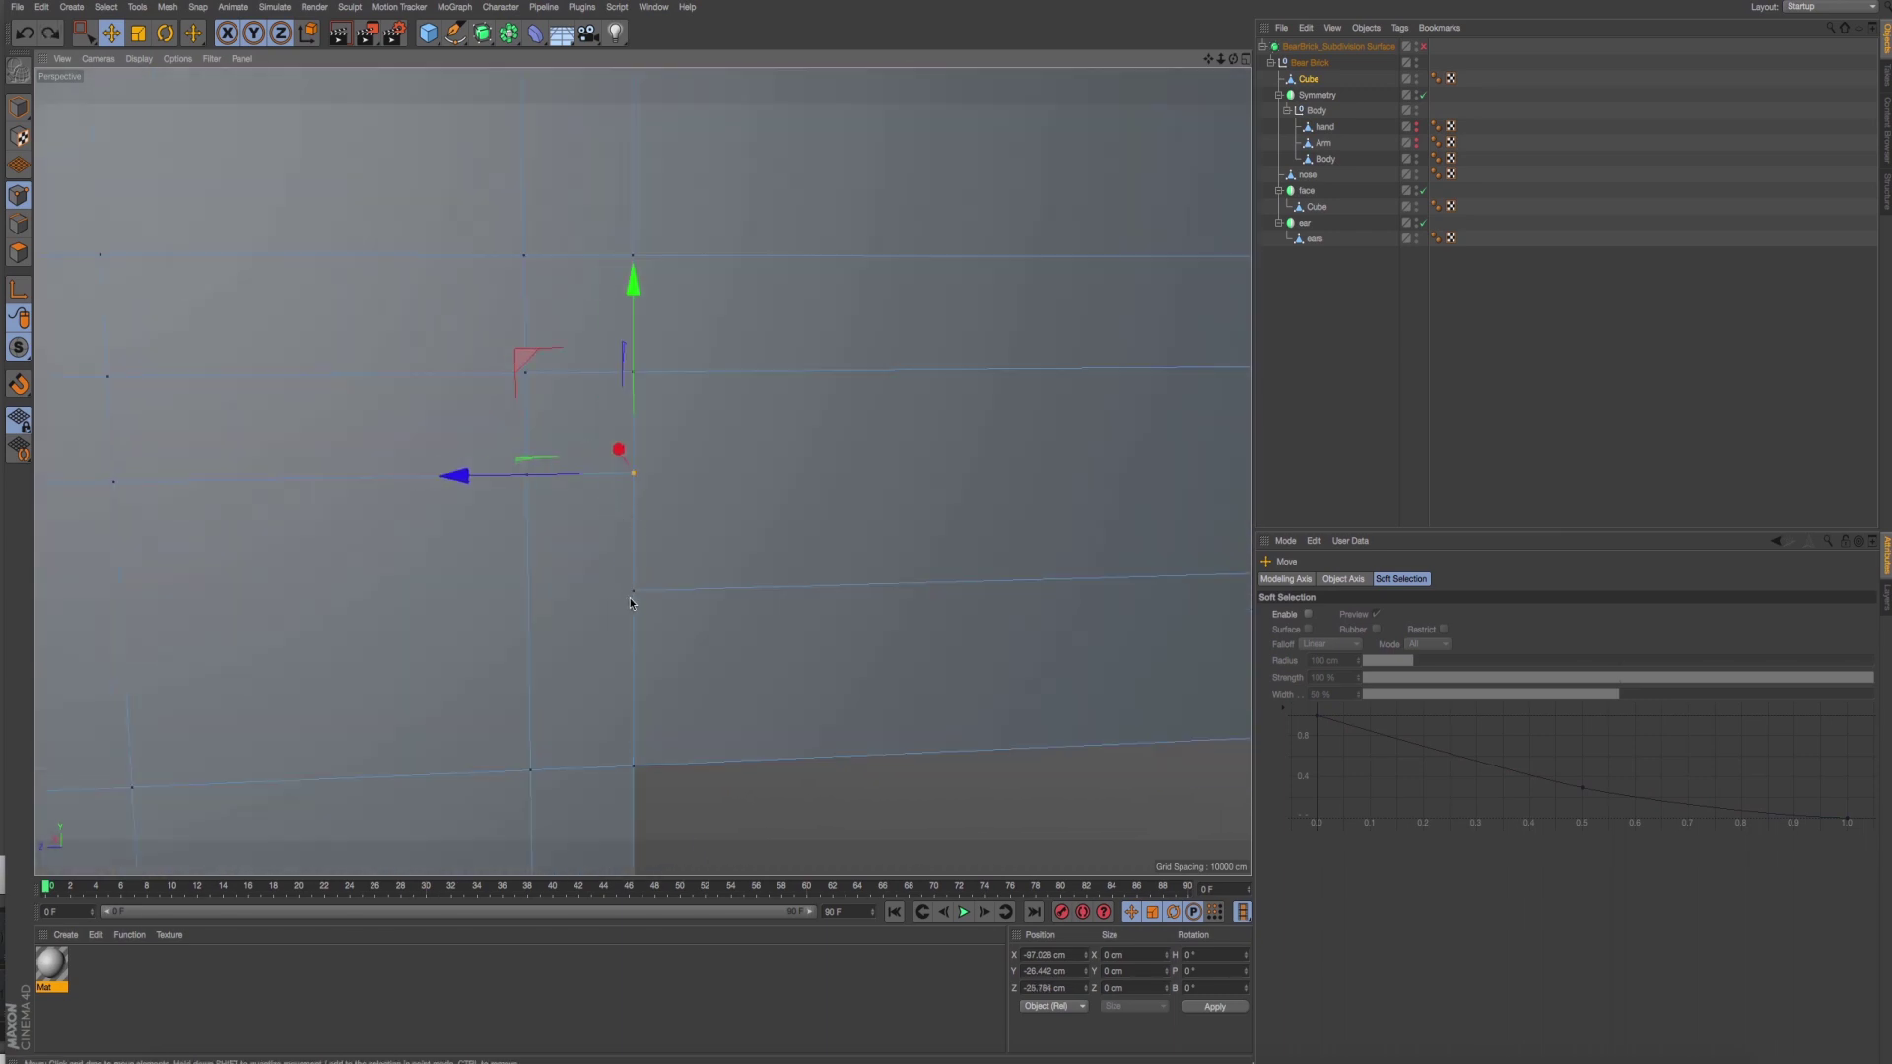
# Slide the point along its depth and lower the neighbouring point to flatten the sliver.
pyautogui.click(1411, 142)
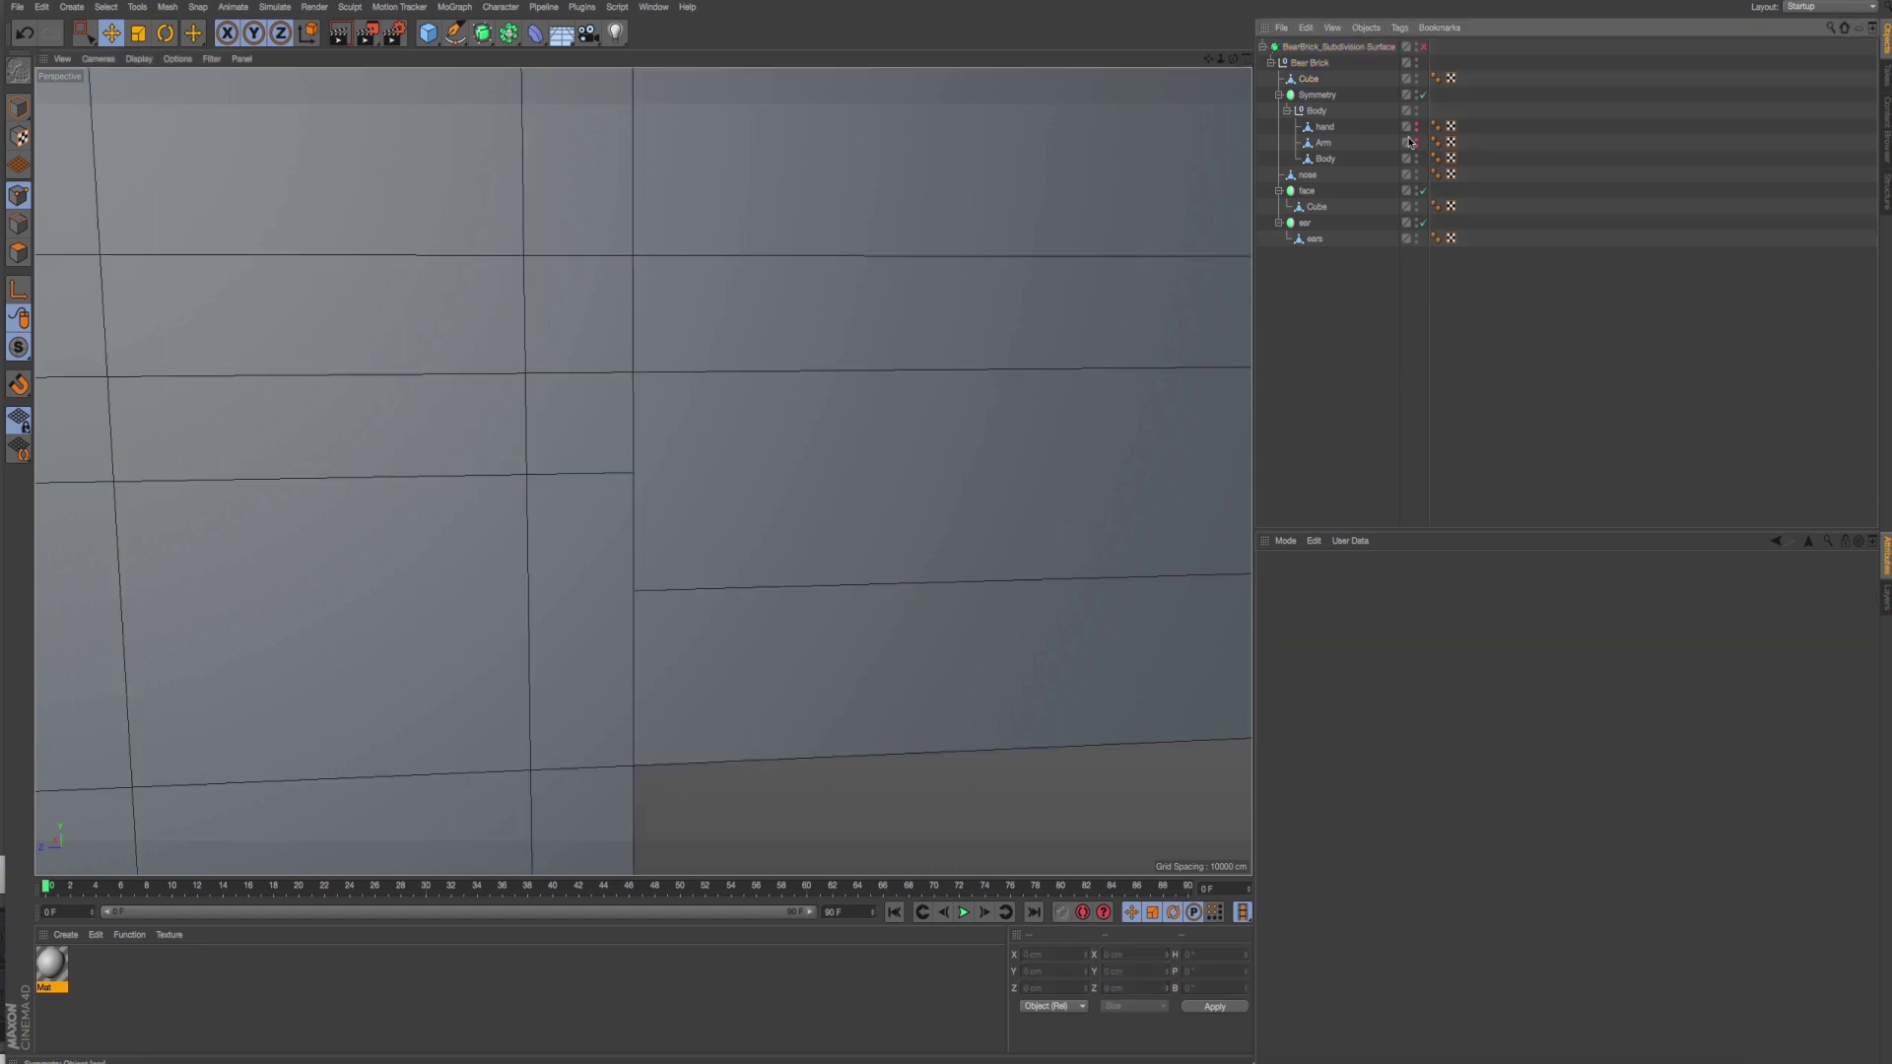
pyautogui.click(1317, 81)
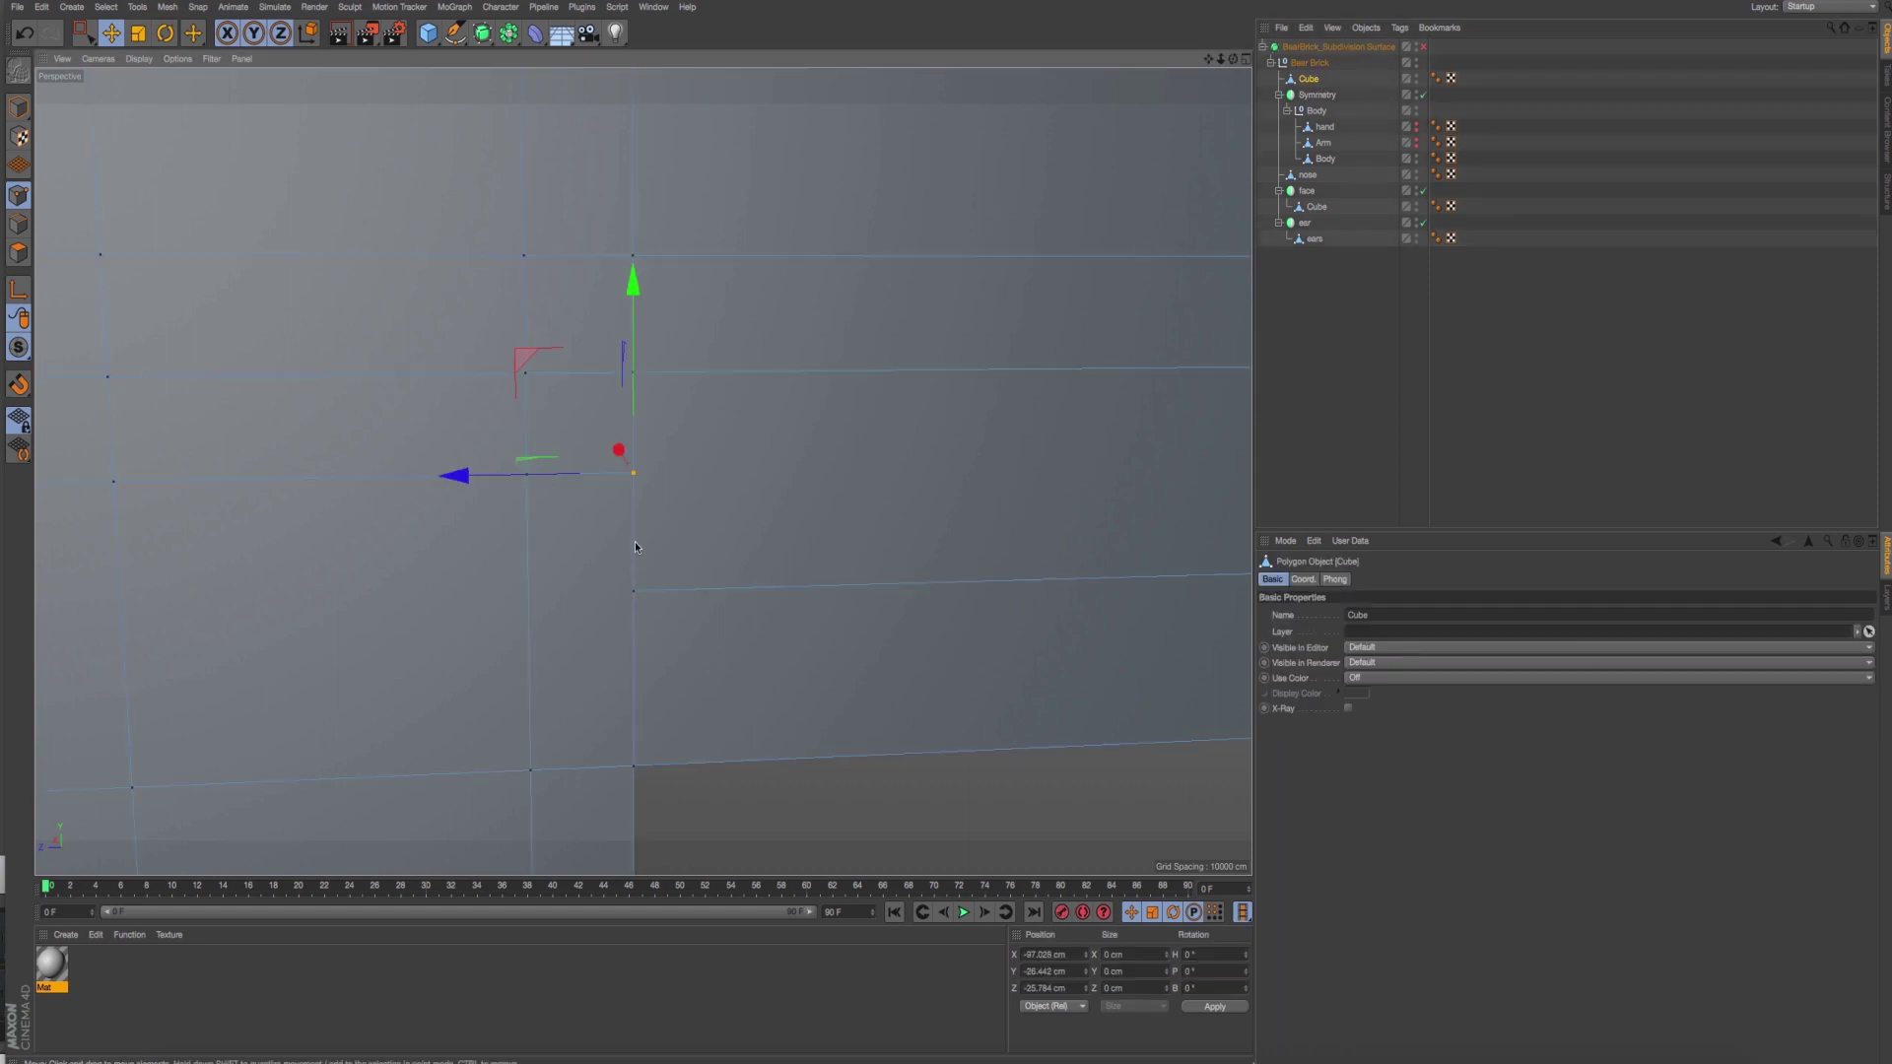
pyautogui.moveTo(635, 541)
pyautogui.keyDown('alt'); pyautogui.mouseDown()
pyautogui.moveTo(891, 486)
pyautogui.moveTo(734, 492)
pyautogui.moveTo(649, 520)
pyautogui.moveTo(678, 519)
pyautogui.mouseUp(); pyautogui.keyUp('alt')
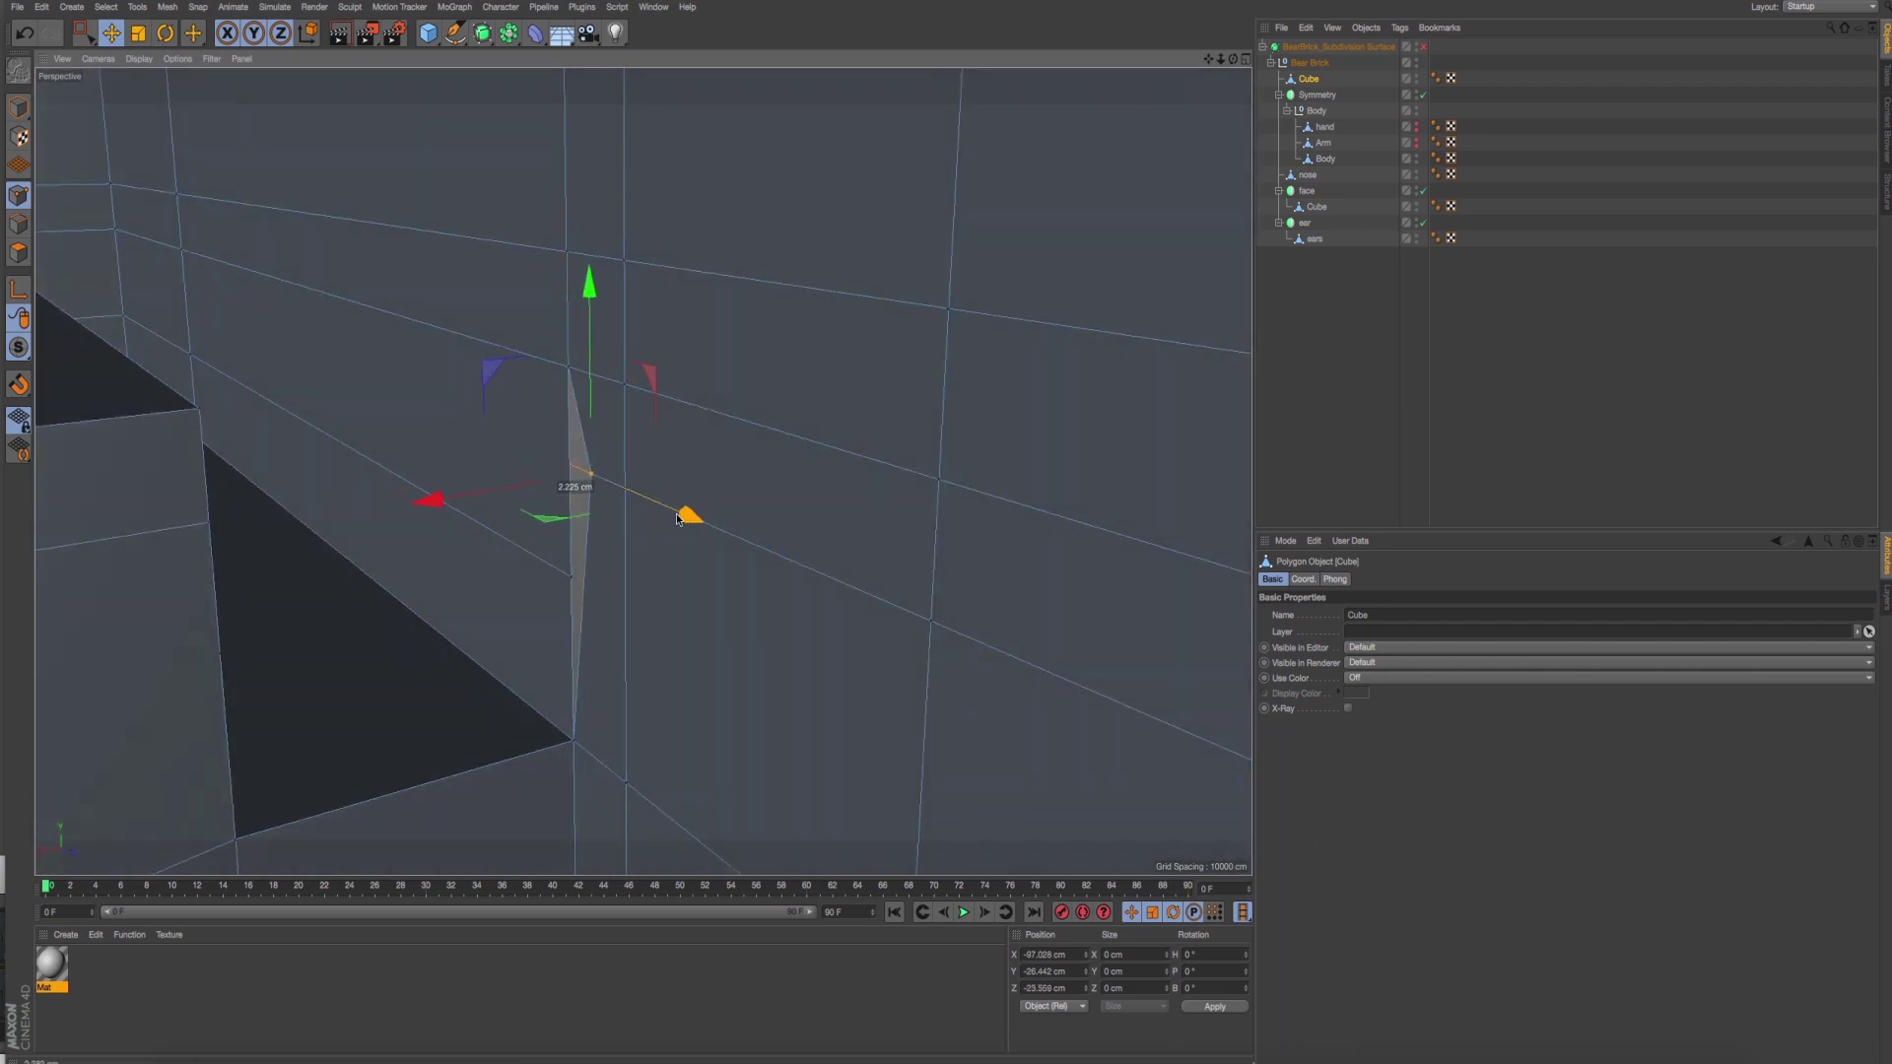
pyautogui.moveTo(666, 395); pyautogui.dragTo(664, 393)
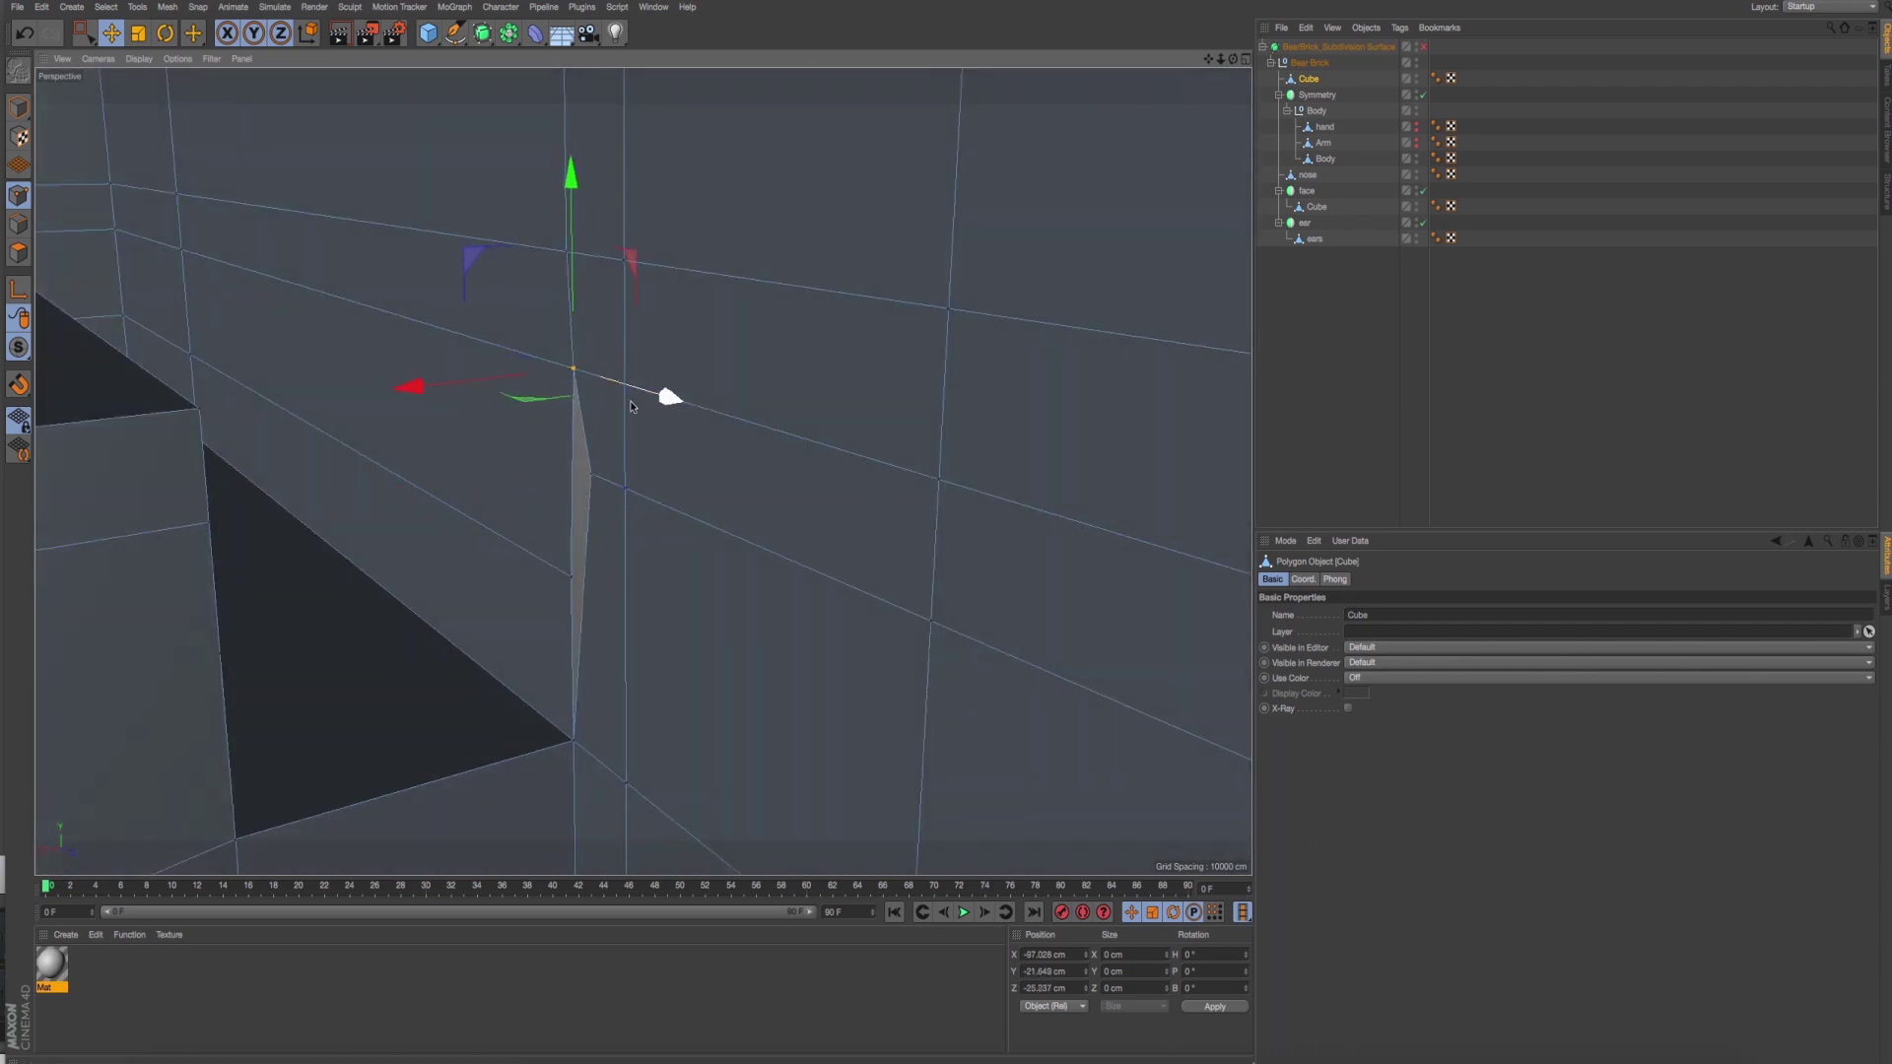
pyautogui.hotkey('ctrl', 'z')
pyautogui.moveTo(685, 517); pyautogui.dragTo(755, 545)
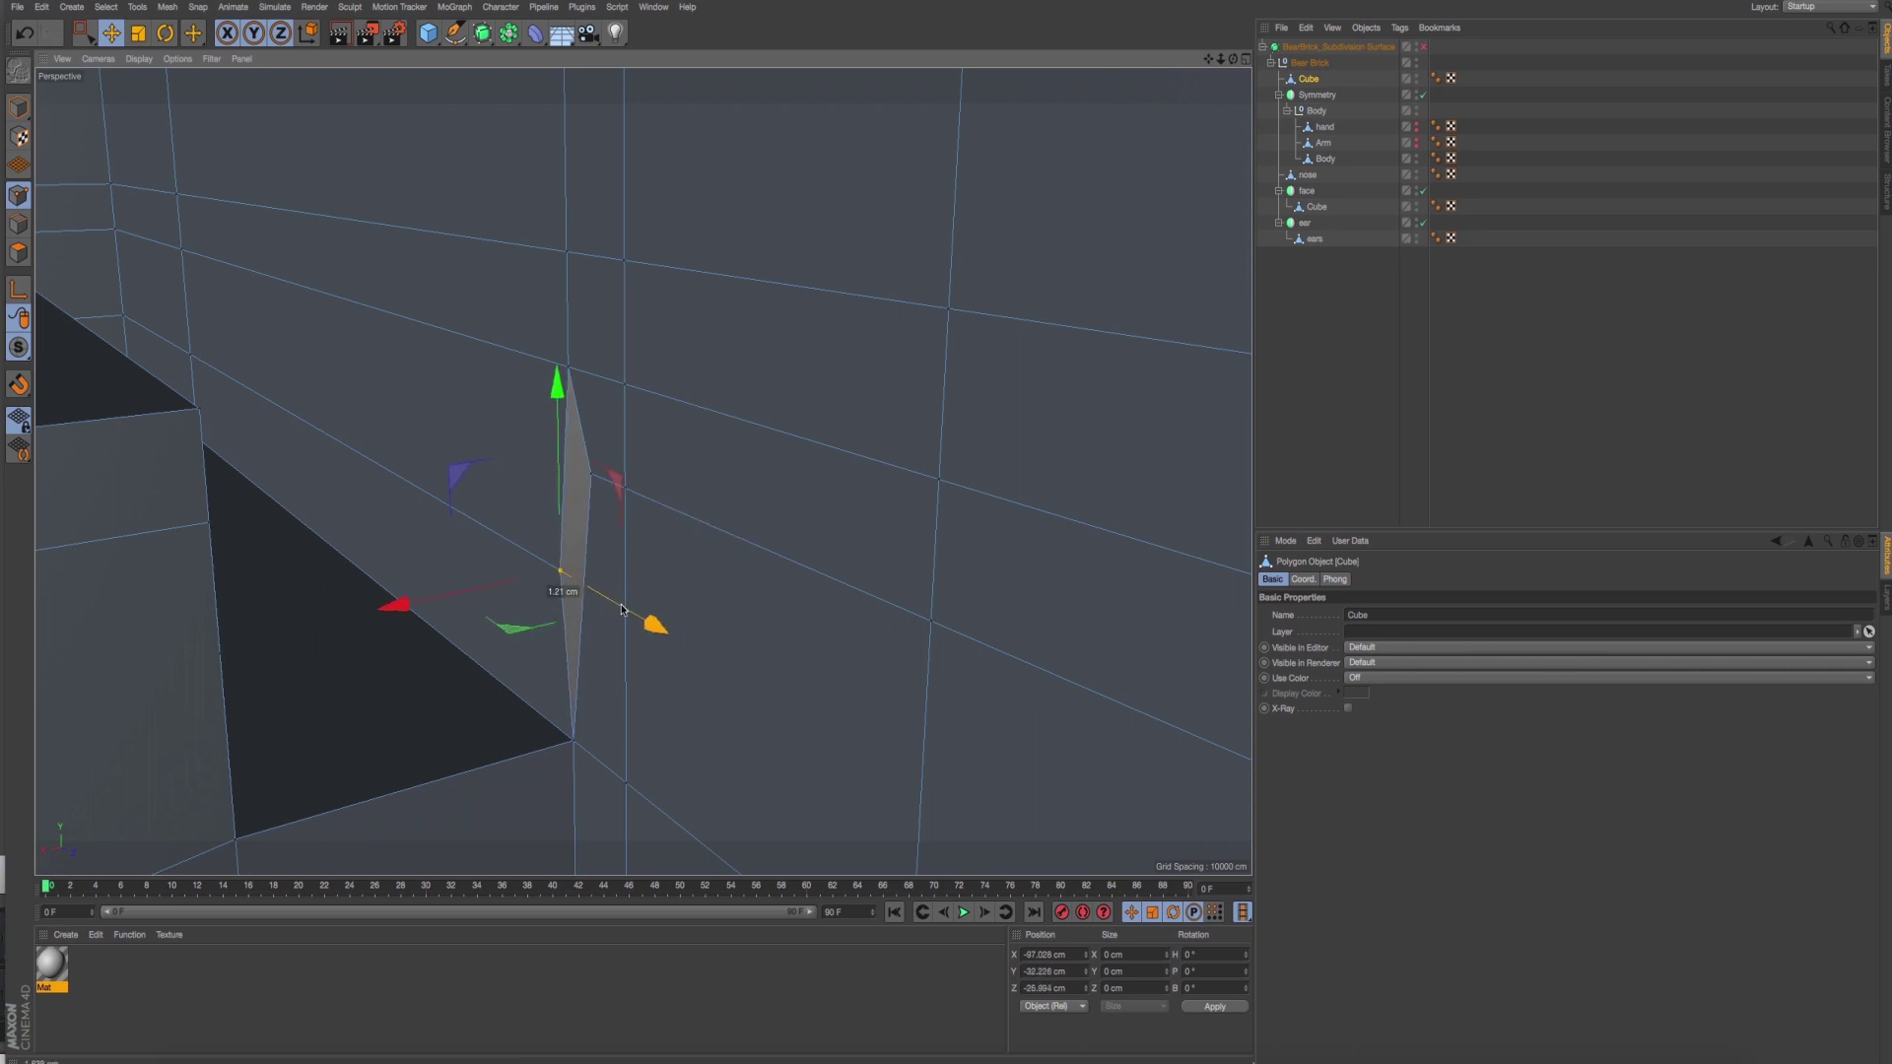
pyautogui.moveTo(658, 631); pyautogui.dragTo(634, 491)
pyautogui.click(589, 476)
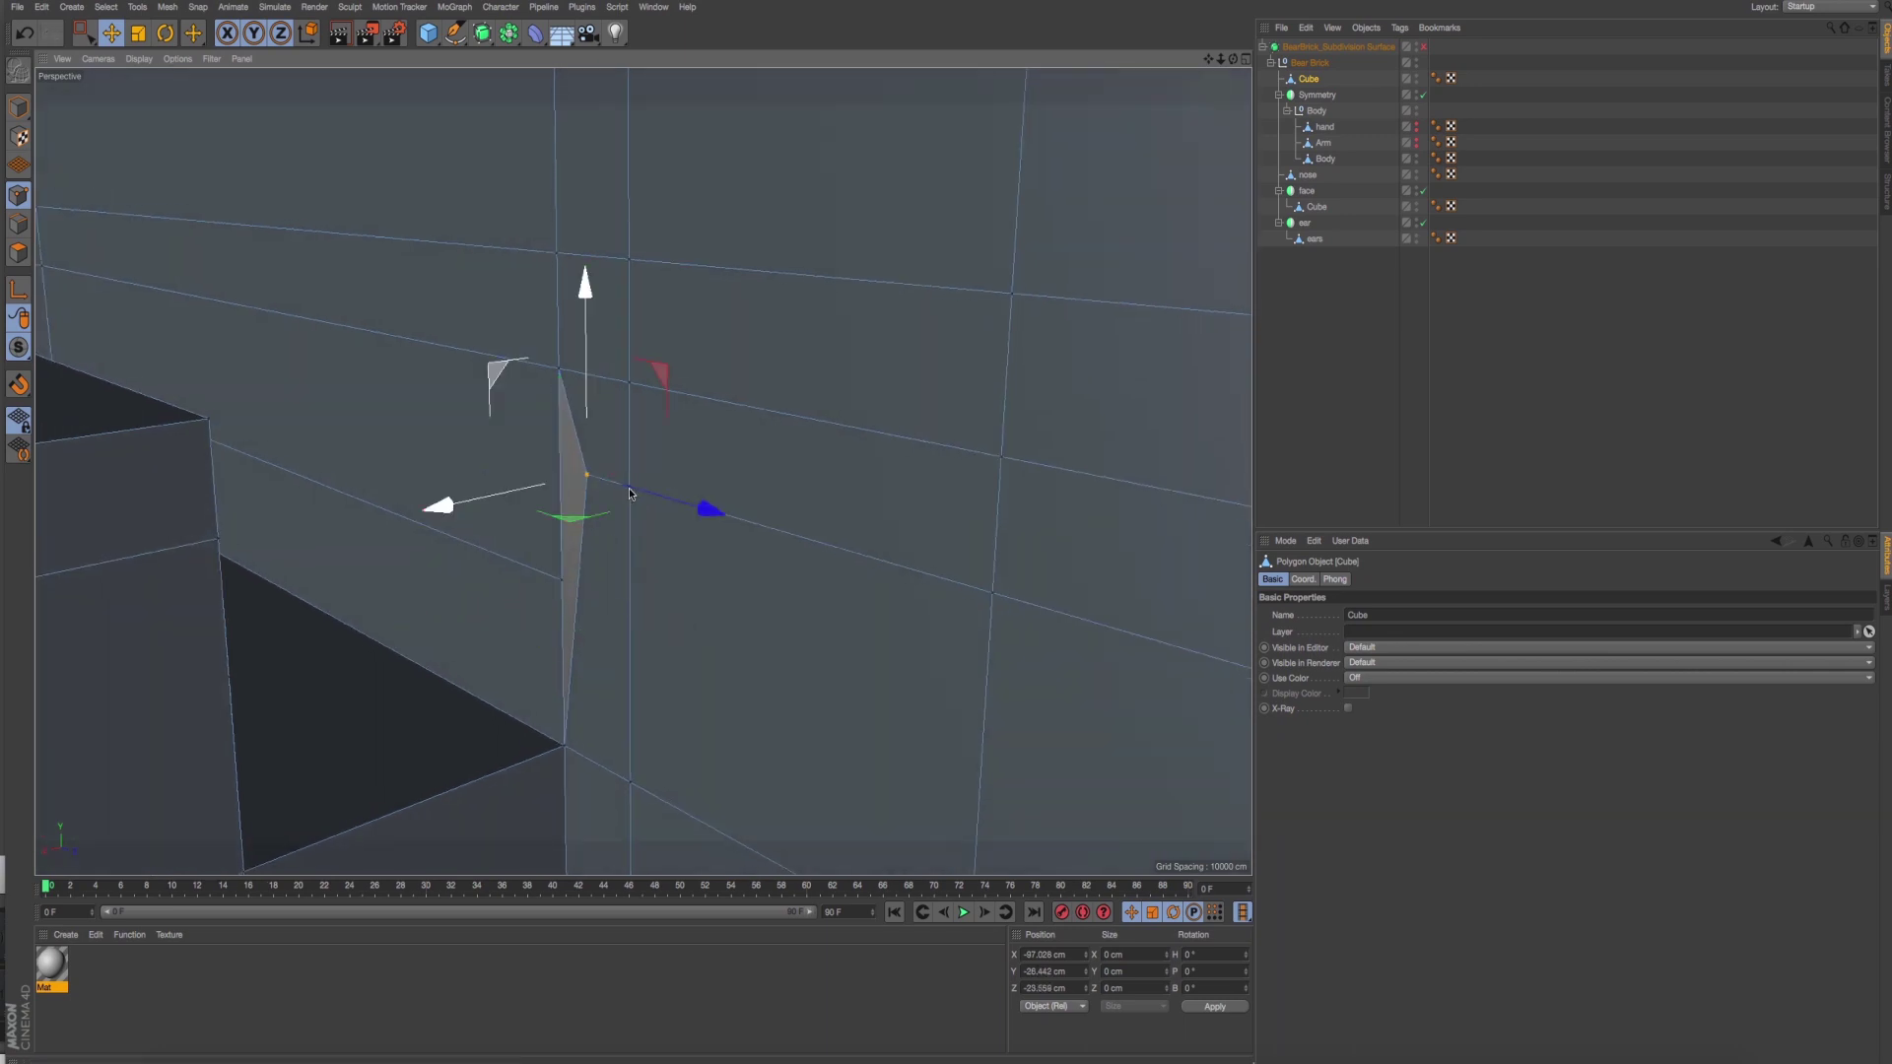
pyautogui.moveTo(712, 497)
pyautogui.mouseDown()
pyautogui.moveTo(714, 601)
pyautogui.moveTo(786, 534)
pyautogui.moveTo(470, 385)
pyautogui.mouseUp()
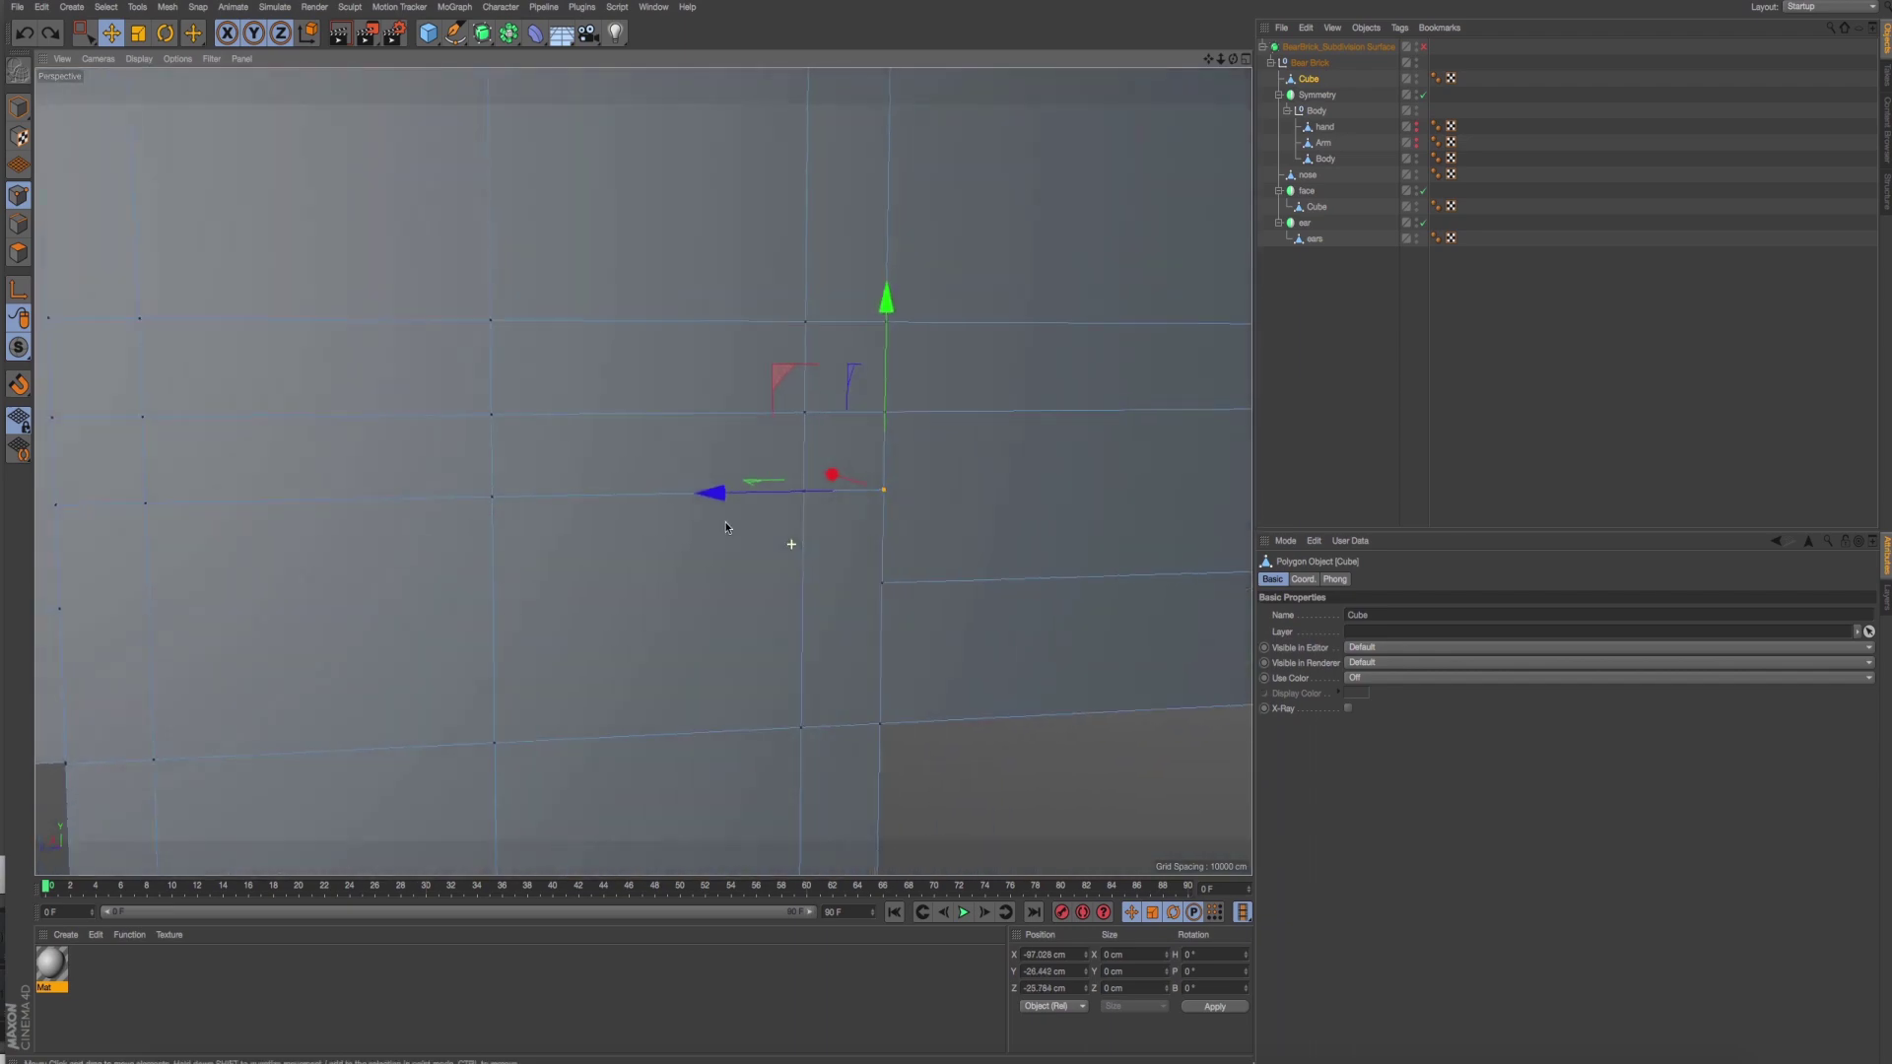
# Box-select only the visible points along the edge row beneath the body.
pyautogui.click(87, 44)
pyautogui.keyDown('alt'); pyautogui.moveTo(355, 316); pyautogui.dragTo(933, 605); pyautogui.keyUp('alt')
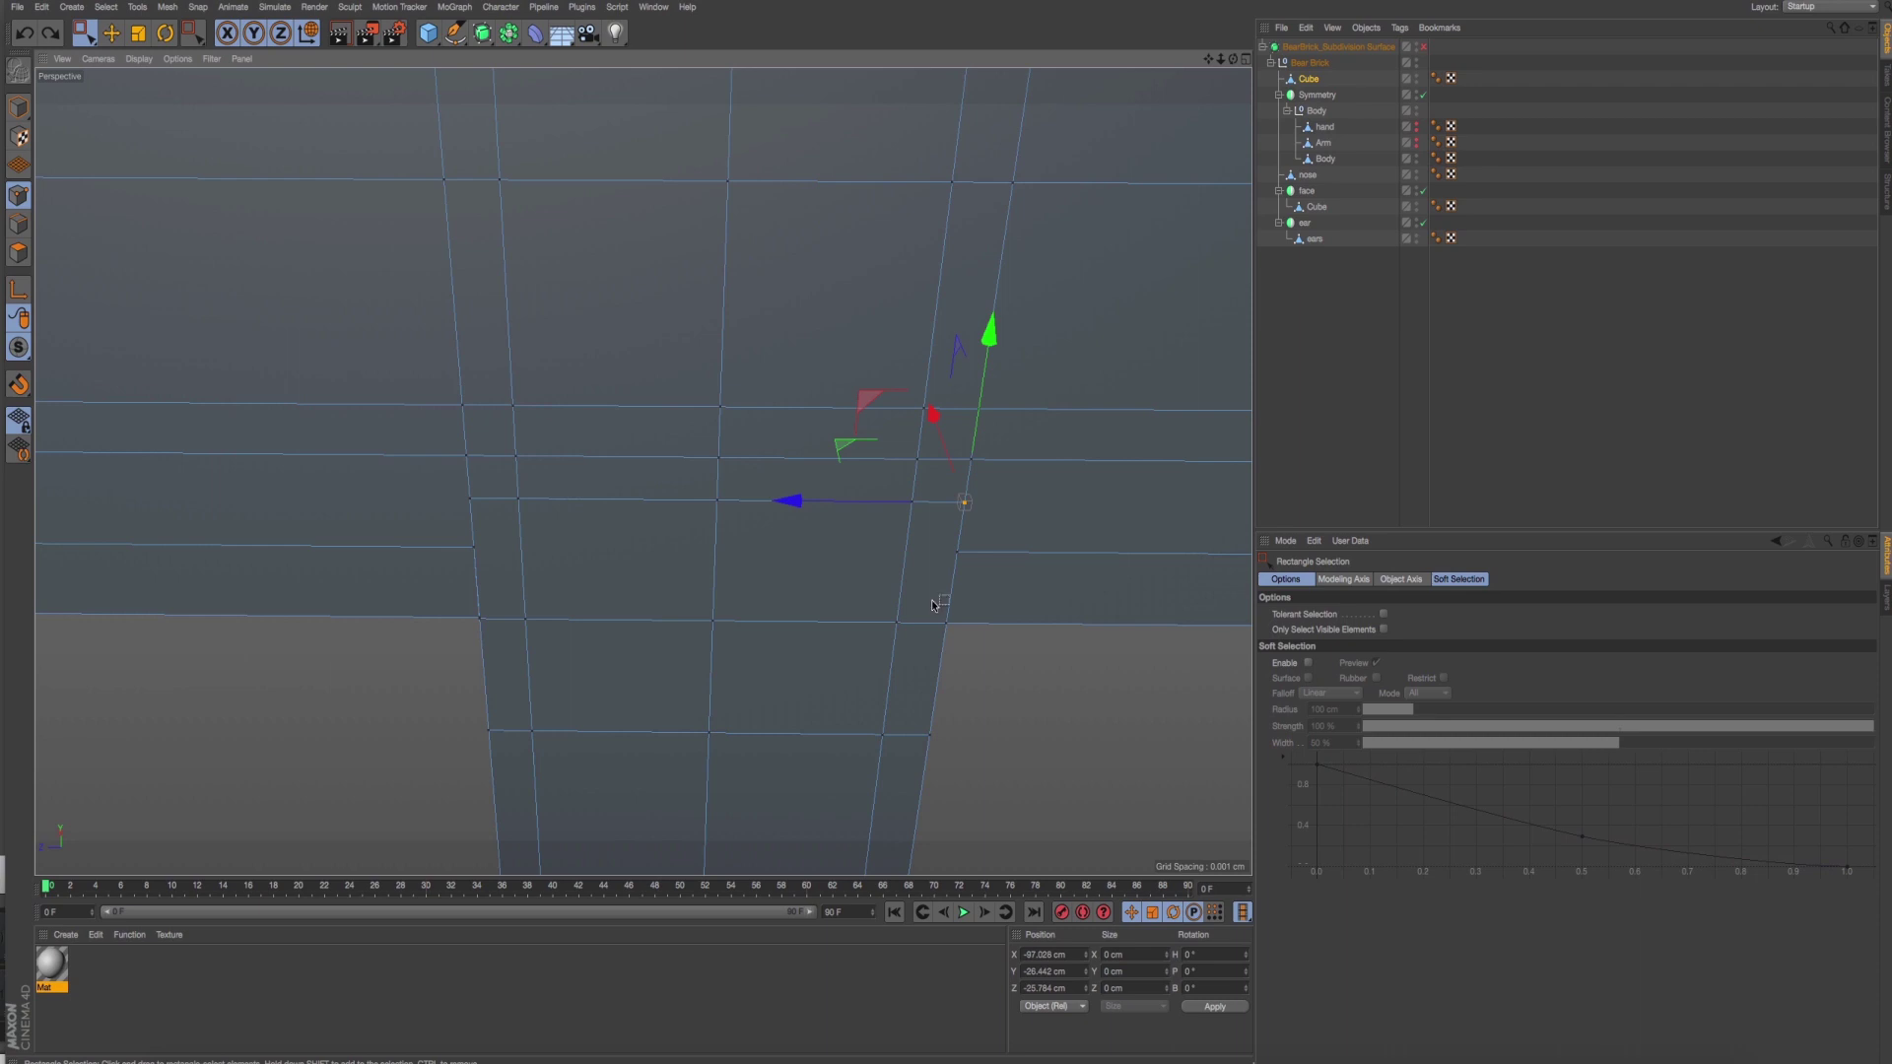
pyautogui.click(1383, 630)
pyautogui.moveTo(437, 487); pyautogui.dragTo(1033, 518)
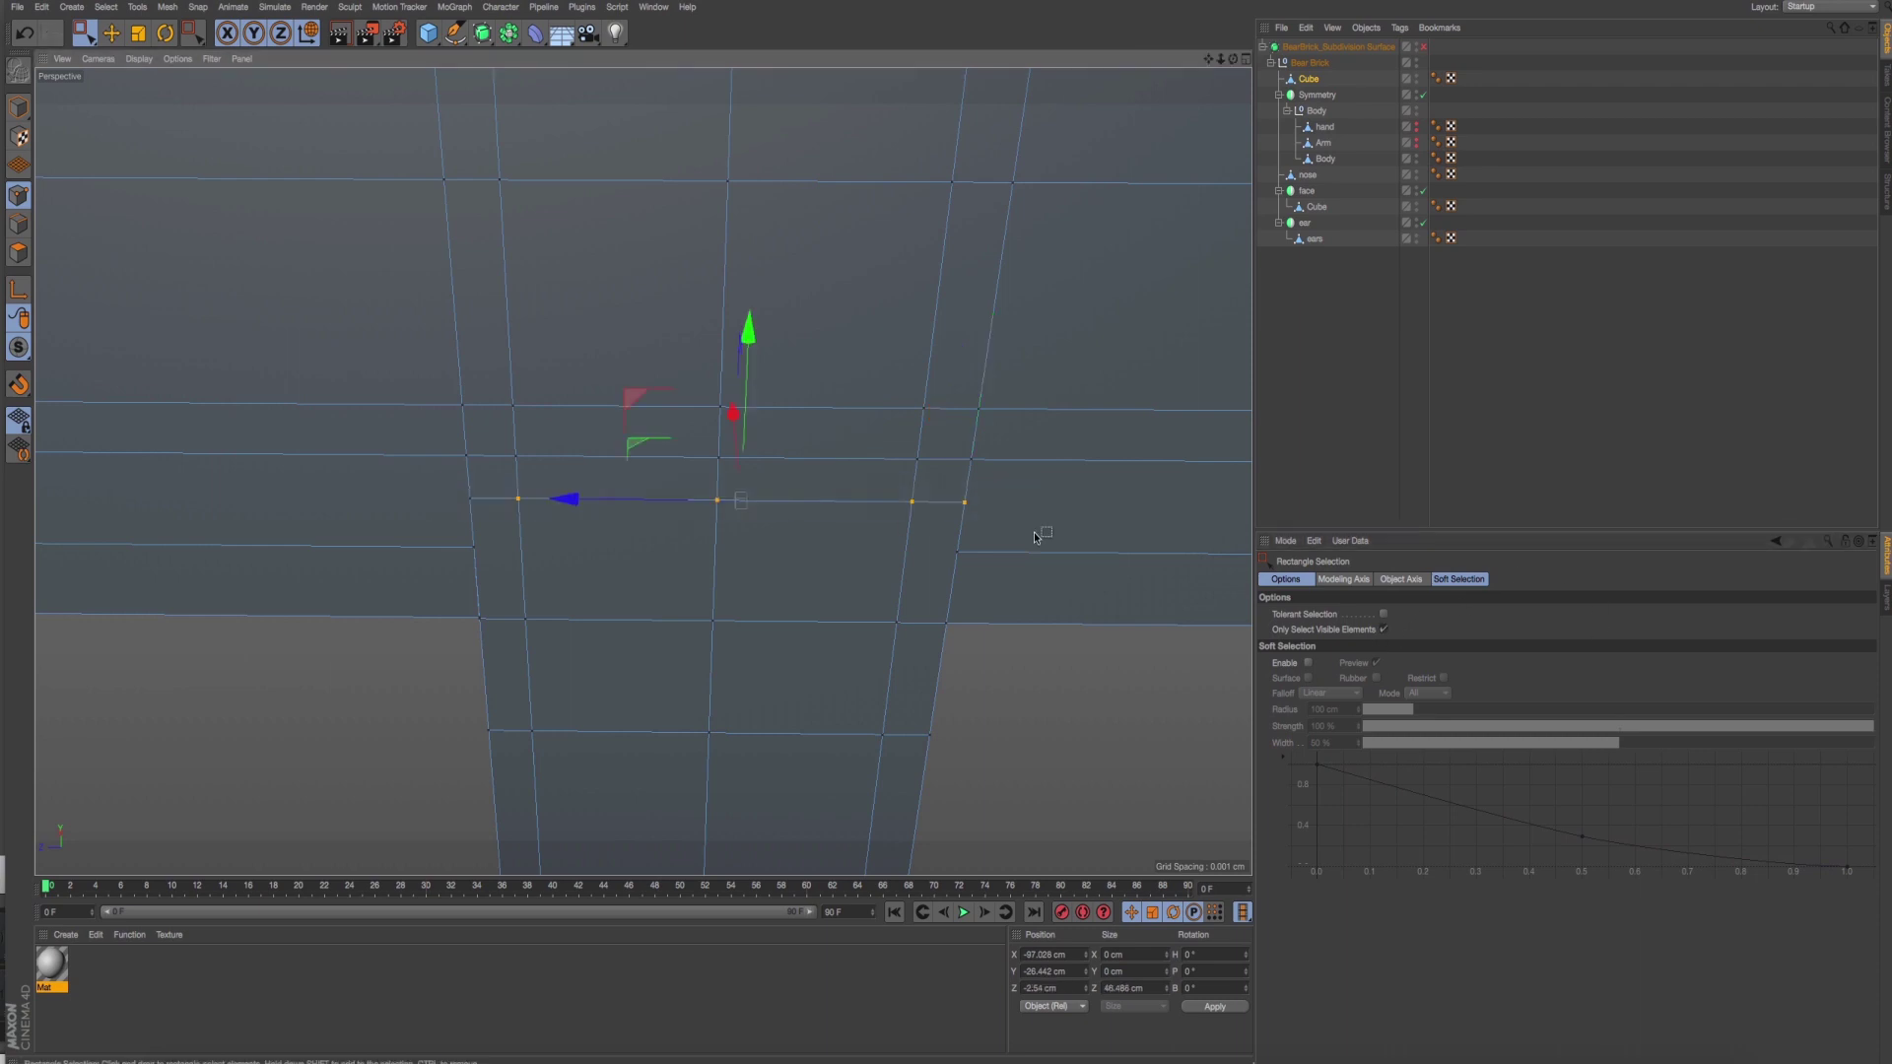
pyautogui.moveTo(750, 353)
pyautogui.mouseDown()
pyautogui.moveTo(748, 337)
pyautogui.moveTo(749, 384)
pyautogui.mouseUp()
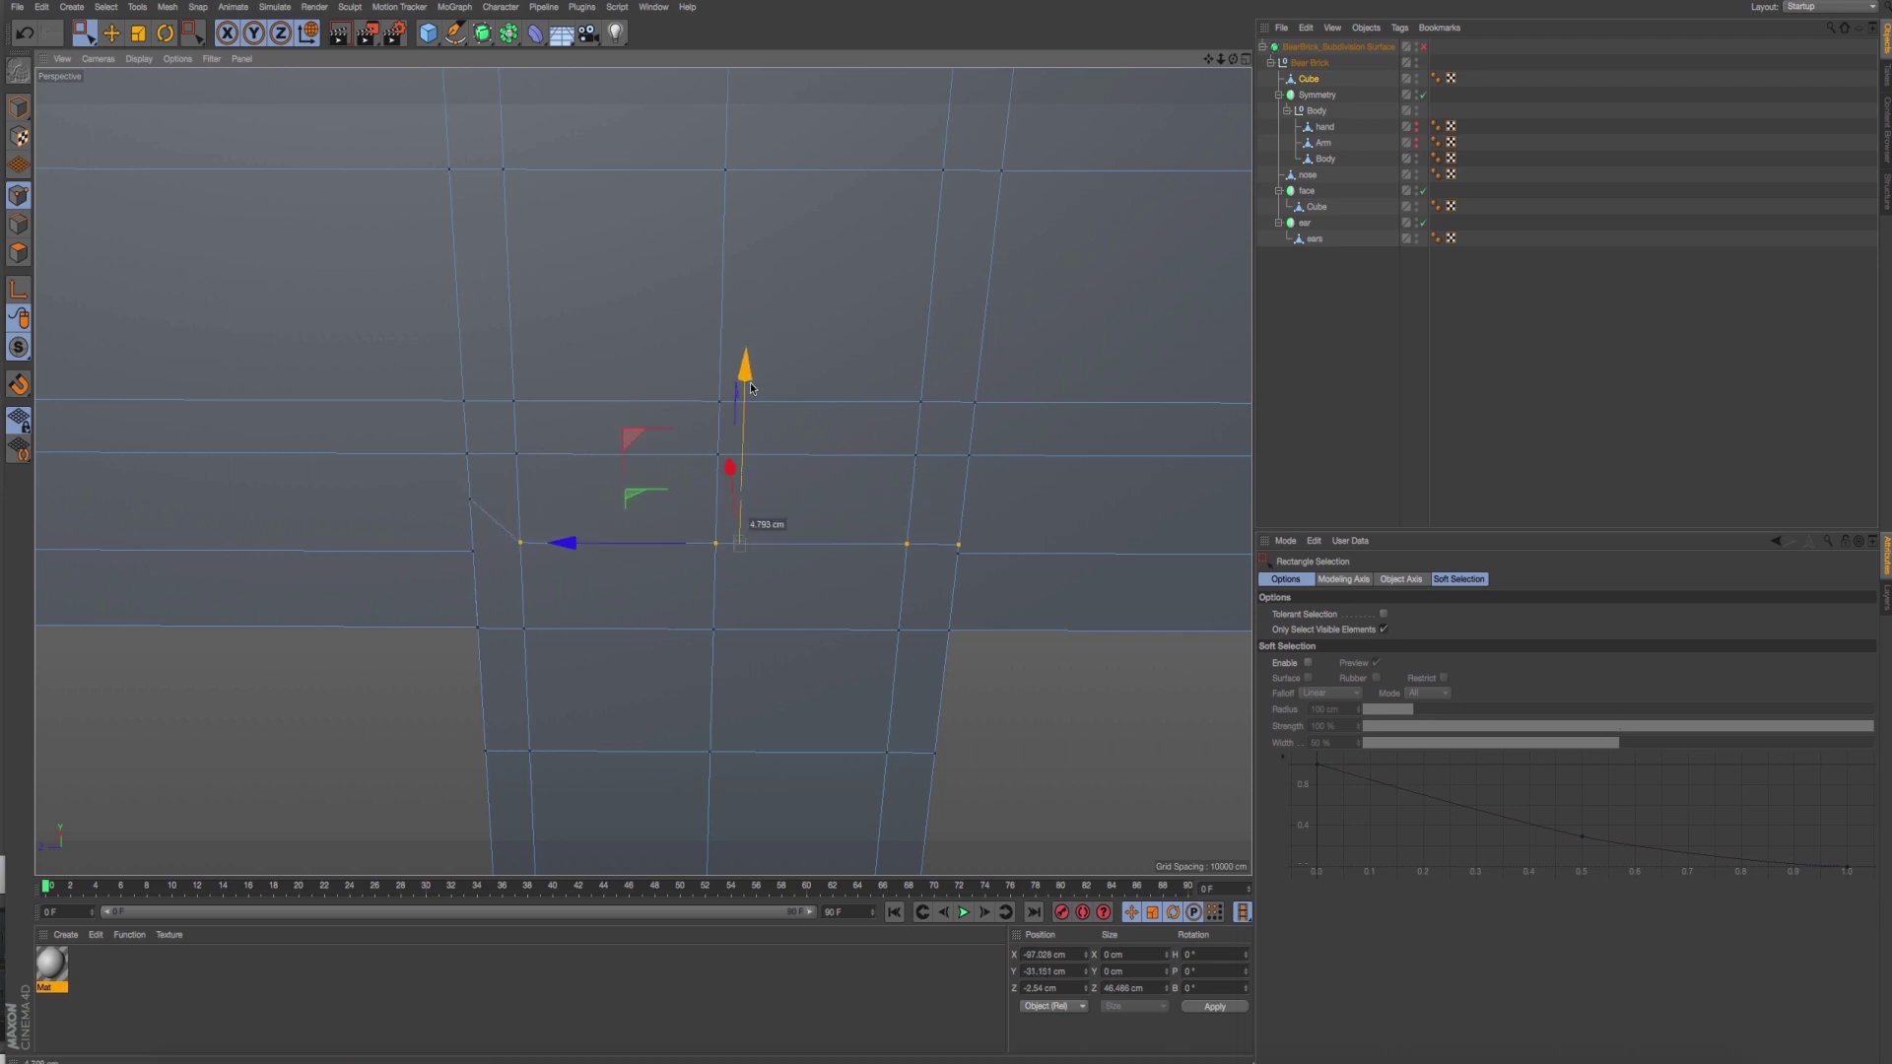
pyautogui.hotkey('ctrl', 'z')
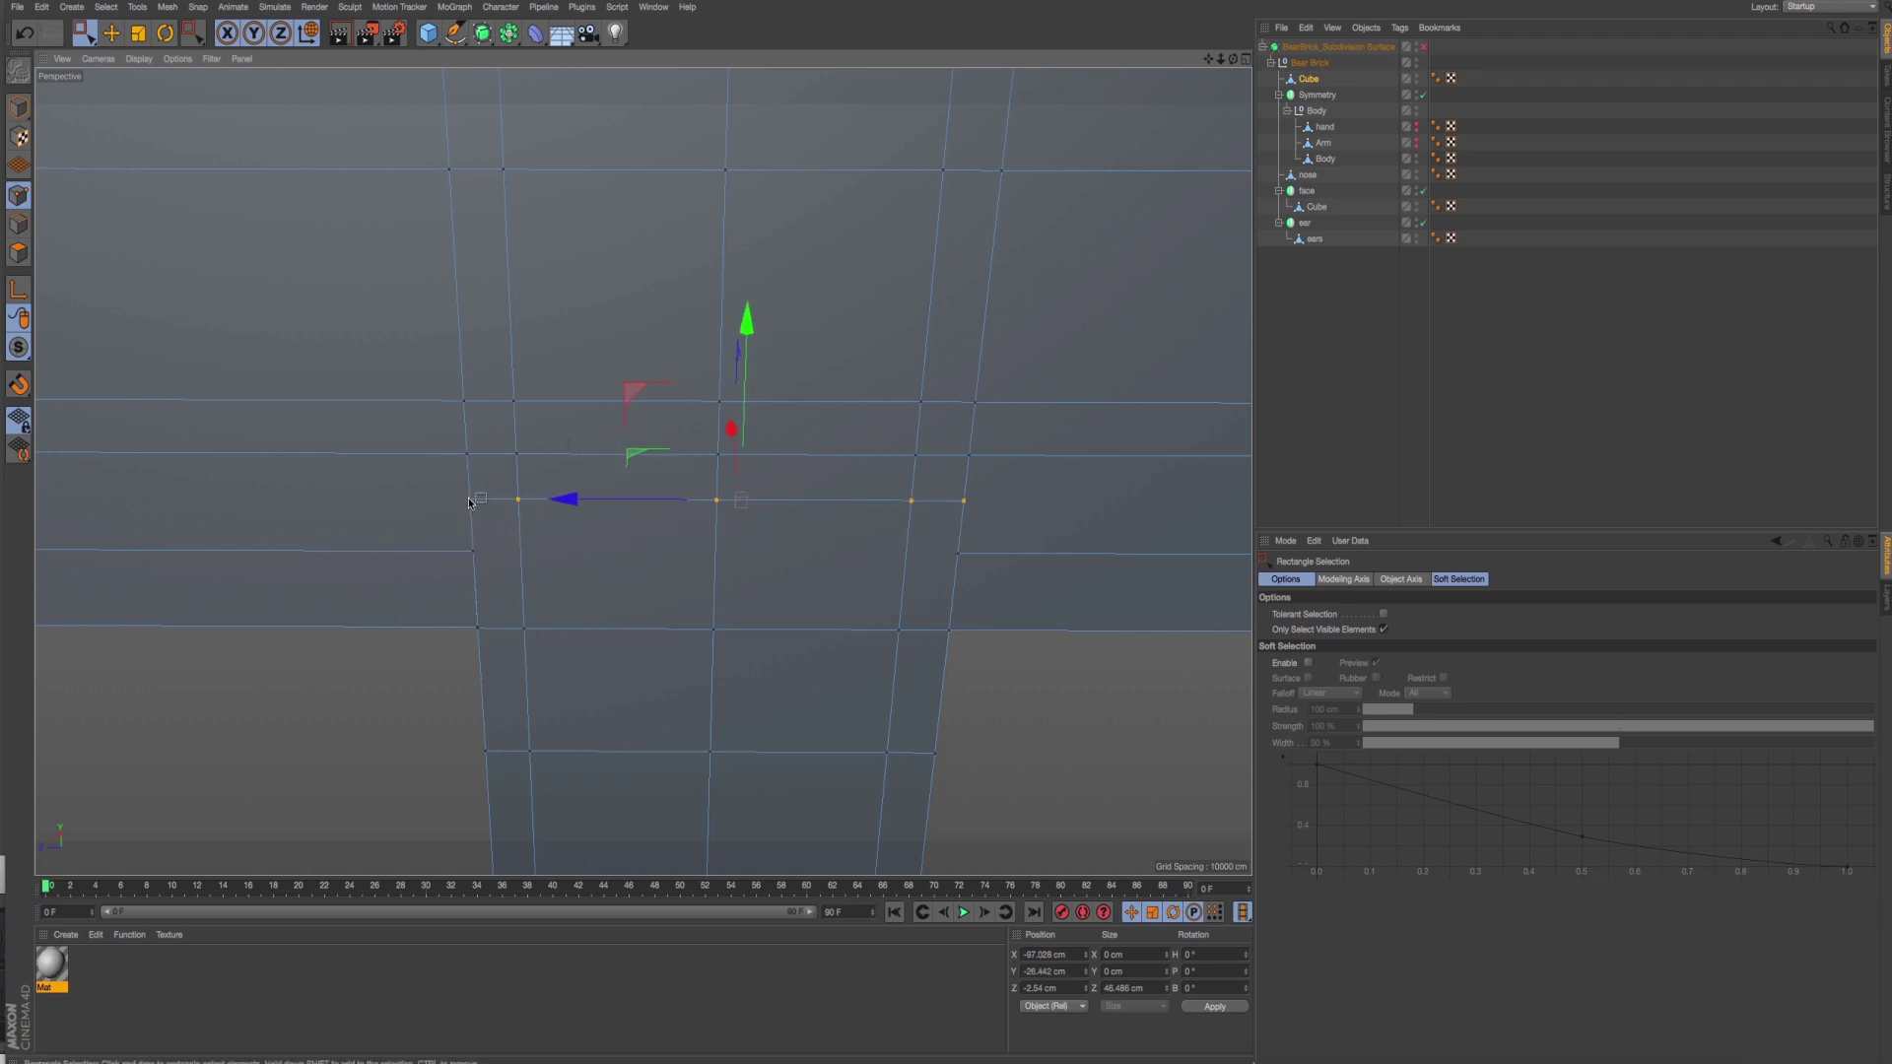
pyautogui.moveTo(394, 481)
pyautogui.mouseDown()
pyautogui.moveTo(1014, 542)
pyautogui.moveTo(424, 508)
pyautogui.mouseUp()
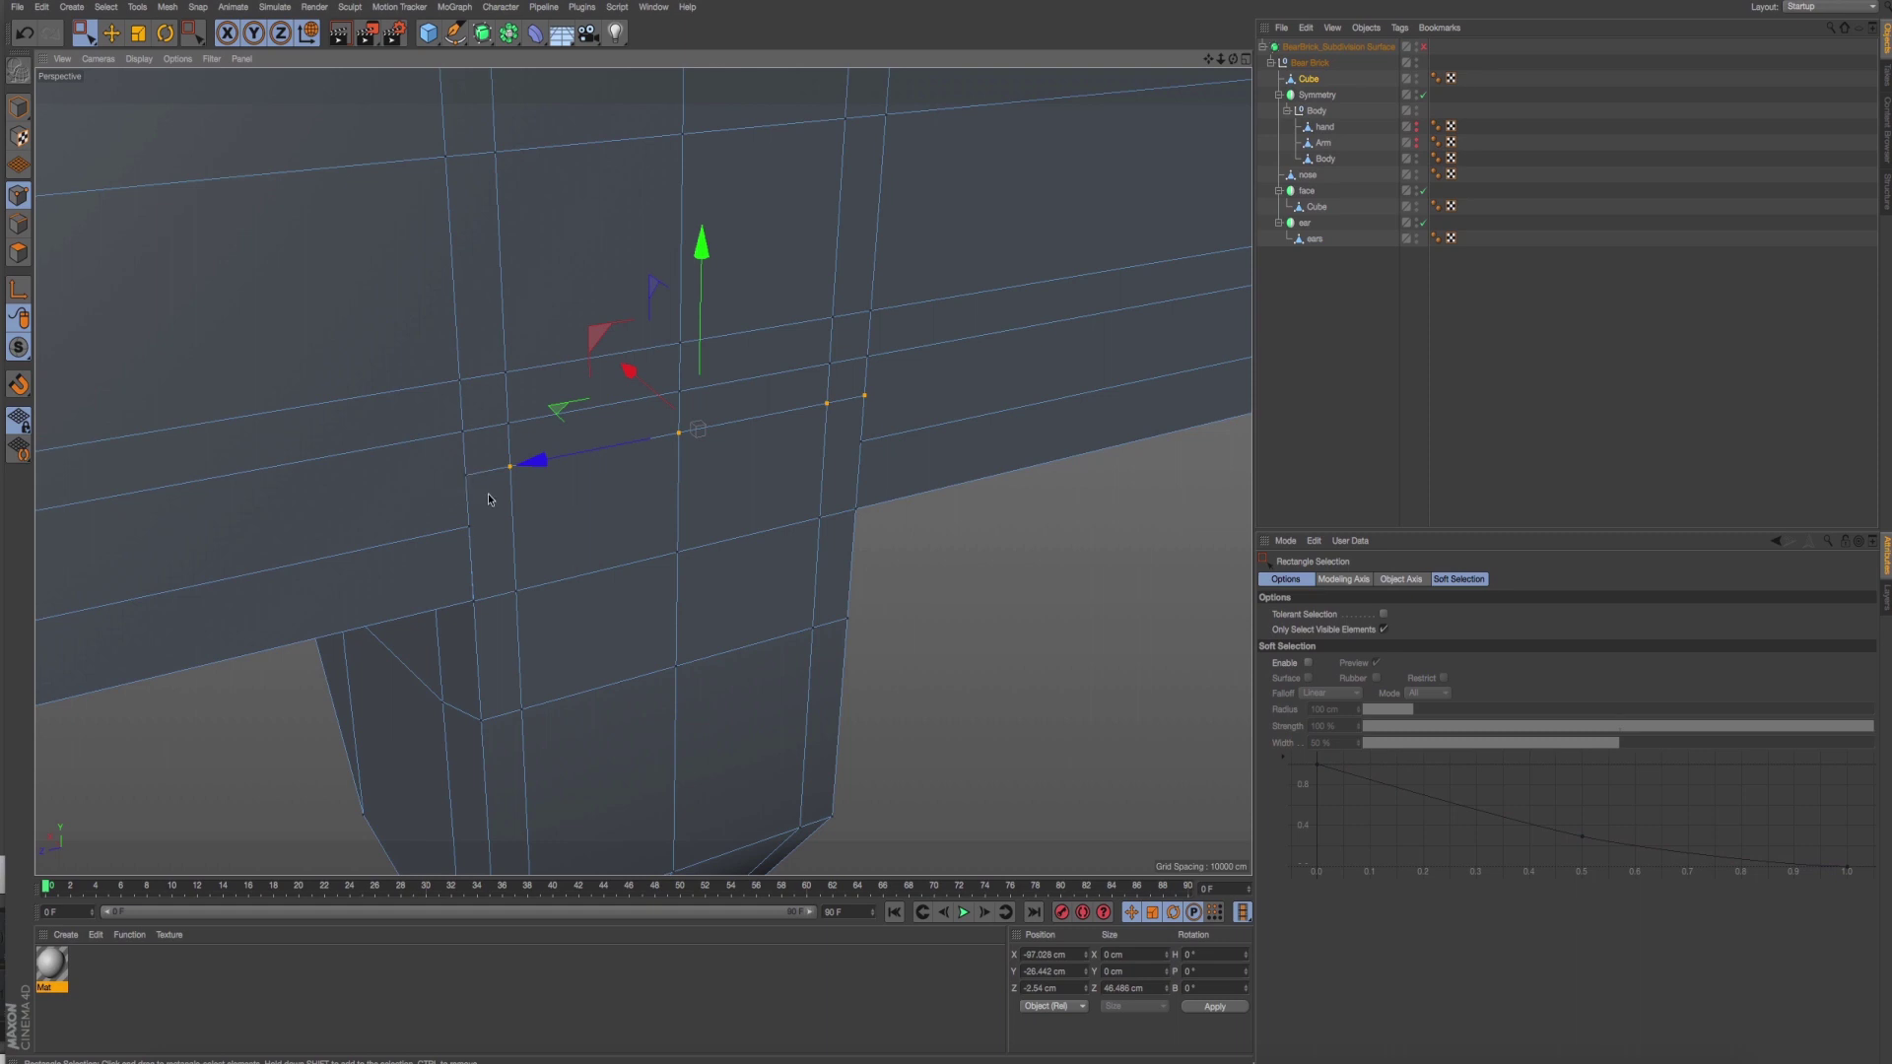
pyautogui.scroll(3, 338, 388)
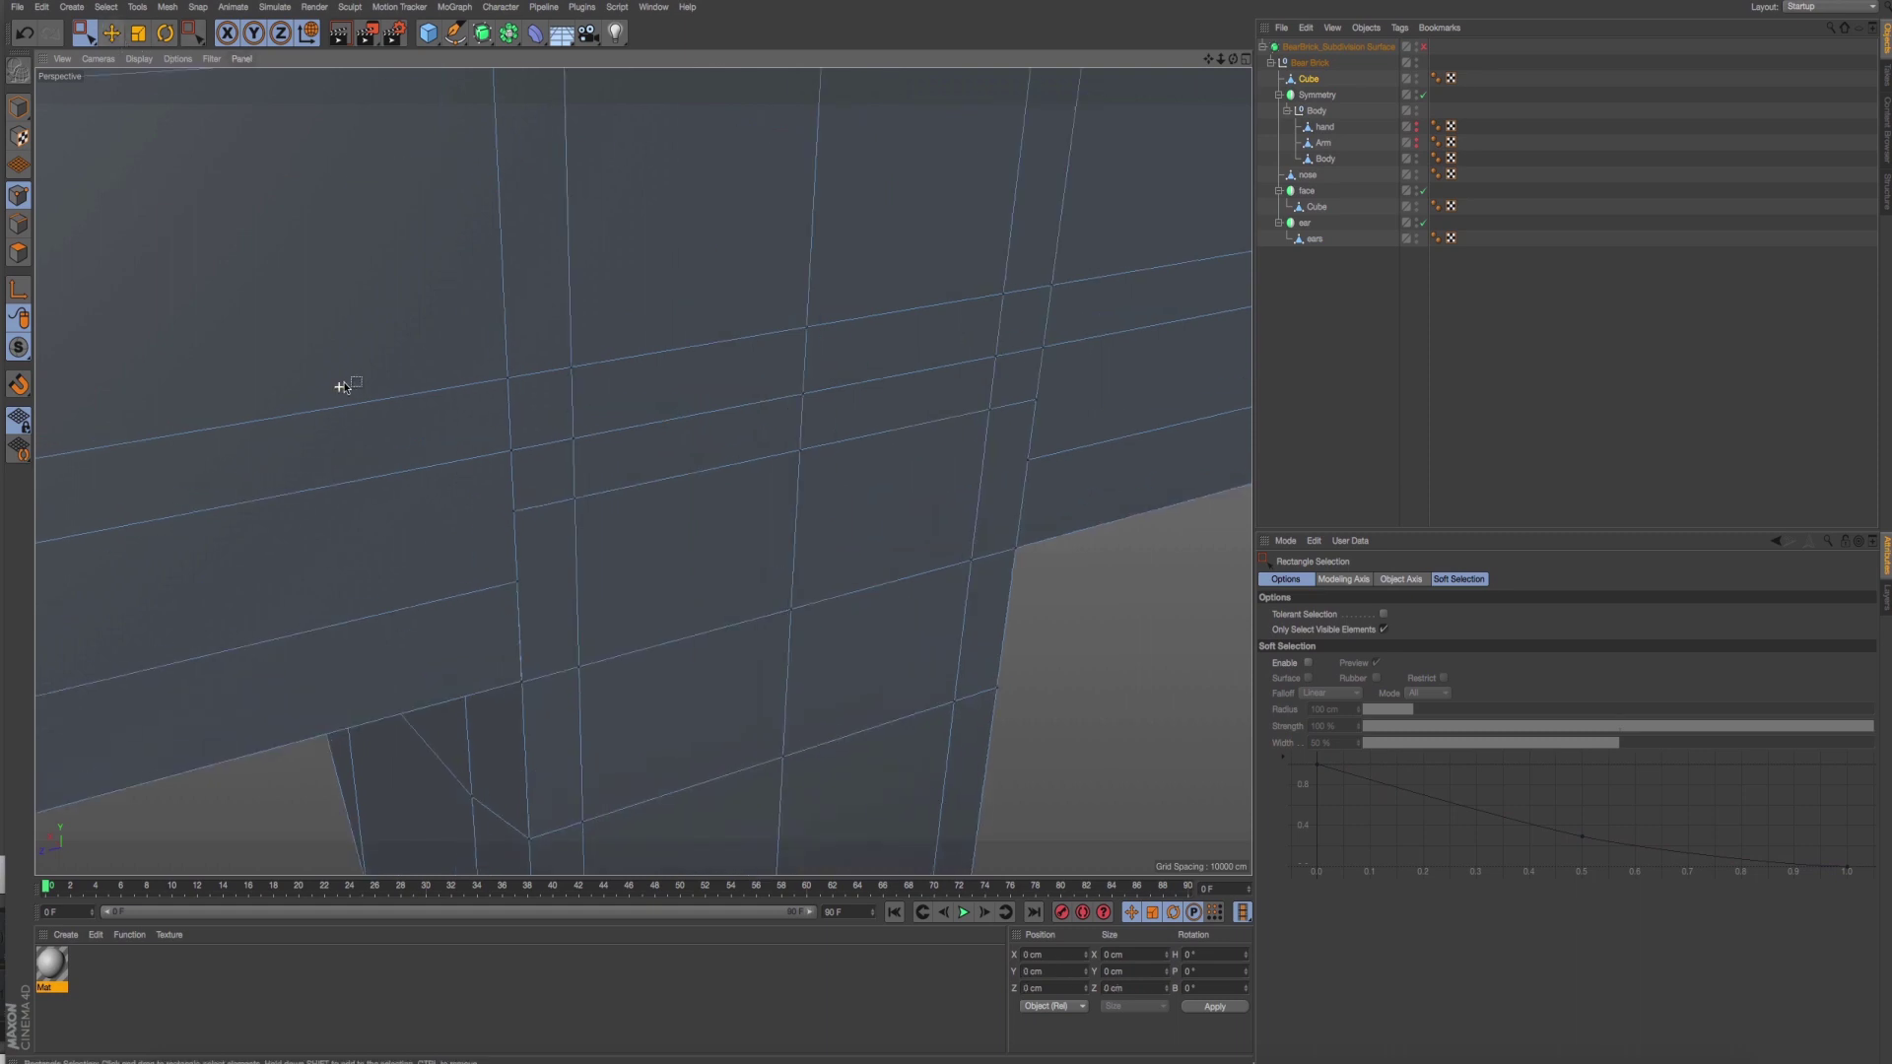
pyautogui.scroll(2, 493, 473)
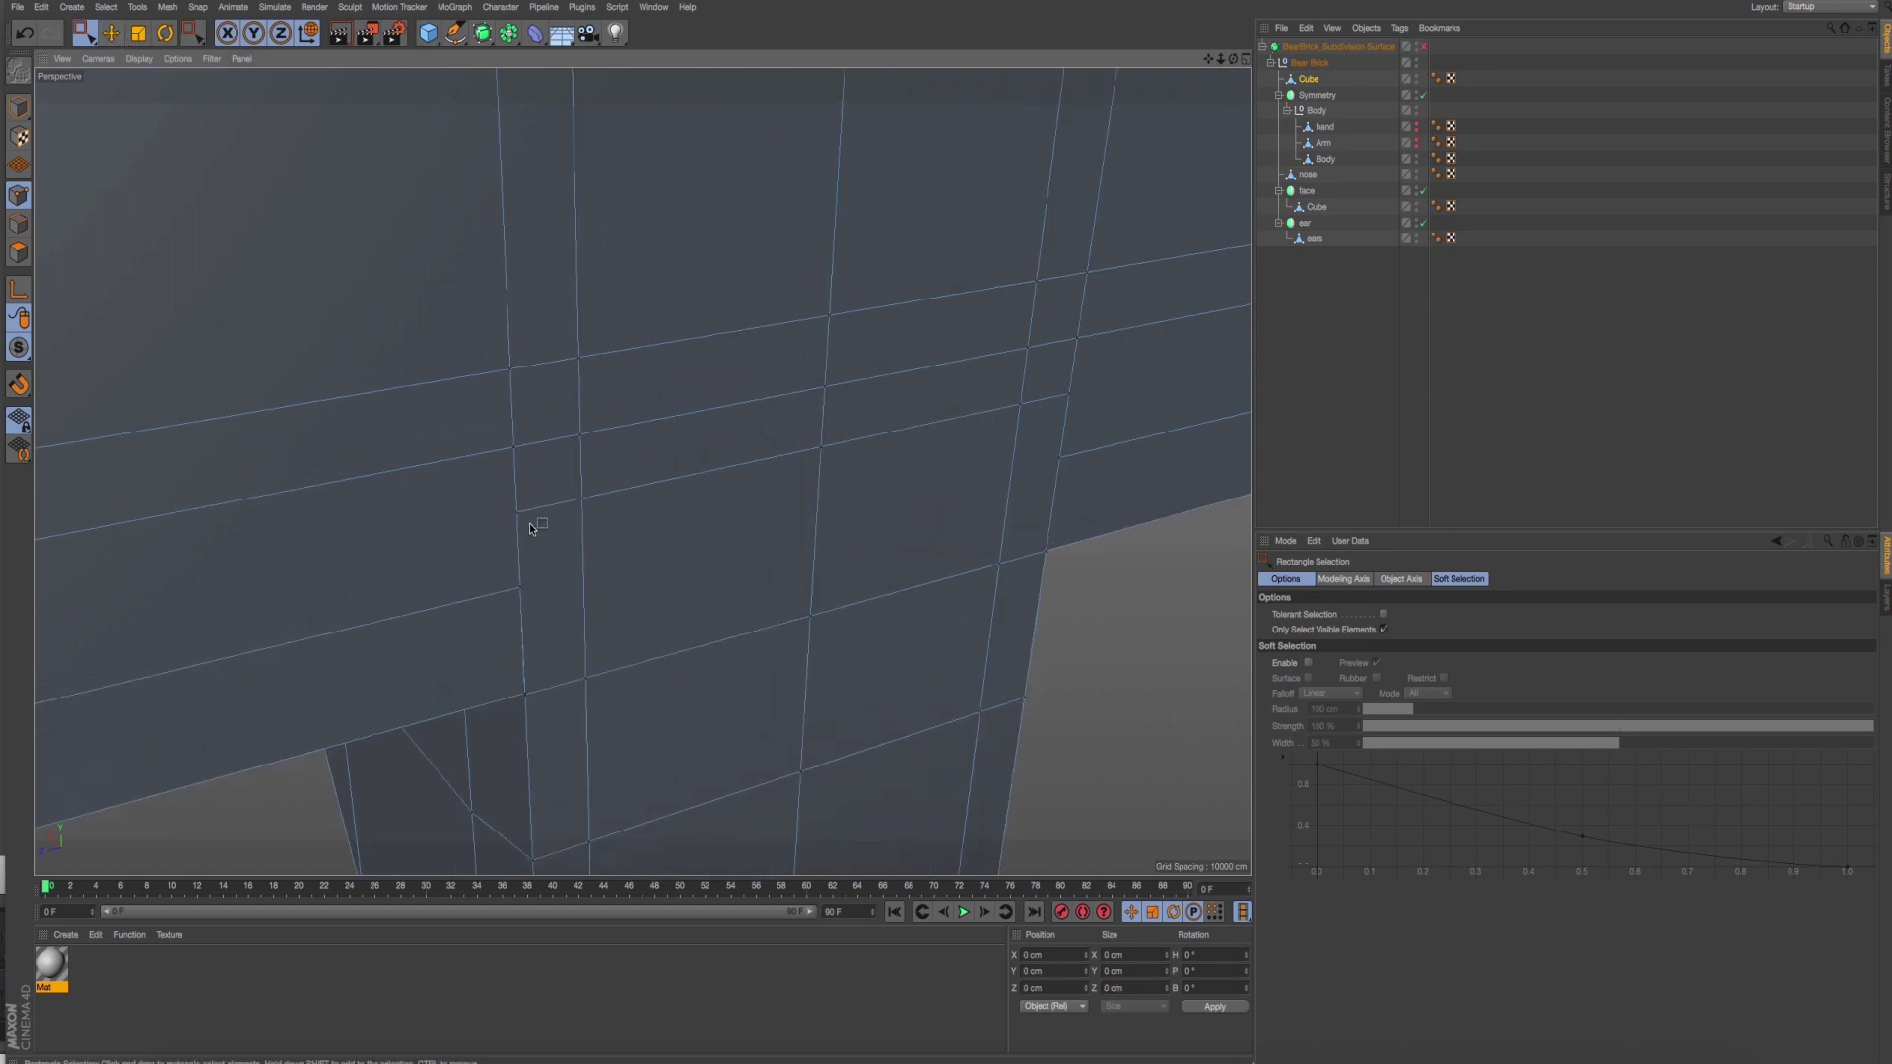
# Add another point to the selection and lower the points about 5.7 cm.
pyautogui.click(115, 35)
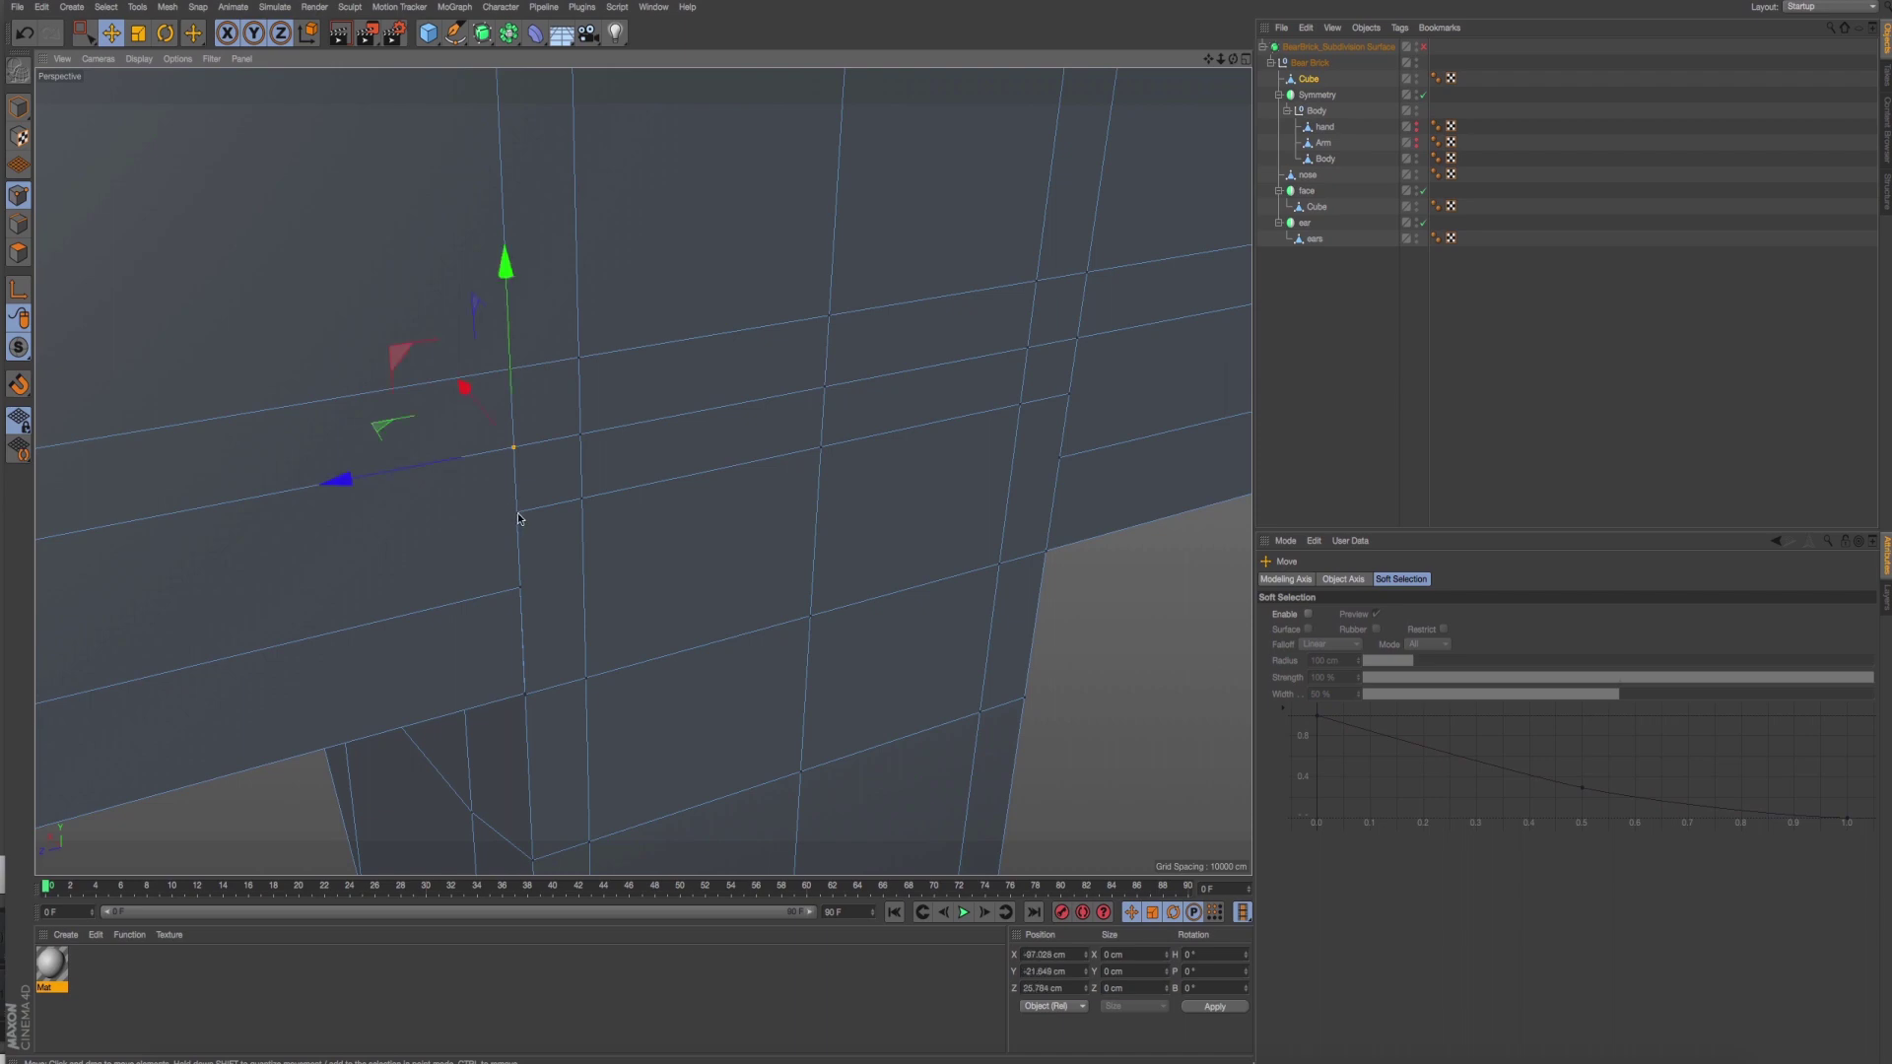
pyautogui.keyDown('alt'); pyautogui.moveTo(519, 519); pyautogui.dragTo(548, 497); pyautogui.keyUp('alt')
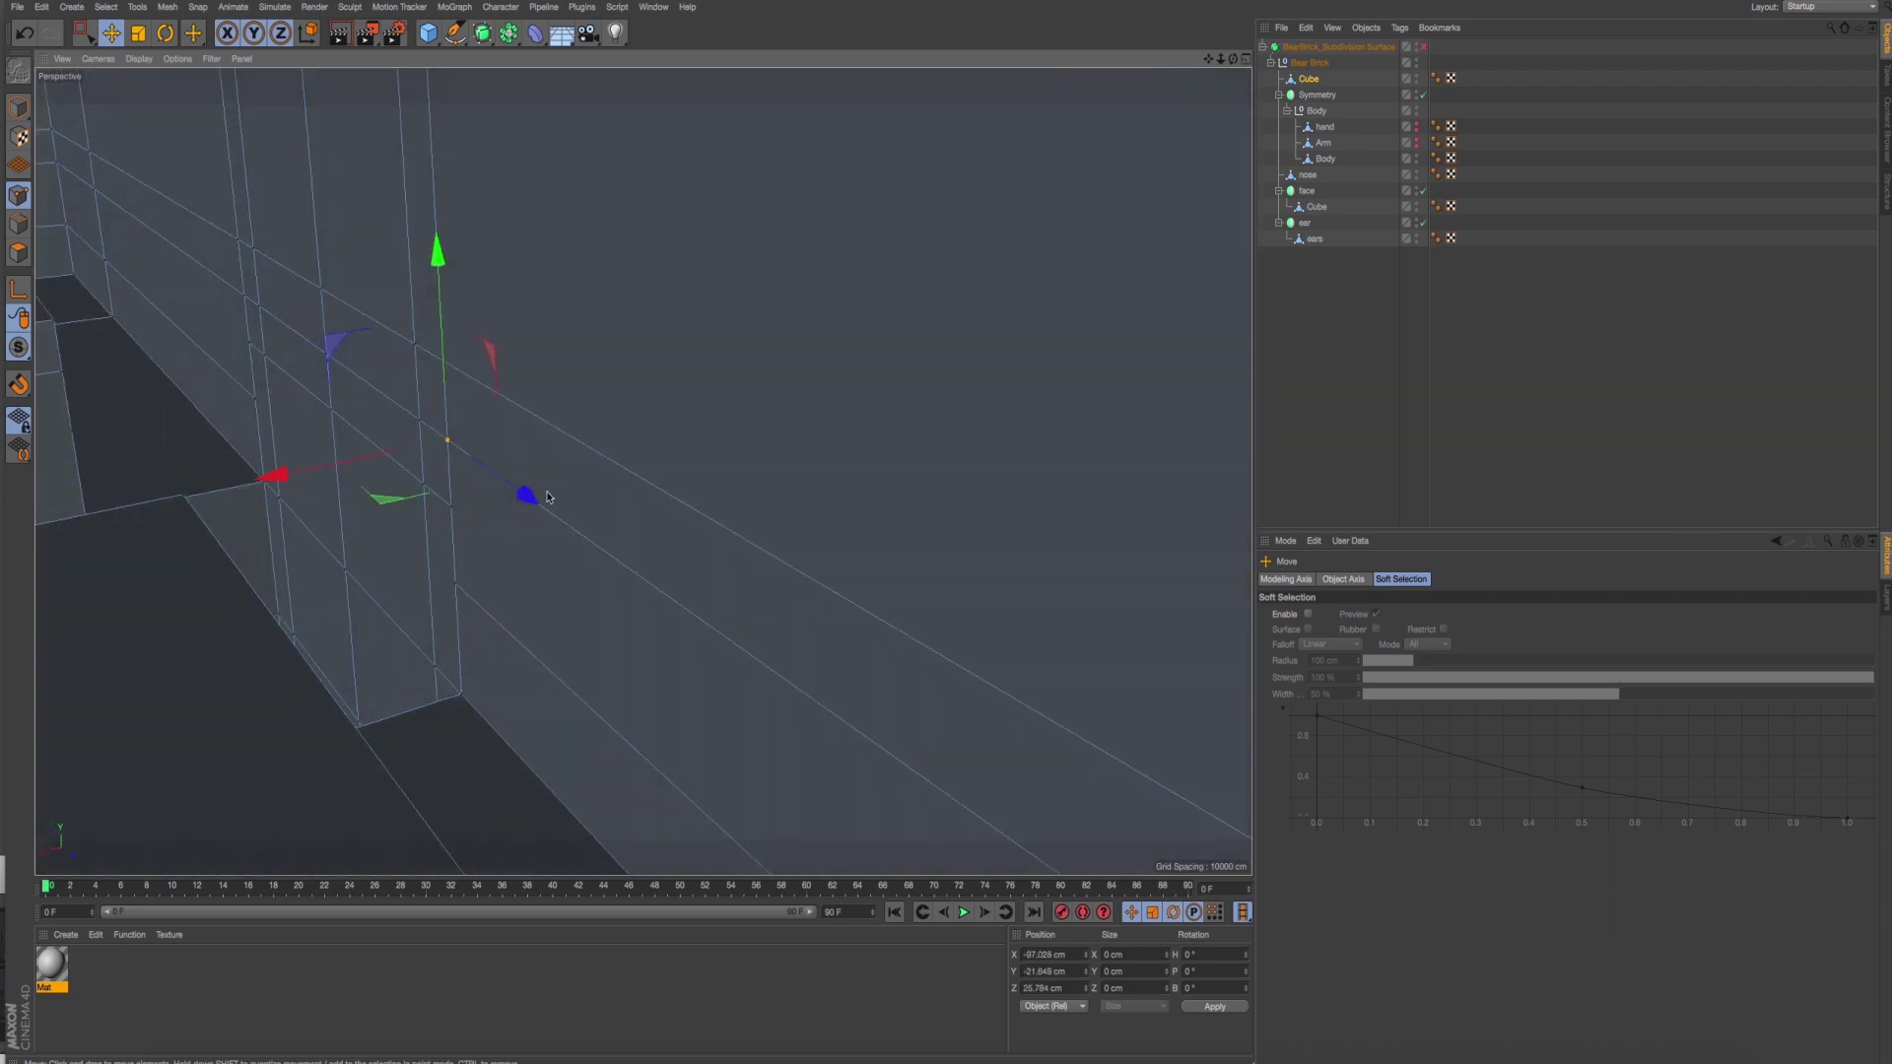
pyautogui.moveTo(473, 520)
pyautogui.mouseDown()
pyautogui.moveTo(519, 560)
pyautogui.moveTo(373, 474)
pyautogui.moveTo(571, 562)
pyautogui.moveTo(620, 548)
pyautogui.mouseUp()
pyautogui.hotkey('ctrl', 'z')
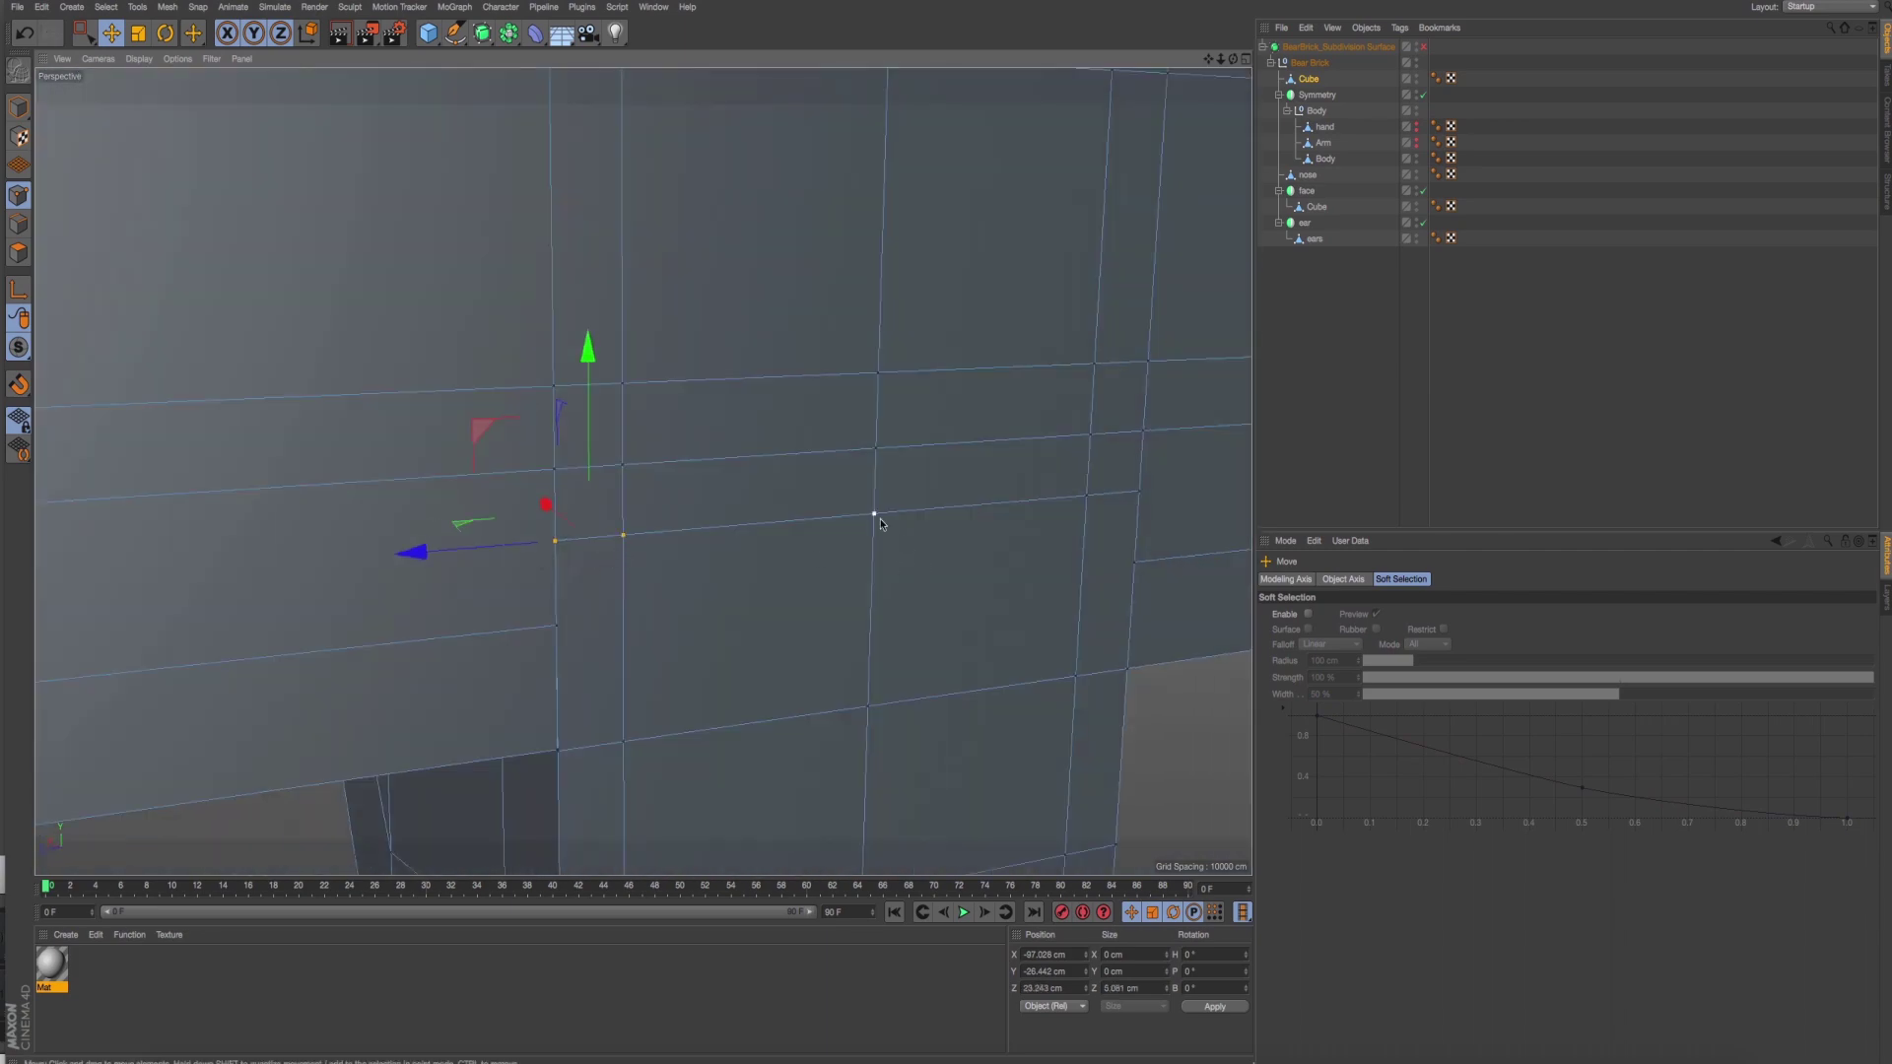
pyautogui.keyDown('shift'); pyautogui.click(874, 515); pyautogui.keyUp('shift')
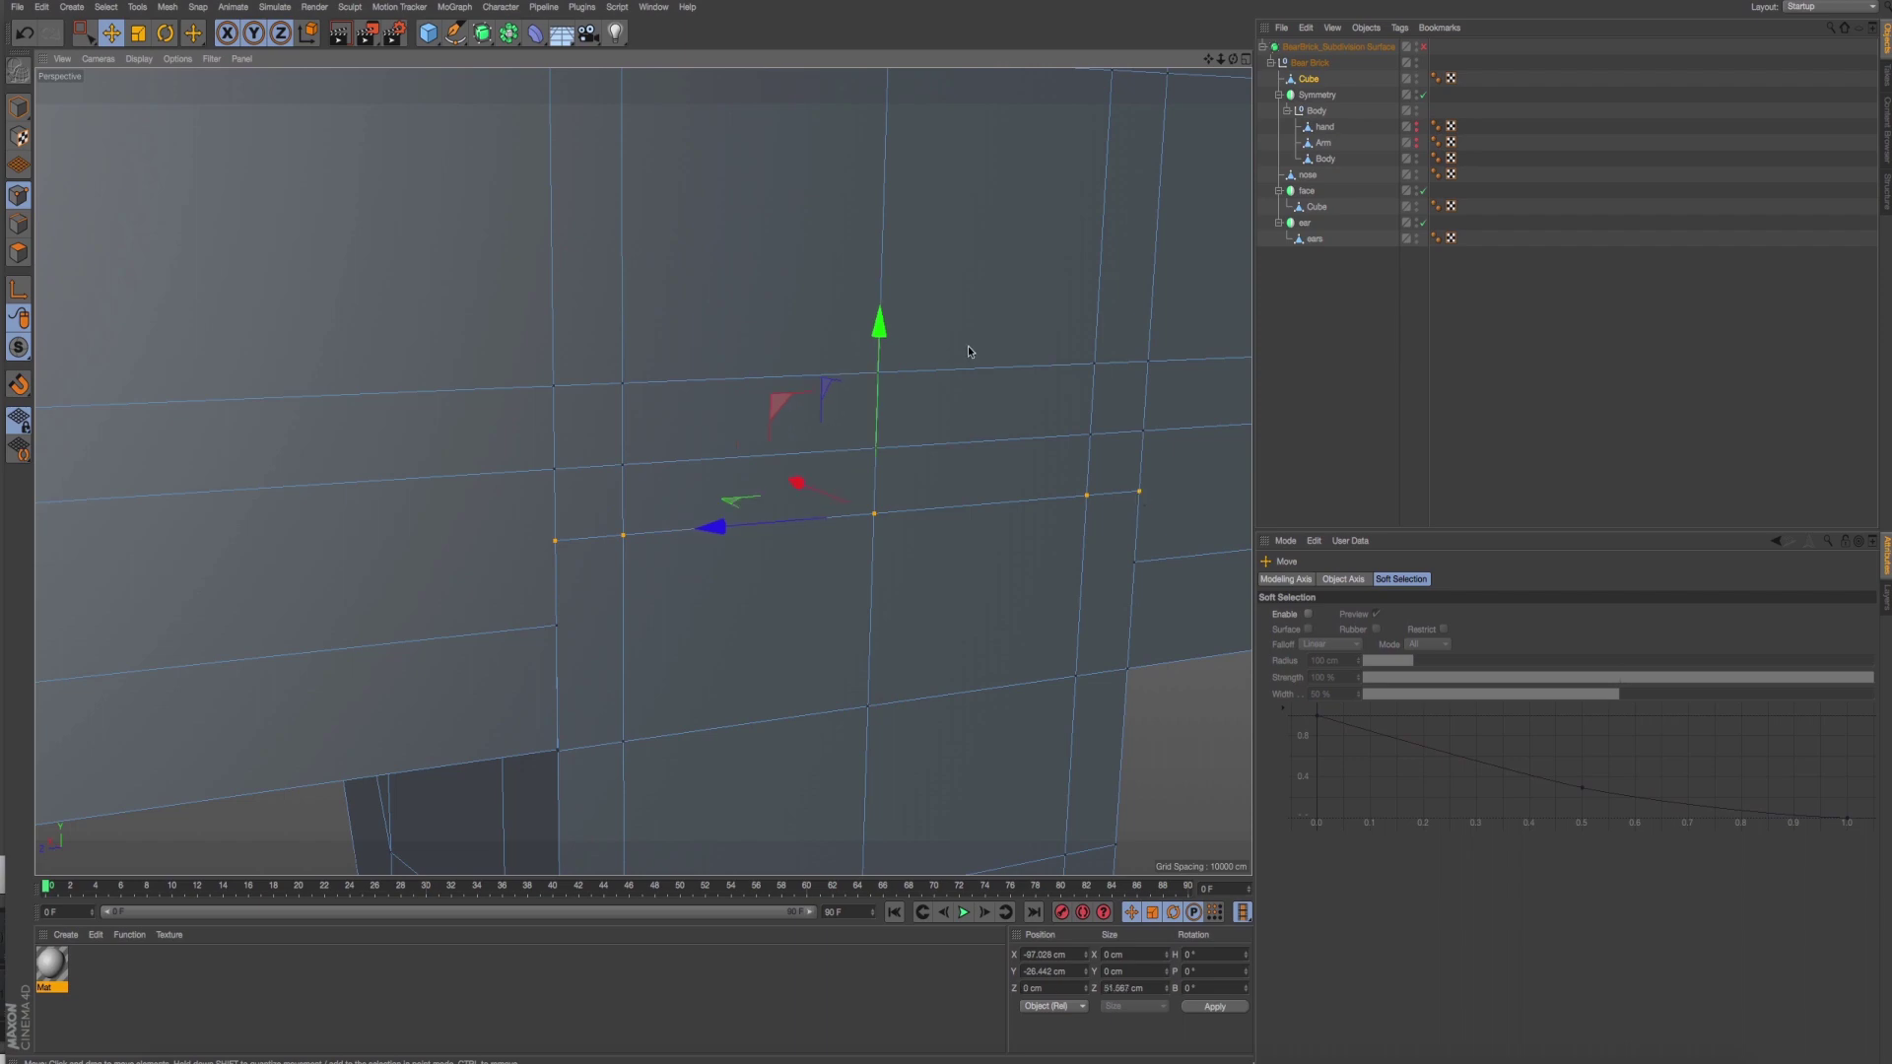
pyautogui.moveTo(883, 345)
pyautogui.mouseDown()
pyautogui.moveTo(881, 413)
pyautogui.moveTo(293, 459)
pyautogui.moveTo(647, 469)
pyautogui.moveTo(345, 518)
pyautogui.mouseUp()
# Test sliding the lowered points along depth and sideways, undoing each trial.
pyautogui.moveTo(345, 518)
pyautogui.keyDown('alt'); pyautogui.mouseDown(button='right')
pyautogui.moveTo(598, 493)
pyautogui.moveTo(681, 510)
pyautogui.mouseUp(button='right'); pyautogui.keyUp('alt')
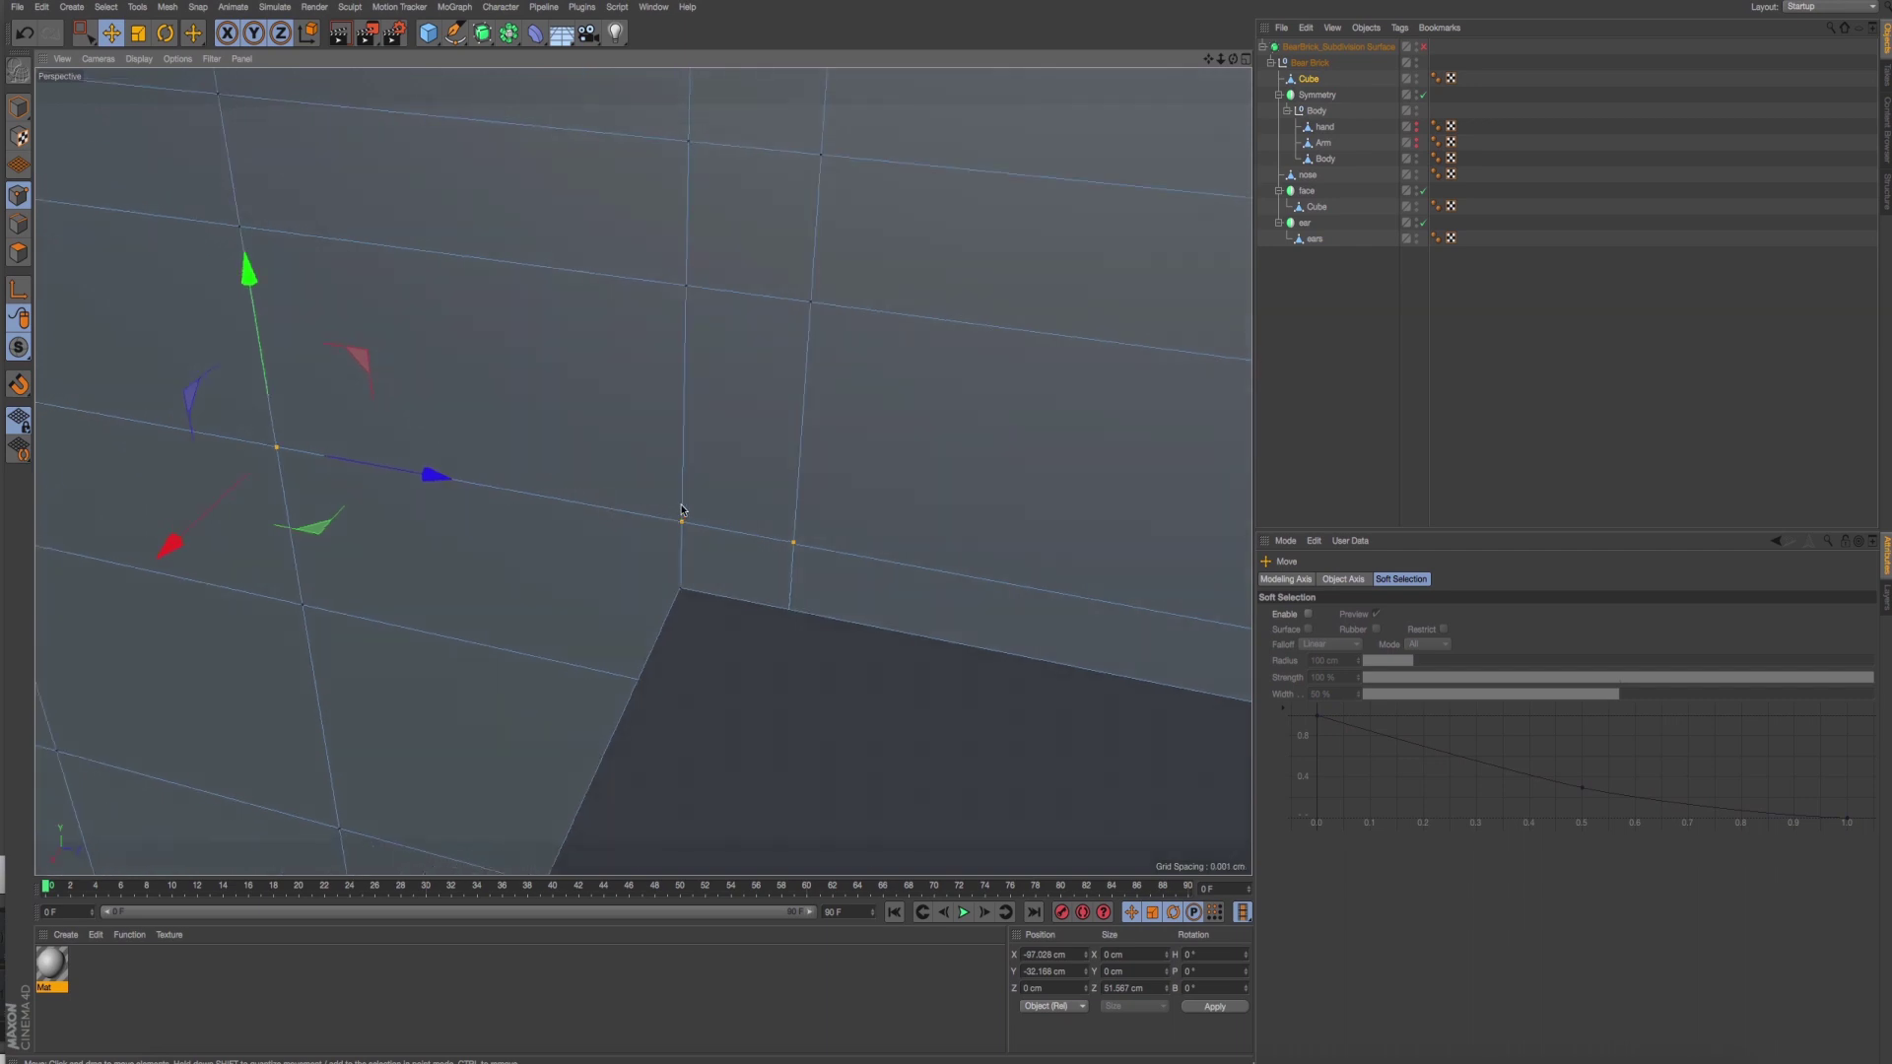
pyautogui.click(672, 516)
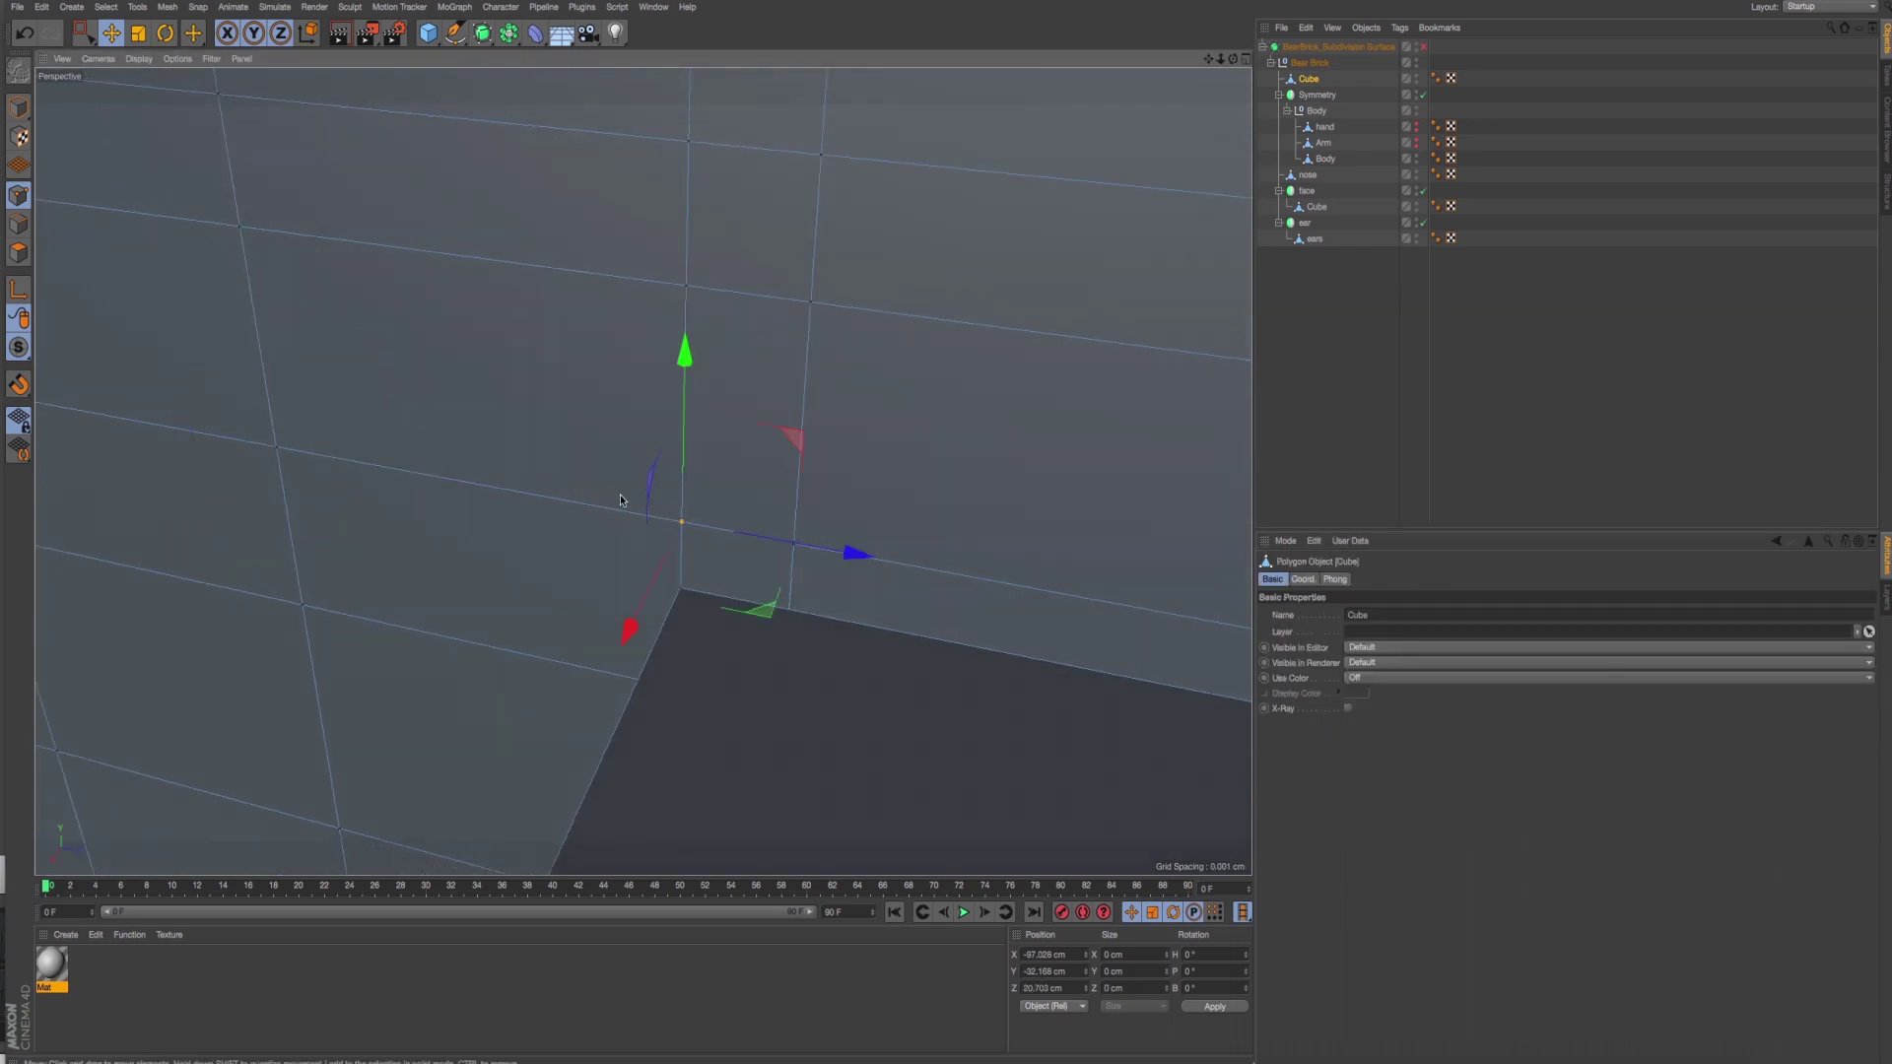
pyautogui.moveTo(764, 541); pyautogui.dragTo(709, 544)
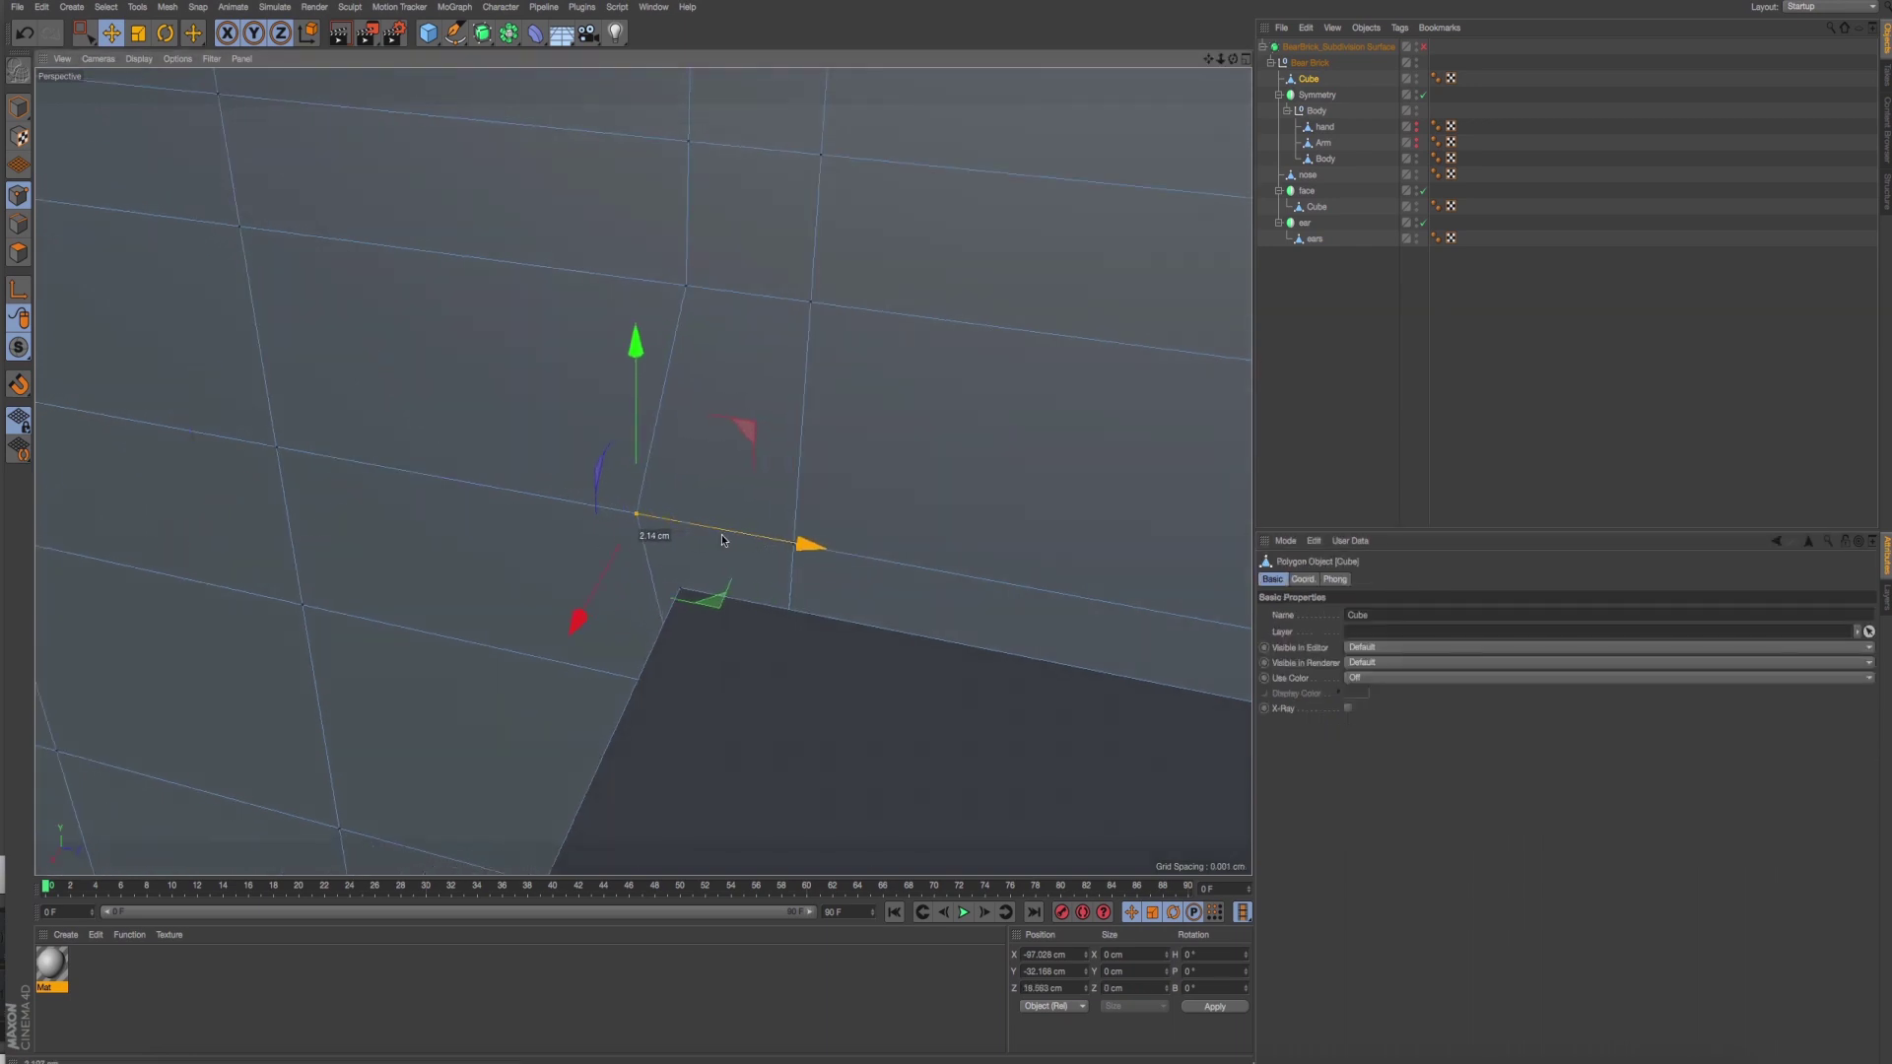
pyautogui.hotkey('ctrl', 'z')
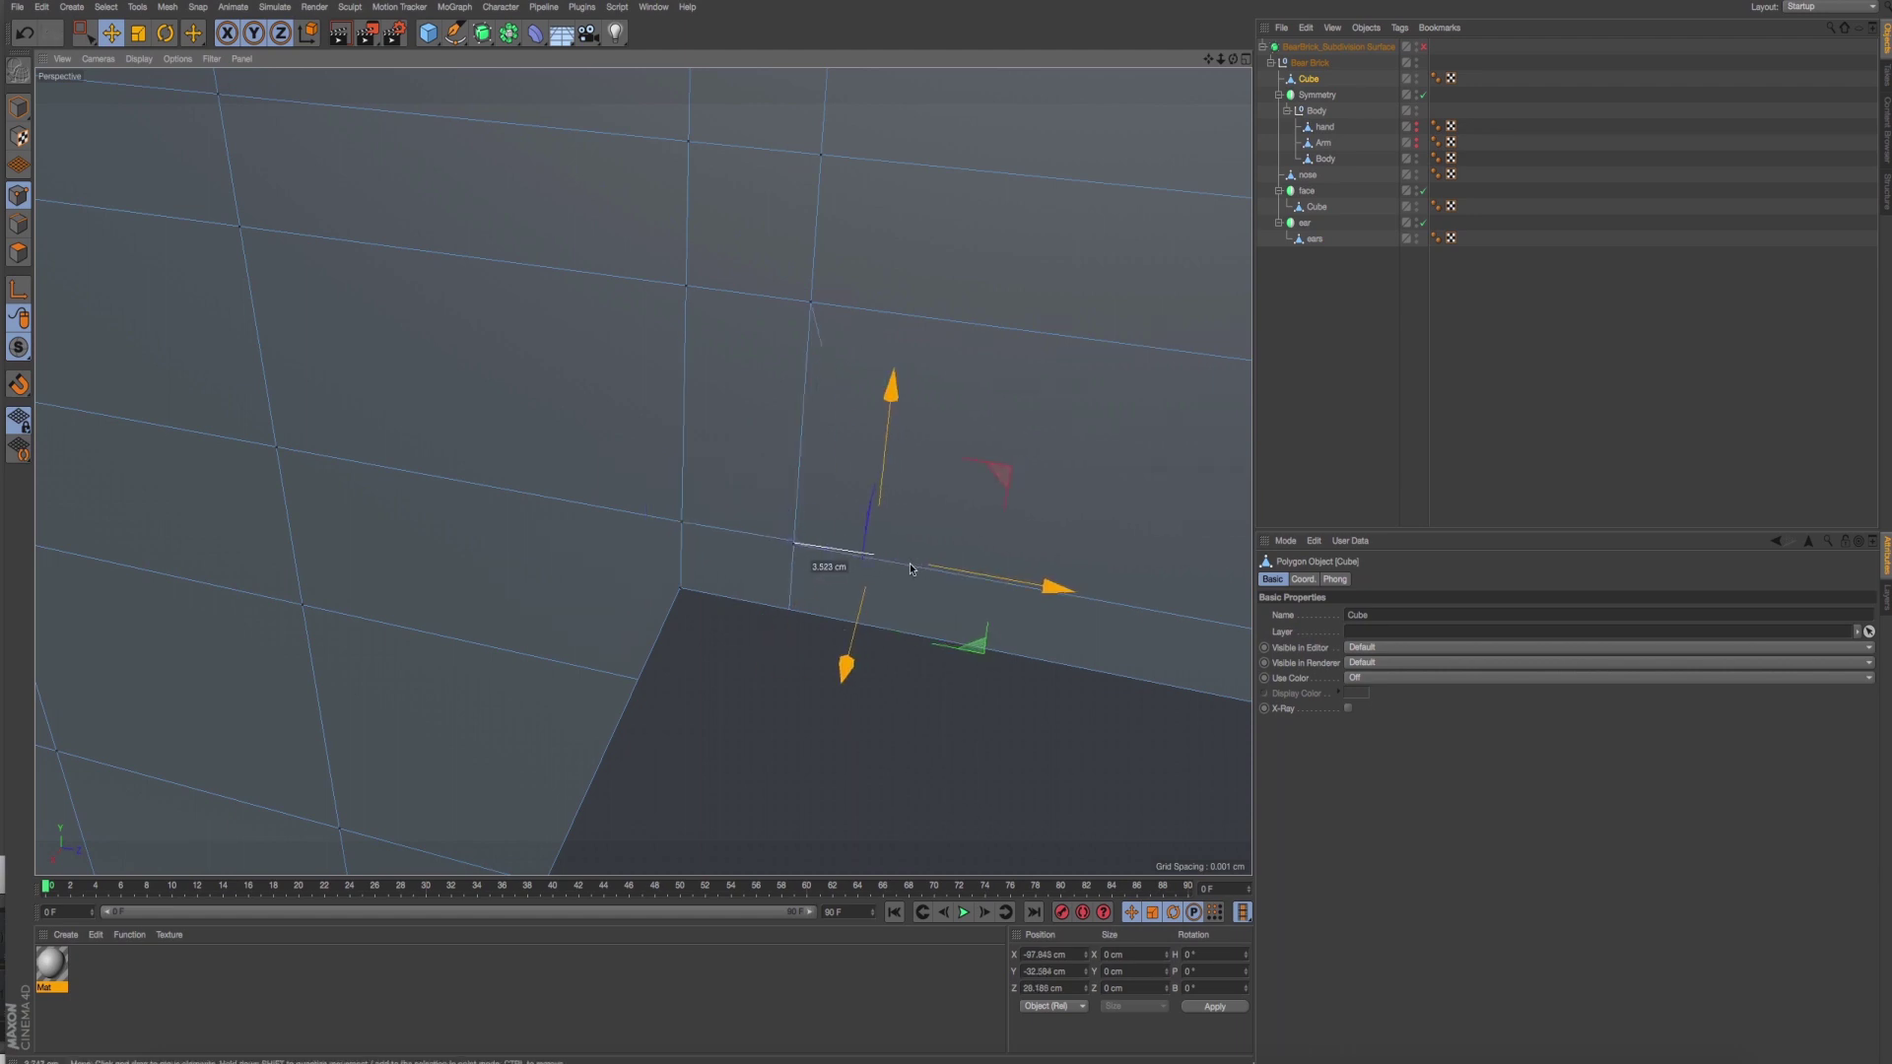
pyautogui.moveTo(833, 561); pyautogui.dragTo(800, 560)
pyautogui.hotkey('ctrl', 'z')
pyautogui.scroll(3, 814, 562)
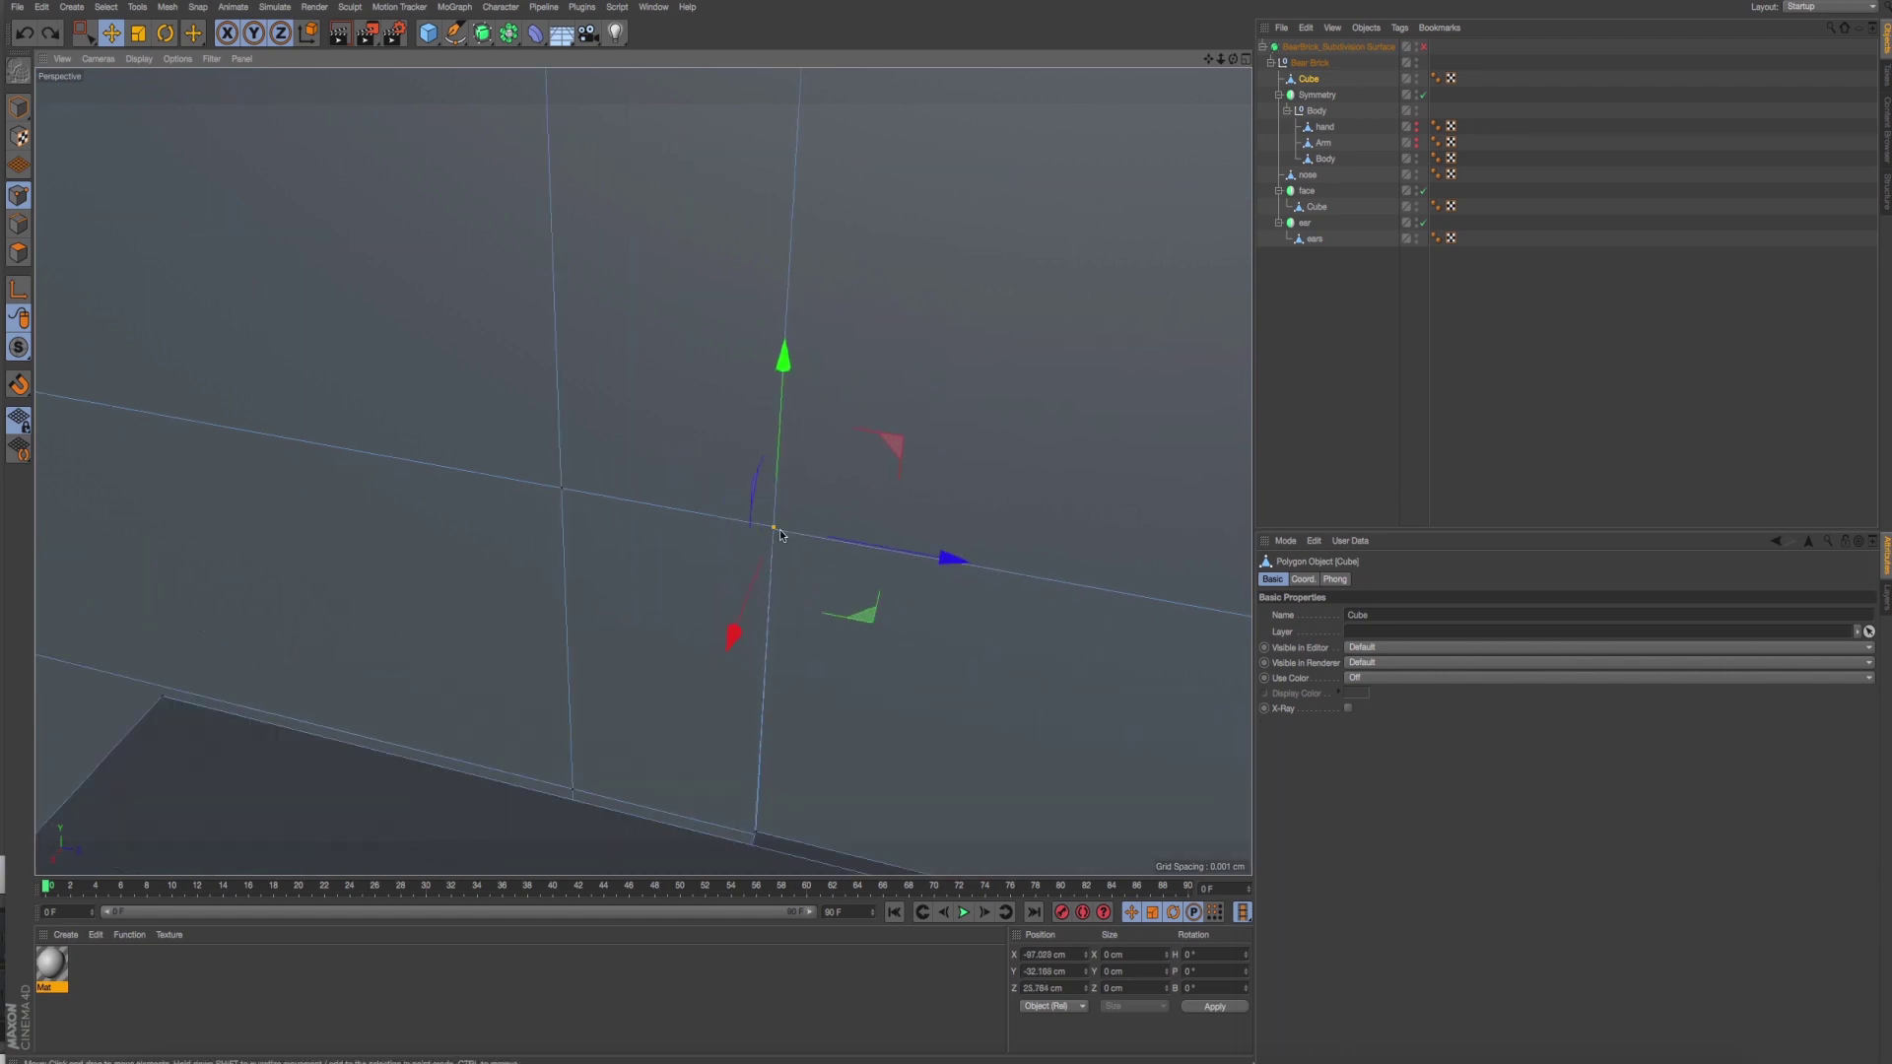
pyautogui.click(85, 35)
pyautogui.moveTo(700, 488)
pyautogui.mouseDown()
pyautogui.moveTo(854, 591)
pyautogui.moveTo(892, 548)
pyautogui.mouseUp()
pyautogui.hotkey('ctrl', 'z')
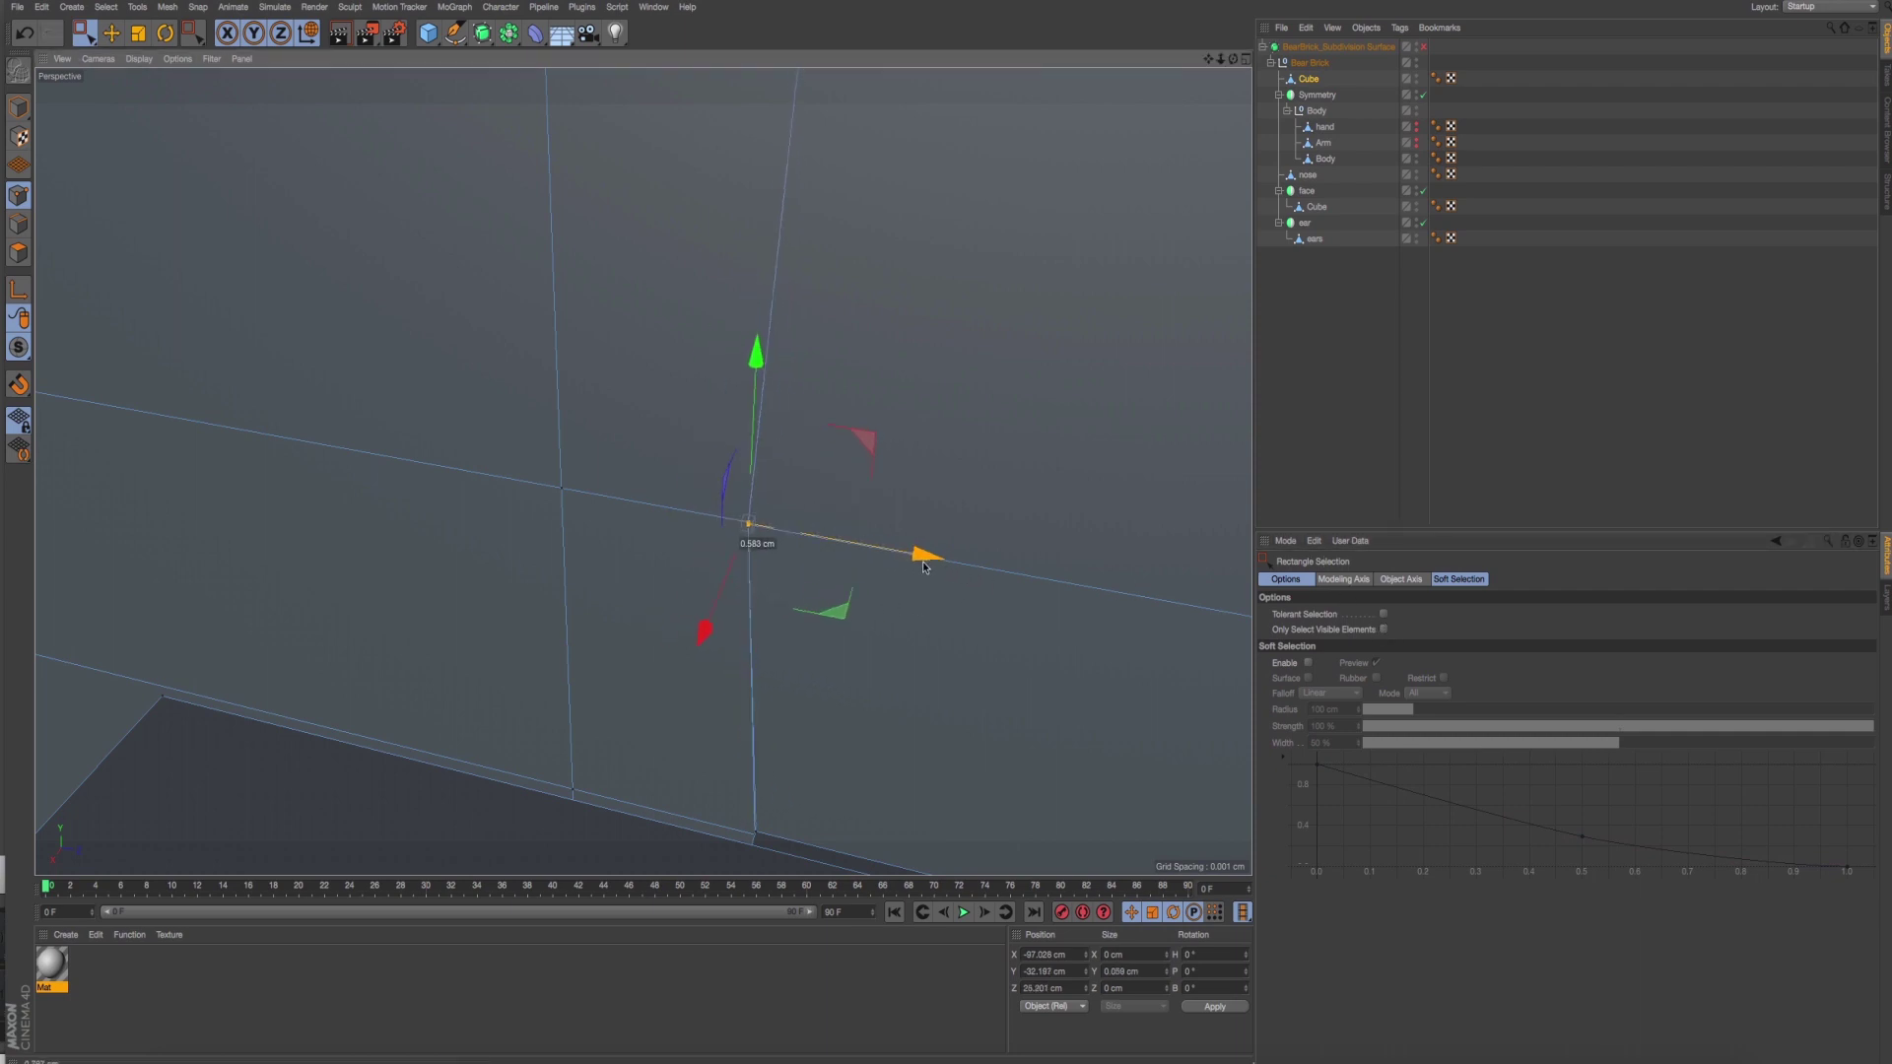
# Weld the selected corner points into the clicked target point.
pyautogui.rightClick(882, 468)
pyautogui.click(934, 789)
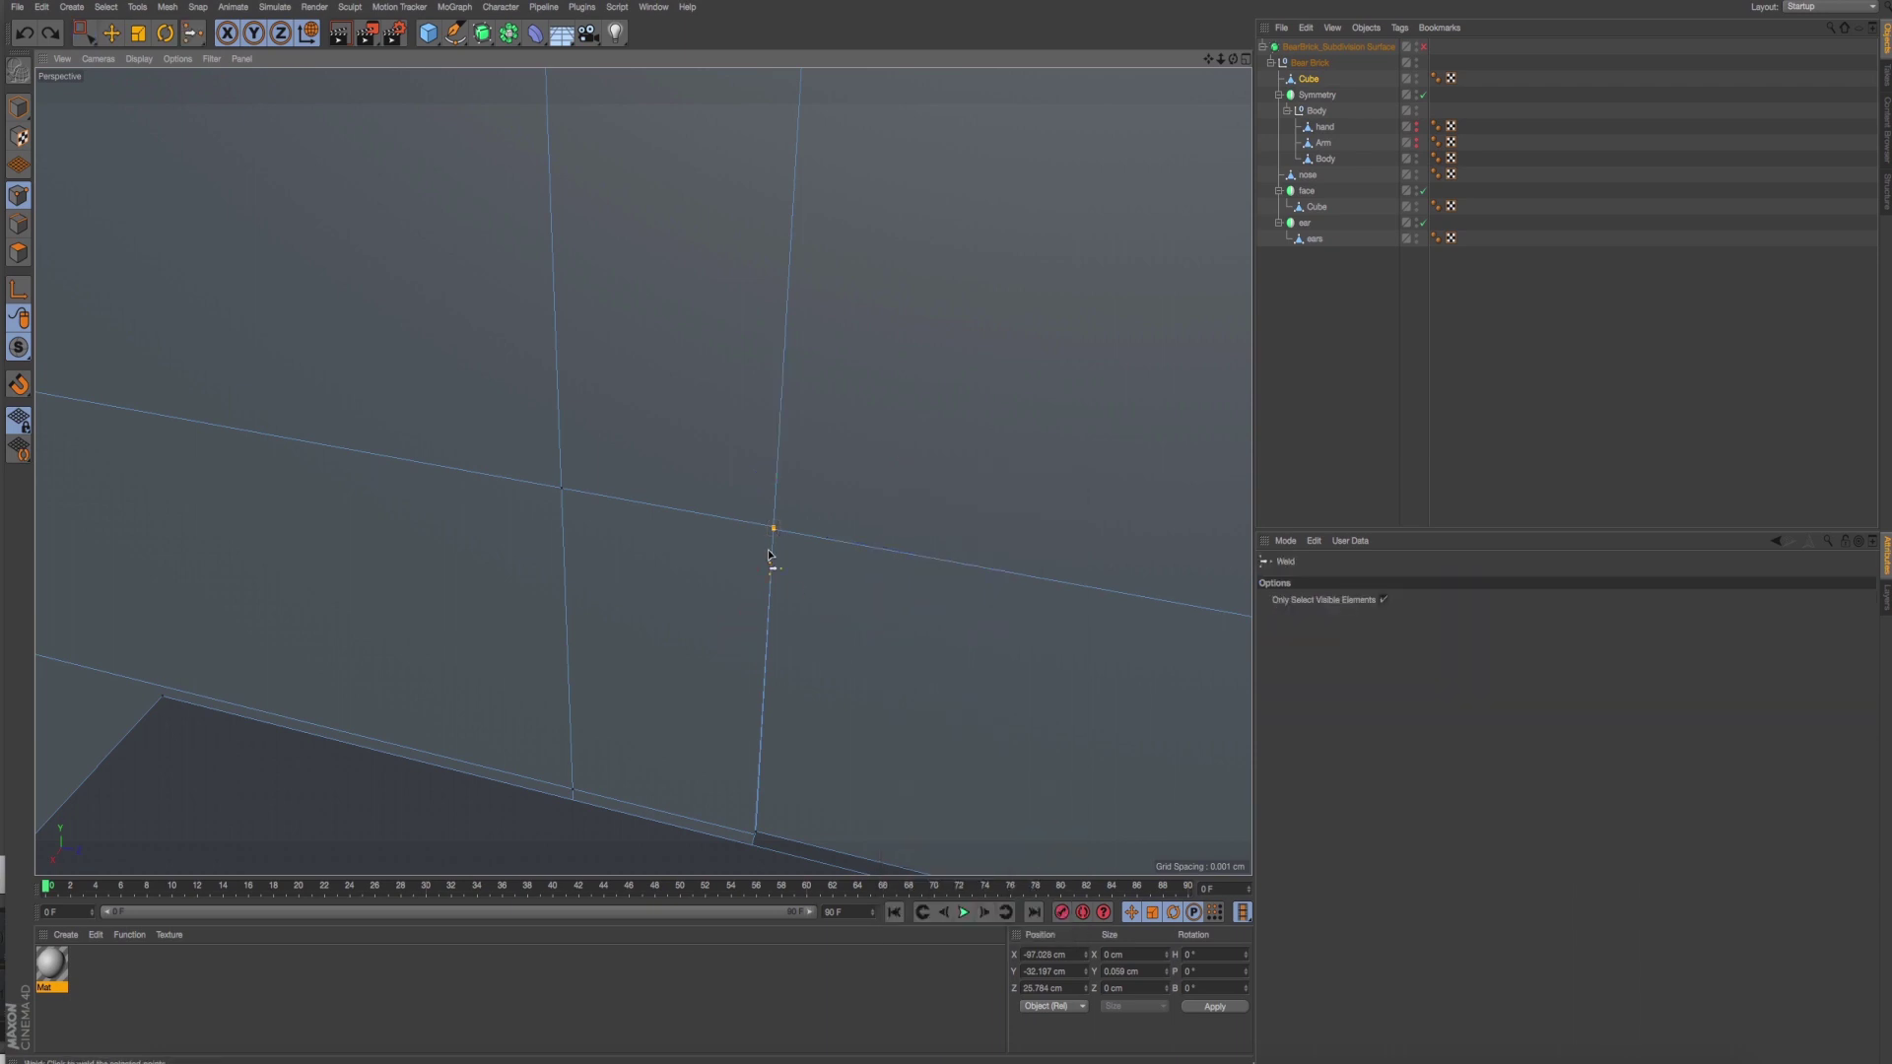
pyautogui.click(776, 549)
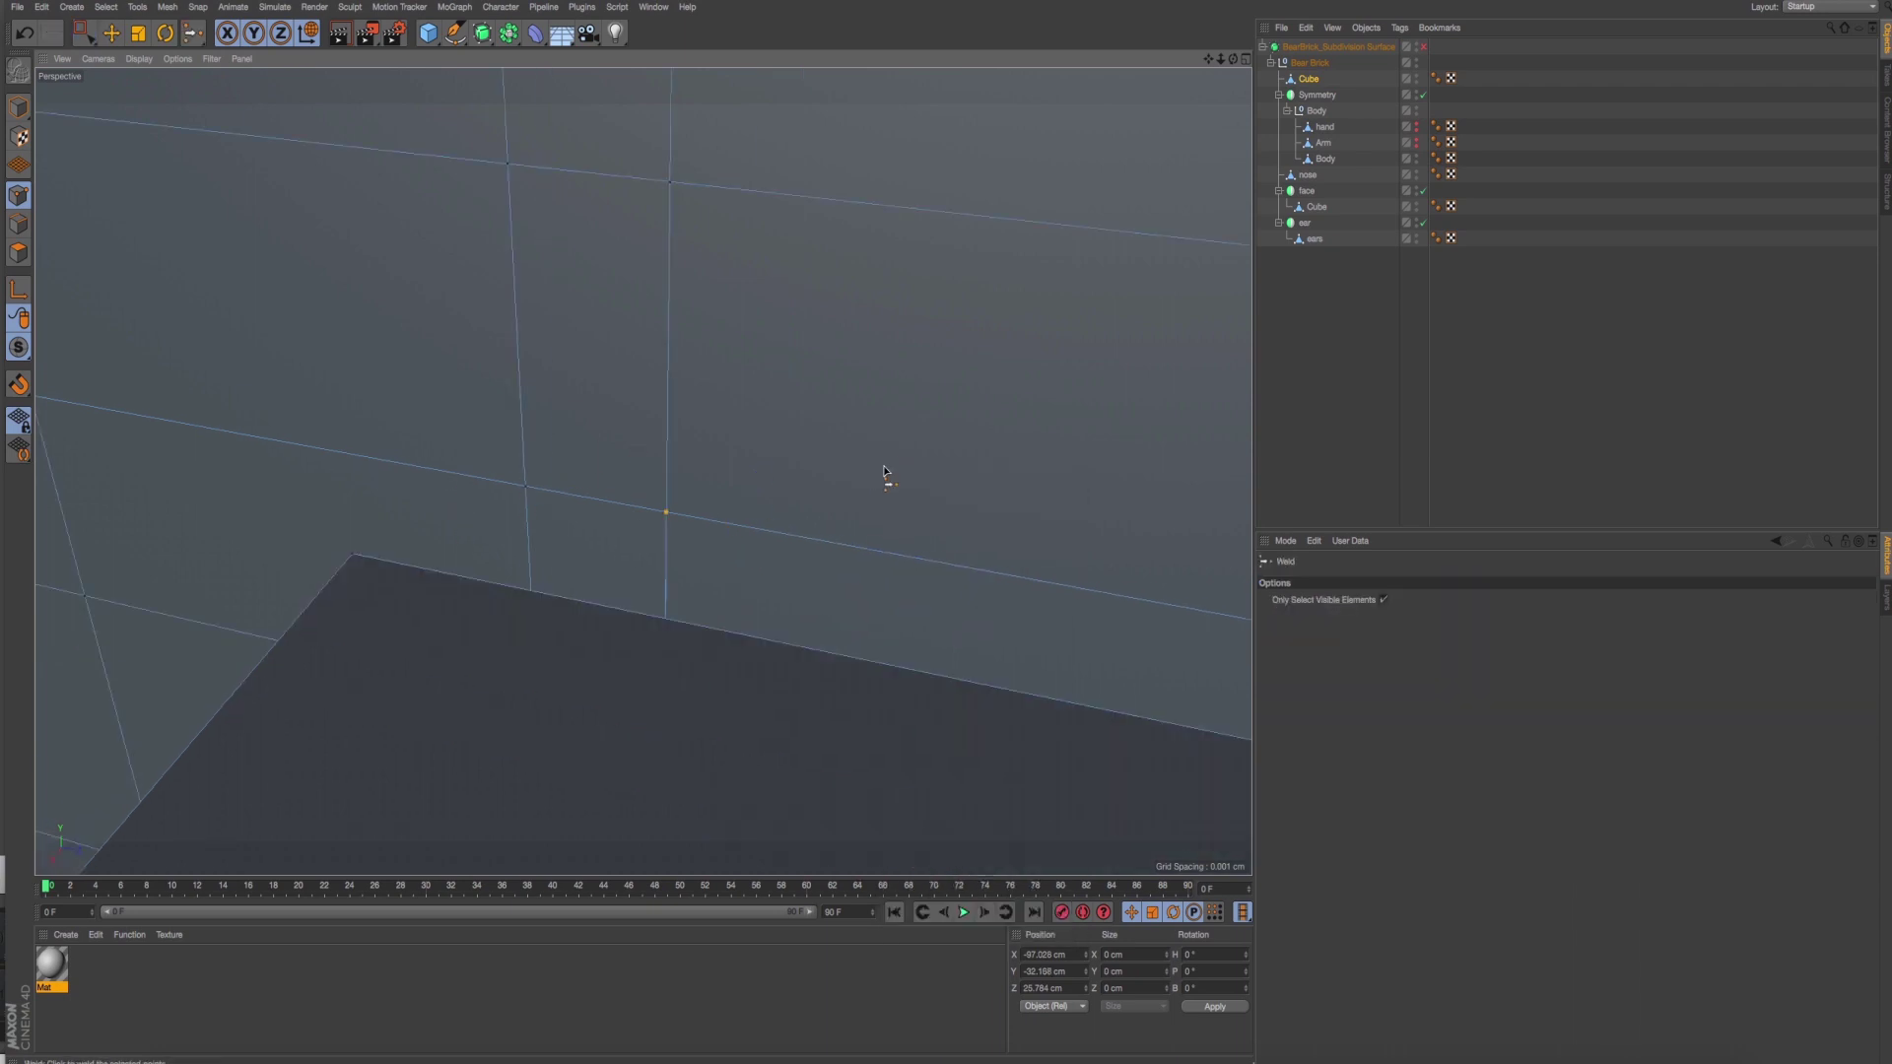
pyautogui.moveTo(884, 471)
pyautogui.keyDown('alt'); pyautogui.mouseDown()
pyautogui.moveTo(684, 435)
pyautogui.moveTo(920, 431)
pyautogui.moveTo(719, 519)
pyautogui.moveTo(1001, 506)
pyautogui.moveTo(679, 387)
pyautogui.mouseUp(); pyautogui.keyUp('alt')
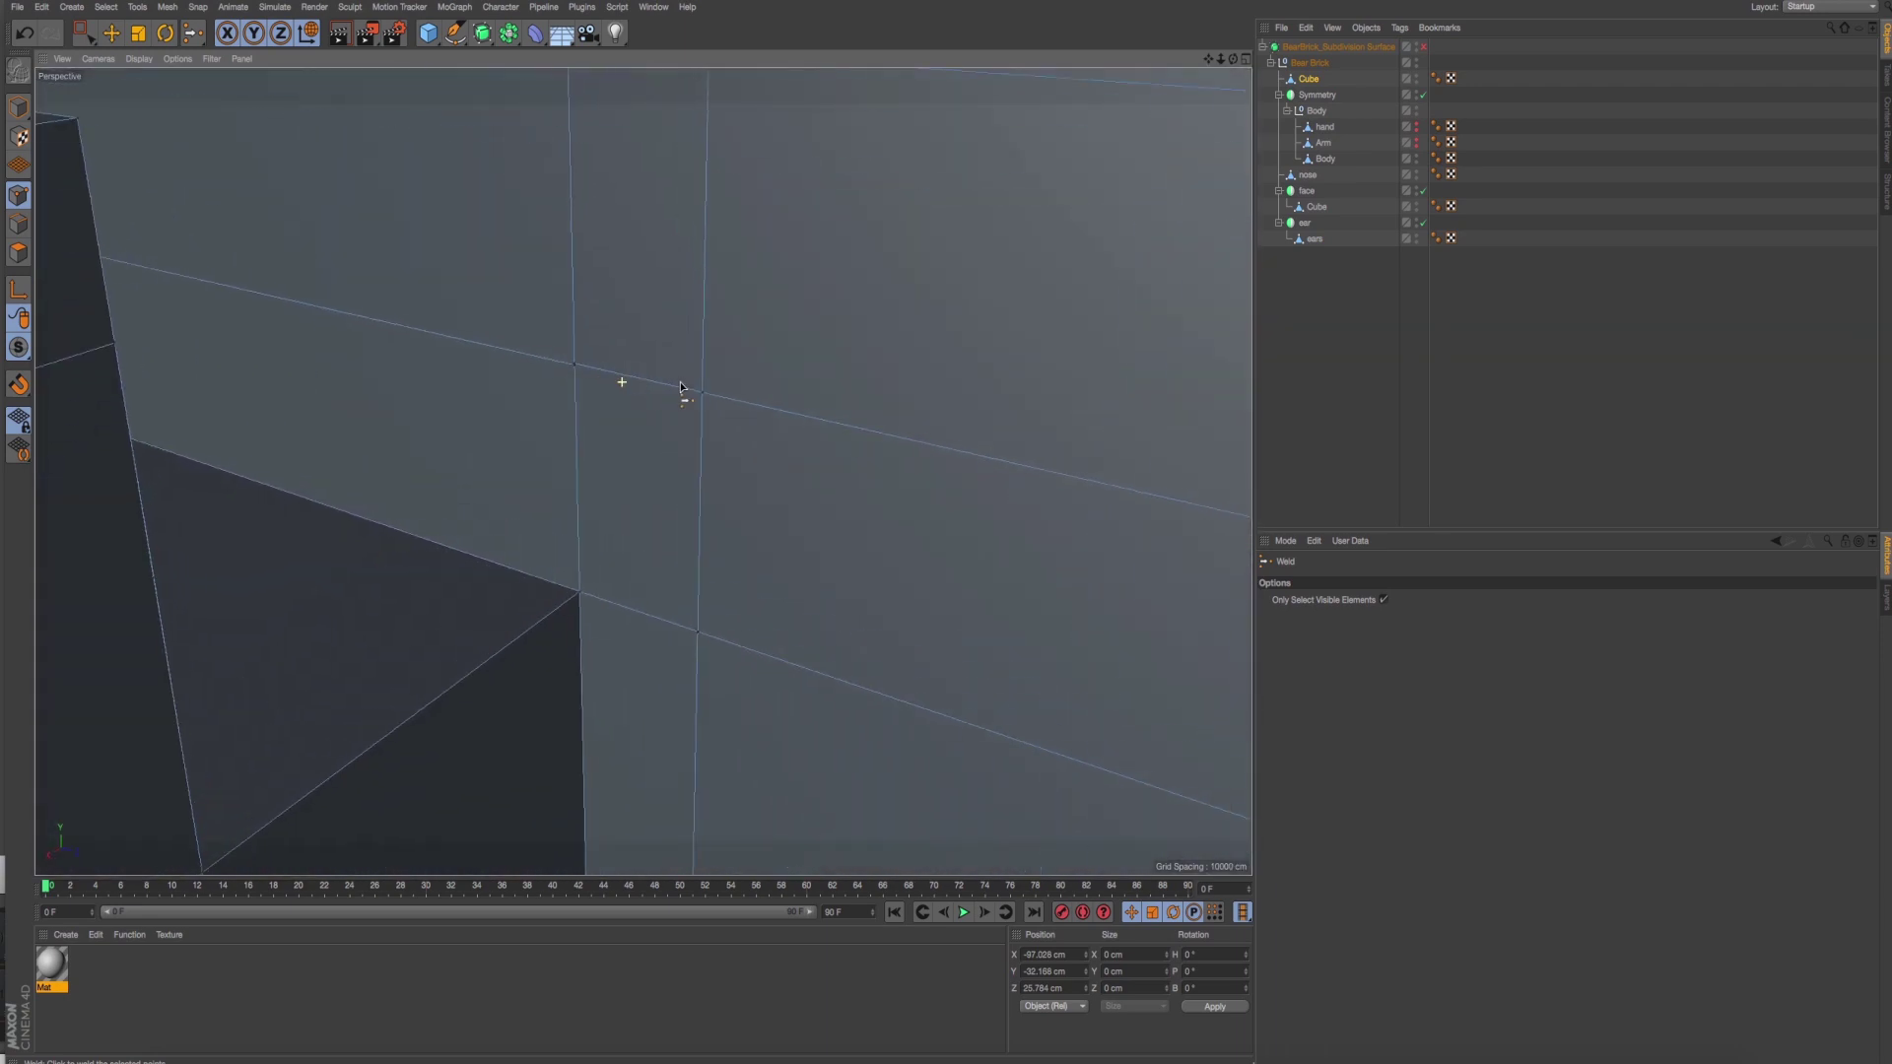
# Box-select the remaining corner points and weld them into a single point.
pyautogui.click(111, 34)
pyautogui.scroll(3, 362, 278)
pyautogui.click(744, 436)
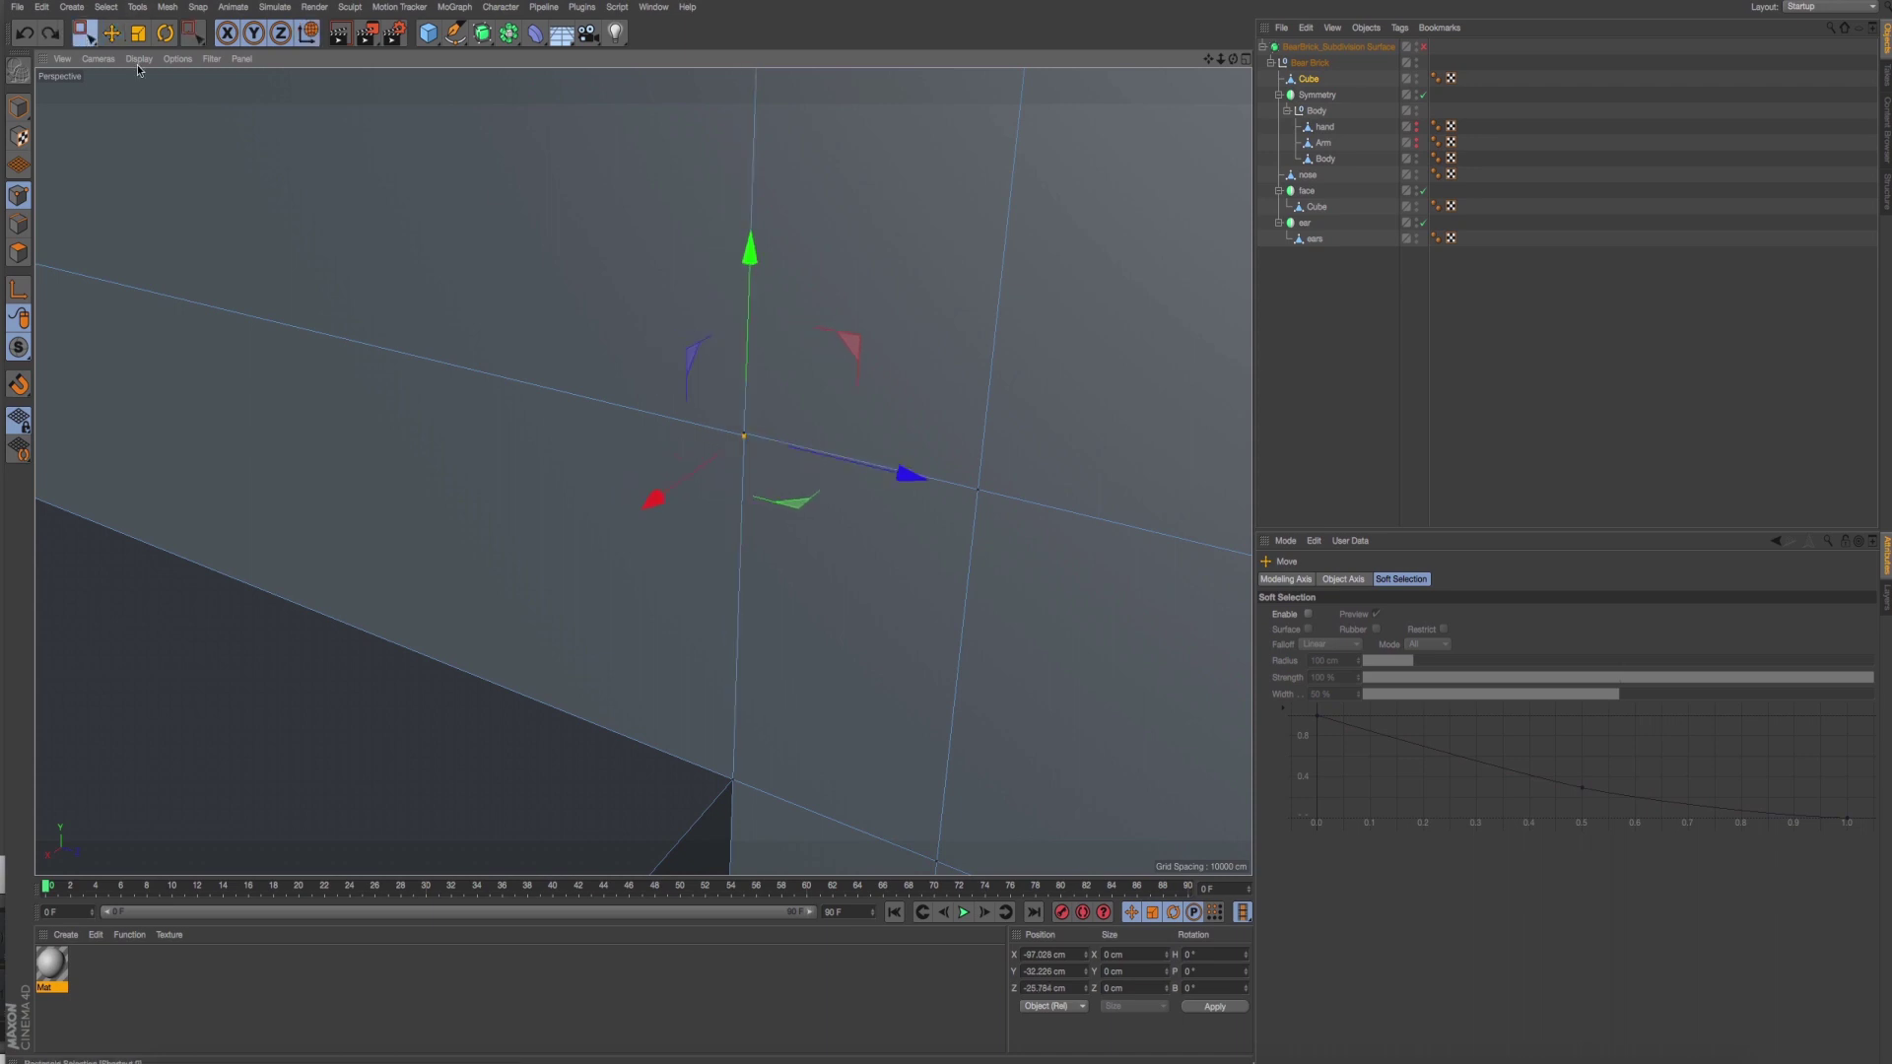
pyautogui.press('0')
pyautogui.moveTo(688, 368); pyautogui.dragTo(782, 485)
pyautogui.rightClick(841, 370)
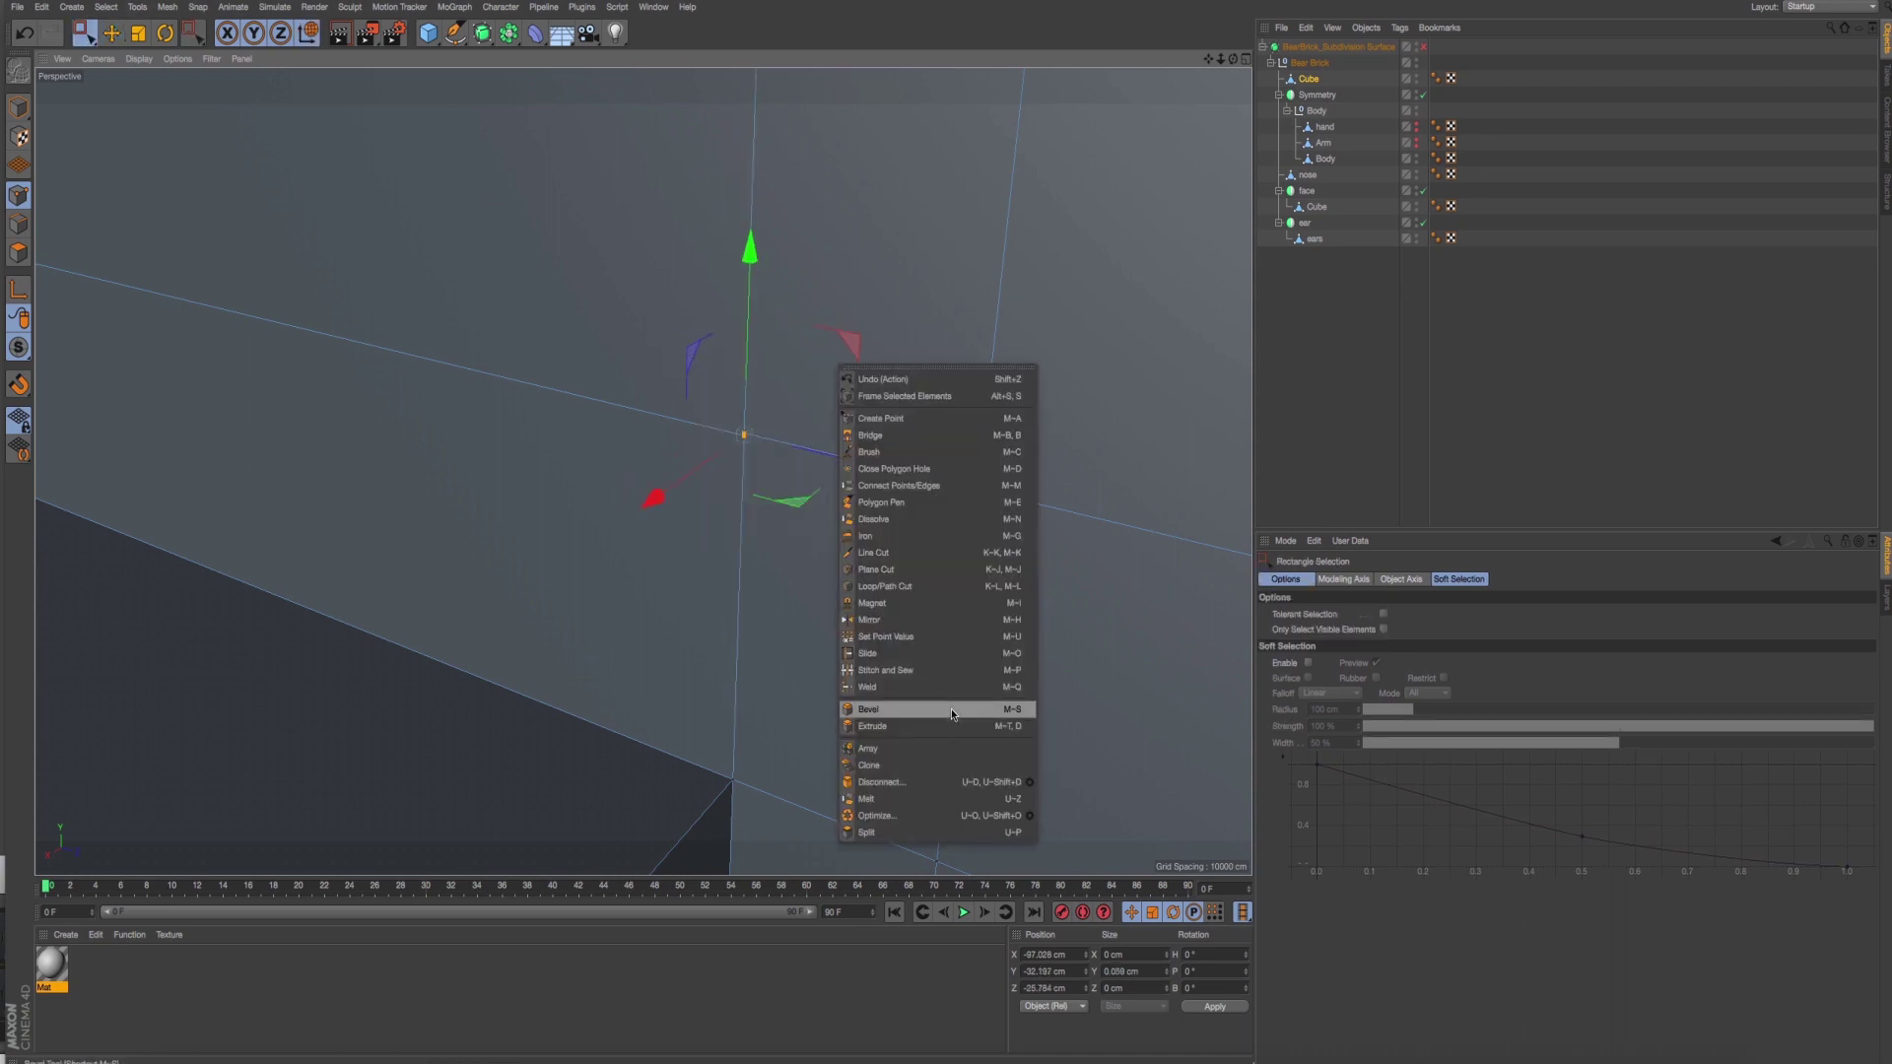
pyautogui.click(951, 698)
pyautogui.click(872, 434)
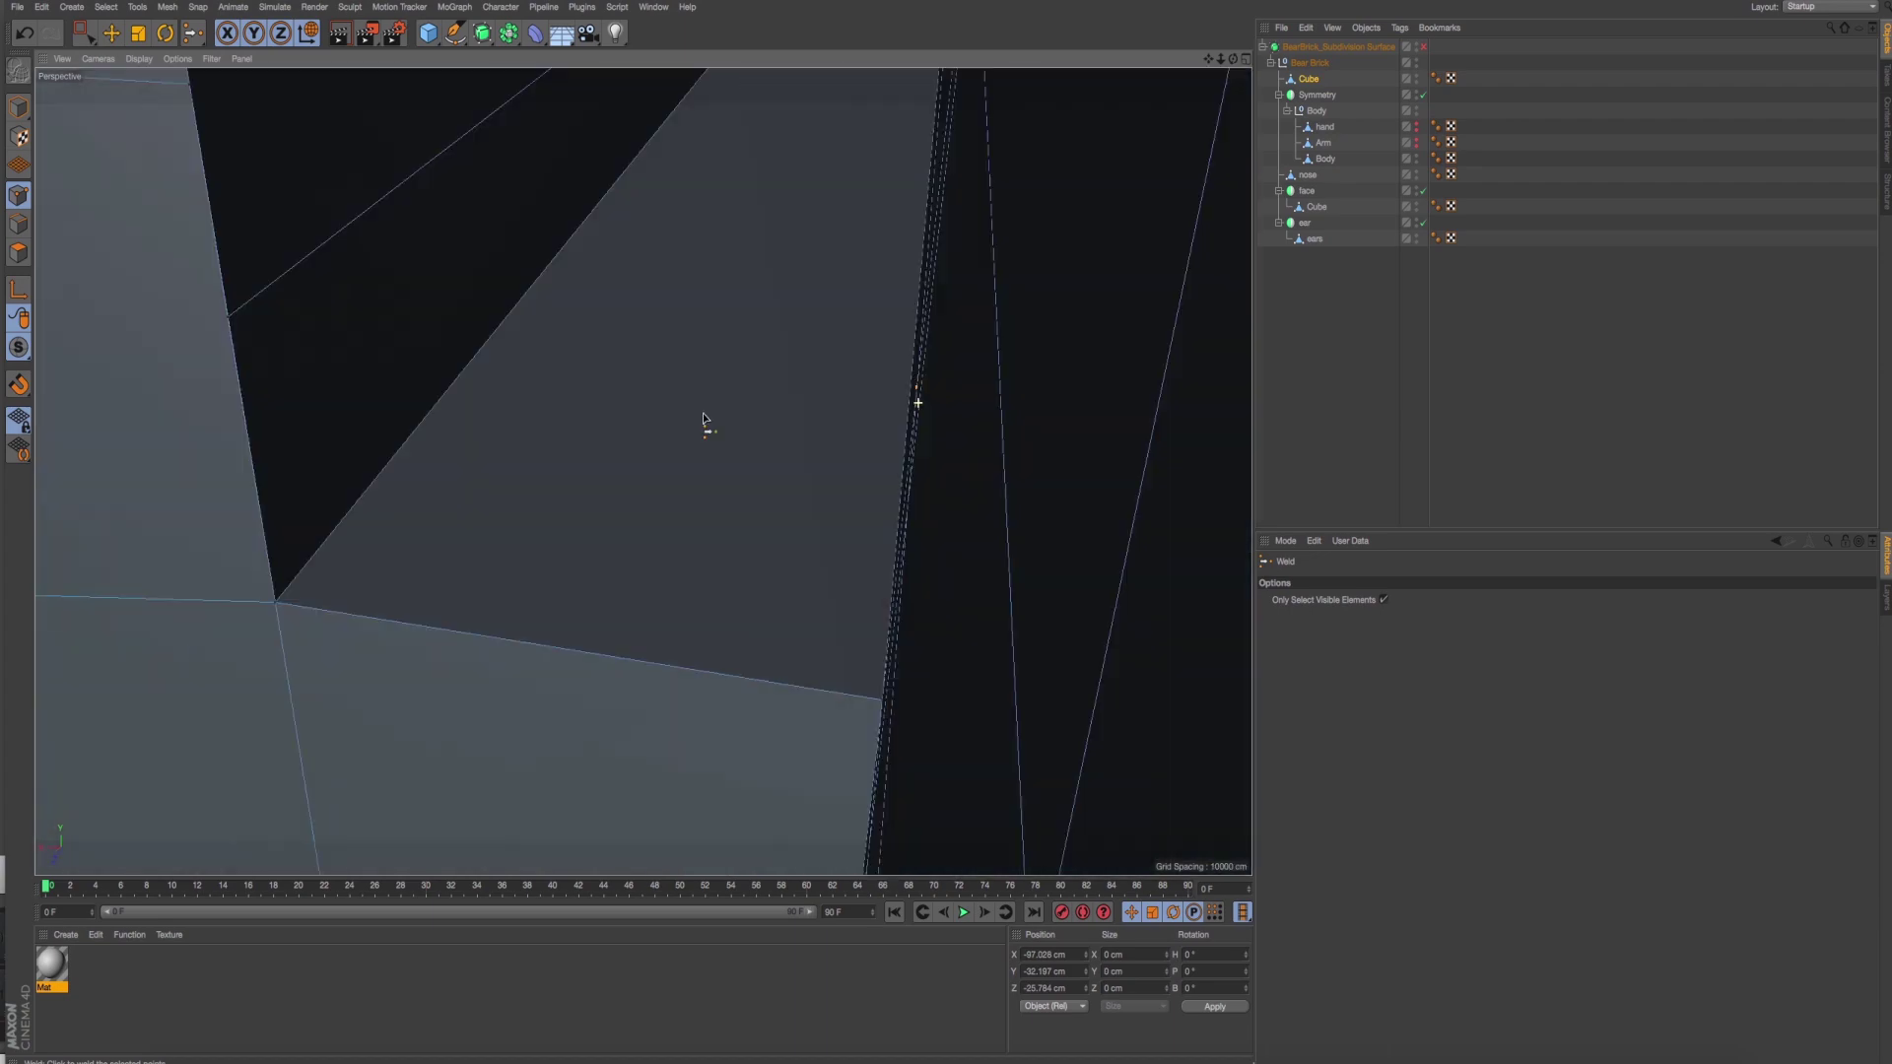
pyautogui.scroll(-5, 705, 422)
# Preview the mesh with Subdivision Surface smoothing, then switch smoothing back off.
pyautogui.scroll(-3, 907, 401)
pyautogui.scroll(-2, 751, 541)
pyautogui.click(1423, 46)
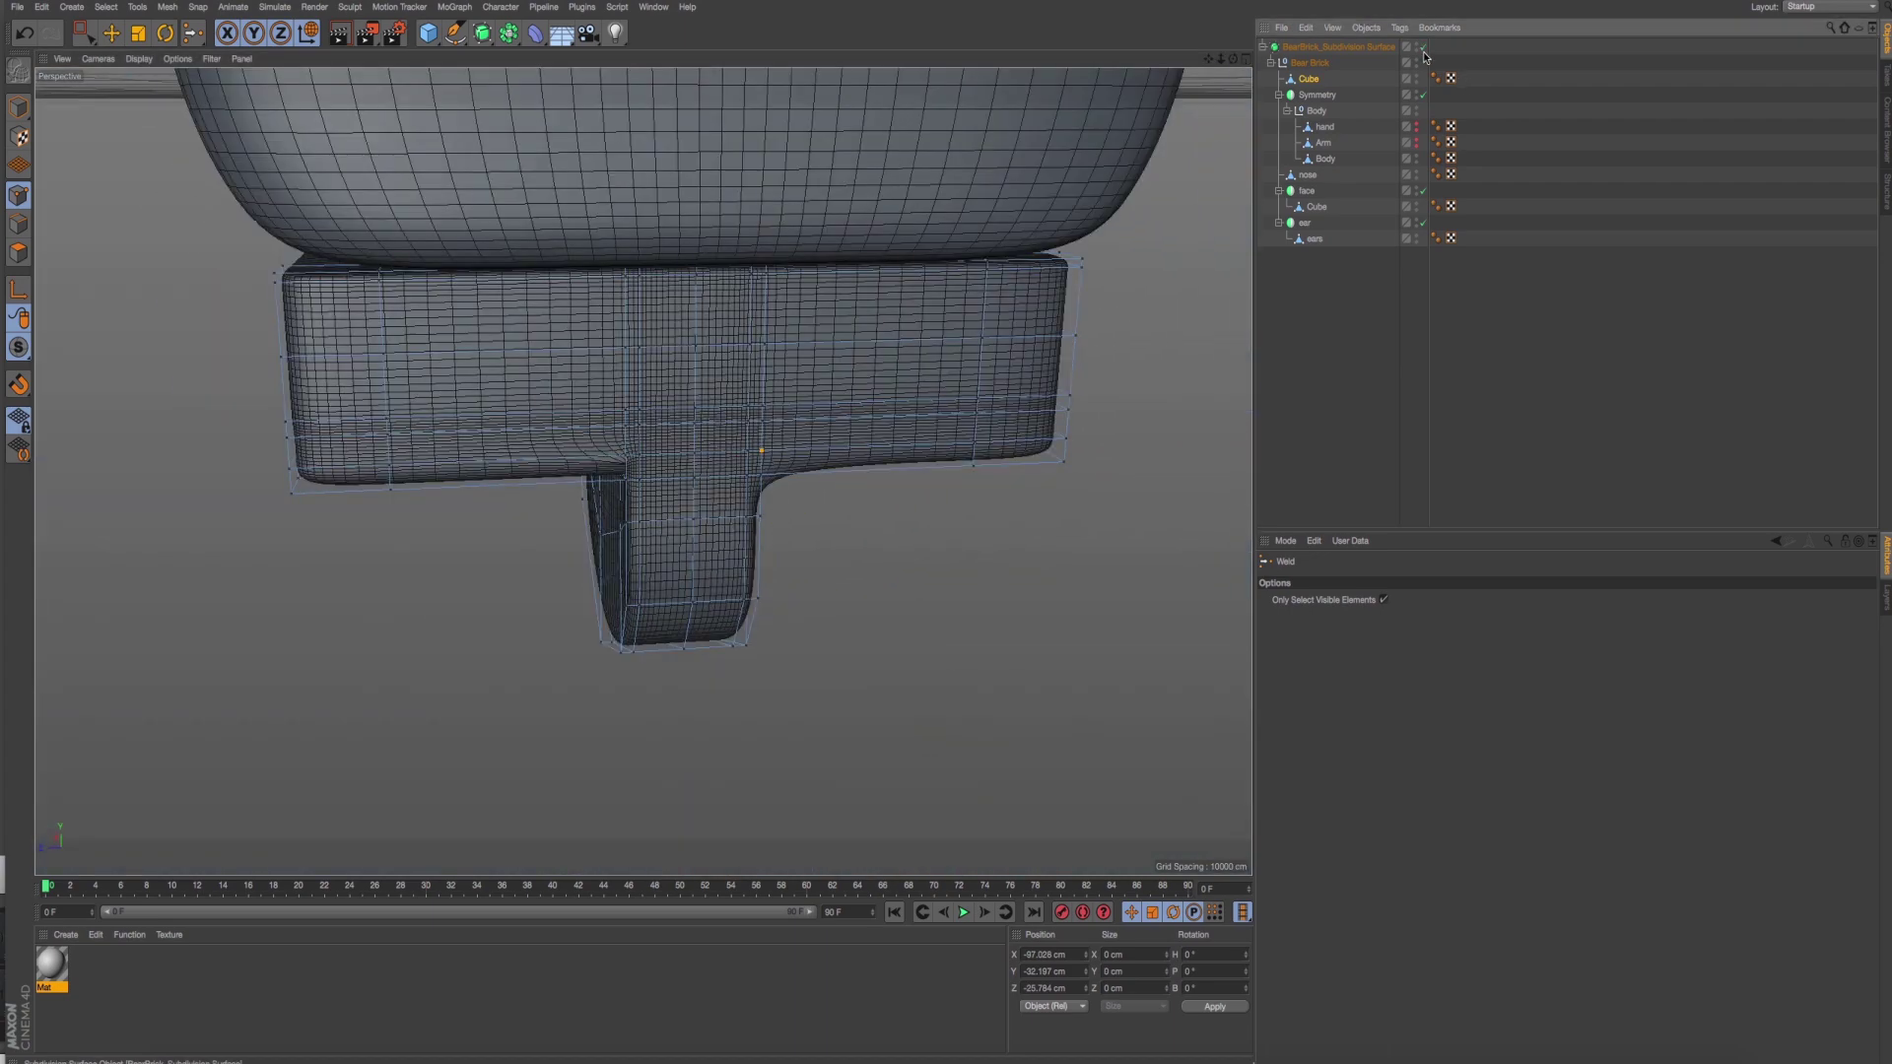
pyautogui.scroll(5, 922, 403)
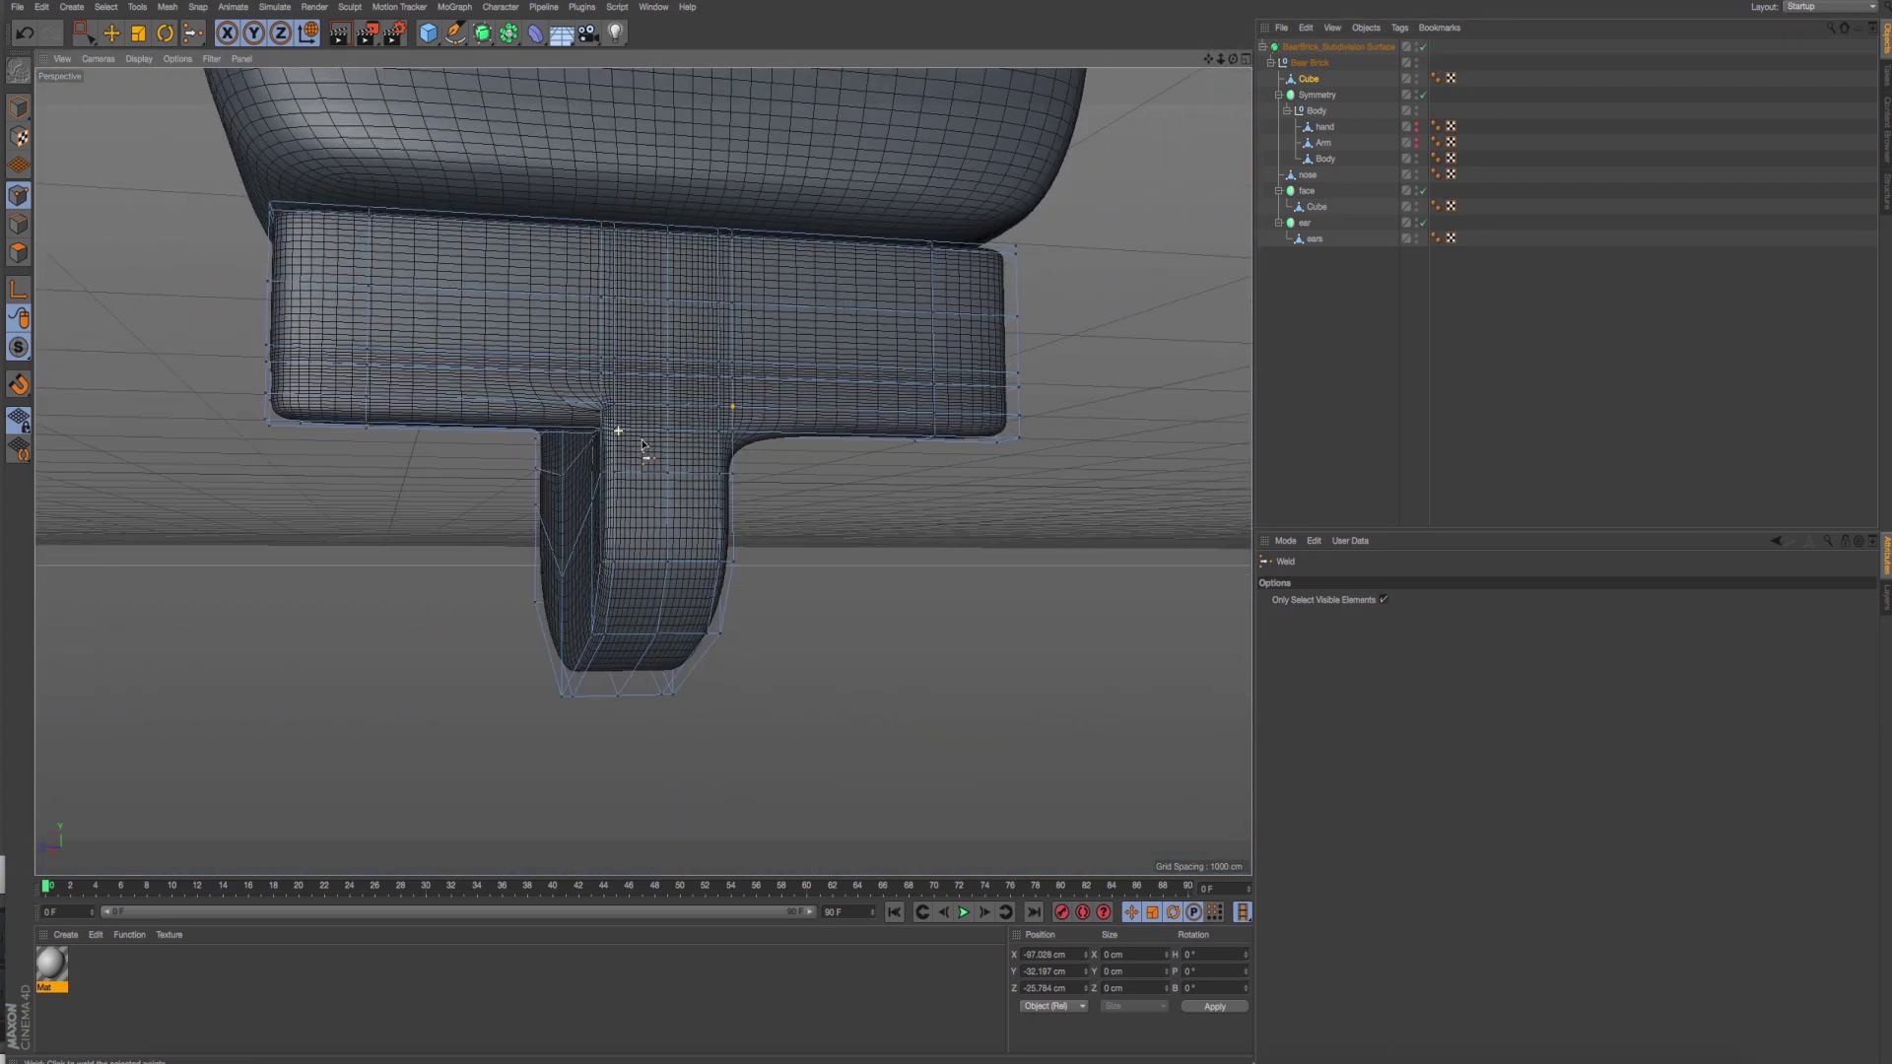
pyautogui.scroll(3, 922, 403)
pyautogui.scroll(3, 920, 434)
pyautogui.scroll(3, 831, 418)
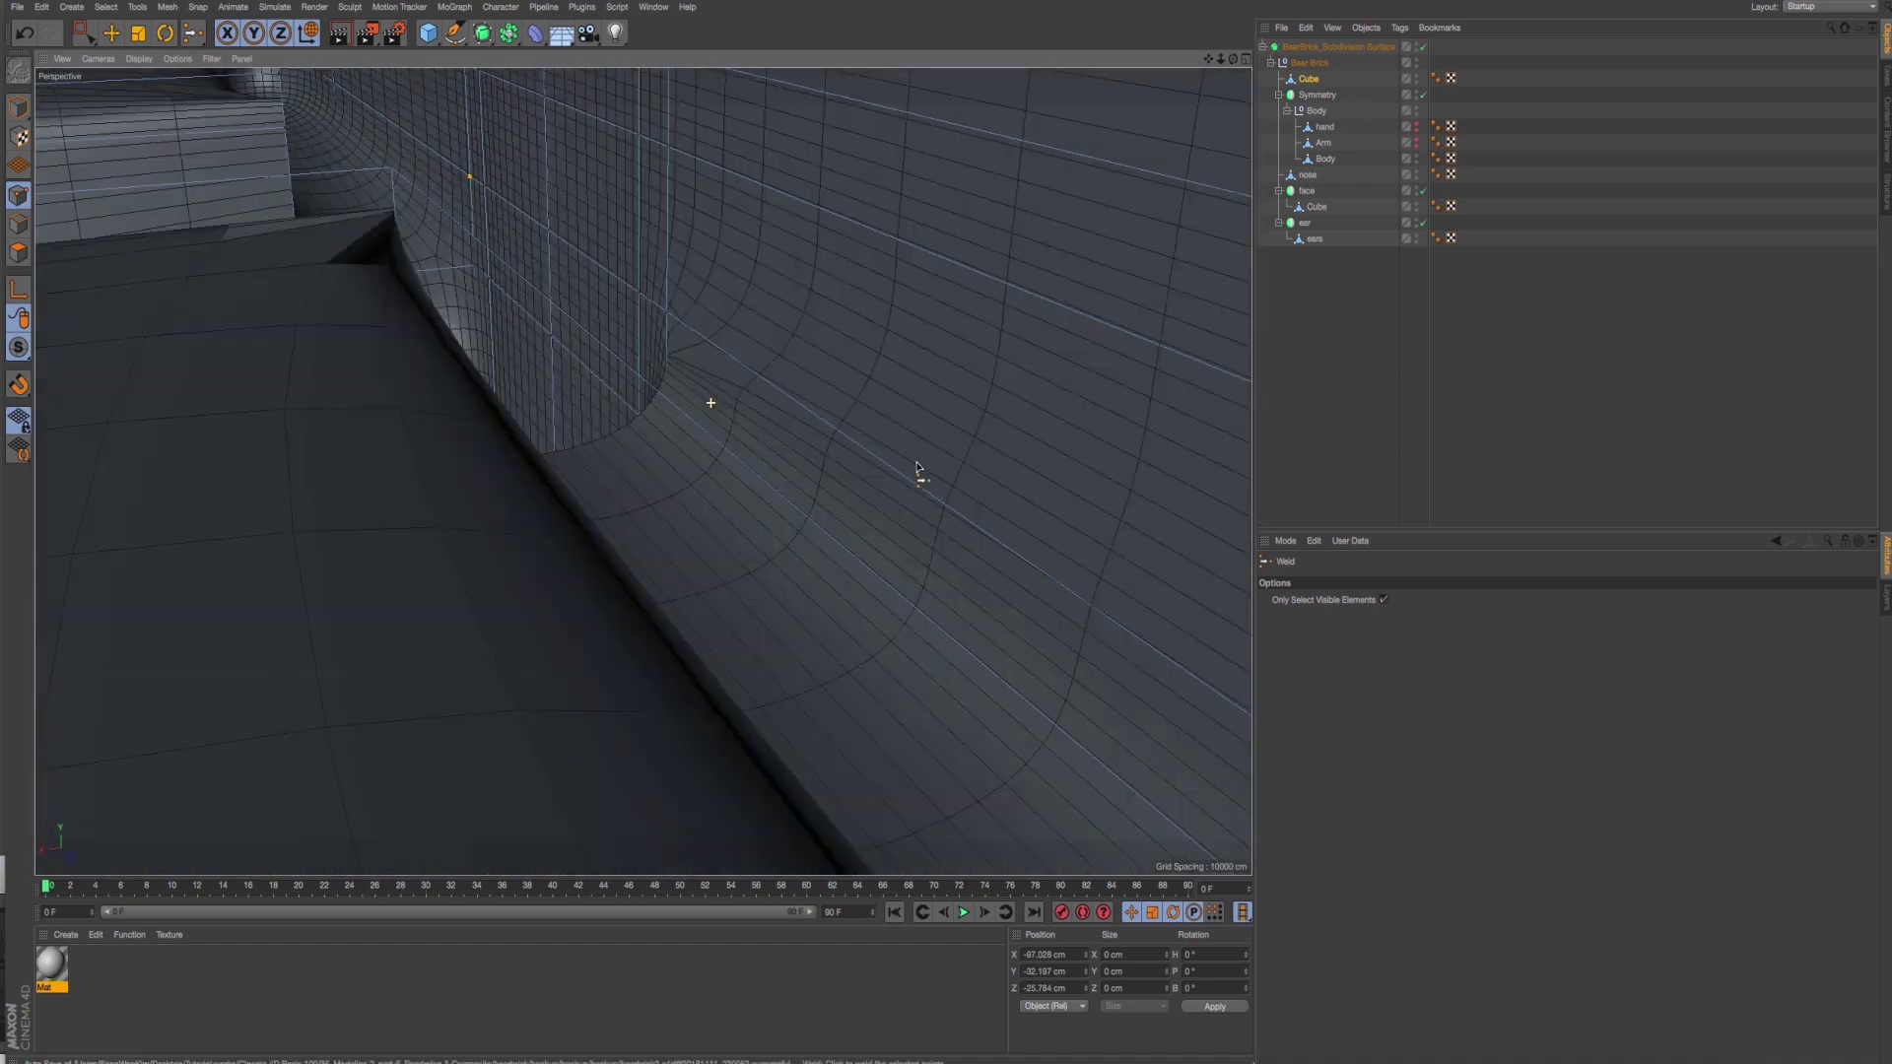
pyautogui.scroll(3, 920, 473)
pyautogui.scroll(3, 1039, 528)
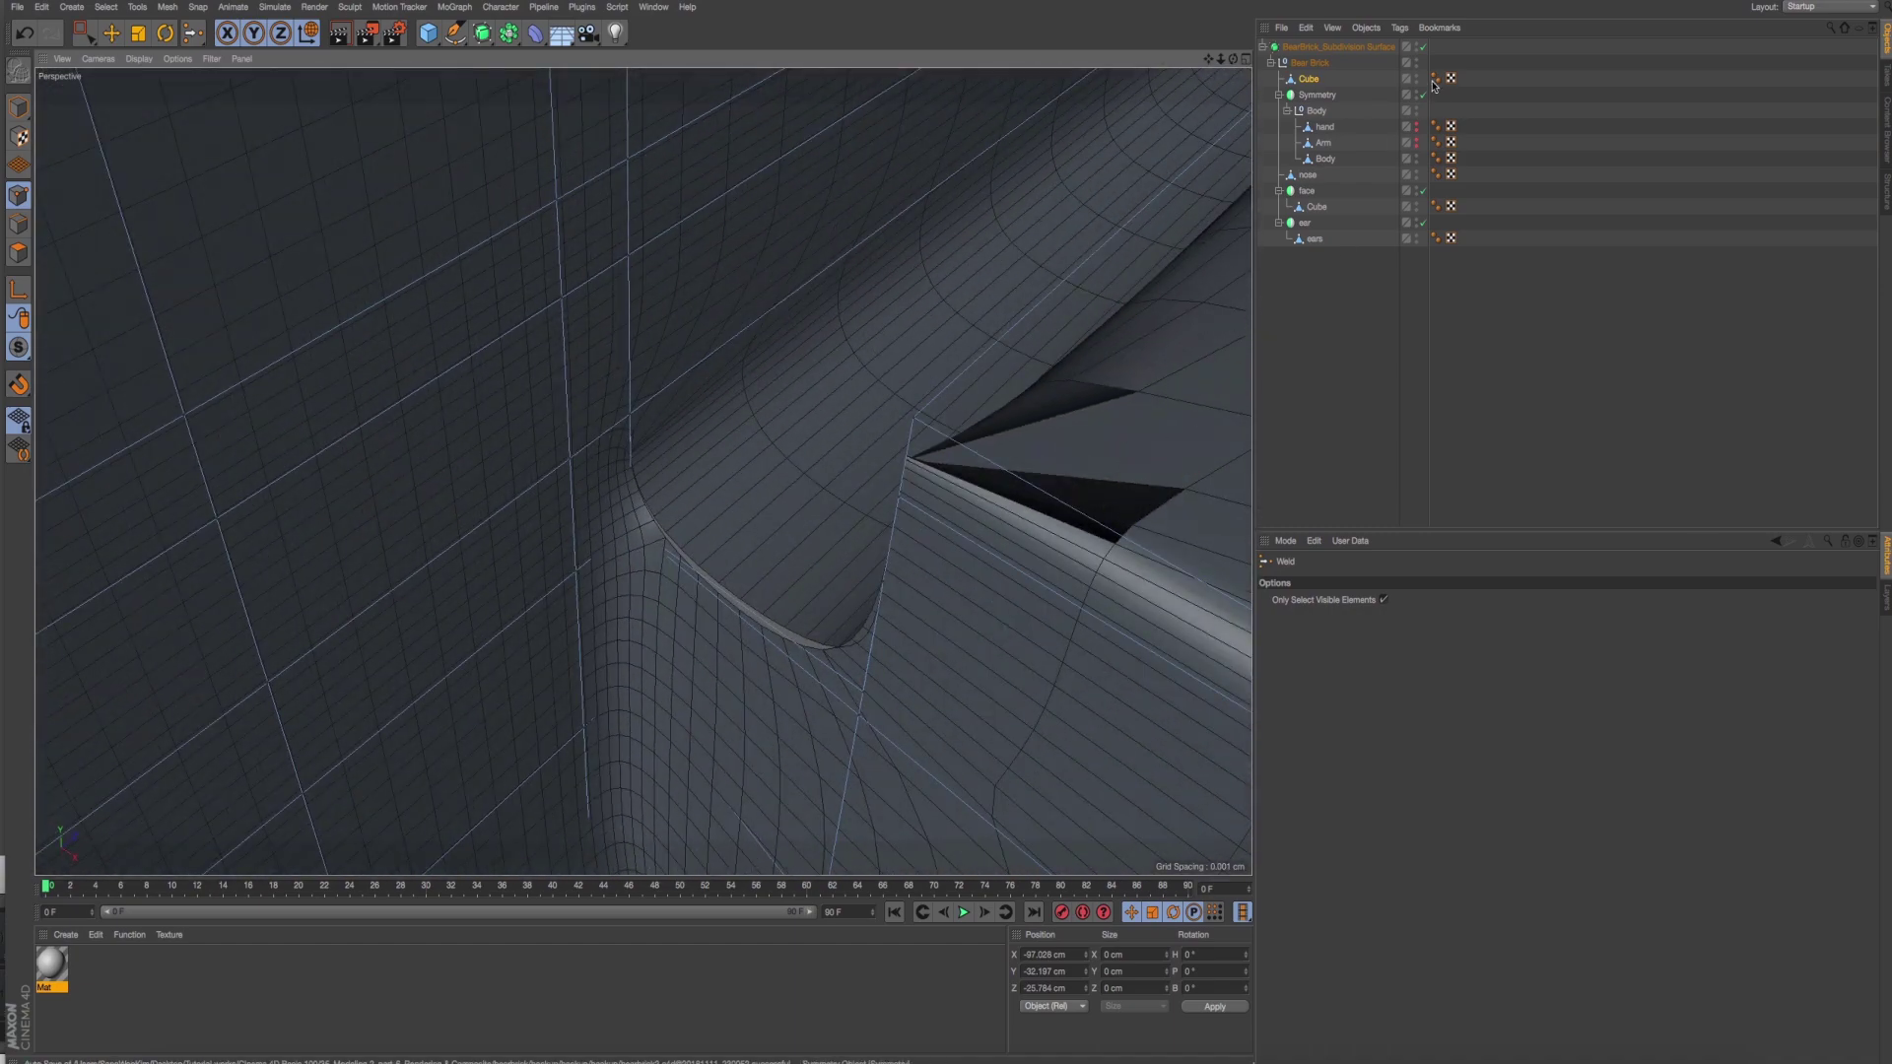
pyautogui.click(1423, 47)
pyautogui.scroll(2, 788, 423)
pyautogui.scroll(2, 620, 448)
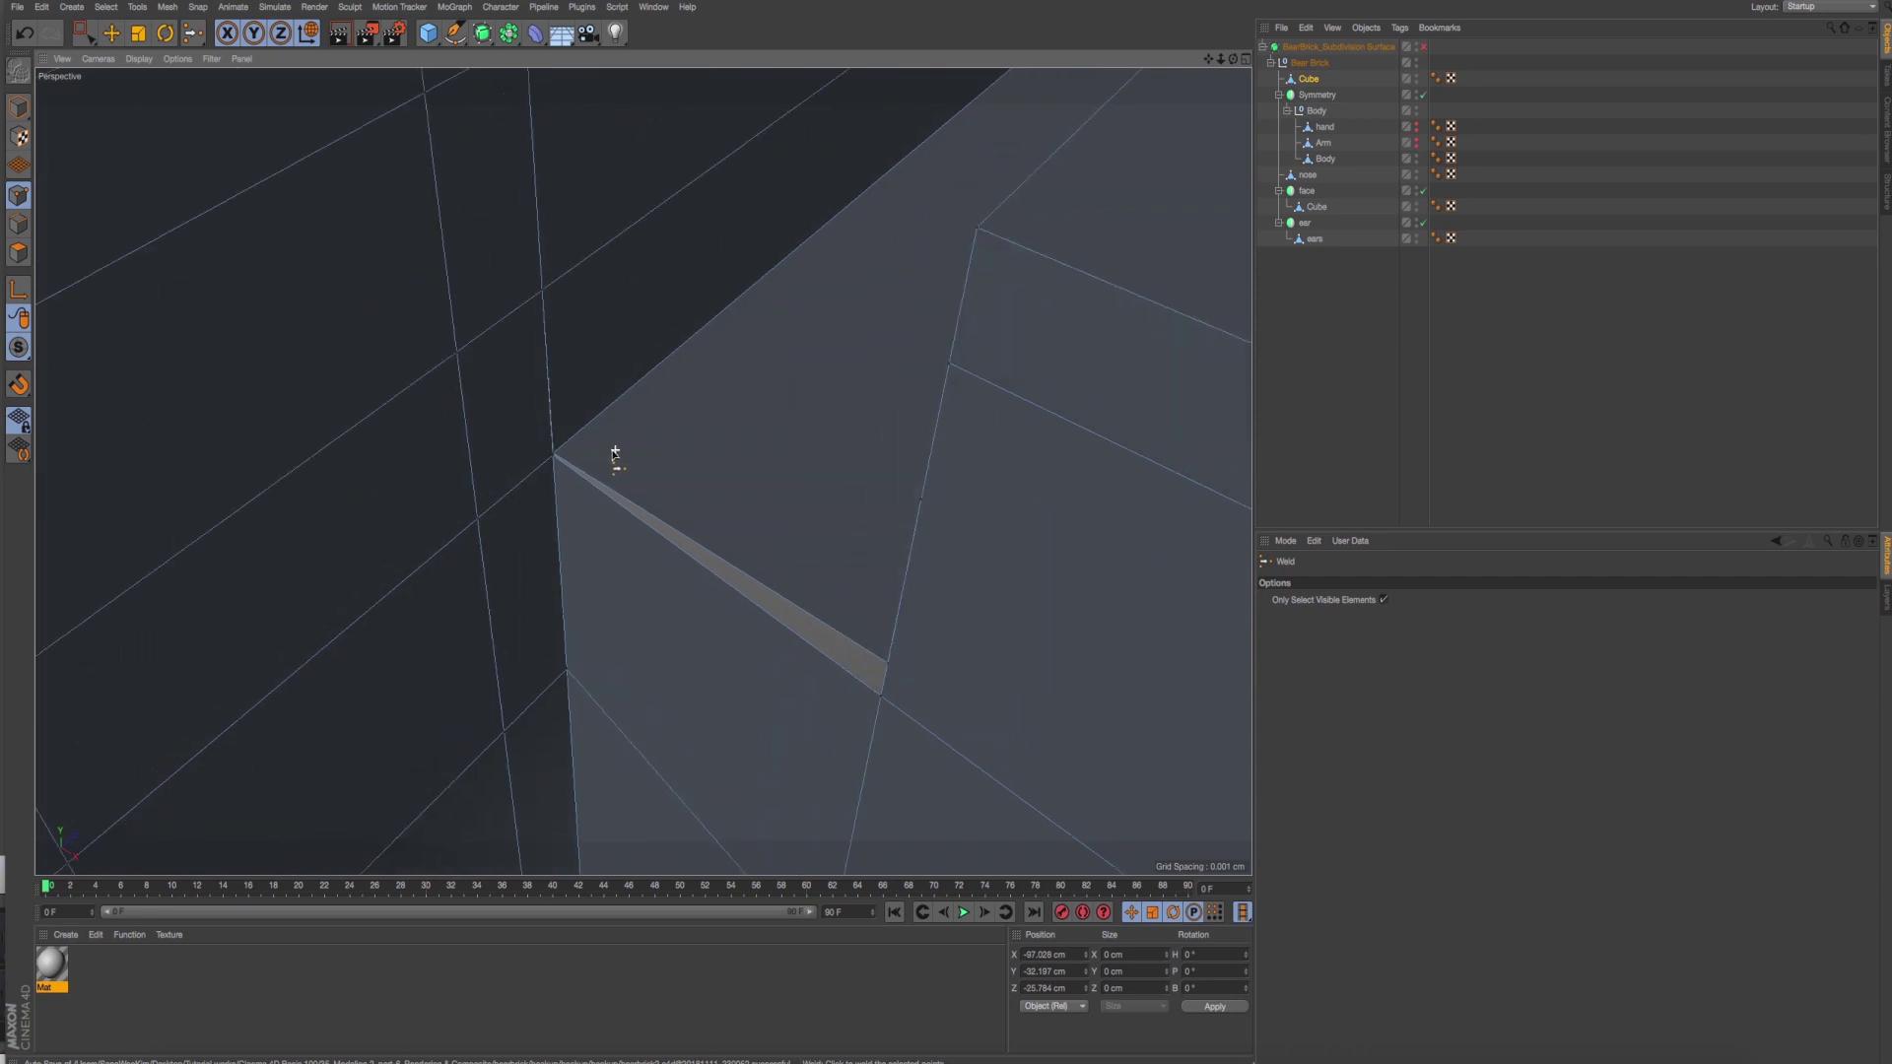
pyautogui.scroll(2, 615, 453)
pyautogui.scroll(1, 591, 446)
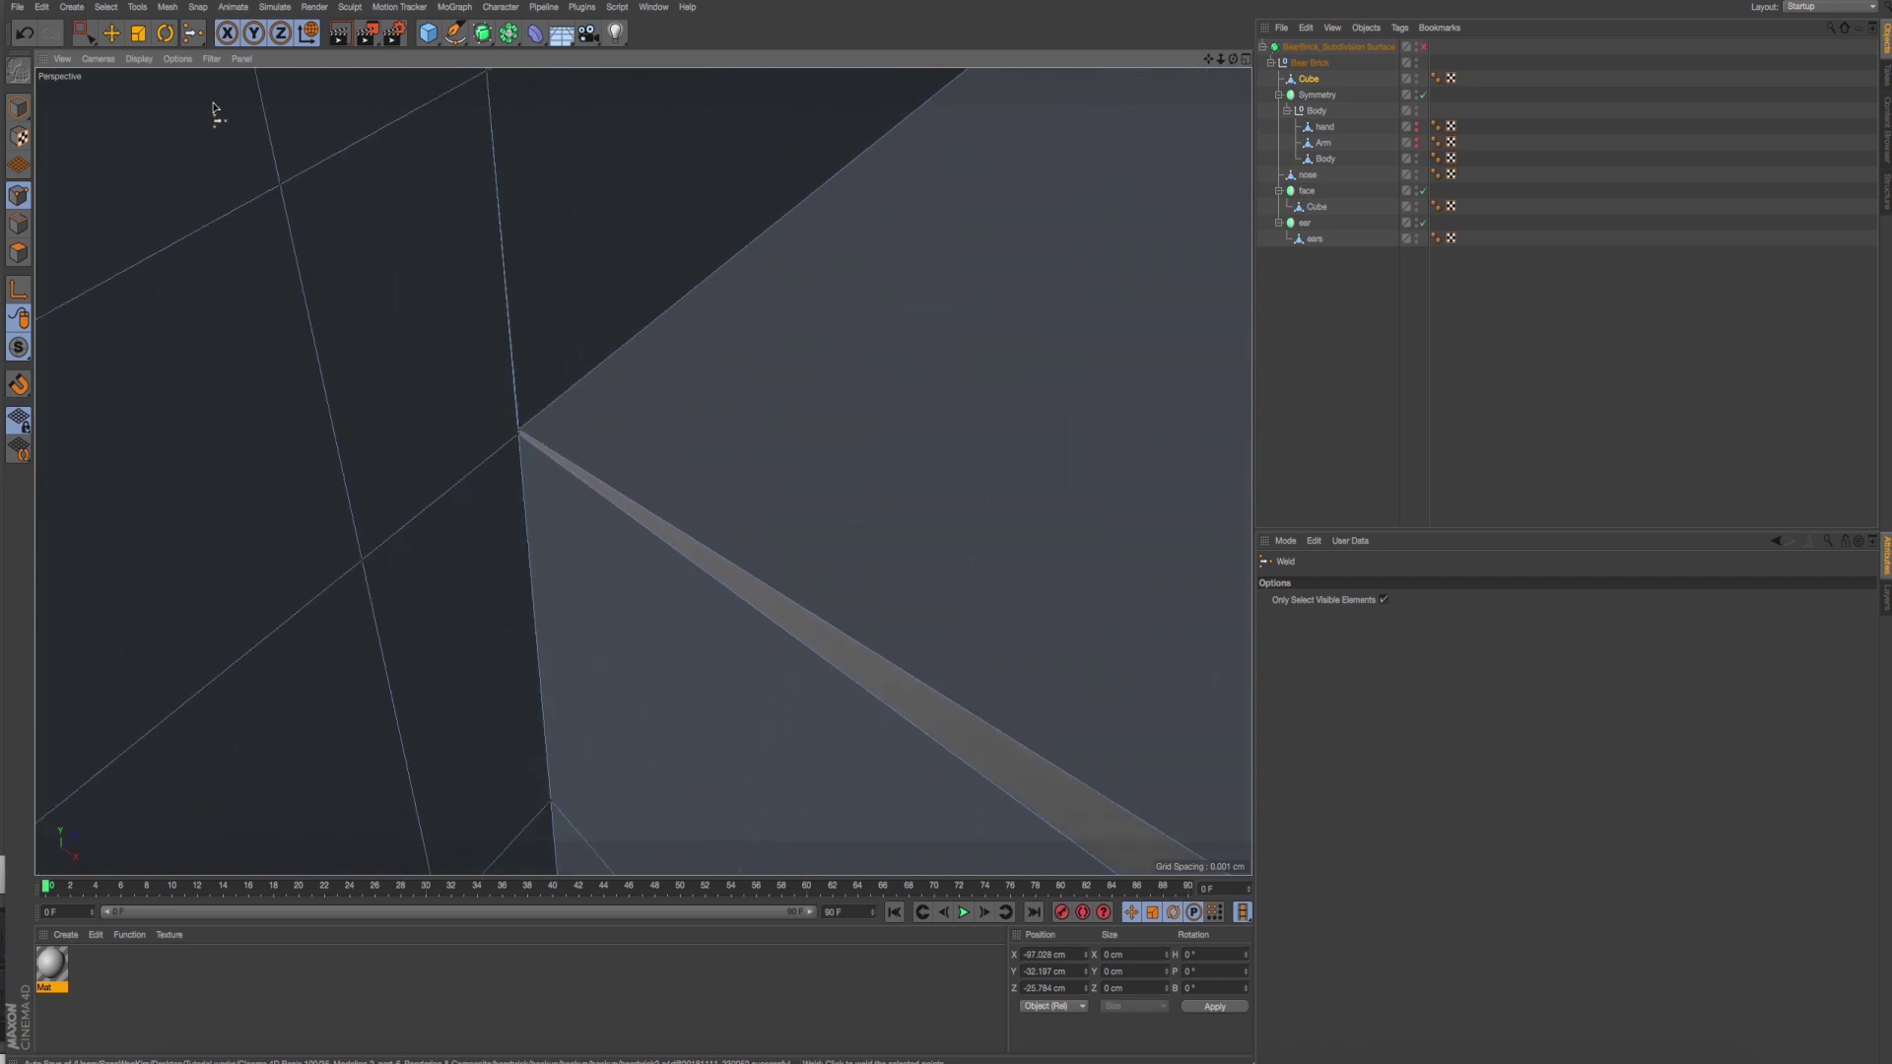
# Select the corner vertex and apply Weld to it.
pyautogui.click(95, 36)
pyautogui.click(87, 36)
pyautogui.rightClick(586, 443)
pyautogui.moveTo(469, 360)
pyautogui.mouseDown()
pyautogui.moveTo(585, 442)
pyautogui.moveTo(577, 288)
pyautogui.mouseUp()
pyautogui.click(679, 760)
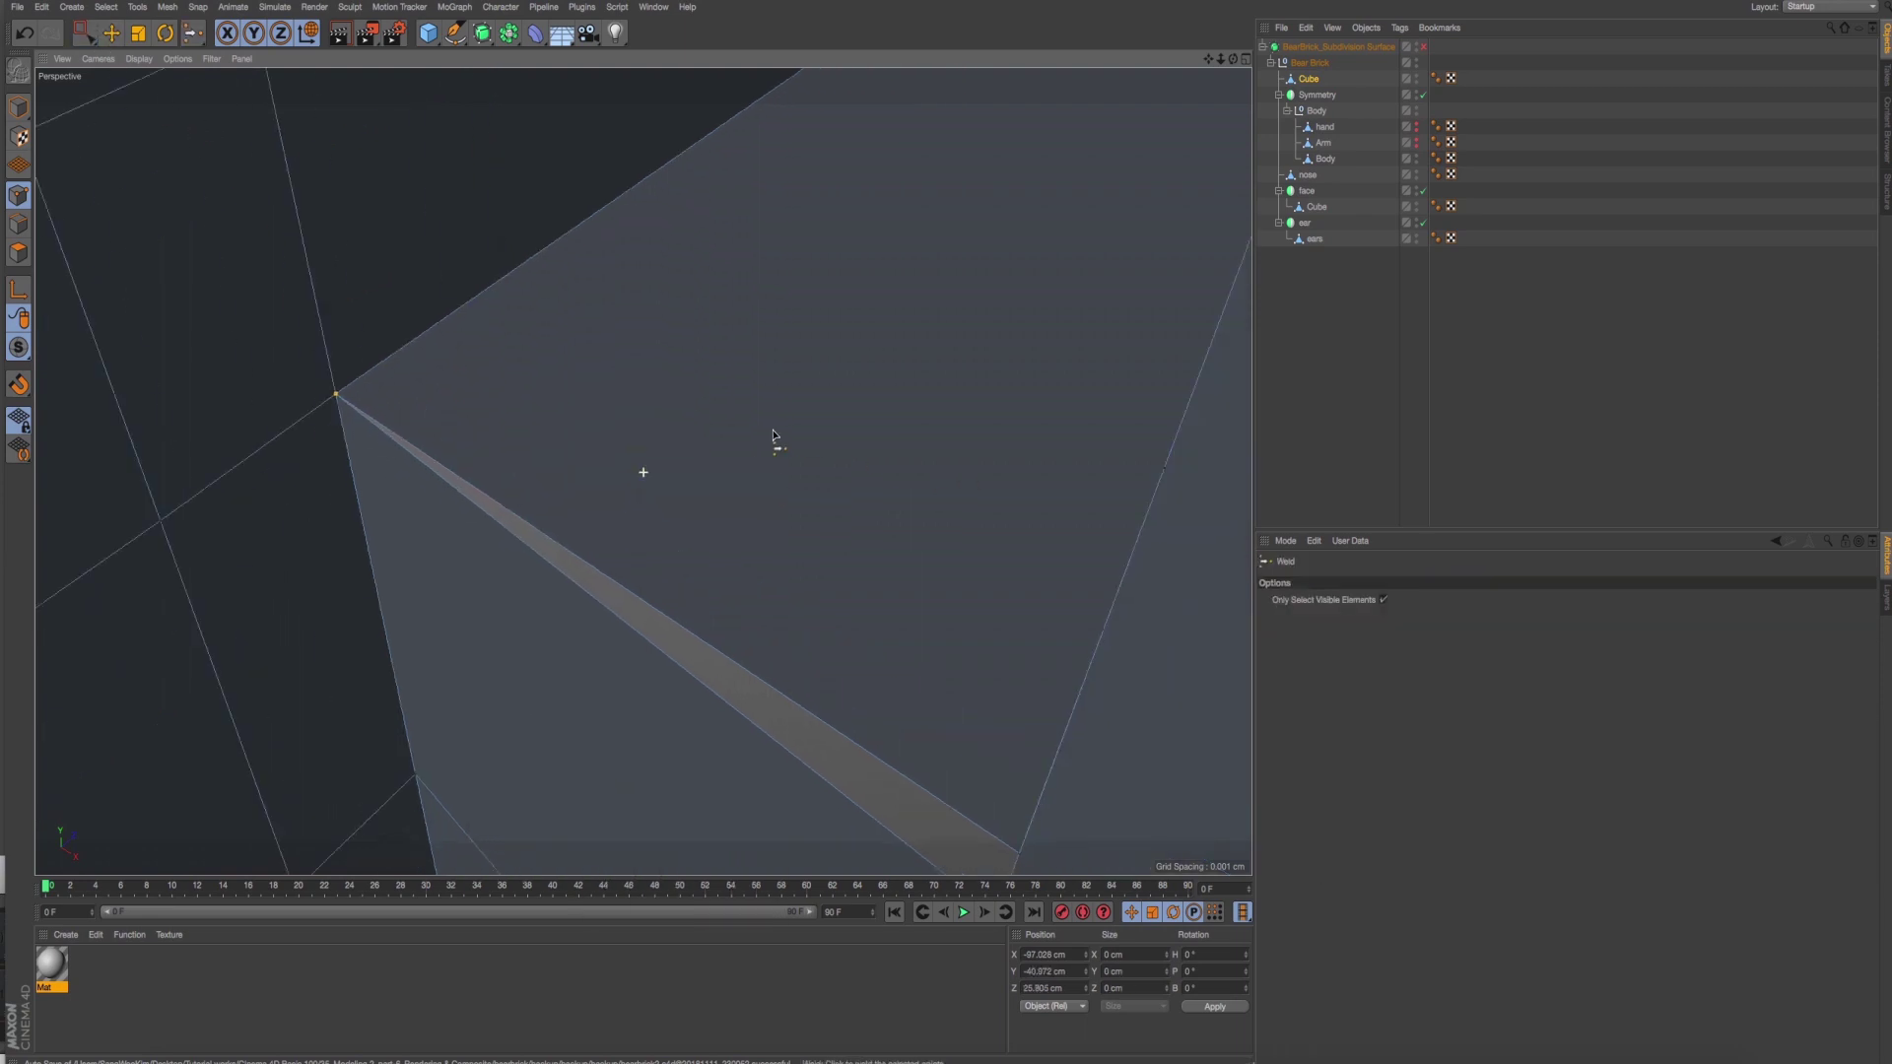
# Rectangle-select the stray corner vertex and weld it into its neighbour.
pyautogui.click(91, 41)
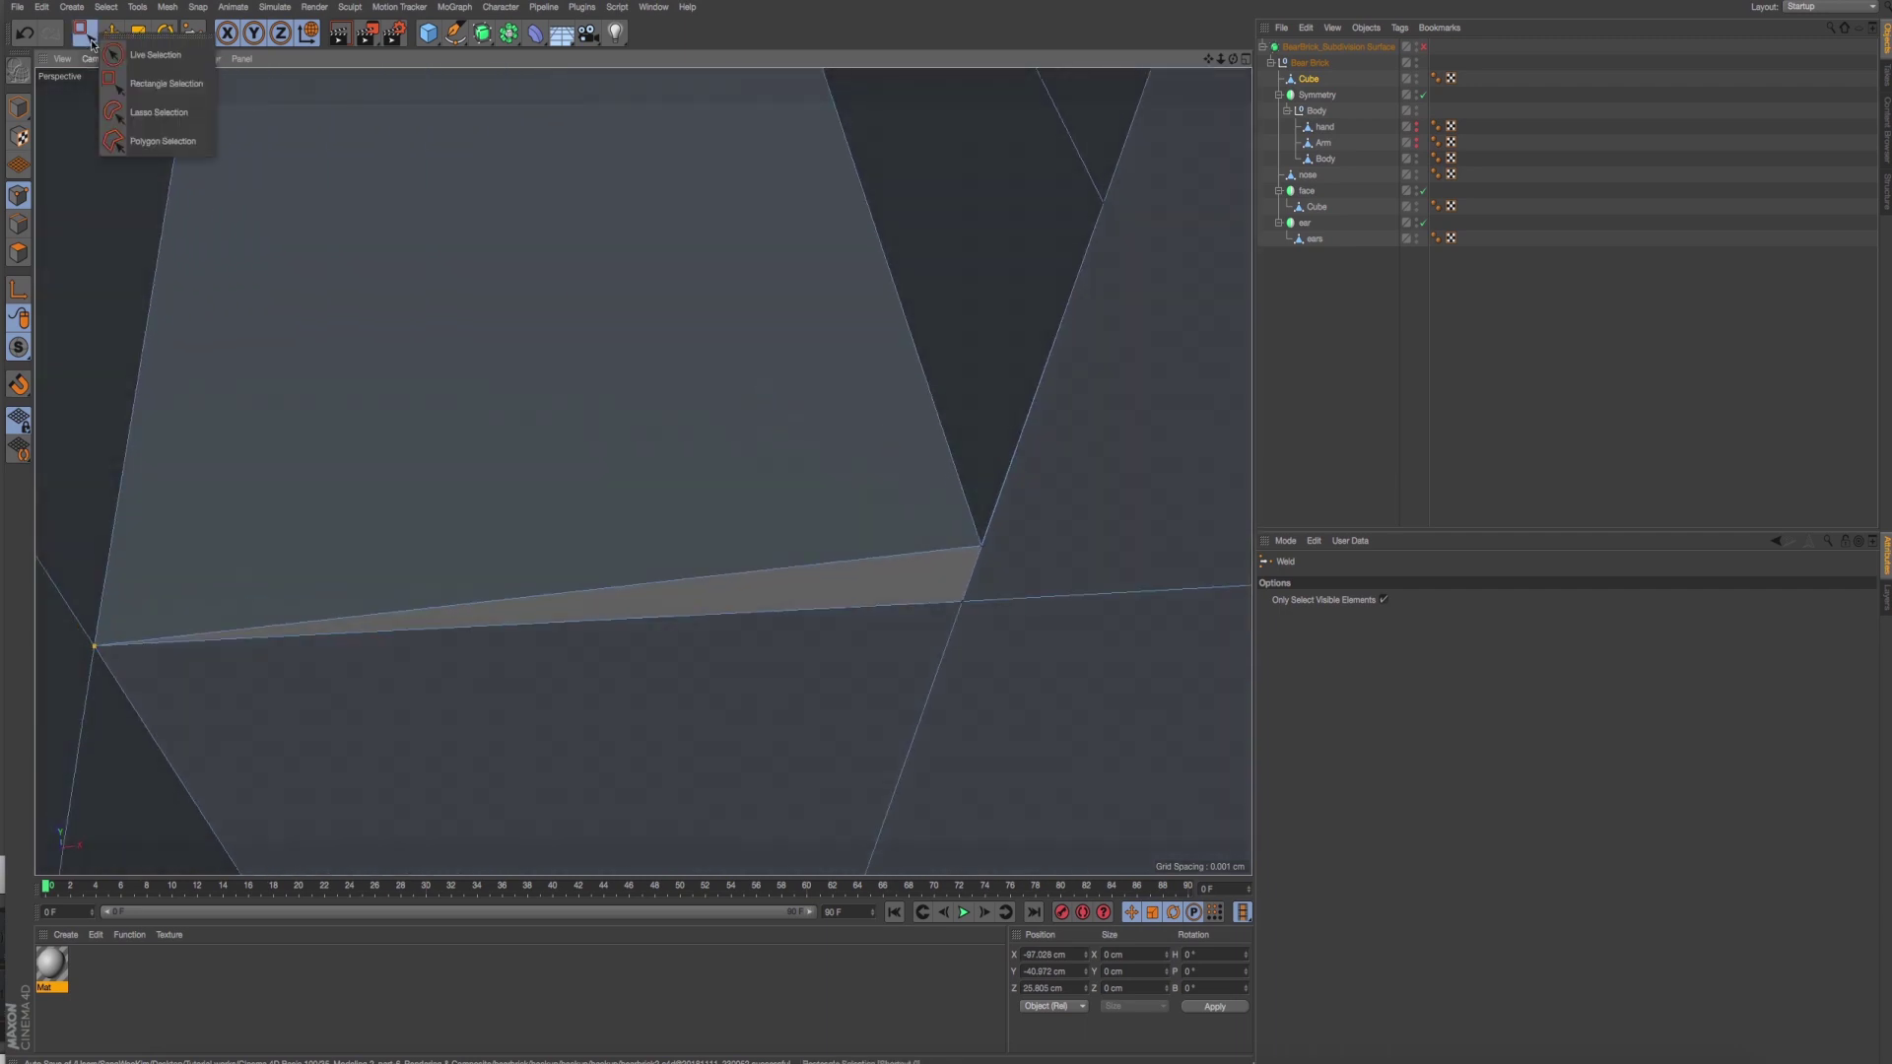
pyautogui.click(163, 83)
pyautogui.moveTo(997, 525); pyautogui.dragTo(938, 617)
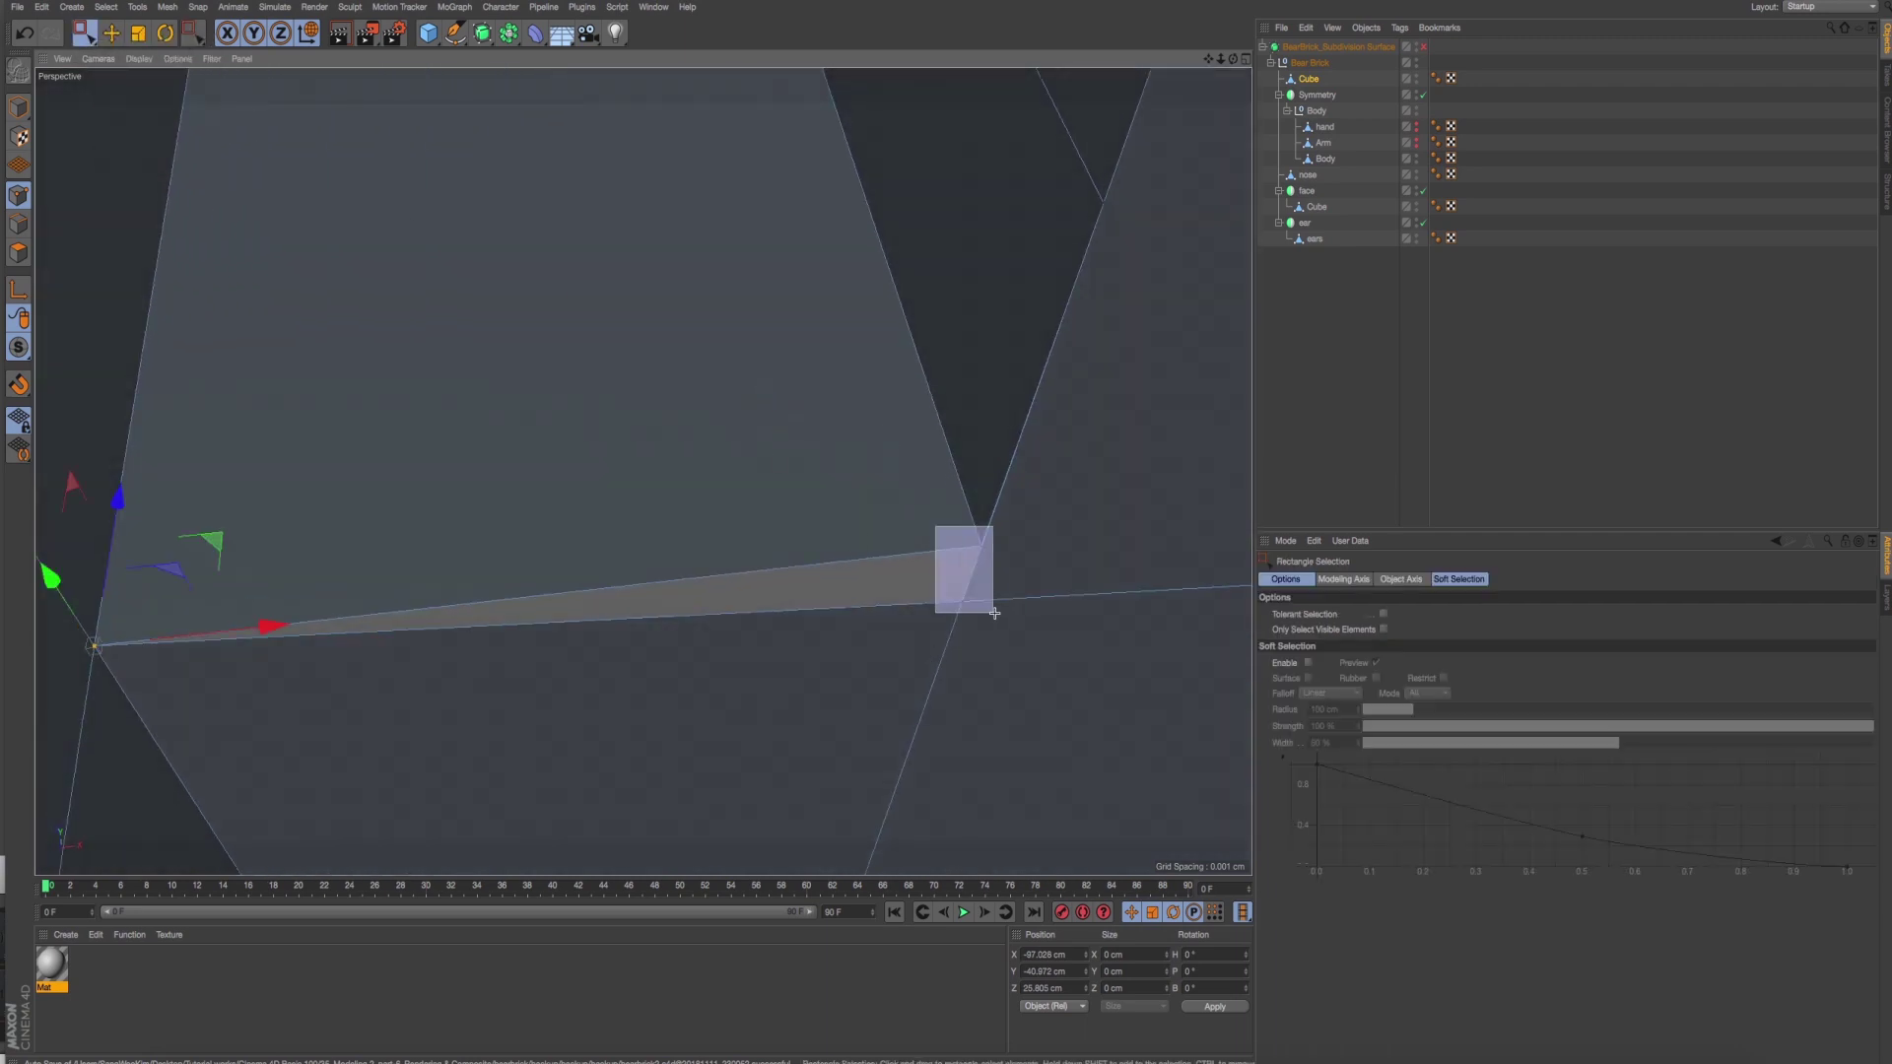
pyautogui.rightClick(941, 617)
pyautogui.click(1015, 900)
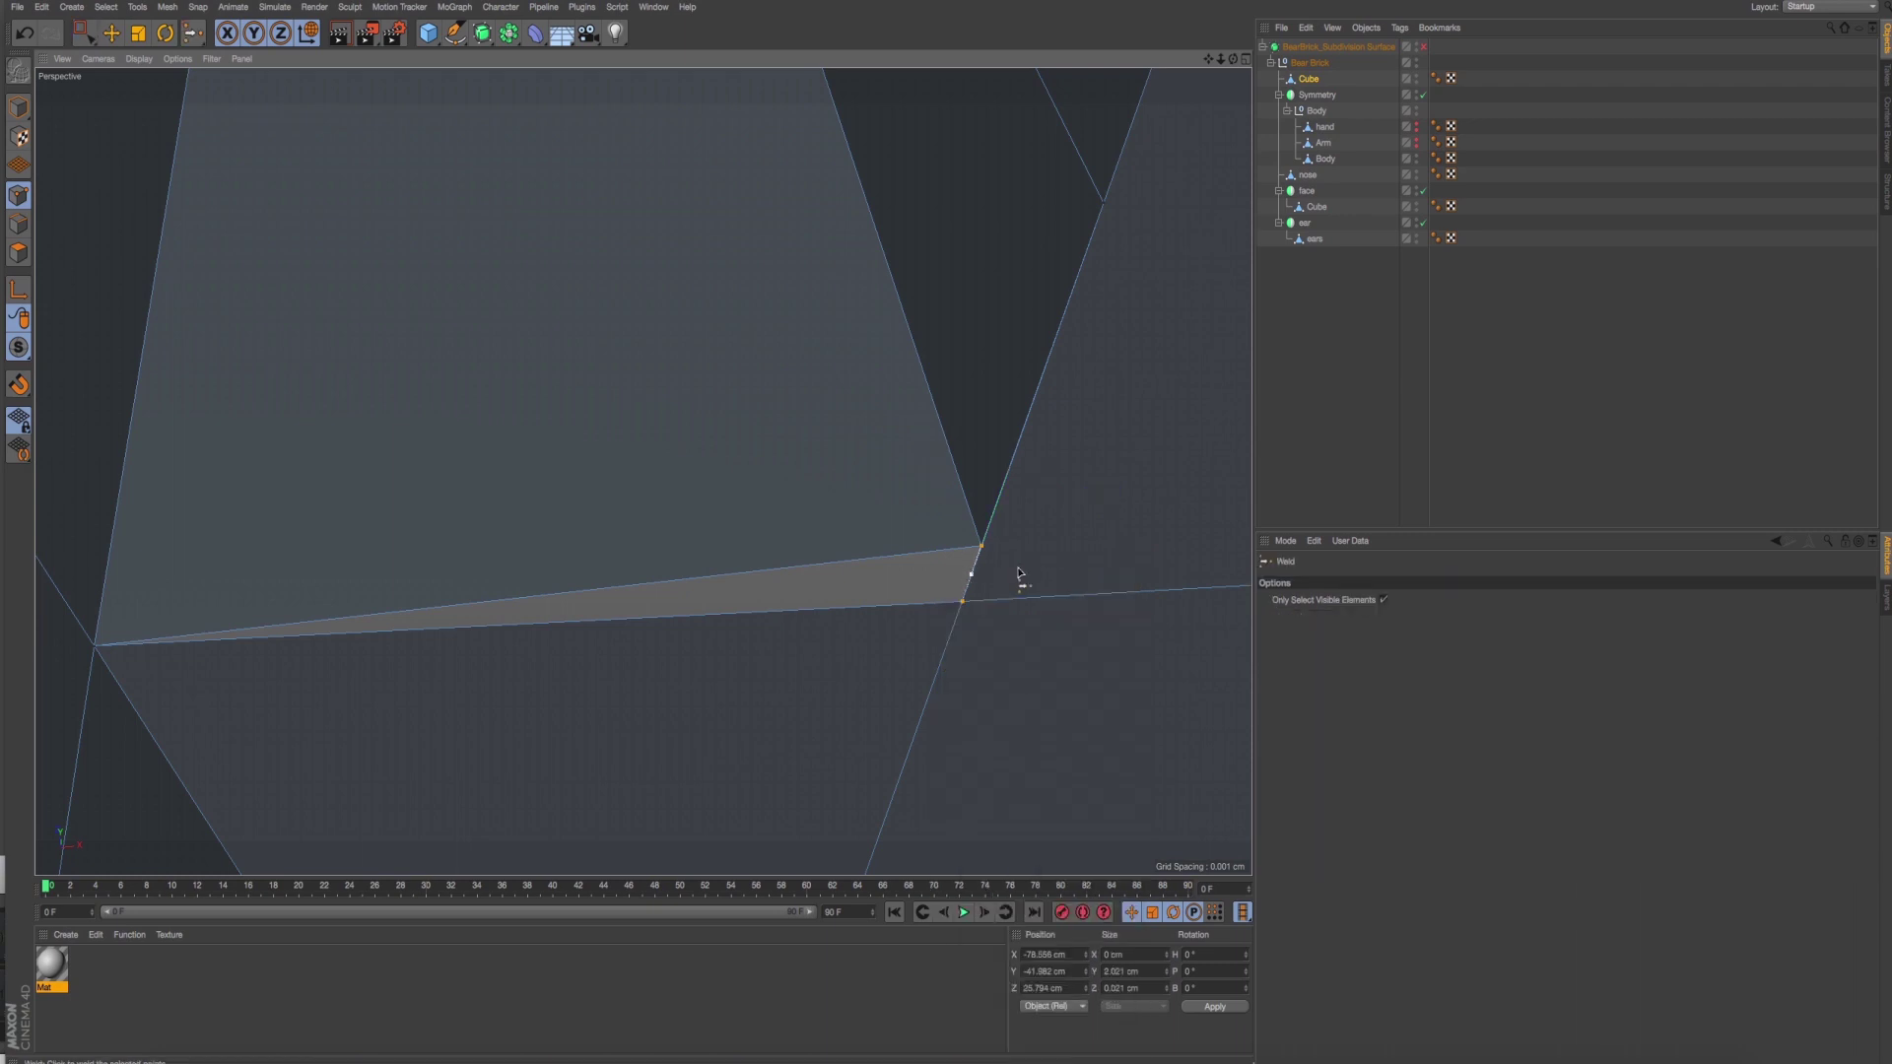
pyautogui.scroll(-5, 719, 486)
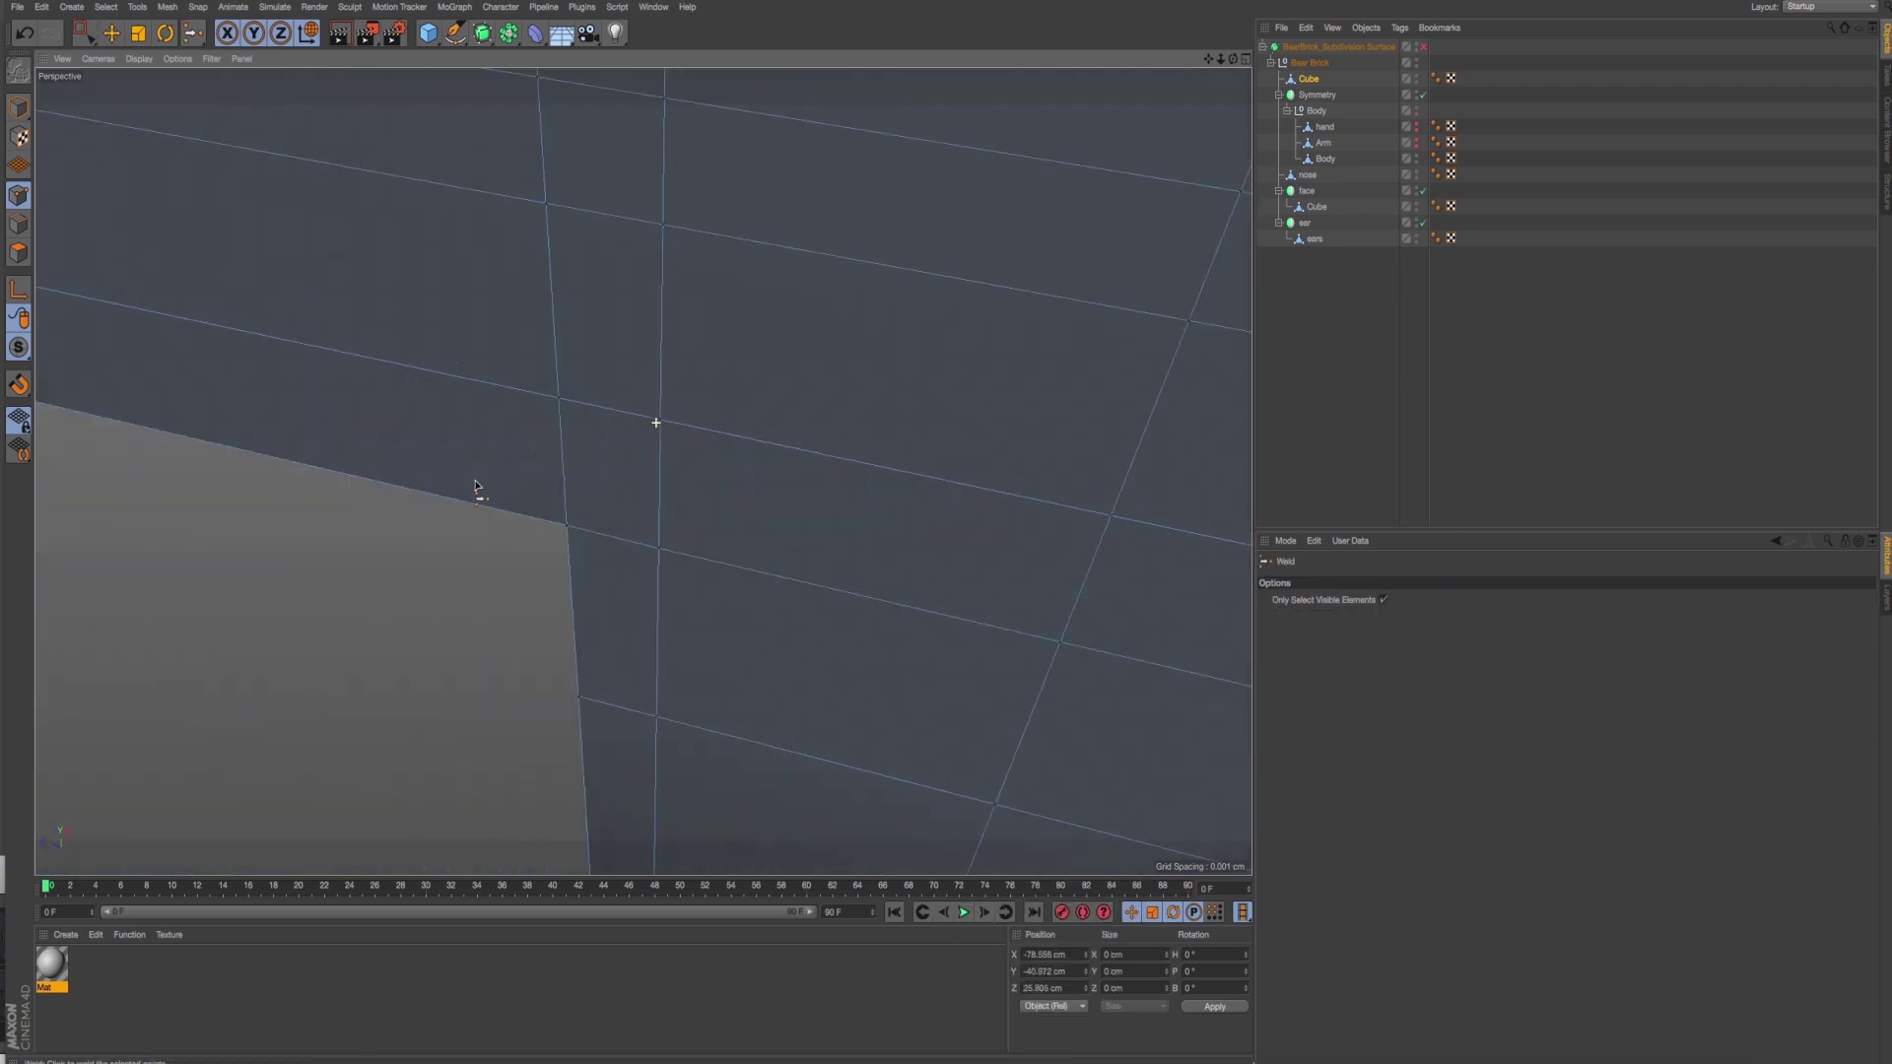
pyautogui.scroll(-5, 477, 494)
pyautogui.scroll(-5, 486, 625)
# Back in object mode, preview the smoothed underside at the arm-body corner.
pyautogui.click(19, 107)
pyautogui.press('e')
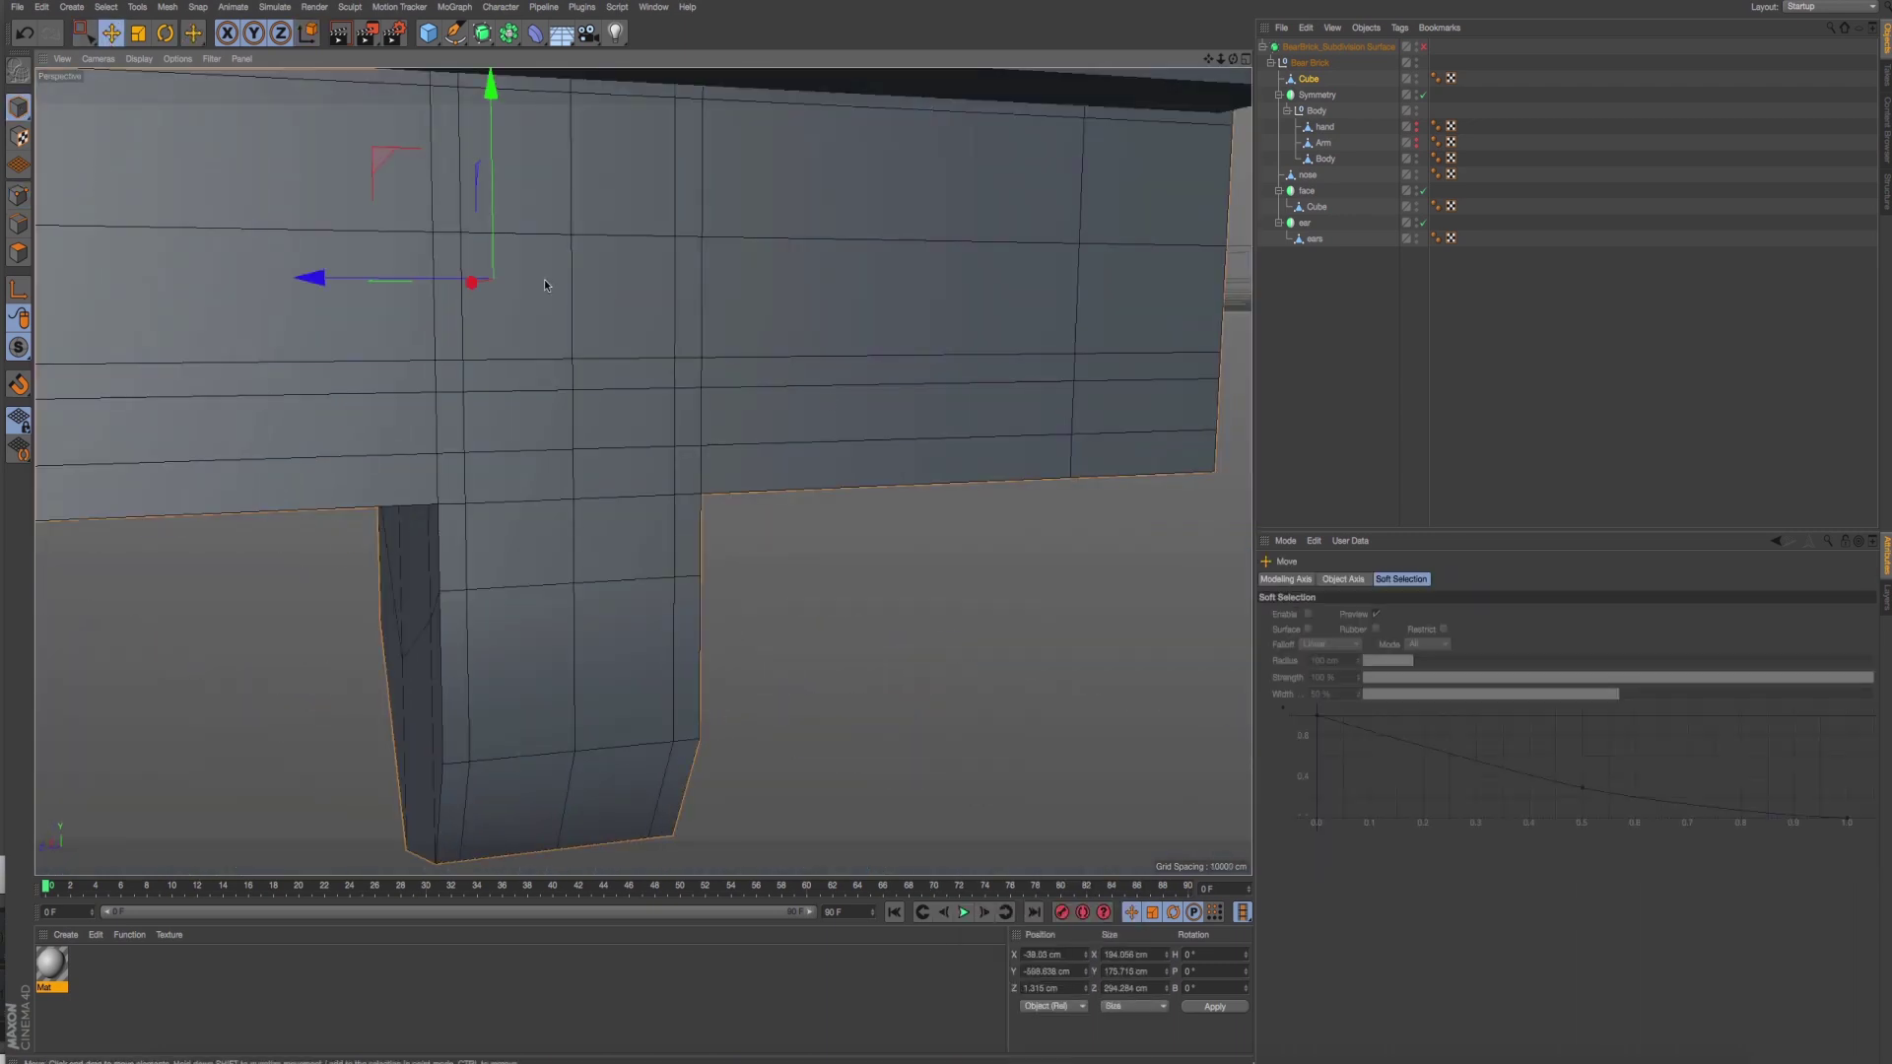
pyautogui.keyDown('alt'); pyautogui.moveTo(544, 280); pyautogui.dragTo(742, 509); pyautogui.keyUp('alt')
pyautogui.click(1423, 47)
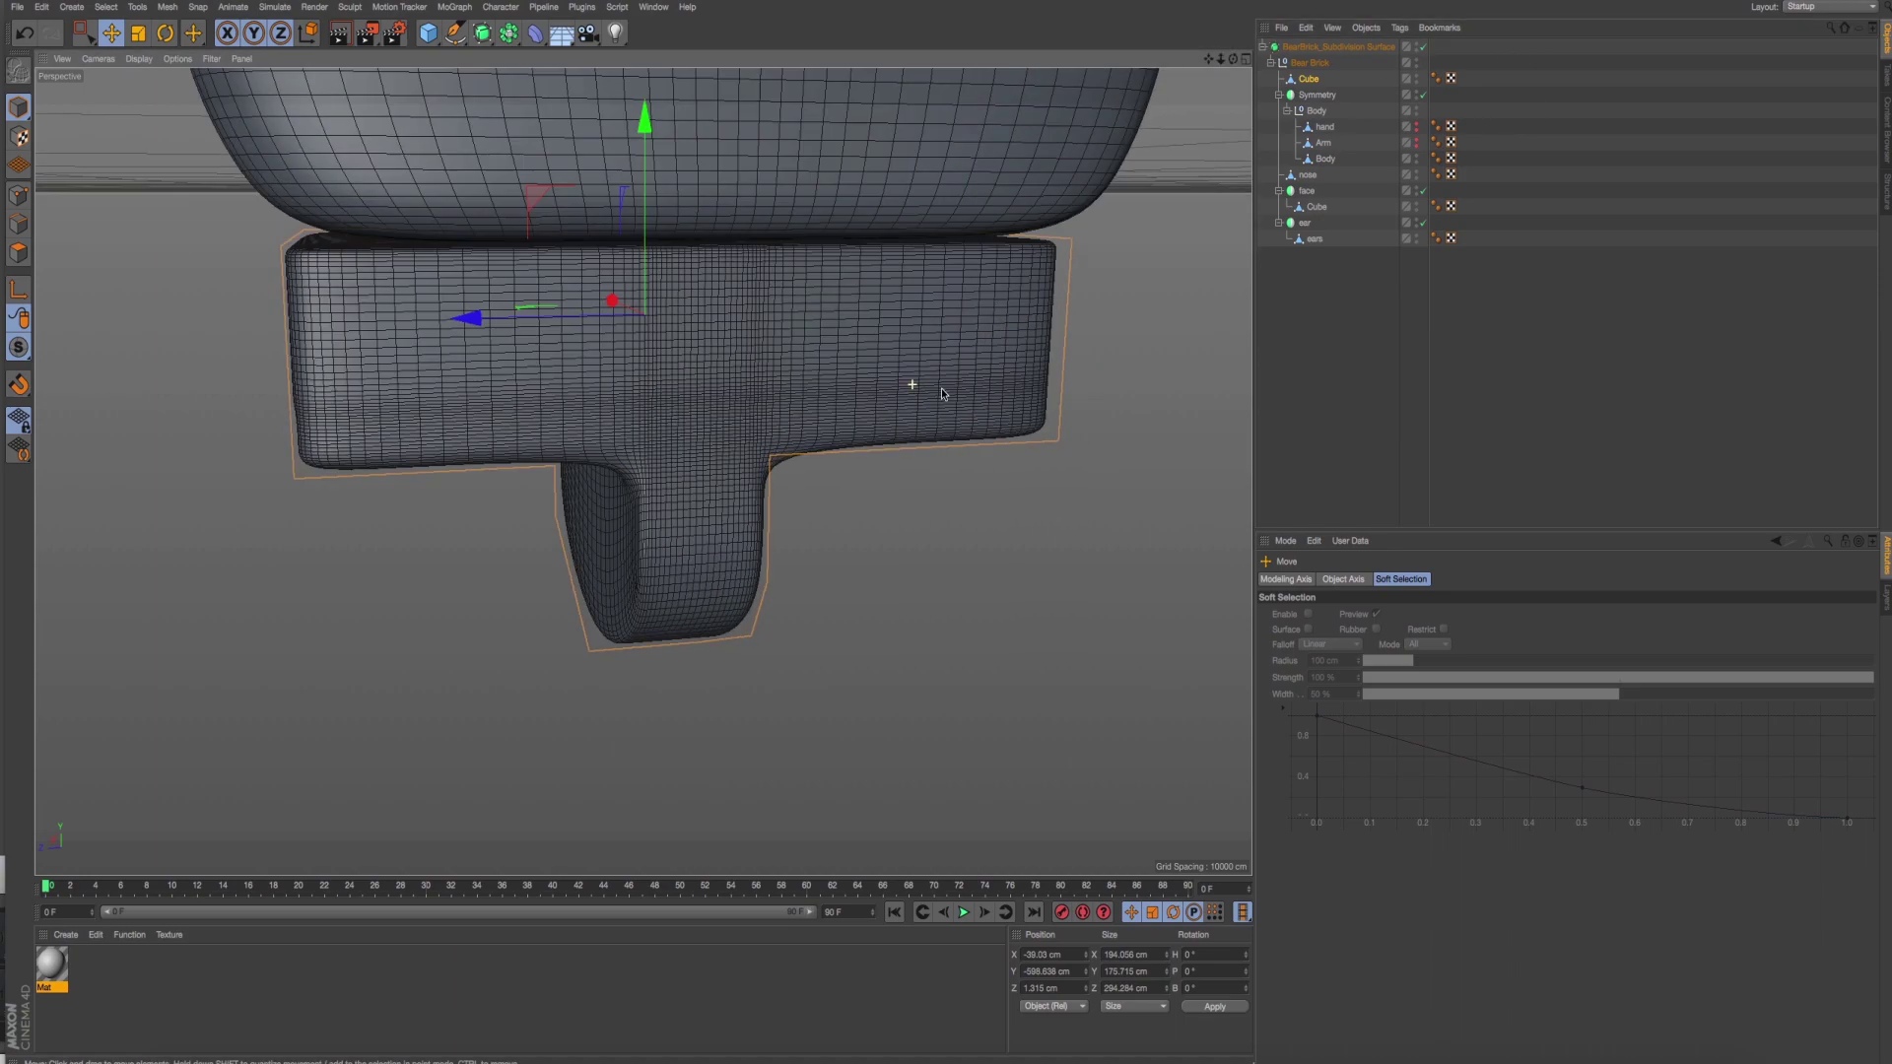
pyautogui.moveTo(942, 388)
pyautogui.keyDown('alt'); pyautogui.mouseDown()
pyautogui.moveTo(1097, 422)
pyautogui.moveTo(798, 448)
pyautogui.moveTo(959, 447)
pyautogui.moveTo(932, 440)
pyautogui.mouseUp(); pyautogui.keyUp('alt')
pyautogui.scroll(5, 932, 439)
pyautogui.scroll(3, 627, 453)
pyautogui.scroll(3, 628, 453)
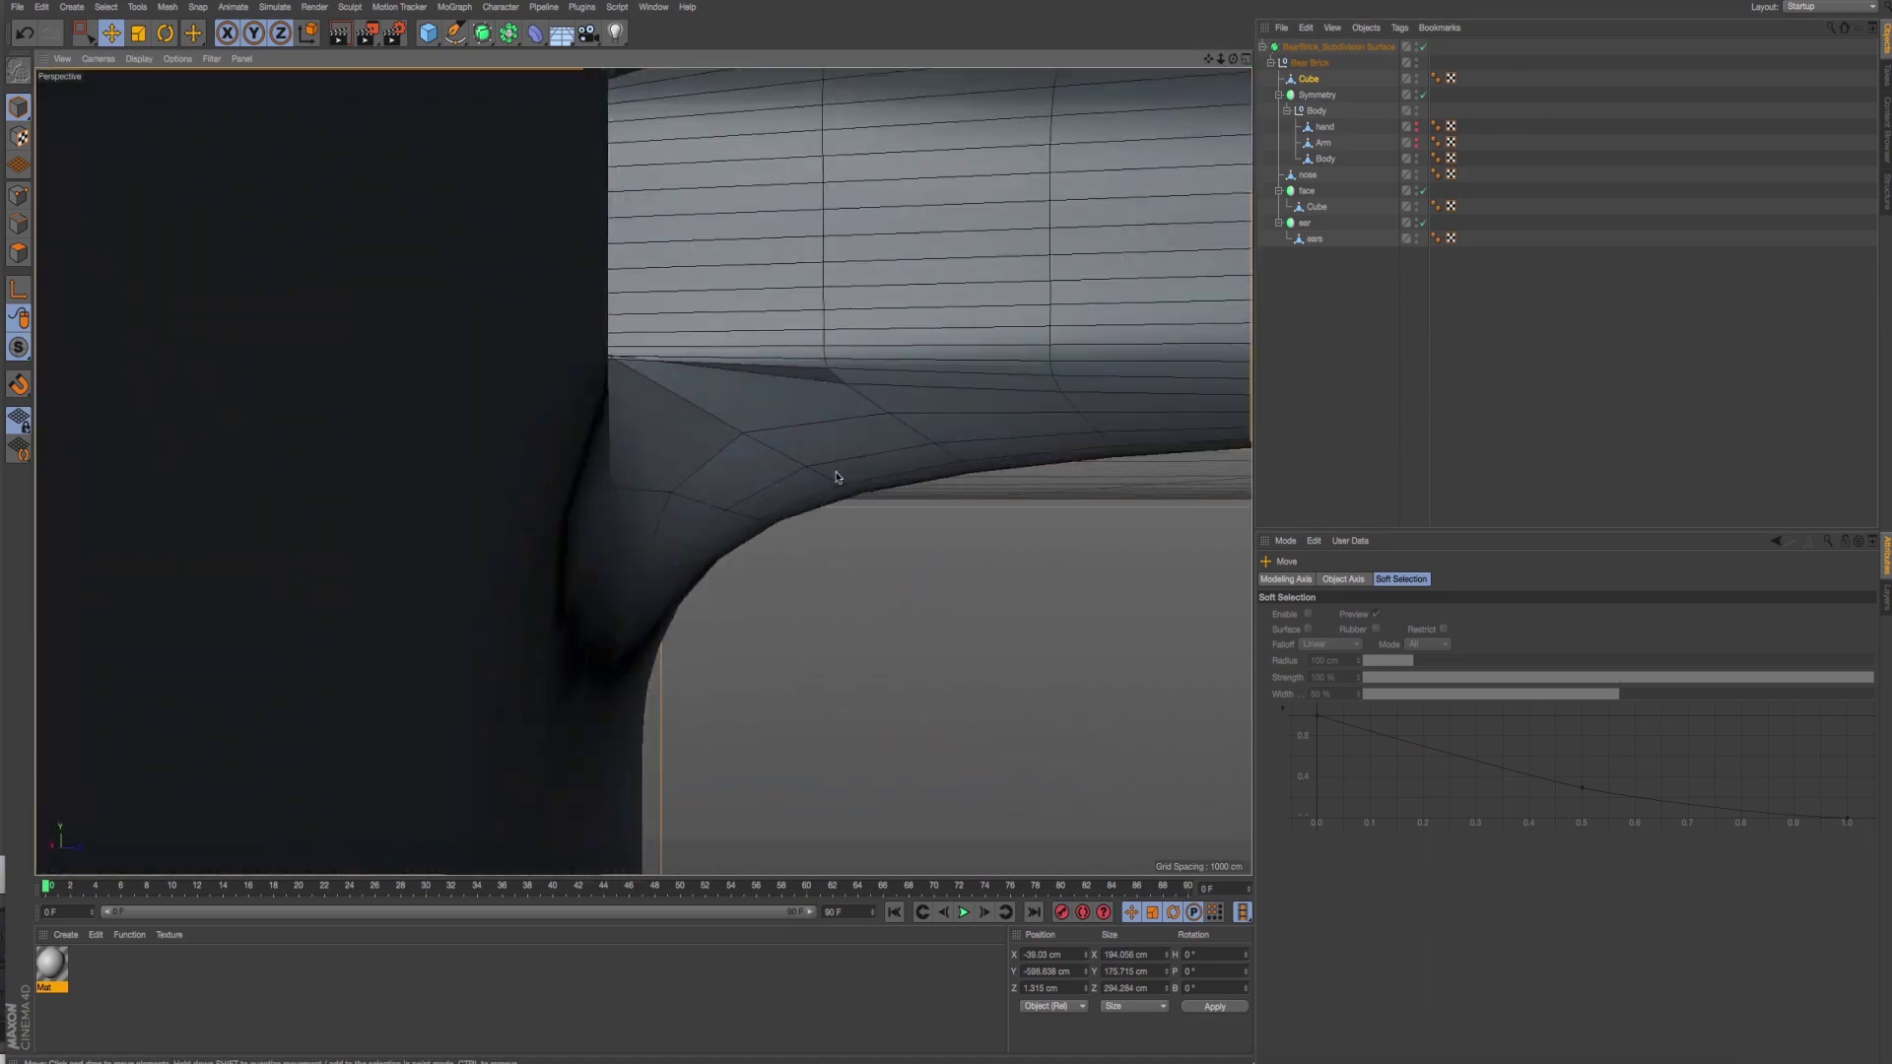
pyautogui.scroll(2, 773, 471)
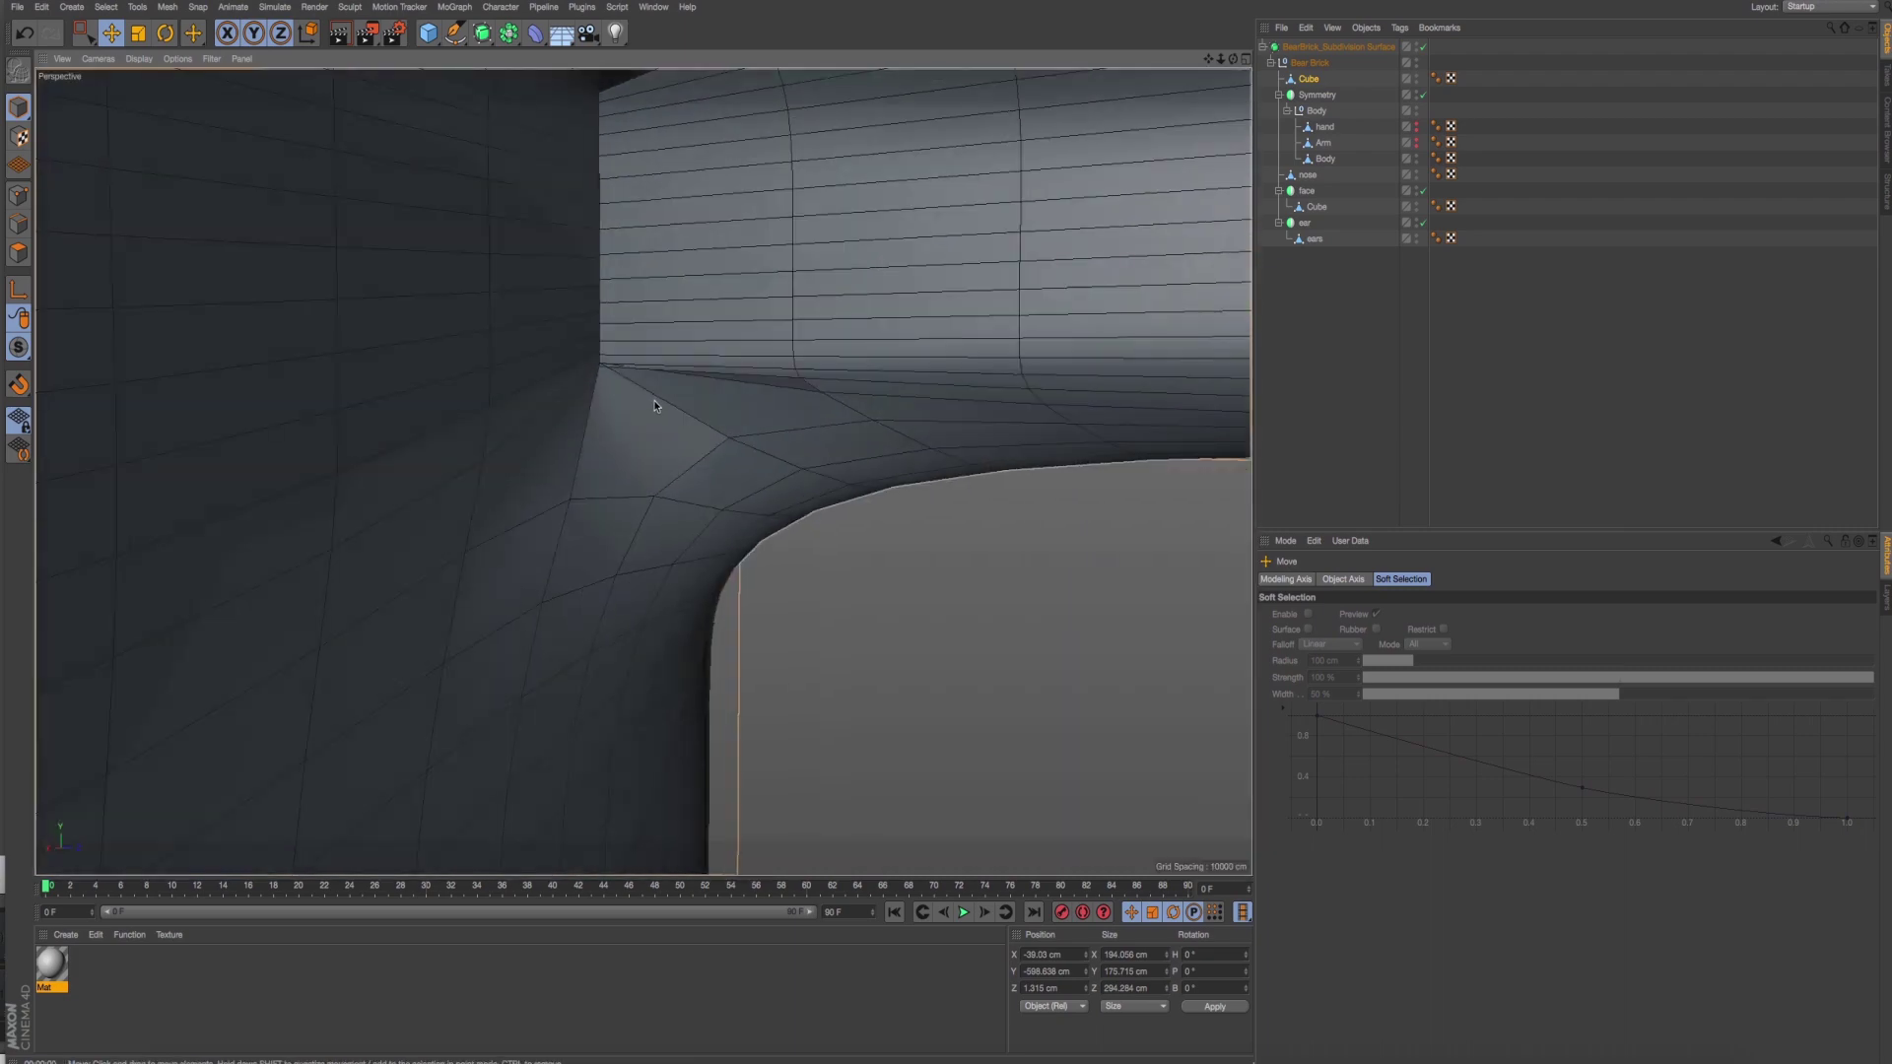
pyautogui.click(715, 440)
pyautogui.moveTo(715, 440)
pyautogui.keyDown('alt'); pyautogui.mouseDown()
pyautogui.moveTo(715, 355)
pyautogui.moveTo(528, 410)
pyautogui.moveTo(617, 422)
pyautogui.moveTo(519, 434)
pyautogui.moveTo(605, 436)
pyautogui.moveTo(549, 493)
pyautogui.moveTo(621, 452)
pyautogui.moveTo(646, 469)
pyautogui.moveTo(541, 646)
pyautogui.moveTo(802, 591)
pyautogui.mouseUp(); pyautogui.keyUp('alt')
# Turn smoothing off and orbit under the raw mesh to inspect body and arm.
pyautogui.click(1421, 49)
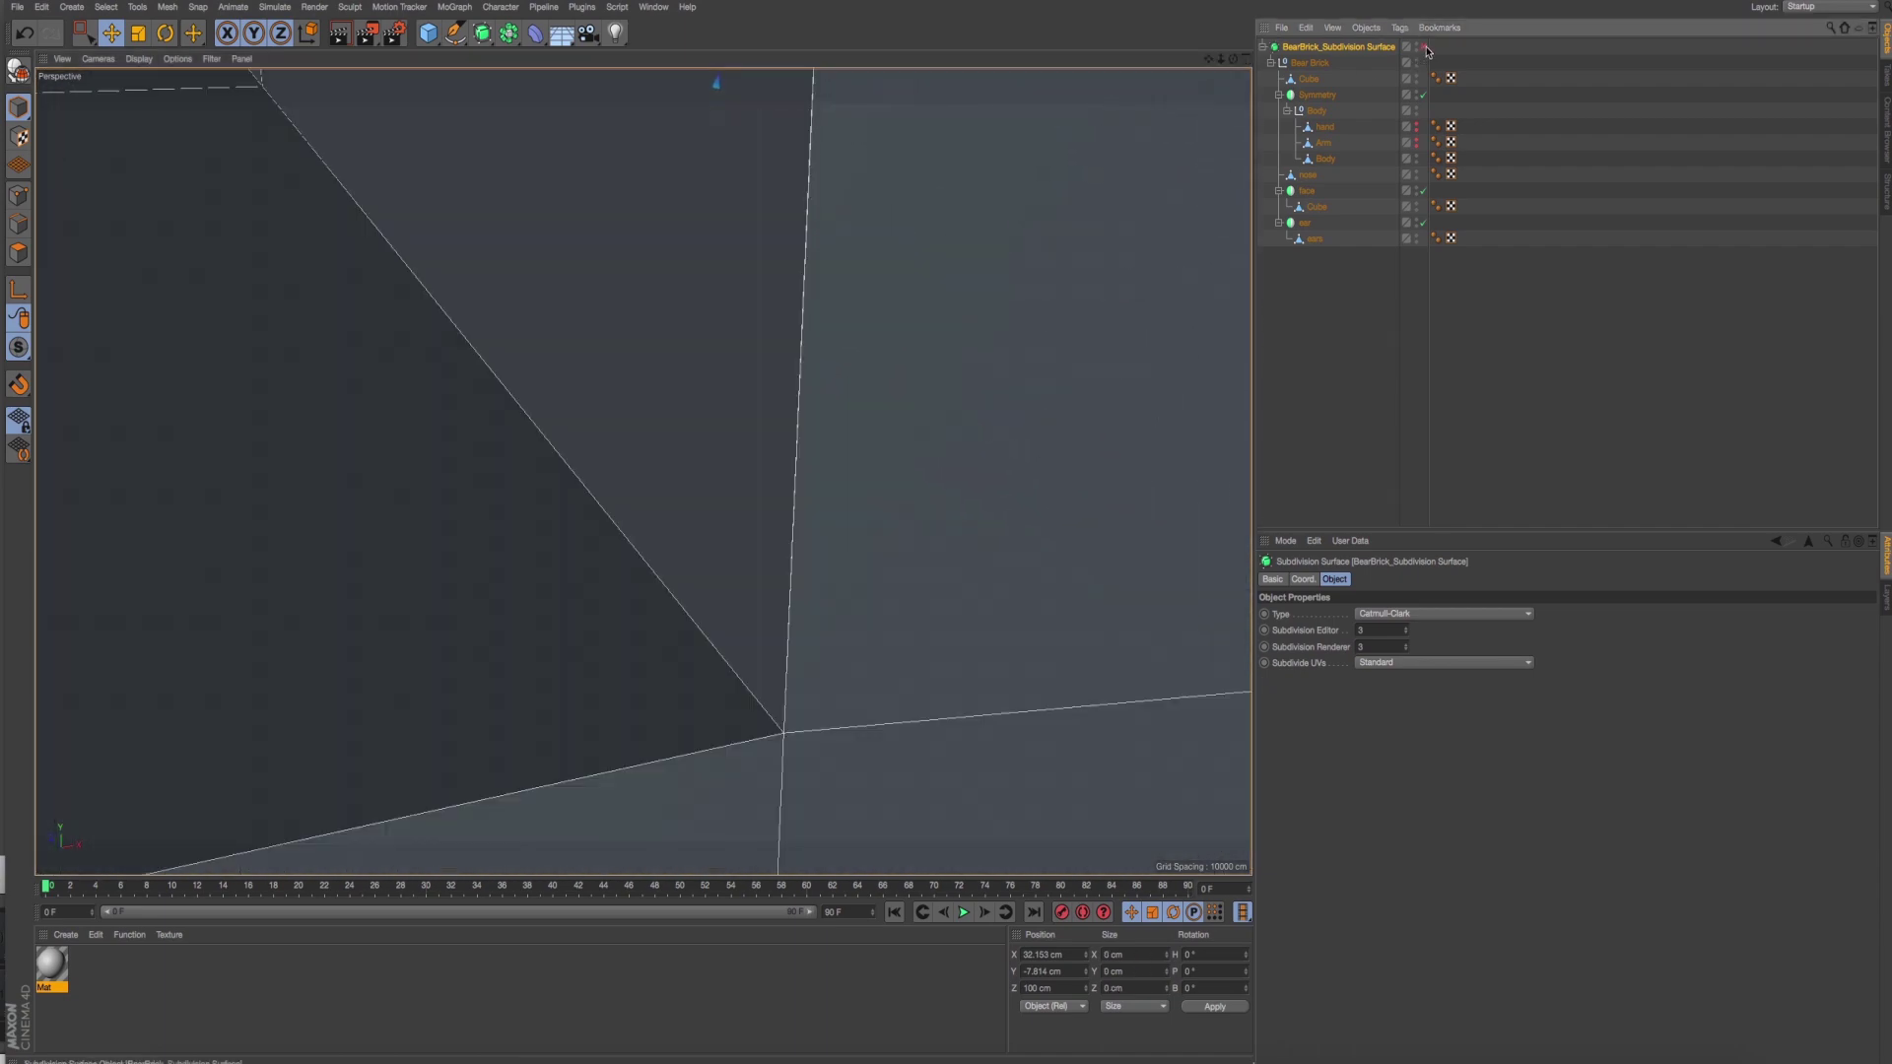
pyautogui.keyDown('alt'); pyautogui.moveTo(875, 480); pyautogui.dragTo(786, 680); pyautogui.keyUp('alt')
pyautogui.scroll(-3, 785, 681)
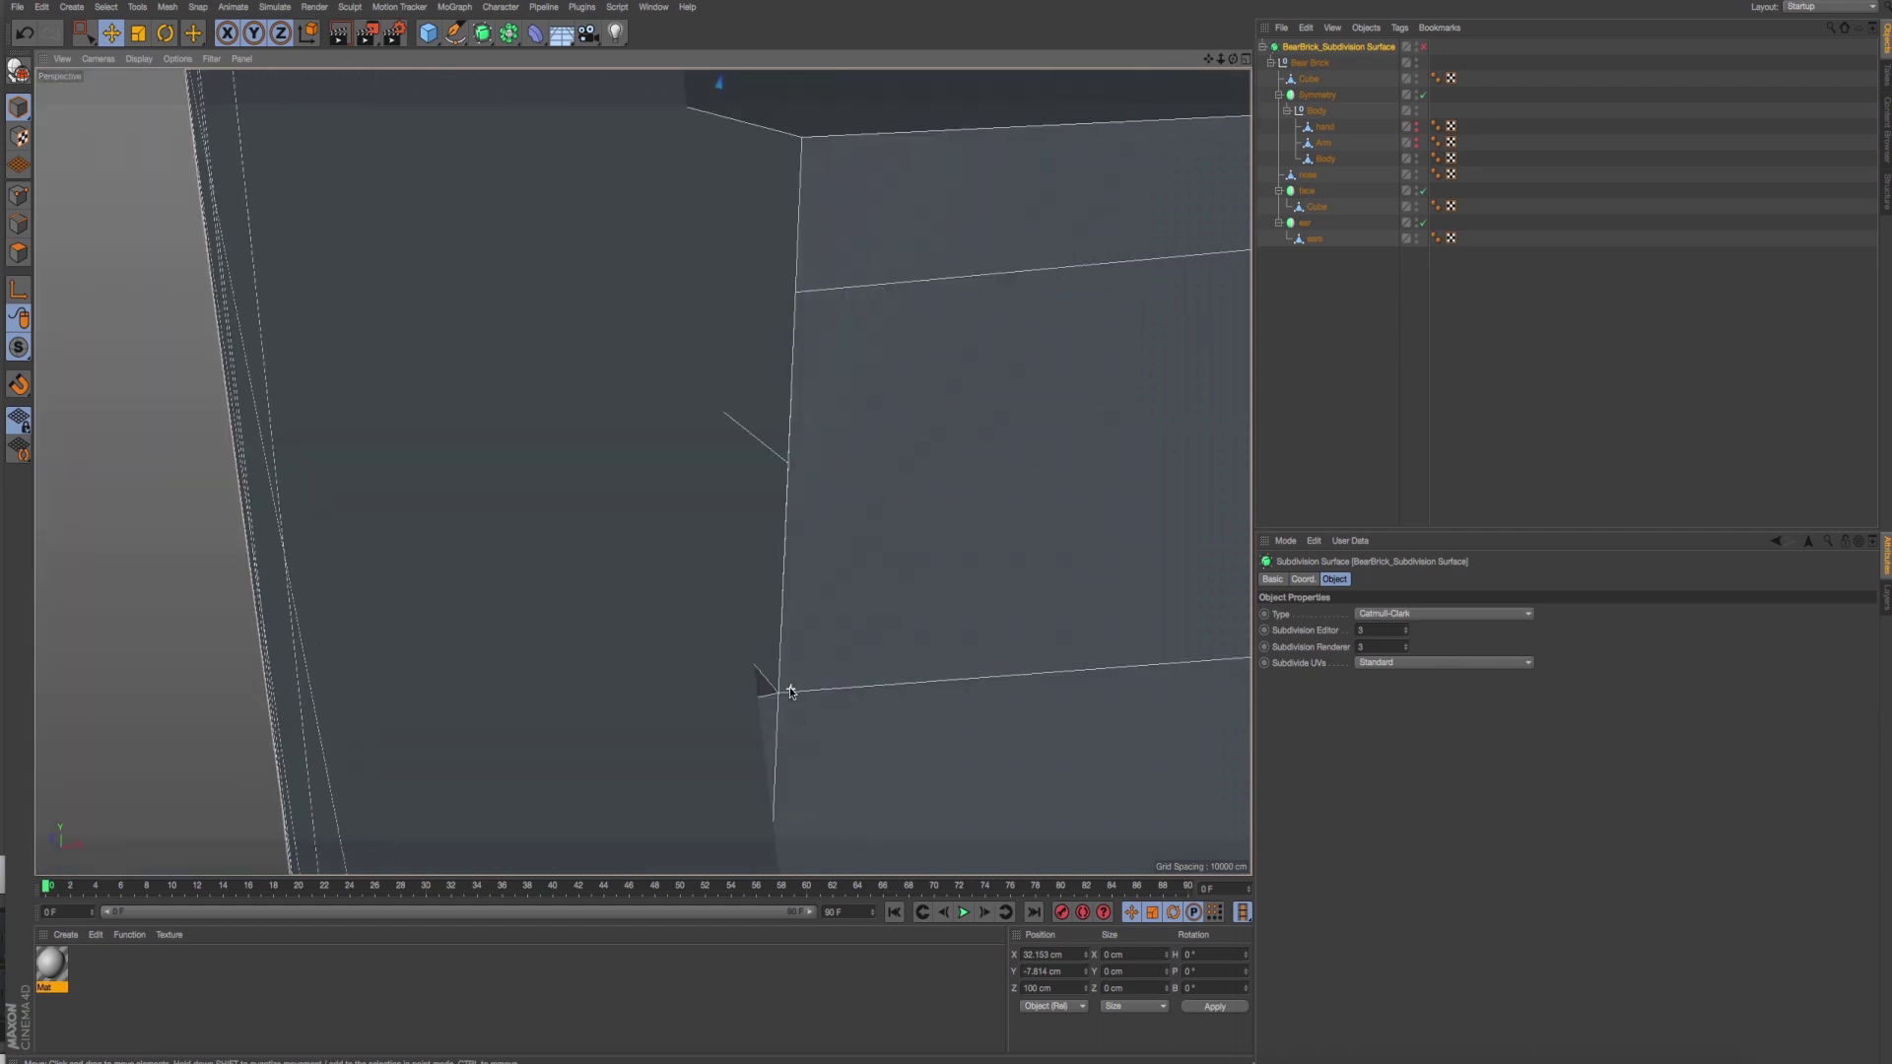
pyautogui.scroll(-2, 785, 683)
pyautogui.scroll(-2, 785, 684)
pyautogui.scroll(-1, 785, 684)
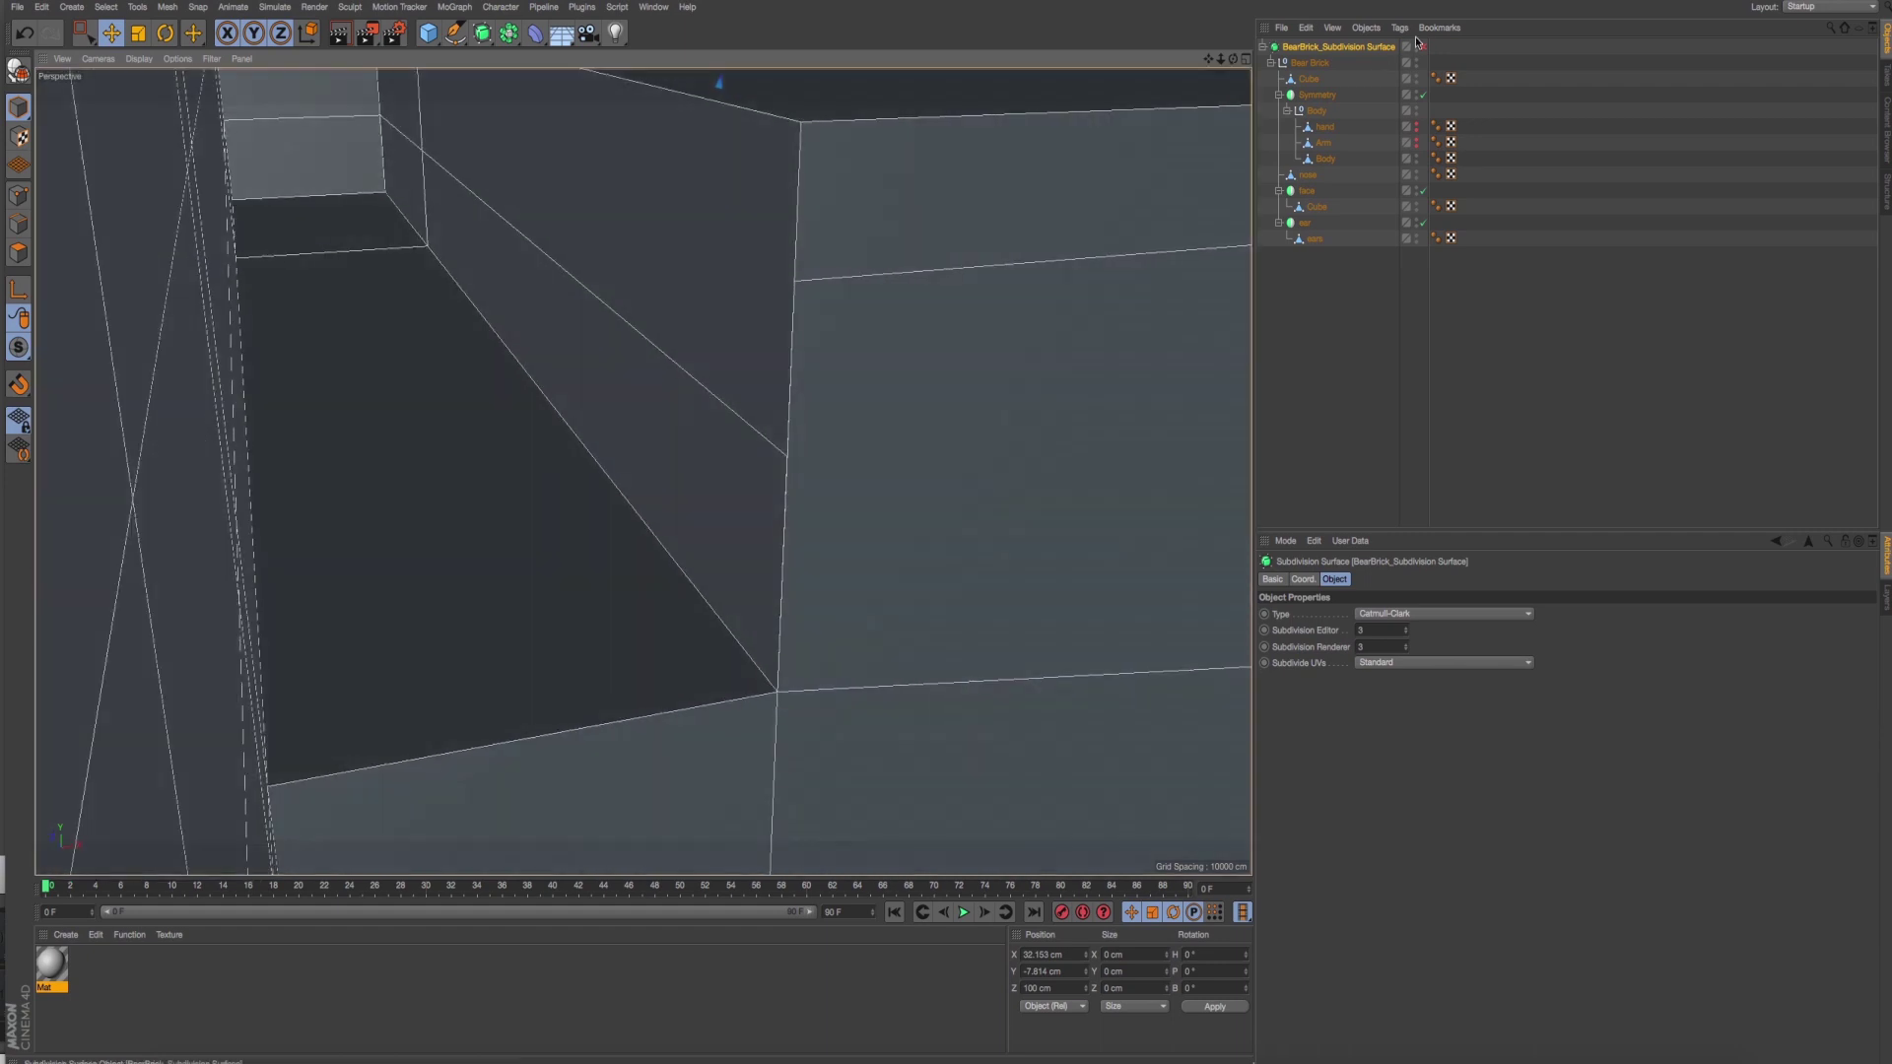
pyautogui.press('q')
pyautogui.press('q')
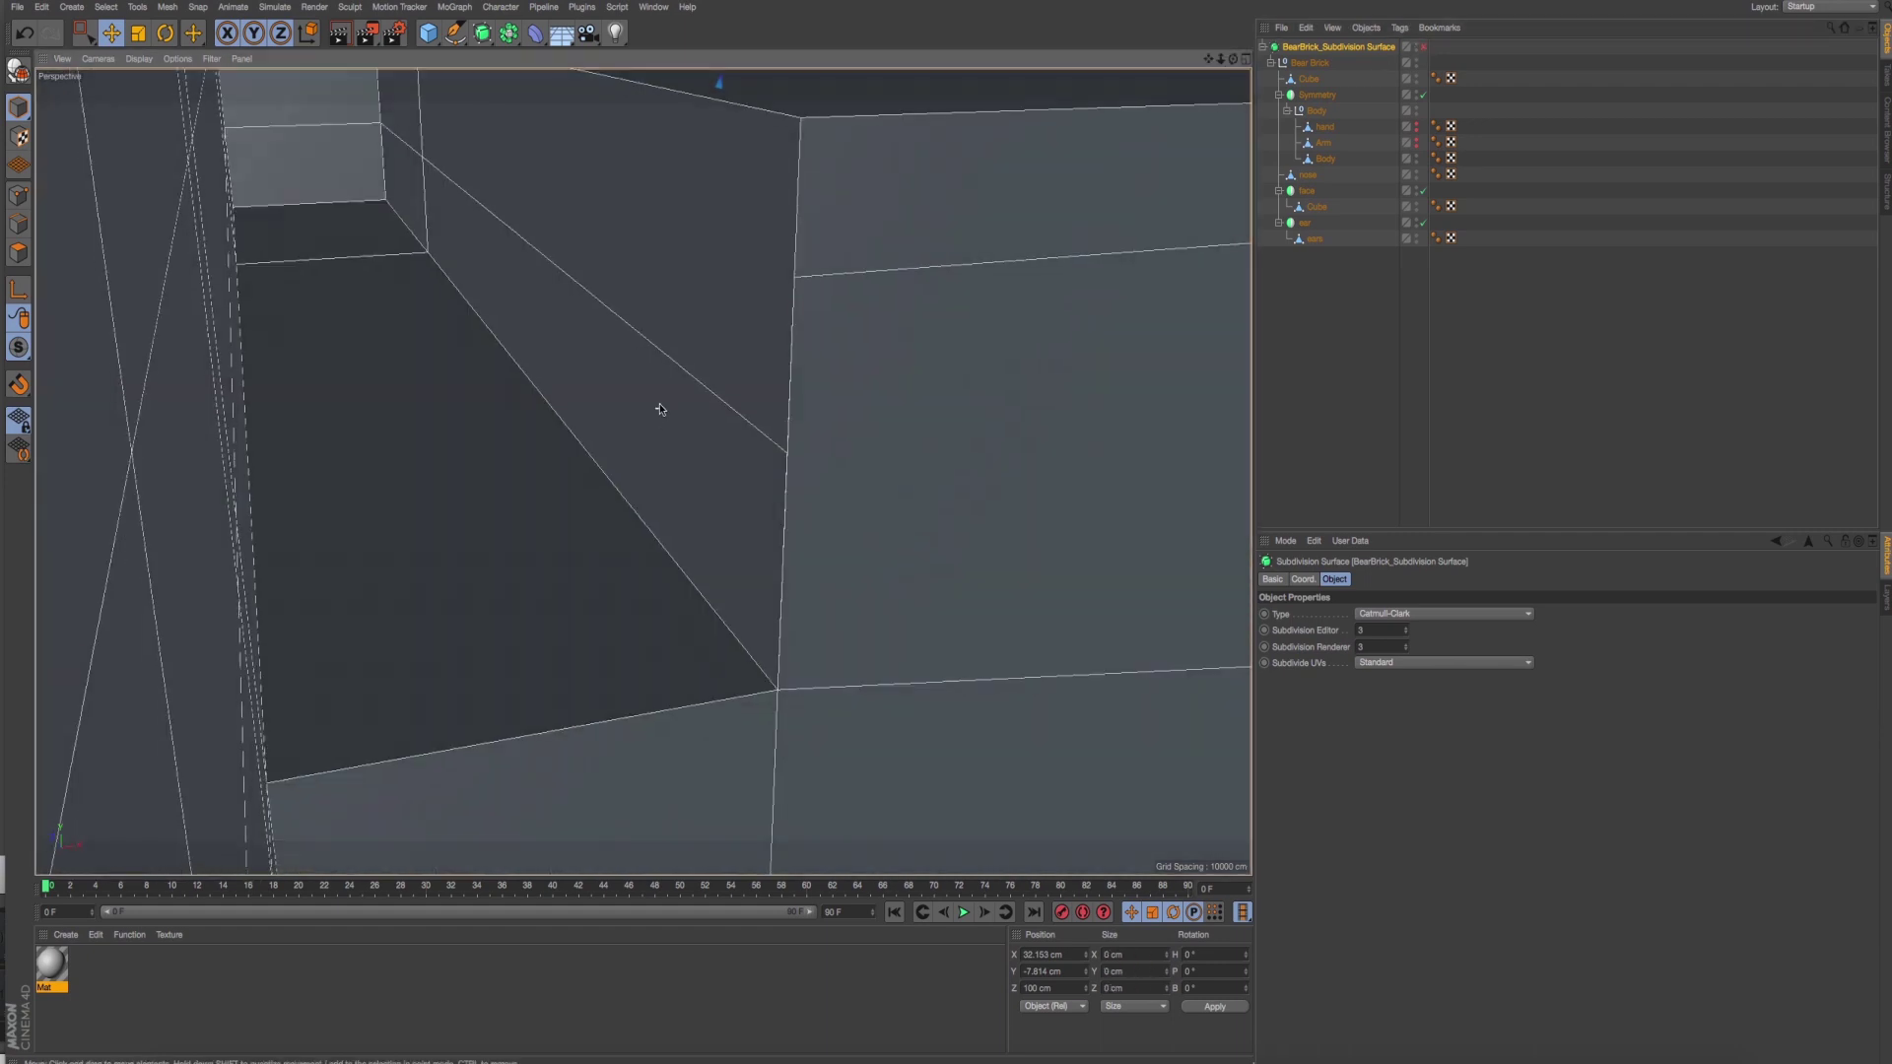
pyautogui.scroll(-1, 659, 410)
pyautogui.moveTo(659, 410)
pyautogui.keyDown('alt'); pyautogui.mouseDown()
pyautogui.moveTo(705, 456)
pyautogui.moveTo(469, 450)
pyautogui.moveTo(756, 556)
pyautogui.moveTo(794, 369)
pyautogui.moveTo(515, 477)
pyautogui.moveTo(788, 368)
pyautogui.moveTo(806, 585)
pyautogui.moveTo(781, 490)
pyautogui.moveTo(718, 567)
pyautogui.moveTo(752, 443)
pyautogui.moveTo(760, 667)
pyautogui.moveTo(789, 498)
pyautogui.moveTo(743, 514)
pyautogui.mouseUp(); pyautogui.keyUp('alt')
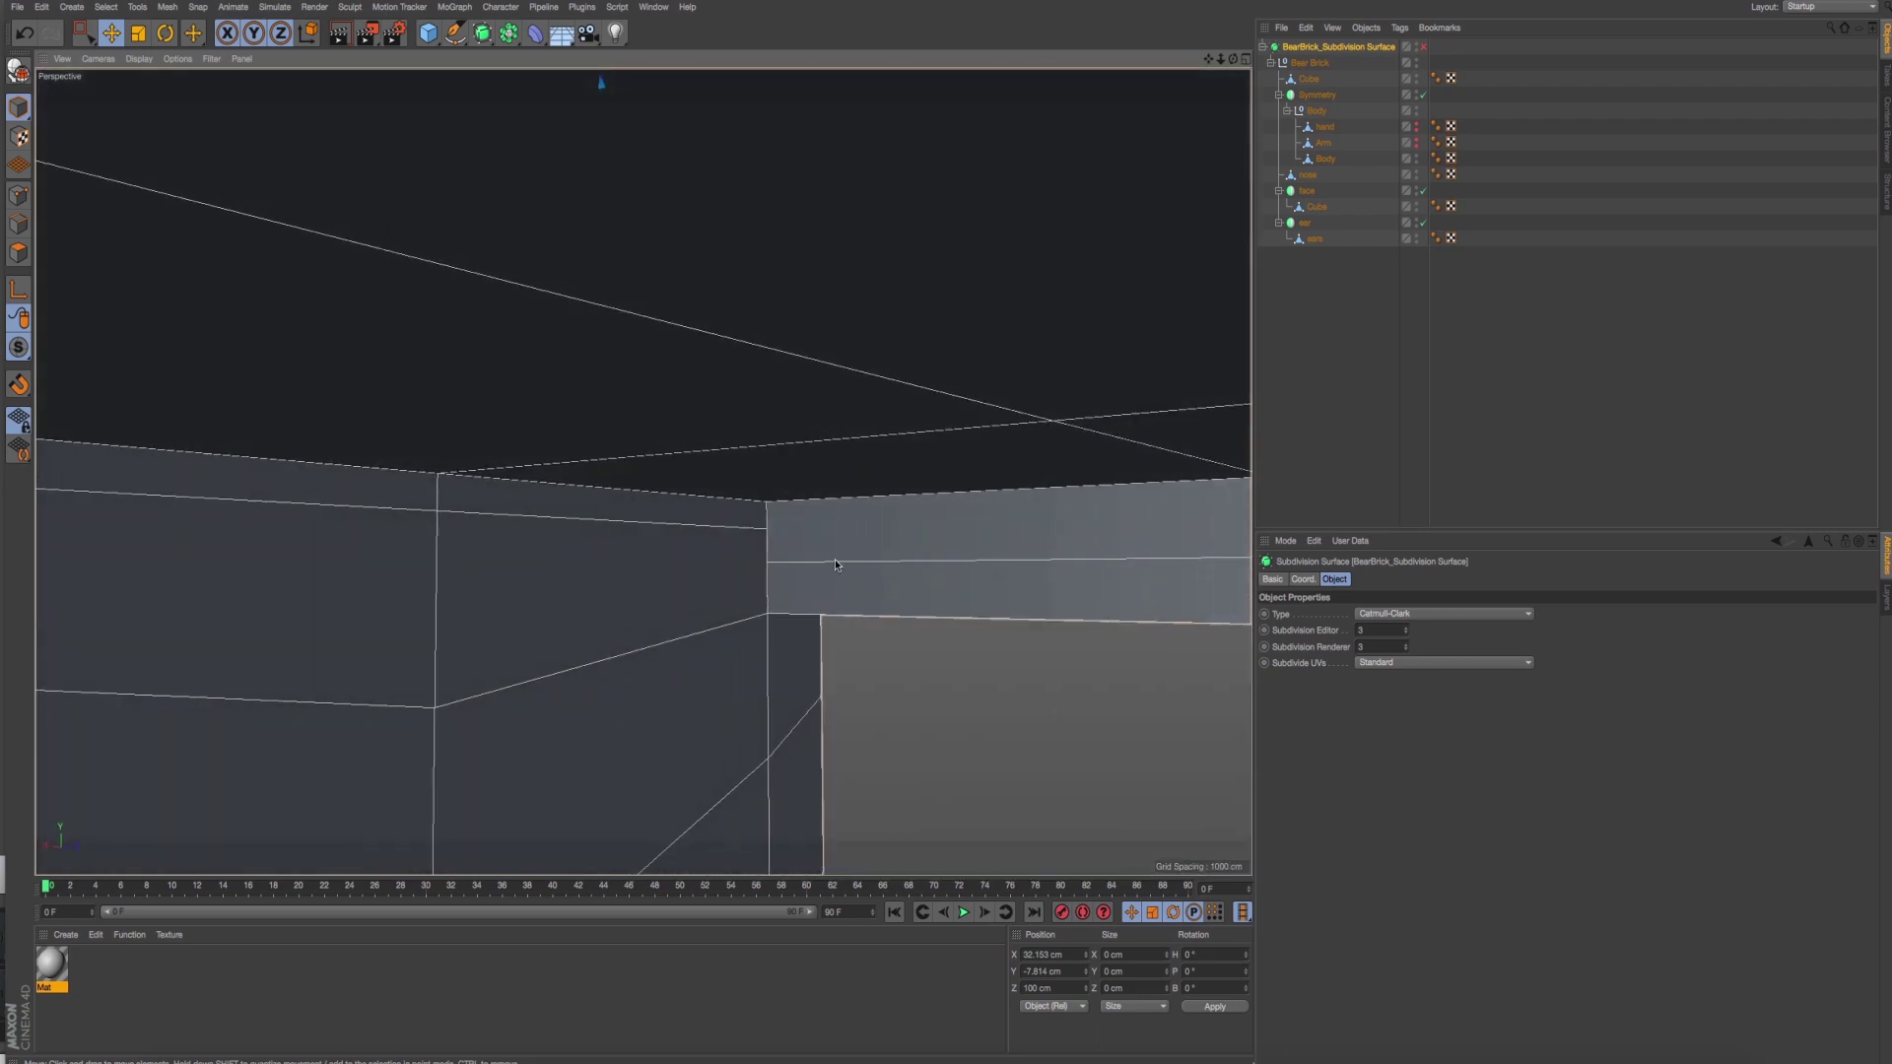
pyautogui.moveTo(836, 559)
pyautogui.keyDown('alt'); pyautogui.mouseDown()
pyautogui.moveTo(833, 475)
pyautogui.moveTo(800, 511)
pyautogui.moveTo(712, 529)
pyautogui.moveTo(592, 469)
pyautogui.moveTo(793, 460)
pyautogui.mouseUp(); pyautogui.keyUp('alt')
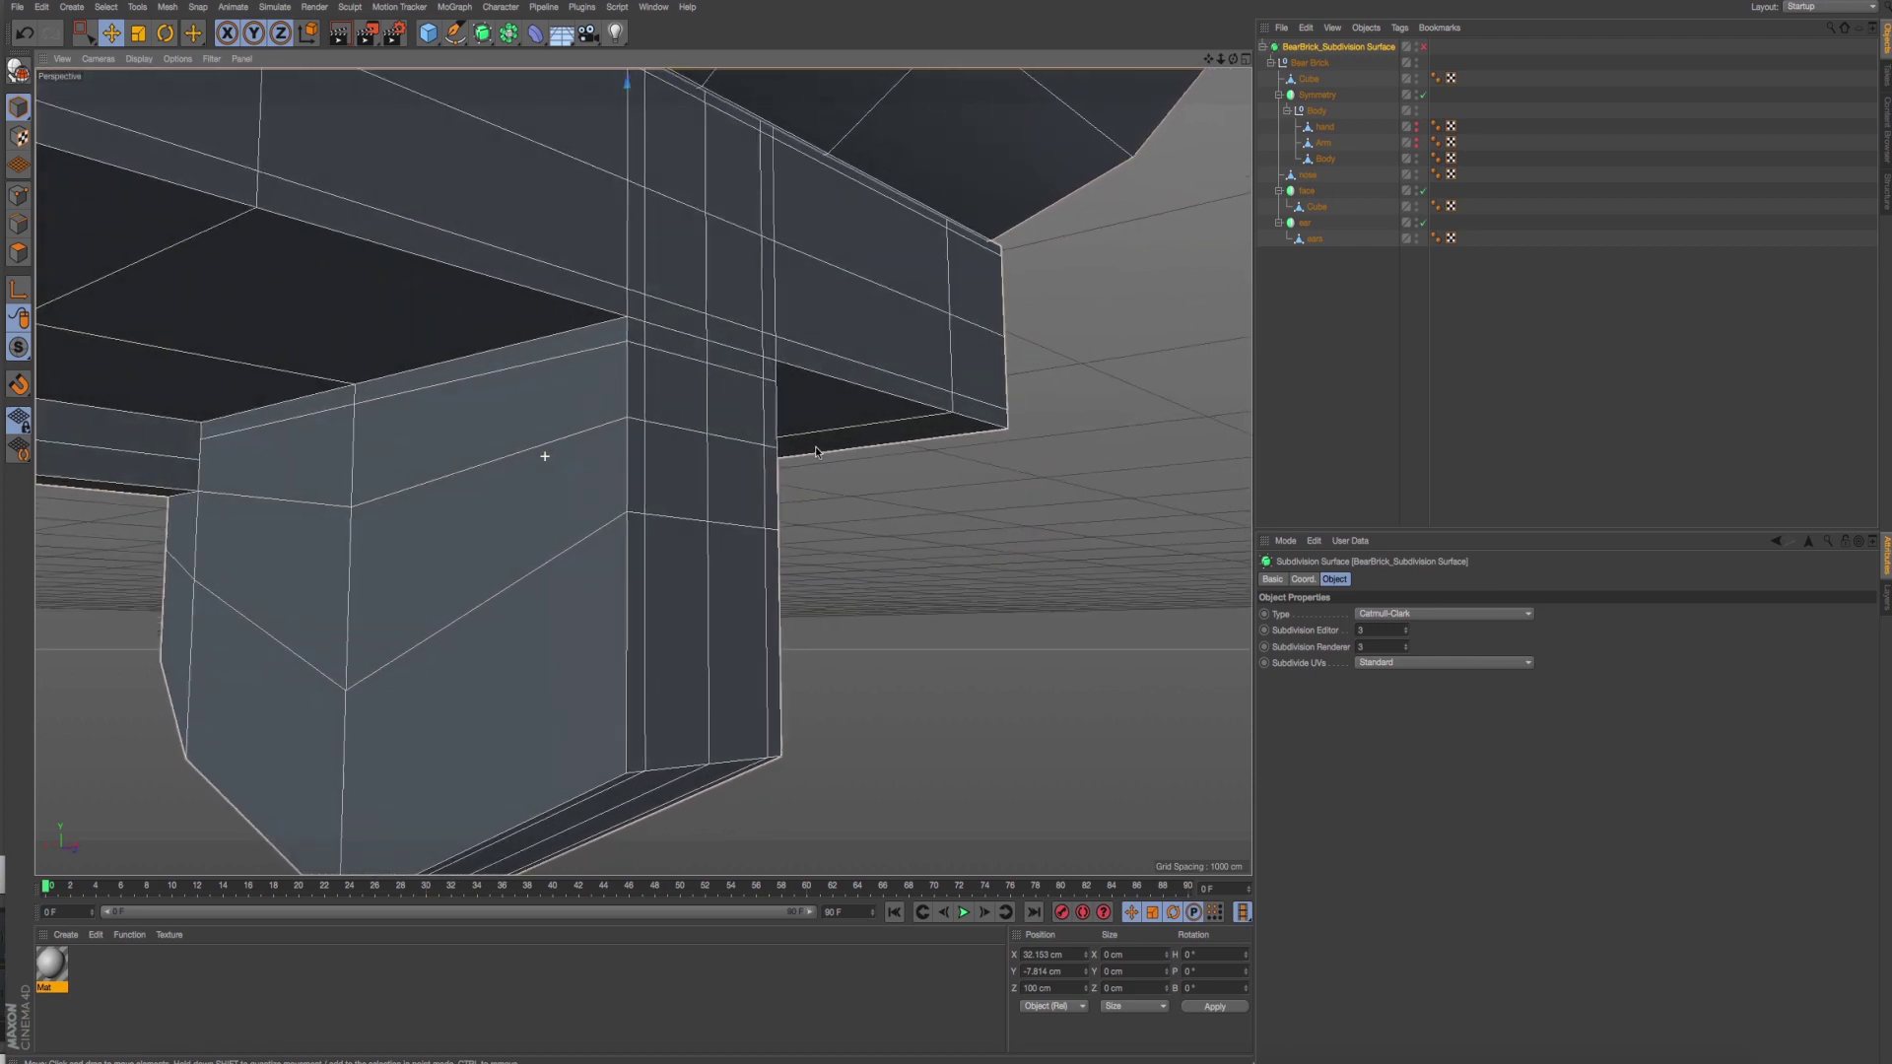
pyautogui.moveTo(545, 456); pyautogui.dragTo(552, 456)
# Enter Edge mode with the Move tool and select the Body object.
pyautogui.click(19, 225)
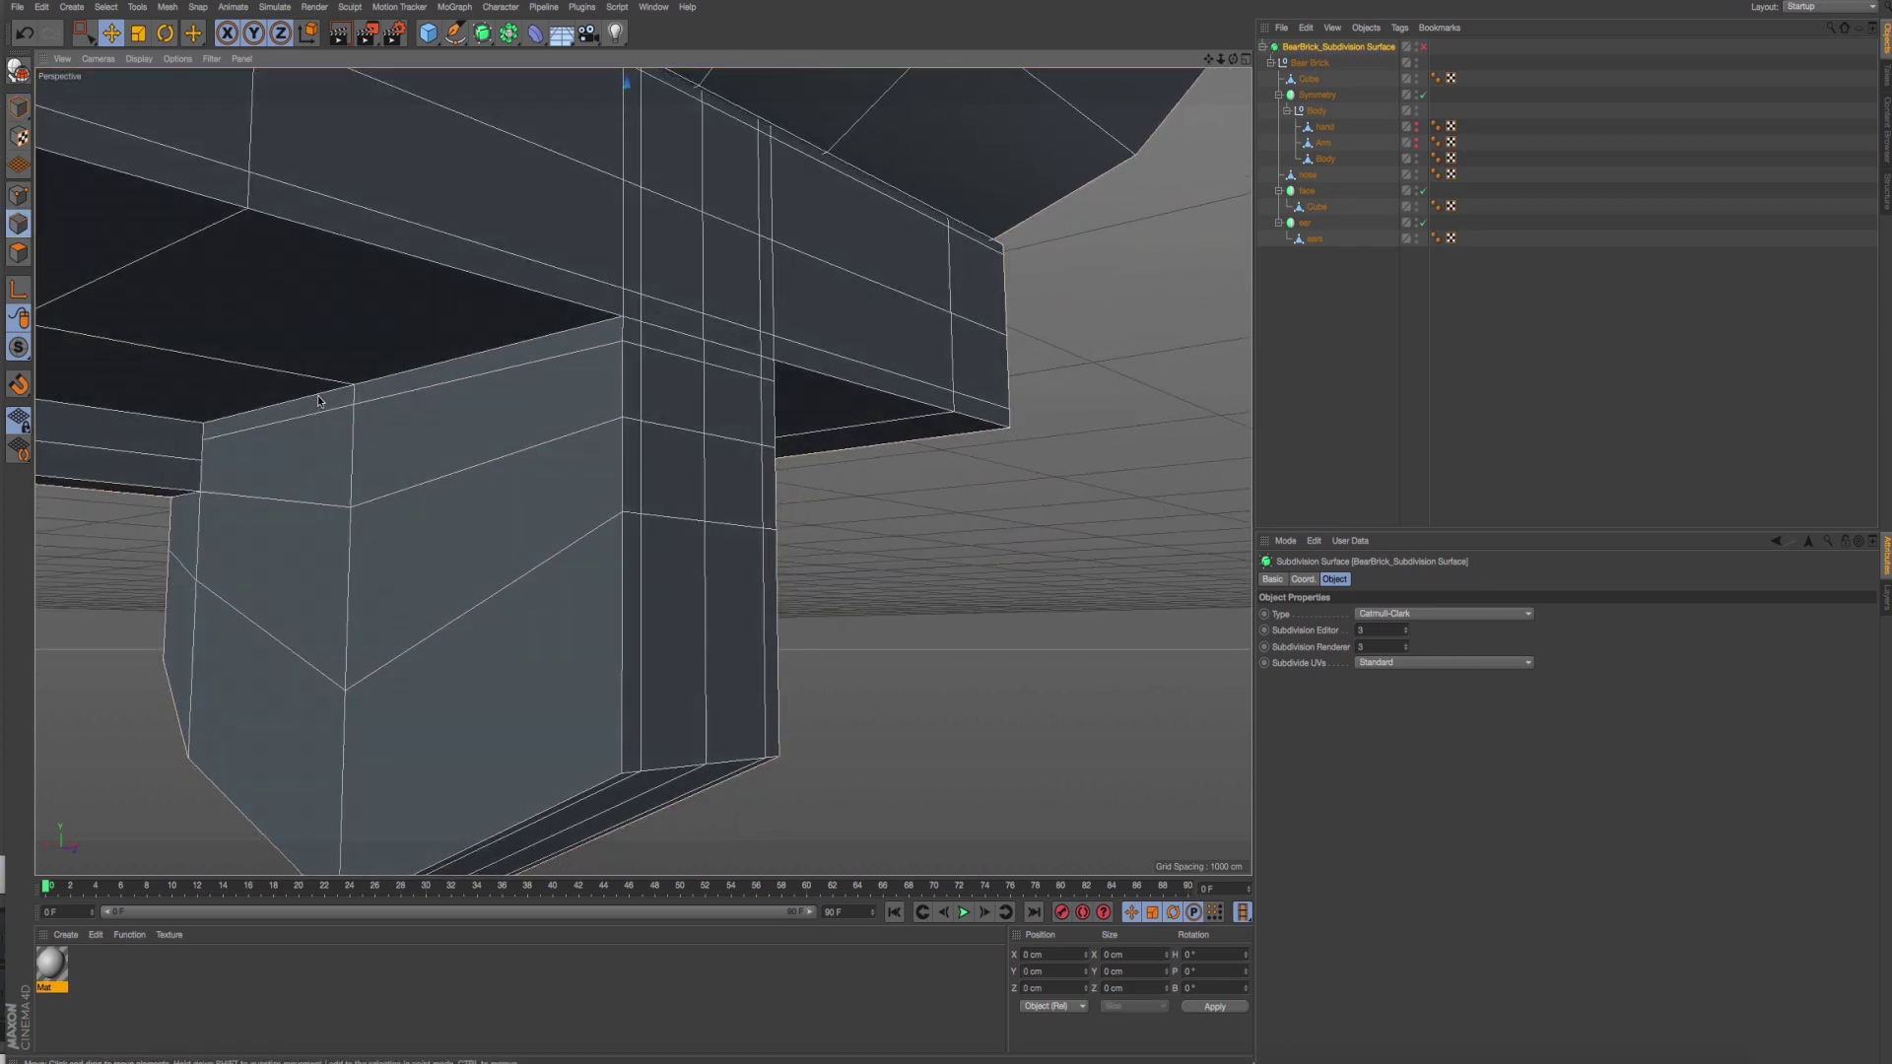
pyautogui.click(101, 41)
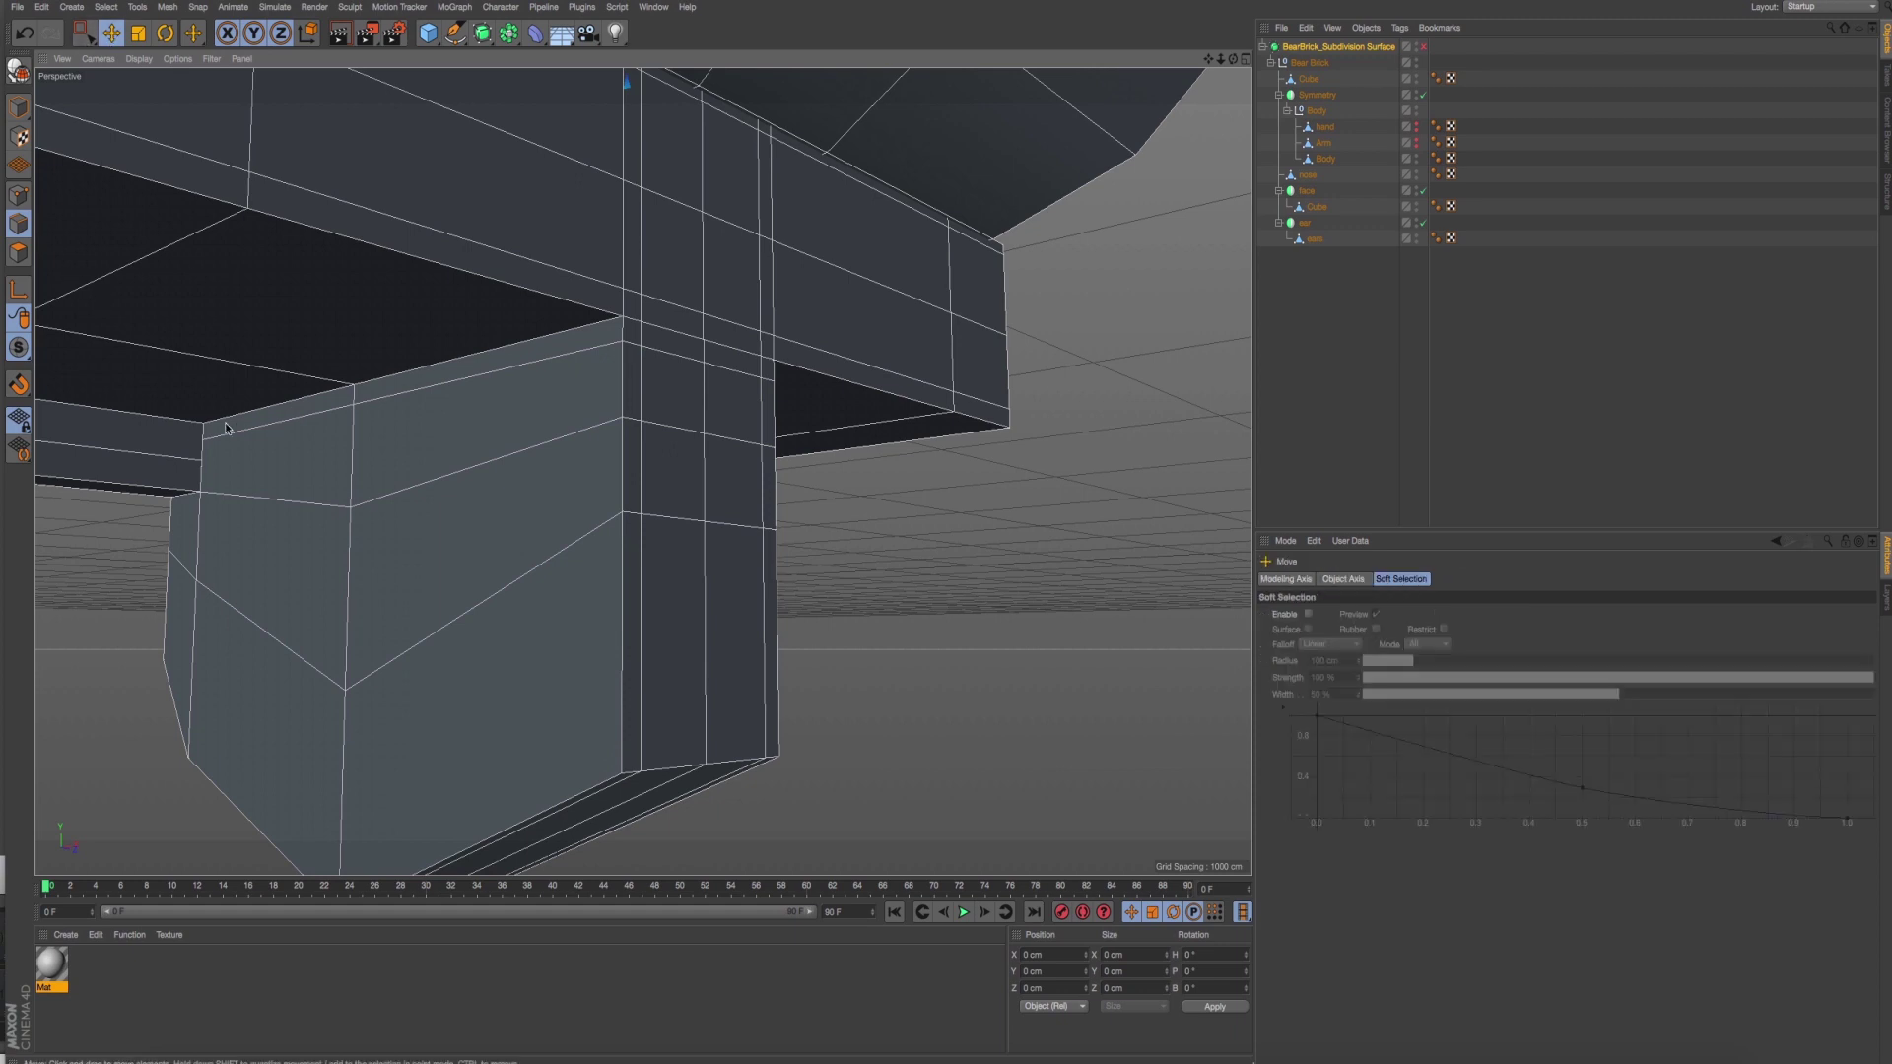
pyautogui.click(1340, 162)
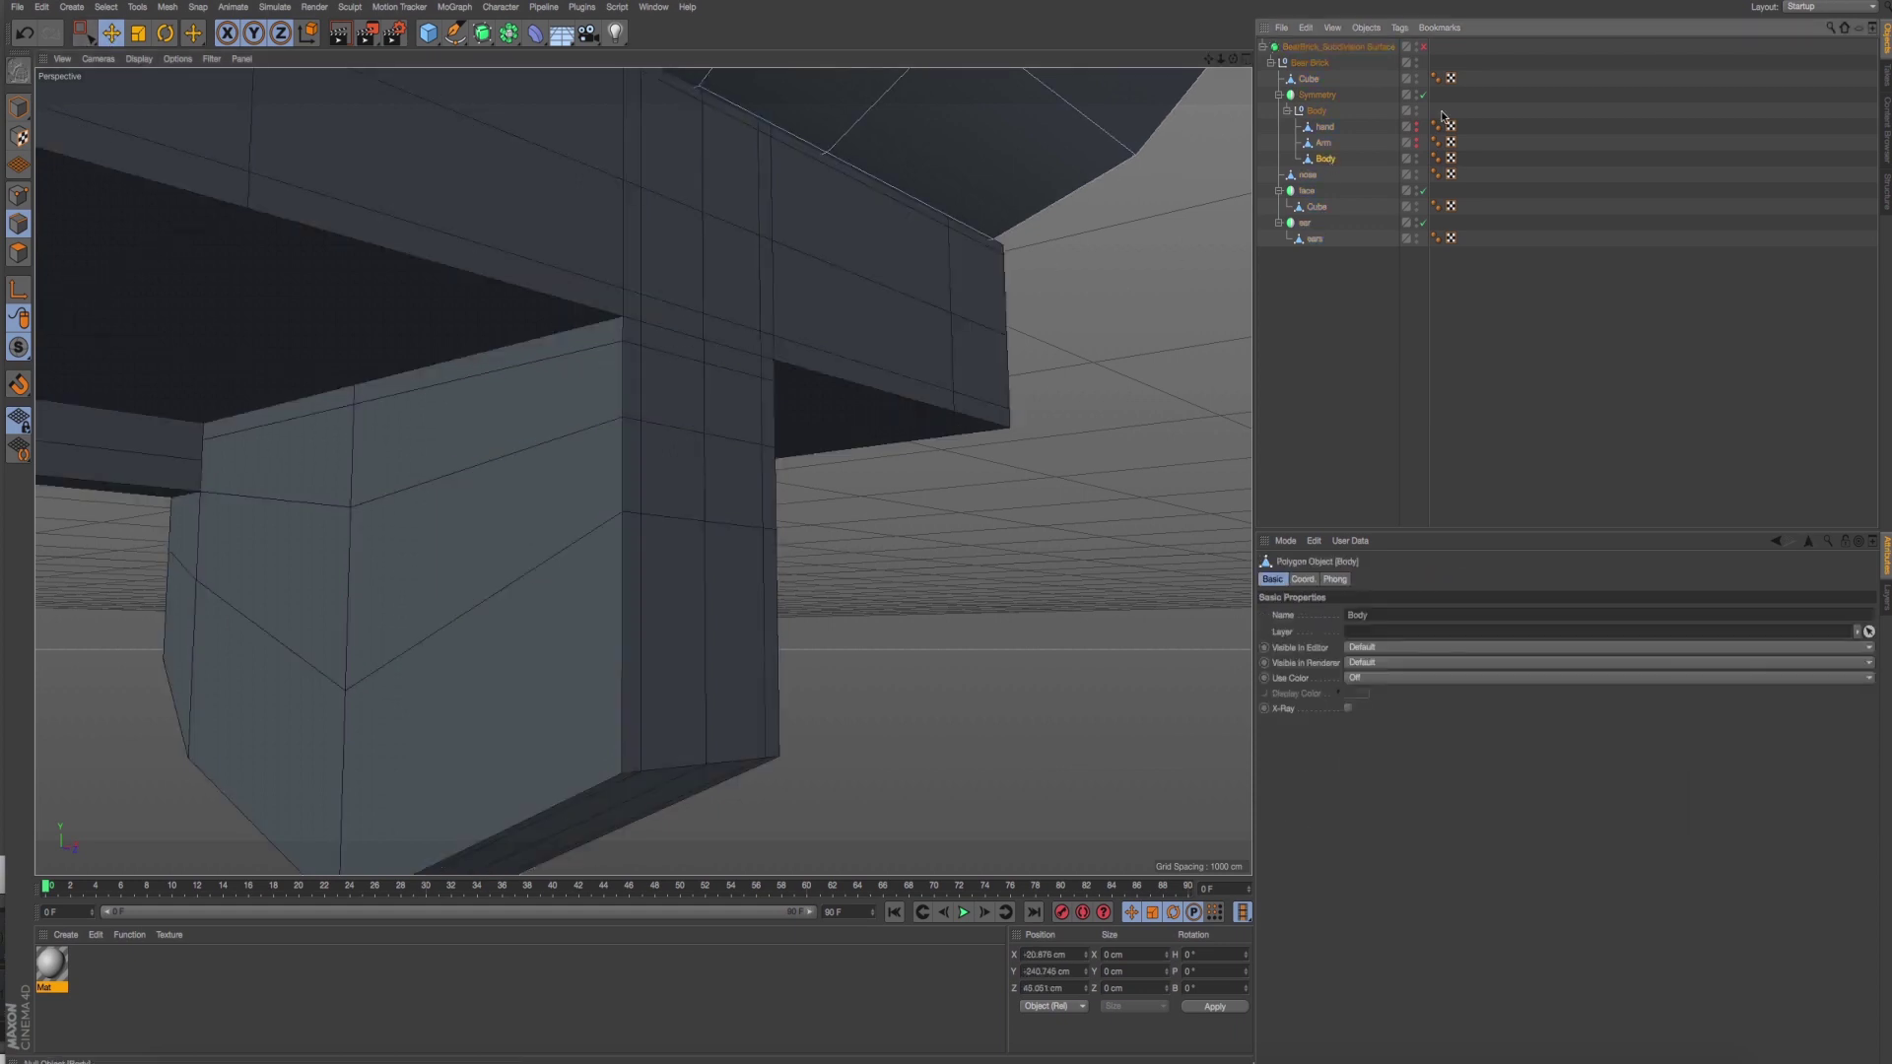
# Select the leg Cube's top edges, undoing the accidental extrusion.
pyautogui.click(1309, 79)
pyautogui.click(237, 437)
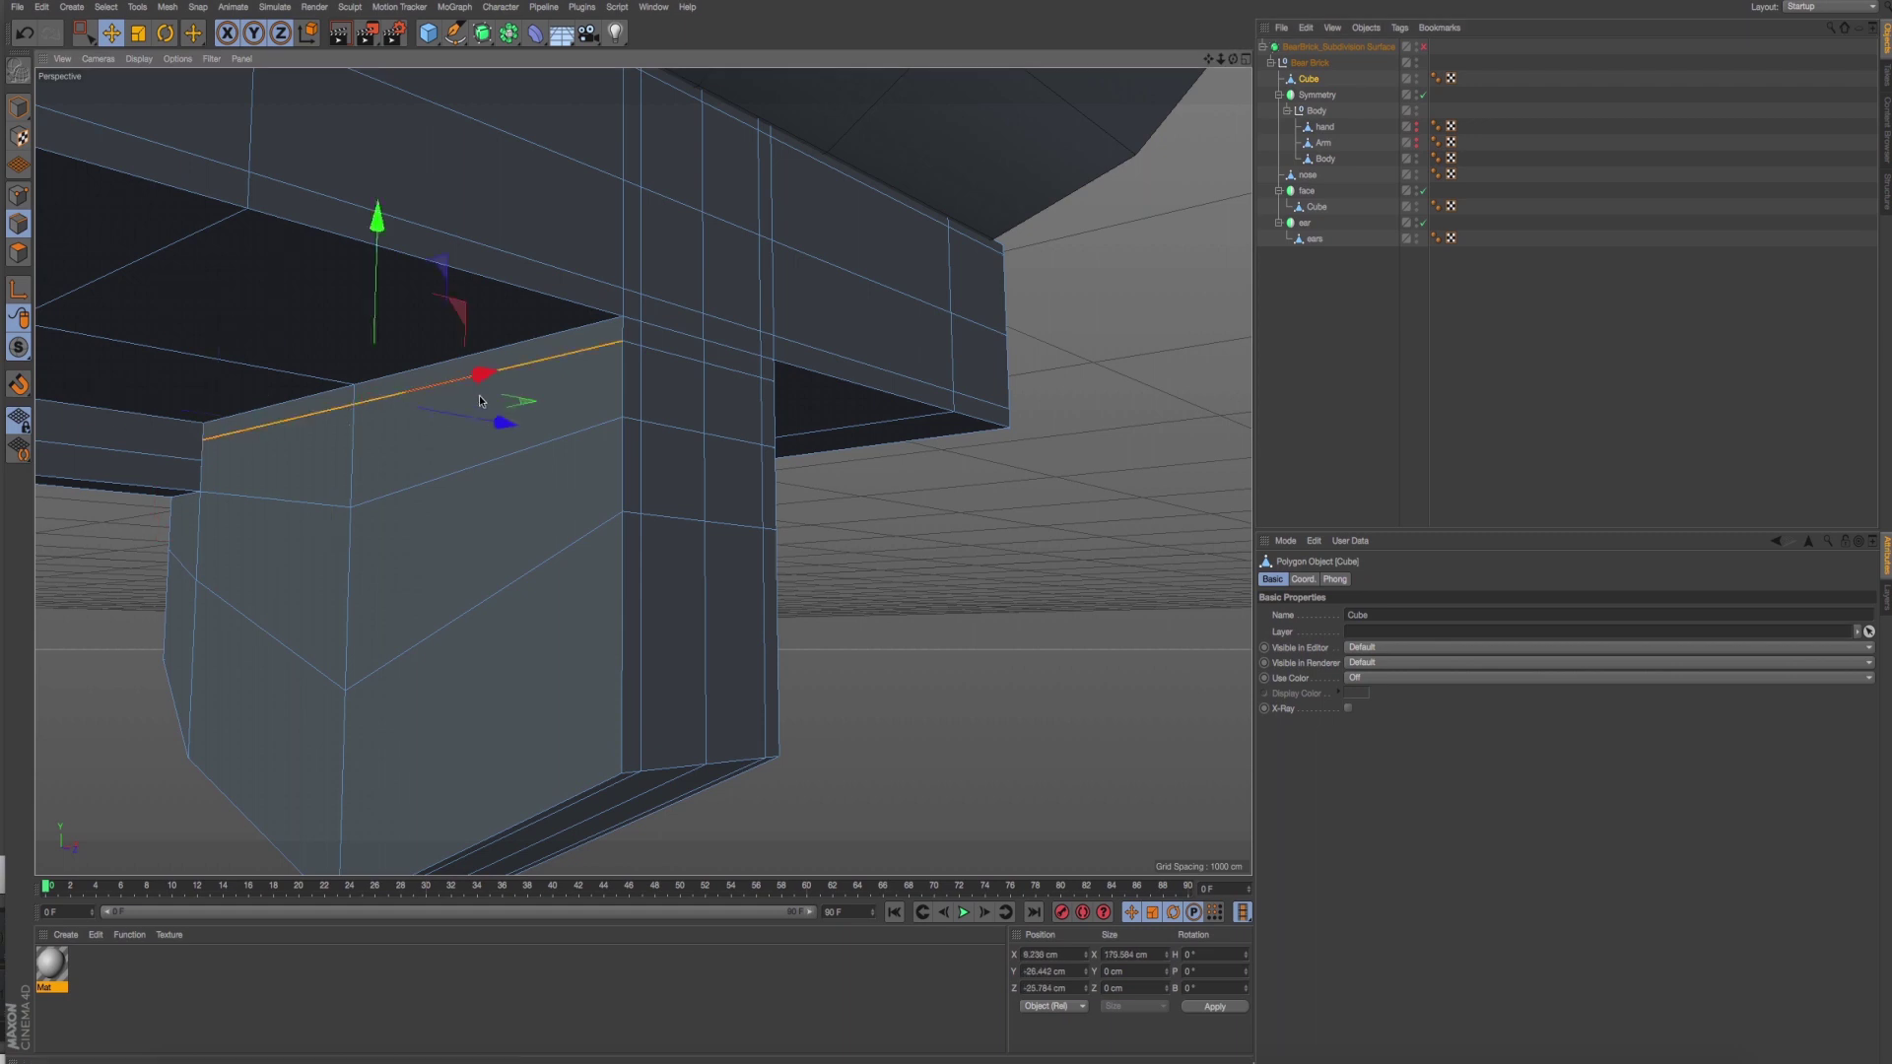
pyautogui.keyDown('shift'); pyautogui.click(683, 355); pyautogui.keyUp('shift')
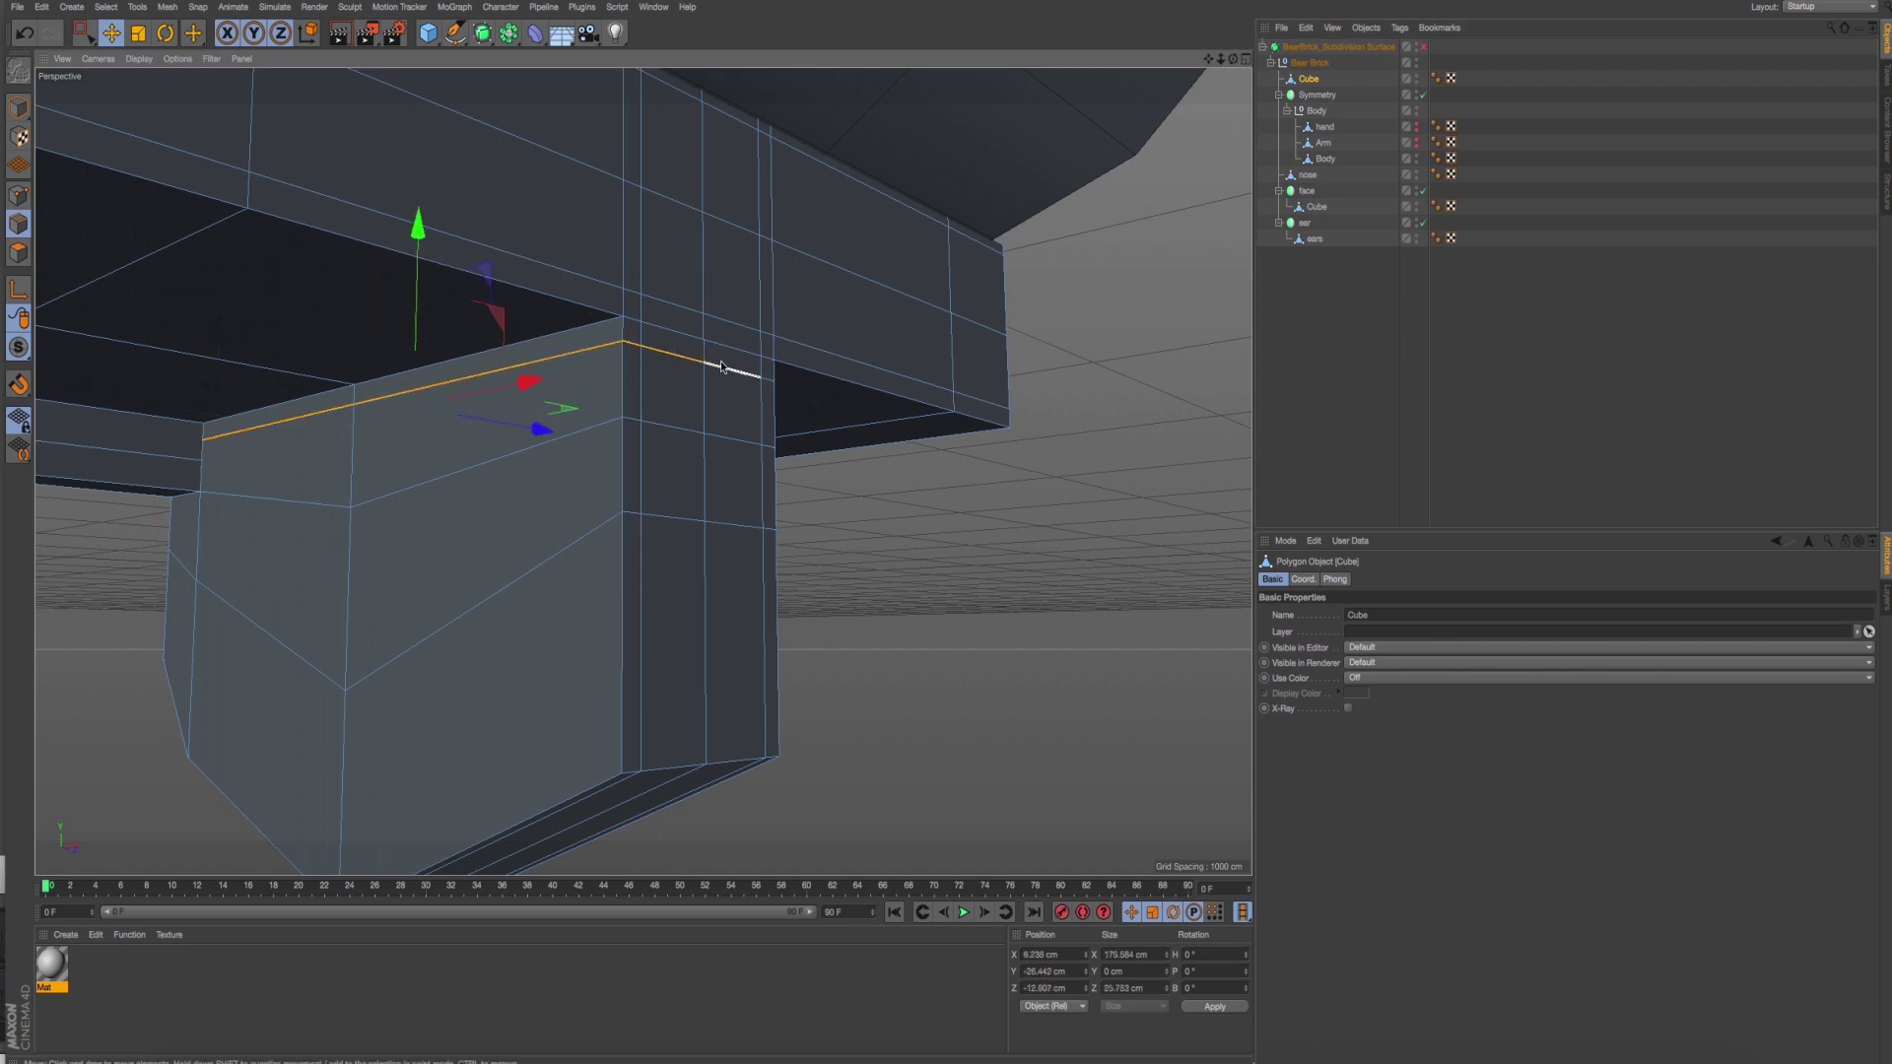
pyautogui.moveTo(739, 368)
pyautogui.keyDown('ctrl'); pyautogui.mouseDown()
pyautogui.moveTo(688, 355)
pyautogui.moveTo(371, 460)
pyautogui.mouseUp(); pyautogui.keyUp('ctrl')
pyautogui.scroll(2, 493, 527)
pyautogui.scroll(3, 391, 511)
pyautogui.scroll(-2, 414, 507)
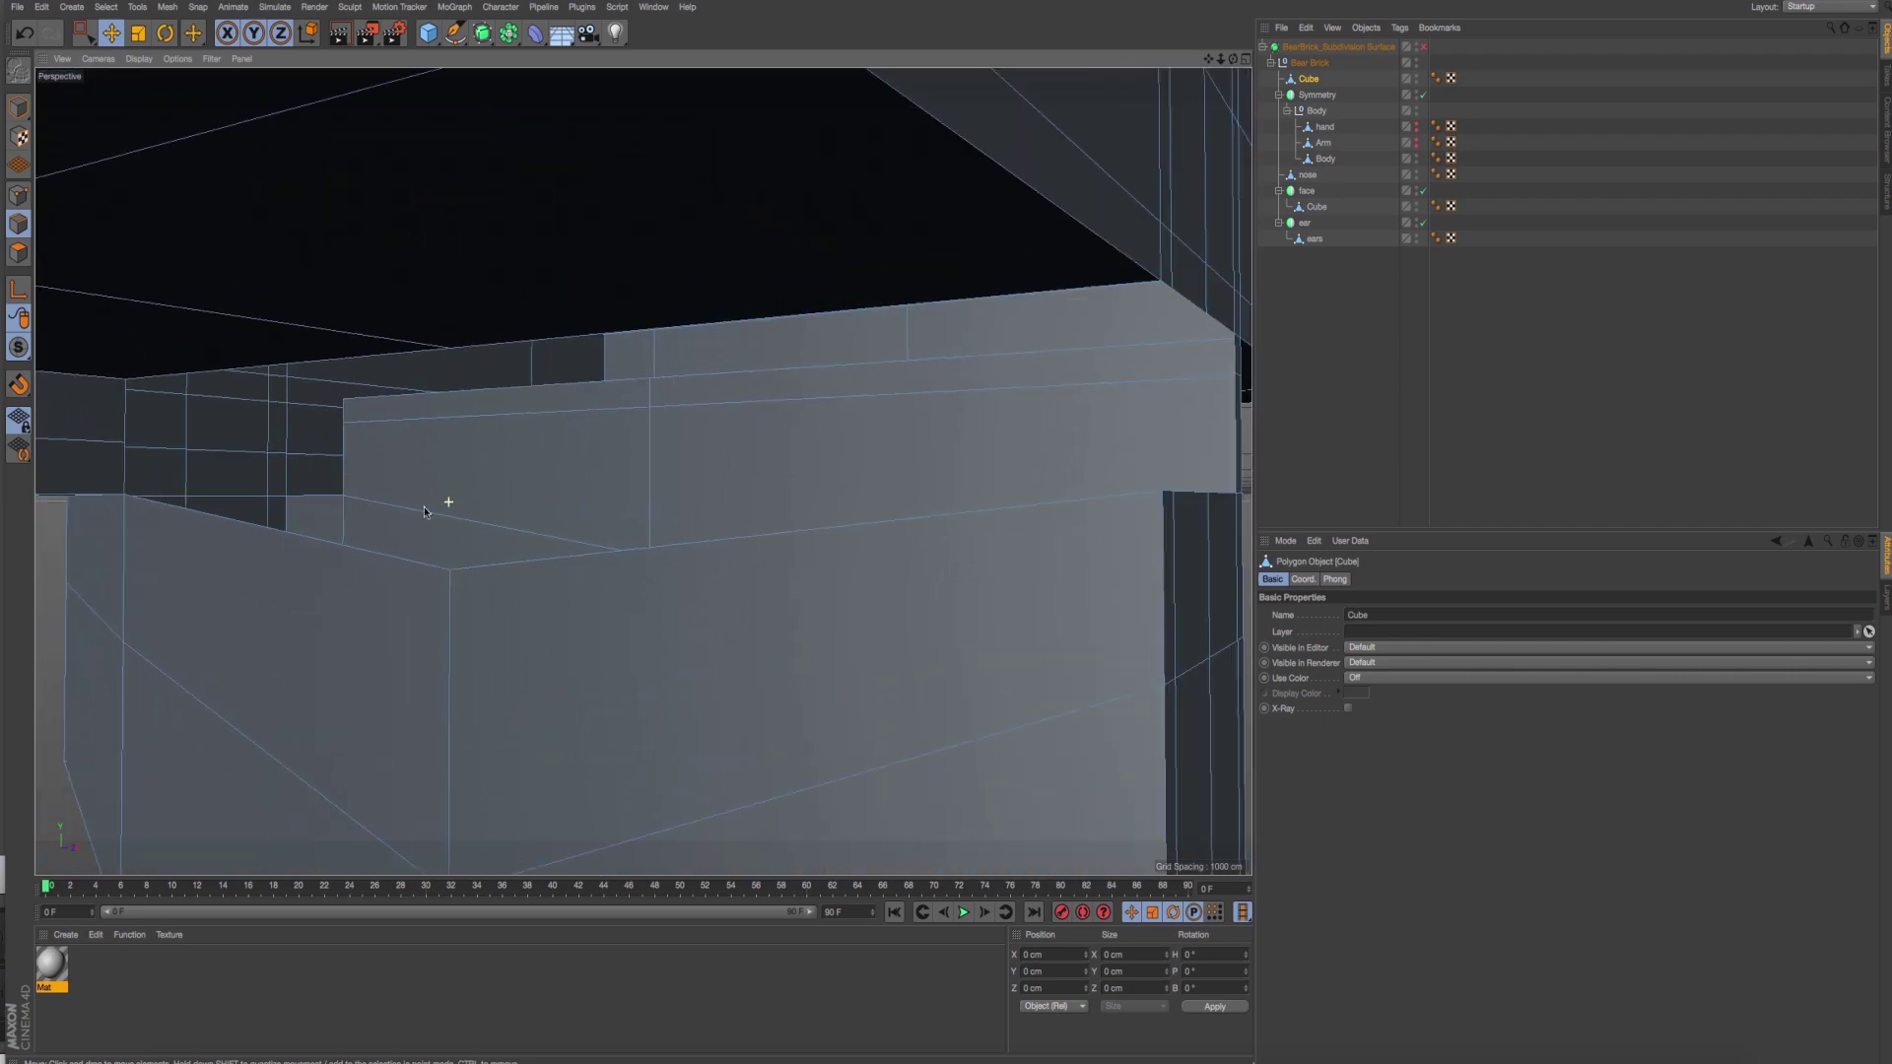
pyautogui.scroll(-3, 446, 537)
pyautogui.scroll(-2, 427, 534)
pyautogui.scroll(-1, 447, 536)
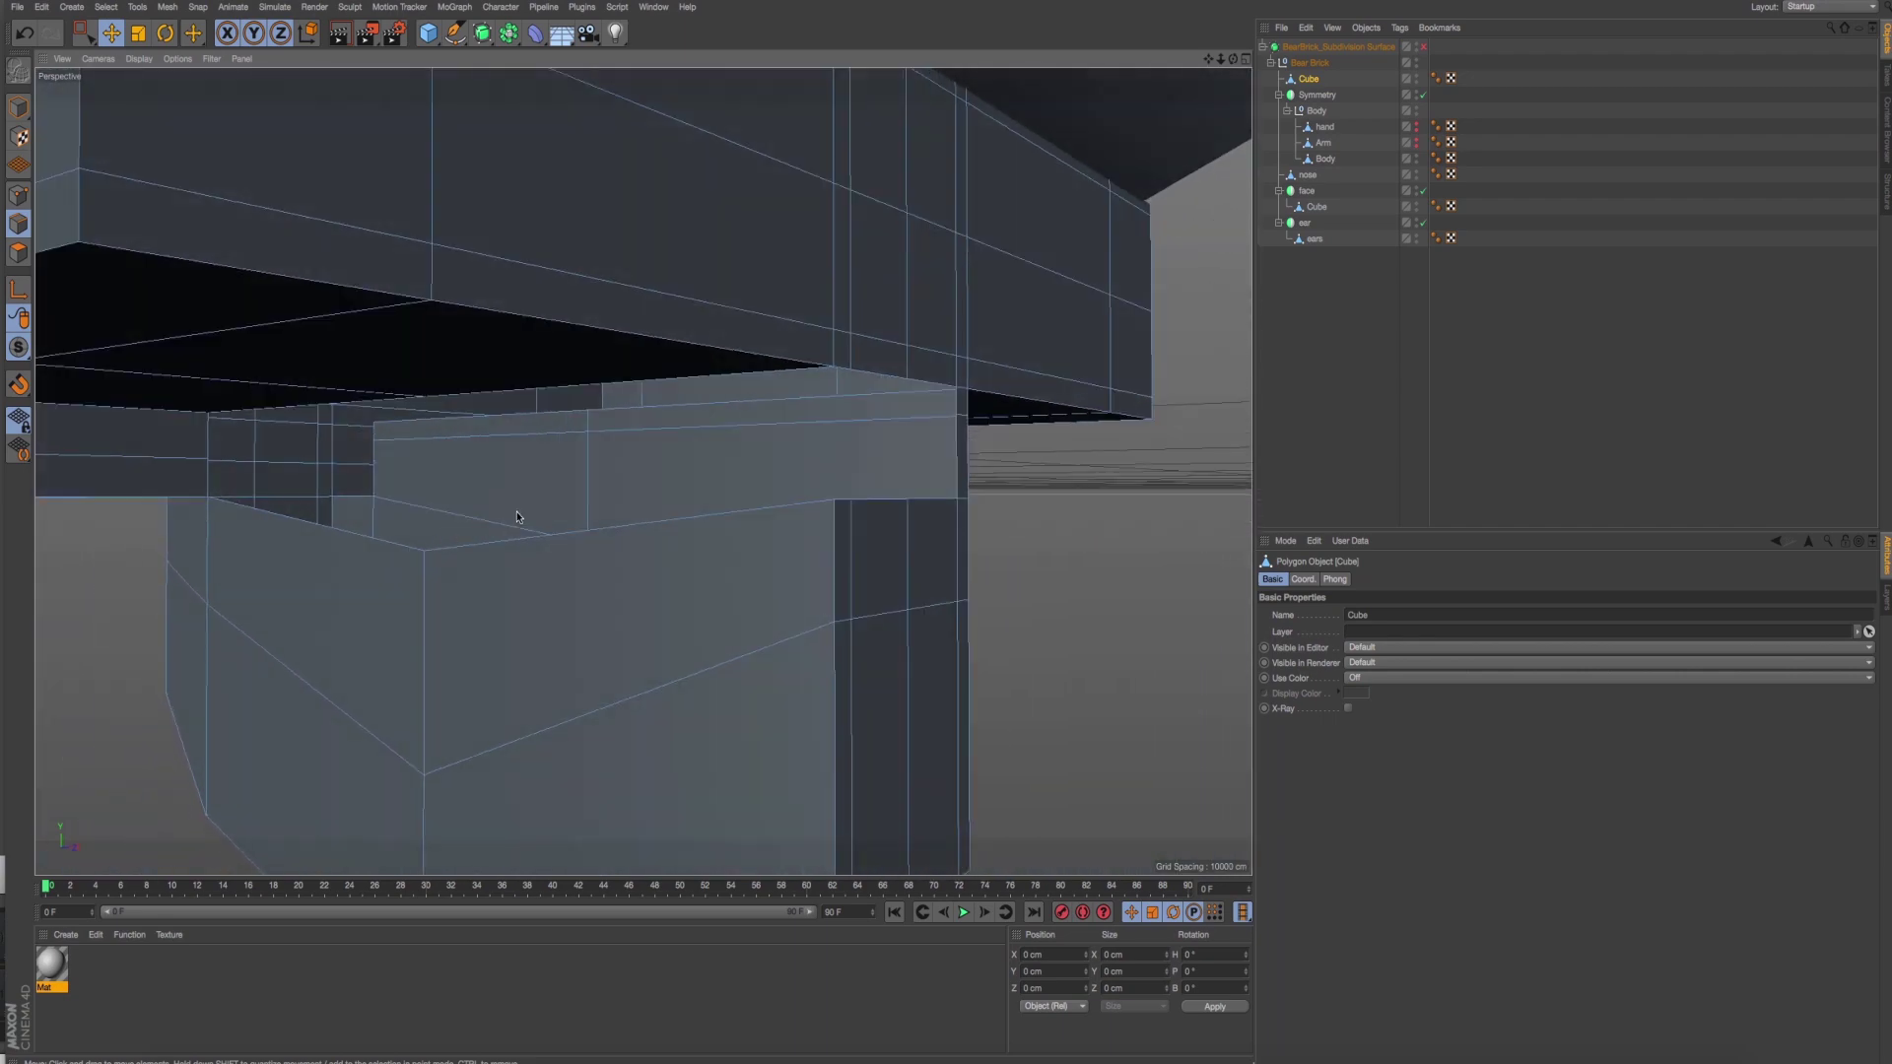
pyautogui.hotkey('ctrl', 'z')
pyautogui.scroll(5, 875, 499)
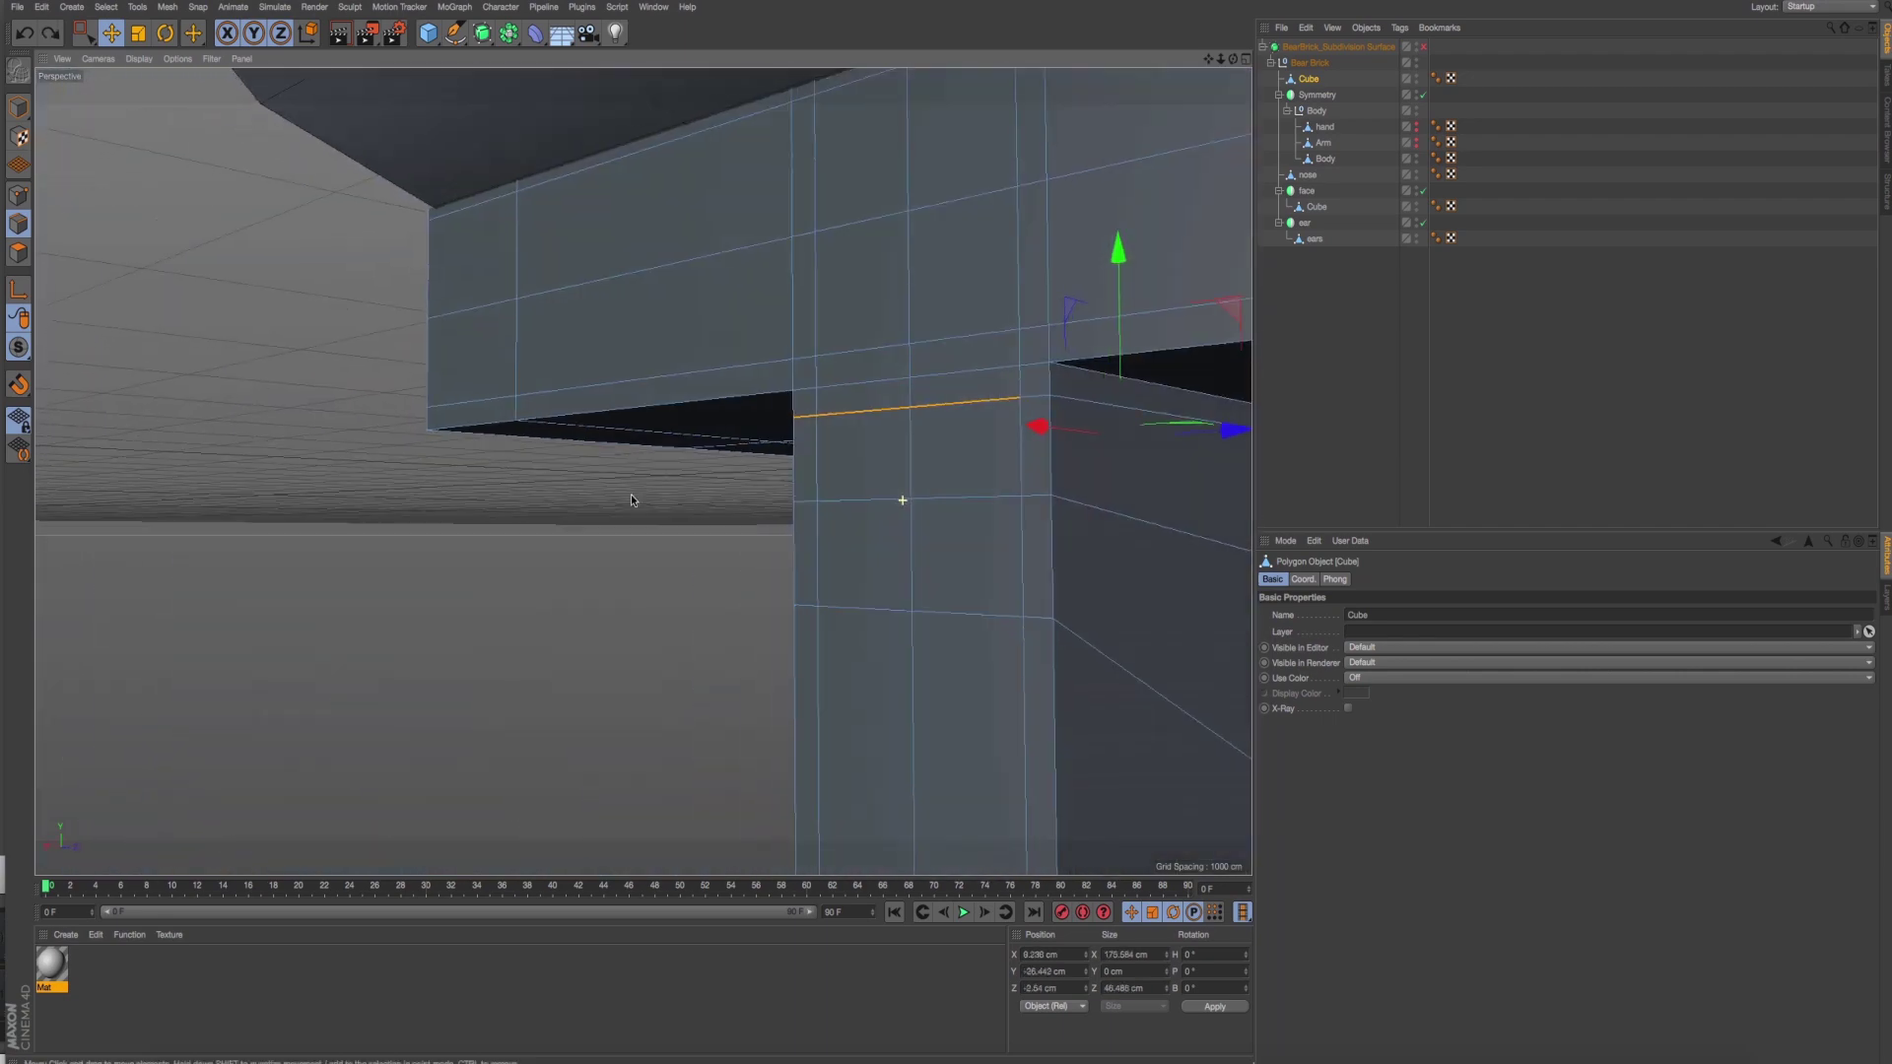
pyautogui.scroll(2, 857, 453)
pyautogui.keyDown('shift'); pyautogui.click(844, 416); pyautogui.keyUp('shift')
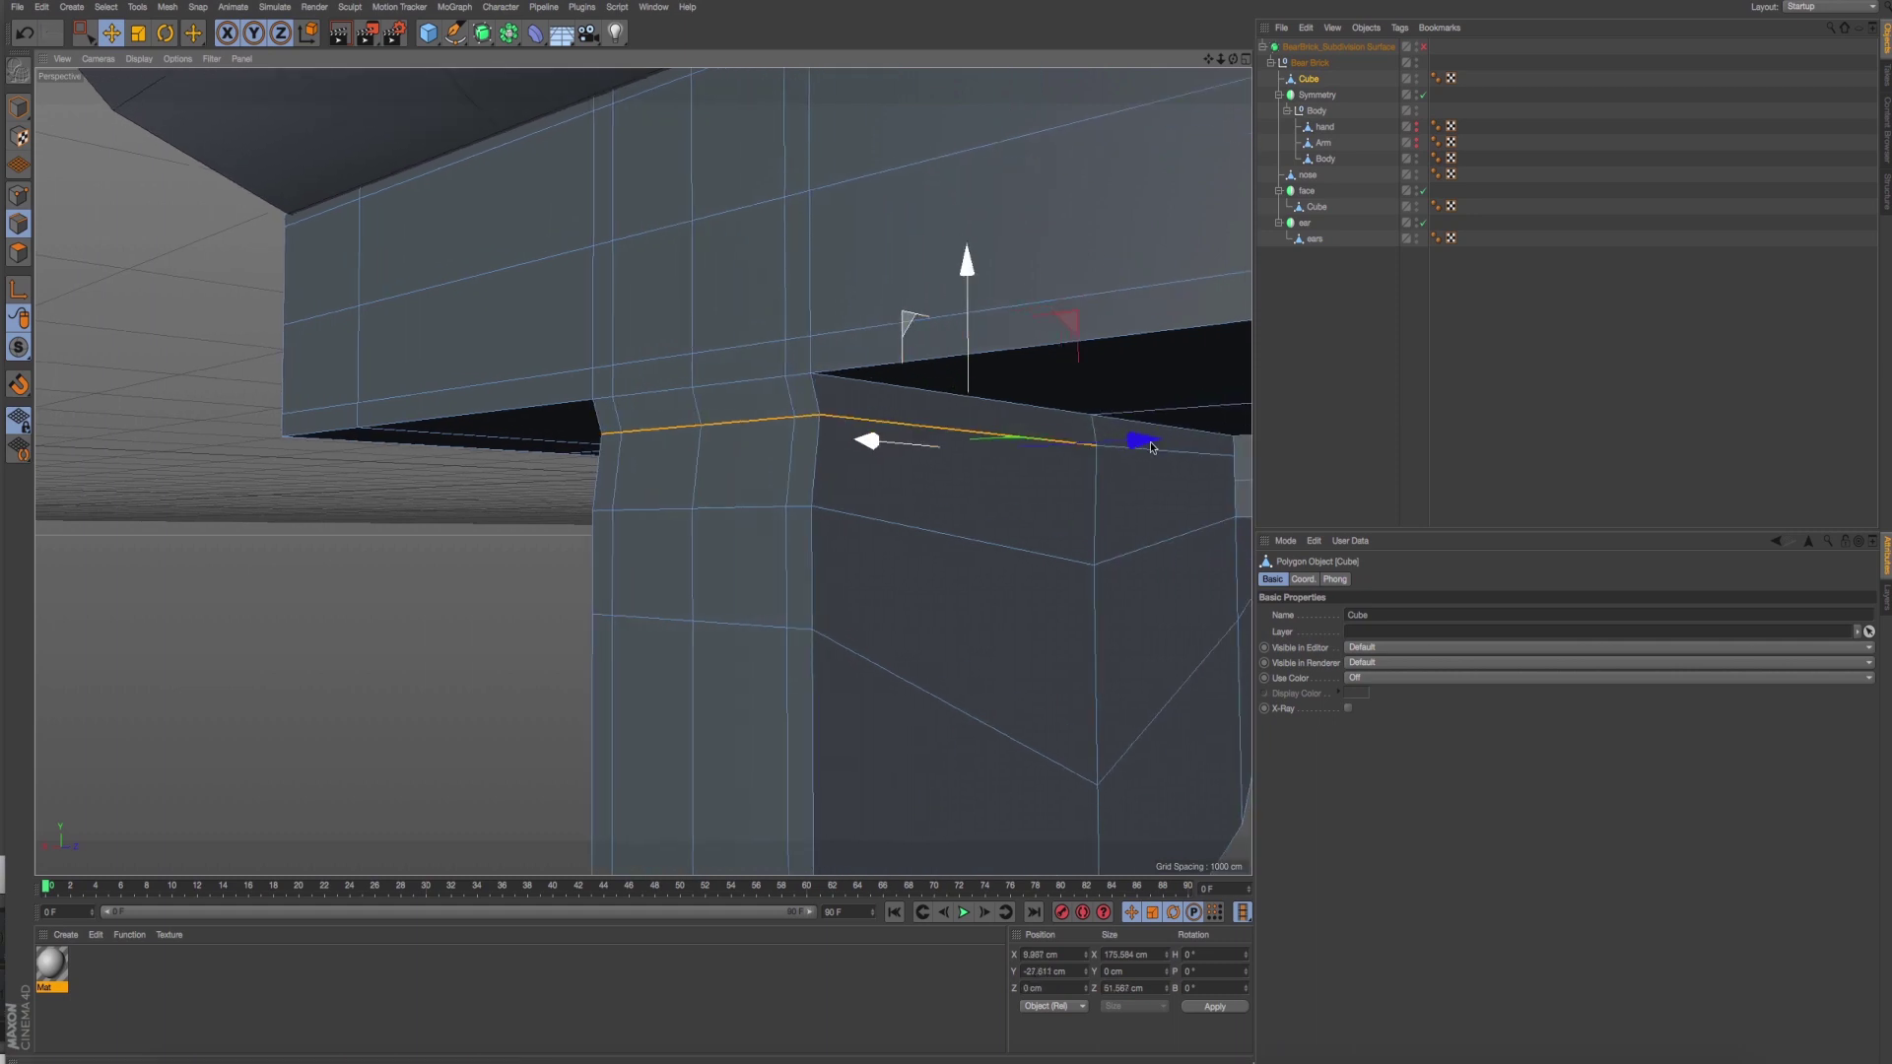
pyautogui.hotkey('ctrl', 'z')
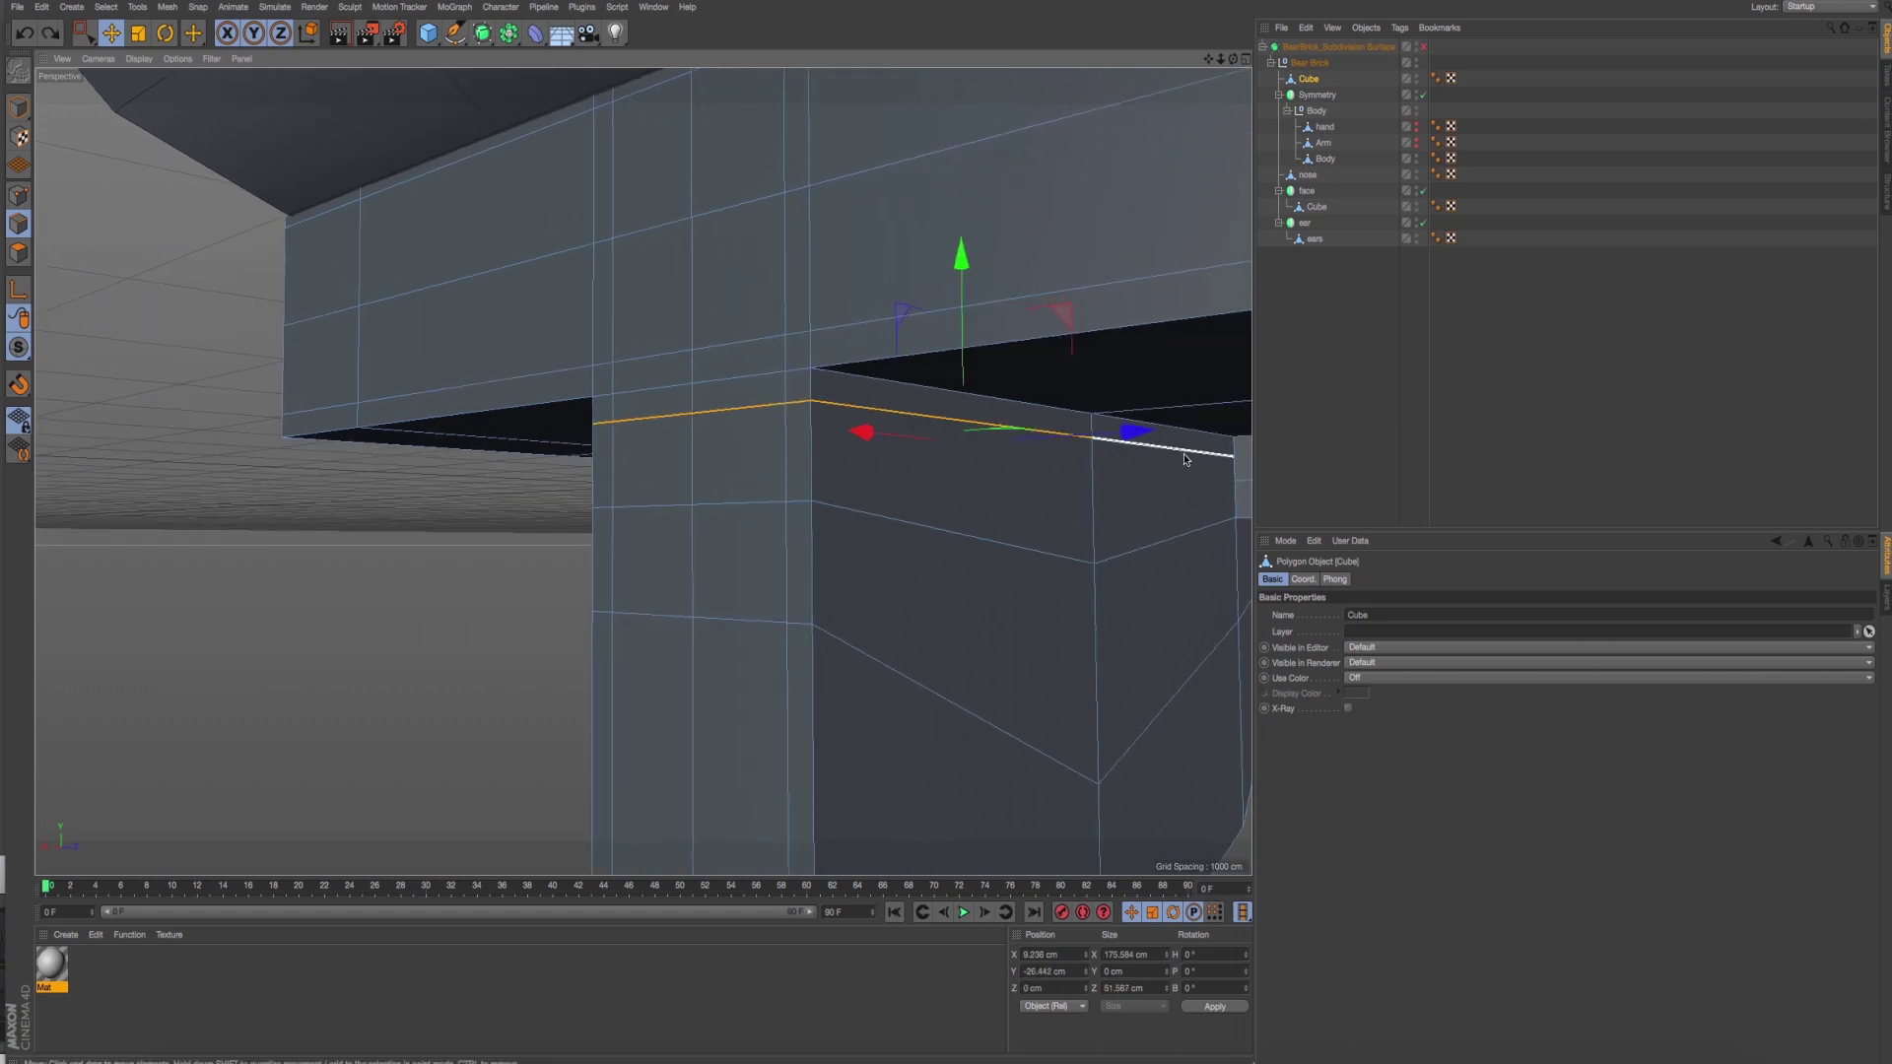
# Drag the leg's top edge loop down about 5.8 cm below the body.
pyautogui.keyDown('alt'); pyautogui.moveTo(1176, 472); pyautogui.dragTo(761, 350, button='middle'); pyautogui.keyUp('alt')
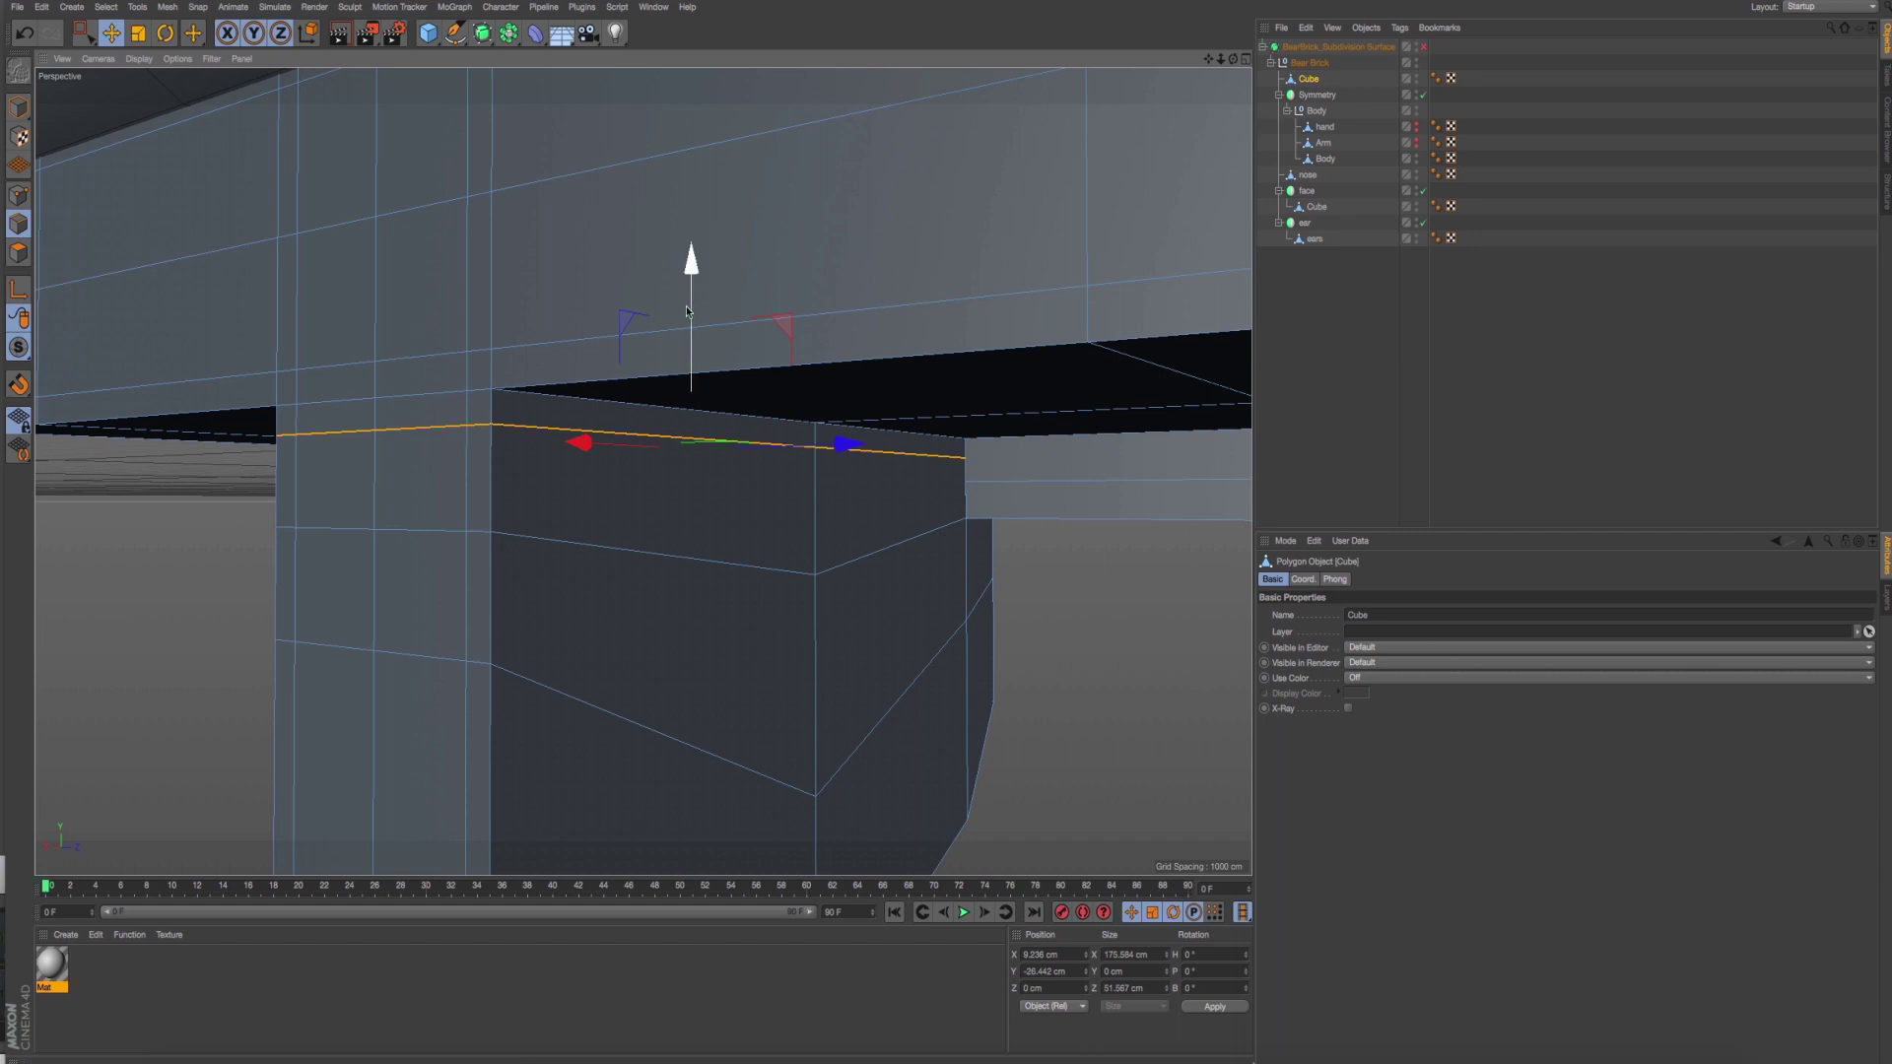
pyautogui.moveTo(687, 311)
pyautogui.mouseDown()
pyautogui.moveTo(676, 354)
pyautogui.moveTo(269, 512)
pyautogui.mouseUp()
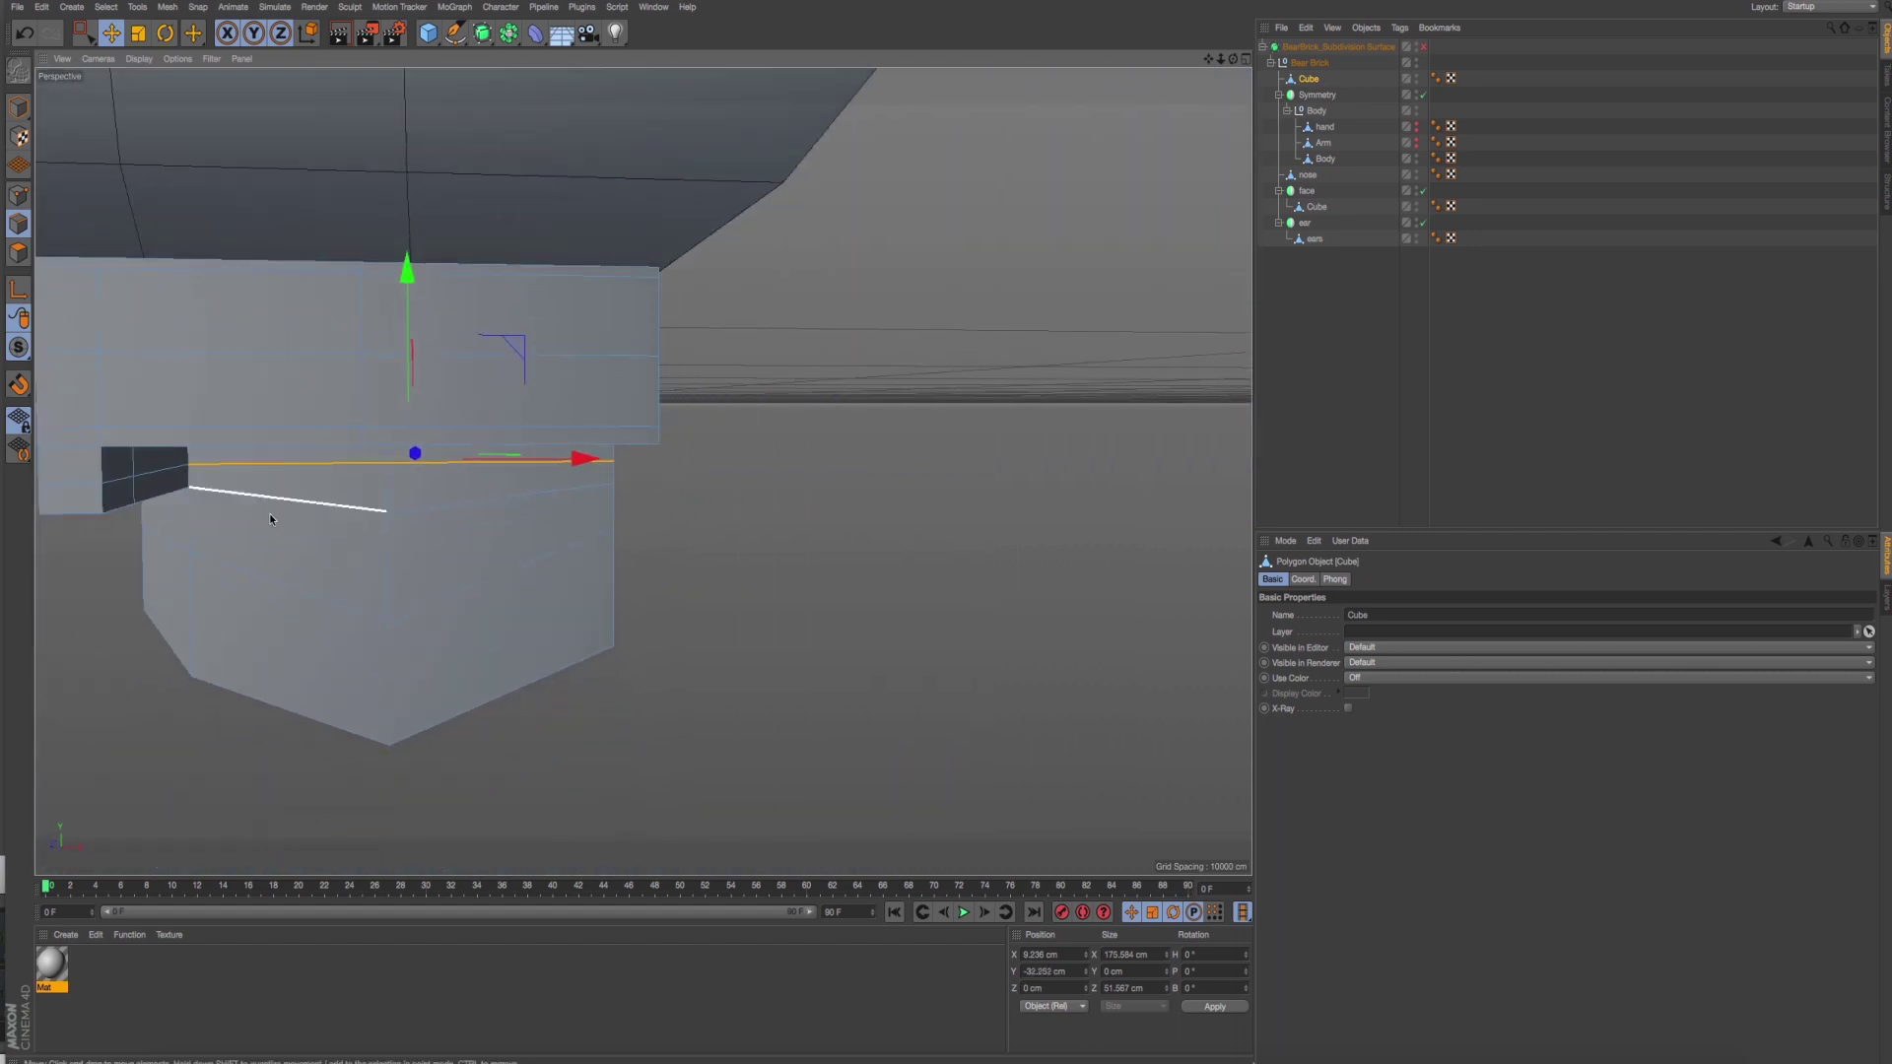
pyautogui.scroll(5, 269, 512)
pyautogui.moveTo(447, 506)
pyautogui.keyDown('alt'); pyautogui.mouseDown()
pyautogui.moveTo(264, 435)
pyautogui.moveTo(400, 457)
pyautogui.moveTo(231, 476)
pyautogui.mouseUp(); pyautogui.keyUp('alt')
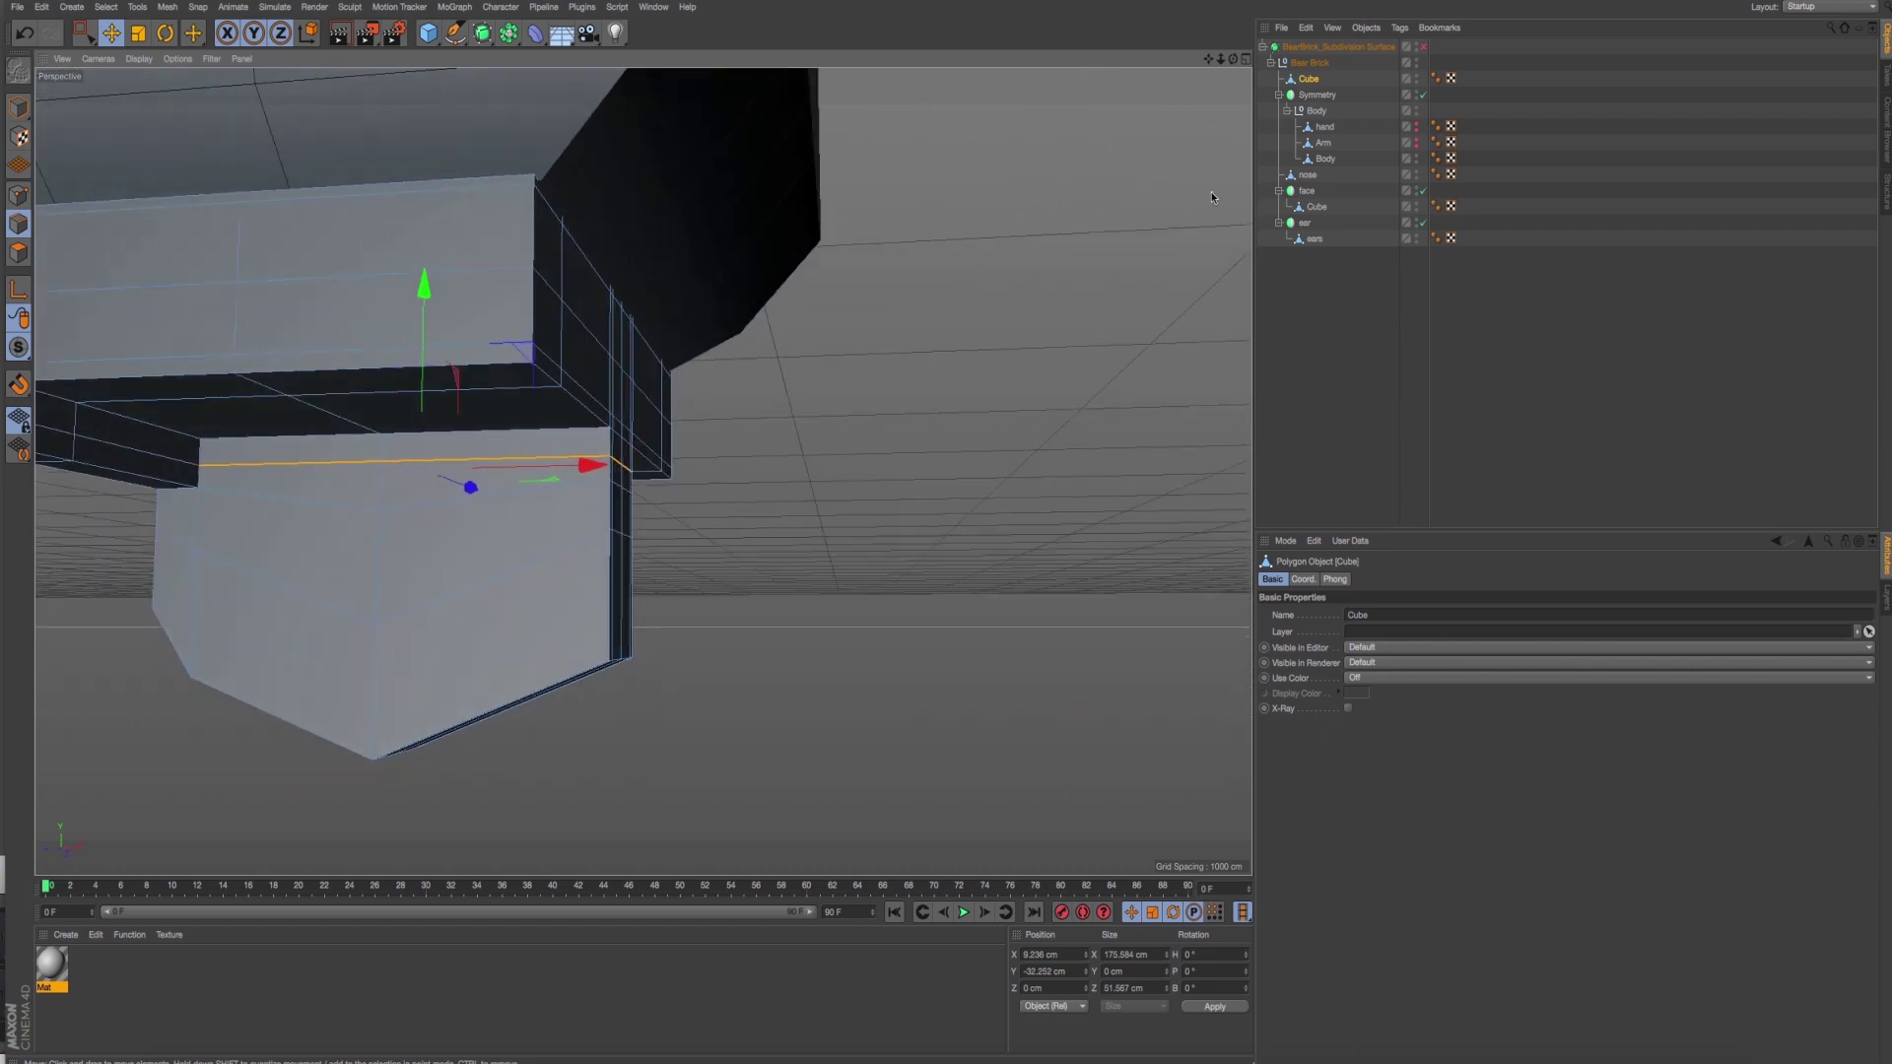
# With smoothing on, lower the leg's top edge loop another 4.4 cm.
pyautogui.click(1423, 47)
pyautogui.scroll(2, 382, 519)
pyautogui.scroll(2, 382, 519)
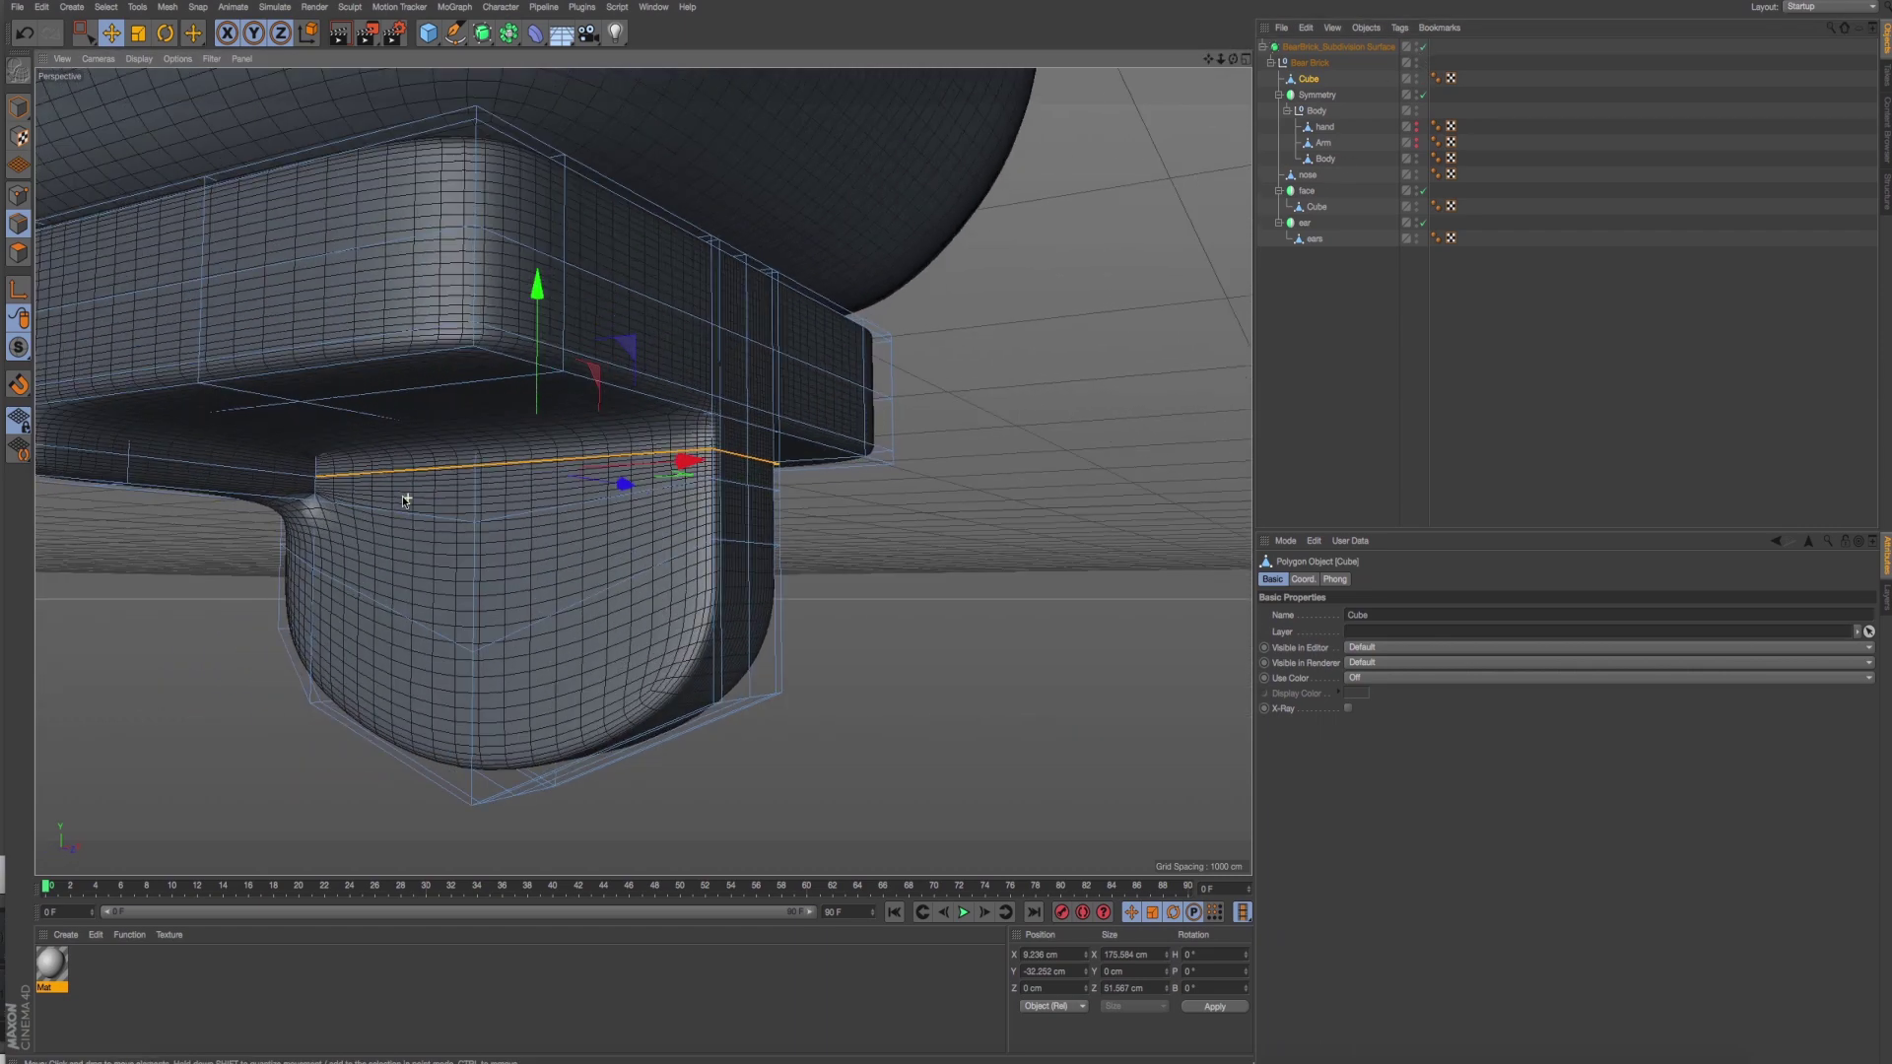
pyautogui.scroll(3, 381, 519)
pyautogui.moveTo(650, 277)
pyautogui.mouseDown()
pyautogui.moveTo(643, 322)
pyautogui.moveTo(640, 226)
pyautogui.moveTo(637, 301)
pyautogui.moveTo(641, 277)
pyautogui.mouseUp()
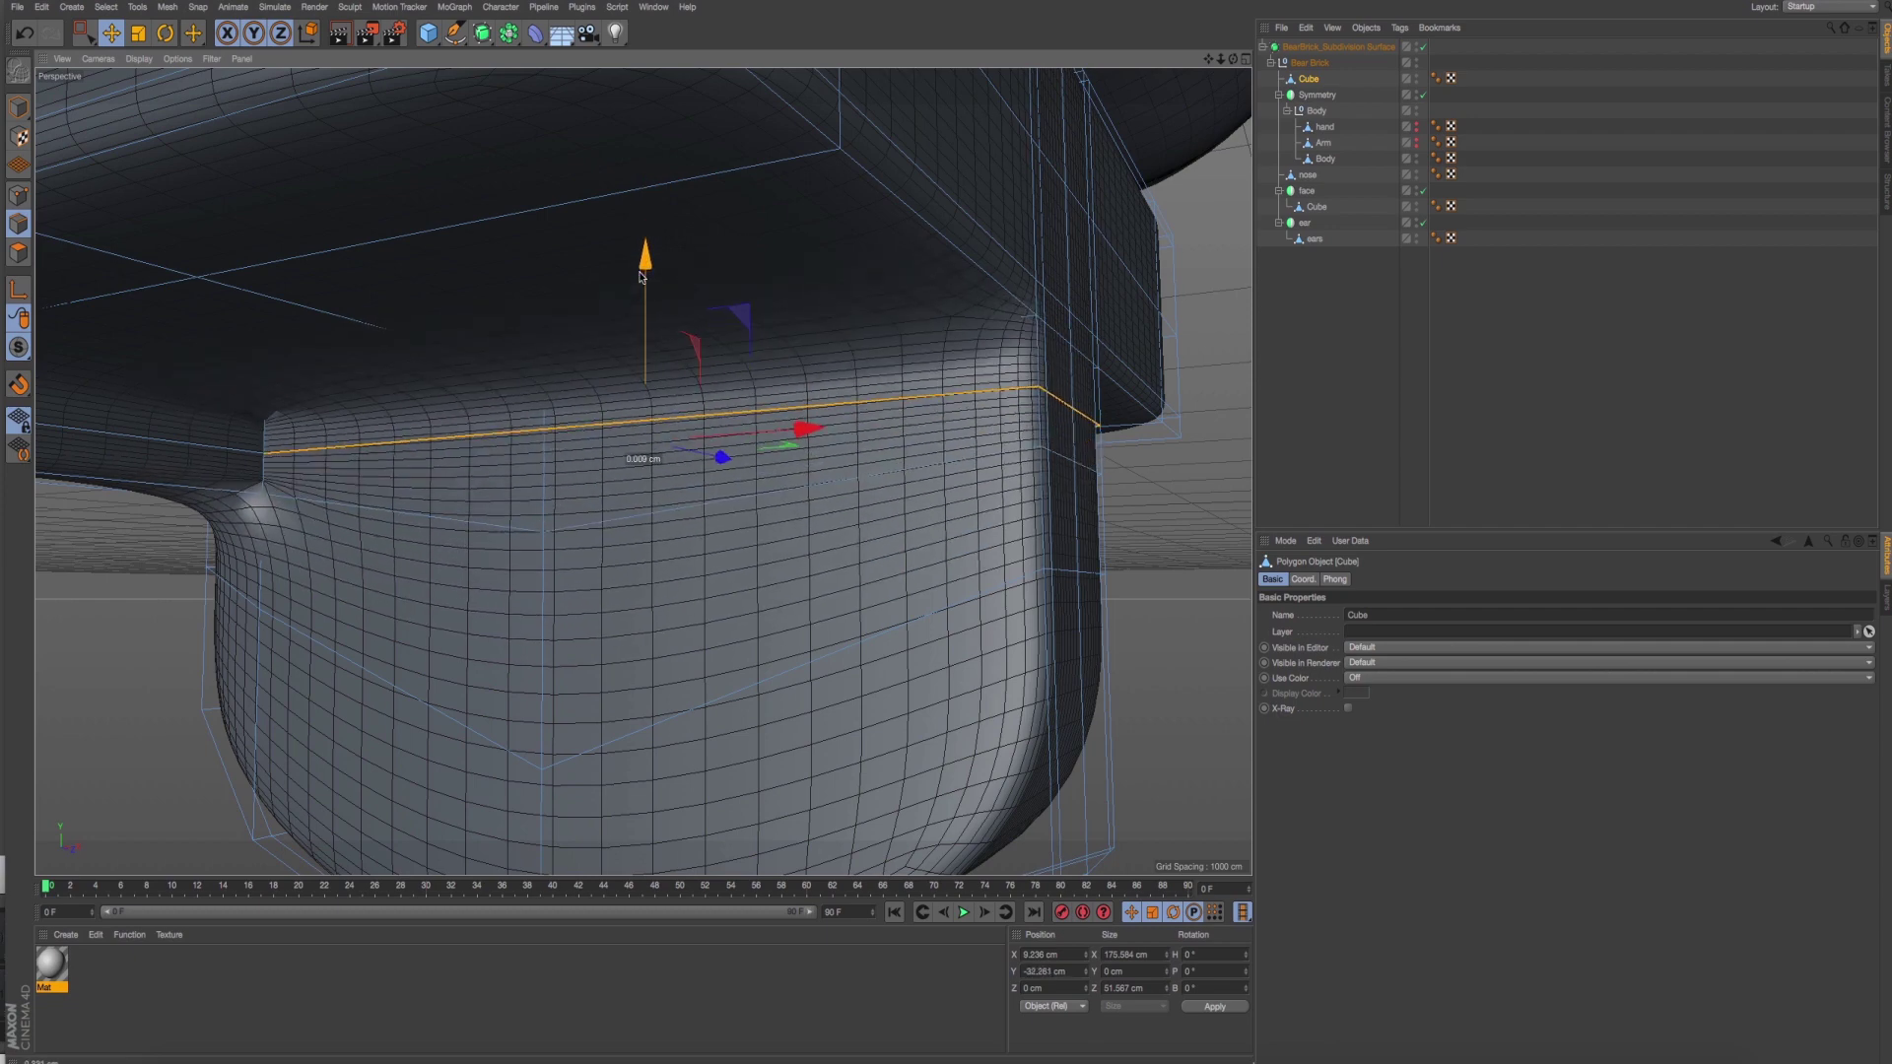
pyautogui.scroll(3, 113, 521)
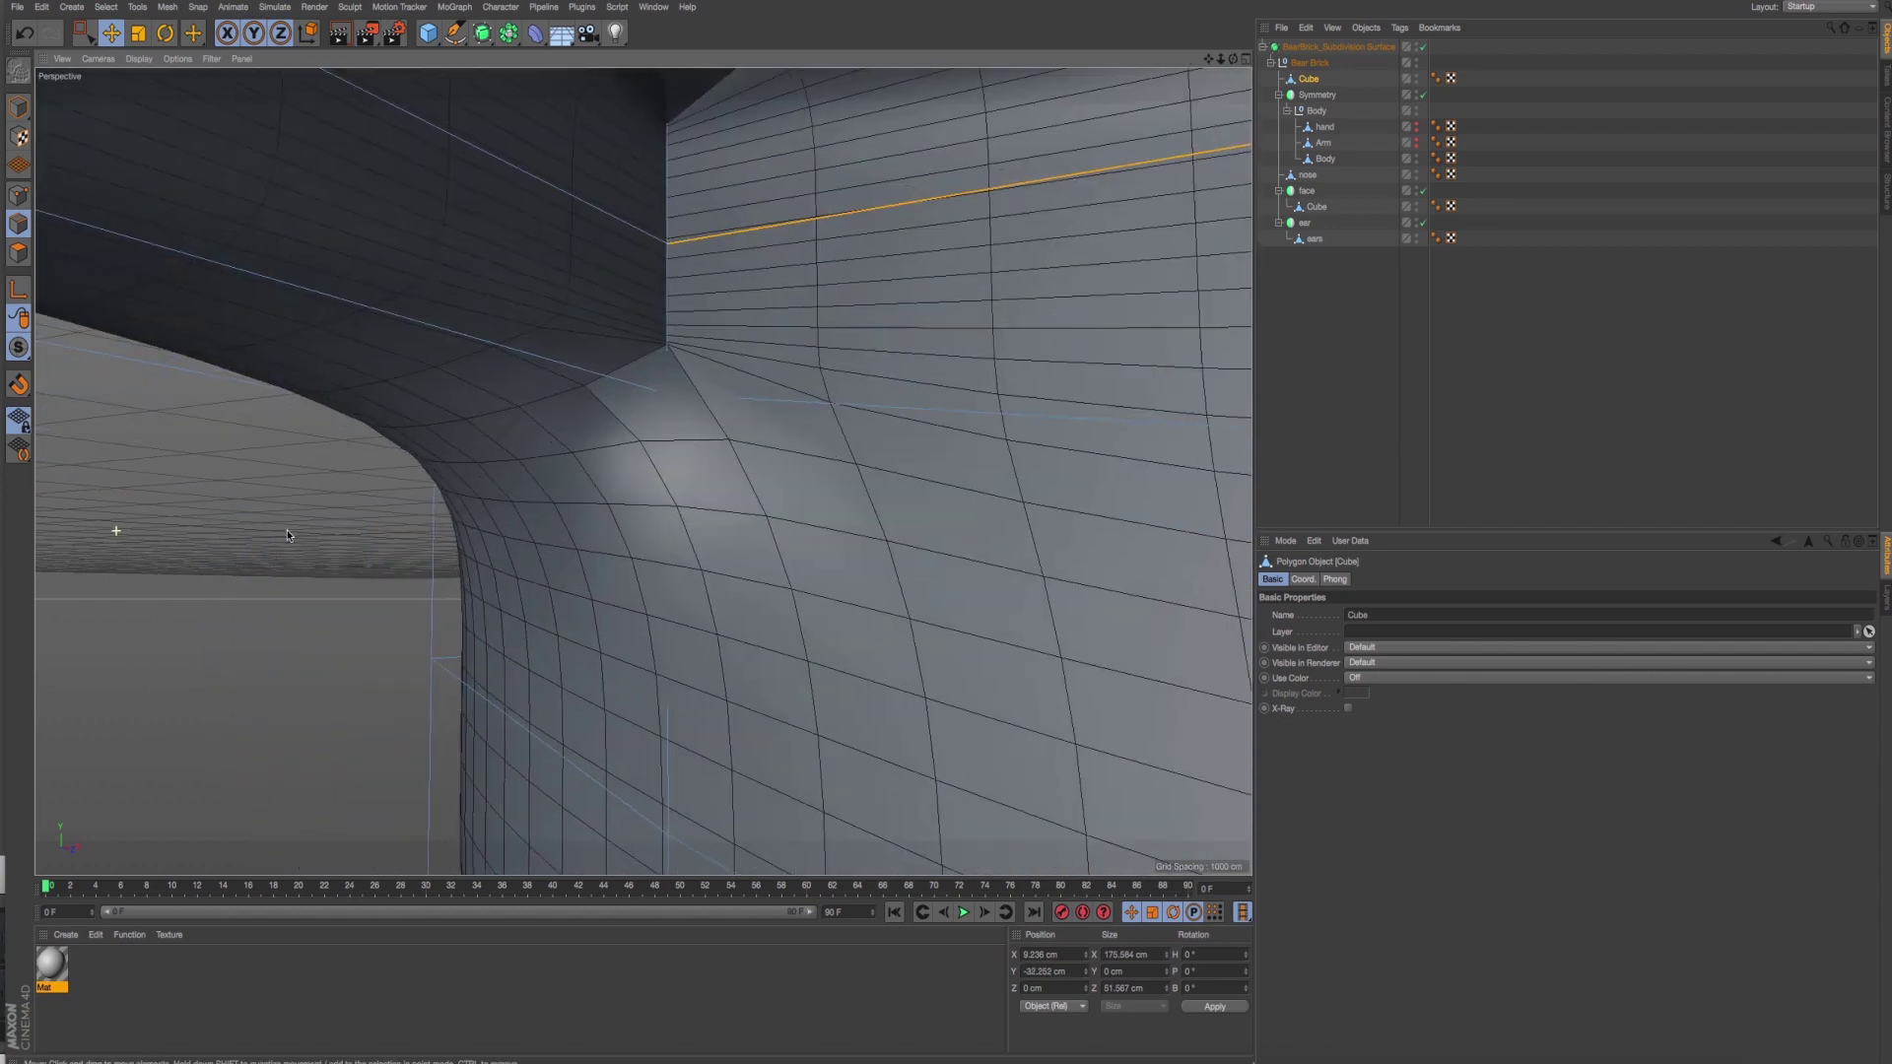
pyautogui.scroll(3, 112, 520)
pyautogui.scroll(2, 112, 520)
pyautogui.scroll(-5, 517, 491)
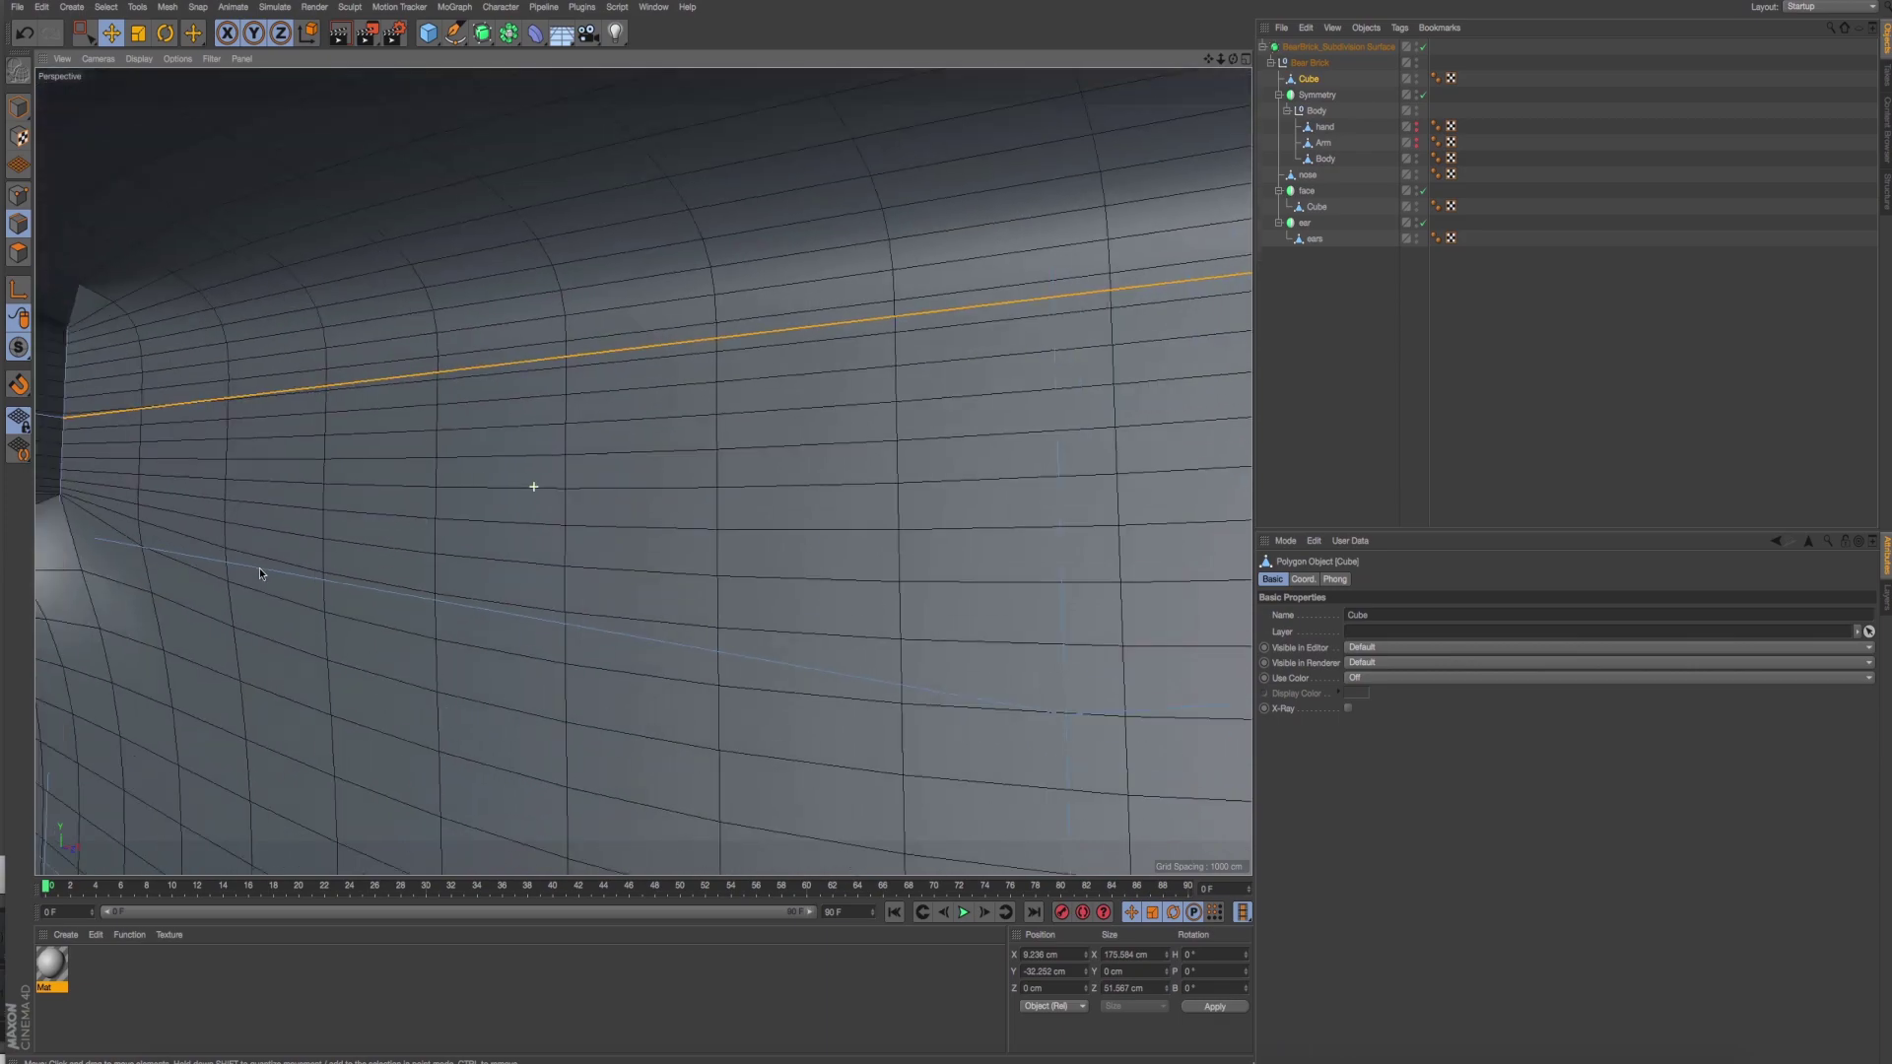
pyautogui.scroll(-5, 517, 491)
pyautogui.moveTo(180, 575)
pyautogui.keyDown('alt'); pyautogui.mouseDown()
pyautogui.moveTo(233, 522)
pyautogui.moveTo(404, 555)
pyautogui.moveTo(592, 526)
pyautogui.mouseUp(); pyautogui.keyUp('alt')
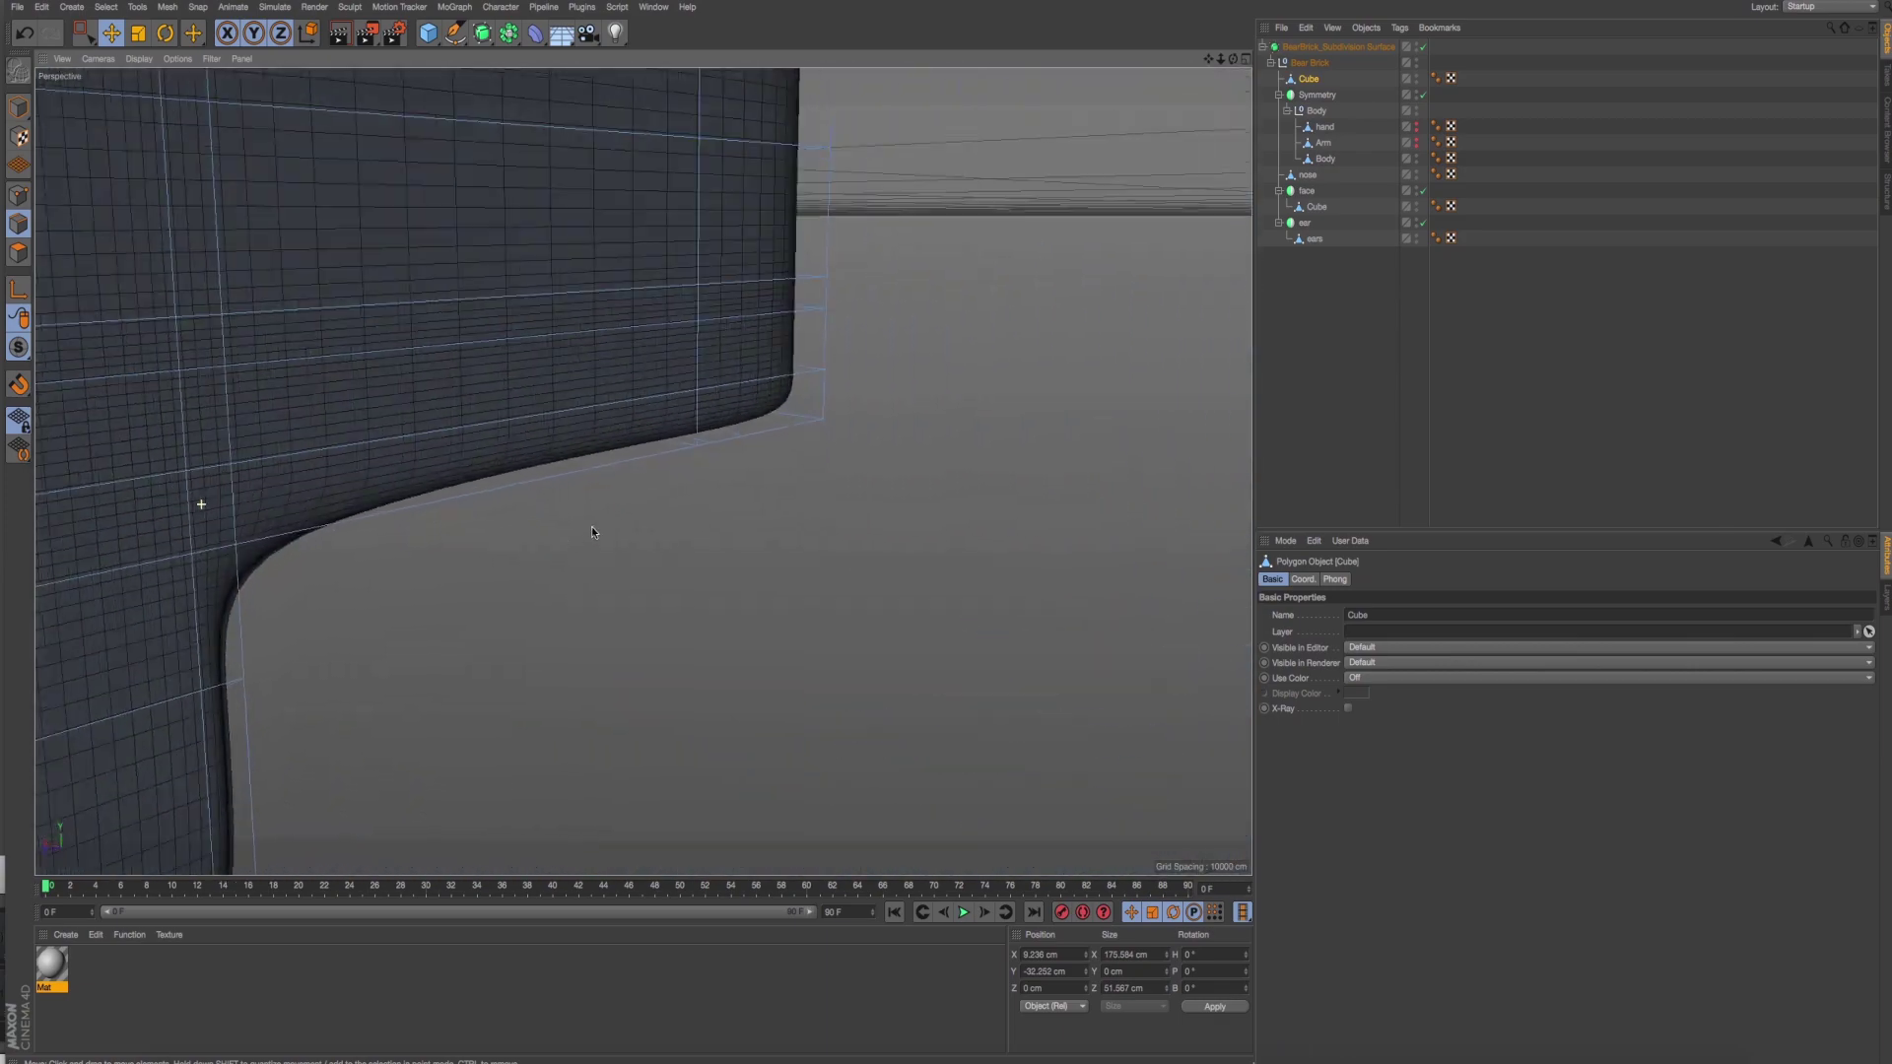
pyautogui.scroll(3, 389, 477)
pyautogui.scroll(3, 388, 477)
pyautogui.scroll(3, 750, 503)
pyautogui.moveTo(750, 503)
pyautogui.keyDown('alt'); pyautogui.mouseDown()
pyautogui.moveTo(967, 532)
pyautogui.moveTo(636, 537)
pyautogui.moveTo(613, 565)
pyautogui.moveTo(666, 510)
pyautogui.moveTo(650, 512)
pyautogui.mouseUp(); pyautogui.keyUp('alt')
# In Points mode, box-select the inner-crease corner points and weld them into one.
pyautogui.click(19, 200)
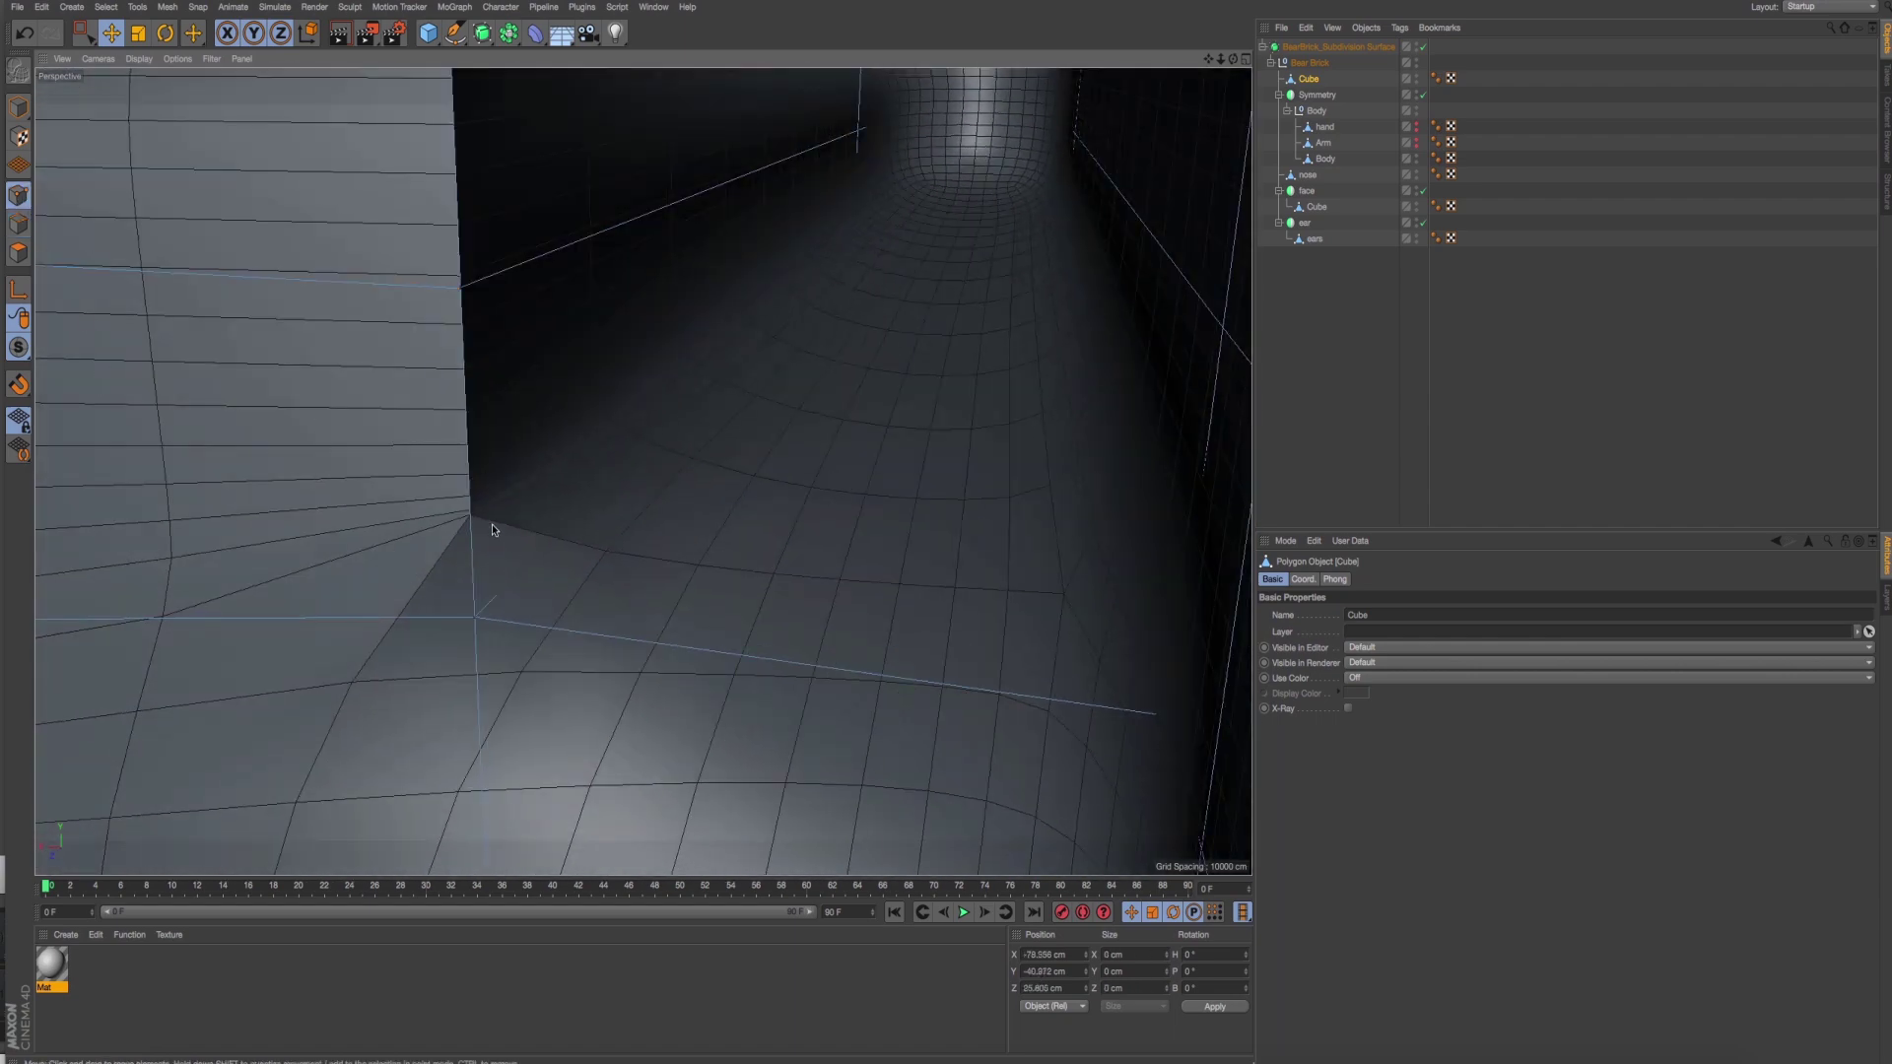
pyautogui.moveTo(487, 577); pyautogui.dragTo(512, 575)
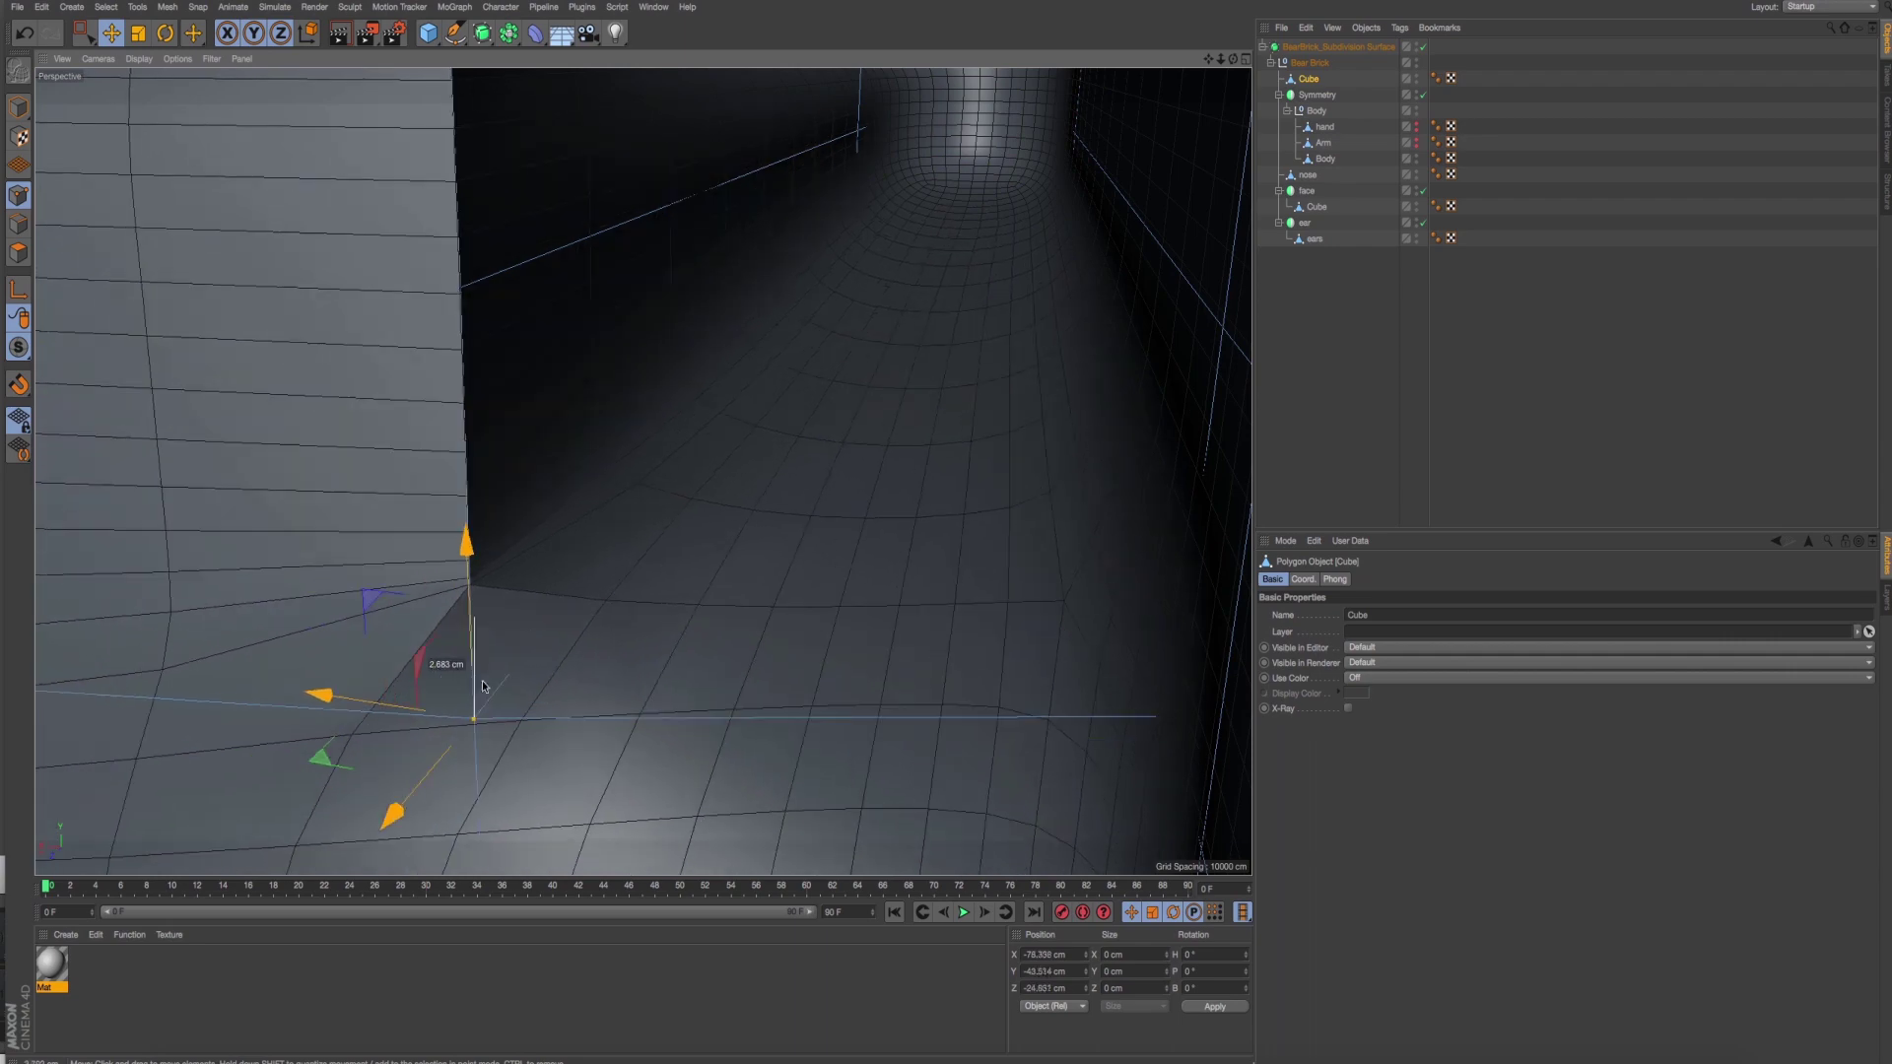
pyautogui.hotkey('ctrl', 'z')
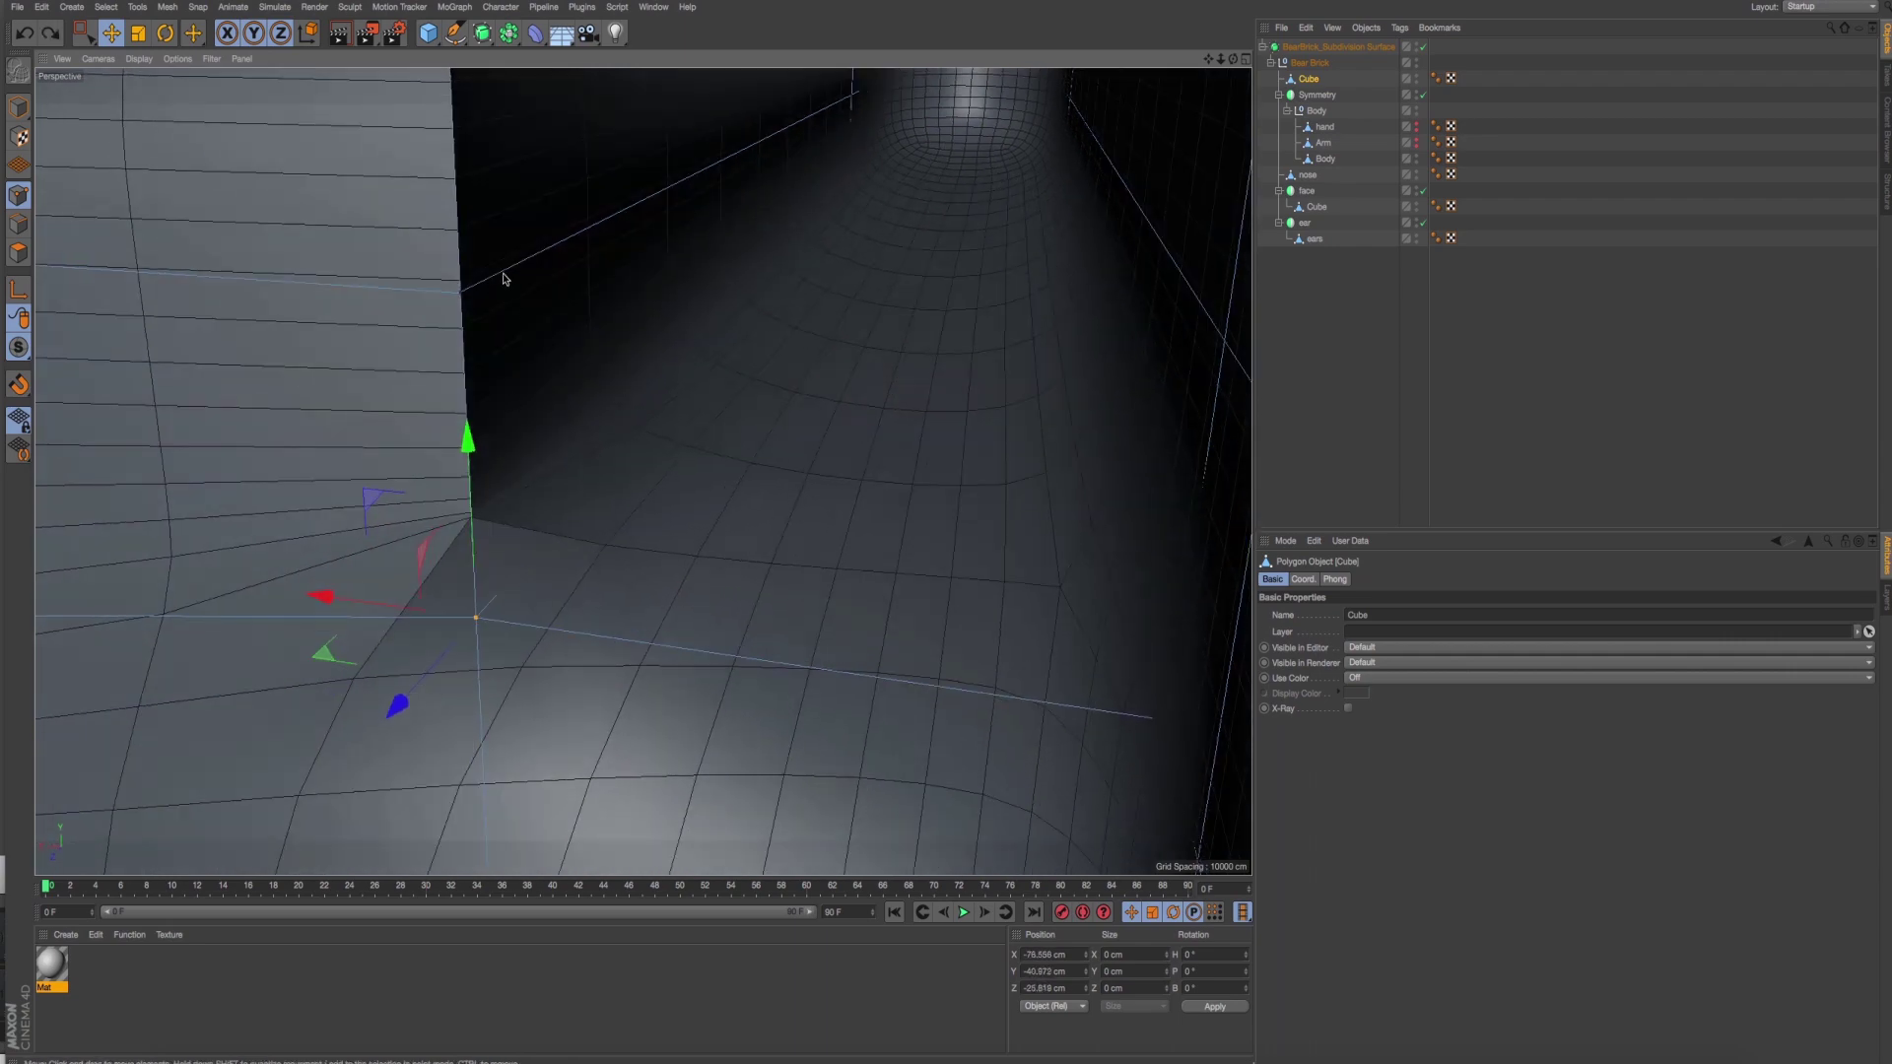
pyautogui.click(462, 292)
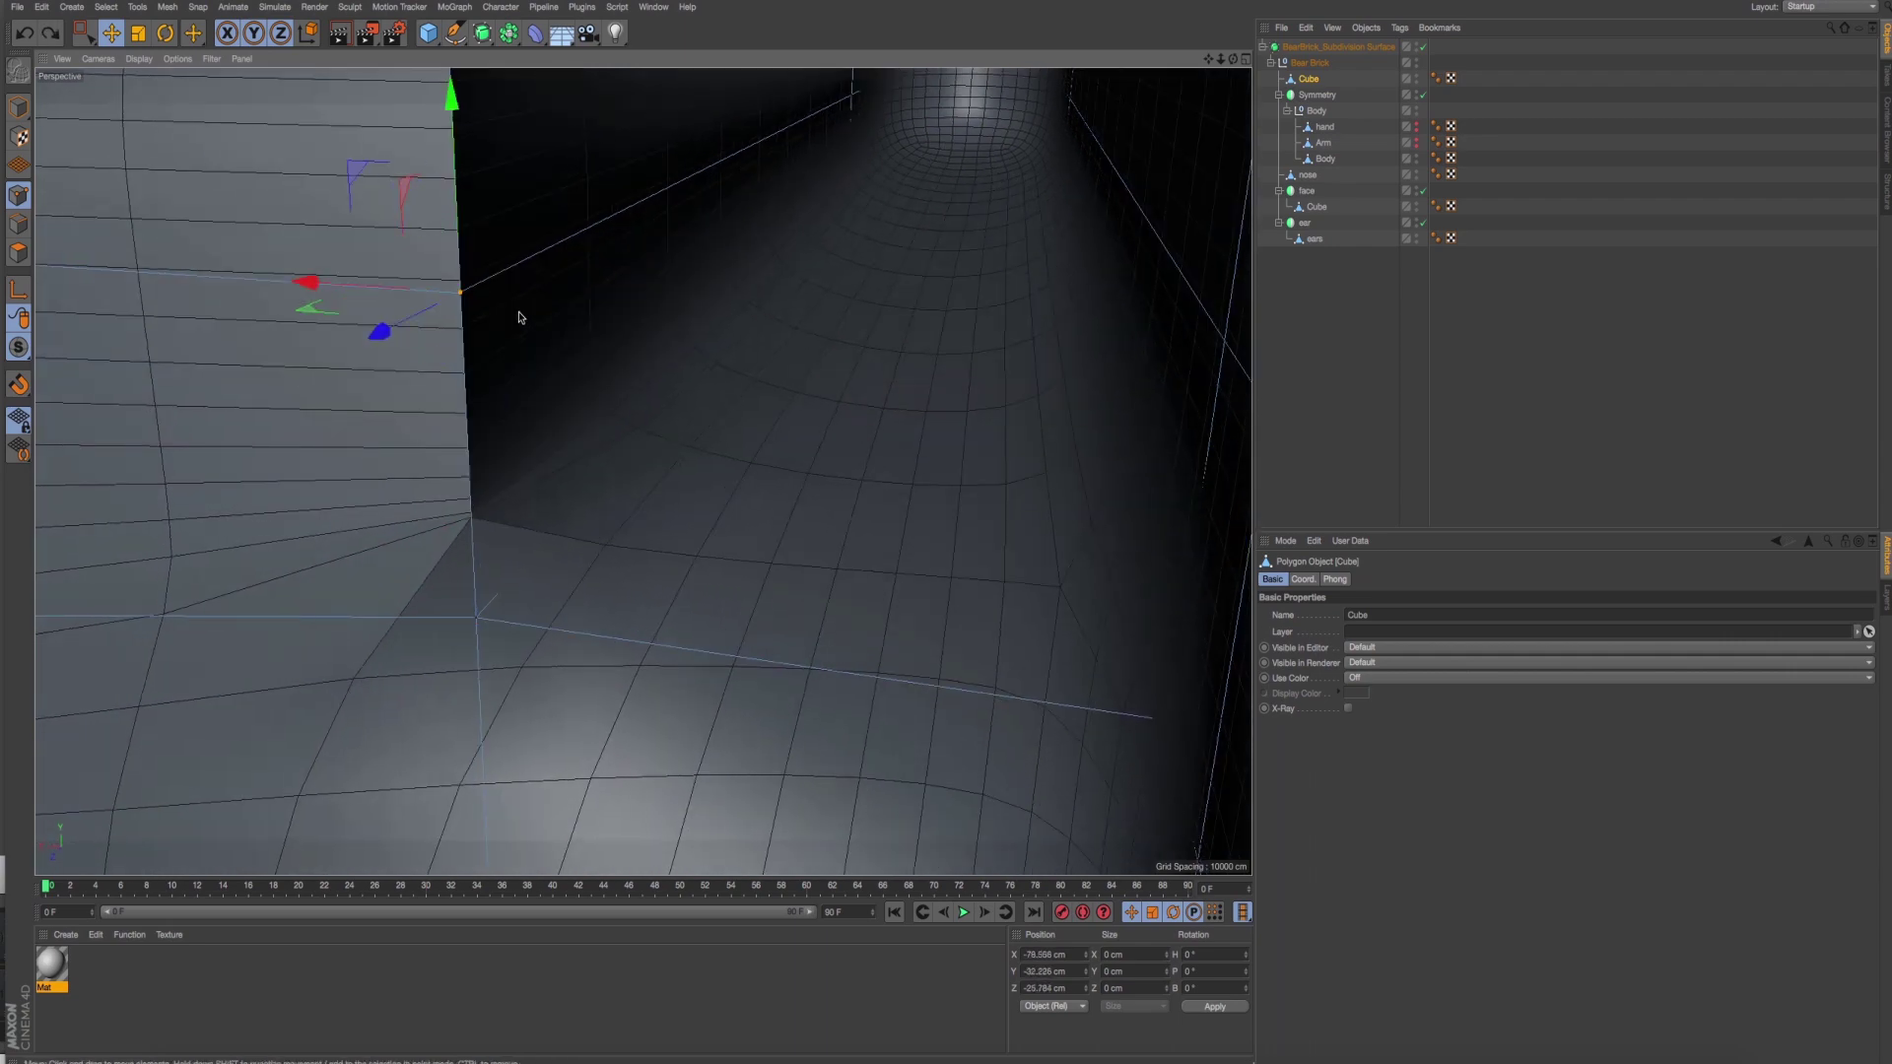
pyautogui.click(84, 37)
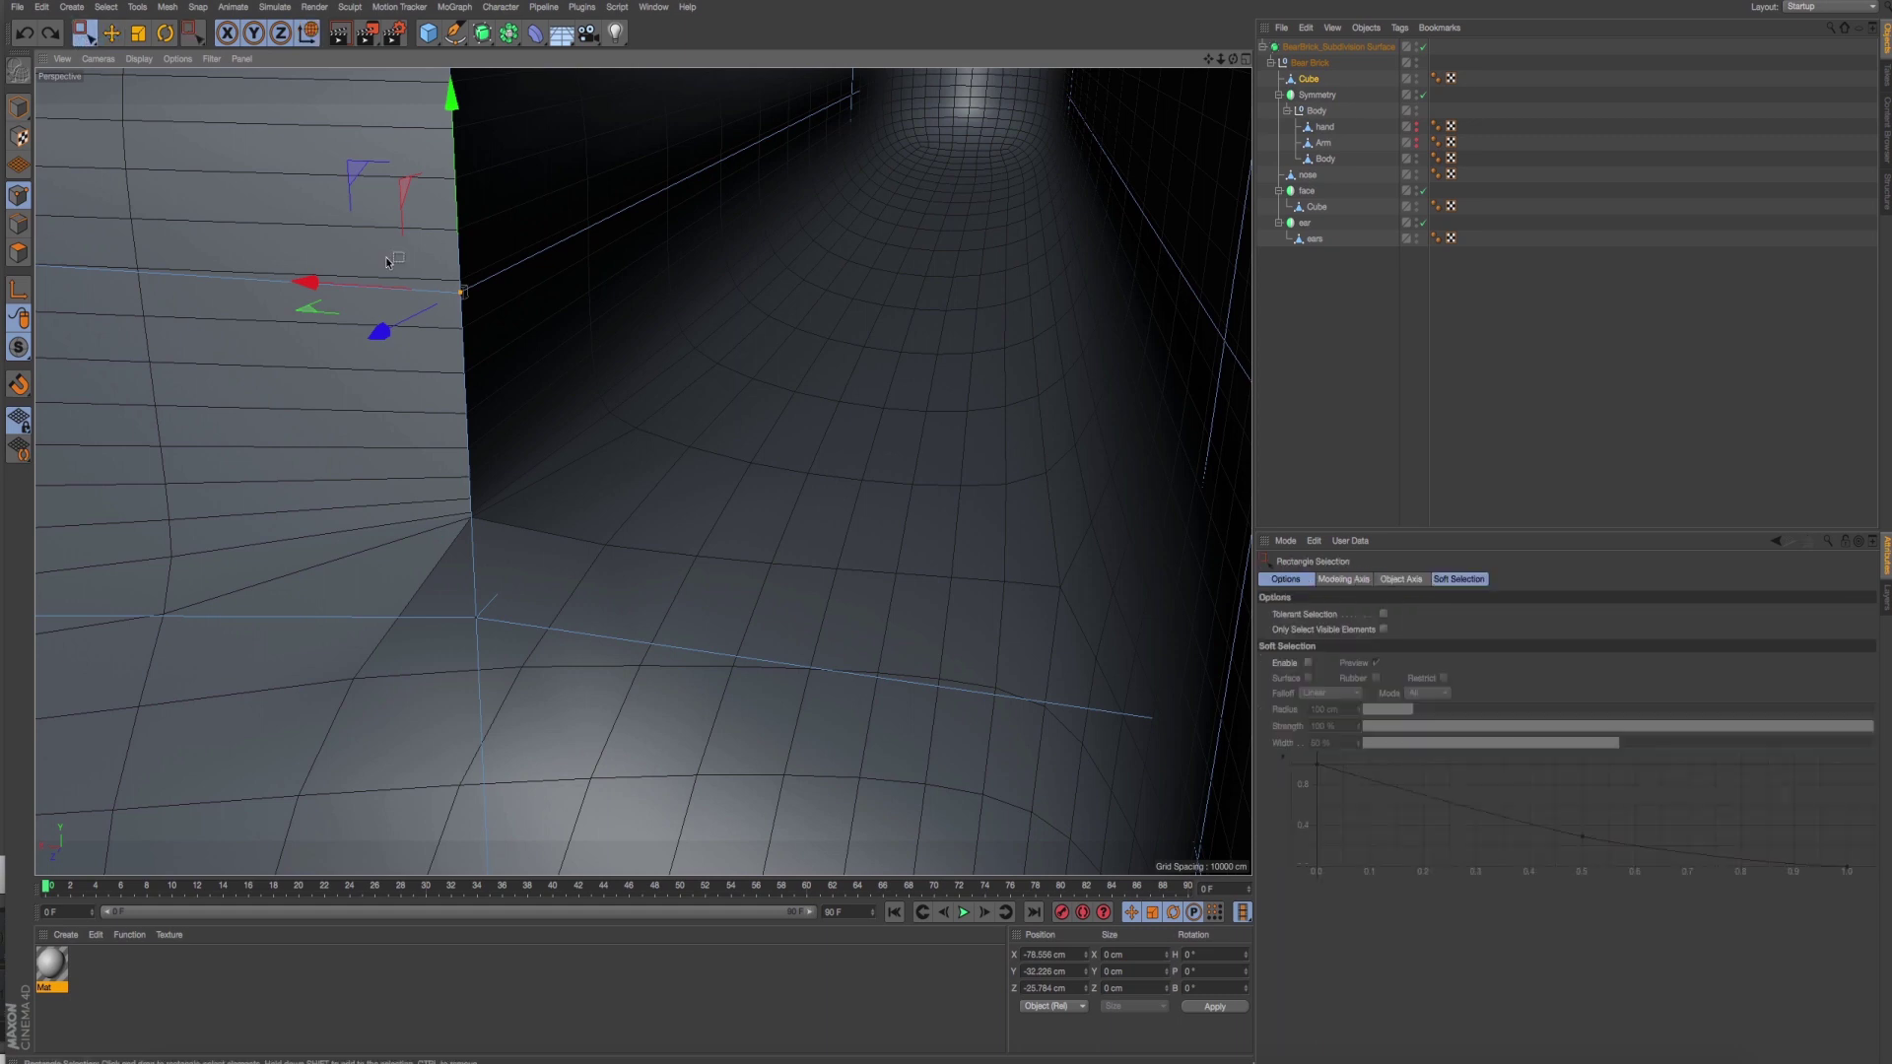
pyautogui.moveTo(416, 253); pyautogui.dragTo(502, 380)
pyautogui.rightClick(514, 335)
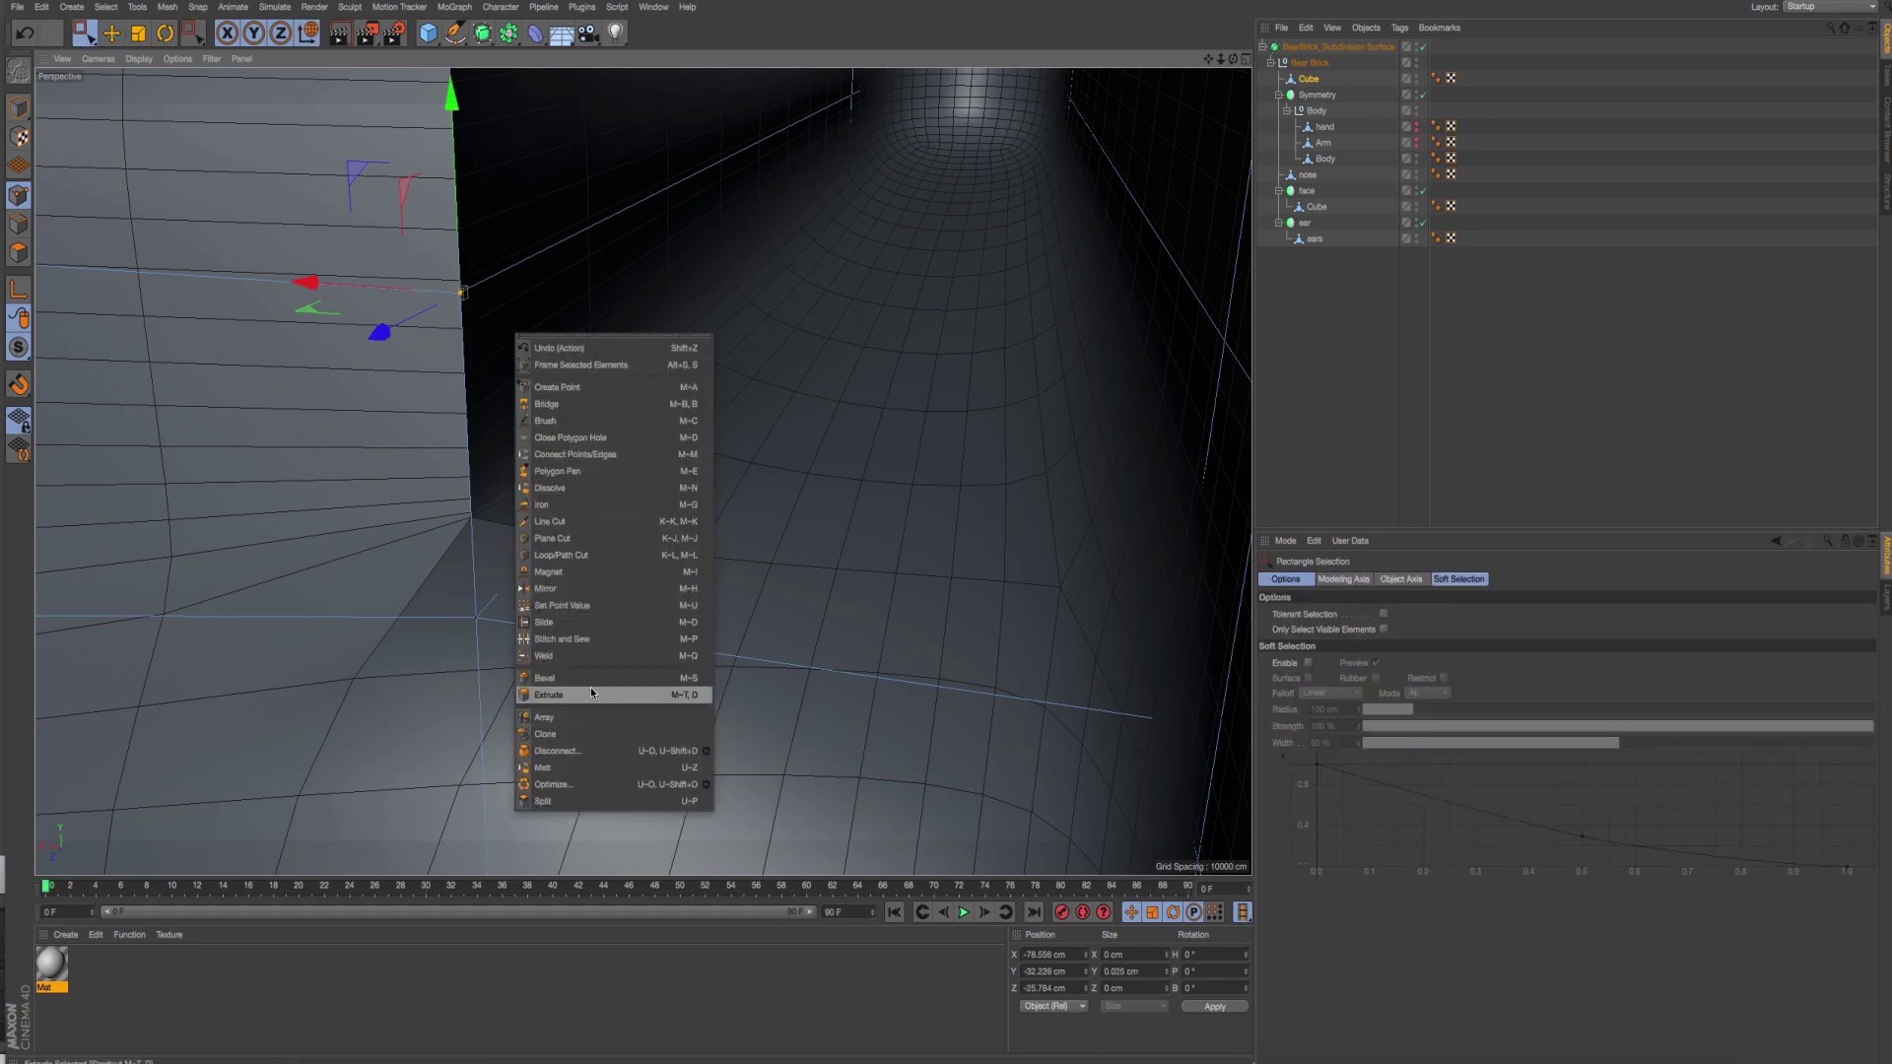
pyautogui.click(591, 656)
pyautogui.click(462, 324)
pyautogui.scroll(-3, 462, 323)
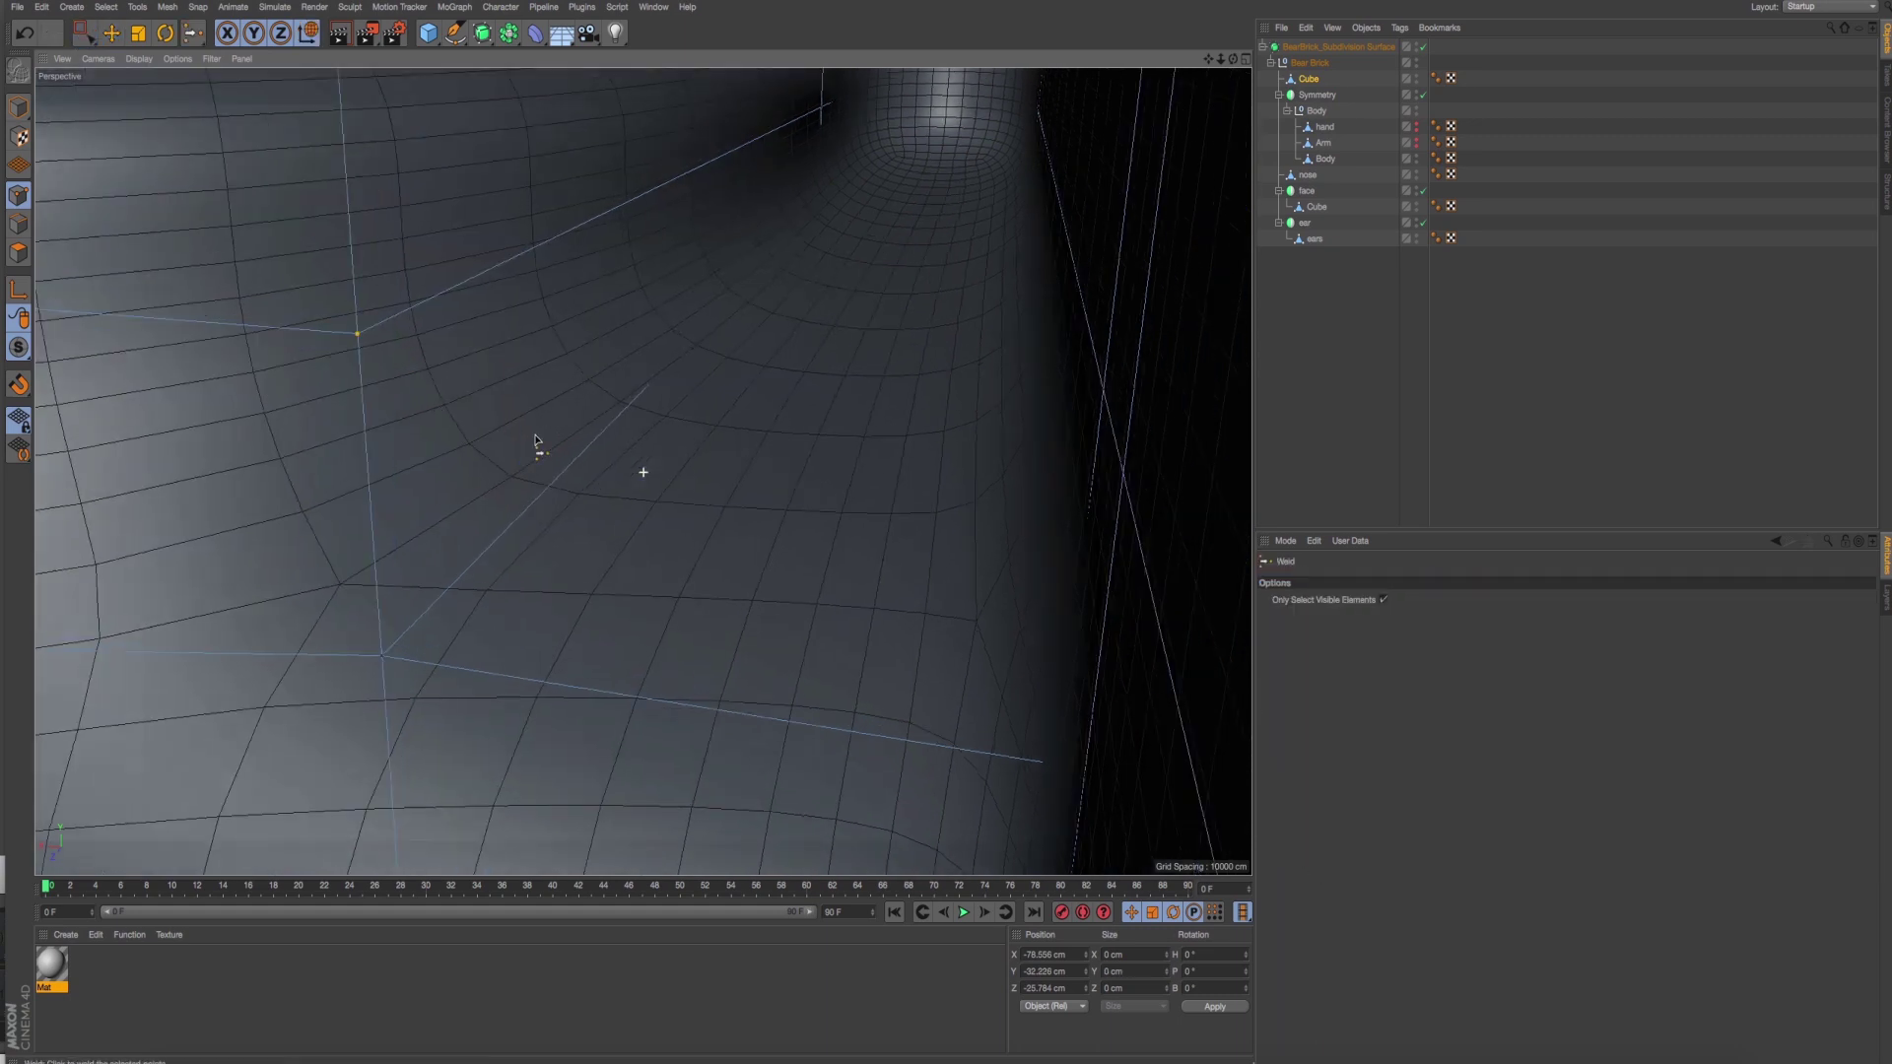
pyautogui.scroll(-3, 536, 443)
pyautogui.scroll(-3, 676, 435)
pyautogui.scroll(-3, 604, 511)
pyautogui.keyDown('alt'); pyautogui.moveTo(608, 383); pyautogui.dragTo(916, 409); pyautogui.keyUp('alt')
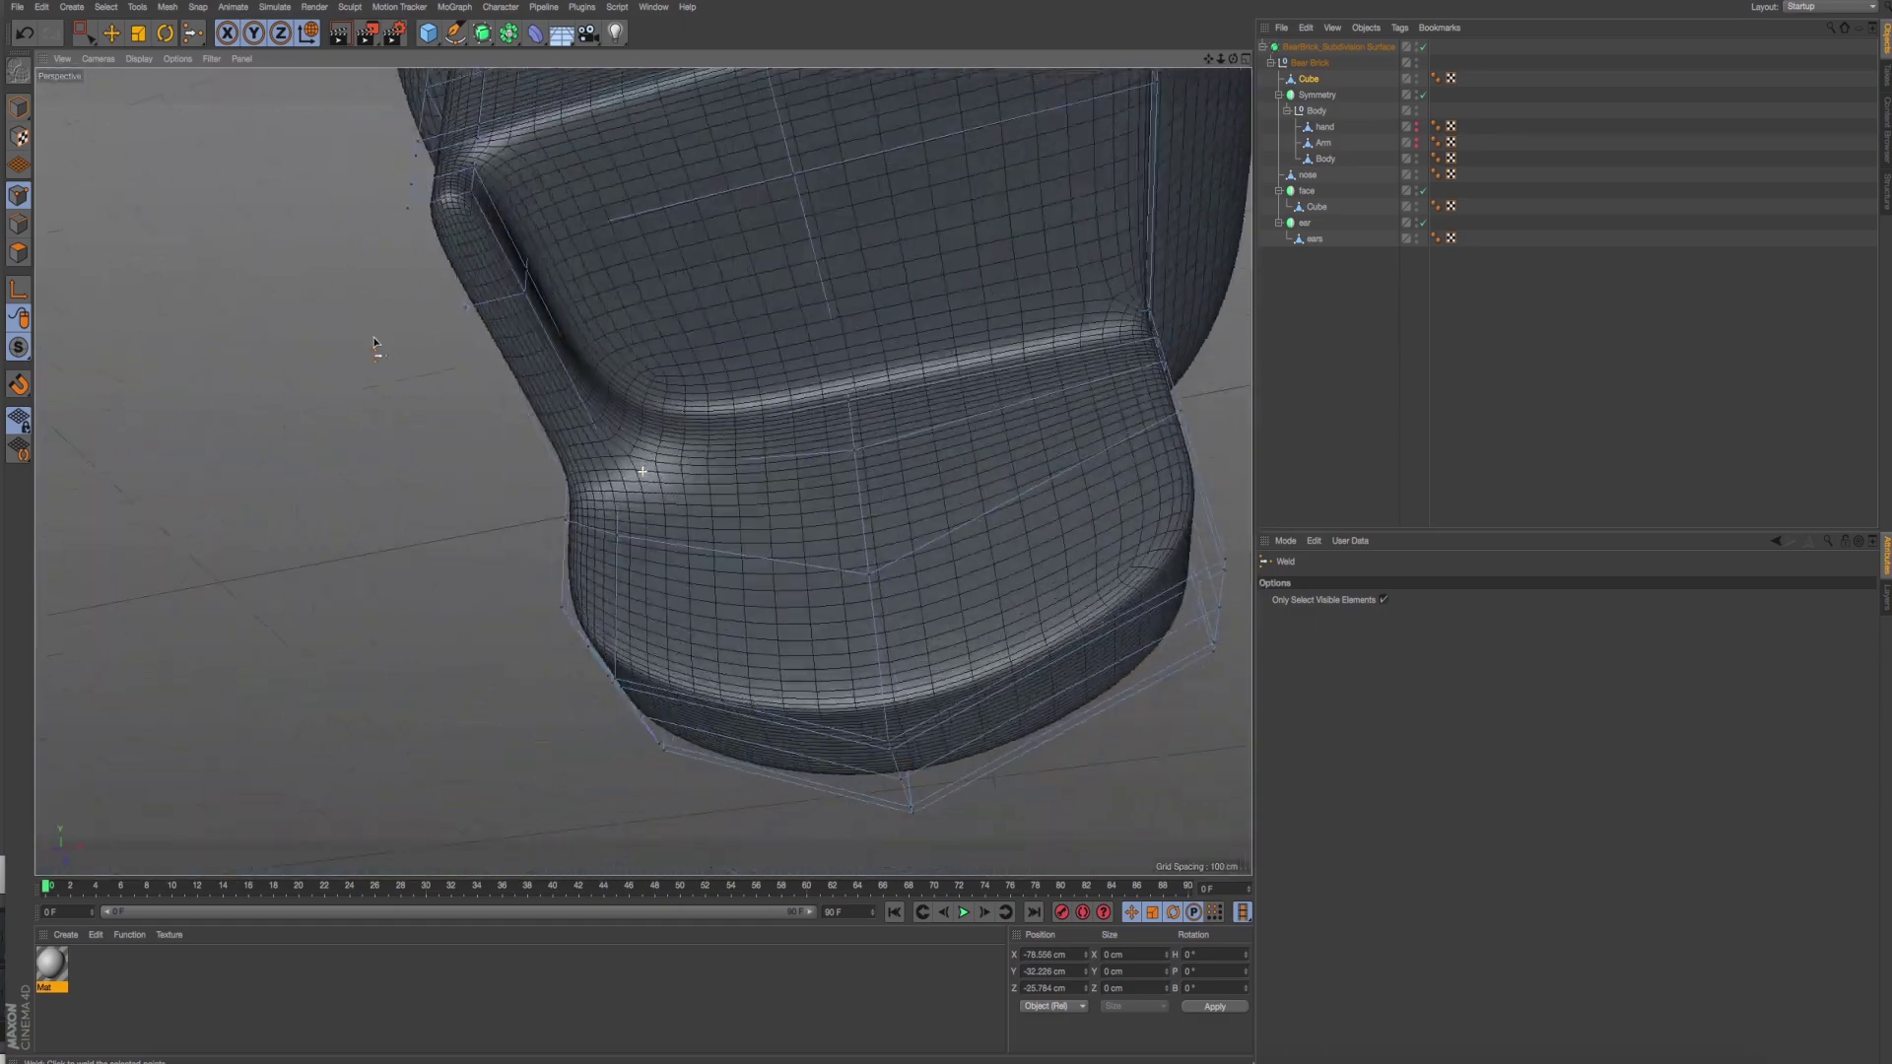
pyautogui.scroll(3, 916, 409)
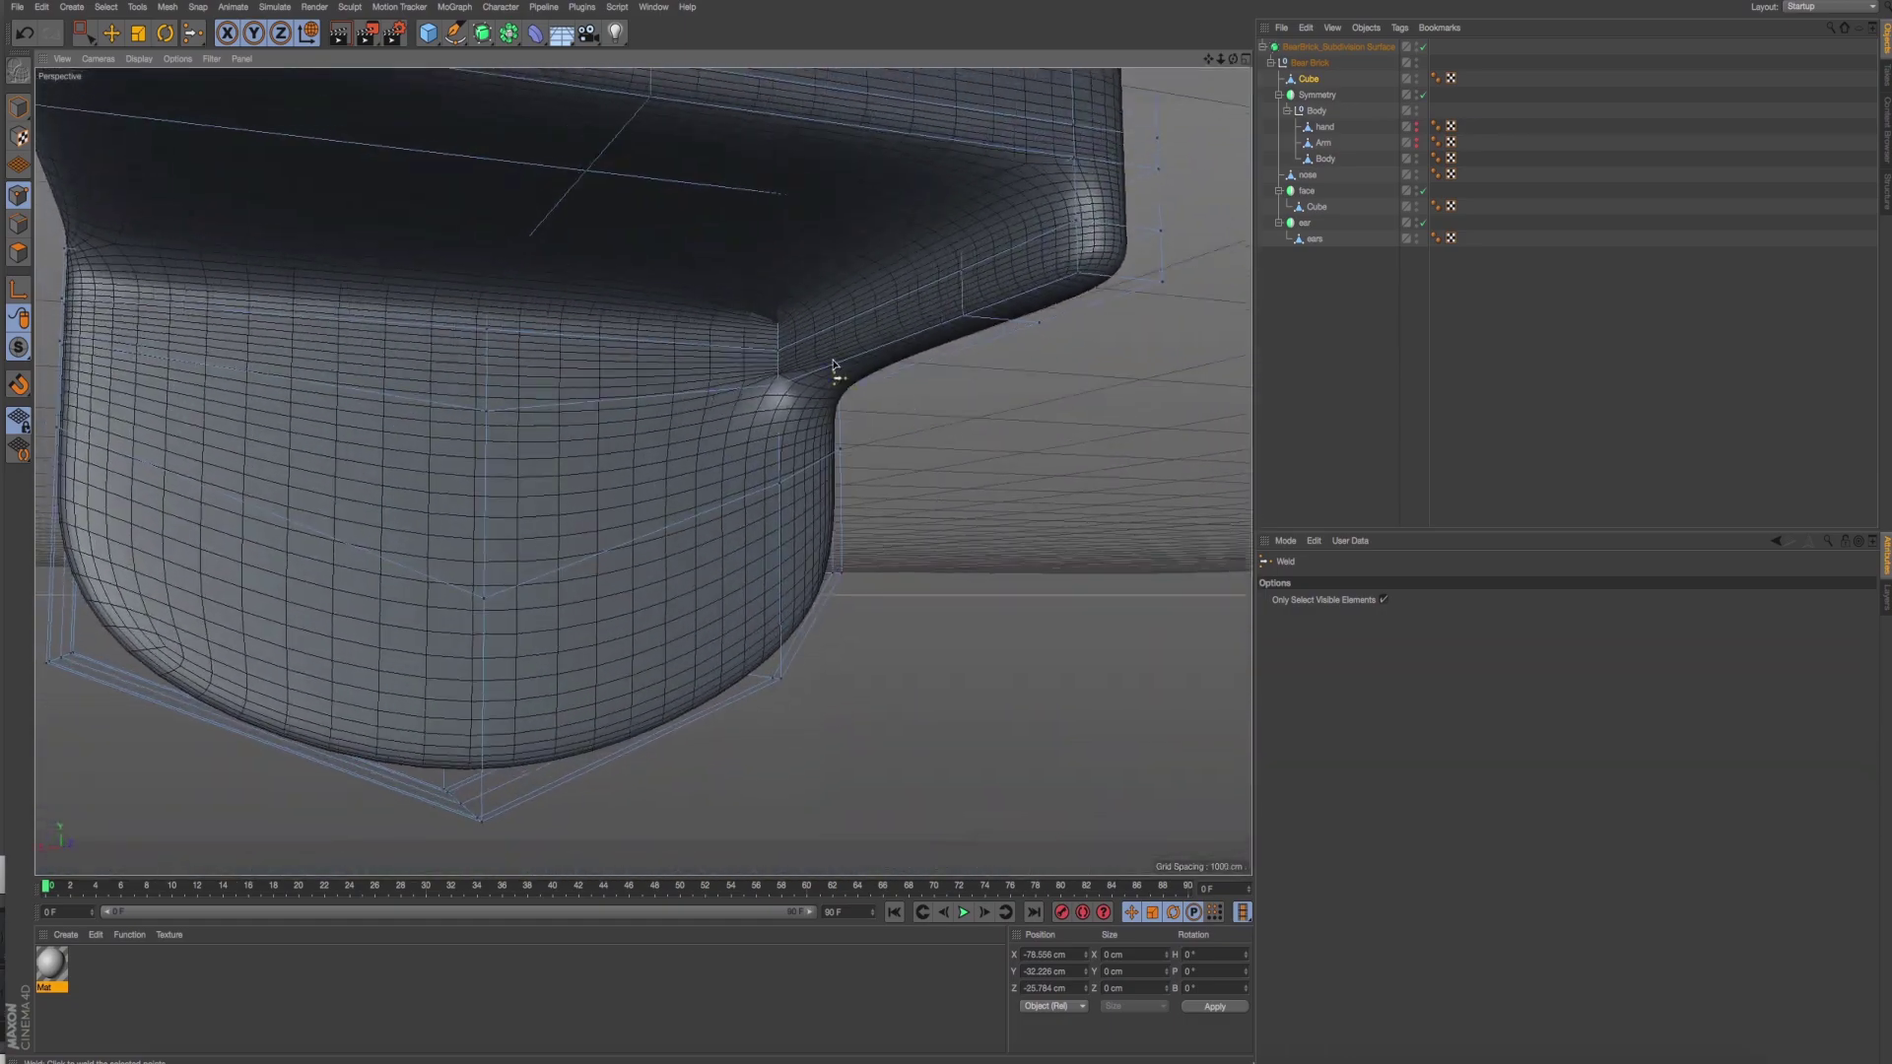
pyautogui.scroll(3, 832, 365)
pyautogui.scroll(3, 832, 359)
pyautogui.scroll(3, 962, 331)
pyautogui.scroll(3, 962, 330)
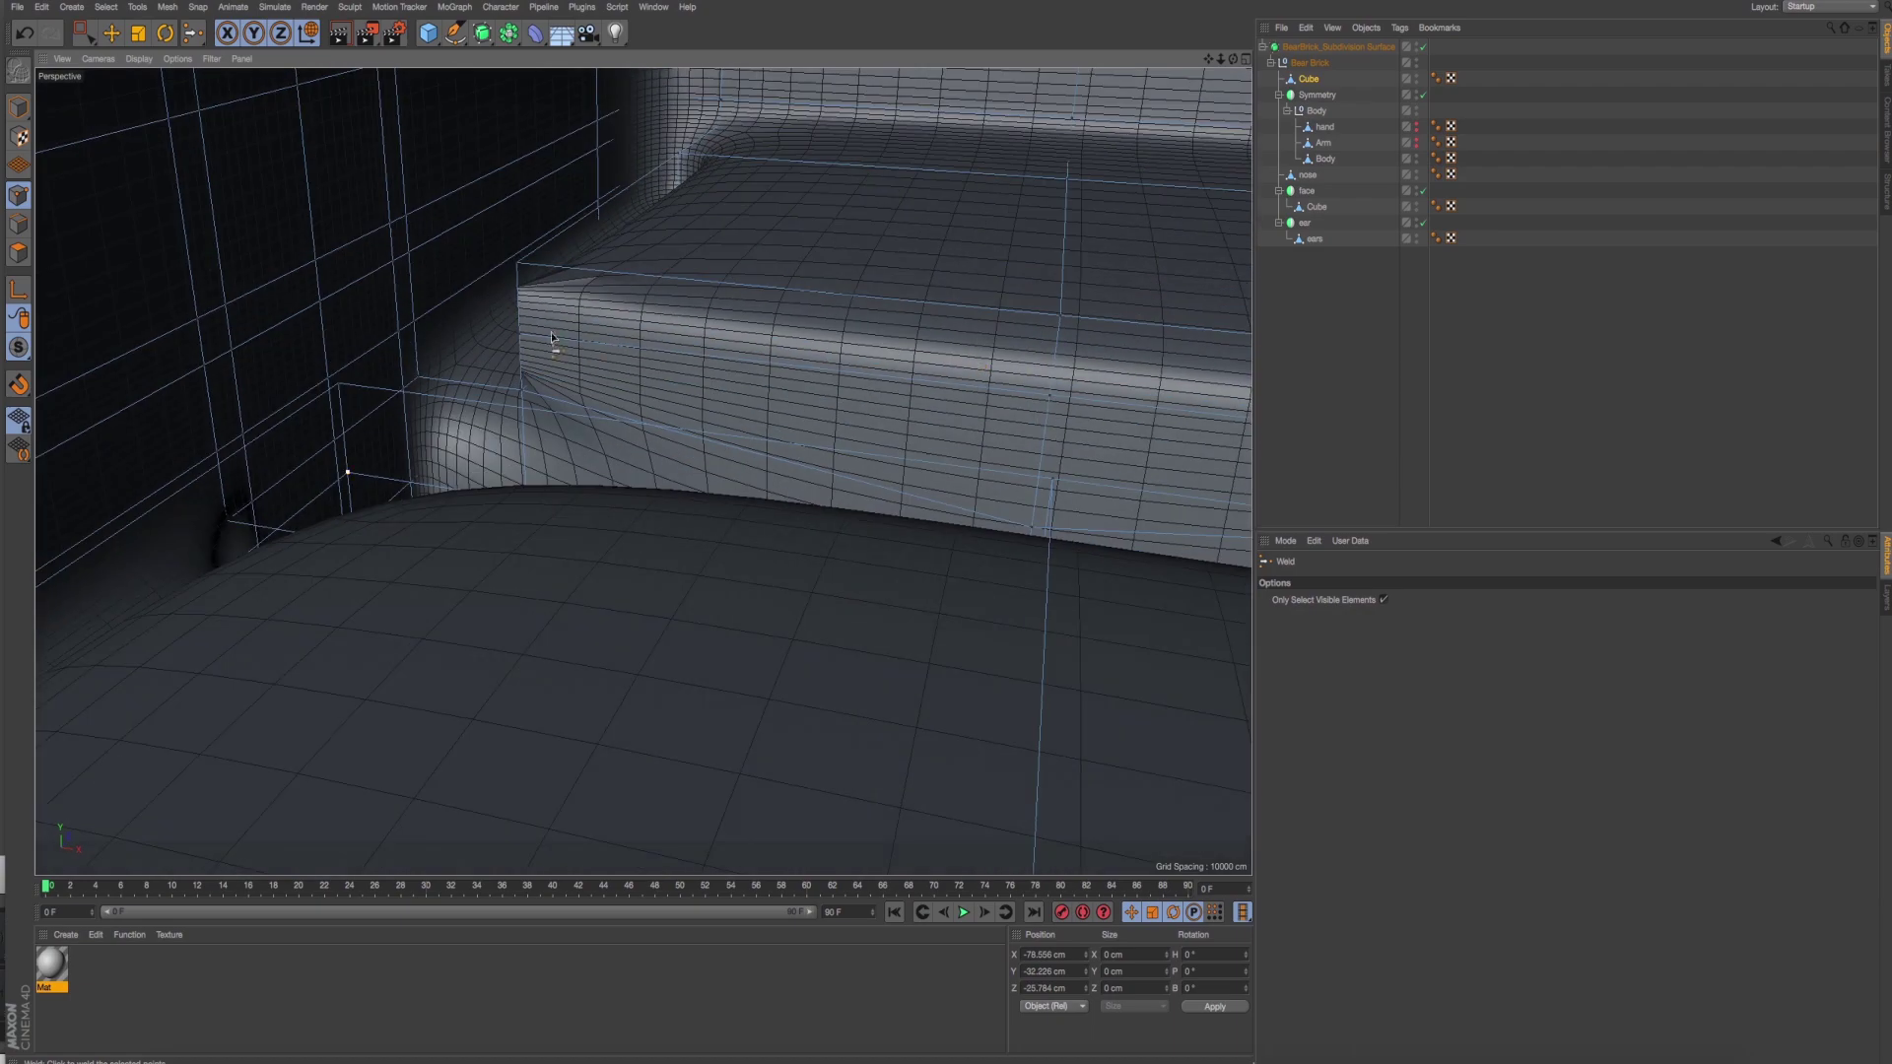
pyautogui.scroll(2, 552, 333)
pyautogui.scroll(3, 552, 333)
pyautogui.scroll(-3, 535, 397)
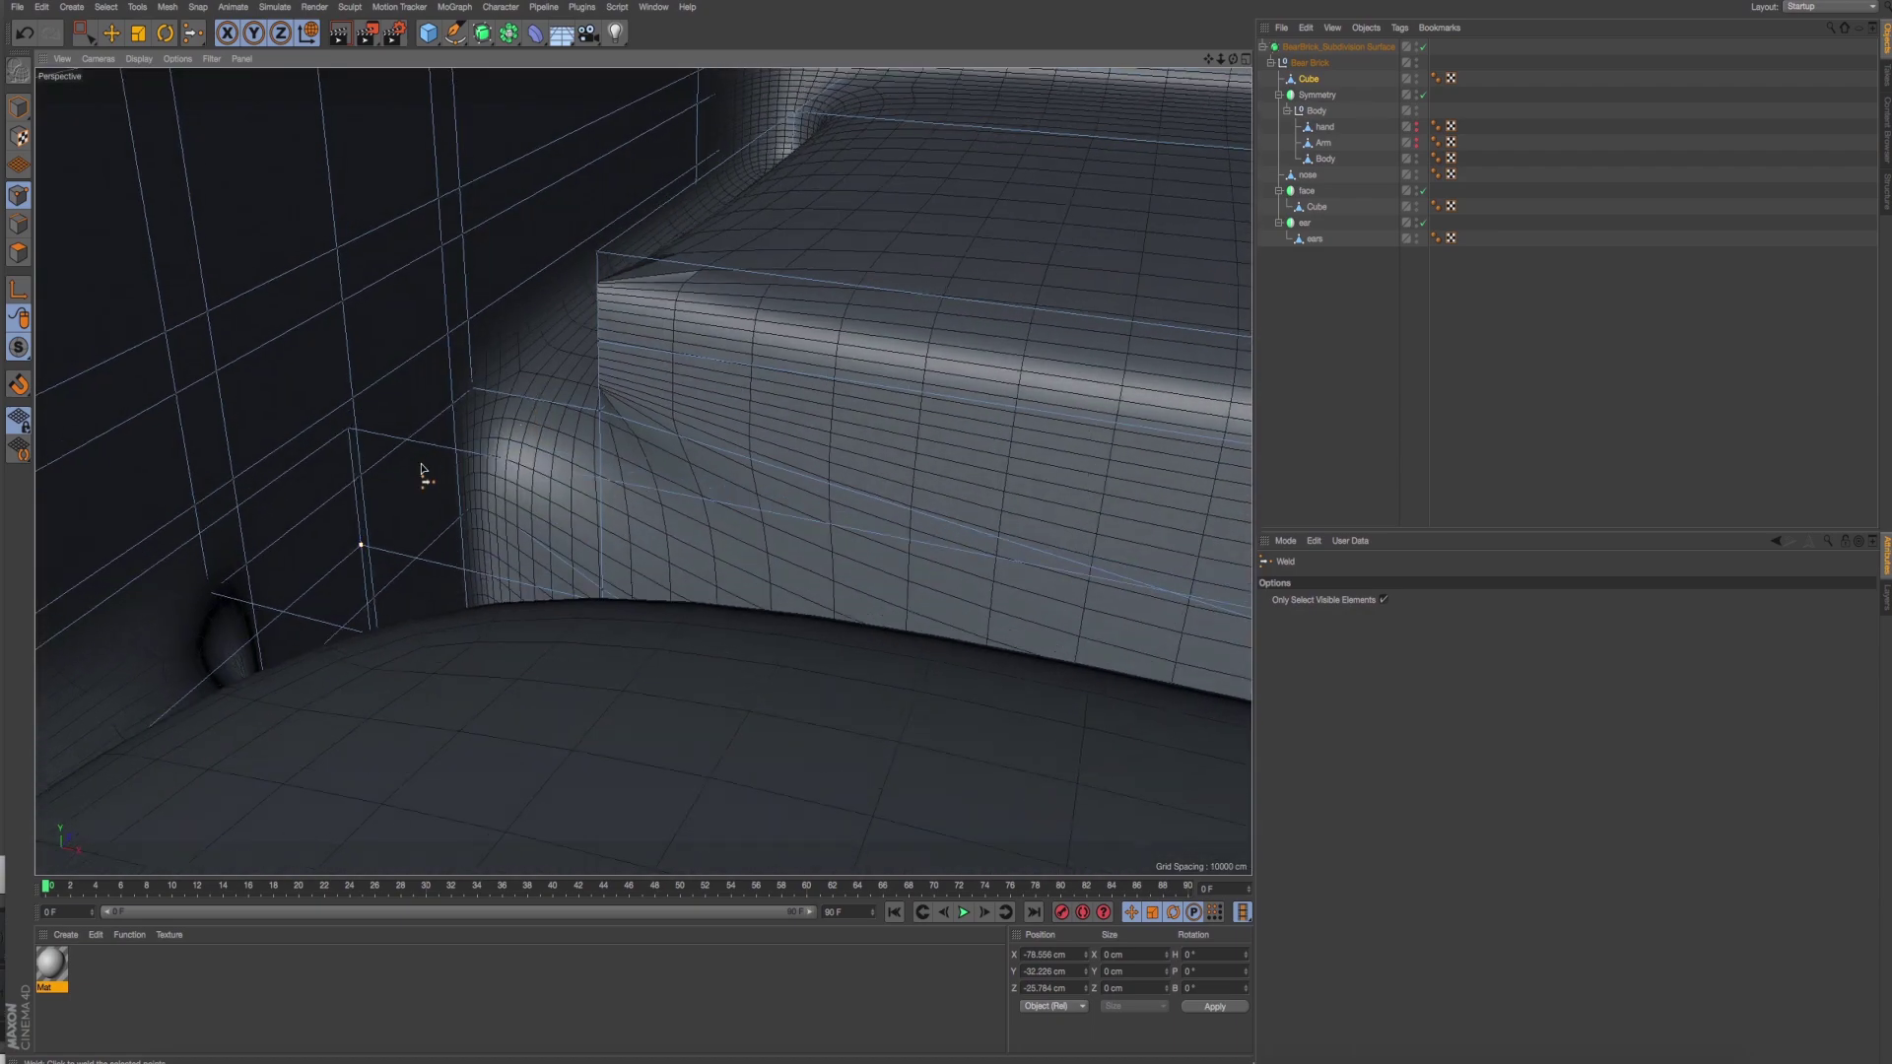
pyautogui.scroll(3, 517, 469)
pyautogui.scroll(2, 583, 443)
pyautogui.scroll(1, 616, 441)
pyautogui.scroll(2, 591, 429)
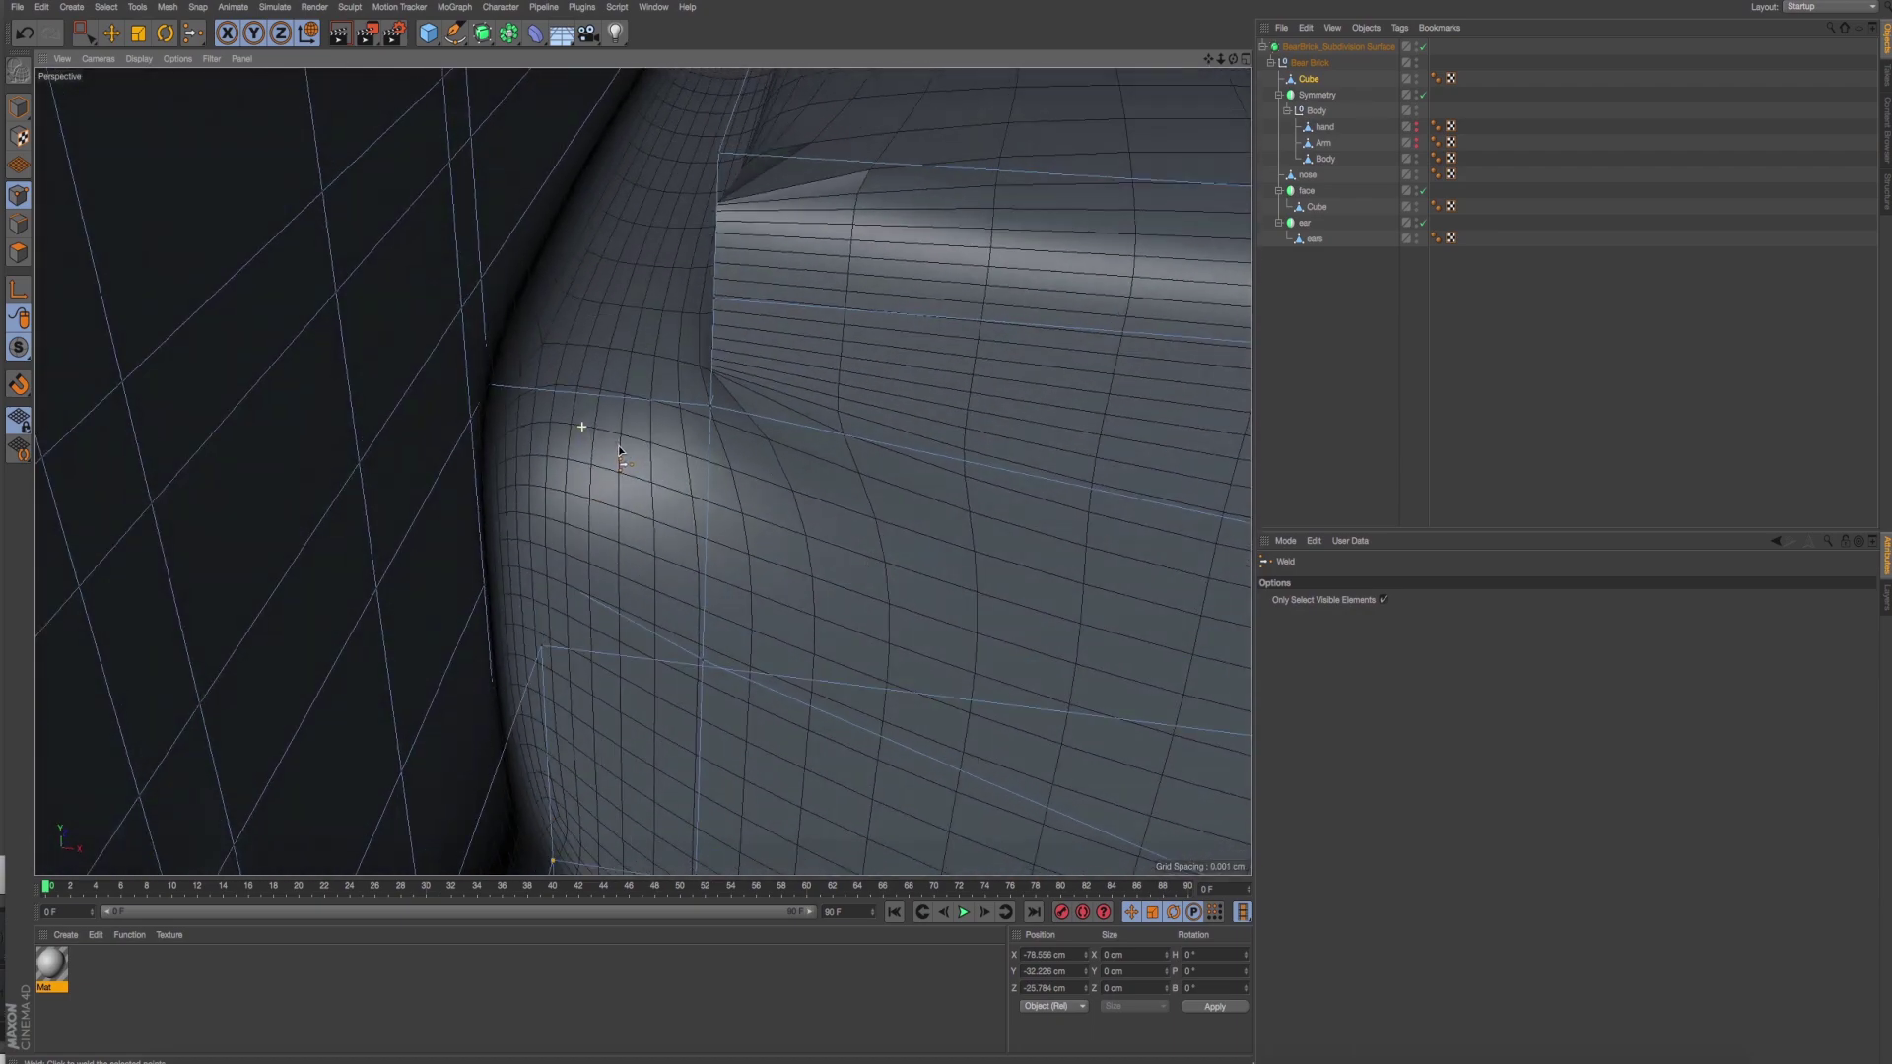
pyautogui.scroll(1, 581, 419)
pyautogui.scroll(2, 611, 431)
pyautogui.scroll(3, 759, 409)
pyautogui.scroll(3, 758, 408)
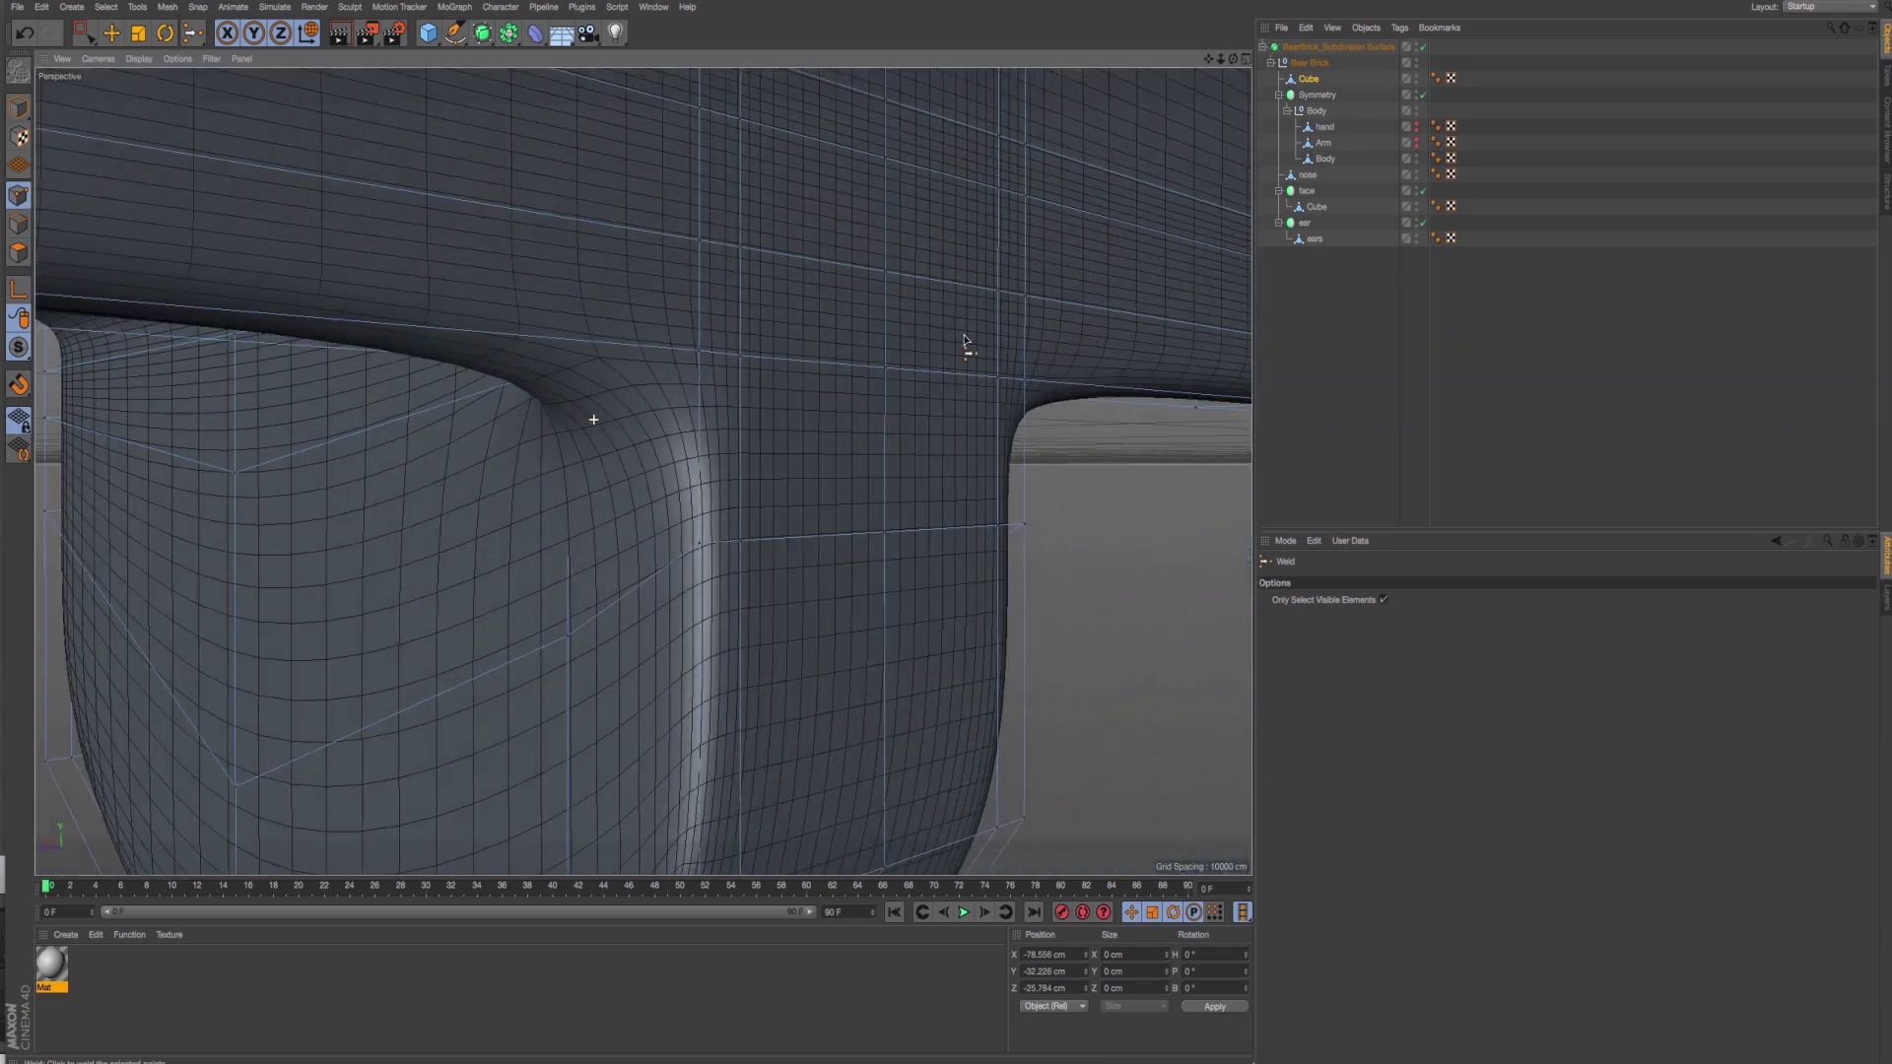
pyautogui.scroll(3, 967, 346)
pyautogui.scroll(2, 1064, 316)
pyautogui.keyDown('alt'); pyautogui.moveTo(494, 287); pyautogui.dragTo(577, 336); pyautogui.keyUp('alt')
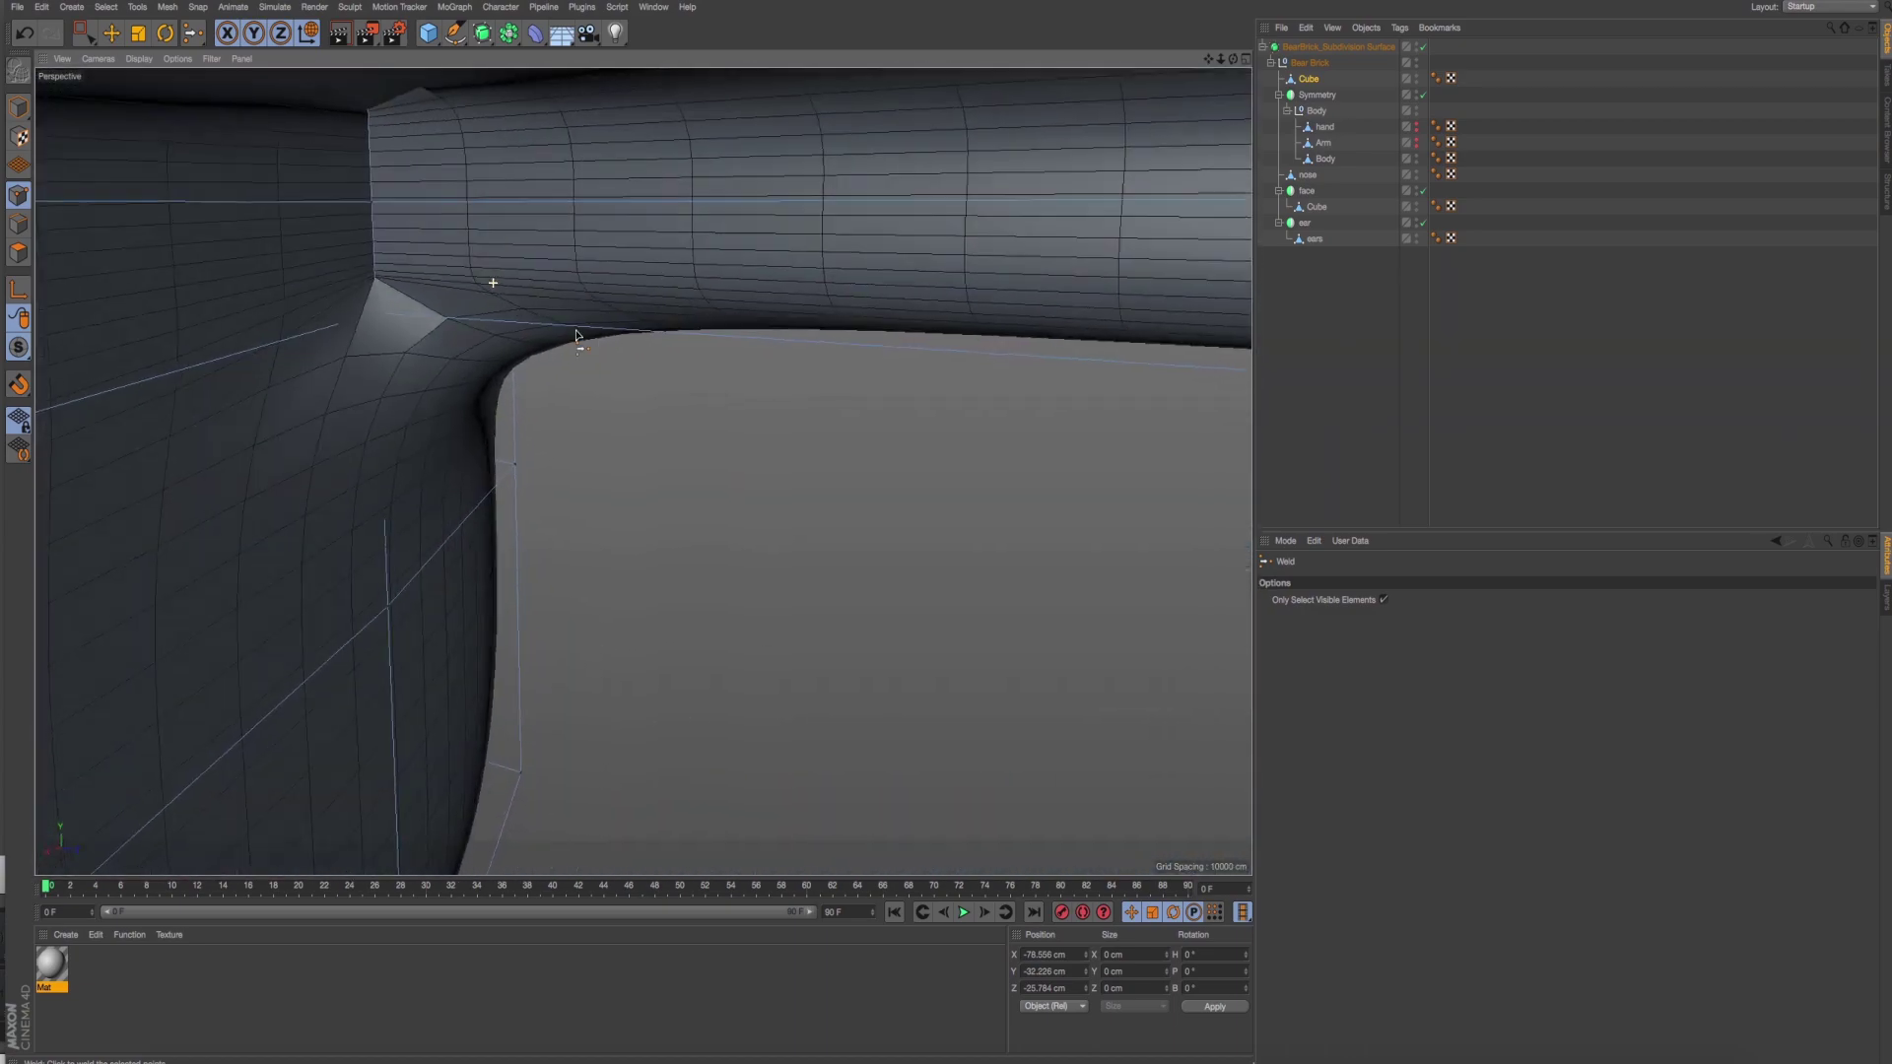
pyautogui.click(110, 37)
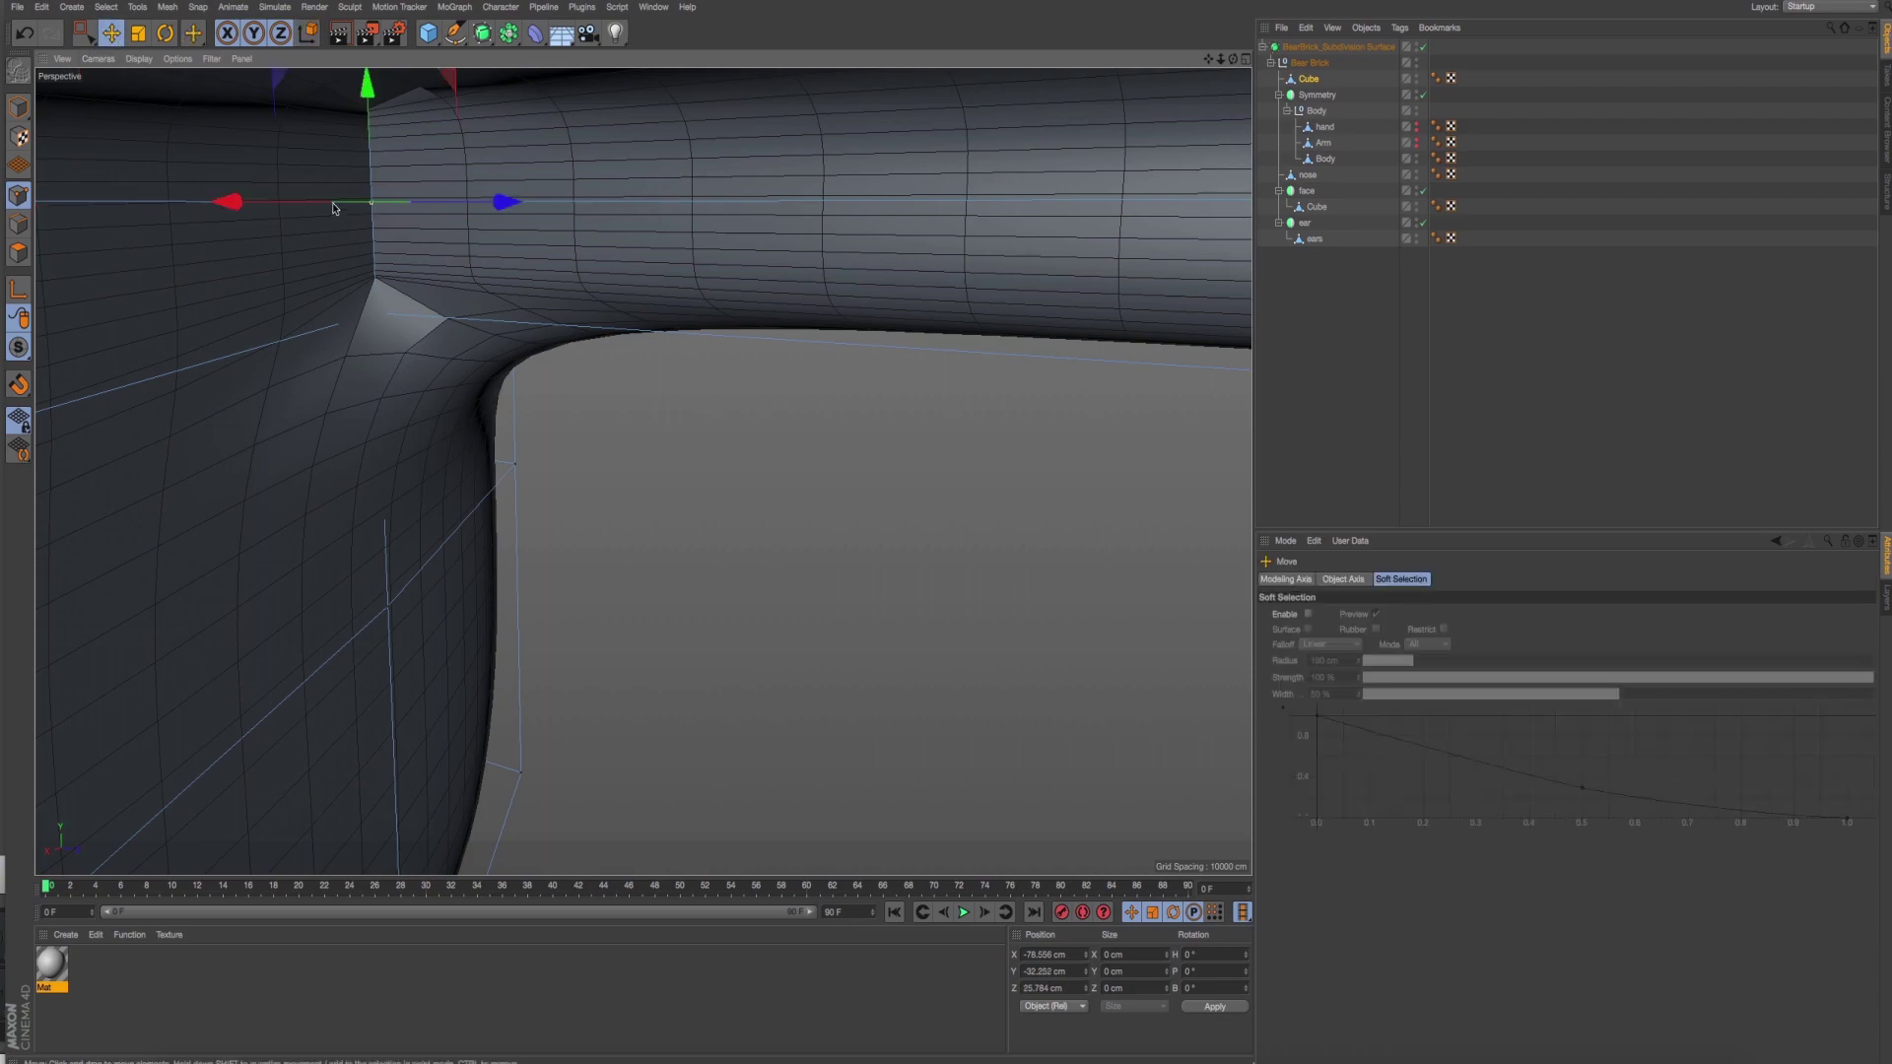
pyautogui.moveTo(333, 208)
pyautogui.keyDown('alt'); pyautogui.mouseDown()
pyautogui.moveTo(637, 253)
pyautogui.moveTo(249, 250)
pyautogui.moveTo(605, 392)
pyautogui.moveTo(470, 381)
pyautogui.moveTo(553, 363)
pyautogui.moveTo(464, 381)
pyautogui.moveTo(926, 378)
pyautogui.moveTo(908, 307)
pyautogui.moveTo(931, 296)
pyautogui.moveTo(832, 310)
pyautogui.moveTo(979, 295)
pyautogui.mouseUp(); pyautogui.keyUp('alt')
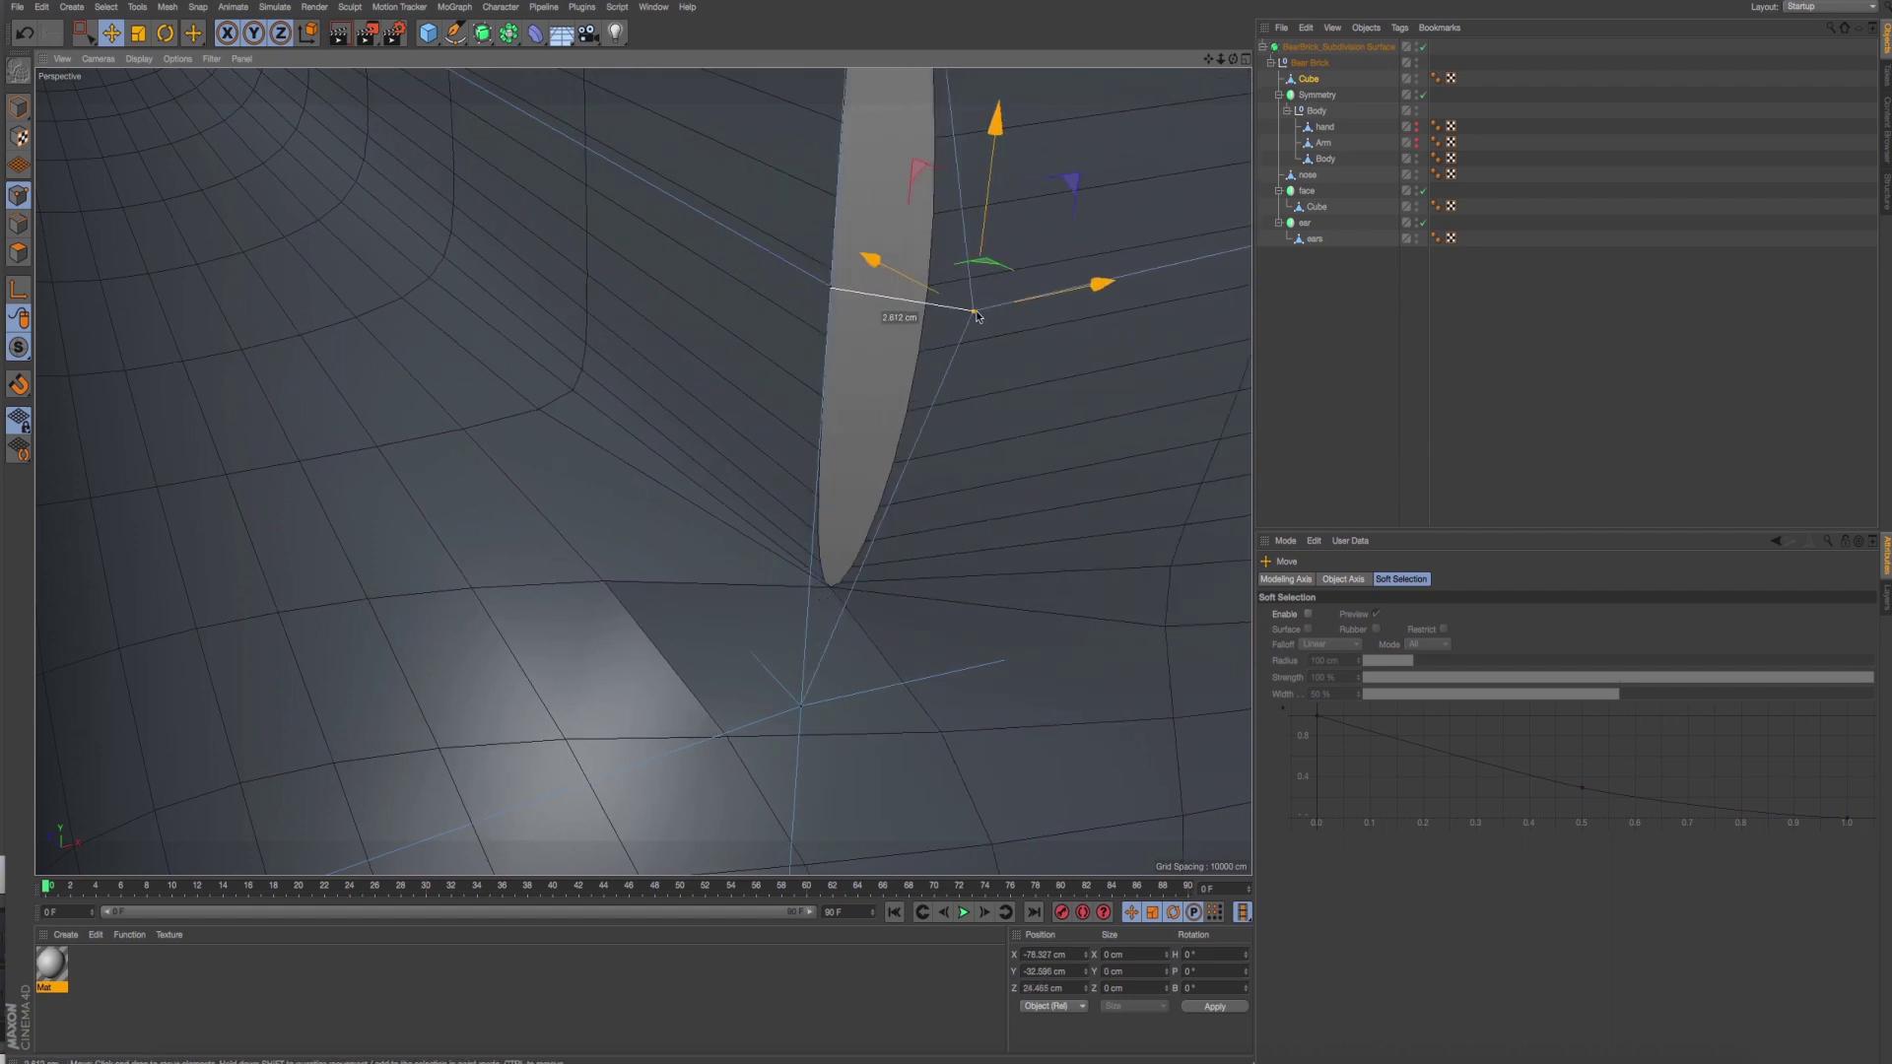
pyautogui.hotkey('ctrl', 'z')
# Weld the selected points into one, then orbit to a side view in object mode.
pyautogui.click(85, 33)
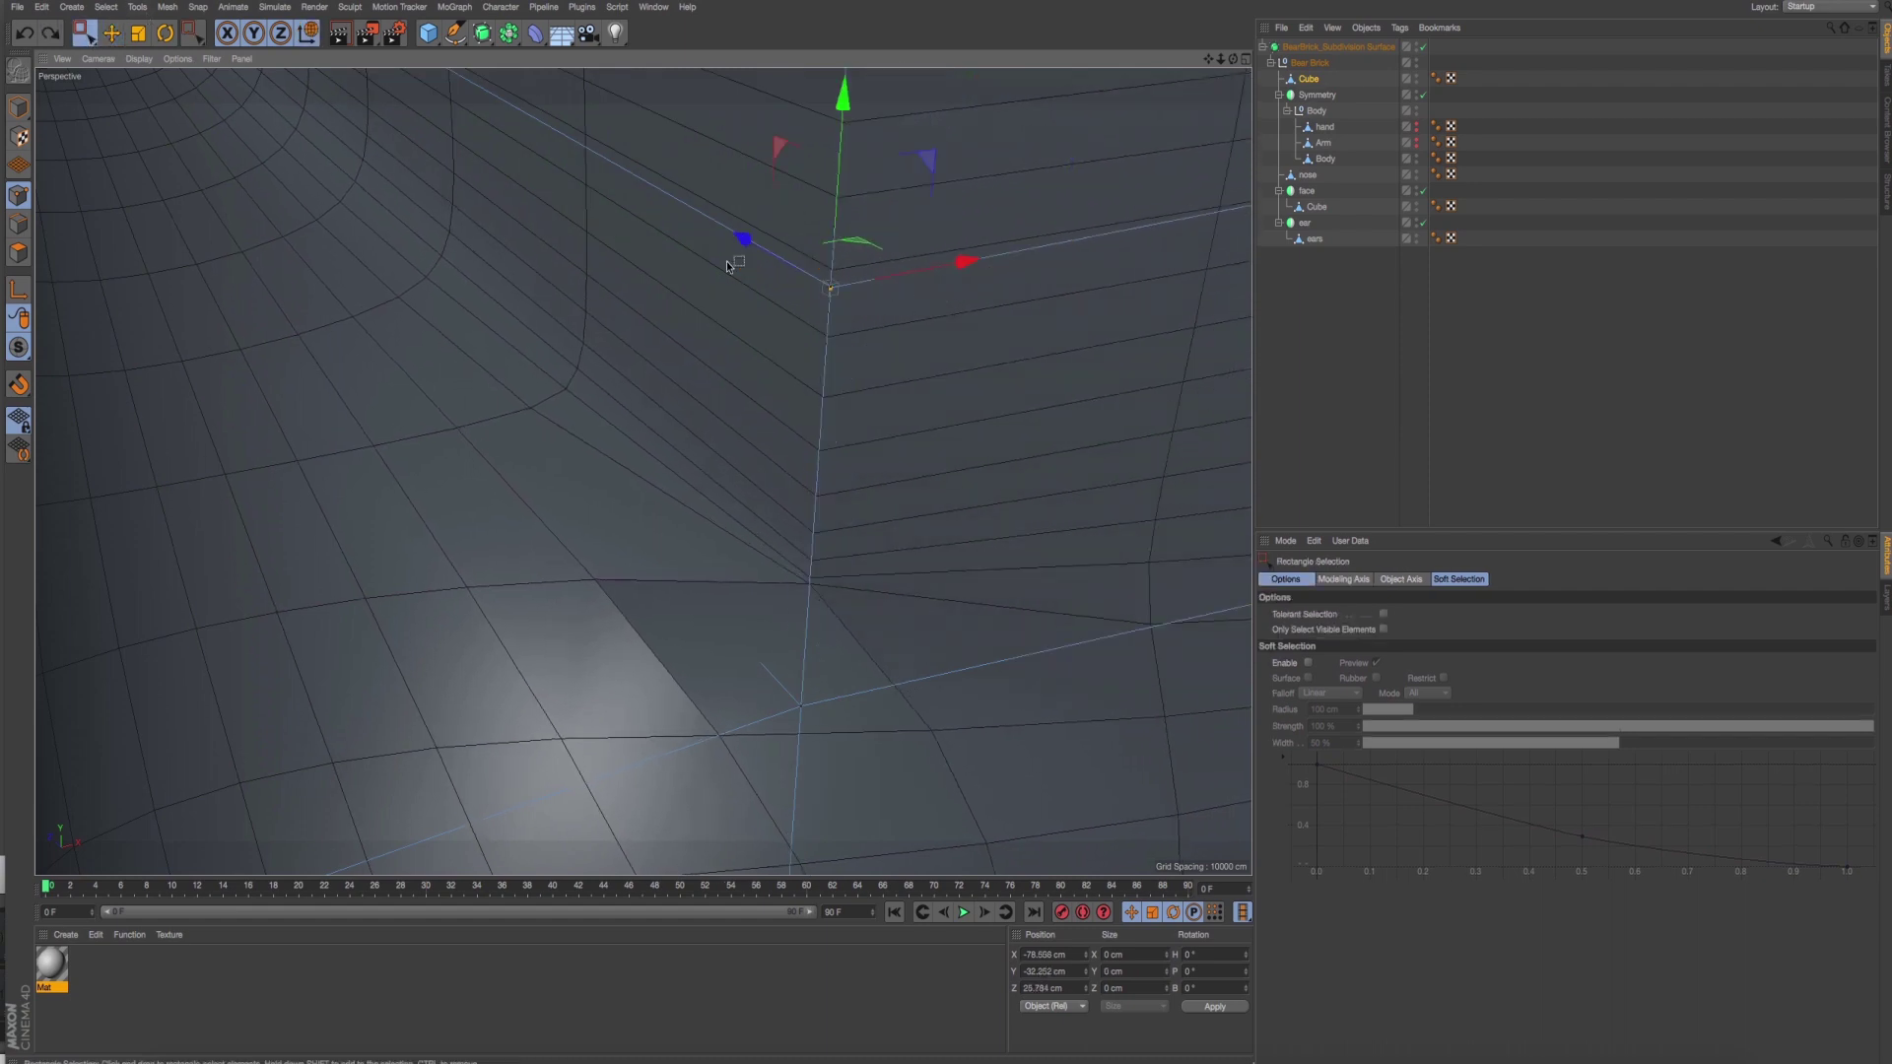
pyautogui.rightClick(848, 303)
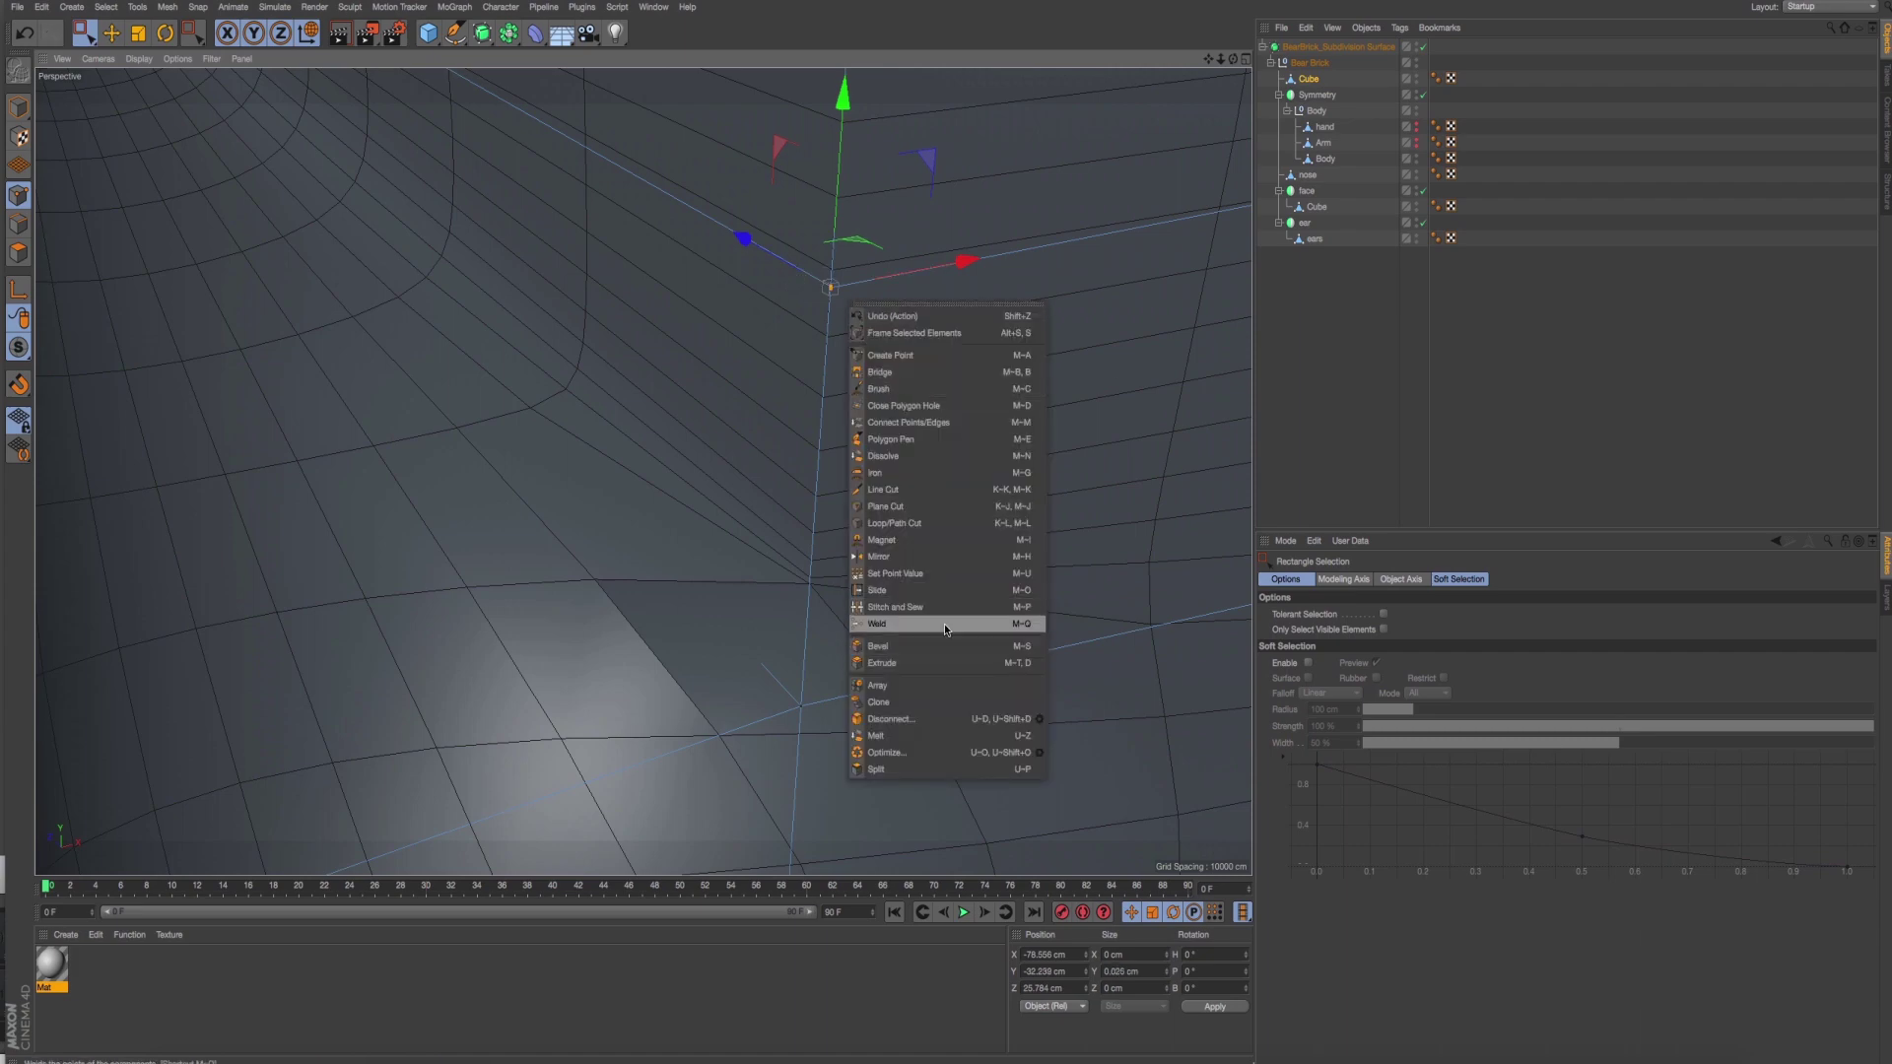
pyautogui.click(944, 624)
pyautogui.click(829, 298)
pyautogui.click(18, 106)
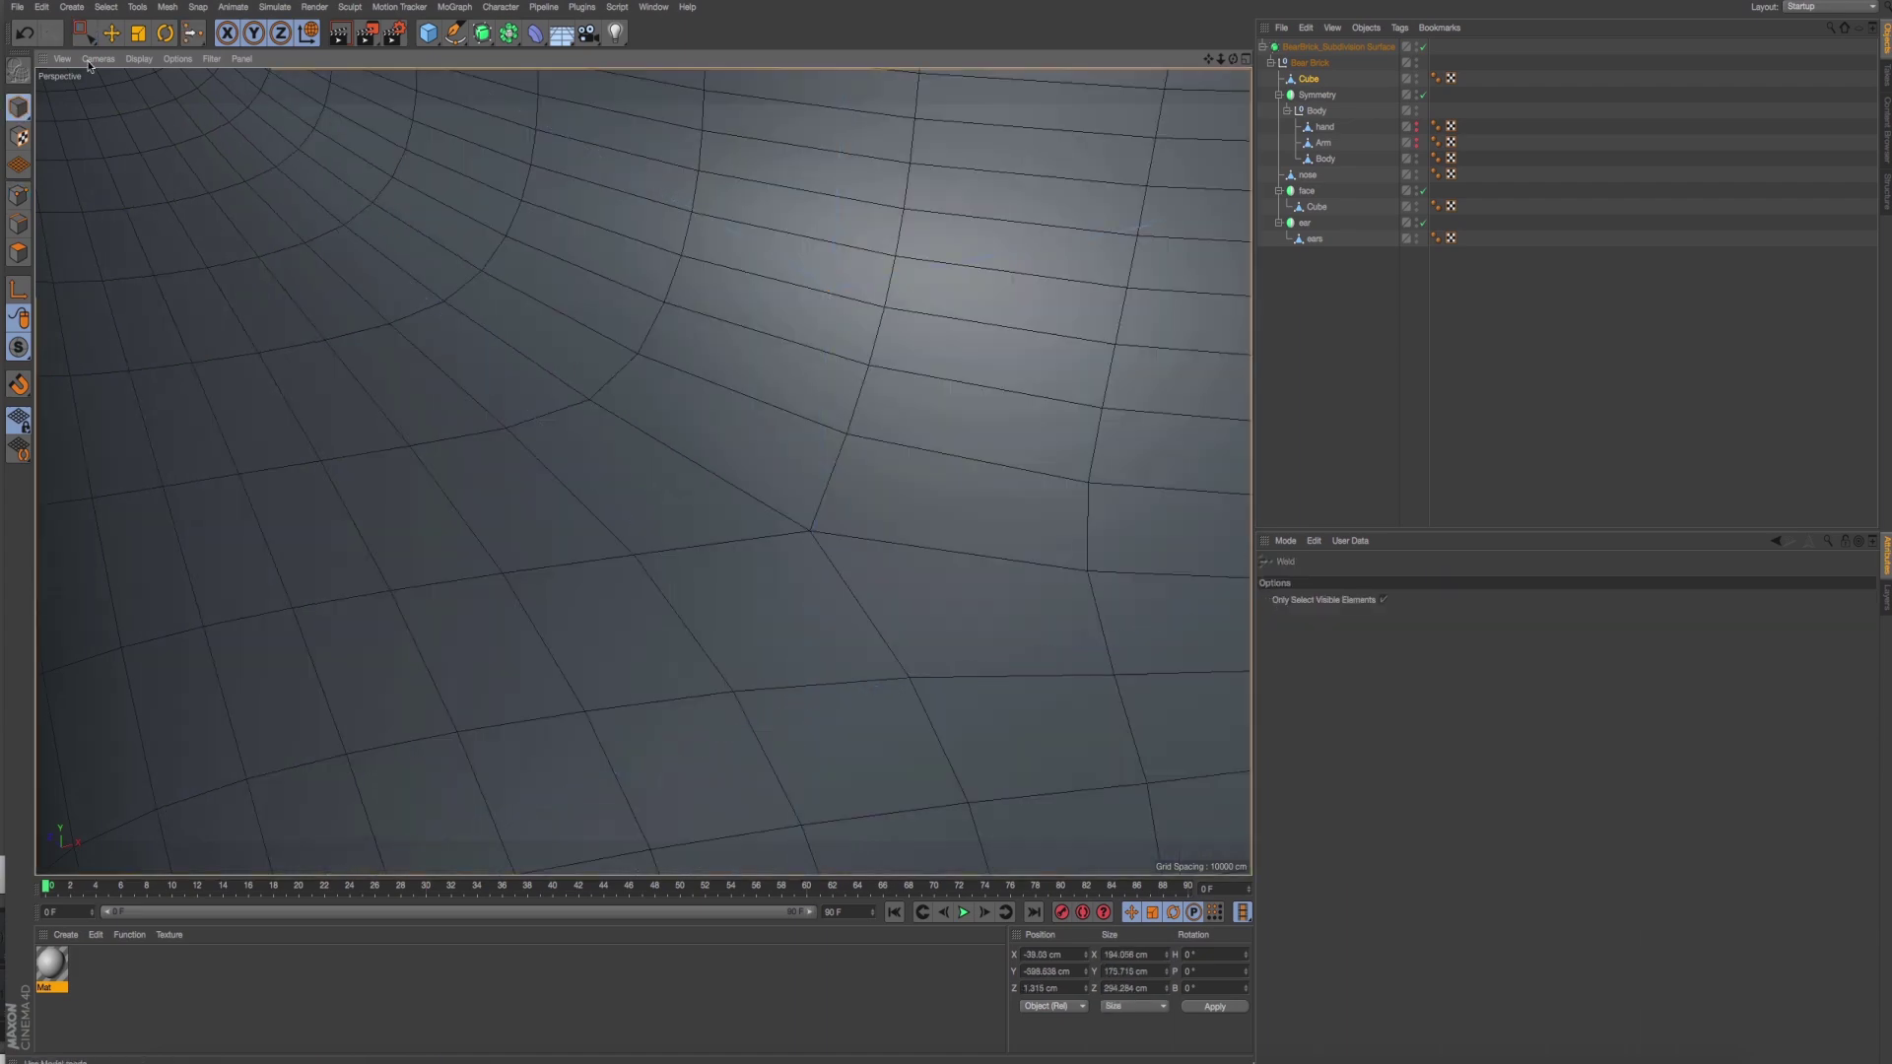
pyautogui.click(112, 33)
pyautogui.scroll(-5, 339, 358)
pyautogui.moveTo(339, 359)
pyautogui.keyDown('alt'); pyautogui.mouseDown()
pyautogui.moveTo(346, 328)
pyautogui.moveTo(482, 381)
pyautogui.moveTo(454, 290)
pyautogui.mouseUp(); pyautogui.keyUp('alt')
pyautogui.scroll(2, 453, 290)
# In the enlarged back view, nudge the corner points along X onto the corner.
pyautogui.click(19, 195)
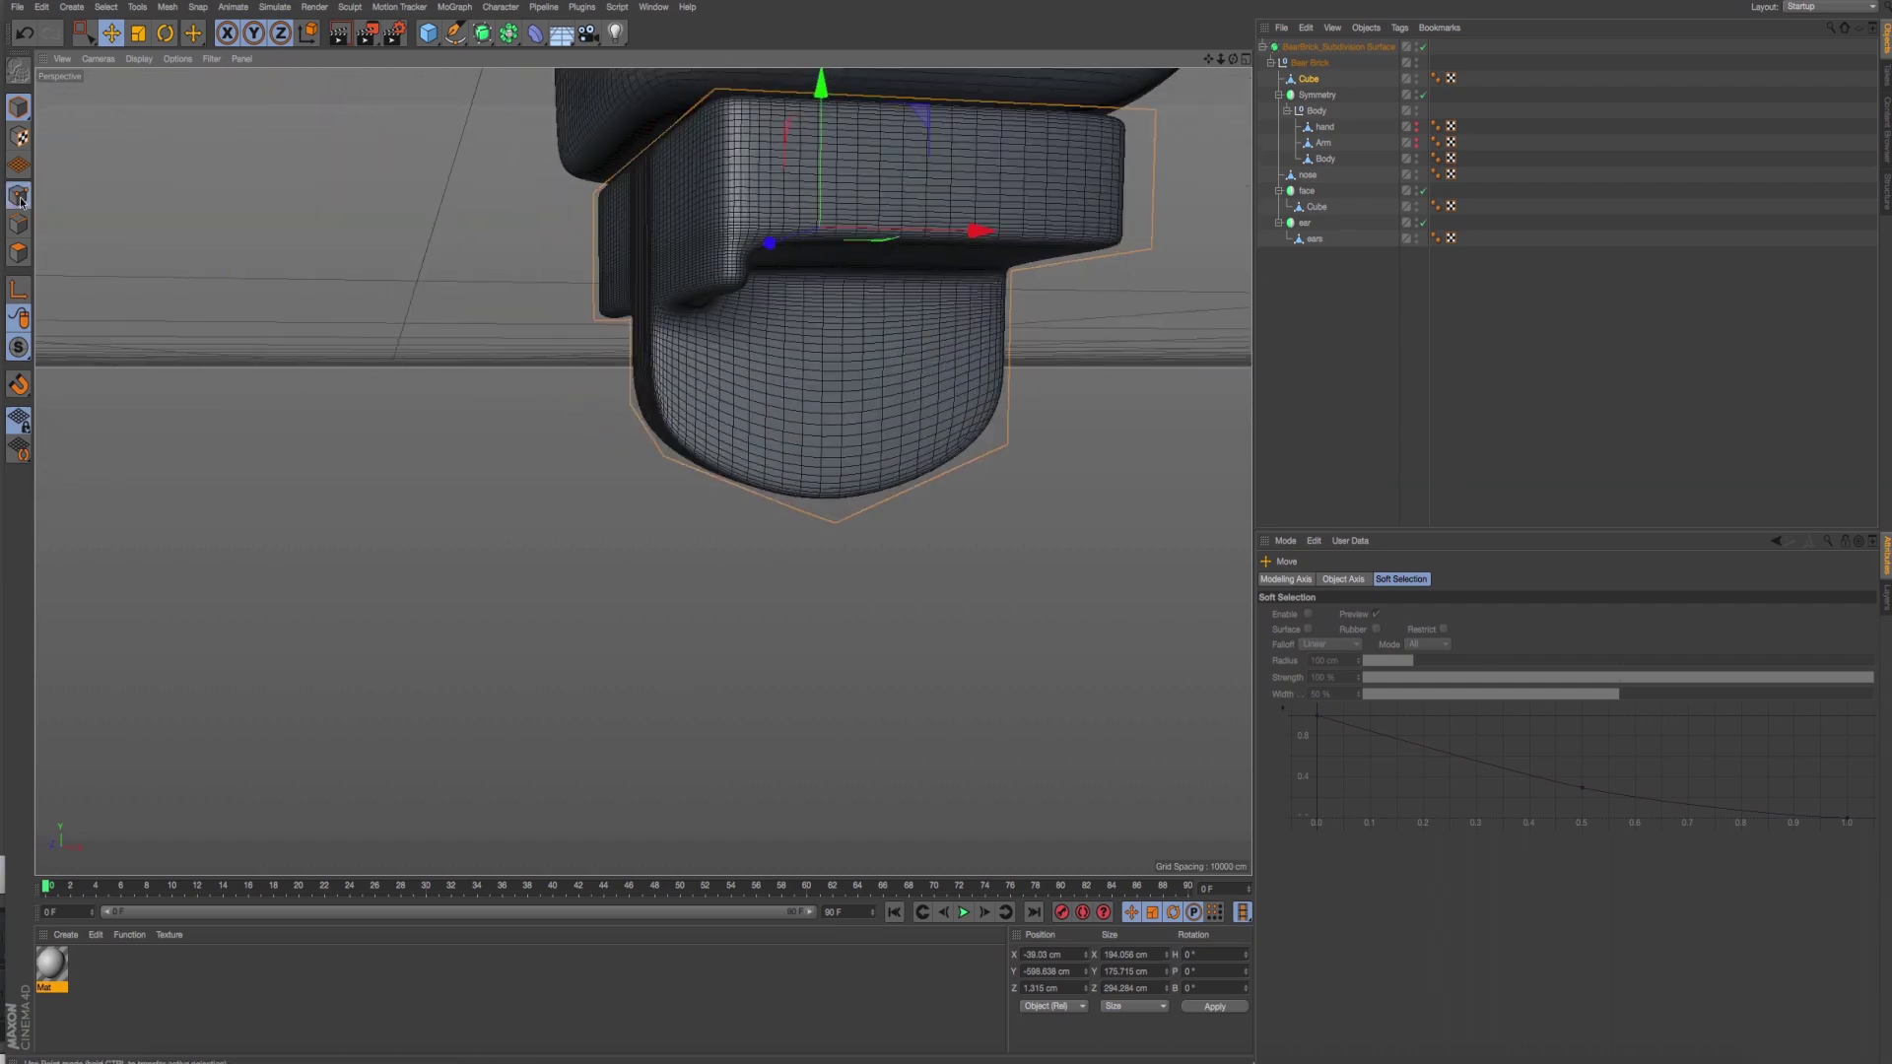
pyautogui.click(84, 32)
pyautogui.middleClick(877, 351)
pyautogui.middleClick(485, 653)
pyautogui.scroll(-3, 830, 639)
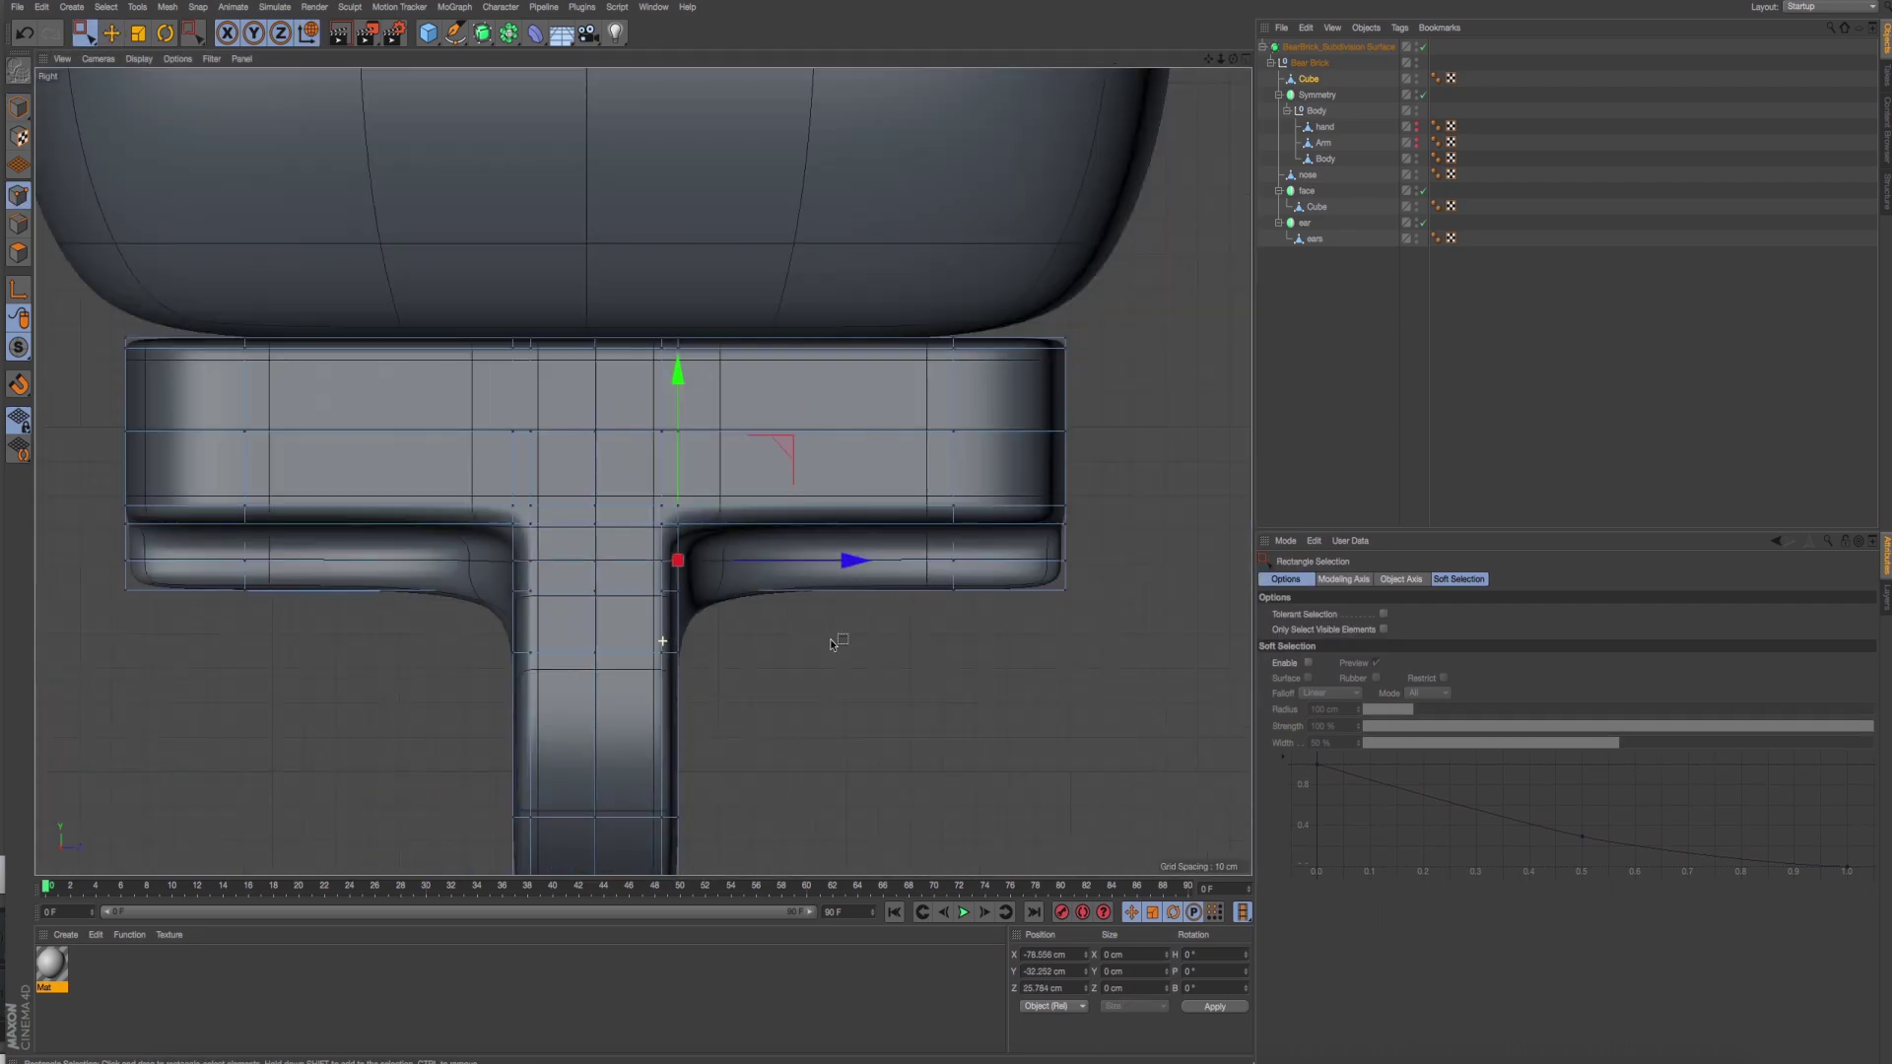
pyautogui.scroll(-2, 914, 651)
pyautogui.scroll(2, 921, 406)
pyautogui.scroll(1, 926, 409)
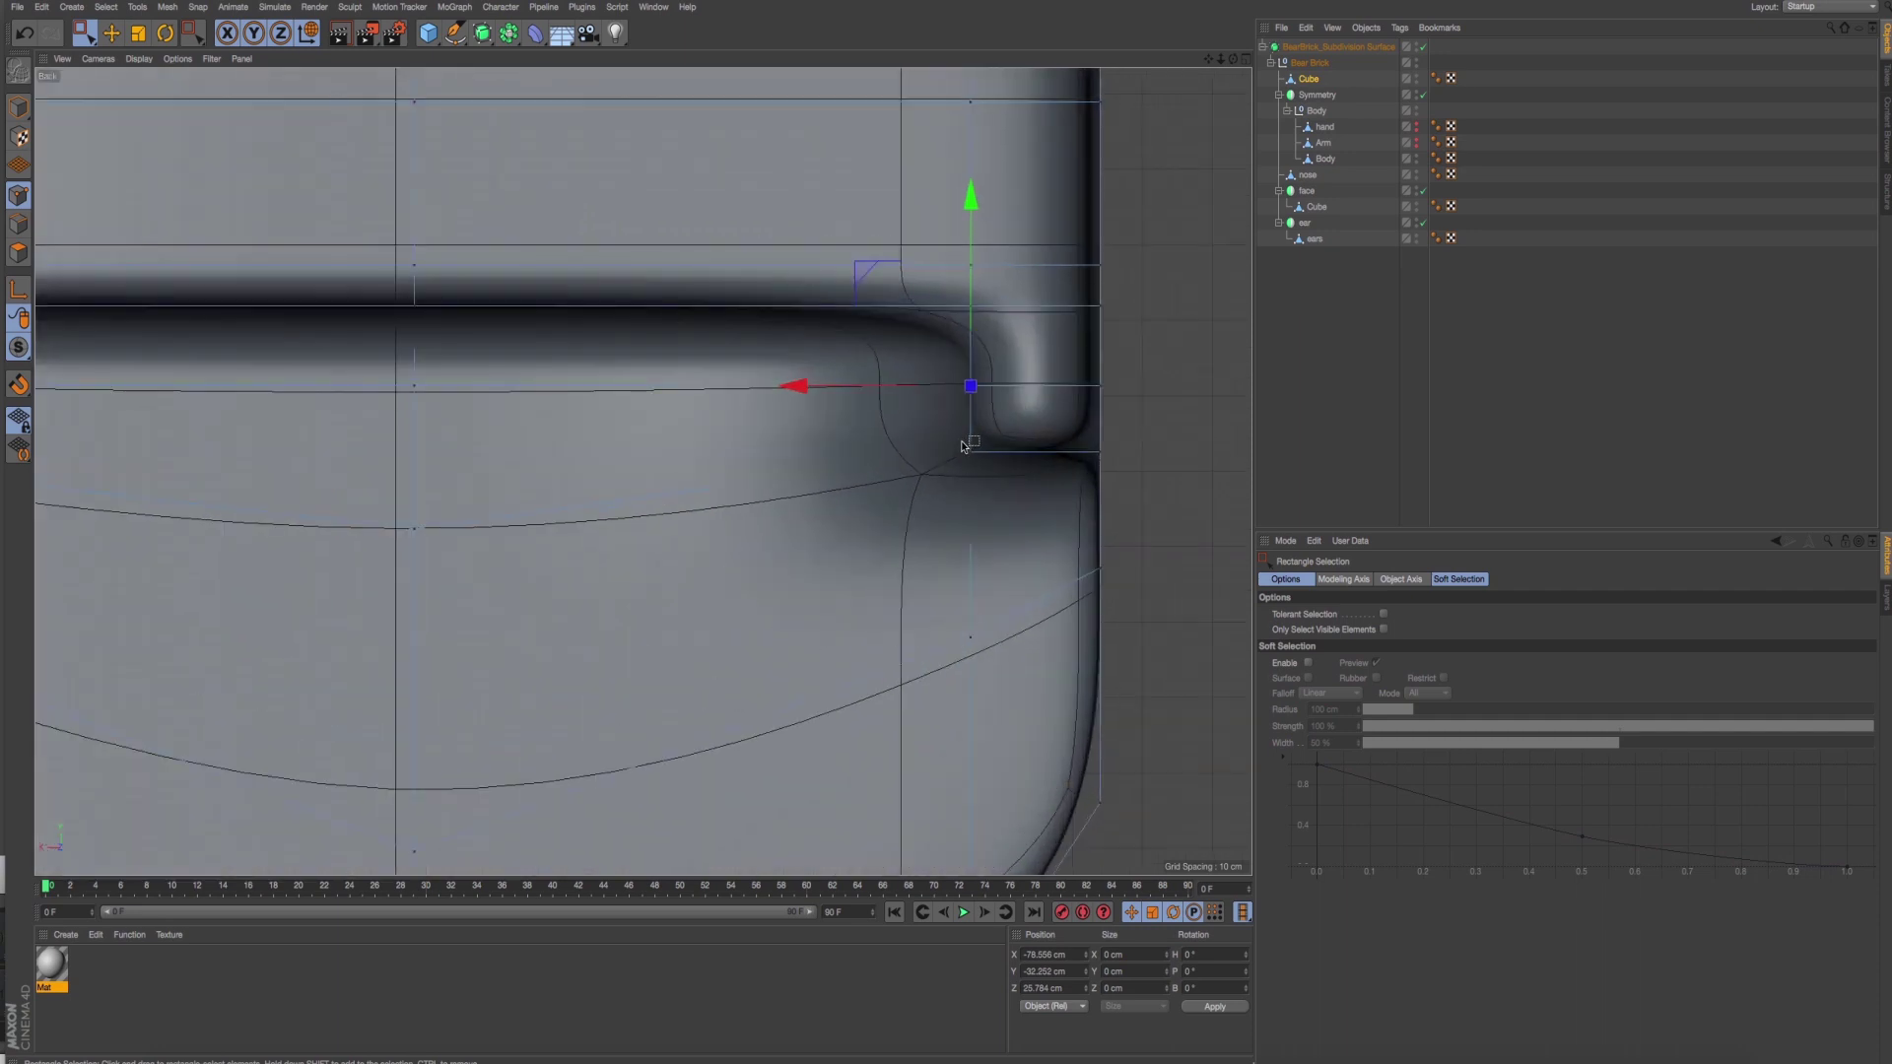
pyautogui.scroll(1, 926, 410)
pyautogui.moveTo(885, 376); pyautogui.dragTo(990, 451)
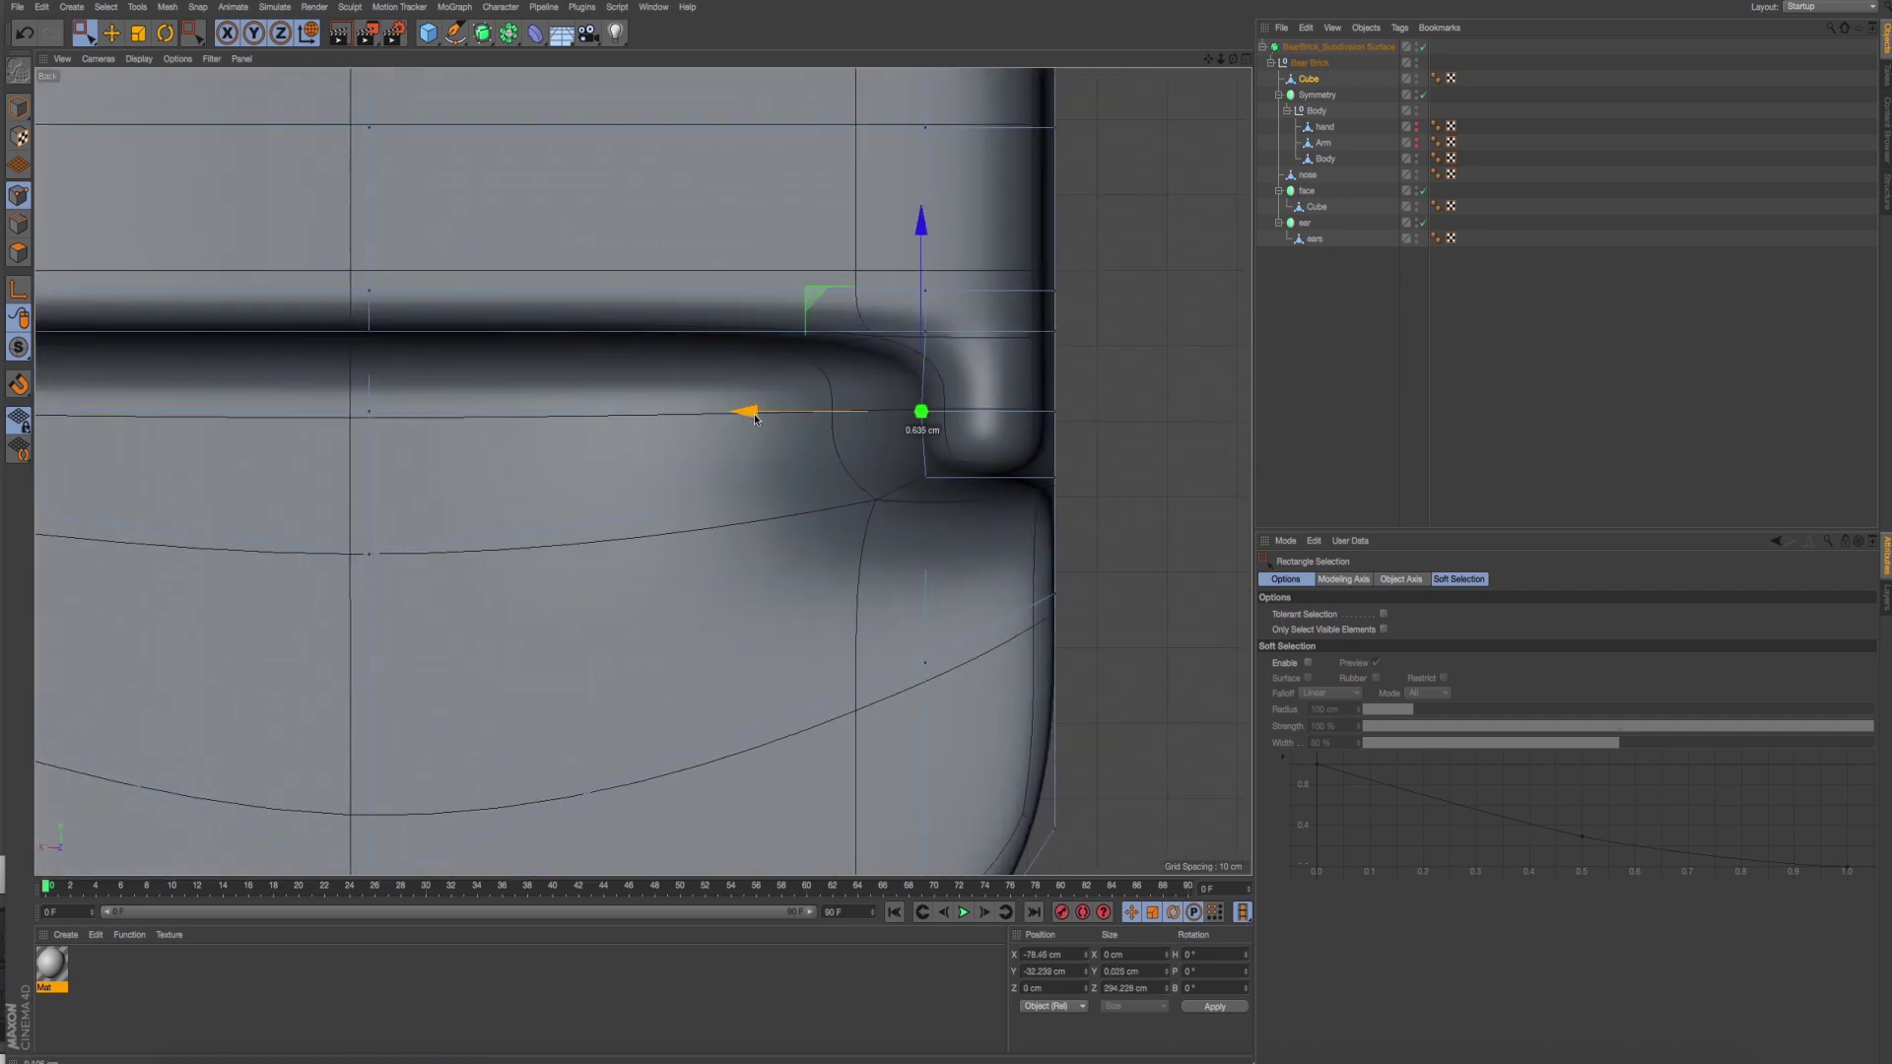
pyautogui.moveTo(752, 411); pyautogui.dragTo(752, 418)
pyautogui.moveTo(871, 457); pyautogui.dragTo(998, 502)
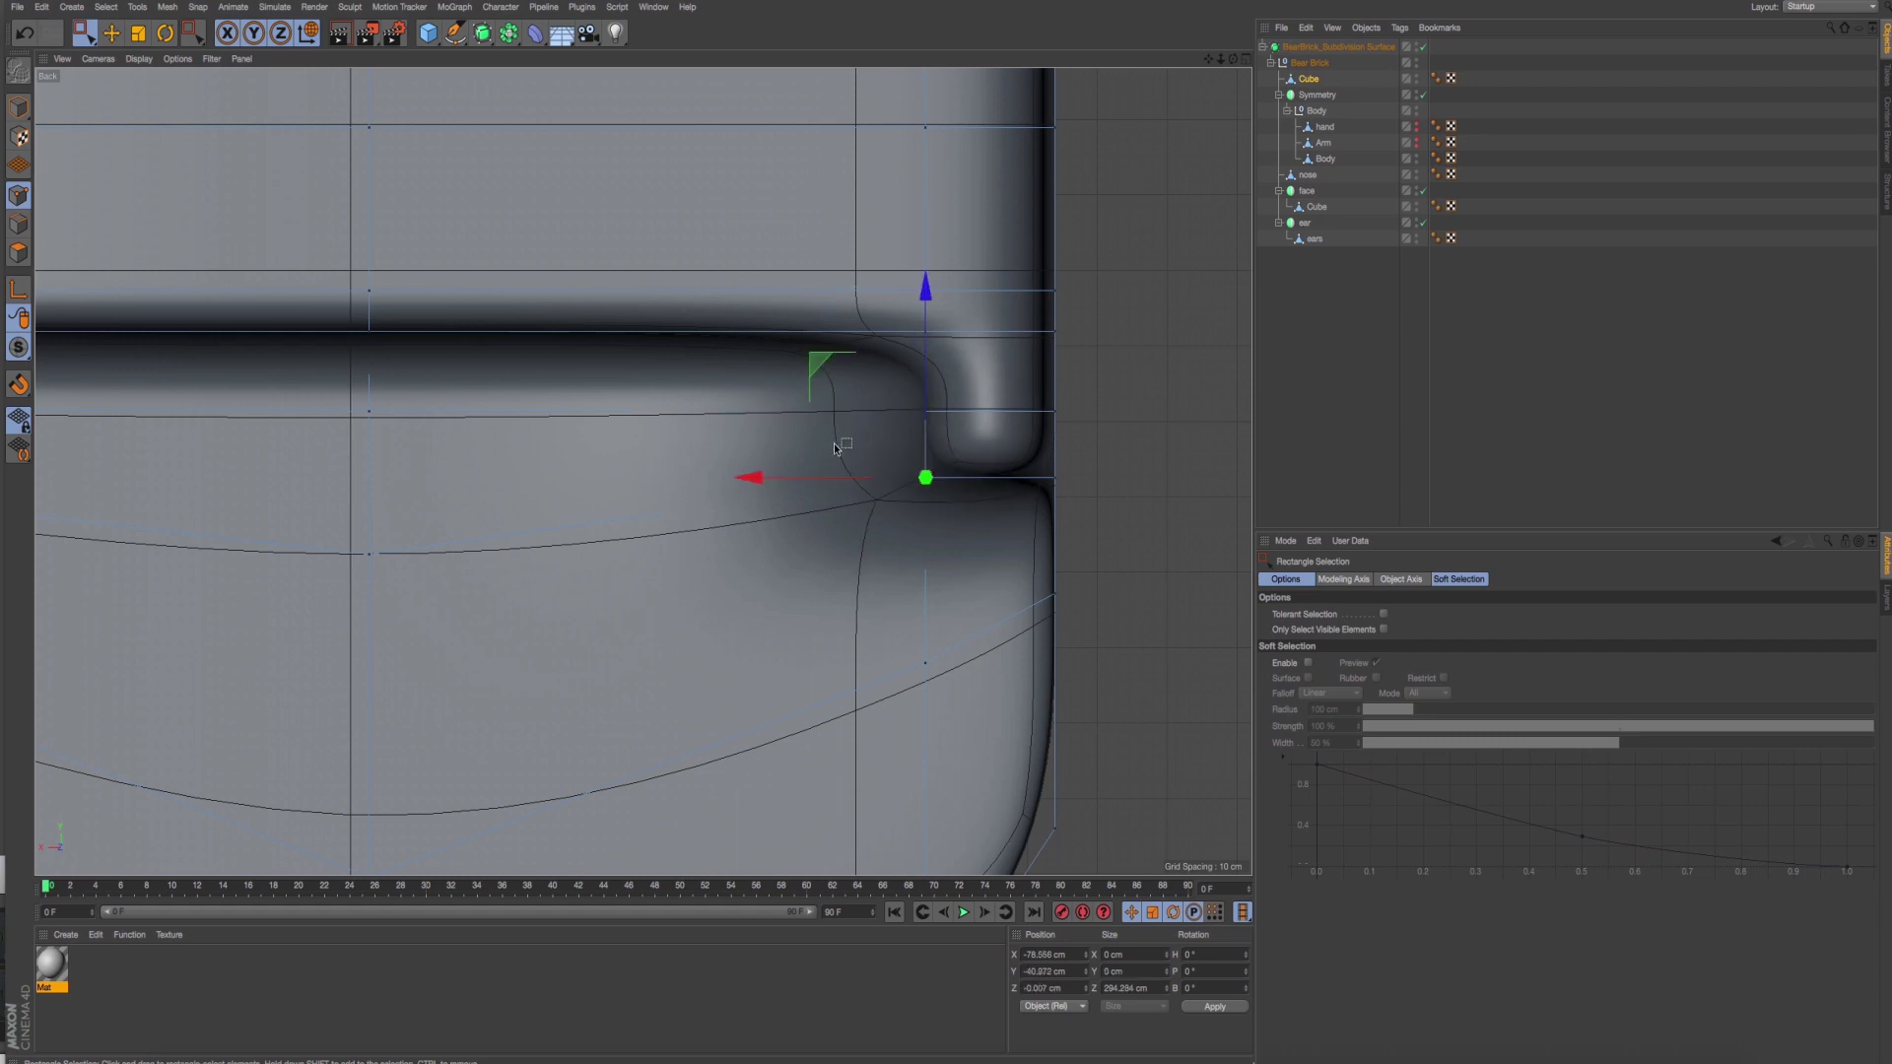
pyautogui.moveTo(796, 478); pyautogui.dragTo(811, 483)
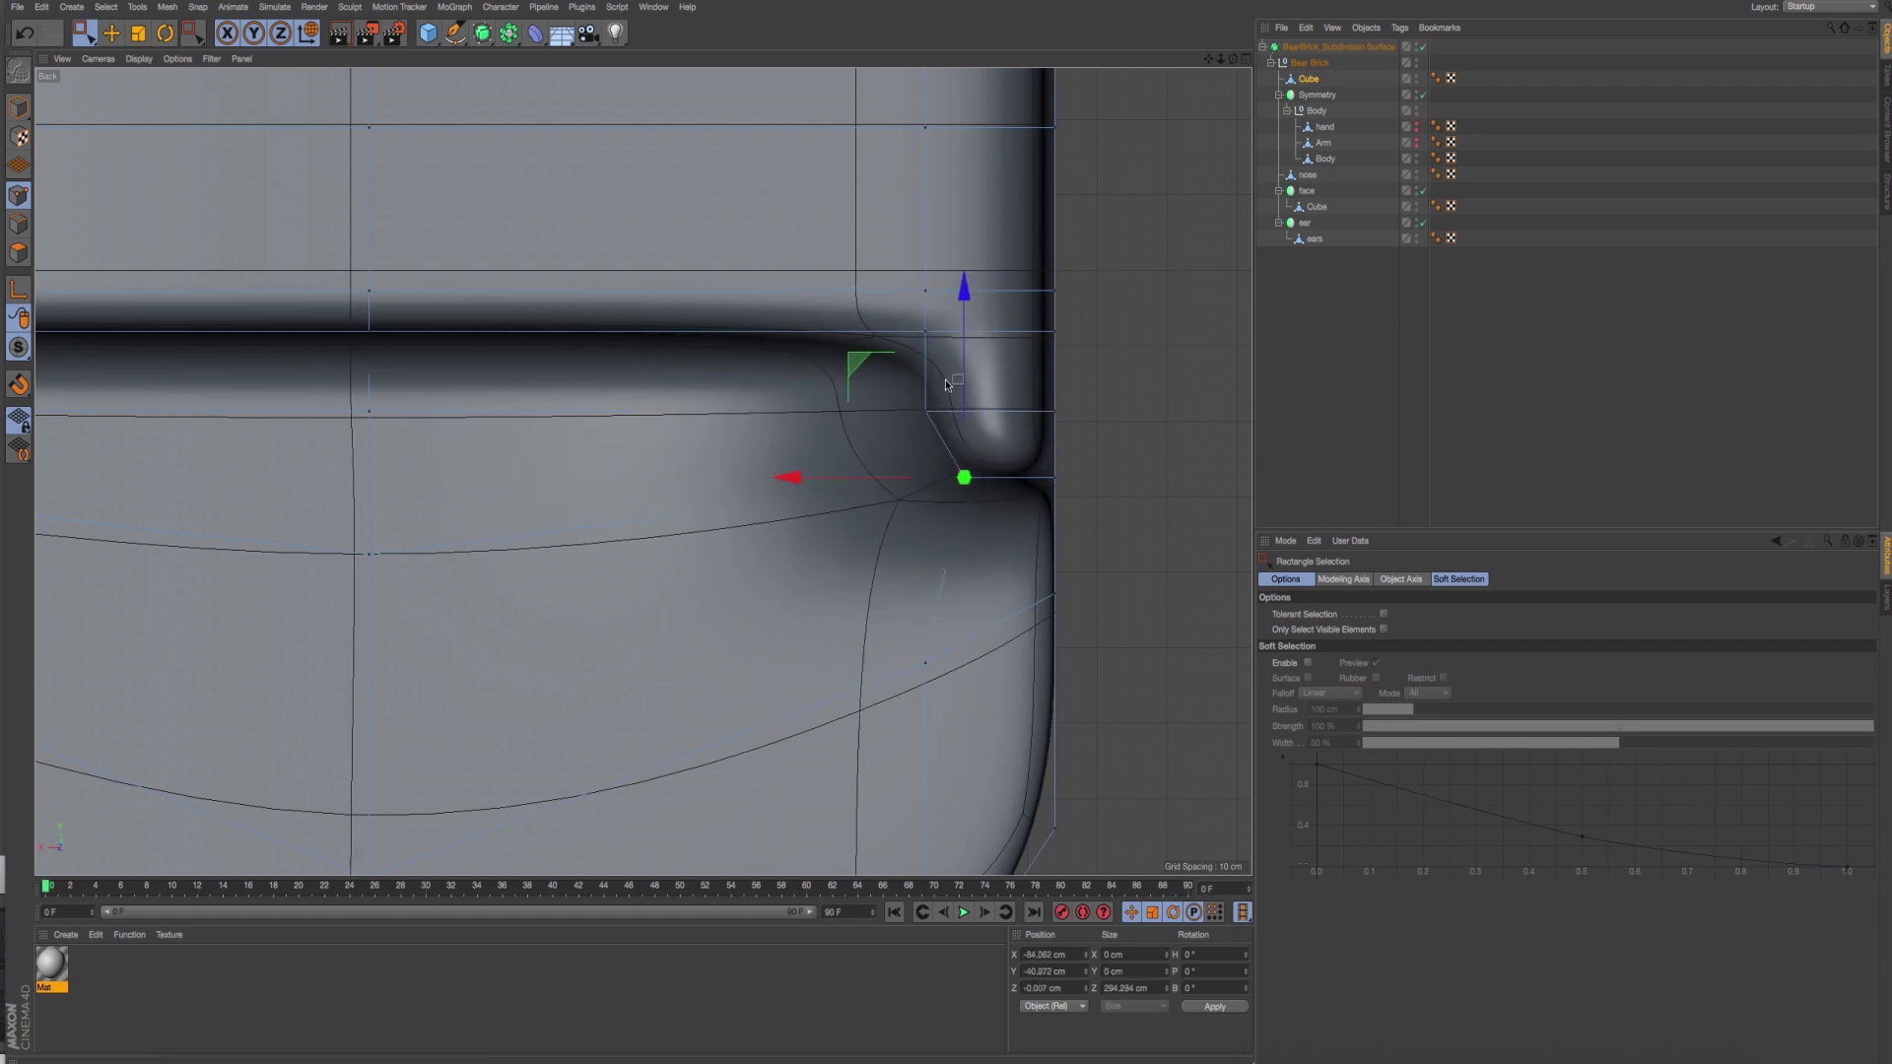
pyautogui.click(922, 332)
pyautogui.moveTo(798, 335); pyautogui.dragTo(774, 338)
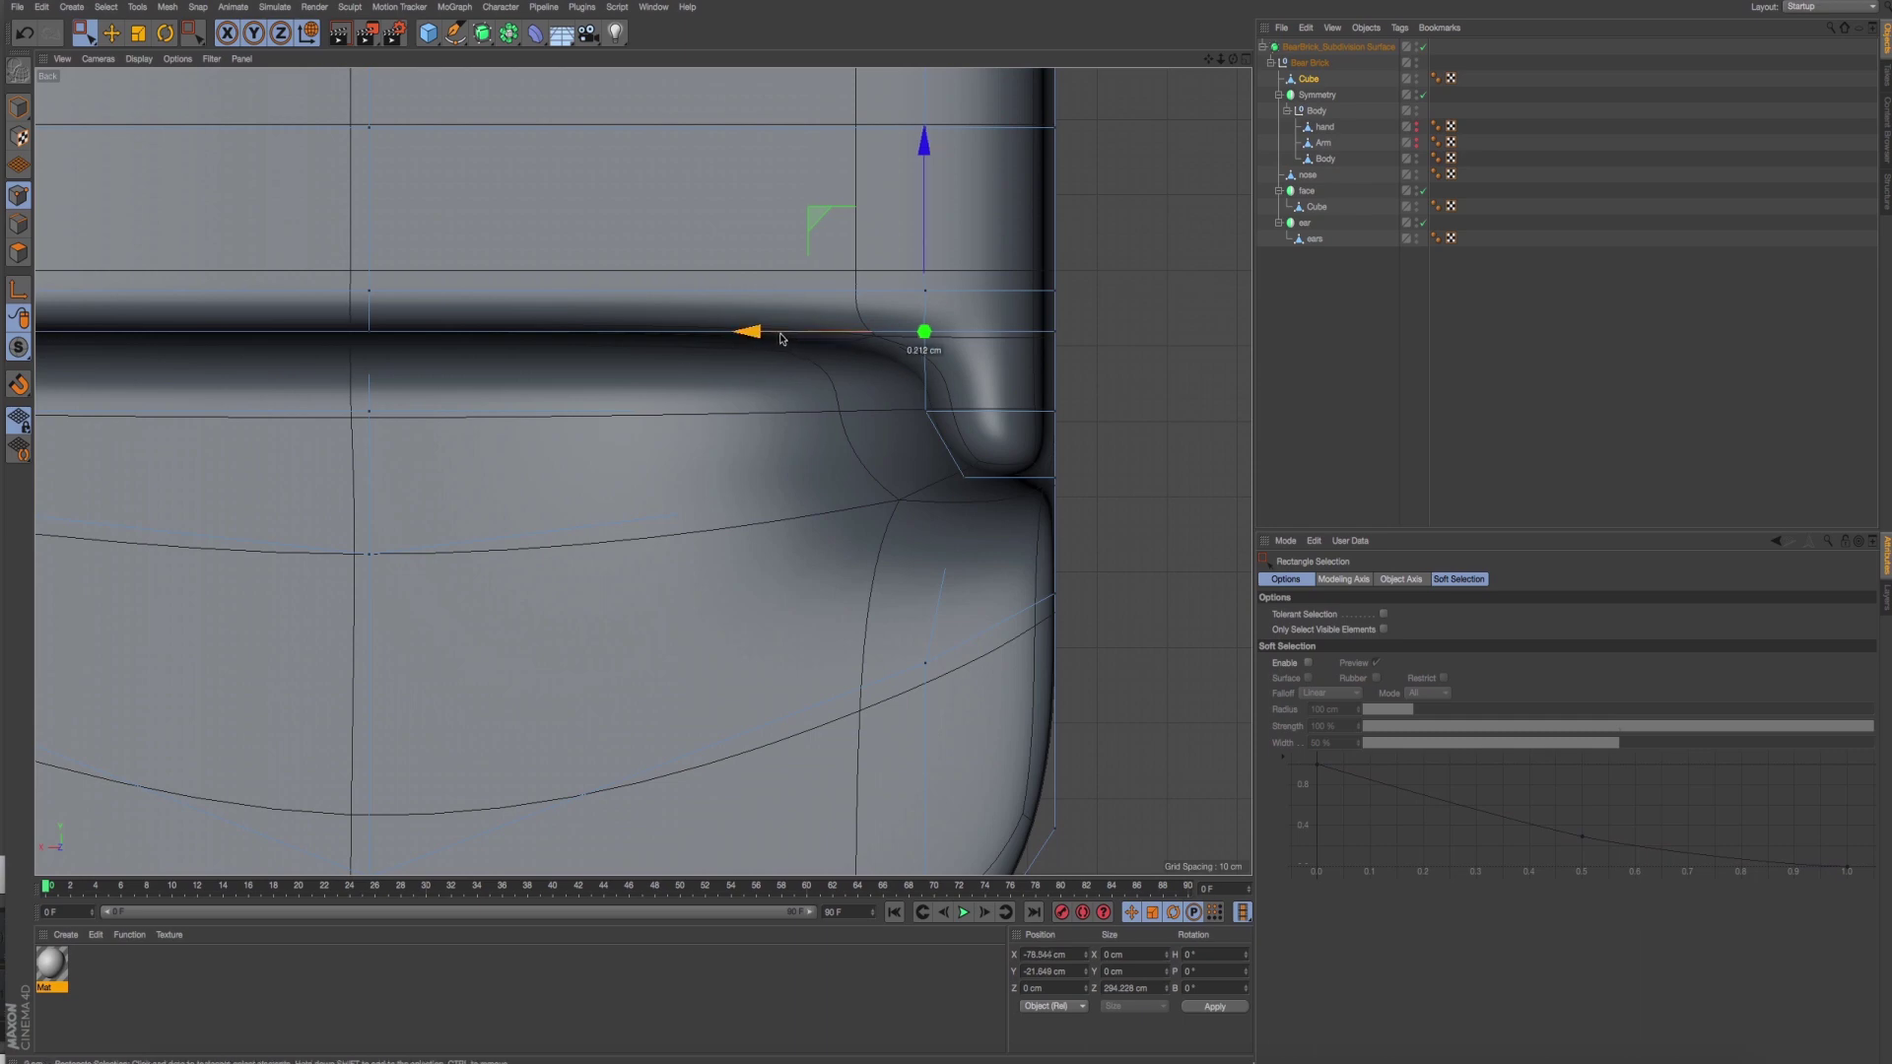
# Render-preview the pelvis in Perspective, then bring up the front.jpeg reference in Preview.
pyautogui.press('F1')
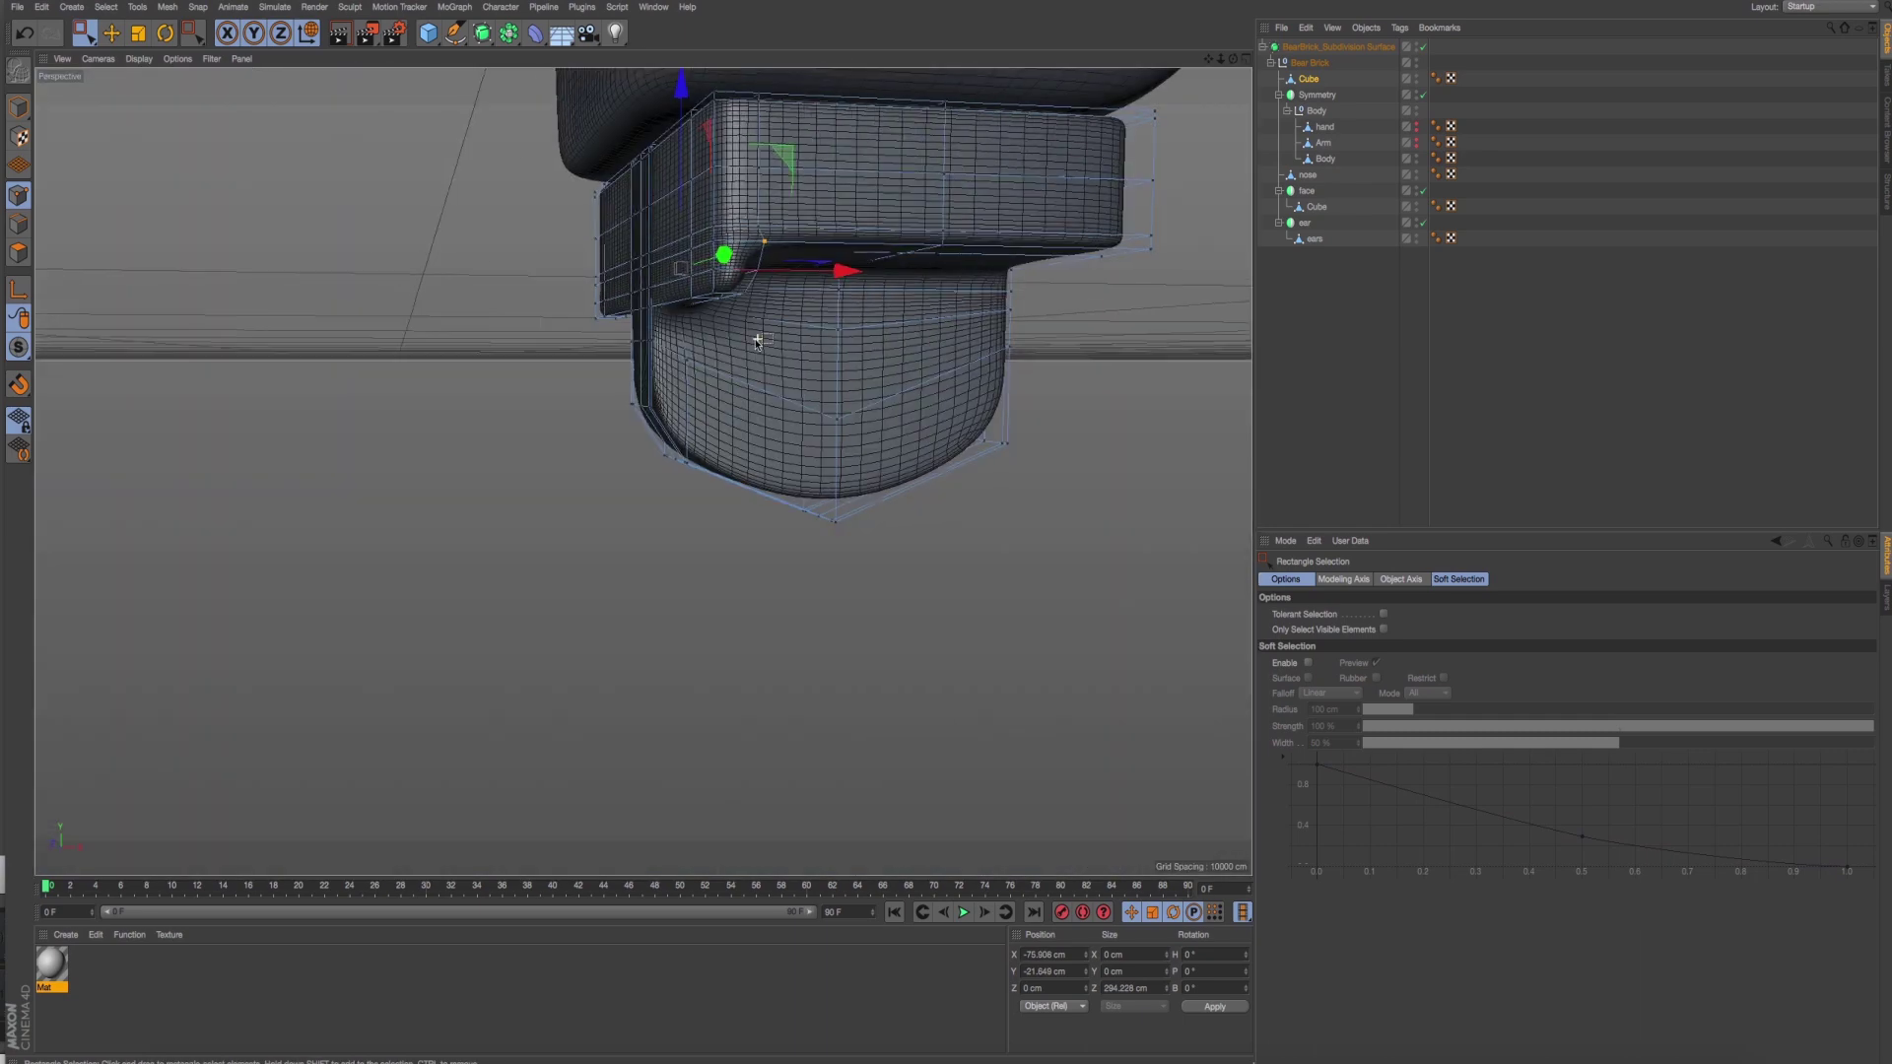
pyautogui.hotkey('ctrl', 'r')
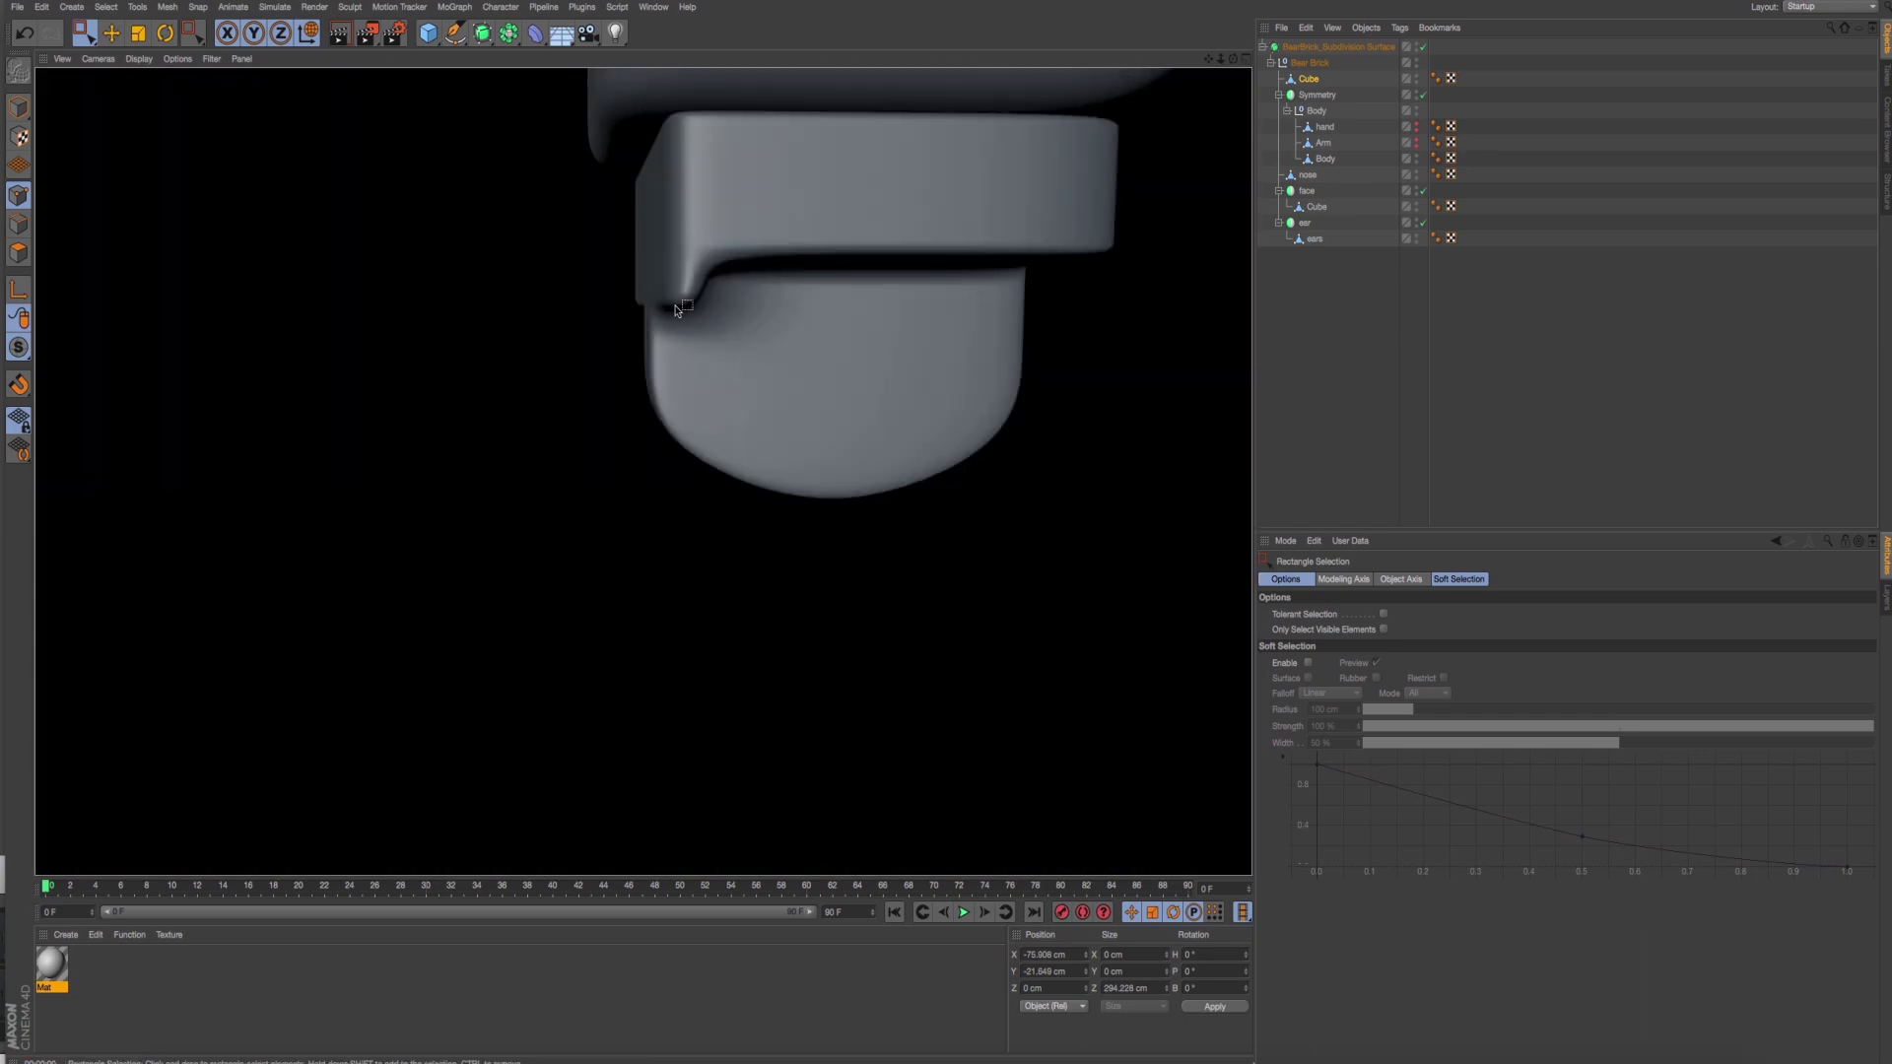
pyautogui.moveTo(743, 352)
pyautogui.keyDown('alt'); pyautogui.mouseDown()
pyautogui.moveTo(634, 392)
pyautogui.moveTo(936, 428)
pyautogui.mouseUp(); pyautogui.keyUp('alt')
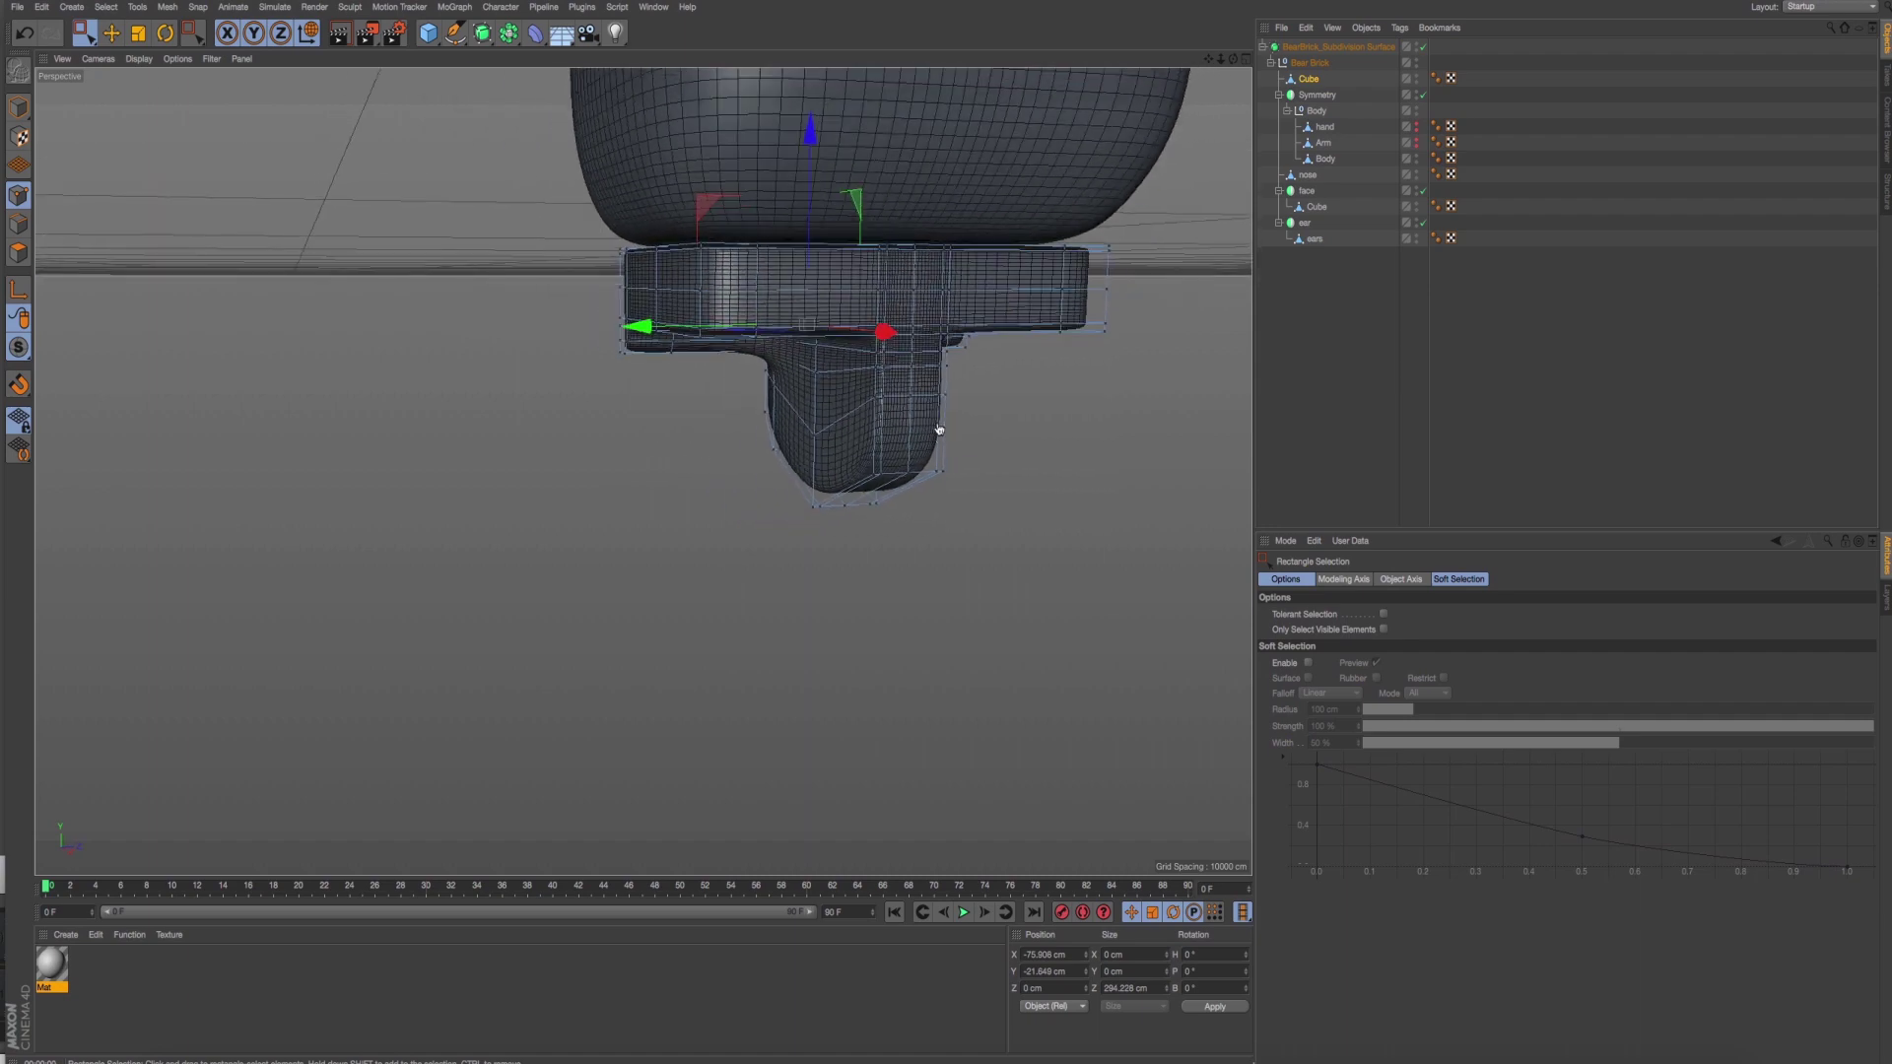
pyautogui.press('super+Tab')
pyautogui.press('Tab')
# Unhide the hand and Arm objects so they show beside the body again.
pyautogui.click(887, 537)
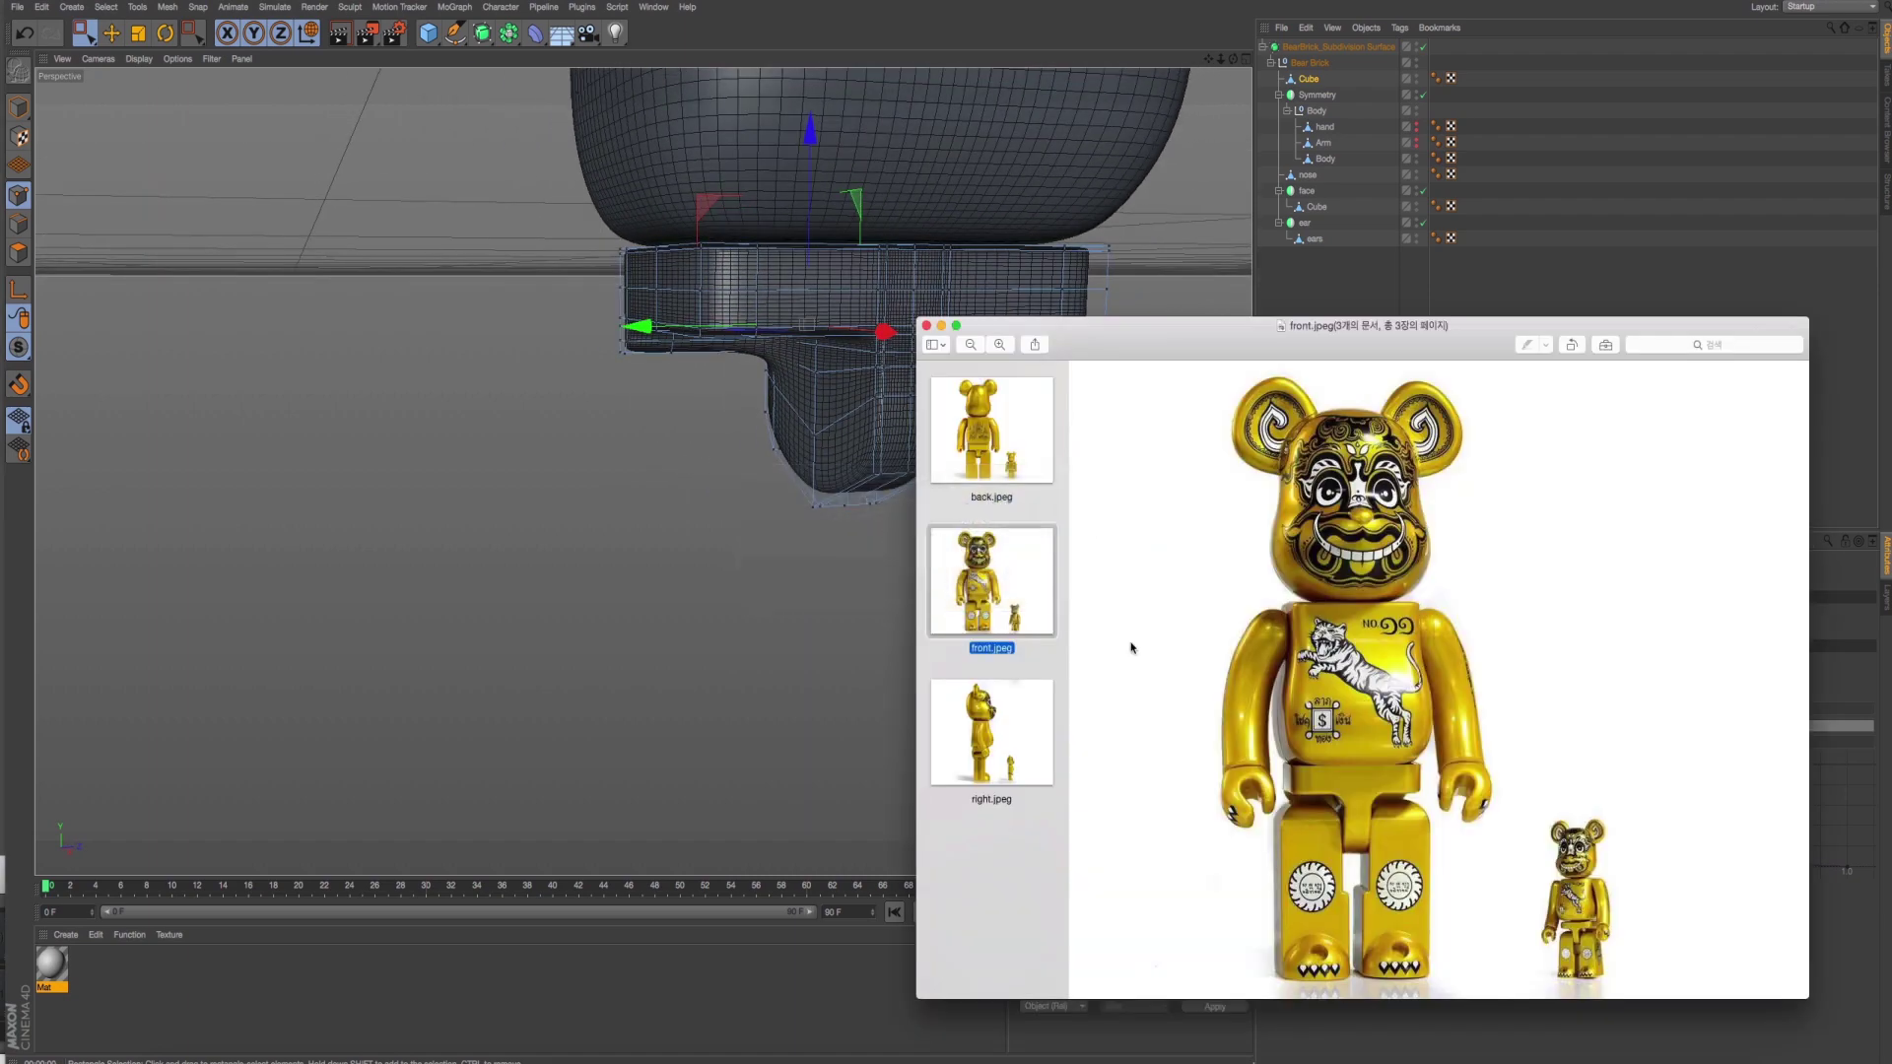
pyautogui.middleClick(706, 416)
pyautogui.keyDown('alt'); pyautogui.moveTo(907, 443); pyautogui.dragTo(685, 418, button='middle'); pyautogui.keyUp('alt')
pyautogui.moveTo(685, 418)
pyautogui.keyDown('alt'); pyautogui.mouseDown()
pyautogui.moveTo(719, 453)
pyautogui.moveTo(760, 418)
pyautogui.moveTo(679, 593)
pyautogui.mouseUp(); pyautogui.keyUp('alt')
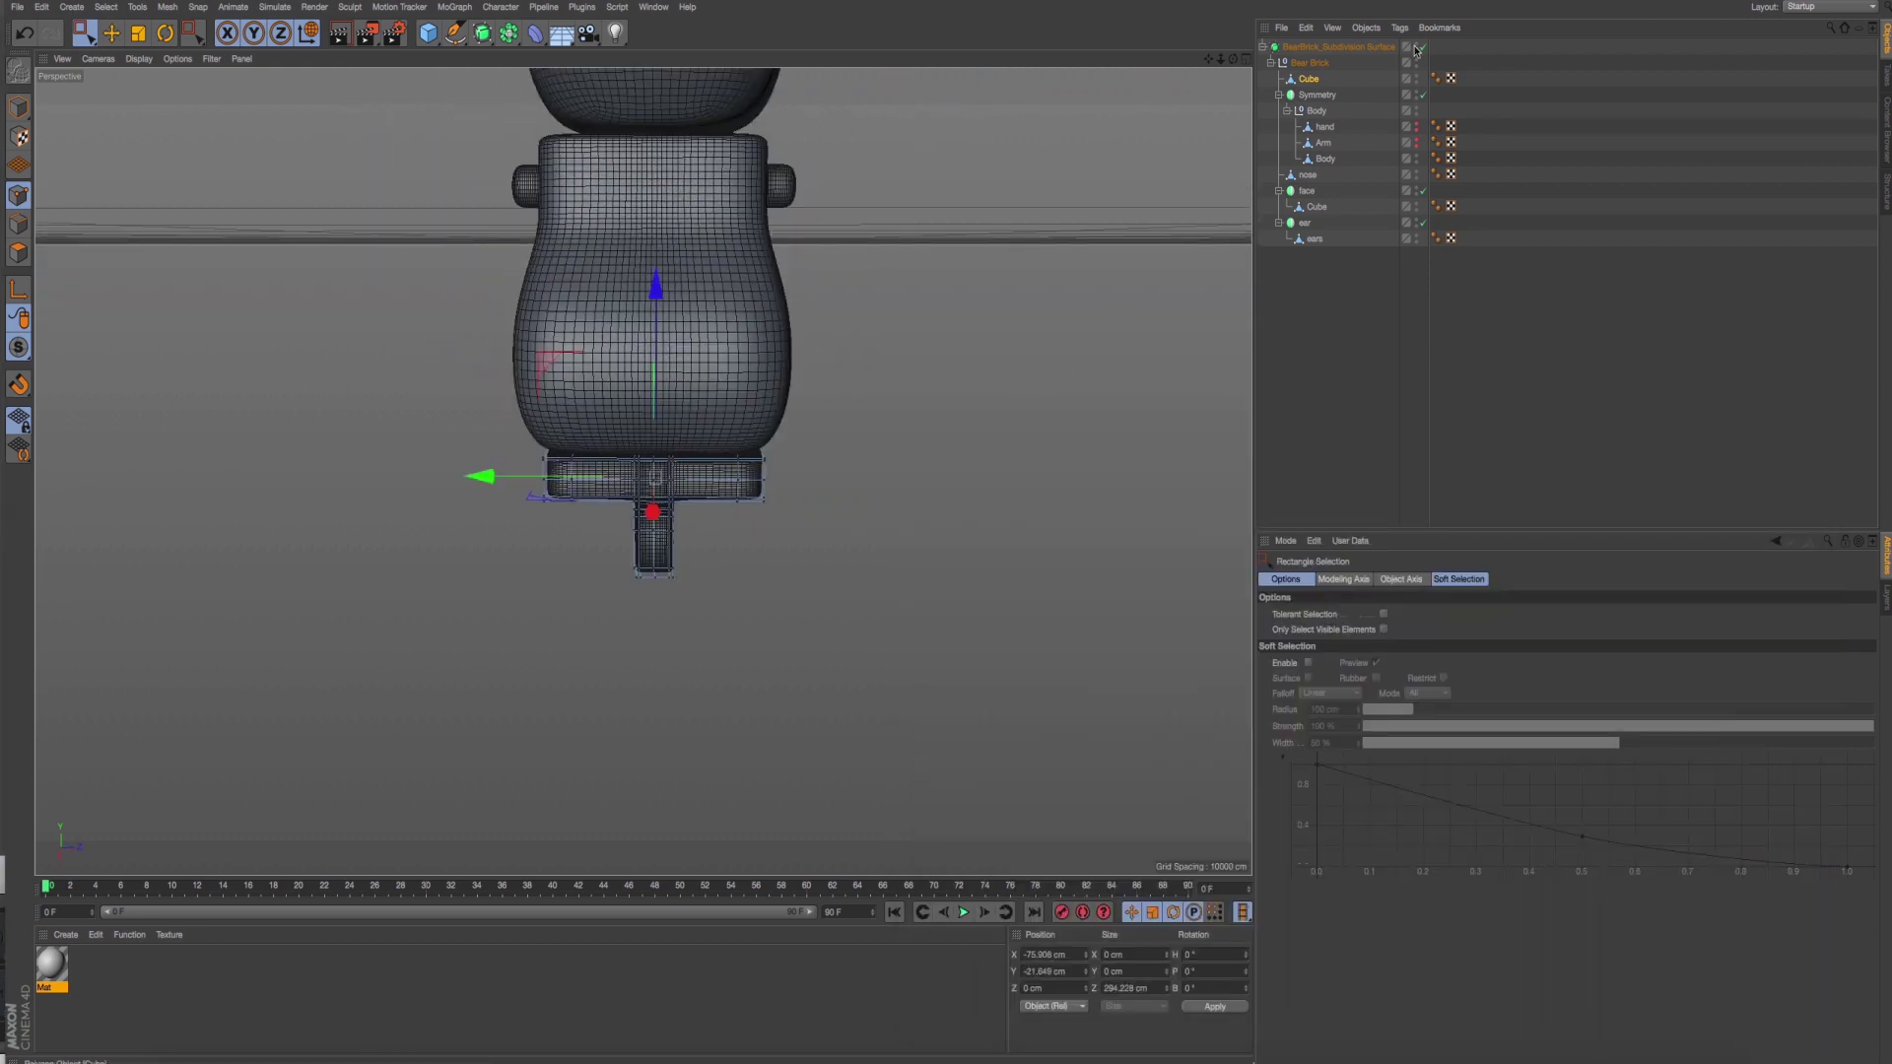
pyautogui.click(1417, 128)
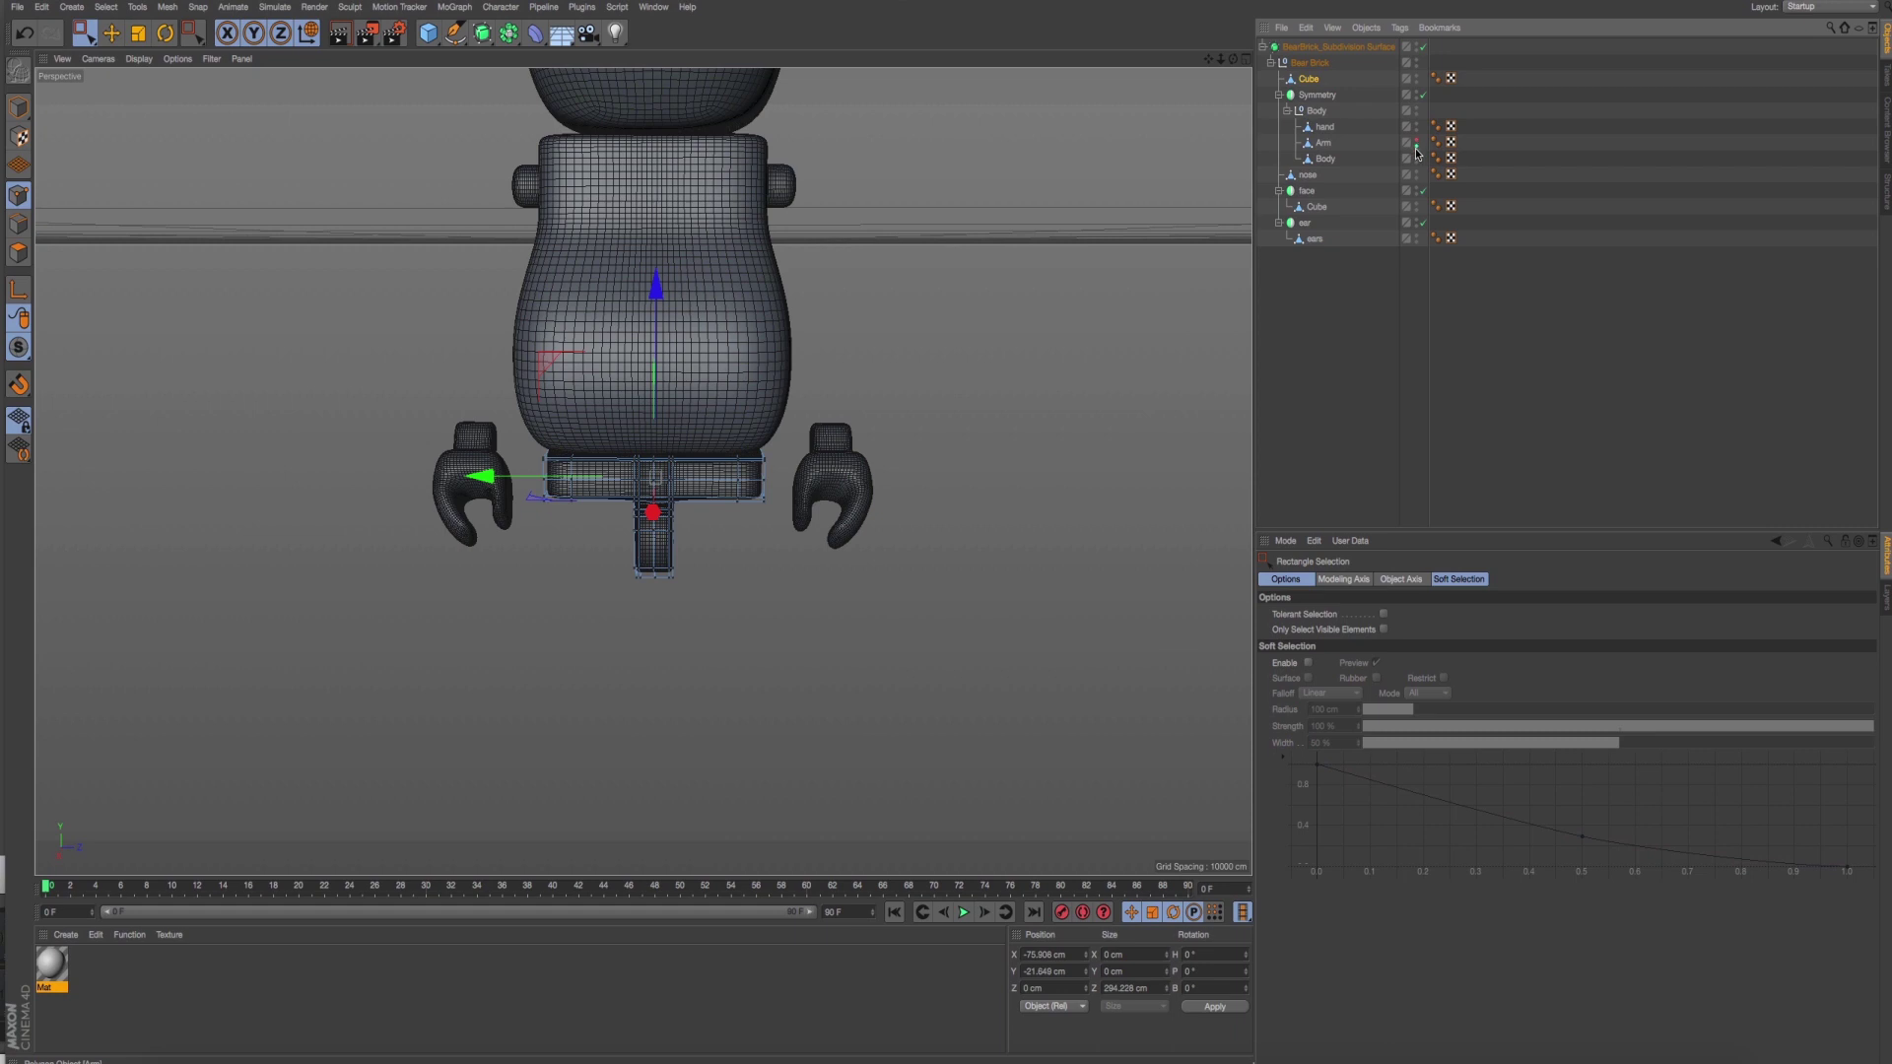
pyautogui.click(1417, 145)
# Rename the pelvis polygon object to 'Pelvis'.
pyautogui.click(1314, 81)
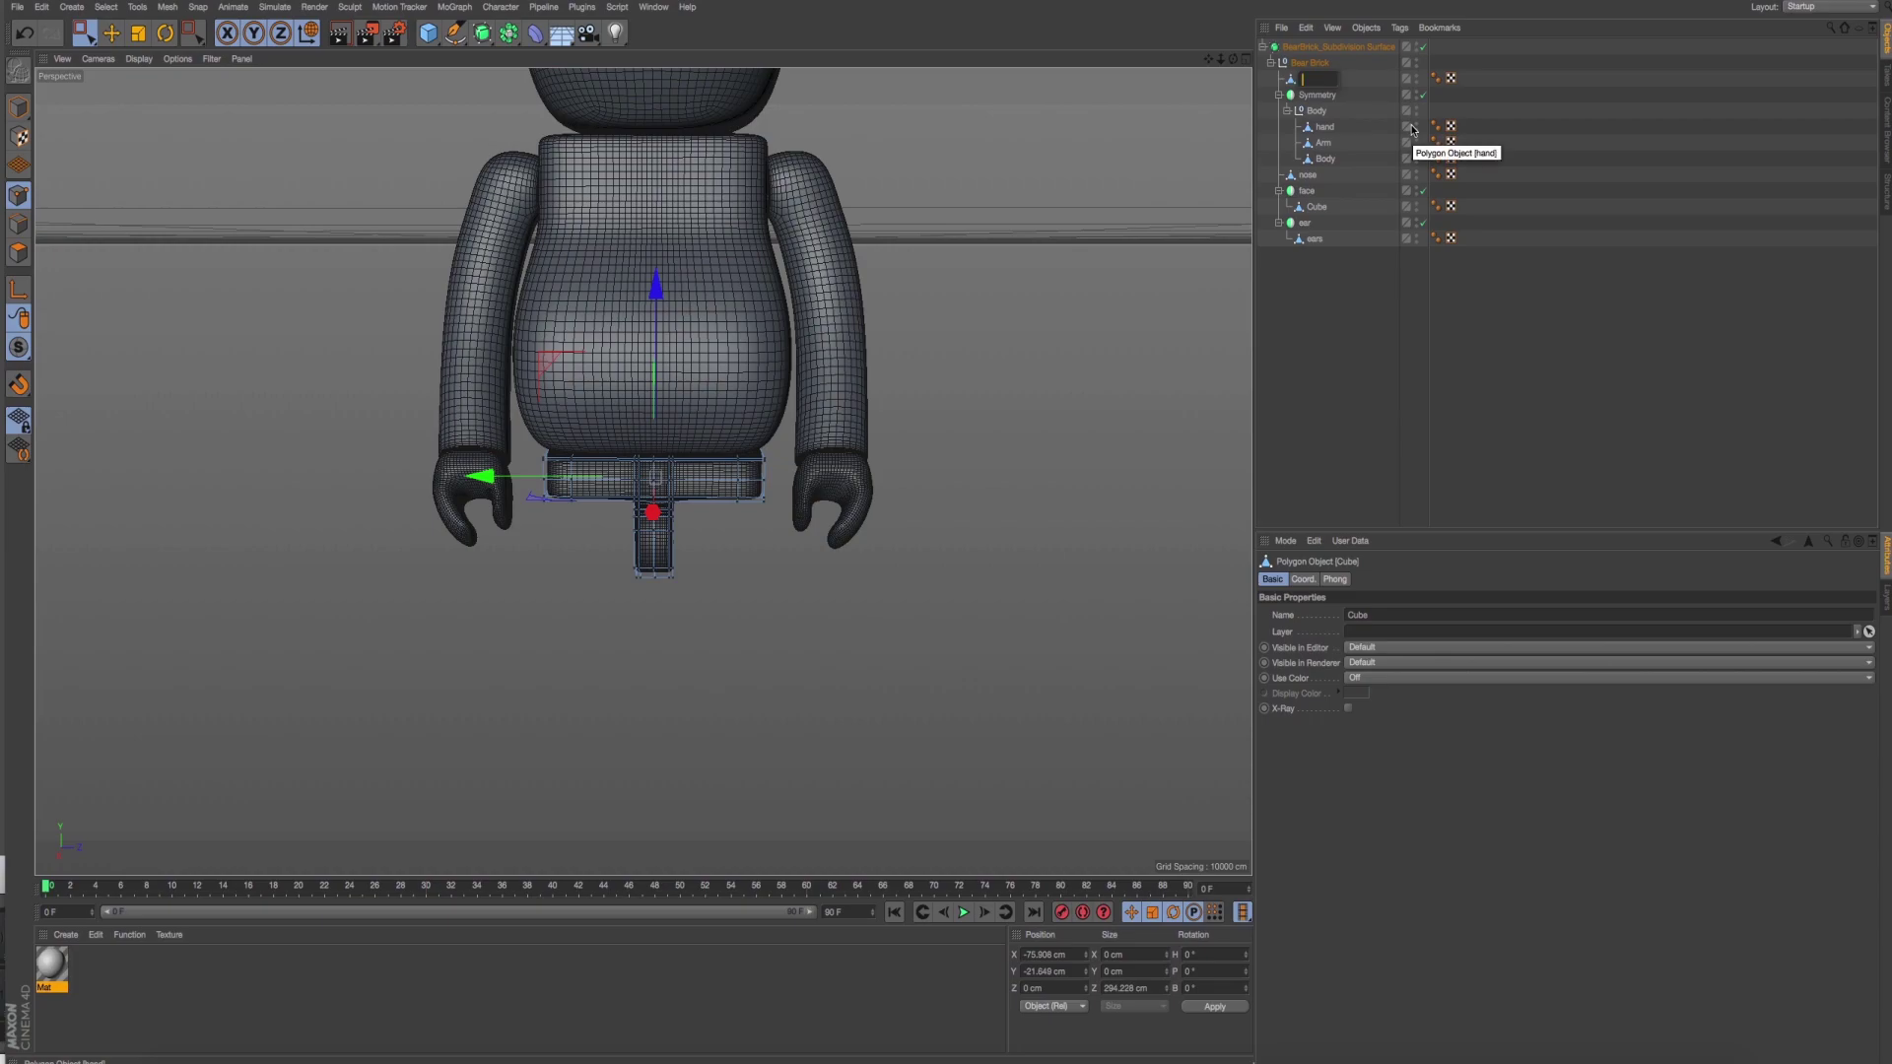
pyautogui.write('Polygon')
pyautogui.doubleClick(1309, 86)
pyautogui.write('Pelvis')
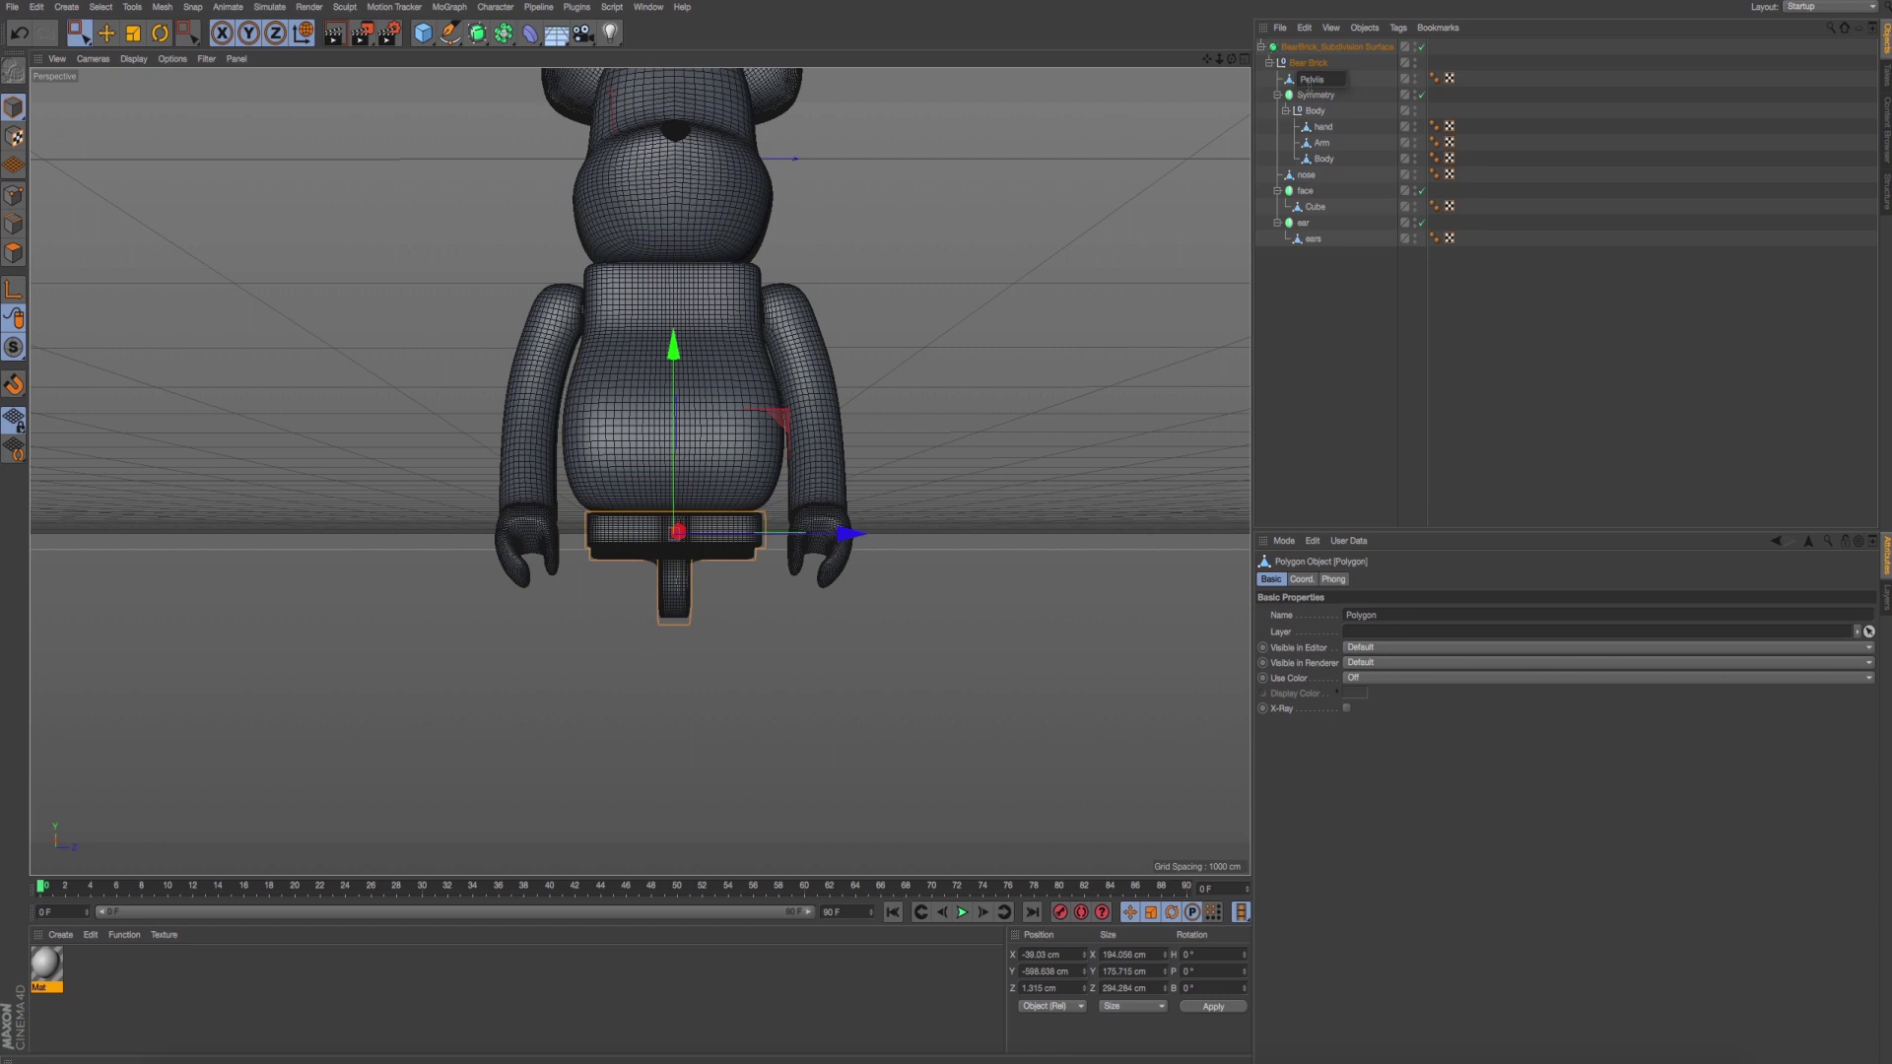
pyautogui.press('Return')
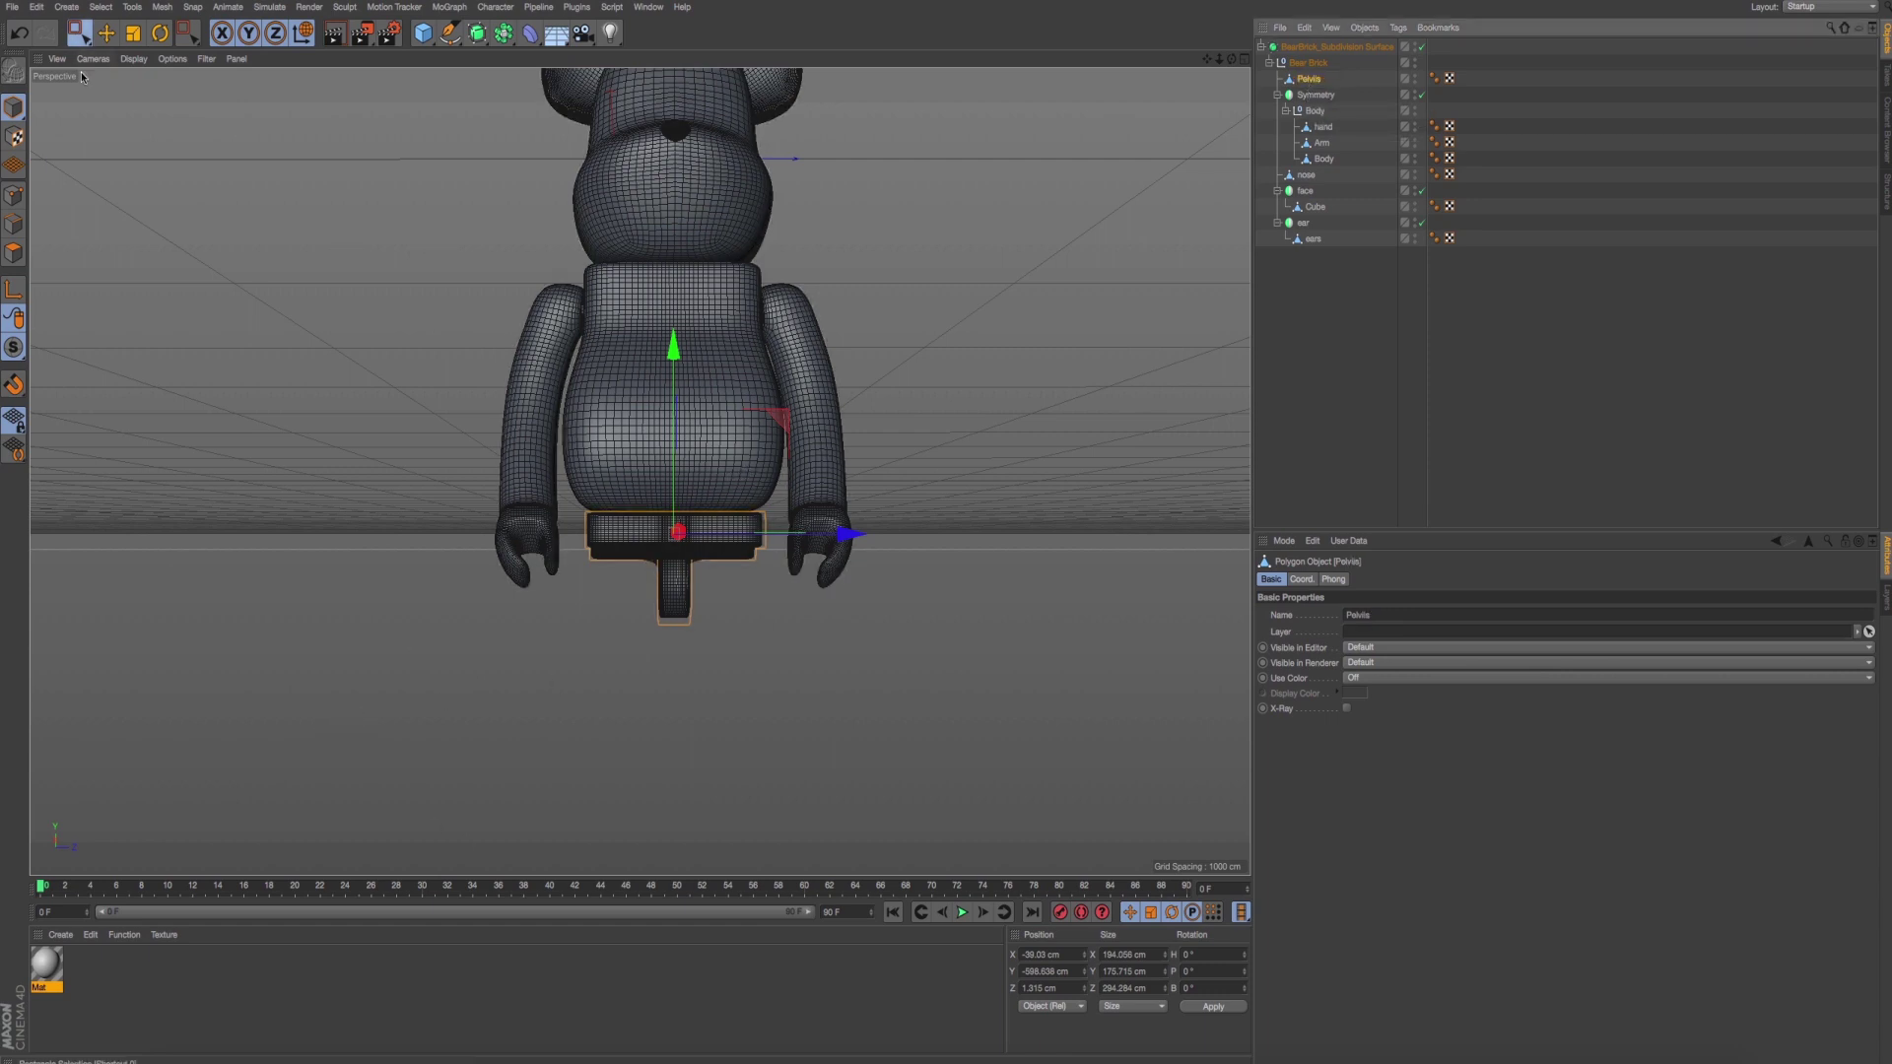
# In the side view, lower the pelvis's bottom points by about 20 cm.
pyautogui.click(19, 207)
pyautogui.middleClick(562, 580)
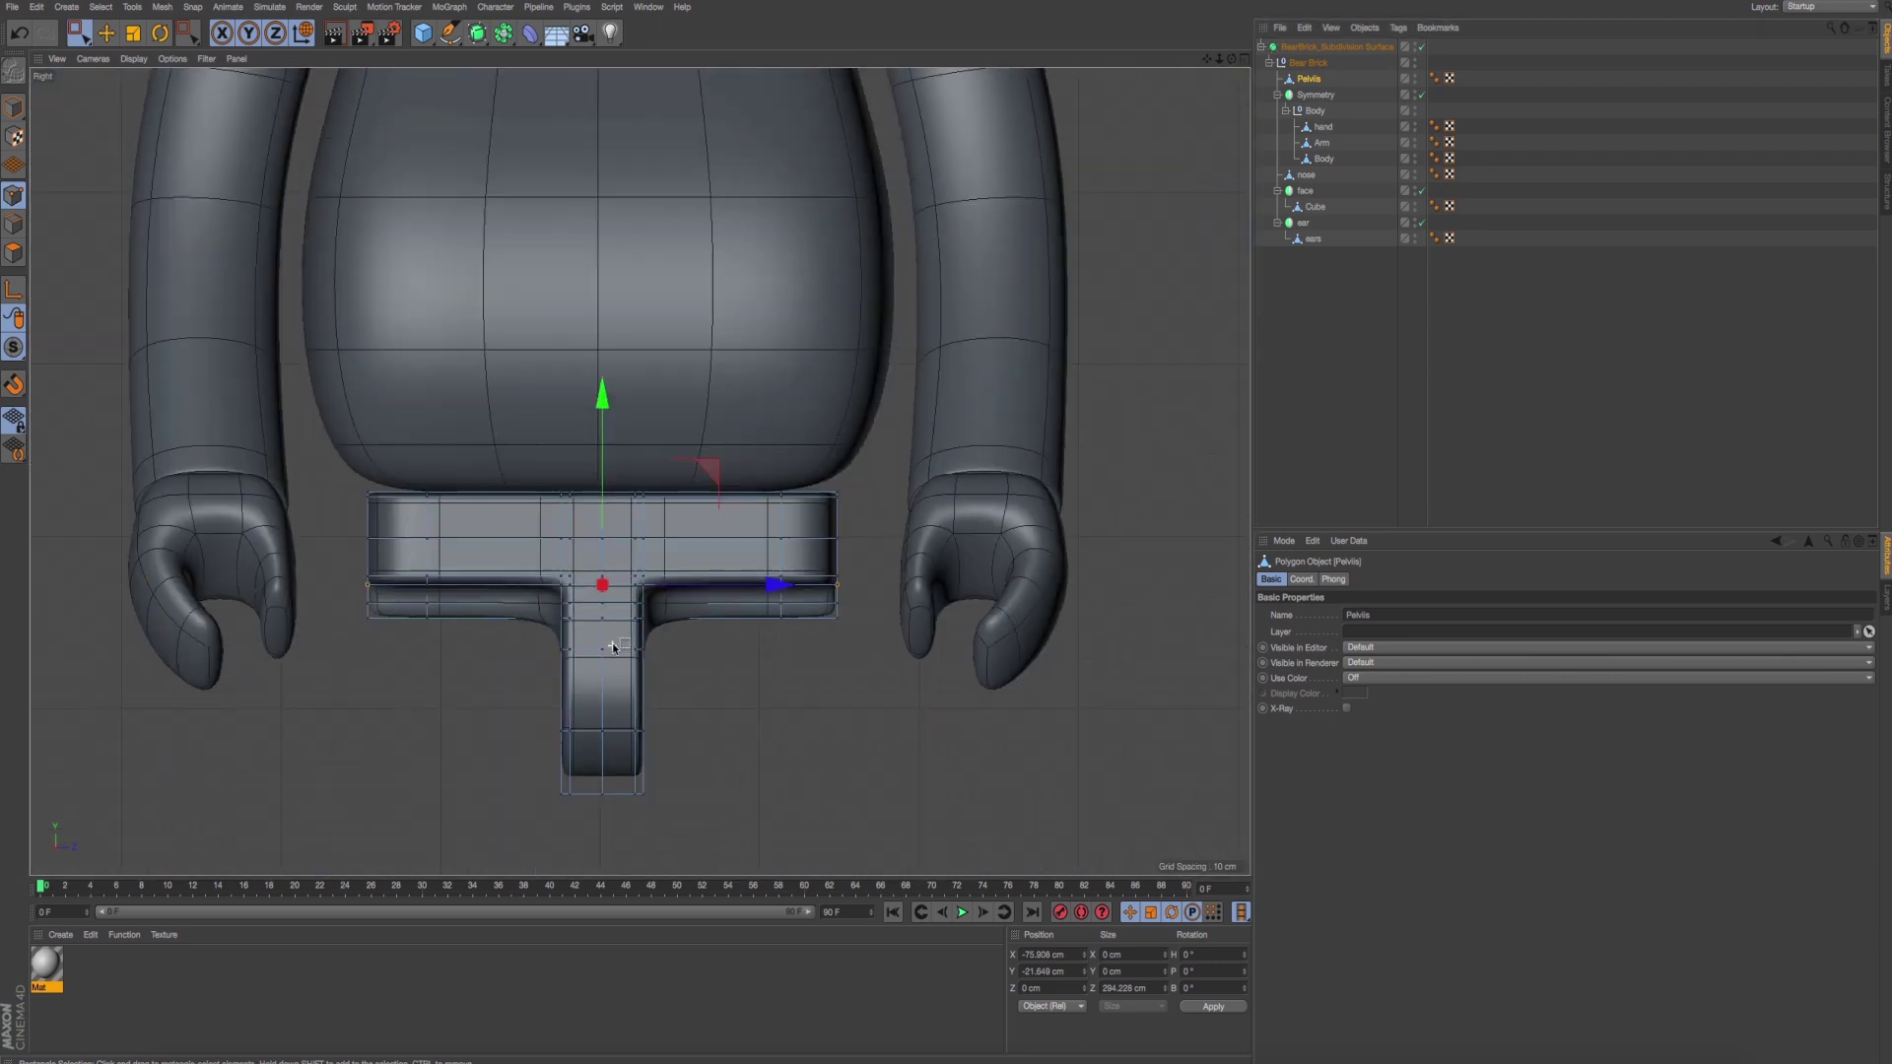
pyautogui.moveTo(360, 472); pyautogui.dragTo(885, 690)
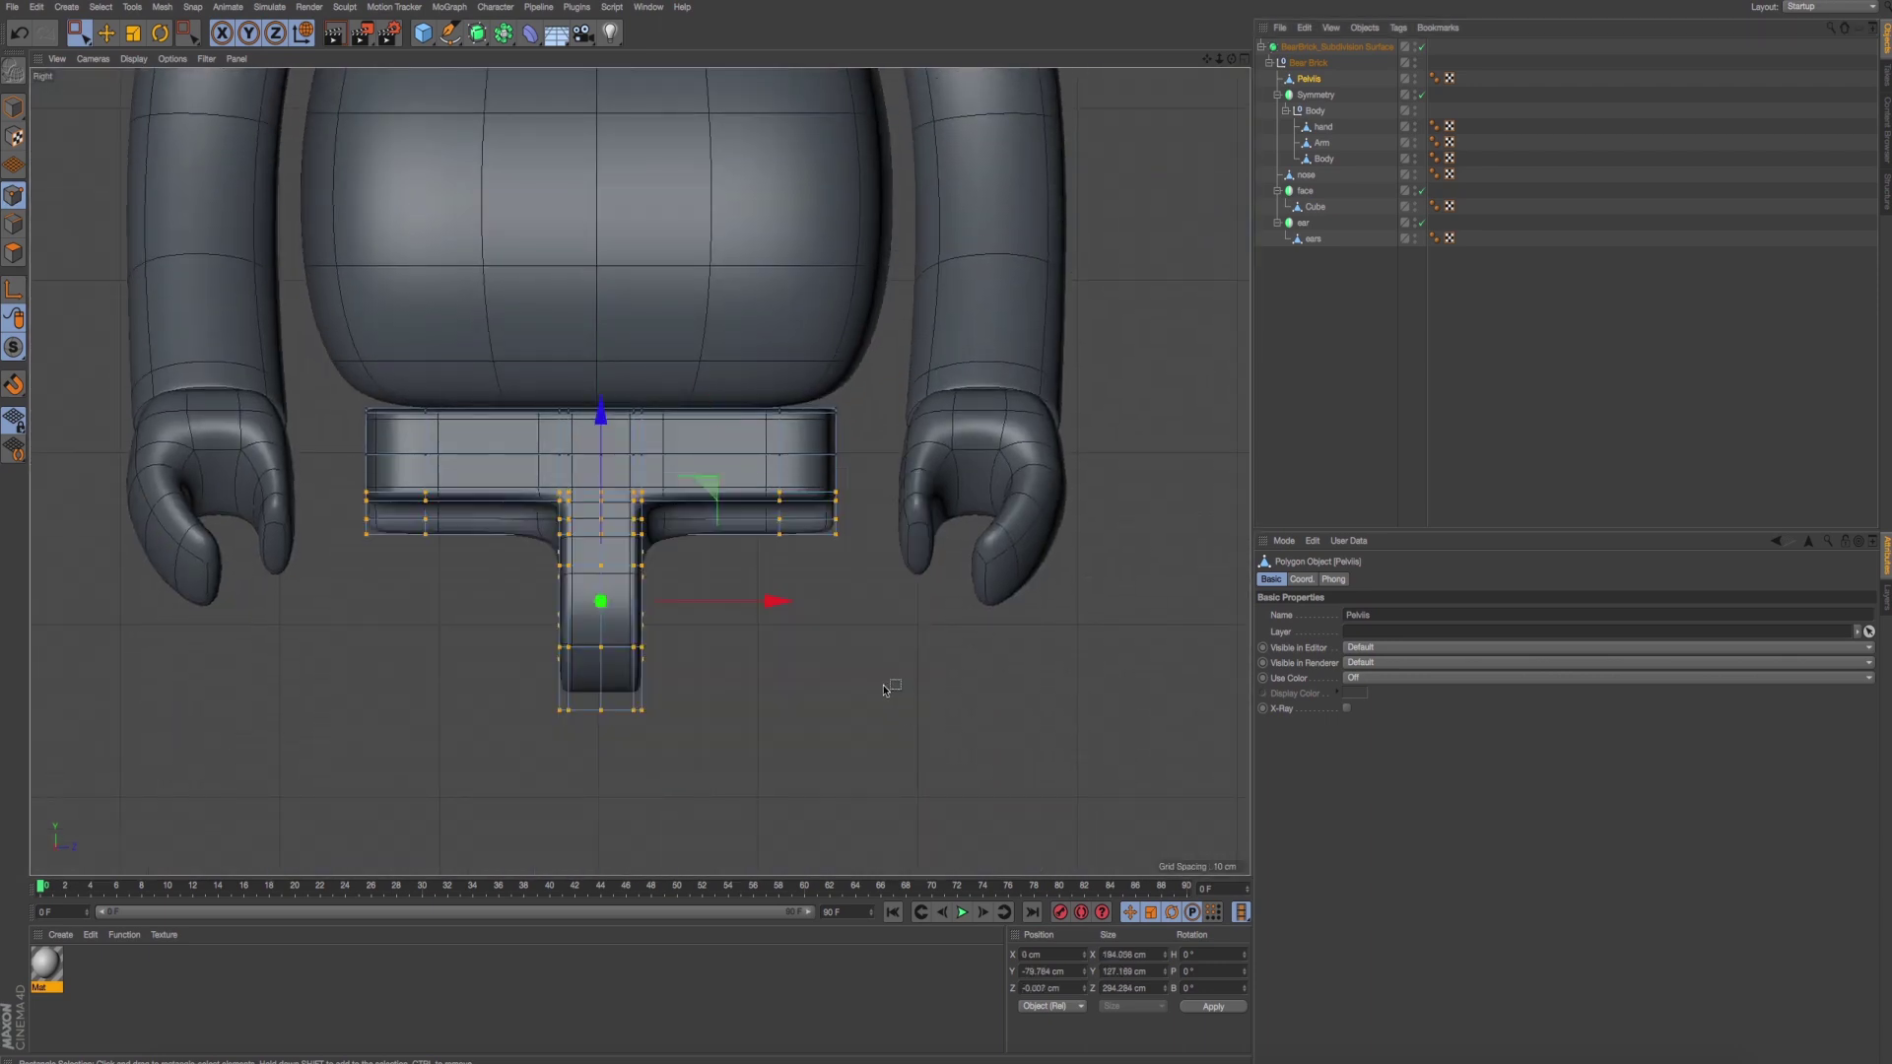
pyautogui.moveTo(601, 434); pyautogui.dragTo(603, 476)
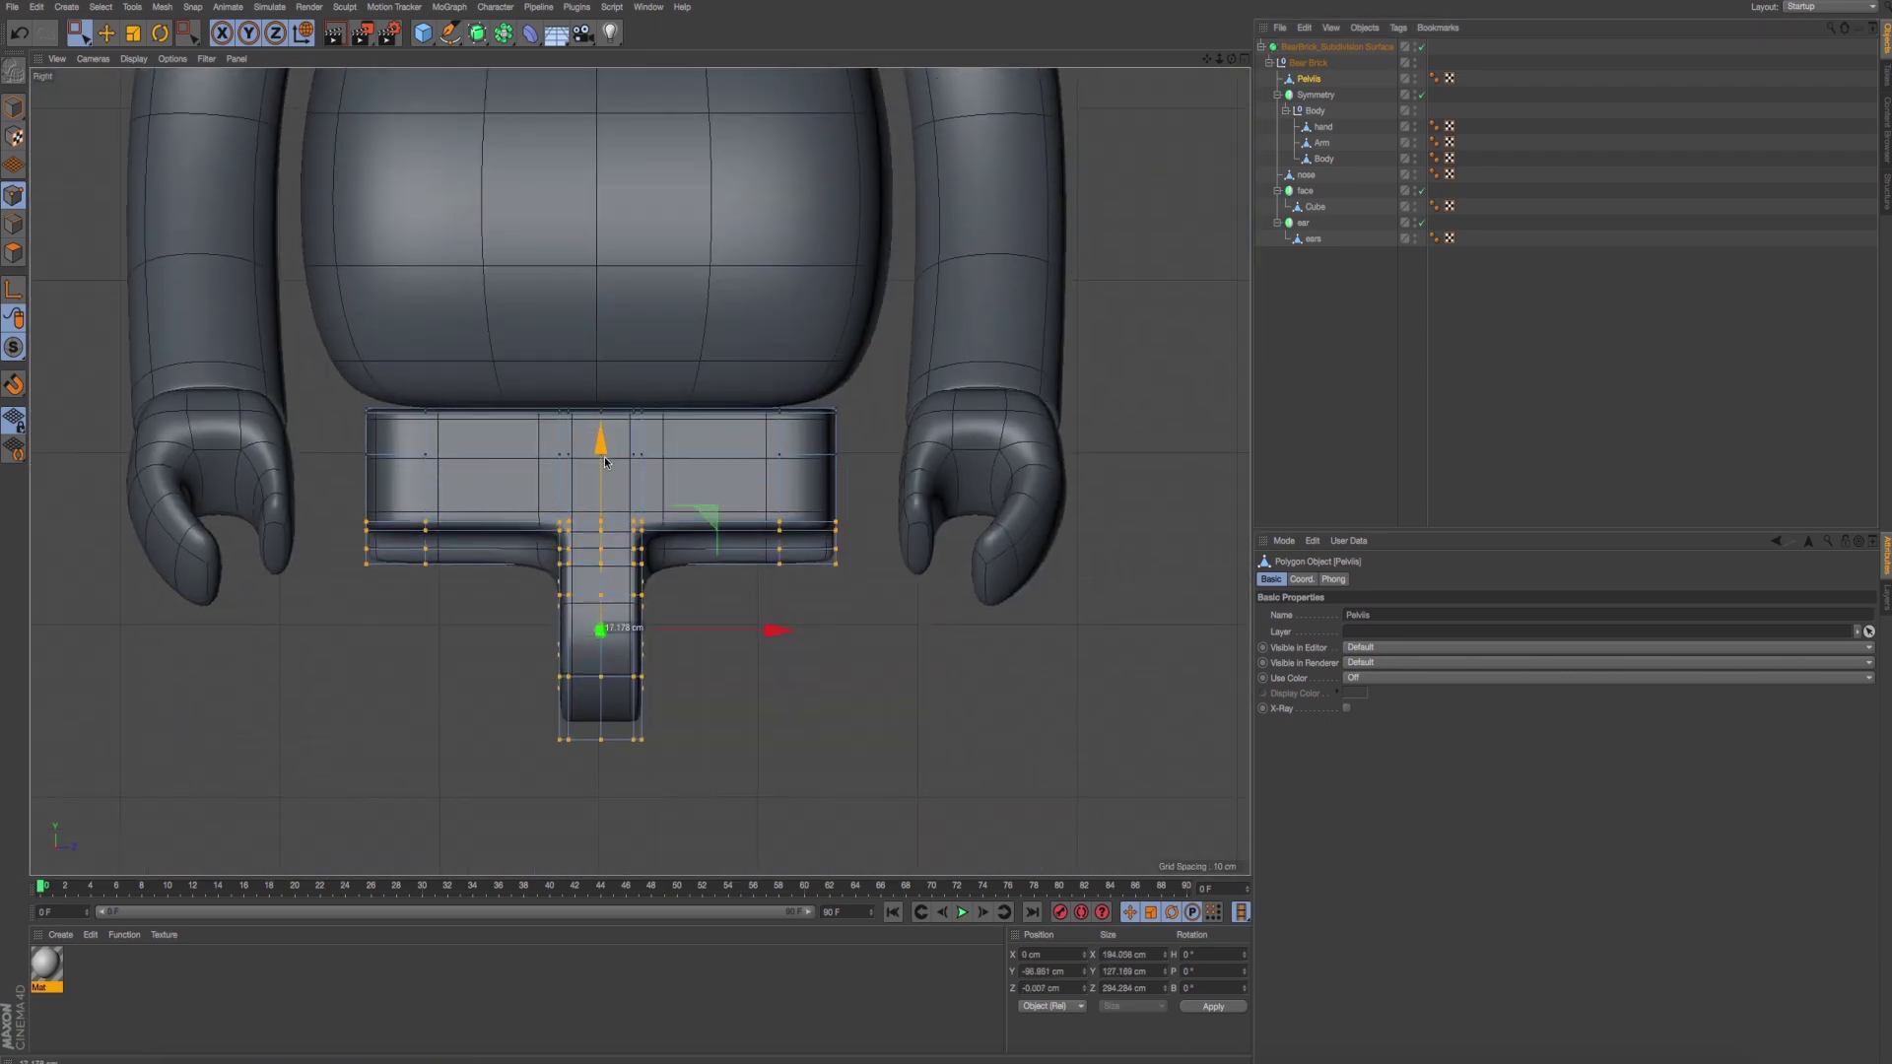
# Widen the left and right pelvis points slightly, to about 102%.
pyautogui.moveTo(331, 326); pyautogui.dragTo(469, 625)
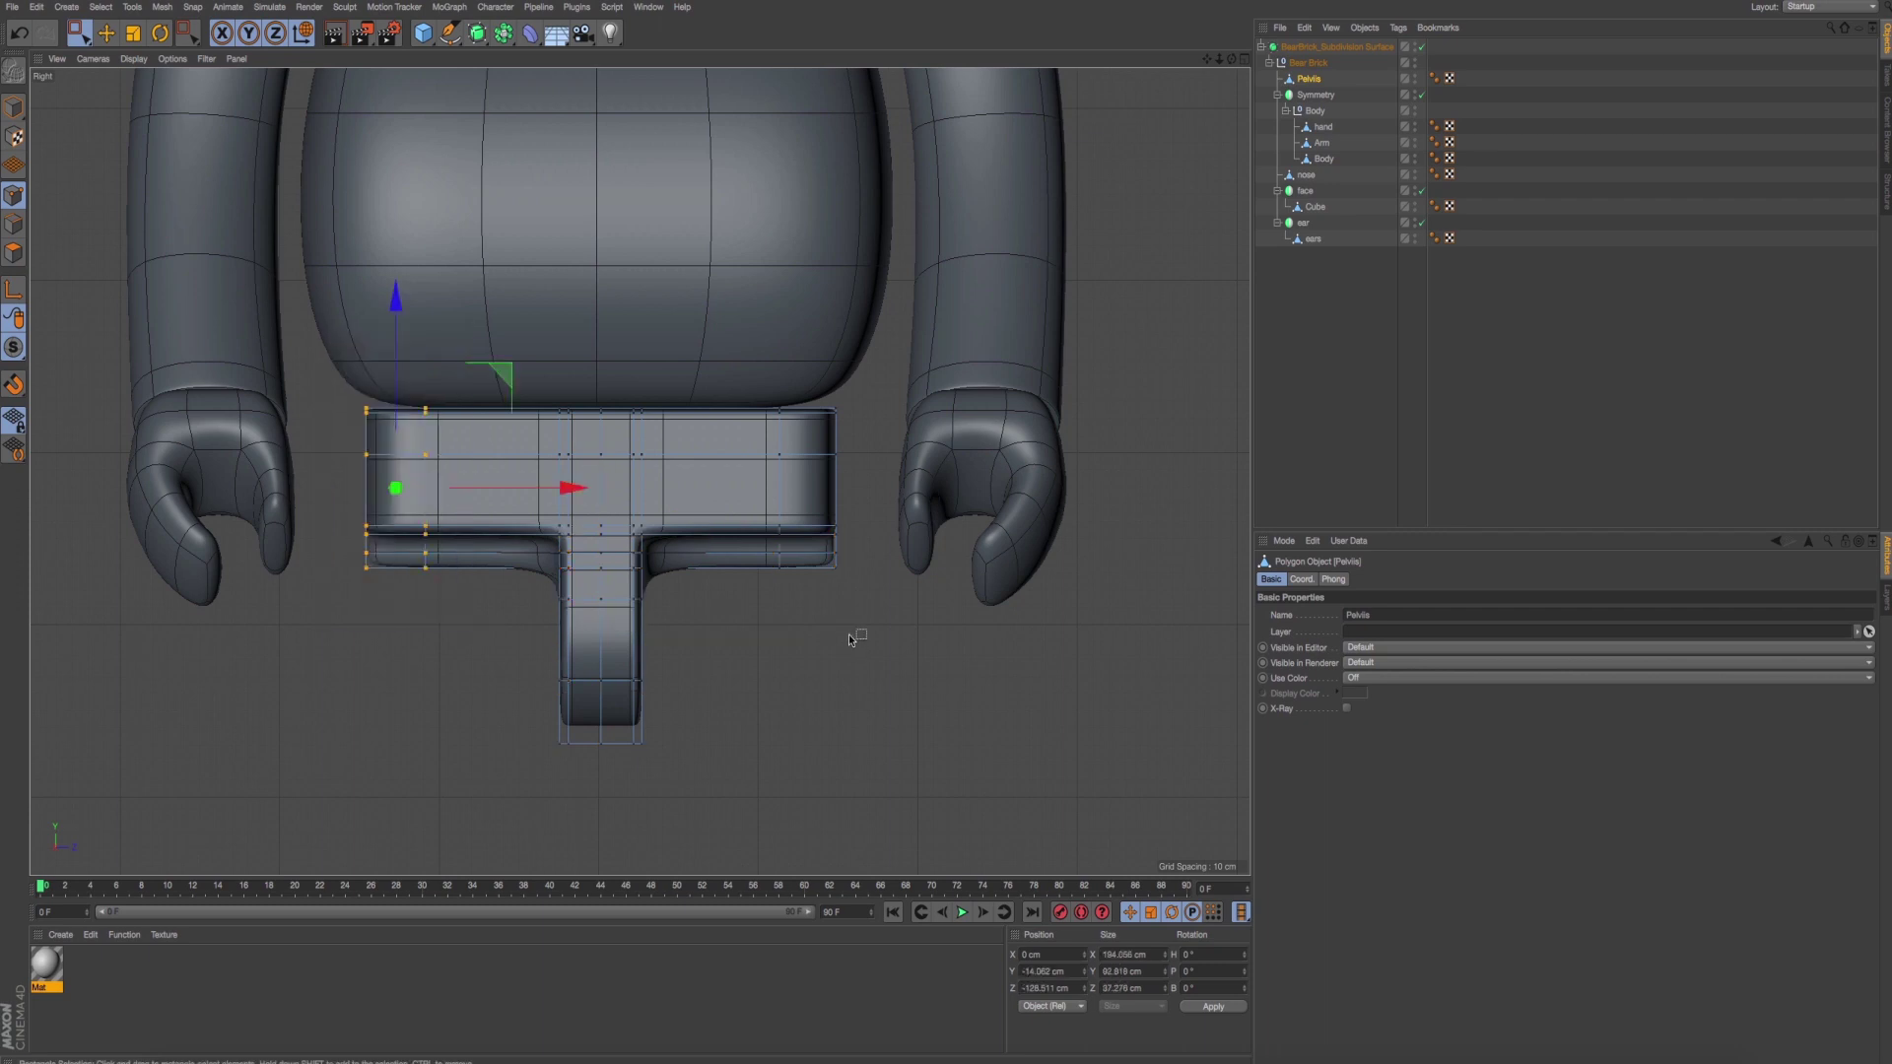
pyautogui.keyDown('shift'); pyautogui.moveTo(871, 646); pyautogui.dragTo(741, 373); pyautogui.keyUp('shift')
pyautogui.click(133, 33)
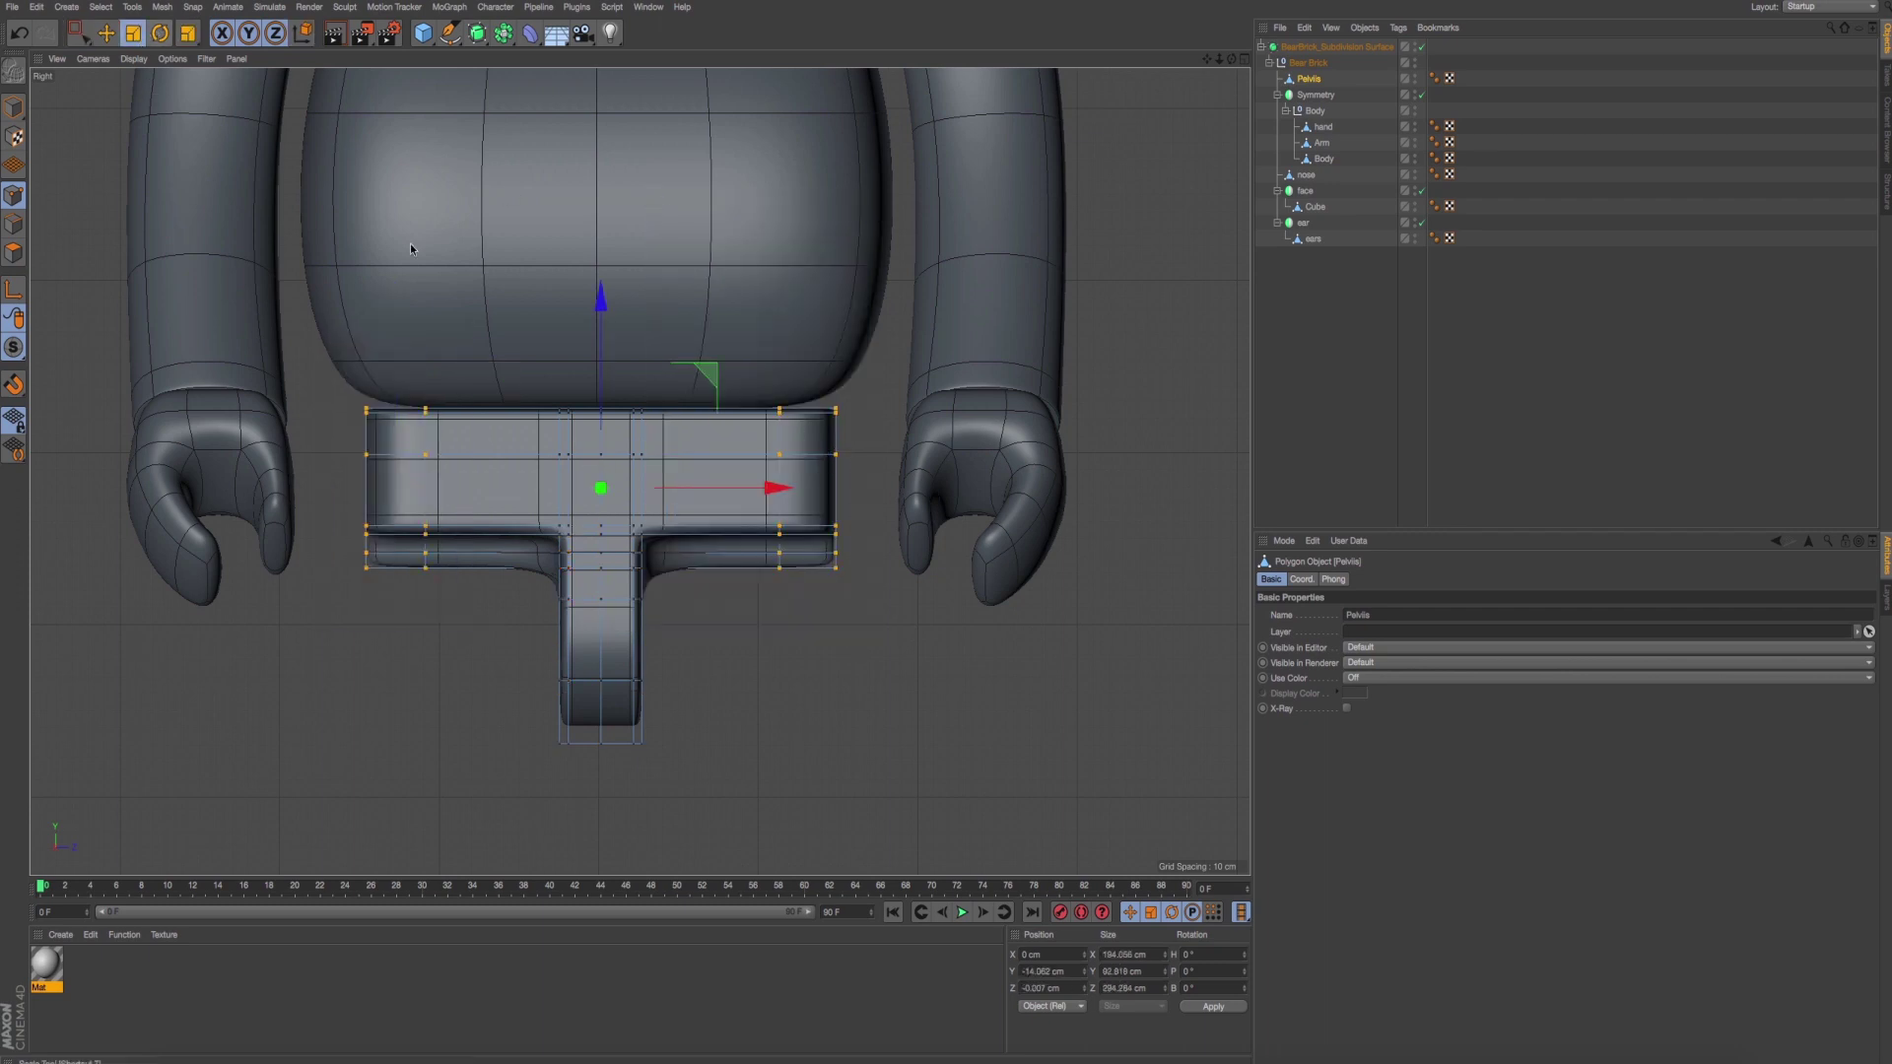
pyautogui.moveTo(778, 487); pyautogui.dragTo(791, 493)
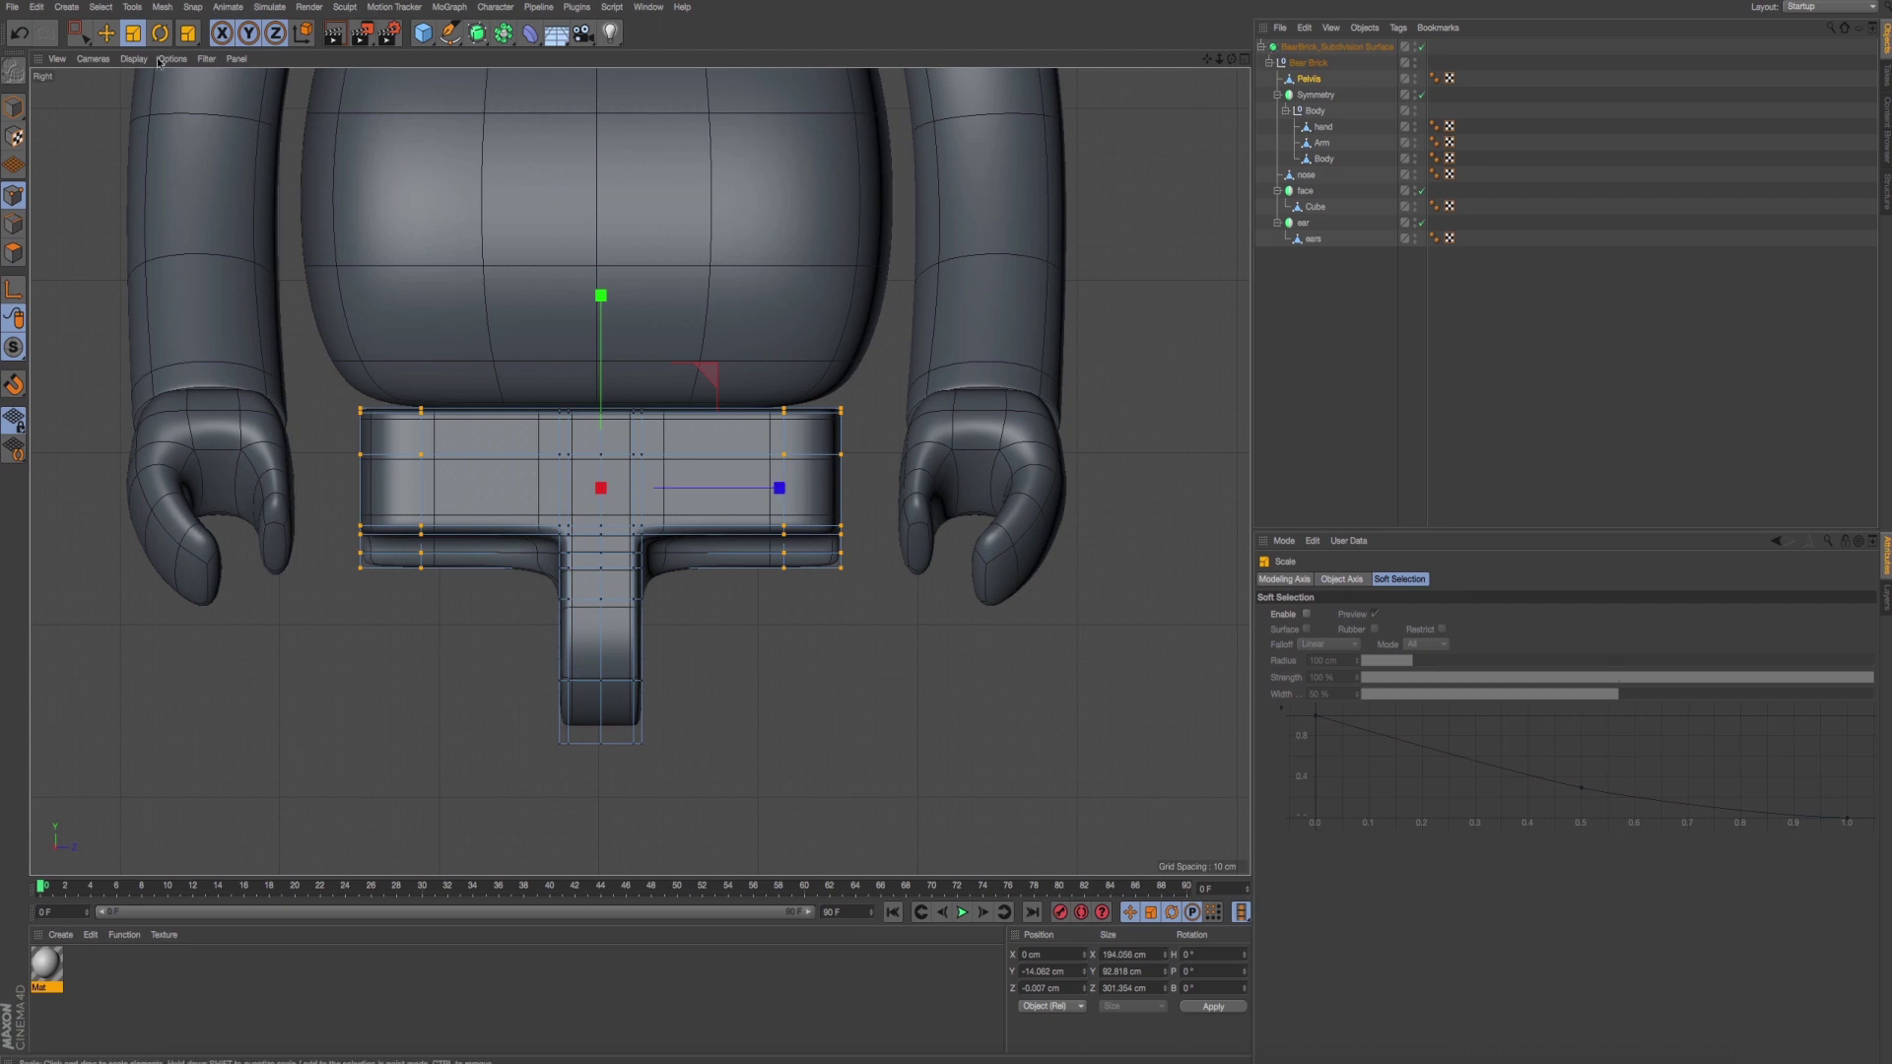
# Spread the stub's two point columns wider, to about 144%.
pyautogui.click(78, 34)
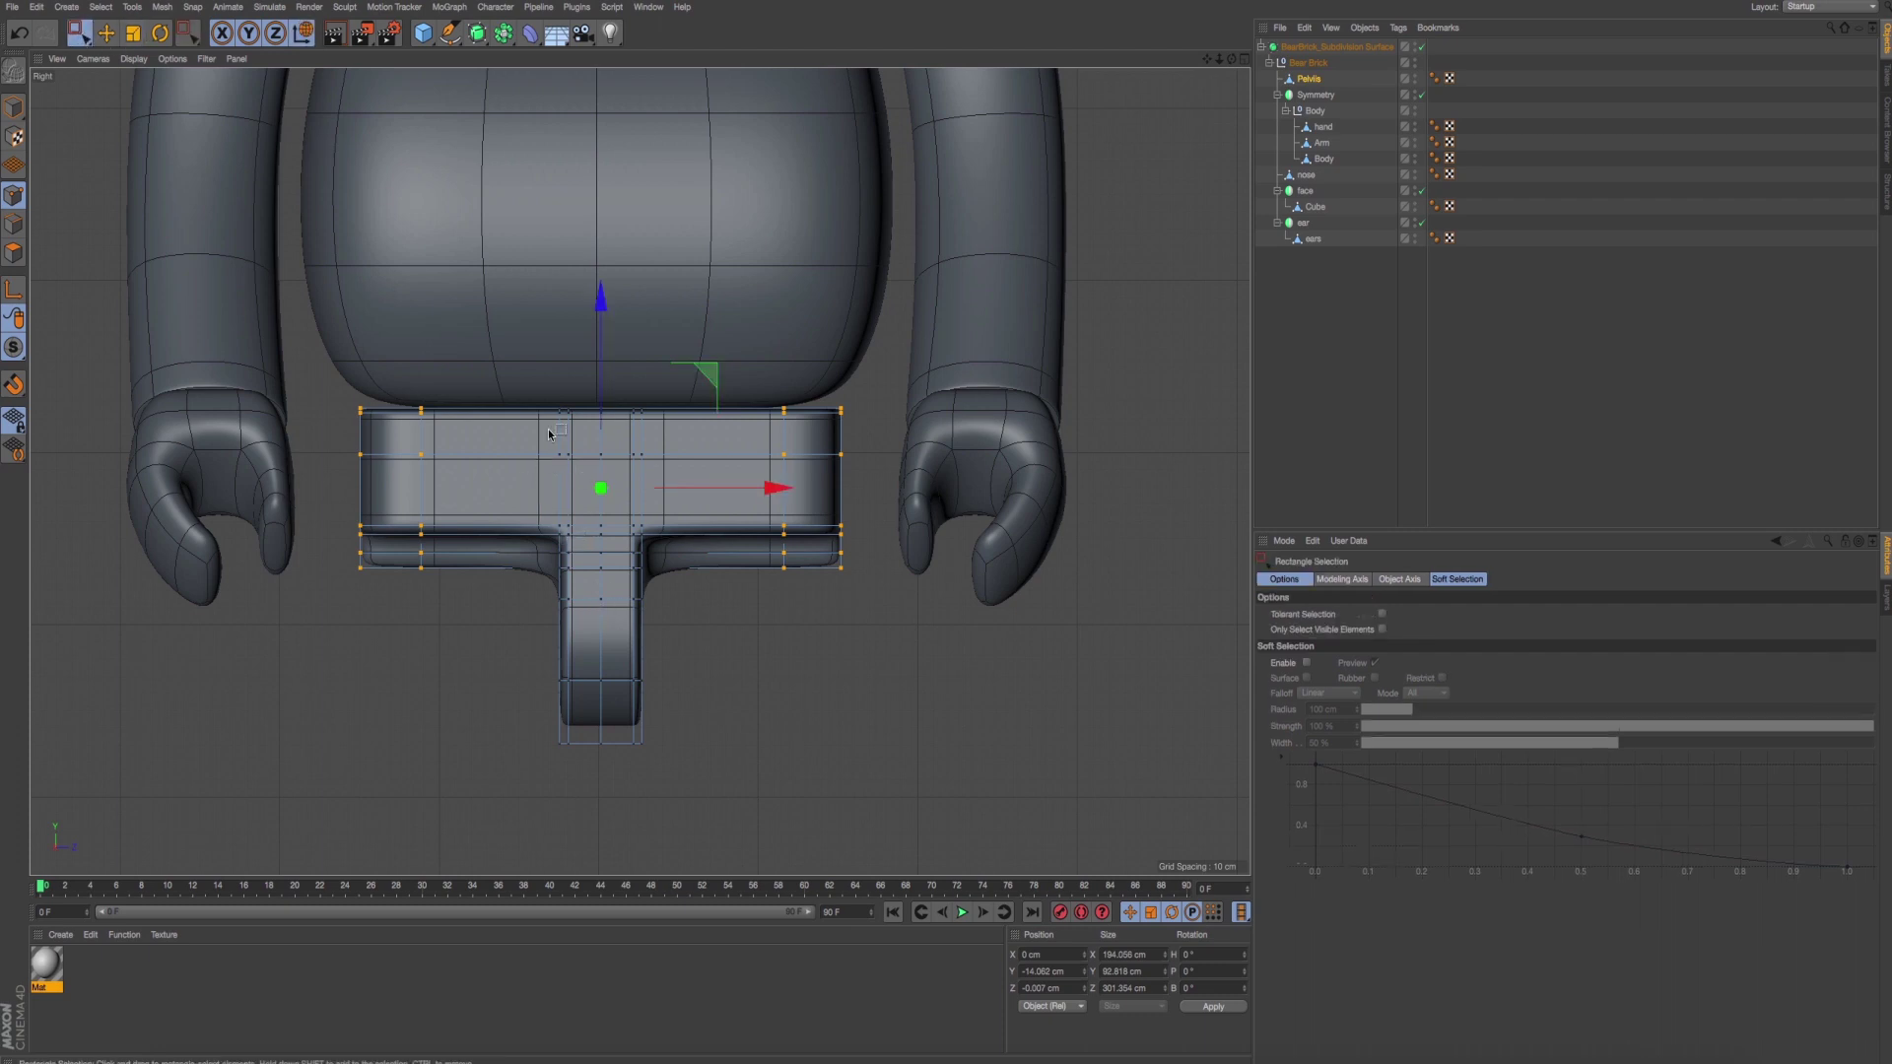
pyautogui.moveTo(528, 372); pyautogui.dragTo(593, 799)
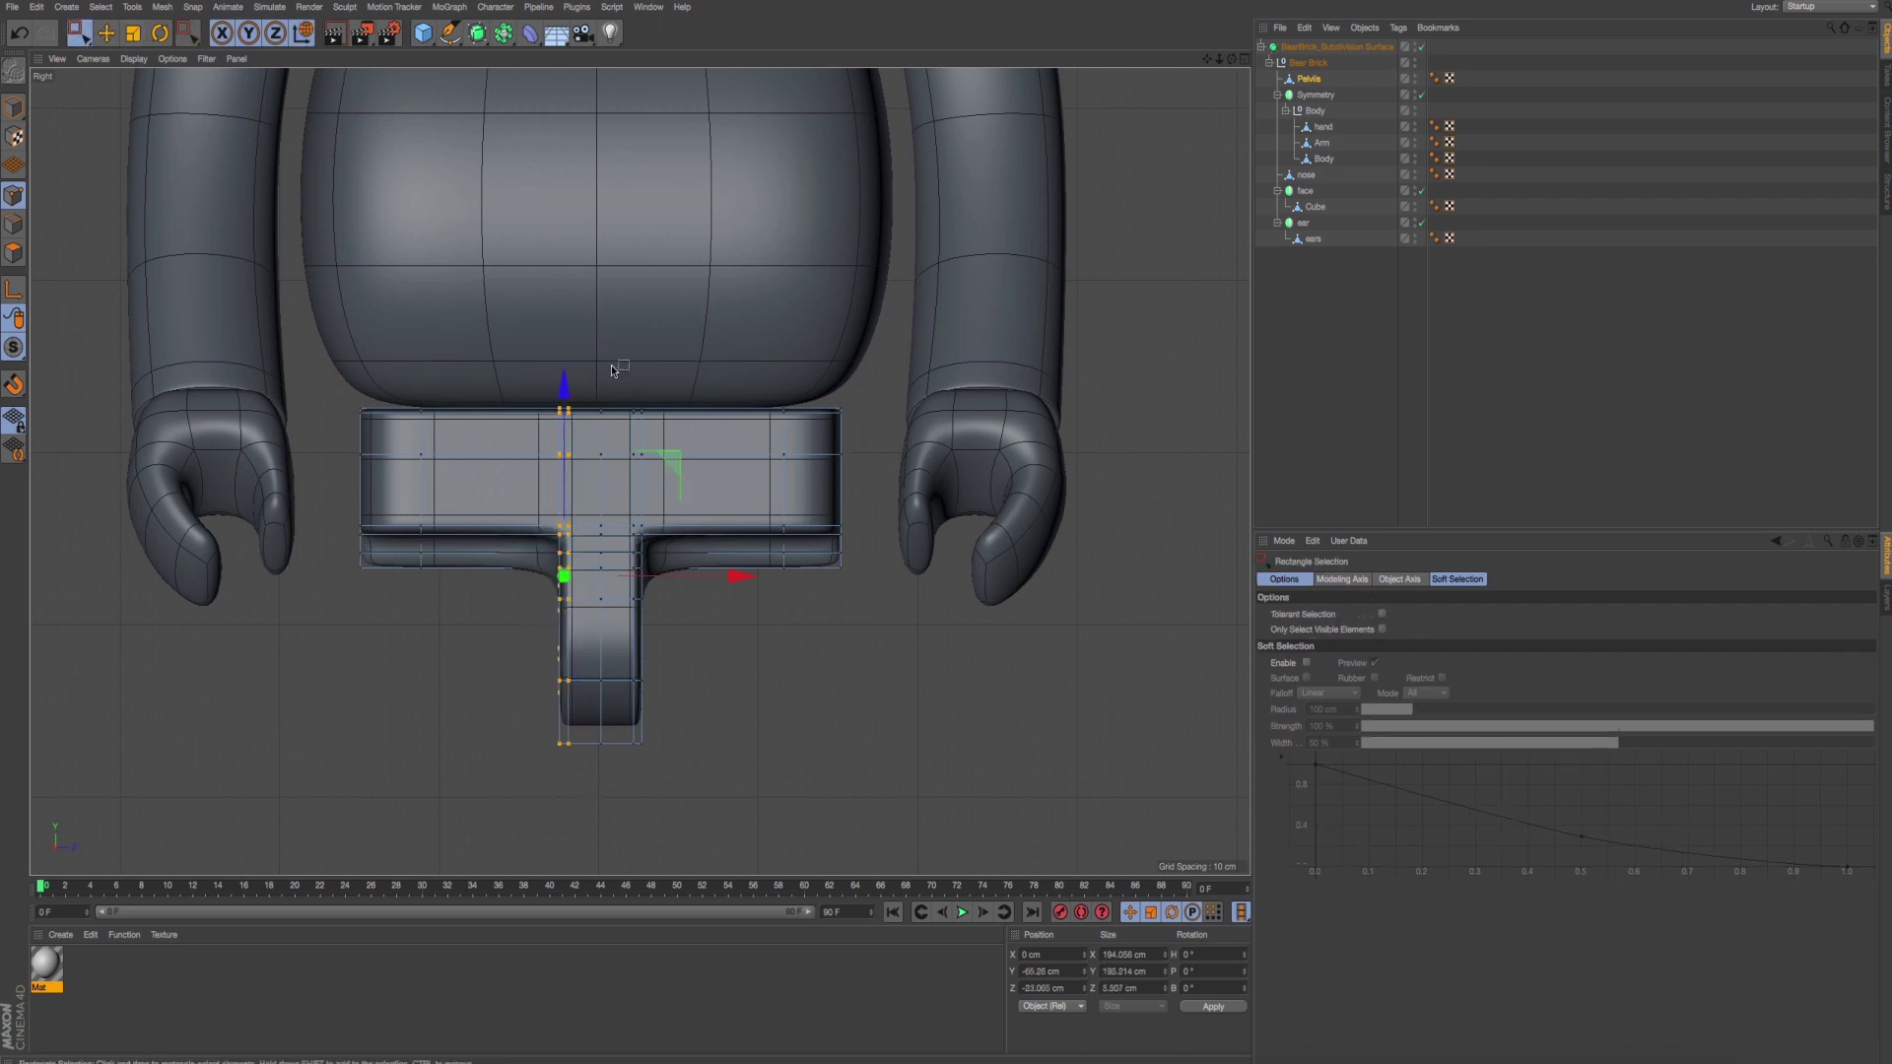
pyautogui.keyDown('shift'); pyautogui.moveTo(615, 363); pyautogui.dragTo(694, 831); pyautogui.keyUp('shift')
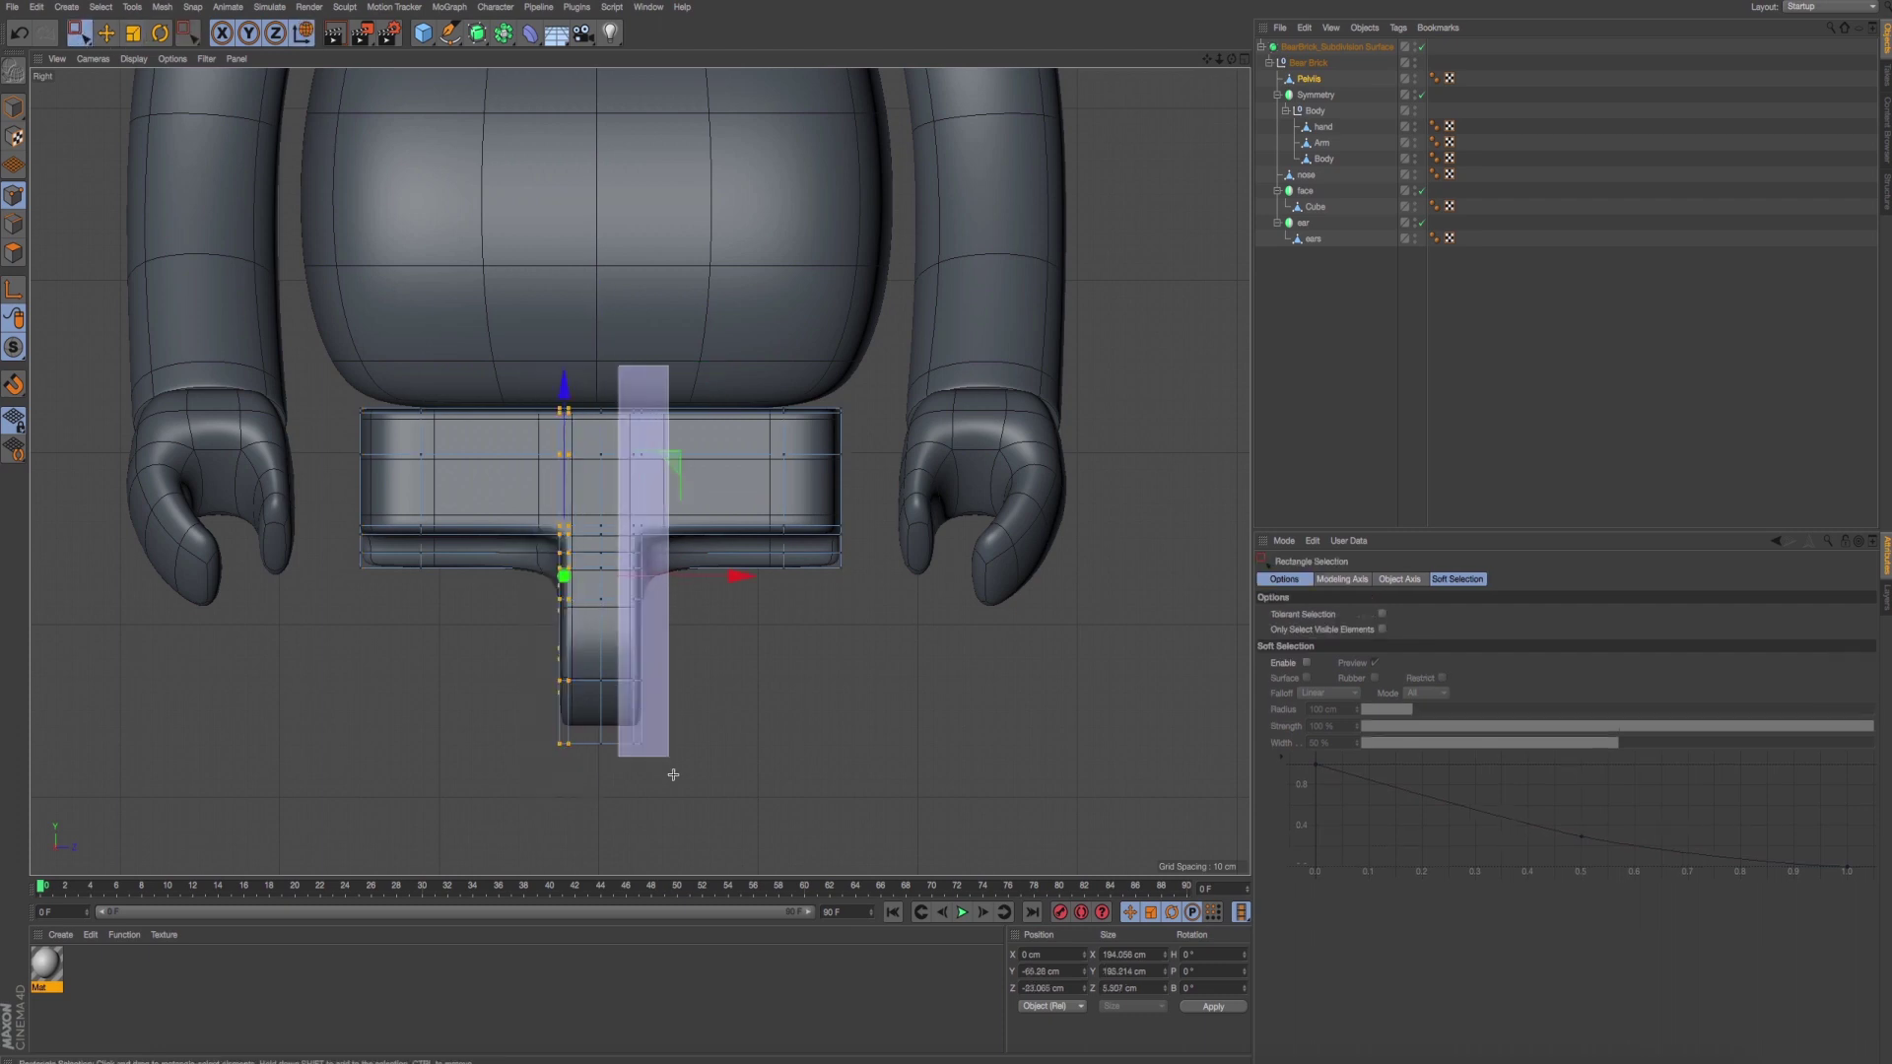
pyautogui.click(135, 33)
pyautogui.moveTo(785, 581)
pyautogui.mouseDown()
pyautogui.moveTo(857, 582)
pyautogui.moveTo(837, 582)
pyautogui.mouseUp()
# Orbit the bear in perspective and compare it with the front.jpeg reference photo.
pyautogui.middleClick(838, 582)
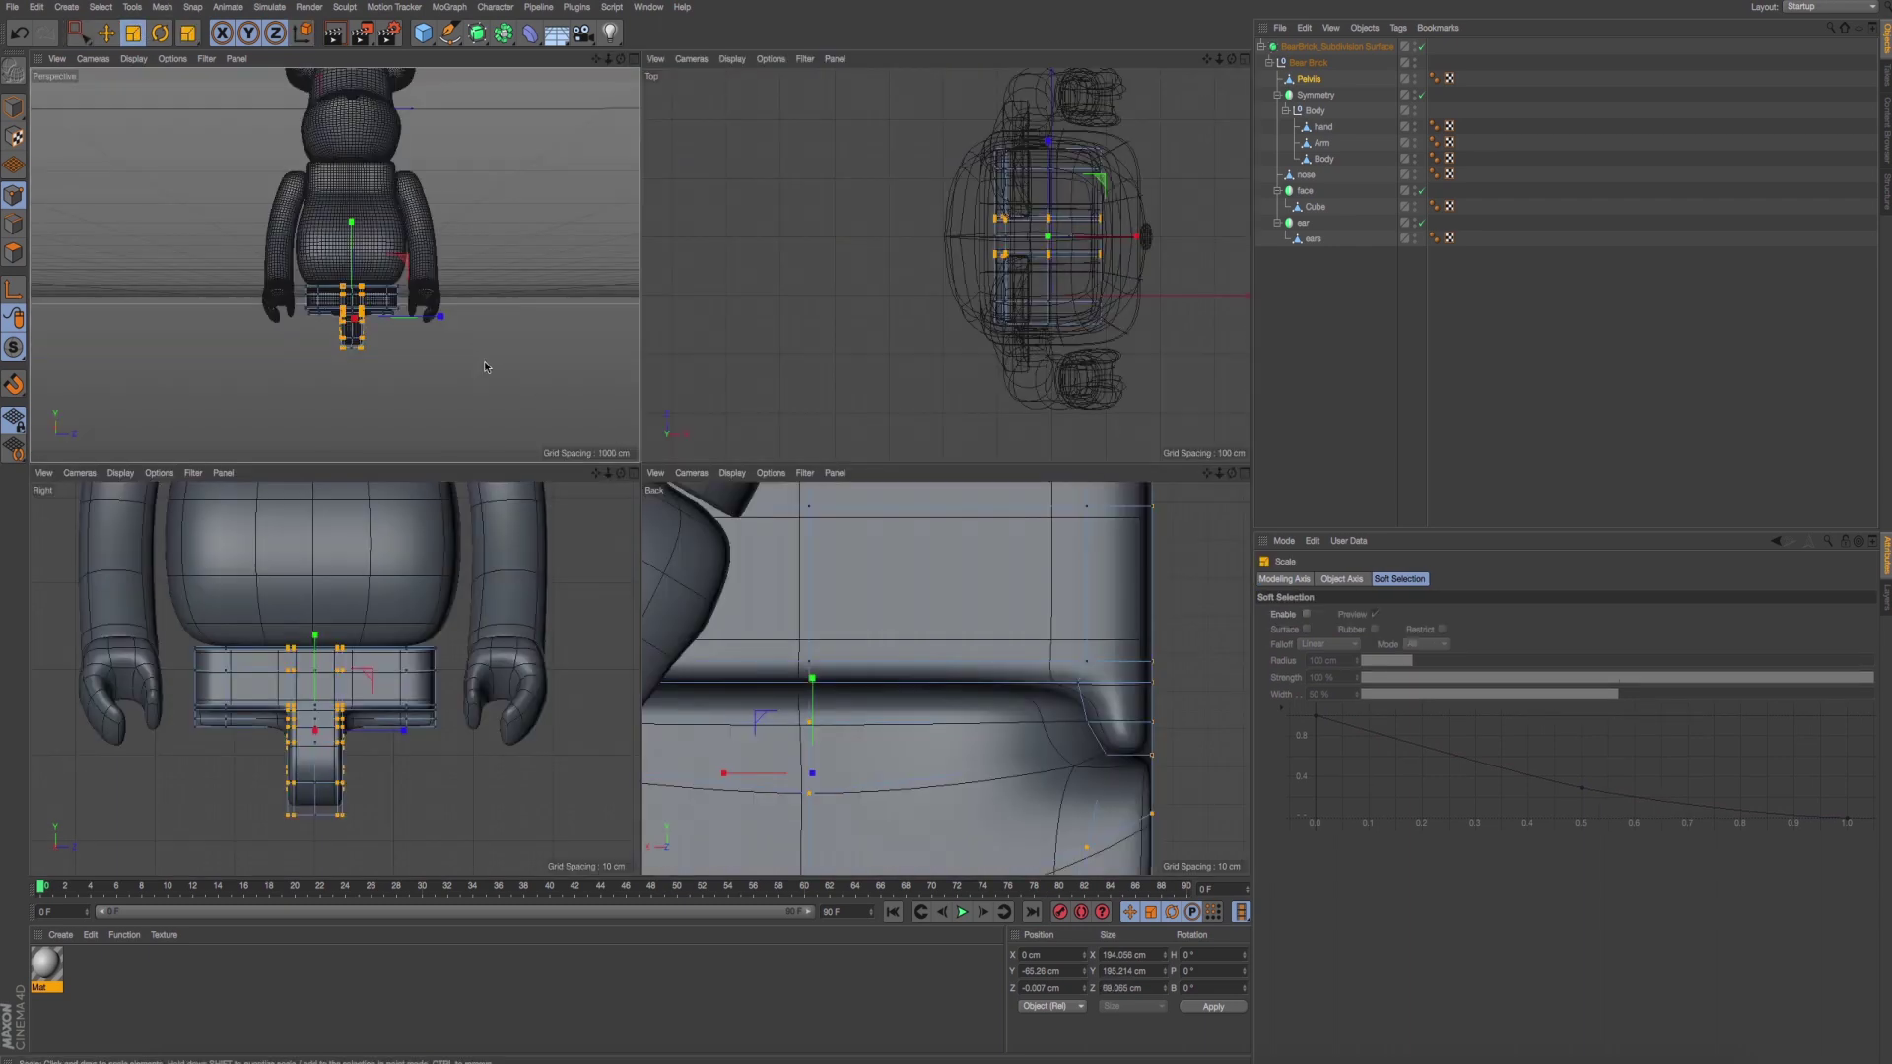
pyautogui.middleClick(170, 67)
pyautogui.click(107, 32)
pyautogui.click(14, 106)
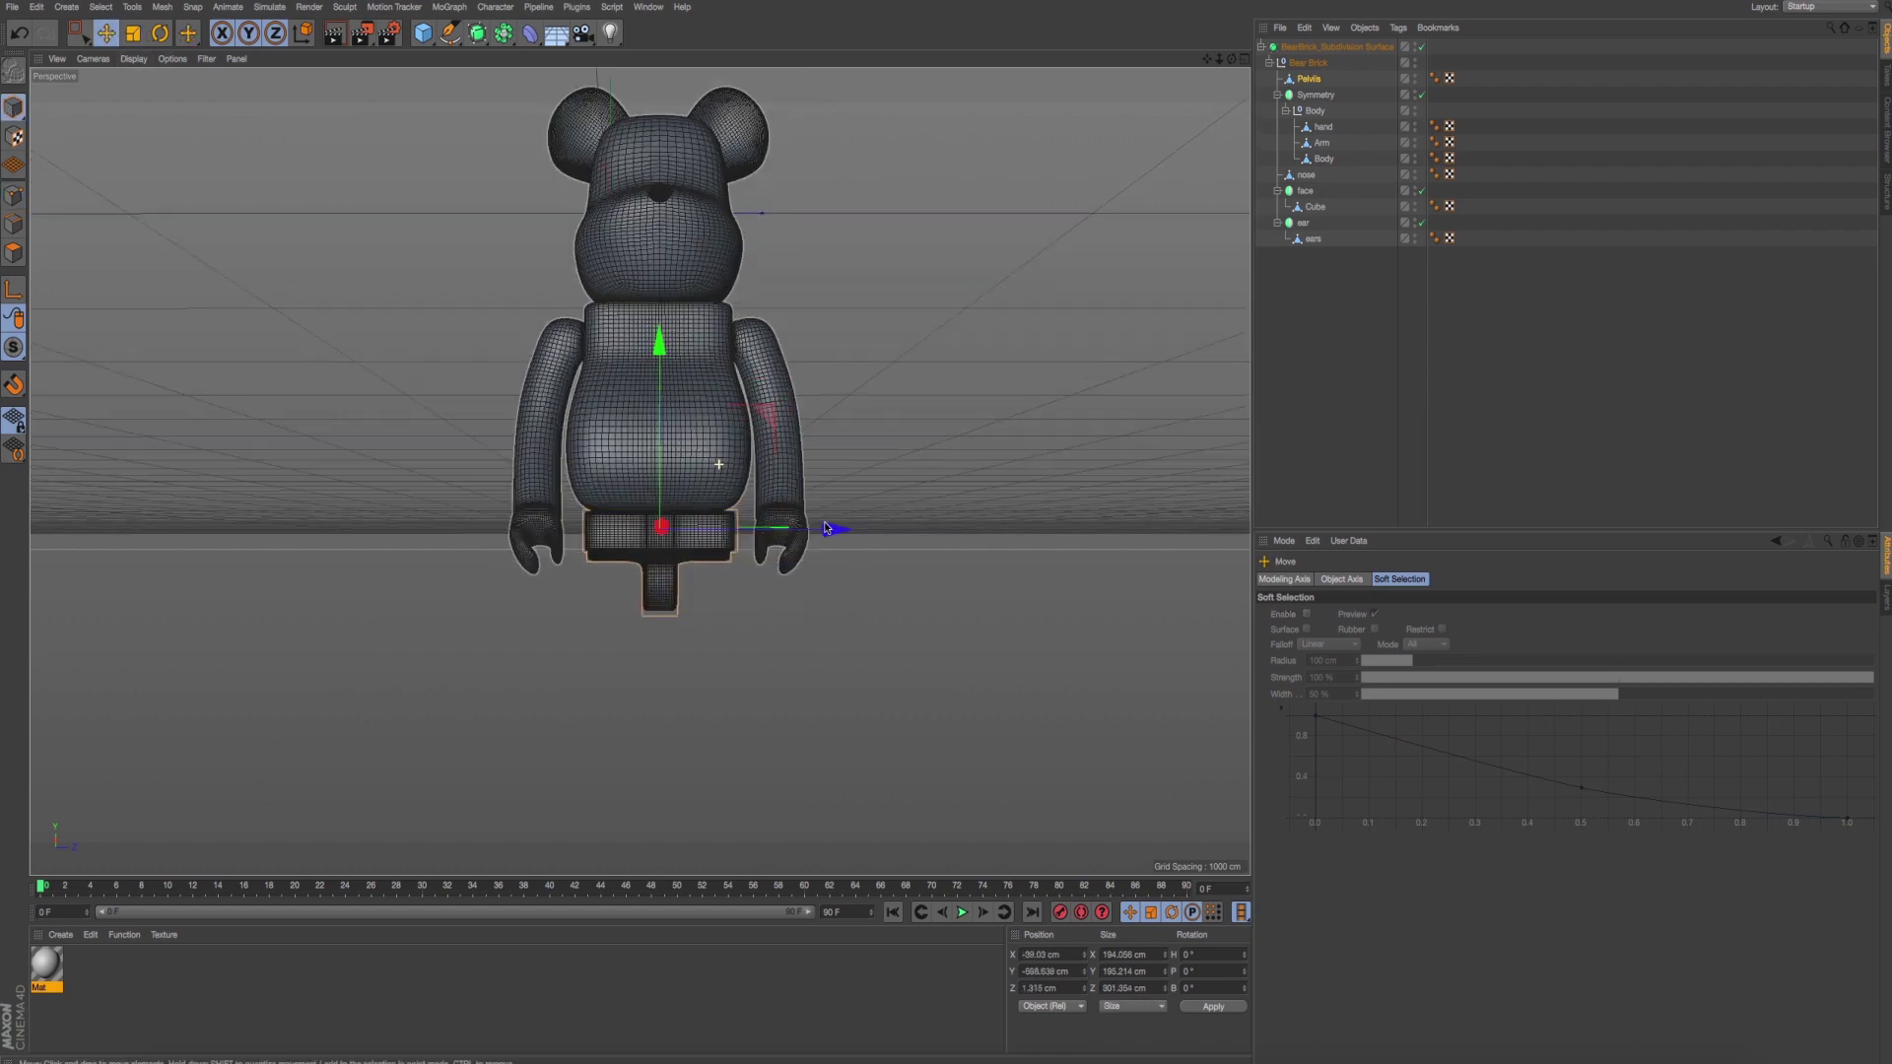
pyautogui.keyDown('alt'); pyautogui.moveTo(890, 548); pyautogui.dragTo(902, 560, button='right'); pyautogui.keyUp('alt')
pyautogui.moveTo(903, 559)
pyautogui.keyDown('alt'); pyautogui.mouseDown()
pyautogui.moveTo(1060, 523)
pyautogui.moveTo(842, 559)
pyautogui.moveTo(879, 536)
pyautogui.moveTo(808, 581)
pyautogui.moveTo(836, 582)
pyautogui.mouseUp(); pyautogui.keyUp('alt')
pyautogui.scroll(3, 783, 581)
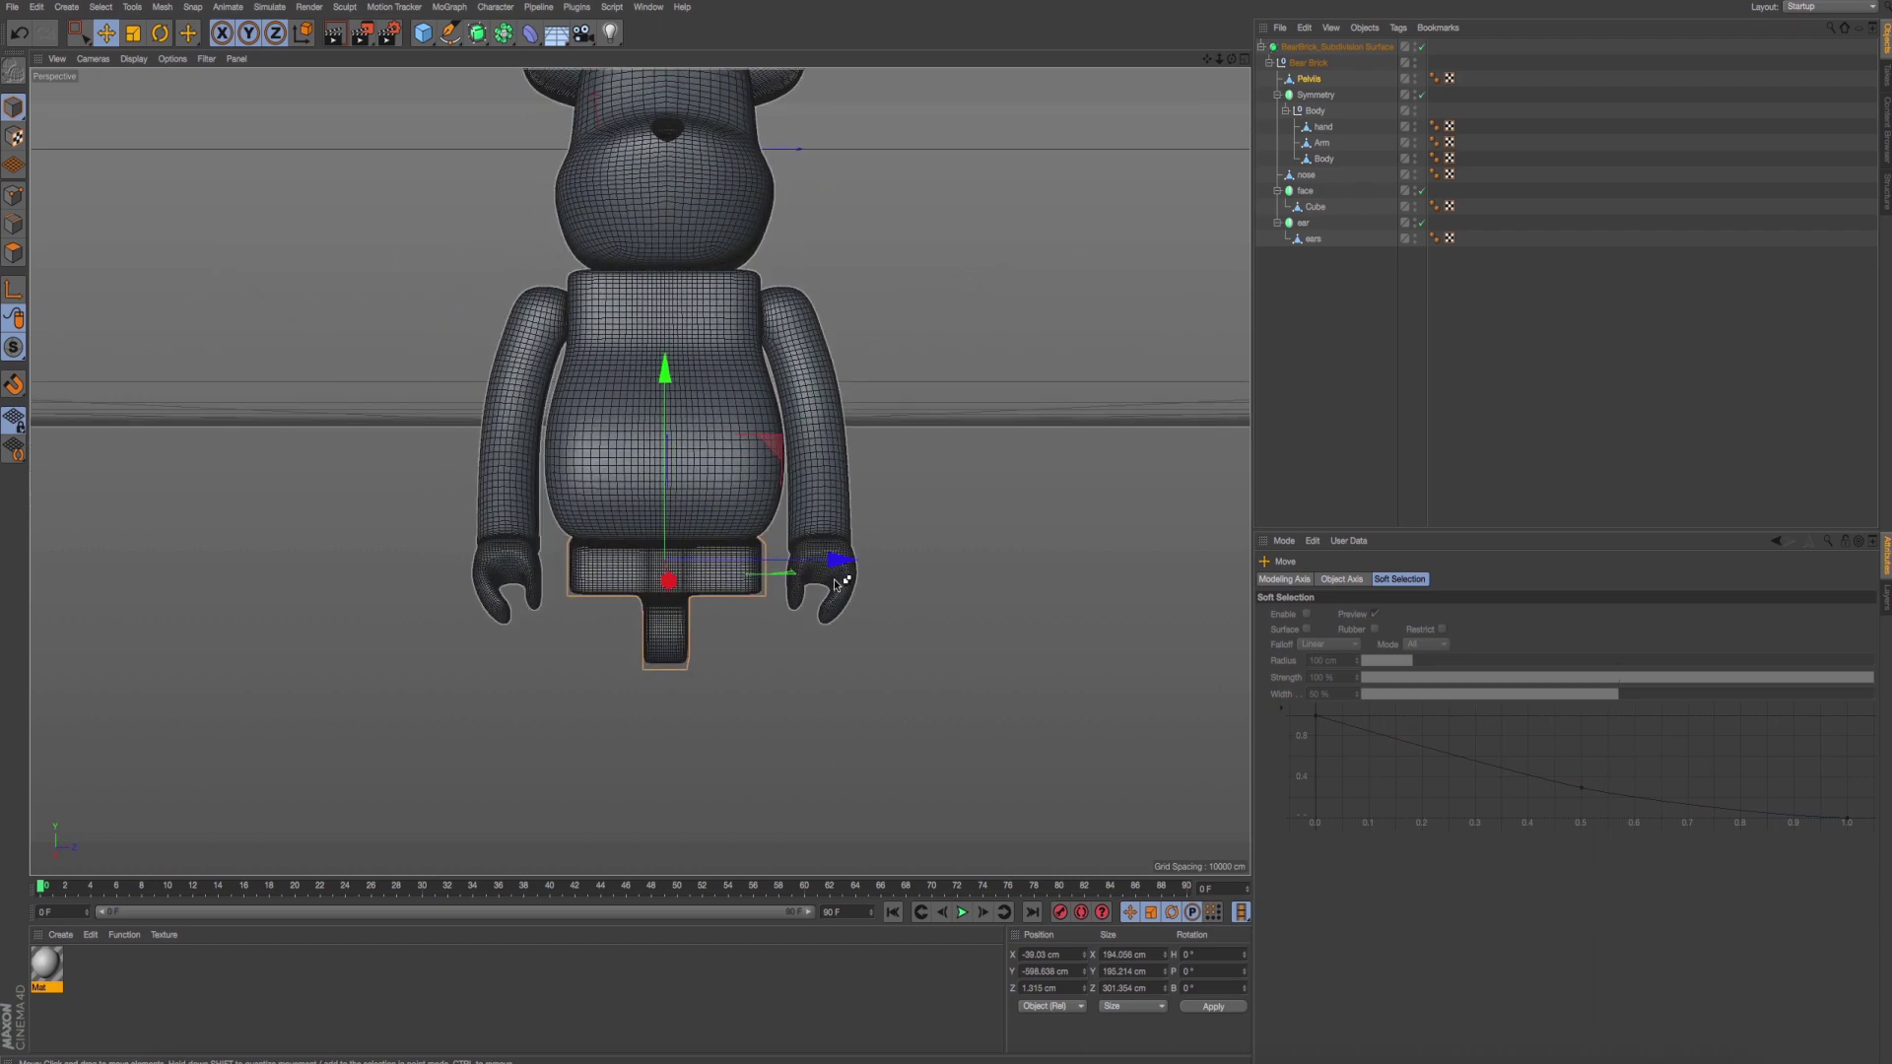
pyautogui.press('super+Tab')
pyautogui.press('super')
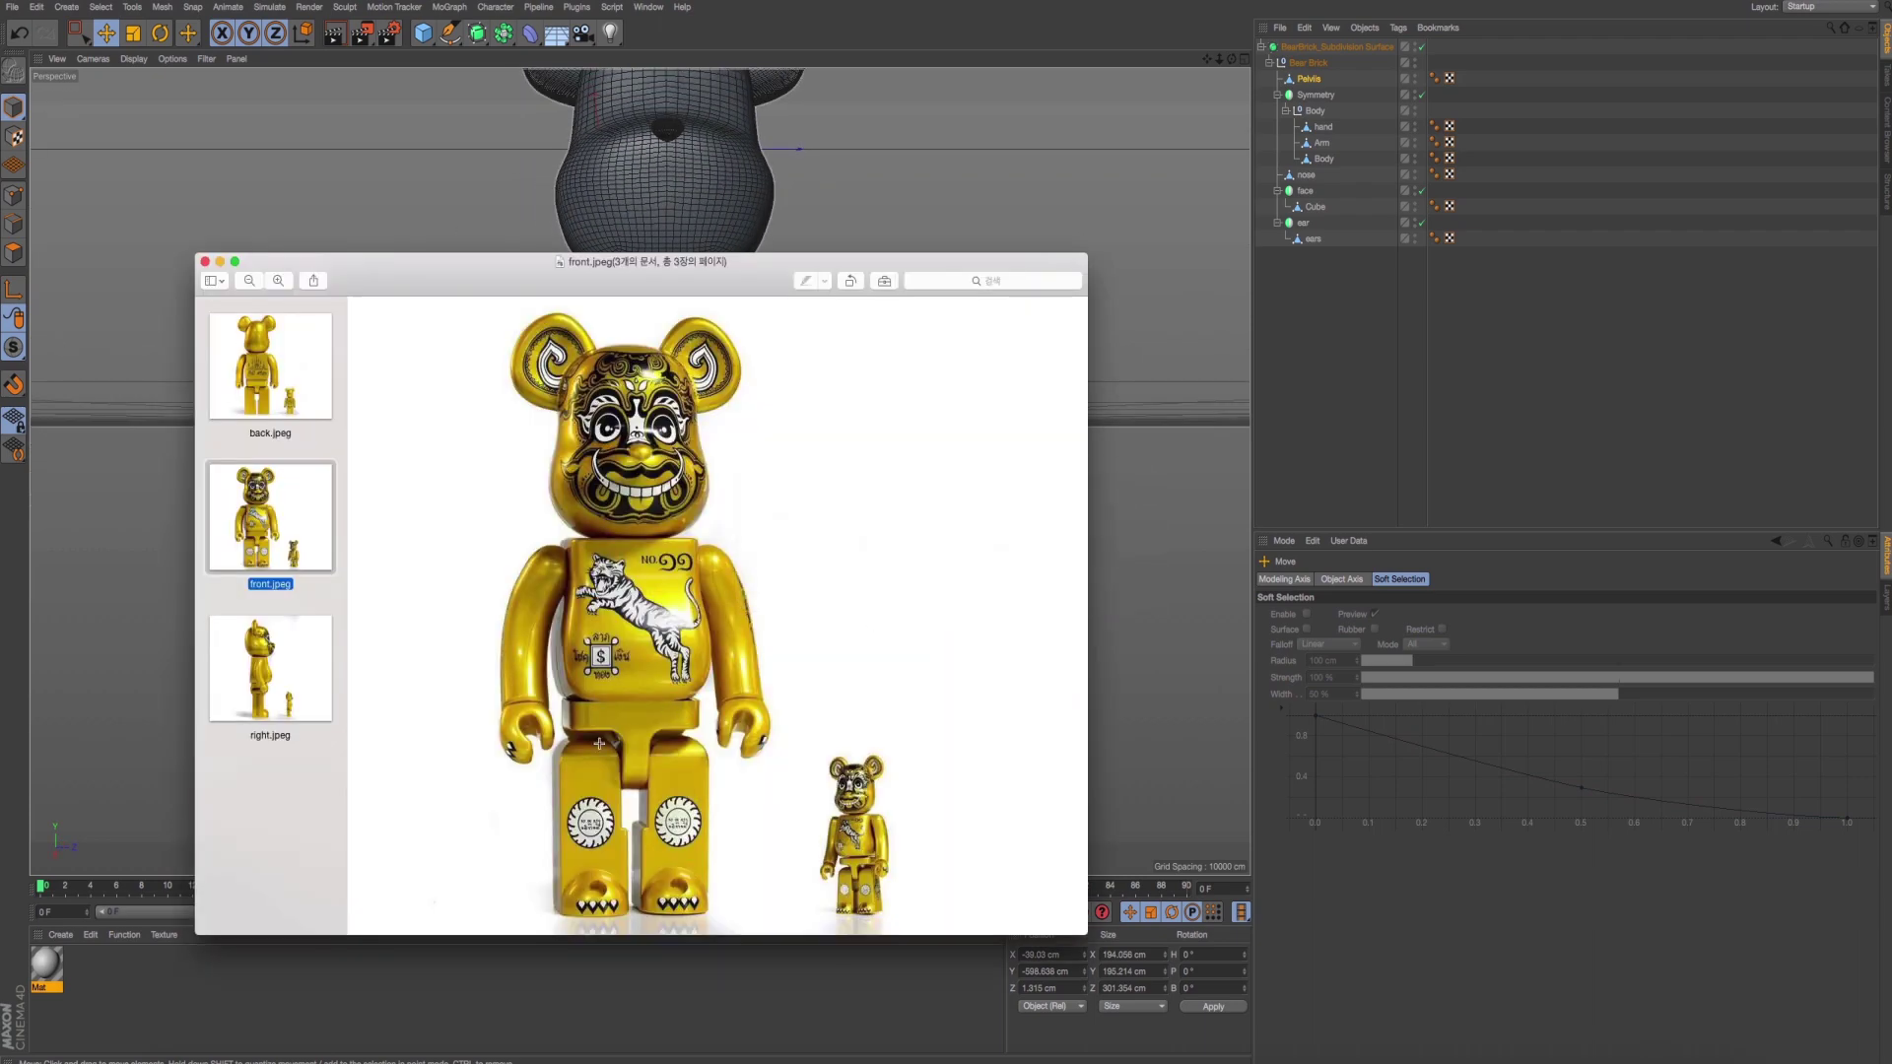
pyautogui.press('super+Tab')
pyautogui.press('super+Tab')
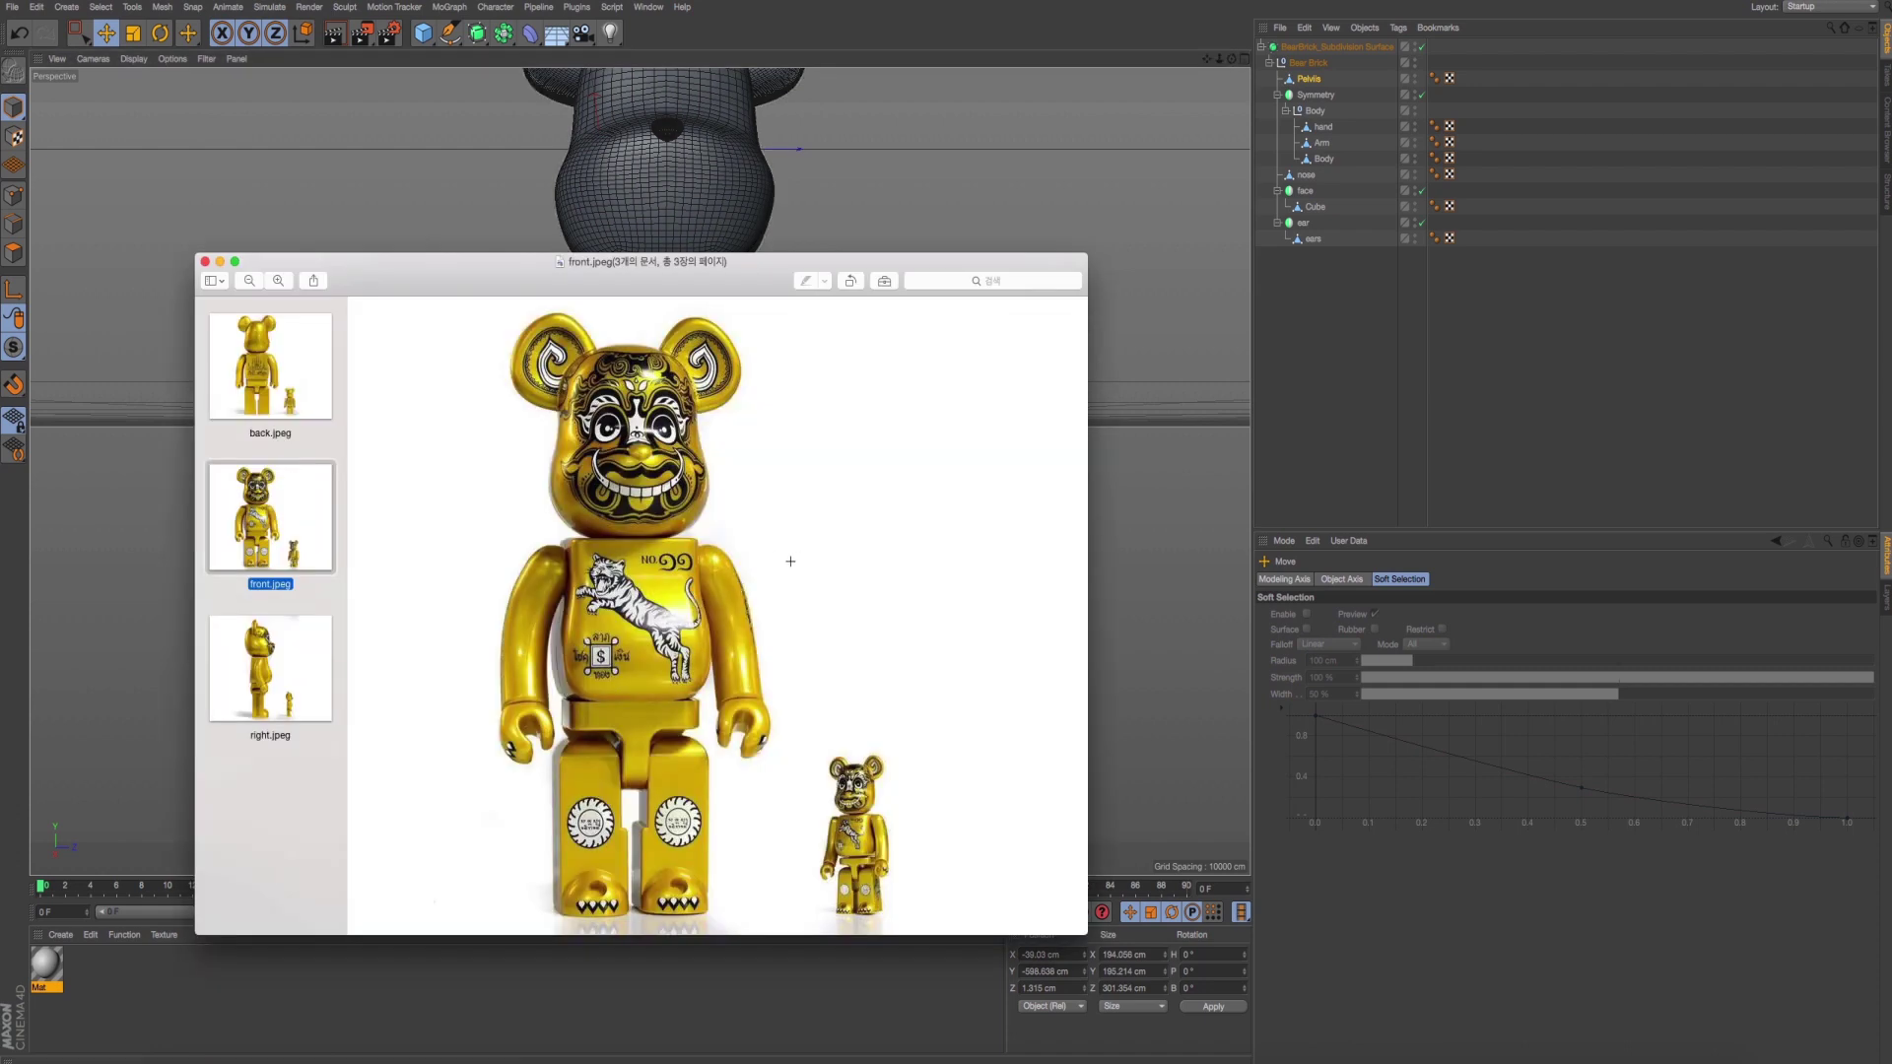
pyautogui.press('super+Tab')
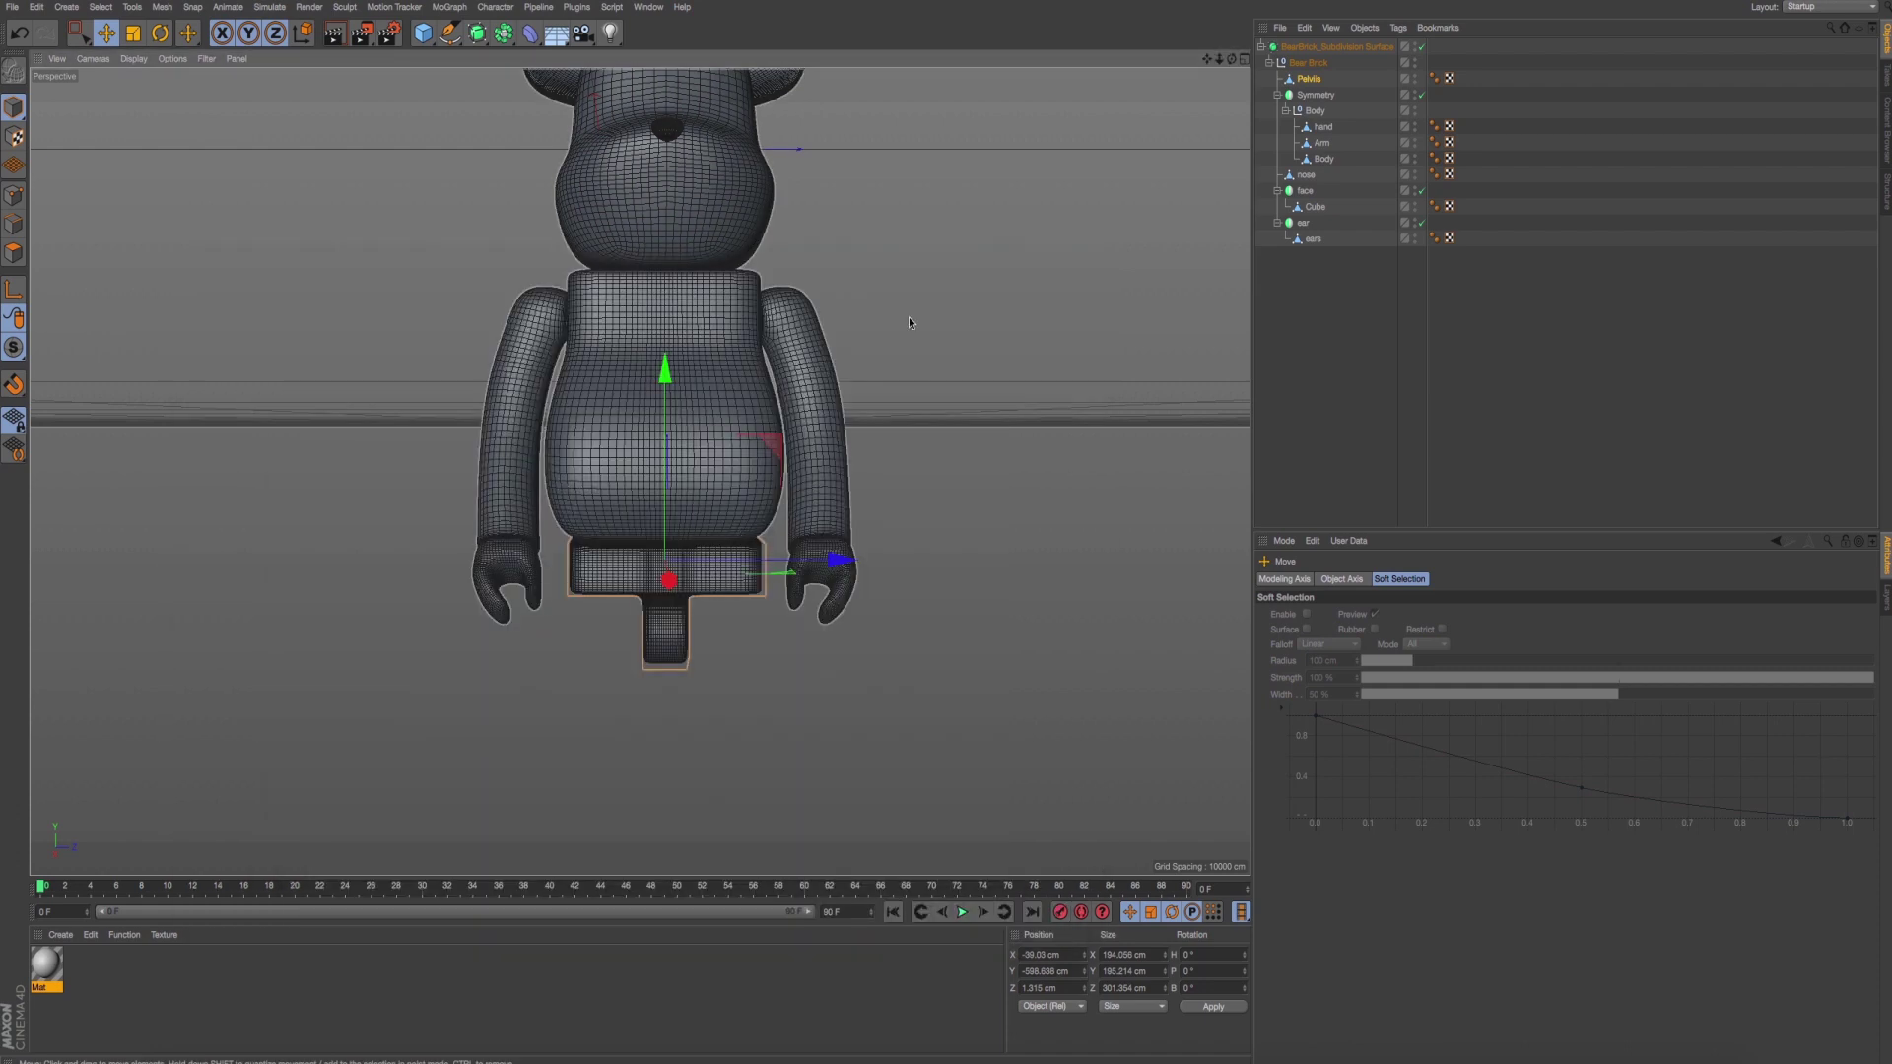
pyautogui.press('super+Tab')
pyautogui.press('super+Tab')
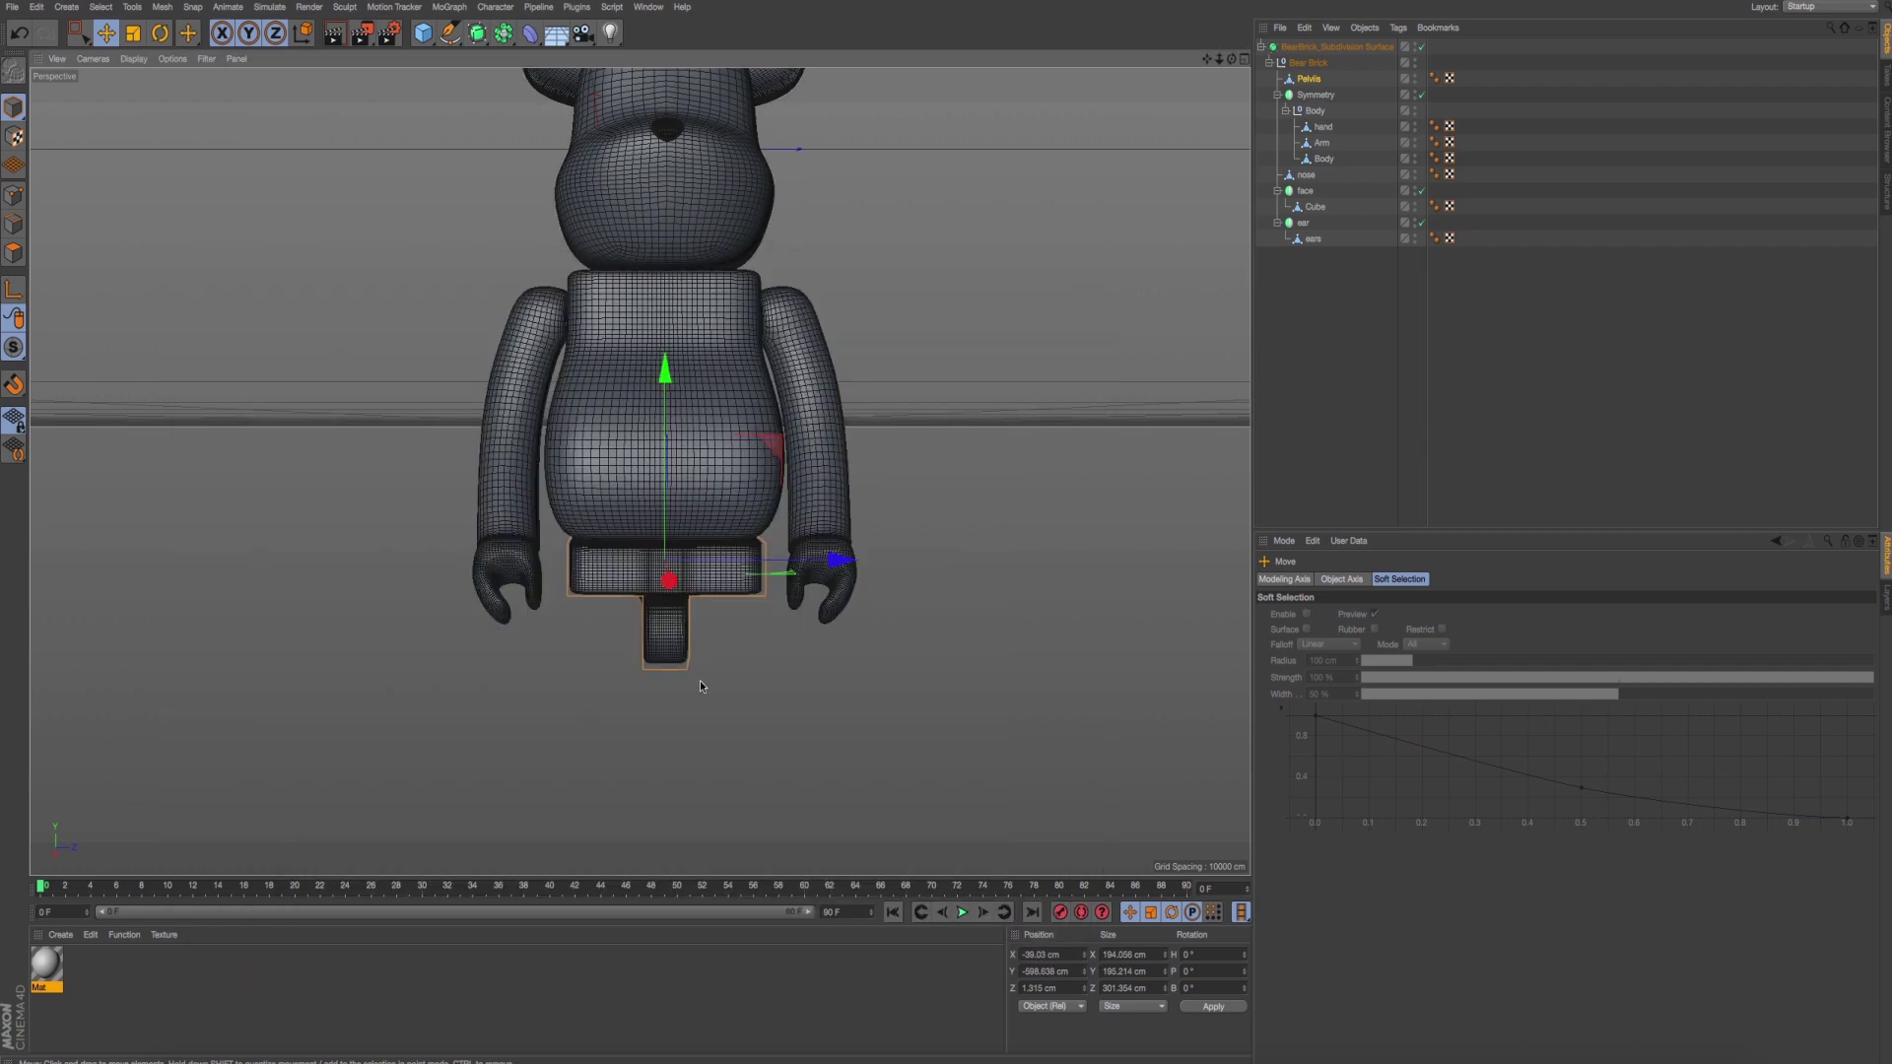
# Lower the bottom pelvis and stub points by about another 8 cm.
pyautogui.press('F3')
pyautogui.press('o')
pyautogui.click(14, 196)
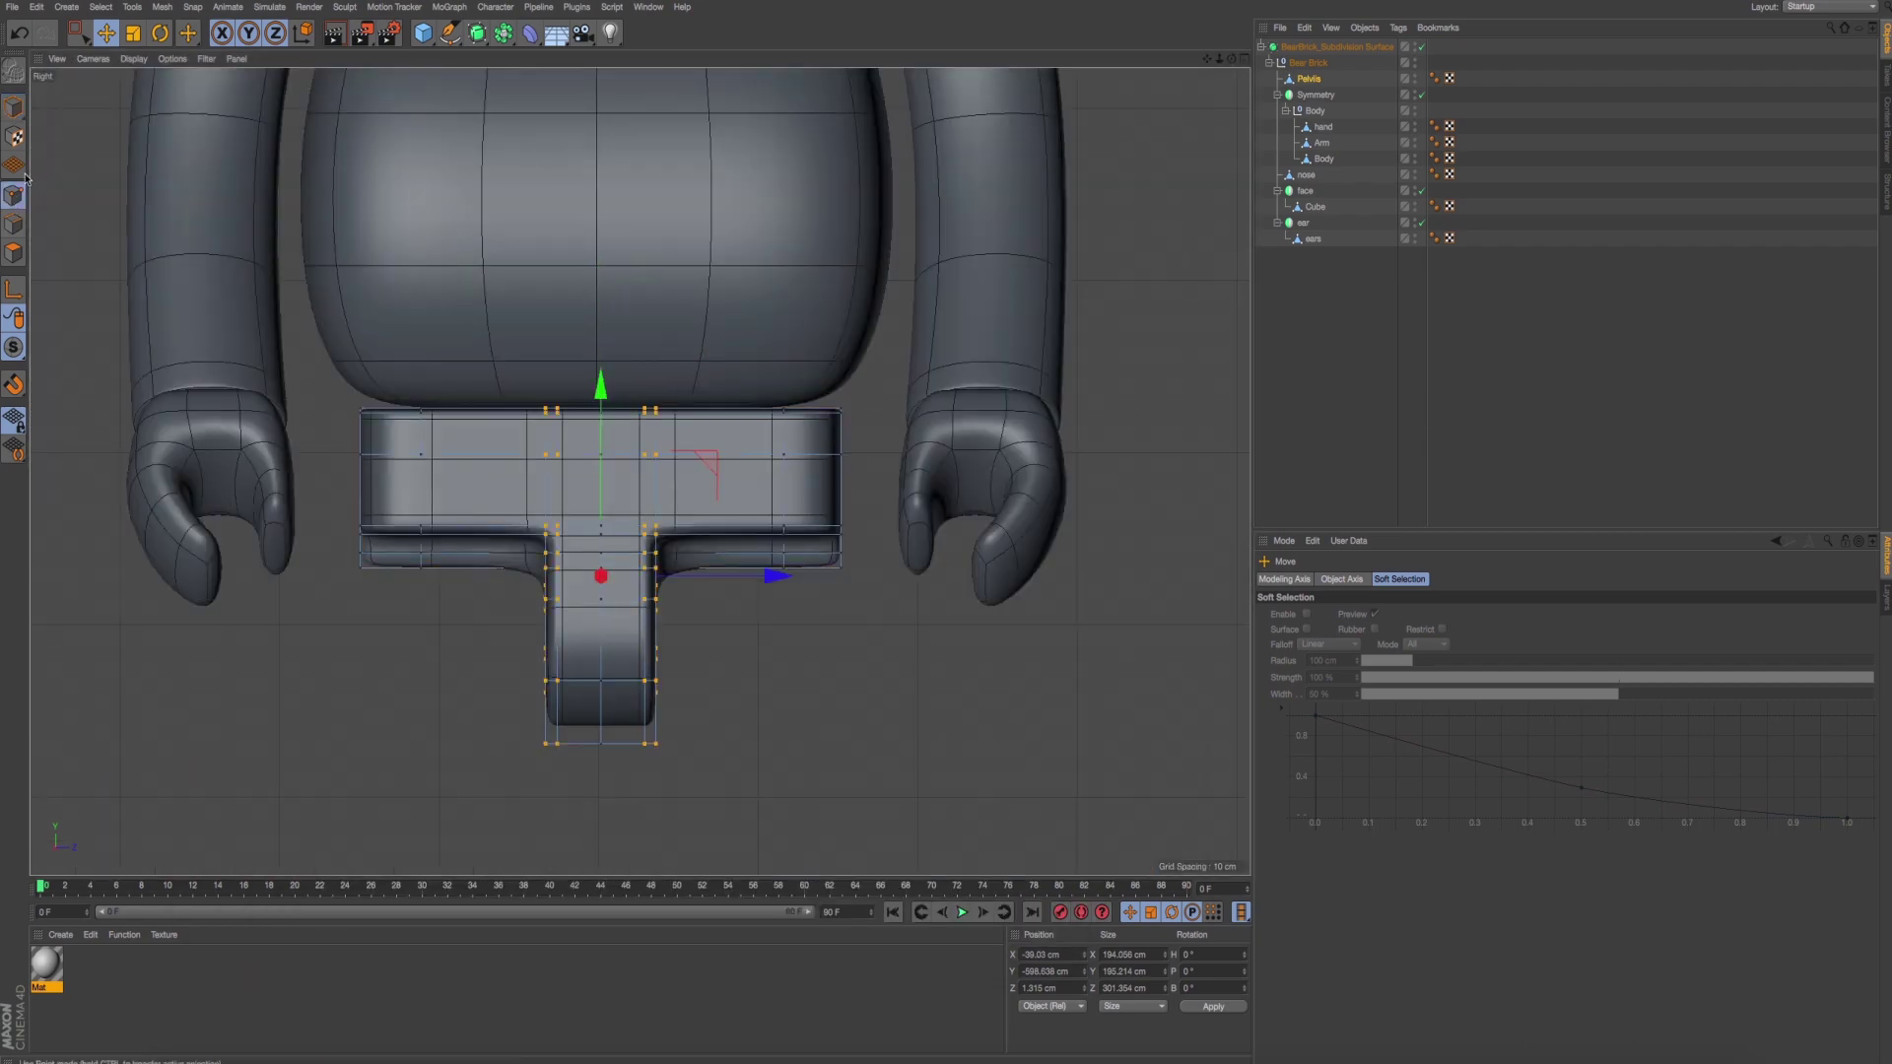
pyautogui.click(78, 32)
pyautogui.moveTo(835, 805); pyautogui.dragTo(852, 800)
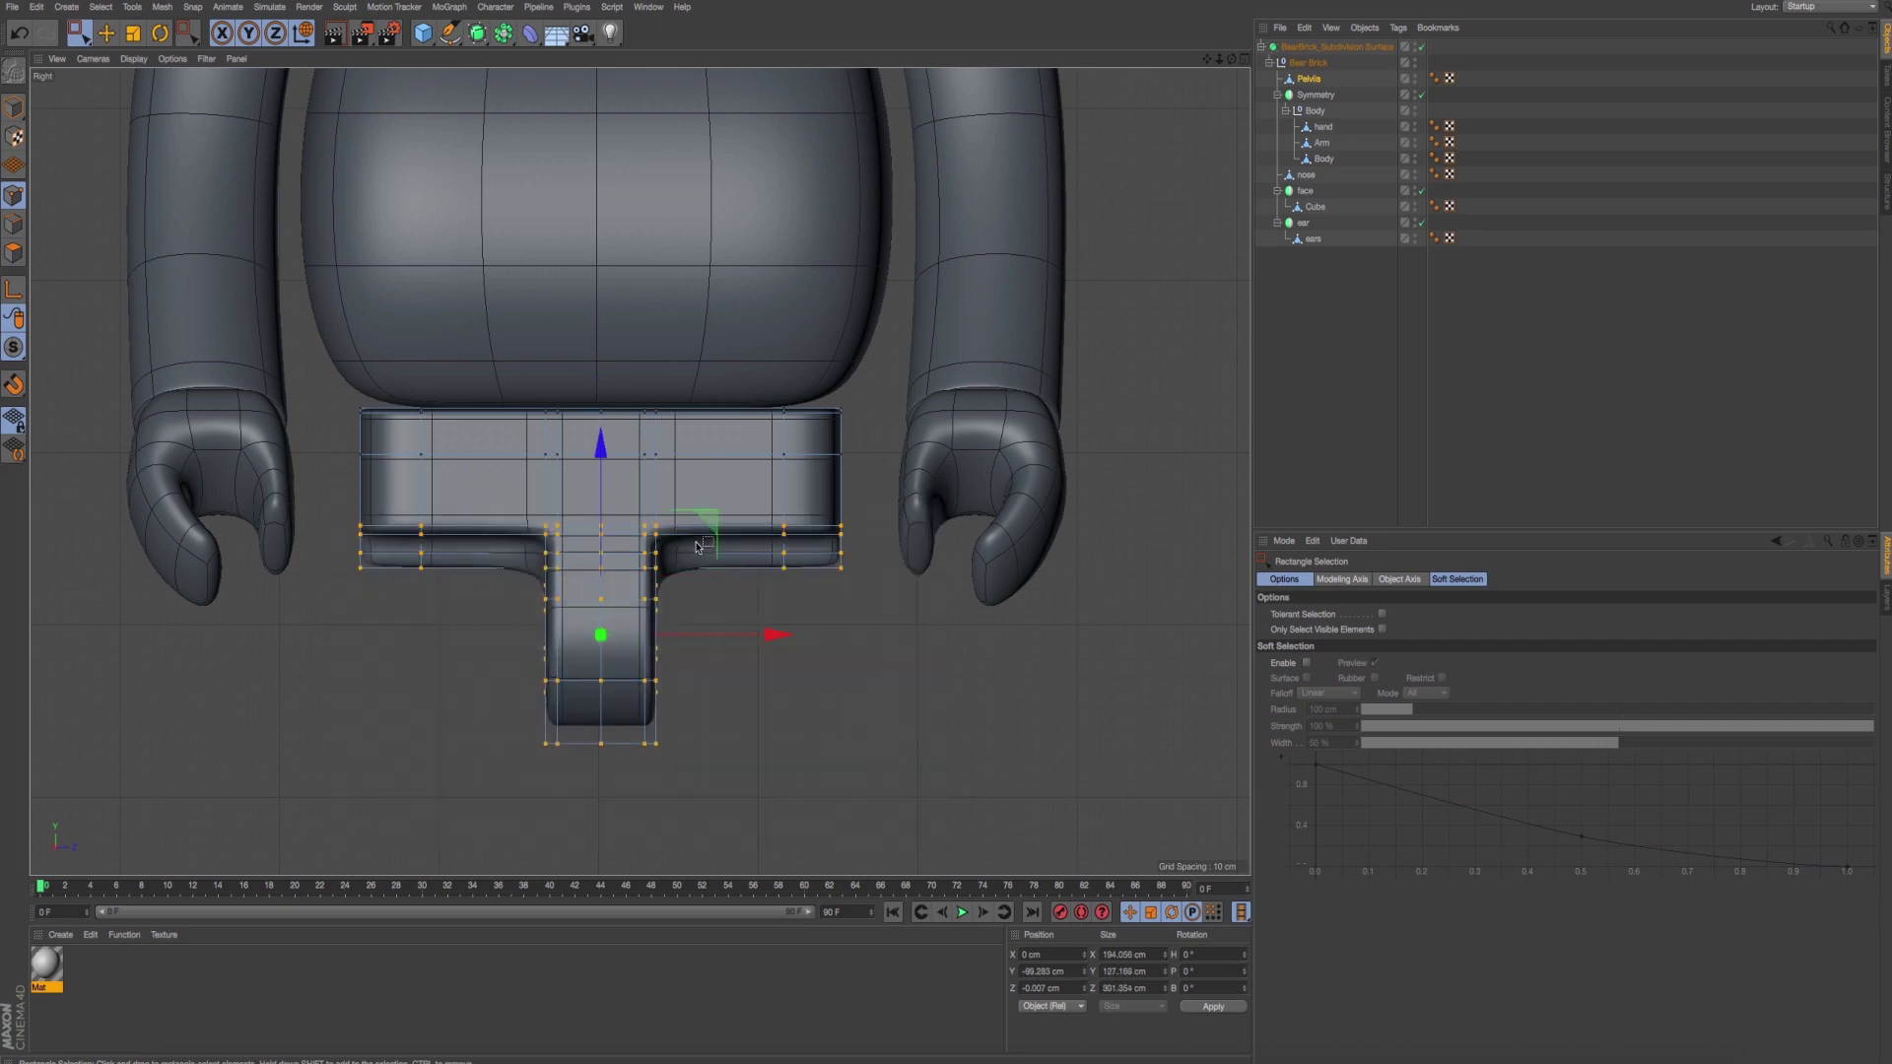
pyautogui.moveTo(611, 464); pyautogui.dragTo(611, 476)
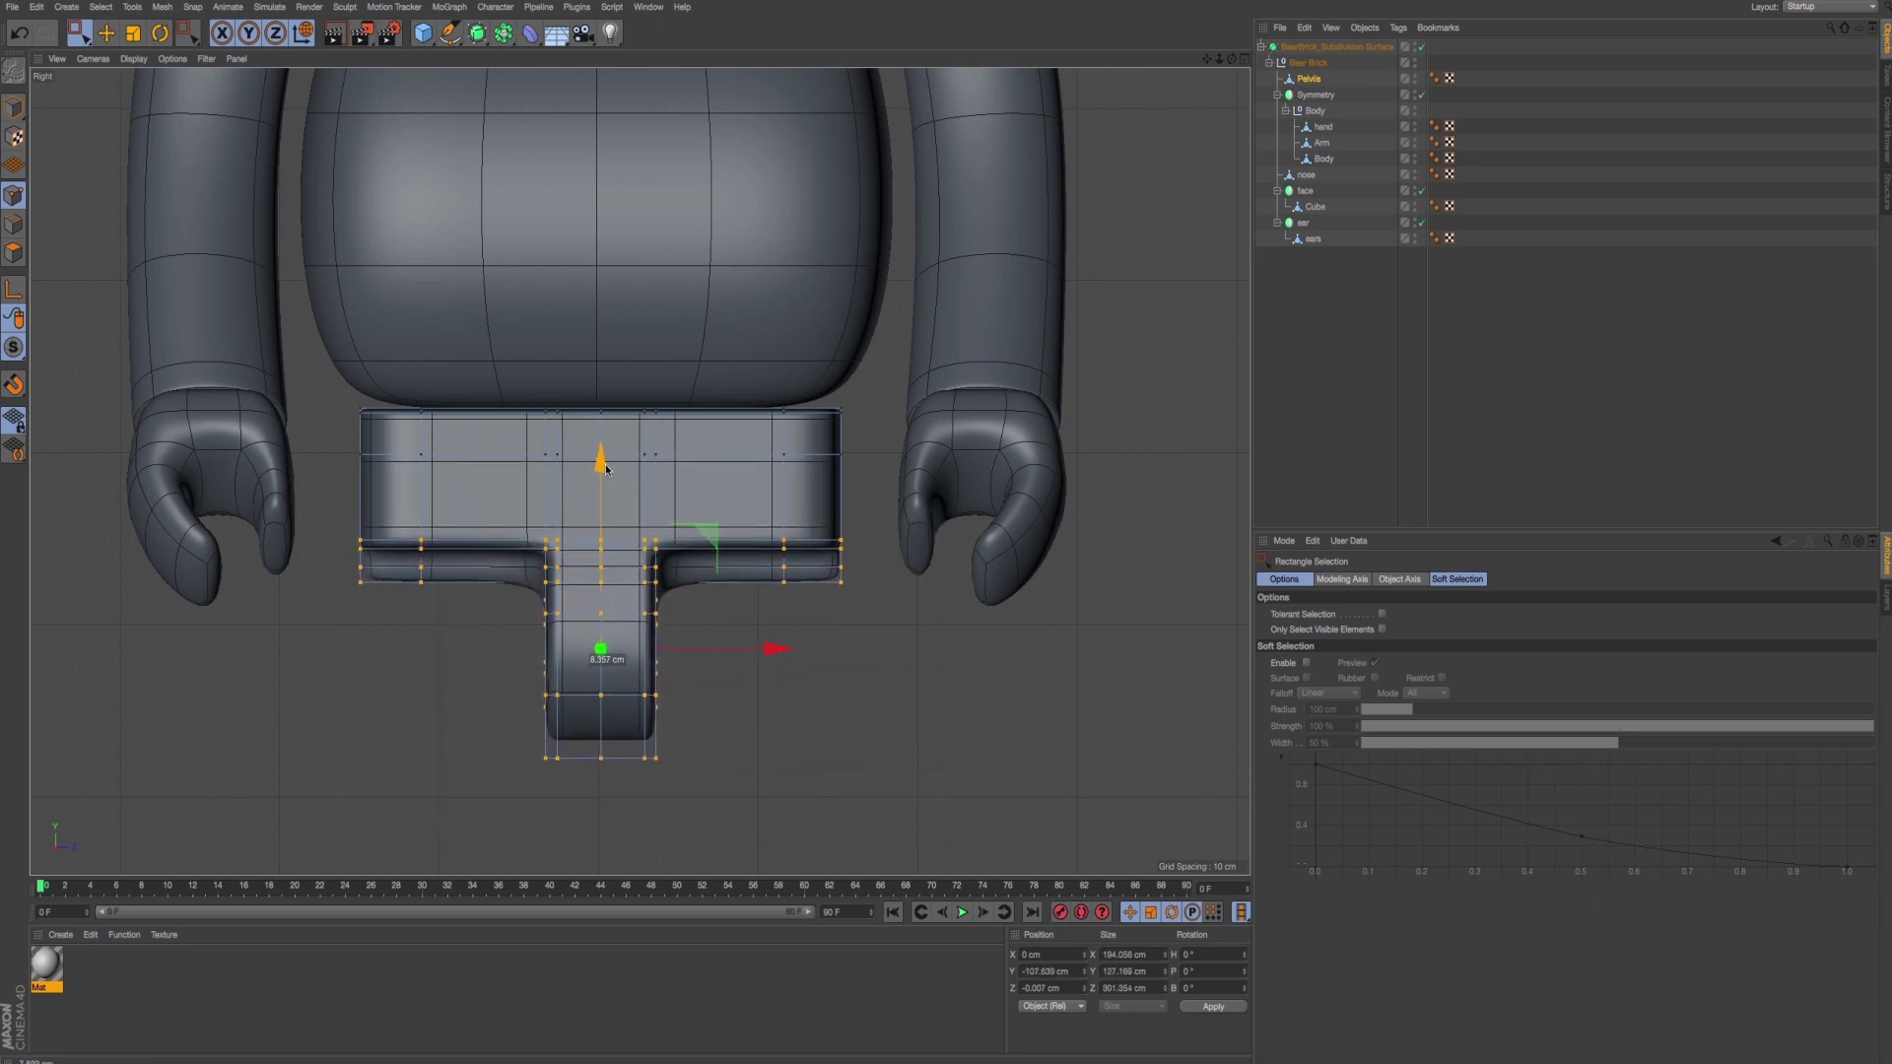
pyautogui.middleClick(373, 343)
pyautogui.click(13, 107)
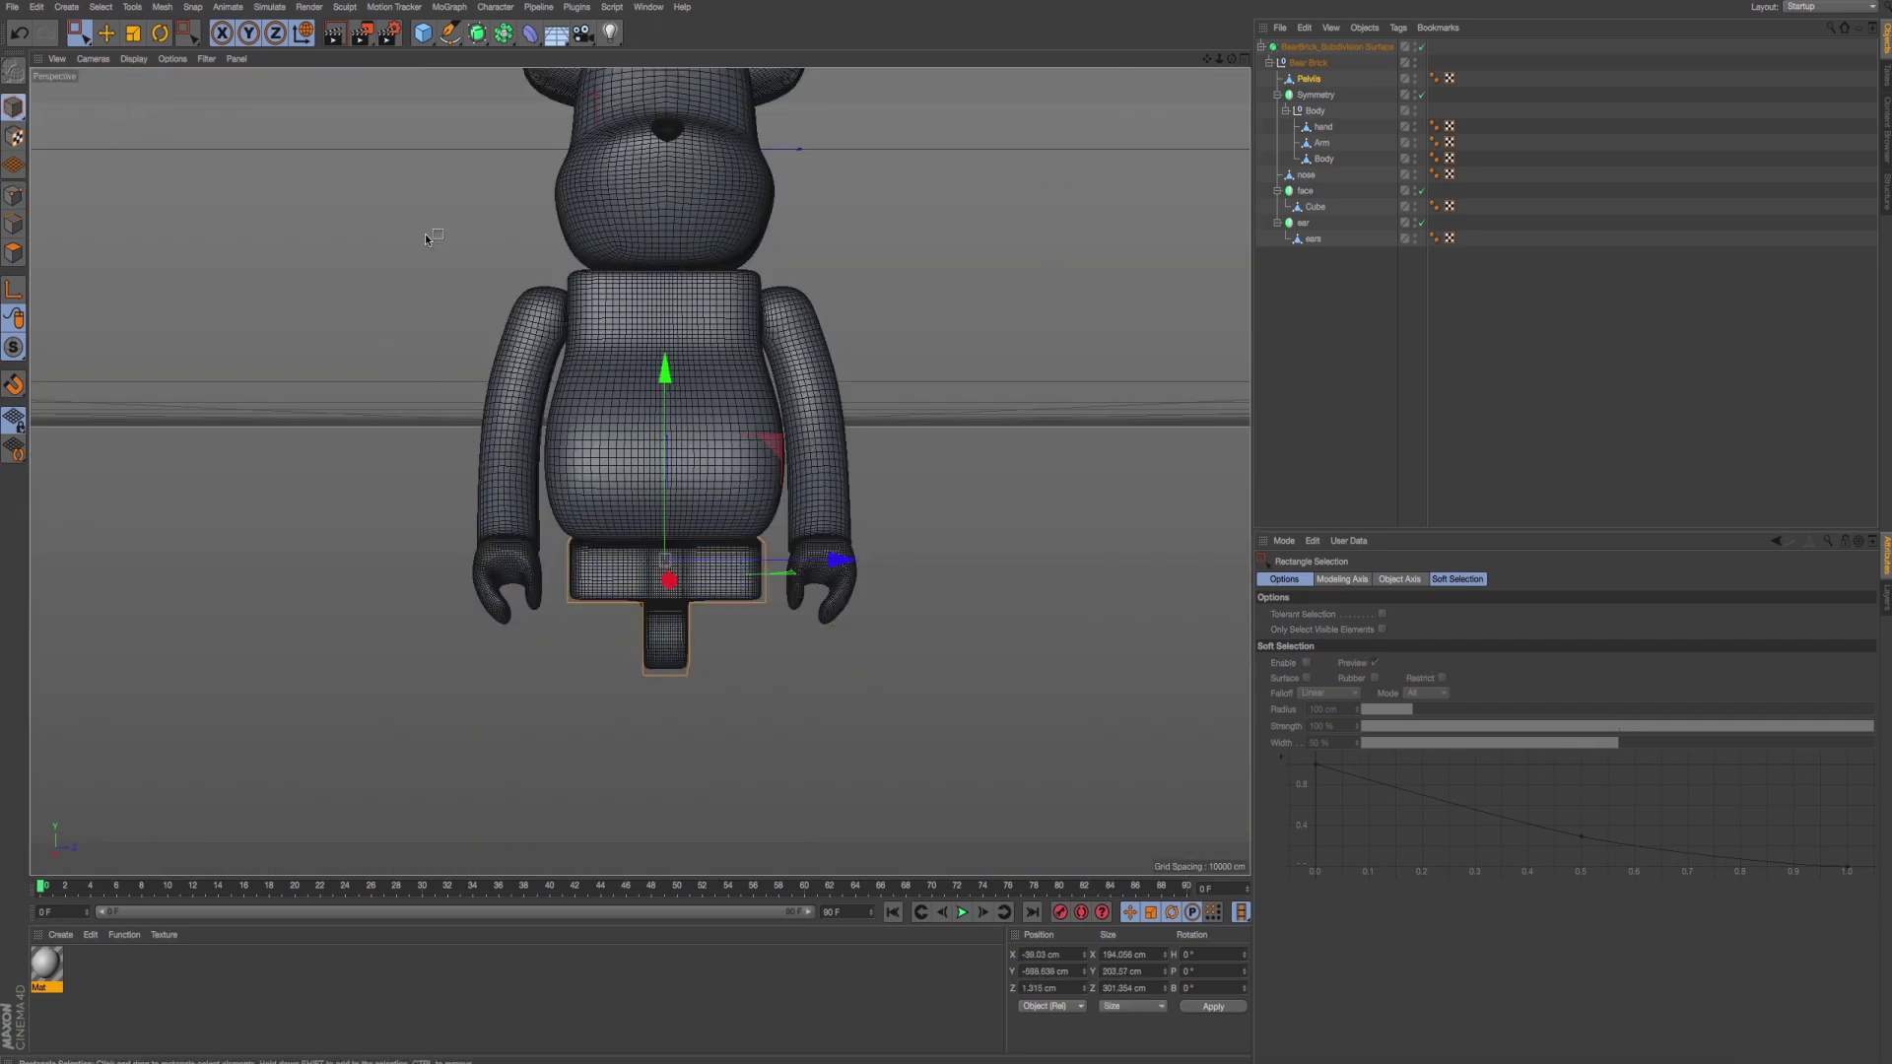
pyautogui.scroll(-3, 624, 327)
pyautogui.moveTo(625, 327)
pyautogui.keyDown('alt'); pyautogui.mouseDown()
pyautogui.moveTo(686, 356)
pyautogui.moveTo(751, 752)
pyautogui.mouseUp(); pyautogui.keyUp('alt')
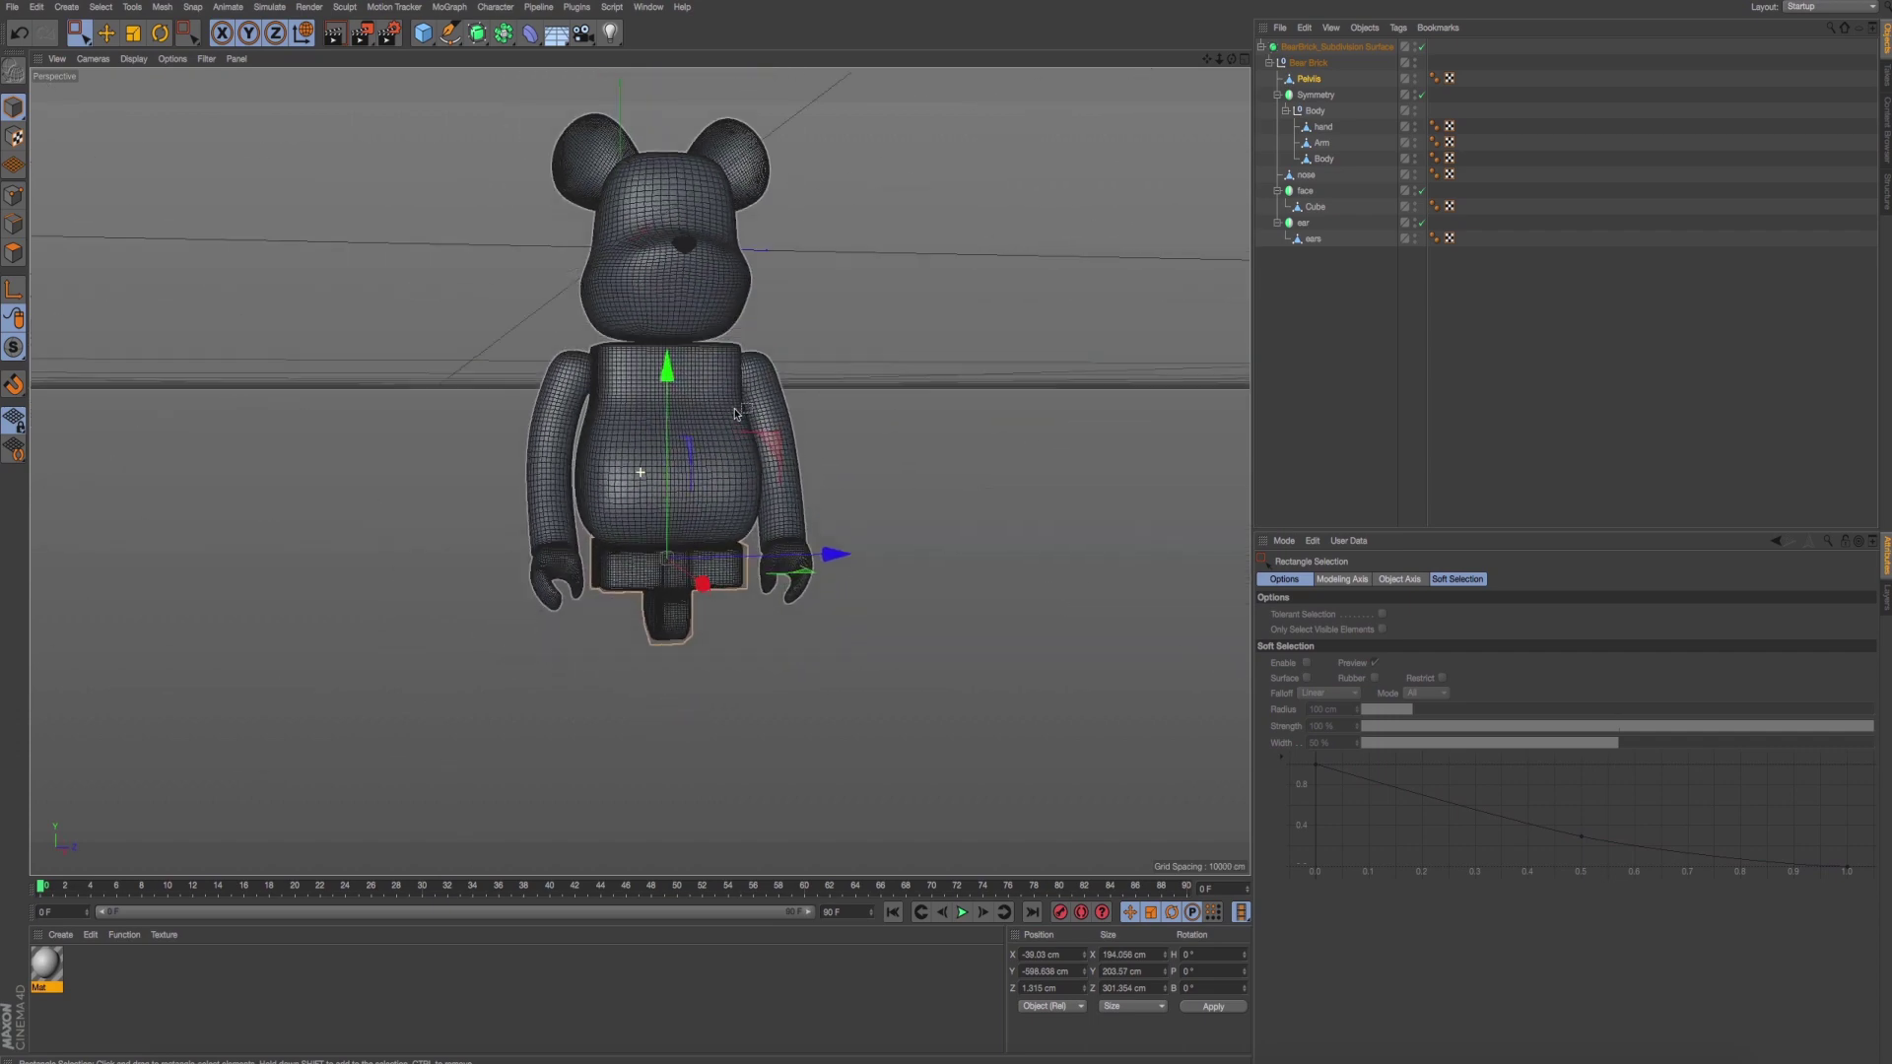
pyautogui.keyDown('alt'); pyautogui.moveTo(790, 536); pyautogui.dragTo(1218, 273); pyautogui.keyUp('alt')
pyautogui.keyDown('alt'); pyautogui.moveTo(804, 399); pyautogui.dragTo(767, 398); pyautogui.keyUp('alt')
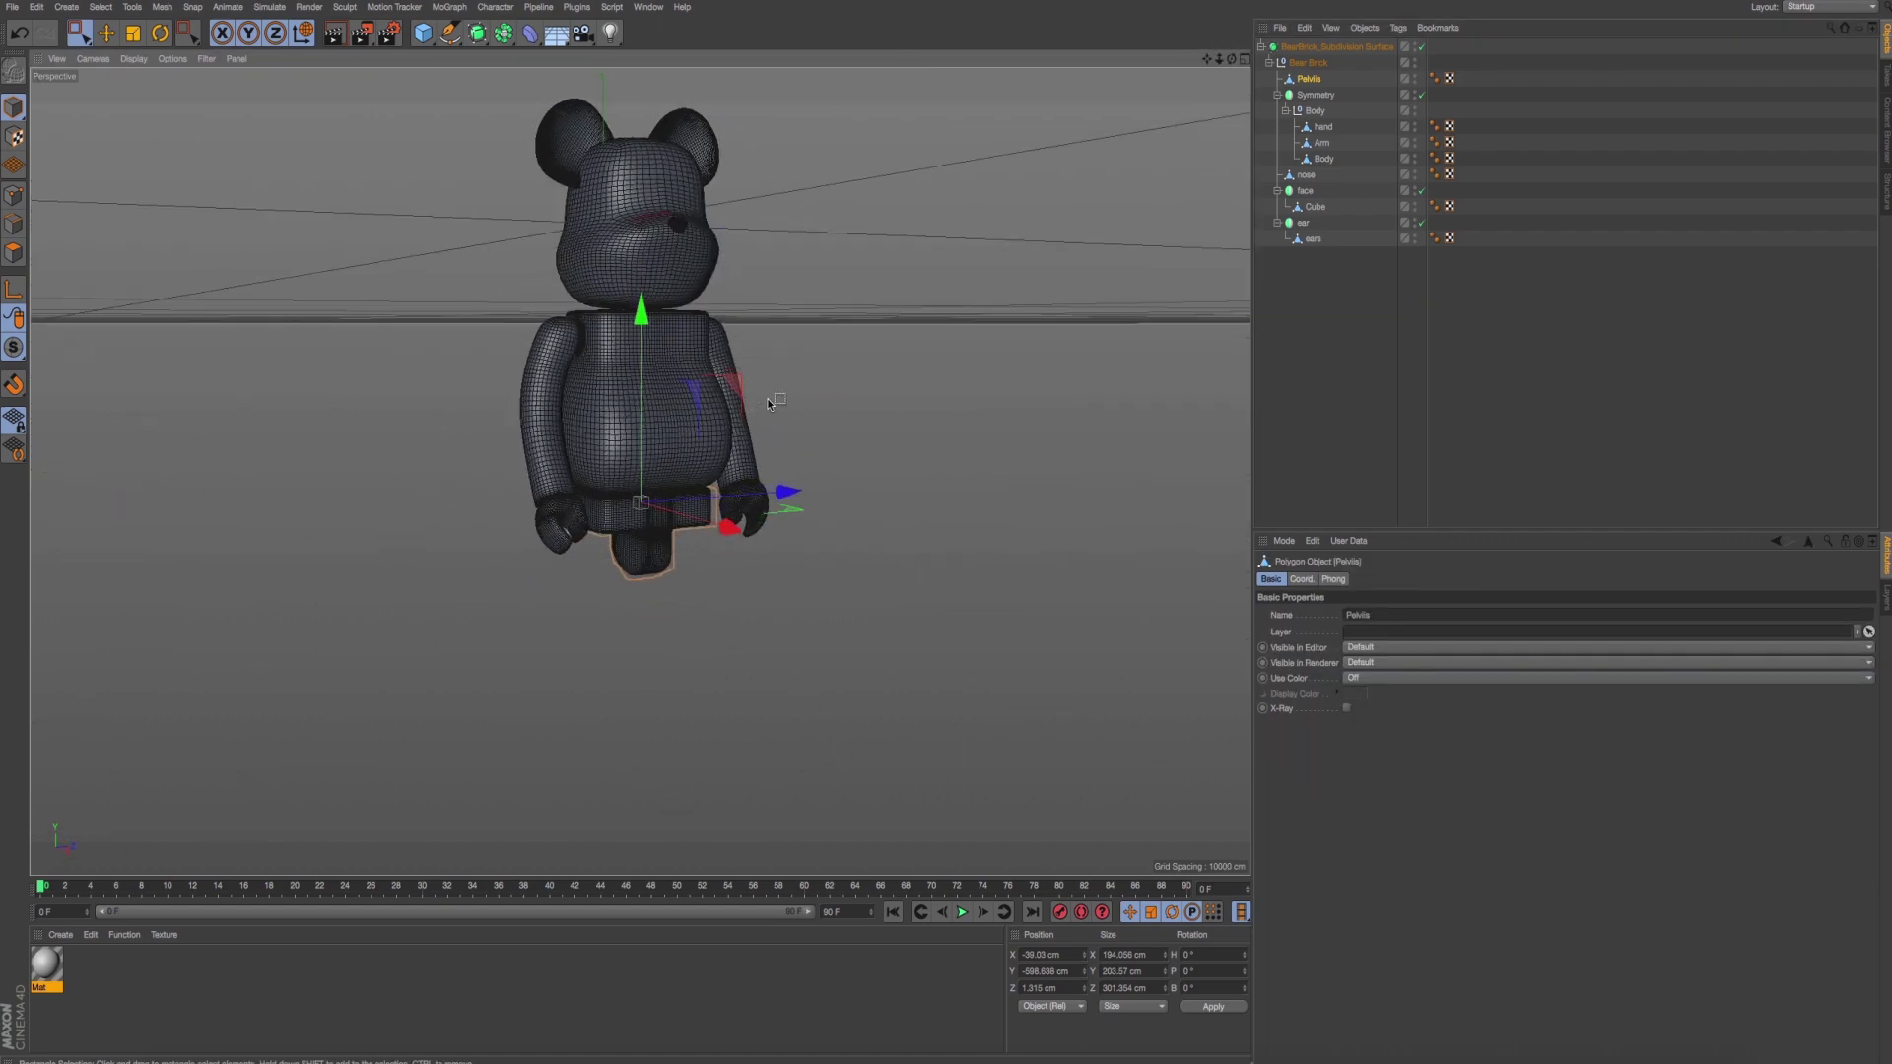
# Flip between the front.jpeg and right.jpeg photos in Preview, then go back to Cinema 4D.
pyautogui.press('super+Tab')
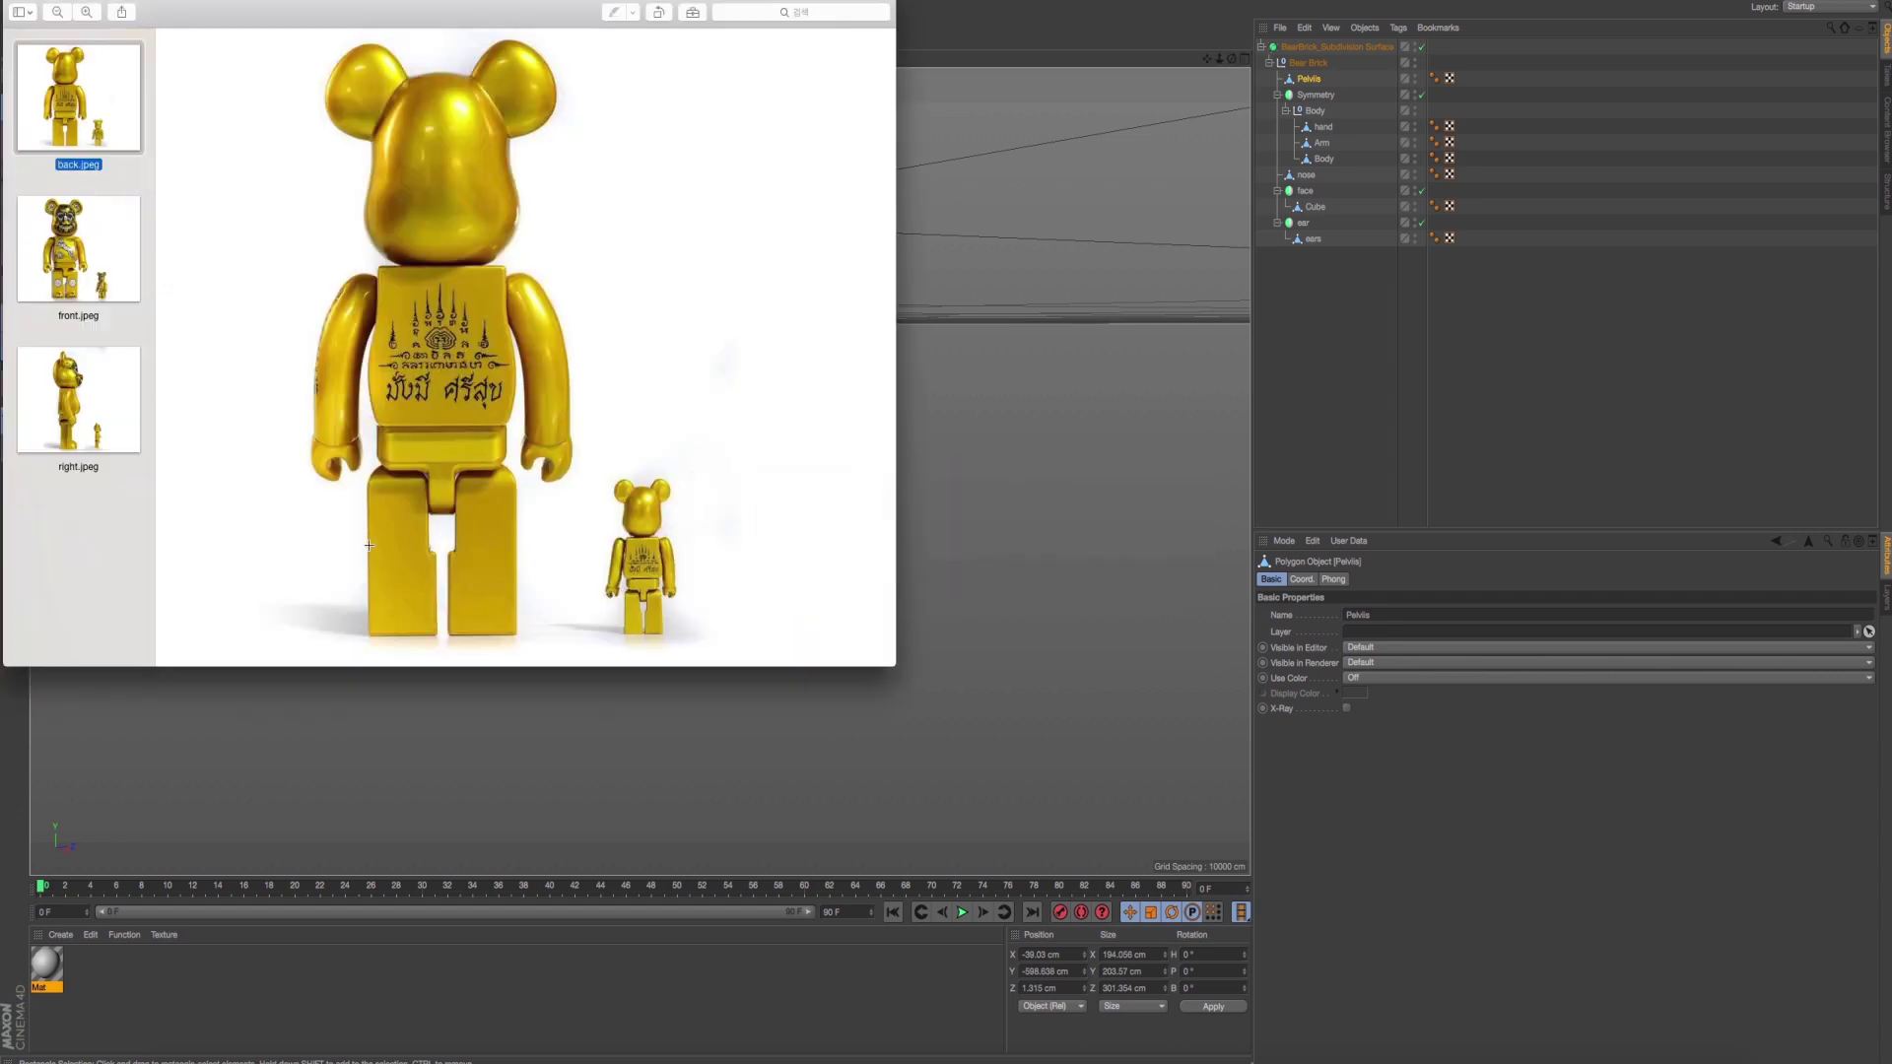
pyautogui.click(126, 268)
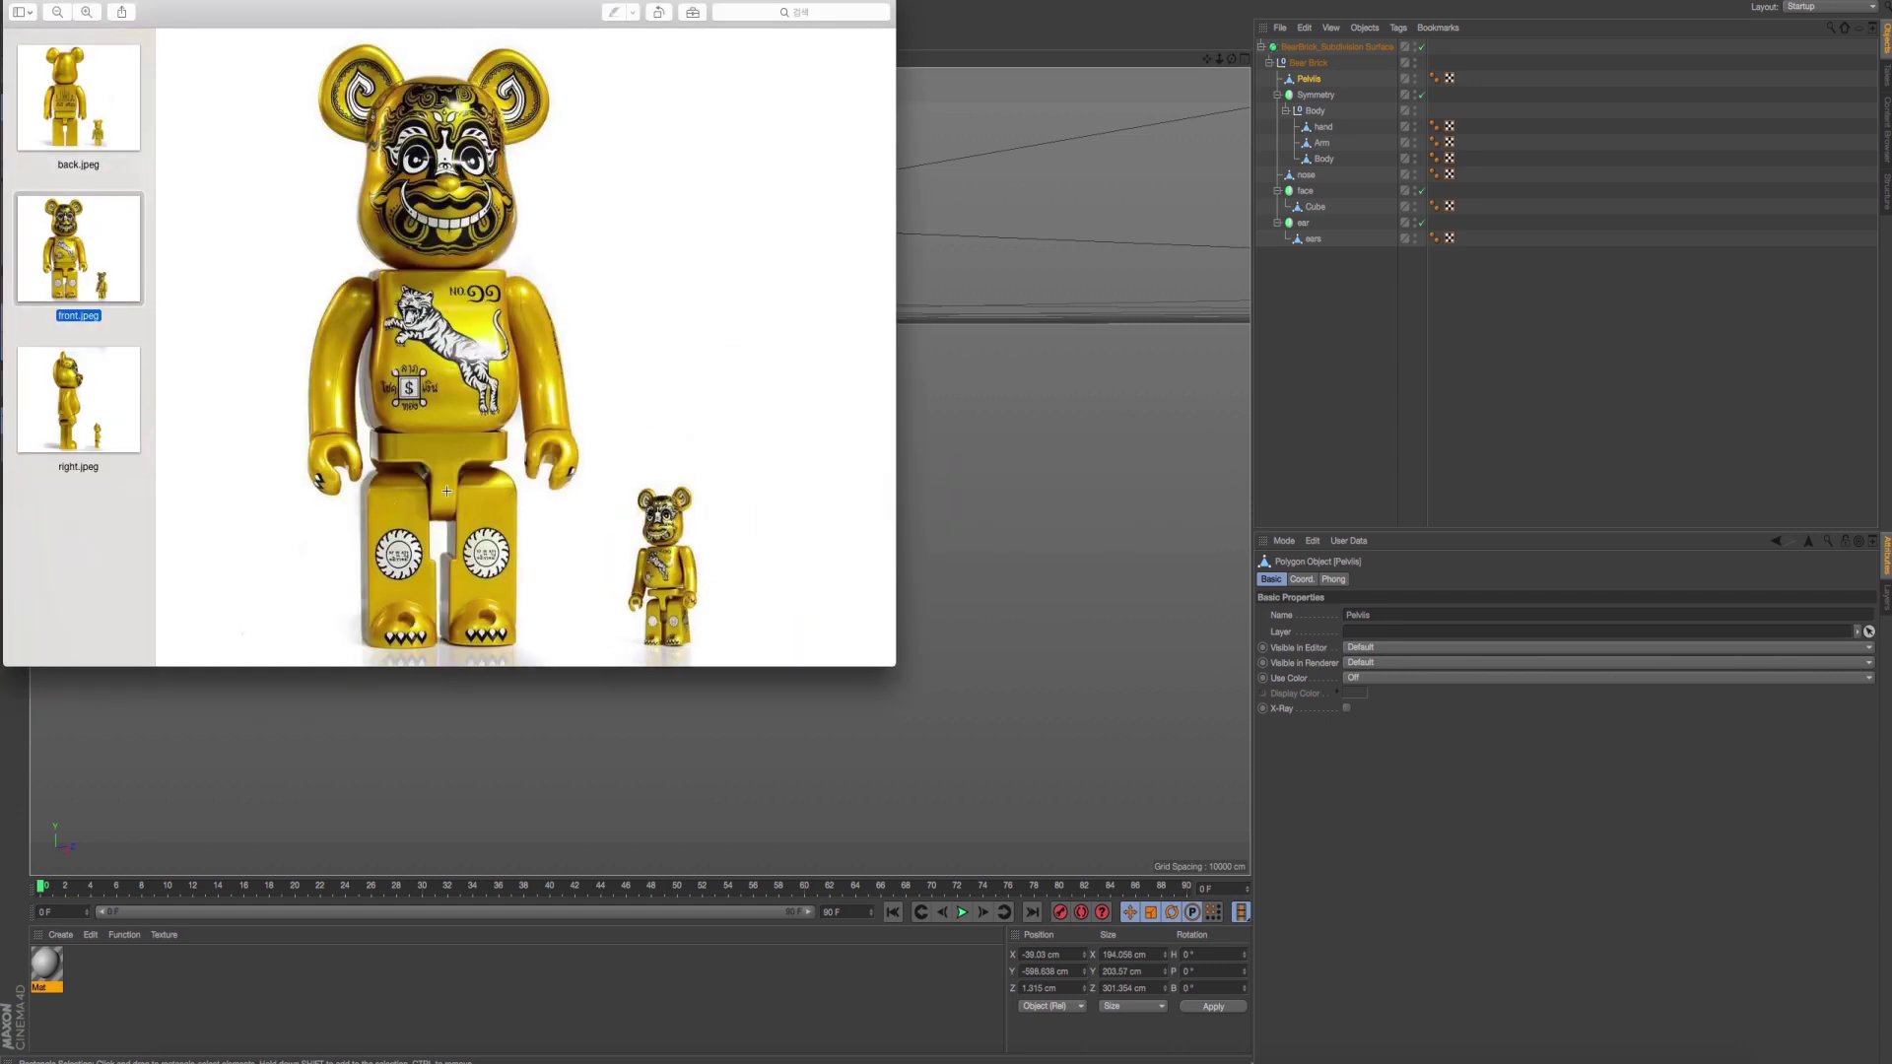
pyautogui.click(67, 416)
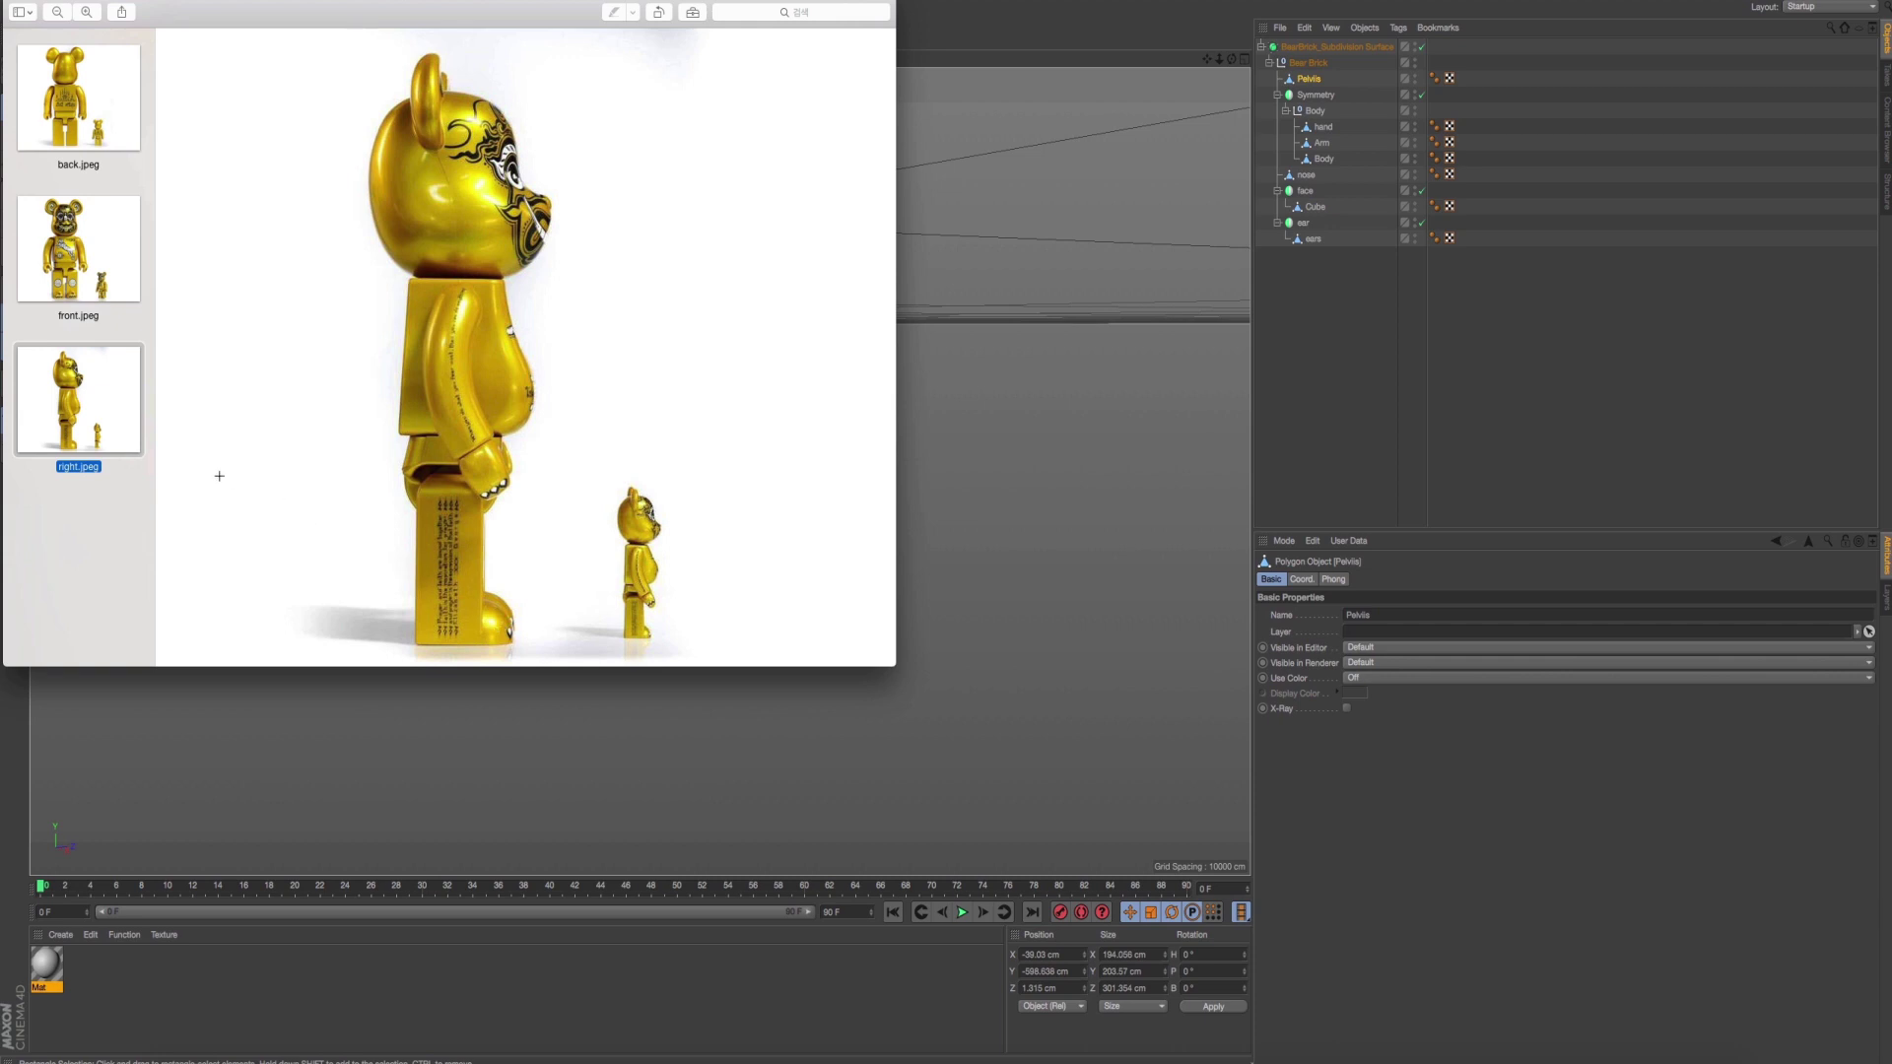
pyautogui.click(67, 225)
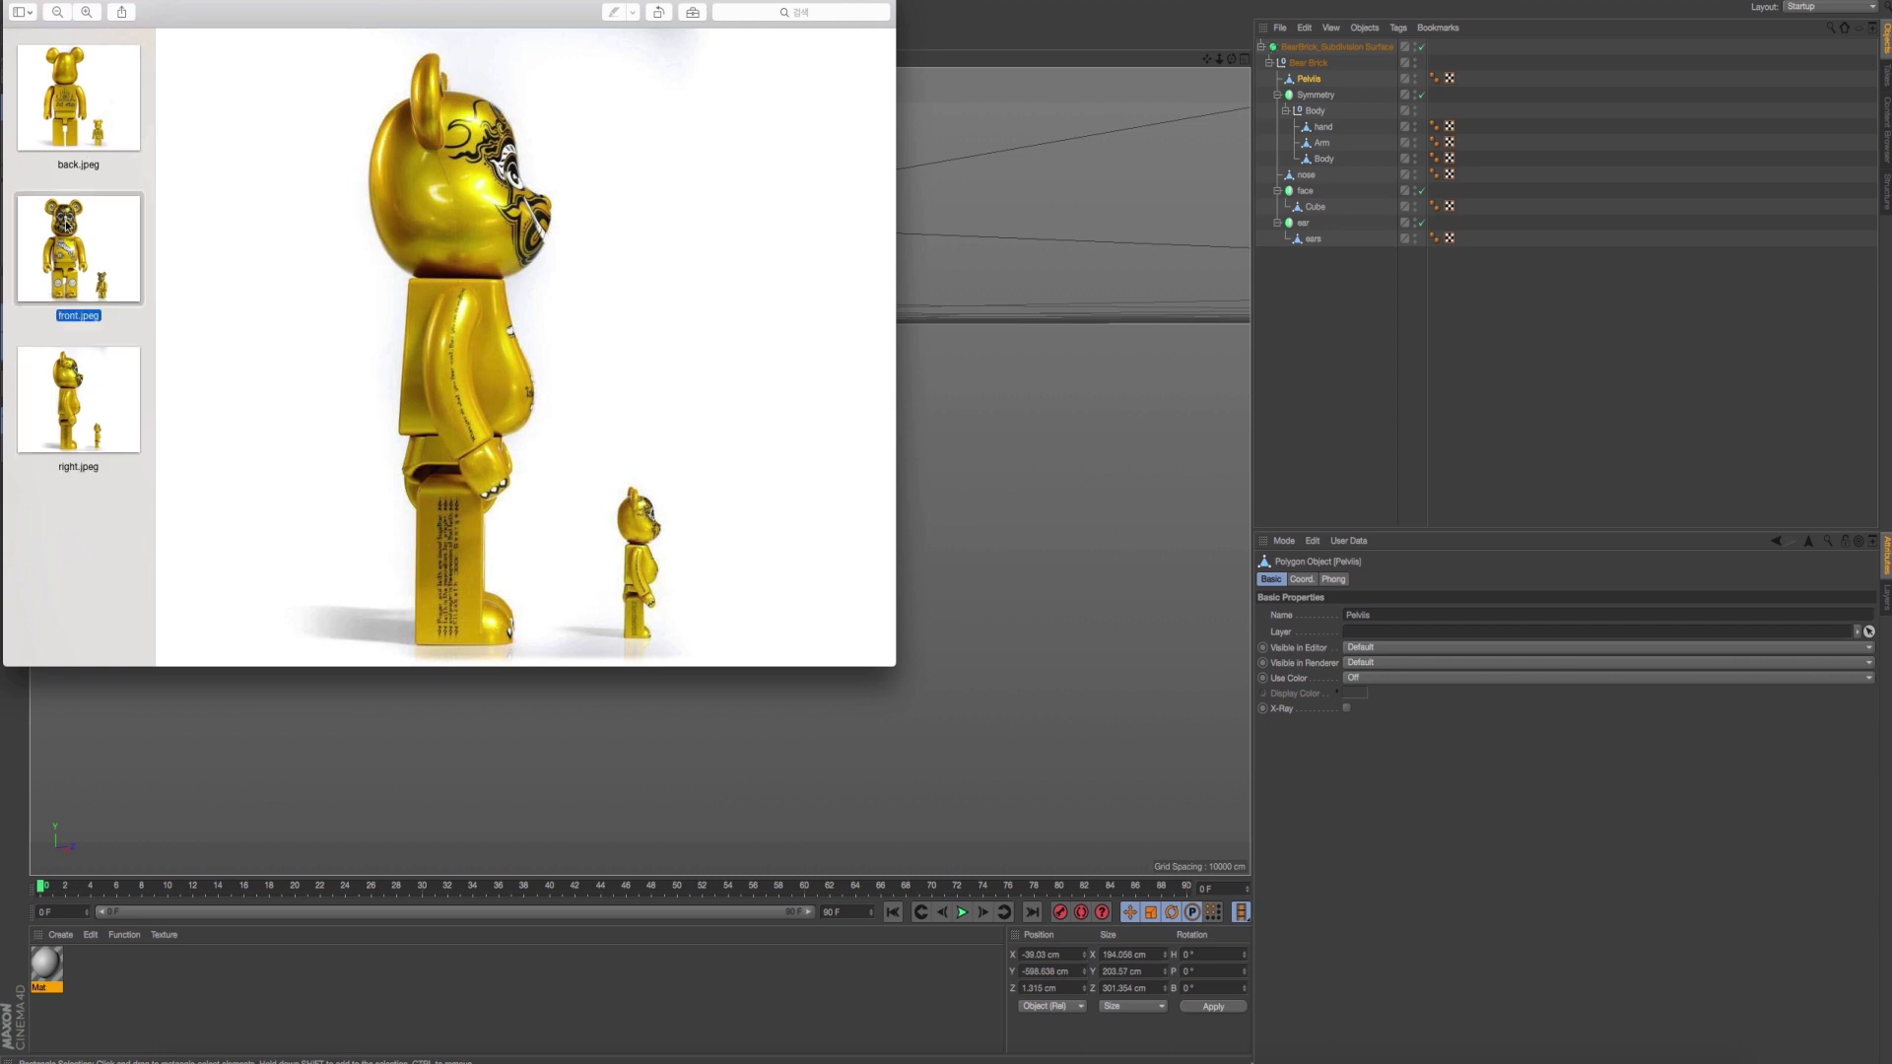
pyautogui.click(139, 429)
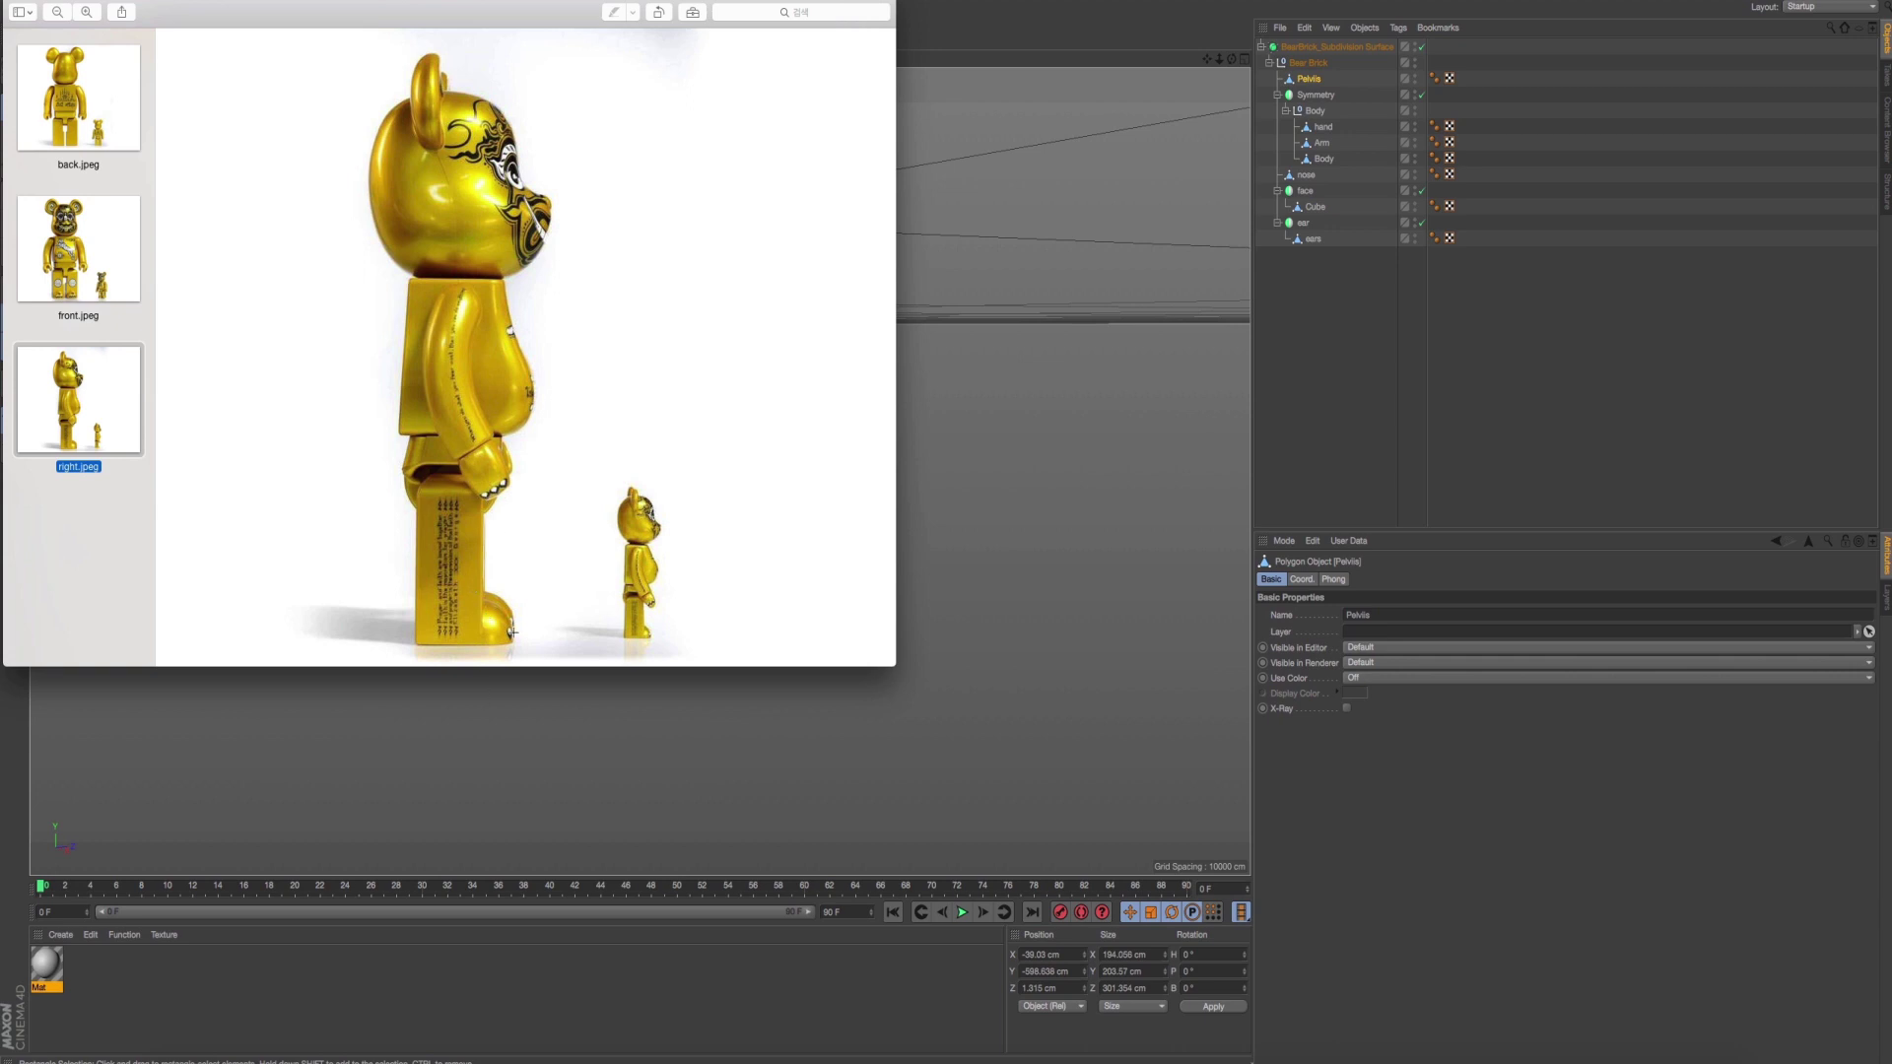
pyautogui.press('Up')
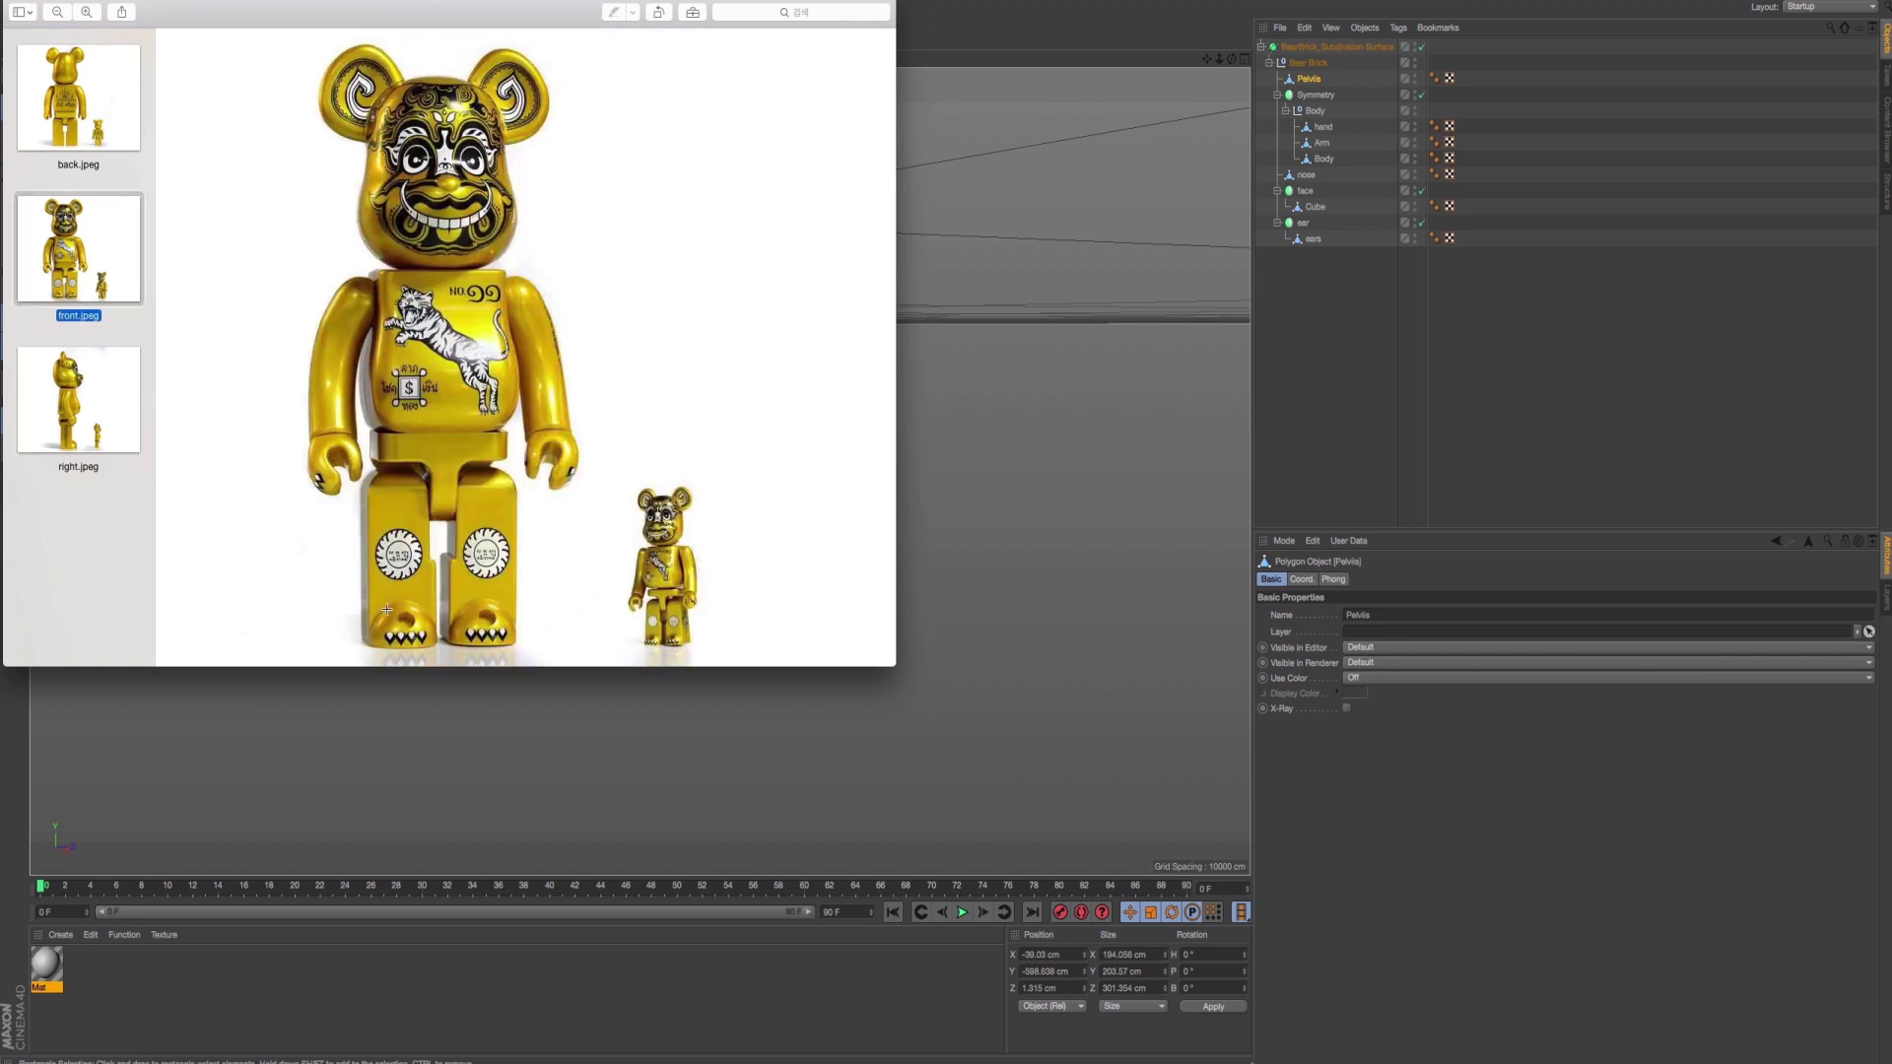
pyautogui.click(84, 377)
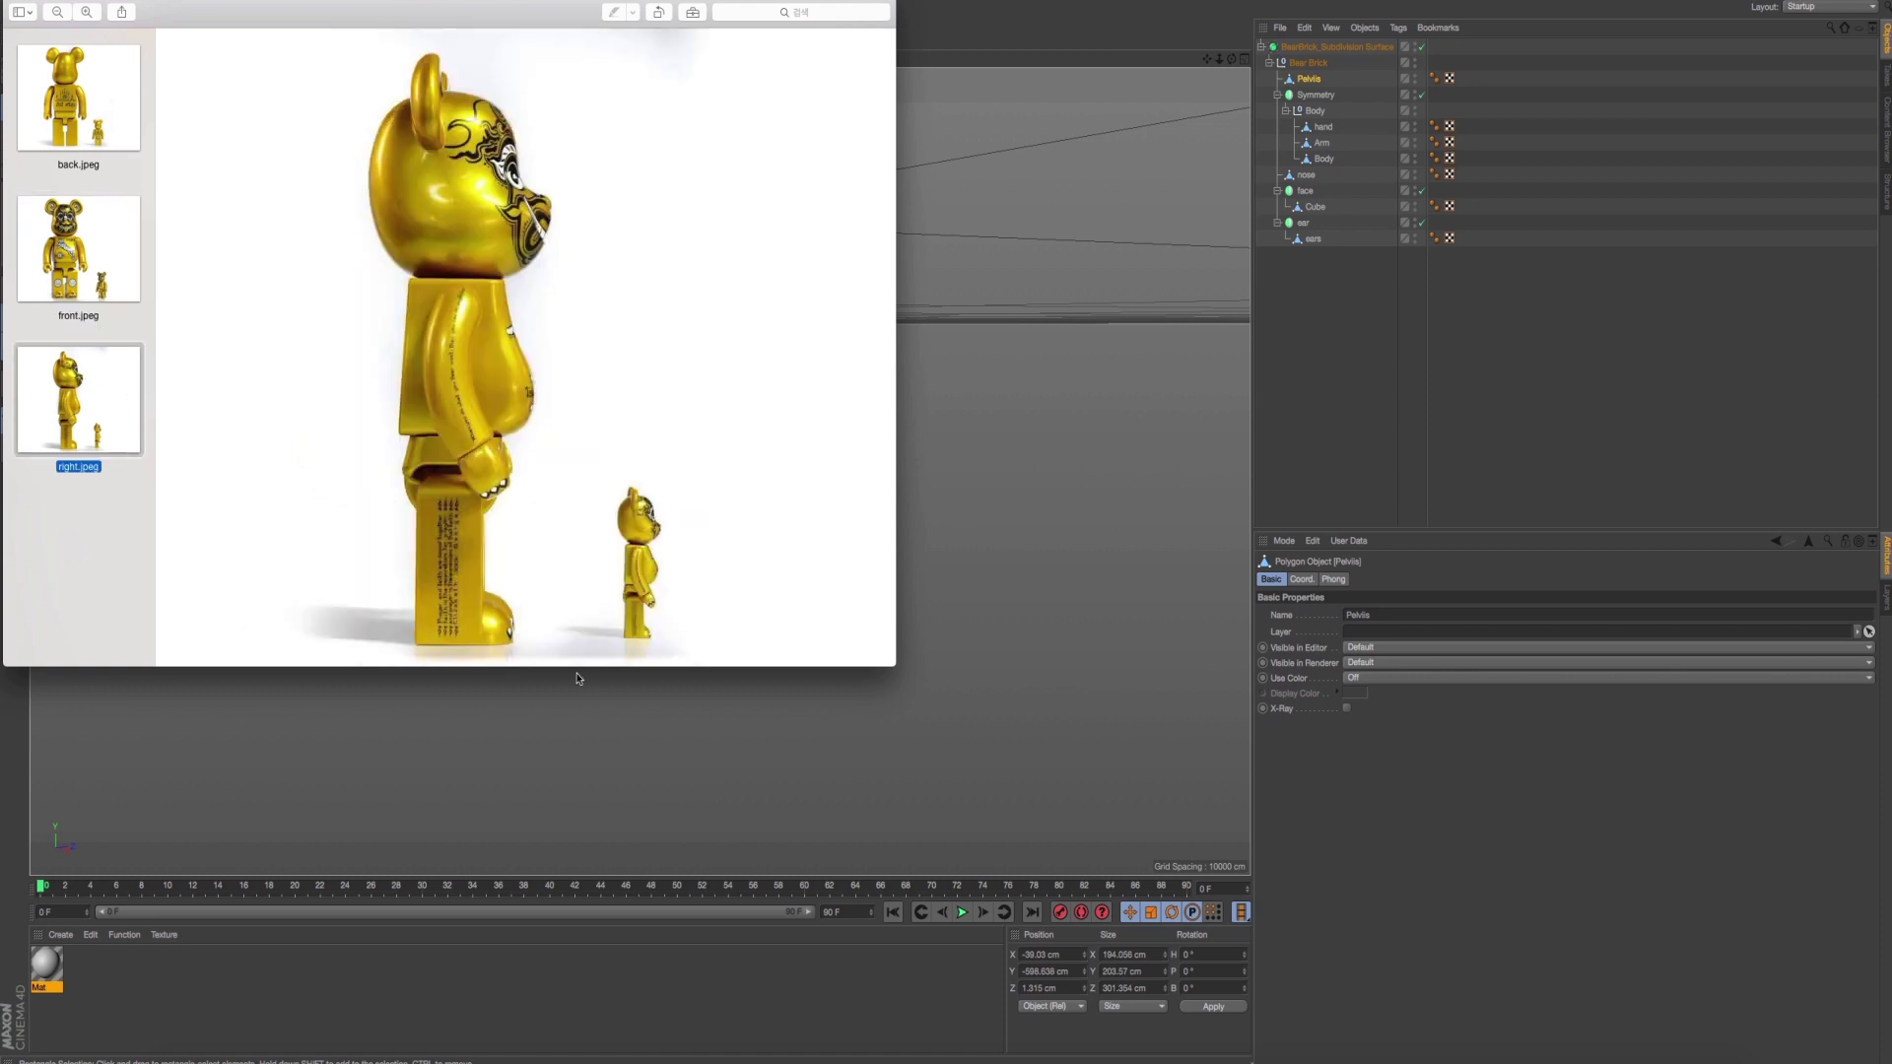
pyautogui.press('Up')
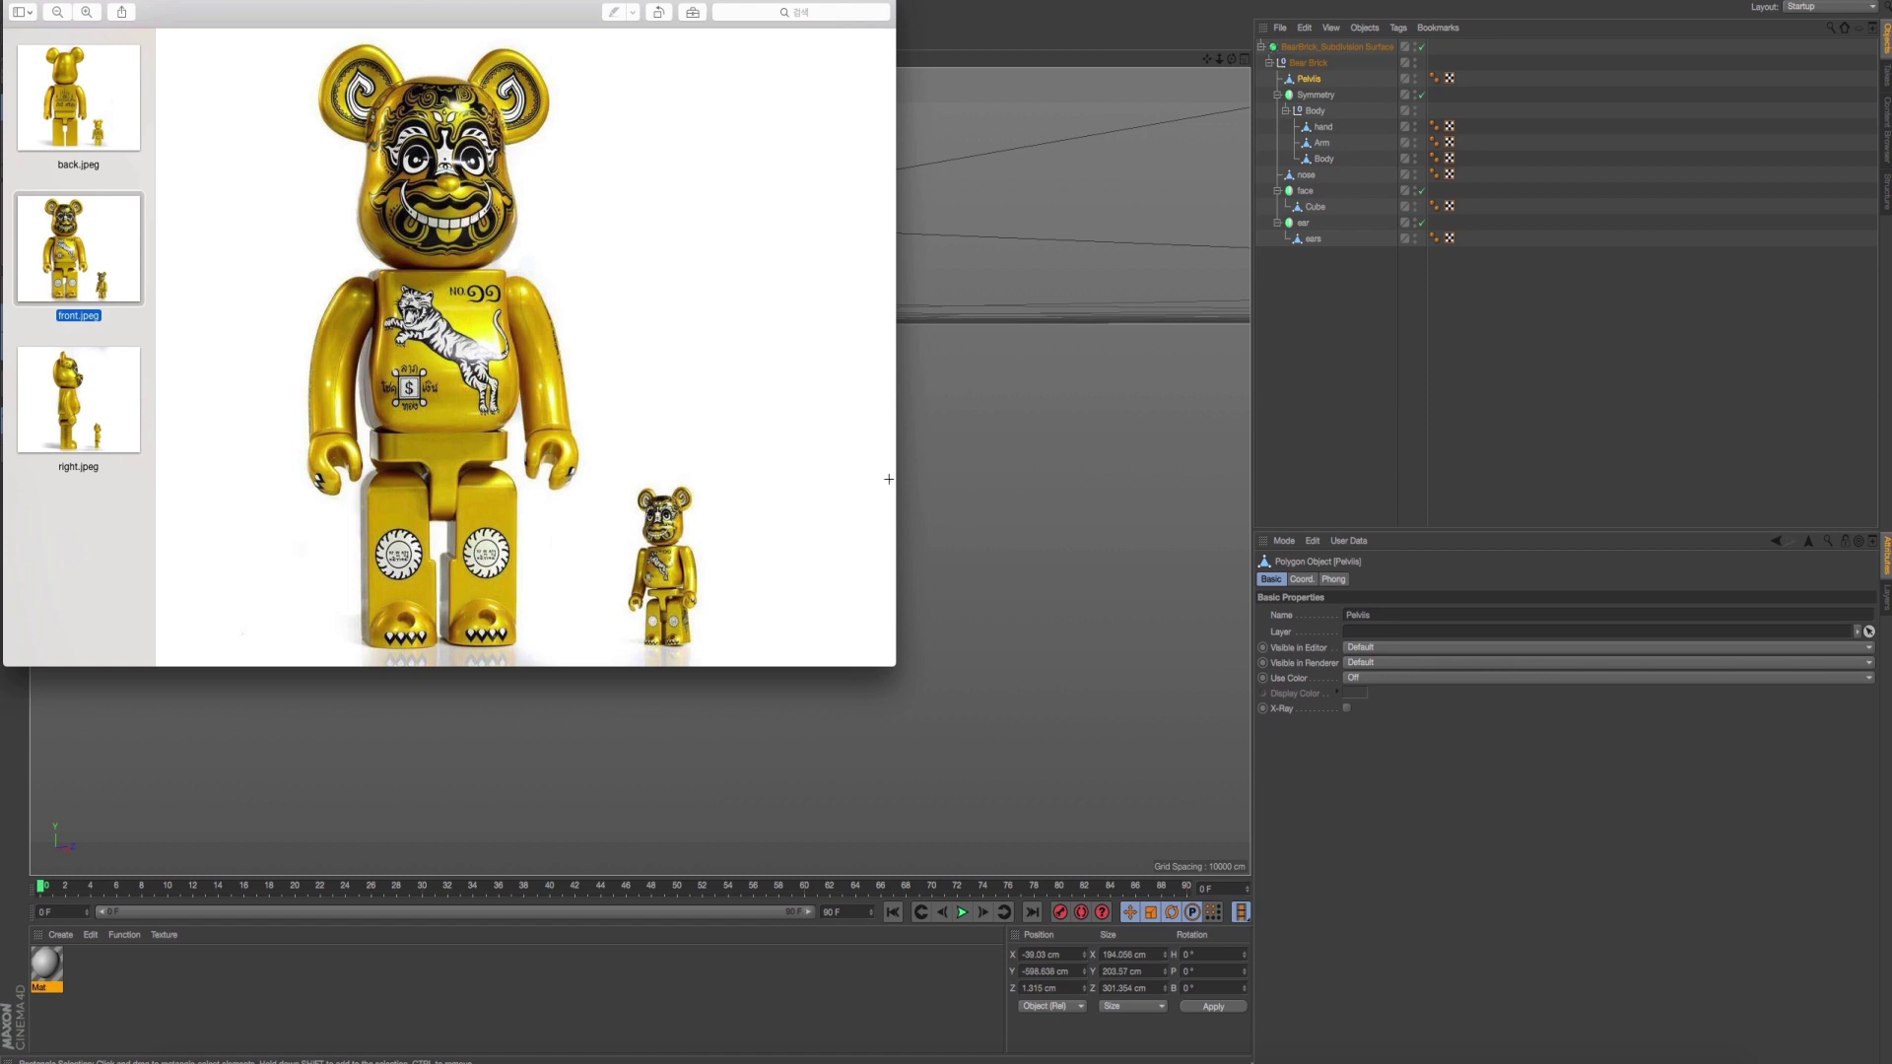
pyautogui.click(908, 422)
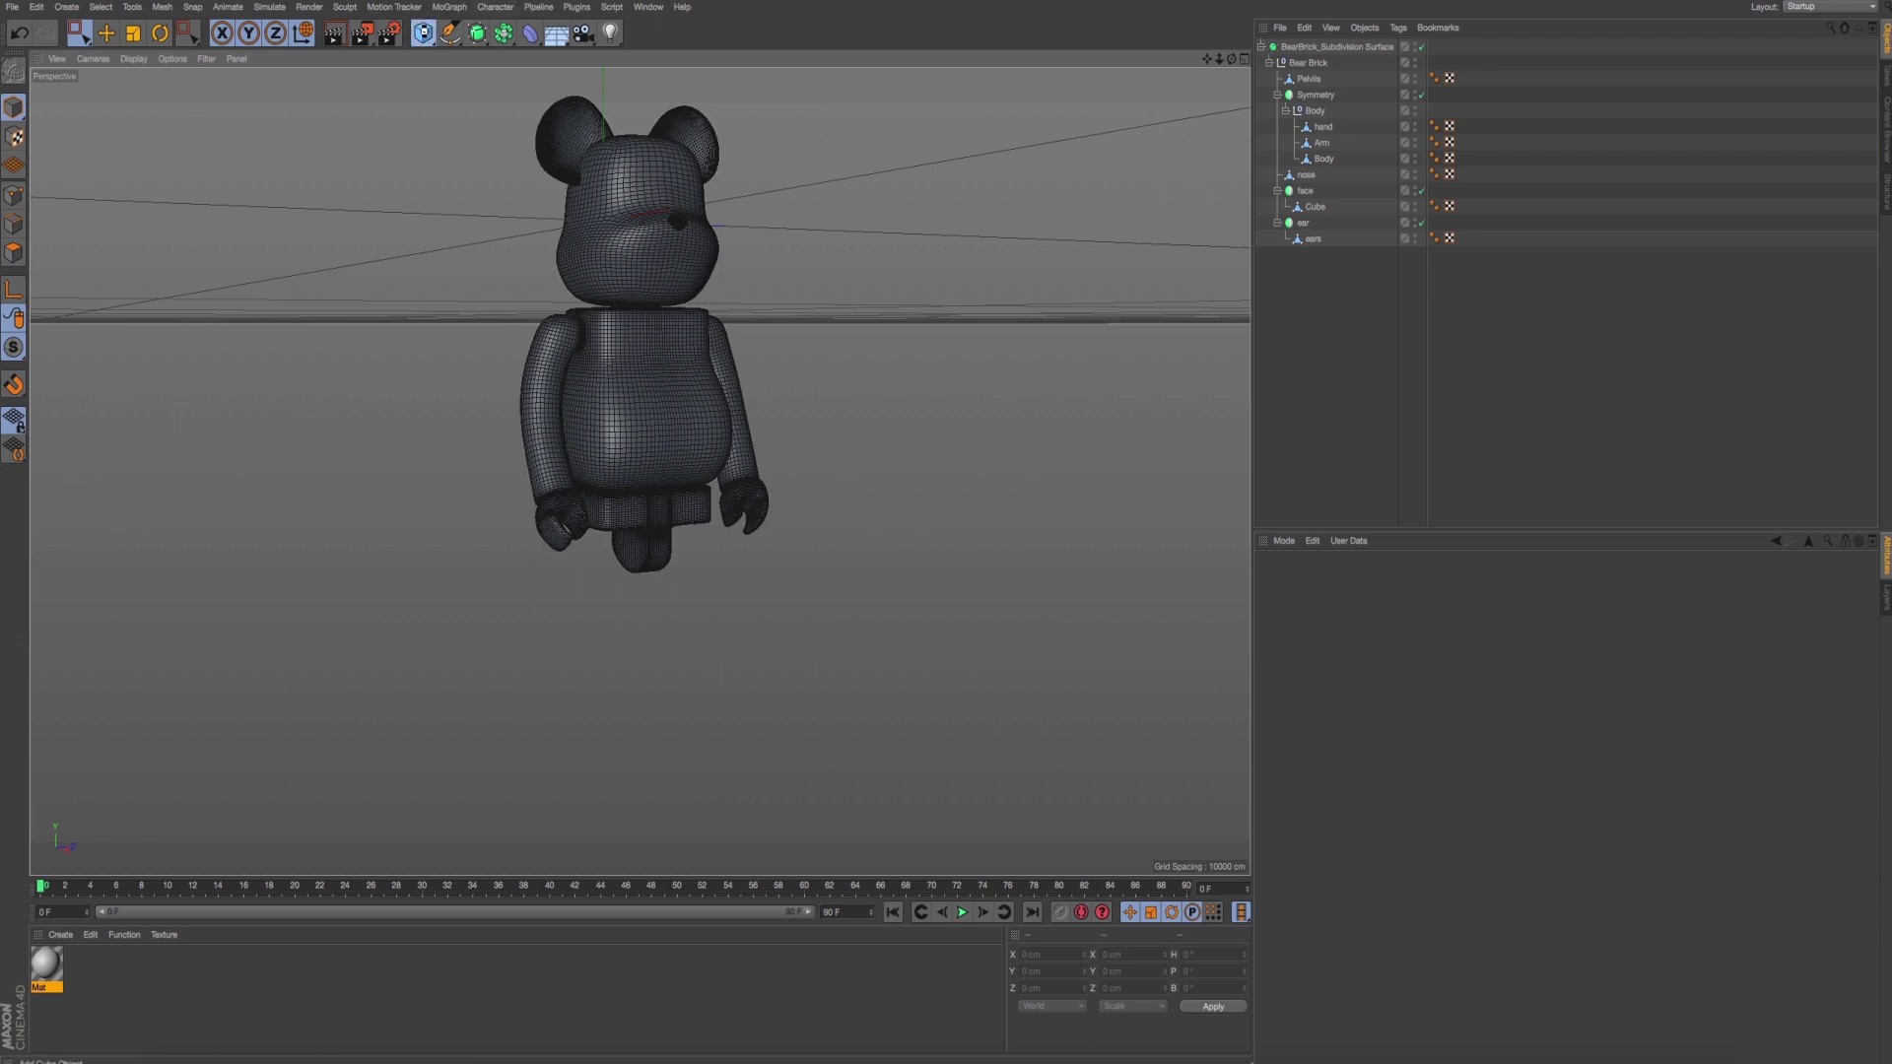
# Add a new Cube and move it down below the bear's body in the side view.
pyautogui.click(423, 32)
pyautogui.middleClick(643, 523)
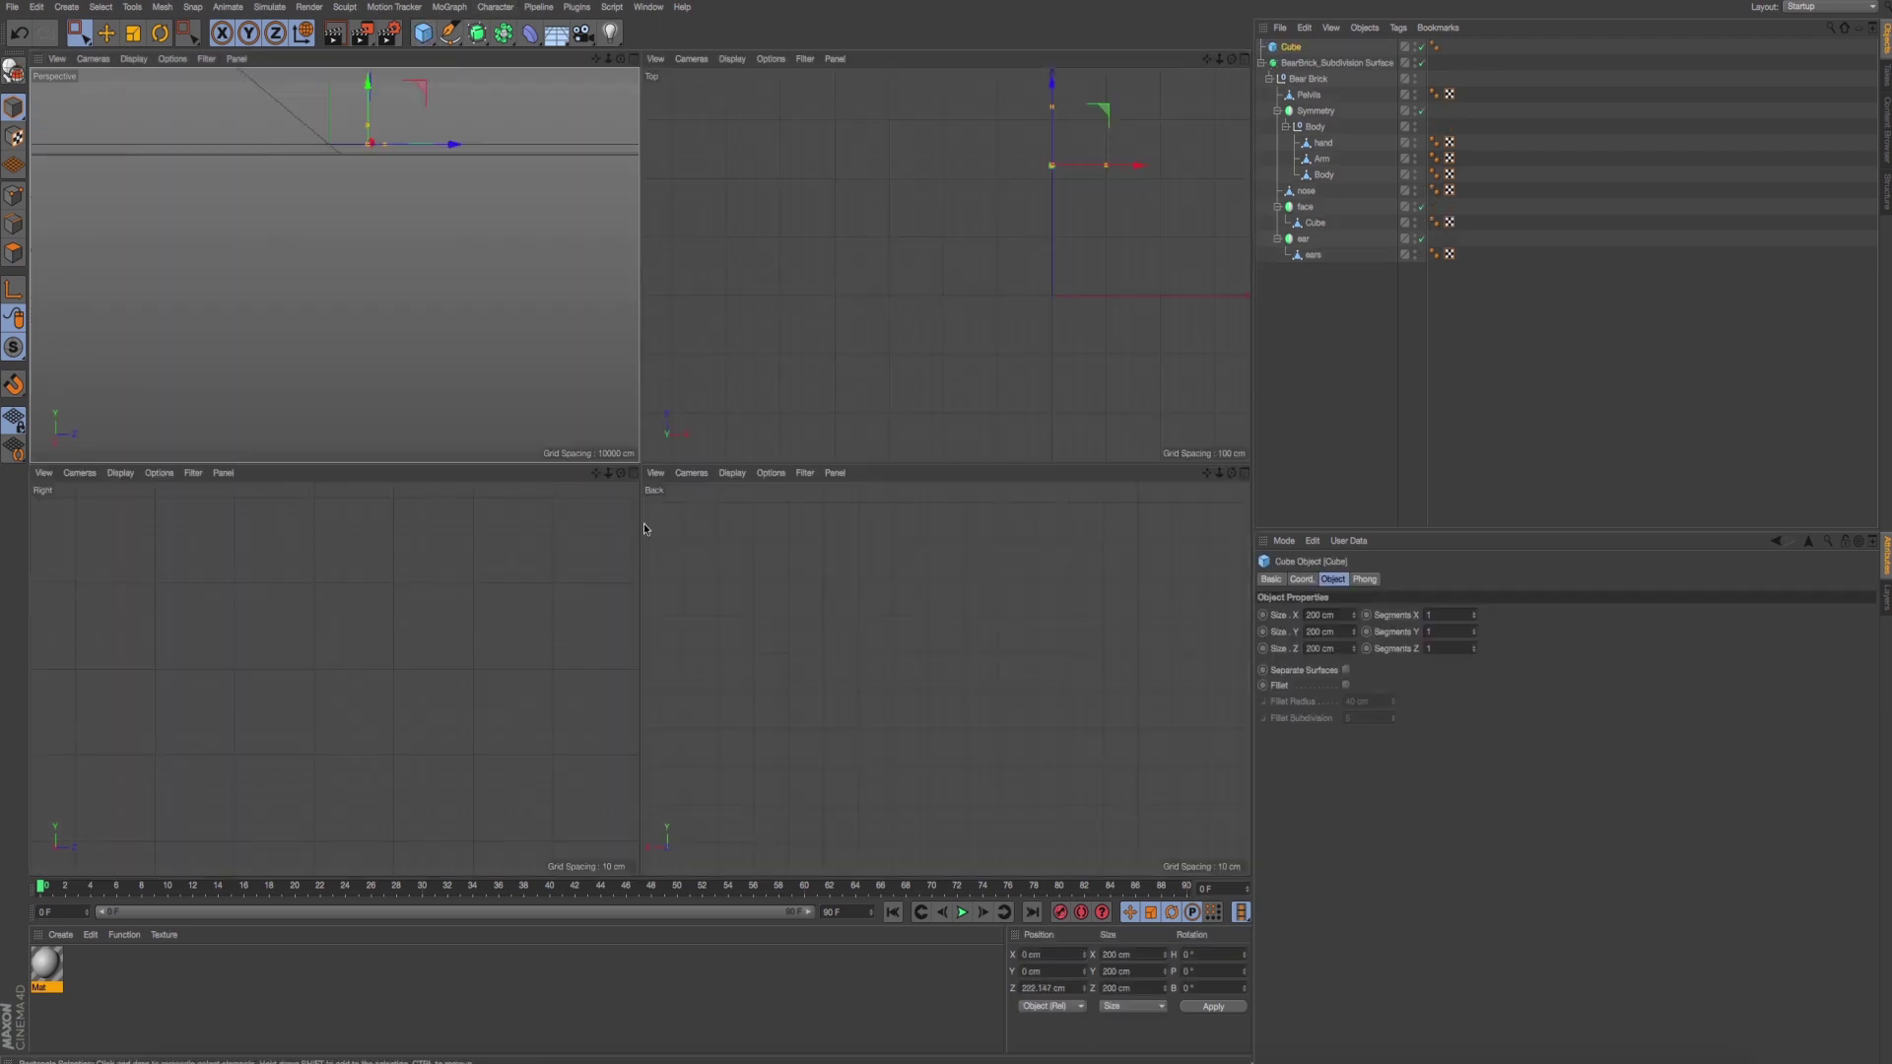
pyautogui.middleClick(532, 548)
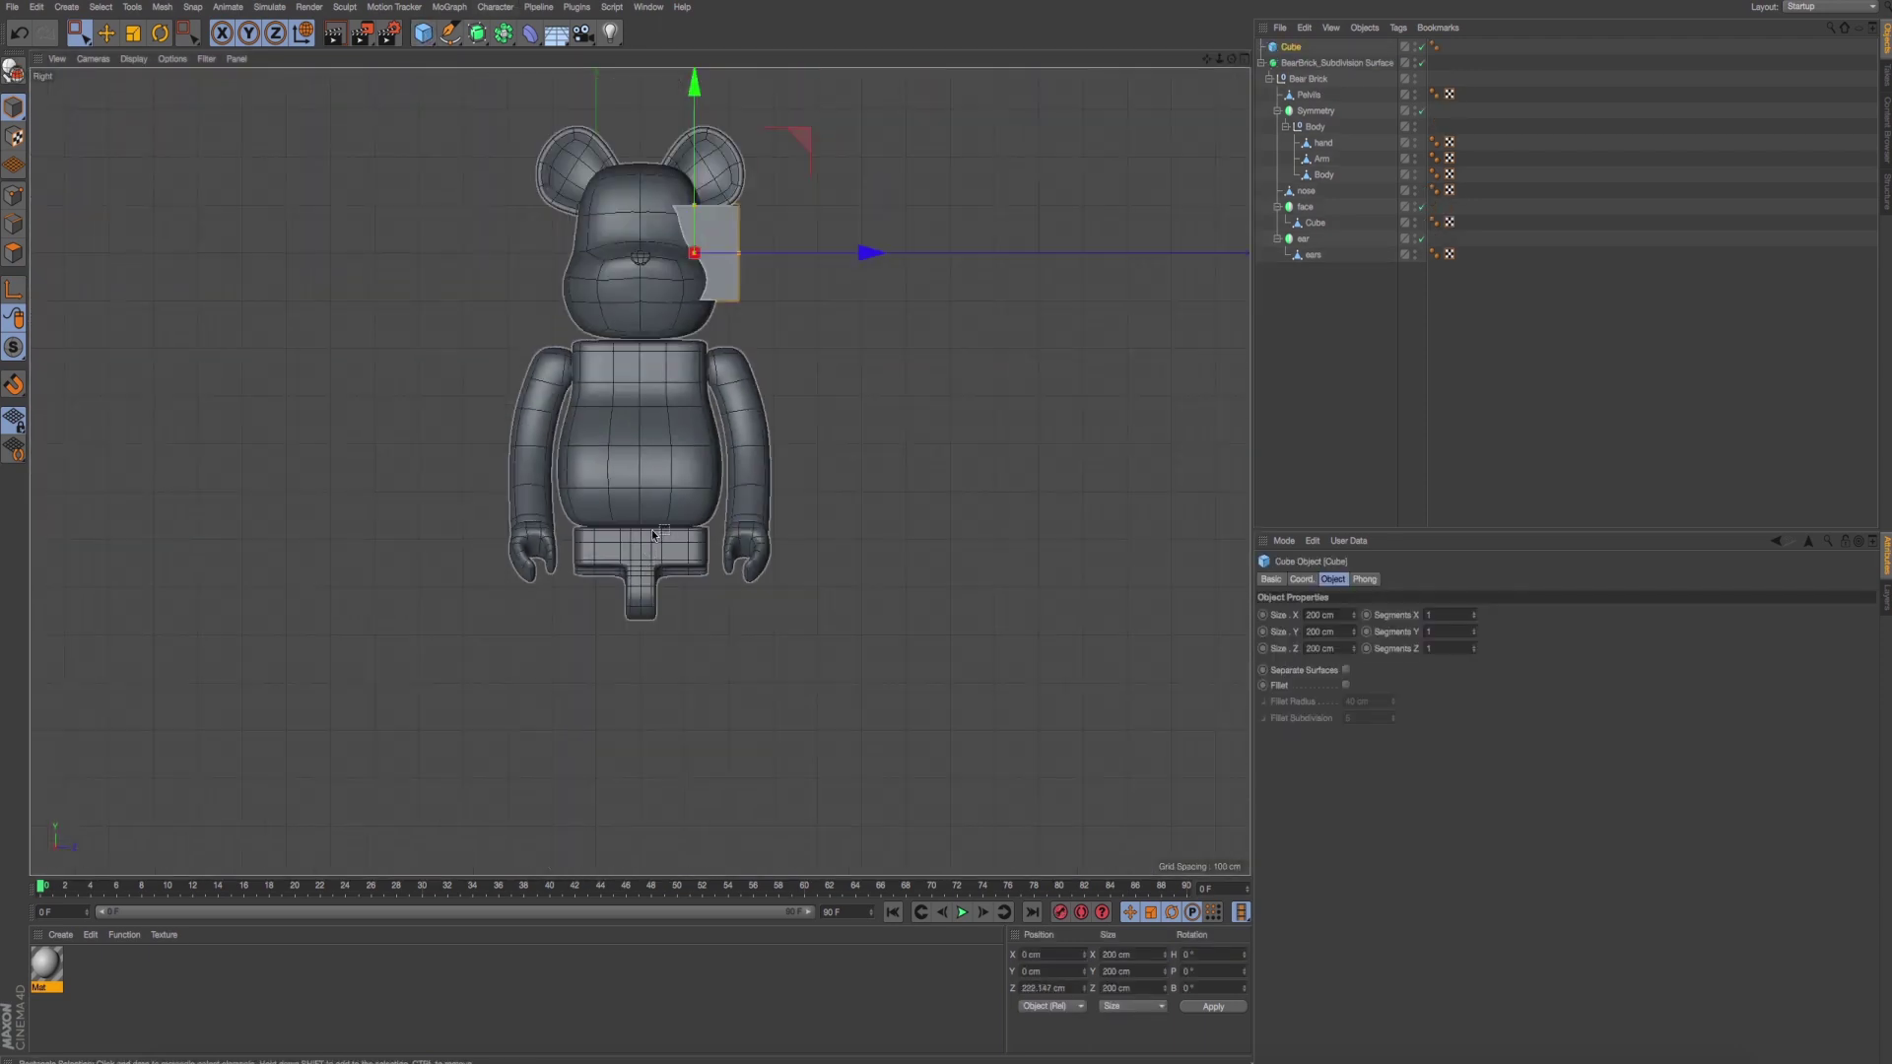
pyautogui.scroll(-2, 653, 535)
pyautogui.scroll(2, 661, 512)
pyautogui.scroll(-1, 680, 473)
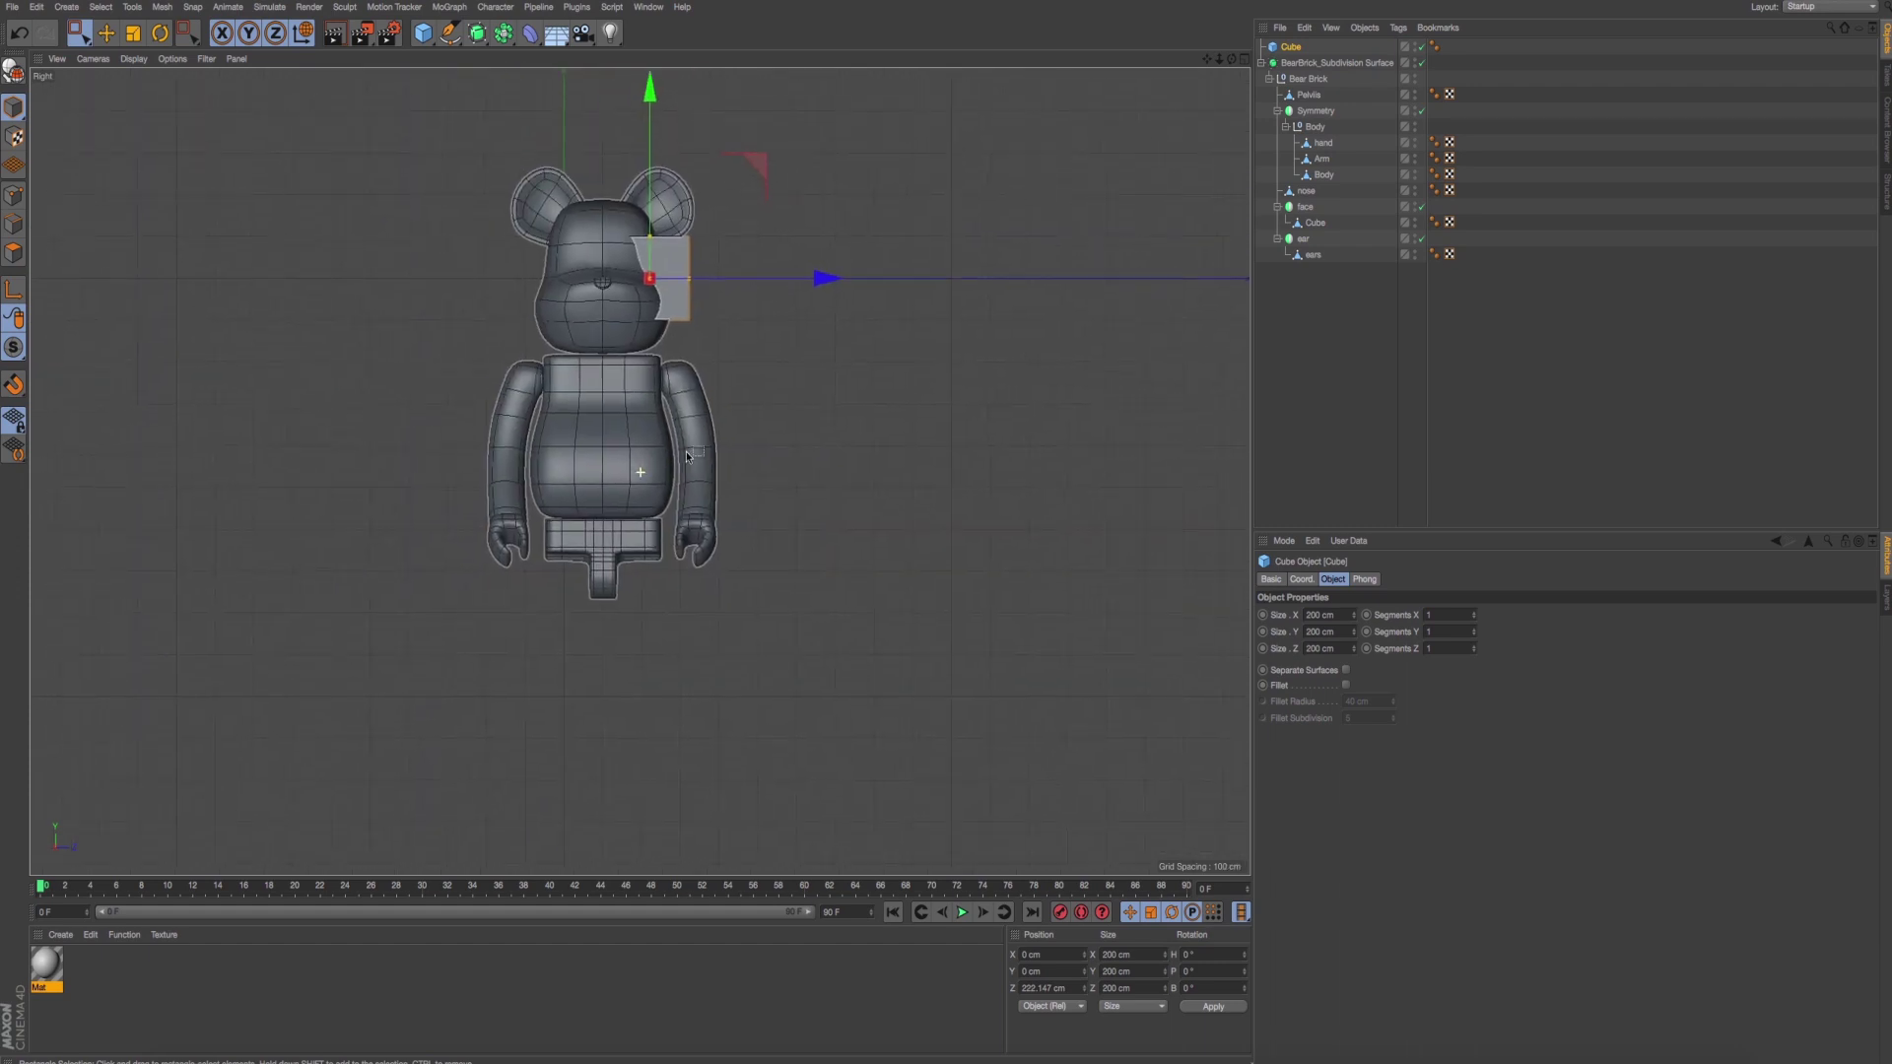
pyautogui.moveTo(650, 162)
pyautogui.mouseDown()
pyautogui.moveTo(654, 482)
pyautogui.moveTo(655, 452)
pyautogui.mouseUp()
# Reduce the cube's depth to 130.924 cm and nudge it sideways and lower under the pelvis.
pyautogui.scroll(2, 655, 452)
pyautogui.scroll(2, 670, 493)
pyautogui.scroll(-2, 709, 552)
pyautogui.moveTo(760, 580); pyautogui.dragTo(719, 583)
pyautogui.press('super+Tab')
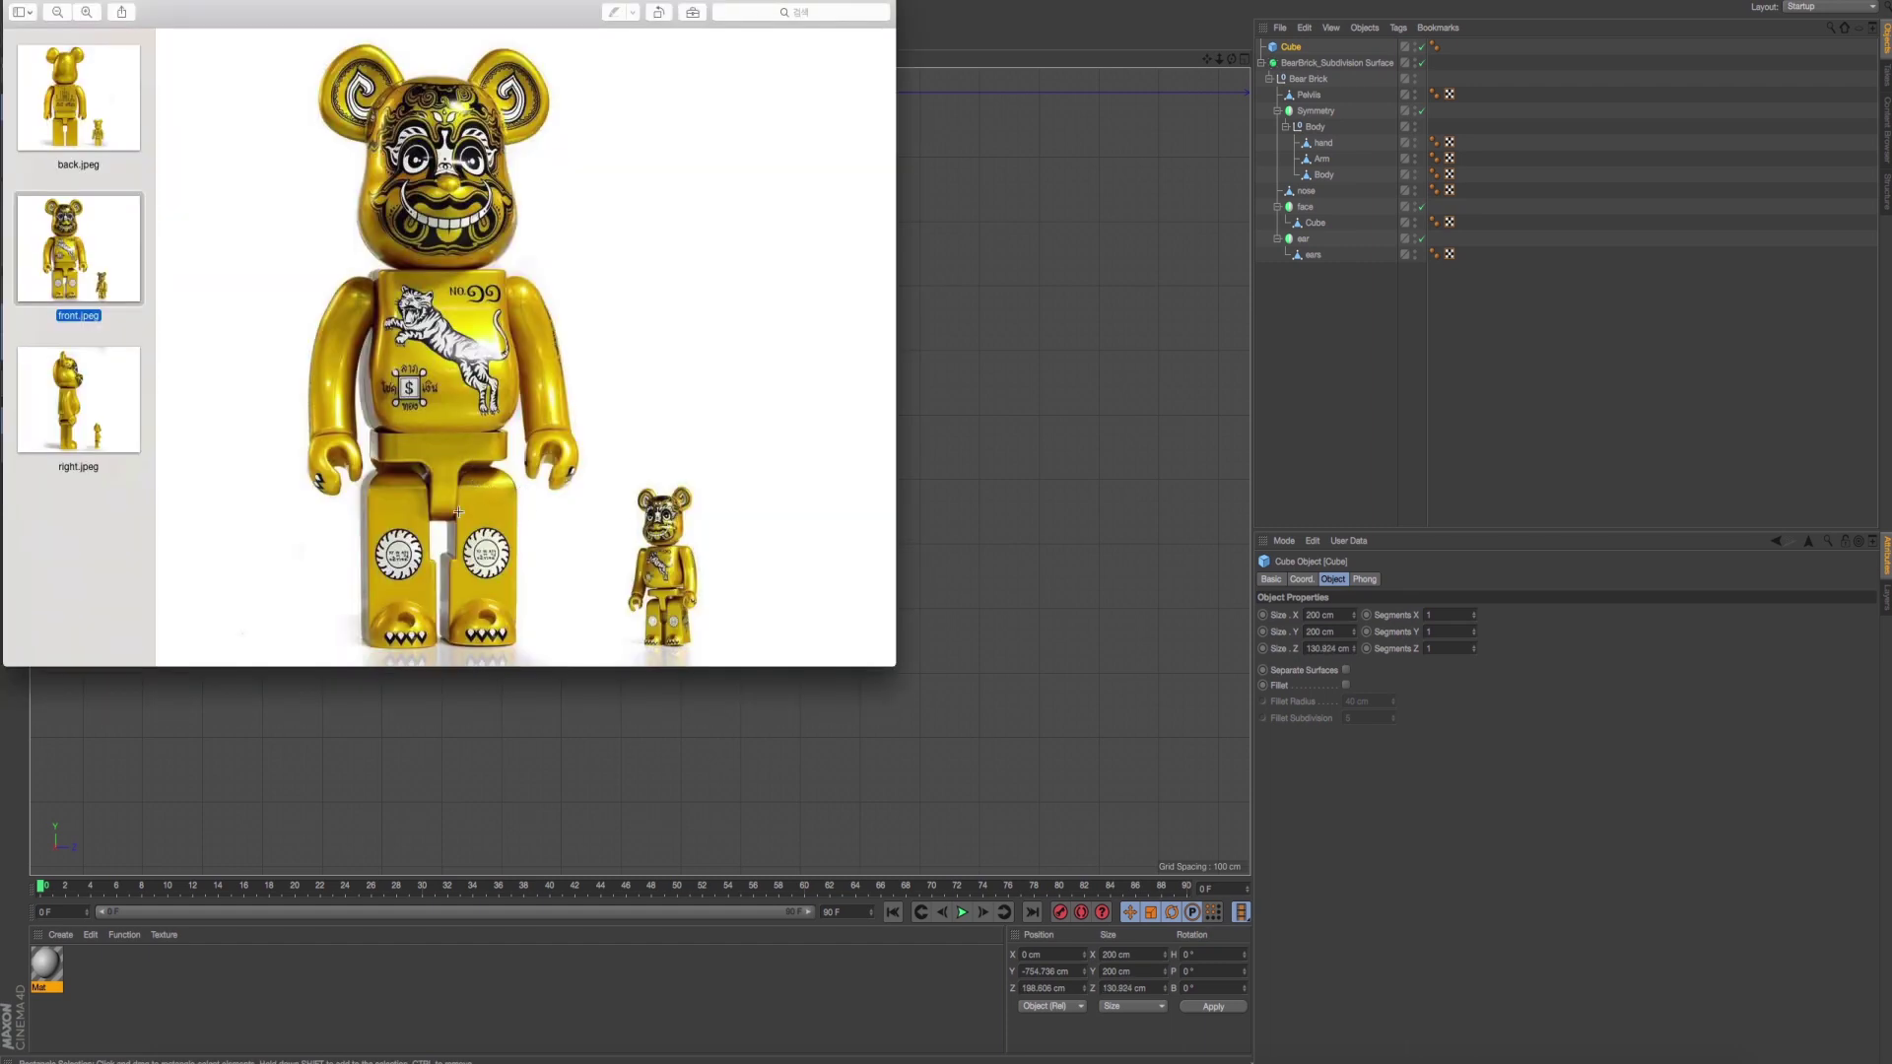
pyautogui.press('super+Tab')
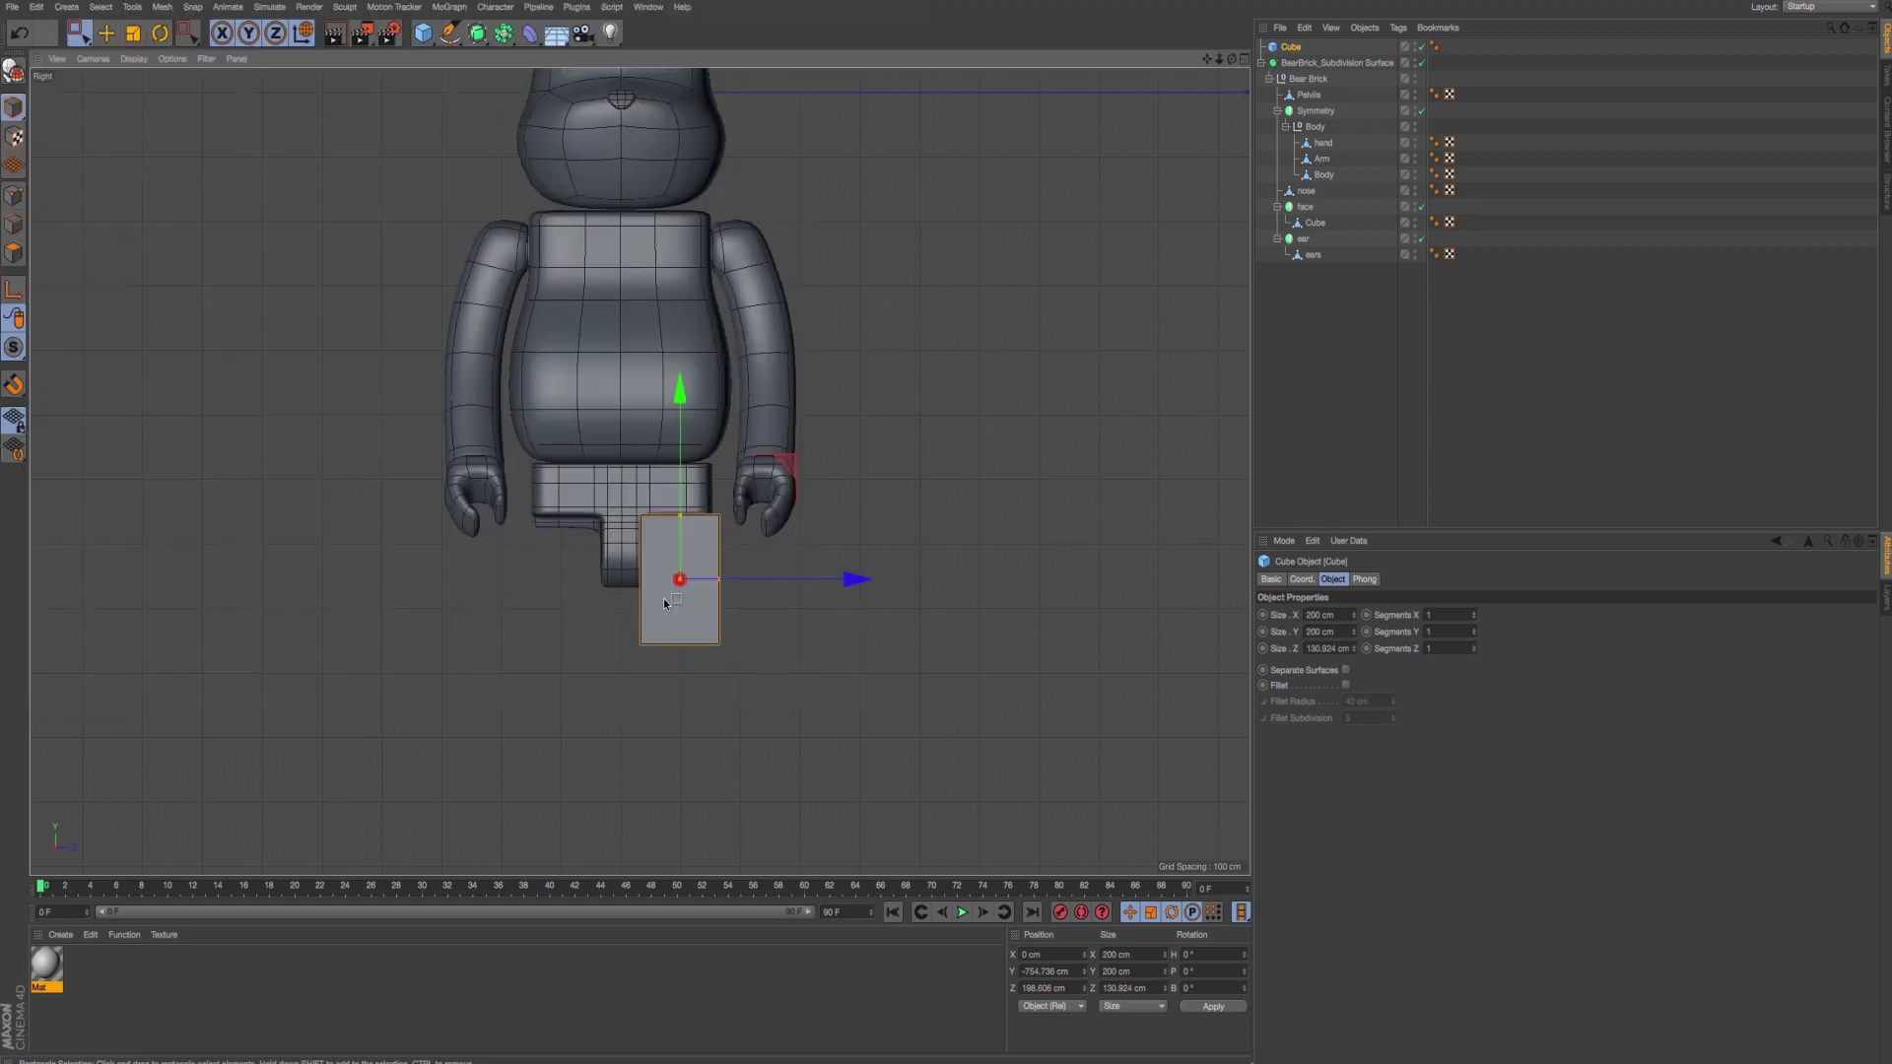
pyautogui.moveTo(759, 581); pyautogui.dragTo(772, 581)
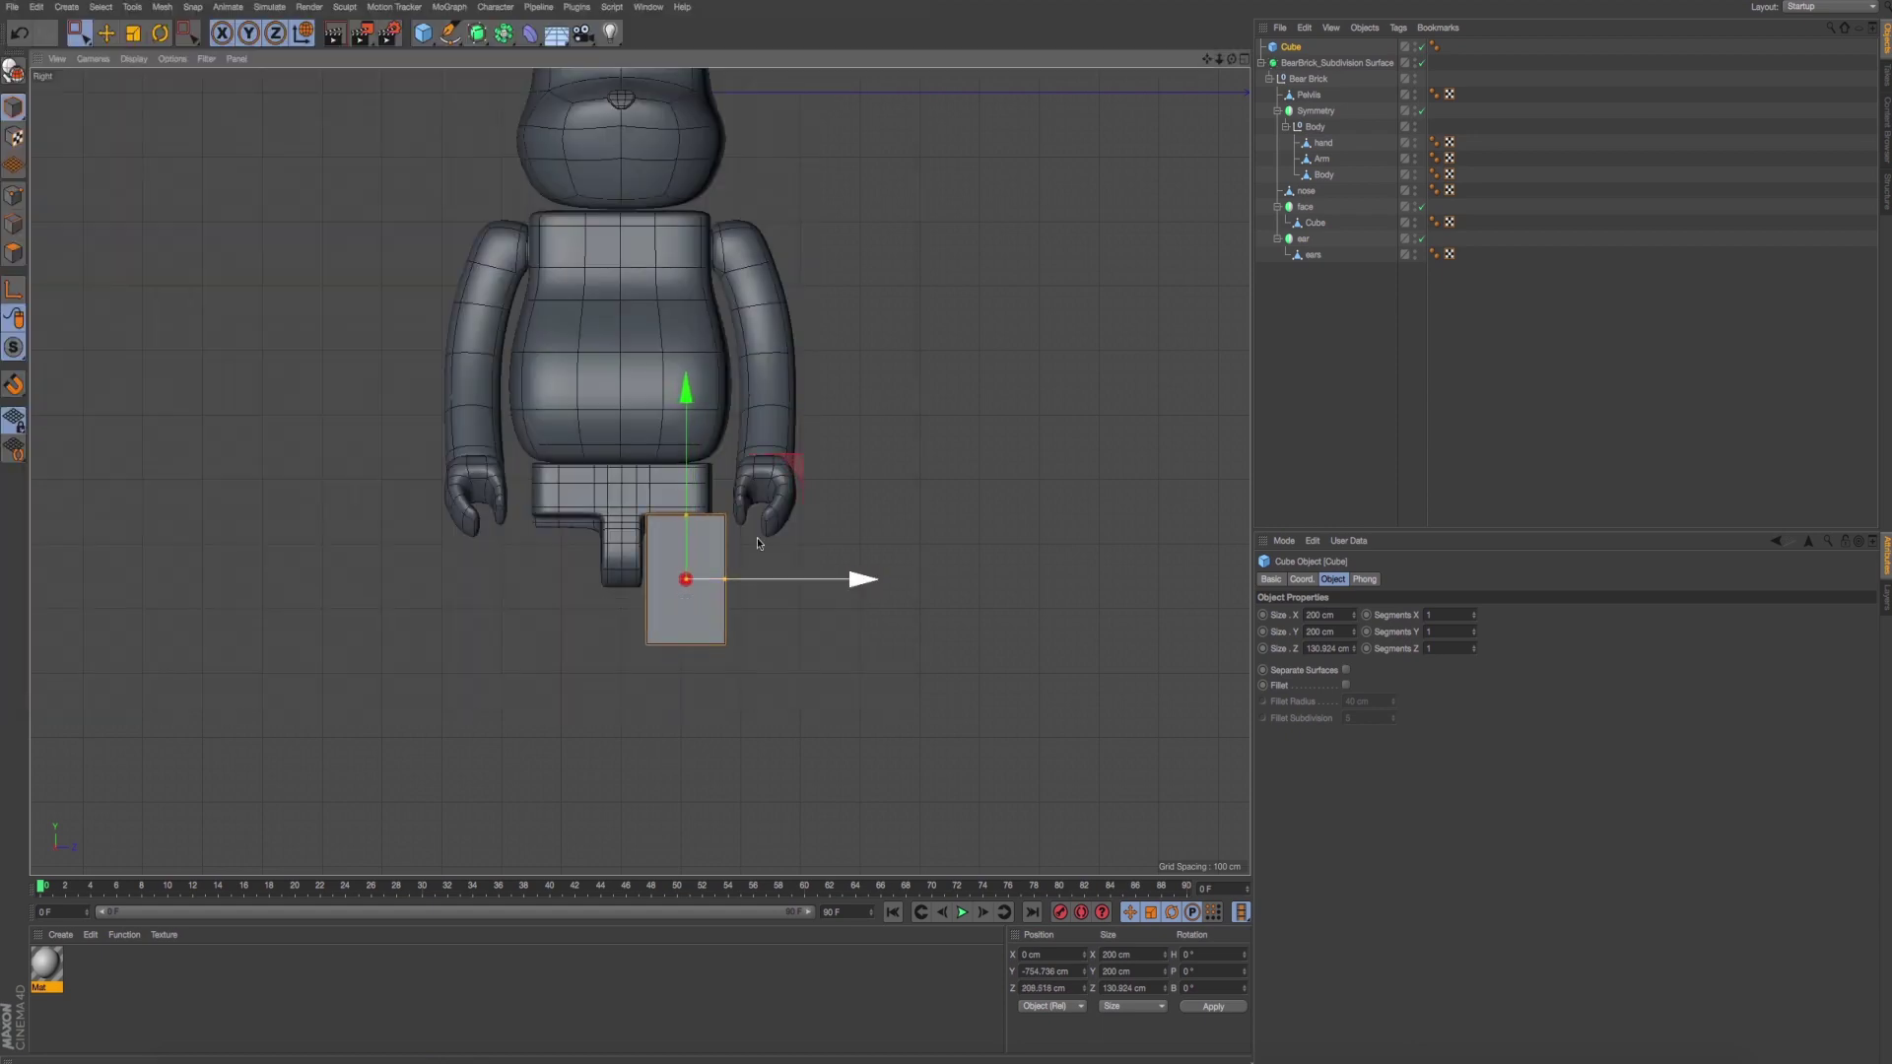
pyautogui.moveTo(687, 392); pyautogui.dragTo(688, 409)
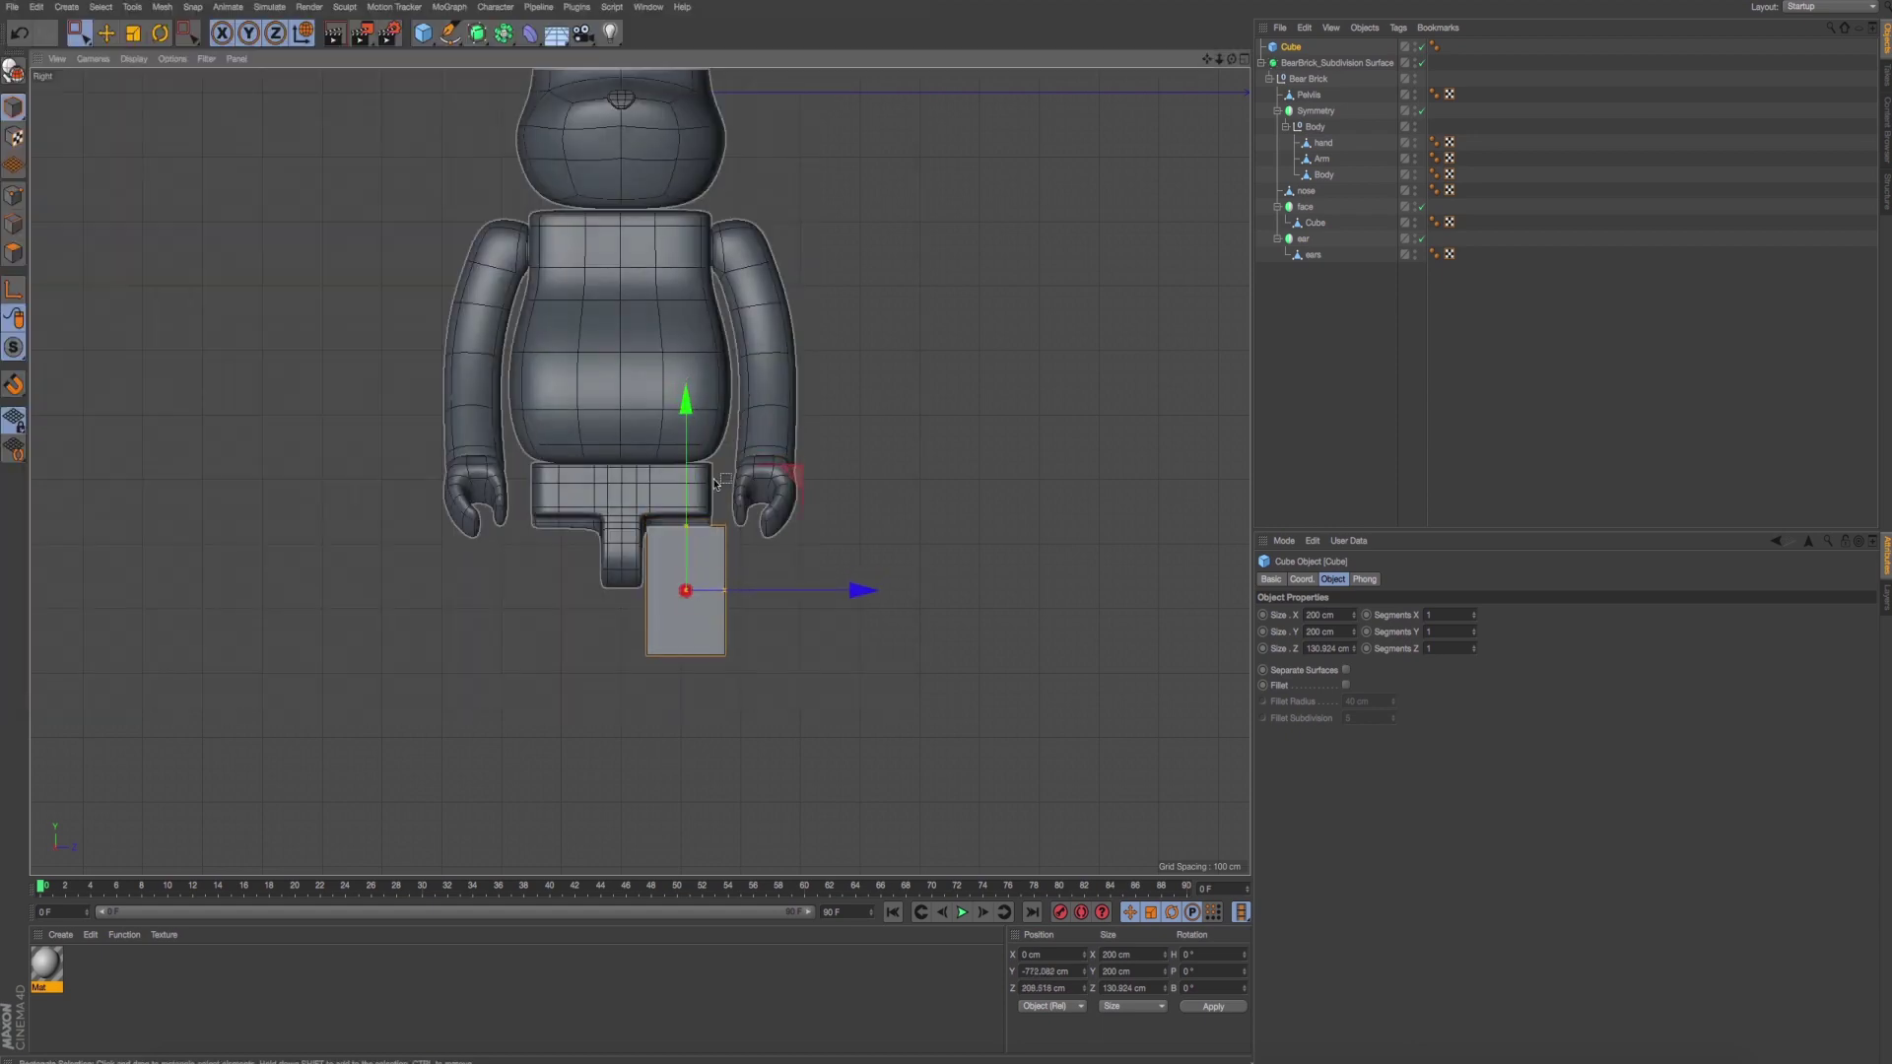
# Compare the cube's placement with the reference photos in the side and perspective views.
pyautogui.press('super+Tab')
pyautogui.press('super+Tab')
pyautogui.press('super+Tab')
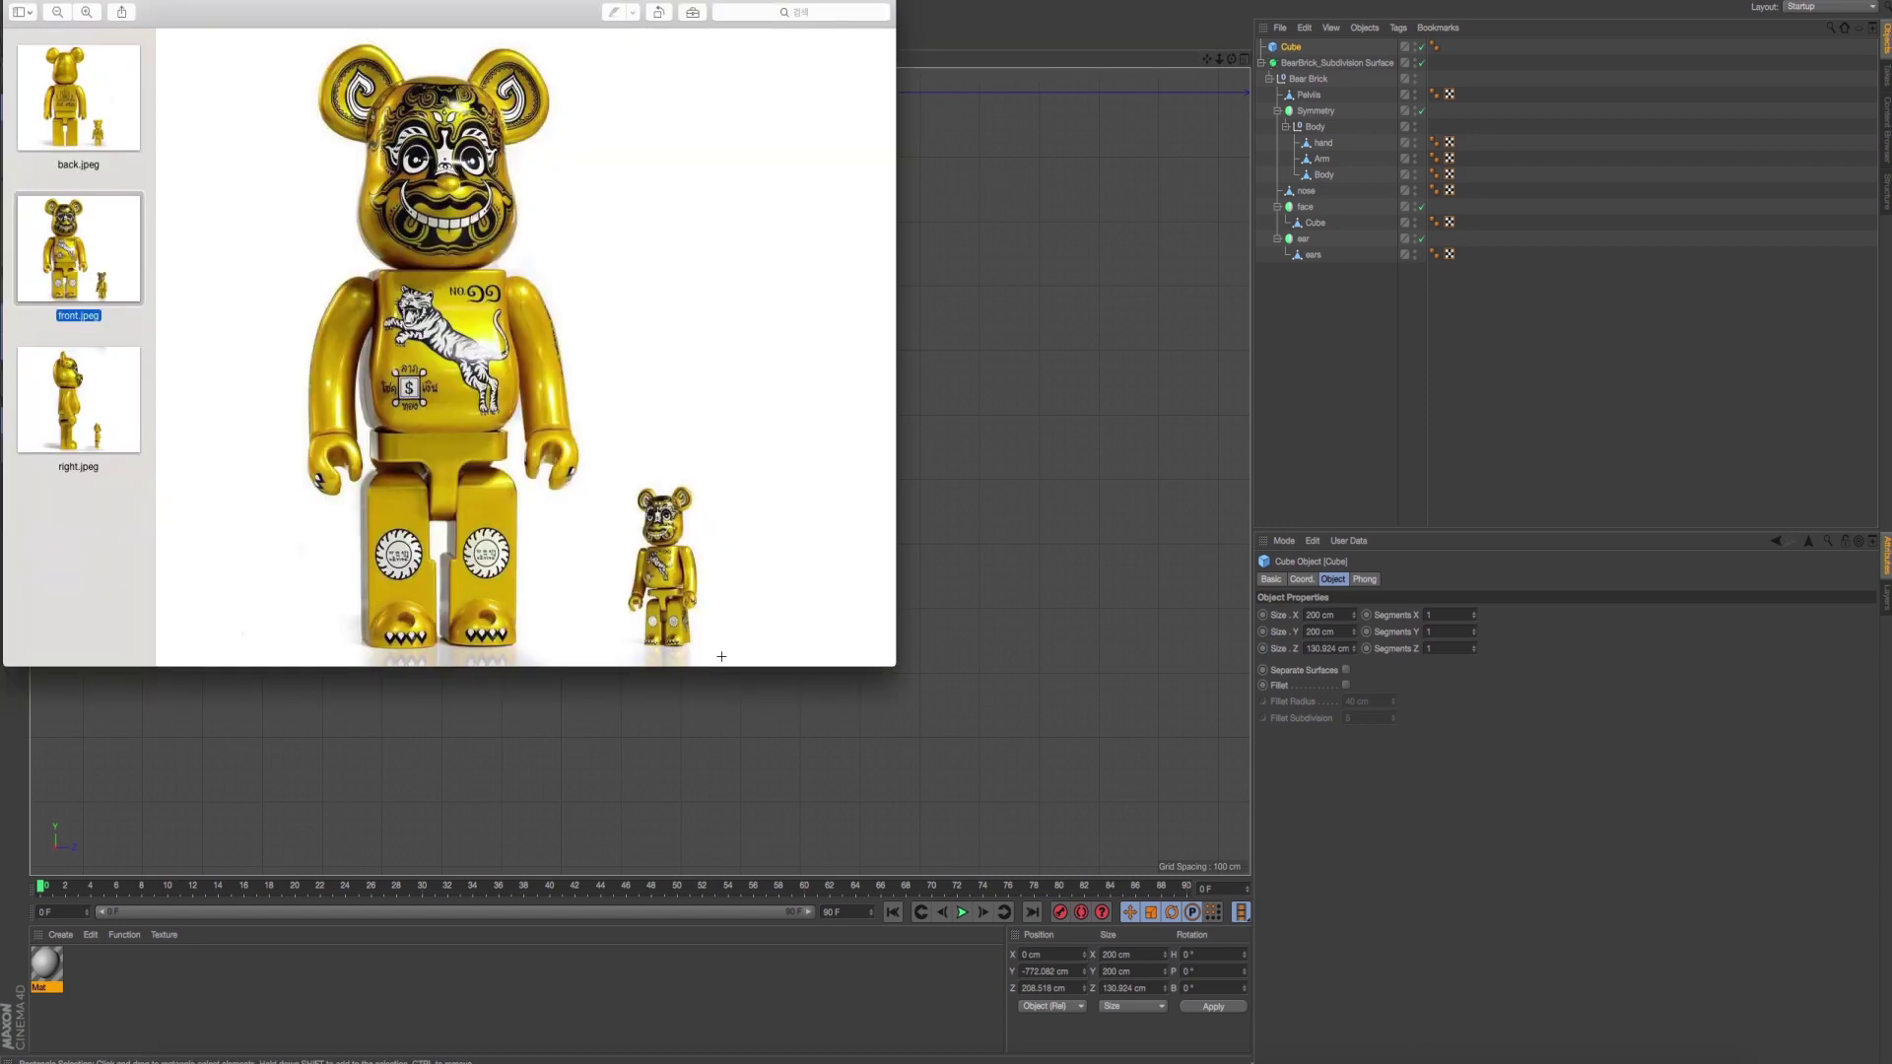
pyautogui.press('super+Tab')
pyautogui.press('super+Tab')
pyautogui.press('super+Tab')
pyautogui.middleClick(737, 607)
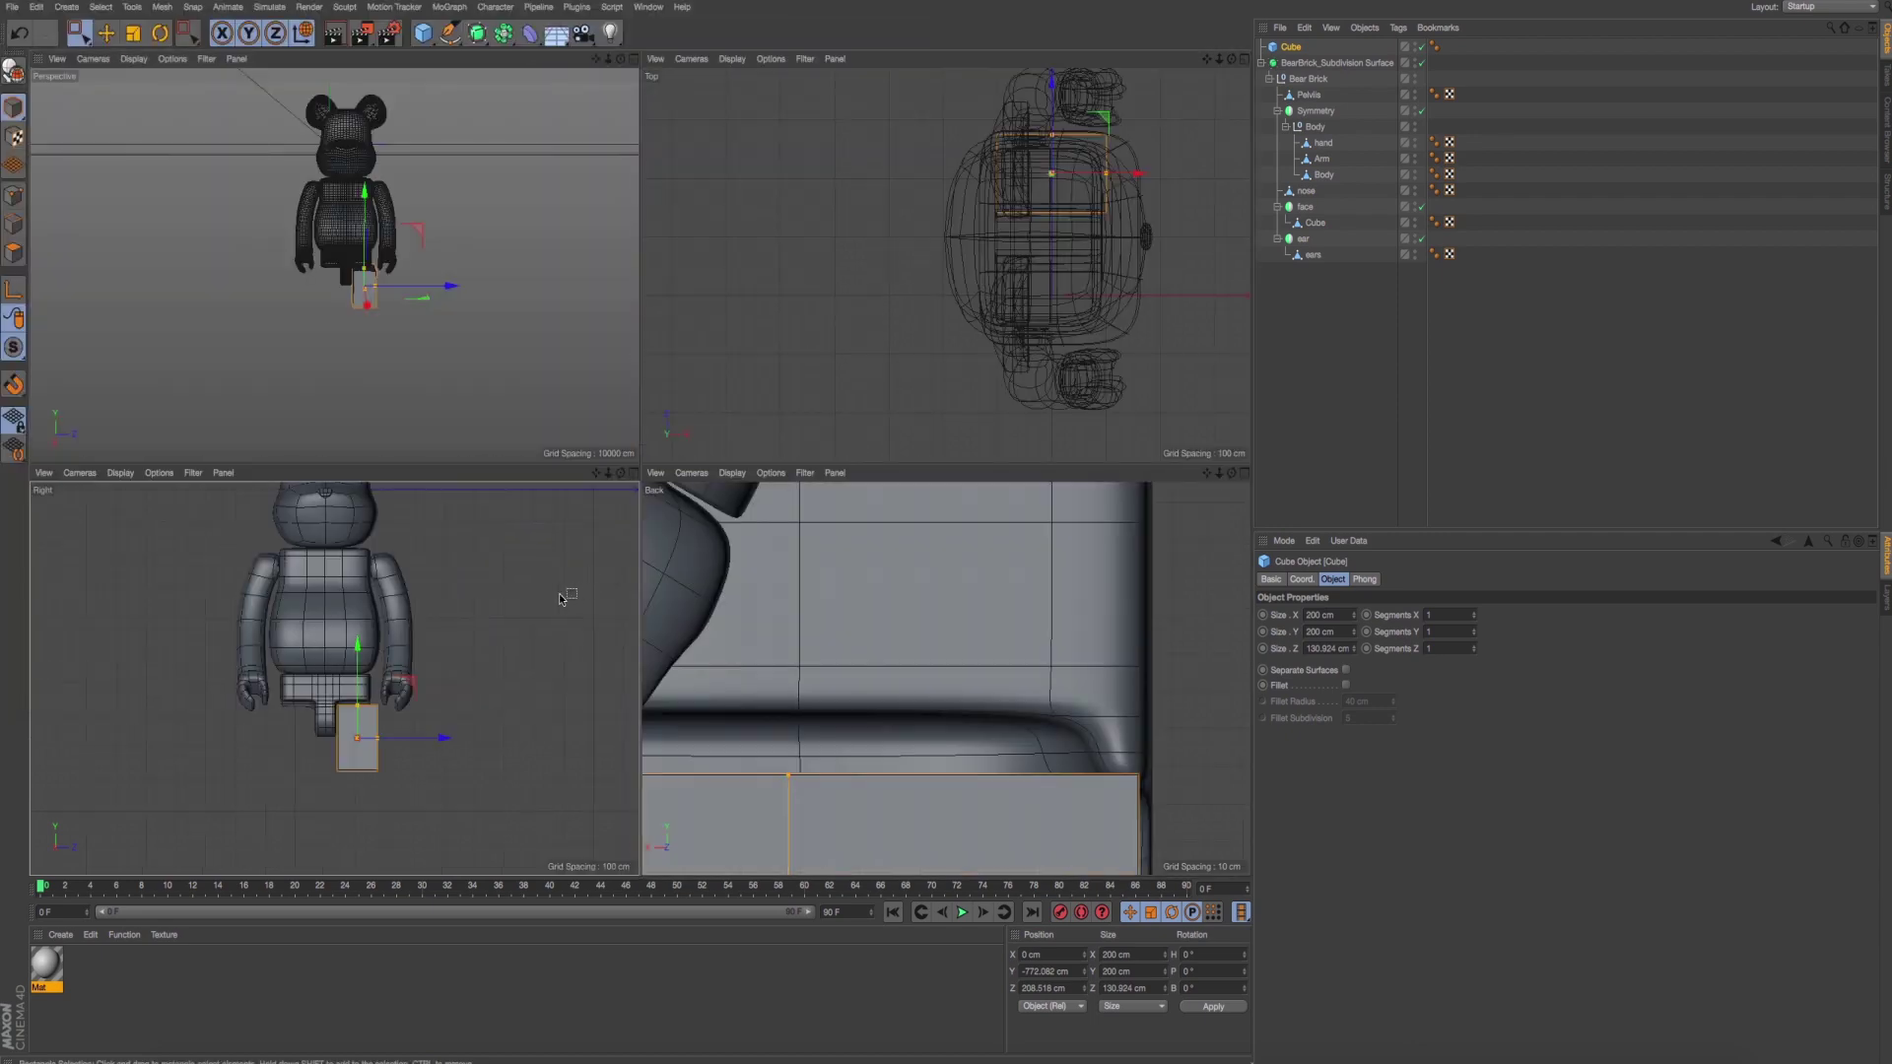
pyautogui.middleClick(490, 595)
pyautogui.press('super+Tab')
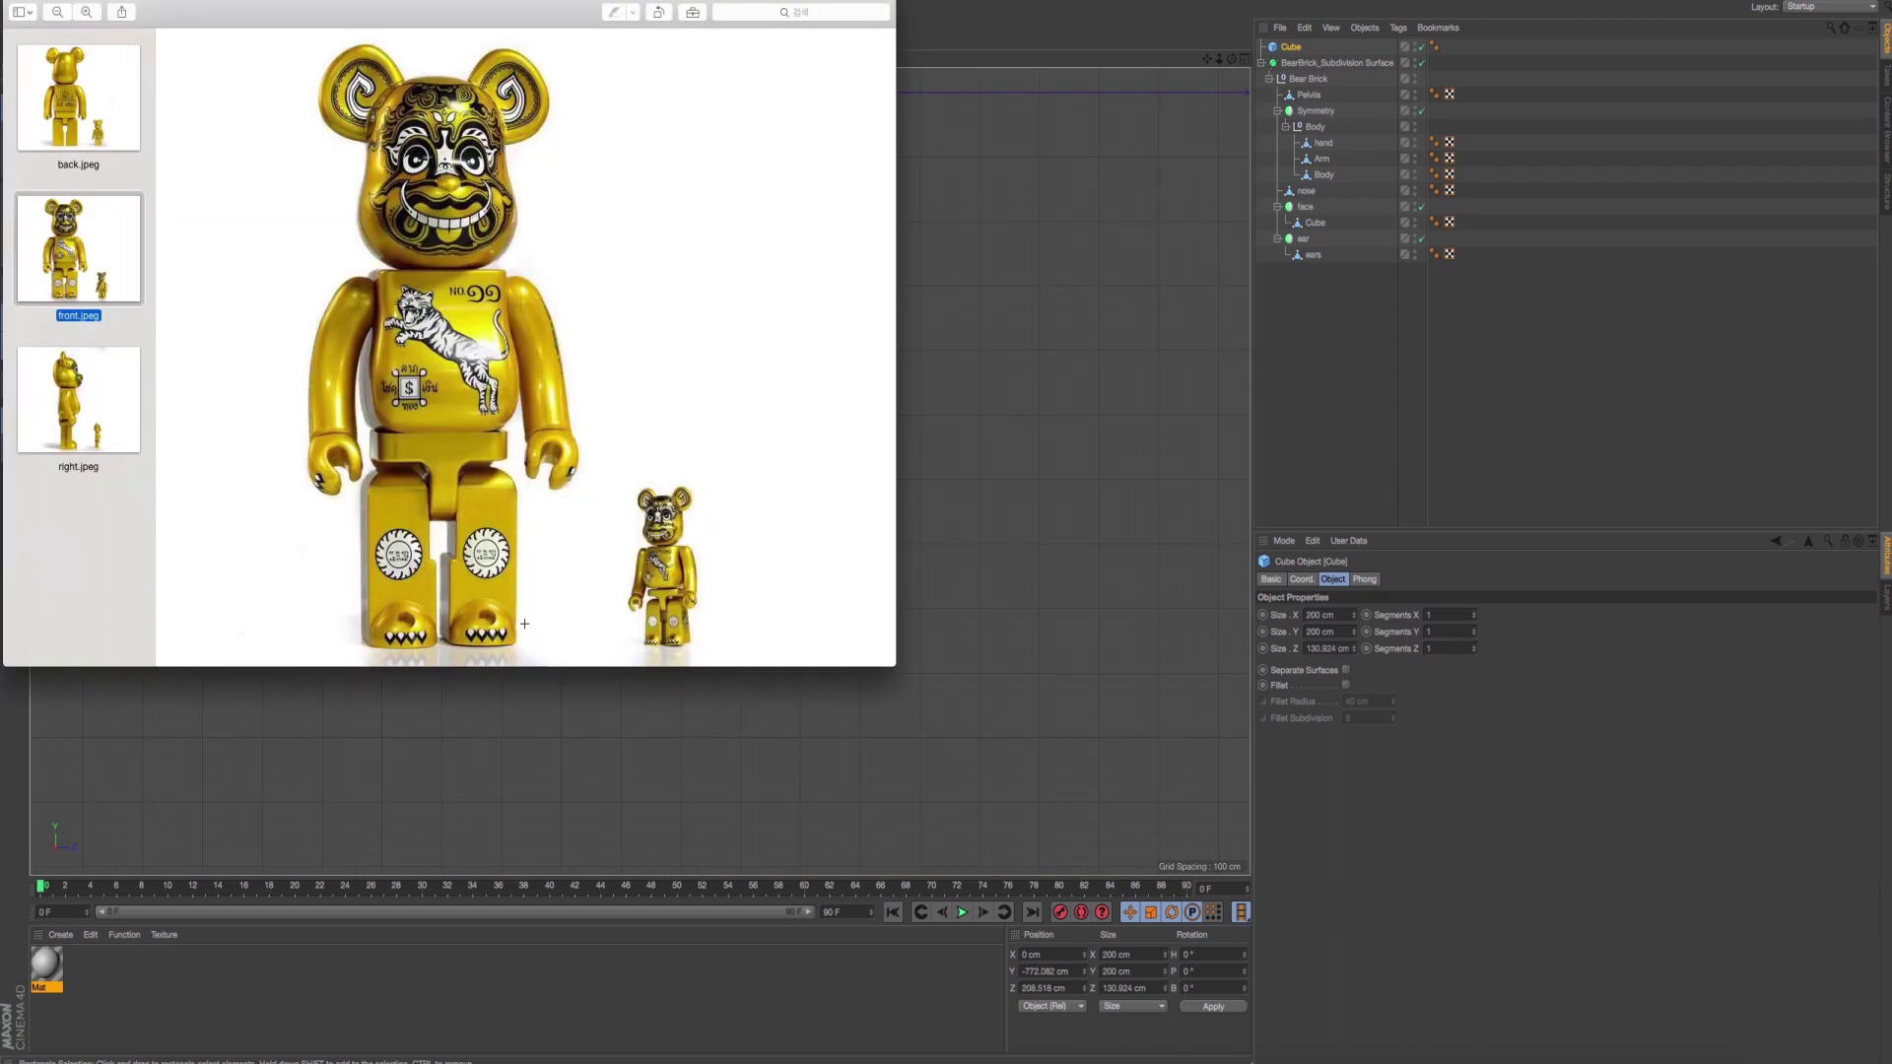
pyautogui.press('super+Tab')
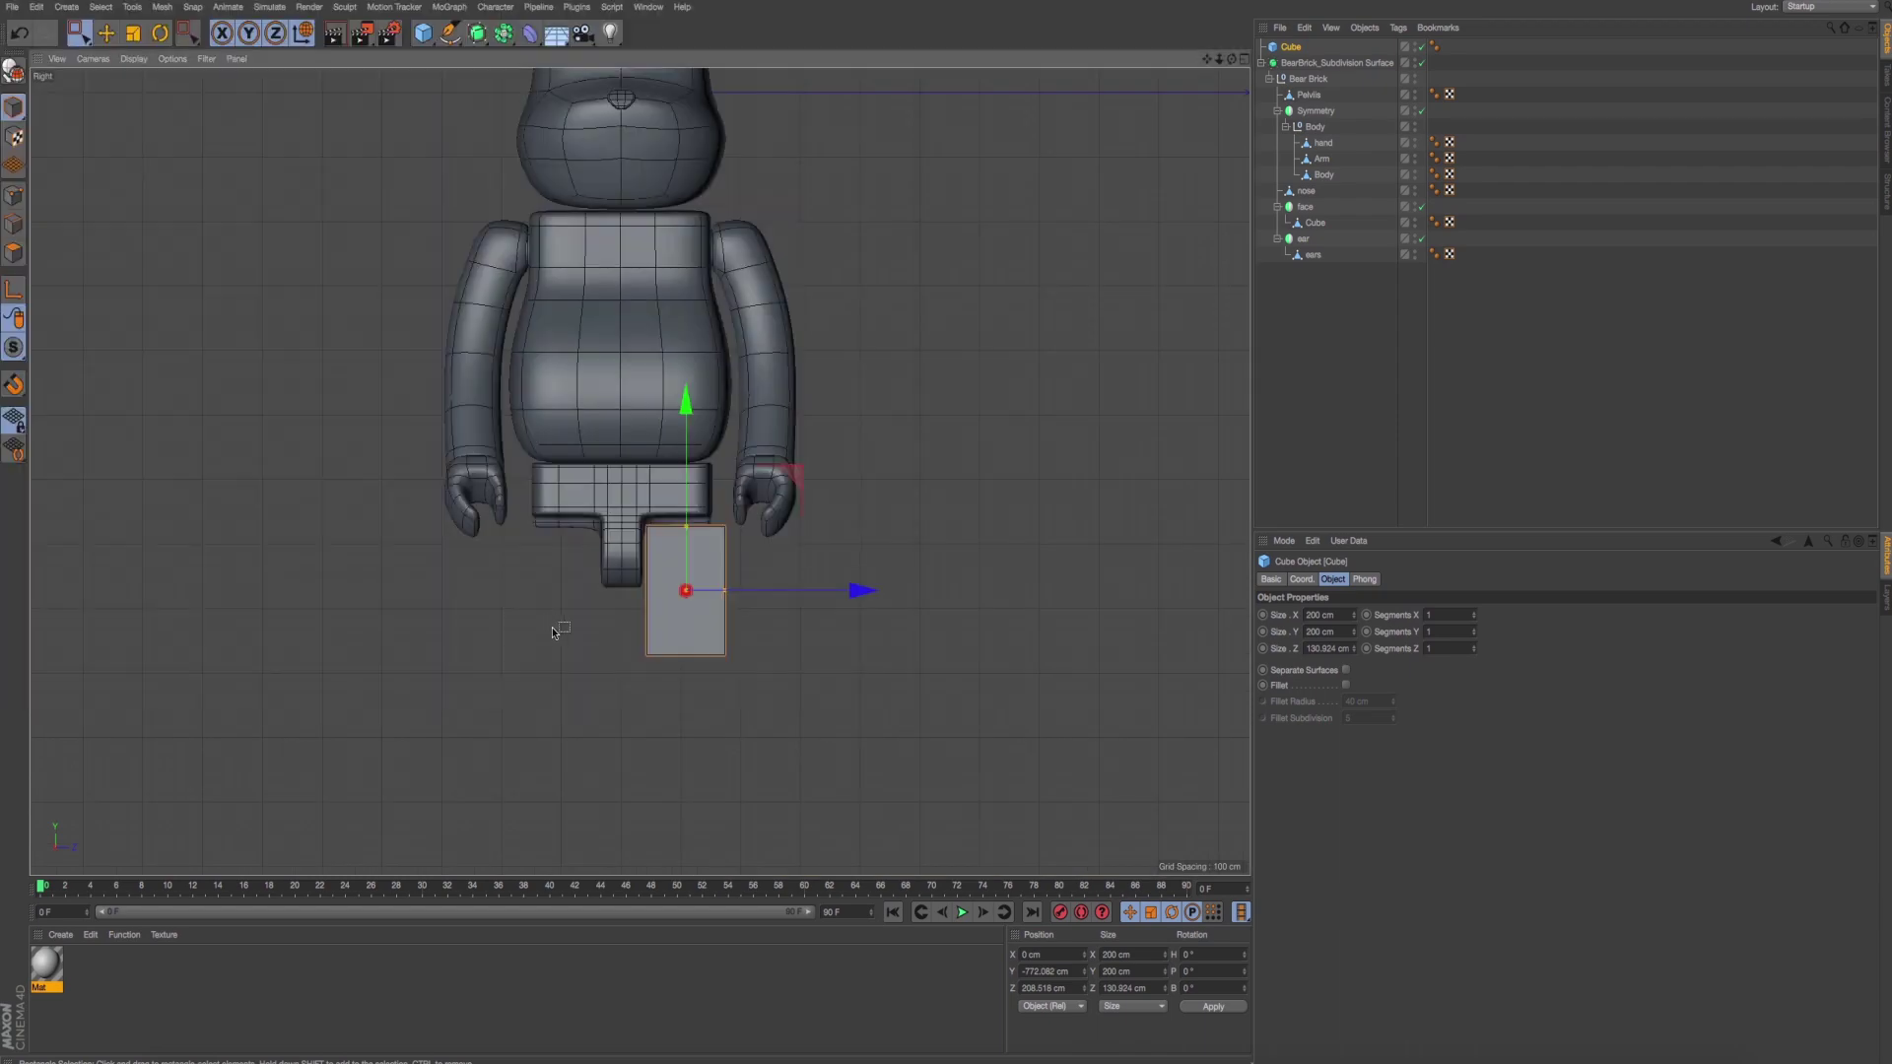
pyautogui.middleClick(552, 626)
pyautogui.middleClick(427, 461)
# Check the cube against the side reference photo, then view the figure from the back.
pyautogui.scroll(3, 716, 506)
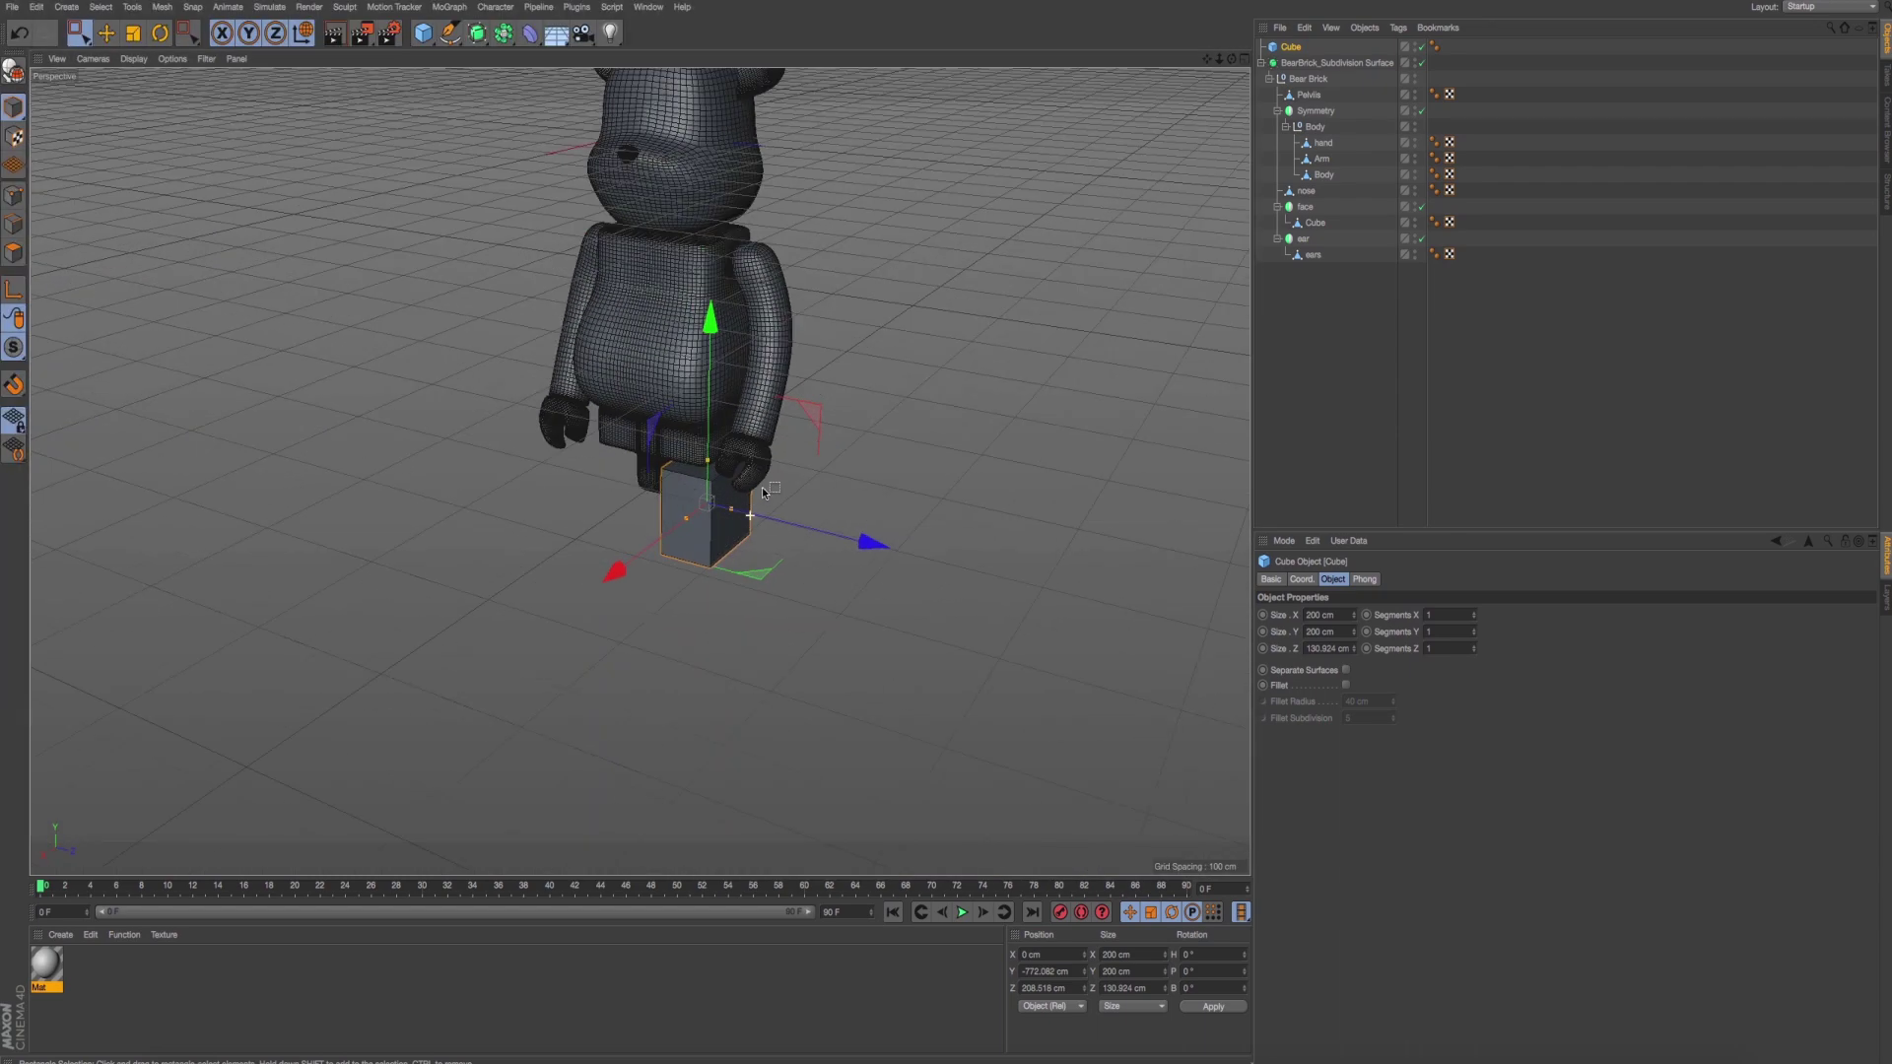
pyautogui.scroll(3, 690, 508)
pyautogui.middleClick(519, 513)
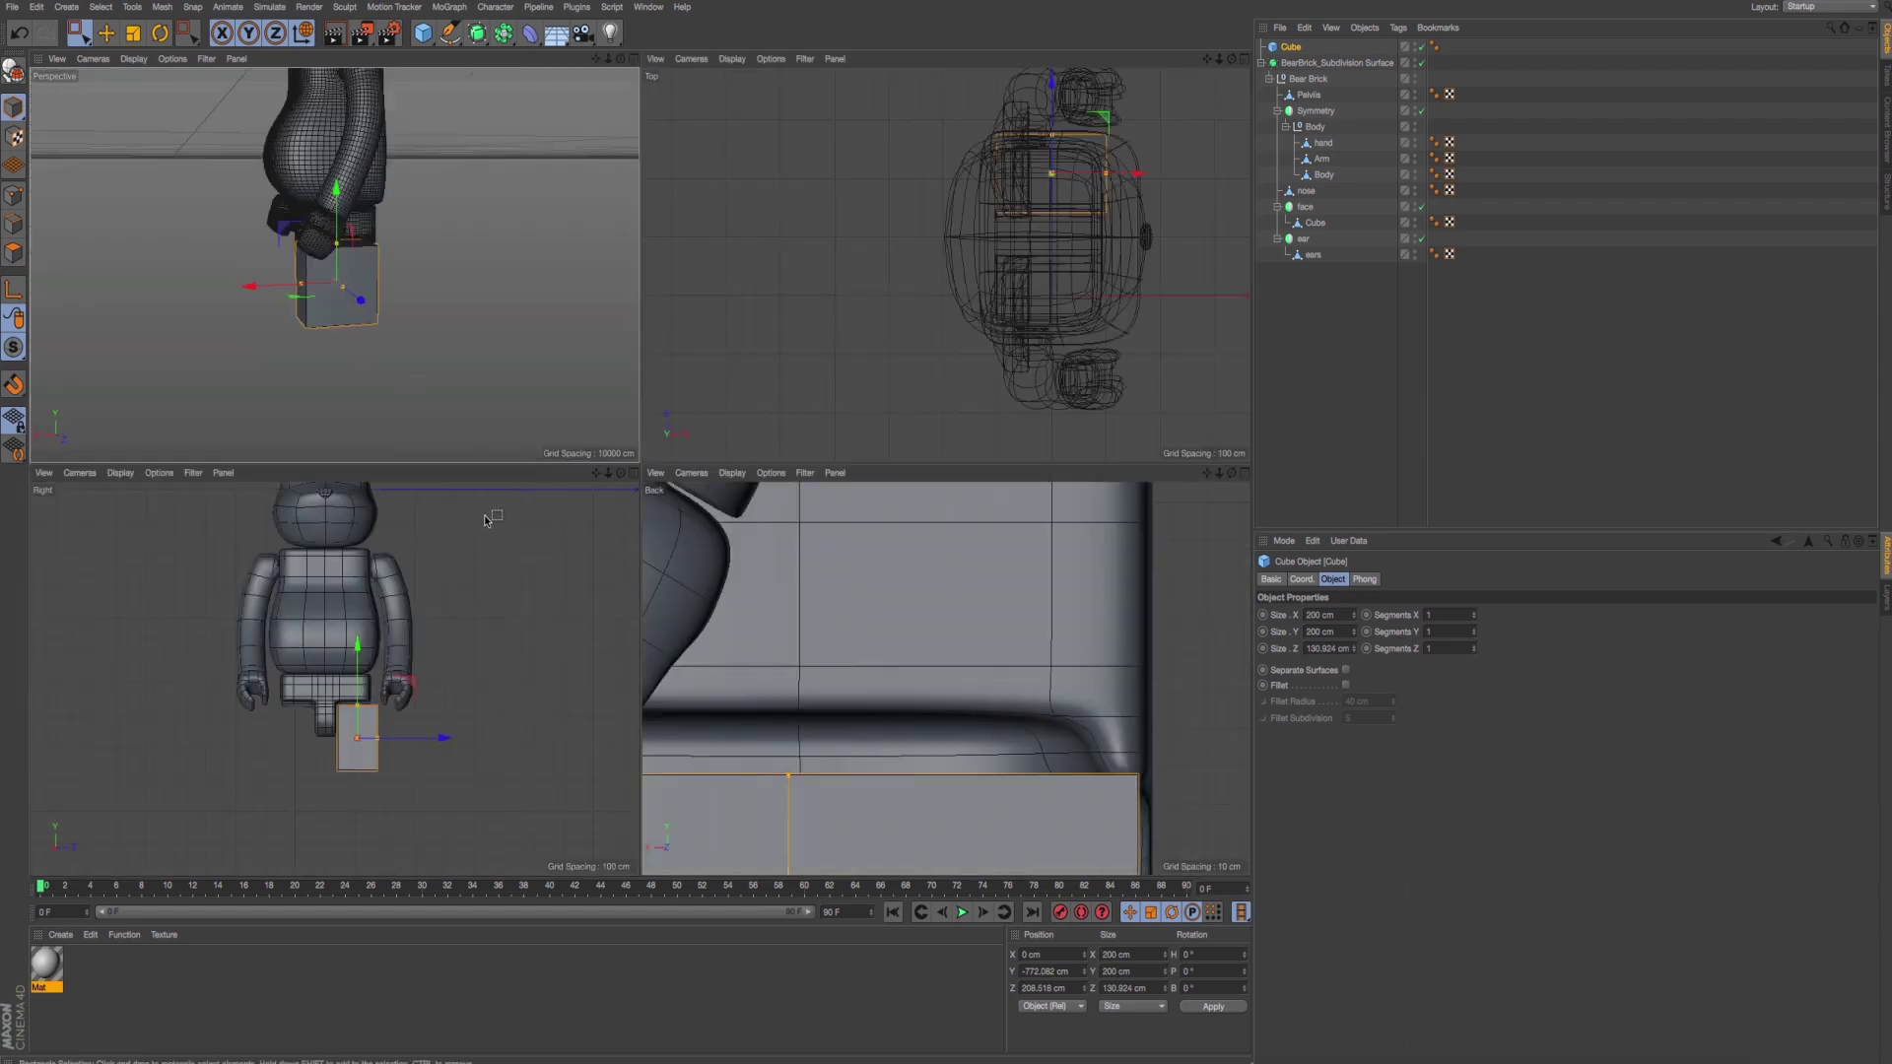
pyautogui.press('super+Tab')
pyautogui.click(59, 394)
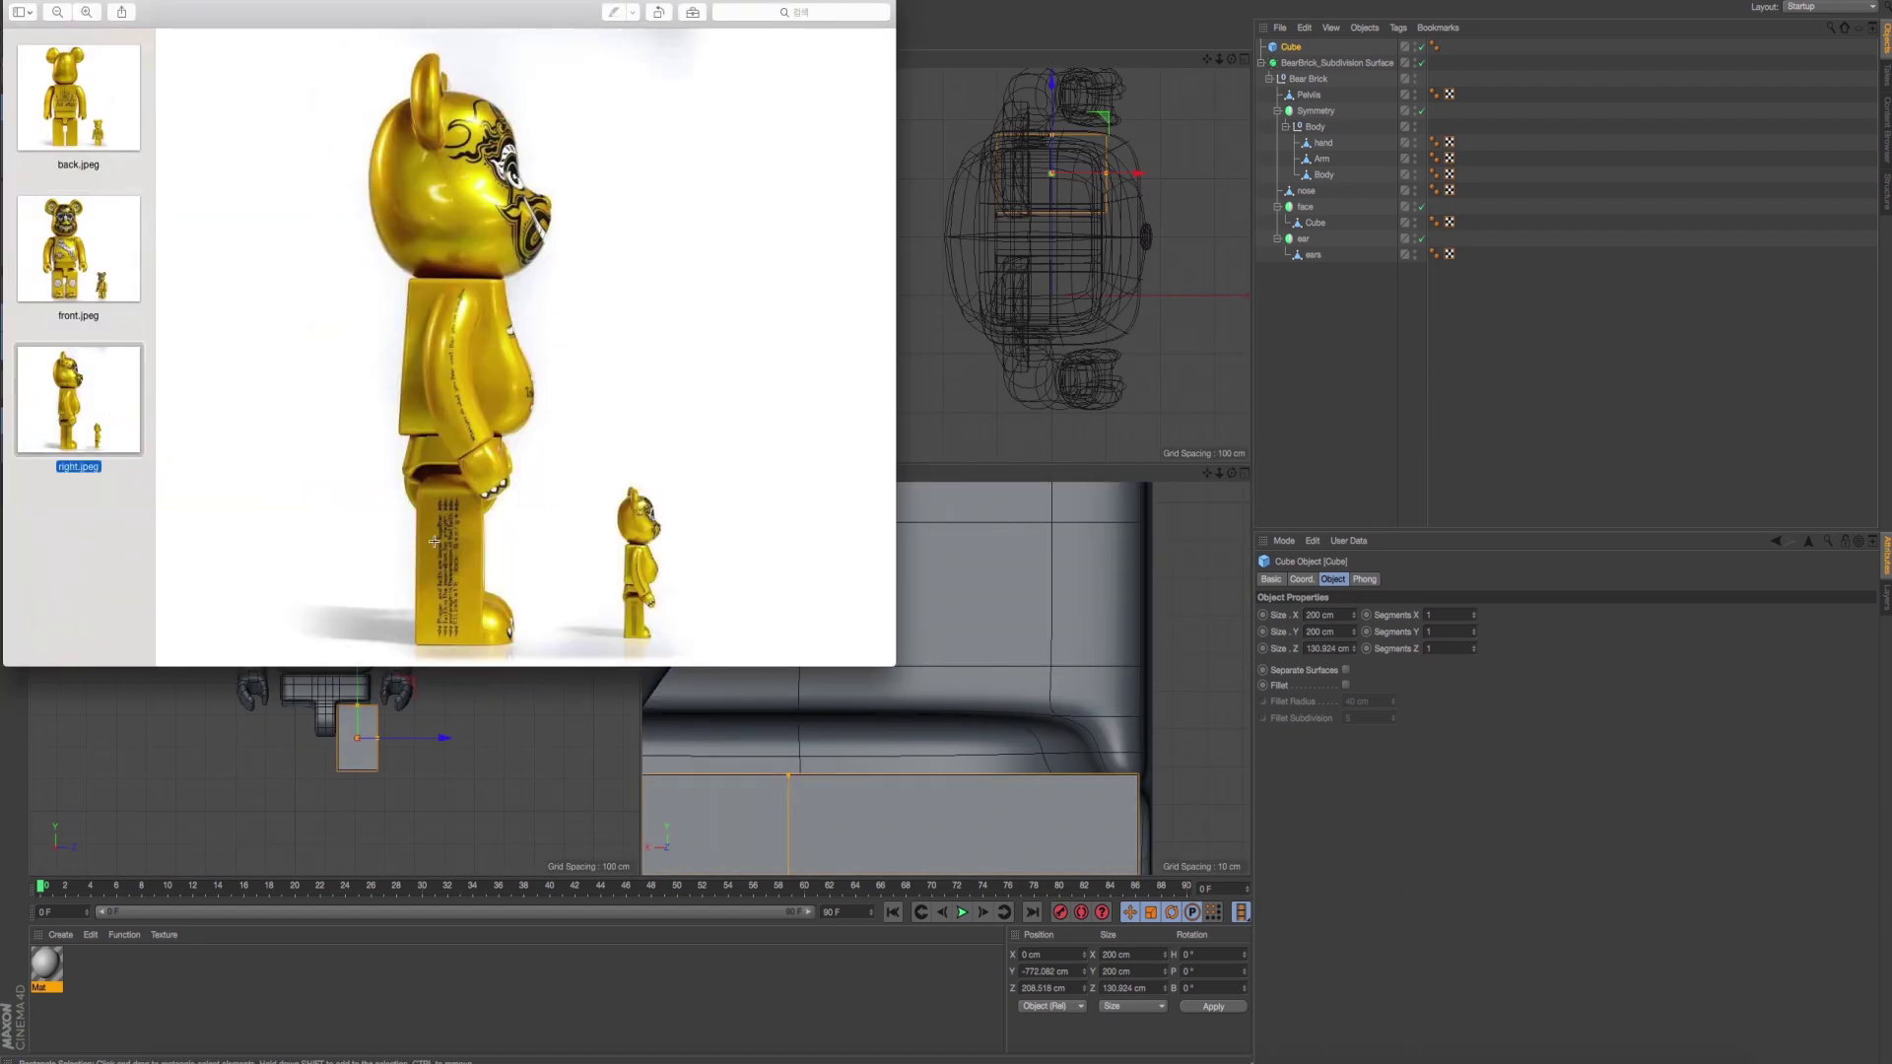
pyautogui.press('super+Tab')
pyautogui.middleClick(822, 680)
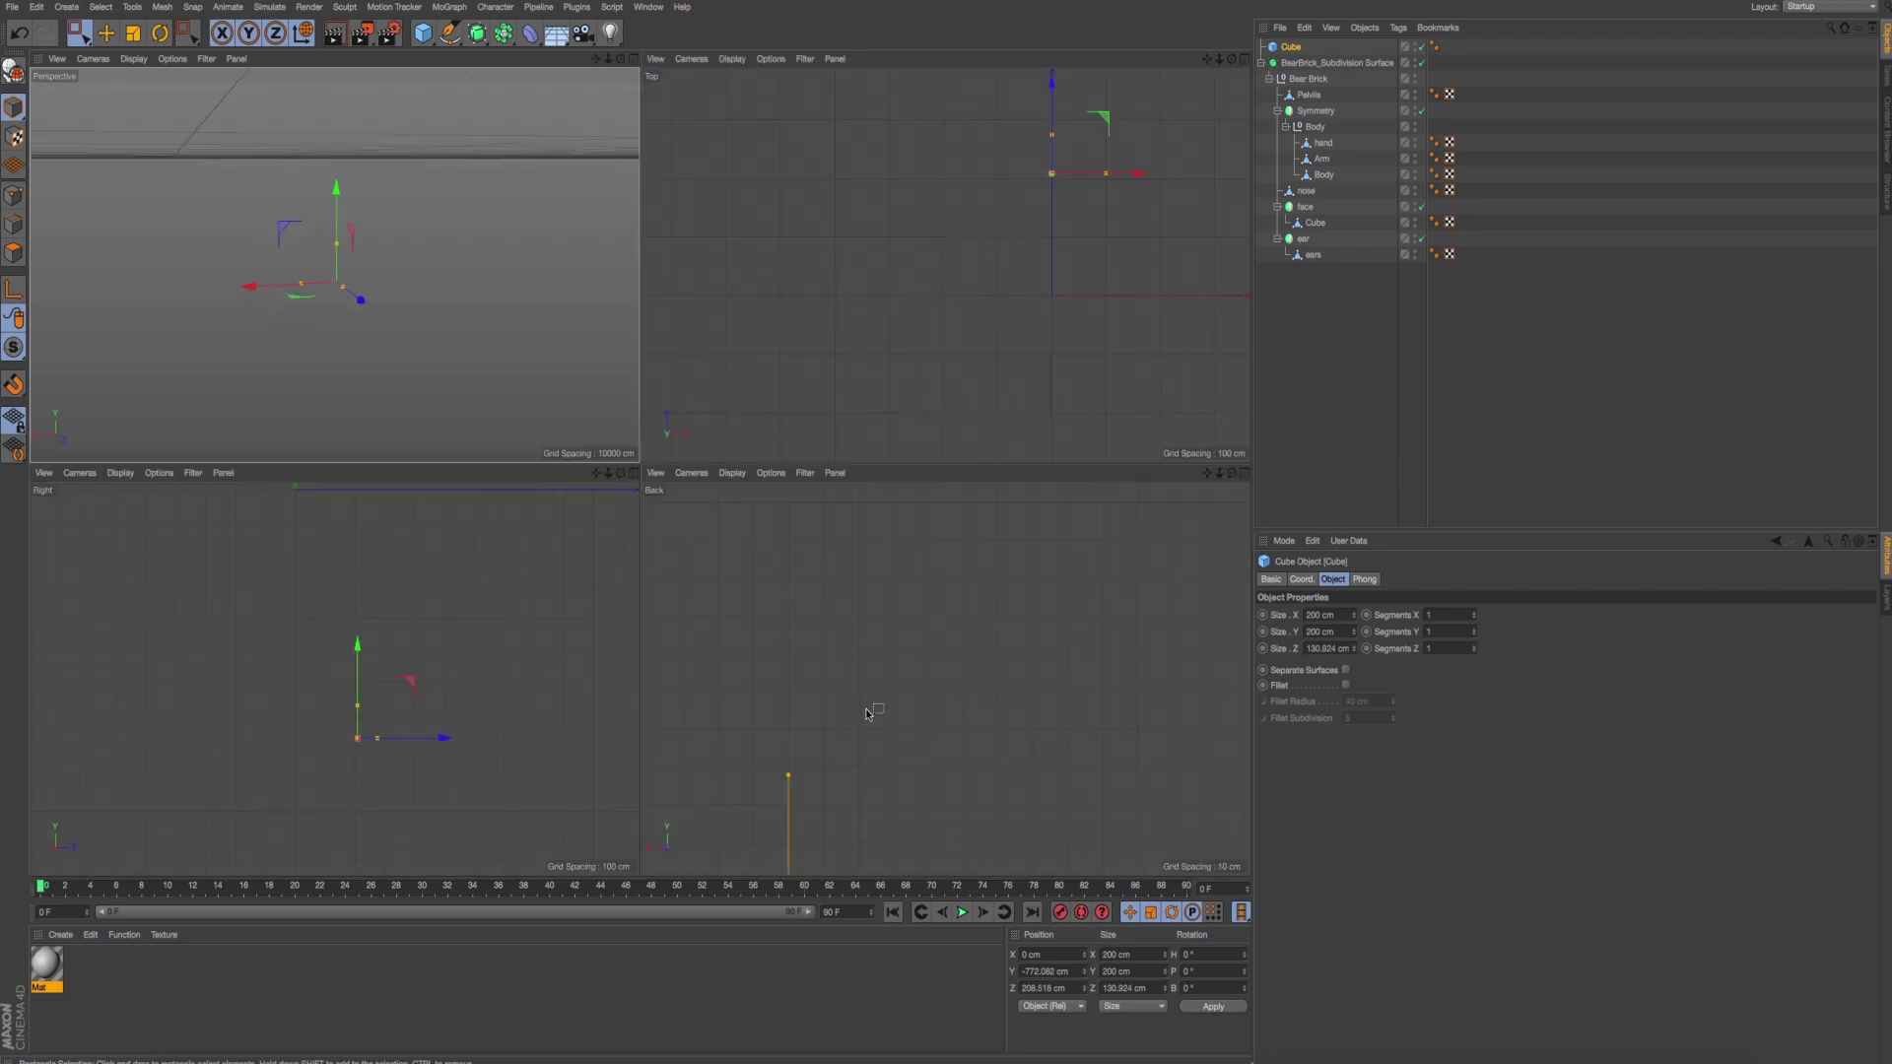
pyautogui.scroll(-5, 812, 428)
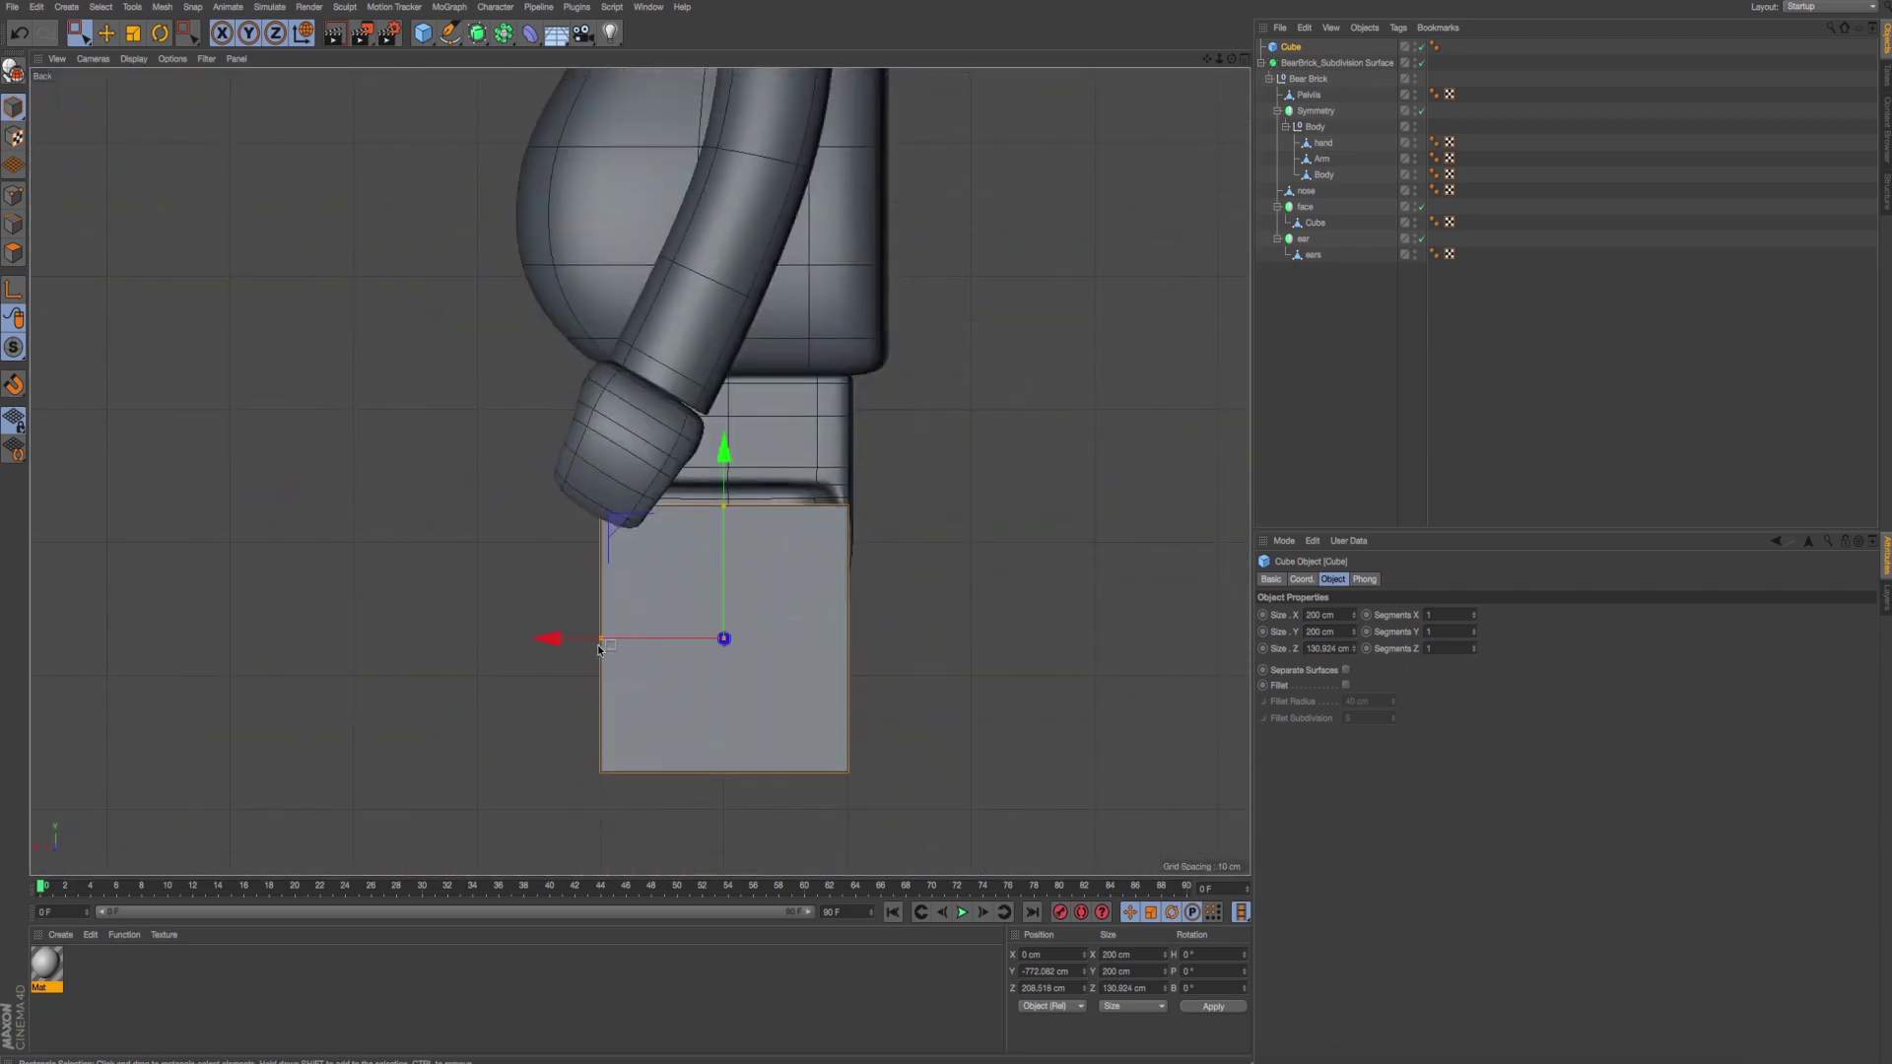
# Narrow the cube to 146.237 cm wide and shift it toward the body's edge.
pyautogui.moveTo(598, 648); pyautogui.dragTo(633, 645)
pyautogui.press('super+Tab')
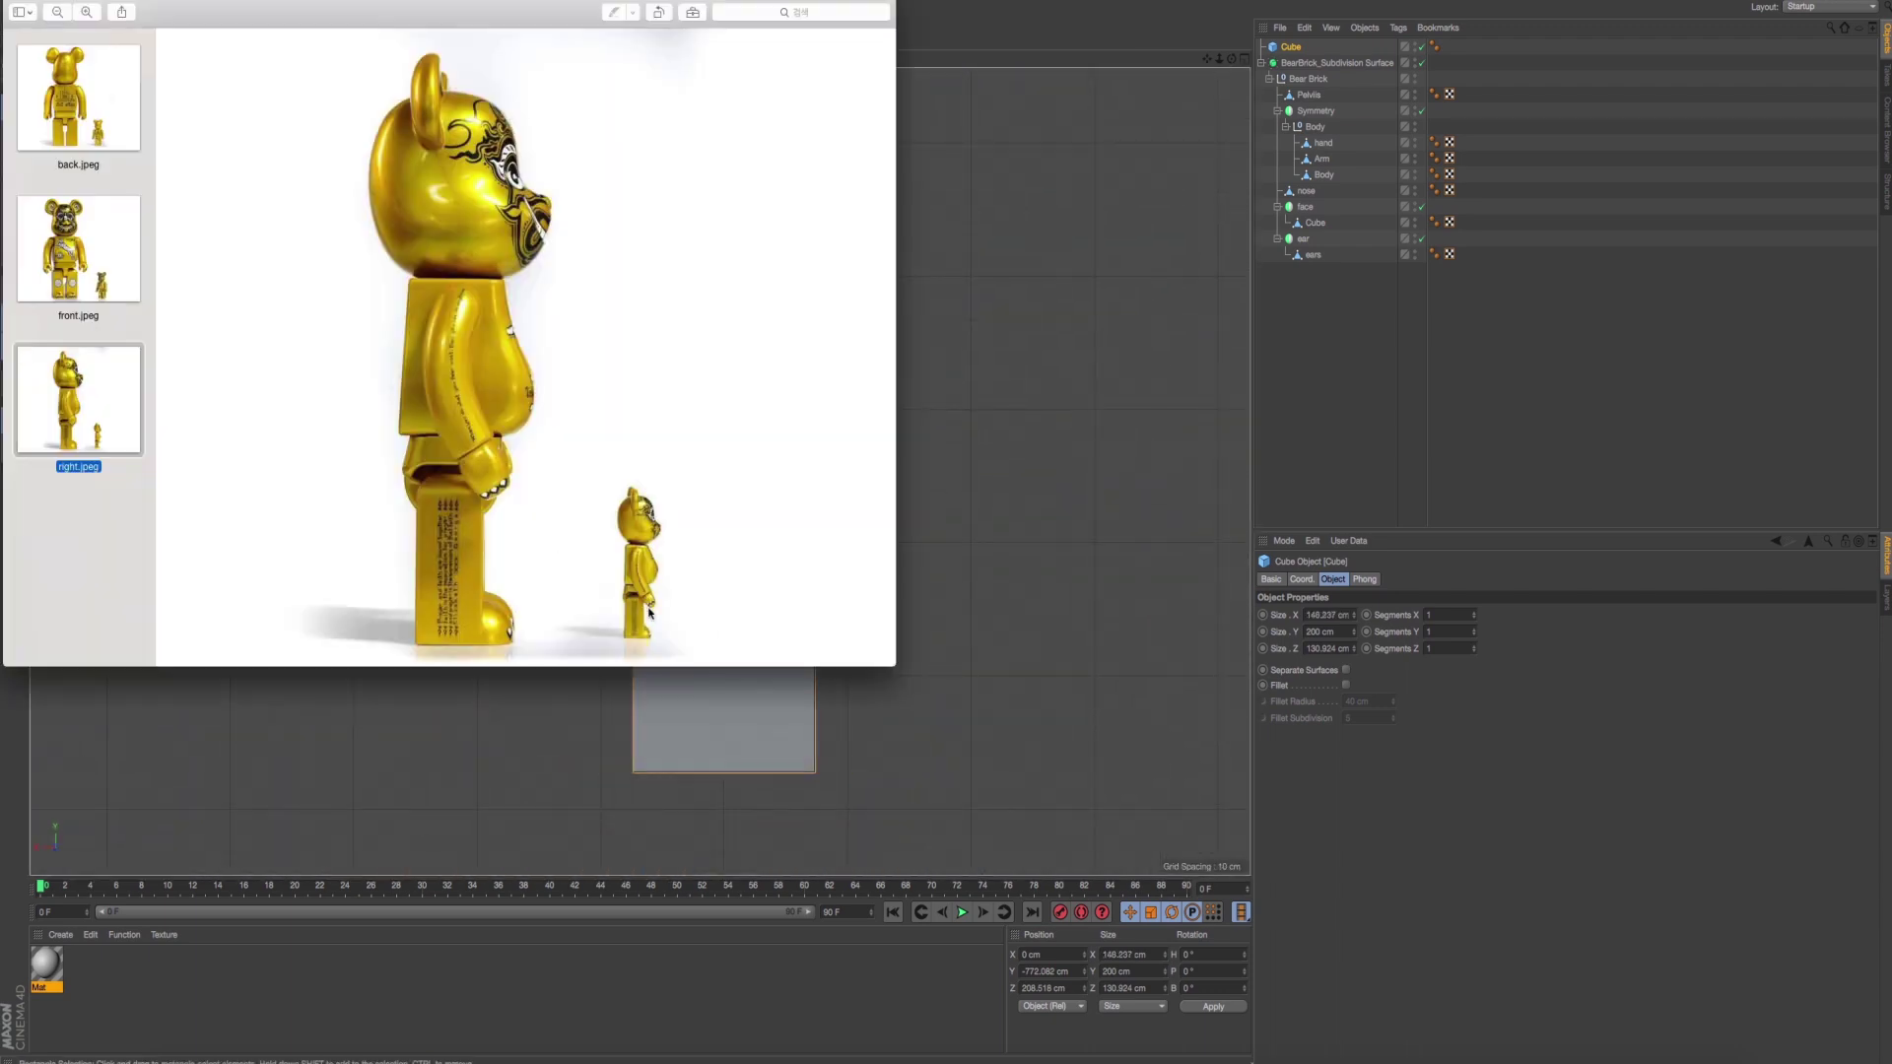
pyautogui.press('super+Tab')
pyautogui.moveTo(633, 641); pyautogui.dragTo(608, 641)
pyautogui.keyDown('alt'); pyautogui.moveTo(802, 582); pyautogui.dragTo(802, 549, button='middle'); pyautogui.keyUp('alt')
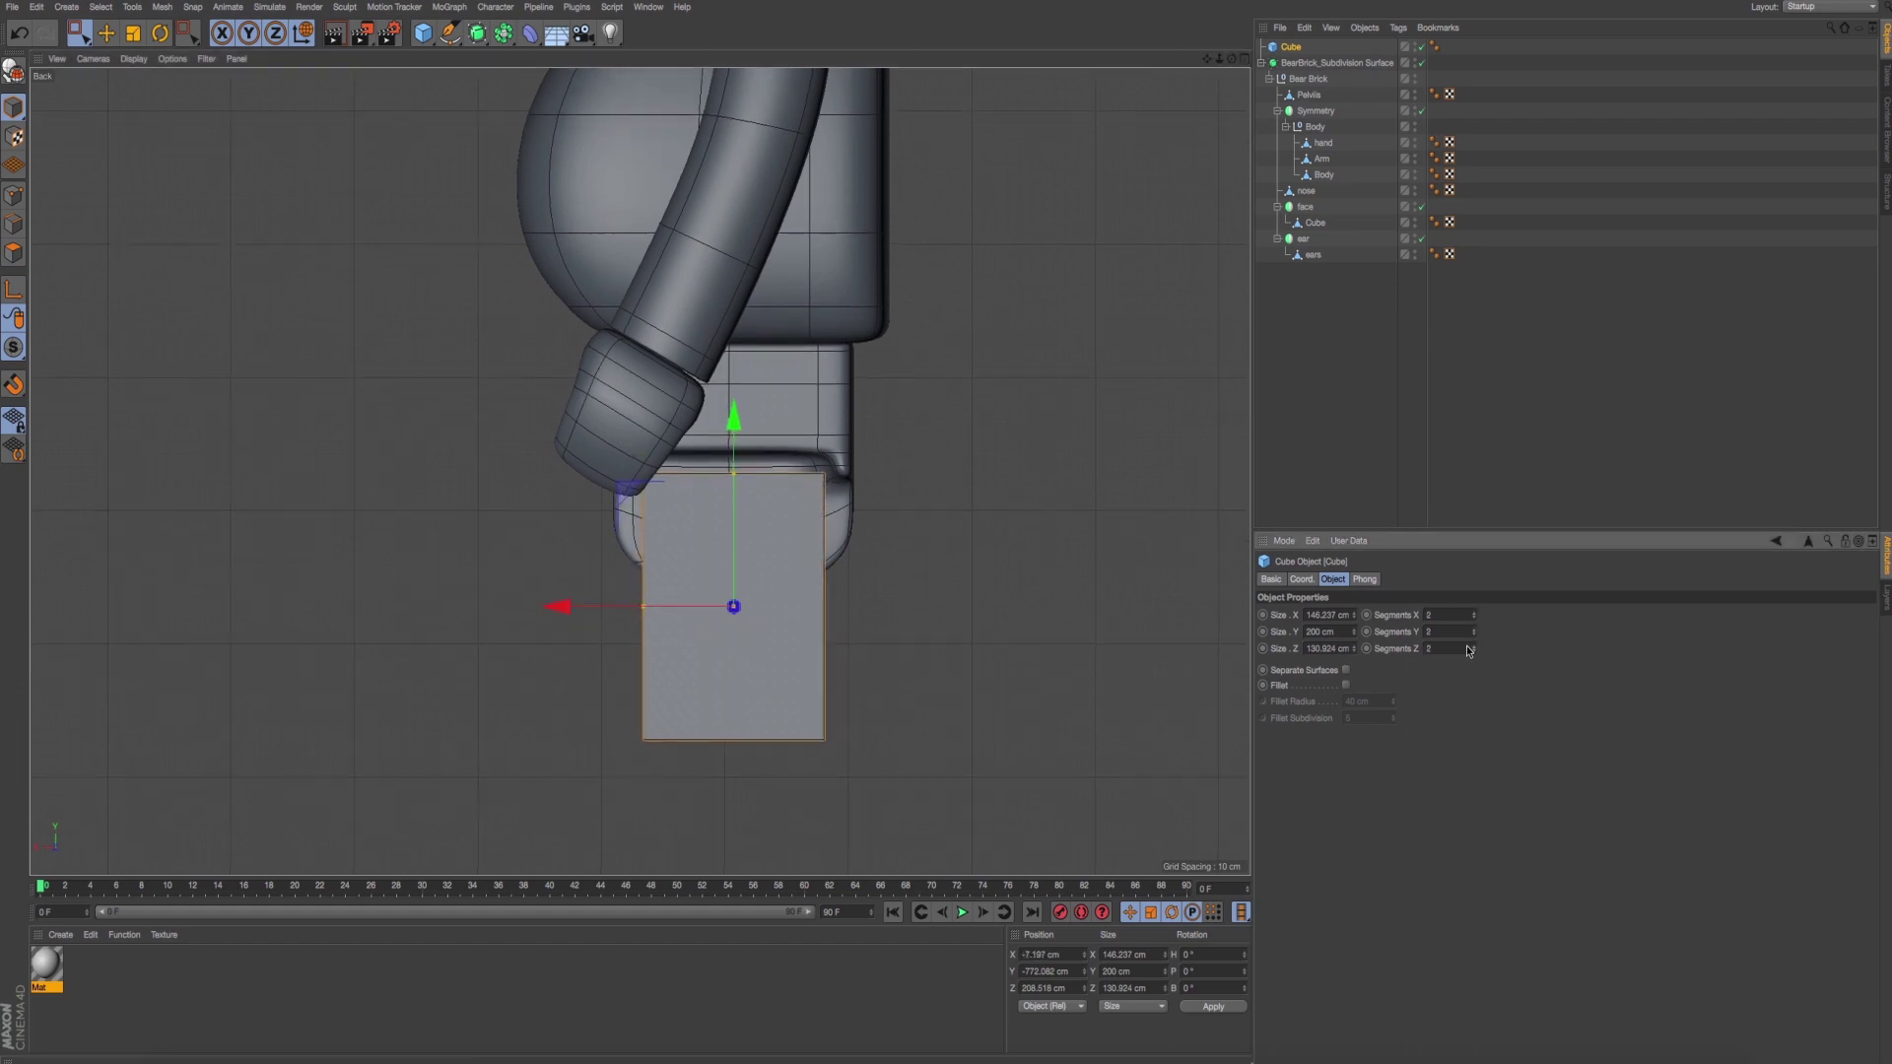
pyautogui.middleClick(985, 592)
pyautogui.middleClick(395, 296)
pyautogui.moveTo(735, 467)
pyautogui.keyDown('alt'); pyautogui.mouseDown()
pyautogui.moveTo(647, 440)
pyautogui.moveTo(908, 446)
pyautogui.mouseUp(); pyautogui.keyUp('alt')
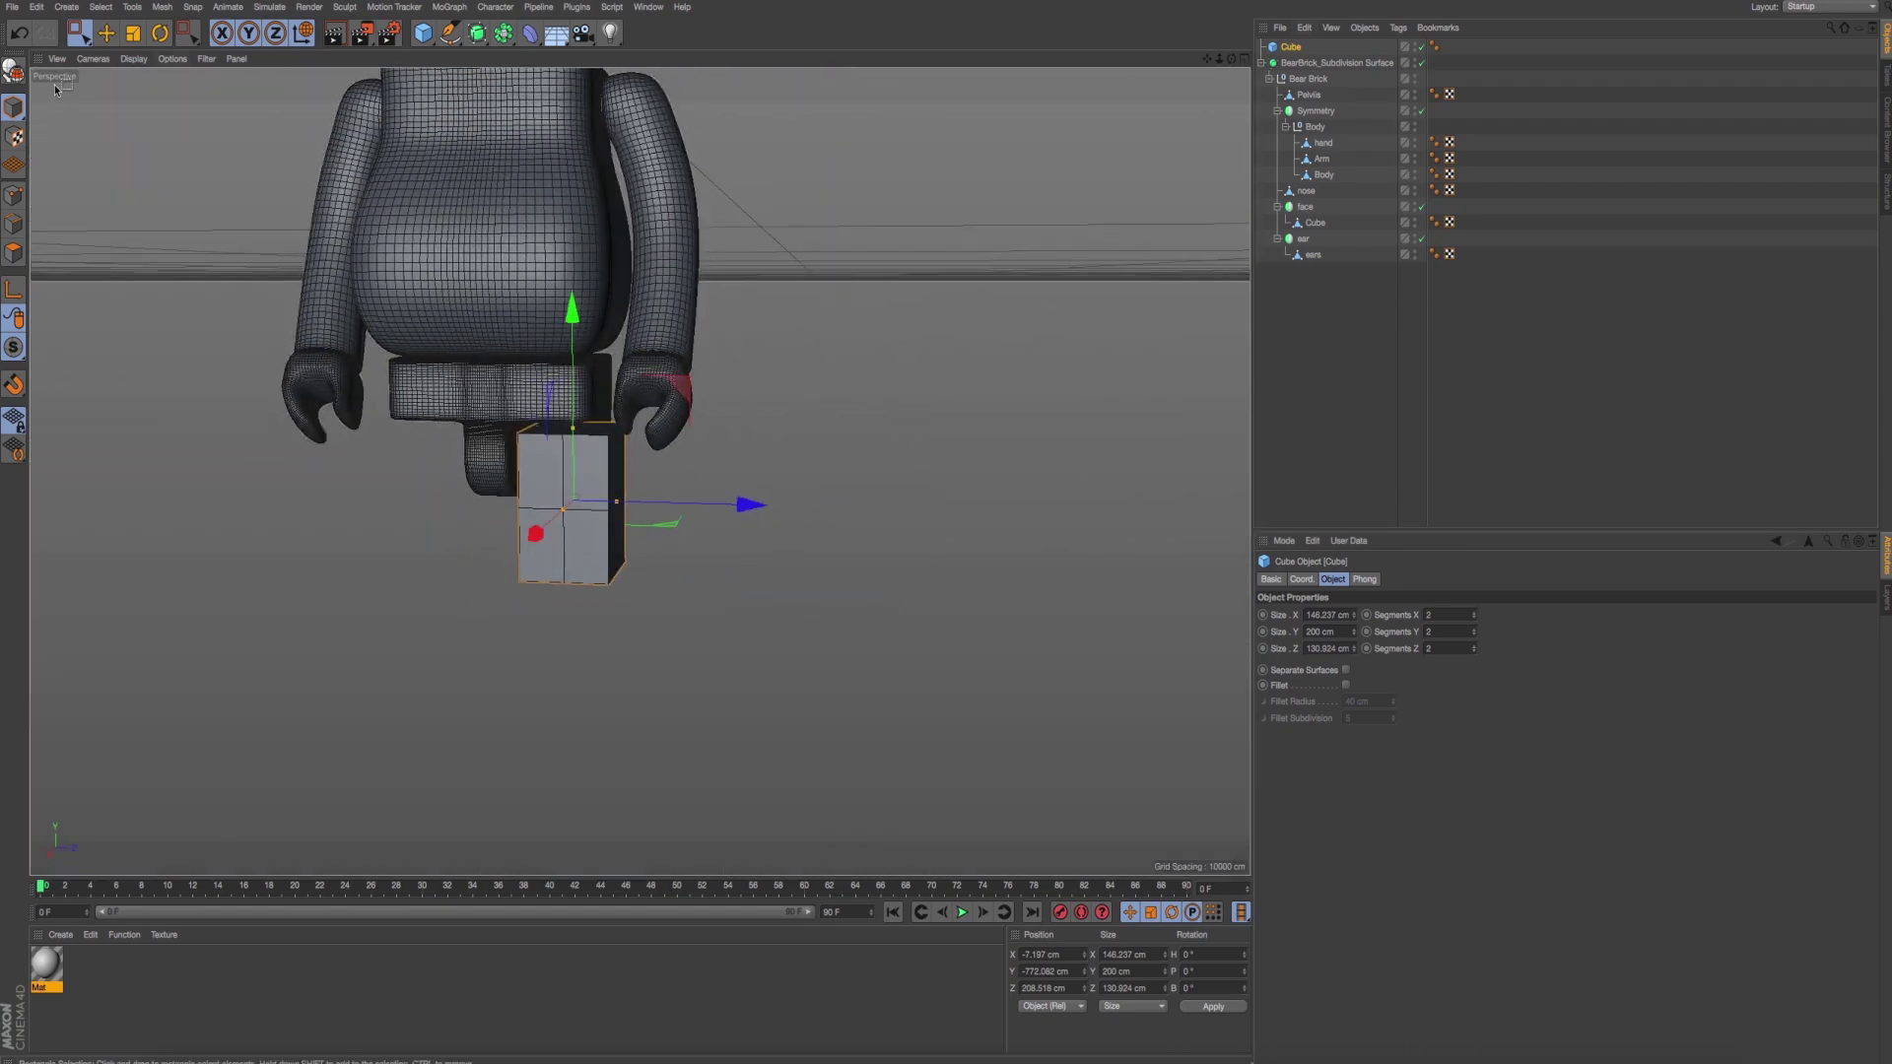
# Move the cube into the mirrored Body group and rename it 'Leg'.
pyautogui.keyDown('alt'); pyautogui.click(477, 33); pyautogui.keyUp('alt')
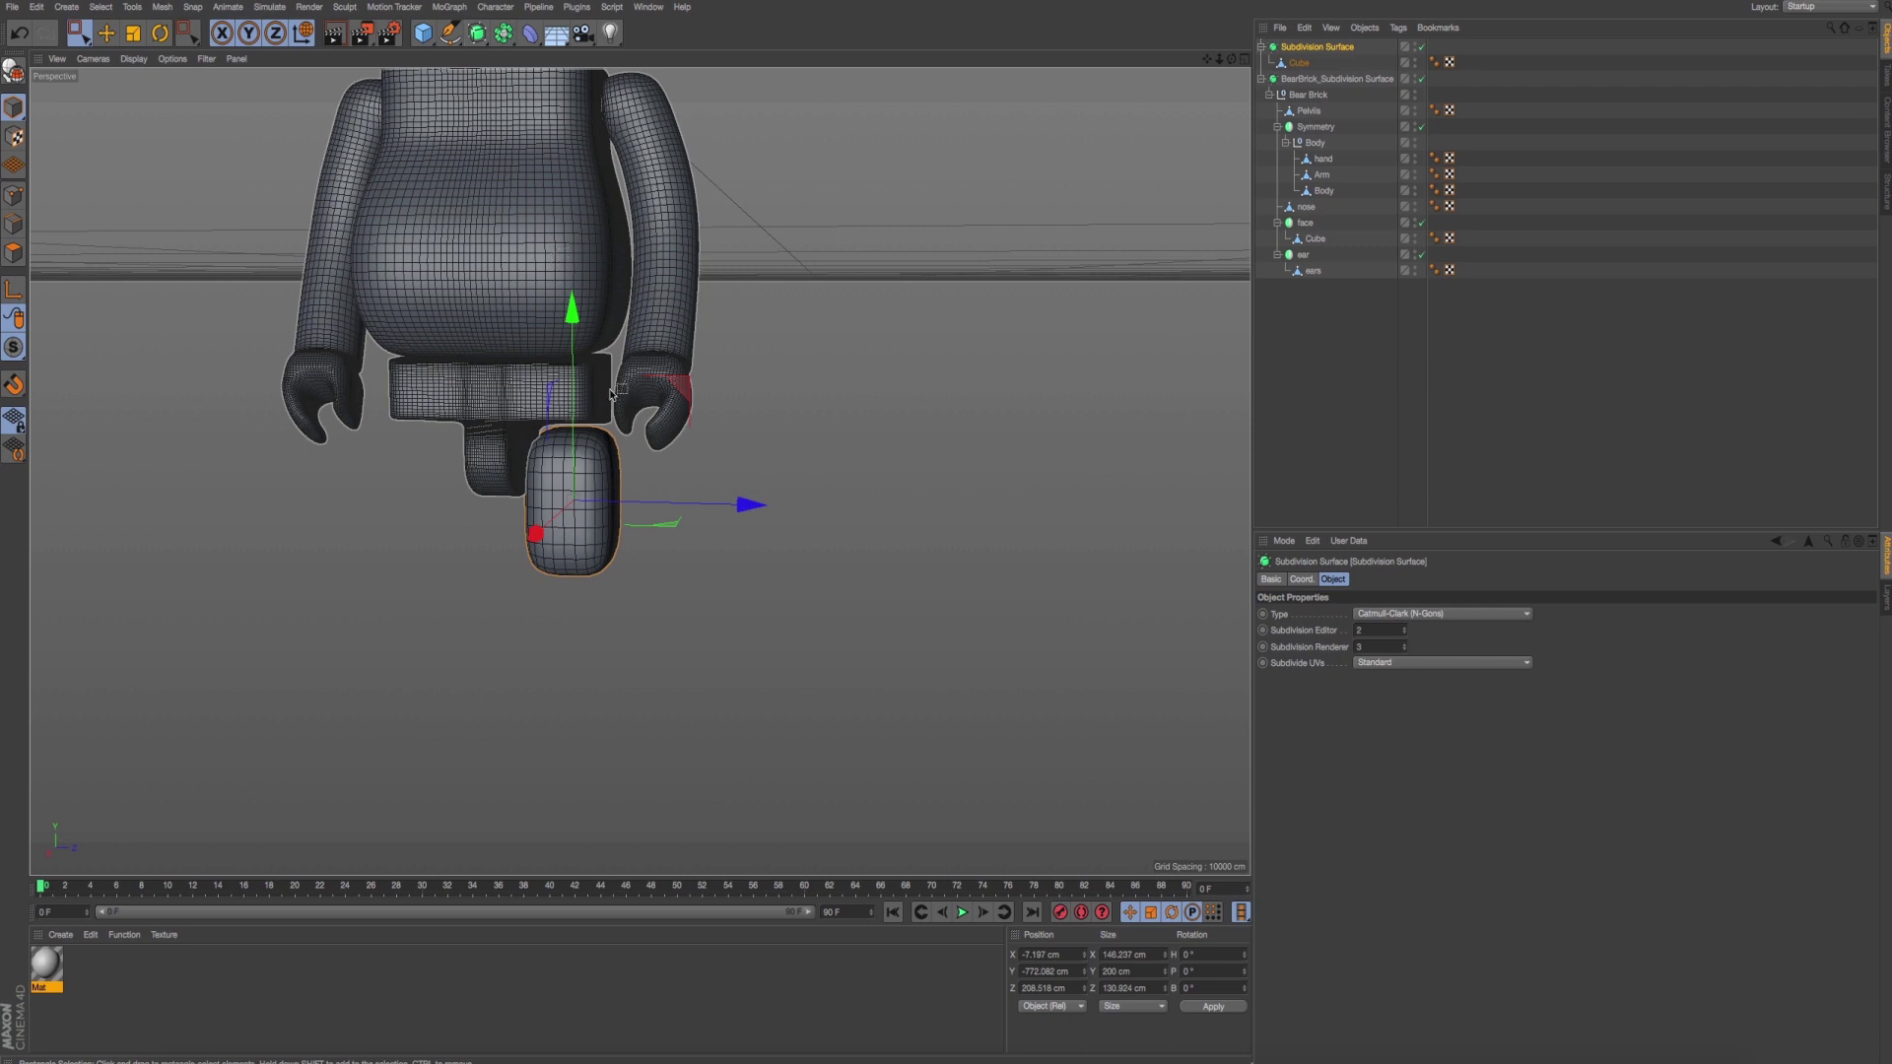
pyautogui.hotkey('ctrl', 'z')
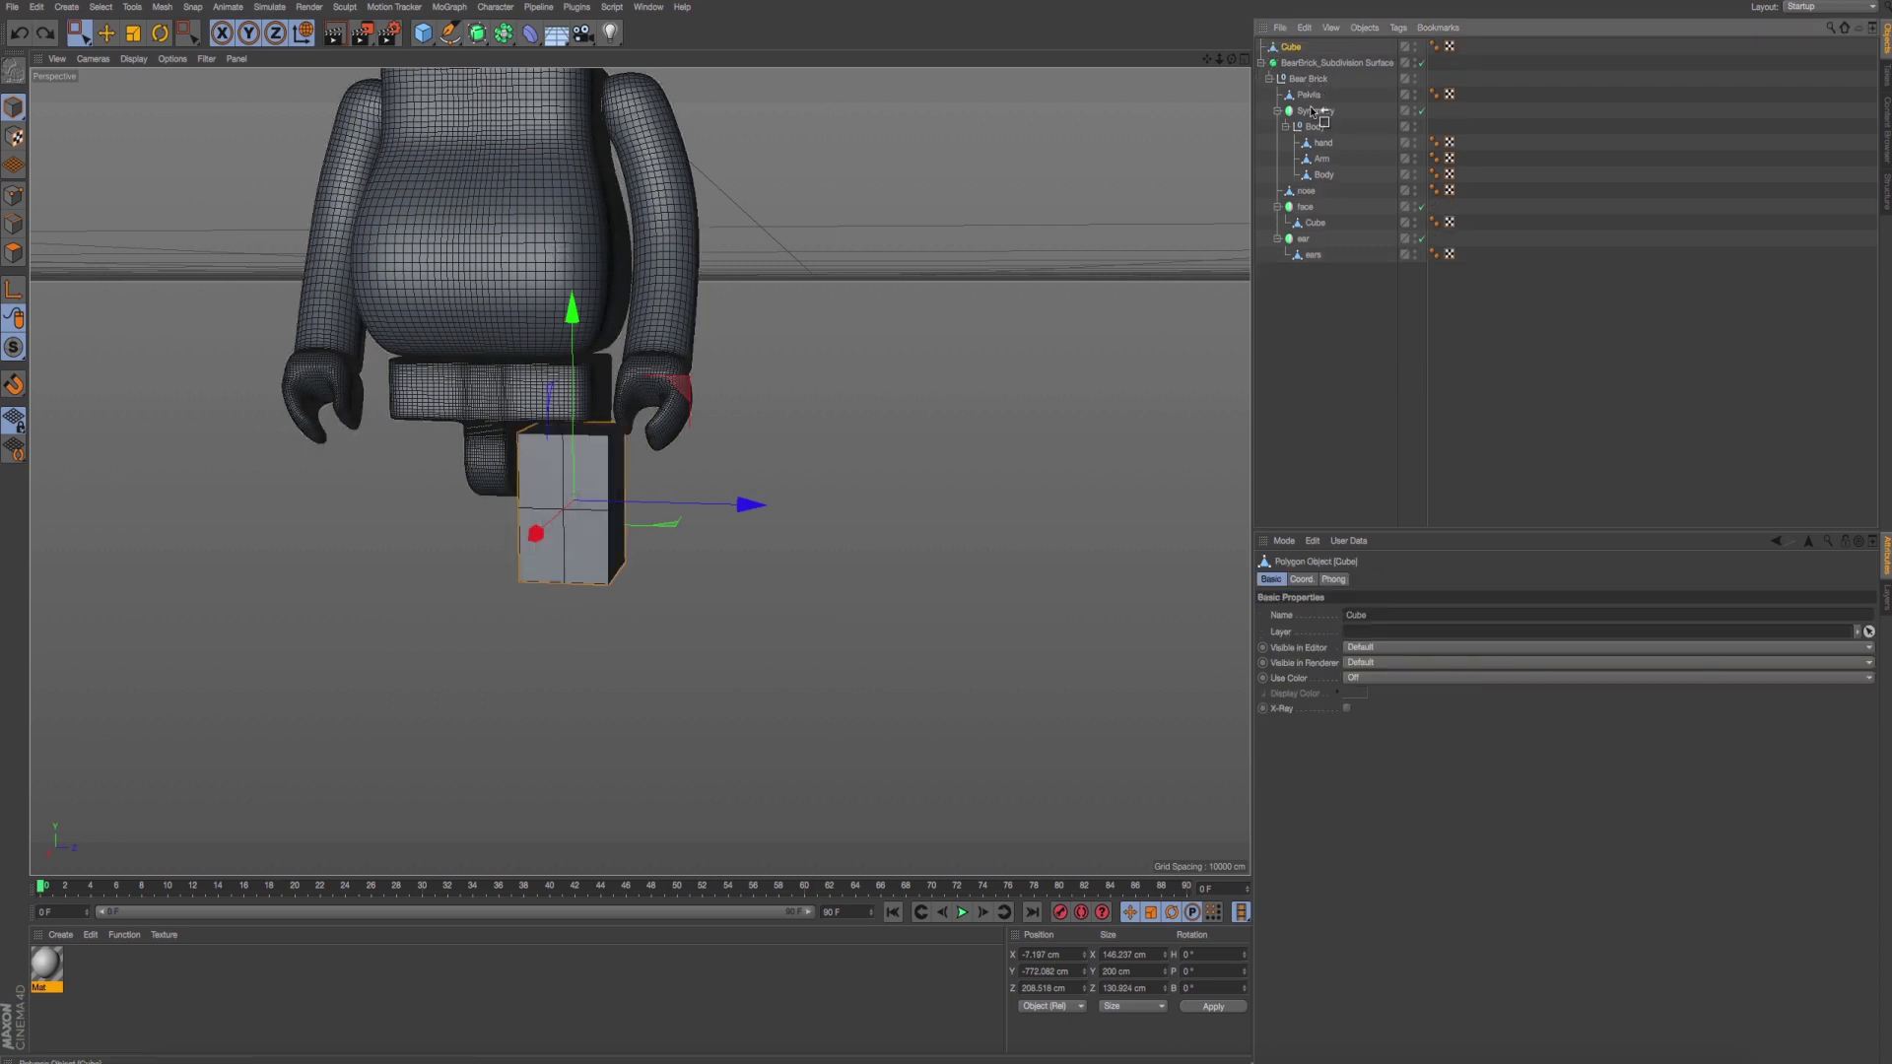
pyautogui.moveTo(1314, 112); pyautogui.dragTo(1316, 138)
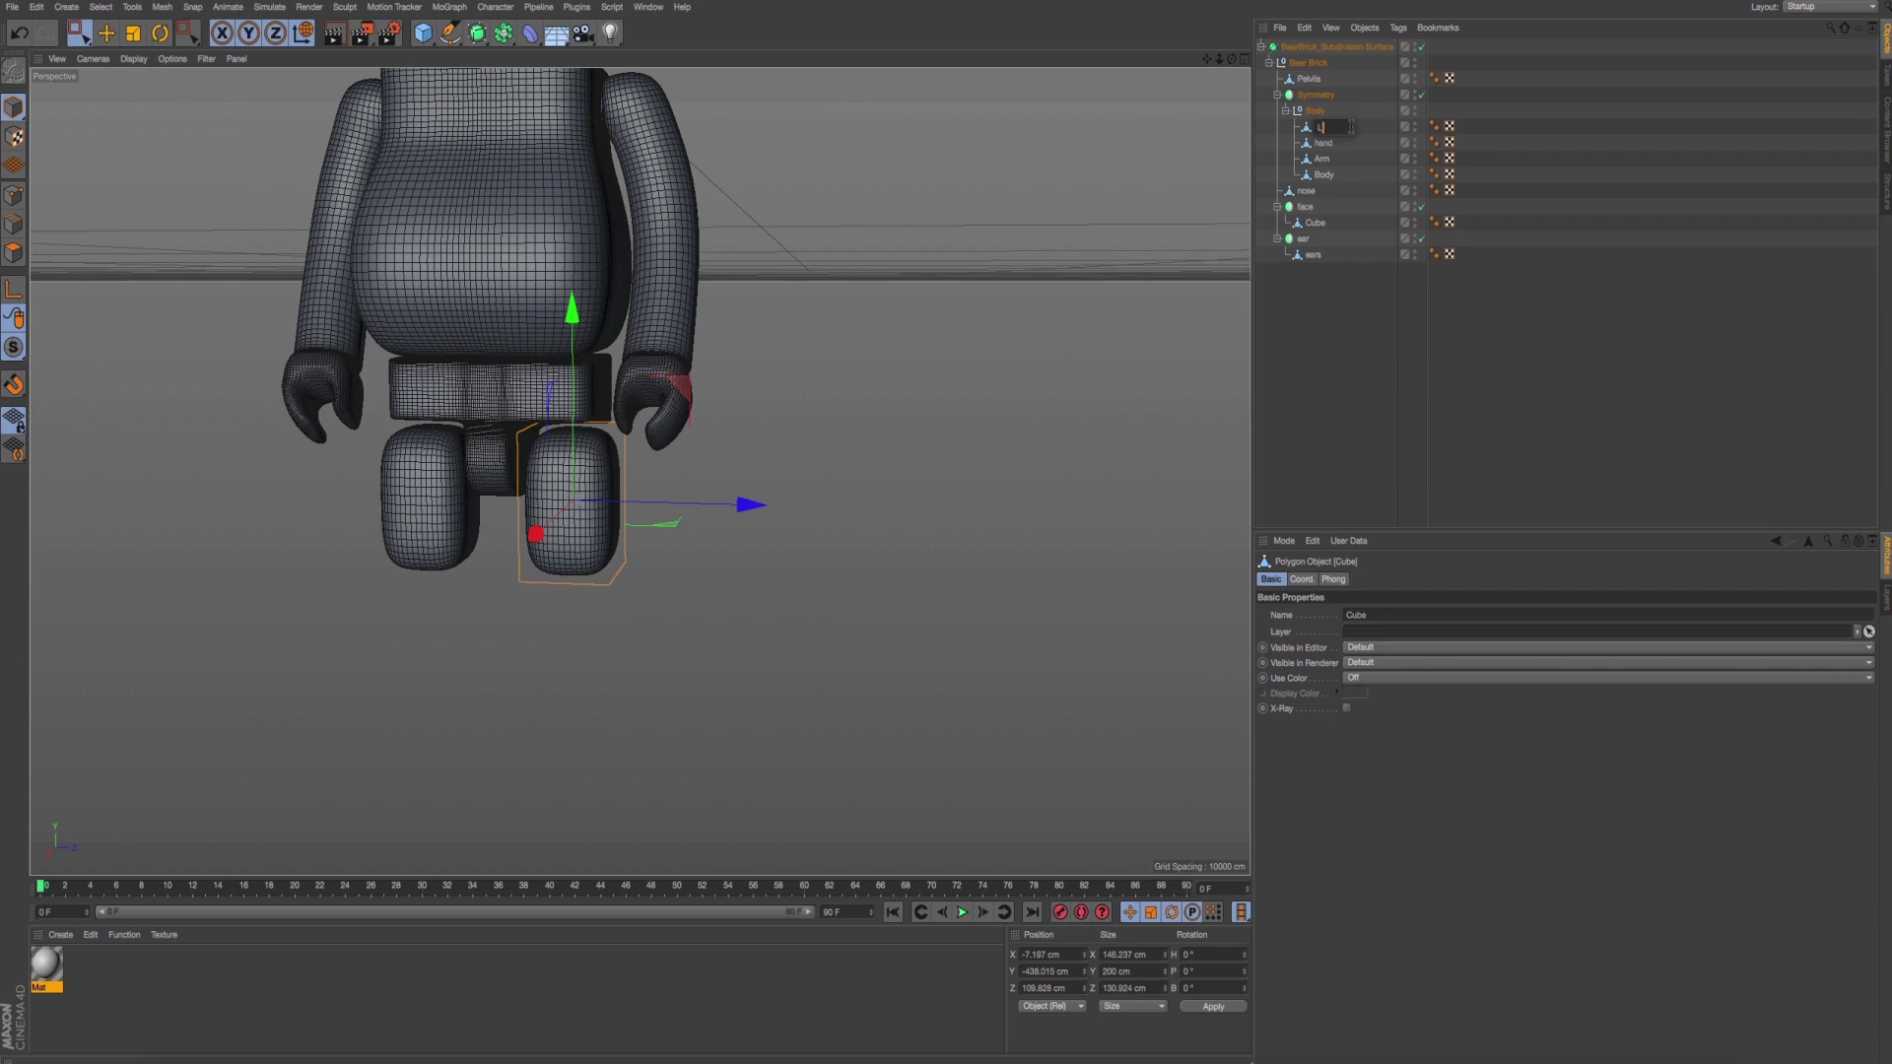
pyautogui.write('eg')
pyautogui.press('Return')
pyautogui.scroll(1, 592, 463)
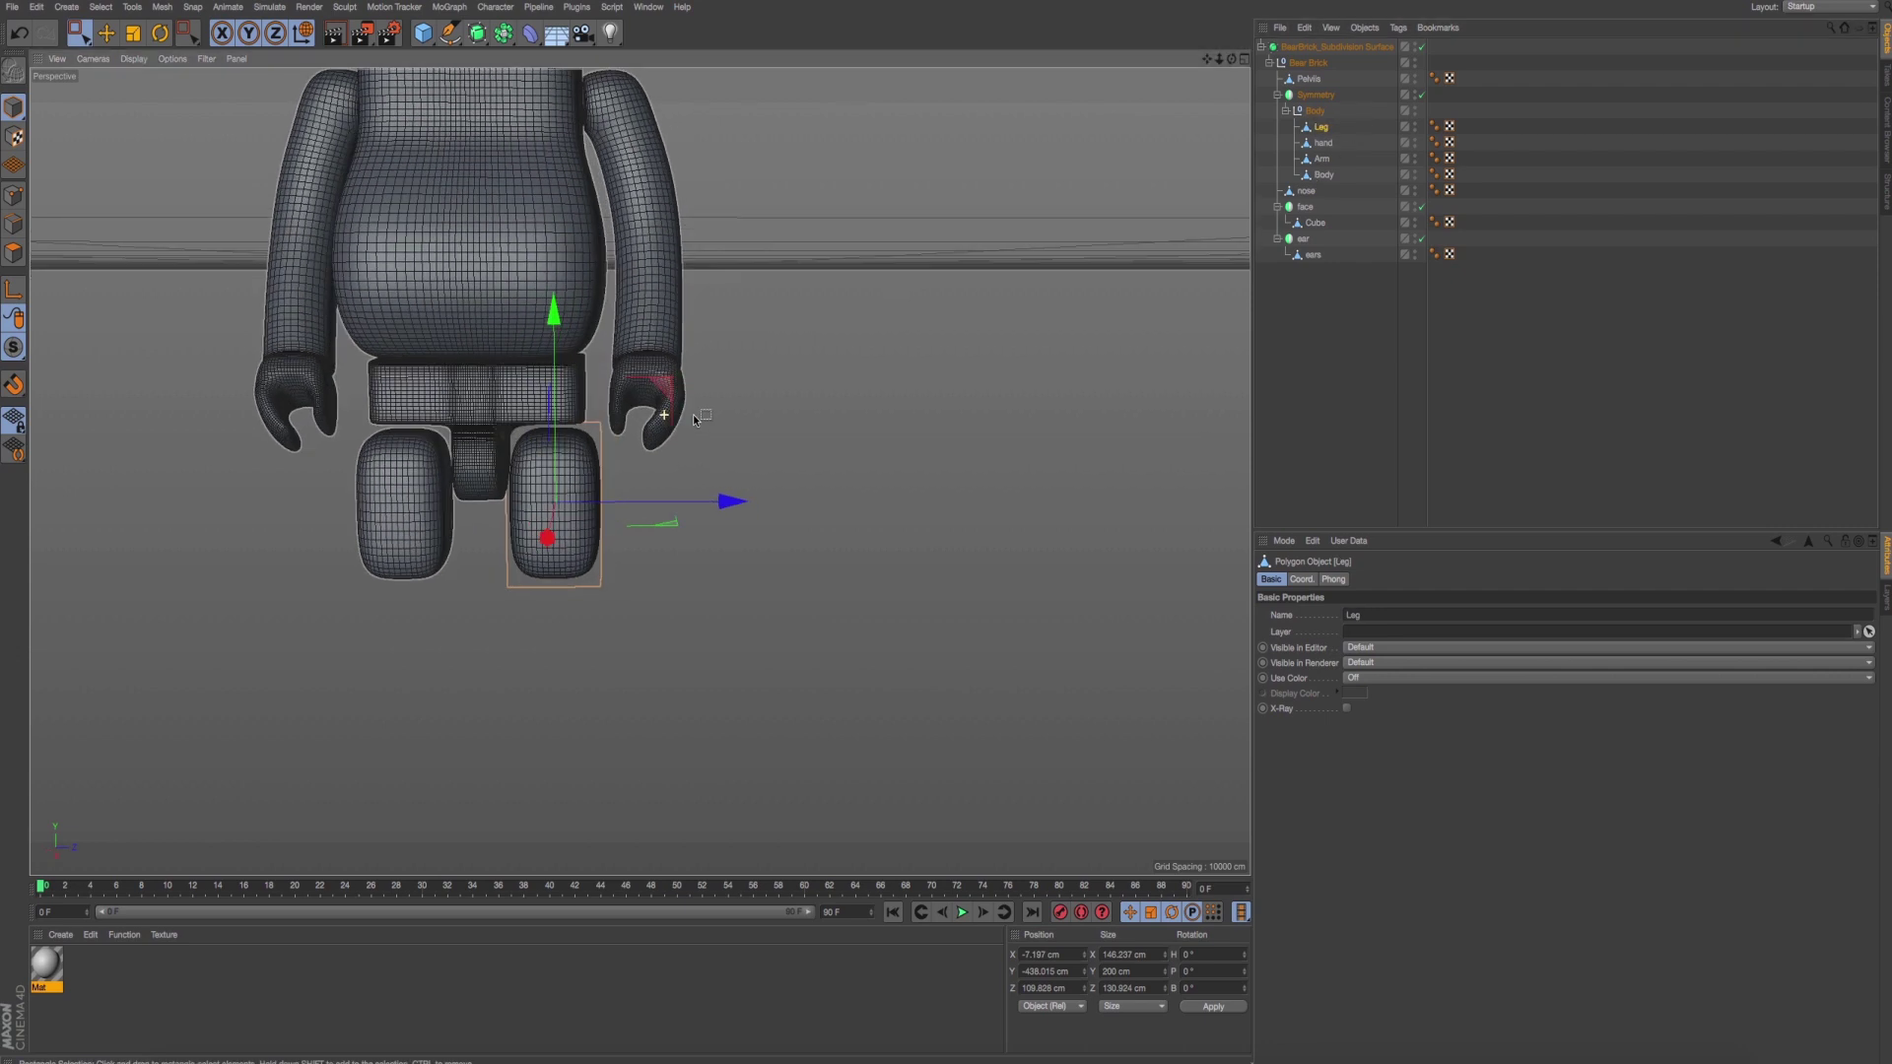
pyautogui.scroll(2, 591, 463)
pyautogui.scroll(2, 693, 457)
pyautogui.press('super+Tab')
pyautogui.press('super+Tab')
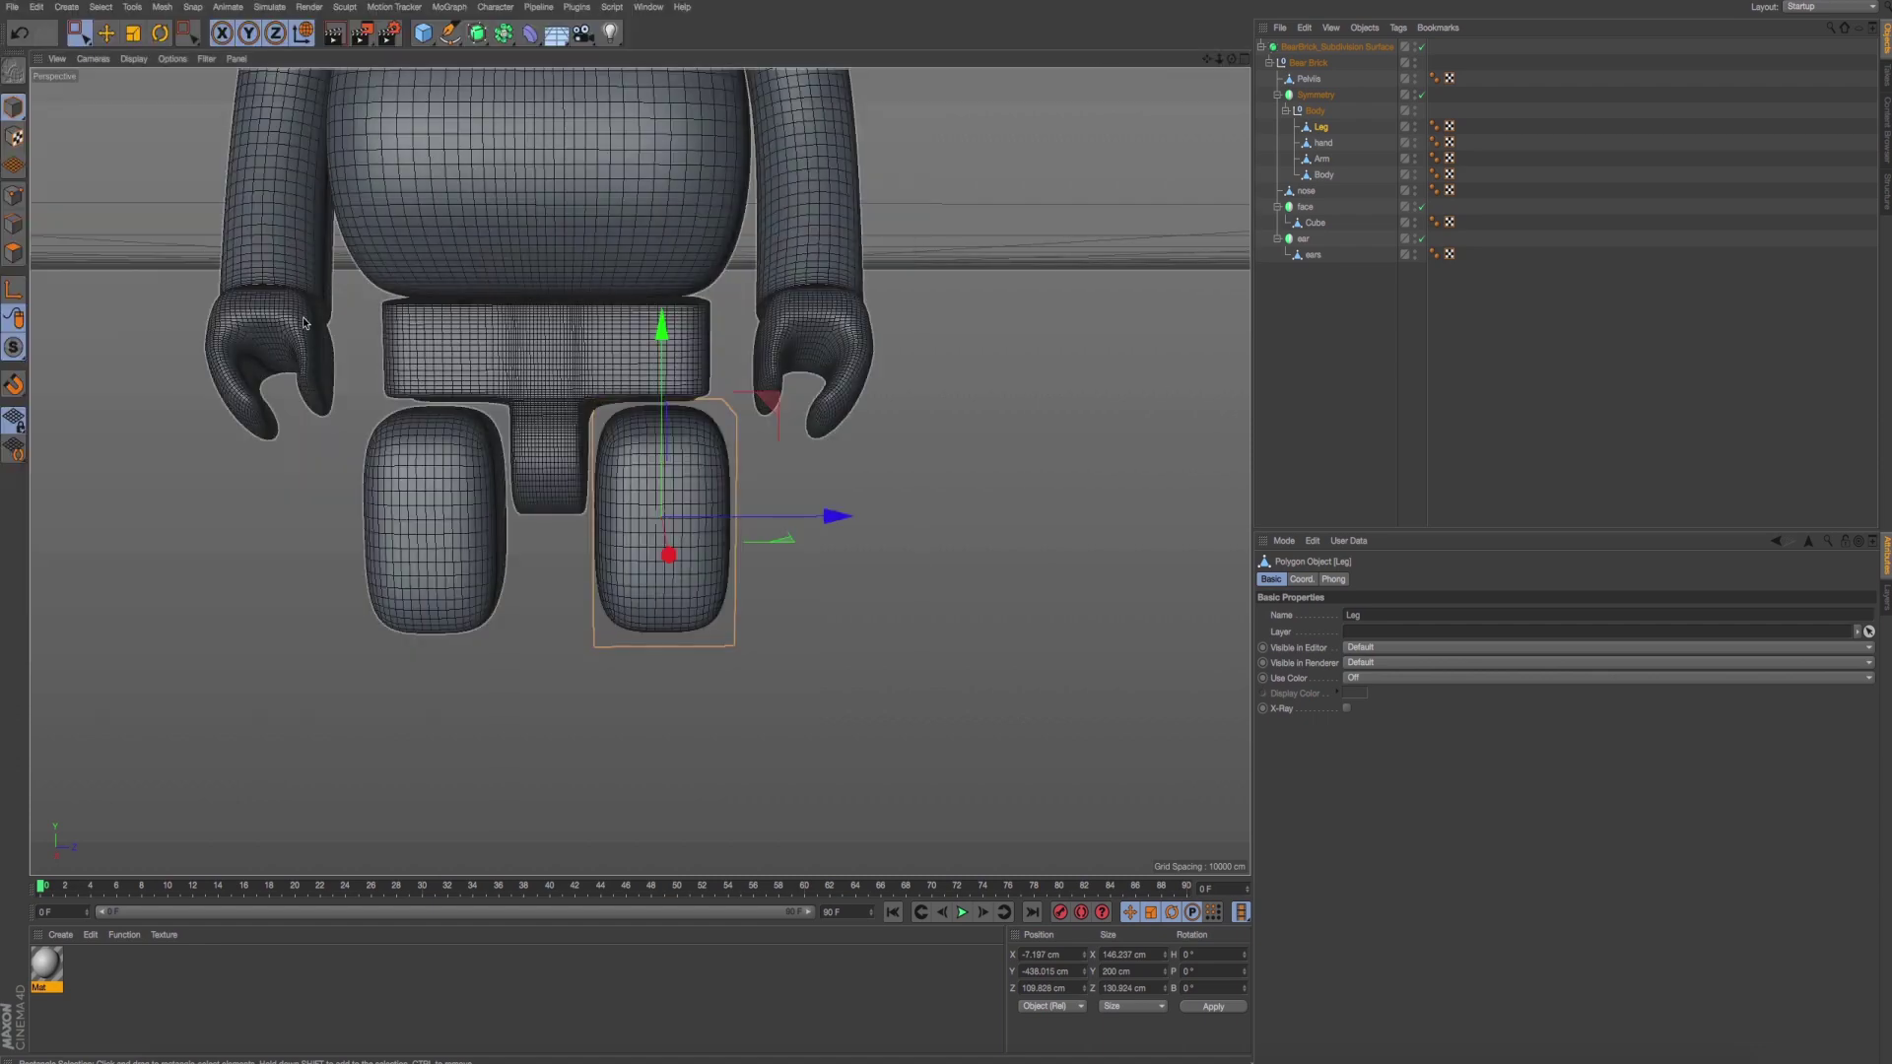
pyautogui.press('super+Tab')
pyautogui.press('Up')
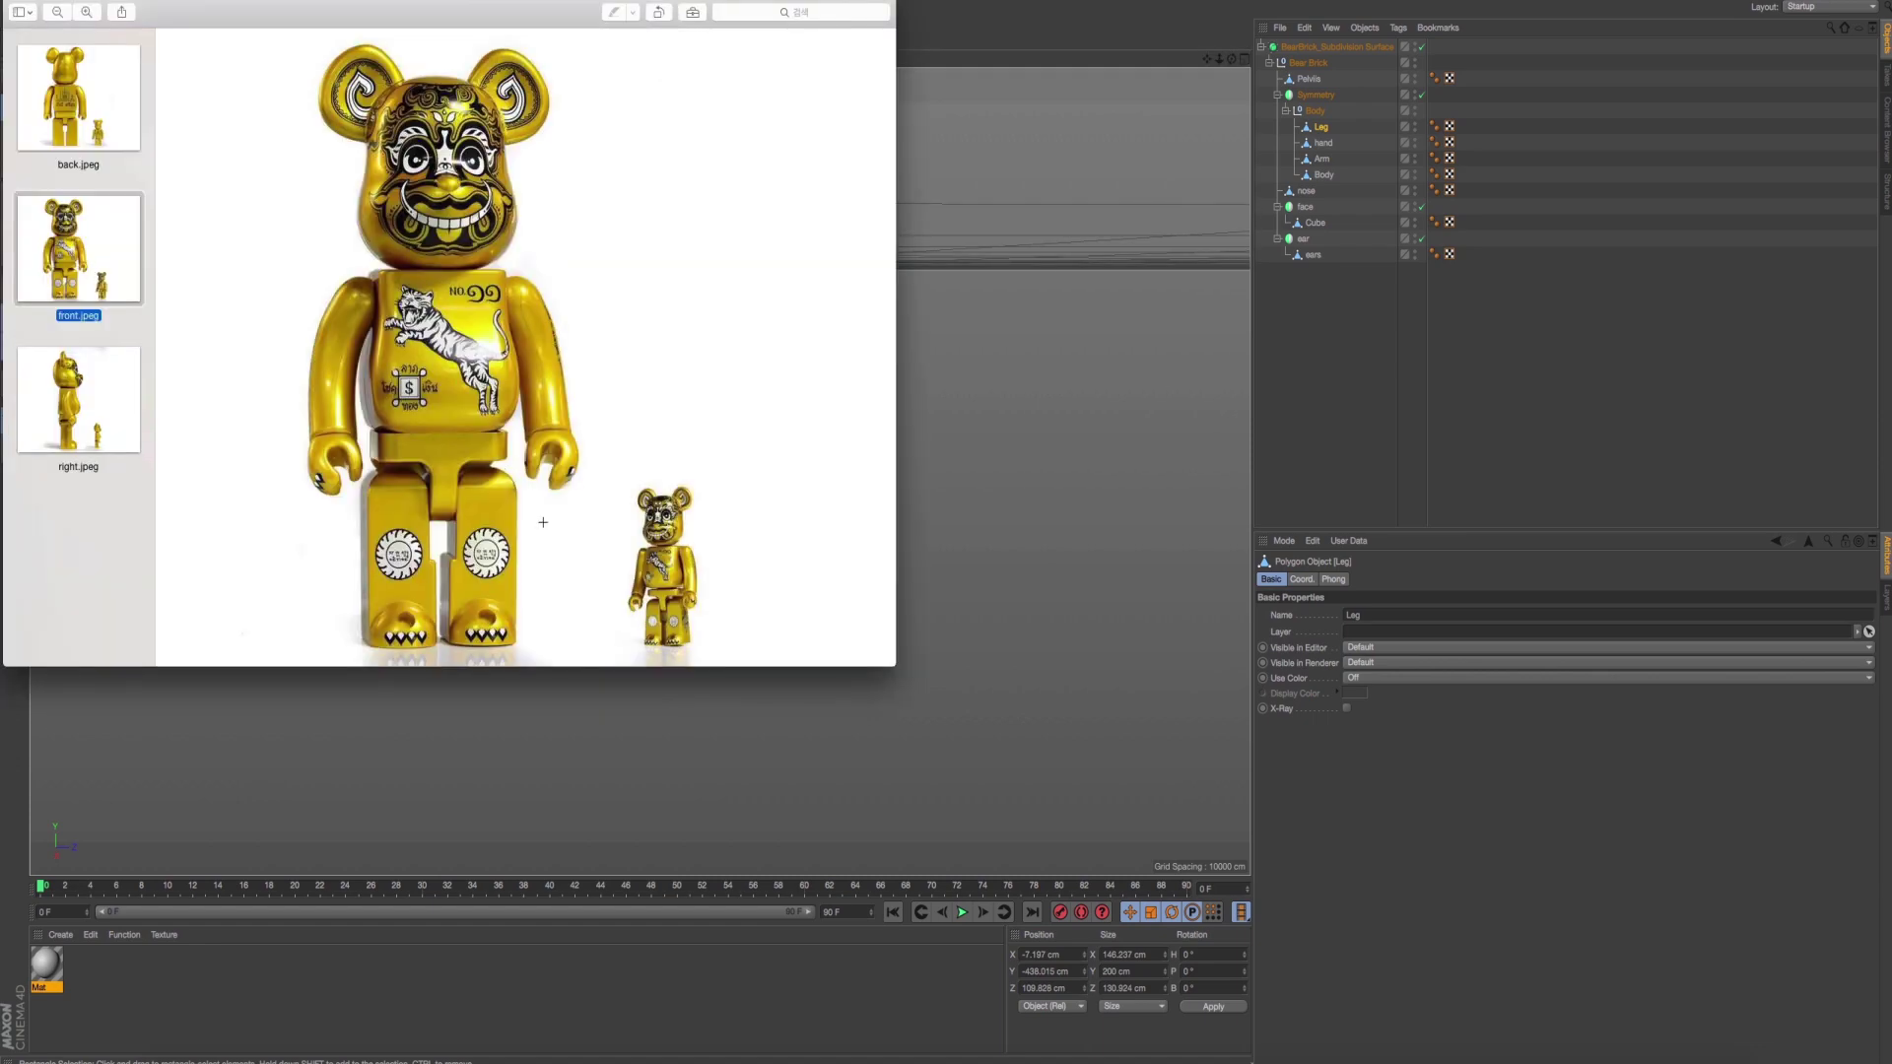
pyautogui.press('super+Tab')
pyautogui.scroll(1, 611, 542)
pyautogui.scroll(2, 665, 527)
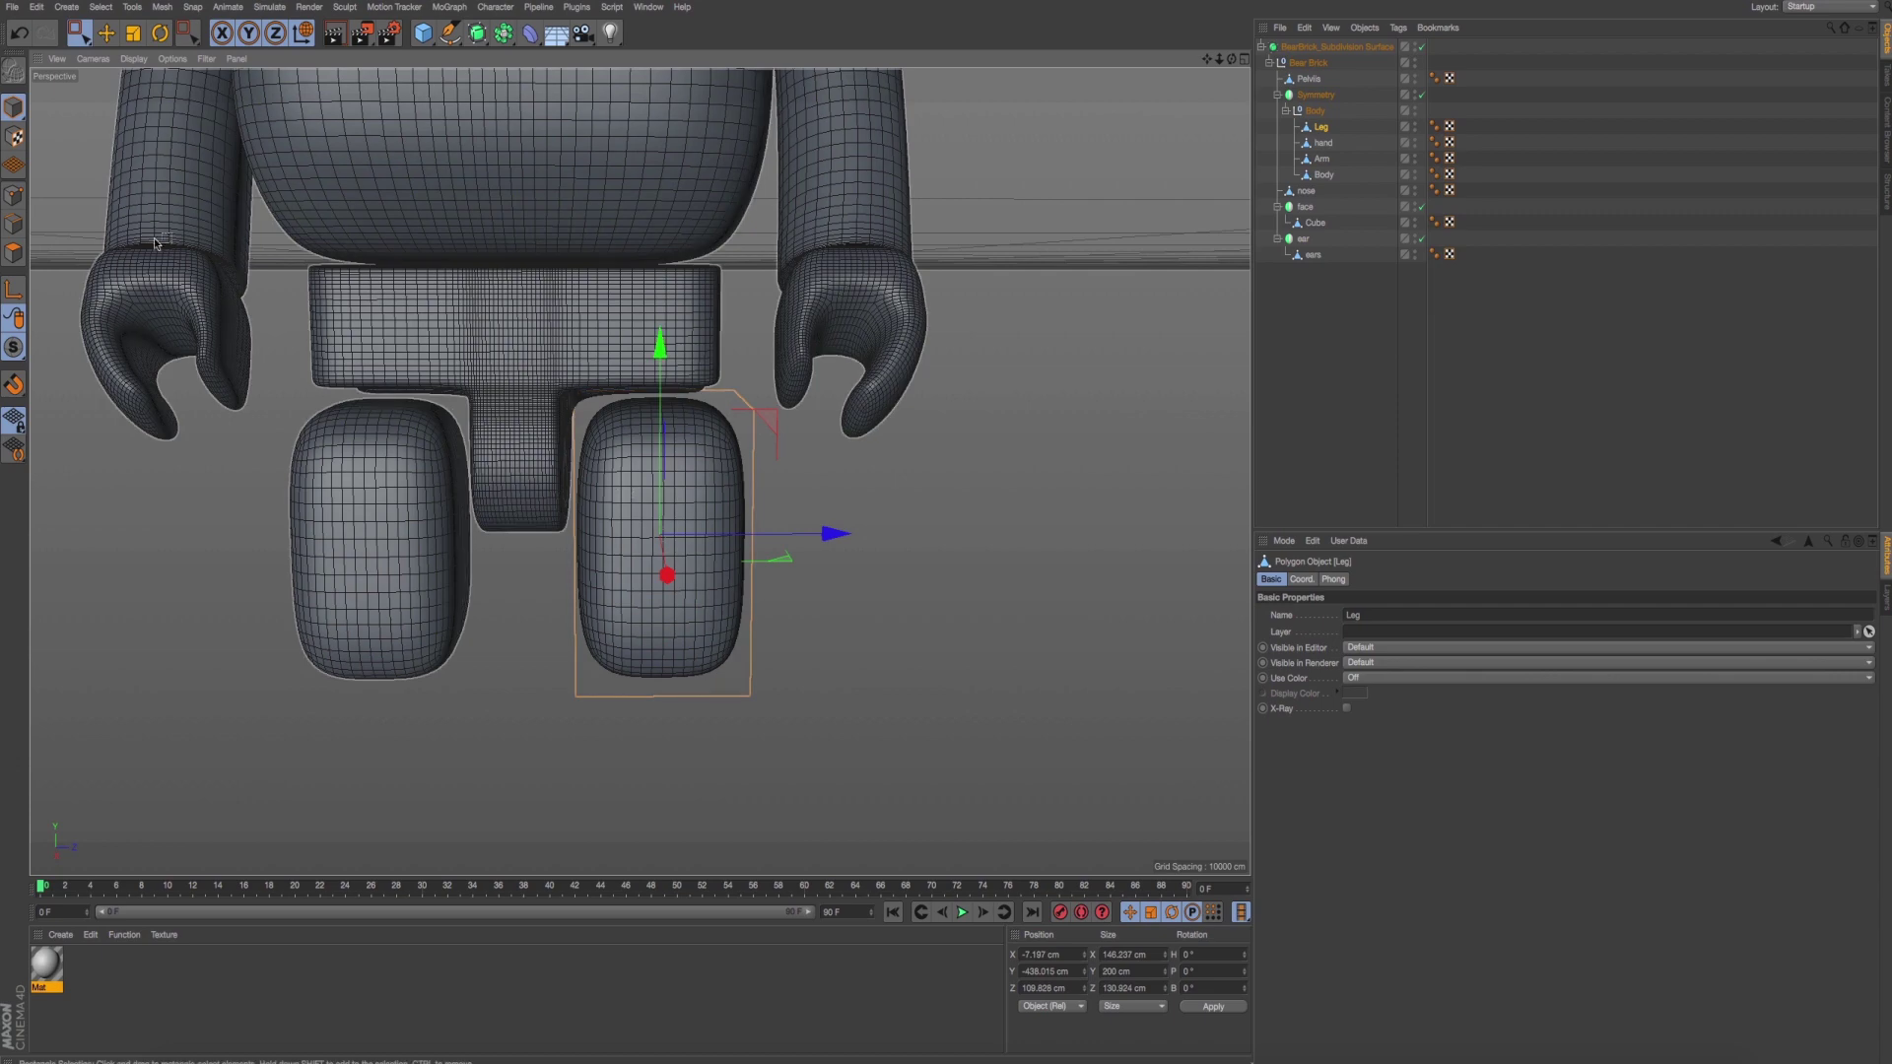
pyautogui.click(14, 252)
pyautogui.scroll(2, 846, 506)
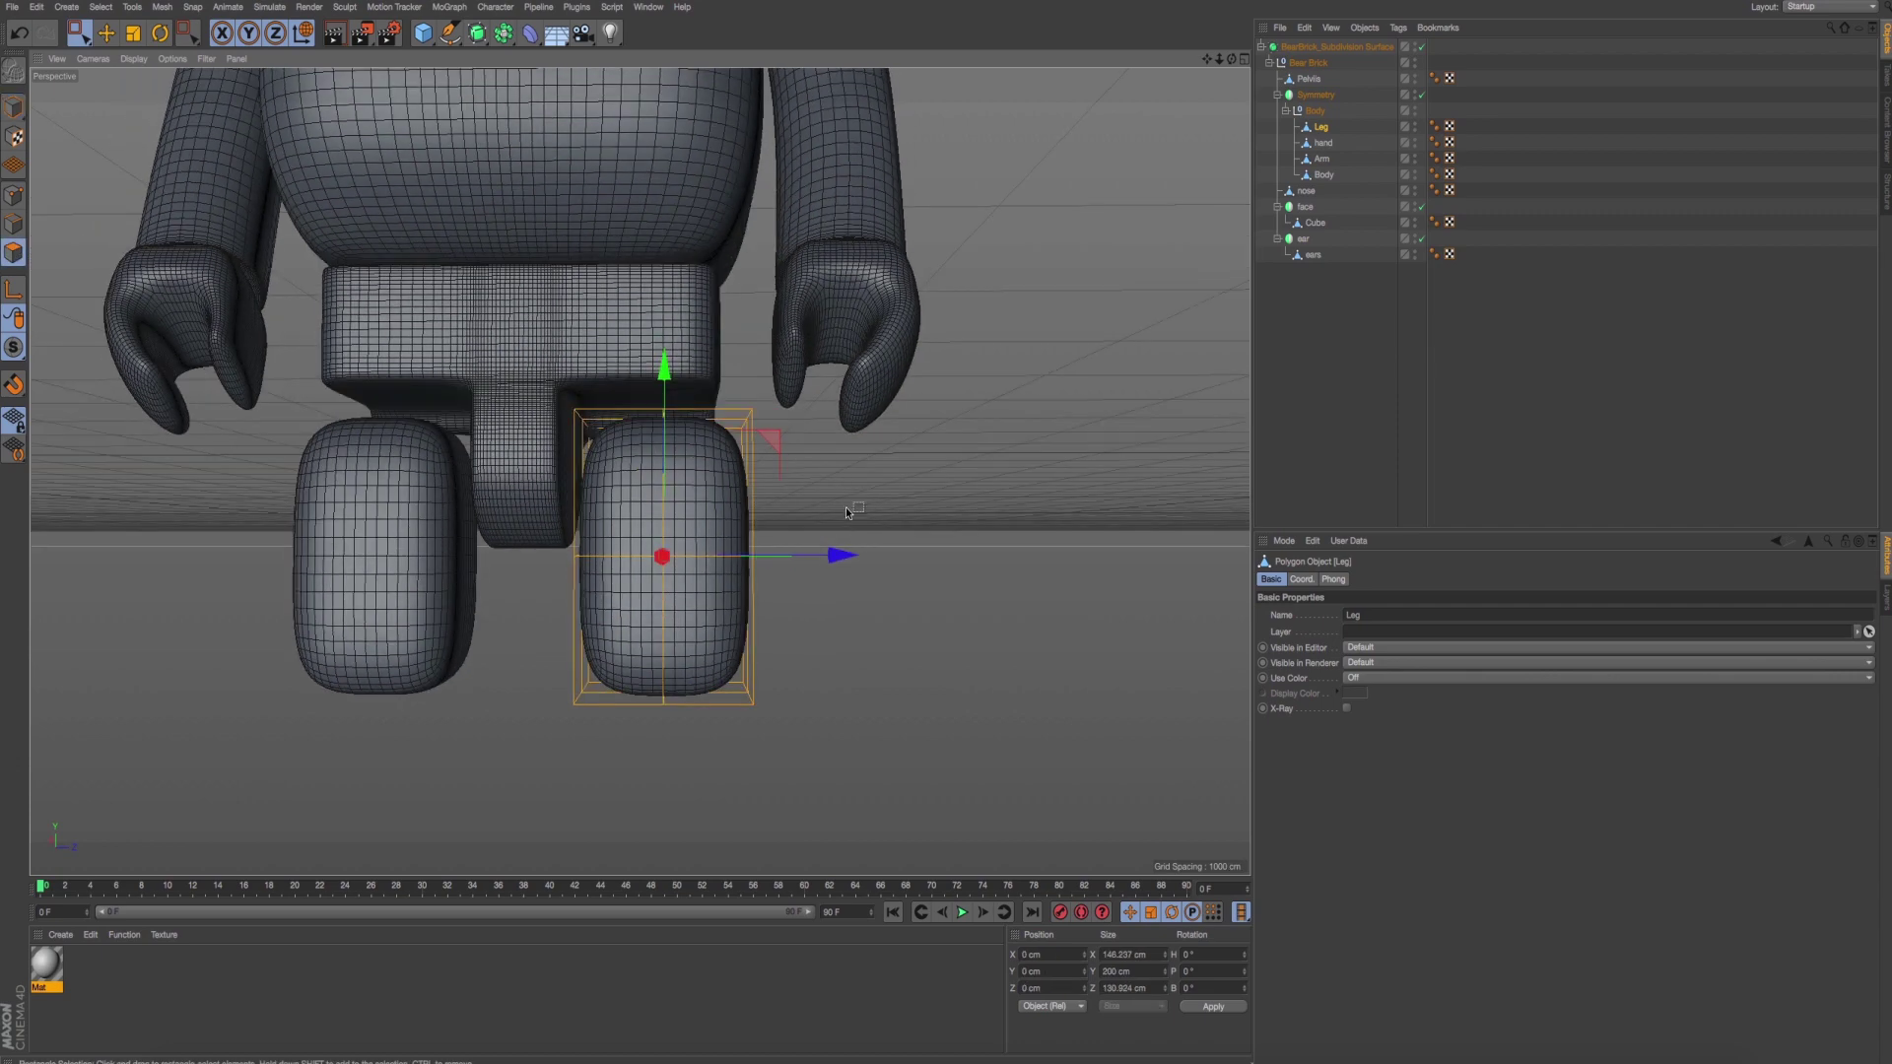
pyautogui.scroll(2, 845, 507)
pyautogui.scroll(1, 866, 499)
pyautogui.rightClick(832, 428)
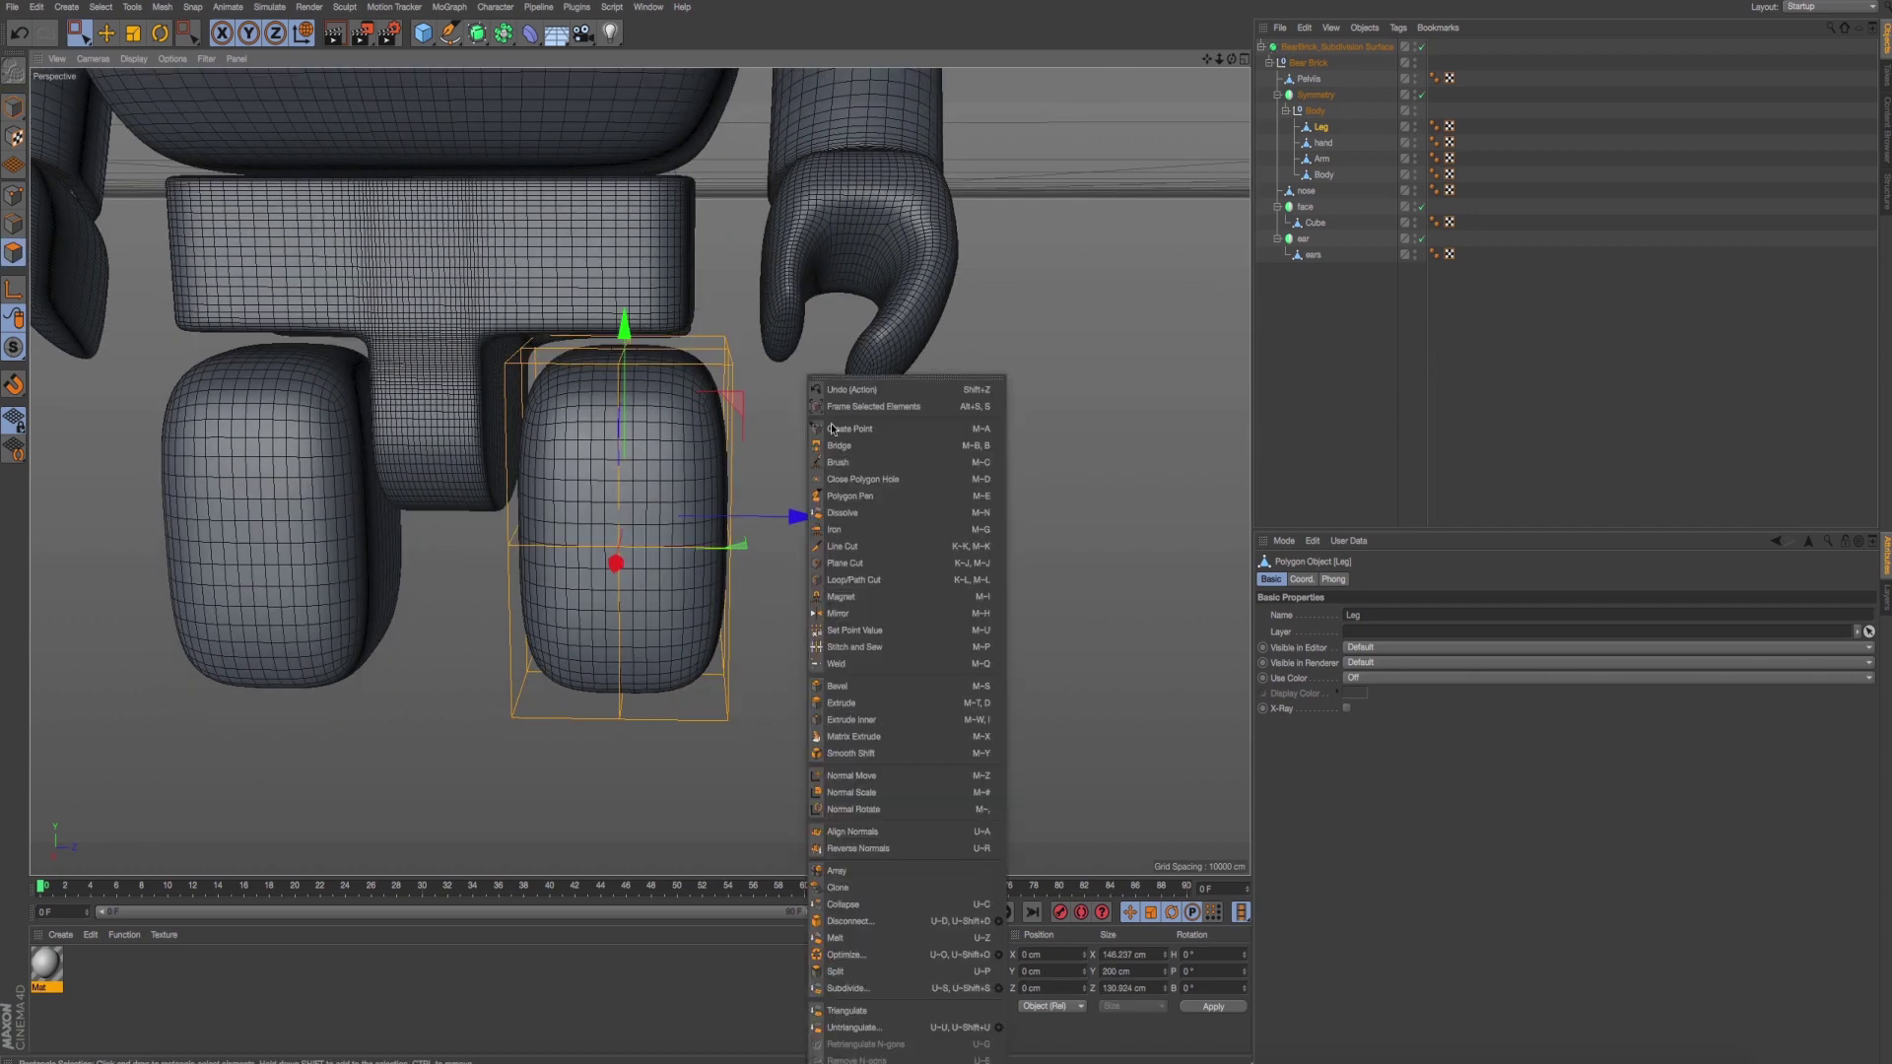
pyautogui.press('super+Tab')
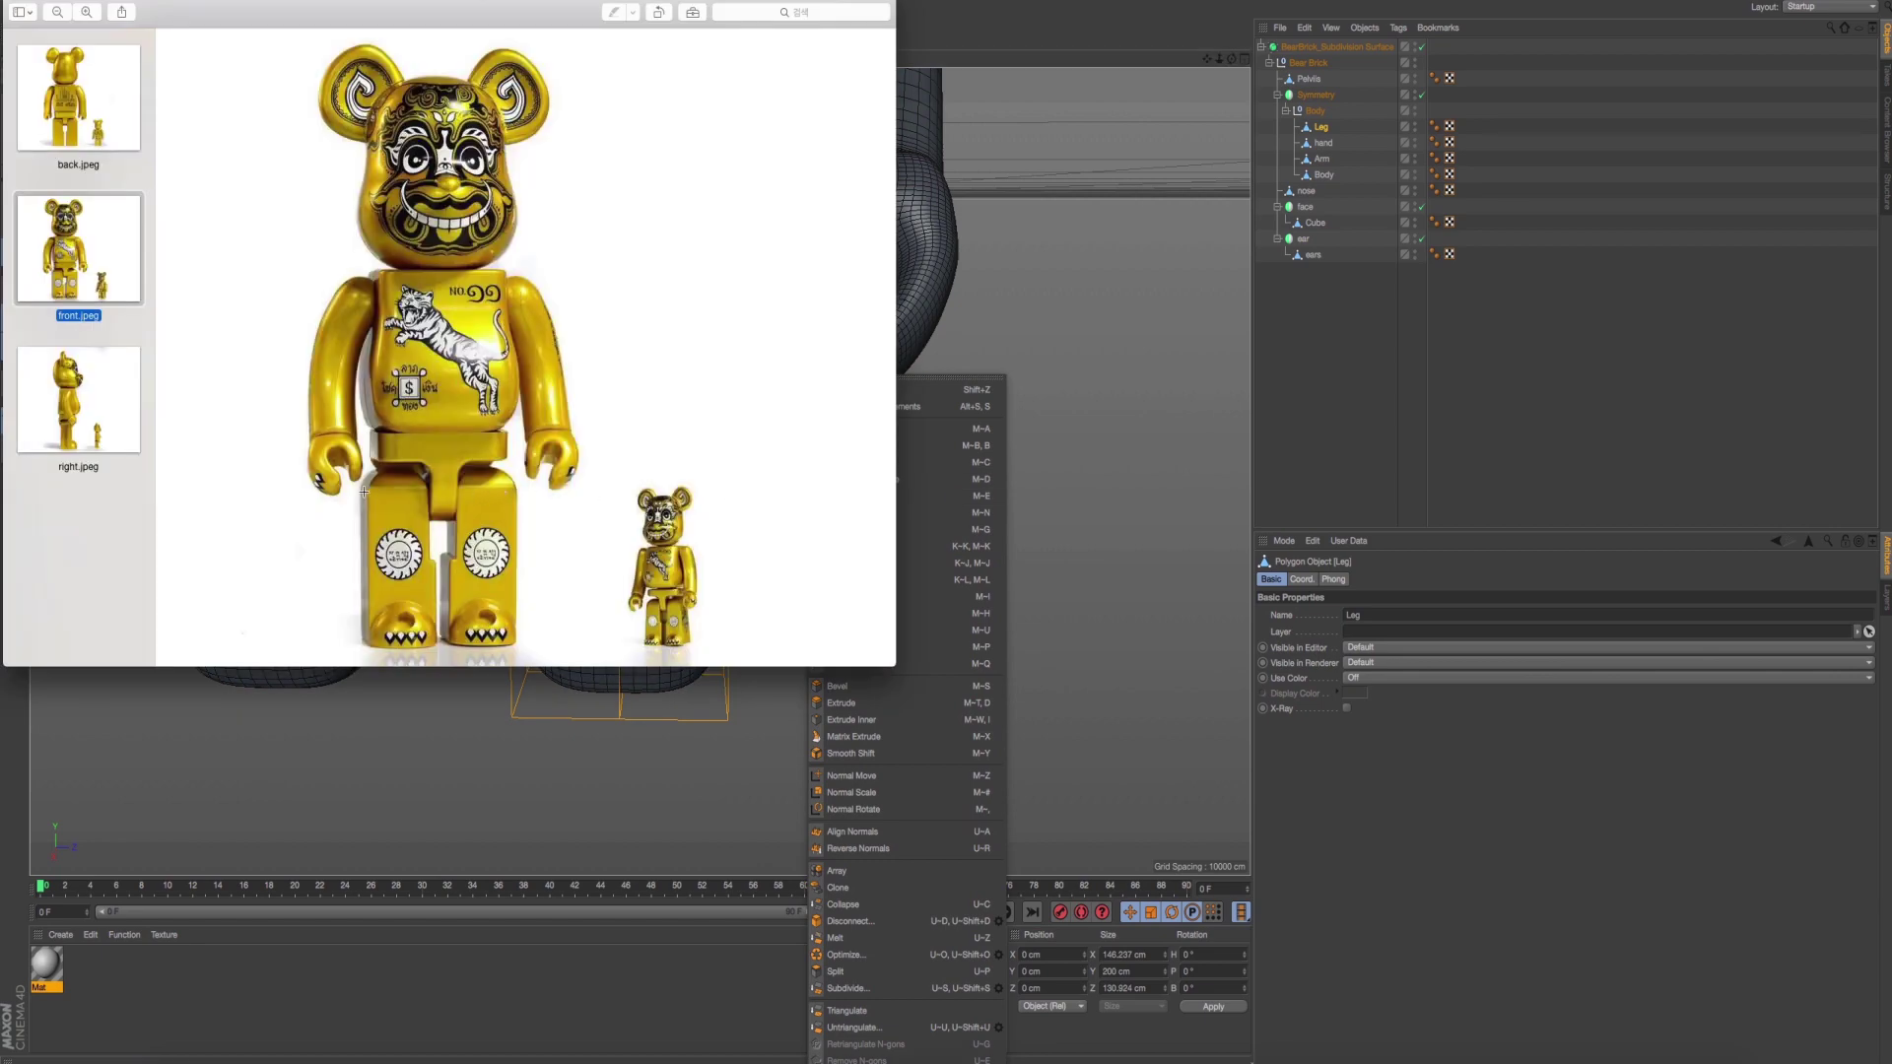
pyautogui.press('Down')
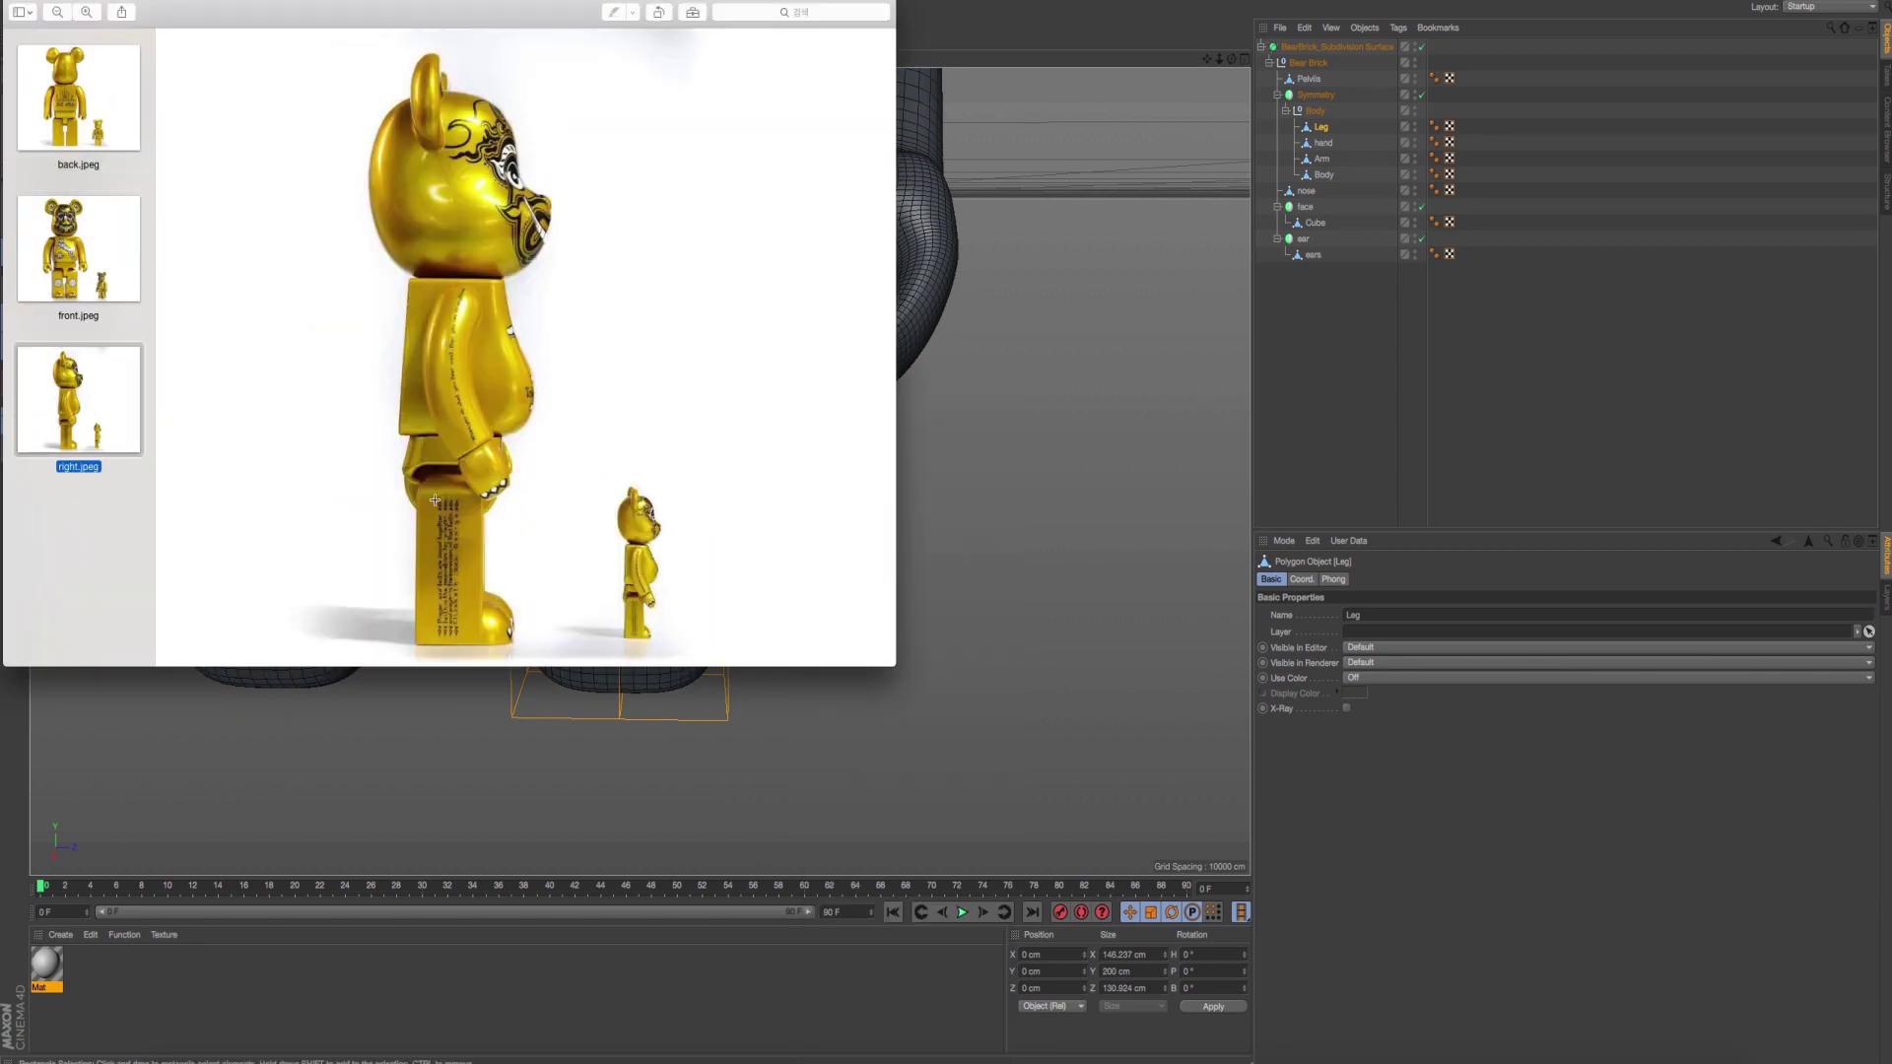
pyautogui.press('super+Tab')
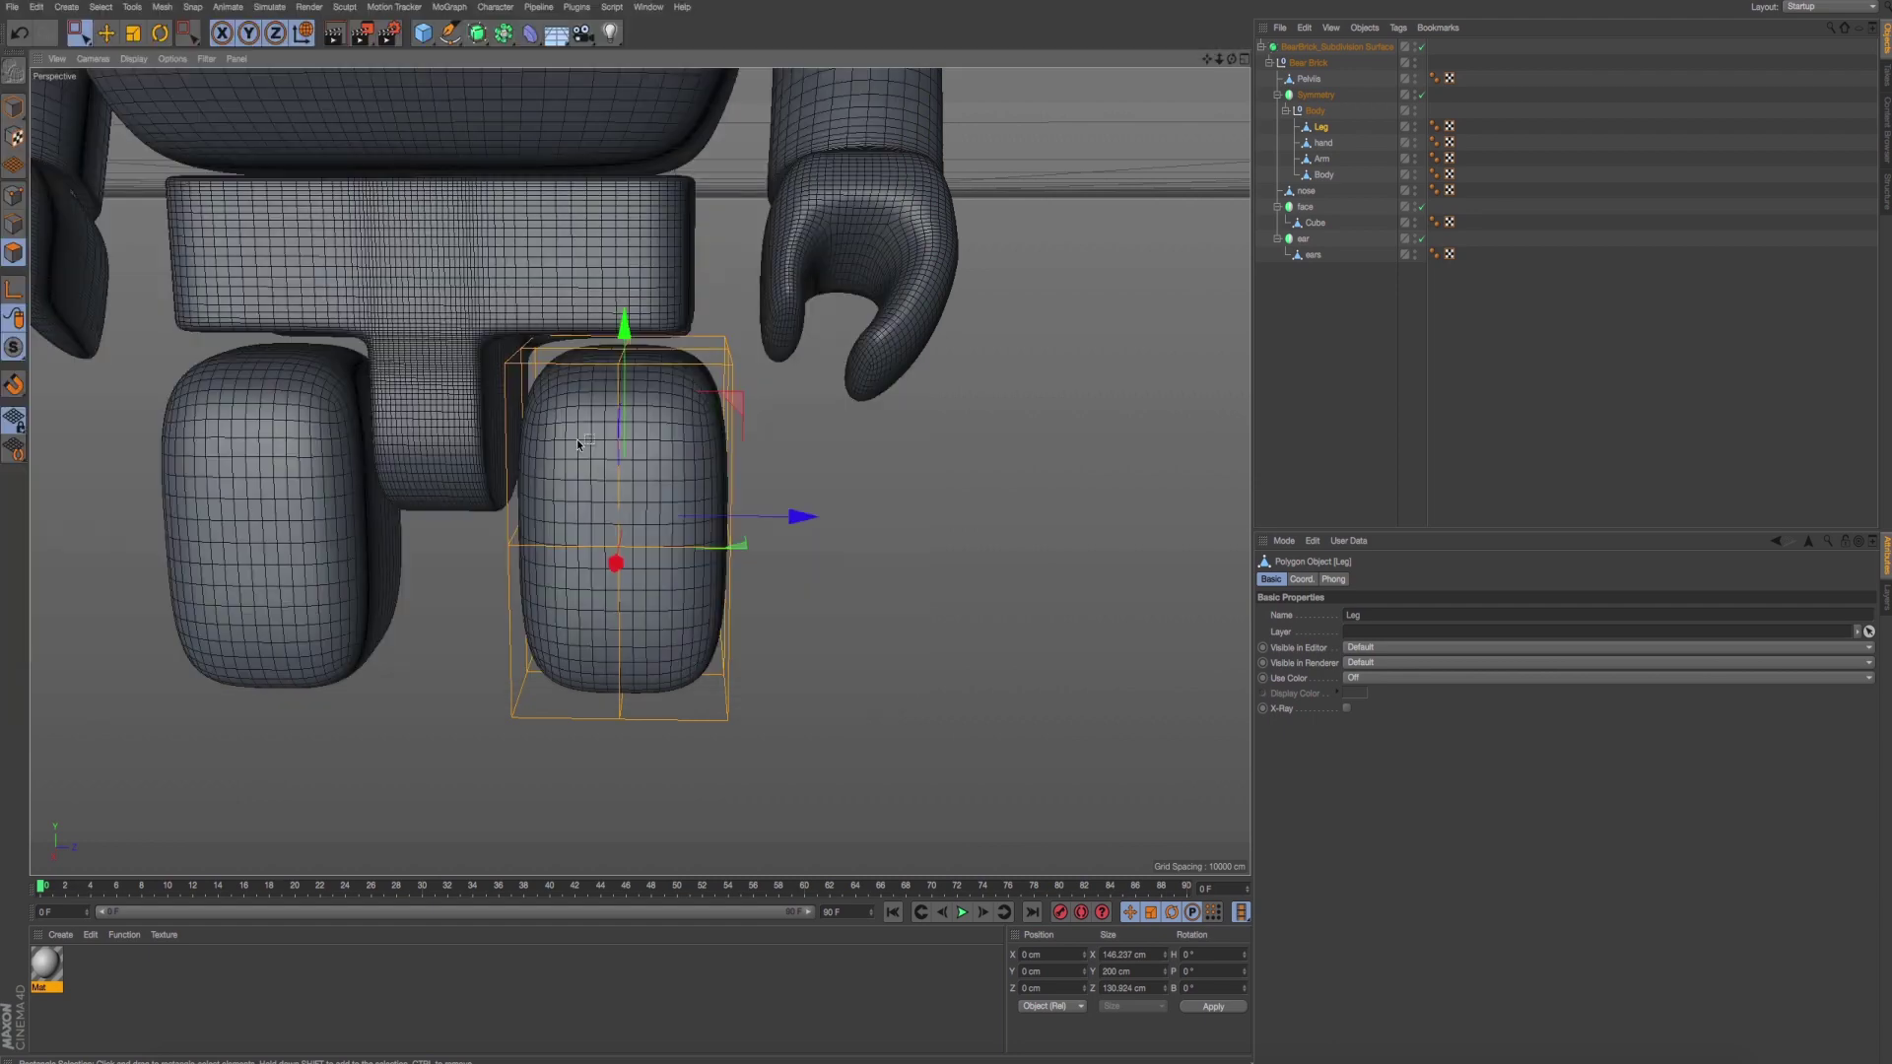
# Line Cut a horizontal edge loop across the Leg.
pyautogui.rightClick(893, 463)
pyautogui.click(985, 563)
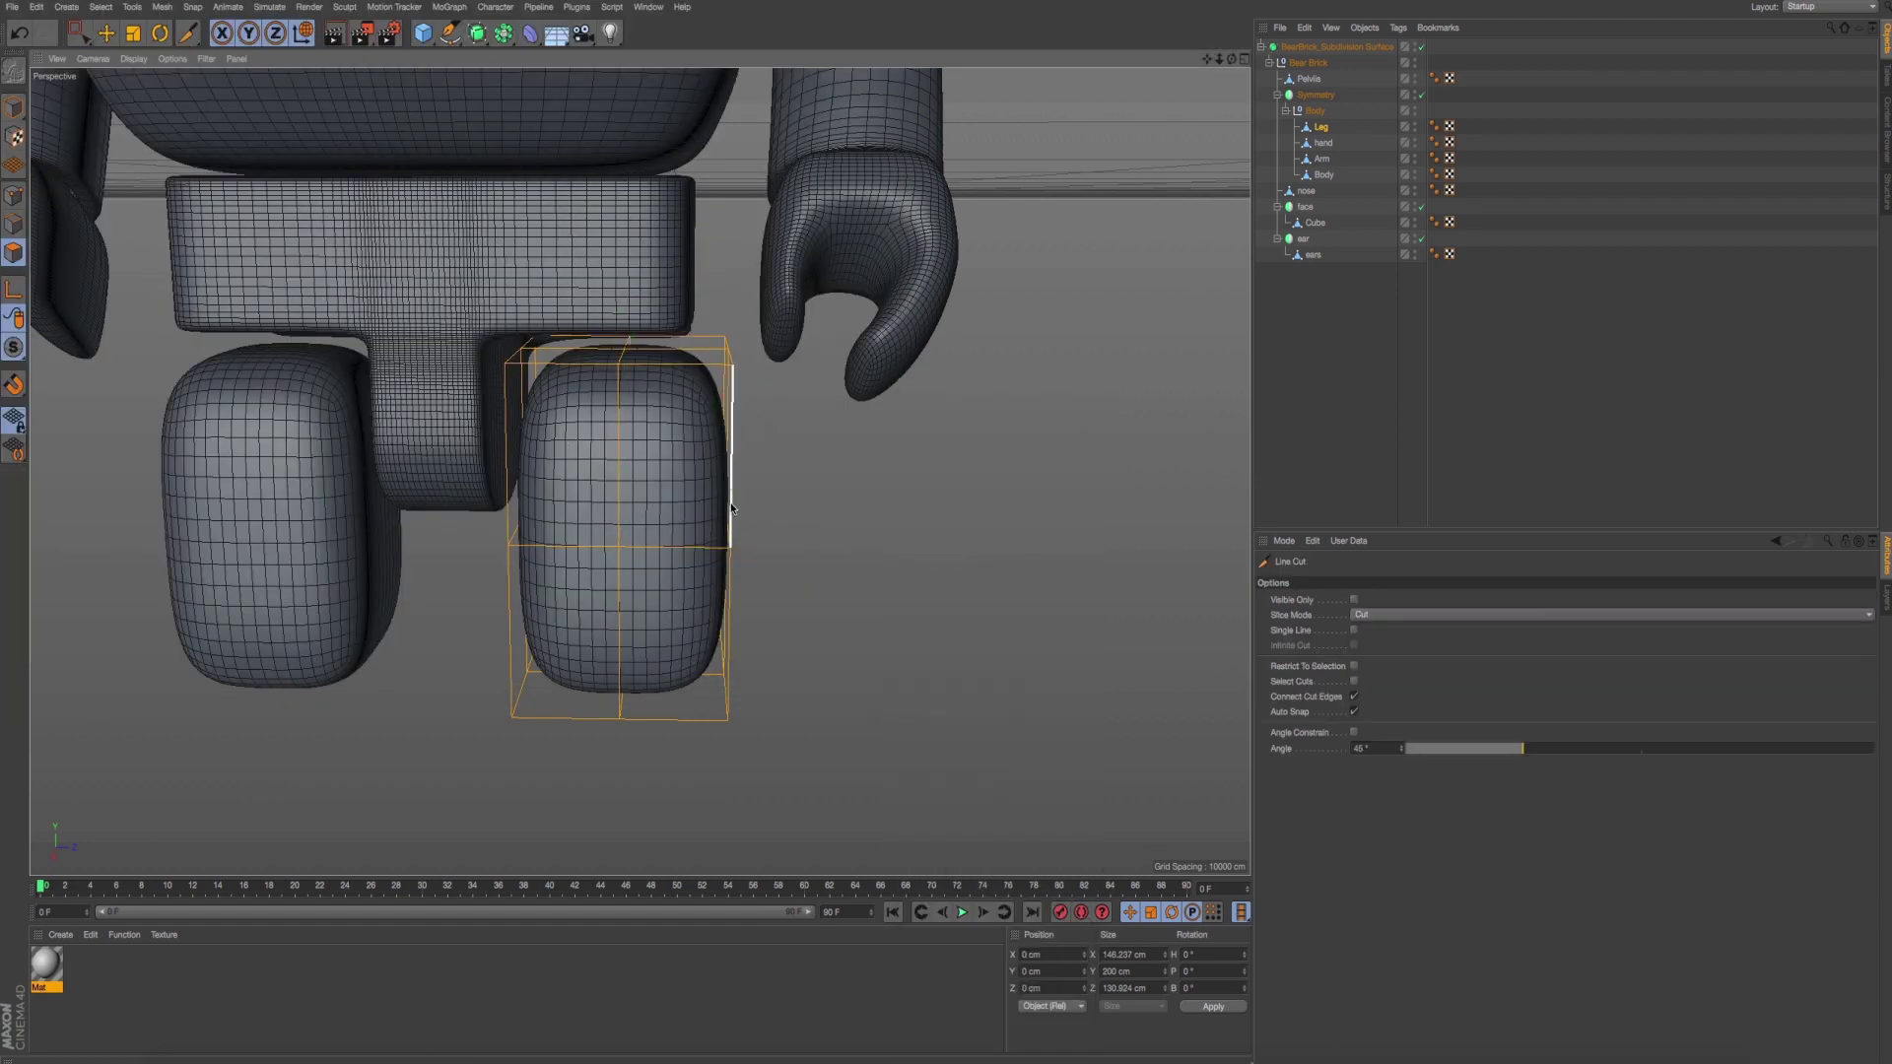
pyautogui.middleClick(730, 503)
pyautogui.middleClick(439, 633)
pyautogui.scroll(5, 621, 613)
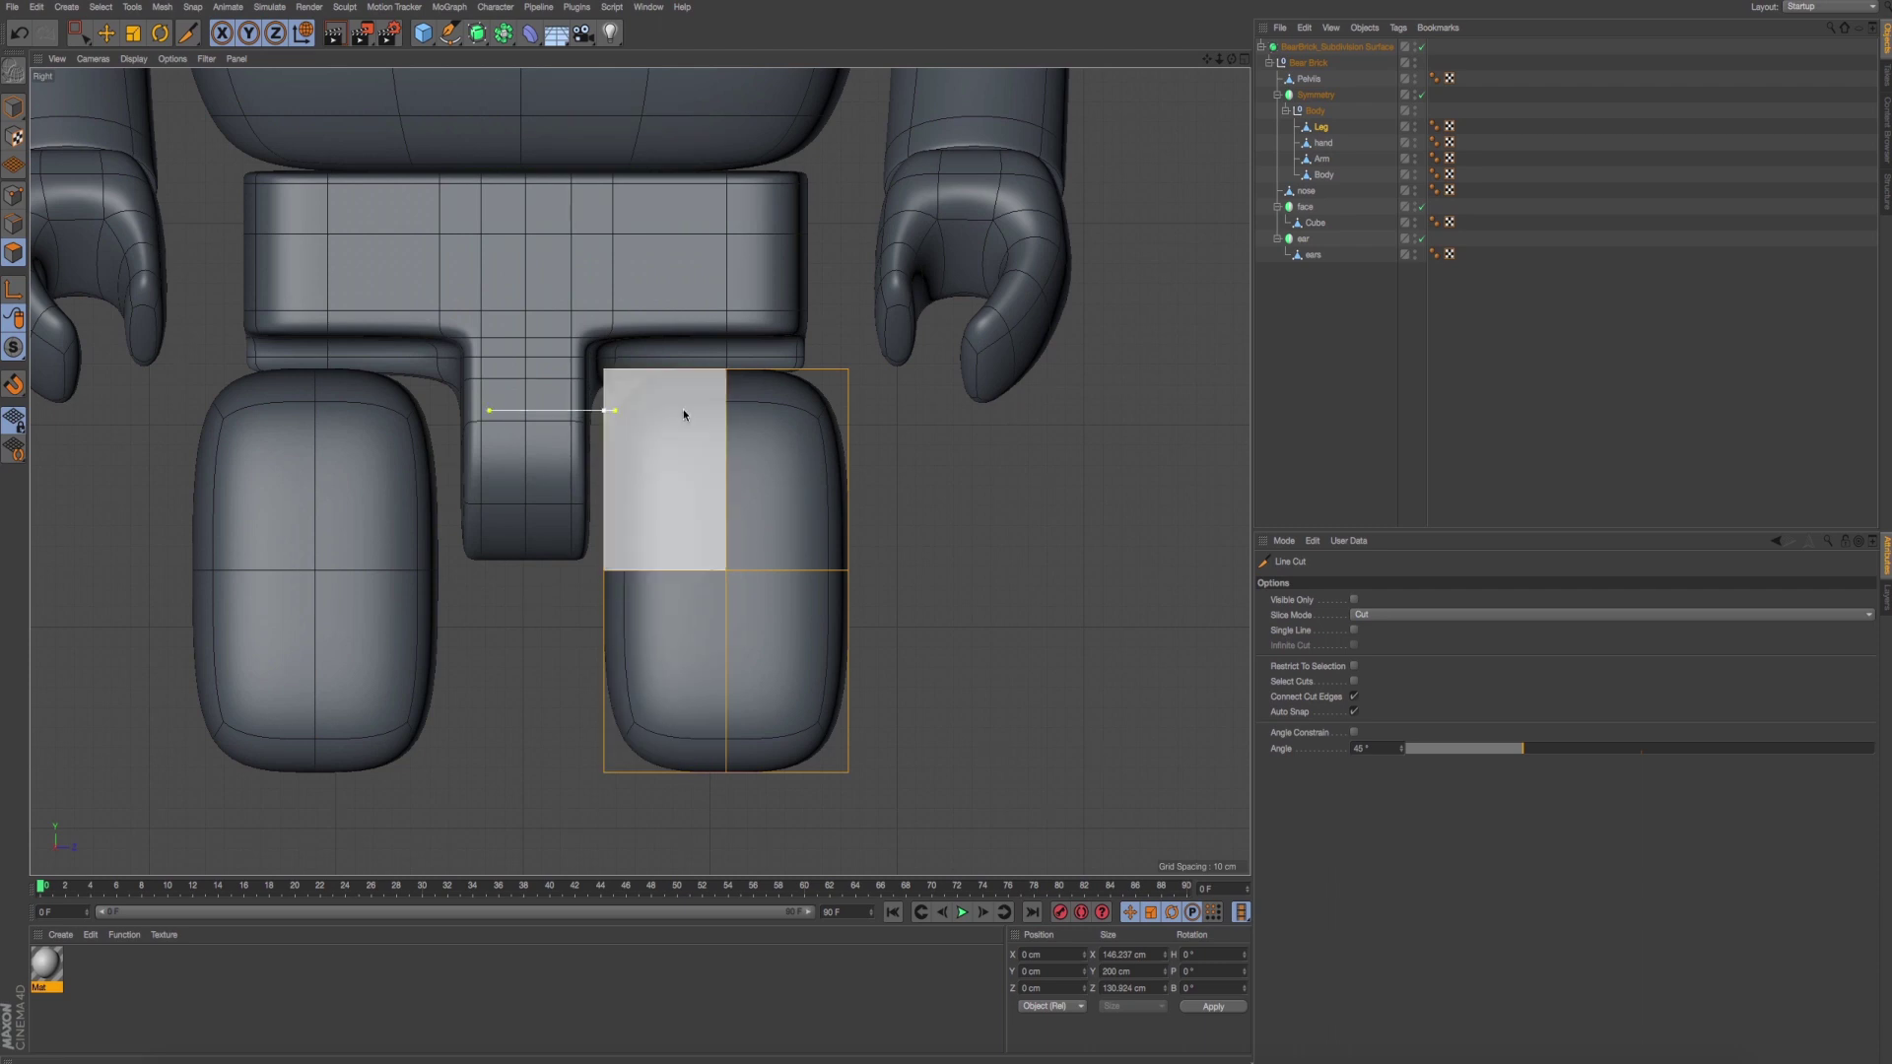
# Move the leg's newly cut row of points lower.
pyautogui.click(13, 195)
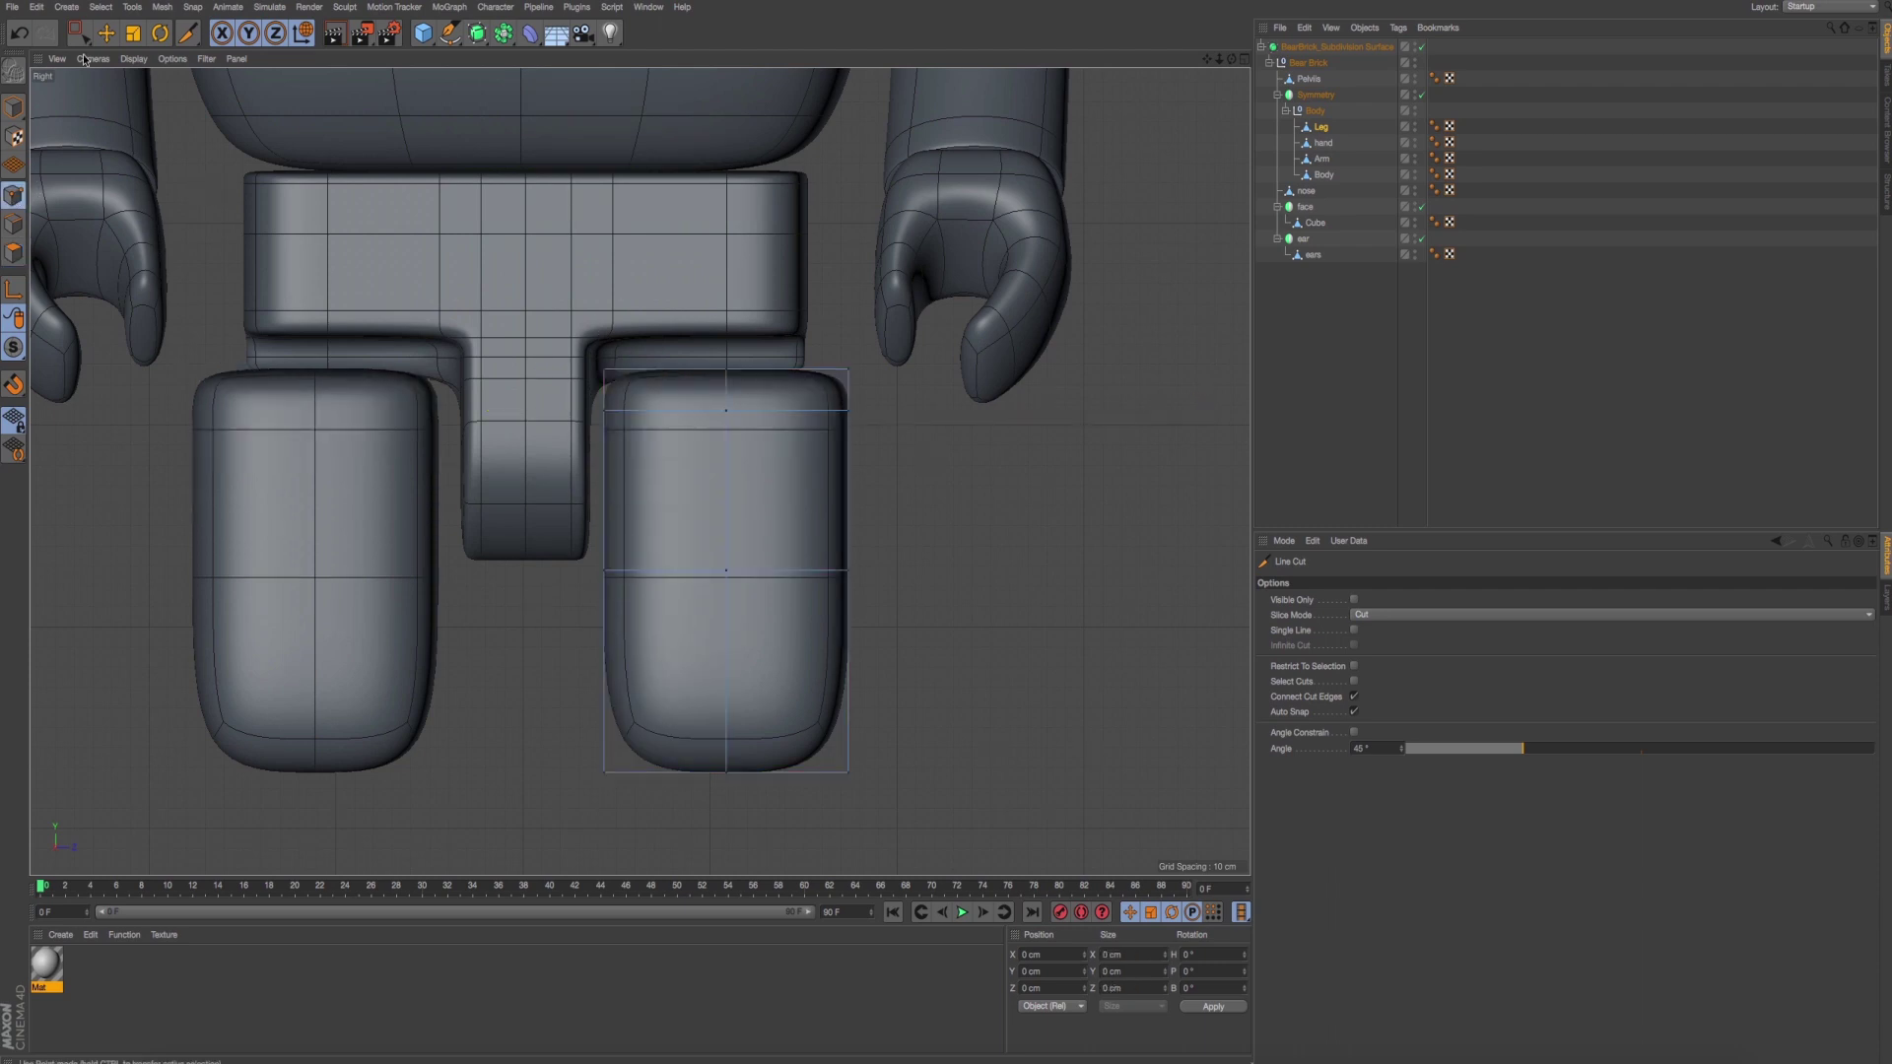
pyautogui.click(78, 32)
pyautogui.moveTo(557, 406); pyautogui.dragTo(872, 433)
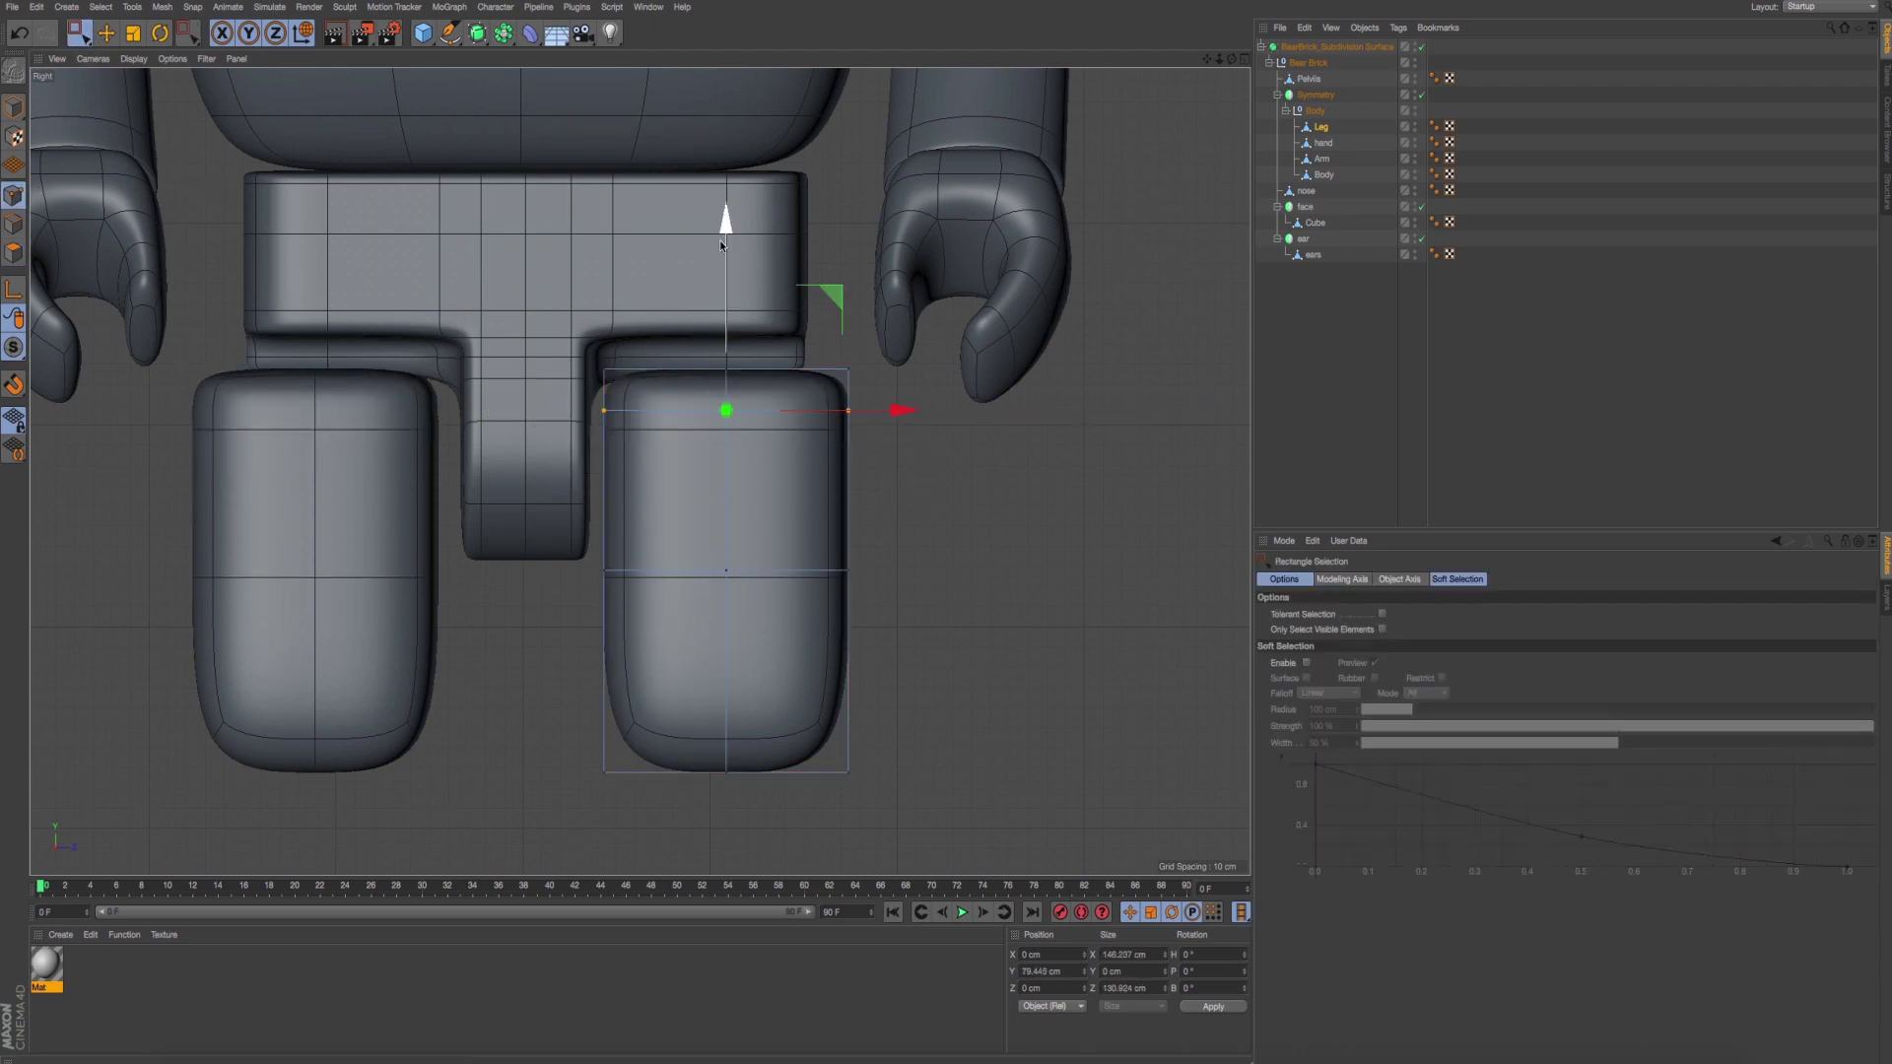
pyautogui.moveTo(719, 239)
pyautogui.mouseDown()
pyautogui.moveTo(729, 350)
pyautogui.moveTo(728, 329)
pyautogui.mouseUp()
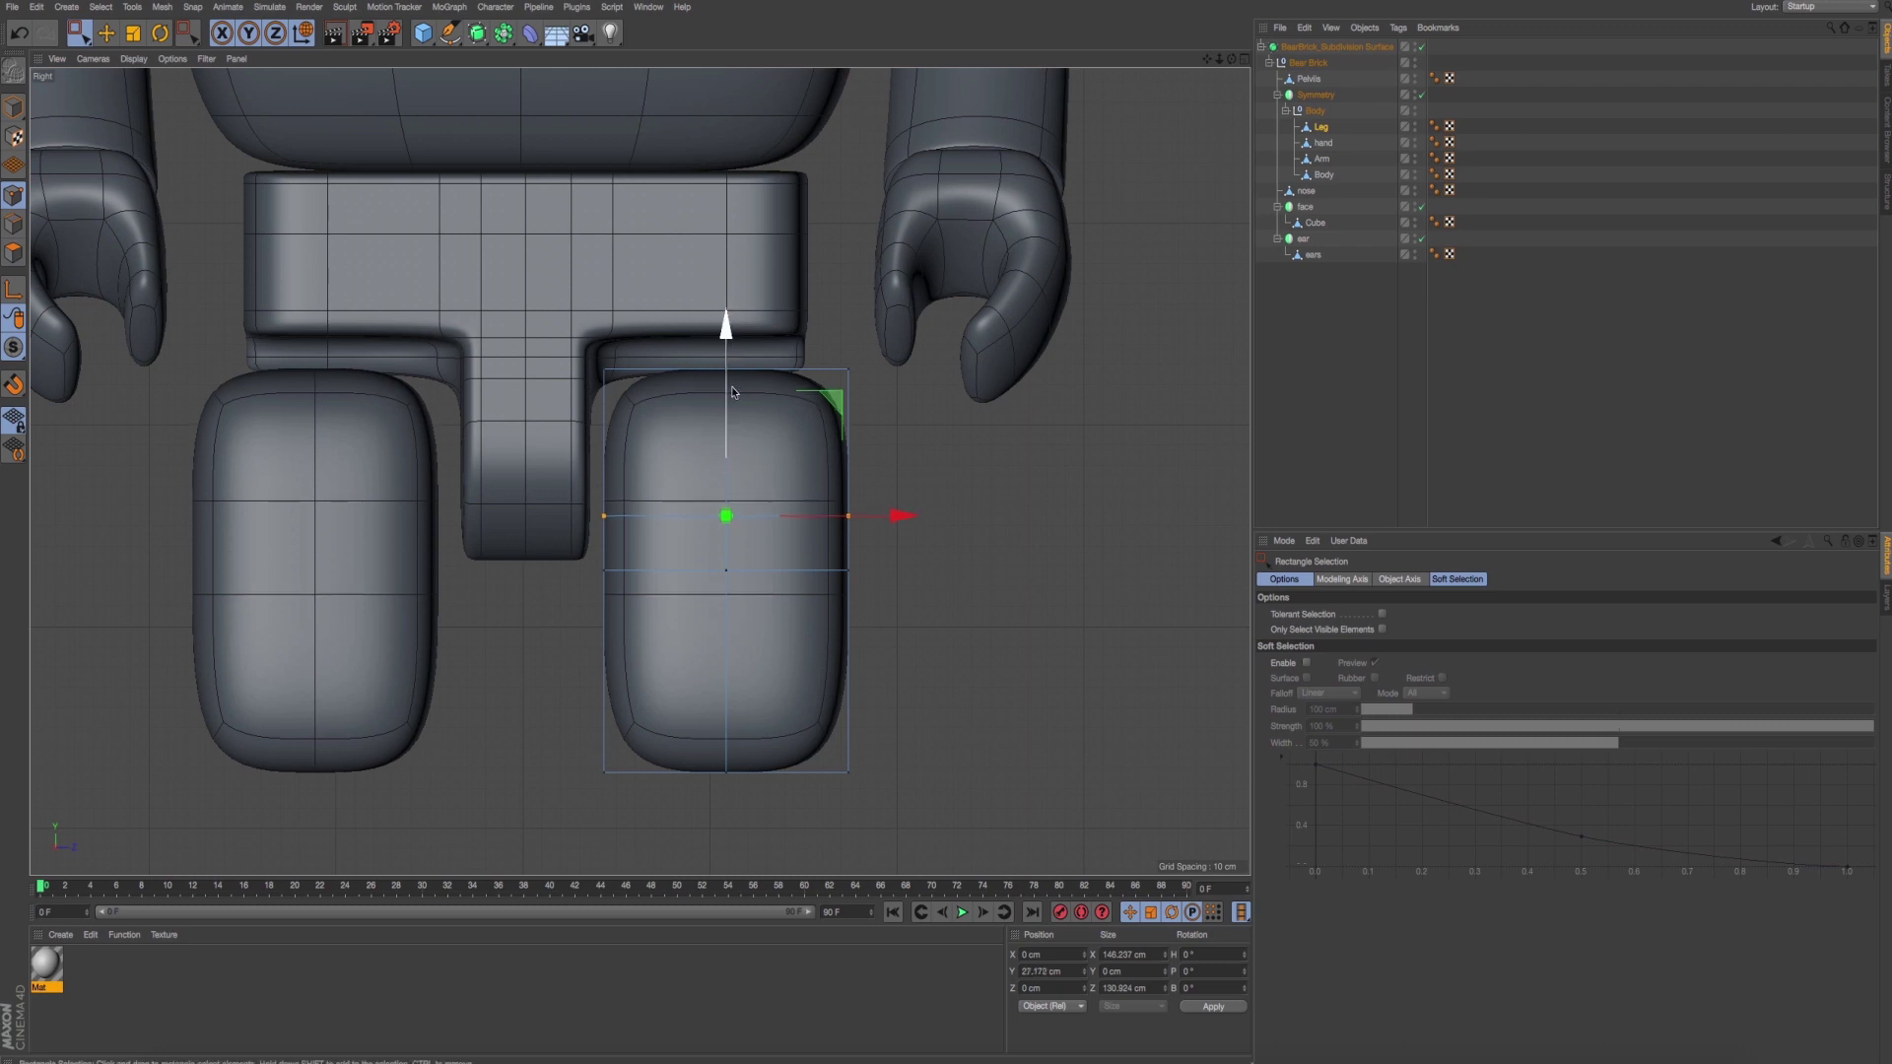
# In the back view, scale the leg's top points inward on X to narrow it.
pyautogui.middleClick(728, 325)
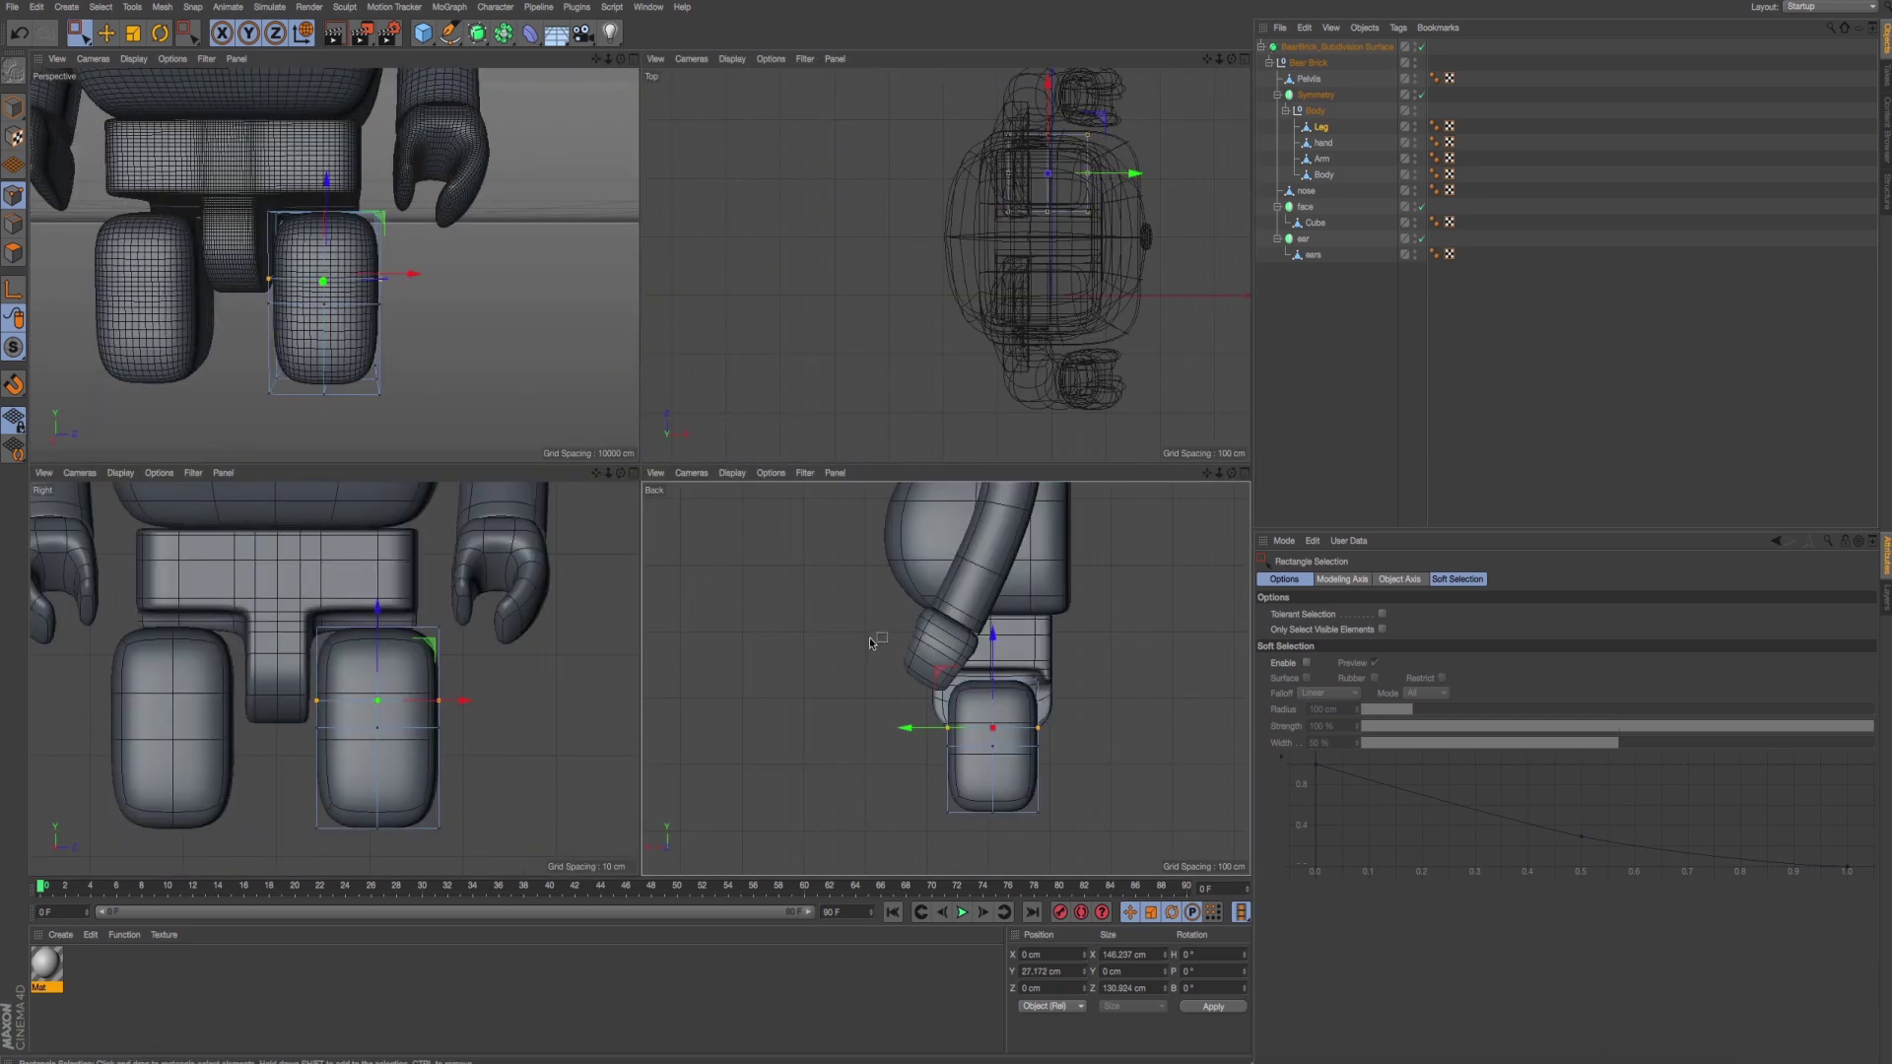
pyautogui.middleClick(871, 642)
pyautogui.scroll(3, 676, 571)
pyautogui.scroll(2, 706, 529)
pyautogui.scroll(-3, 605, 391)
pyautogui.moveTo(530, 319); pyautogui.dragTo(668, 487)
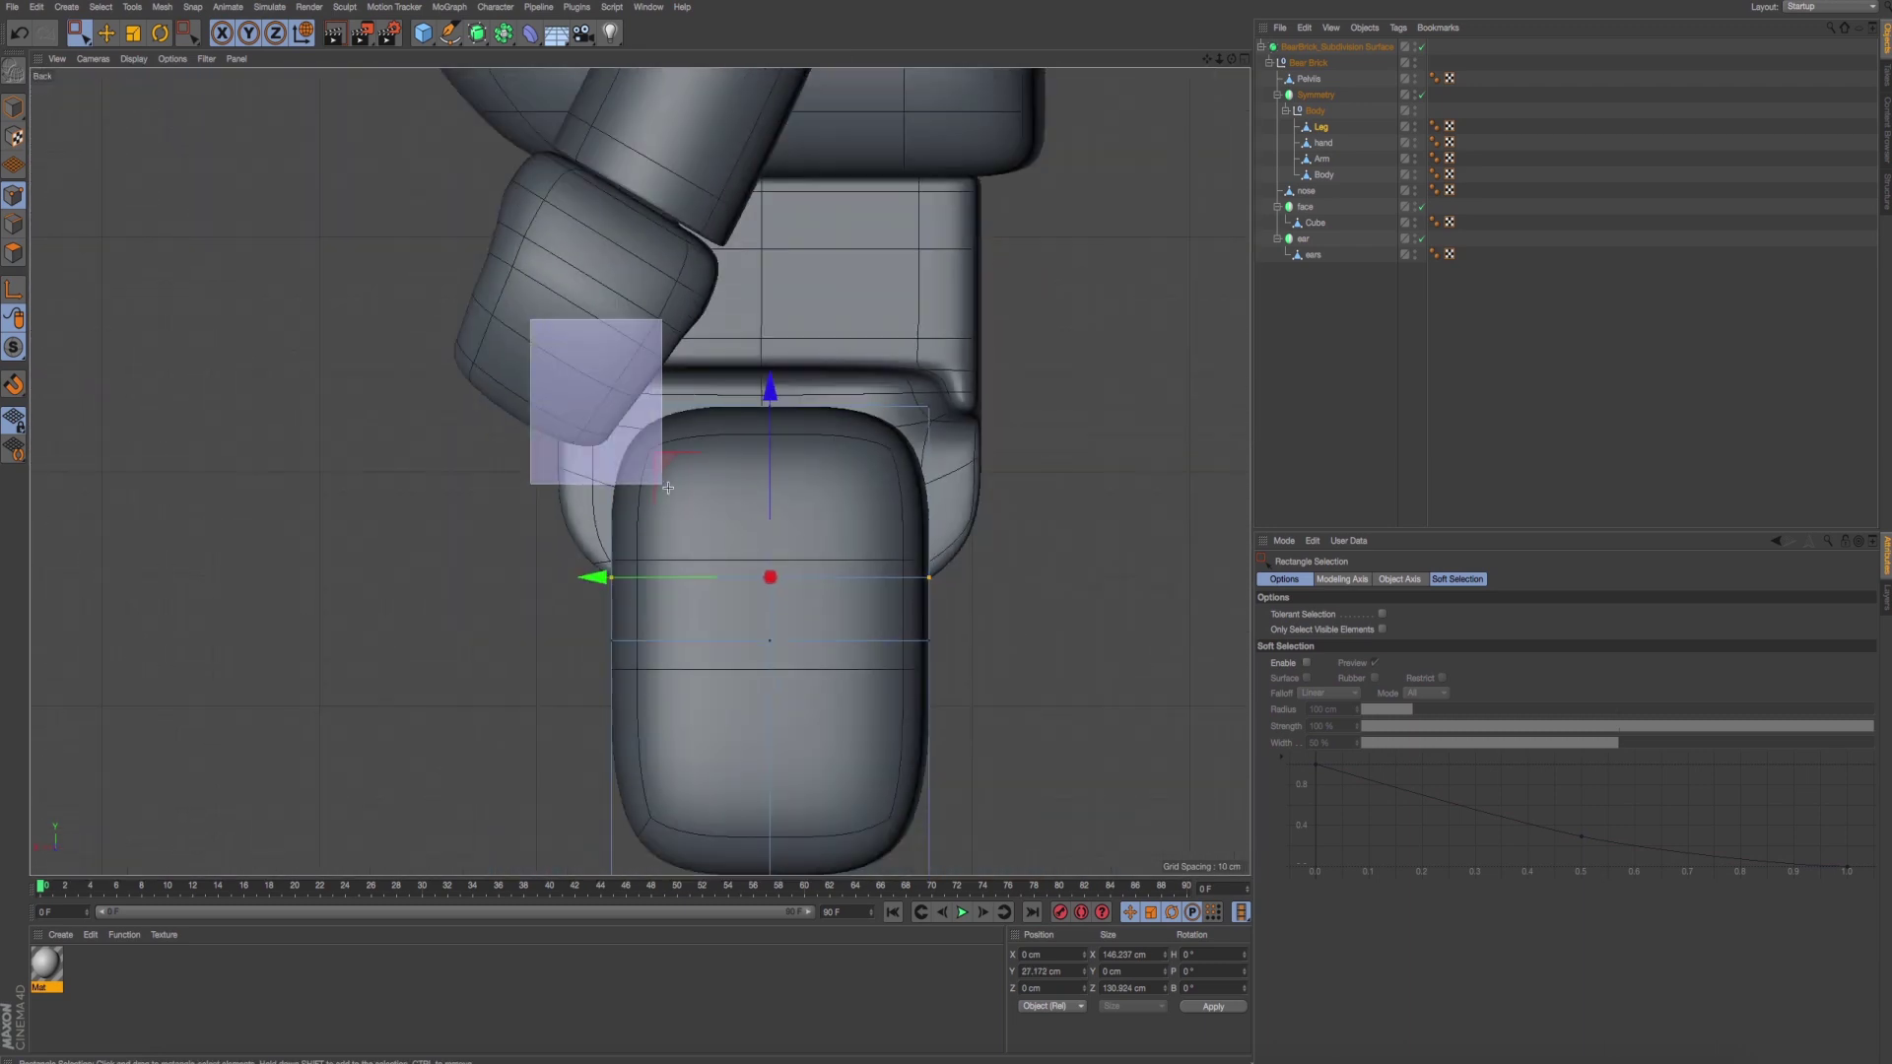
pyautogui.keyDown('shift'); pyautogui.moveTo(1009, 341); pyautogui.dragTo(883, 453); pyautogui.keyUp('shift')
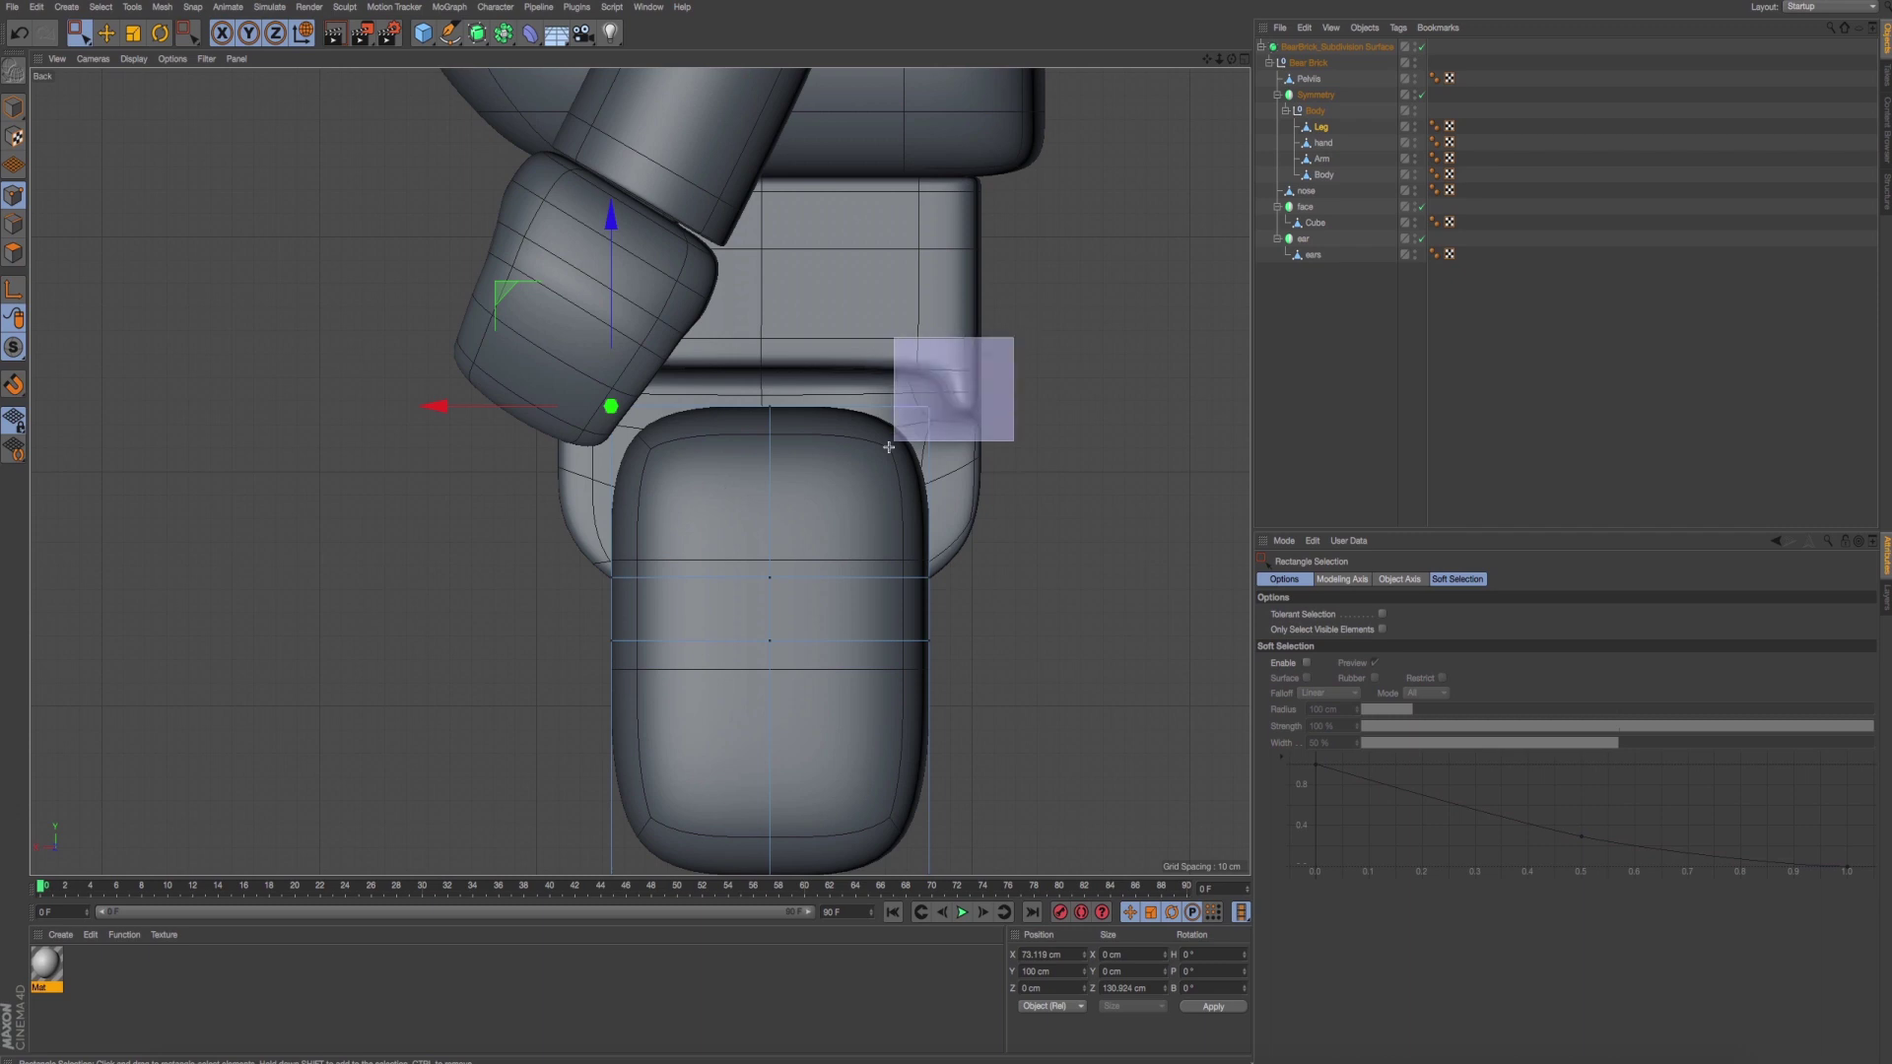
pyautogui.click(135, 35)
pyautogui.moveTo(594, 405)
pyautogui.mouseDown()
pyautogui.moveTo(582, 379)
pyautogui.moveTo(583, 401)
pyautogui.mouseUp()
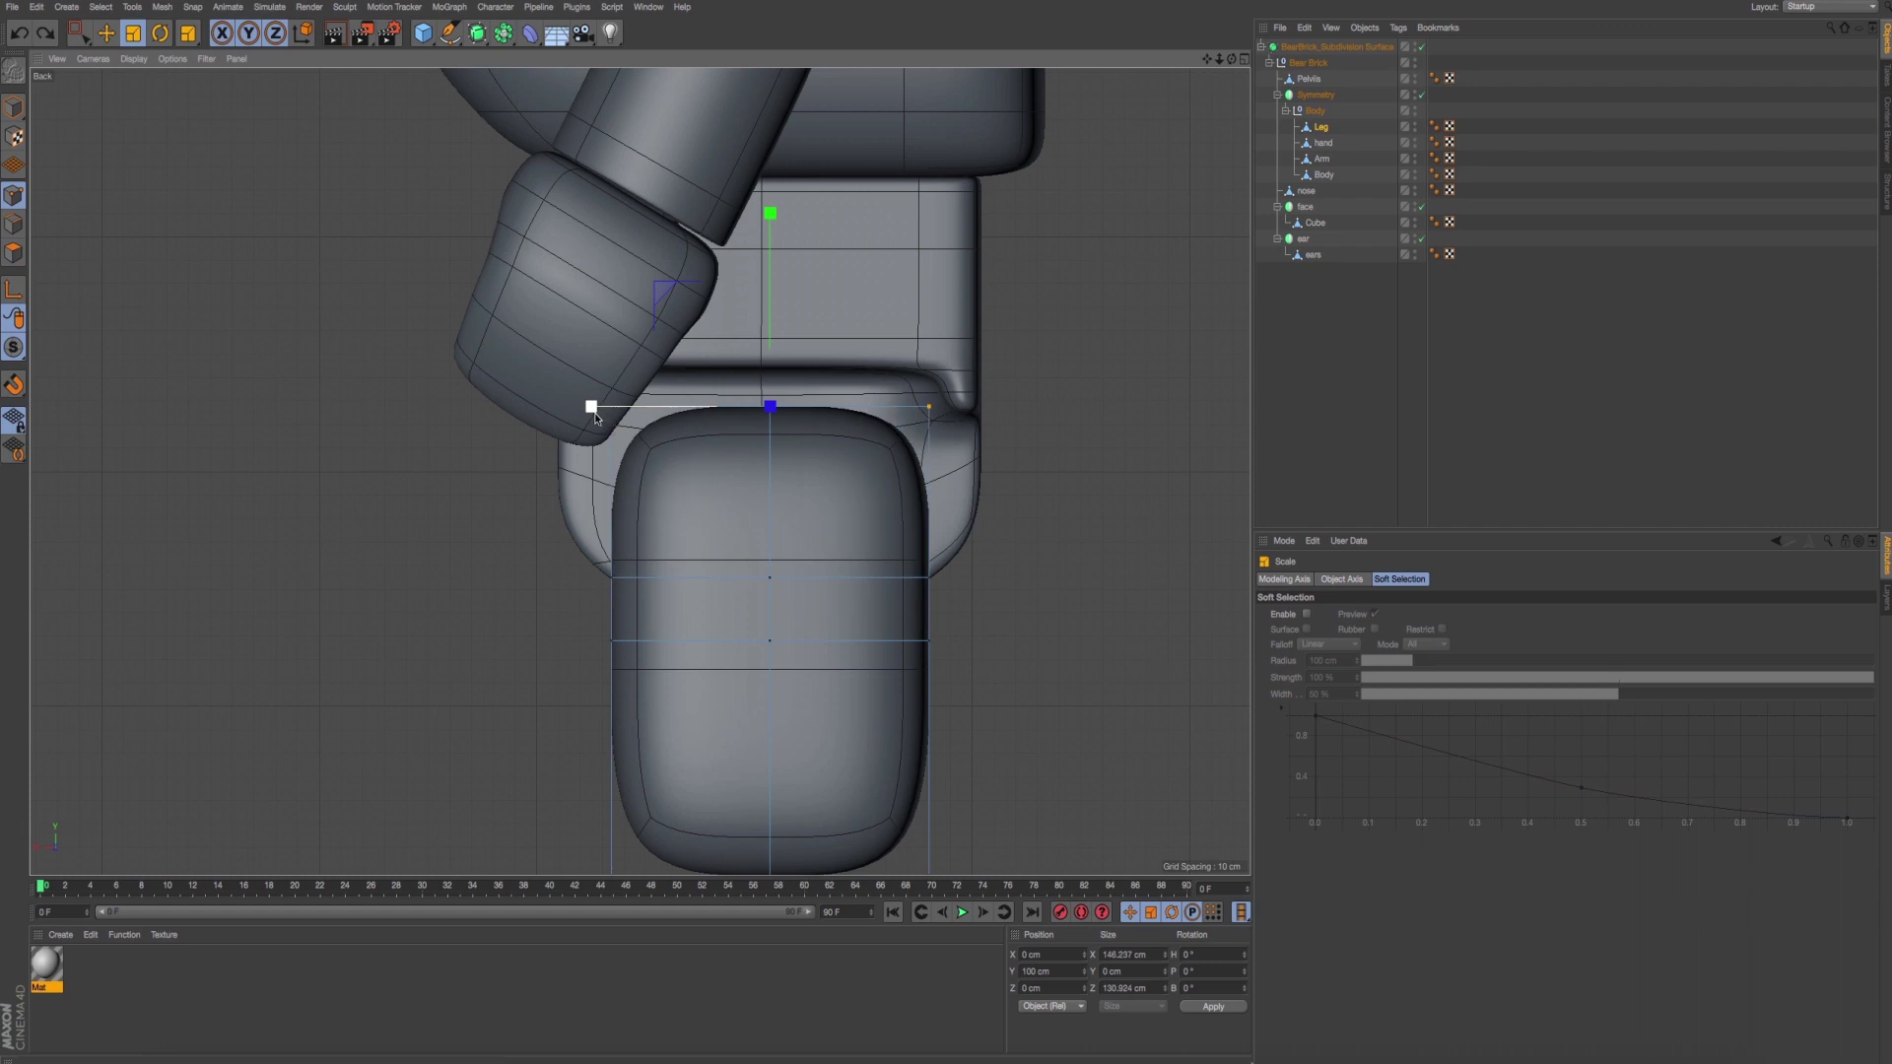
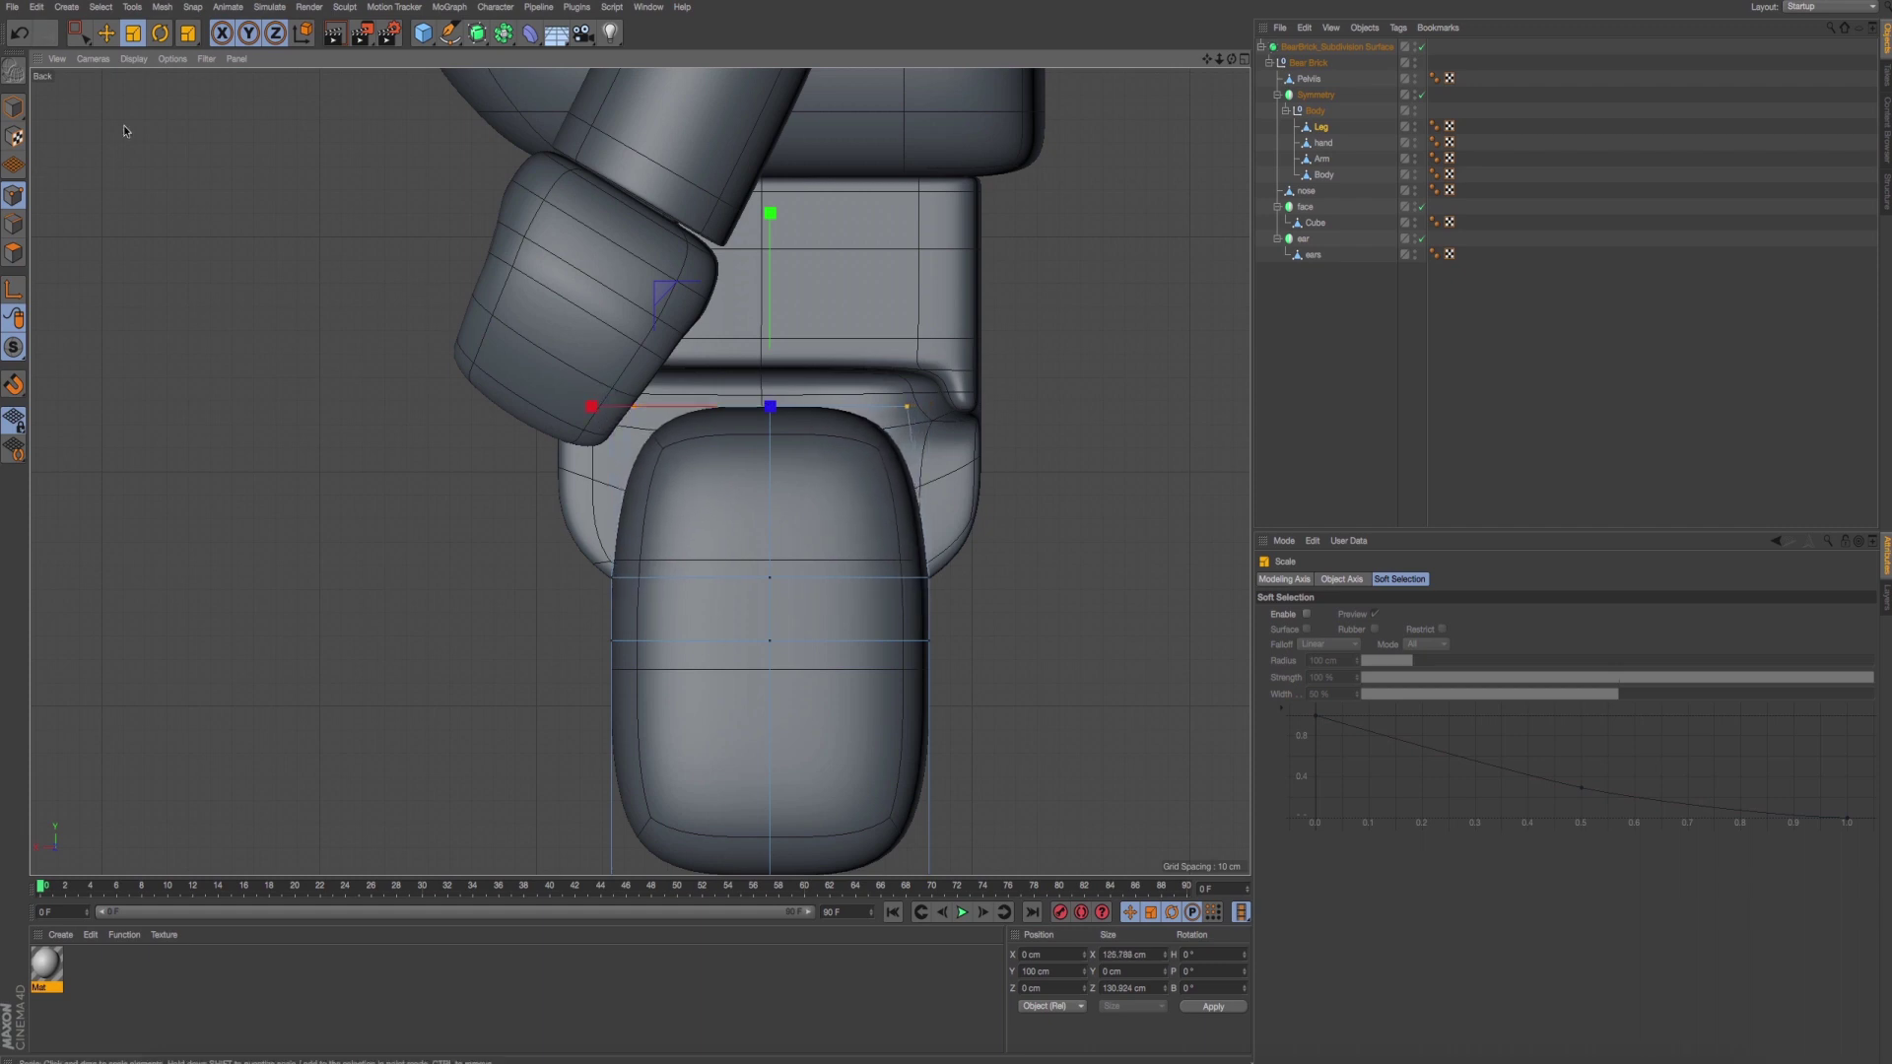
# Line Cut a new edge loop across the leg top and shift it slightly lower.
pyautogui.click(79, 32)
pyautogui.moveTo(581, 616); pyautogui.dragTo(956, 665)
pyautogui.rightClick(1045, 425)
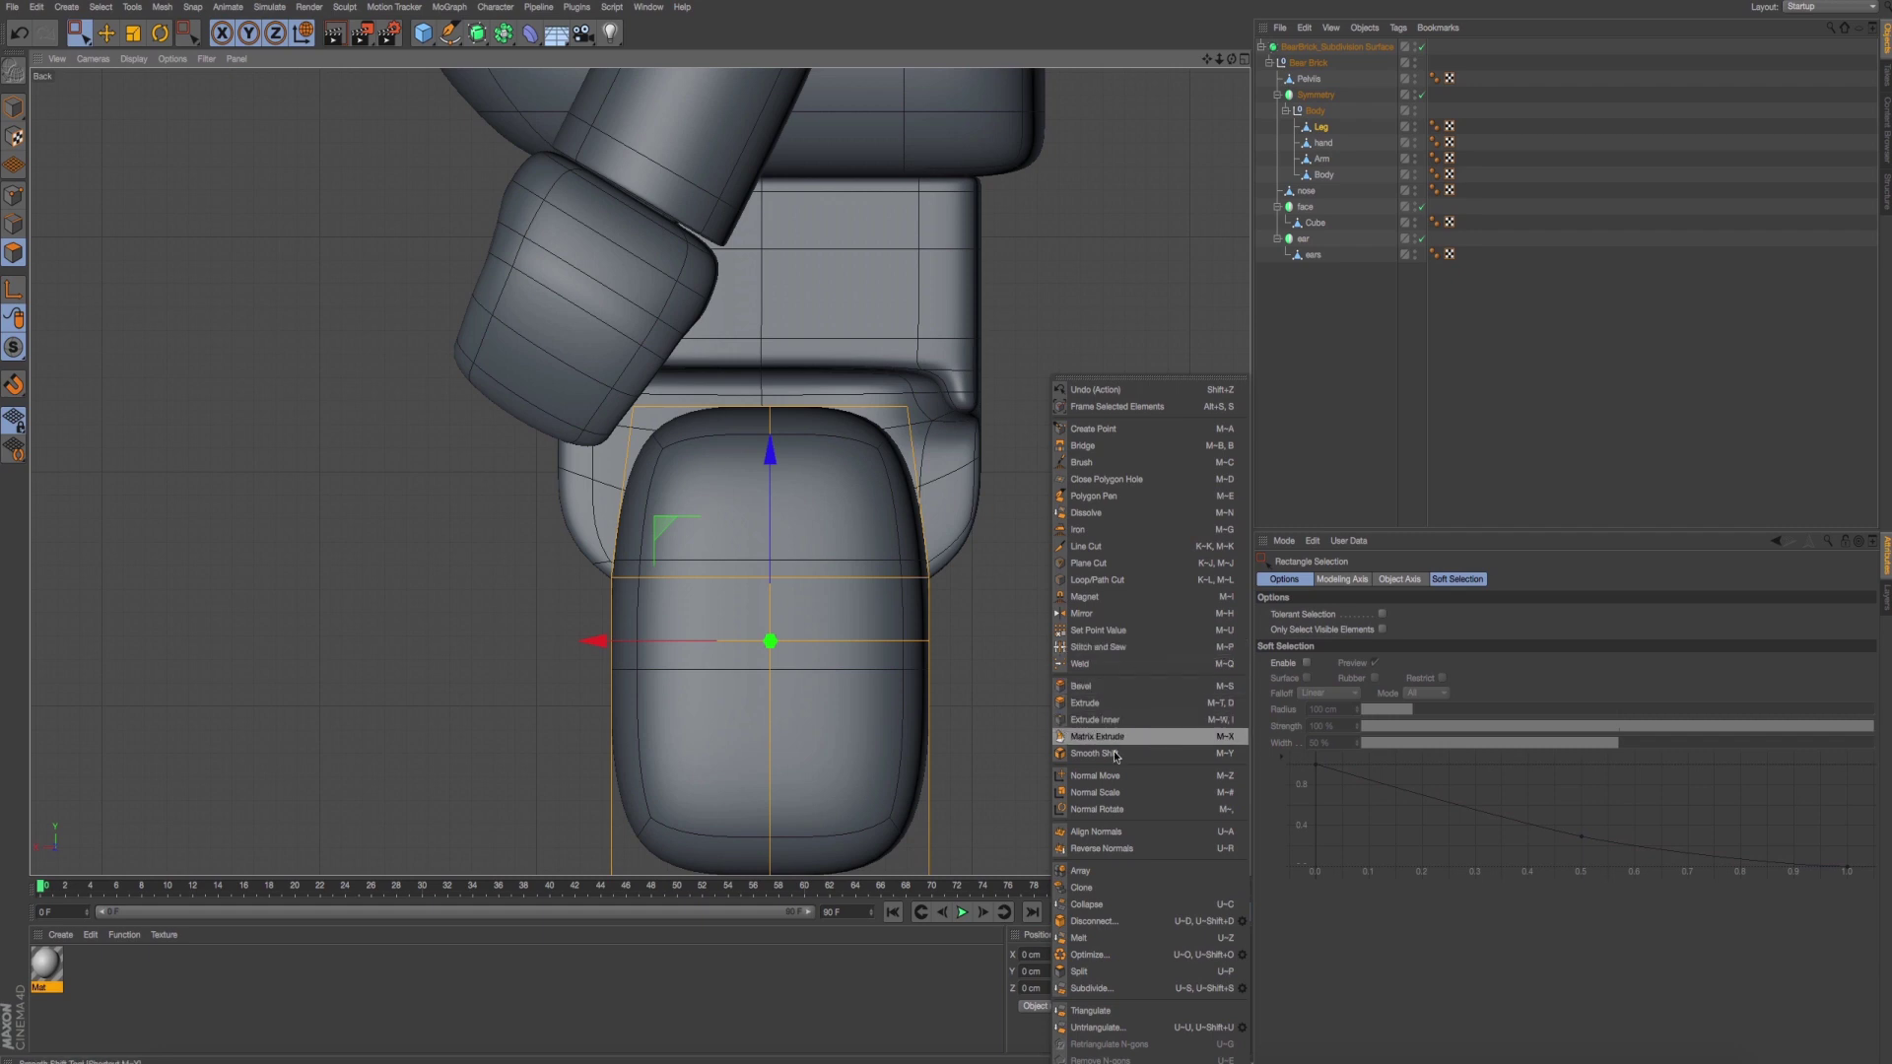
pyautogui.click(1127, 545)
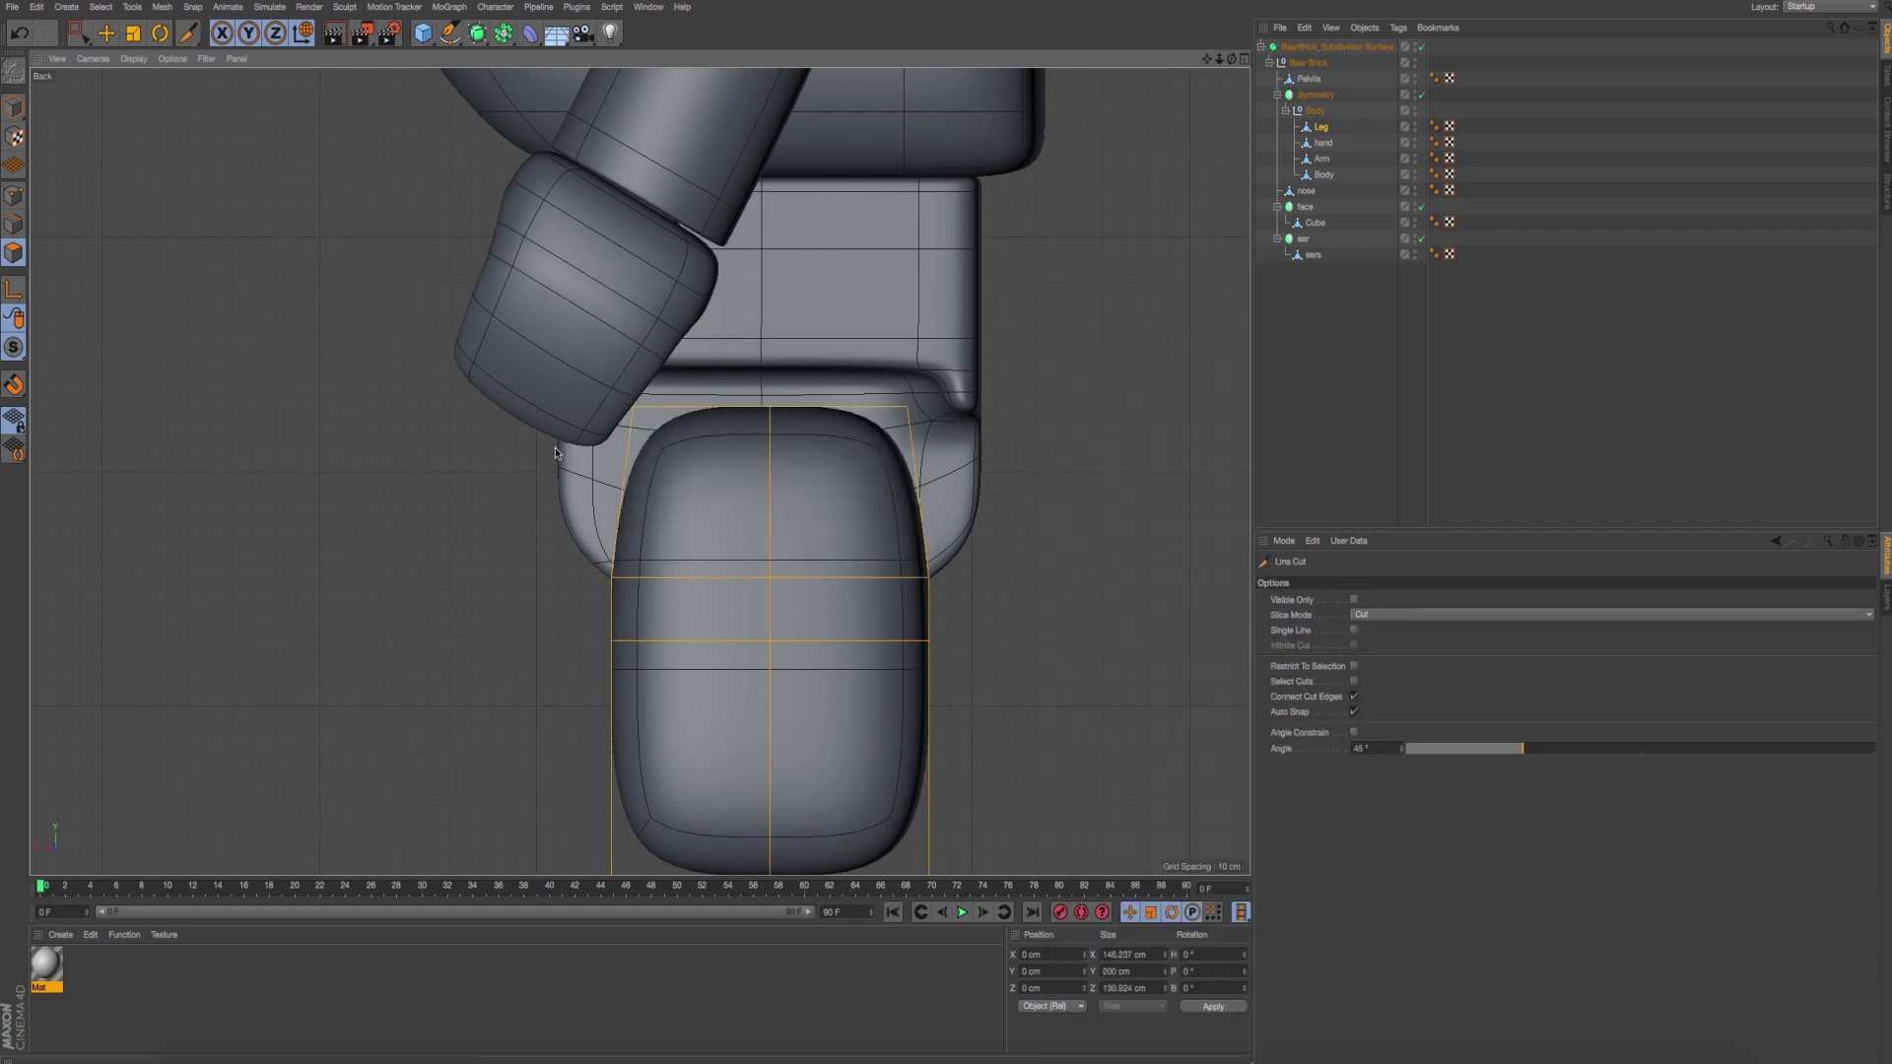
pyautogui.moveTo(555, 449); pyautogui.dragTo(1248, 449)
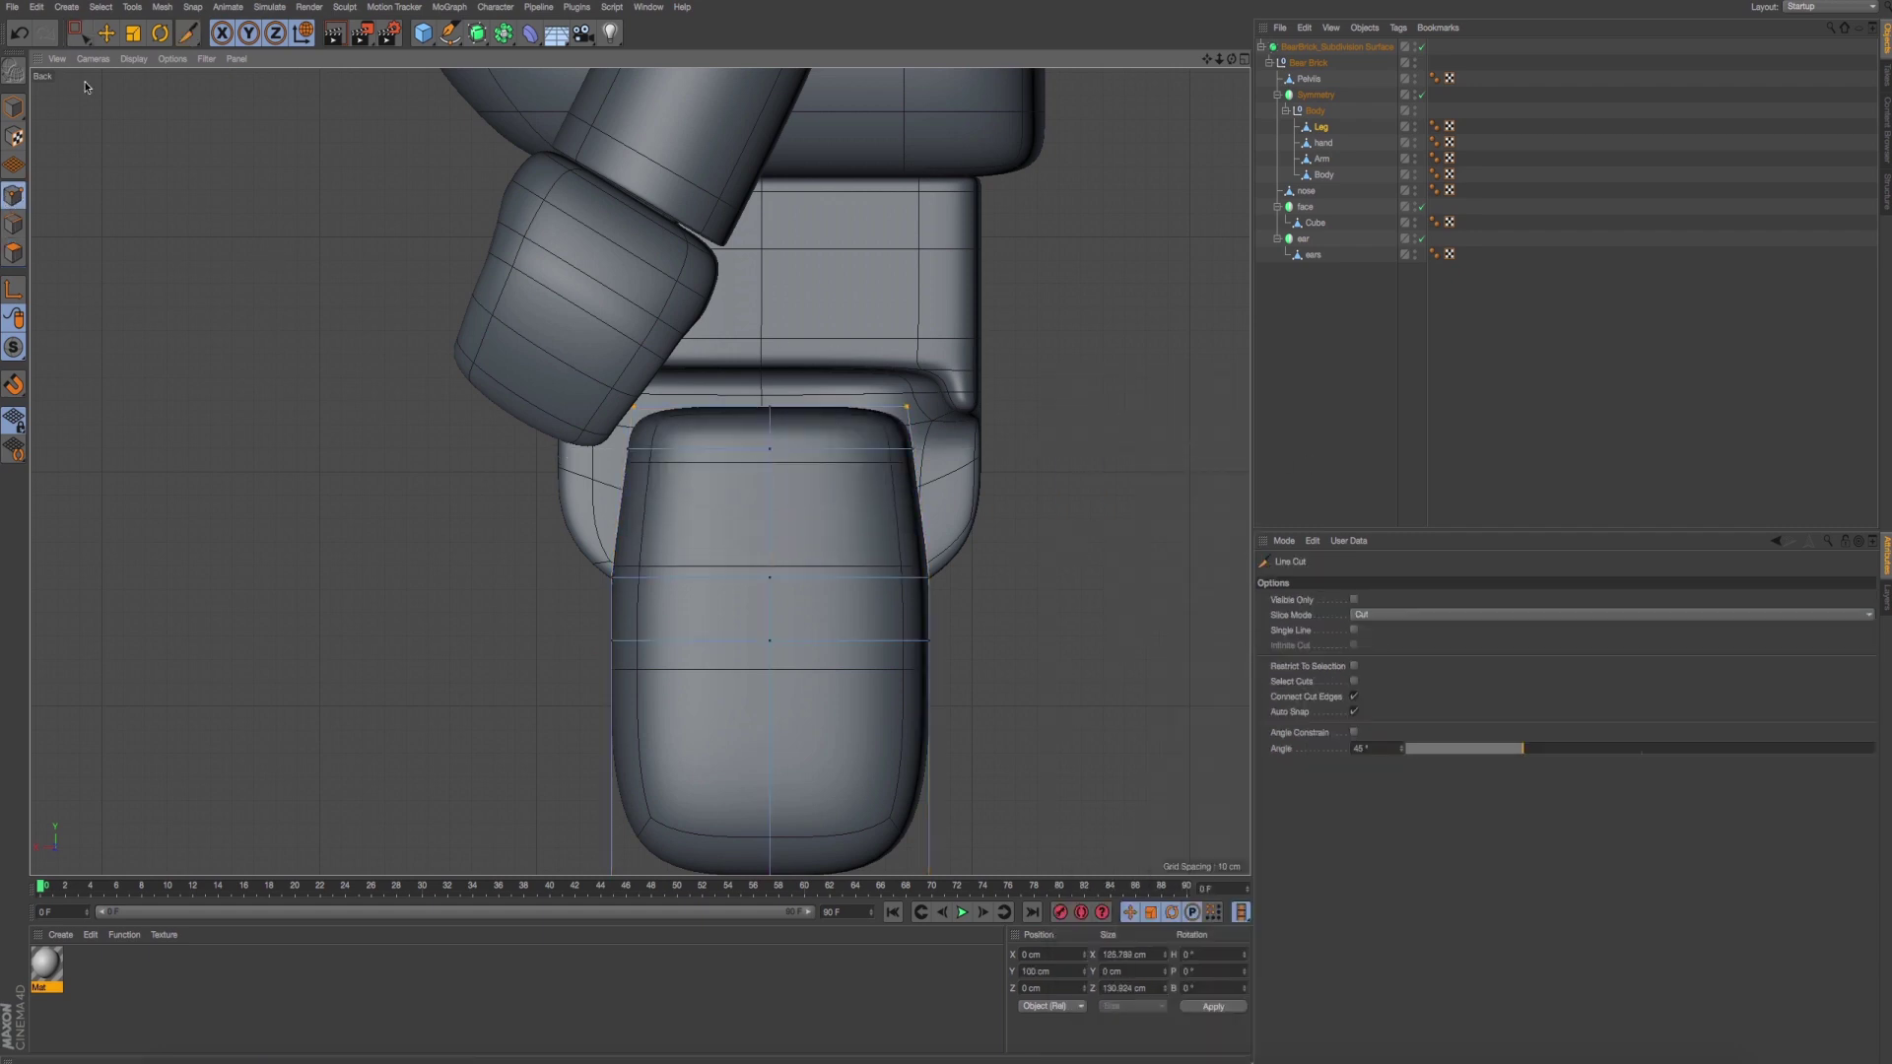
pyautogui.click(77, 33)
pyautogui.press('super+Tab')
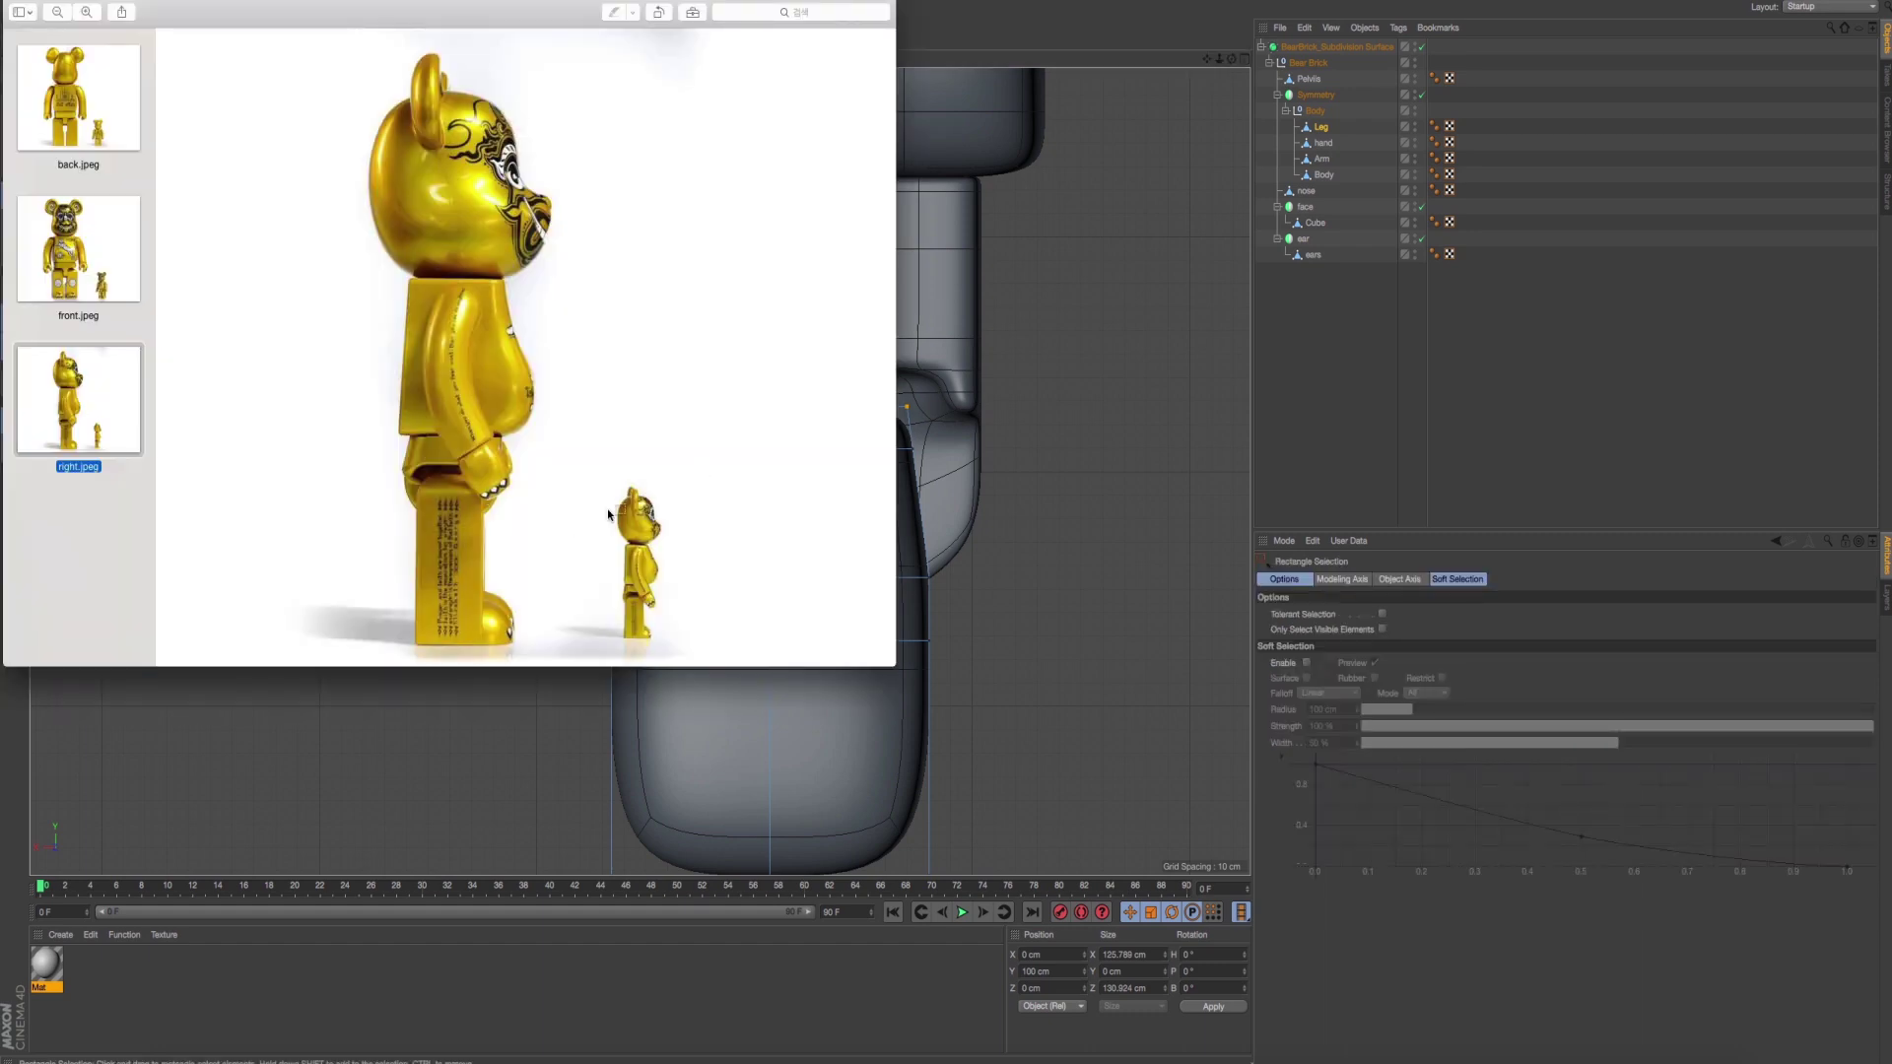
pyautogui.press('super+Tab')
pyautogui.moveTo(606, 437); pyautogui.dragTo(1014, 536)
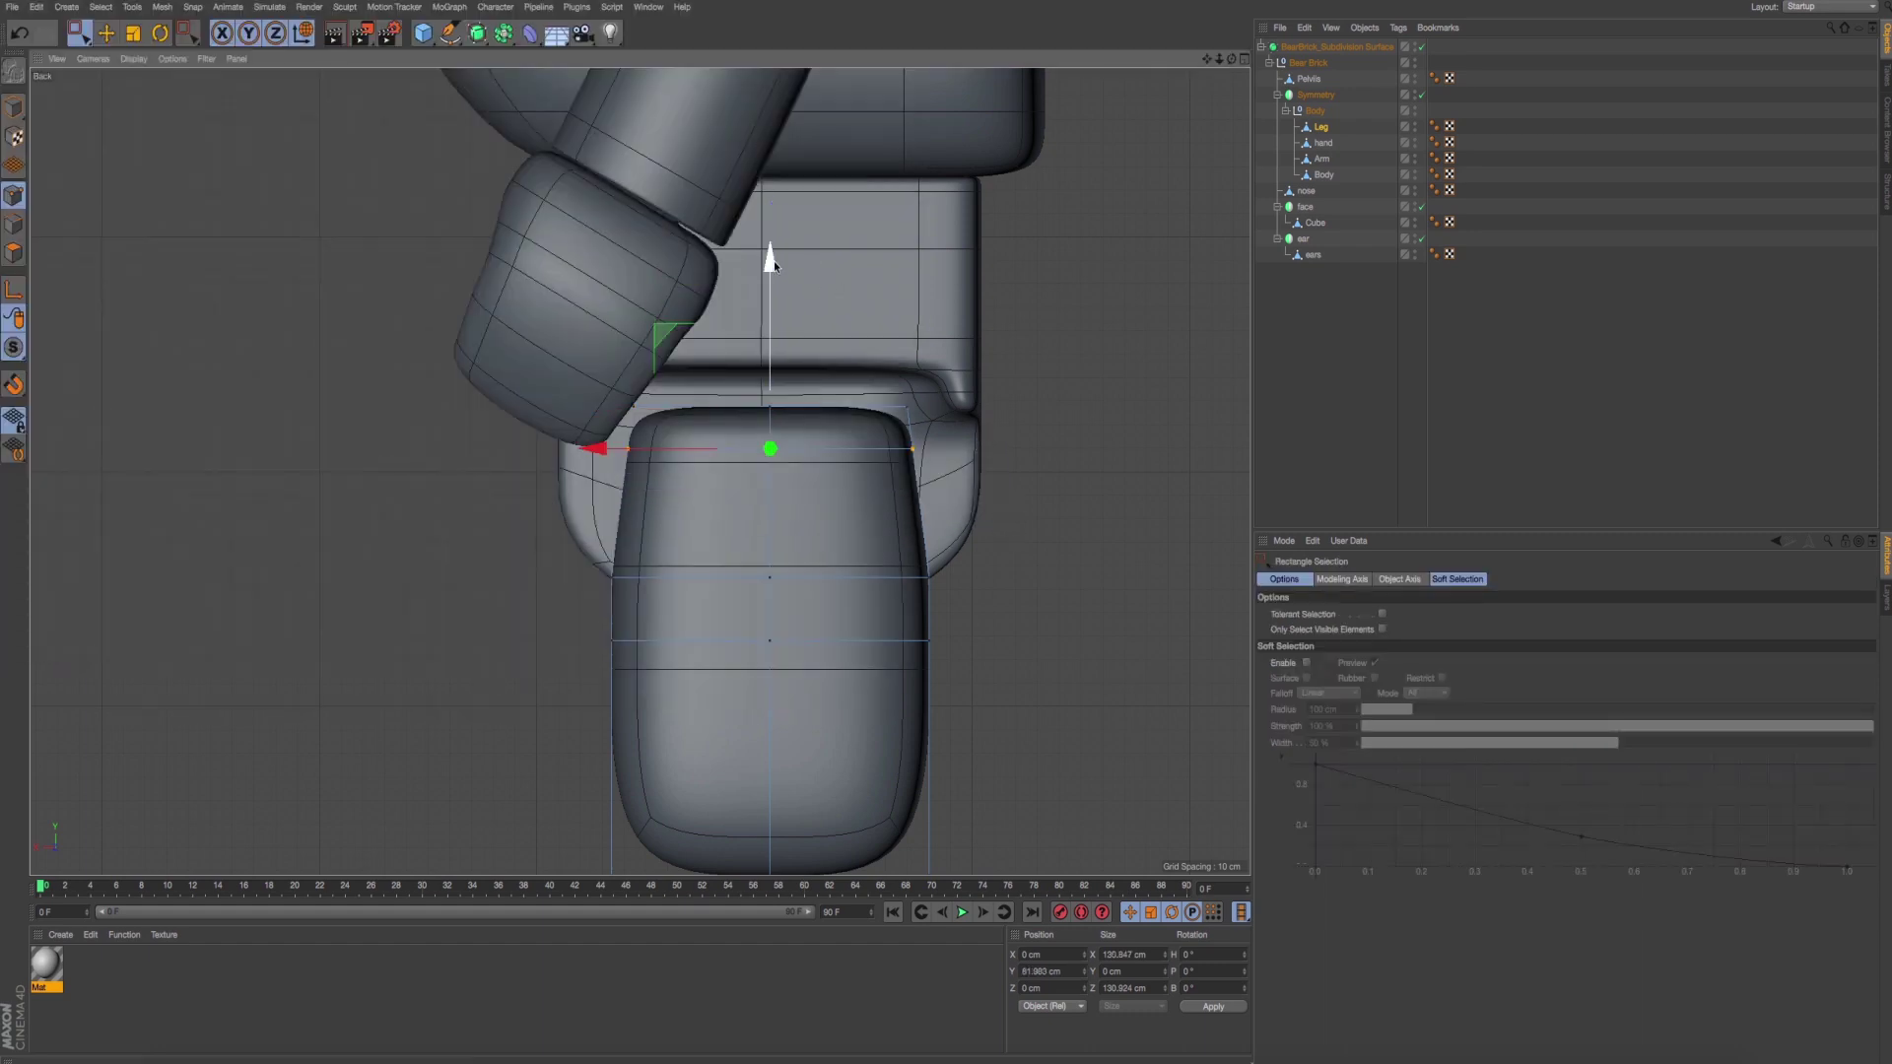
pyautogui.moveTo(773, 261); pyautogui.dragTo(771, 270)
# Move the left and right pelvis corner points sideways along X.
pyautogui.moveTo(577, 359); pyautogui.dragTo(686, 435)
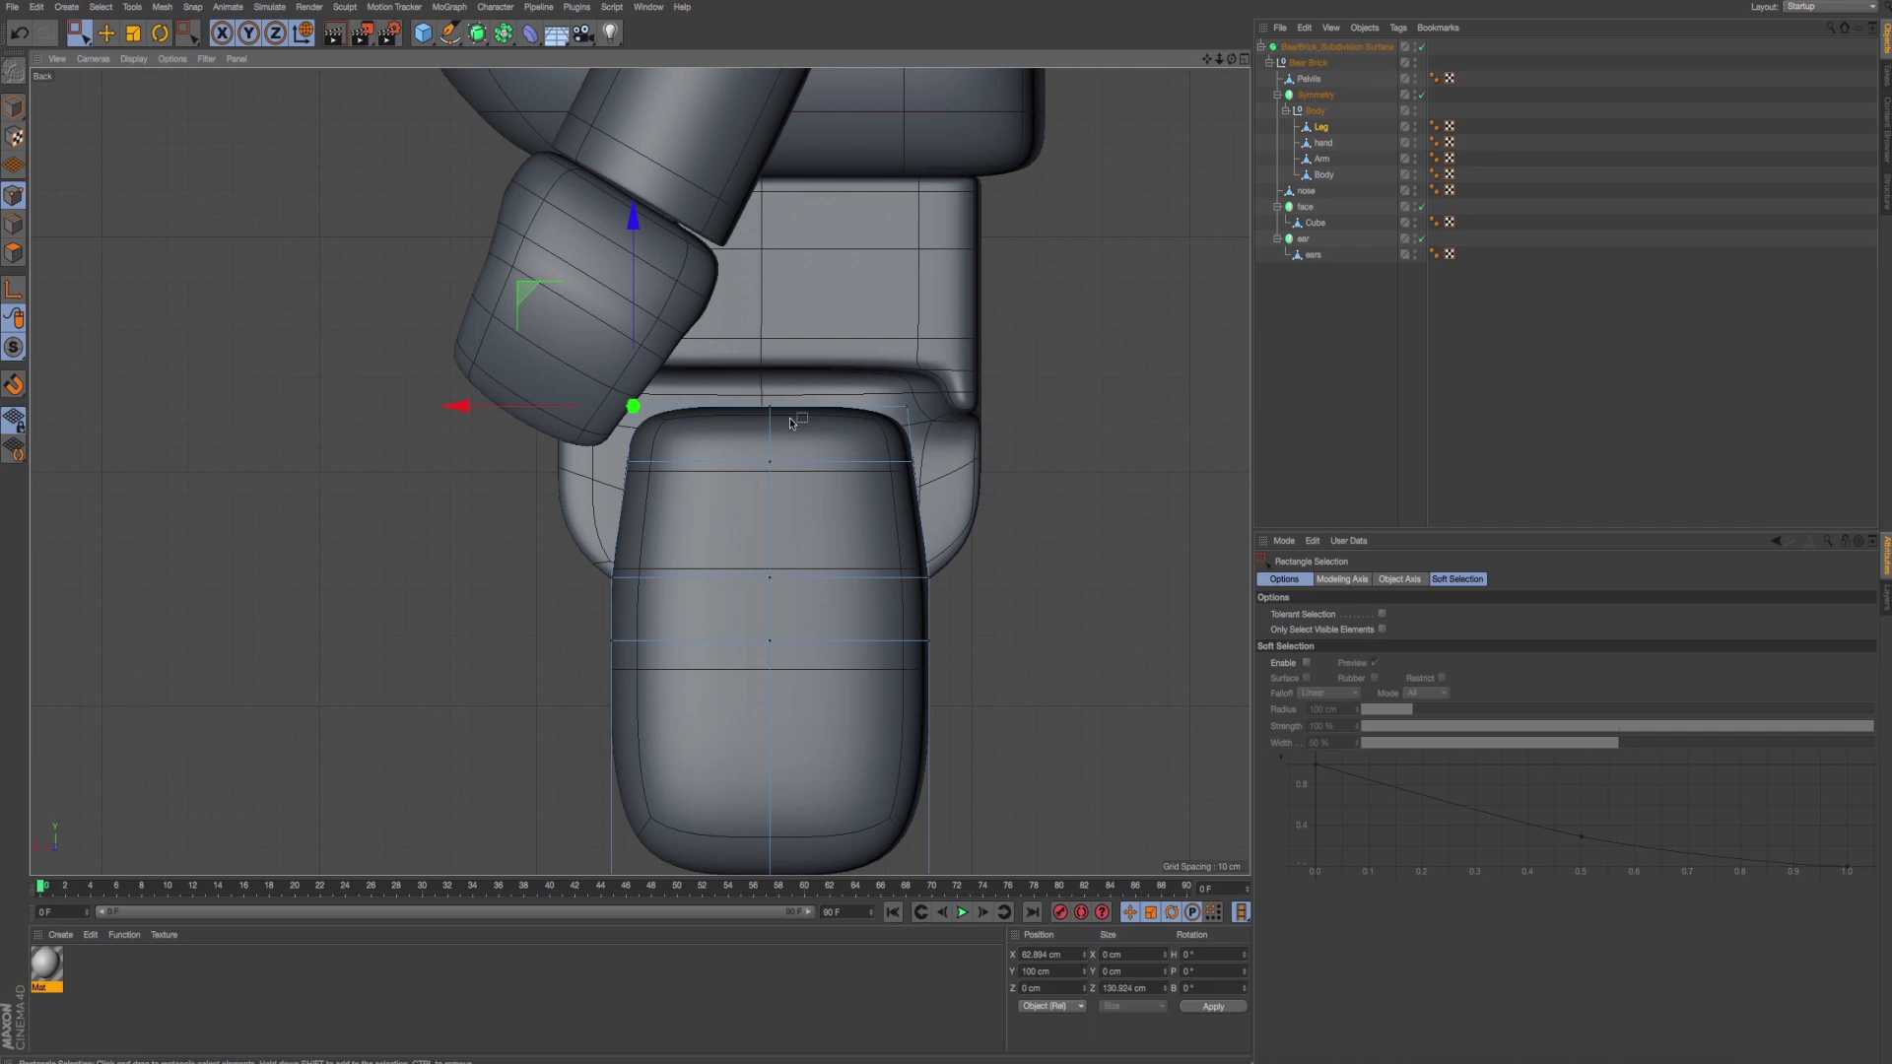
pyautogui.moveTo(453, 405); pyautogui.dragTo(495, 406)
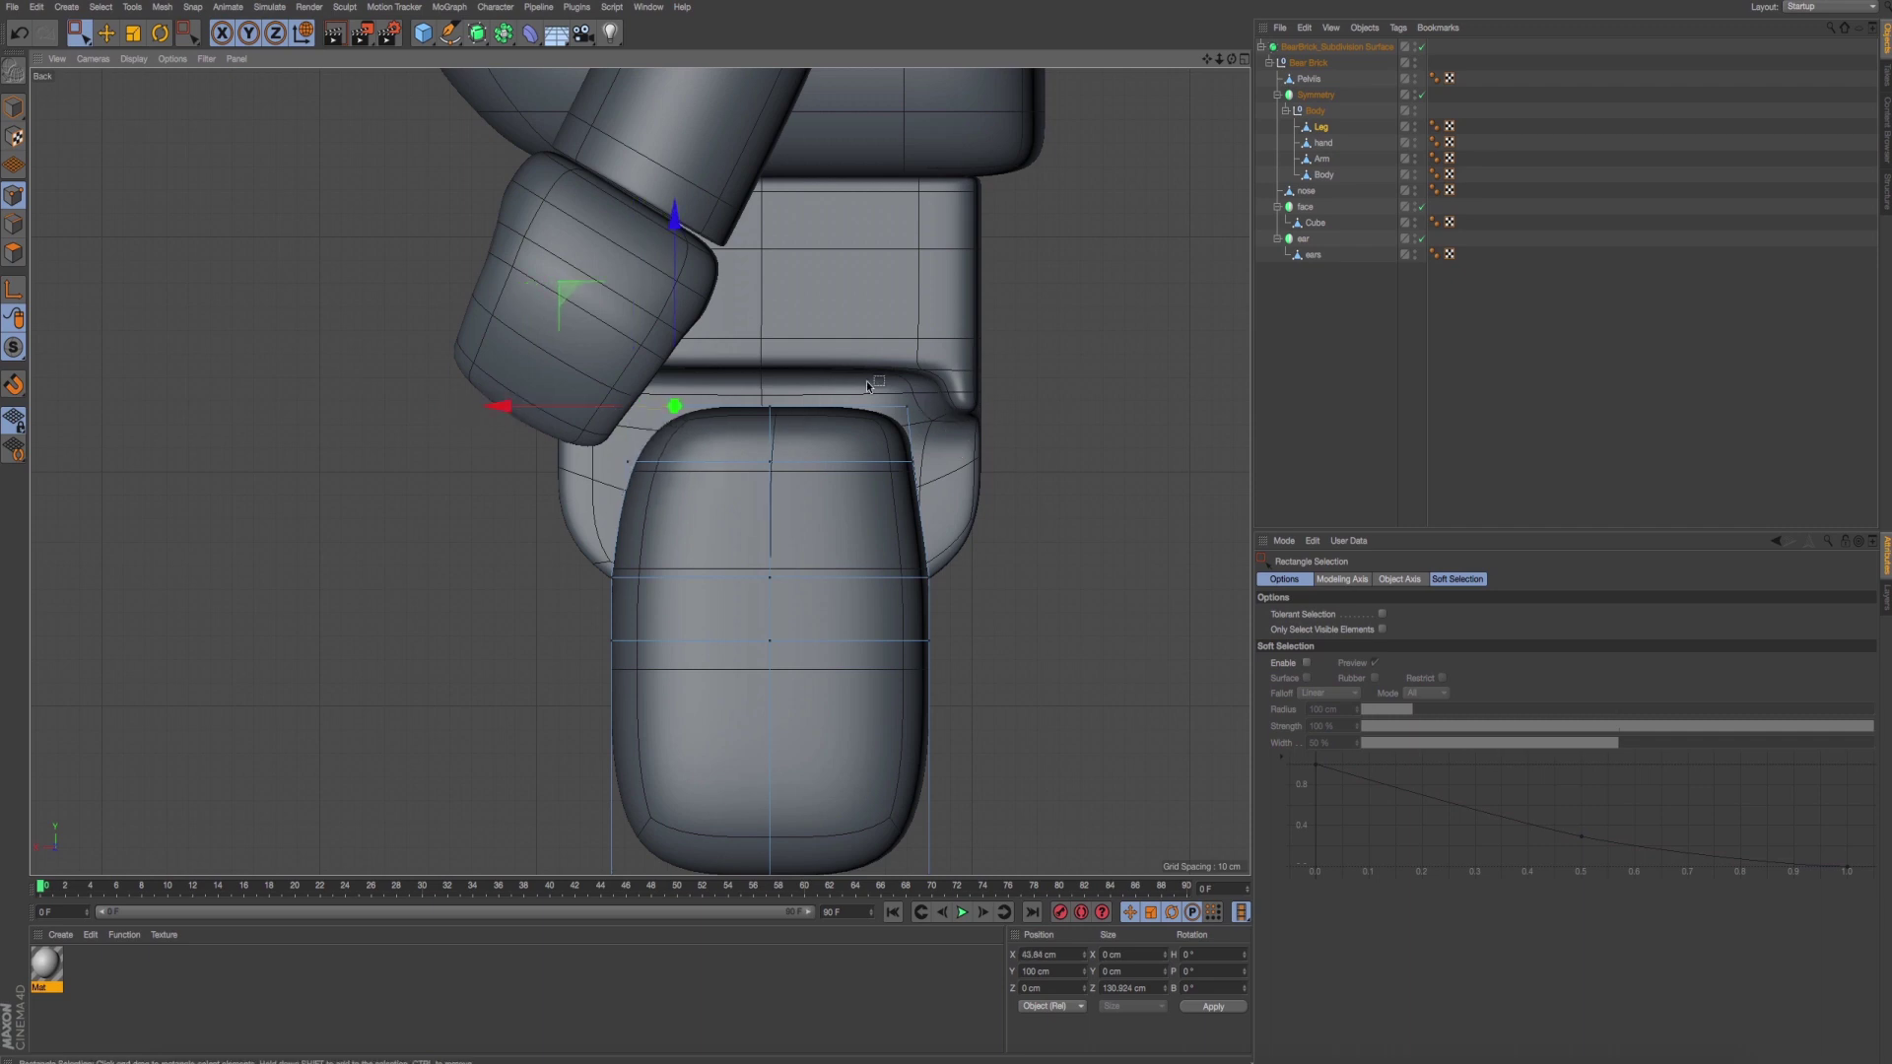
pyautogui.moveTo(868, 385); pyautogui.dragTo(986, 451)
pyautogui.moveTo(734, 406); pyautogui.dragTo(701, 406)
pyautogui.press('super+Tab')
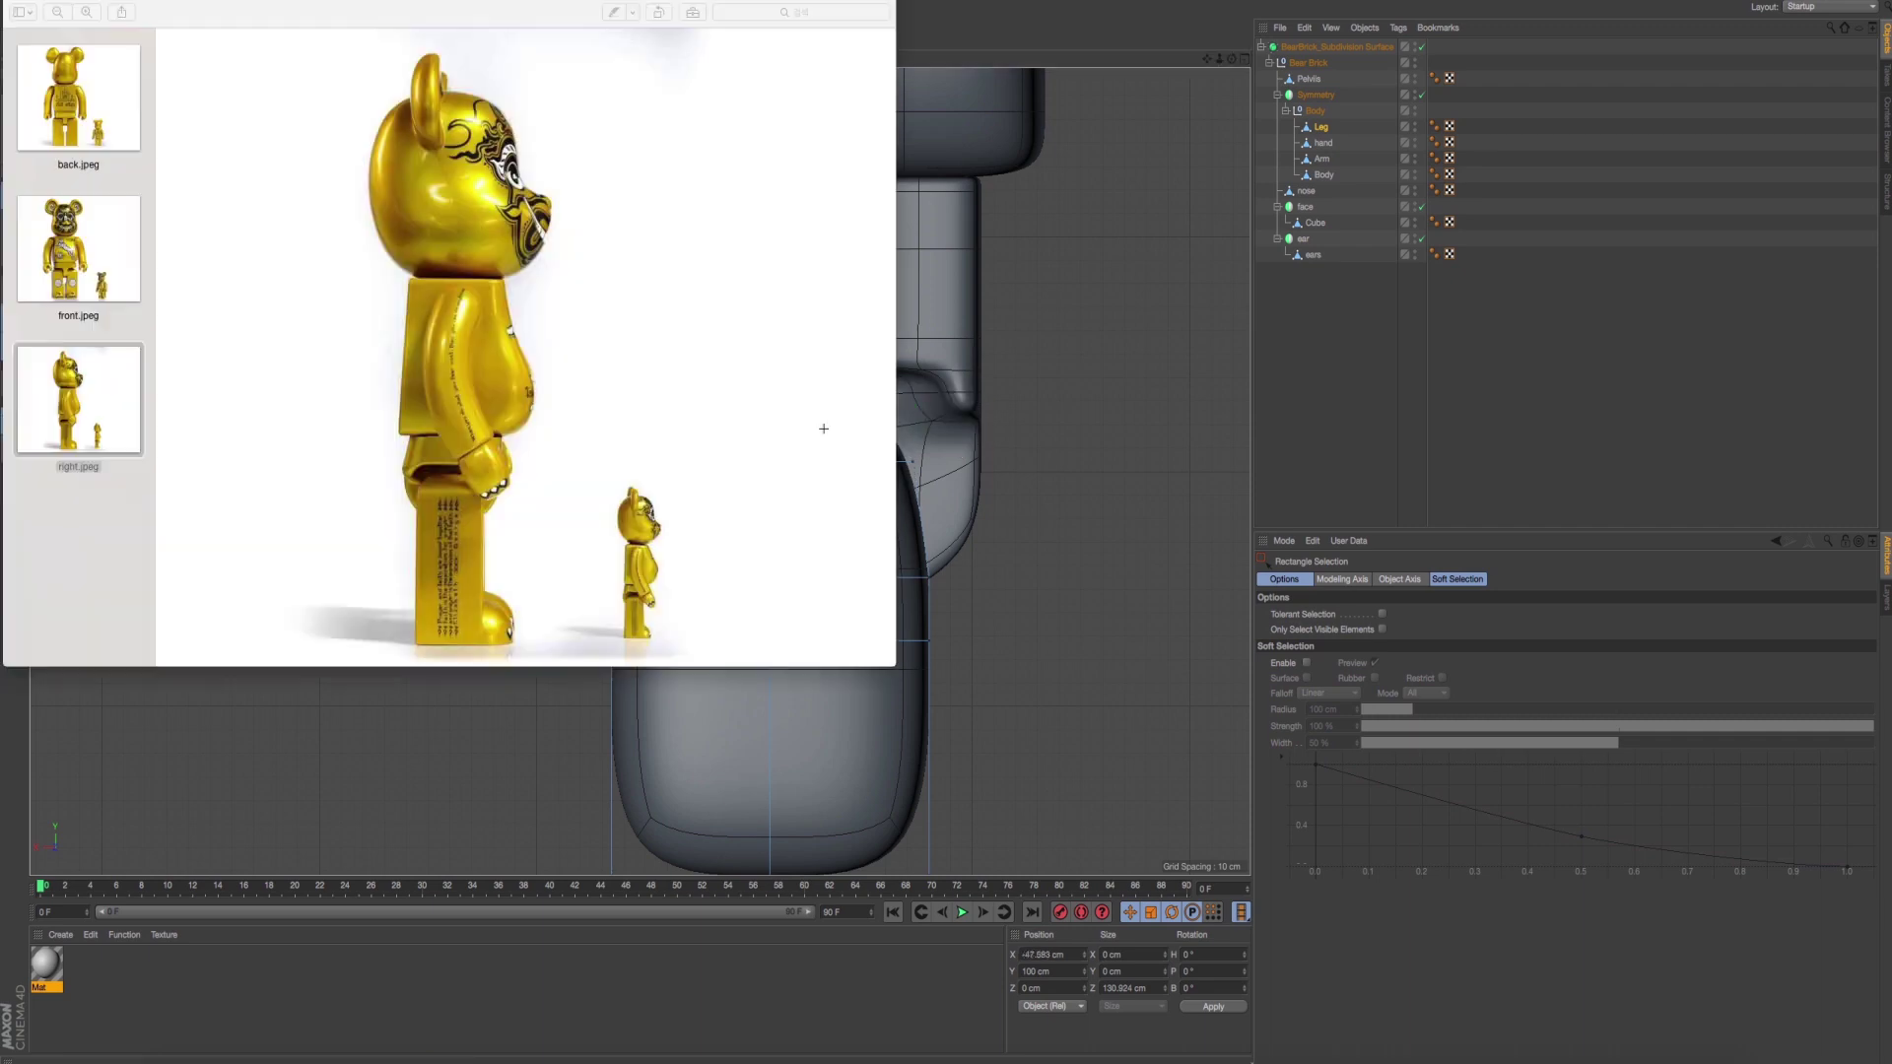
pyautogui.press('super+Tab')
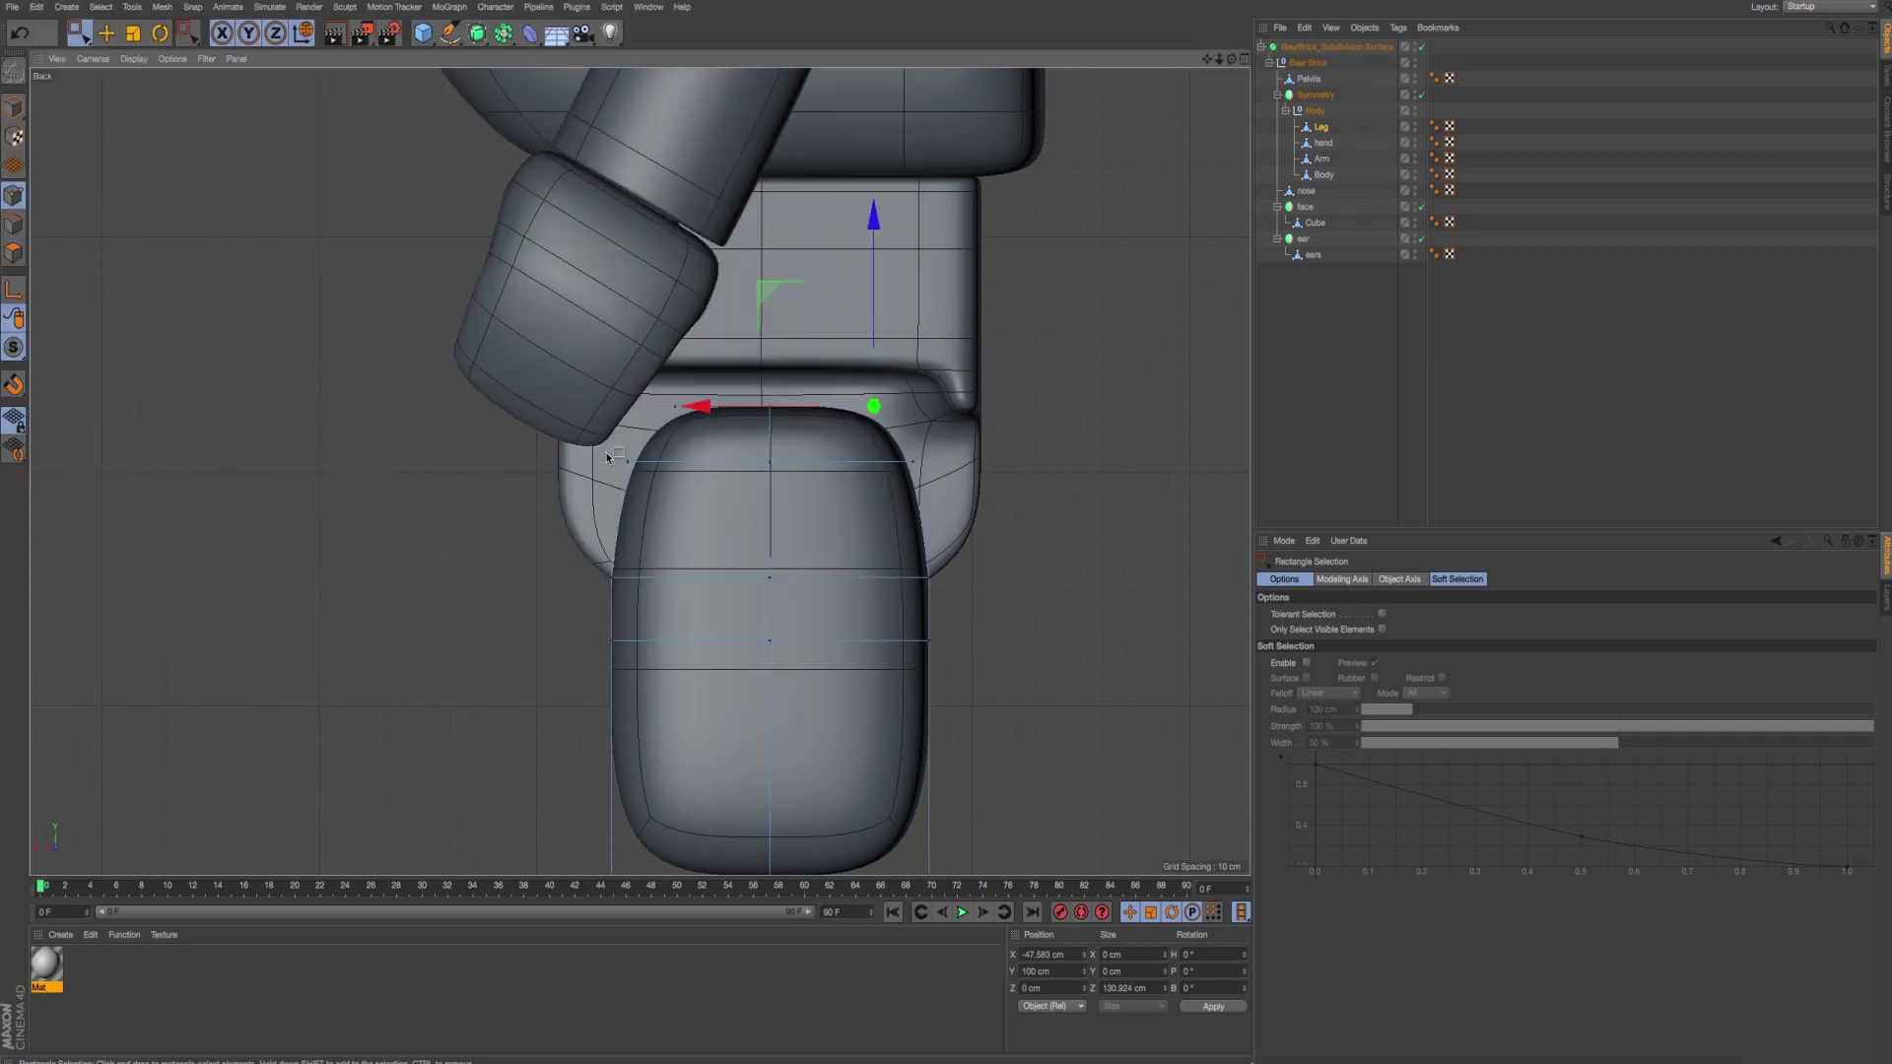
# Scale both pelvis corner points wider along X, checking the reference photos.
pyautogui.moveTo(603, 449); pyautogui.dragTo(690, 504)
pyautogui.keyDown('shift'); pyautogui.moveTo(890, 451); pyautogui.dragTo(948, 491); pyautogui.keyUp('shift')
pyautogui.click(133, 33)
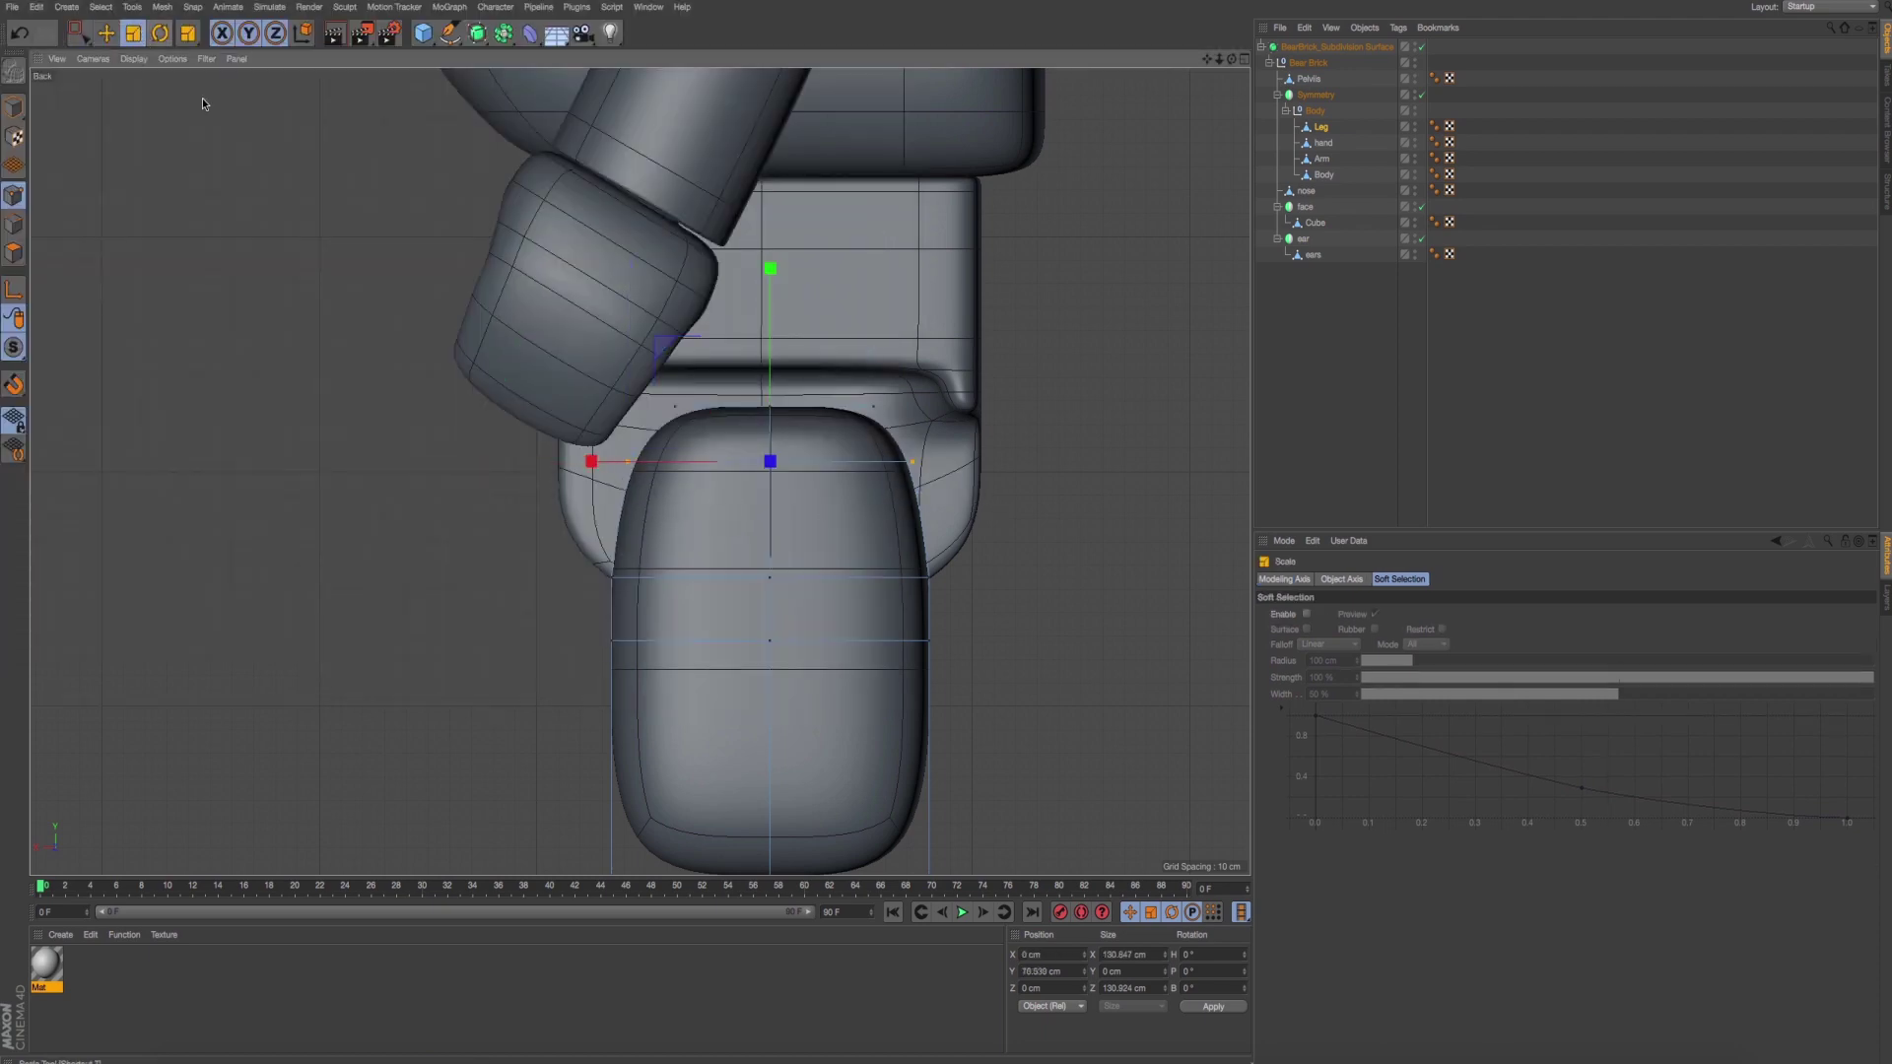
pyautogui.moveTo(591, 461)
pyautogui.mouseDown()
pyautogui.moveTo(565, 463)
pyautogui.moveTo(587, 461)
pyautogui.mouseUp()
pyautogui.press('super+Tab')
pyautogui.press('super+Tab')
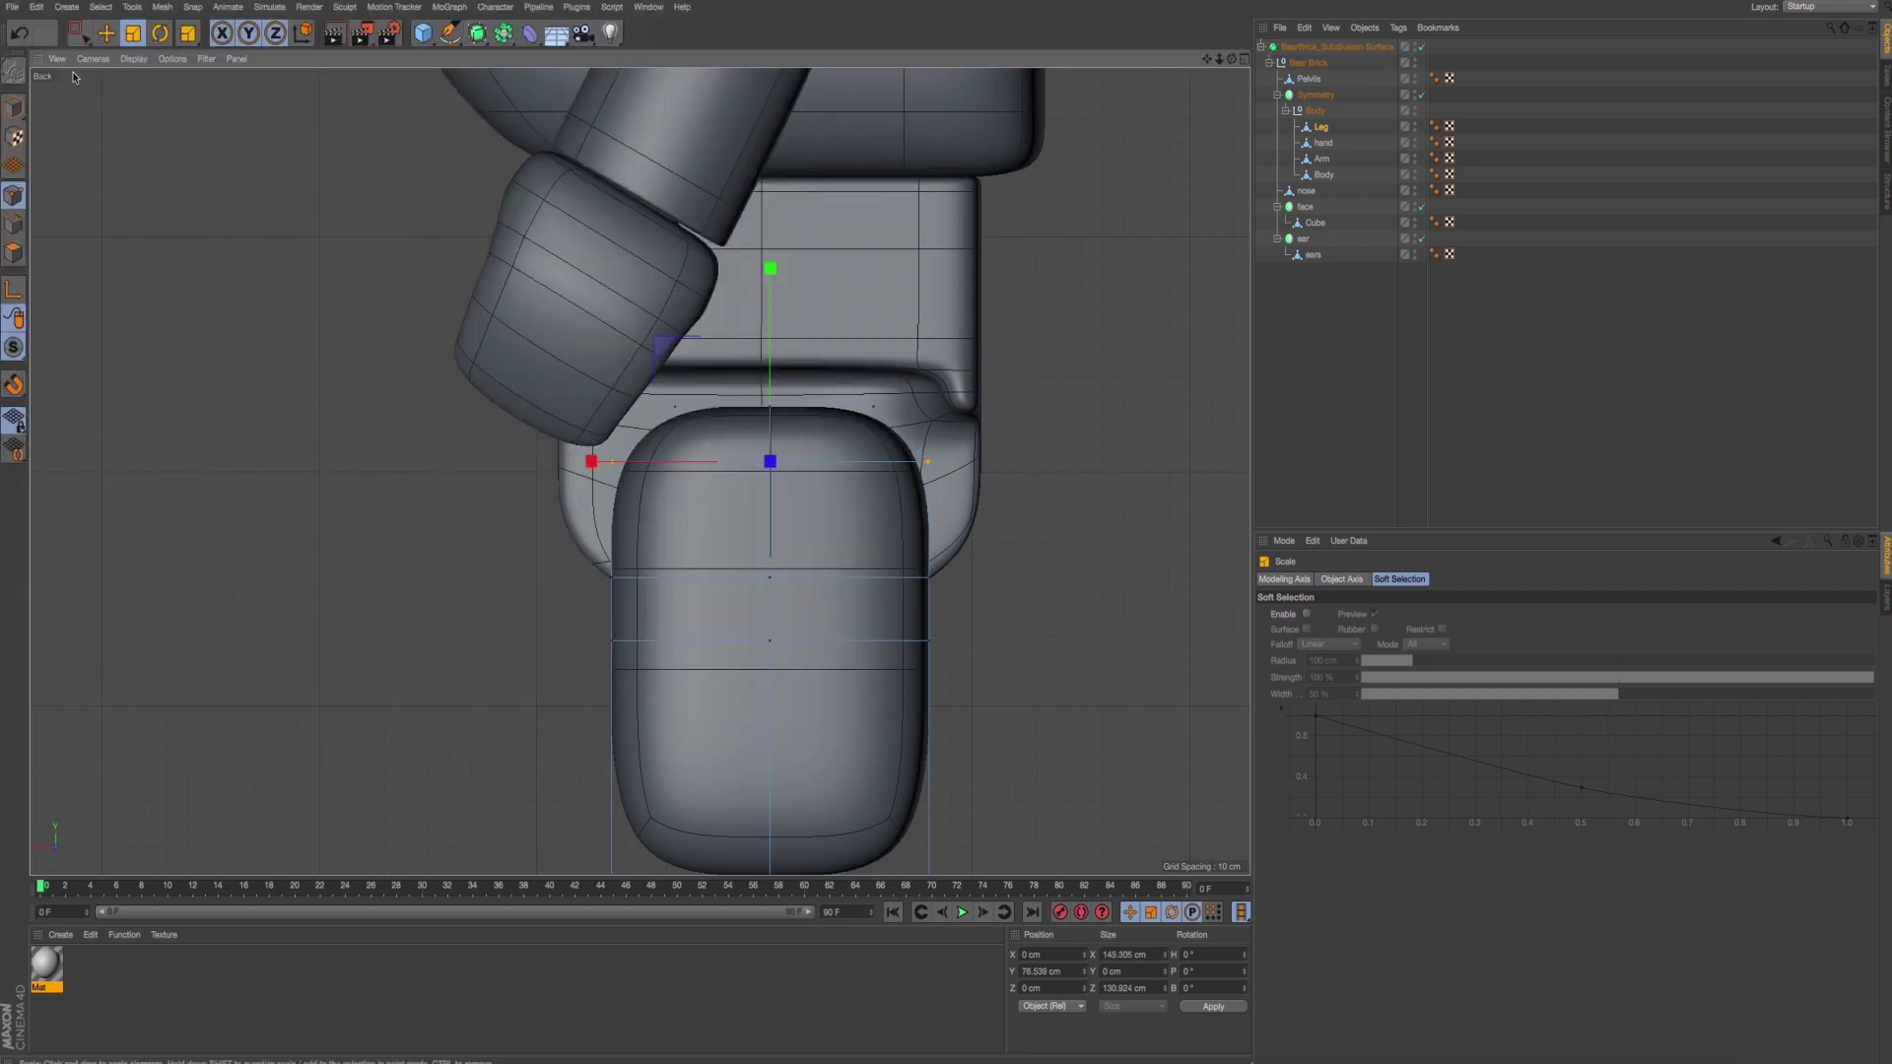
pyautogui.press('super+Tab')
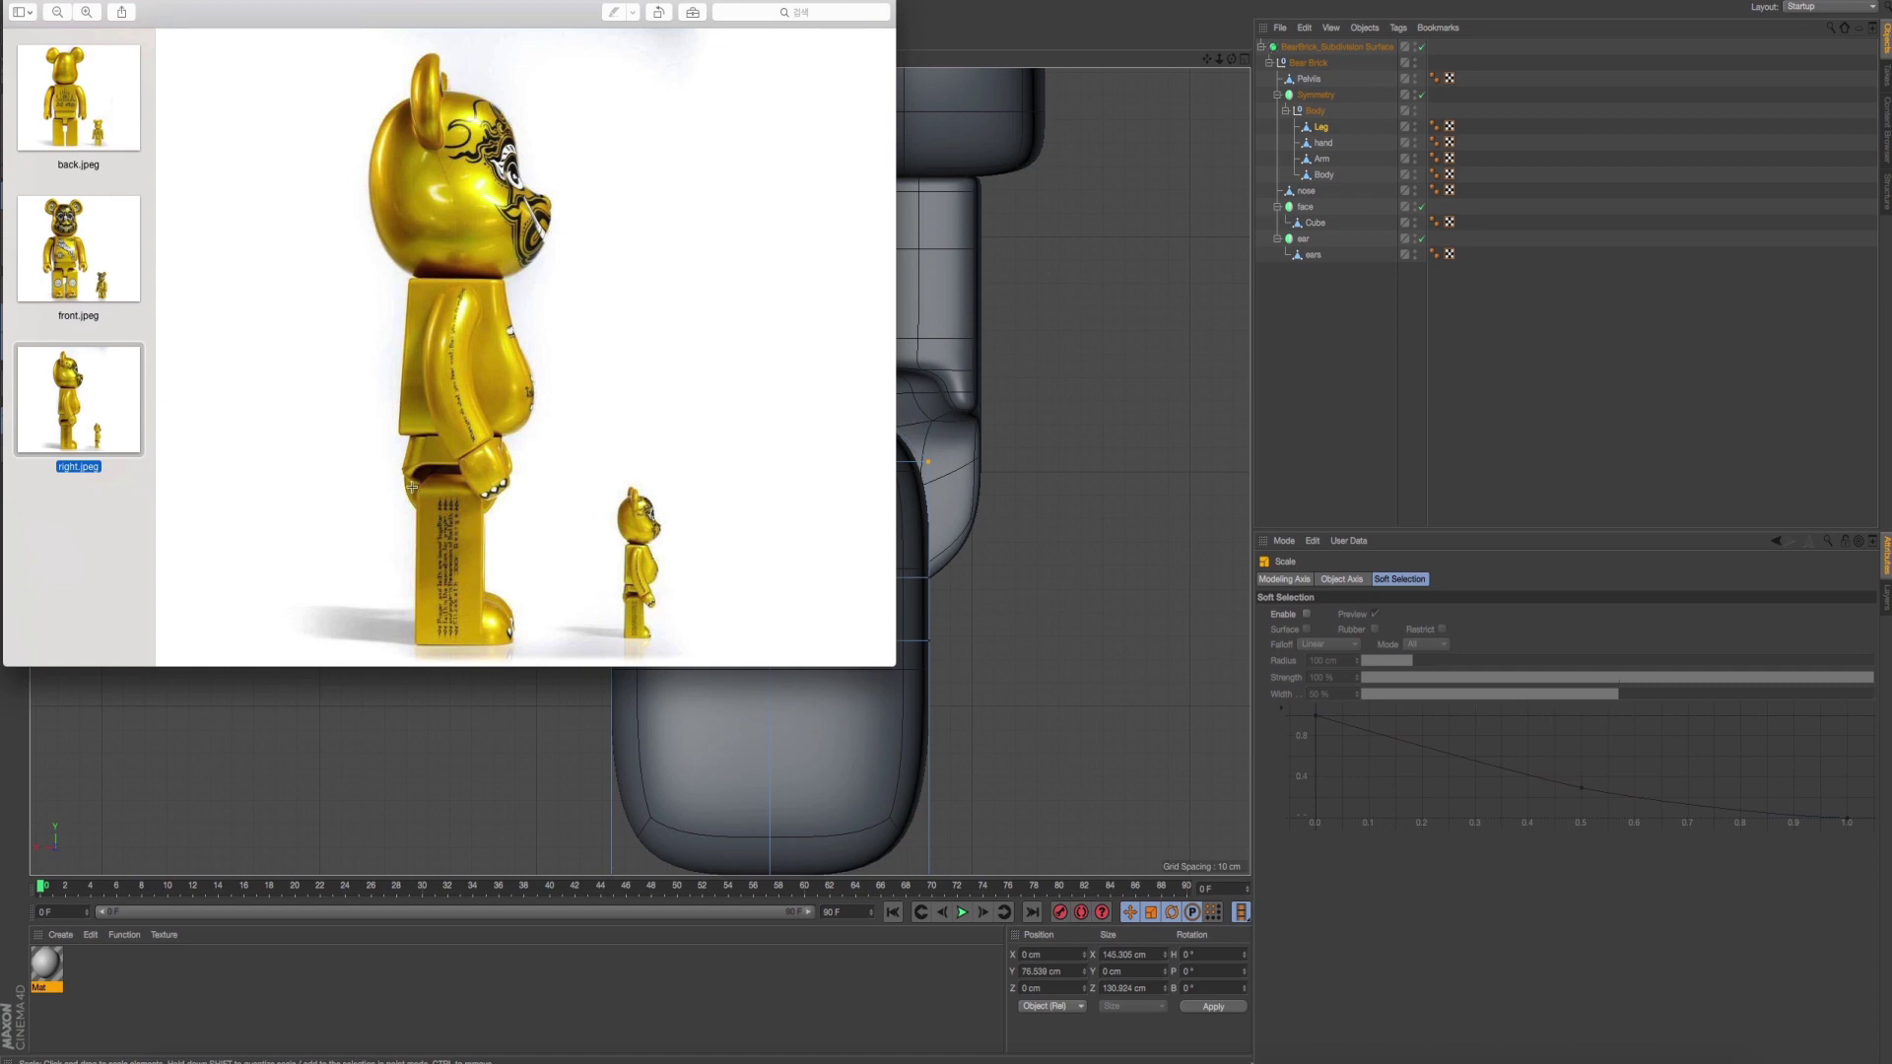
pyautogui.press('super+Tab')
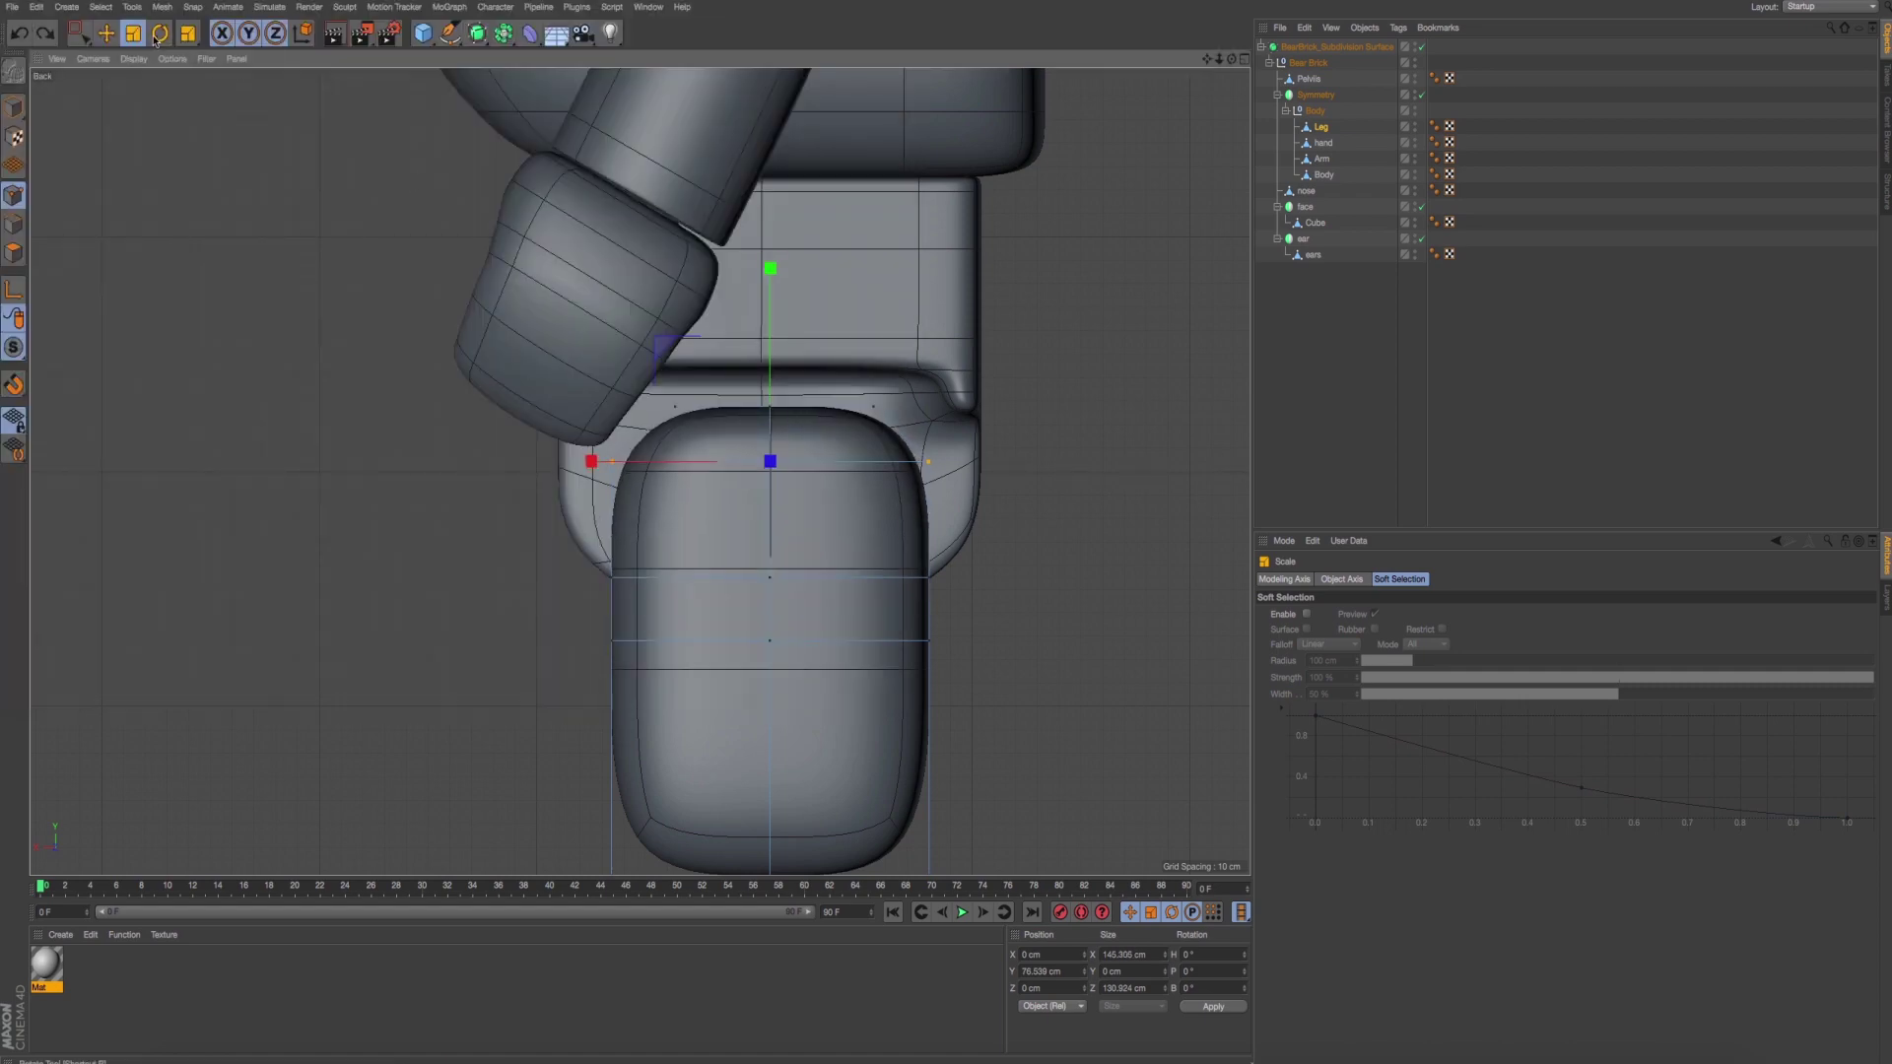
# Select the edge loop at the leg top and compare it with the side reference.
pyautogui.press('0')
pyautogui.moveTo(582, 360); pyautogui.dragTo(968, 437)
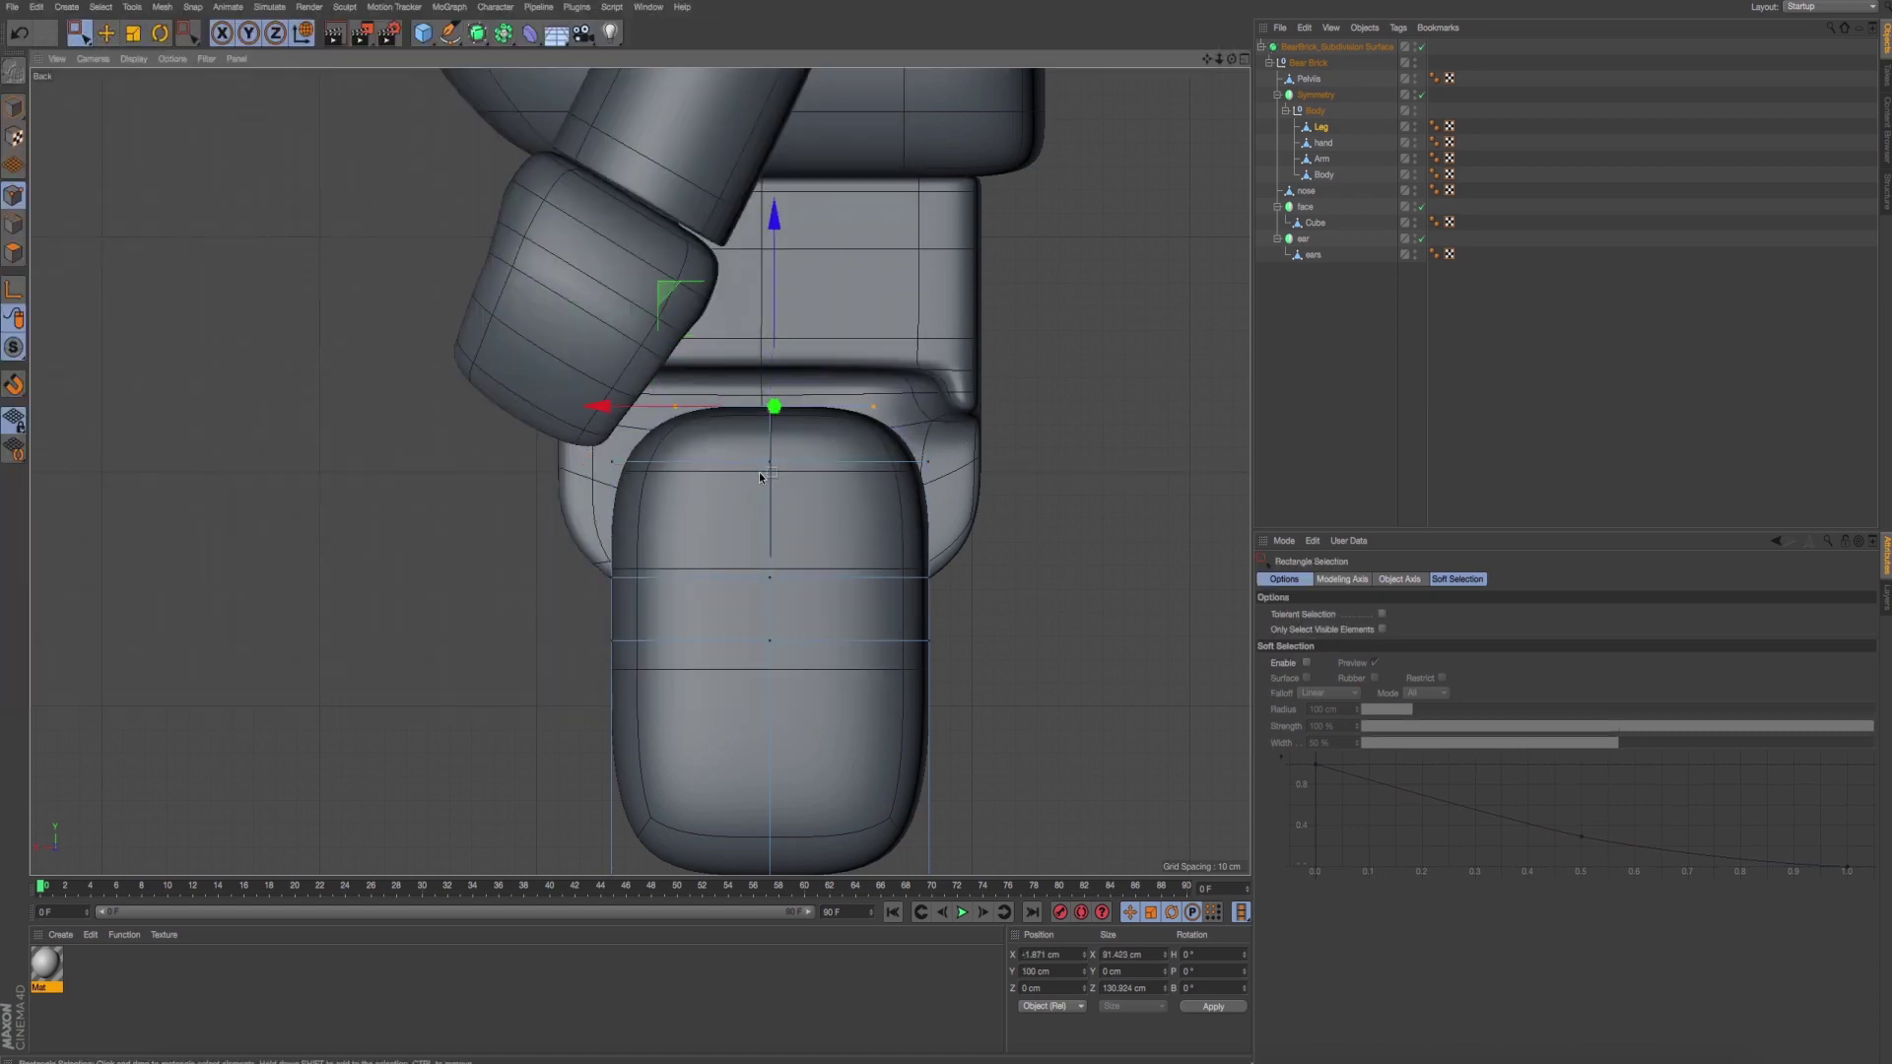
pyautogui.press('super+Tab')
# In the Right view, raise the leg's top middle points on Y against the front reference.
pyautogui.middleClick(727, 516)
pyautogui.middleClick(633, 549)
pyautogui.middleClick(446, 737)
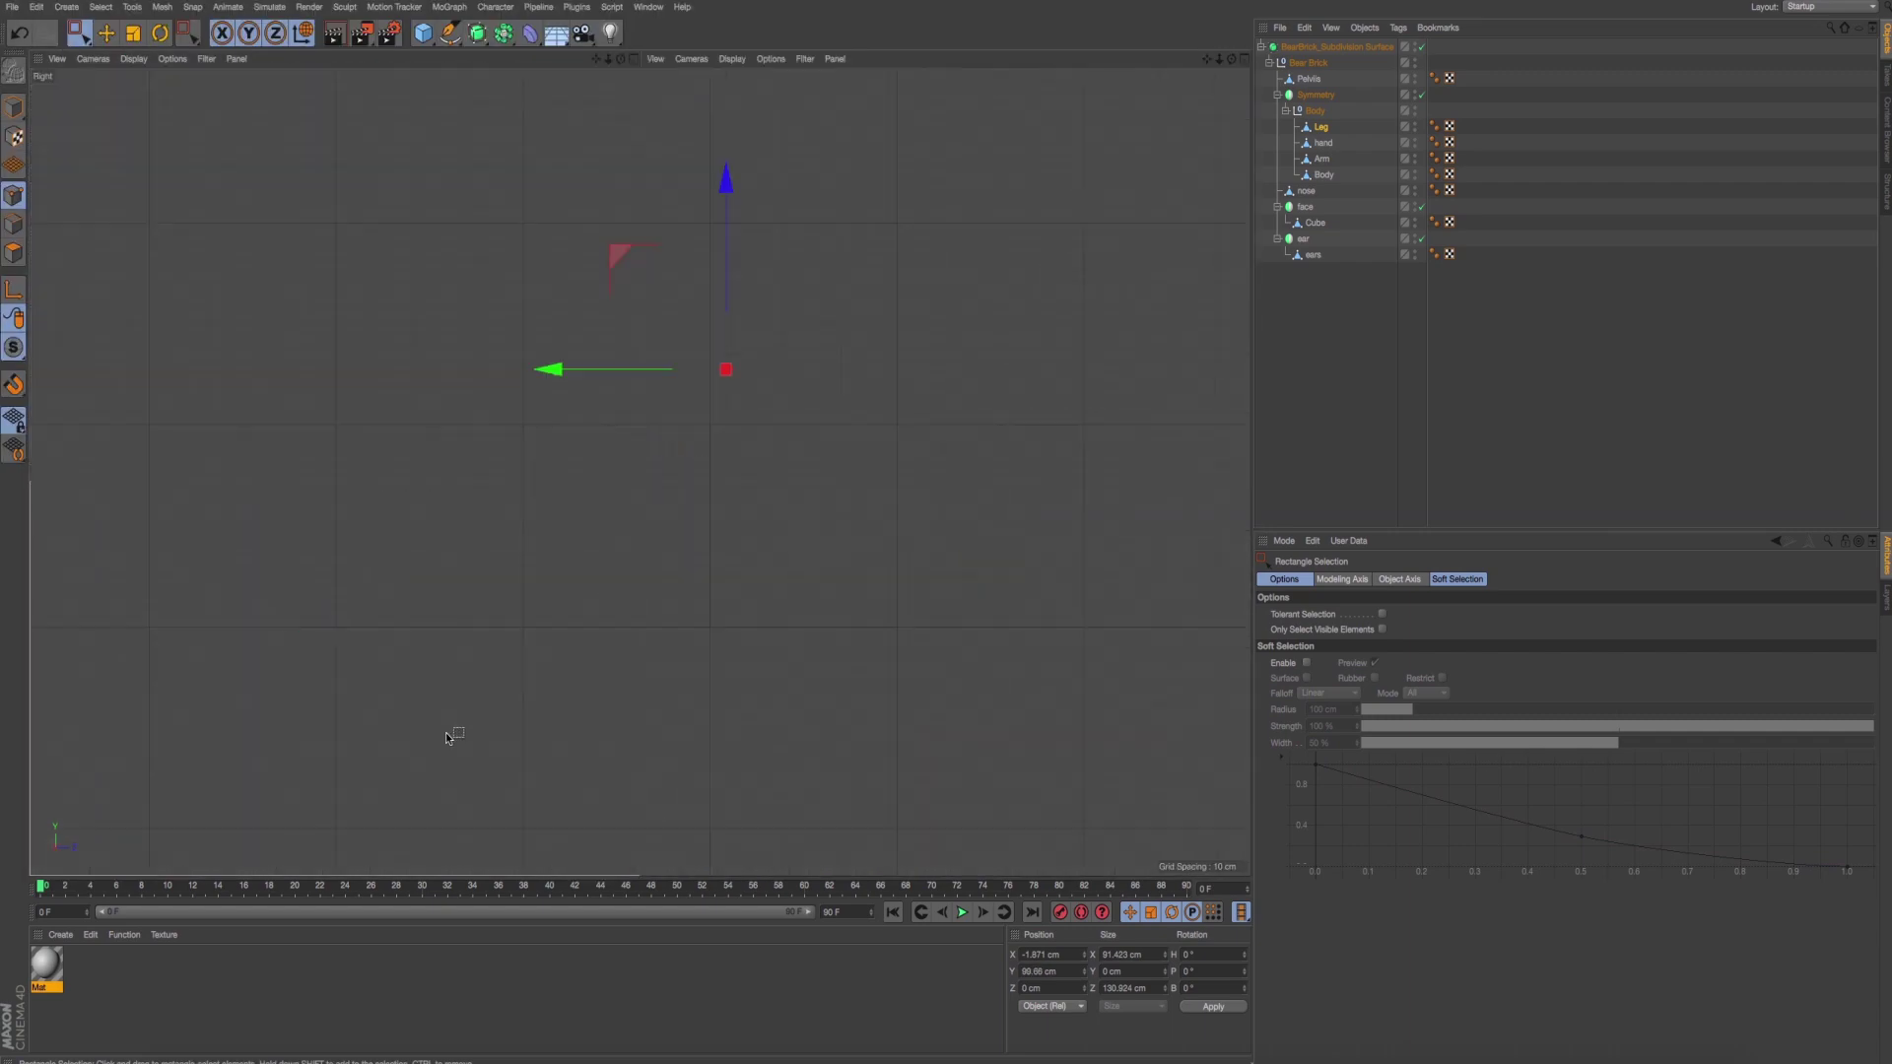
pyautogui.scroll(3, 650, 607)
pyautogui.press('super+Tab')
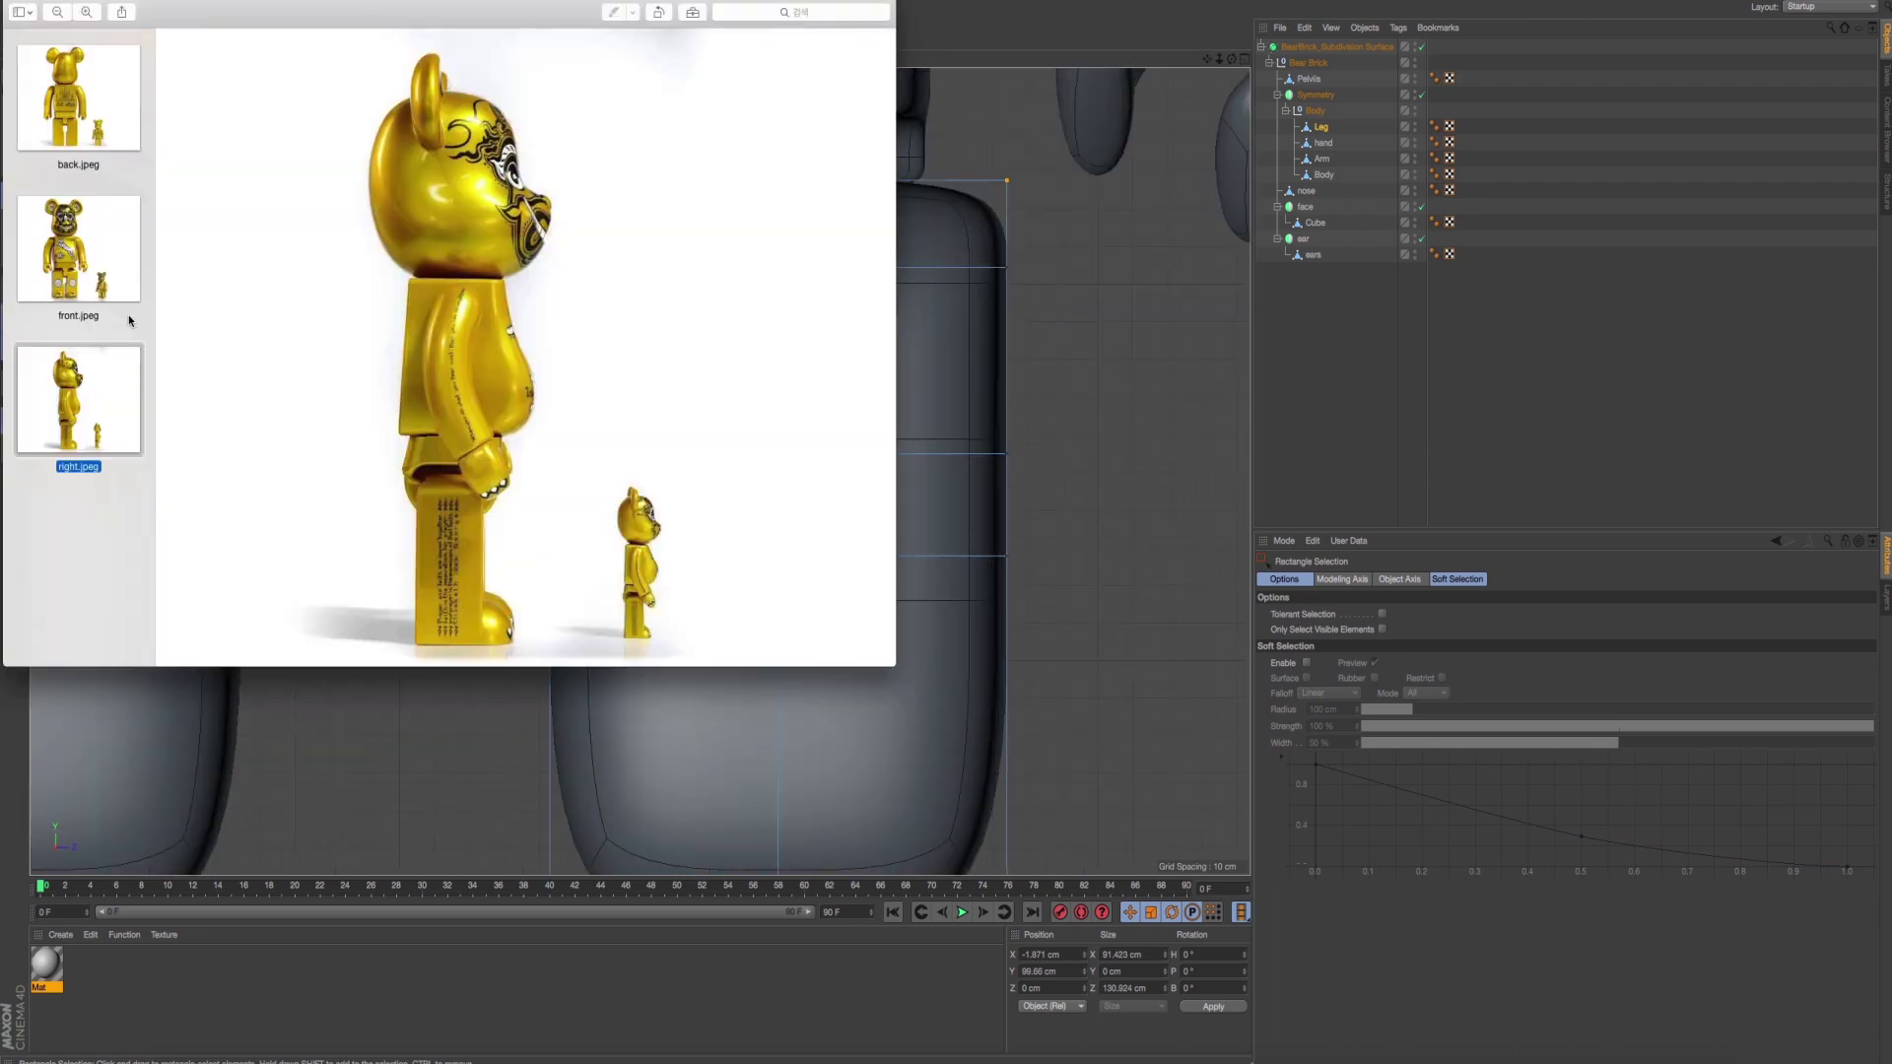
pyautogui.click(138, 286)
pyautogui.press('super+Tab')
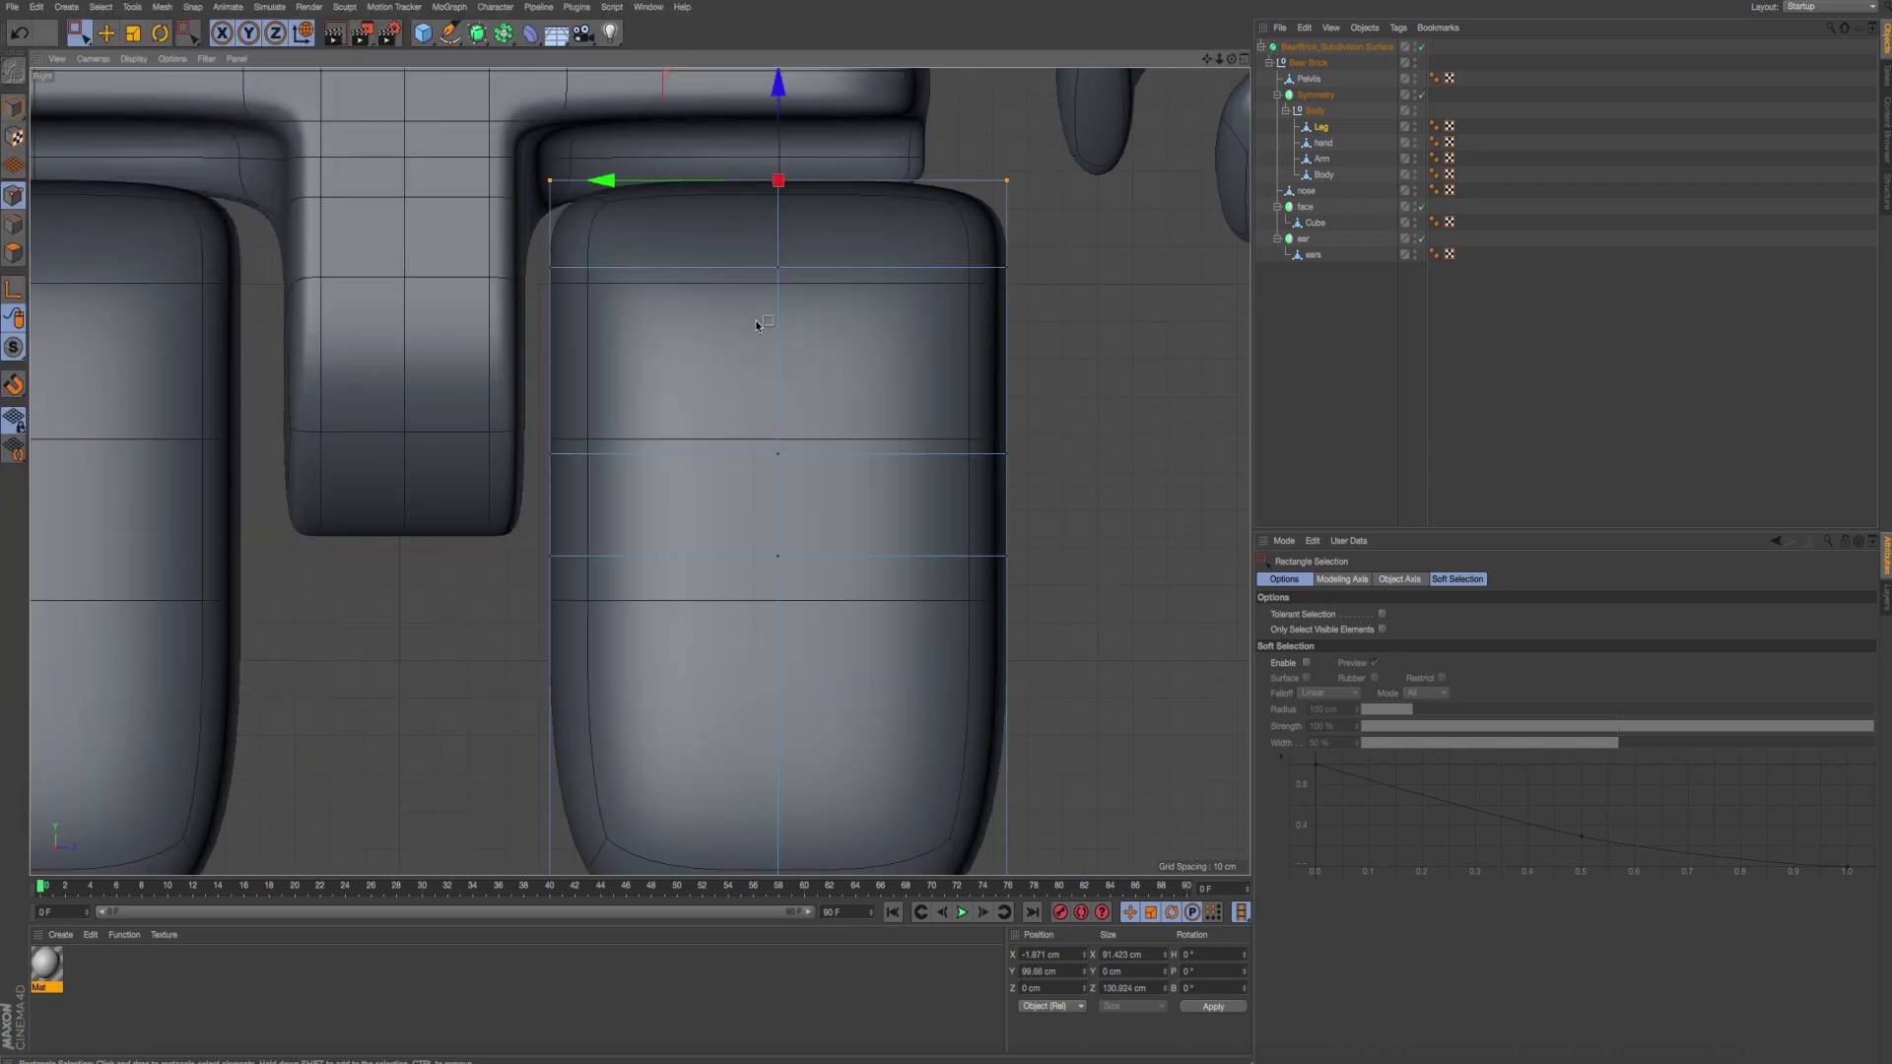
pyautogui.keyDown('alt'); pyautogui.moveTo(761, 322); pyautogui.dragTo(718, 437, button='middle'); pyautogui.keyUp('alt')
pyautogui.moveTo(703, 278); pyautogui.dragTo(778, 339)
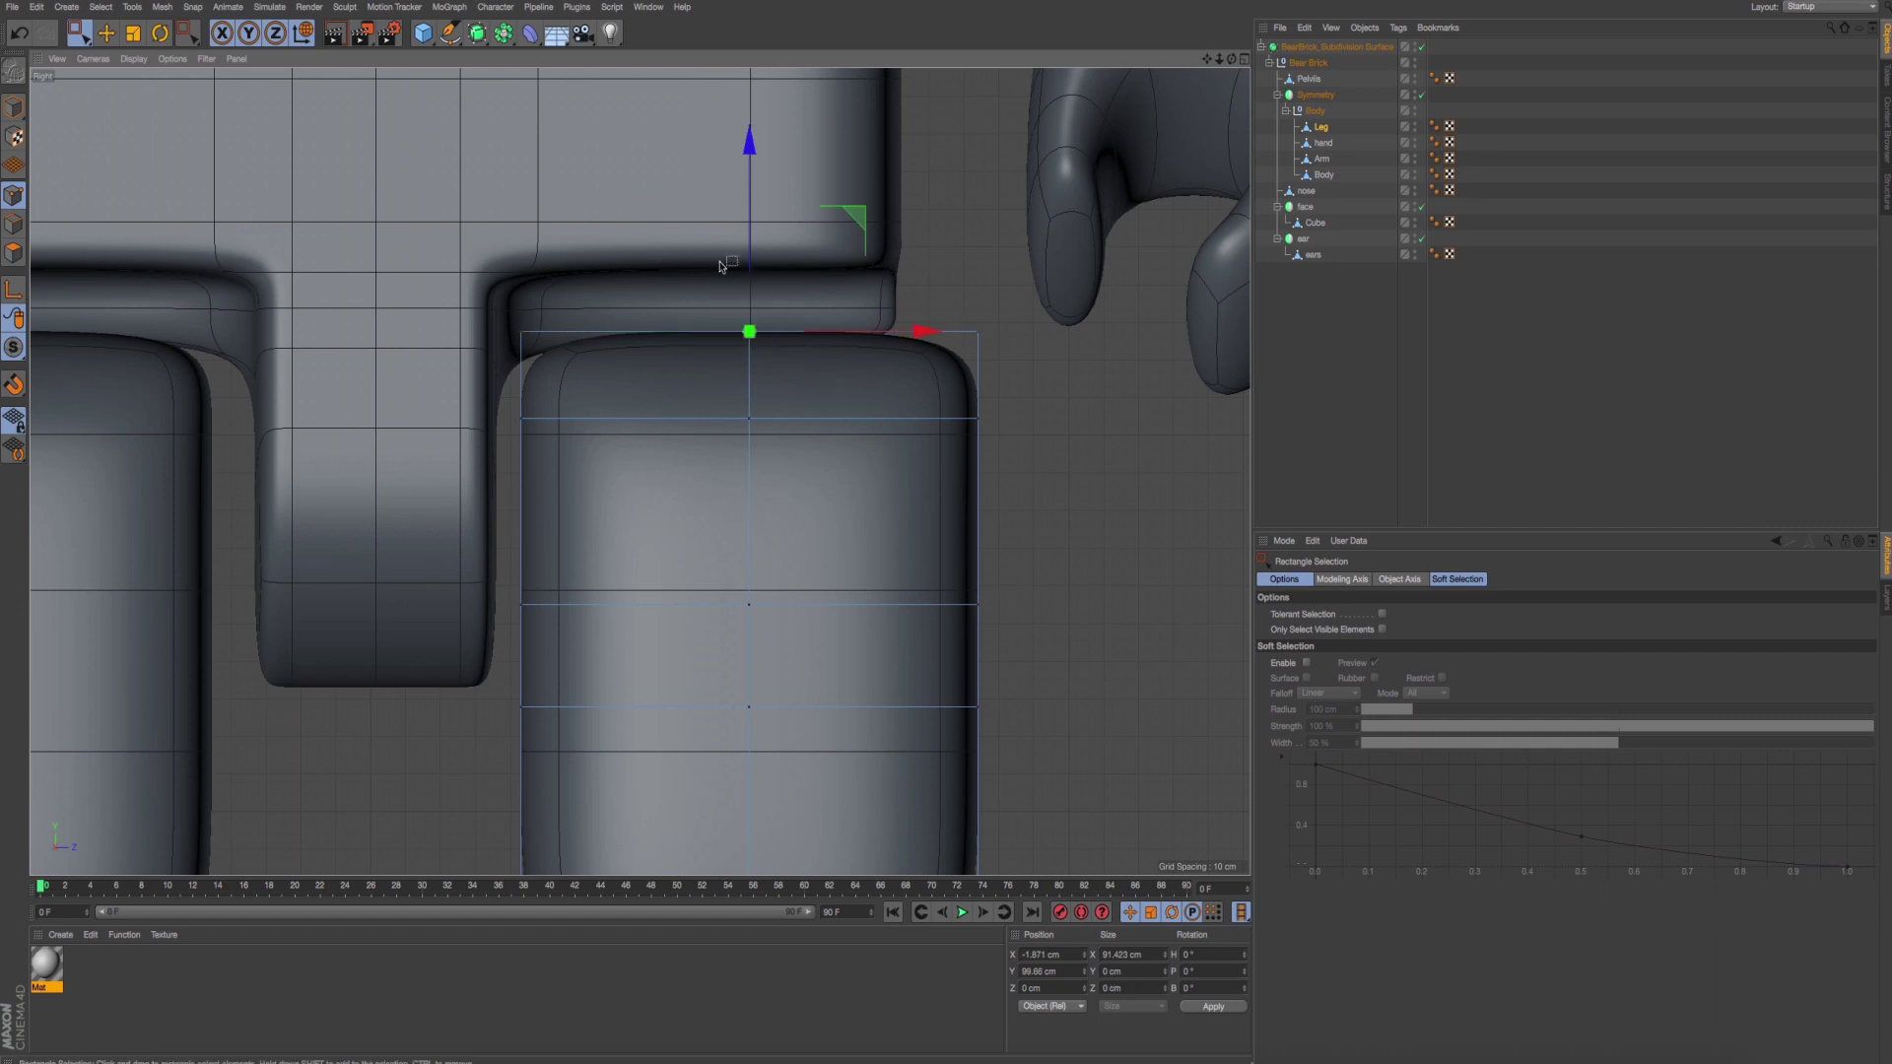
pyautogui.moveTo(749, 145); pyautogui.dragTo(749, 102)
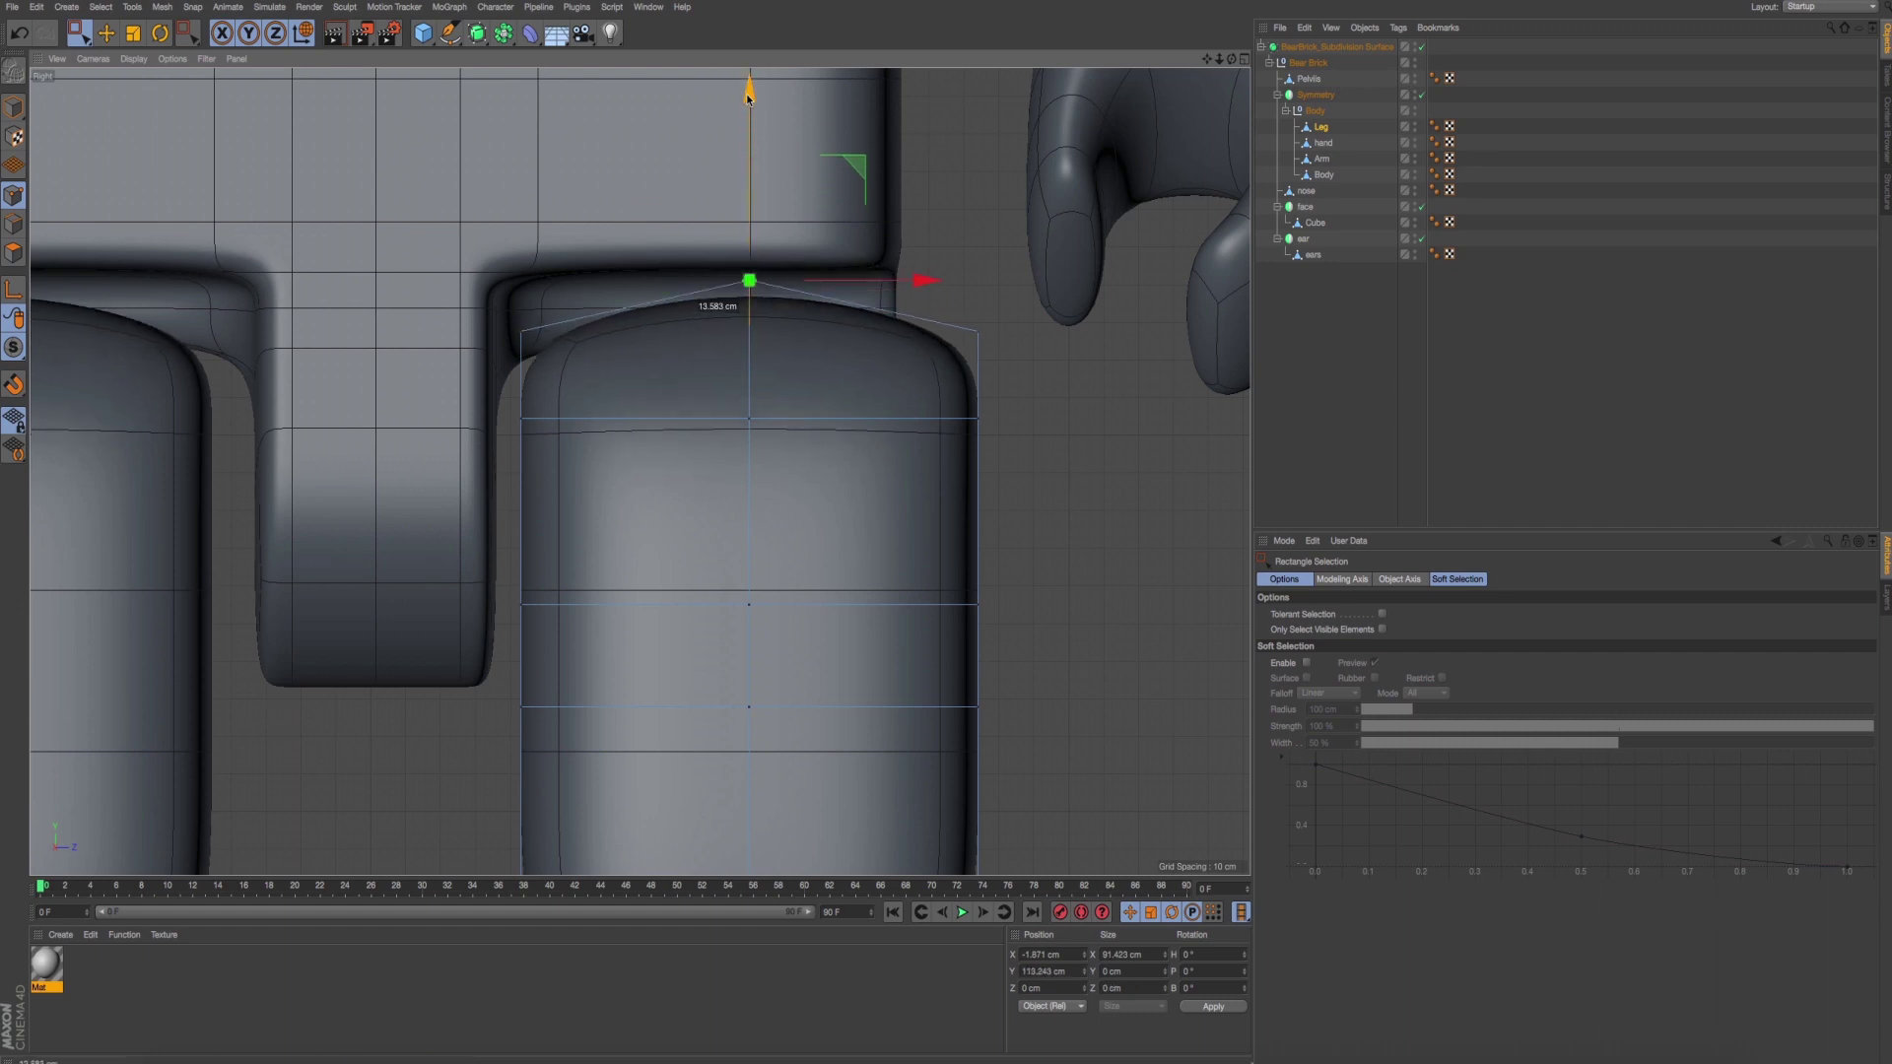
# Scale the leg's two top corner points inward on Z.
pyautogui.press('super+Tab')
pyautogui.middleClick(410, 680)
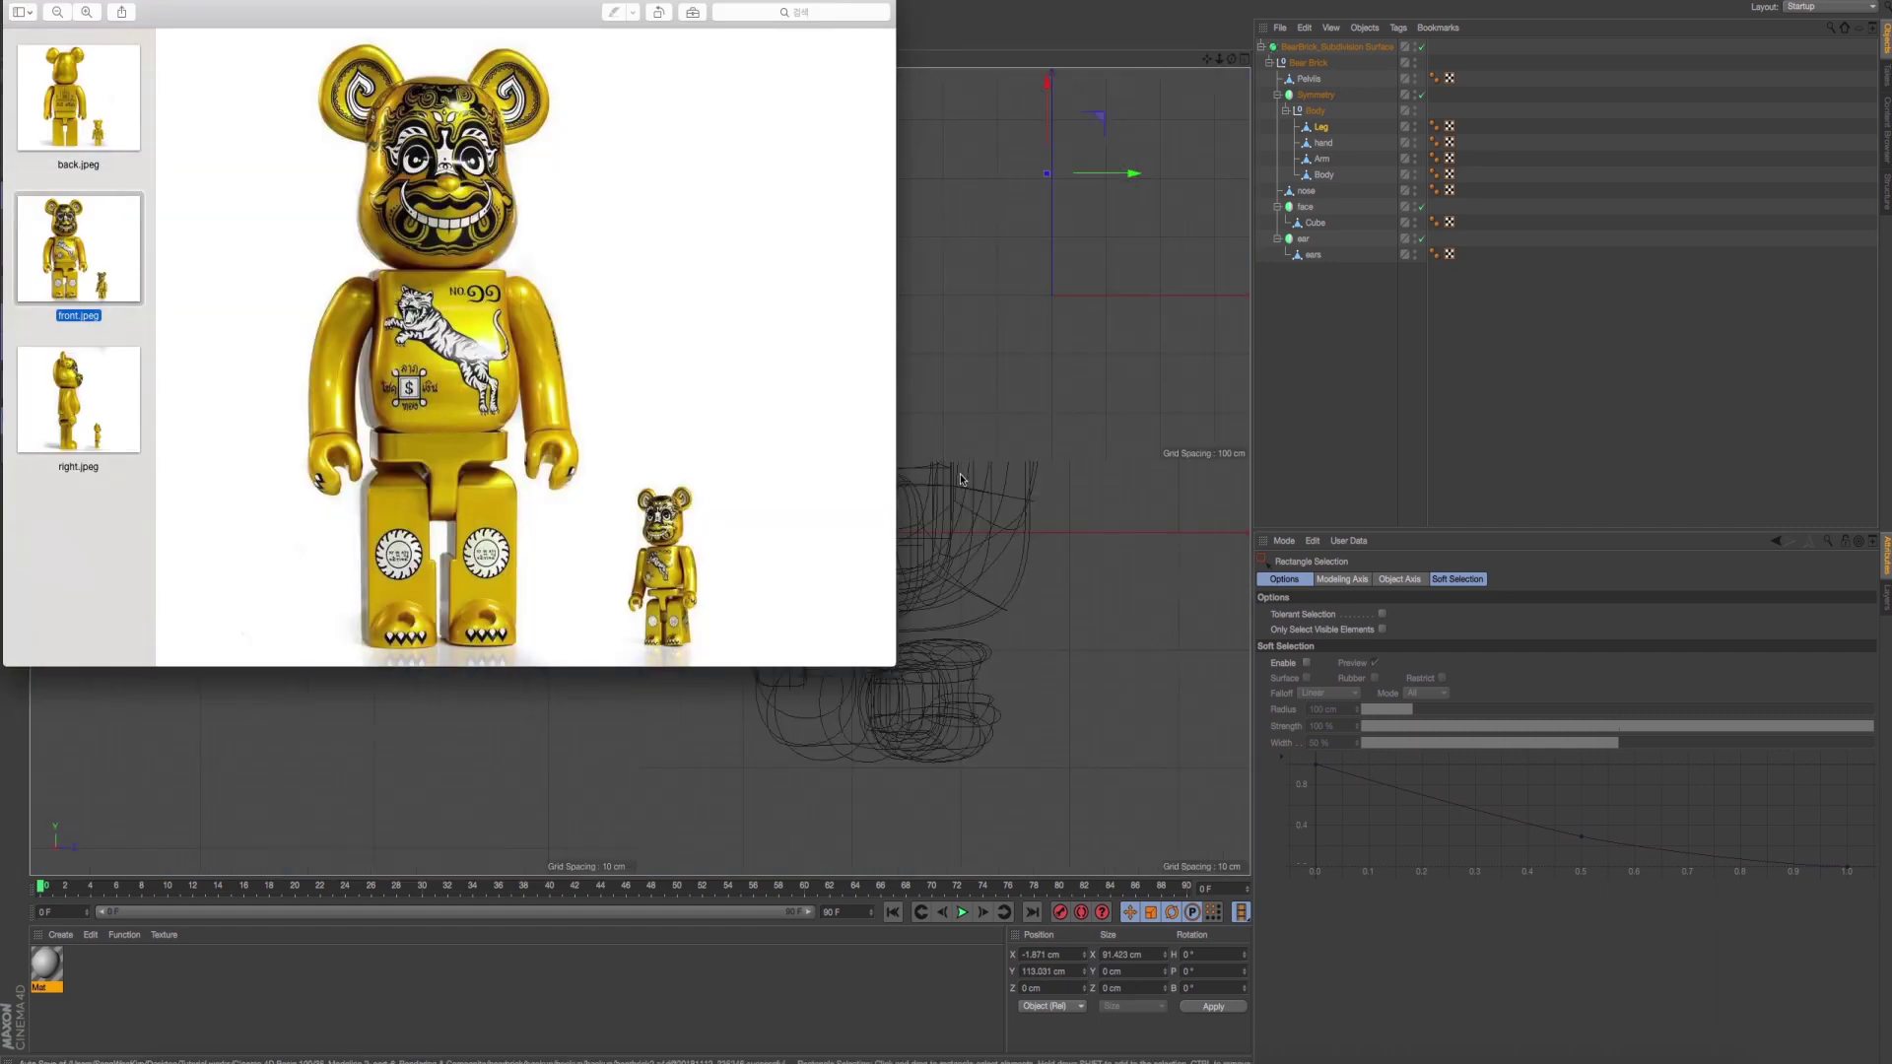
pyautogui.middleClick(410, 680)
pyautogui.middleClick(410, 680)
pyautogui.middleClick(506, 676)
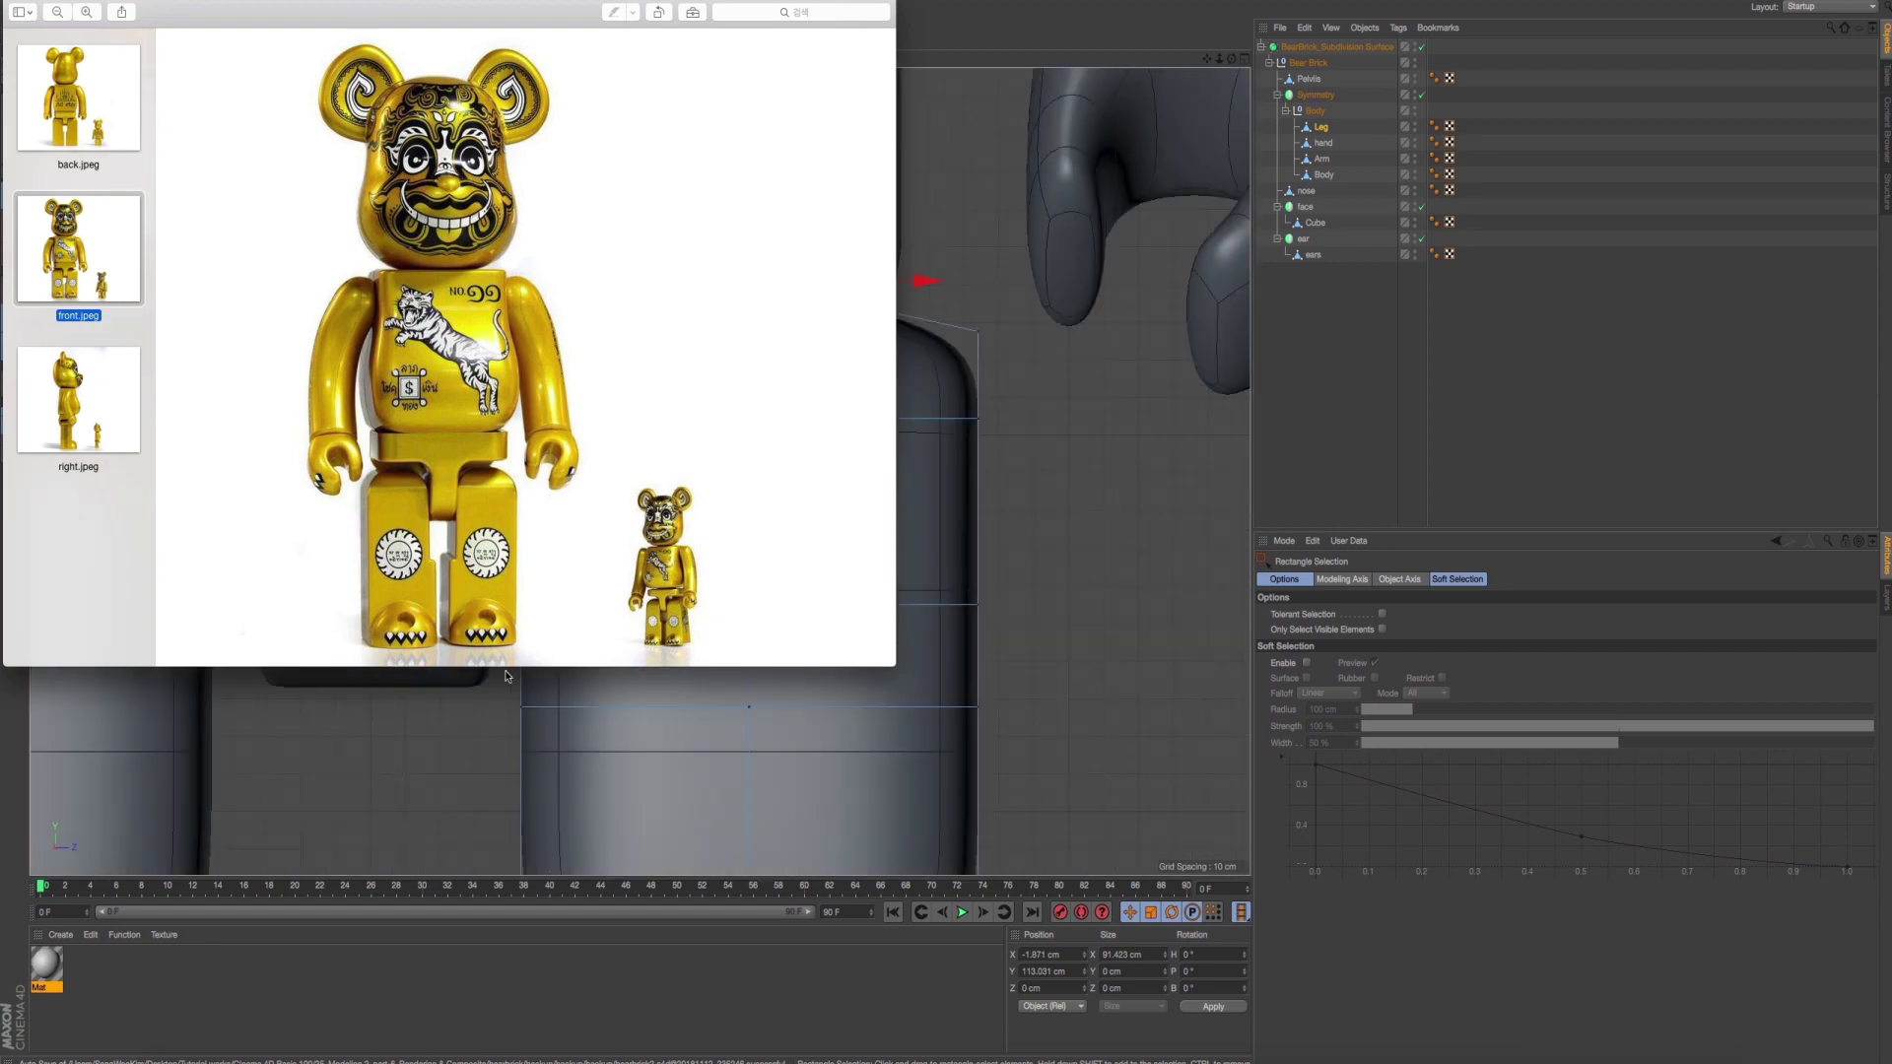
pyautogui.keyDown('alt'); pyautogui.moveTo(946, 576); pyautogui.dragTo(1043, 551, button='middle'); pyautogui.keyUp('alt')
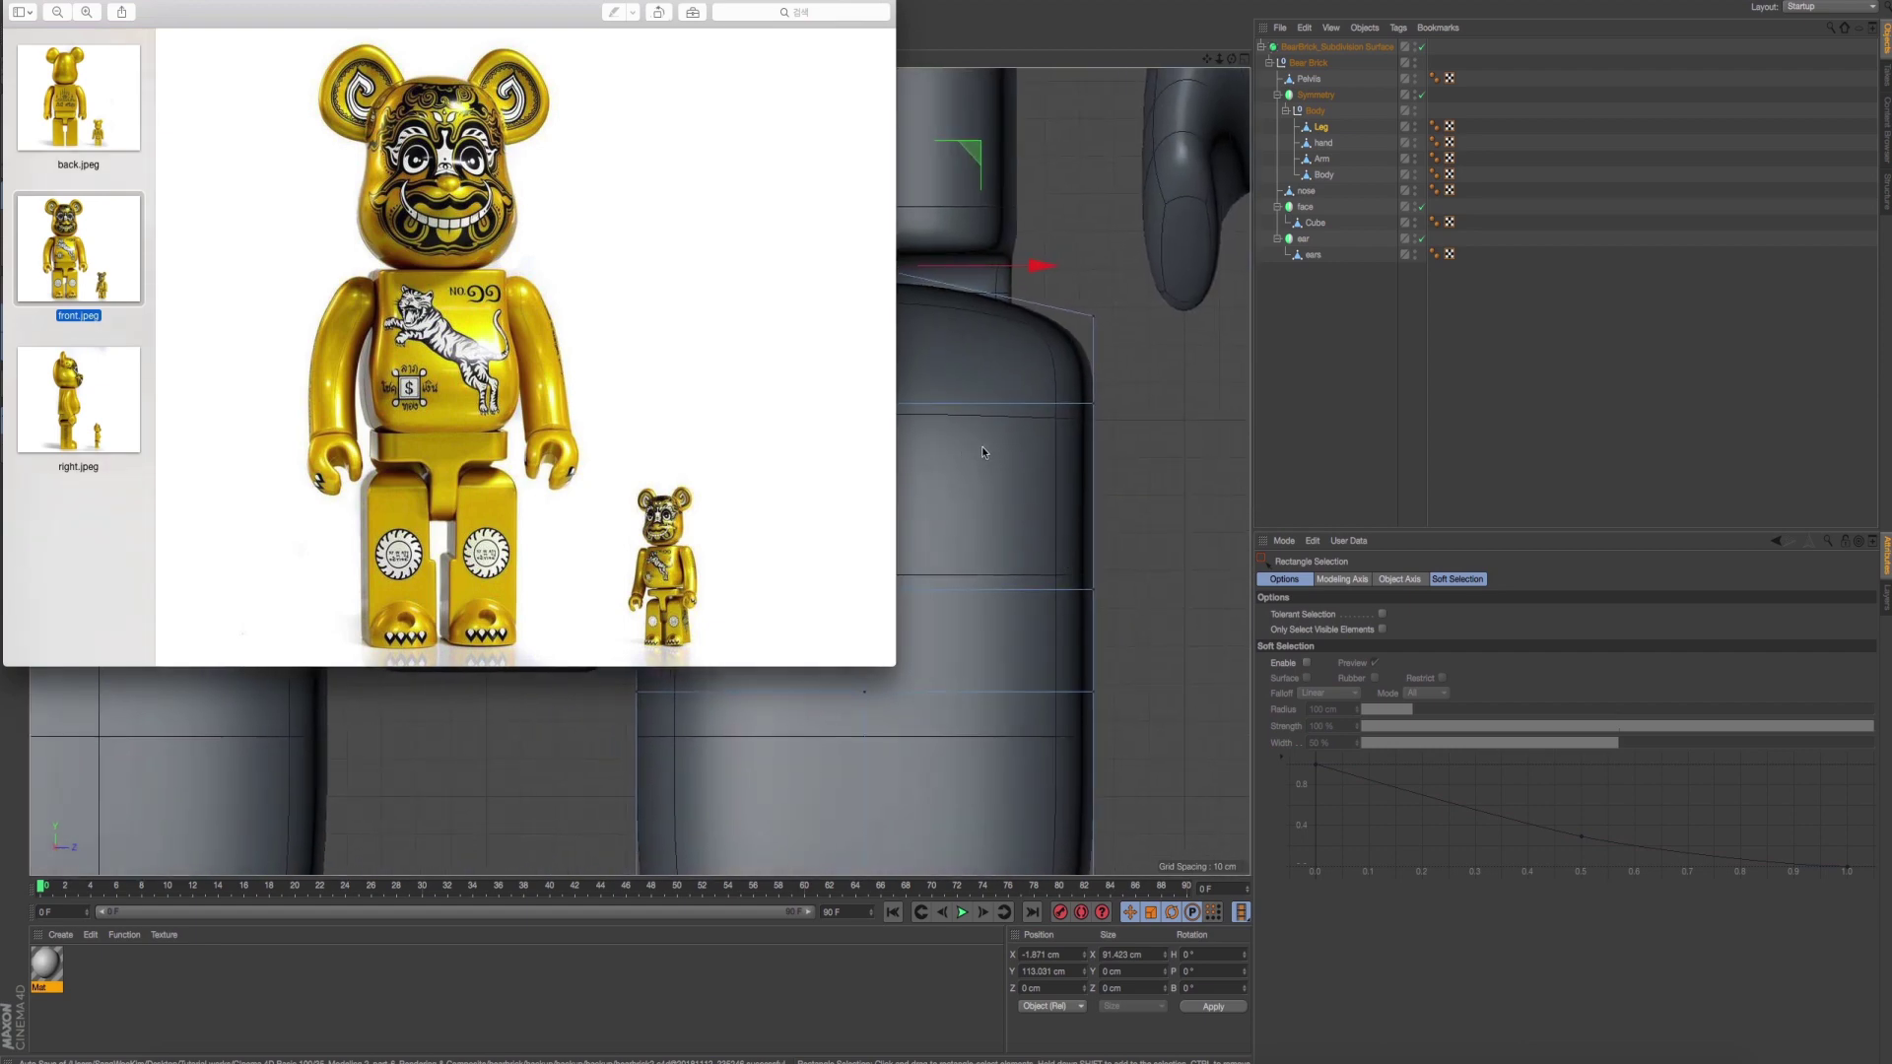
pyautogui.scroll(-3, 961, 463)
pyautogui.keyDown('alt'); pyautogui.moveTo(1079, 424); pyautogui.dragTo(1044, 454, button='middle'); pyautogui.keyUp('alt')
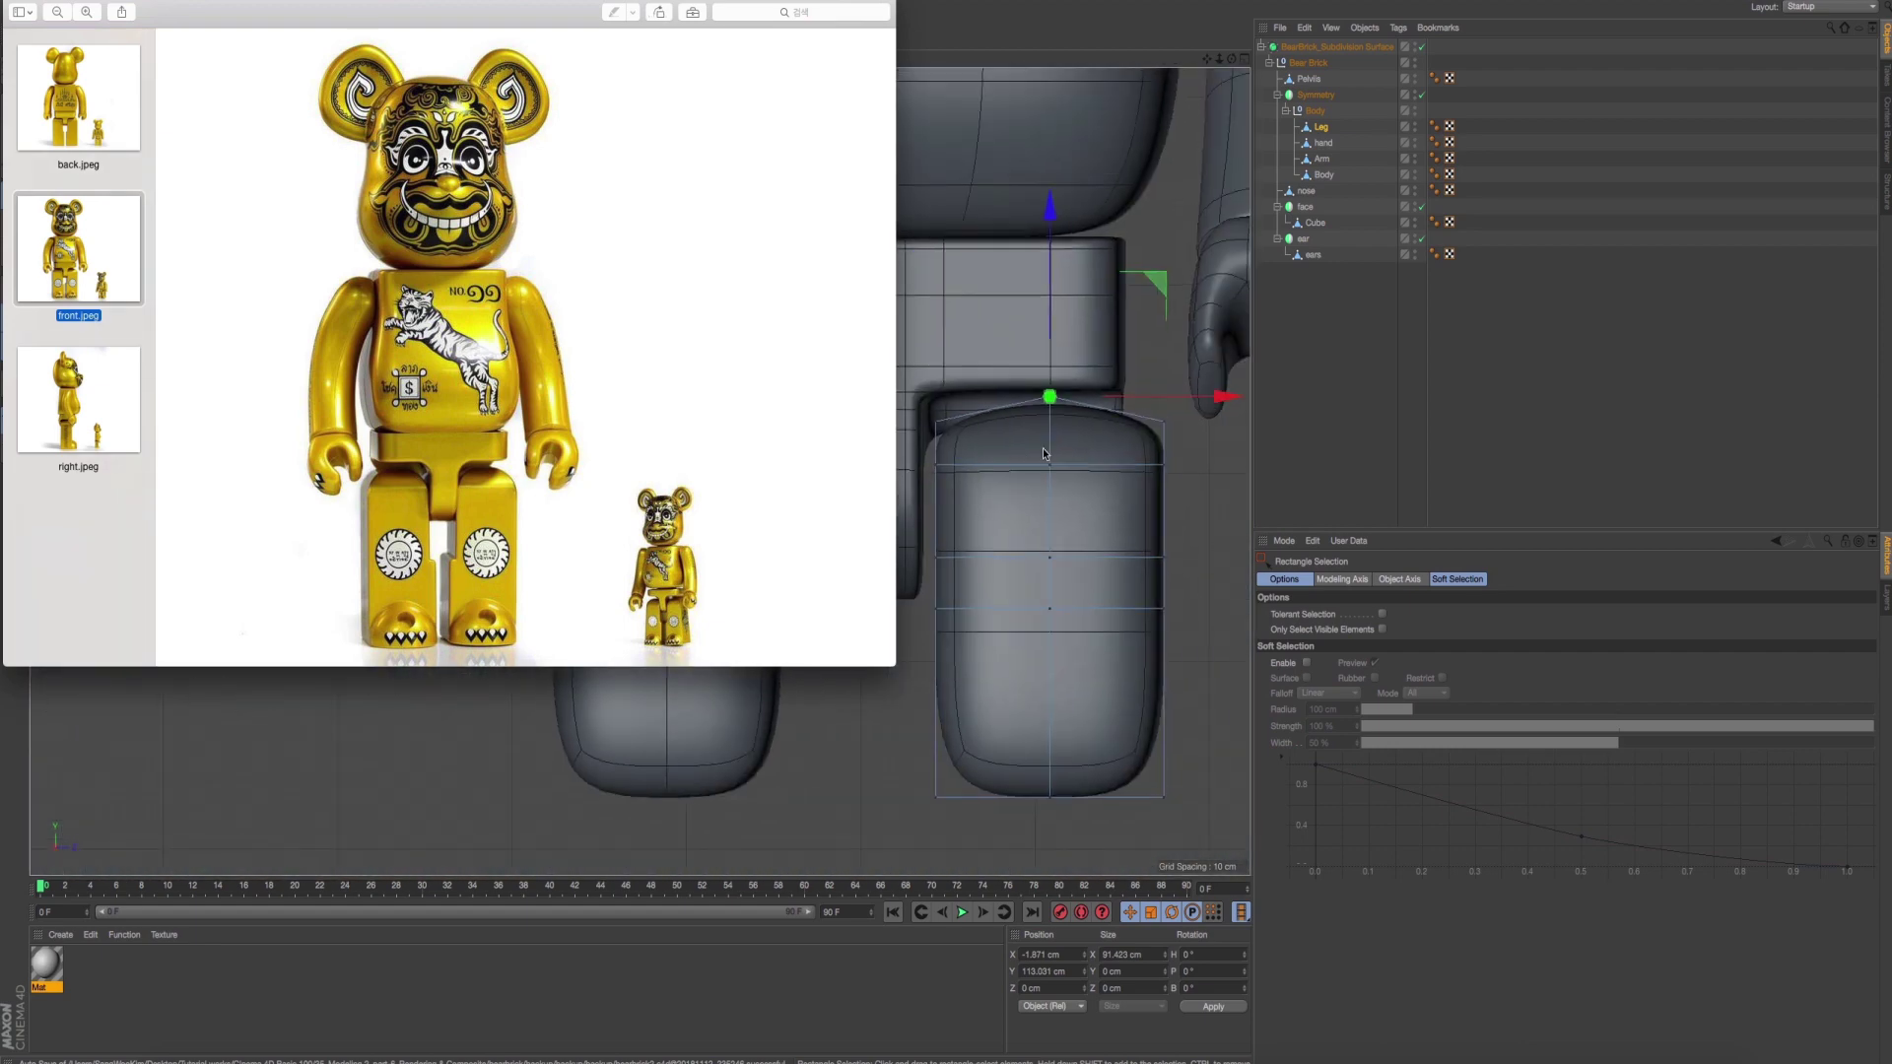
pyautogui.click(934, 412)
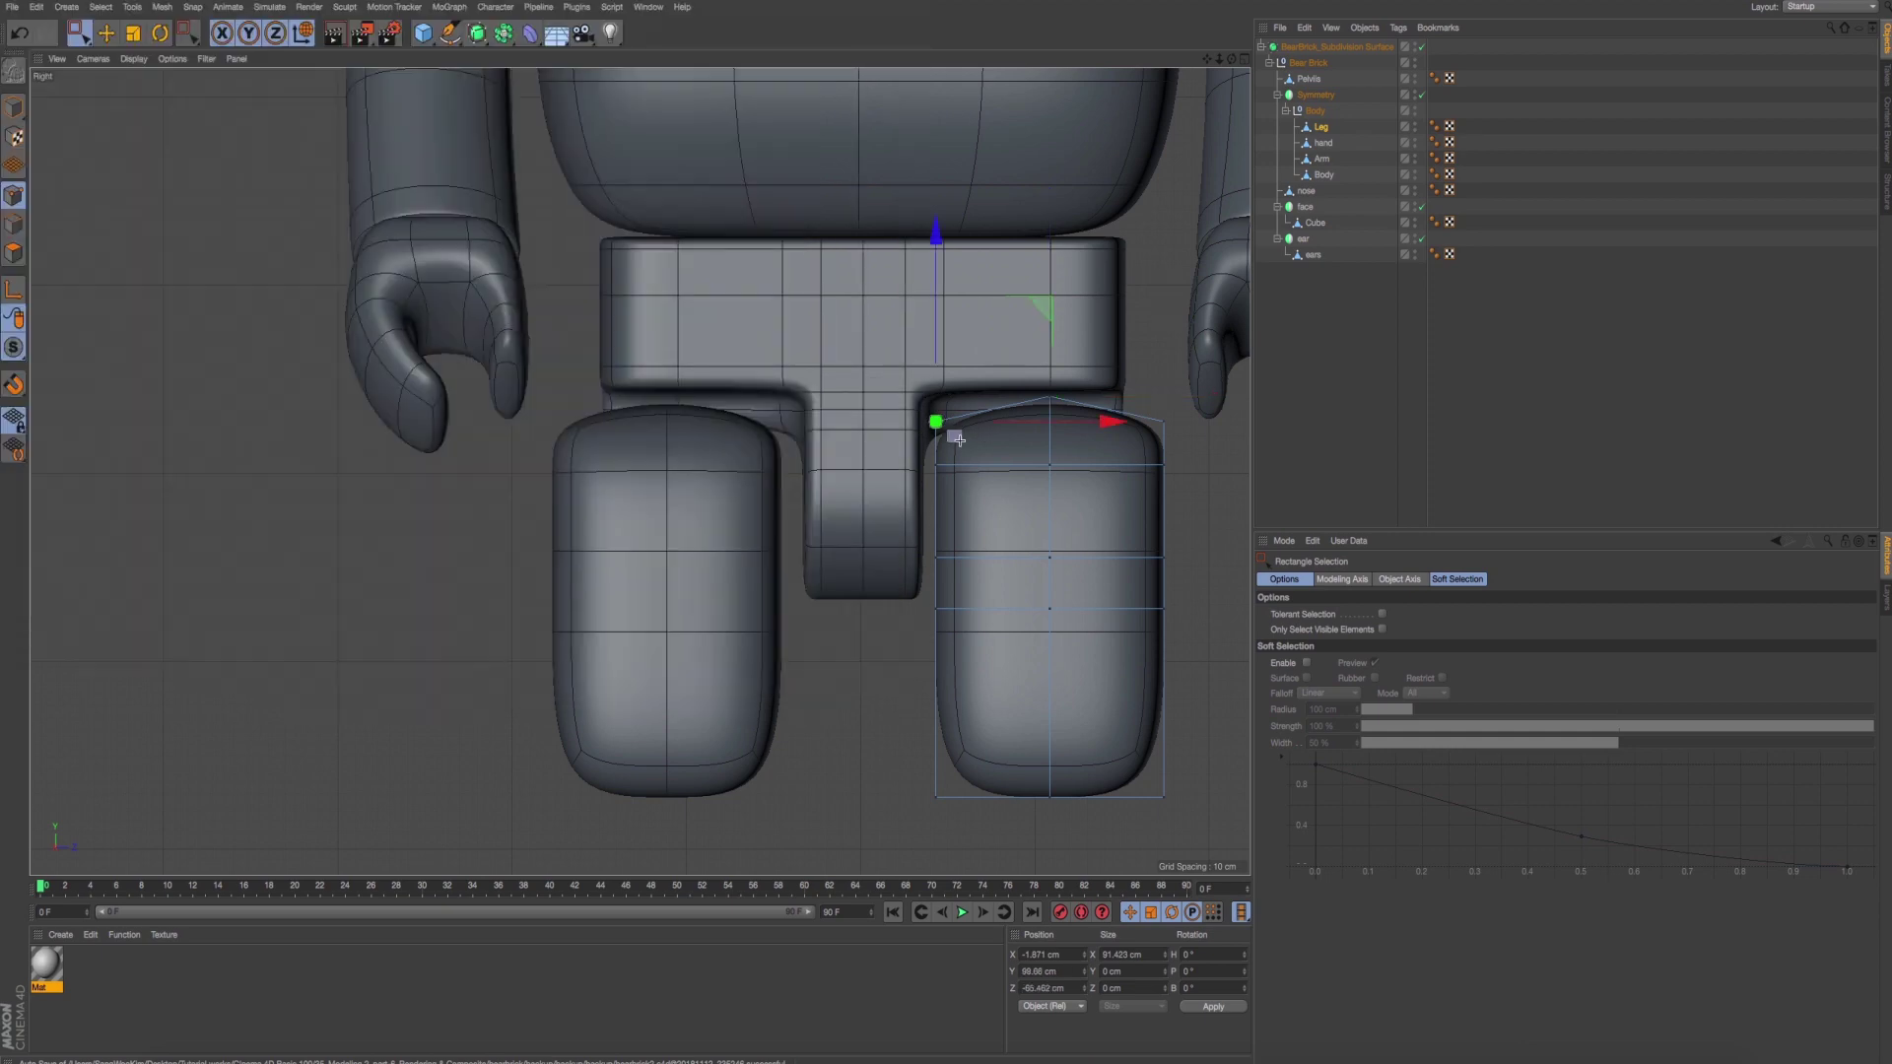
pyautogui.moveTo(993, 449); pyautogui.dragTo(890, 393)
pyautogui.keyDown('shift'); pyautogui.moveTo(1148, 394); pyautogui.dragTo(1160, 436); pyautogui.keyUp('shift')
pyautogui.scroll(3, 522, 421)
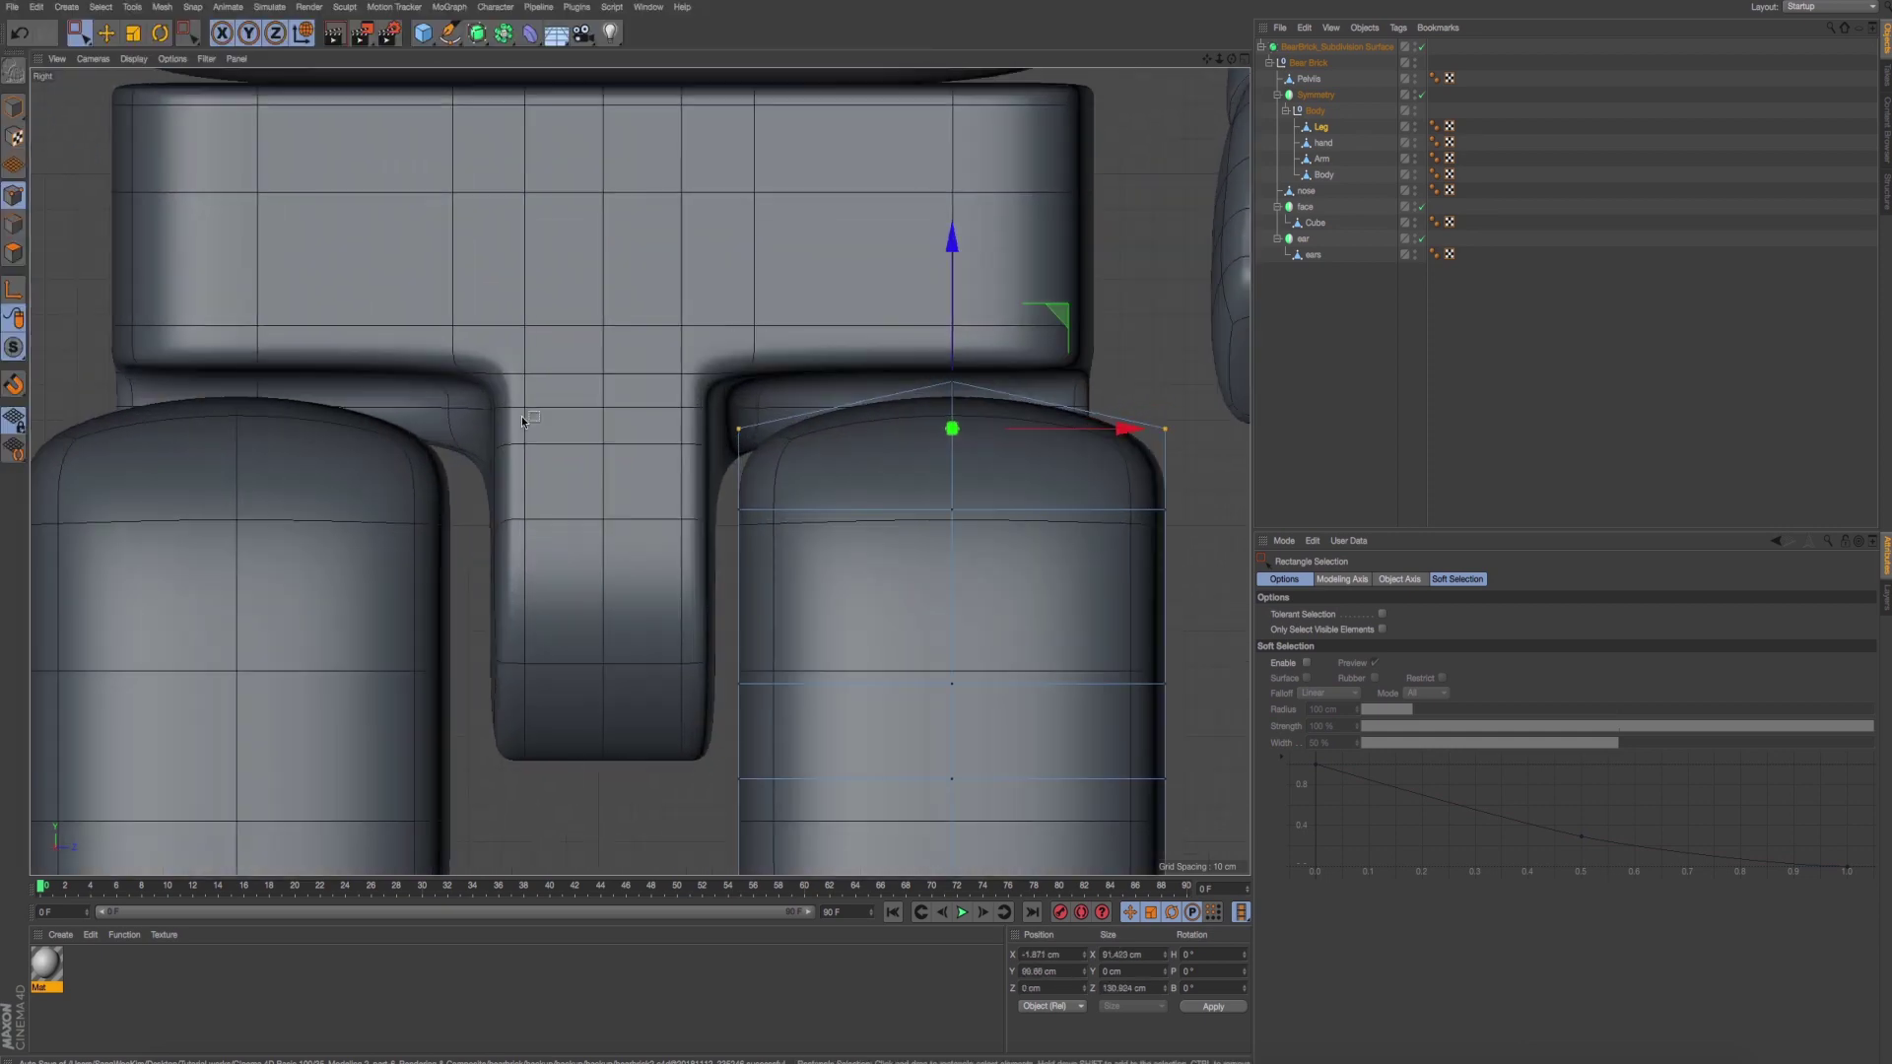
pyautogui.press('e')
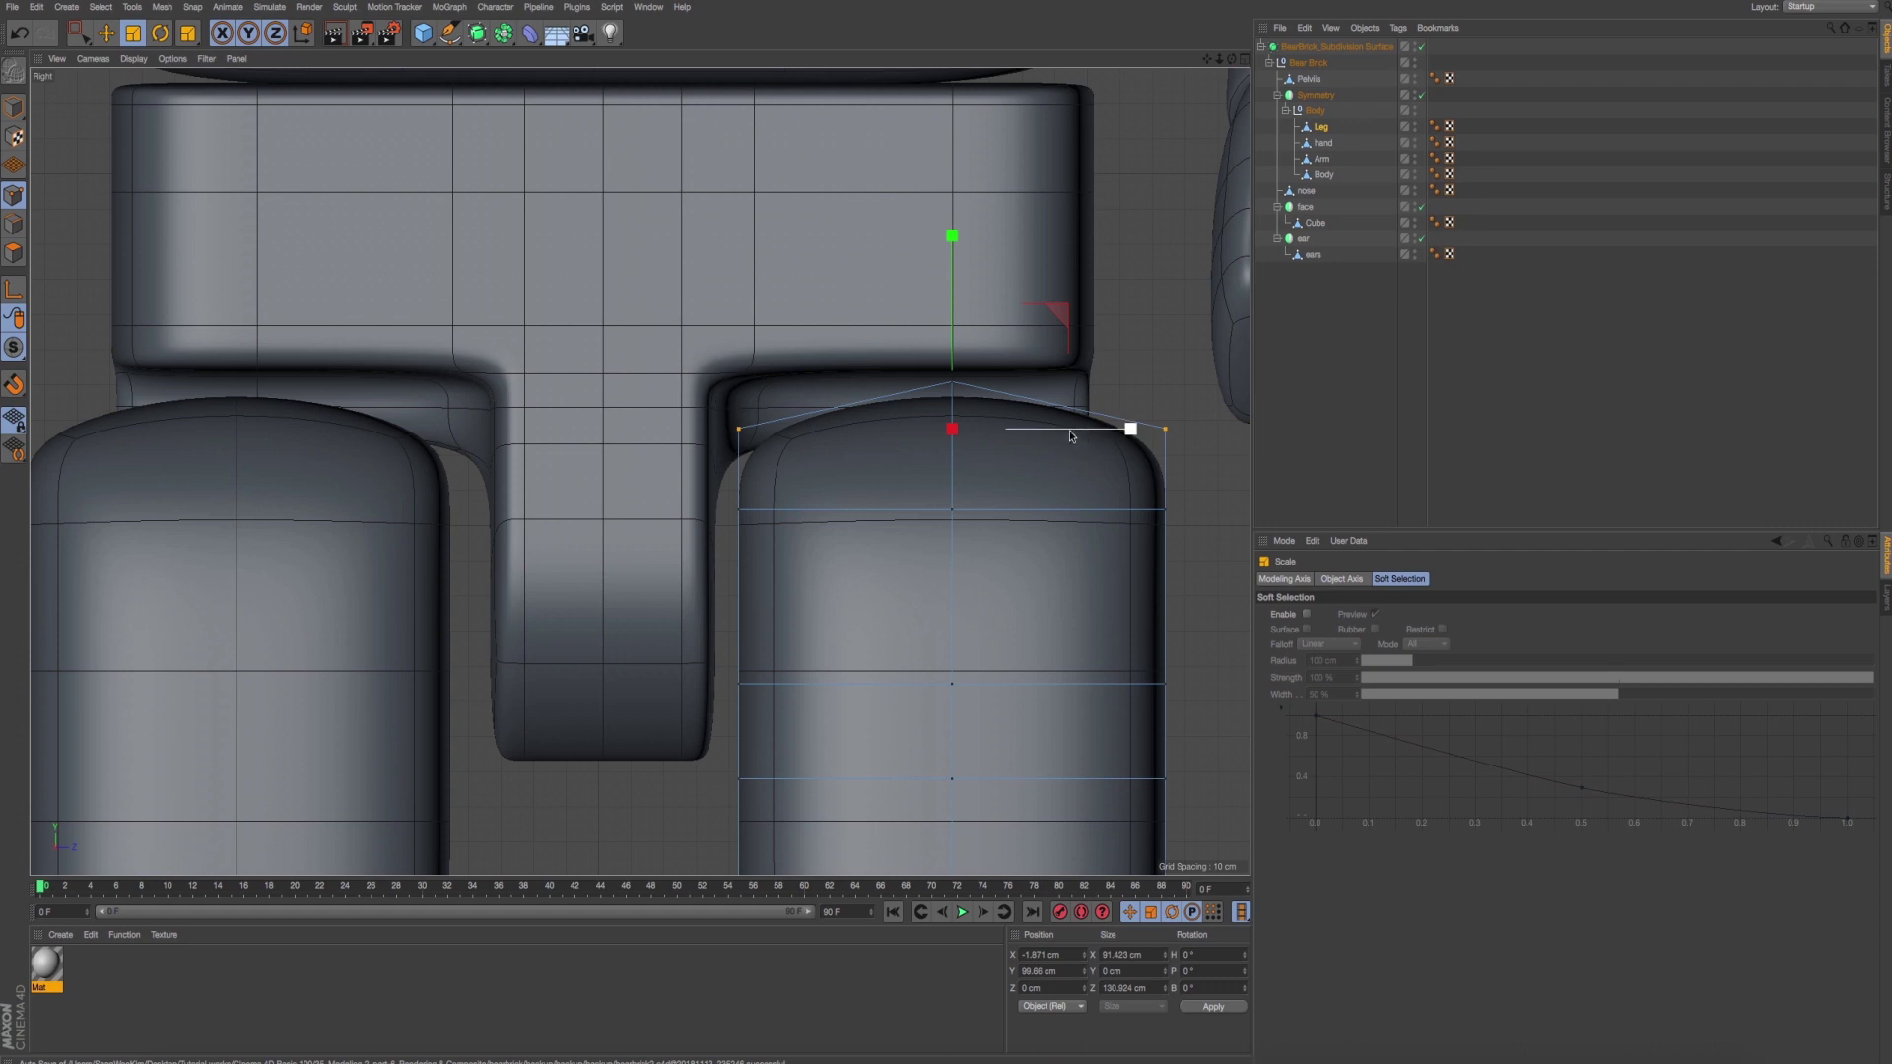
pyautogui.moveTo(1123, 433); pyautogui.dragTo(1094, 434)
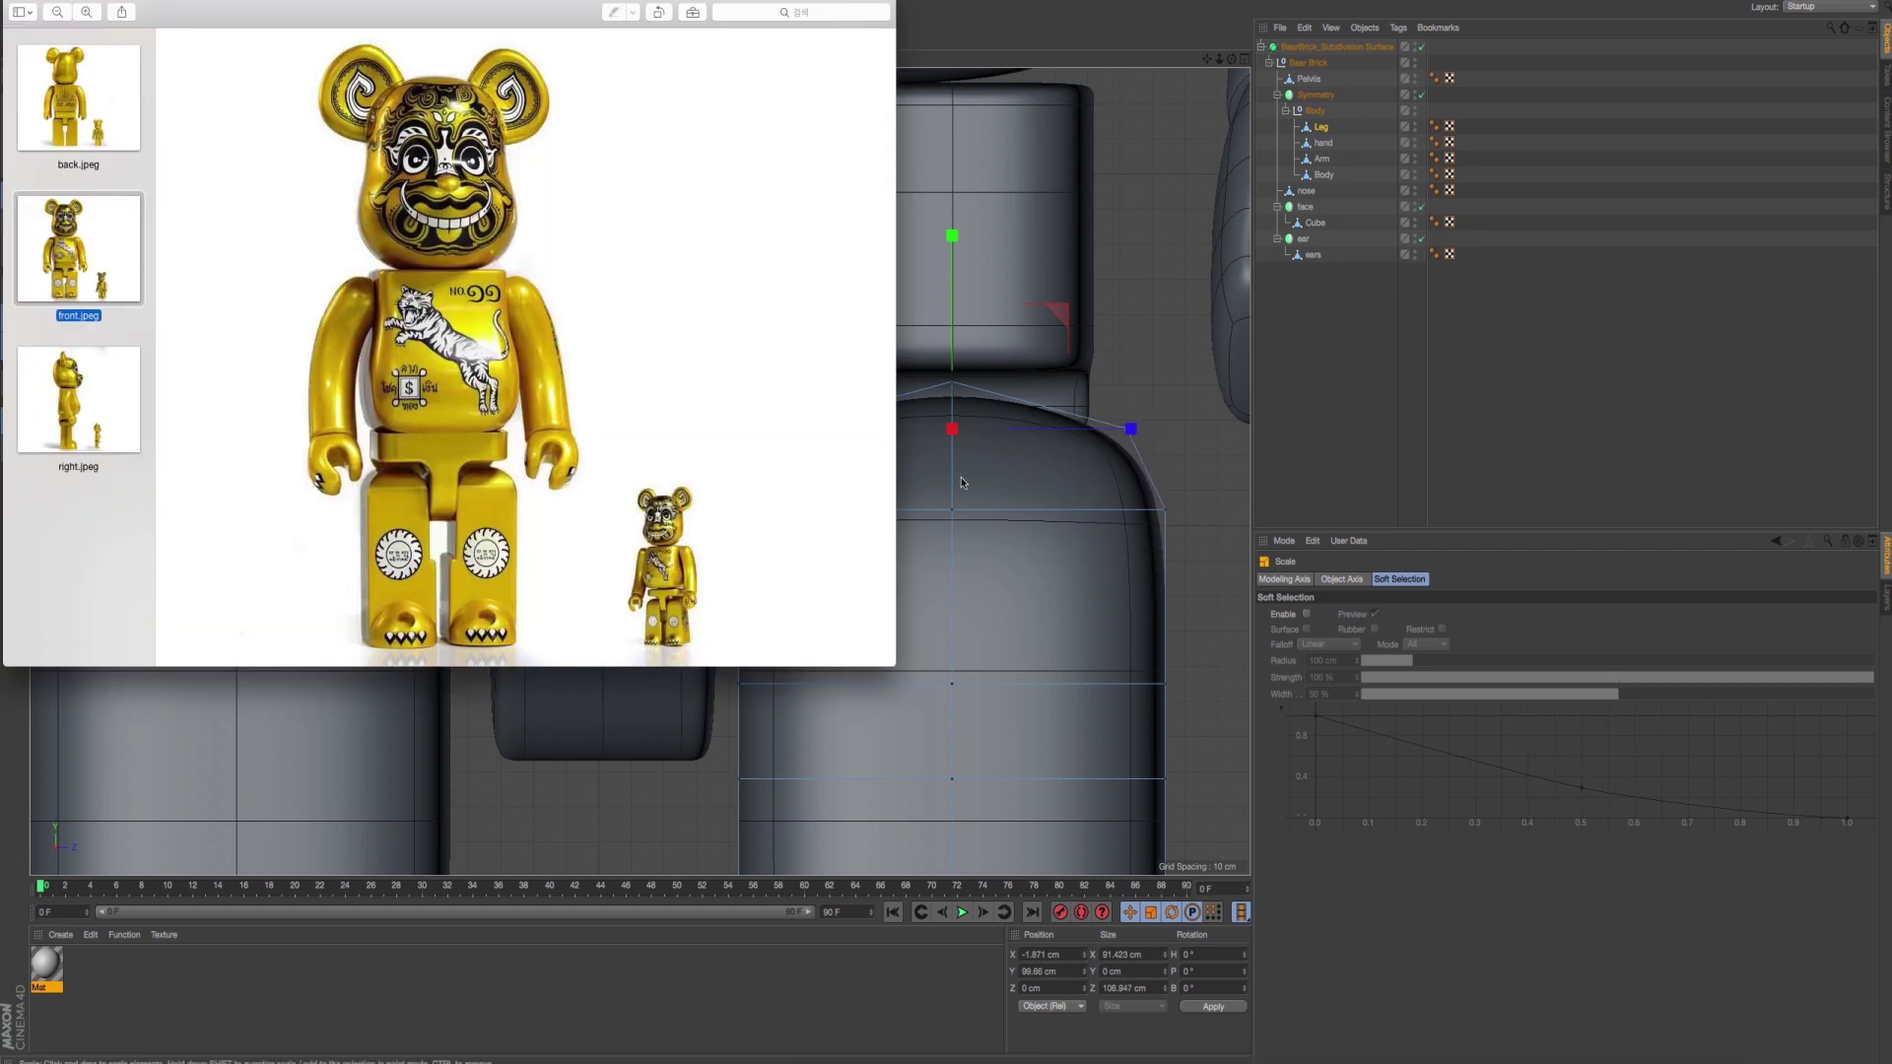
# Return to the four-view layout and clear the point selection.
pyautogui.click(961, 477)
pyautogui.keyDown('alt'); pyautogui.moveTo(555, 504); pyautogui.dragTo(490, 464, button='middle'); pyautogui.keyUp('alt')
pyautogui.press('0')
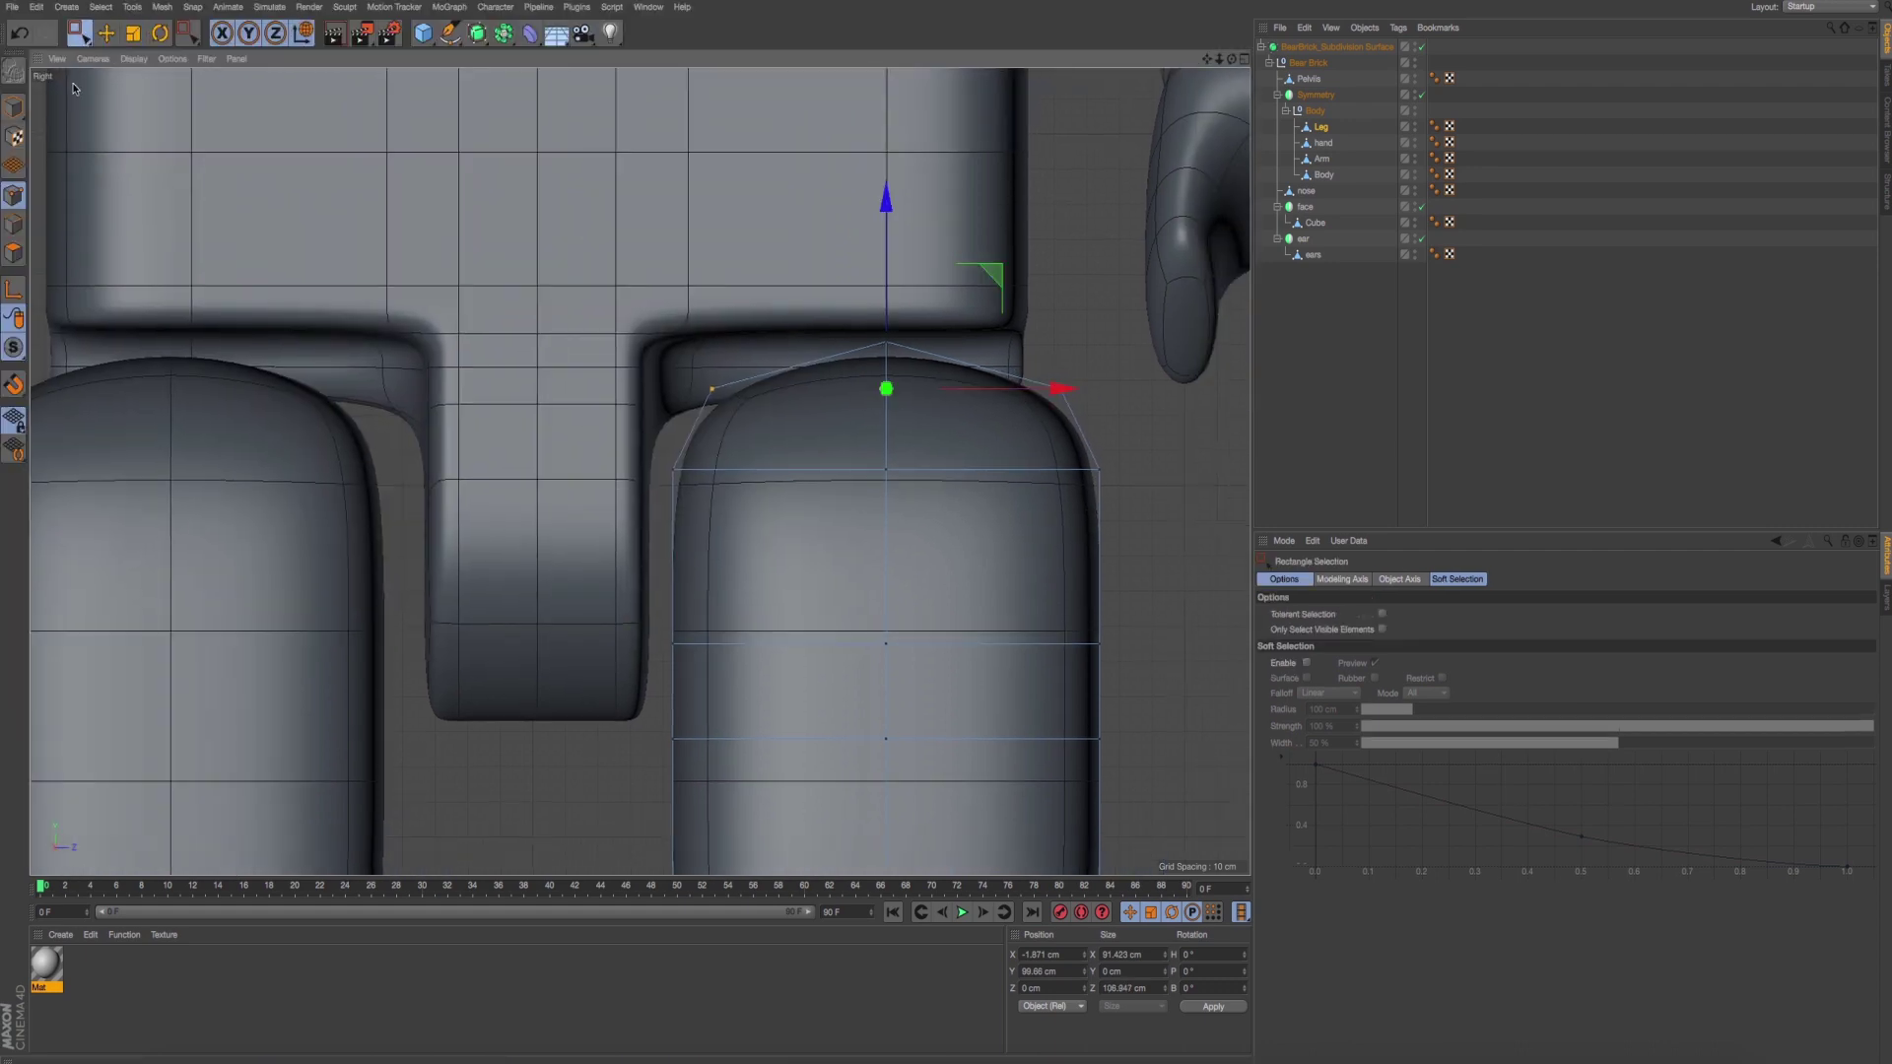
pyautogui.middleClick(288, 261)
pyautogui.moveTo(505, 389); pyautogui.dragTo(434, 368)
# Select Leg in the maximized Right view and Line Cut a horizontal edge across its top.
pyautogui.middleClick(765, 518)
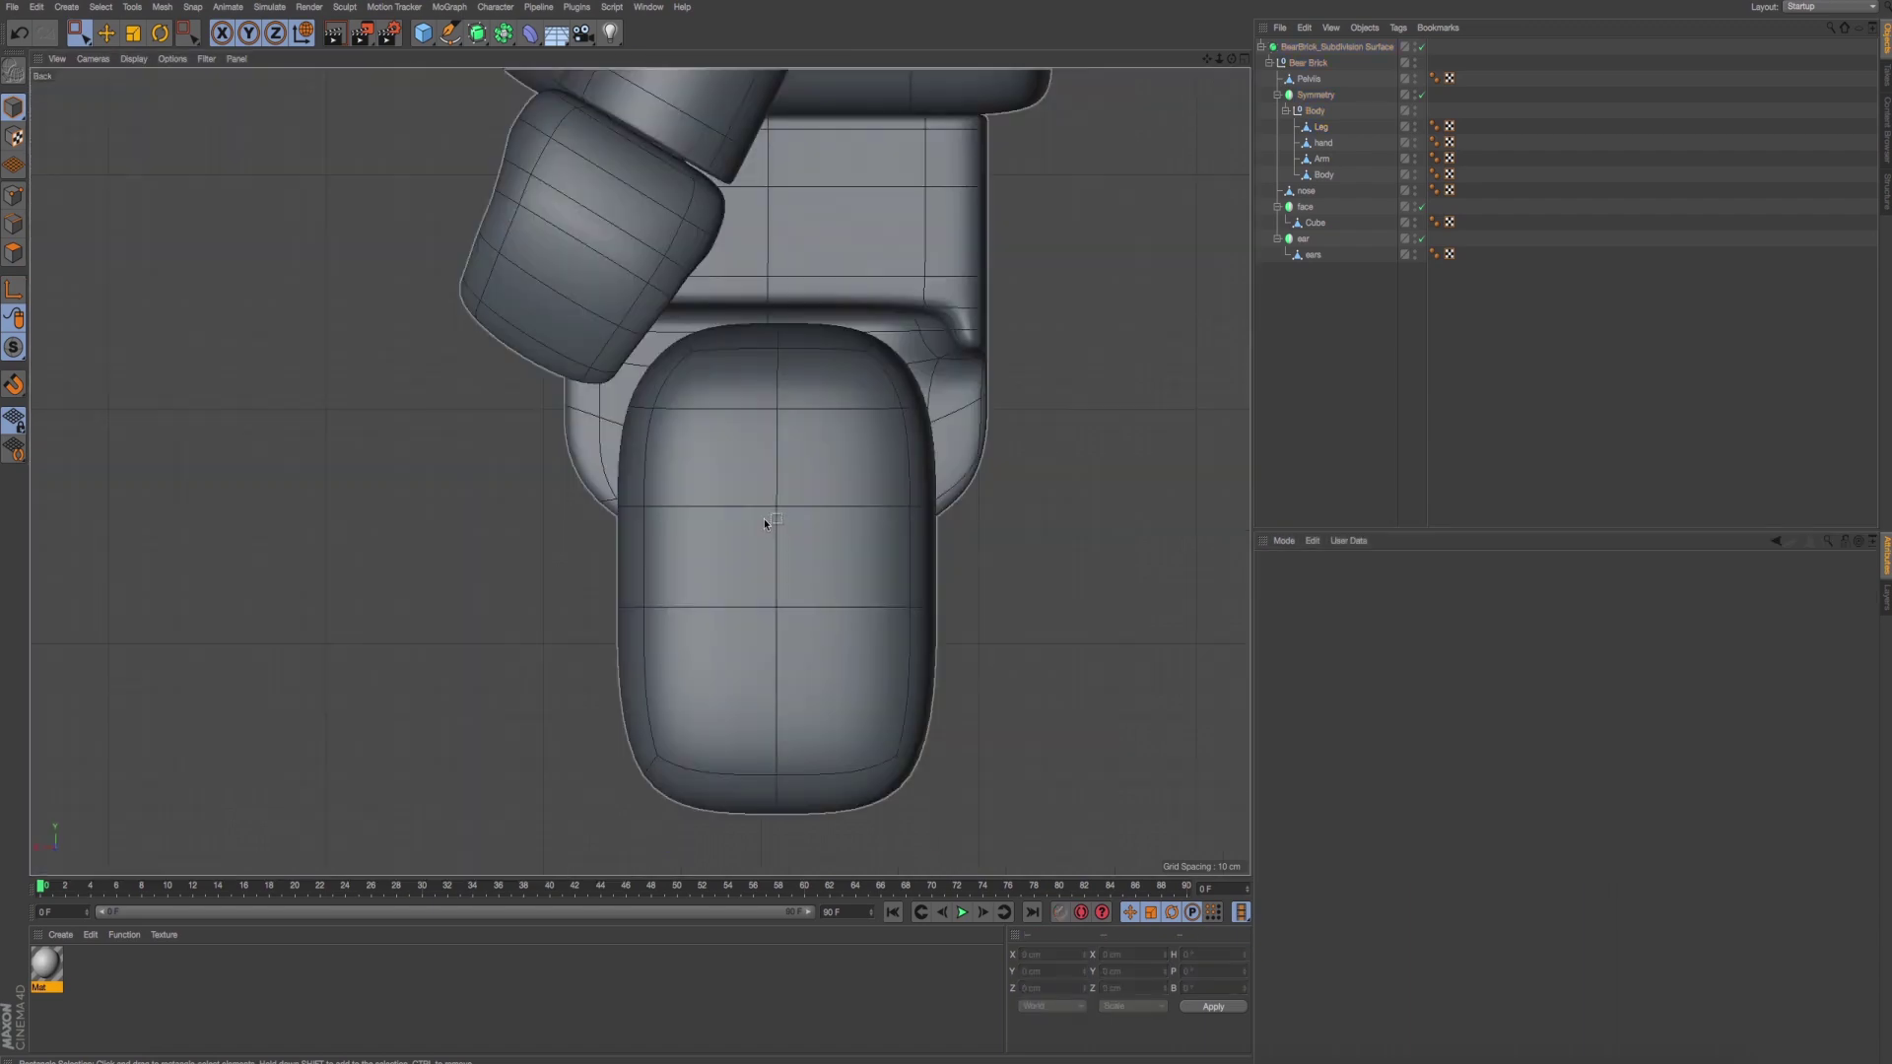
pyautogui.middleClick(768, 518)
pyautogui.middleClick(340, 670)
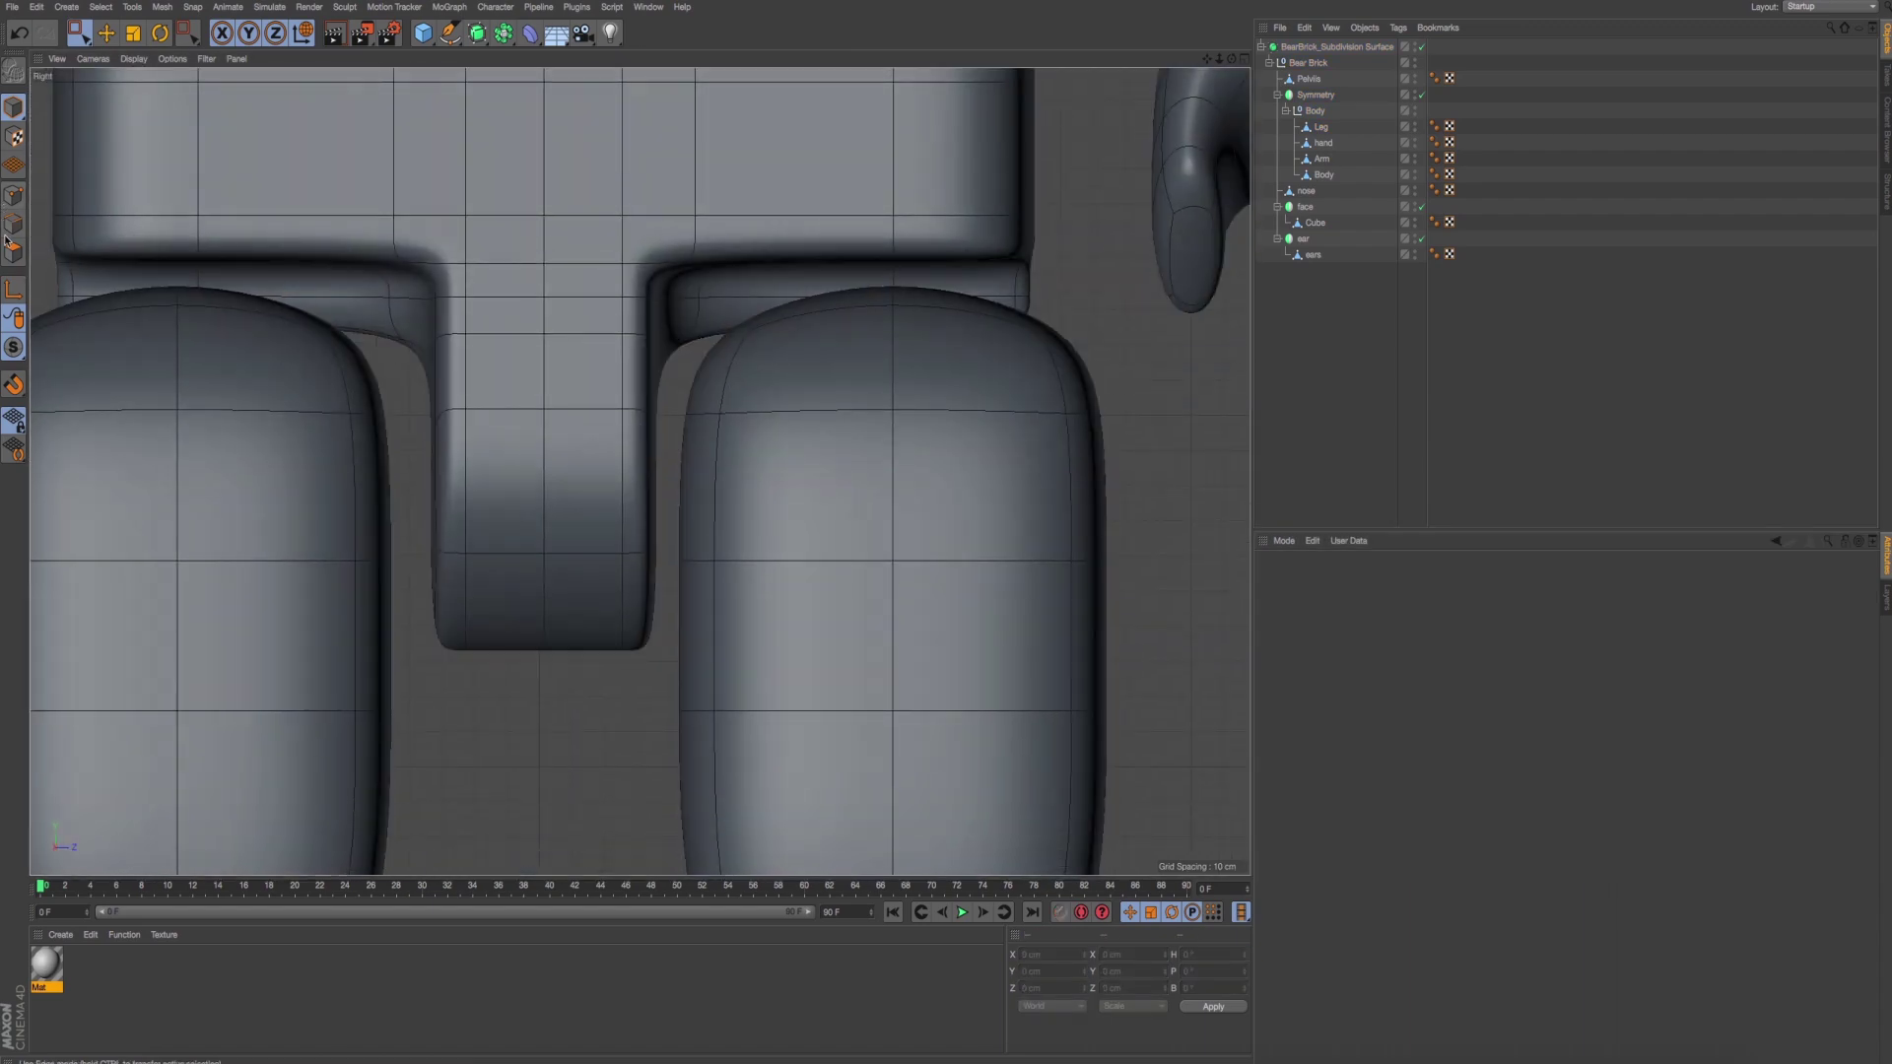
pyautogui.click(1321, 126)
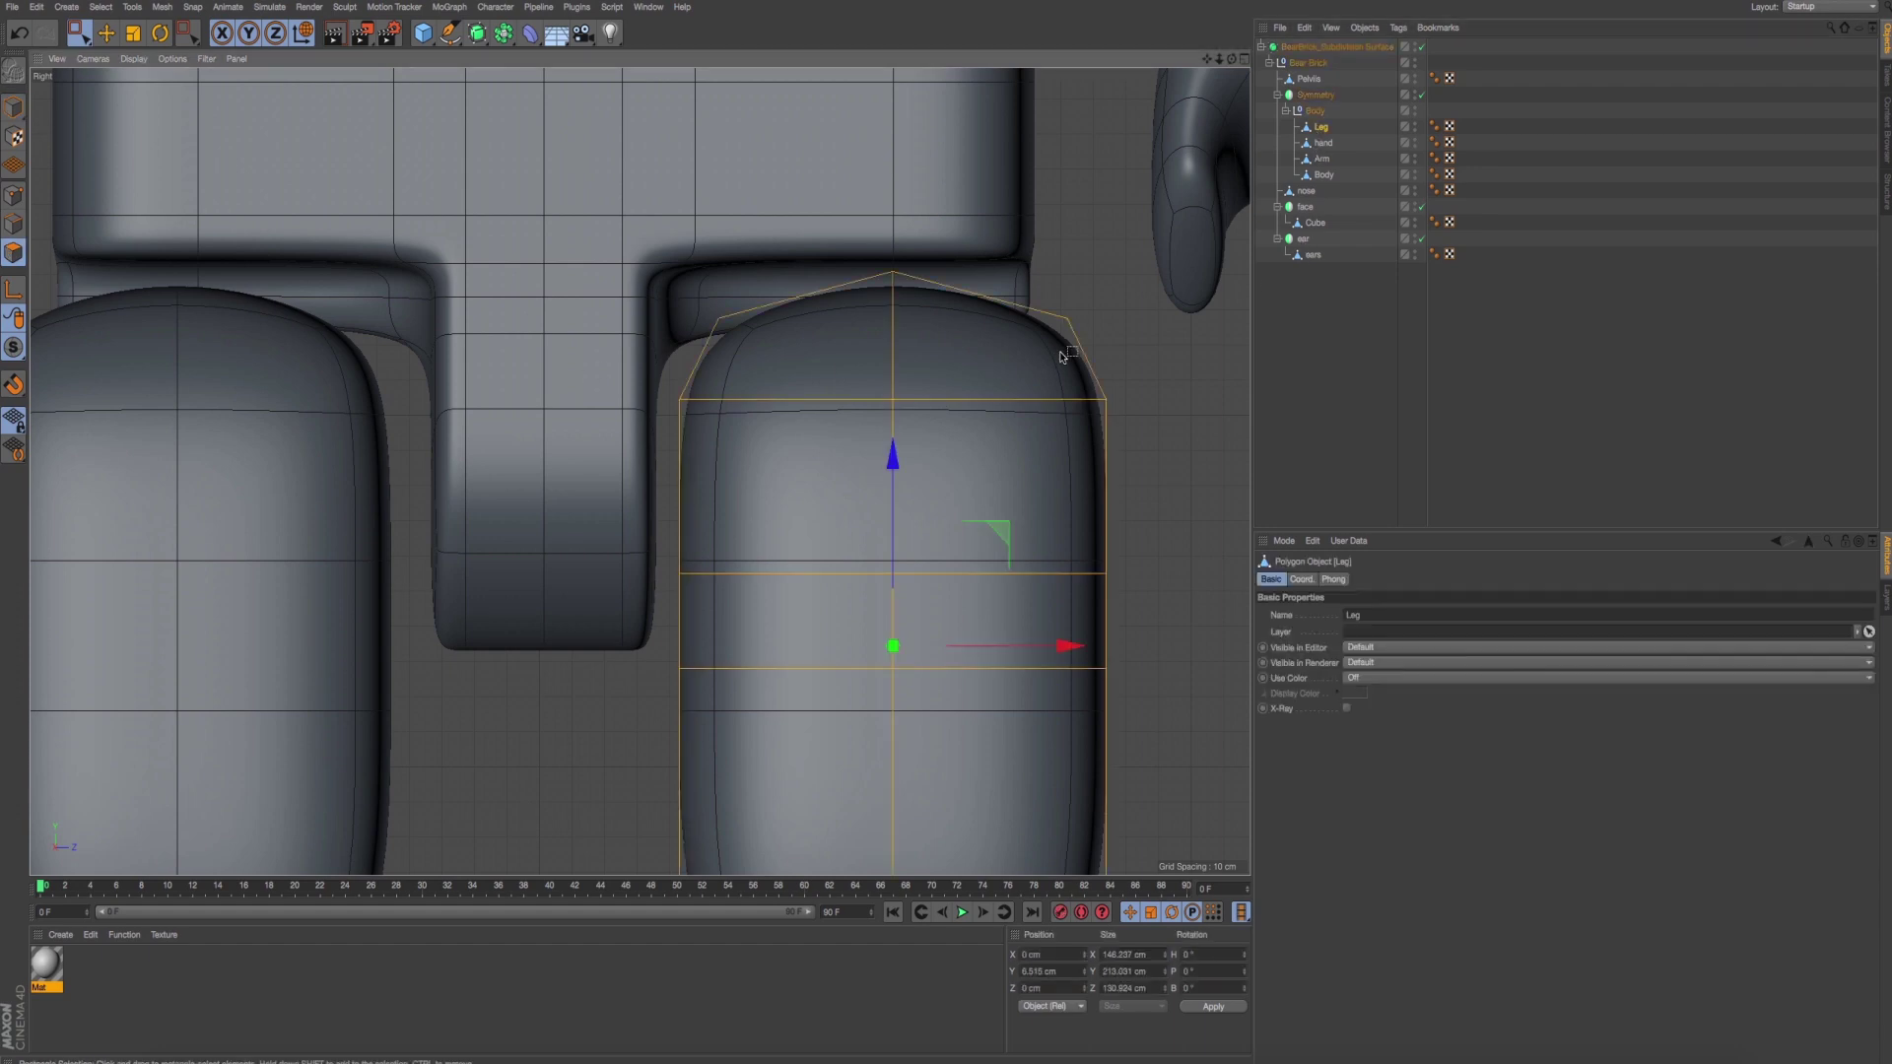
pyautogui.press('o')
pyautogui.rightClick(1011, 345)
pyautogui.click(1059, 511)
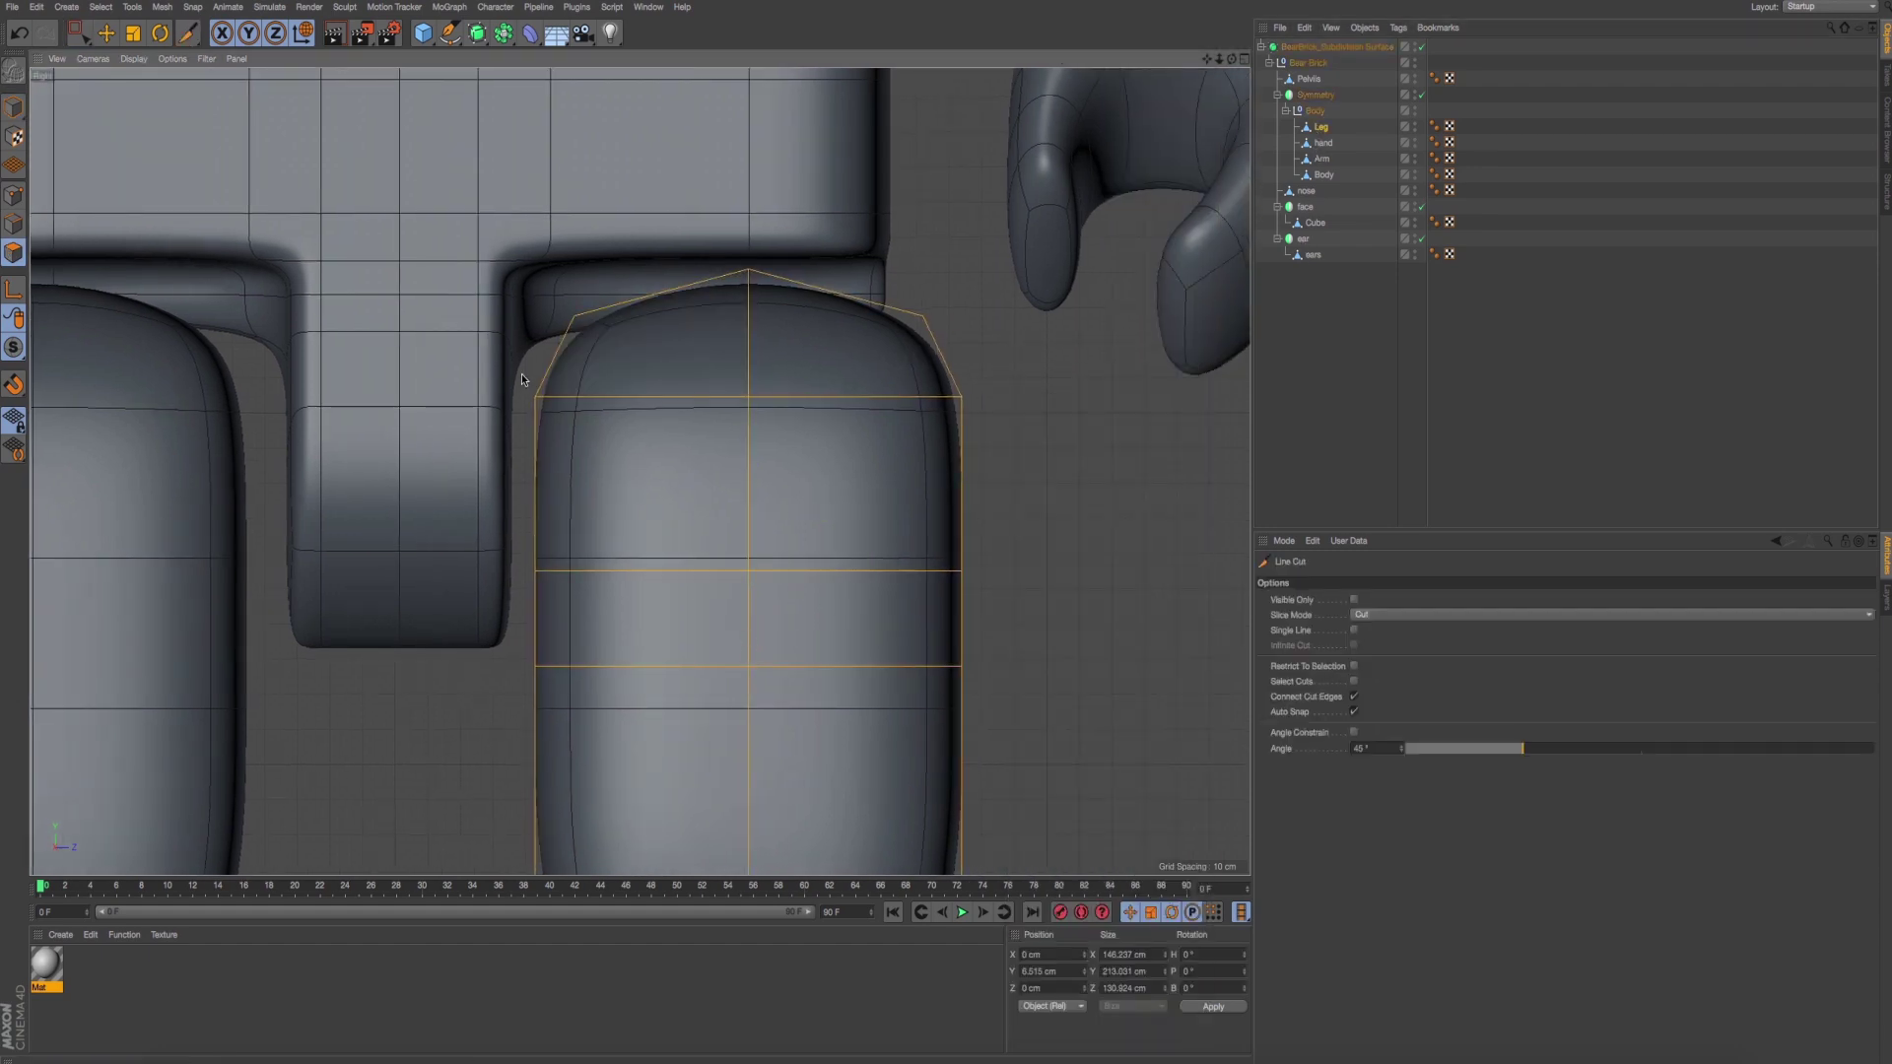
pyautogui.click(516, 406)
pyautogui.press('Escape')
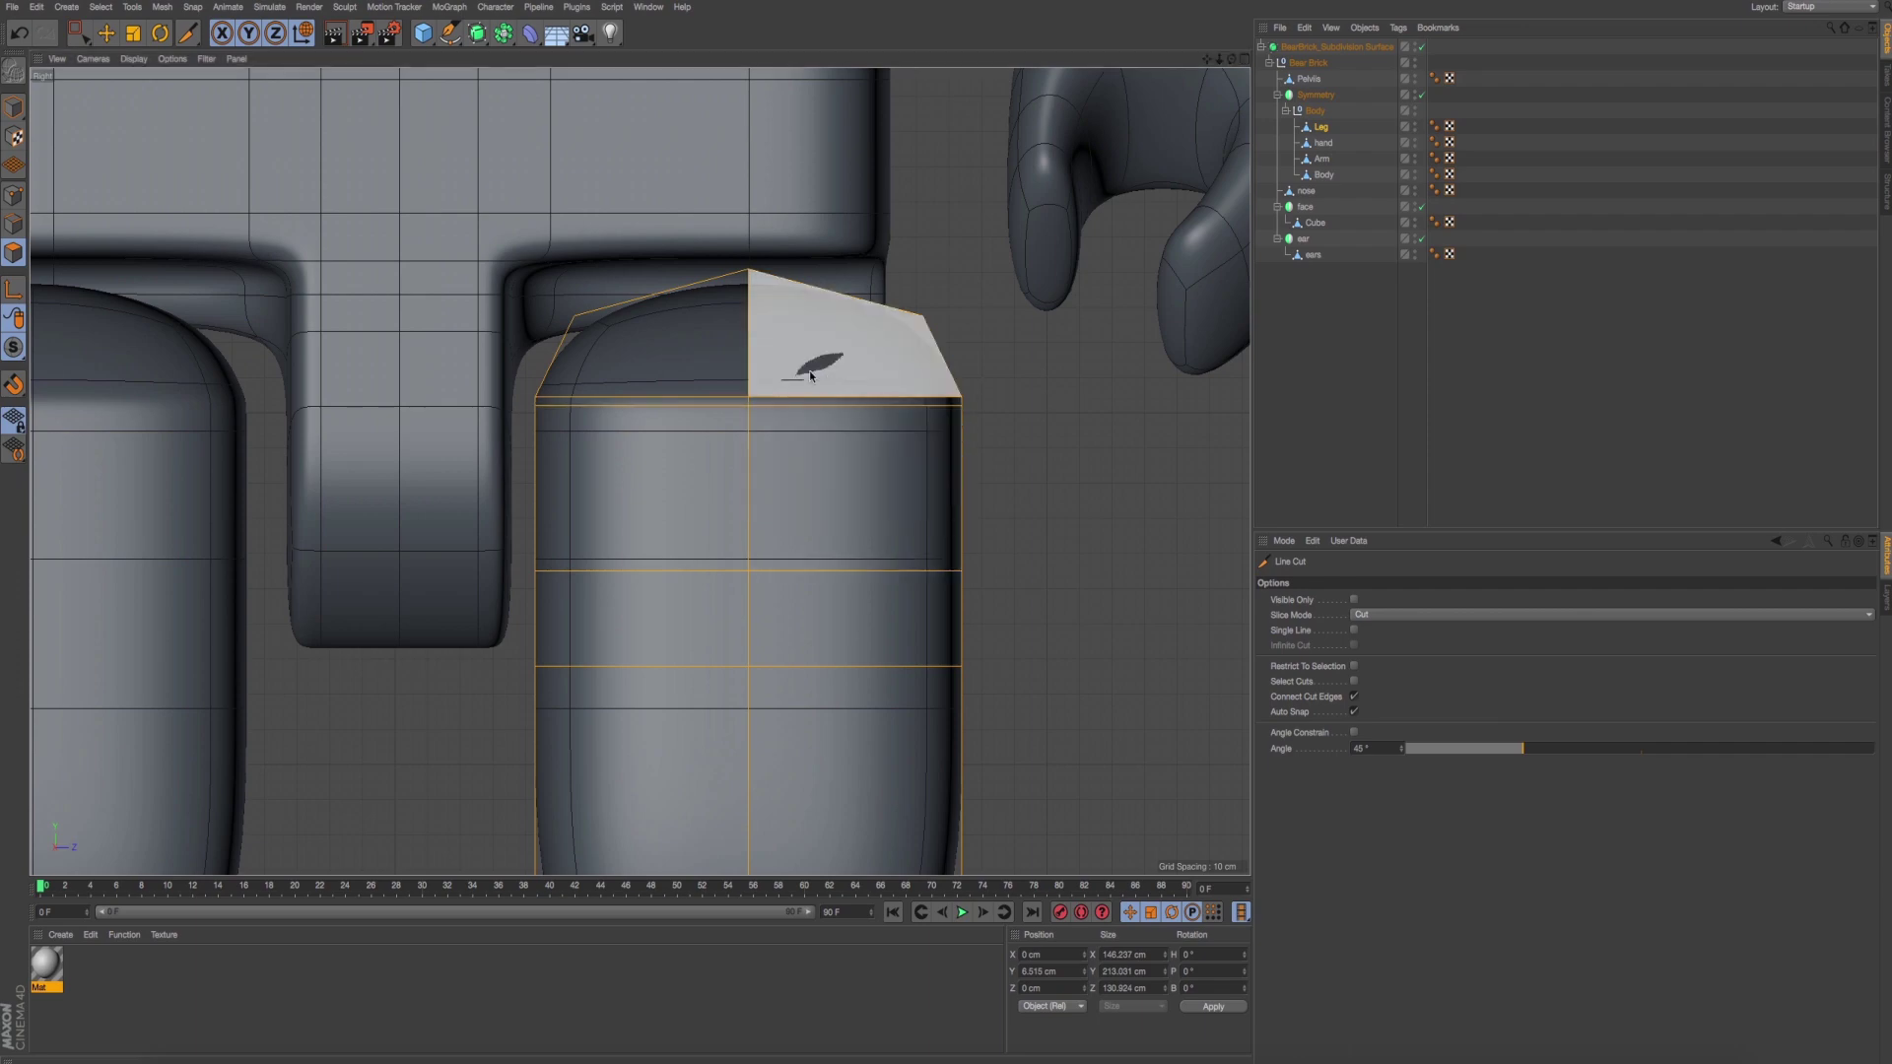
pyautogui.press('F1')
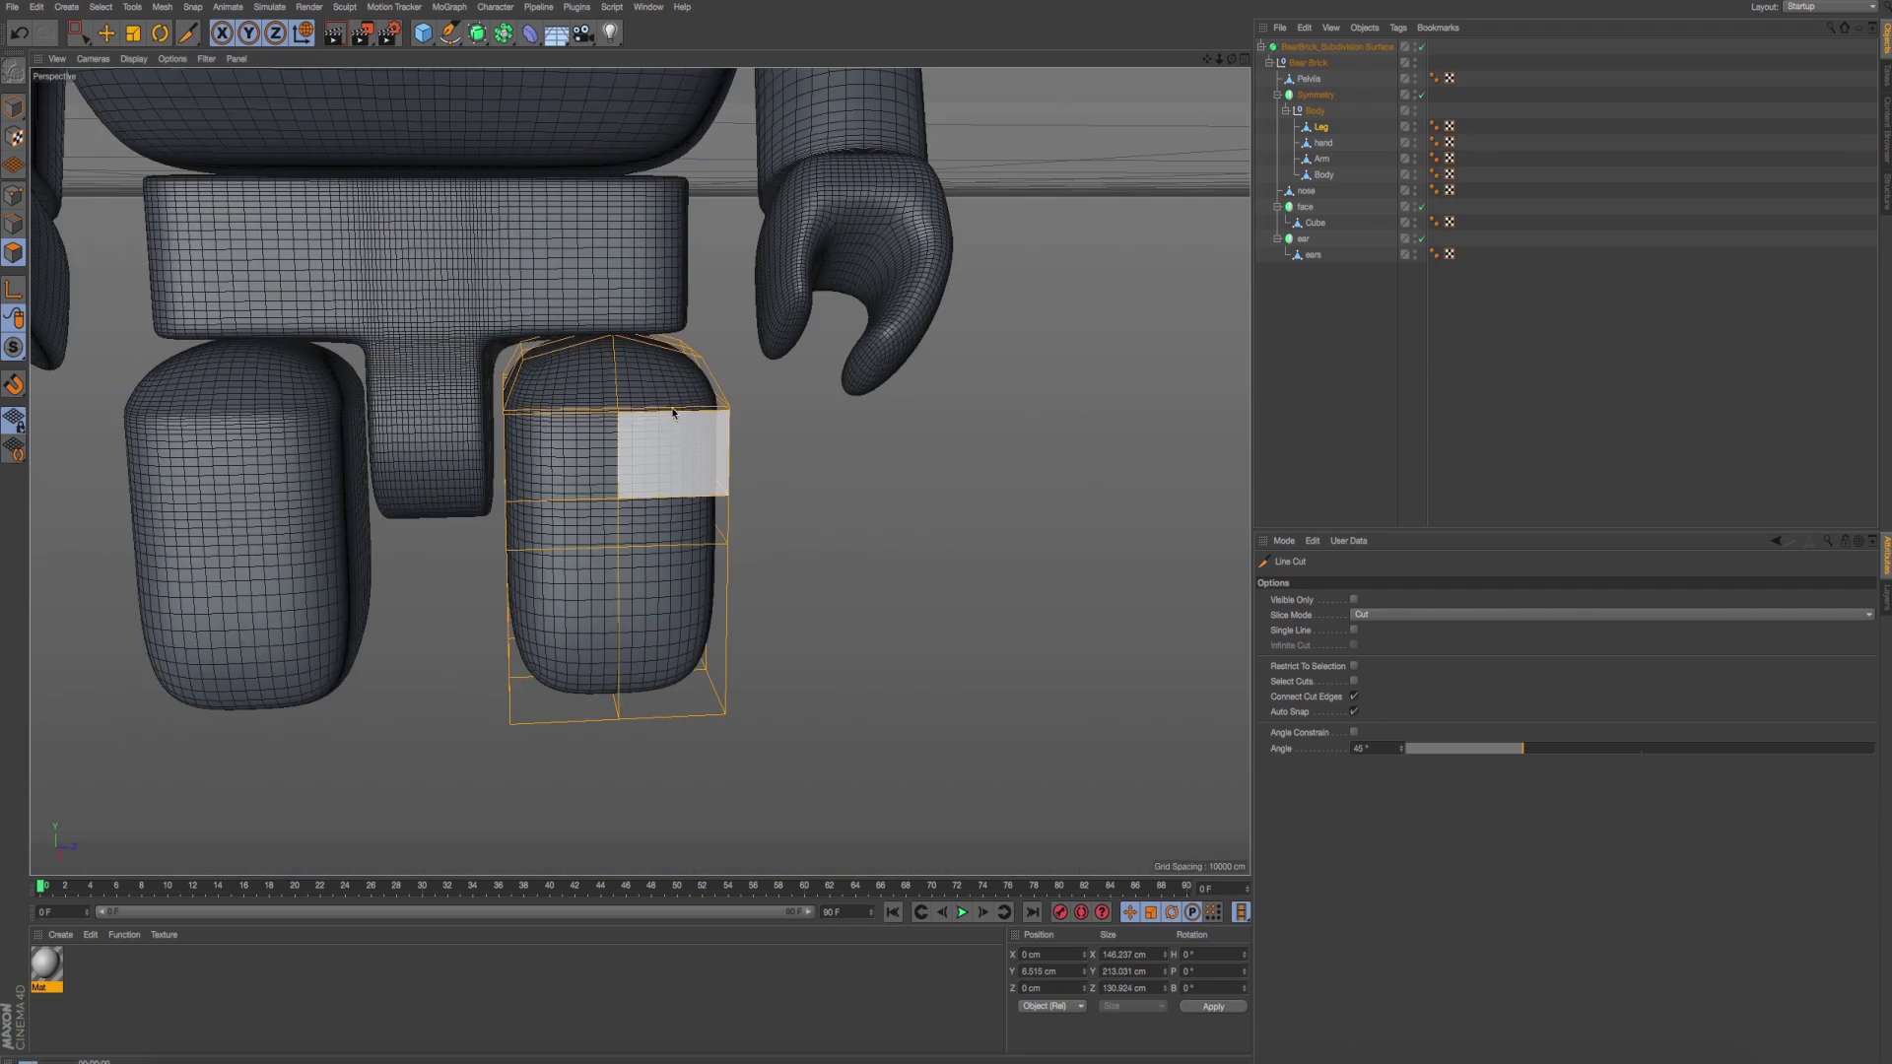
pyautogui.hotkey('ctrl', 'r')
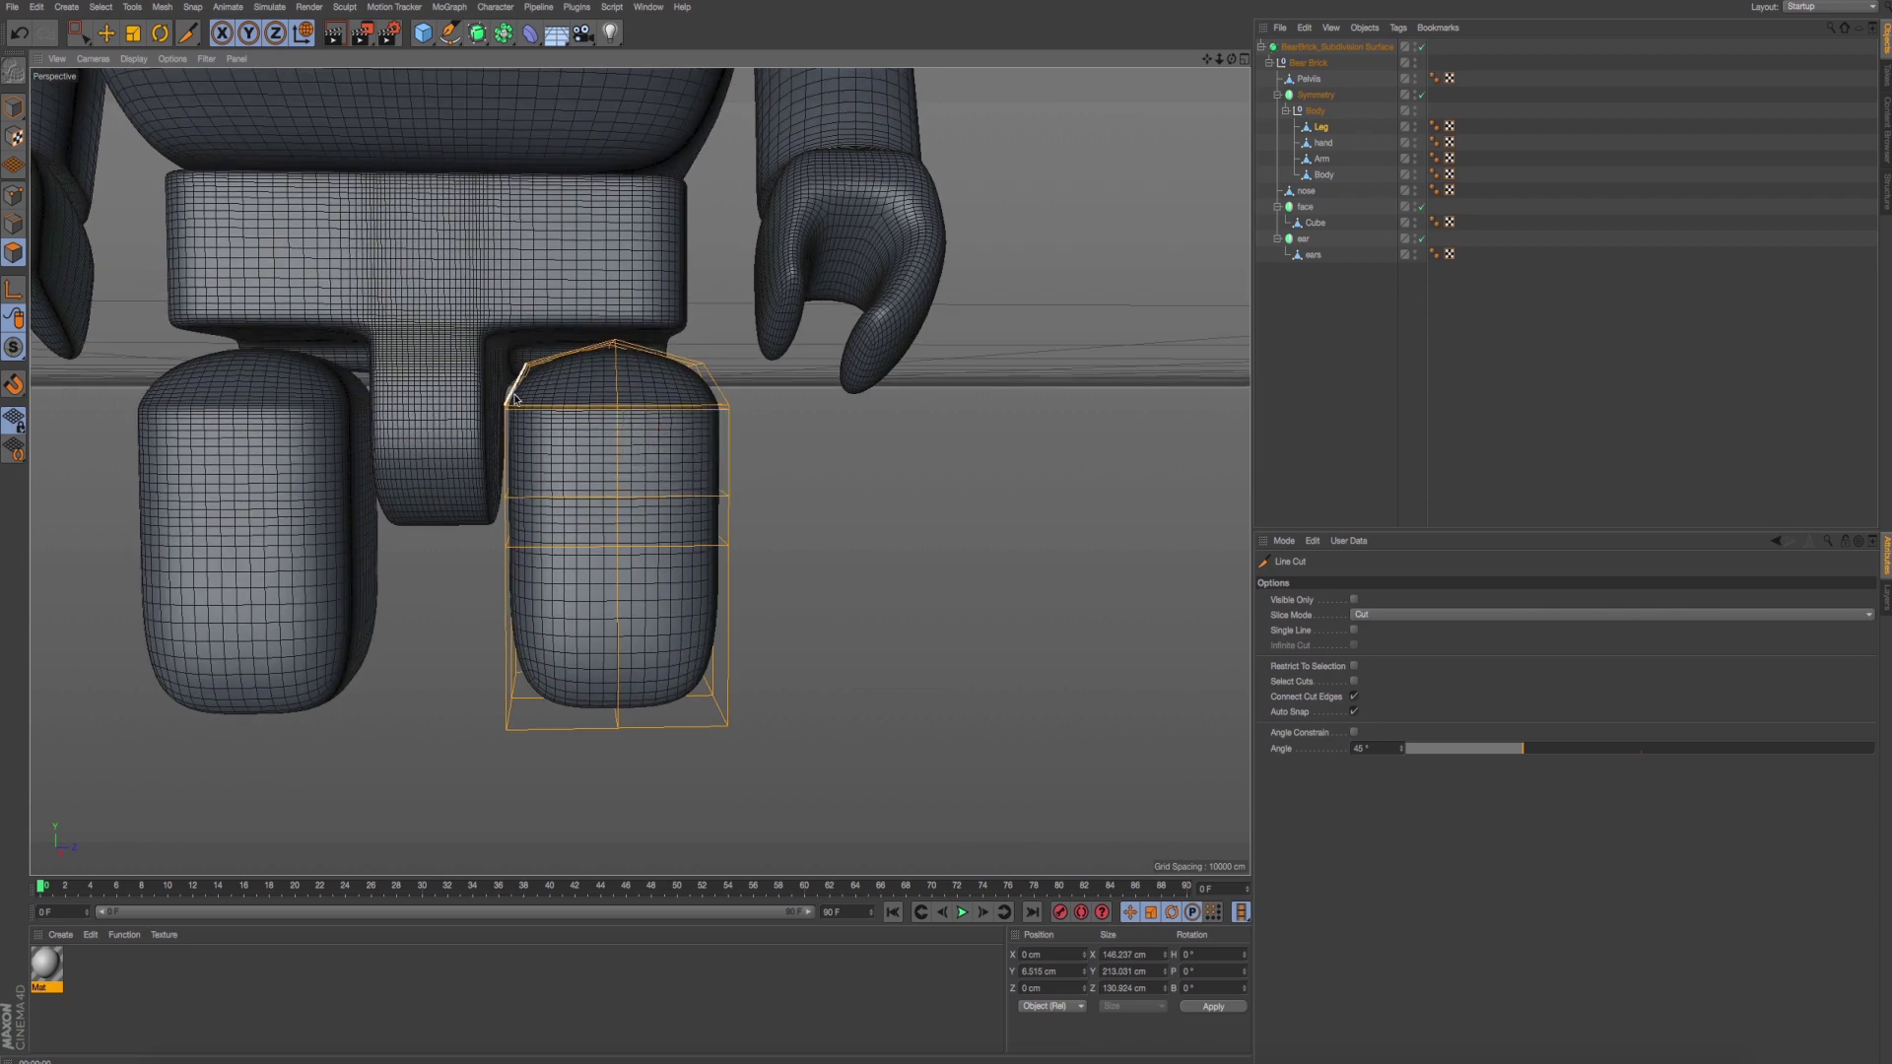
# Switch to Polygons mode and orbit the perspective view below the leg.
pyautogui.middleClick(273, 428)
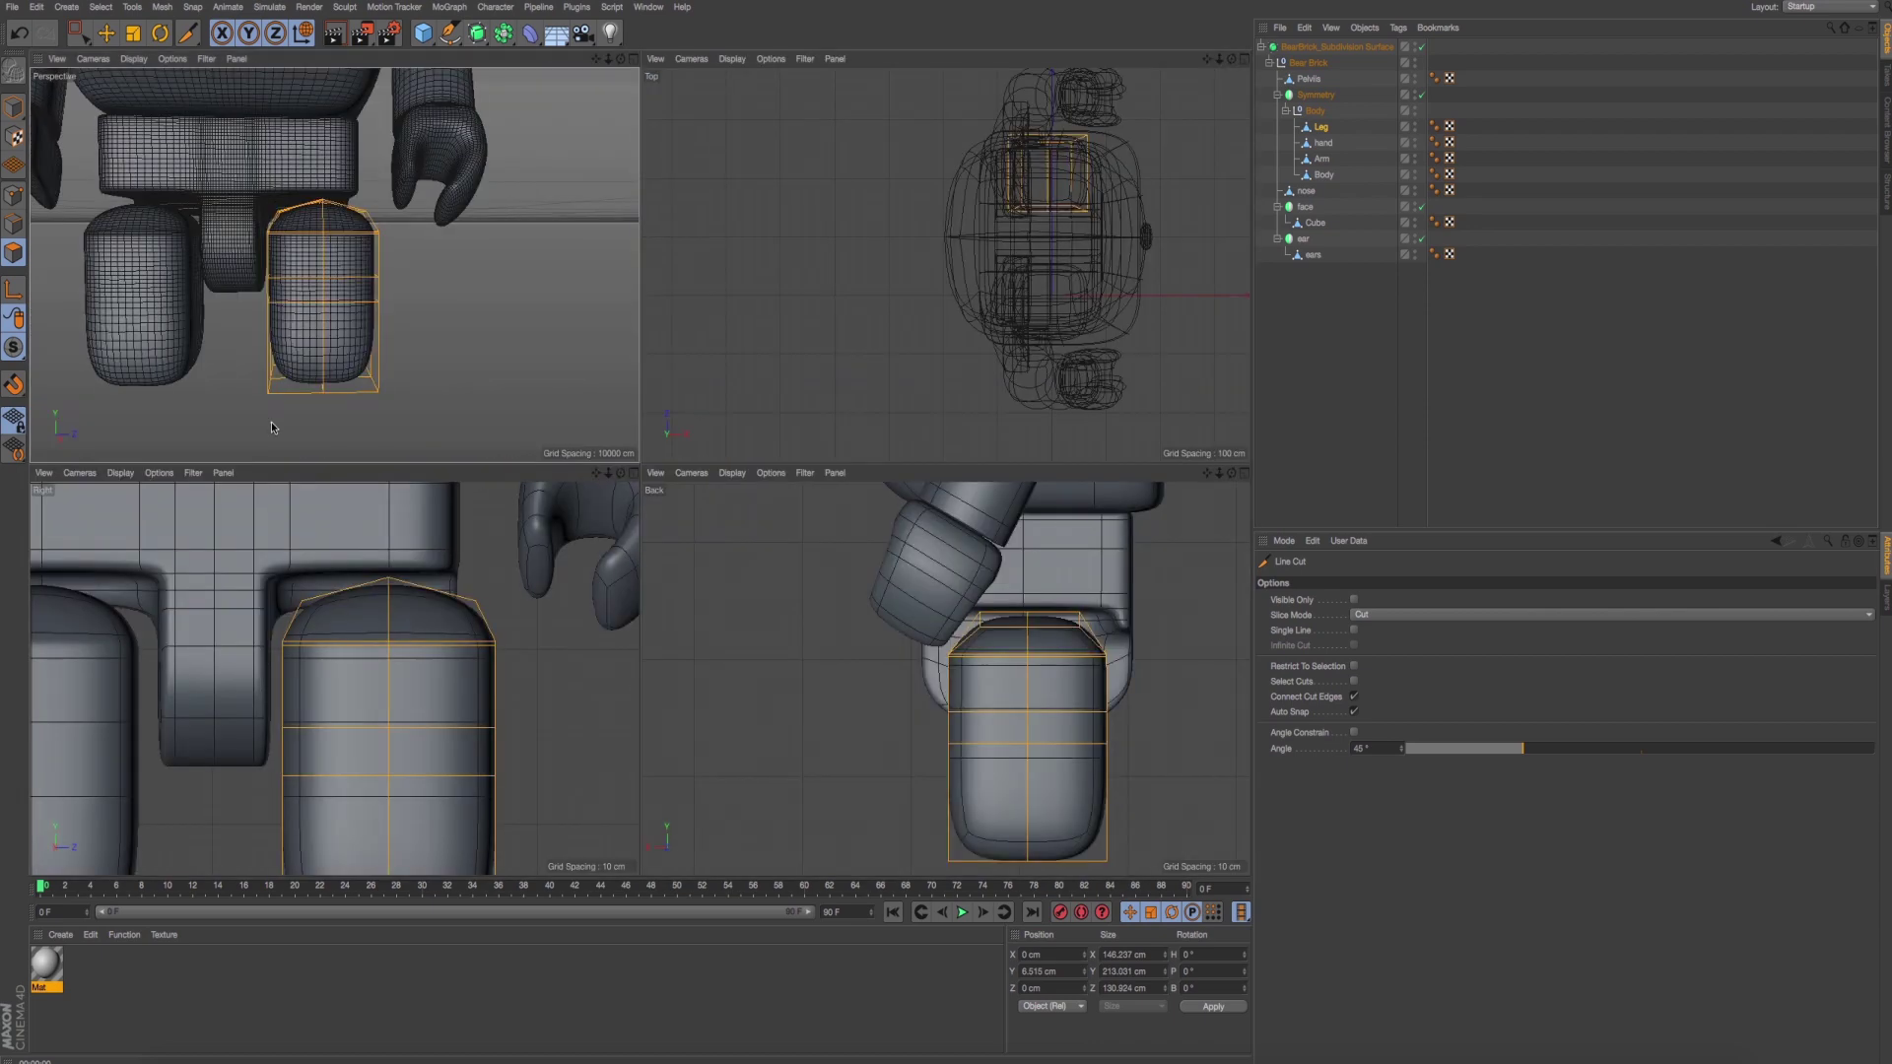
pyautogui.middleClick(461, 605)
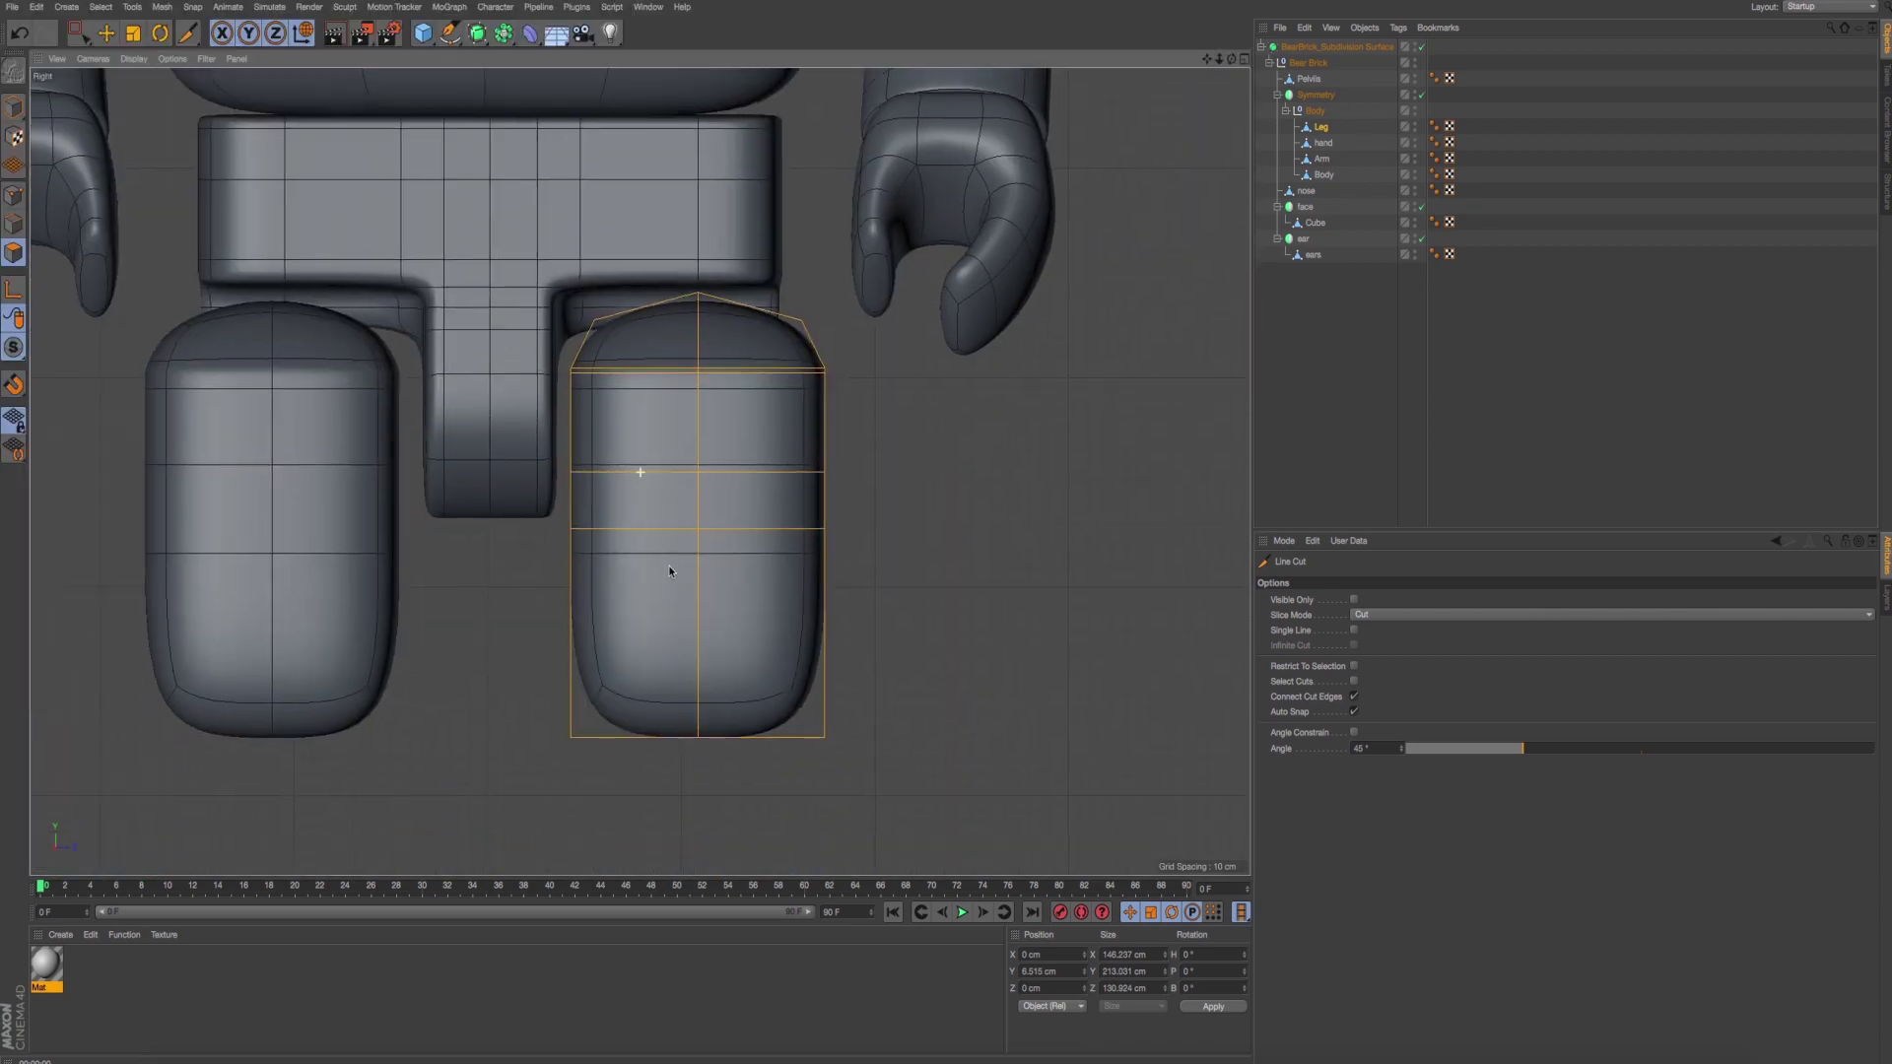
pyautogui.middleClick(668, 564)
pyautogui.middleClick(346, 316)
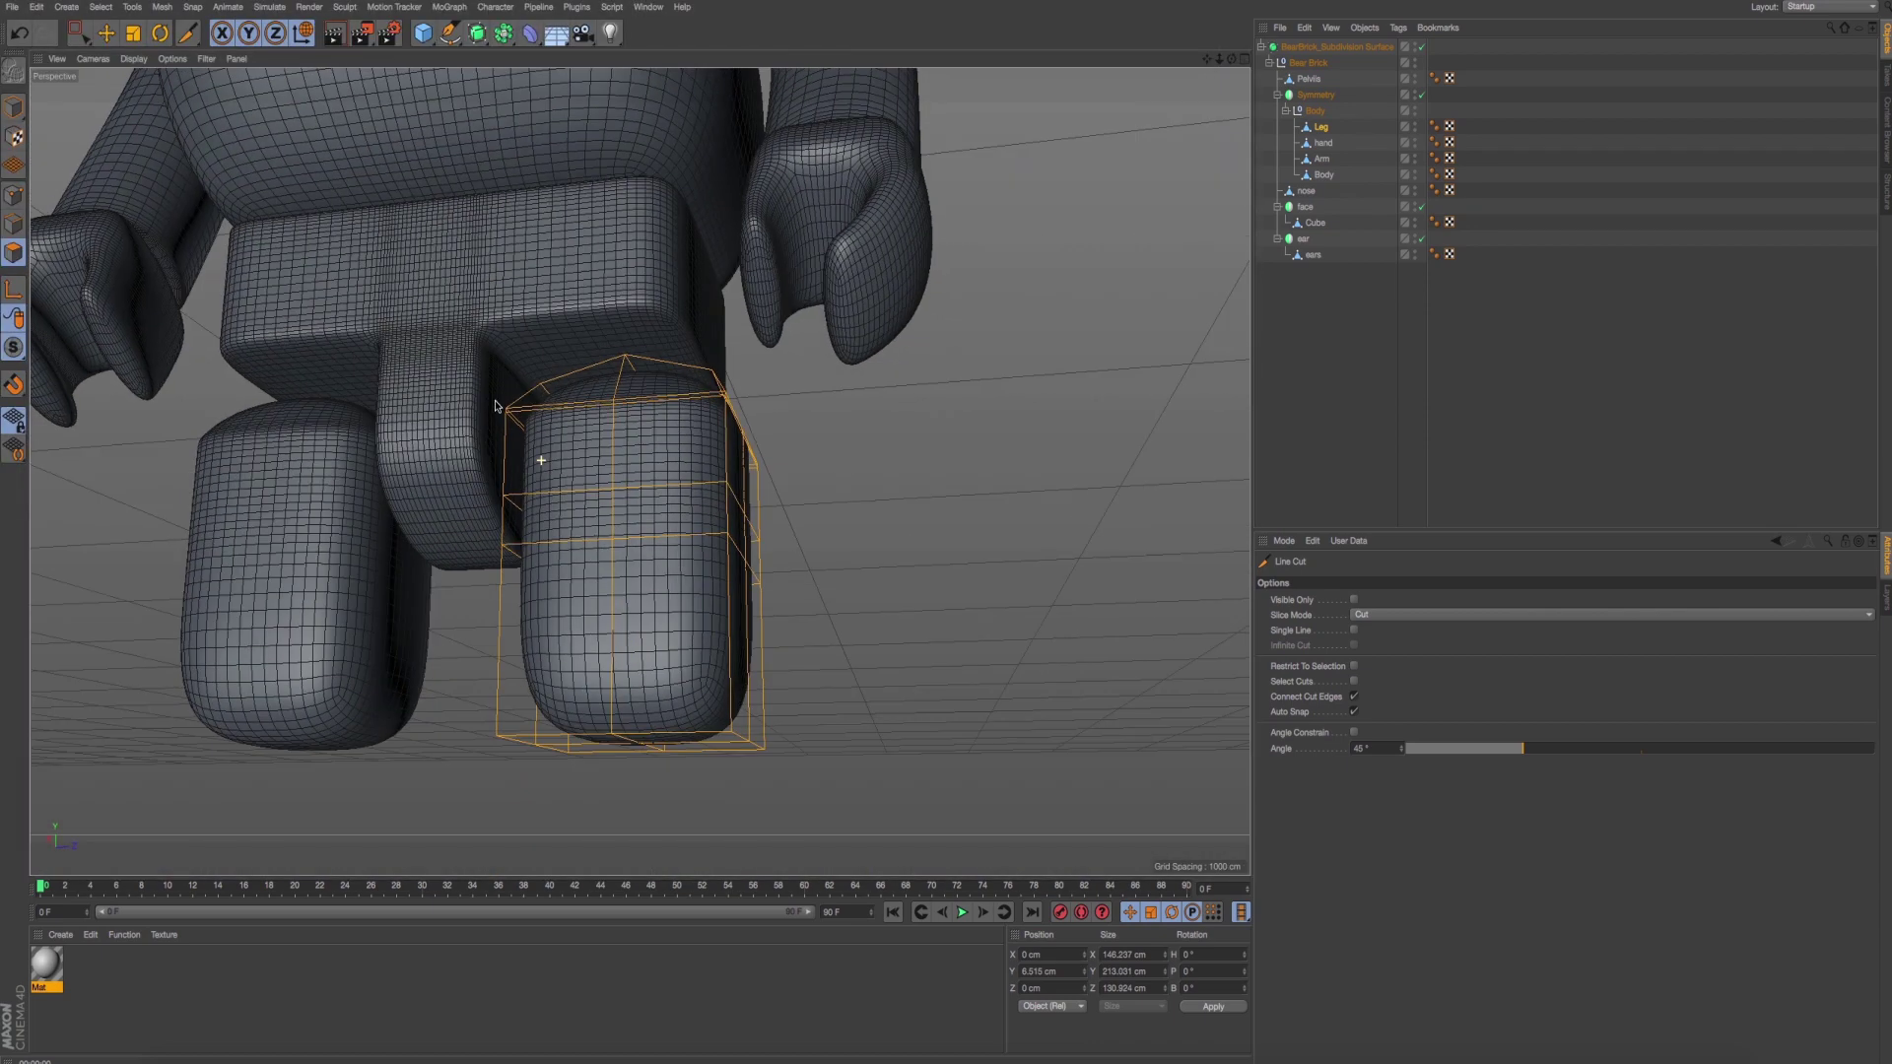
pyautogui.press('e')
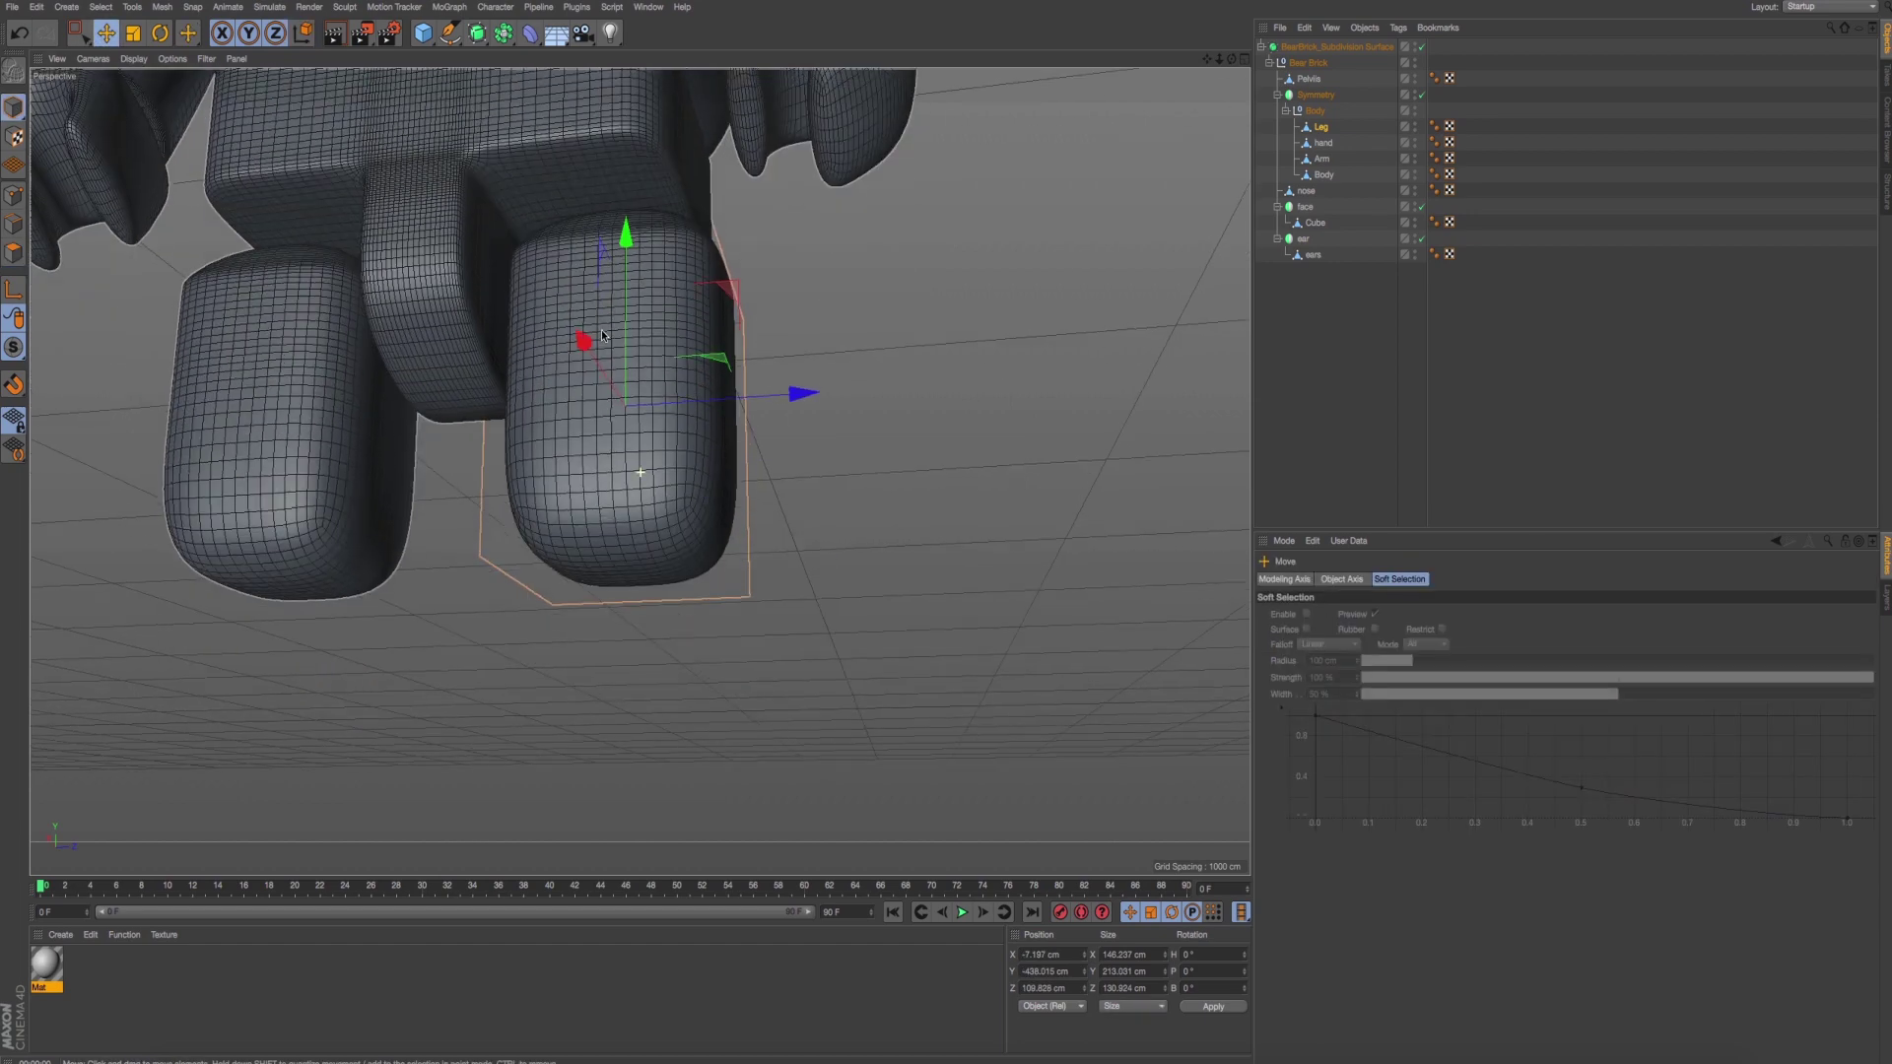
pyautogui.click(14, 252)
pyautogui.keyDown('alt'); pyautogui.moveTo(536, 415); pyautogui.dragTo(542, 492); pyautogui.keyUp('alt')
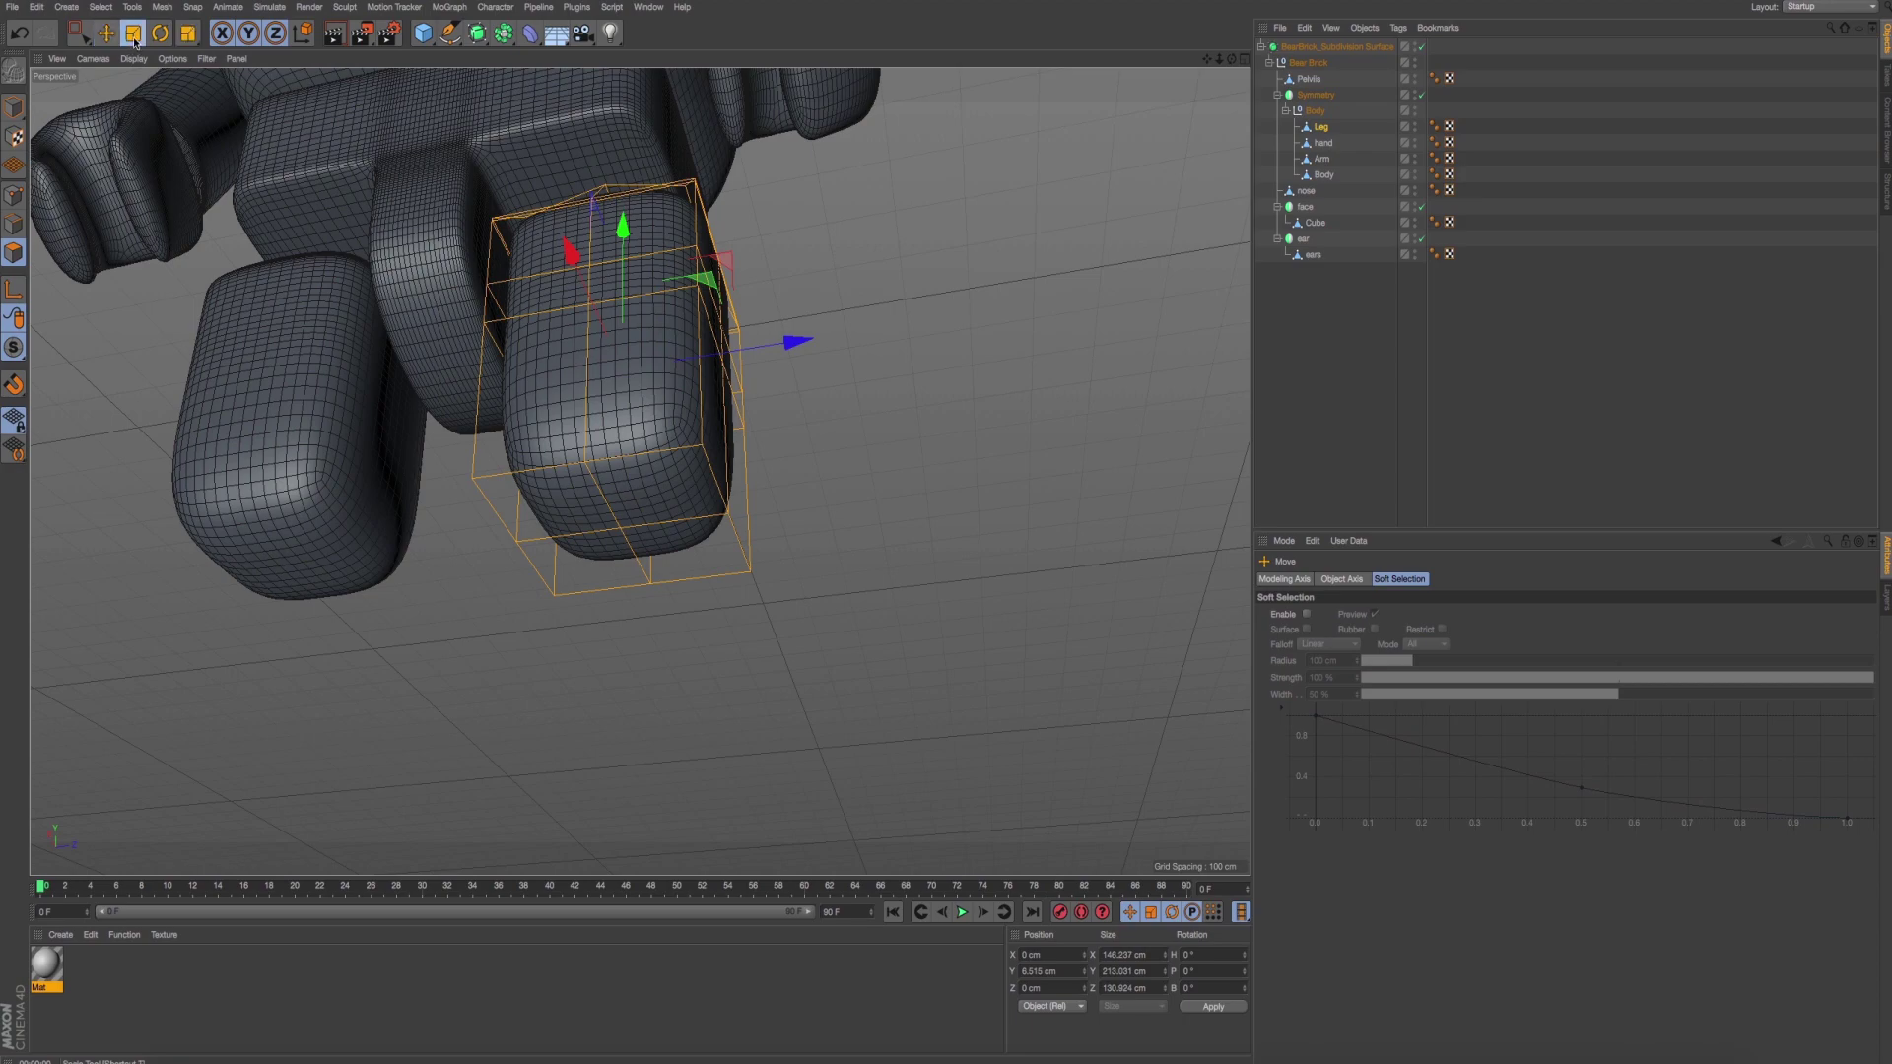
pyautogui.moveTo(562, 506)
pyautogui.keyDown('alt'); pyautogui.mouseDown()
pyautogui.moveTo(625, 520)
pyautogui.moveTo(632, 552)
pyautogui.moveTo(632, 517)
pyautogui.moveTo(651, 552)
pyautogui.mouseUp(); pyautogui.keyUp('alt')
pyautogui.press('super+Tab')
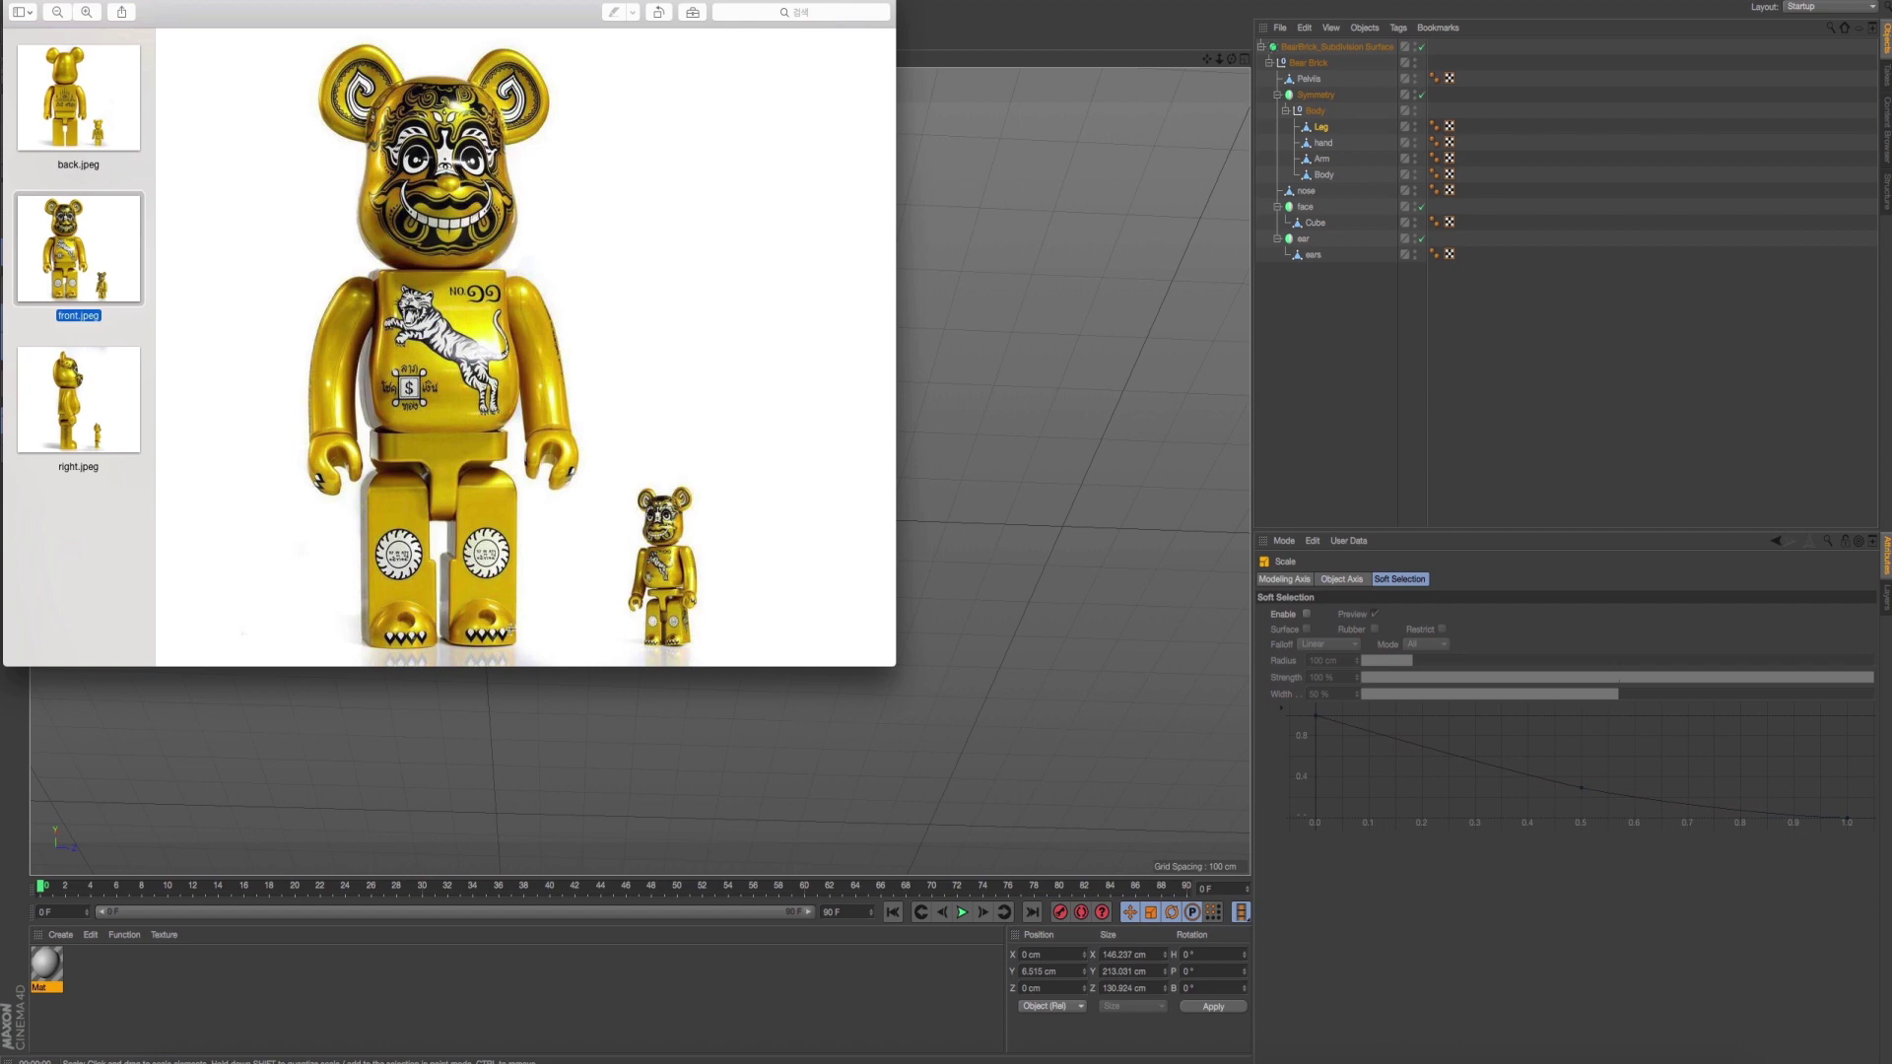
pyautogui.press('super+Tab')
pyautogui.press('e')
pyautogui.moveTo(558, 595)
pyautogui.keyDown('alt'); pyautogui.mouseDown()
pyautogui.moveTo(837, 337)
pyautogui.moveTo(729, 325)
pyautogui.moveTo(794, 391)
pyautogui.mouseUp(); pyautogui.keyUp('alt')
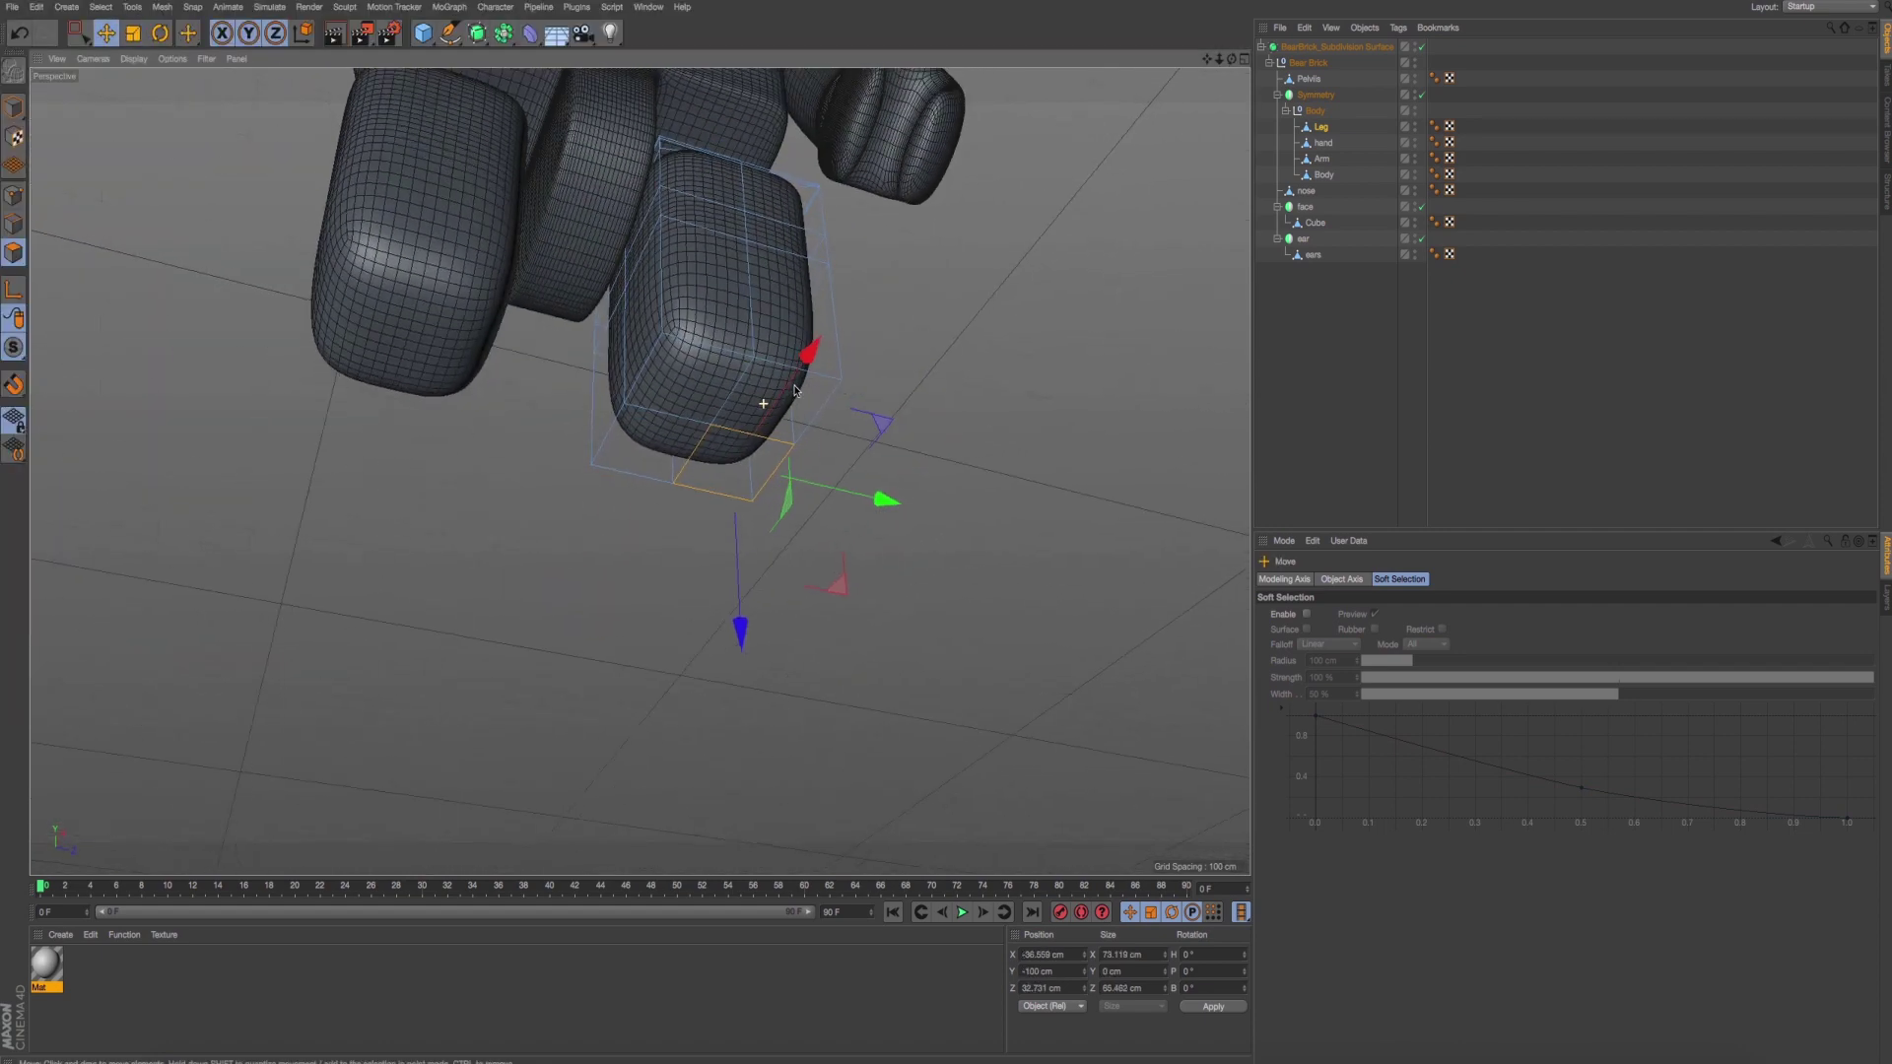
# Select the leg's bottom polygons and bring up the right.jpeg side reference photo.
pyautogui.click(640, 449)
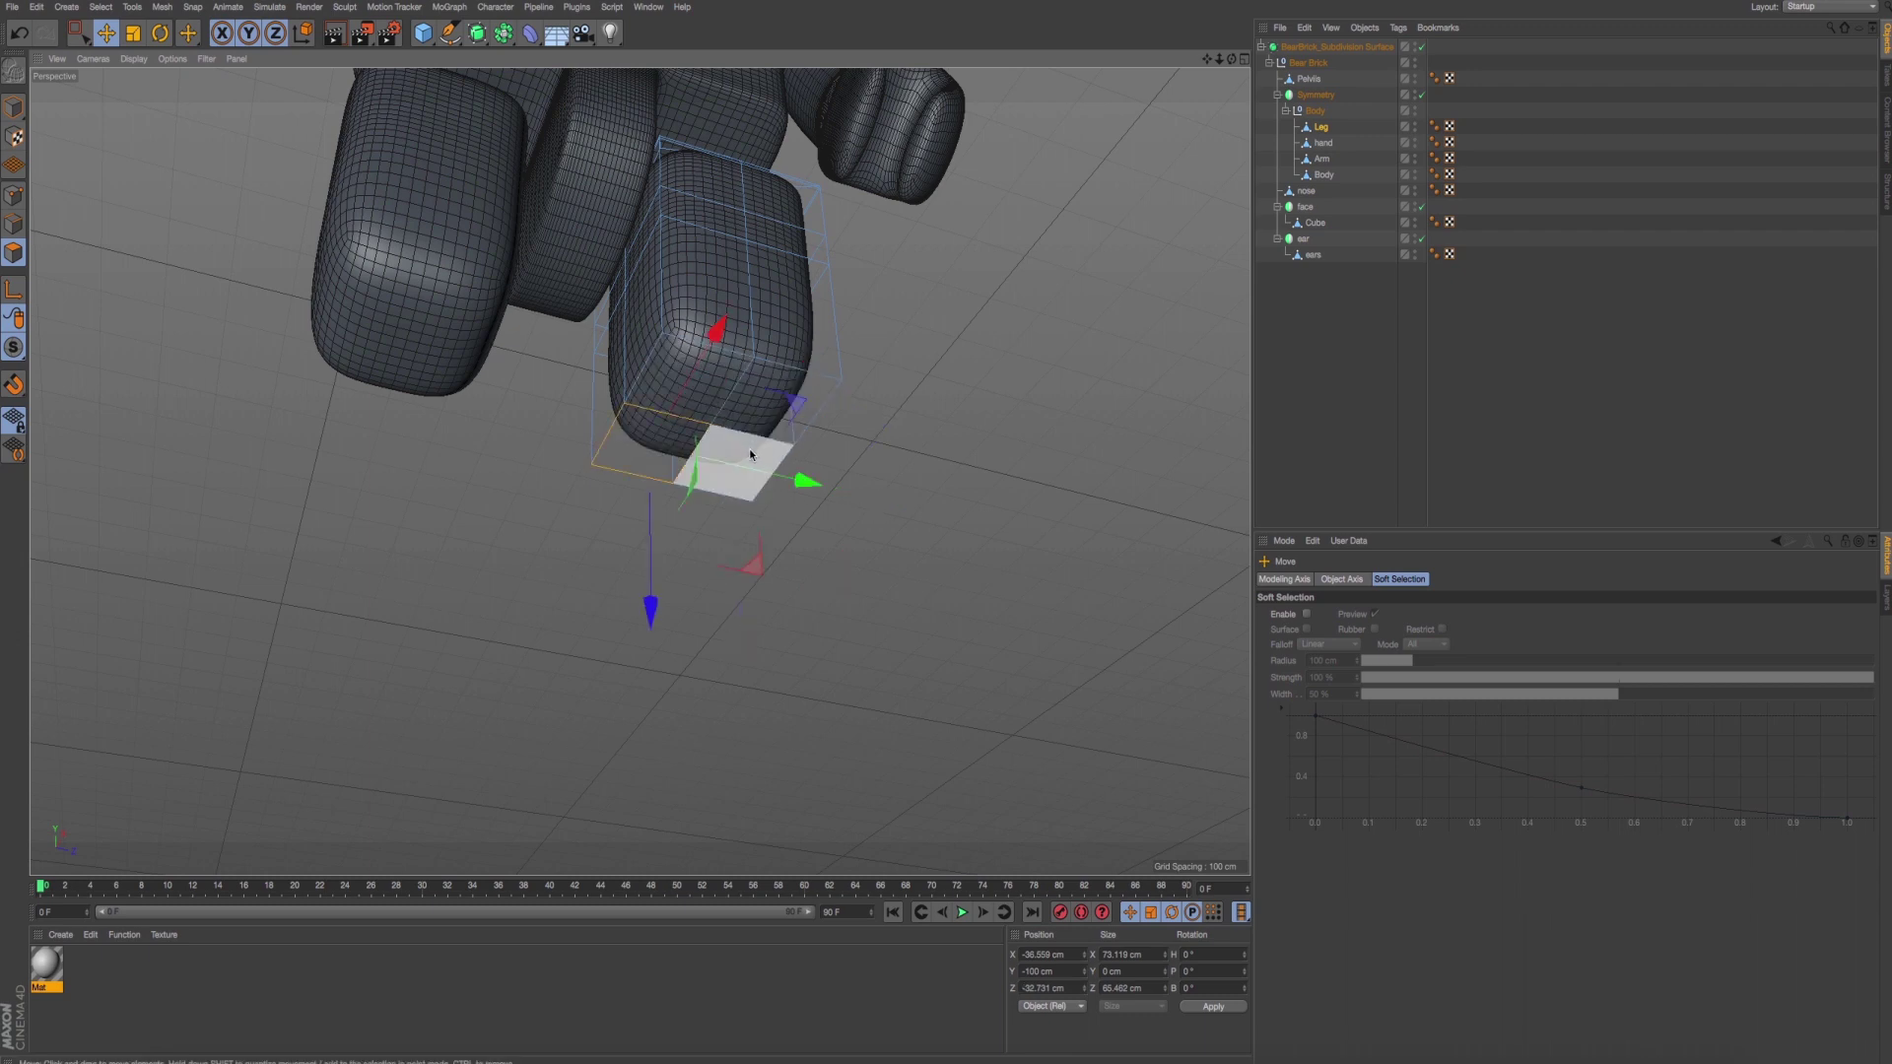
pyautogui.click(778, 399)
pyautogui.click(674, 397)
pyautogui.press('super+Tab')
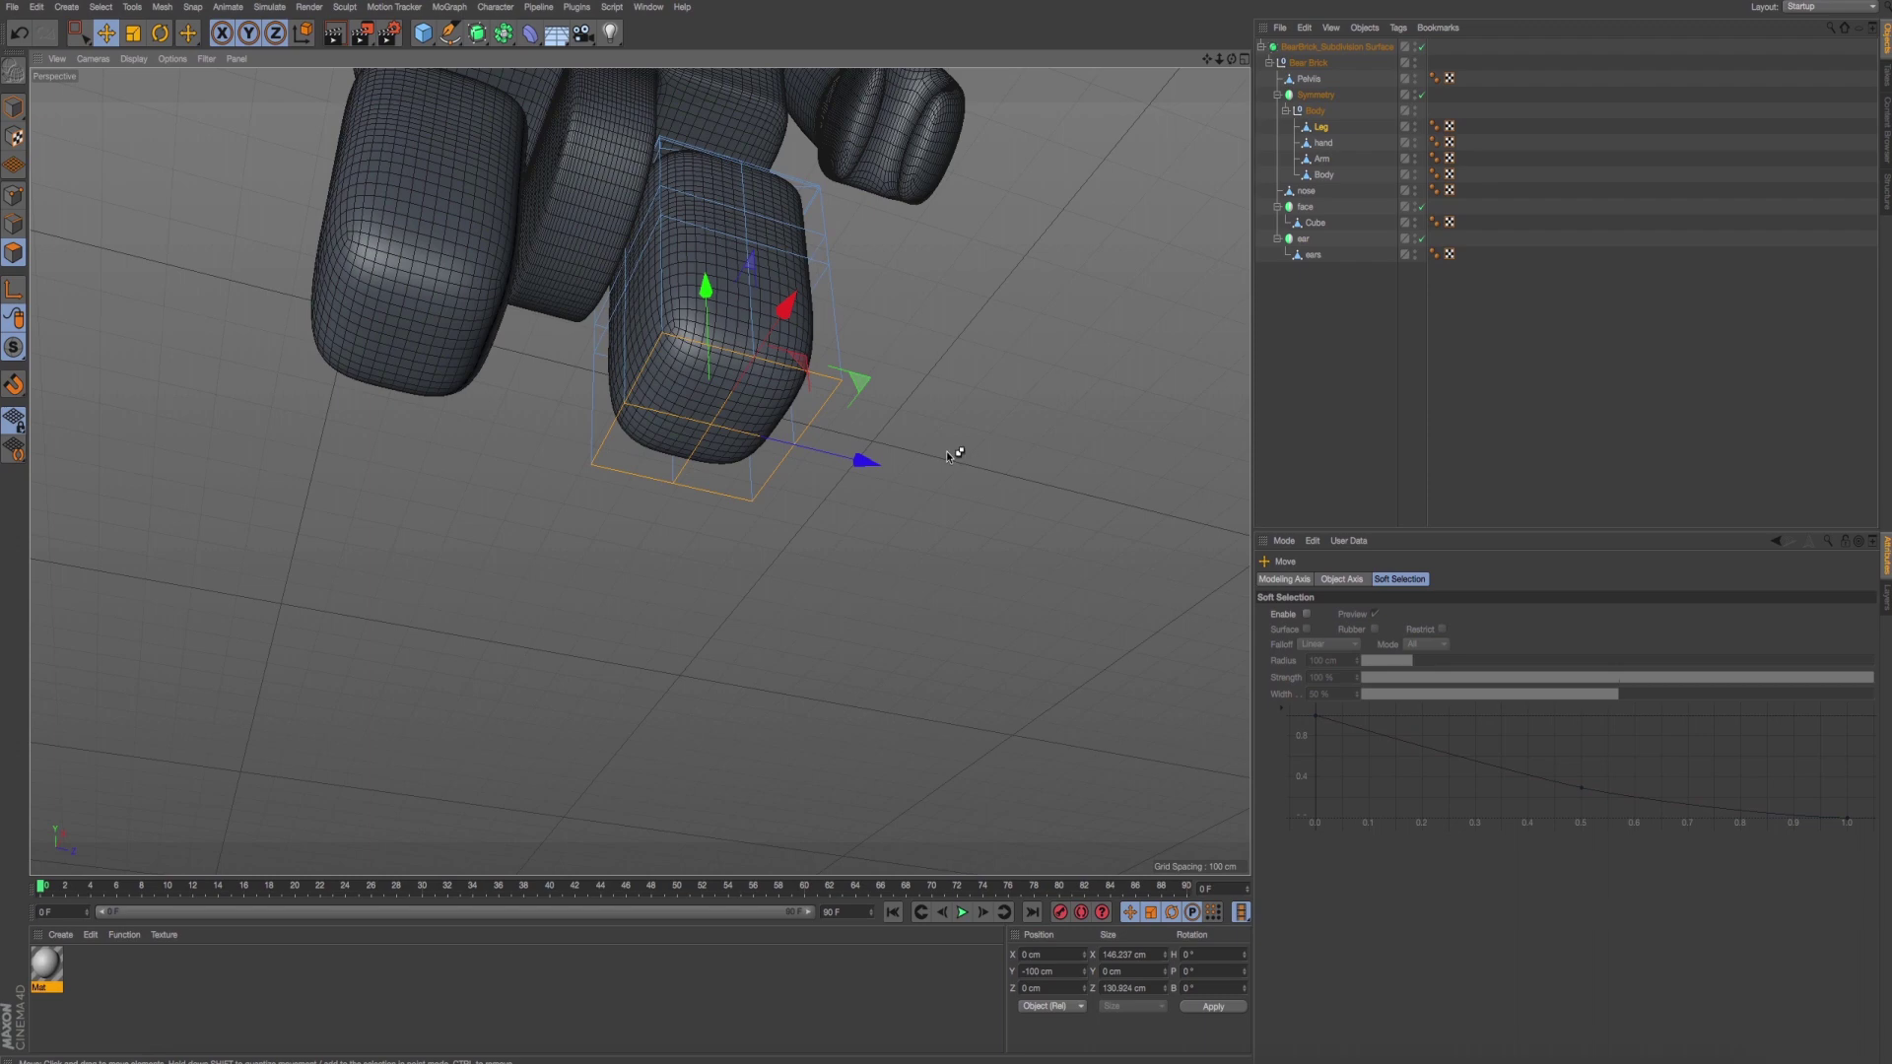
pyautogui.press('super+Tab')
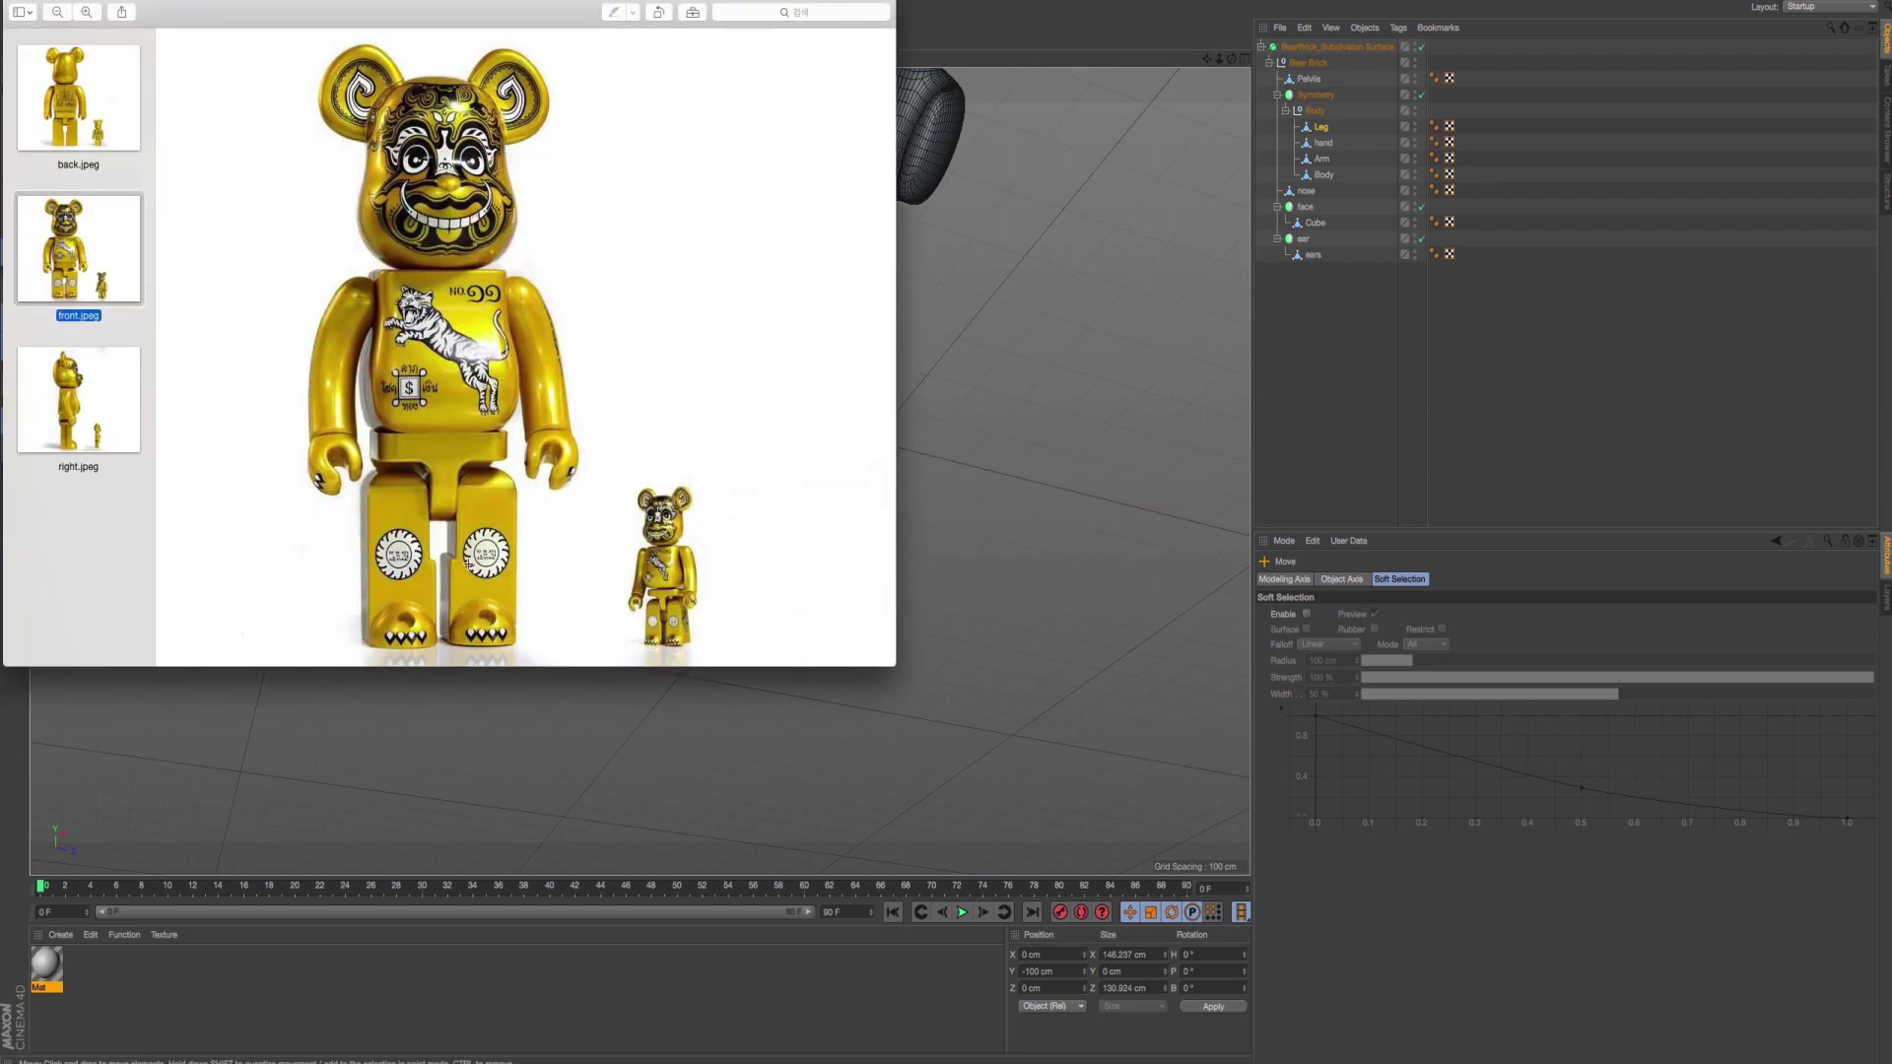
pyautogui.press('Down')
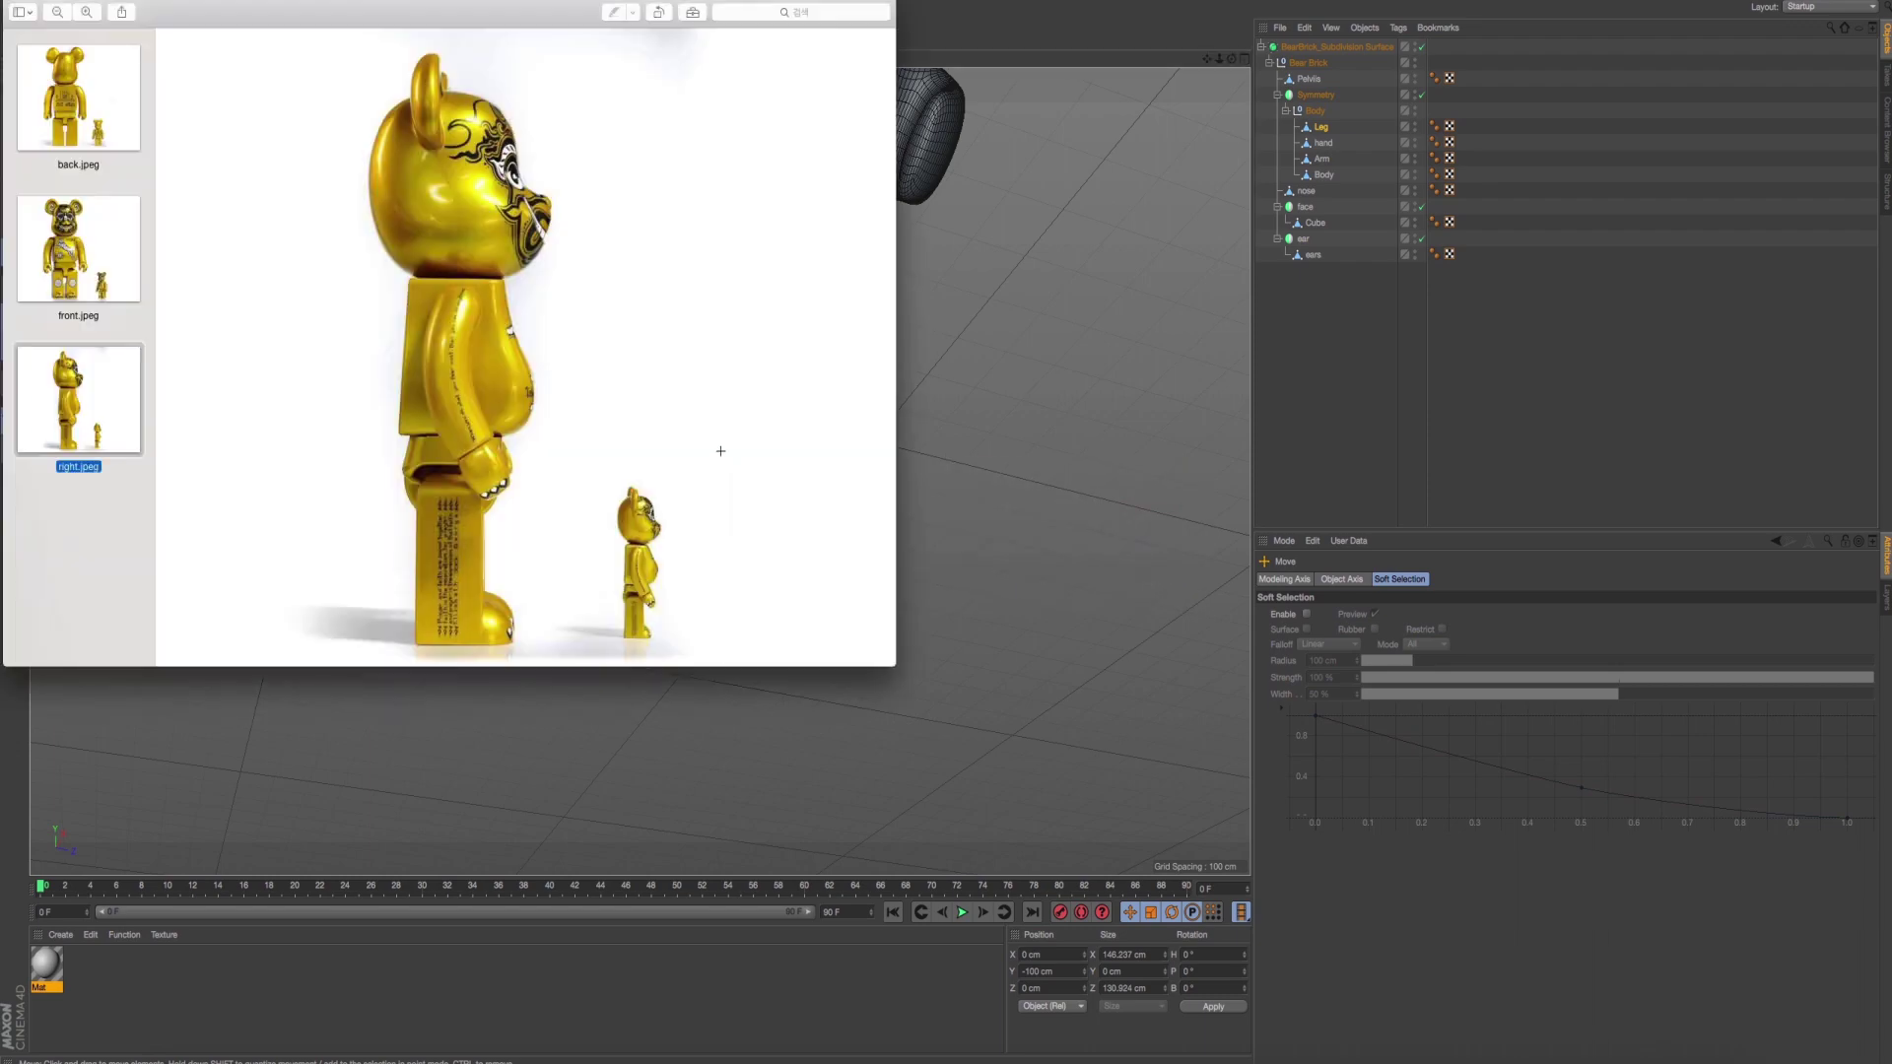
# Browse the back and front reference photos, then frame the leg's bottom in the side view.
pyautogui.press('Up')
pyautogui.click(73, 150)
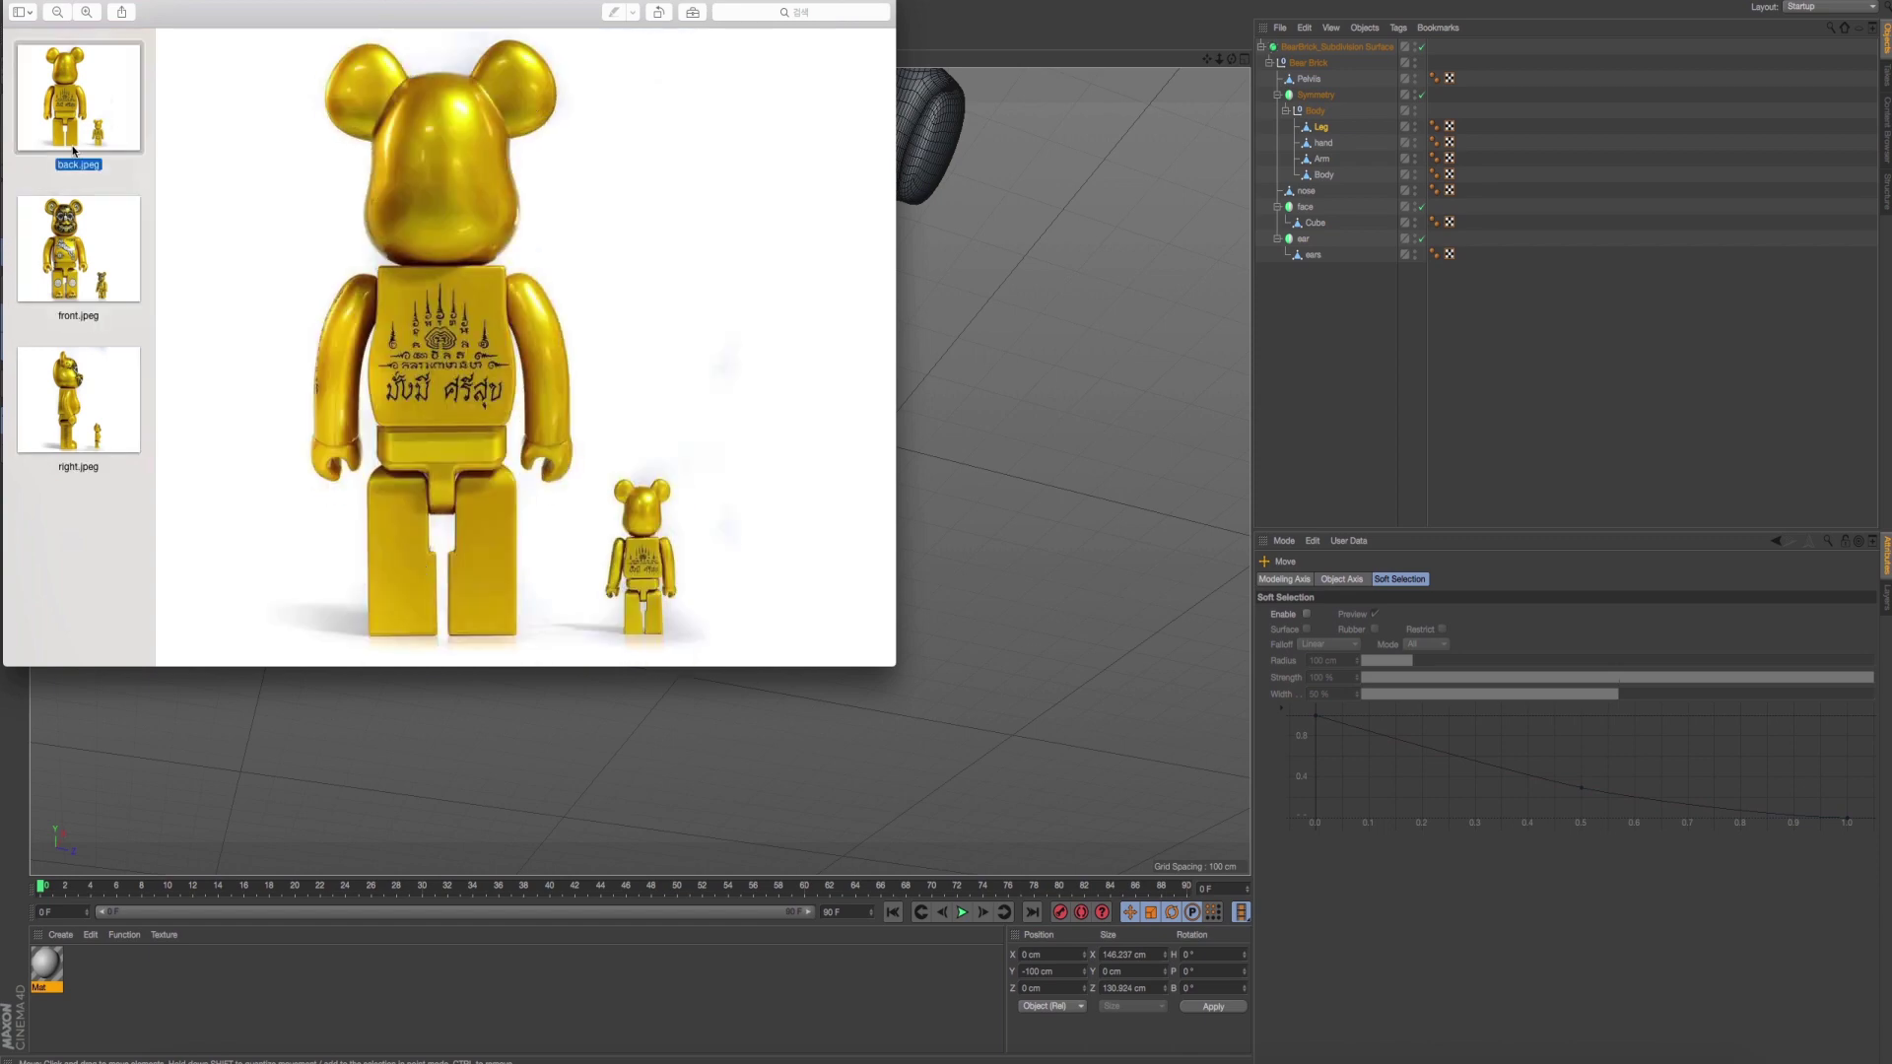
pyautogui.press('Down')
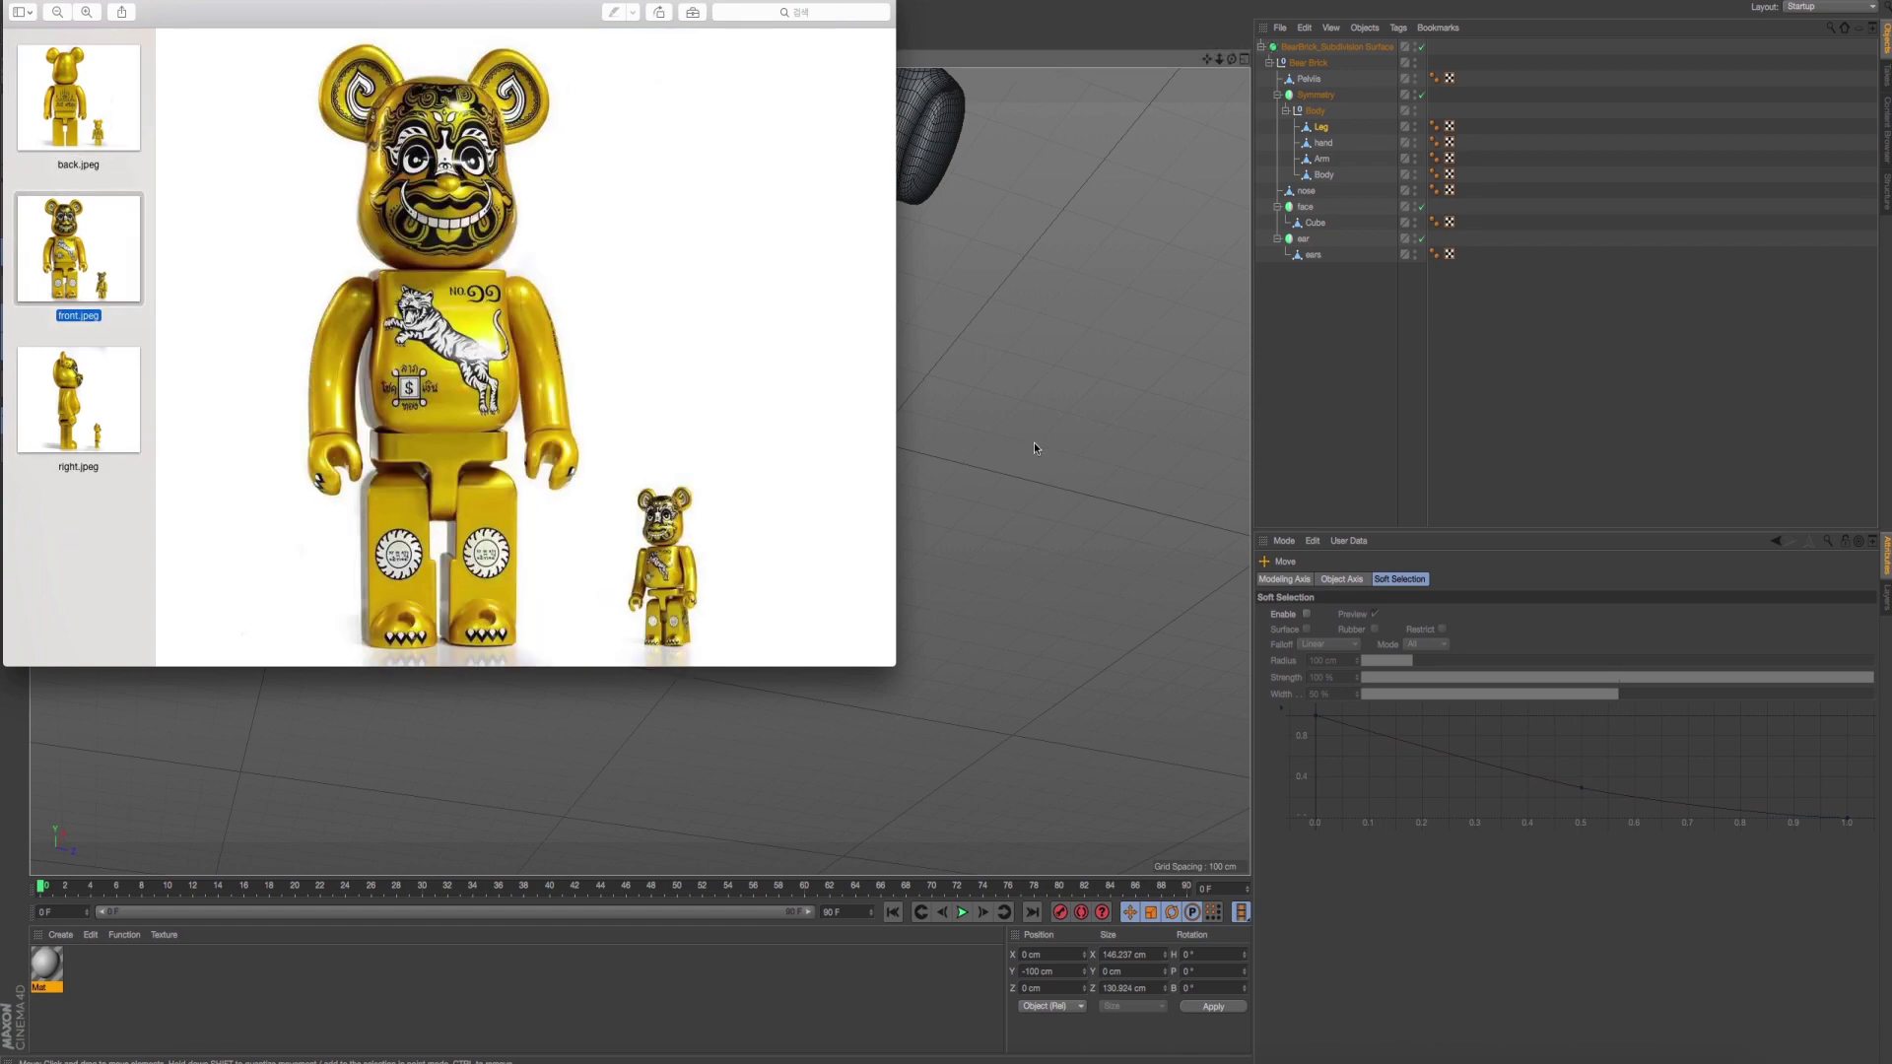
pyautogui.middleClick(1031, 448)
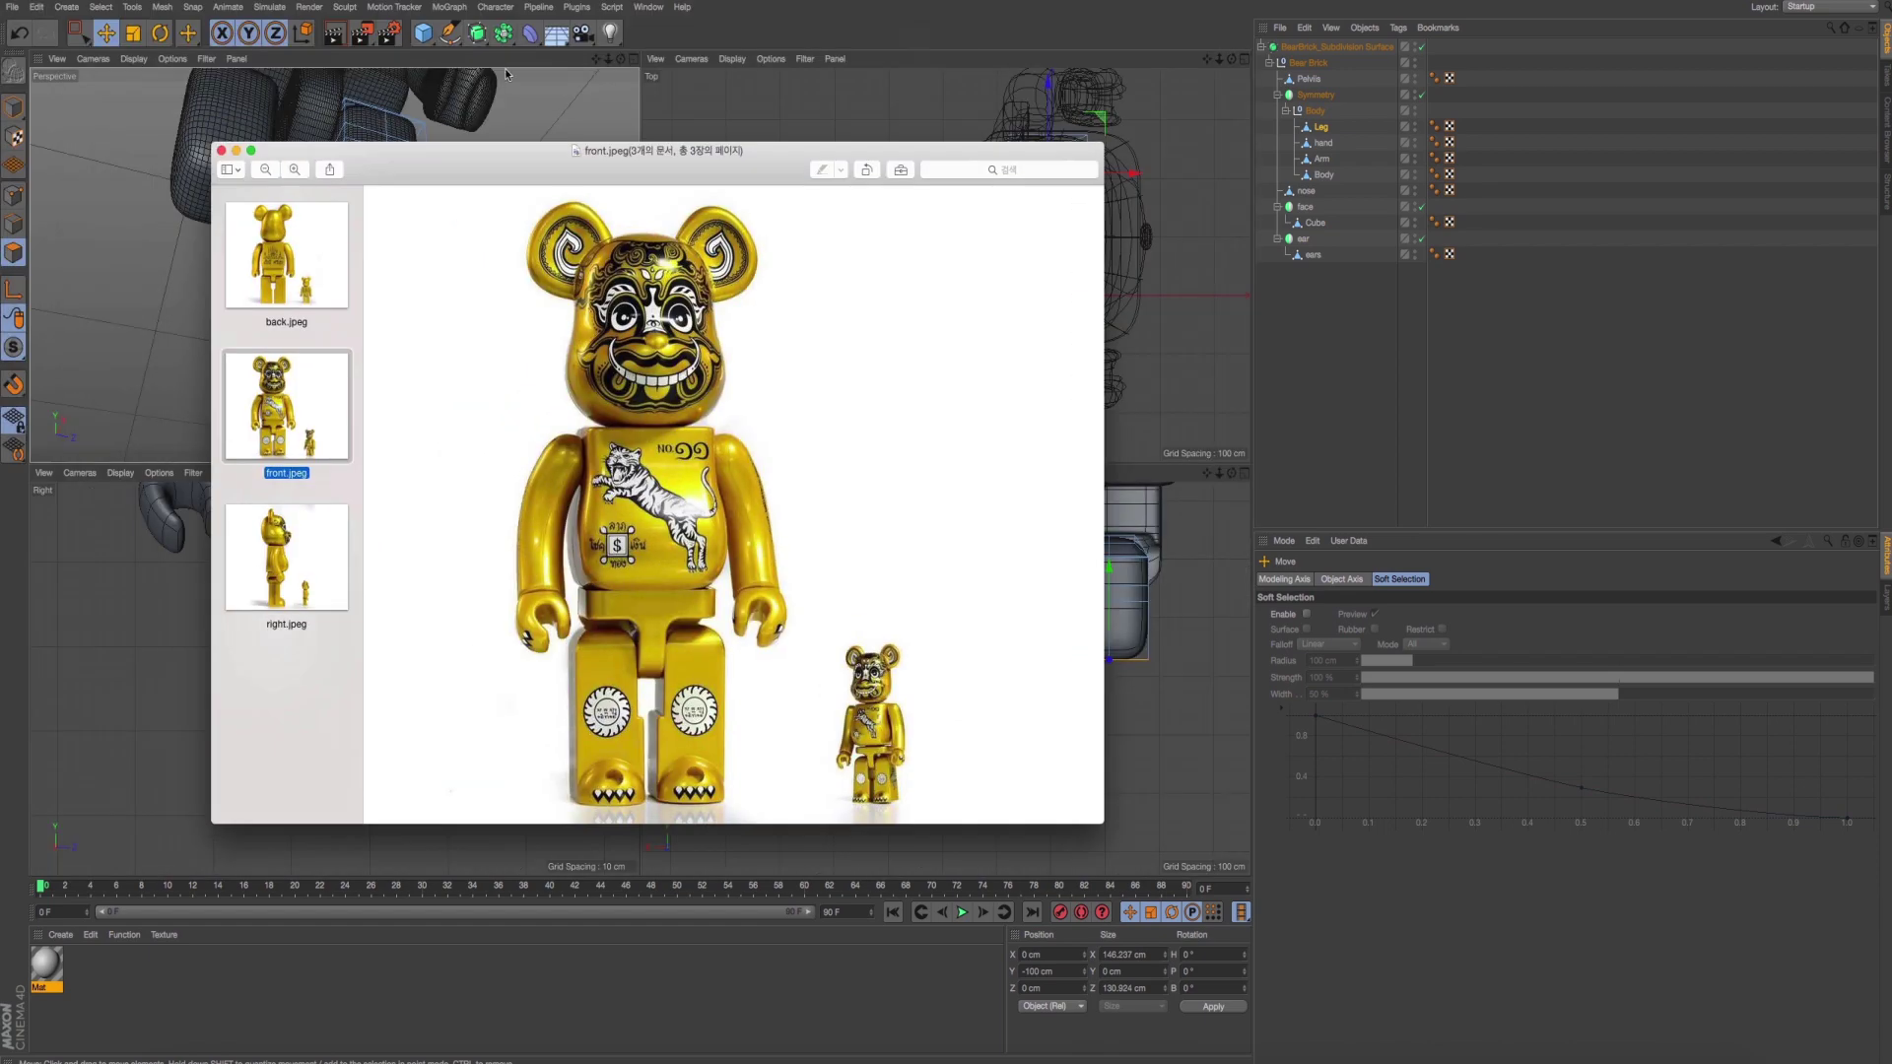
pyautogui.click(517, 177)
pyautogui.middleClick(411, 295)
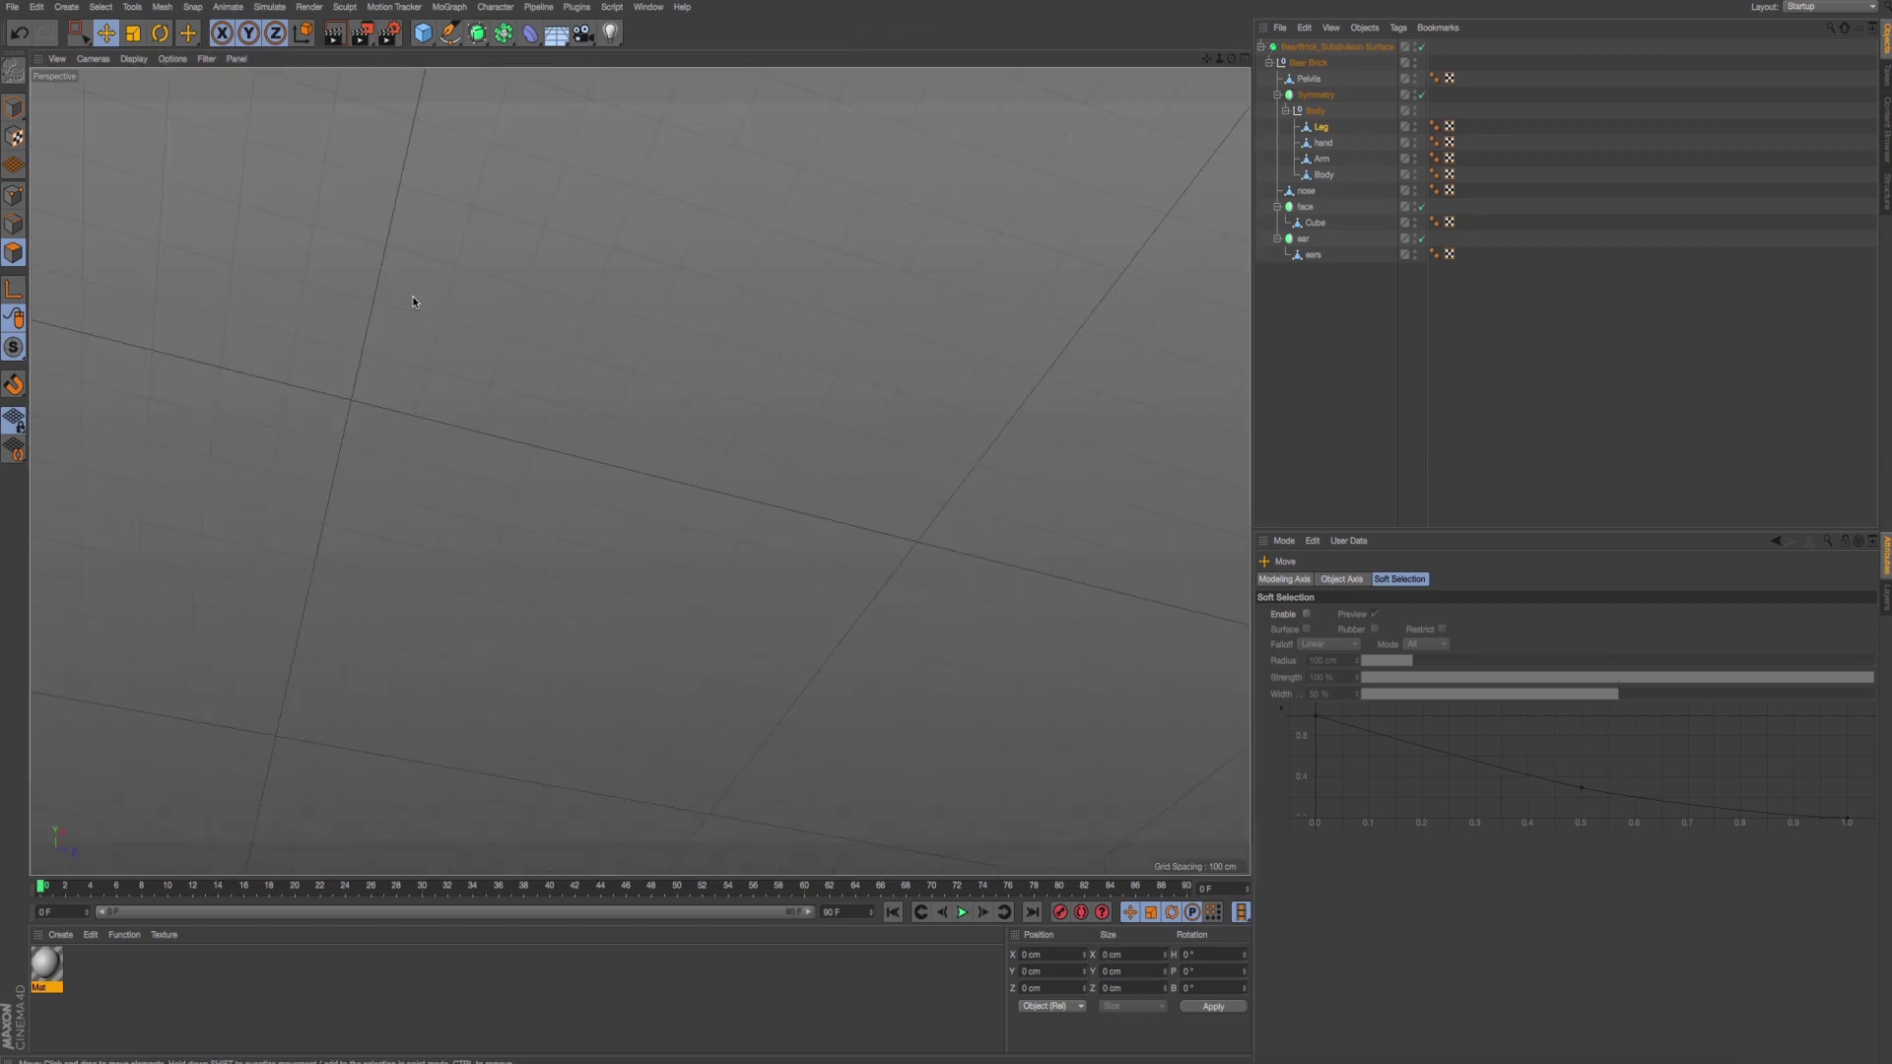
pyautogui.click(720, 380)
pyautogui.keyDown('alt'); pyautogui.moveTo(721, 380); pyautogui.dragTo(637, 427); pyautogui.keyUp('alt')
pyautogui.scroll(-3, 594, 405)
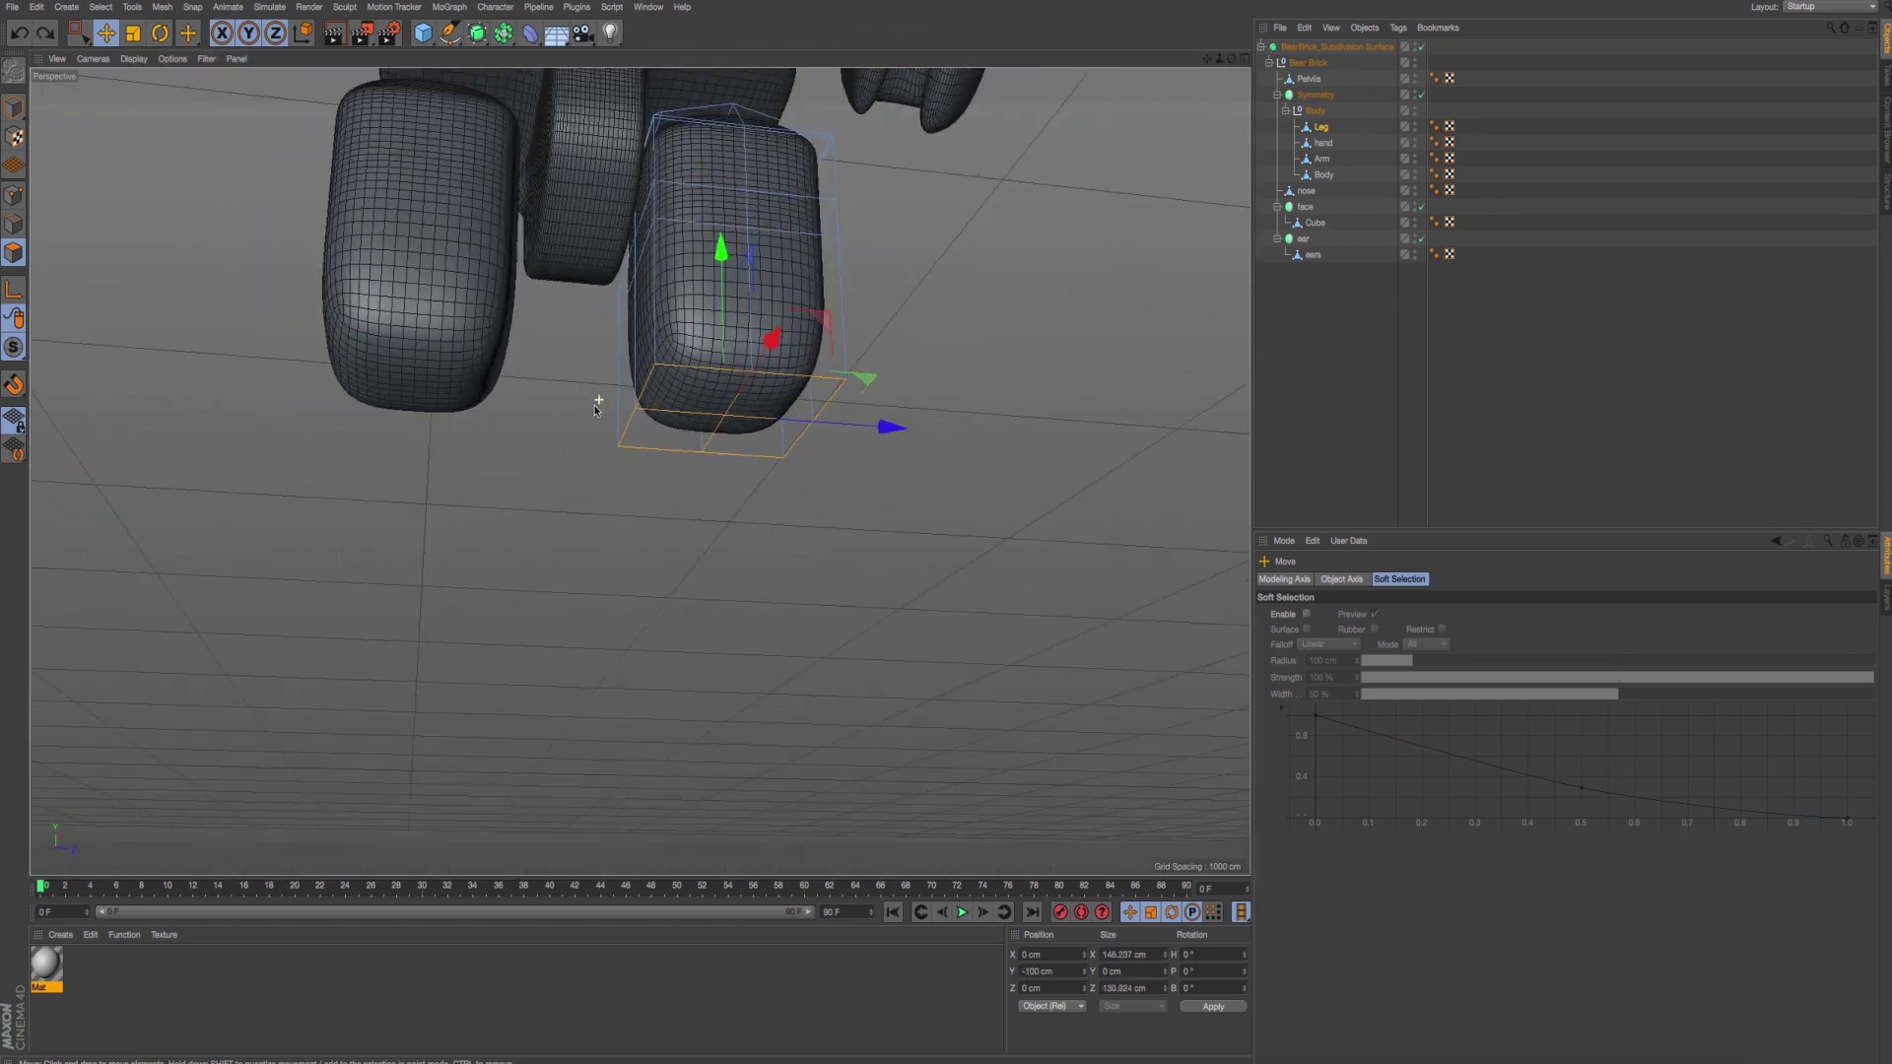
pyautogui.middleClick(420, 654)
# Extrude the leg's bottom face to a -1.881 cm offset, checking the front reference.
pyautogui.rightClick(859, 569)
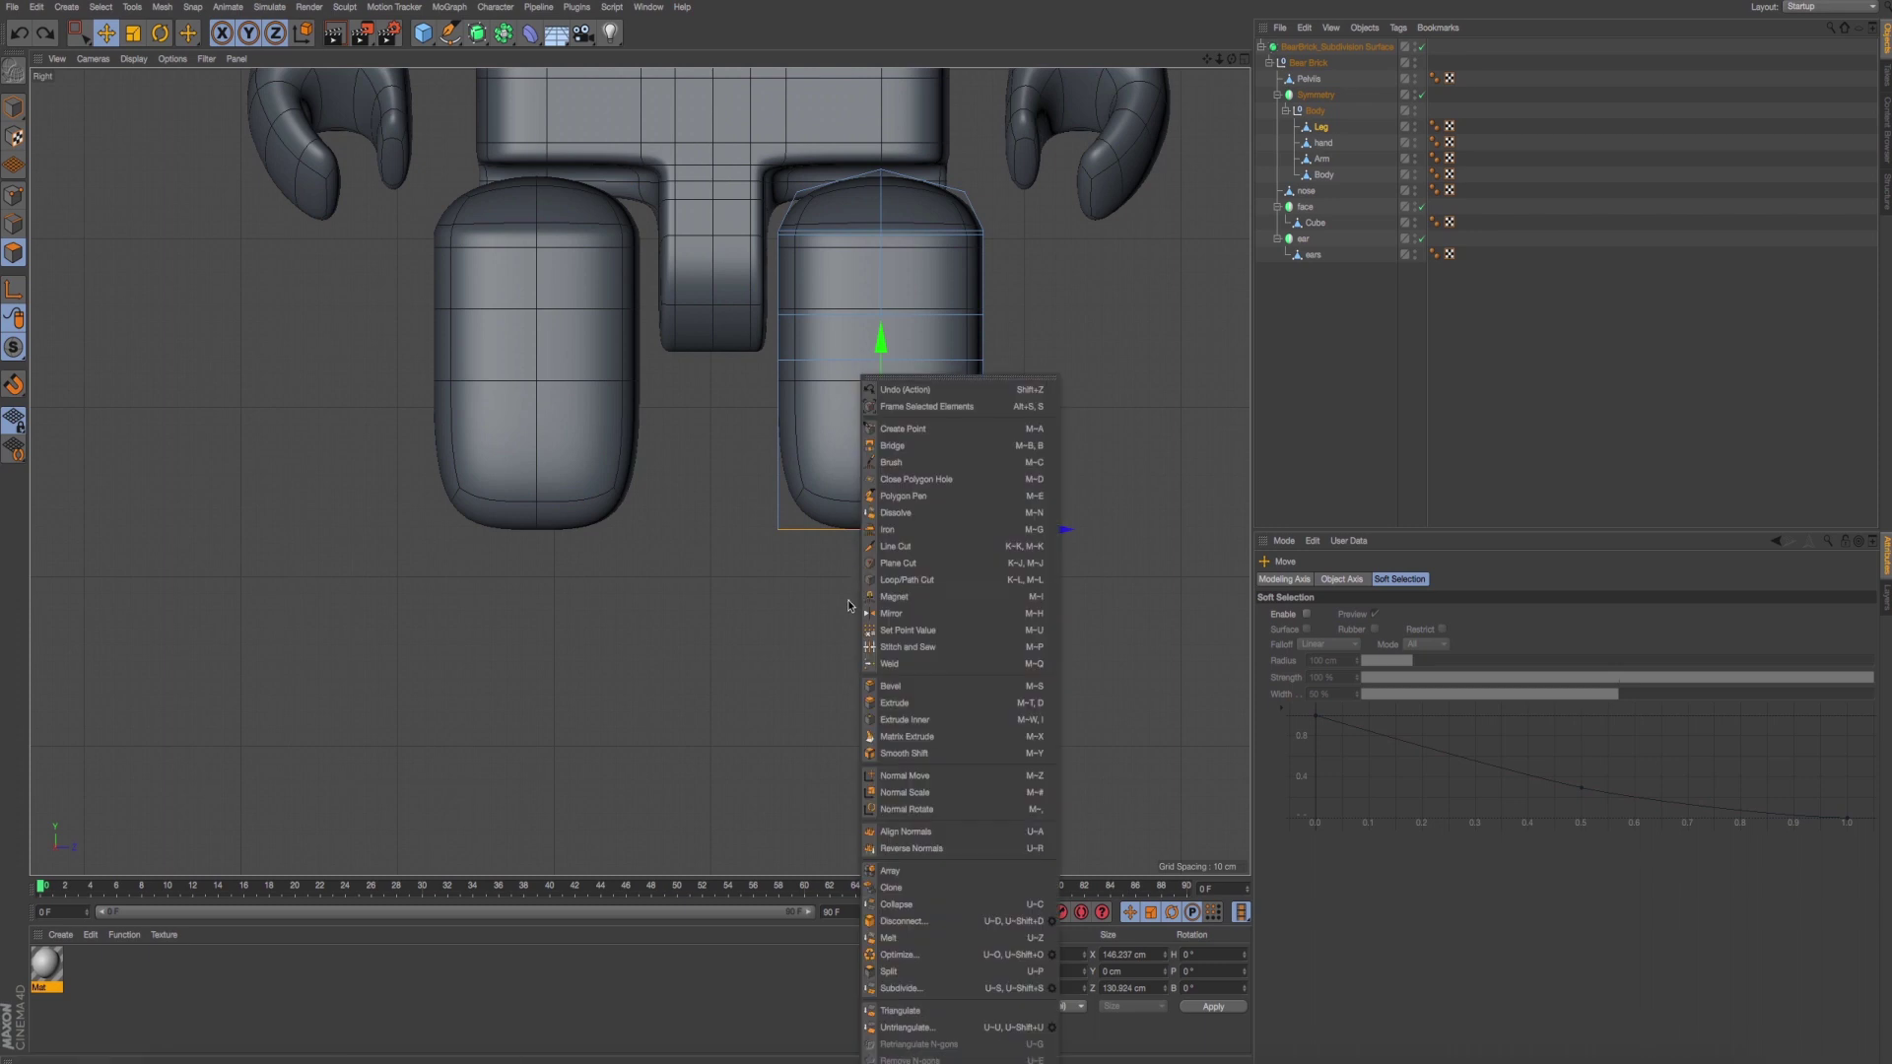
pyautogui.click(946, 703)
pyautogui.moveTo(907, 718); pyautogui.dragTo(986, 719)
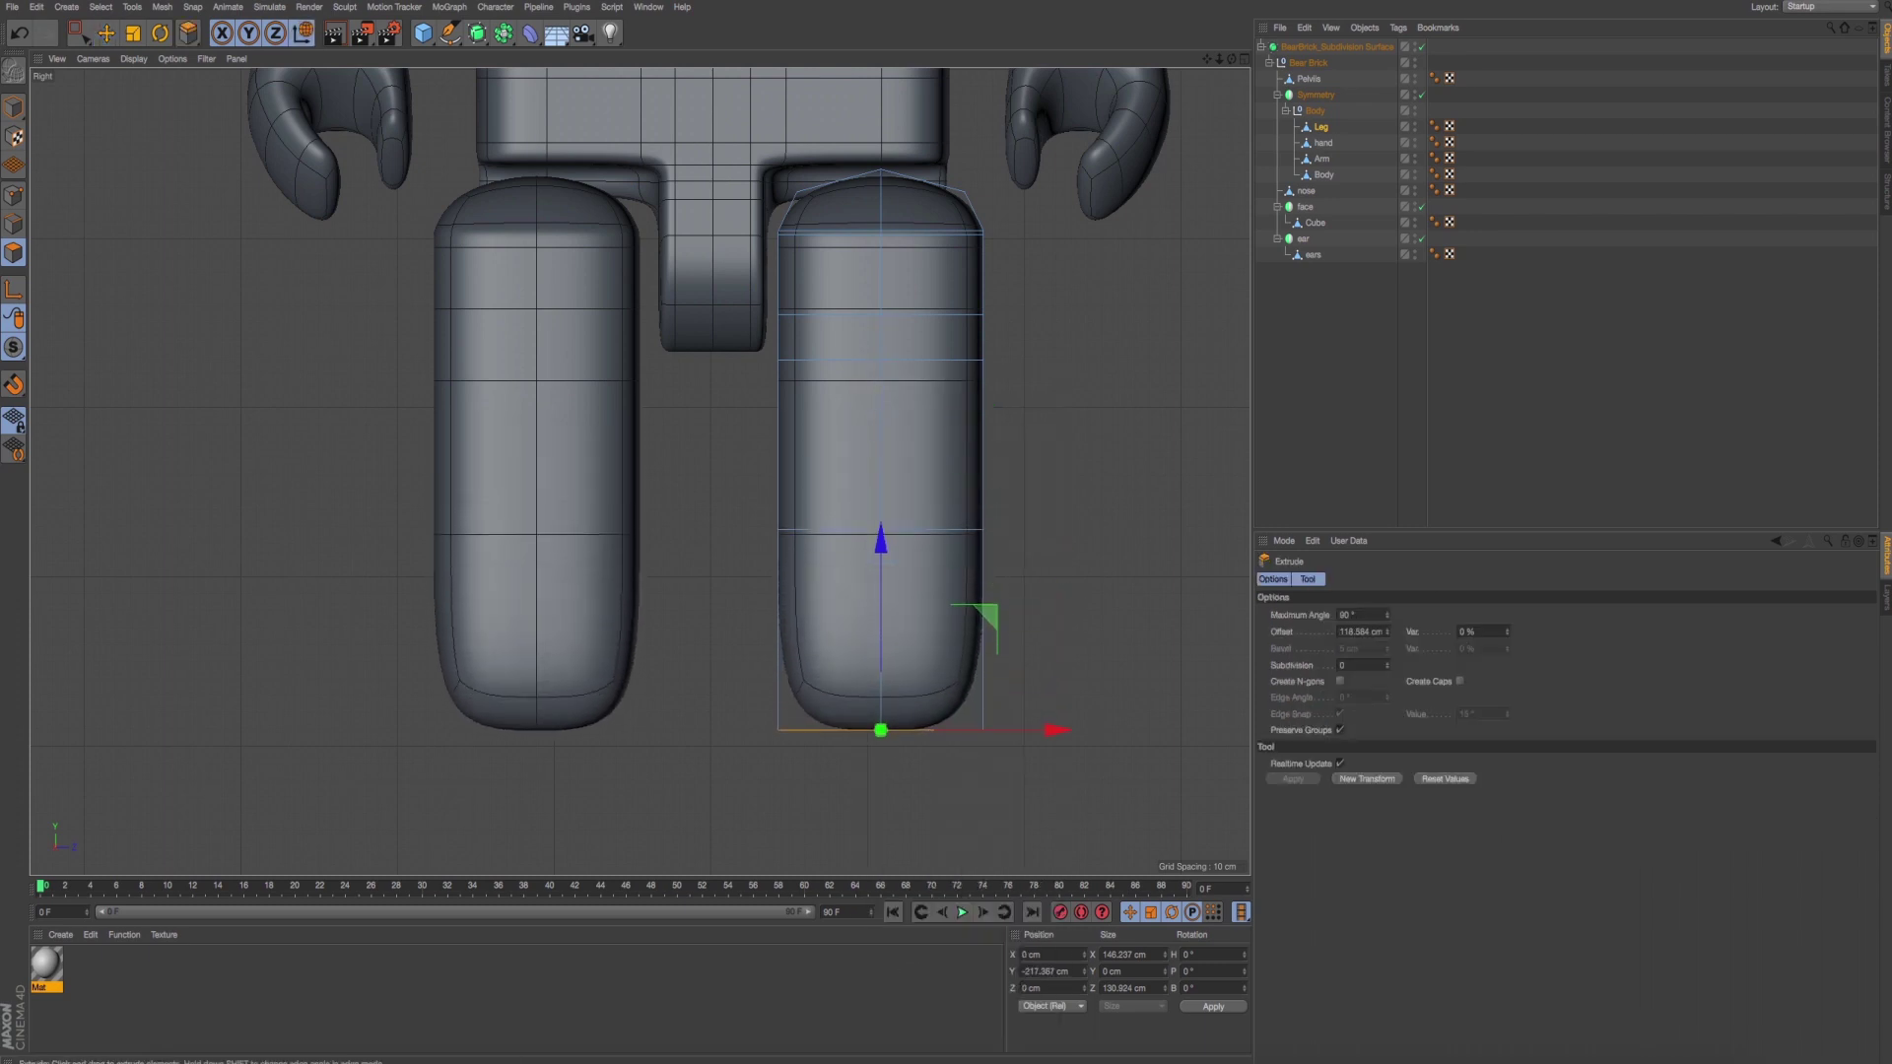
pyautogui.scroll(-3, 630, 737)
pyautogui.moveTo(631, 737); pyautogui.dragTo(589, 693, button='middle')
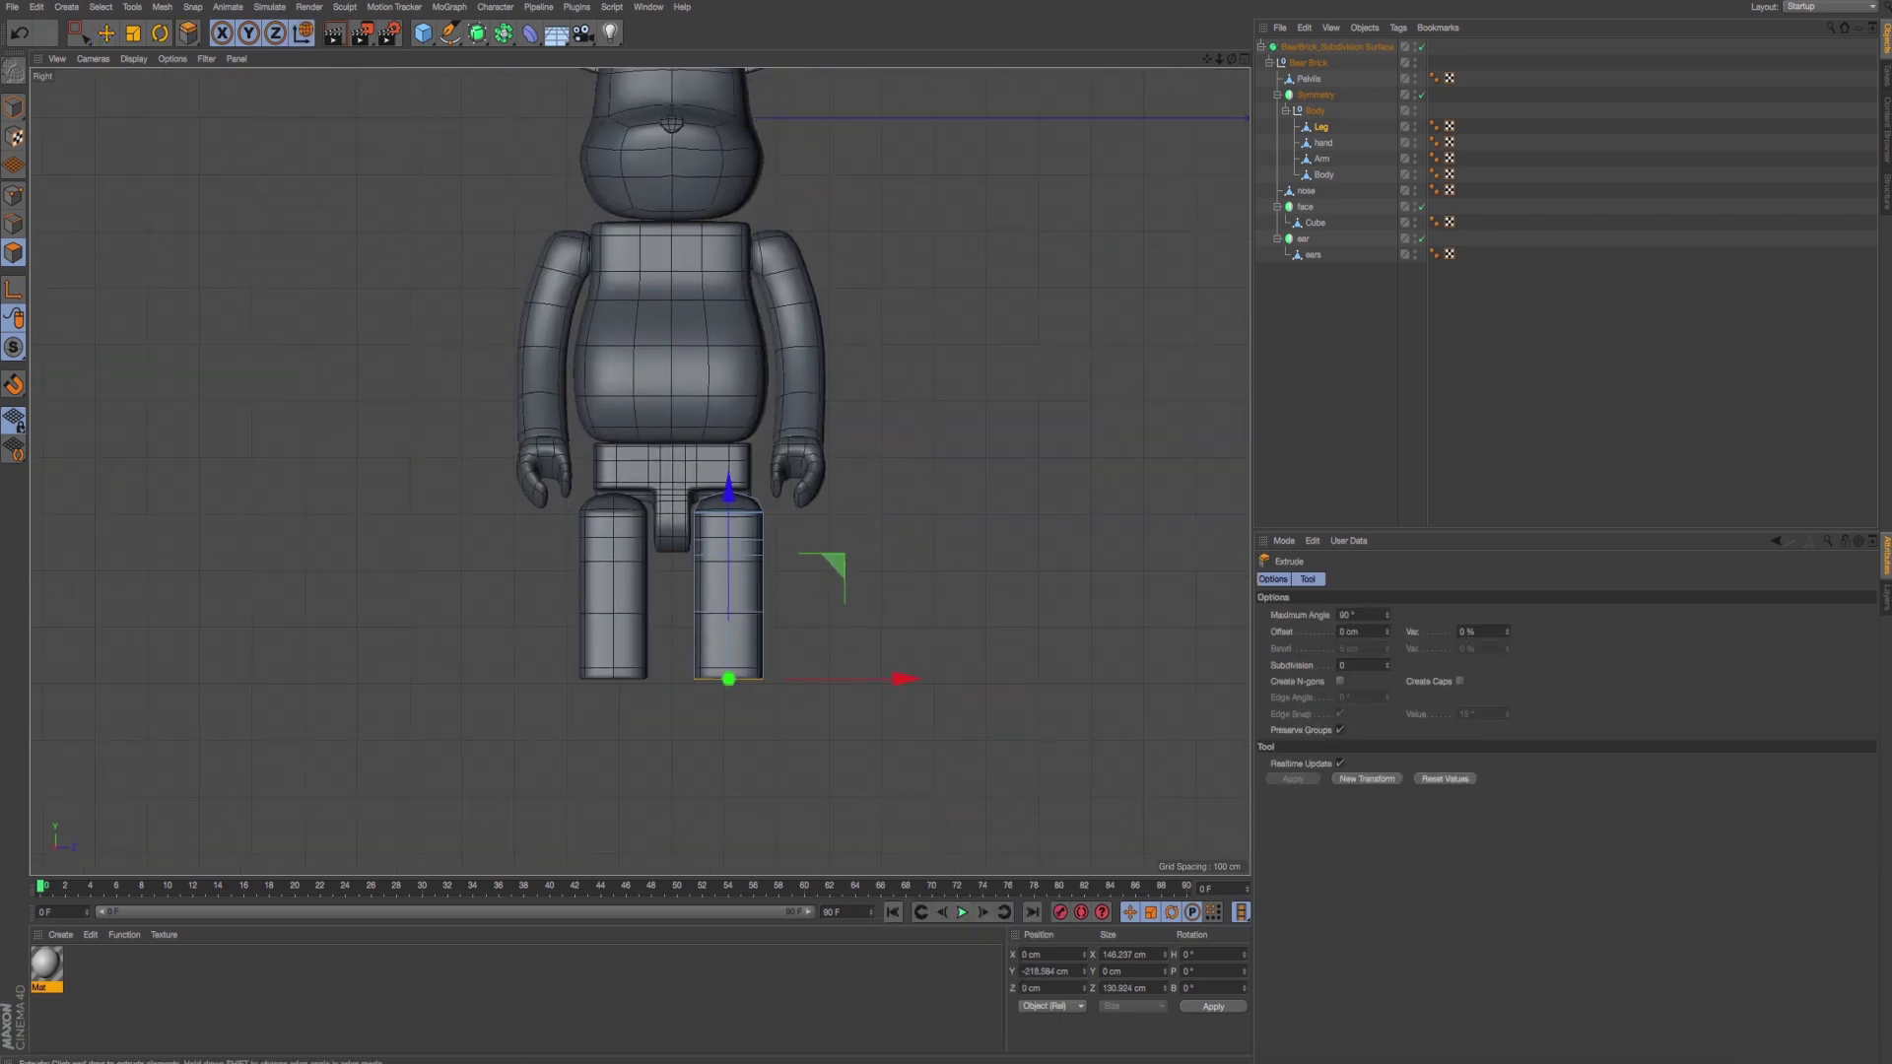
pyautogui.moveTo(589, 693)
pyautogui.mouseDown()
pyautogui.moveTo(690, 694)
pyautogui.moveTo(773, 739)
pyautogui.mouseUp()
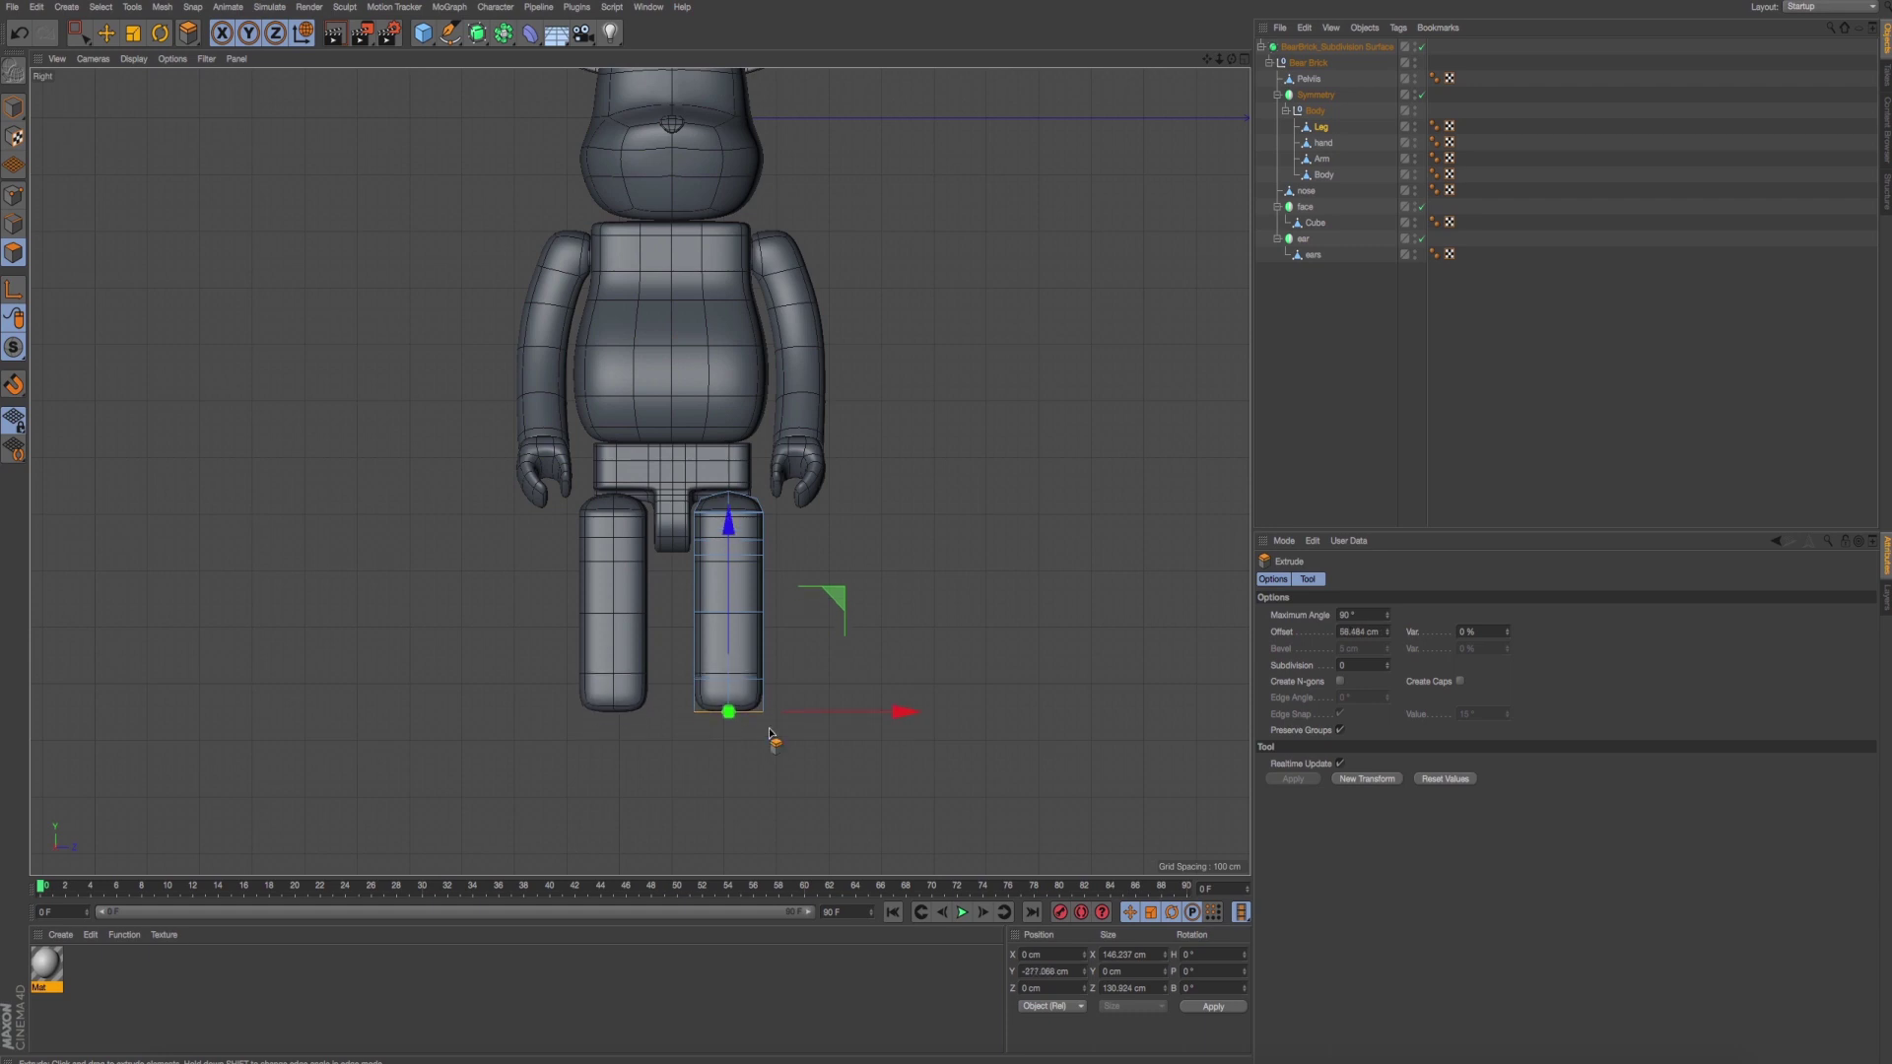
pyautogui.press('super+Tab')
pyautogui.press('super+Tab')
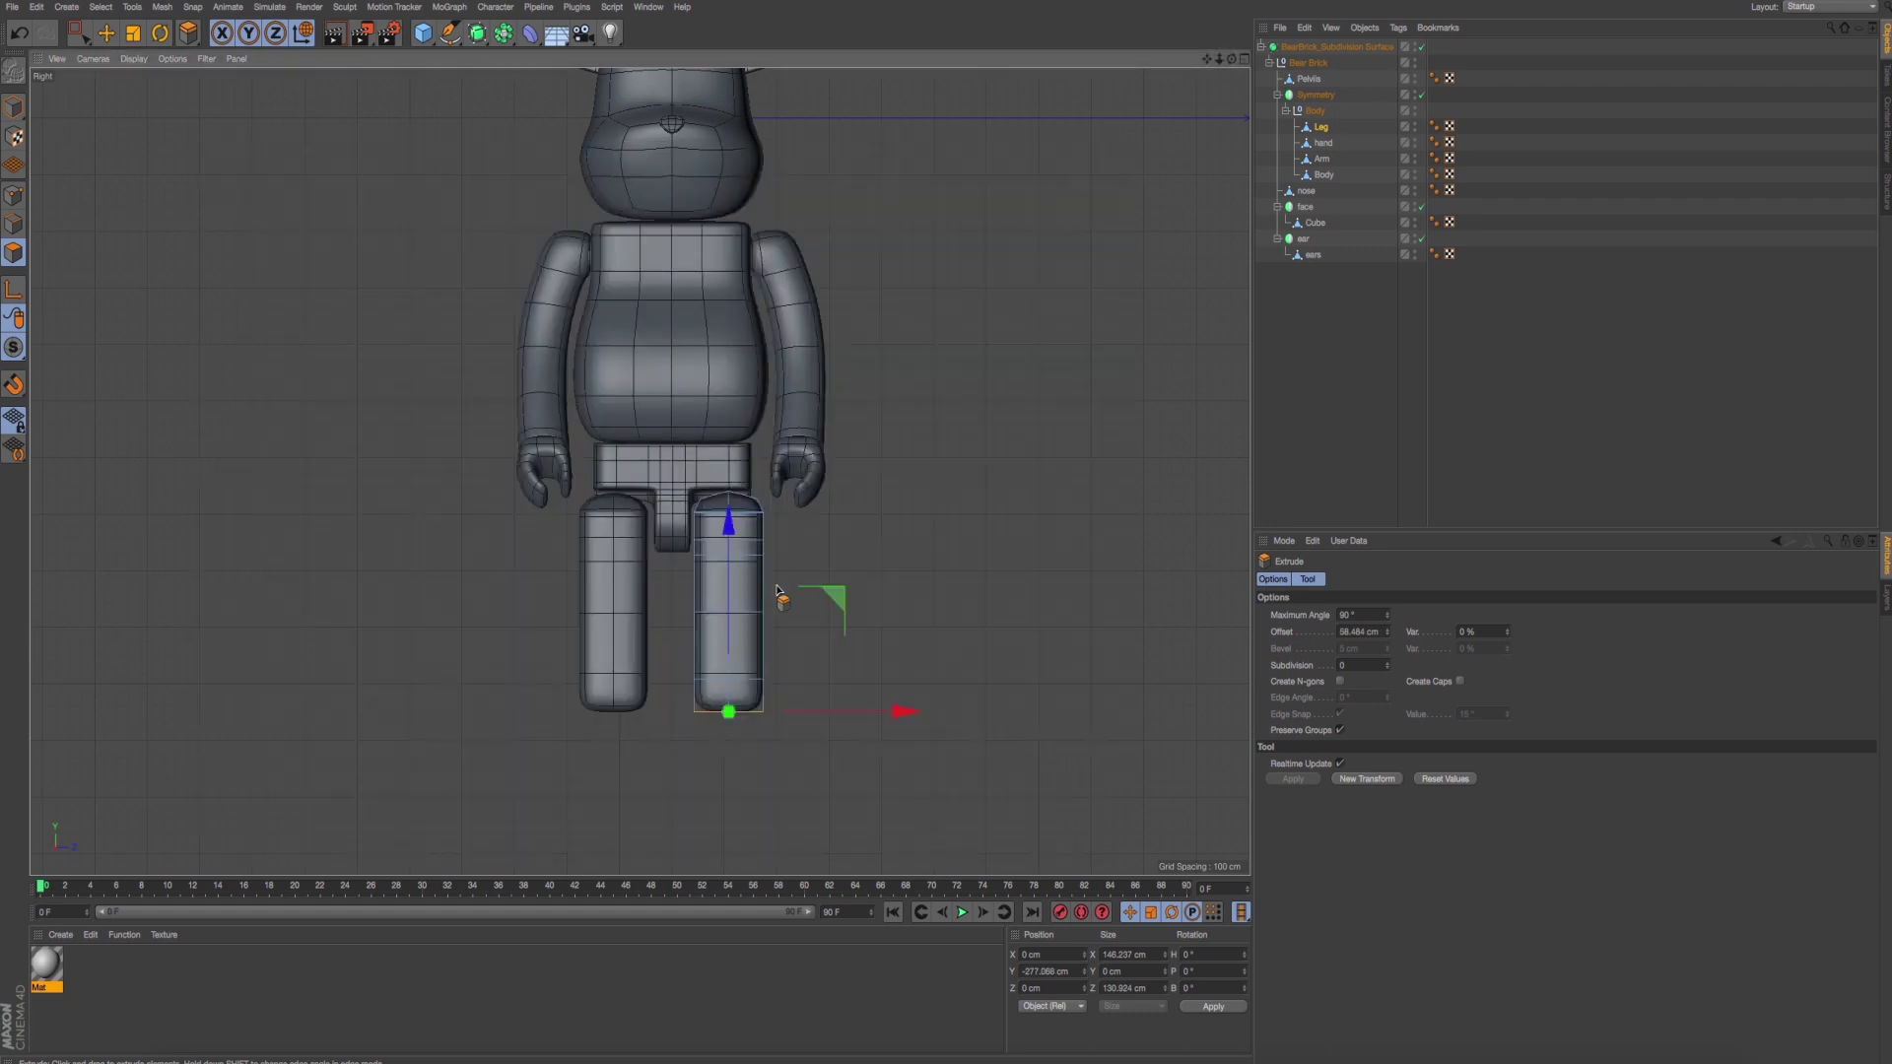
pyautogui.moveTo(948, 532); pyautogui.dragTo(956, 532)
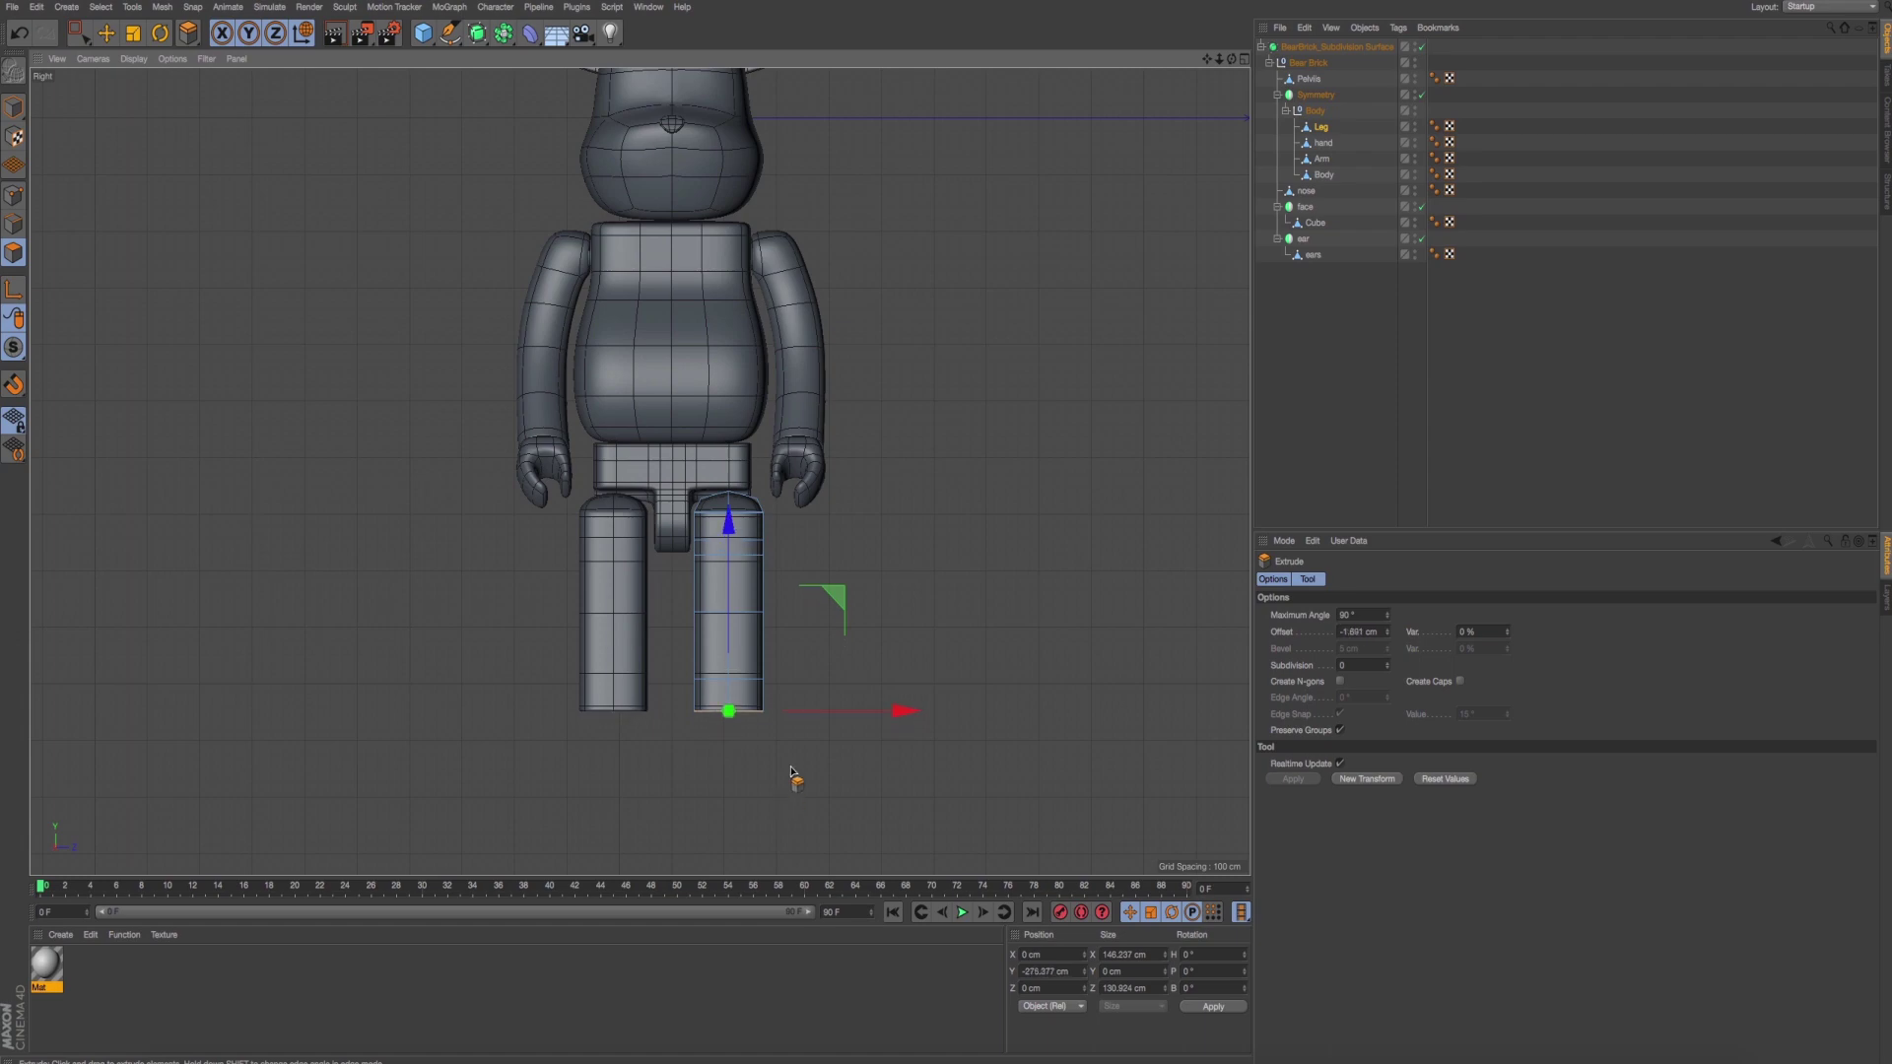
pyautogui.press('super+Tab')
pyautogui.press('super+Tab')
pyautogui.press('F5')
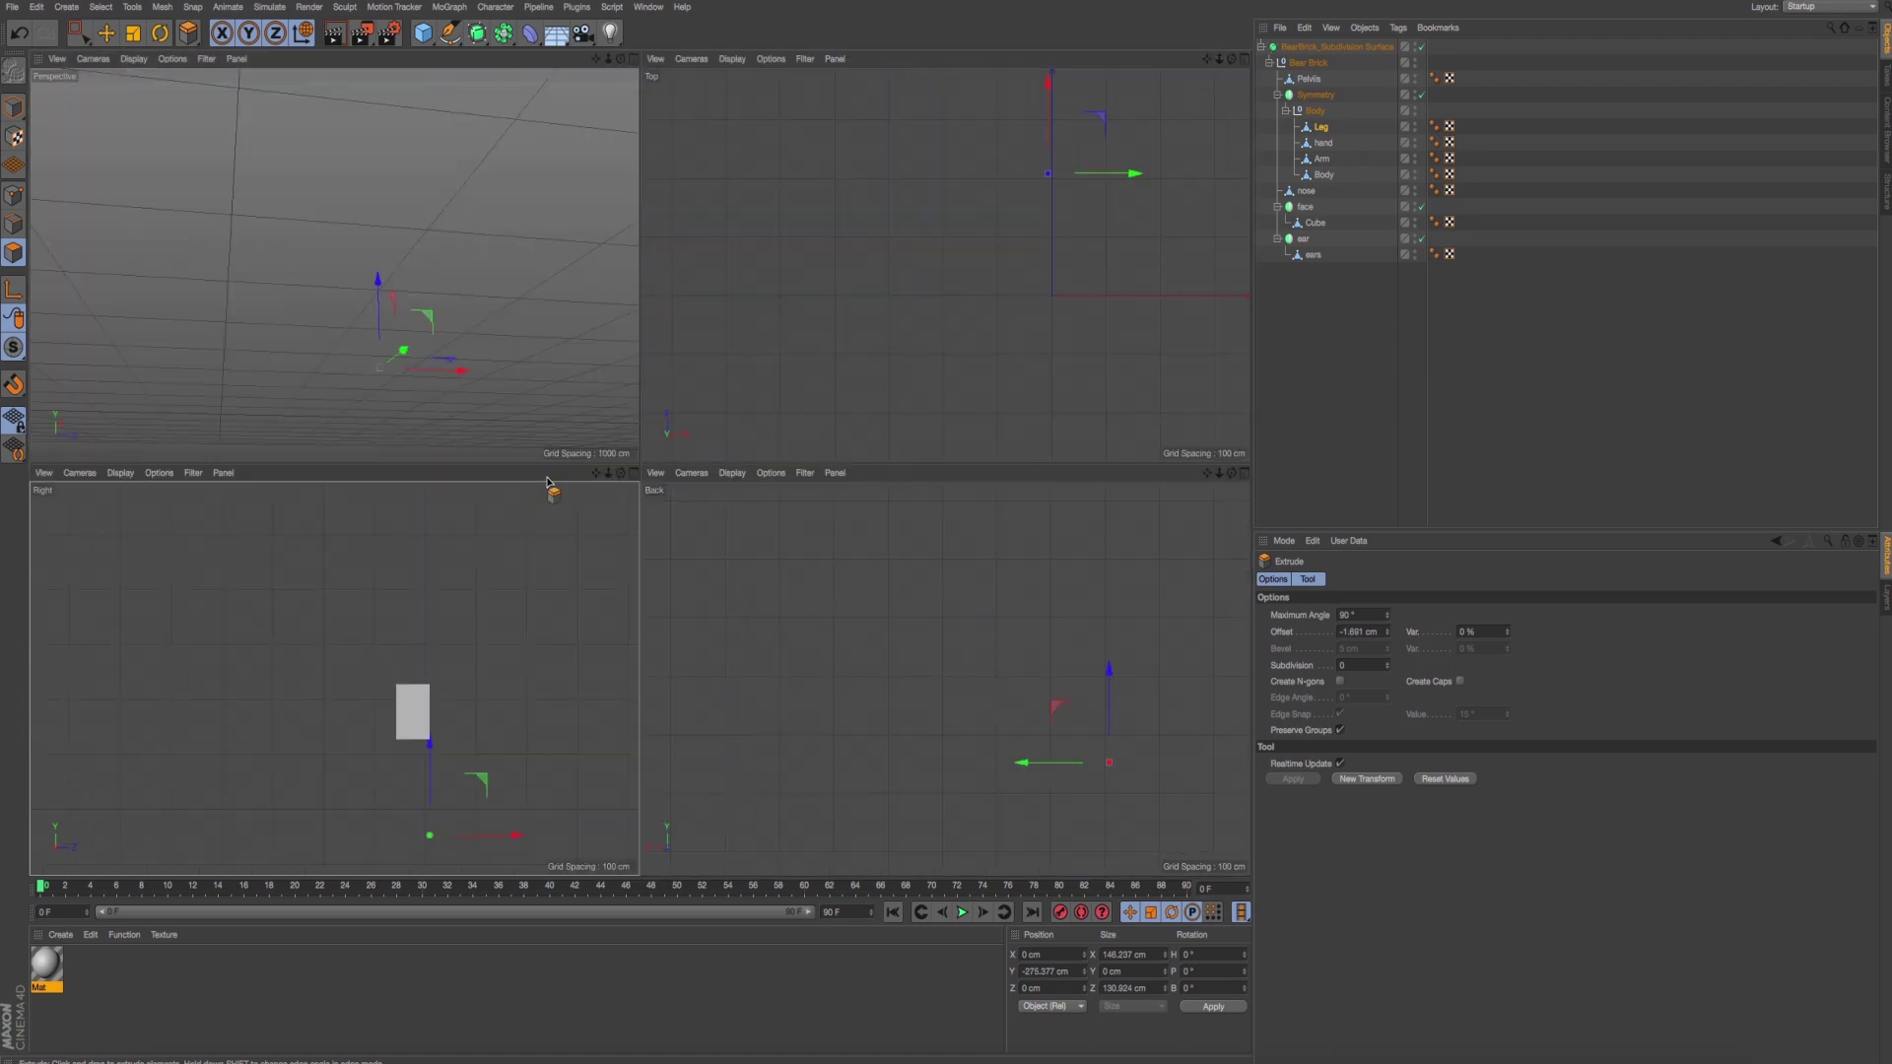
pyautogui.press('F1')
# Test extruding a side face of the leg outward and inward.
pyautogui.keyDown('alt'); pyautogui.moveTo(611, 552); pyautogui.dragTo(682, 556); pyautogui.keyUp('alt')
pyautogui.press('super+Tab')
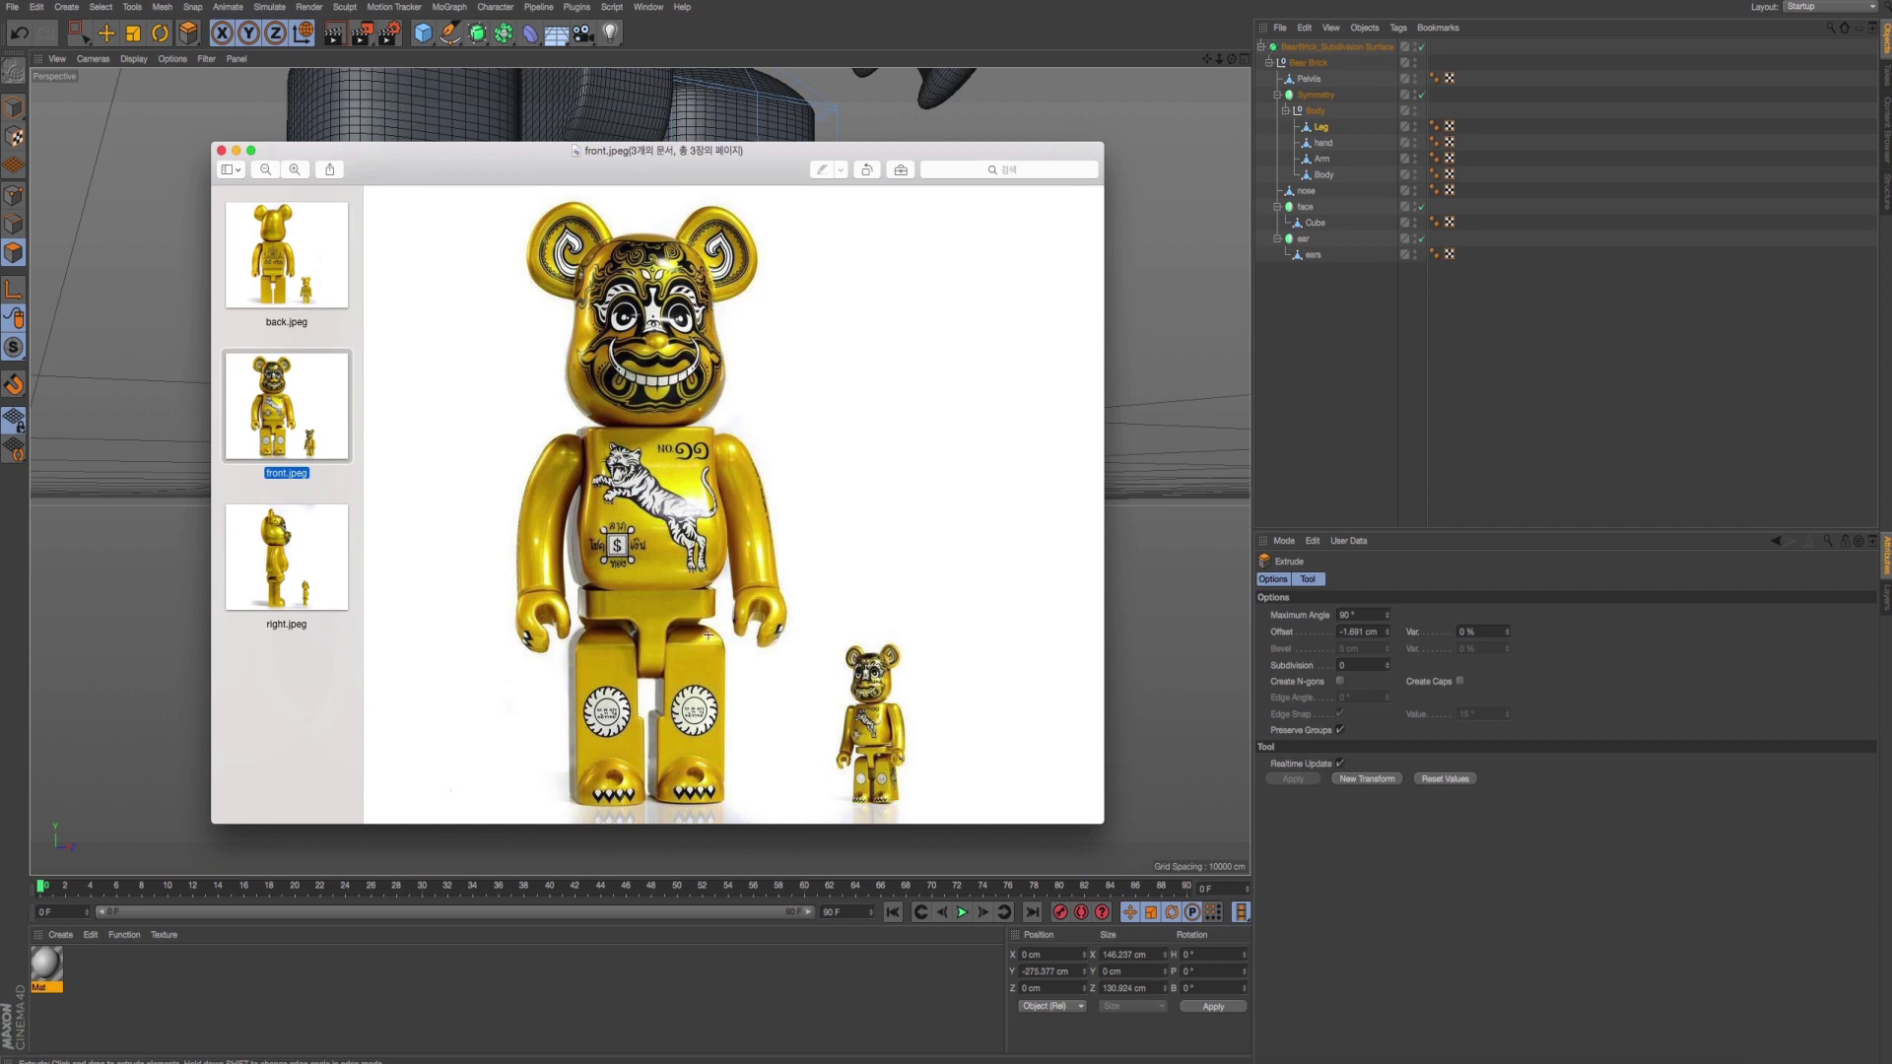
pyautogui.press('super+Tab')
pyautogui.moveTo(689, 620); pyautogui.dragTo(647, 435)
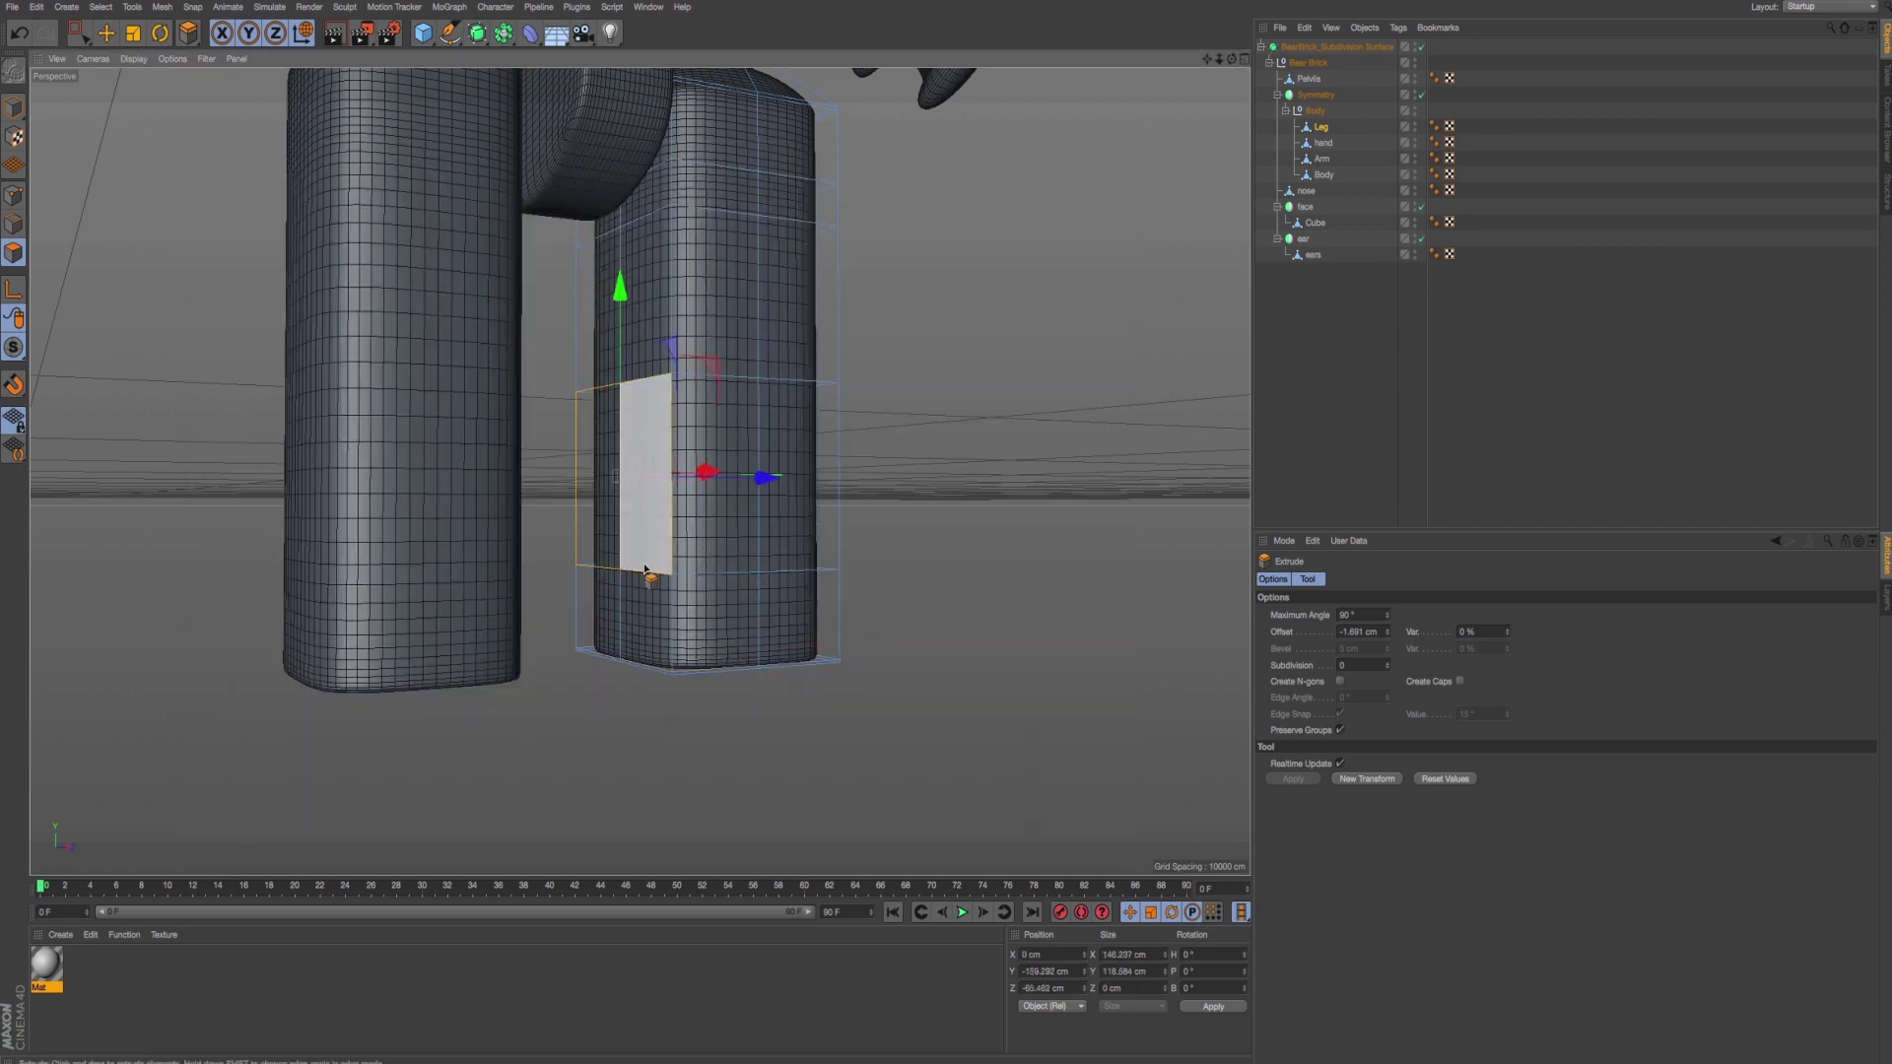
pyautogui.moveTo(646, 569); pyautogui.dragTo(634, 612)
pyautogui.scroll(3, 663, 689)
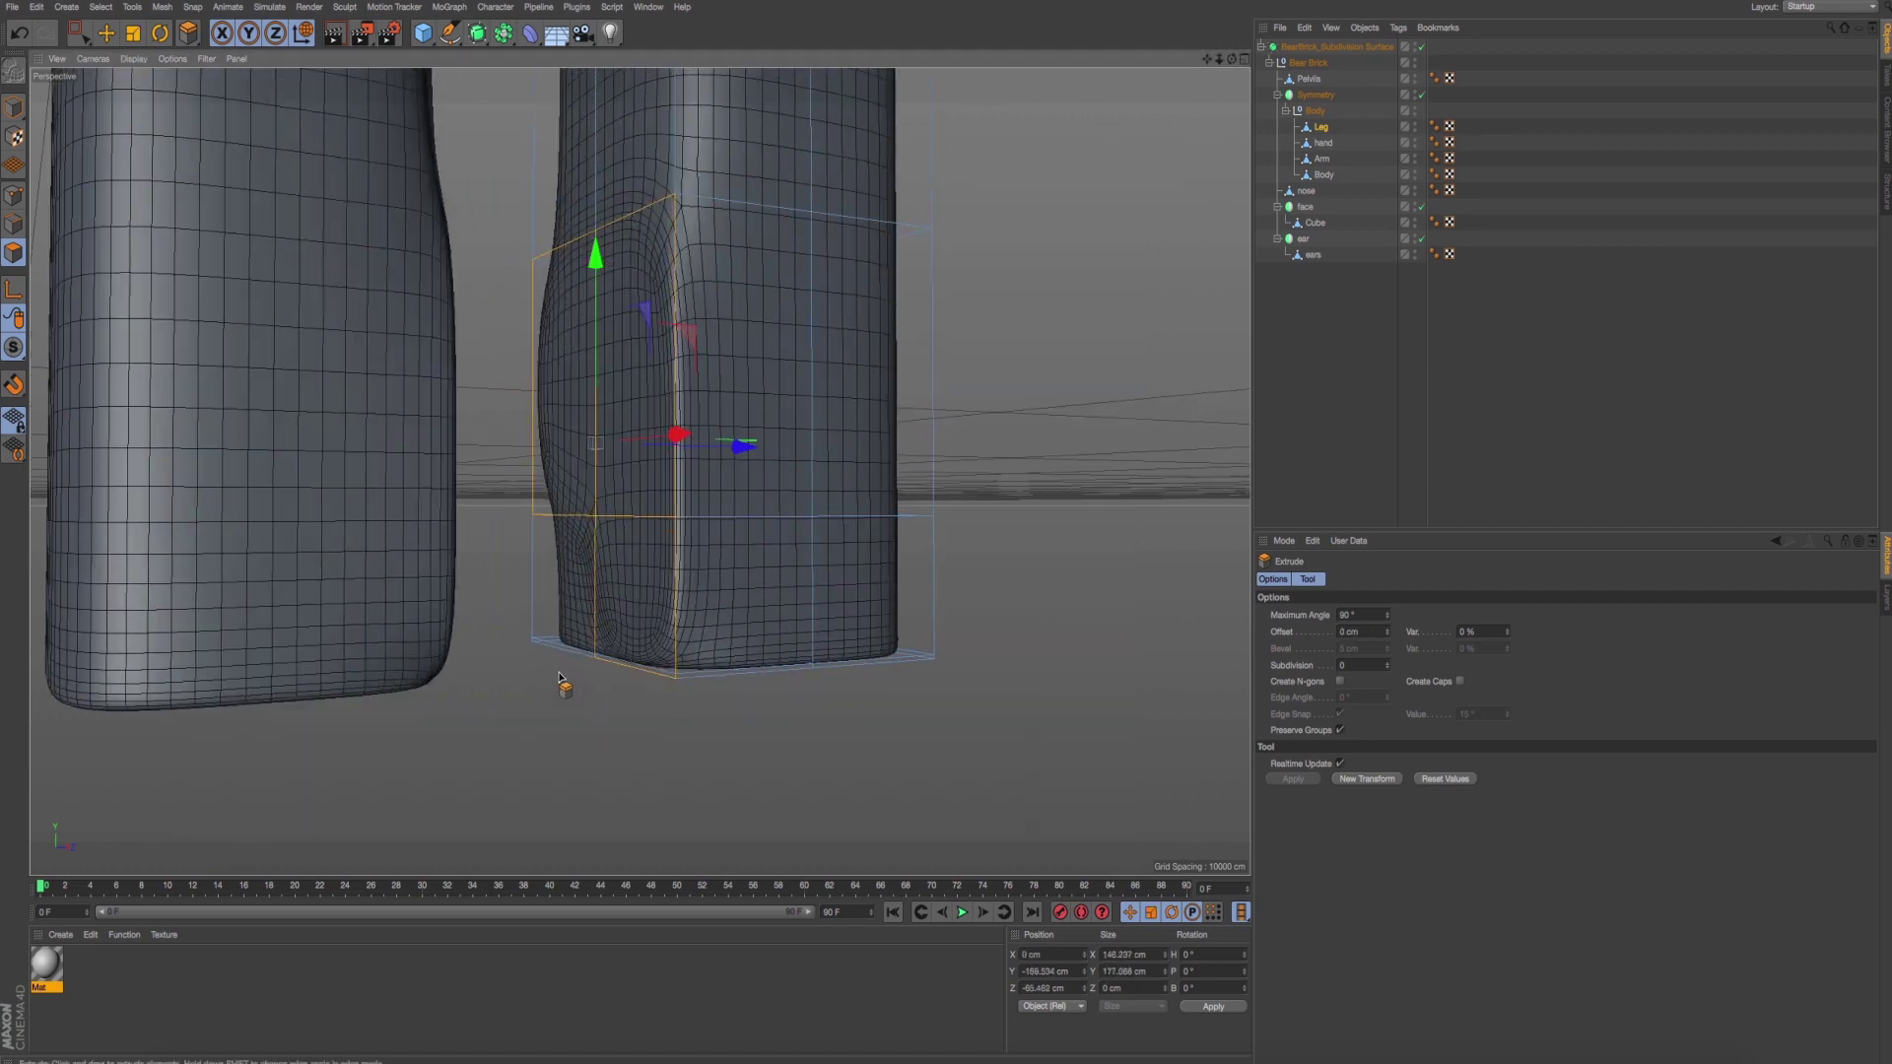
pyautogui.moveTo(592, 647)
pyautogui.mouseDown()
pyautogui.moveTo(592, 293)
pyautogui.moveTo(483, 462)
pyautogui.mouseUp()
# Switch to paint selection, extrude the selected leg faces, then undo the bulge.
pyautogui.click(84, 47)
pyautogui.click(128, 67)
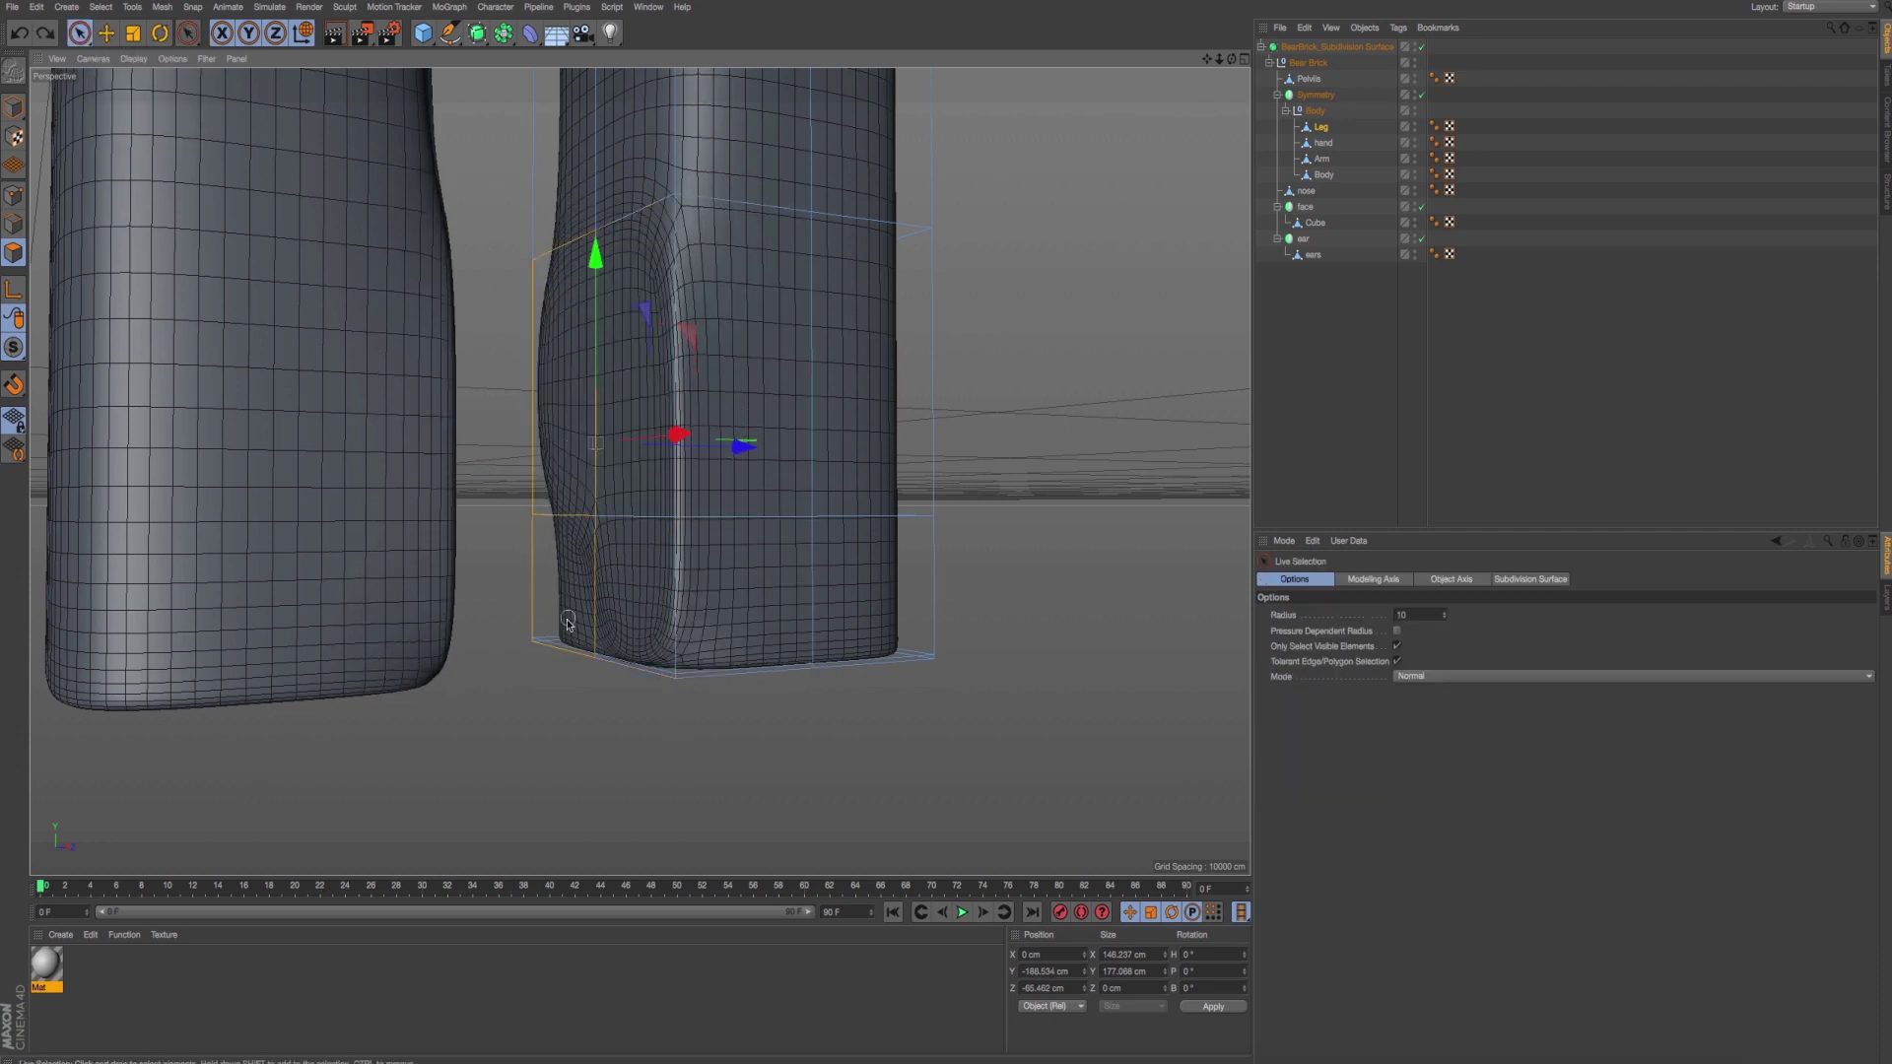
pyautogui.keyDown('alt'); pyautogui.moveTo(755, 759); pyautogui.dragTo(778, 726); pyautogui.keyUp('alt')
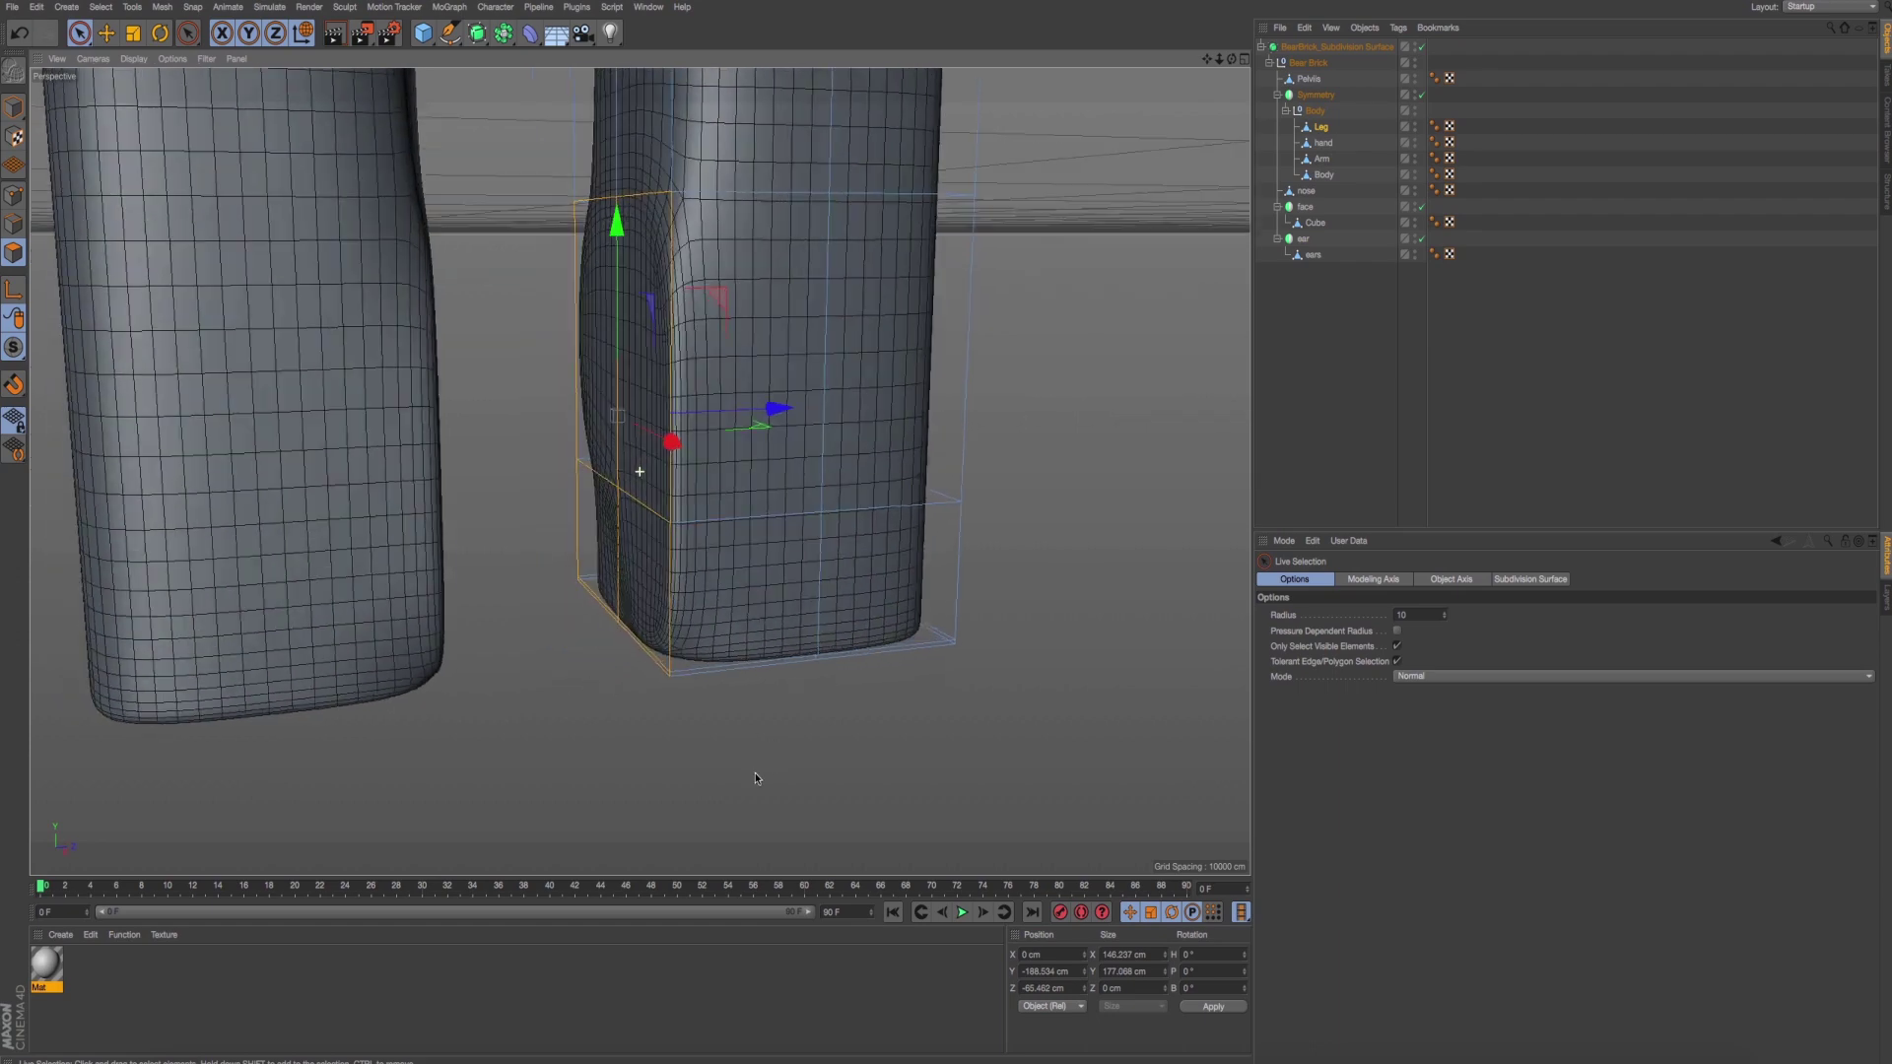
pyautogui.scroll(-3, 777, 726)
pyautogui.press('super+Tab')
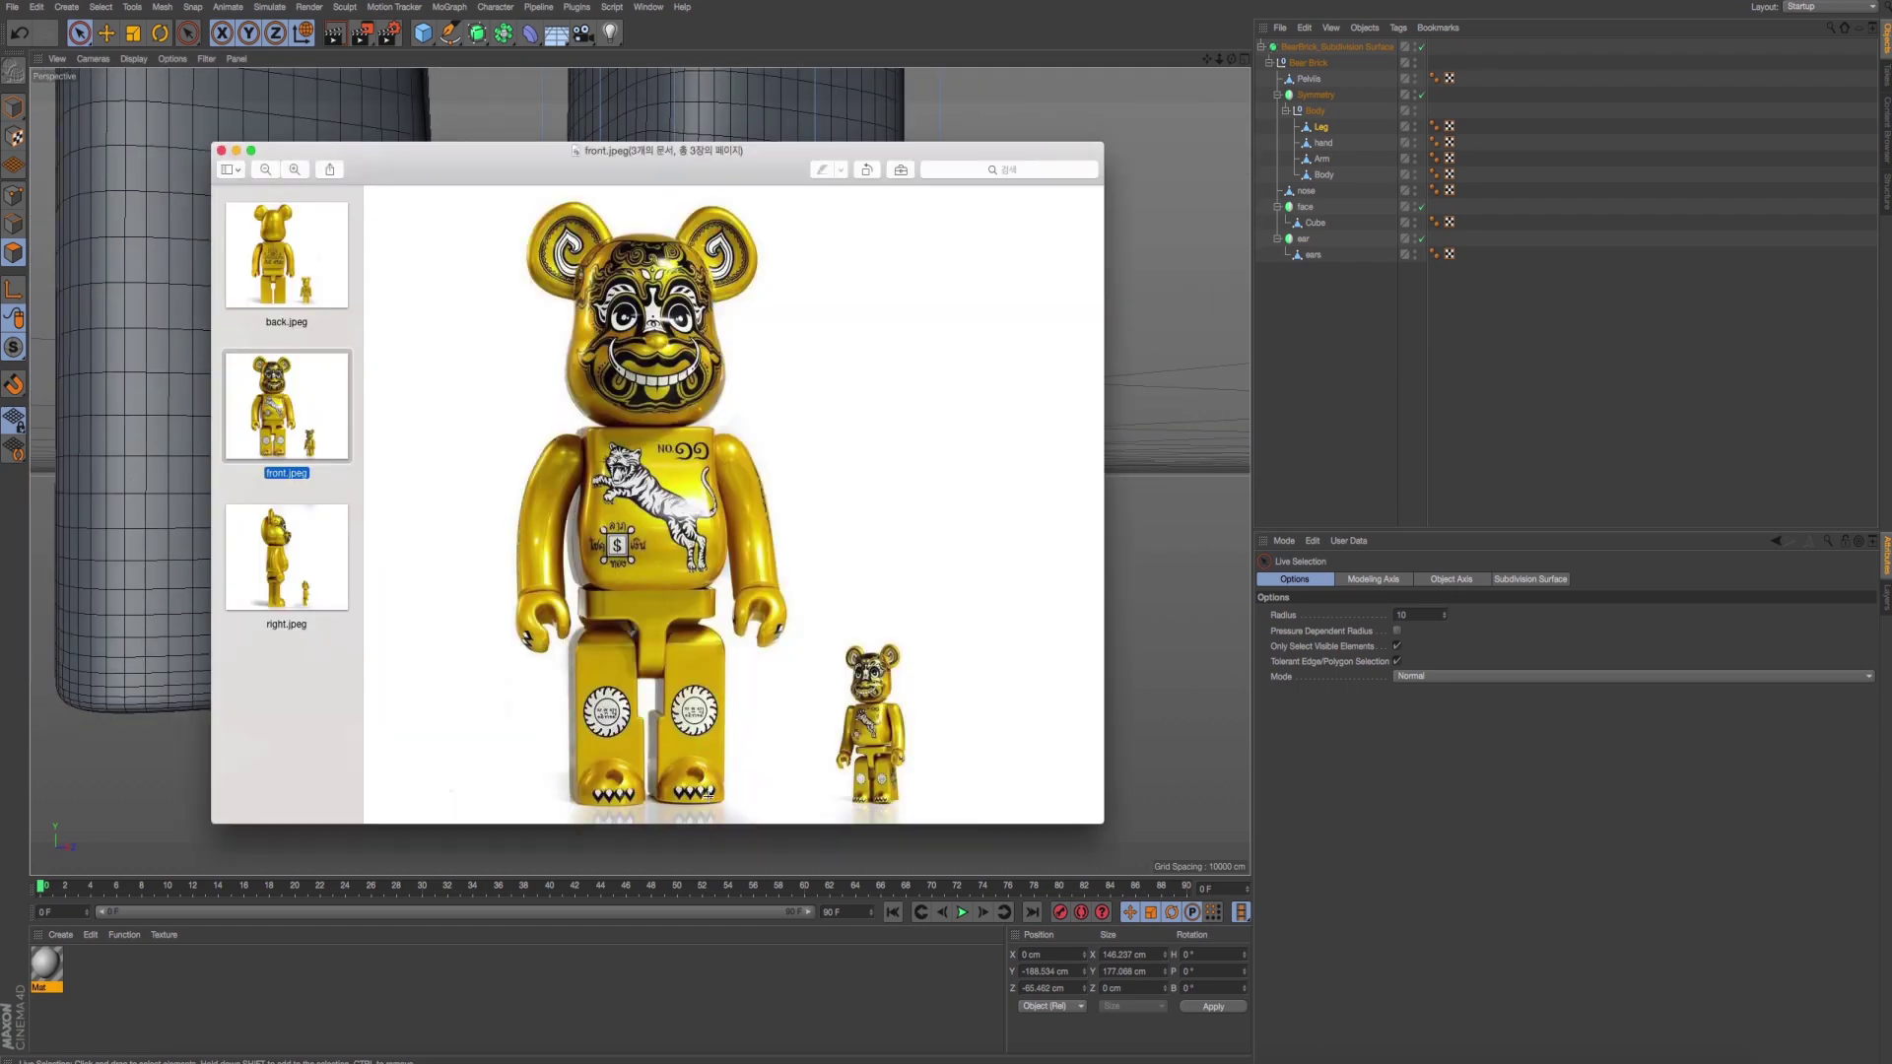
pyautogui.press('super+Tab')
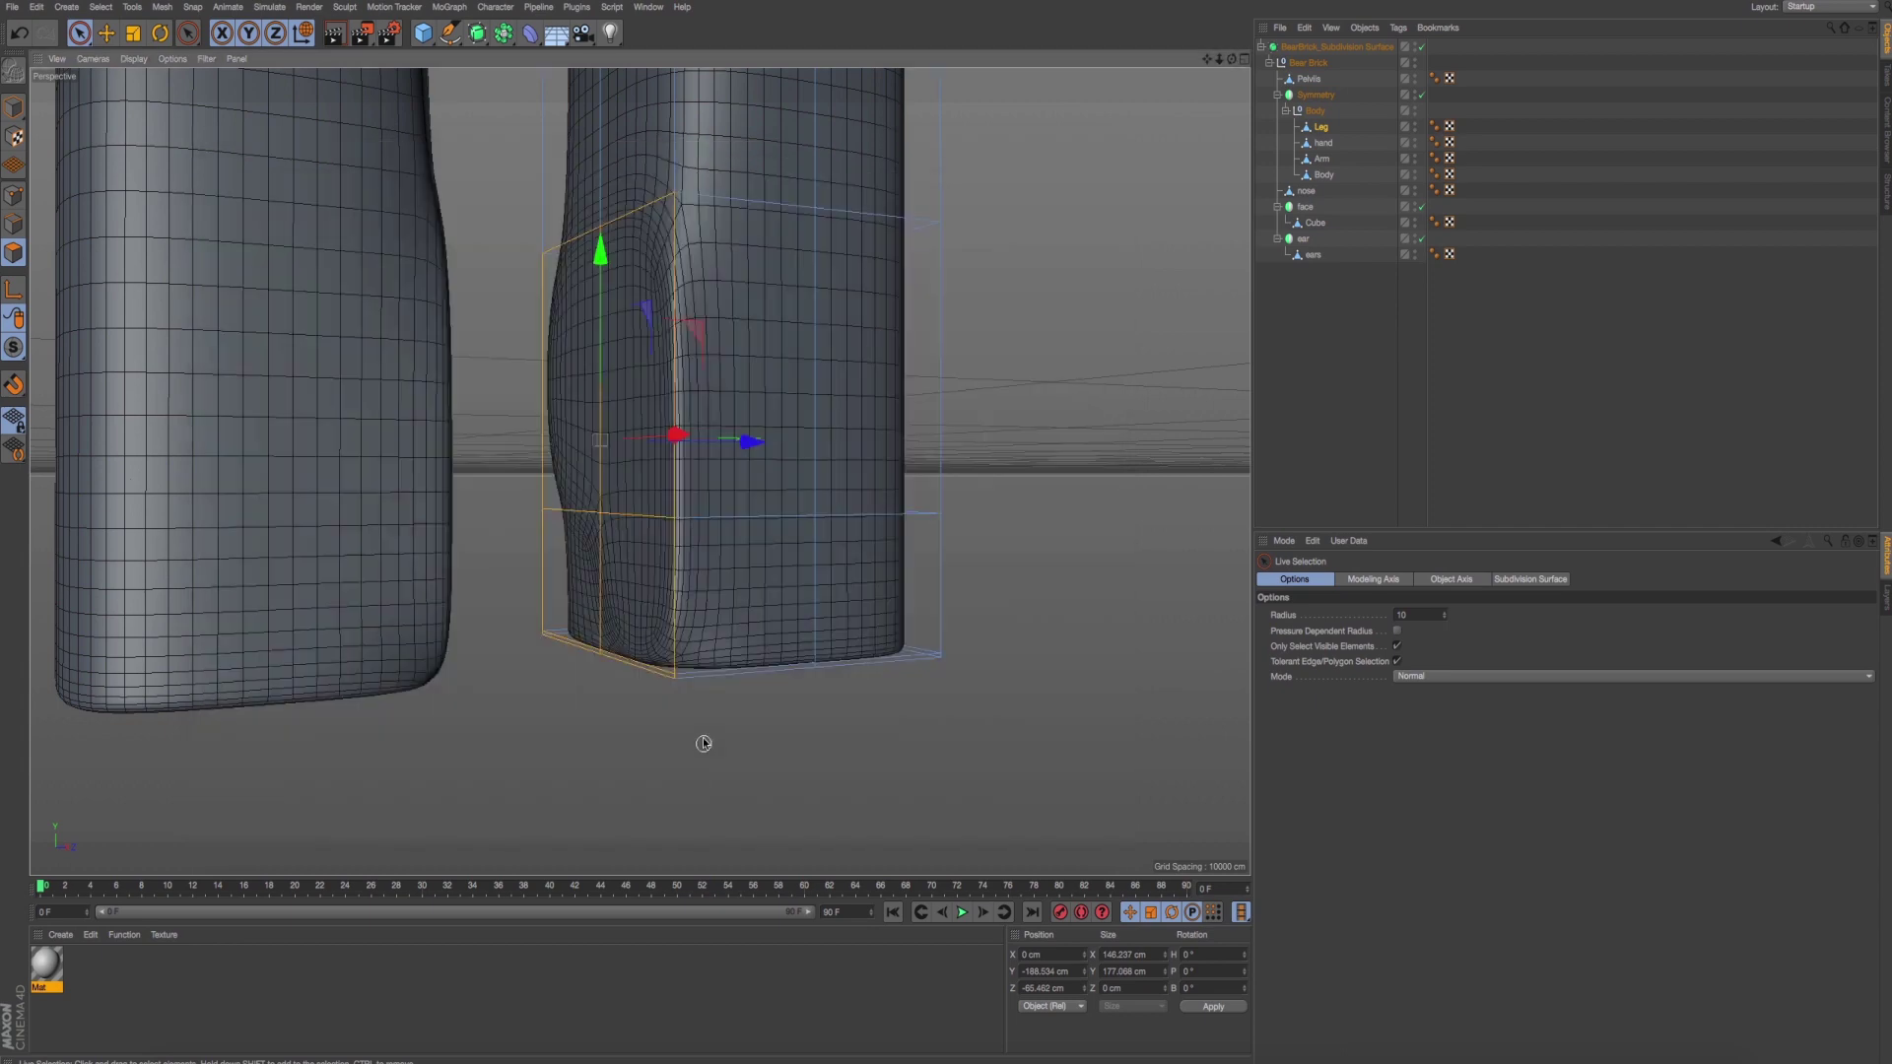
pyautogui.moveTo(702, 744)
pyautogui.keyDown('alt'); pyautogui.mouseDown()
pyautogui.moveTo(710, 700)
pyautogui.moveTo(684, 724)
pyautogui.moveTo(700, 716)
pyautogui.moveTo(520, 591)
pyautogui.mouseUp(); pyautogui.keyUp('alt')
pyautogui.rightClick(658, 705)
pyautogui.click(719, 702)
pyautogui.hotkey('ctrl', 'z')
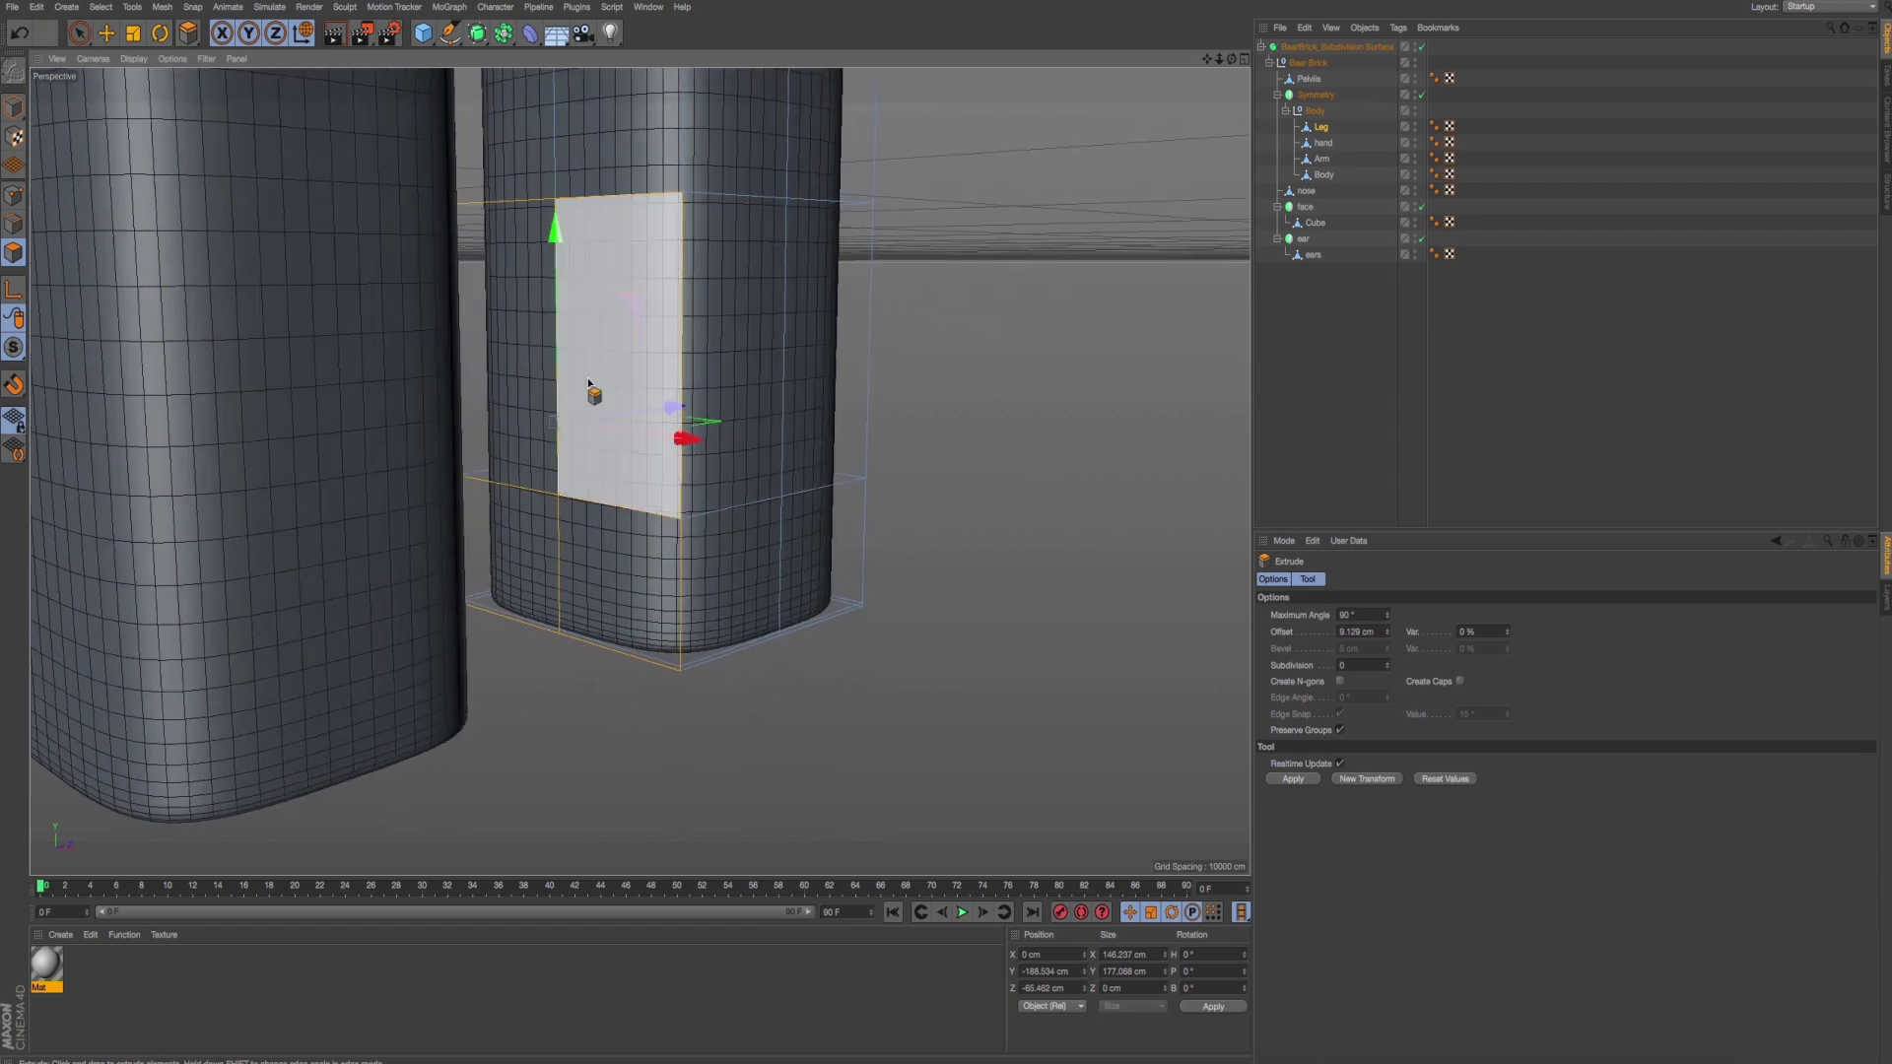
# Try inward and bottom-face extrusions on the leg, undoing each one.
pyautogui.moveTo(650, 384); pyautogui.dragTo(650, 382)
pyautogui.hotkey('ctrl', 'z')
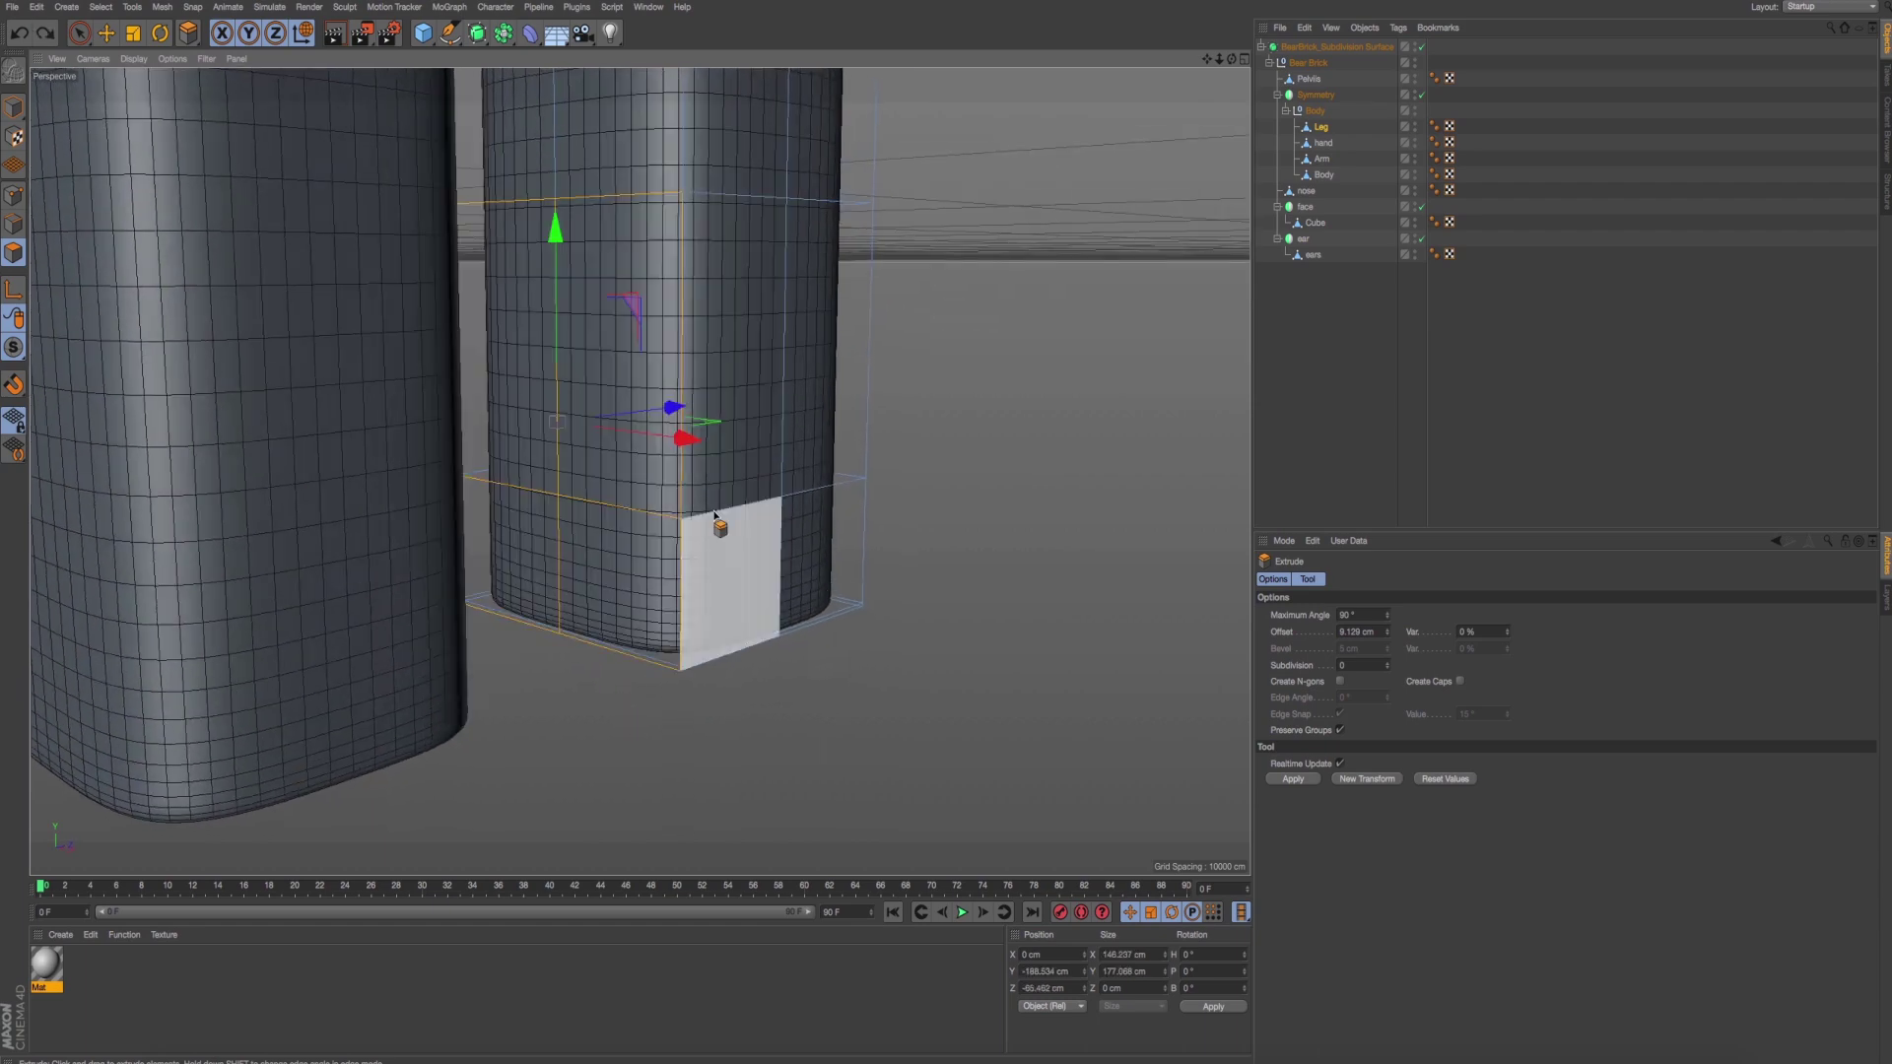
pyautogui.keyDown('alt'); pyautogui.moveTo(707, 553); pyautogui.dragTo(649, 559); pyautogui.keyUp('alt')
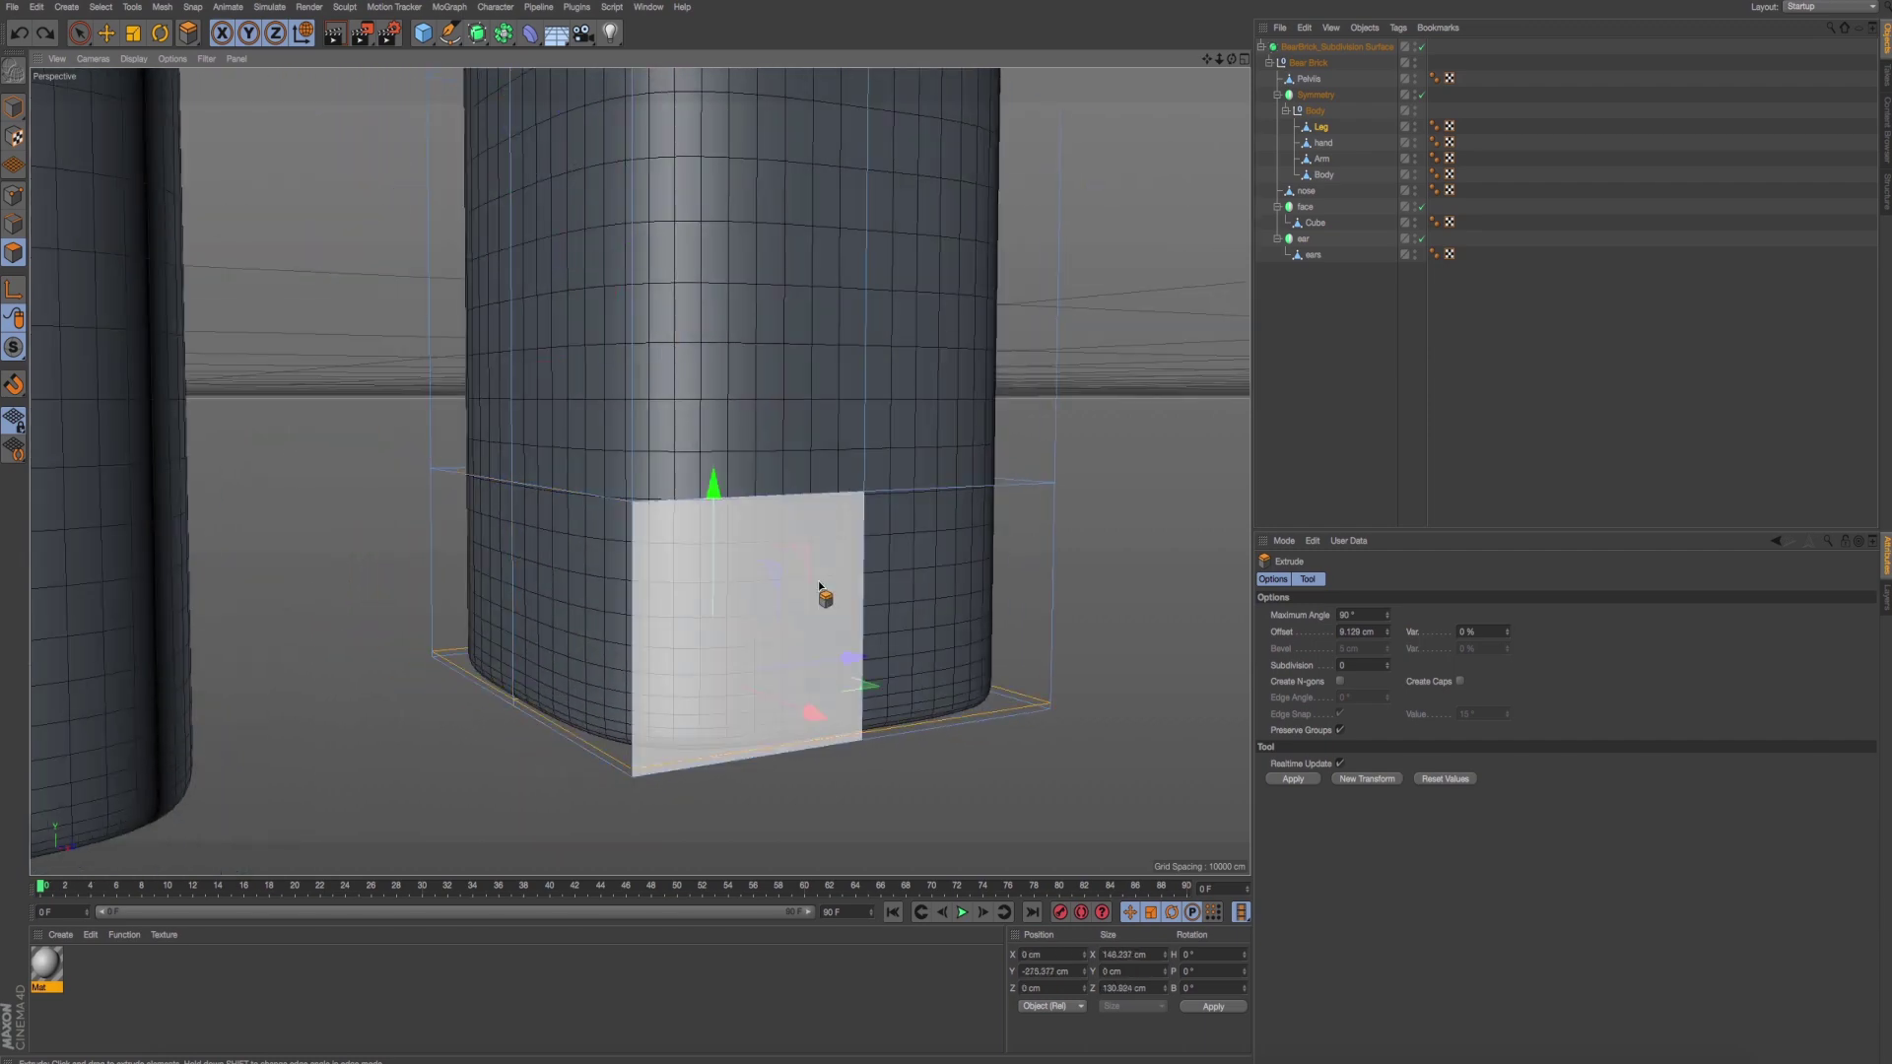
pyautogui.keyDown('alt'); pyautogui.moveTo(818, 582); pyautogui.dragTo(810, 751); pyautogui.keyUp('alt')
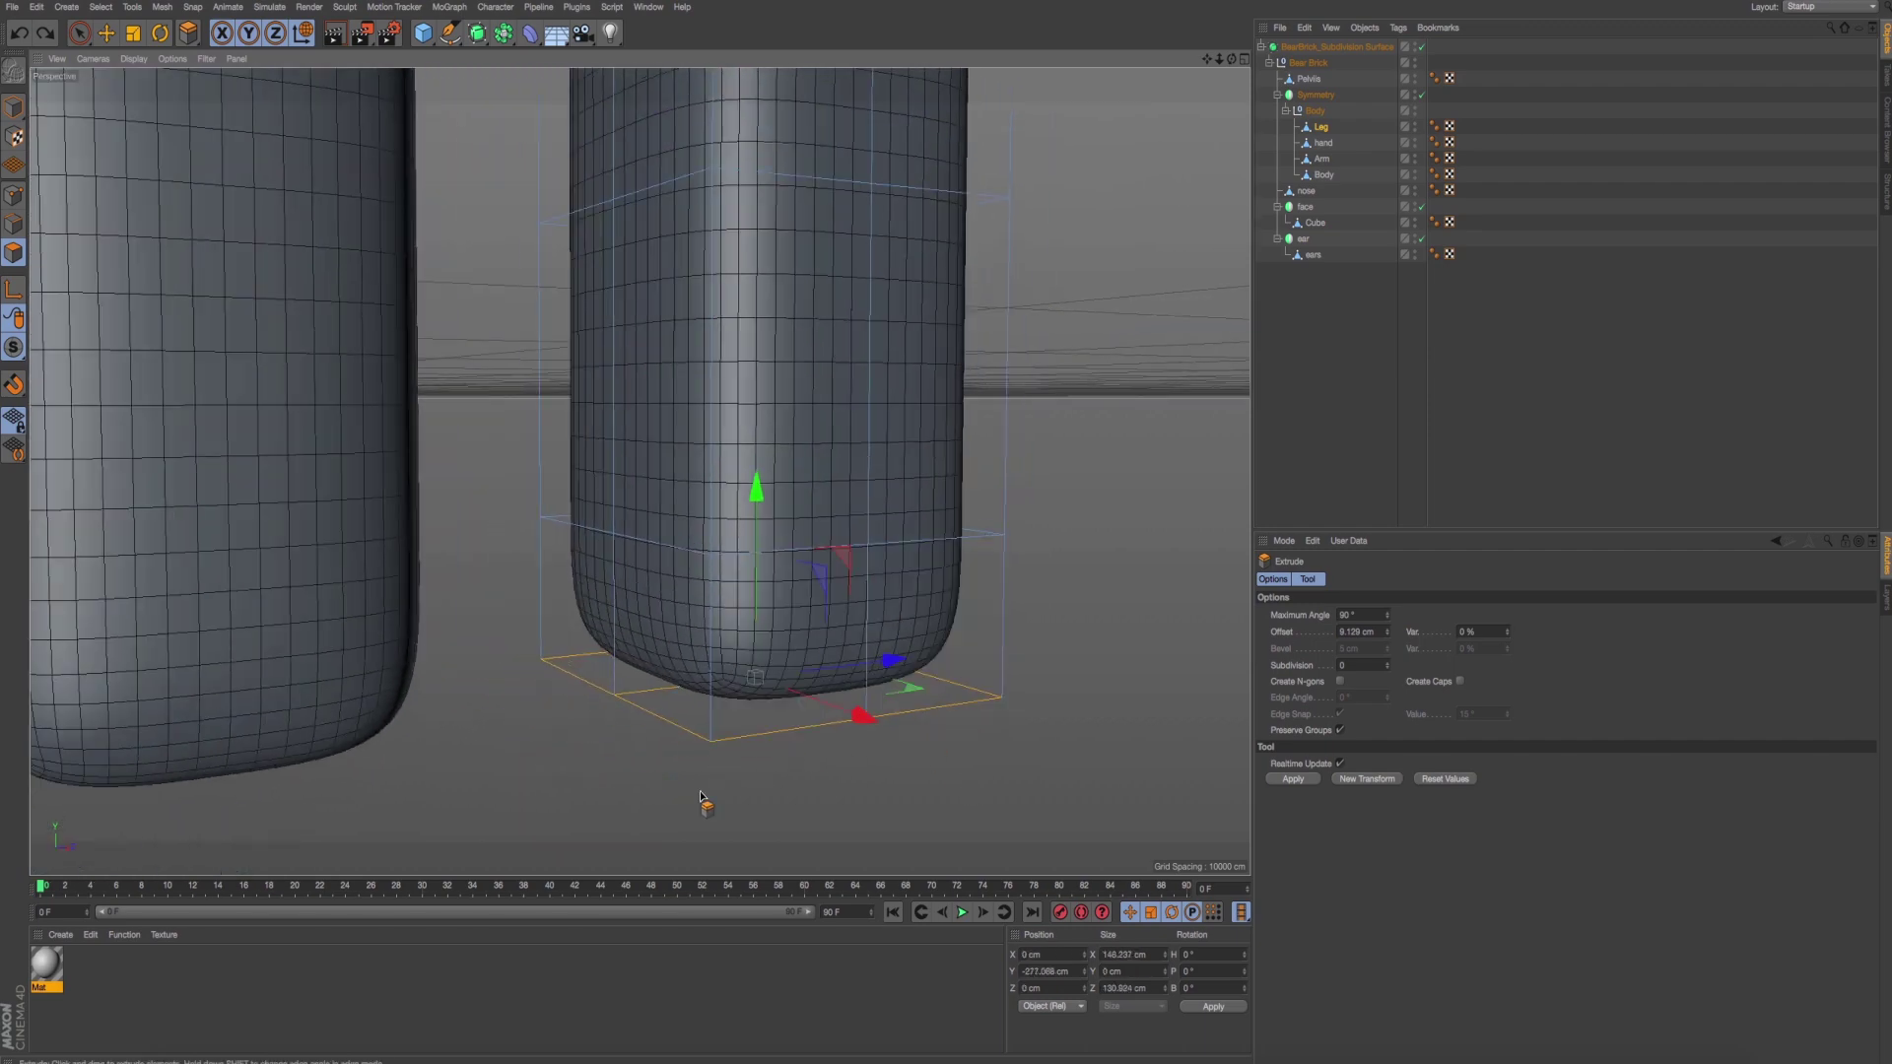
pyautogui.moveTo(706, 791); pyautogui.dragTo(583, 399)
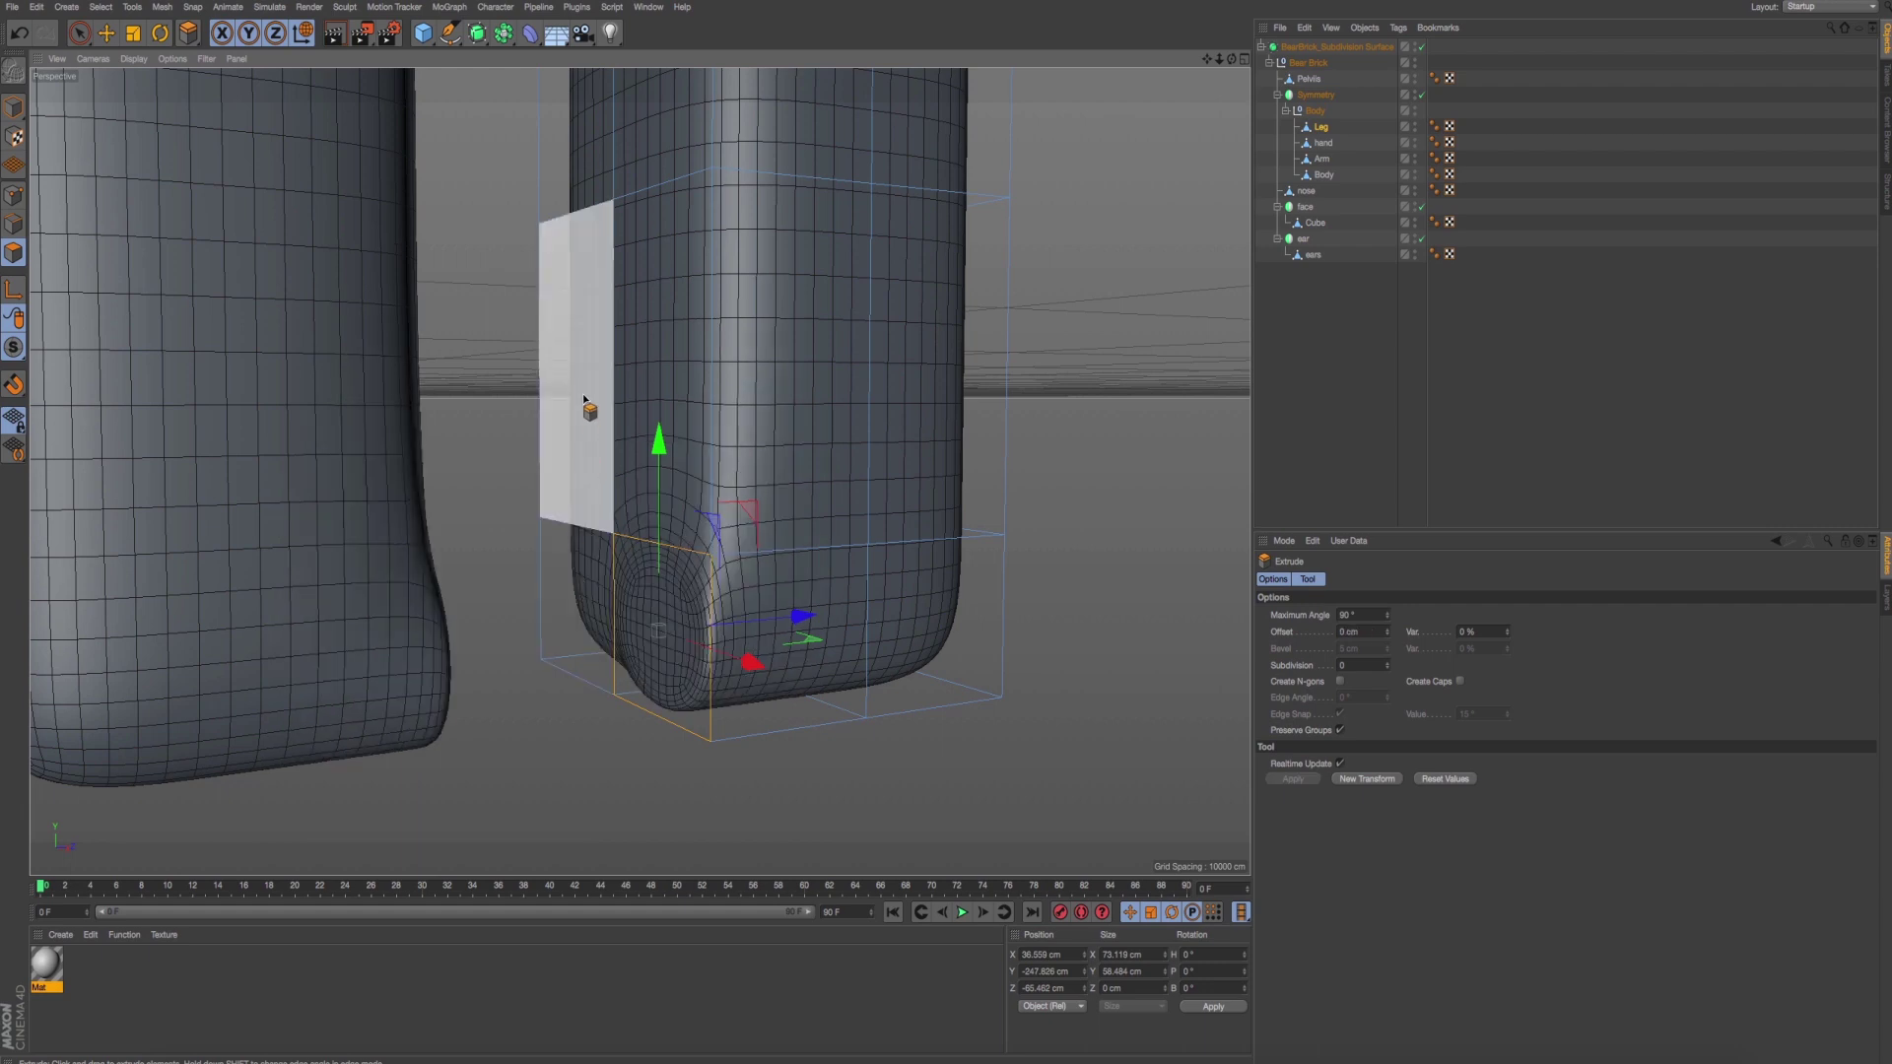
pyautogui.hotkey('ctrl', 'z')
# Select the leg's lower front polygon and extrude it outward about 6.94 cm.
pyautogui.click(104, 35)
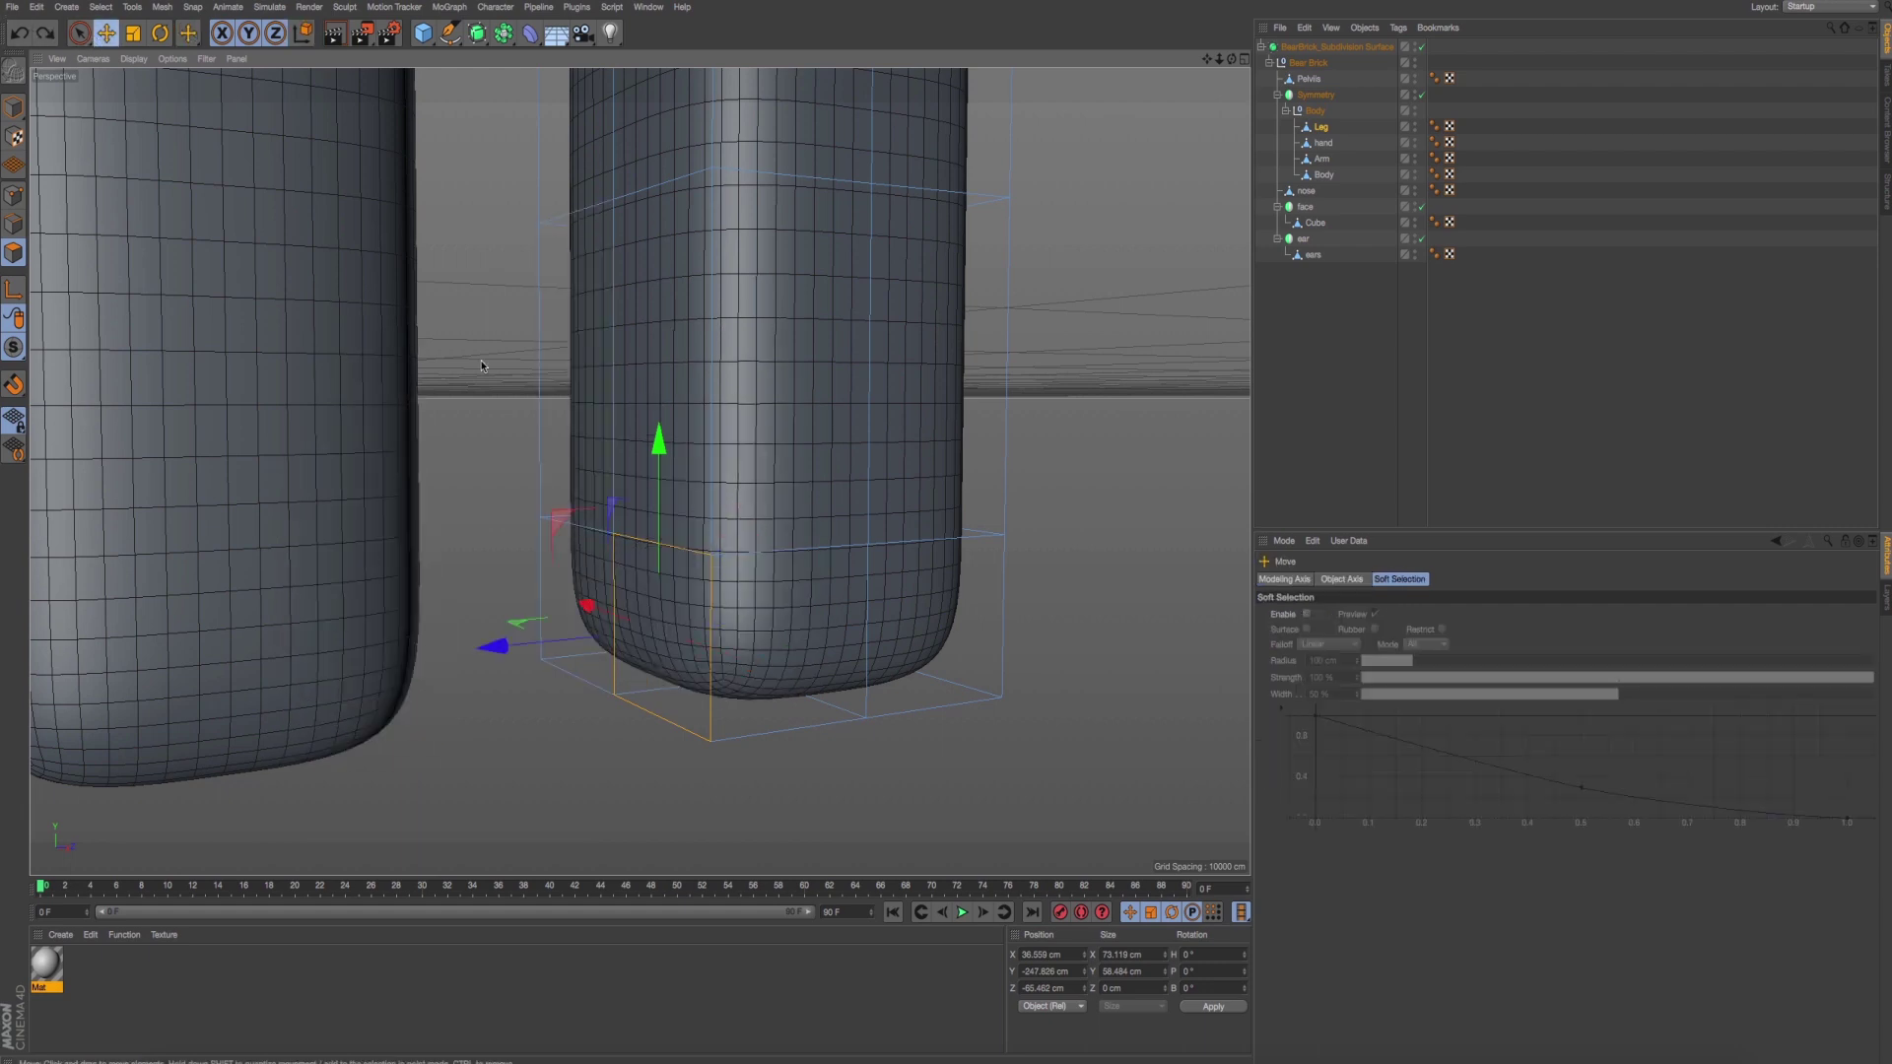
pyautogui.moveTo(551, 749); pyautogui.dragTo(609, 634)
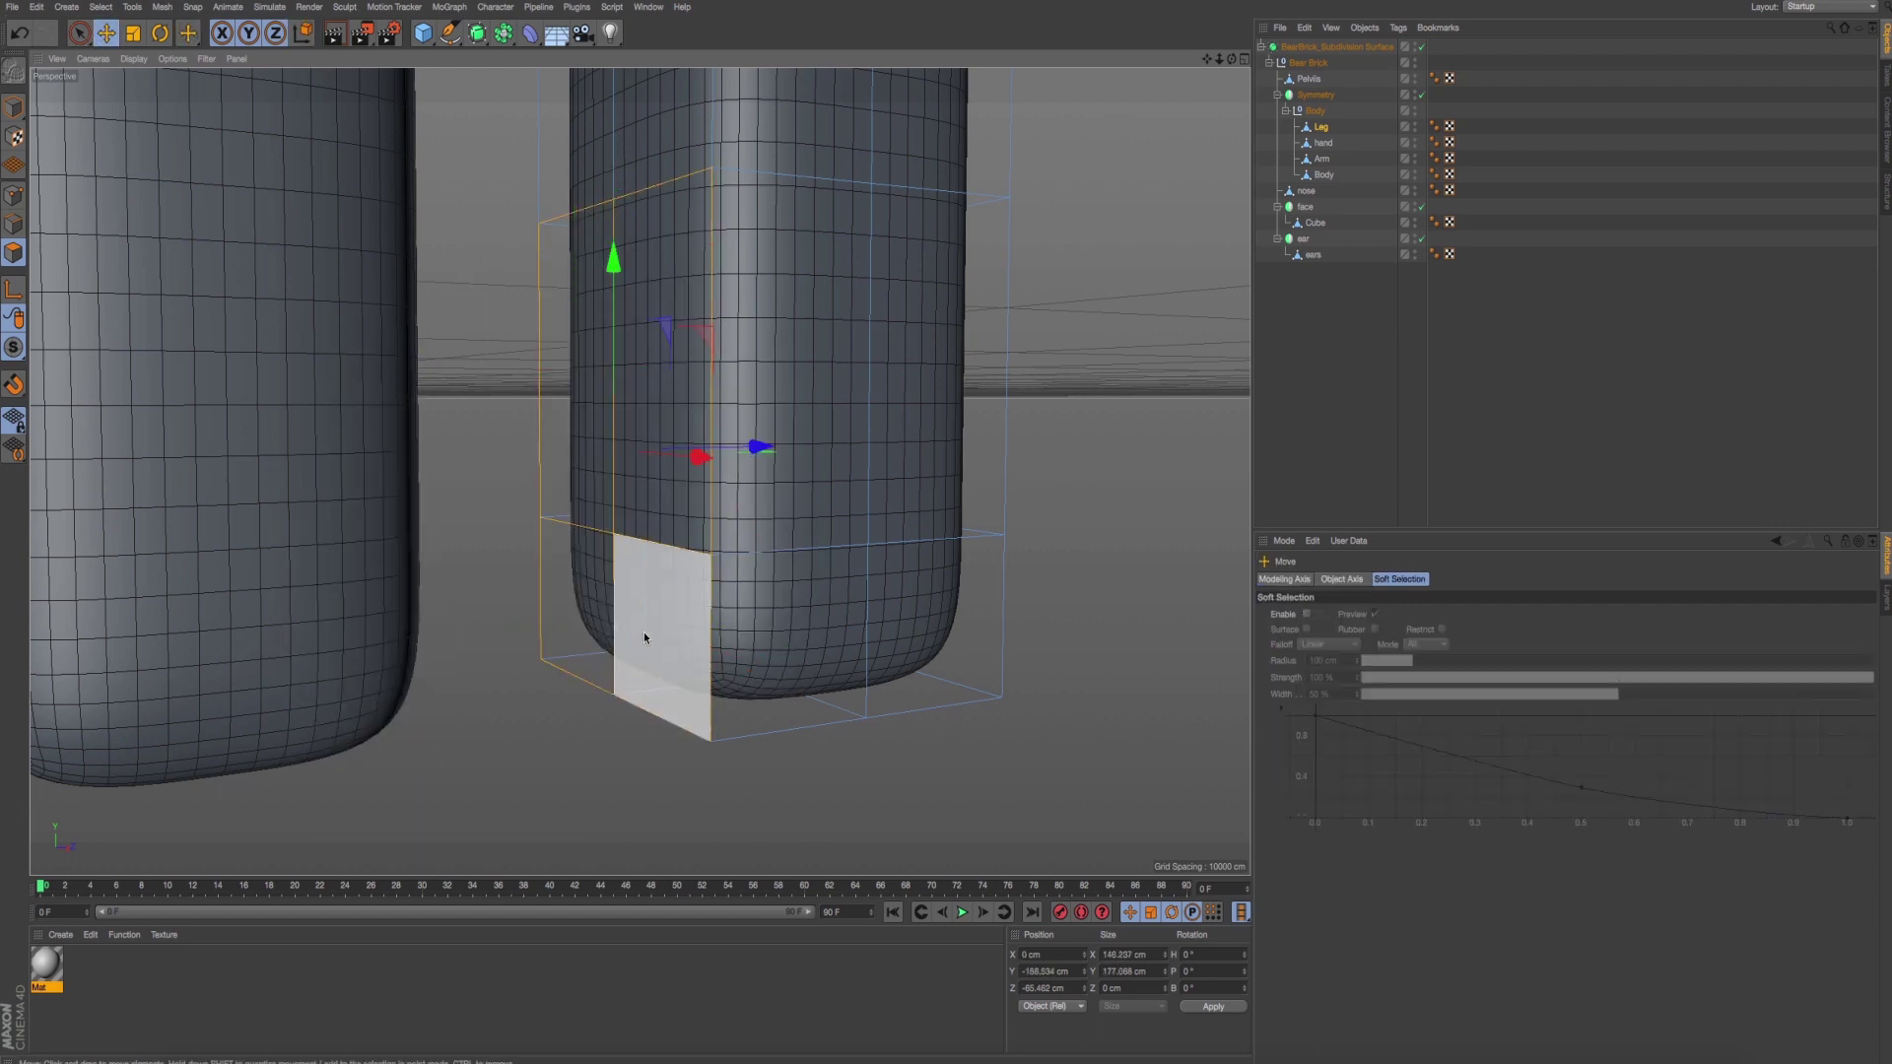
pyautogui.rightClick(1071, 517)
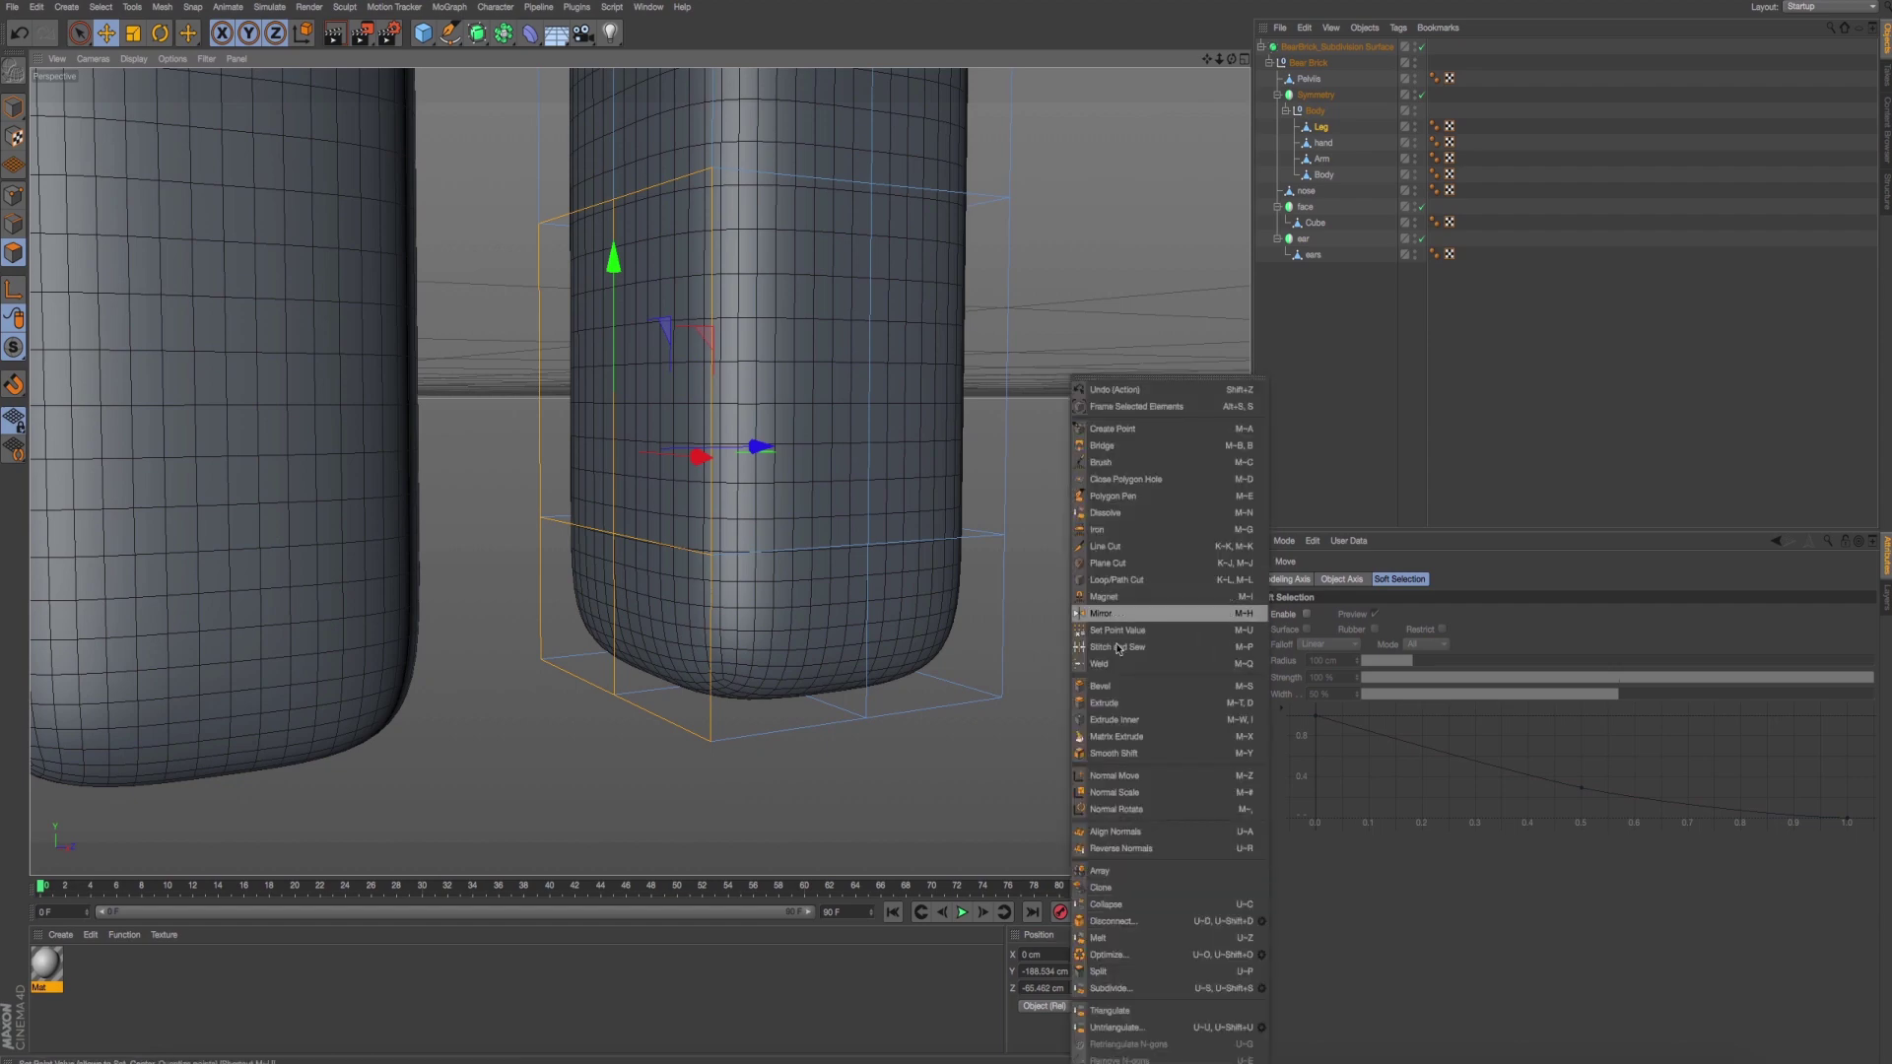
pyautogui.click(1119, 695)
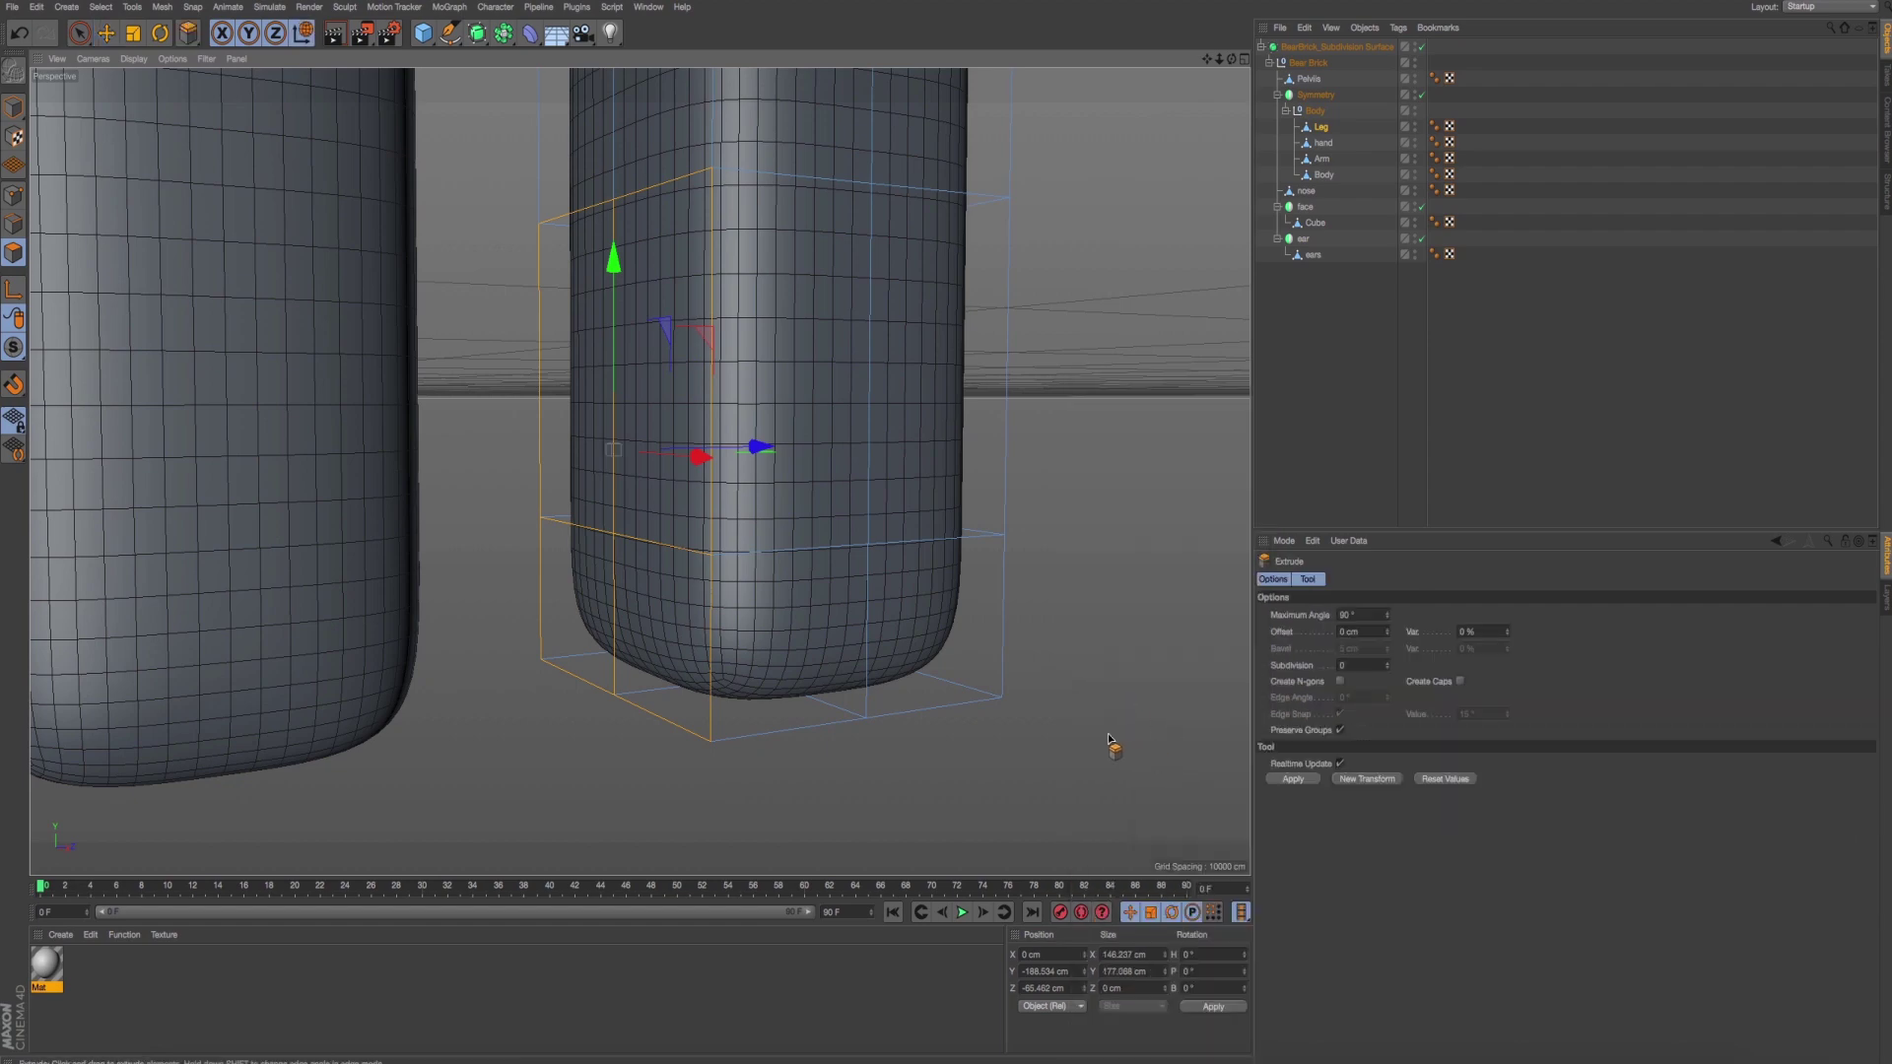
pyautogui.moveTo(1109, 739)
pyautogui.mouseDown()
pyautogui.moveTo(908, 687)
pyautogui.moveTo(840, 739)
pyautogui.mouseUp()
# Undo the trial extrusion and maximize the Right view of the leg.
pyautogui.hotkey('ctrl', 'z')
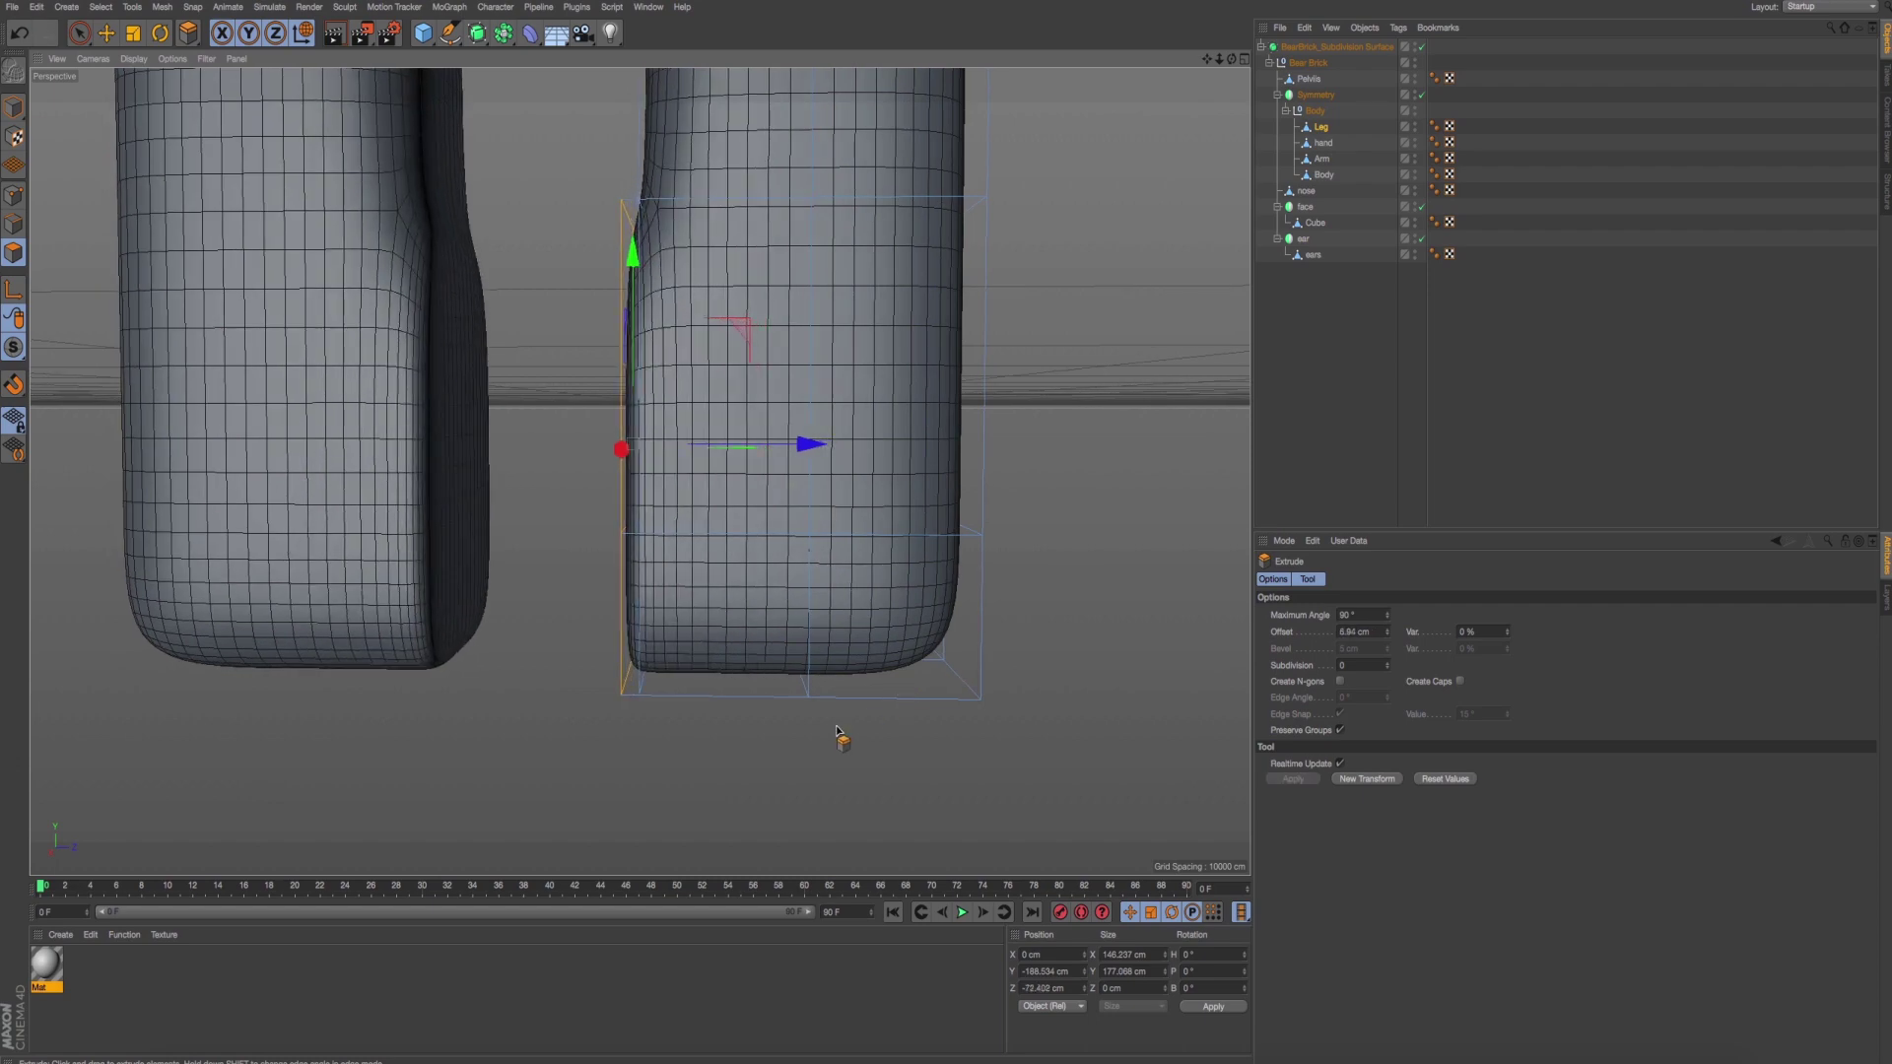
pyautogui.scroll(-3, 837, 739)
pyautogui.middleClick(650, 734)
pyautogui.middleClick(707, 726)
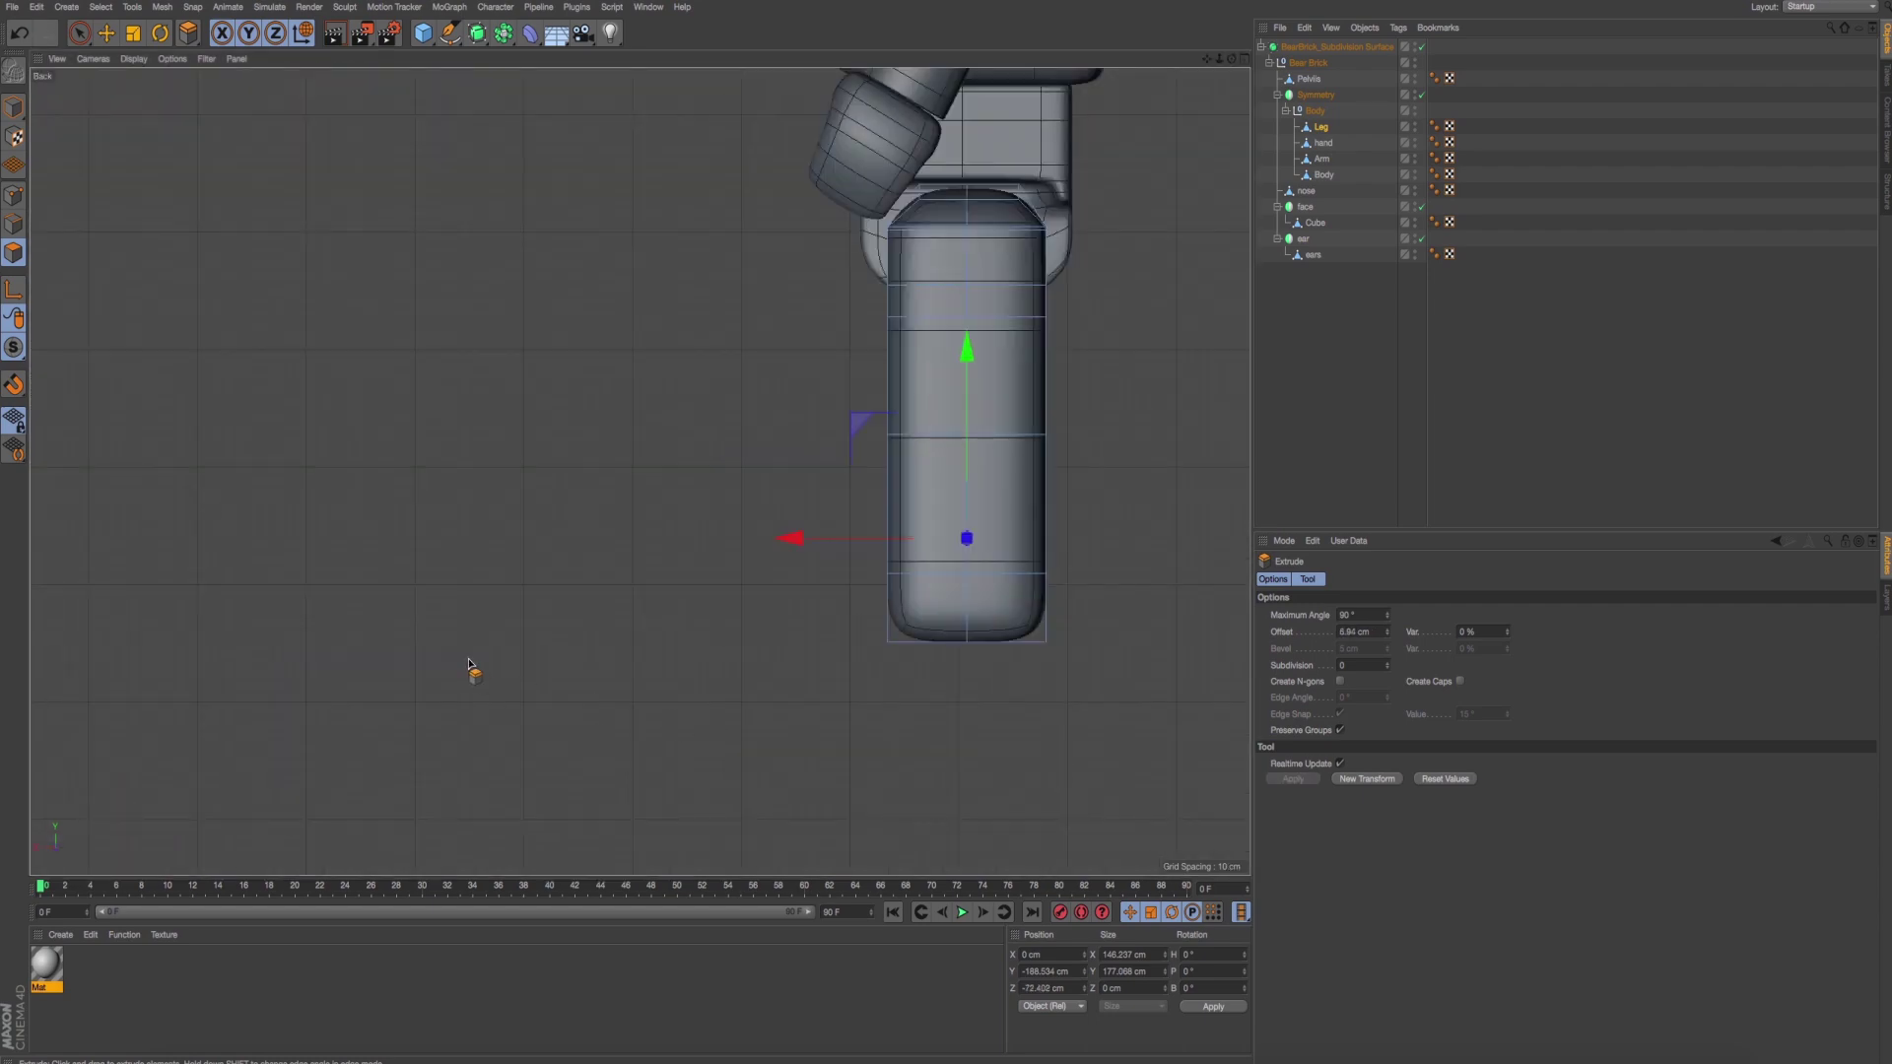
pyautogui.middleClick(473, 667)
pyautogui.press('super+Tab')
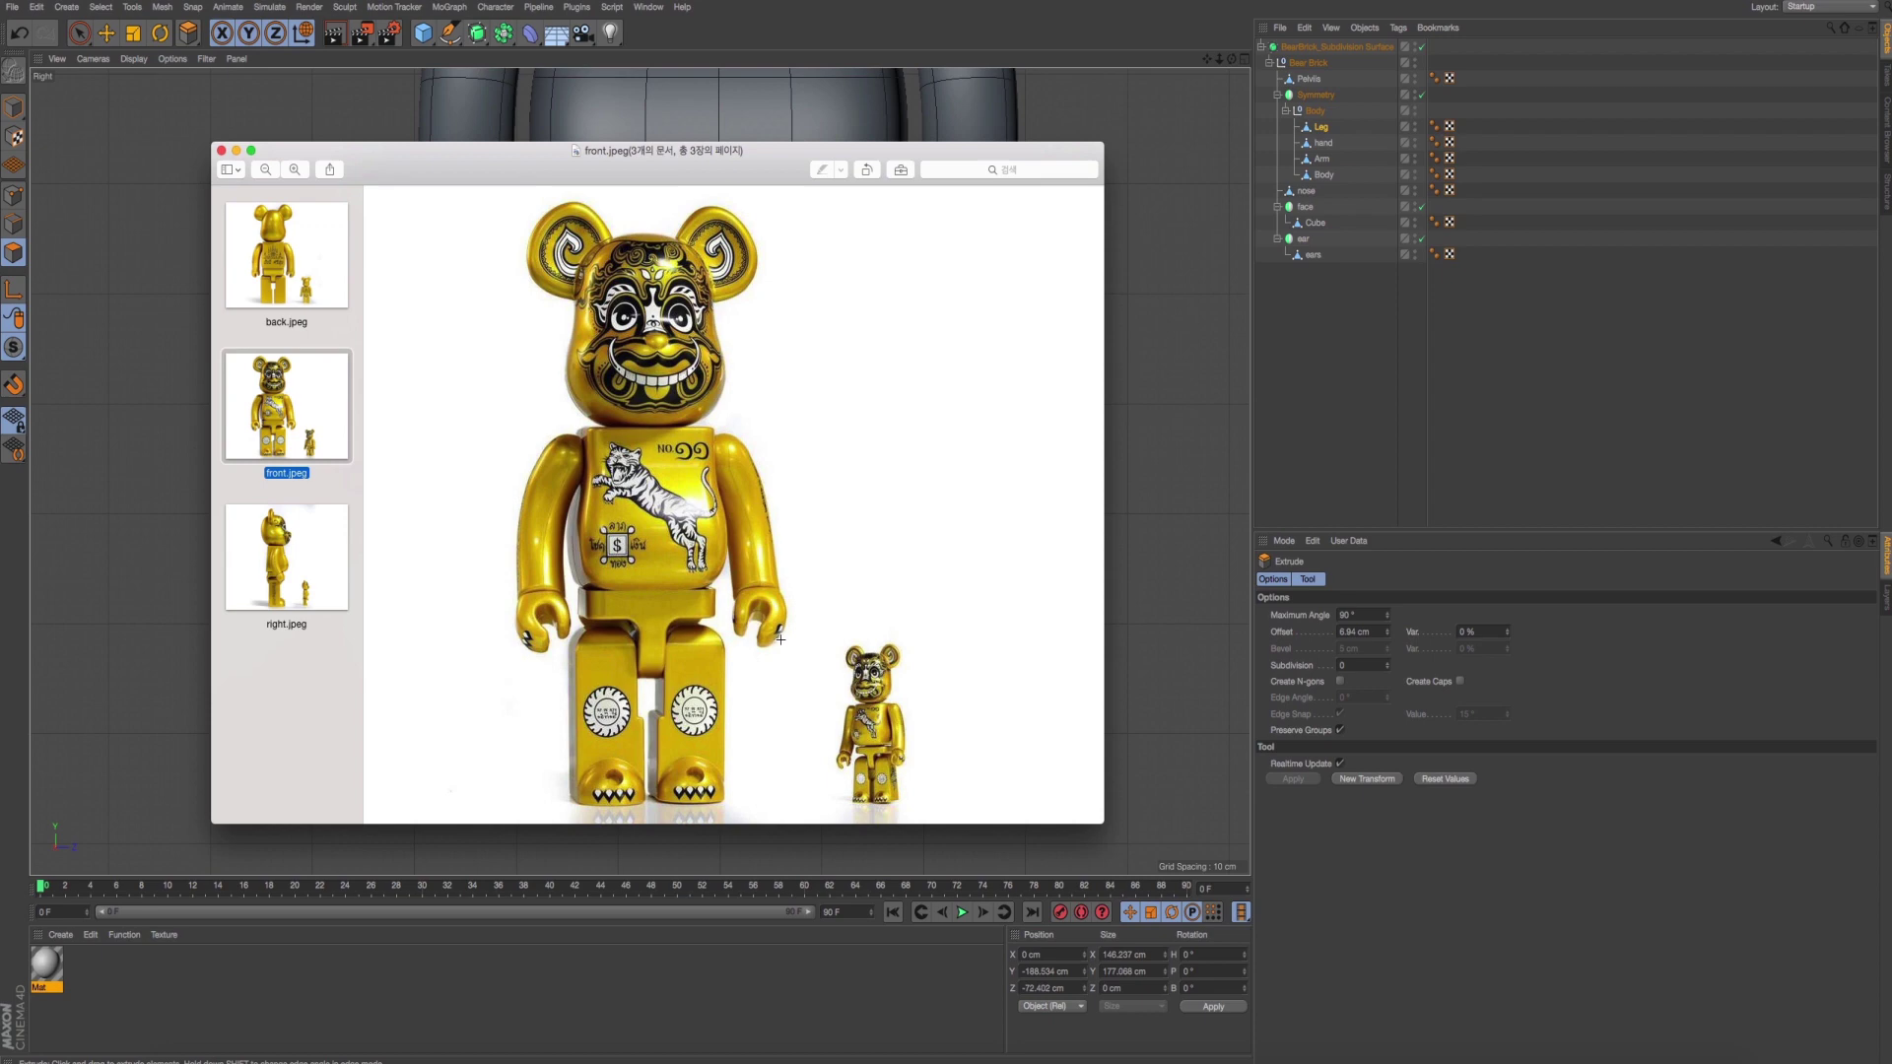
pyautogui.press('super+Tab')
# Extrude the leg's lower face outward to about 22 cm to form the toe.
pyautogui.moveTo(920, 663)
pyautogui.mouseDown()
pyautogui.moveTo(950, 679)
pyautogui.moveTo(380, 363)
pyautogui.mouseUp()
pyautogui.moveTo(540, 448); pyautogui.dragTo(1014, 641)
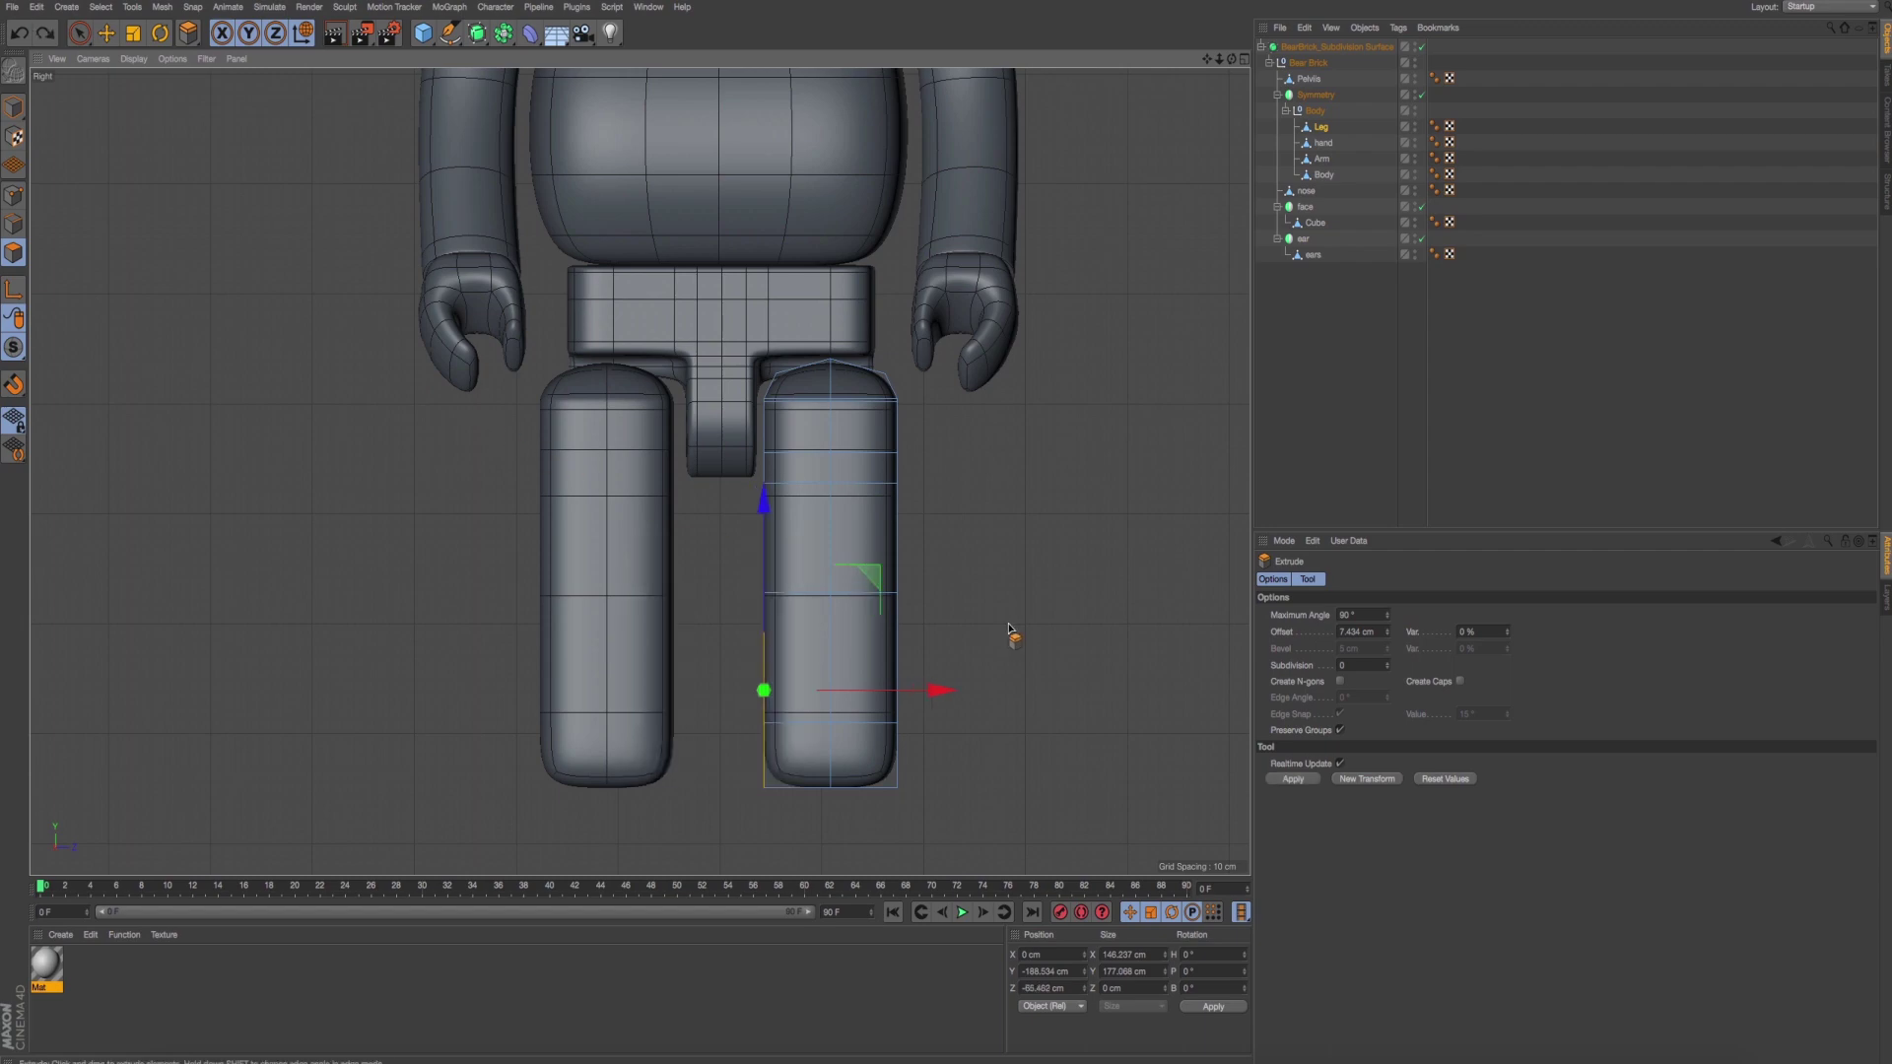
pyautogui.press('F1')
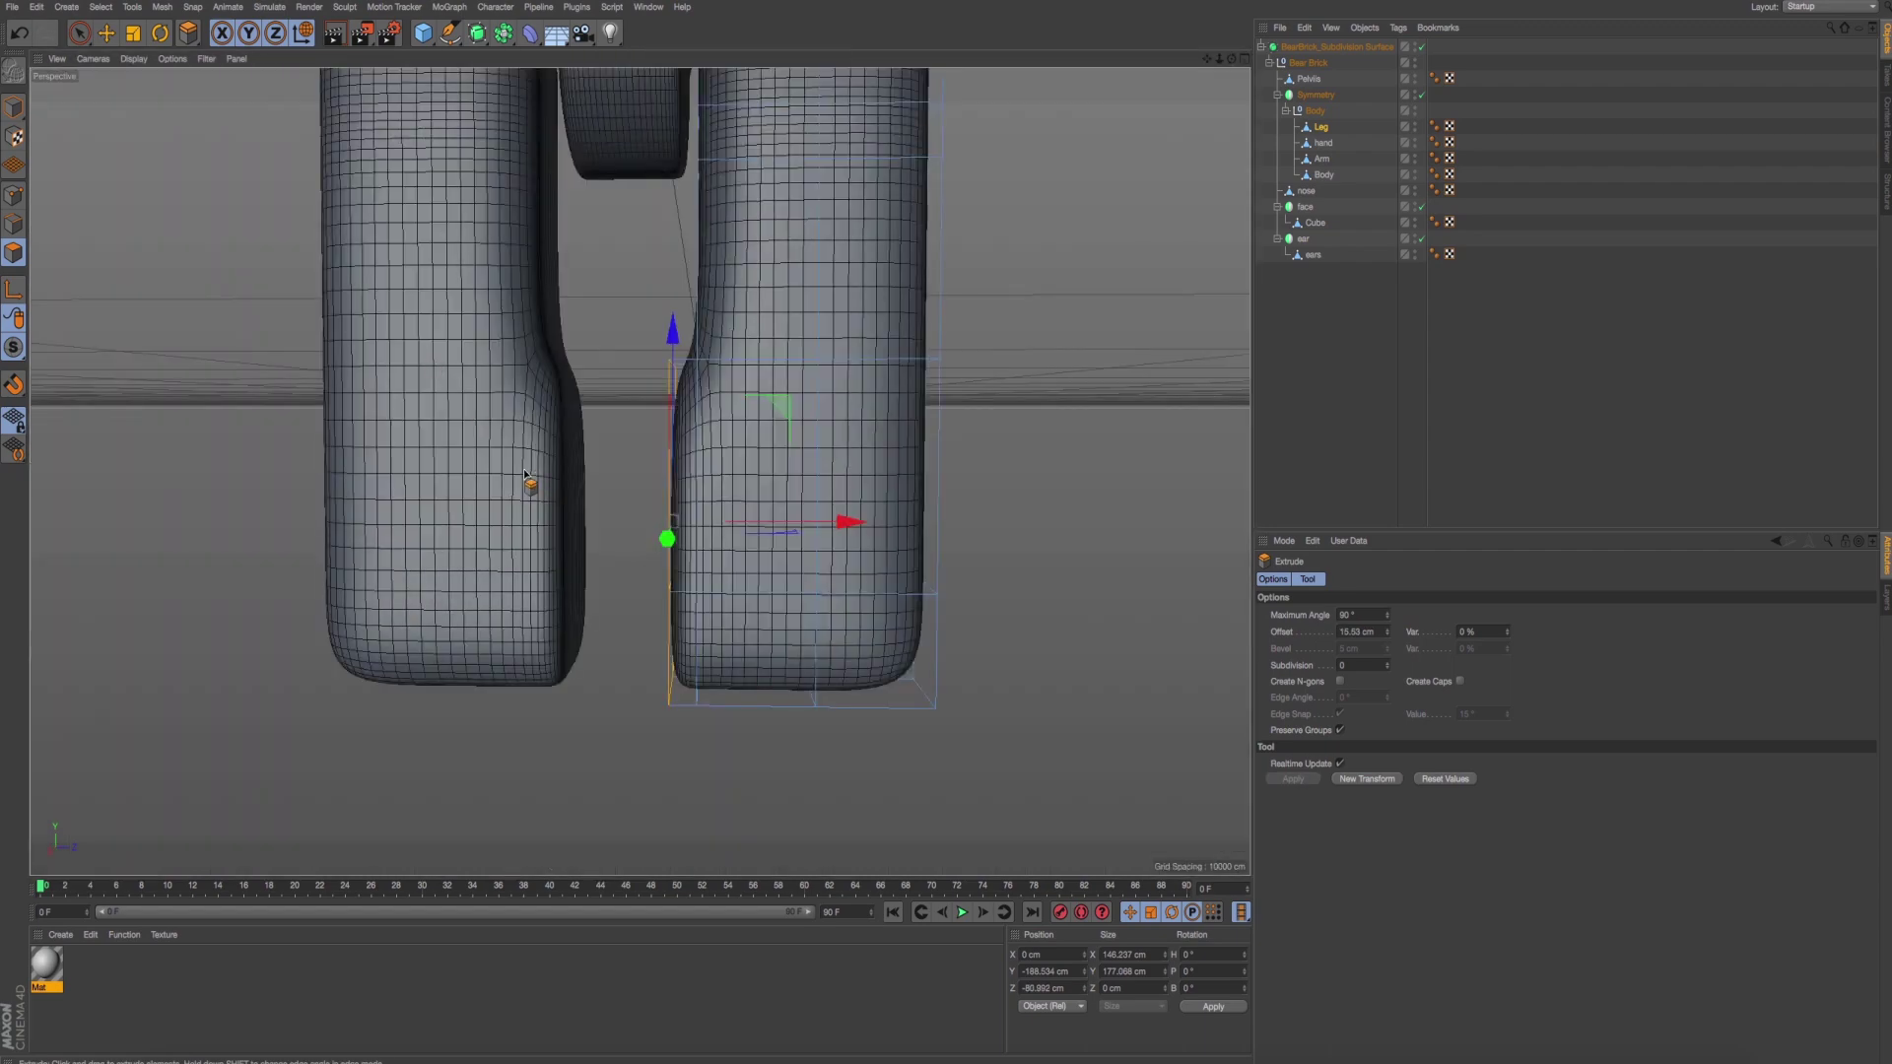
pyautogui.press('super+Tab')
pyautogui.press('super+Tab')
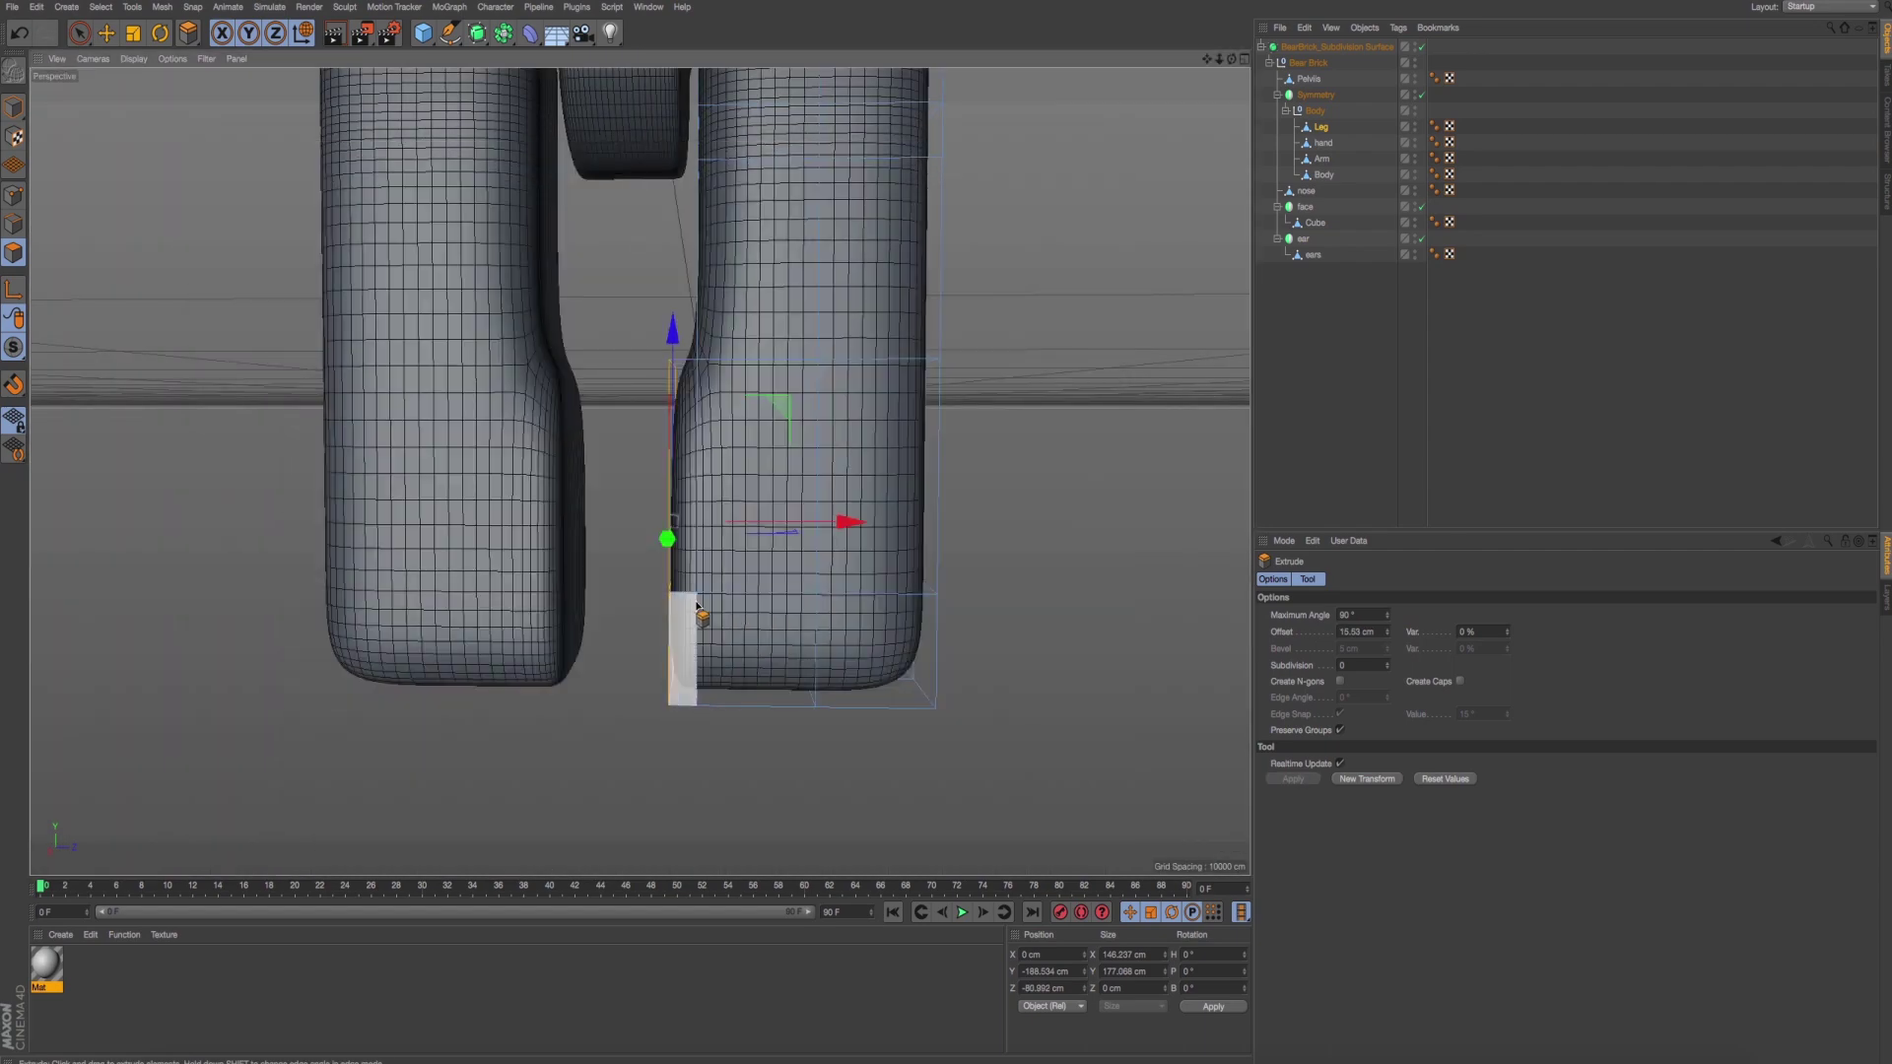
pyautogui.press('super+z')
pyautogui.moveTo(647, 595); pyautogui.dragTo(887, 601)
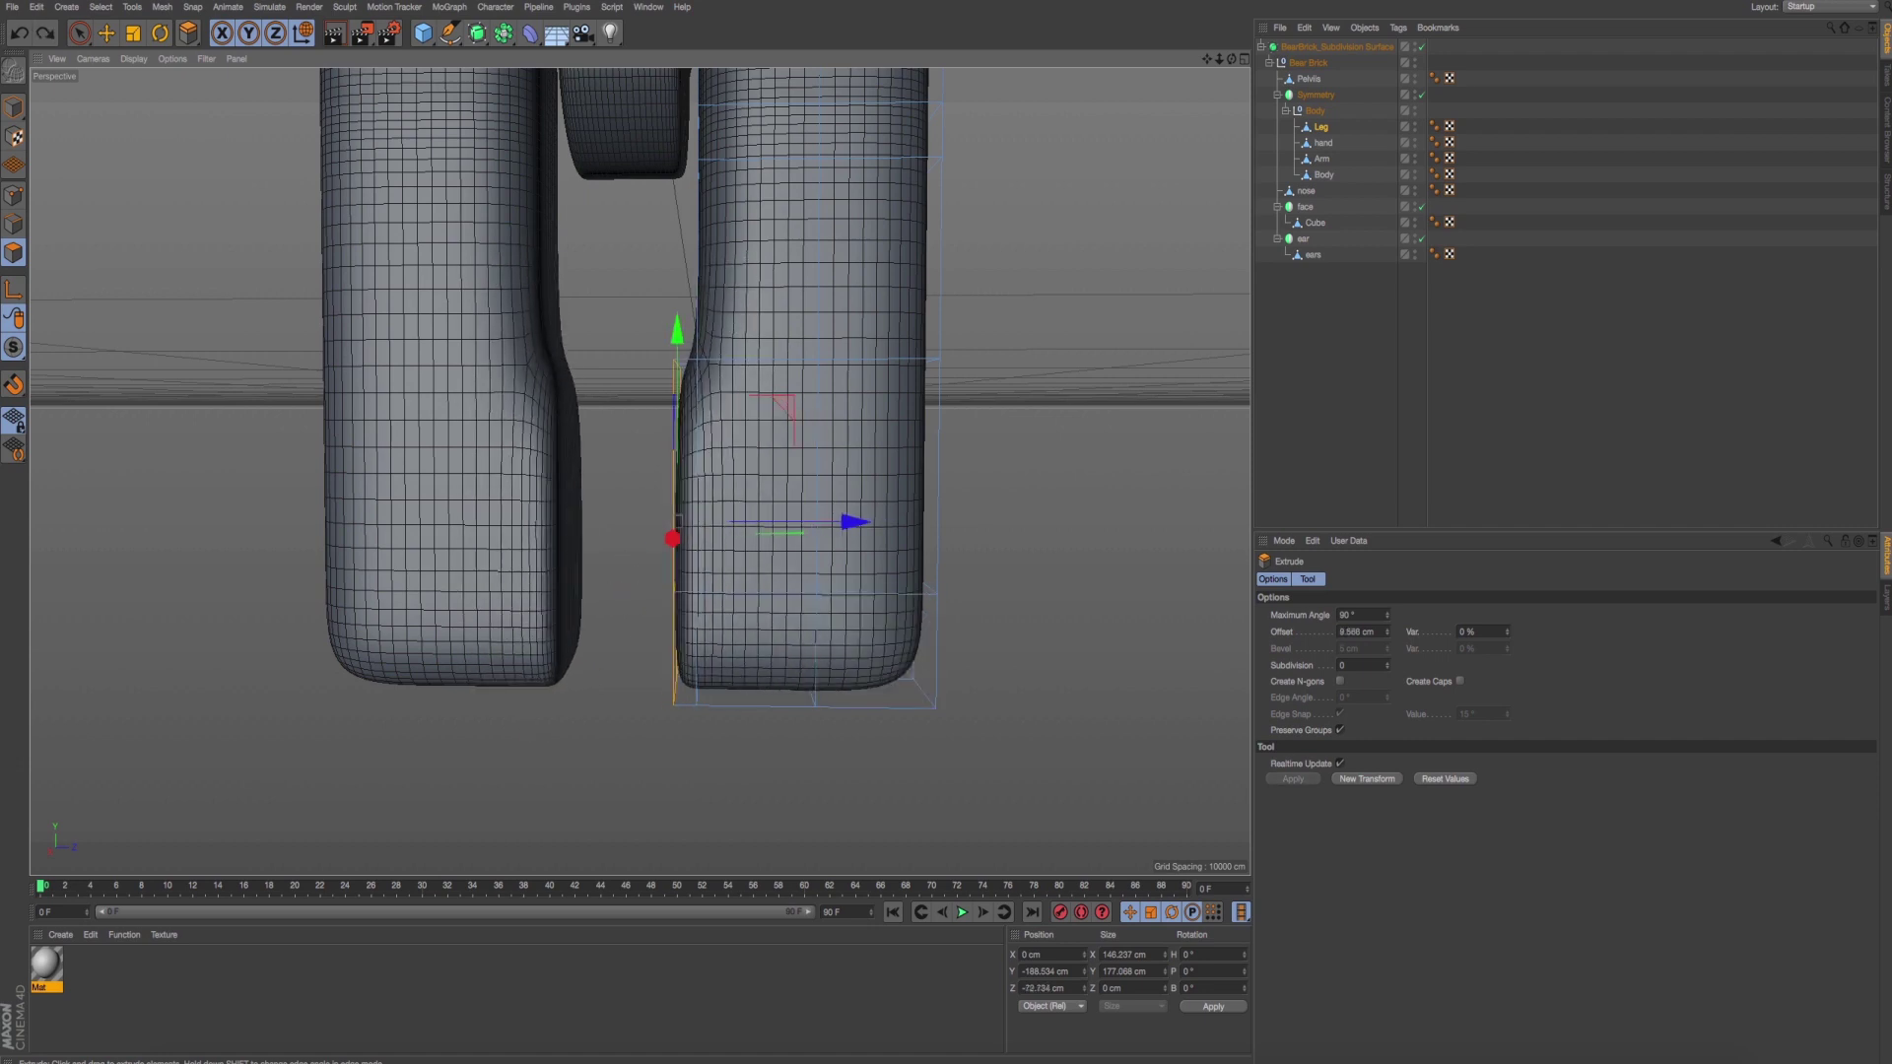
# Switch to Rectangle Selection and maximize the Right view.
pyautogui.click(79, 33)
pyautogui.click(138, 99)
pyautogui.middleClick(444, 542)
pyautogui.middleClick(500, 673)
pyautogui.press('super+Tab')
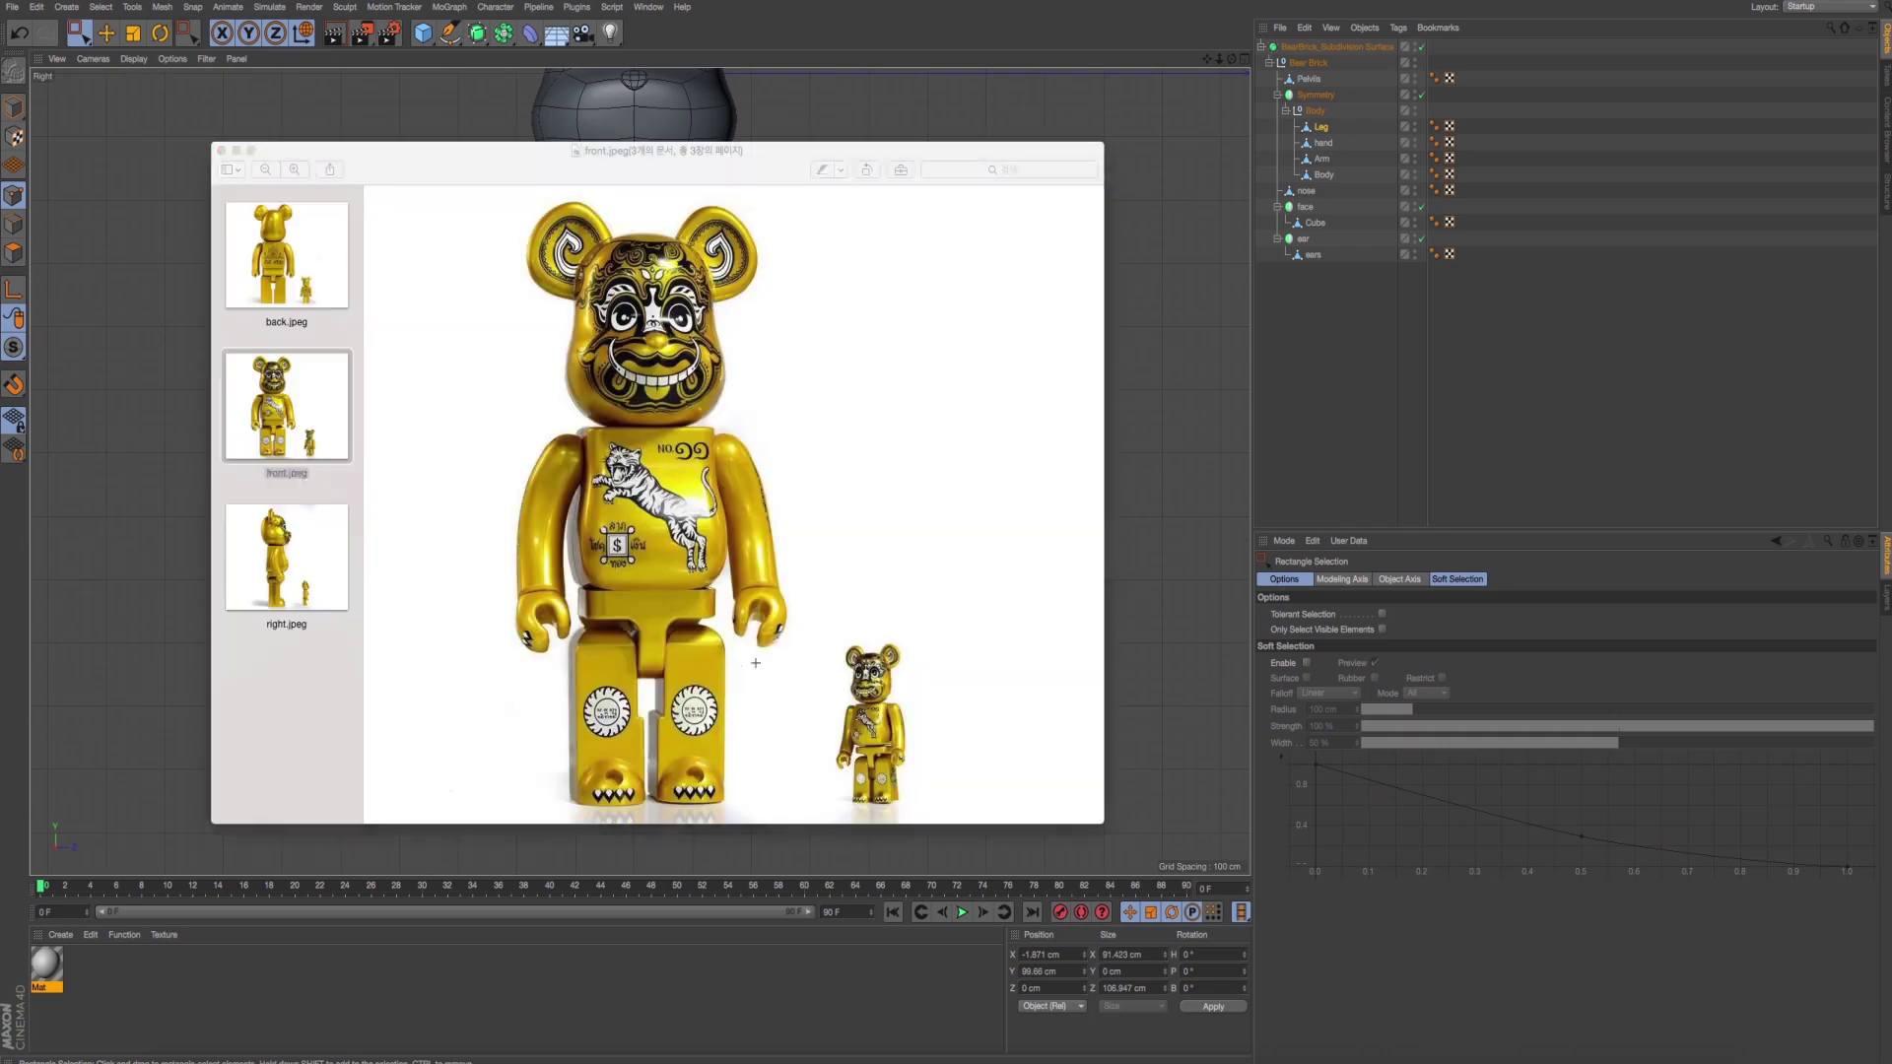
pyautogui.press('super+Tab')
pyautogui.scroll(2, 550, 379)
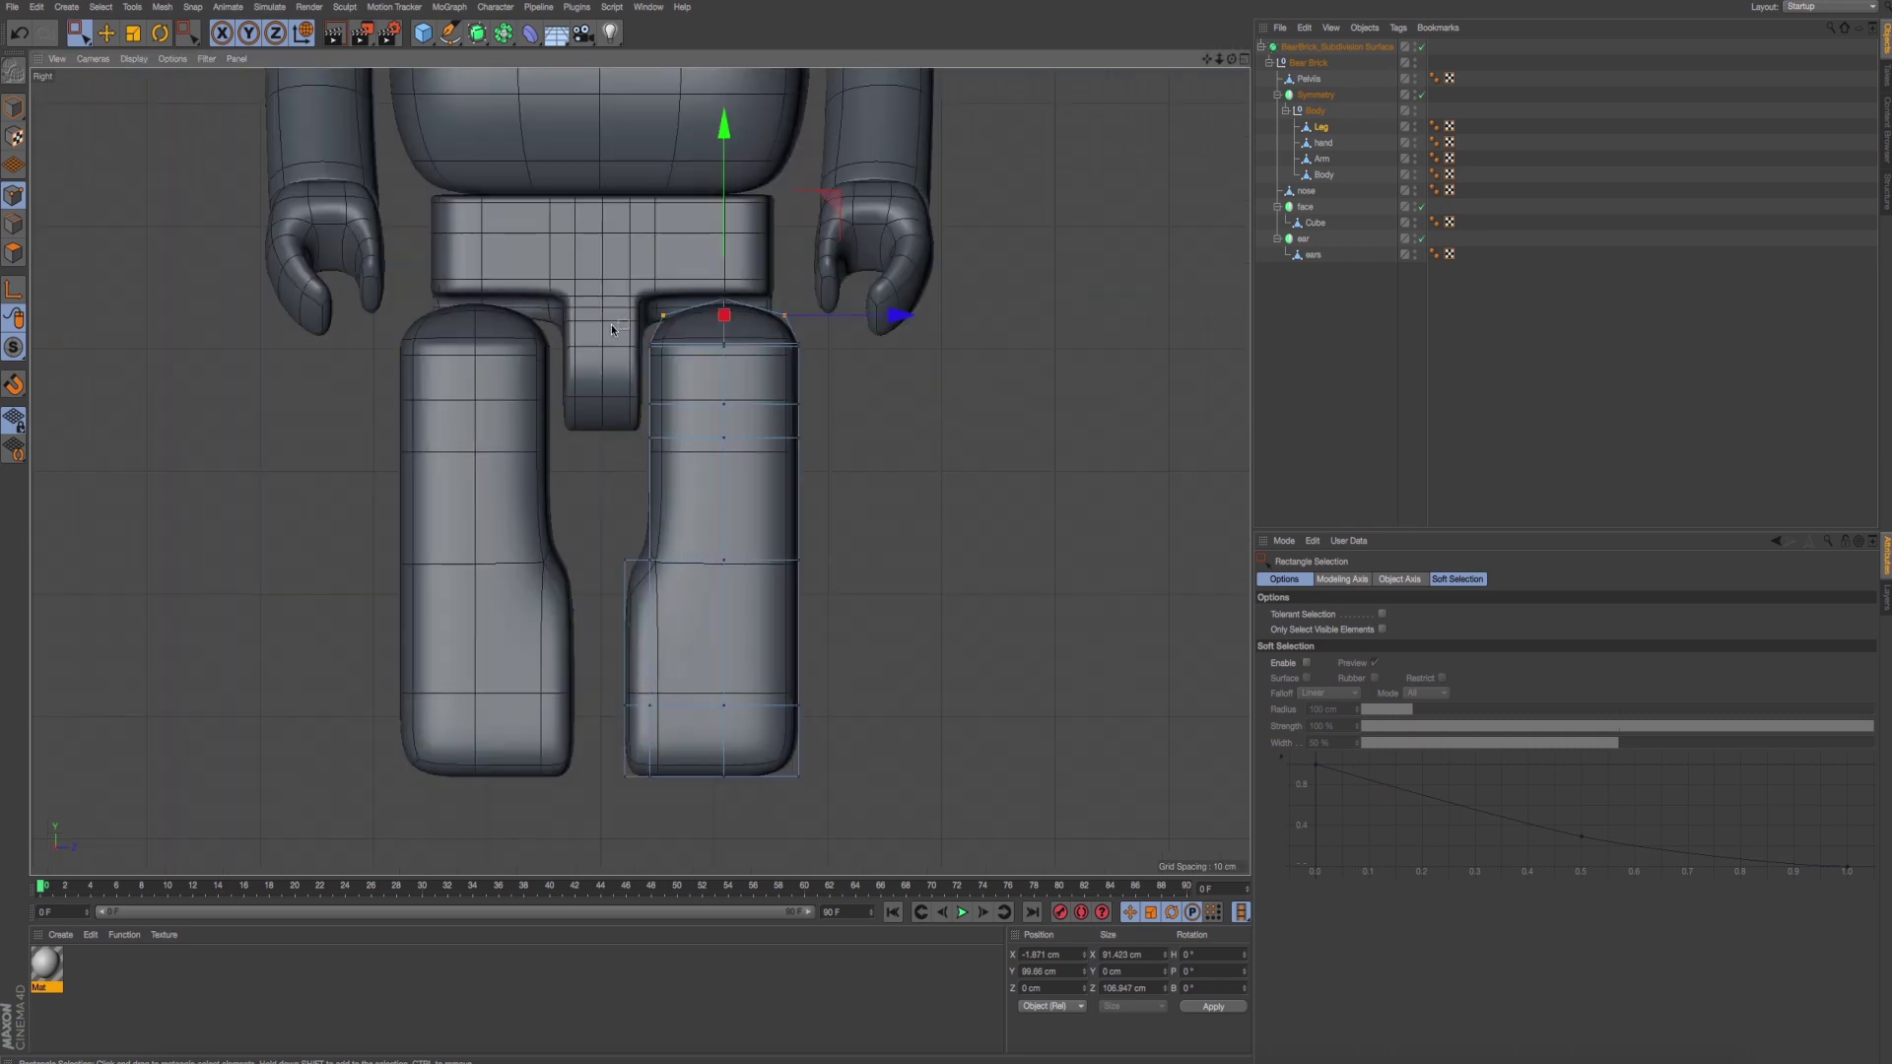
# Select the points along the right leg's inner edge and shift them slightly left.
pyautogui.moveTo(567, 271); pyautogui.dragTo(695, 840)
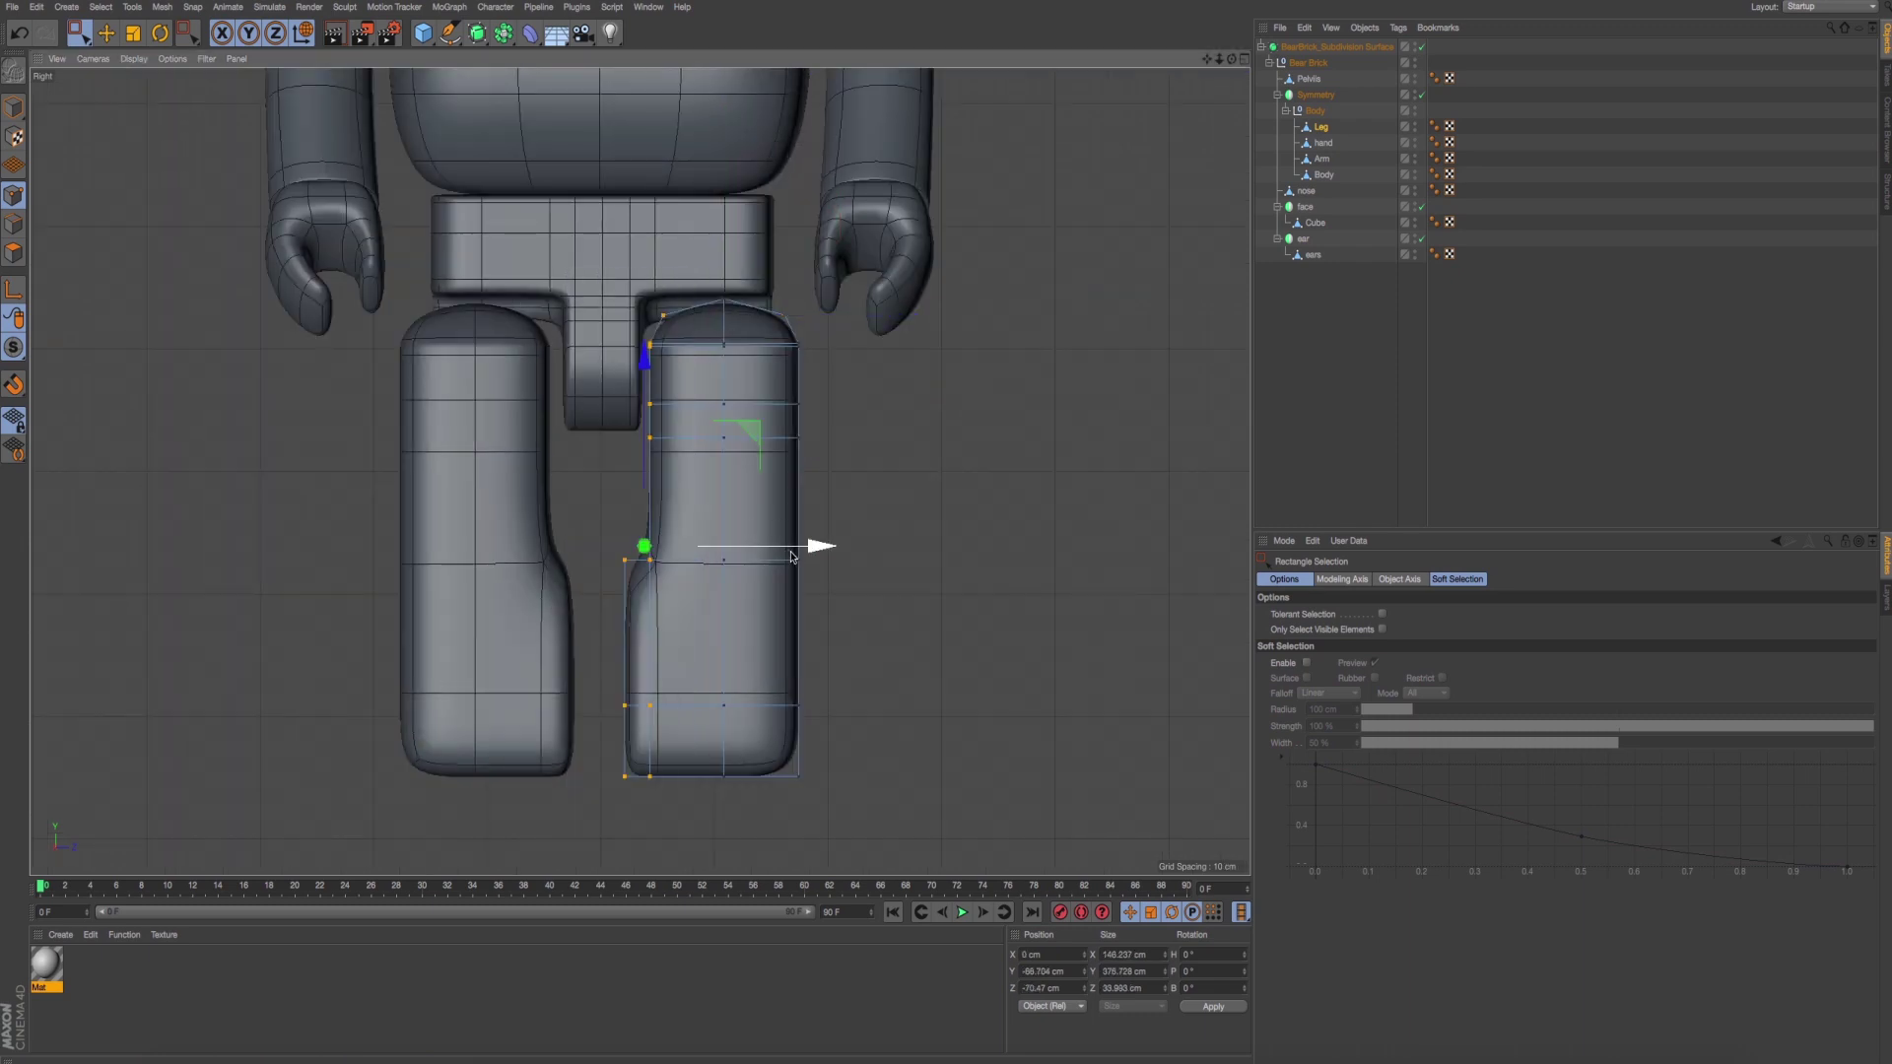
pyautogui.moveTo(791, 557); pyautogui.dragTo(803, 554)
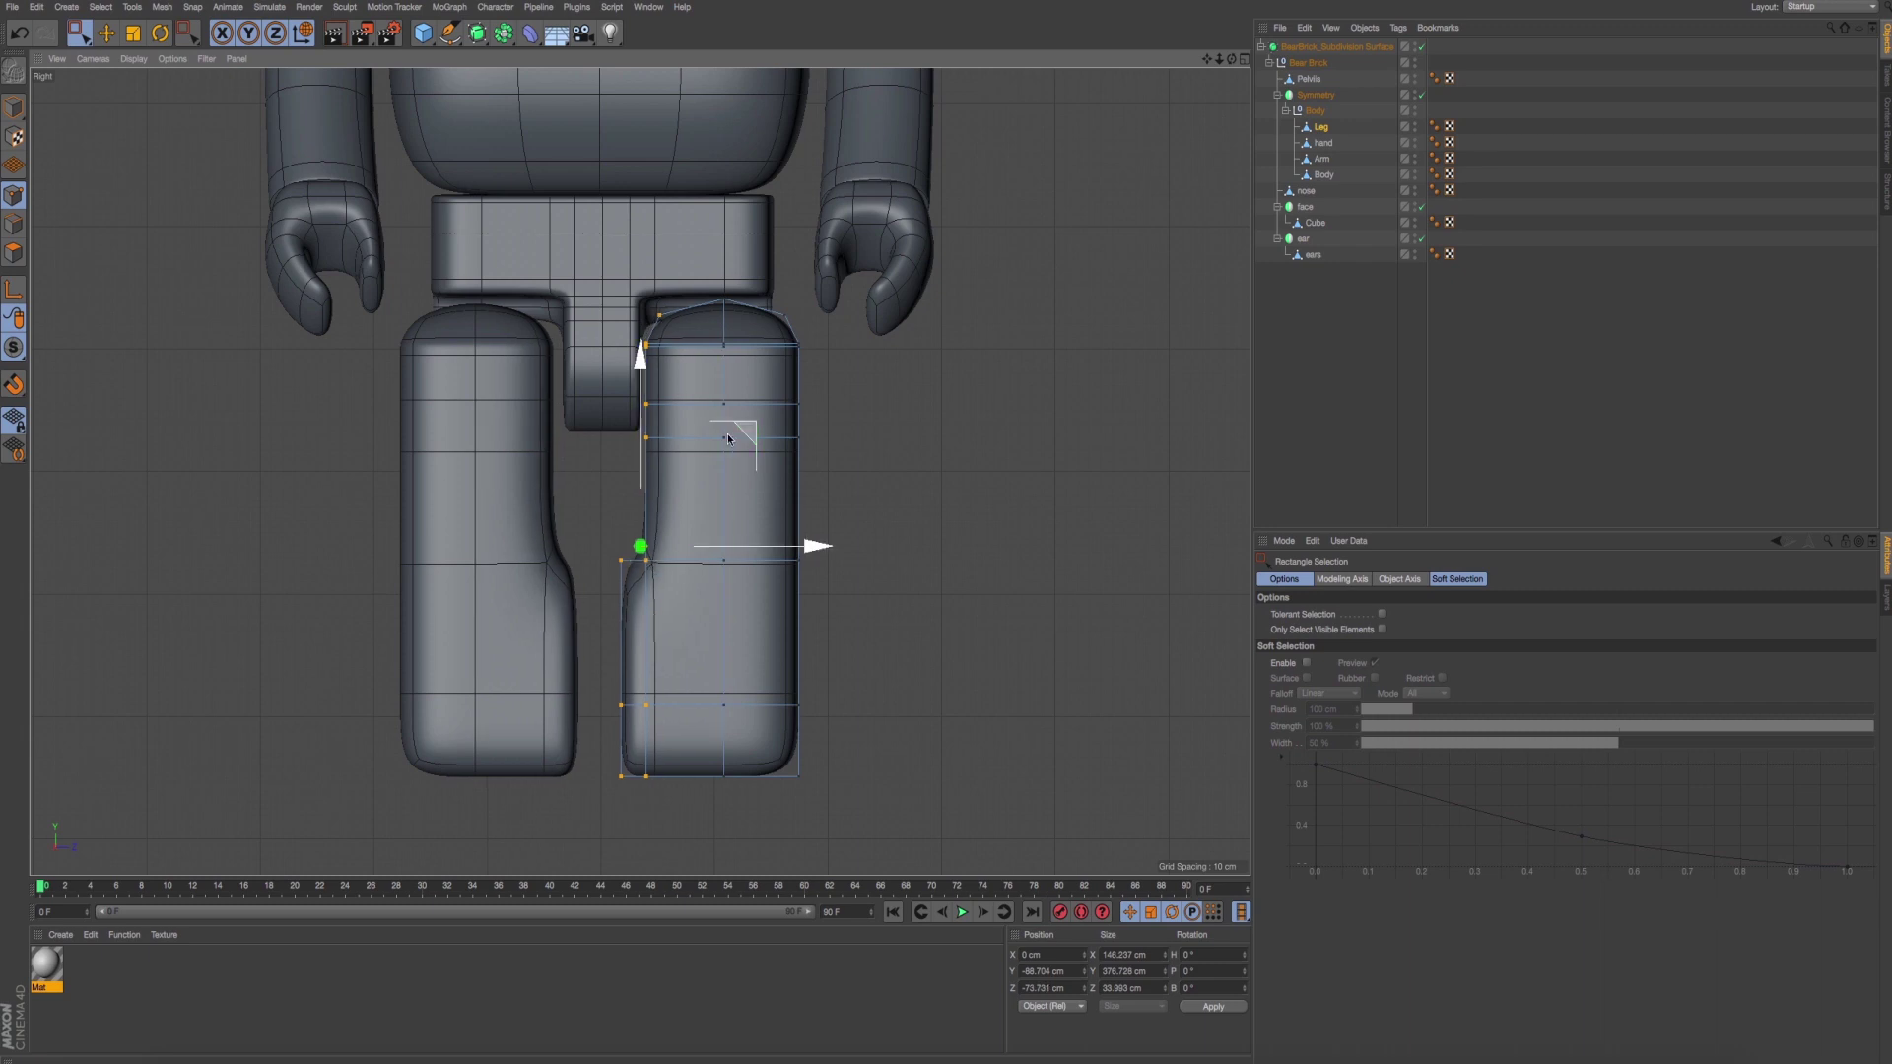
pyautogui.scroll(3, 678, 439)
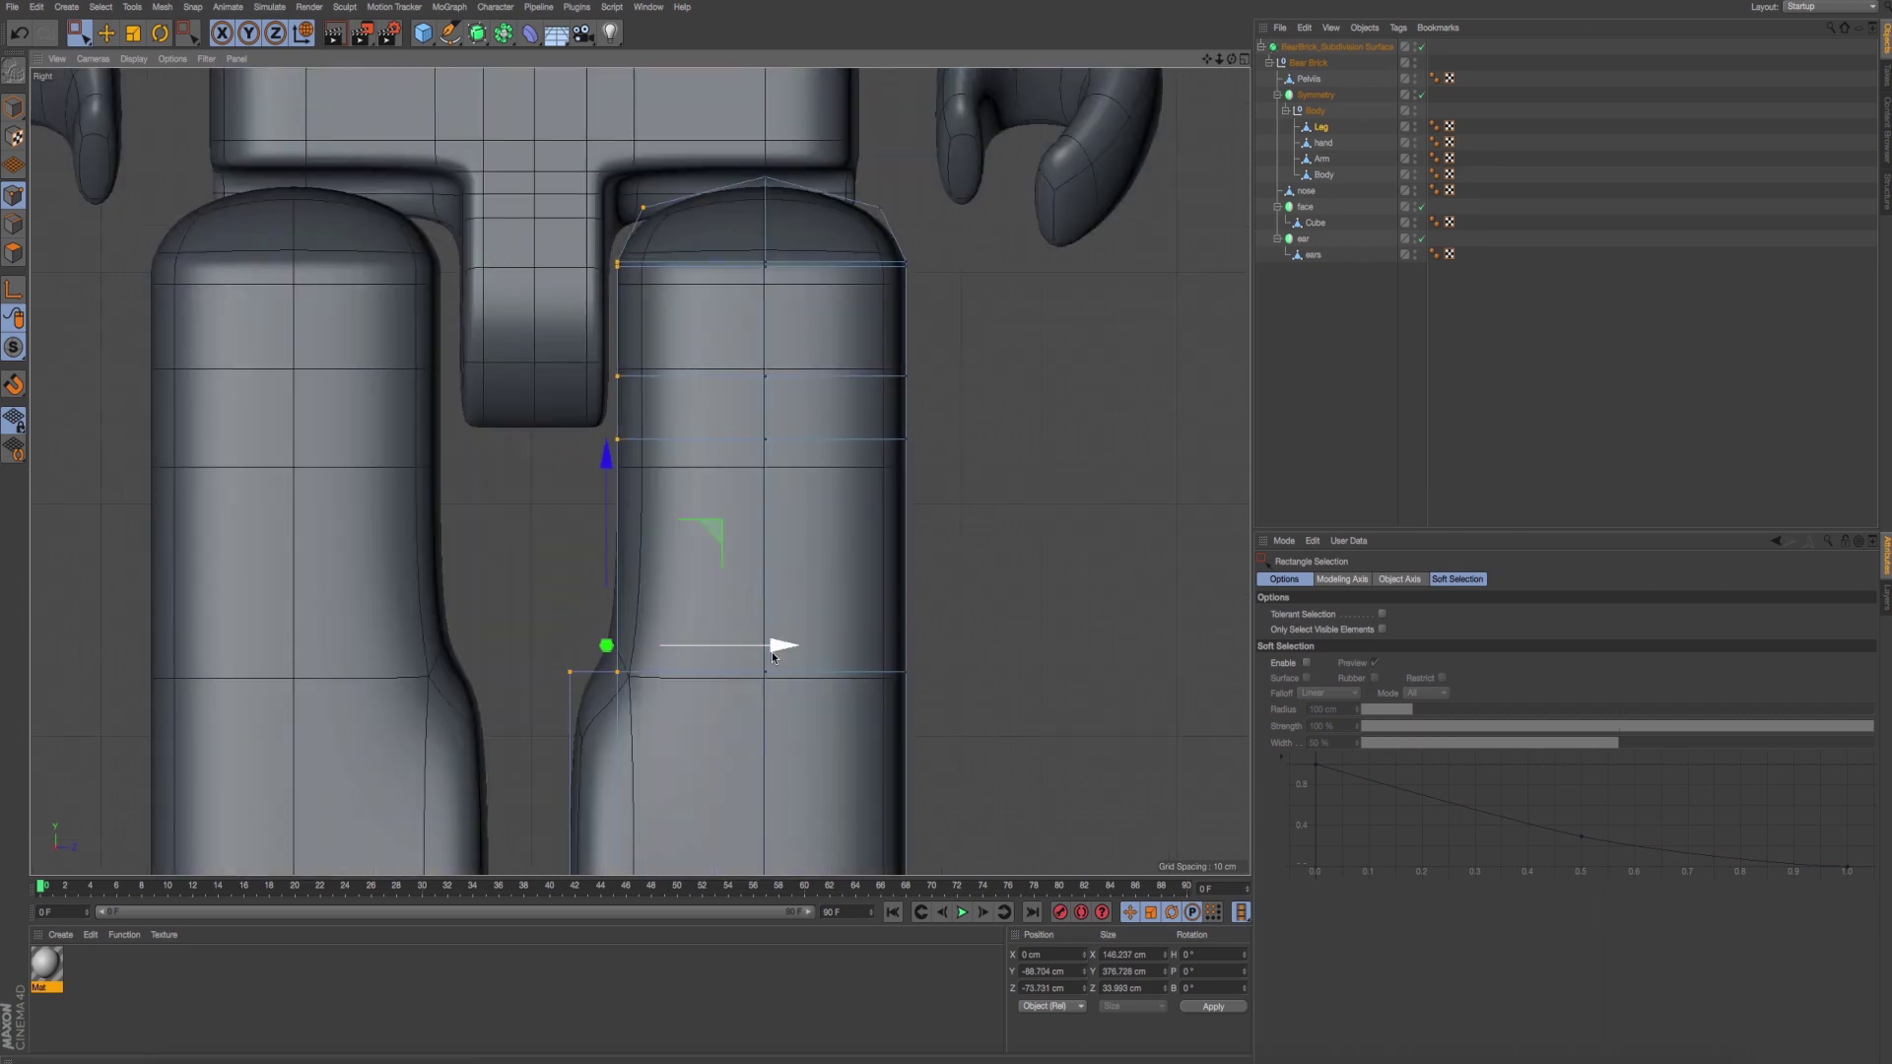
pyautogui.moveTo(774, 653); pyautogui.dragTo(771, 654)
# In object mode, move the Pelvis about 2 cm sideways on X.
pyautogui.click(1321, 126)
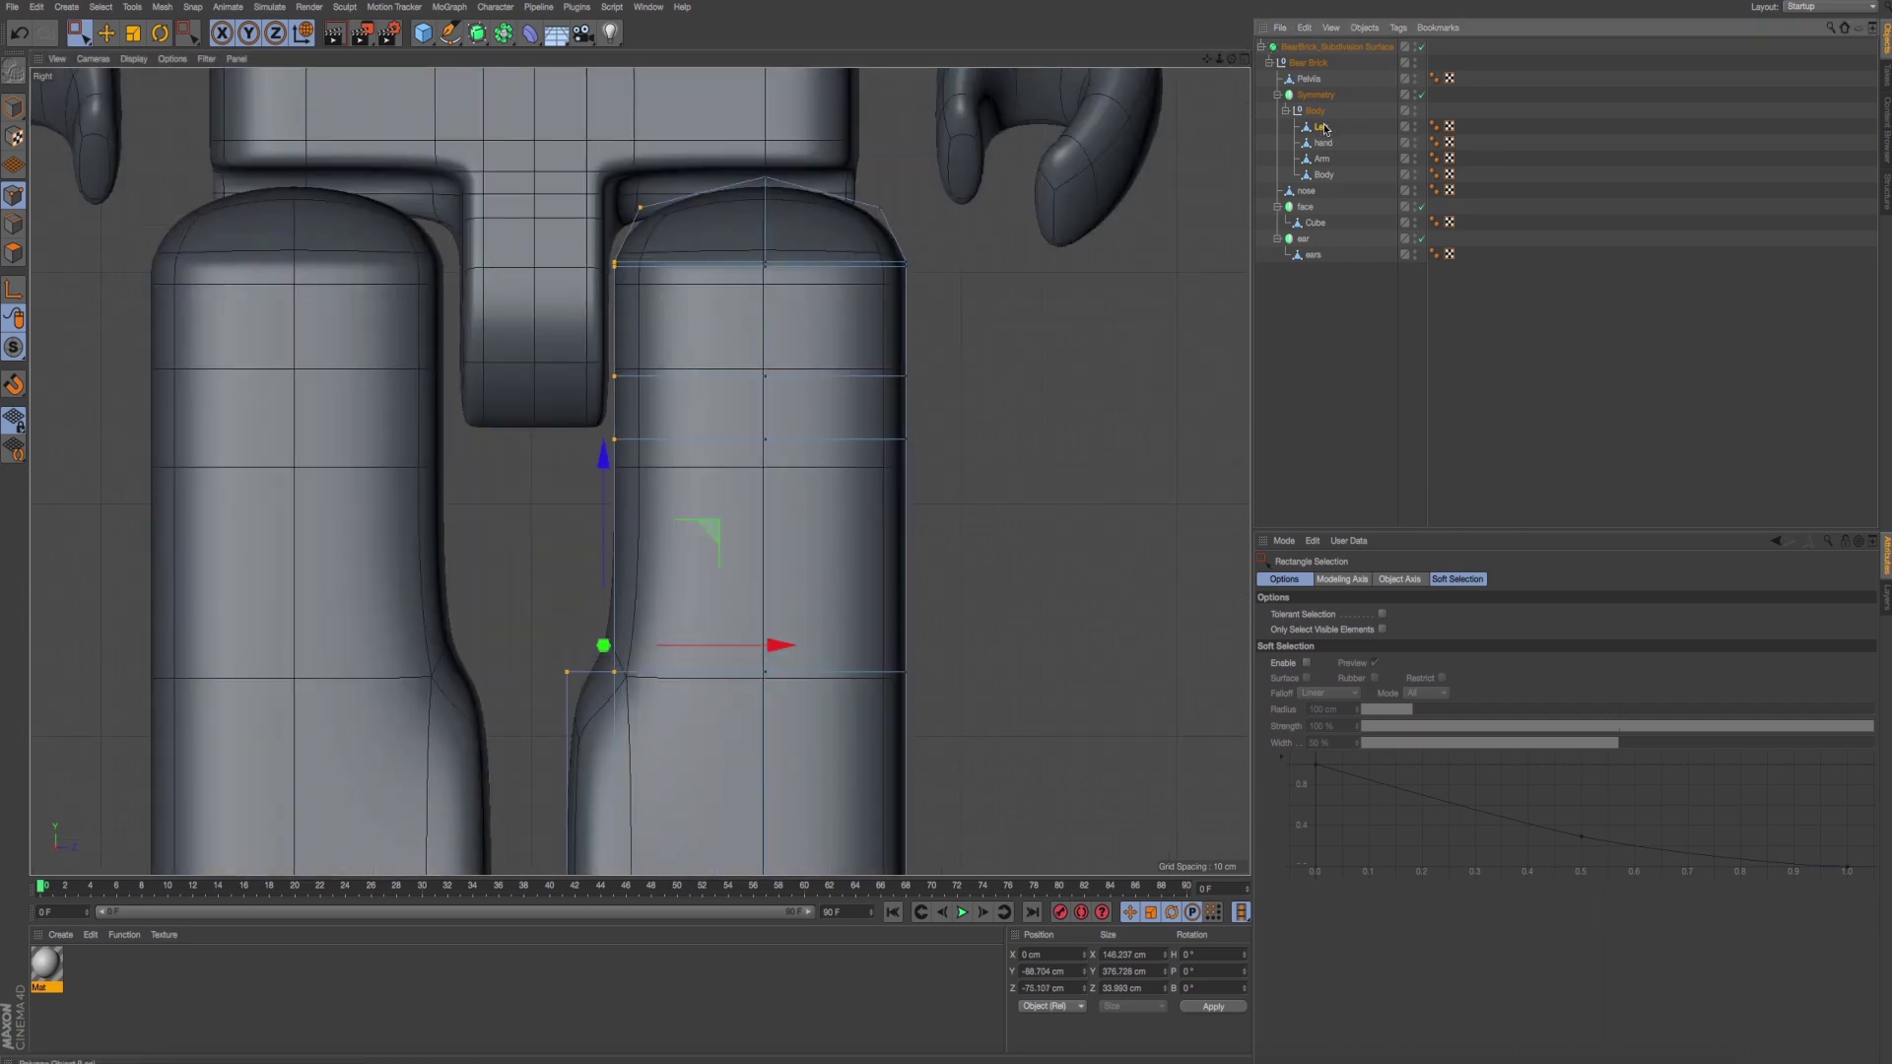
pyautogui.click(21, 115)
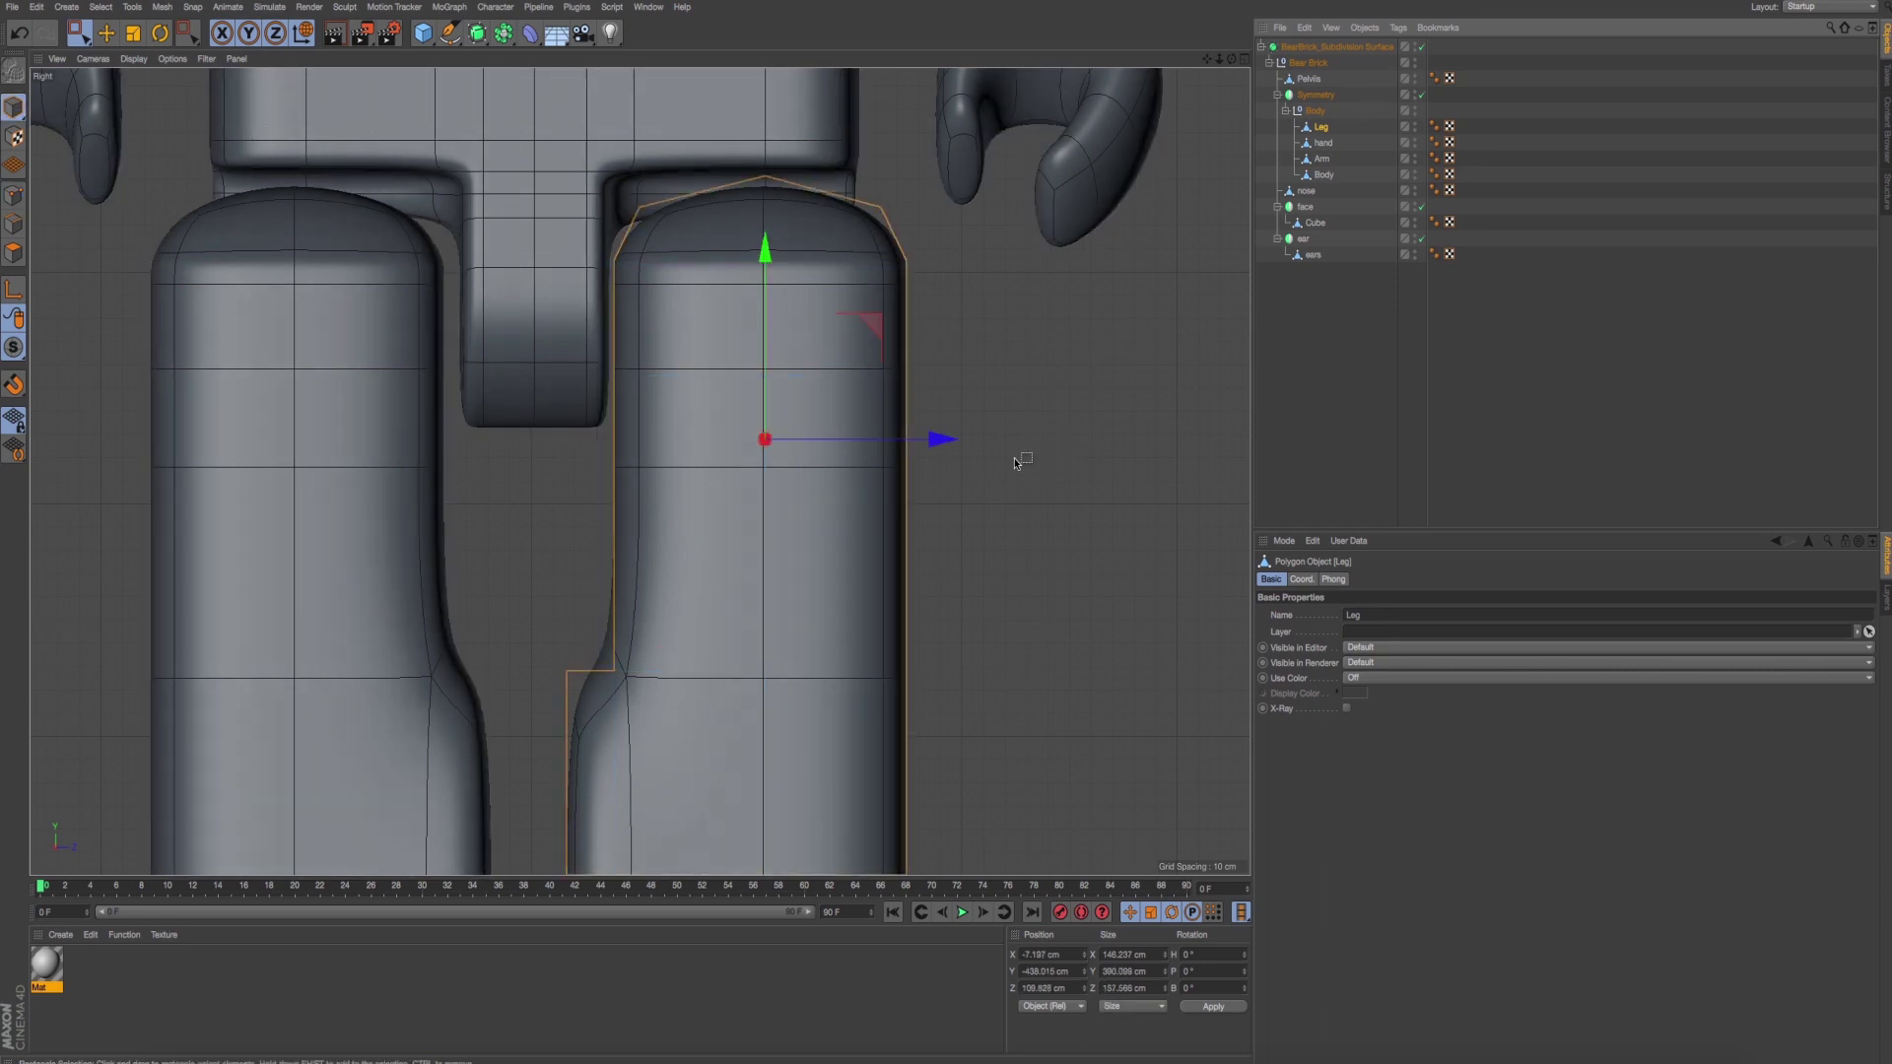
pyautogui.scroll(-1, 727, 338)
pyautogui.scroll(-4, 760, 419)
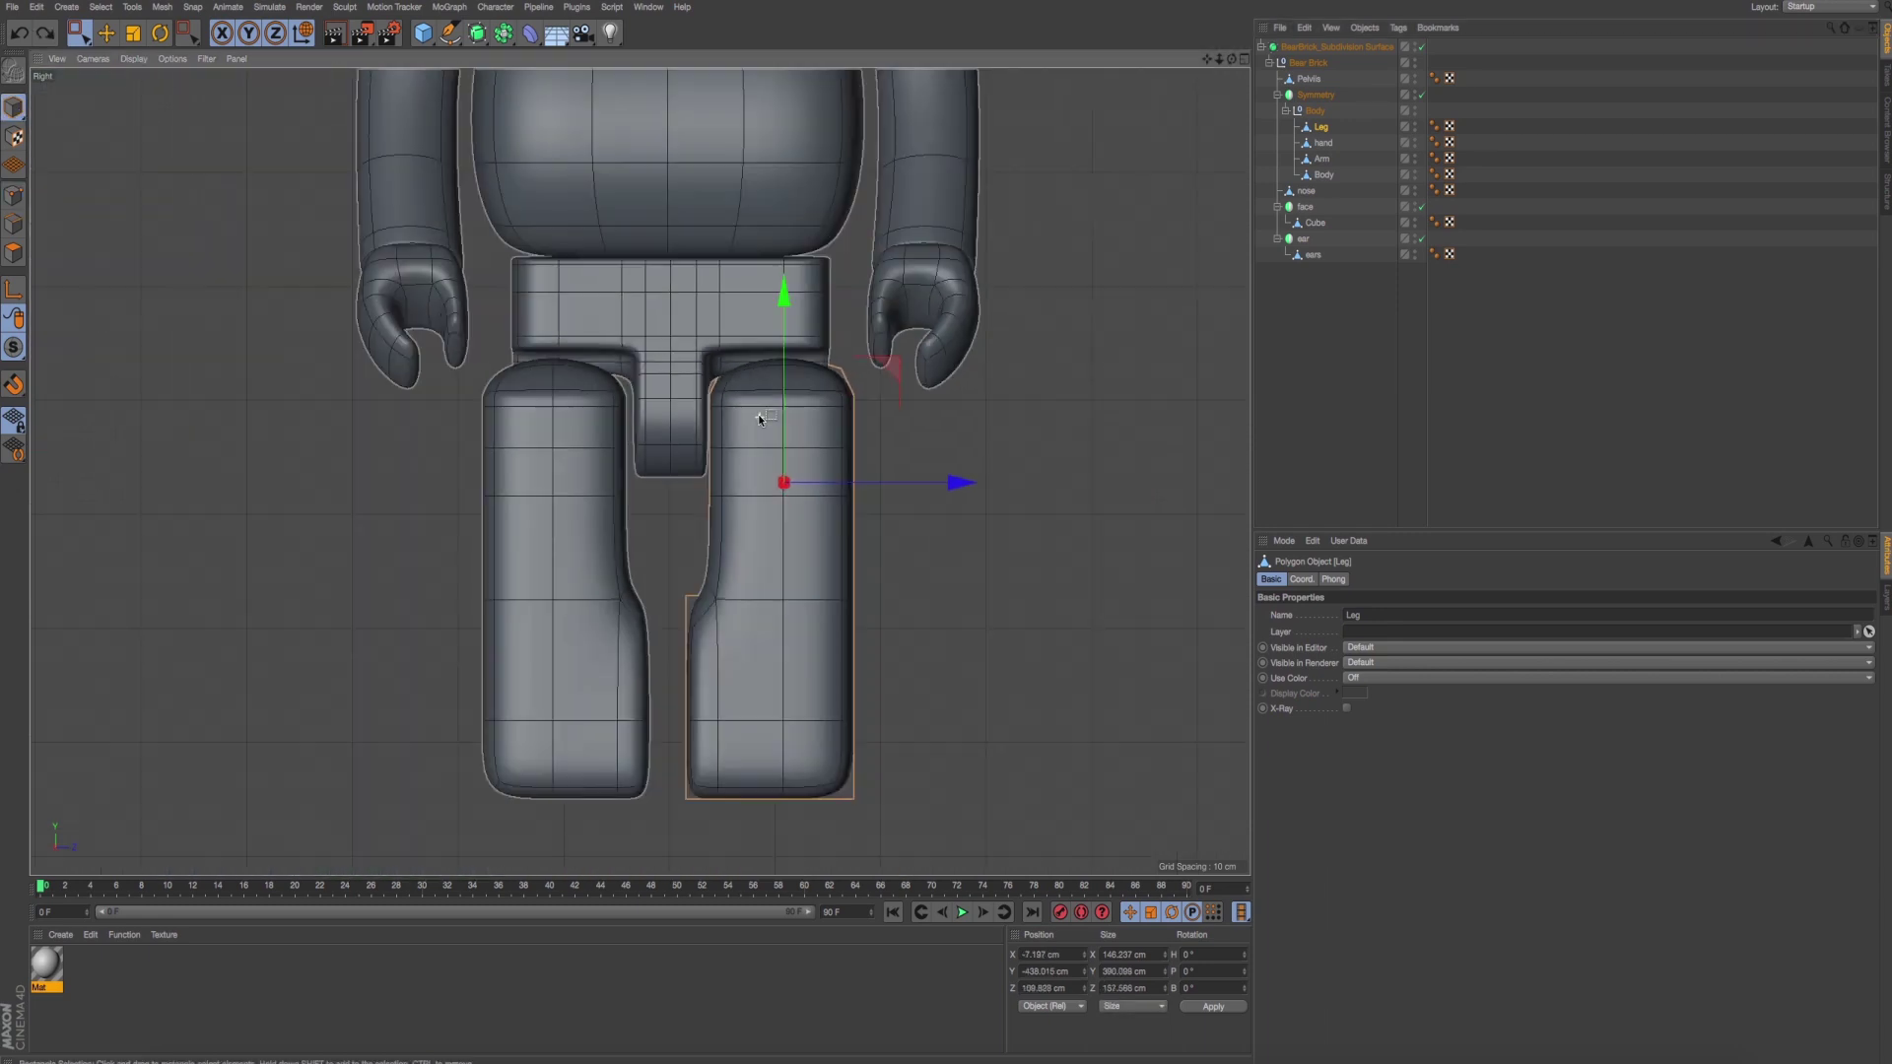
pyautogui.click(717, 335)
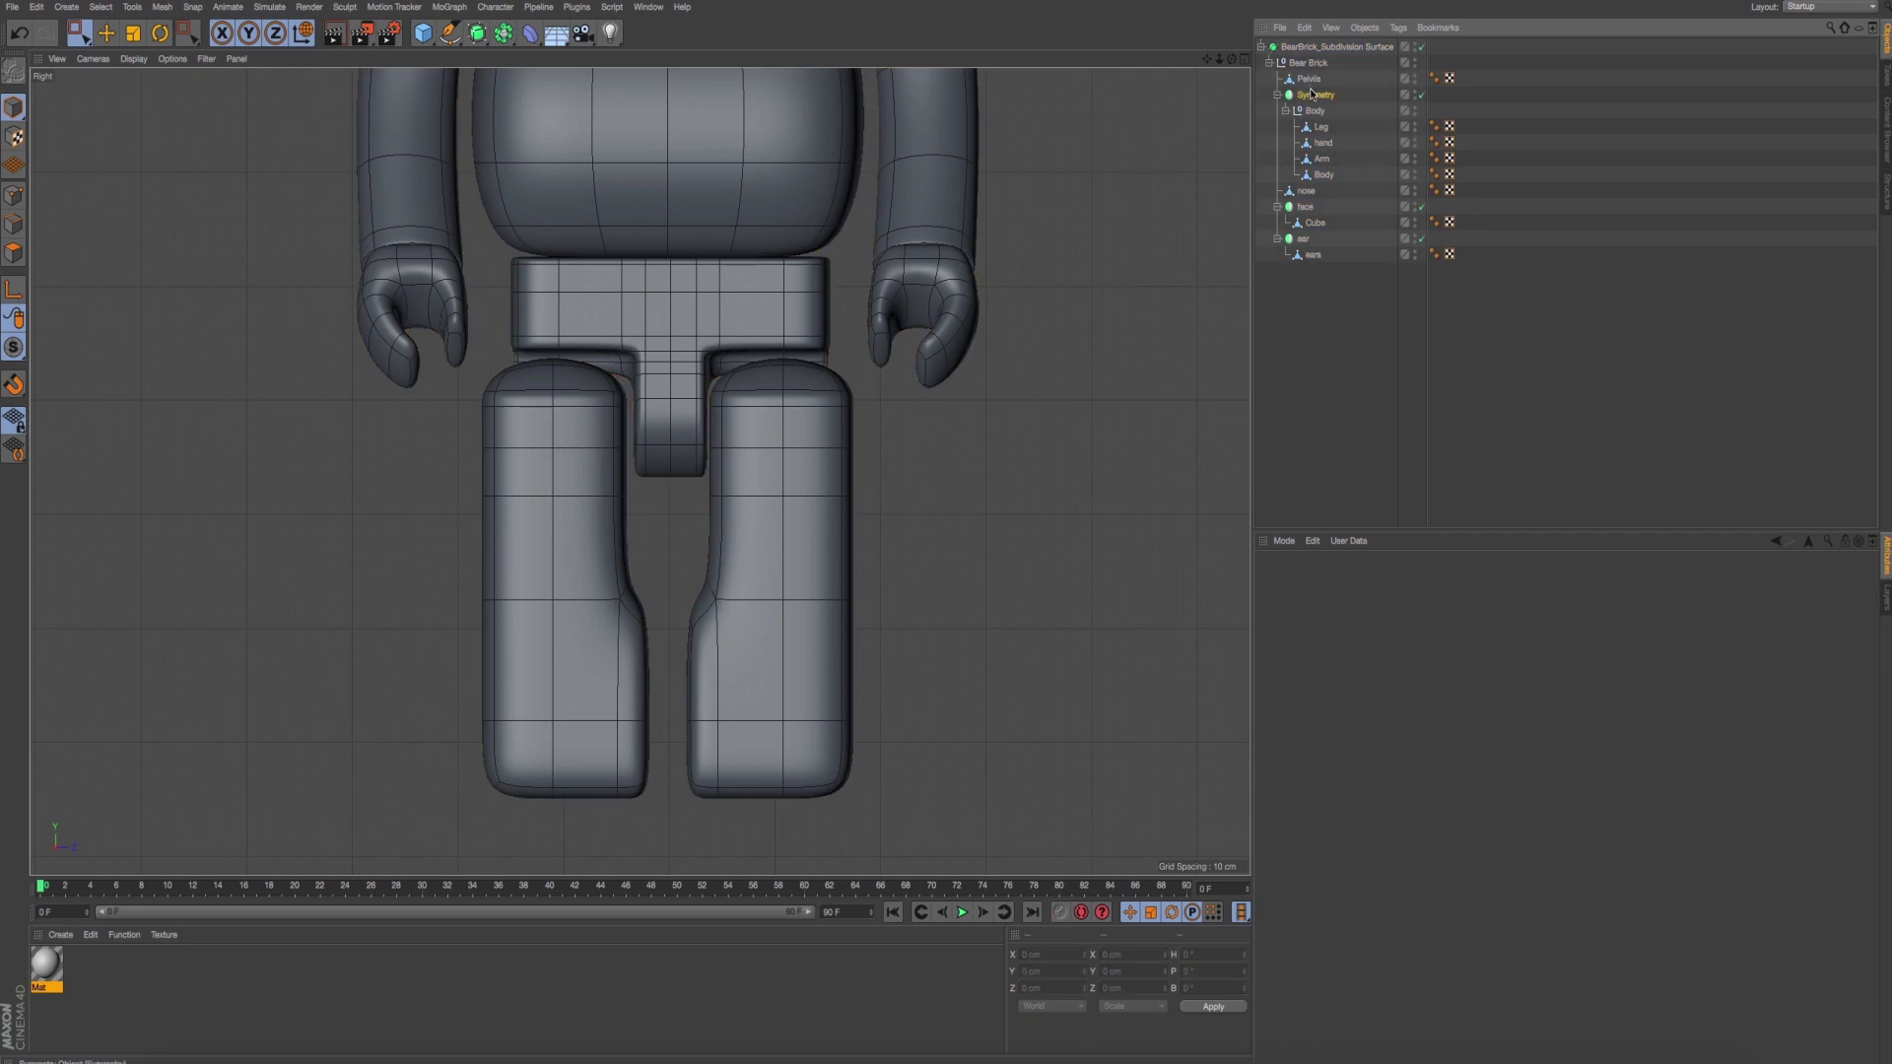
pyautogui.moveTo(847, 297); pyautogui.dragTo(836, 300)
# Compare the model against the bear's right-side reference photo.
pyautogui.scroll(3, 752, 372)
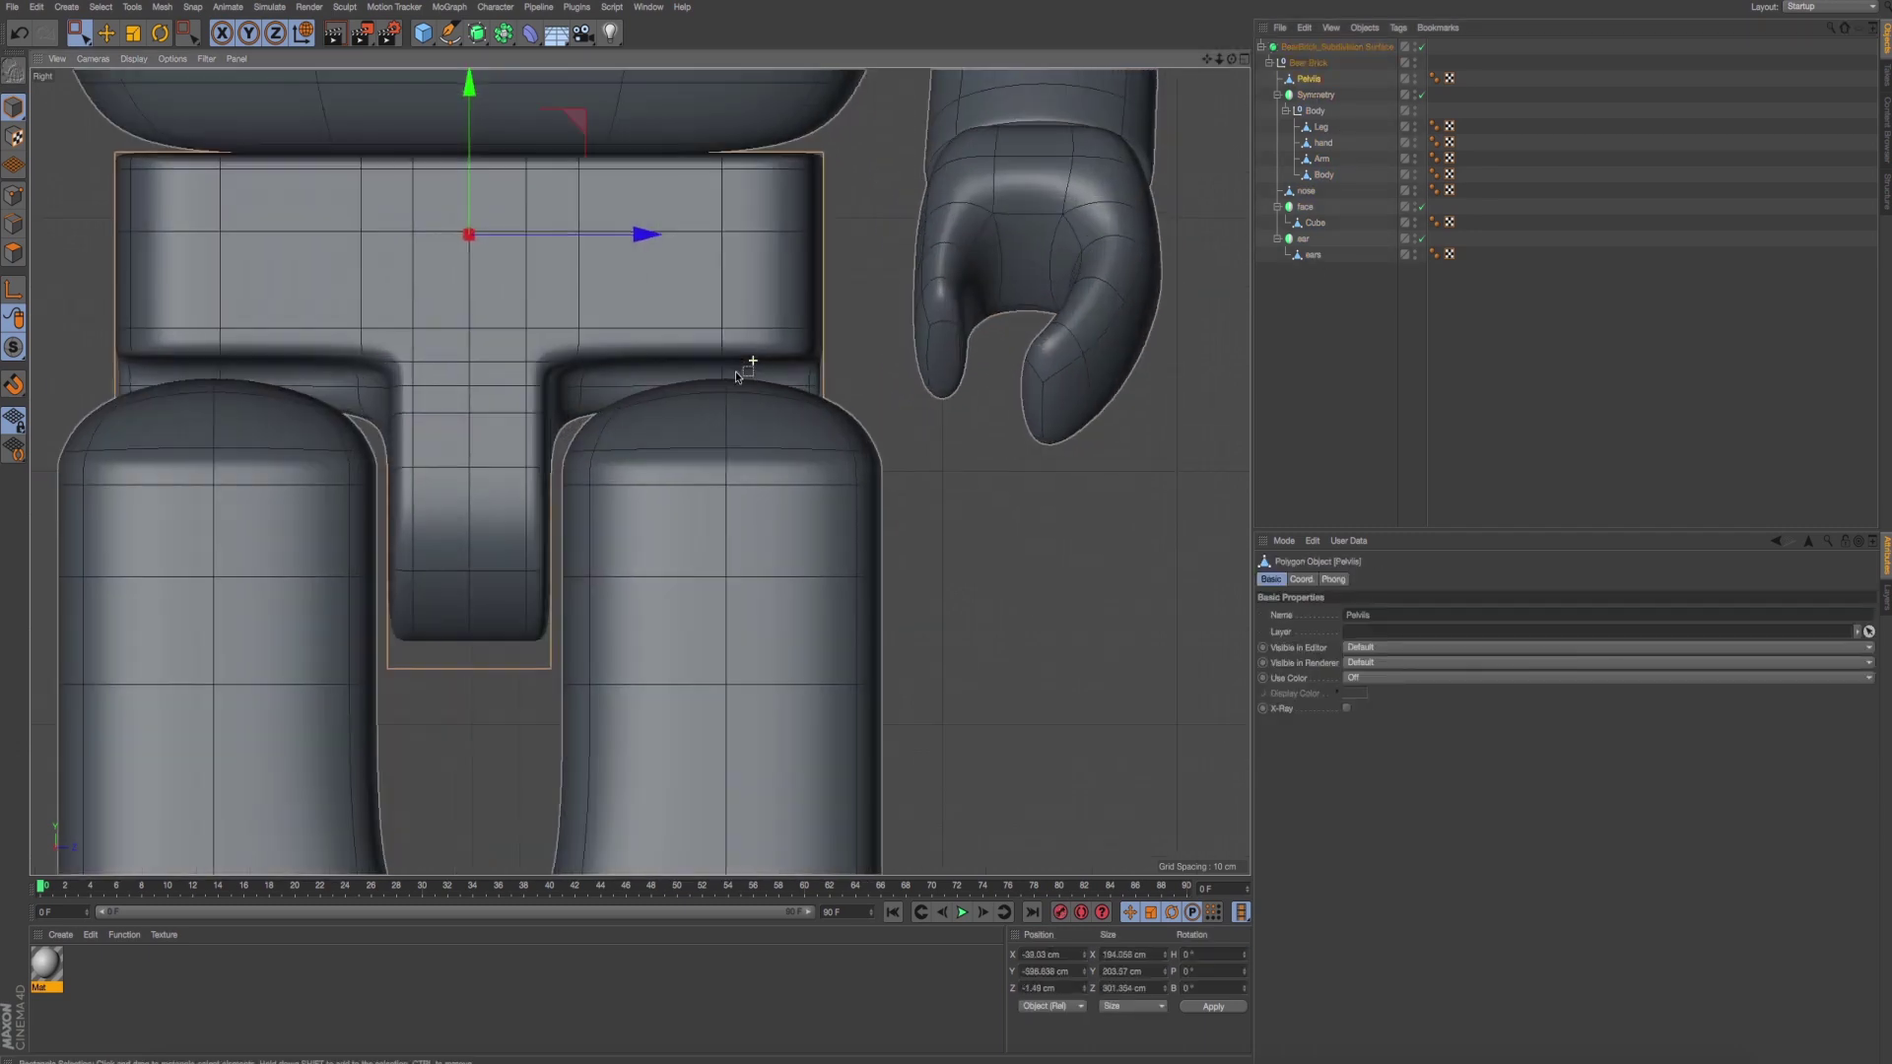
pyautogui.scroll(2, 751, 371)
pyautogui.scroll(-5, 559, 544)
pyautogui.scroll(-1, 532, 571)
pyautogui.scroll(-1, 518, 589)
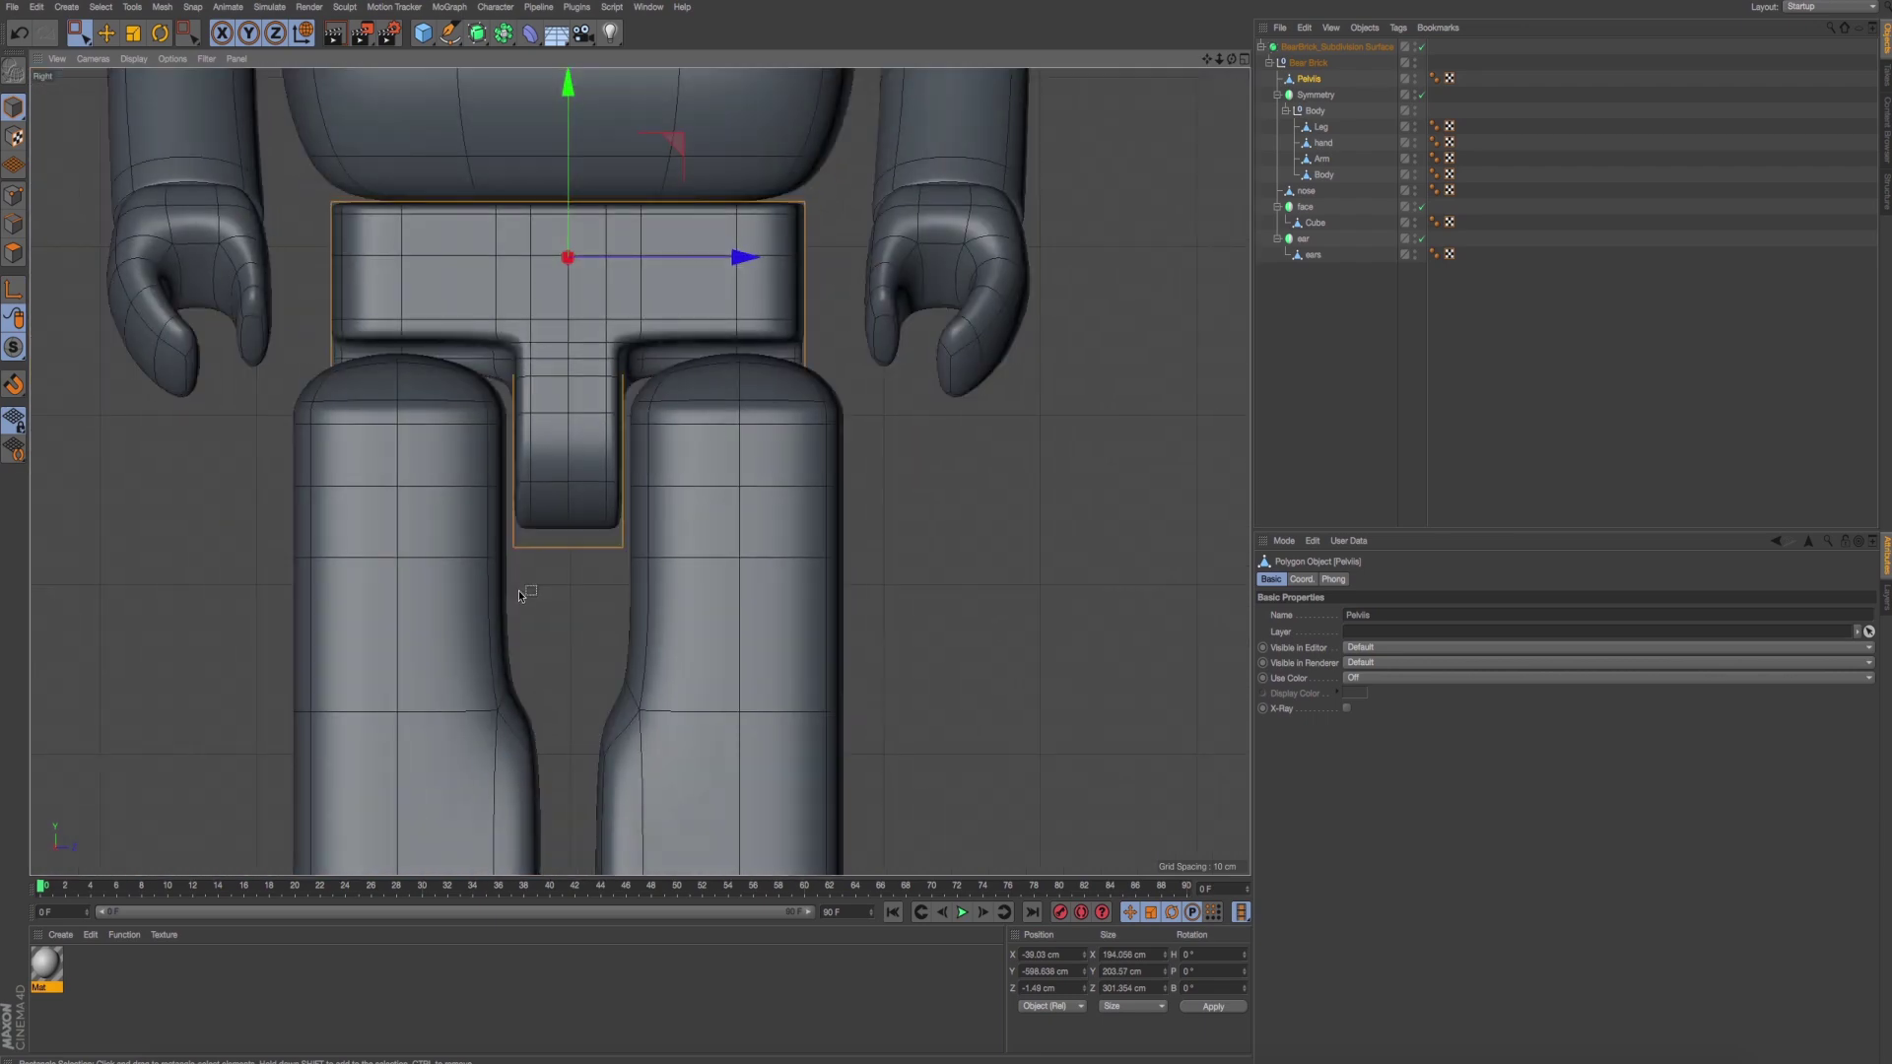
pyautogui.scroll(-2, 595, 594)
pyautogui.press('super+Tab')
pyautogui.click(304, 535)
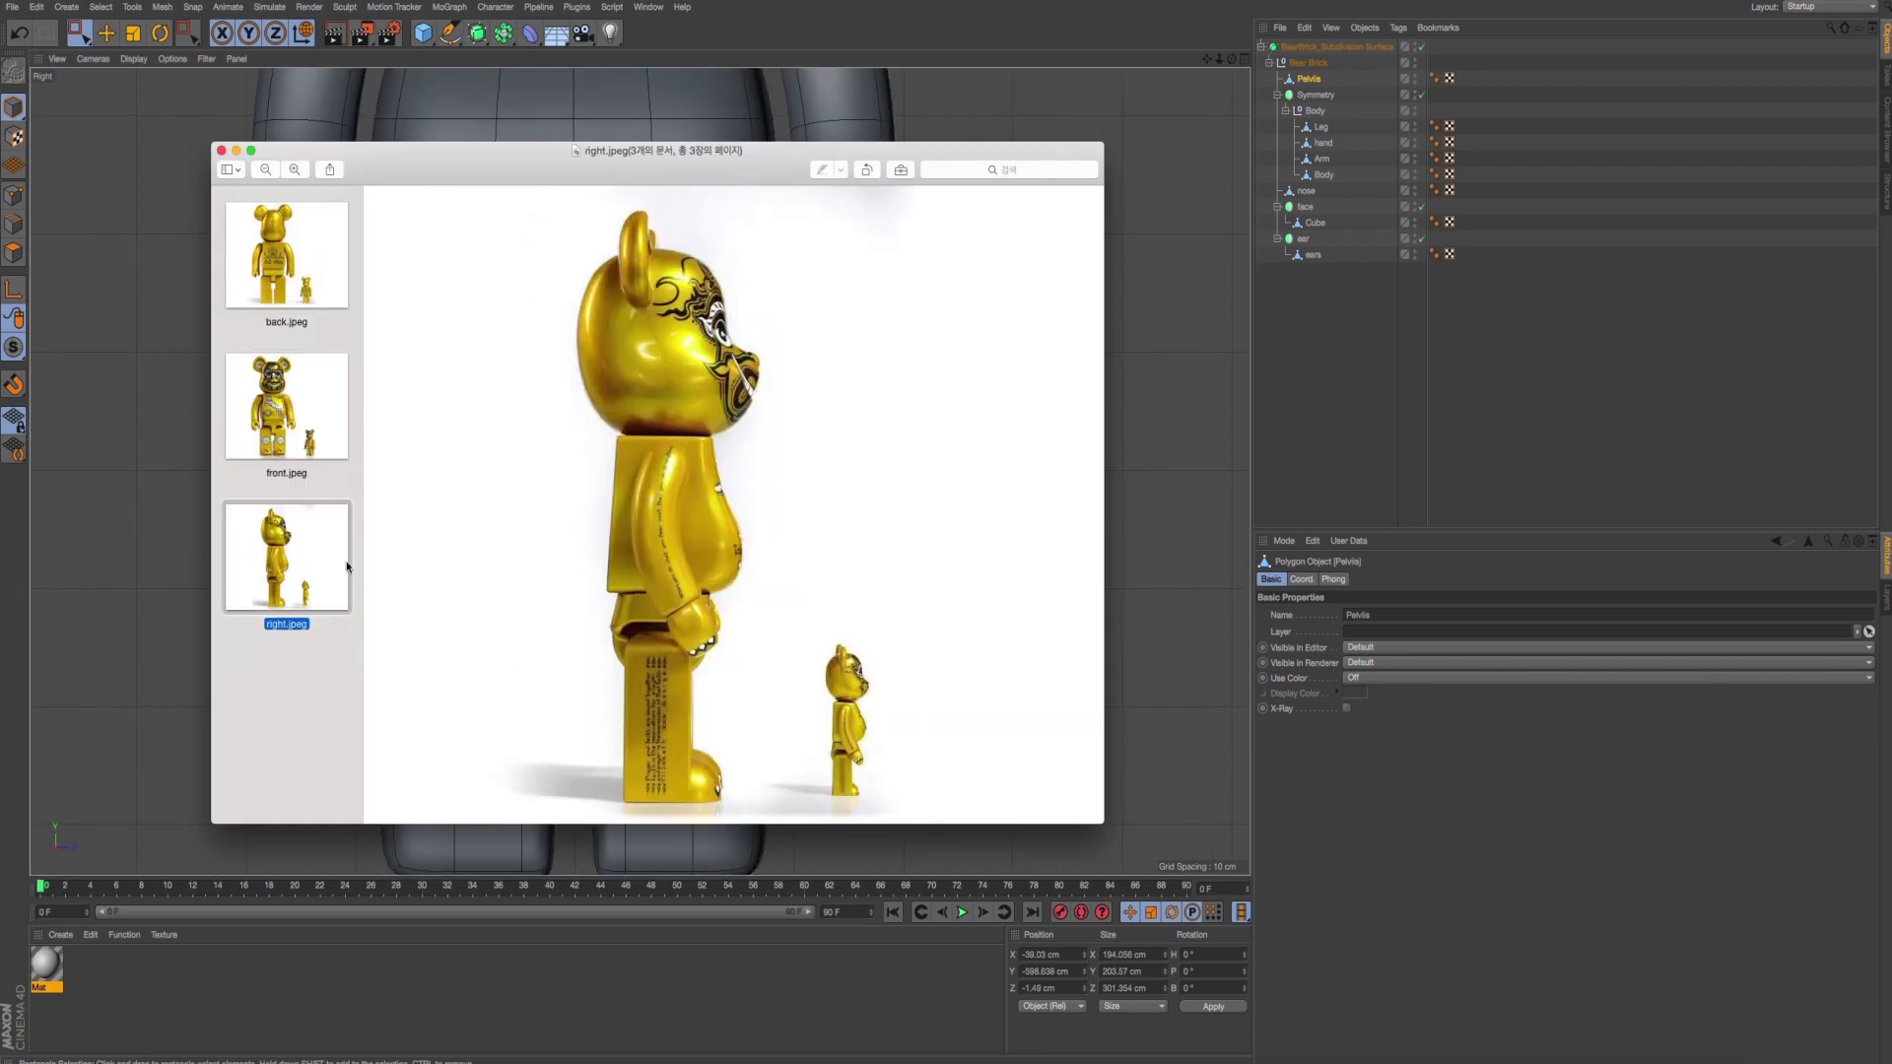
pyautogui.press('super+Tab')
# Maximize the Back view and recheck the reference photo.
pyautogui.middleClick(592, 681)
pyautogui.middleClick(790, 655)
pyautogui.scroll(2, 689, 512)
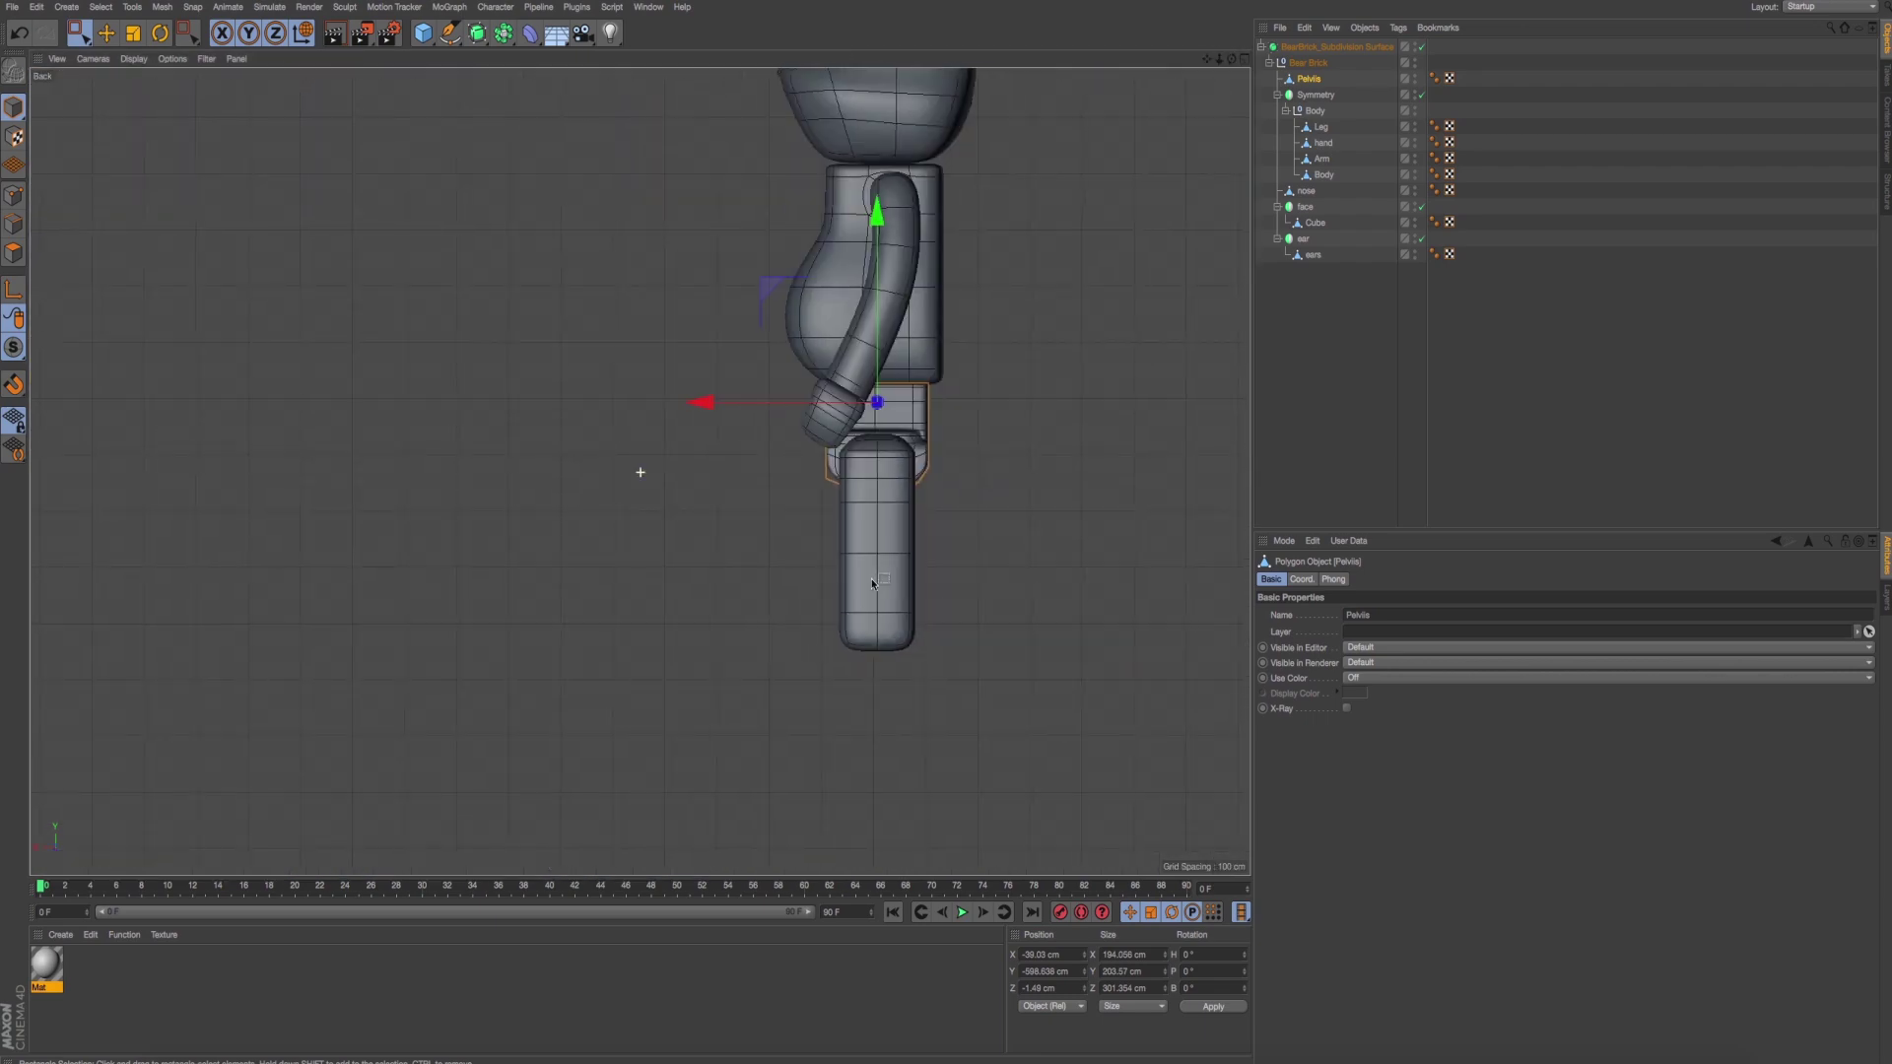
pyautogui.scroll(2, 871, 623)
pyautogui.press('super+Tab')
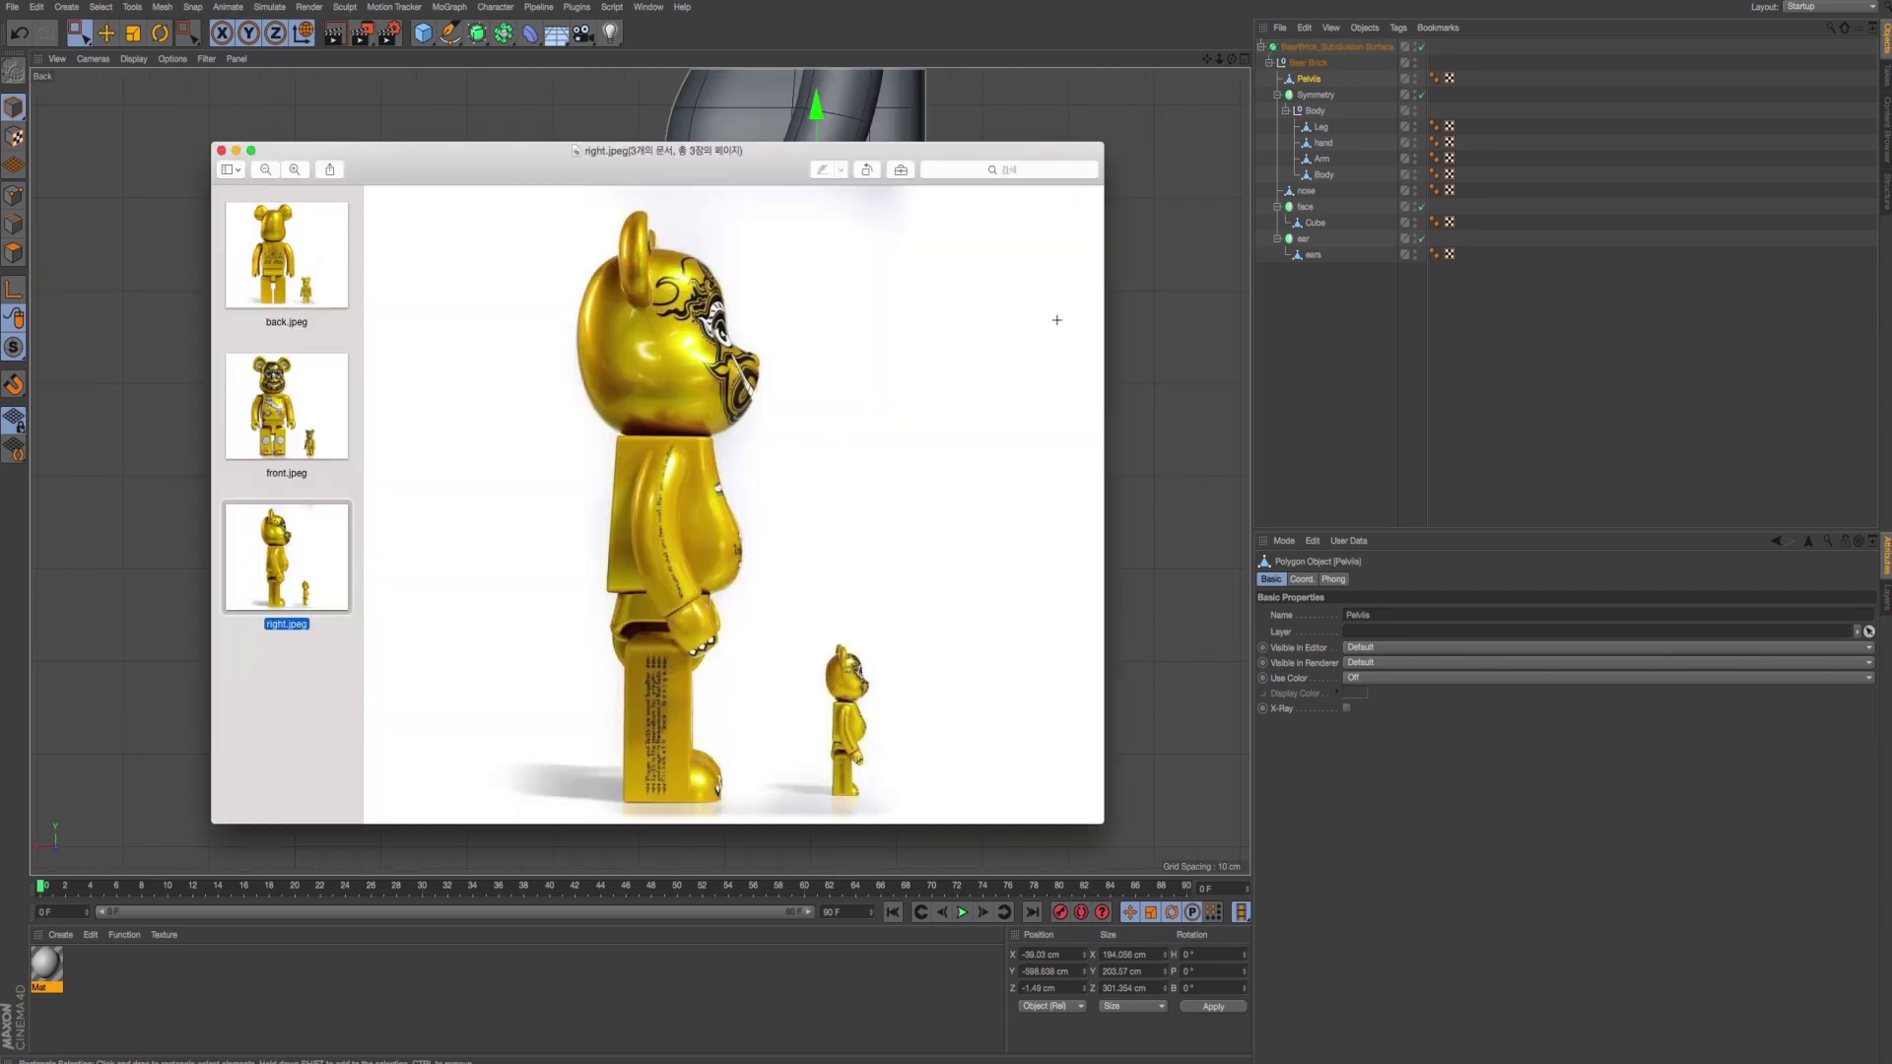
pyautogui.press('super+Tab')
pyautogui.scroll(1, 964, 329)
pyautogui.scroll(2, 887, 423)
pyautogui.scroll(2, 623, 406)
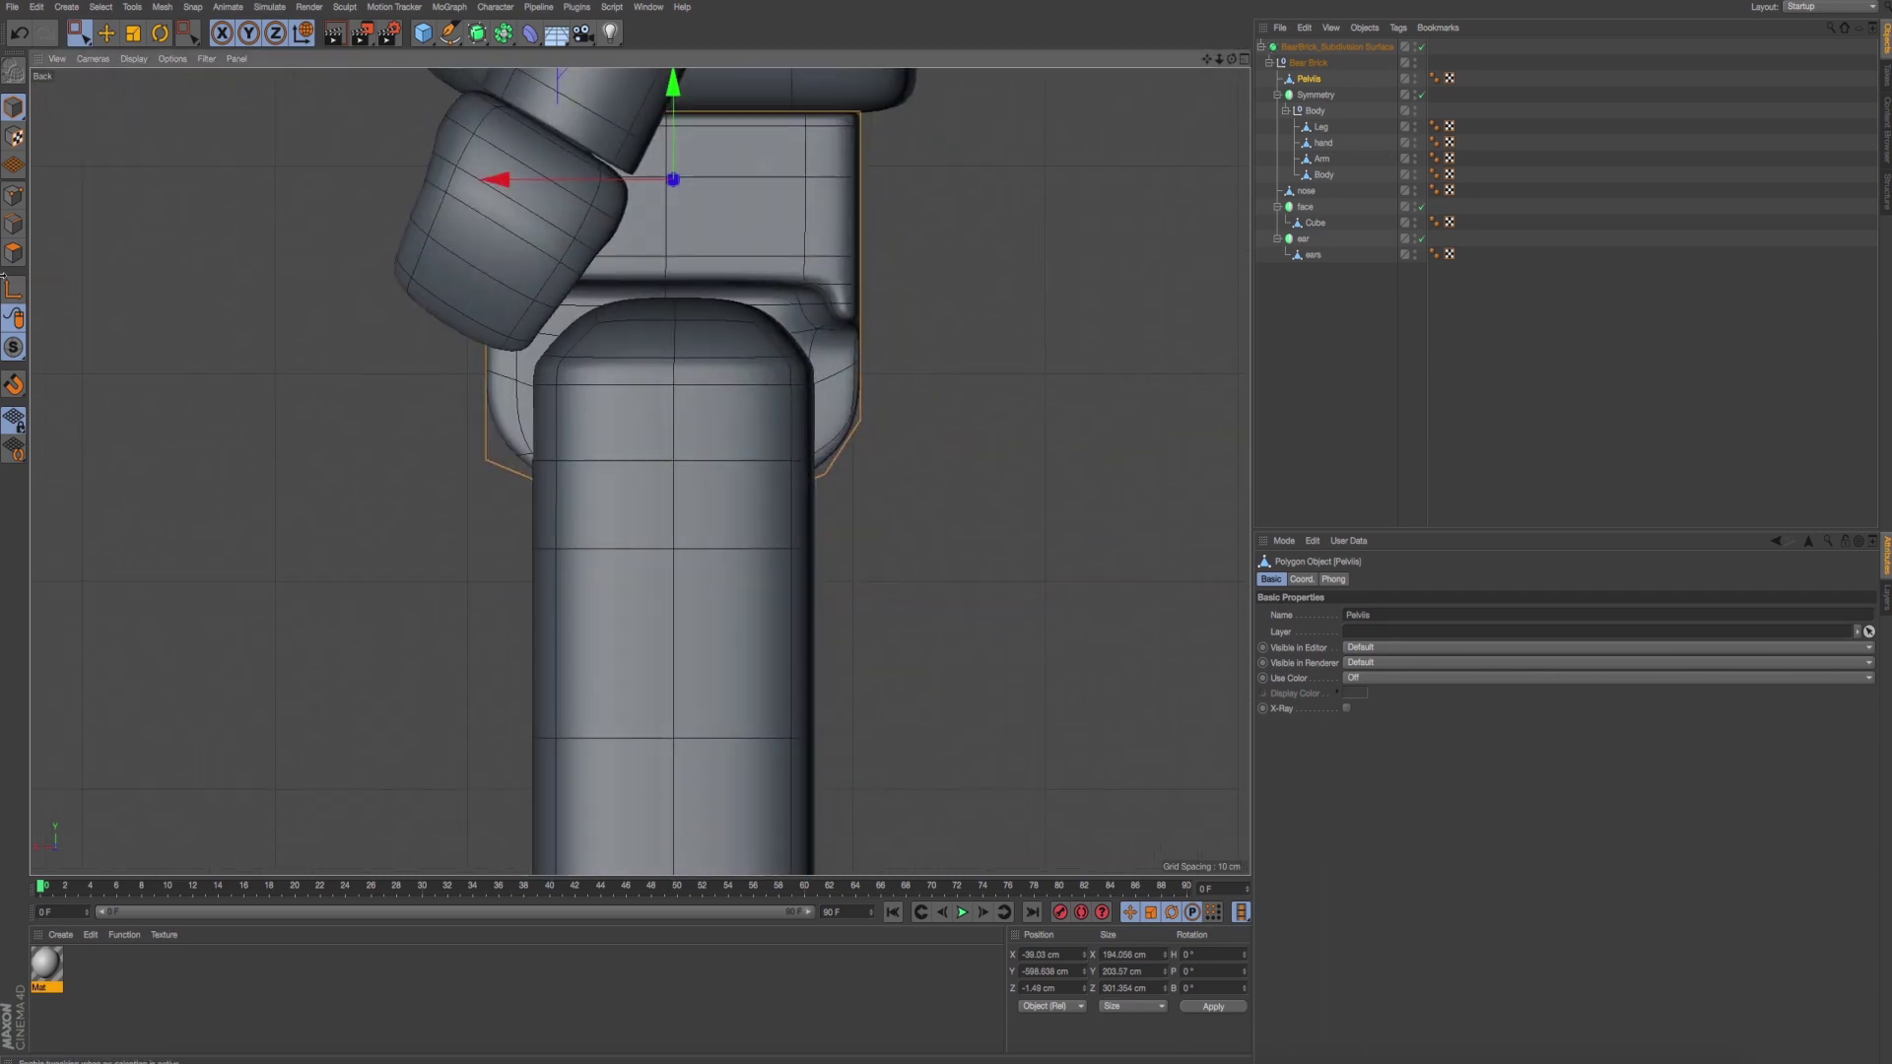
# In Points mode, select the Leg's top edge loop and lower it slightly.
pyautogui.click(17, 166)
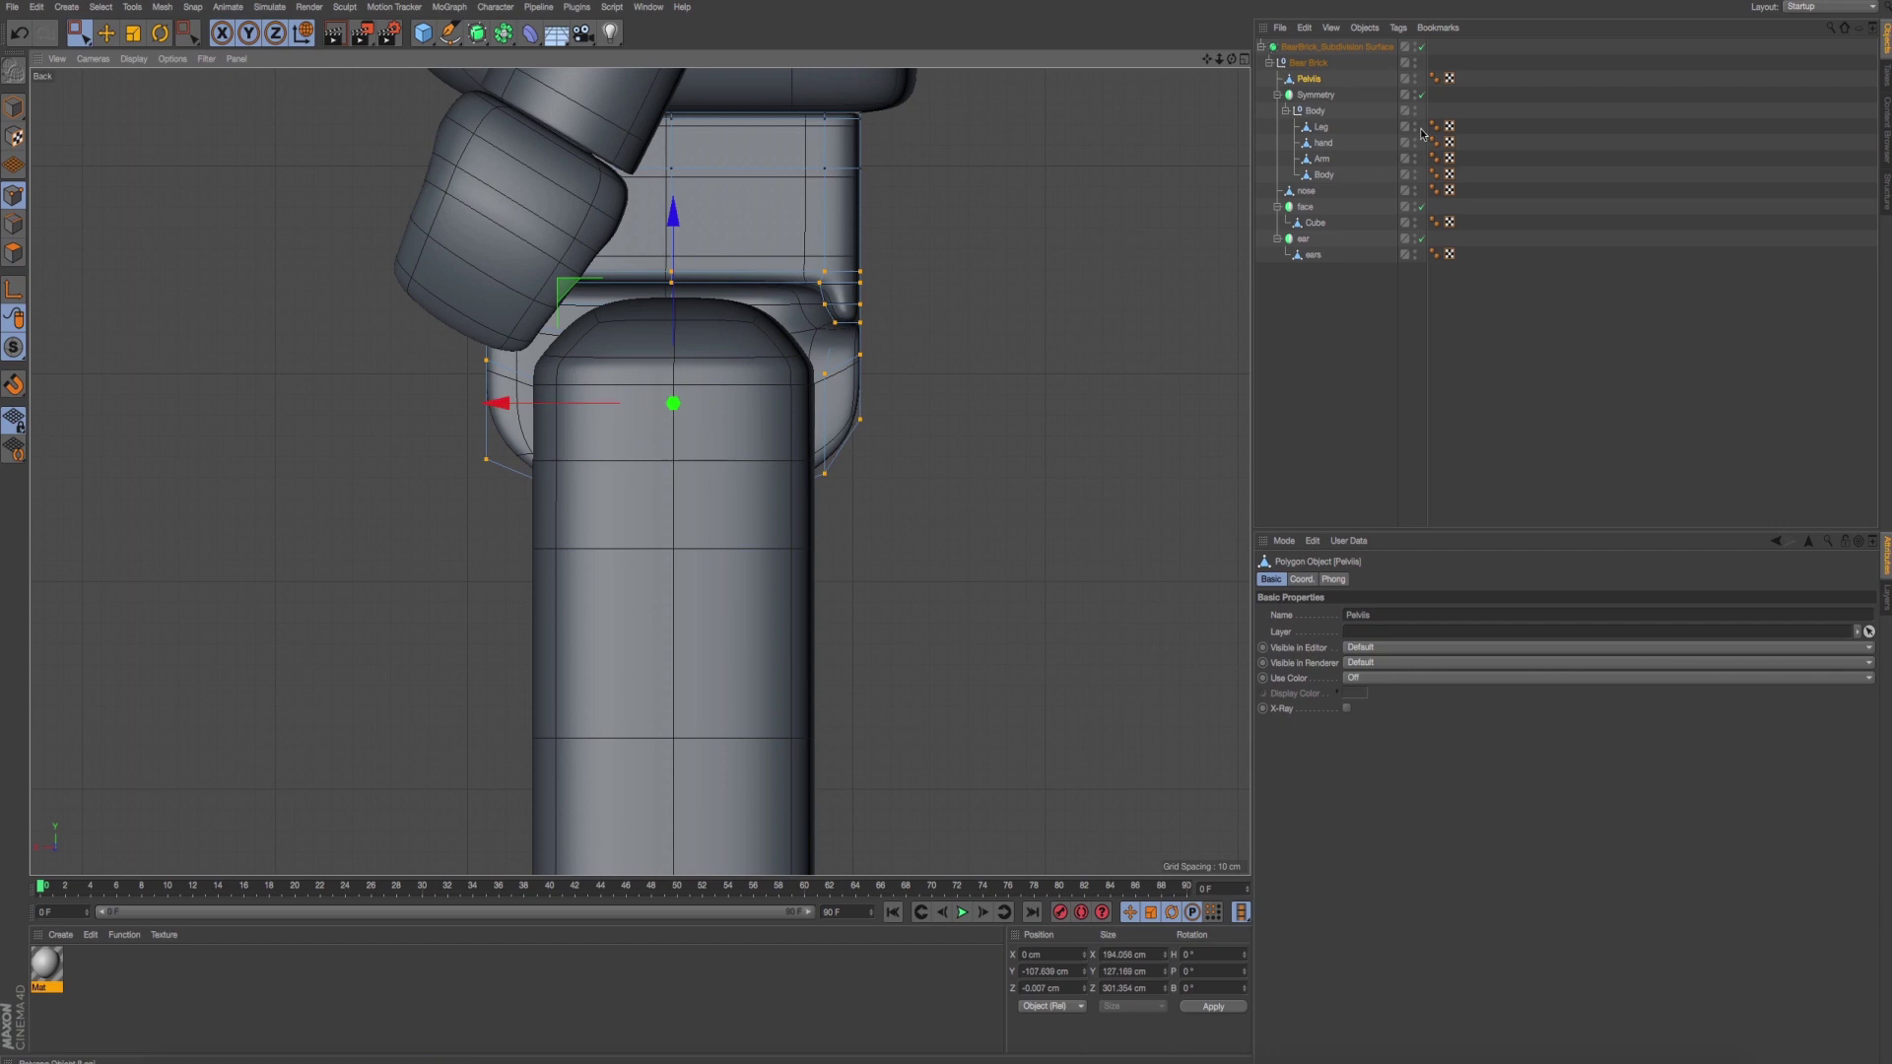
pyautogui.click(1320, 127)
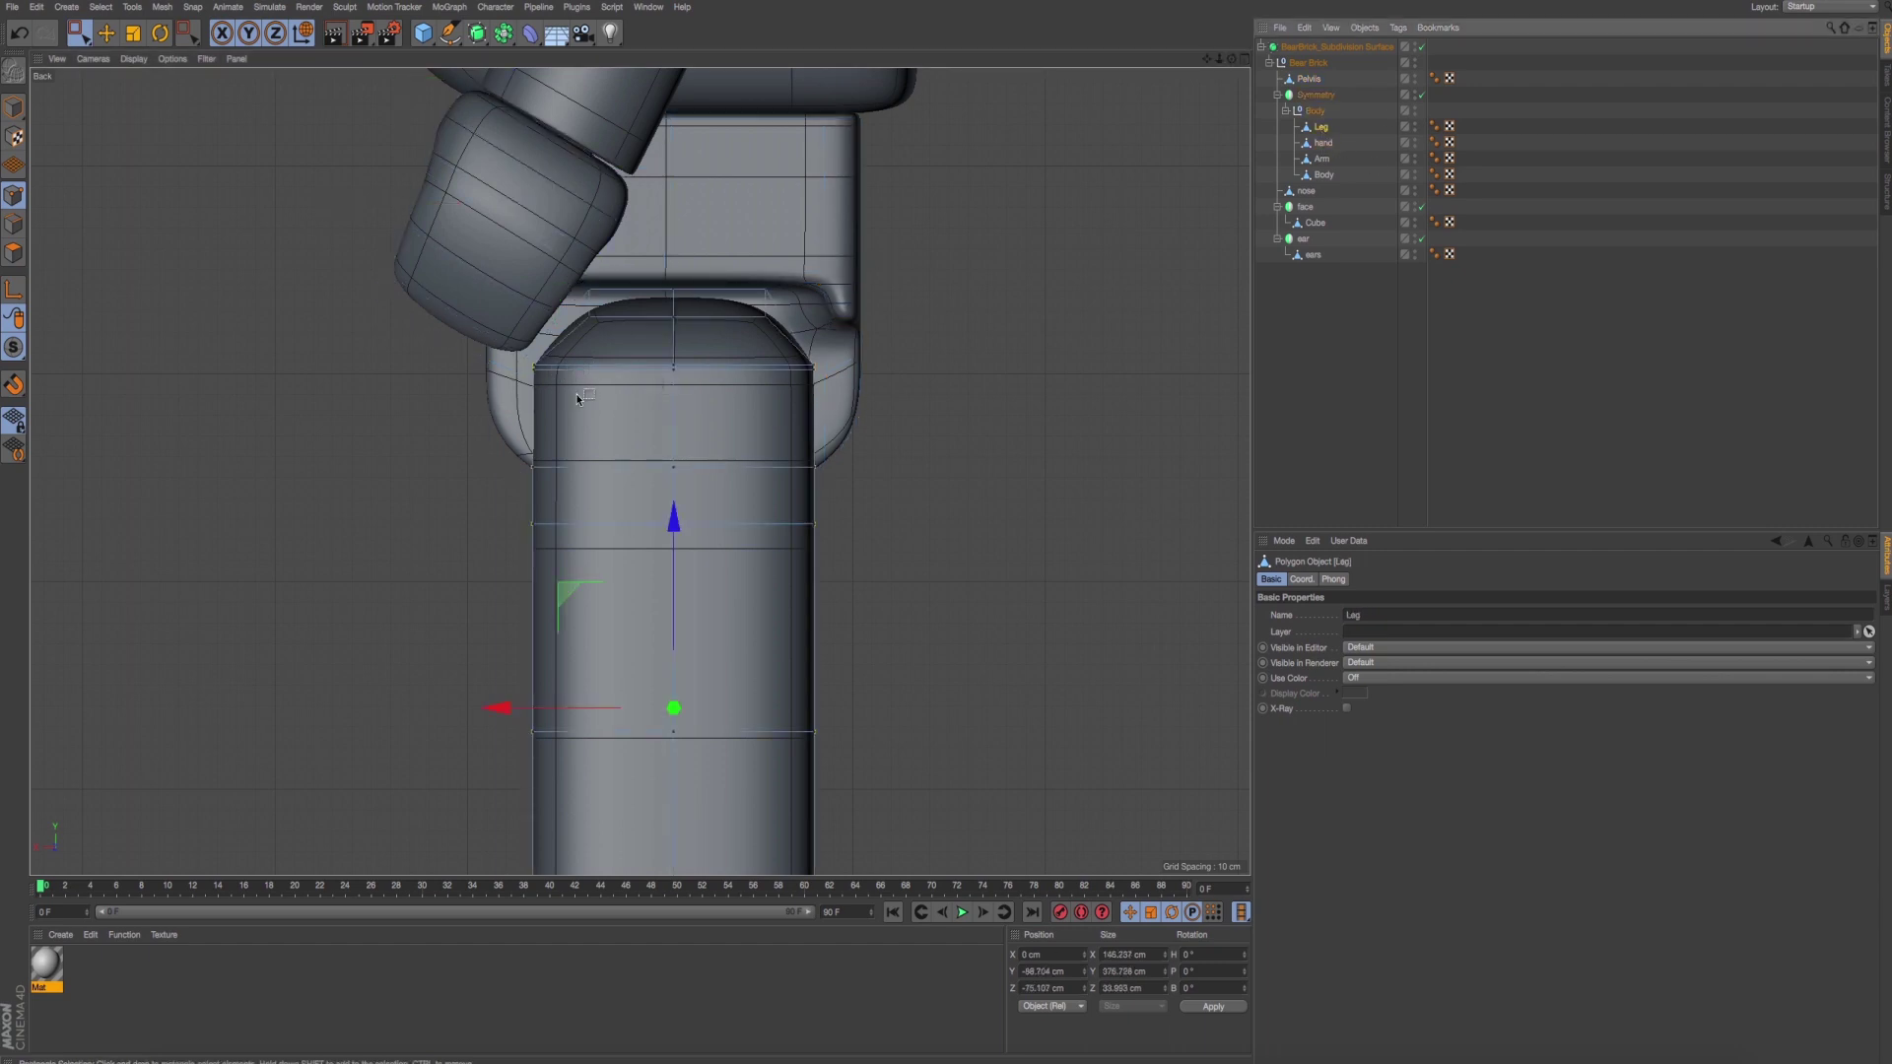
pyautogui.scroll(4, 578, 398)
pyautogui.moveTo(473, 340)
pyautogui.mouseDown()
pyautogui.moveTo(1005, 443)
pyautogui.moveTo(1114, 386)
pyautogui.mouseUp()
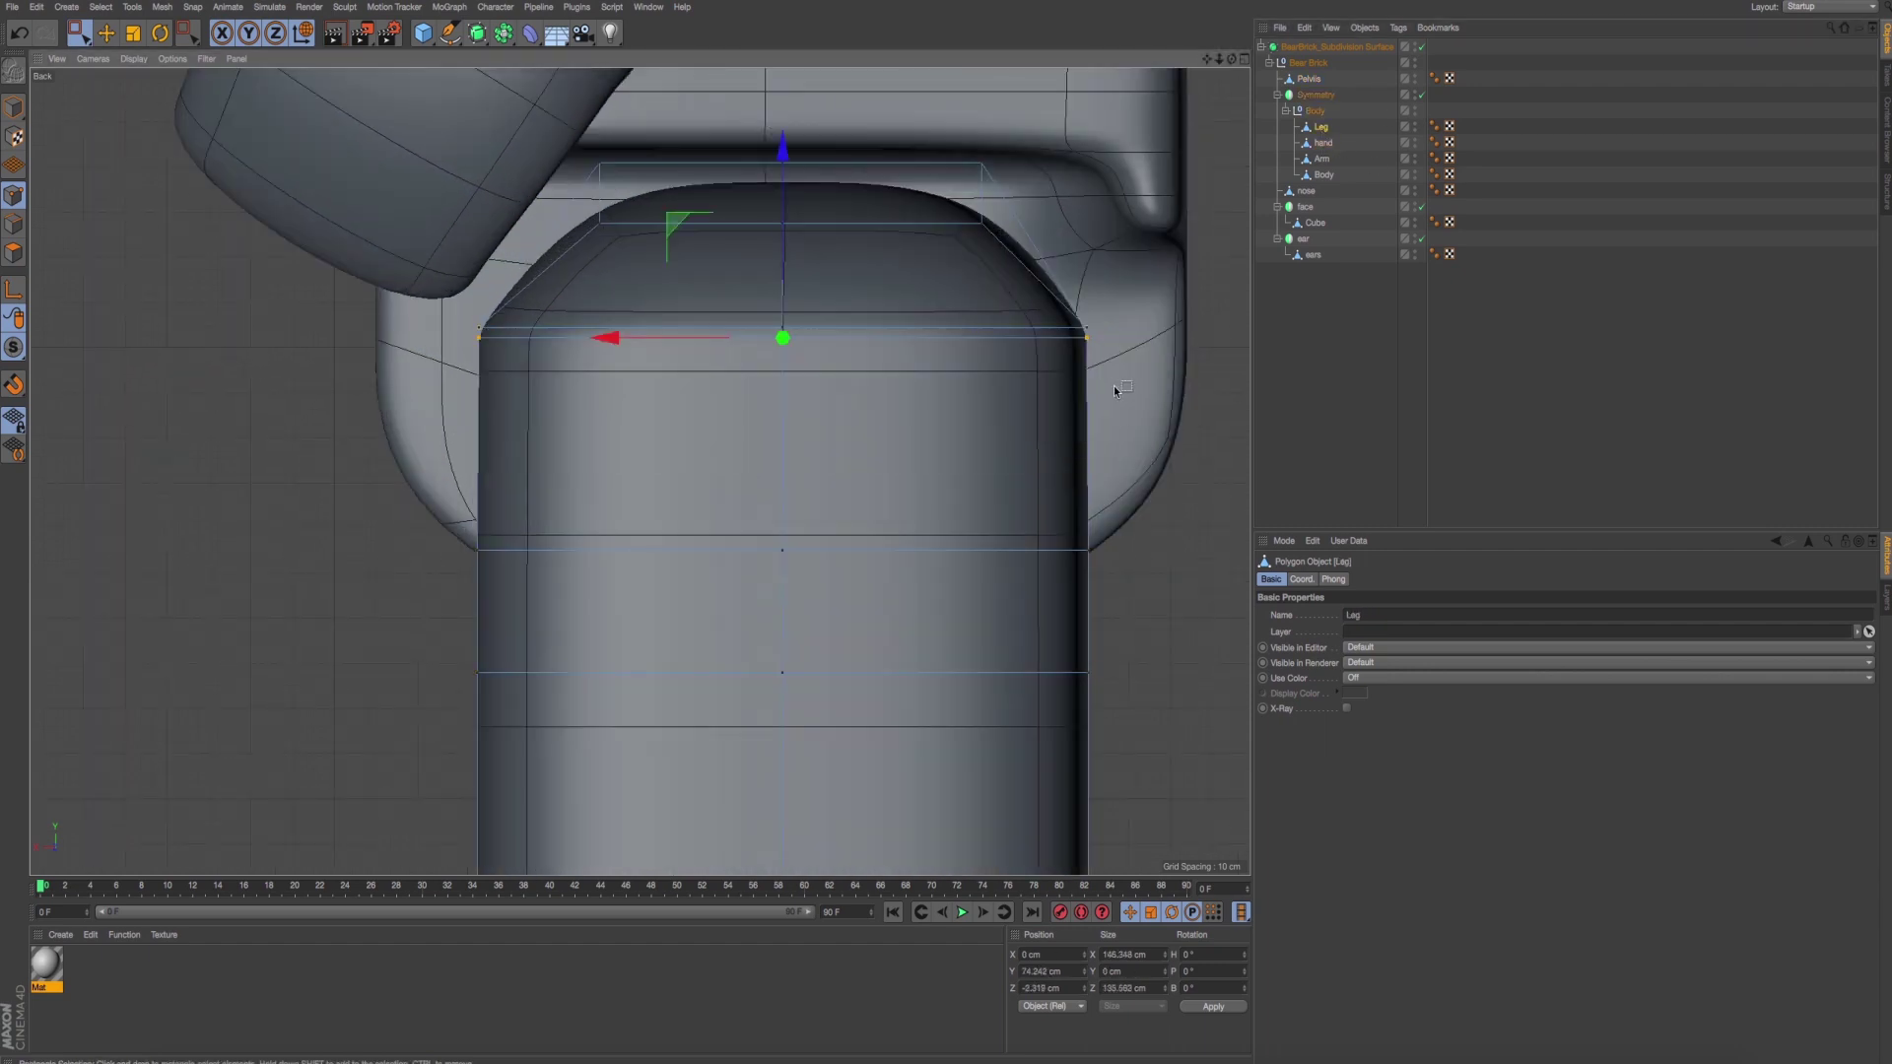
pyautogui.moveTo(786, 211); pyautogui.dragTo(786, 218)
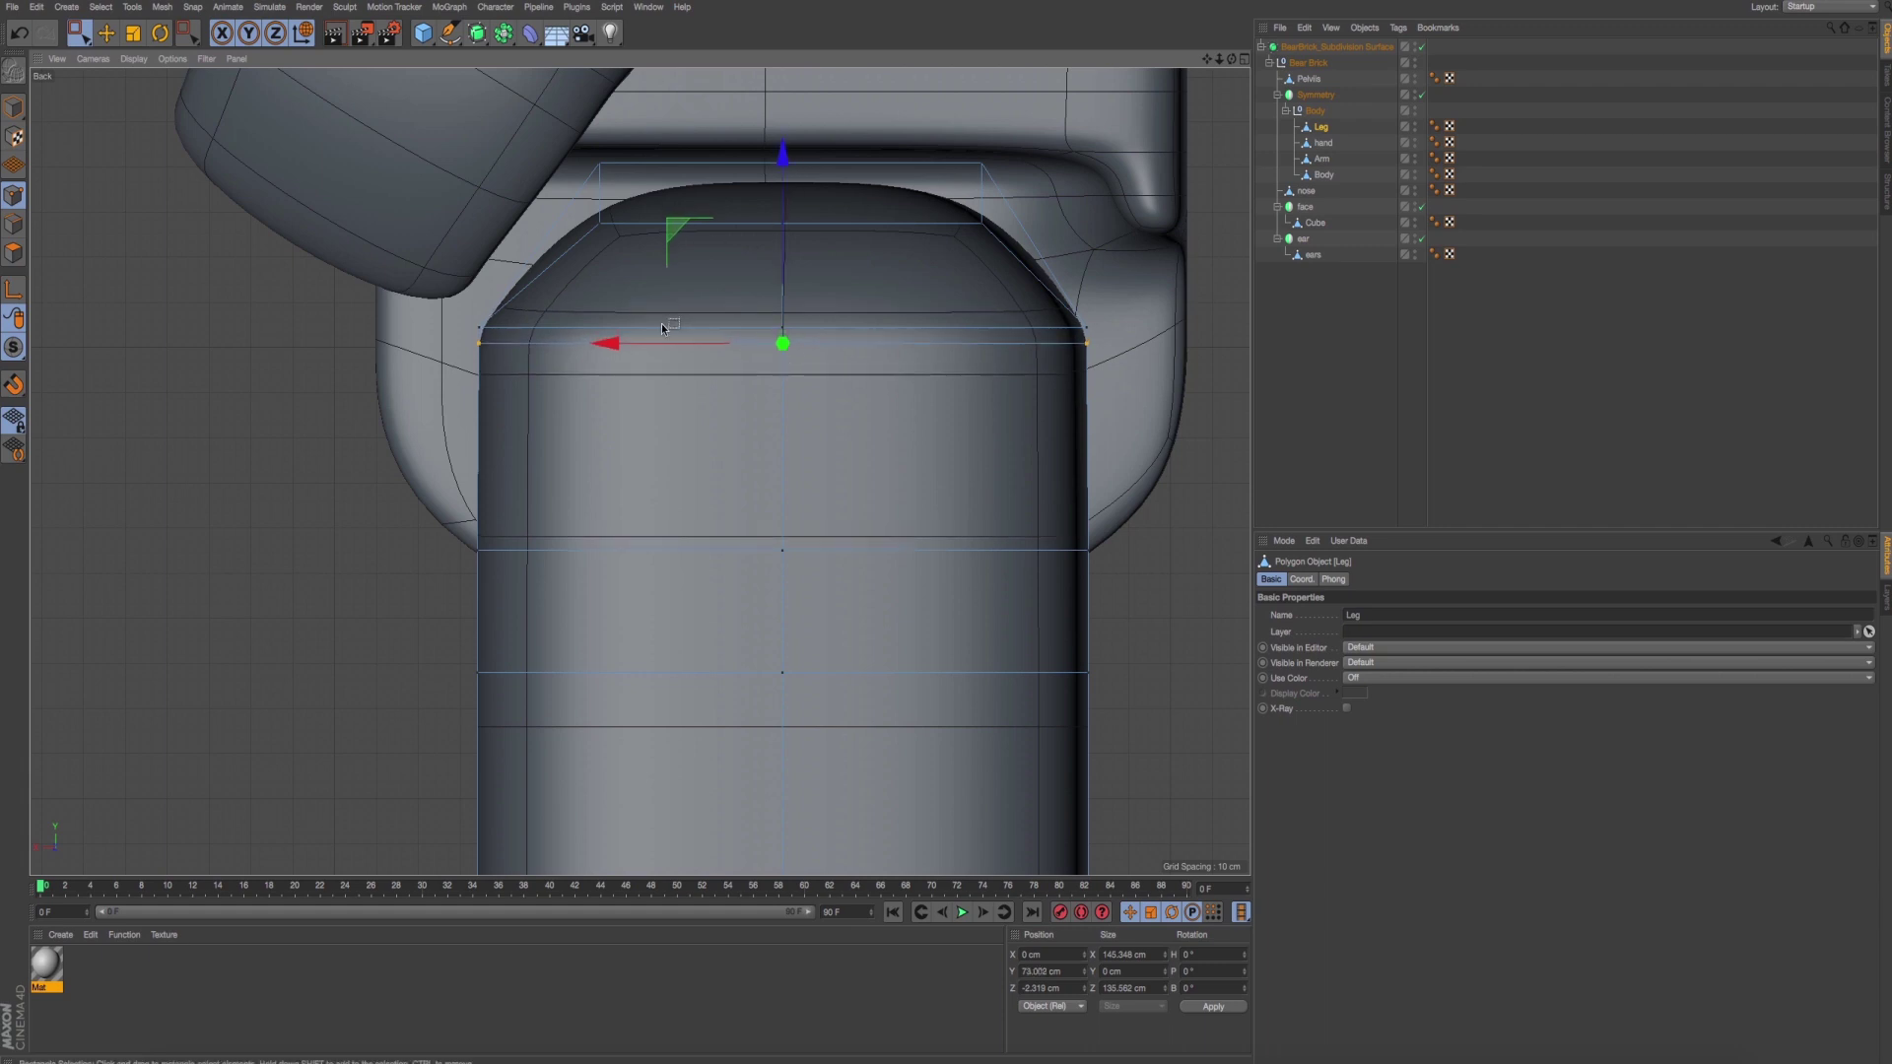
# Scale the leg's next edge loop down narrower on X.
pyautogui.moveTo(446, 295); pyautogui.dragTo(1139, 346)
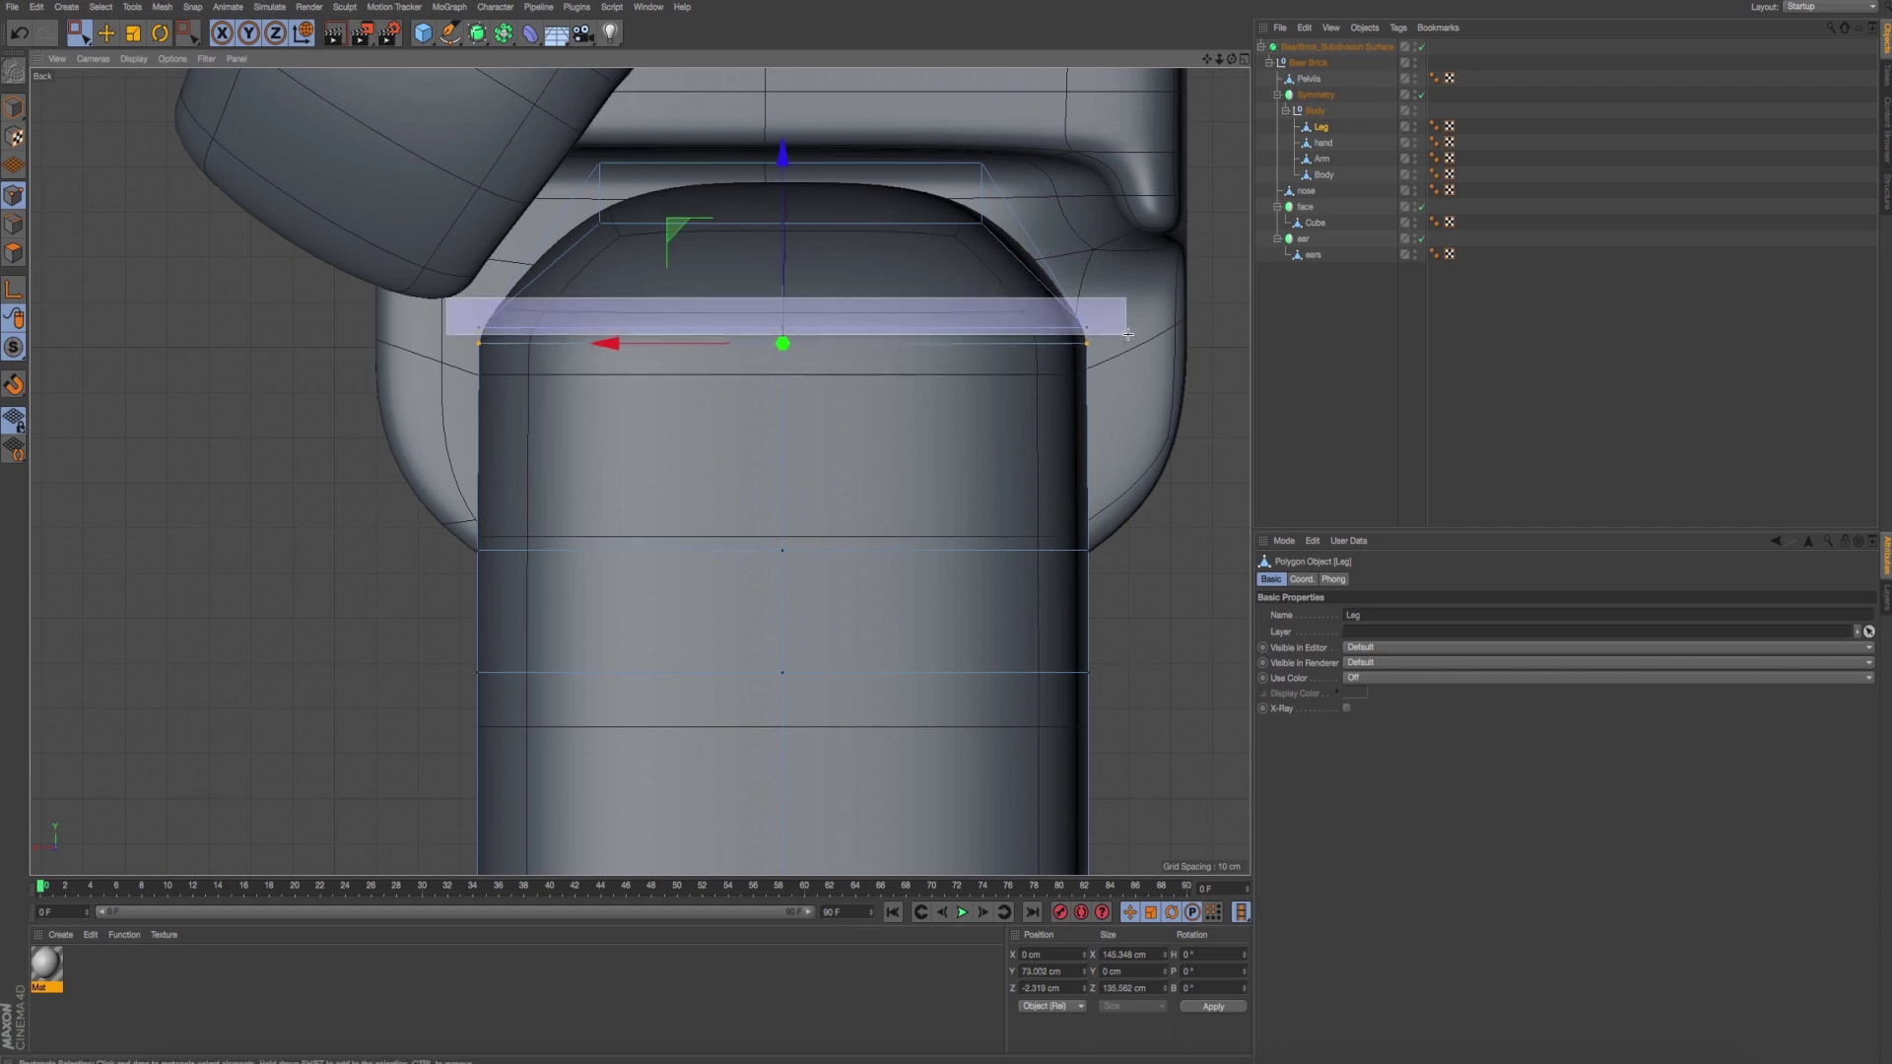
pyautogui.click(133, 33)
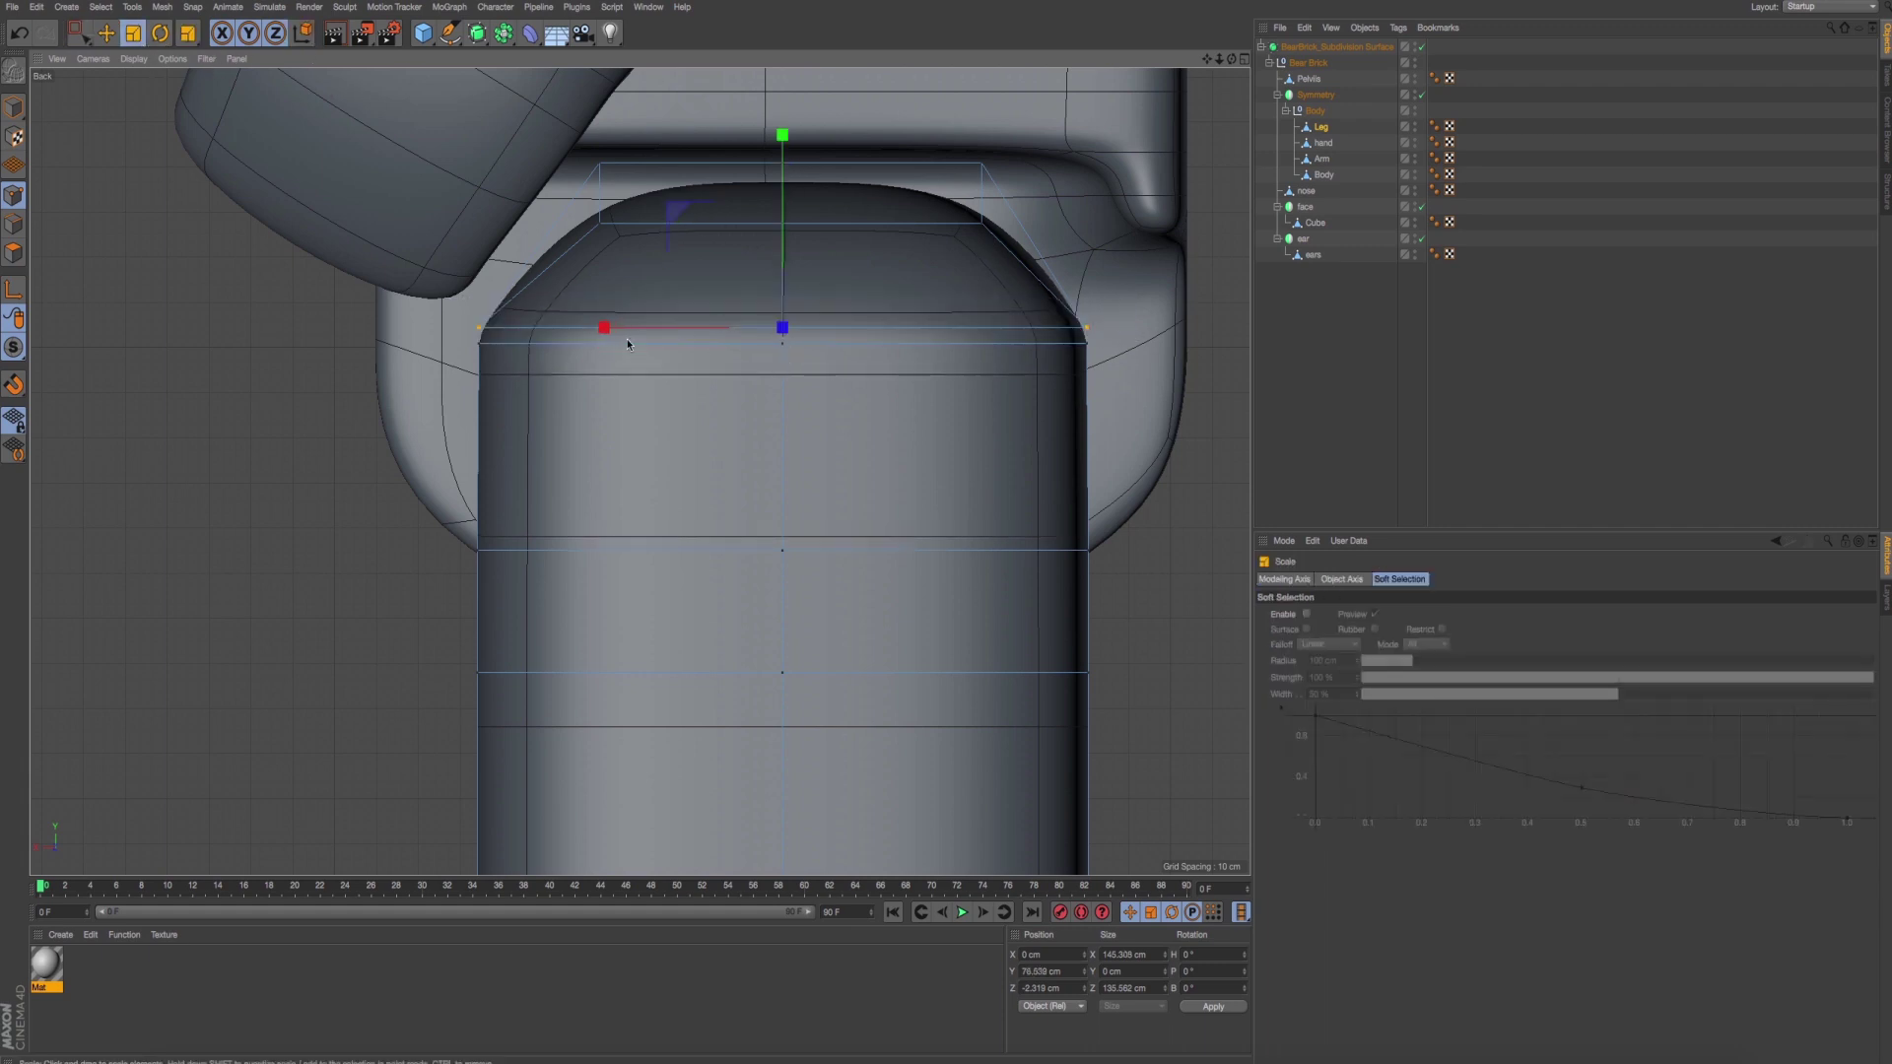
pyautogui.moveTo(605, 329); pyautogui.dragTo(617, 325)
pyautogui.press('F5')
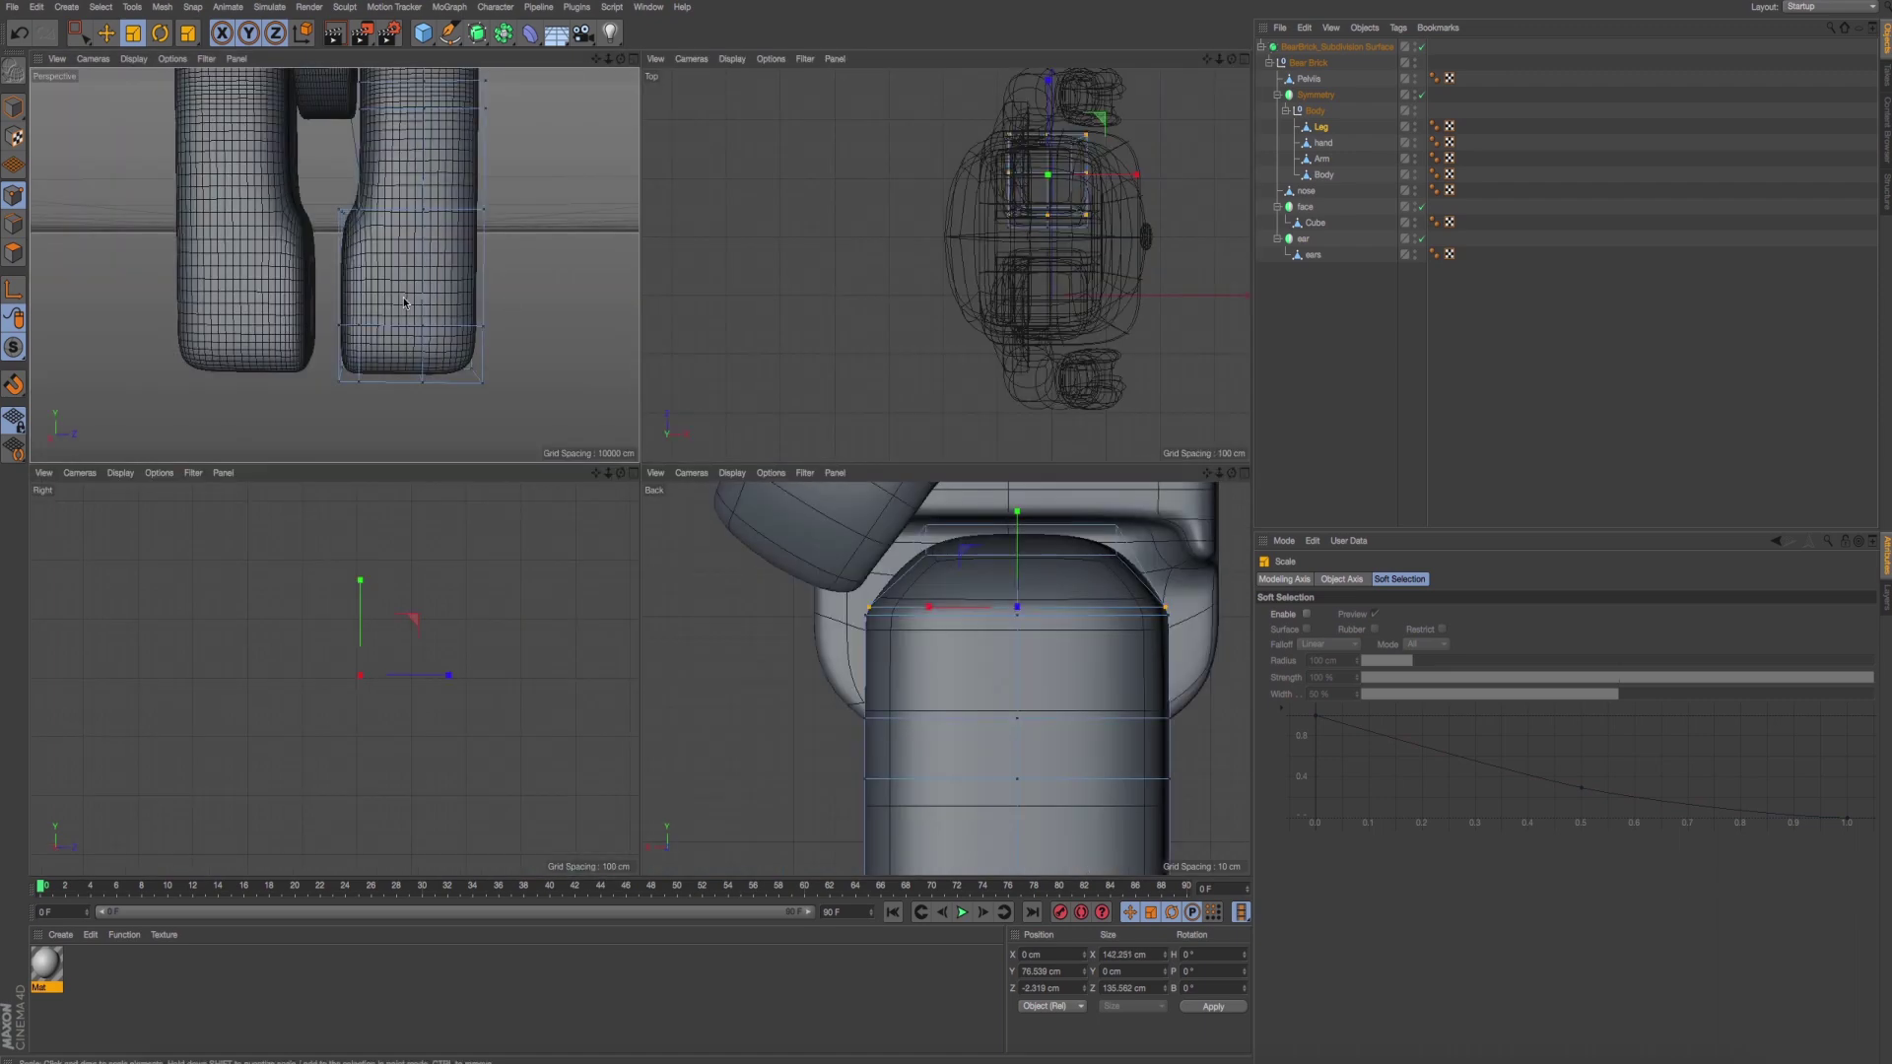
pyautogui.press('F1')
pyautogui.press('e')
# Switch to Polygons mode and inspect the leg's side in the Right view.
pyautogui.scroll(-3, 717, 510)
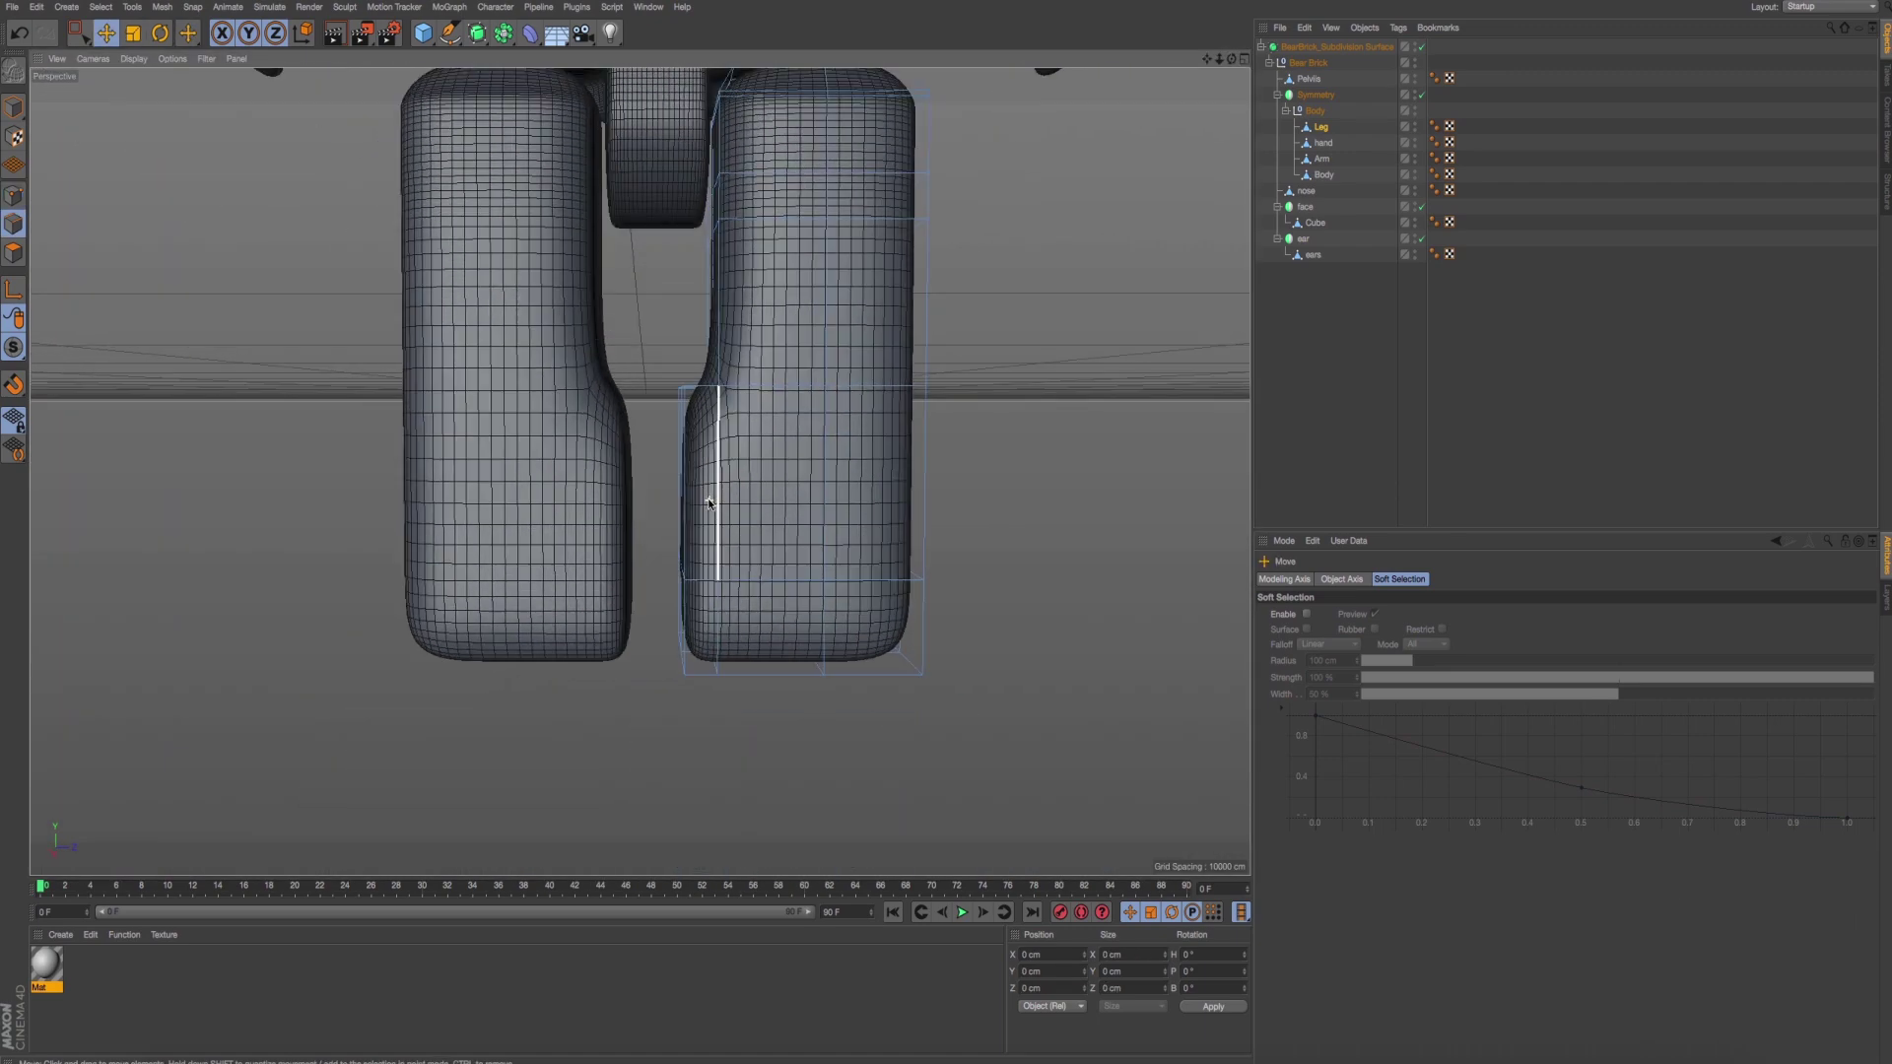
pyautogui.scroll(5, 689, 473)
pyautogui.scroll(4, 690, 458)
pyautogui.scroll(-2, 725, 444)
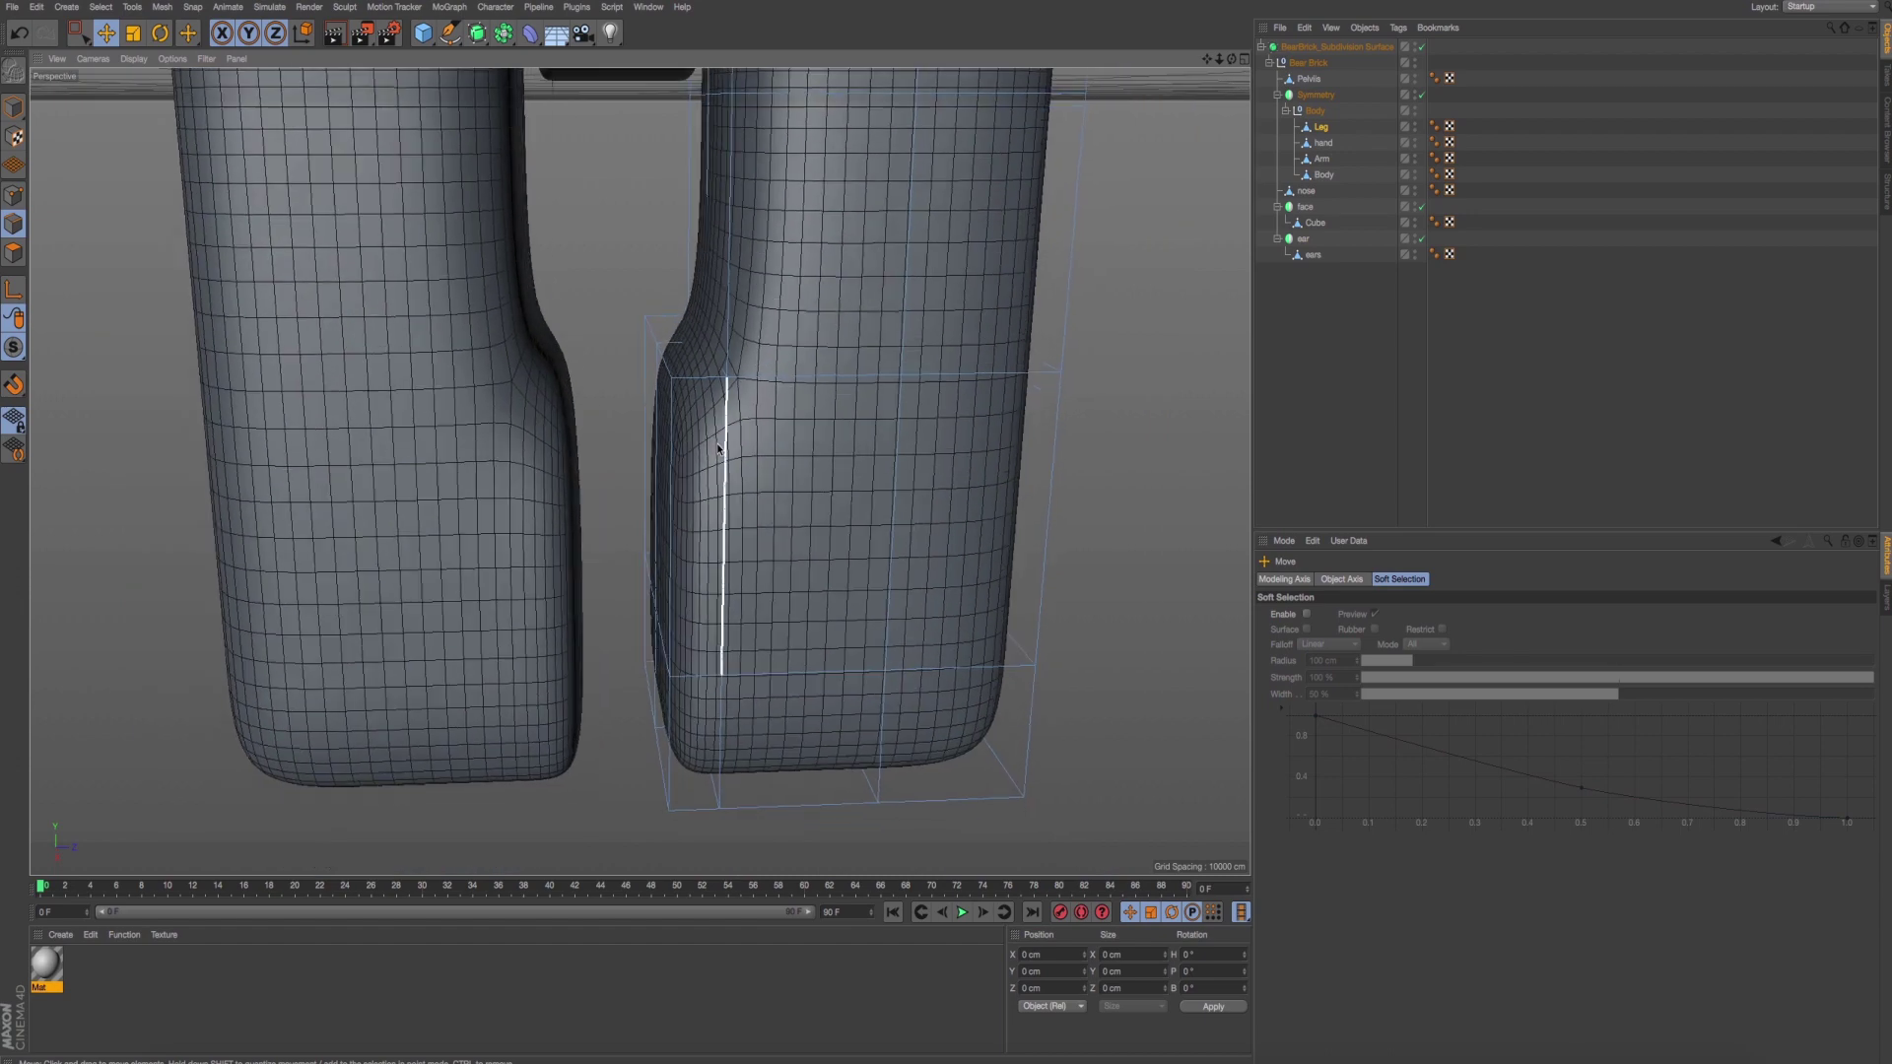
pyautogui.click(14, 252)
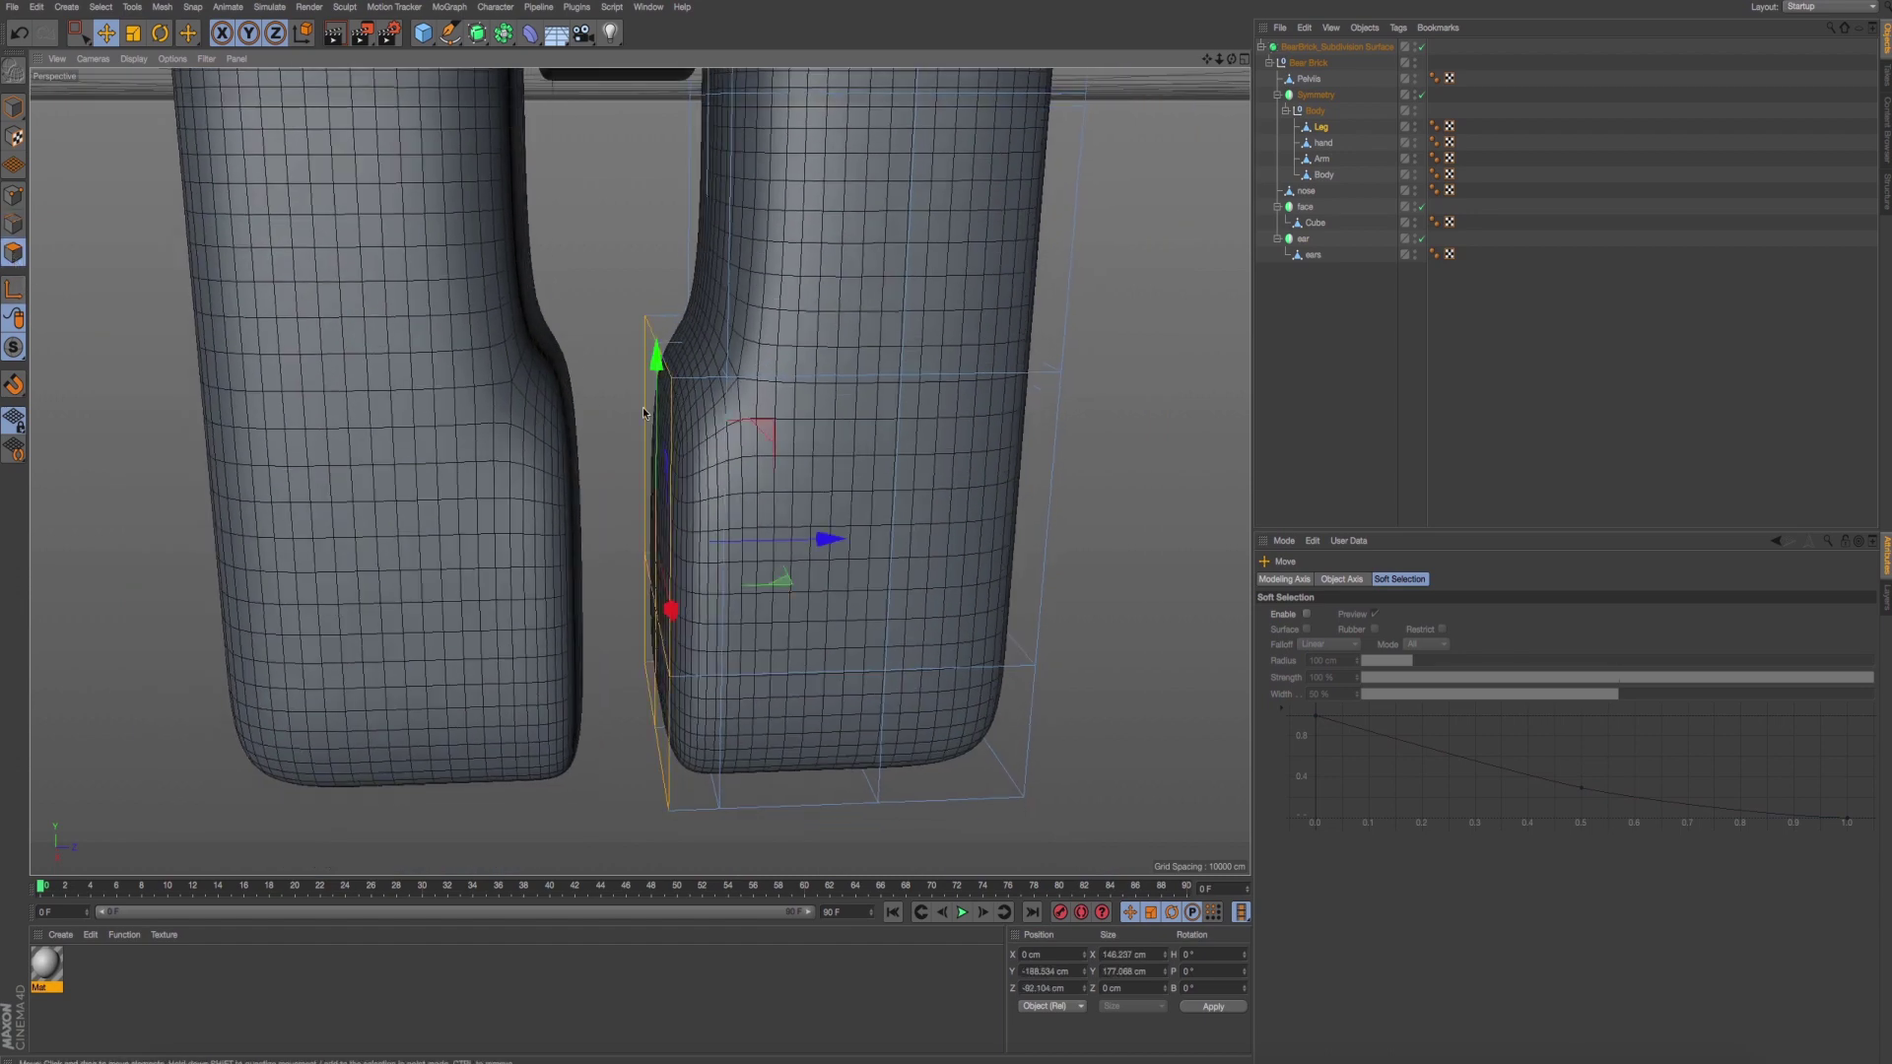
pyautogui.keyDown('alt'); pyautogui.moveTo(827, 424); pyautogui.dragTo(651, 455); pyautogui.keyUp('alt')
pyautogui.middleClick(650, 455)
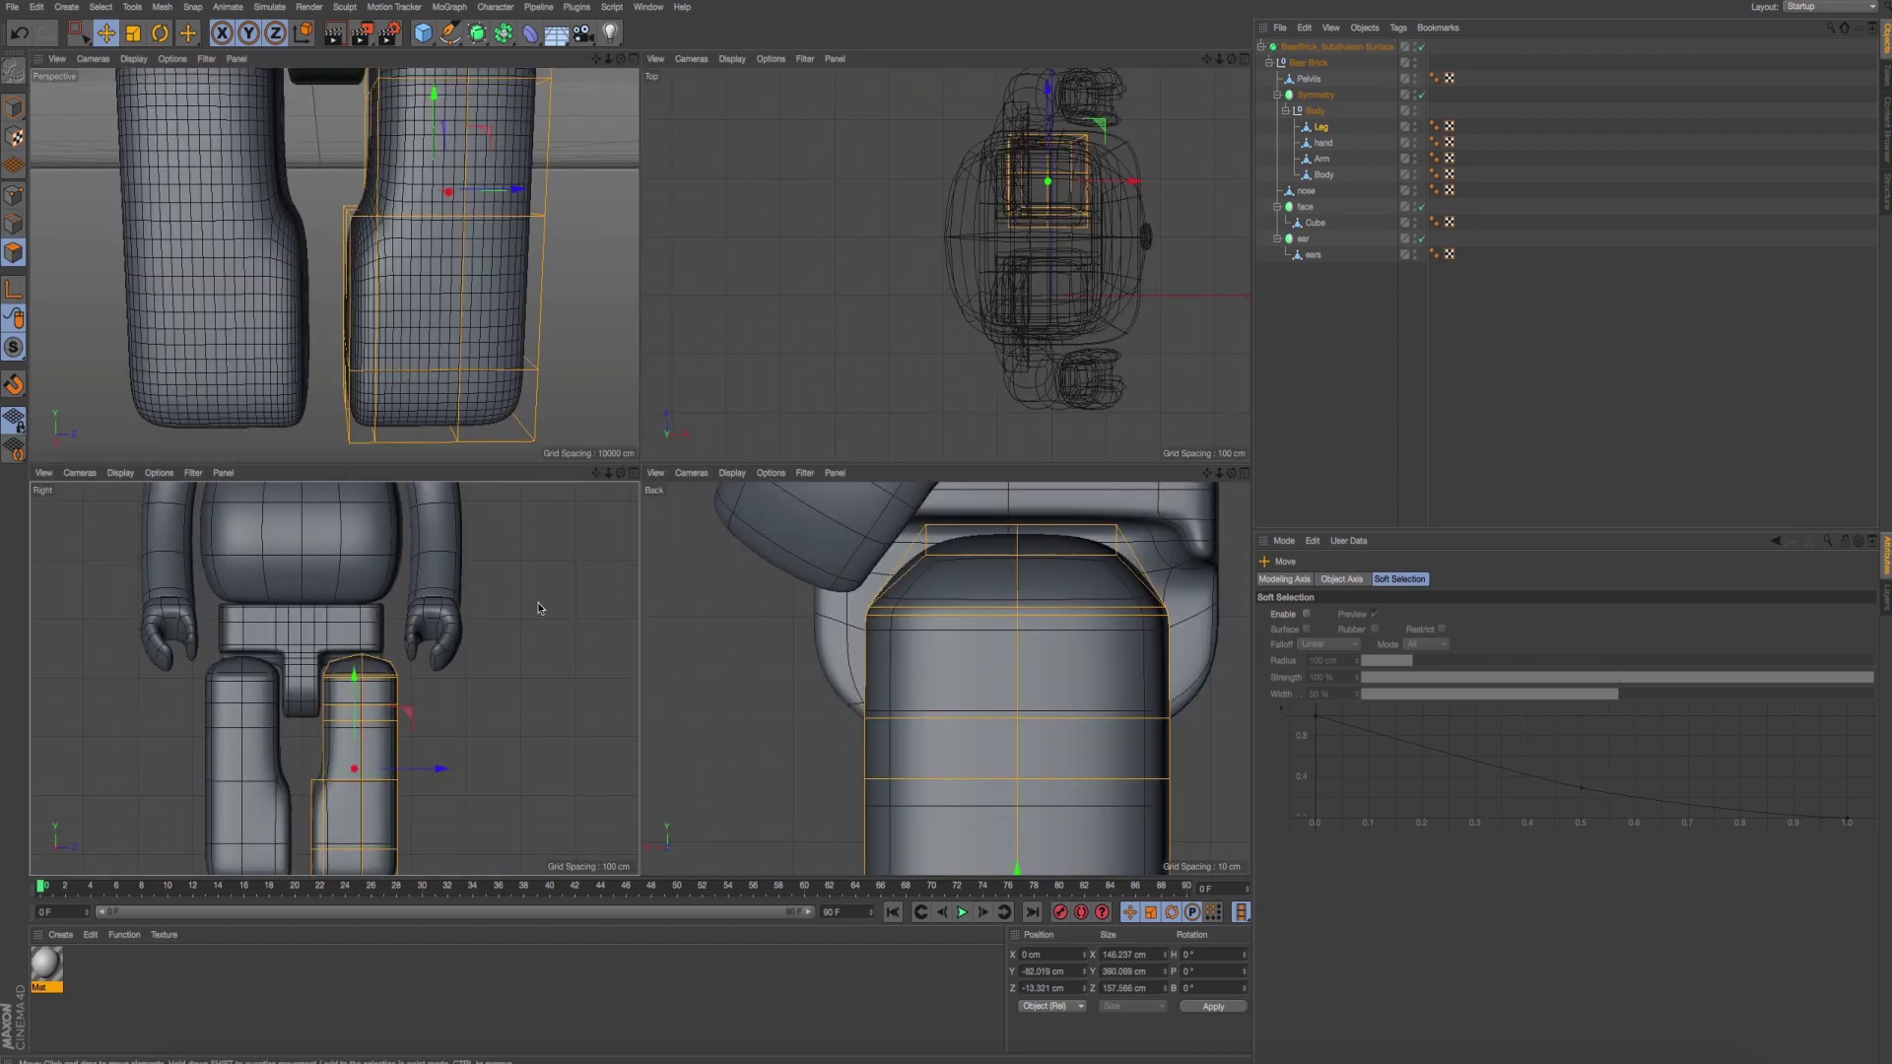
pyautogui.middleClick(394, 641)
pyautogui.scroll(4, 729, 508)
pyautogui.rightClick(1076, 425)
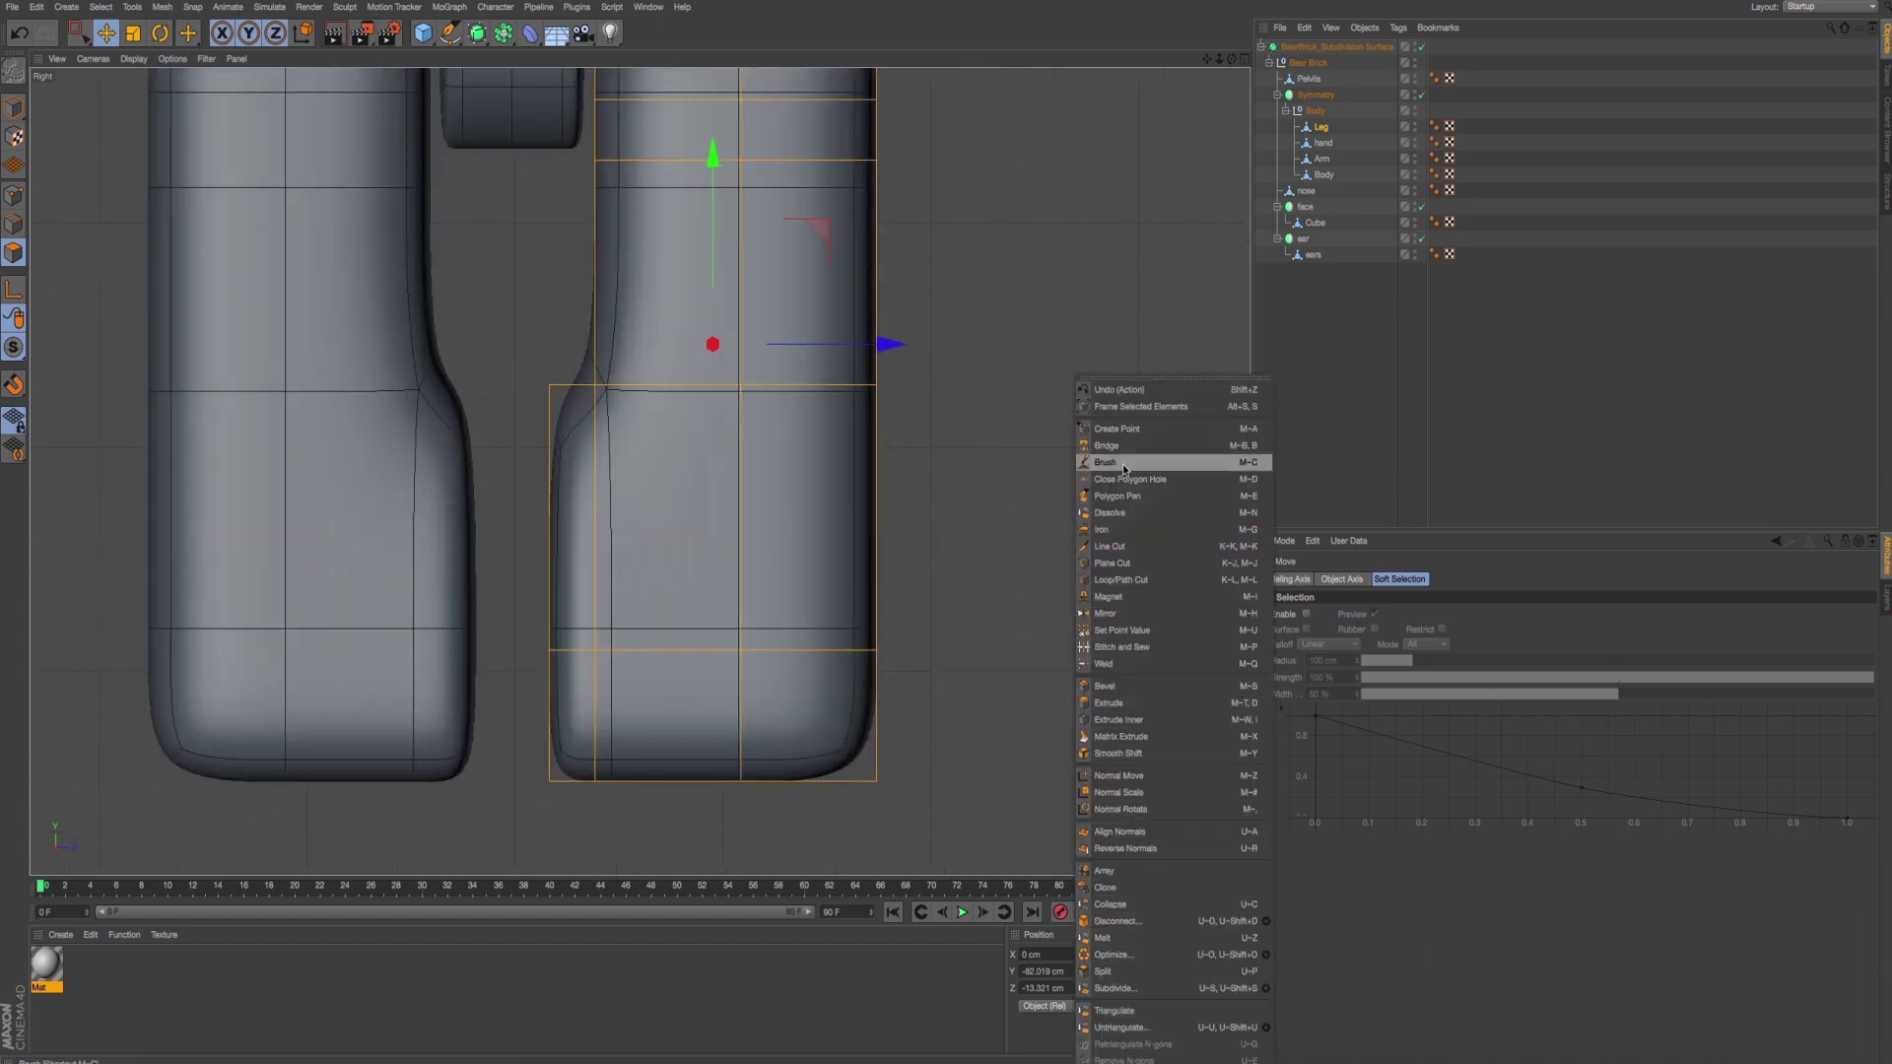
pyautogui.click(1094, 546)
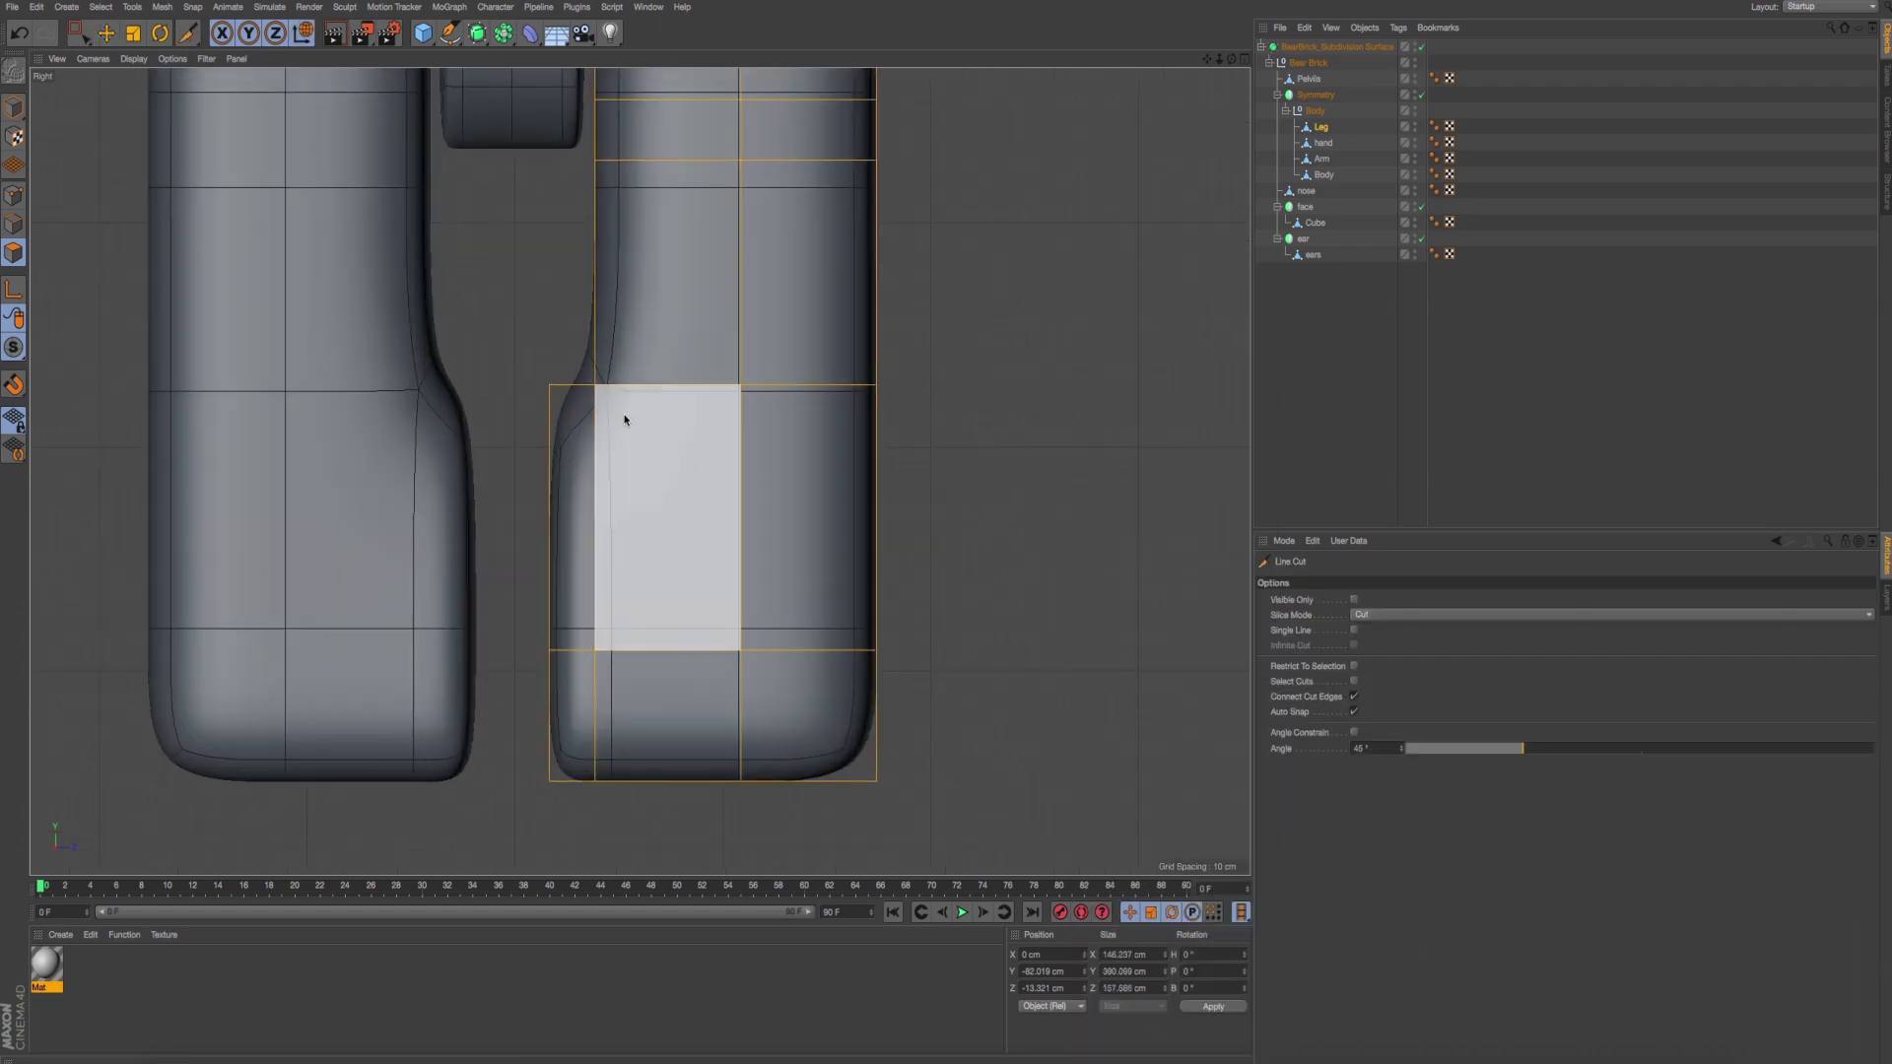
pyautogui.click(571, 361)
pyautogui.click(571, 507)
pyautogui.moveTo(571, 507); pyautogui.dragTo(570, 818)
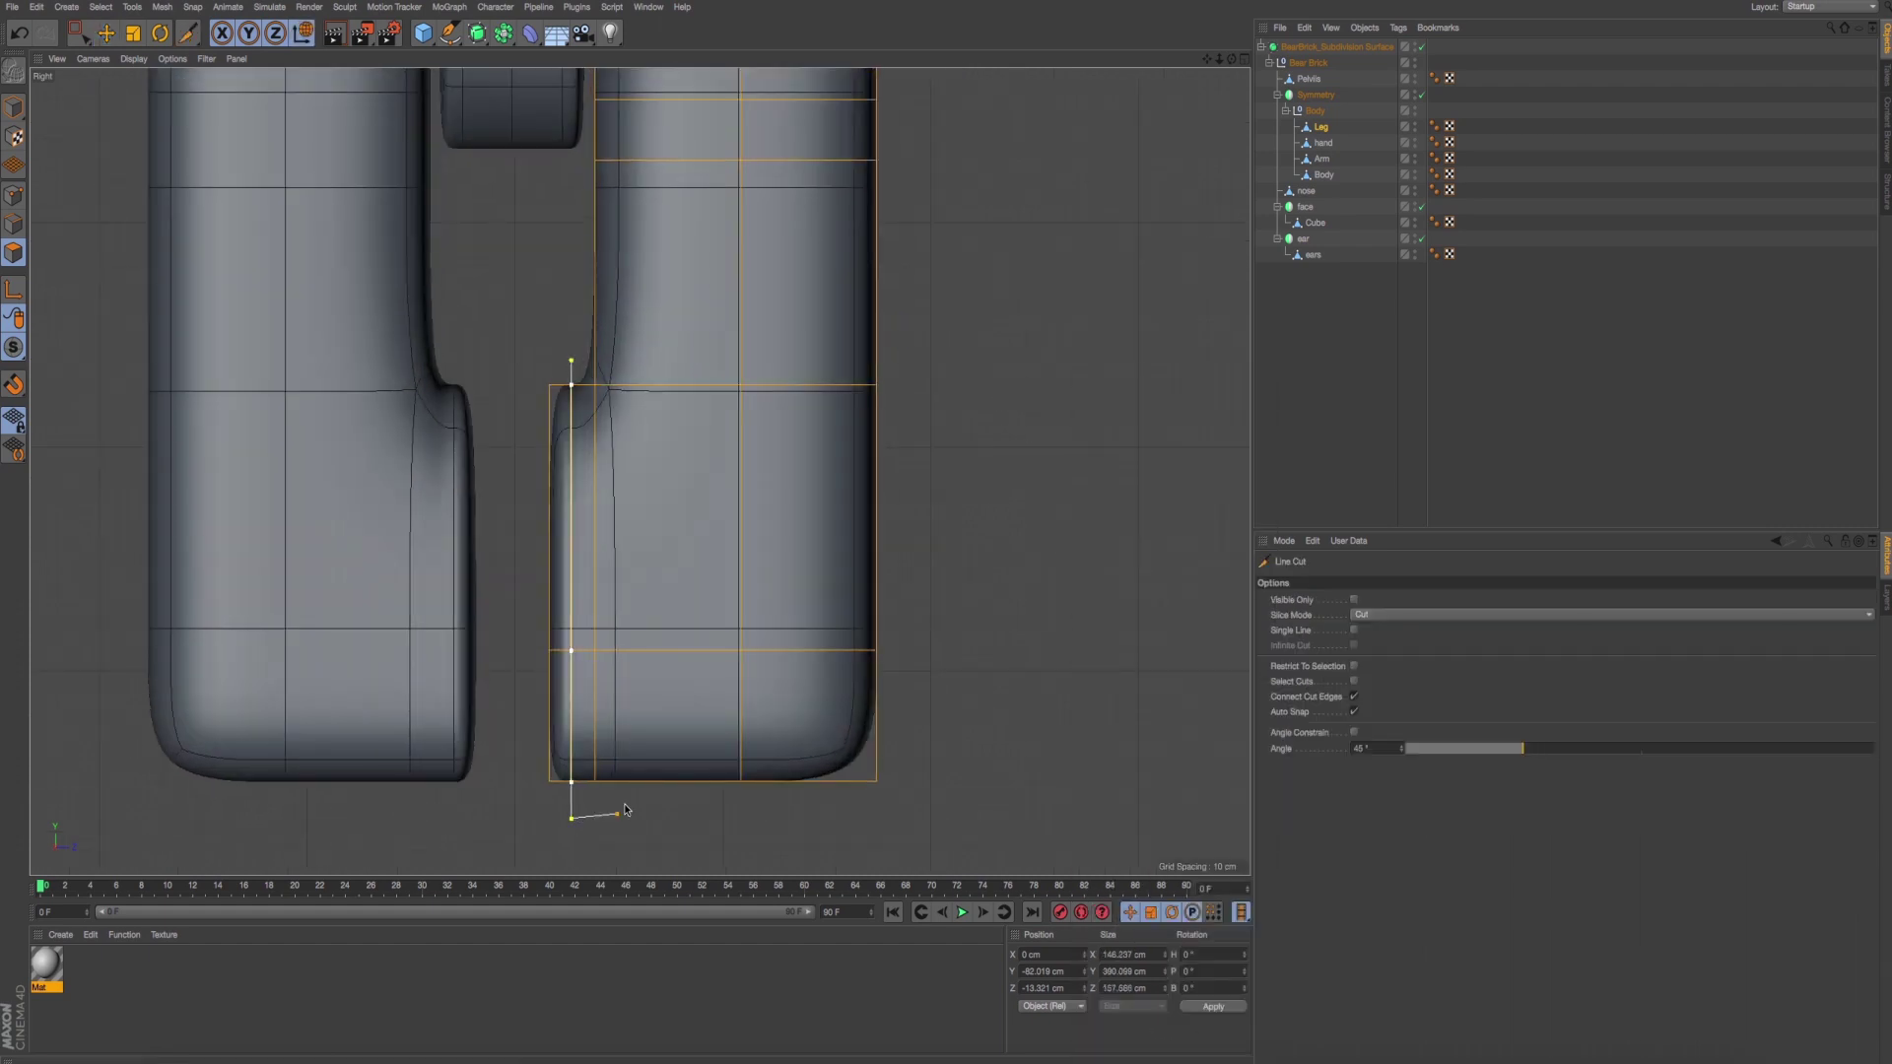
pyautogui.hotkey('ctrl', 'z')
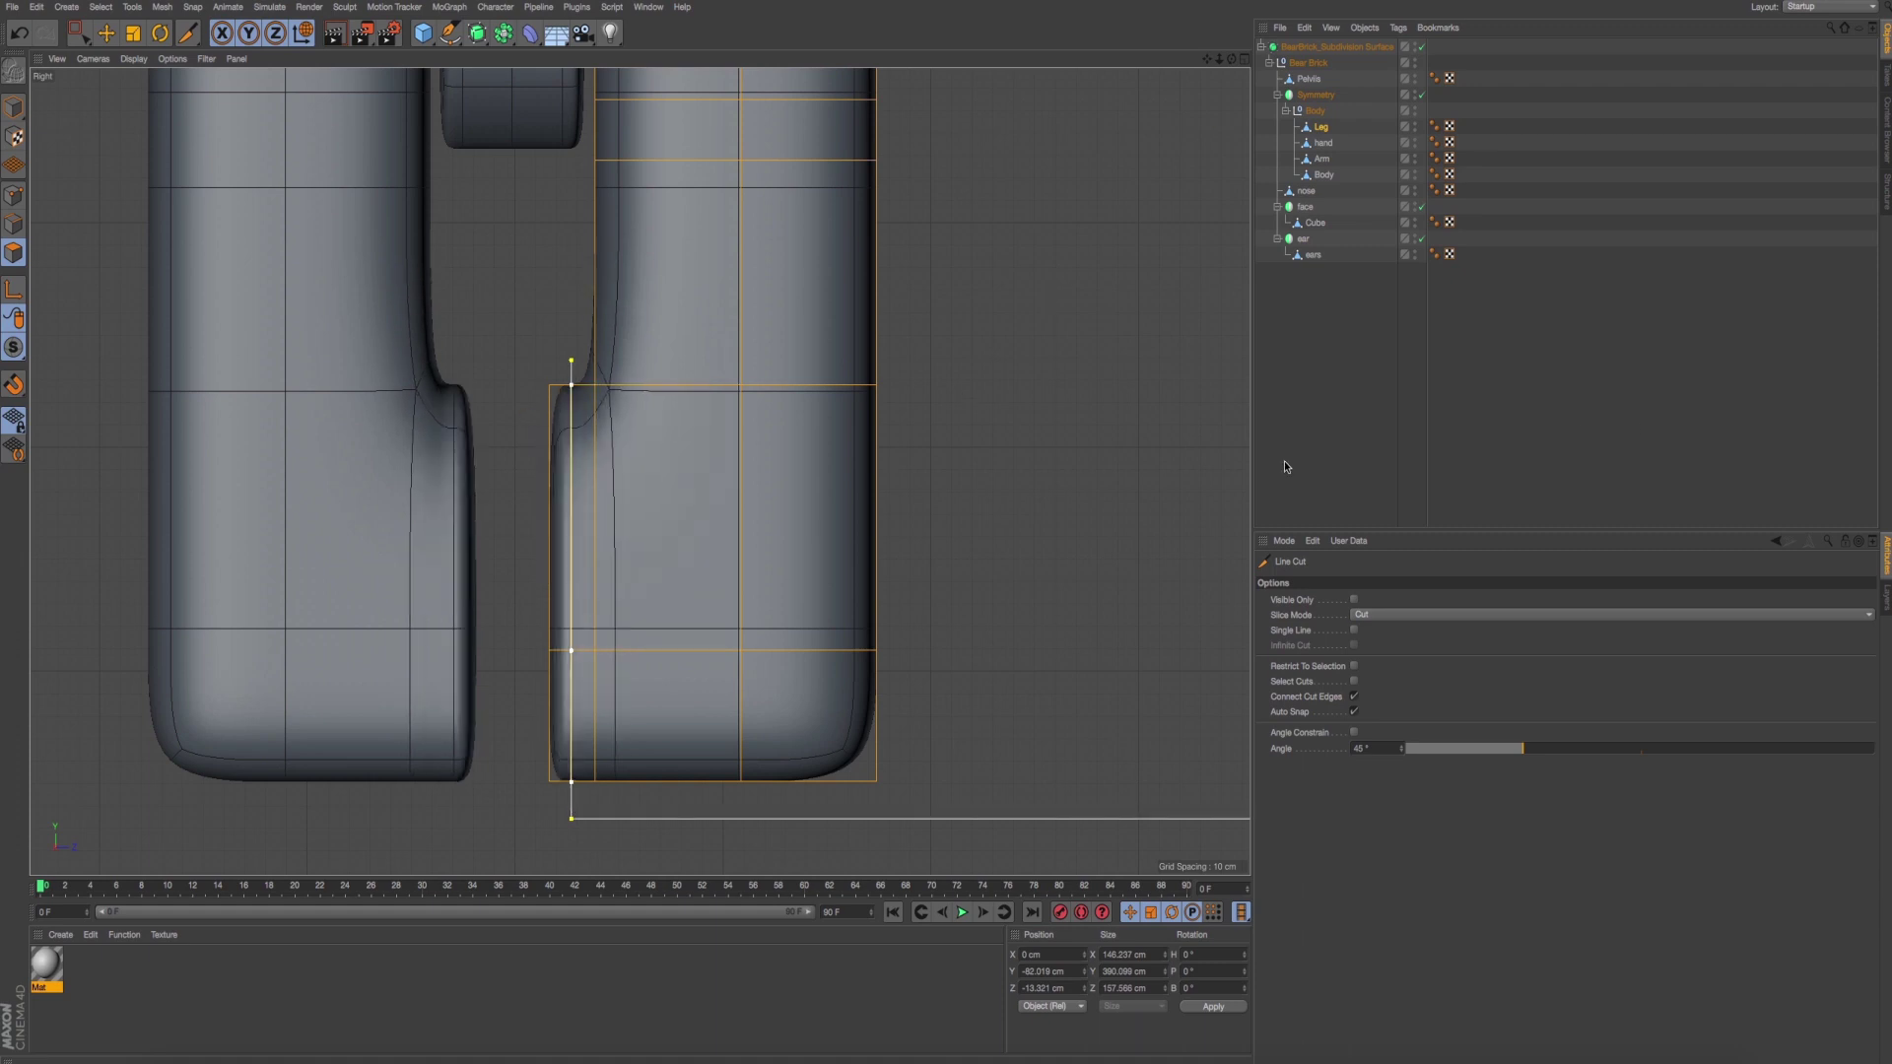
pyautogui.press('Escape')
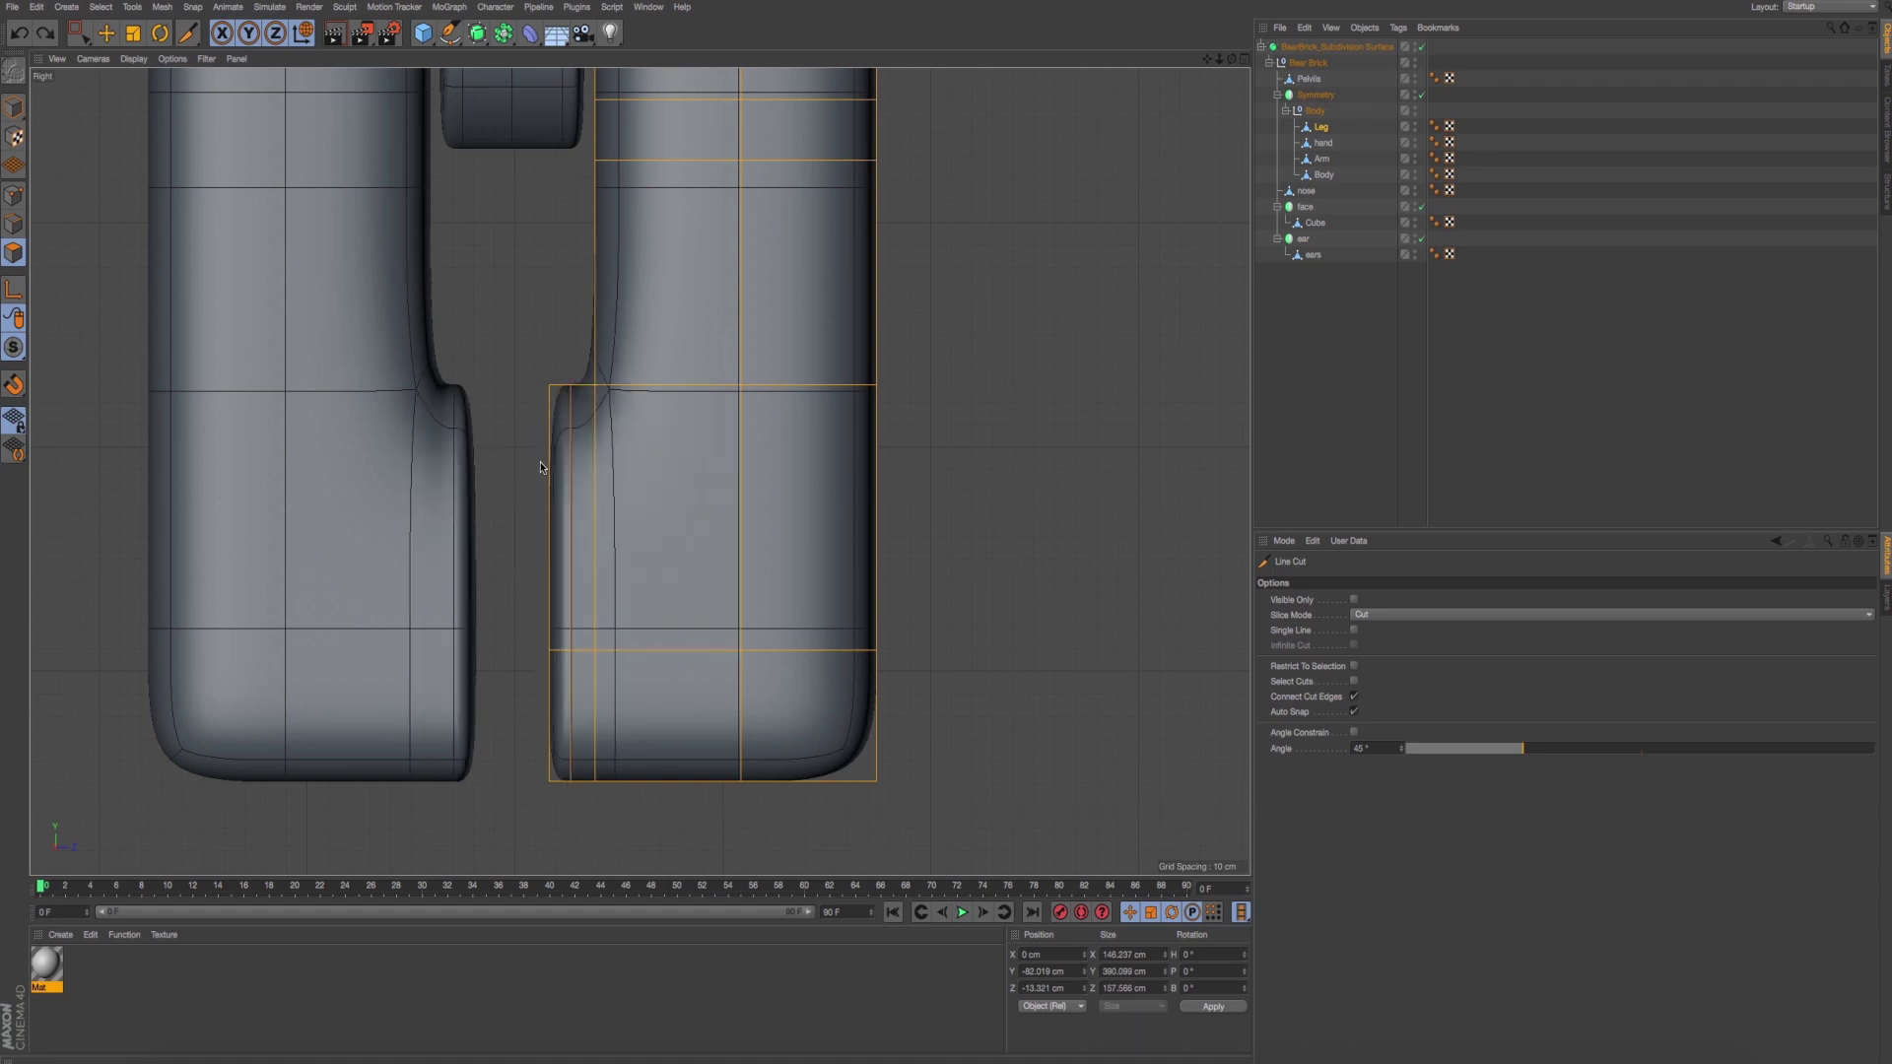
pyautogui.click(1035, 424)
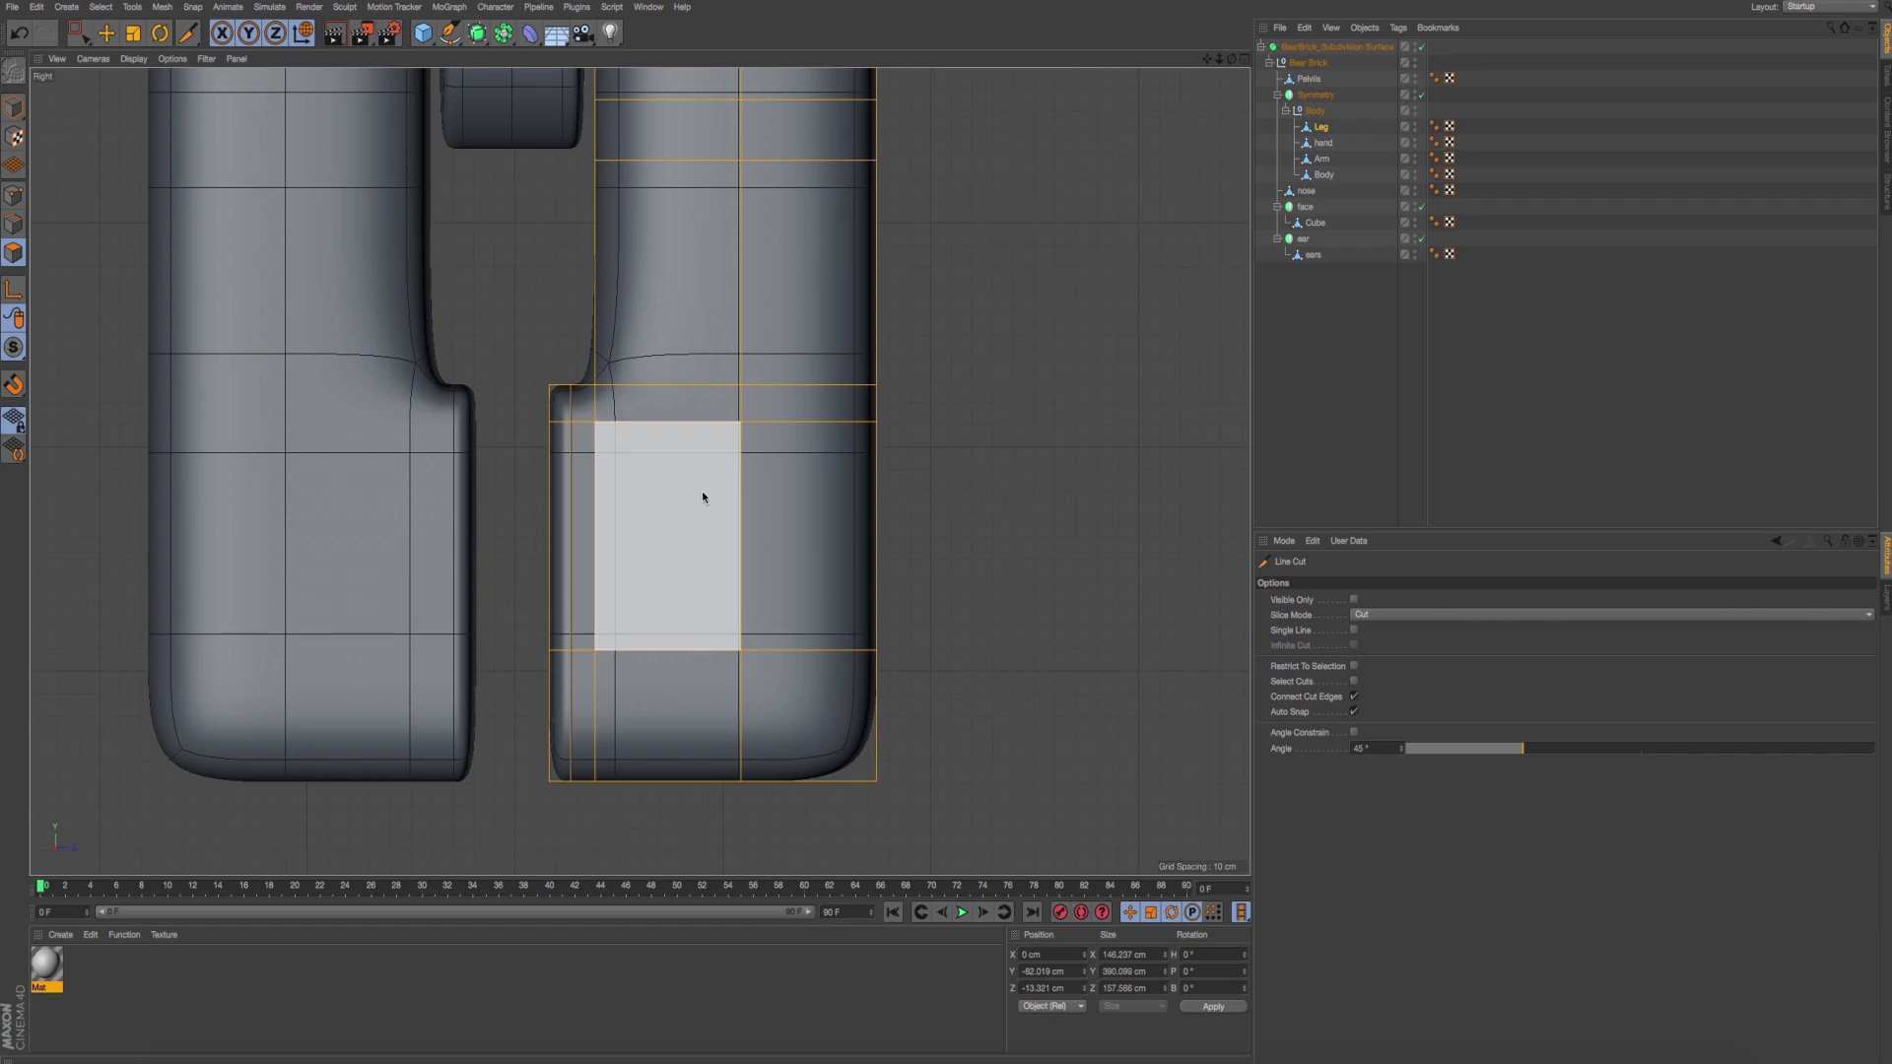
pyautogui.click(548, 401)
pyautogui.click(1001, 400)
pyautogui.press('Escape')
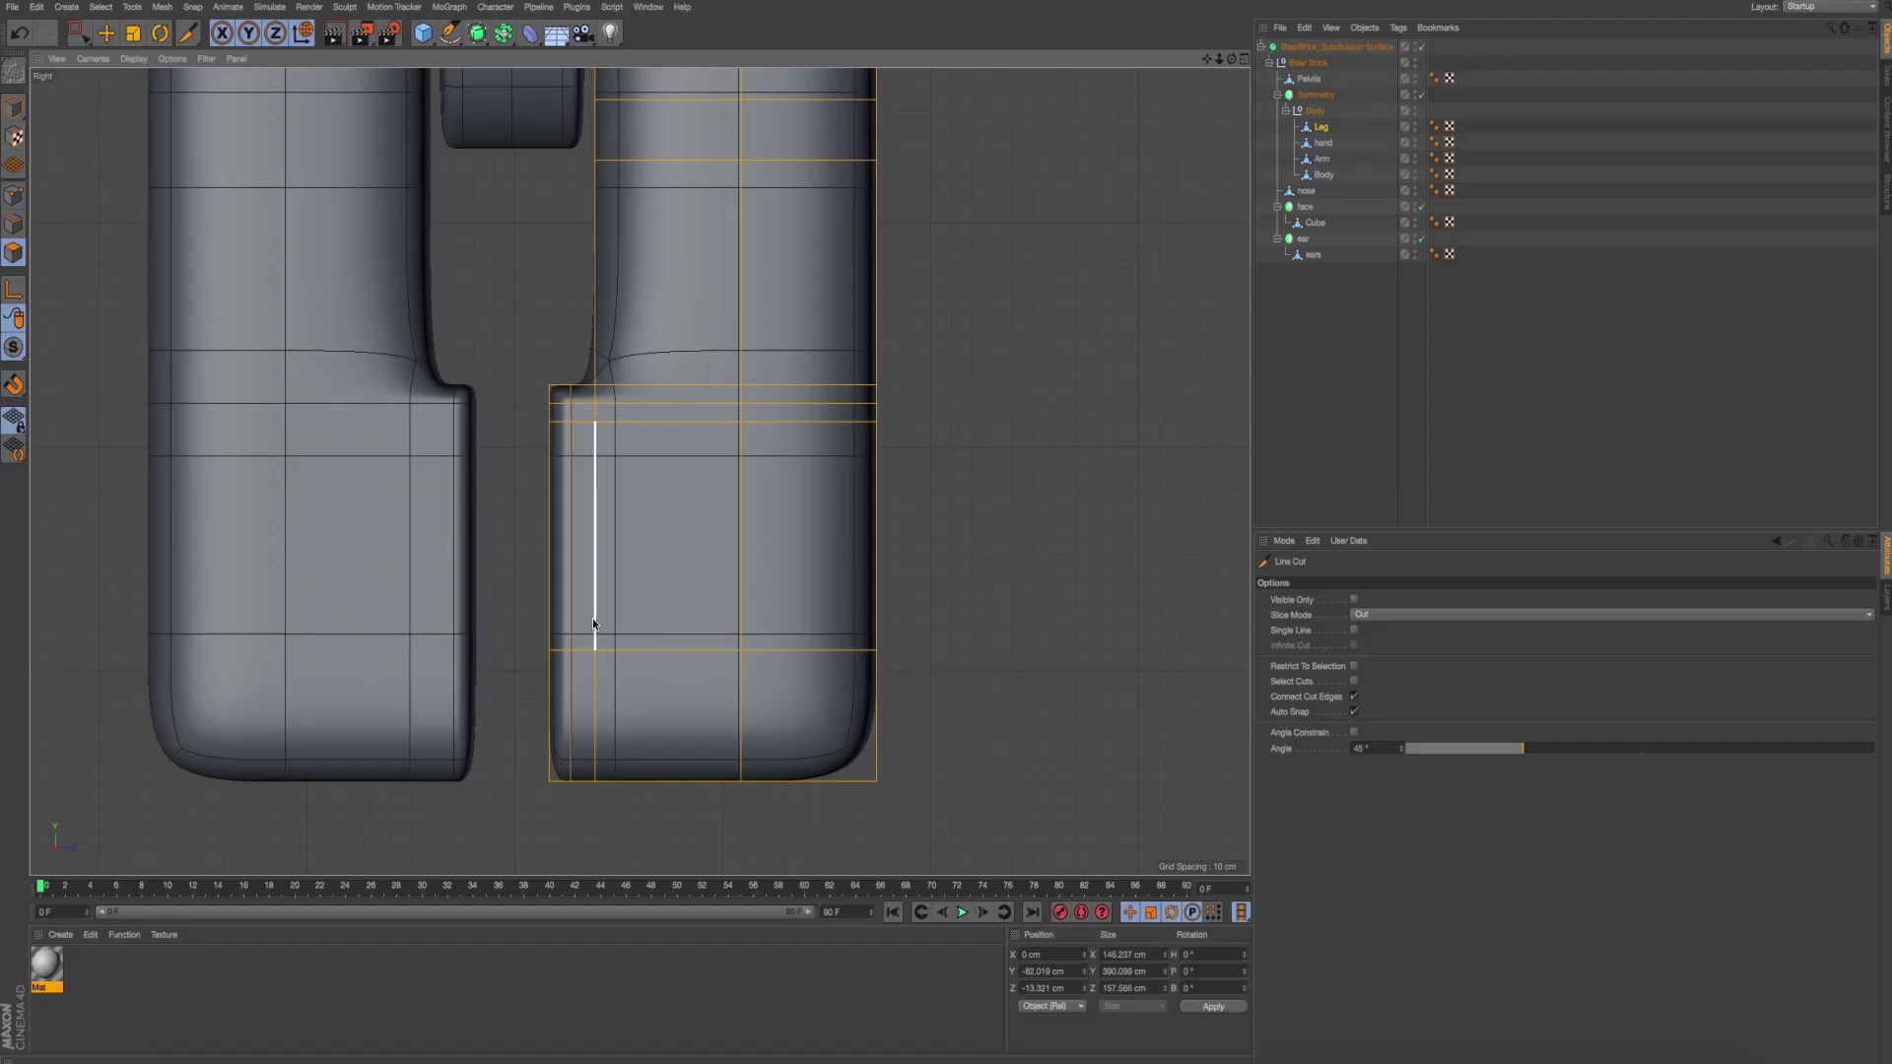
pyautogui.press('super+Tab')
pyautogui.press('super+Tab')
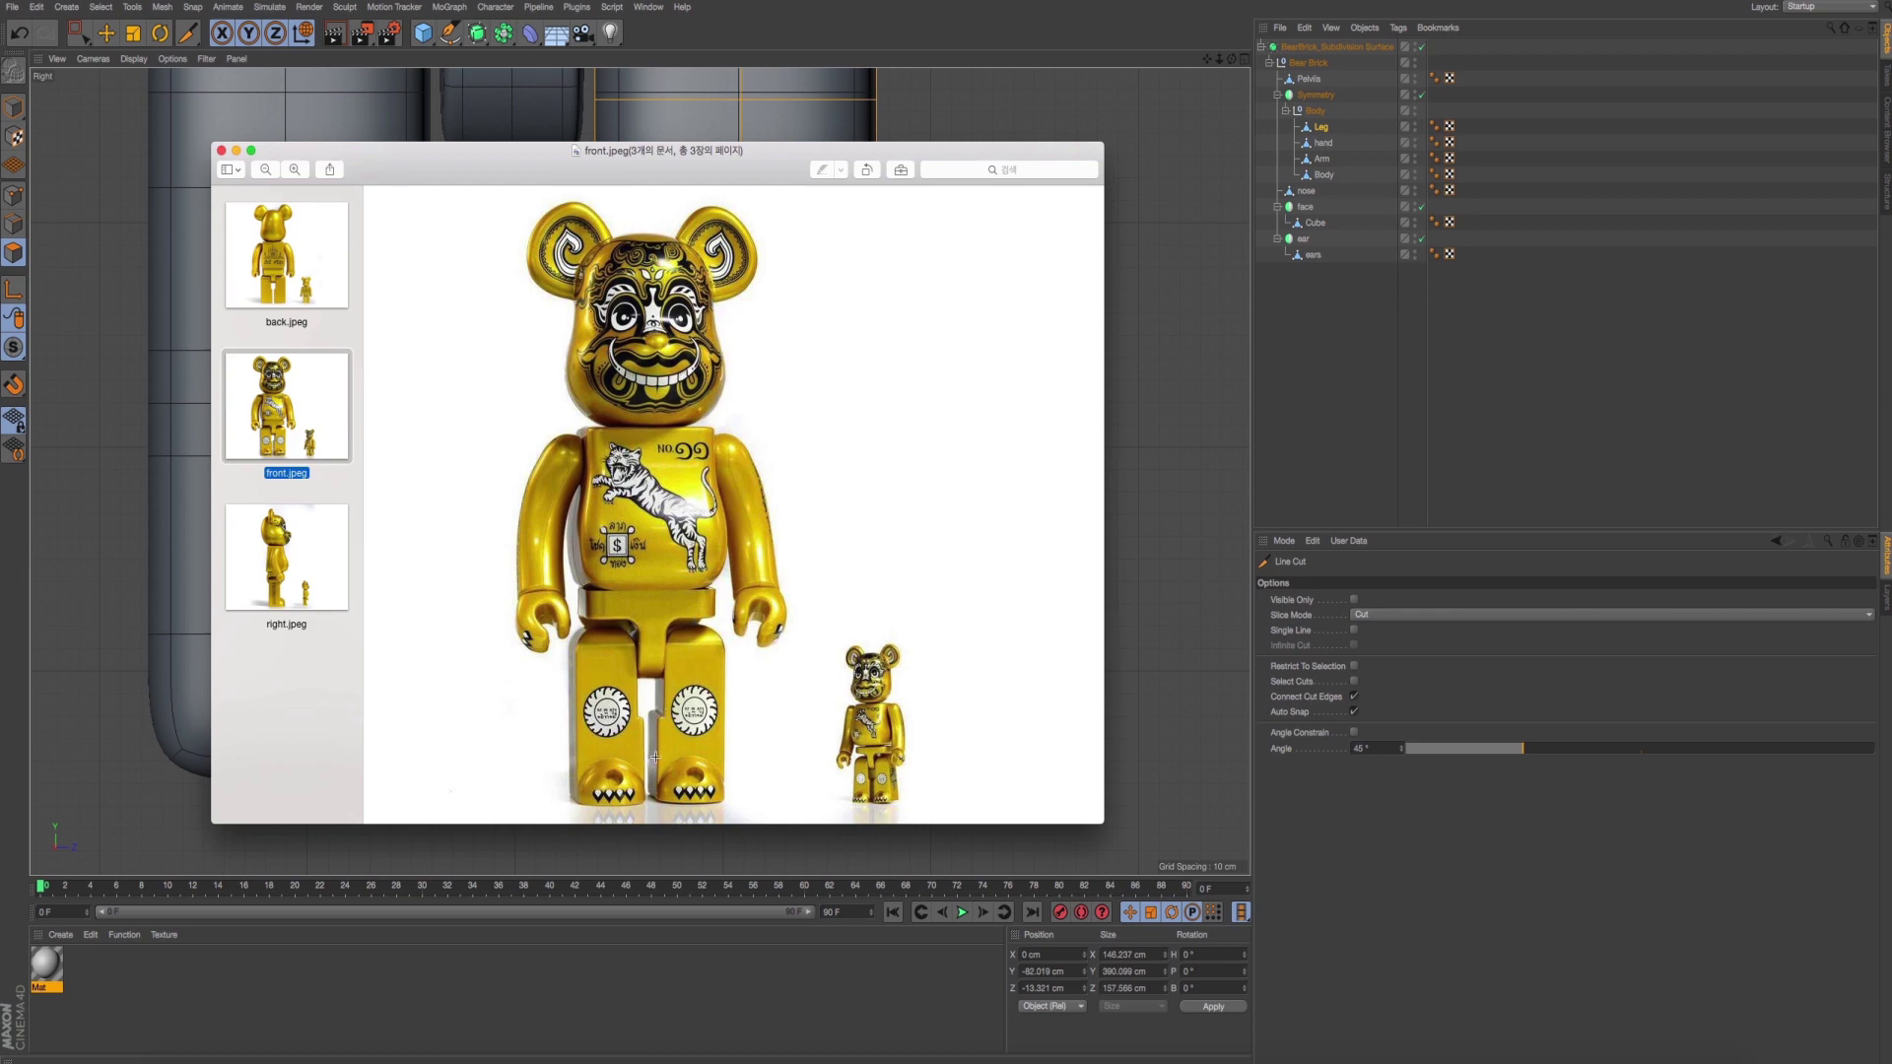
pyautogui.press('super+Tab')
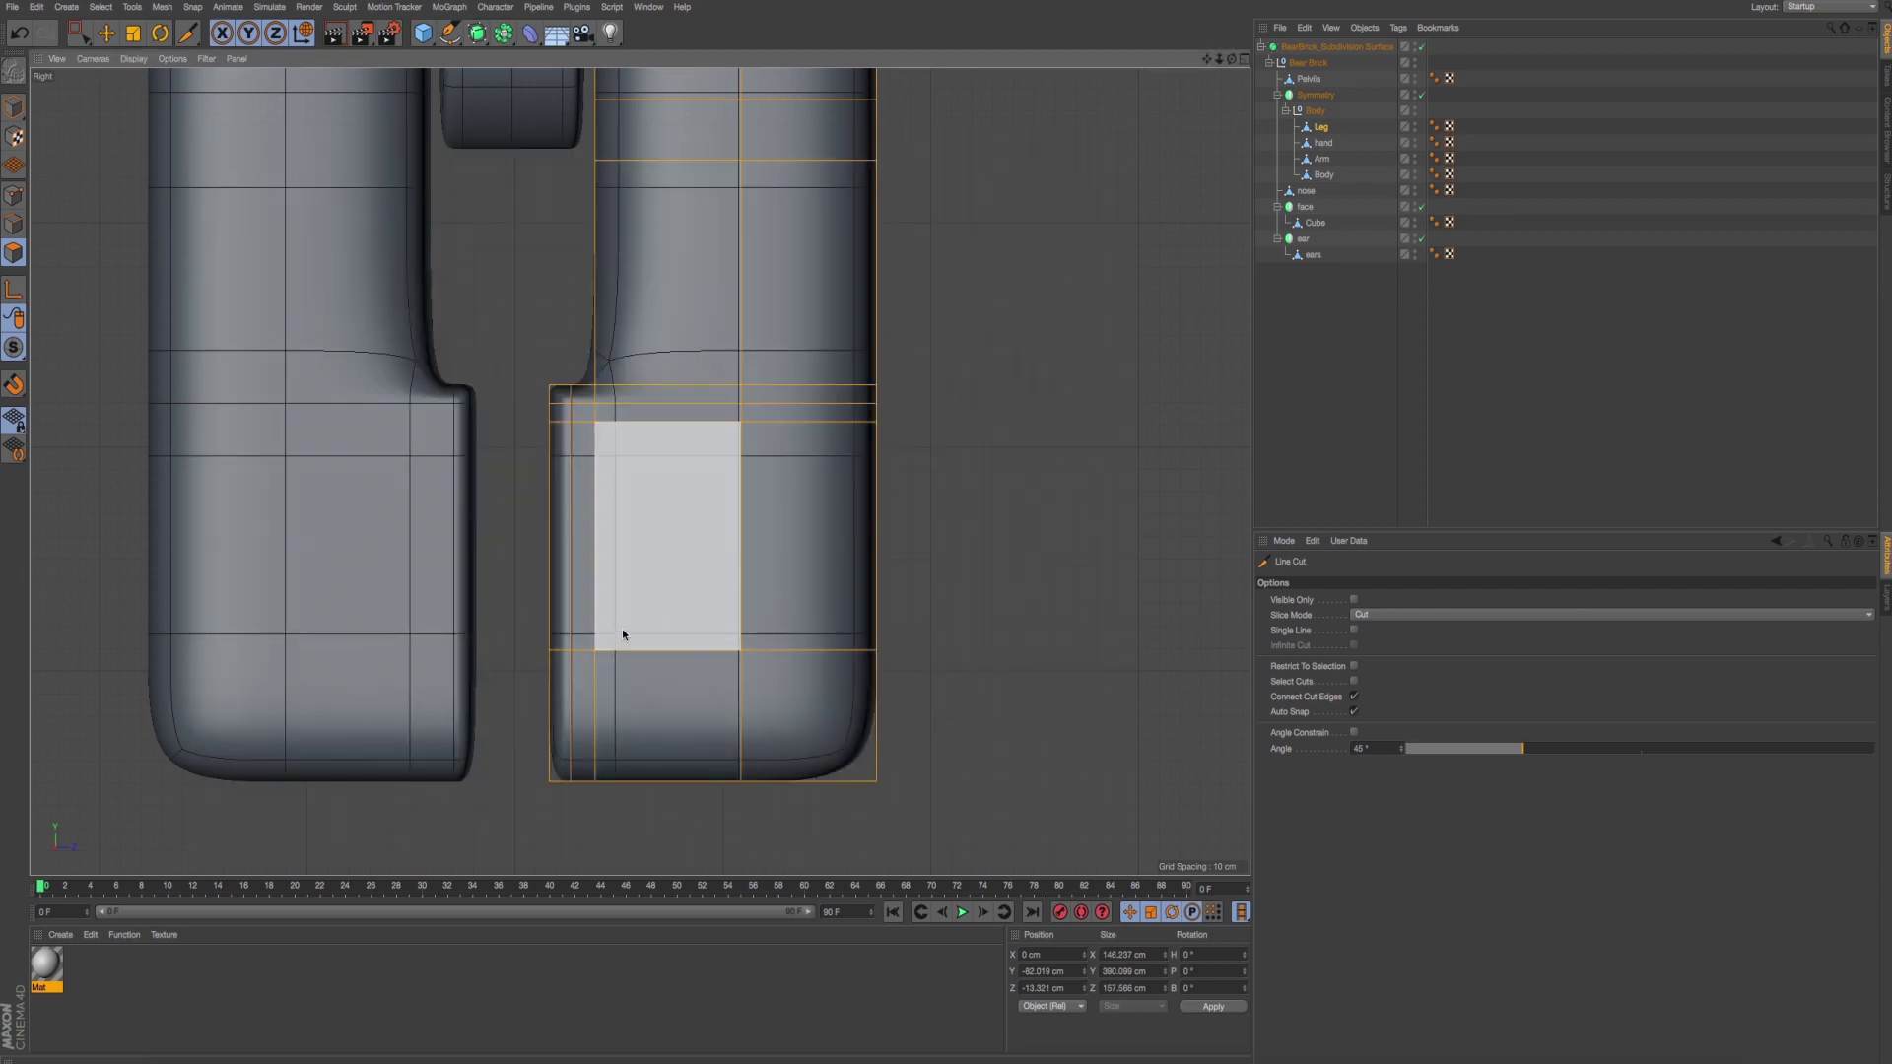
pyautogui.middleClick(623, 628)
pyautogui.press('F1')
pyautogui.keyDown('alt'); pyautogui.moveTo(704, 634); pyautogui.dragTo(696, 566); pyautogui.keyUp('alt')
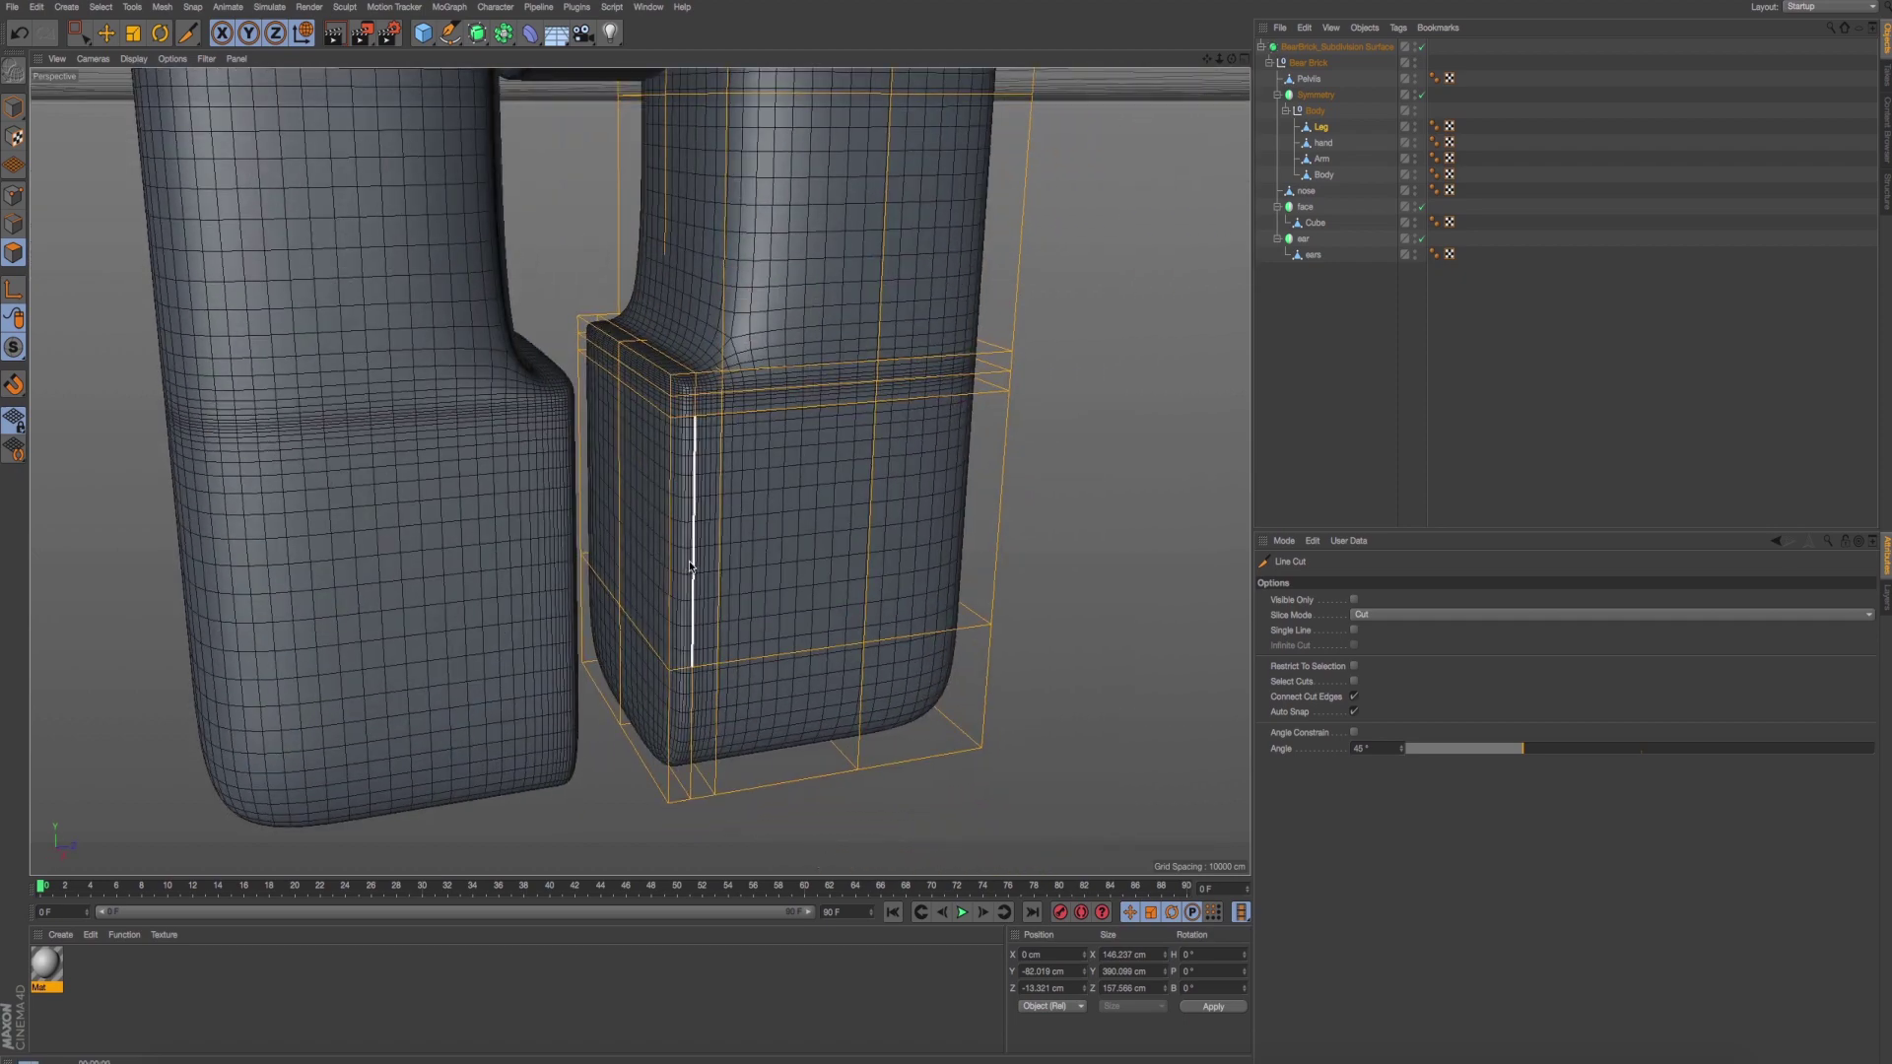
pyautogui.hotkey('ctrl', 'r')
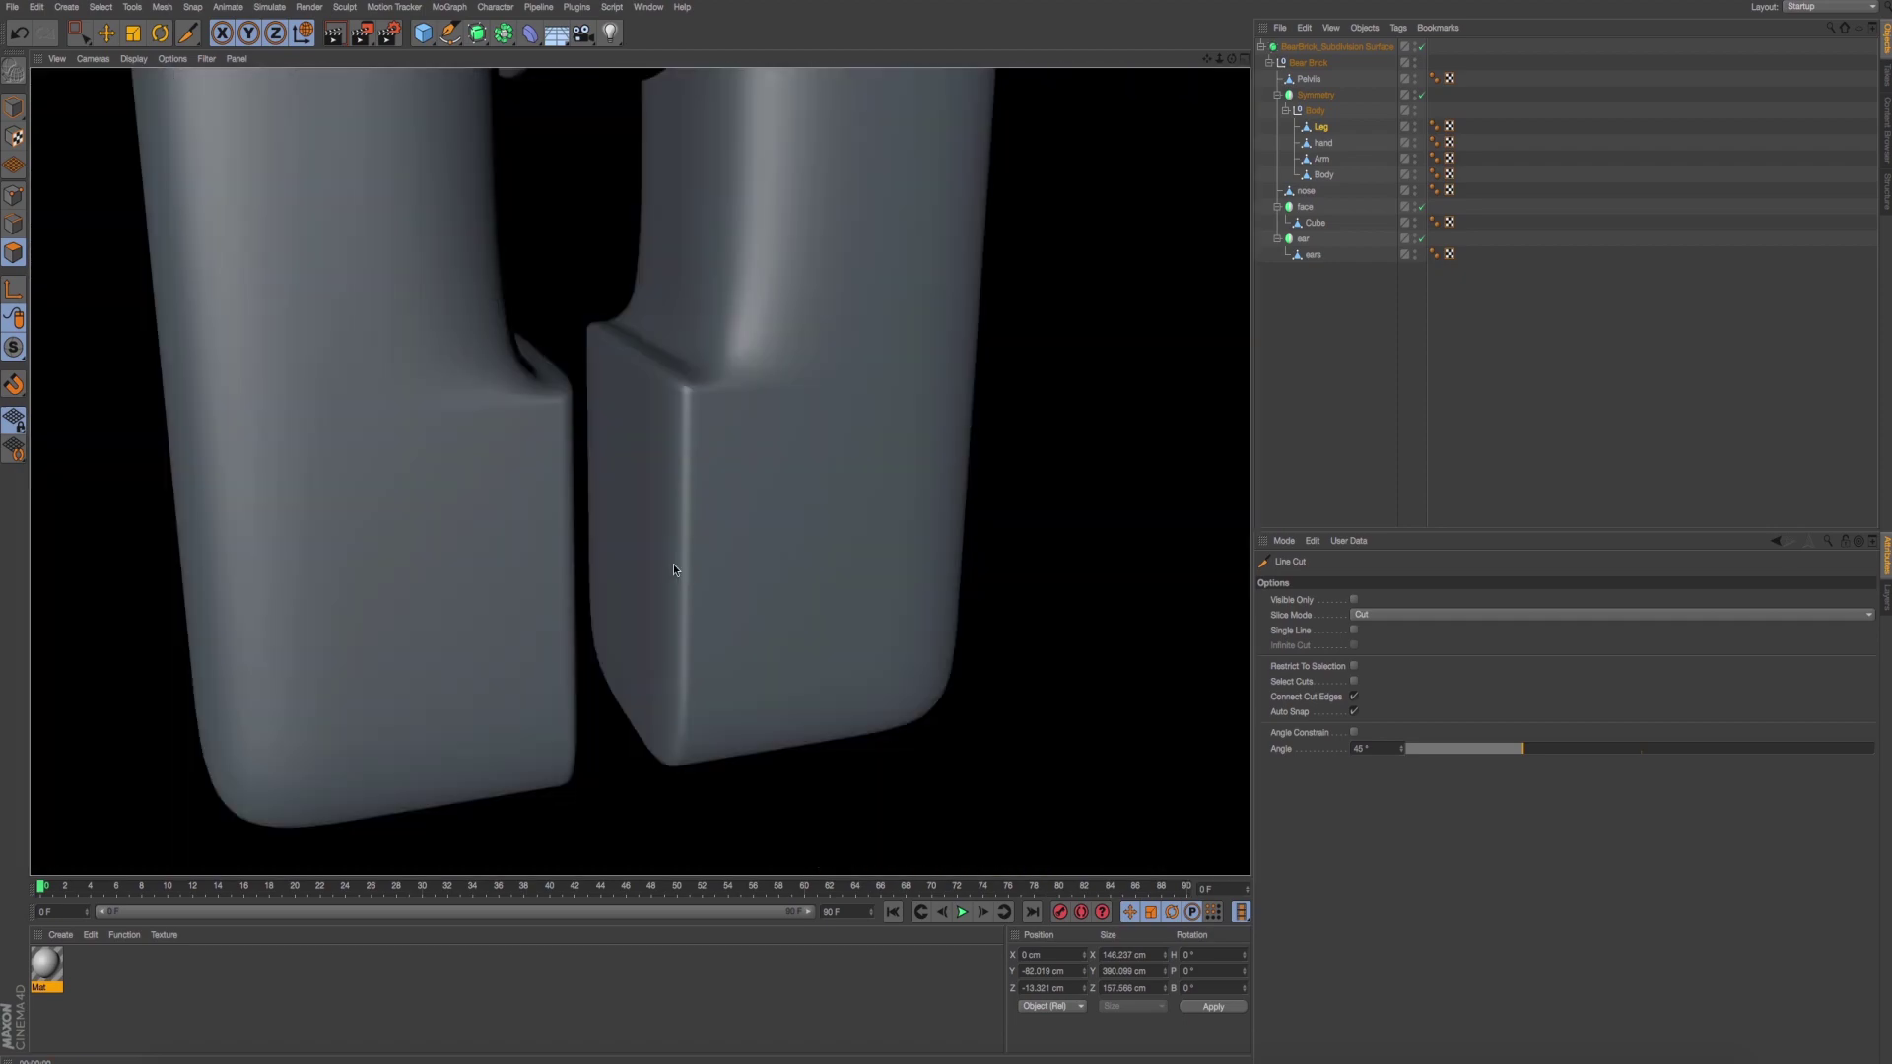
pyautogui.moveTo(636, 567)
pyautogui.keyDown('alt'); pyautogui.mouseDown()
pyautogui.moveTo(594, 560)
pyautogui.moveTo(613, 534)
pyautogui.moveTo(593, 588)
pyautogui.moveTo(572, 577)
pyautogui.moveTo(579, 537)
pyautogui.moveTo(646, 549)
pyautogui.moveTo(636, 537)
pyautogui.mouseUp(); pyautogui.keyUp('alt')
pyautogui.hotkey('ctrl', 'r')
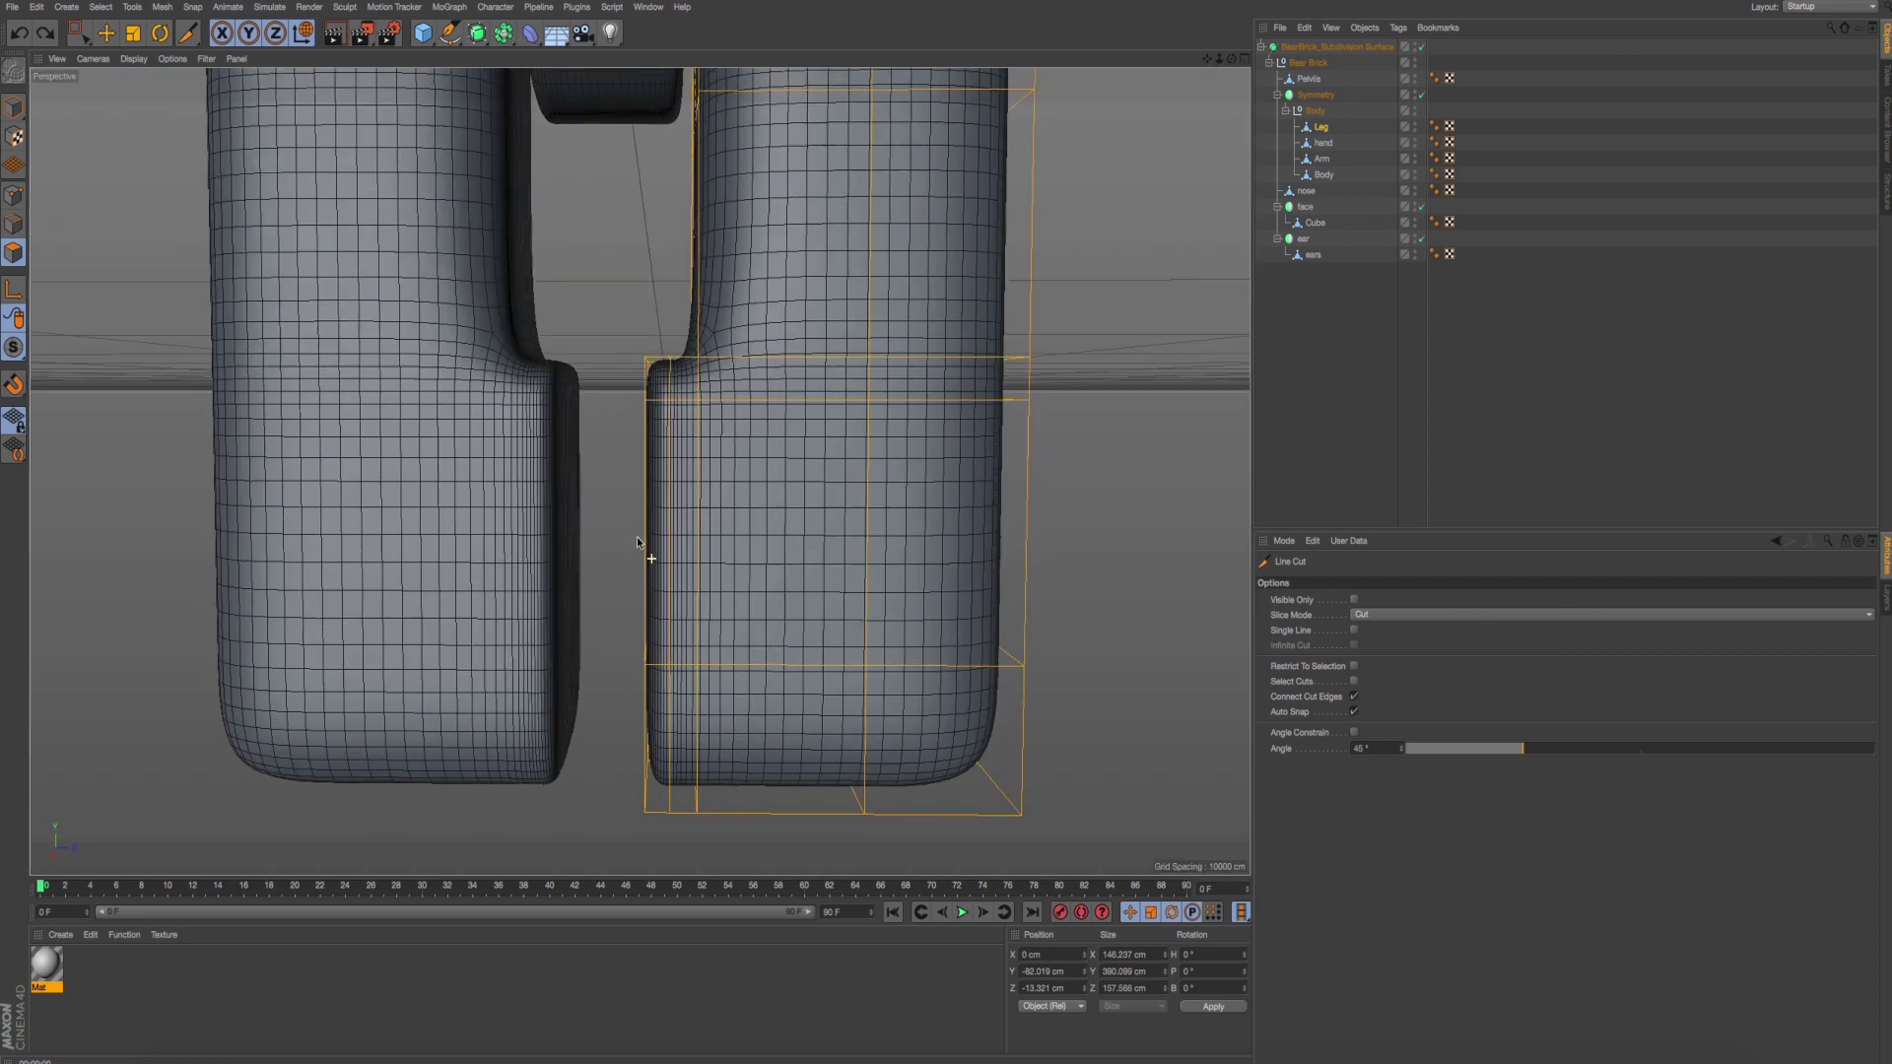
pyautogui.press('super+Tab')
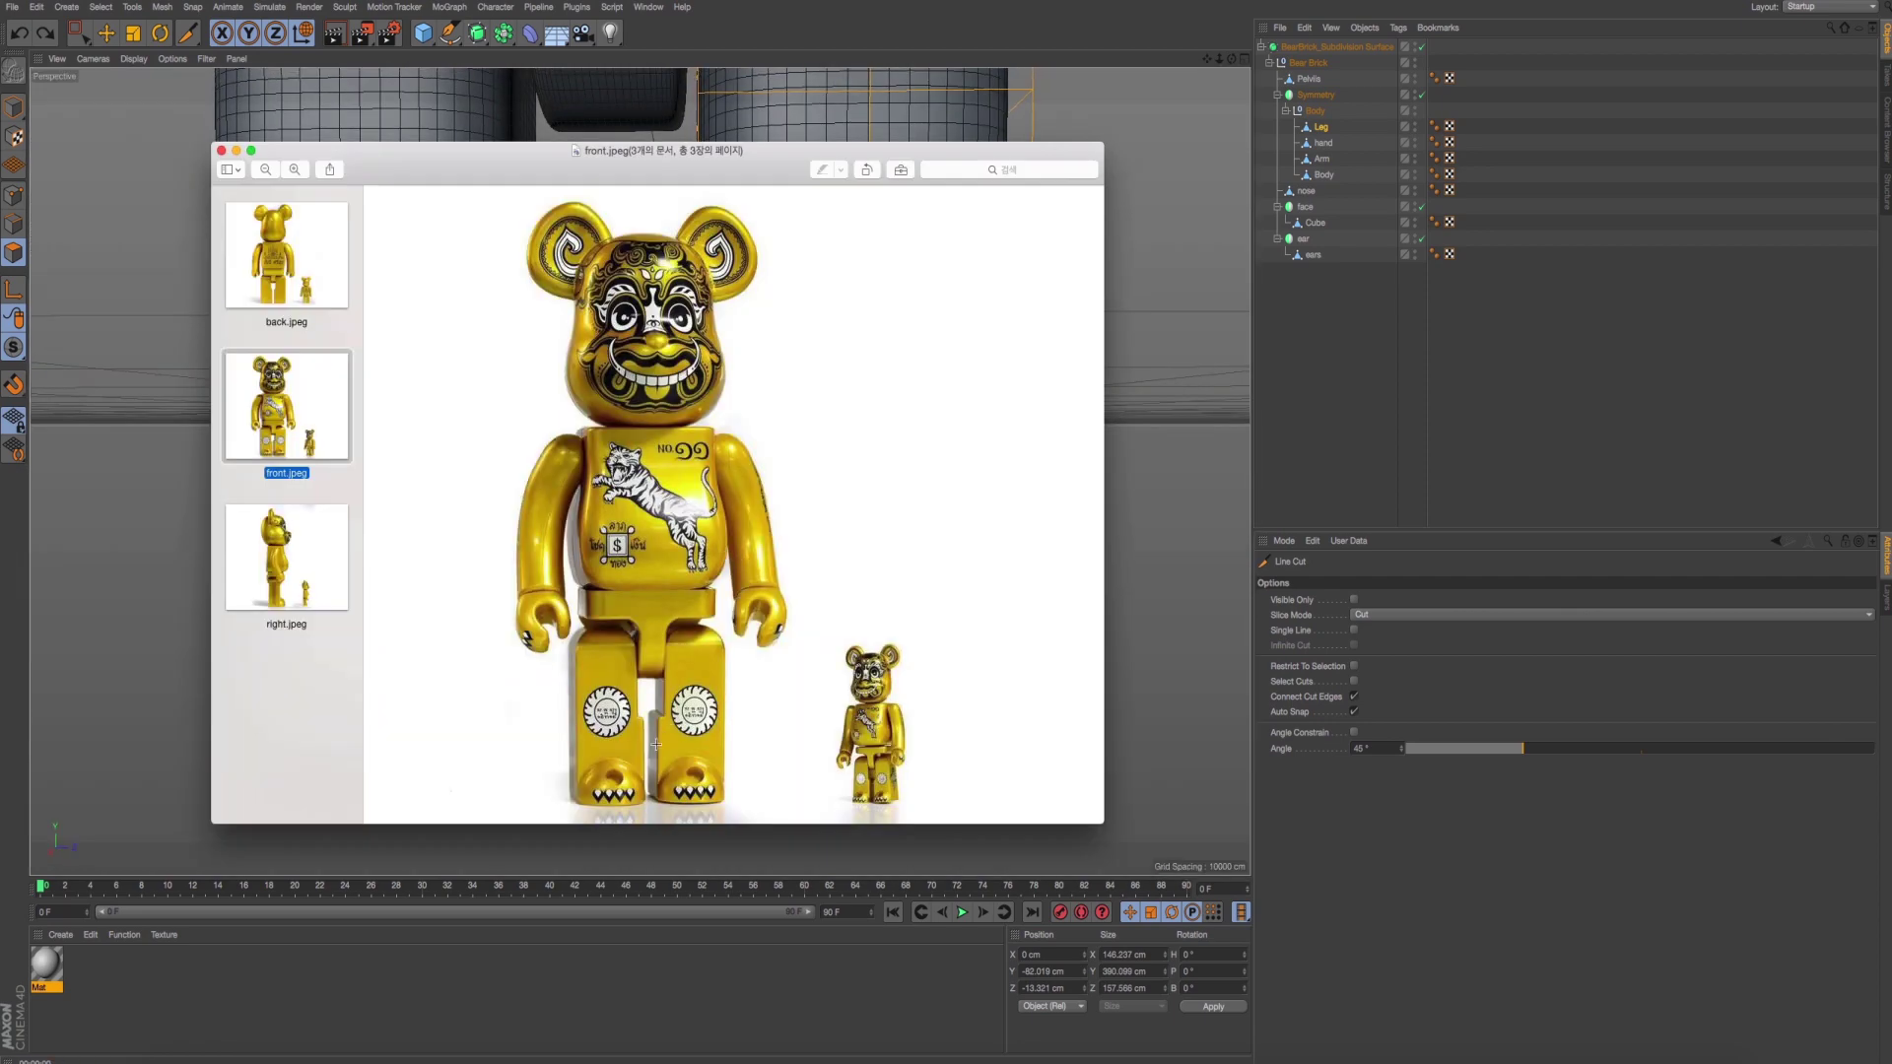
pyautogui.press('super+Tab')
pyautogui.keyDown('alt'); pyautogui.moveTo(648, 614); pyautogui.dragTo(775, 624); pyautogui.keyUp('alt')
# Maximize the Back view and compare the leg with the front reference photo.
pyautogui.middleClick(775, 624)
pyautogui.middleClick(842, 663)
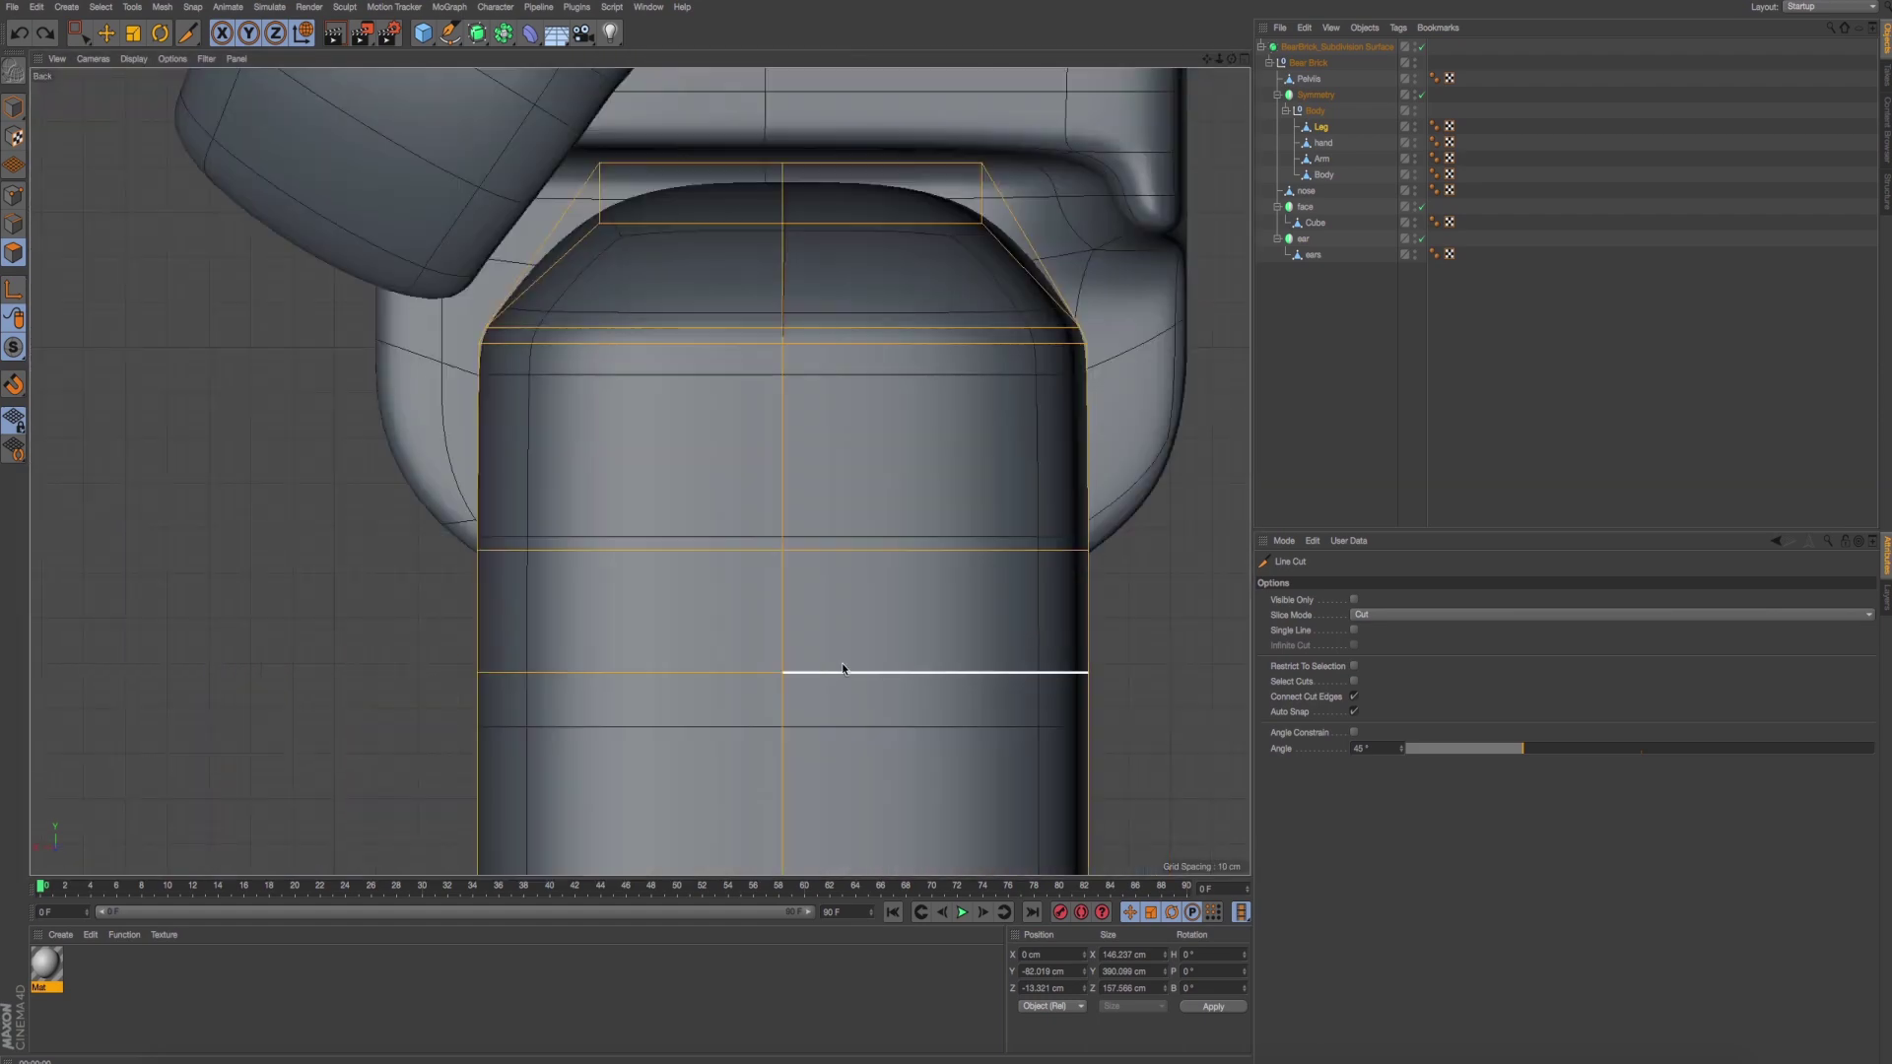
pyautogui.scroll(-2, 803, 515)
pyautogui.scroll(-4, 802, 528)
pyautogui.middleClick(564, 534)
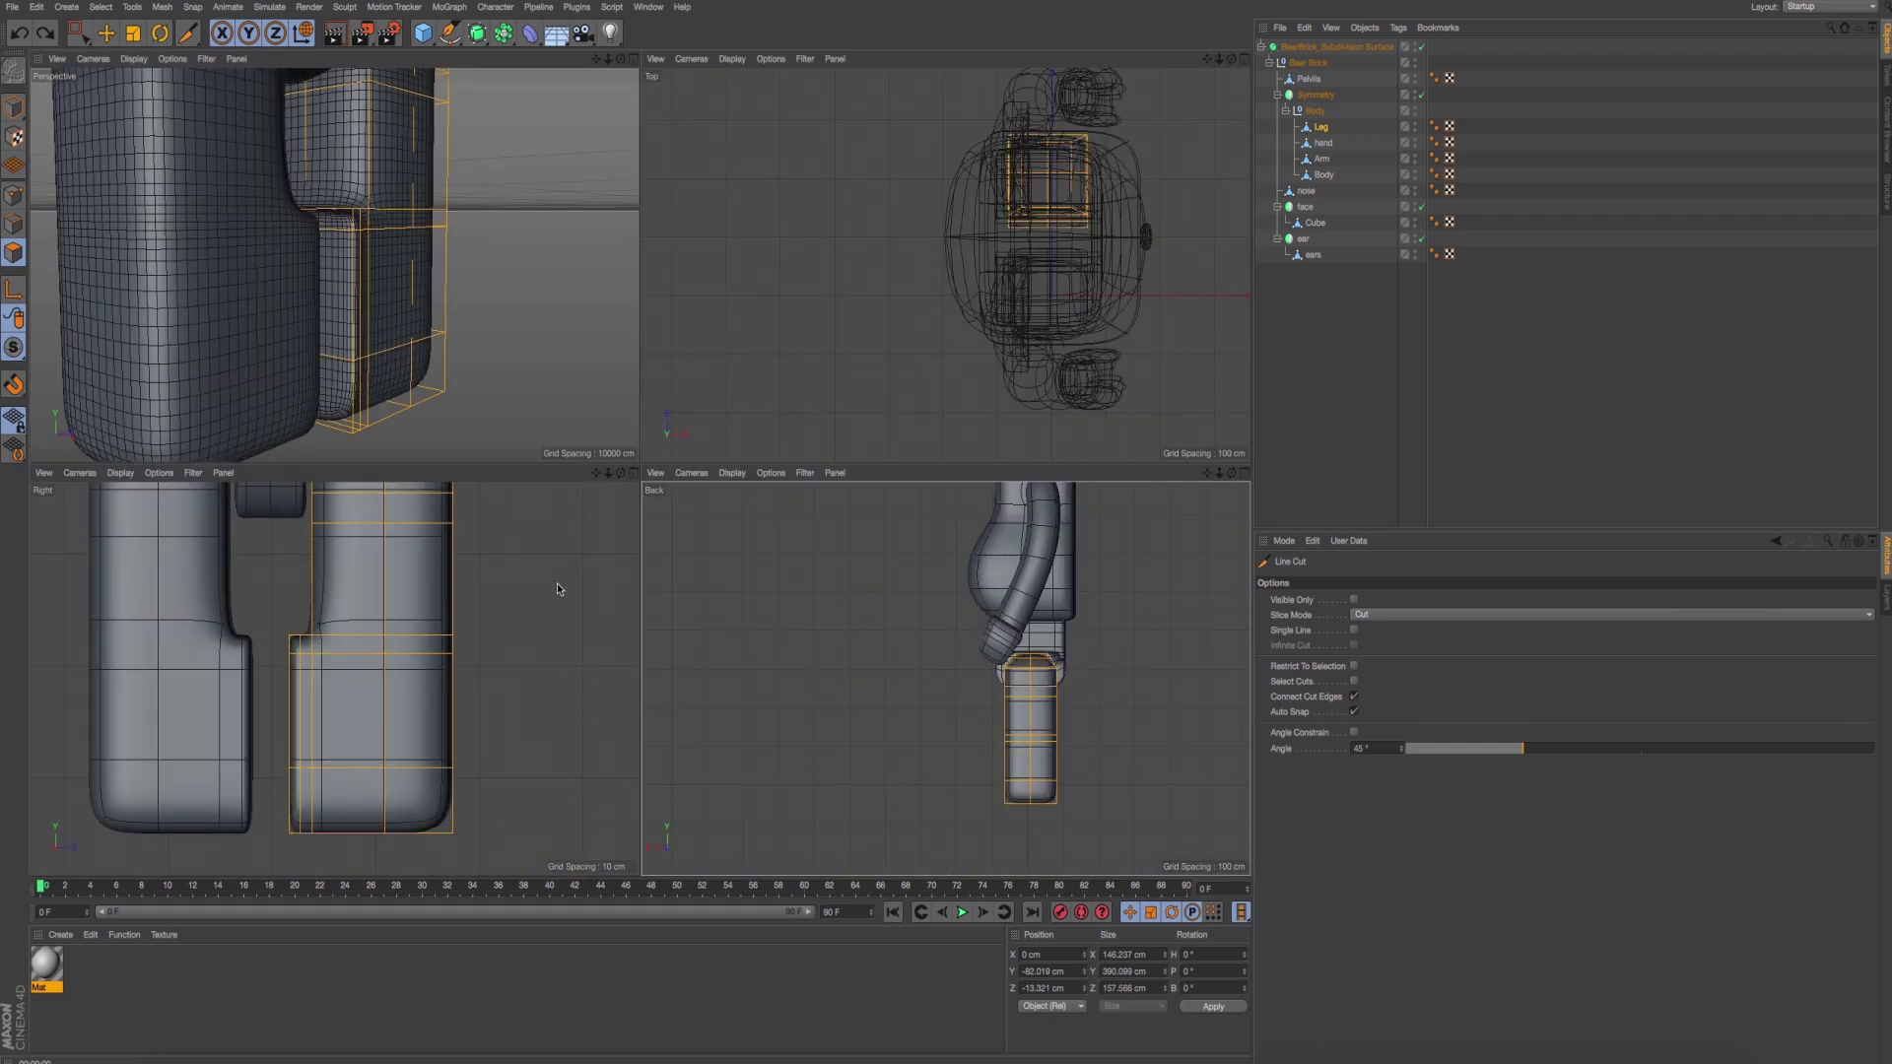
pyautogui.middleClick(984, 695)
pyautogui.press('super+Tab')
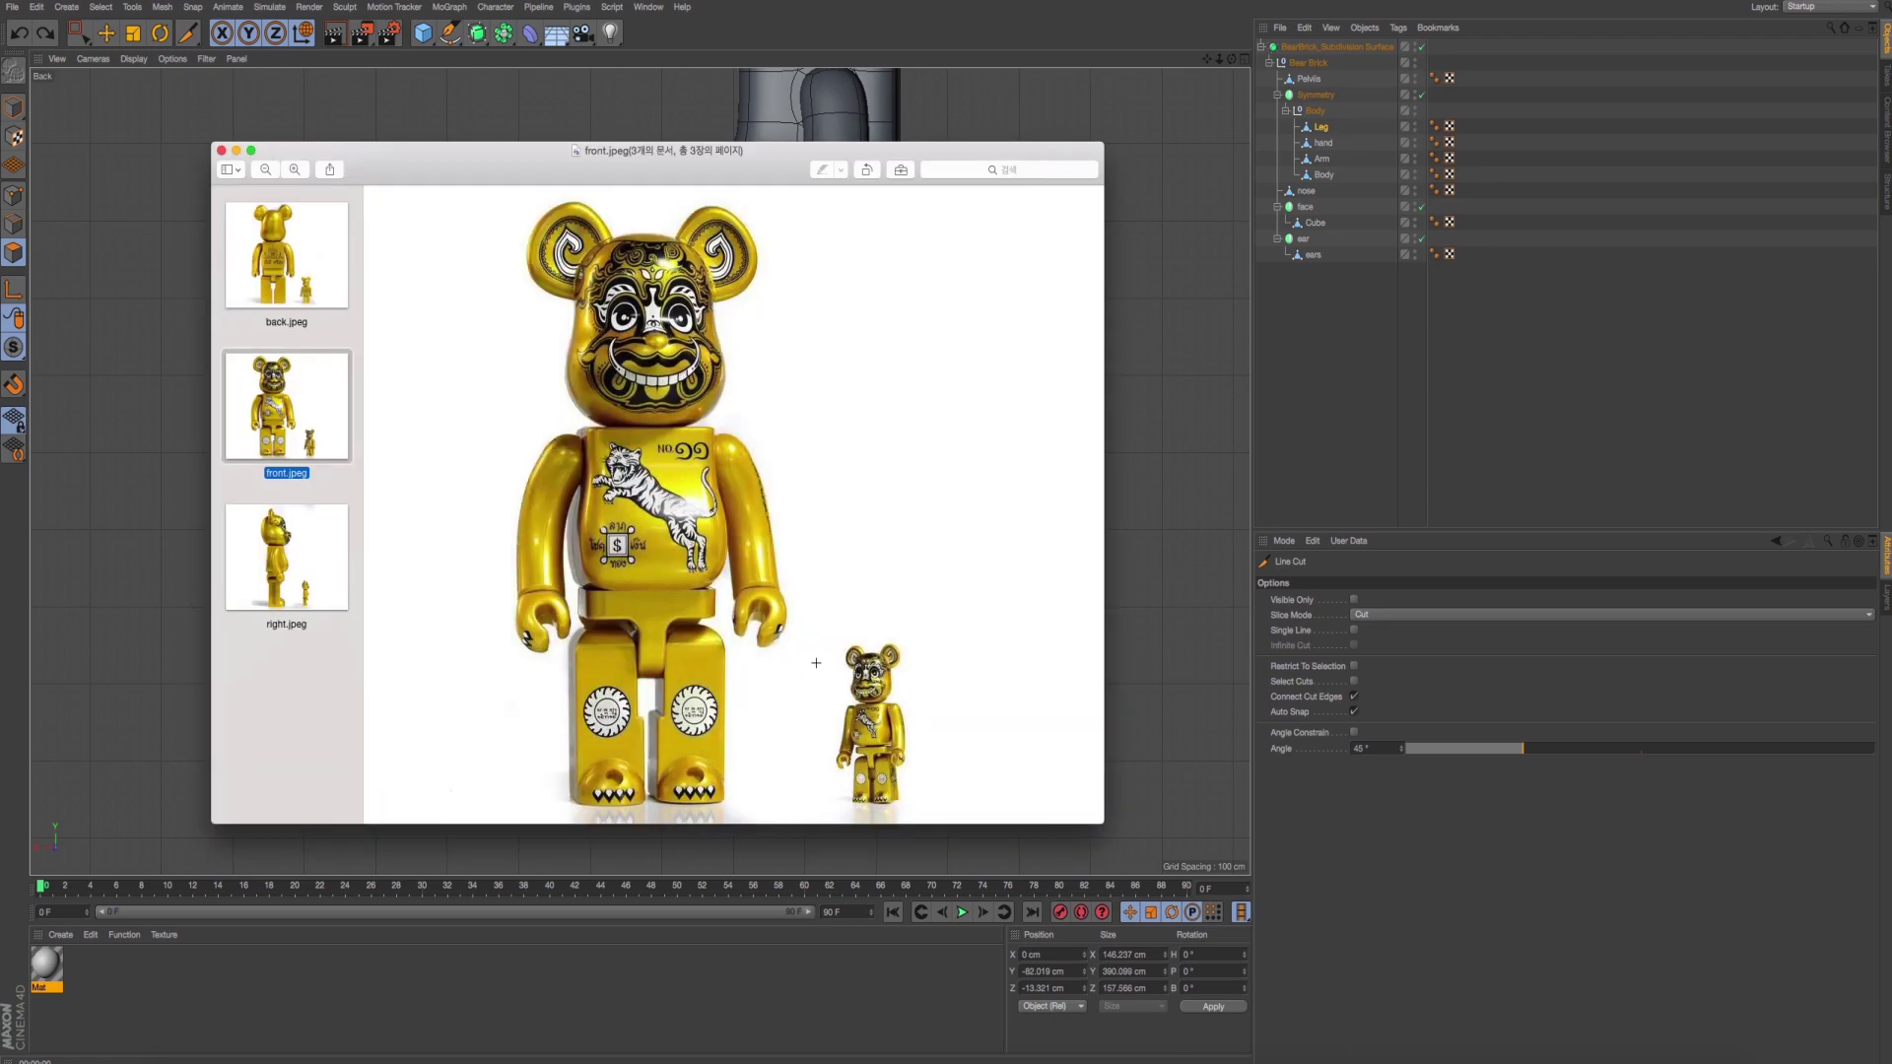
pyautogui.press('super+Tab')
pyautogui.scroll(3, 690, 444)
# Start a cut at the leg's top edge, reposition the reference photo, then cancel the cut.
pyautogui.click(776, 234)
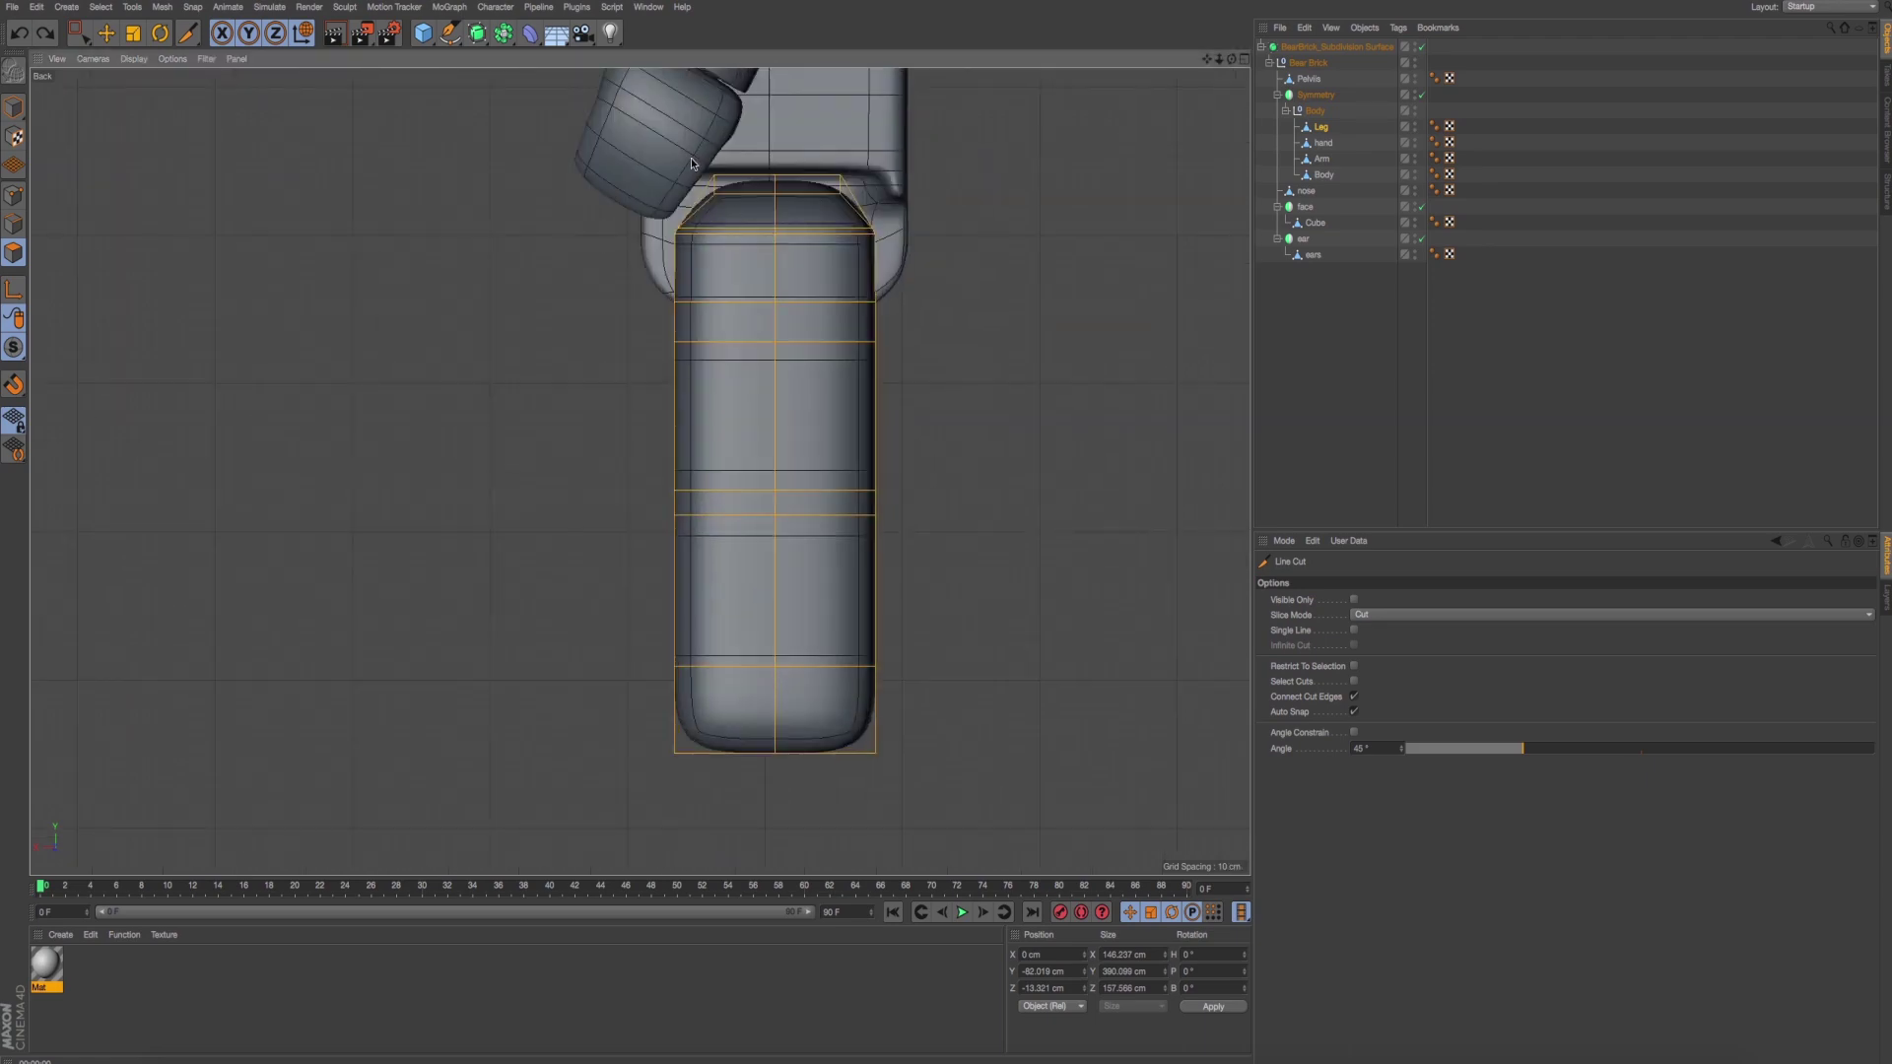
pyautogui.press('super+Tab')
pyautogui.press('super+Tab')
pyautogui.press('super+Tab')
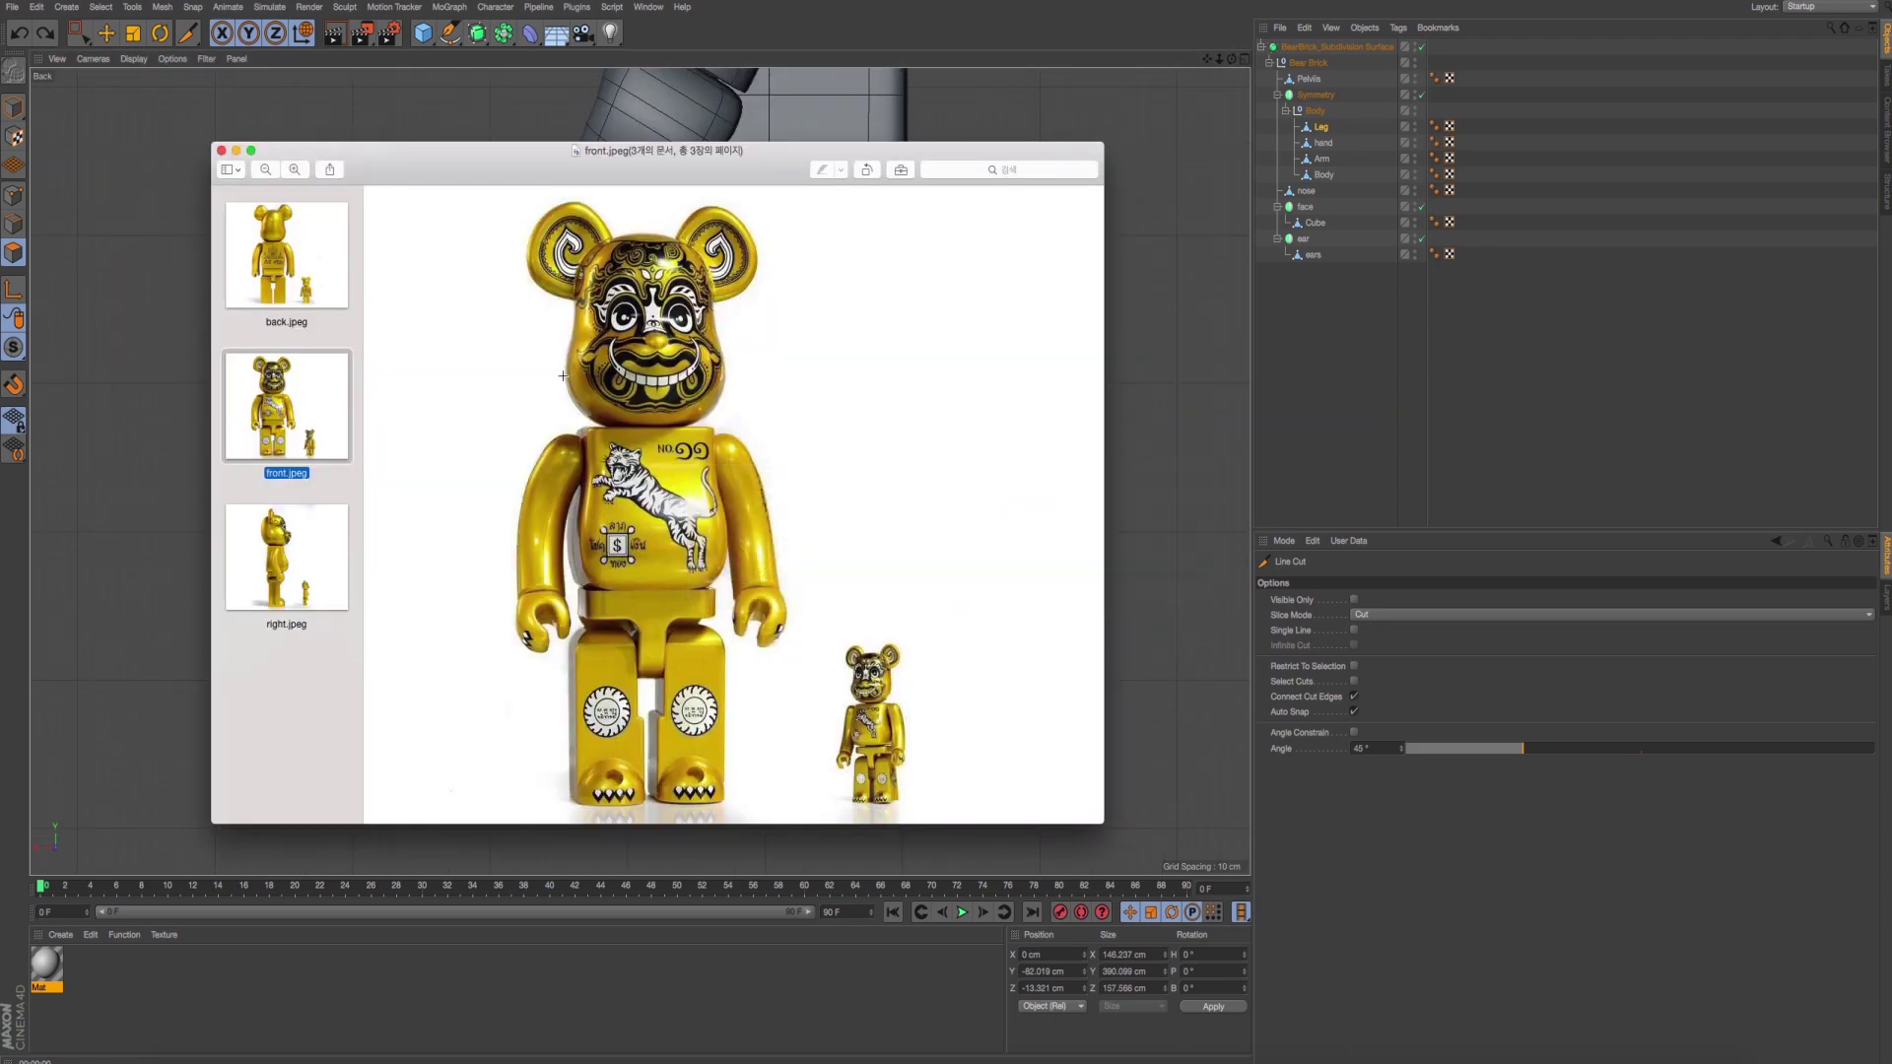
pyautogui.middleClick(694, 126)
pyautogui.moveTo(634, 149); pyautogui.dragTo(756, 528)
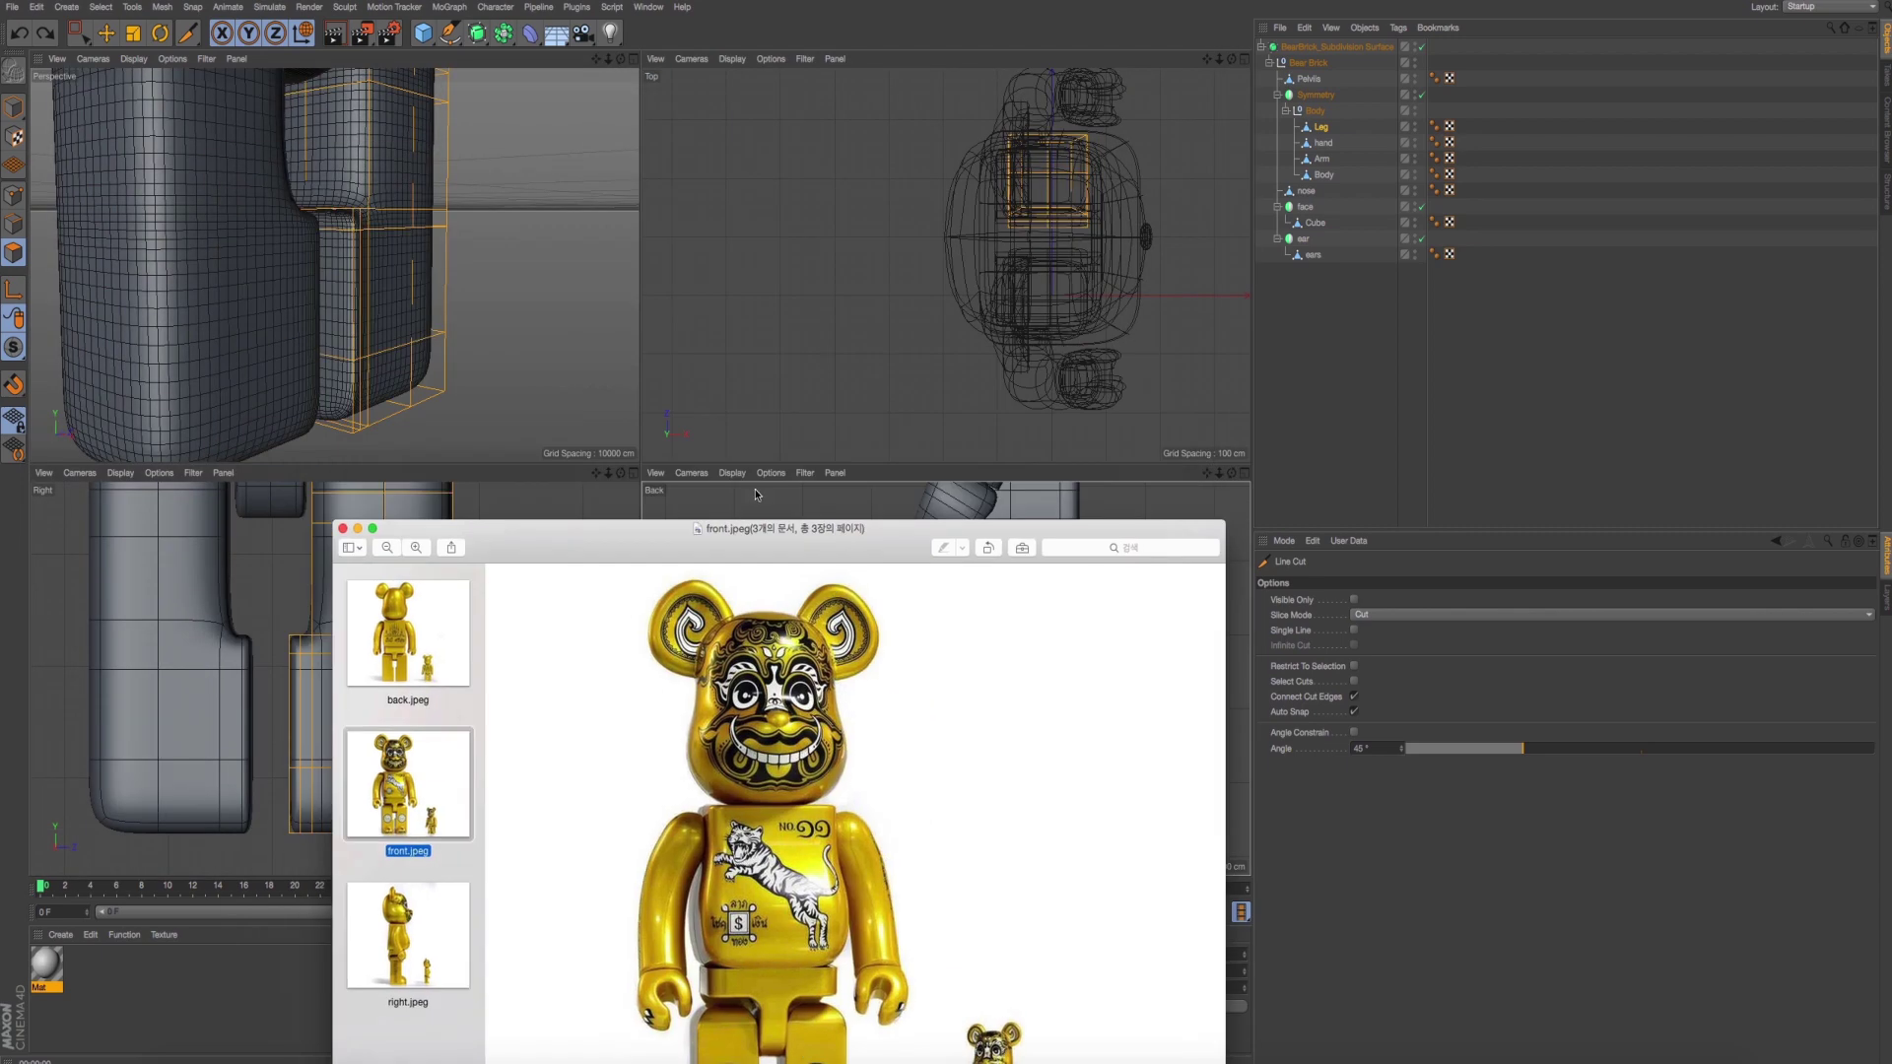
pyautogui.press('super+Tab')
pyautogui.middleClick(934, 667)
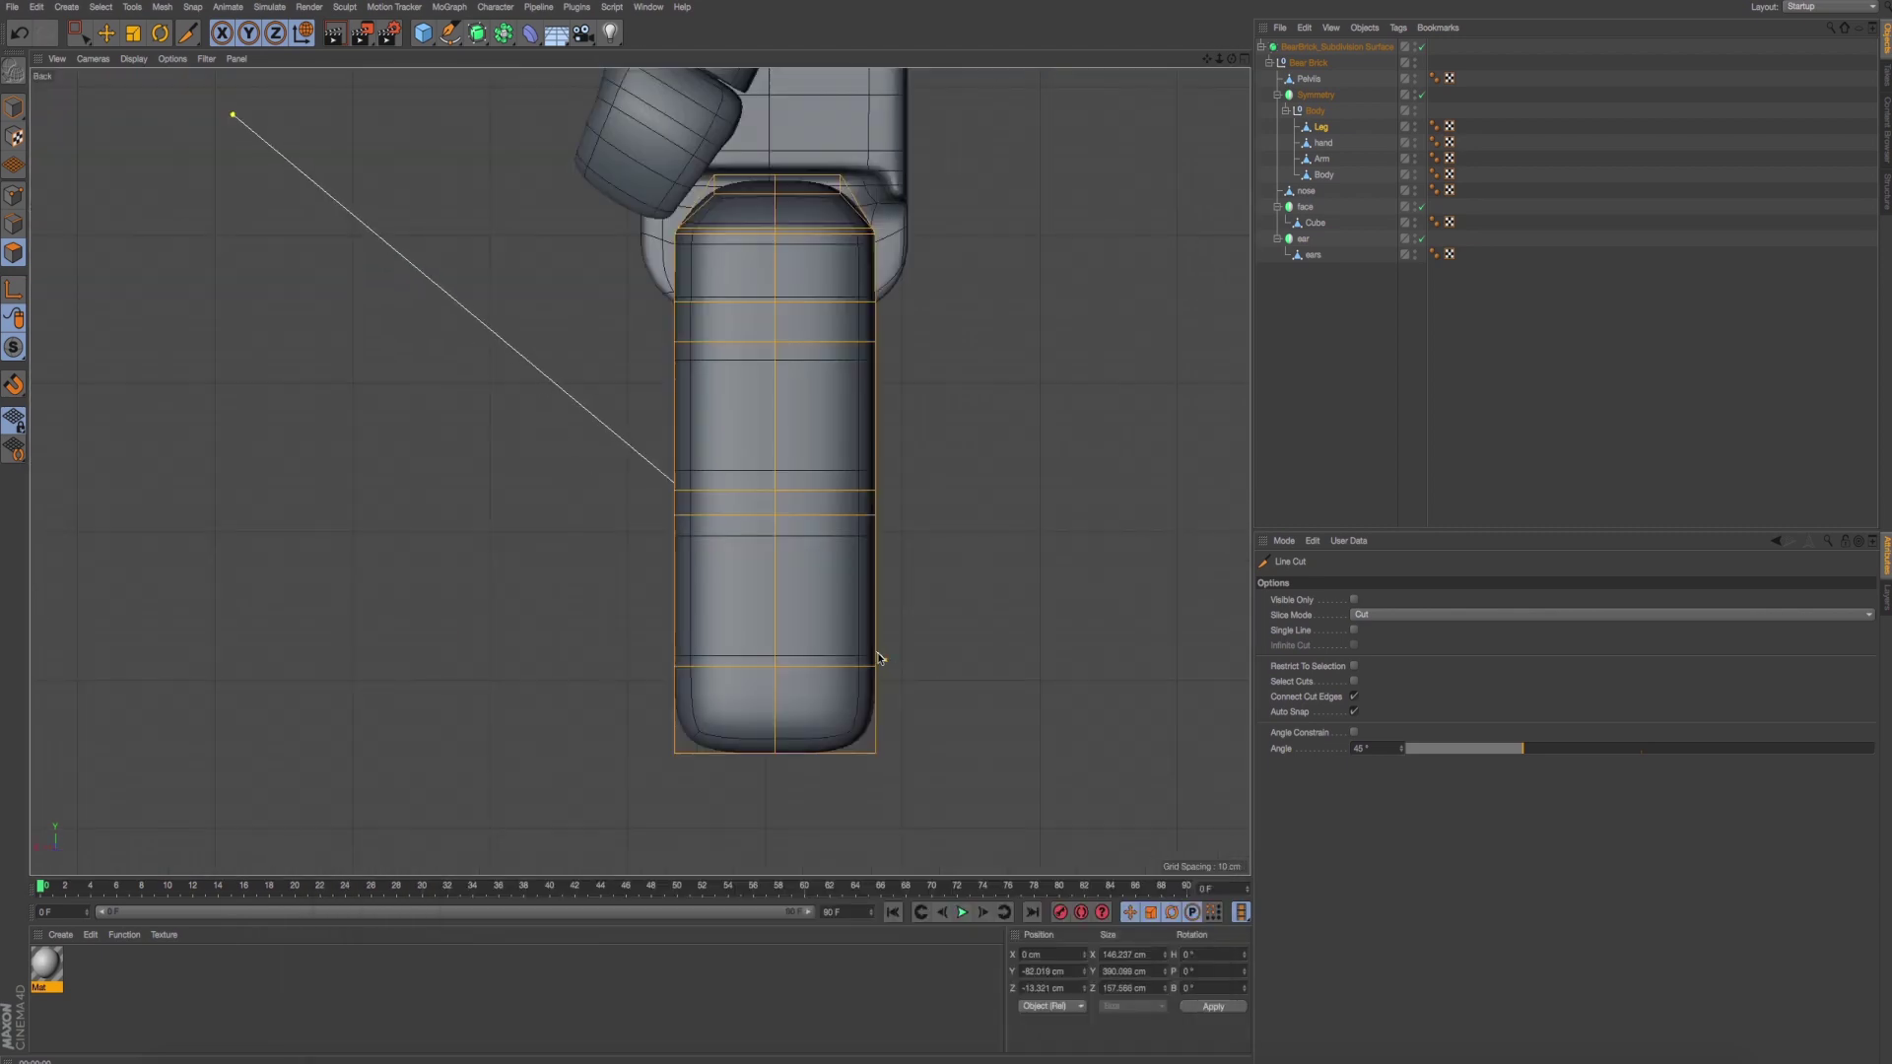
pyautogui.press('Escape')
# Cut two vertical edges down the leg and preview the smoothed legs in perspective.
pyautogui.moveTo(689, 195); pyautogui.dragTo(684, 807)
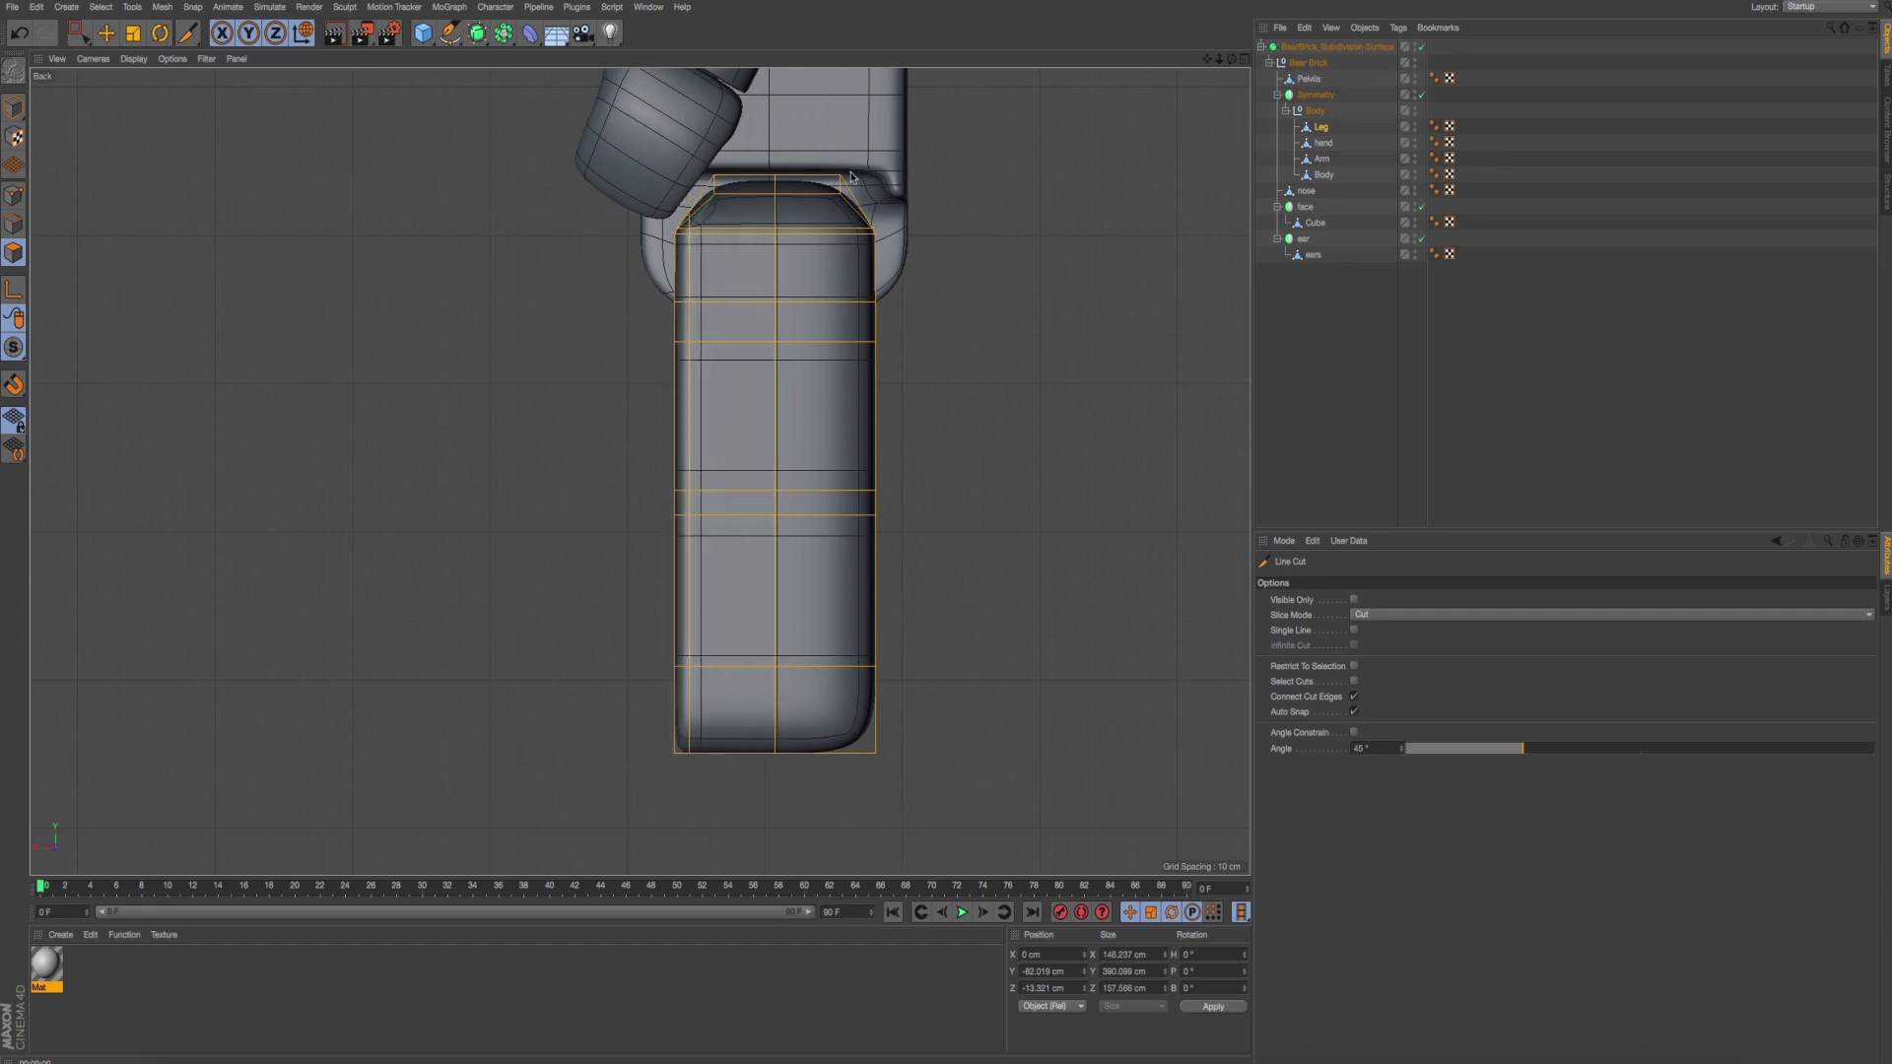
pyautogui.moveTo(856, 170); pyautogui.dragTo(857, 814)
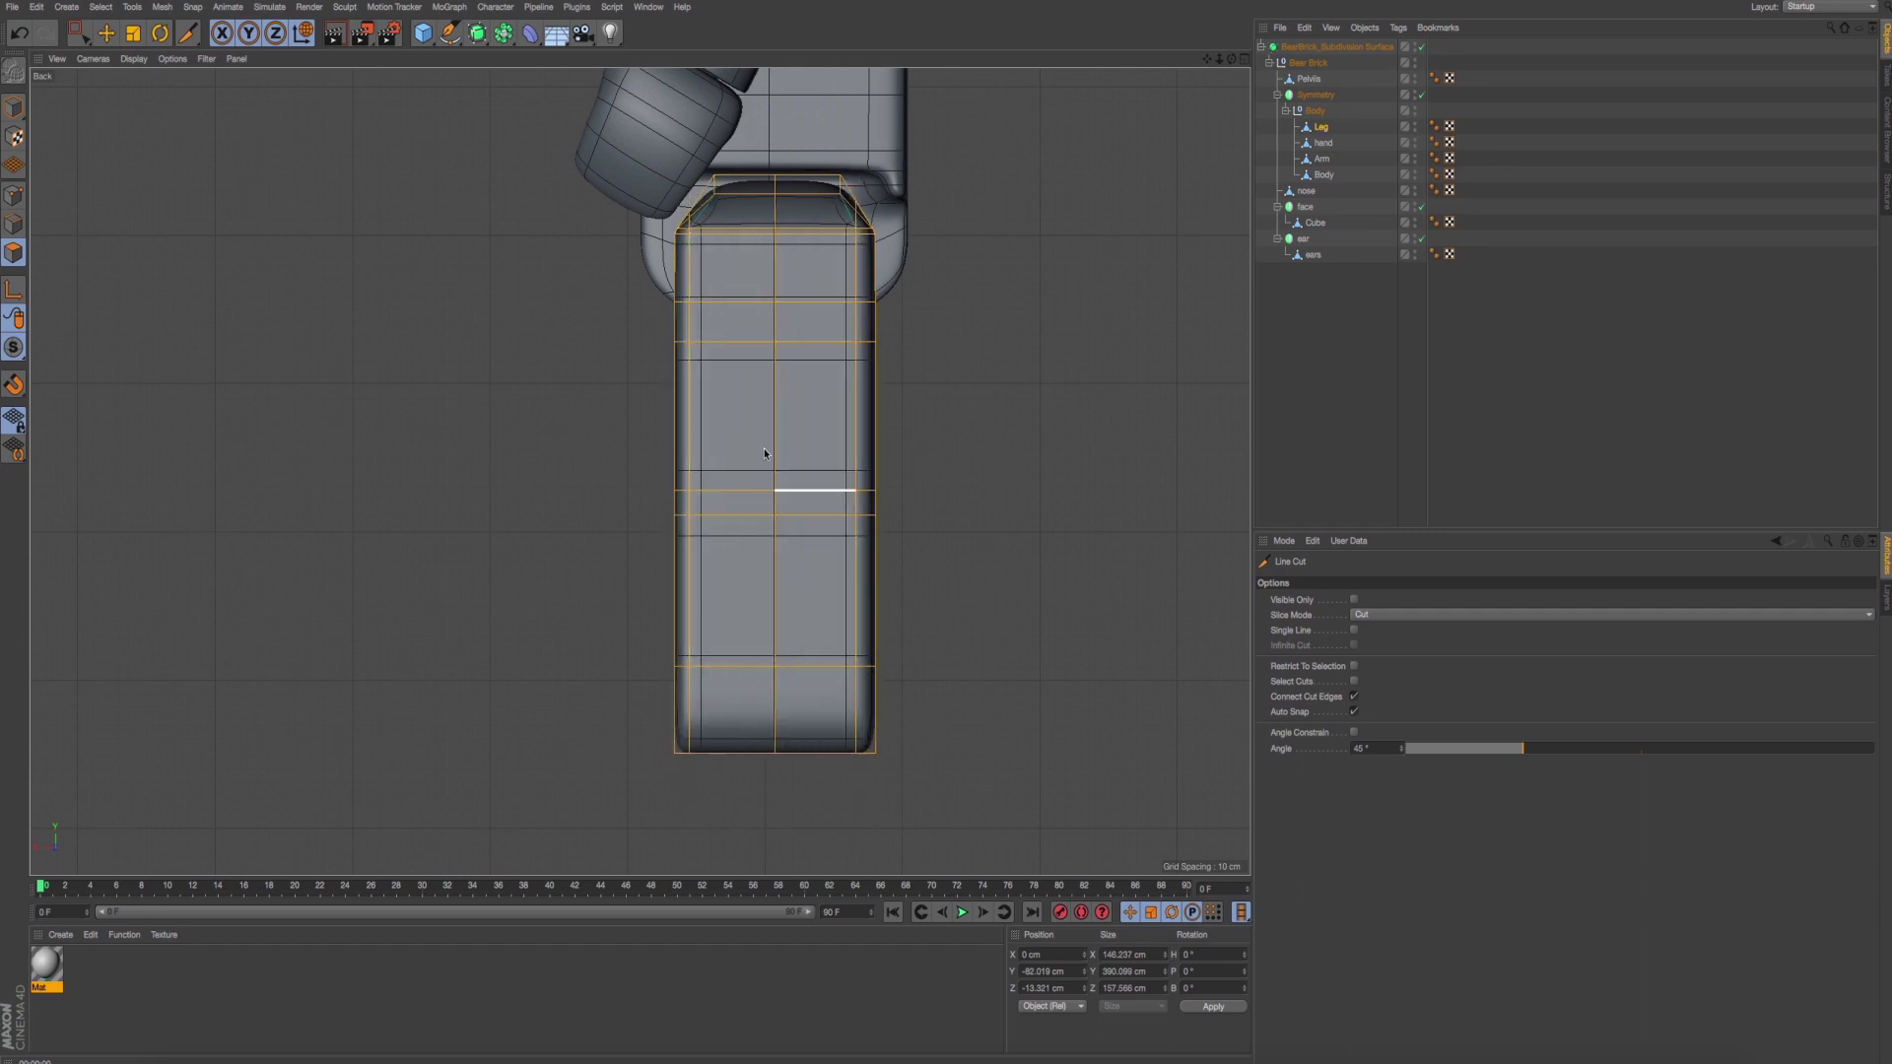
pyautogui.press('F1')
pyautogui.moveTo(781, 654)
pyautogui.keyDown('alt'); pyautogui.mouseDown()
pyautogui.moveTo(603, 680)
pyautogui.moveTo(642, 677)
pyautogui.mouseUp(); pyautogui.keyUp('alt')
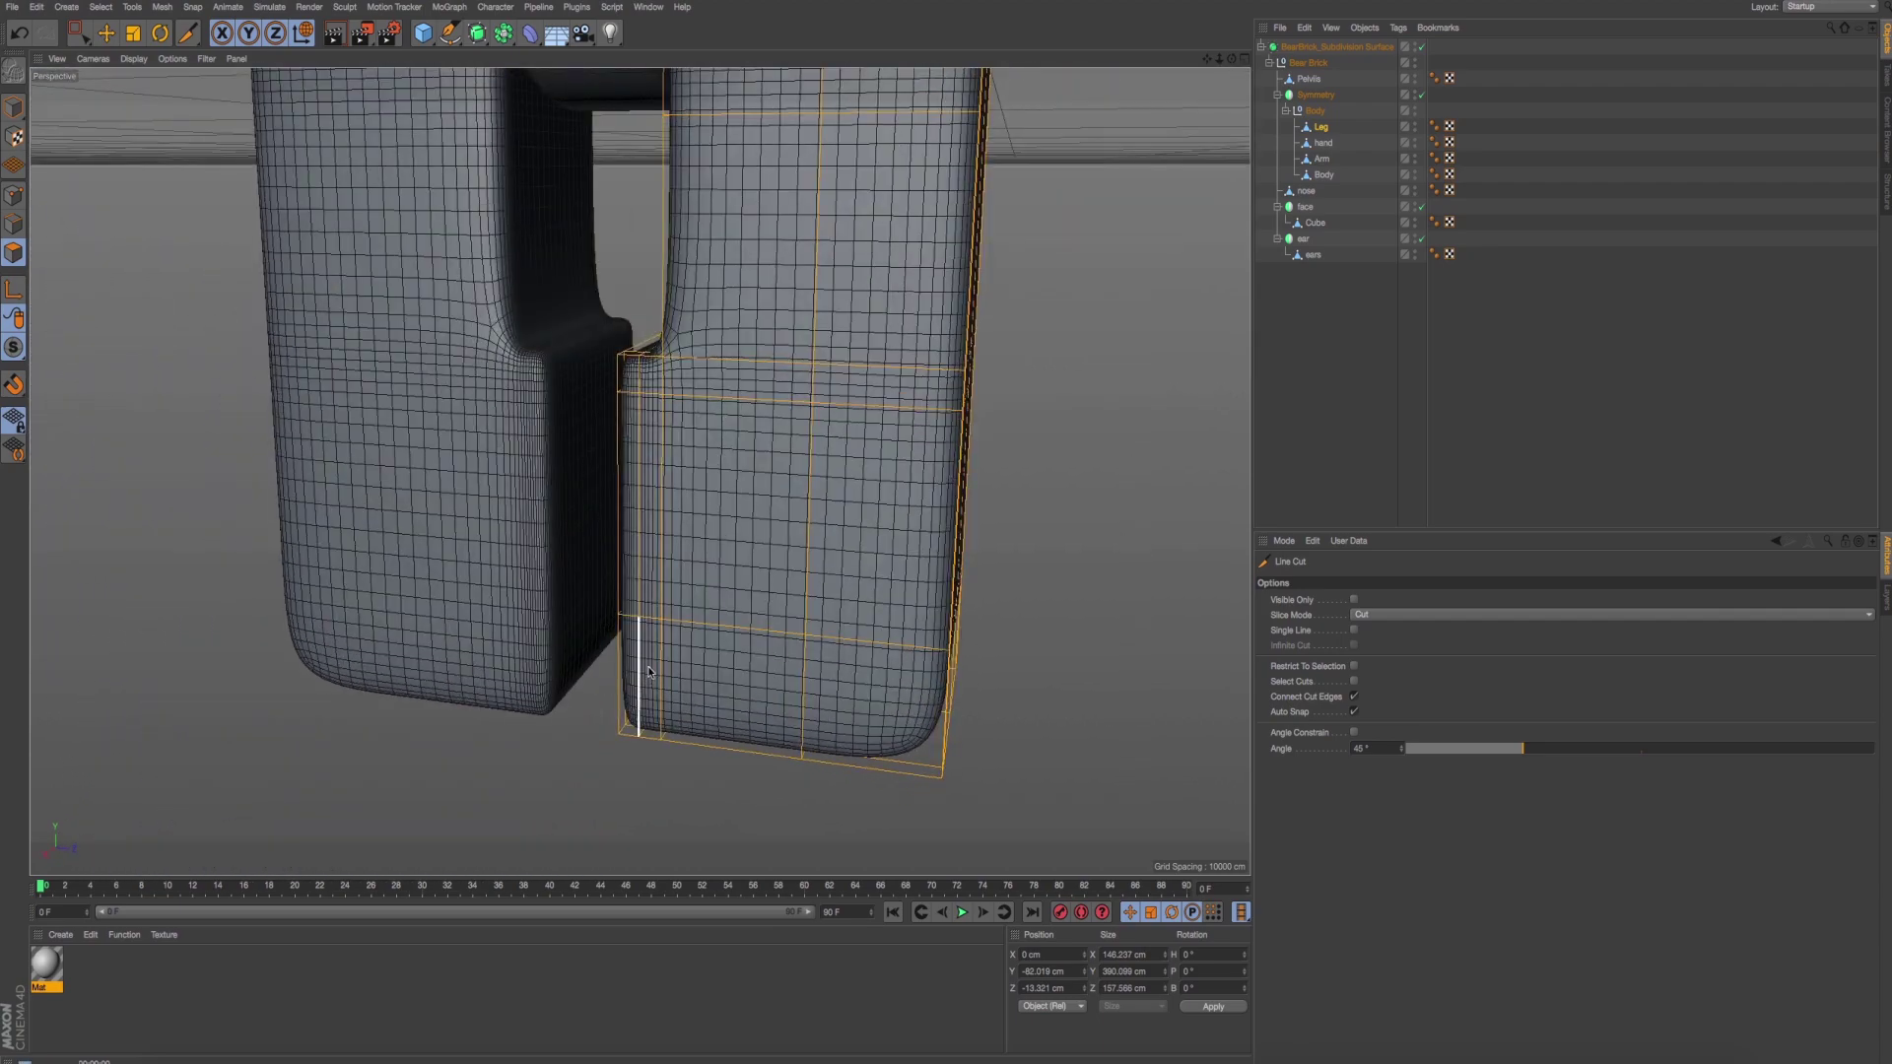
pyautogui.hotkey('ctrl', 'r')
pyautogui.moveTo(631, 514)
pyautogui.keyDown('alt'); pyautogui.mouseDown()
pyautogui.moveTo(553, 519)
pyautogui.moveTo(633, 477)
pyautogui.moveTo(827, 531)
pyautogui.mouseUp(); pyautogui.keyUp('alt')
# Maximize the Back view beside the right-side reference photo, framing the leg's top.
pyautogui.middleClick(826, 530)
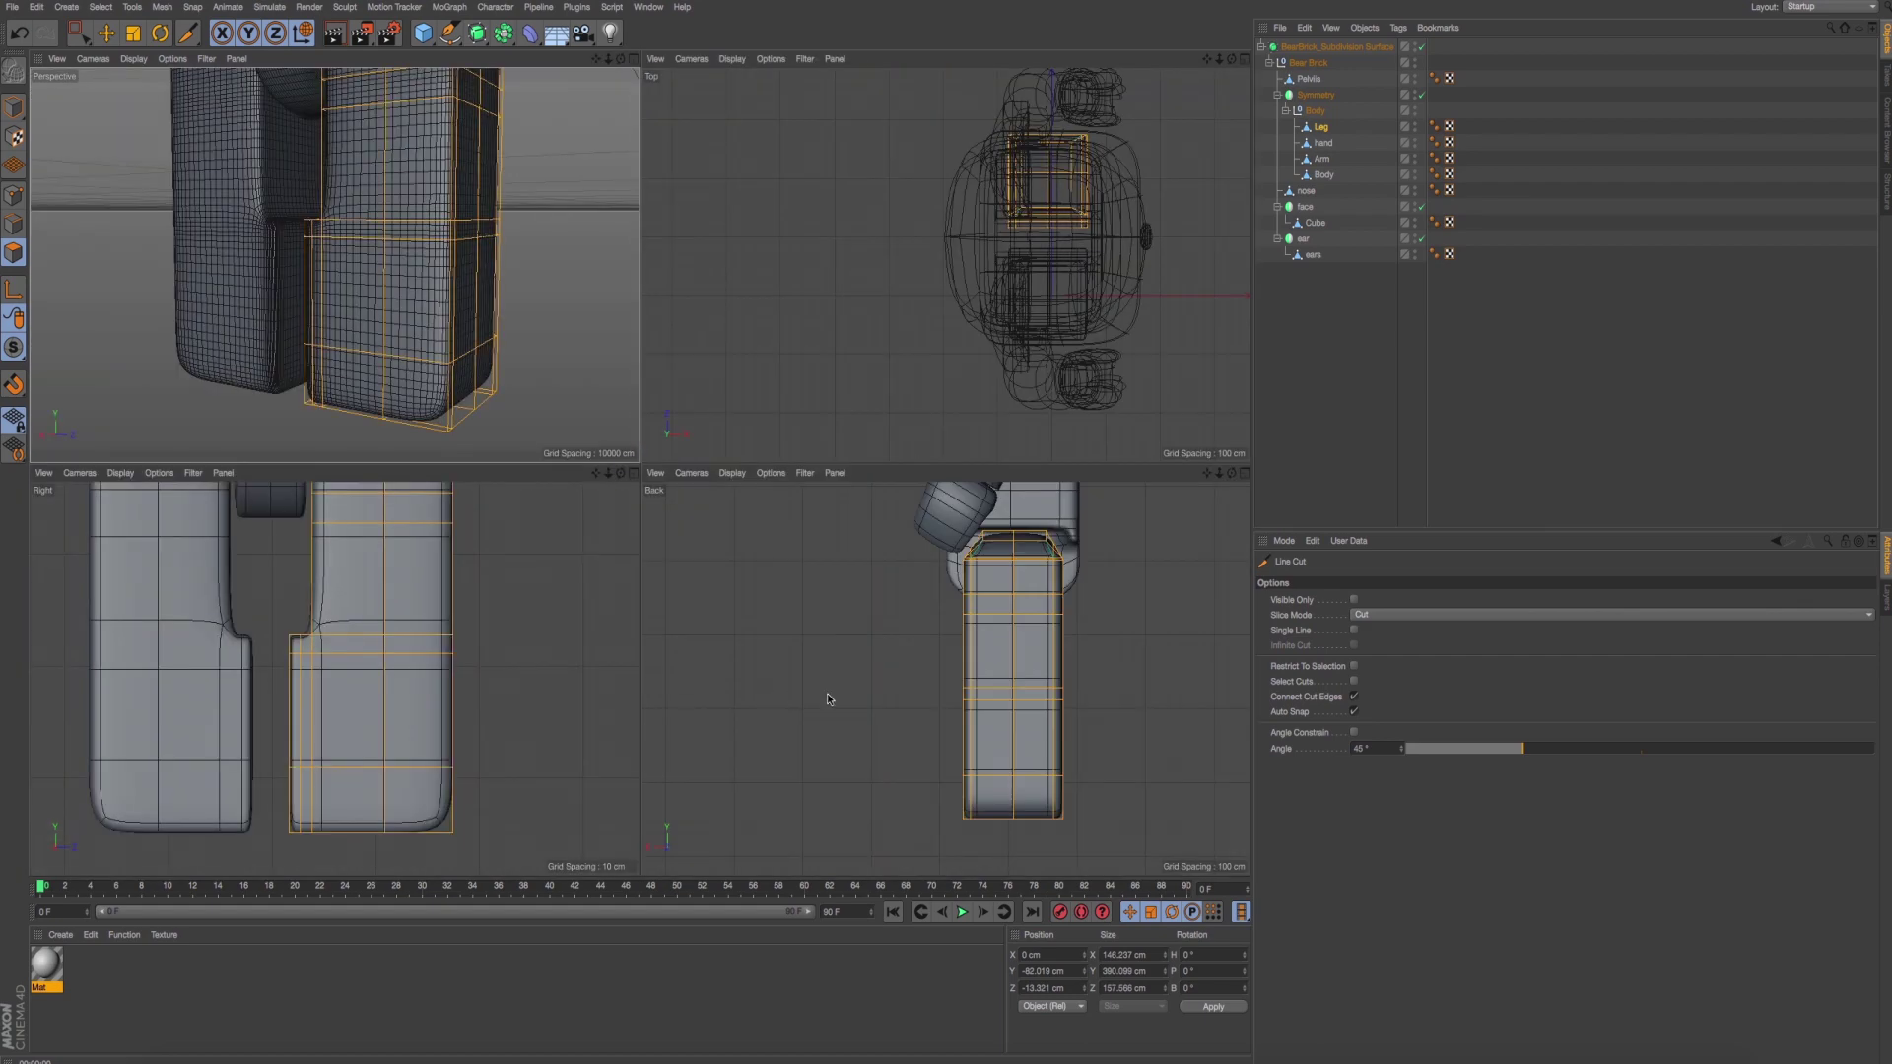
pyautogui.middleClick(813, 705)
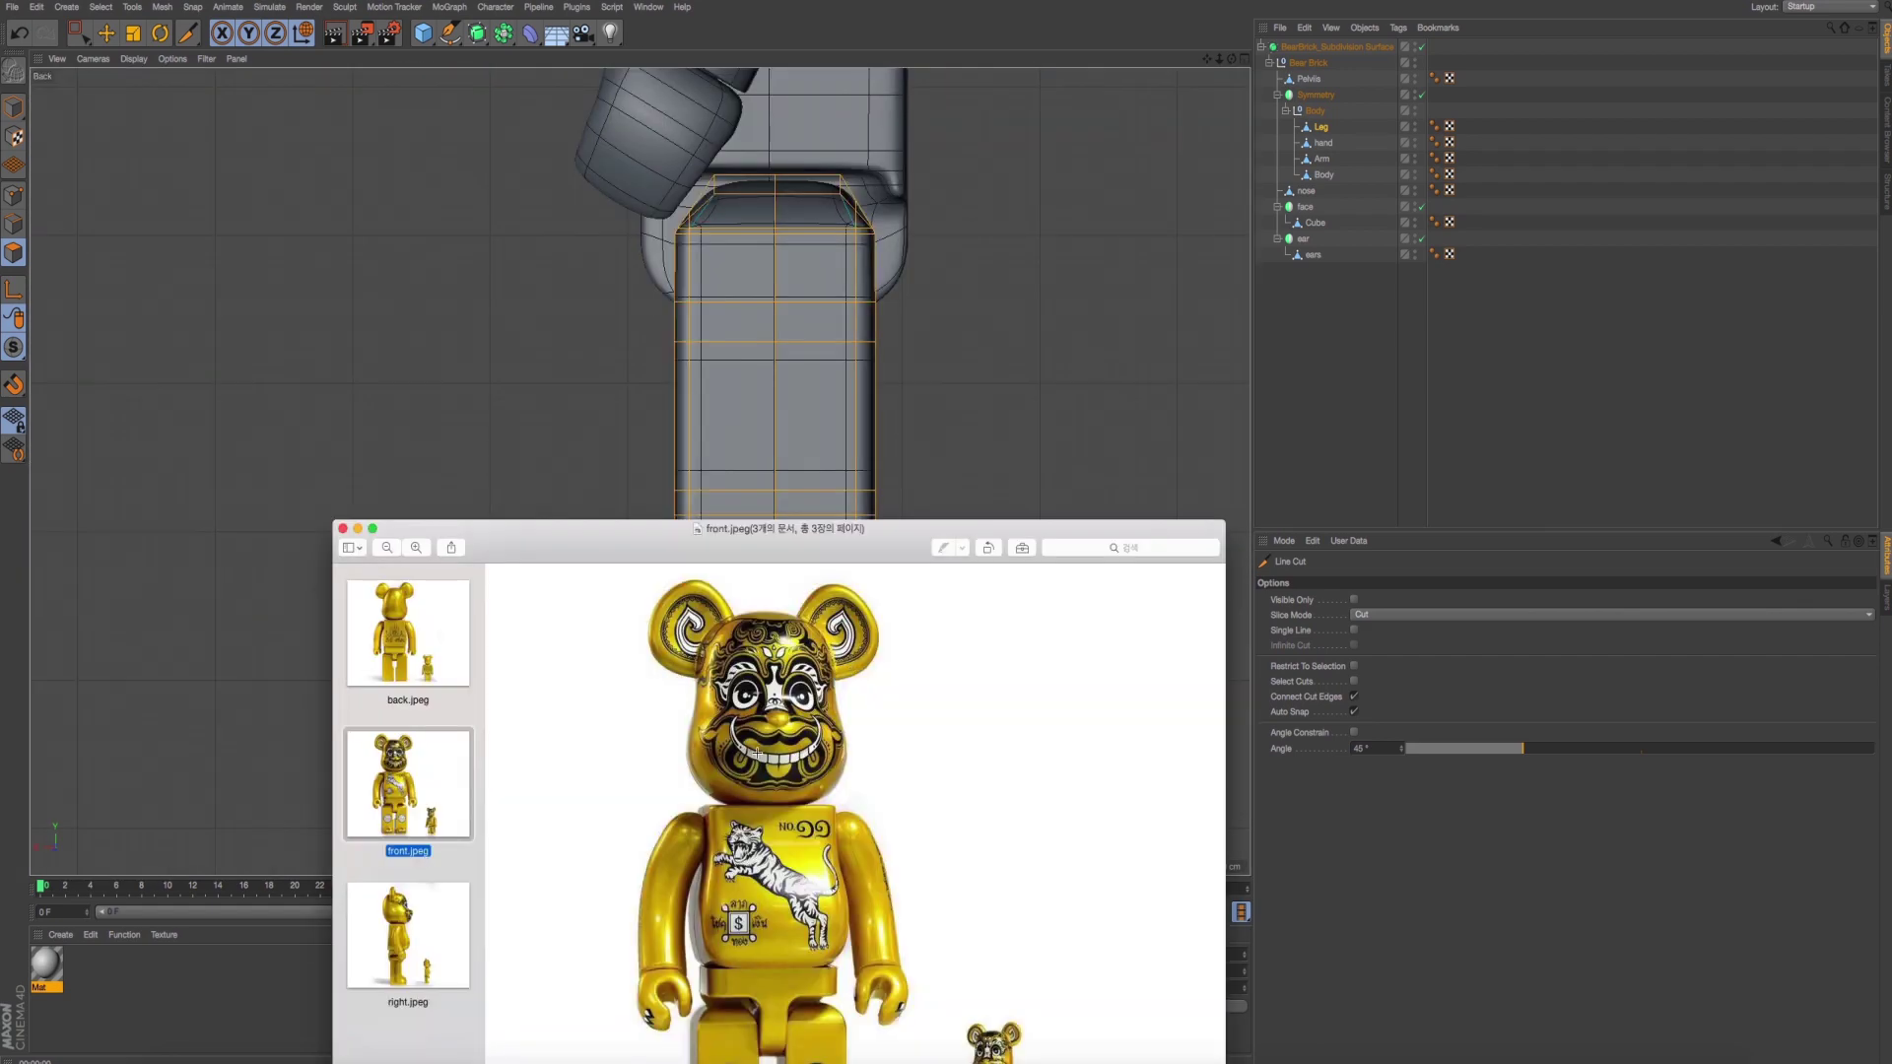
pyautogui.press('super+Tab')
pyautogui.click(419, 941)
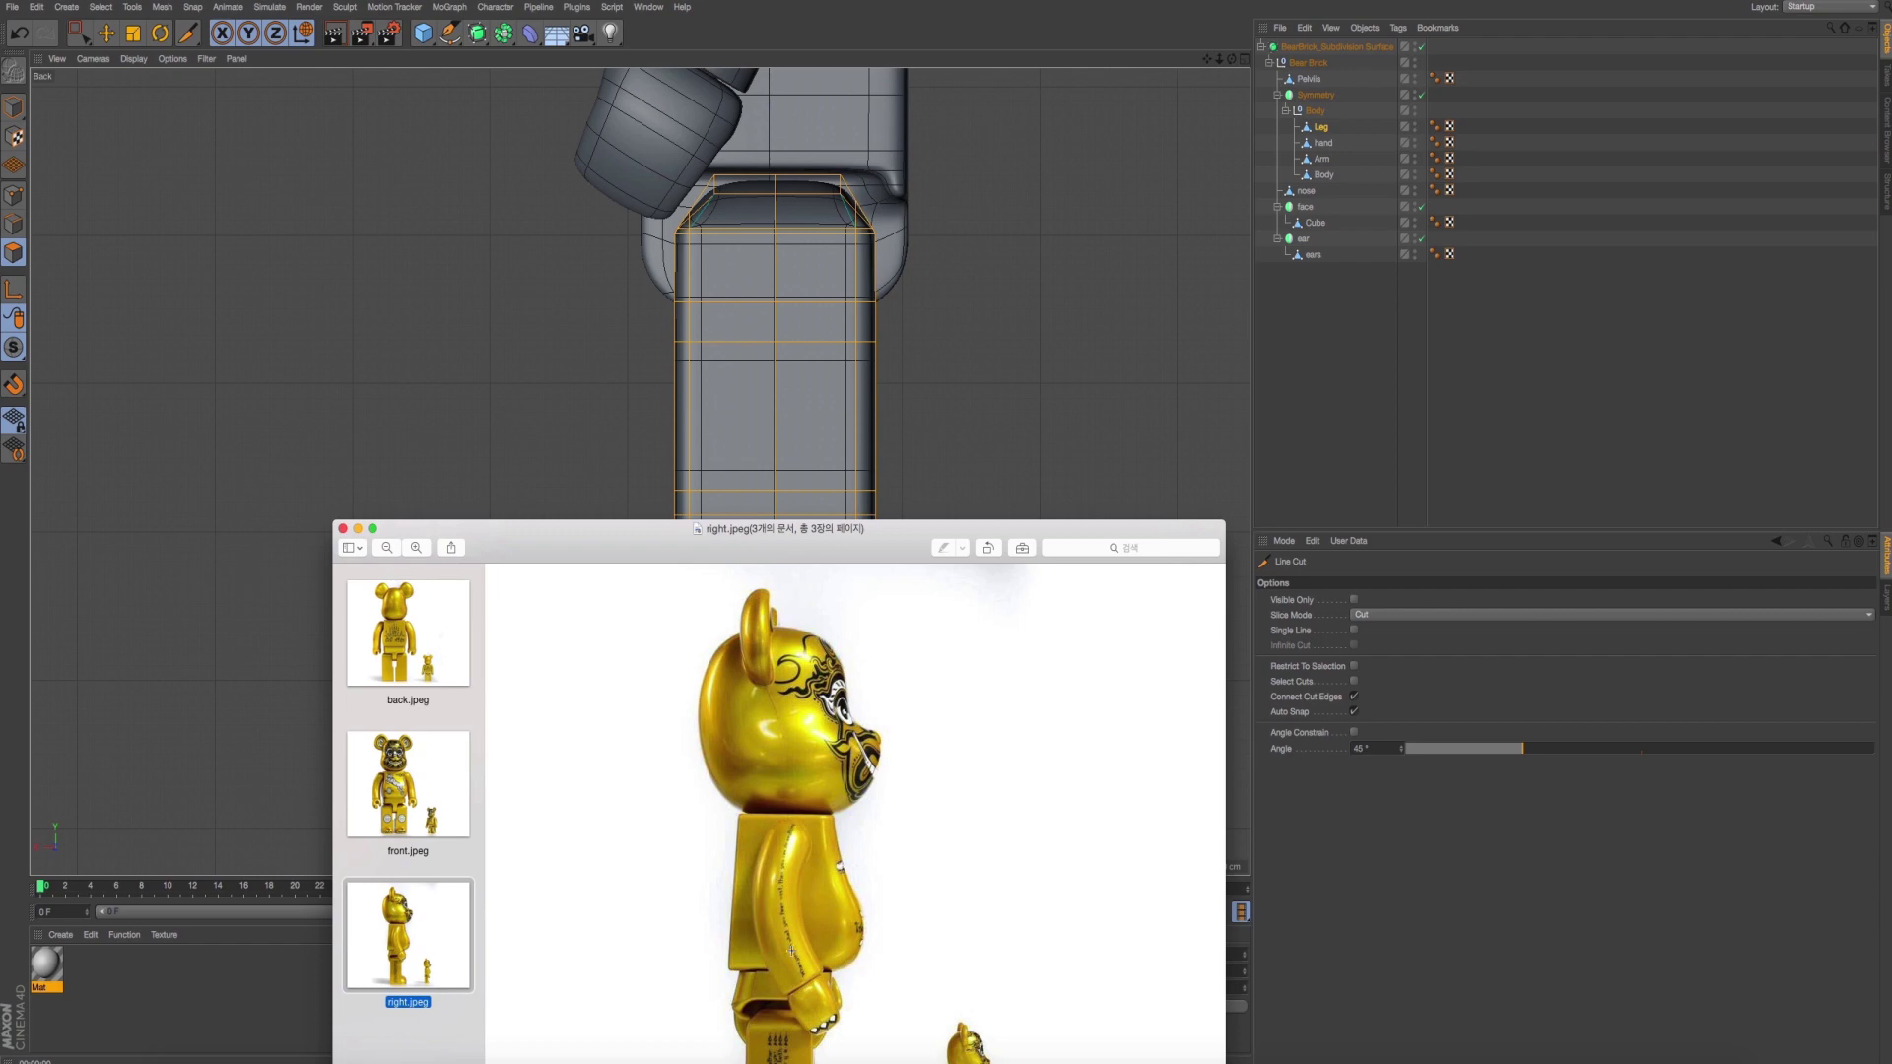
pyautogui.moveTo(859, 557); pyautogui.dragTo(1228, 167)
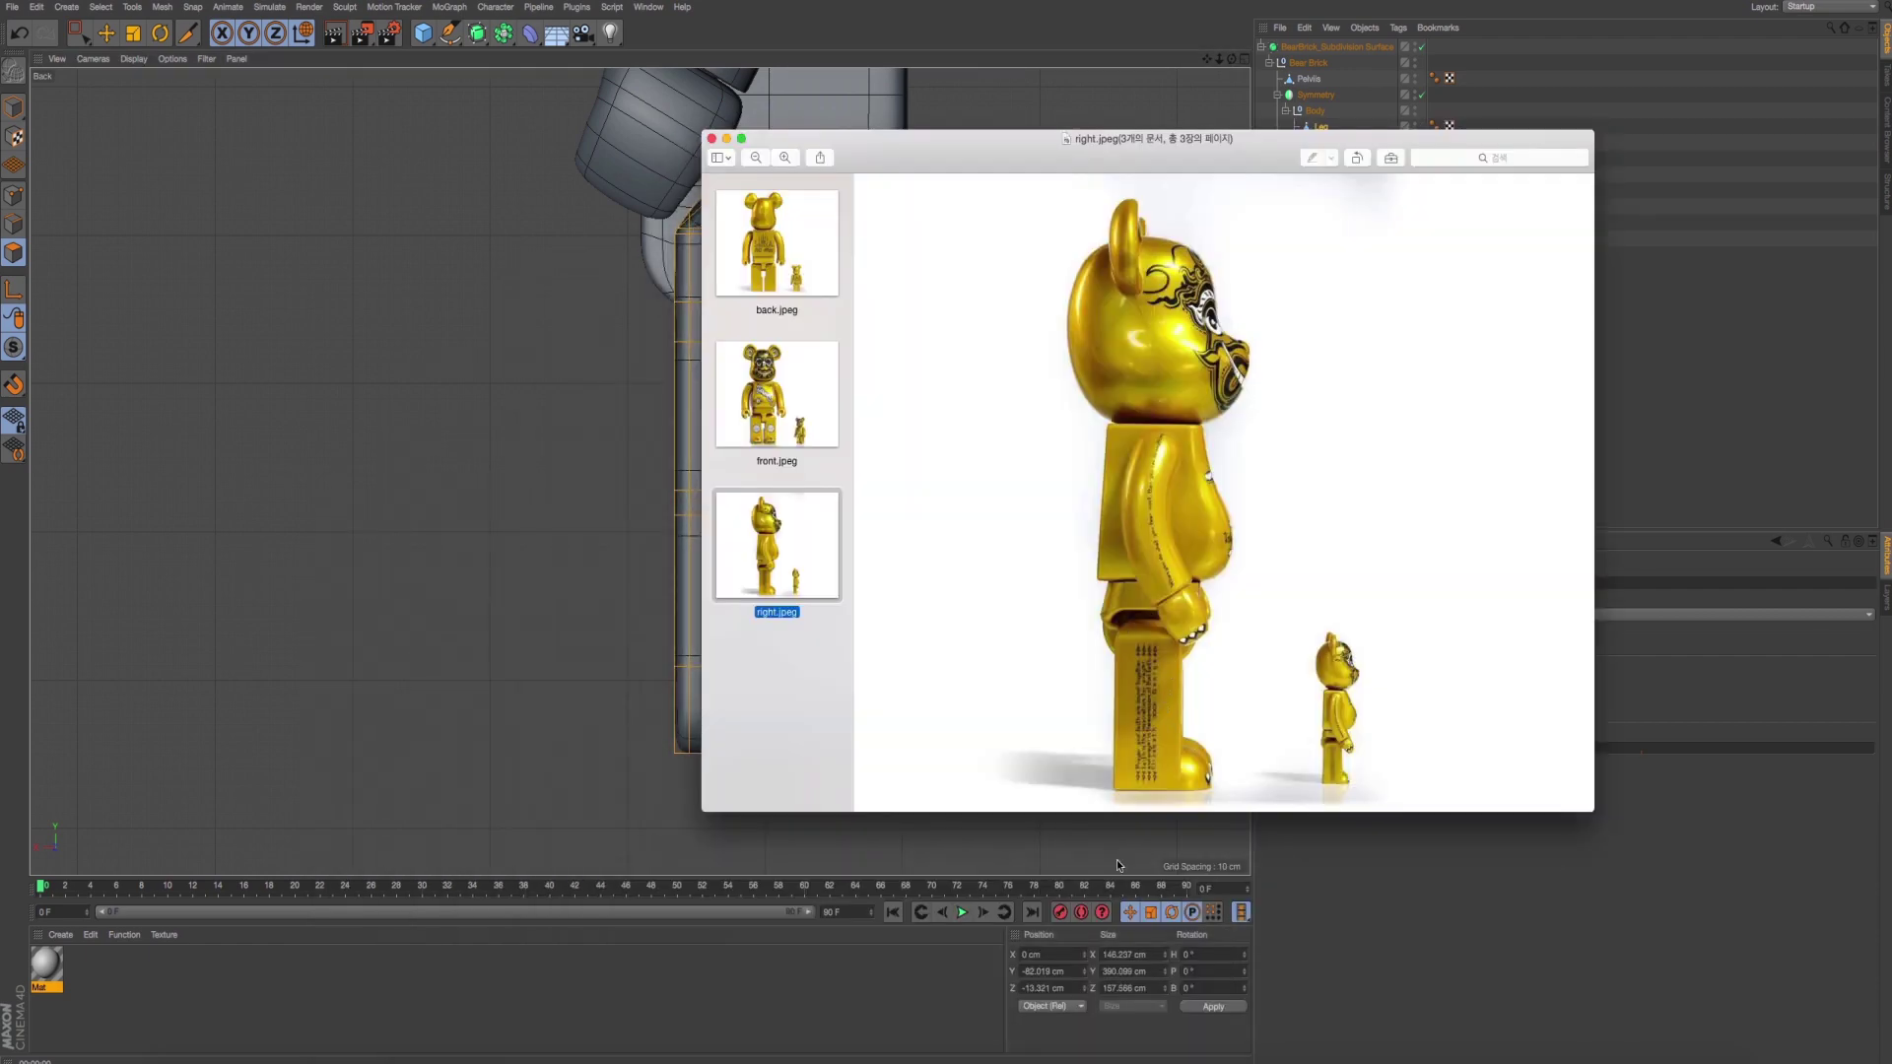
pyautogui.click(1116, 860)
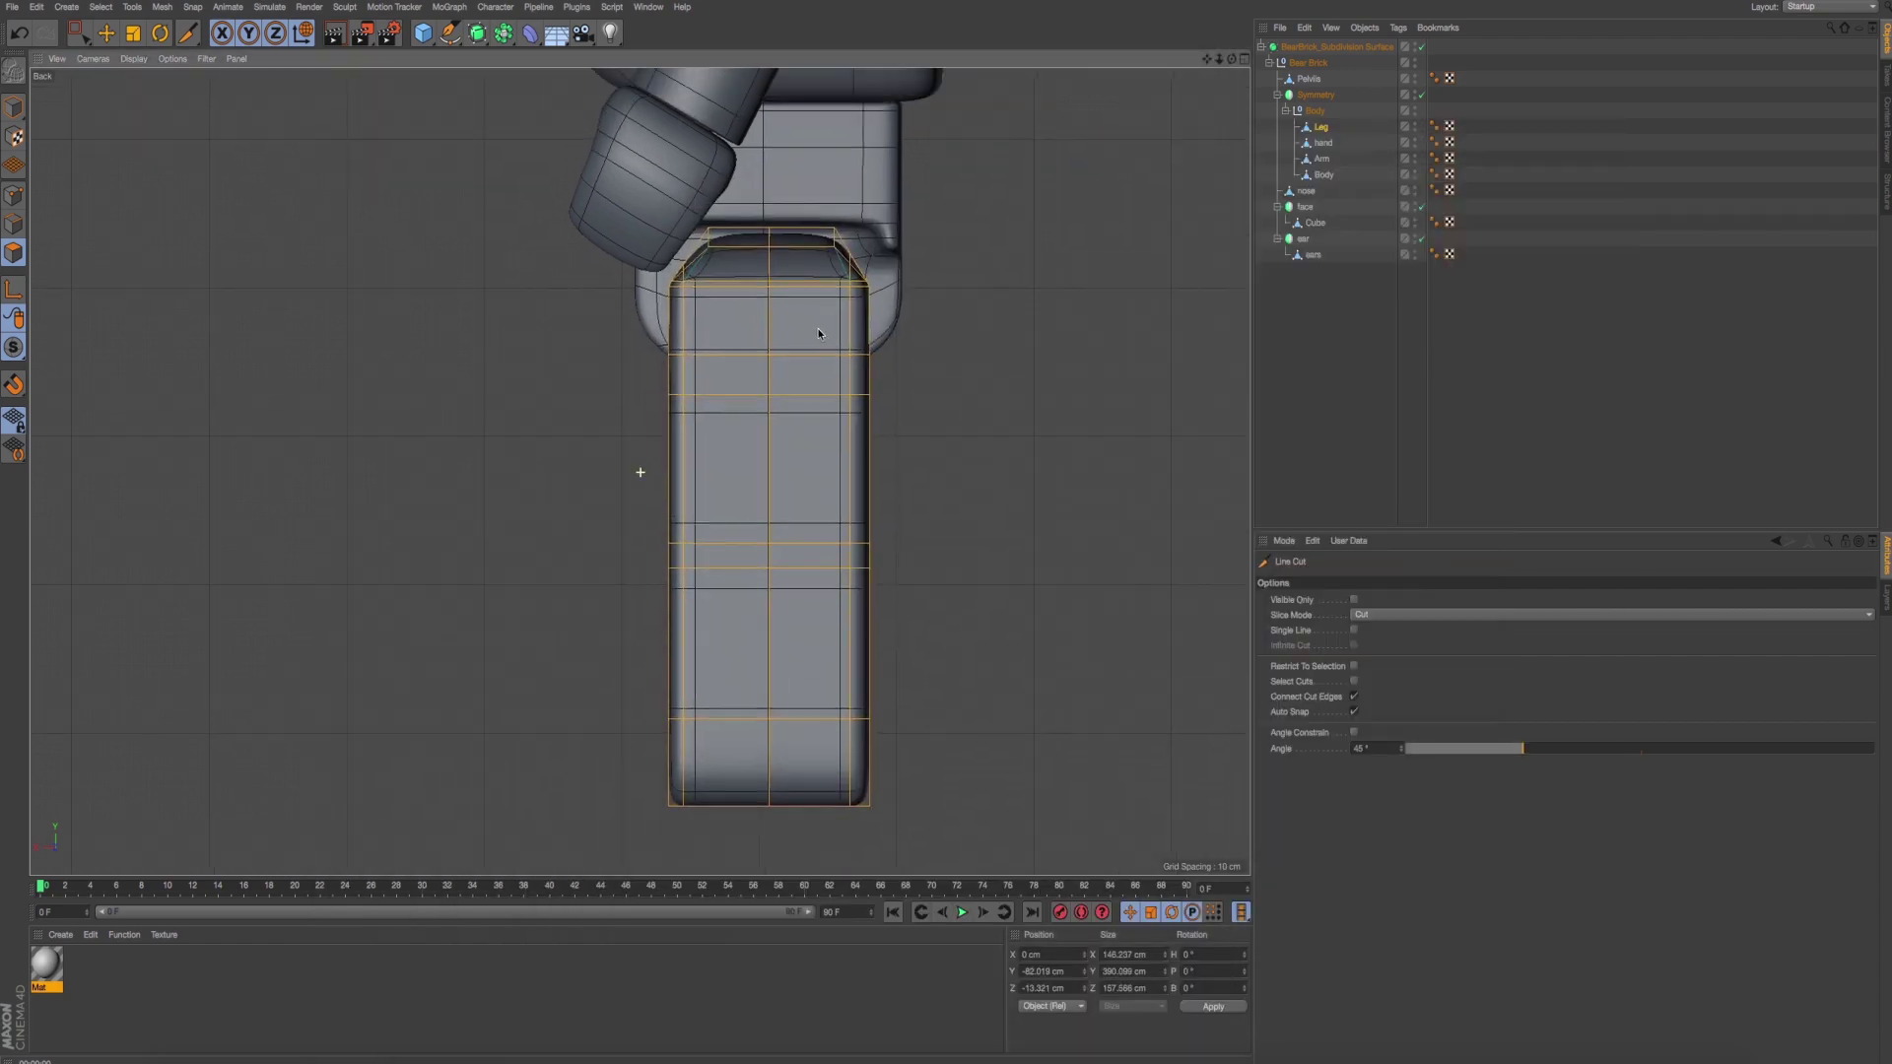
pyautogui.scroll(5, 789, 340)
pyautogui.keyDown('alt'); pyautogui.moveTo(784, 294); pyautogui.dragTo(781, 344, button='middle'); pyautogui.keyUp('alt')
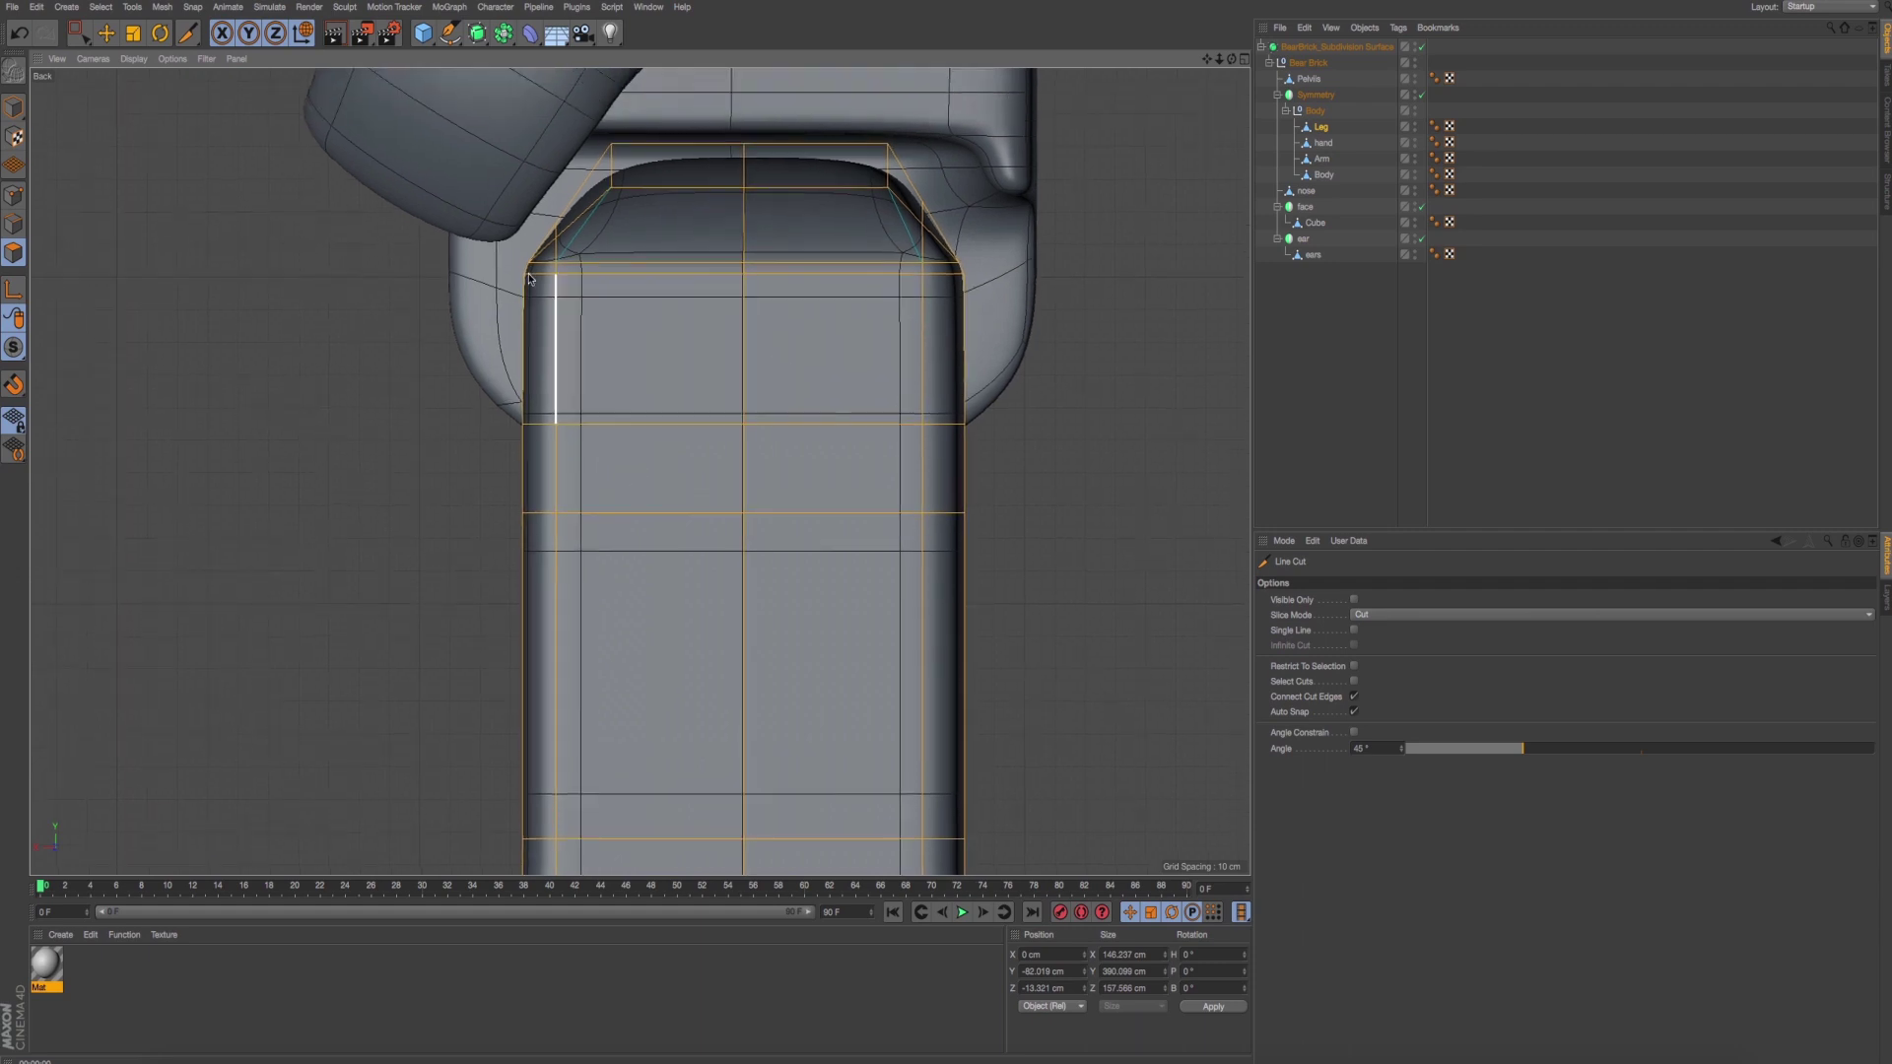
# Select the points along the leg's top edge and pull them up about 5.6 cm.
pyautogui.click(8, 170)
pyautogui.press('0')
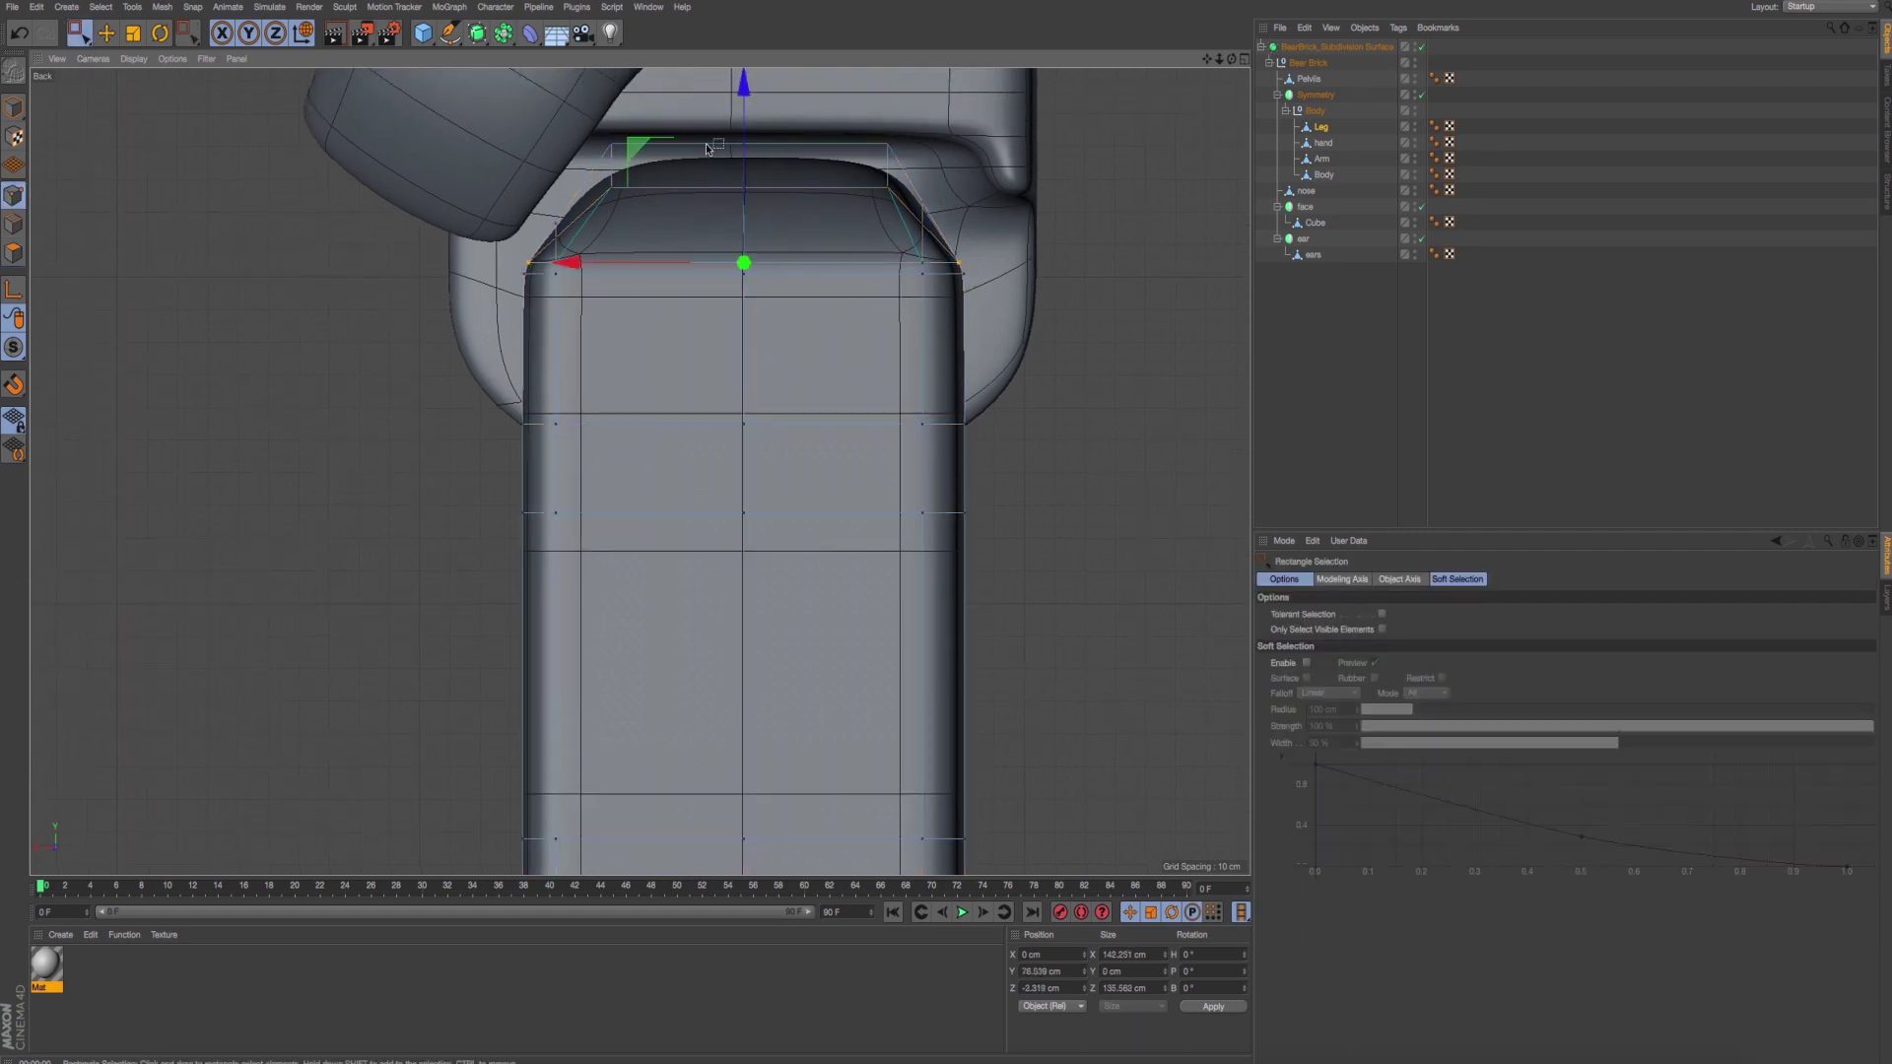
pyautogui.moveTo(698, 127); pyautogui.dragTo(795, 205)
pyautogui.moveTo(745, 87); pyautogui.dragTo(745, 68)
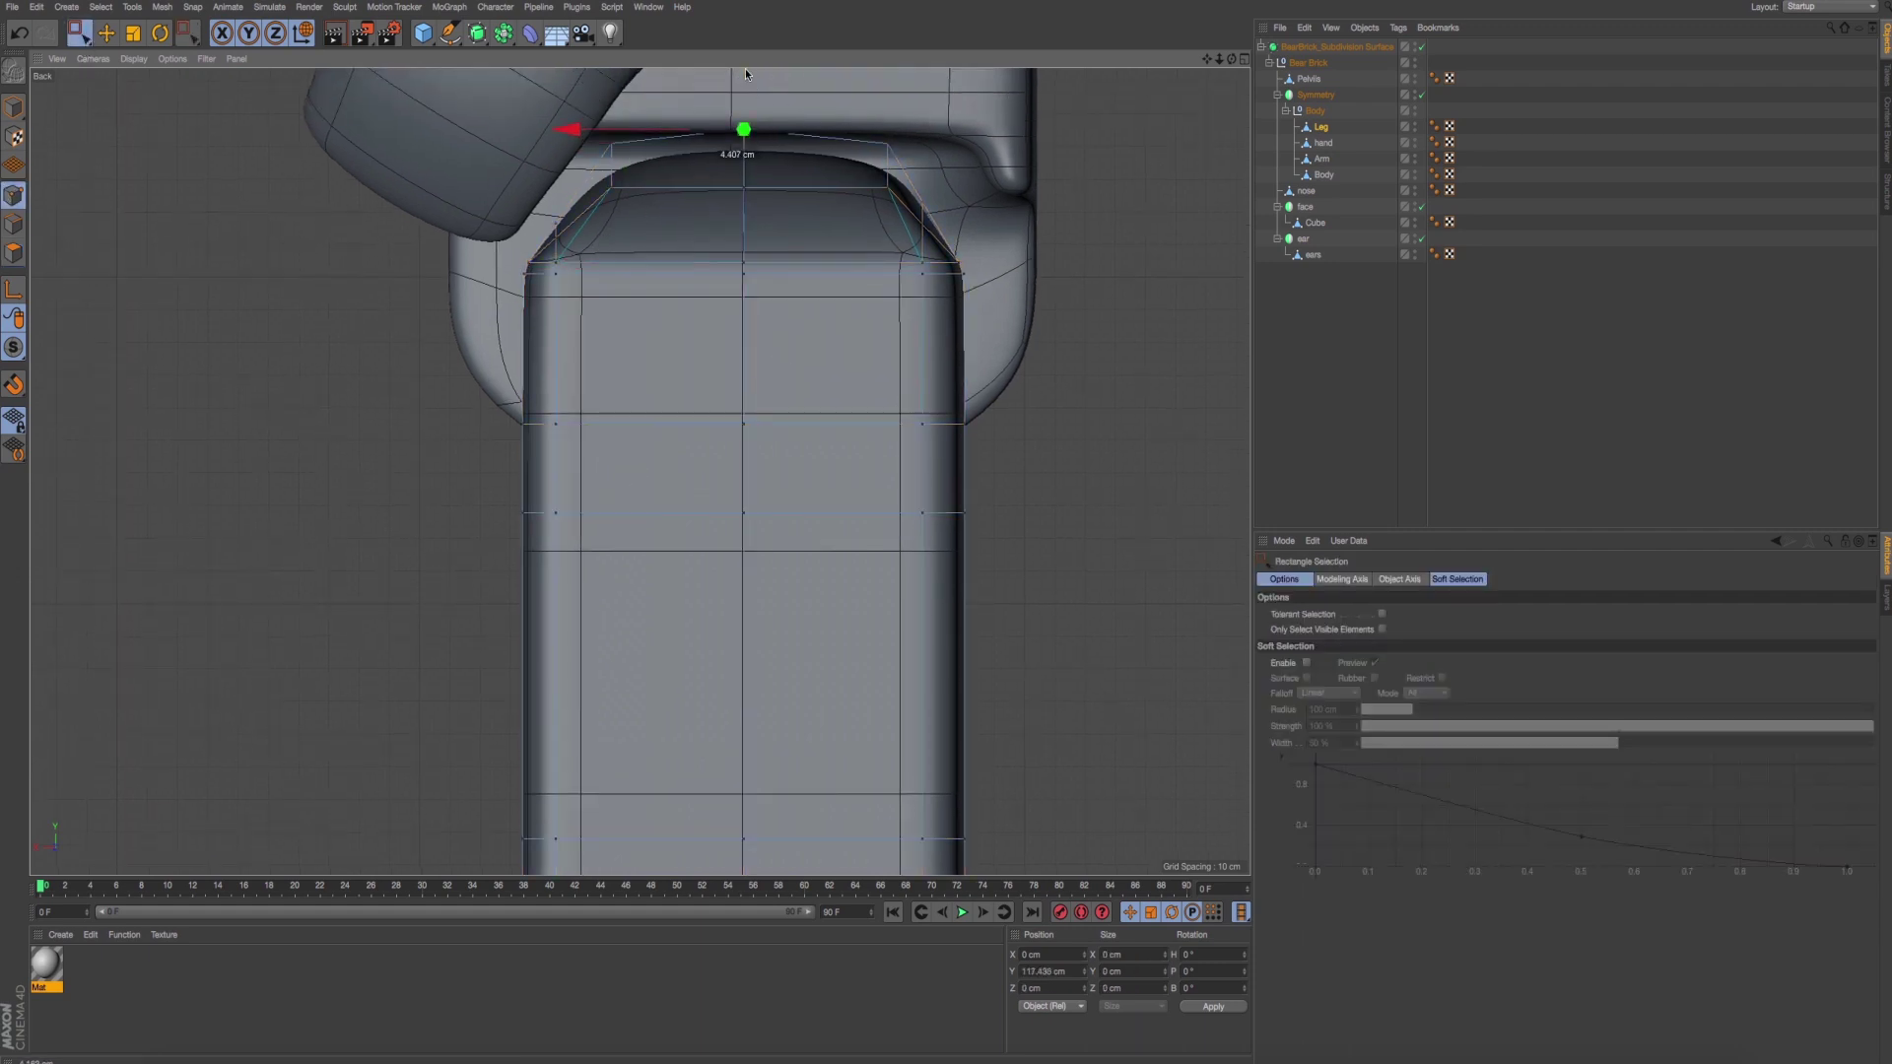
# Scale the leg's left and right upper corner points outward on X.
pyautogui.moveTo(533, 205); pyautogui.dragTo(577, 246)
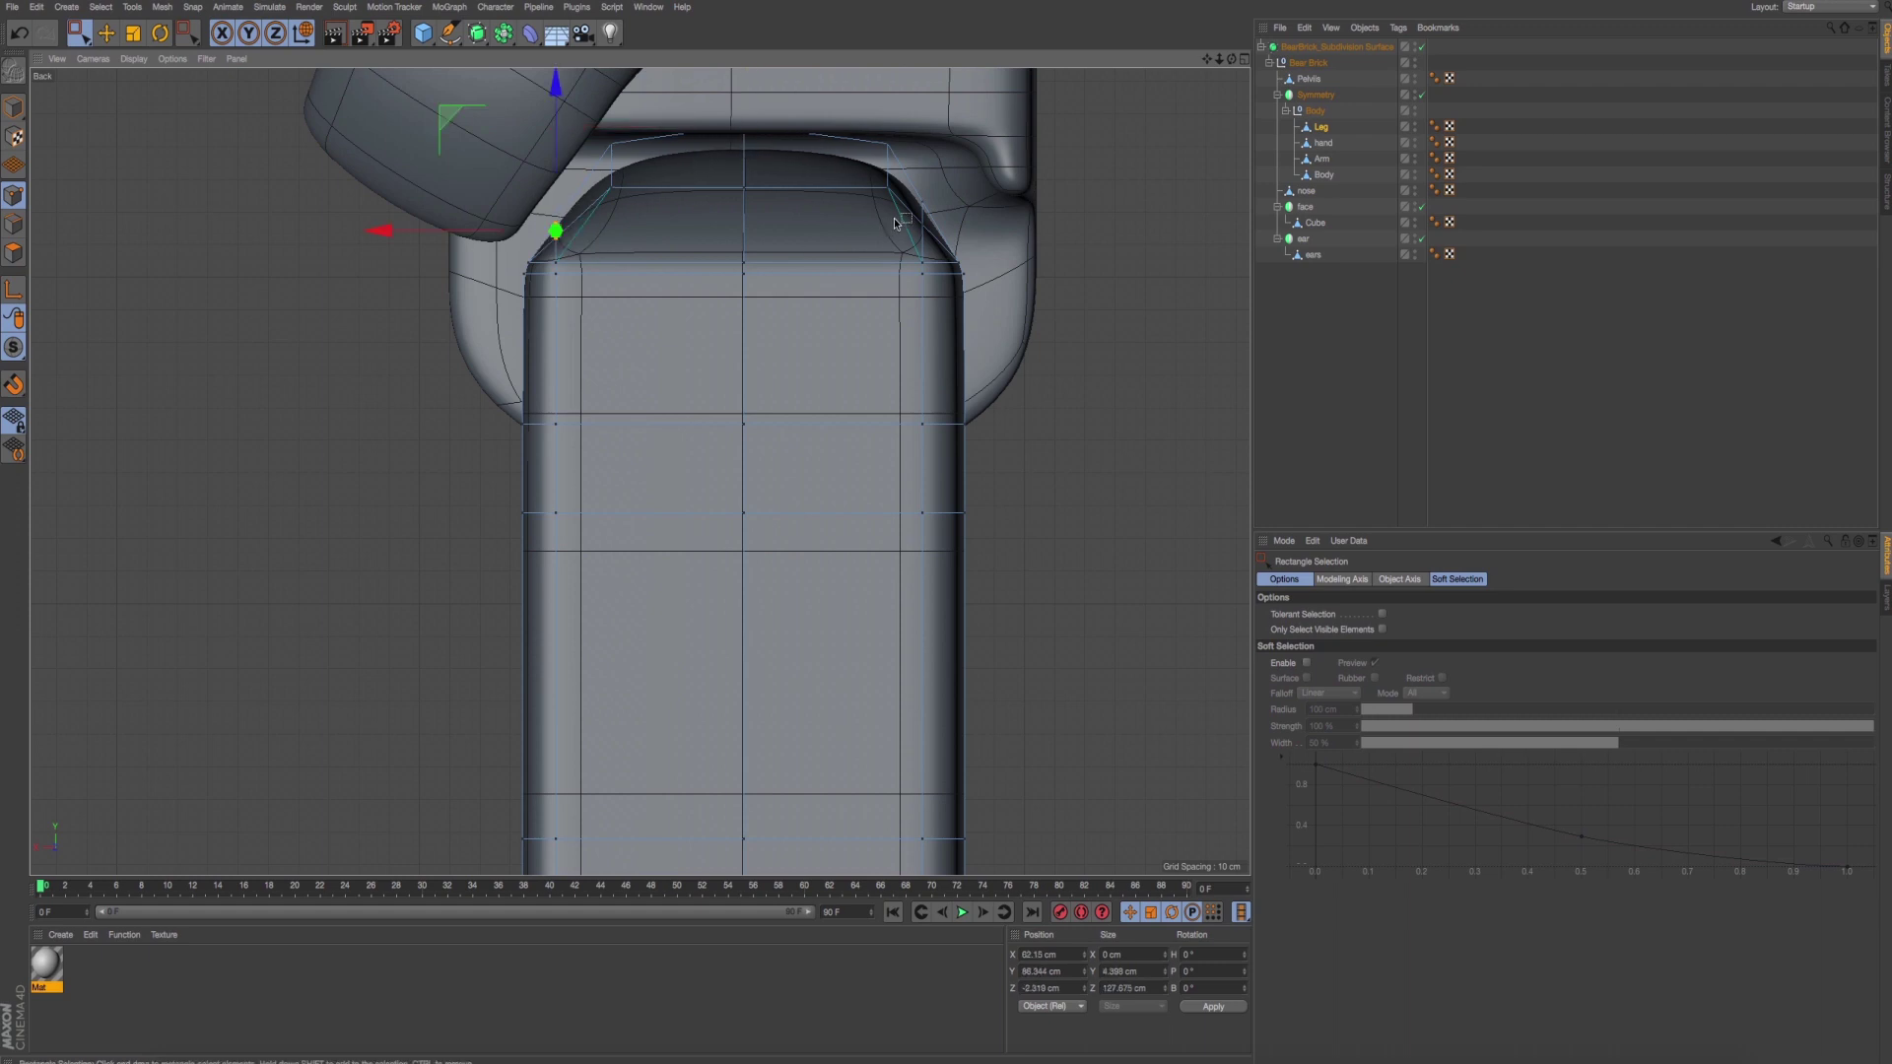
pyautogui.keyDown('shift'); pyautogui.moveTo(899, 194); pyautogui.dragTo(978, 230); pyautogui.keyUp('shift')
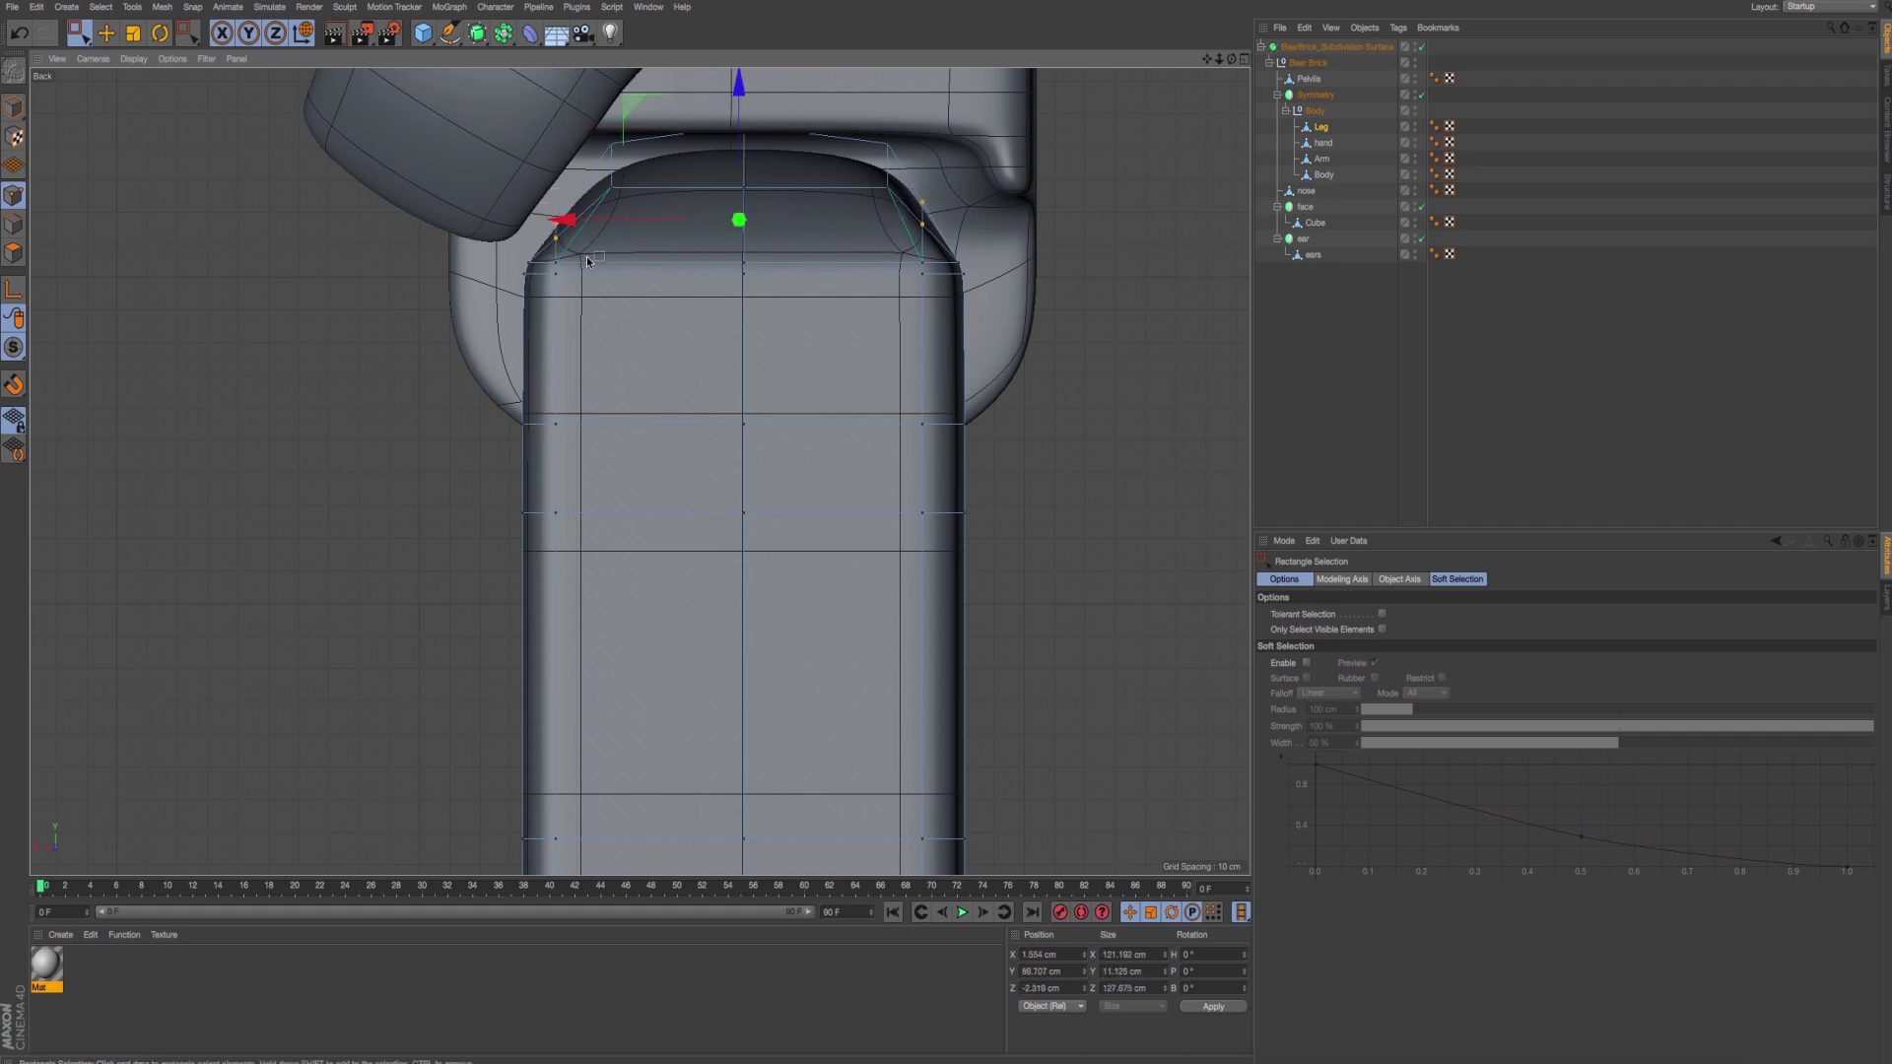
pyautogui.press('t')
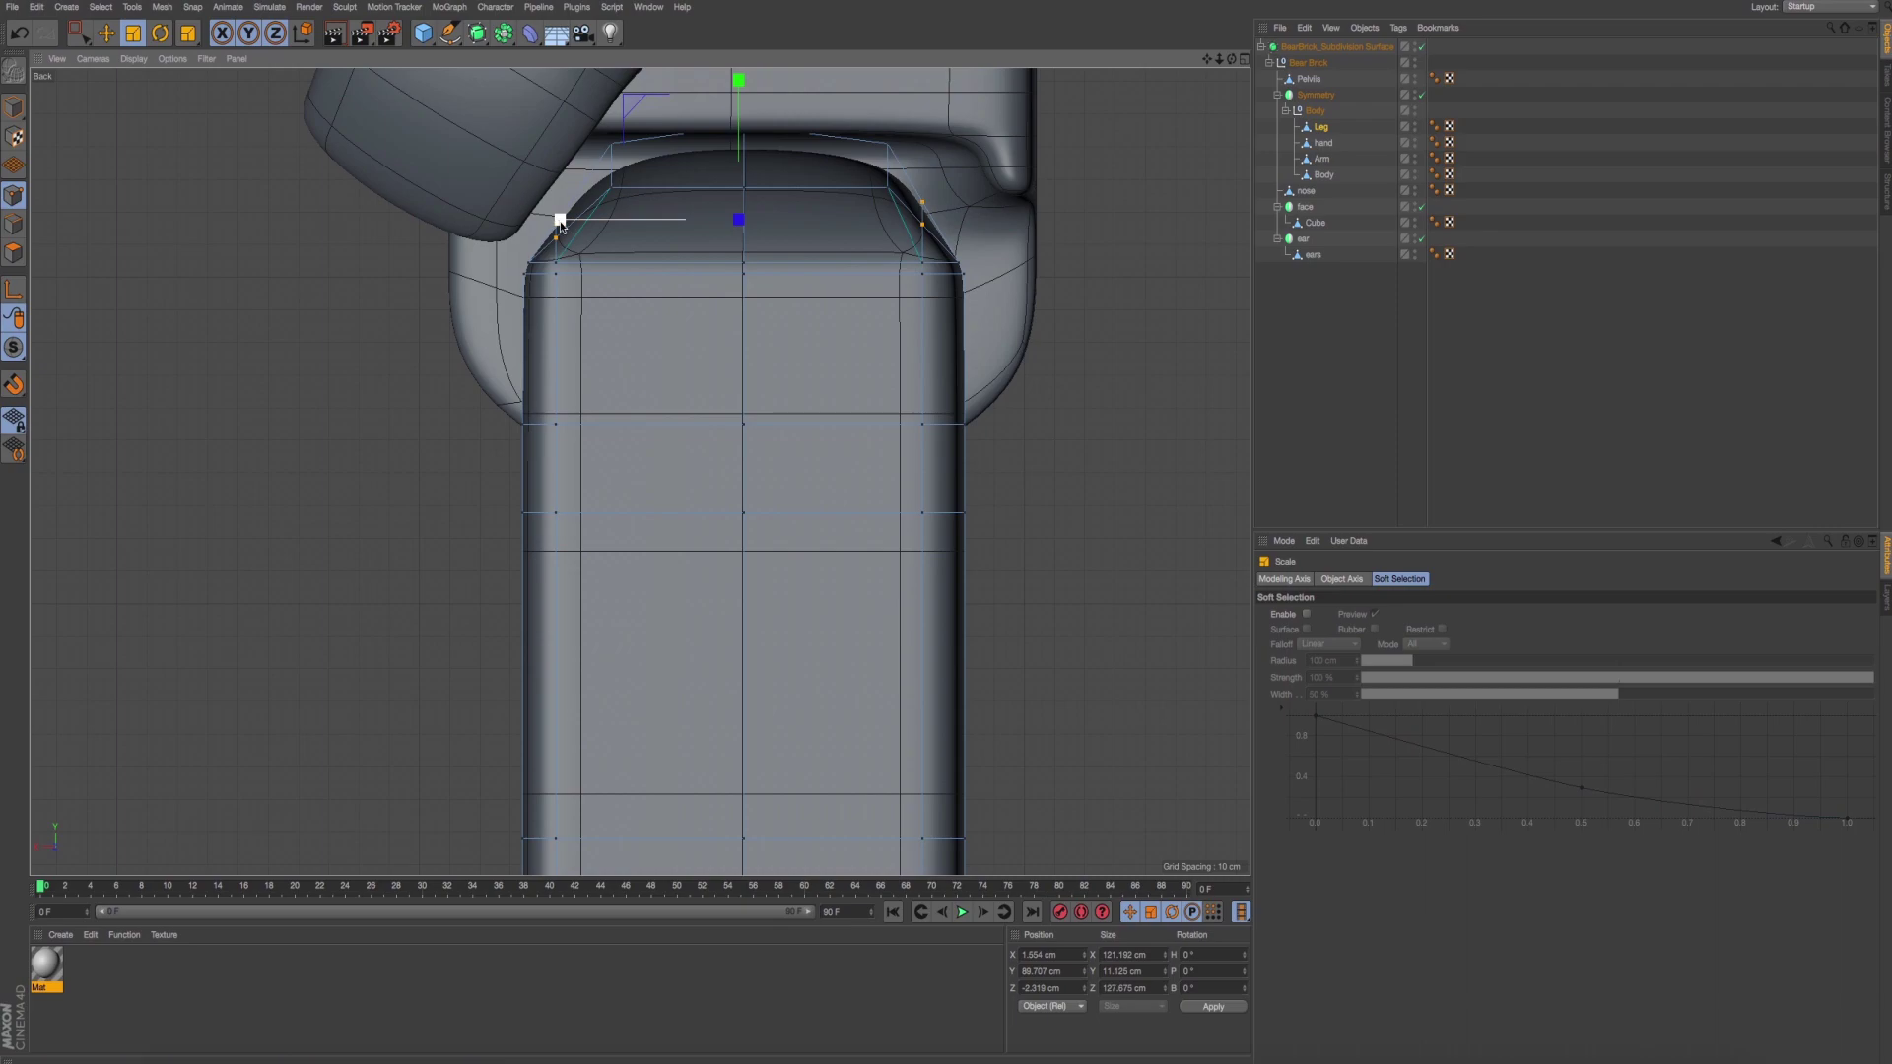
pyautogui.moveTo(560, 220); pyautogui.dragTo(550, 223)
# Inspect both legs in perspective, then return to rectangle selection in the Right view.
pyautogui.press('F1')
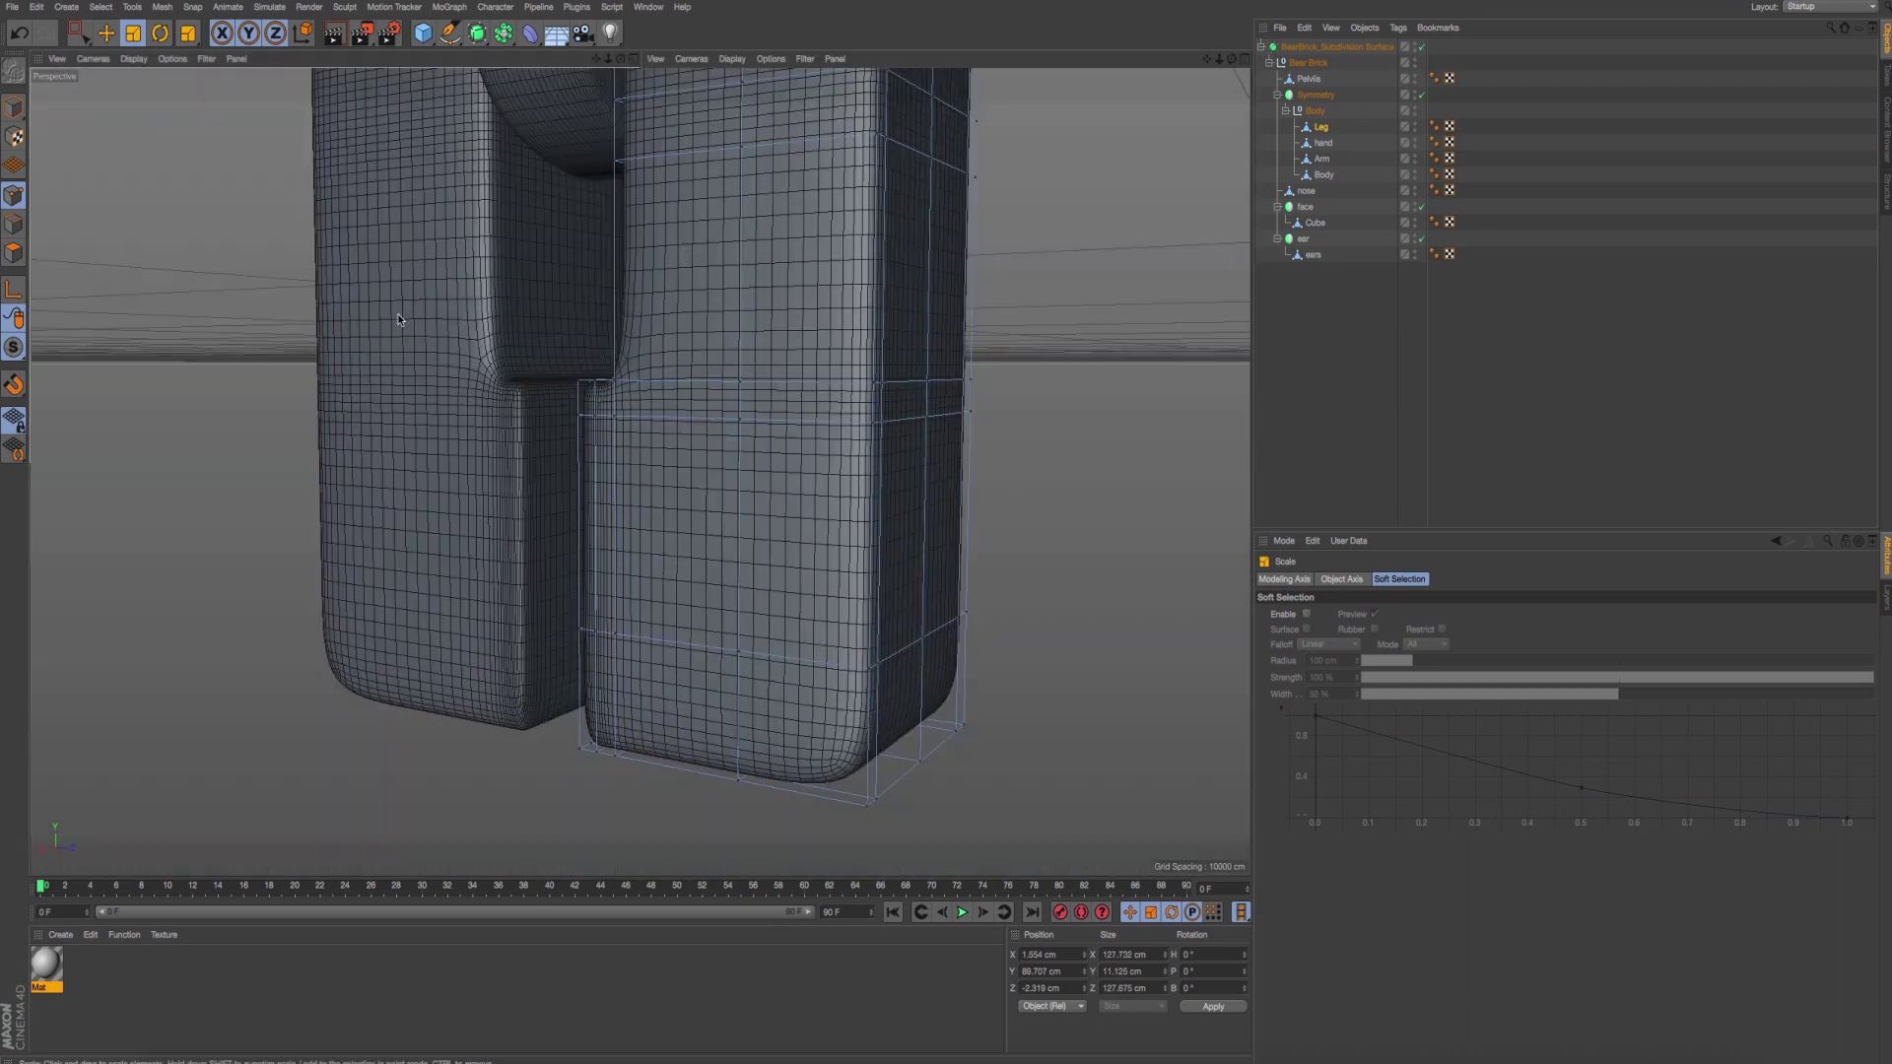
pyautogui.moveTo(398, 313)
pyautogui.keyDown('alt'); pyautogui.mouseDown()
pyautogui.moveTo(684, 514)
pyautogui.moveTo(554, 477)
pyautogui.mouseUp(); pyautogui.keyUp('alt')
pyautogui.scroll(5, 554, 477)
pyautogui.scroll(2, 544, 540)
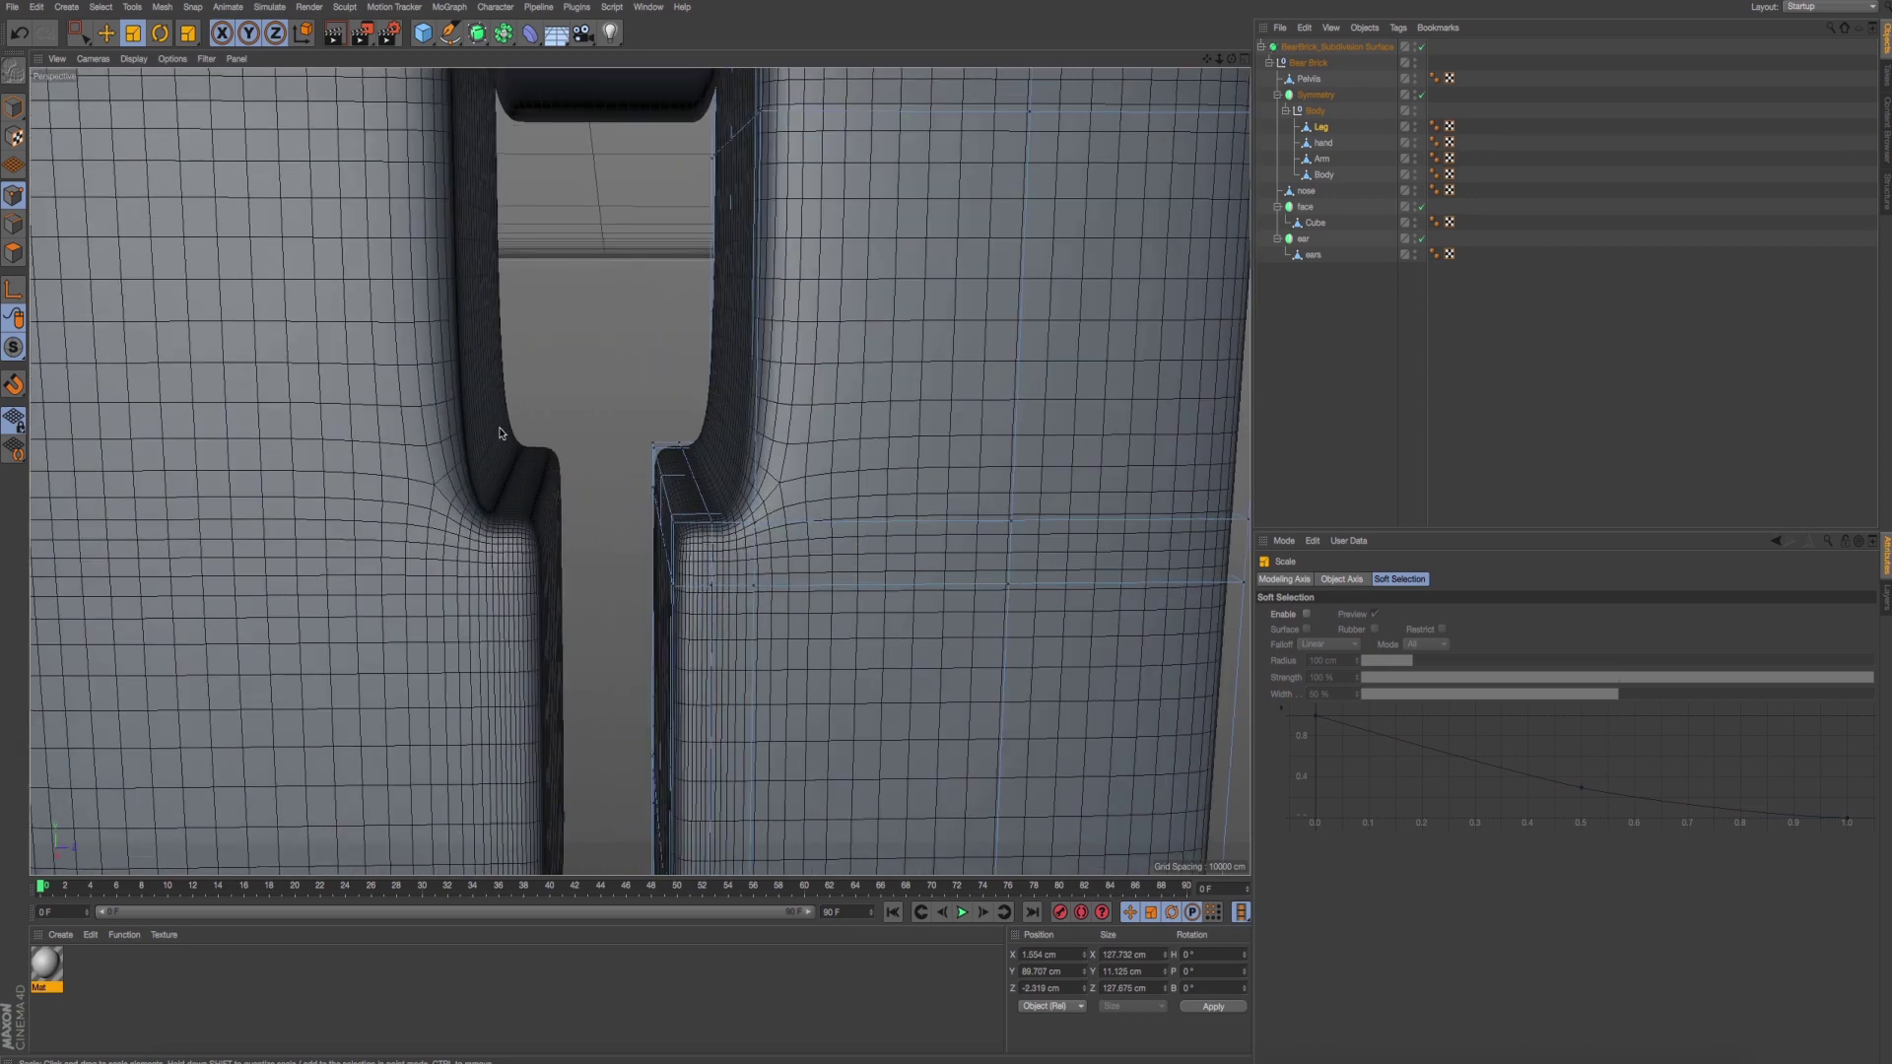
pyautogui.click(78, 34)
pyautogui.middleClick(422, 655)
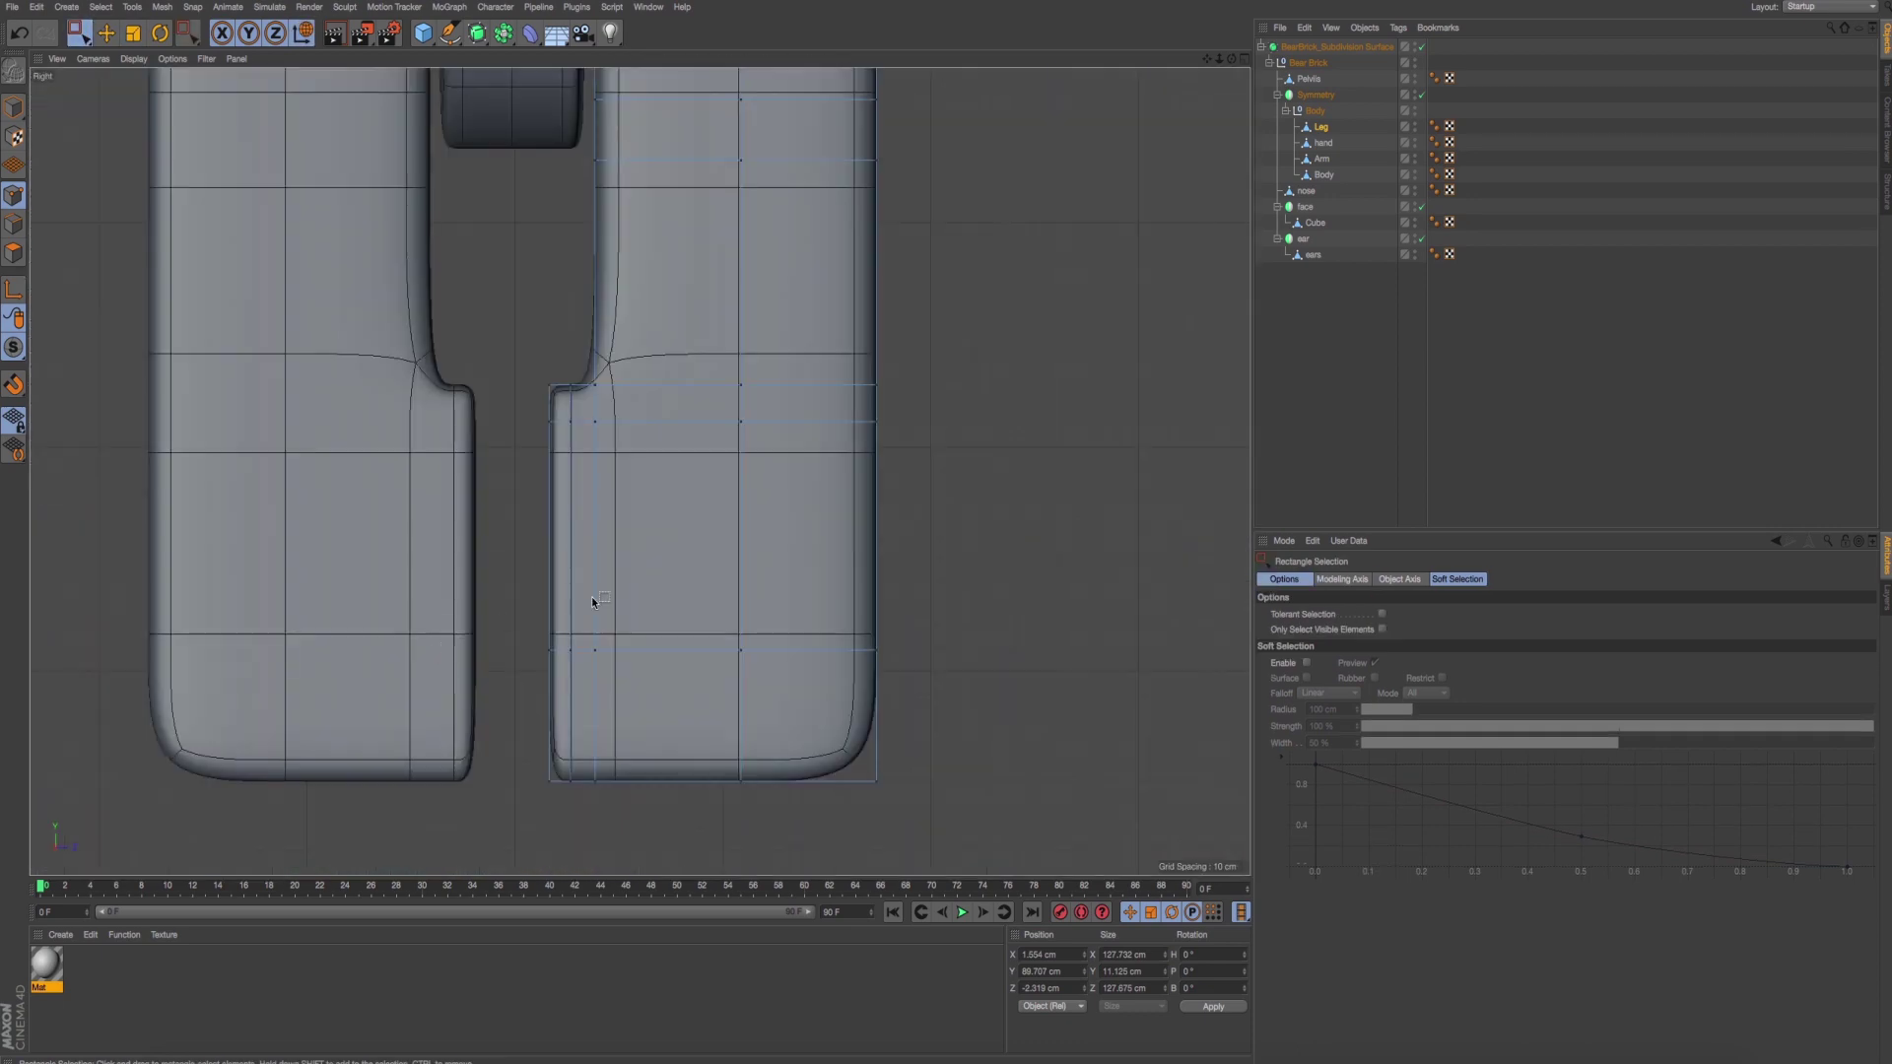
# Review the bear's front reference photo.
pyautogui.scroll(3, 592, 595)
pyautogui.scroll(3, 599, 596)
pyautogui.press('super+Tab')
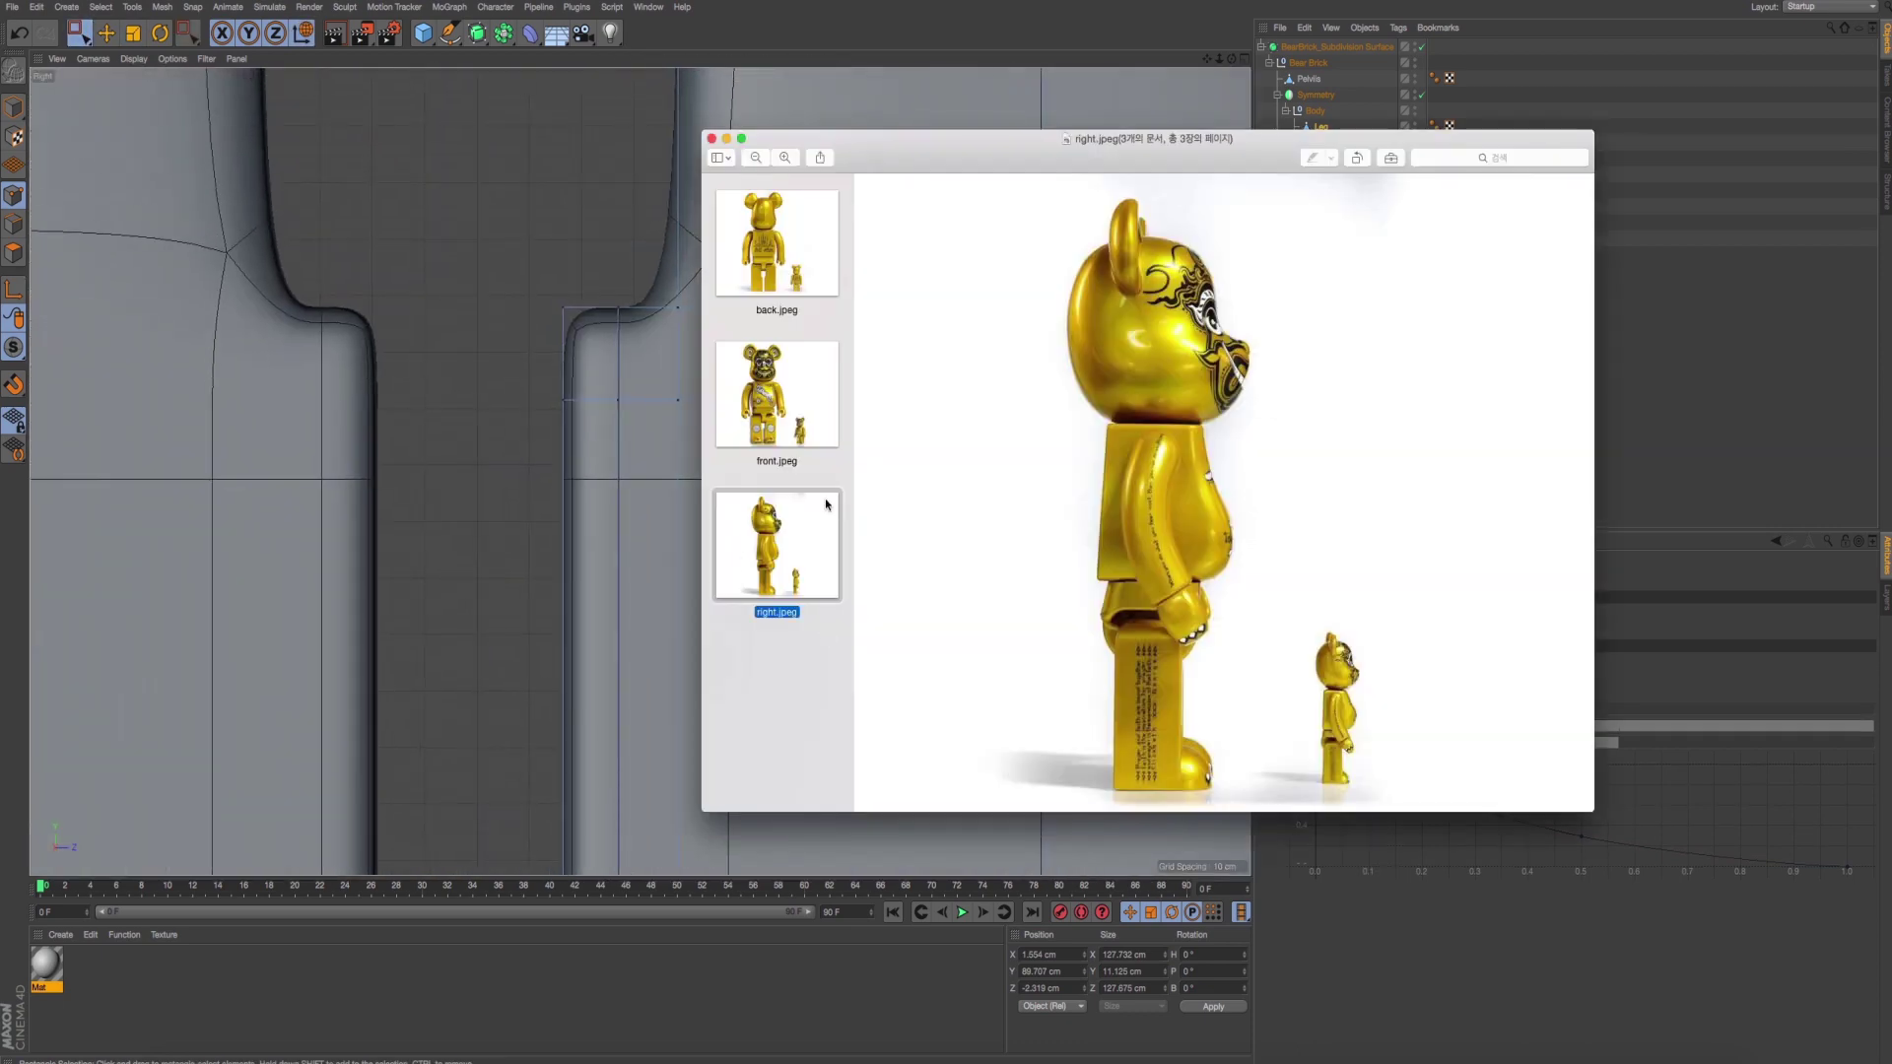
pyautogui.press('Up')
pyautogui.press('super+Tab')
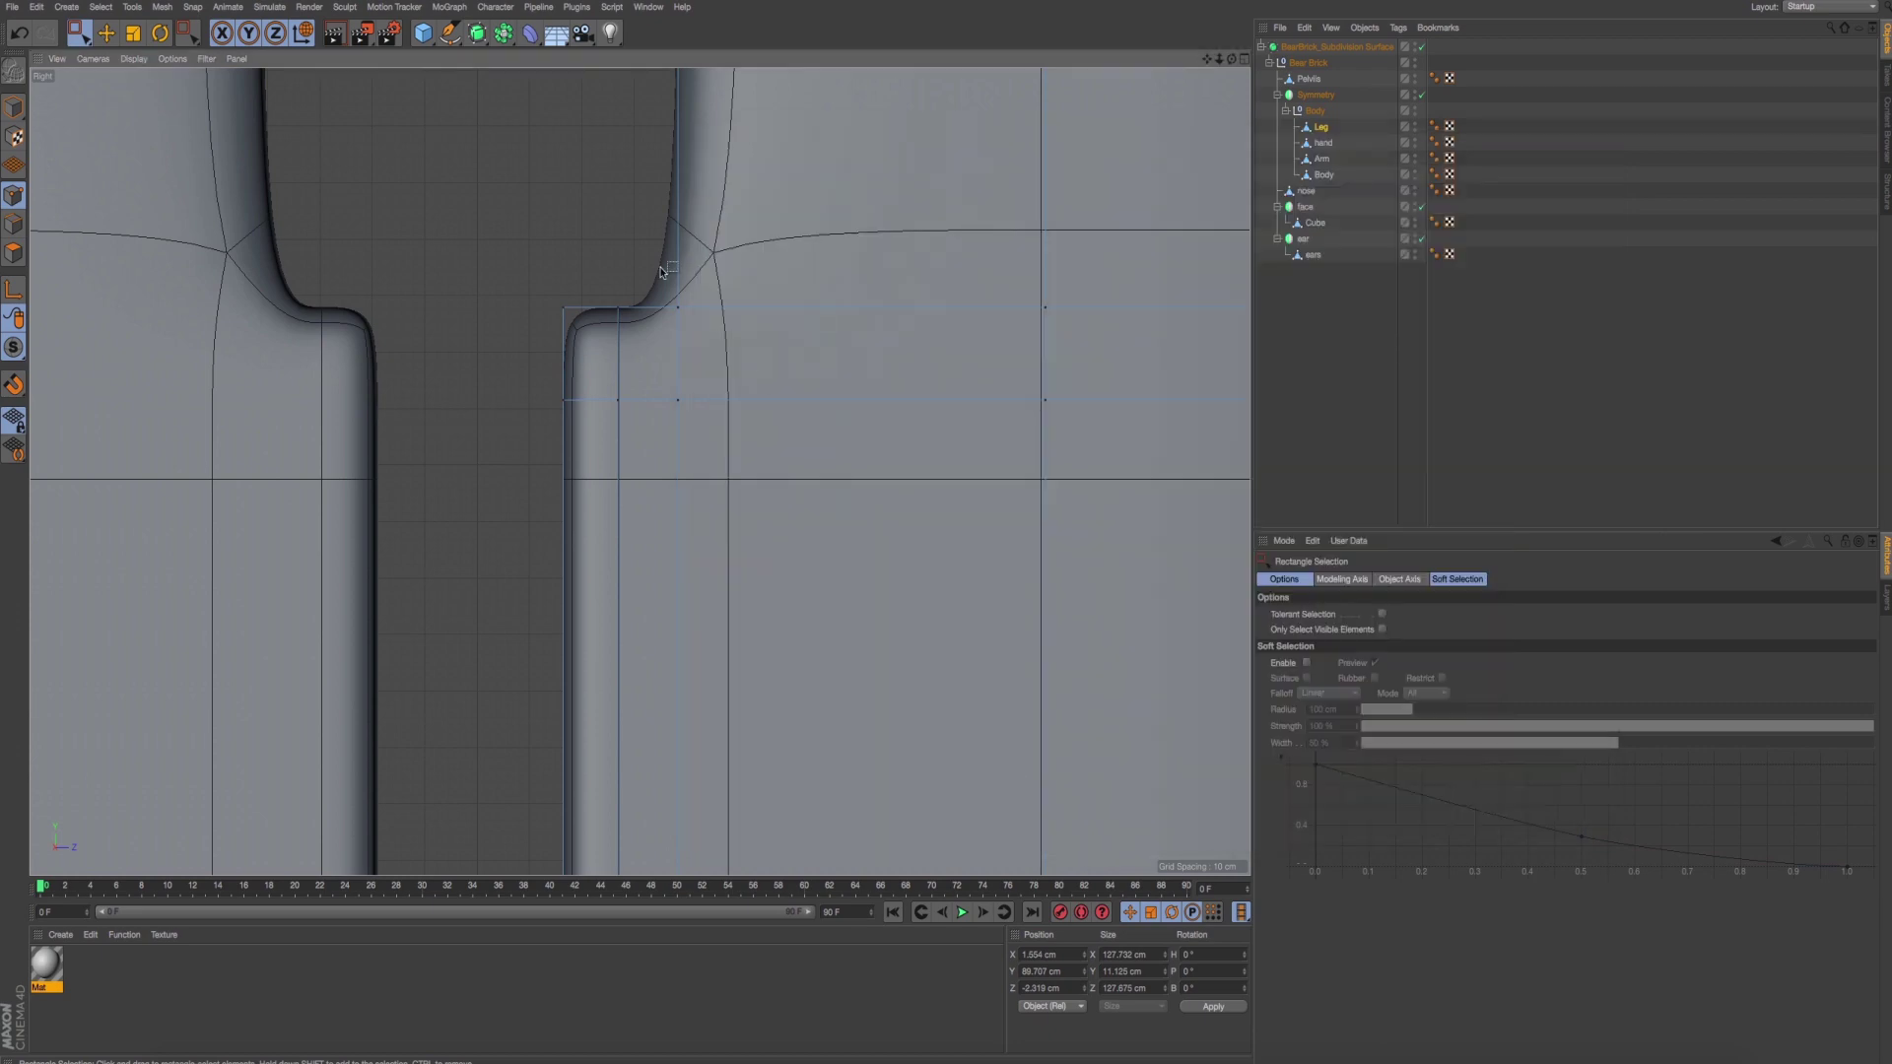
# Select the toe-step corner point in the Right view and lower it about 4.8 cm.
pyautogui.scroll(3, 591, 360)
pyautogui.moveTo(558, 285); pyautogui.dragTo(620, 394)
pyautogui.scroll(3, 621, 321)
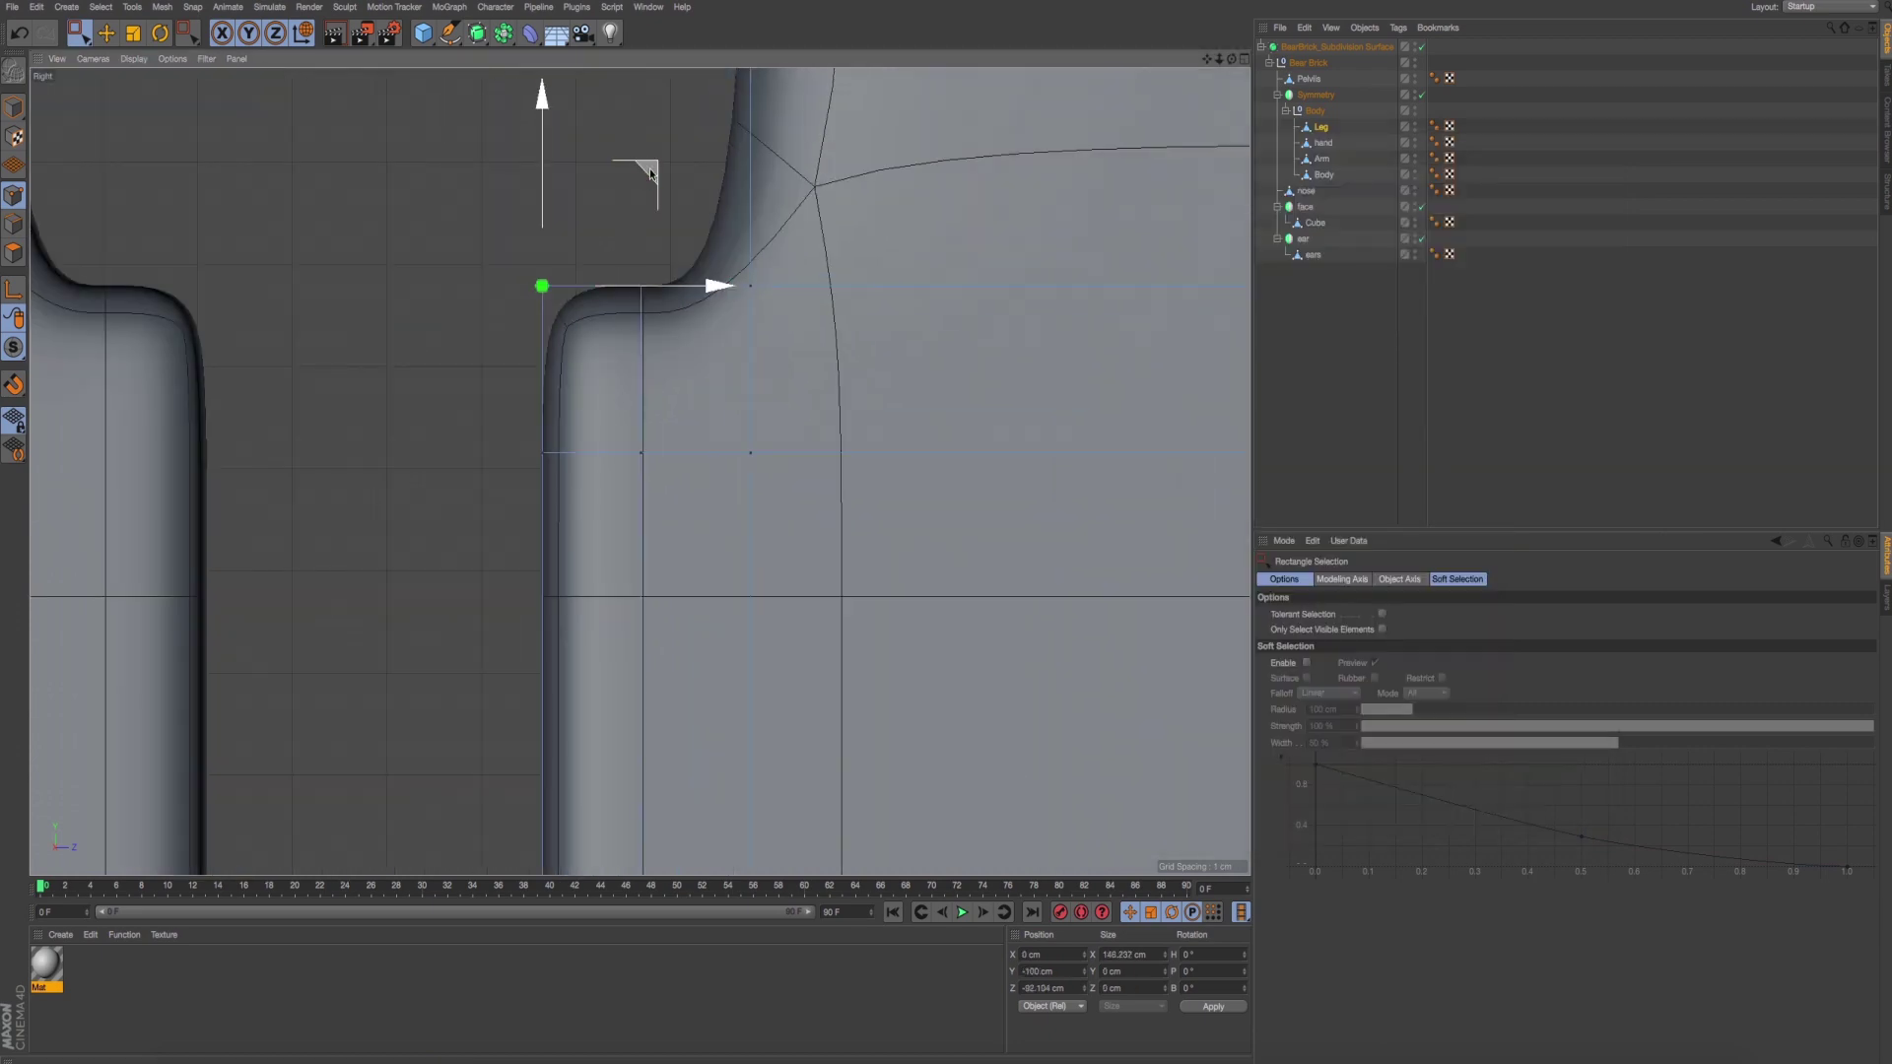
pyautogui.moveTo(650, 174)
pyautogui.mouseDown()
pyautogui.moveTo(656, 226)
pyautogui.moveTo(827, 321)
pyautogui.mouseUp()
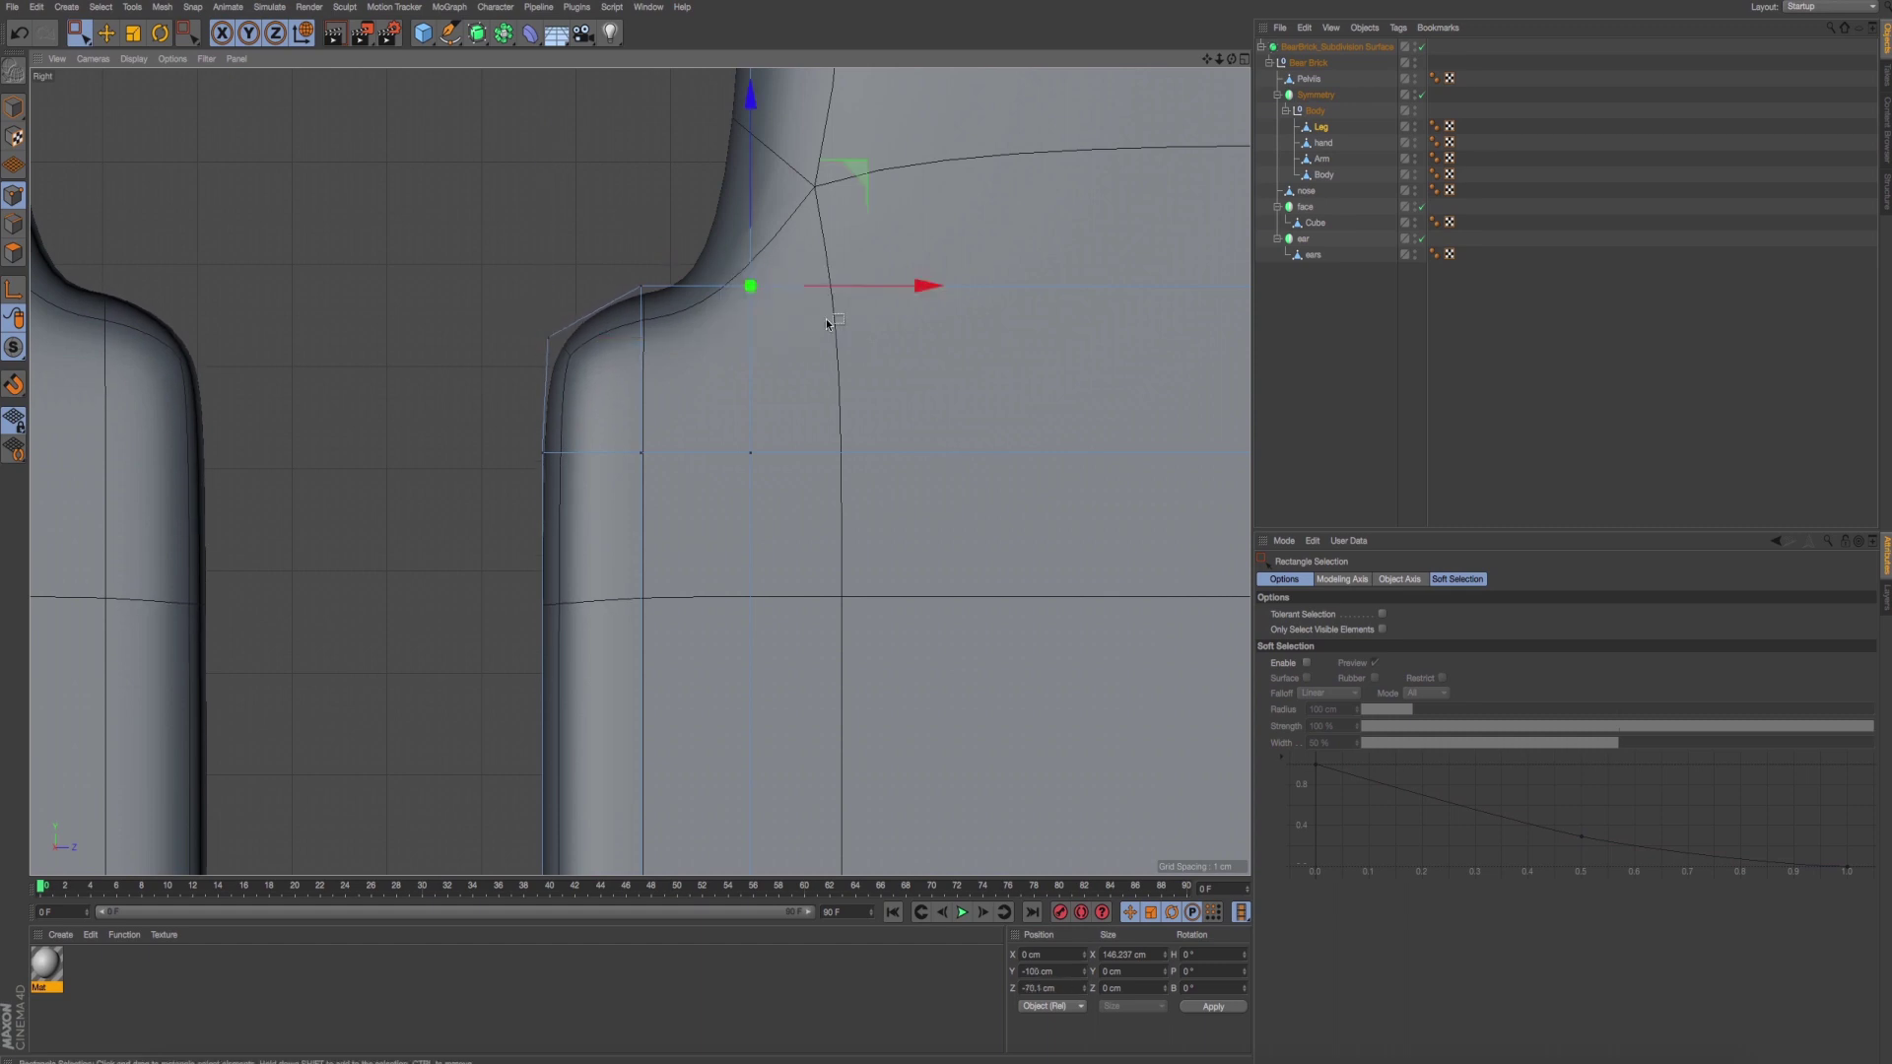
pyautogui.scroll(-5, 751, 335)
pyautogui.scroll(-2, 739, 365)
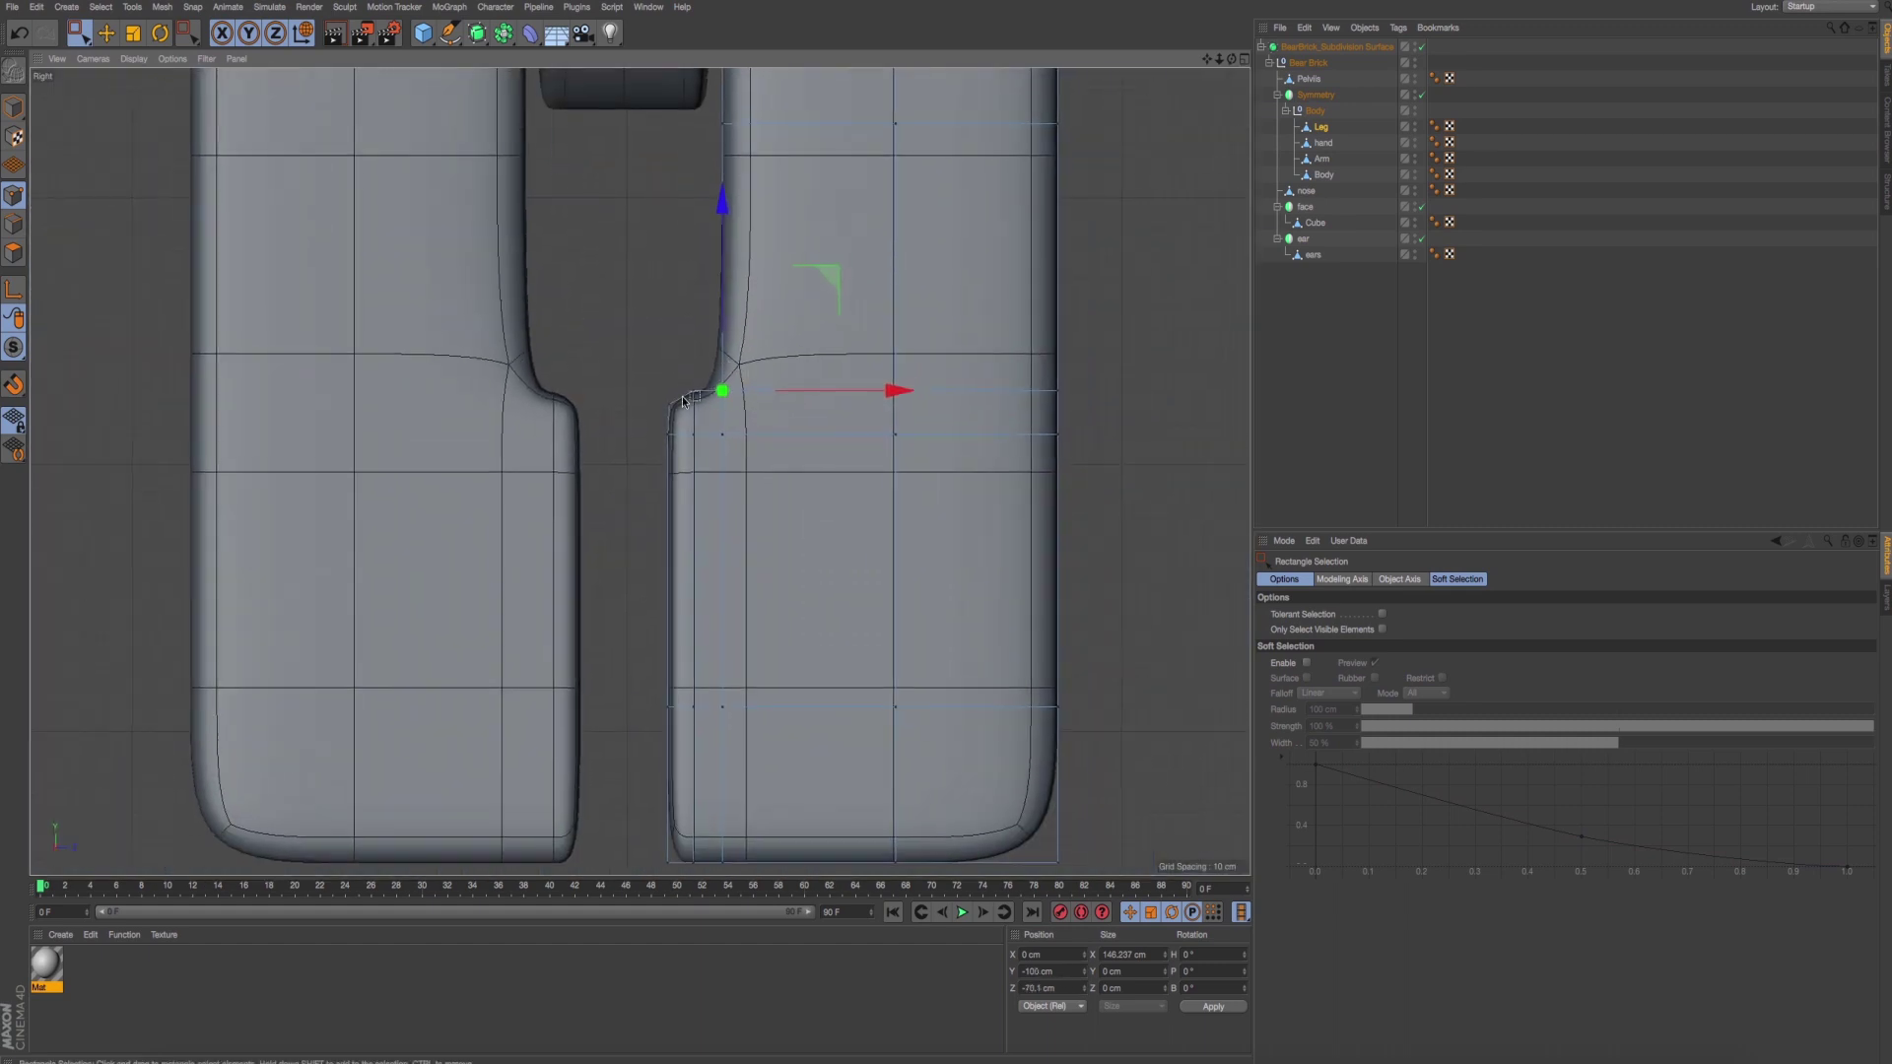
pyautogui.hotkey('ctrl', 'a')
# Line-cut horizontally across the right leg at the toe step height.
pyautogui.rightClick(613, 257)
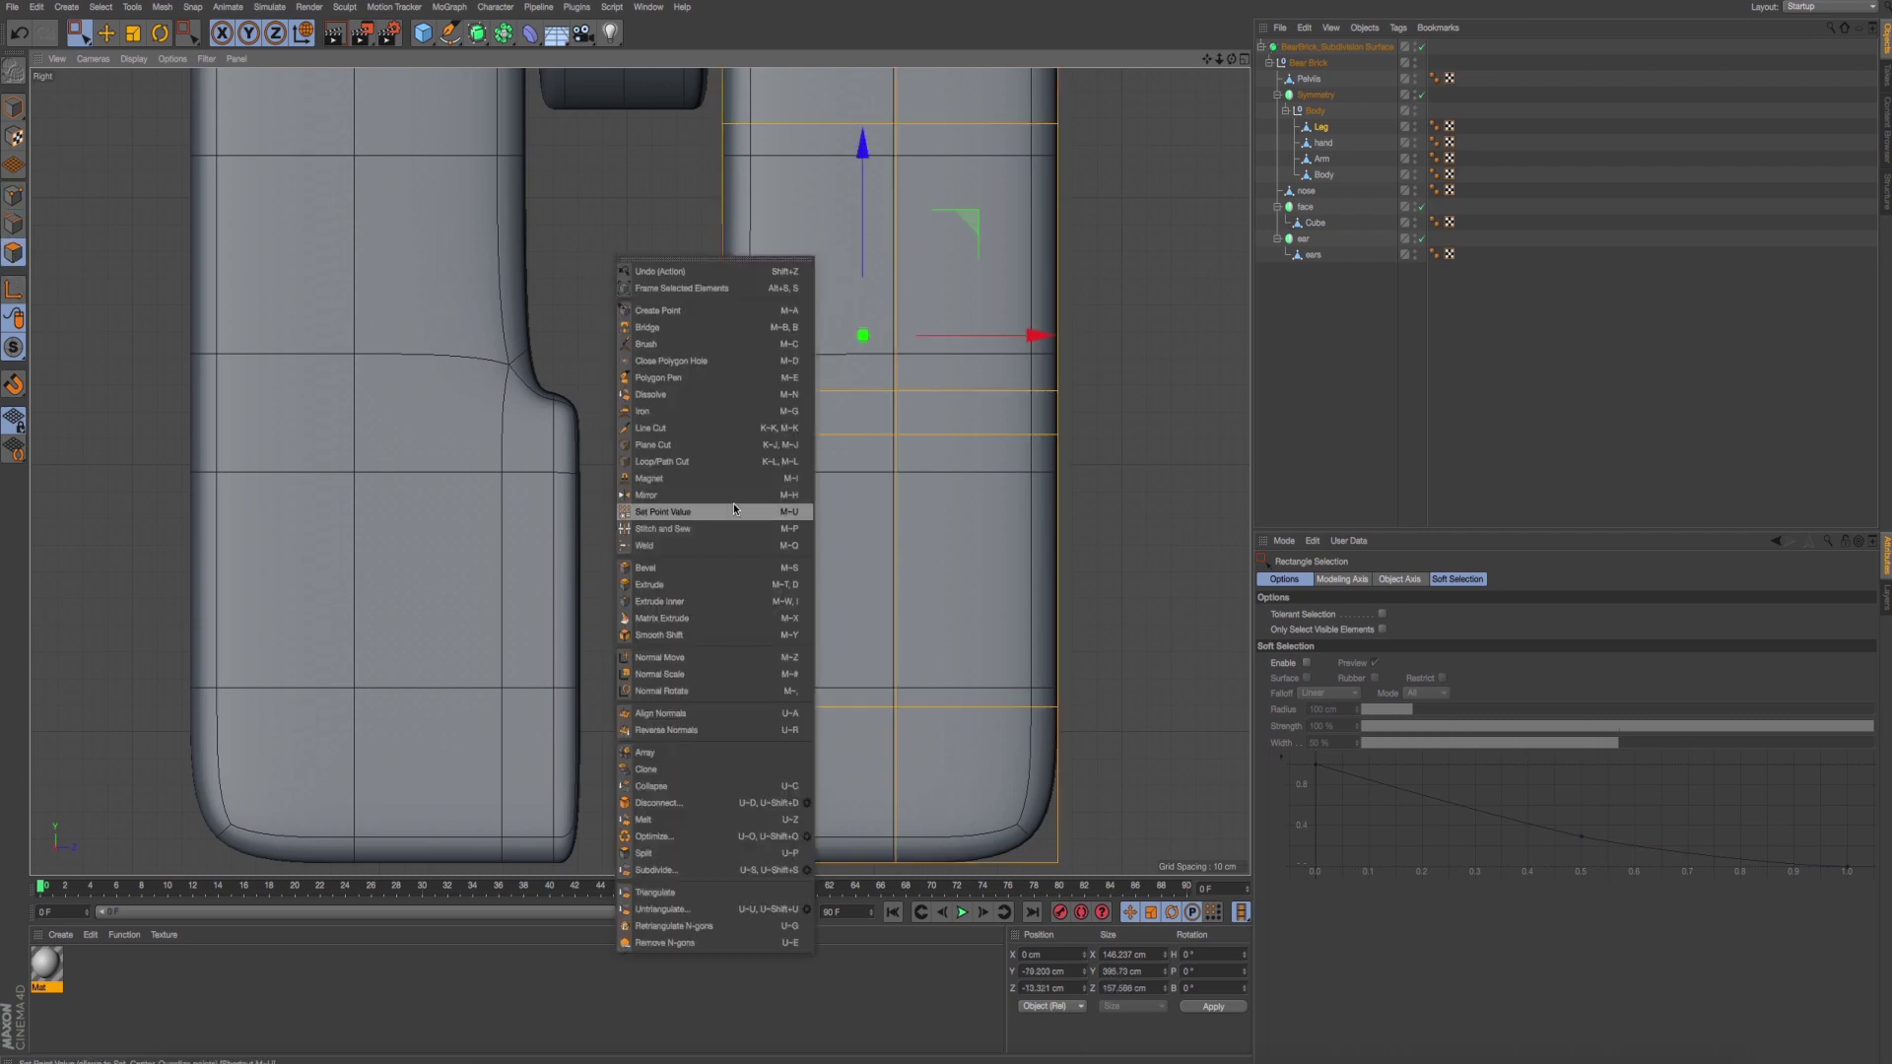
pyautogui.click(728, 428)
pyautogui.click(666, 363)
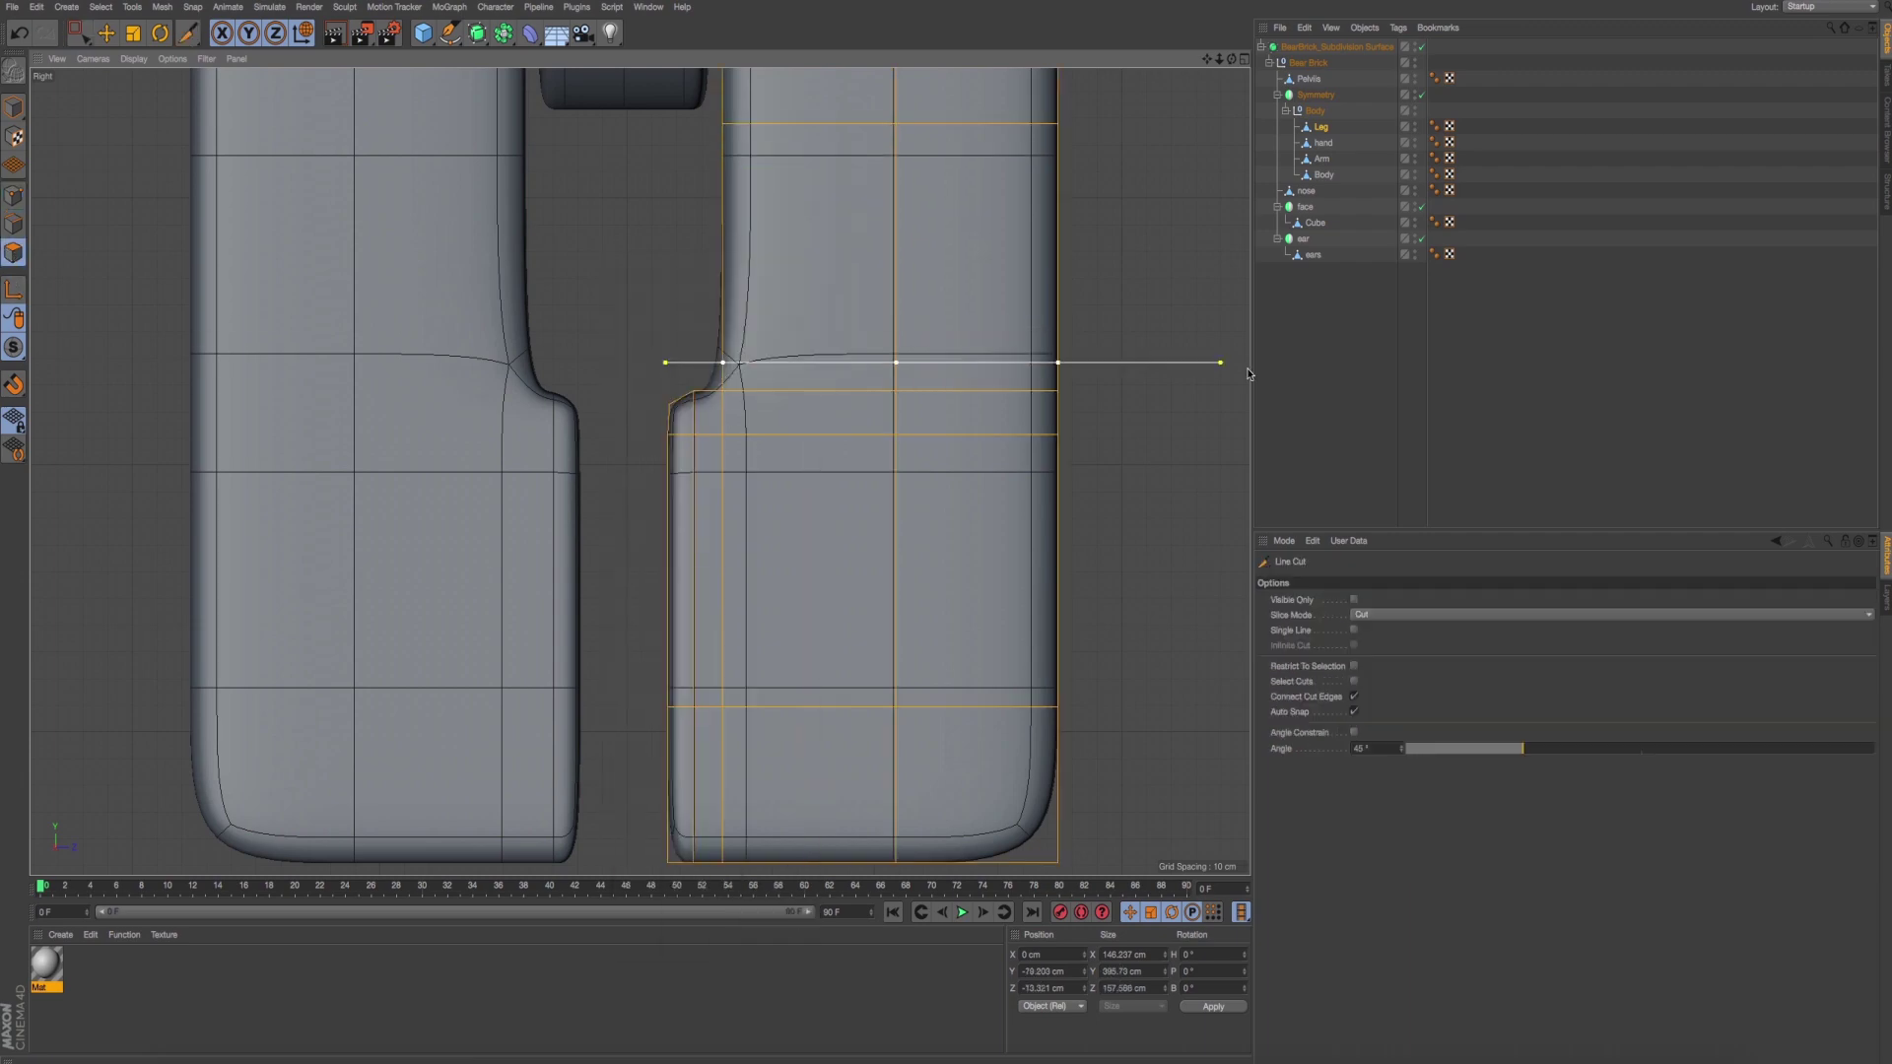
pyautogui.click(1231, 364)
# Render smooth previews of the legs from angled and front views to check the cut.
pyautogui.middleClick(808, 296)
pyautogui.middleClick(424, 316)
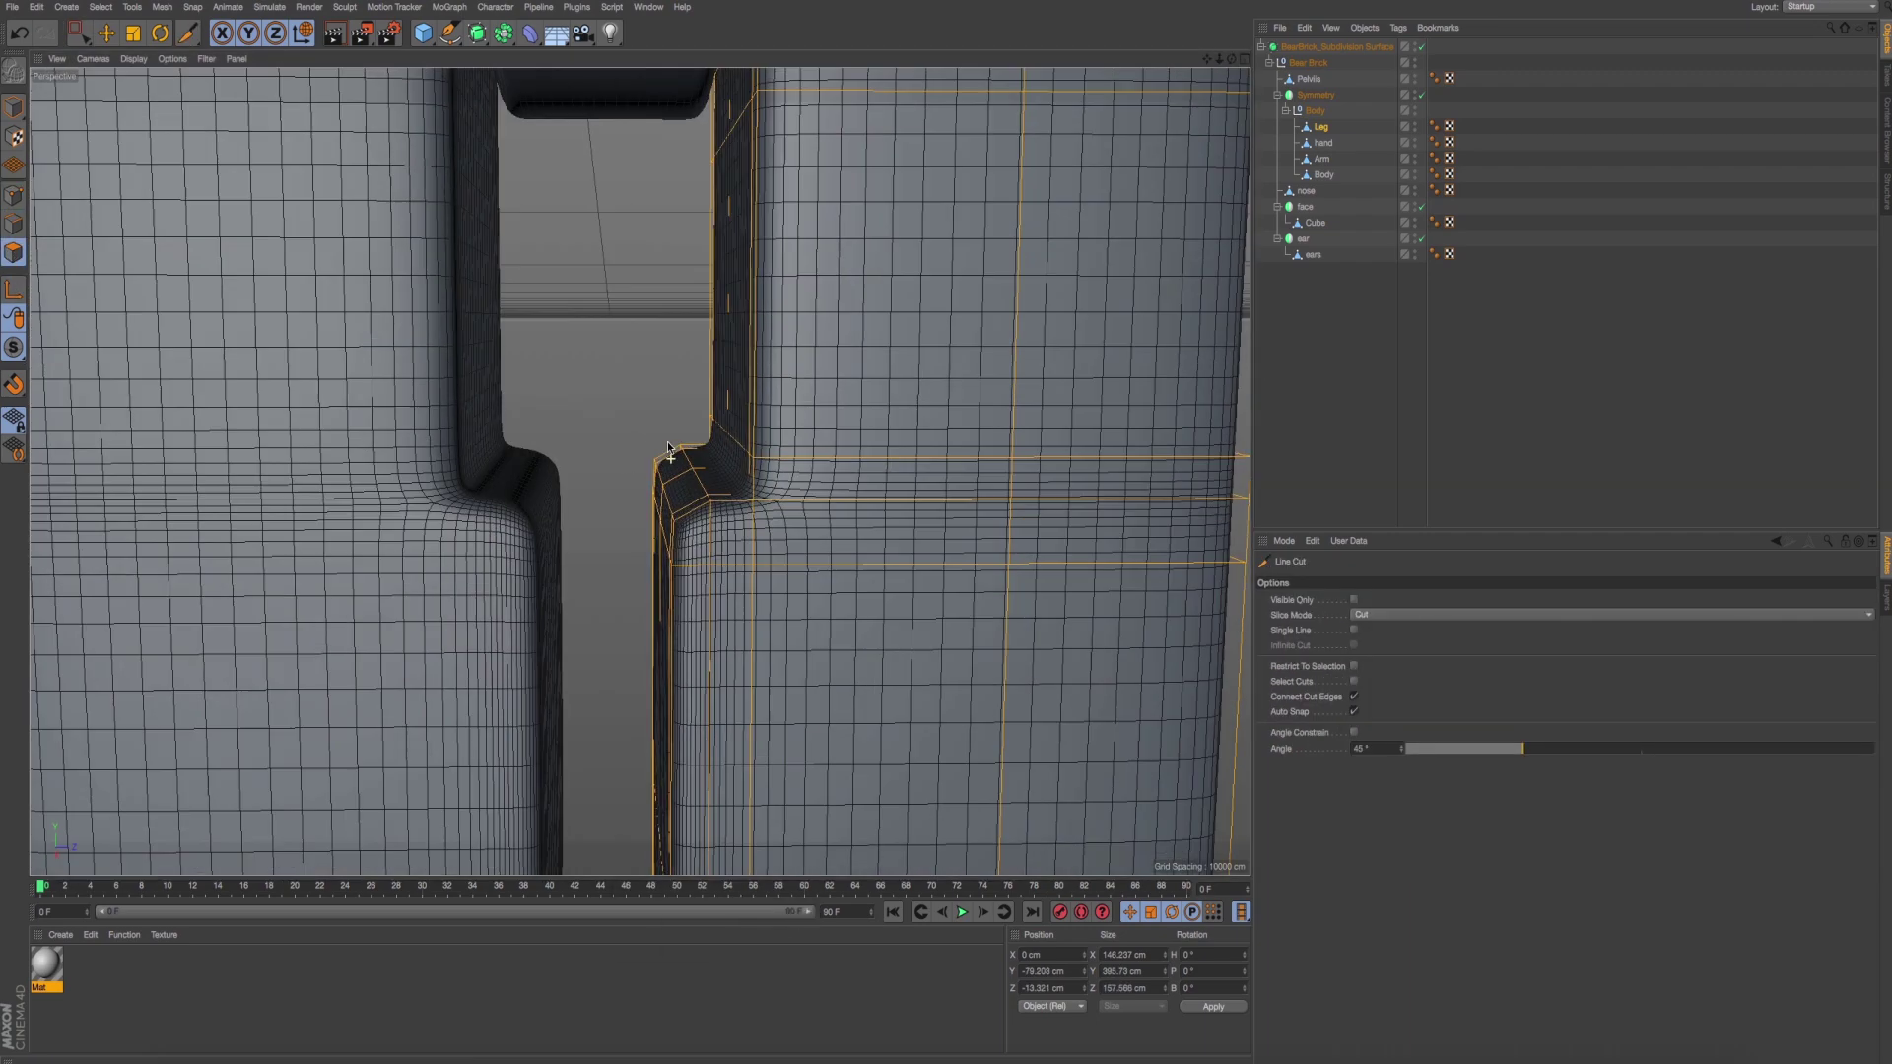
pyautogui.scroll(-3, 690, 479)
pyautogui.press('super+Tab')
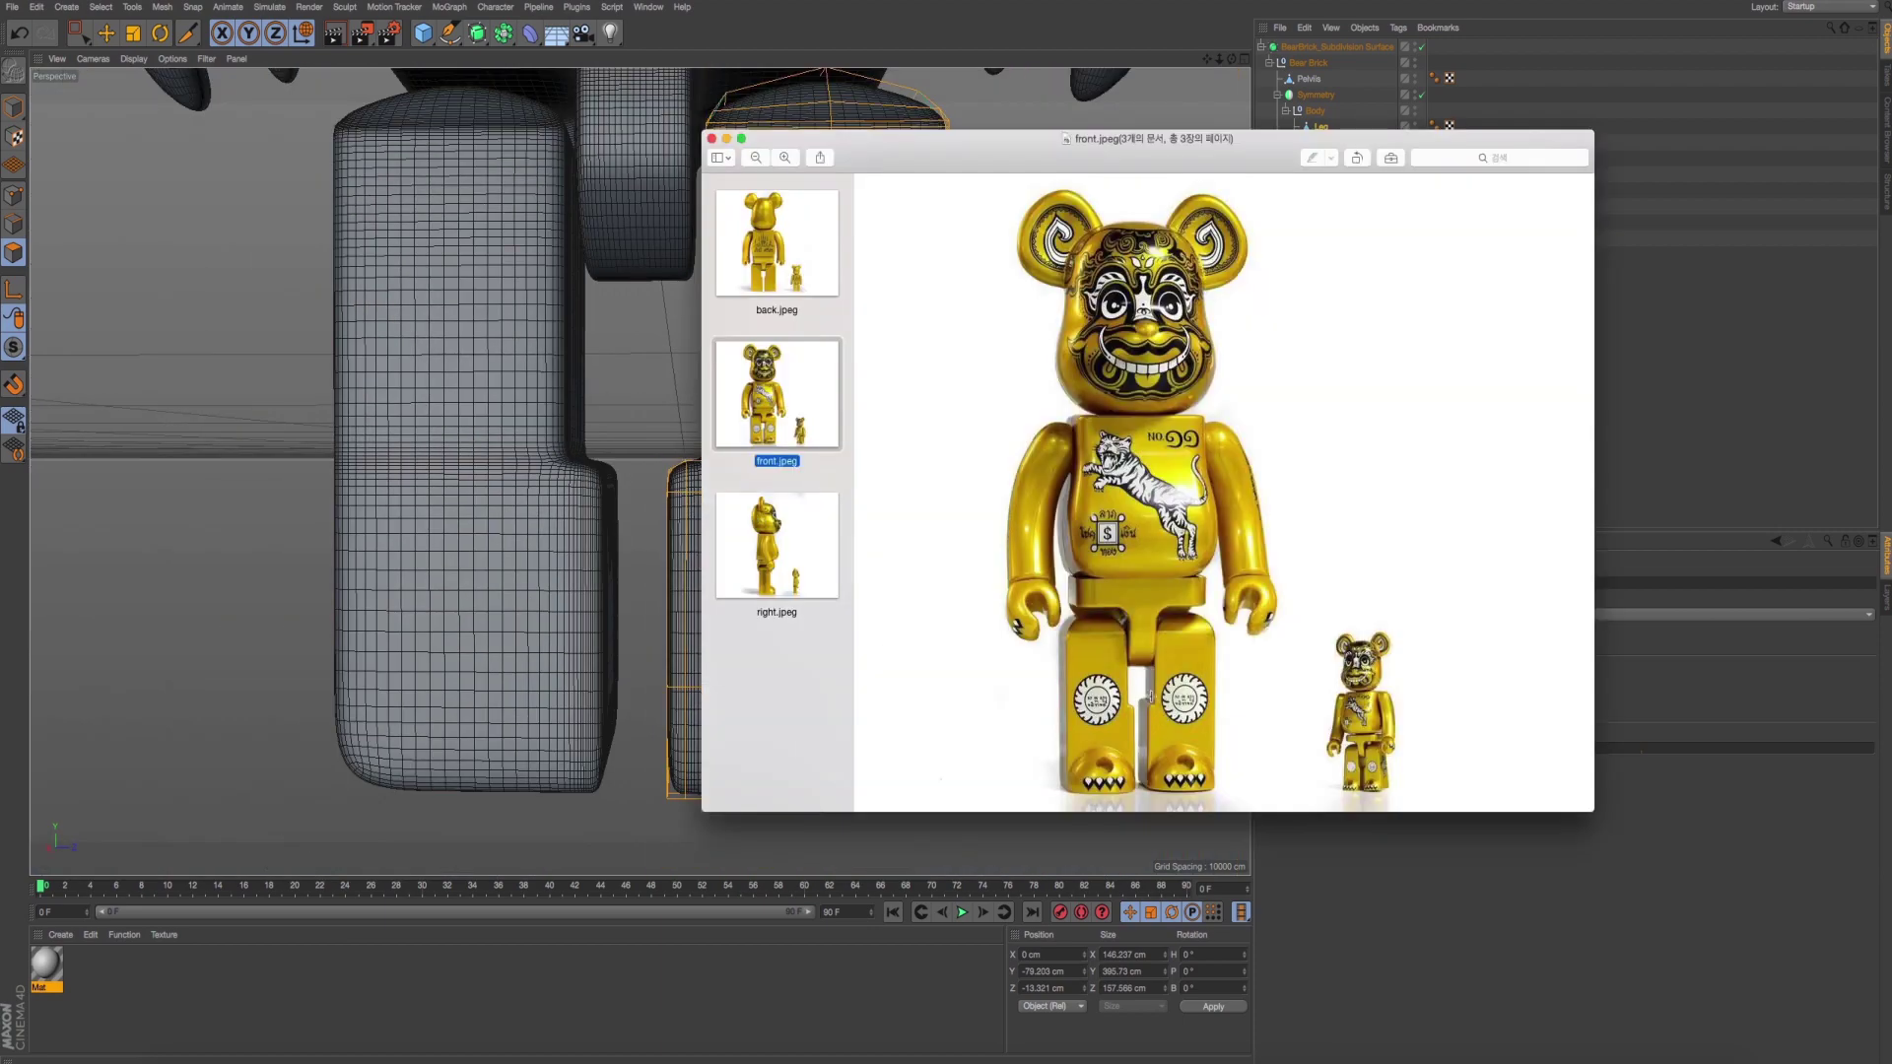
pyautogui.press('super+Tab')
pyautogui.keyDown('alt'); pyautogui.moveTo(765, 467); pyautogui.dragTo(756, 516); pyautogui.keyUp('alt')
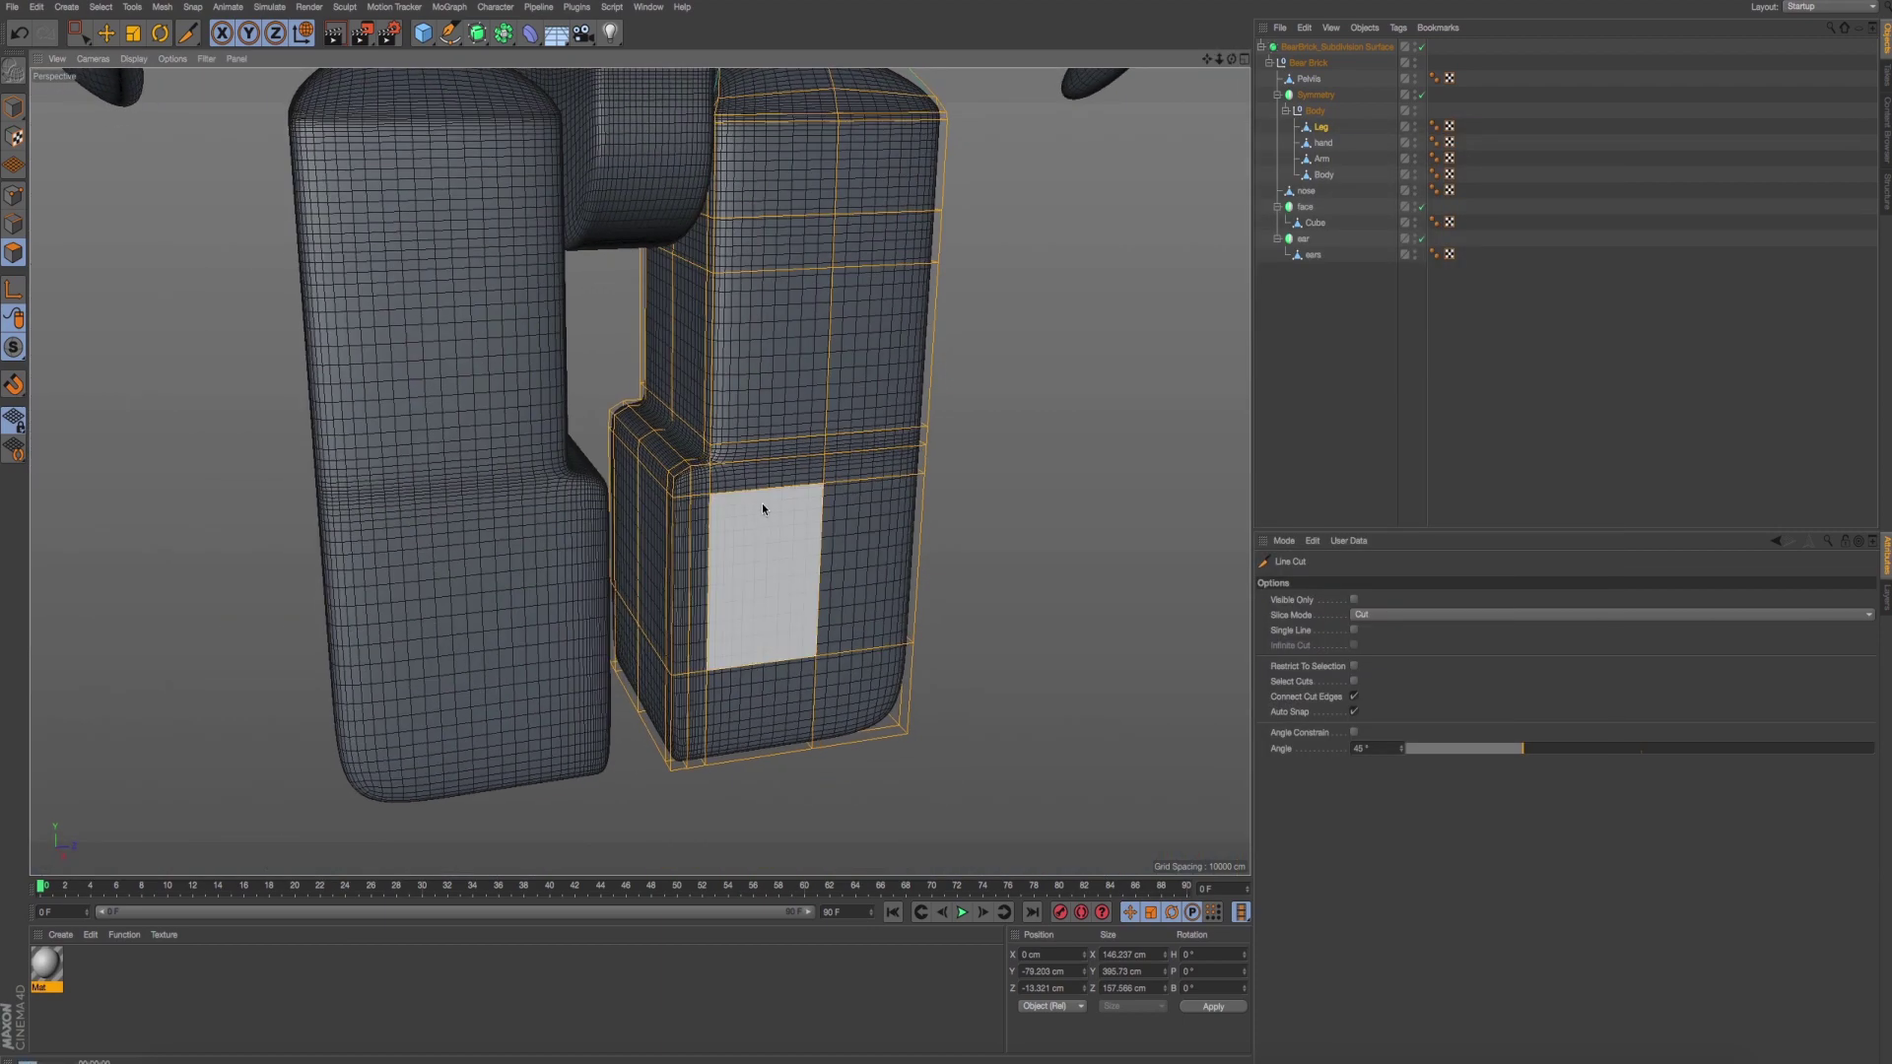
pyautogui.hotkey('ctrl', 'r')
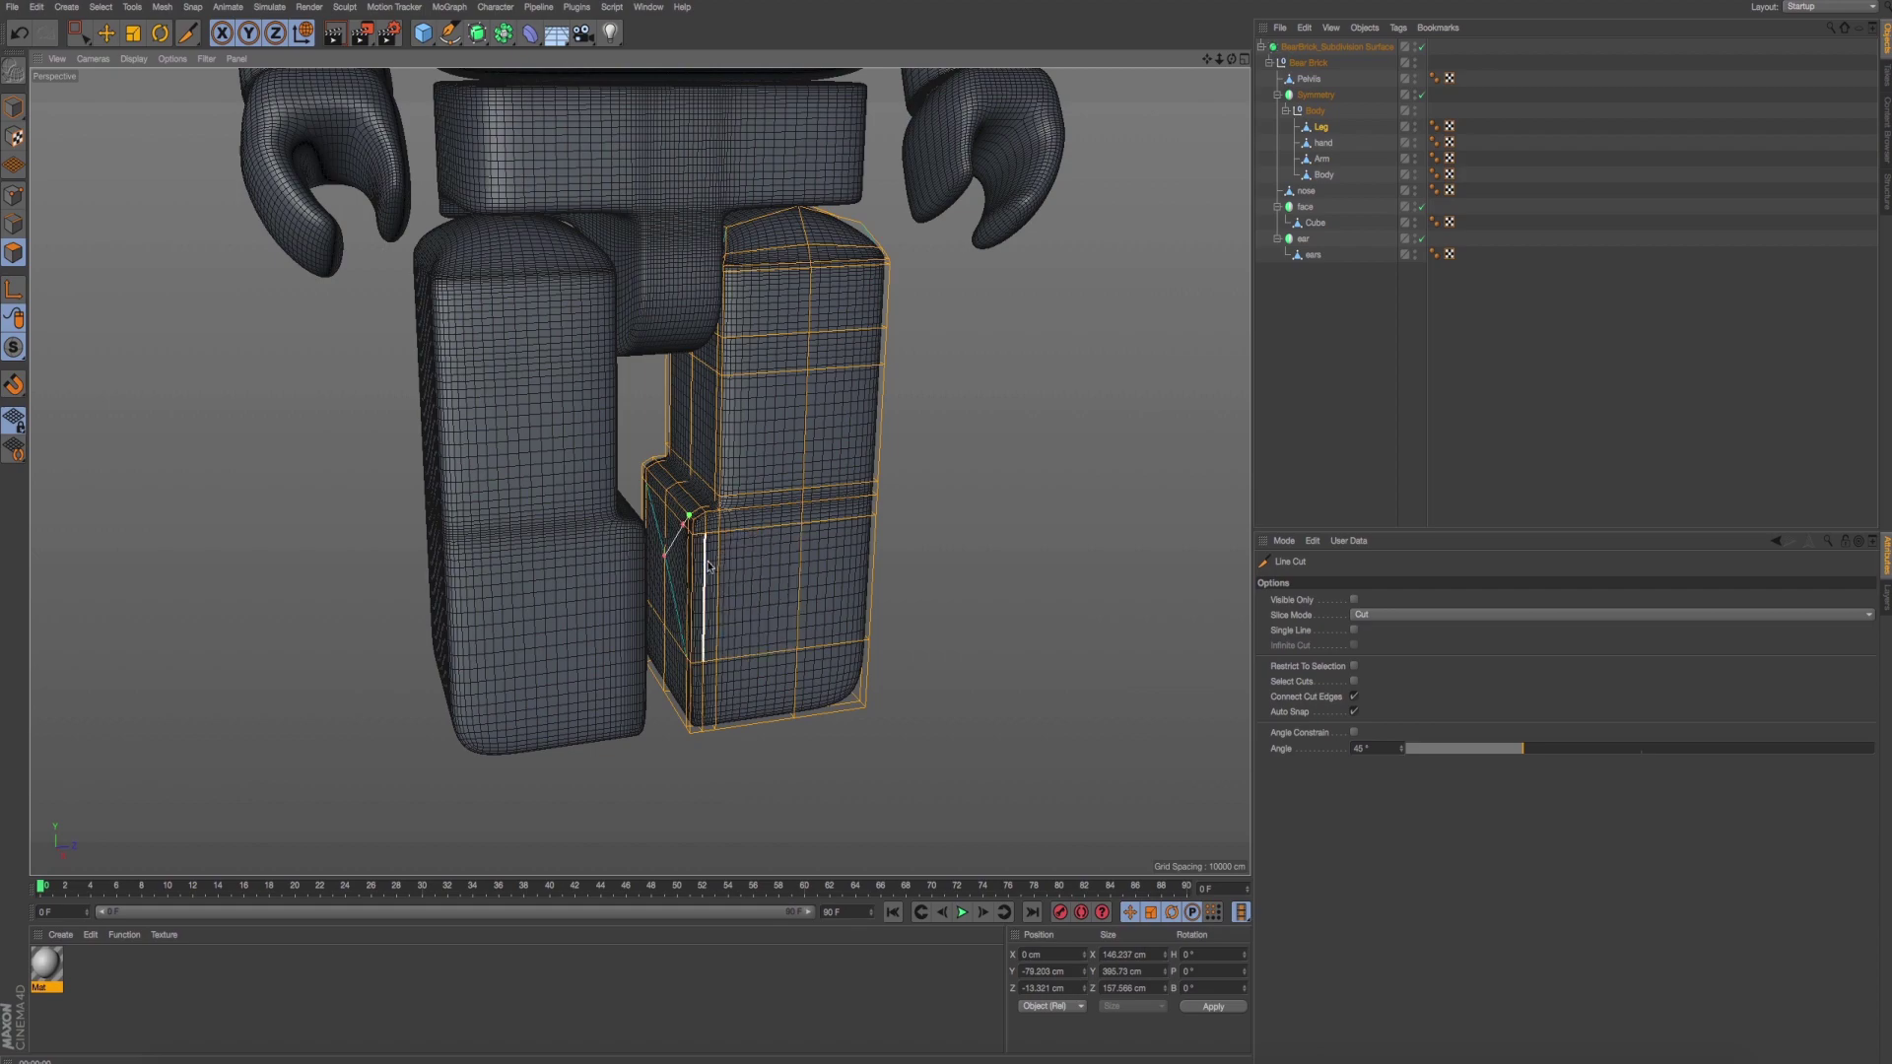
pyautogui.hotkey('ctrl', 'z')
pyautogui.moveTo(918, 596)
pyautogui.keyDown('alt'); pyautogui.mouseDown()
pyautogui.moveTo(588, 548)
pyautogui.moveTo(725, 580)
pyautogui.moveTo(589, 572)
pyautogui.mouseUp(); pyautogui.keyUp('alt')
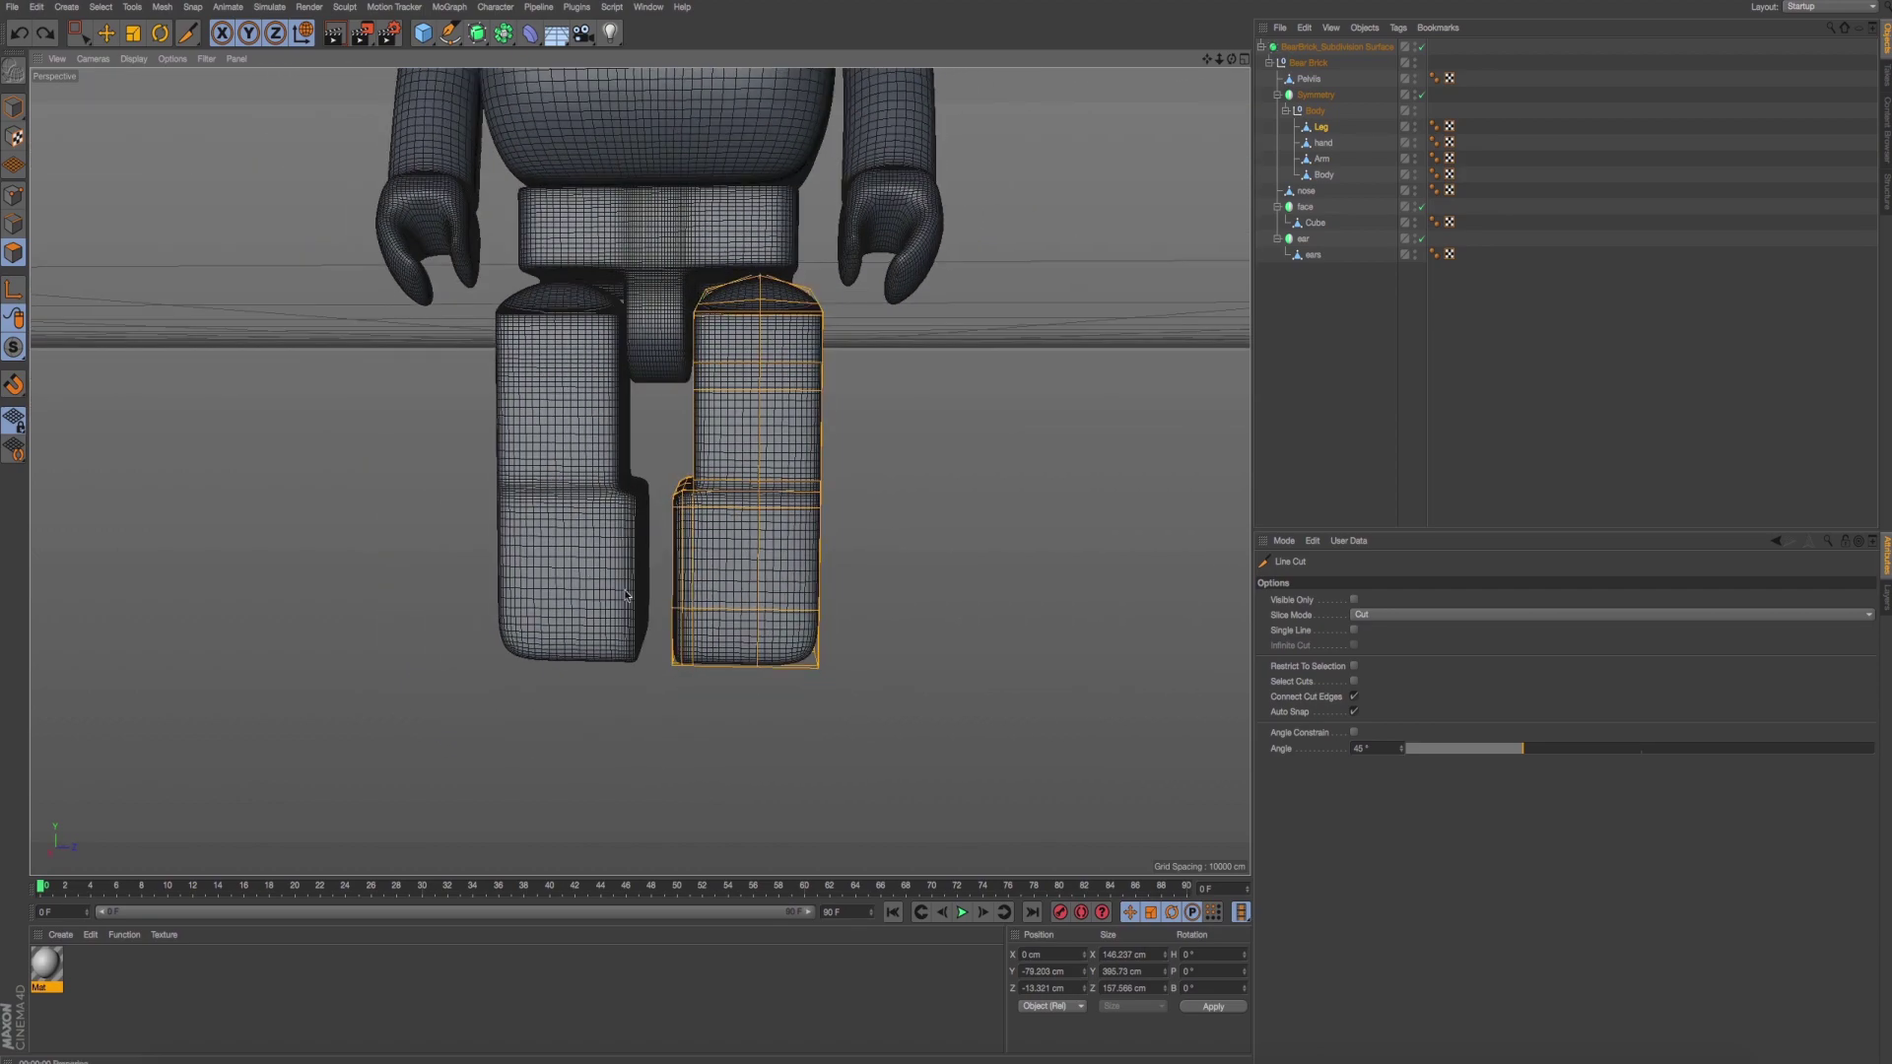
pyautogui.hotkey('ctrl', 'r')
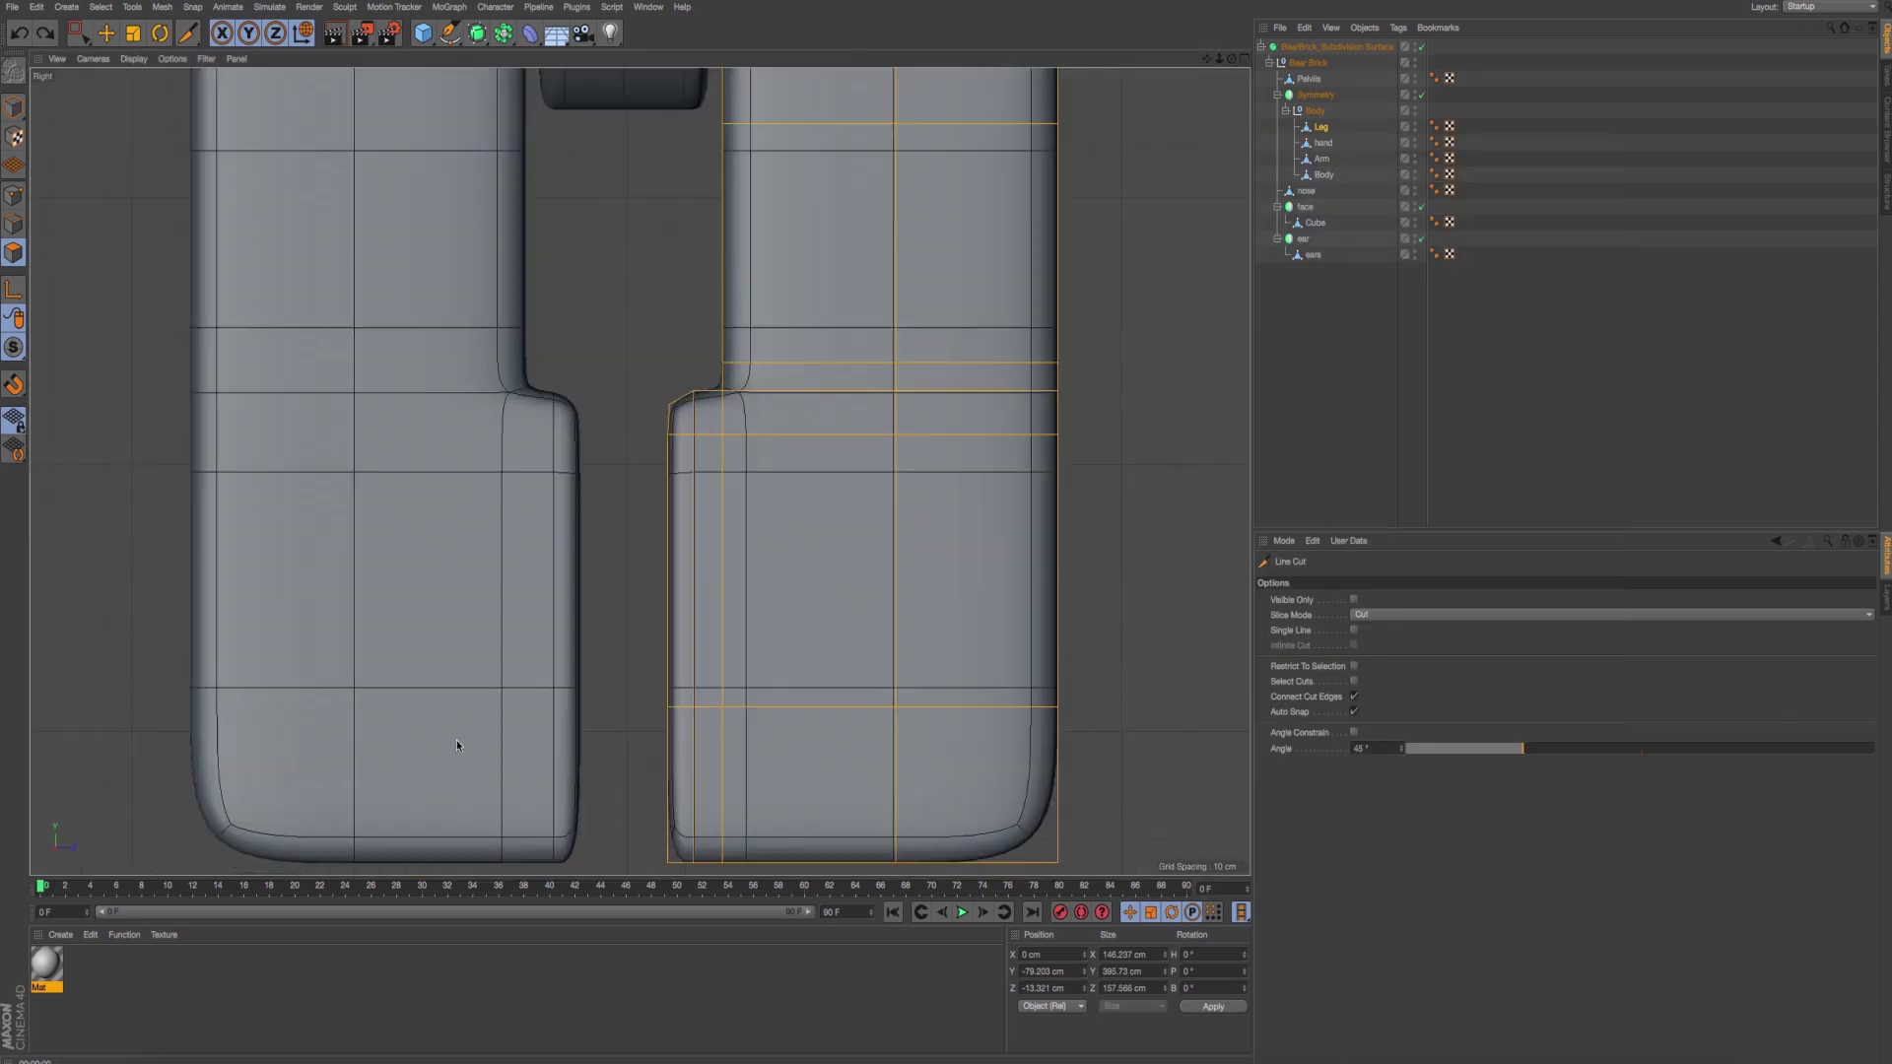
# Add a second line cut across the leg near the sole and render to check it.
pyautogui.click(644, 699)
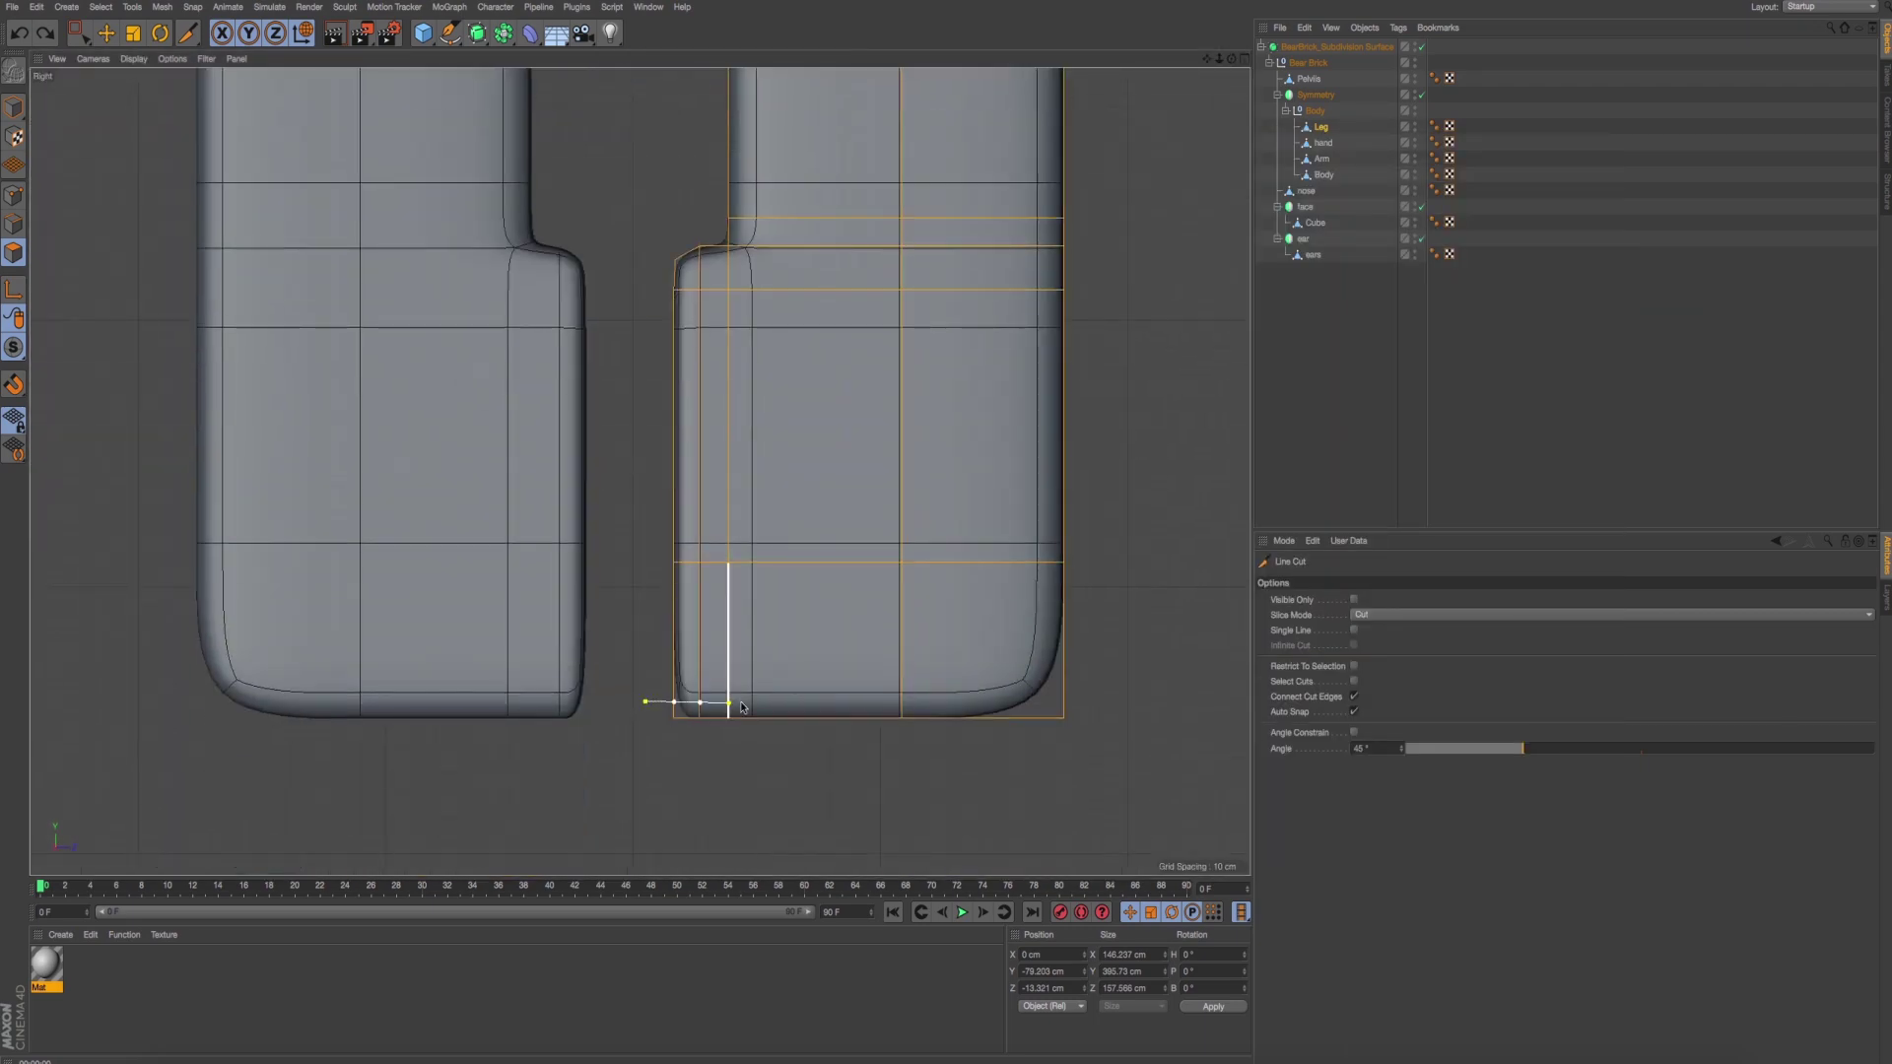
pyautogui.click(1106, 705)
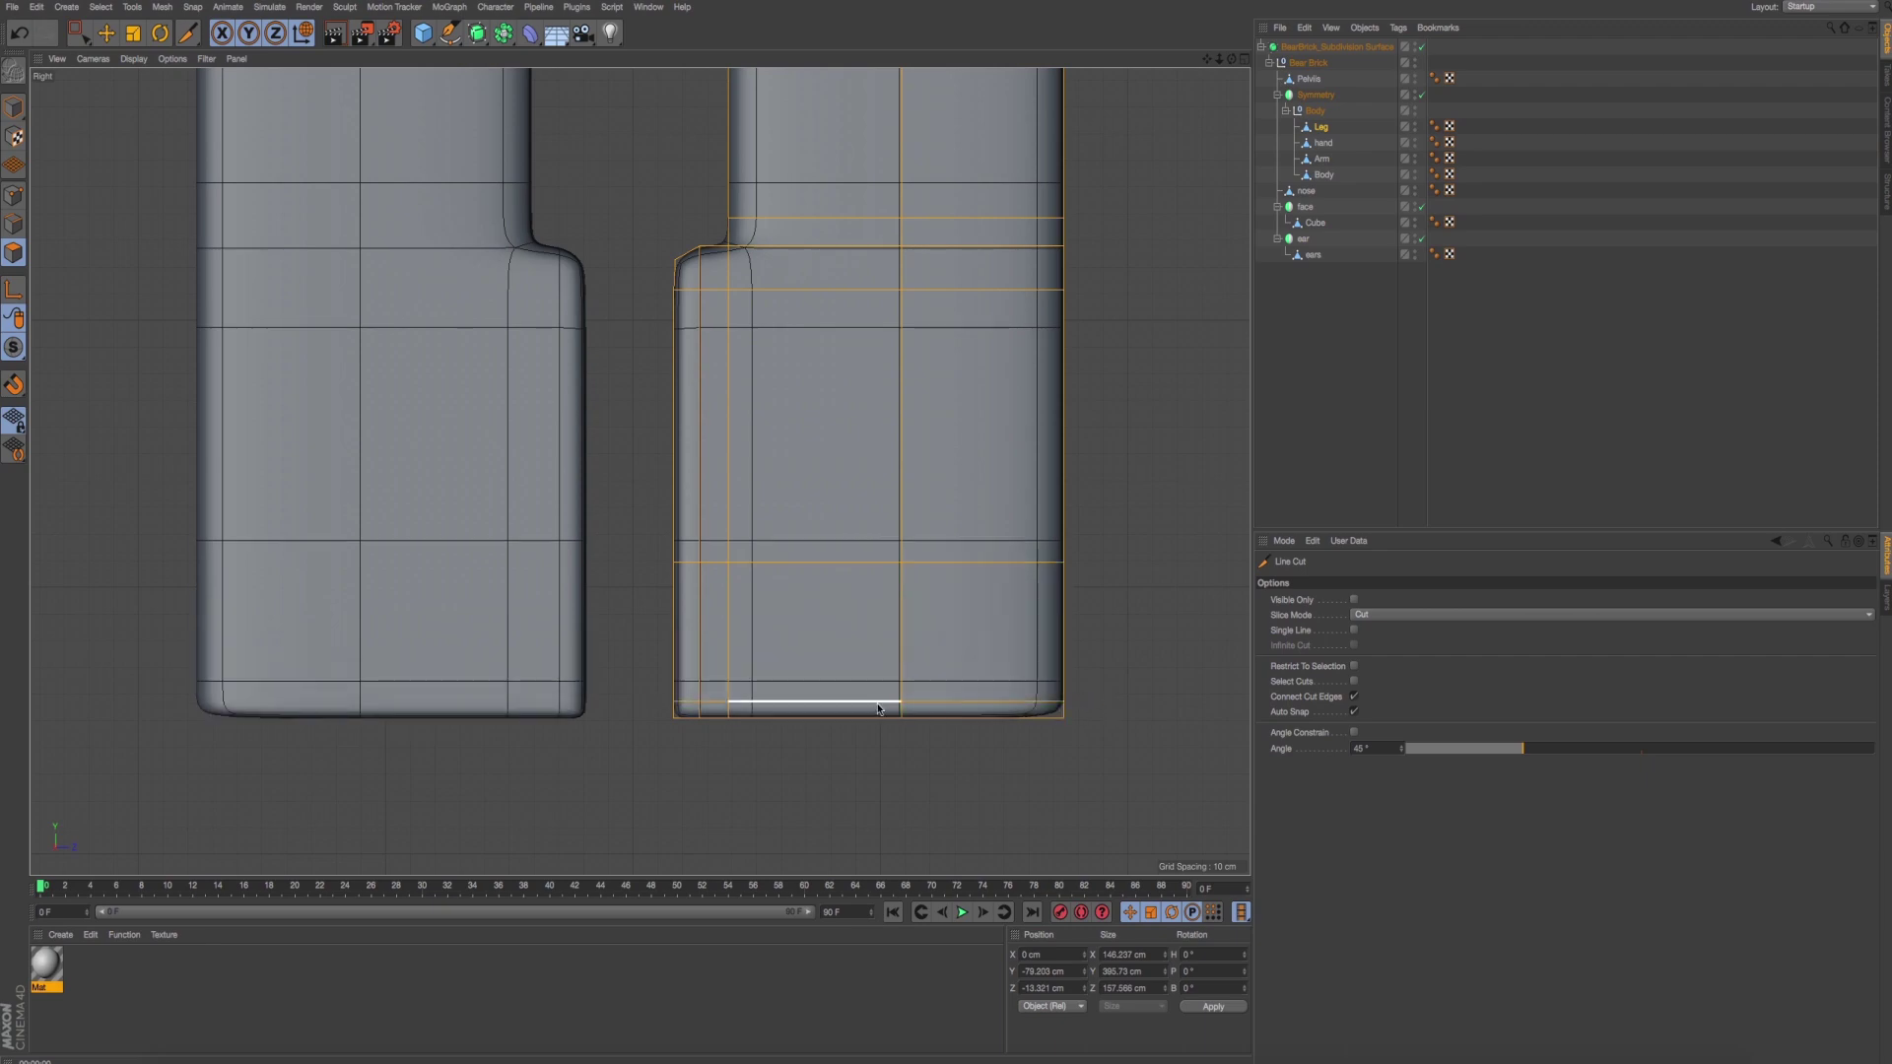
pyautogui.middleClick(1107, 706)
pyautogui.middleClick(335, 257)
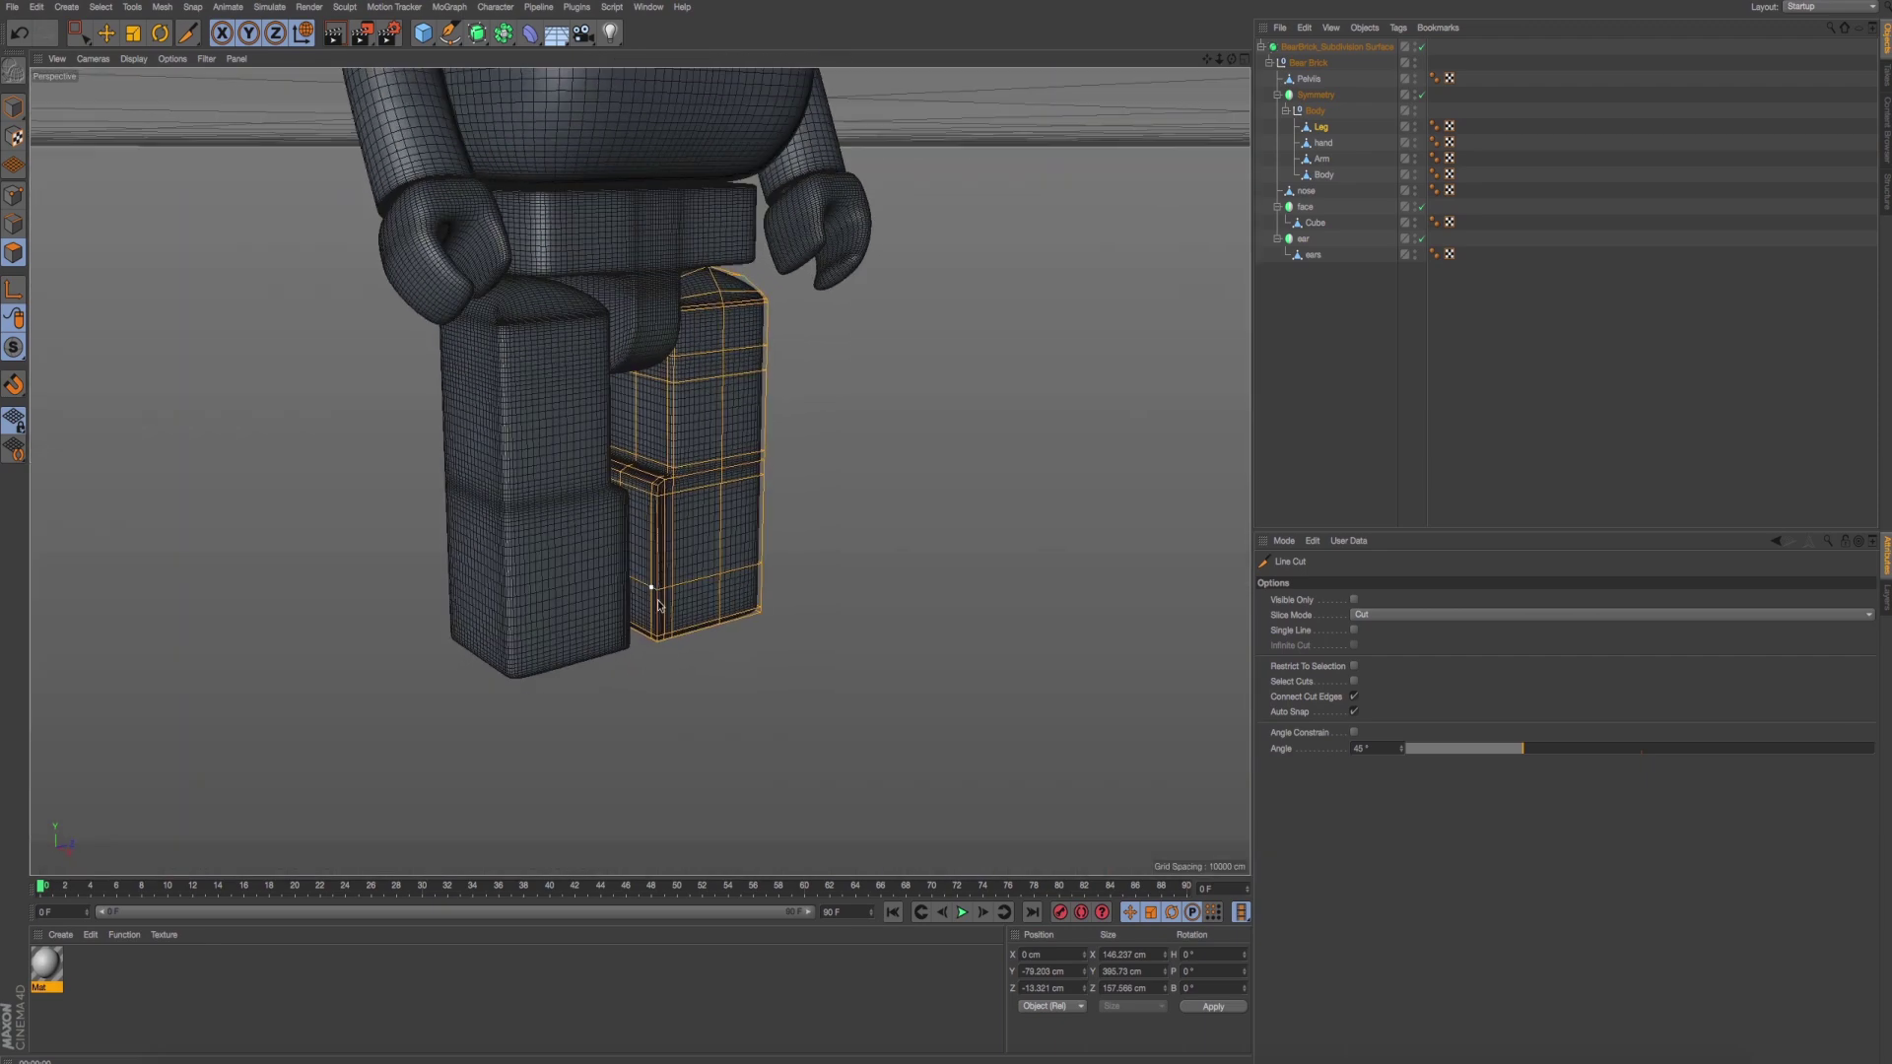
pyautogui.hotkey('ctrl', 'r')
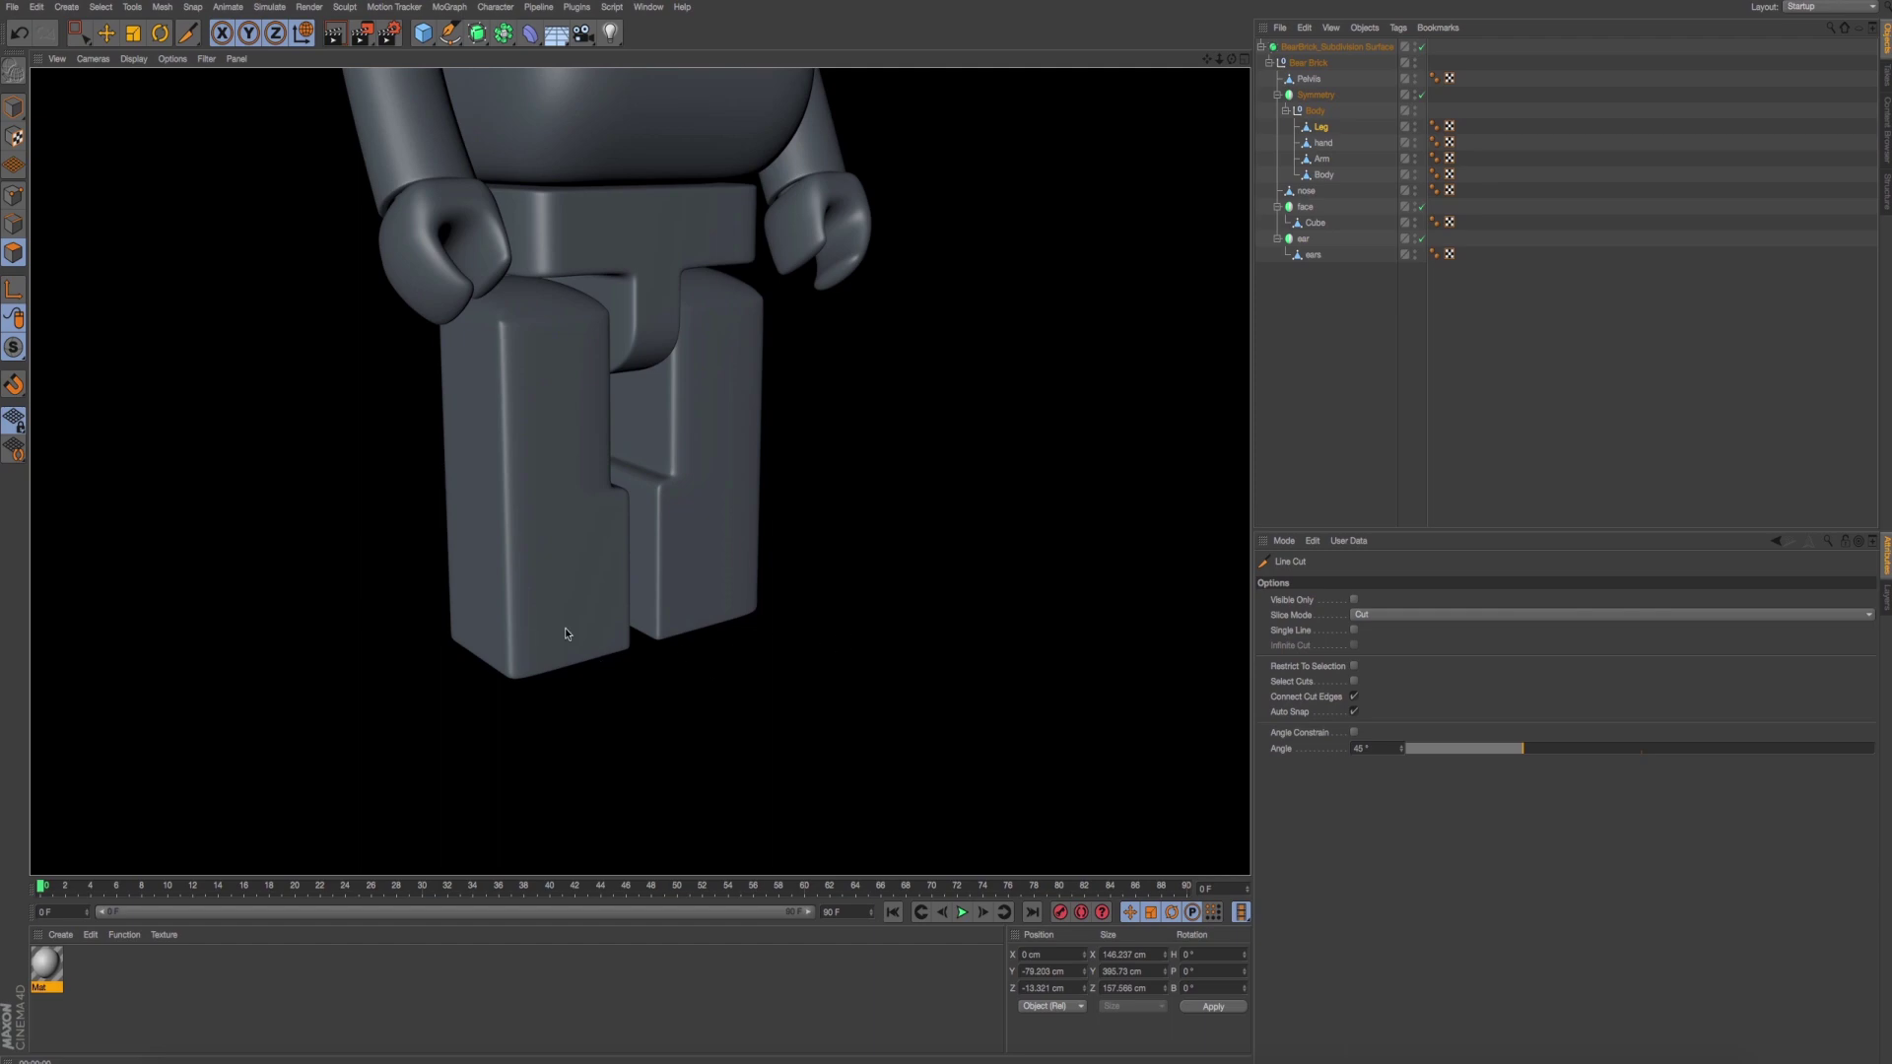
pyautogui.scroll(3, 676, 542)
pyautogui.scroll(3, 676, 542)
# View the side, front and back bear photos in Preview, then return to the Cinema 4D model.
pyautogui.press('super+Tab')
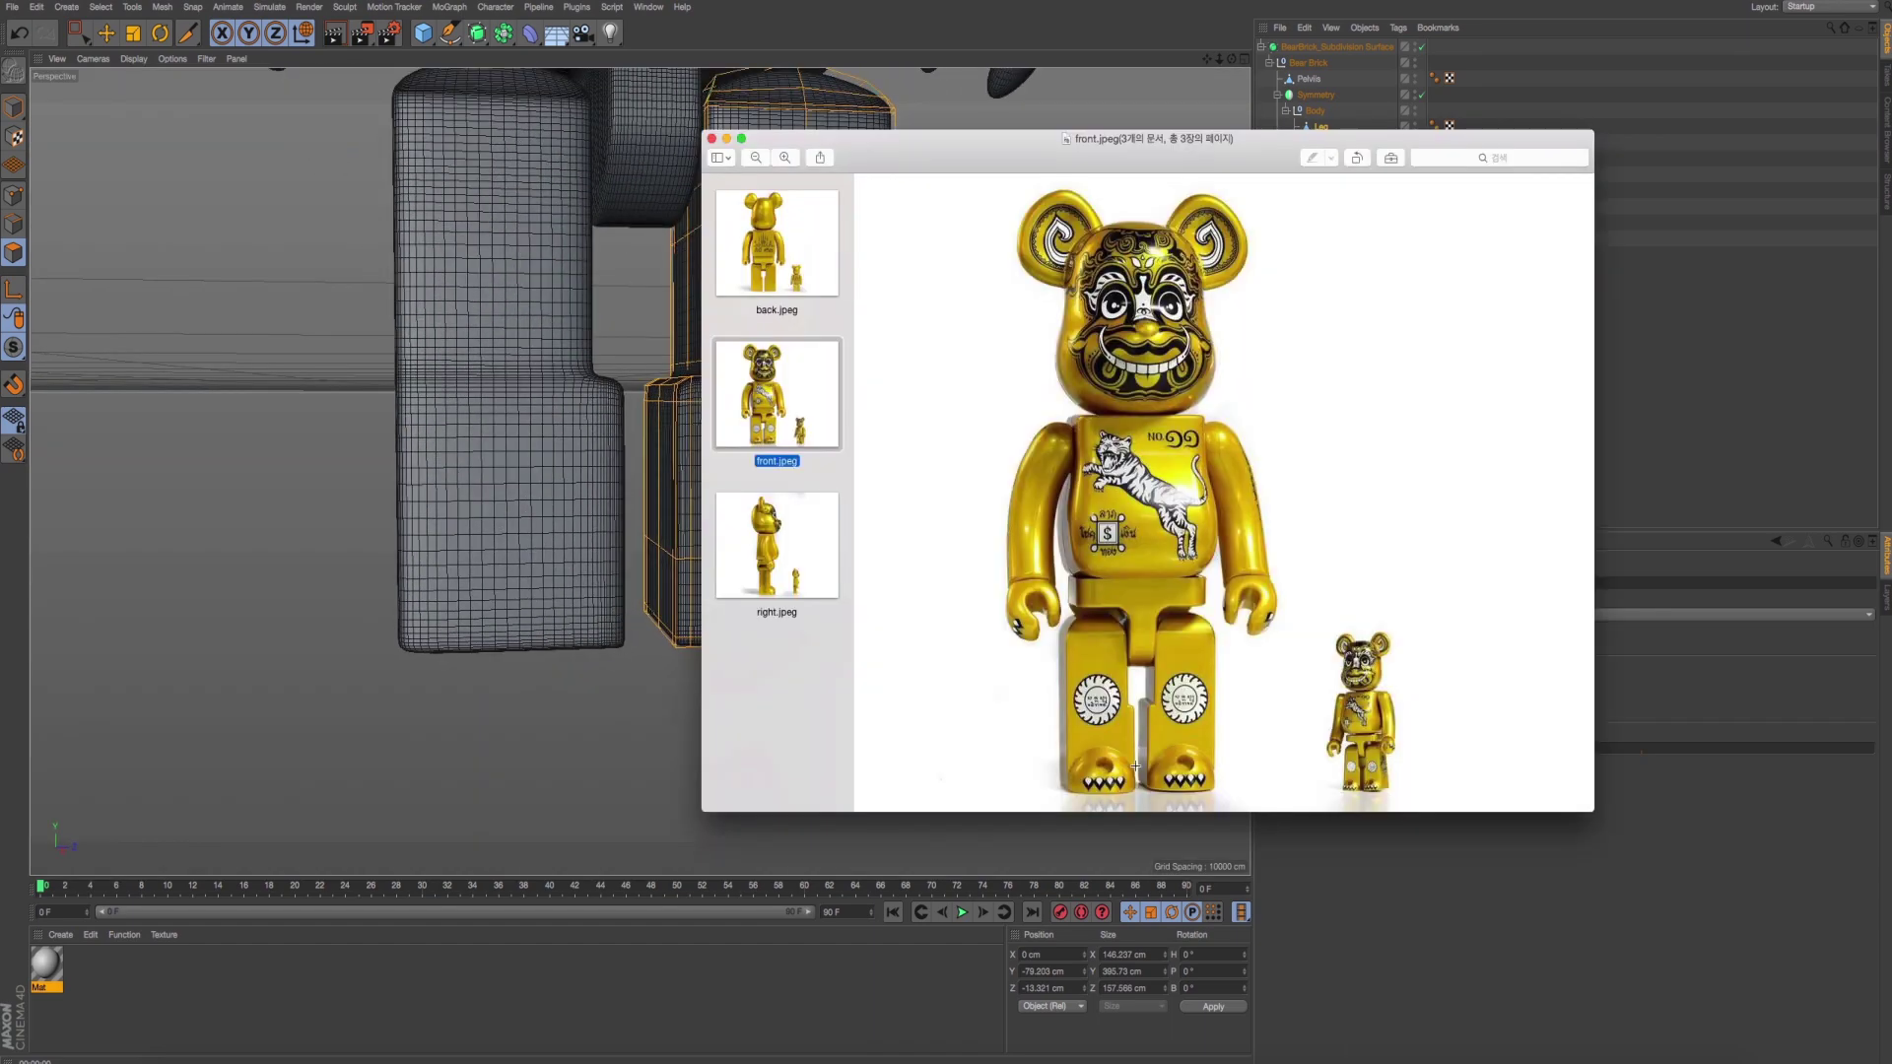
pyautogui.click(793, 494)
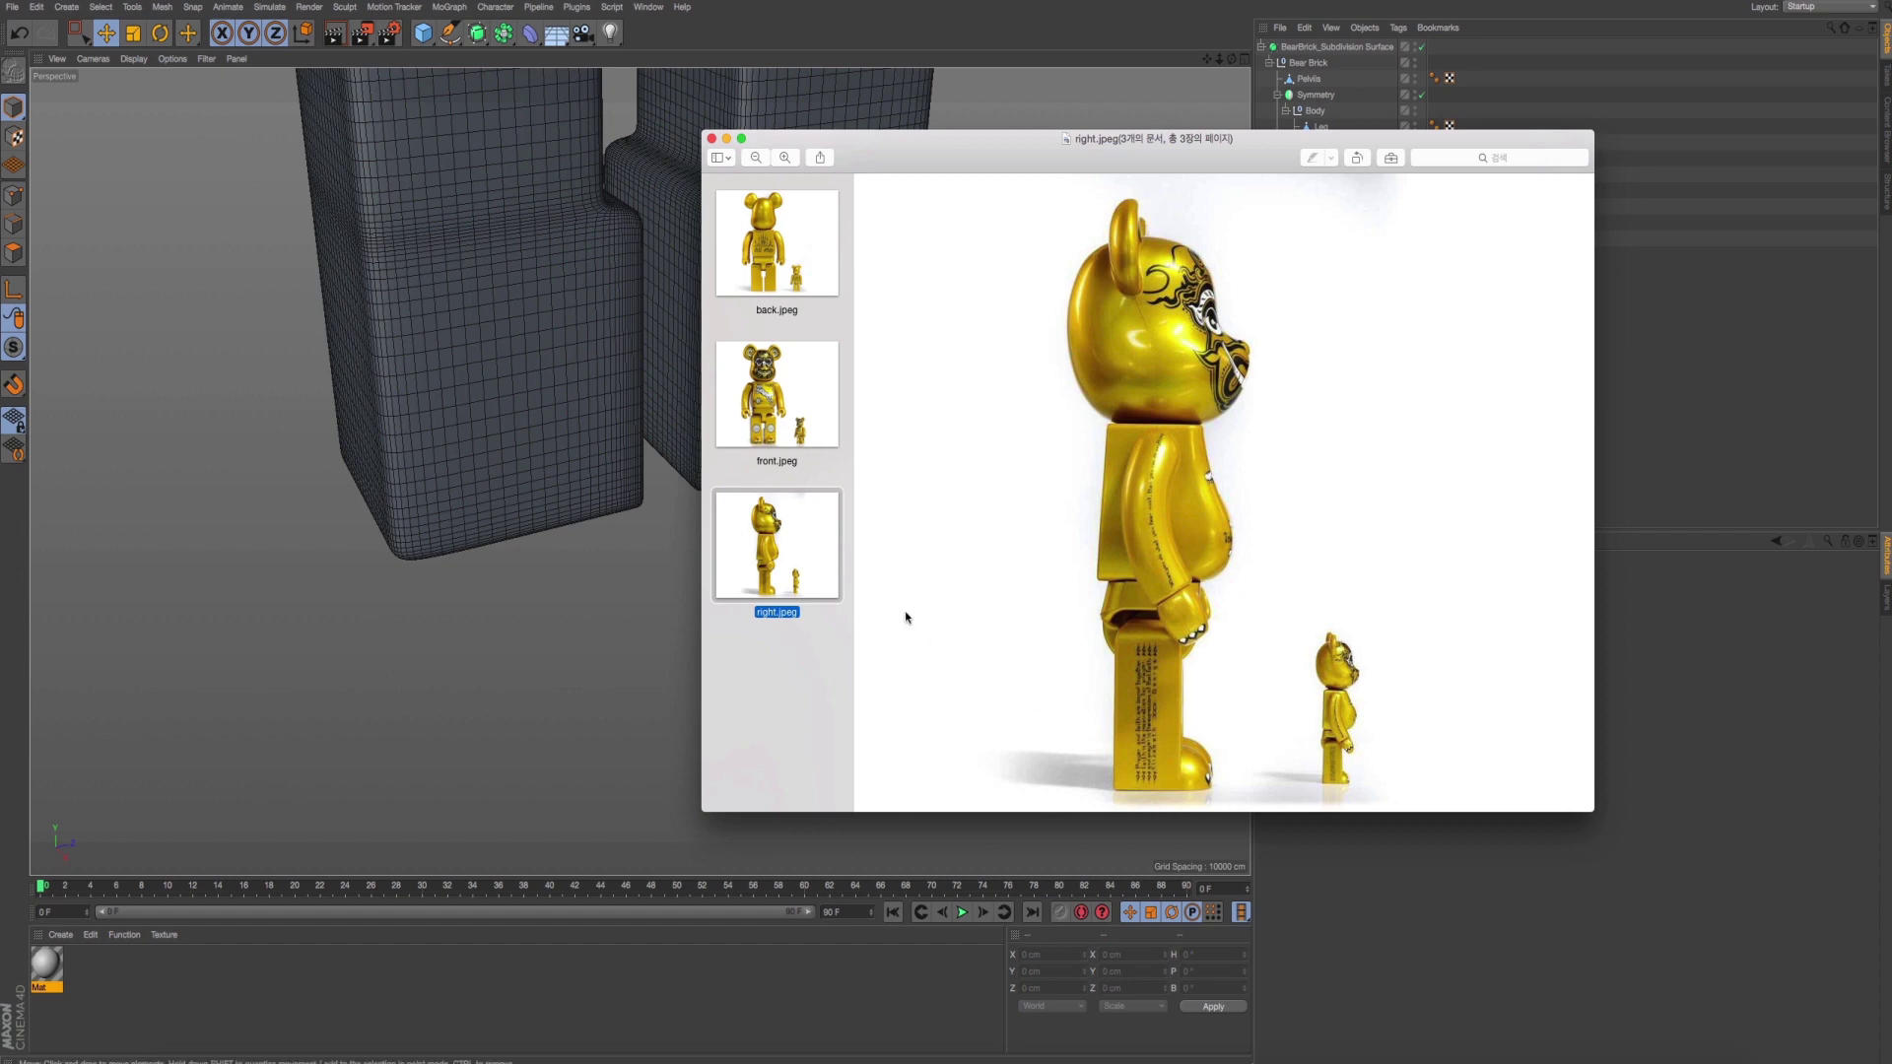
pyautogui.press('Up')
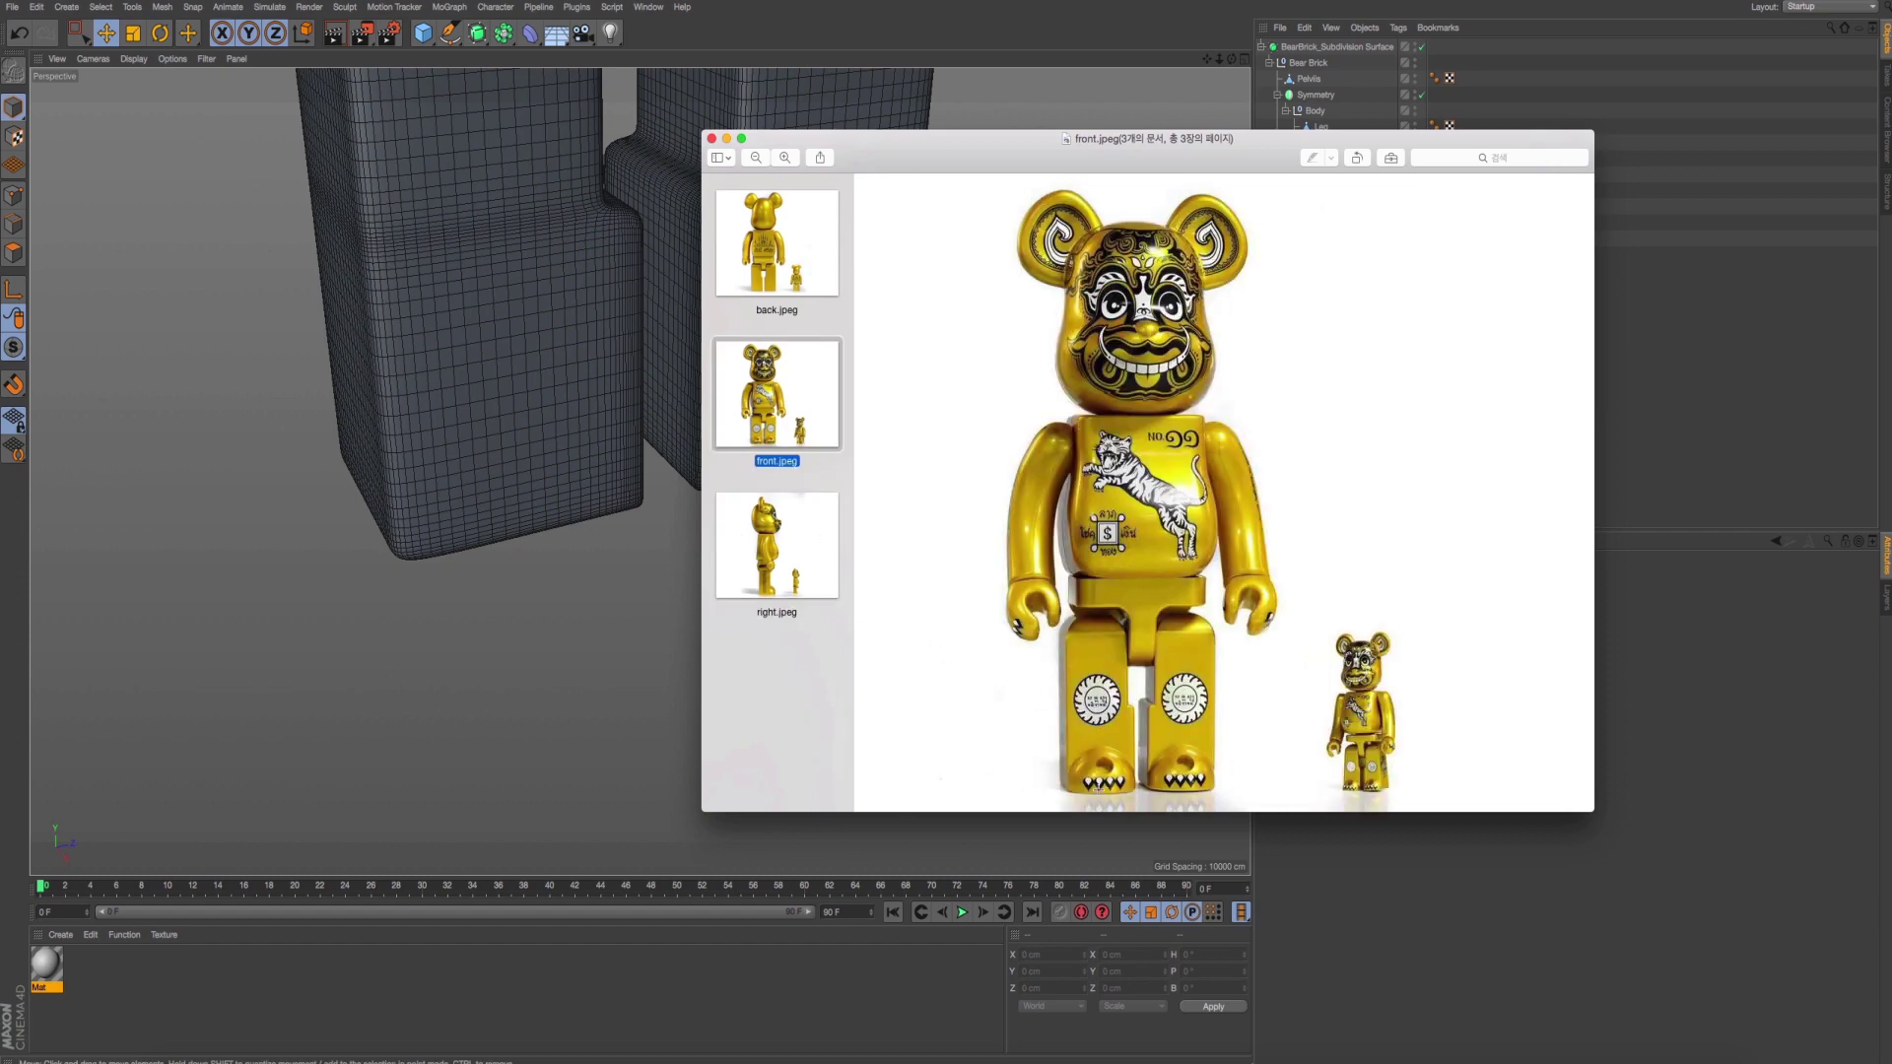
pyautogui.press('Up')
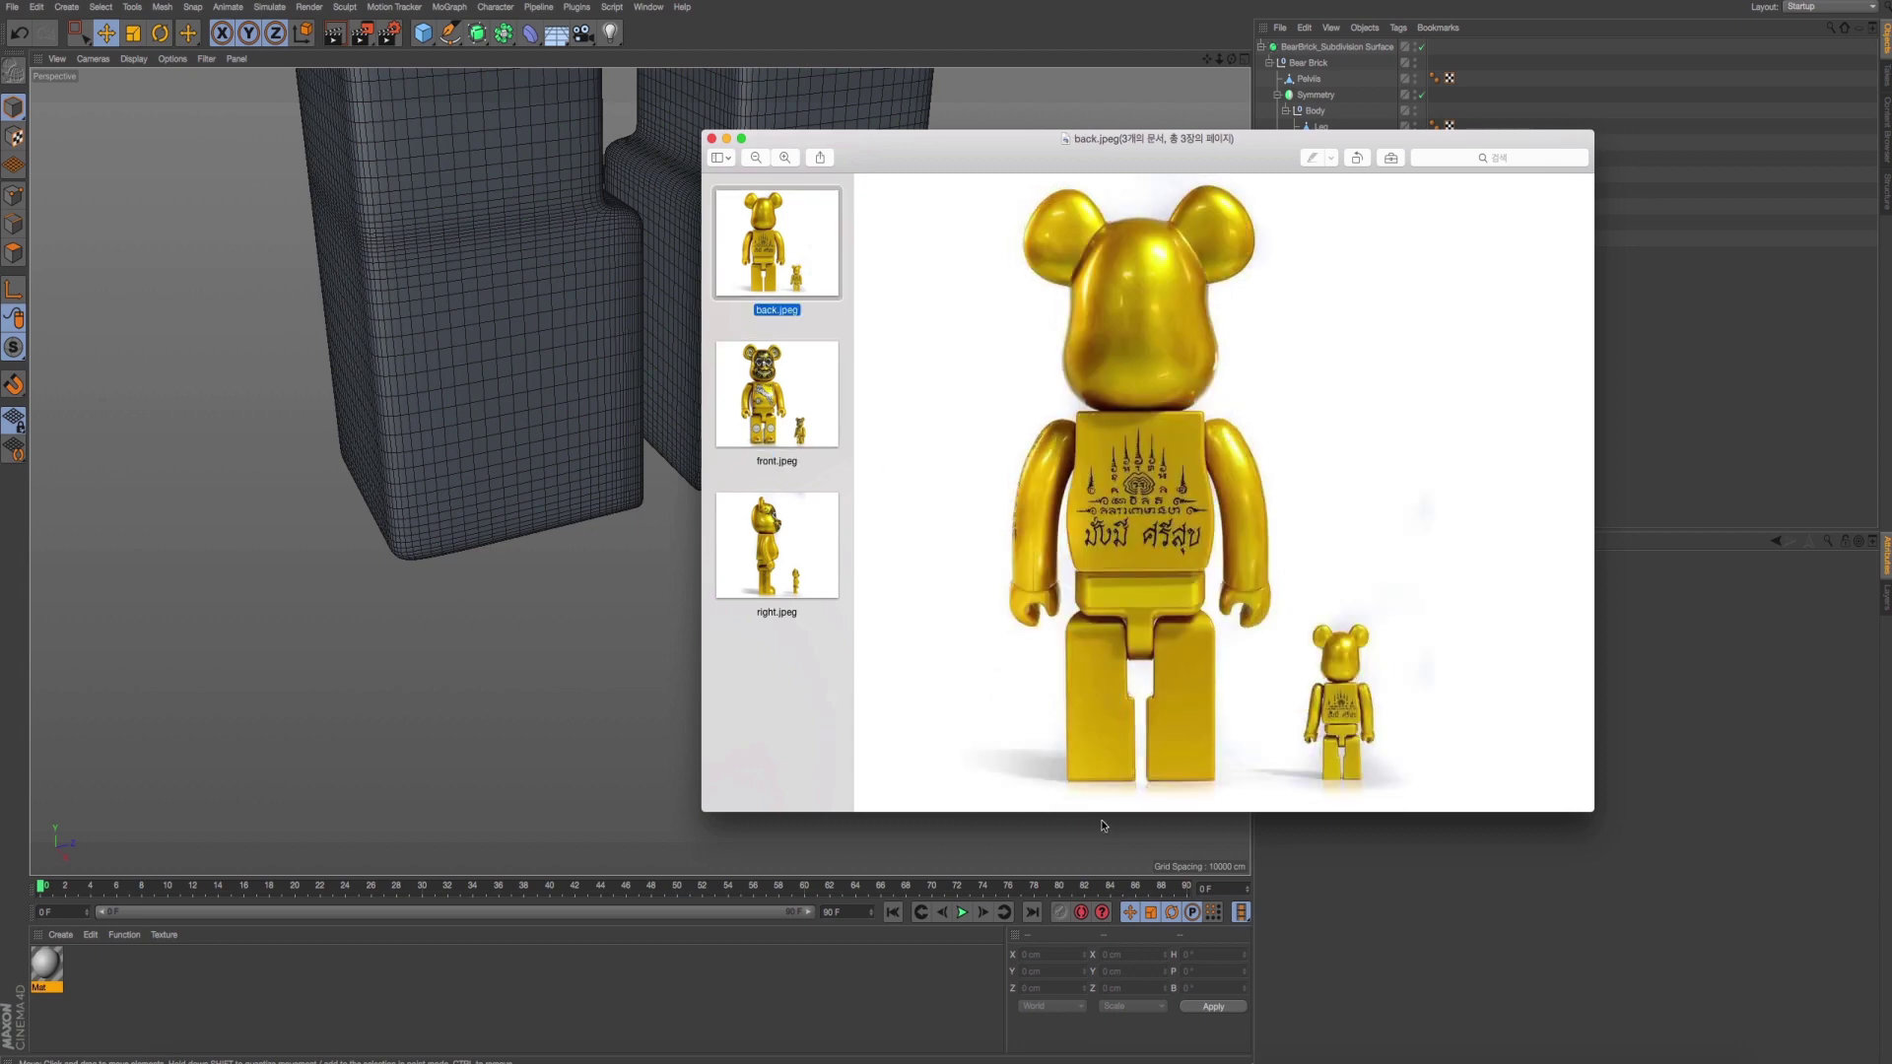
pyautogui.click(773, 545)
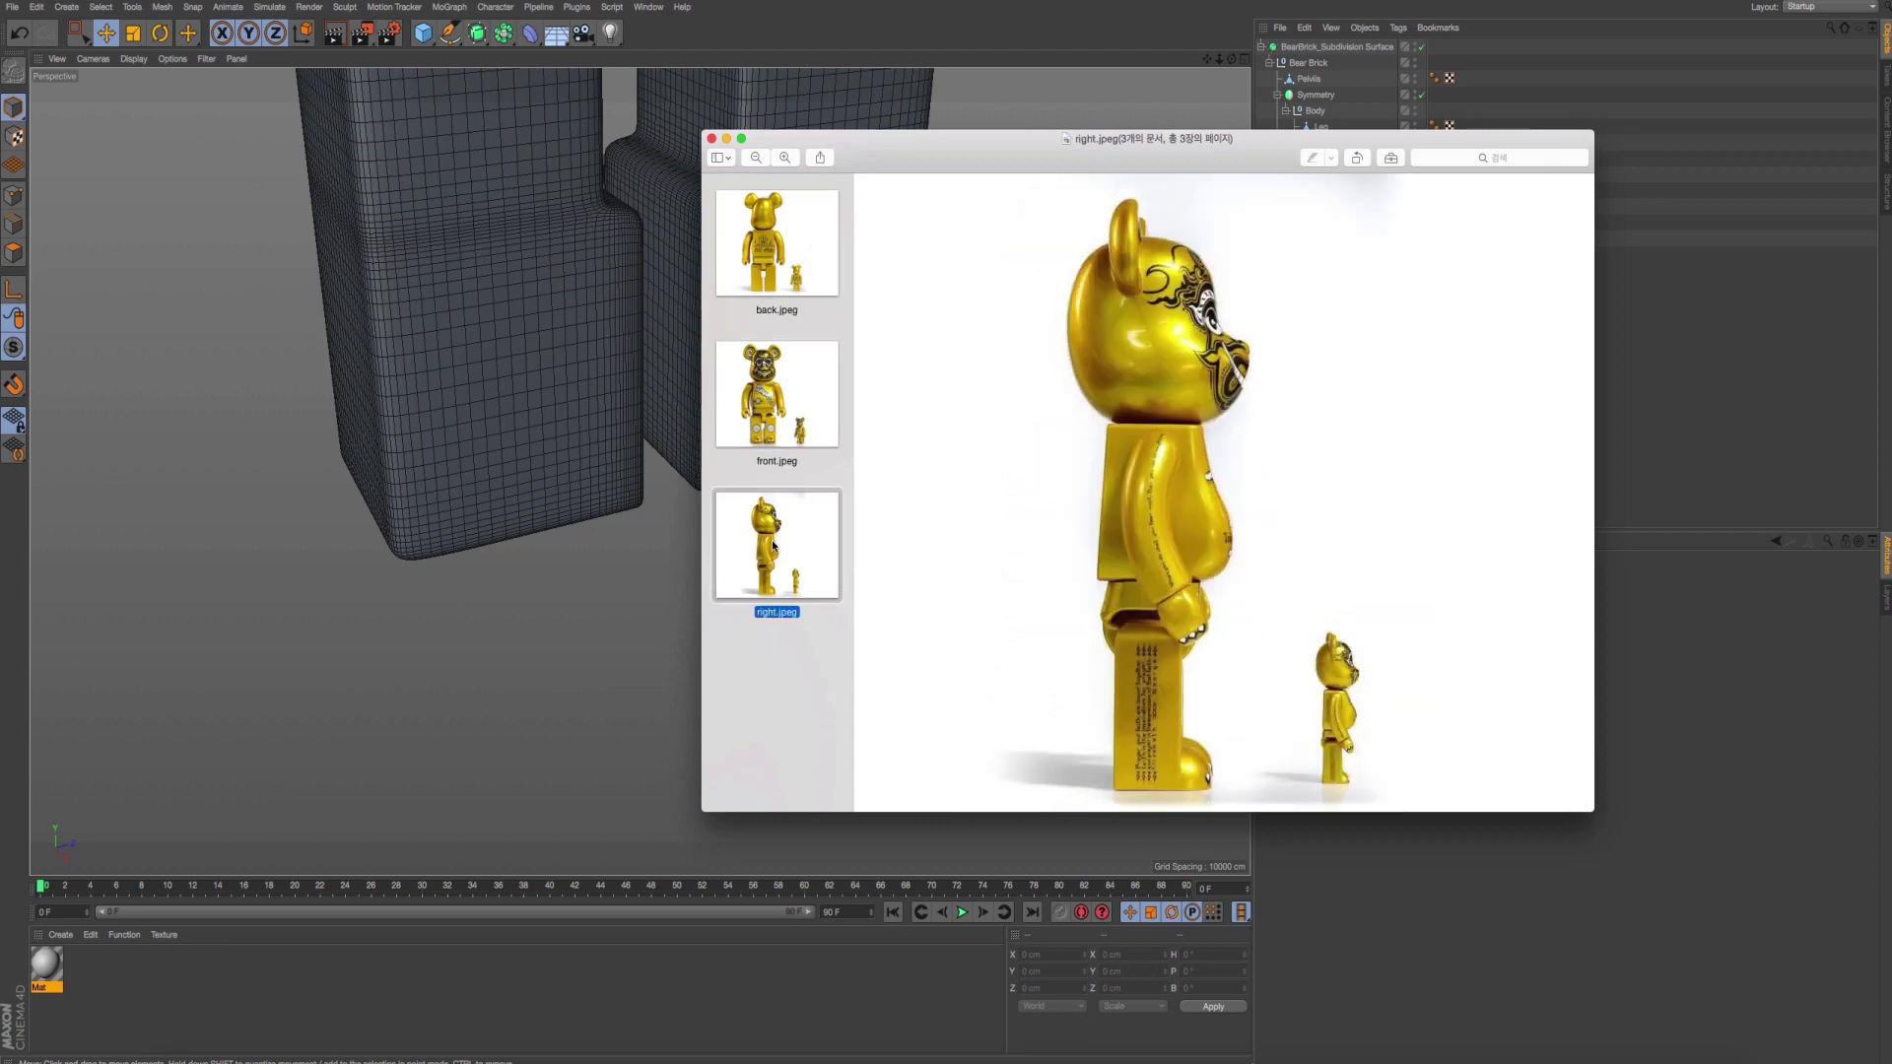
pyautogui.click(519, 407)
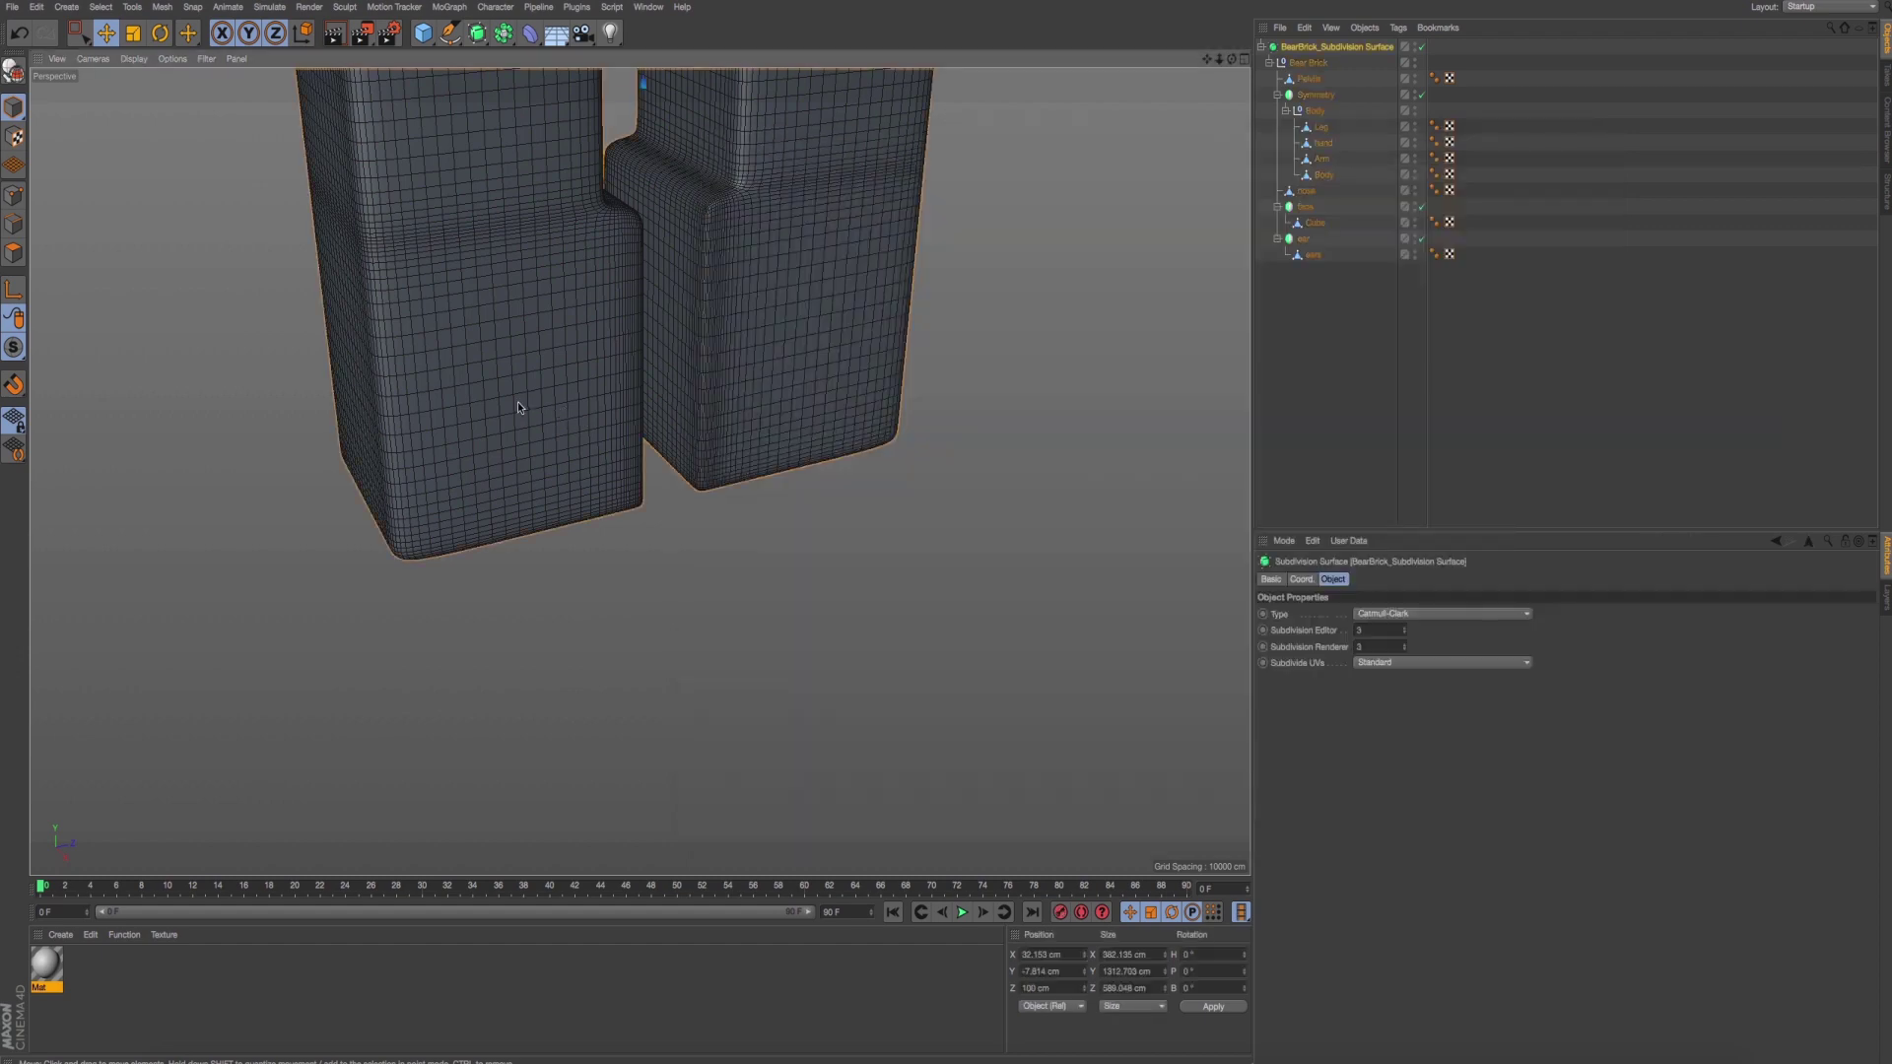
# Select the bottom foot polygons of the Leg object in polygon mode.
pyautogui.click(14, 253)
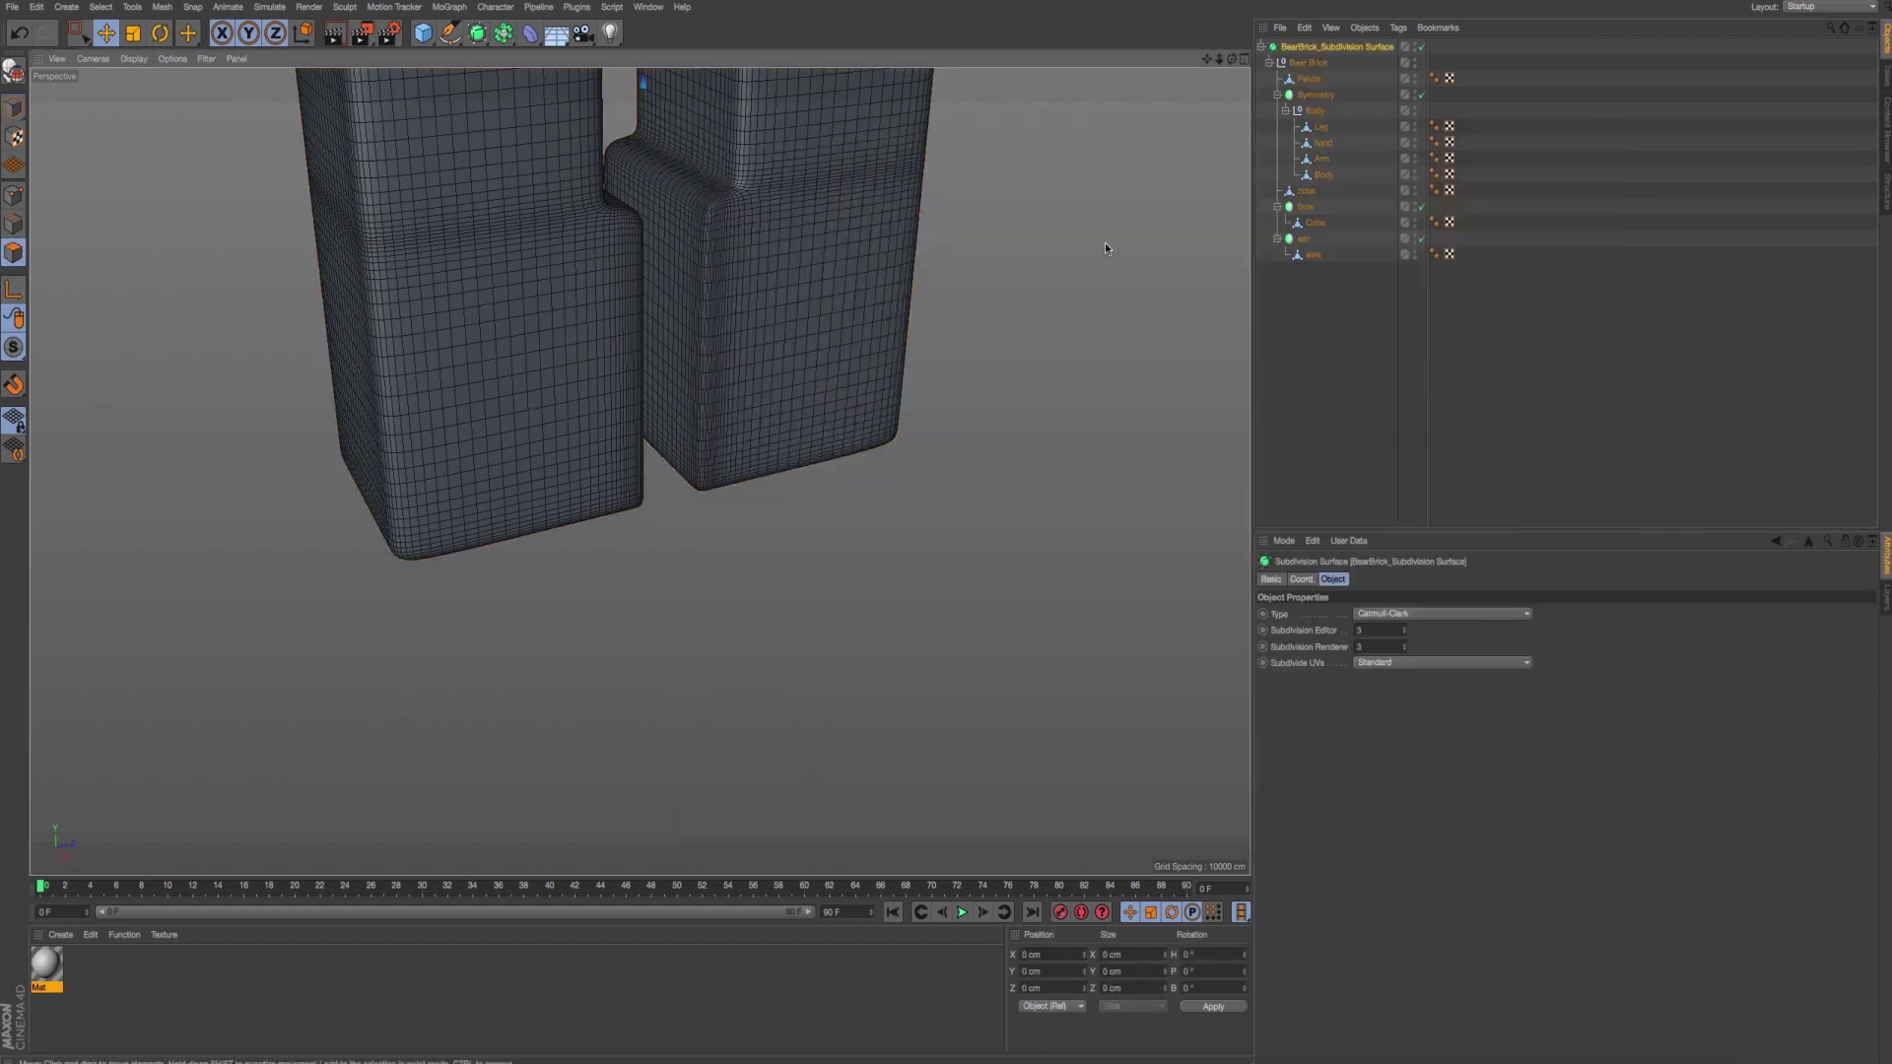
pyautogui.click(1320, 126)
pyautogui.click(836, 429)
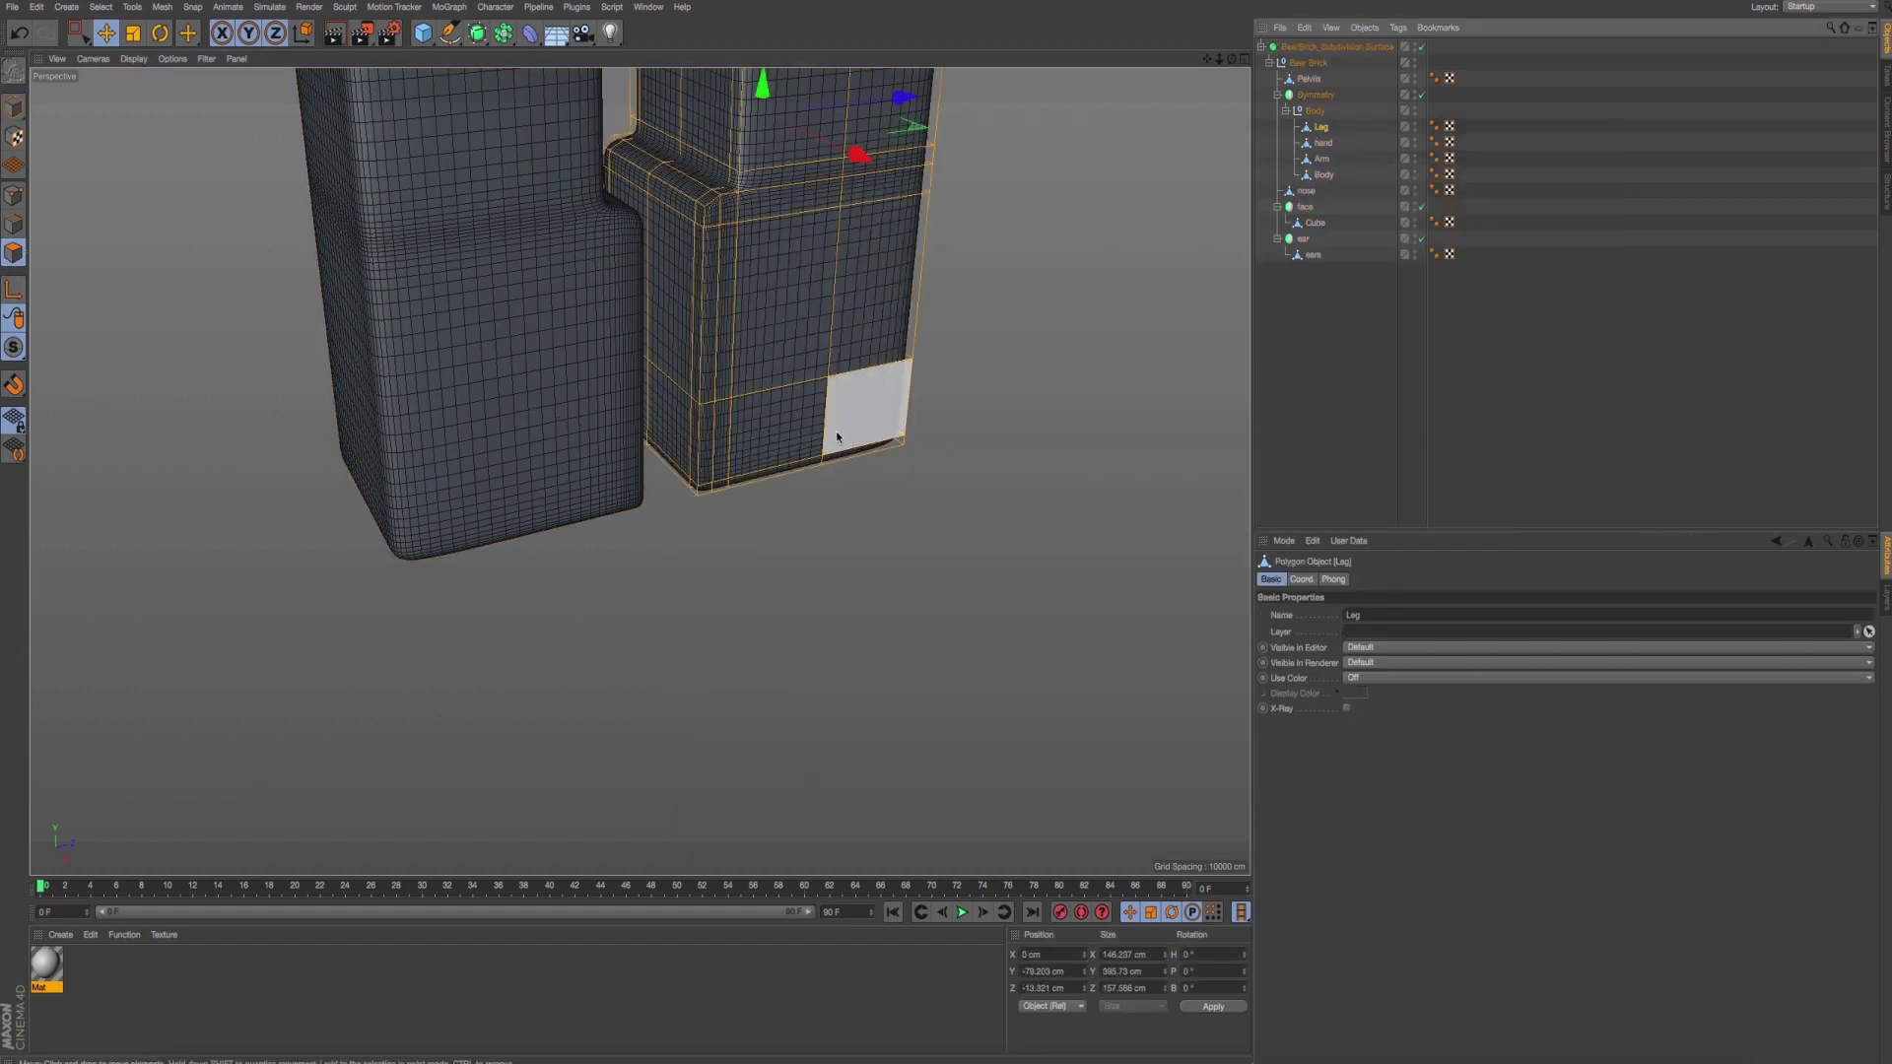
pyautogui.moveTo(836, 429)
pyautogui.keyDown('alt'); pyautogui.mouseDown()
pyautogui.moveTo(756, 454)
pyautogui.moveTo(741, 507)
pyautogui.mouseUp(); pyautogui.keyUp('alt')
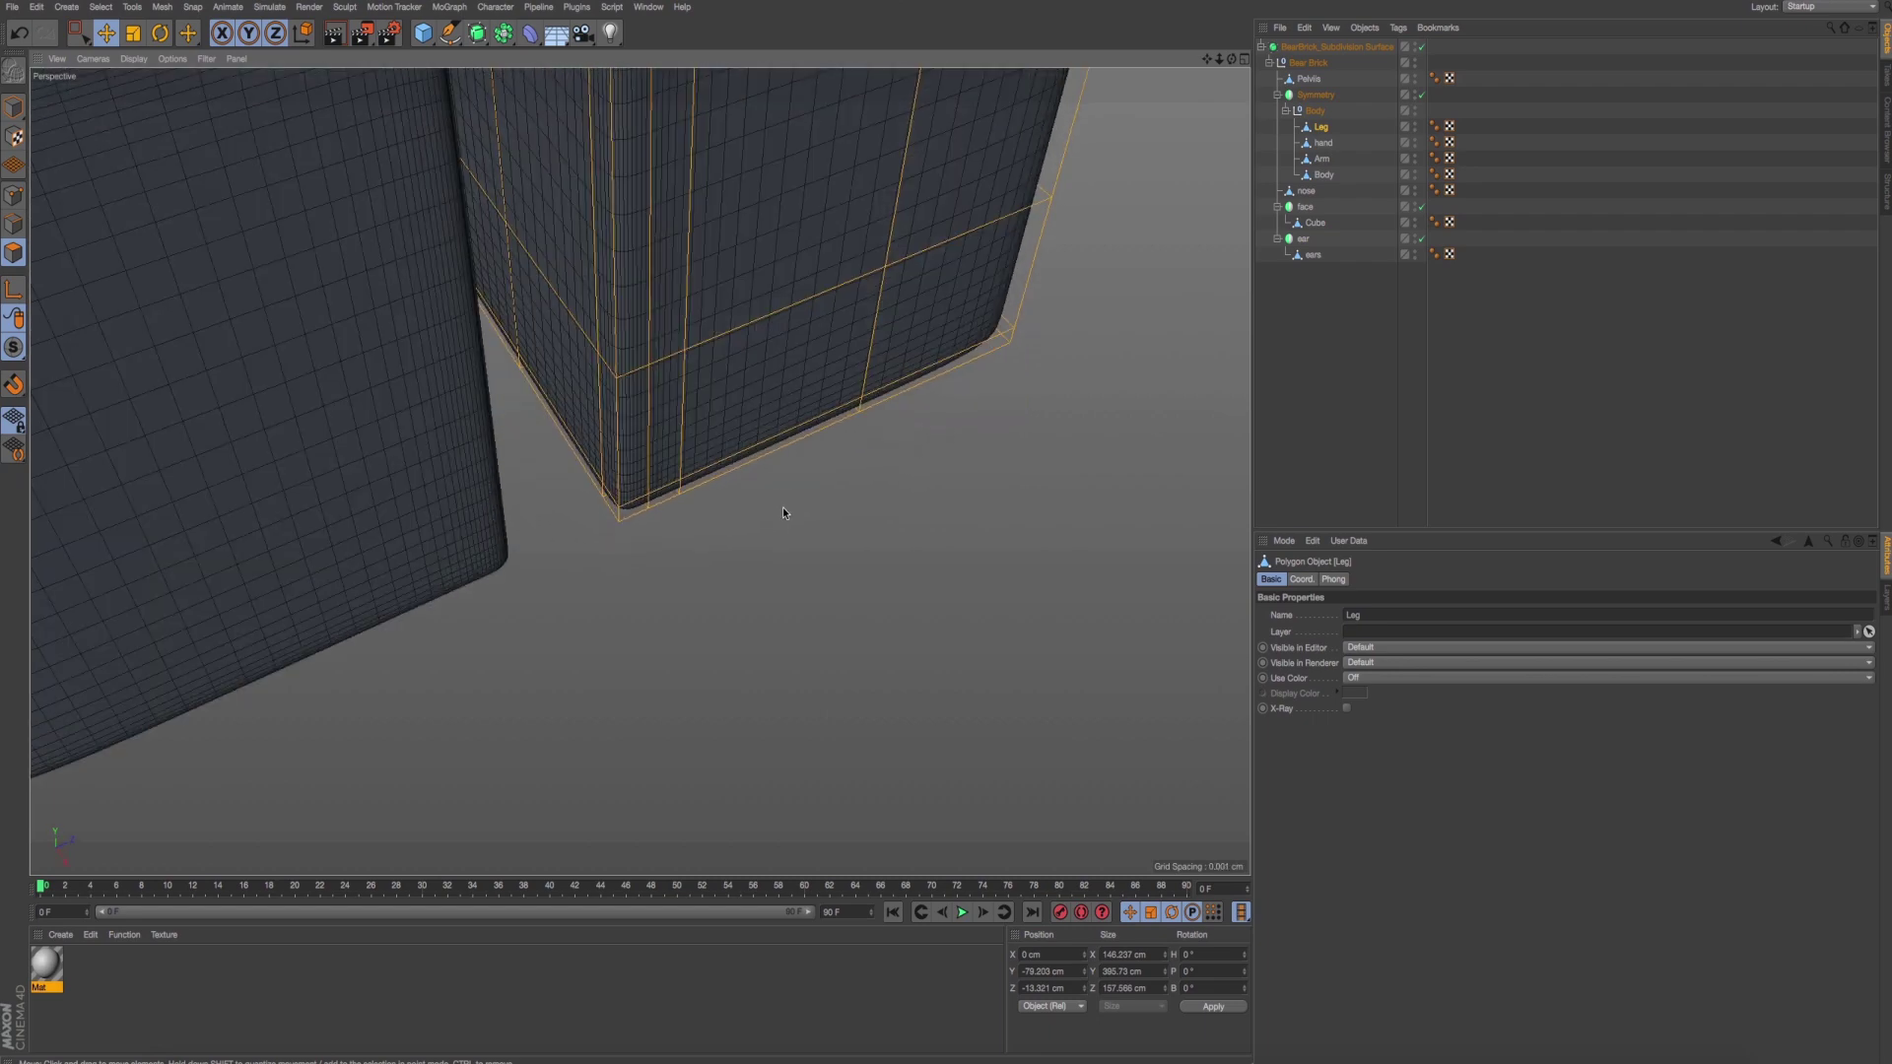
pyautogui.click(603, 487)
pyautogui.click(749, 463)
pyautogui.click(922, 493)
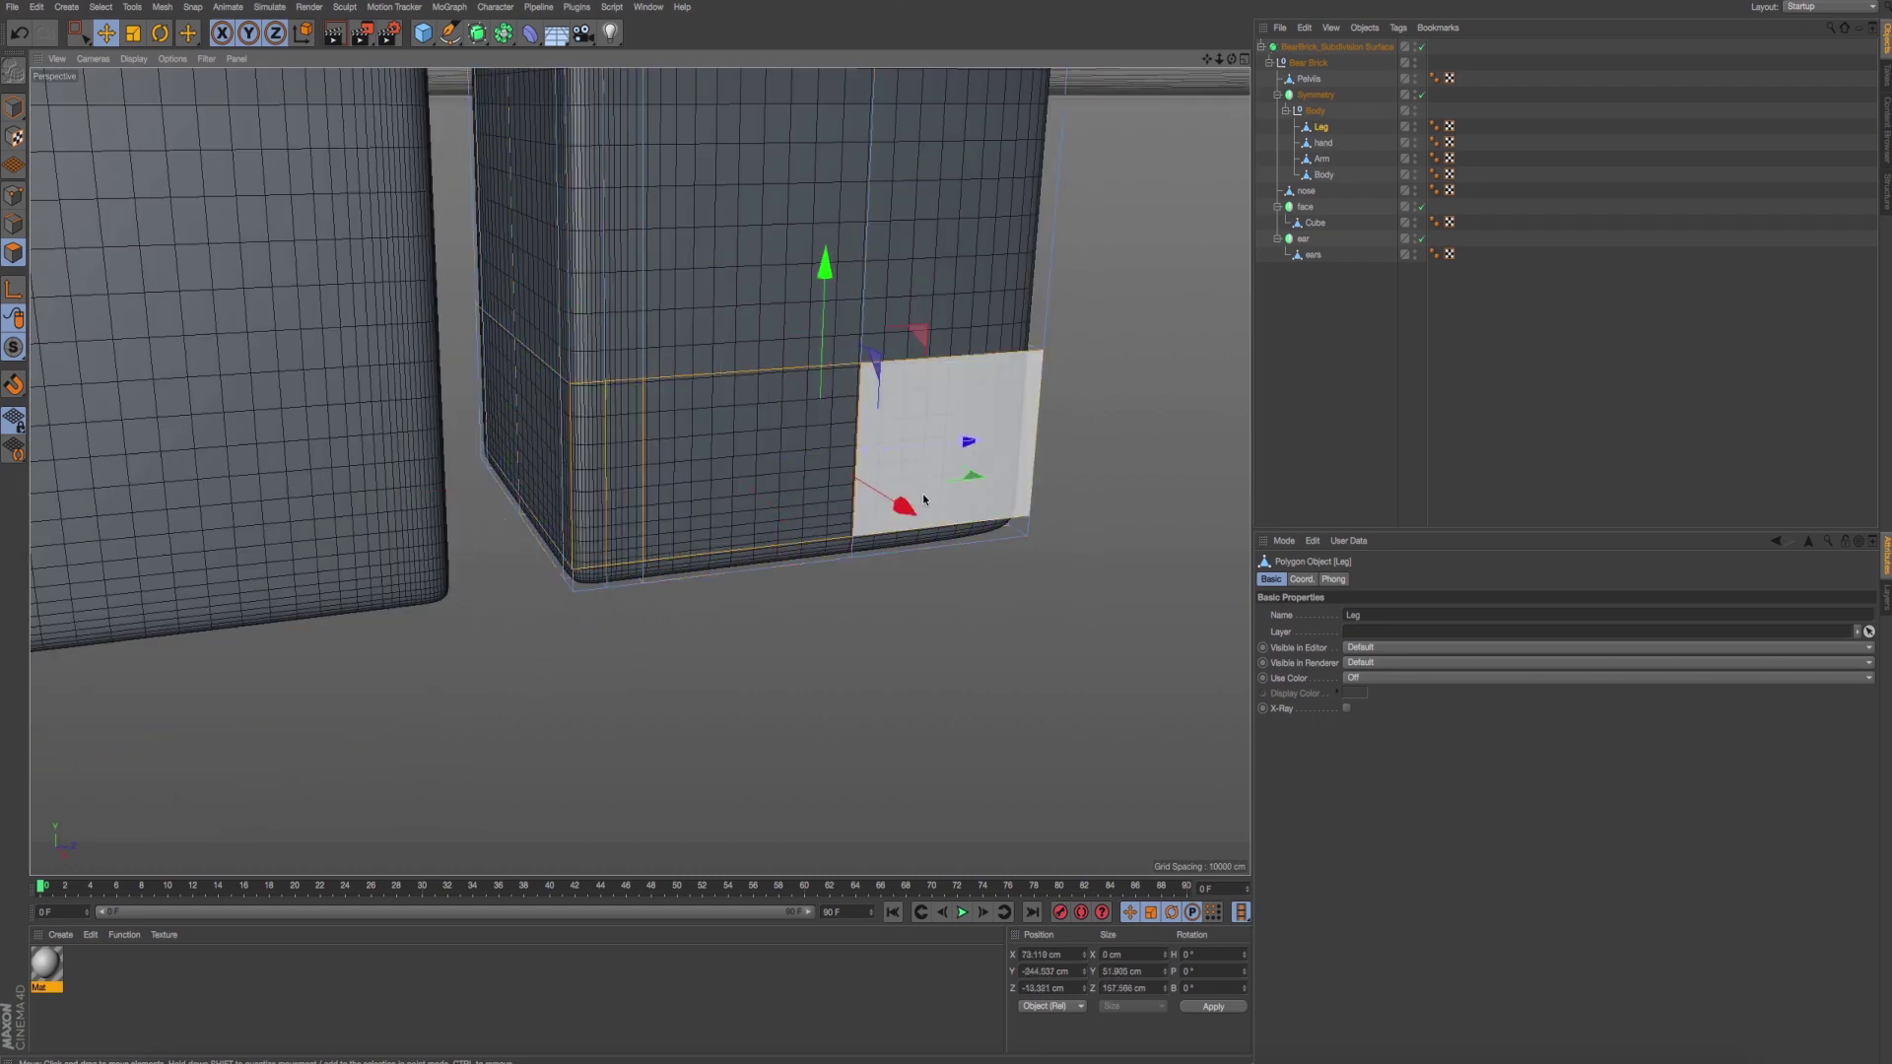
pyautogui.click(946, 532)
pyautogui.click(689, 567)
pyautogui.click(612, 570)
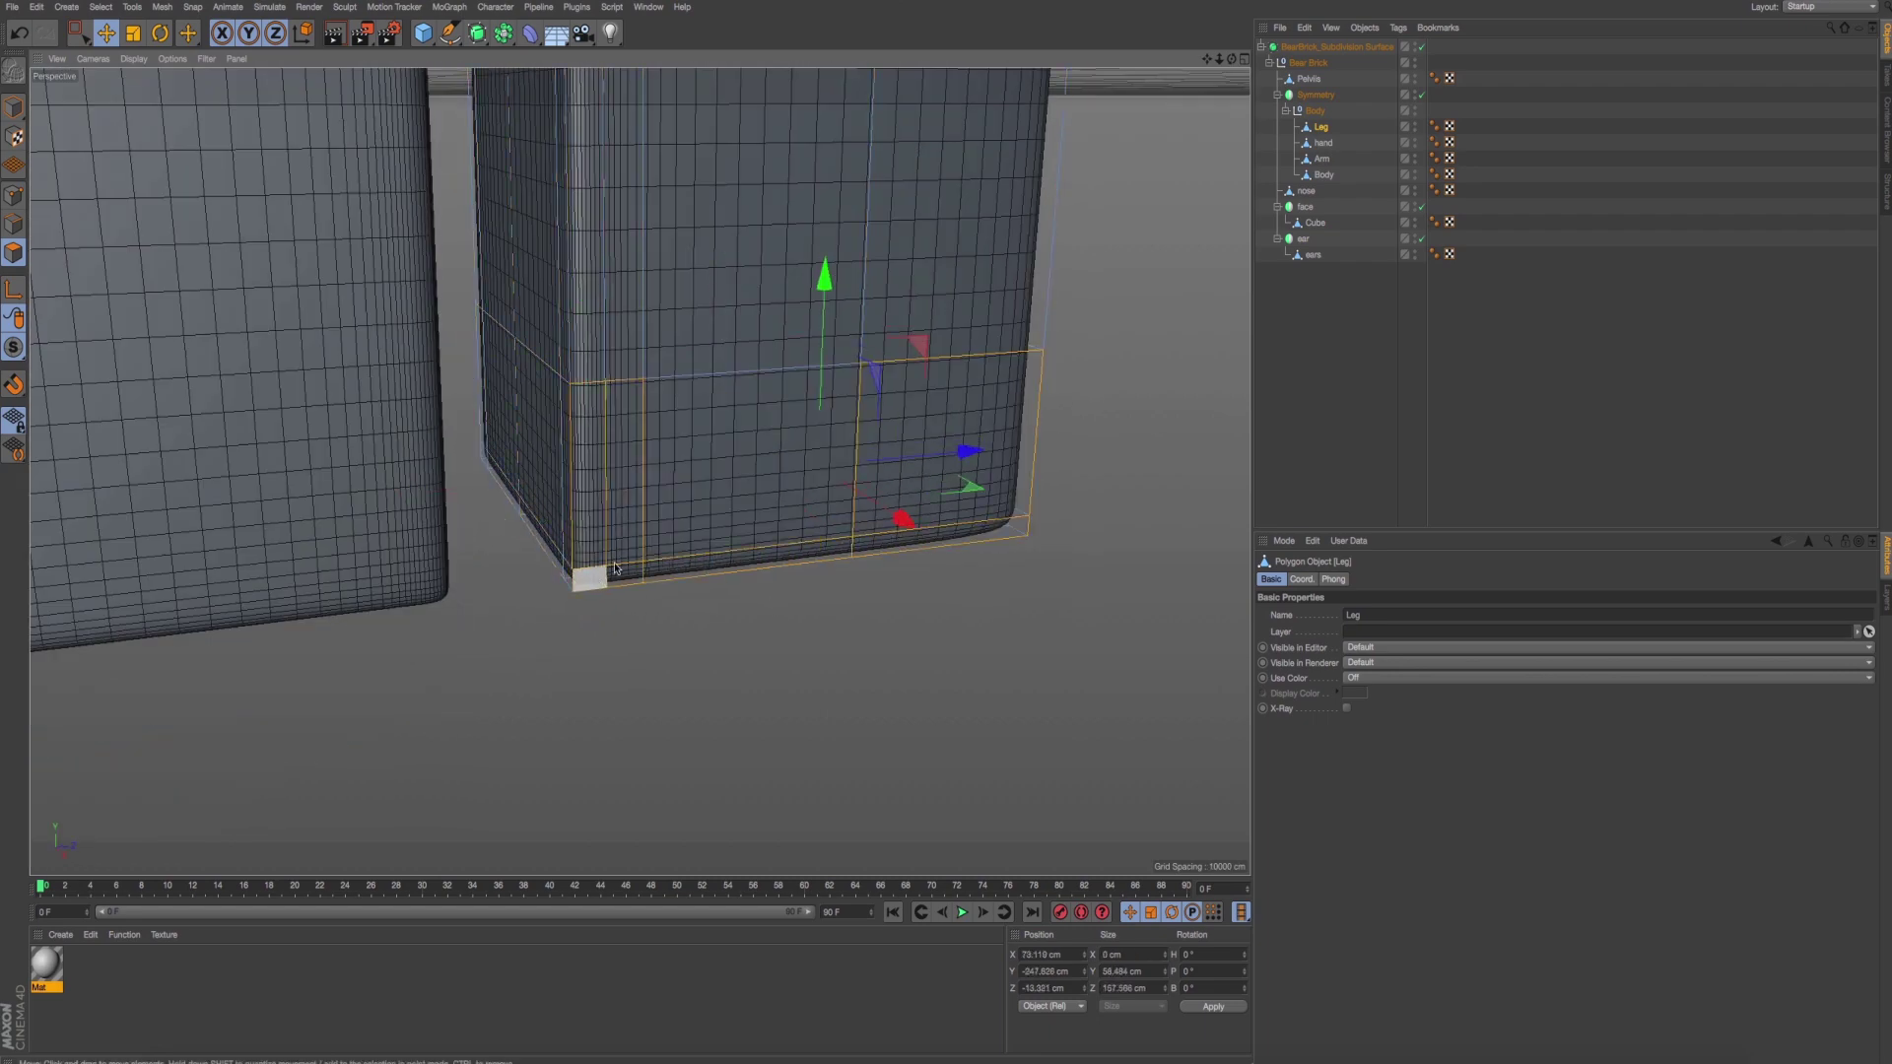
pyautogui.click(879, 607)
pyautogui.moveTo(879, 607)
pyautogui.keyDown('alt'); pyautogui.mouseDown()
pyautogui.moveTo(852, 617)
pyautogui.moveTo(950, 633)
pyautogui.moveTo(855, 600)
pyautogui.moveTo(825, 647)
pyautogui.moveTo(853, 659)
pyautogui.moveTo(819, 634)
pyautogui.moveTo(838, 629)
pyautogui.mouseUp(); pyautogui.keyUp('alt')
pyautogui.click(843, 605)
pyautogui.click(929, 689)
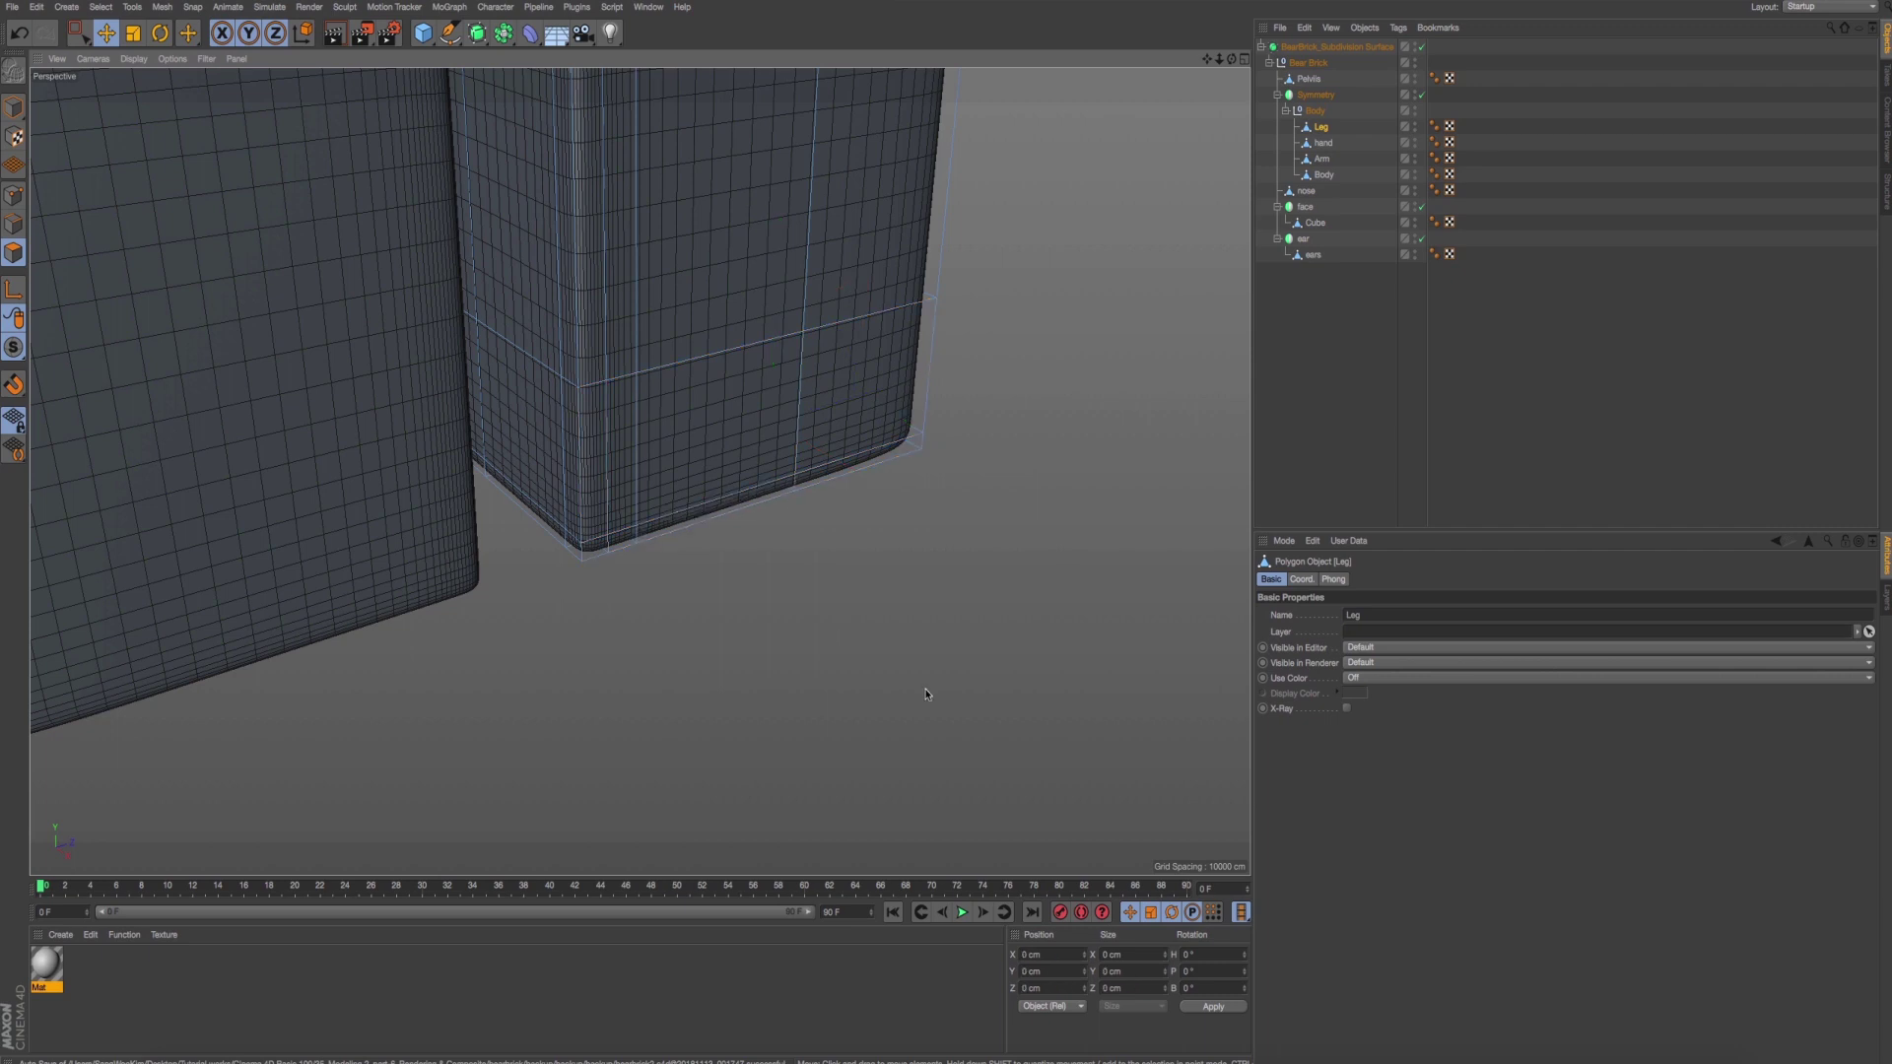
pyautogui.hotkey('ctrl', 'z')
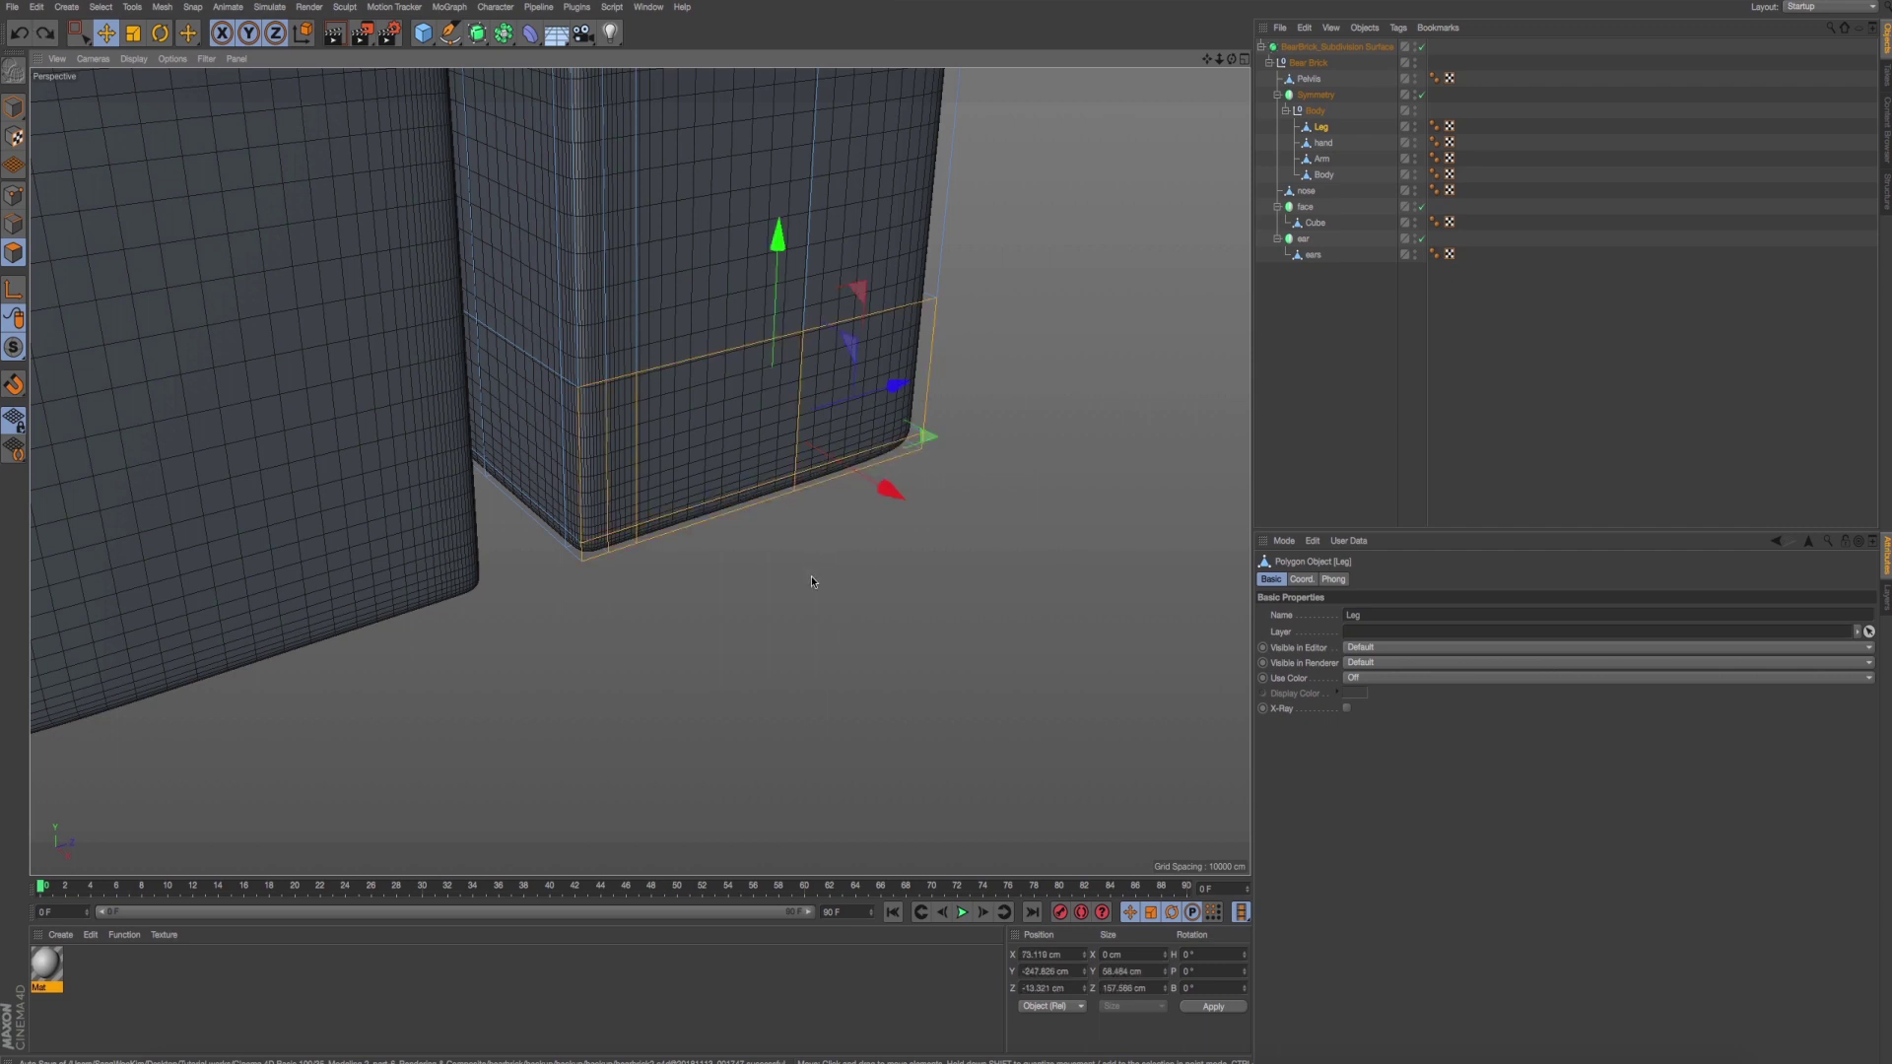
# Extrude the foot polygons forward to start the toe.
pyautogui.rightClick(812, 576)
pyautogui.click(866, 701)
pyautogui.moveTo(866, 702); pyautogui.dragTo(946, 702)
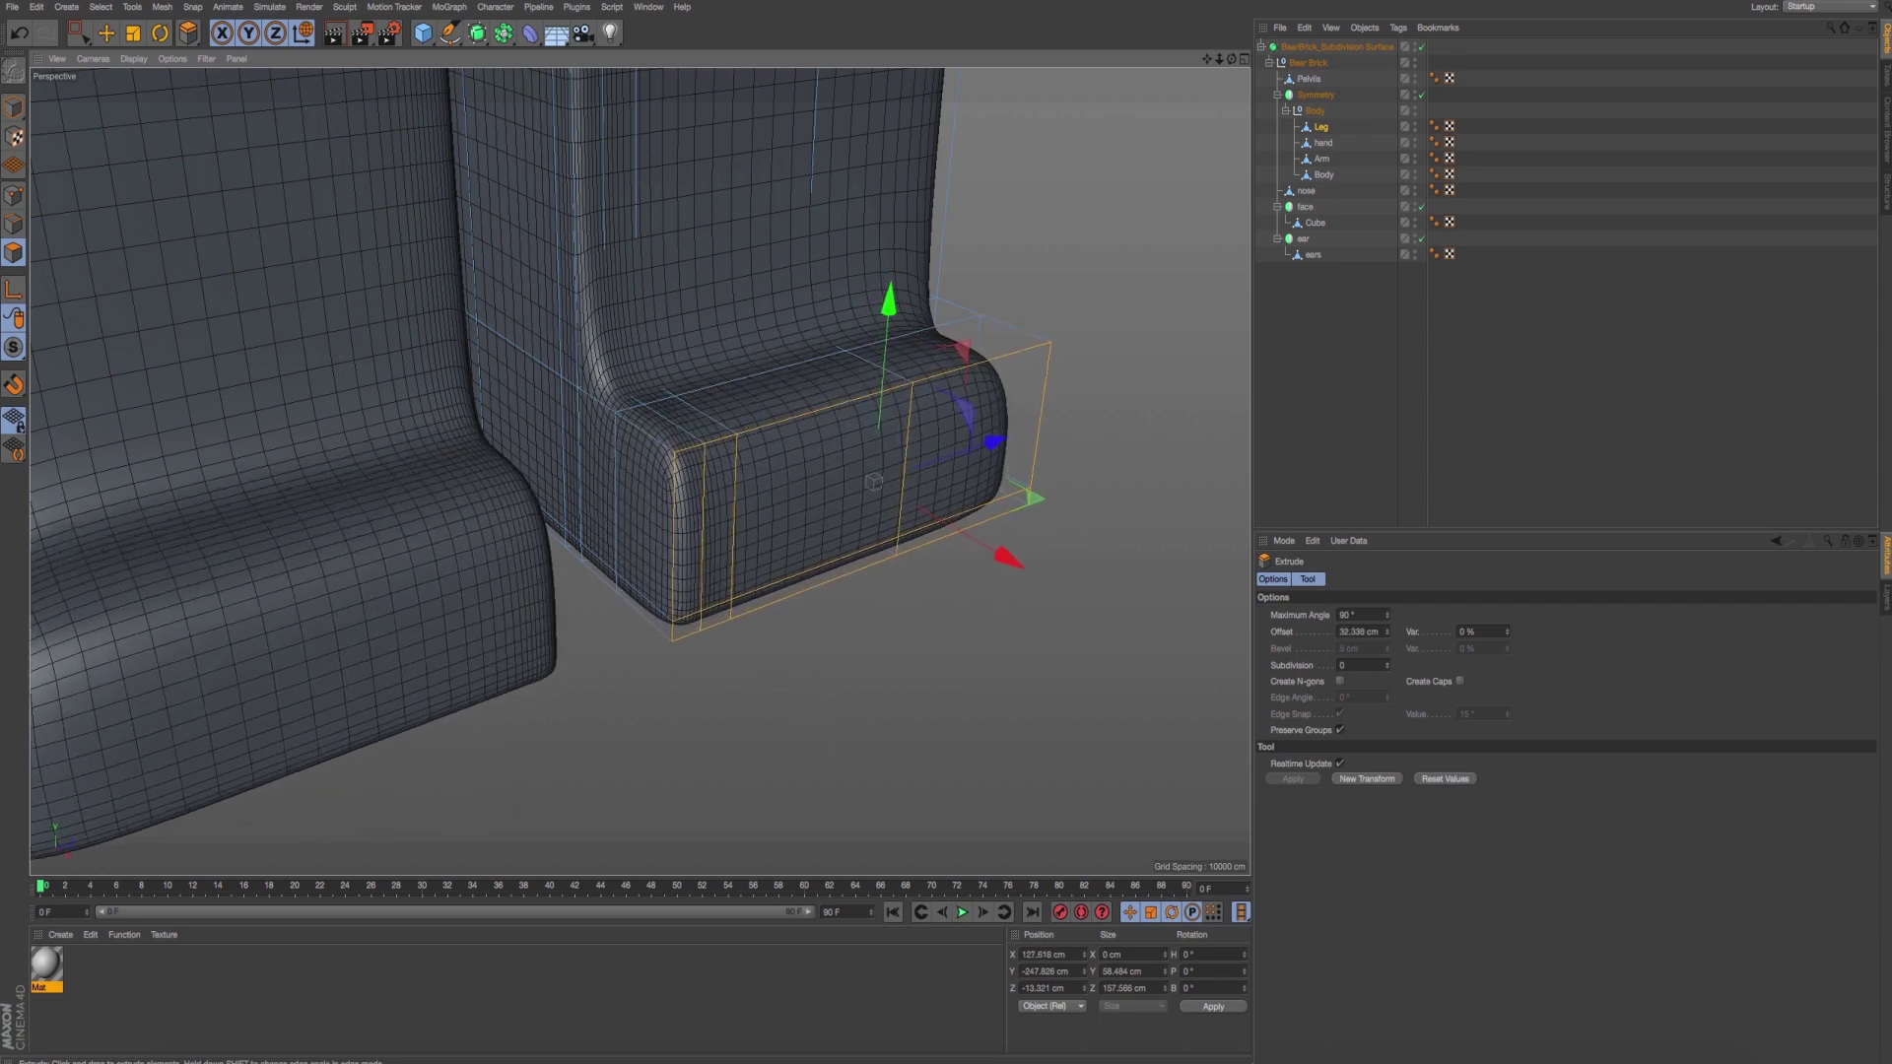
pyautogui.moveTo(778, 682); pyautogui.dragTo(530, 746)
pyautogui.middleClick(530, 746)
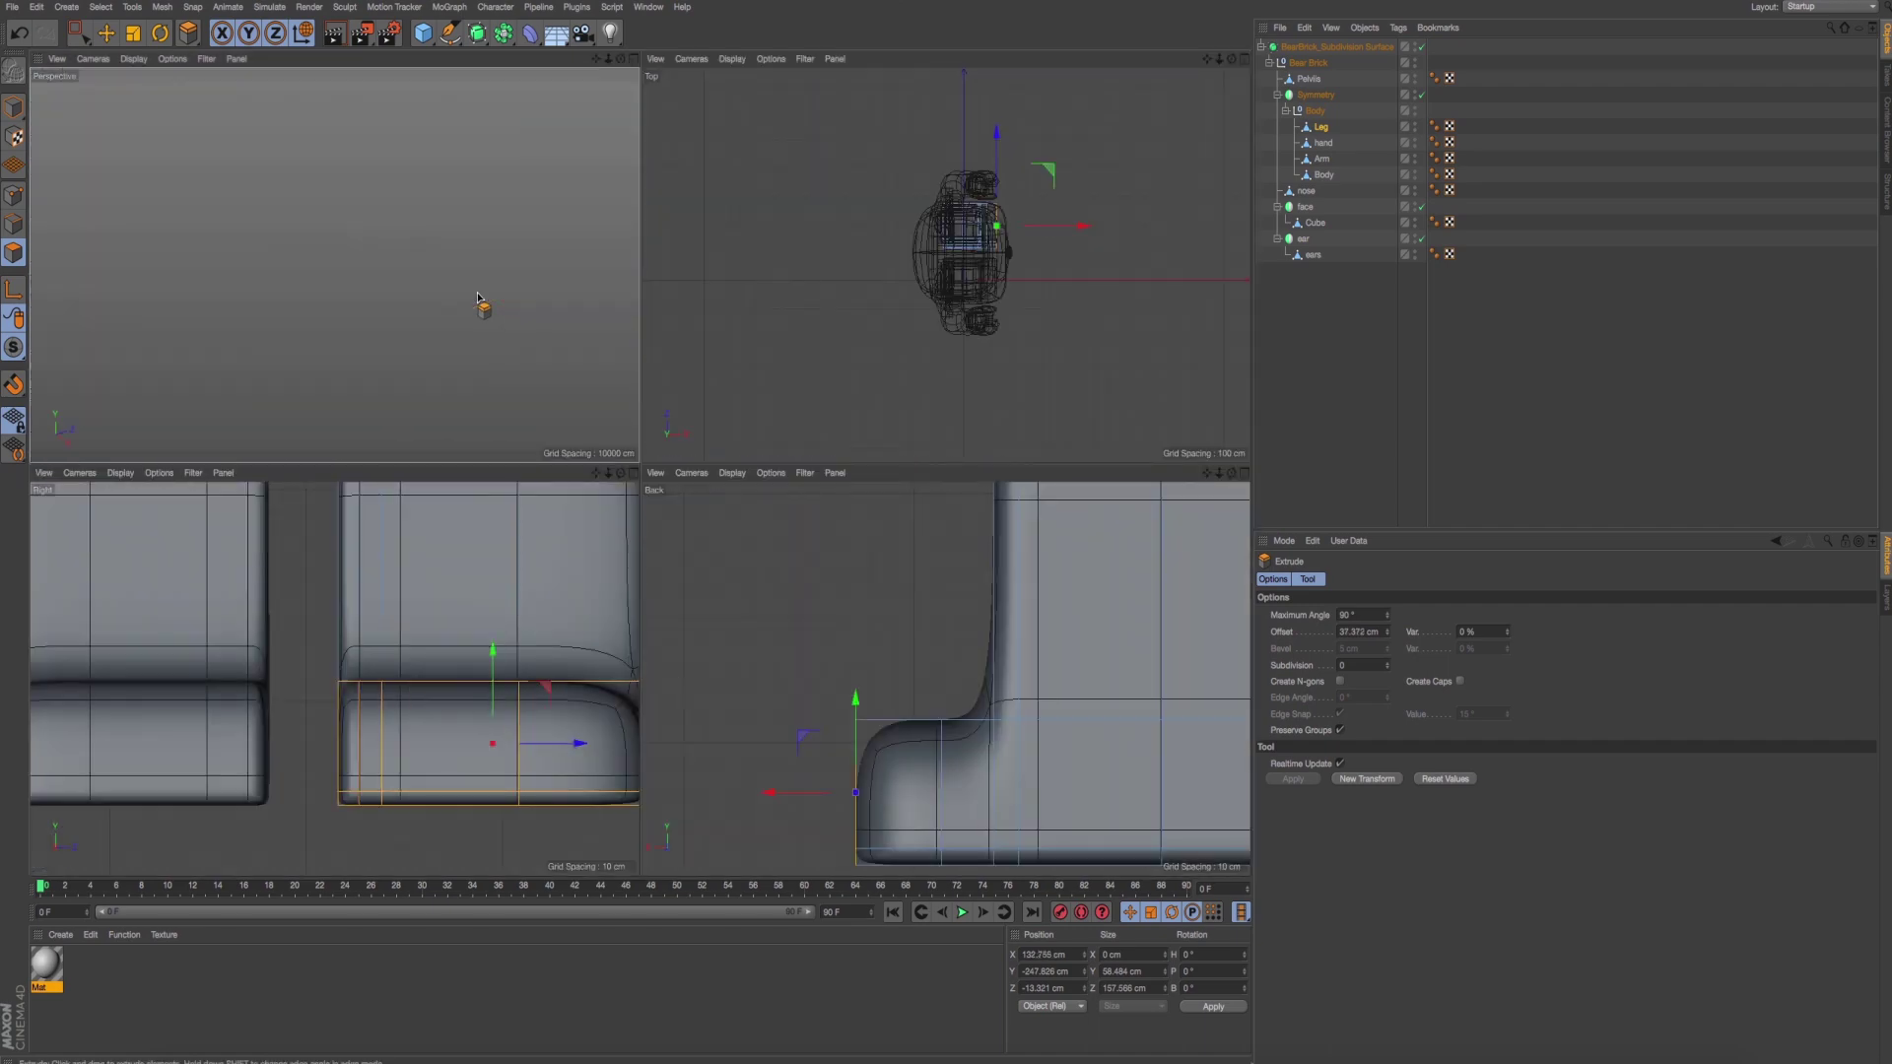
pyautogui.middleClick(478, 304)
pyautogui.scroll(3, 681, 579)
pyautogui.scroll(3, 611, 591)
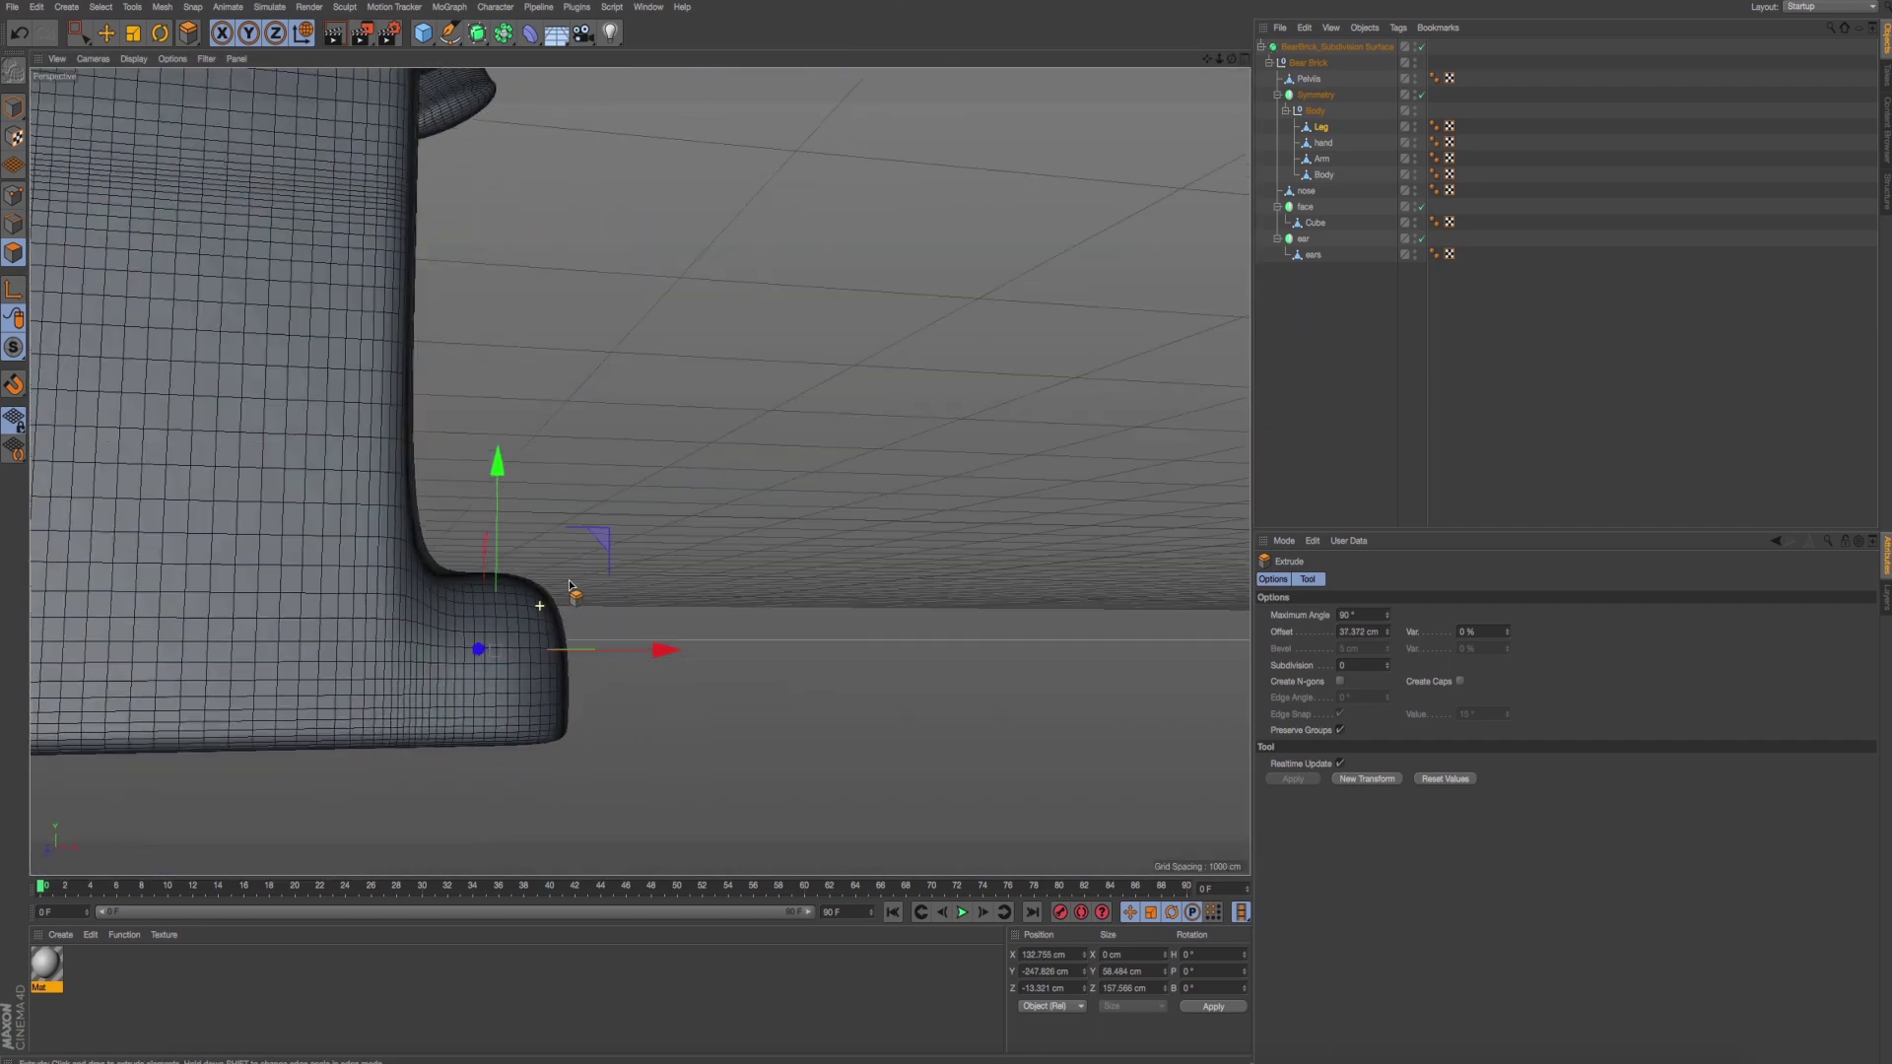
pyautogui.scroll(2, 583, 599)
# Readjust the toe extrusion to a 41.454 cm offset, matching the side reference photo.
pyautogui.press('super+Tab')
pyautogui.press('super+Tab')
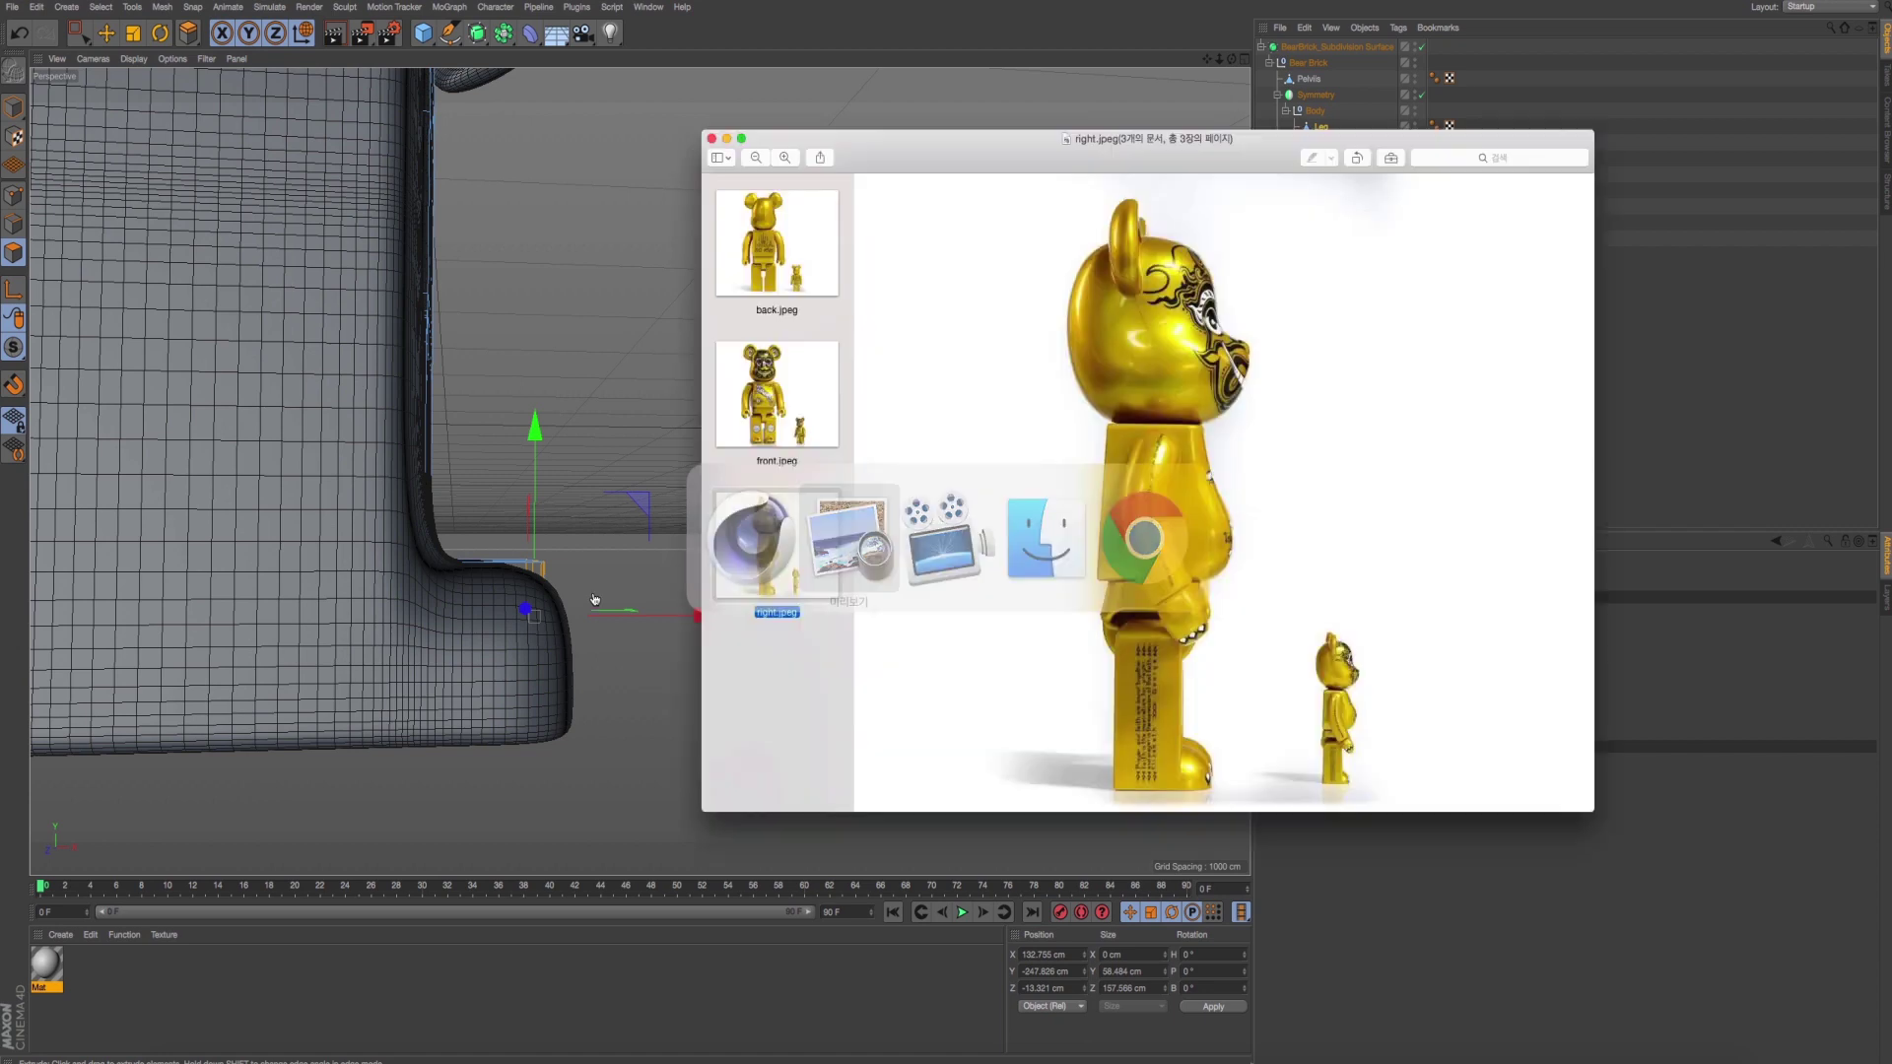
pyautogui.press('super+z')
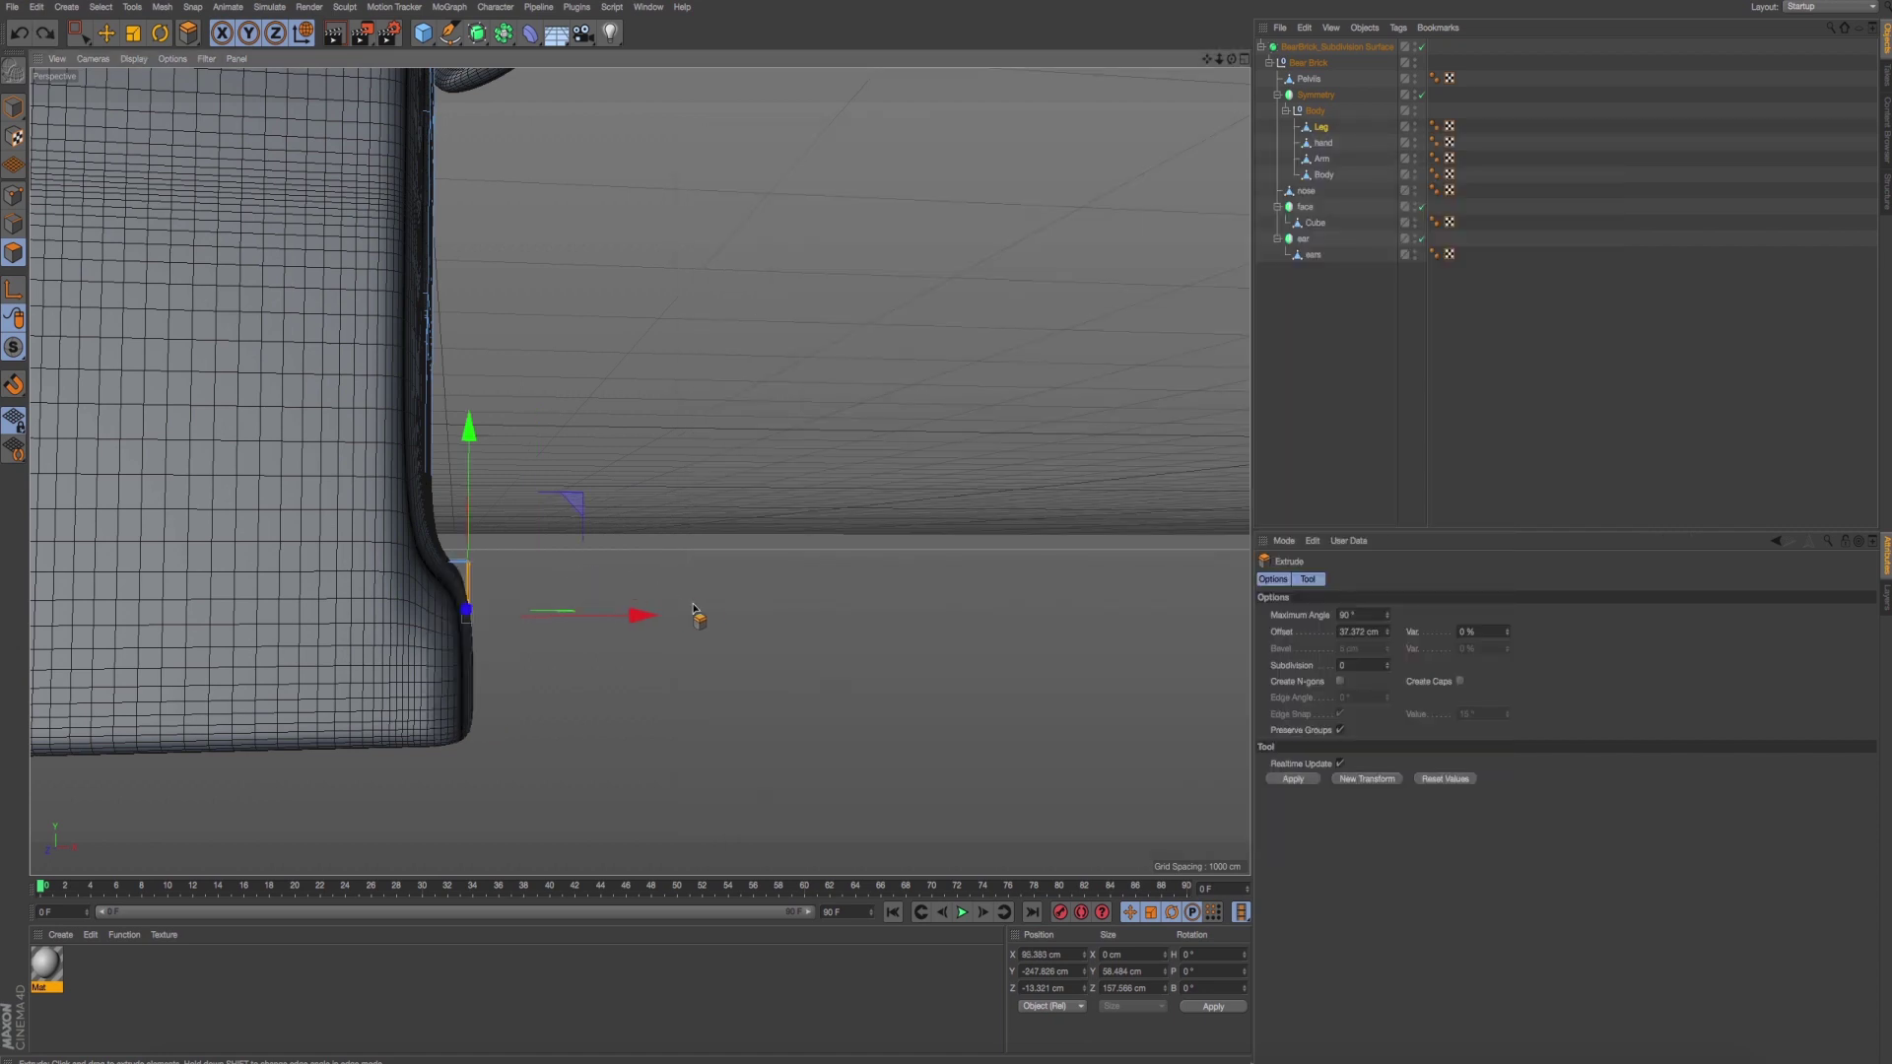
pyautogui.moveTo(693, 609); pyautogui.dragTo(789, 635)
pyautogui.press('super+Tab')
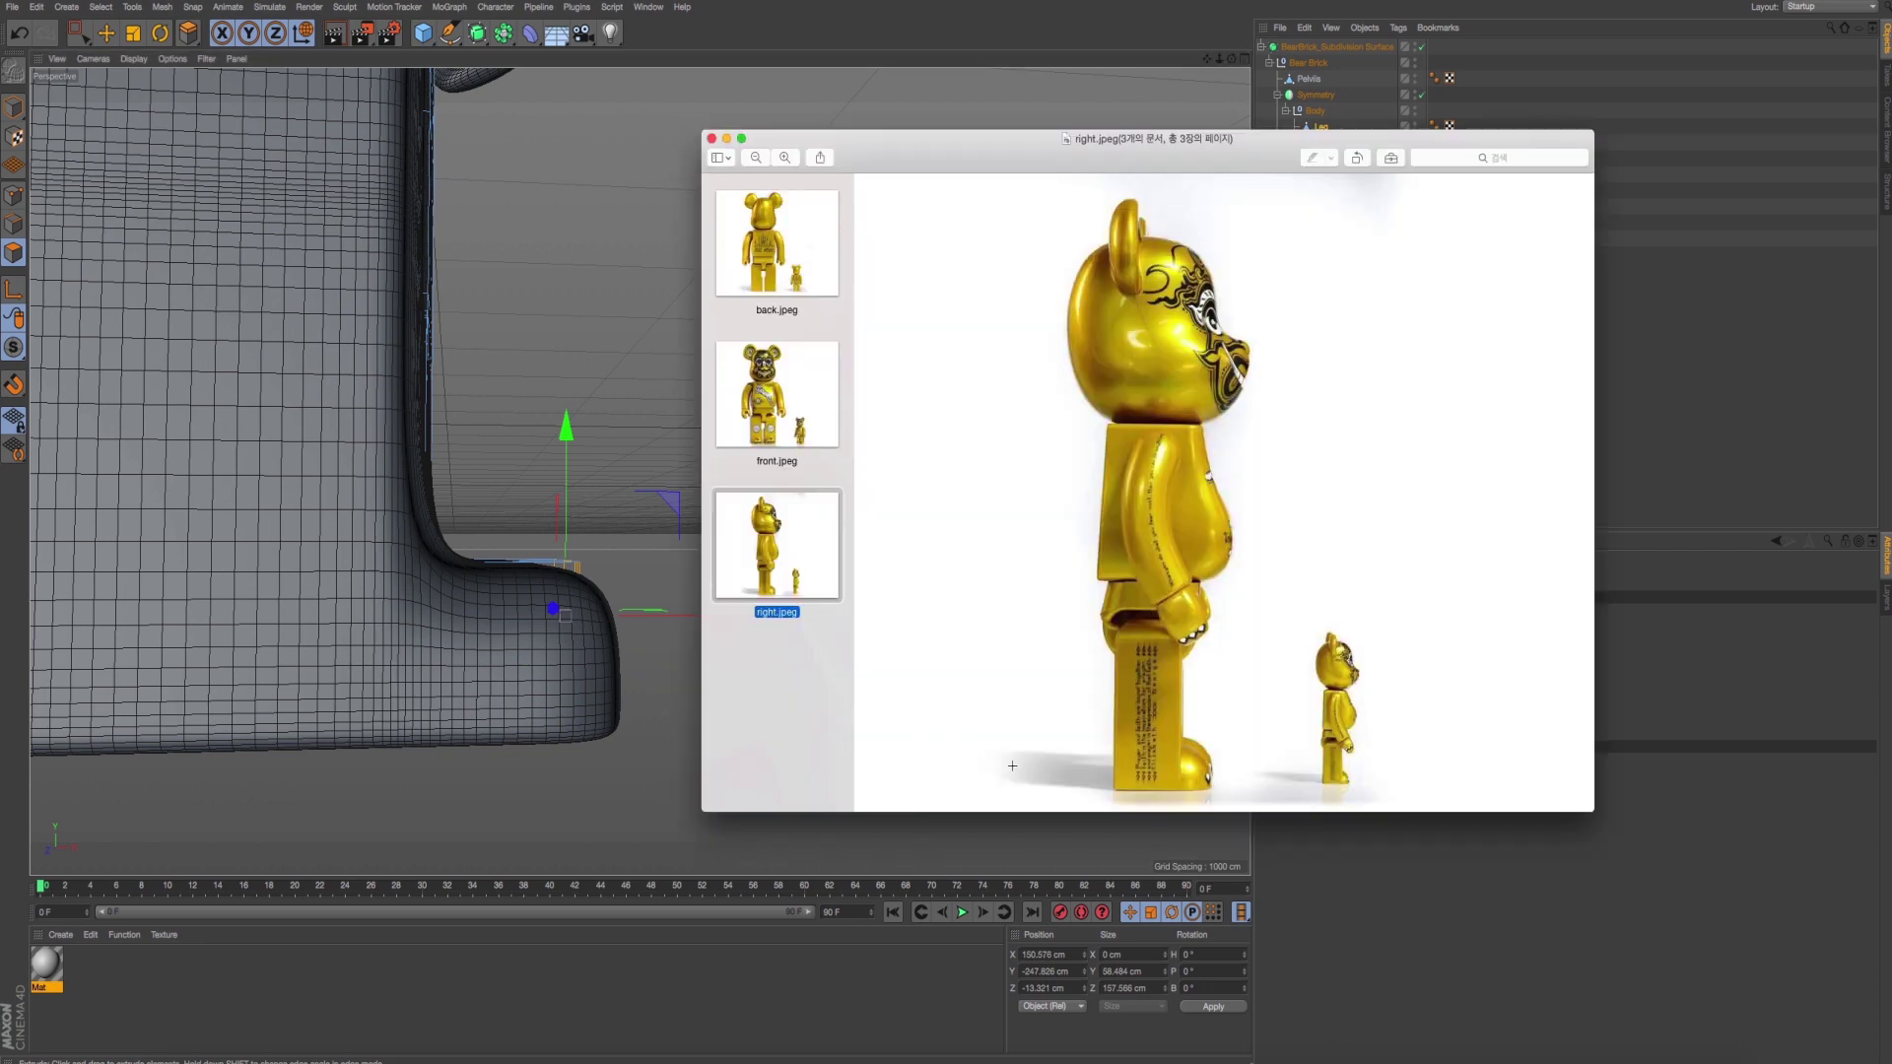
pyautogui.press('super+Tab')
pyautogui.moveTo(739, 617); pyautogui.dragTo(719, 621)
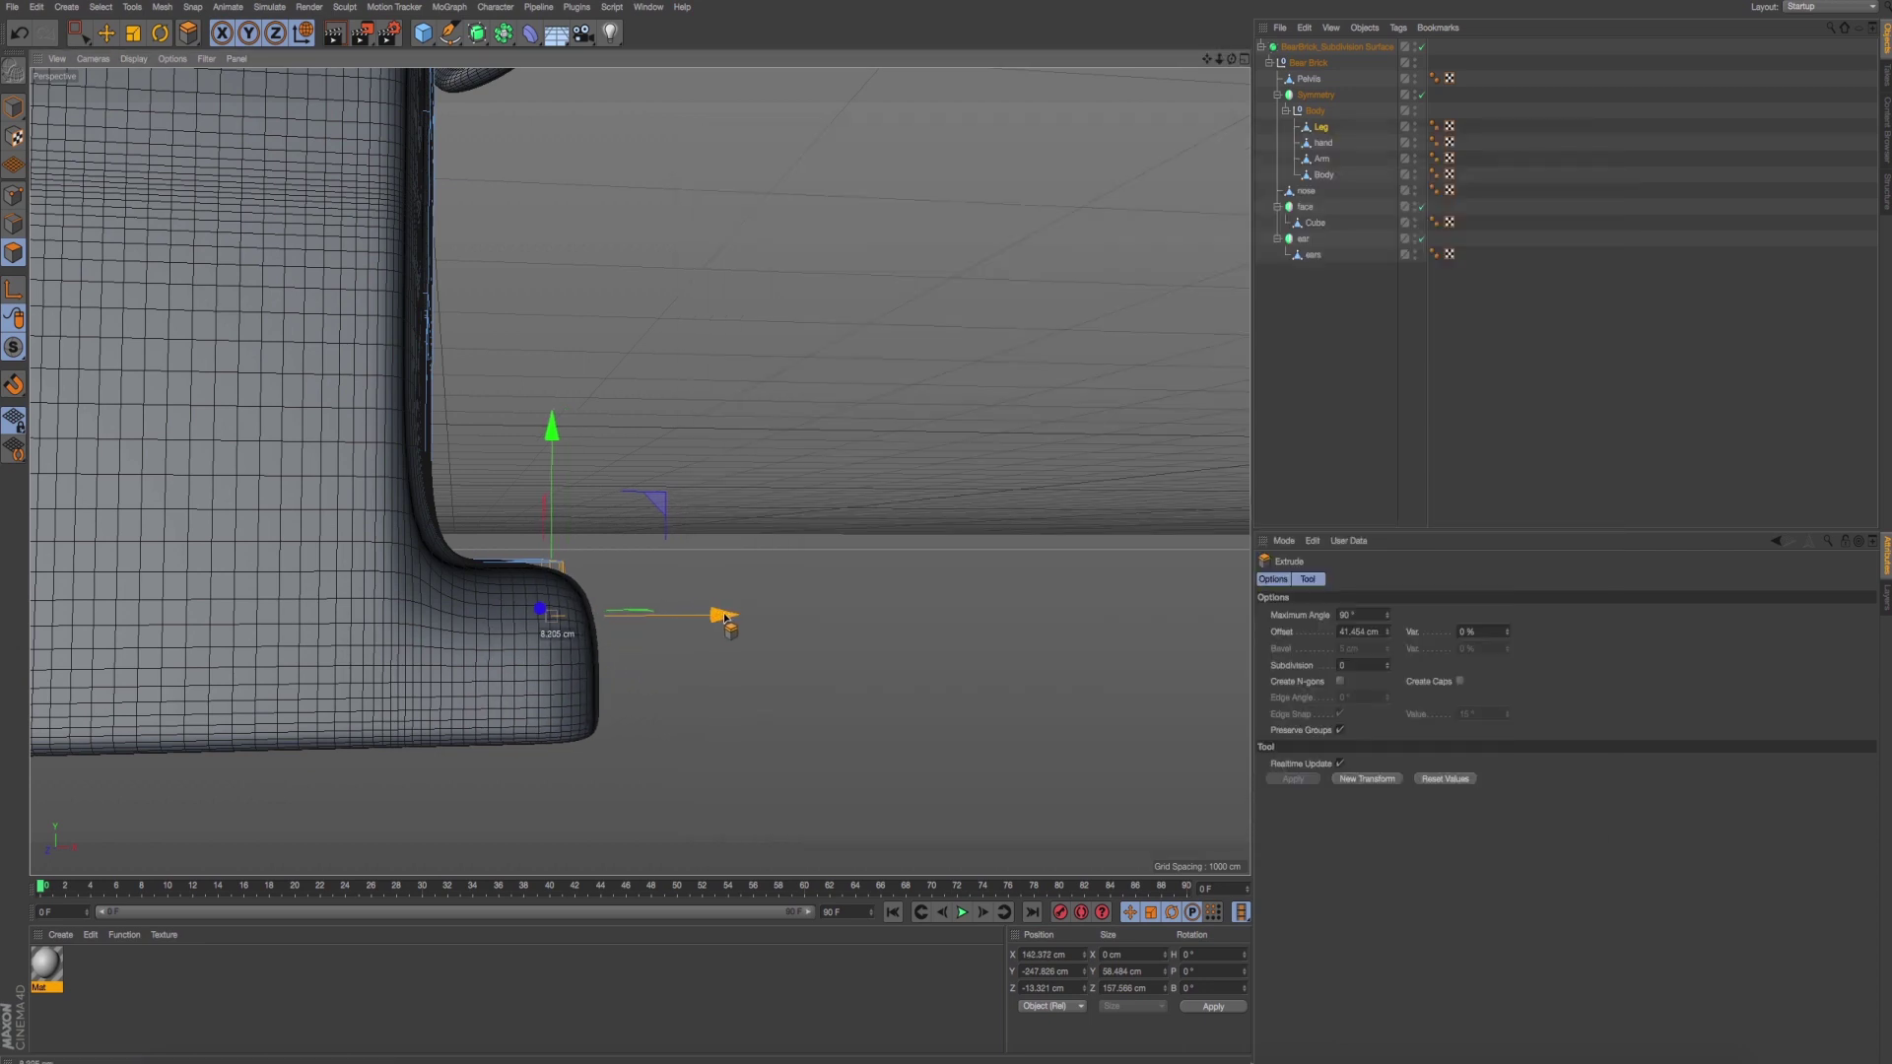
pyautogui.press('F5')
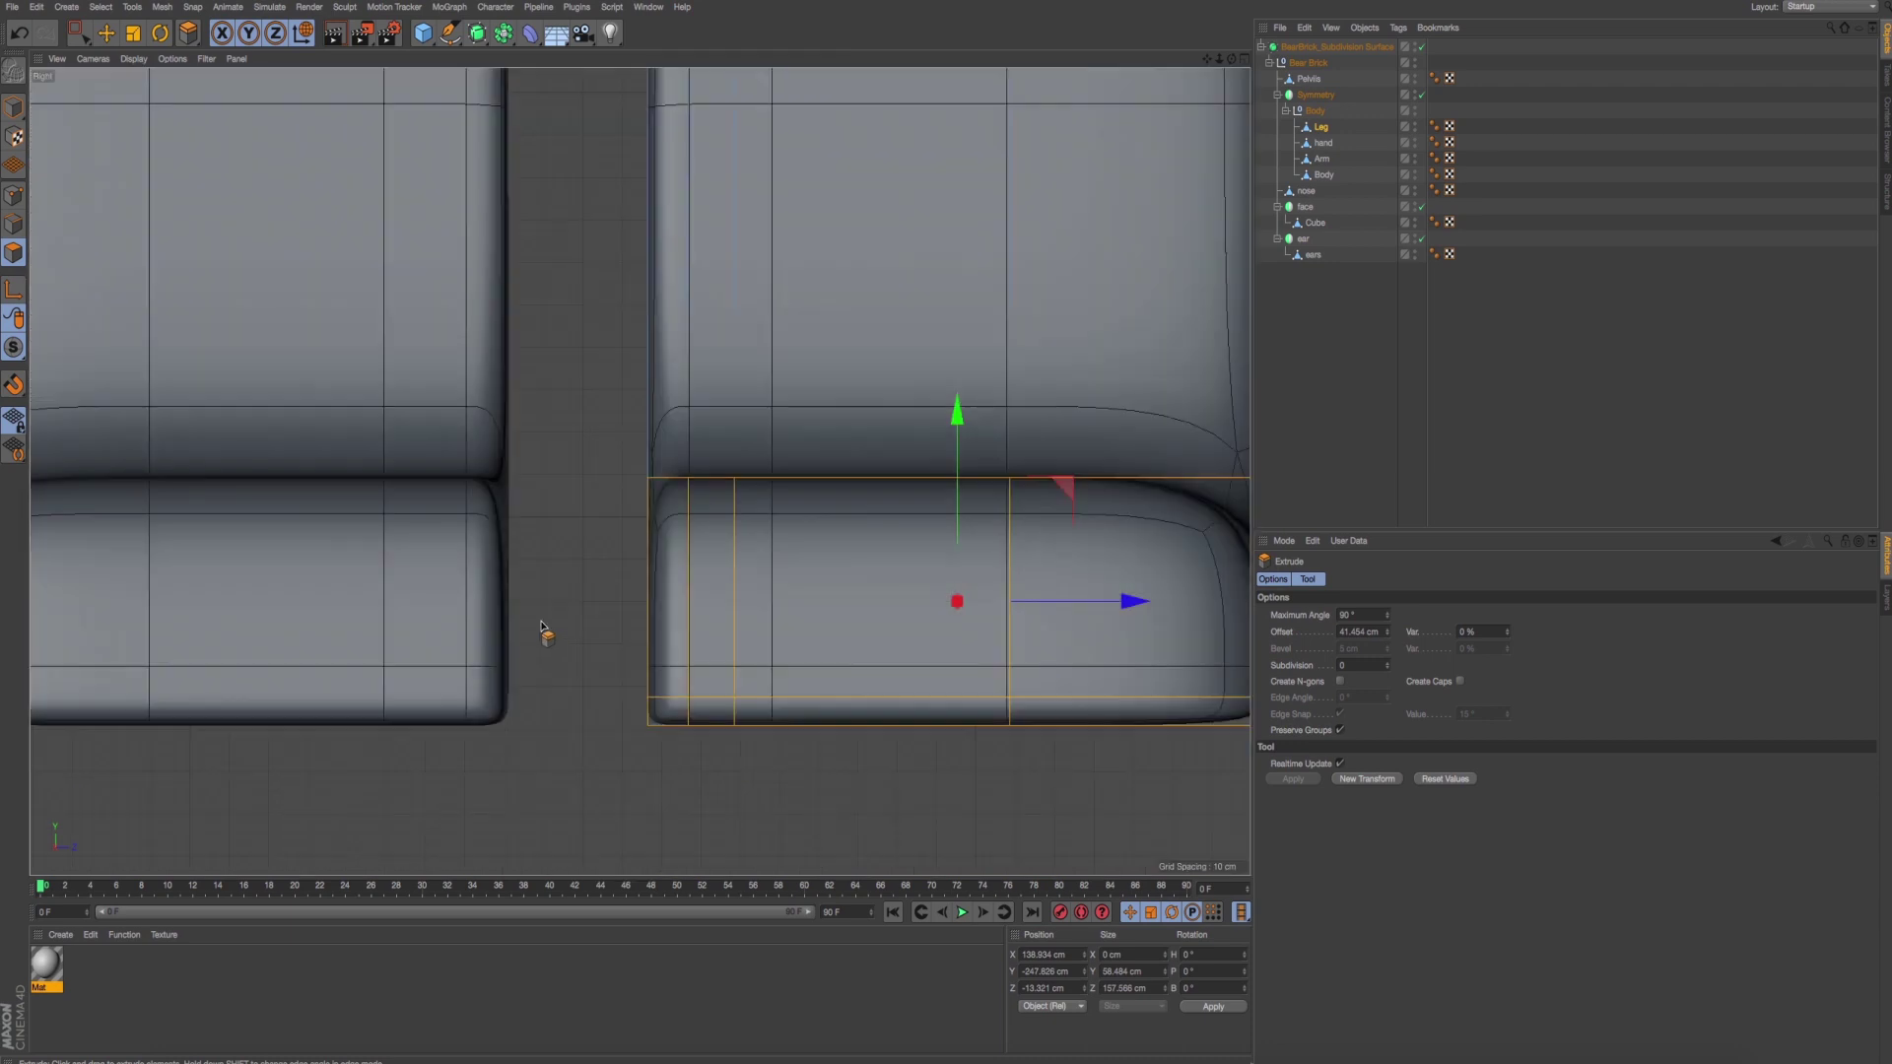
pyautogui.middleClick(522, 623)
pyautogui.middleClick(764, 639)
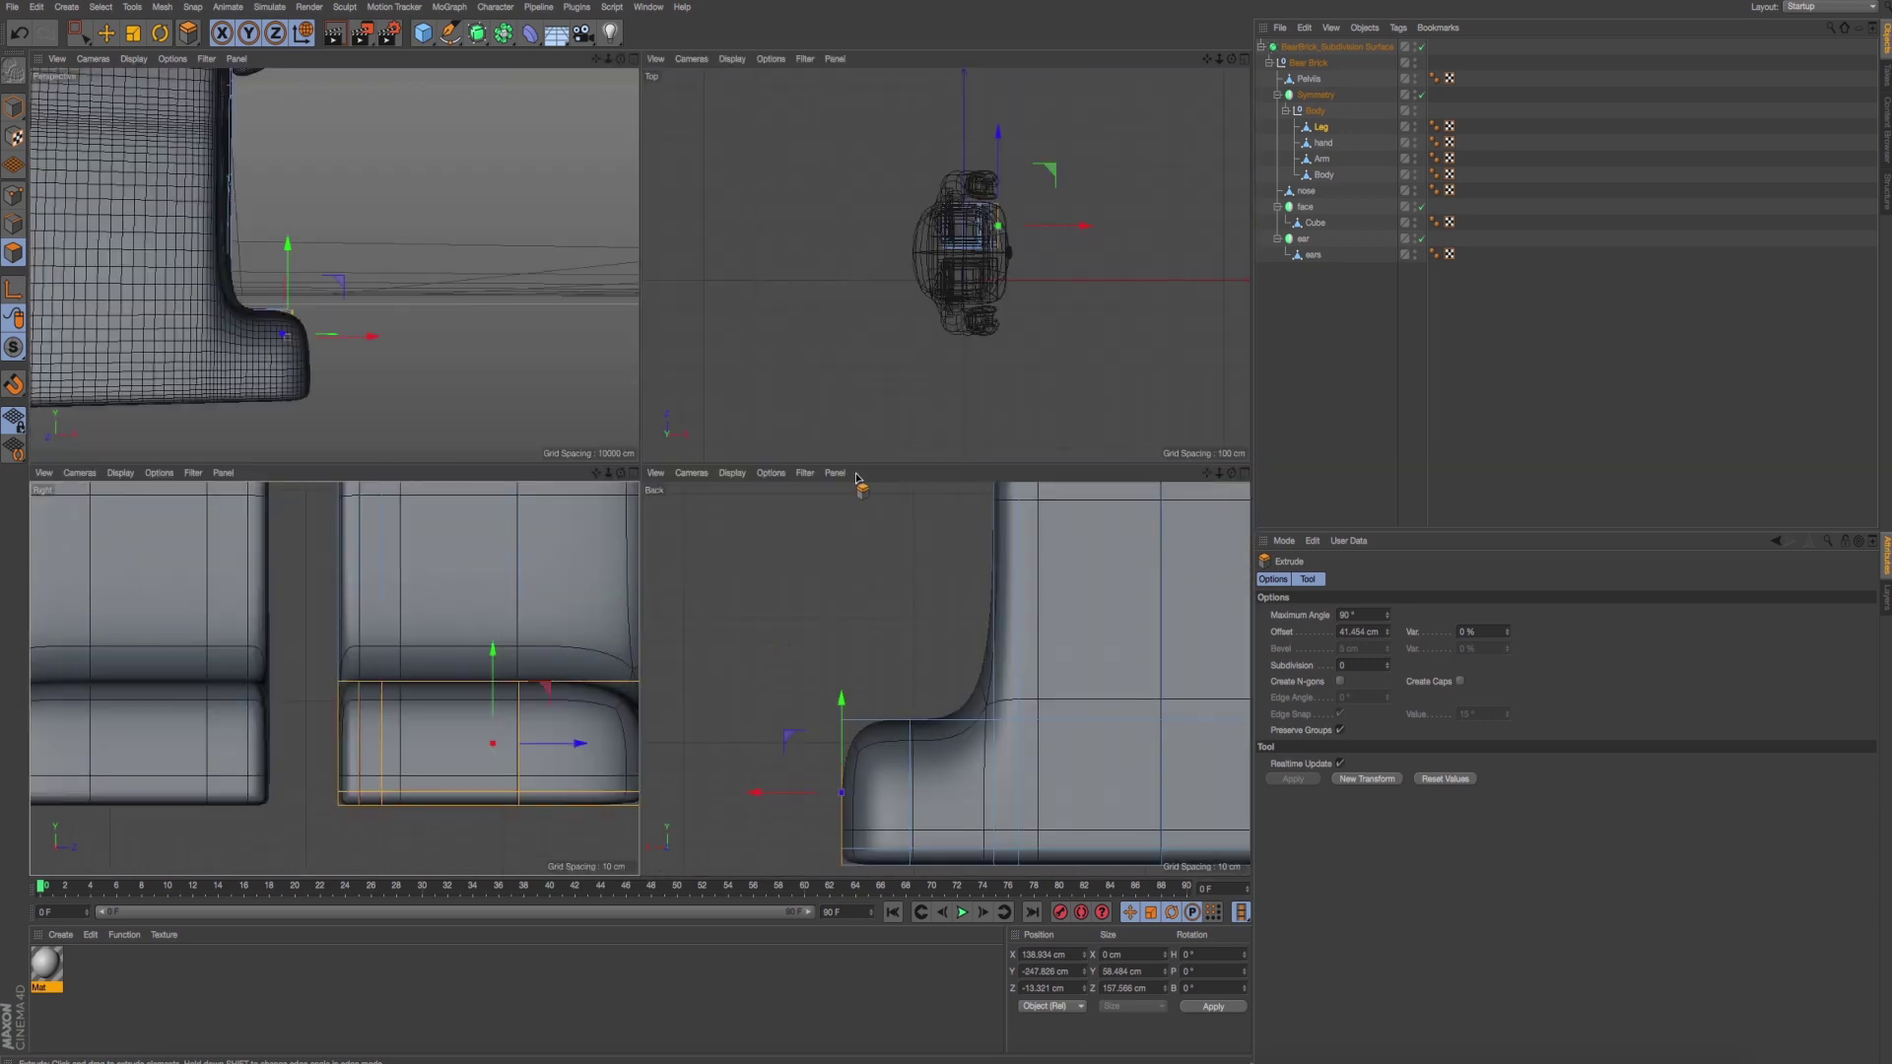
# Compare the extruded toe with the front reference photo across the viewports.
pyautogui.press('super+Tab')
pyautogui.press('Up')
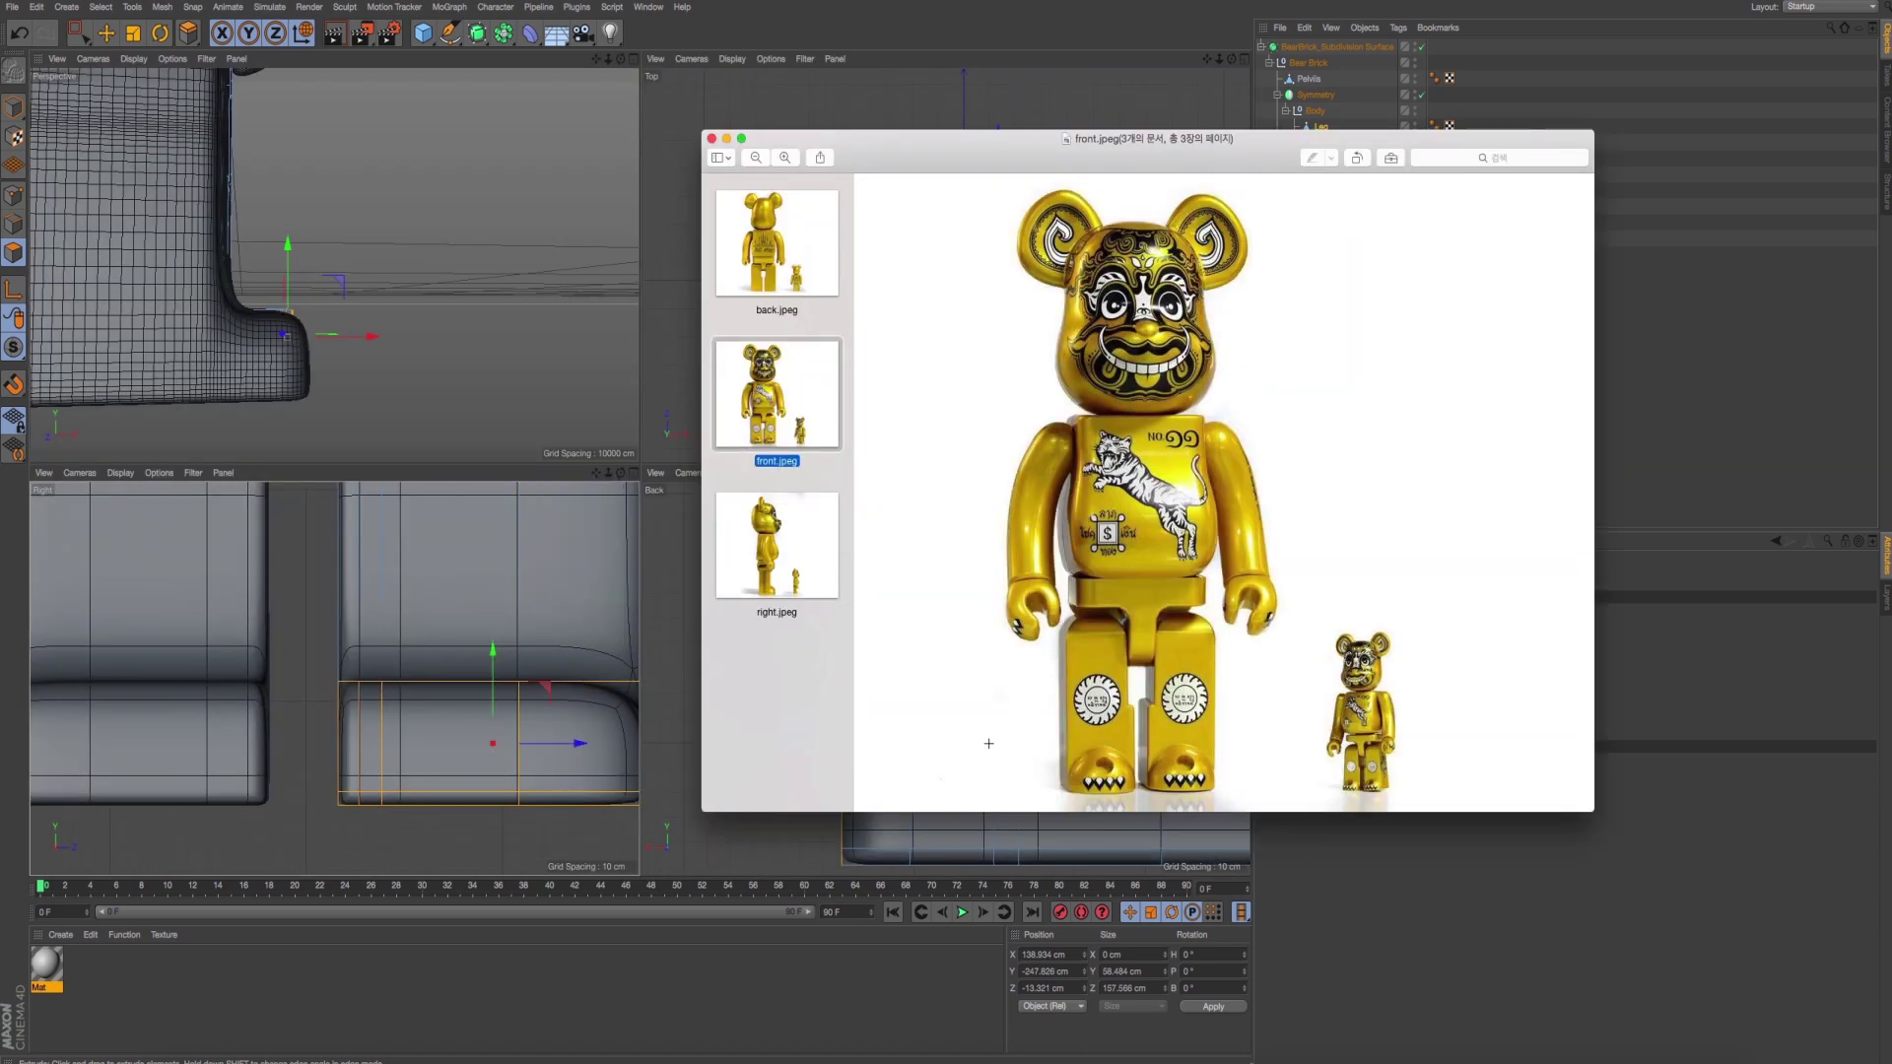
pyautogui.middleClick(594, 666)
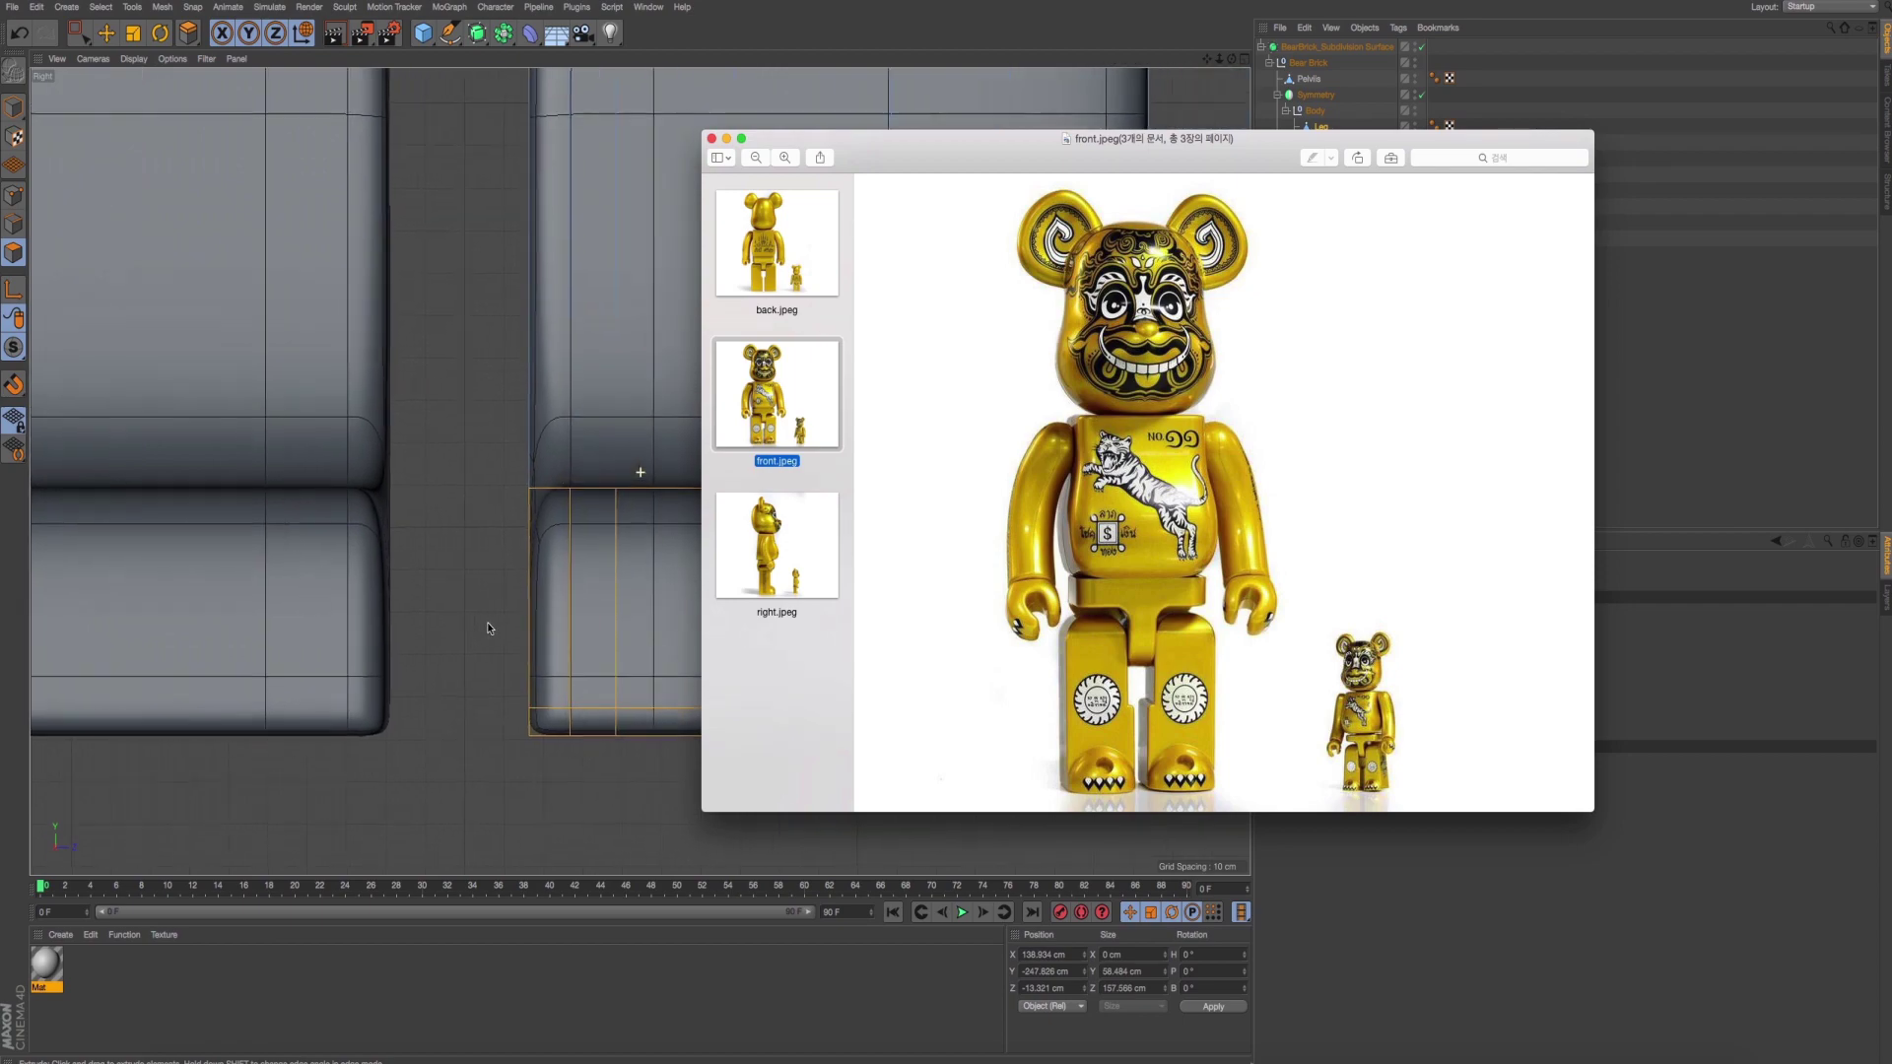
pyautogui.moveTo(911, 156); pyautogui.dragTo(1294, 275)
pyautogui.middleClick(685, 436)
pyautogui.middleClick(636, 573)
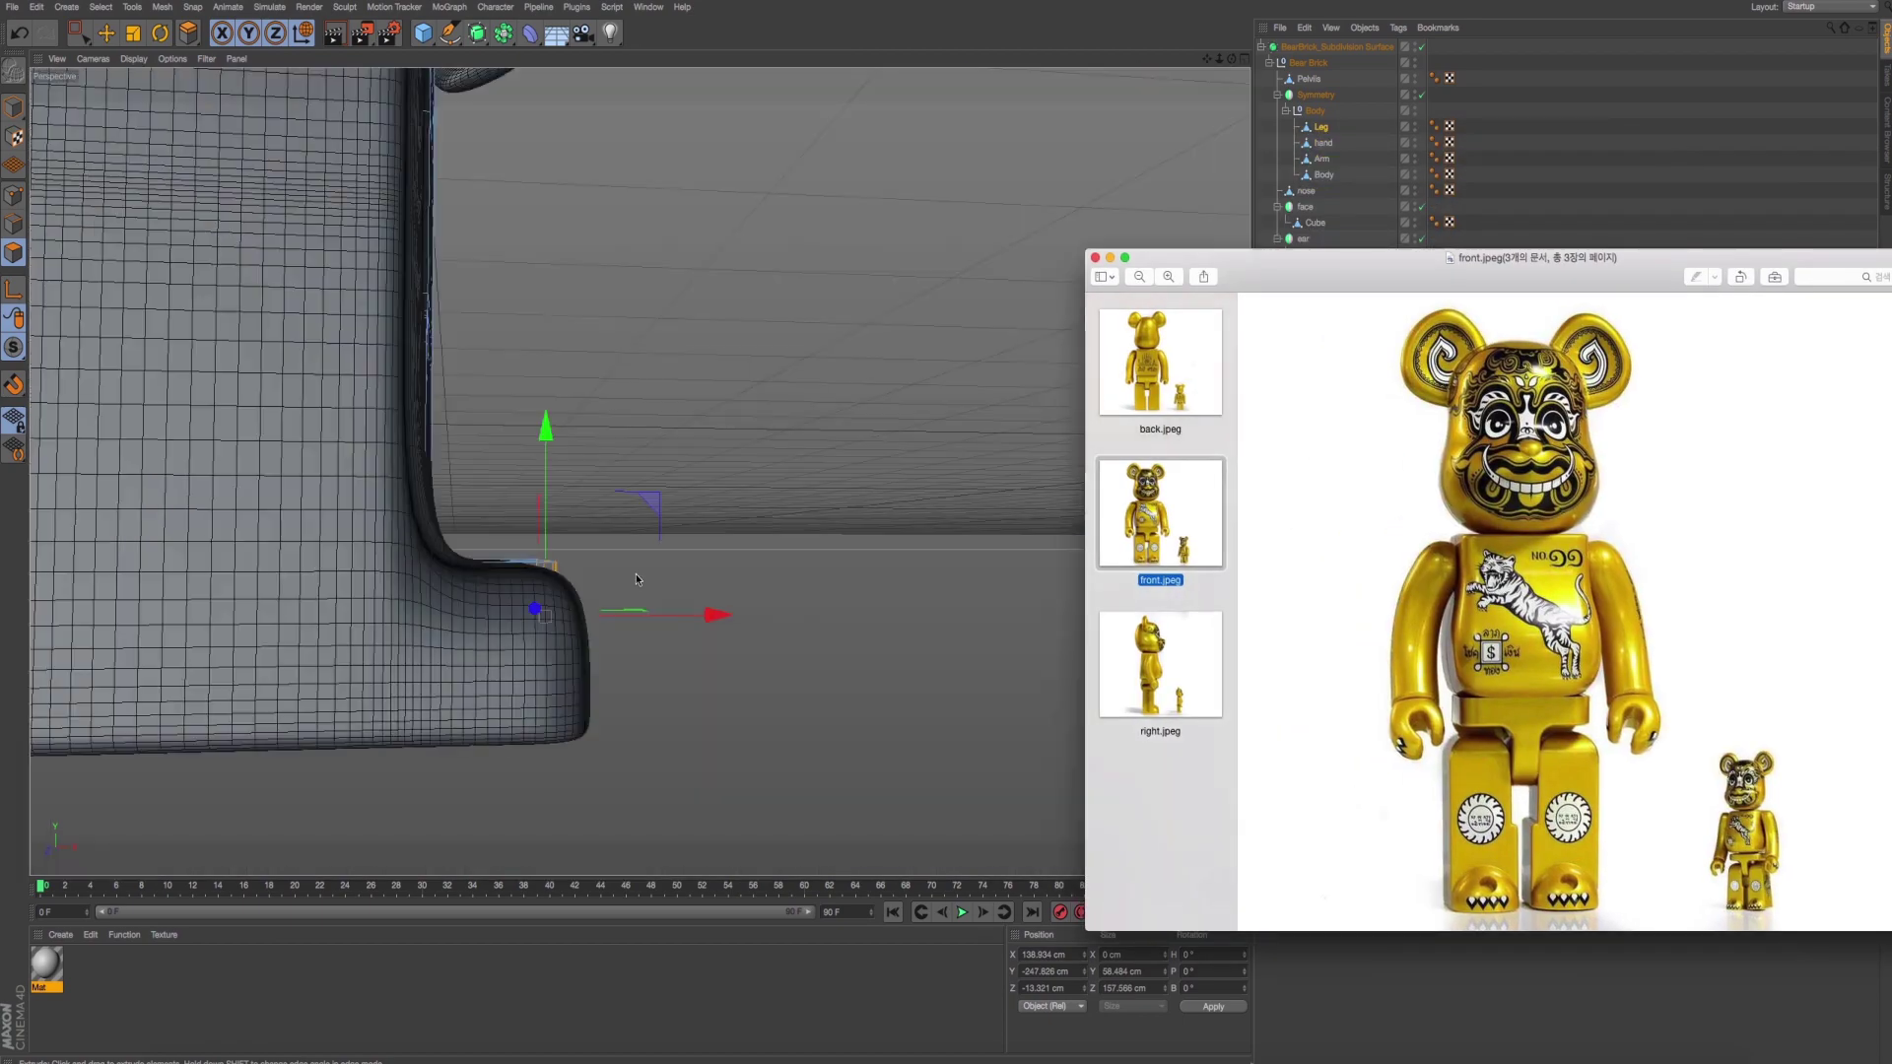
pyautogui.click(670, 611)
pyautogui.press('F1')
pyautogui.moveTo(866, 594)
pyautogui.keyDown('alt'); pyautogui.mouseDown()
pyautogui.moveTo(824, 541)
pyautogui.moveTo(800, 741)
pyautogui.mouseUp(); pyautogui.keyUp('alt')
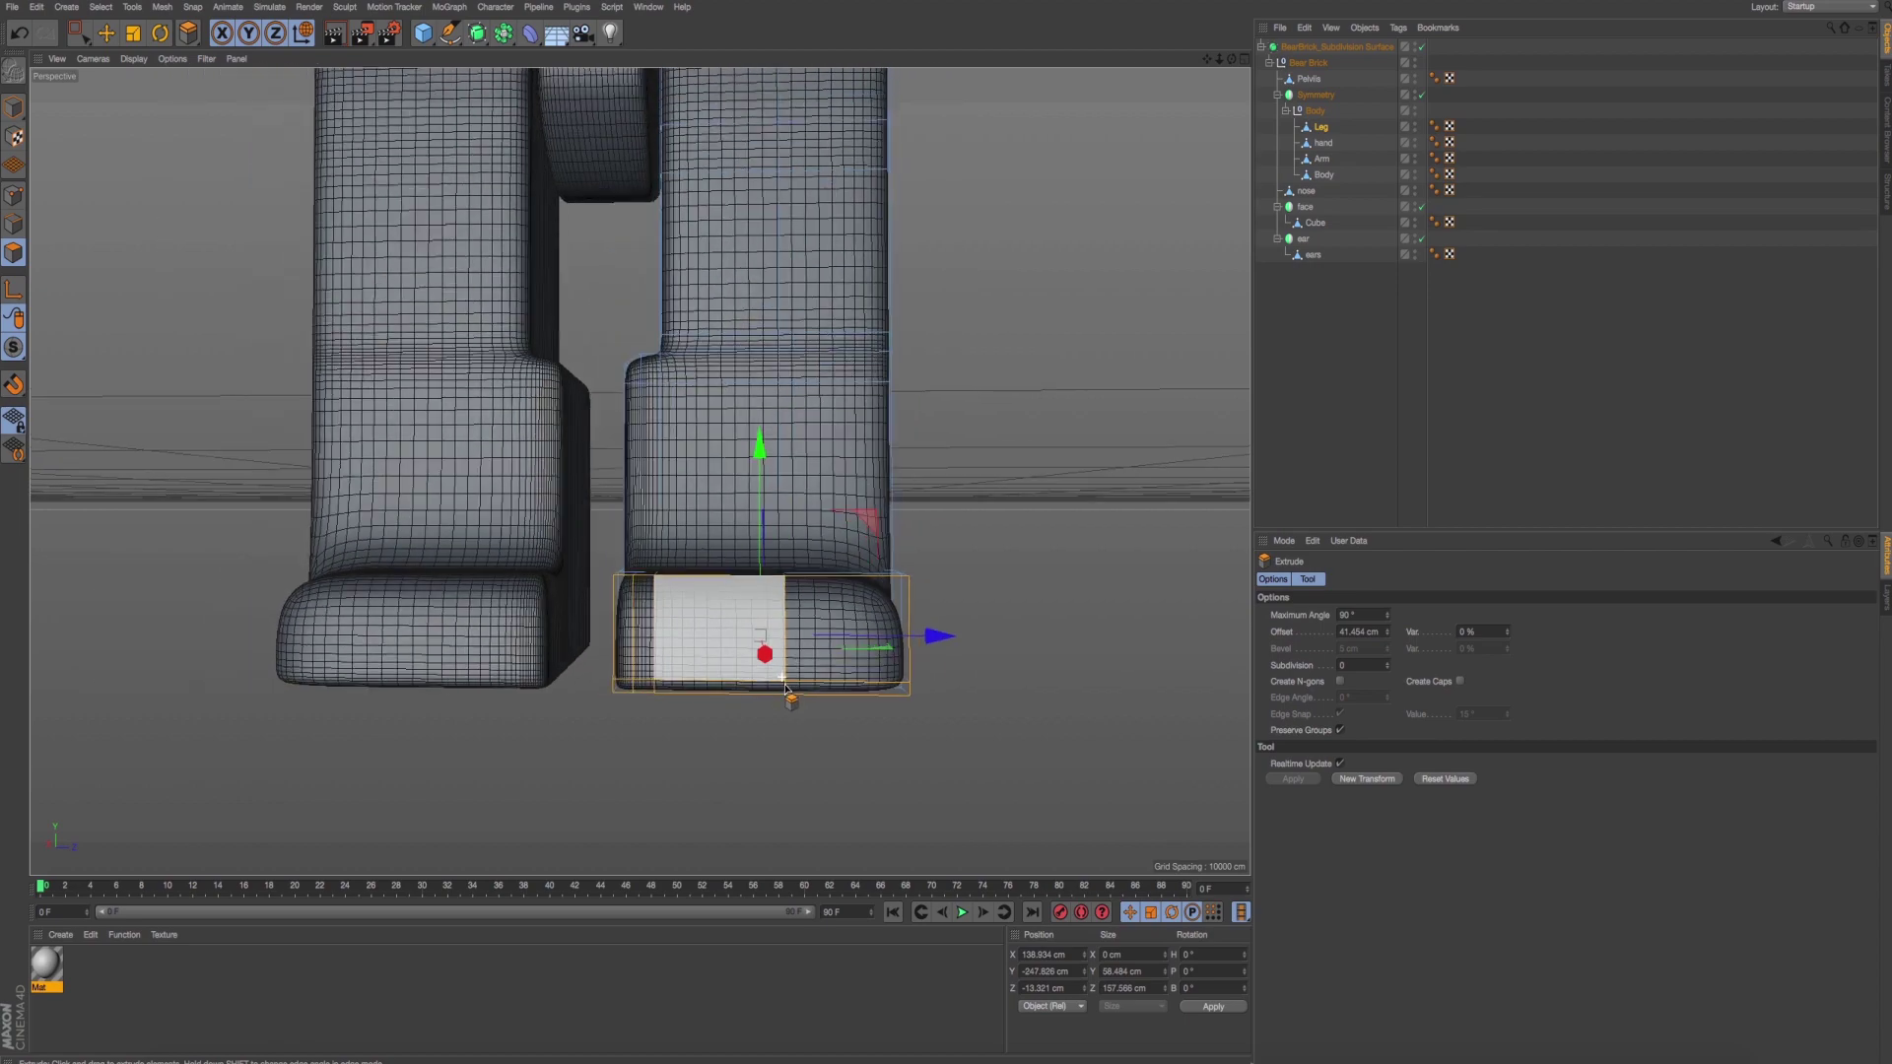
pyautogui.scroll(-5, 801, 741)
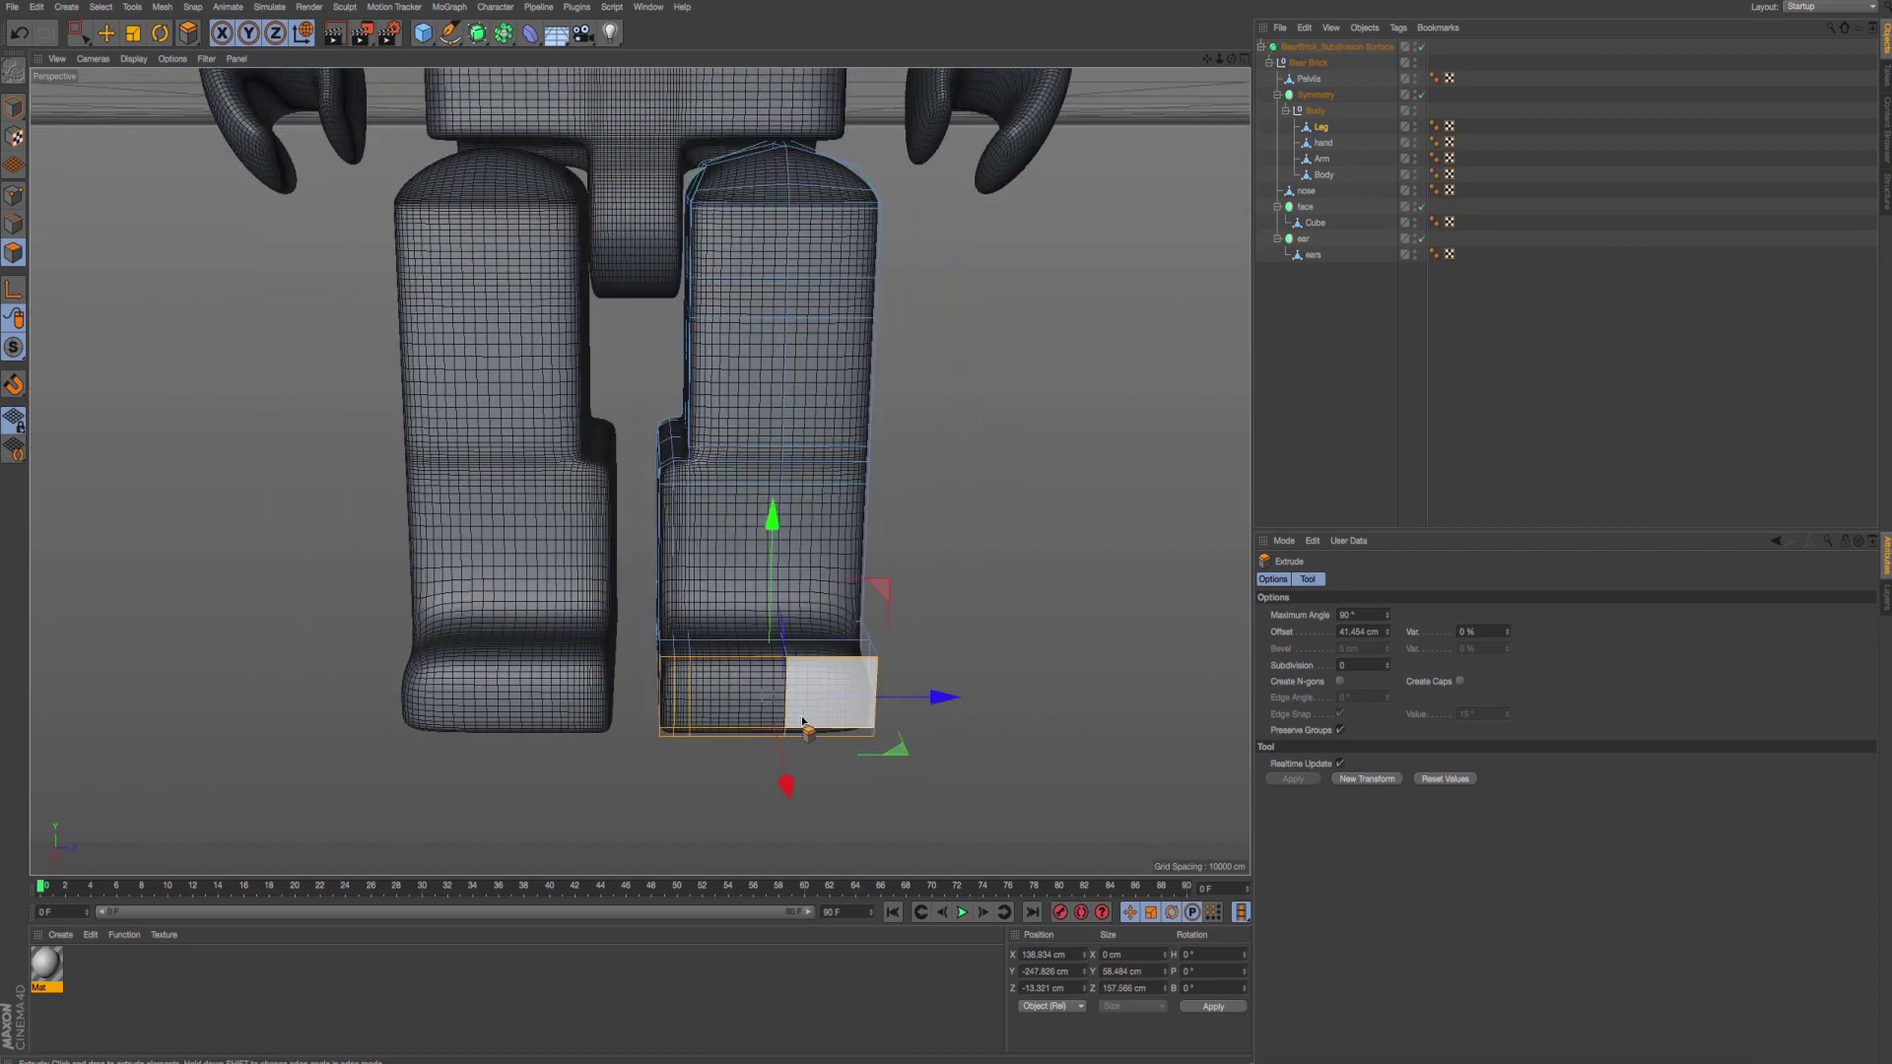
pyautogui.press('super+Tab')
pyautogui.press('super+Tab')
pyautogui.scroll(3, 826, 678)
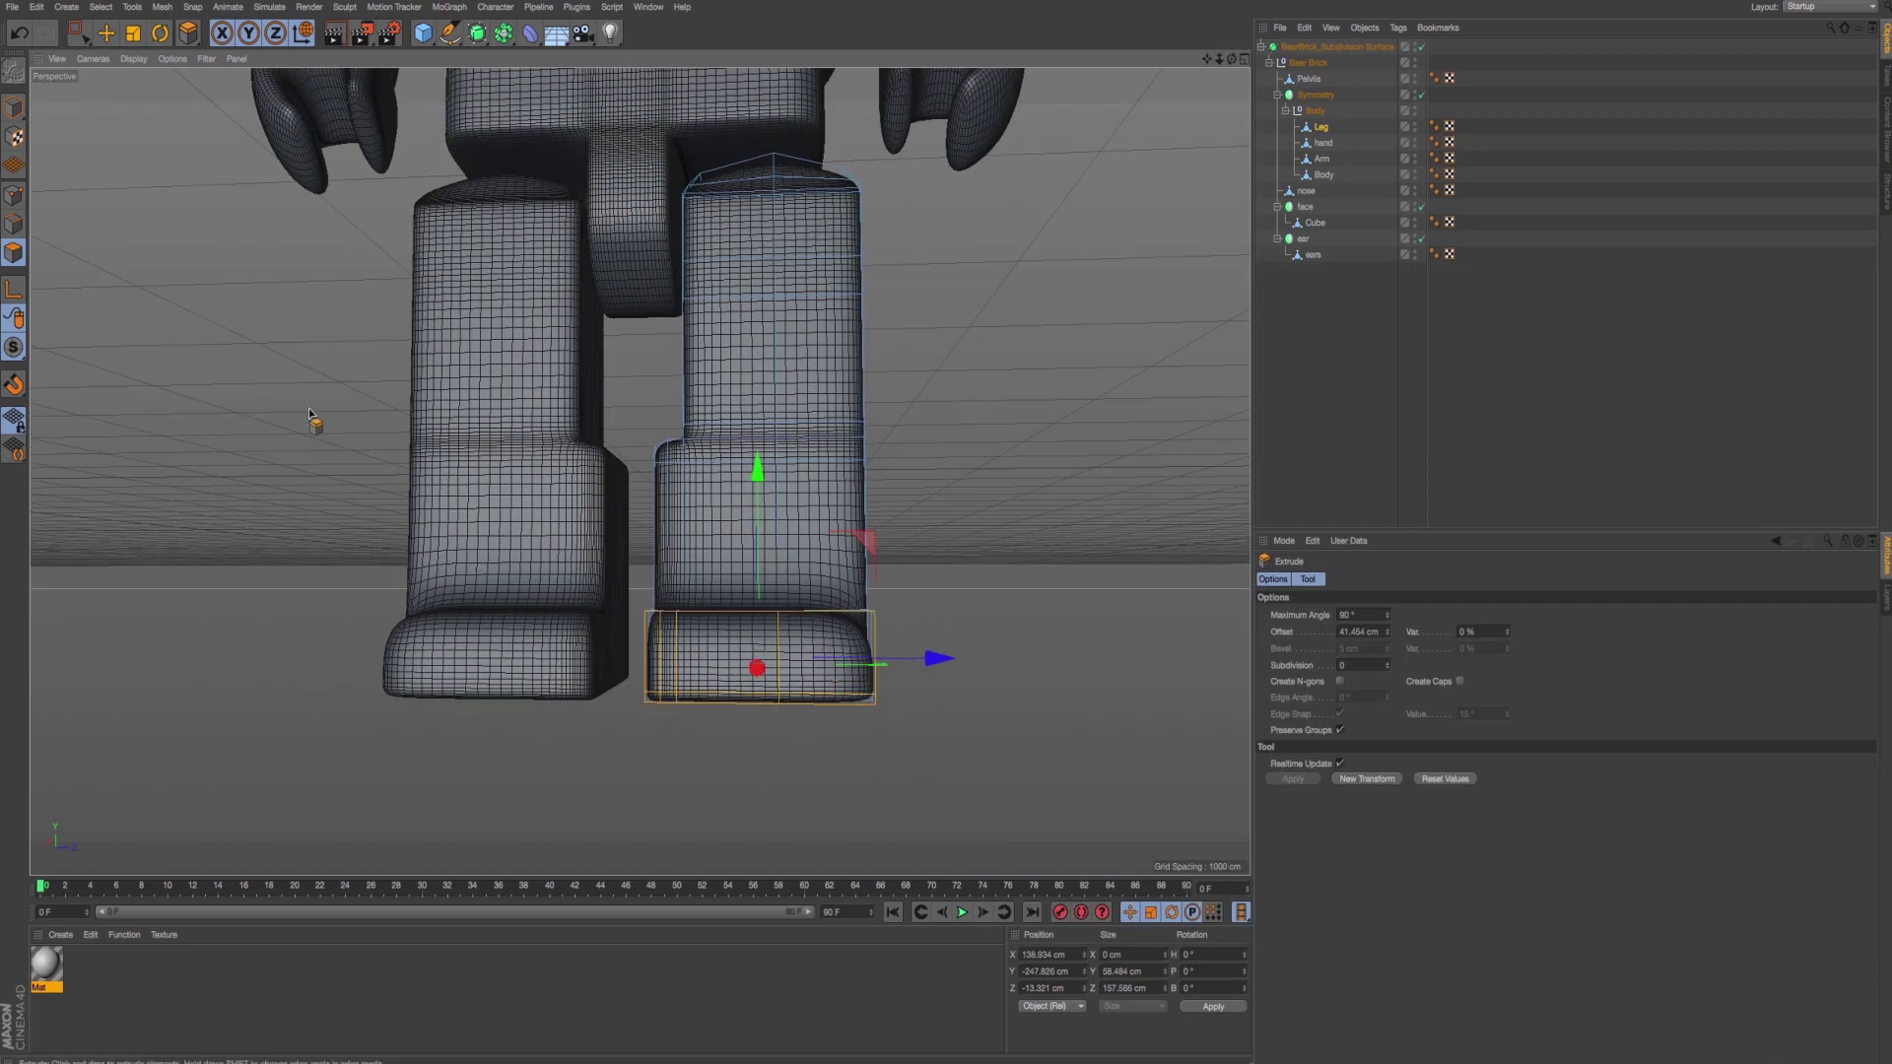
# Grow the selection to the whole leg and orbit out to view both legs.
pyautogui.hotkey('ctrl', 'a')
pyautogui.moveTo(815, 524)
pyautogui.keyDown('alt'); pyautogui.mouseDown()
pyautogui.moveTo(909, 617)
pyautogui.moveTo(887, 627)
pyautogui.moveTo(903, 581)
pyautogui.mouseUp(); pyautogui.keyUp('alt')
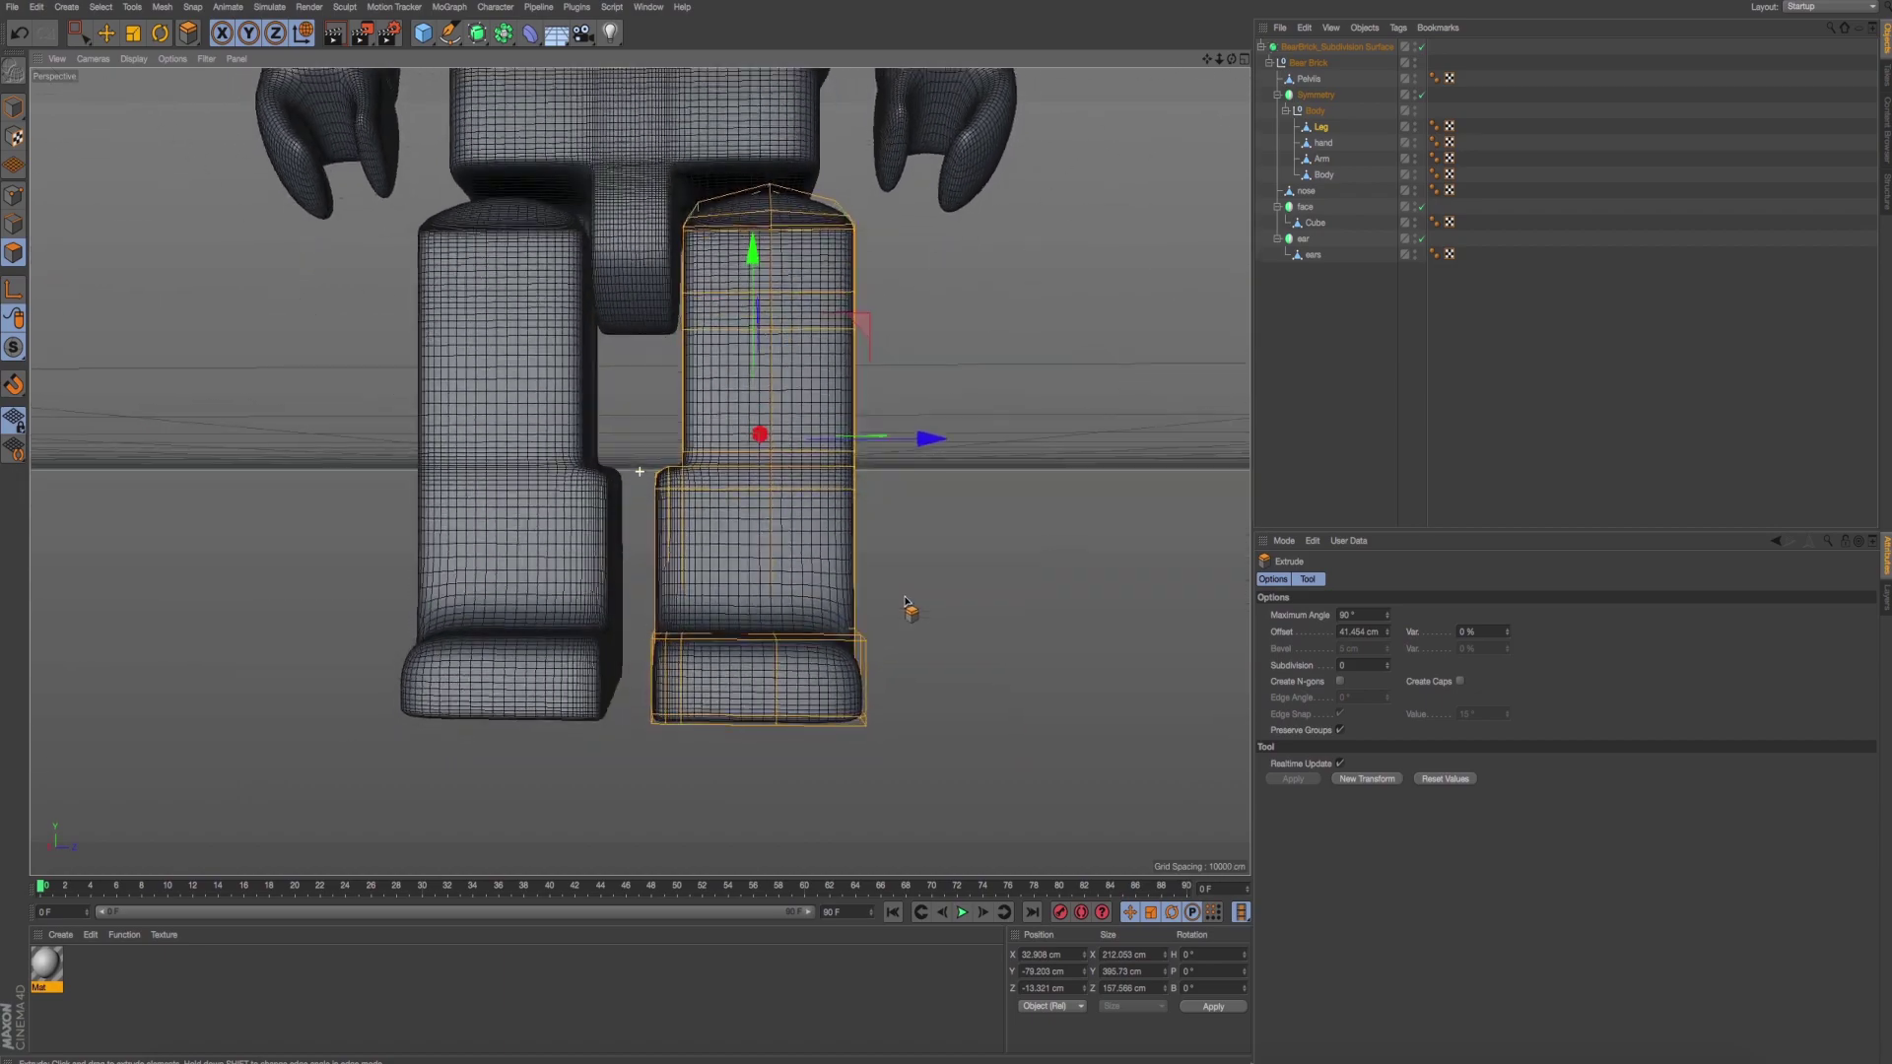
pyautogui.scroll(5, 802, 689)
pyautogui.keyDown('alt'); pyautogui.moveTo(711, 662); pyautogui.dragTo(197, 382); pyautogui.keyUp('alt')
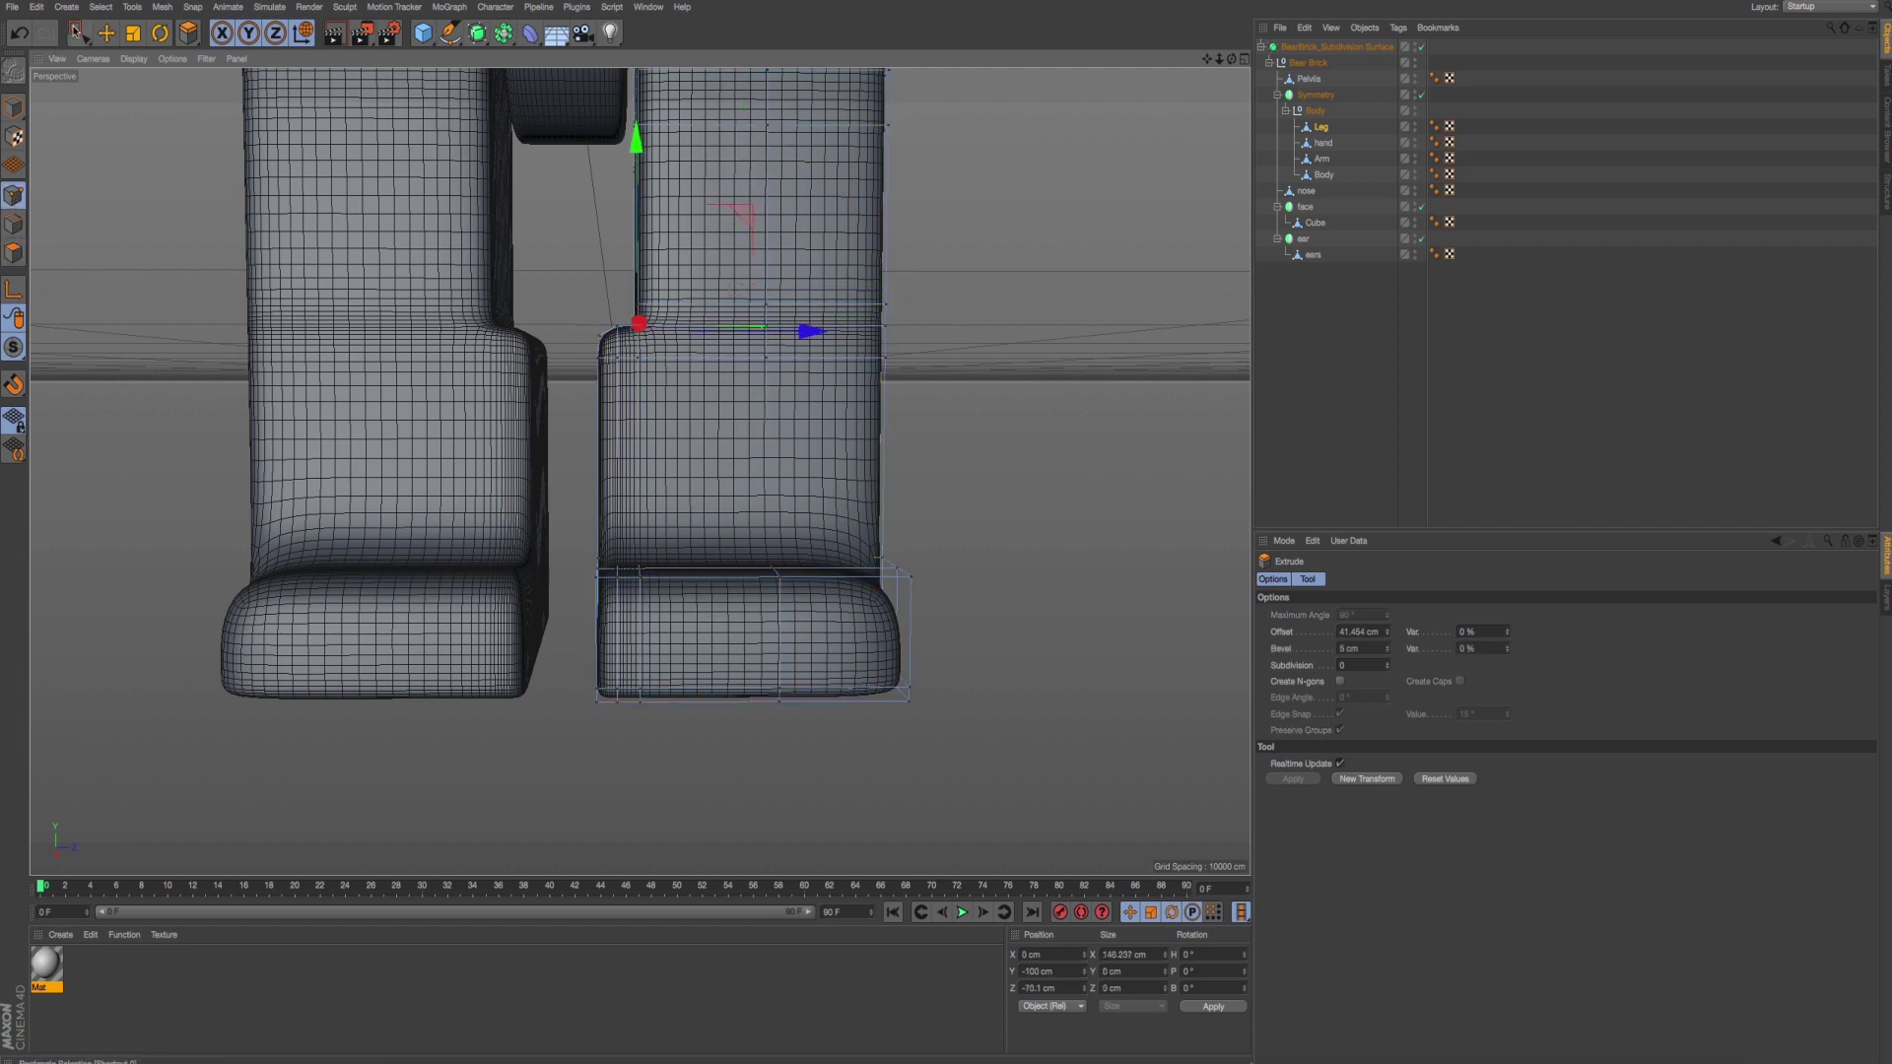
# In the Right view, box-select the foot's two top-edge points and slide them forward about 17 cm.
pyautogui.press('0')
pyautogui.press('F3')
pyautogui.scroll(2, 546, 554)
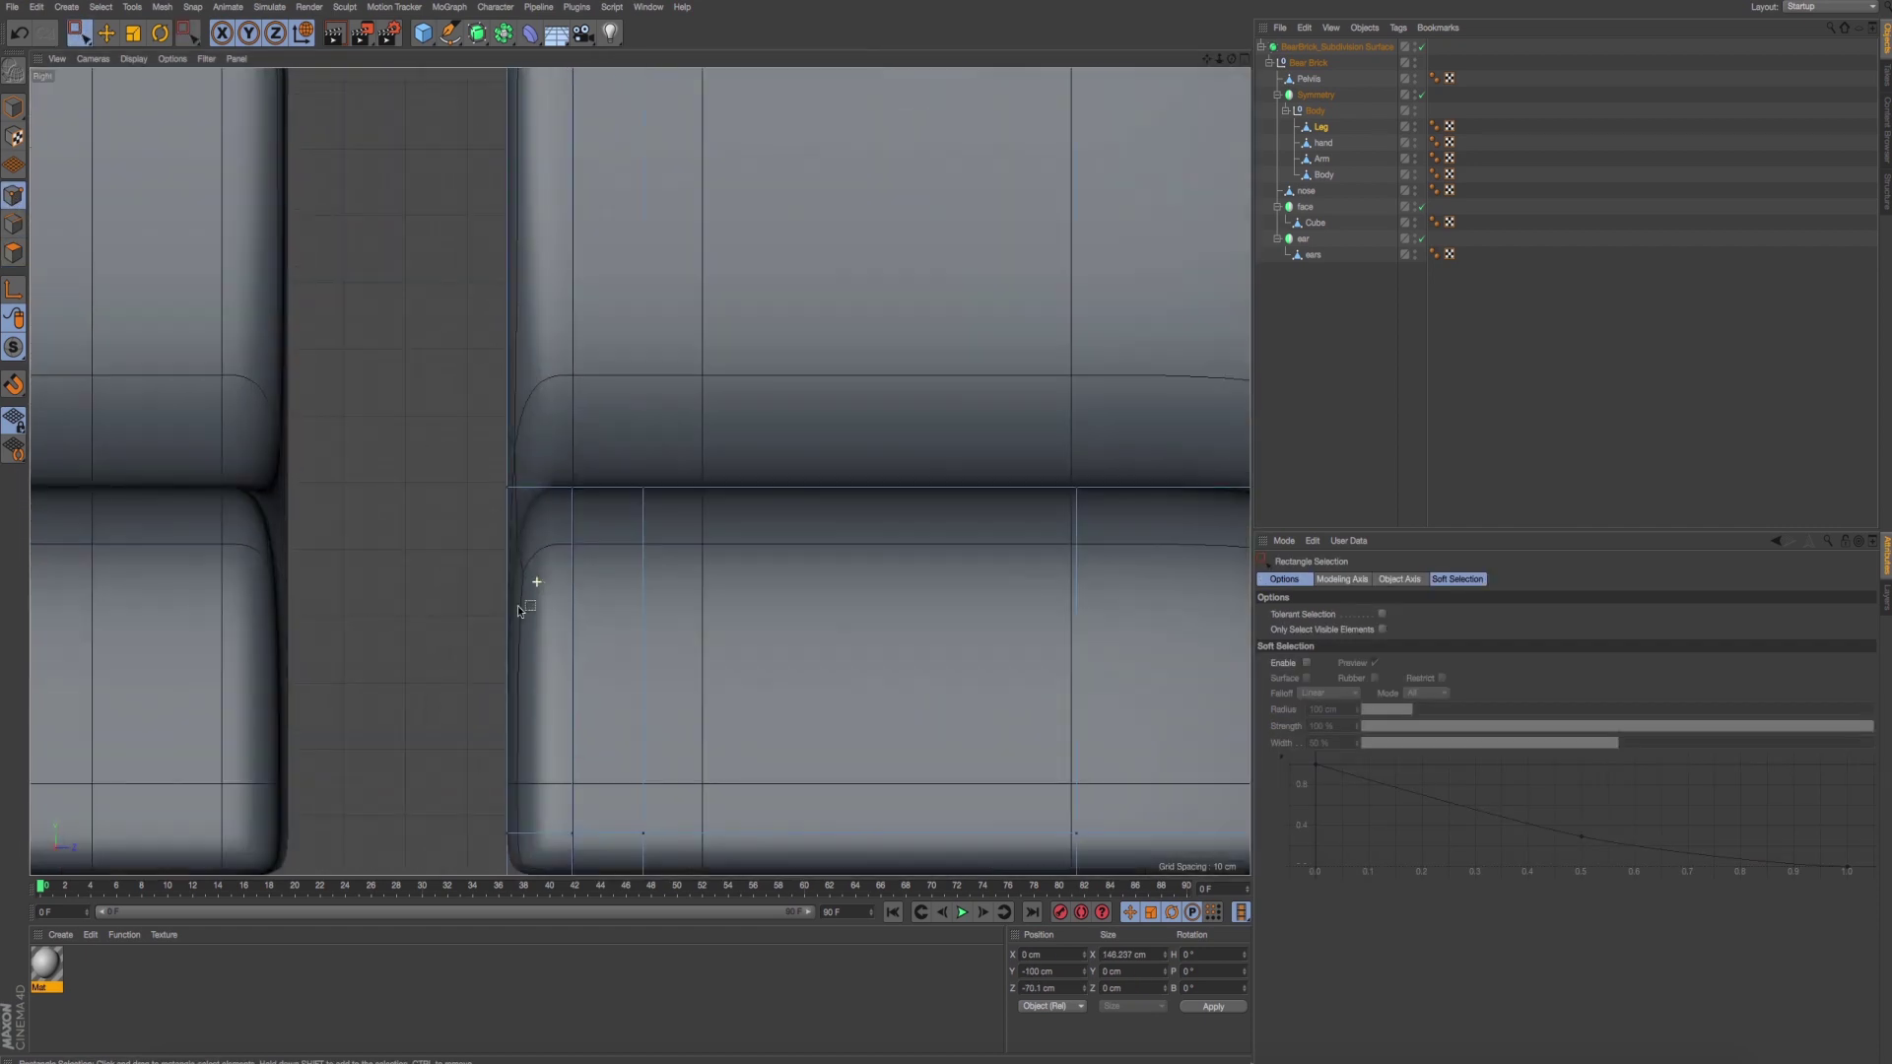
pyautogui.scroll(2, 522, 596)
pyautogui.scroll(1, 532, 495)
pyautogui.moveTo(449, 454); pyautogui.dragTo(529, 509)
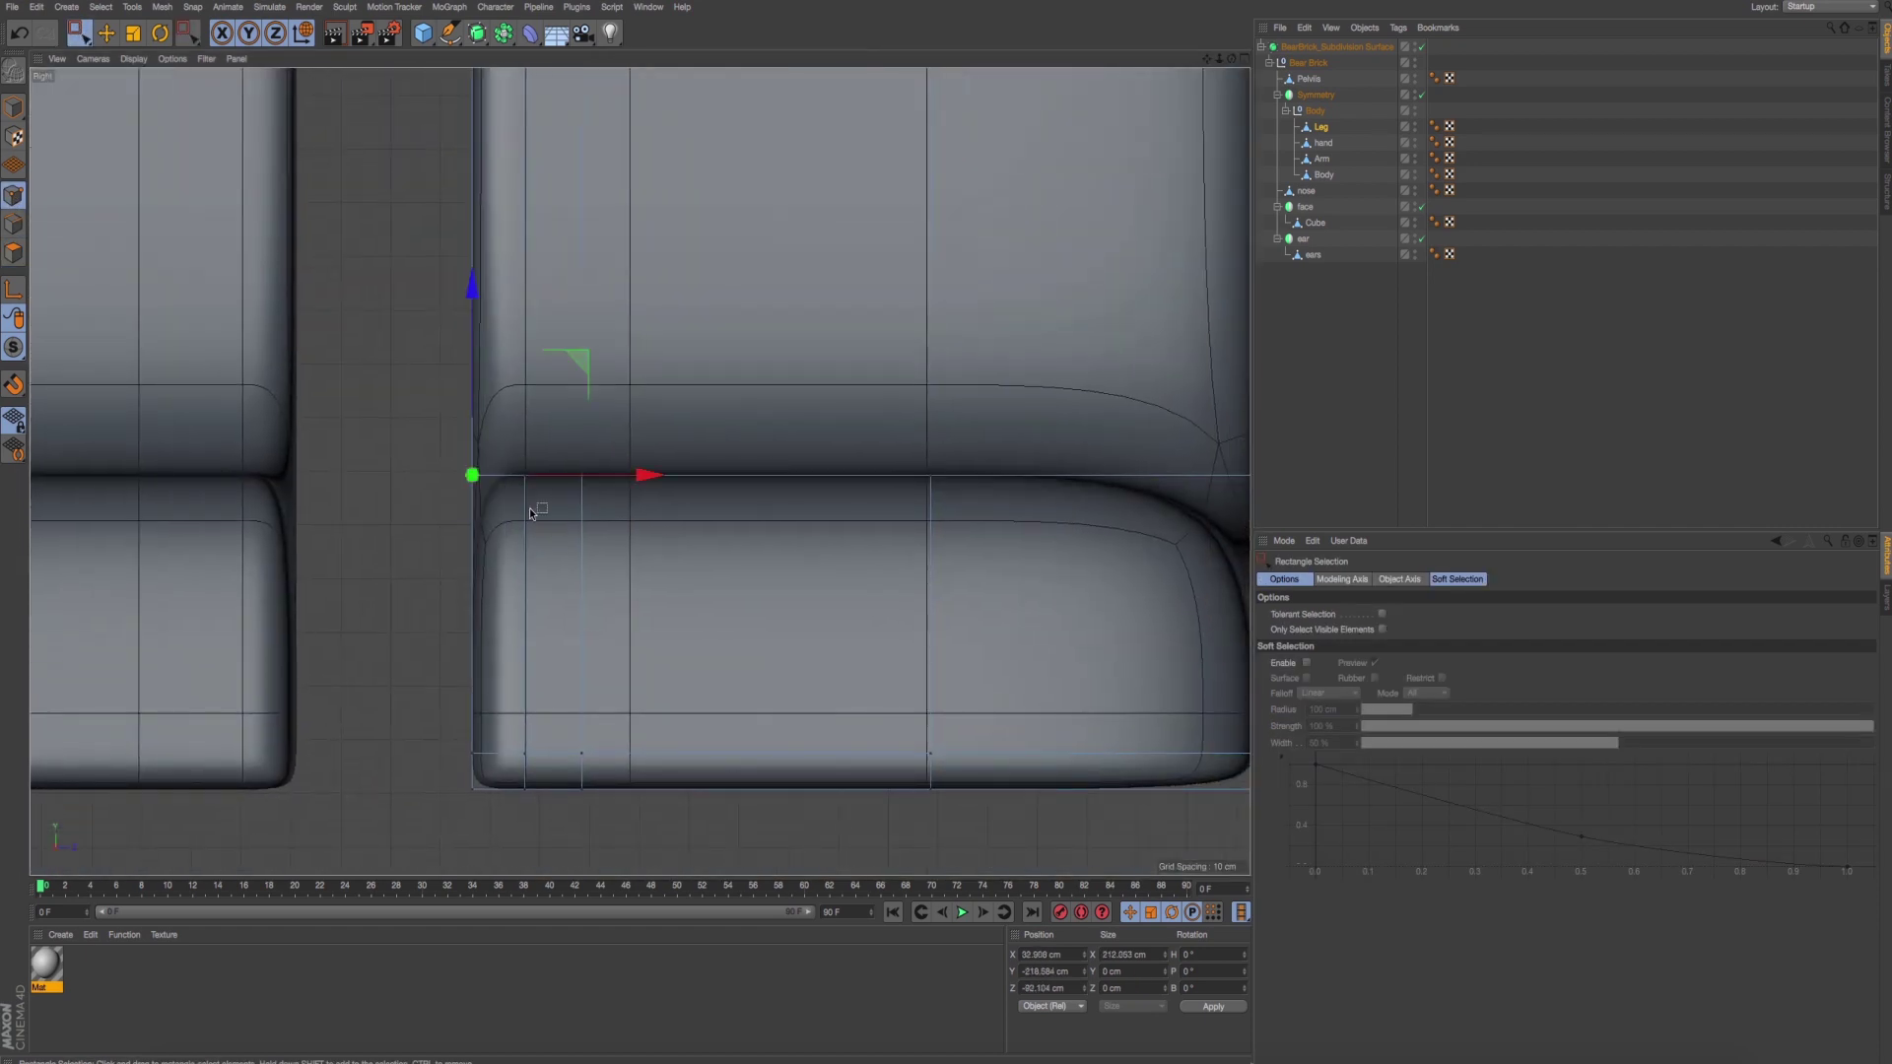
pyautogui.moveTo(423, 438); pyautogui.dragTo(512, 520)
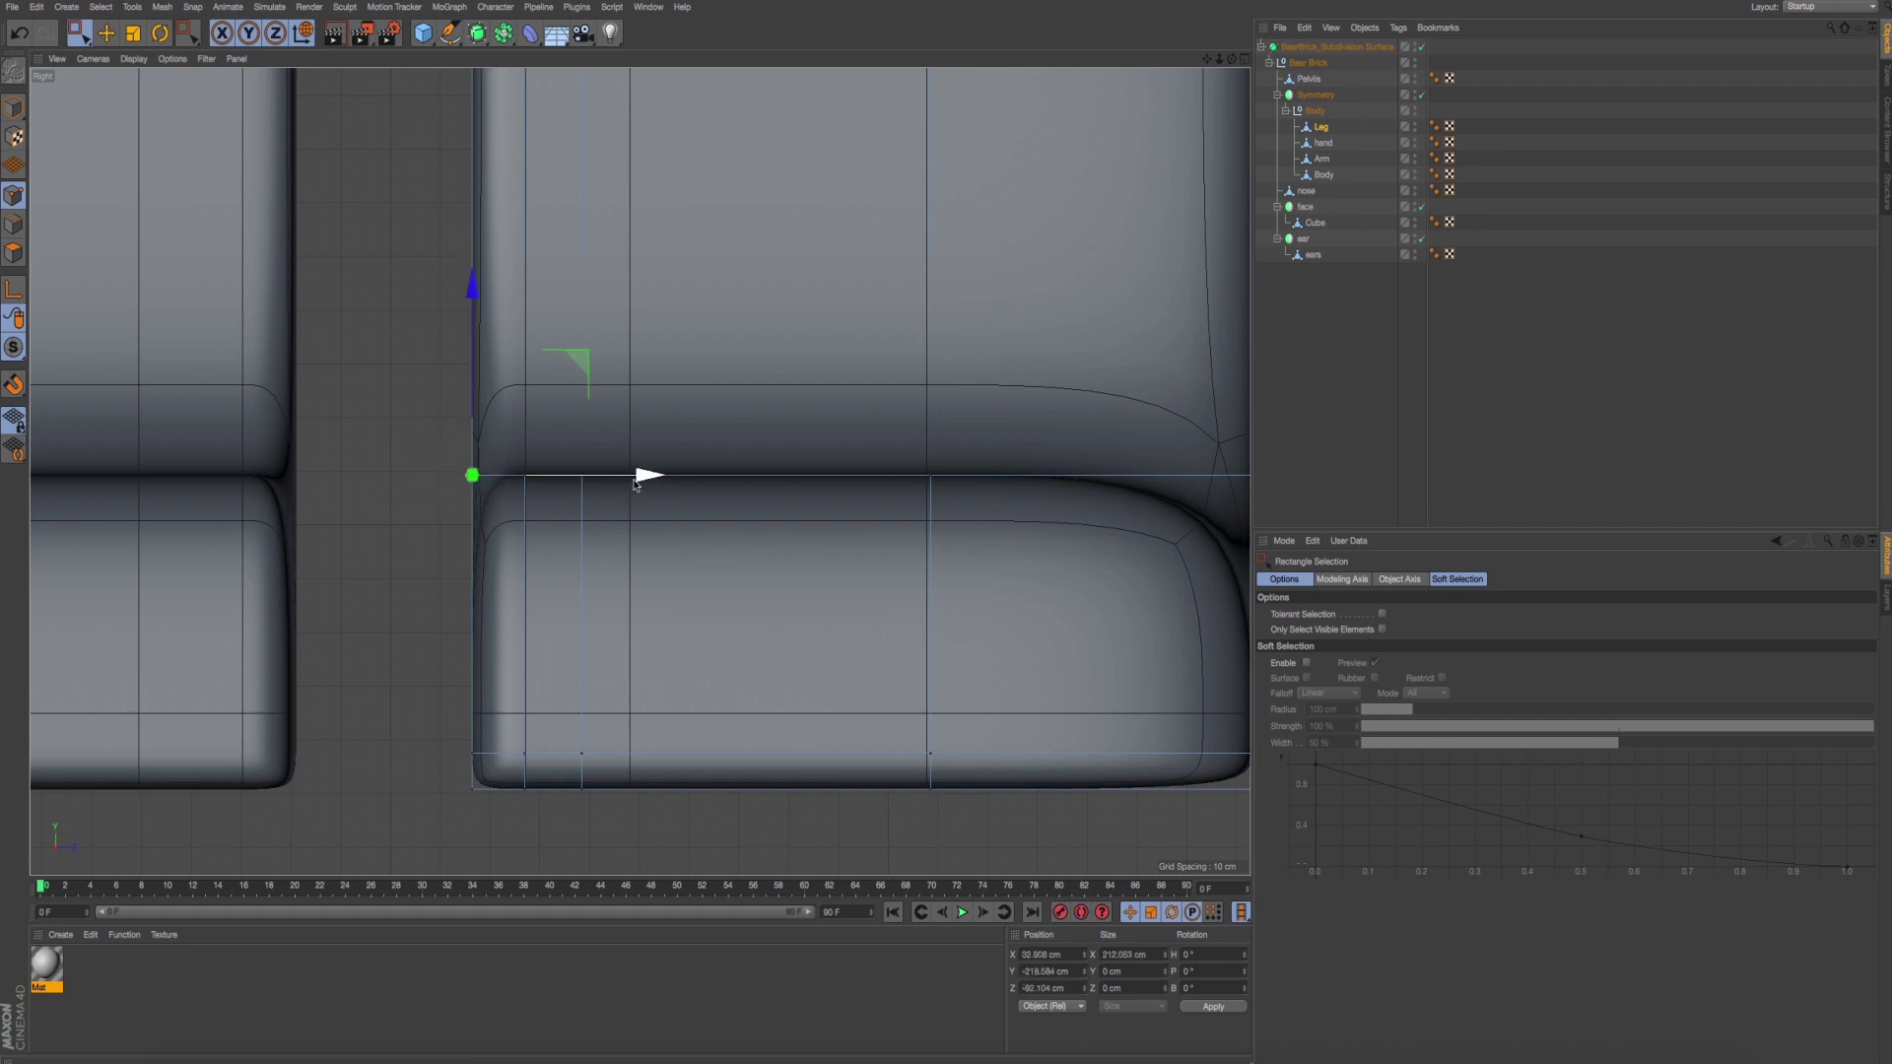
pyautogui.moveTo(646, 474); pyautogui.dragTo(621, 477)
pyautogui.hotkey('ctrl', 'z')
pyautogui.moveTo(498, 435); pyautogui.dragTo(666, 554)
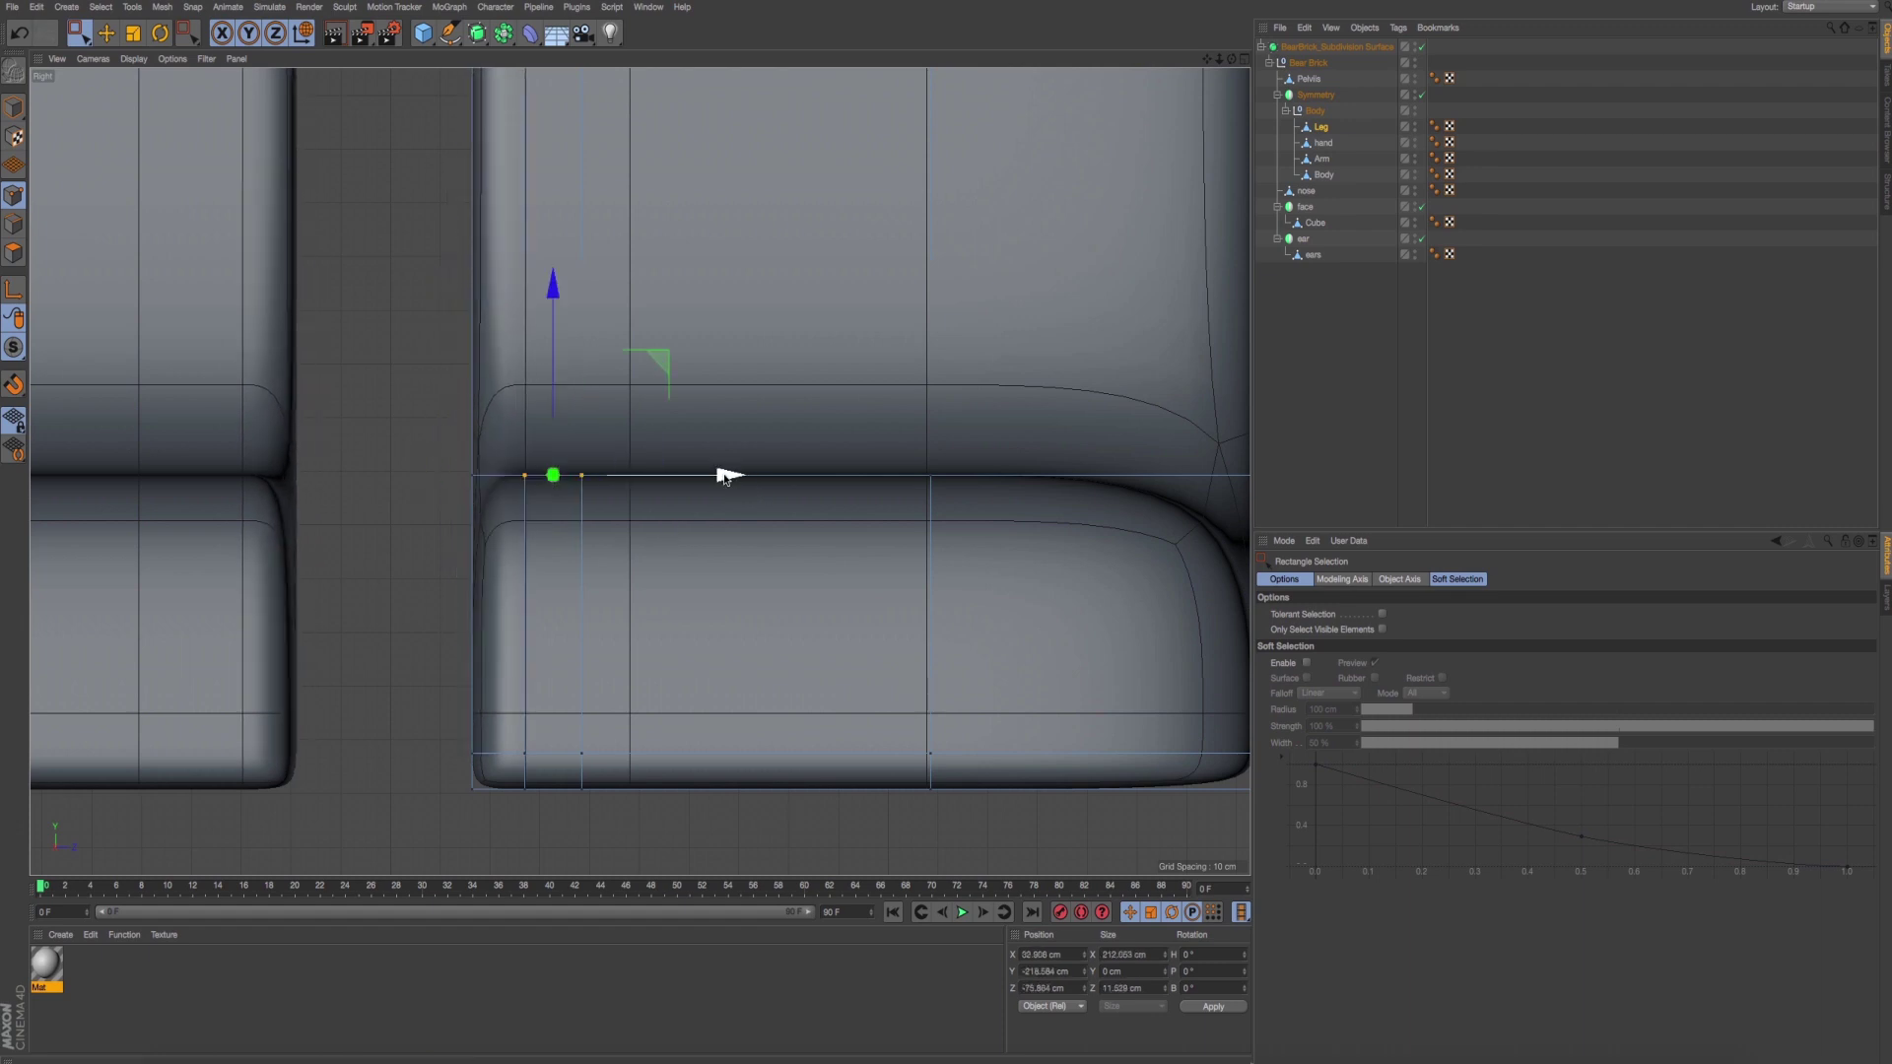
pyautogui.moveTo(727, 475)
pyautogui.mouseDown()
pyautogui.moveTo(803, 483)
pyautogui.moveTo(714, 483)
pyautogui.mouseUp()
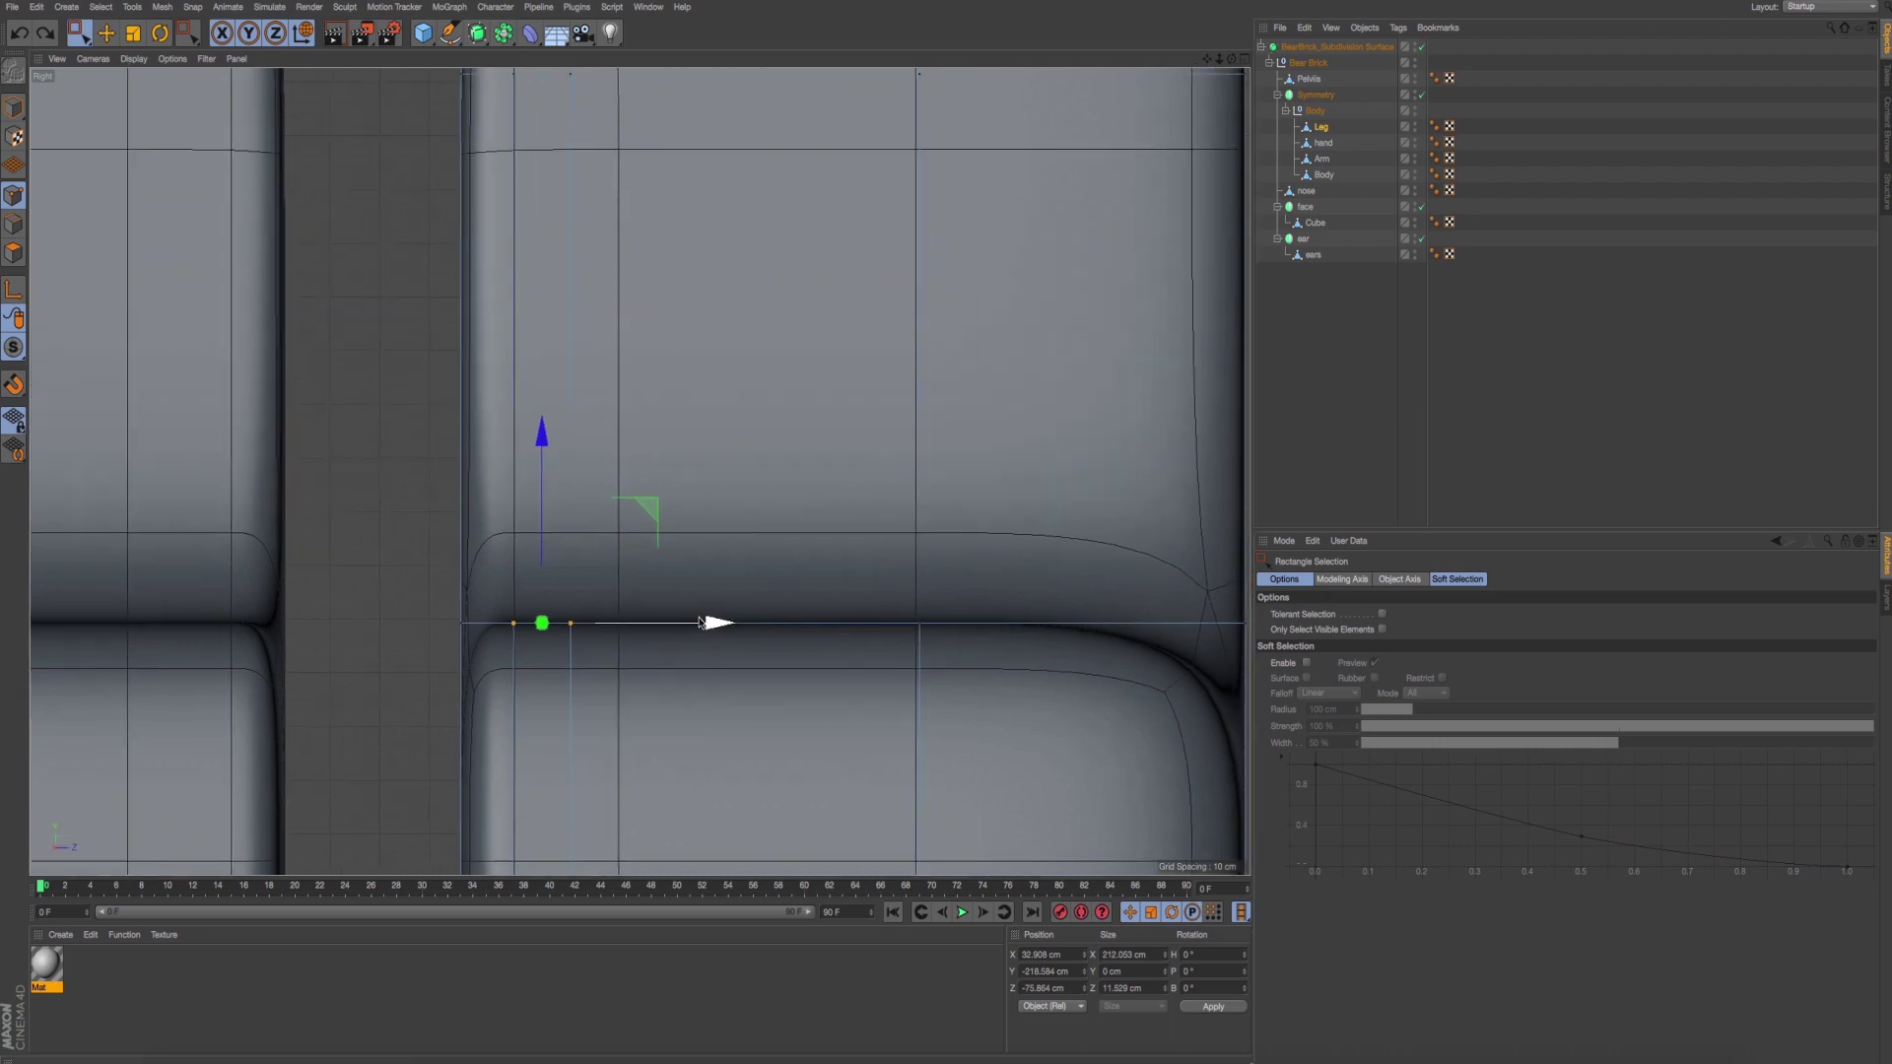
# Orbit around the reshaped foot and compare it with the front reference photo.
pyautogui.scroll(-3, 668, 650)
pyautogui.scroll(2, 668, 650)
pyautogui.middleClick(407, 584)
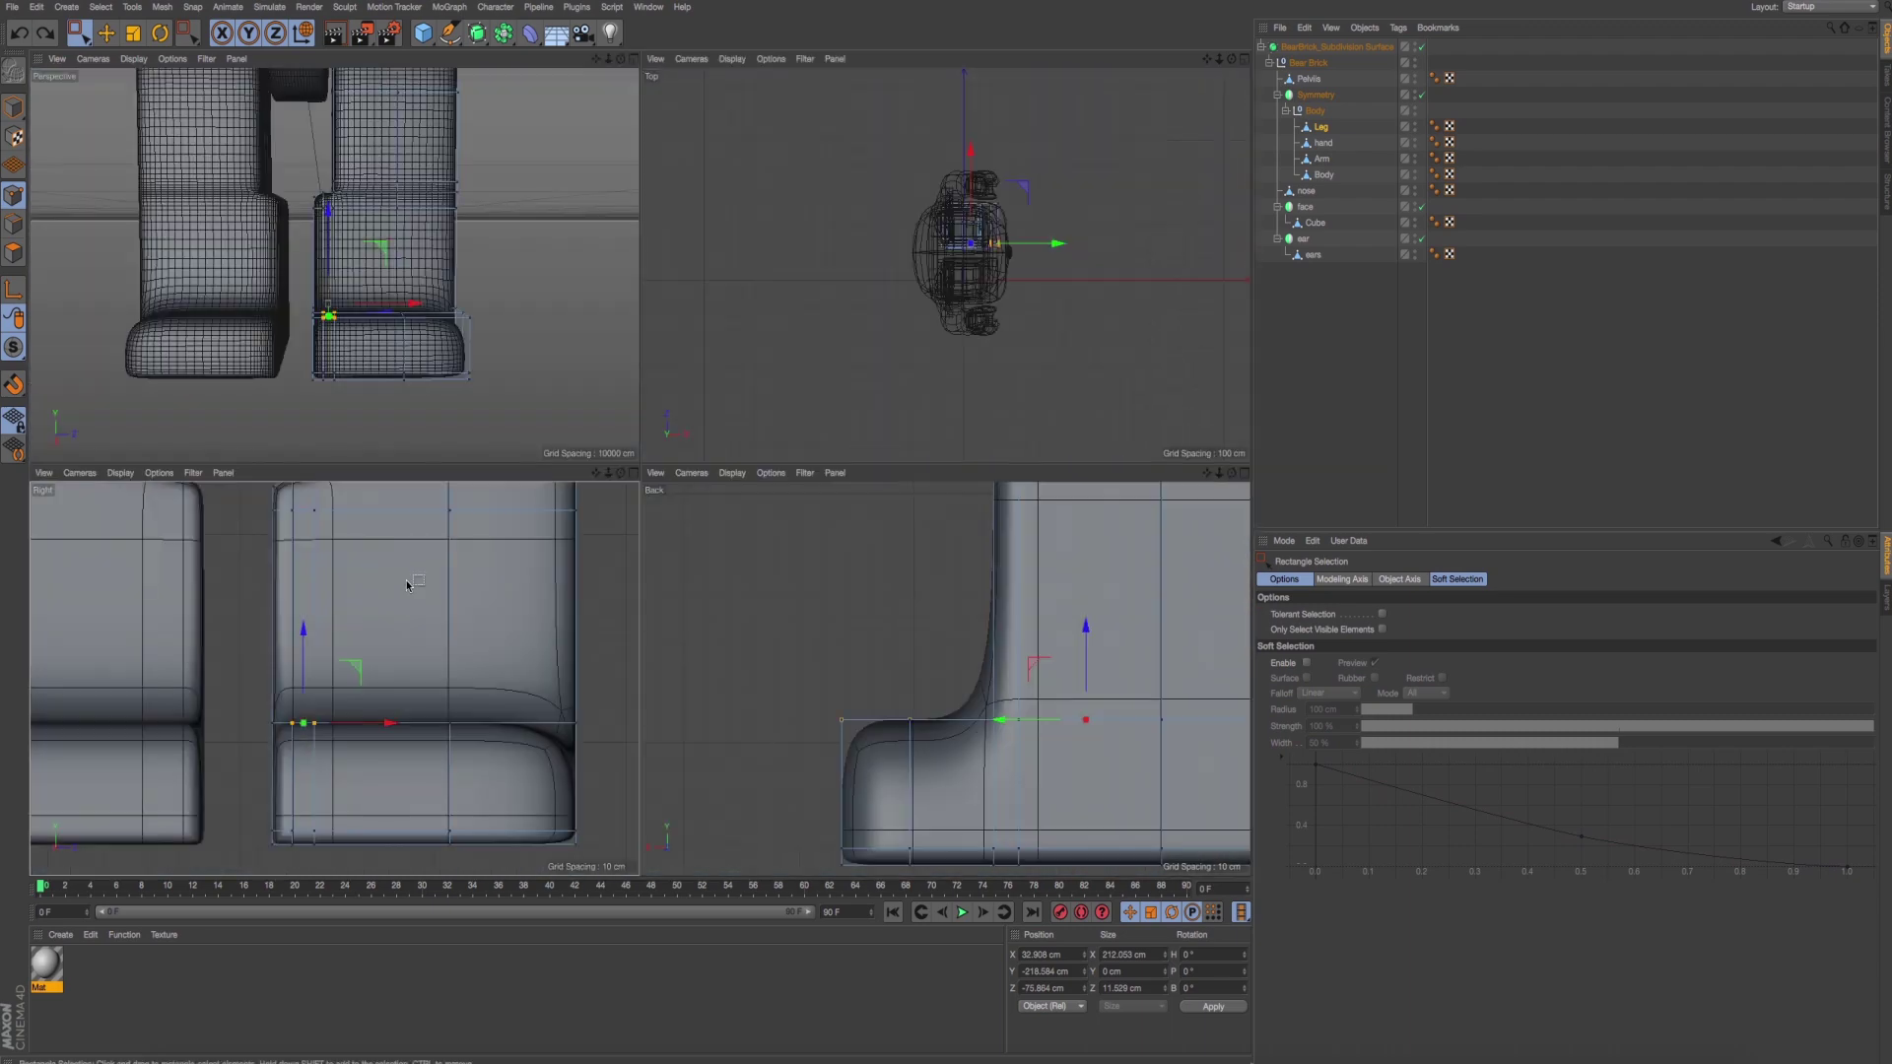
pyautogui.middleClick(391, 422)
pyautogui.keyDown('alt'); pyautogui.moveTo(400, 435); pyautogui.dragTo(507, 522); pyautogui.keyUp('alt')
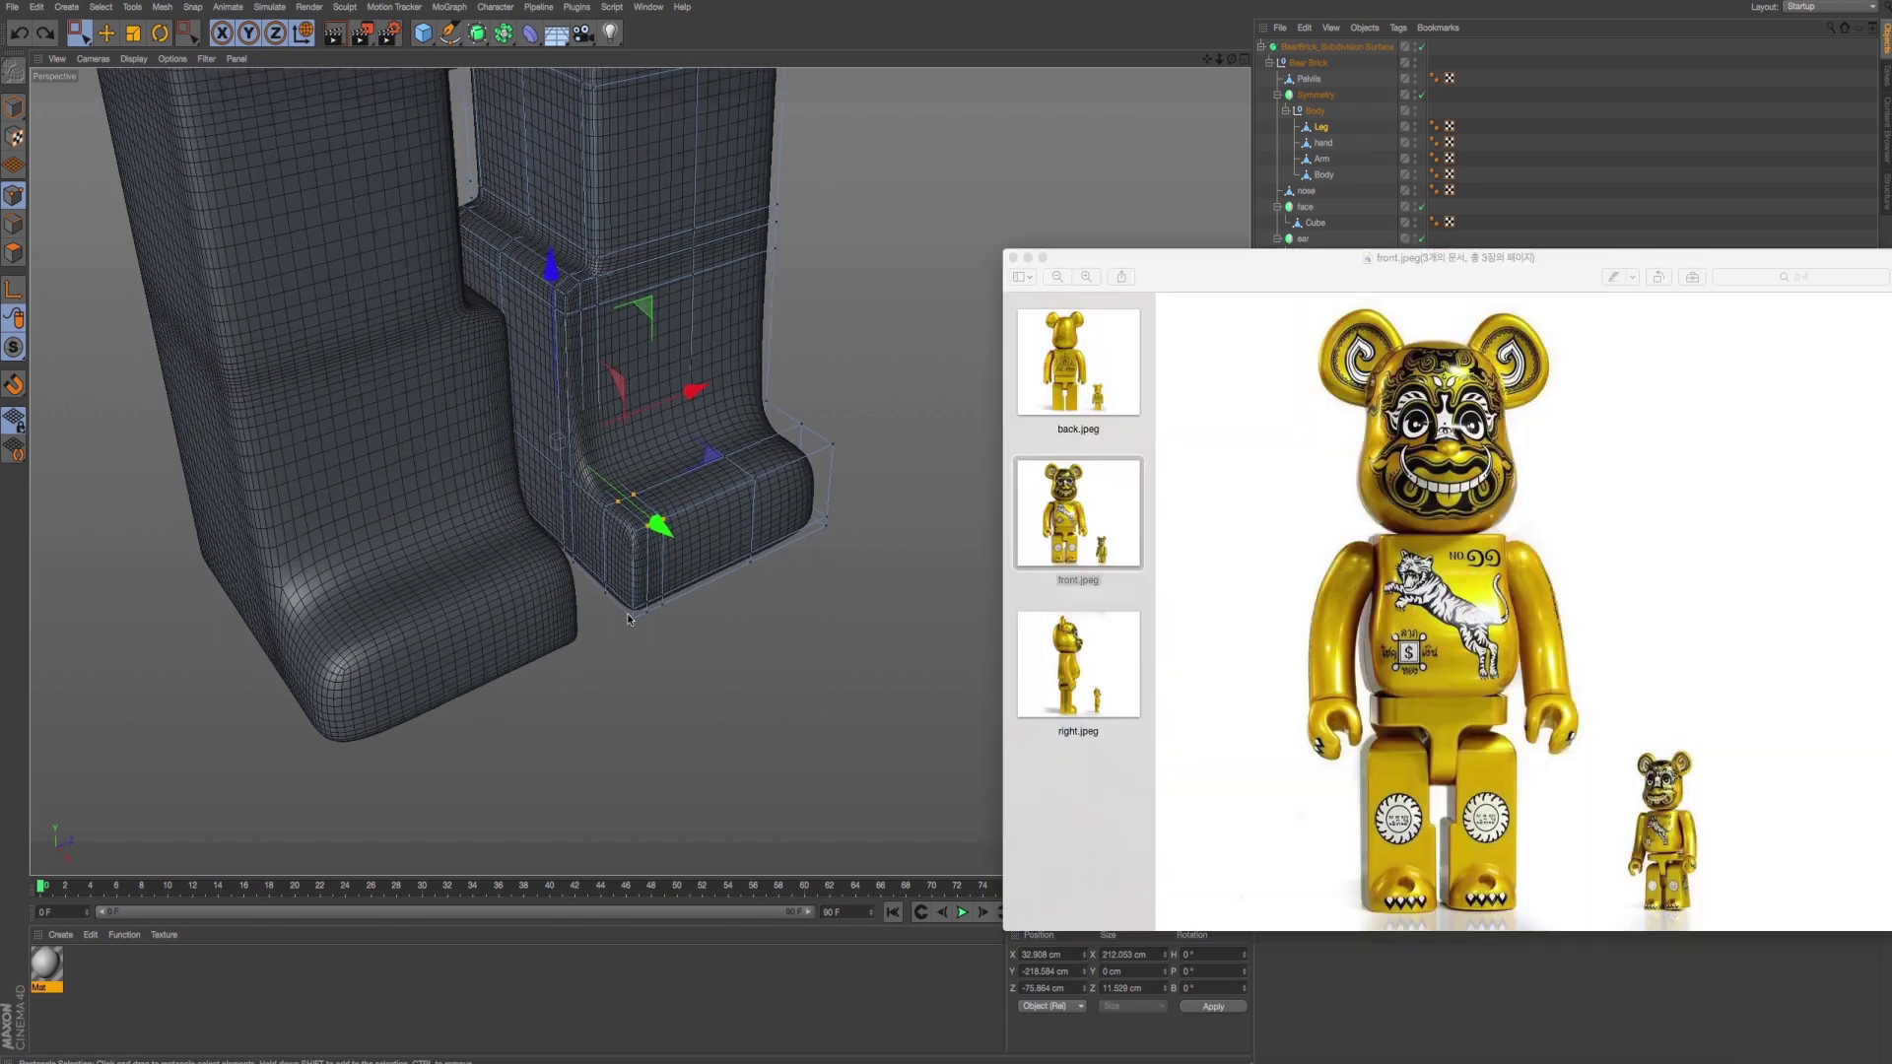
pyautogui.press('super+Tab')
pyautogui.click(1488, 967)
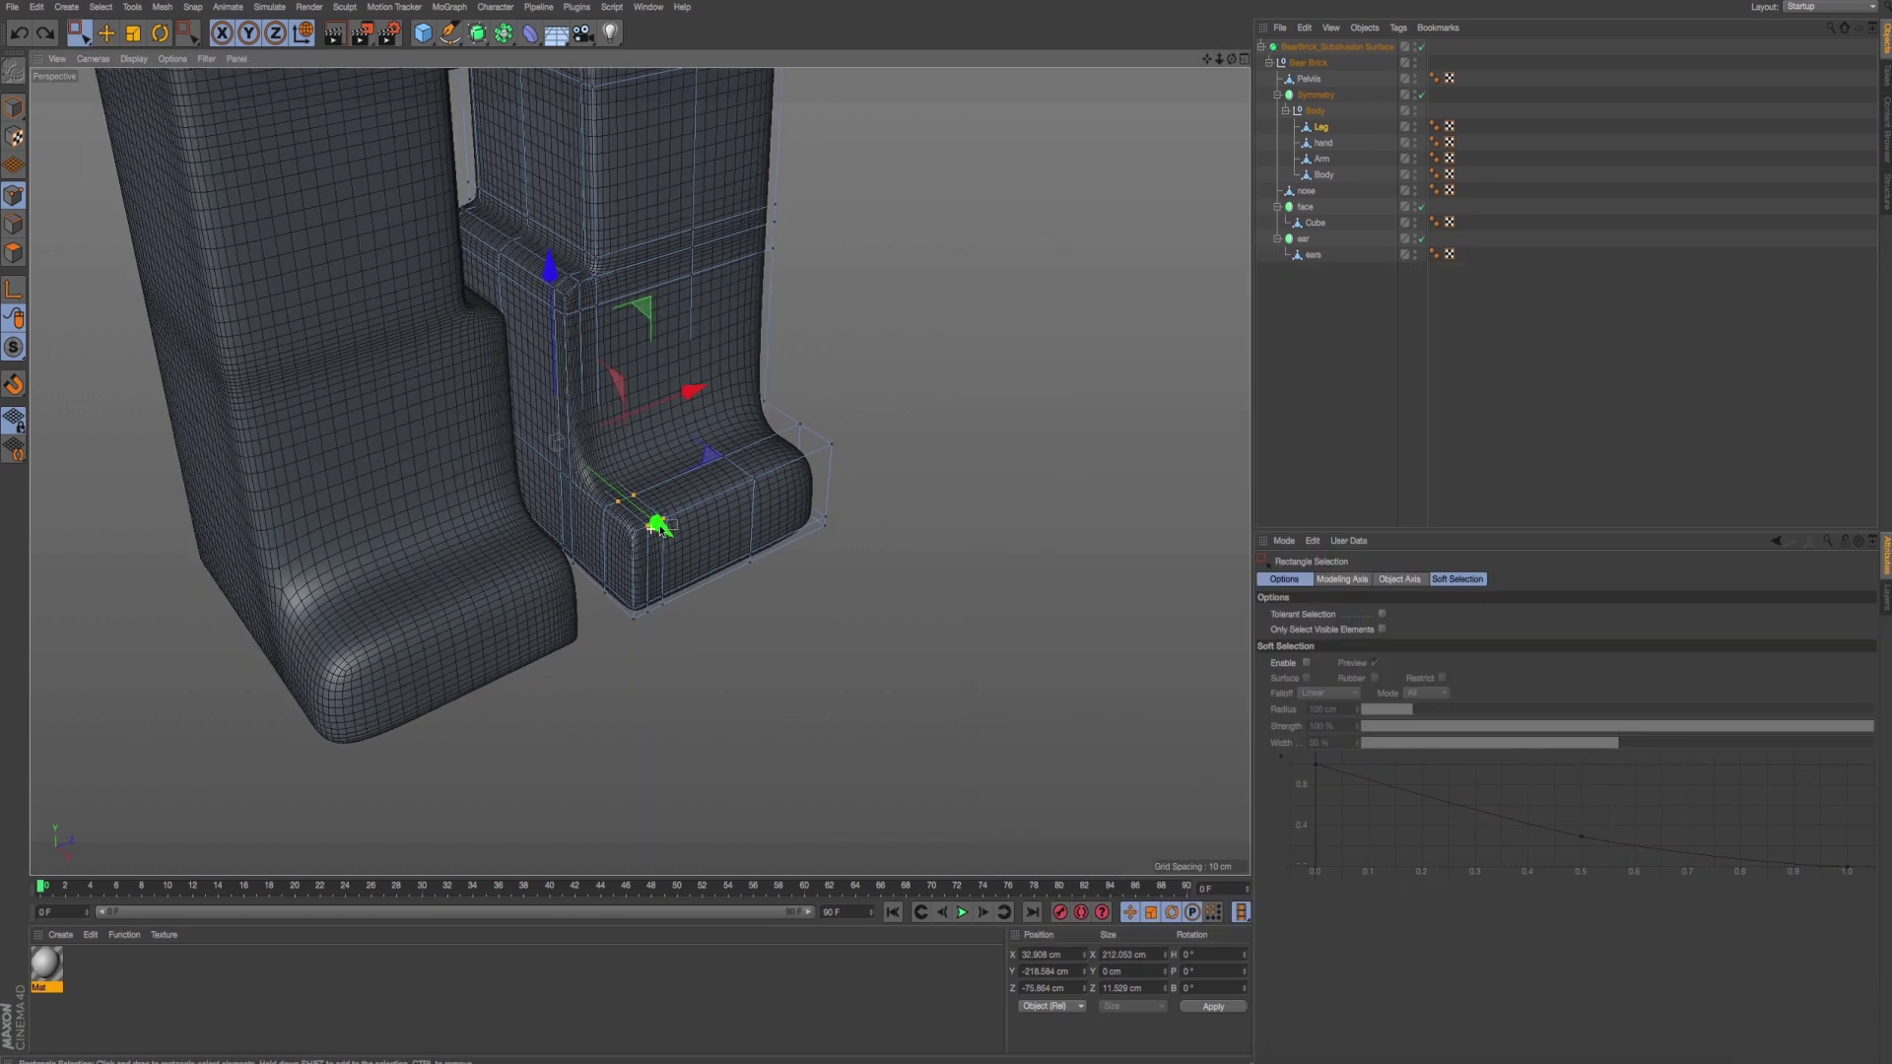
# Inspect the rounded toe in the perspective, right and back views.
pyautogui.keyDown('alt'); pyautogui.moveTo(493, 444); pyautogui.dragTo(386, 545); pyautogui.keyUp('alt')
pyautogui.scroll(3, 386, 545)
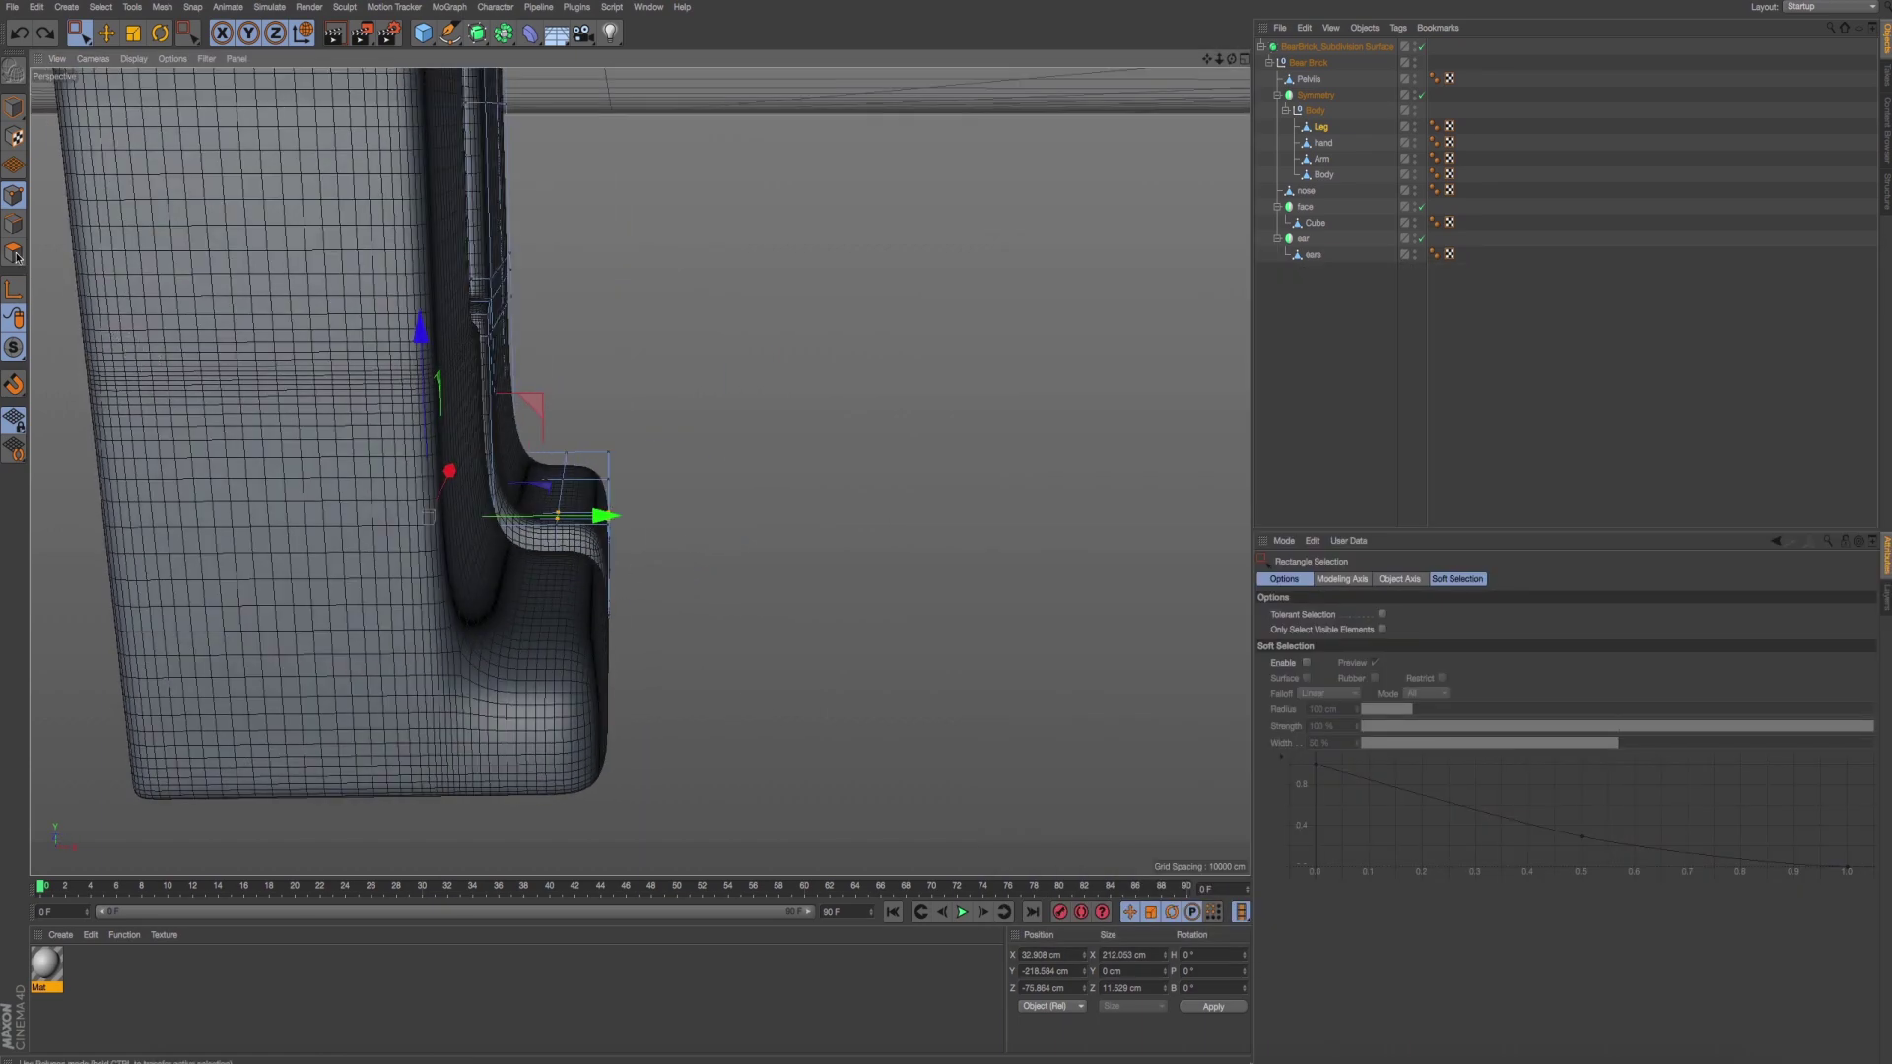
pyautogui.scroll(-5, 748, 536)
pyautogui.middleClick(591, 592)
pyautogui.middleClick(372, 633)
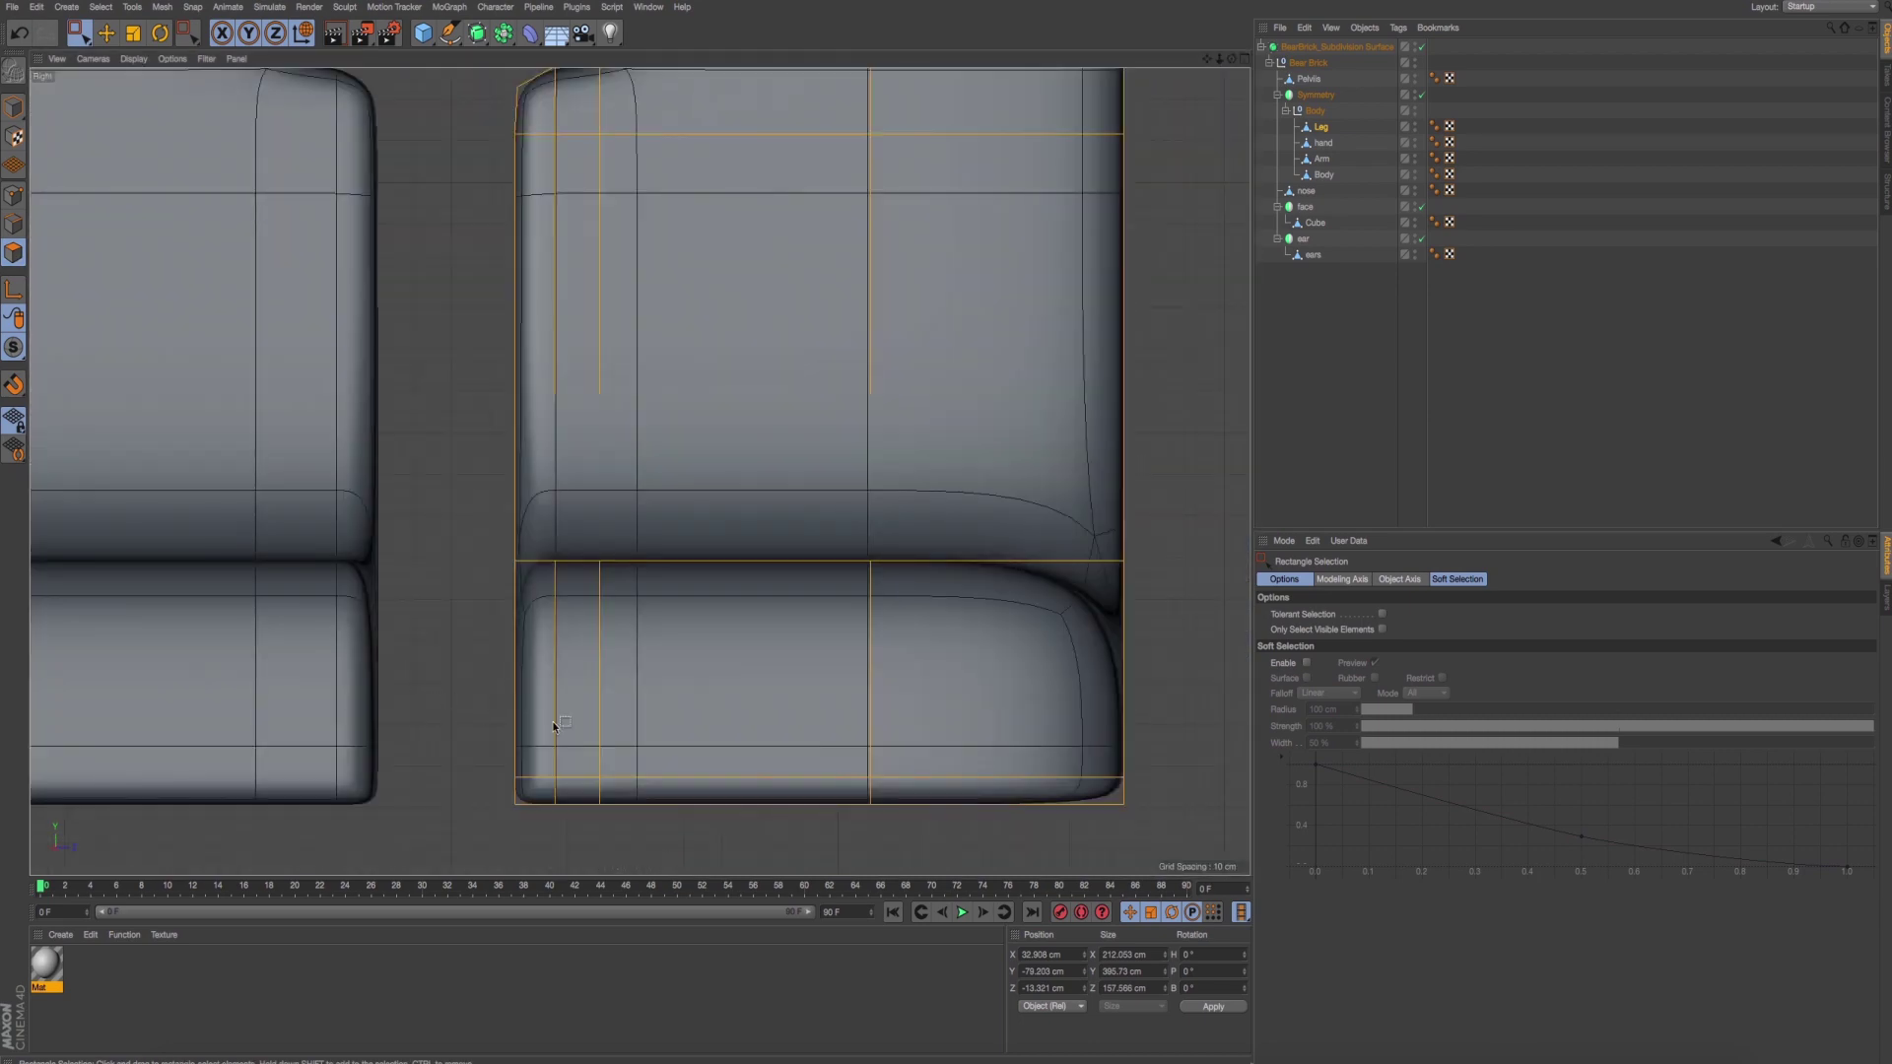
pyautogui.middleClick(554, 726)
pyautogui.middleClick(865, 772)
pyautogui.scroll(3, 729, 699)
pyautogui.scroll(3, 697, 676)
# Line-cut a vertical edge loop through the leg and toe in the Back view.
pyautogui.rightClick(558, 321)
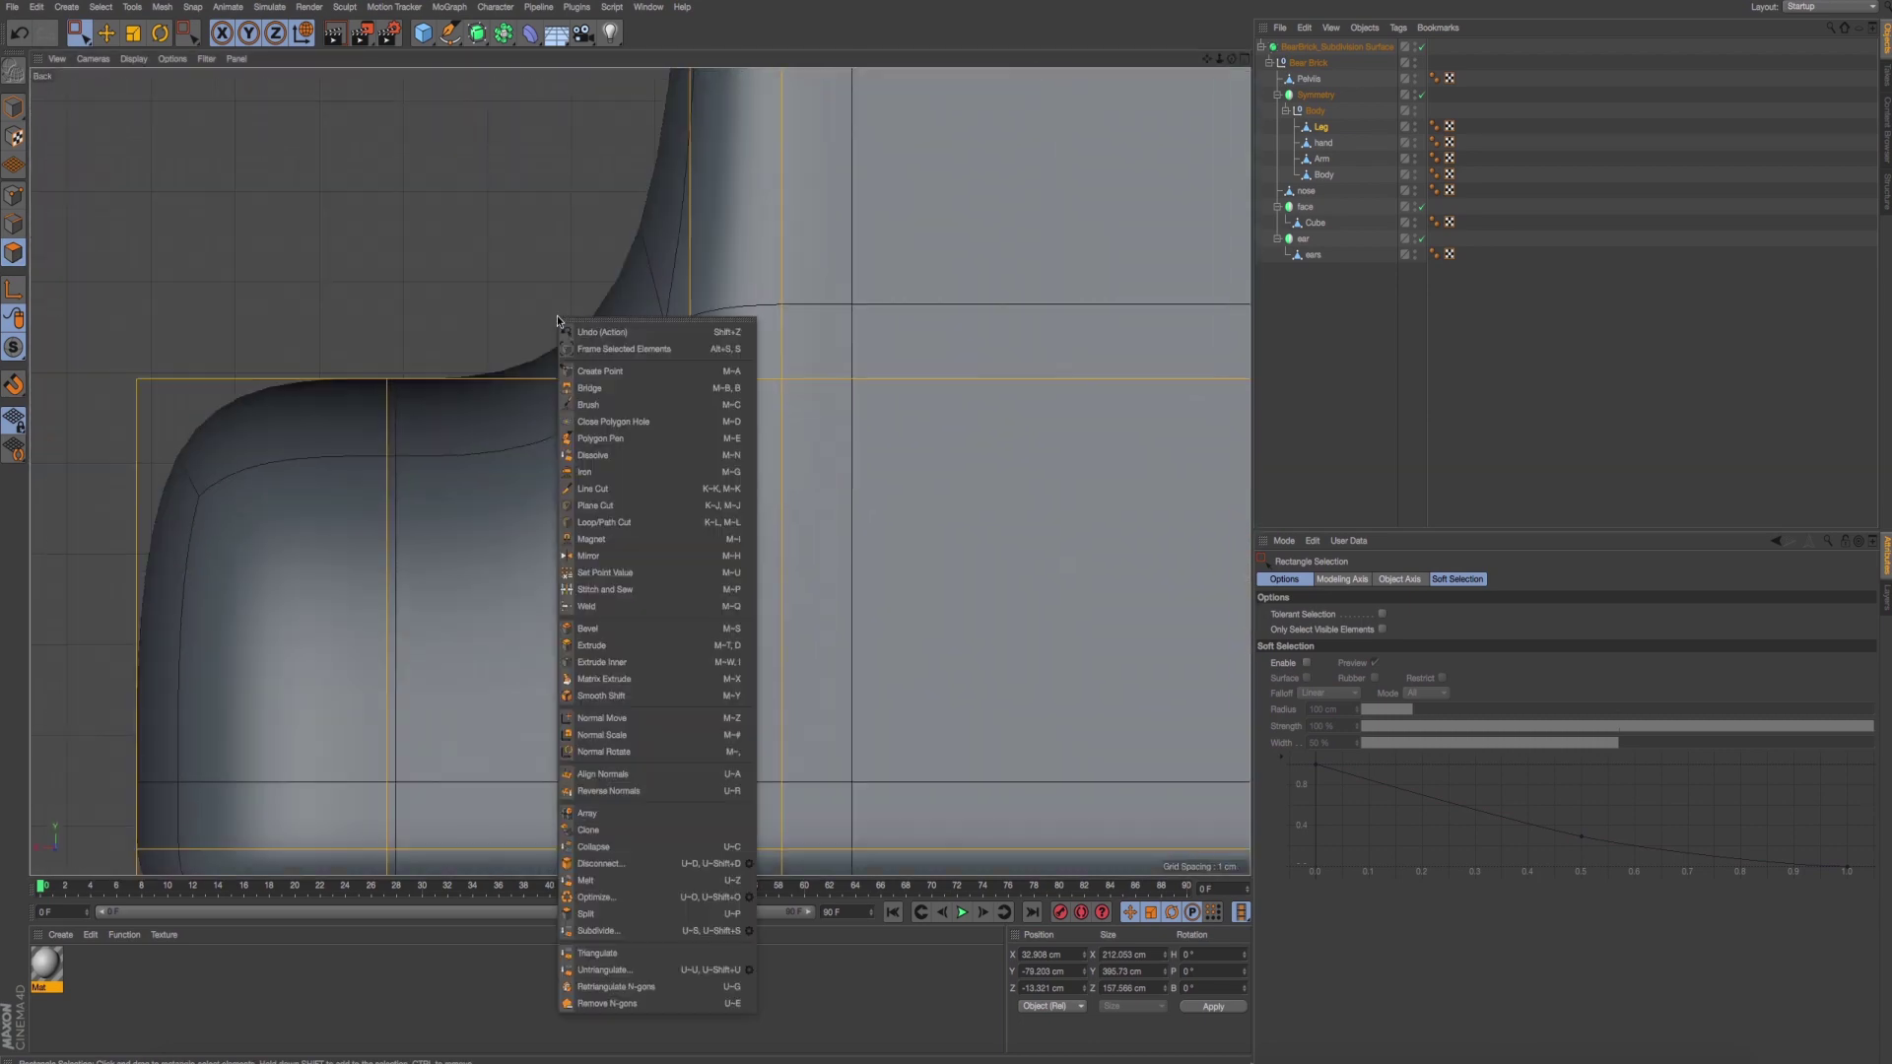
pyautogui.click(627, 489)
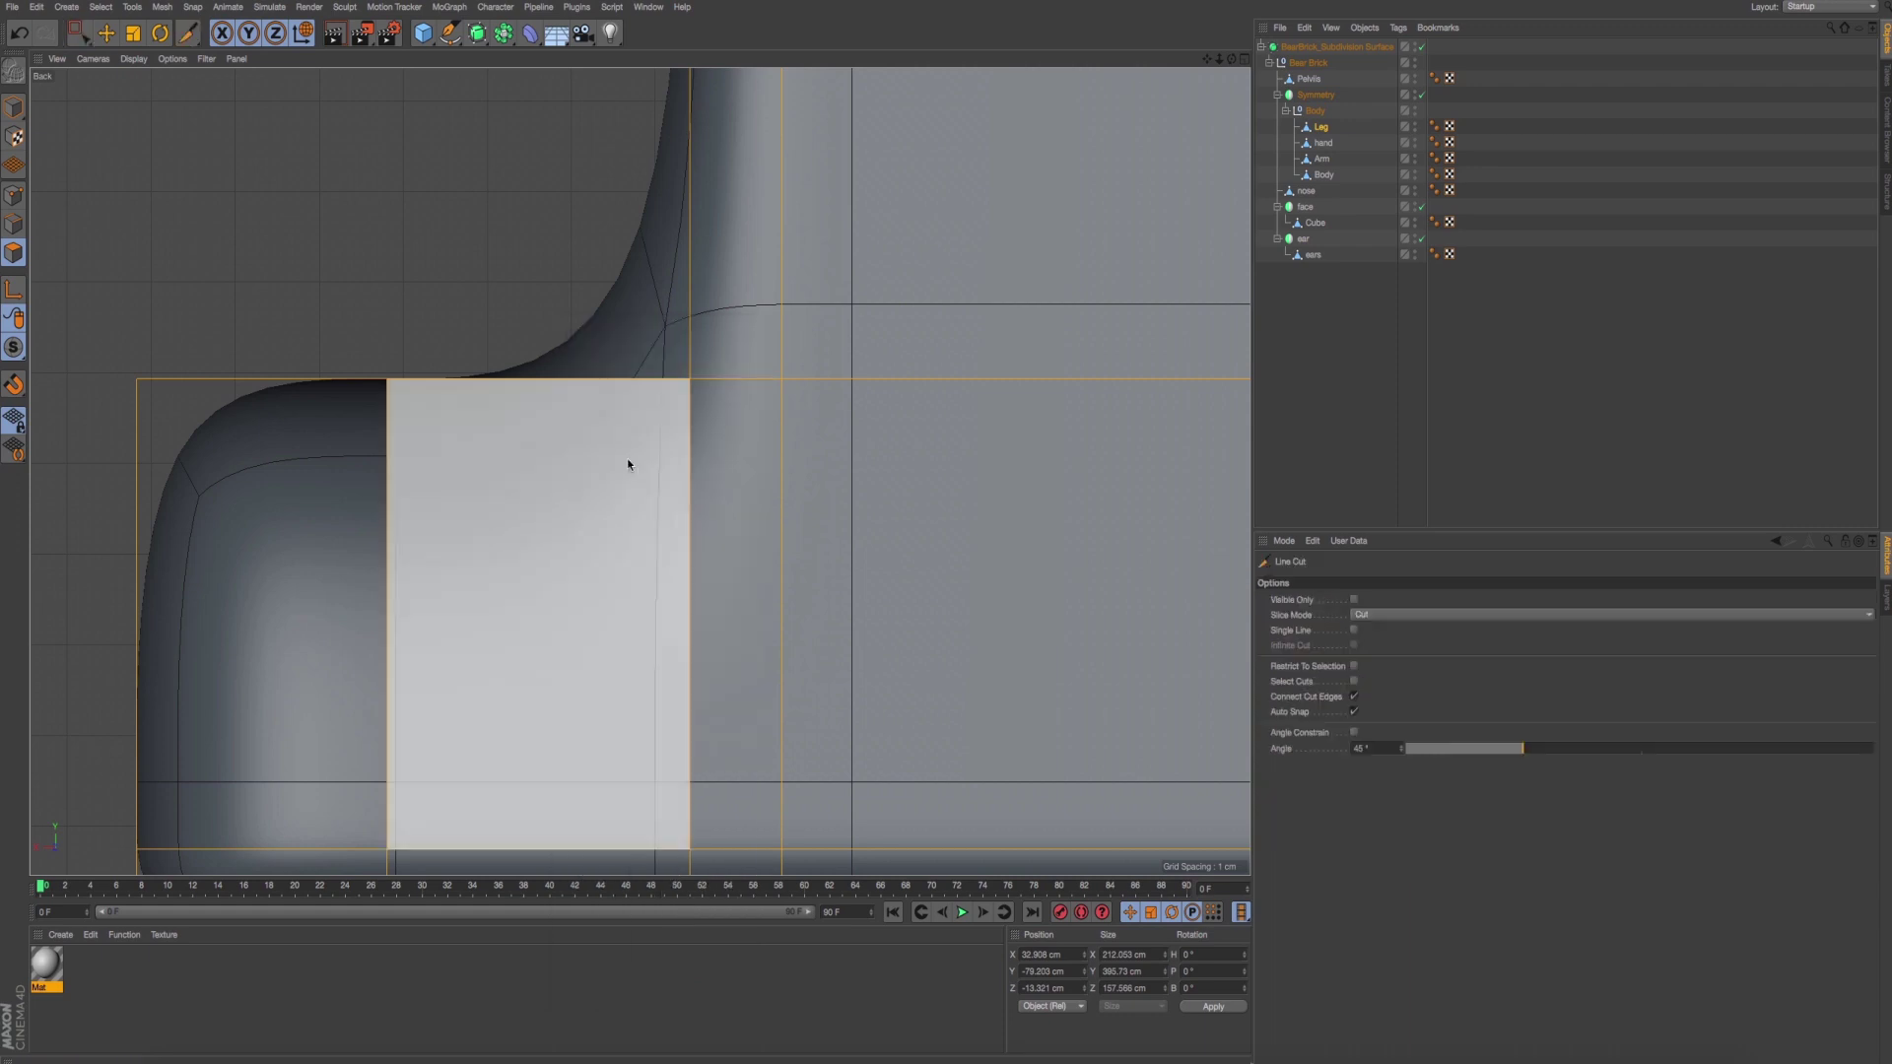
pyautogui.scroll(-3, 628, 464)
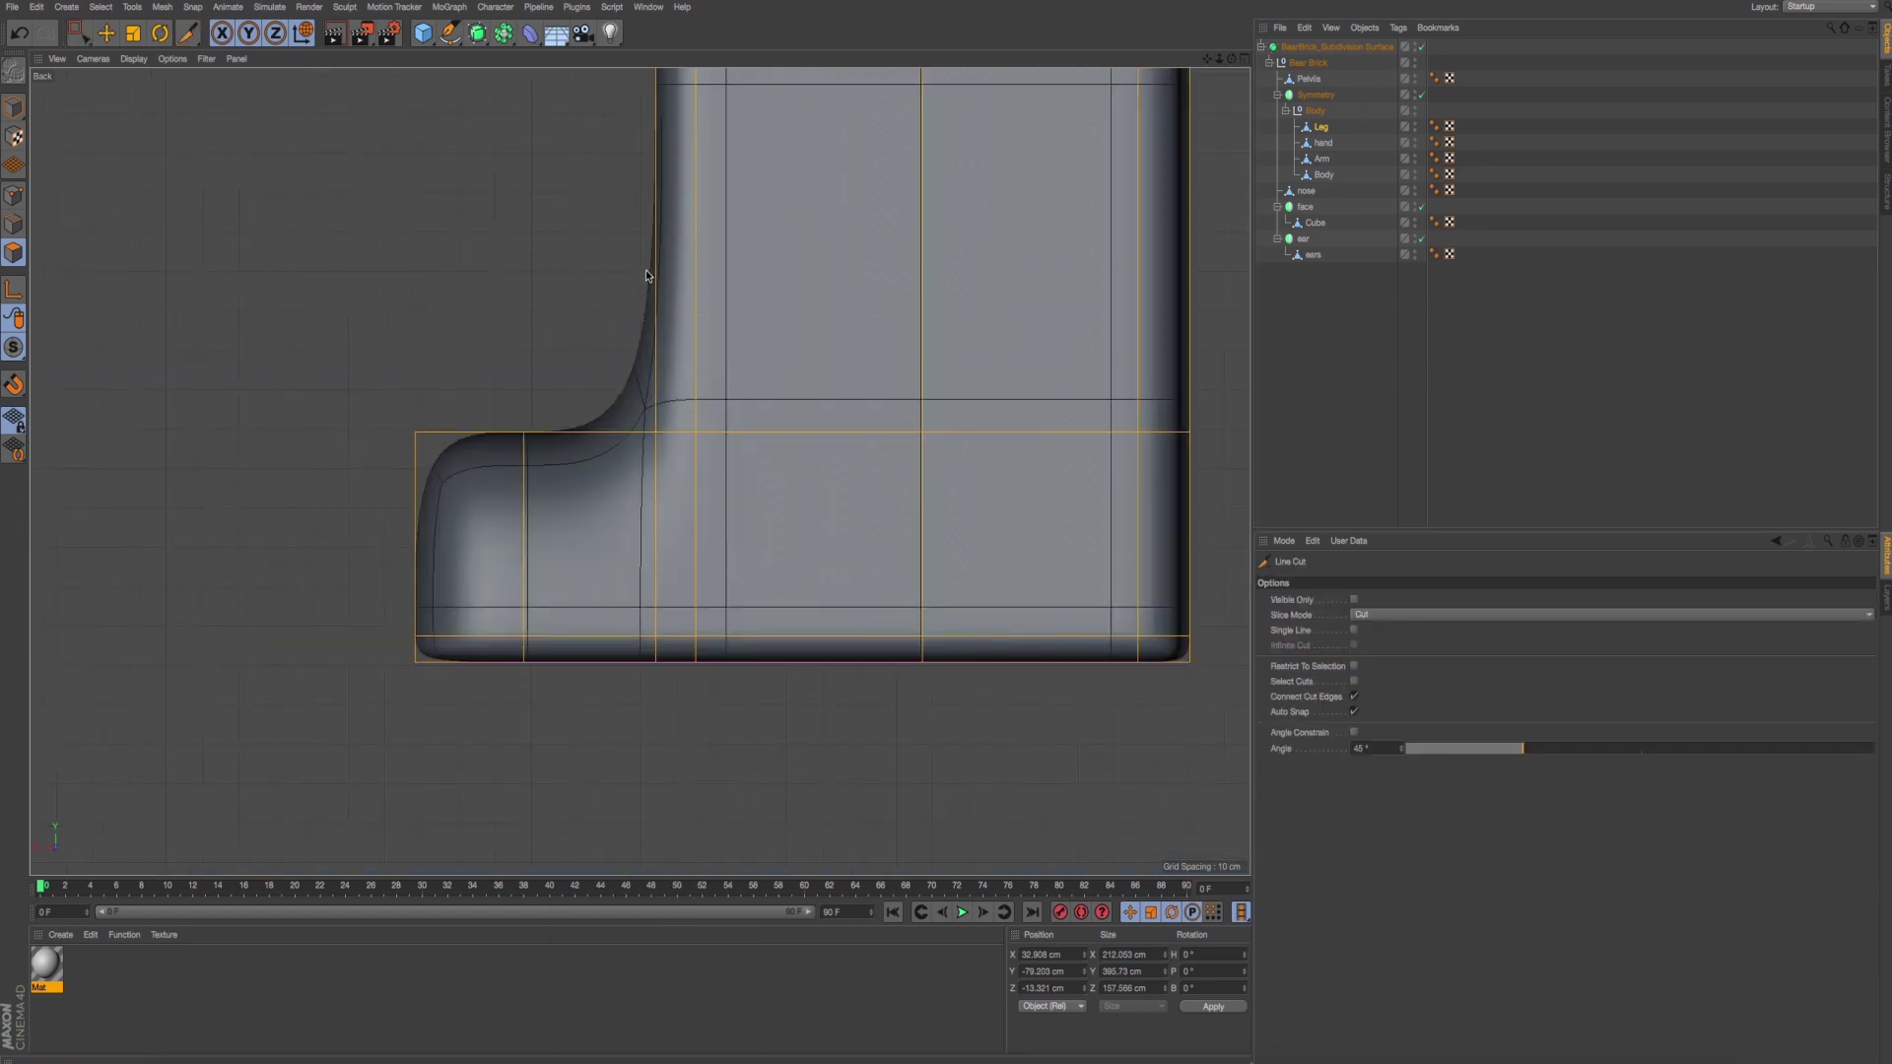
pyautogui.click(643, 268)
pyautogui.click(643, 800)
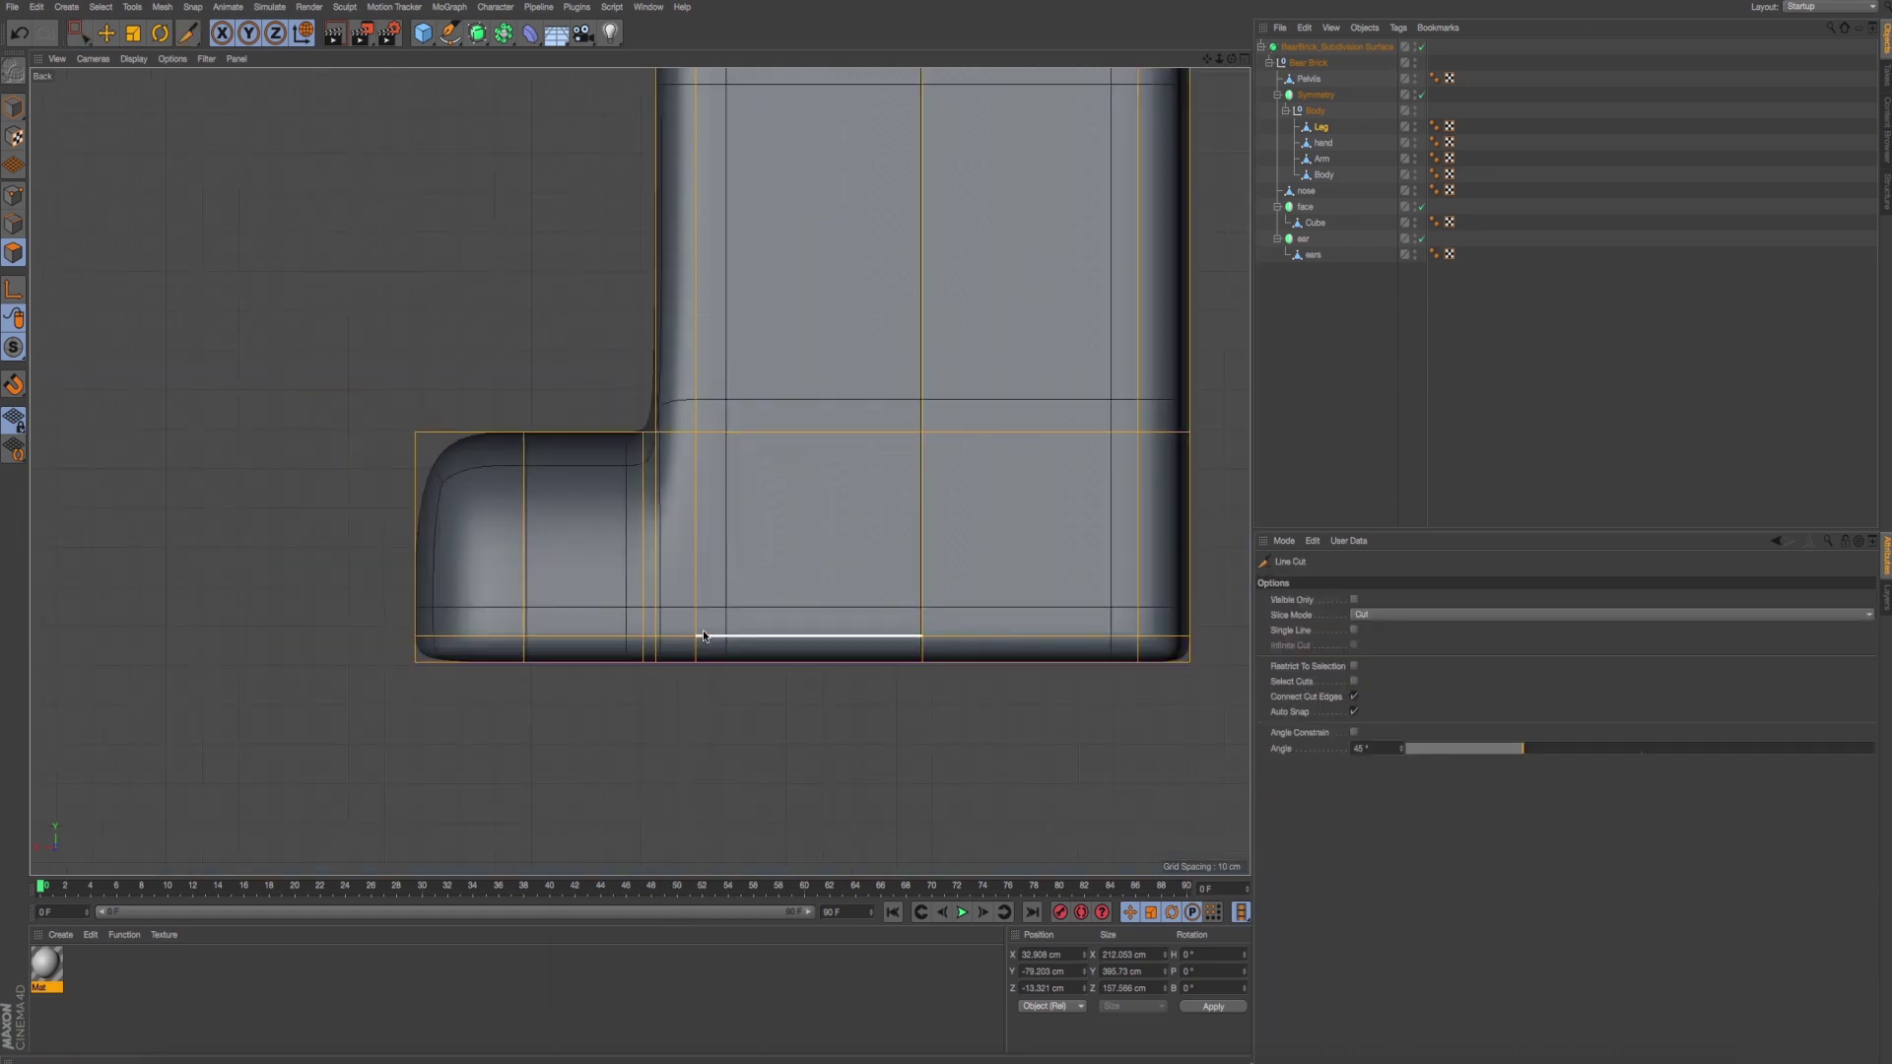
pyautogui.scroll(3, 612, 548)
pyautogui.scroll(1, 515, 571)
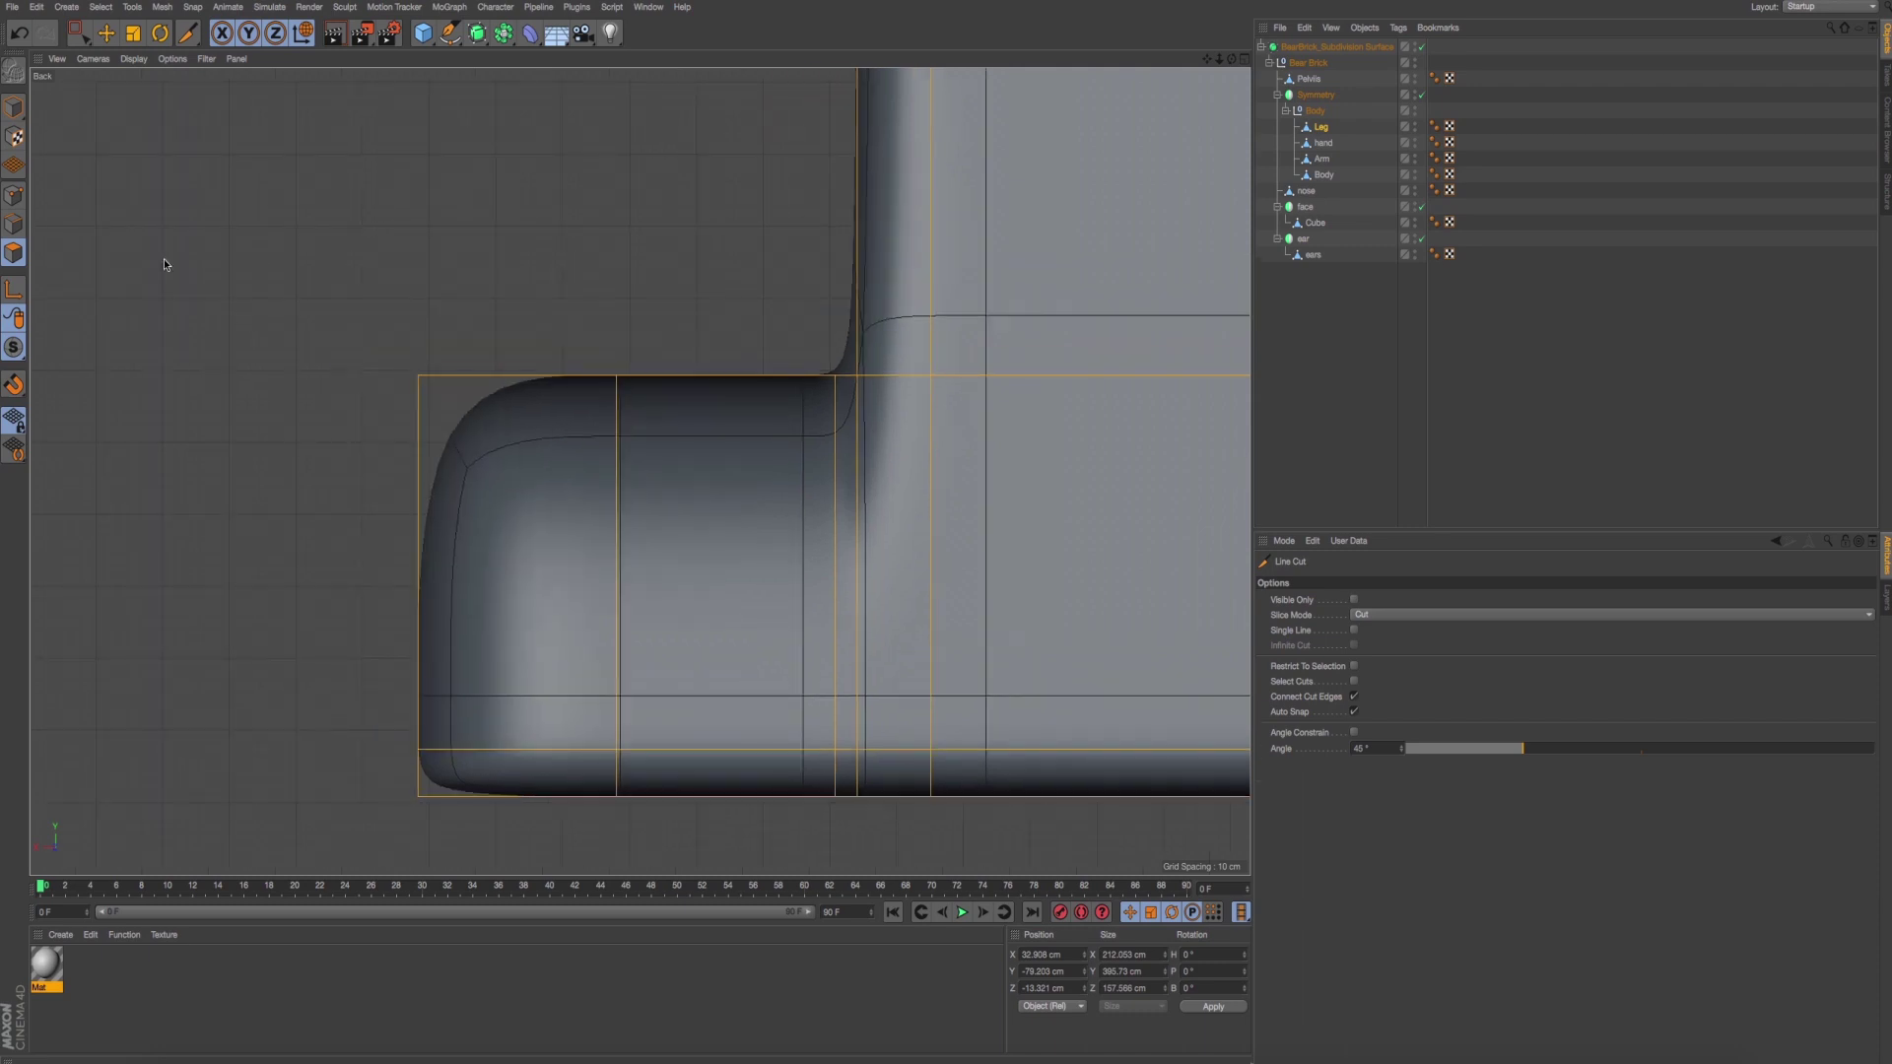
# Switch to Points mode and box-select the toe's top point.
pyautogui.click(14, 190)
pyautogui.press('0')
pyautogui.moveTo(553, 237); pyautogui.dragTo(701, 498)
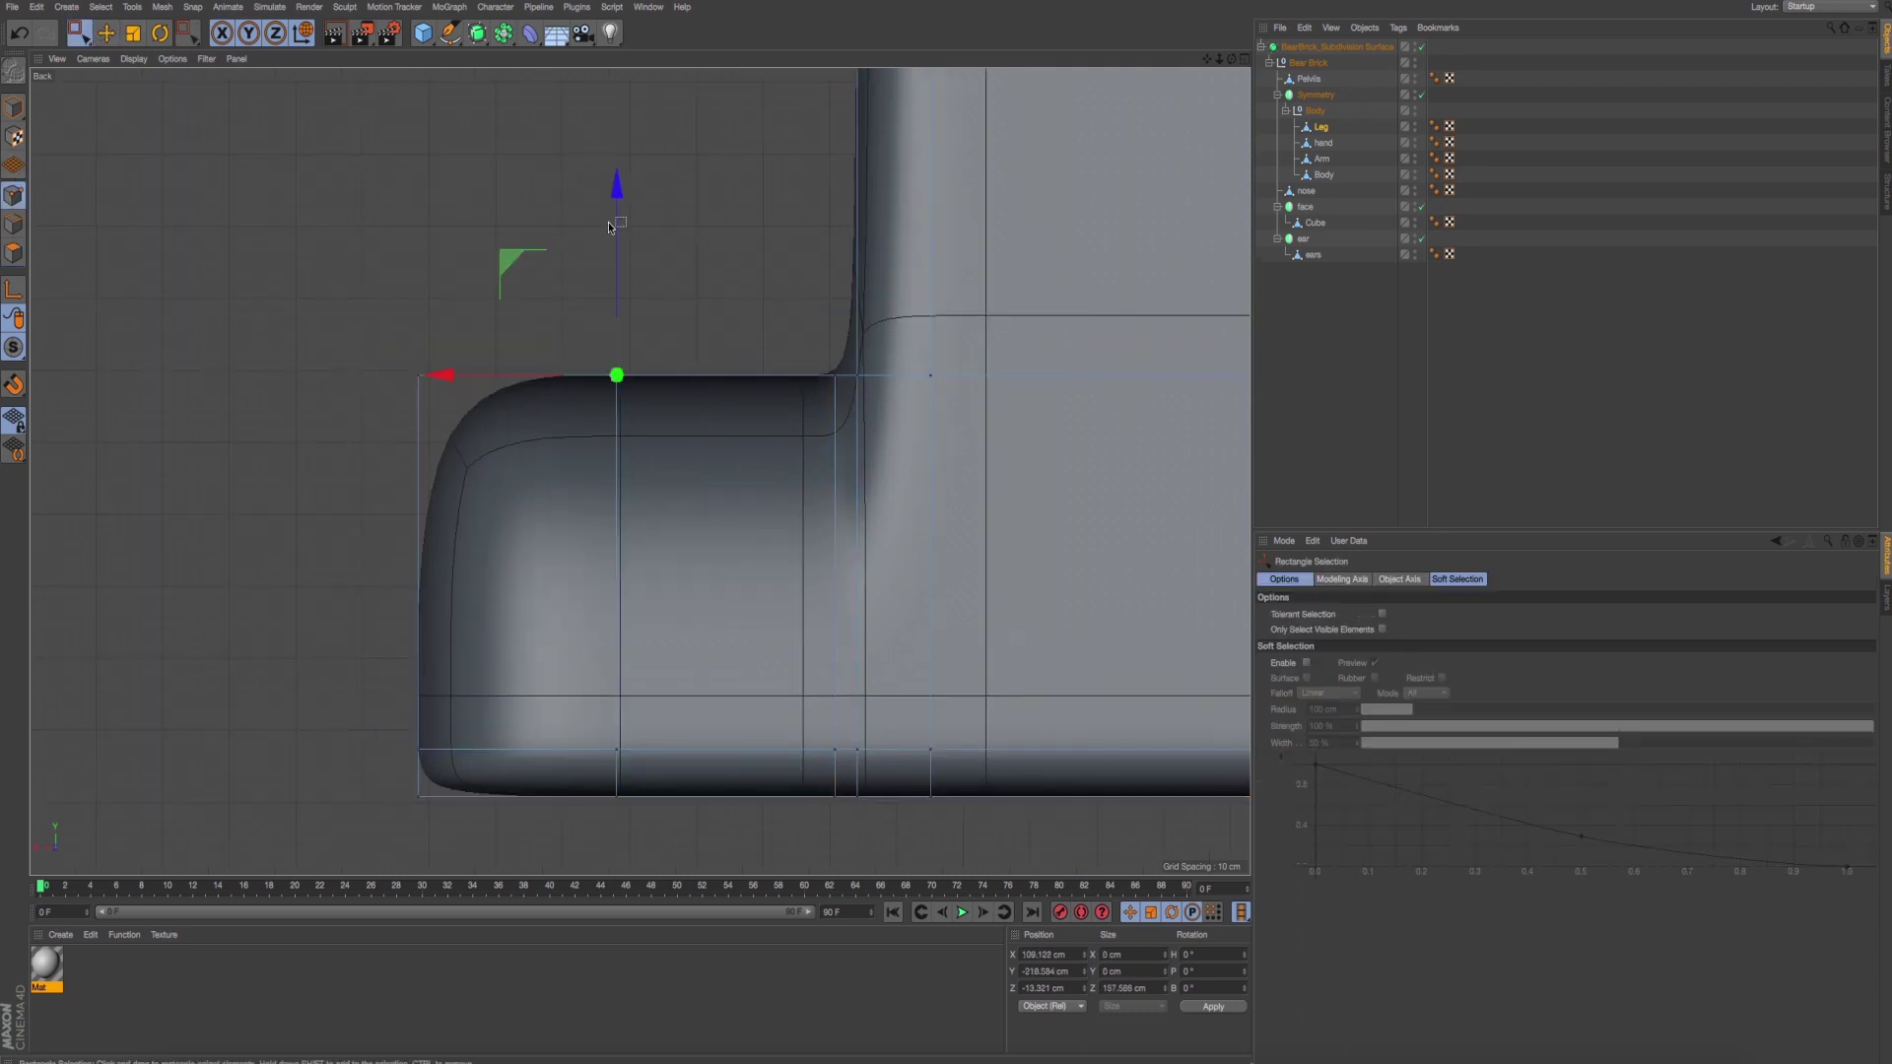
# Raise the toe's top point, then try pushing the front-edge points outward and undo after checking the side reference.
pyautogui.moveTo(616, 212); pyautogui.dragTo(616, 108)
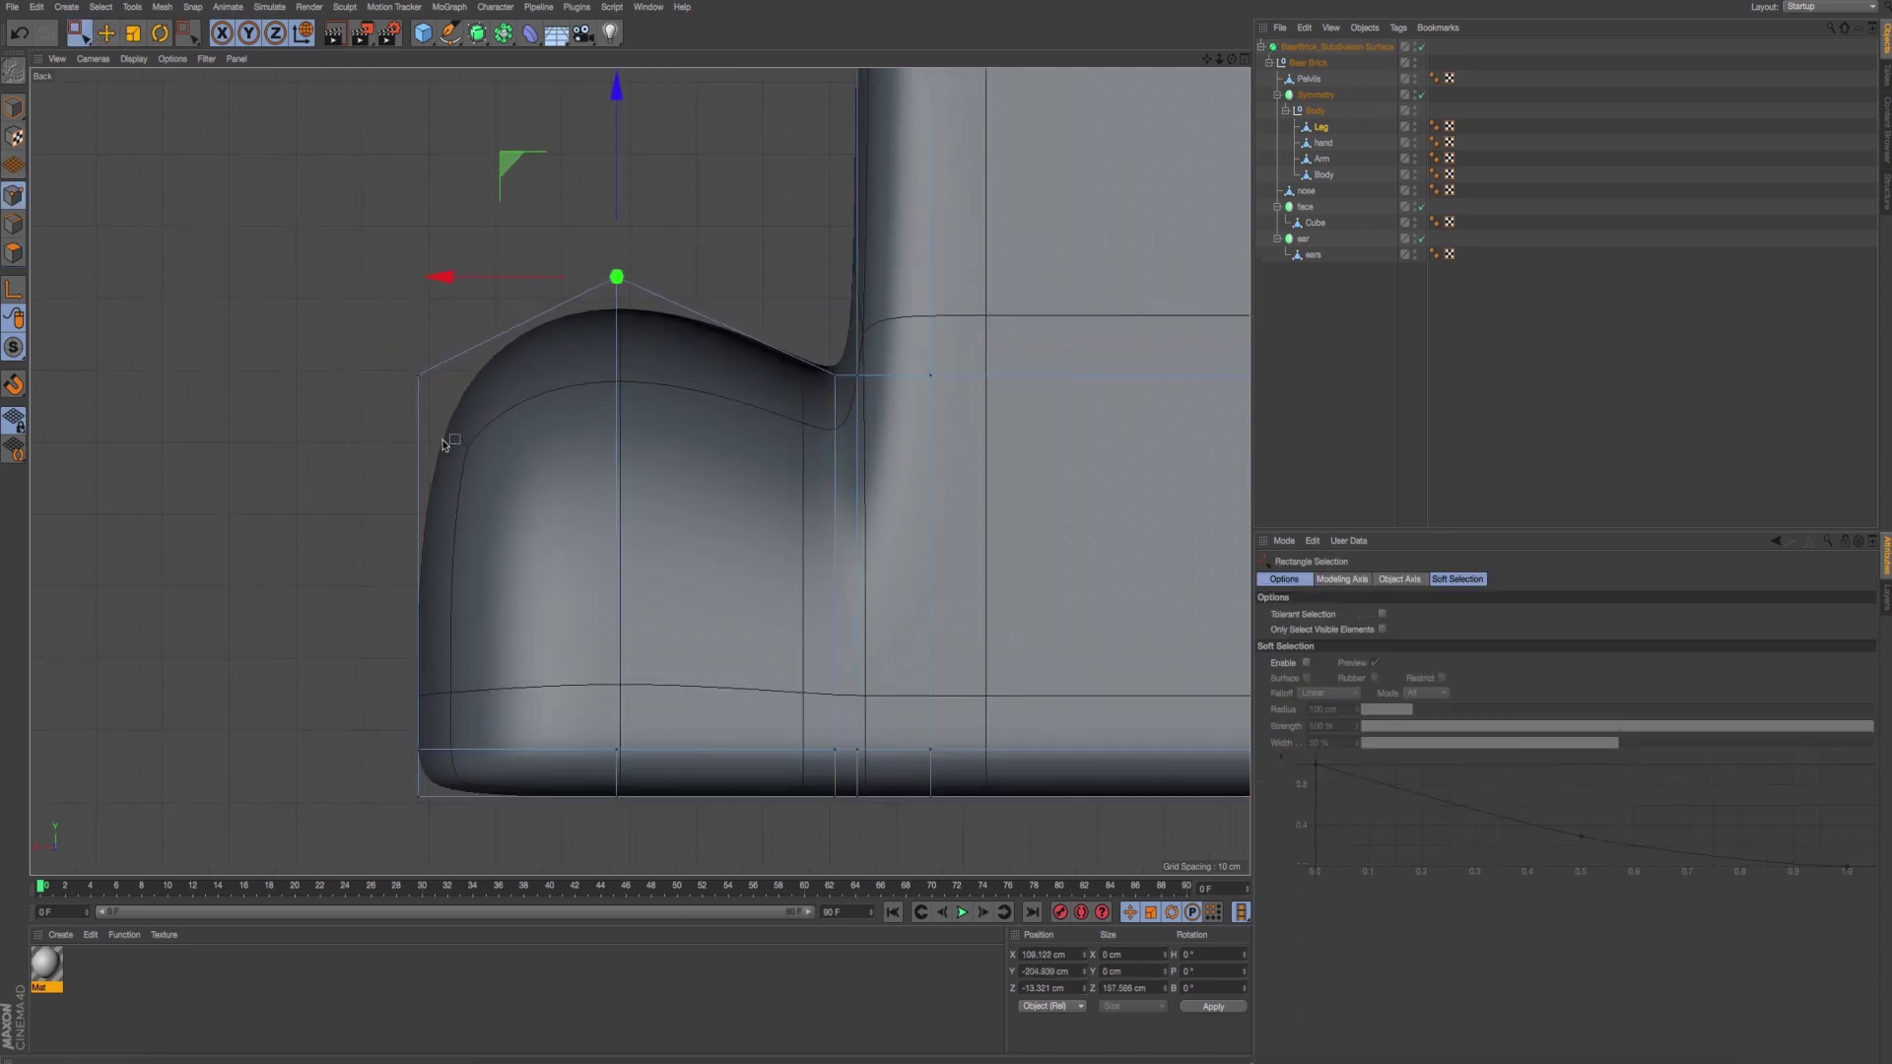
pyautogui.moveTo(621, 258); pyautogui.dragTo(334, 660)
pyautogui.moveTo(295, 268)
pyautogui.mouseDown()
pyautogui.moveTo(422, 760)
pyautogui.moveTo(498, 804)
pyautogui.mouseUp()
pyautogui.moveTo(338, 598); pyautogui.dragTo(296, 599)
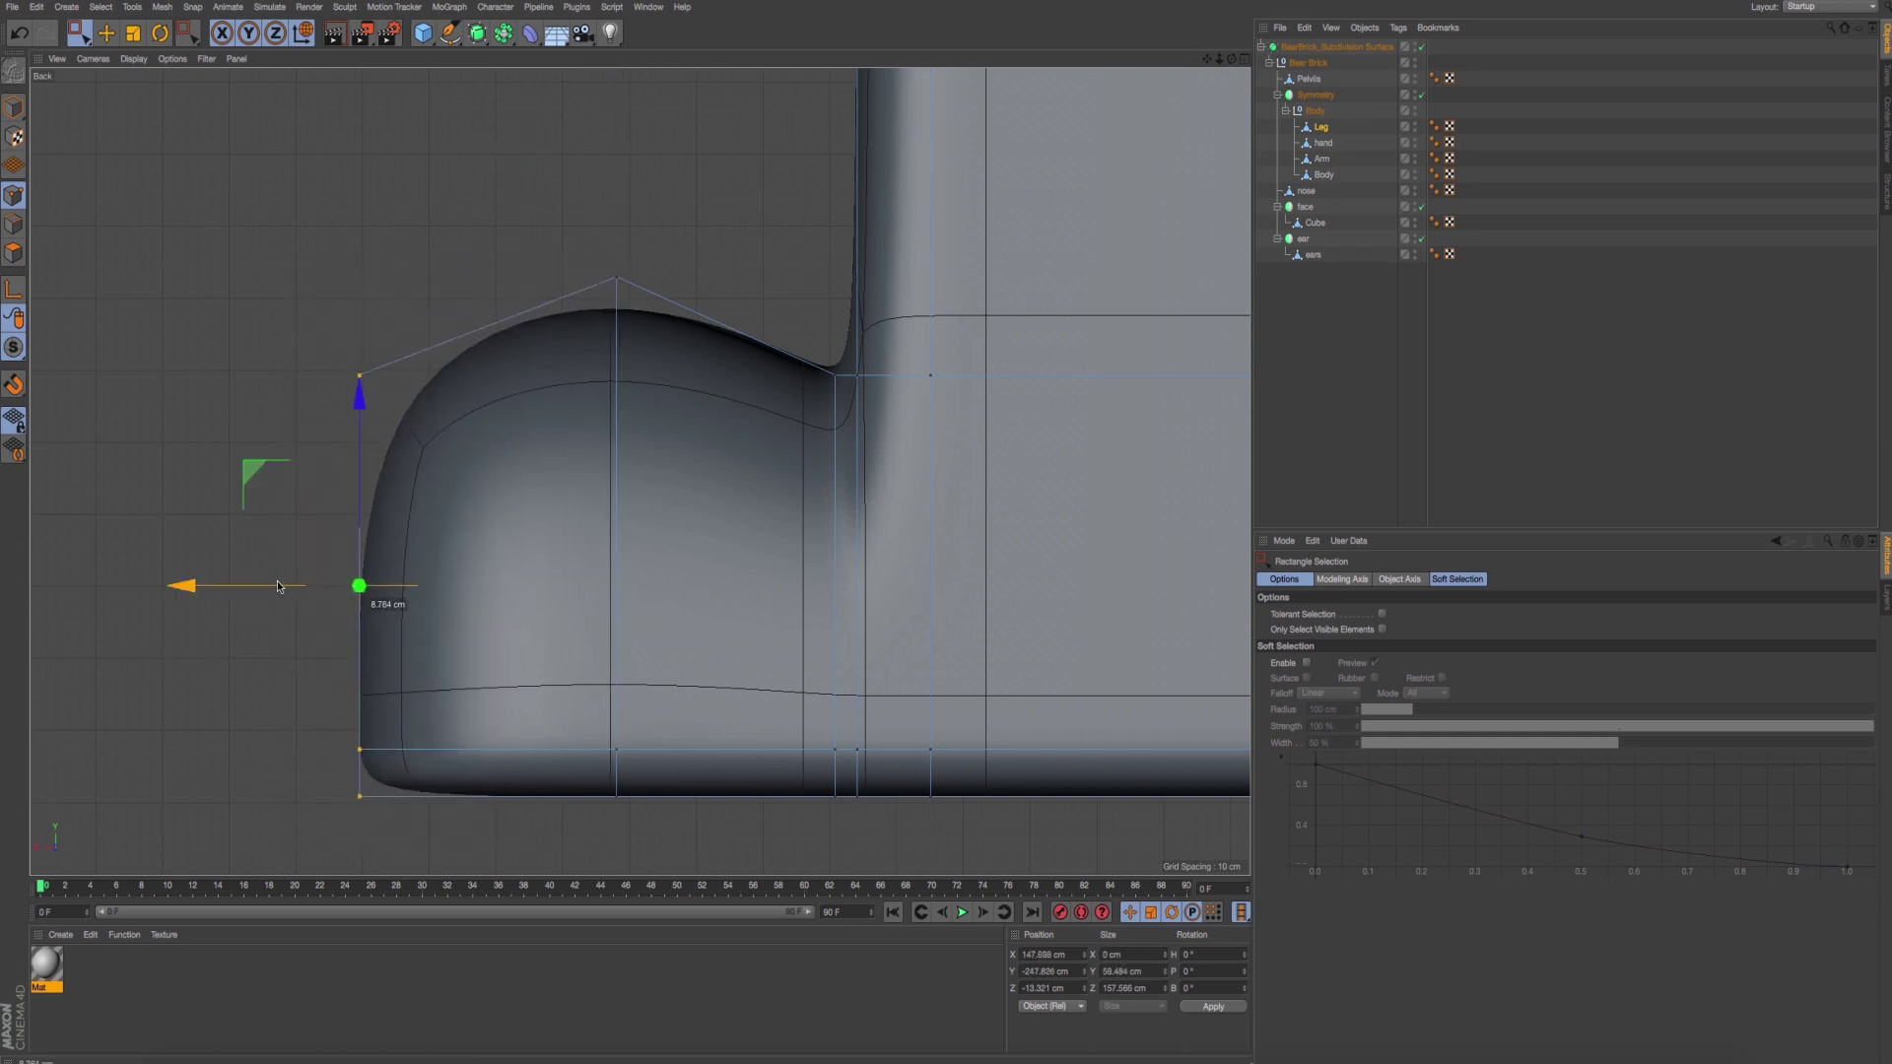
pyautogui.press('super+Tab')
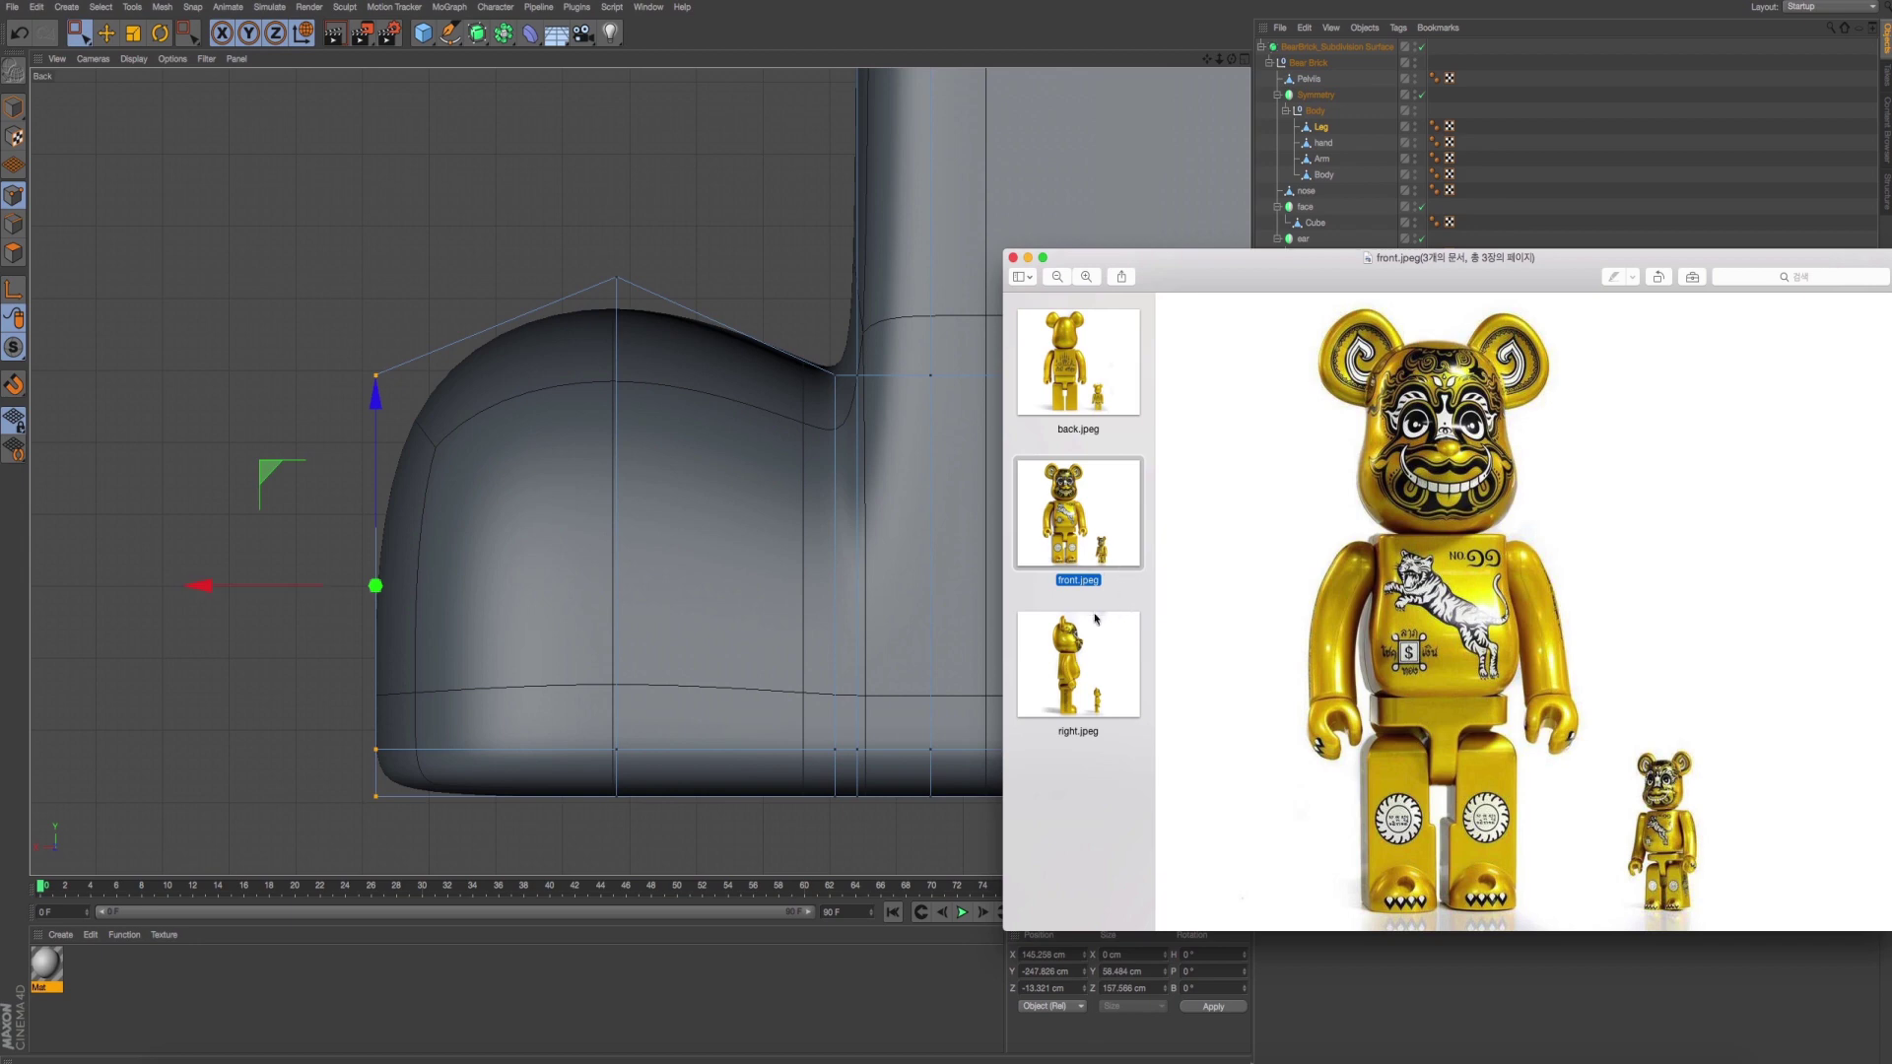
pyautogui.click(1095, 621)
pyautogui.press('super+Tab')
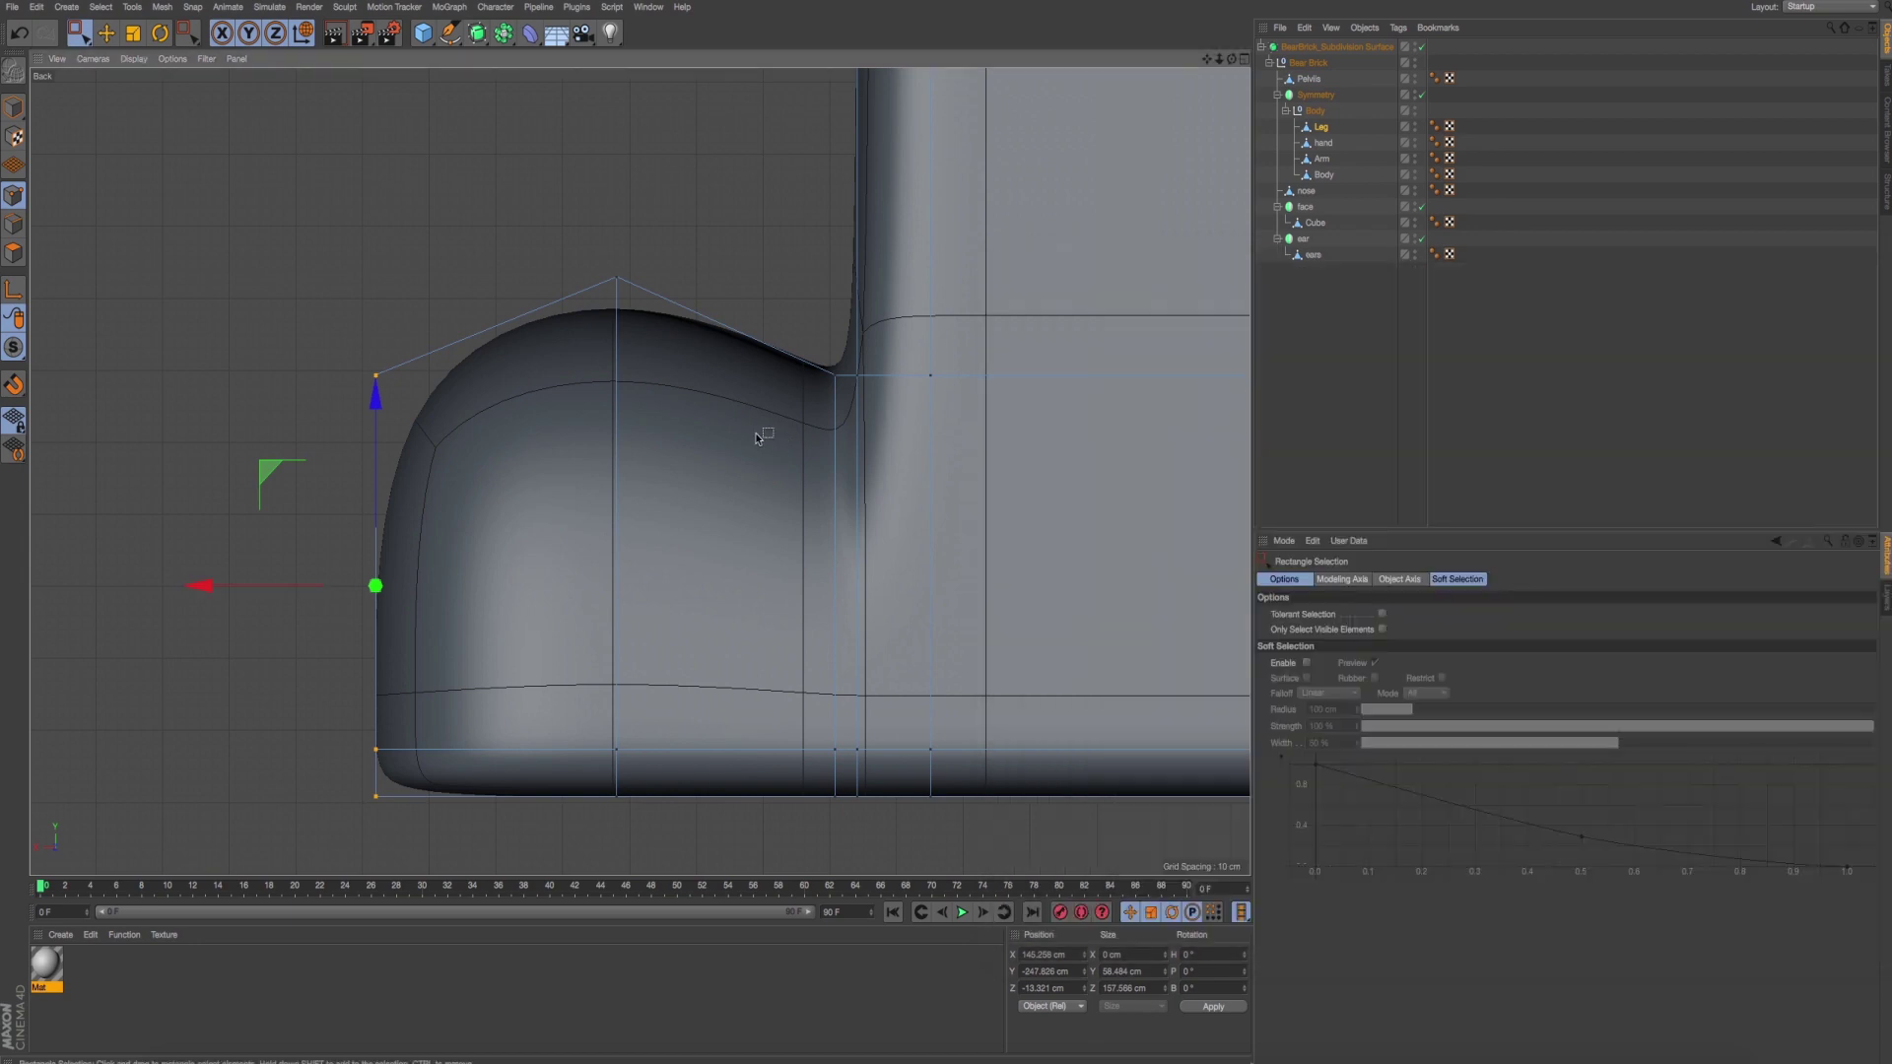
pyautogui.press('super+z')
pyautogui.press('super+z')
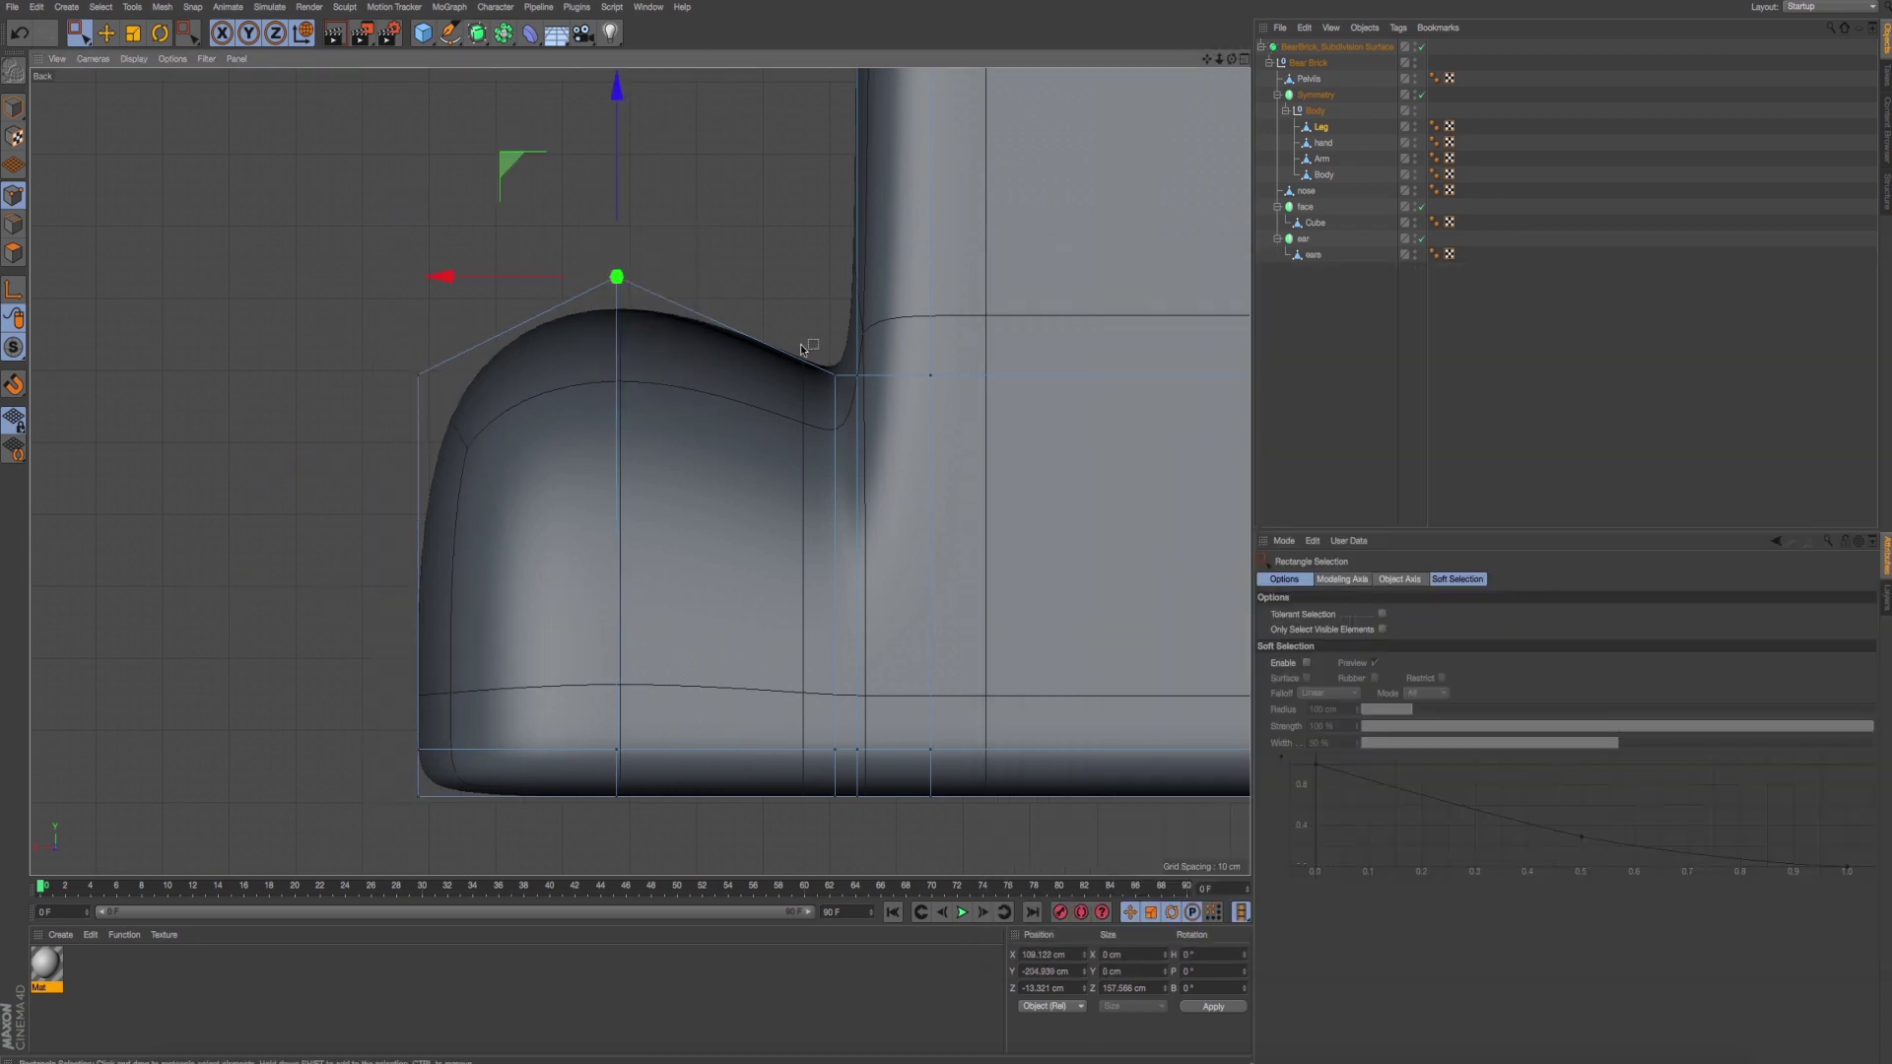
# Adjust the height of the corner point where the toe meets the leg, comparing with the side reference photo.
pyautogui.moveTo(809, 318); pyautogui.dragTo(851, 423)
pyautogui.moveTo(830, 230)
pyautogui.mouseDown()
pyautogui.moveTo(831, 116)
pyautogui.moveTo(831, 141)
pyautogui.mouseUp()
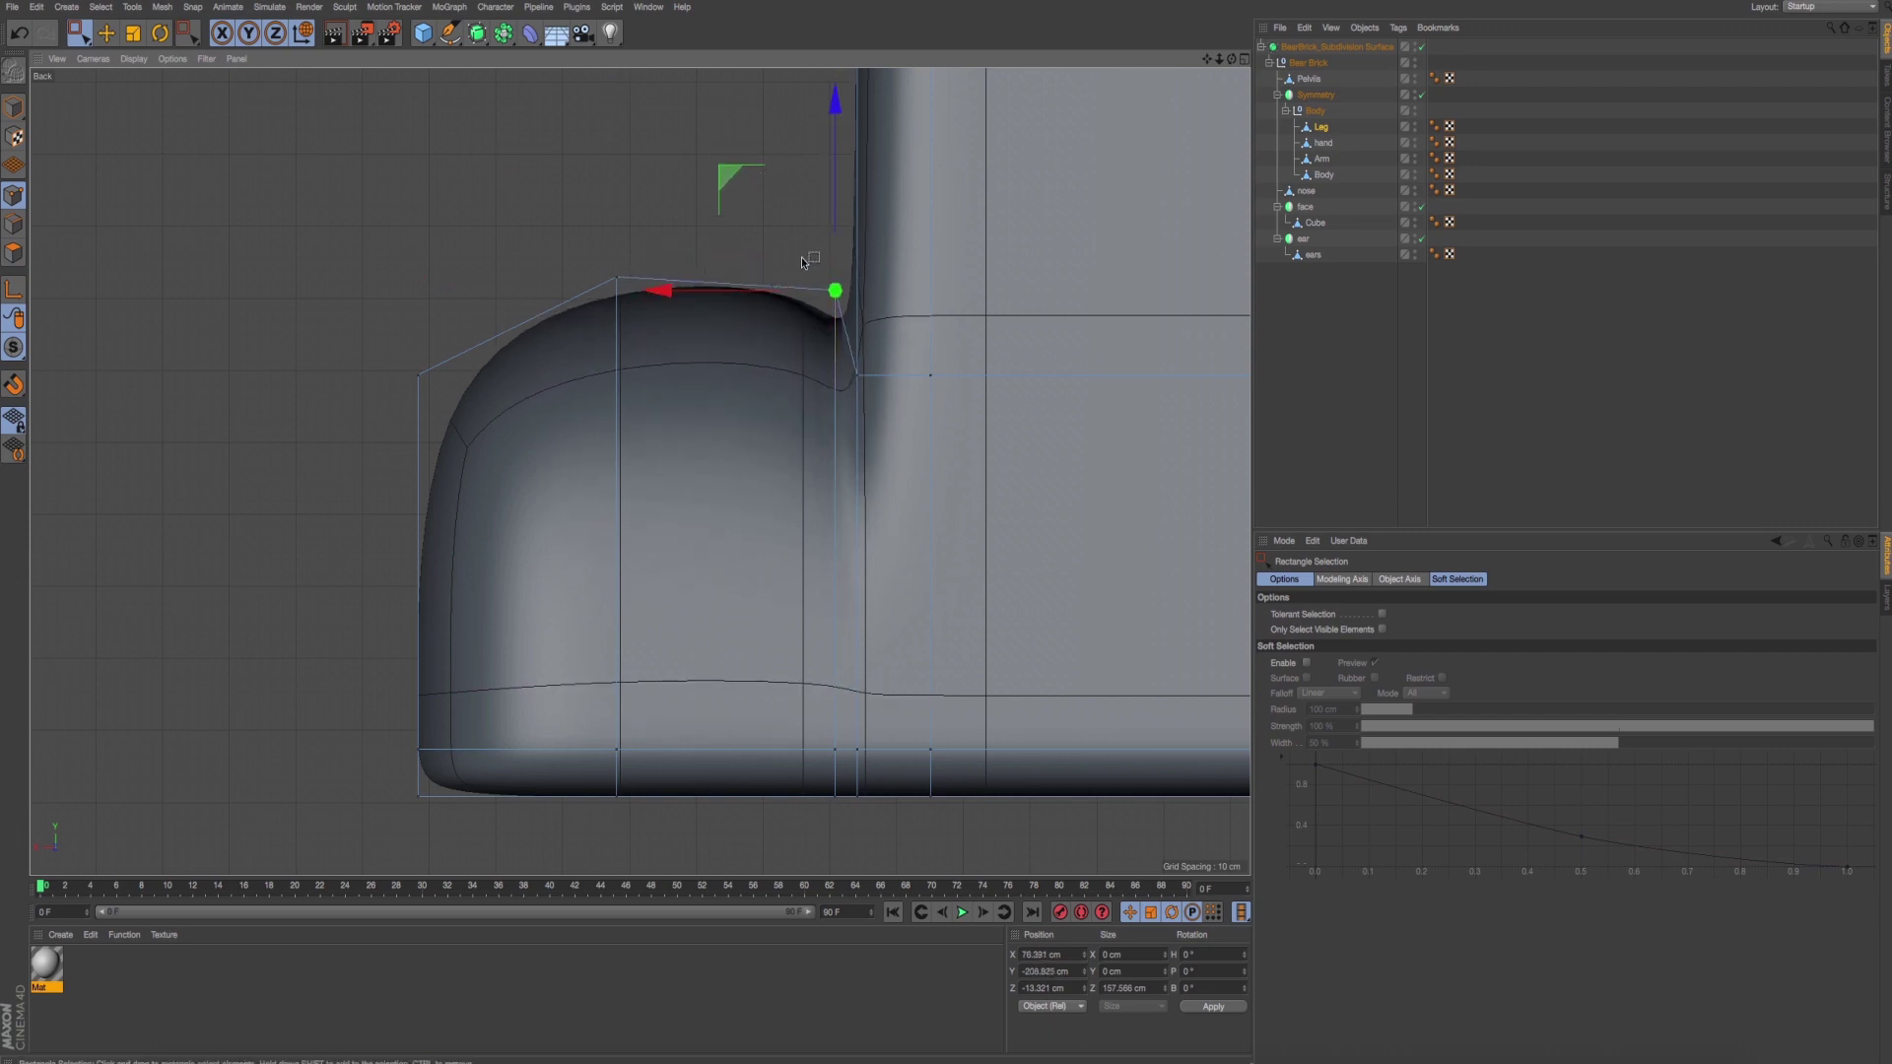
pyautogui.moveTo(830, 225); pyautogui.dragTo(834, 270)
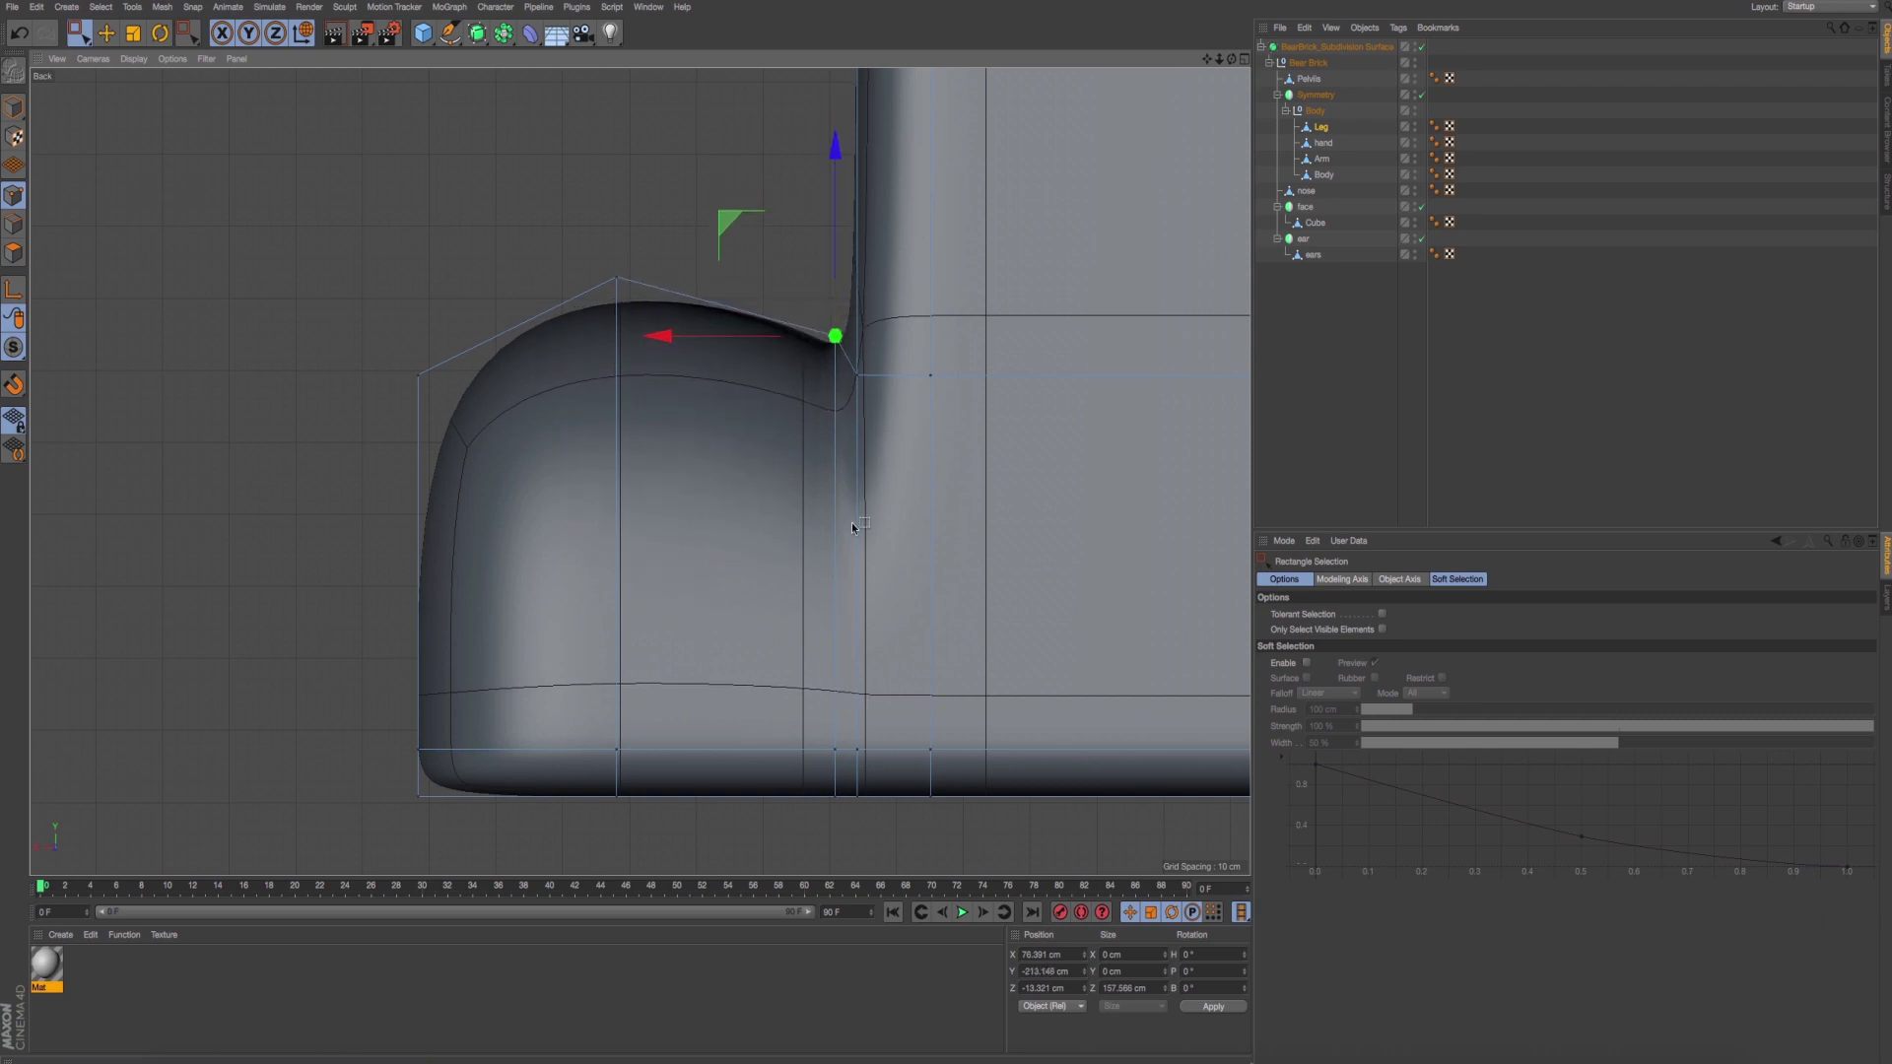
pyautogui.press('super+Tab')
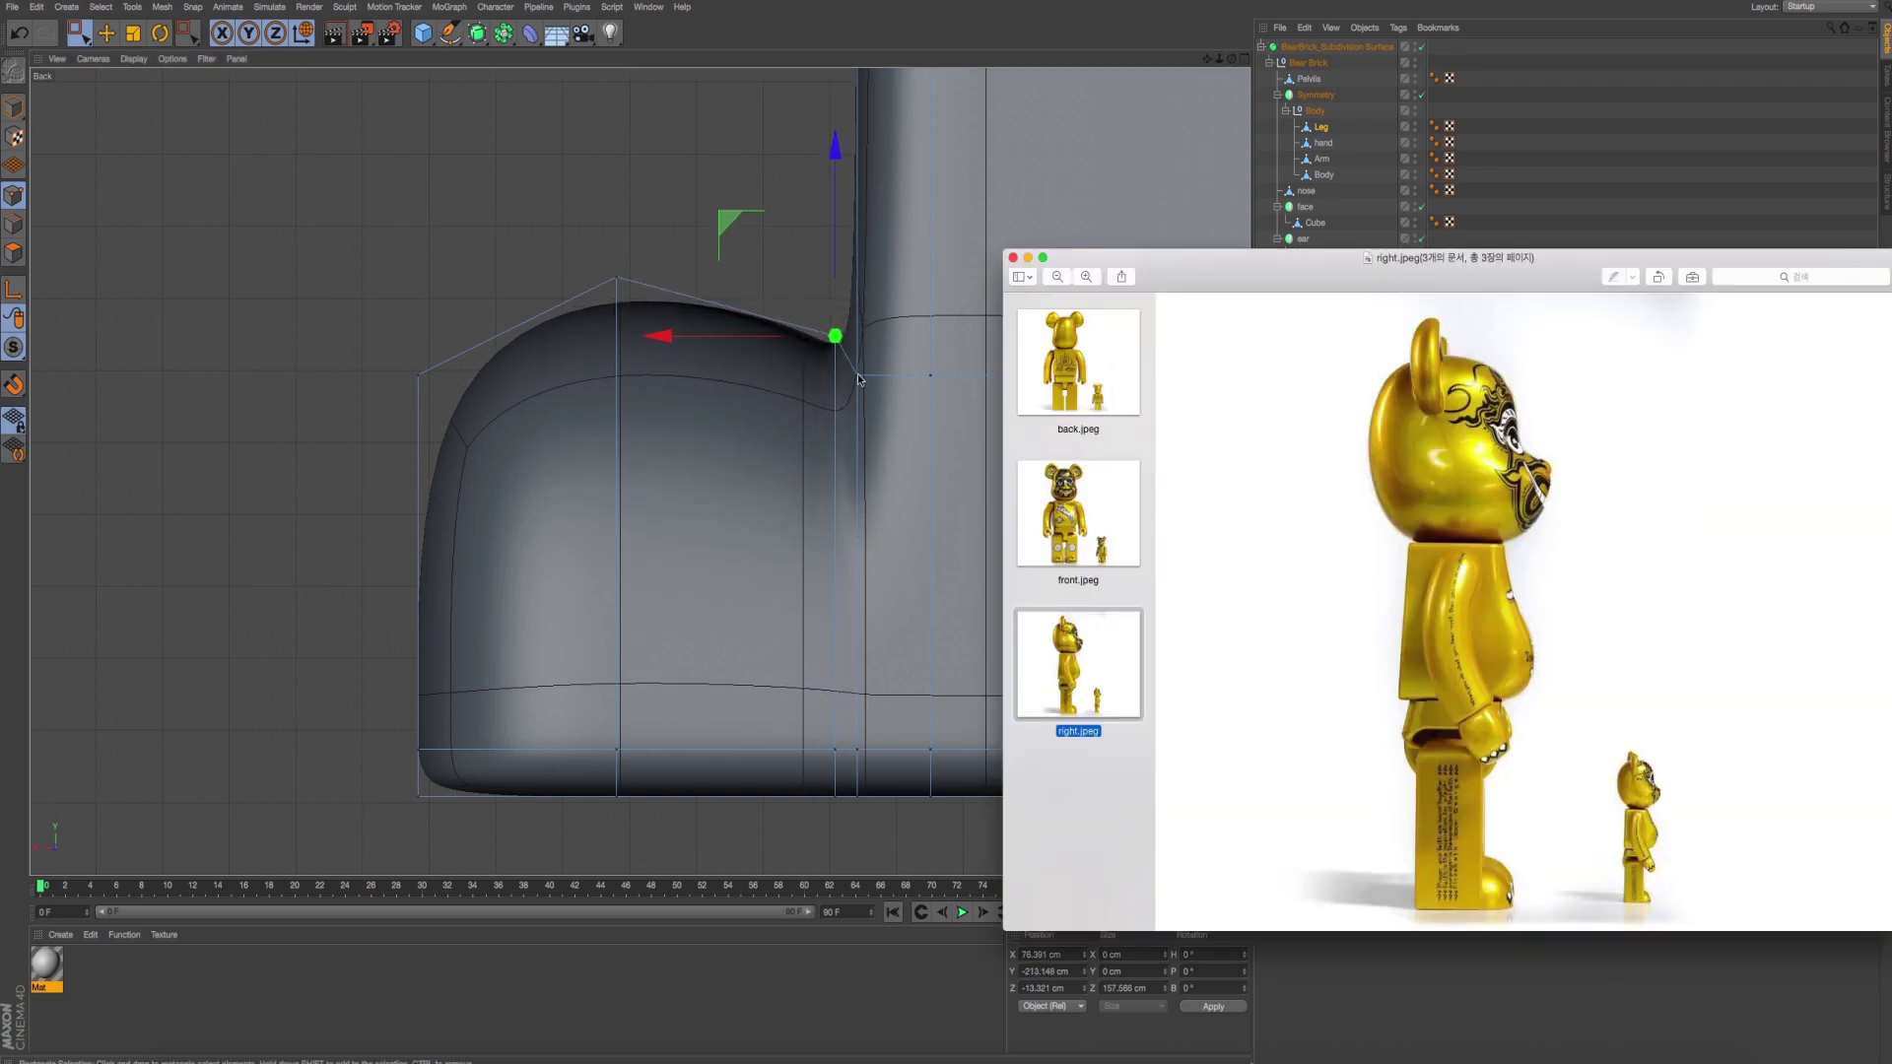
pyautogui.moveTo(867, 451); pyautogui.dragTo(739, 523, button='middle')
pyautogui.scroll(2, 739, 523)
pyautogui.scroll(-4, 565, 601)
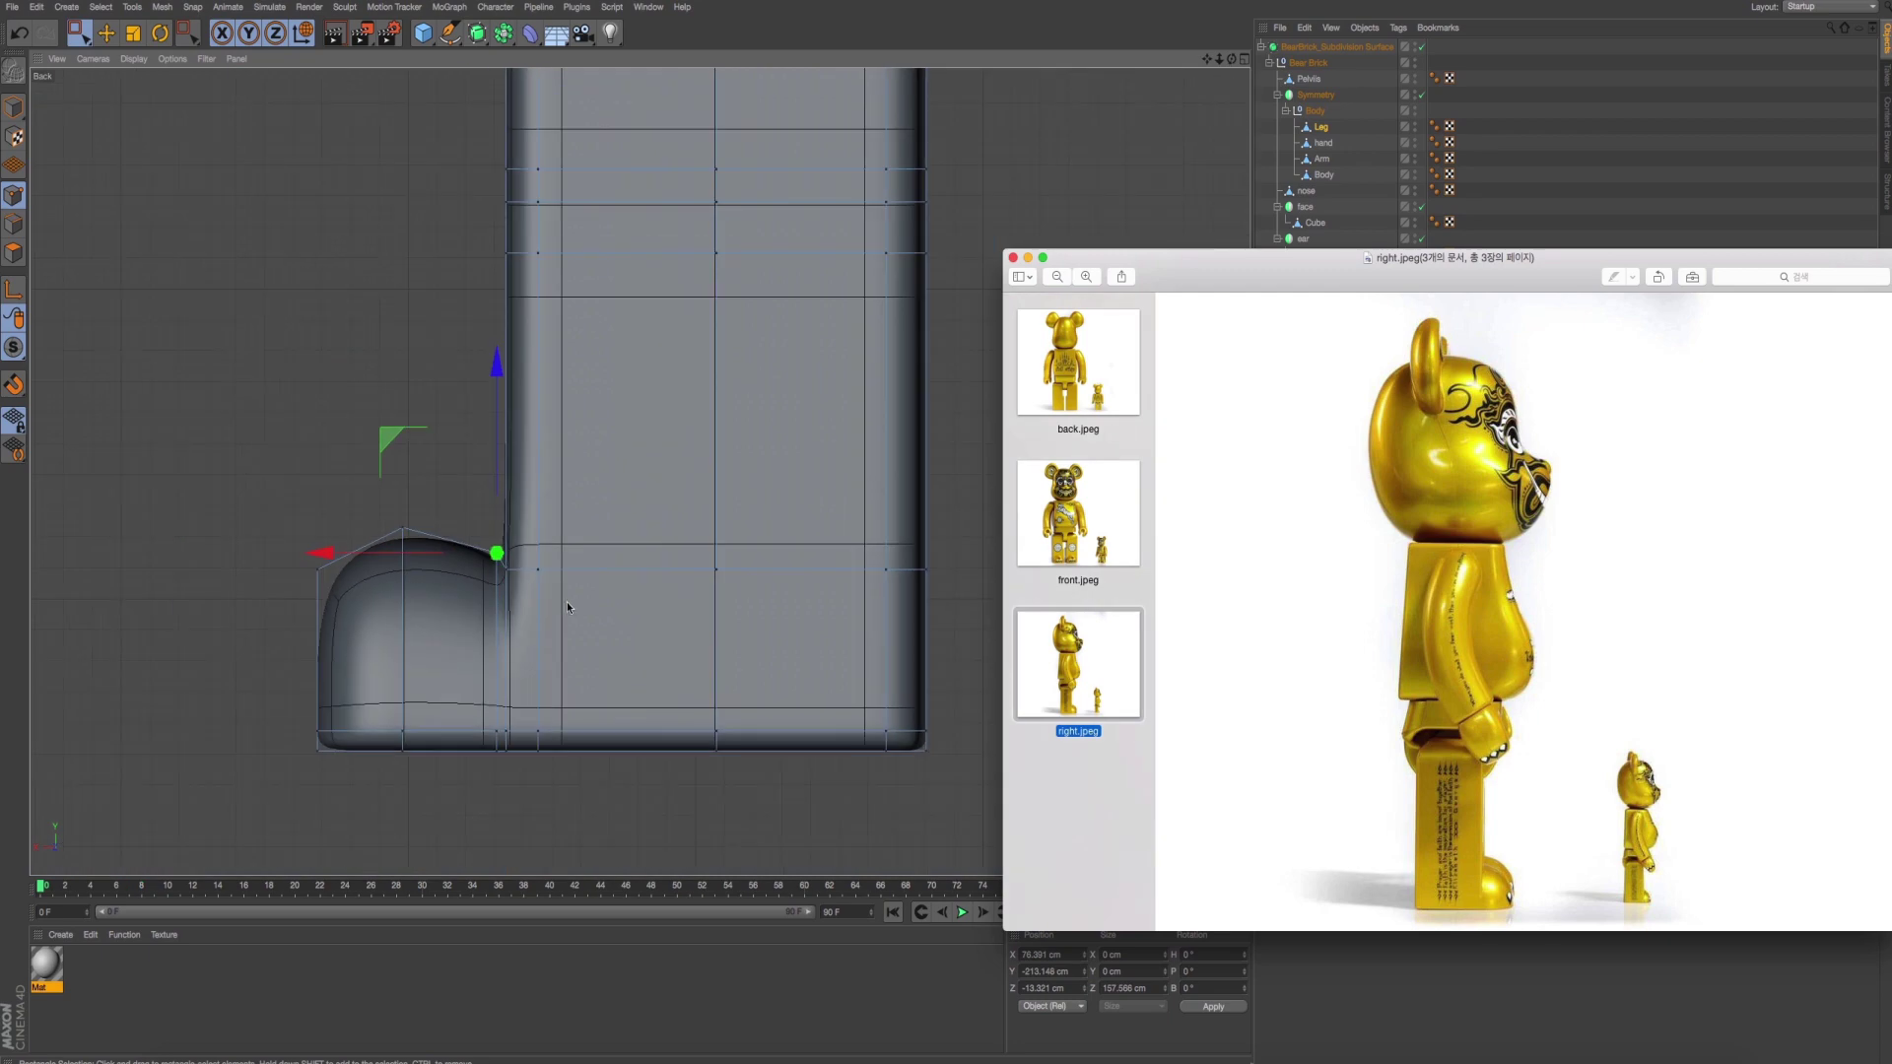
pyautogui.press('super+Tab')
# Raise the row of points across the leg slightly.
pyautogui.moveTo(486, 596); pyautogui.dragTo(1133, 562)
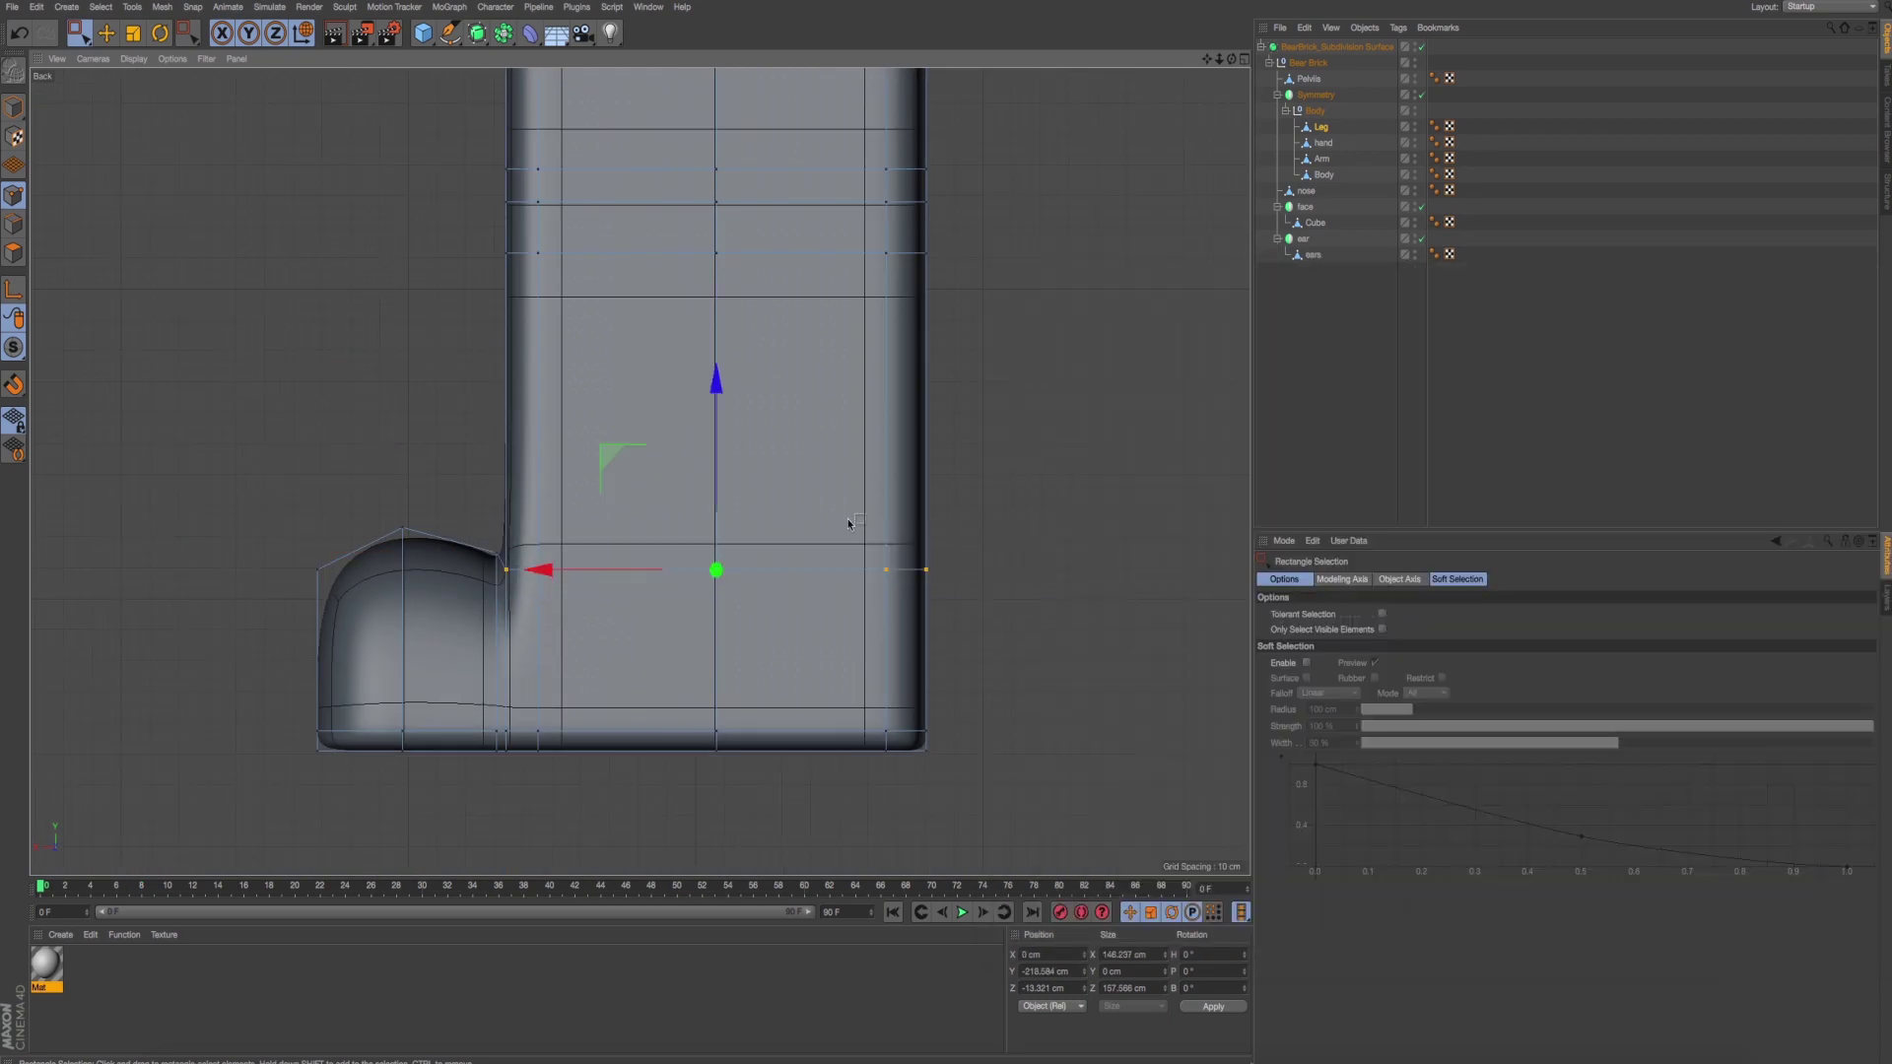
pyautogui.moveTo(717, 382); pyautogui.dragTo(718, 365)
pyautogui.scroll(3, 503, 592)
pyautogui.scroll(1, 548, 453)
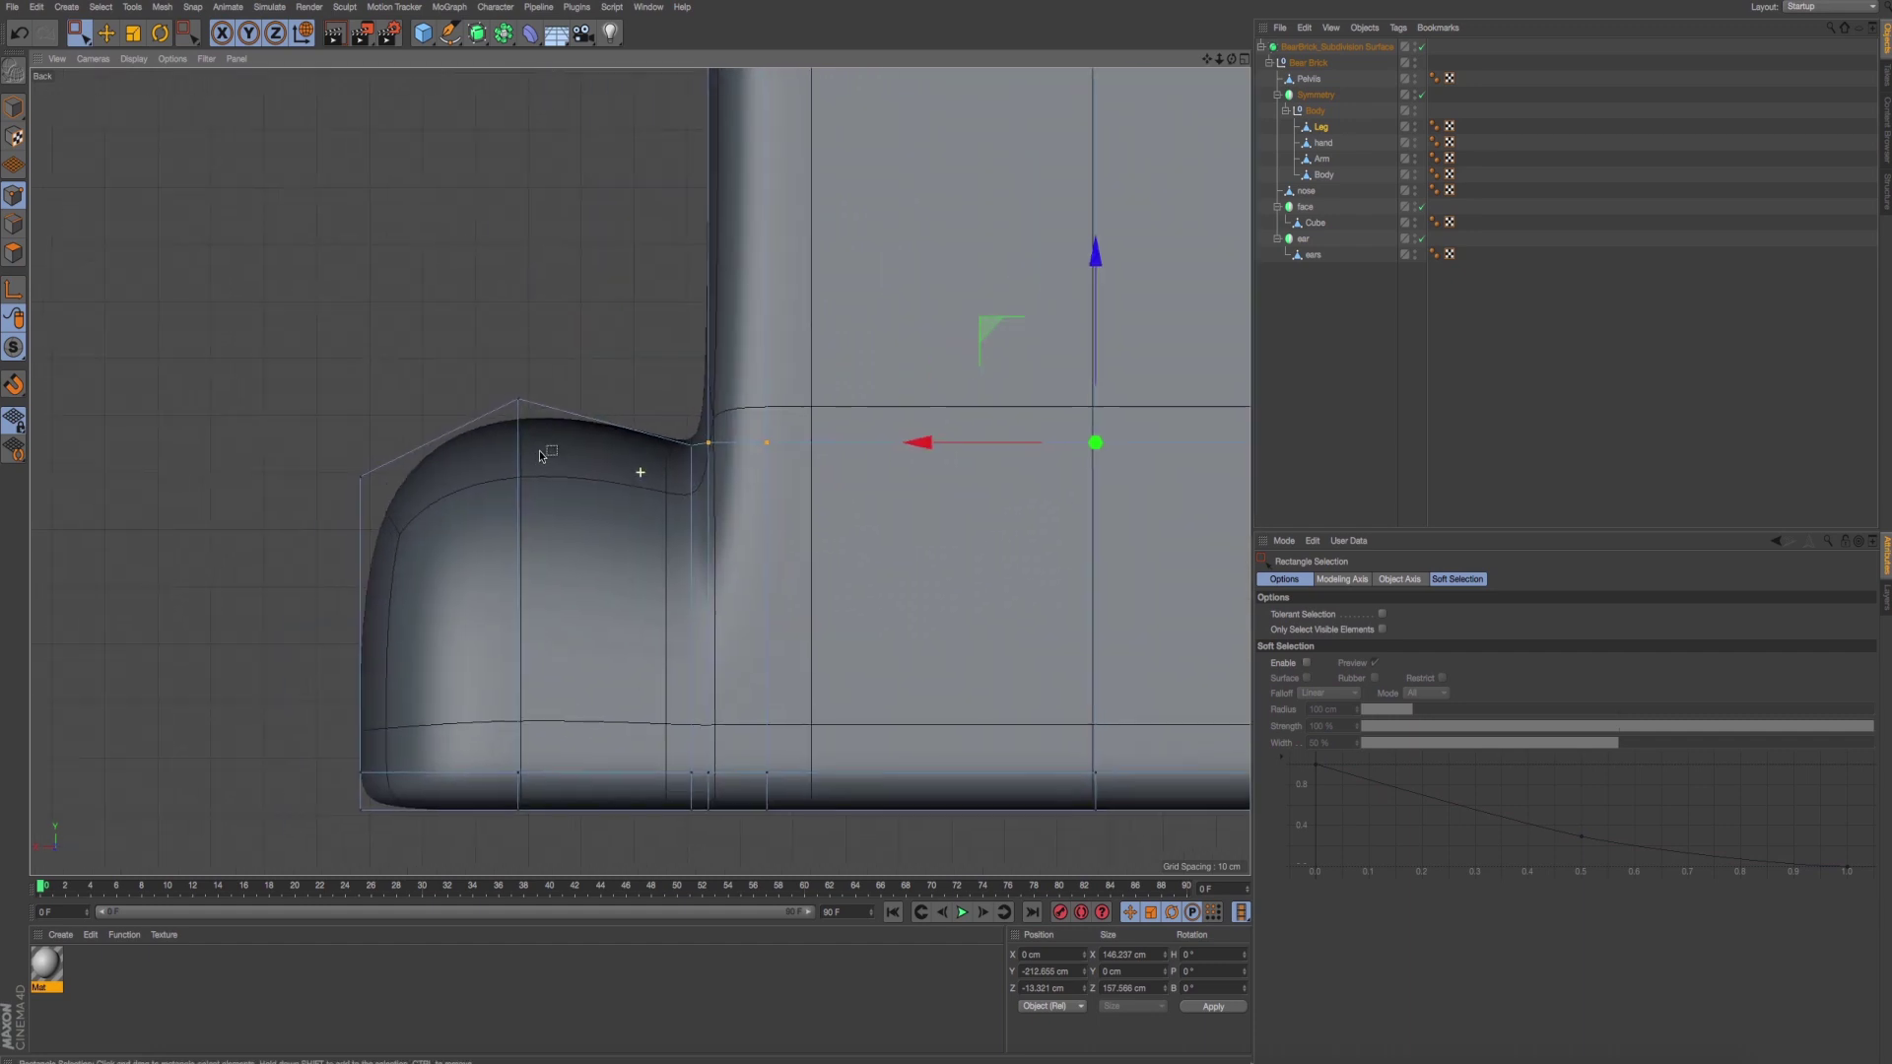
# Lower the toe's top and front top corner points to flatten and round the toe.
pyautogui.moveTo(597, 475); pyautogui.dragTo(483, 355)
pyautogui.moveTo(512, 271); pyautogui.dragTo(526, 321)
pyautogui.moveTo(422, 410); pyautogui.dragTo(295, 647)
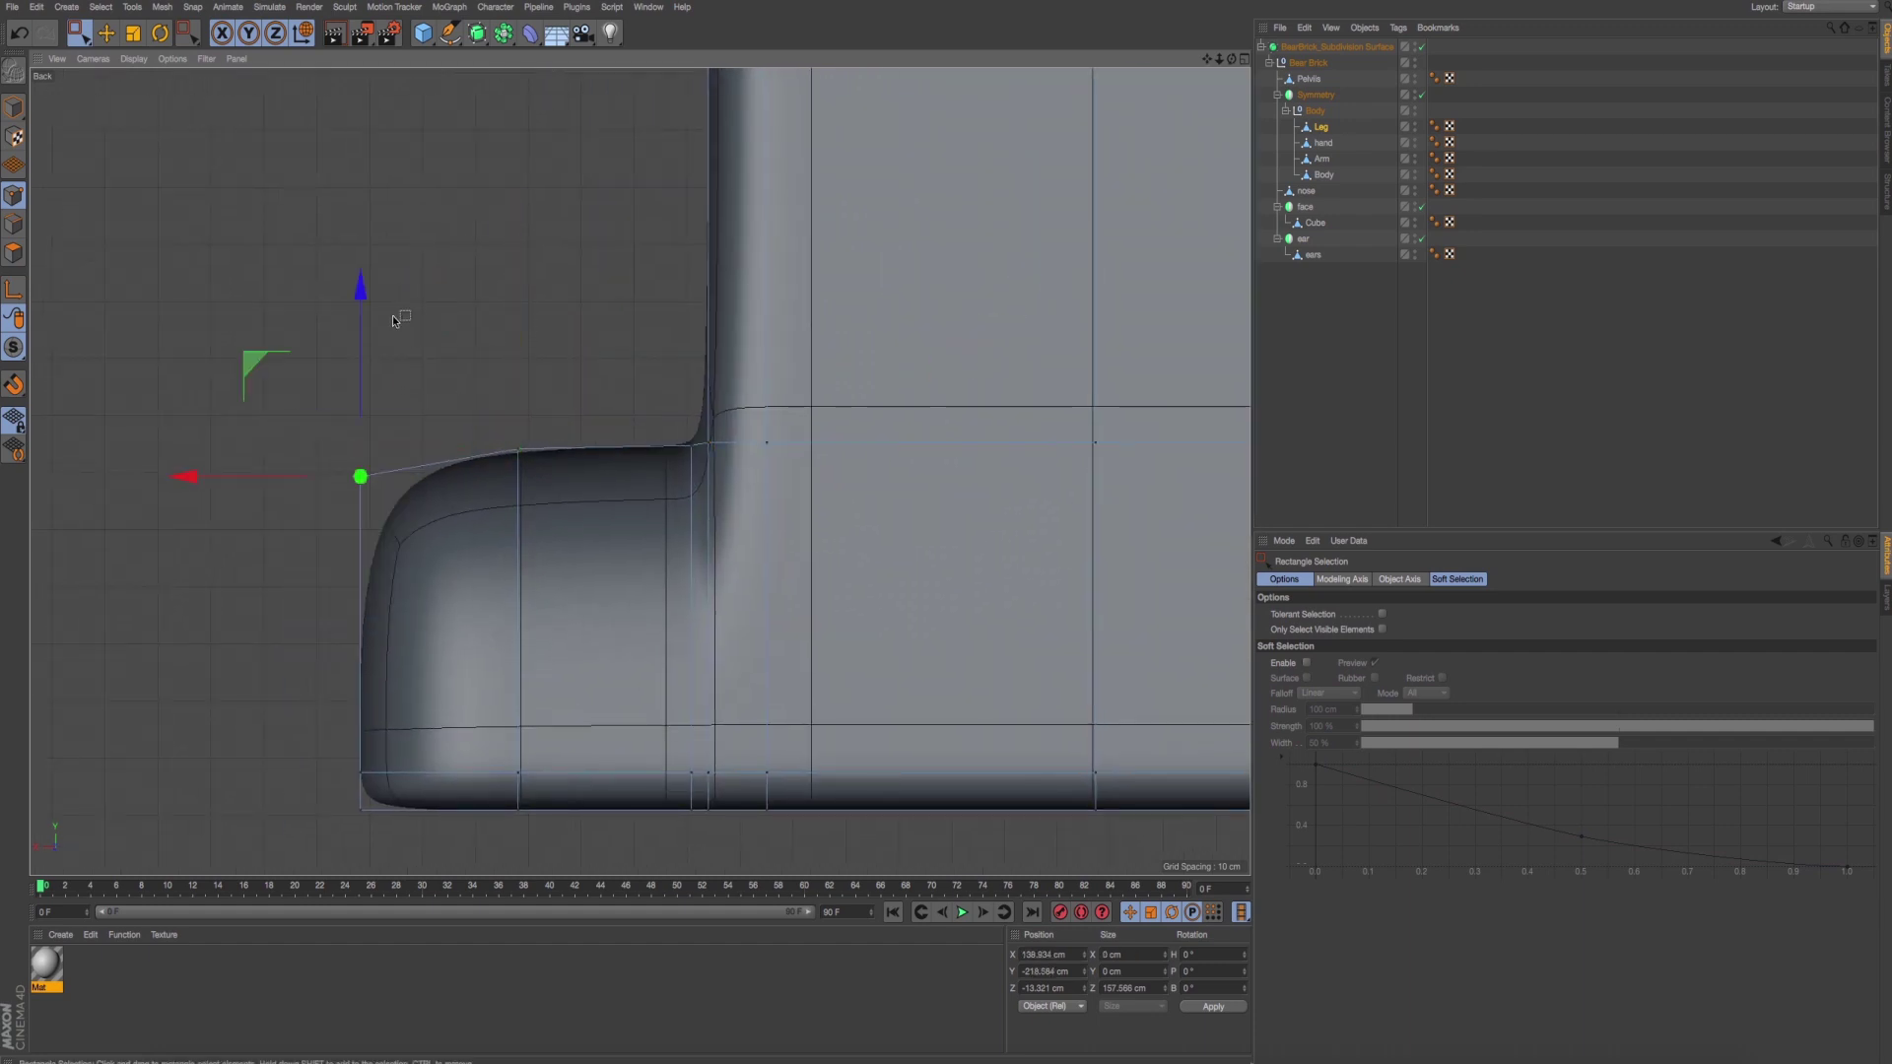
pyautogui.moveTo(361, 285); pyautogui.dragTo(365, 435)
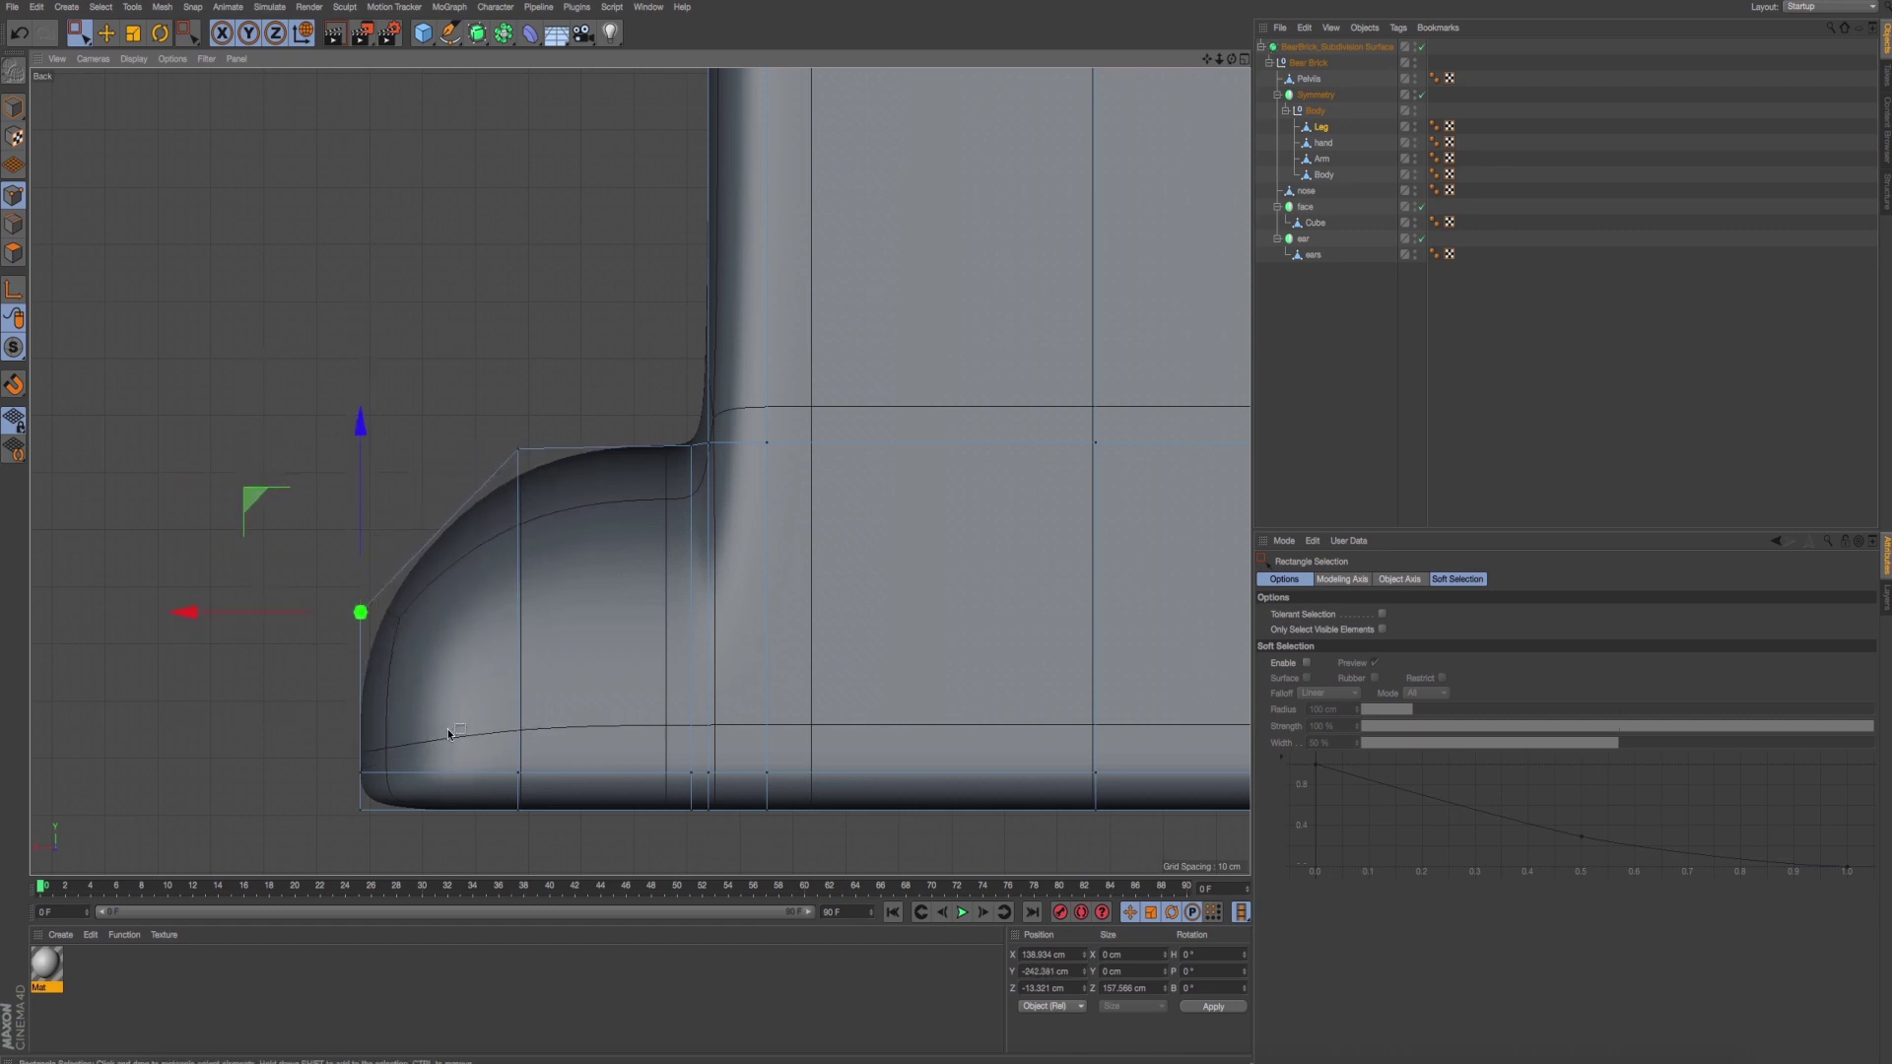
# Lower the leg's bottom row of points slightly.
pyautogui.scroll(-3, 444, 734)
pyautogui.scroll(2, 439, 737)
pyautogui.scroll(-1, 434, 741)
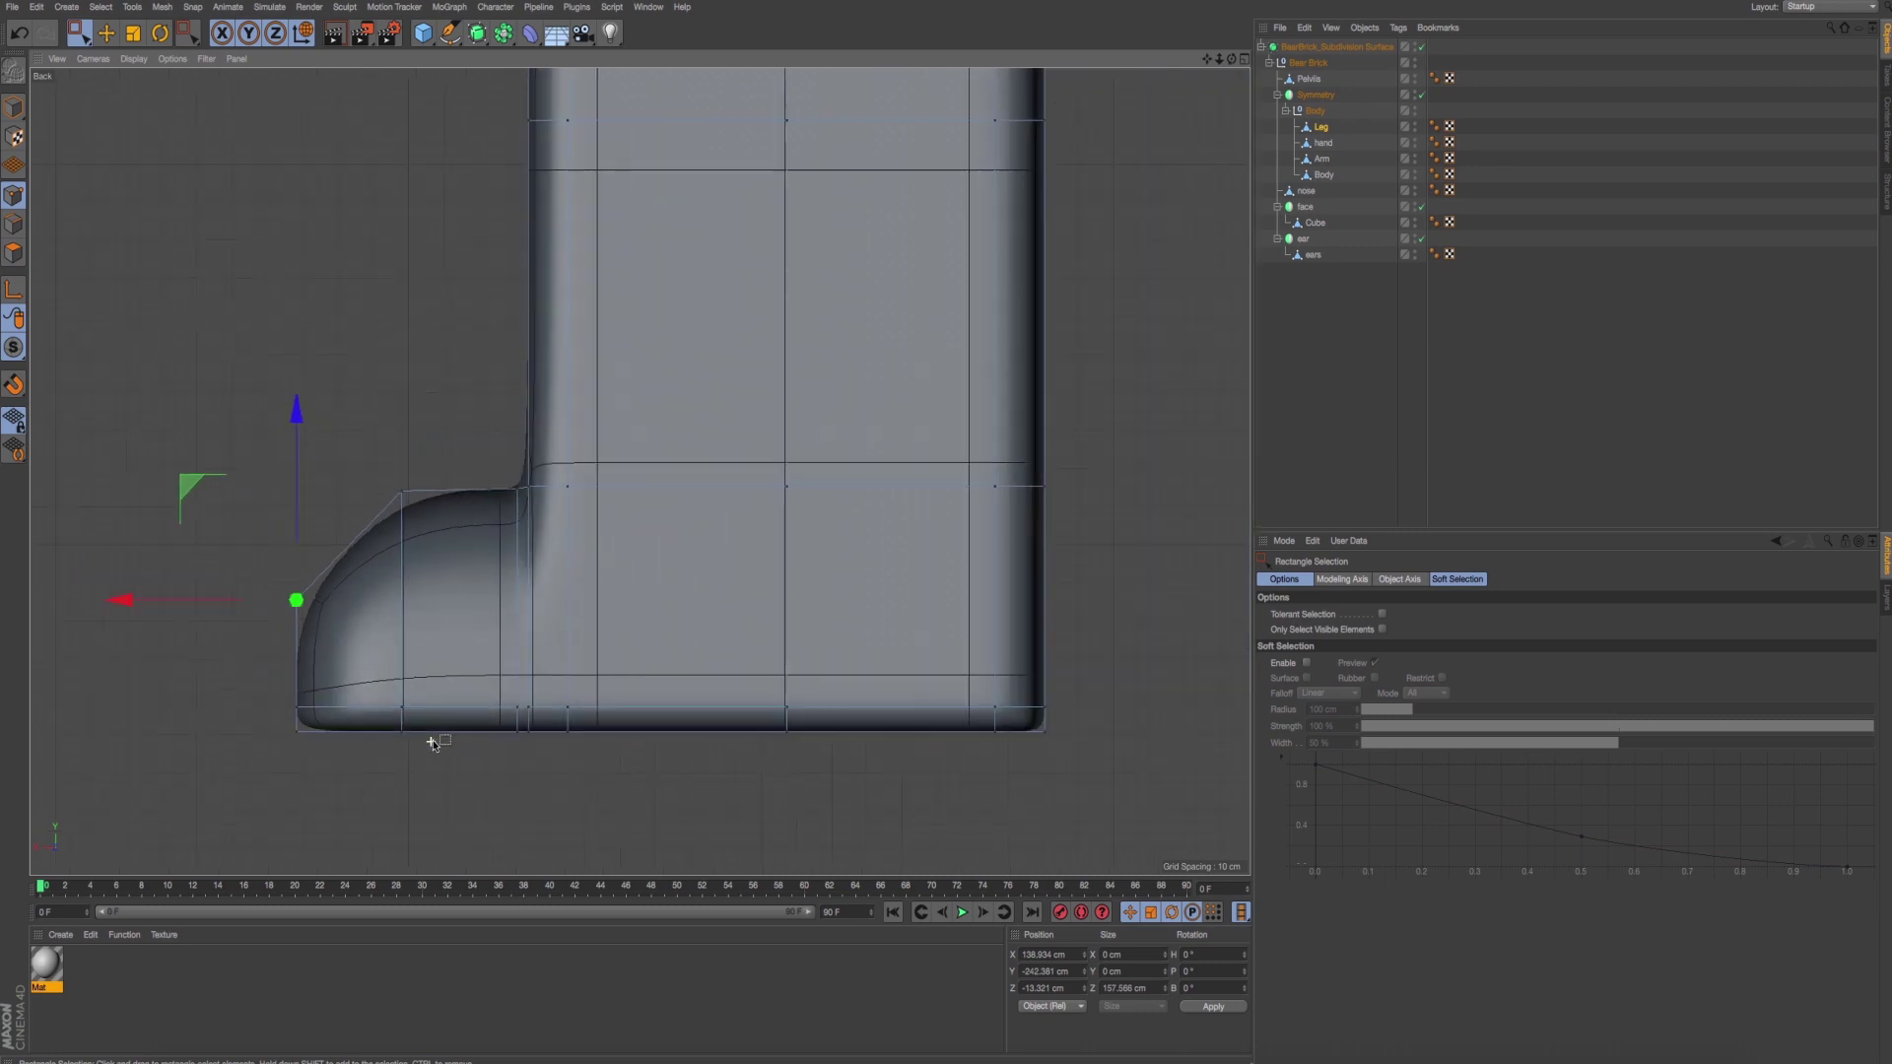
pyautogui.keyDown('alt'); pyautogui.moveTo(433, 741); pyautogui.dragTo(401, 729, button='middle'); pyautogui.keyUp('alt')
pyautogui.moveTo(195, 662); pyautogui.dragTo(1147, 715)
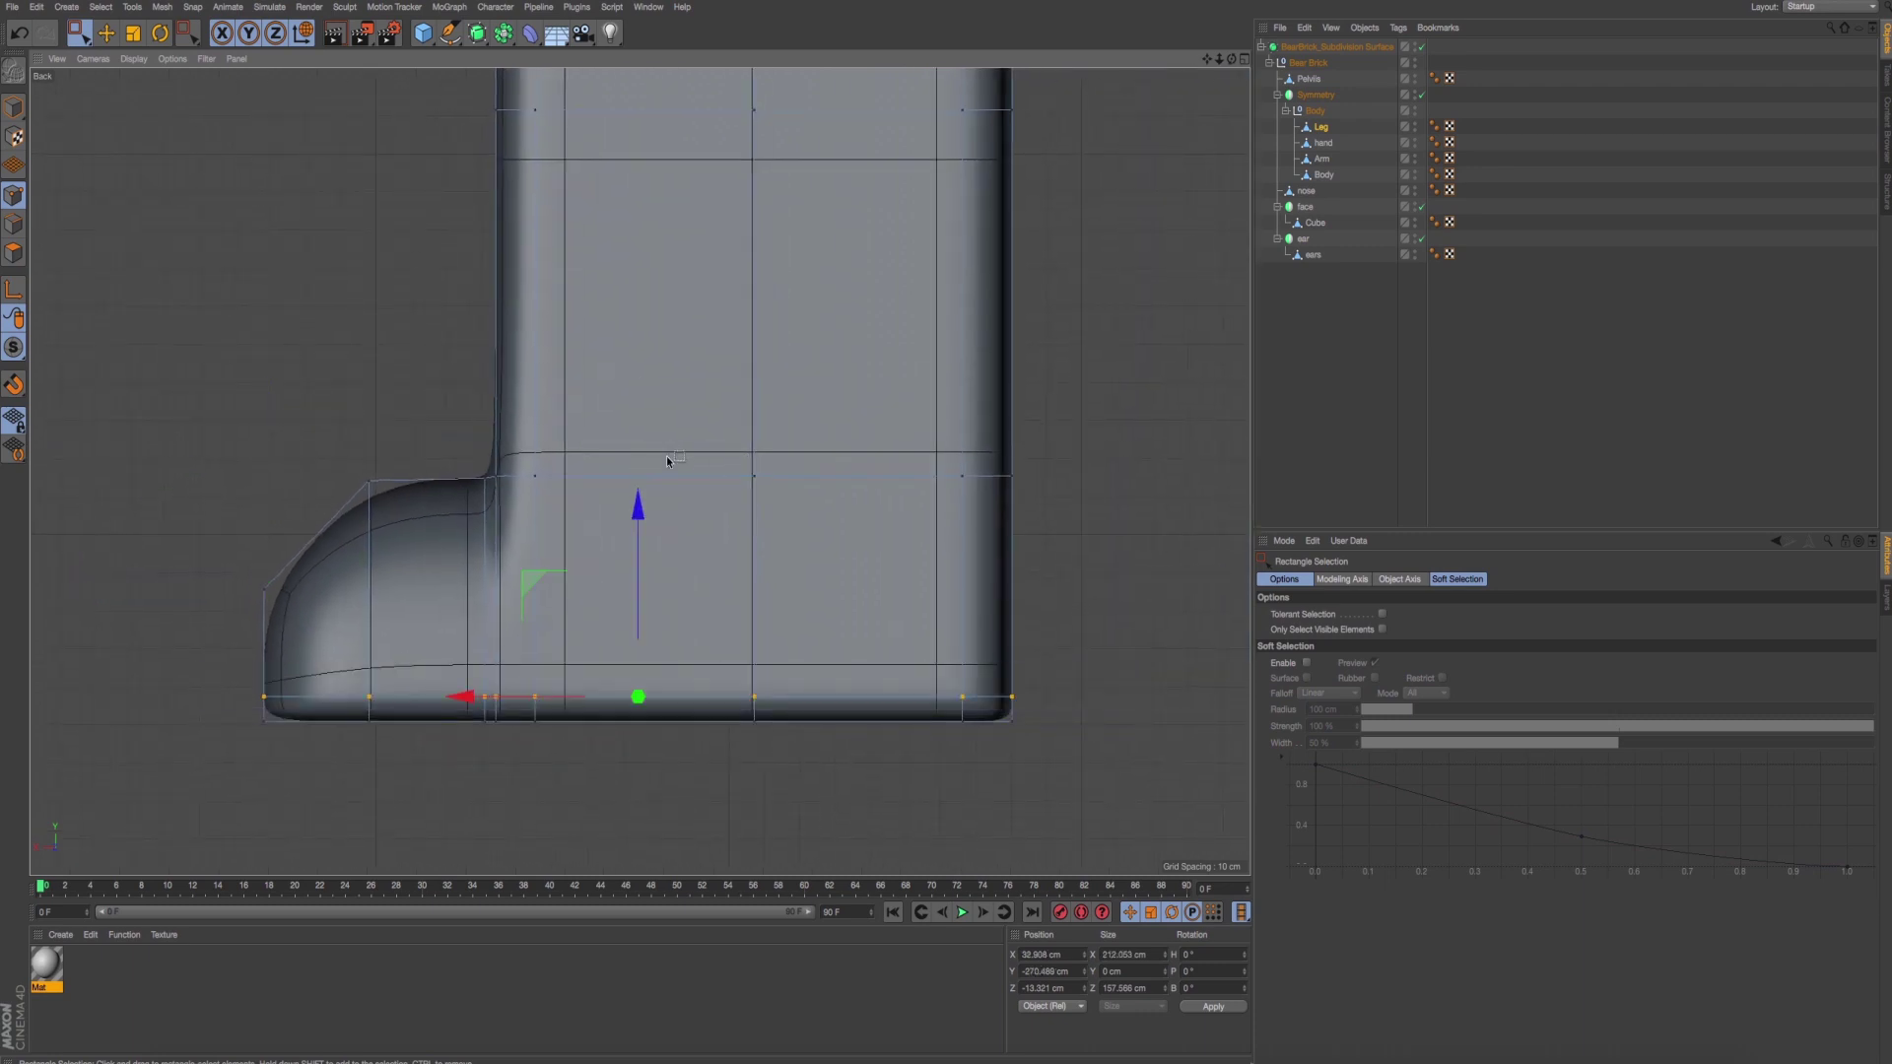
pyautogui.moveTo(637, 511); pyautogui.dragTo(638, 520)
pyautogui.scroll(3, 394, 621)
pyautogui.scroll(-1, 594, 575)
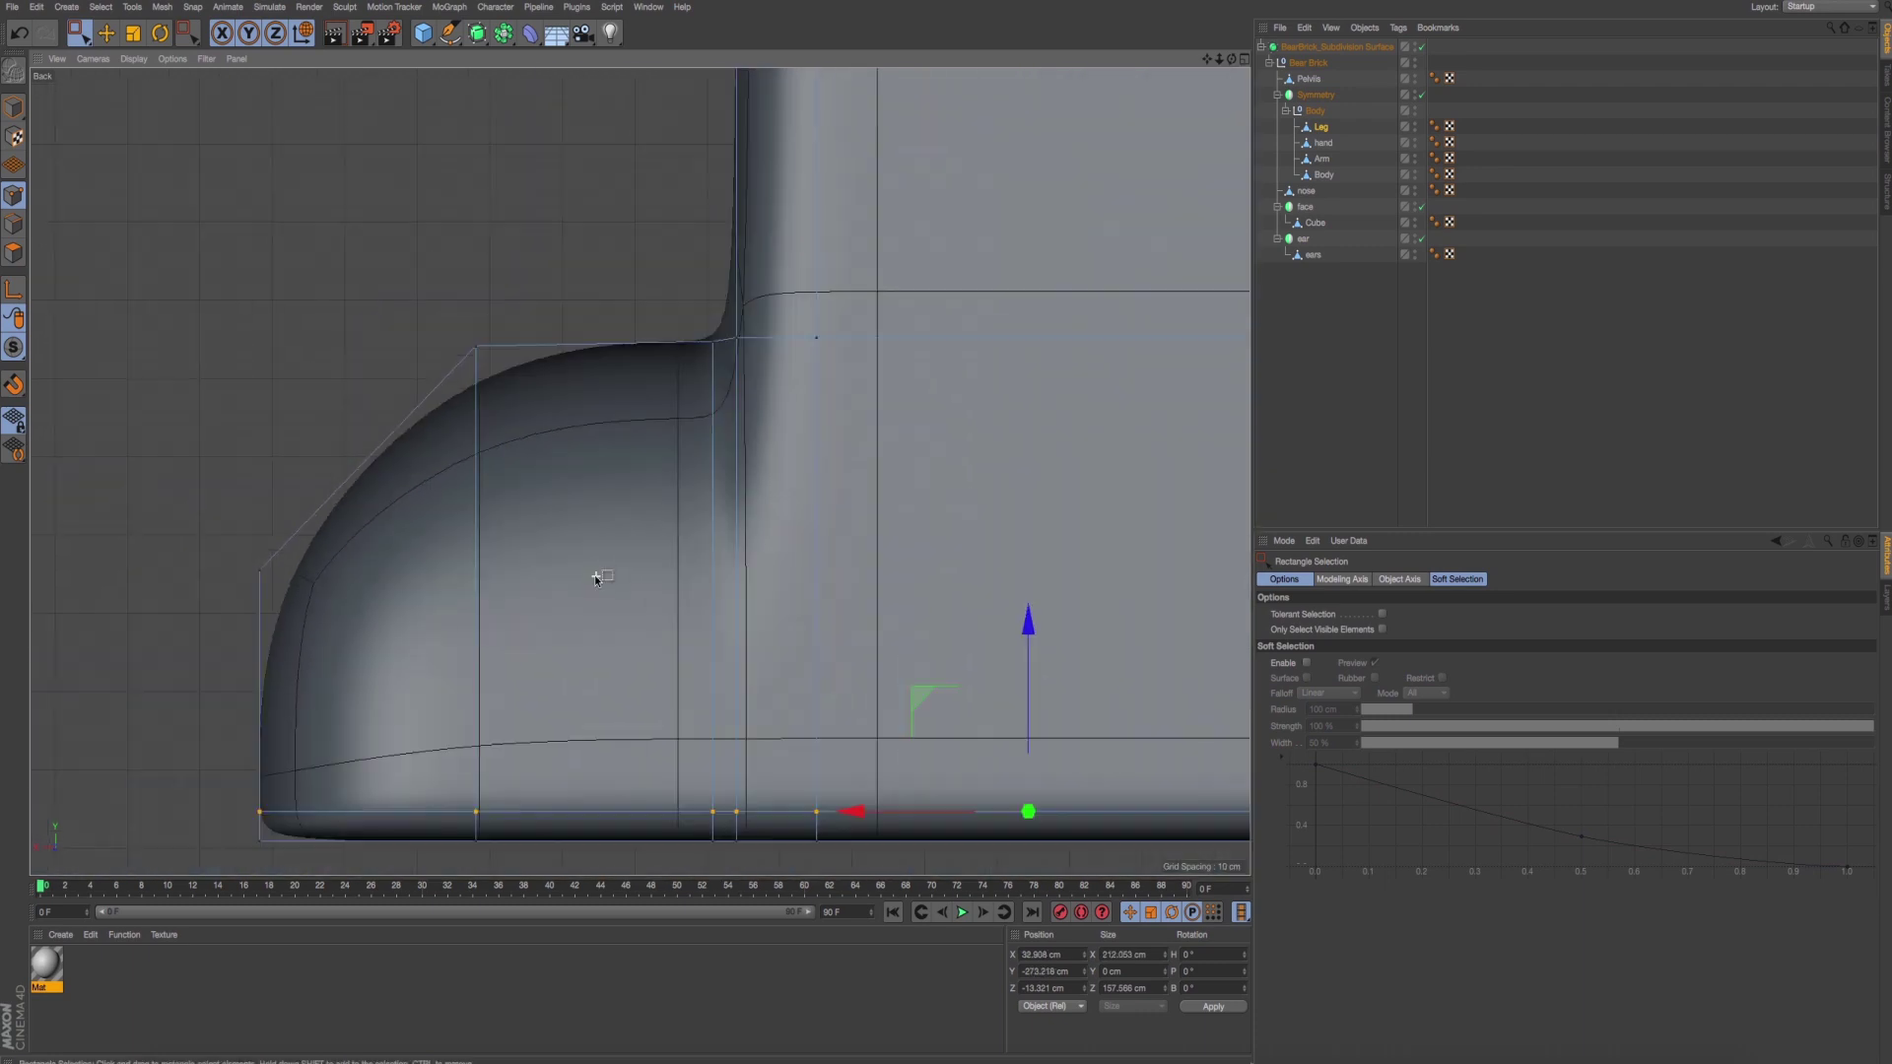
pyautogui.scroll(-2, 594, 576)
# Shift a toe point column sideways, then nudge the toe-leg corner column about 2.856 cm sideways.
pyautogui.moveTo(443, 319); pyautogui.dragTo(594, 878)
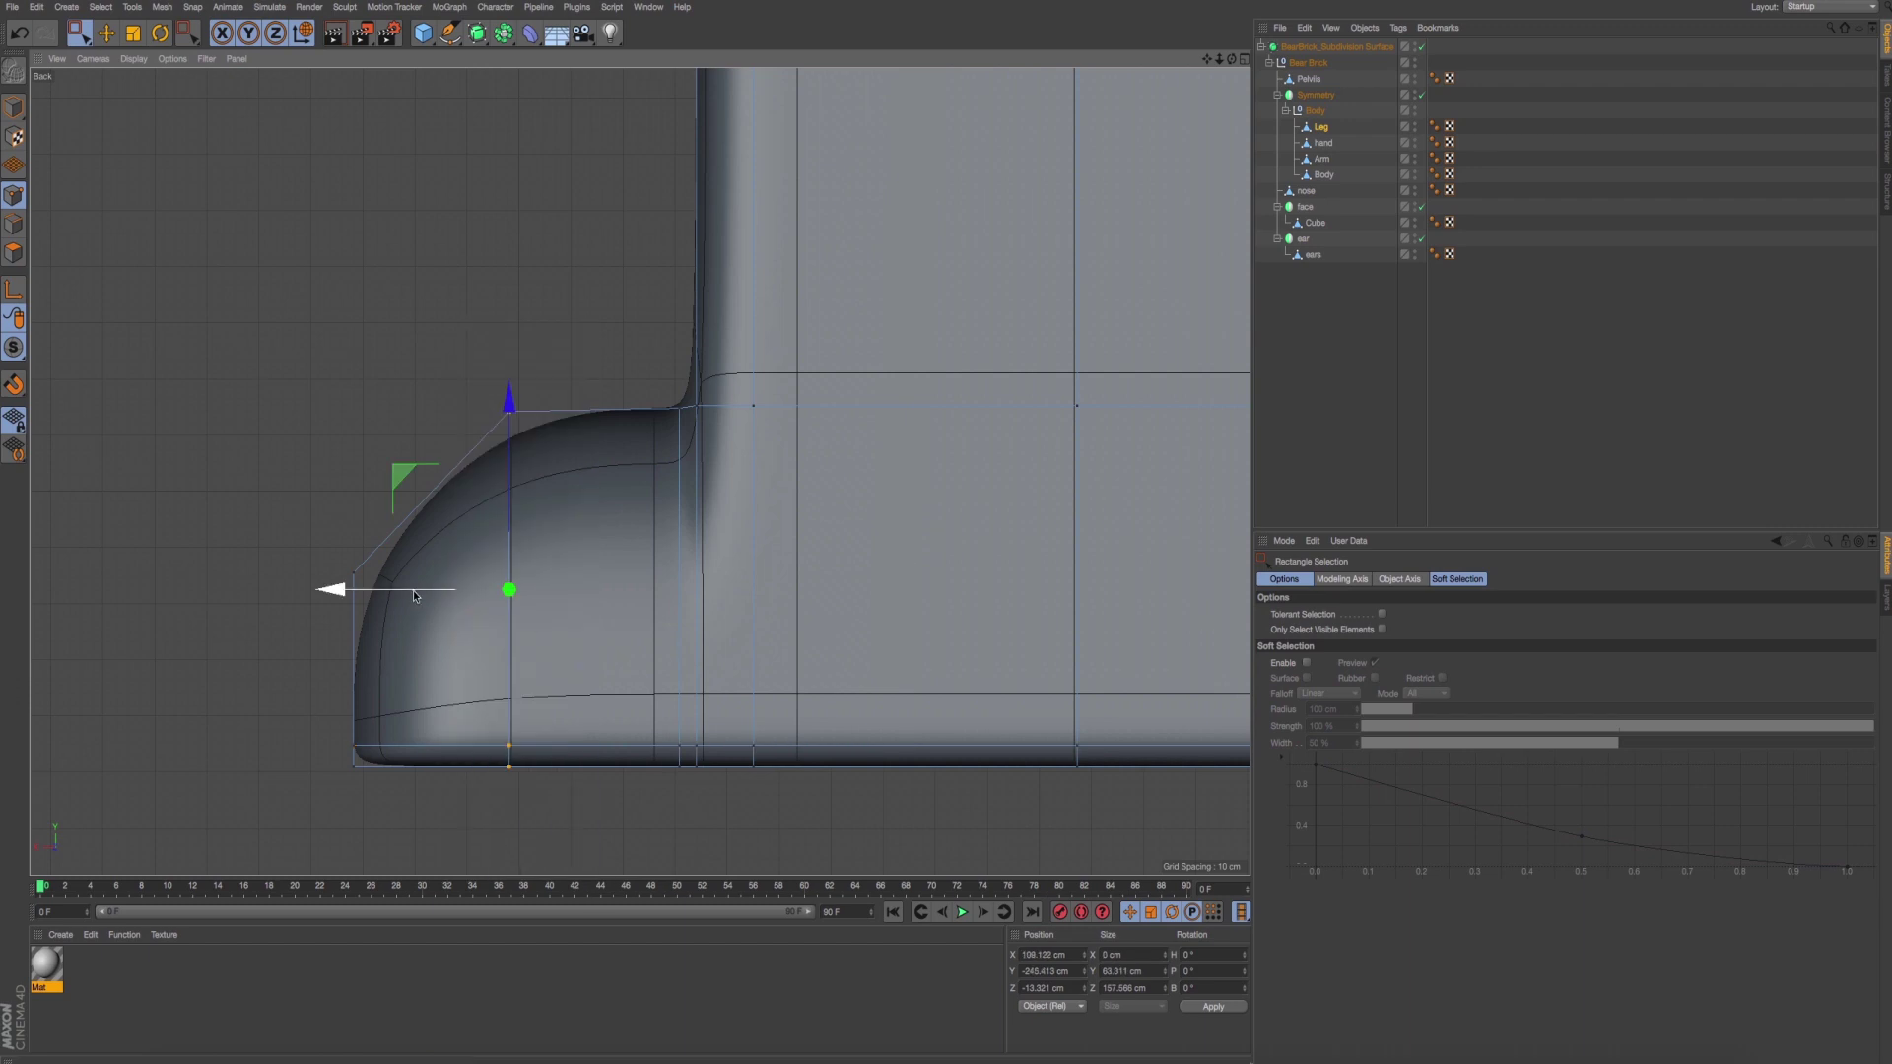
pyautogui.moveTo(412, 589); pyautogui.dragTo(391, 589)
pyautogui.press('super+Tab')
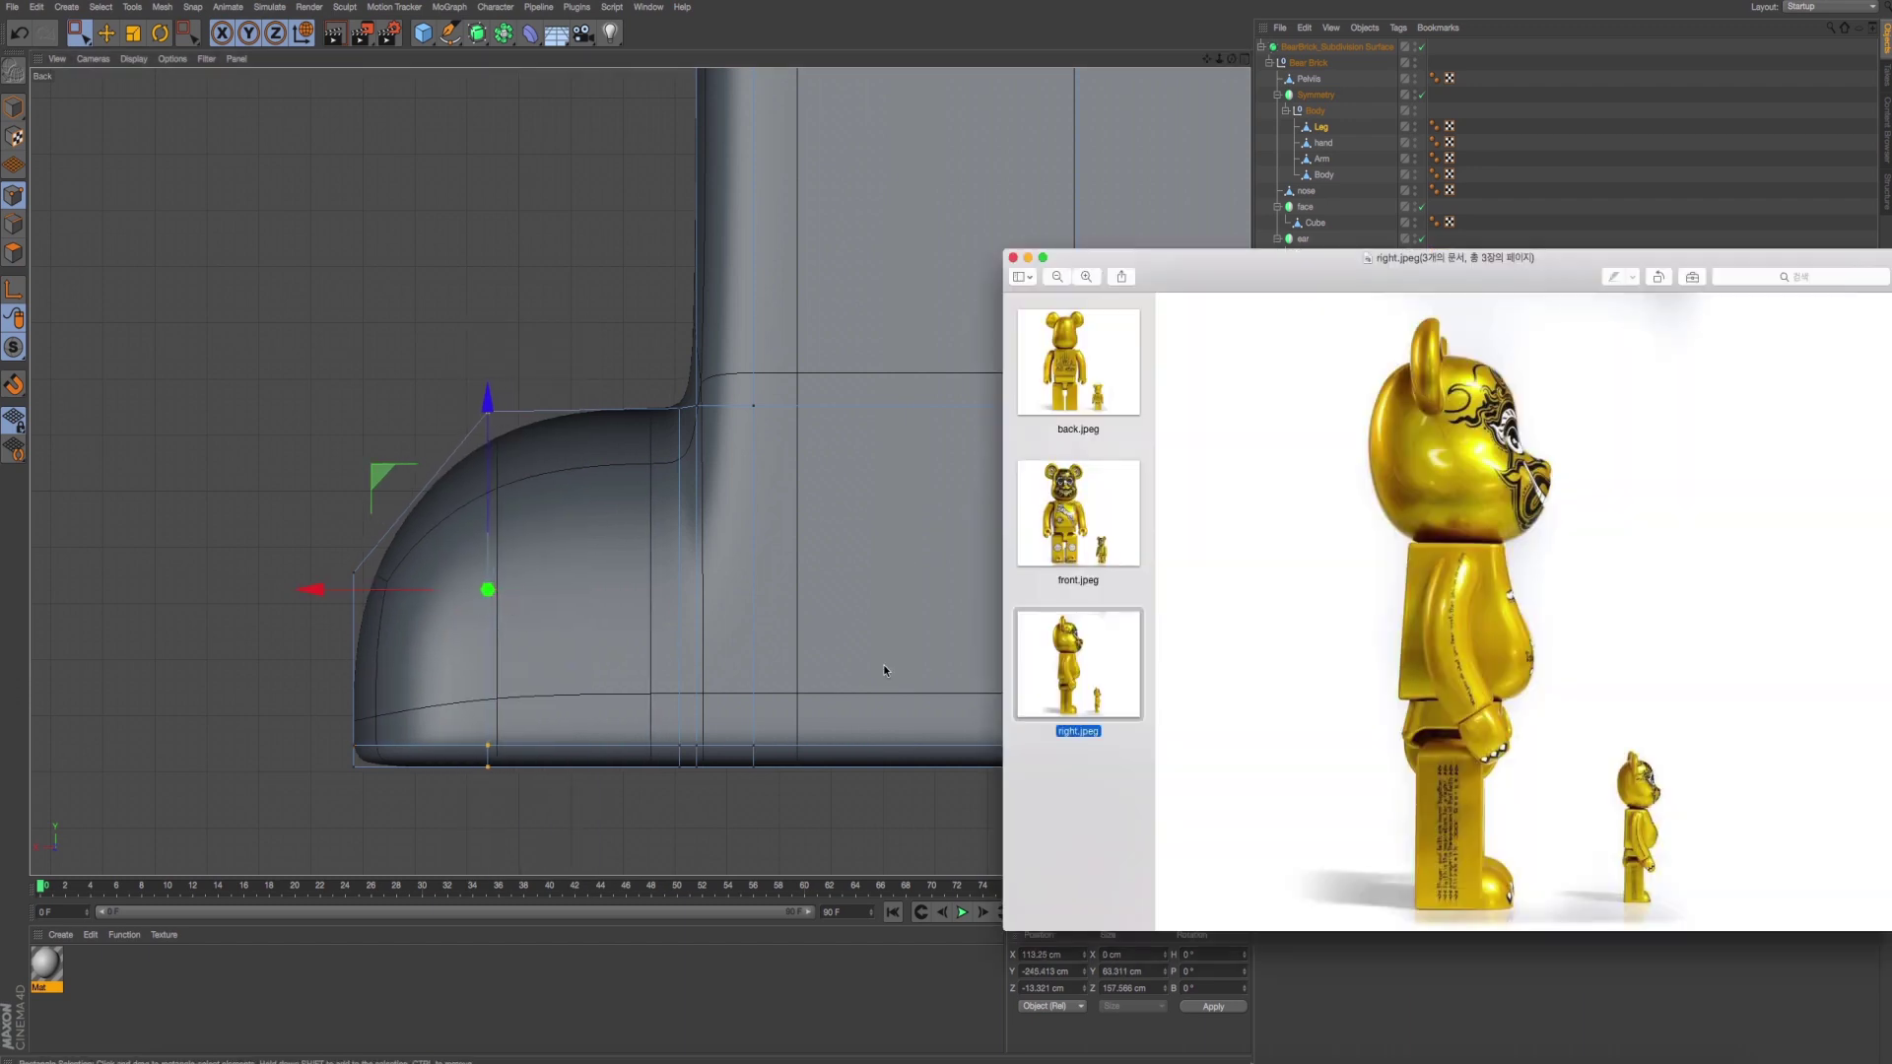
pyautogui.press('super+Tab')
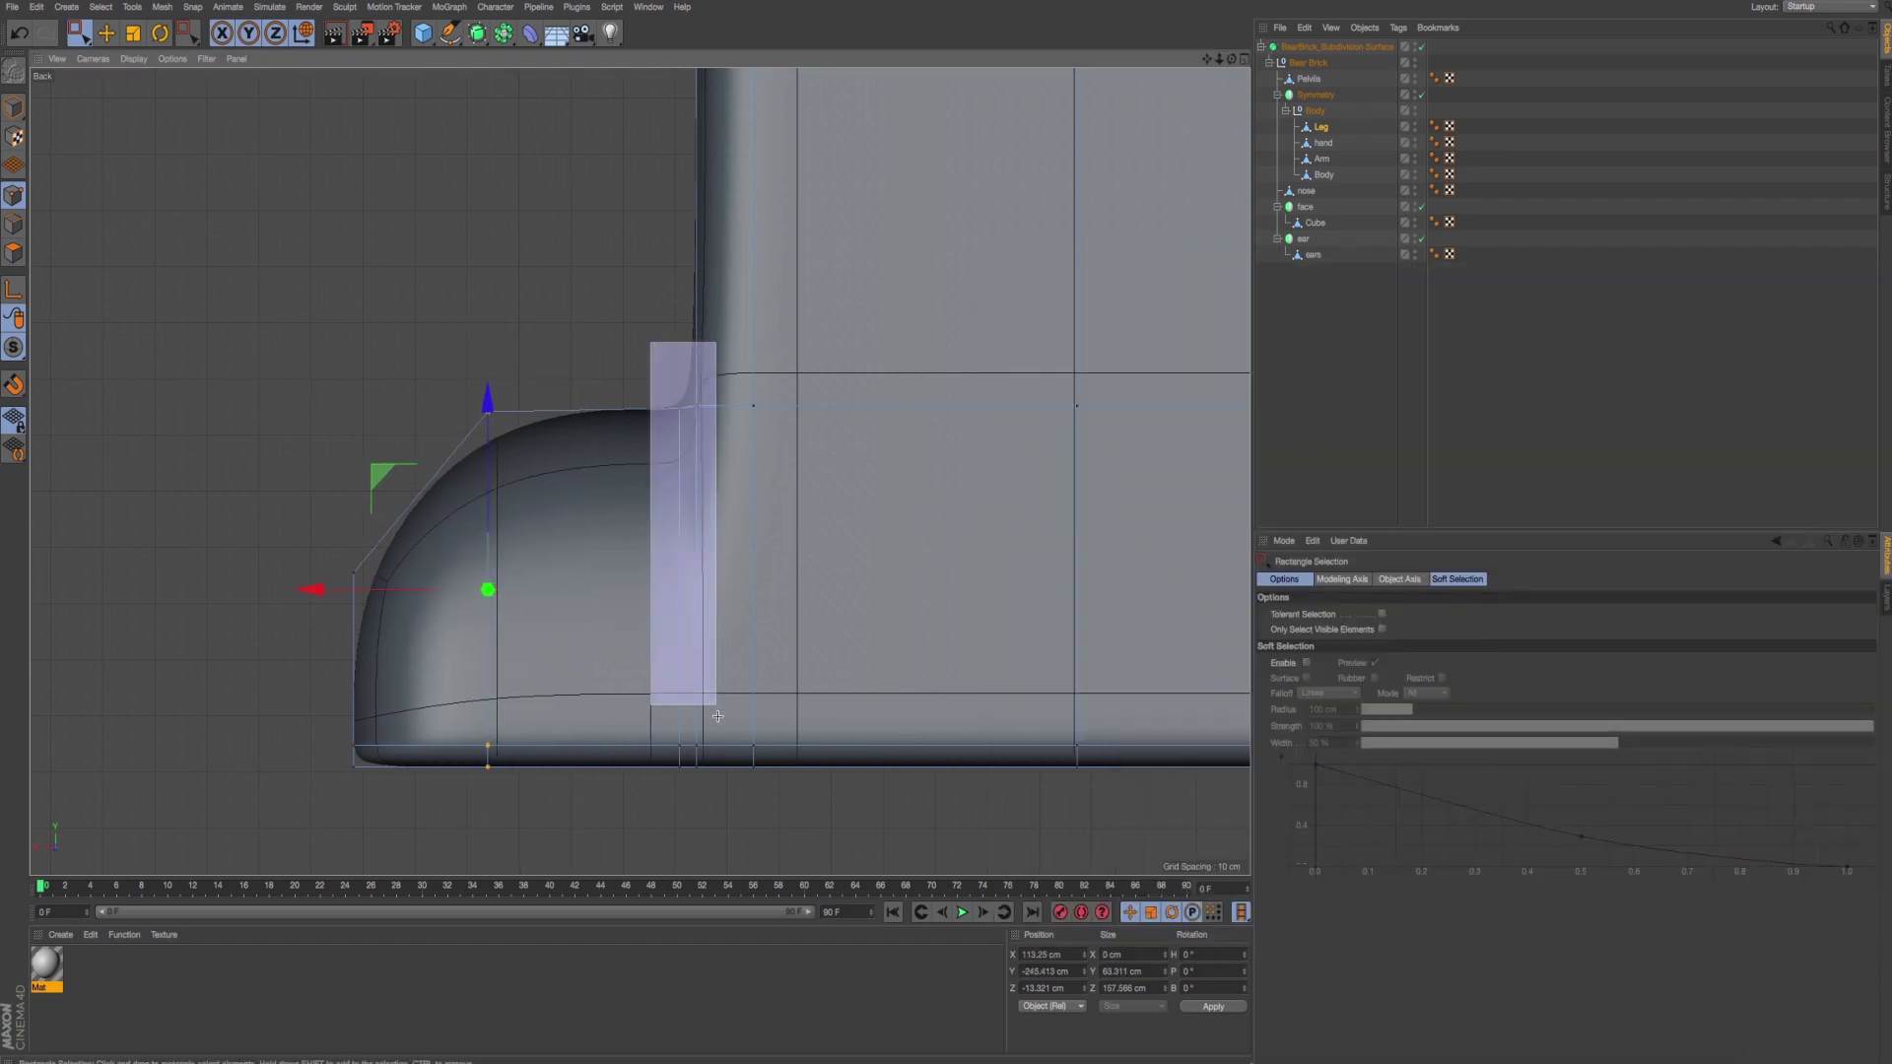
pyautogui.moveTo(657, 350); pyautogui.dragTo(690, 843)
pyautogui.scroll(3, 679, 572)
pyautogui.moveTo(515, 535); pyautogui.dragTo(511, 520)
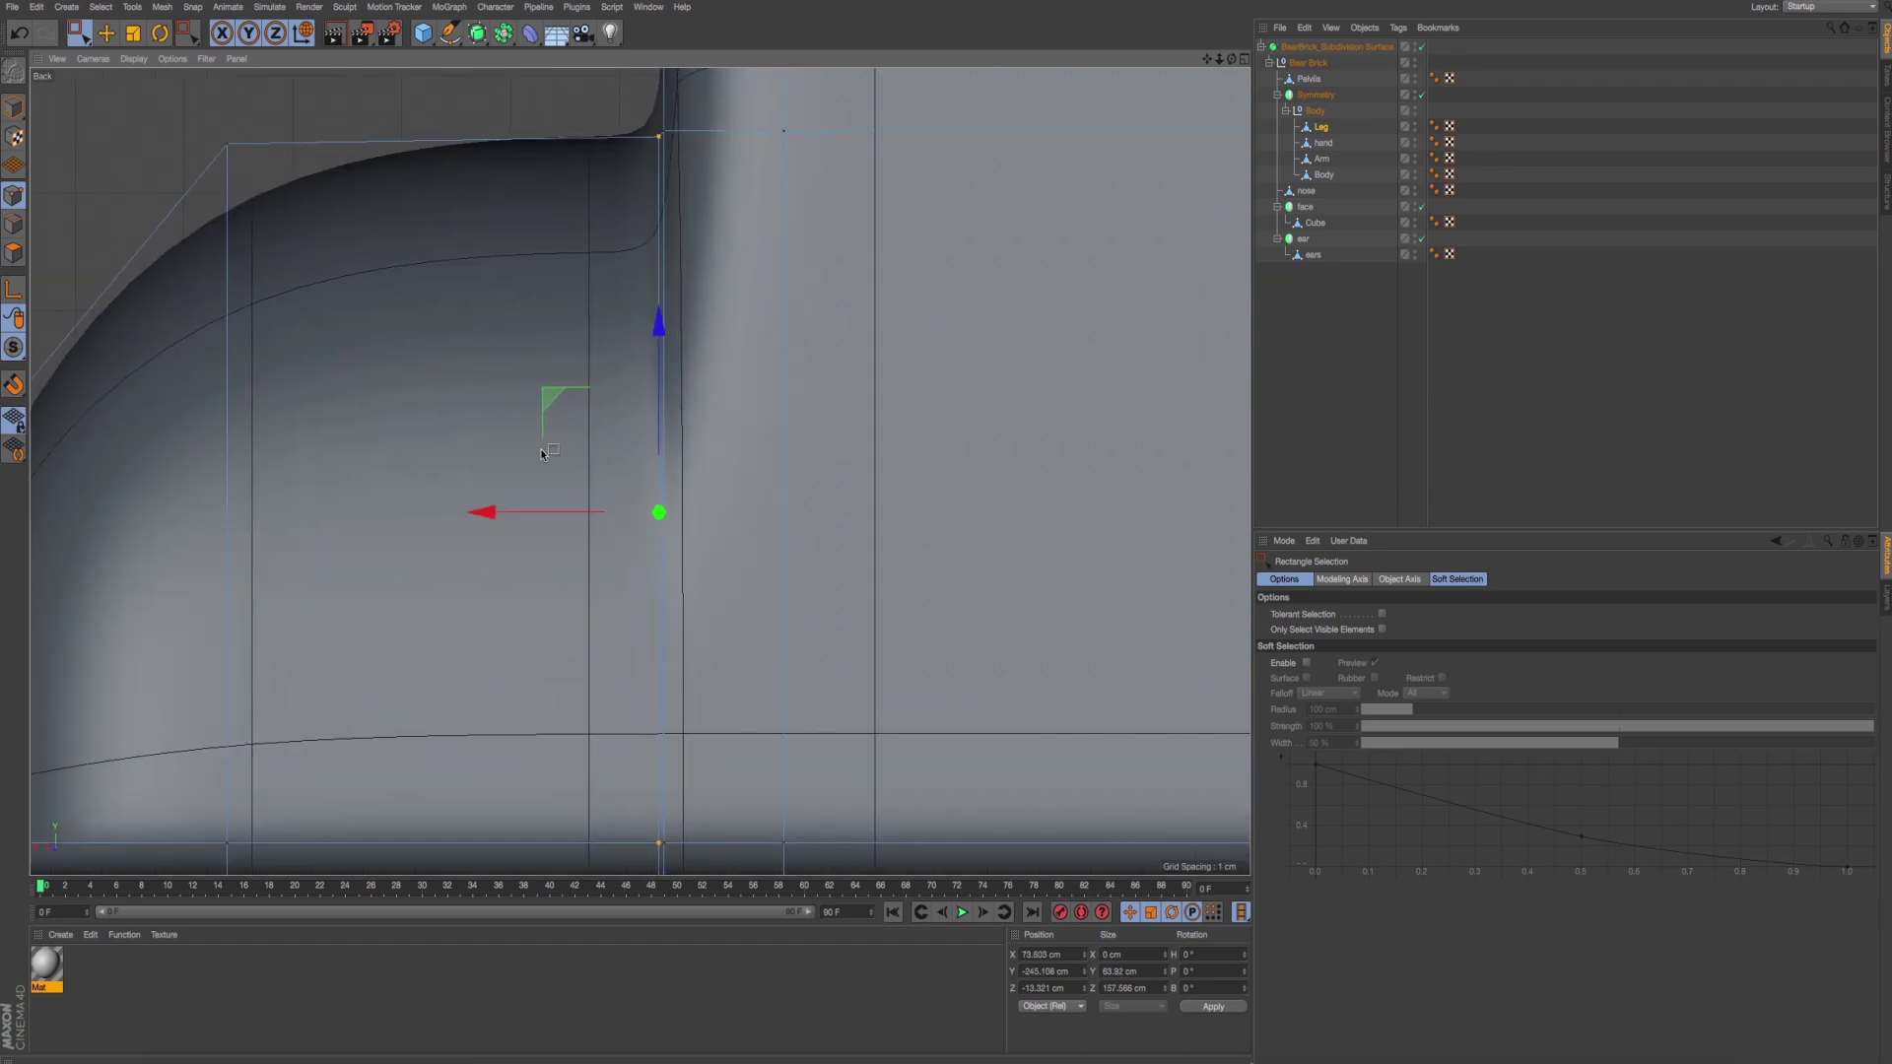
# Zoom in on the toe cap in the Back view and nudge its corner point slightly upward.
pyautogui.moveTo(542, 454); pyautogui.dragTo(571, 552, button='middle')
pyautogui.scroll(2, 721, 361)
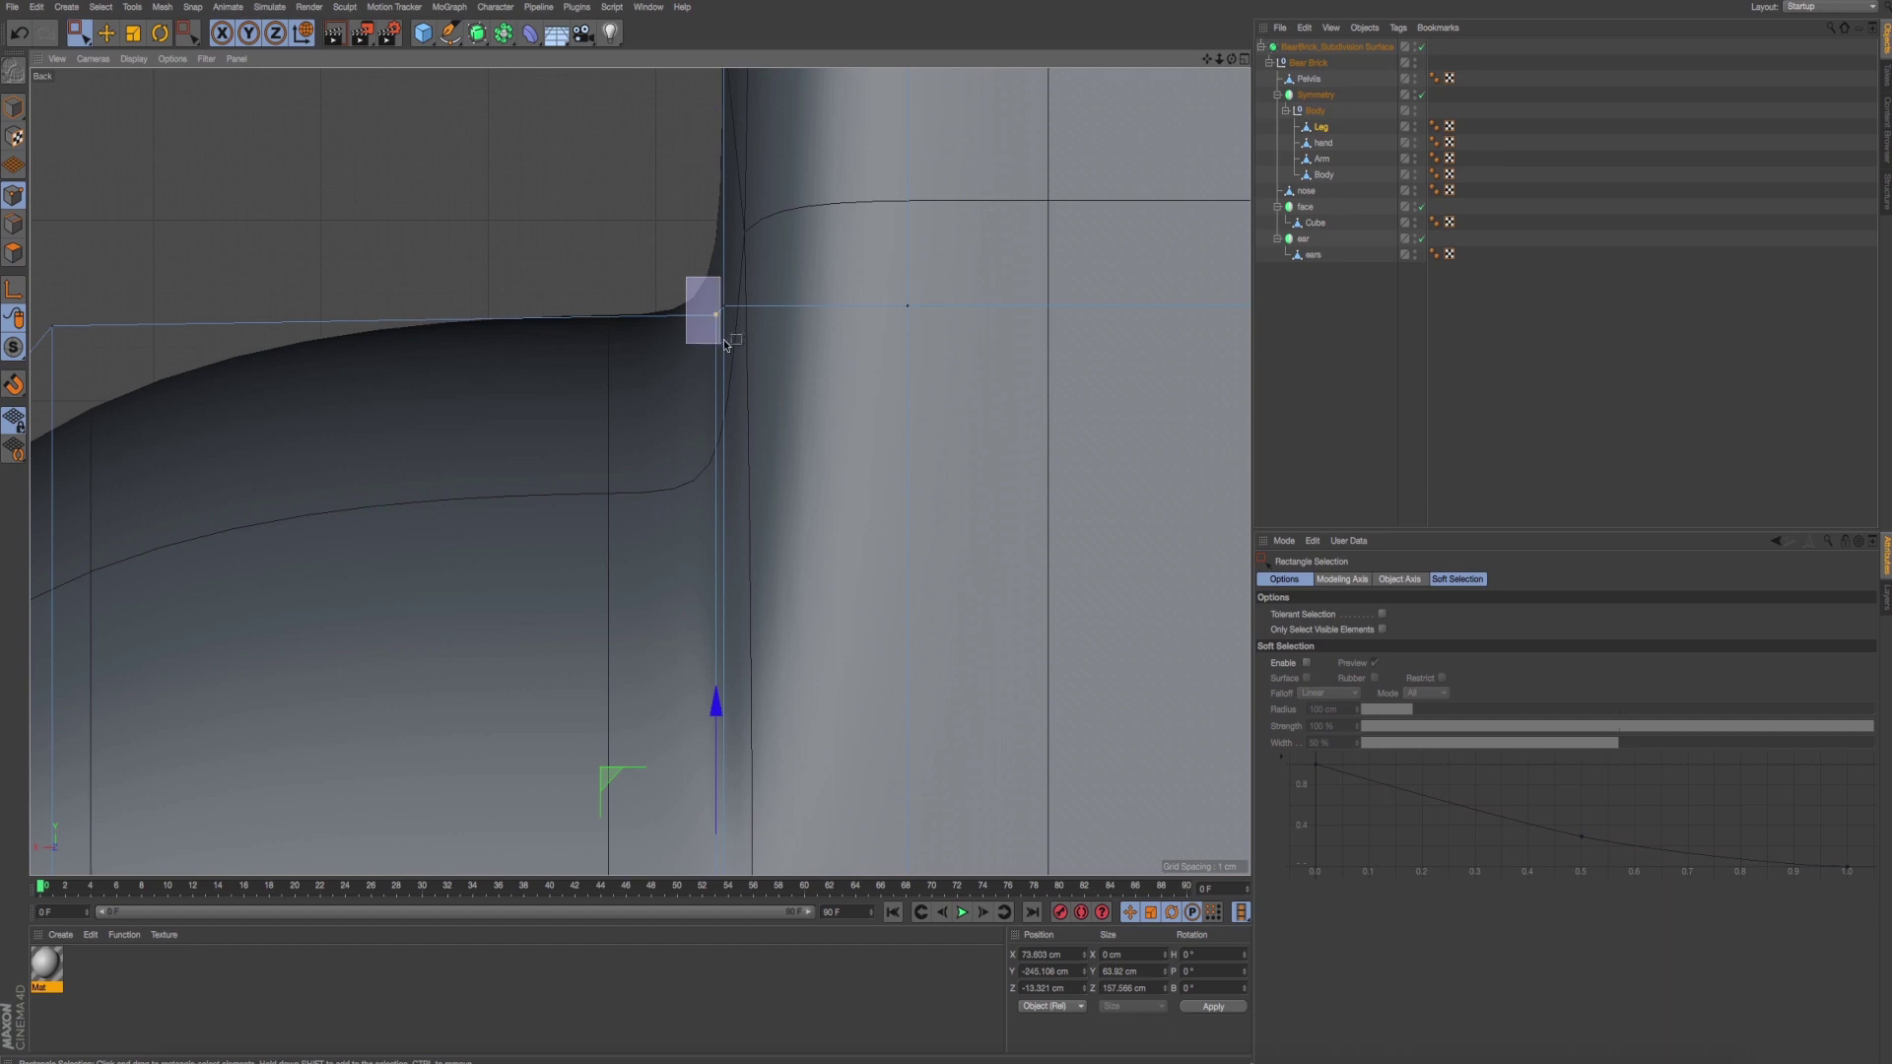
pyautogui.moveTo(726, 343); pyautogui.dragTo(726, 344)
pyautogui.moveTo(718, 211); pyautogui.dragTo(719, 197)
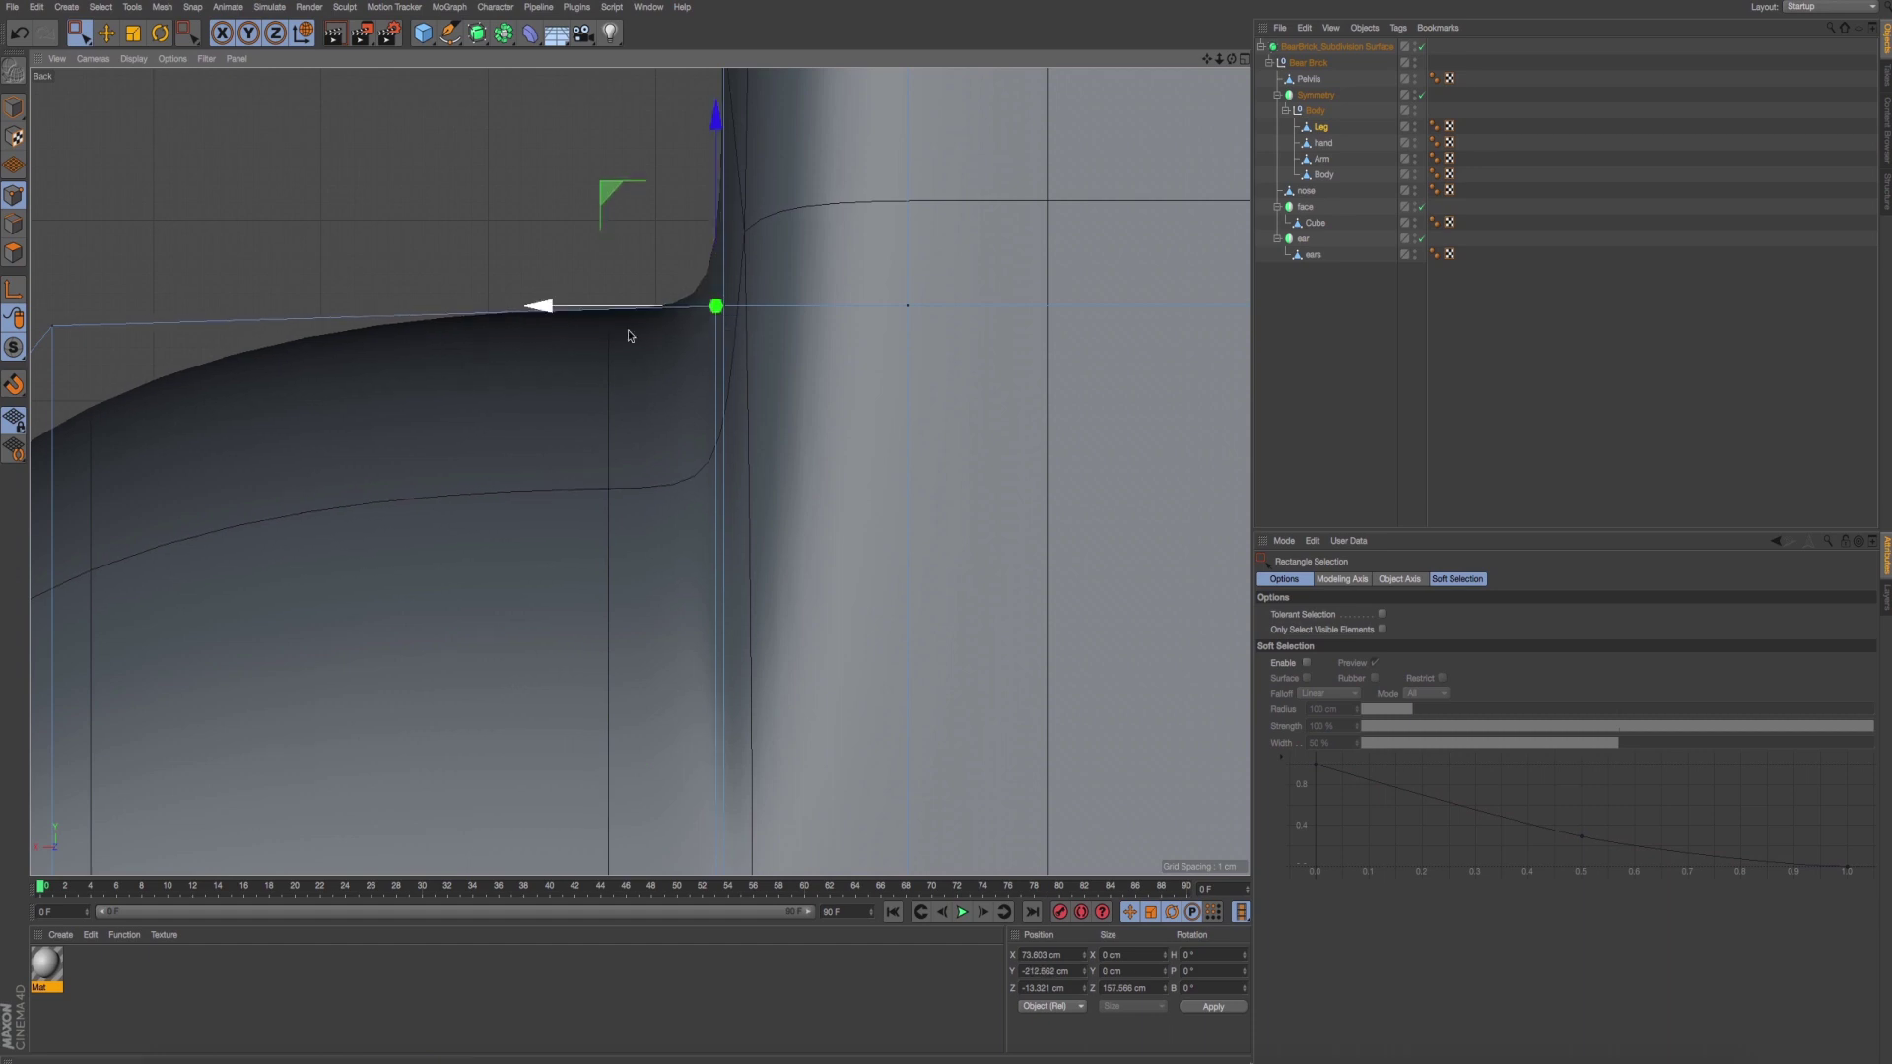
pyautogui.scroll(-3, 641, 463)
pyautogui.scroll(-2, 639, 254)
pyautogui.rightClick(639, 254)
pyautogui.click(339, 264)
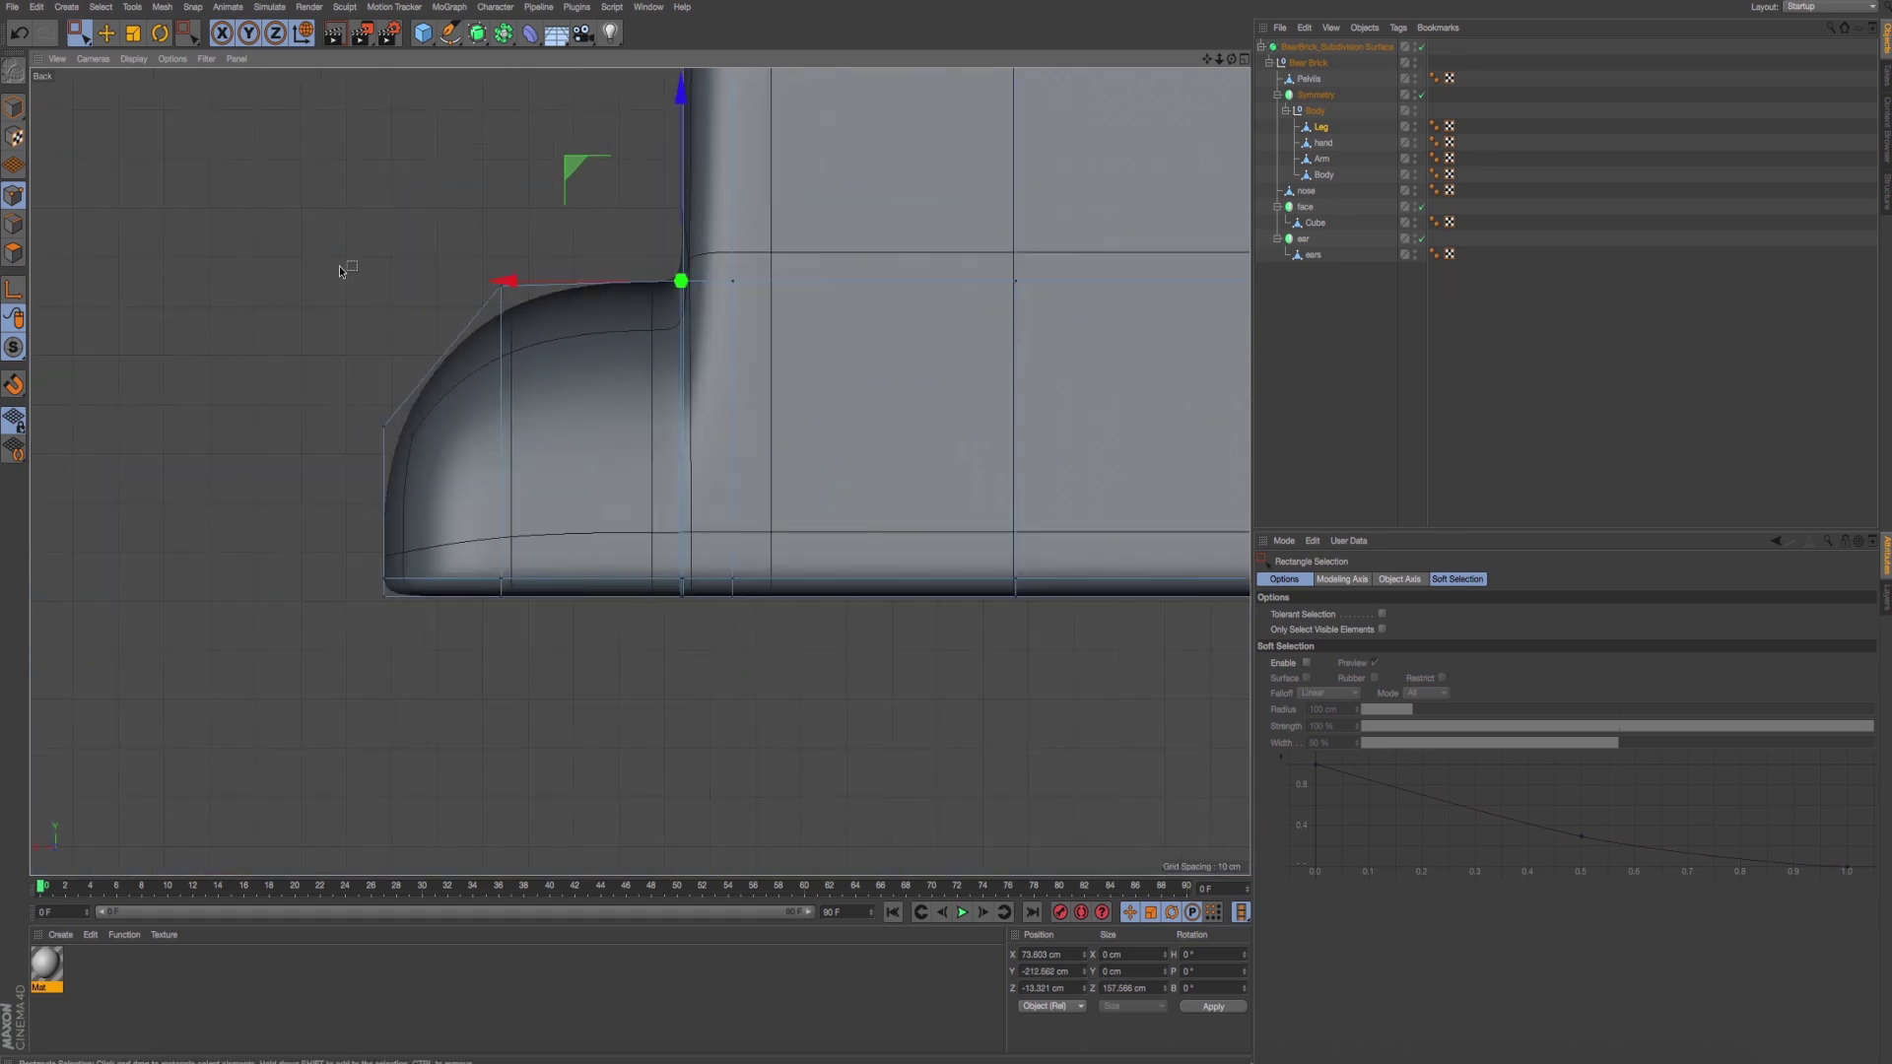
# In polygon mode, cut a new vertical edge across the toe cap with Line Cut.
pyautogui.click(15, 252)
pyautogui.rightClick(500, 140)
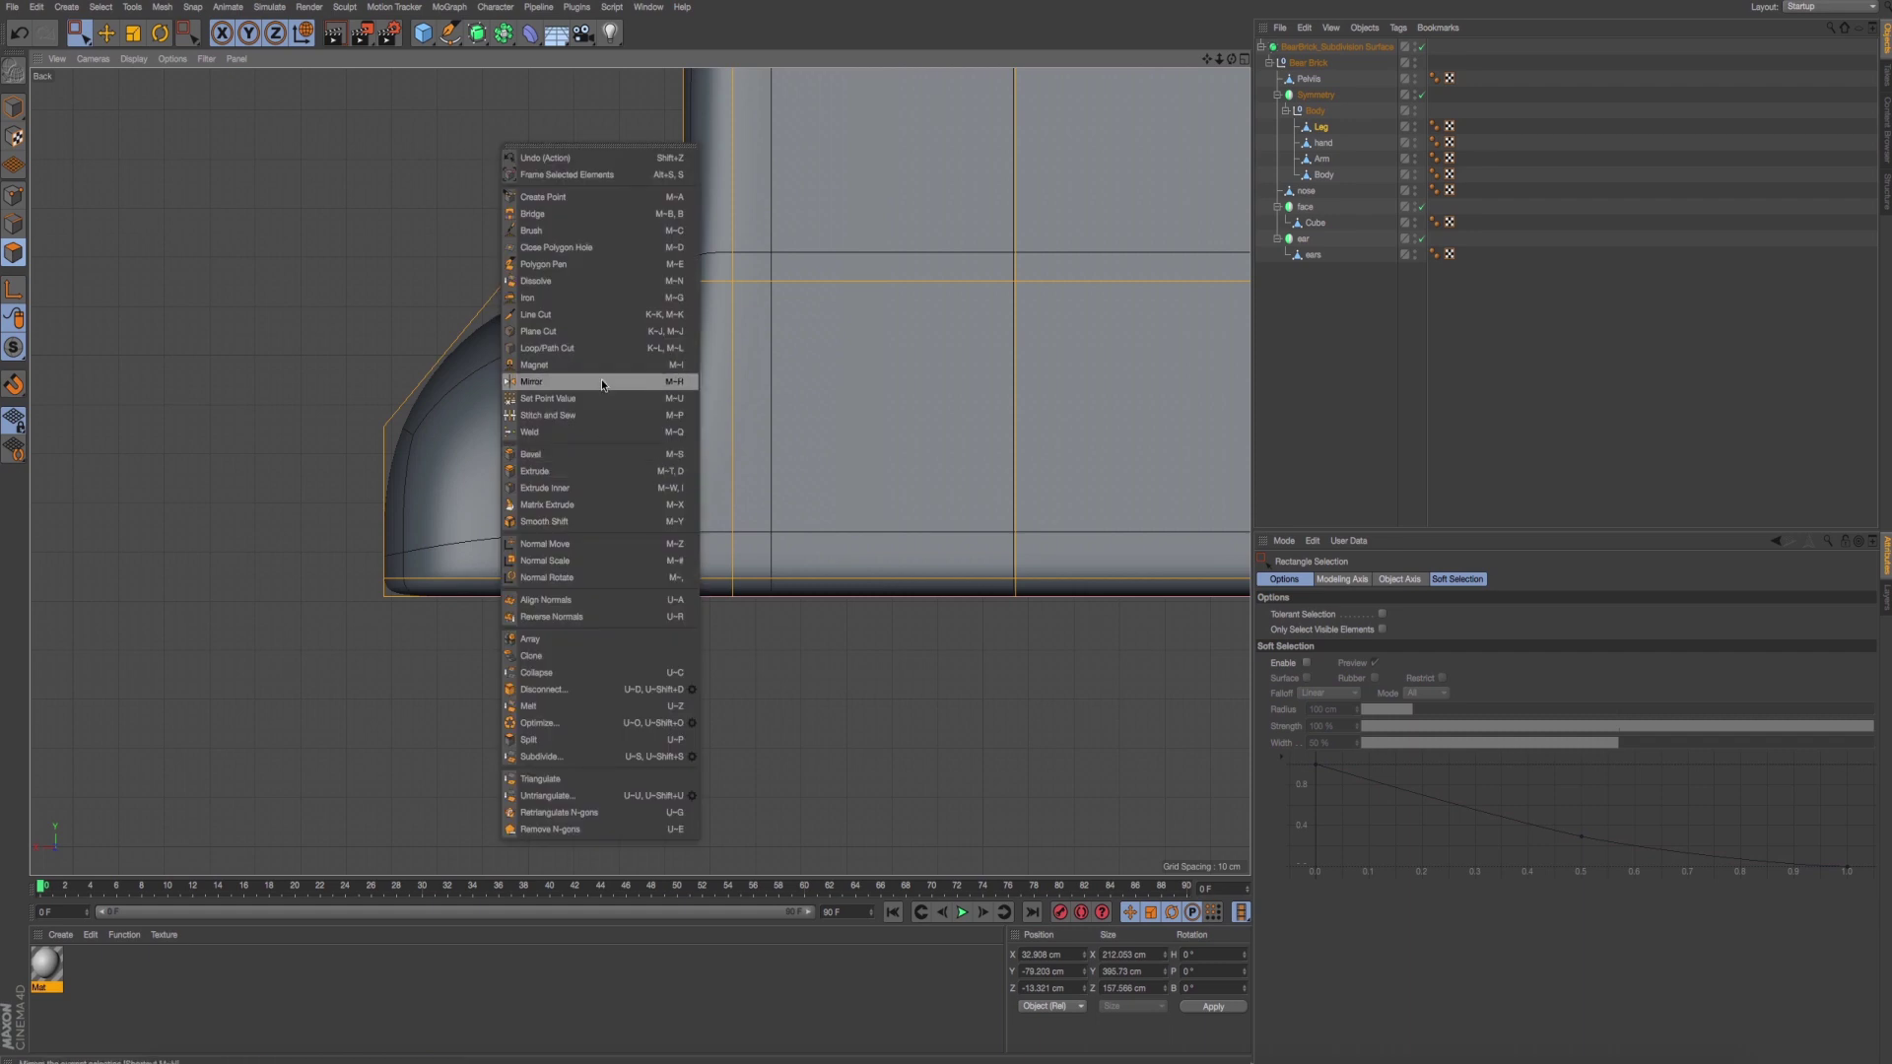
pyautogui.click(605, 313)
pyautogui.click(673, 716)
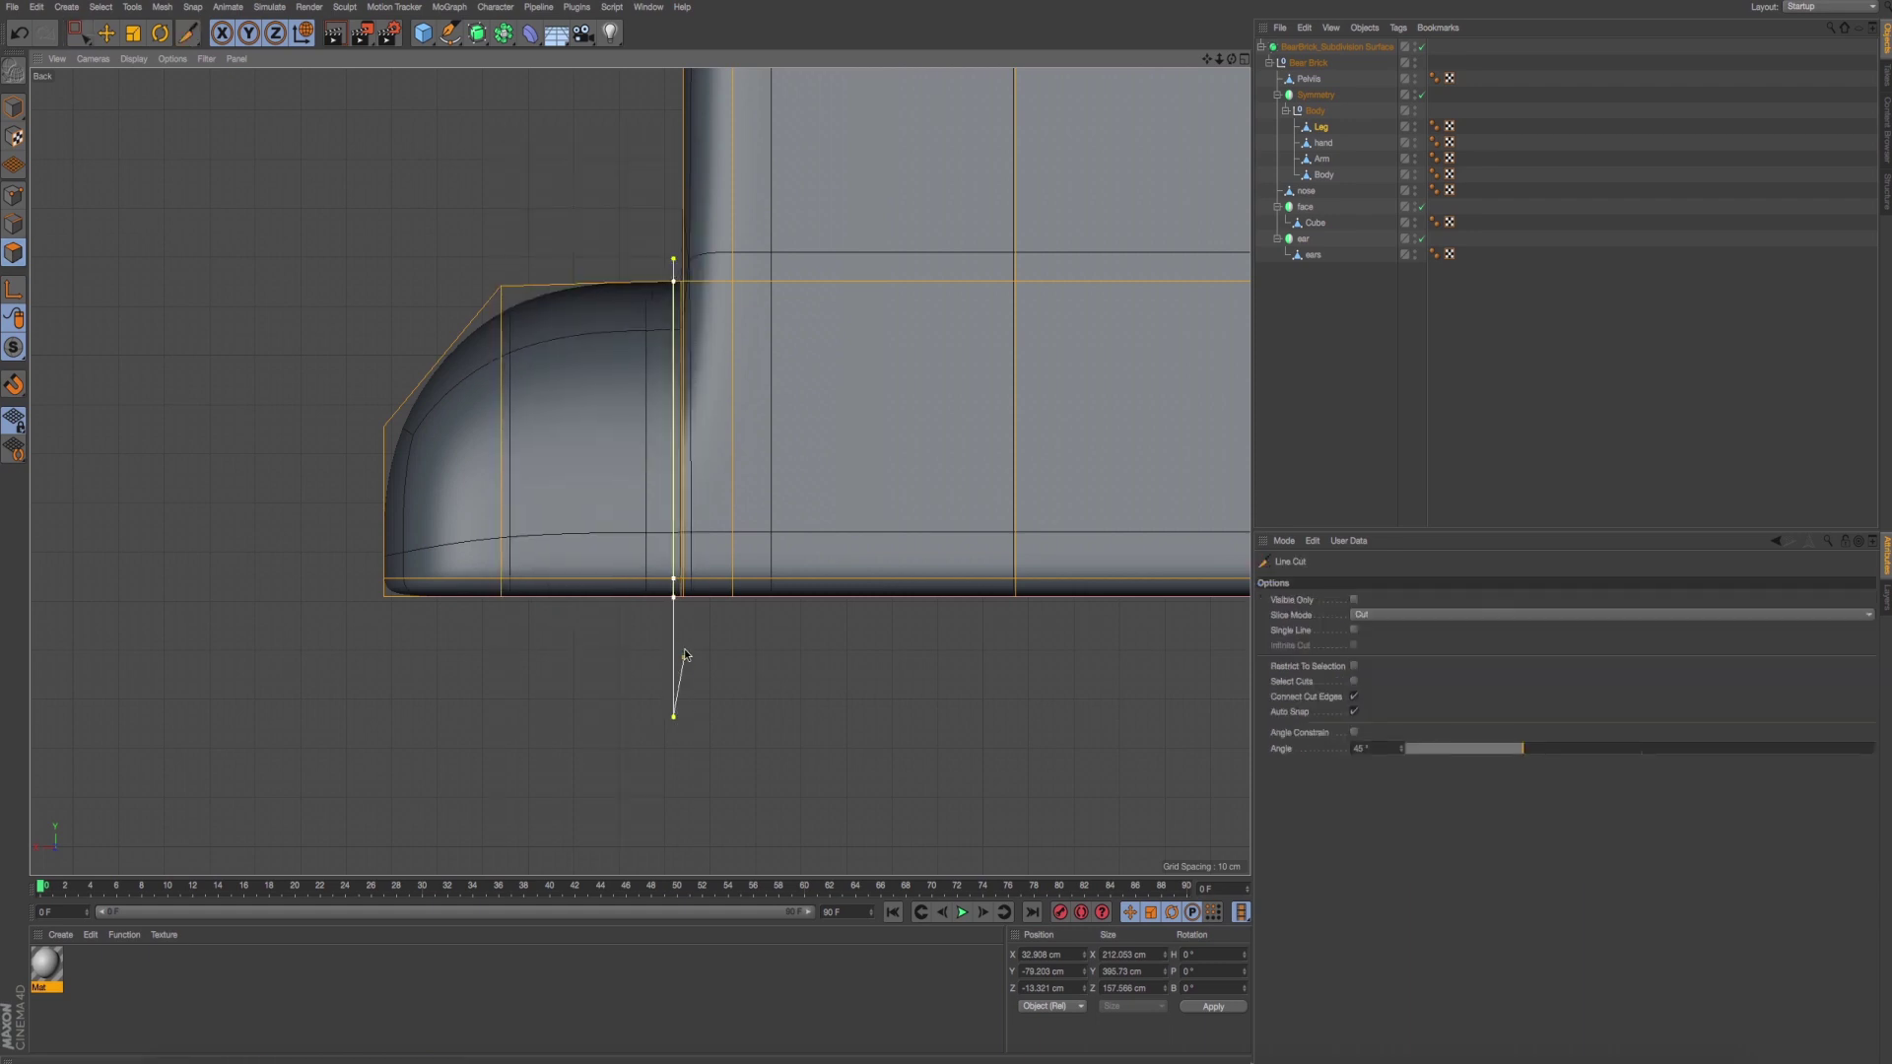
pyautogui.keyDown('alt'); pyautogui.moveTo(489, 424); pyautogui.dragTo(450, 417, button='middle'); pyautogui.keyUp('alt')
# Return to point mode, render a preview of the foot and compare it with the reference images.
pyautogui.click(14, 195)
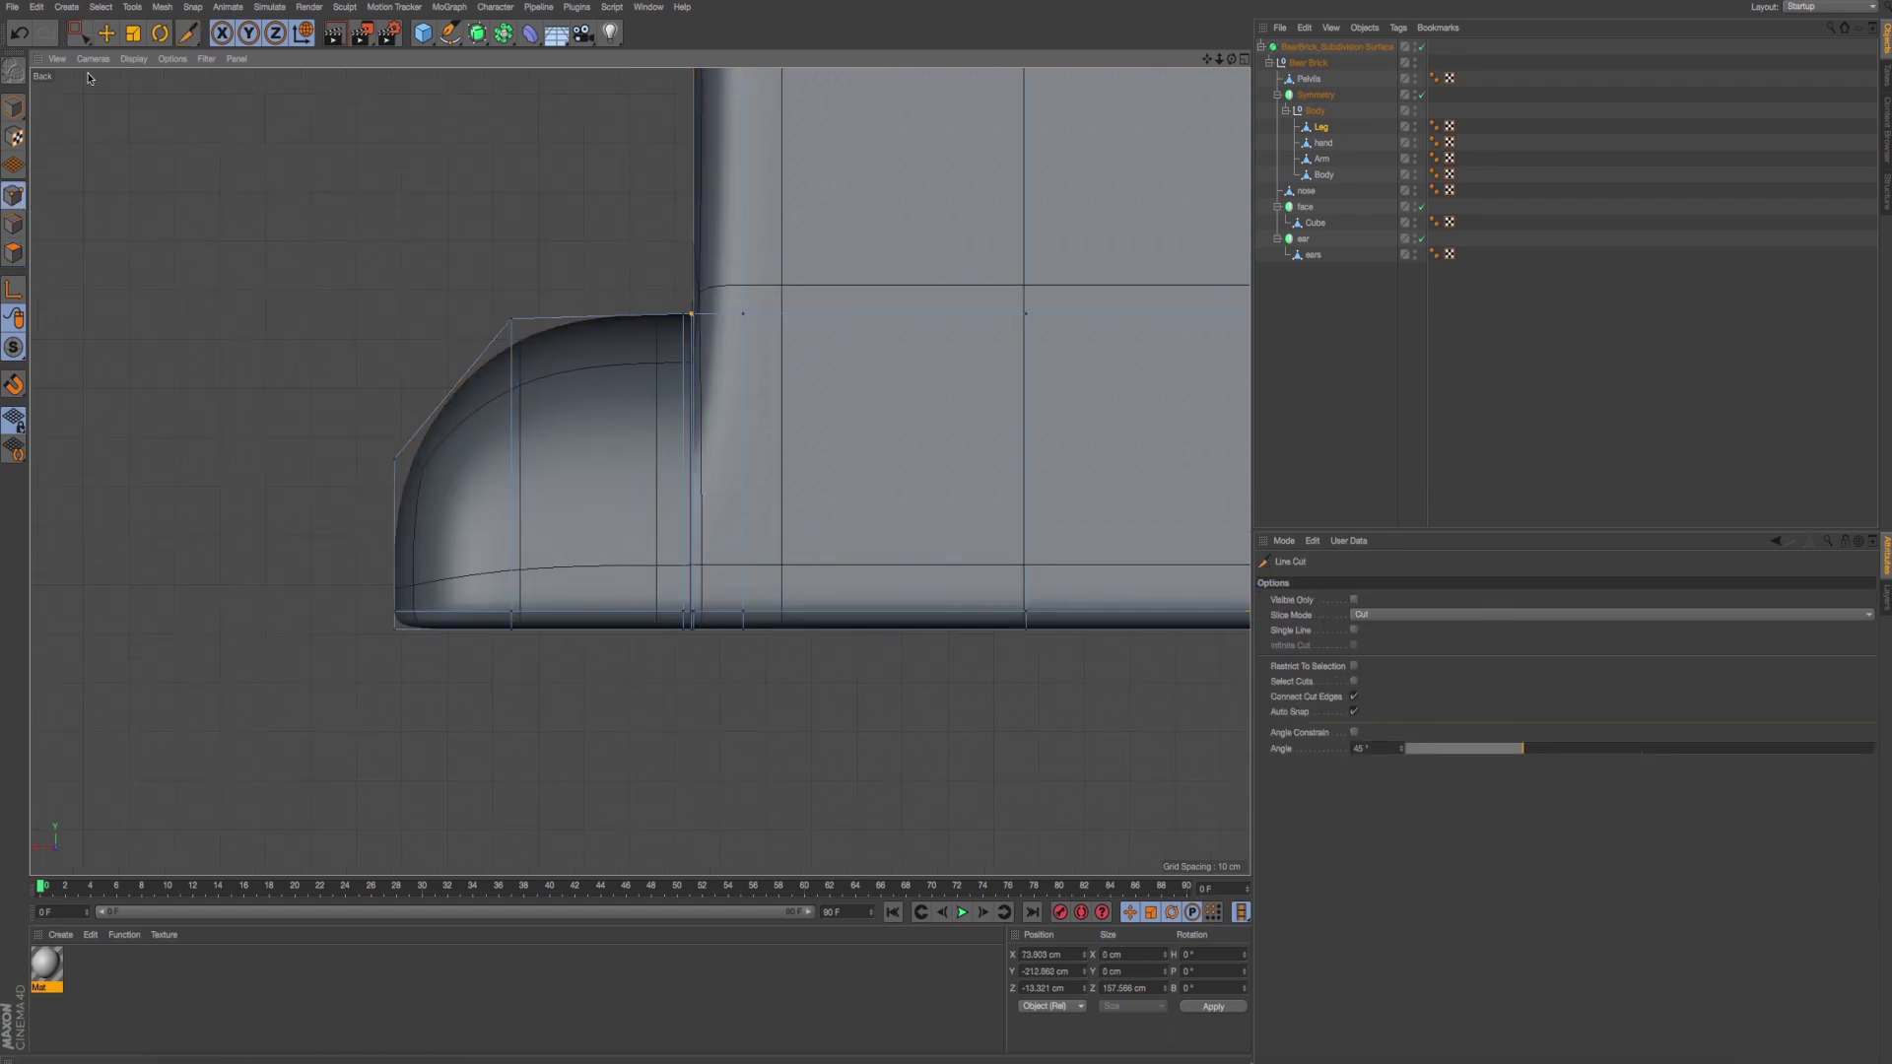
pyautogui.press('space')
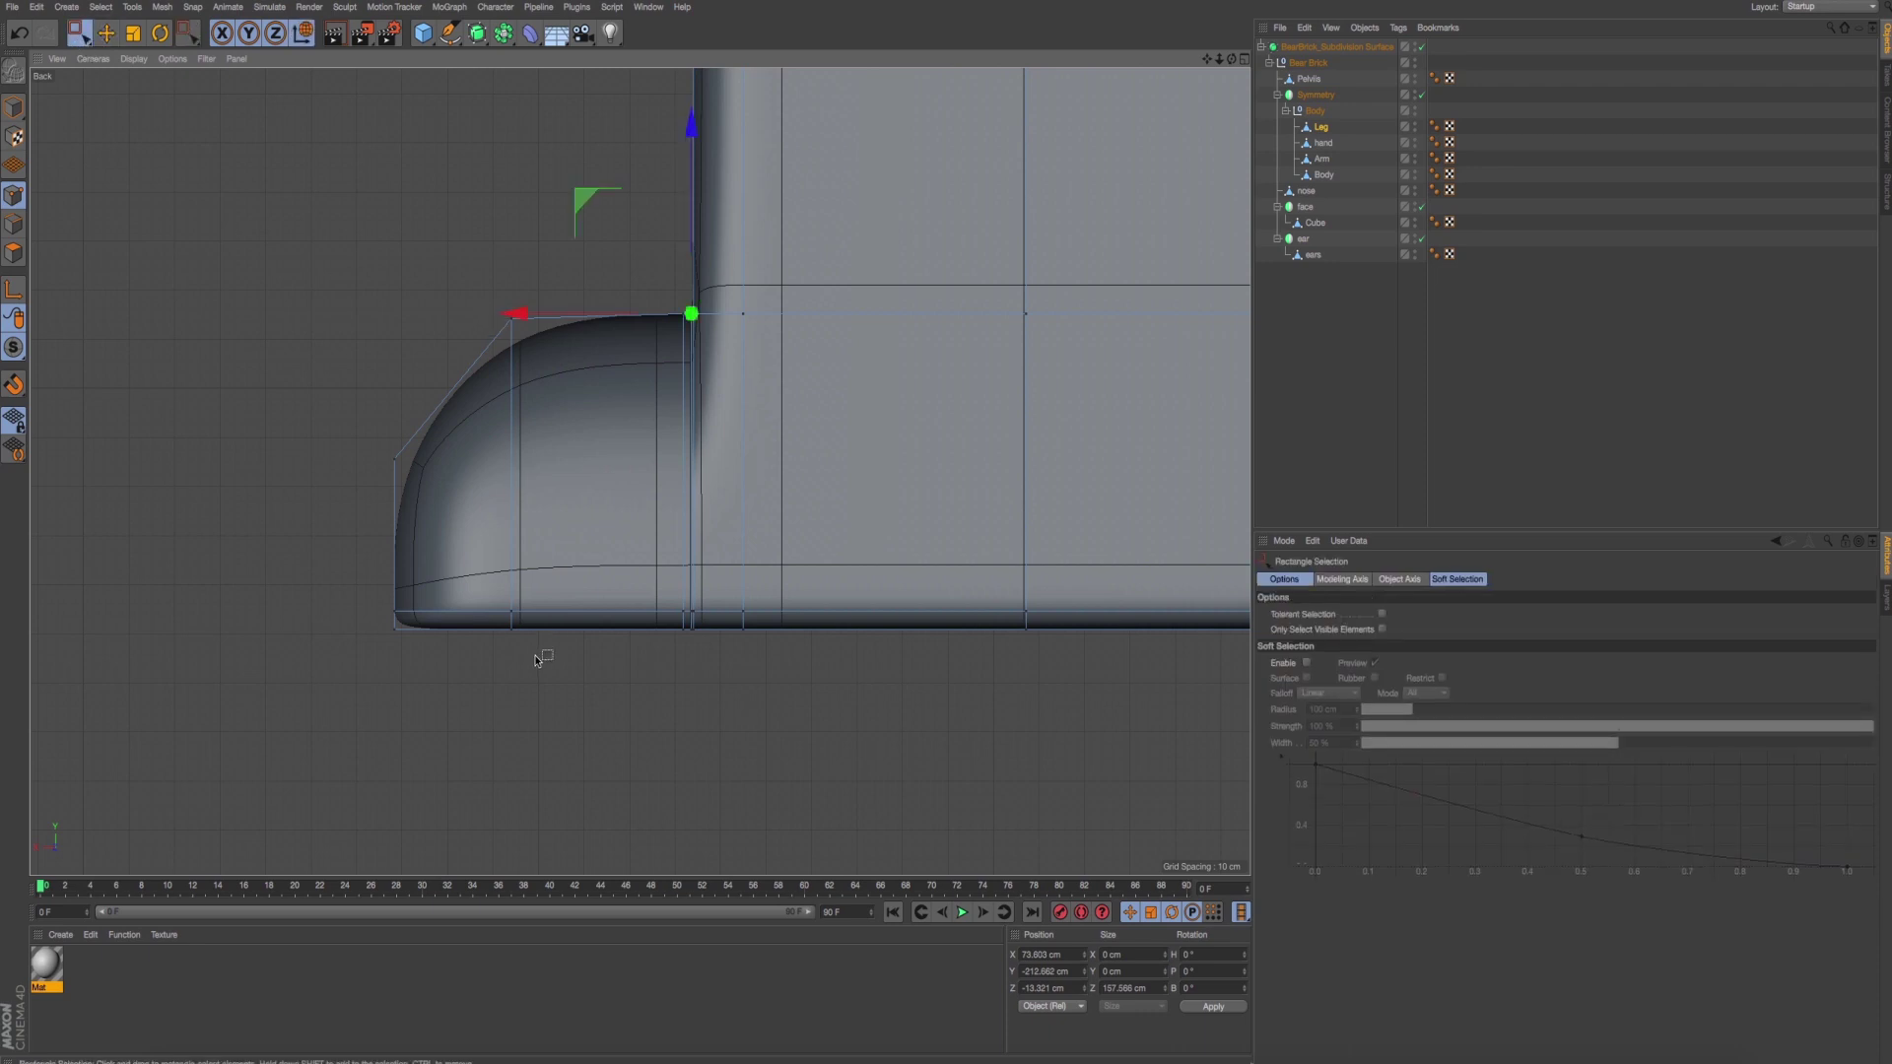
pyautogui.hotkey('ctrl', 'r')
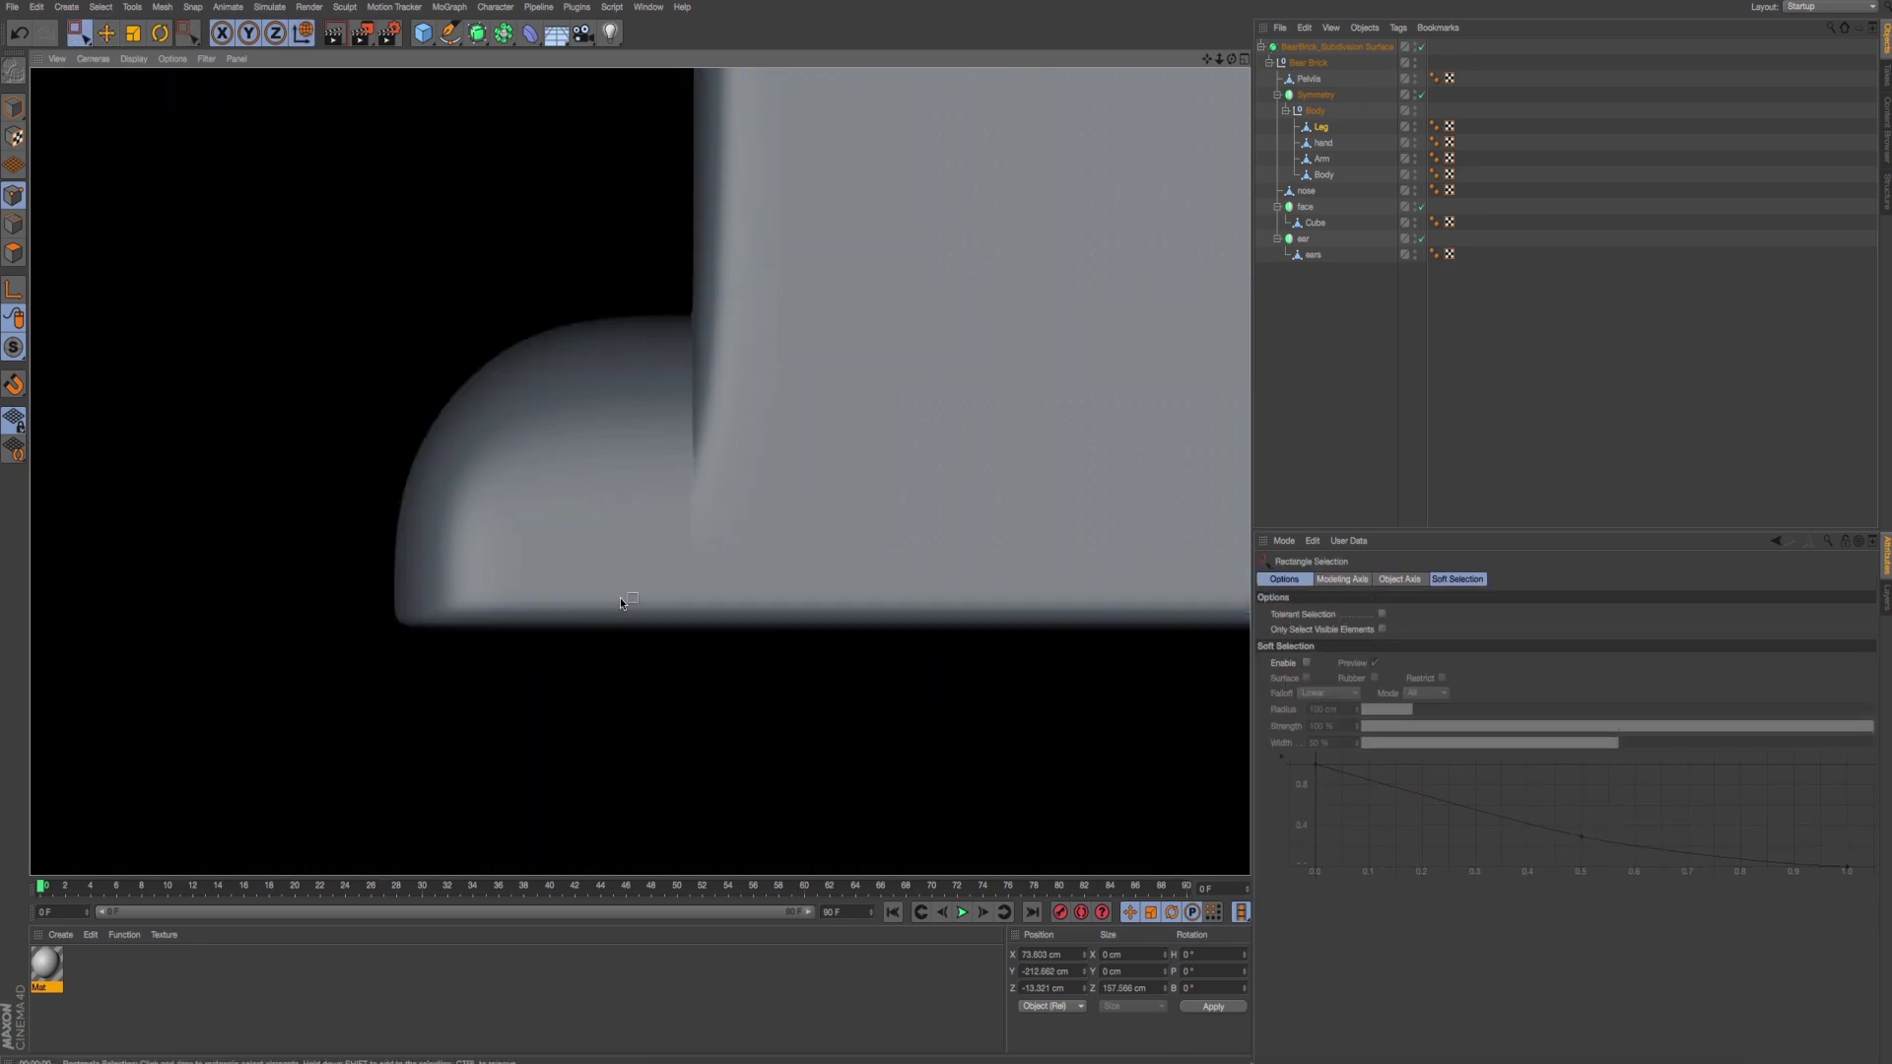
pyautogui.press('super+Tab')
pyautogui.press('super+Tab')
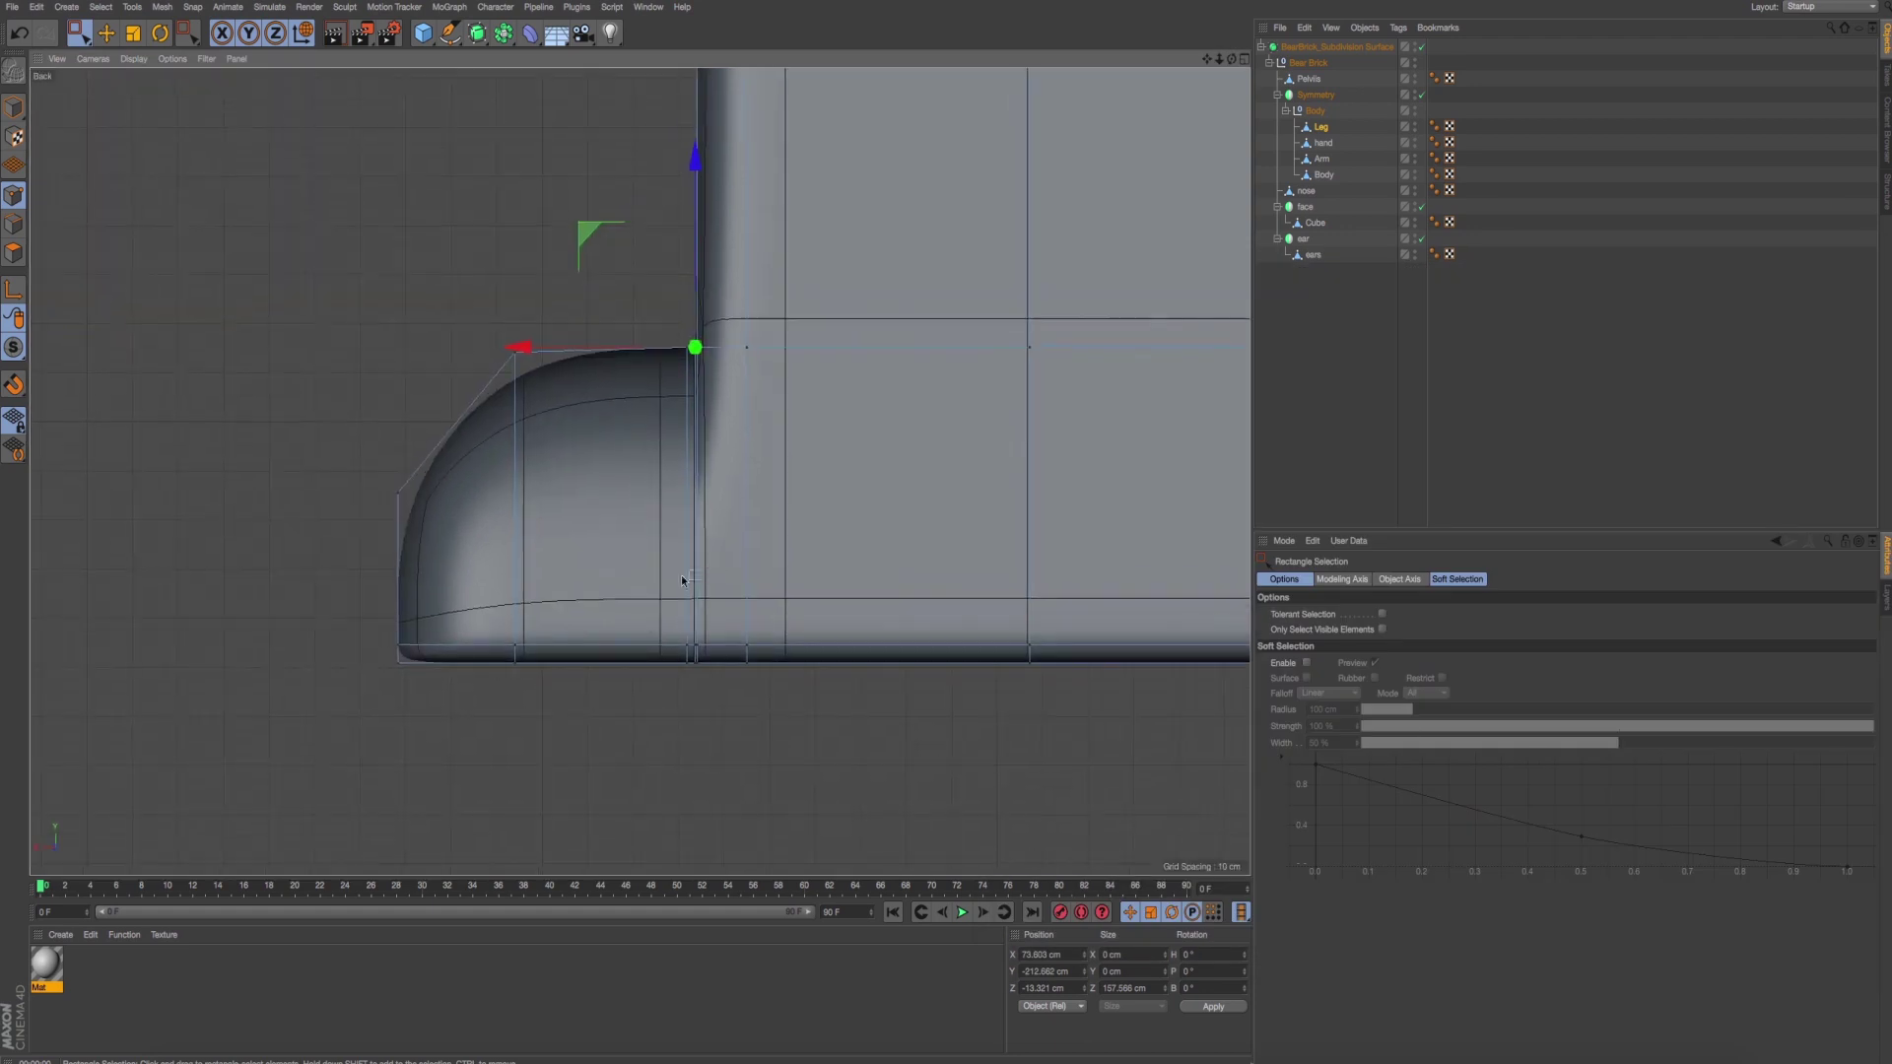
pyautogui.scroll(-3, 562, 581)
pyautogui.scroll(5, 508, 567)
# Move the toe cap's front edge points out about 5.8 cm and up about 3.3 cm.
pyautogui.moveTo(332, 379); pyautogui.dragTo(483, 754)
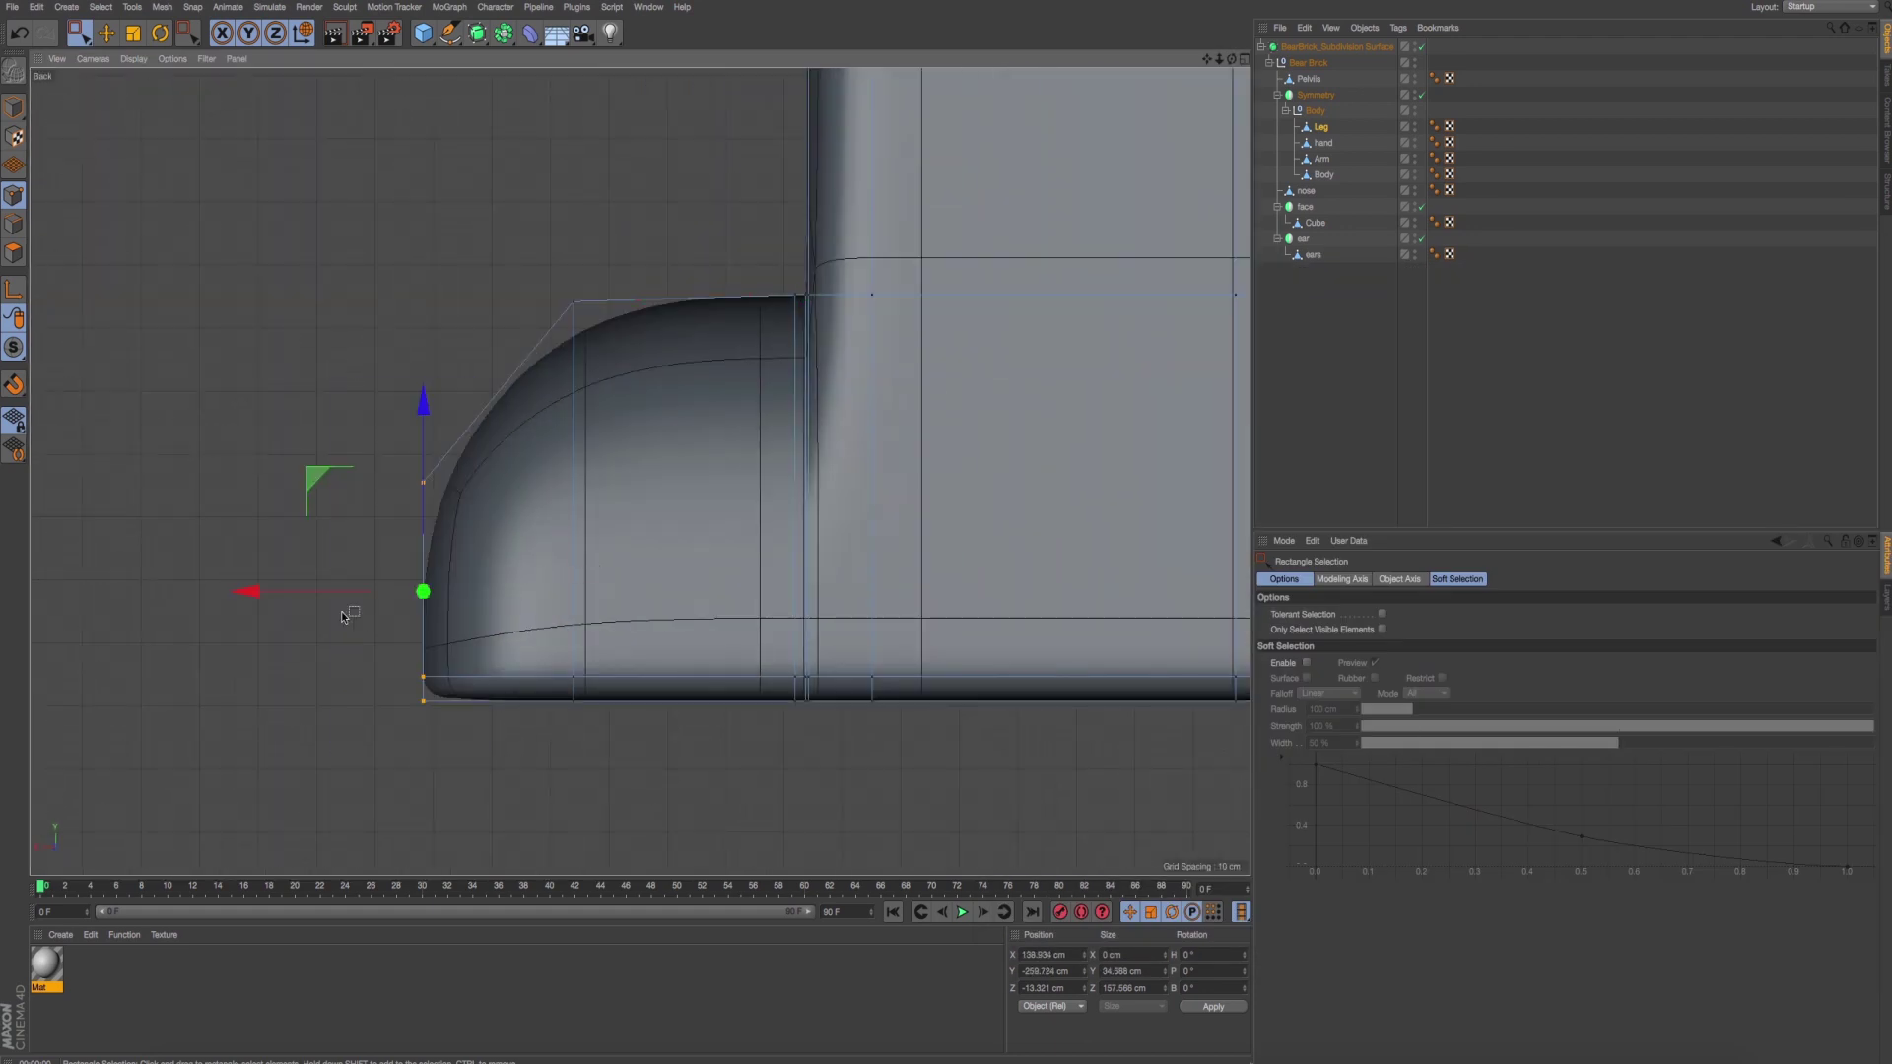
pyautogui.moveTo(307, 595); pyautogui.dragTo(273, 598)
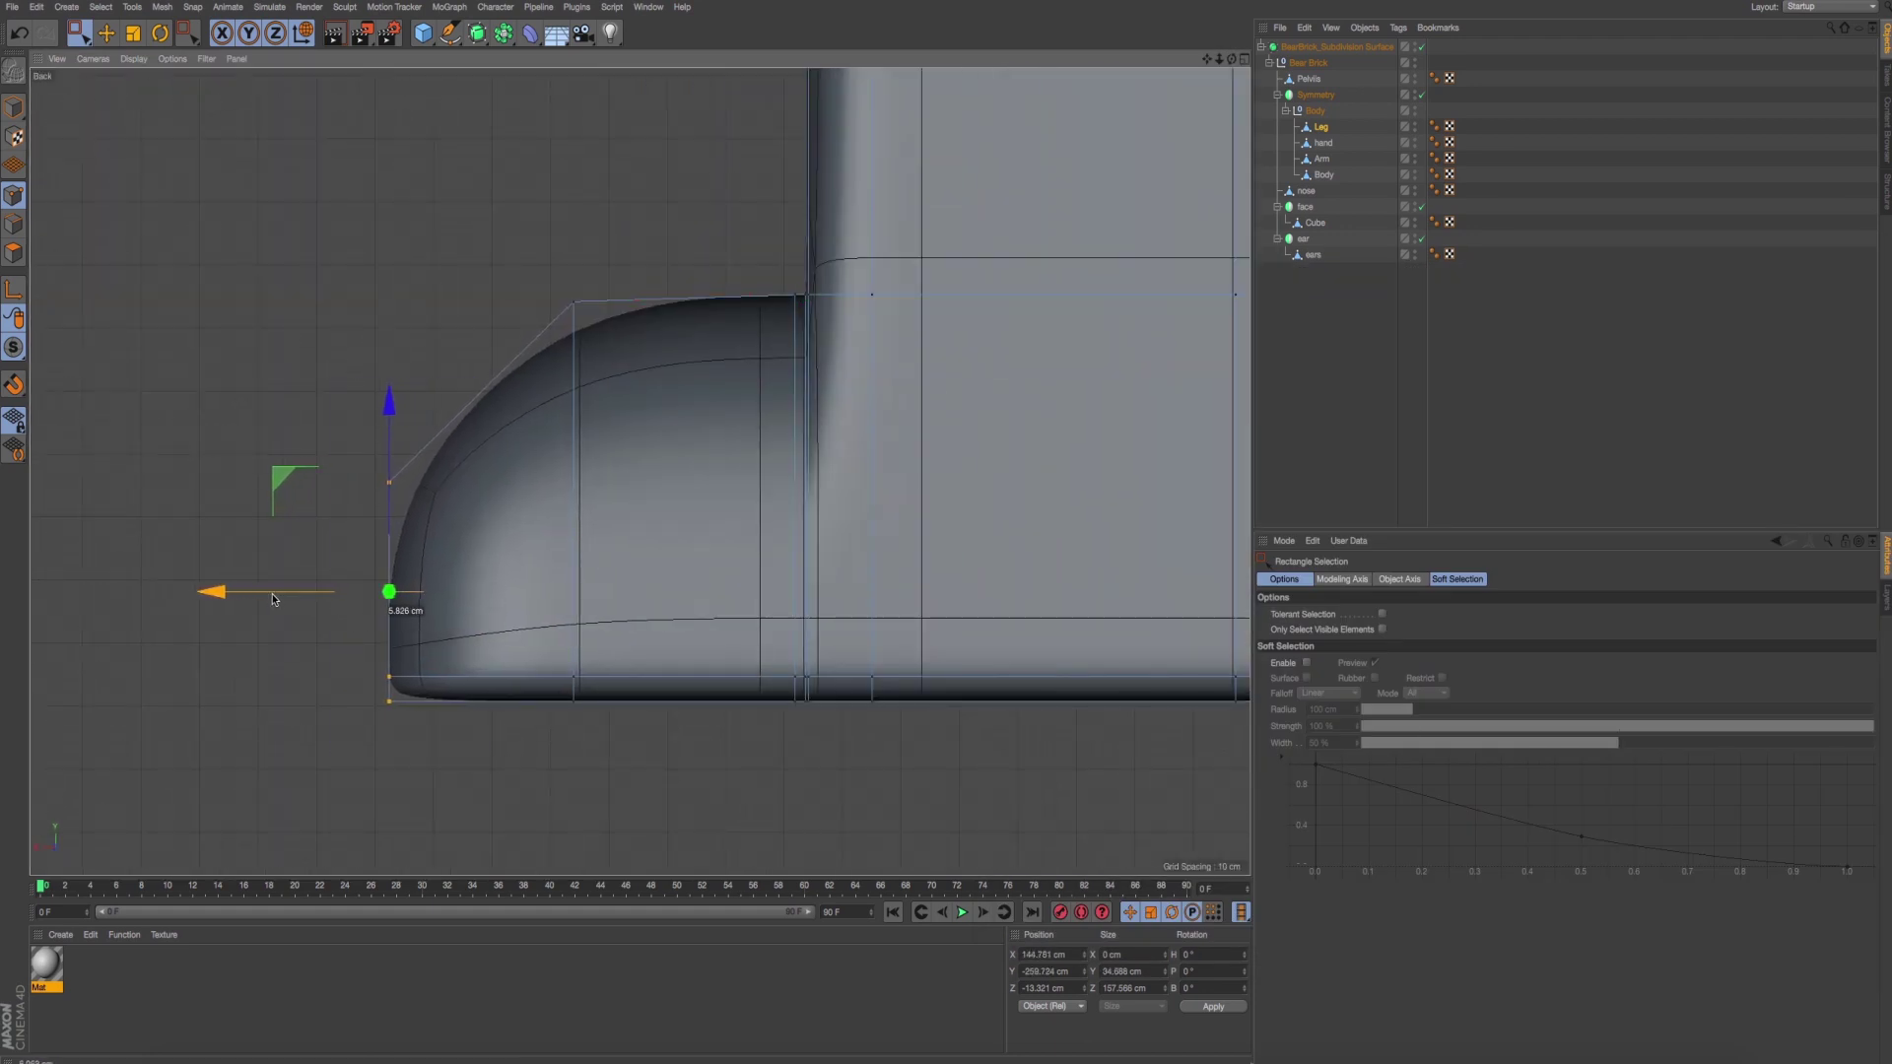
pyautogui.moveTo(390, 295); pyautogui.dragTo(392, 320)
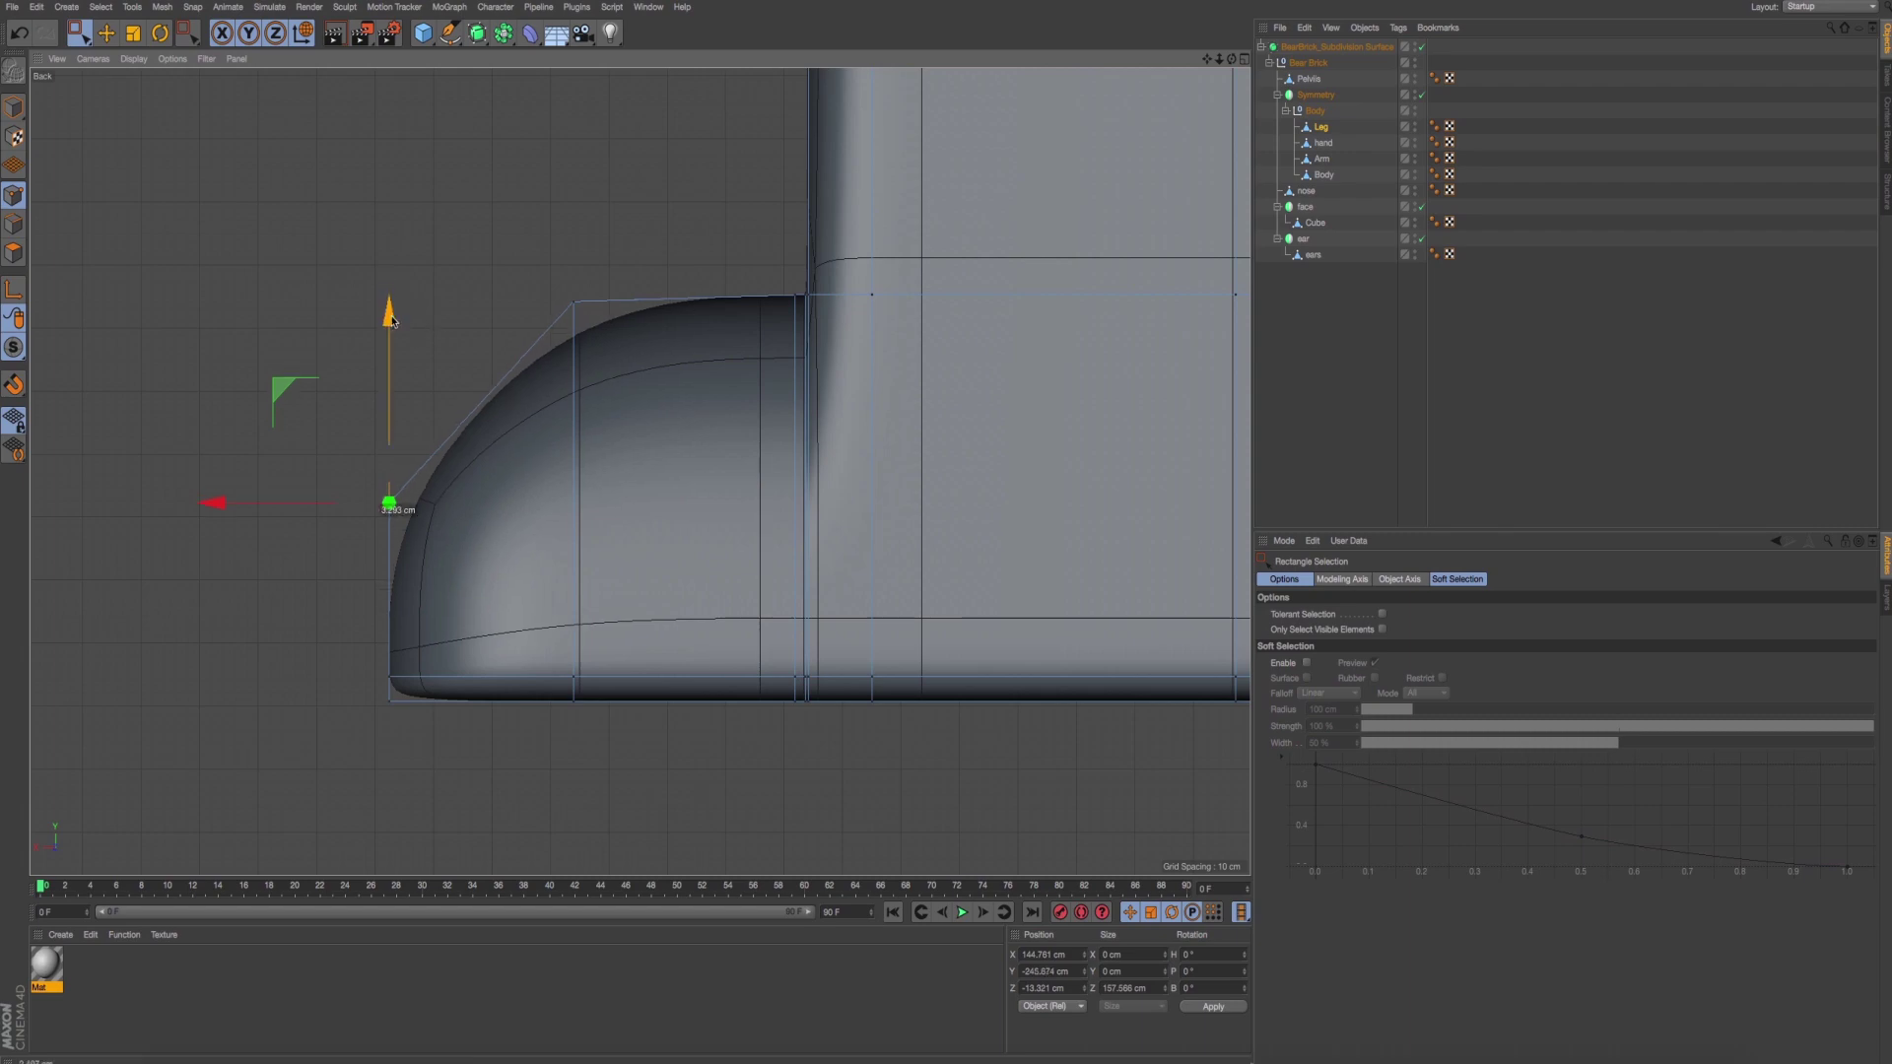
pyautogui.press('F1')
pyautogui.moveTo(777, 665)
pyautogui.keyDown('alt'); pyautogui.mouseDown()
pyautogui.moveTo(887, 631)
pyautogui.moveTo(884, 606)
pyautogui.mouseUp(); pyautogui.keyUp('alt')
pyautogui.scroll(3, 884, 606)
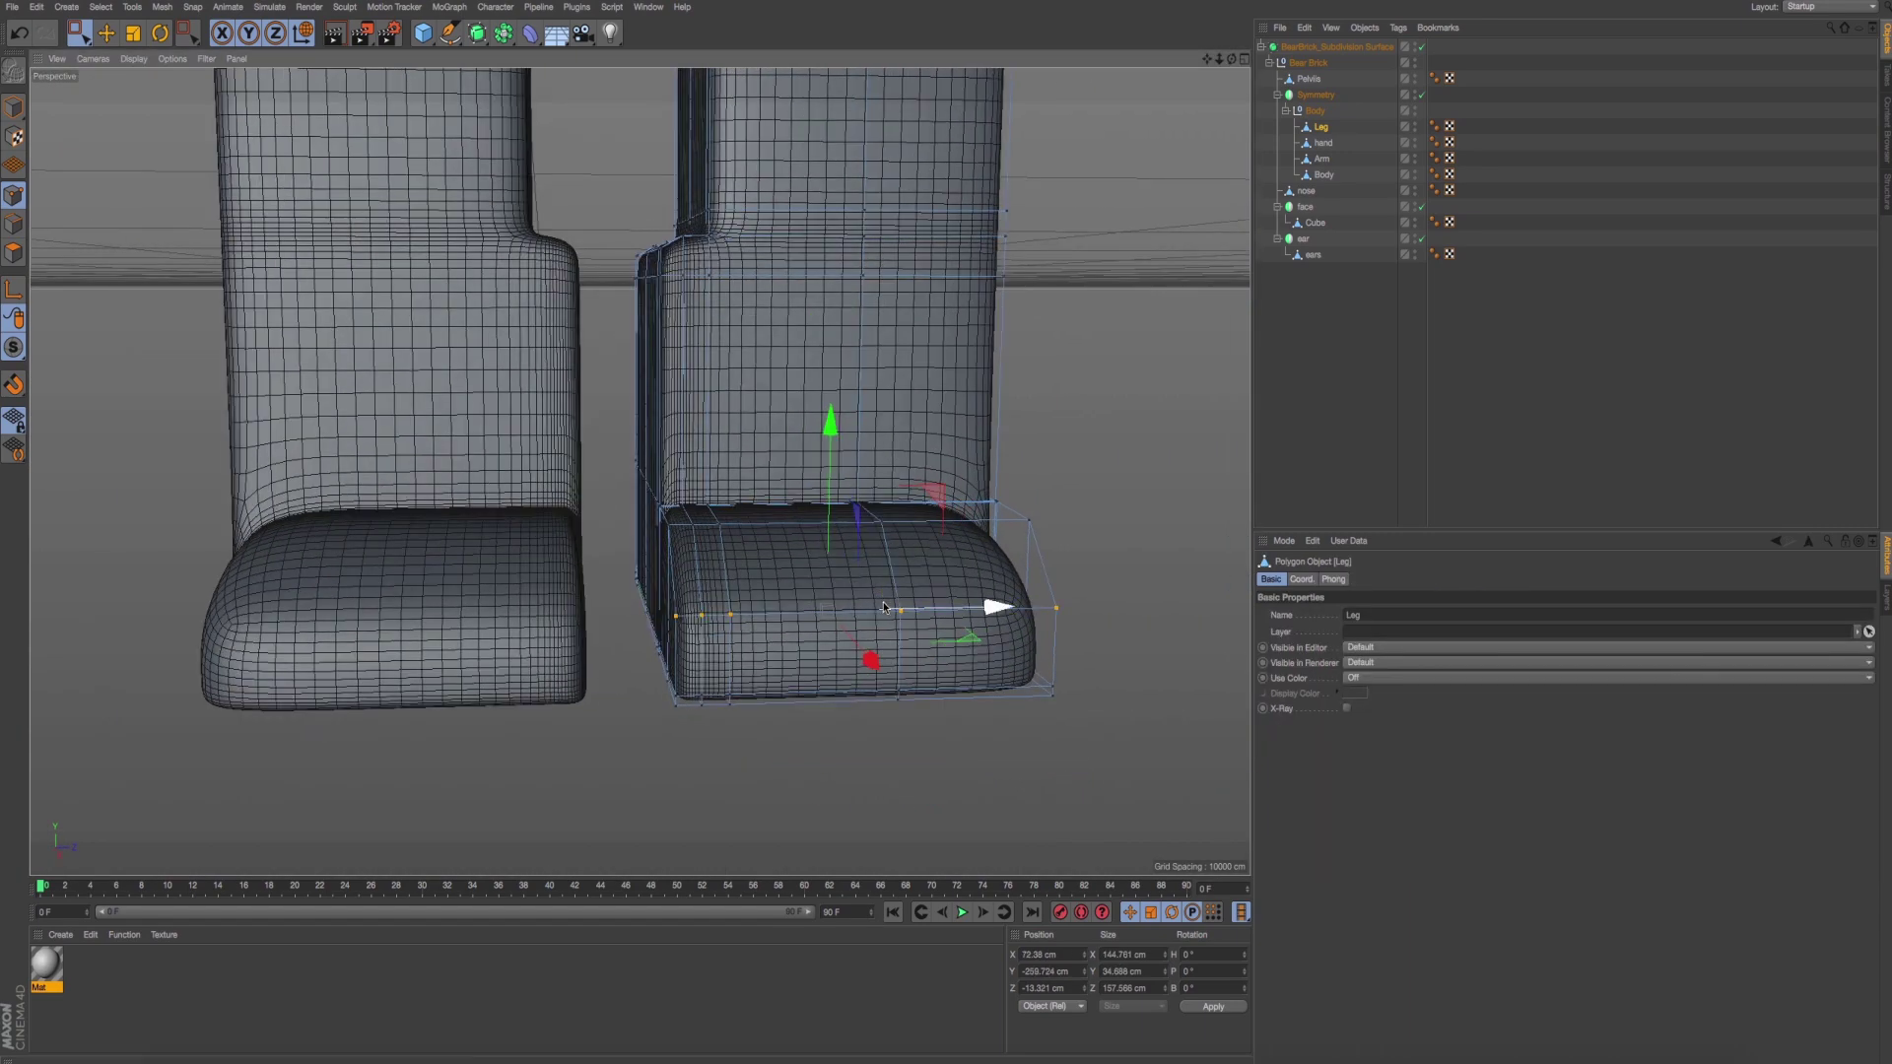
# In the Right view, select the foot's top and bottom points and slide them about 20 cm sideways.
pyautogui.keyDown('alt'); pyautogui.moveTo(883, 606); pyautogui.dragTo(838, 591); pyautogui.keyUp('alt')
pyautogui.scroll(3, 838, 591)
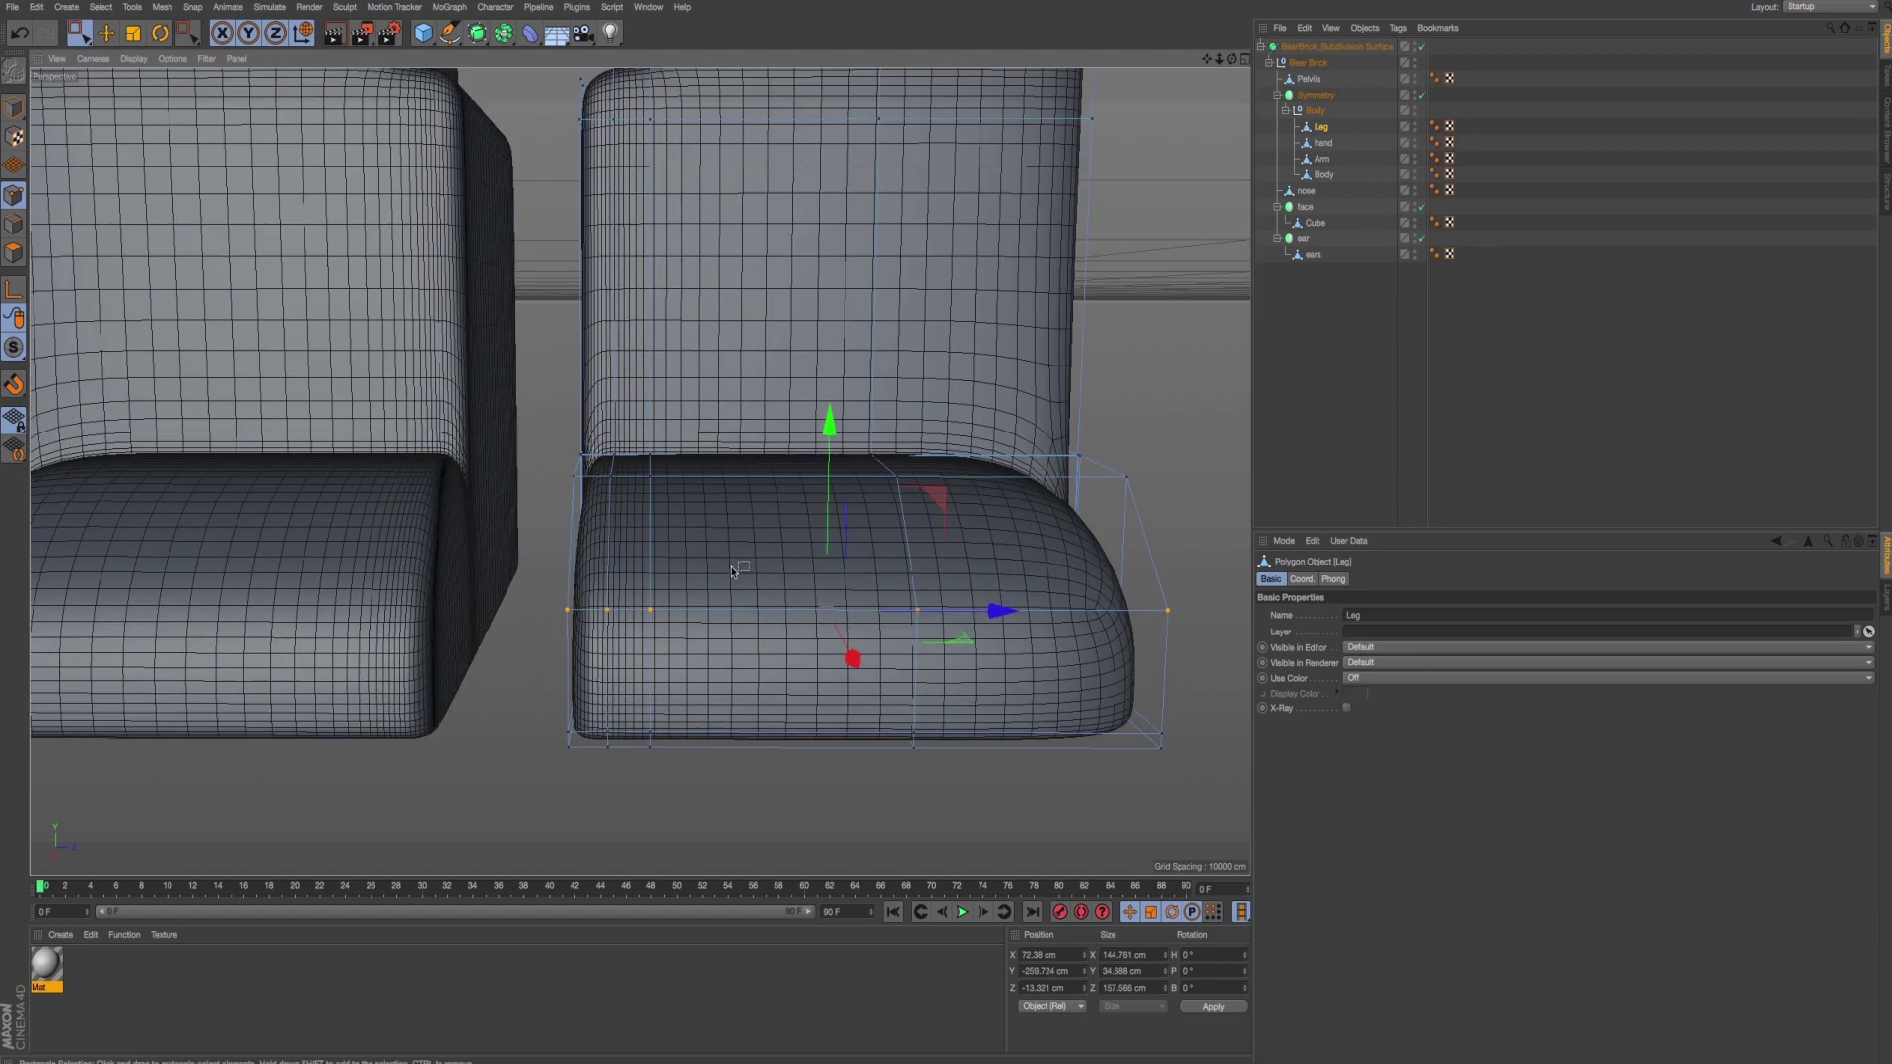
pyautogui.scroll(2, 792, 570)
pyautogui.press('F3')
pyautogui.scroll(-3, 566, 692)
pyautogui.scroll(-2, 634, 676)
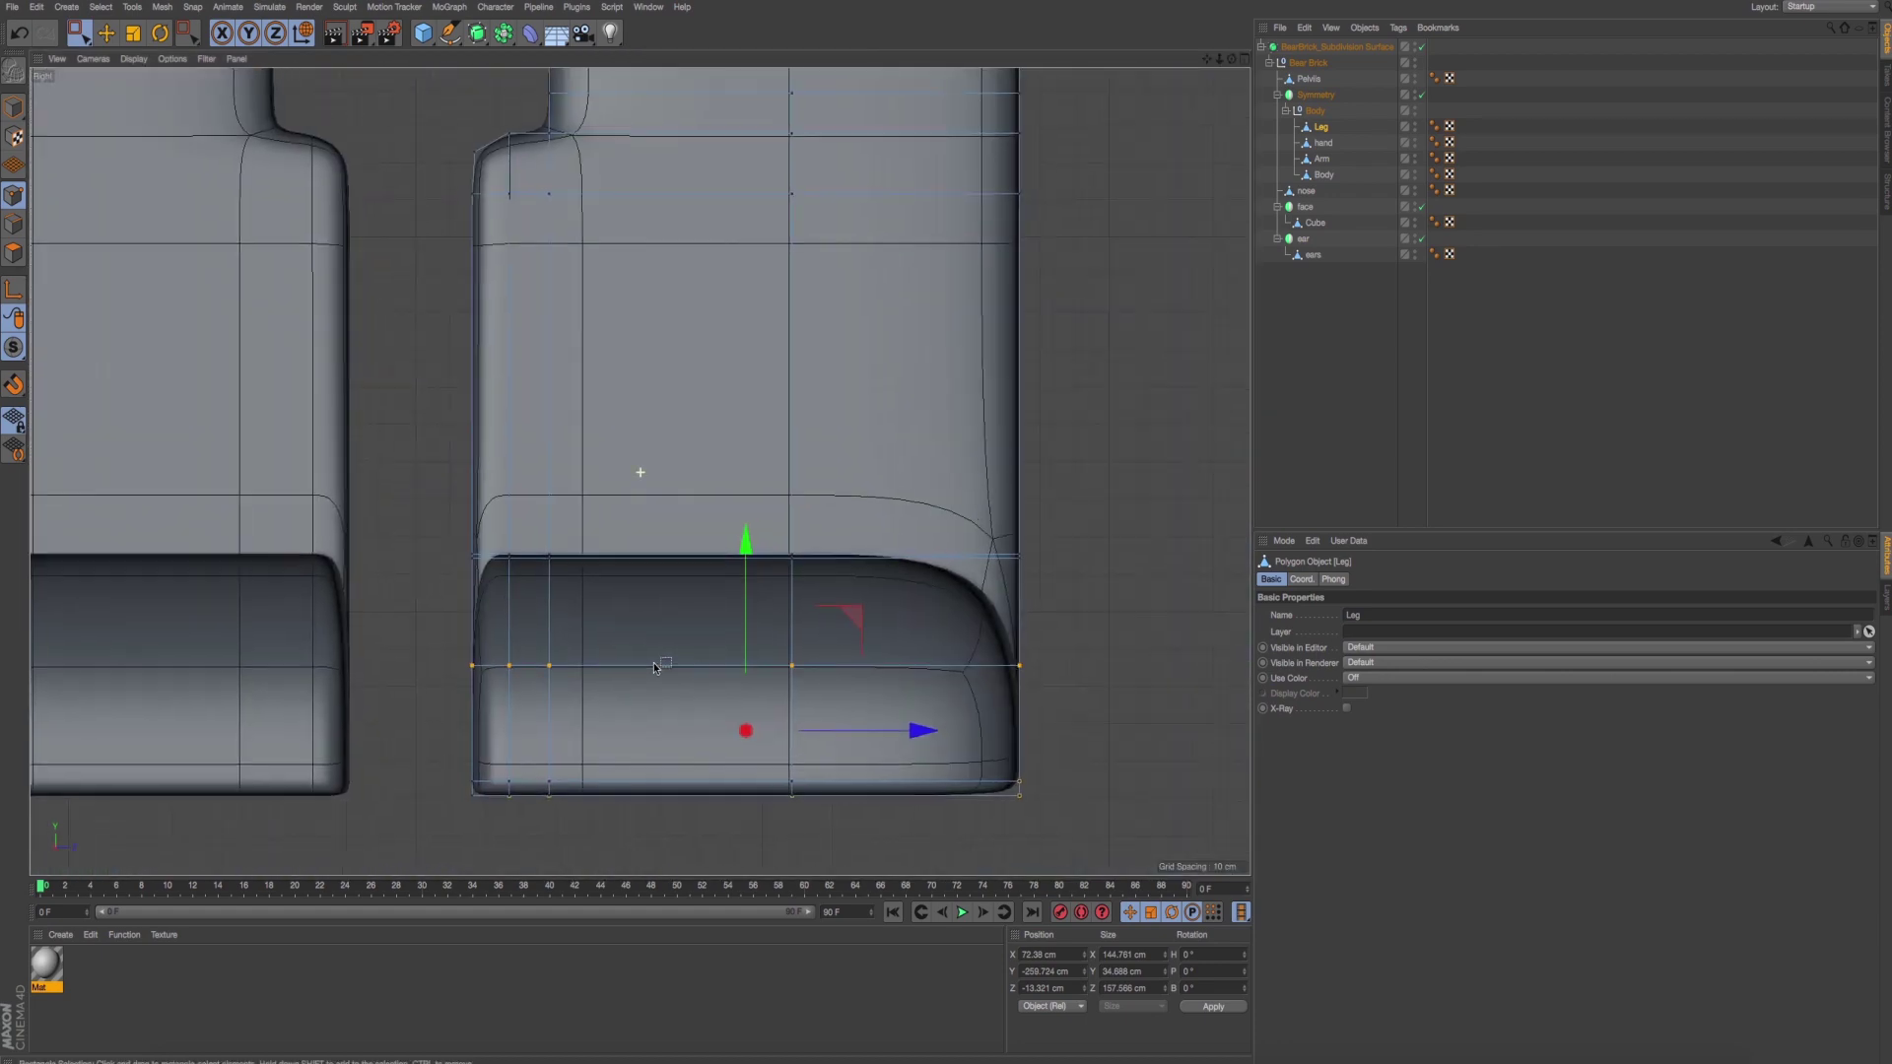
pyautogui.scroll(5, 788, 512)
pyautogui.moveTo(825, 323); pyautogui.dragTo(1062, 491)
pyautogui.scroll(-3, 1062, 490)
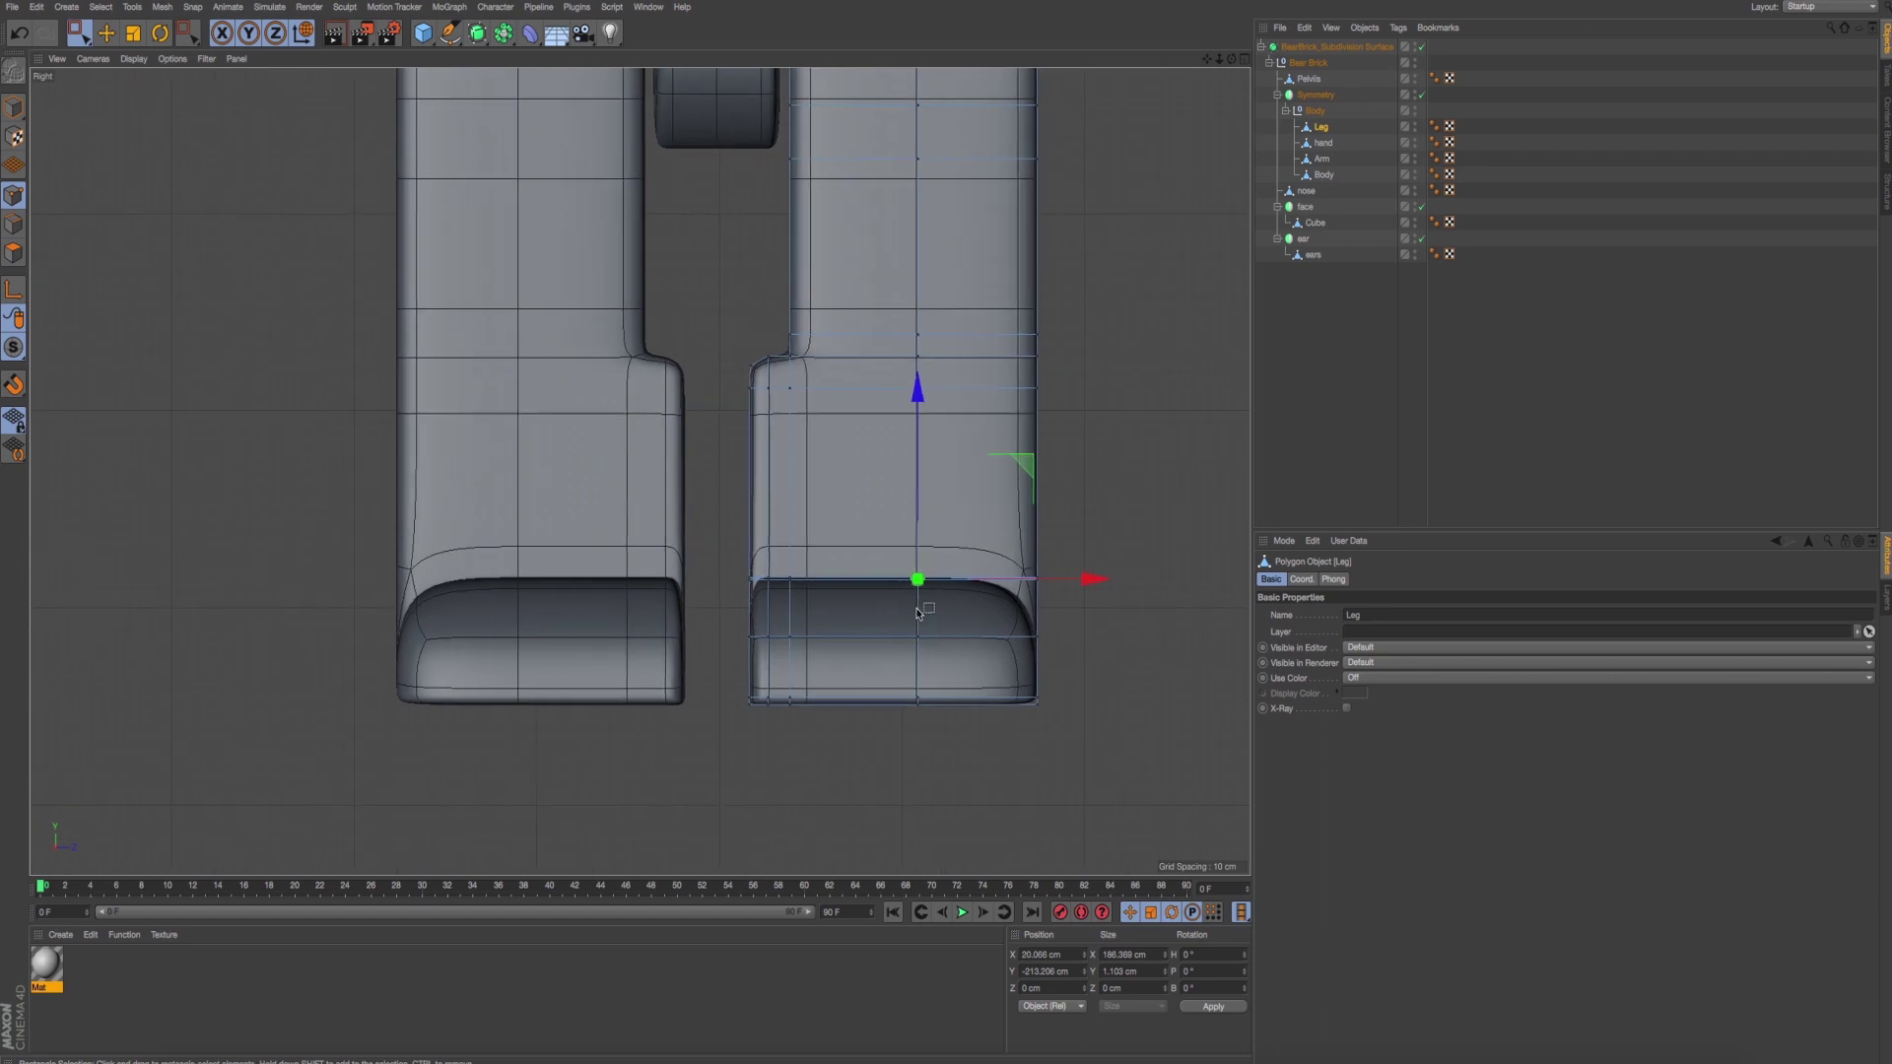
pyautogui.scroll(3, 900, 639)
pyautogui.scroll(-2, 900, 639)
pyautogui.keyDown('shift'); pyautogui.moveTo(891, 704); pyautogui.dragTo(951, 749); pyautogui.keyUp('shift')
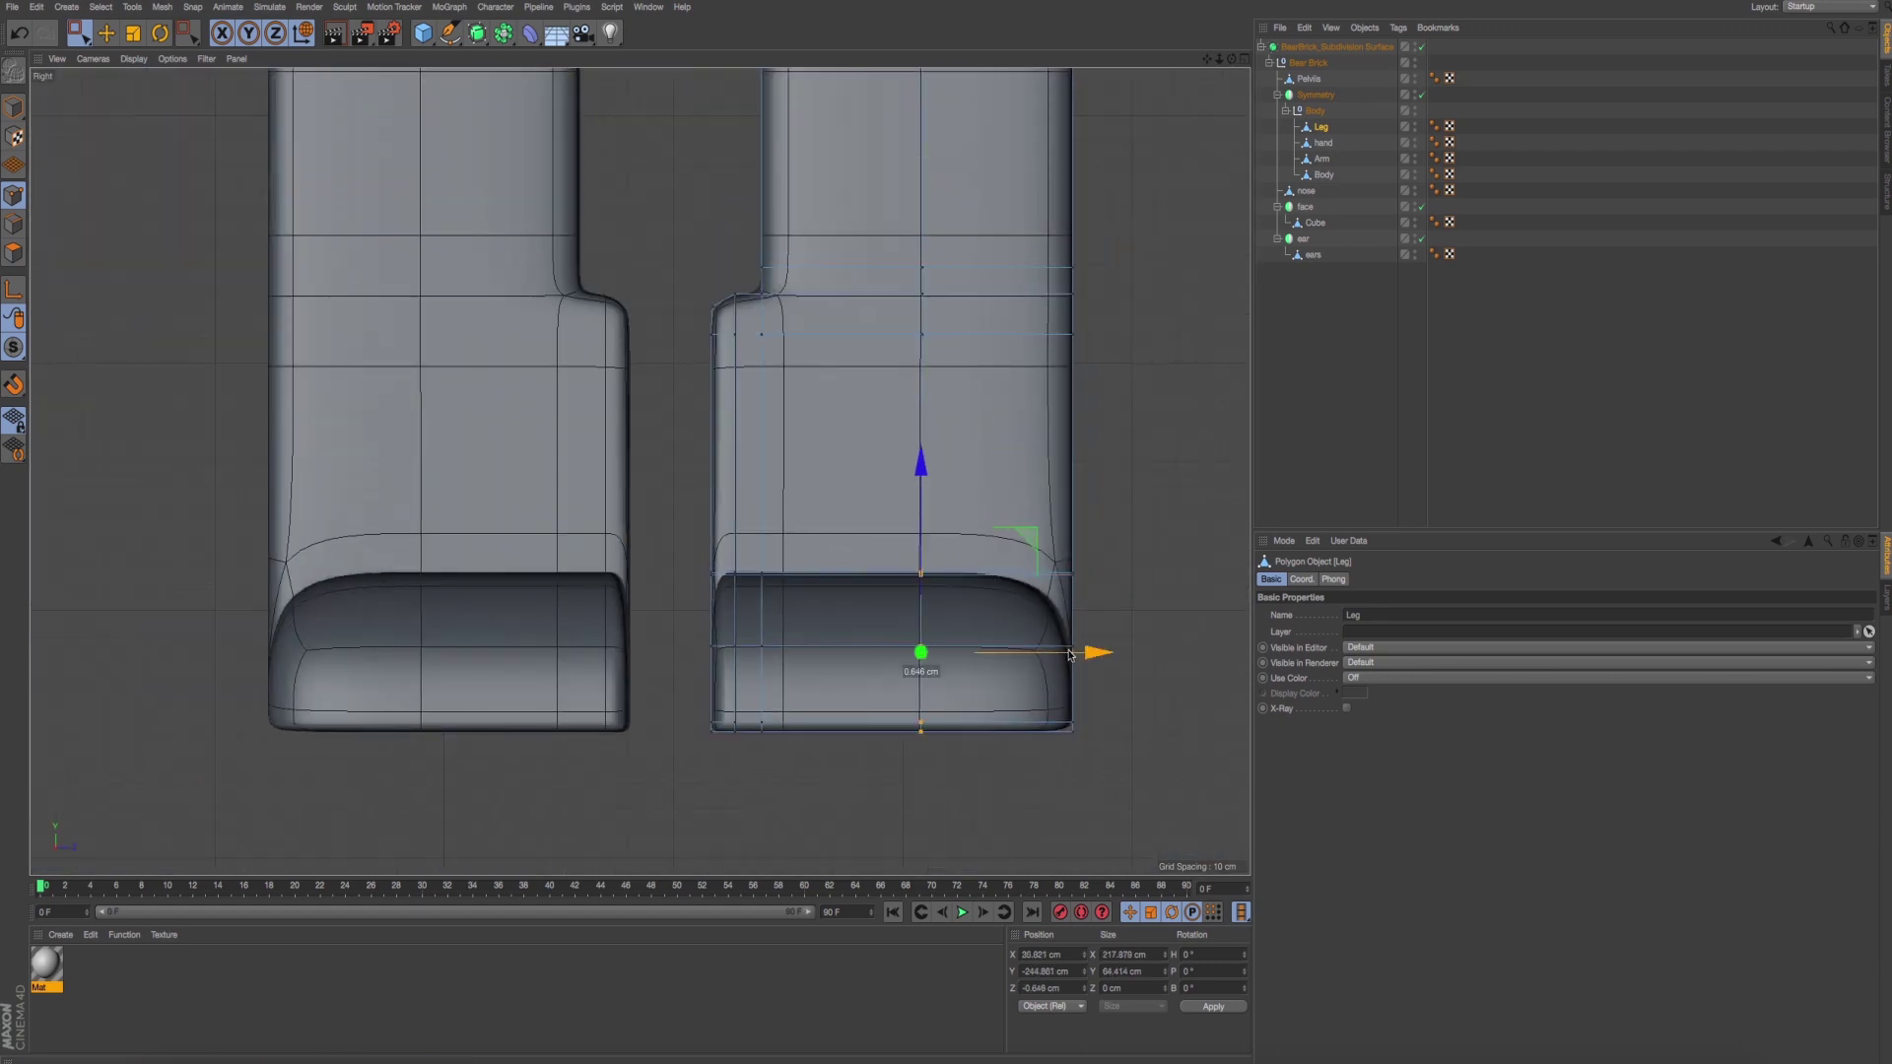
pyautogui.moveTo(1084, 651); pyautogui.dragTo(1049, 657)
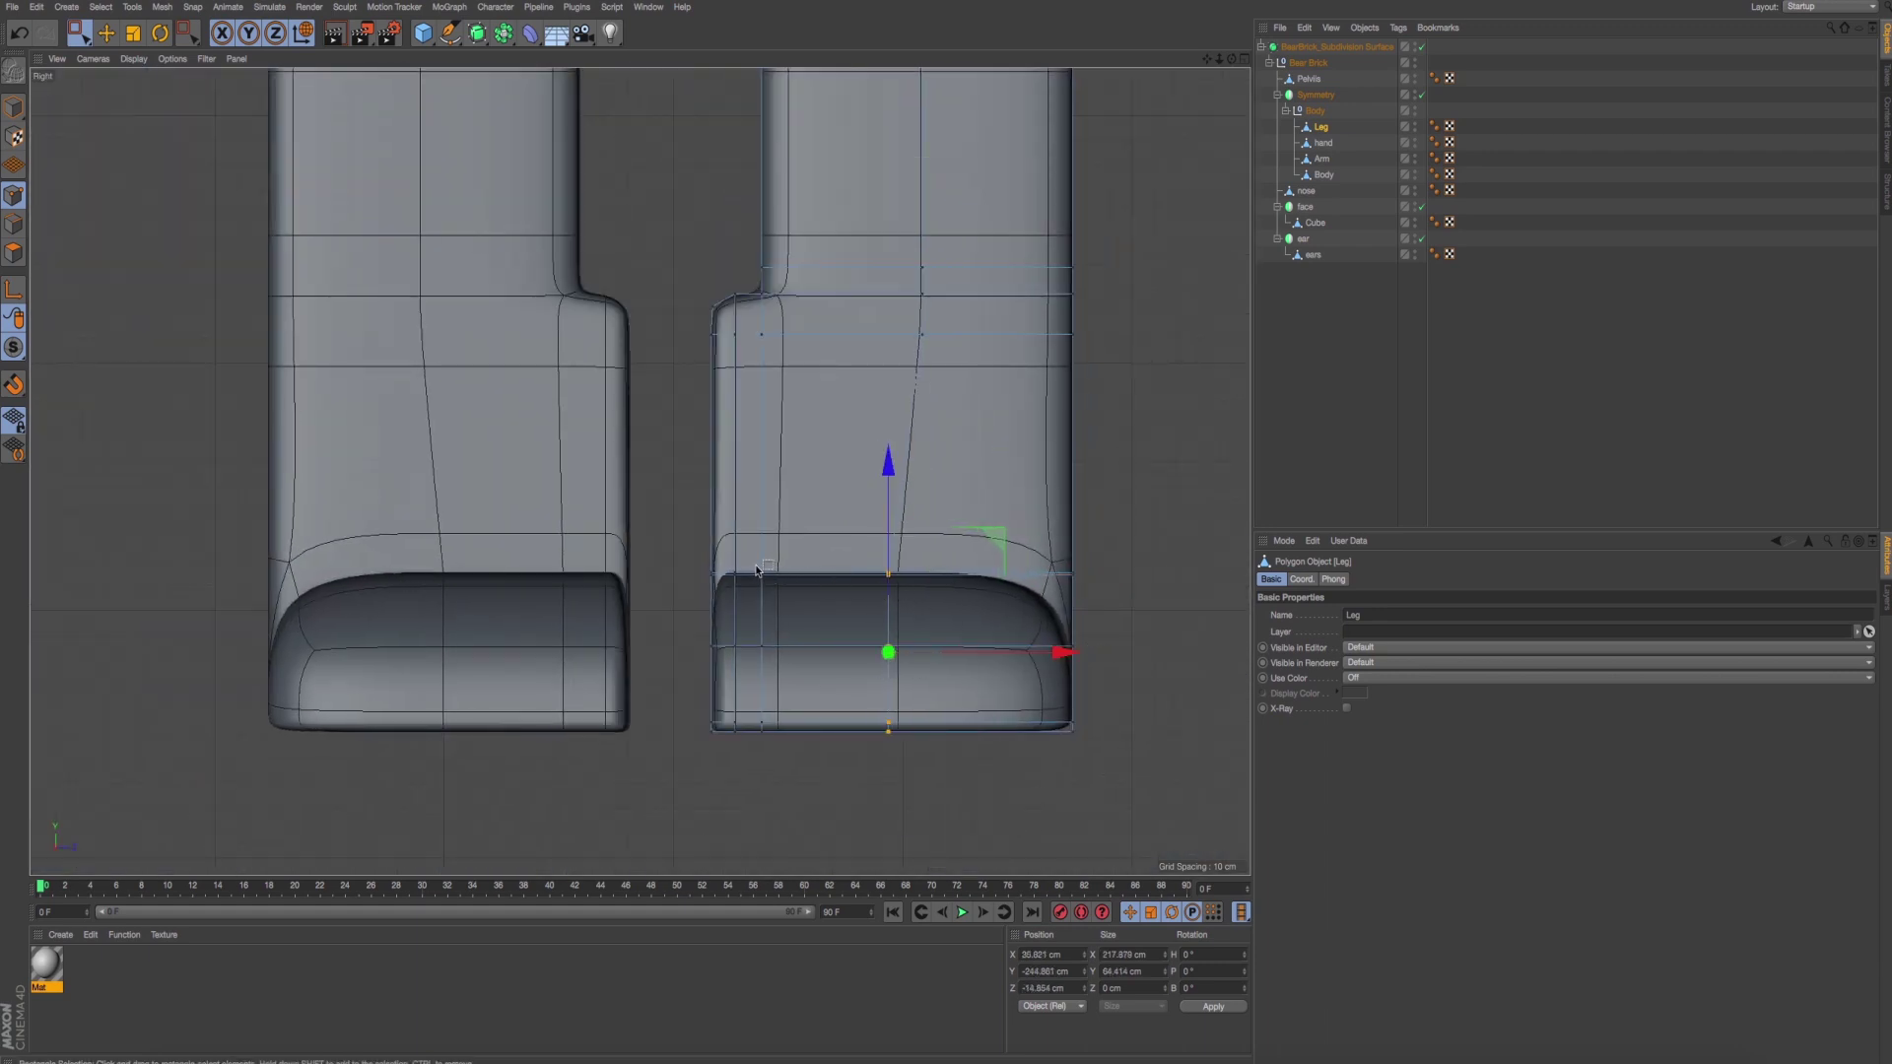
# Shift the two left point columns right about 23.6 cm and check with a render preview.
pyautogui.moveTo(727, 558); pyautogui.dragTo(817, 789)
pyautogui.moveTo(937, 656)
pyautogui.mouseDown()
pyautogui.moveTo(989, 657)
pyautogui.moveTo(972, 659)
pyautogui.mouseUp()
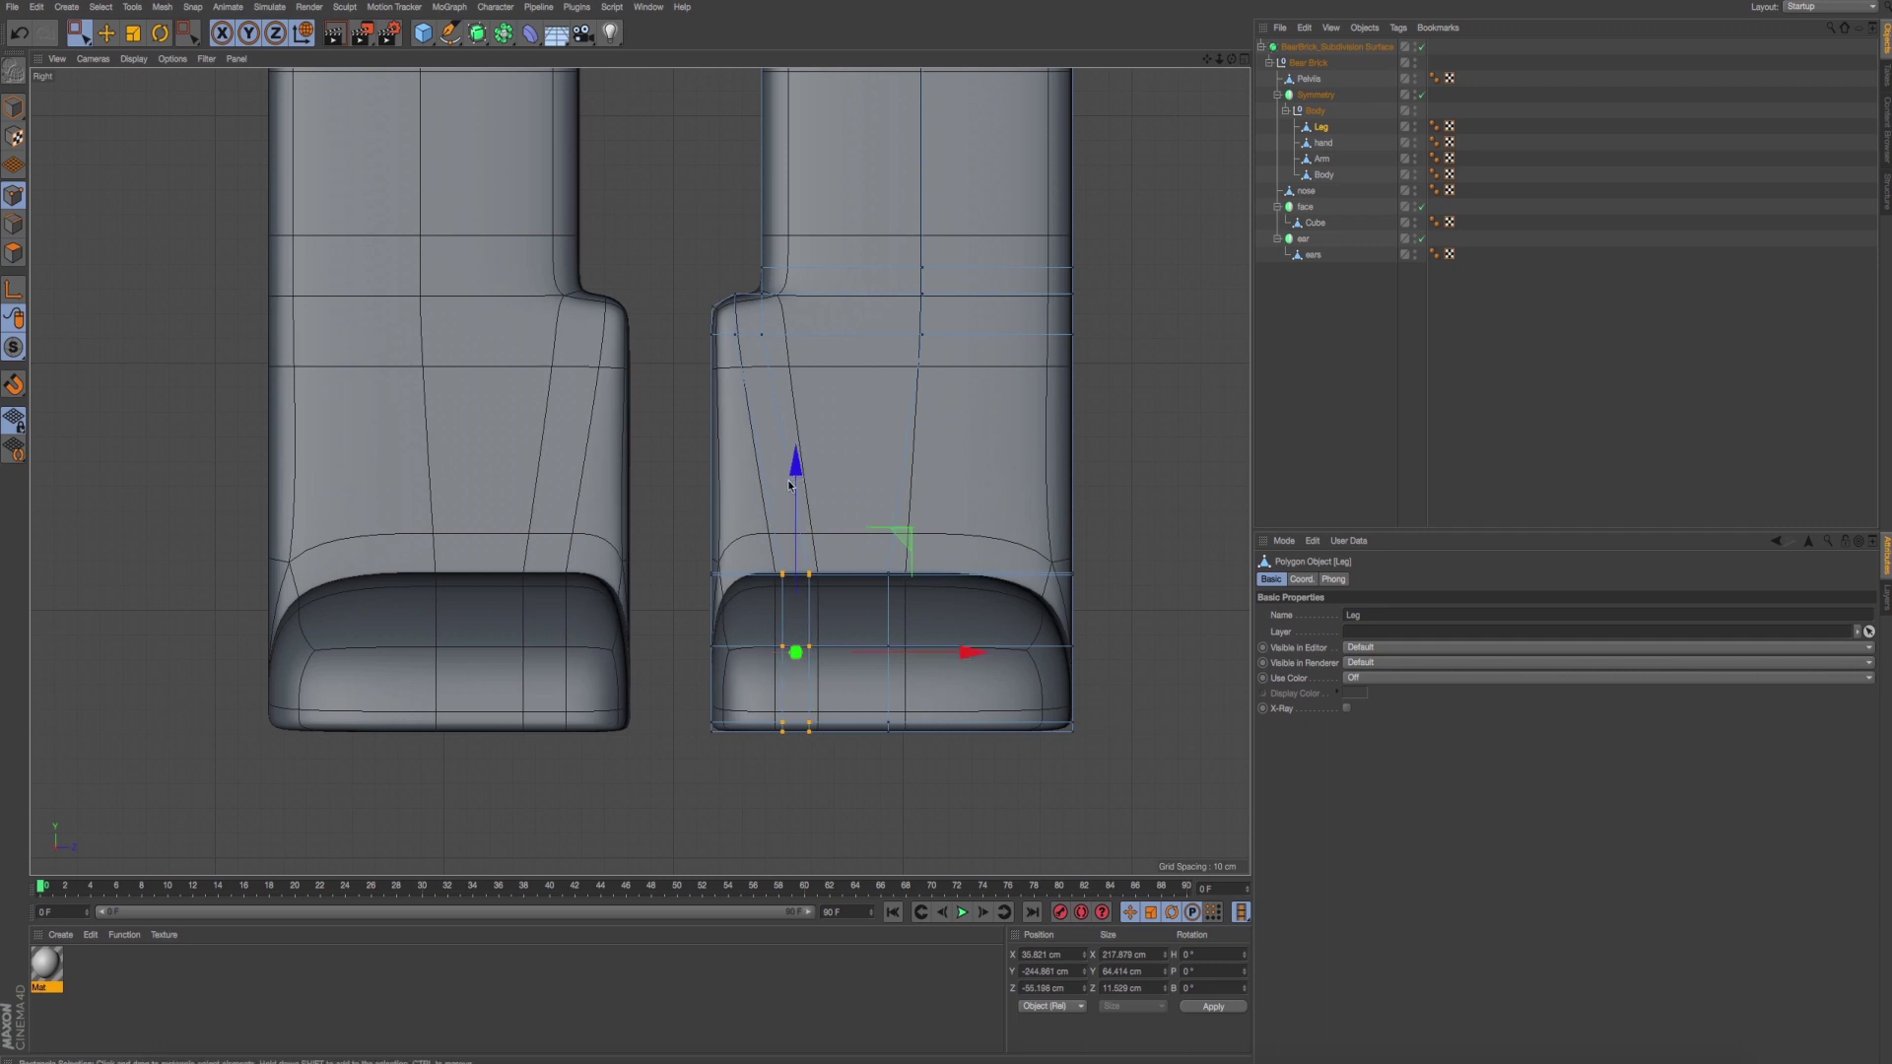
pyautogui.hotkey('ctrl', 'r')
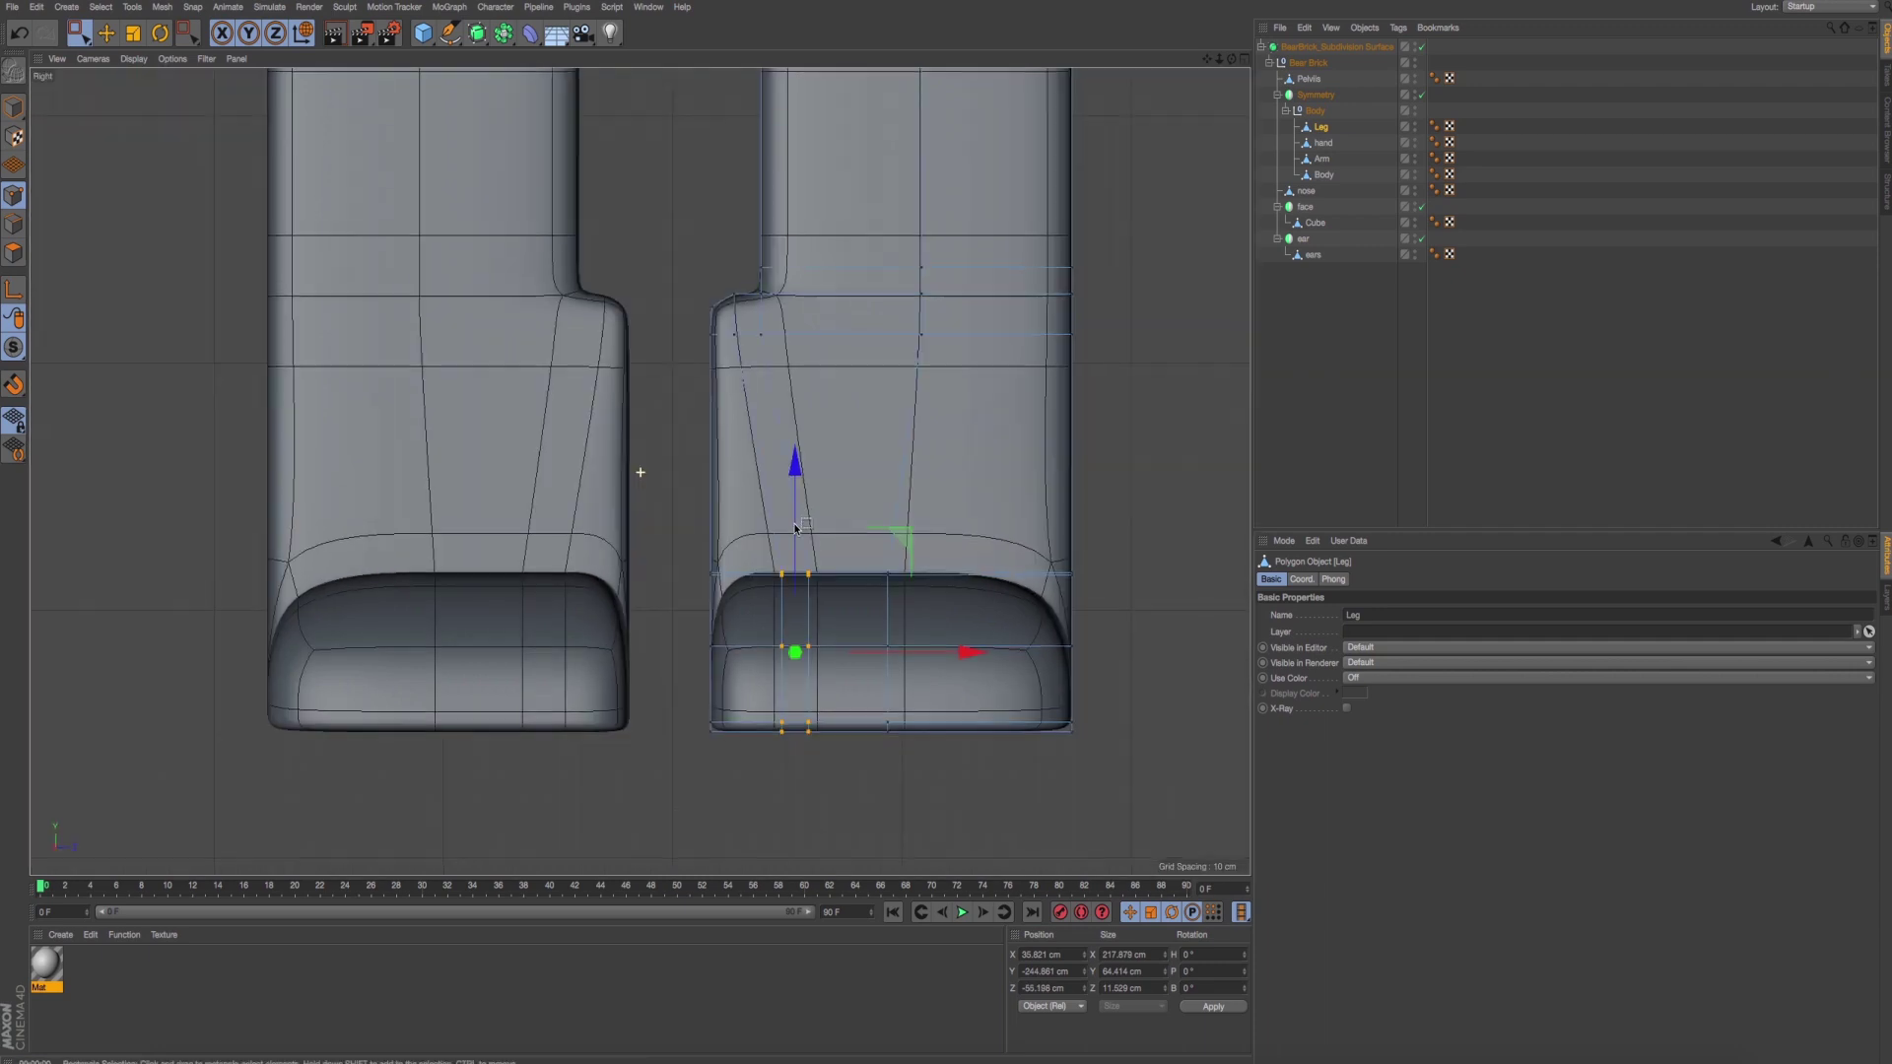
pyautogui.scroll(3, 798, 603)
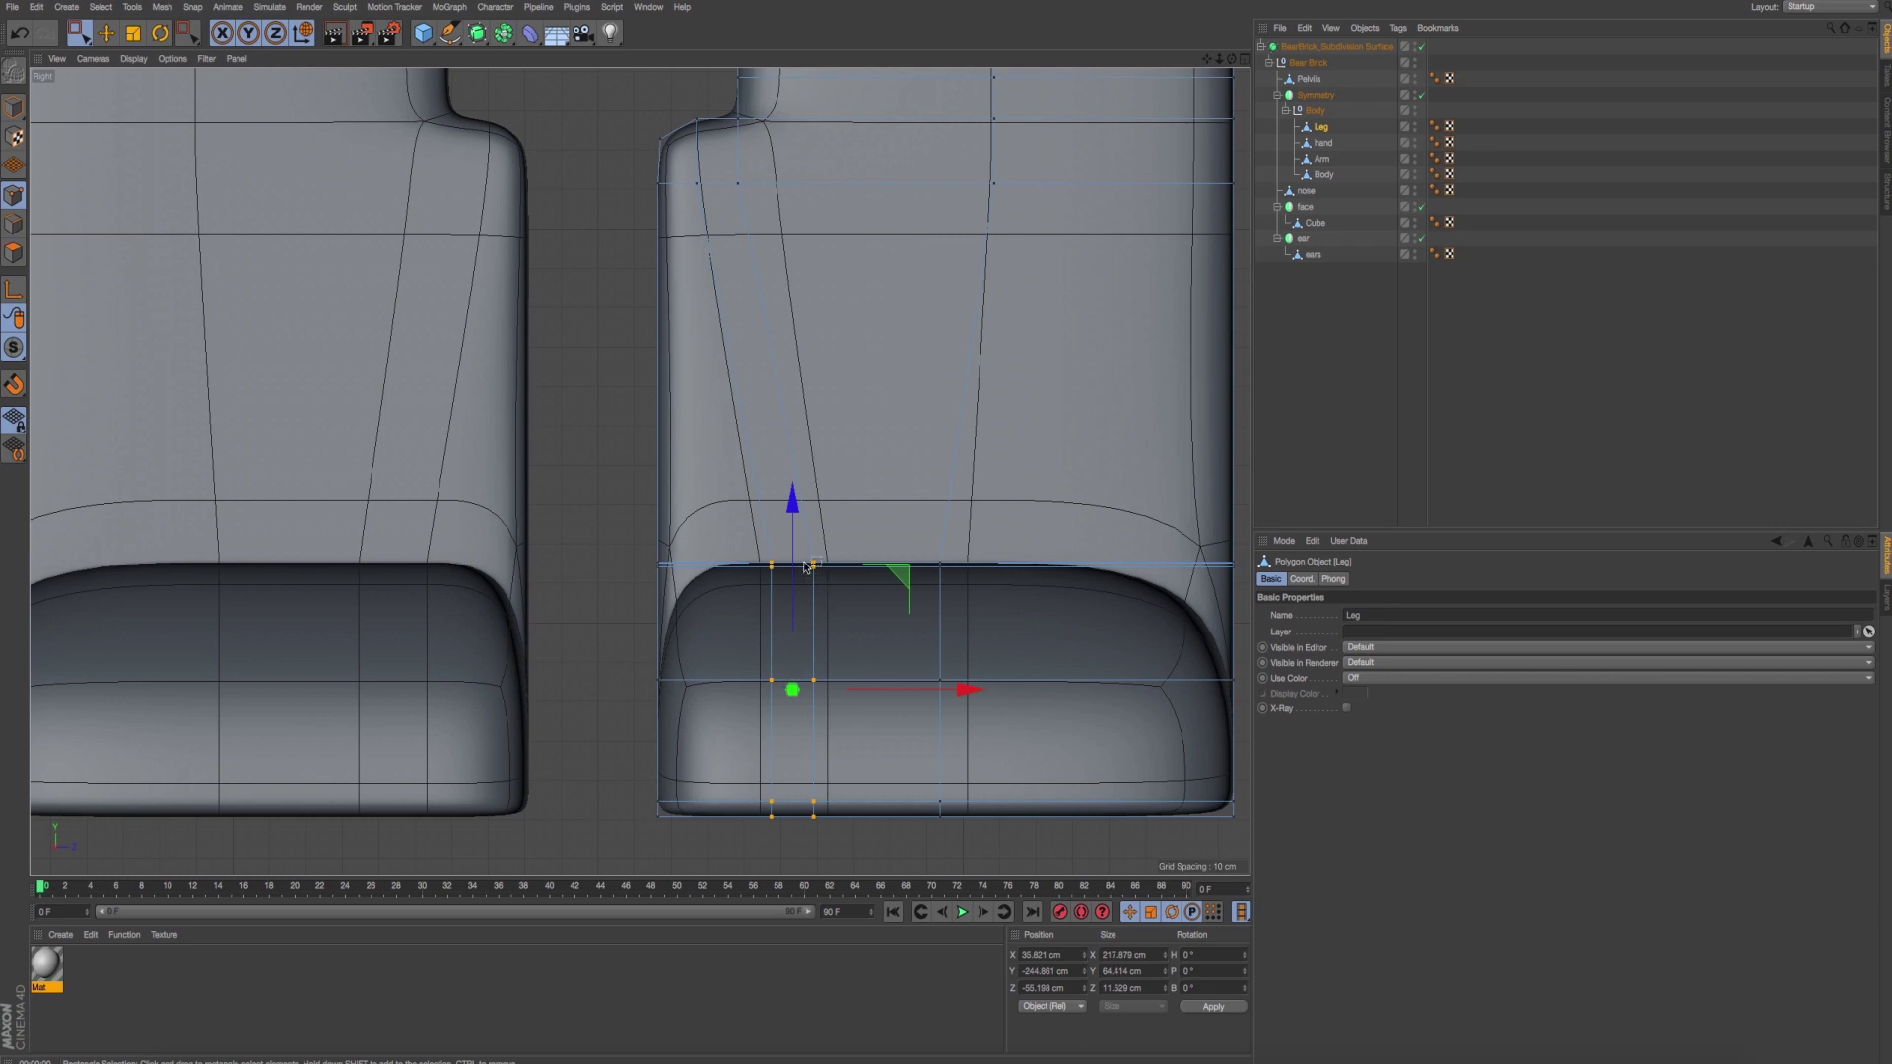
pyautogui.scroll(-1, 887, 778)
pyautogui.scroll(-1, 891, 764)
pyautogui.scroll(-1, 892, 767)
pyautogui.scroll(-1, 884, 765)
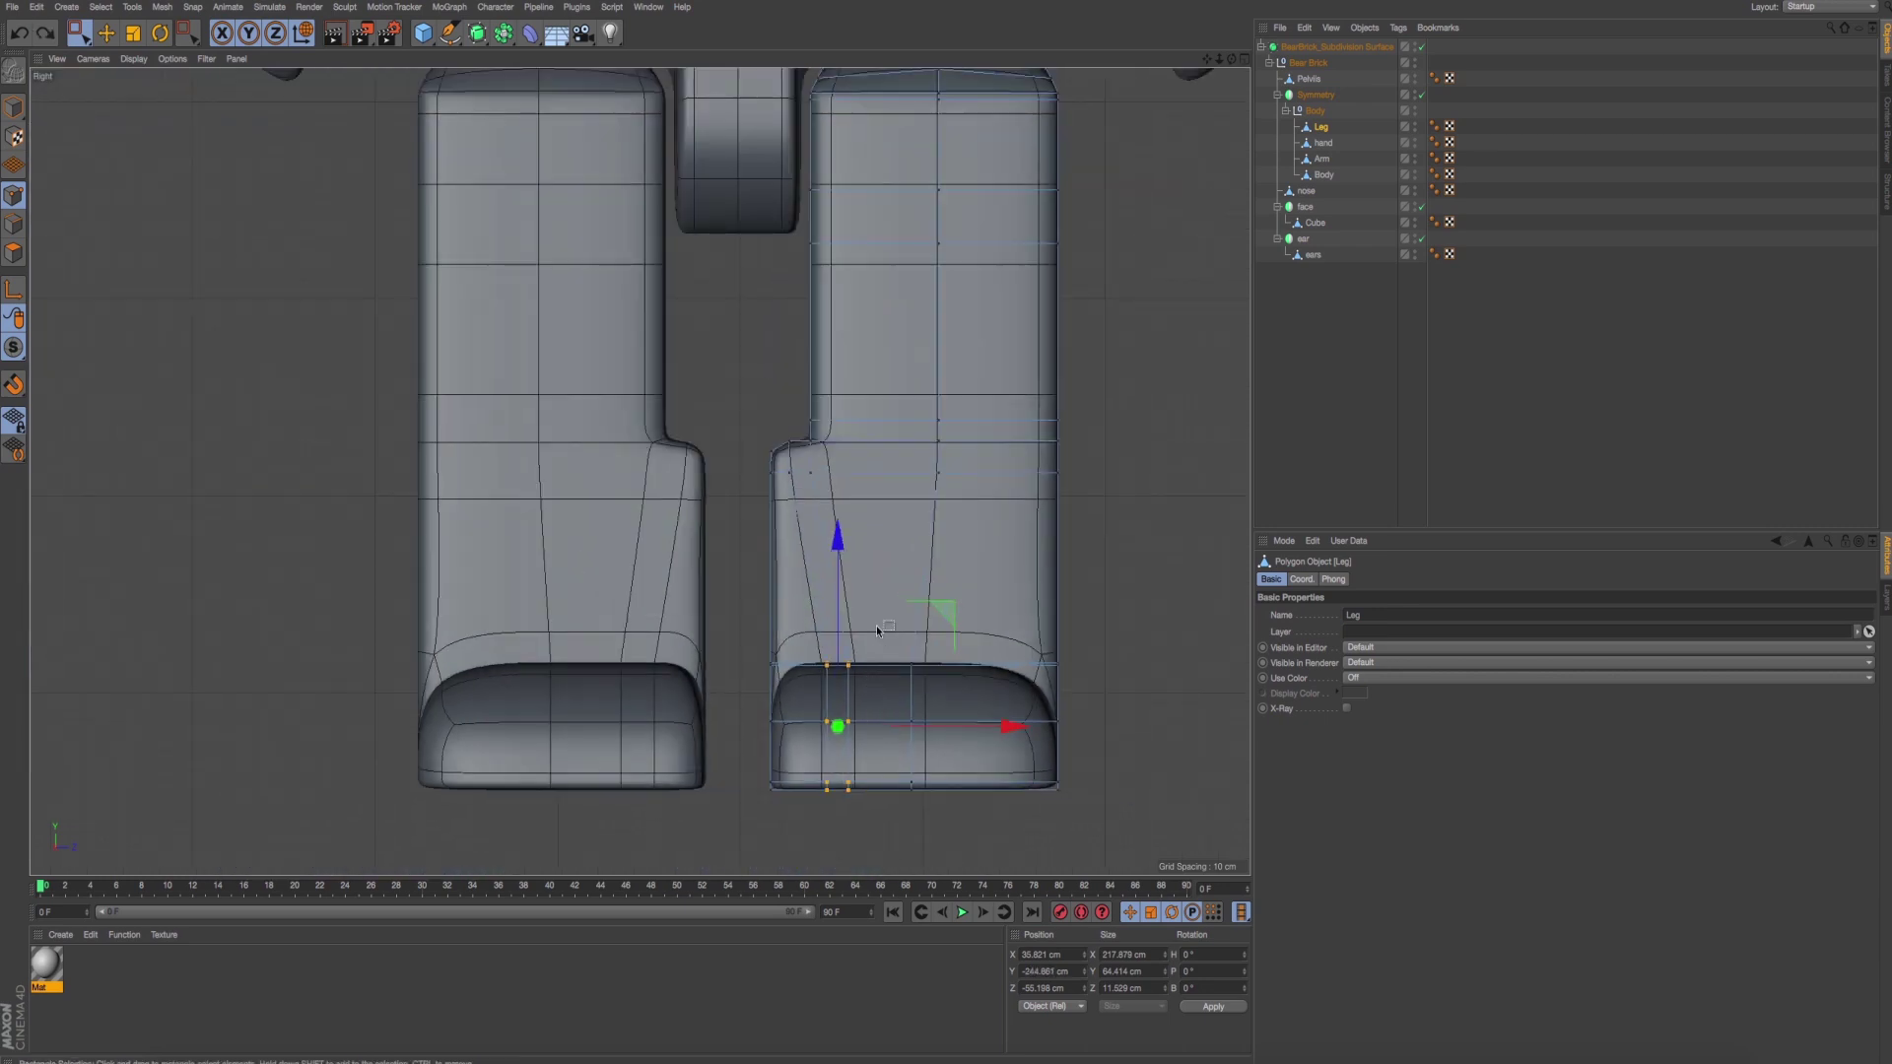
# Move a single point column right about 15.8 cm, then select the top row of toe cap points.
pyautogui.moveTo(878, 631); pyautogui.dragTo(837, 853)
pyautogui.moveTo(990, 729); pyautogui.dragTo(1030, 729)
pyautogui.scroll(2, 927, 743)
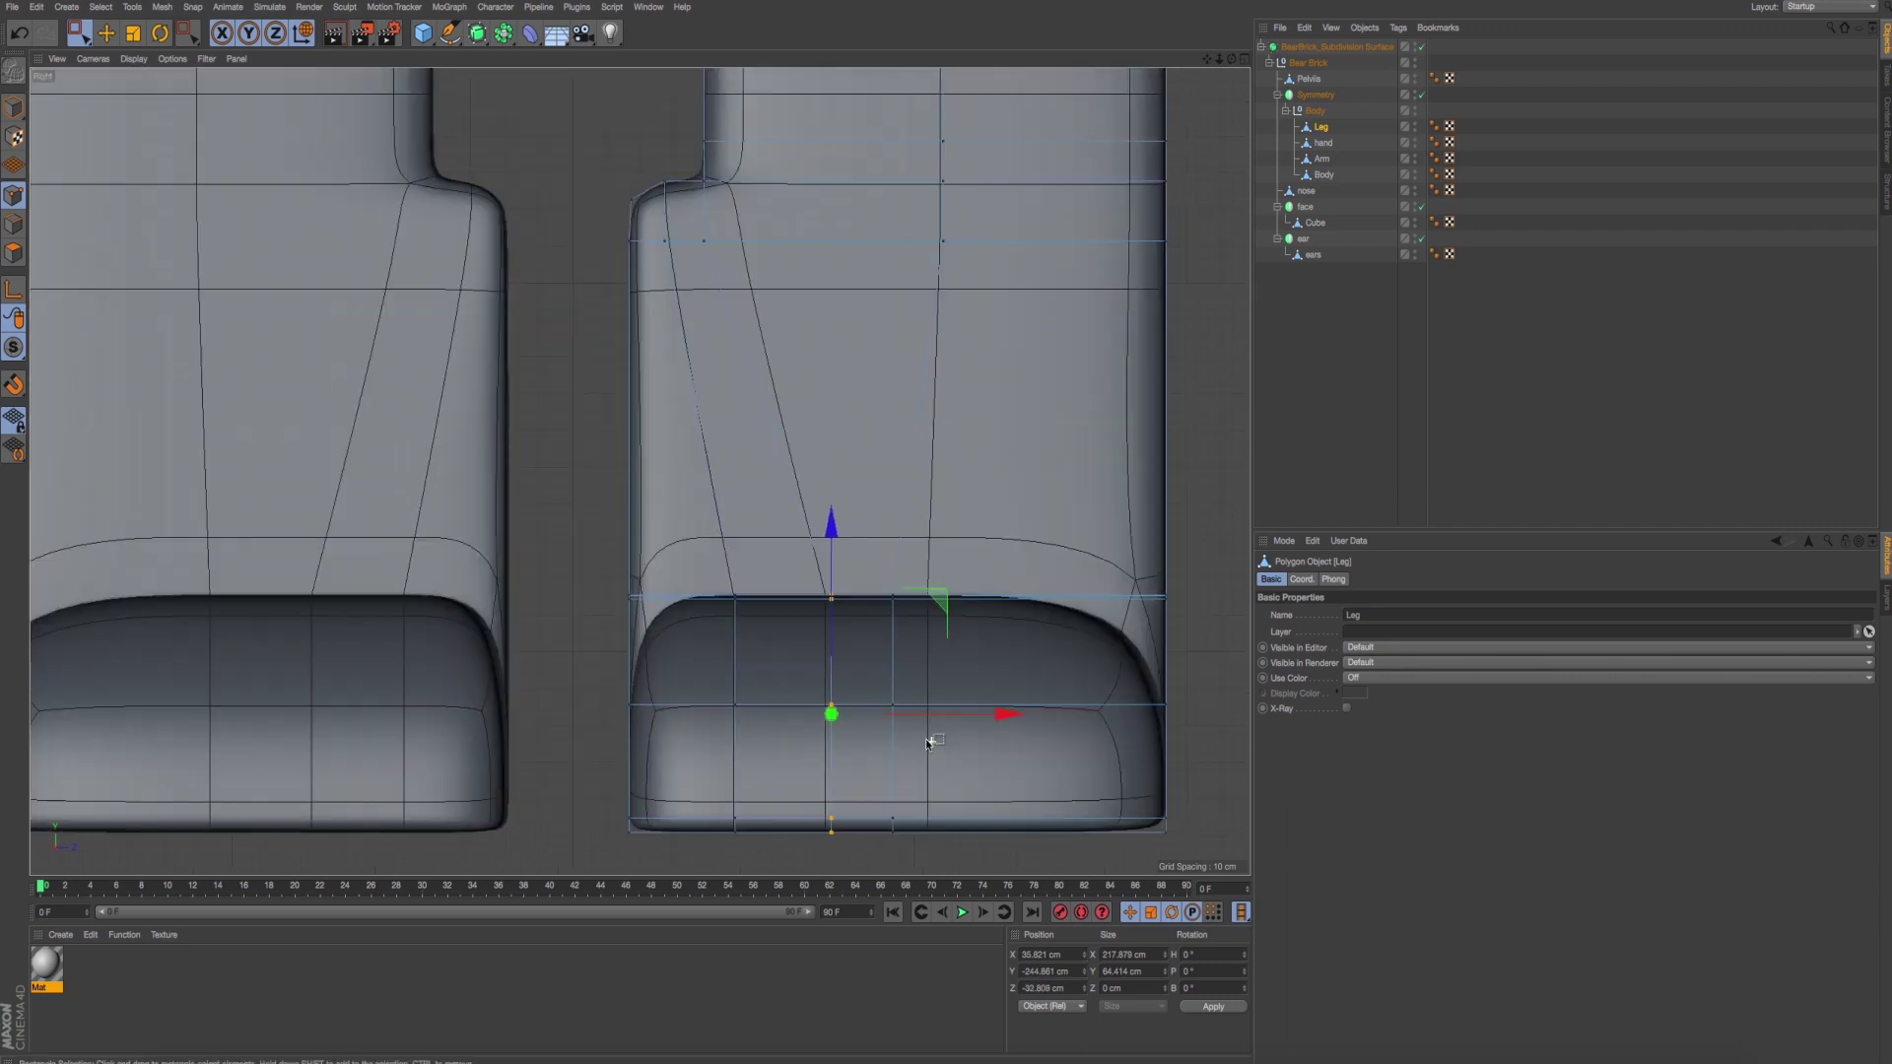
pyautogui.moveTo(865, 565); pyautogui.dragTo(982, 745)
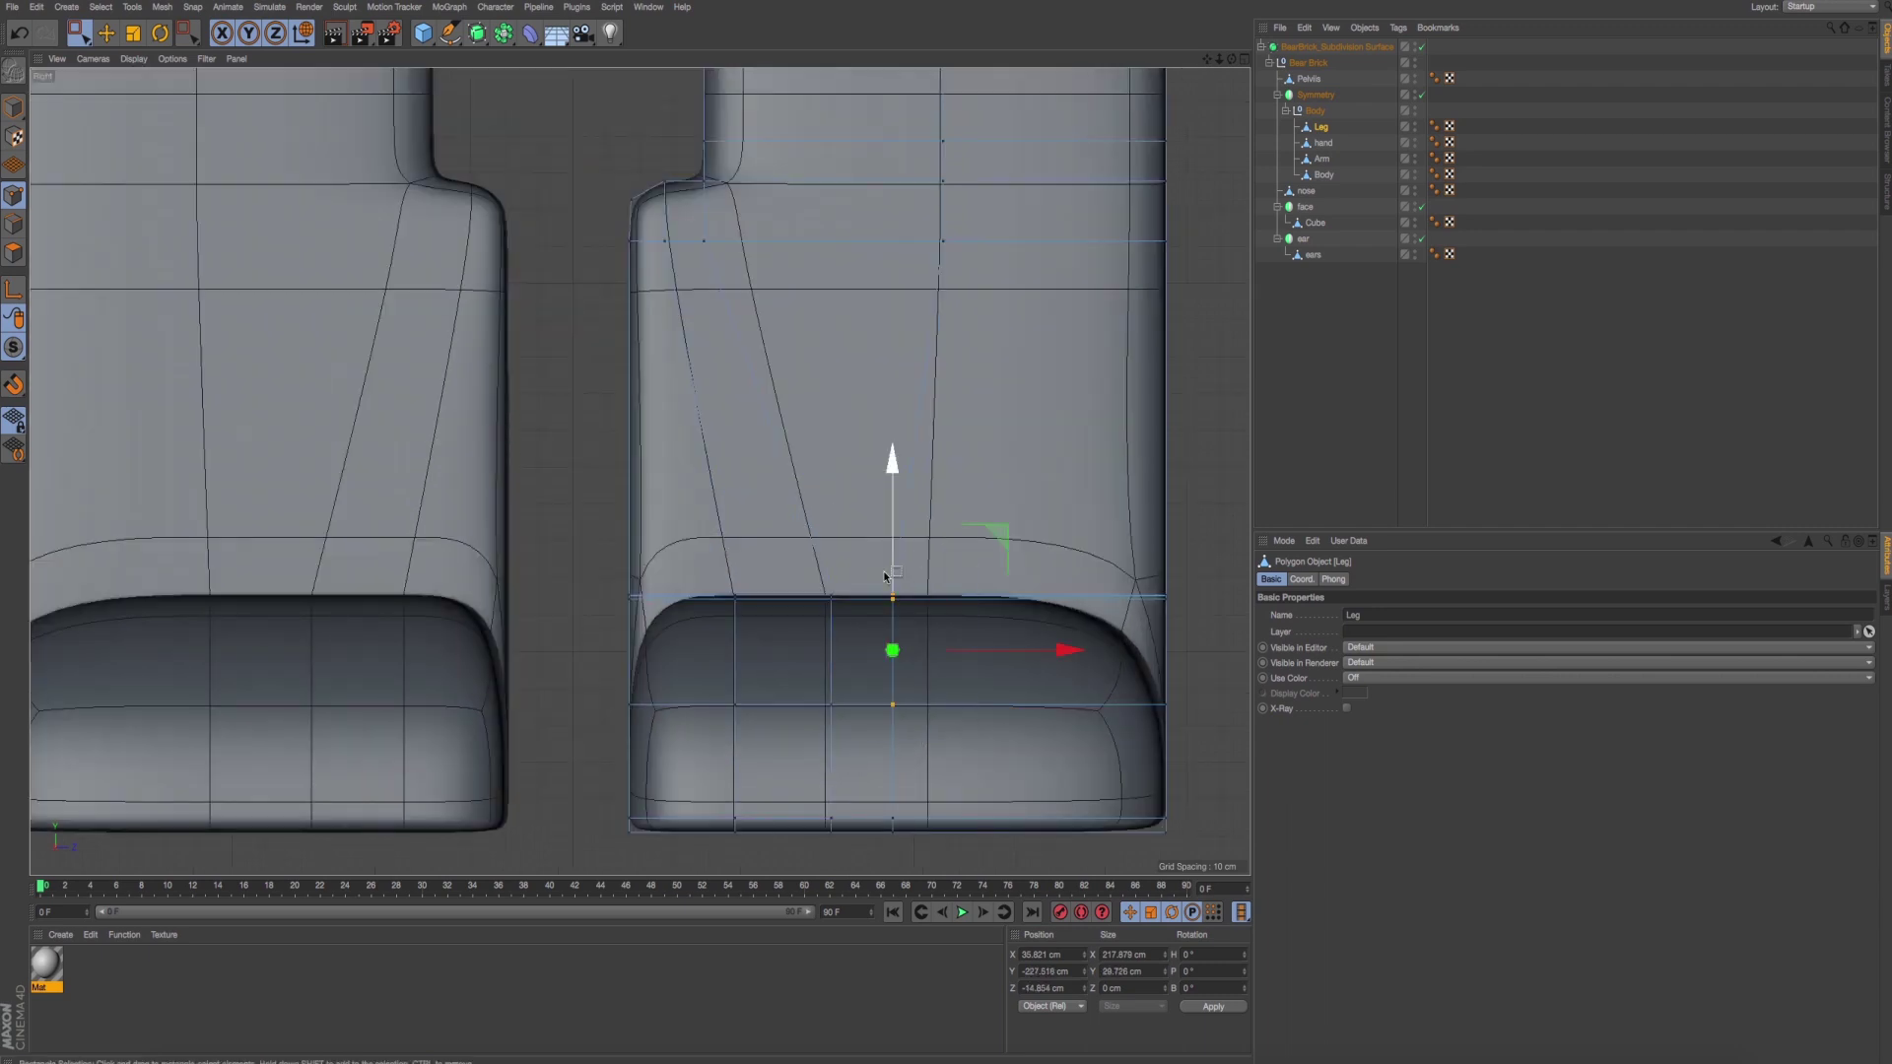
pyautogui.moveTo(708, 570)
pyautogui.mouseDown()
pyautogui.moveTo(883, 613)
pyautogui.moveTo(1105, 618)
pyautogui.mouseUp()
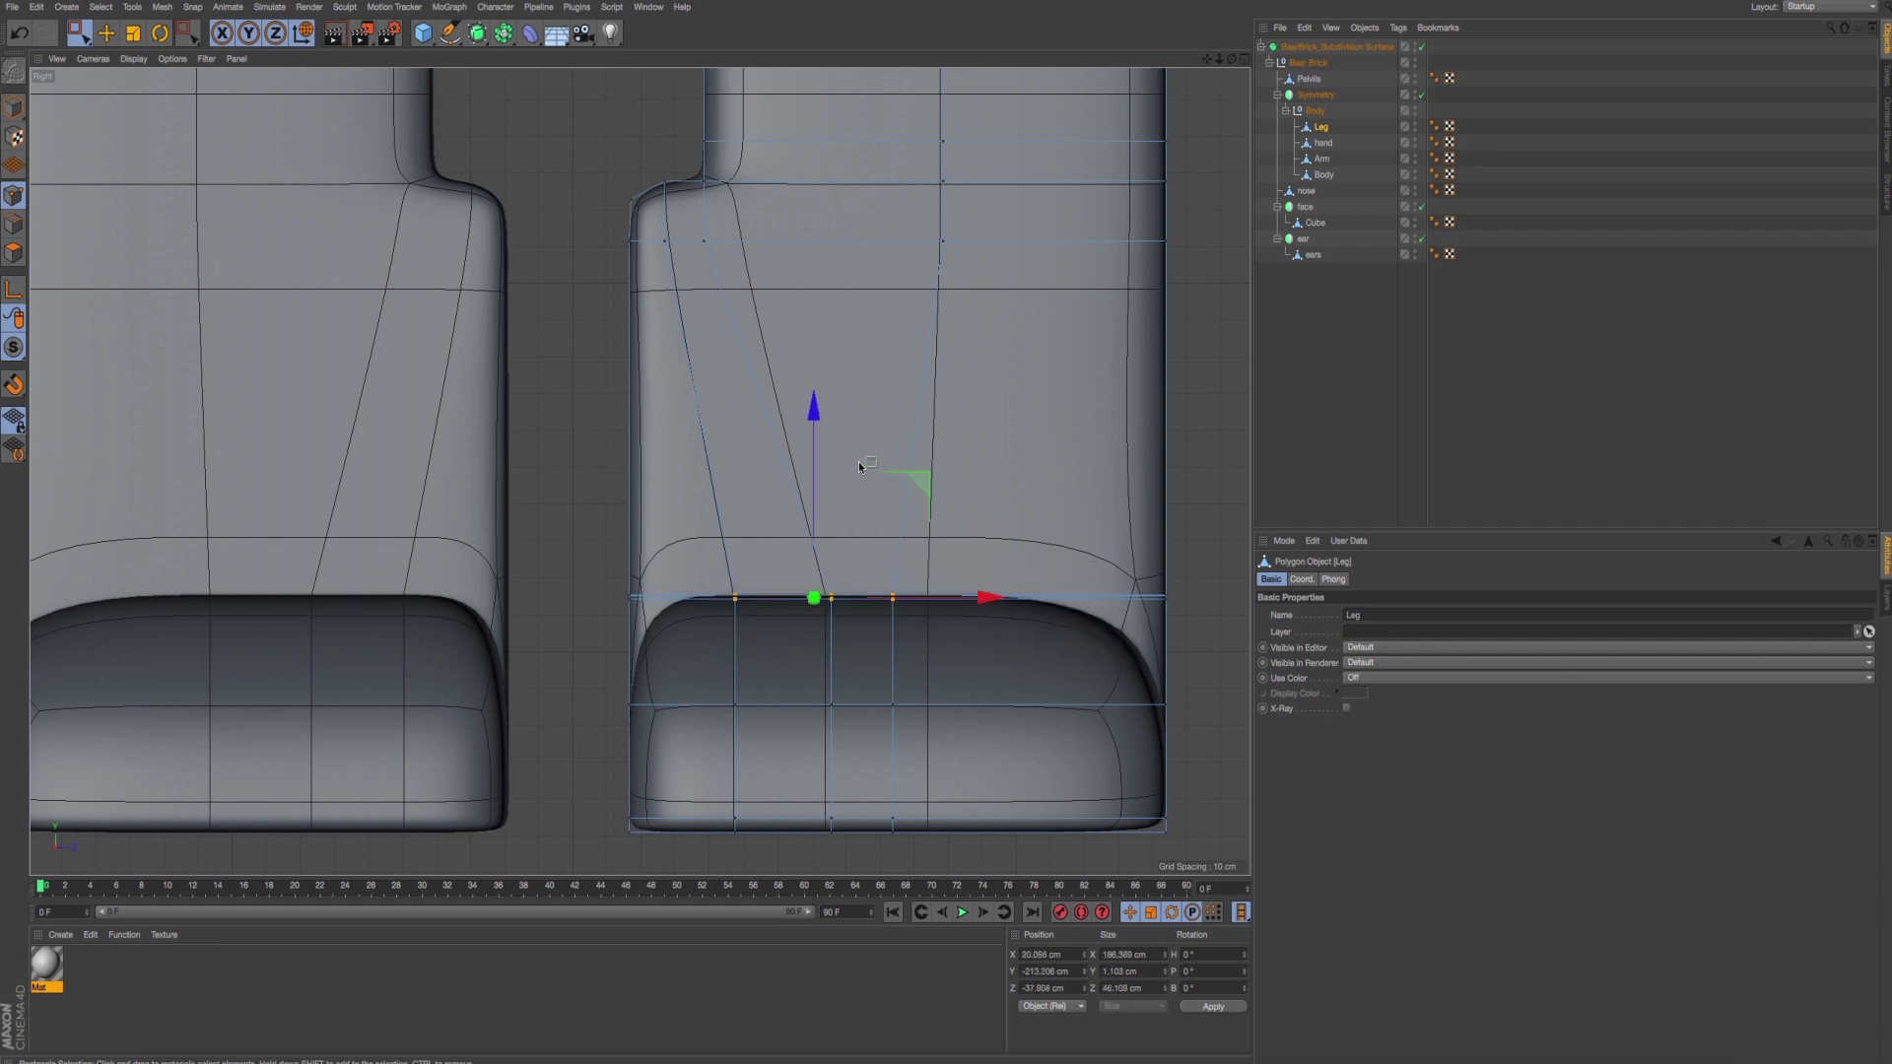
# Raise the points along the toe cap's top edge, first about 7 cm then about 16 cm.
pyautogui.click(810, 427)
pyautogui.moveTo(721, 530); pyautogui.dragTo(988, 618)
pyautogui.moveTo(810, 414); pyautogui.dragTo(818, 390)
pyautogui.moveTo(820, 382); pyautogui.dragTo(827, 359)
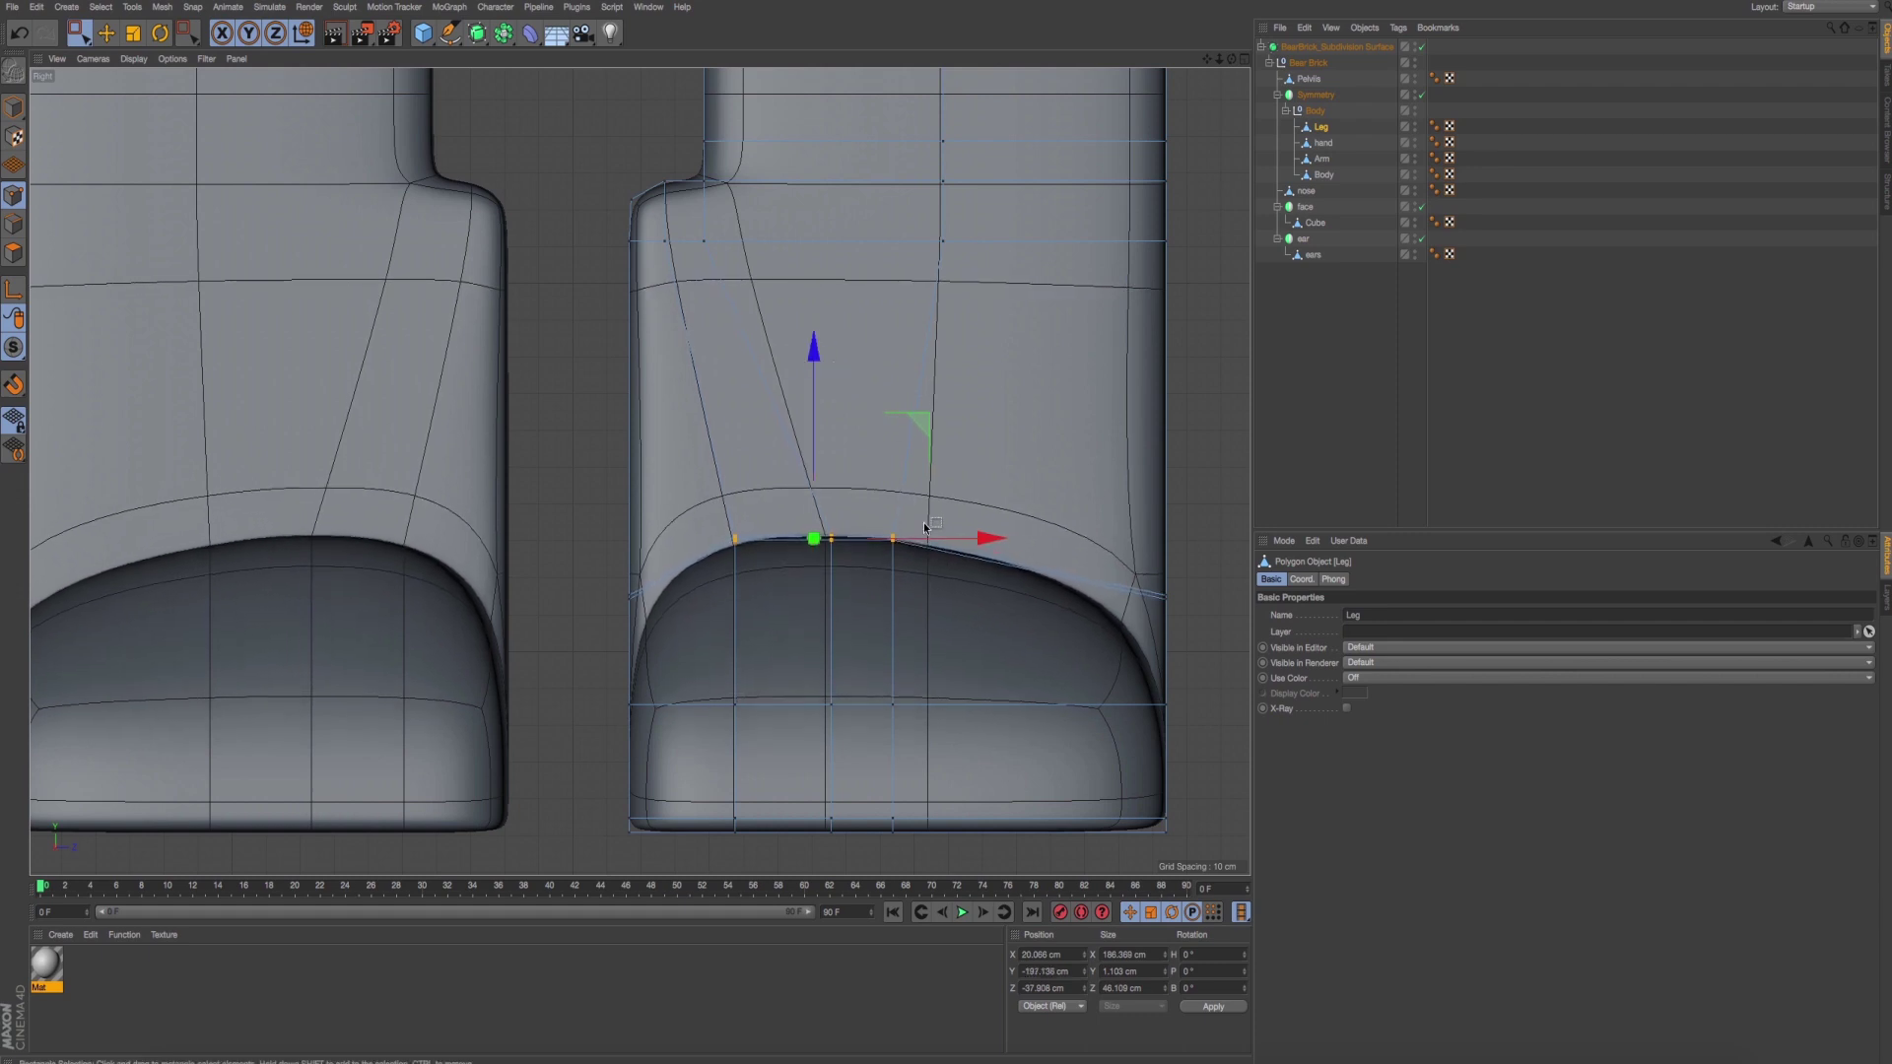
# Move the lower points right about 10 cm, the rightmost column about 29 cm, and adjust a middle column.
pyautogui.moveTo(950, 492); pyautogui.dragTo(767, 875)
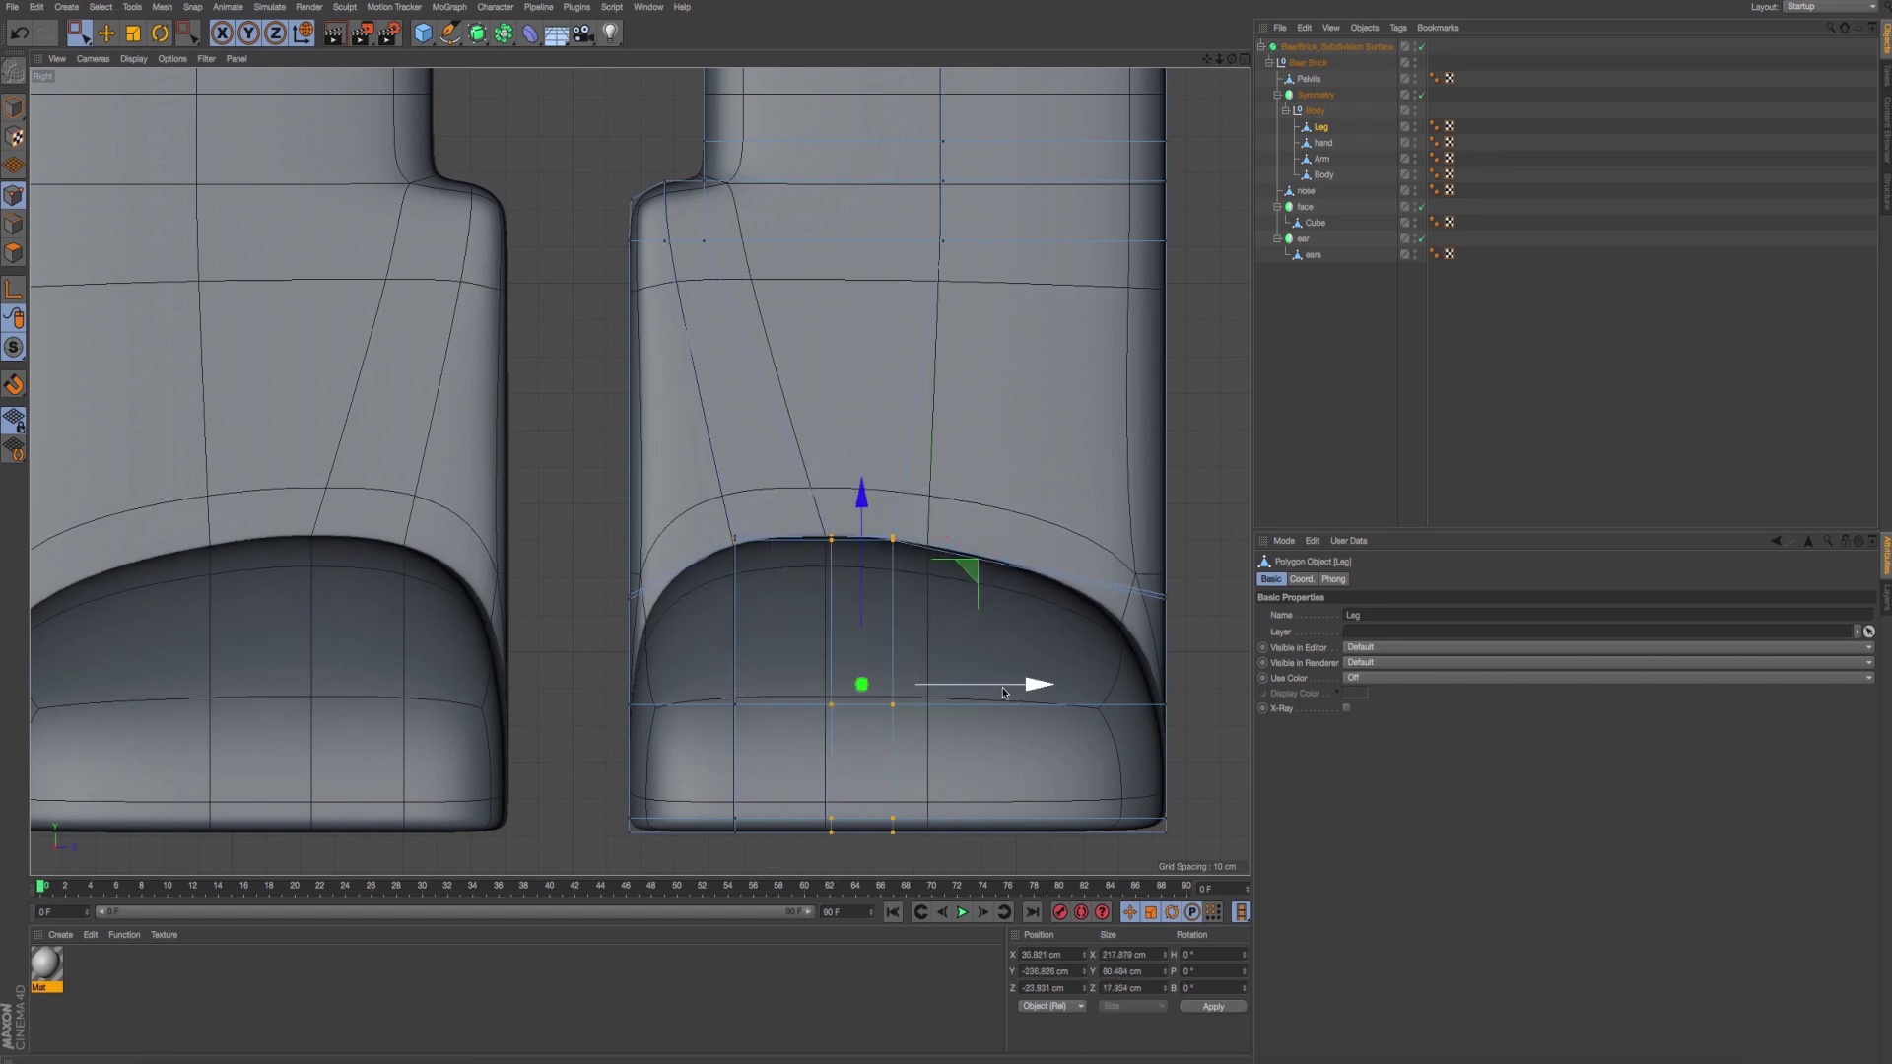
pyautogui.moveTo(1017, 693); pyautogui.dragTo(1047, 692)
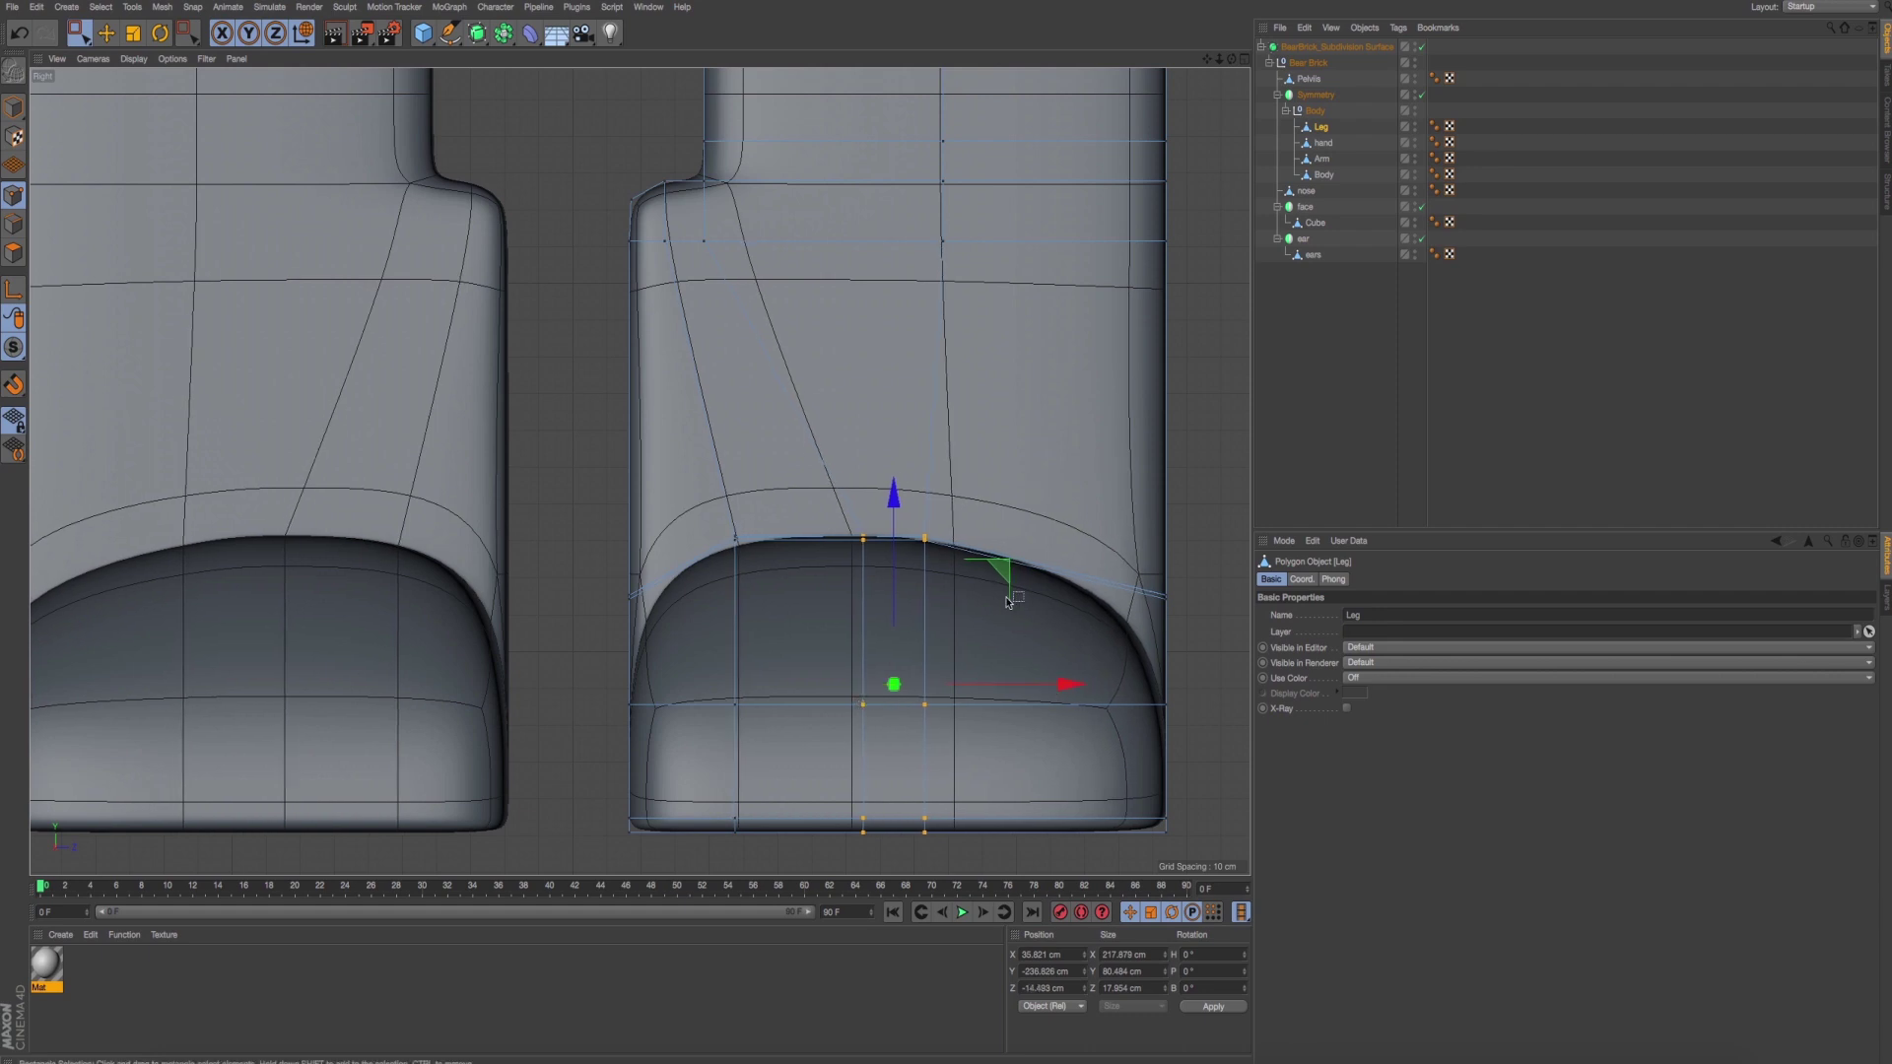
pyautogui.moveTo(912, 483); pyautogui.dragTo(1035, 856)
pyautogui.moveTo(1100, 685); pyautogui.dragTo(1193, 690)
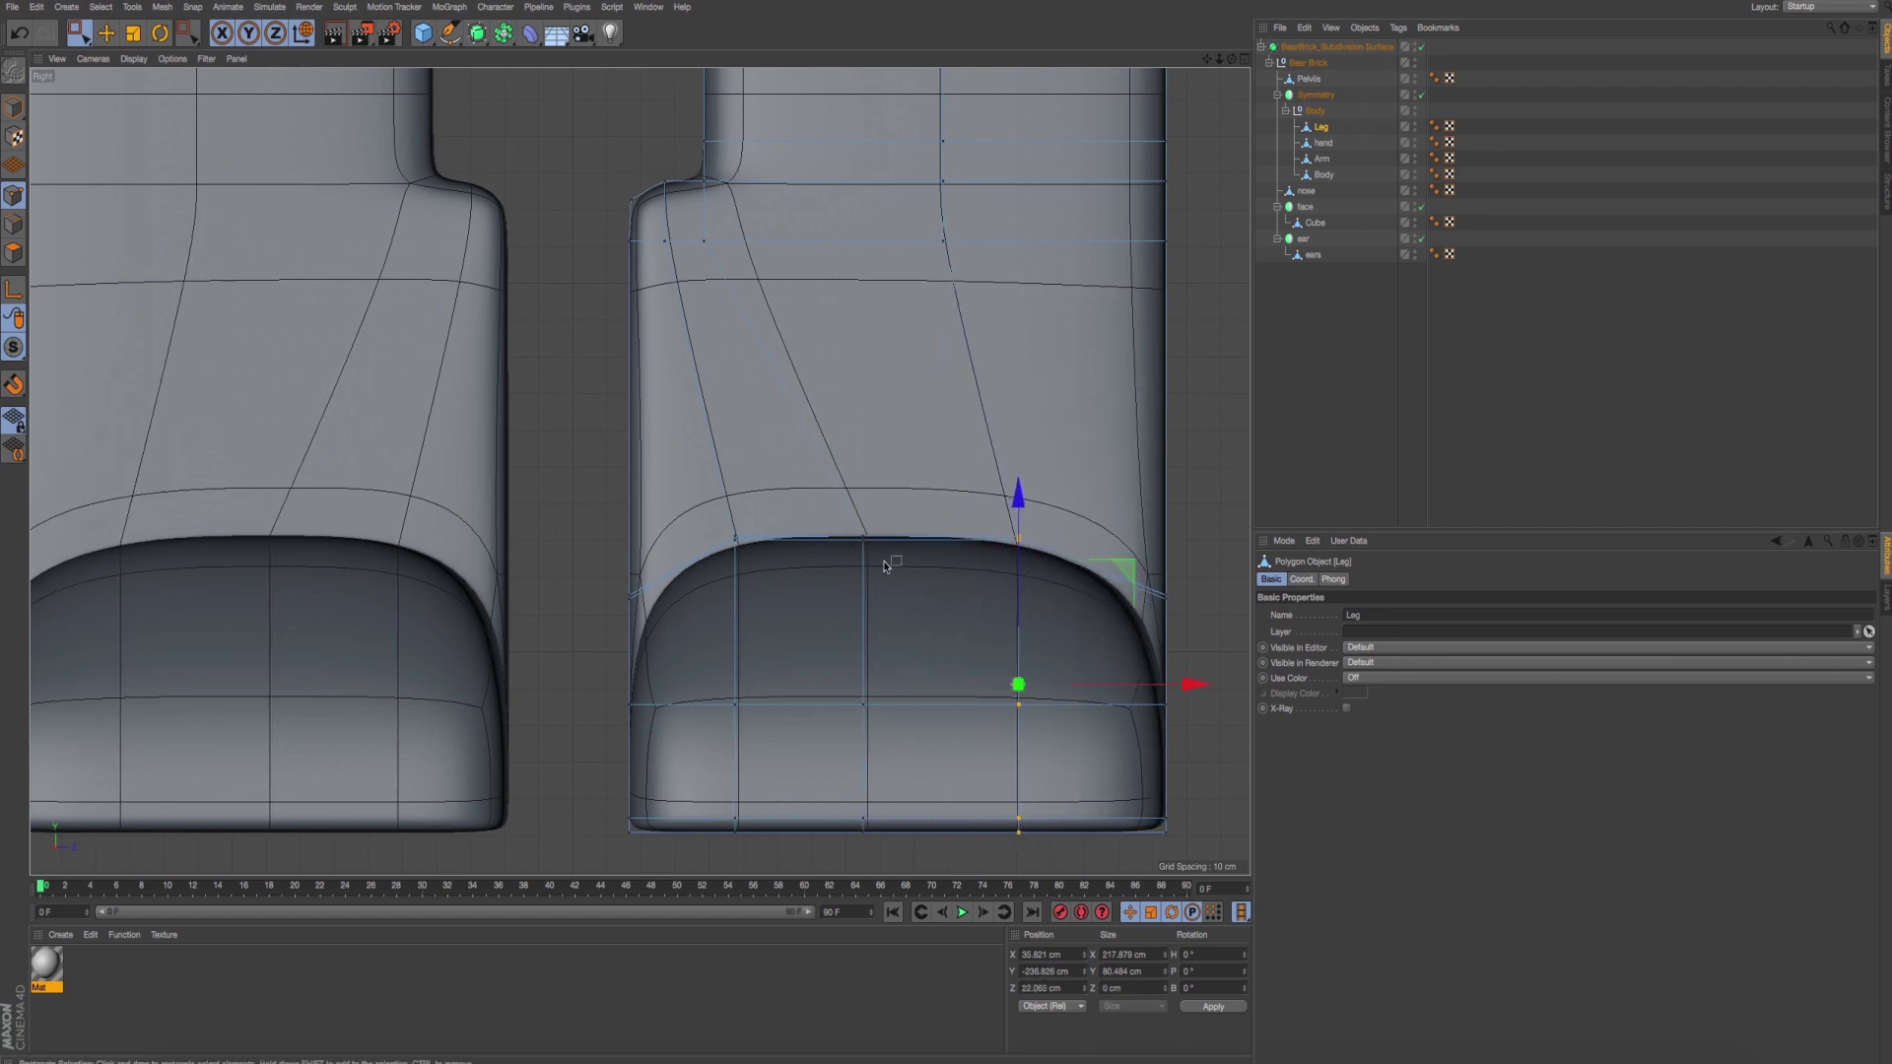
pyautogui.moveTo(834, 484); pyautogui.dragTo(935, 867)
pyautogui.moveTo(1009, 692); pyautogui.dragTo(1033, 686)
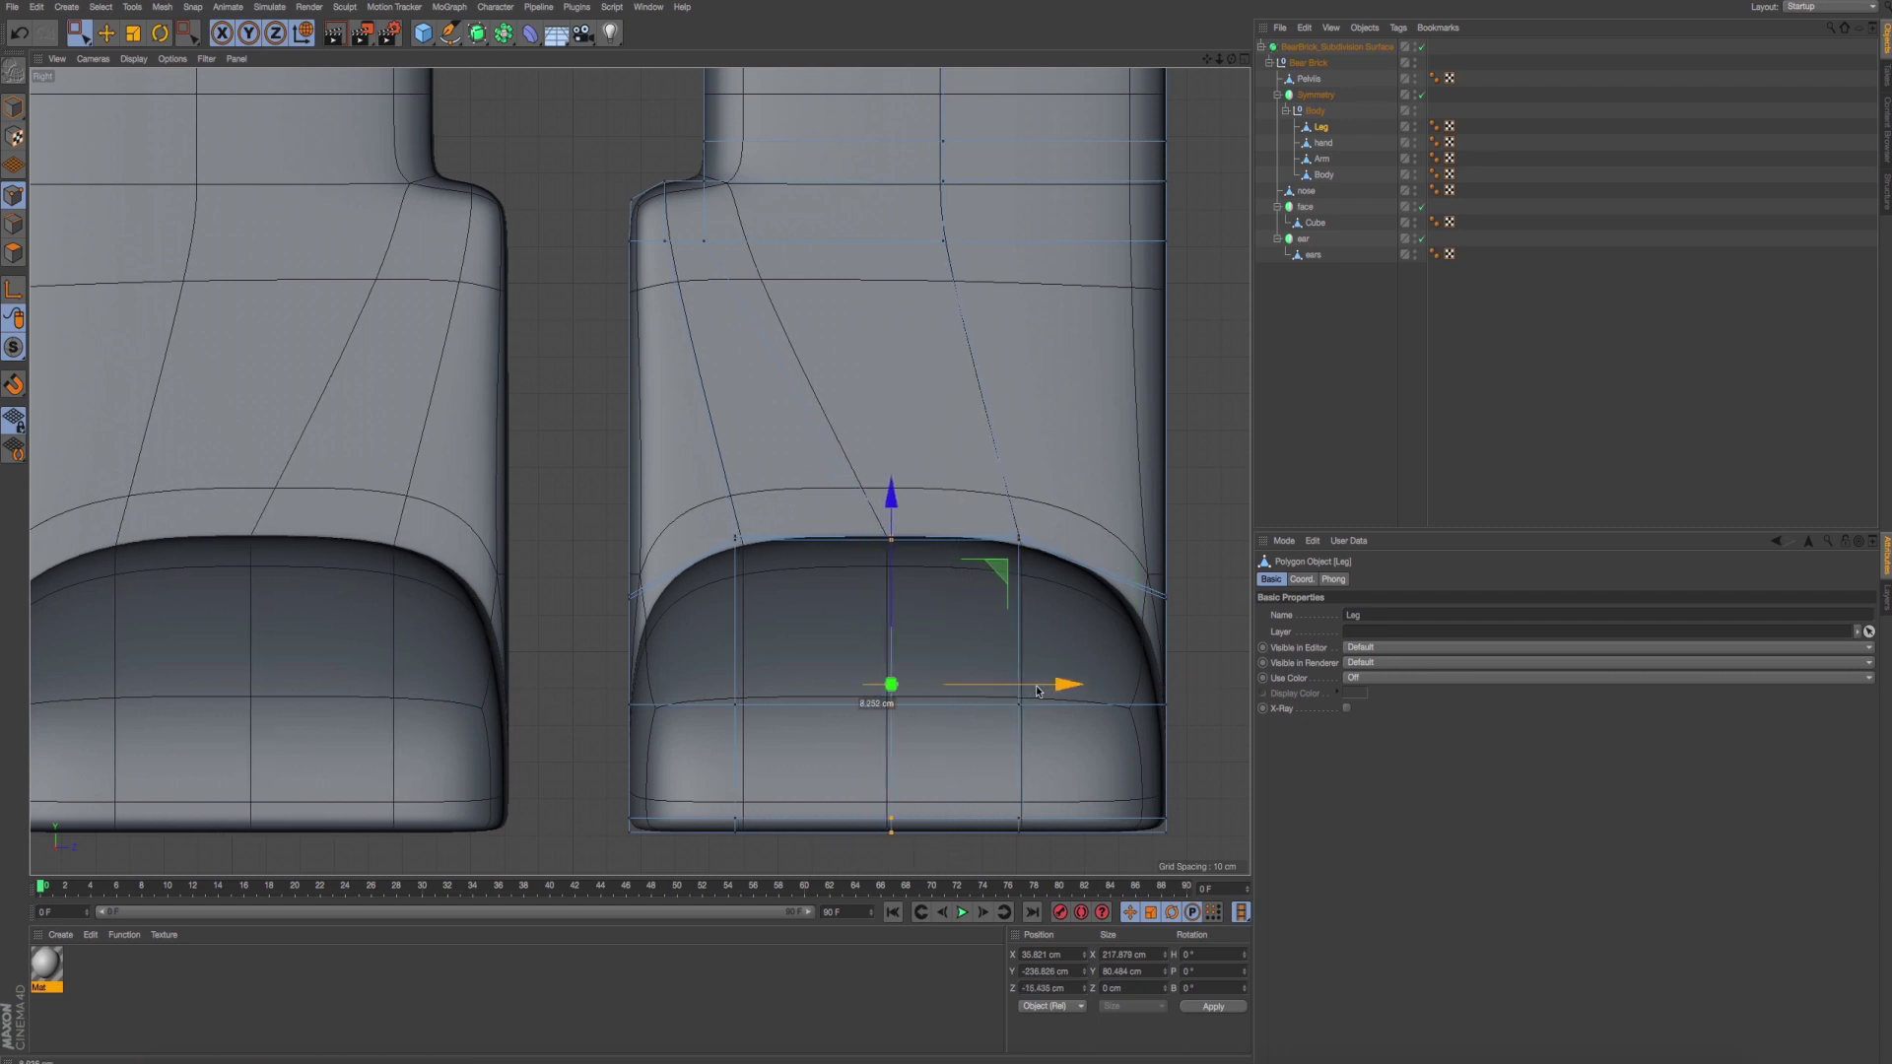
pyautogui.moveTo(844, 493); pyautogui.dragTo(951, 636)
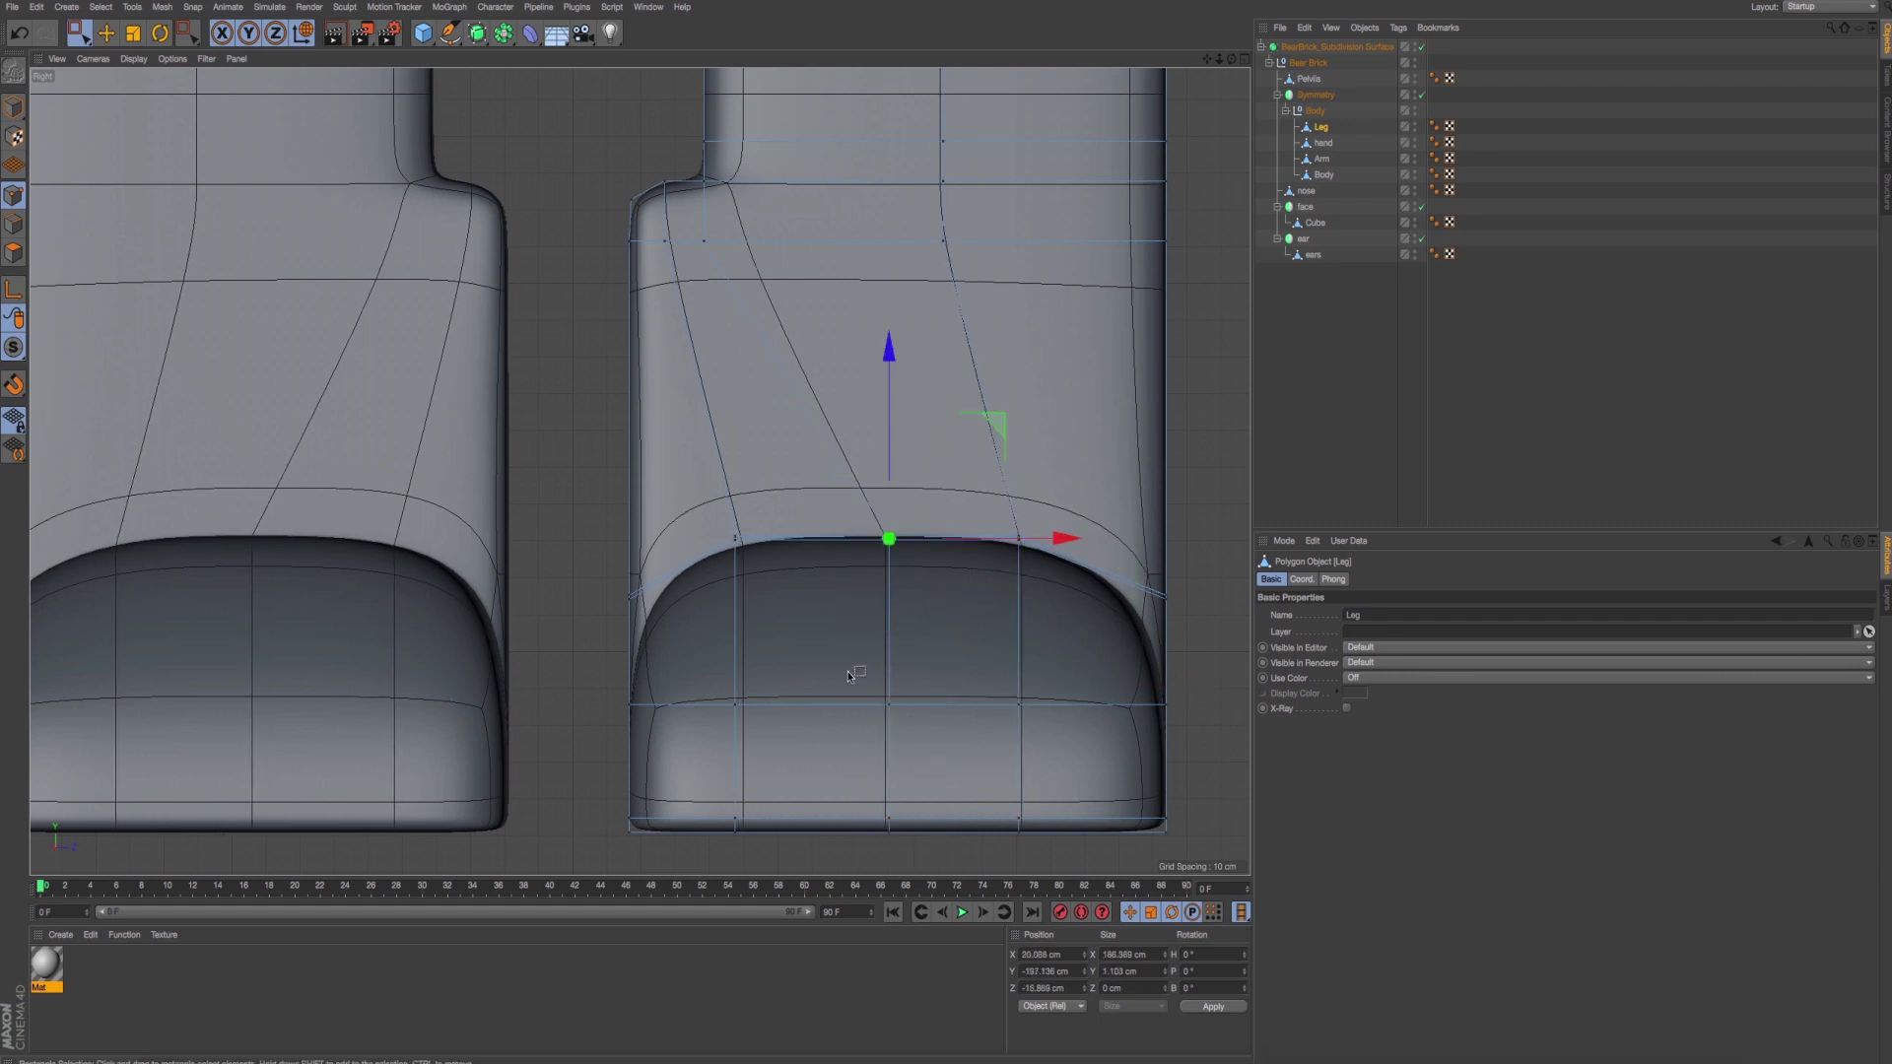
# Raise the lower row of toe-cap points about 5 cm and lift the arch's upper centre point.
pyautogui.moveTo(832, 663); pyautogui.dragTo(1002, 774)
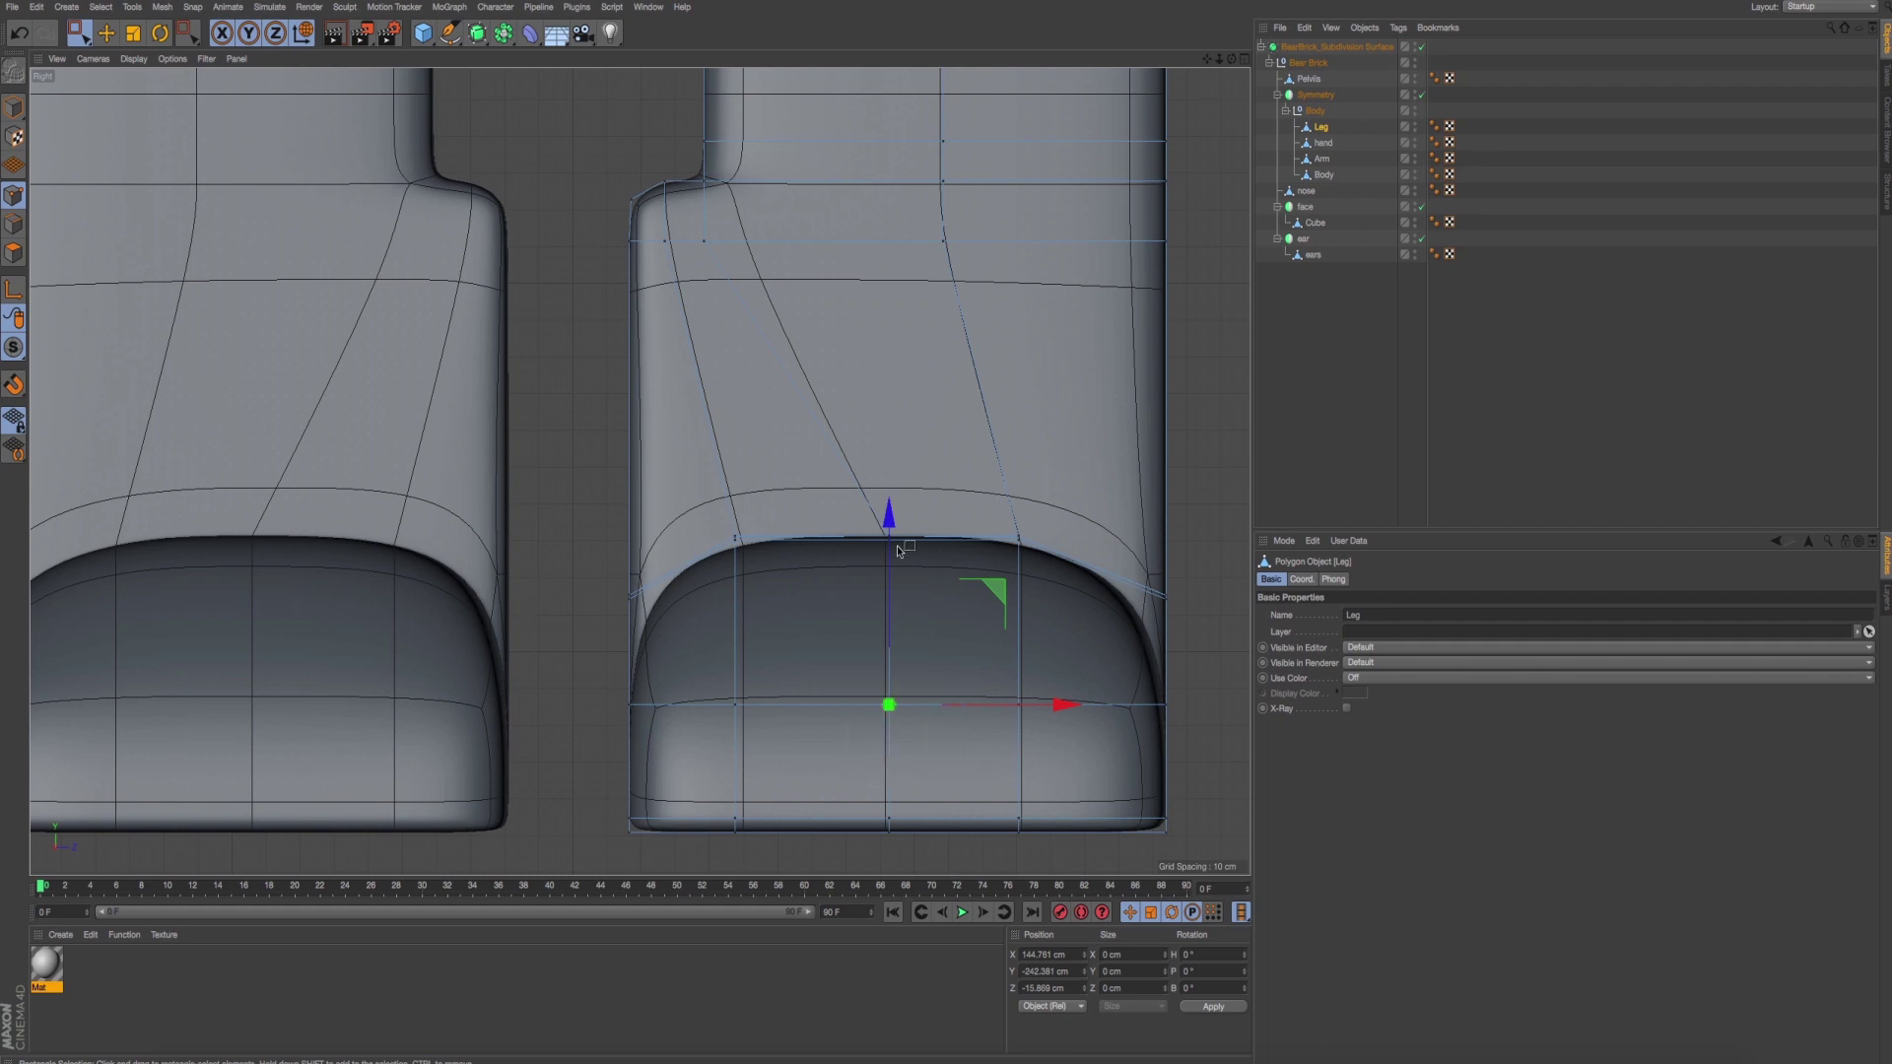
pyautogui.moveTo(897, 550); pyautogui.dragTo(898, 513)
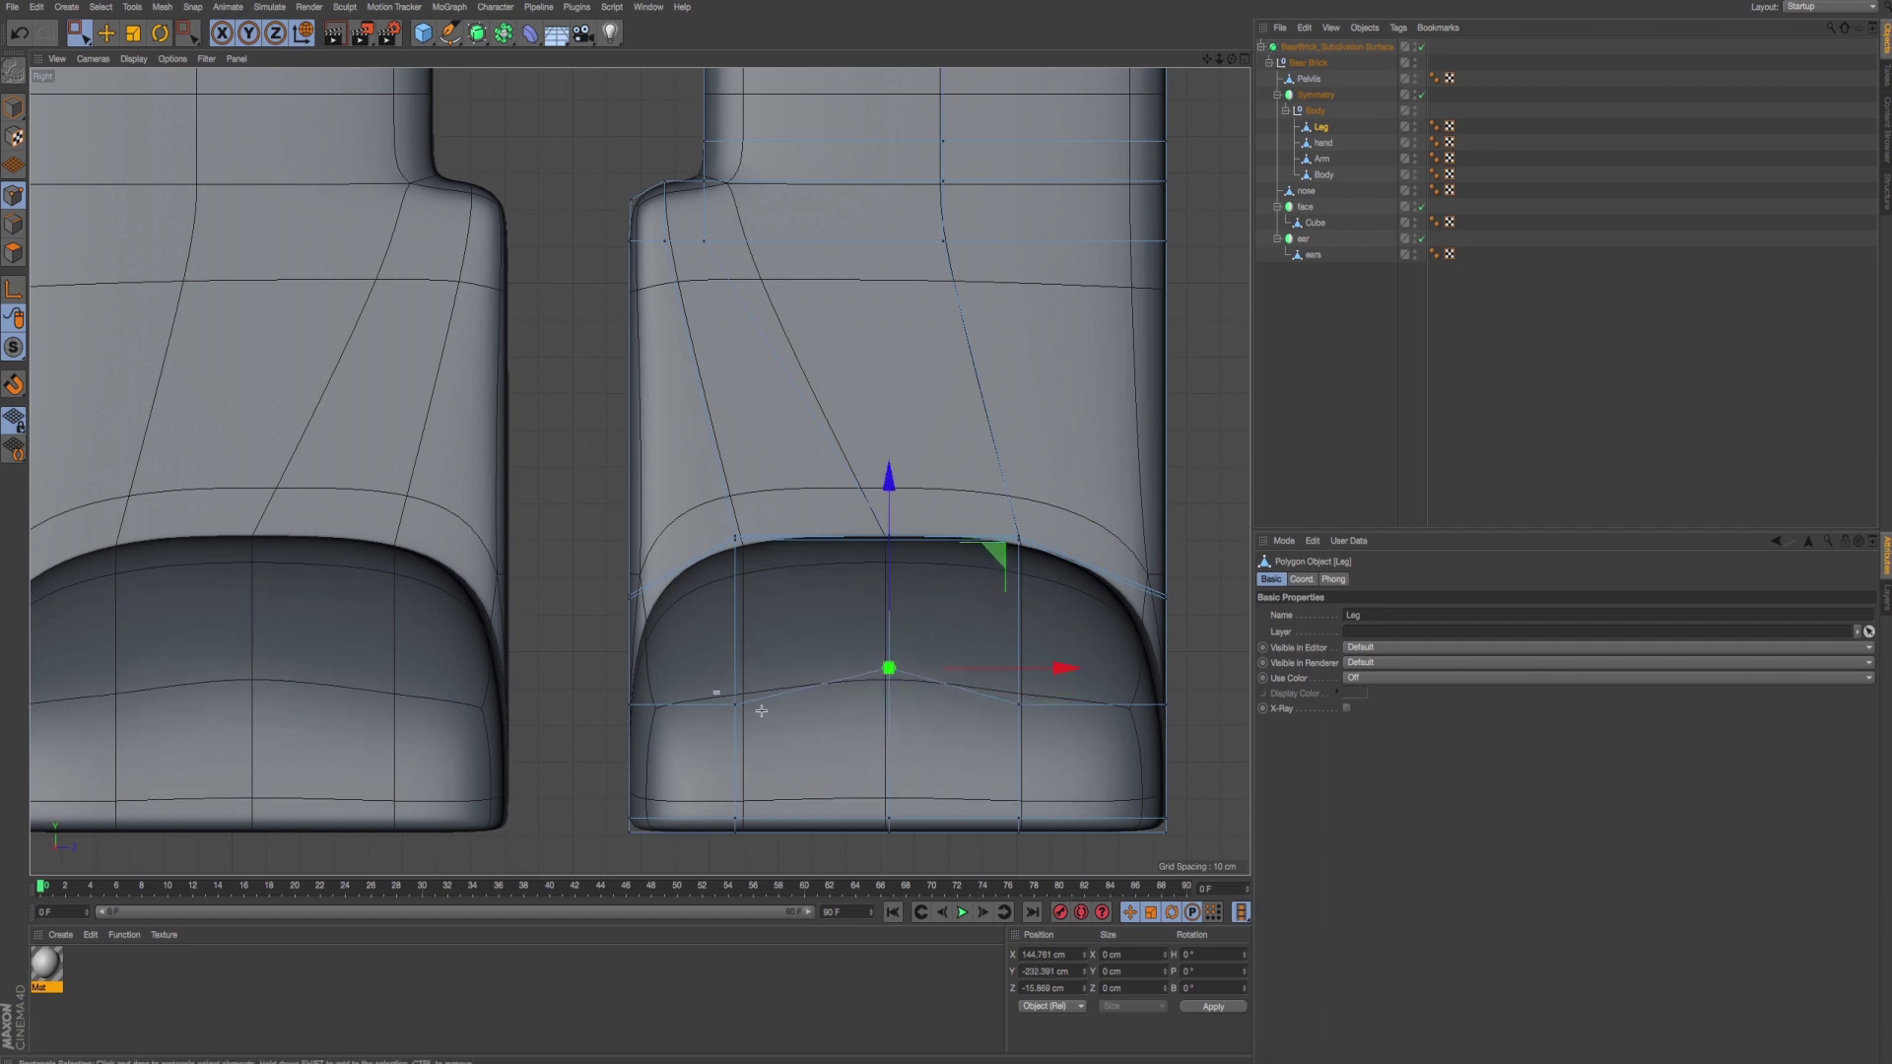
pyautogui.moveTo(714, 689); pyautogui.dragTo(1068, 771)
pyautogui.moveTo(880, 528); pyautogui.dragTo(880, 493)
pyautogui.moveTo(857, 627); pyautogui.dragTo(931, 710)
pyautogui.moveTo(810, 479); pyautogui.dragTo(954, 640)
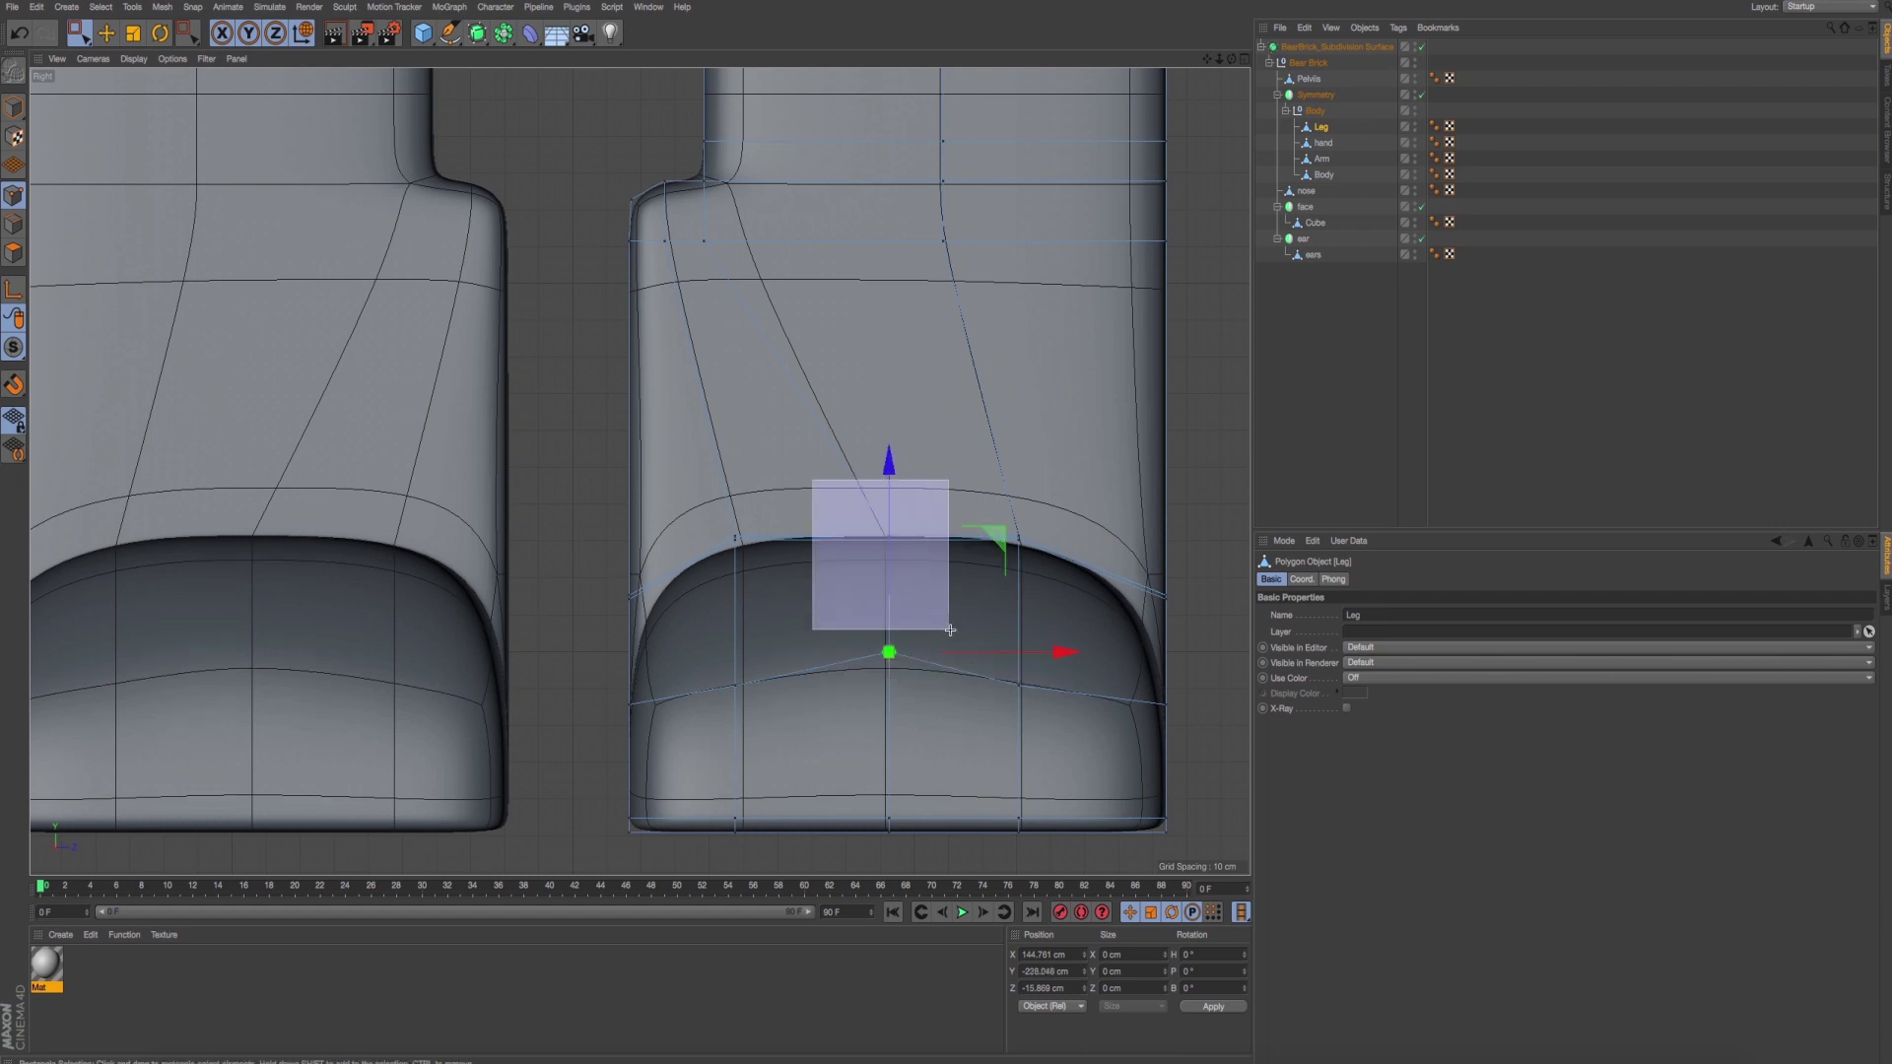
pyautogui.moveTo(893, 357); pyautogui.dragTo(892, 323)
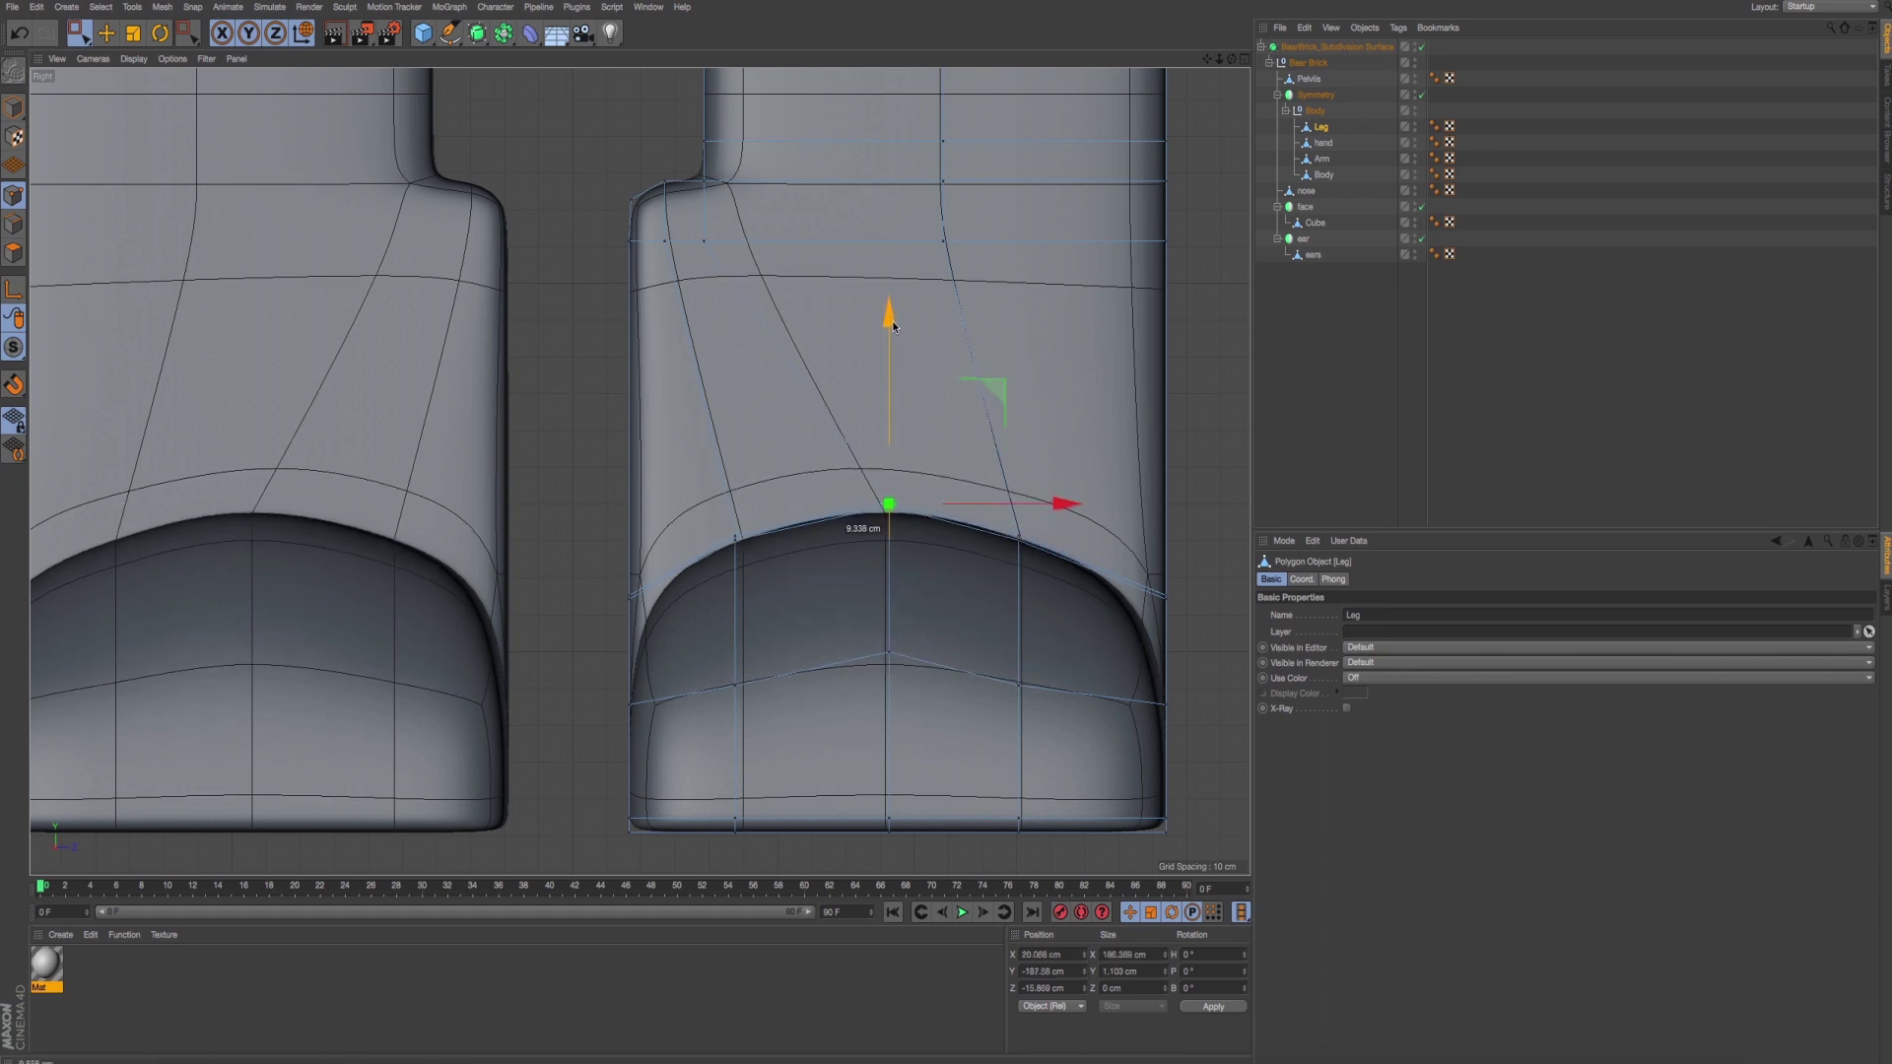
# Raise the arch's right and left points and shift the left column slightly right.
pyautogui.moveTo(971, 577); pyautogui.dragTo(1093, 463)
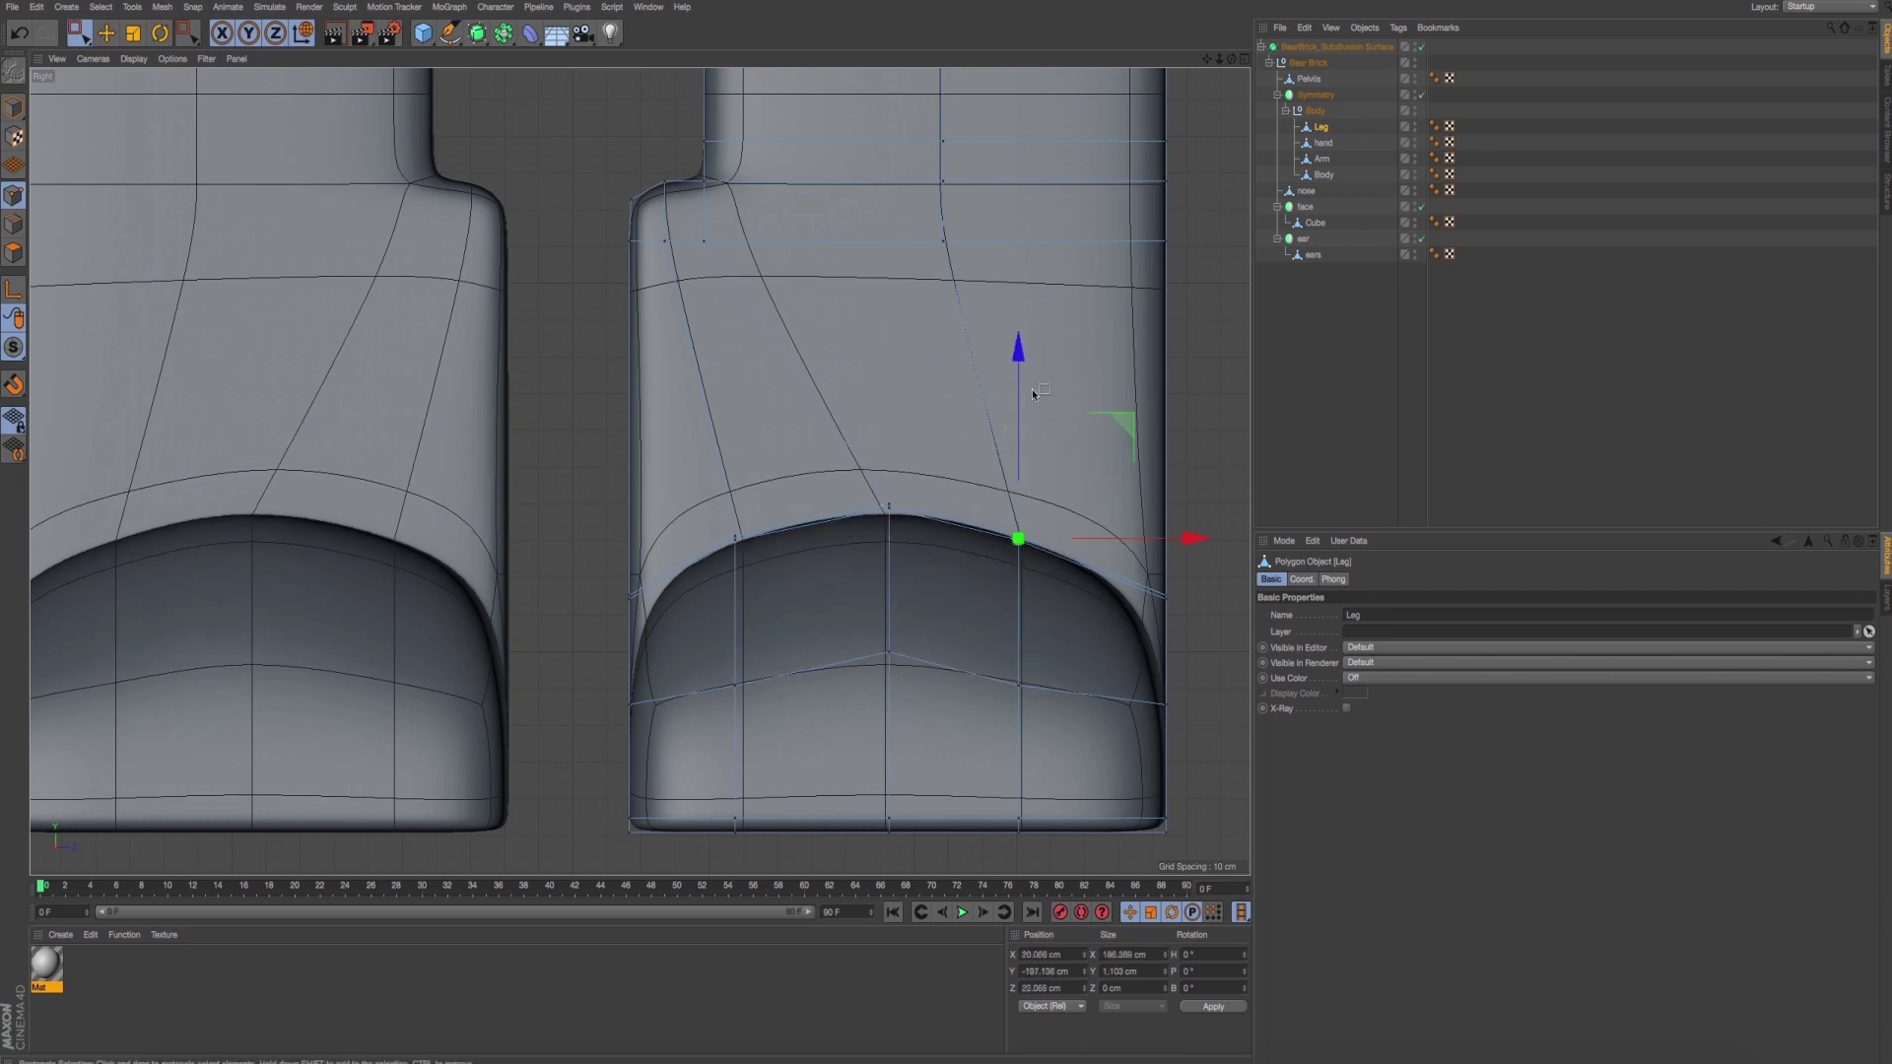
pyautogui.moveTo(1032, 391); pyautogui.dragTo(1007, 394)
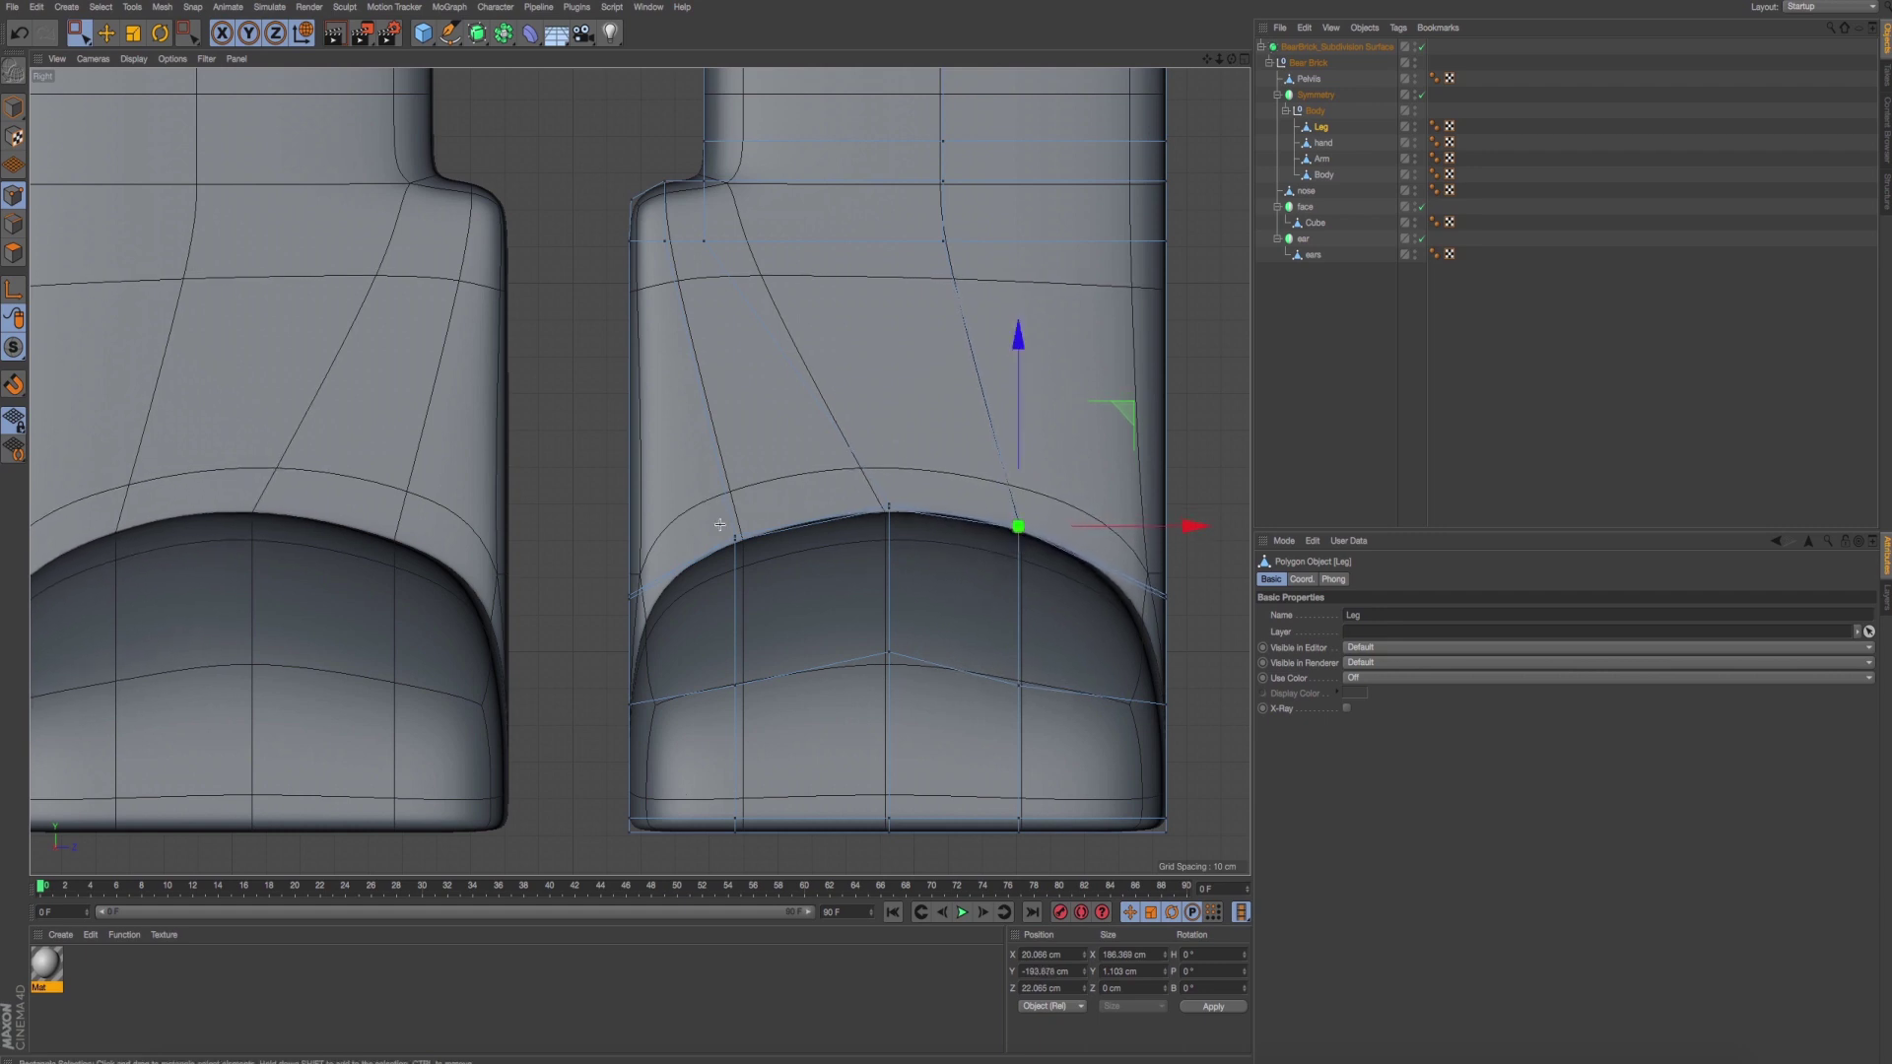
pyautogui.moveTo(719, 524); pyautogui.dragTo(749, 550)
pyautogui.moveTo(737, 352); pyautogui.dragTo(739, 355)
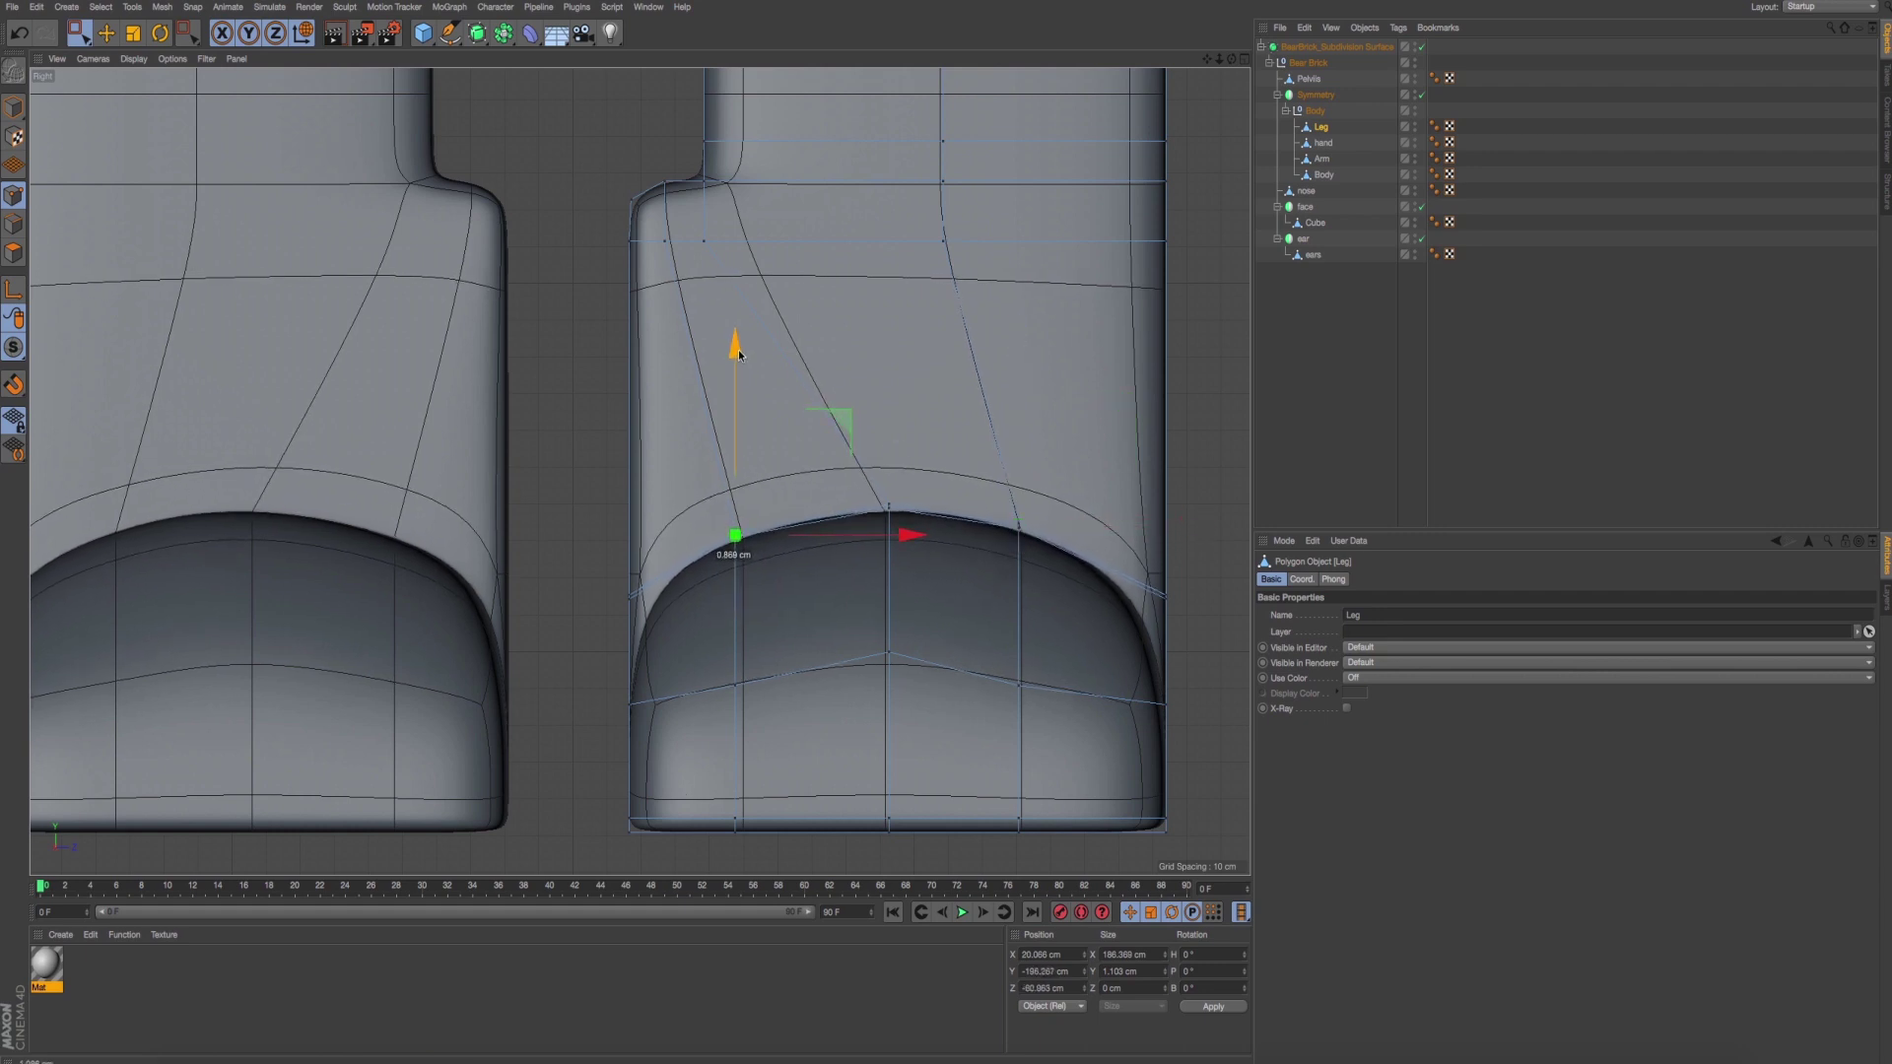
pyautogui.moveTo(683, 488); pyautogui.dragTo(794, 875)
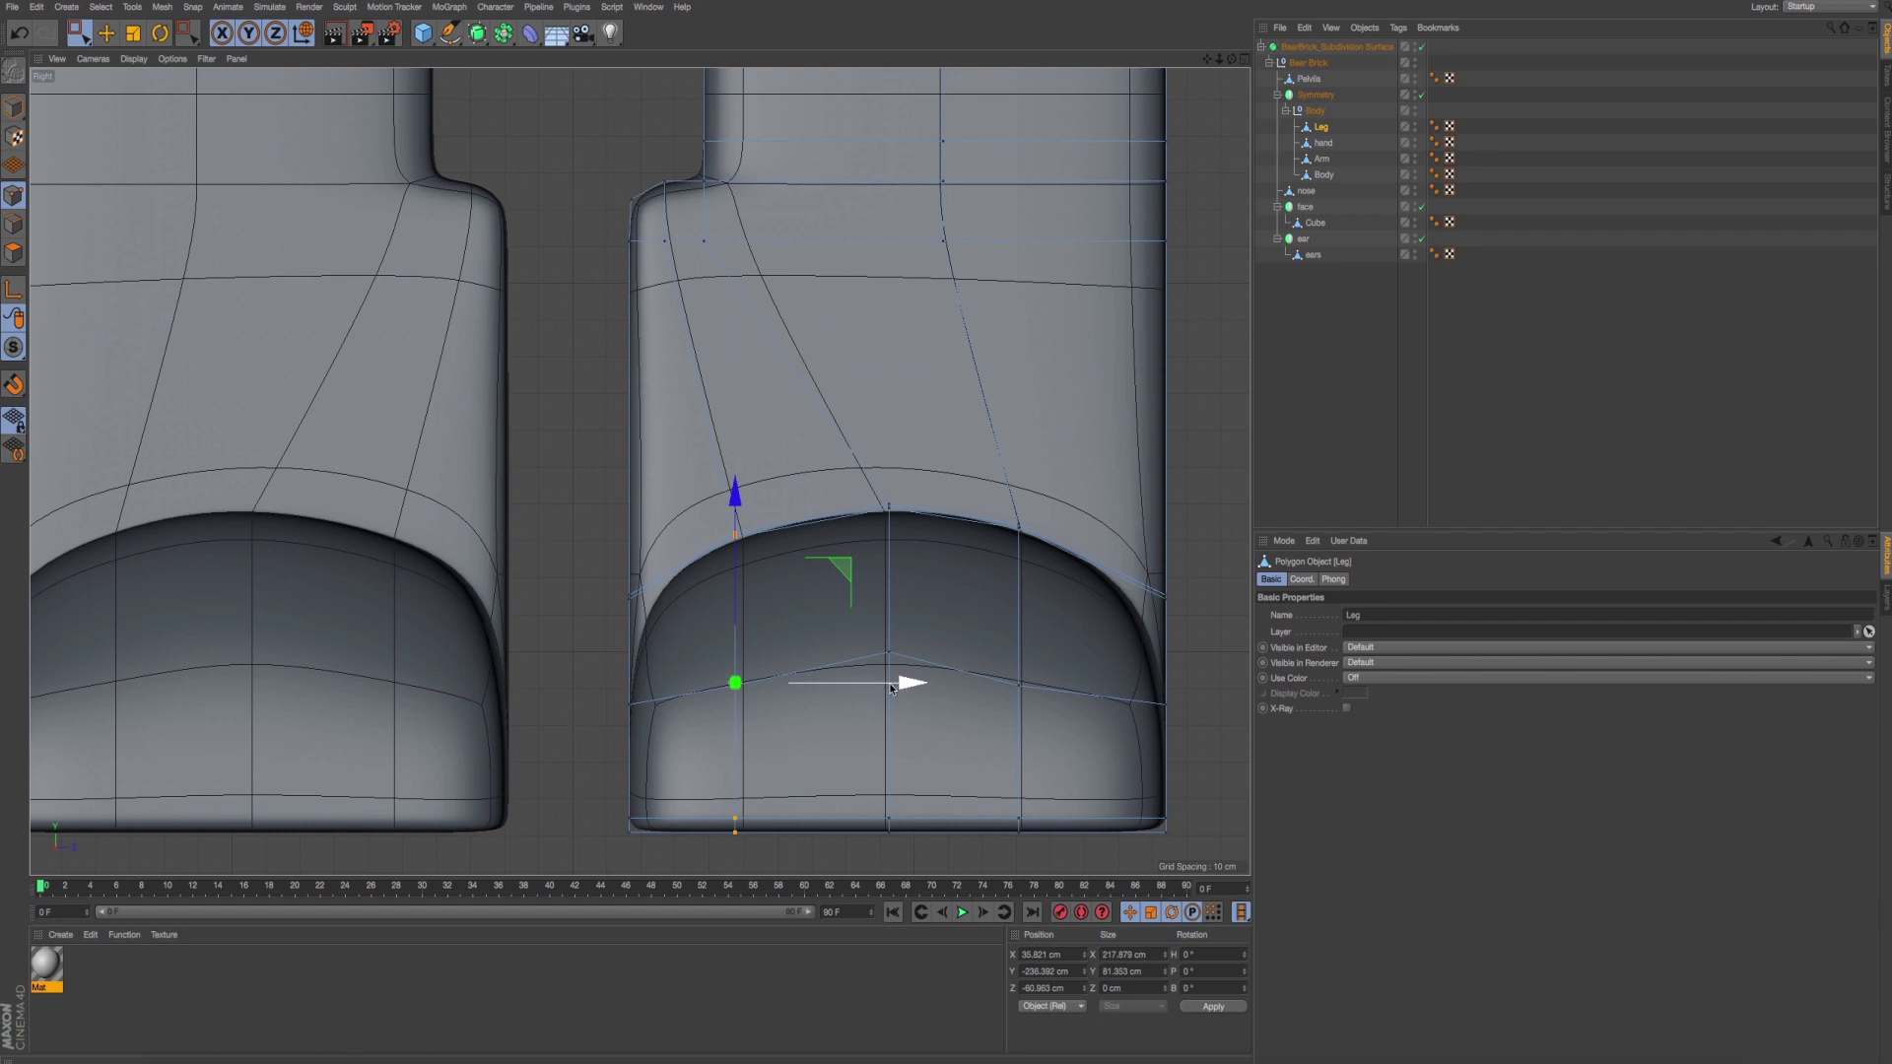
pyautogui.moveTo(892, 688); pyautogui.dragTo(902, 687)
# Lower the outer points of the lower row slightly and return to the perspective view.
pyautogui.click(631, 704)
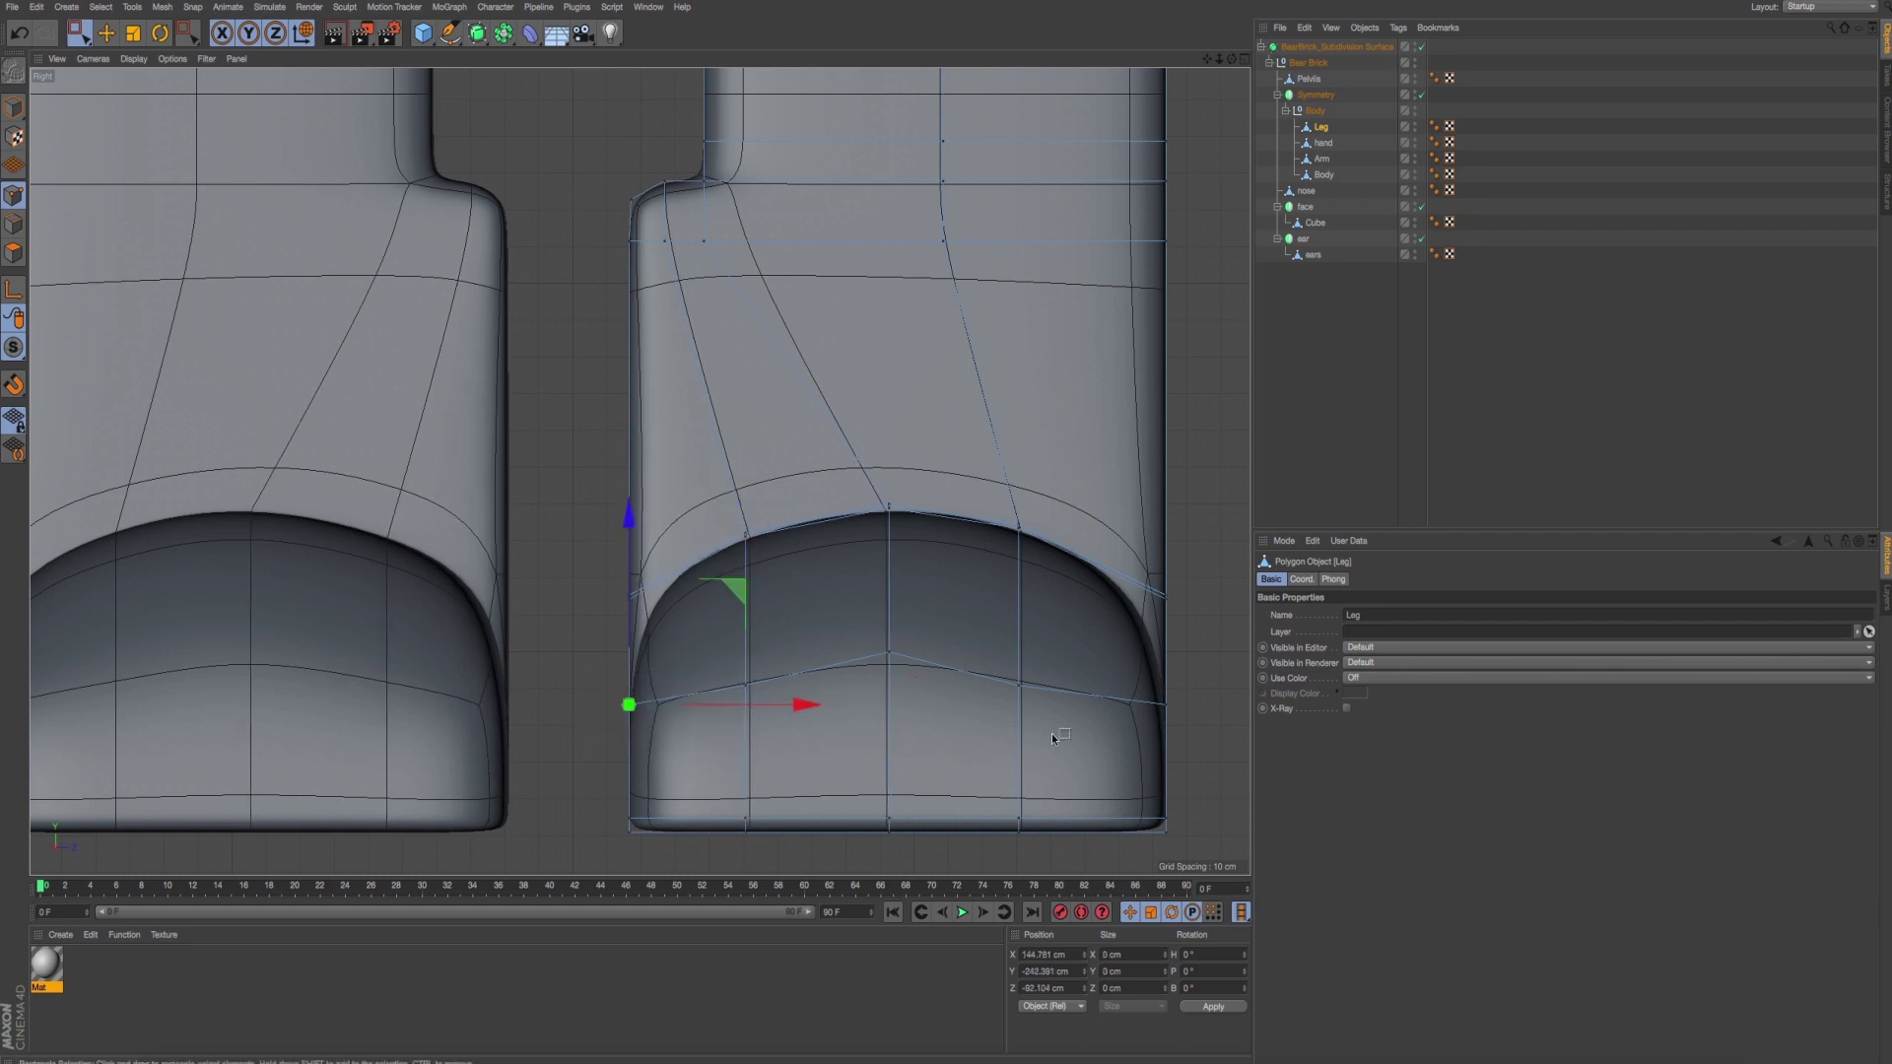
pyautogui.keyDown('shift'); pyautogui.moveTo(1189, 687); pyautogui.dragTo(1117, 754); pyautogui.keyUp('shift')
pyautogui.moveTo(902, 539); pyautogui.dragTo(900, 560)
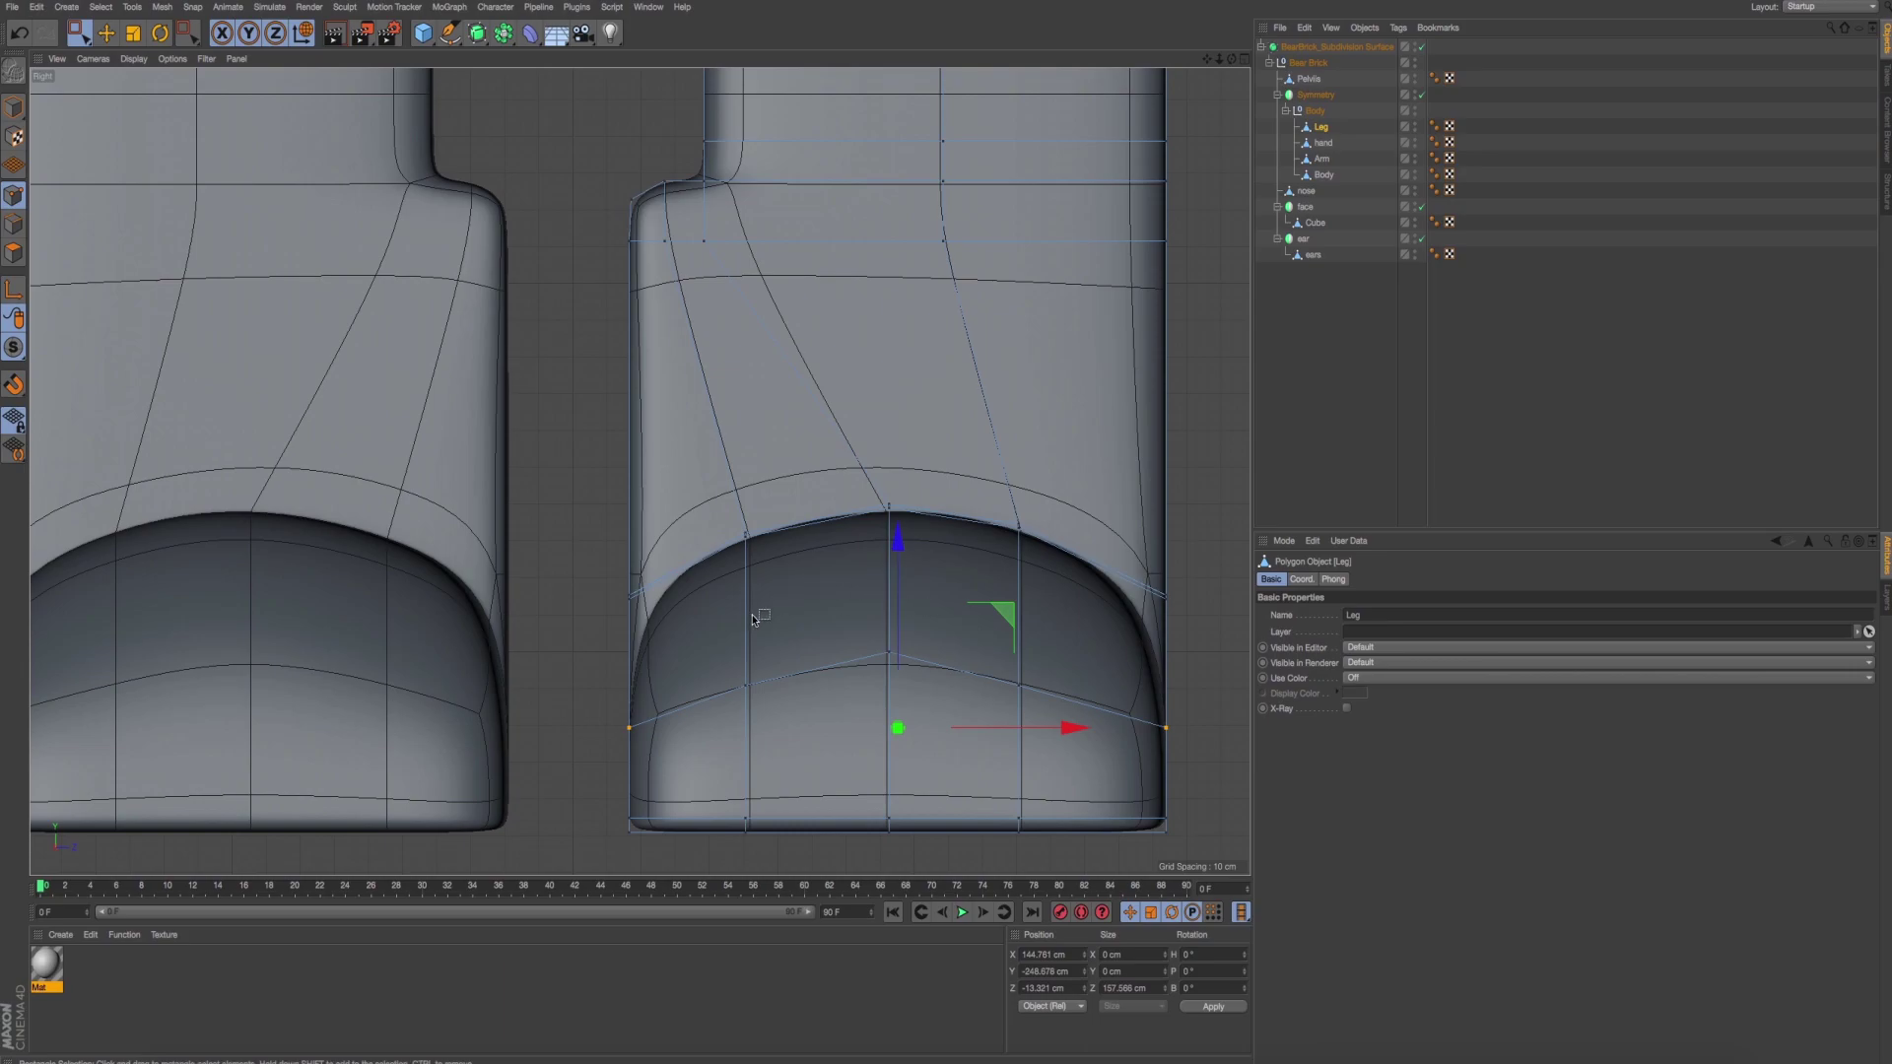
pyautogui.press('F5')
pyautogui.press('F1')
# Orbit around the boots and render two quick previews, checking the side view in between.
pyautogui.moveTo(730, 591)
pyautogui.keyDown('alt'); pyautogui.mouseDown()
pyautogui.moveTo(792, 564)
pyautogui.moveTo(884, 703)
pyautogui.moveTo(852, 640)
pyautogui.mouseUp(); pyautogui.keyUp('alt')
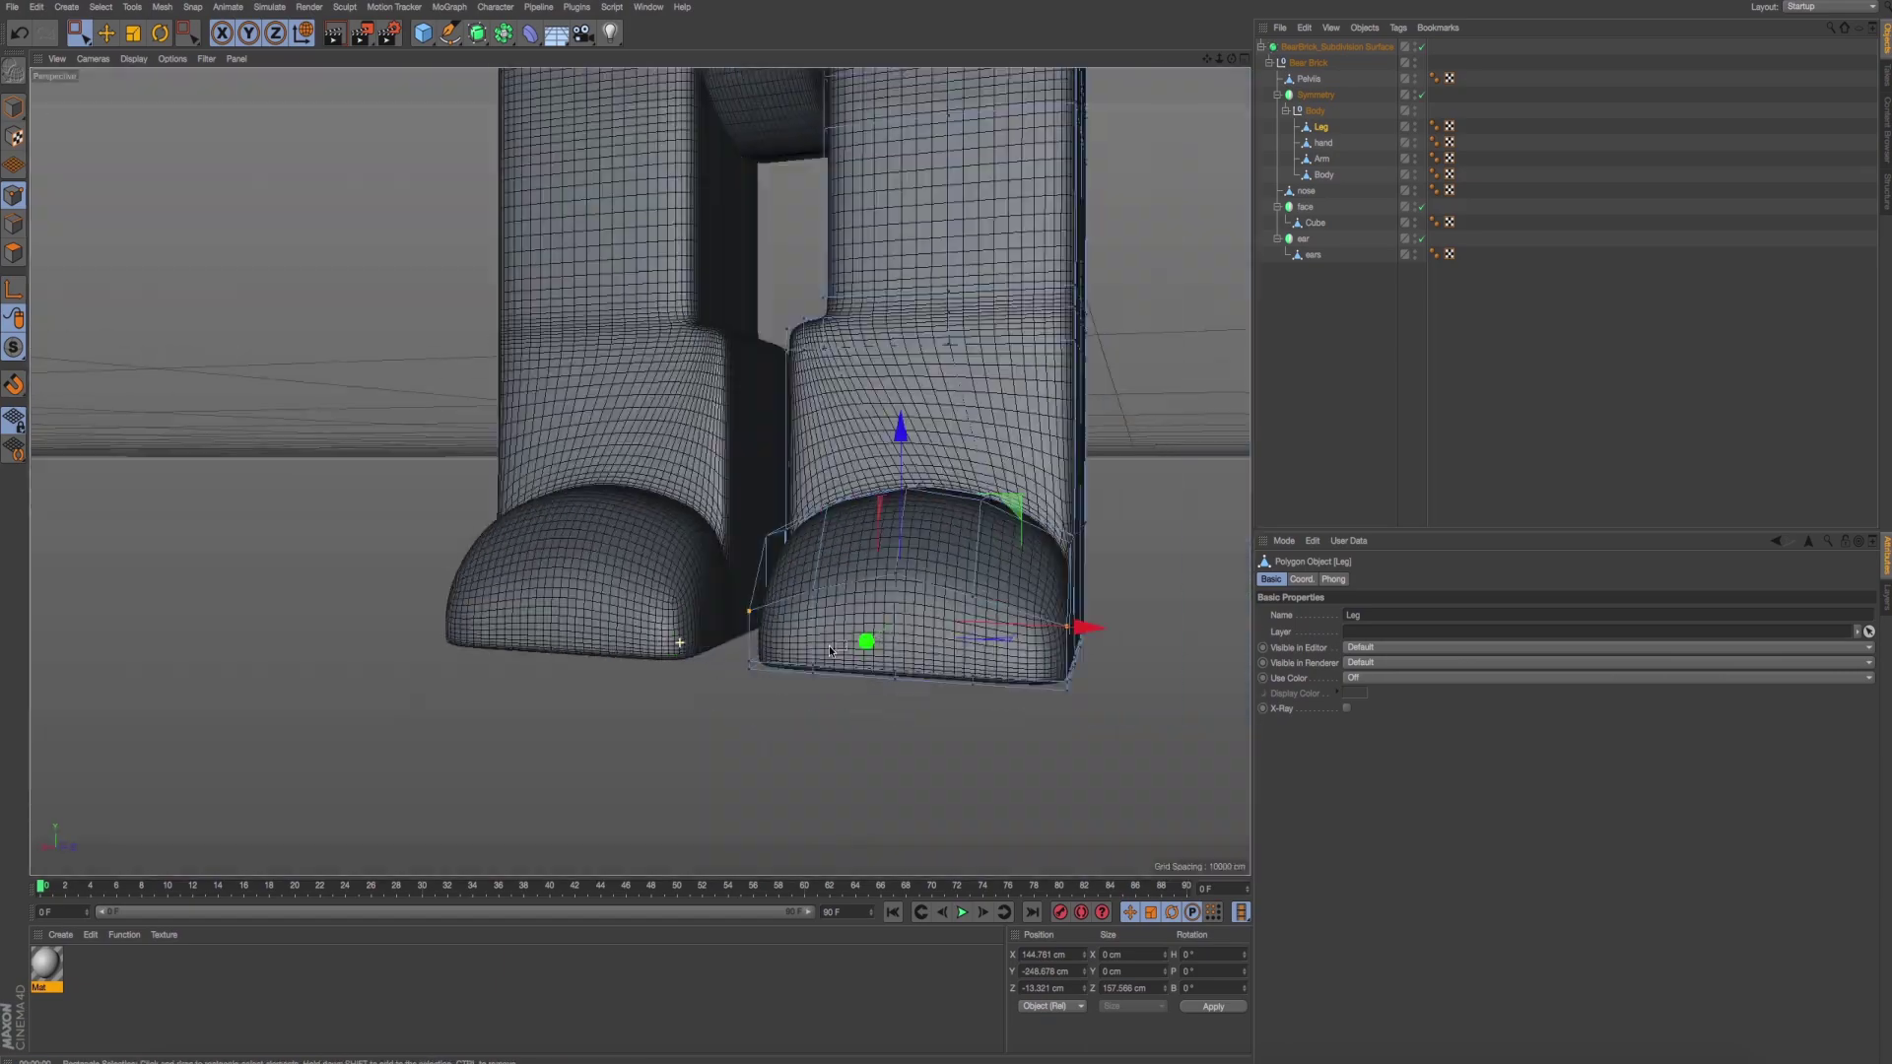
pyautogui.hotkey('ctrl', 'r')
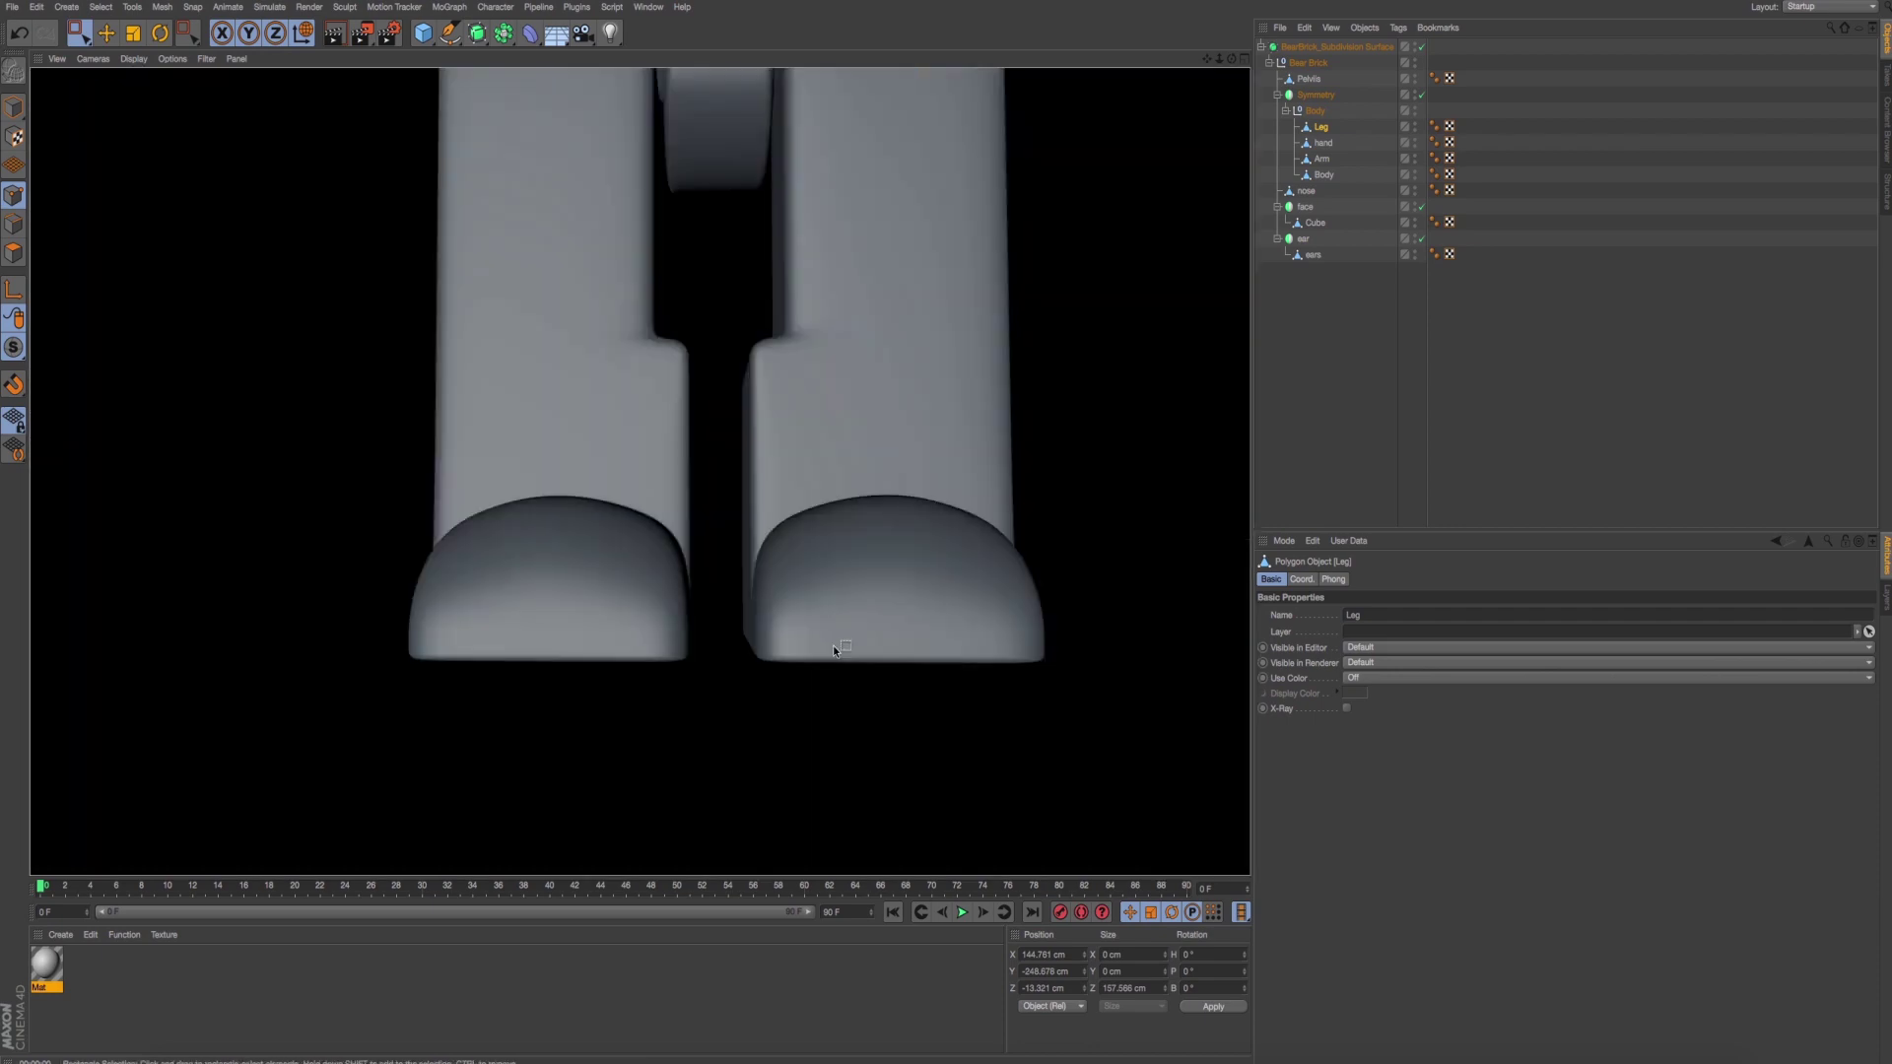
pyautogui.middleClick(845, 607)
pyautogui.middleClick(520, 719)
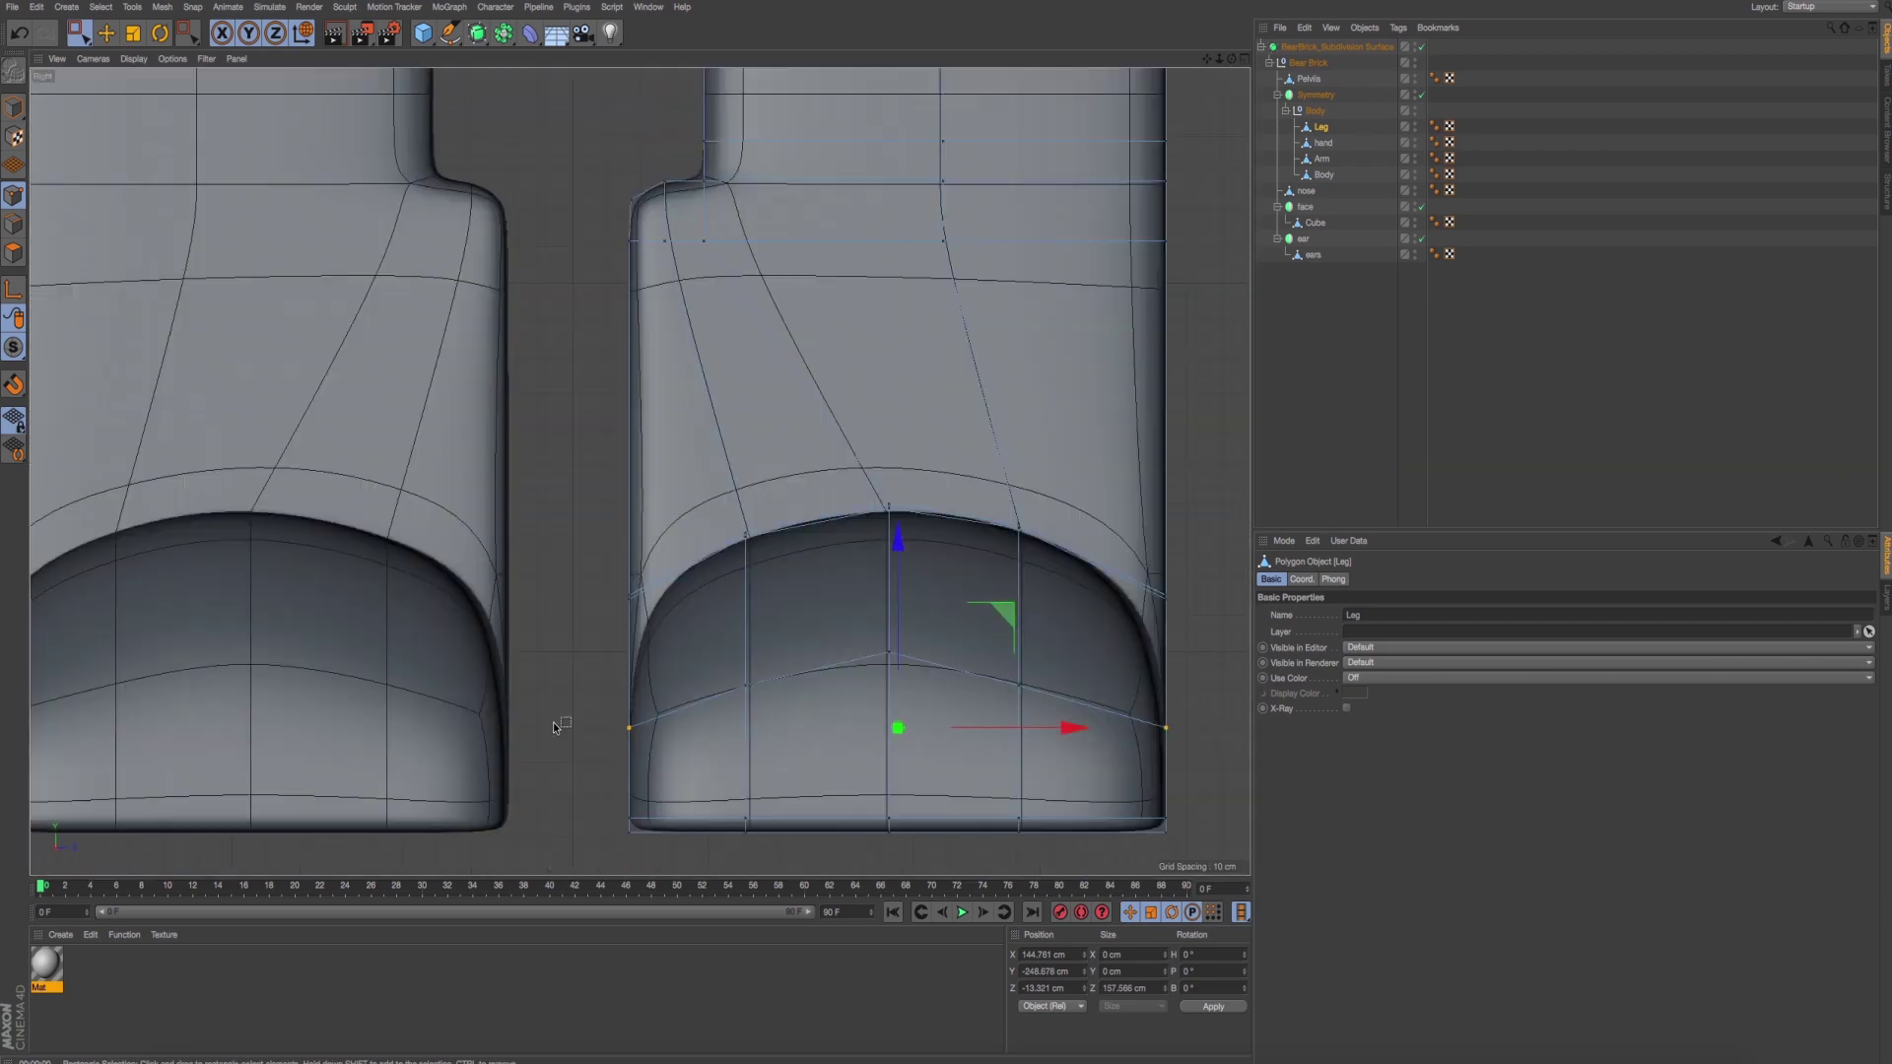
pyautogui.scroll(-3, 563, 727)
pyautogui.scroll(2, 759, 651)
pyautogui.scroll(-1, 773, 655)
pyautogui.middleClick(773, 655)
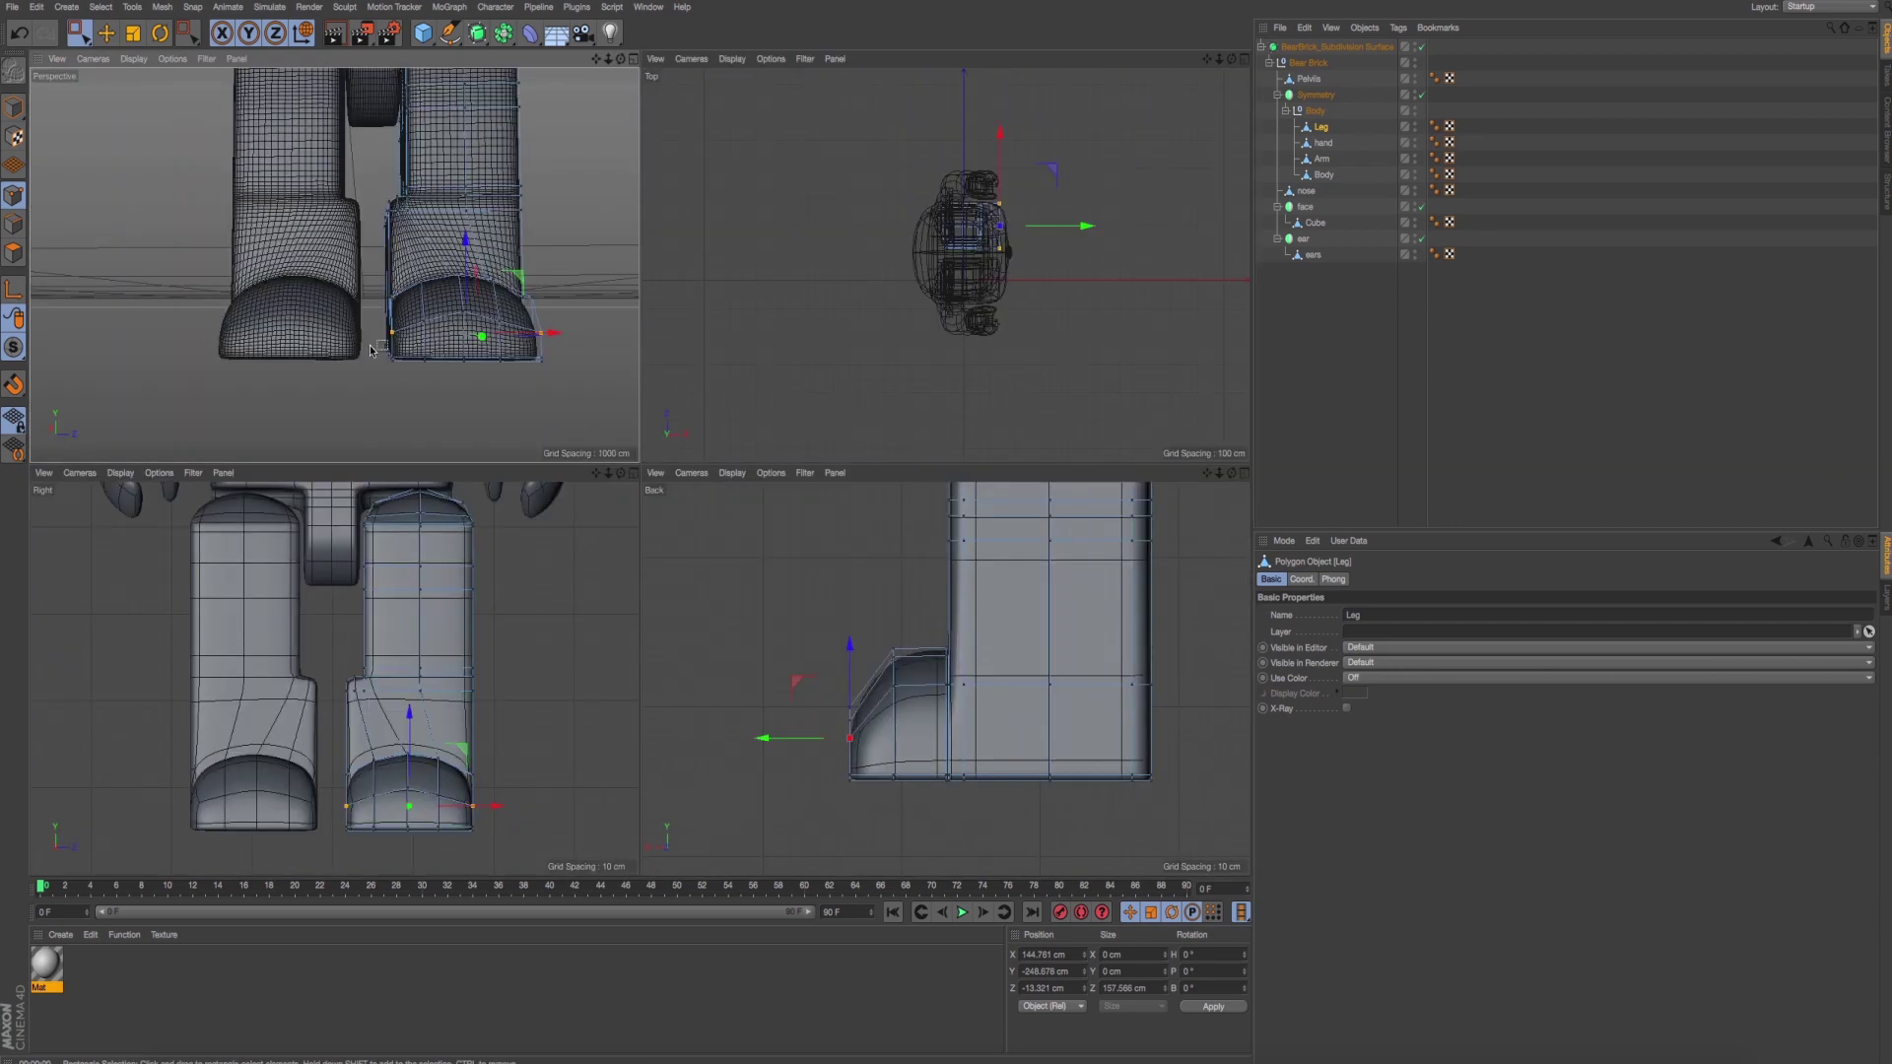
pyautogui.middleClick(552, 423)
pyautogui.keyDown('alt'); pyautogui.moveTo(557, 493); pyautogui.dragTo(589, 502); pyautogui.keyUp('alt')
pyautogui.hotkey('ctrl', 'r')
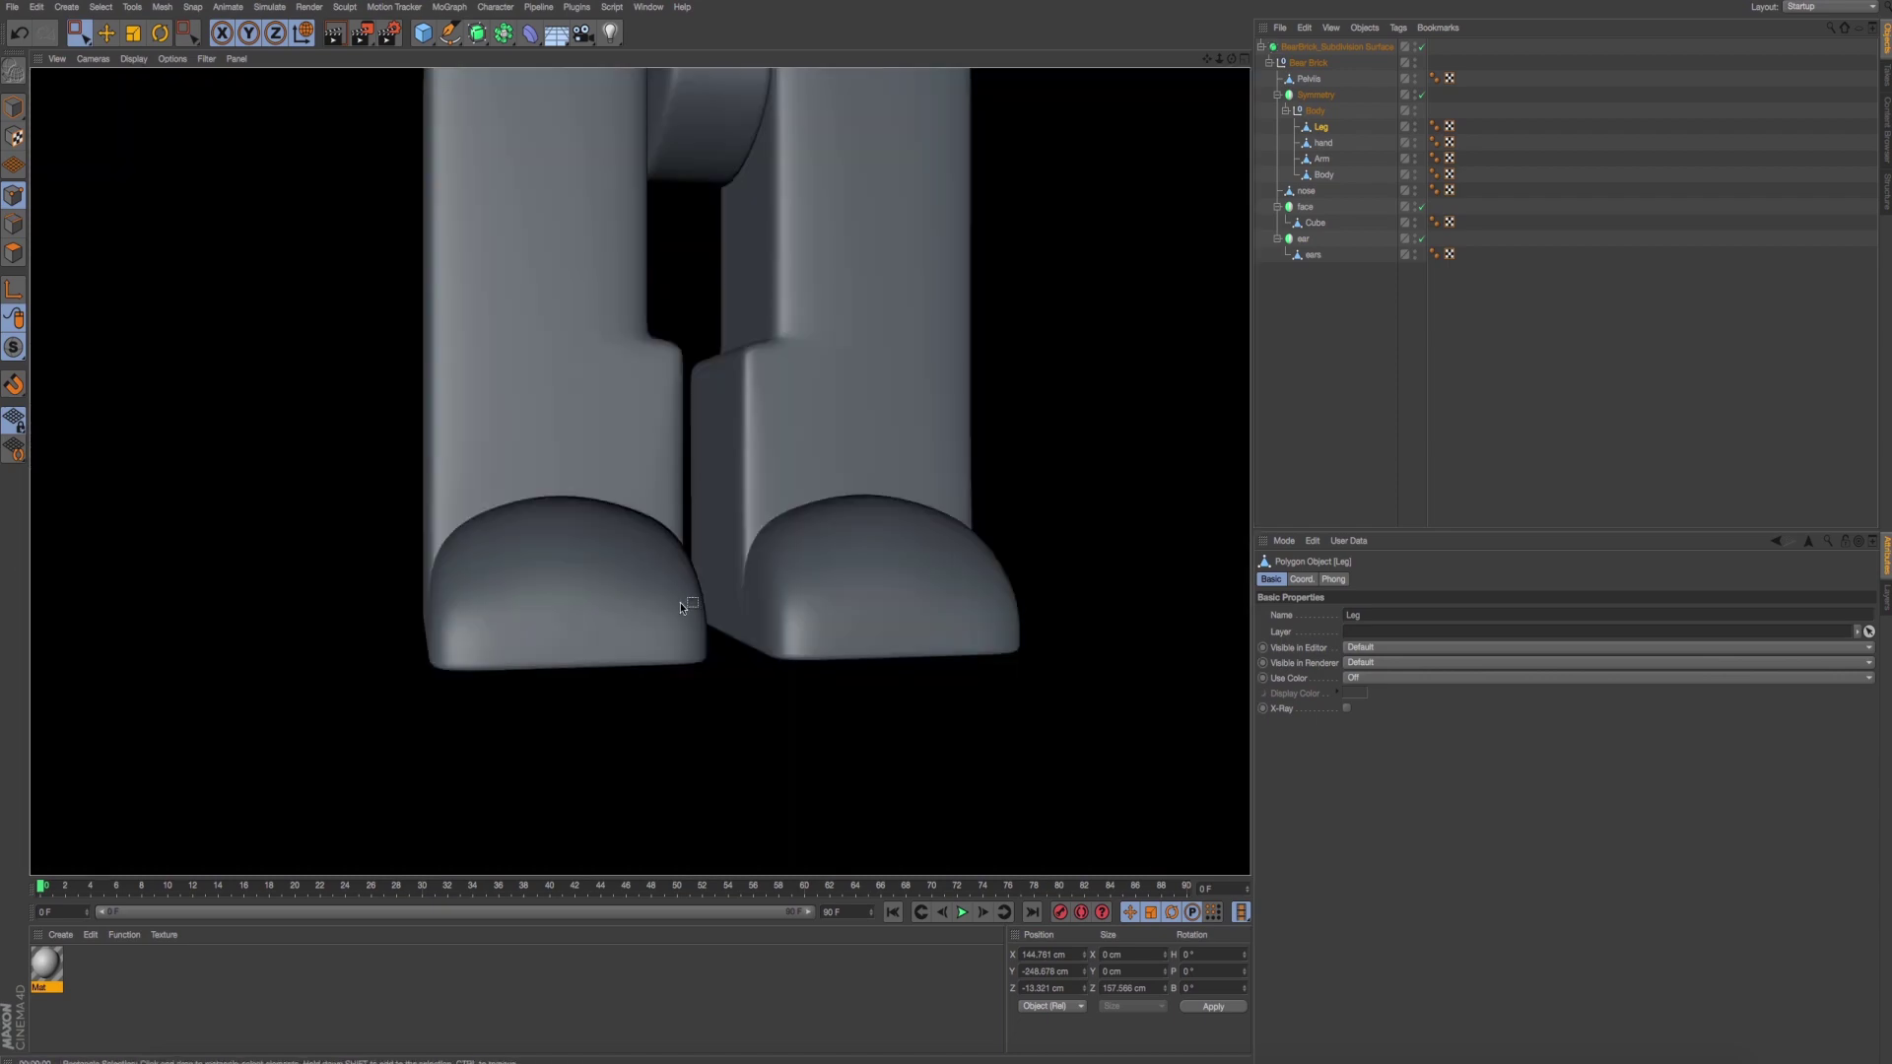
# In the maximised side view, lower both side points of the toe loop about 10 cm.
pyautogui.middleClick(895, 556)
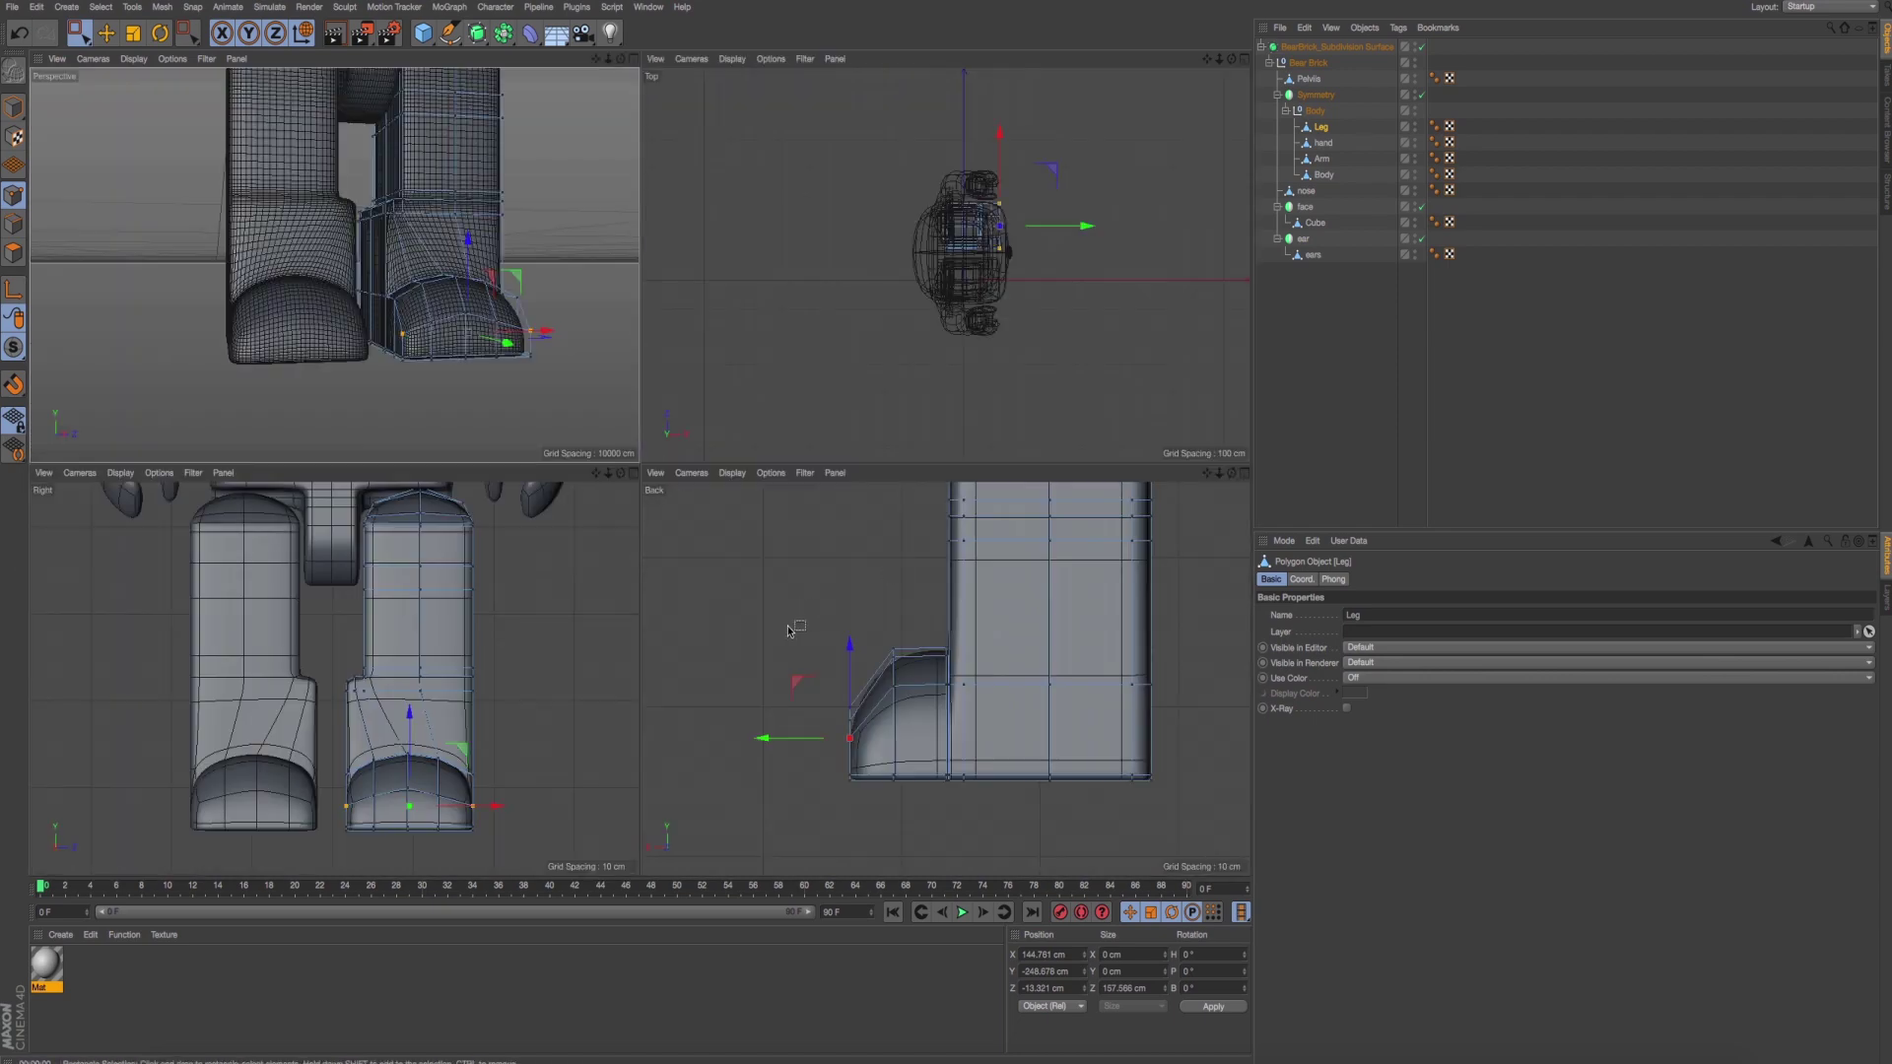
pyautogui.middleClick(789, 625)
pyautogui.scroll(-1, 670, 645)
pyautogui.scroll(4, 694, 643)
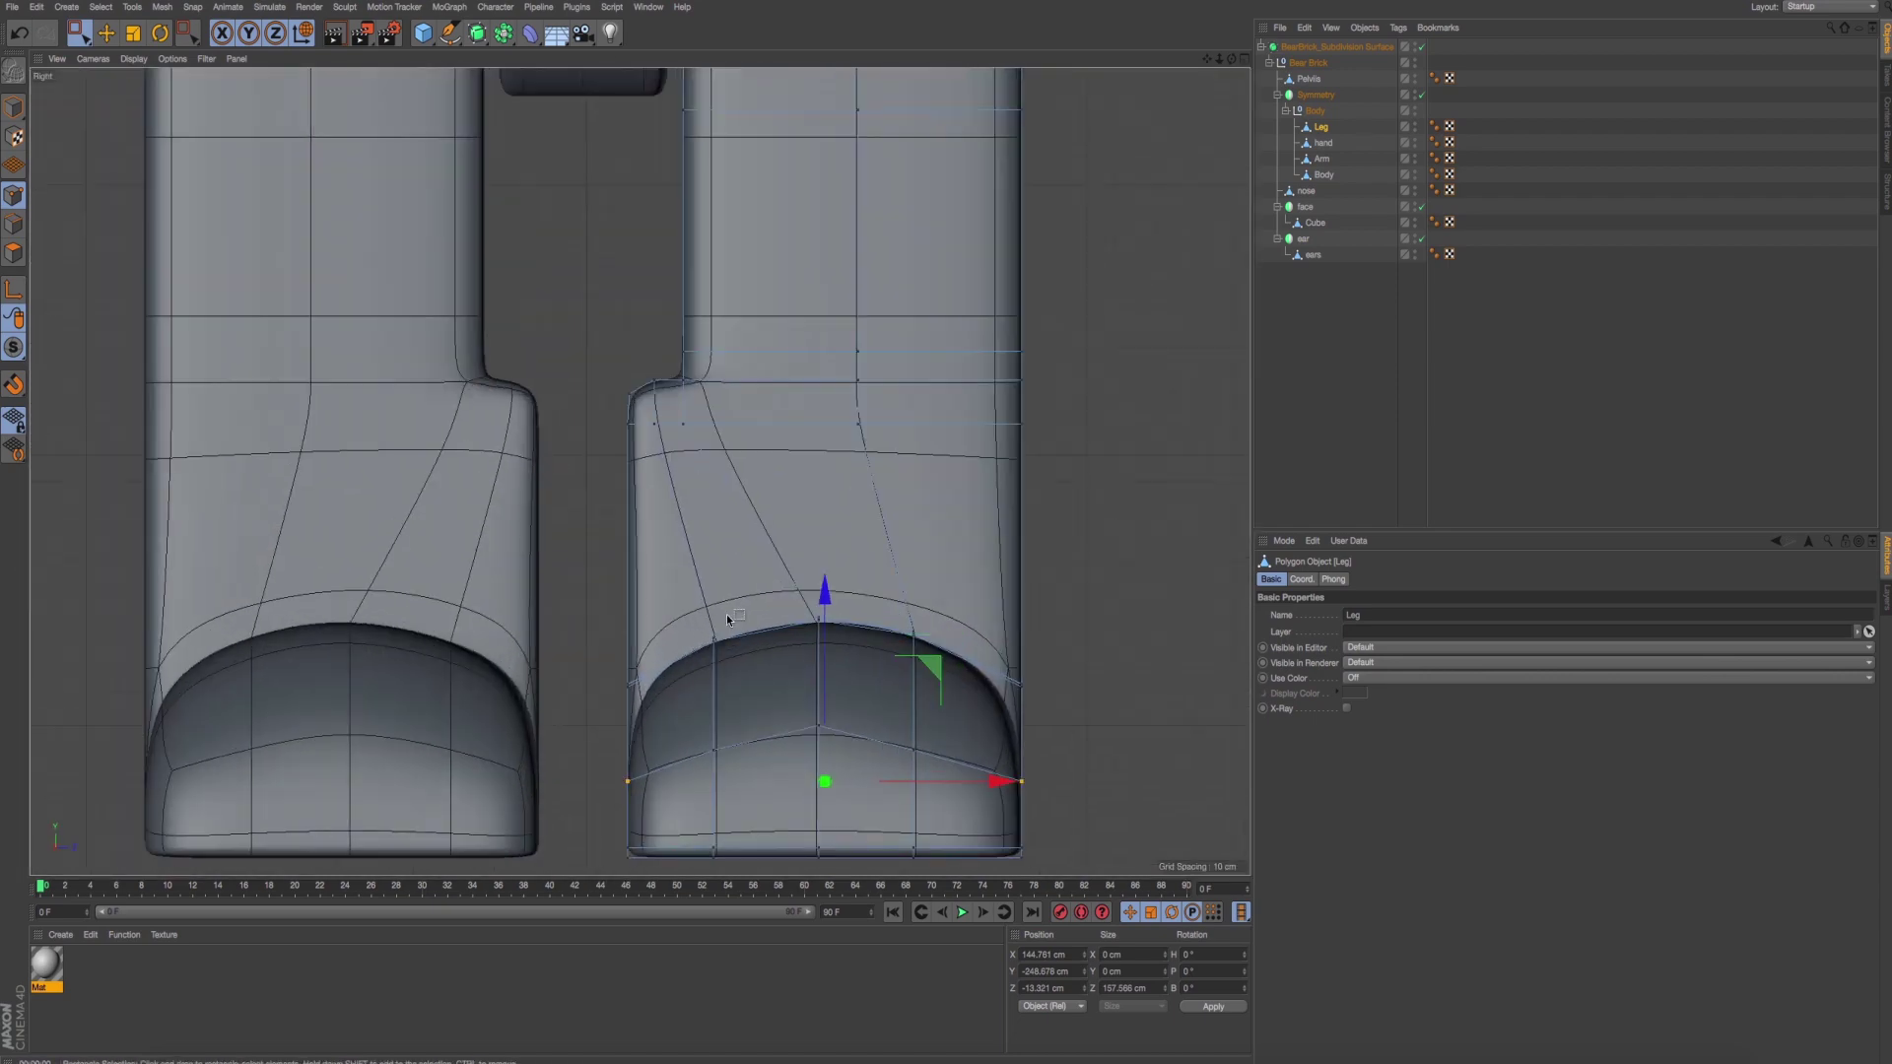
pyautogui.scroll(-3, 767, 554)
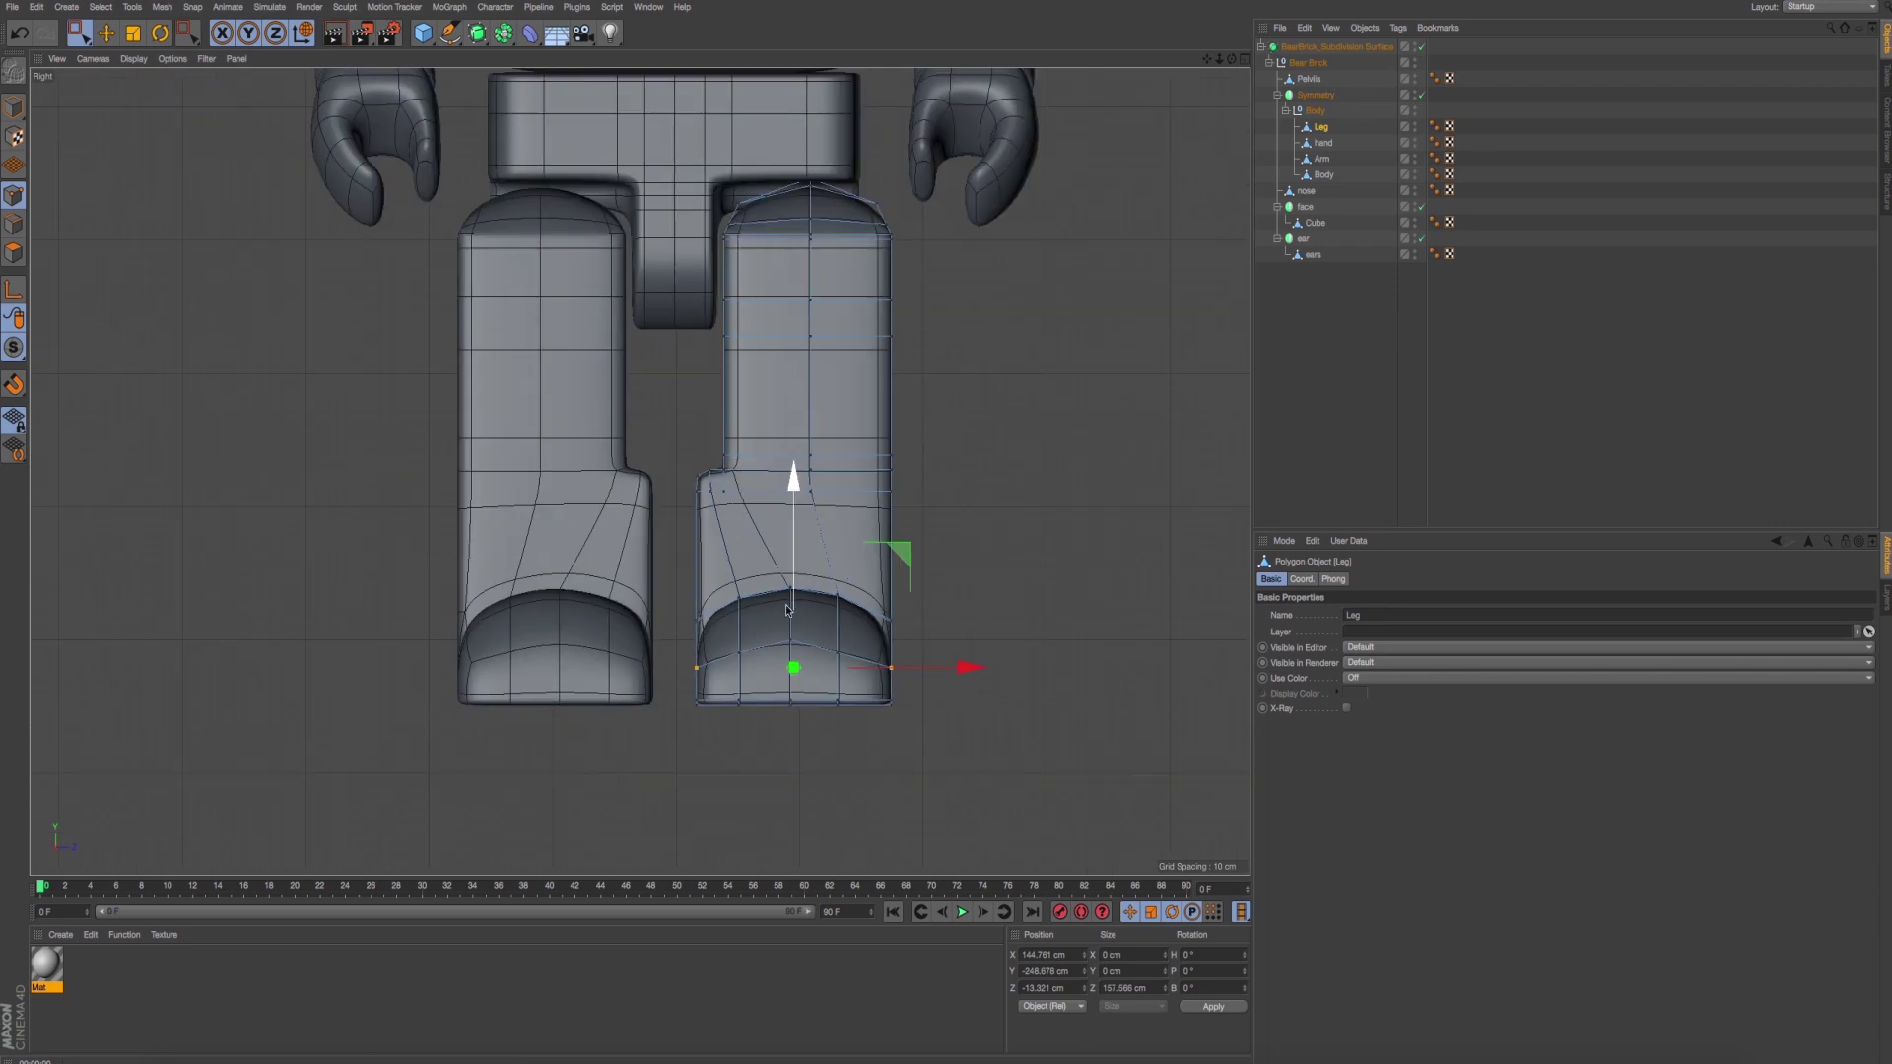
pyautogui.scroll(3, 764, 677)
pyautogui.scroll(2, 743, 646)
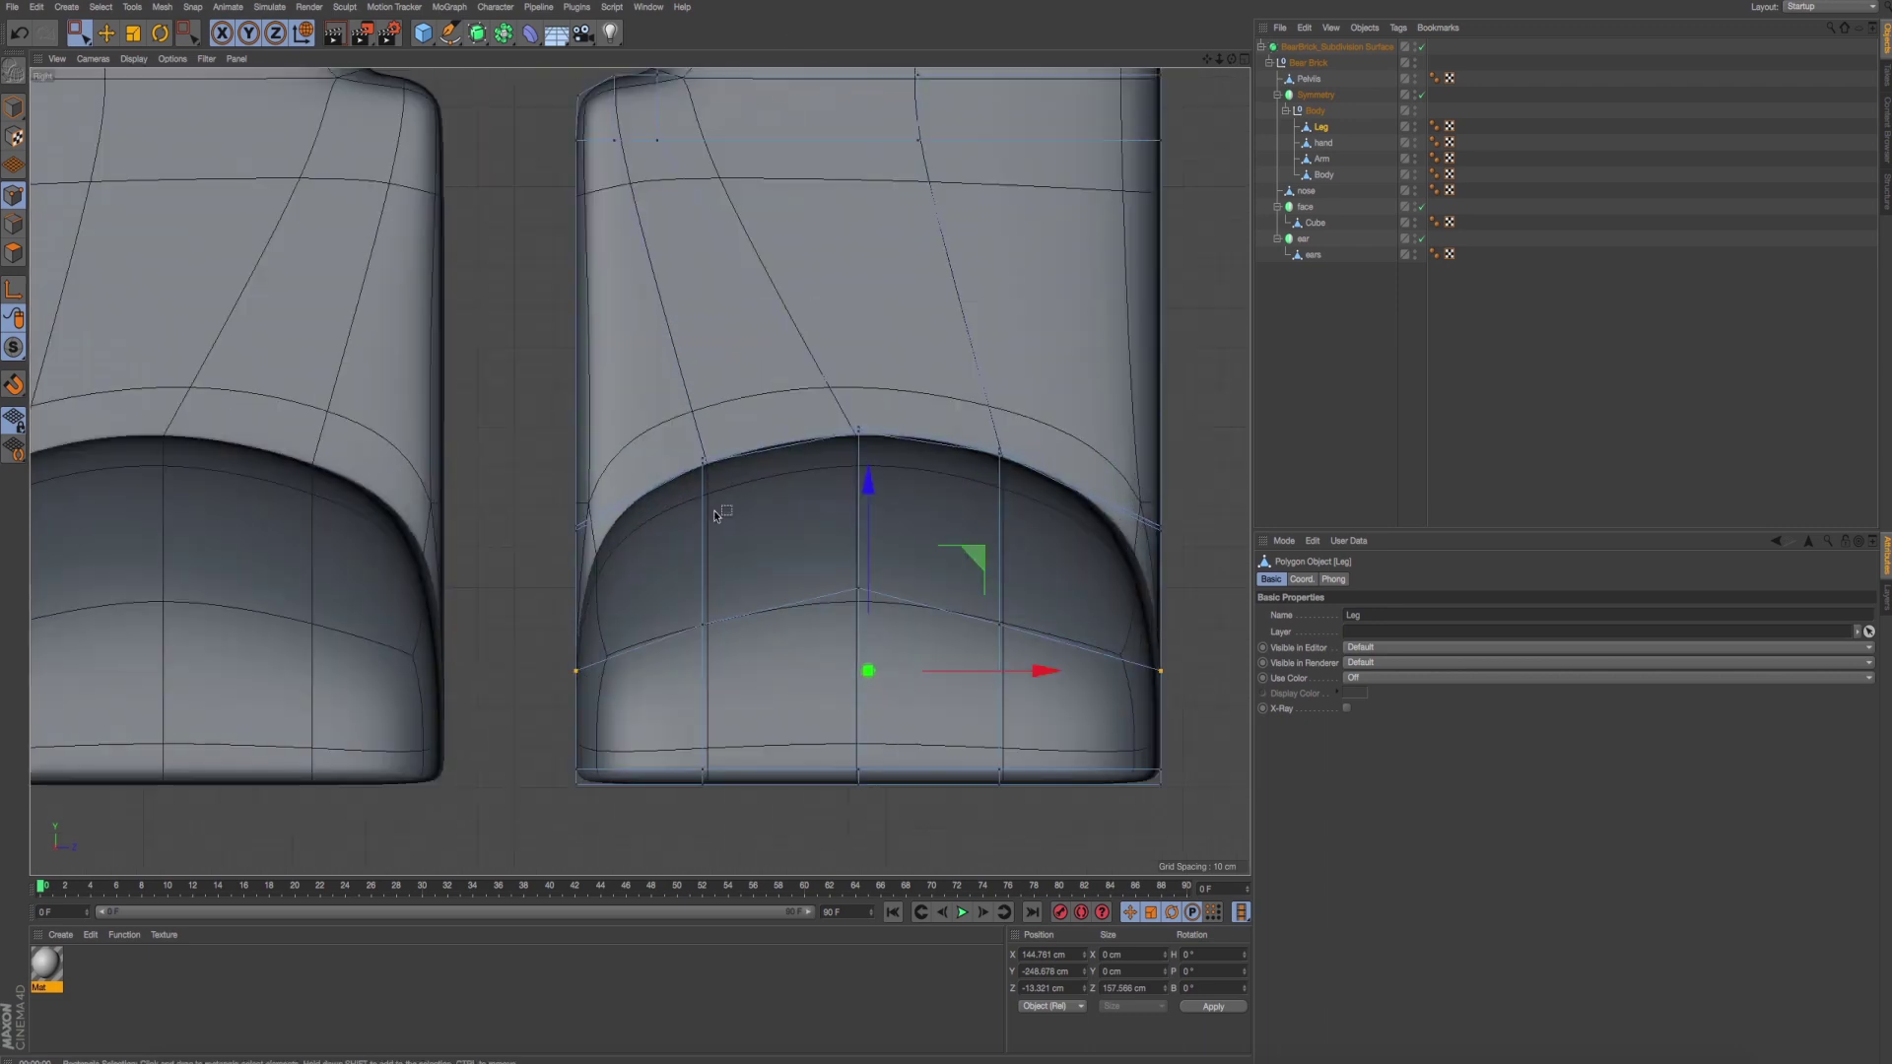
pyautogui.moveTo(742, 419); pyautogui.dragTo(662, 526)
pyautogui.moveTo(524, 470); pyautogui.dragTo(603, 556)
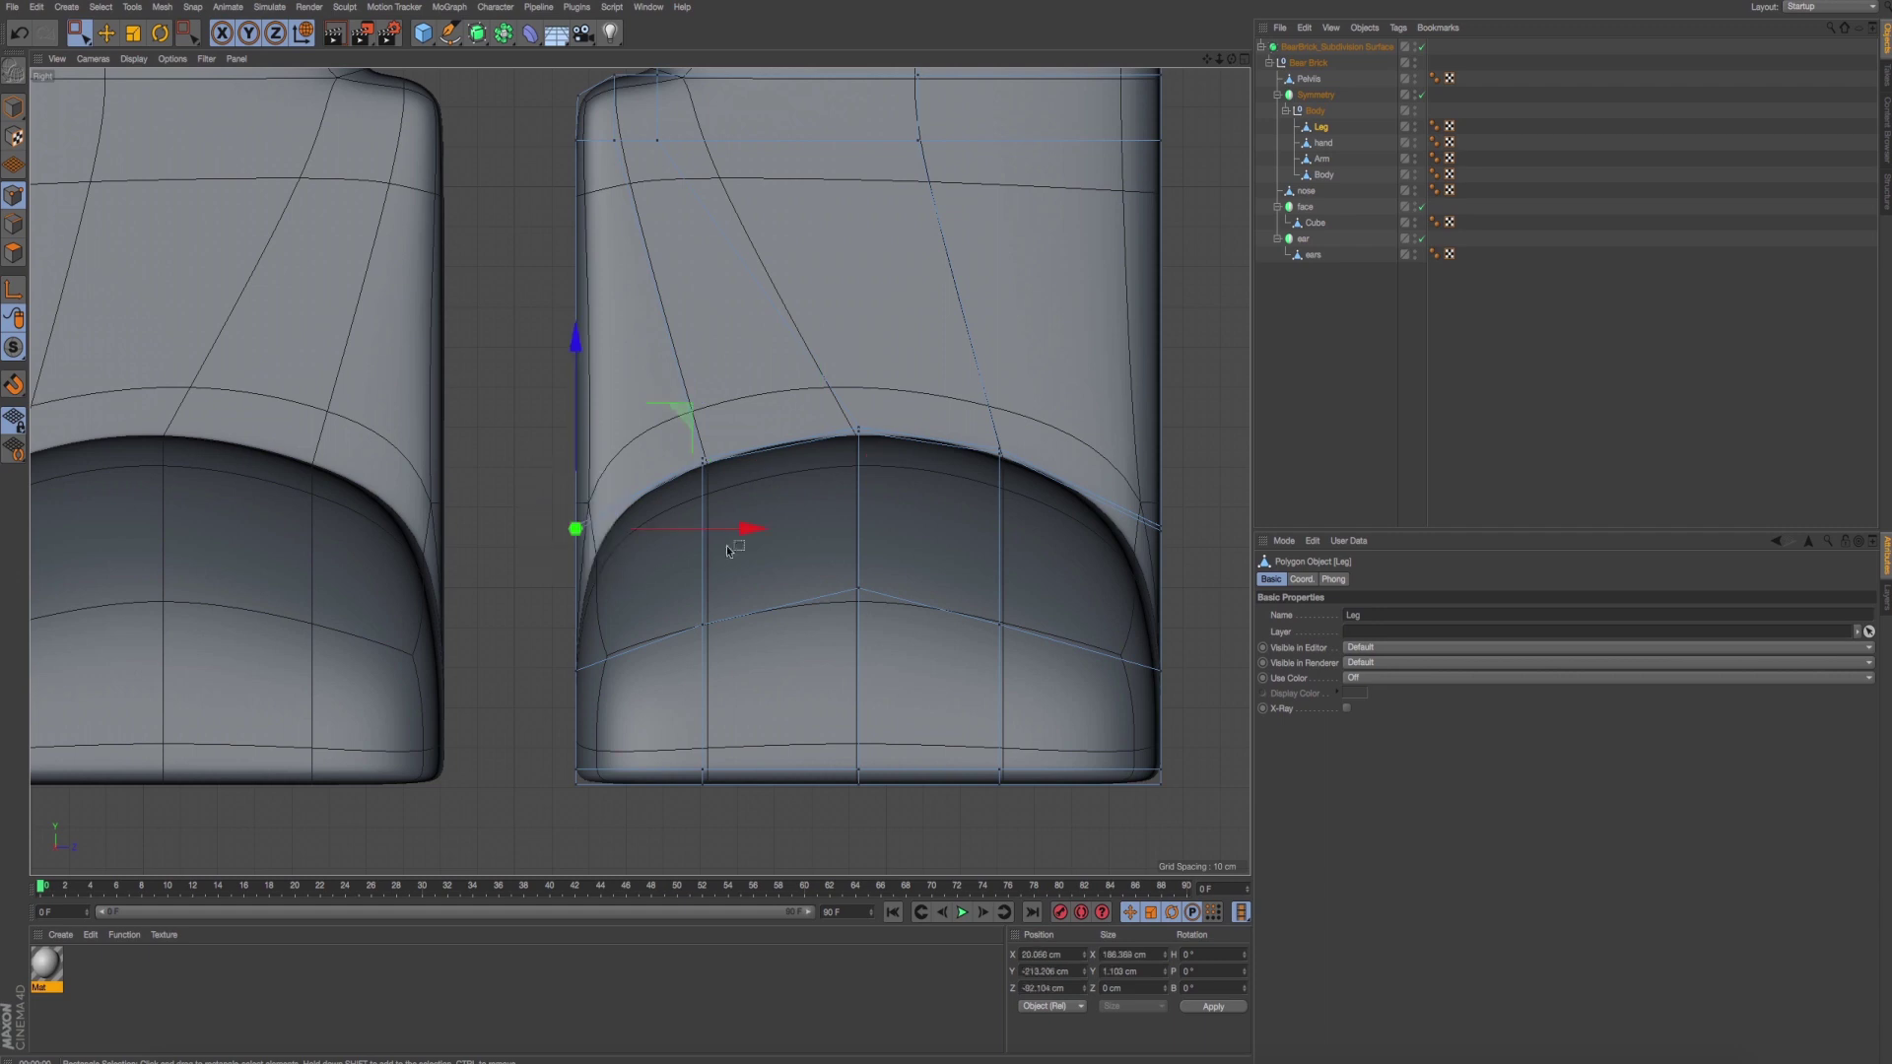
pyautogui.keyDown('shift'); pyautogui.moveTo(1129, 478); pyautogui.dragTo(1197, 574); pyautogui.keyUp('shift')
pyautogui.moveTo(868, 347); pyautogui.dragTo(871, 389)
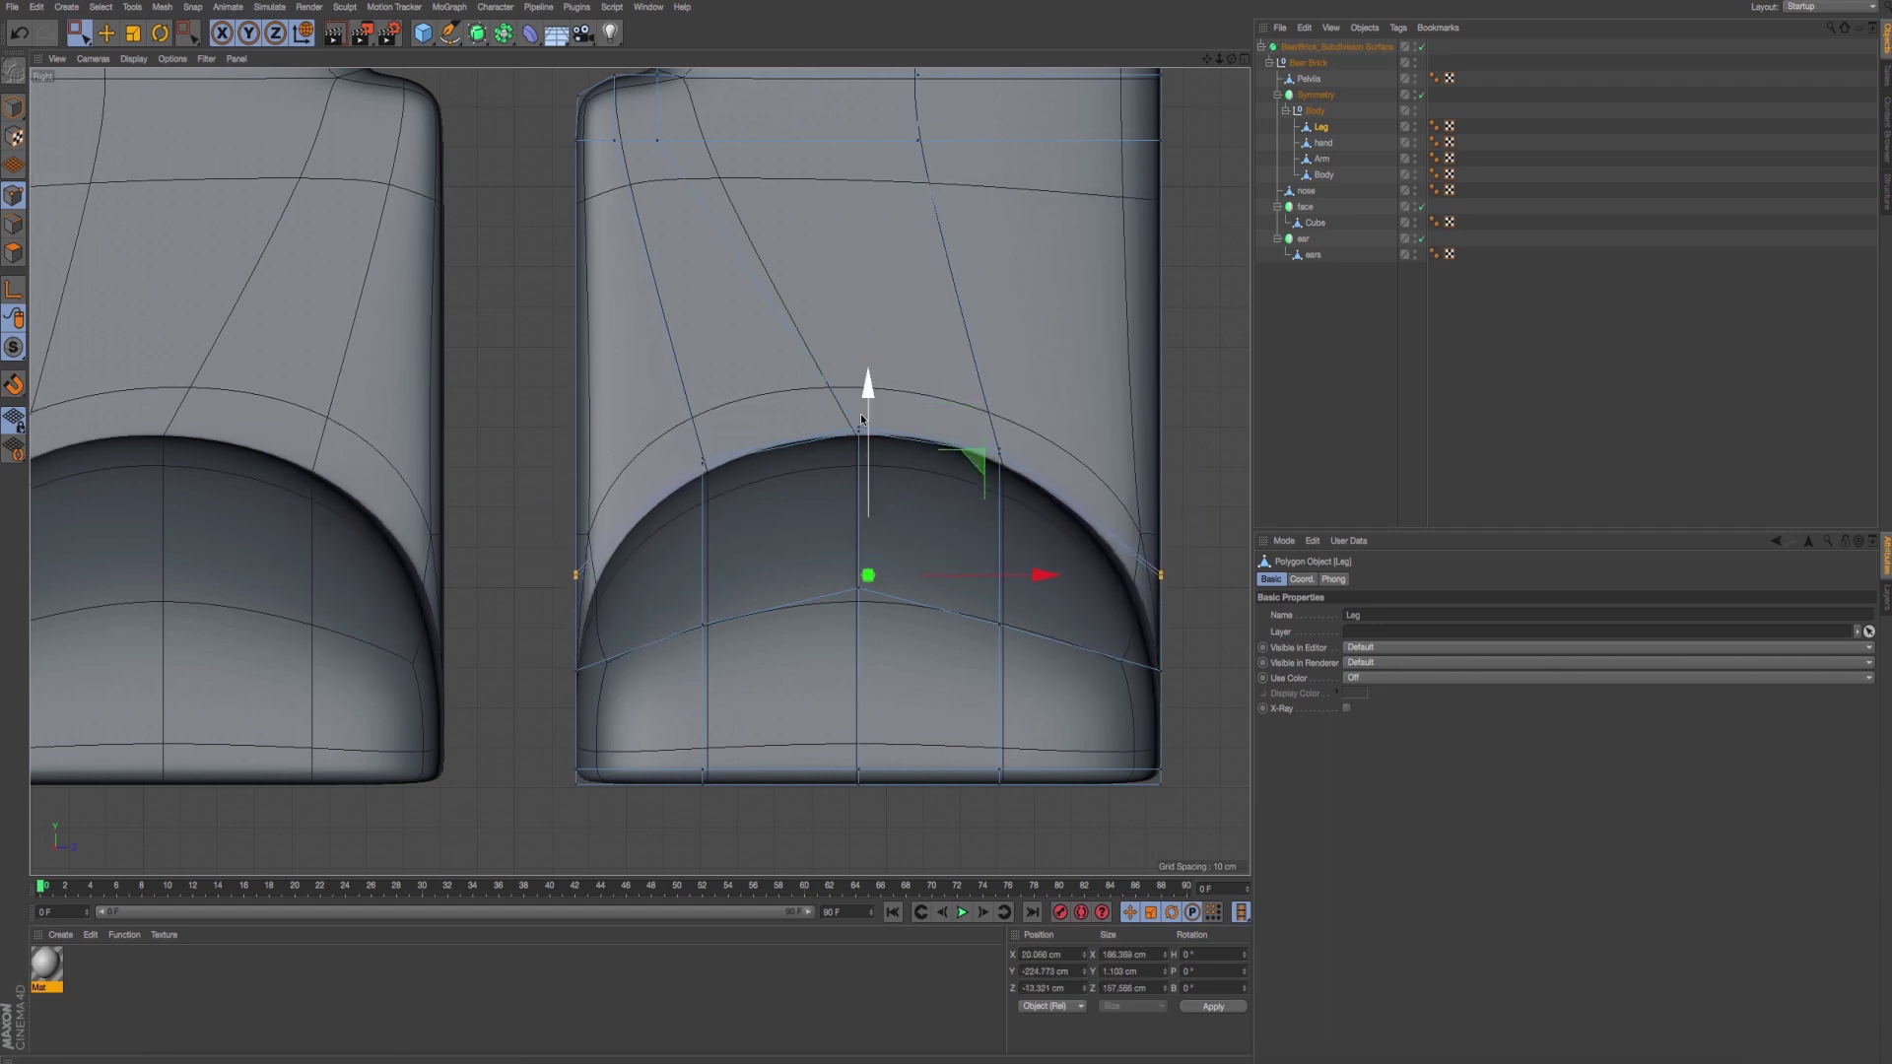
# Shift the lower centre-line points sideways and lower the right arch point slightly.
pyautogui.moveTo(803, 390); pyautogui.dragTo(864, 594)
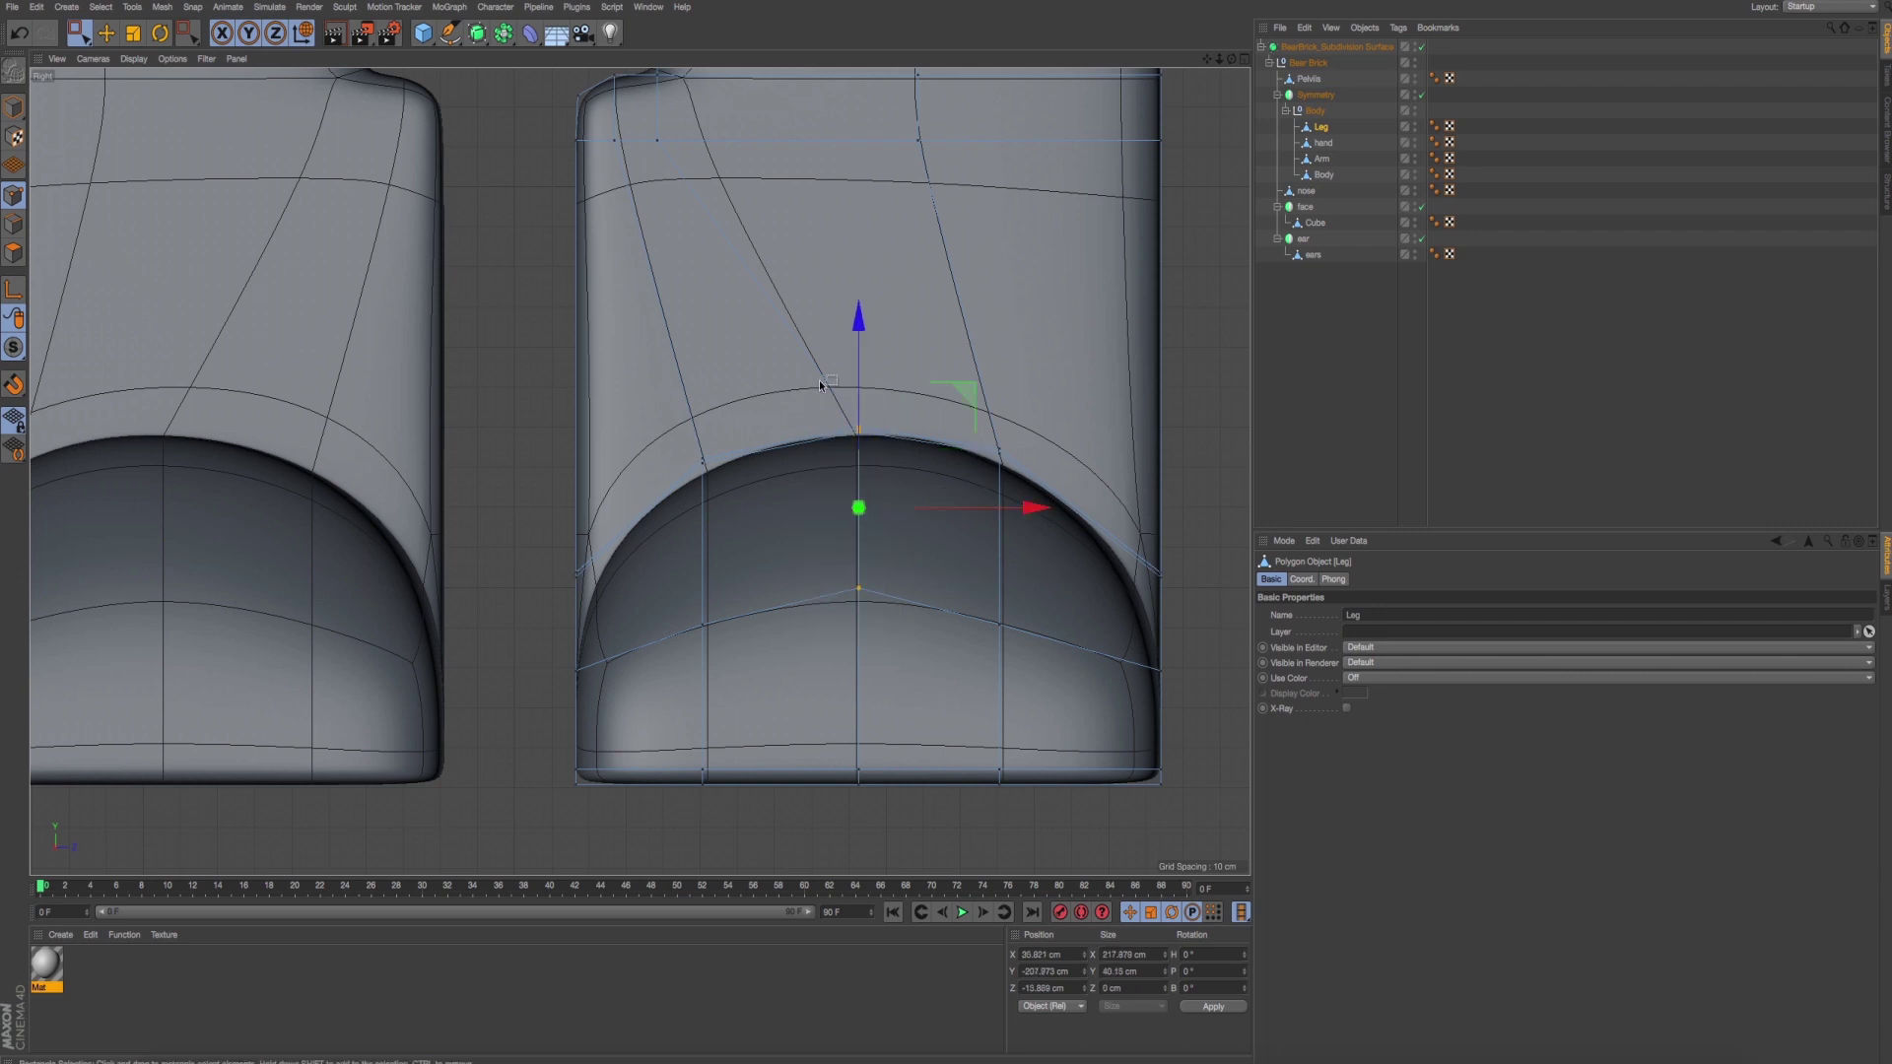
pyautogui.moveTo(819, 381); pyautogui.dragTo(896, 804)
pyautogui.moveTo(1007, 607); pyautogui.dragTo(1012, 617)
pyautogui.click(1001, 451)
pyautogui.moveTo(1004, 281); pyautogui.dragTo(1004, 287)
# Return to the four-viewport layout.
pyautogui.middleClick(874, 512)
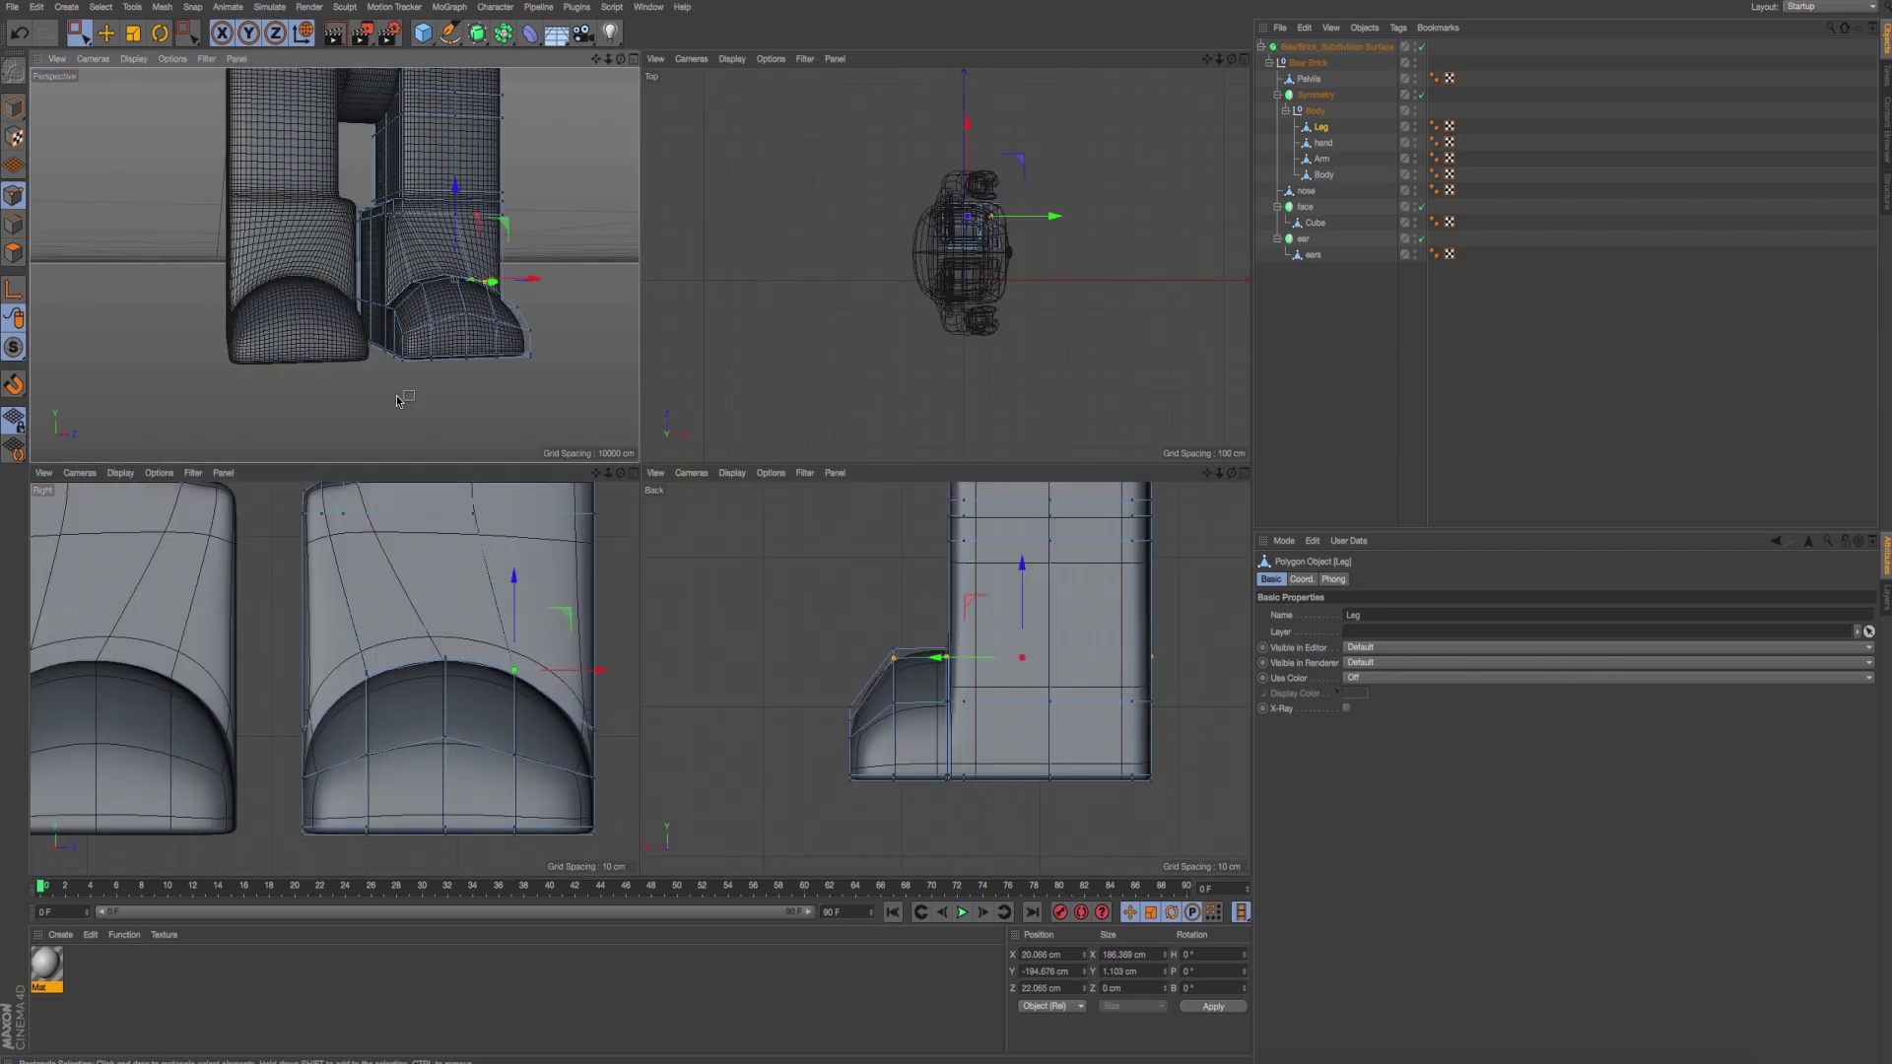
# Check the boots in perspective, then lower the toe cap's right-edge point slightly in the side view.
pyautogui.middleClick(401, 401)
pyautogui.keyDown('alt'); pyautogui.moveTo(886, 608); pyautogui.dragTo(887, 601); pyautogui.keyUp('alt')
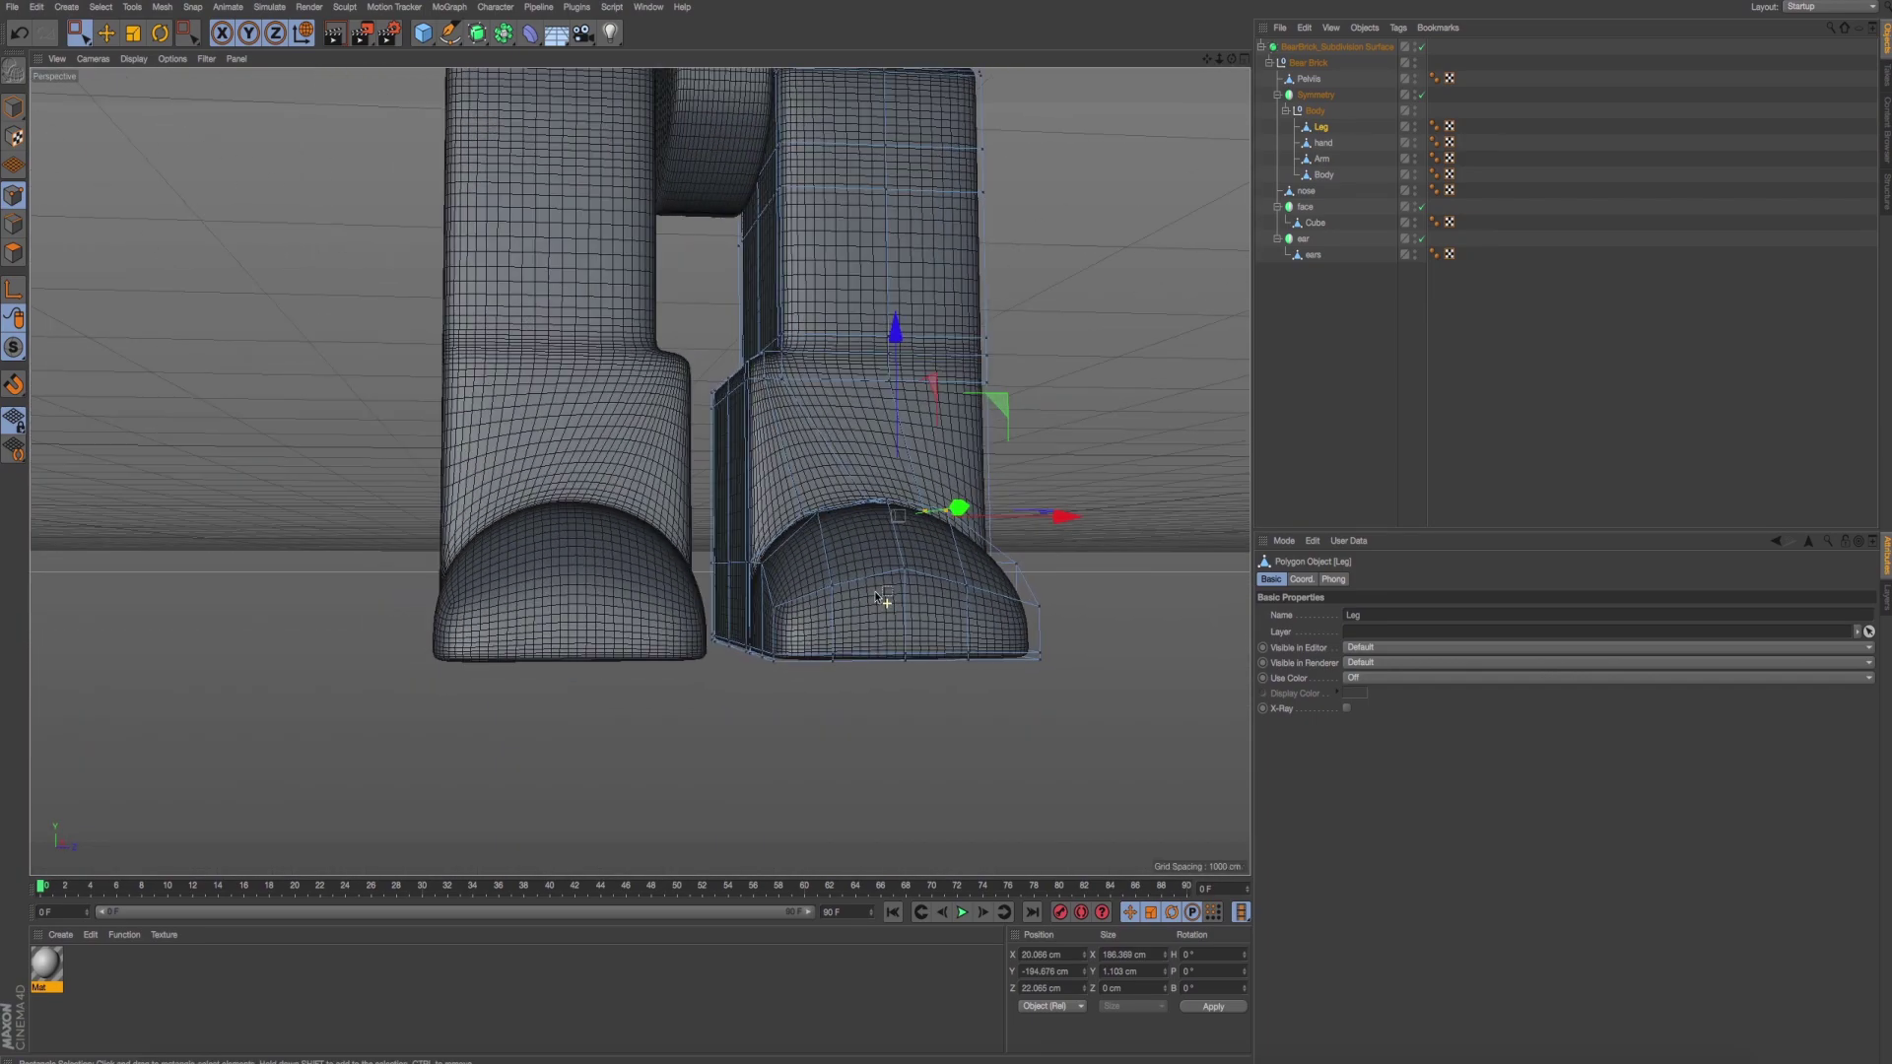
pyautogui.middleClick(892, 755)
pyautogui.middleClick(625, 646)
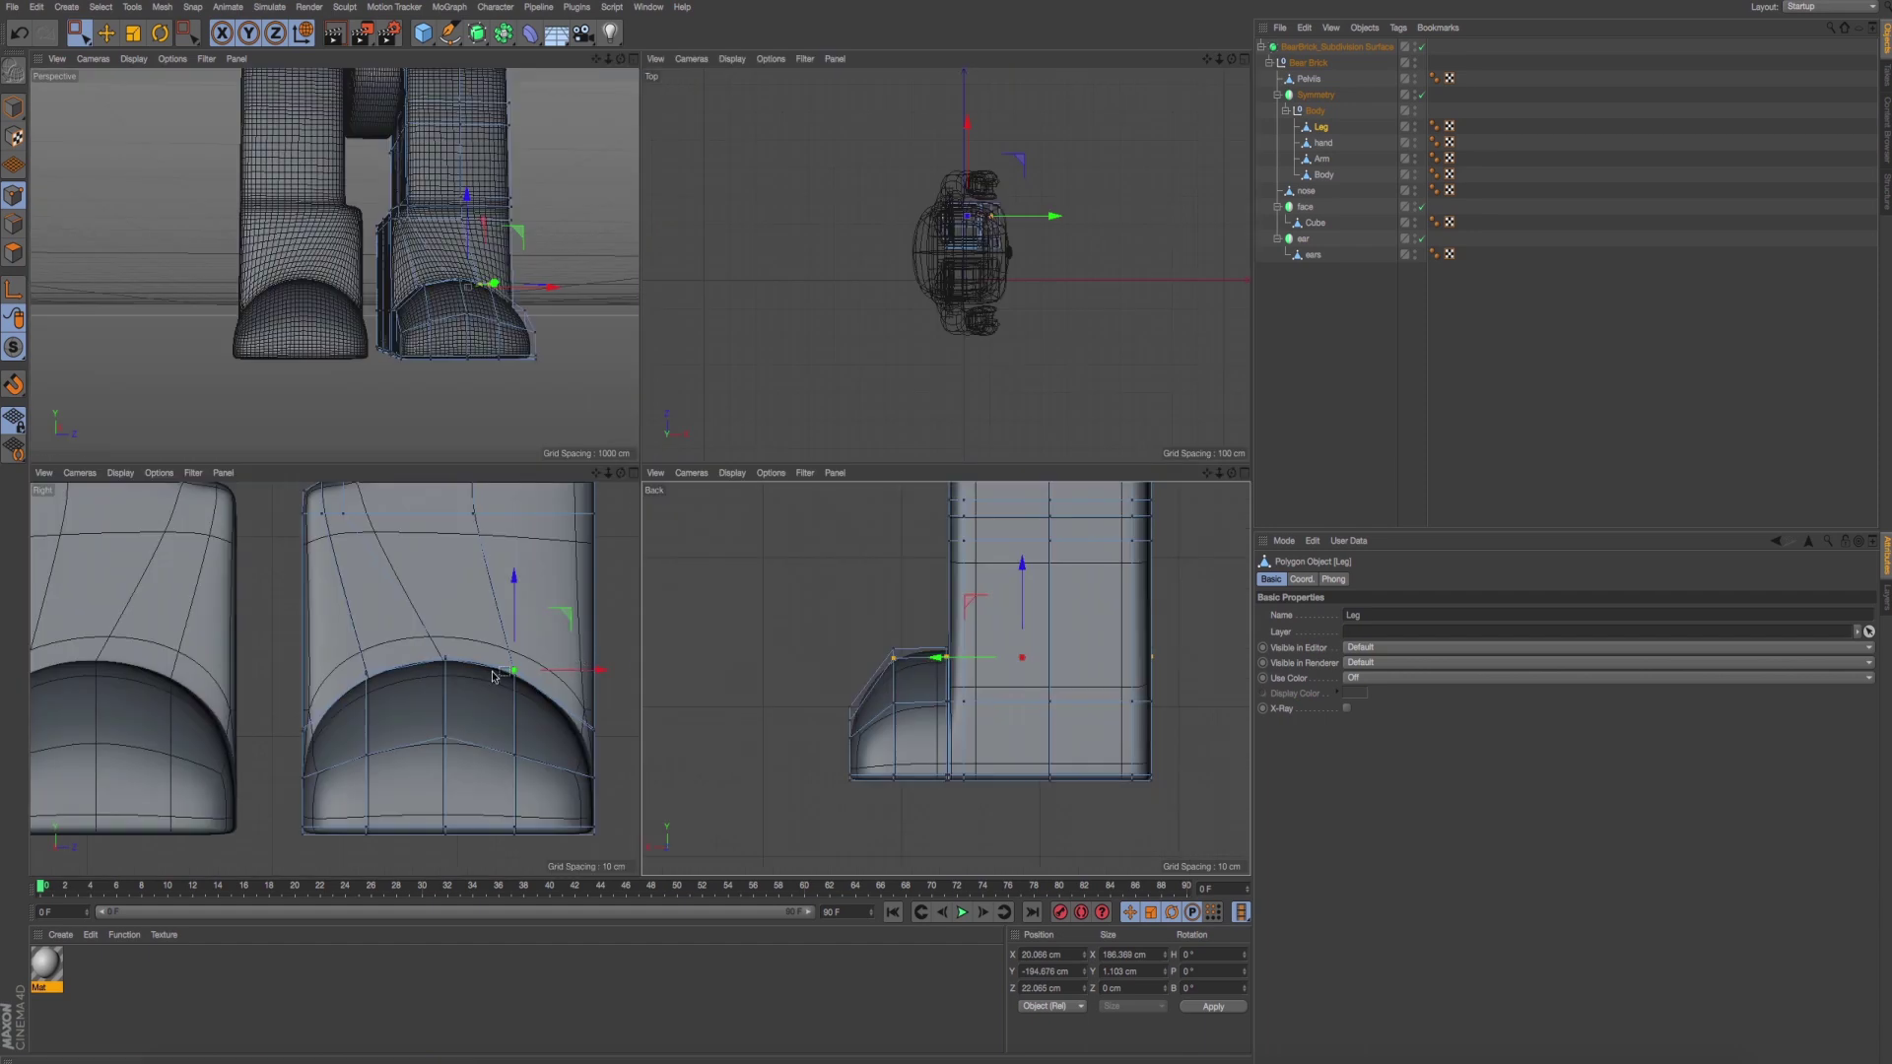
pyautogui.middleClick(543, 651)
pyautogui.moveTo(555, 644); pyautogui.dragTo(591, 686)
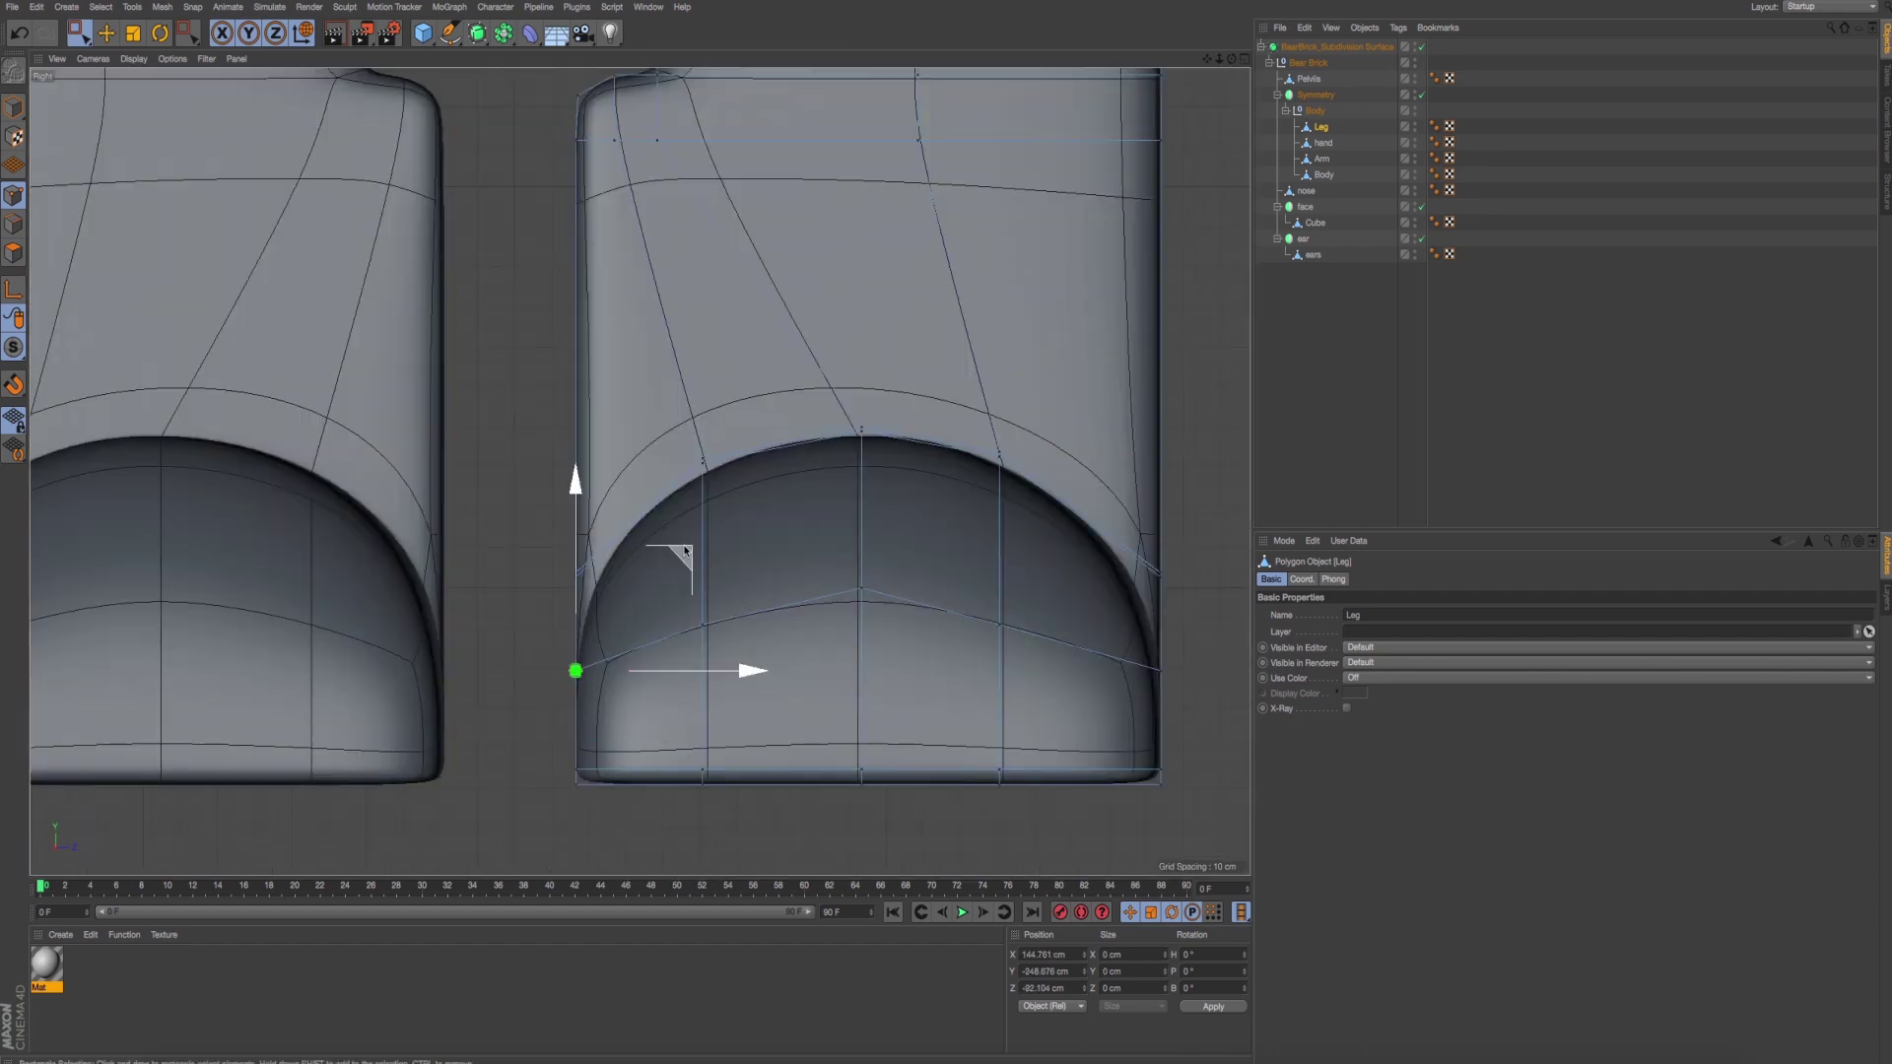
pyautogui.moveTo(1084, 625); pyautogui.dragTo(1241, 726)
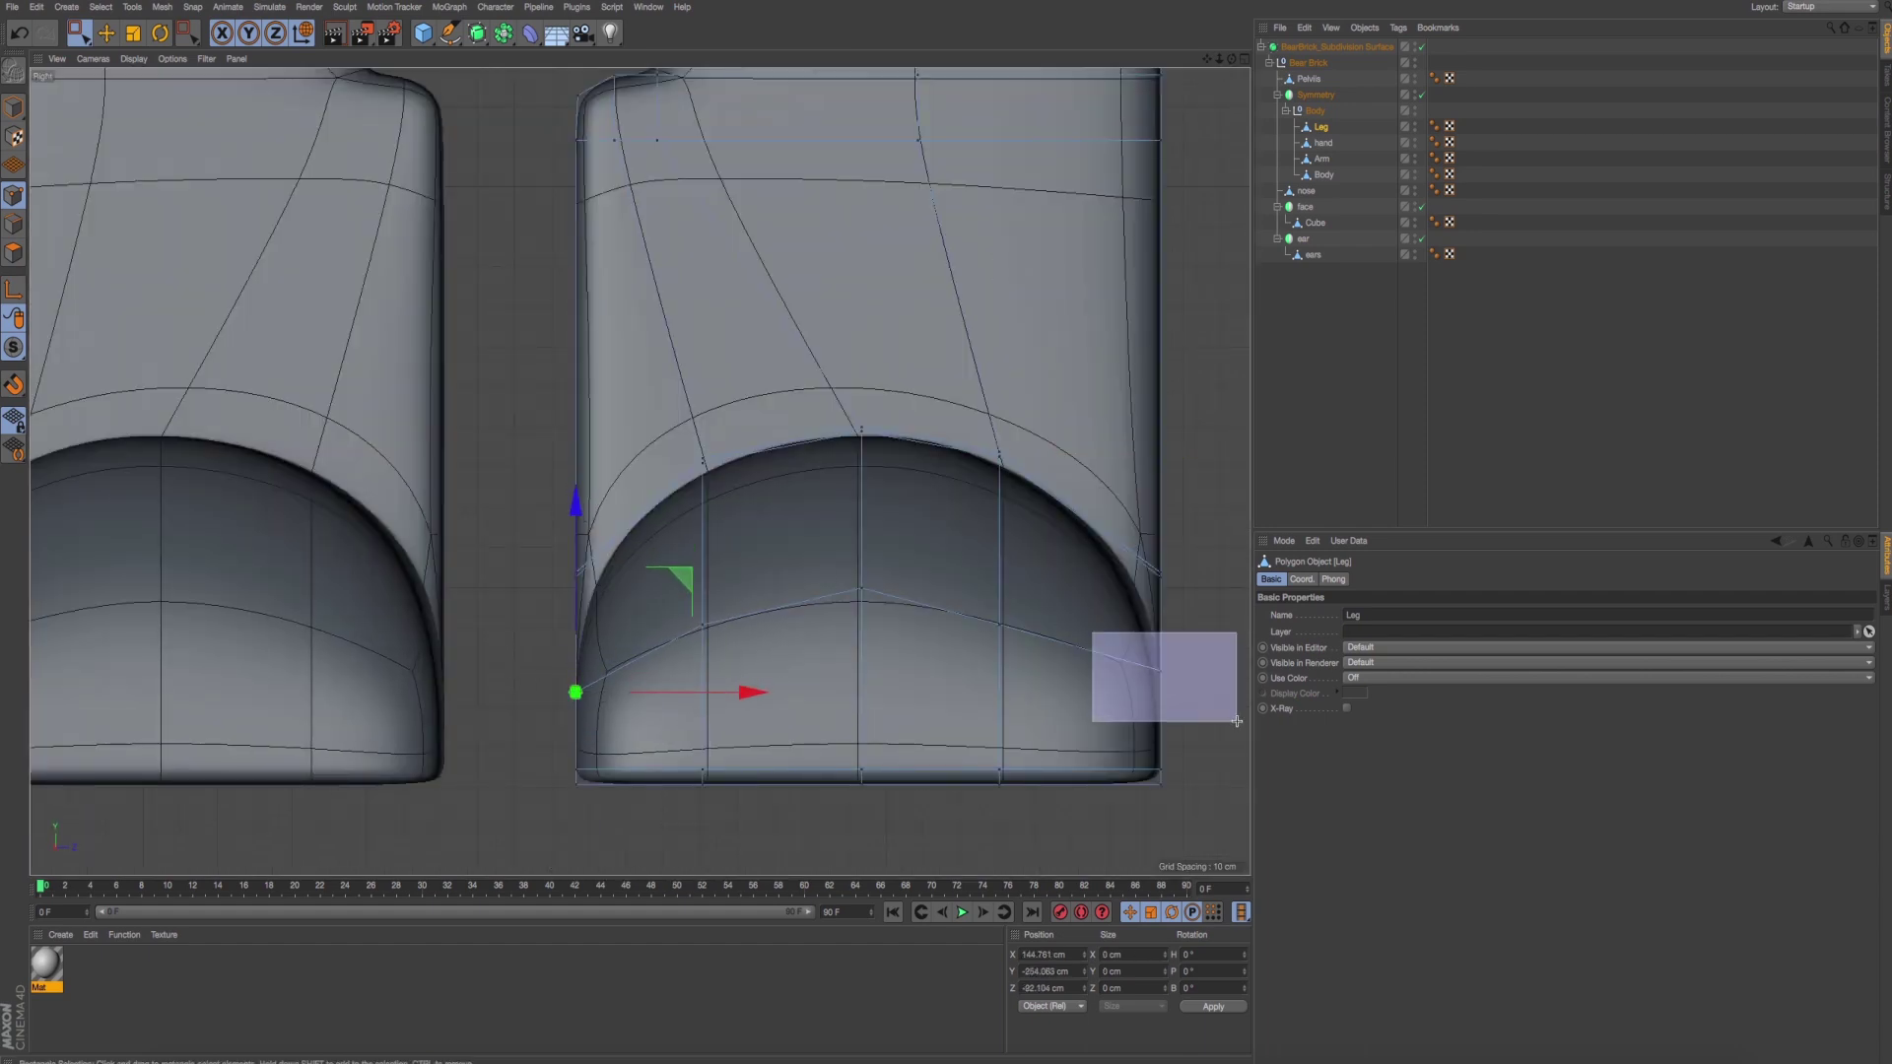
pyautogui.moveTo(1164, 519); pyautogui.dragTo(1165, 527)
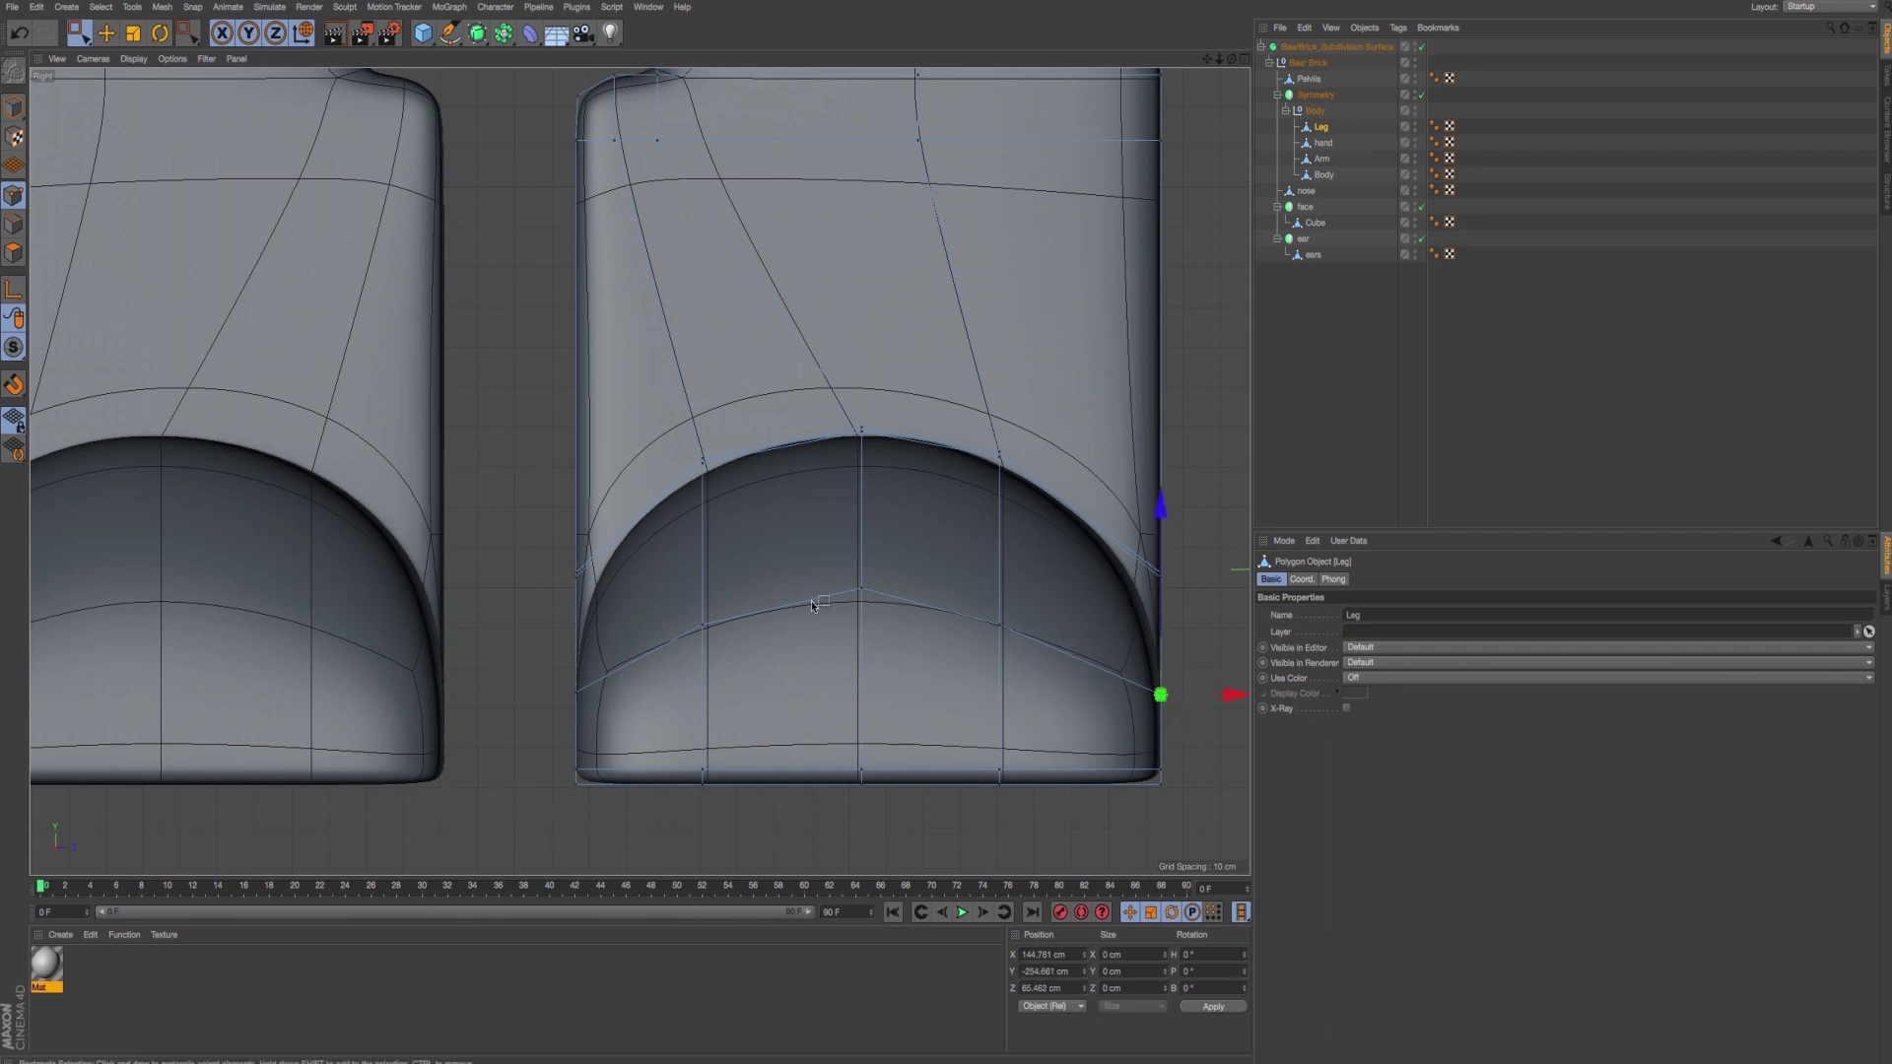
# Lower the three middle toe points about 7.5 cm and review the result in perspective.
pyautogui.moveTo(662, 553); pyautogui.dragTo(1088, 713)
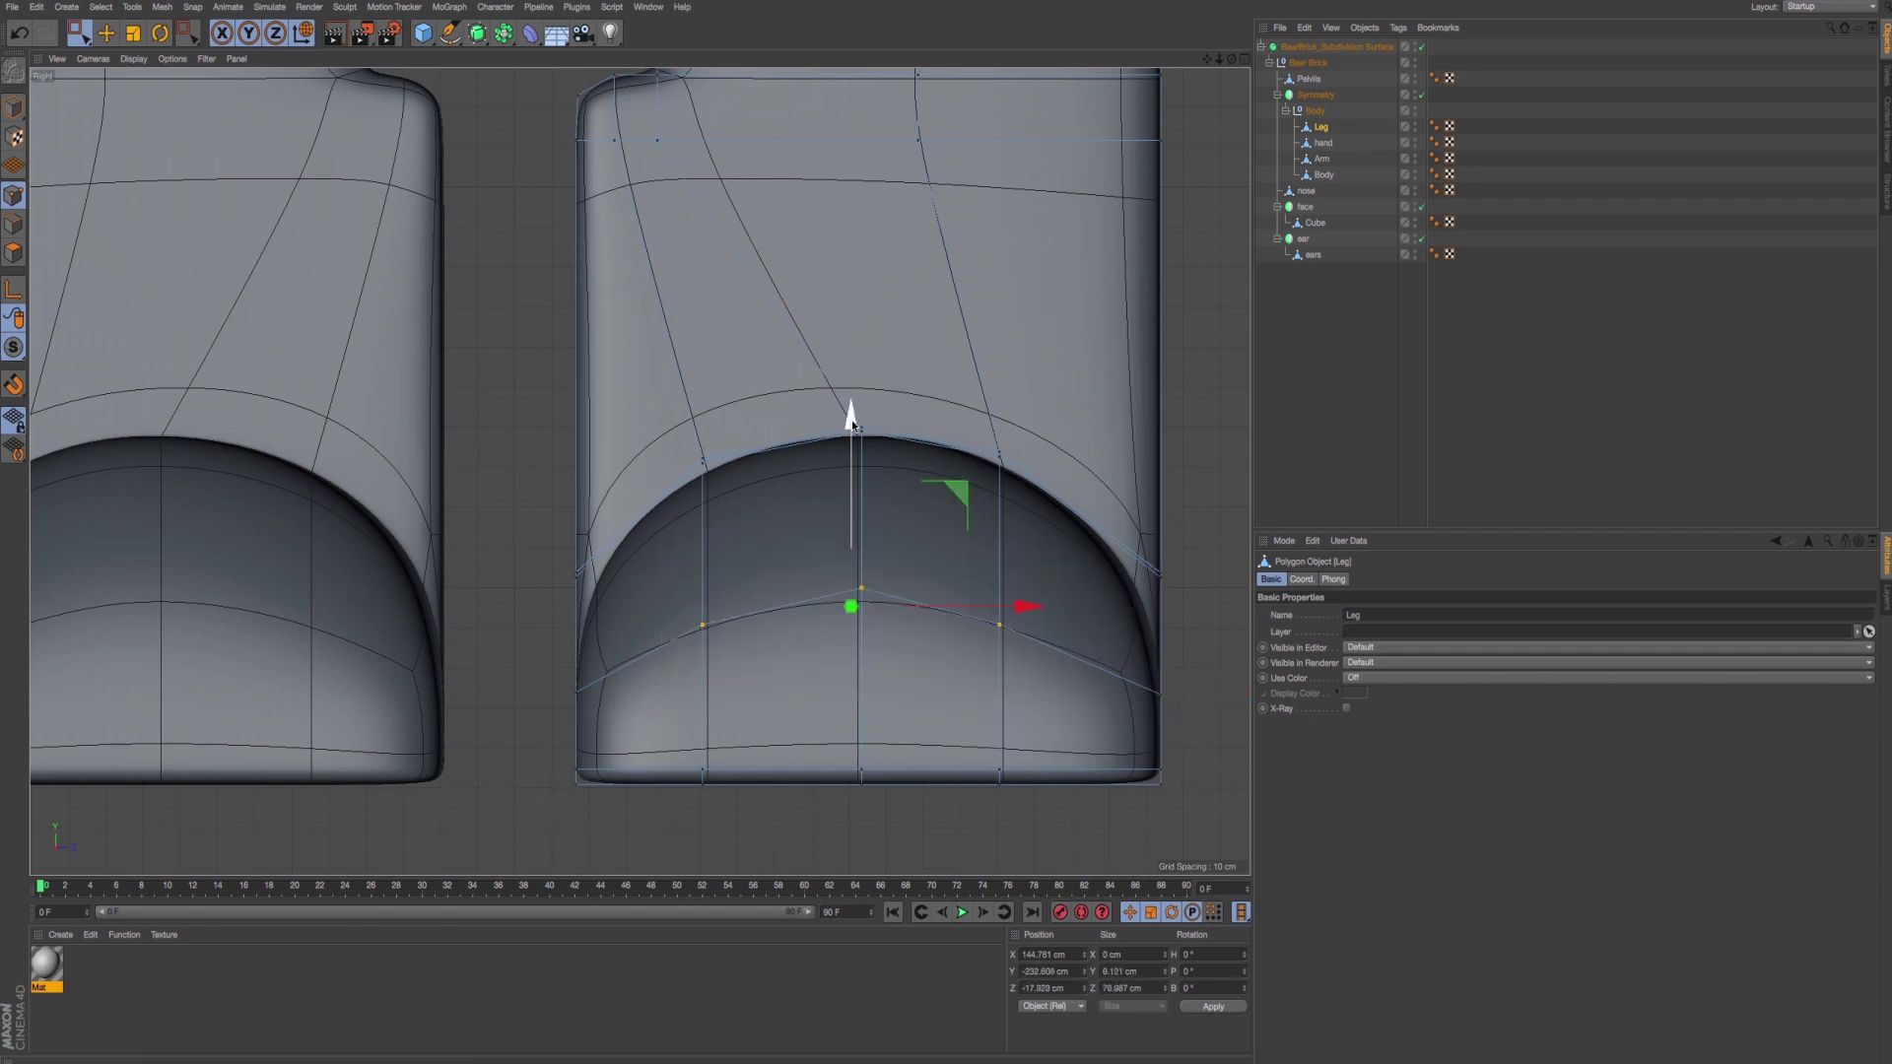
pyautogui.moveTo(851, 420)
pyautogui.mouseDown()
pyautogui.moveTo(855, 453)
pyautogui.moveTo(703, 577)
pyautogui.mouseUp()
pyautogui.middleClick(871, 498)
pyautogui.press('F1')
pyautogui.middleClick(703, 576)
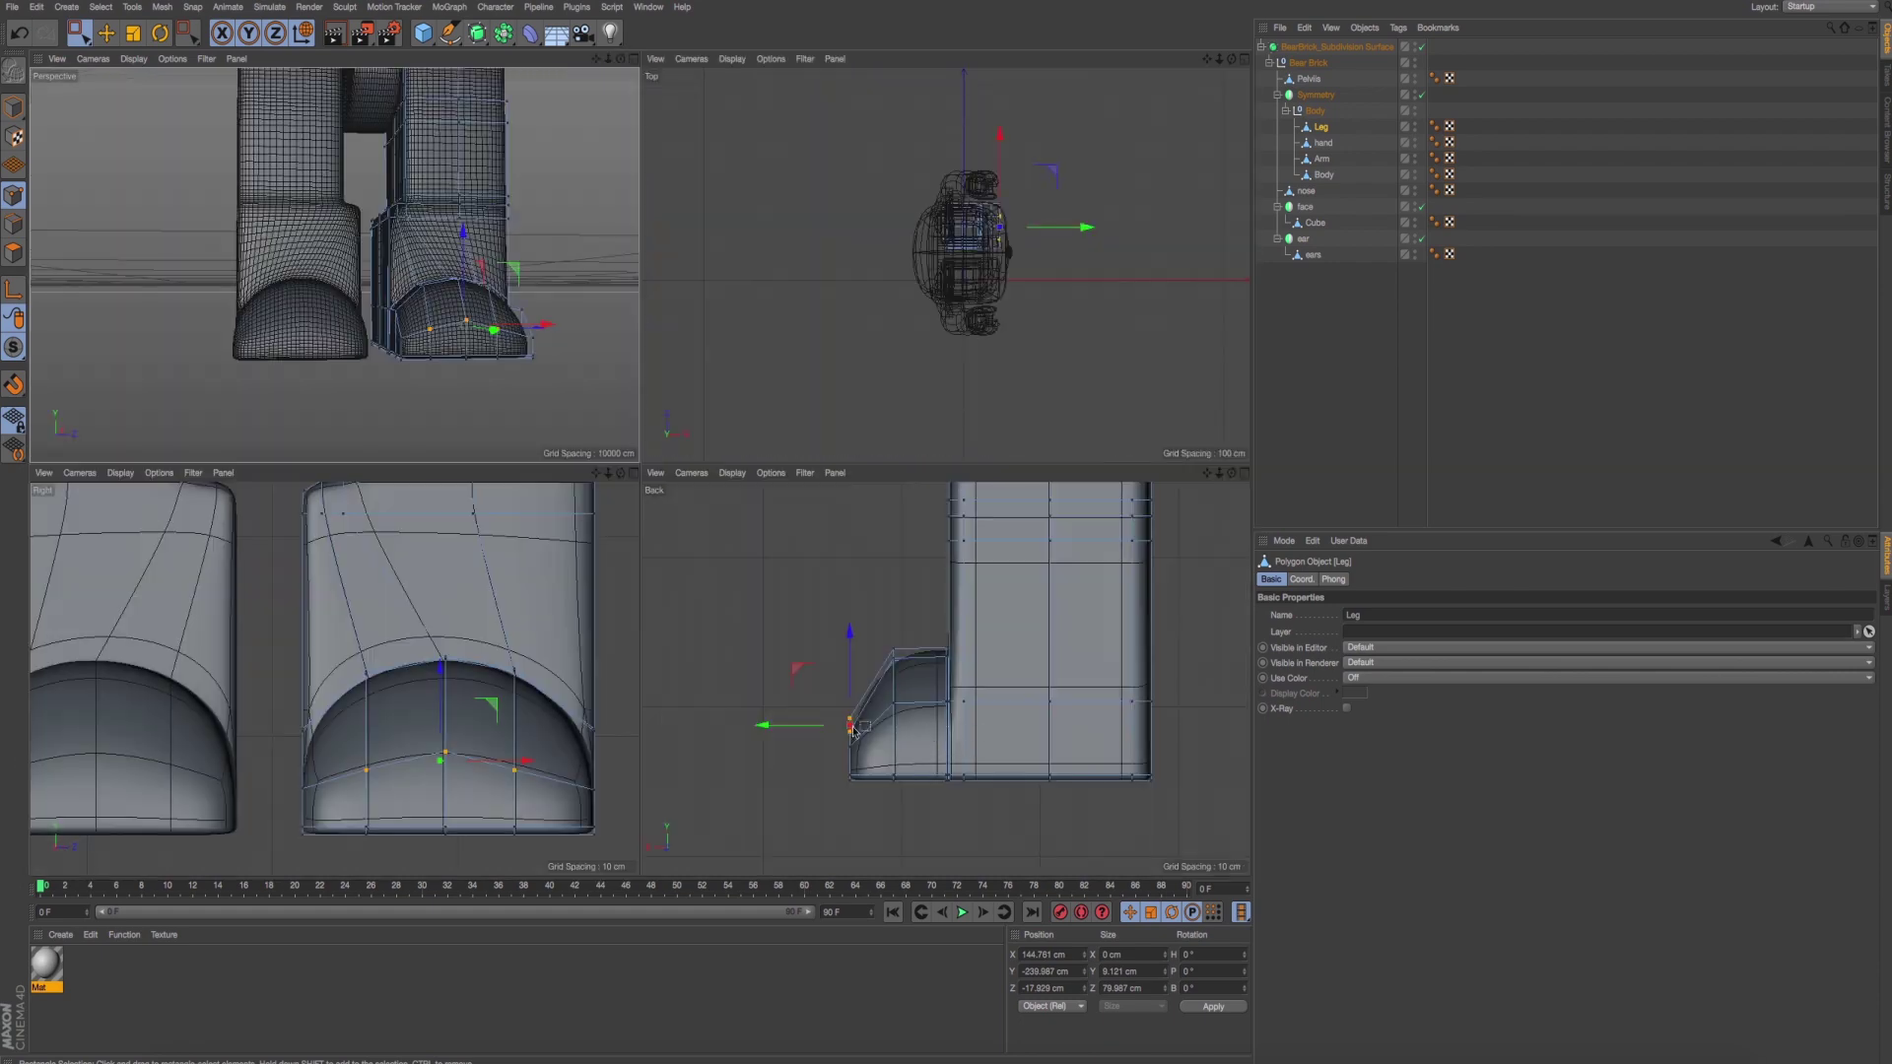
pyautogui.middleClick(630, 718)
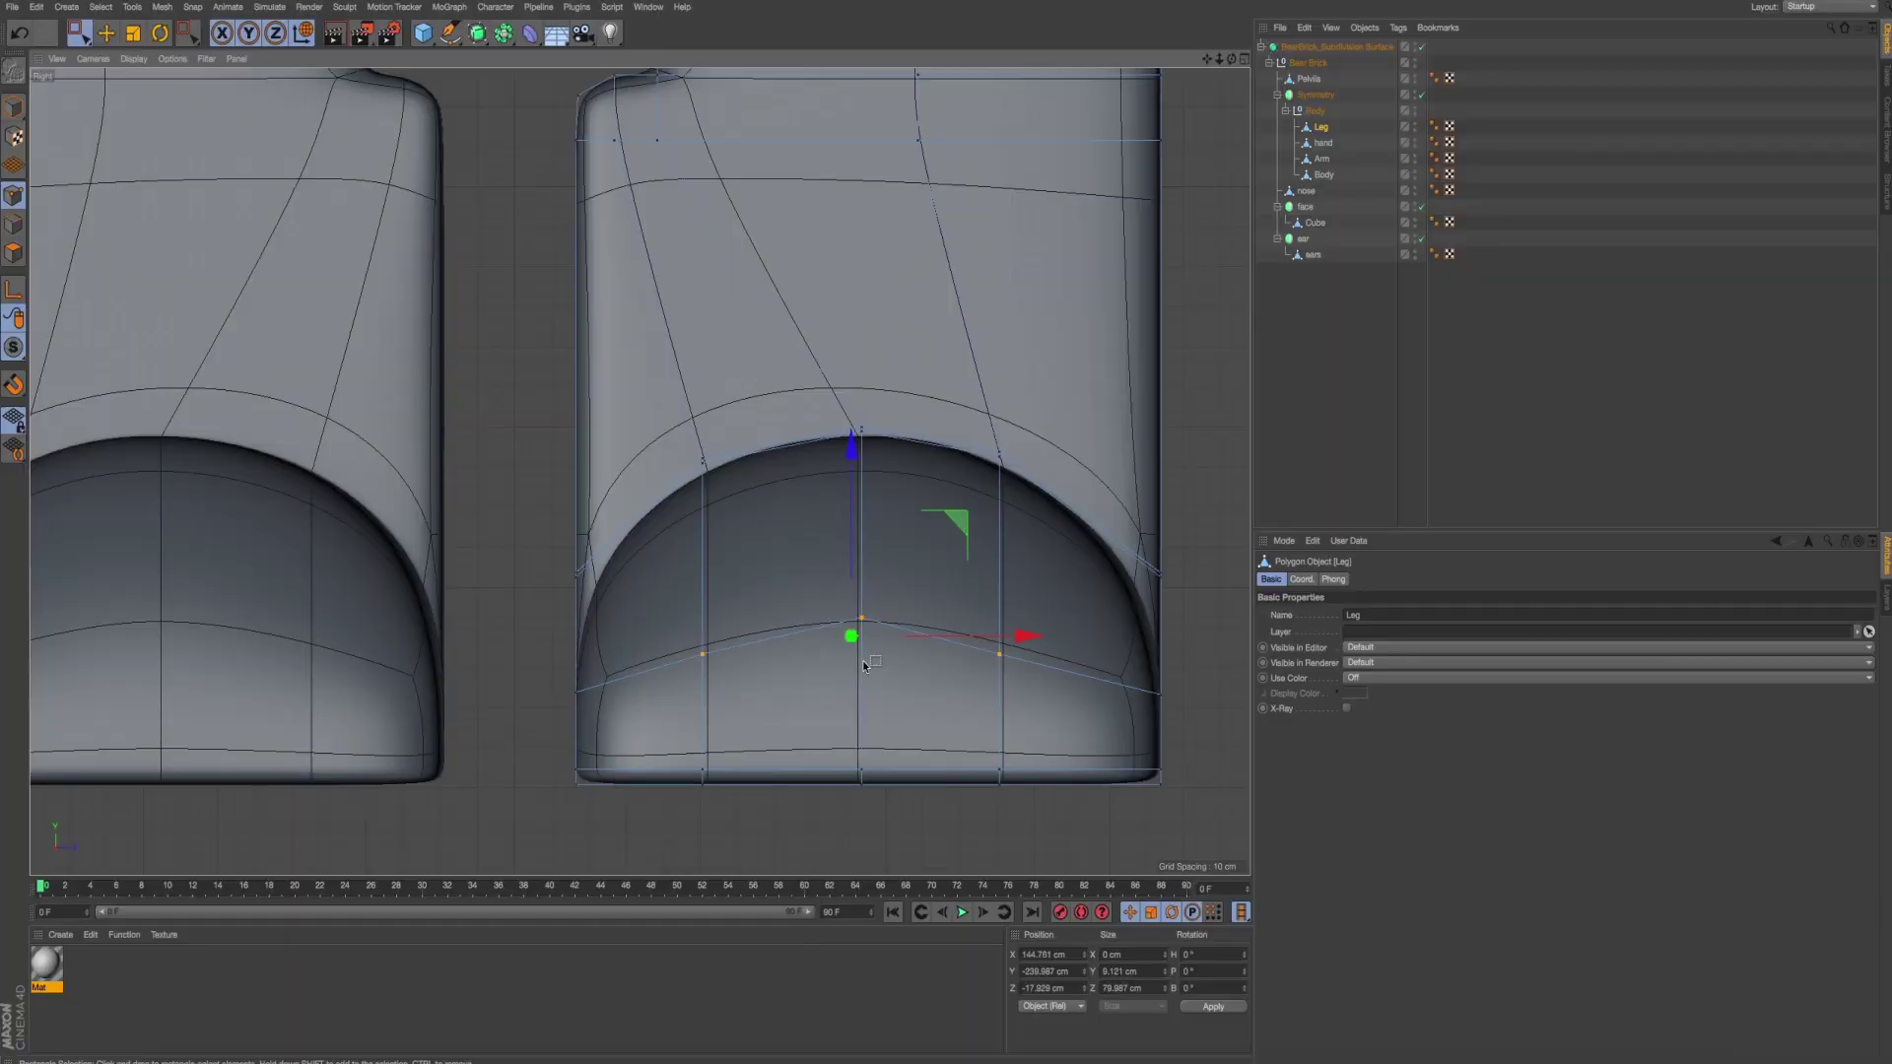
pyautogui.press('super+Tab')
pyautogui.press('super+Tab')
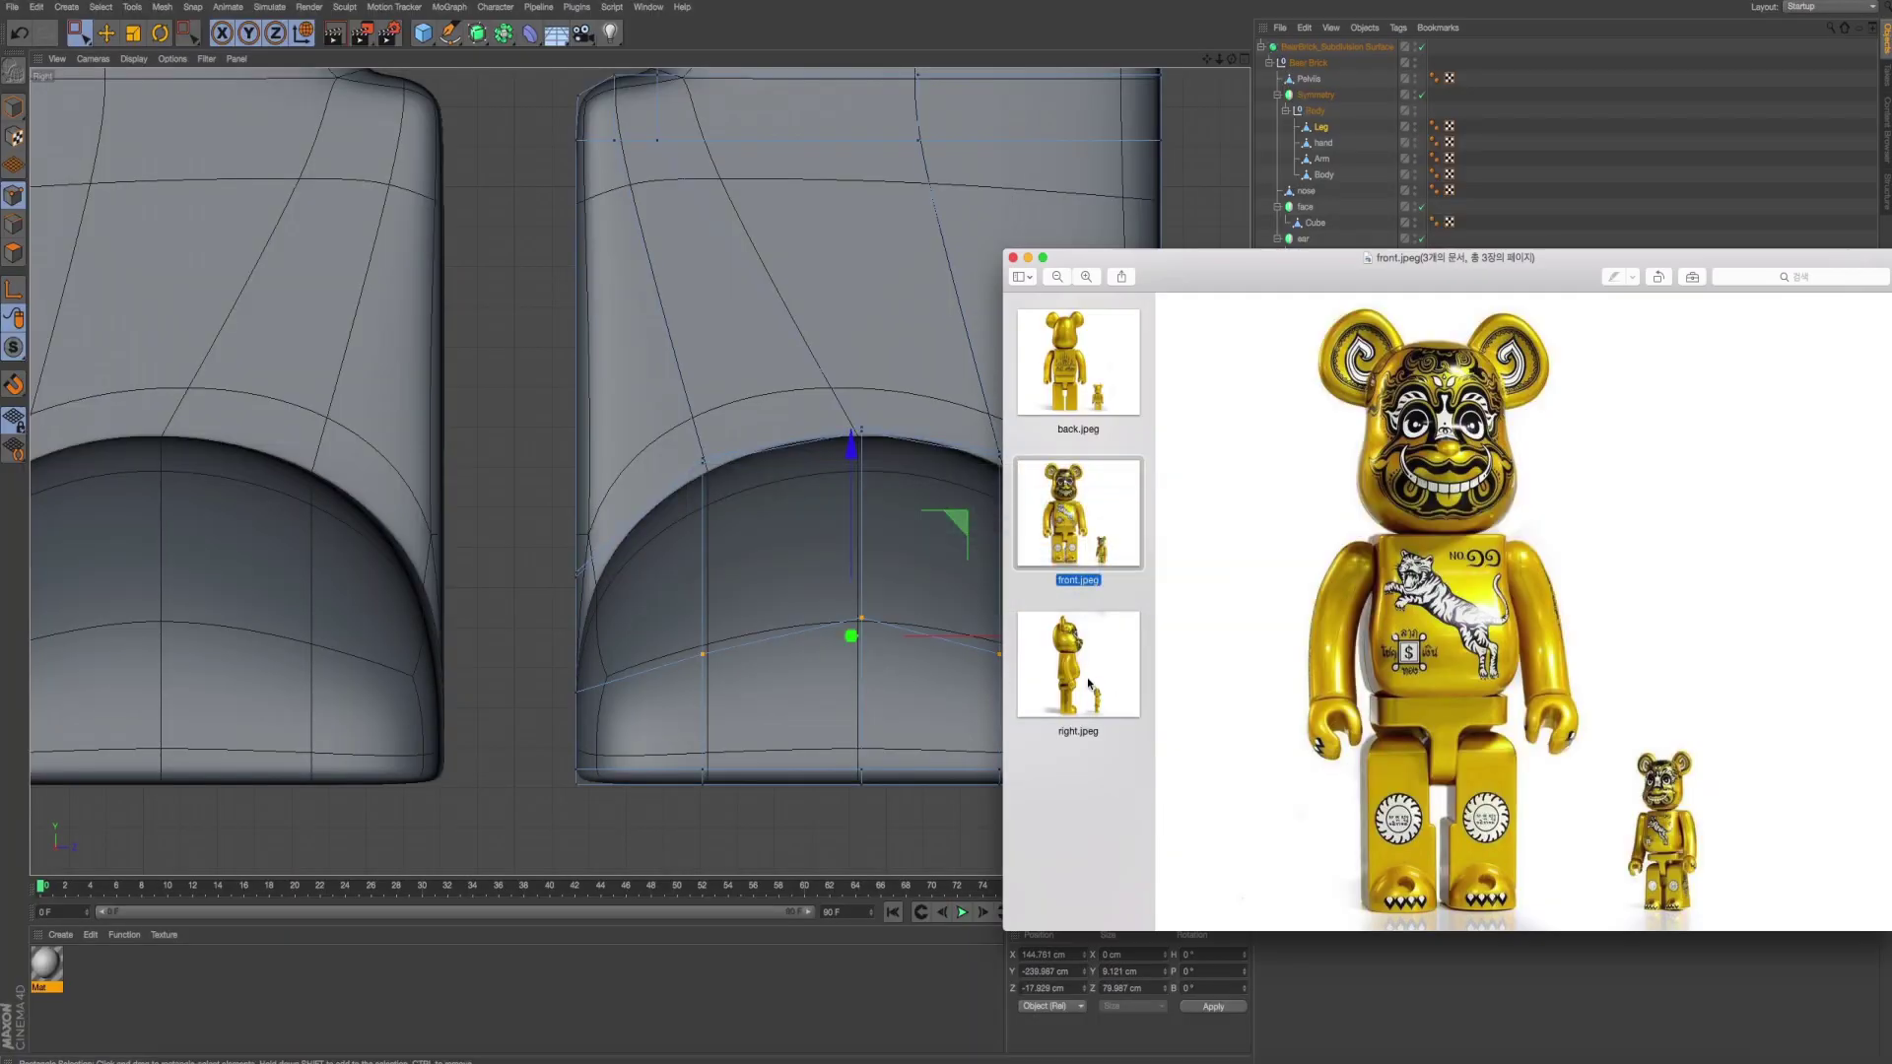
pyautogui.press('super+Tab')
pyautogui.press('super+Tab')
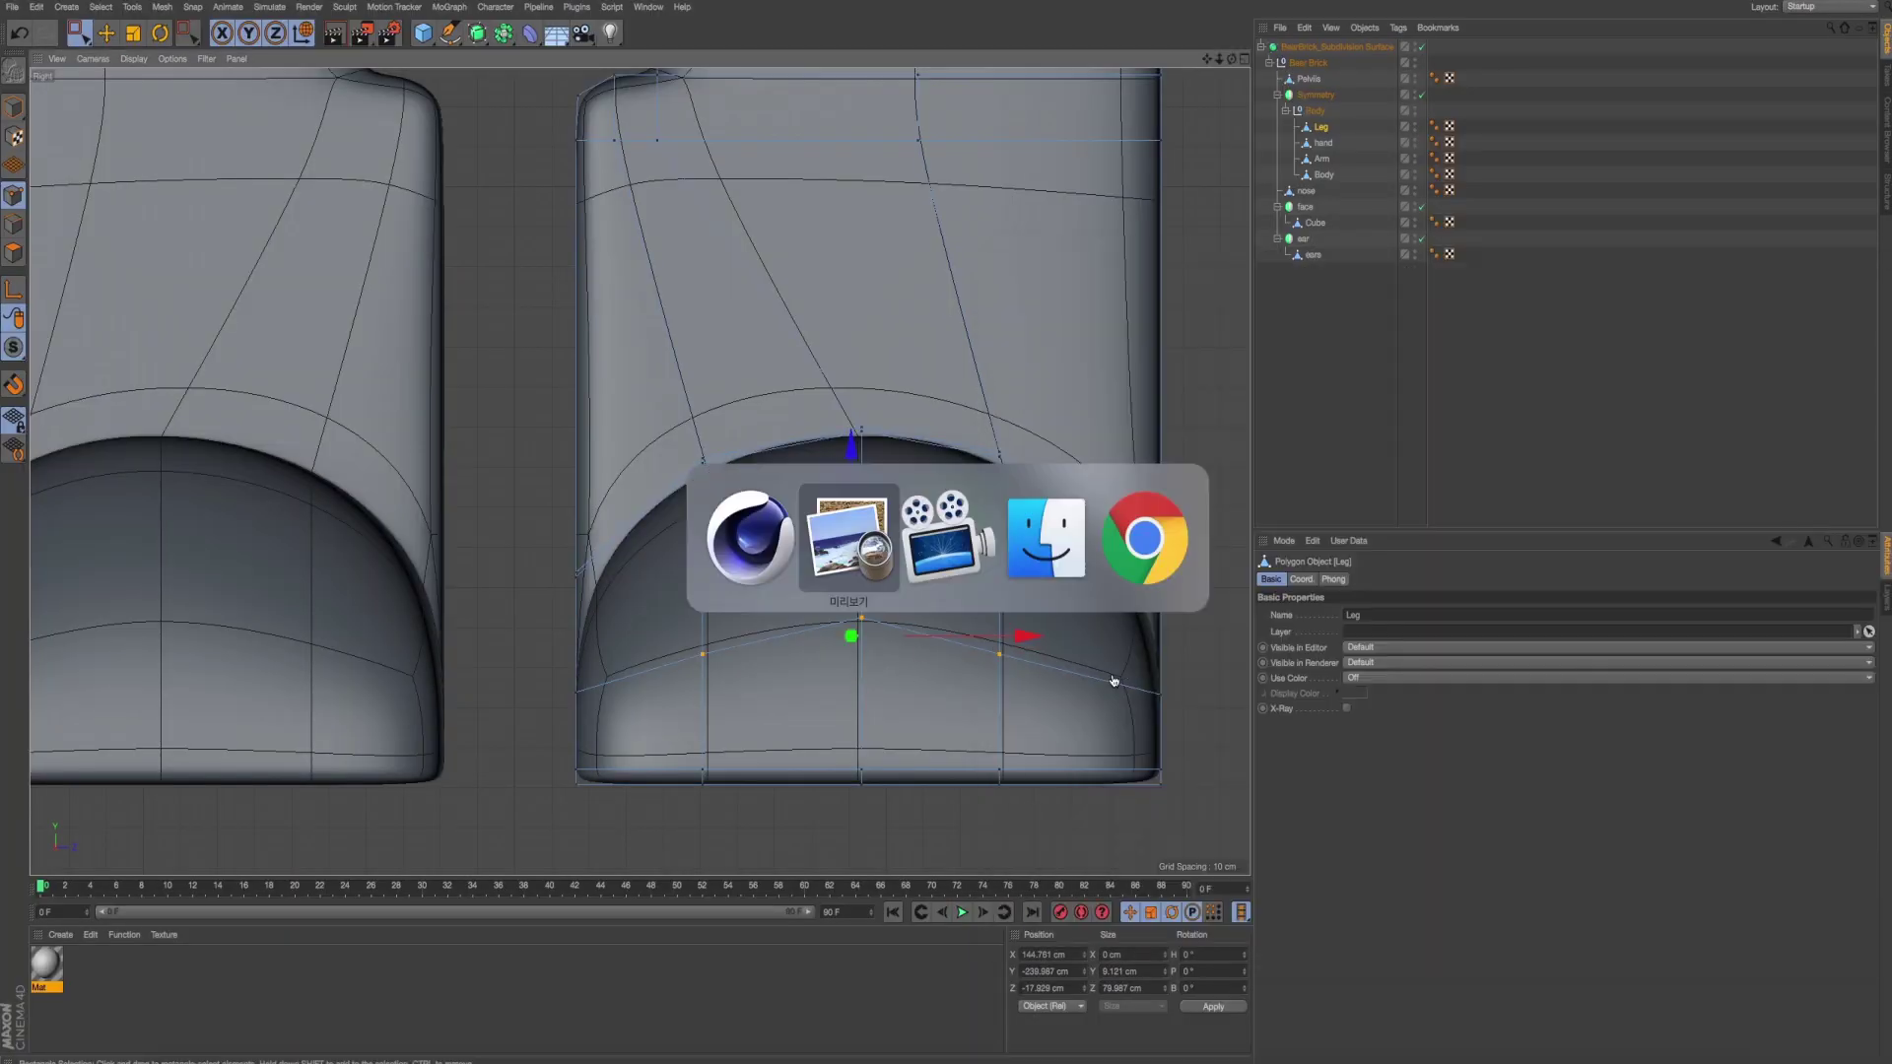
pyautogui.press('super+Tab')
pyautogui.press('super+Tab')
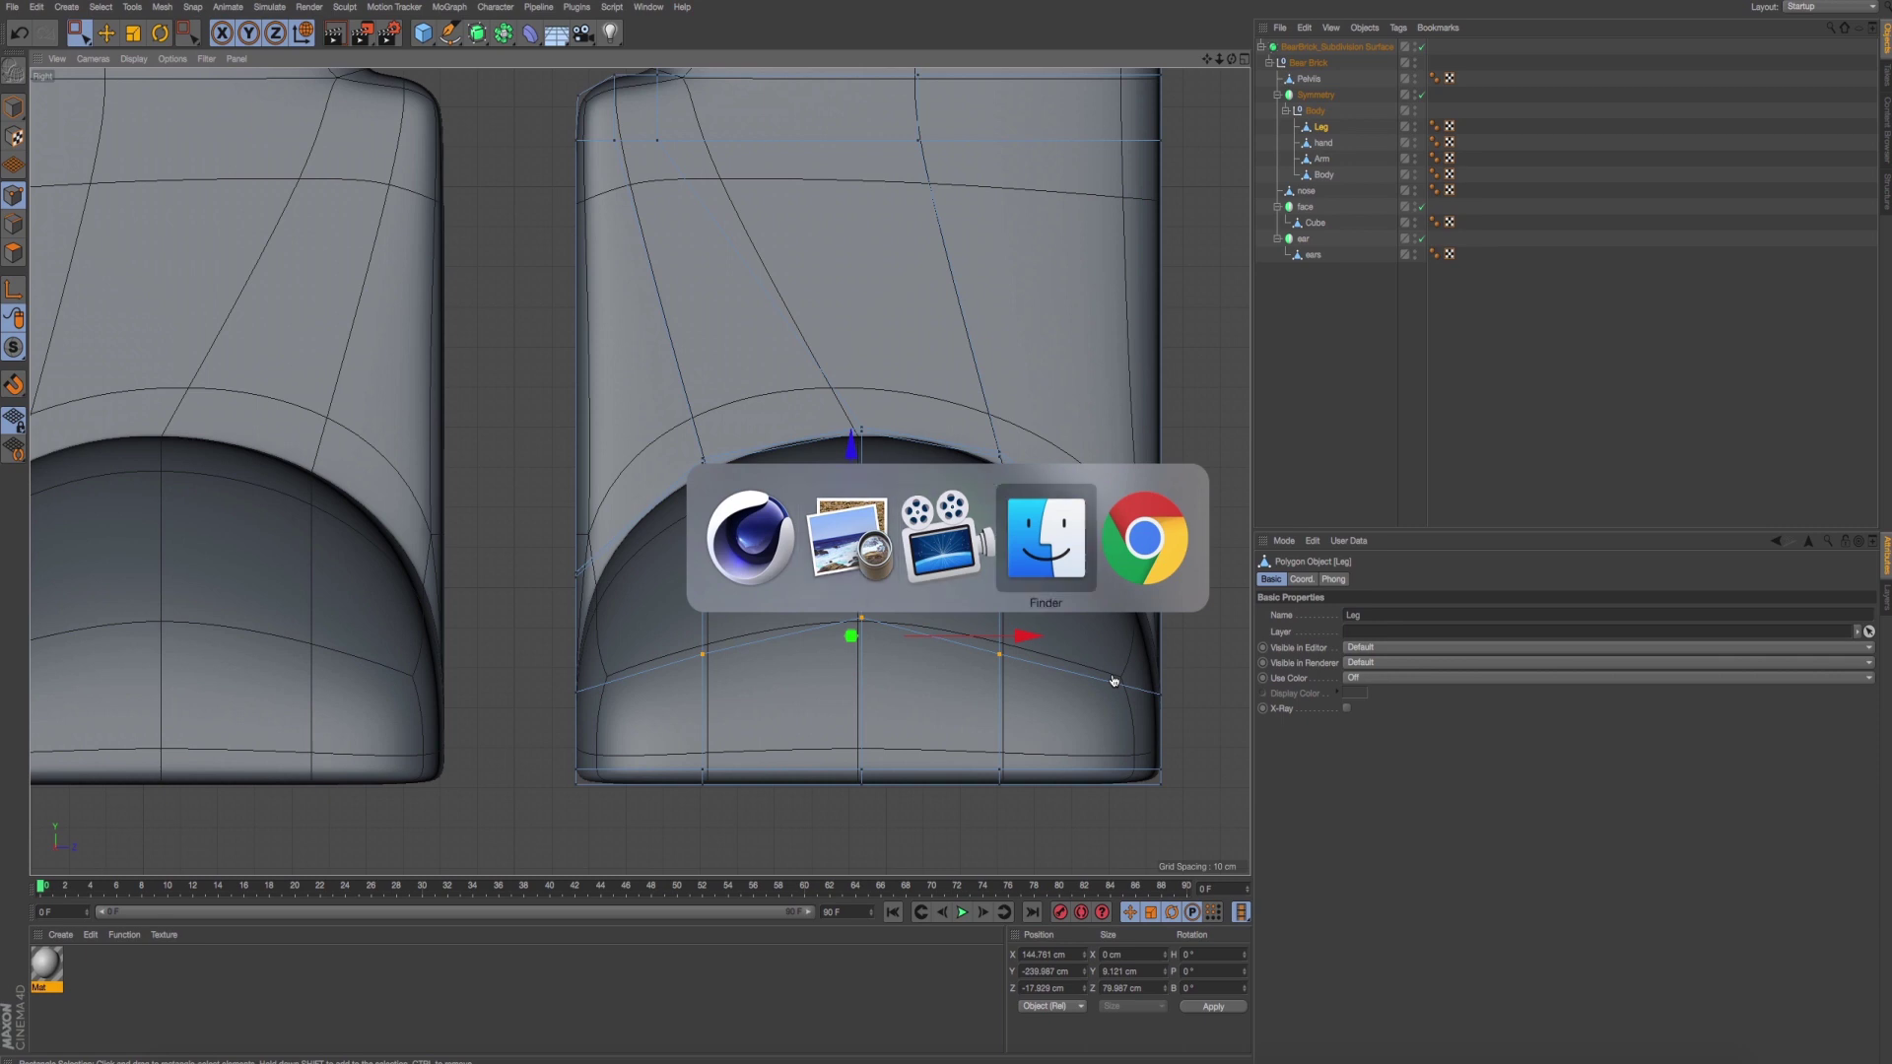
pyautogui.press('super+Tab')
pyautogui.press('super+Tab')
pyautogui.press('super+Tab')
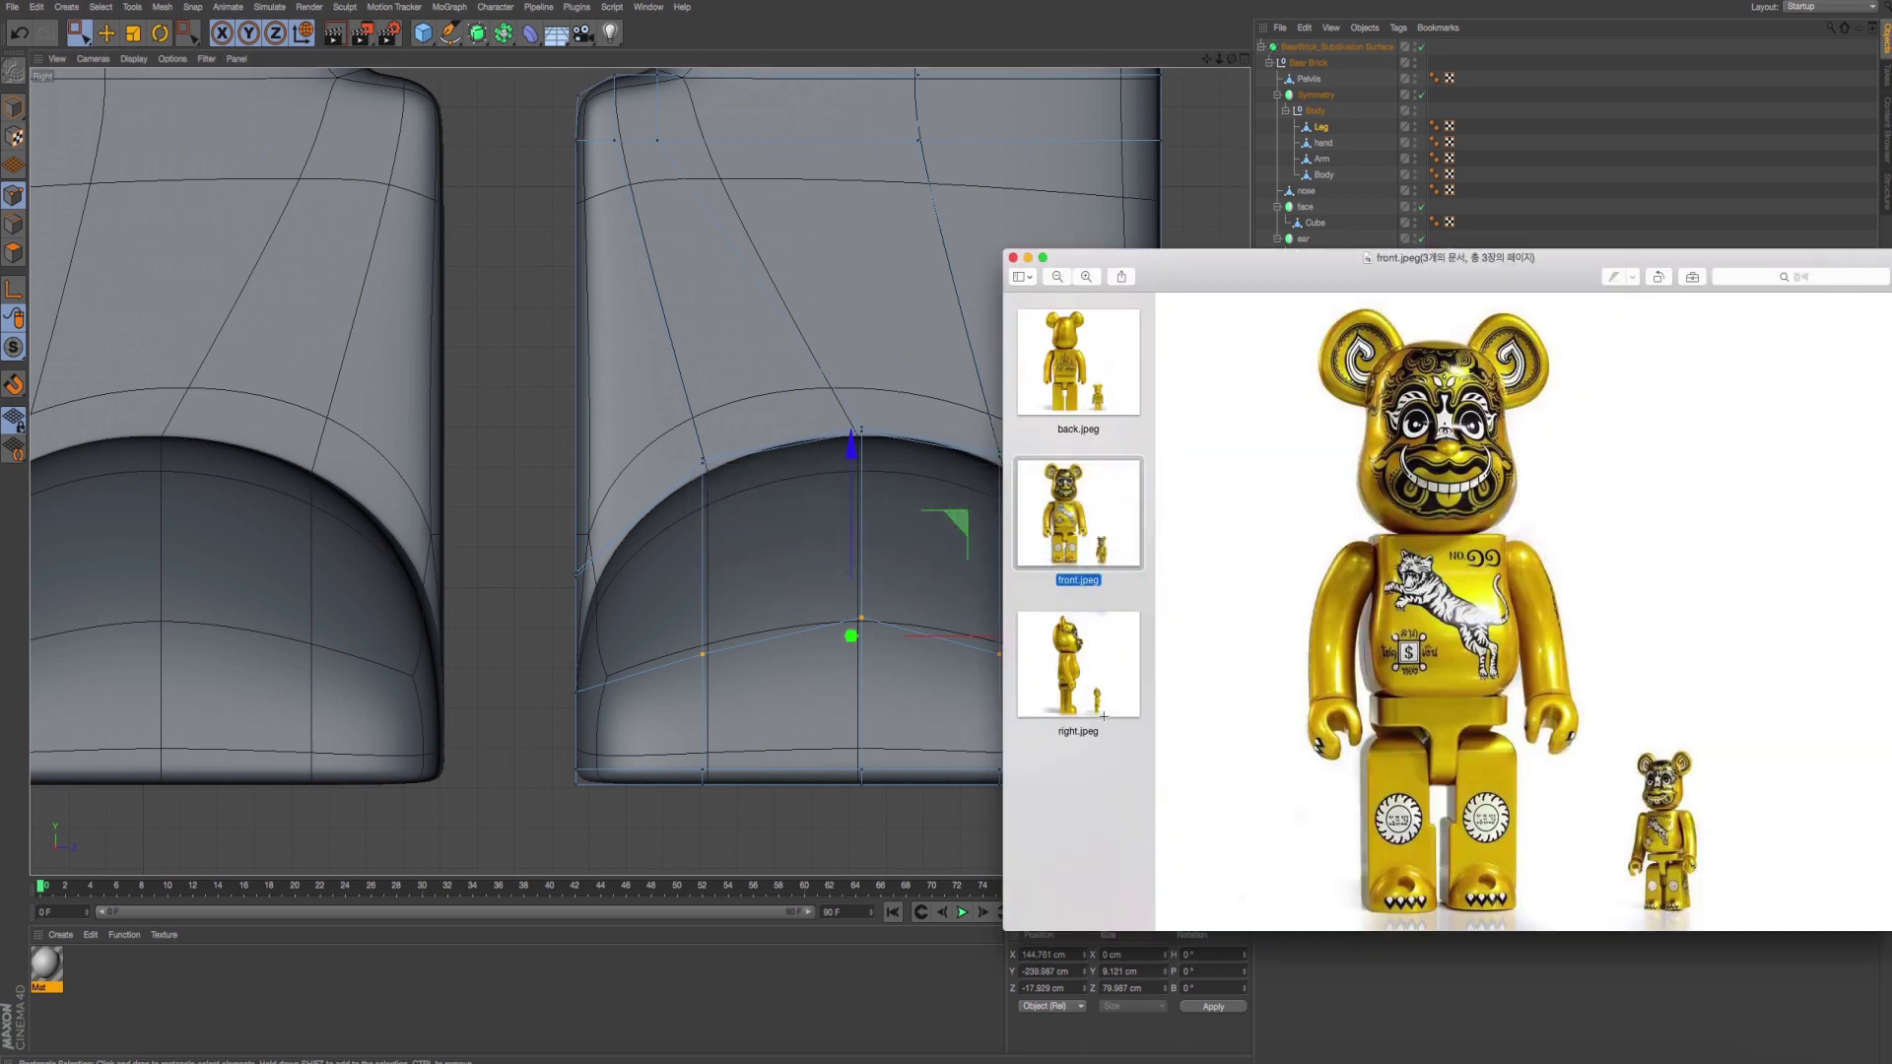
pyautogui.press('Up')
pyautogui.press('Down')
pyautogui.click(744, 784)
# Zoom in on the toe cap in the maximised Back view and move one profile point about 11 cm along Y.
pyautogui.middleClick(778, 794)
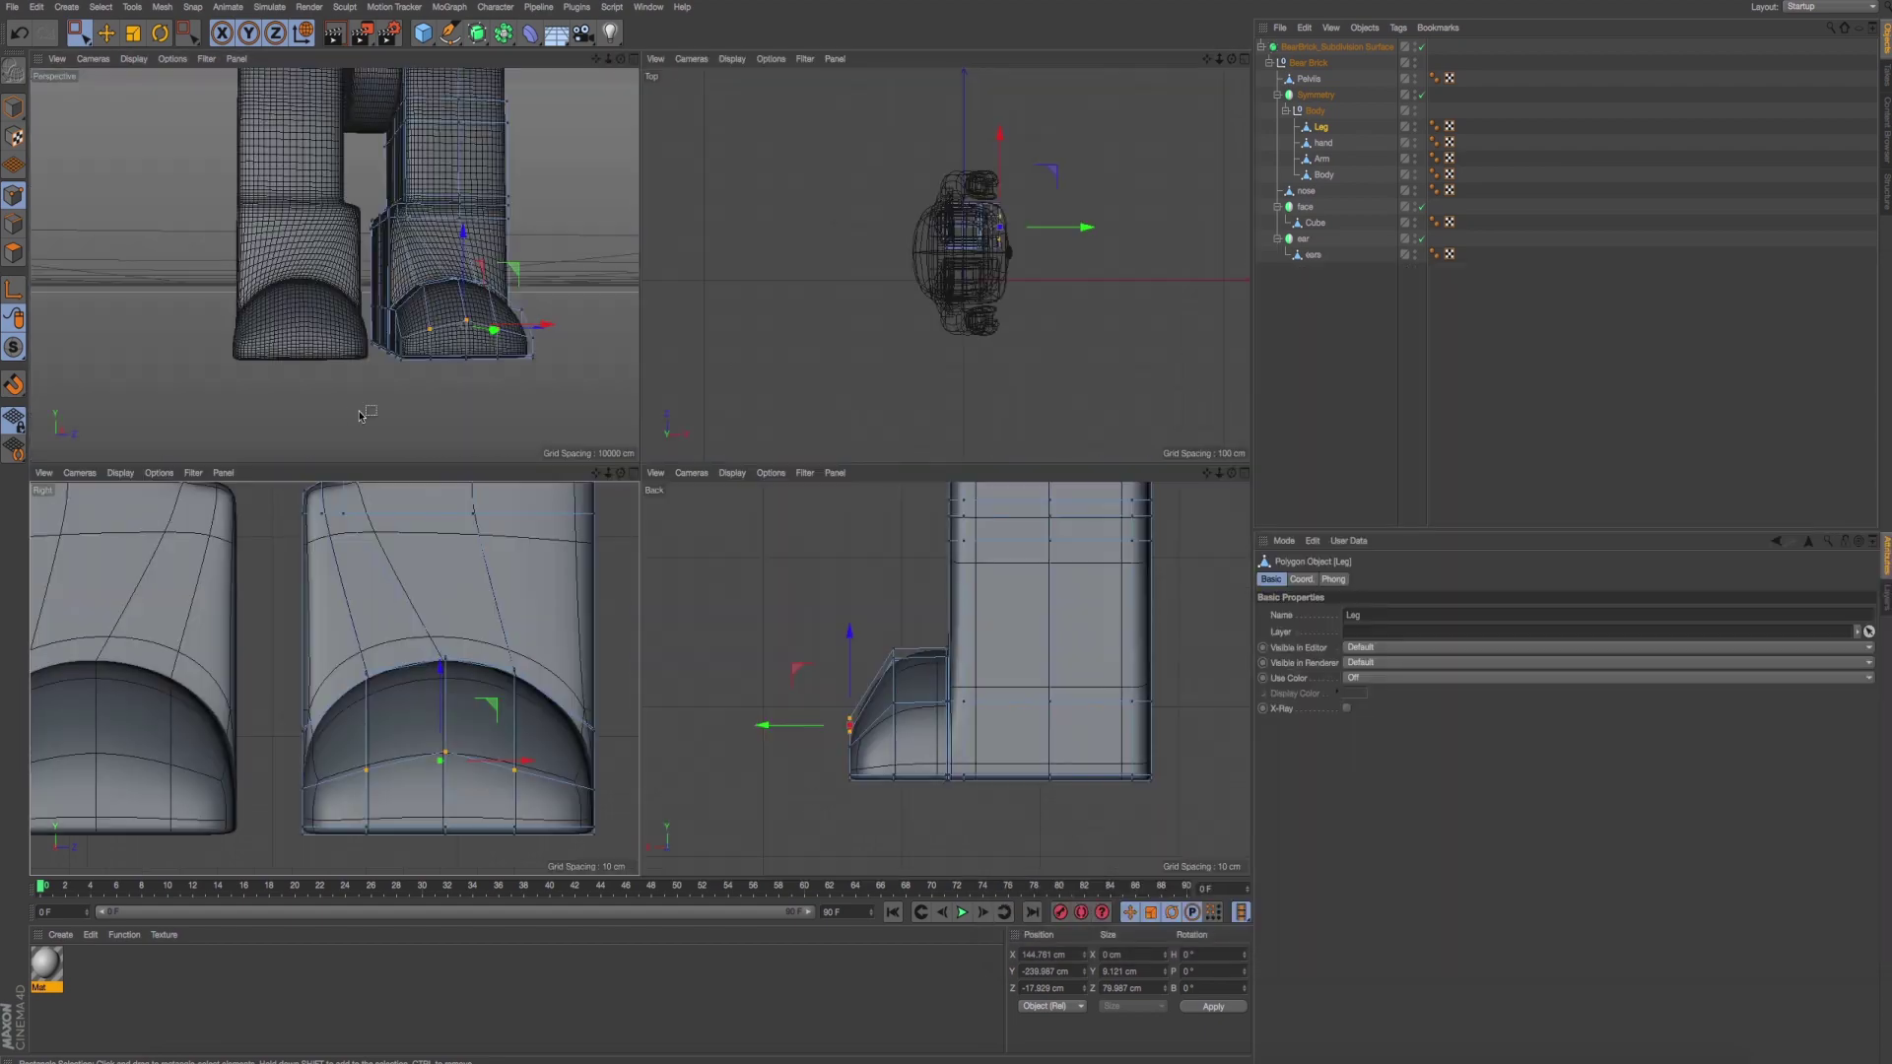
pyautogui.middleClick(360, 414)
pyautogui.moveTo(646, 562)
pyautogui.keyDown('alt'); pyautogui.mouseDown()
pyautogui.moveTo(869, 550)
pyautogui.moveTo(589, 675)
pyautogui.mouseUp(); pyautogui.keyUp('alt')
pyautogui.middleClick(591, 682)
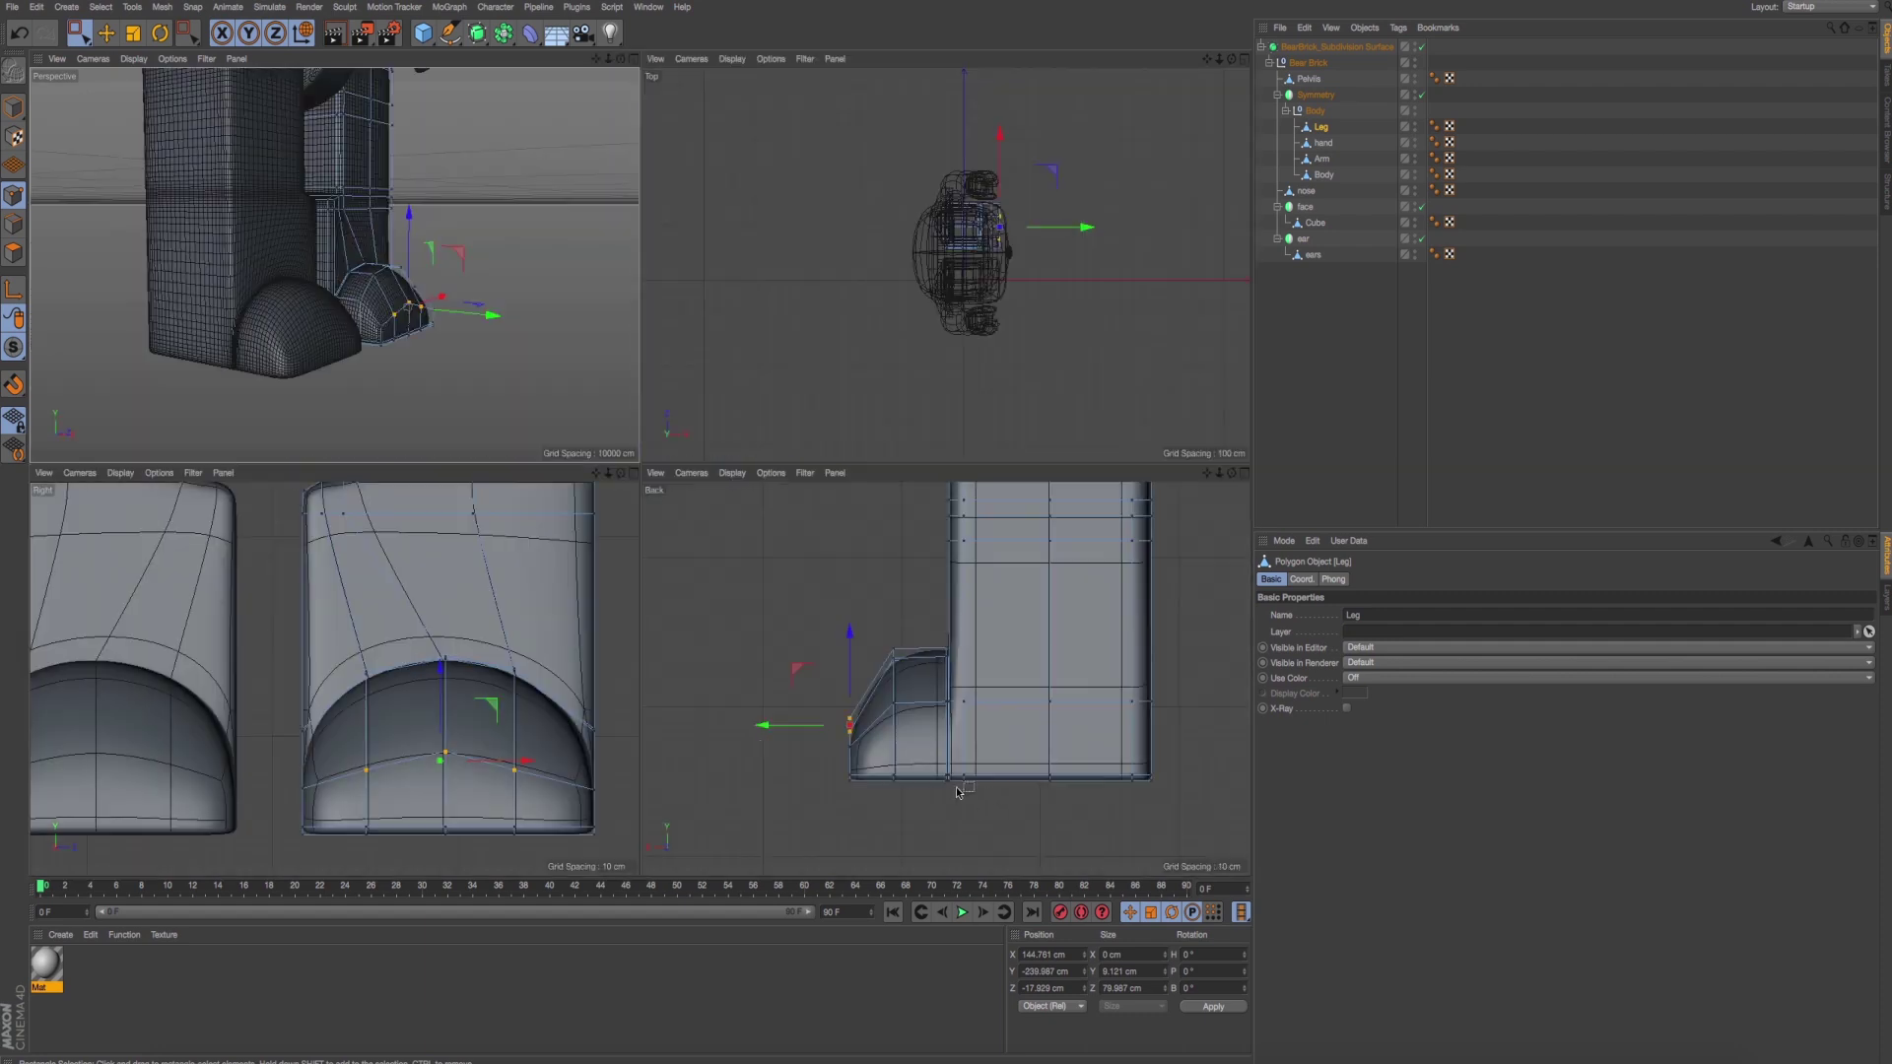
pyautogui.middleClick(889, 759)
pyautogui.keyDown('alt'); pyautogui.moveTo(484, 588); pyautogui.dragTo(516, 589, button='right'); pyautogui.keyUp('alt')
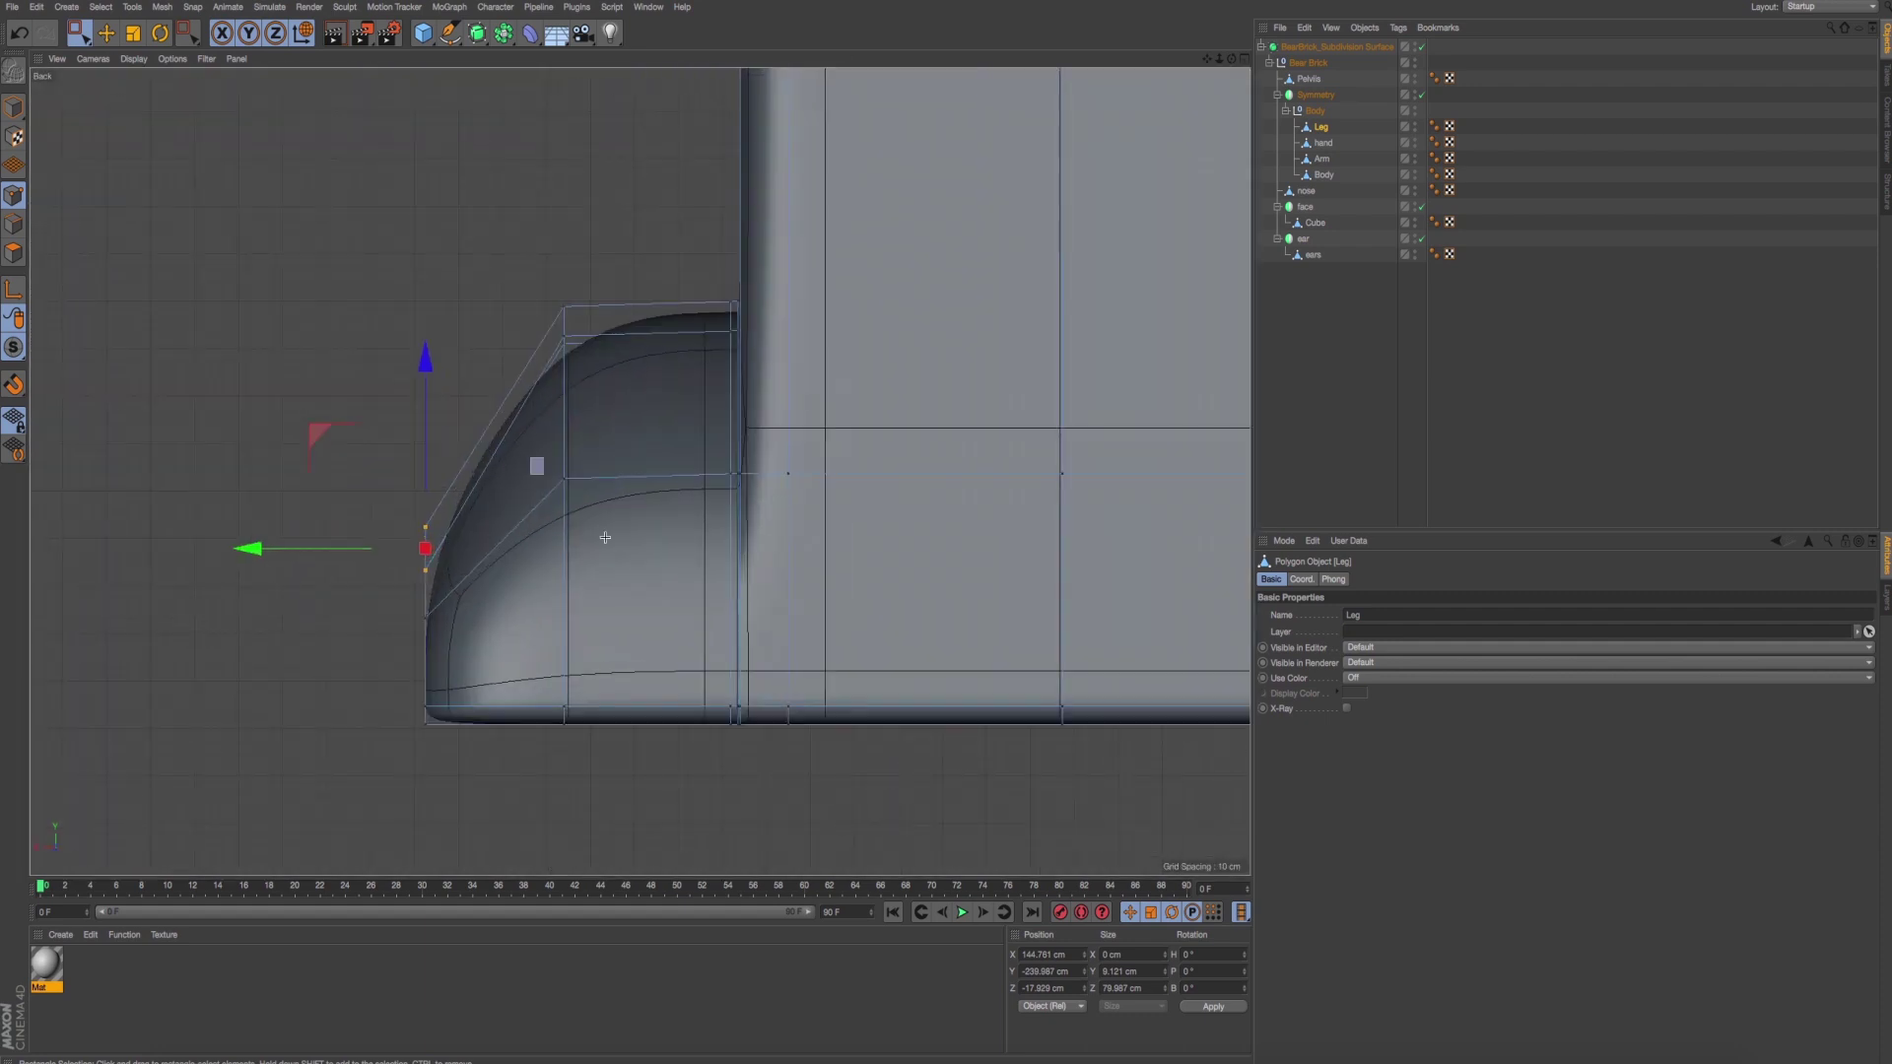
pyautogui.click(564, 474)
pyautogui.moveTo(564, 296); pyautogui.dragTo(571, 341)
# Move two more profile points about 5 cm and 6 cm along Y, and raise the front edge point slightly.
pyautogui.moveTo(745, 489); pyautogui.dragTo(745, 489)
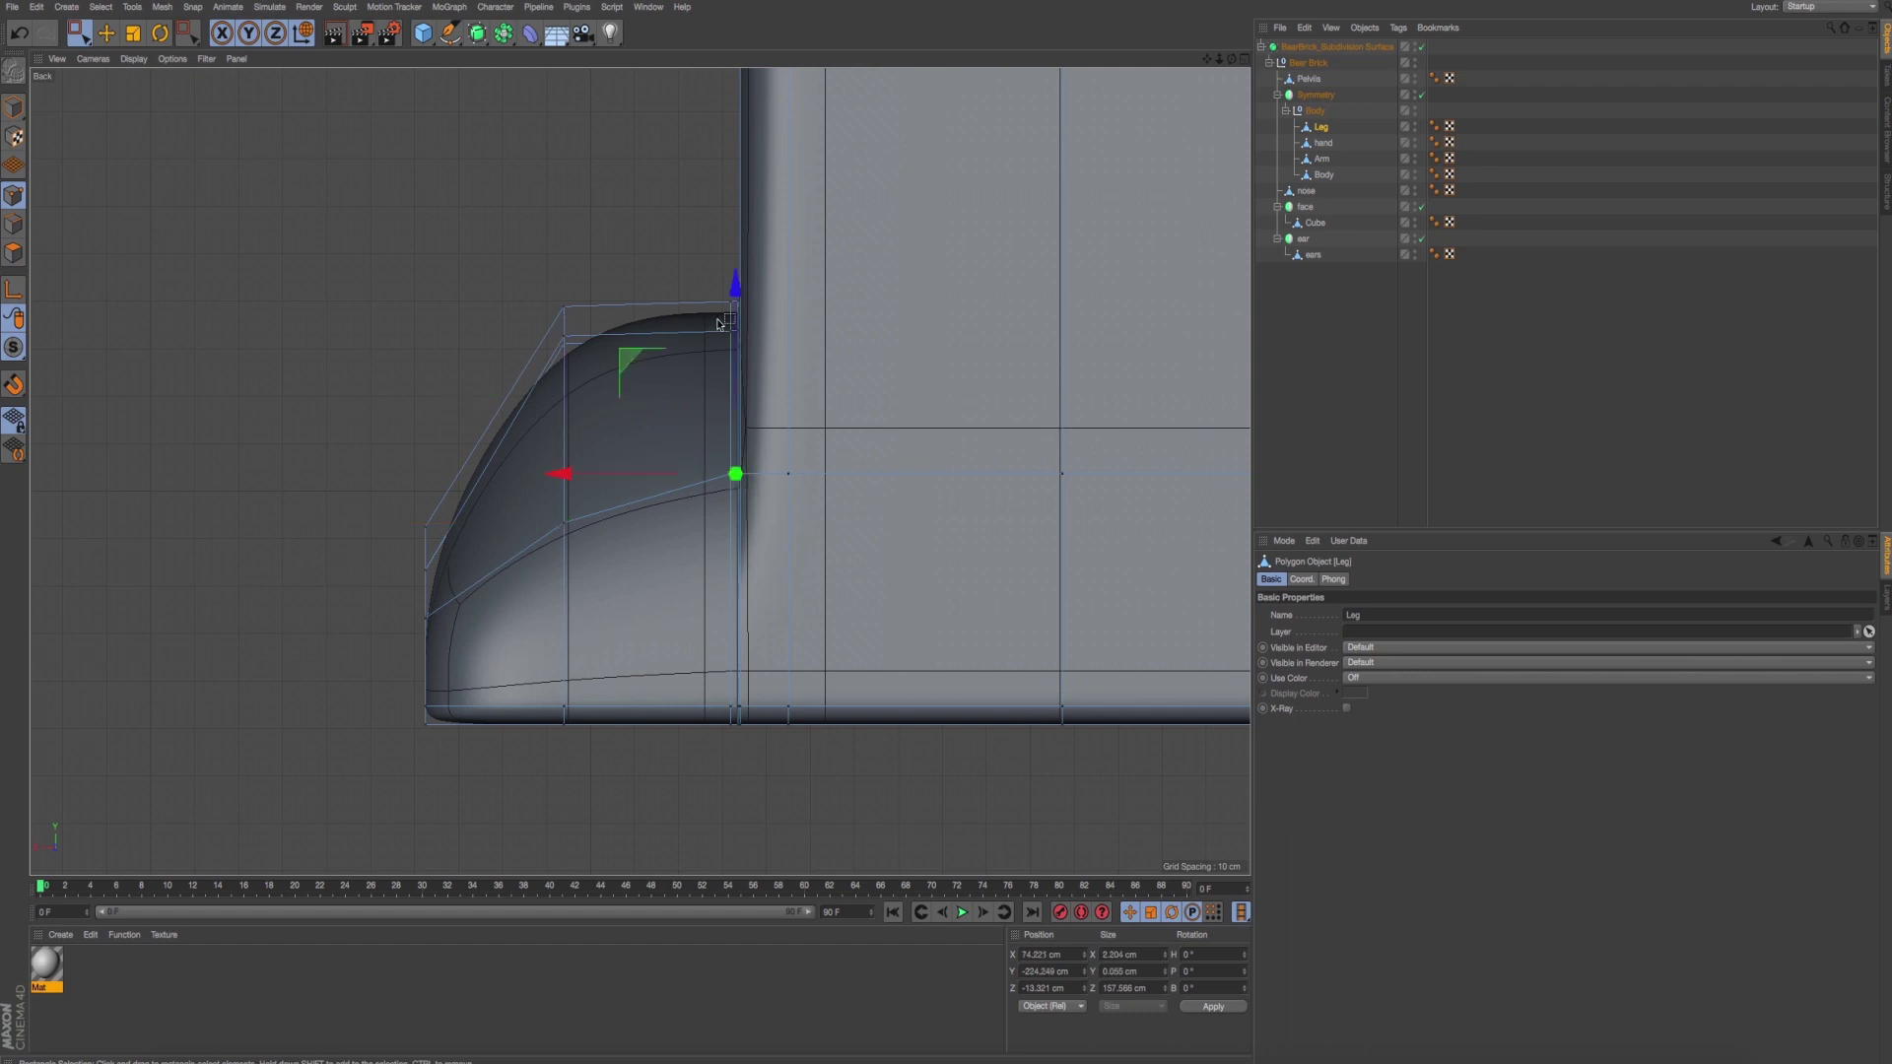
pyautogui.moveTo(736, 300); pyautogui.dragTo(734, 338)
pyautogui.click(564, 517)
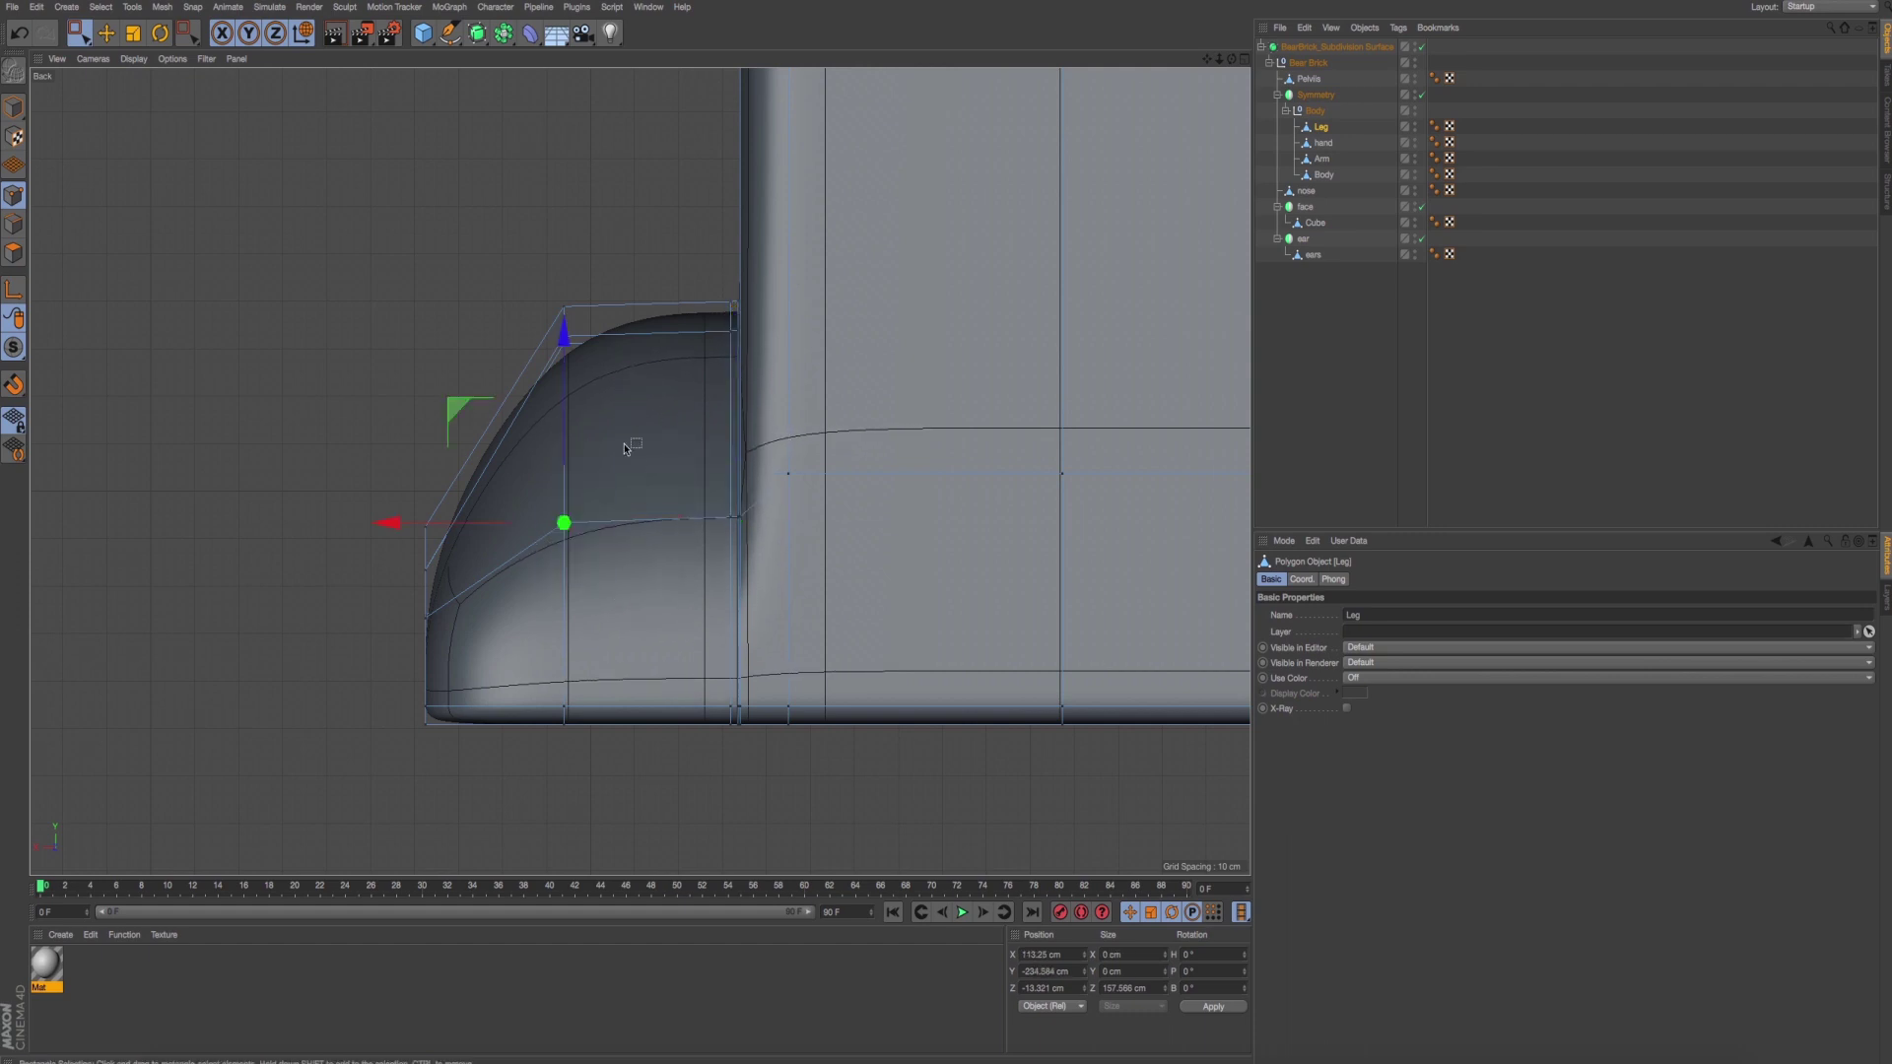
pyautogui.moveTo(564, 358); pyautogui.dragTo(565, 393)
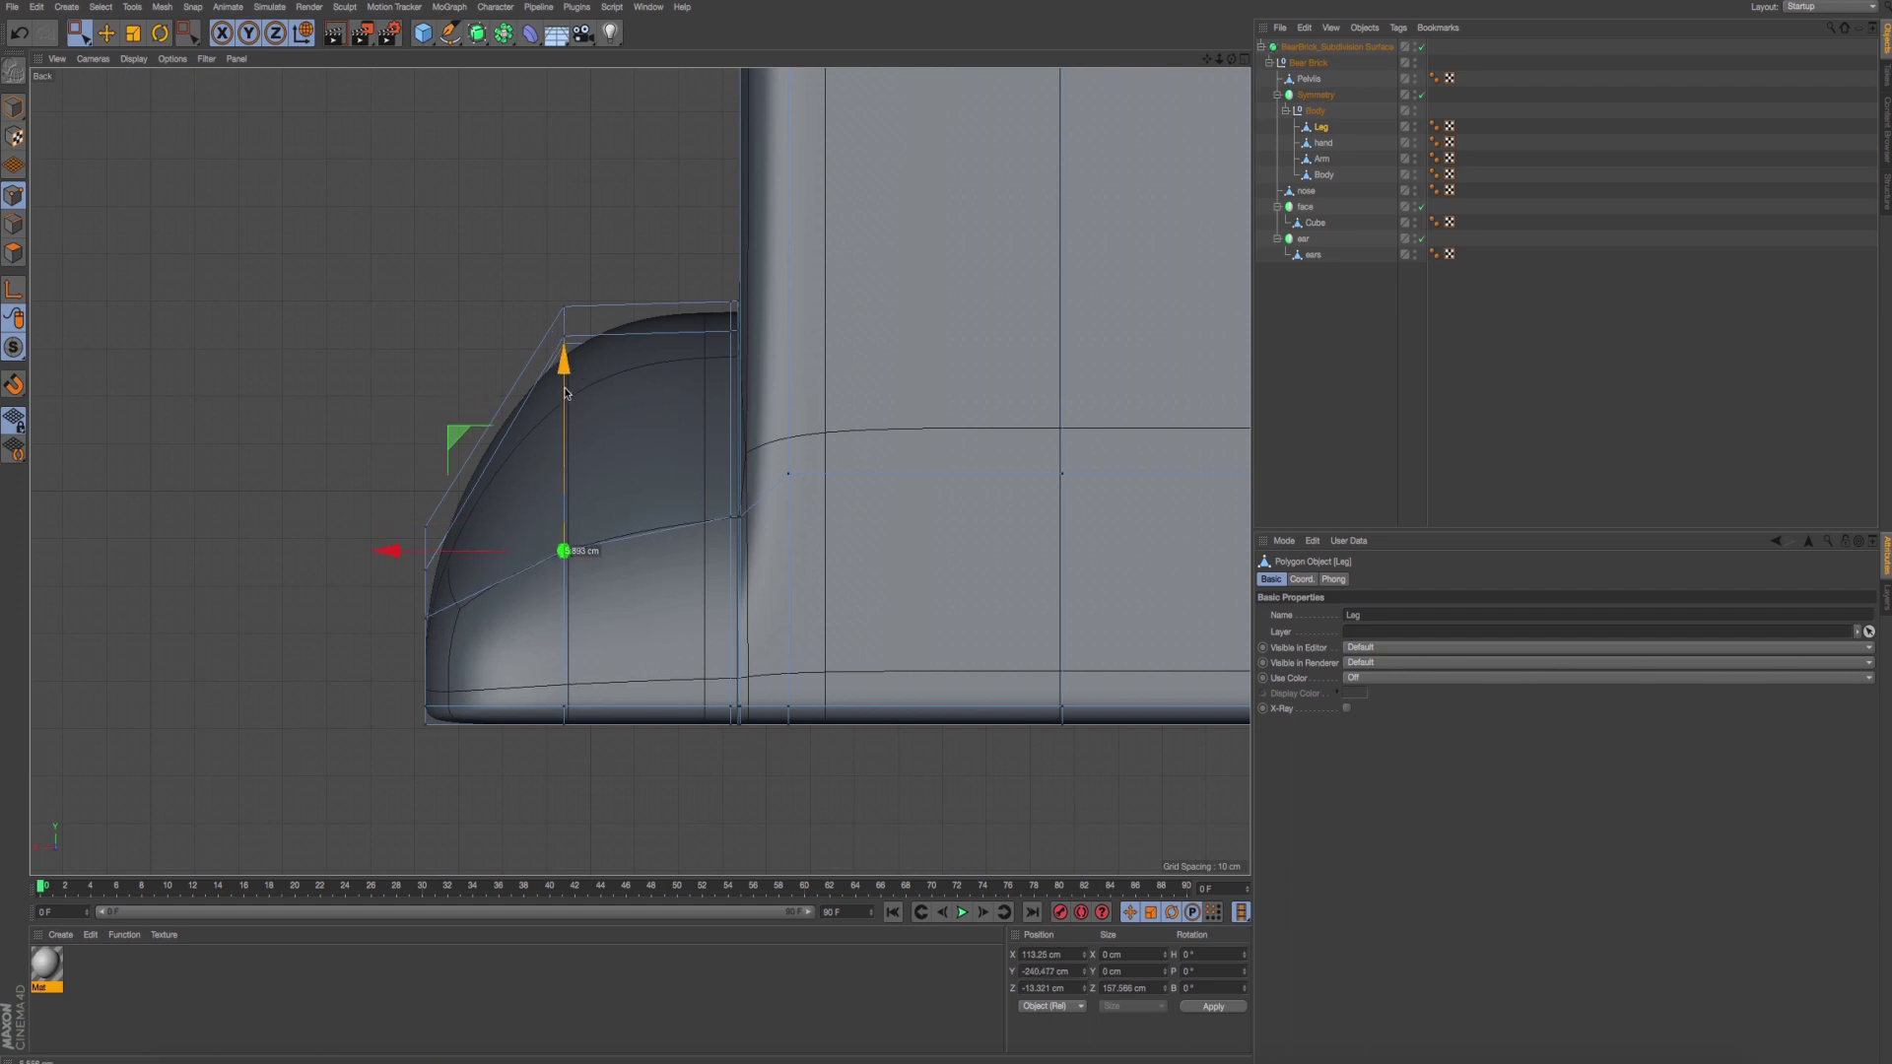
pyautogui.click(424, 617)
pyautogui.moveTo(422, 468)
pyautogui.mouseDown()
pyautogui.moveTo(422, 498)
pyautogui.moveTo(426, 409)
pyautogui.mouseUp()
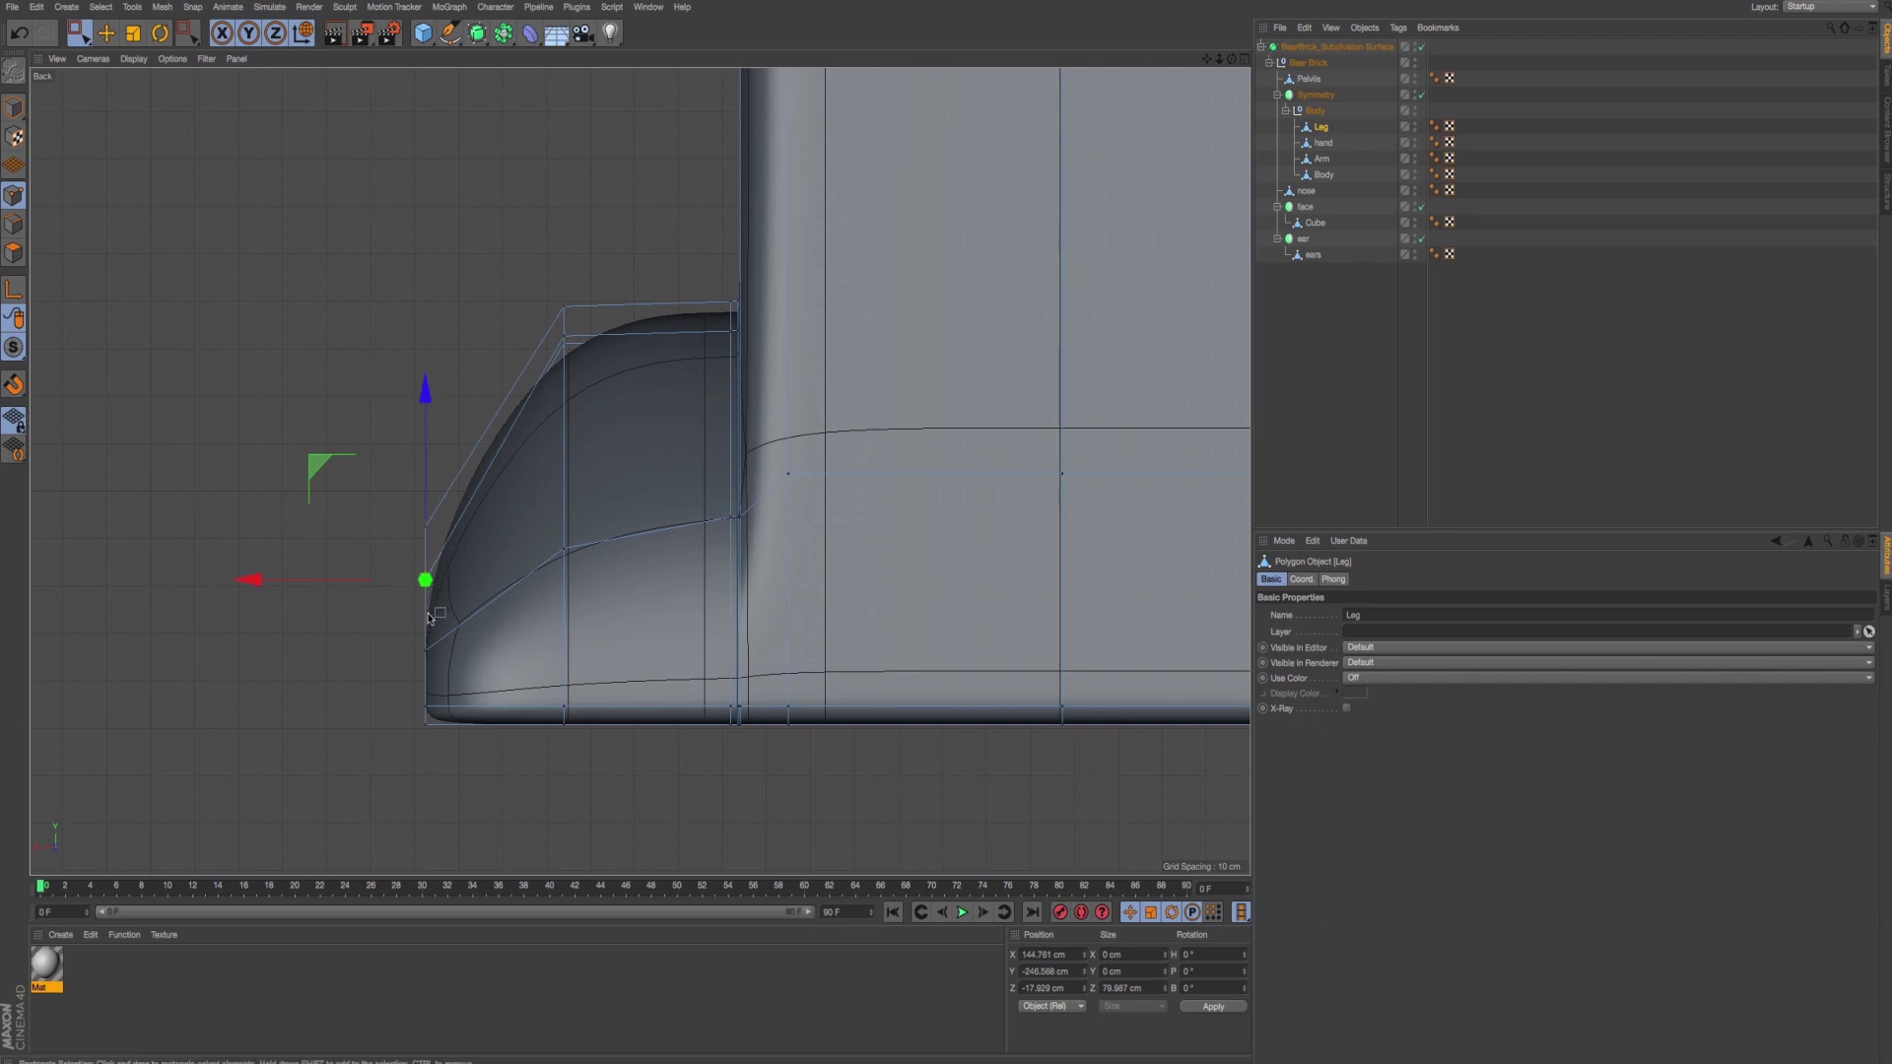
pyautogui.middleClick(361, 460)
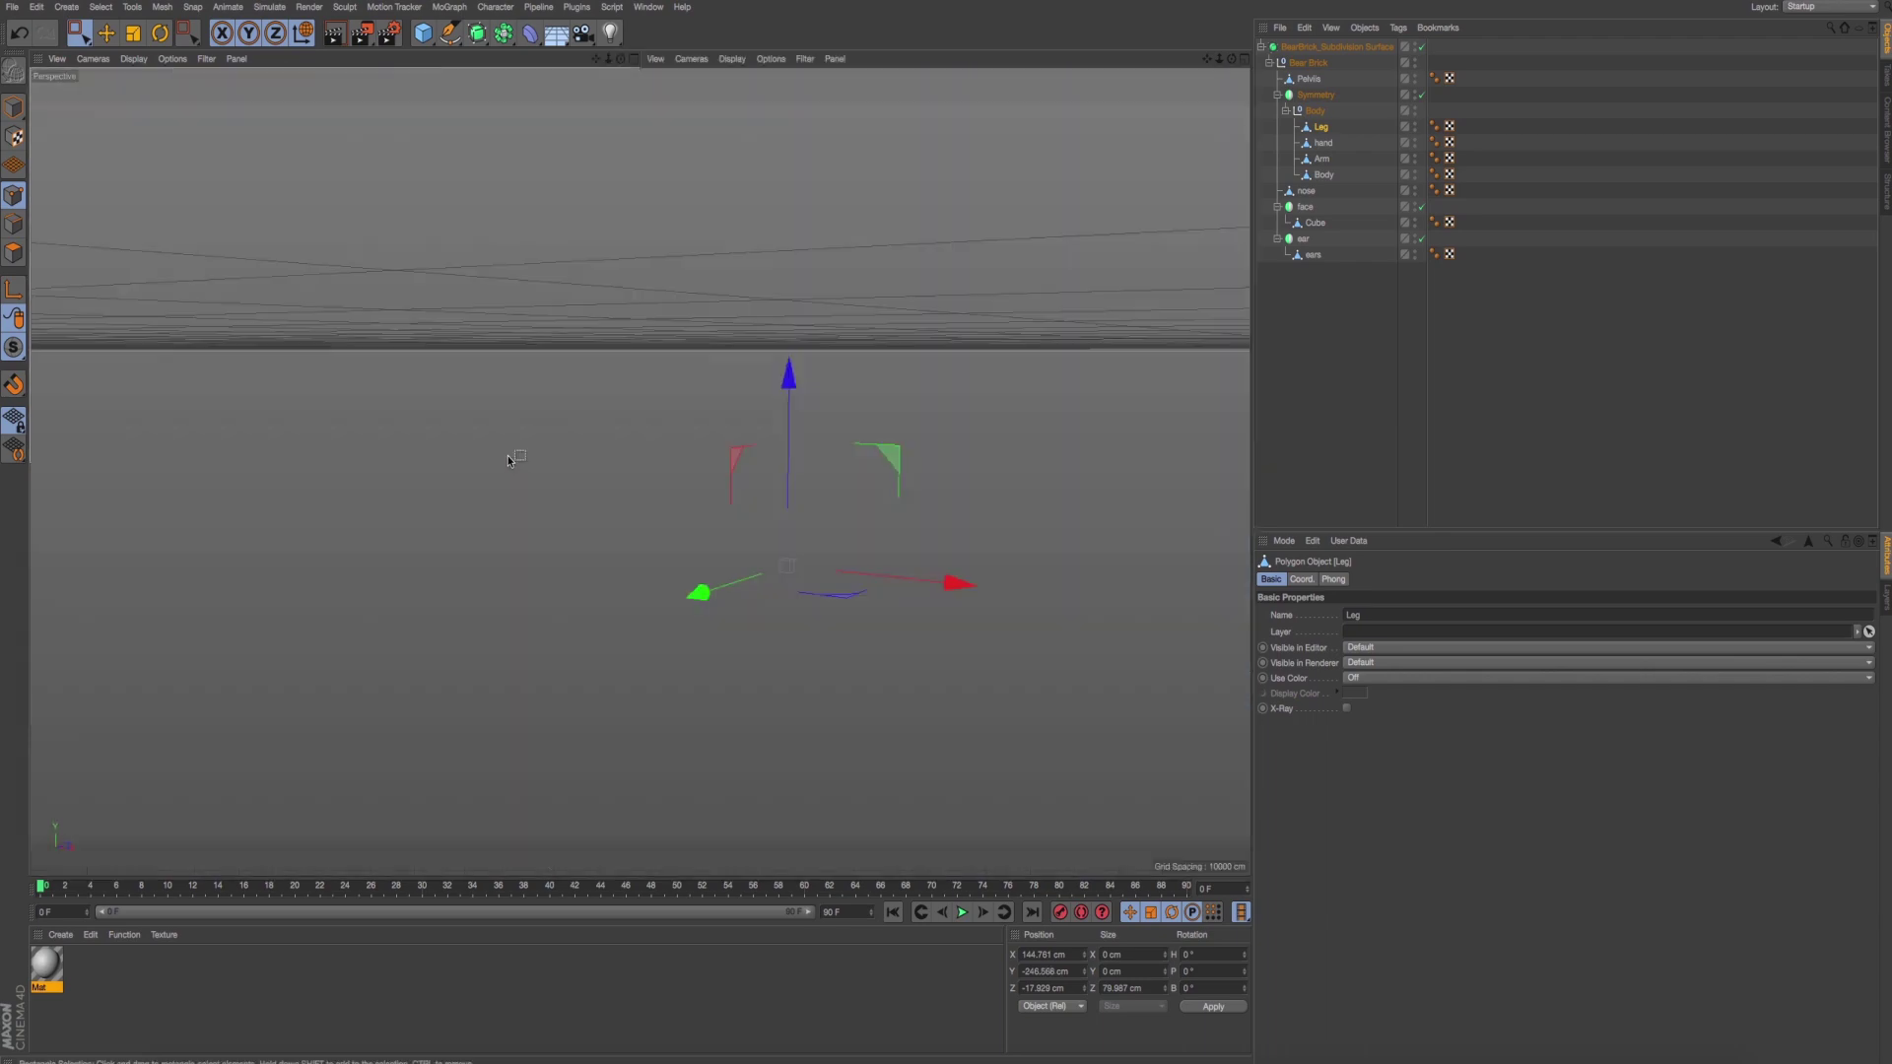
pyautogui.middleClick(521, 663)
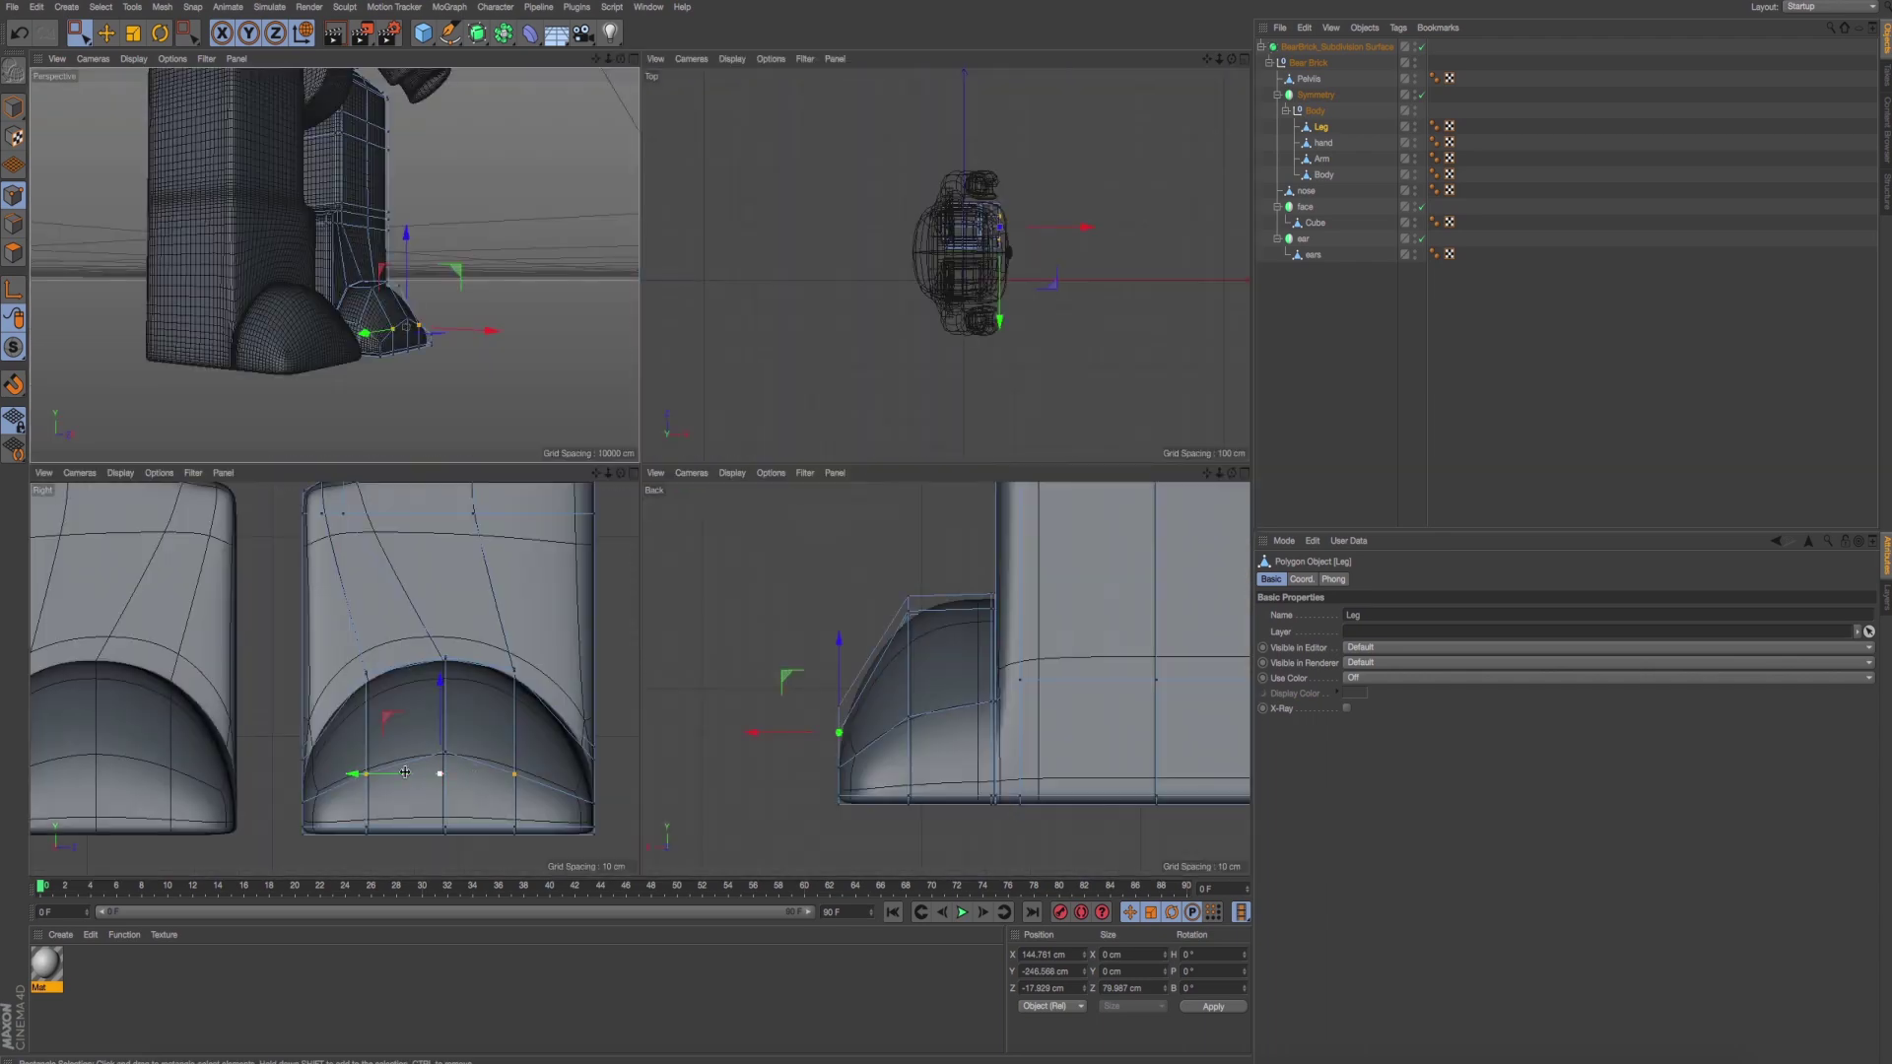
pyautogui.middleClick(405, 772)
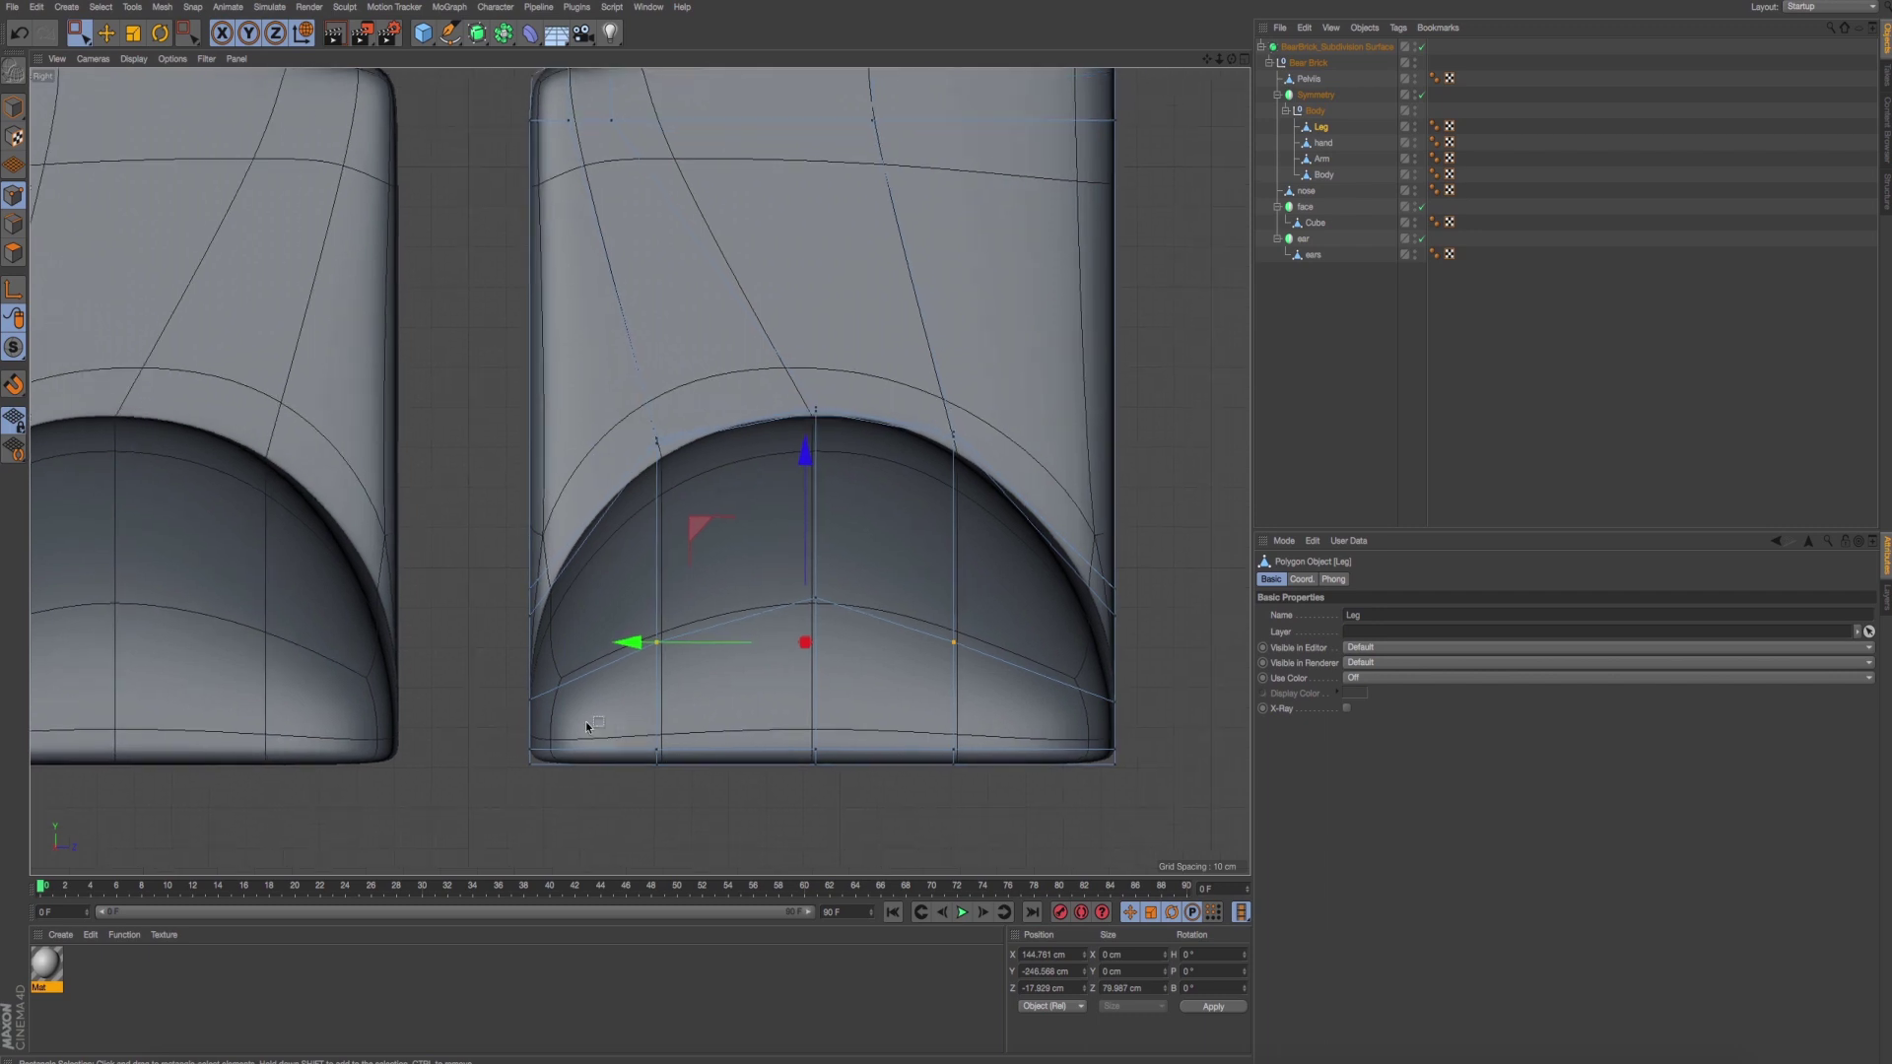
pyautogui.moveTo(527, 609); pyautogui.dragTo(582, 653)
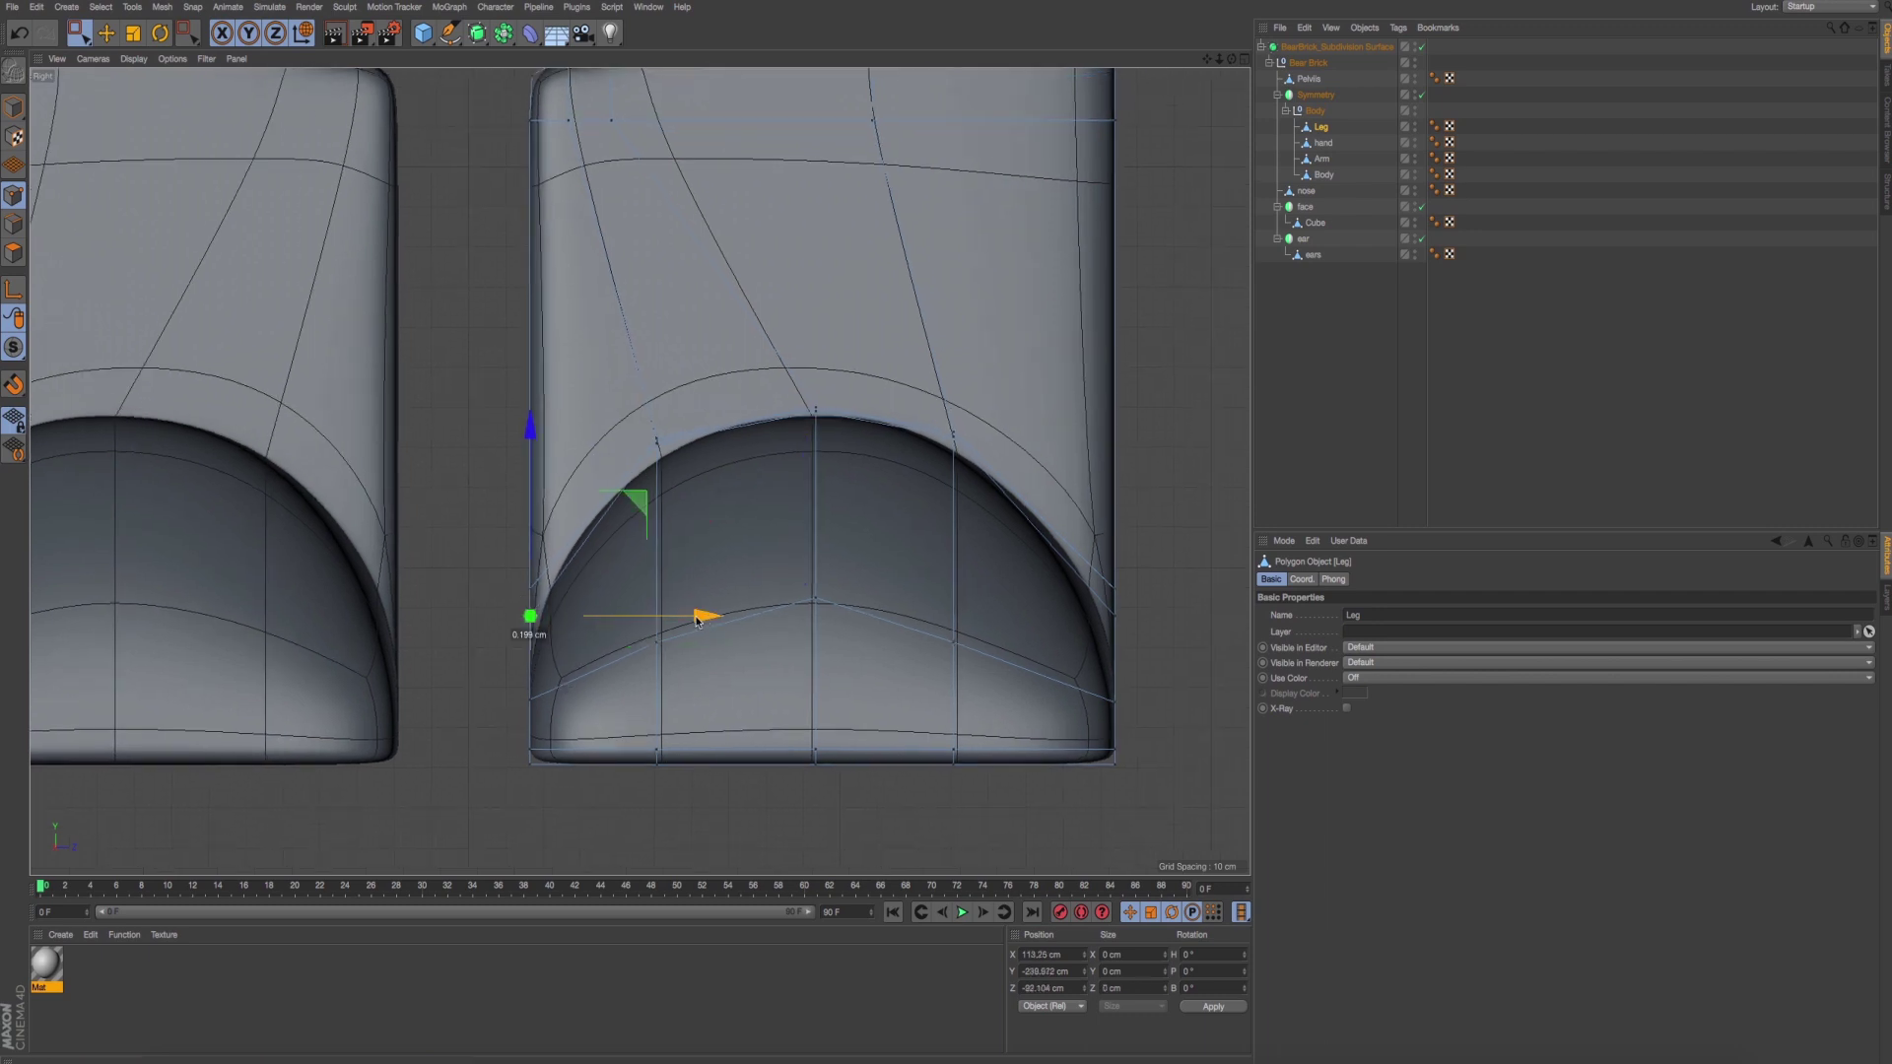
pyautogui.moveTo(696, 619); pyautogui.dragTo(714, 621)
pyautogui.hotkey('ctrl', 'z')
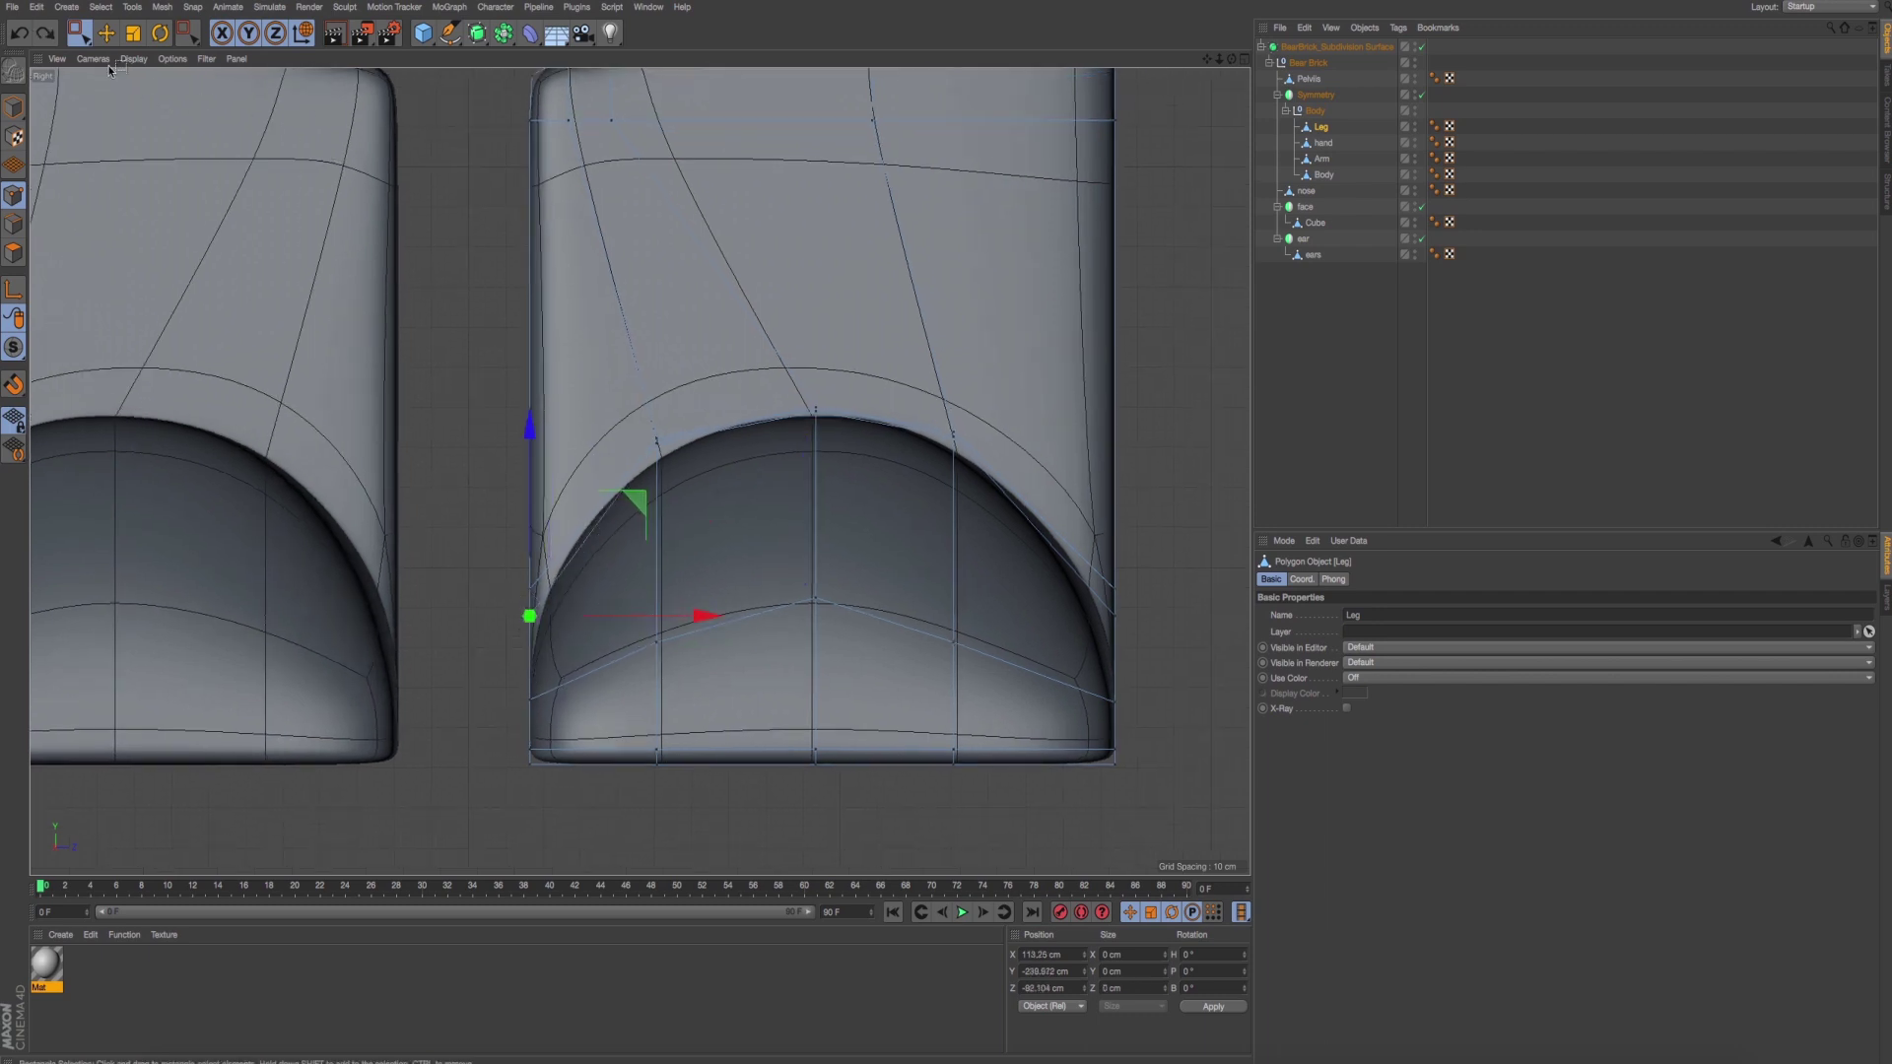
pyautogui.press('0')
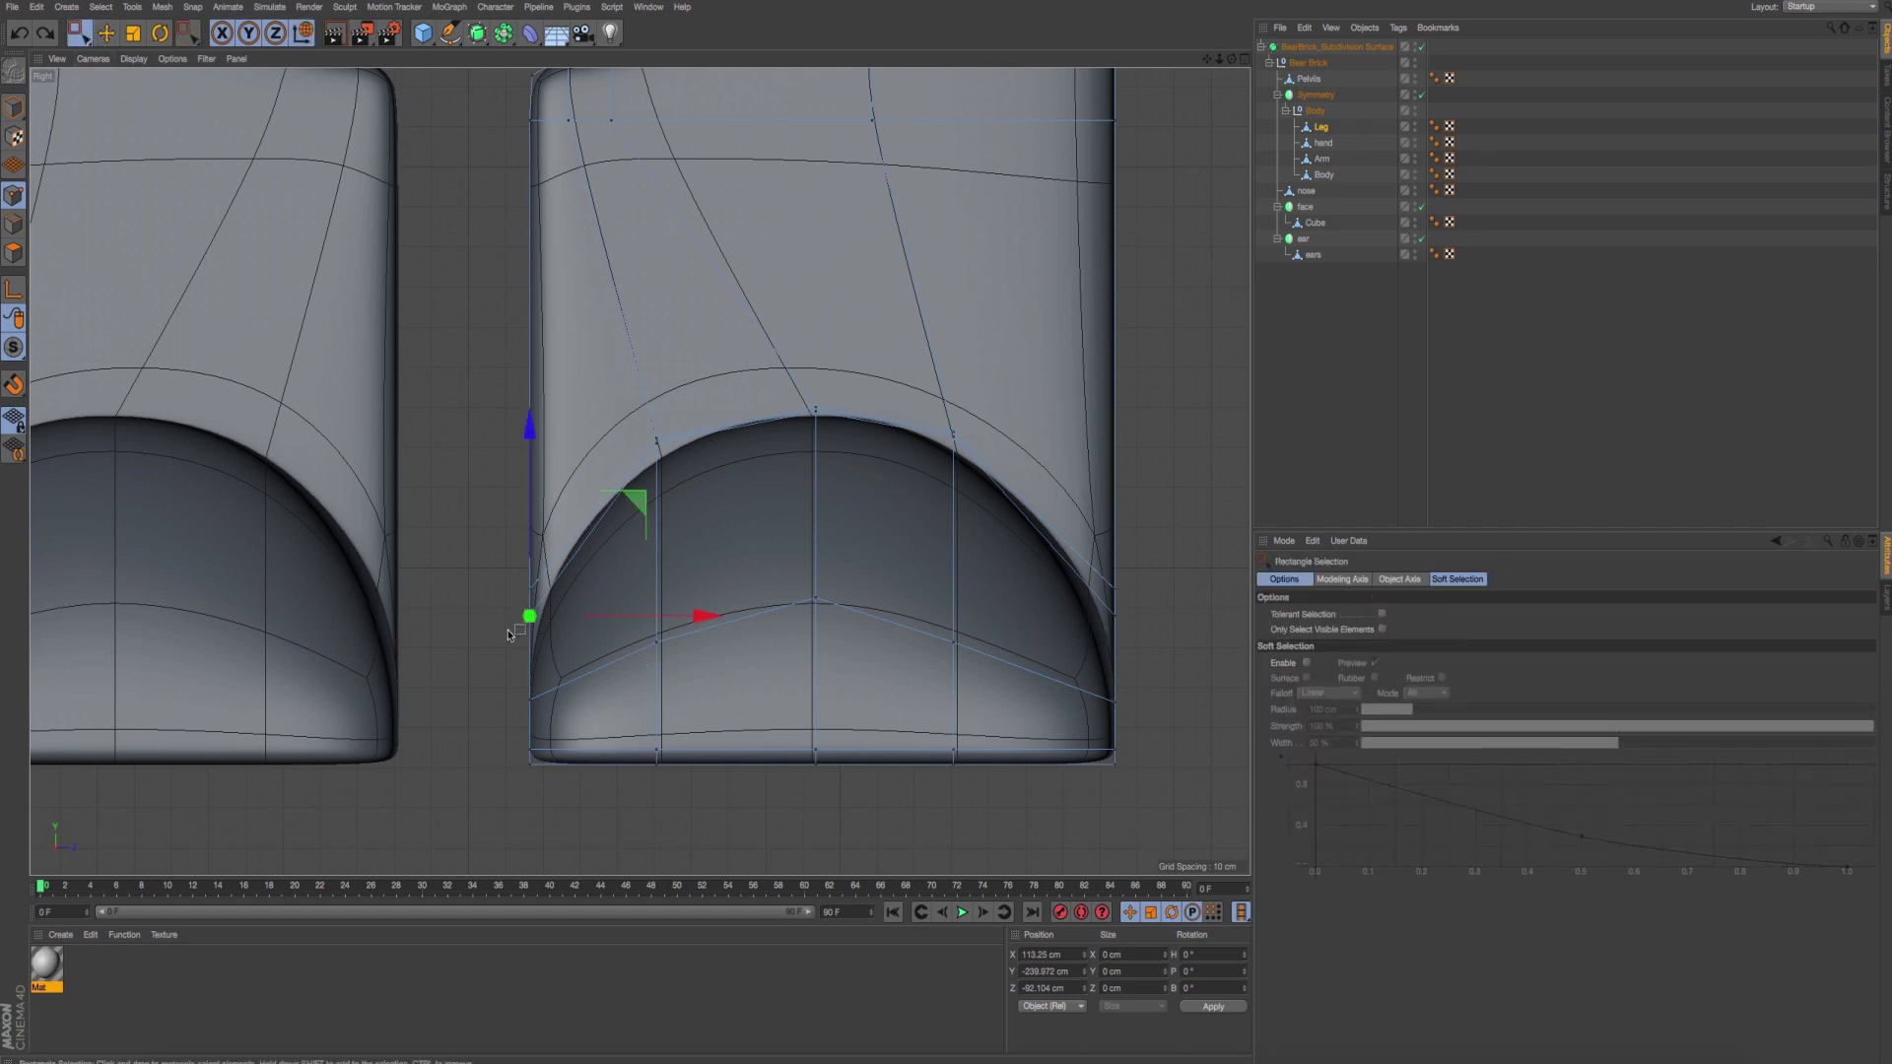
pyautogui.moveTo(693, 623); pyautogui.dragTo(711, 627)
pyautogui.hotkey('ctrl', 'z')
pyautogui.moveTo(486, 564); pyautogui.dragTo(589, 645)
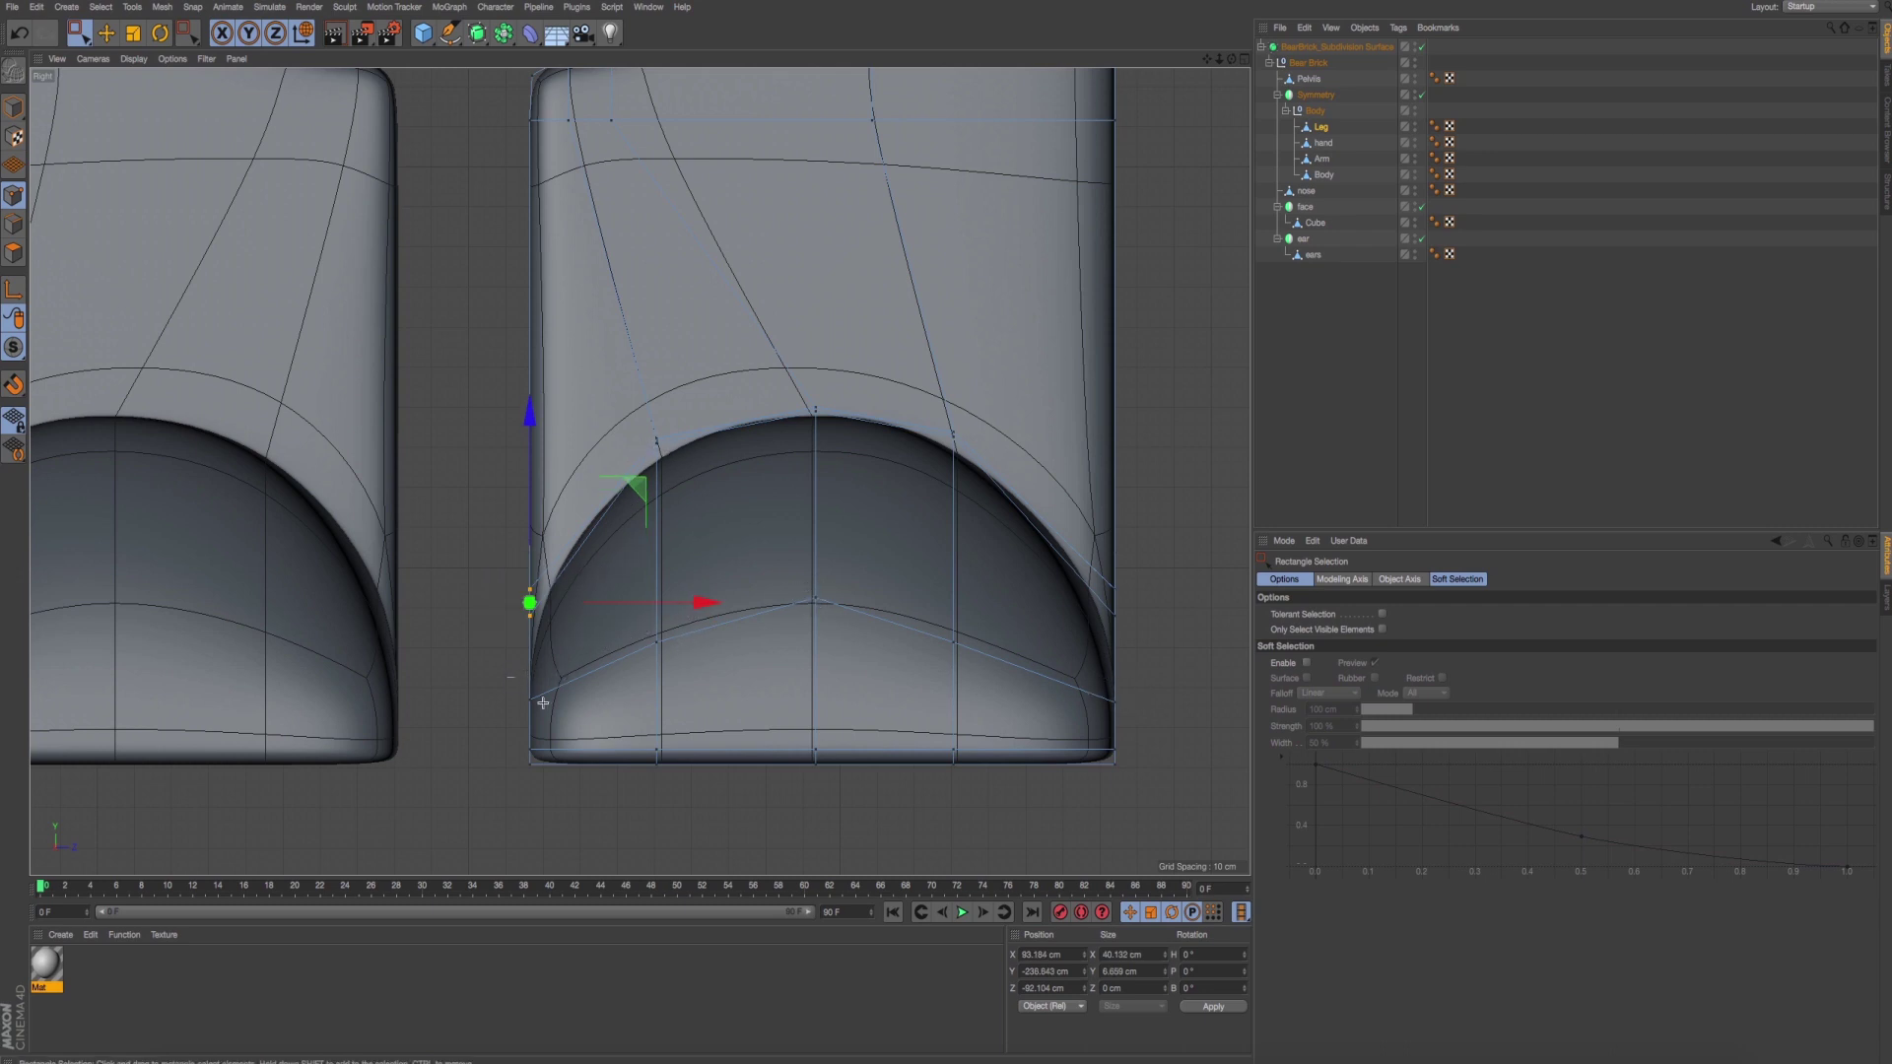
pyautogui.moveTo(510, 677); pyautogui.dragTo(542, 703)
pyautogui.middleClick(680, 646)
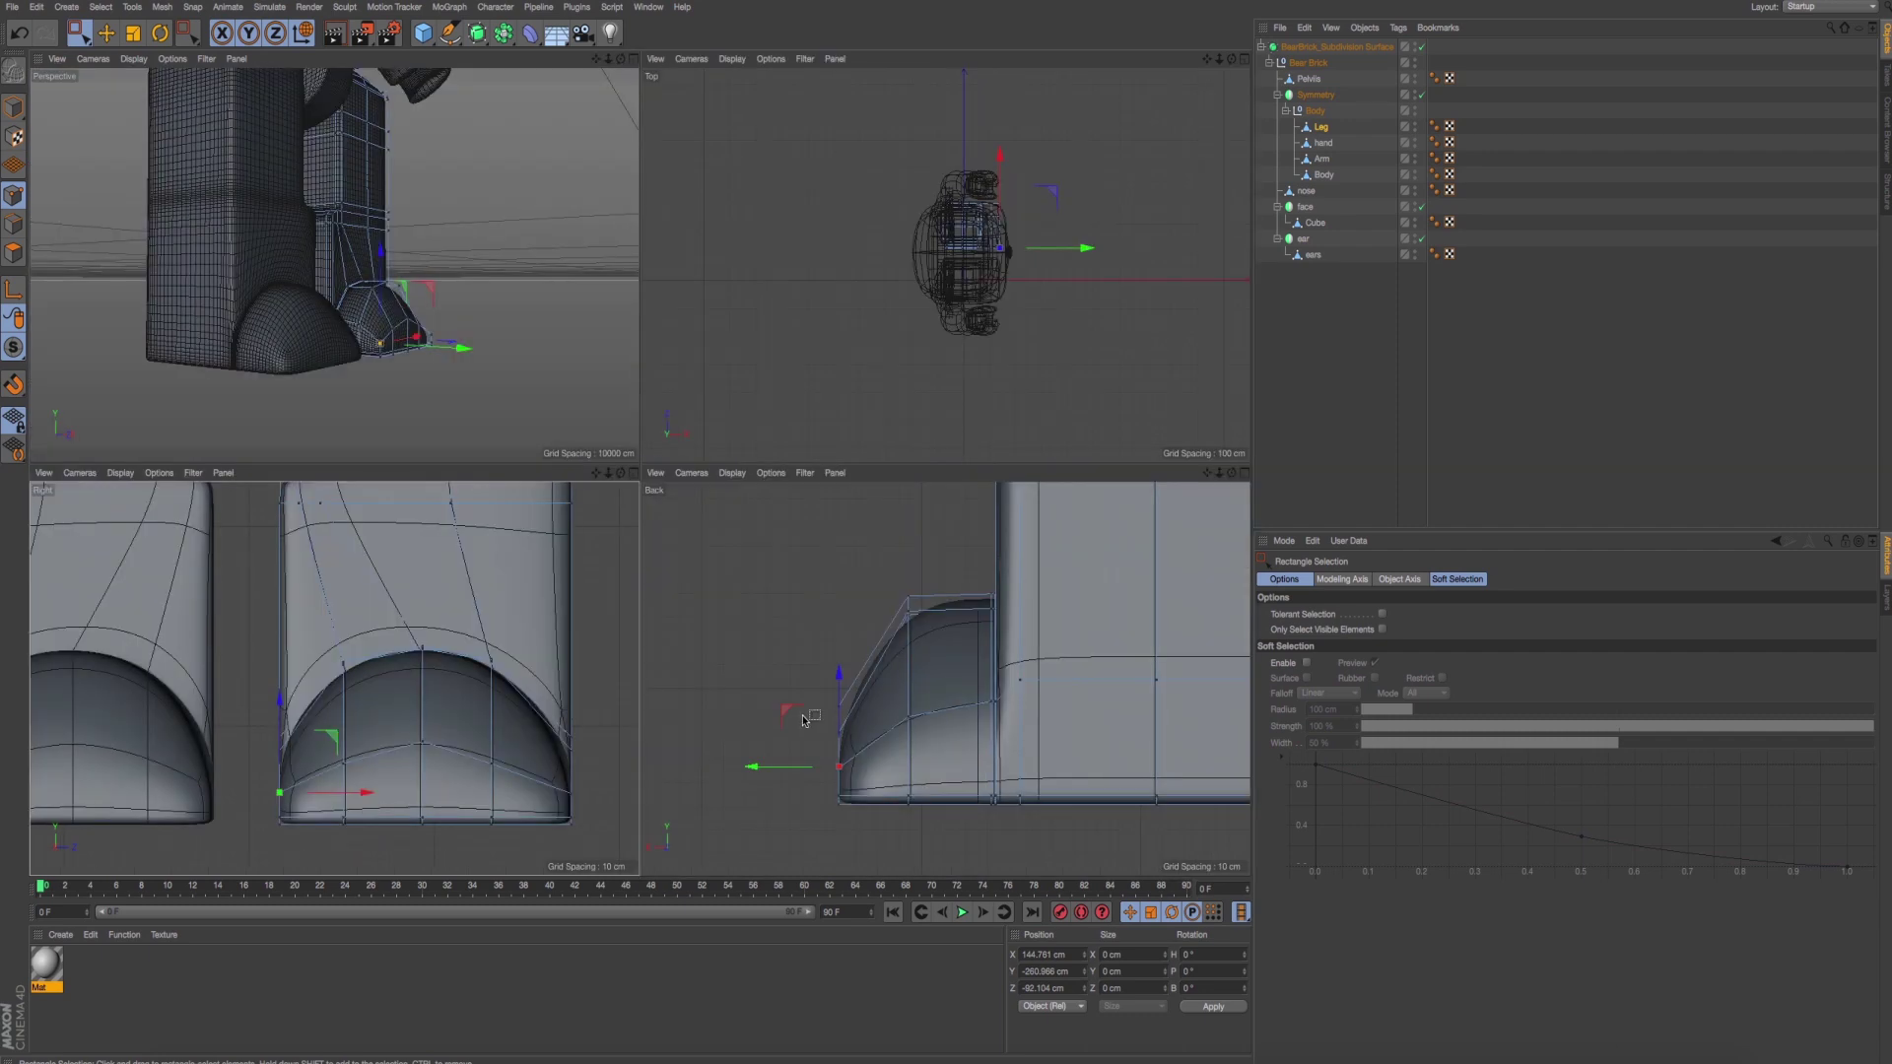
pyautogui.press('F1')
pyautogui.press('super+Tab')
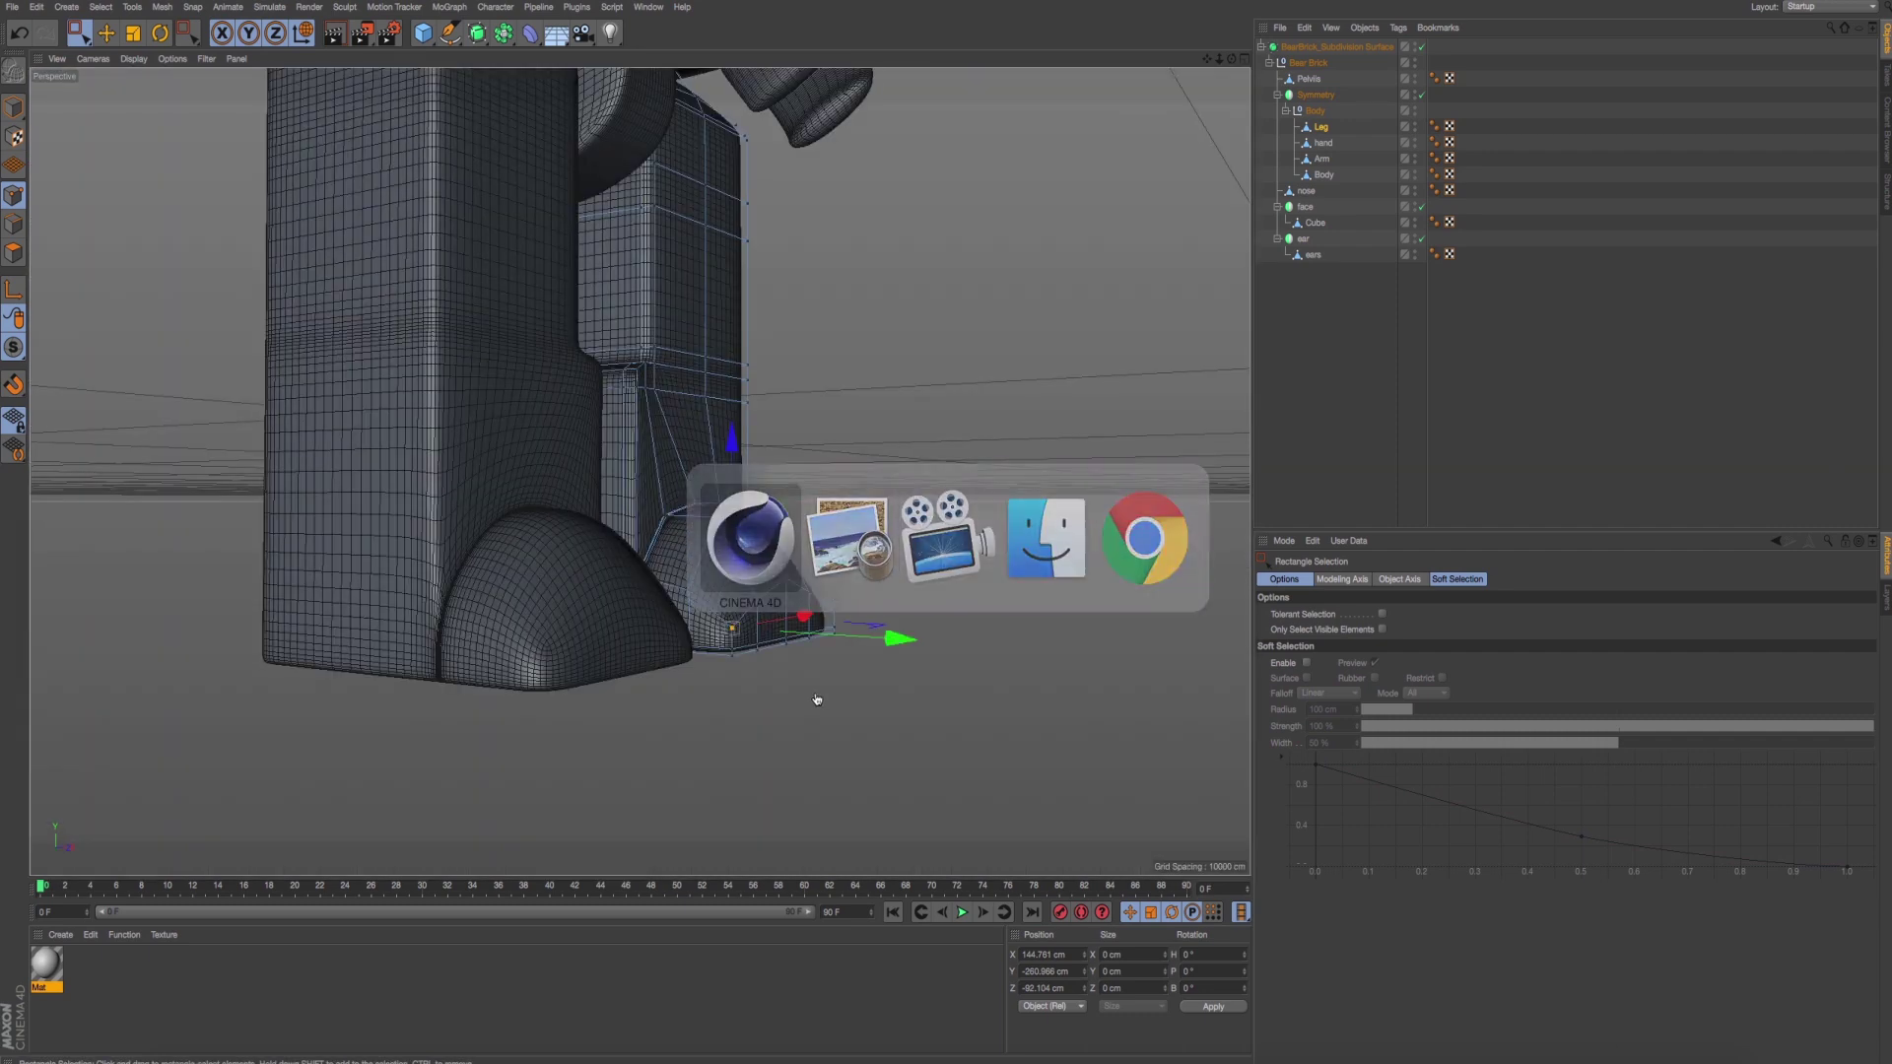
pyautogui.press('super+Tab')
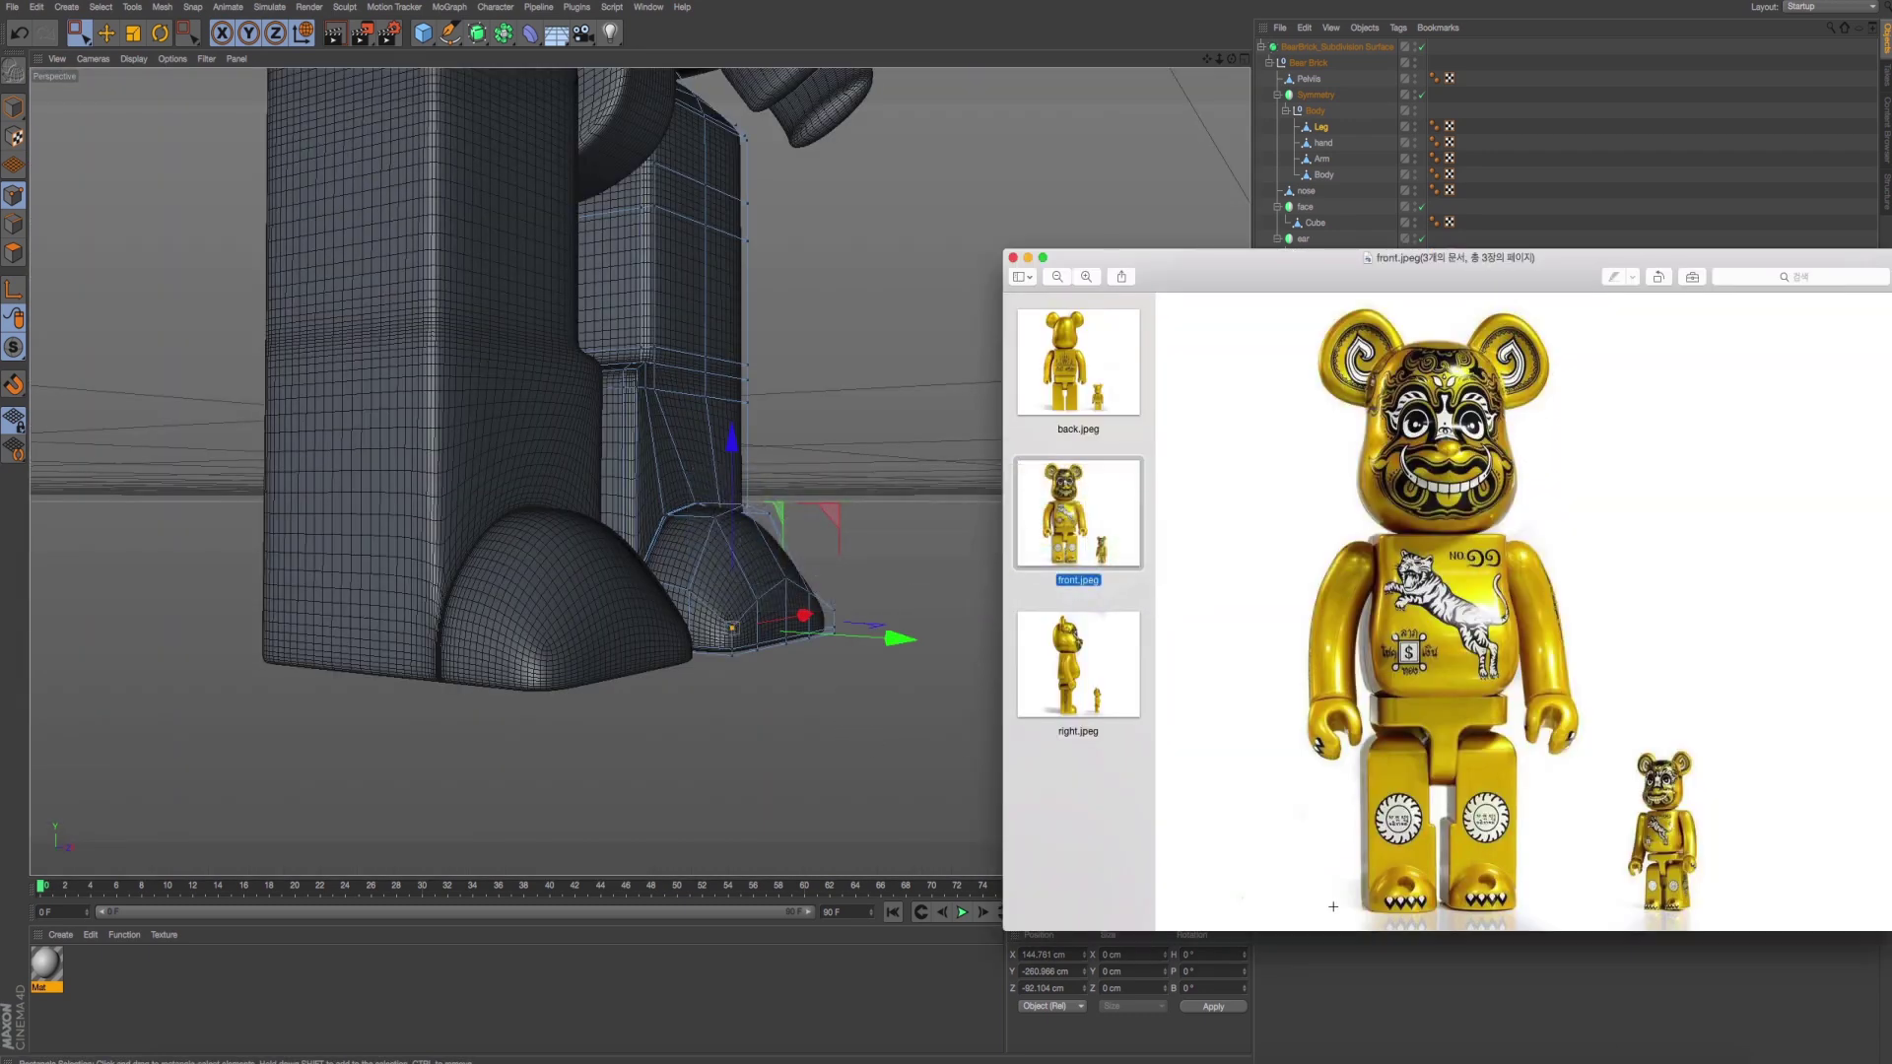
pyautogui.moveTo(535, 618)
pyautogui.keyDown('alt'); pyautogui.mouseDown()
pyautogui.moveTo(417, 618)
pyautogui.moveTo(749, 693)
pyautogui.mouseUp(); pyautogui.keyUp('alt')
pyautogui.scroll(3, 386, 607)
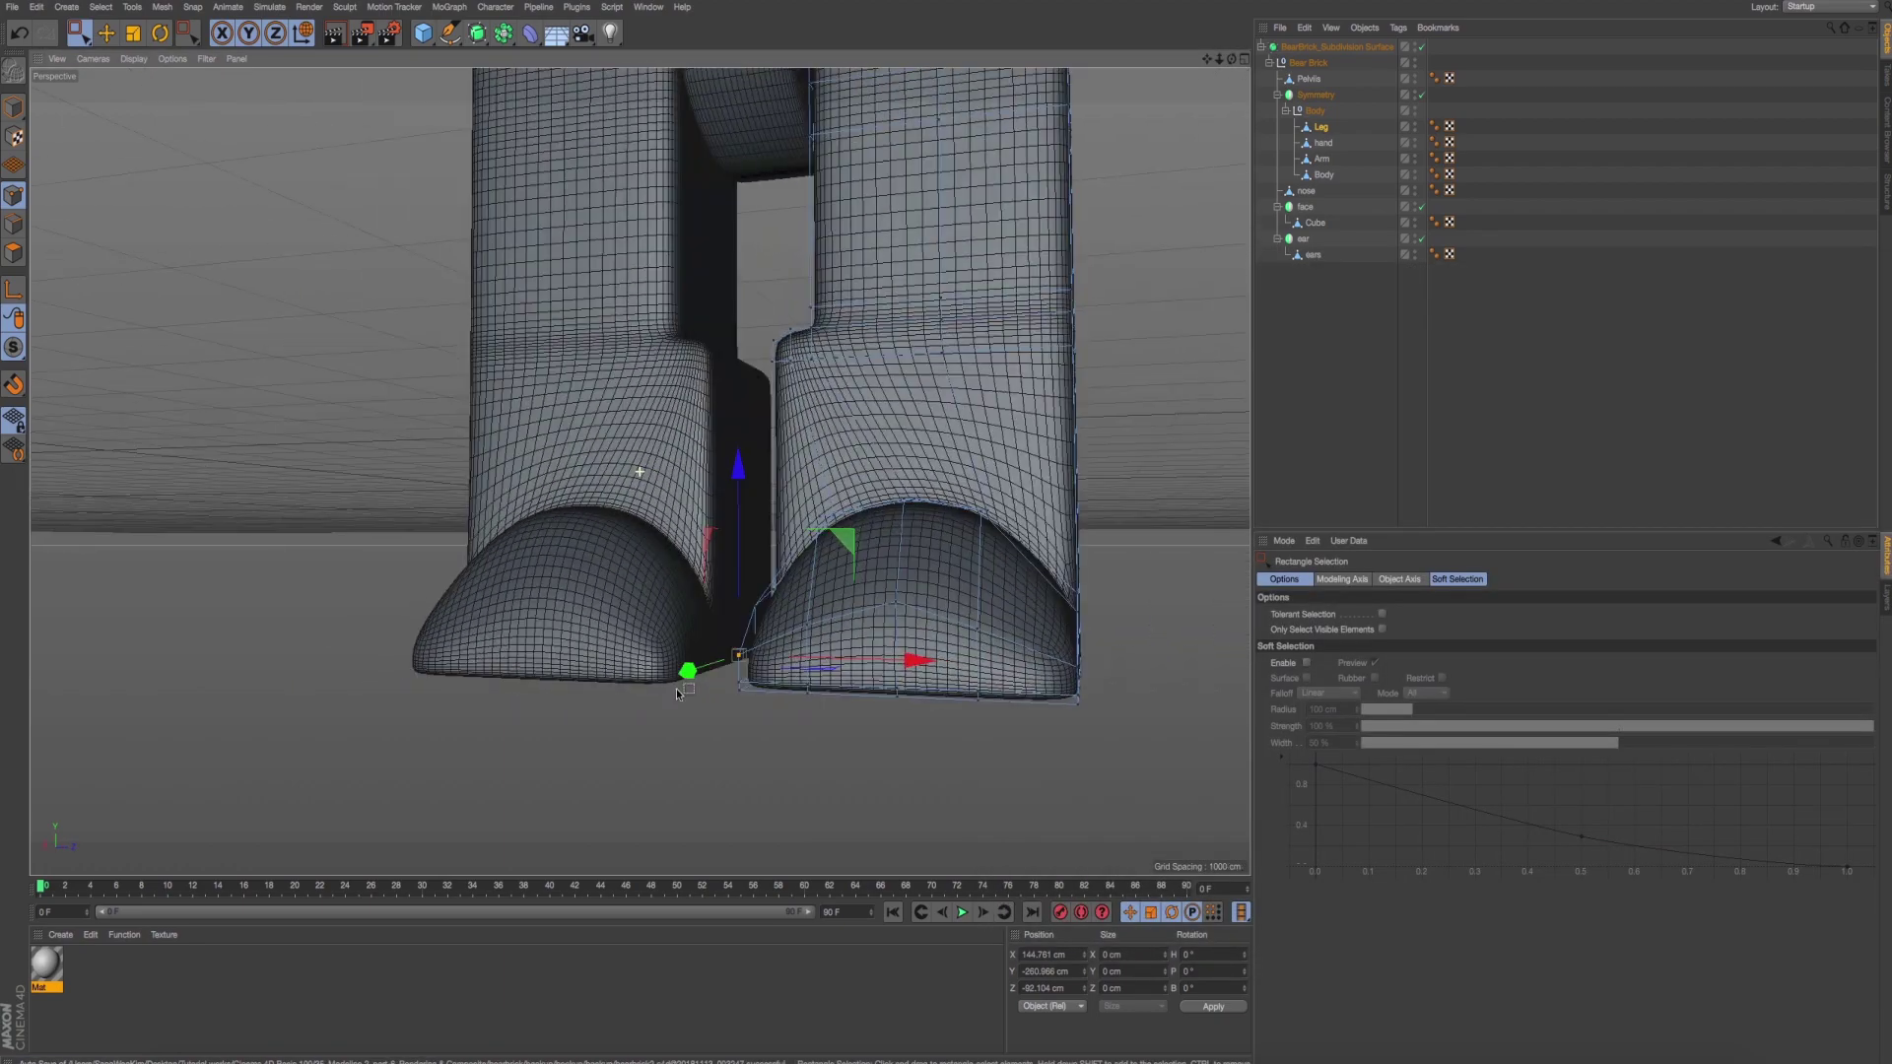
pyautogui.scroll(3, 831, 709)
pyautogui.scroll(2, 831, 710)
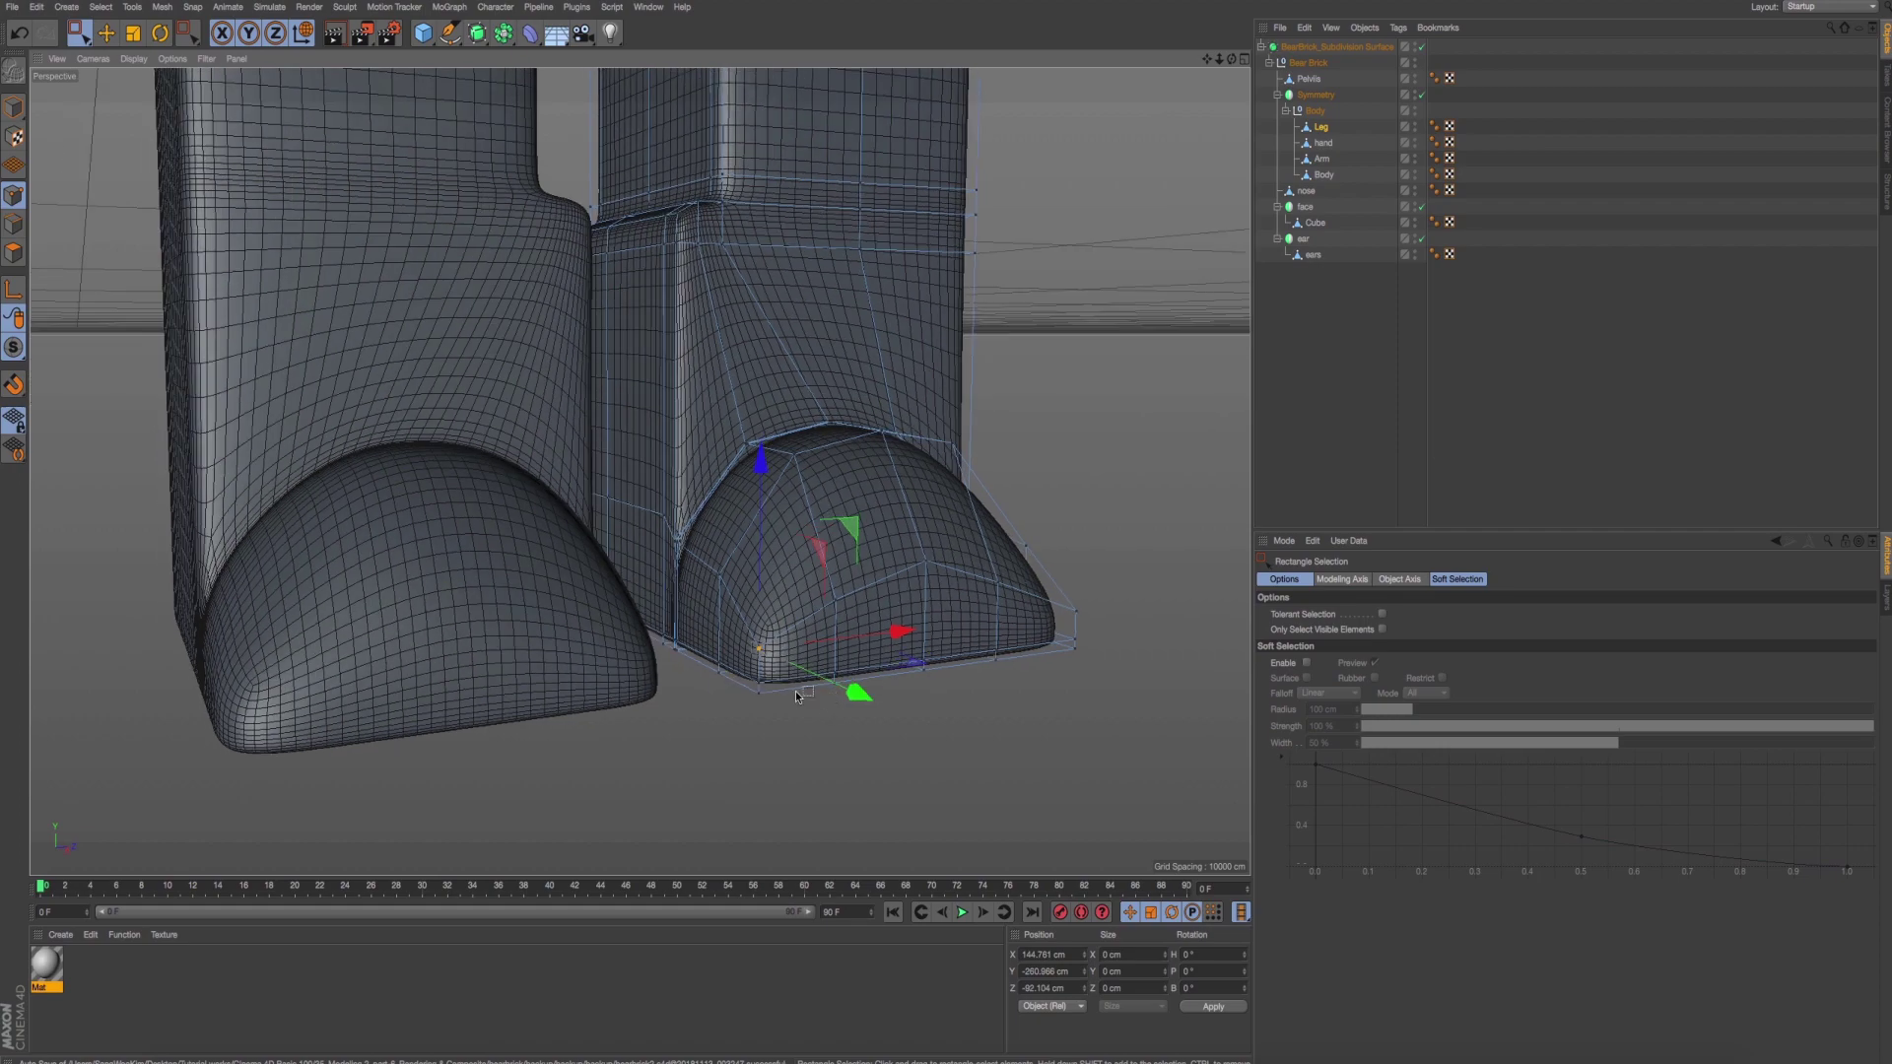
pyautogui.scroll(2, 857, 695)
pyautogui.scroll(2, 876, 685)
pyautogui.scroll(-2, 876, 685)
pyautogui.scroll(-1, 876, 684)
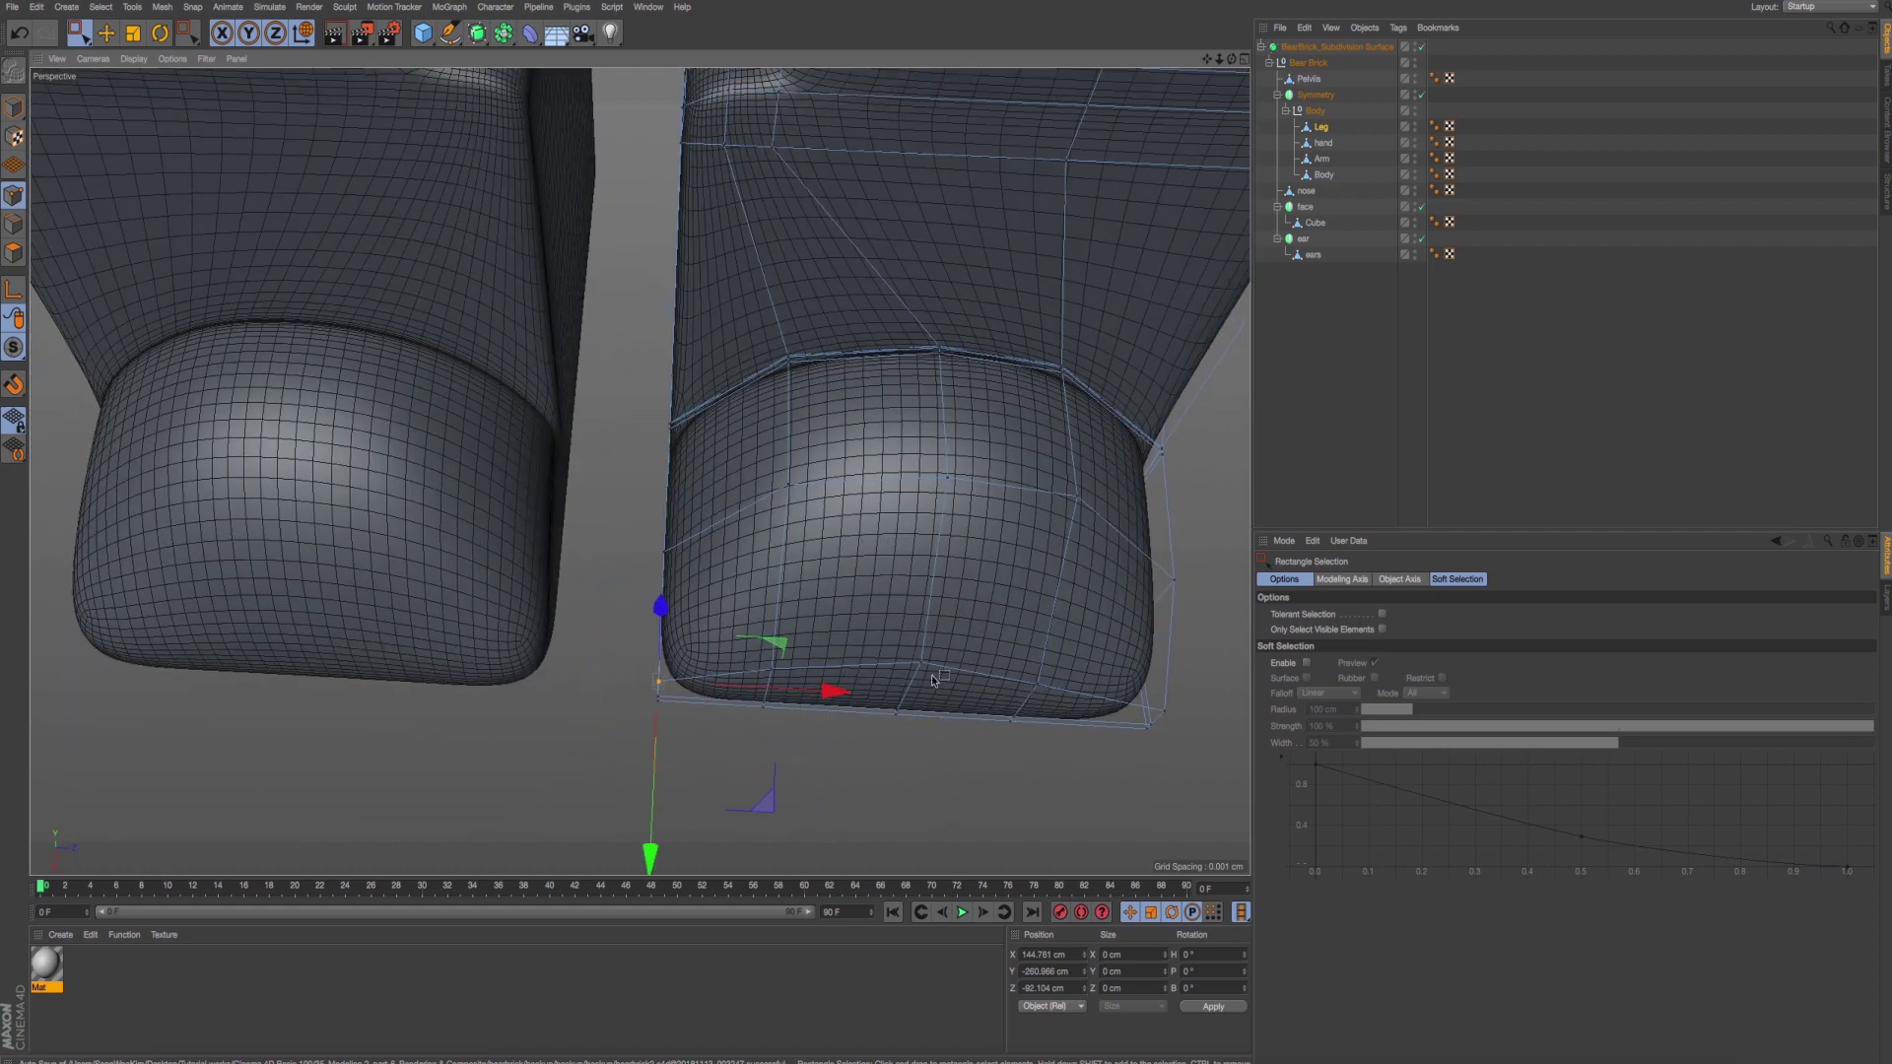
pyautogui.press('F2')
pyautogui.scroll(1, 741, 441)
# Select the toe cap's corner and edge points and scale them to about 77% to draw them closer.
pyautogui.scroll(1, 757, 456)
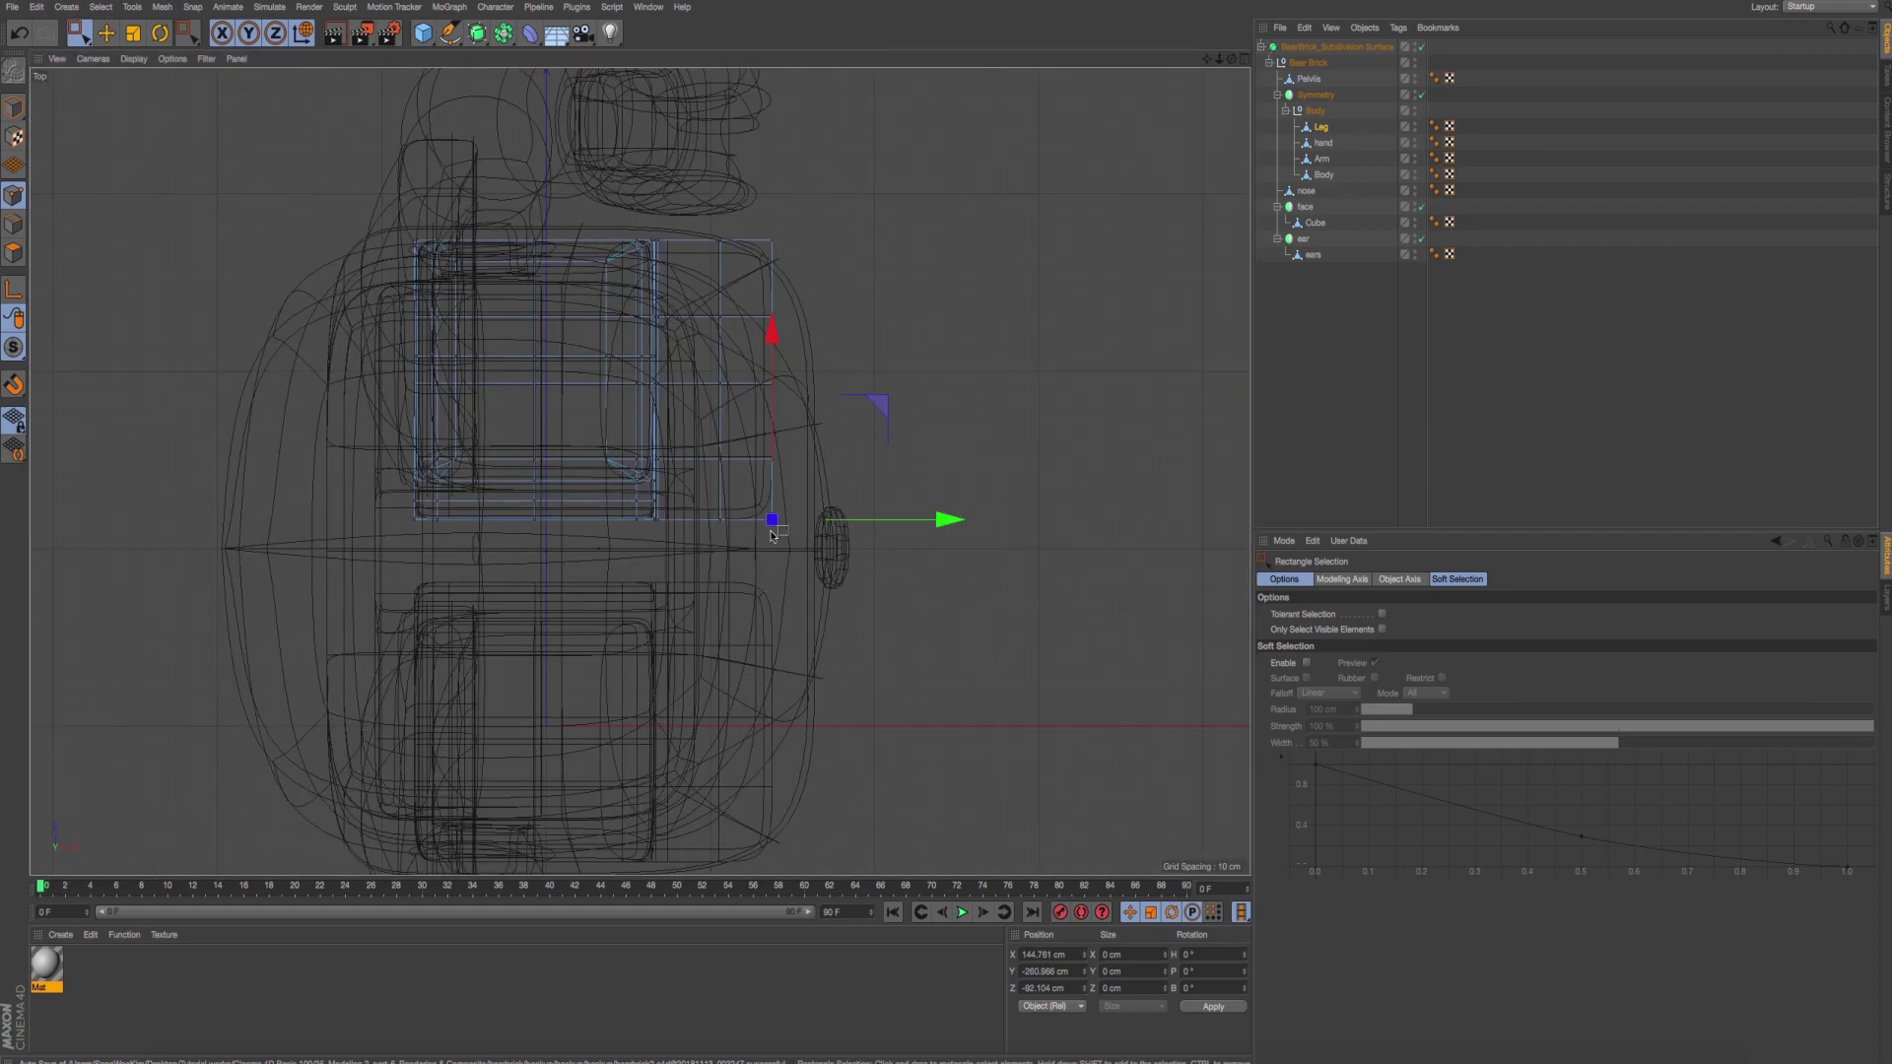
pyautogui.scroll(1, 788, 522)
pyautogui.scroll(2, 807, 611)
pyautogui.moveTo(807, 638); pyautogui.dragTo(778, 577)
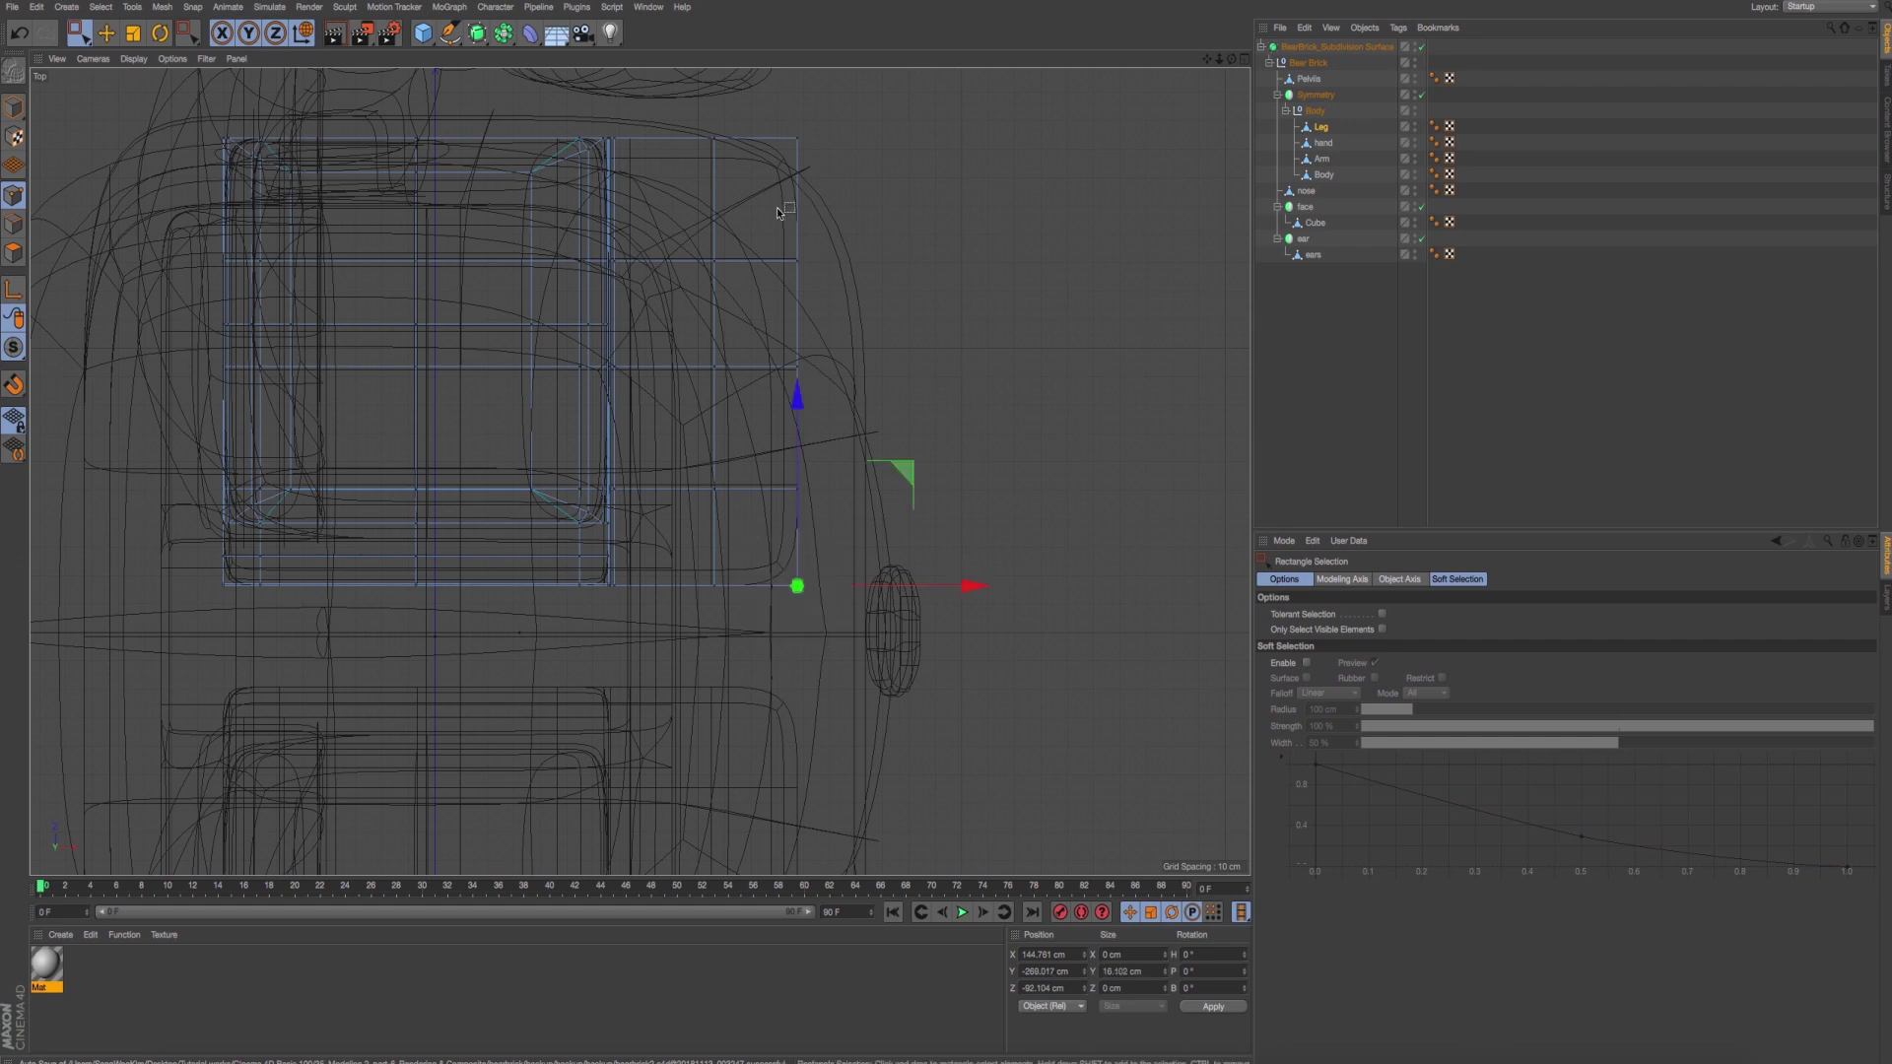
pyautogui.moveTo(791, 198); pyautogui.dragTo(810, 285)
pyautogui.keyDown('shift'); pyautogui.moveTo(836, 601); pyautogui.dragTo(785, 477); pyautogui.keyUp('shift')
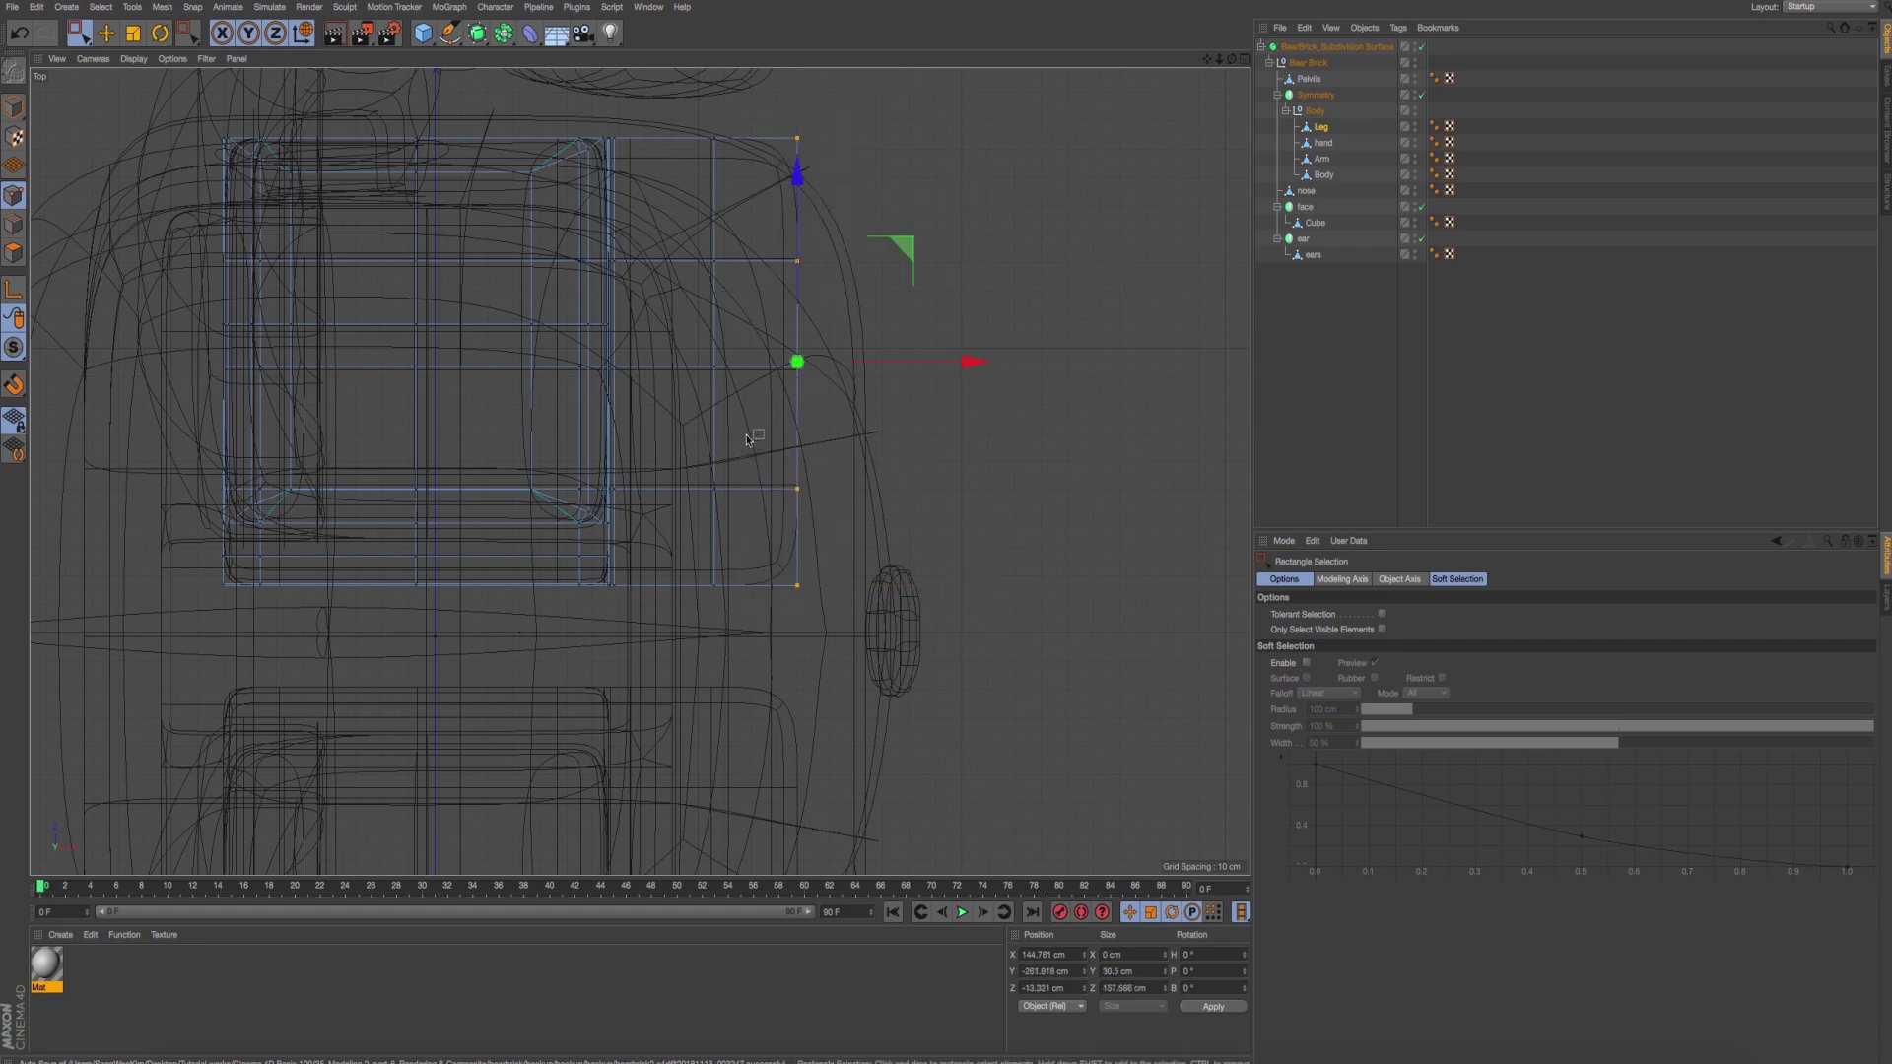
pyautogui.press('t')
pyautogui.moveTo(809, 177); pyautogui.dragTo(802, 228)
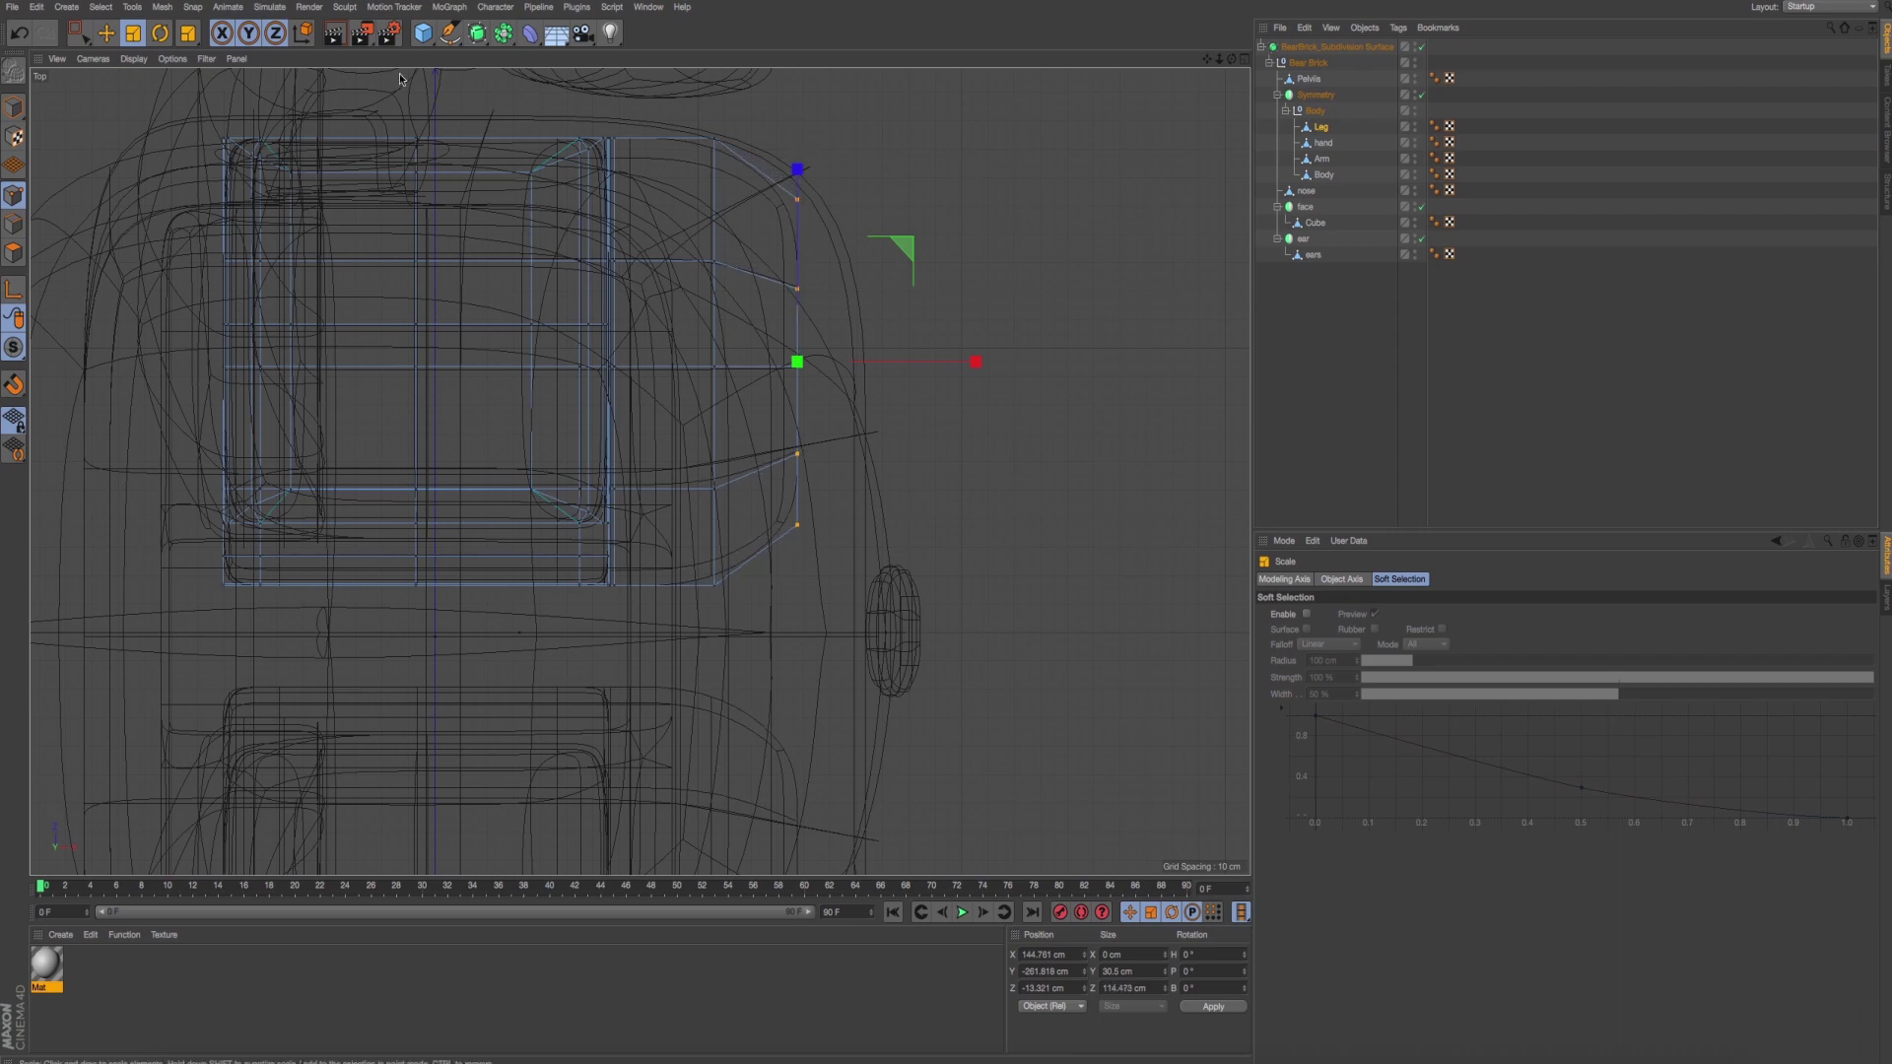
# In a maximized Top view, push the toe cap's side points about 10 cm outward along X.
pyautogui.middleClick(335, 212)
pyautogui.middleClick(419, 282)
pyautogui.middleClick(317, 169)
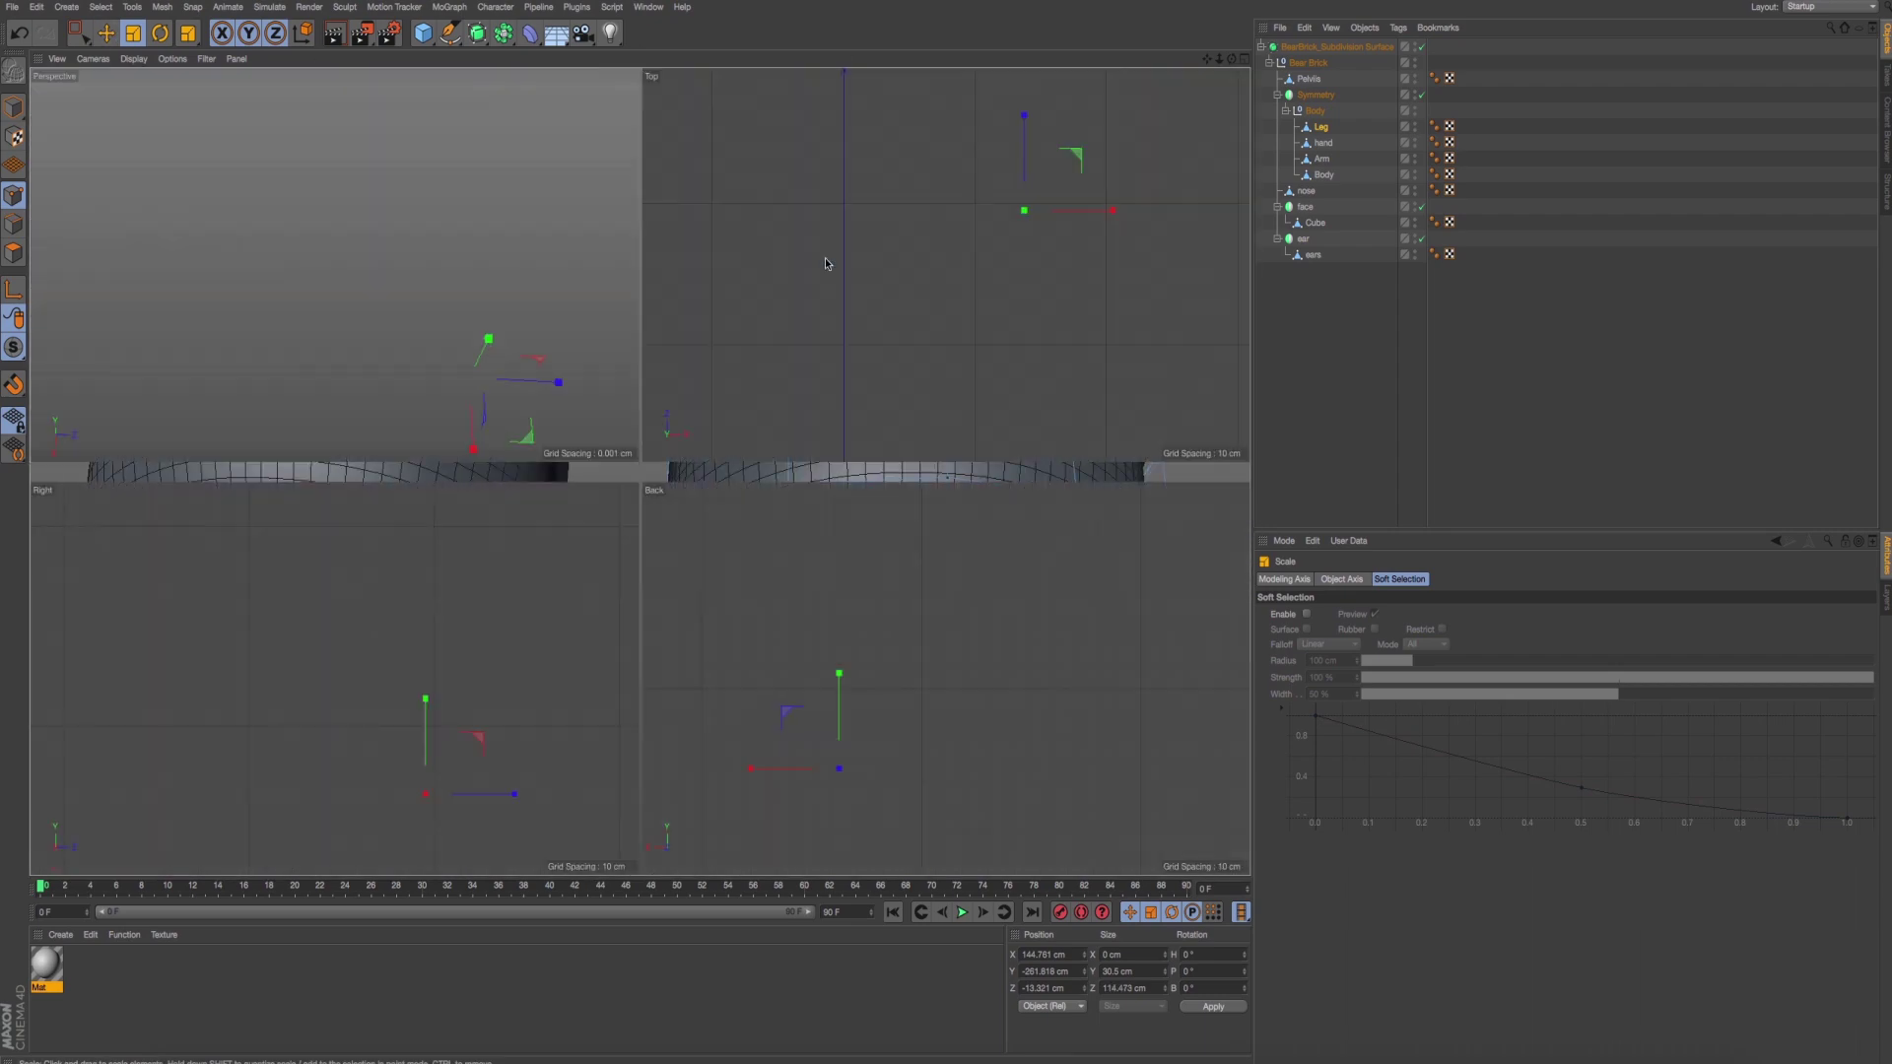
pyautogui.middleClick(839, 278)
pyautogui.click(79, 33)
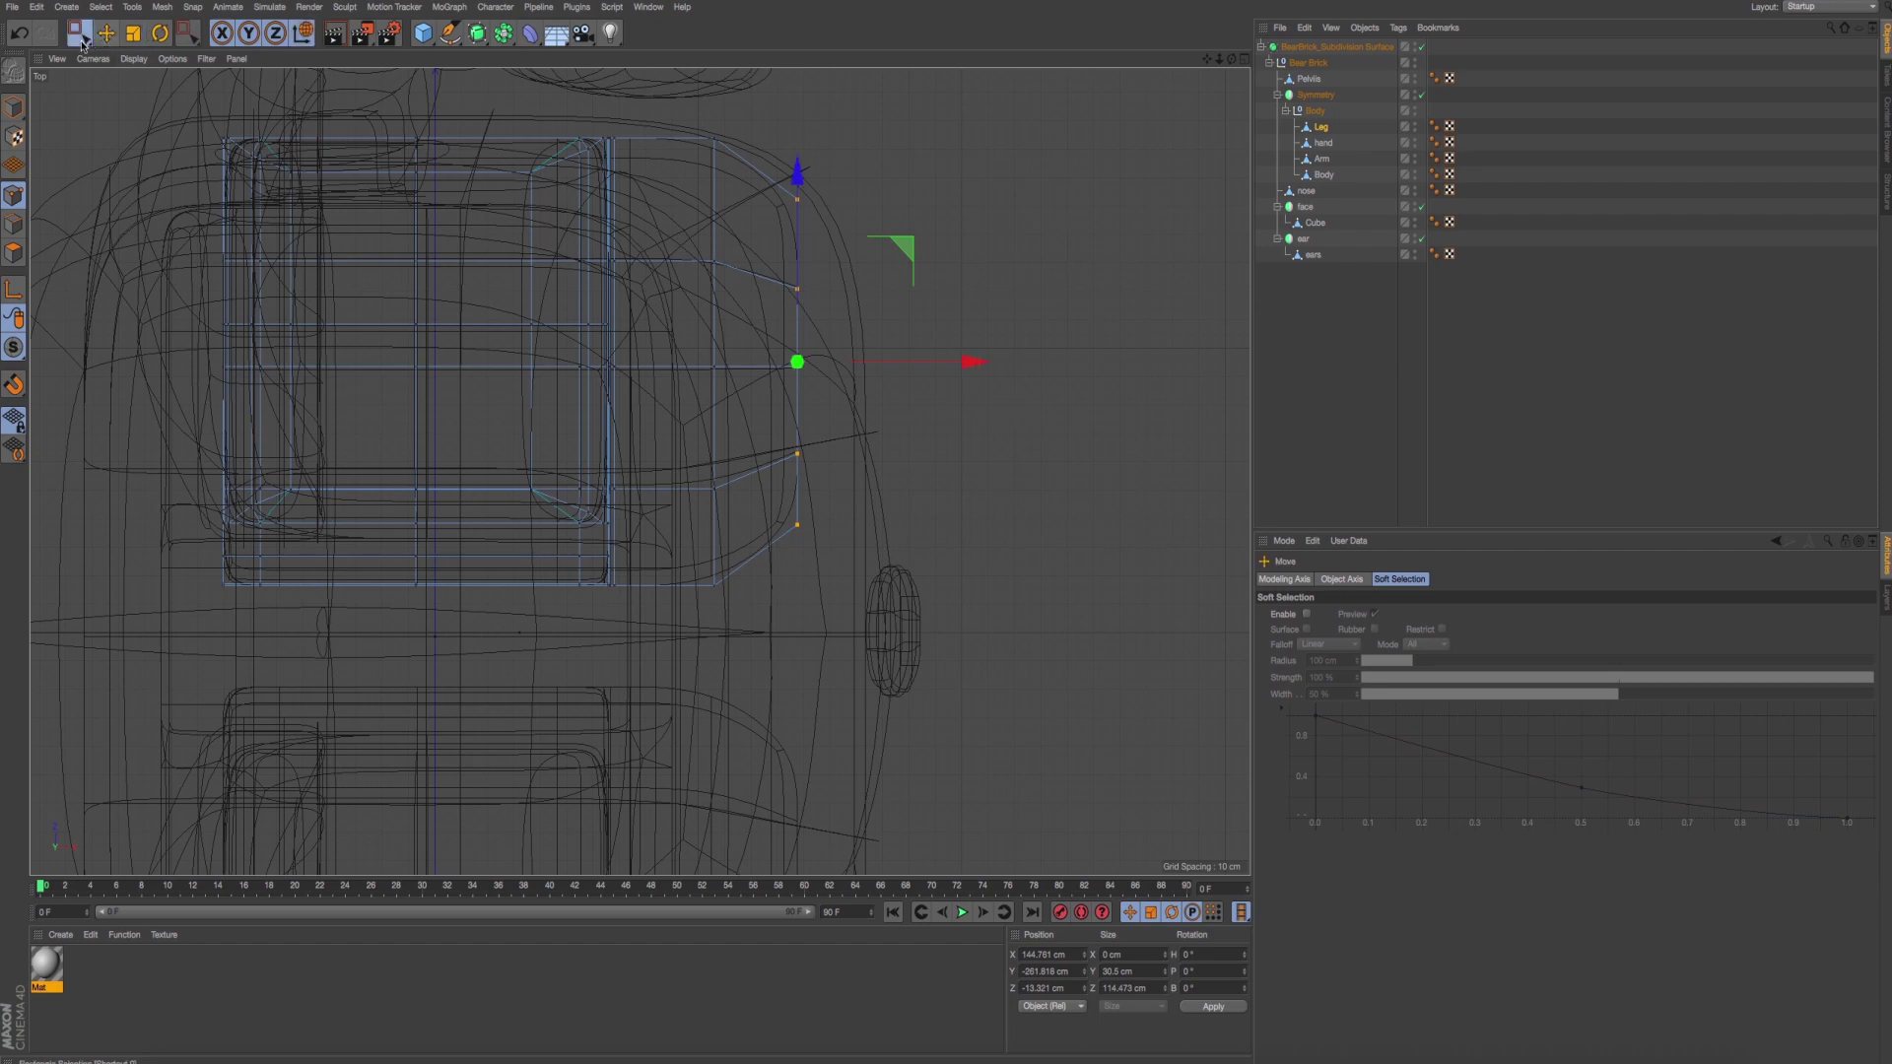
pyautogui.middleClick(433, 385)
pyautogui.middleClick(509, 337)
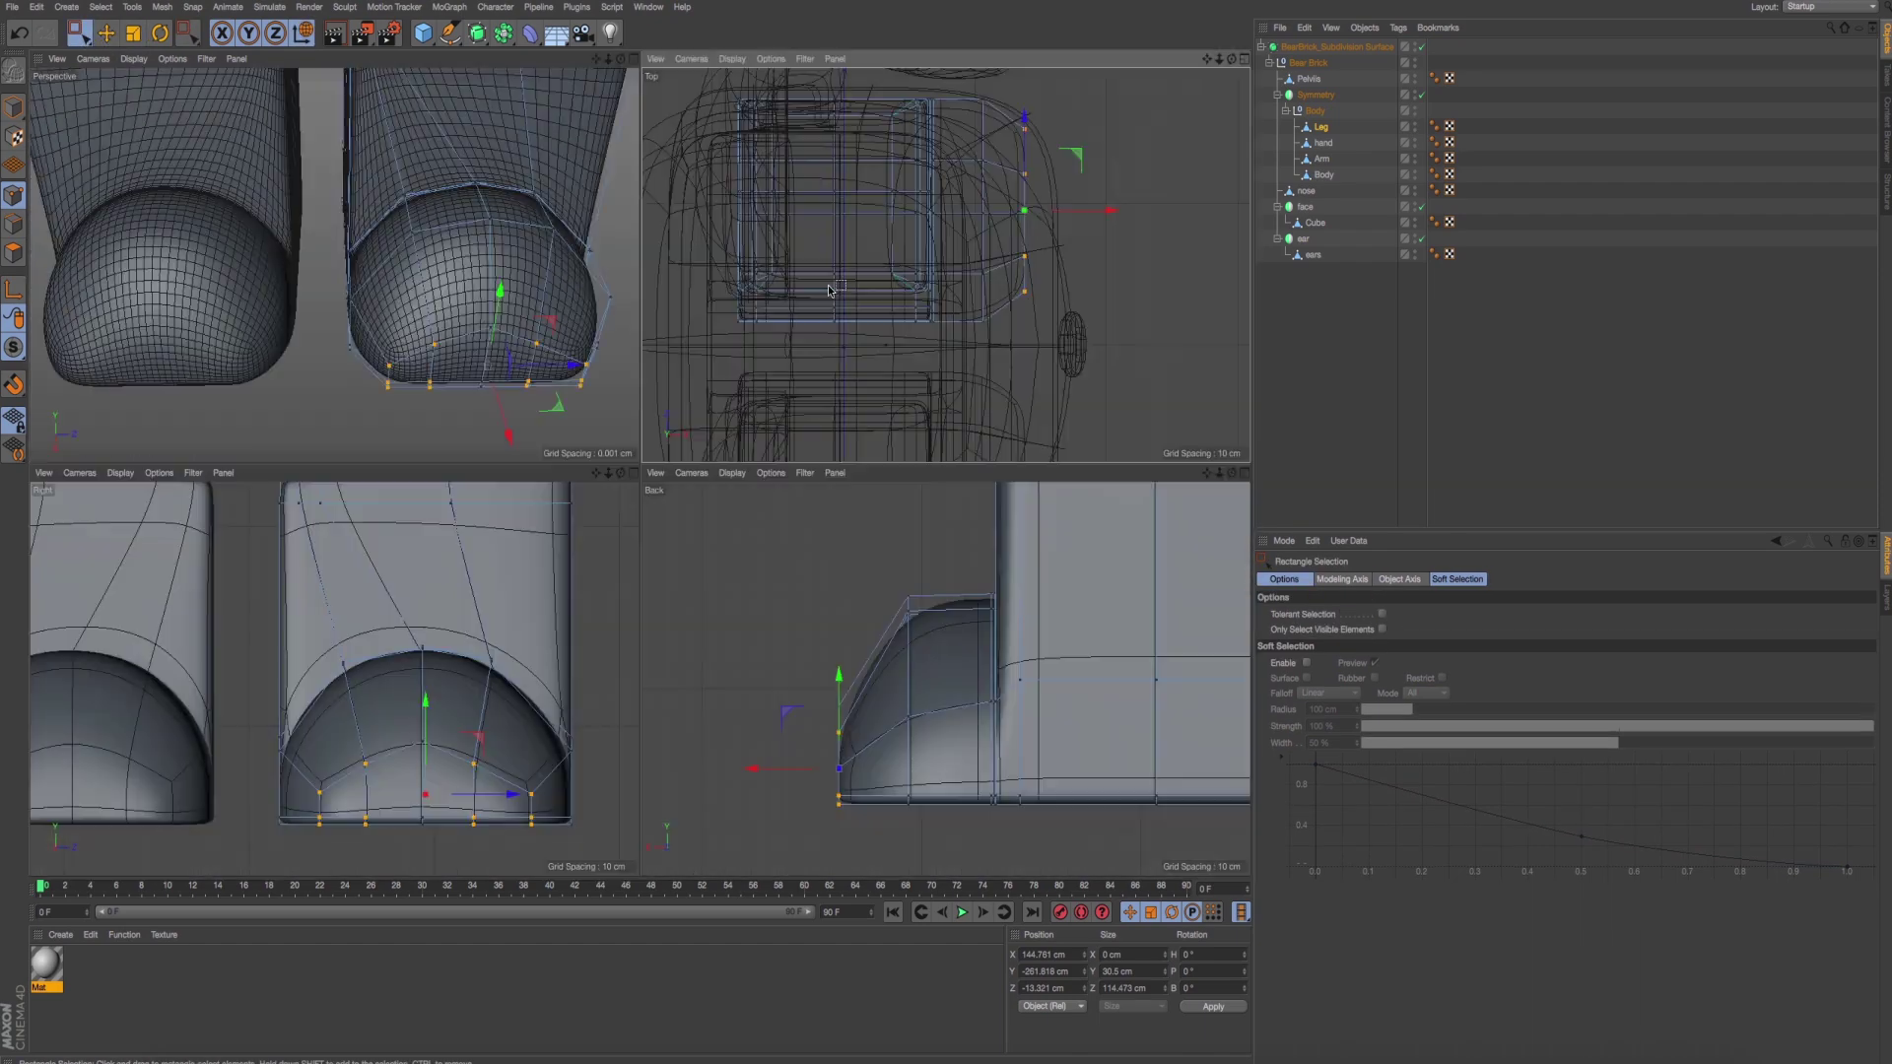
pyautogui.middleClick(914, 413)
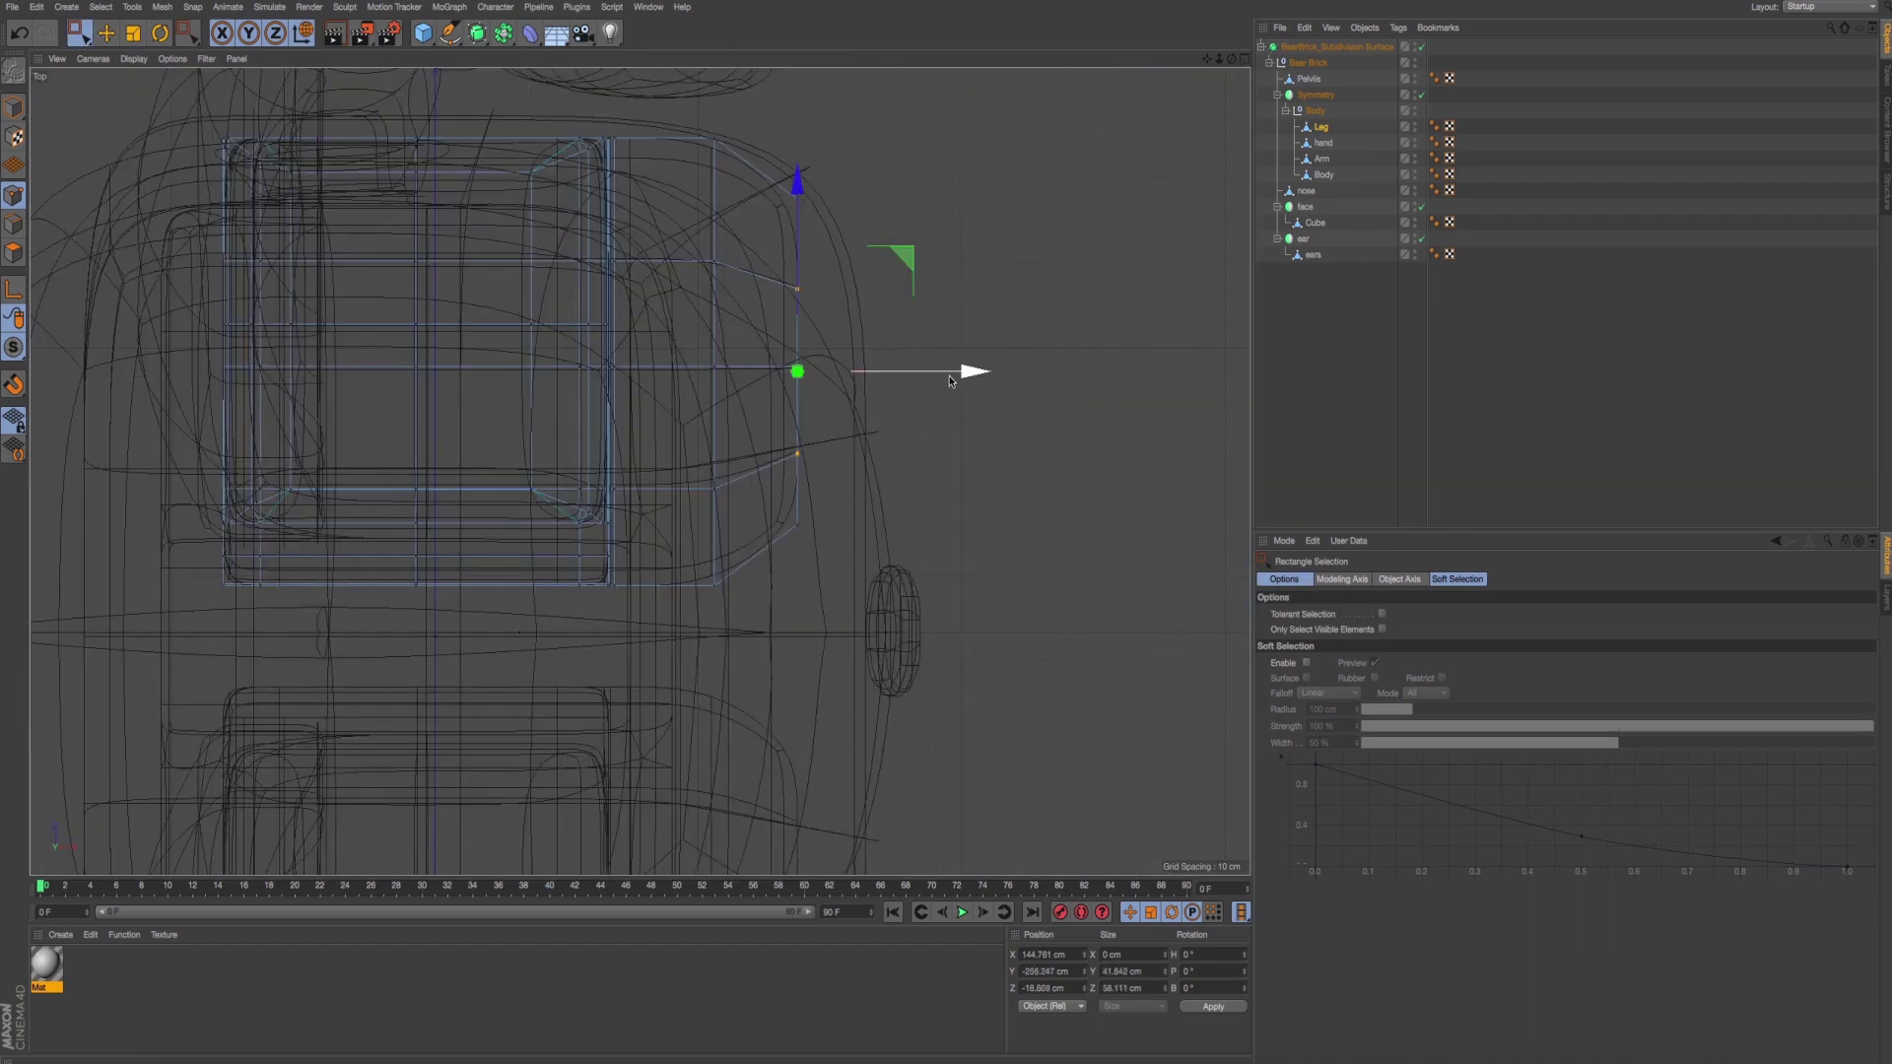
pyautogui.moveTo(964, 372); pyautogui.dragTo(981, 372)
pyautogui.moveTo(764, 336); pyautogui.dragTo(852, 392)
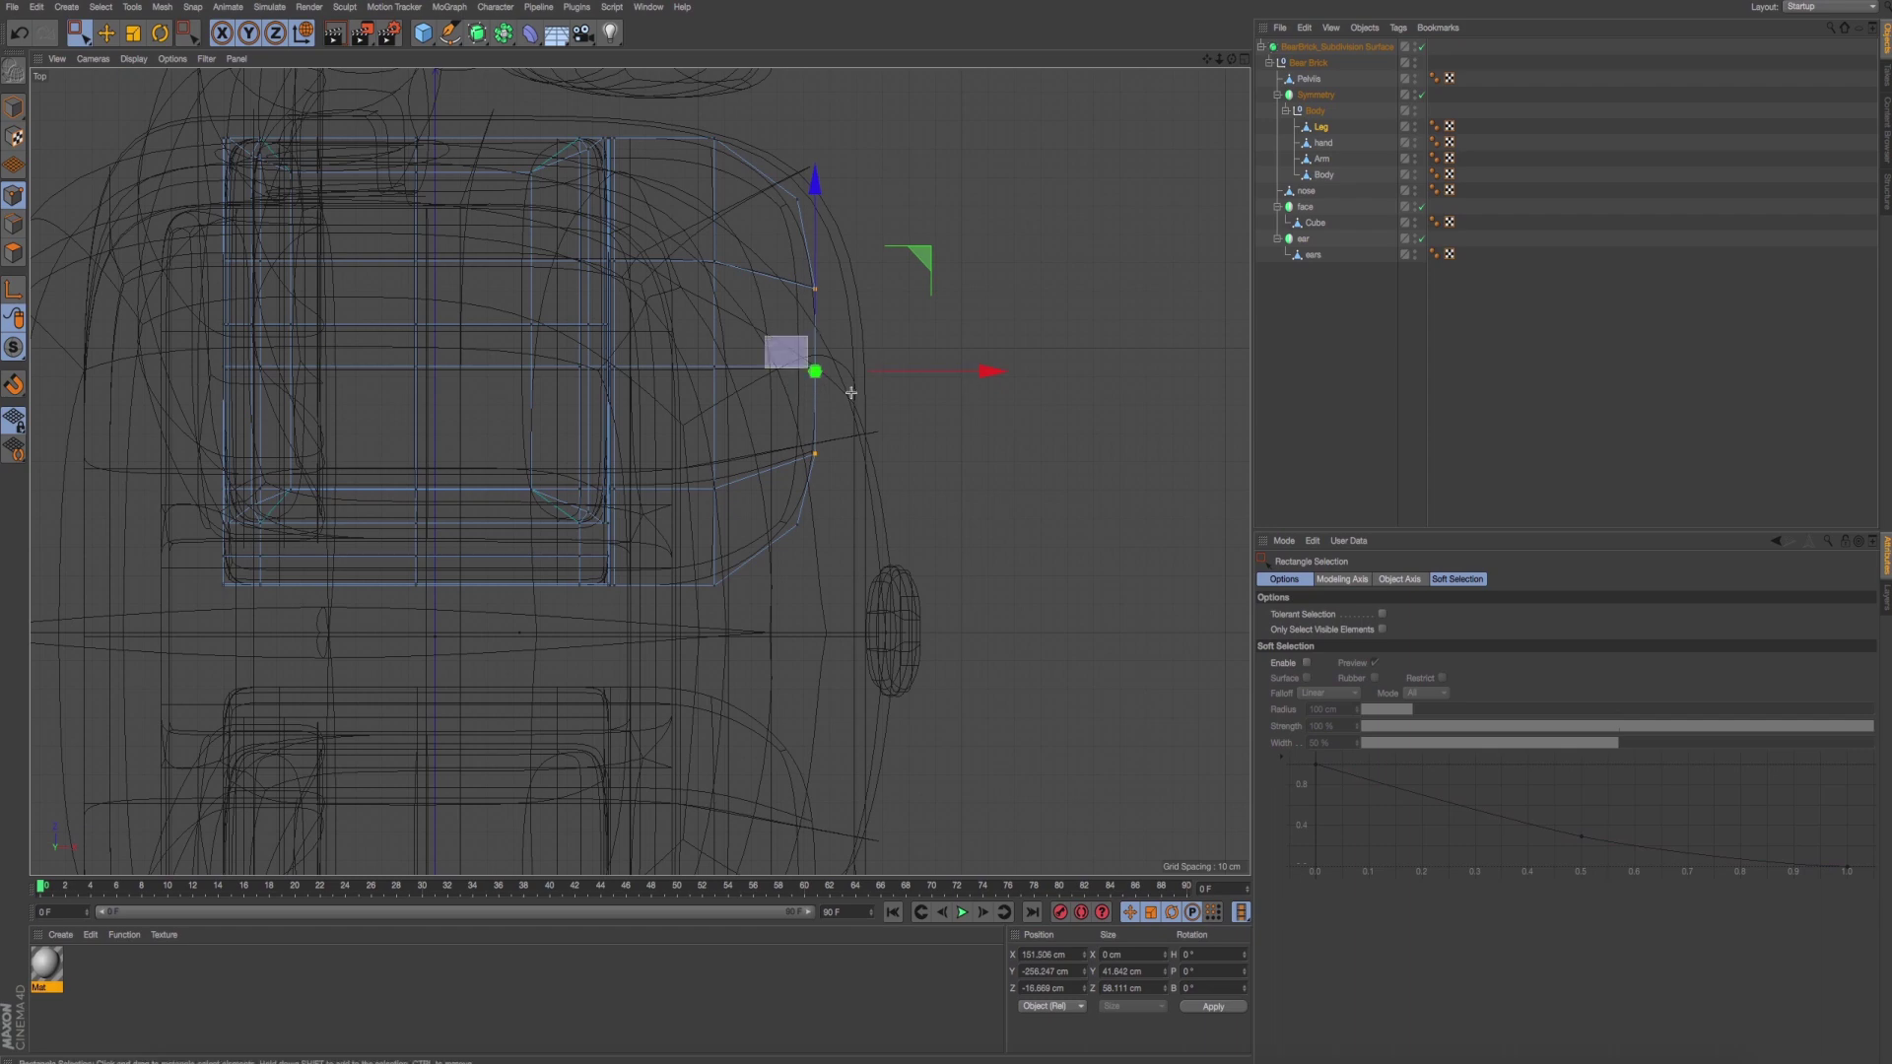
pyautogui.moveTo(991, 372); pyautogui.dragTo(996, 376)
# Select groups of toe cap points and shift them about 11 cm outward along X.
pyautogui.middleClick(995, 376)
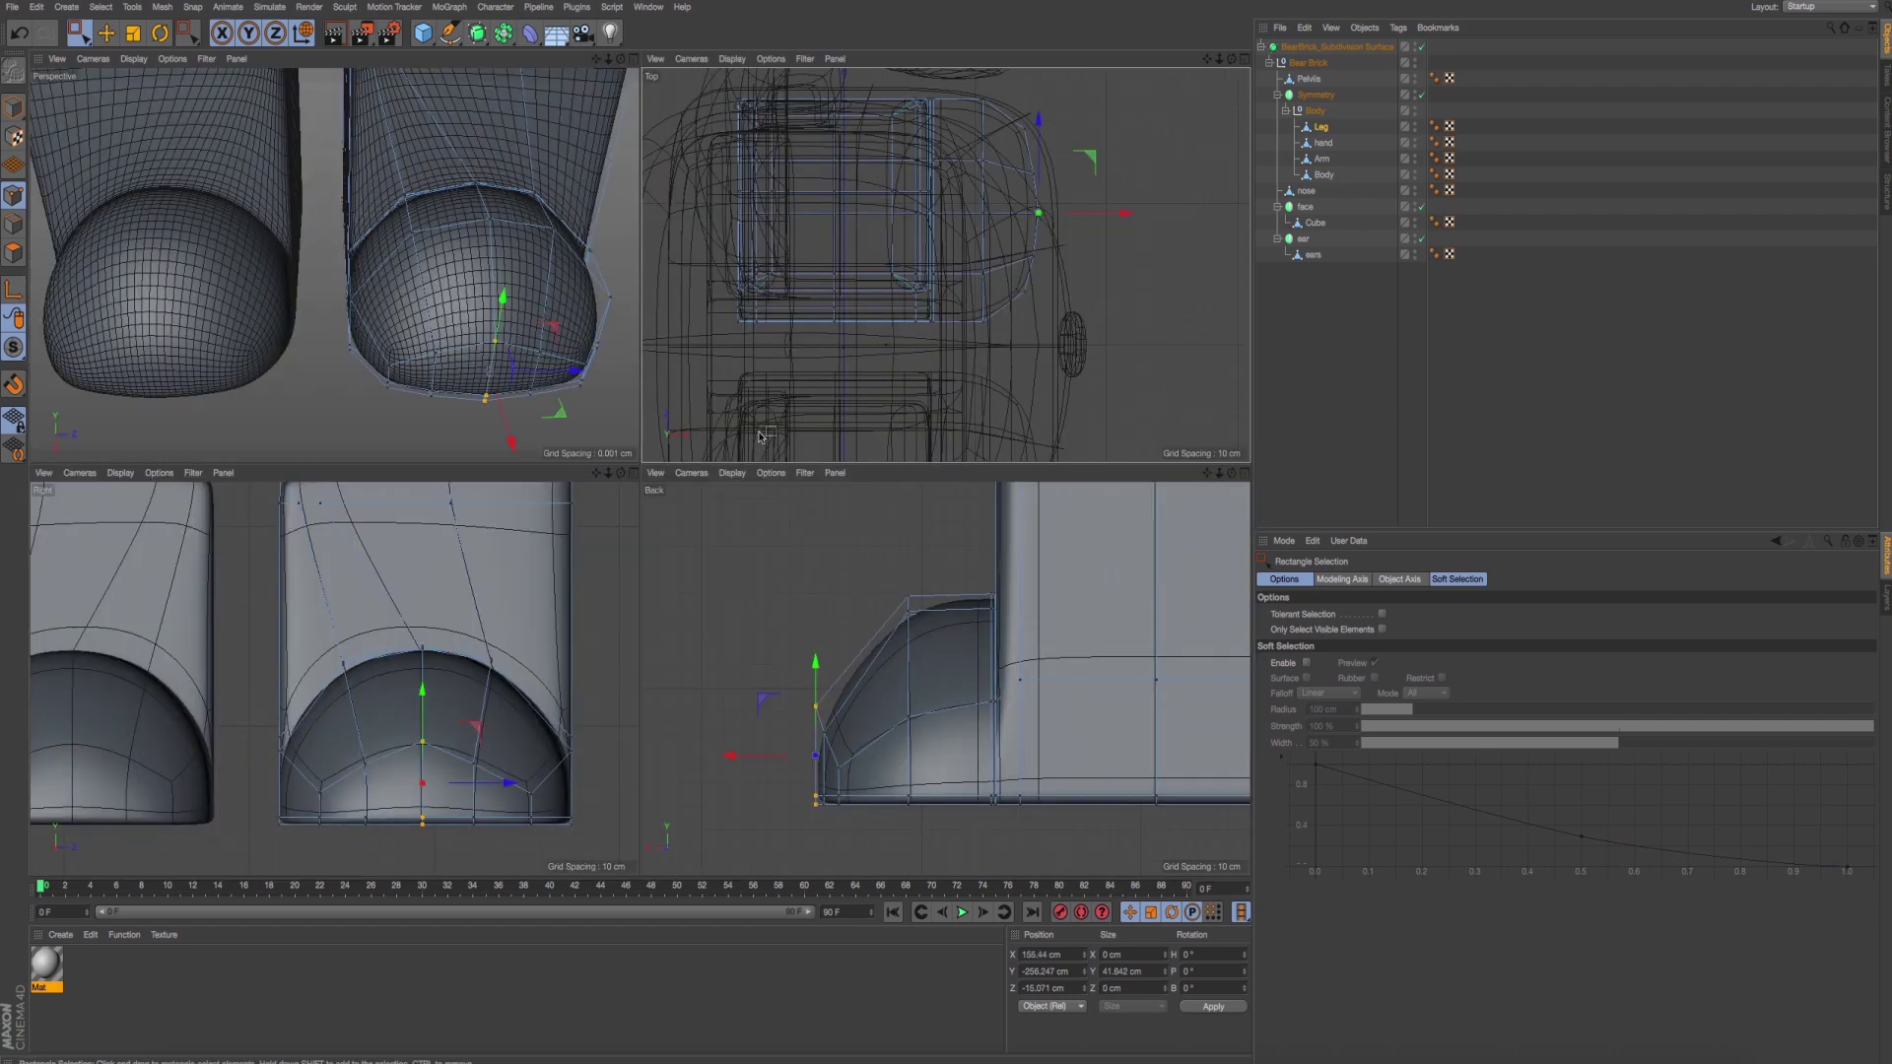
pyautogui.moveTo(552, 375)
pyautogui.keyDown('alt'); pyautogui.mouseDown()
pyautogui.moveTo(496, 366)
pyautogui.moveTo(513, 296)
pyautogui.mouseUp(); pyautogui.keyUp('alt')
pyautogui.scroll(-5, 496, 367)
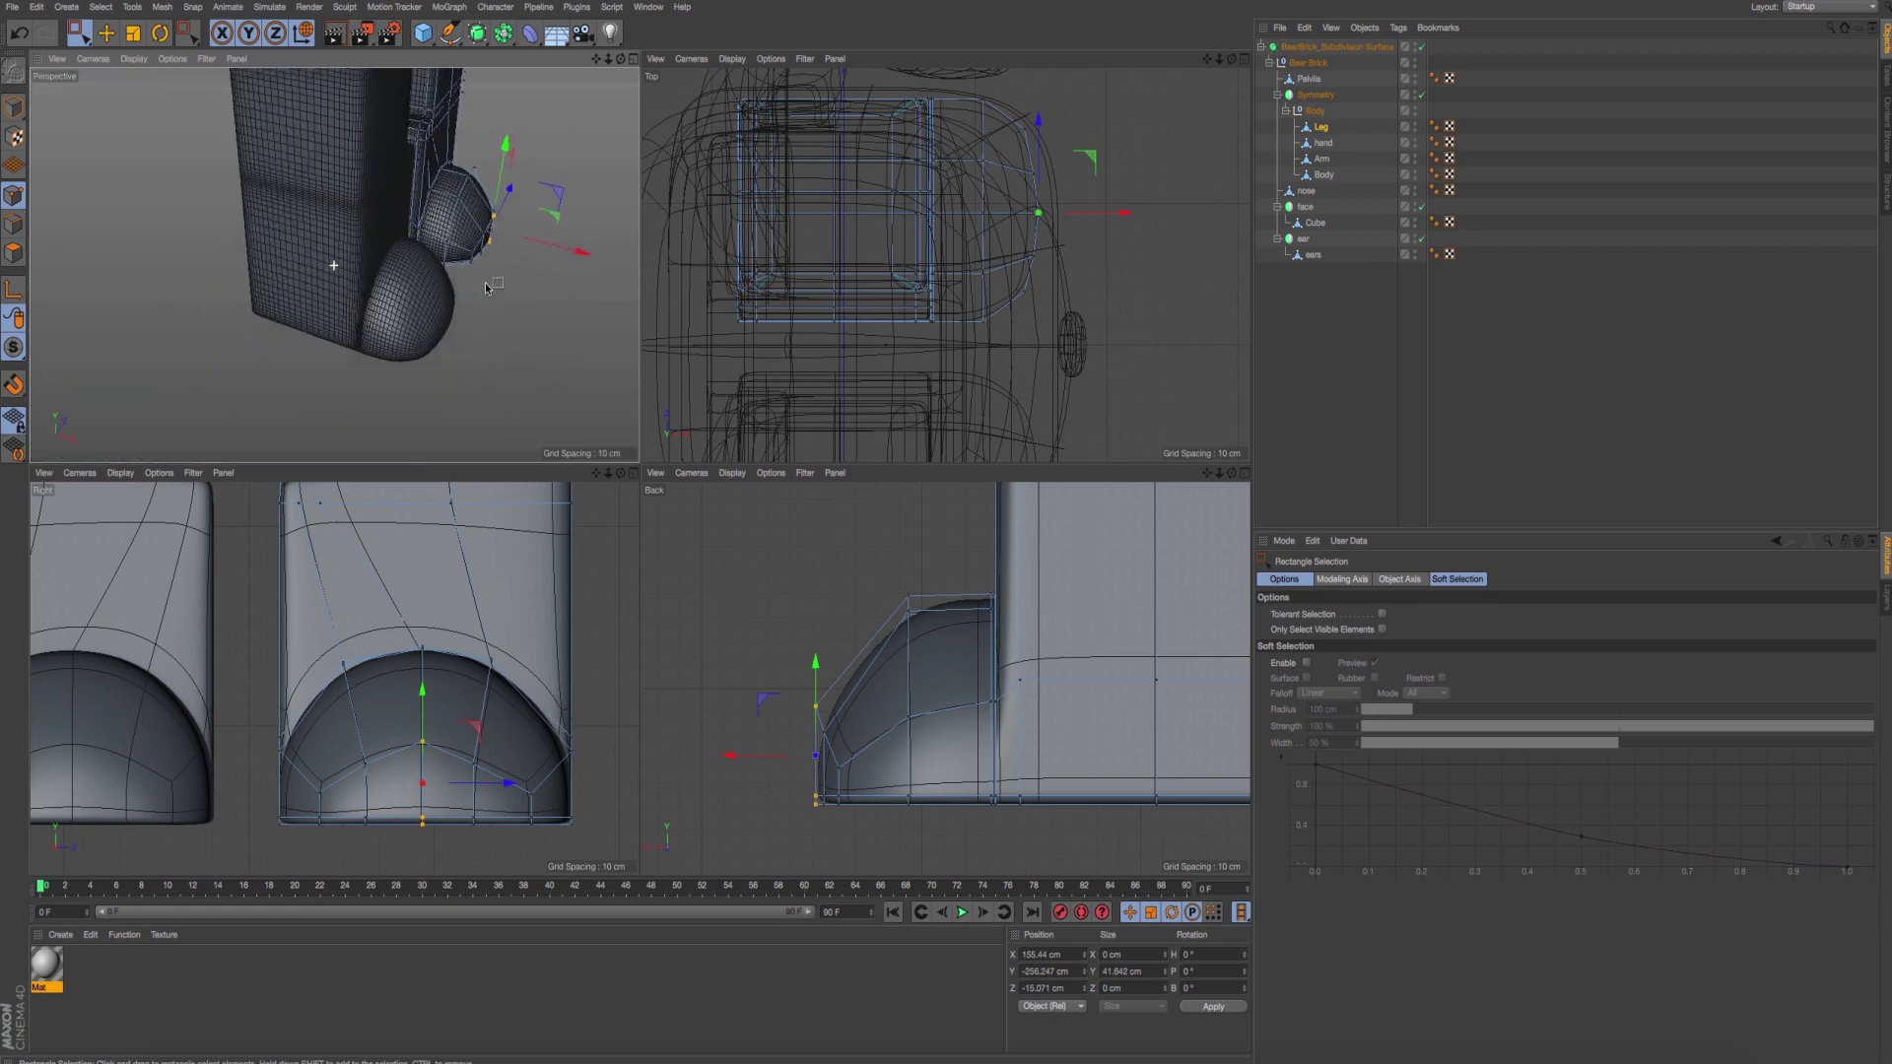
pyautogui.scroll(5, 1064, 259)
pyautogui.scroll(-3, 1064, 259)
pyautogui.scroll(-2, 1064, 259)
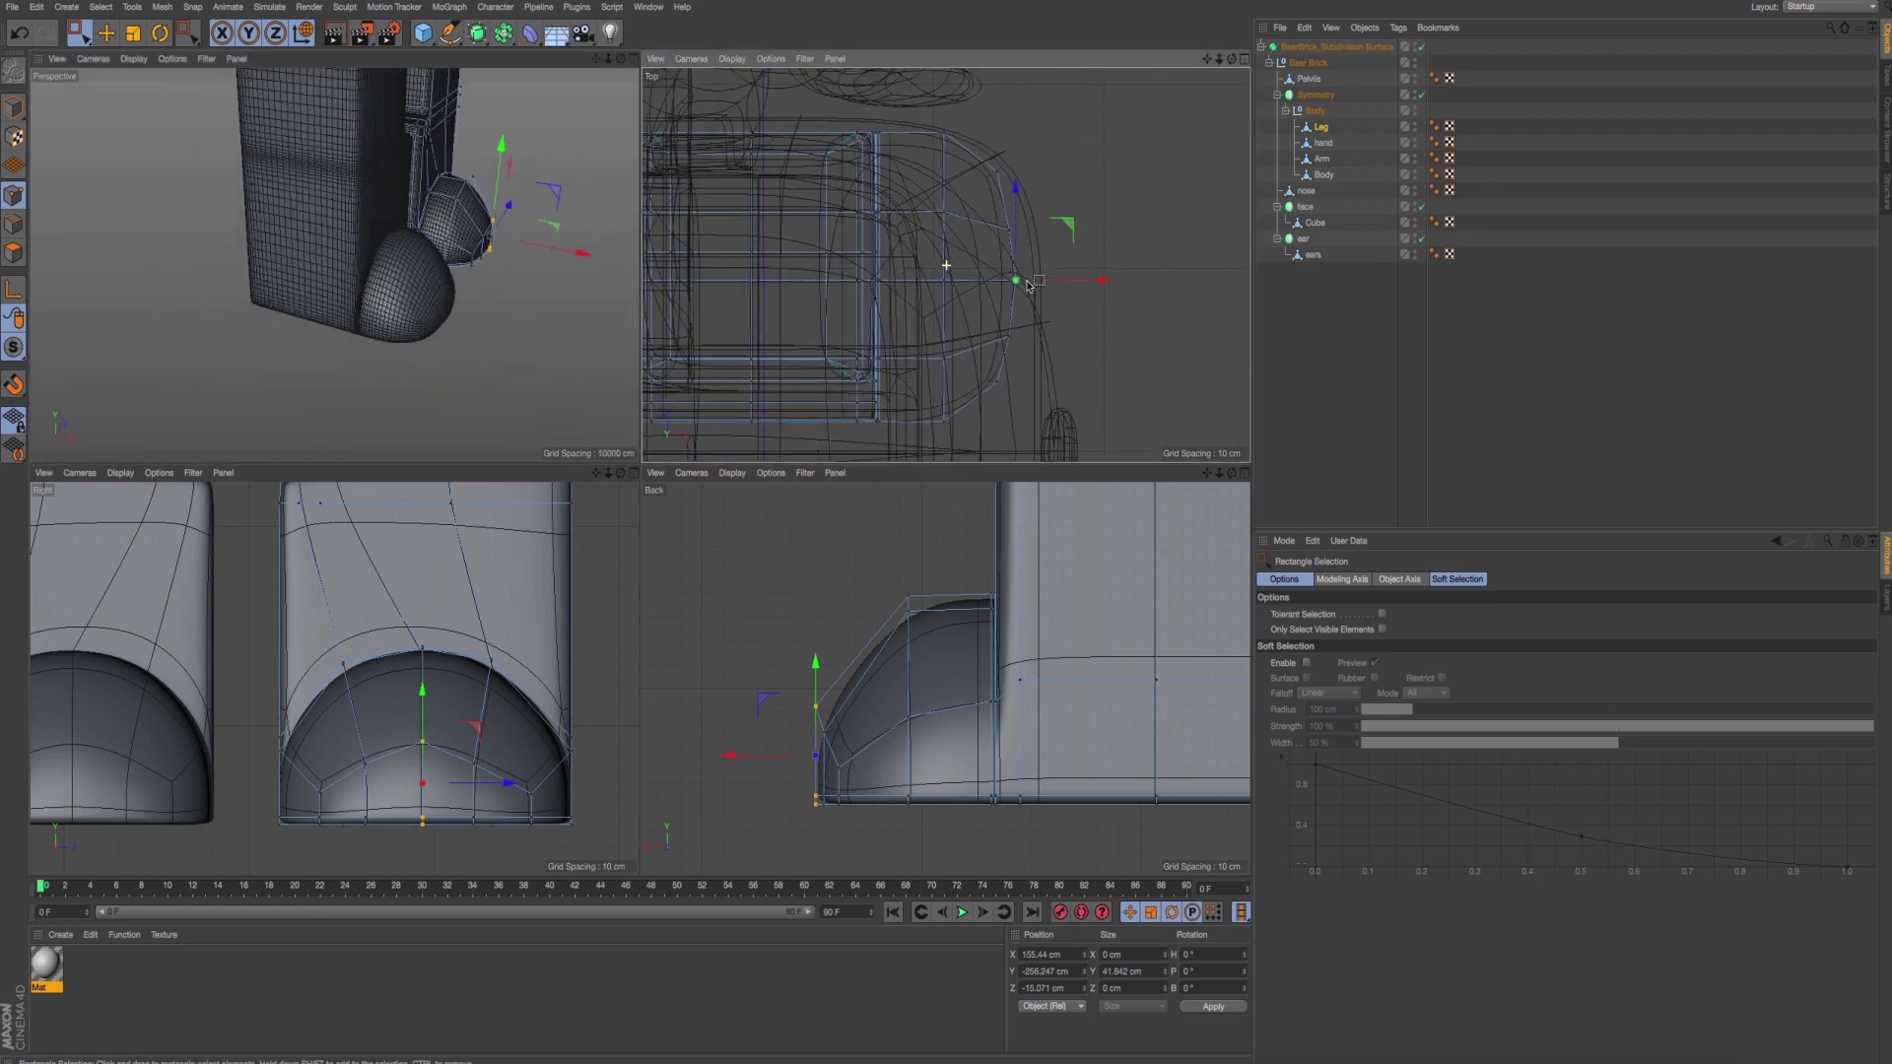
pyautogui.moveTo(973, 206); pyautogui.dragTo(1058, 351)
pyautogui.moveTo(1097, 278); pyautogui.dragTo(1112, 284)
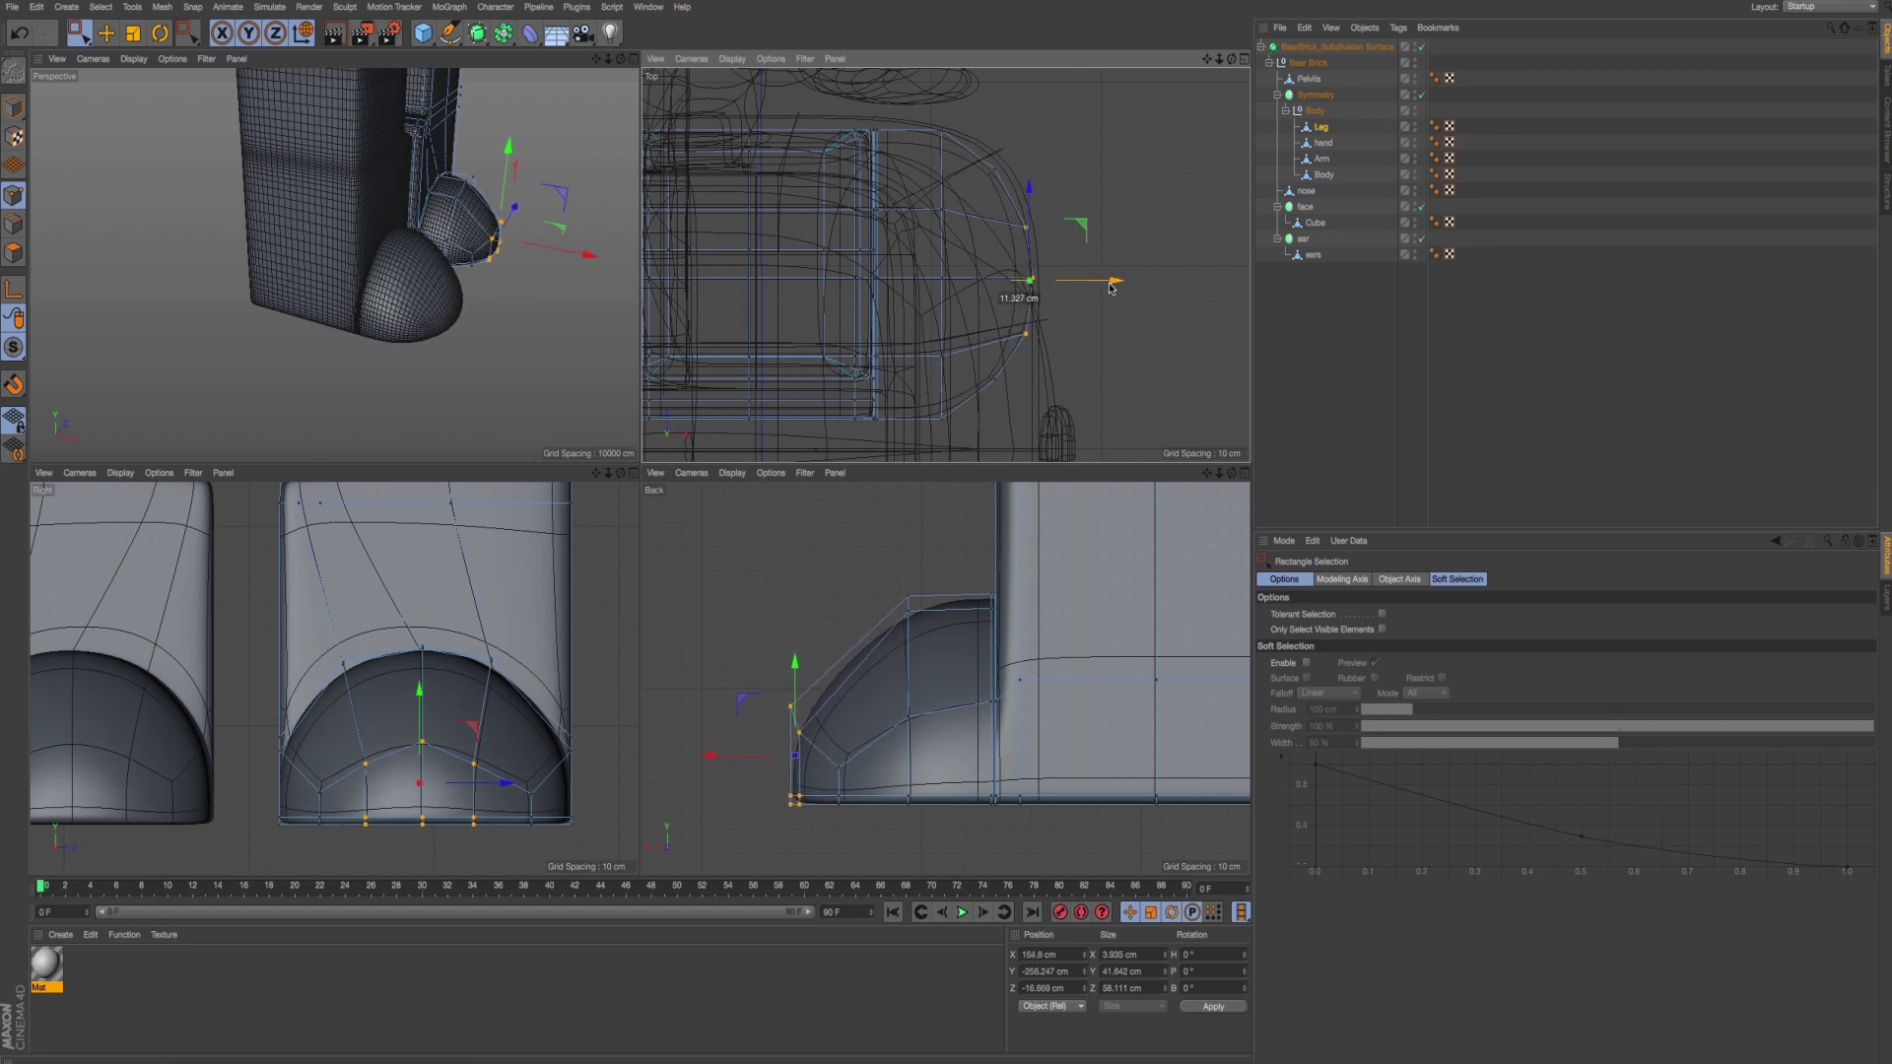
pyautogui.moveTo(554, 307)
pyautogui.keyDown('alt'); pyautogui.mouseDown()
pyautogui.moveTo(445, 264)
pyautogui.moveTo(463, 286)
pyautogui.mouseUp(); pyautogui.keyUp('alt')
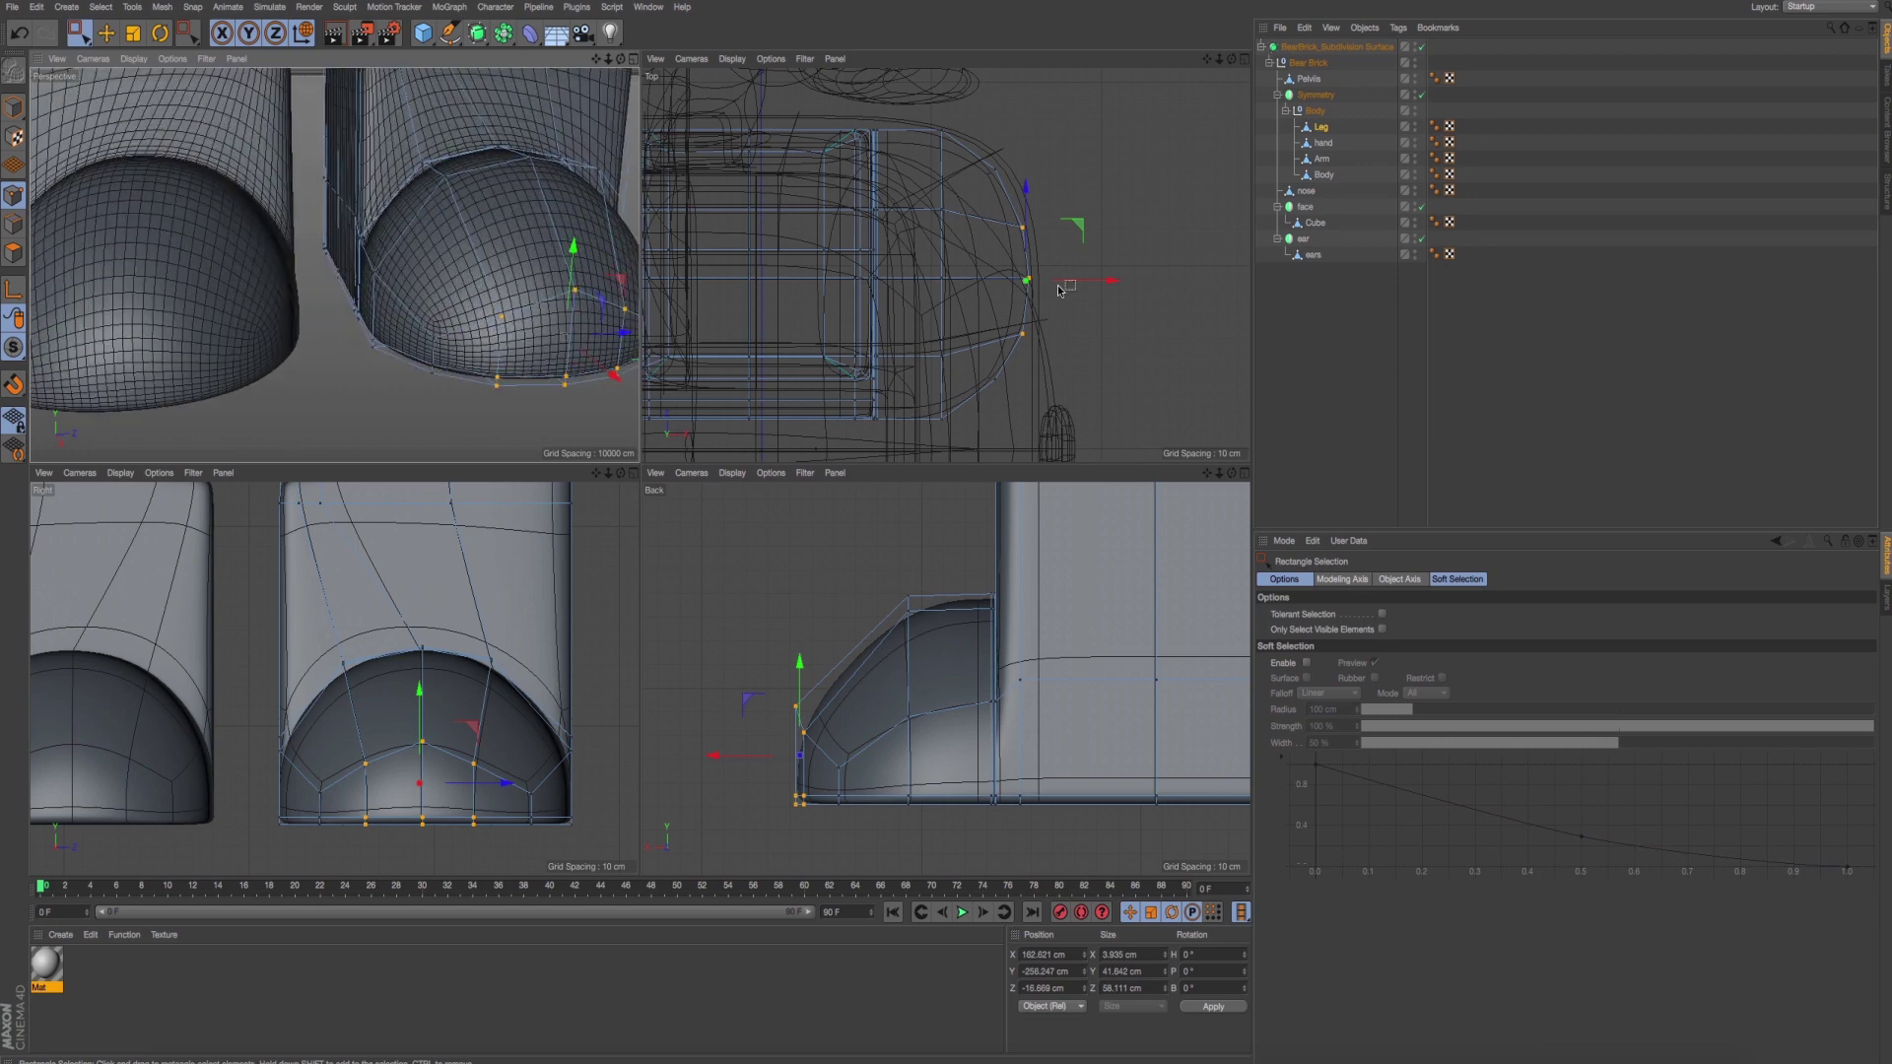
pyautogui.moveTo(1116, 451); pyautogui.dragTo(1105, 447)
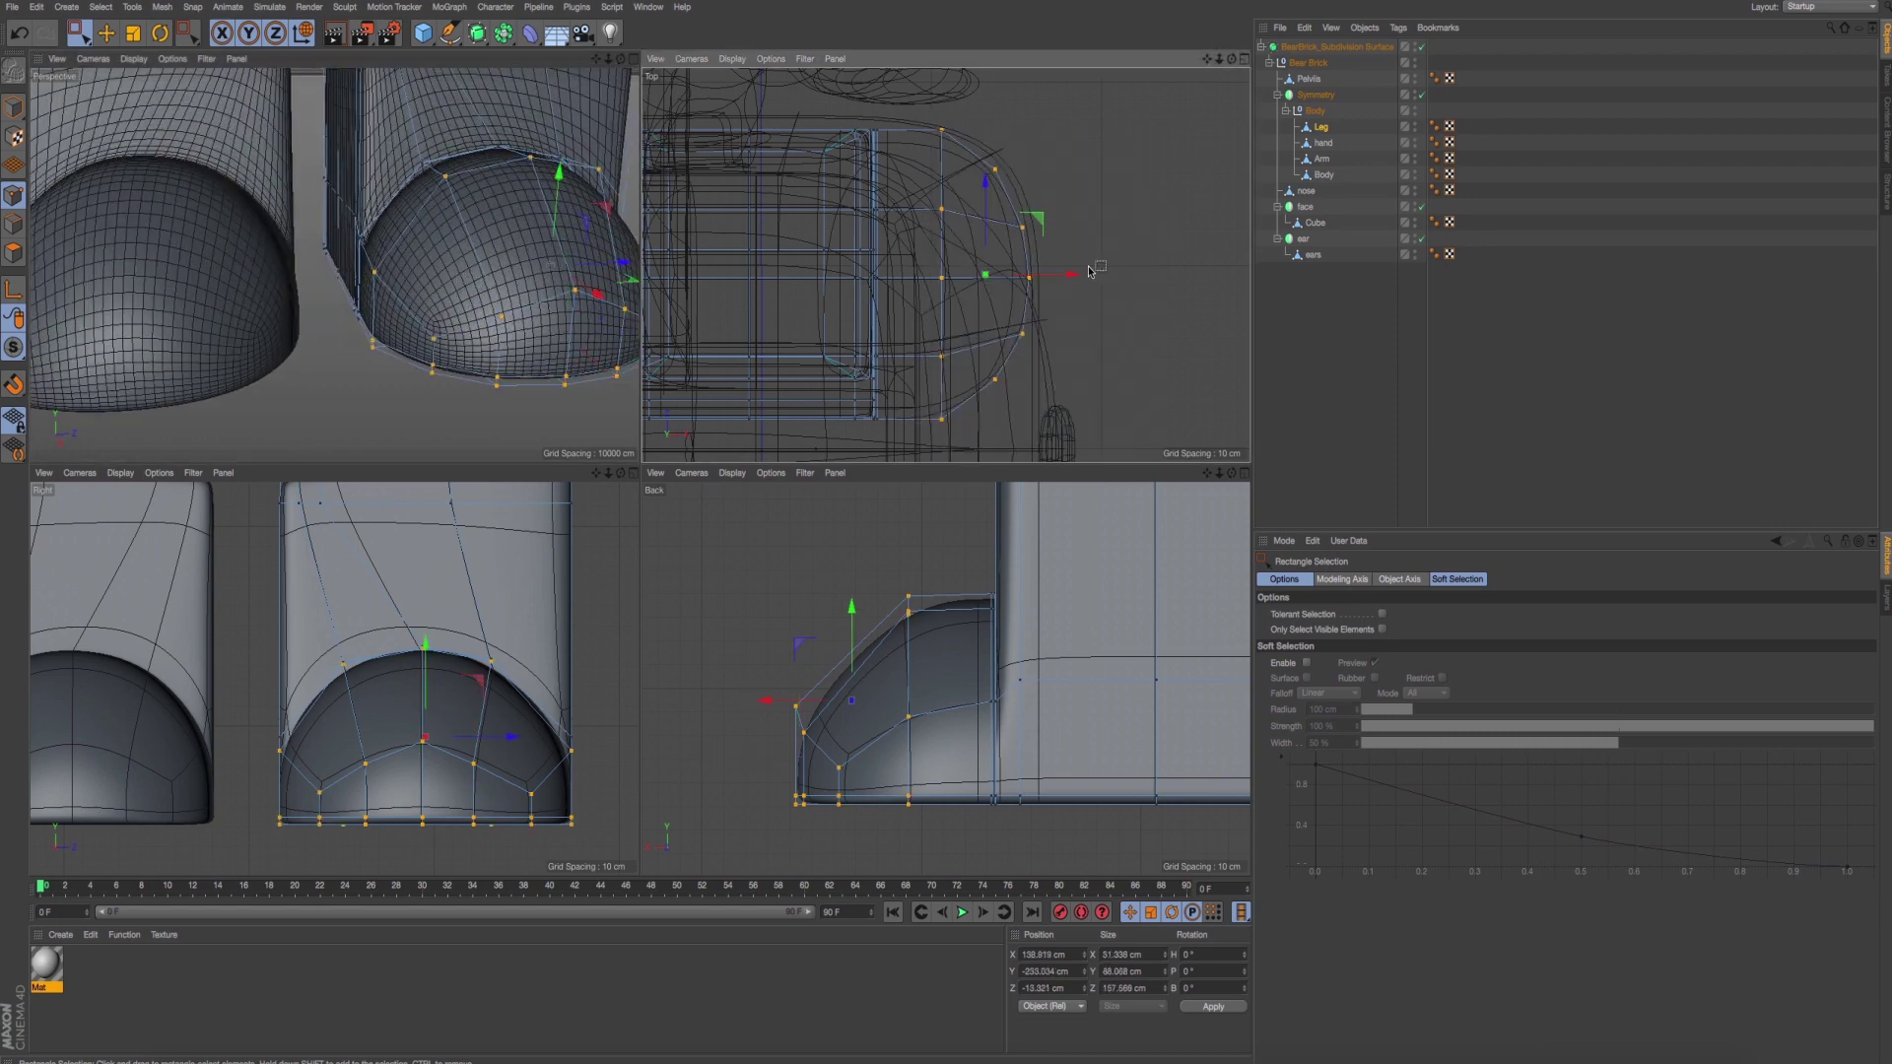
pyautogui.moveTo(1020, 278); pyautogui.dragTo(1052, 285)
# Select a column of toe points and scale it to about 94%.
pyautogui.moveTo(951, 148); pyautogui.dragTo(1024, 207)
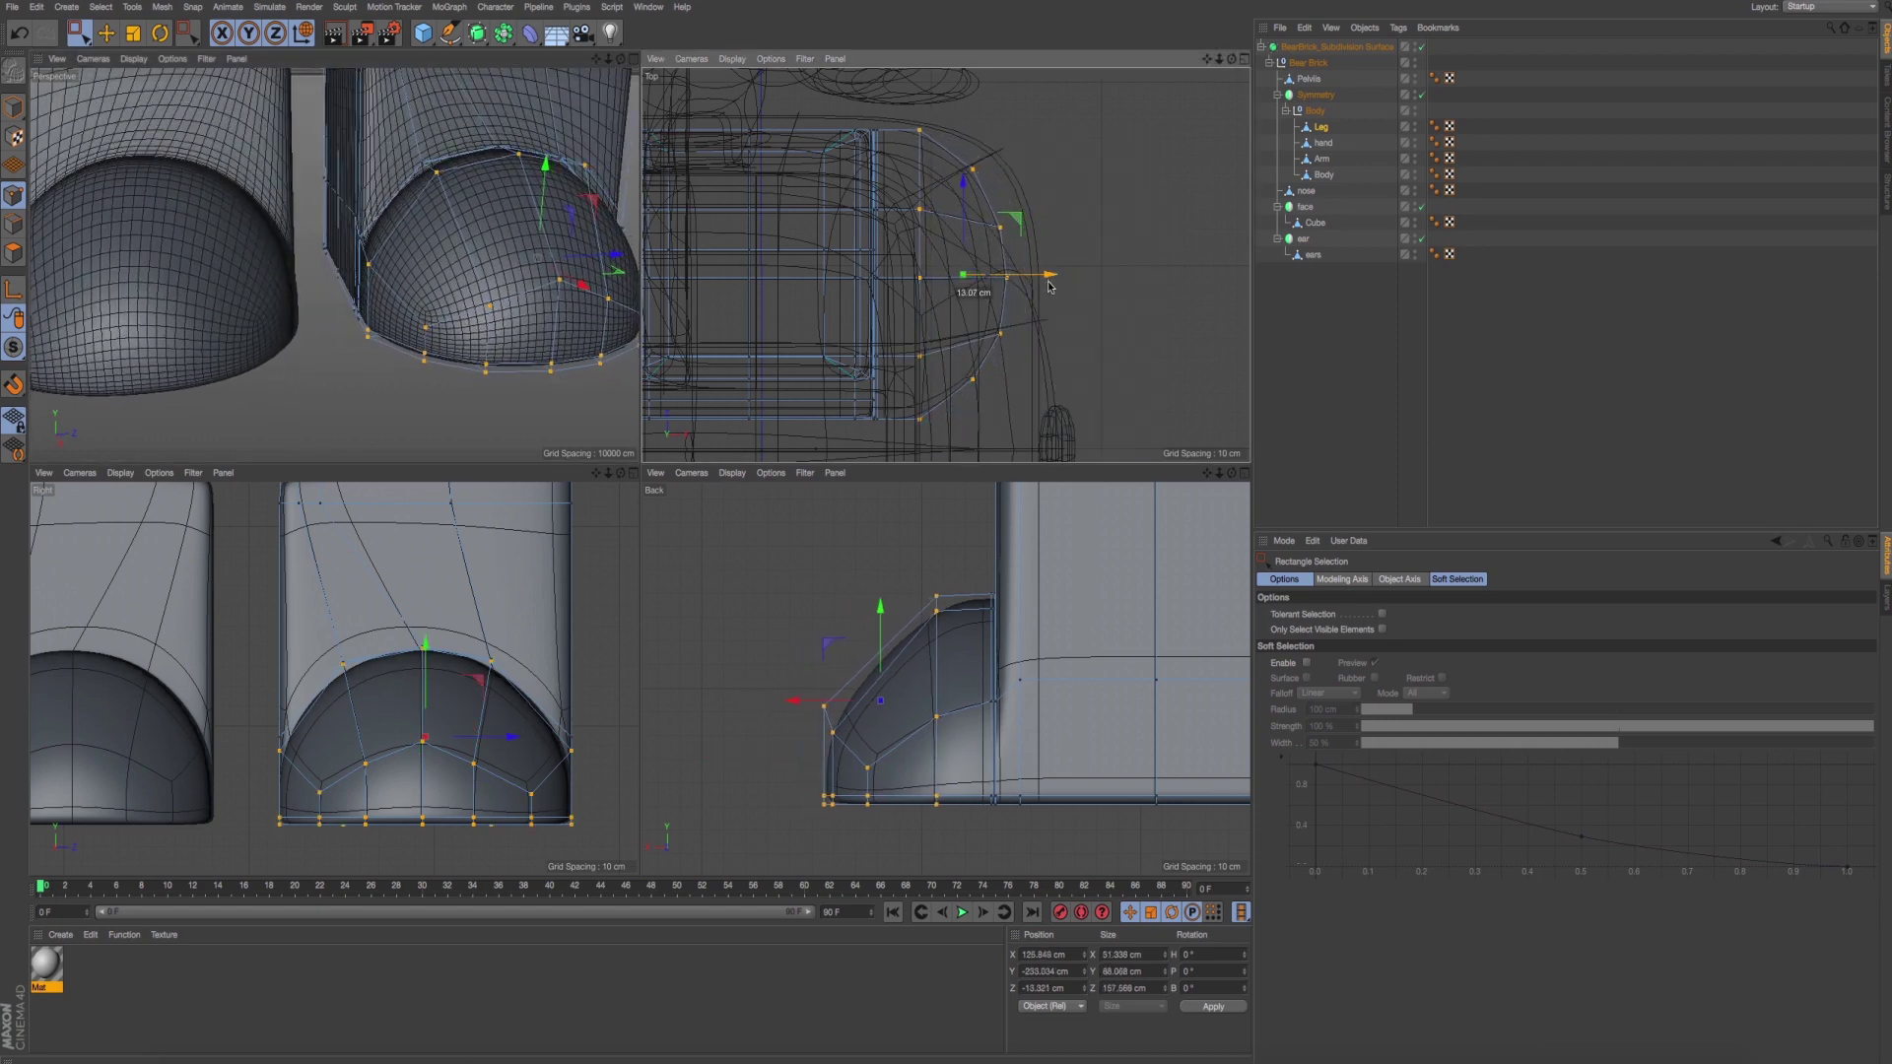
pyautogui.moveTo(1002, 406); pyautogui.dragTo(998, 113)
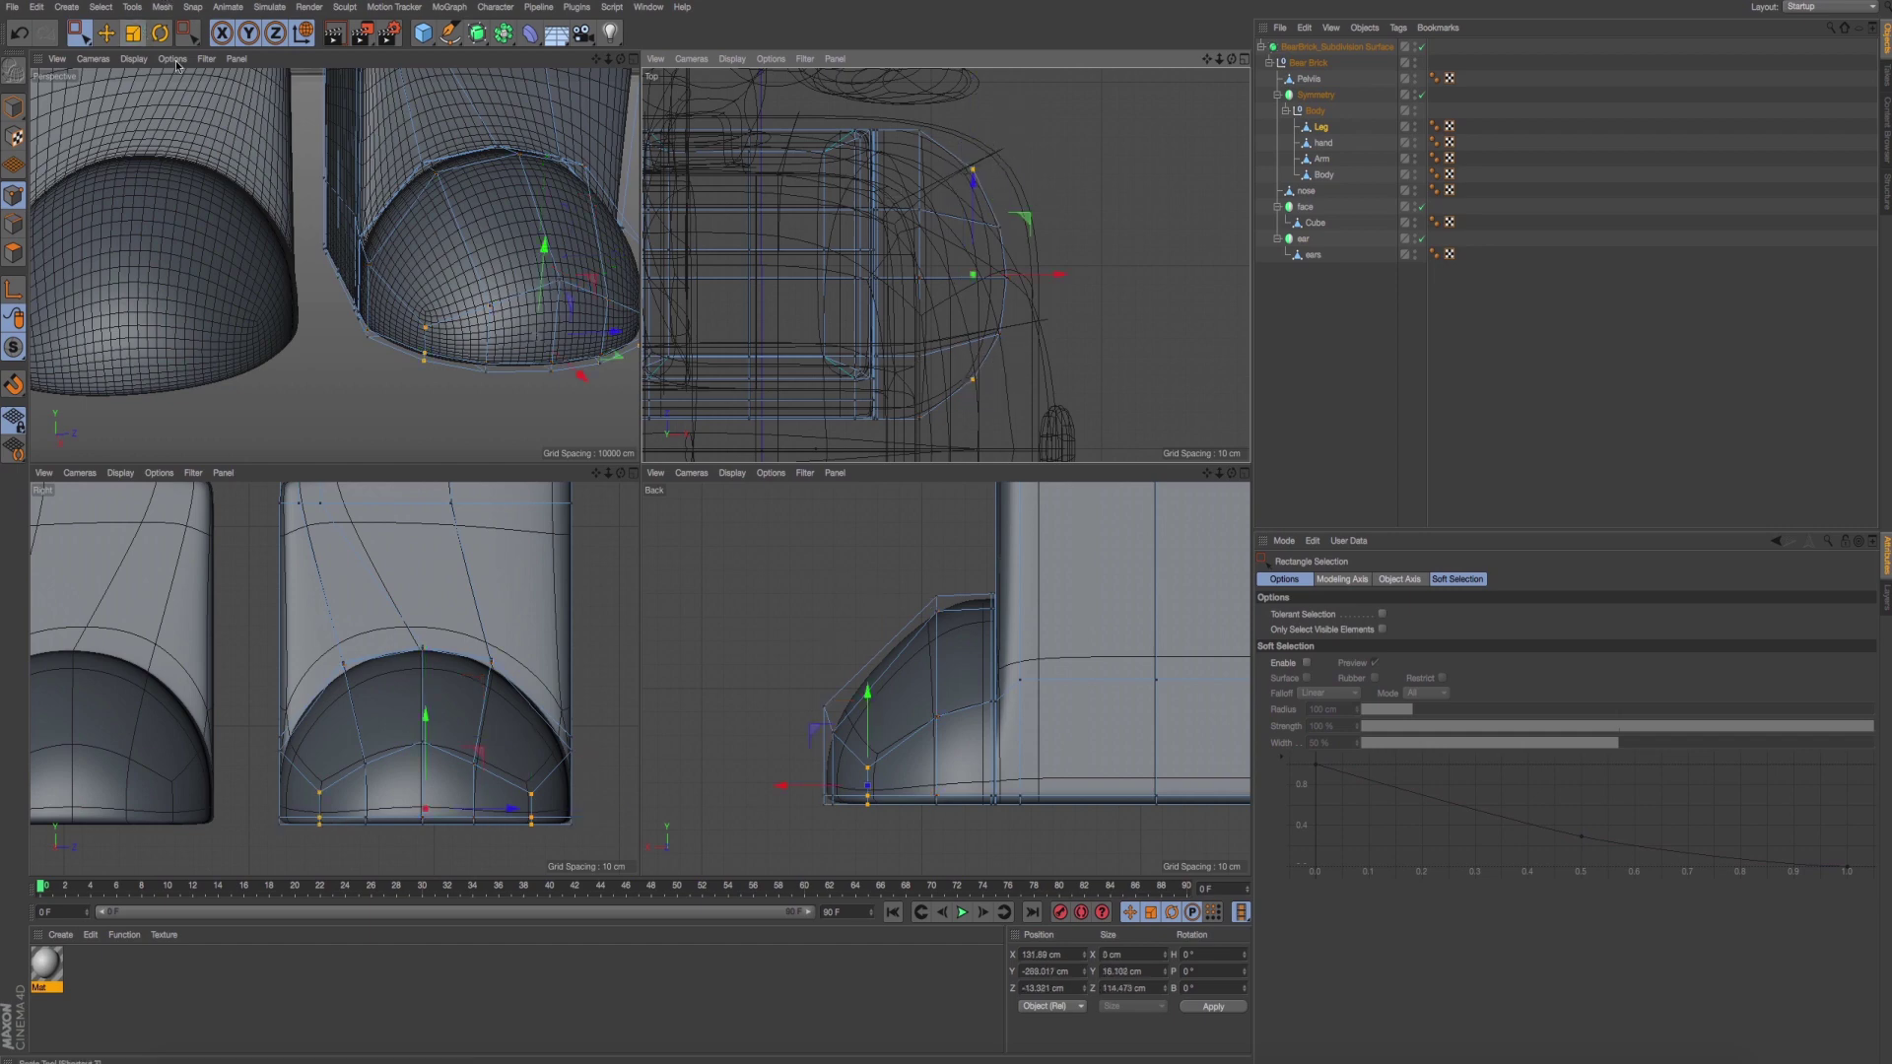
pyautogui.keyDown('alt'); pyautogui.moveTo(256, 217); pyautogui.dragTo(335, 273); pyautogui.keyUp('alt')
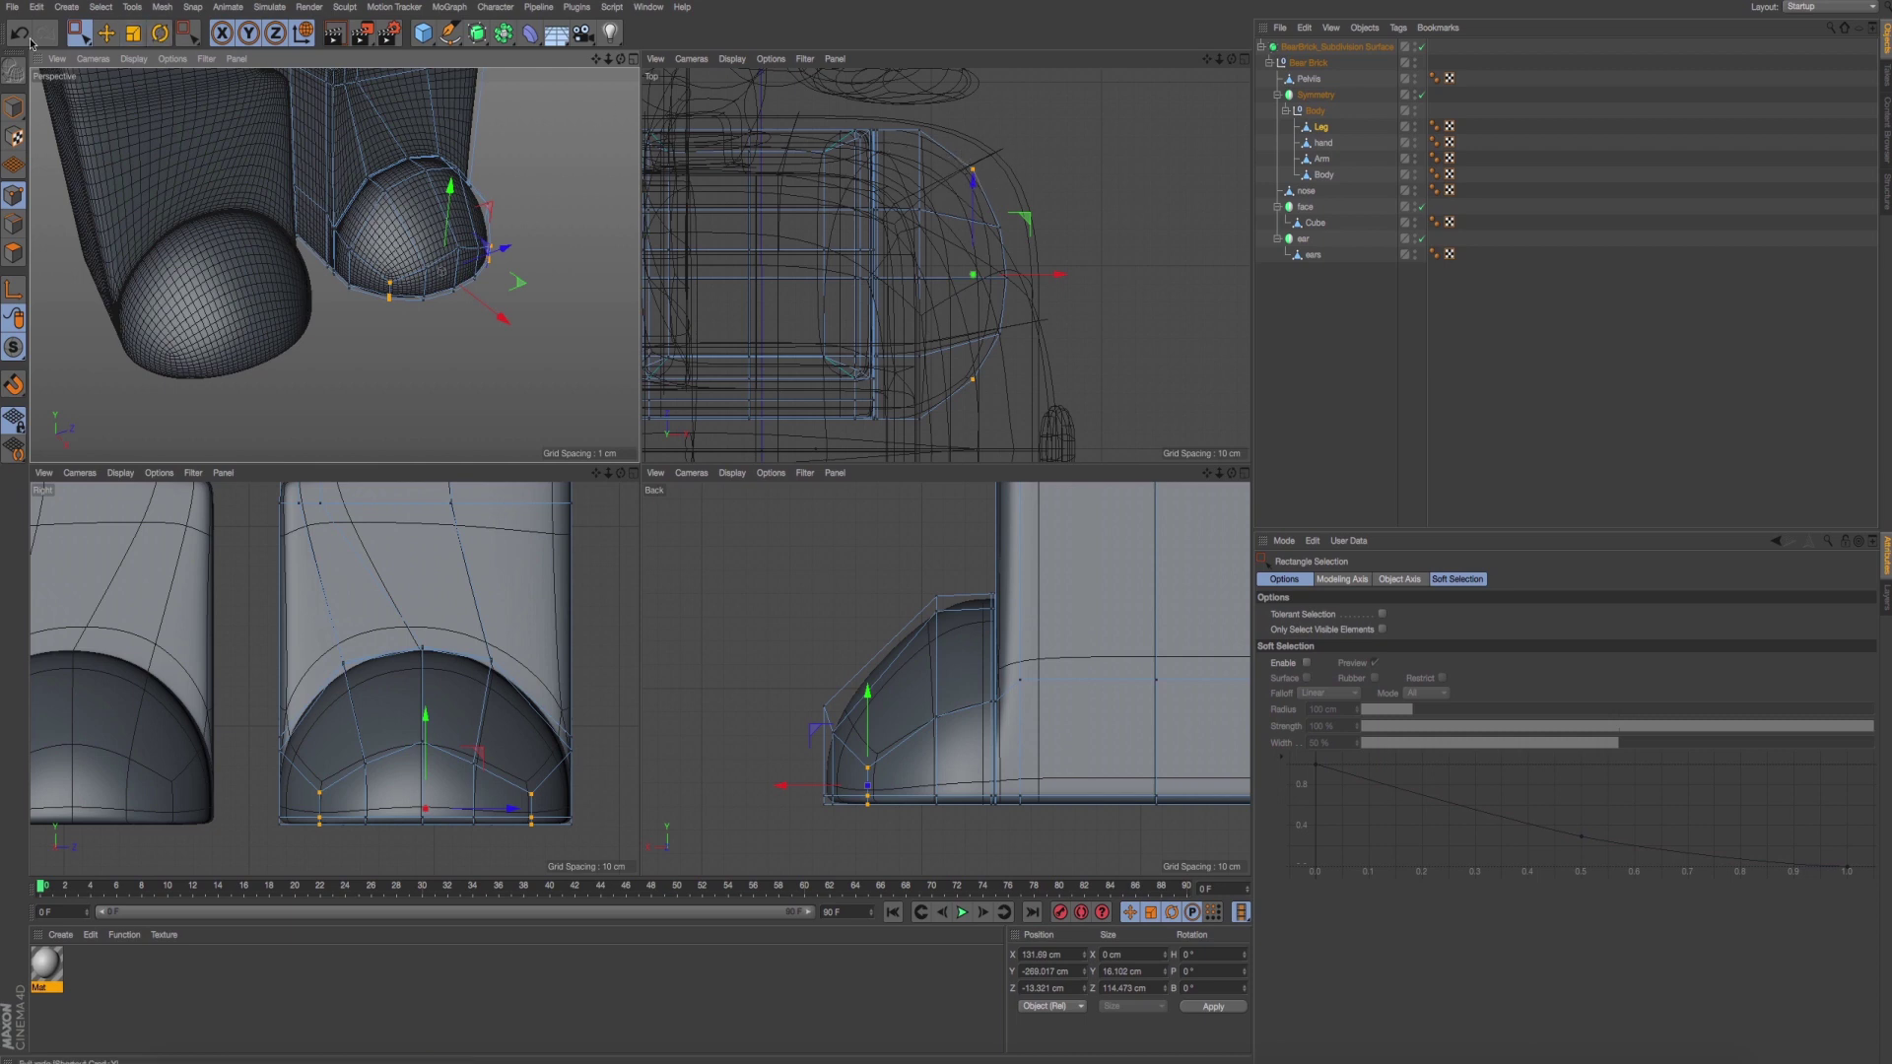
pyautogui.click(132, 34)
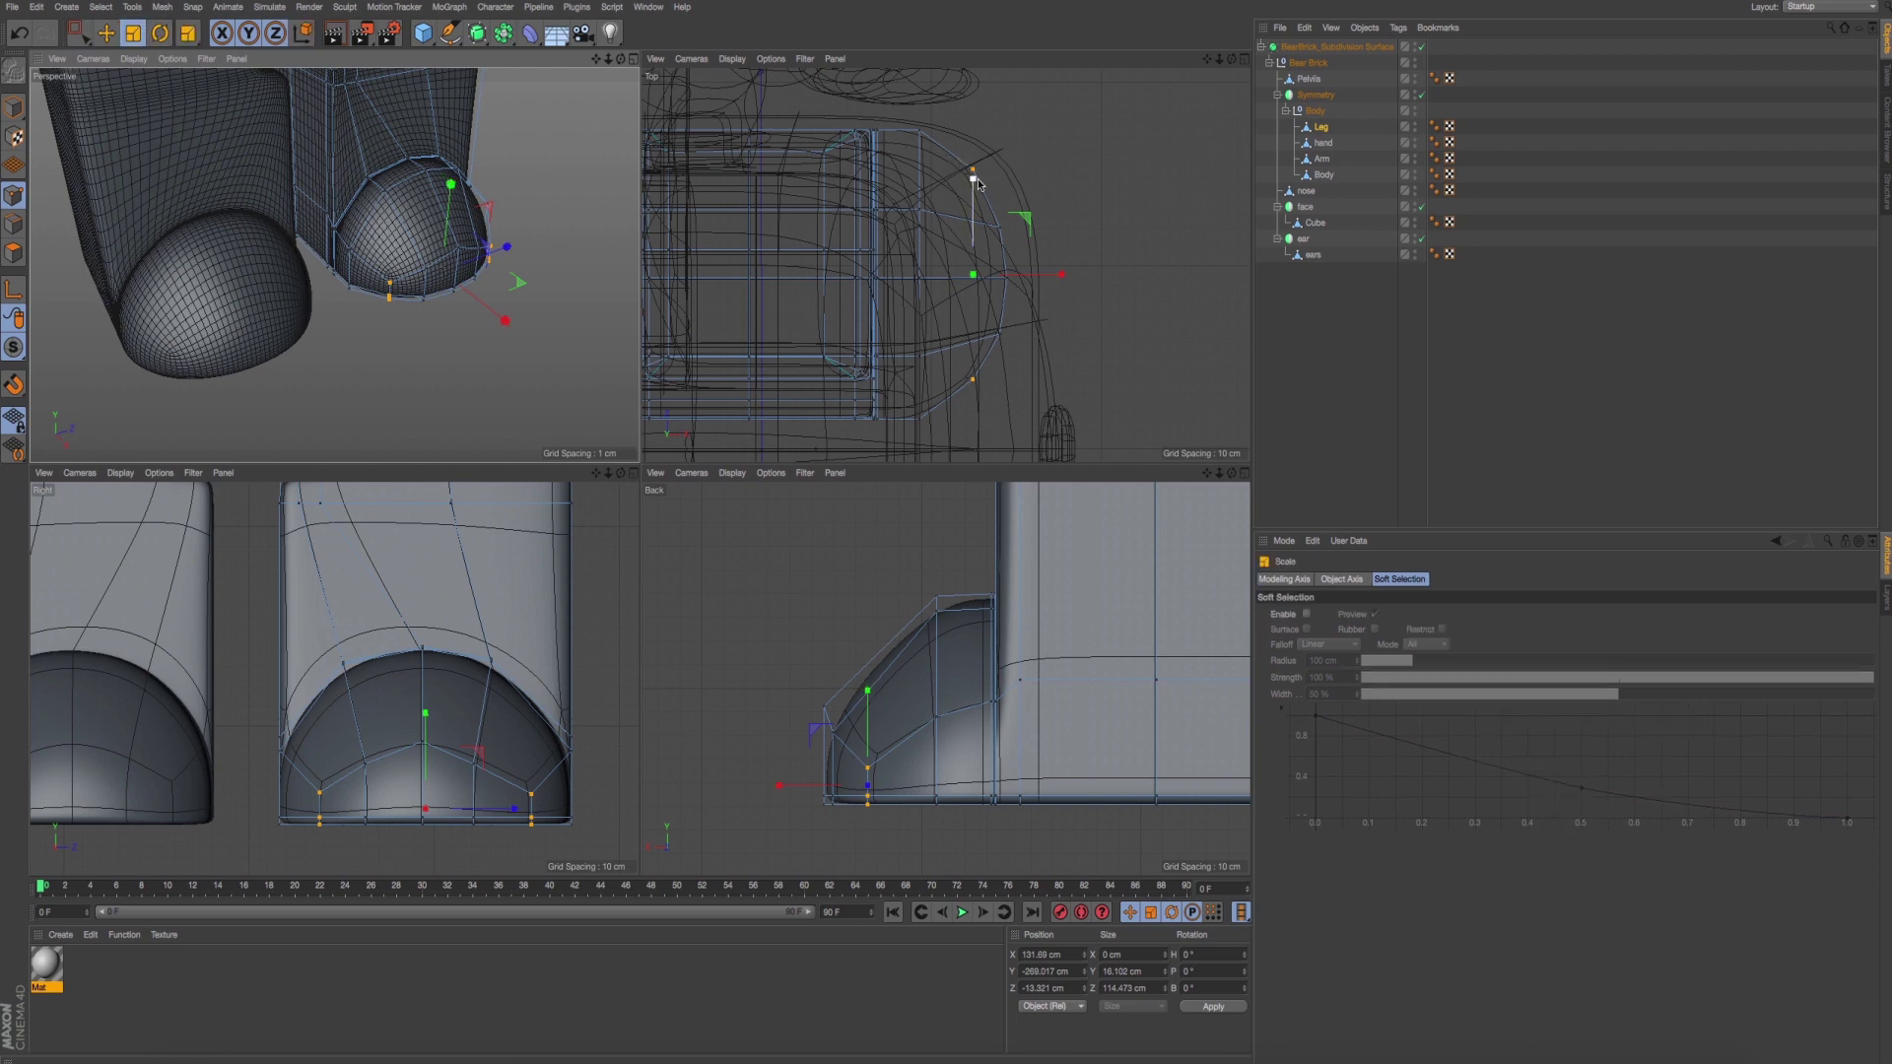
pyautogui.moveTo(973, 181); pyautogui.dragTo(1005, 369)
# Shift three toe points 4.357 cm along X and nudge a single edge point slightly.
pyautogui.click(78, 32)
pyautogui.moveTo(1072, 282); pyautogui.dragTo(1068, 284)
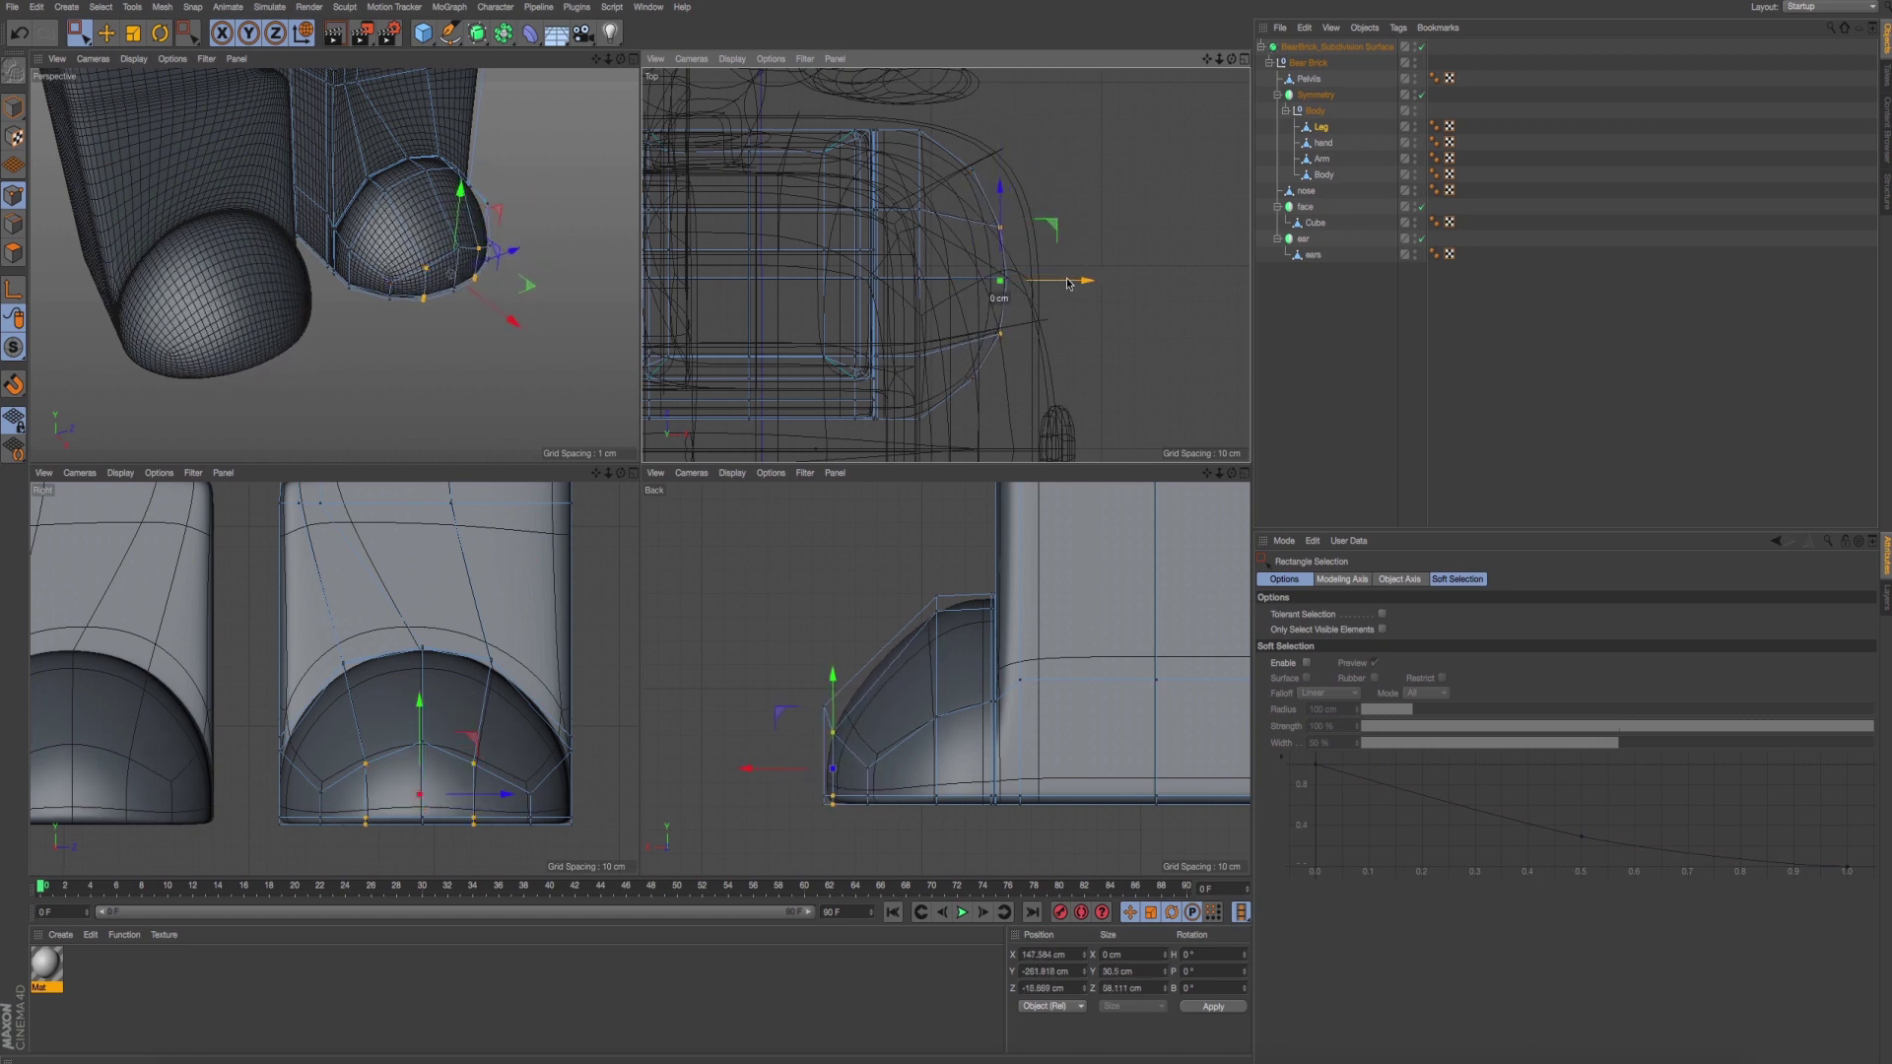
pyautogui.click(1000, 281)
pyautogui.scroll(3, 1030, 304)
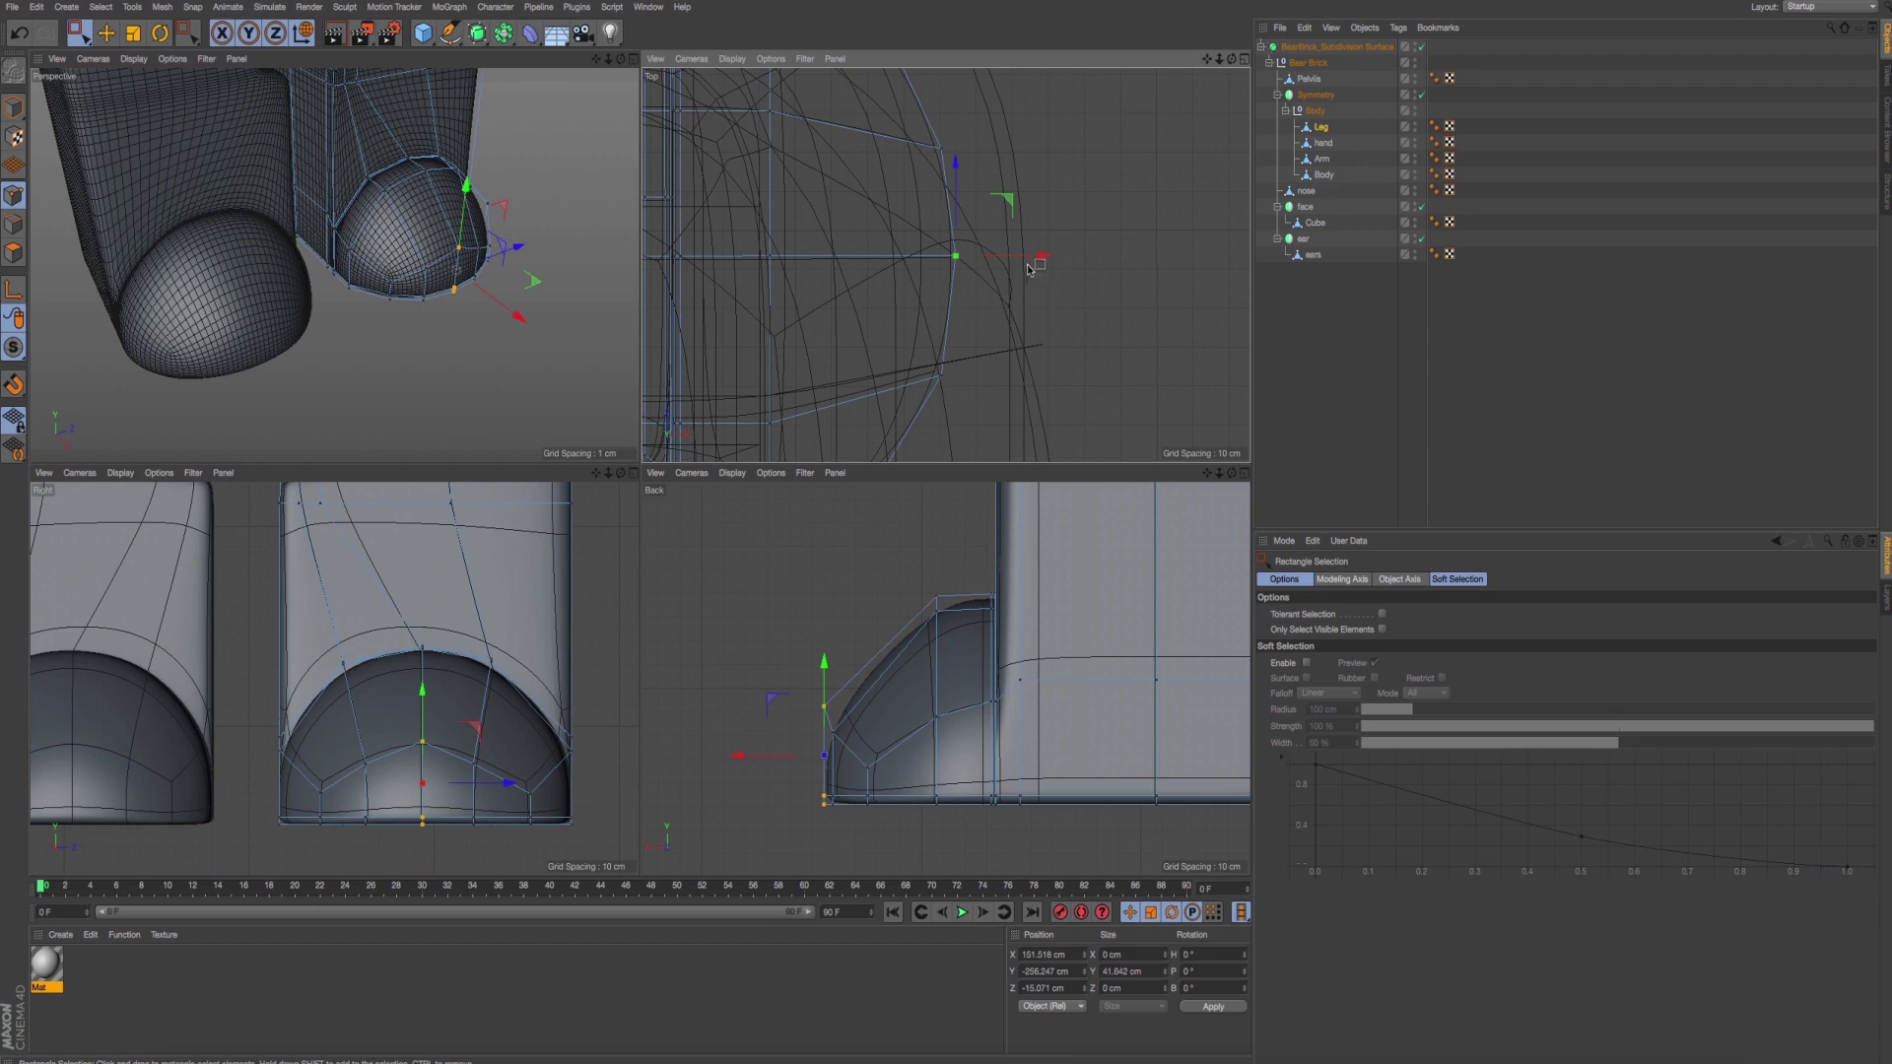
pyautogui.moveTo(1028, 268); pyautogui.dragTo(1056, 264)
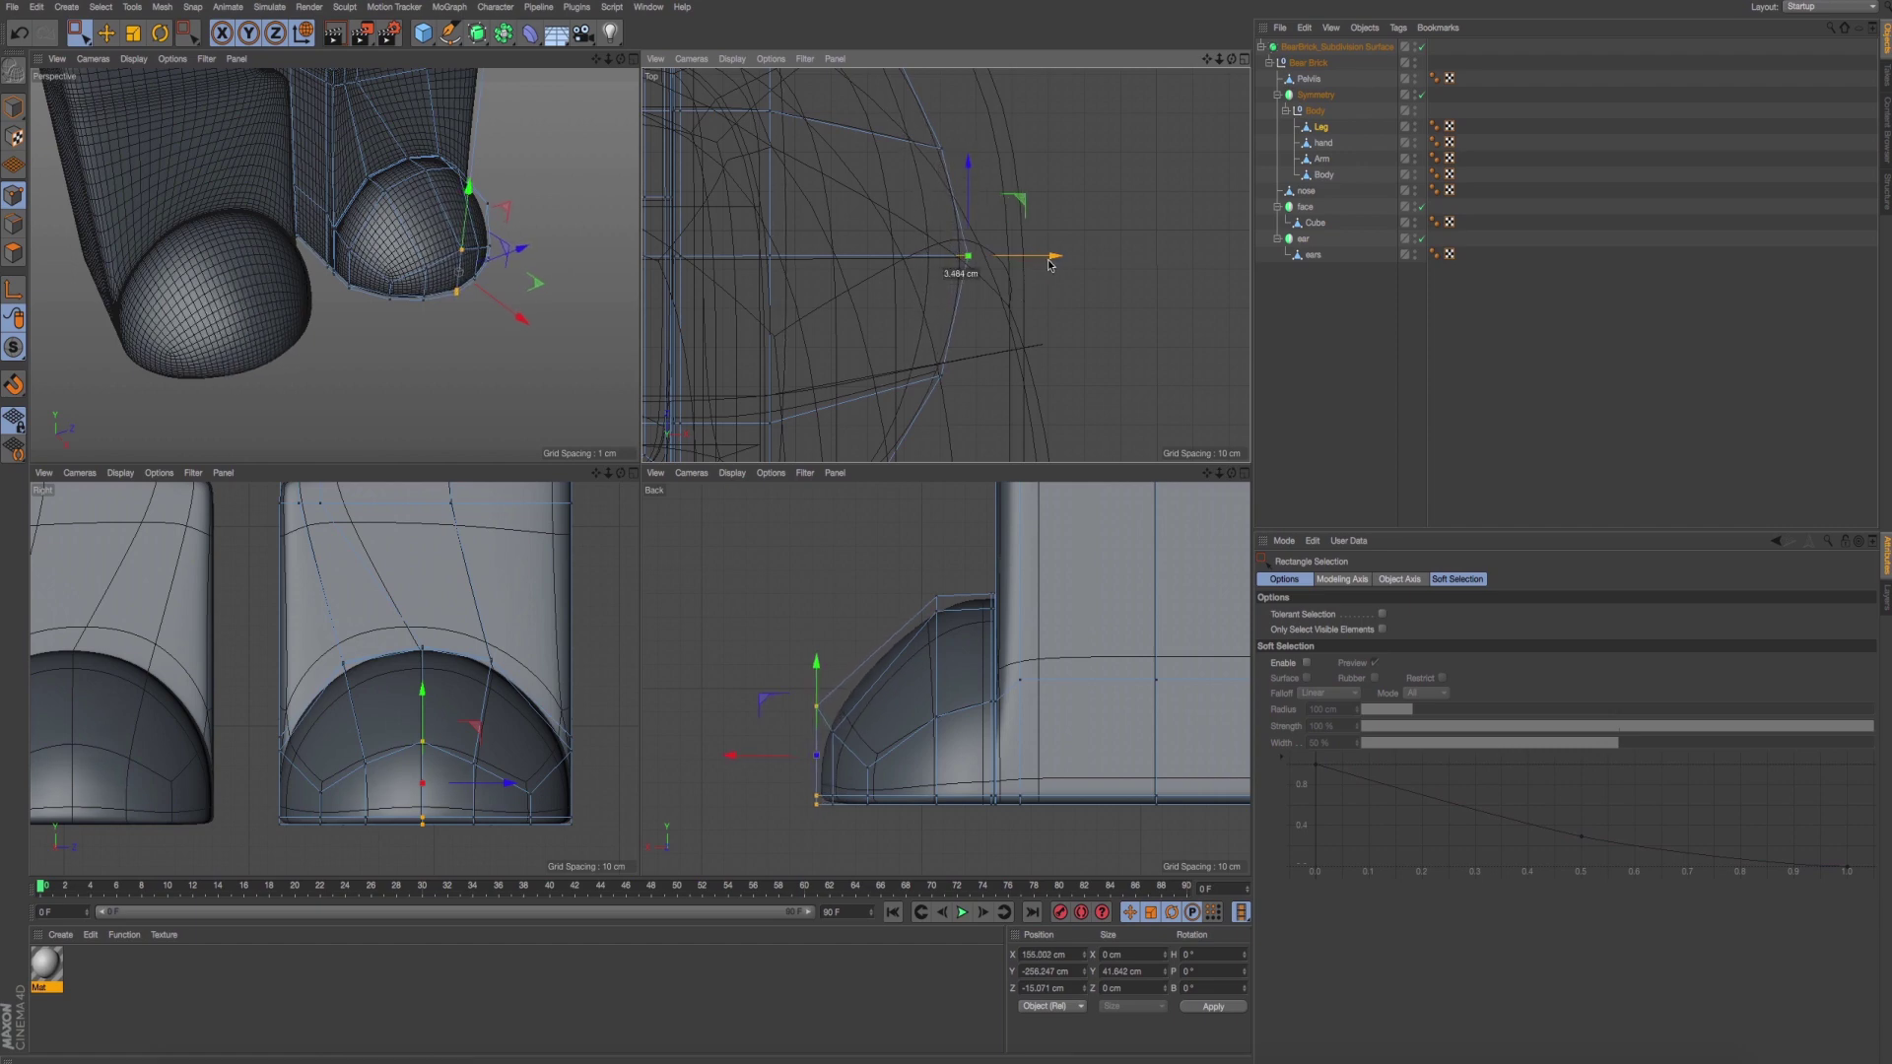
pyautogui.press('F1')
pyautogui.keyDown('alt'); pyautogui.moveTo(678, 524); pyautogui.dragTo(780, 479); pyautogui.keyUp('alt')
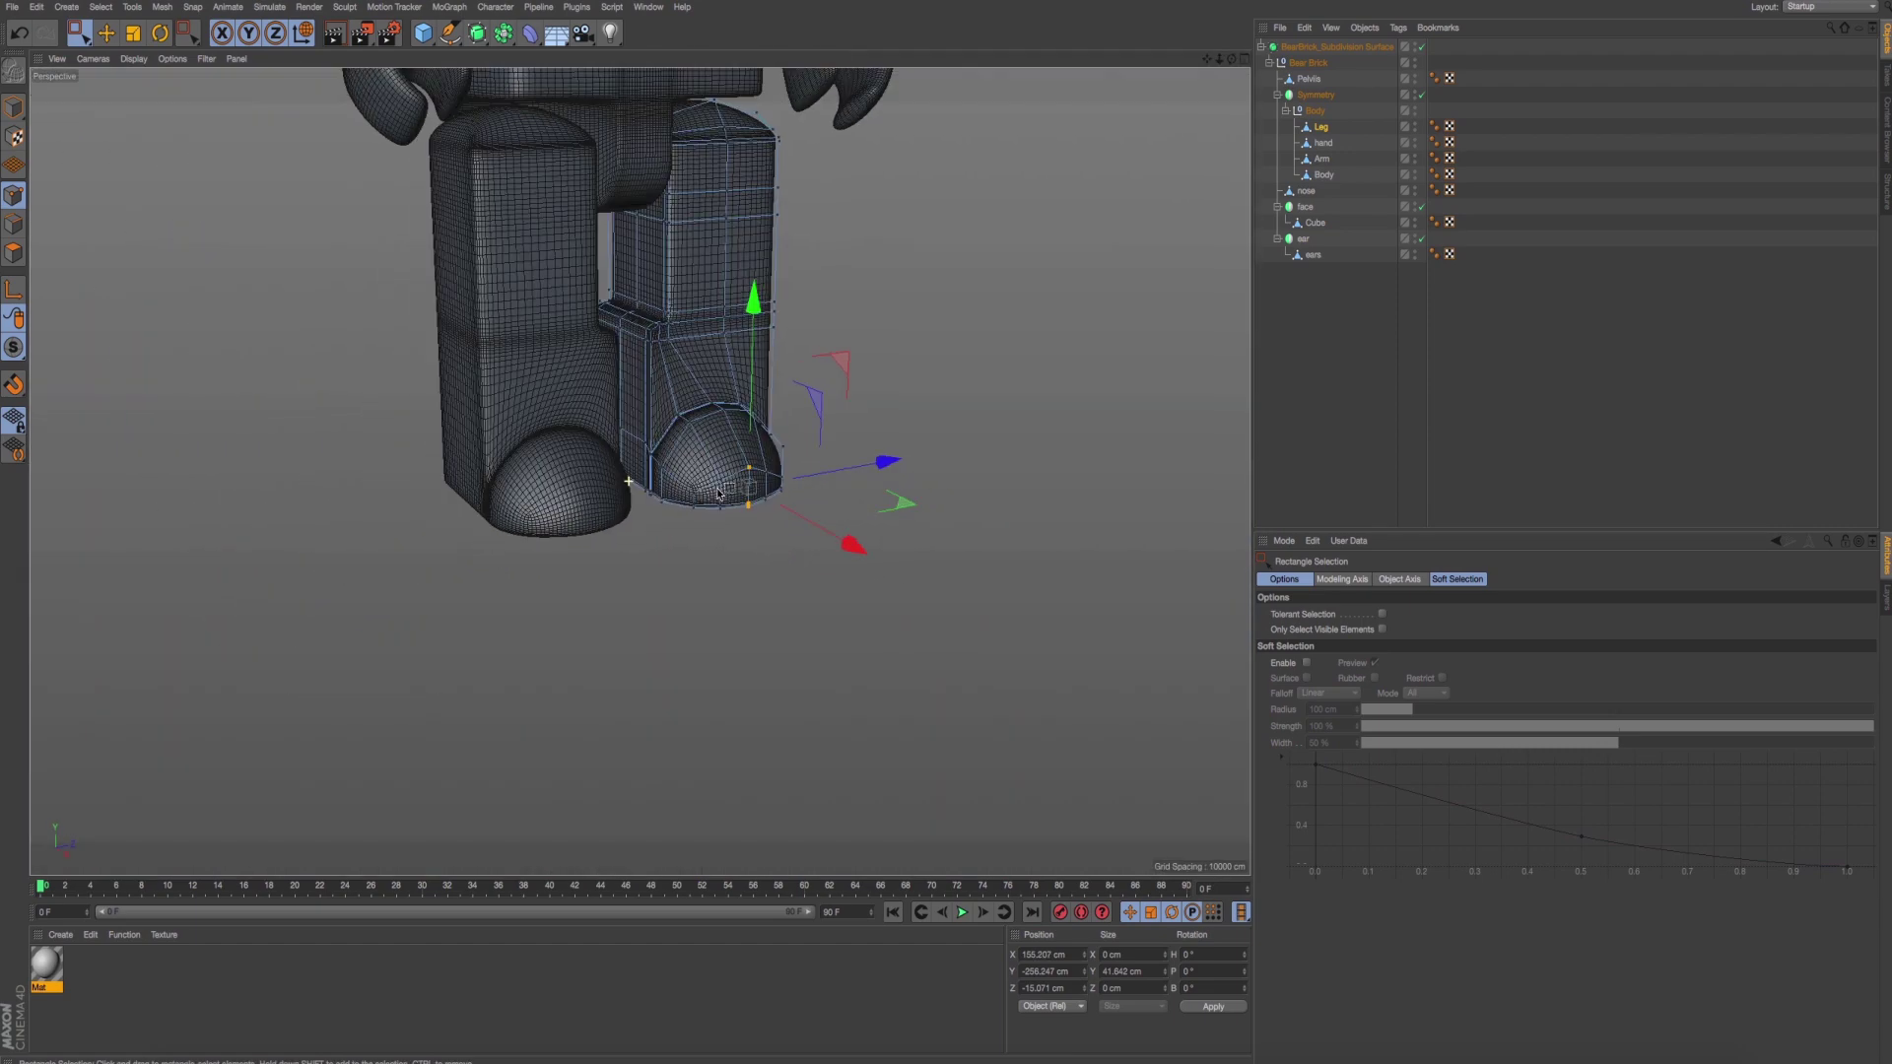
# Render smooth-shaded previews of the foot and whole bear, comparing against the front reference photo.
pyautogui.hotkey('ctrl', 'r')
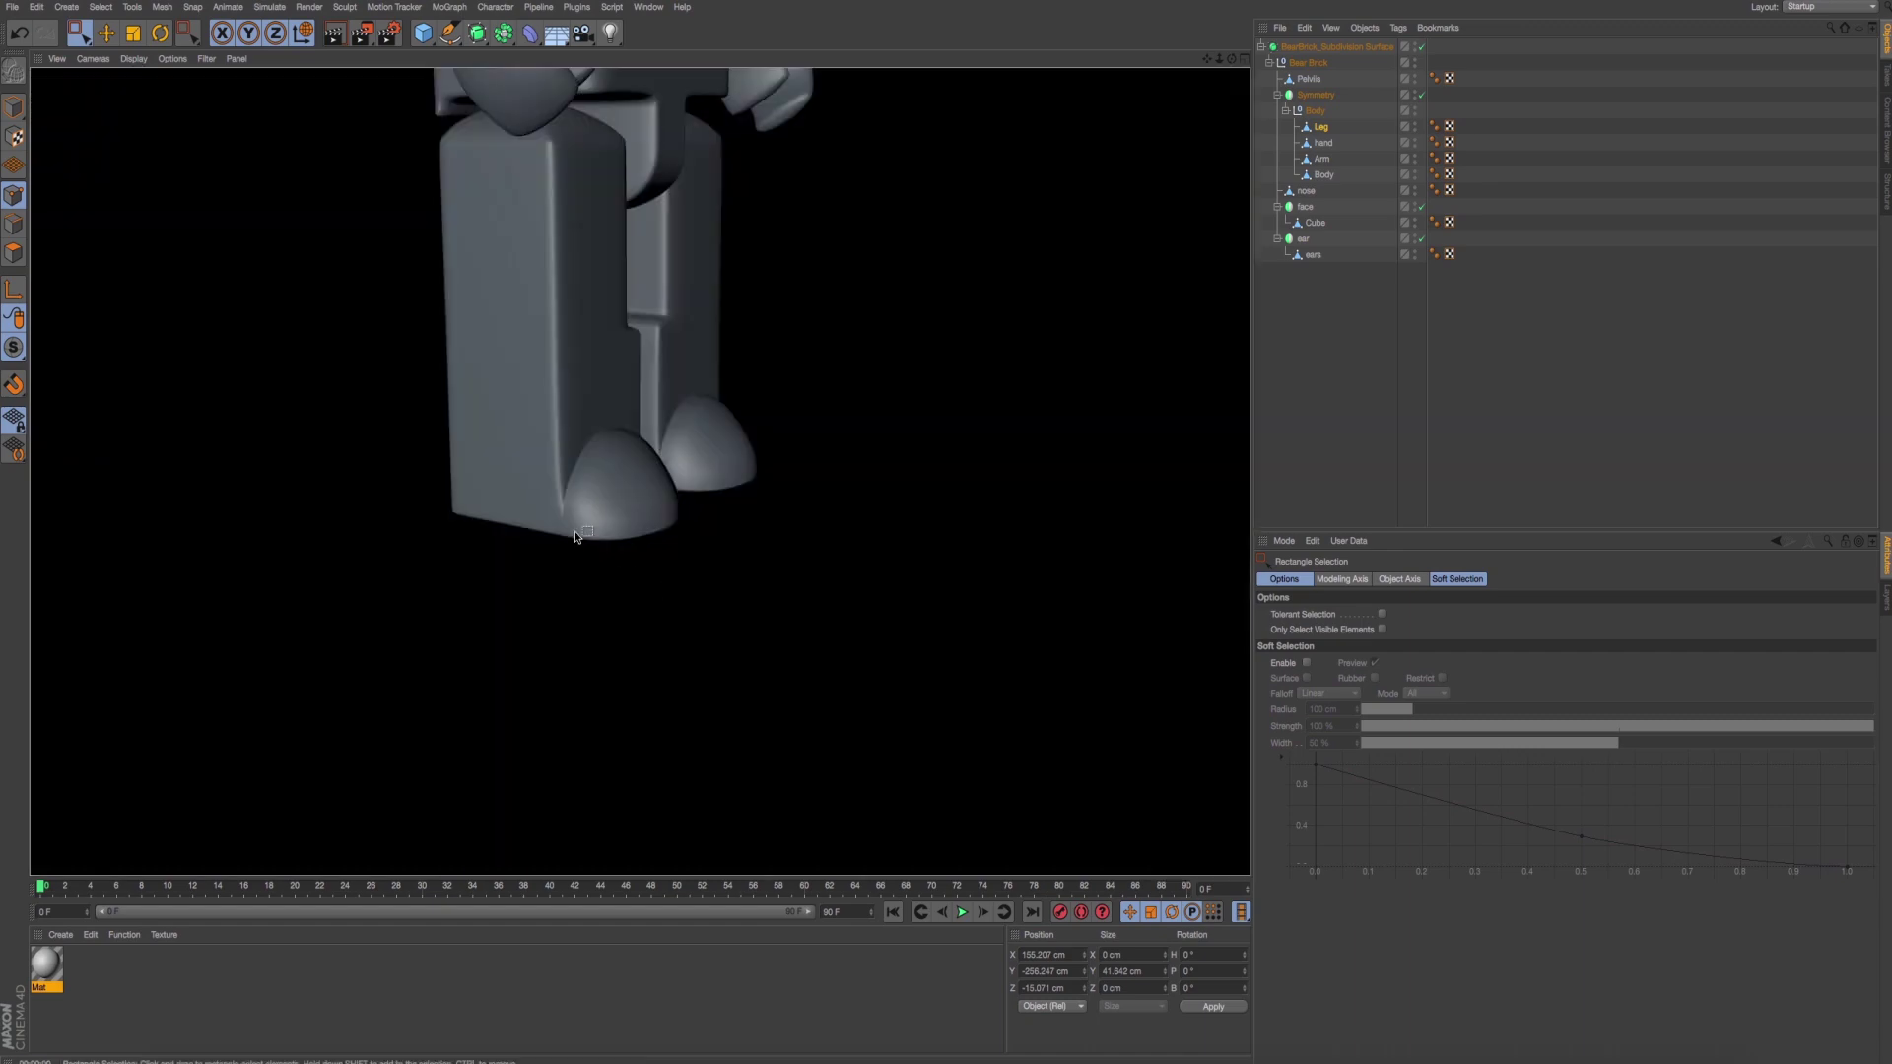
pyautogui.keyDown('alt'); pyautogui.moveTo(826, 522); pyautogui.dragTo(557, 527); pyautogui.keyUp('alt')
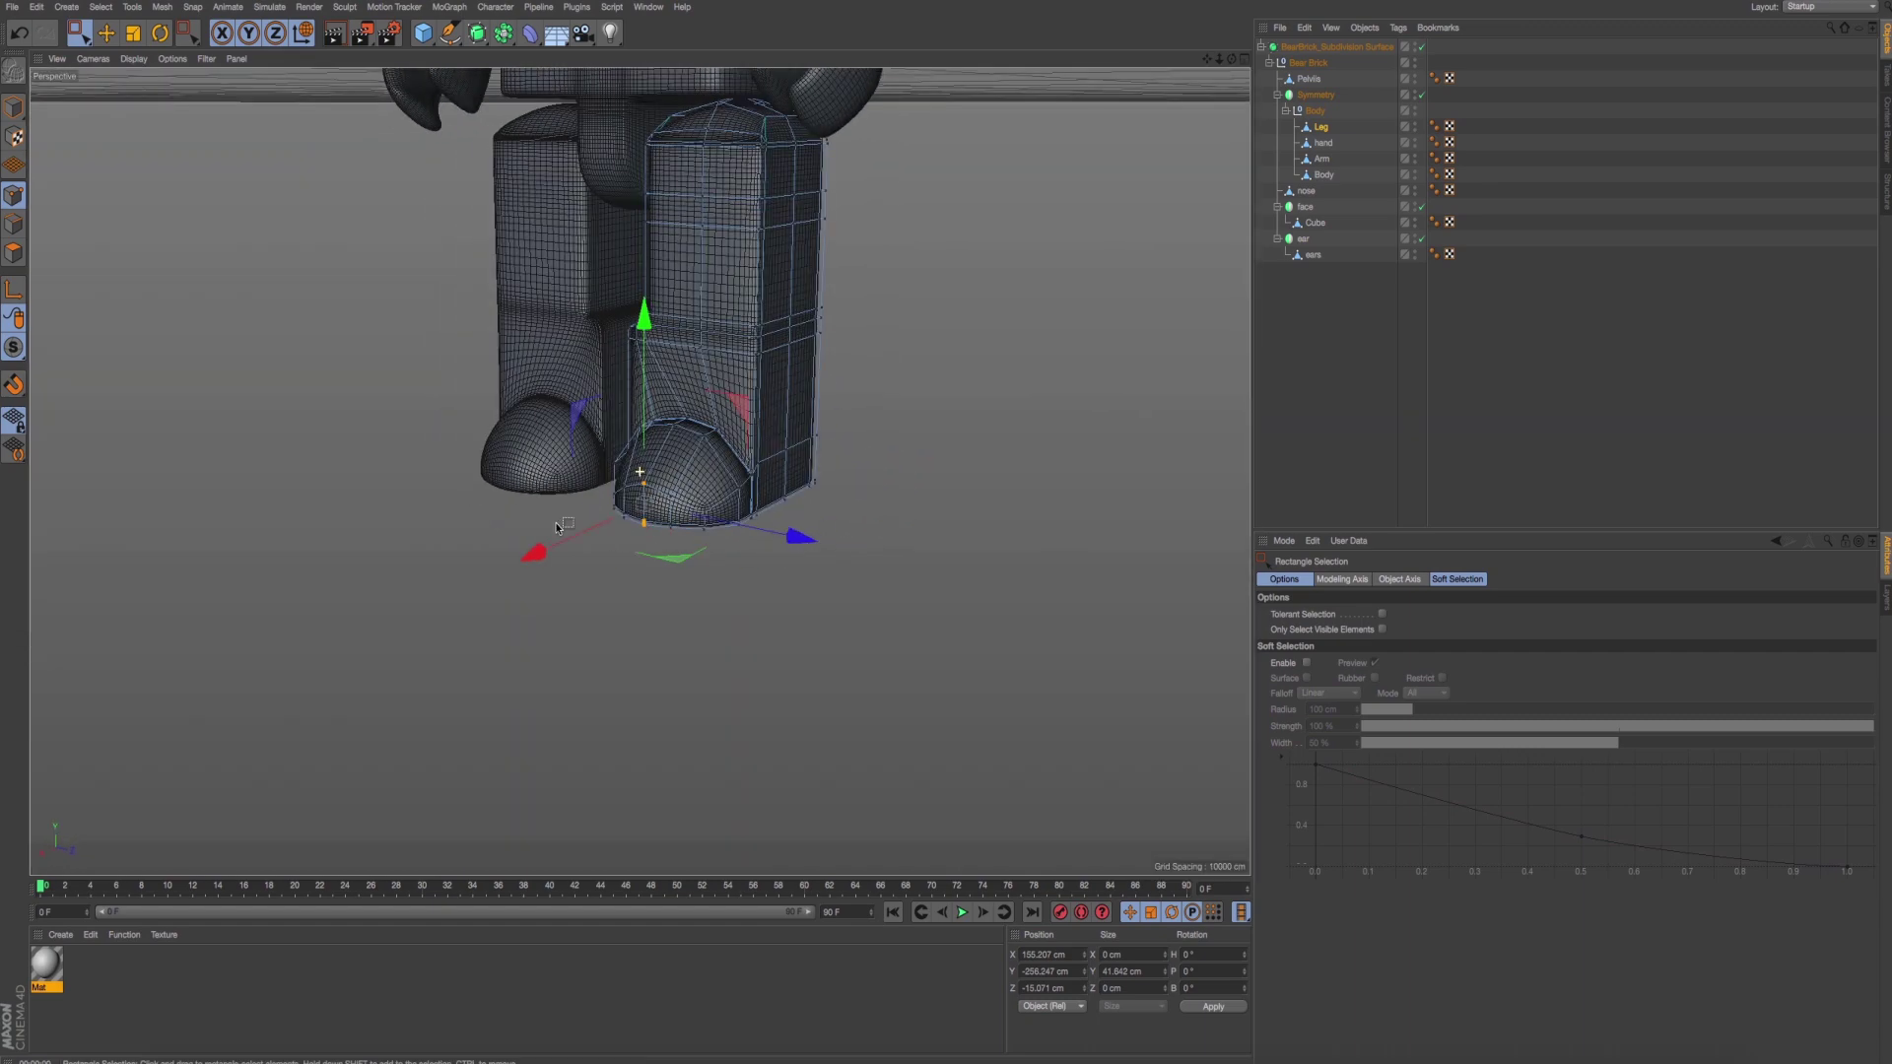
pyautogui.hotkey('ctrl', 'r')
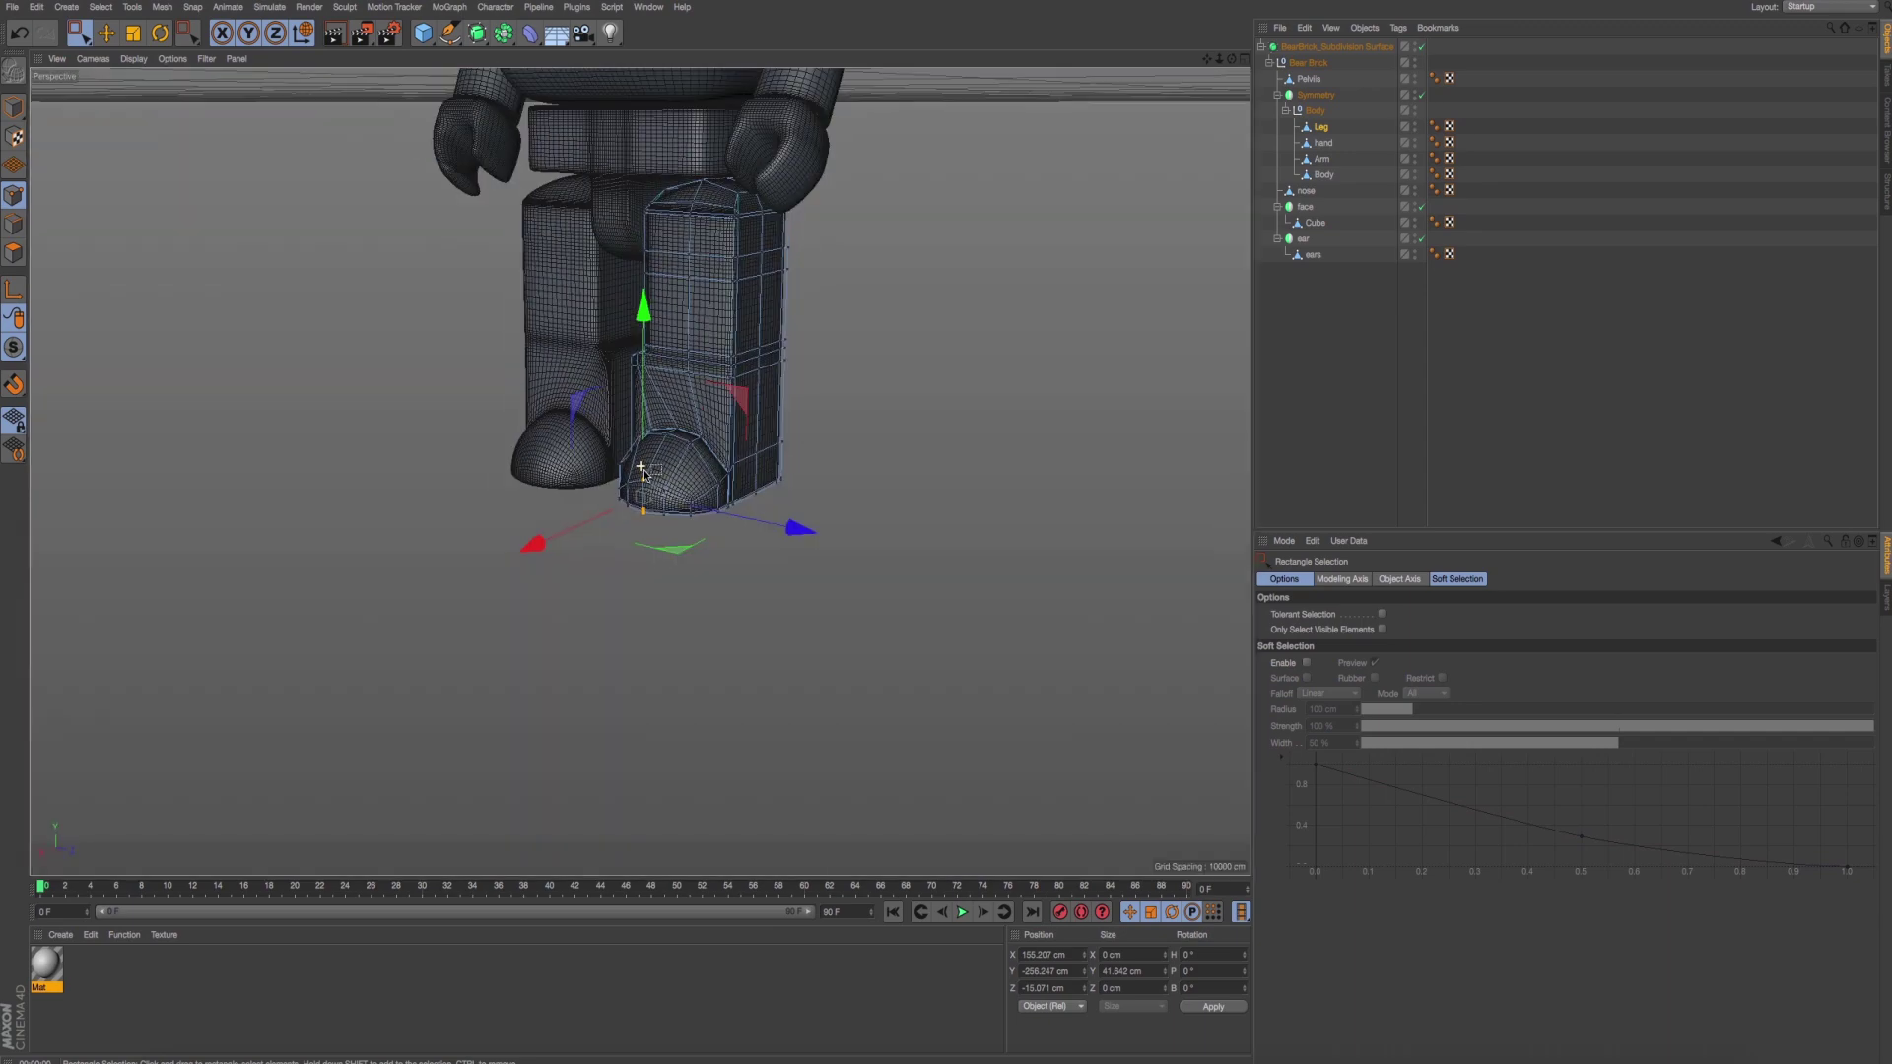
pyautogui.scroll(-3, 770, 533)
pyautogui.keyDown('alt'); pyautogui.moveTo(771, 533); pyautogui.dragTo(529, 509); pyautogui.keyUp('alt')
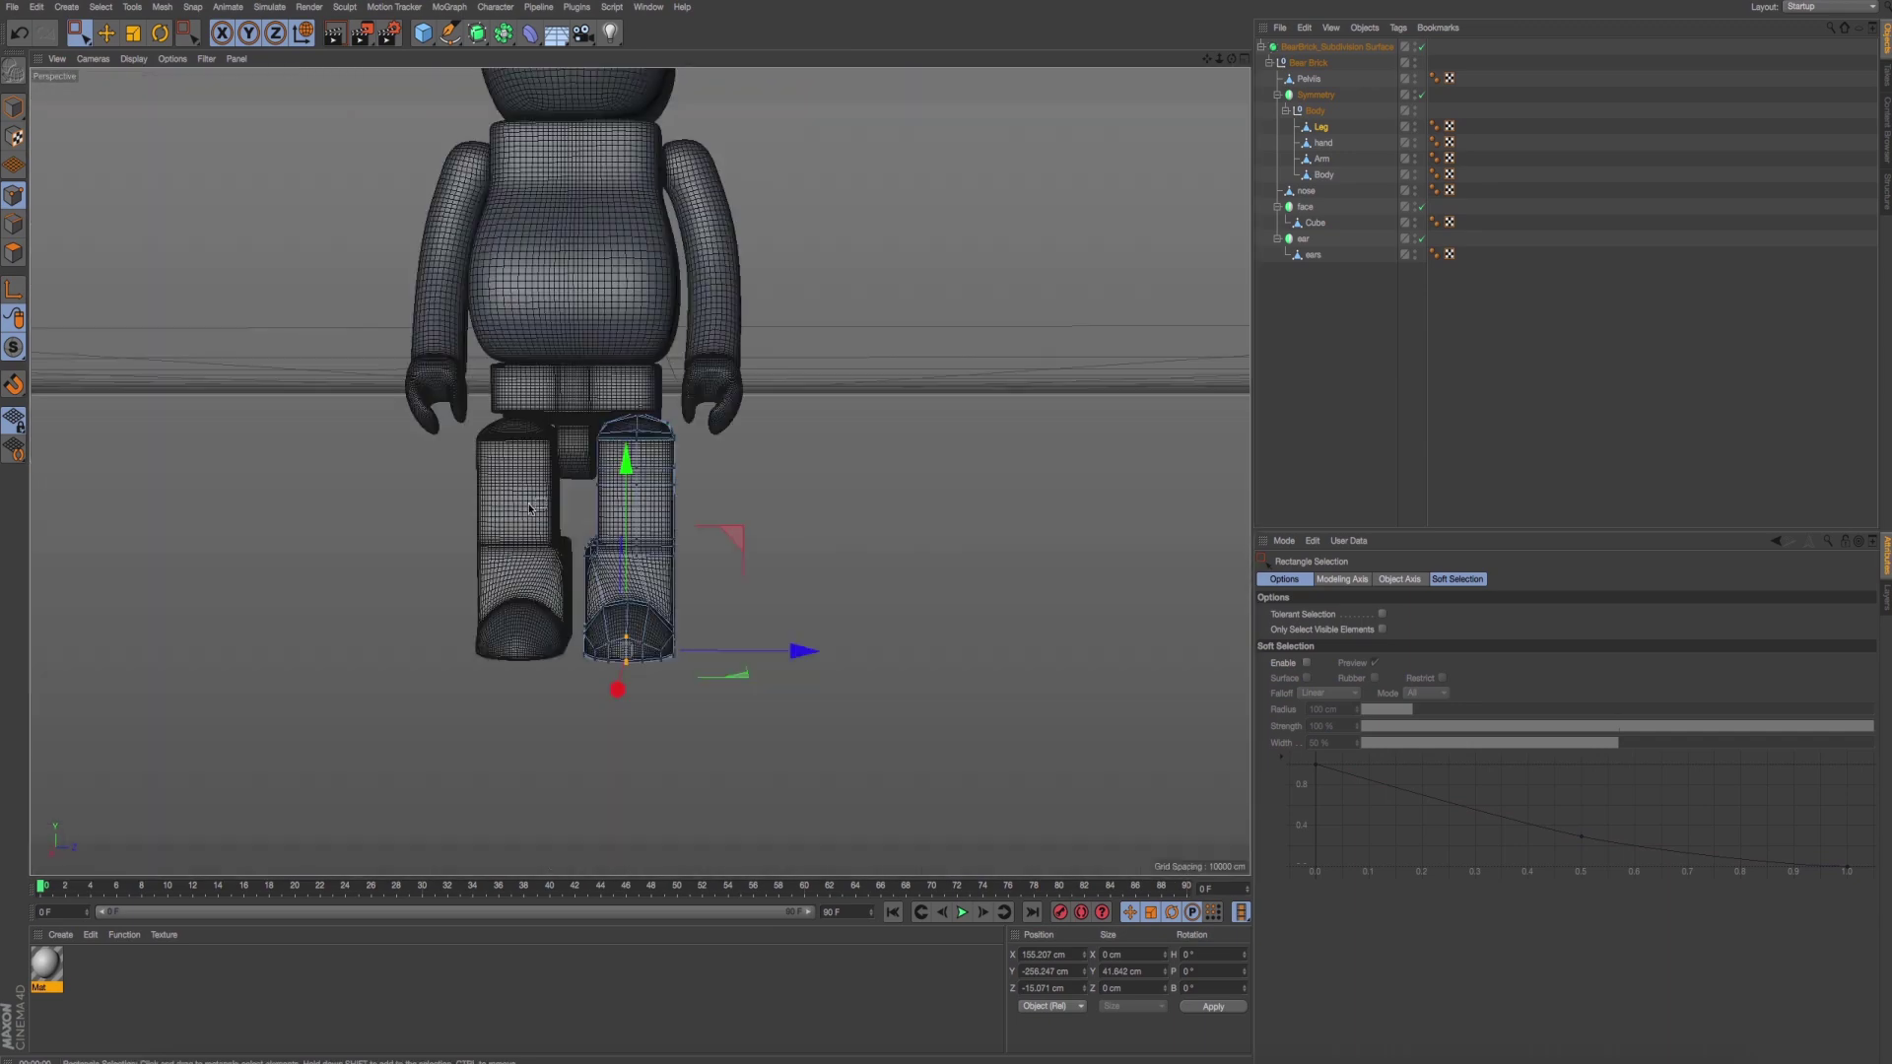
pyautogui.scroll(-2, 592, 493)
pyautogui.scroll(-2, 660, 576)
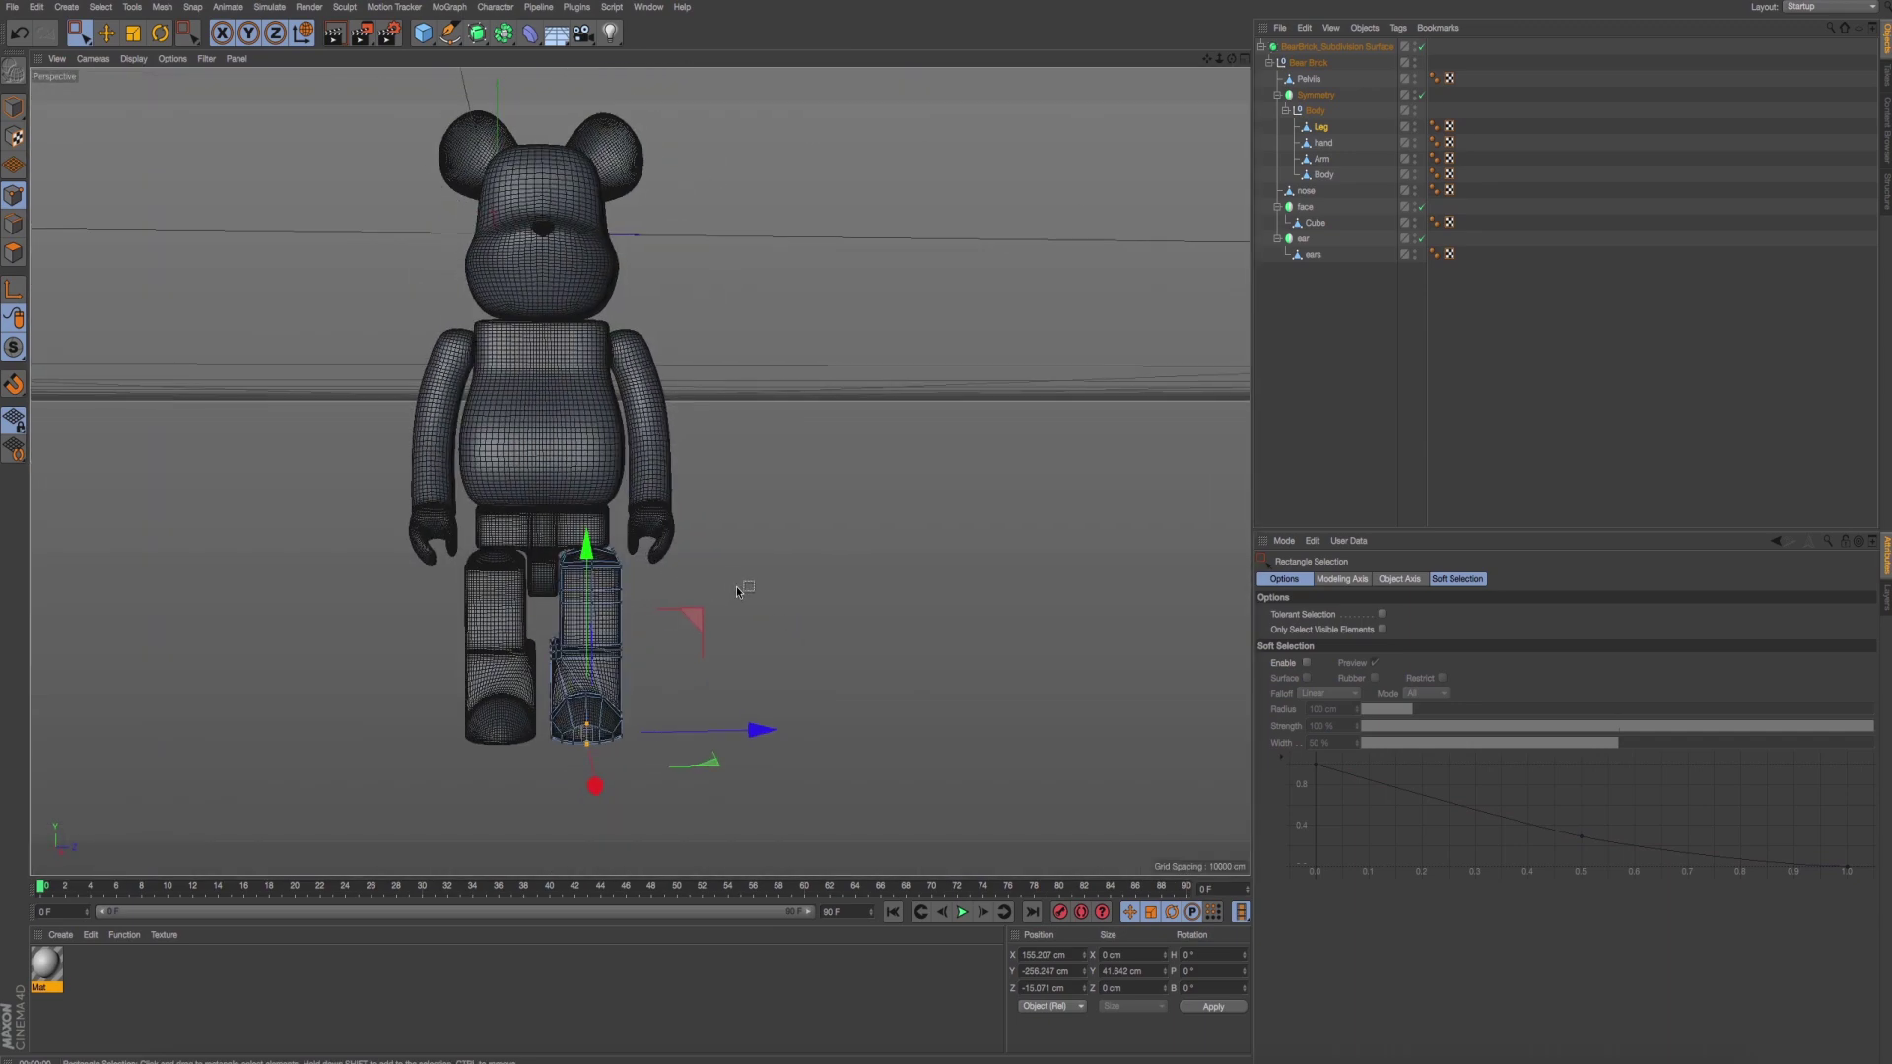
pyautogui.press('super+Tab')
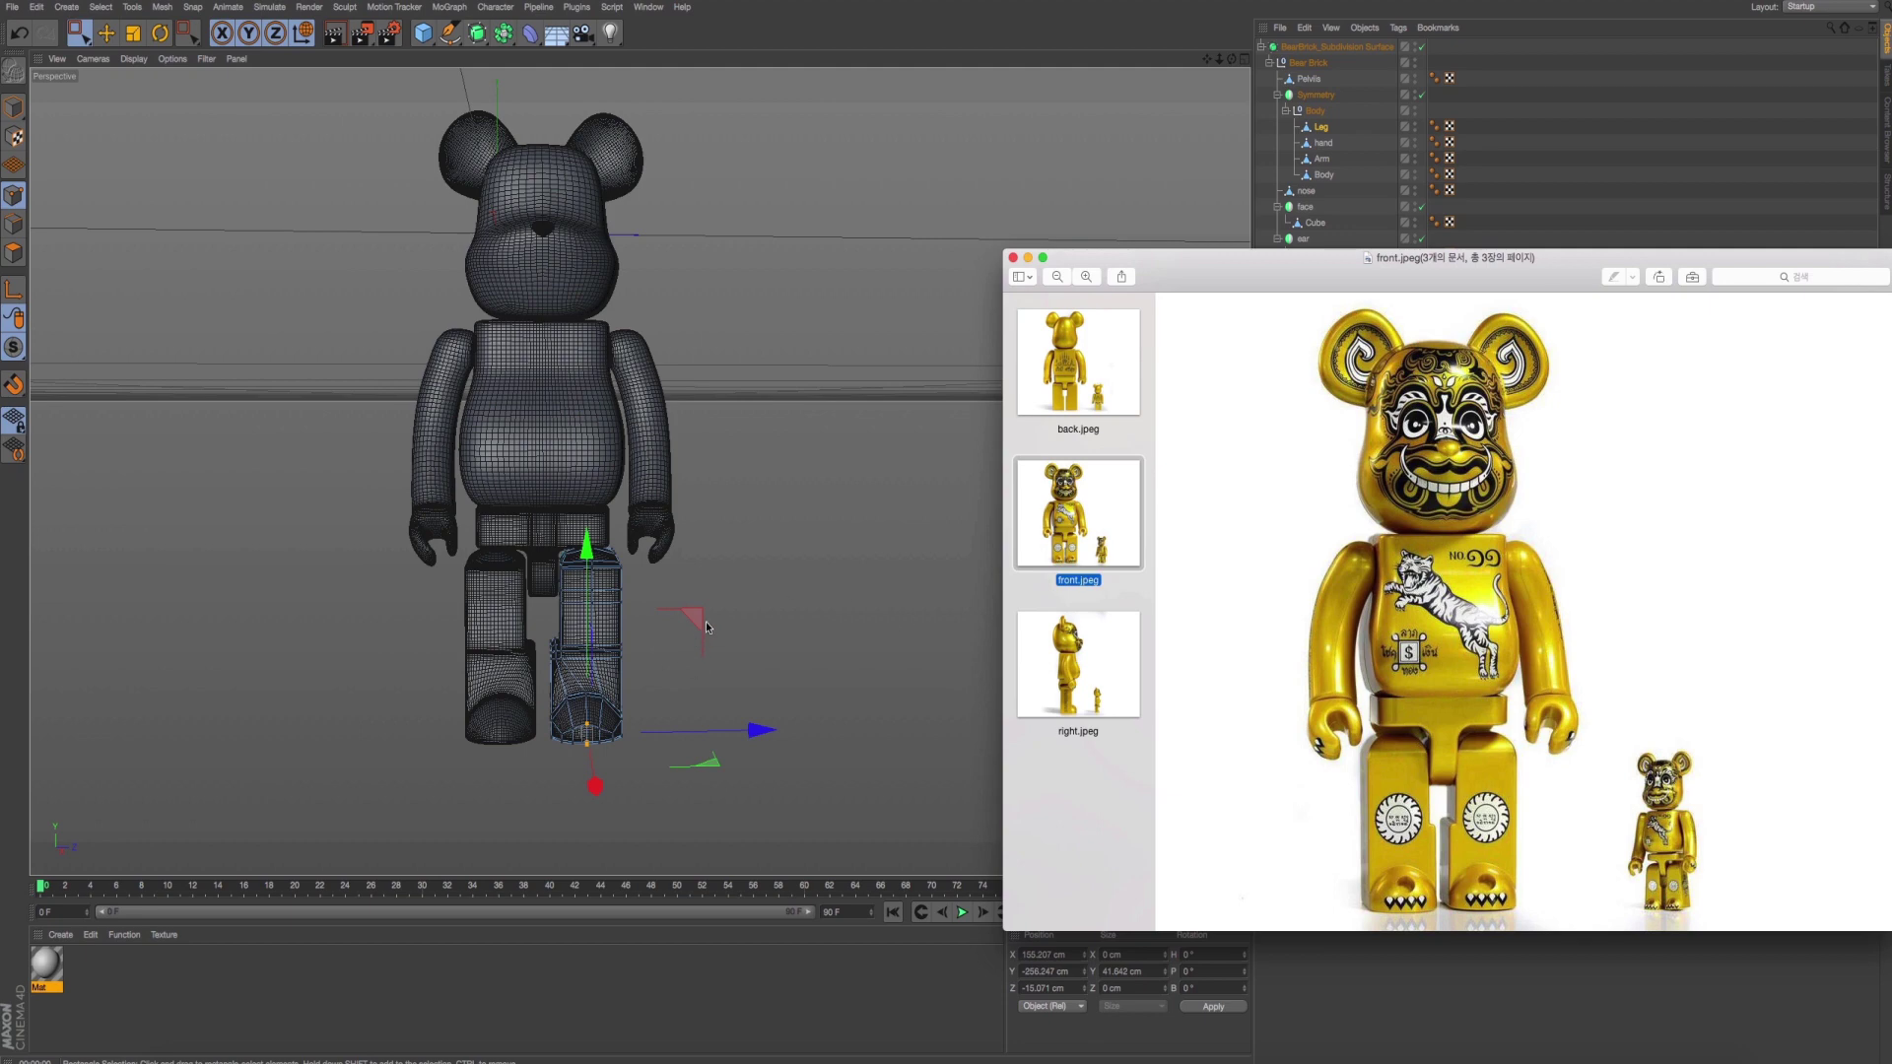
pyautogui.press('super+Tab')
pyautogui.keyDown('alt'); pyautogui.moveTo(690, 641); pyautogui.dragTo(731, 648); pyautogui.keyUp('alt')
pyautogui.press('super+r')
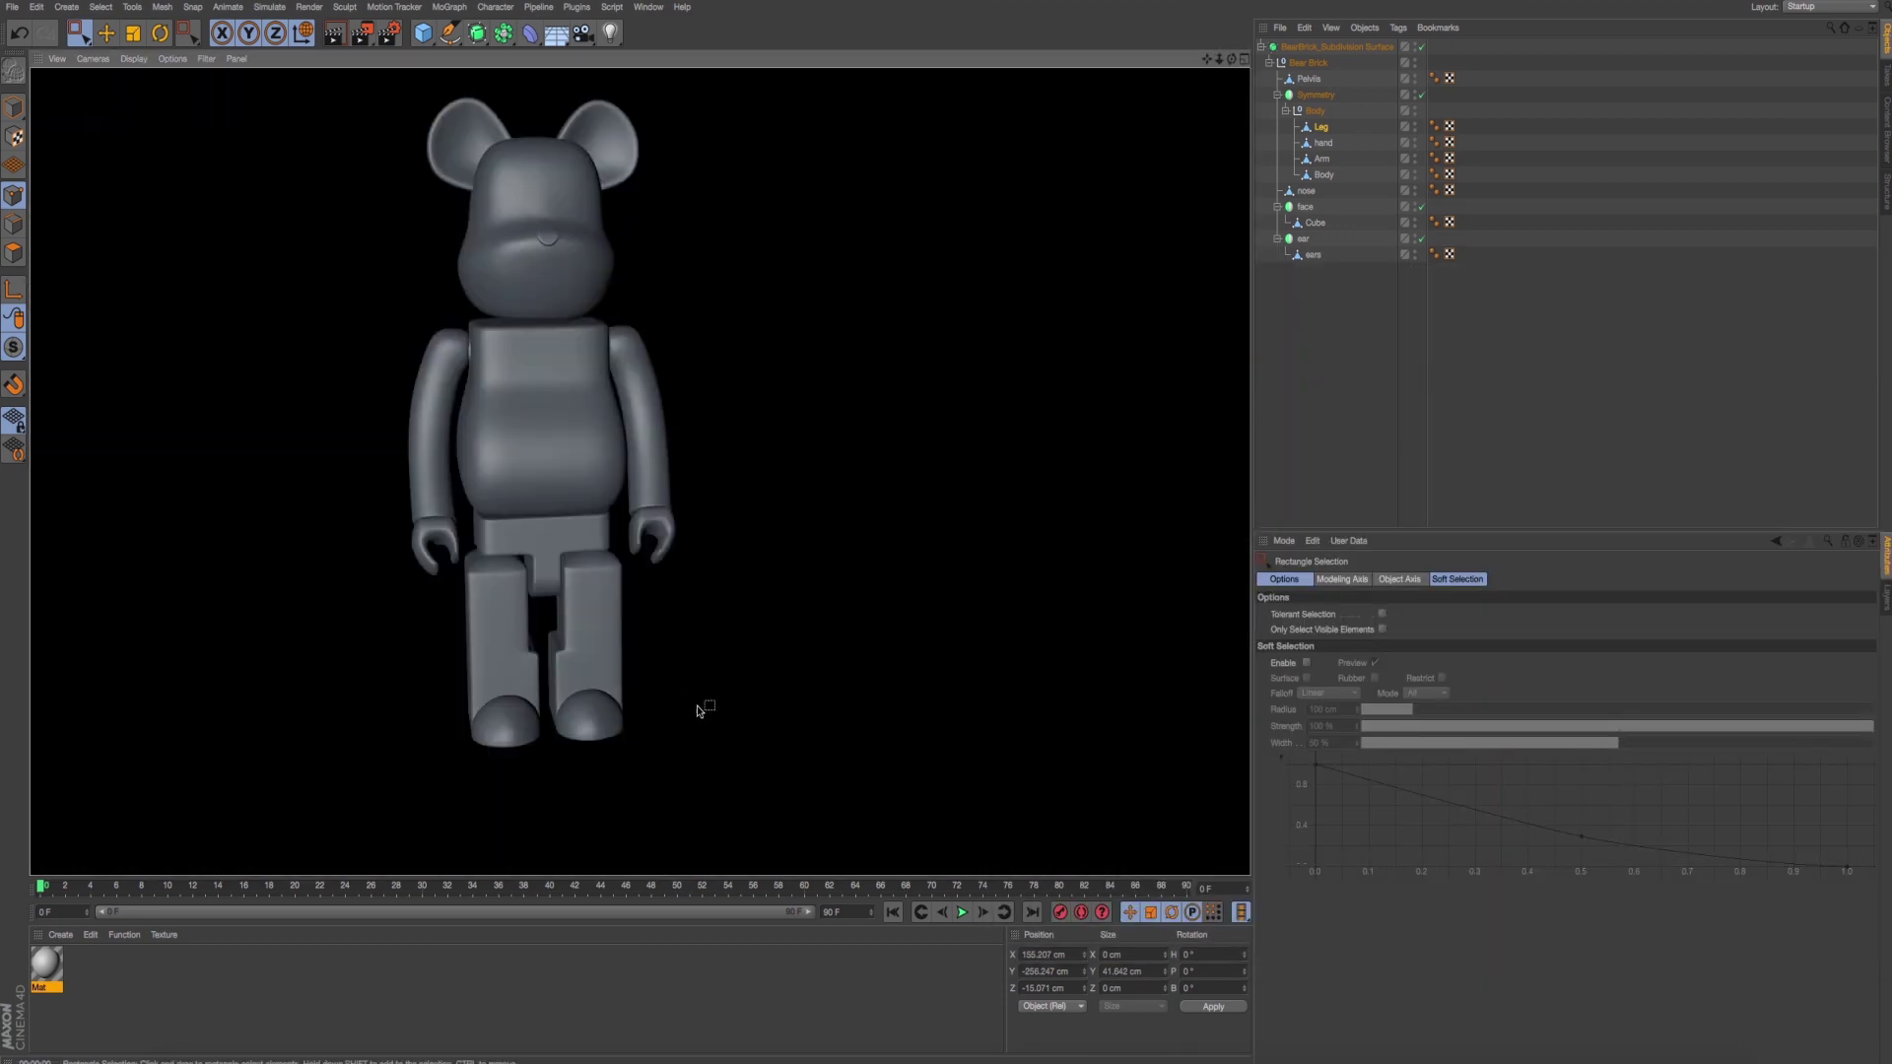
# Load the extrude tool, recheck the front reference, and show a full-size back view of the foot.
pyautogui.press('d')
pyautogui.scroll(2, 668, 519)
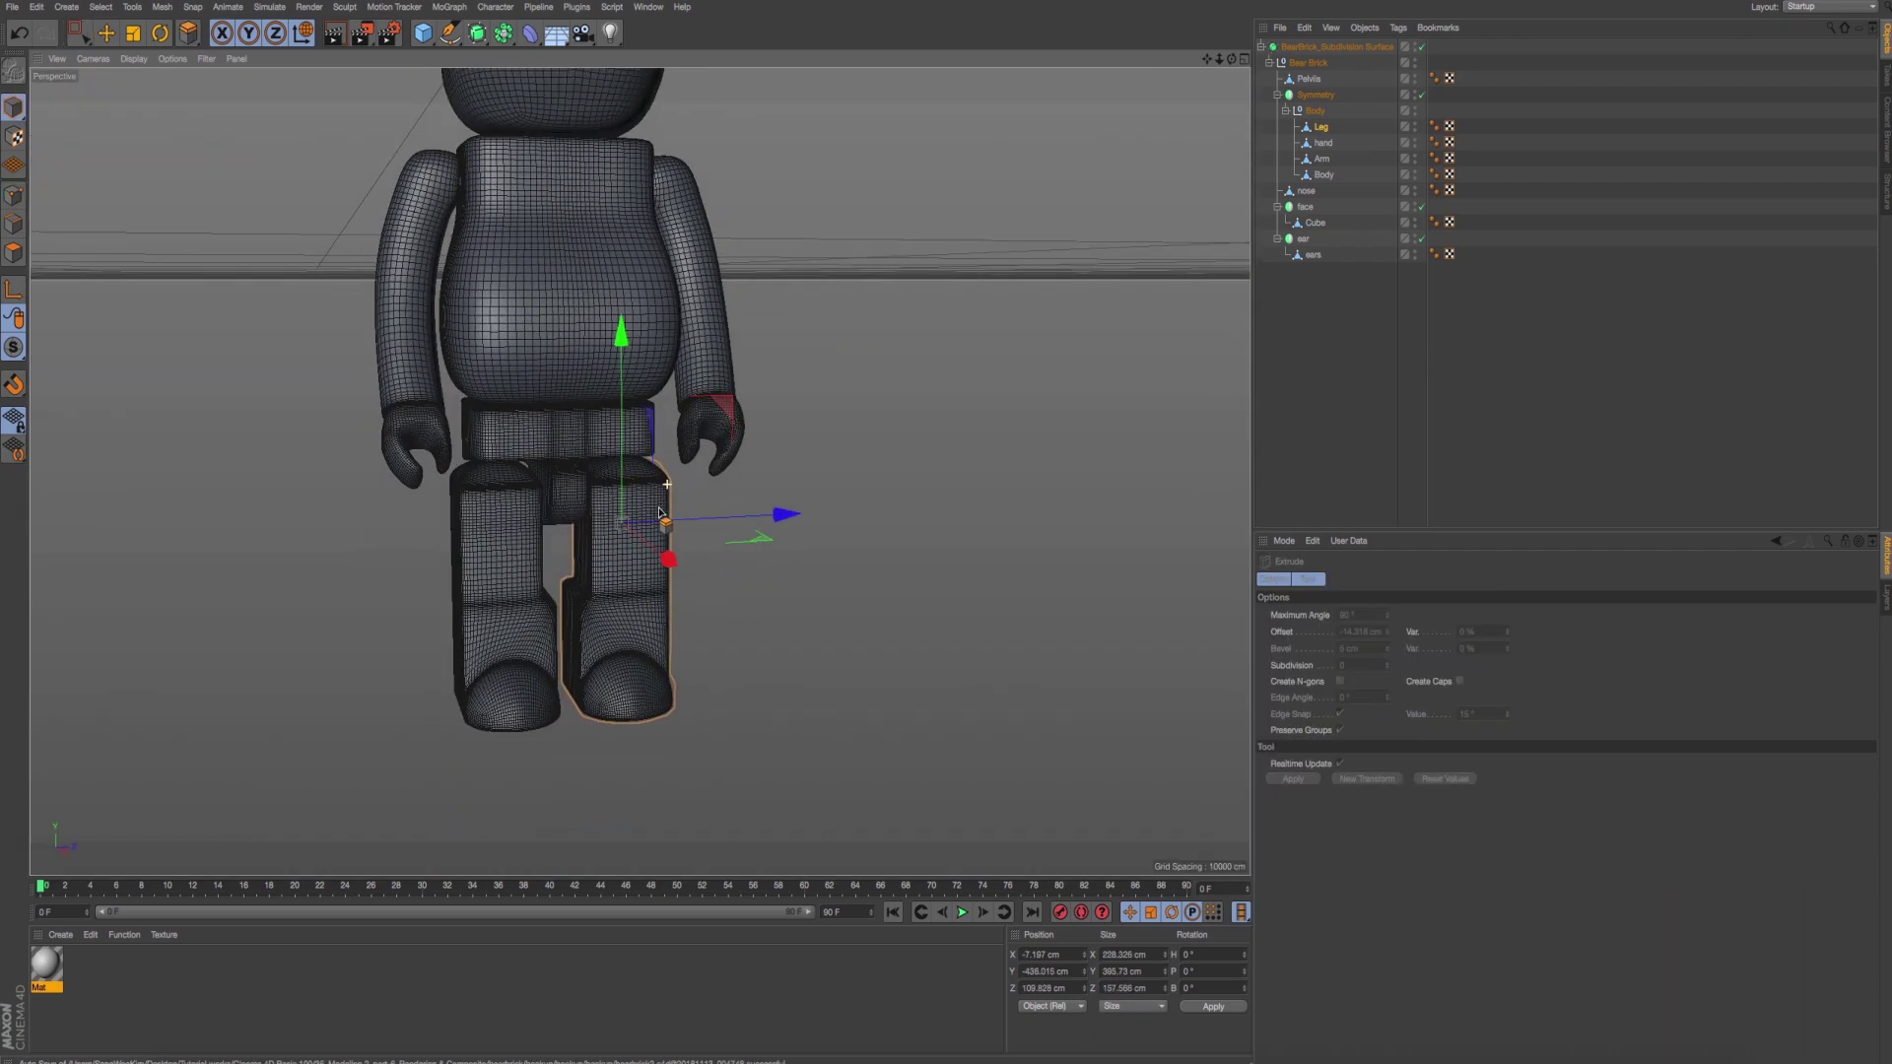
pyautogui.scroll(3, 668, 519)
pyautogui.scroll(3, 669, 520)
pyautogui.press('super+Tab')
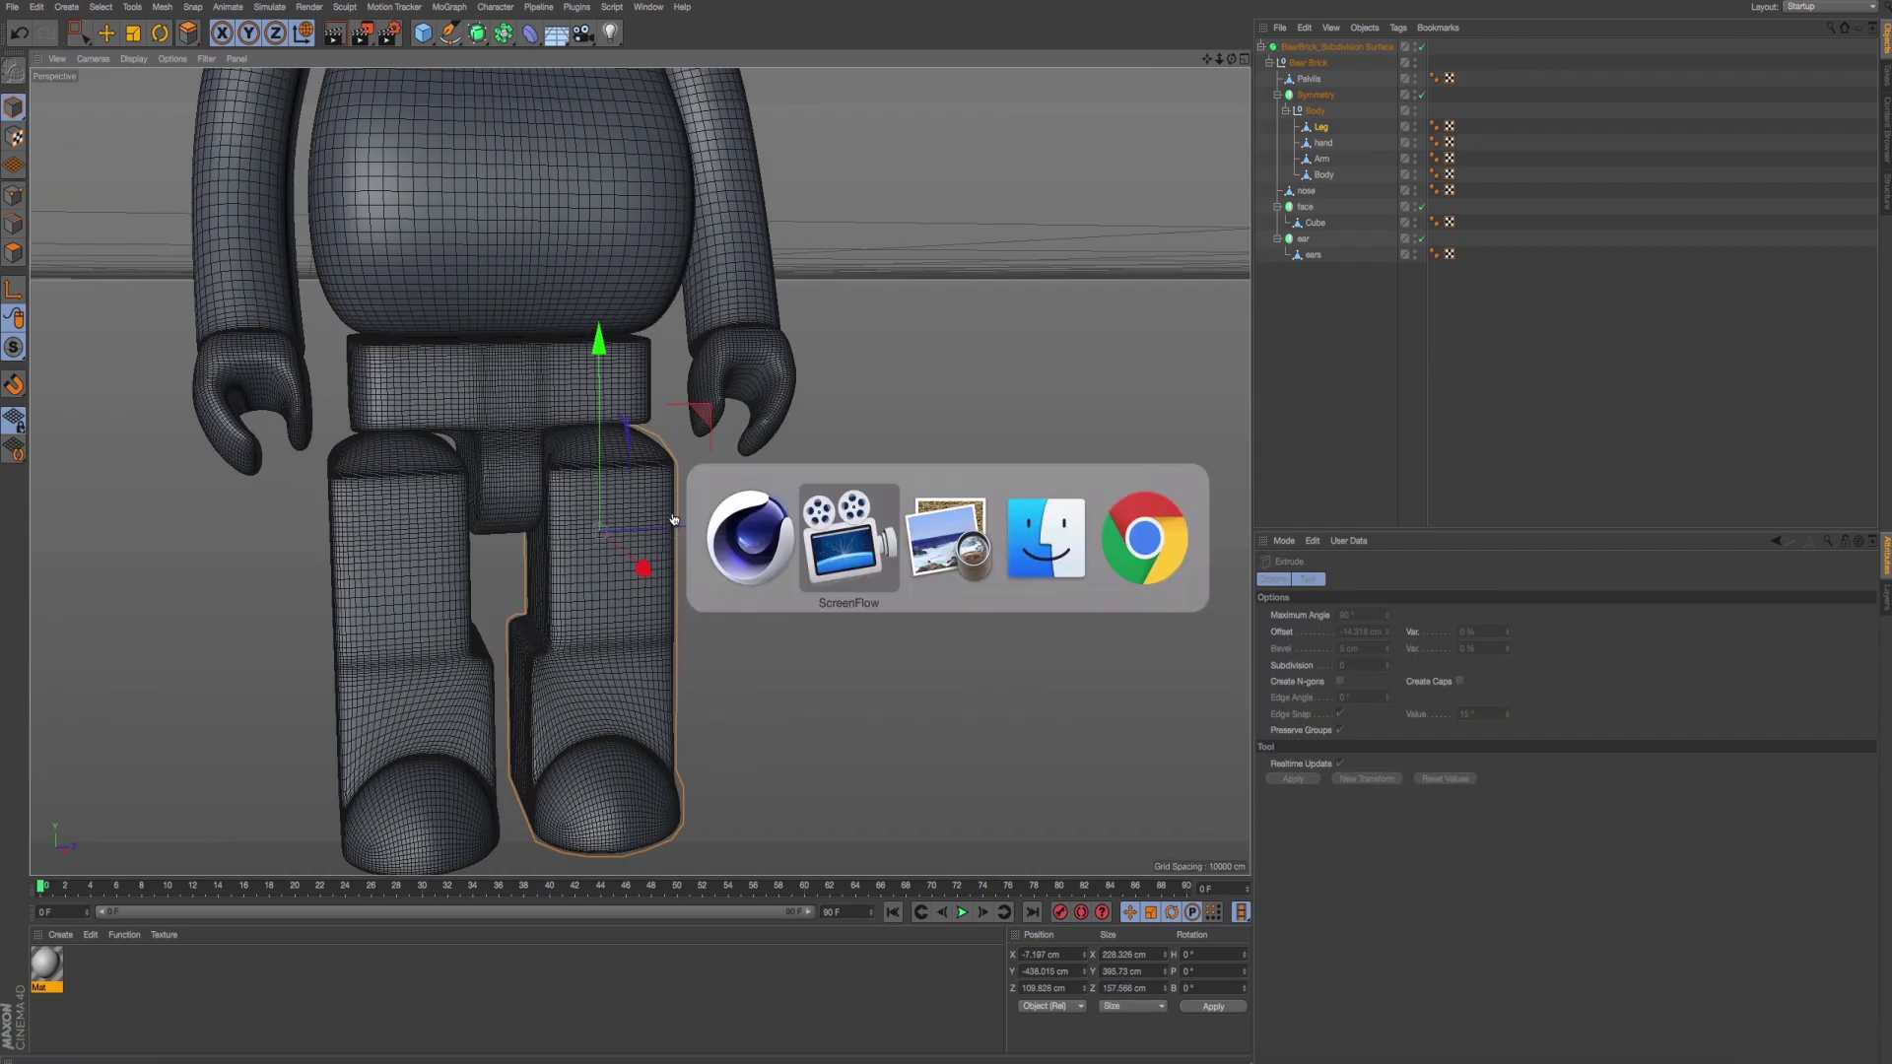
pyautogui.press('super+Tab')
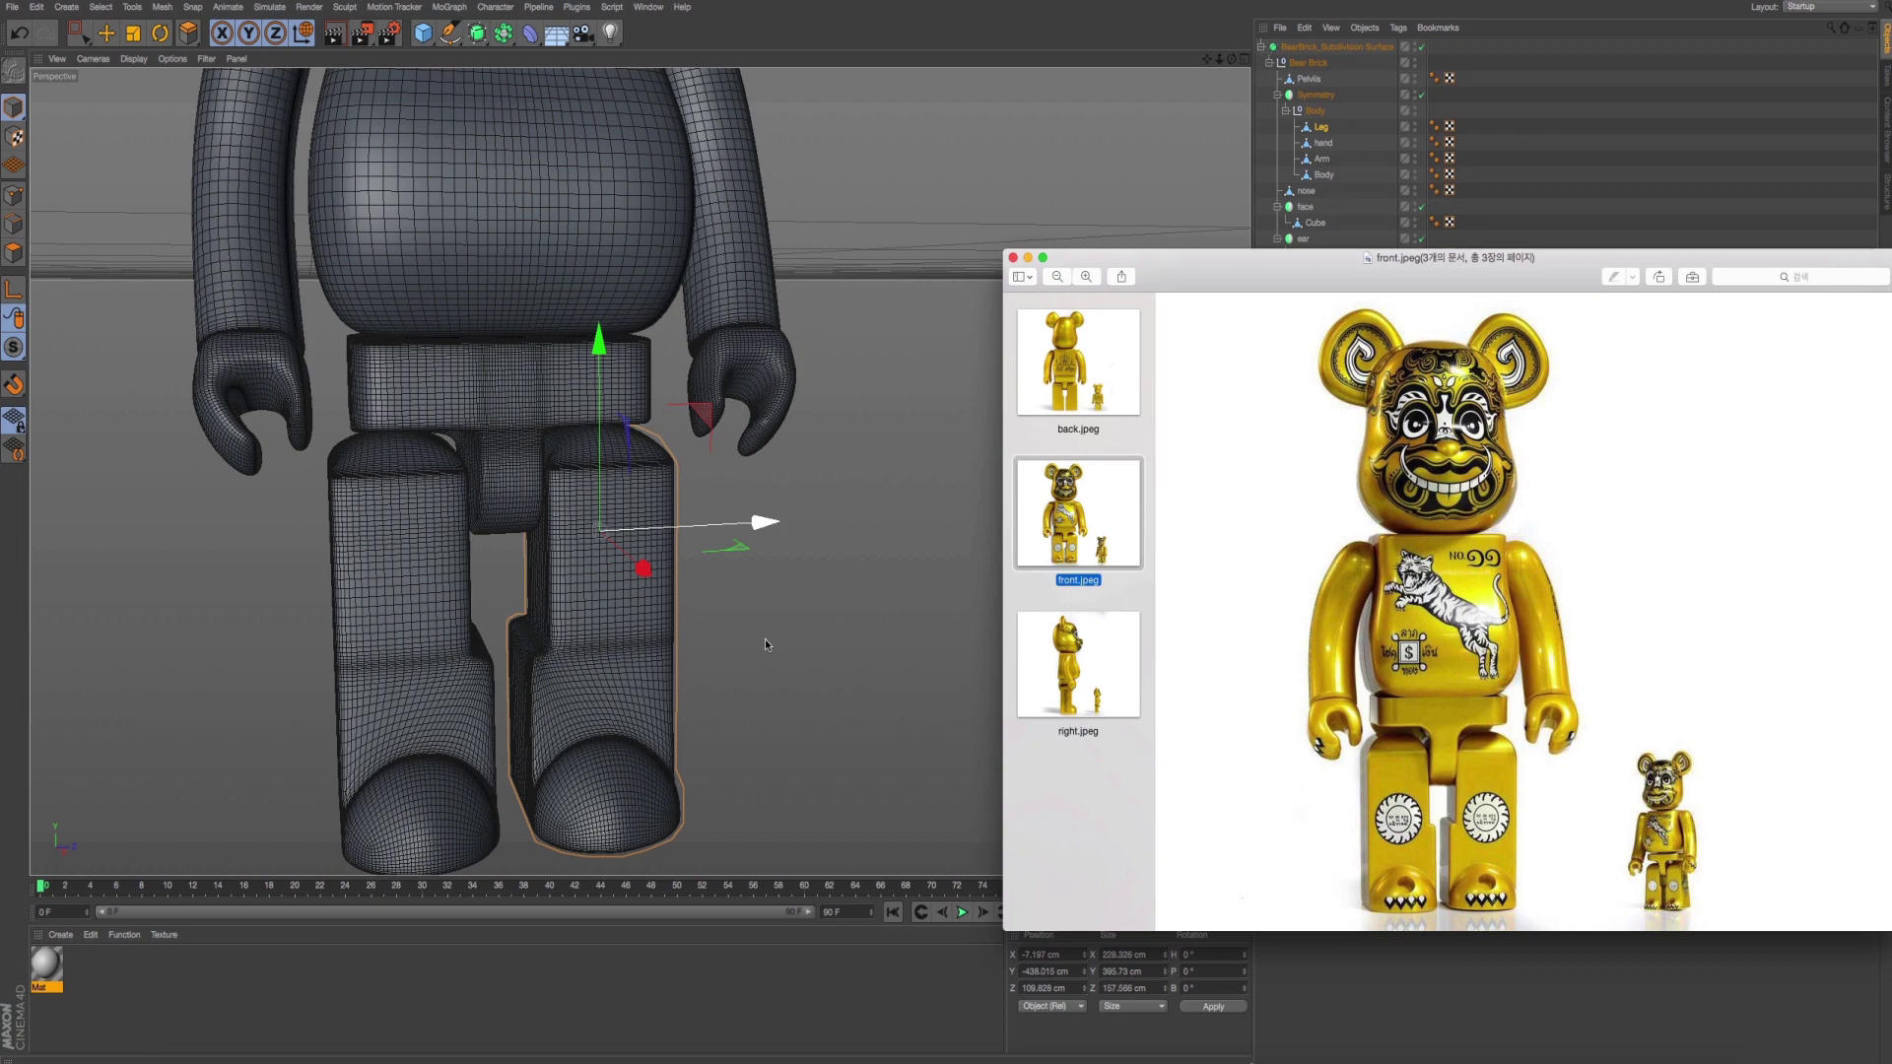
pyautogui.scroll(2, 788, 631)
pyautogui.scroll(2, 902, 577)
pyautogui.press('super+Tab')
pyautogui.scroll(3, 864, 577)
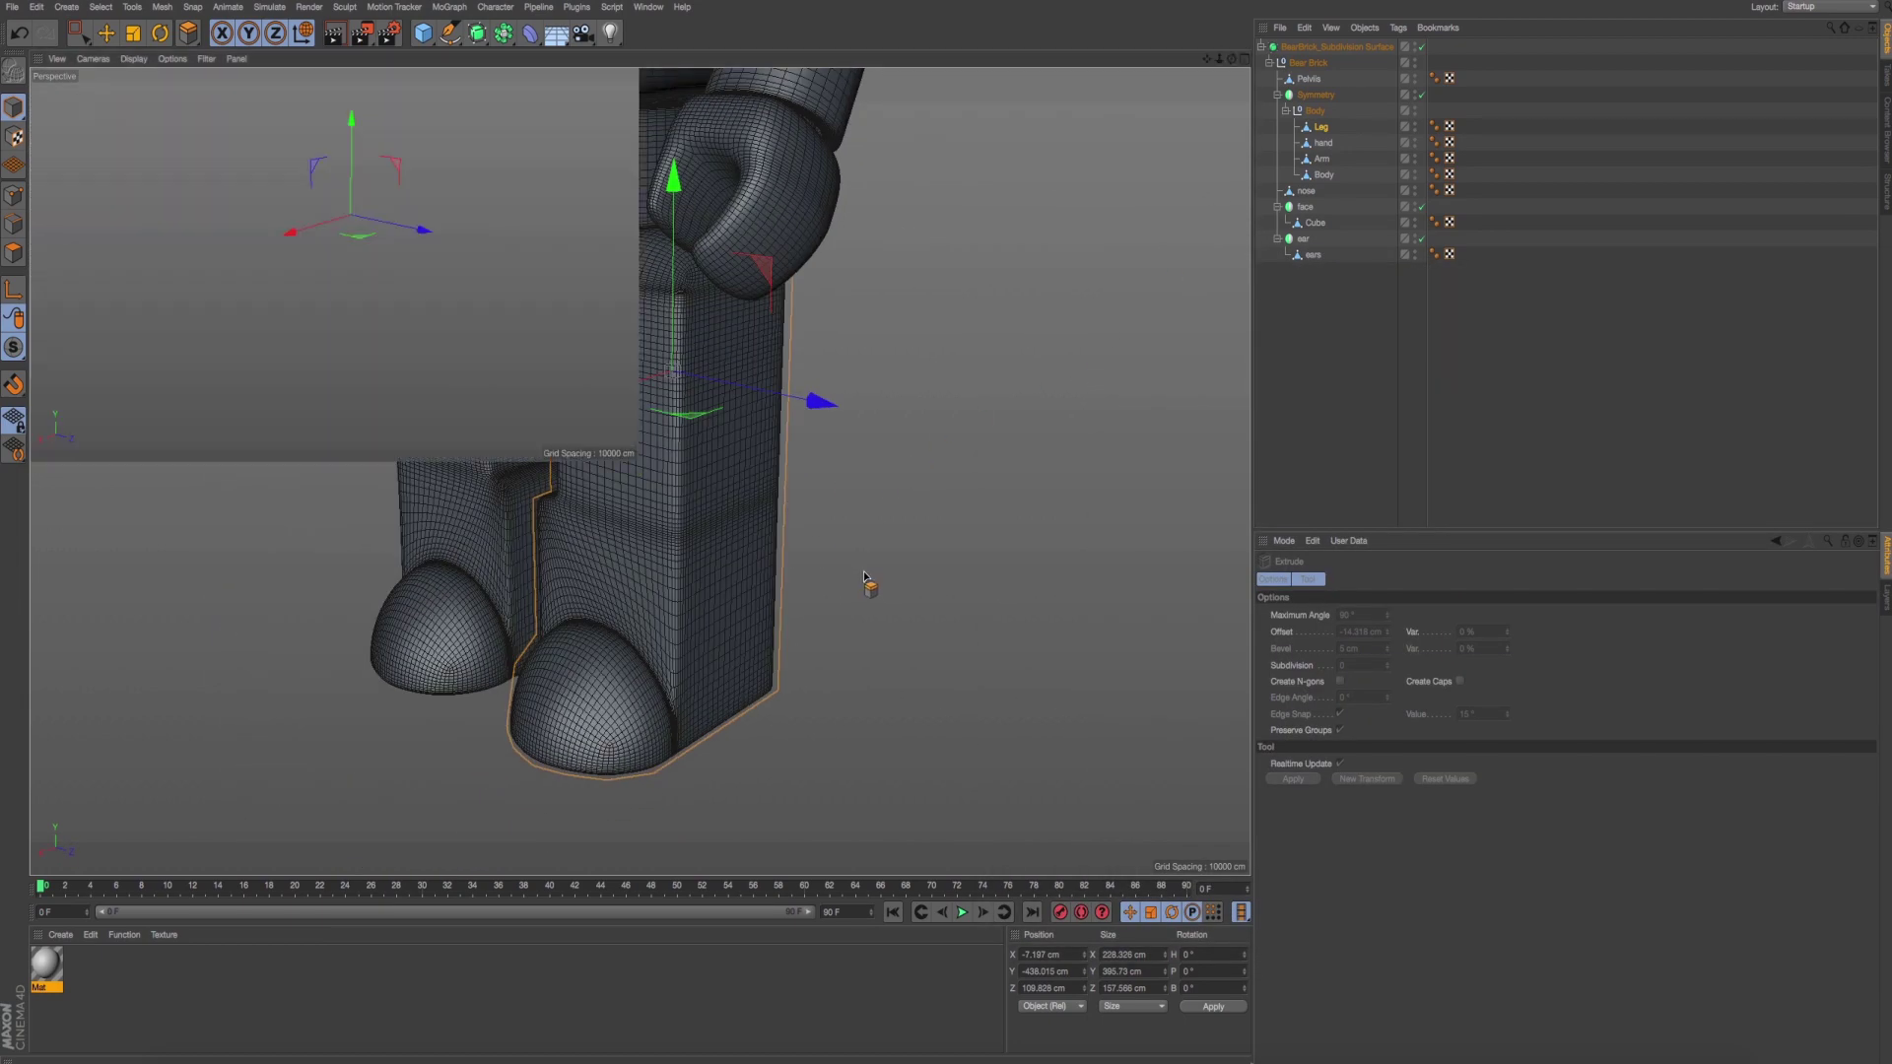
pyautogui.middleClick(864, 577)
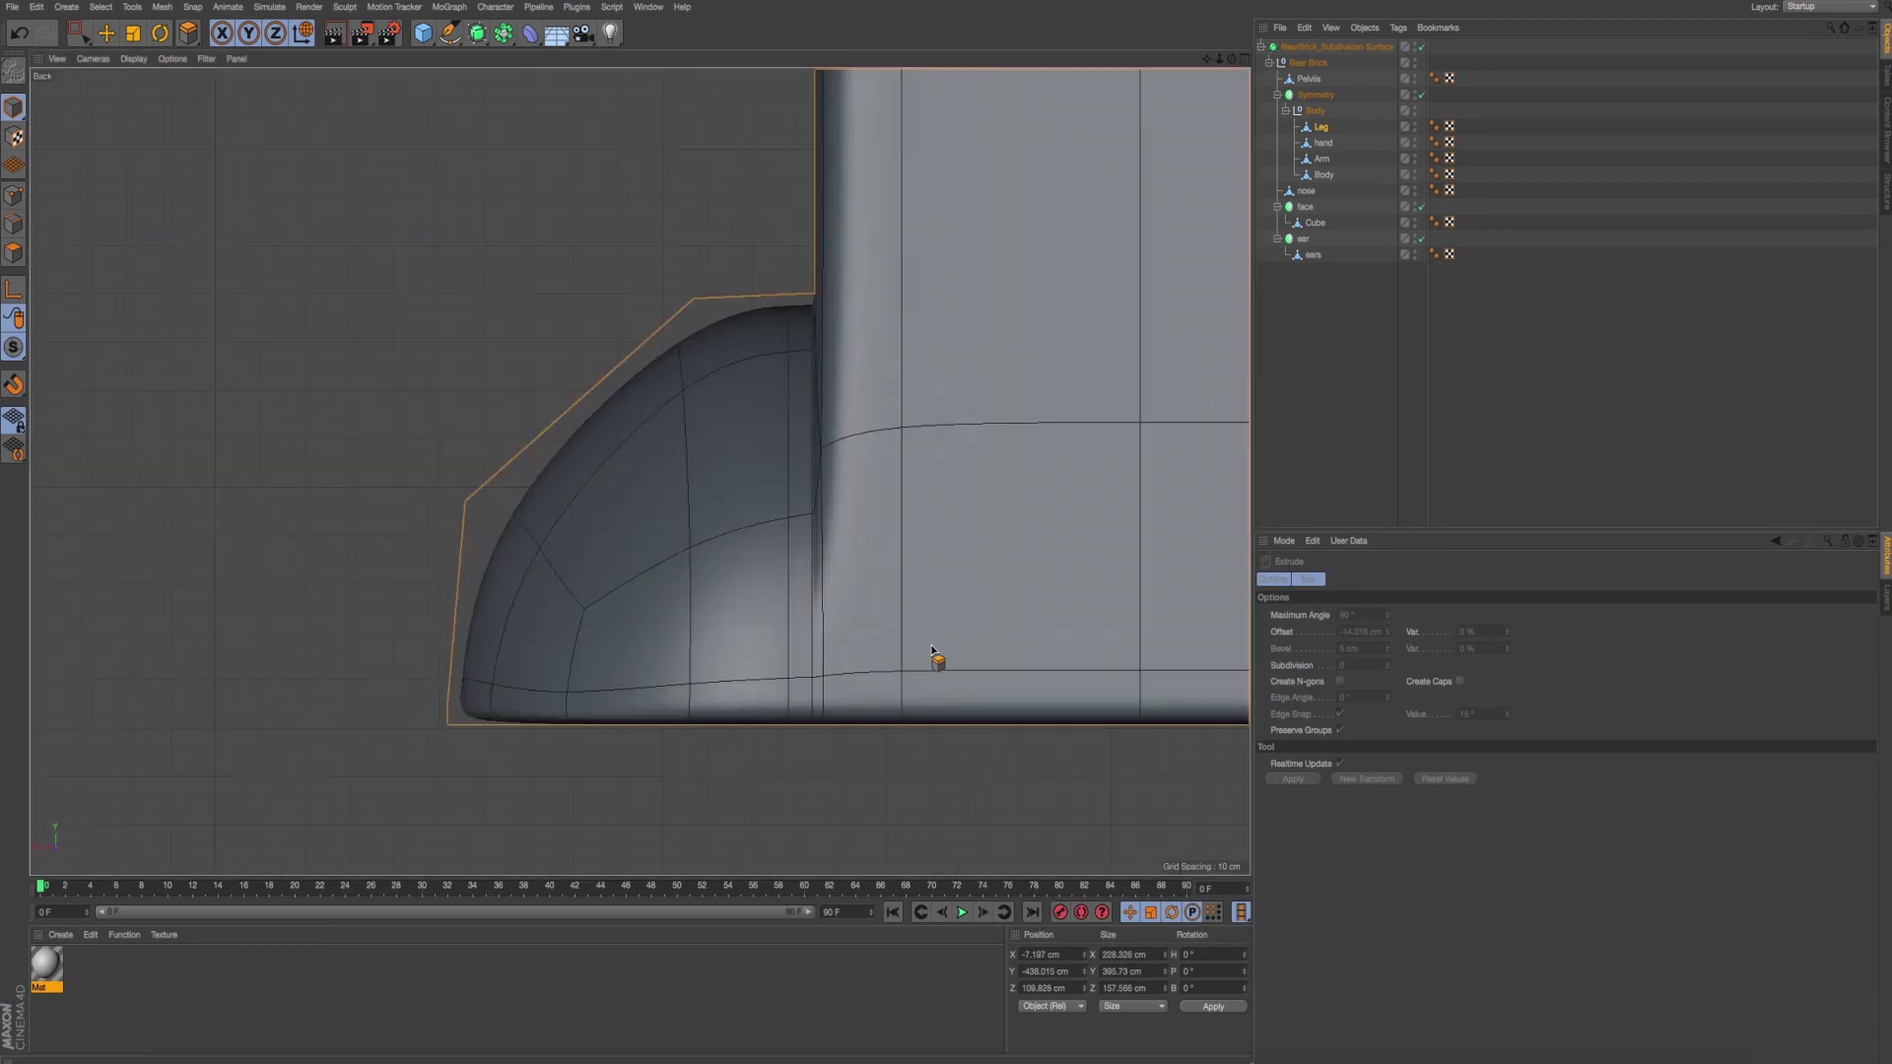
# Line Cut a vertical edge from above to below the toe cap in Polygon mode, then return to Points mode.
pyautogui.click(11, 253)
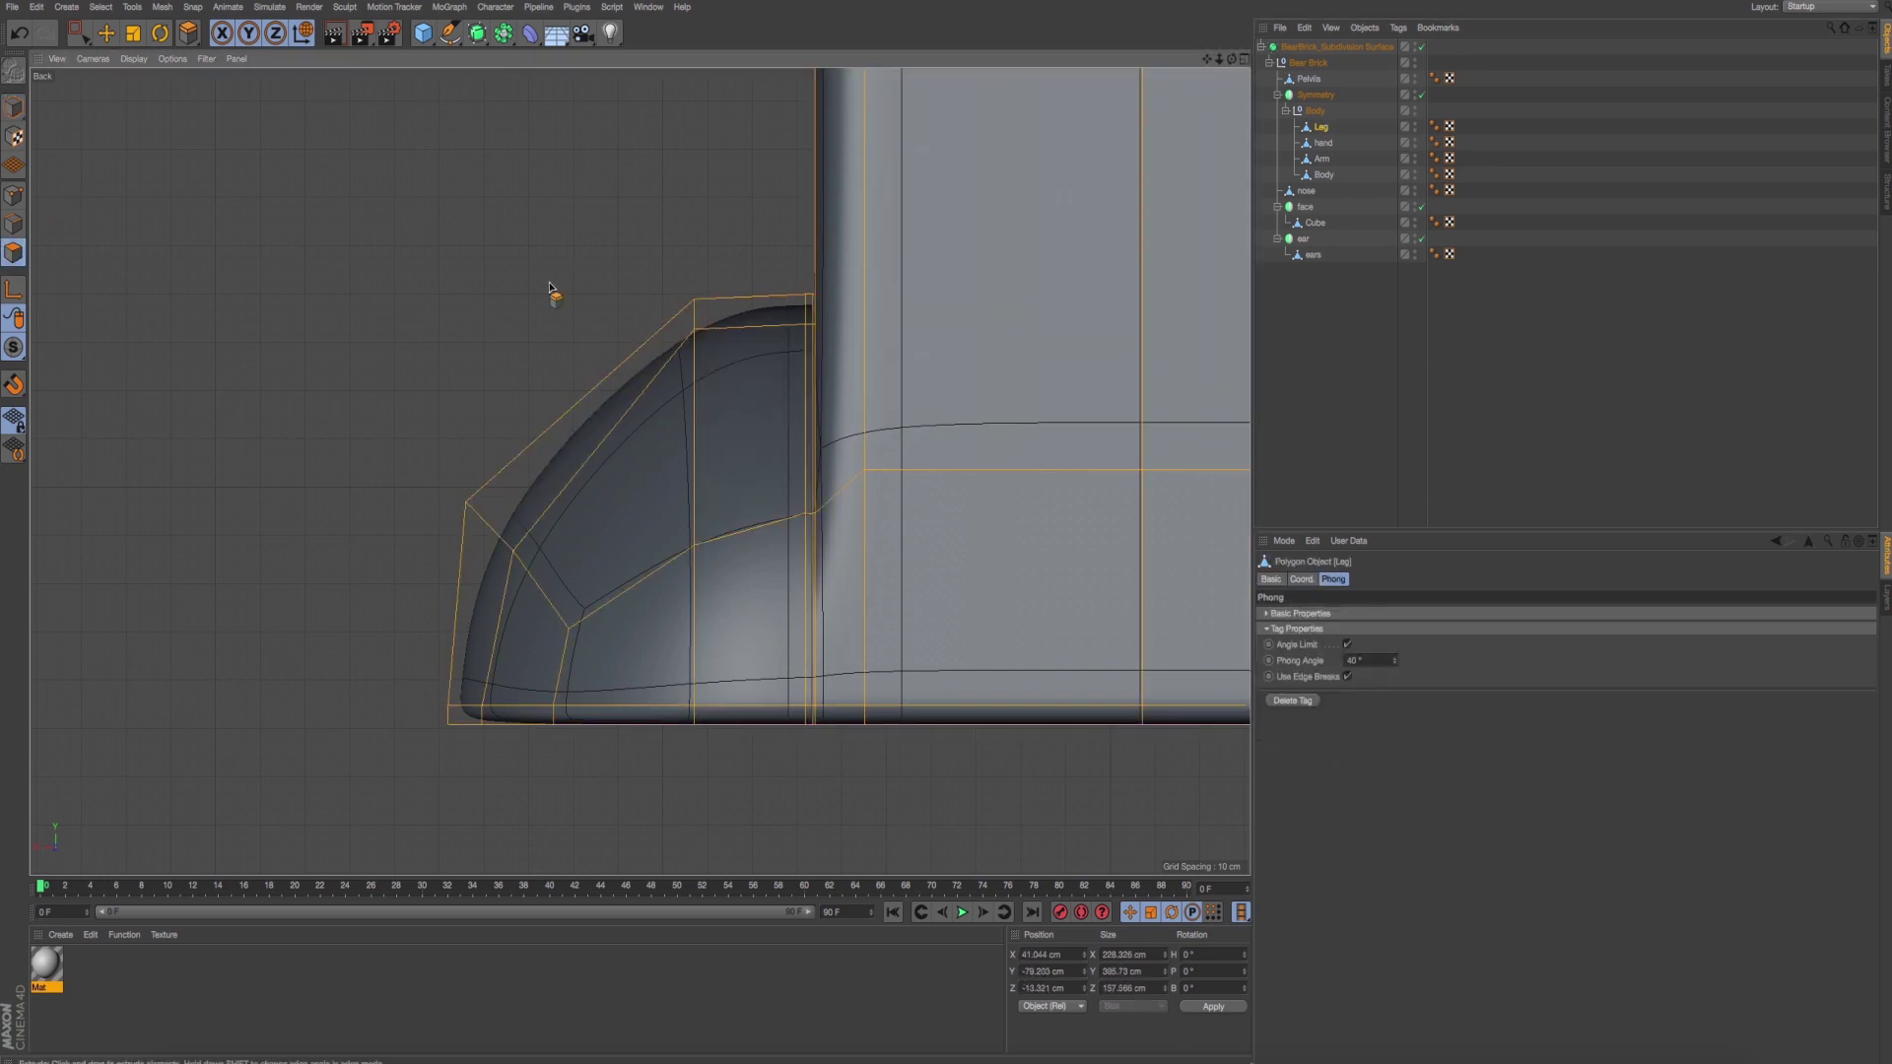
pyautogui.rightClick(549, 288)
pyautogui.click(592, 421)
pyautogui.click(594, 295)
pyautogui.click(662, 818)
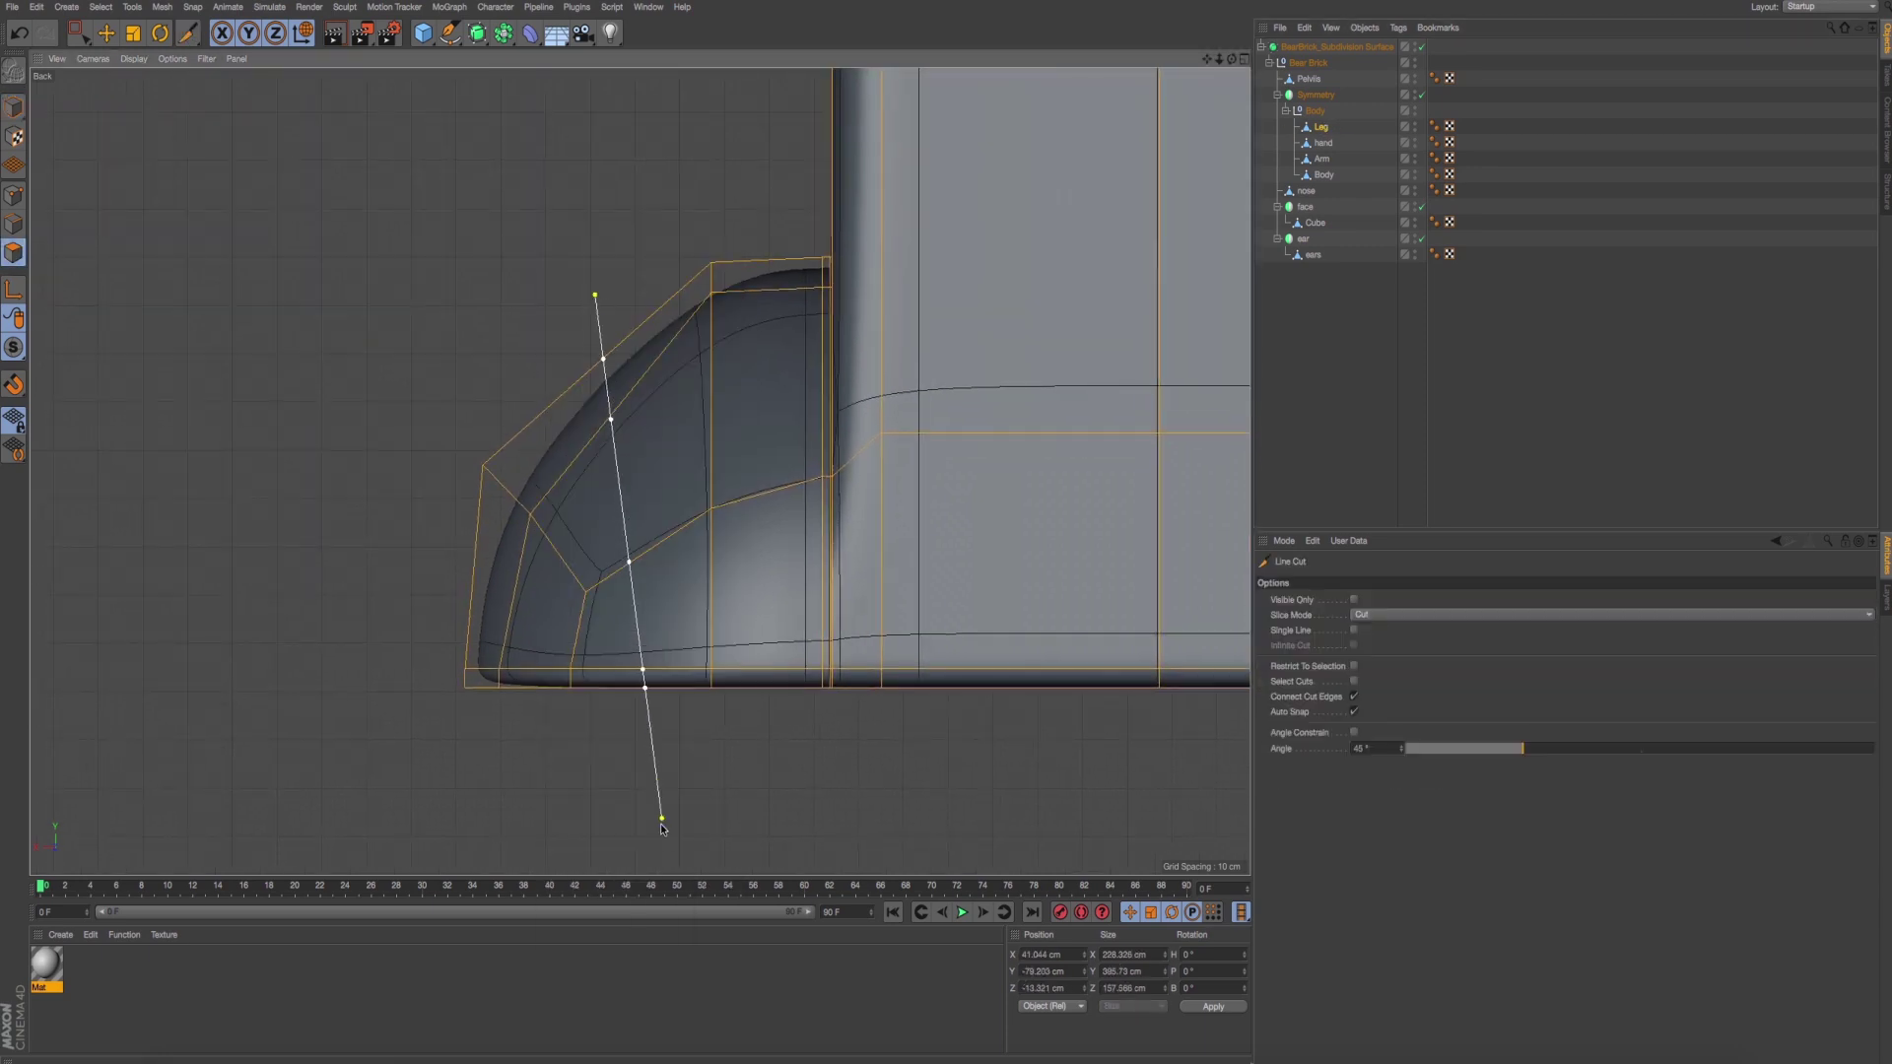
pyautogui.click(12, 195)
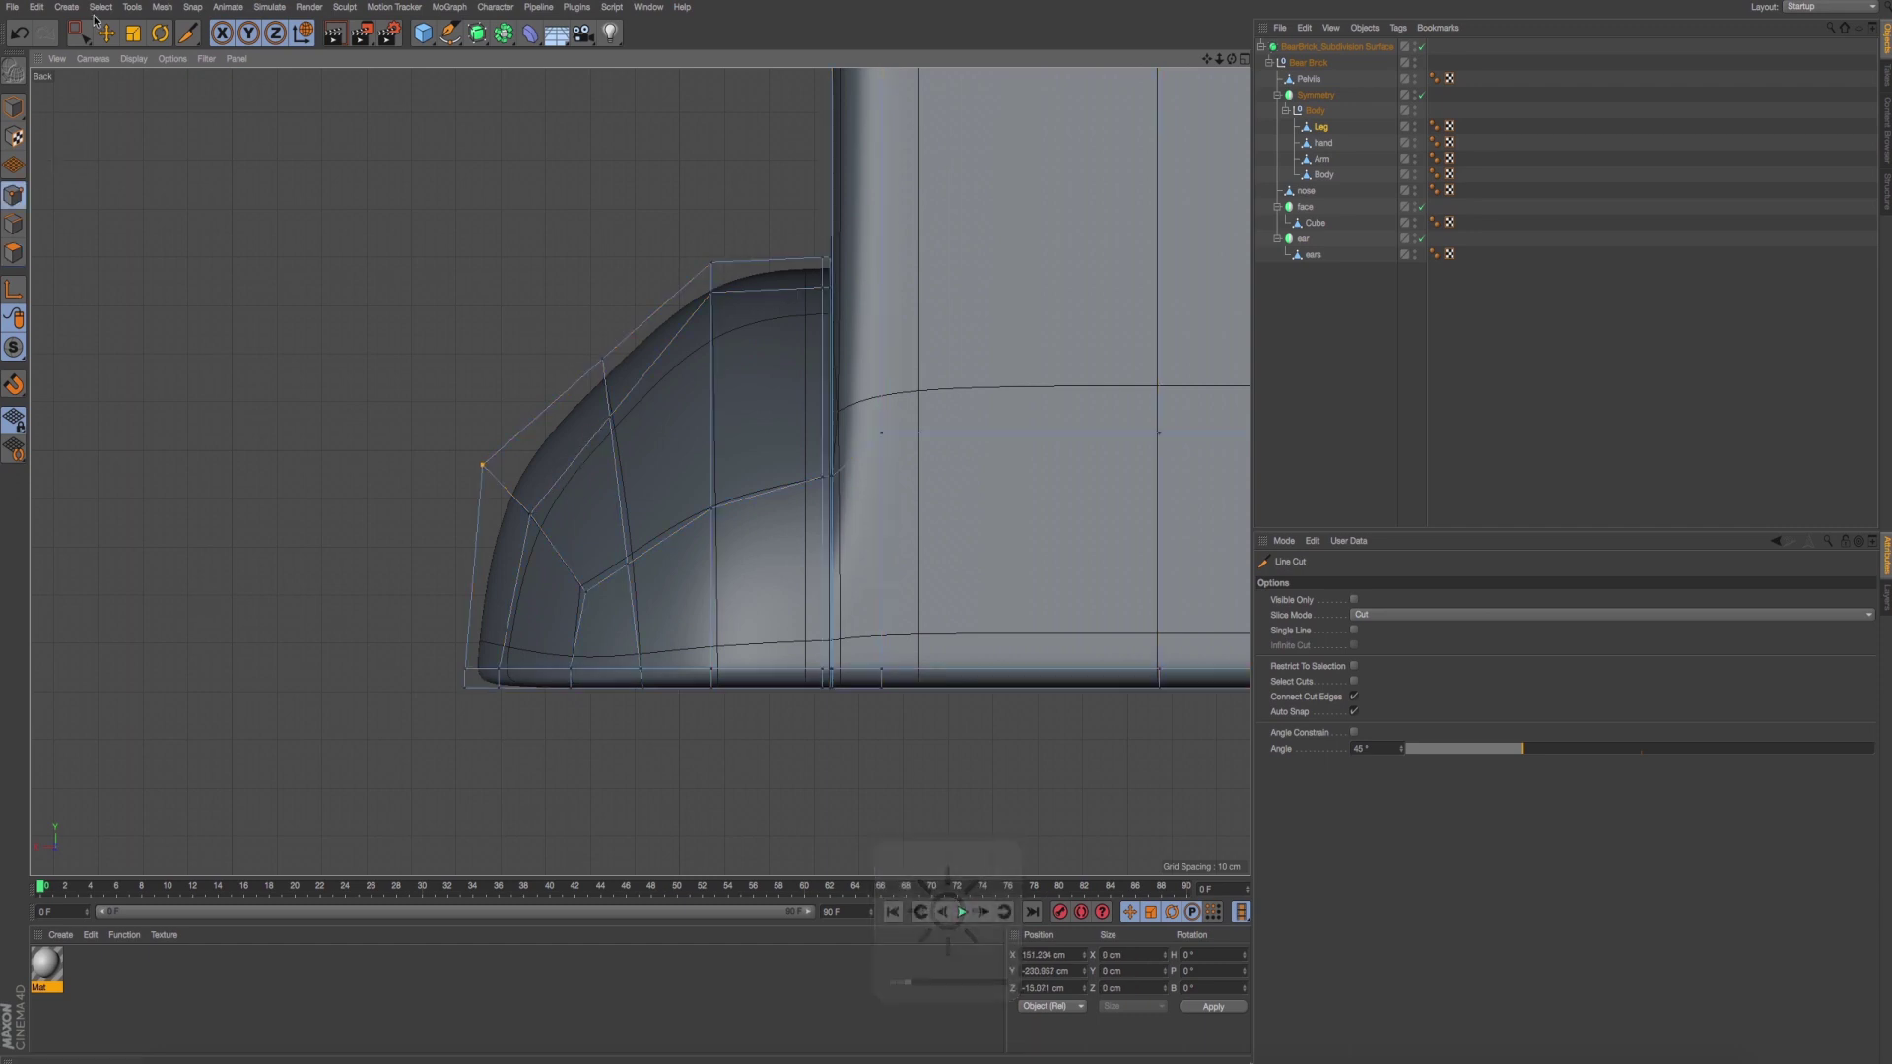
pyautogui.click(79, 32)
pyautogui.scroll(5, 578, 390)
pyautogui.scroll(-3, 627, 430)
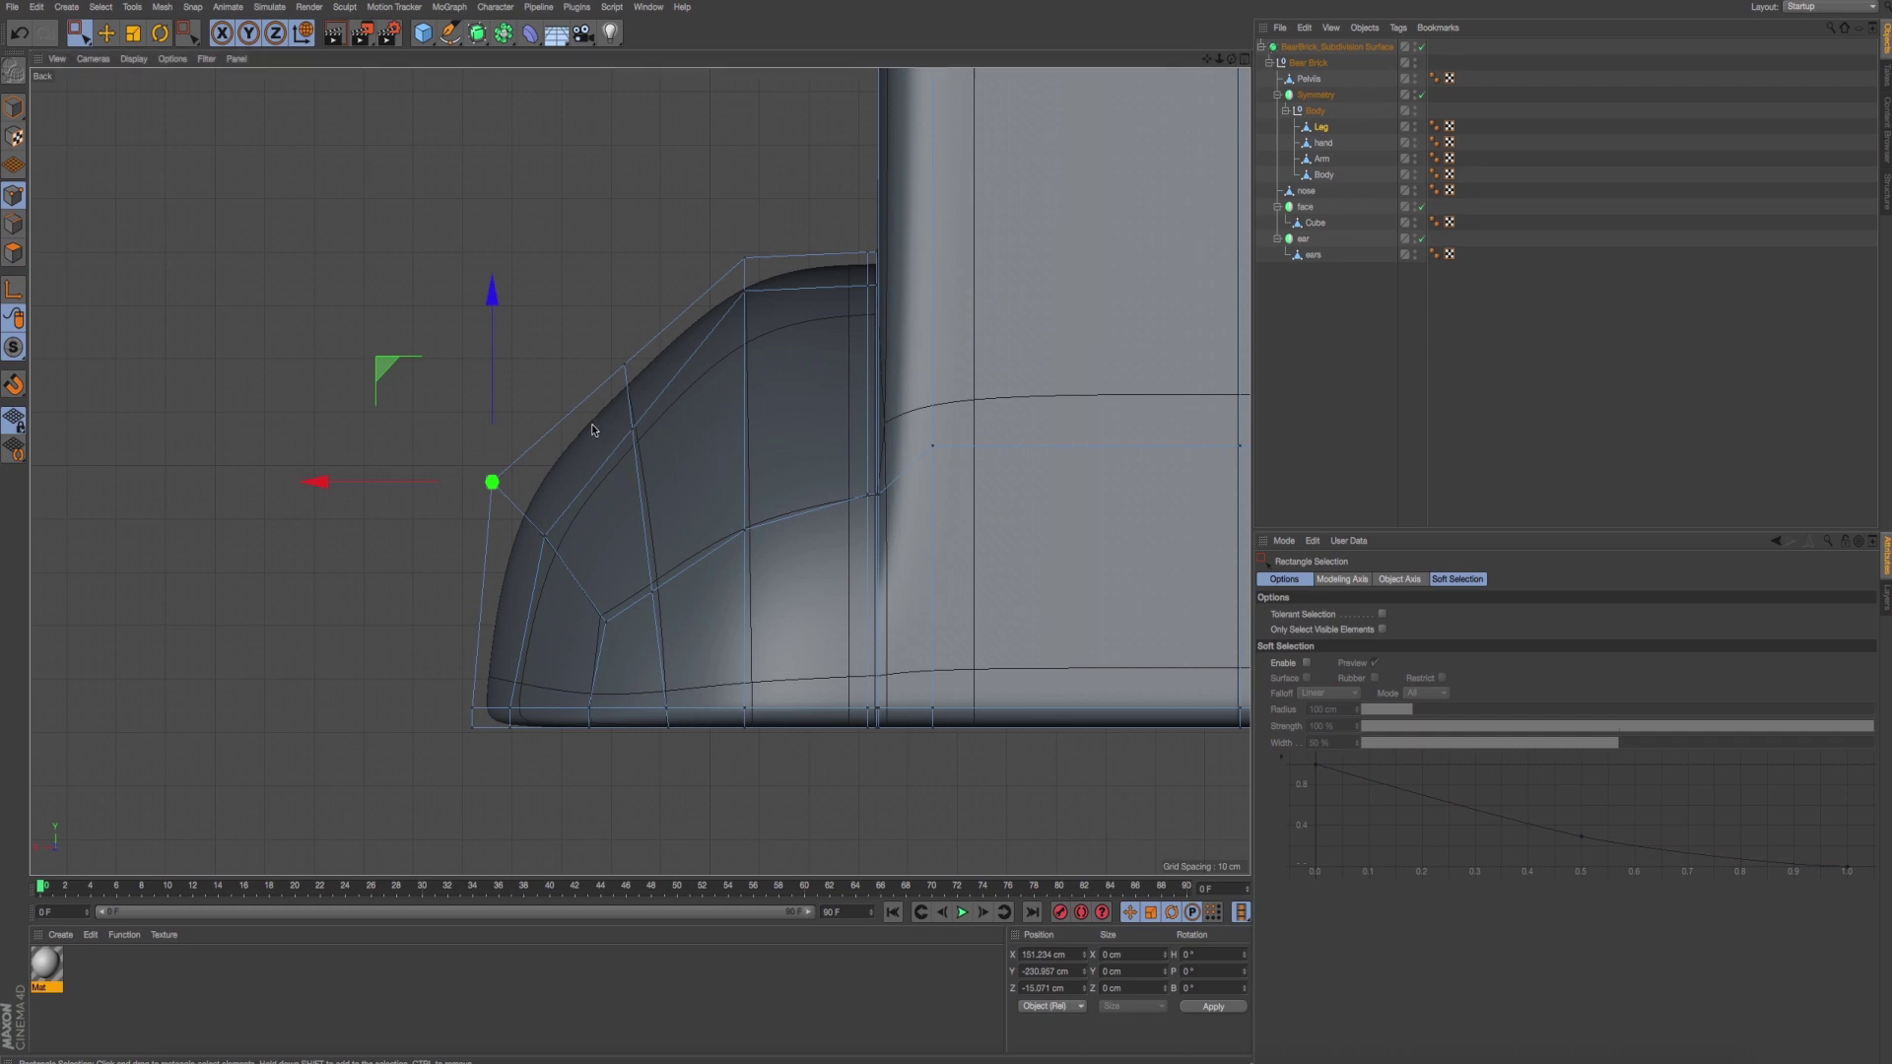
# Lower the screen brightness, then pull the first new toe-curve point outward about 5.46 cm.
pyautogui.press('XF86MonBrightnessDown')
pyautogui.press('alt+XF86MonBrightnessDown')
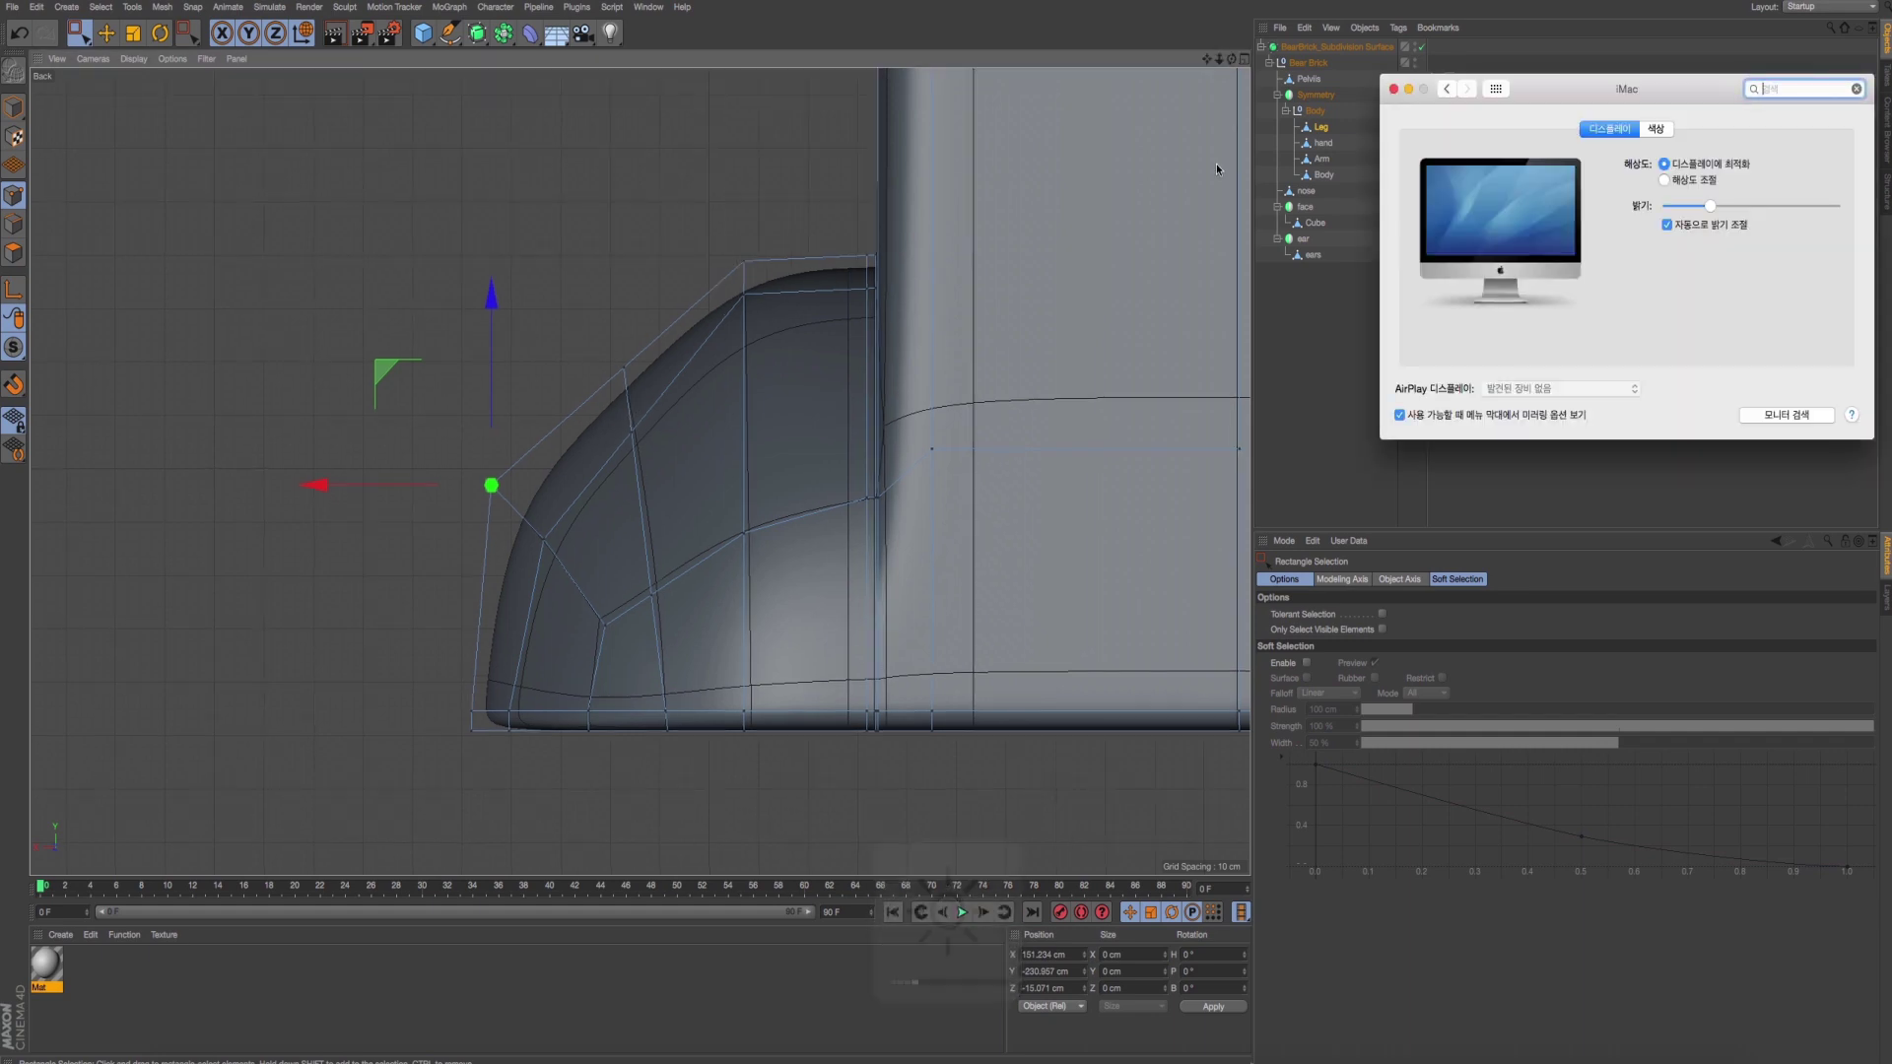
pyautogui.click(1393, 89)
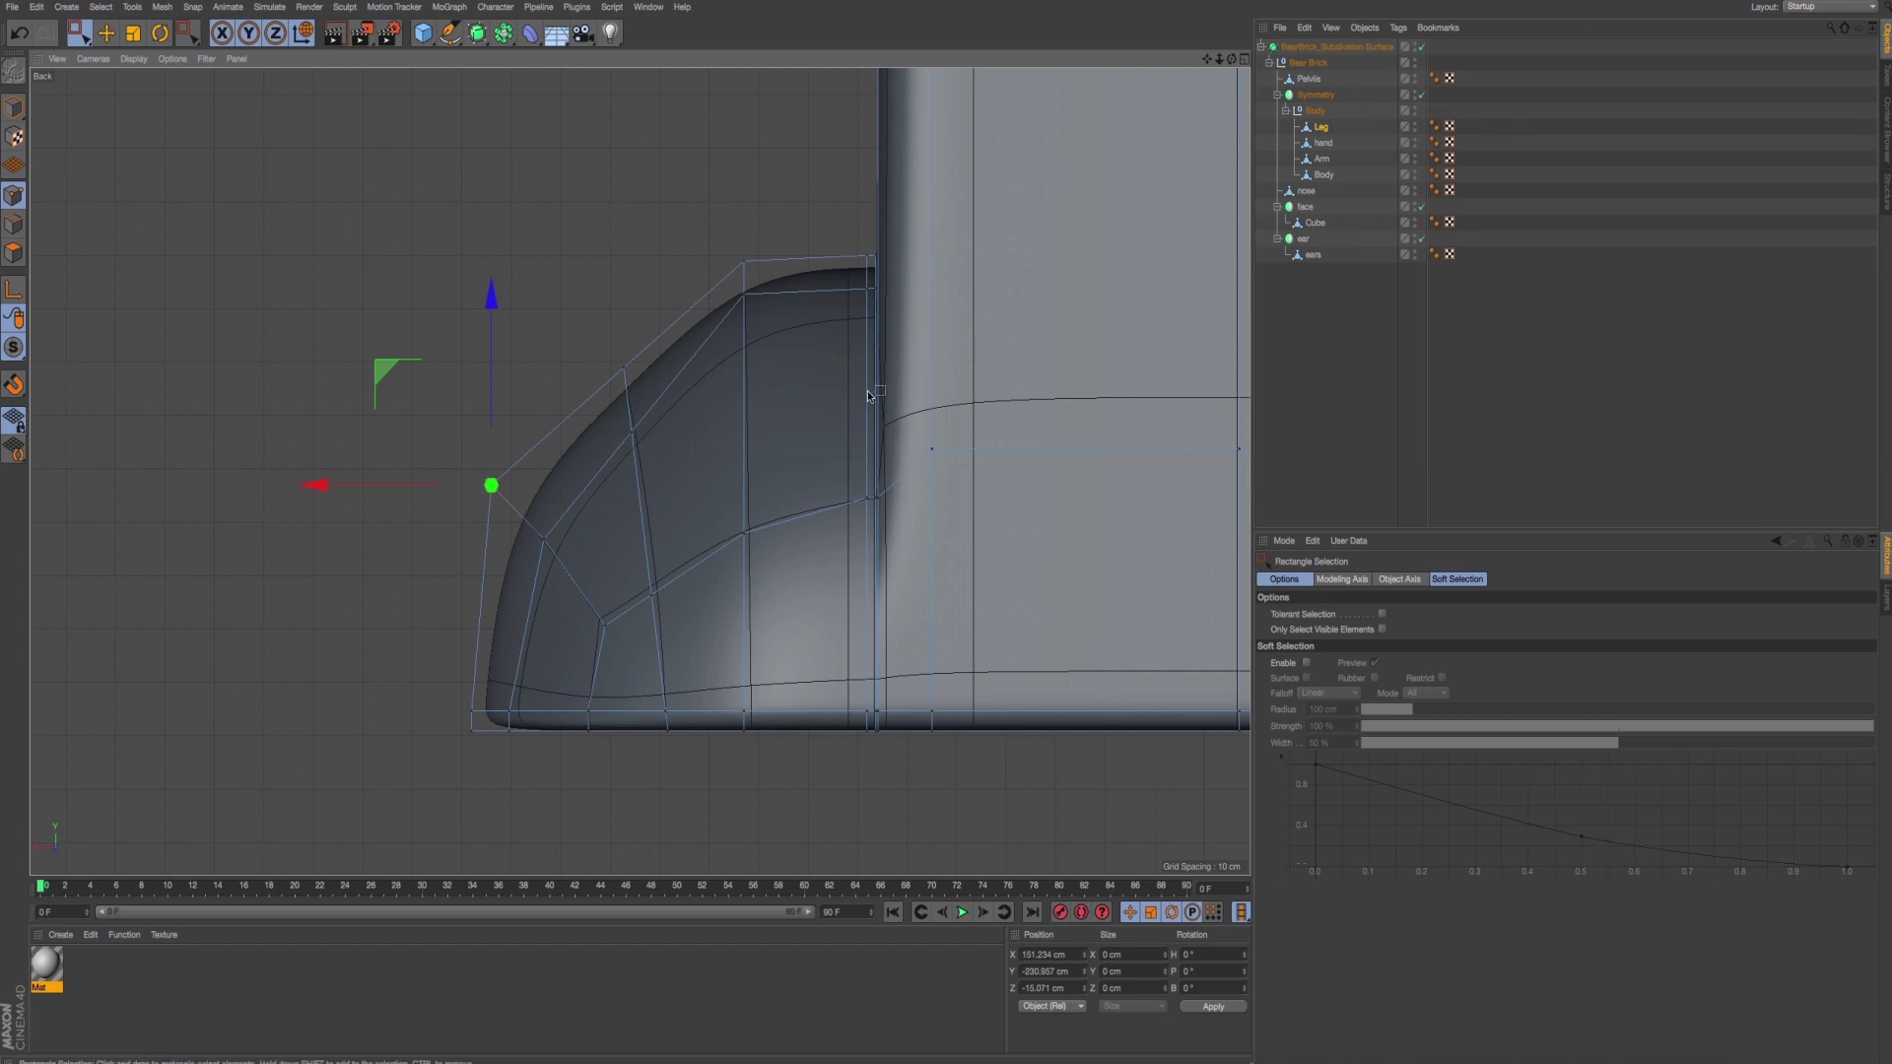
pyautogui.moveTo(553, 337); pyautogui.dragTo(689, 527)
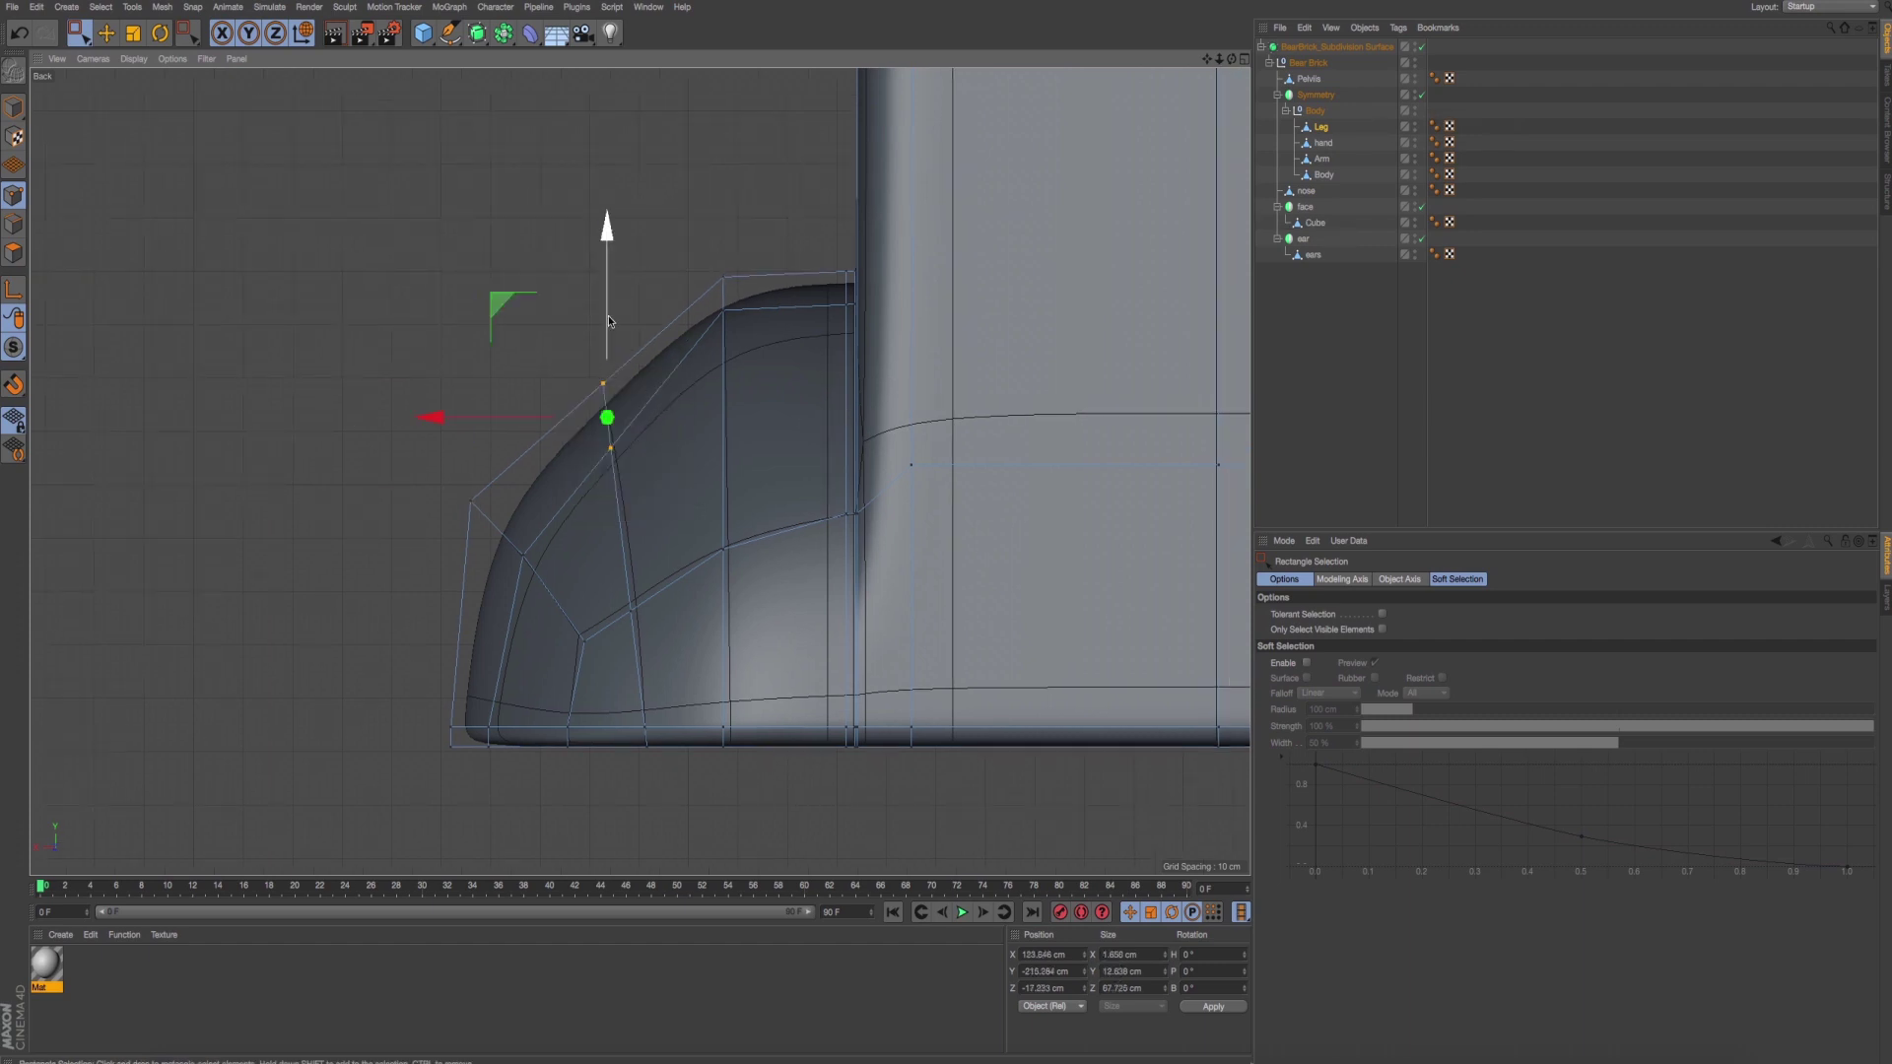
pyautogui.moveTo(504, 302); pyautogui.dragTo(472, 303)
pyautogui.moveTo(427, 481); pyautogui.dragTo(510, 548)
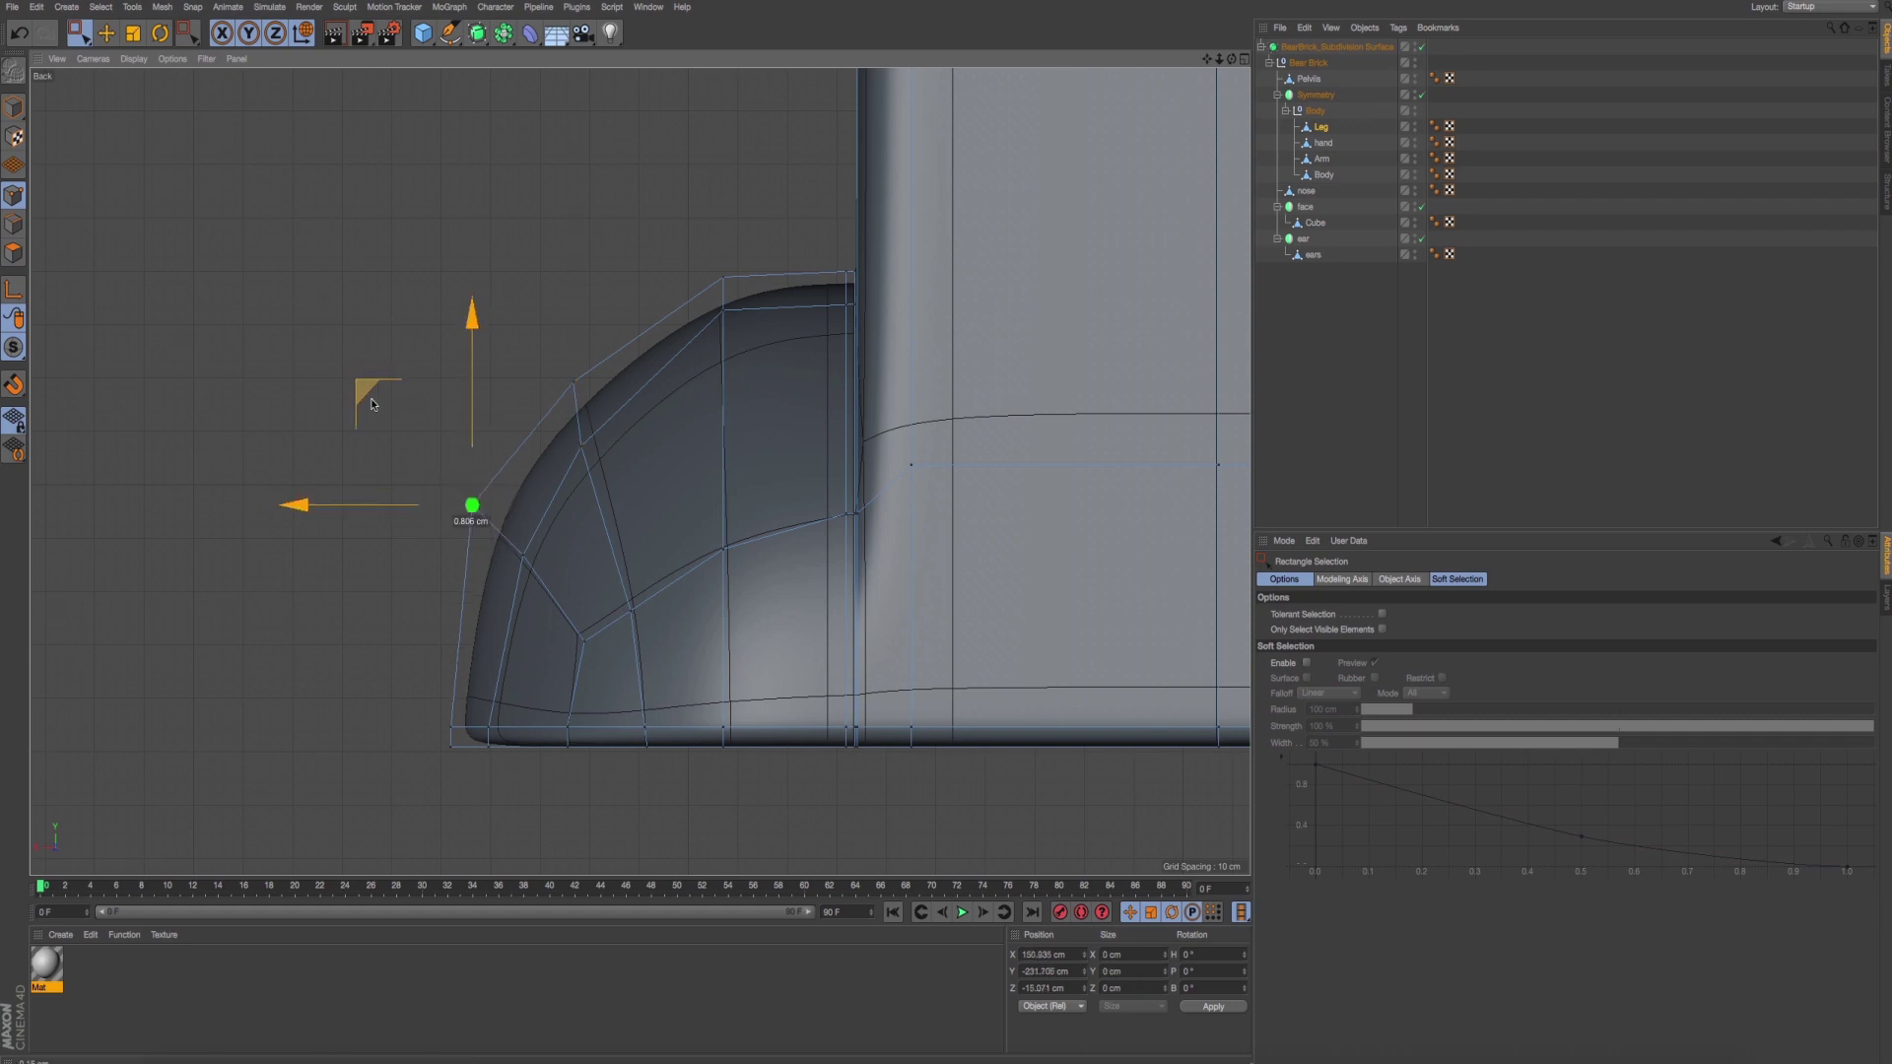
# Nudge the next, lower and cage points along the toe curve to smooth its outline.
pyautogui.moveTo(656, 509)
pyautogui.mouseDown()
pyautogui.moveTo(631, 498)
pyautogui.moveTo(581, 533)
pyautogui.mouseUp()
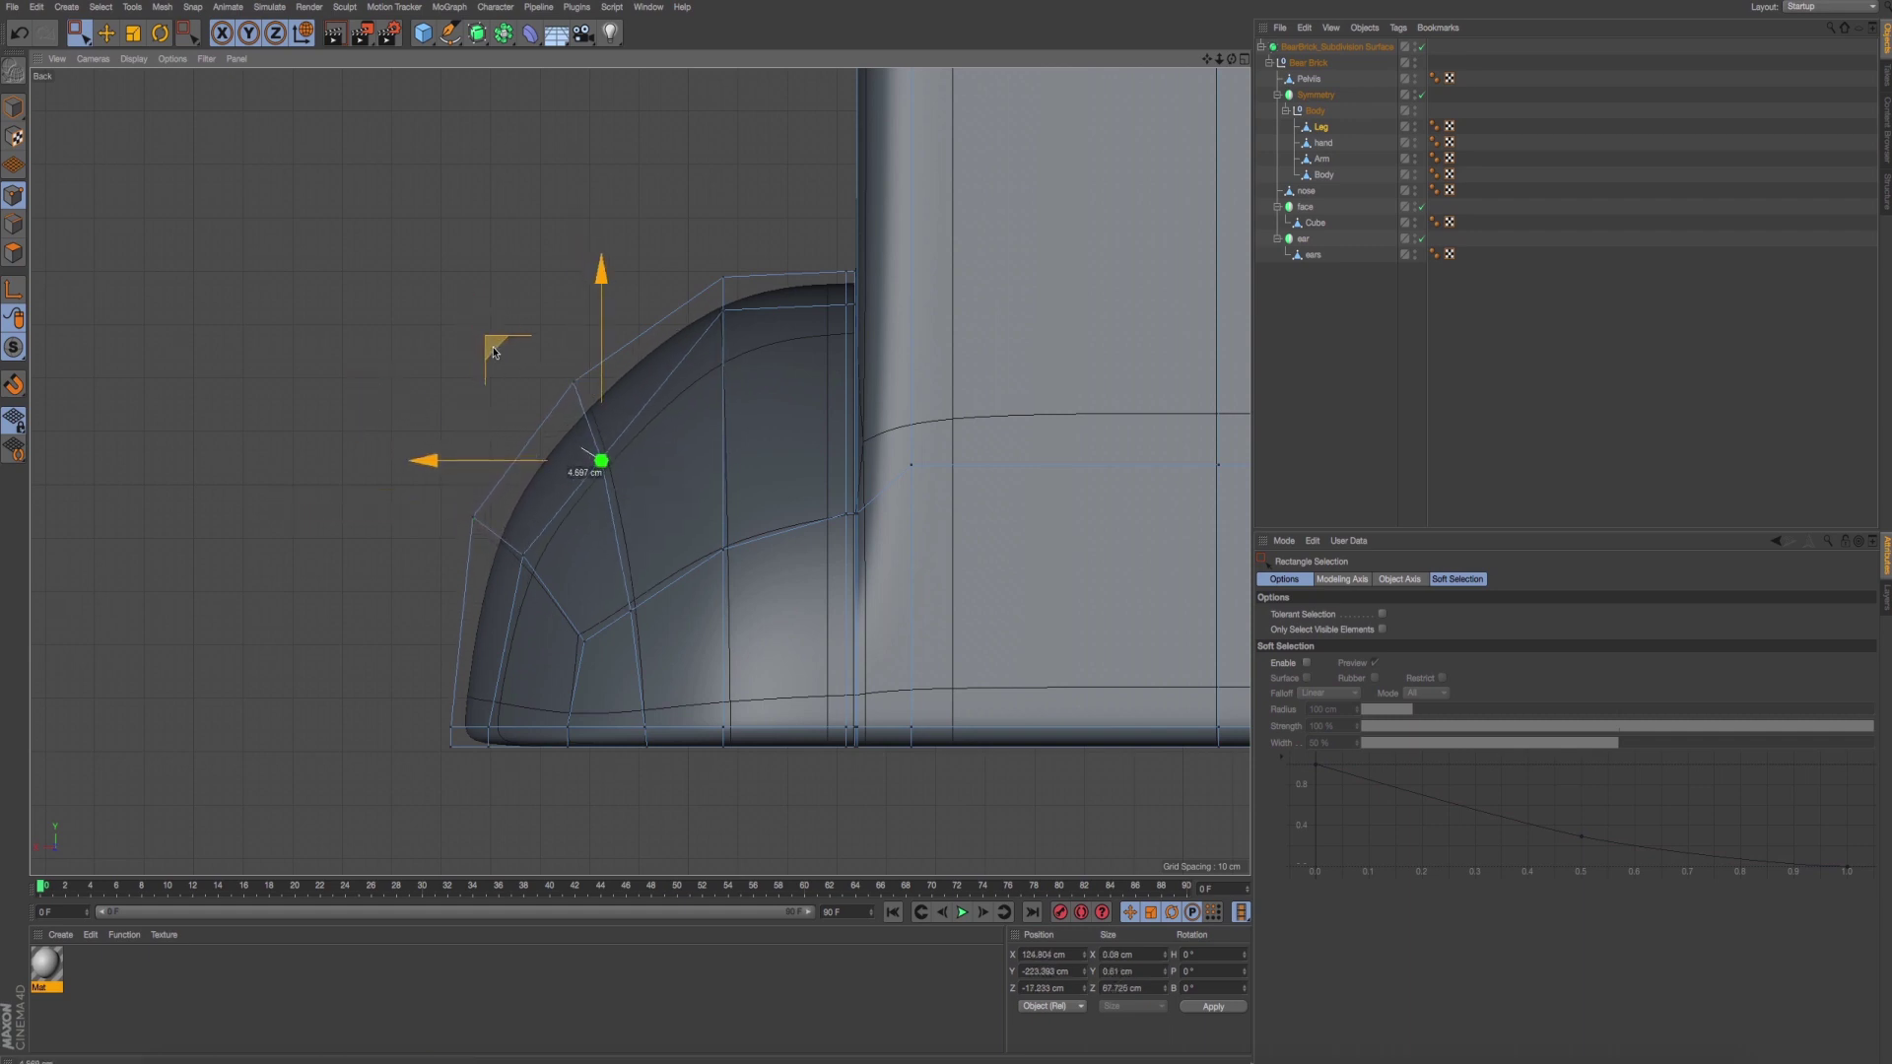
pyautogui.click(631, 608)
pyautogui.moveTo(632, 608); pyautogui.dragTo(571, 655)
pyautogui.moveTo(432, 500); pyautogui.dragTo(508, 576)
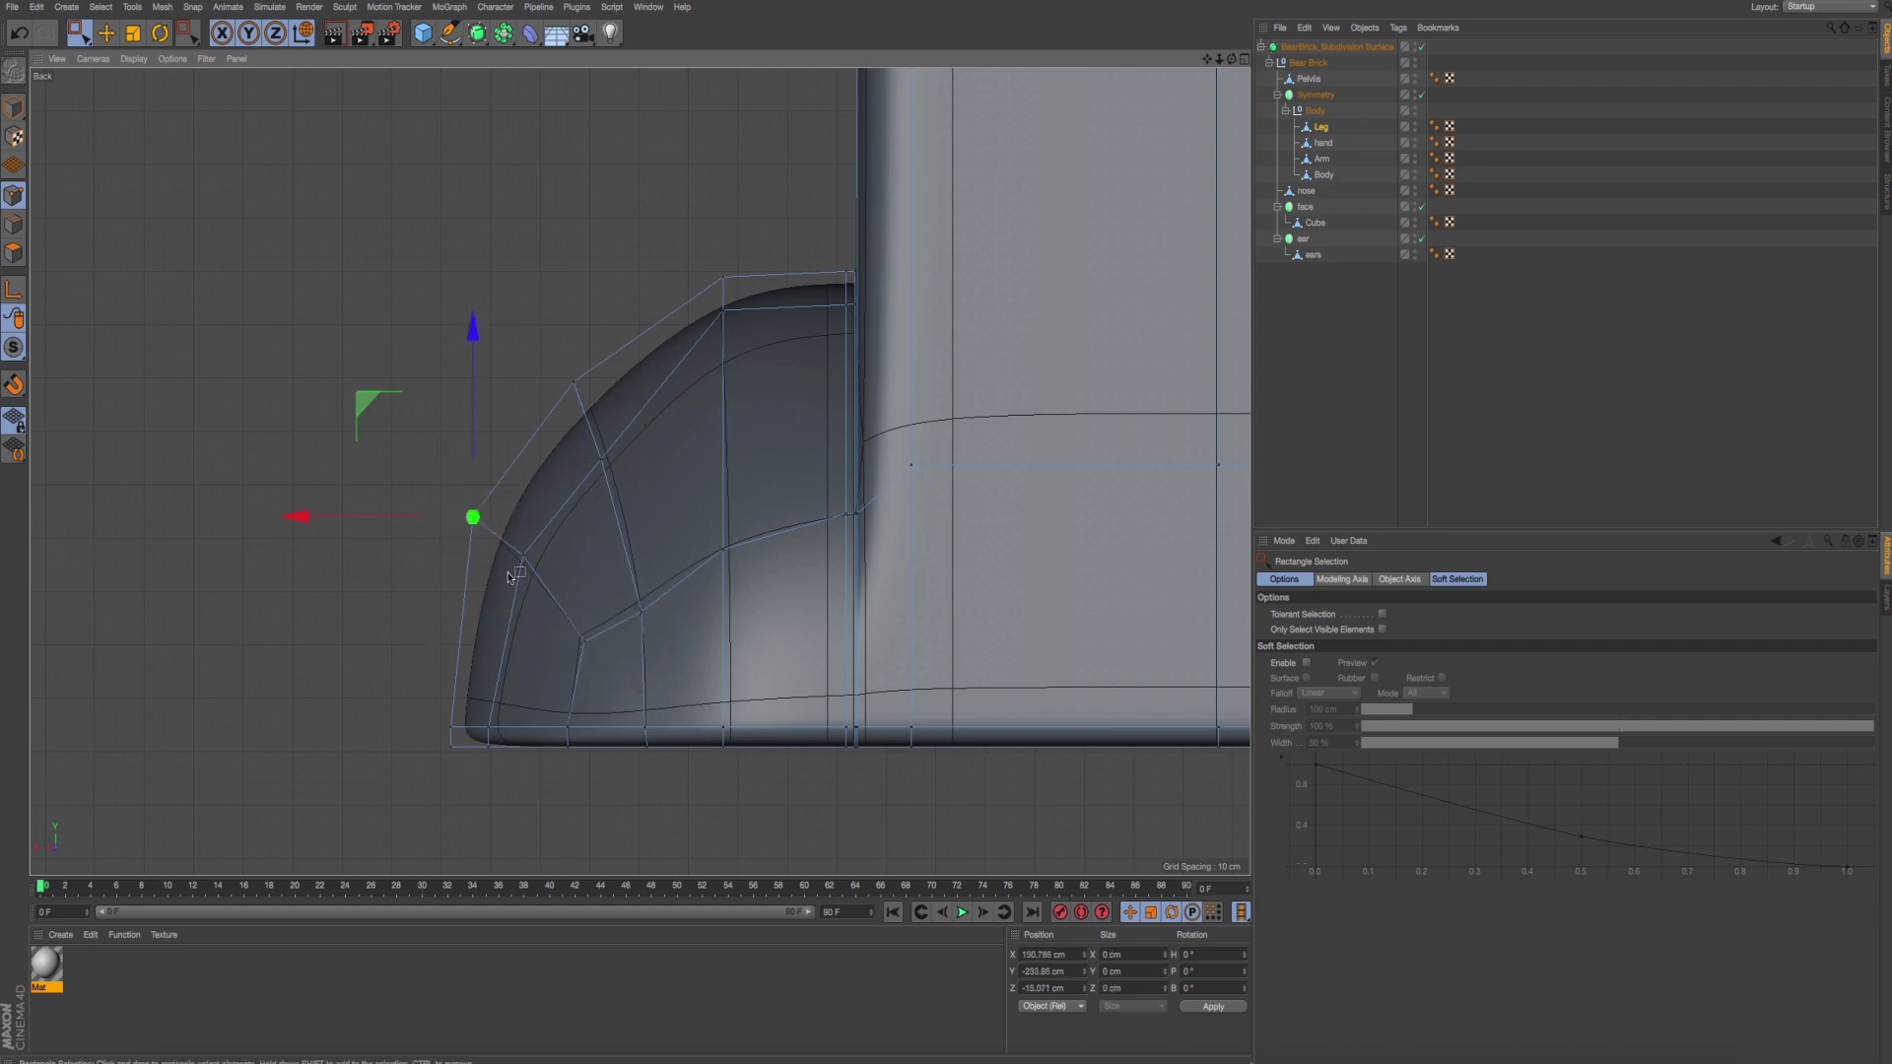
pyautogui.moveTo(394, 424); pyautogui.dragTo(376, 435)
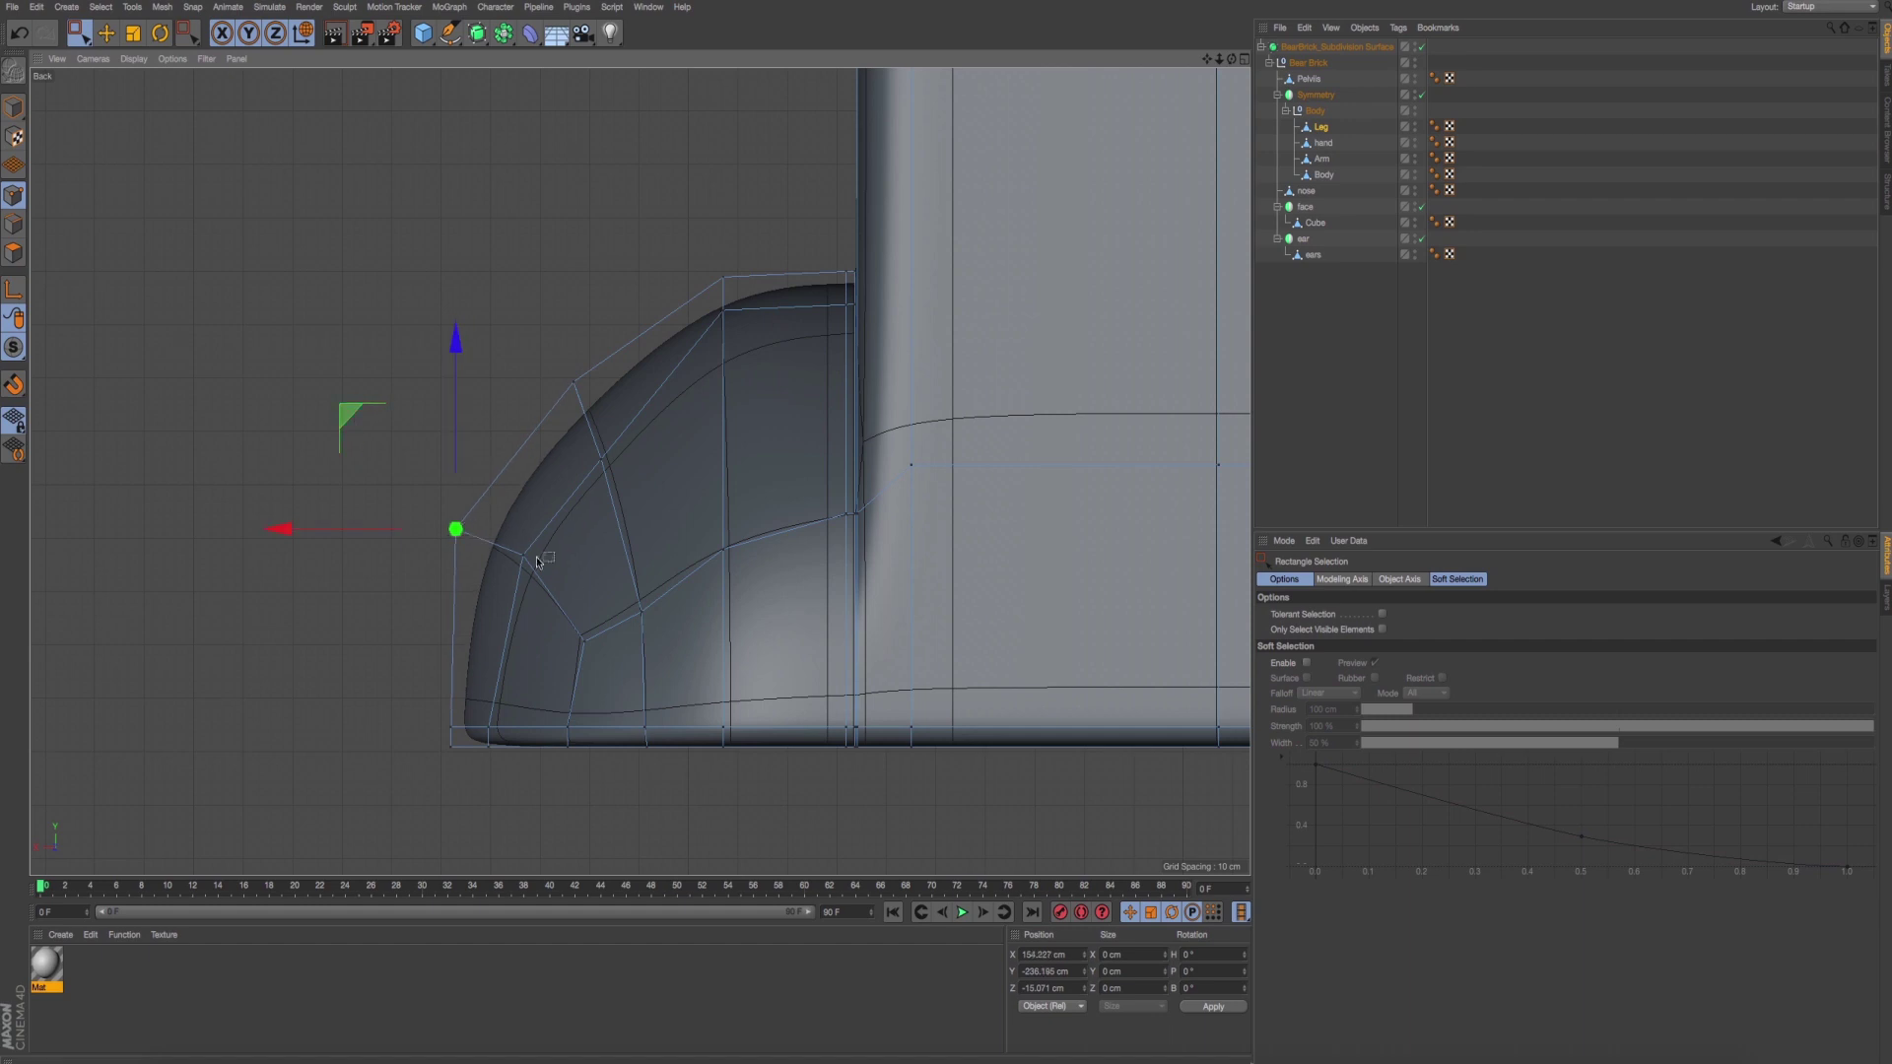
pyautogui.moveTo(508, 527); pyautogui.dragTo(542, 586)
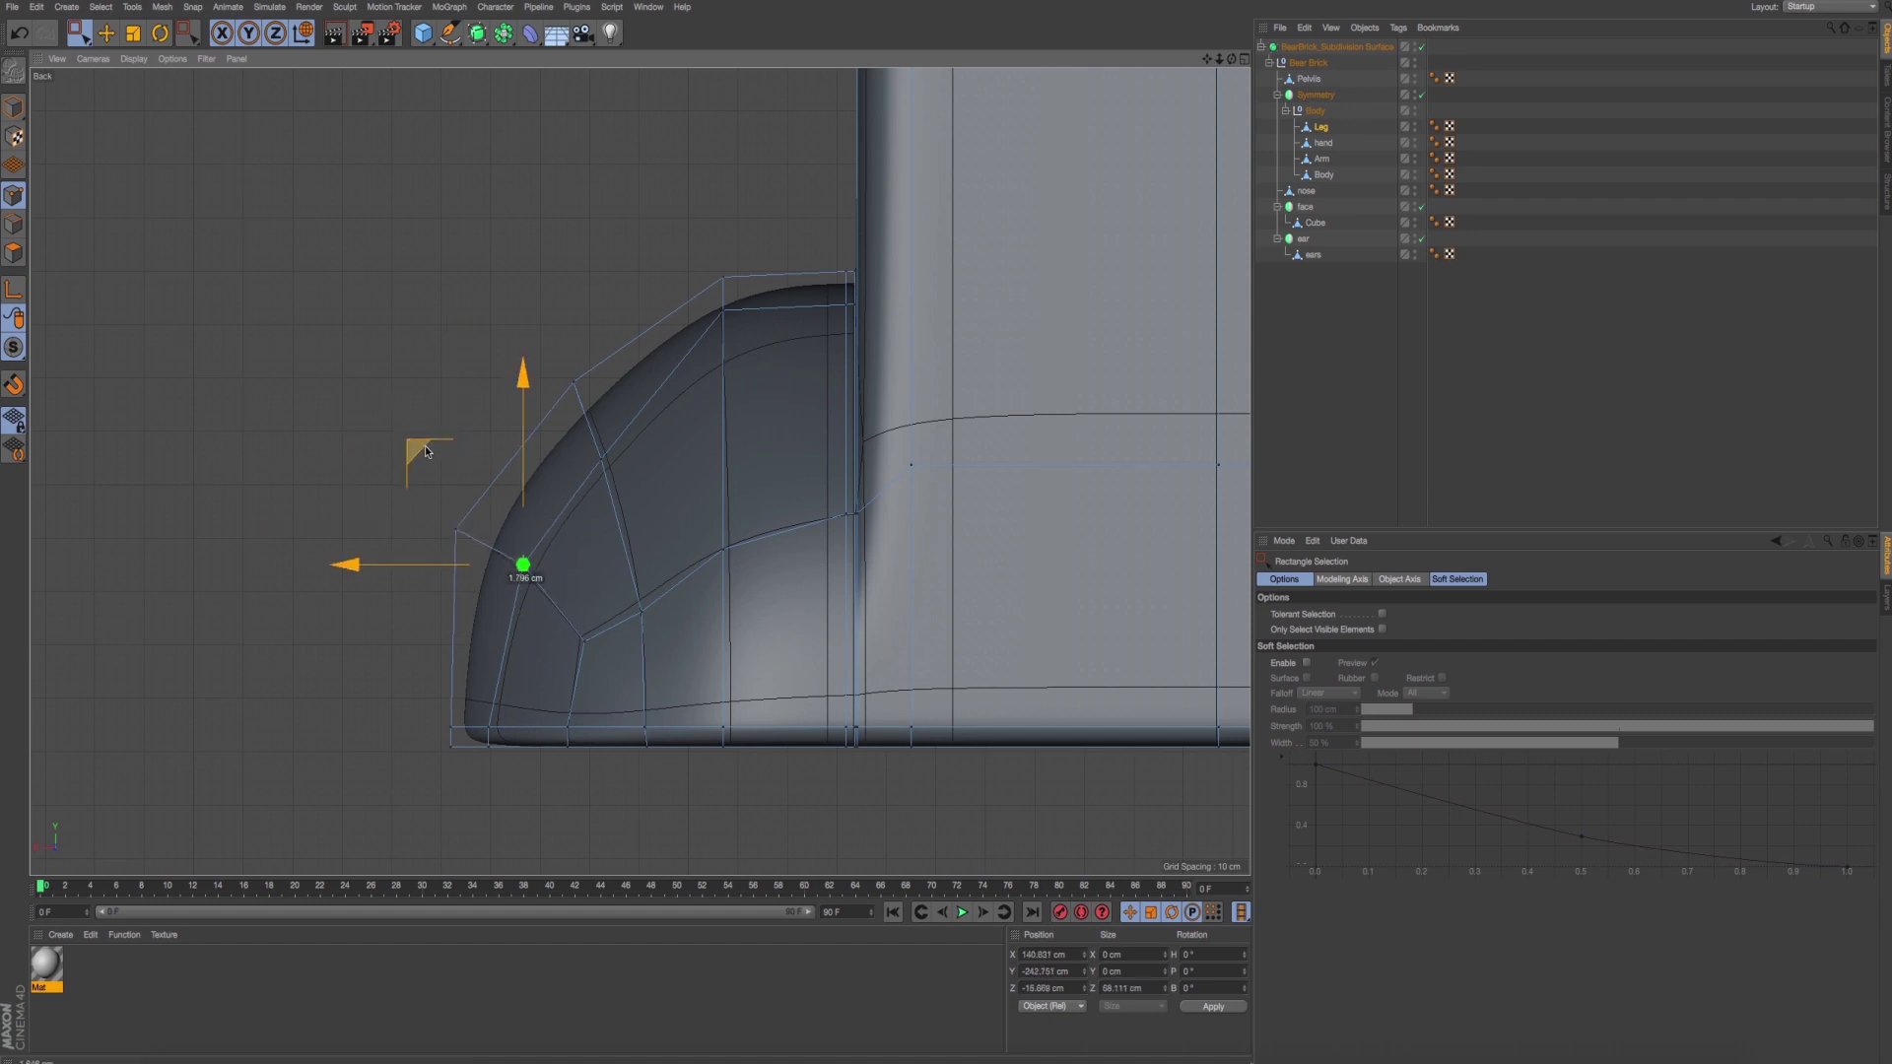
pyautogui.middleClick(680, 532)
pyautogui.middleClick(486, 410)
# Close Preferences, enlarge the Top view, and push one toe-outline point outward.
pyautogui.hotkey('ctrl', 'e')
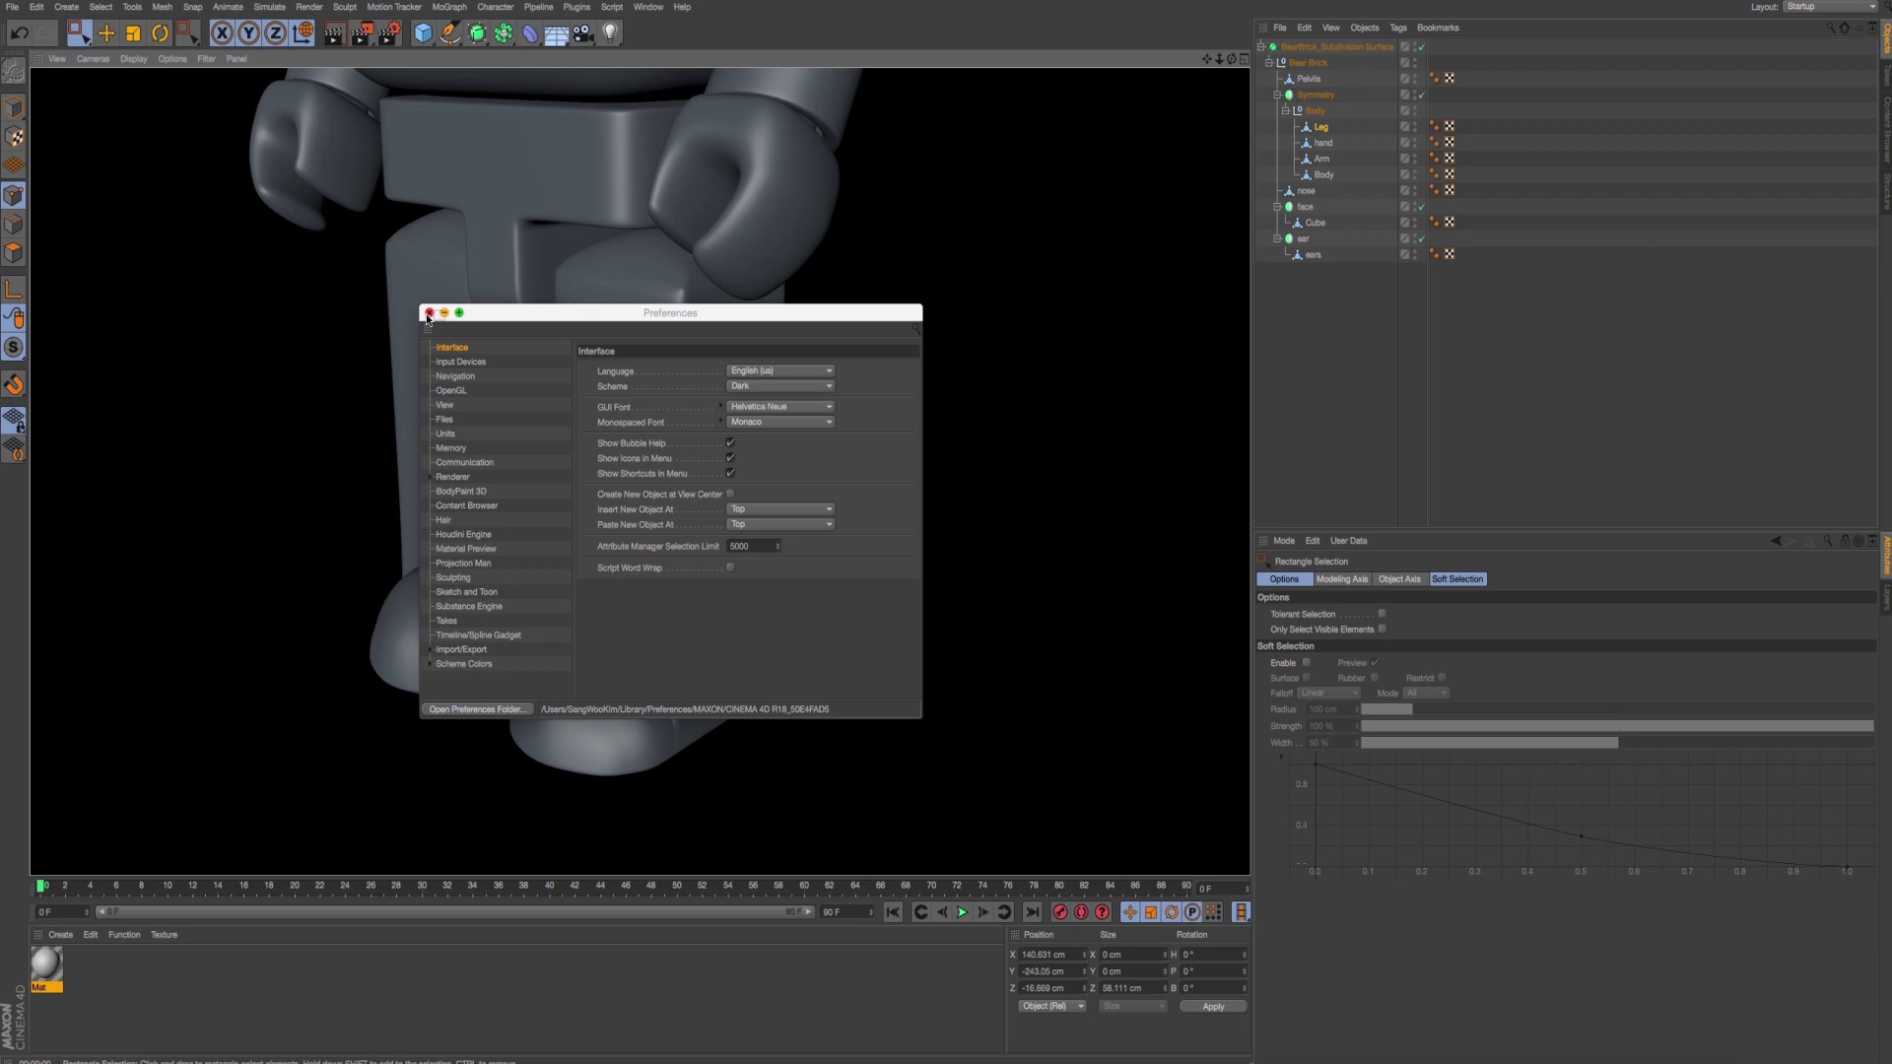
pyautogui.click(430, 313)
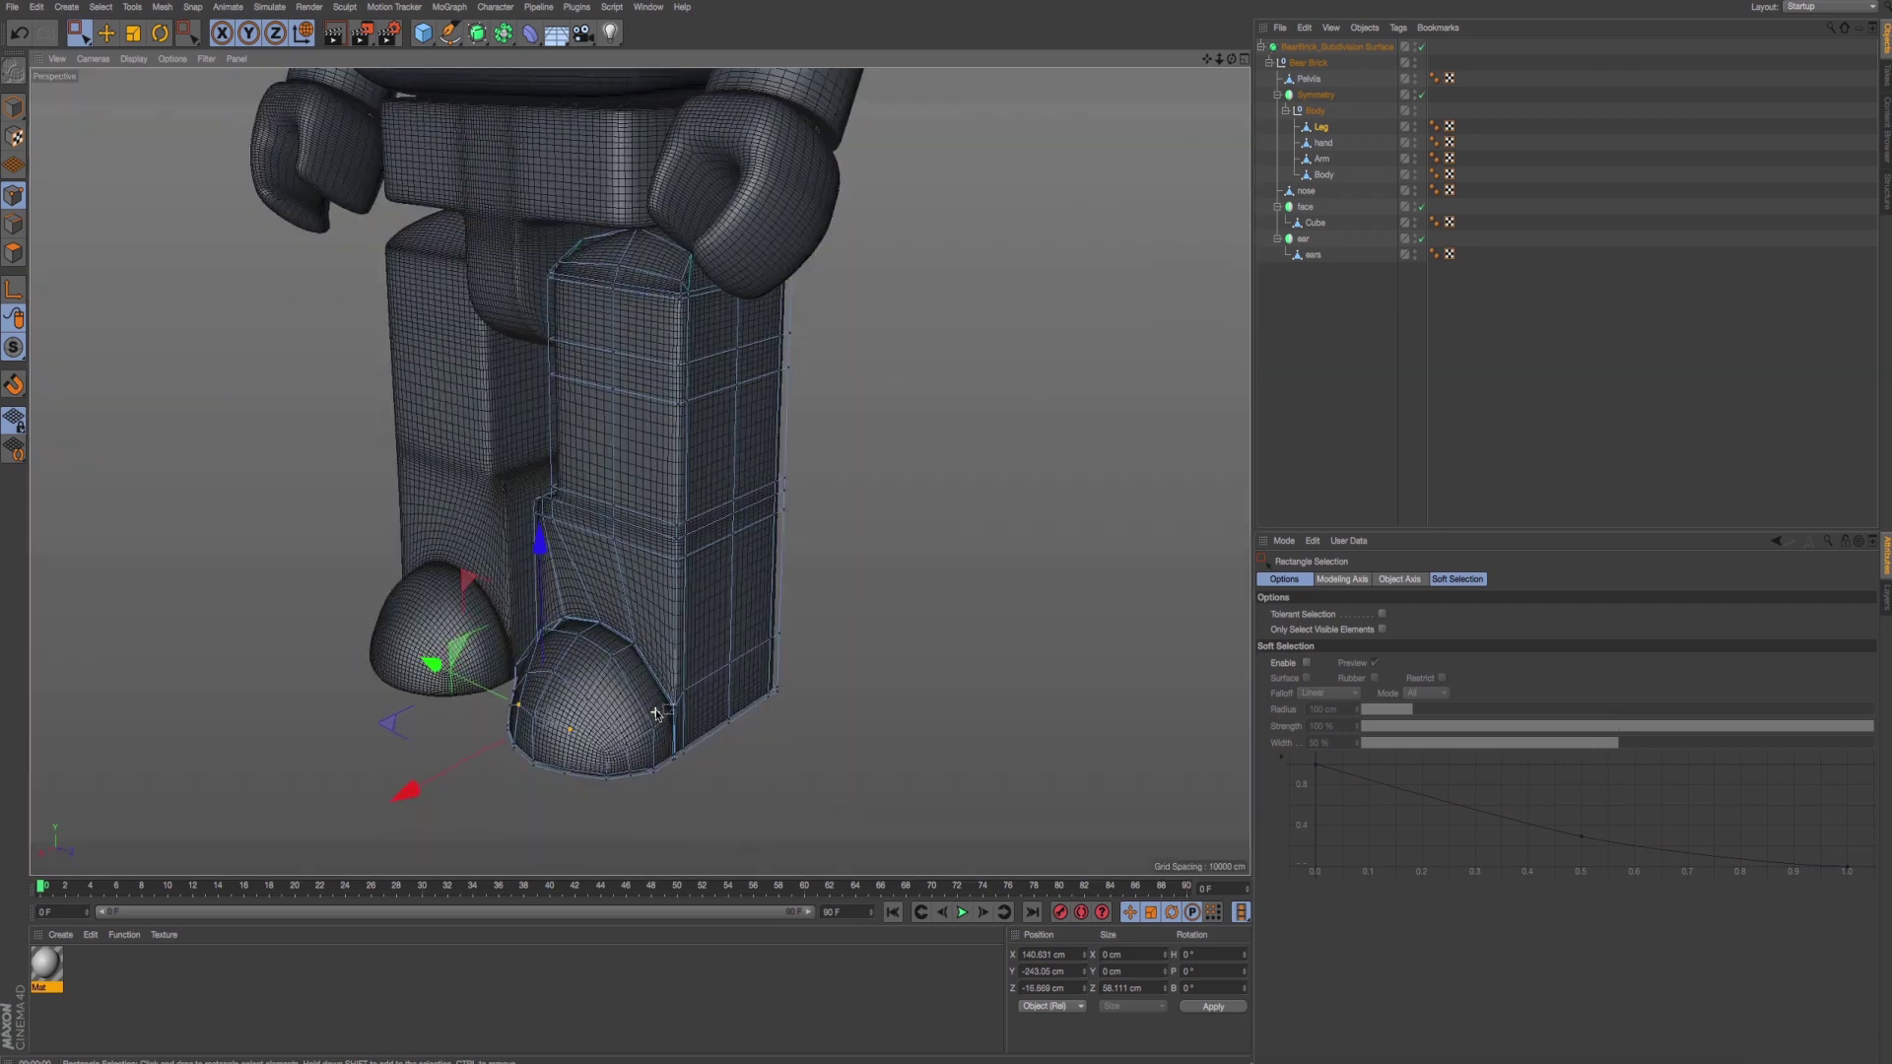
pyautogui.middleClick(690, 731)
pyautogui.middleClick(497, 648)
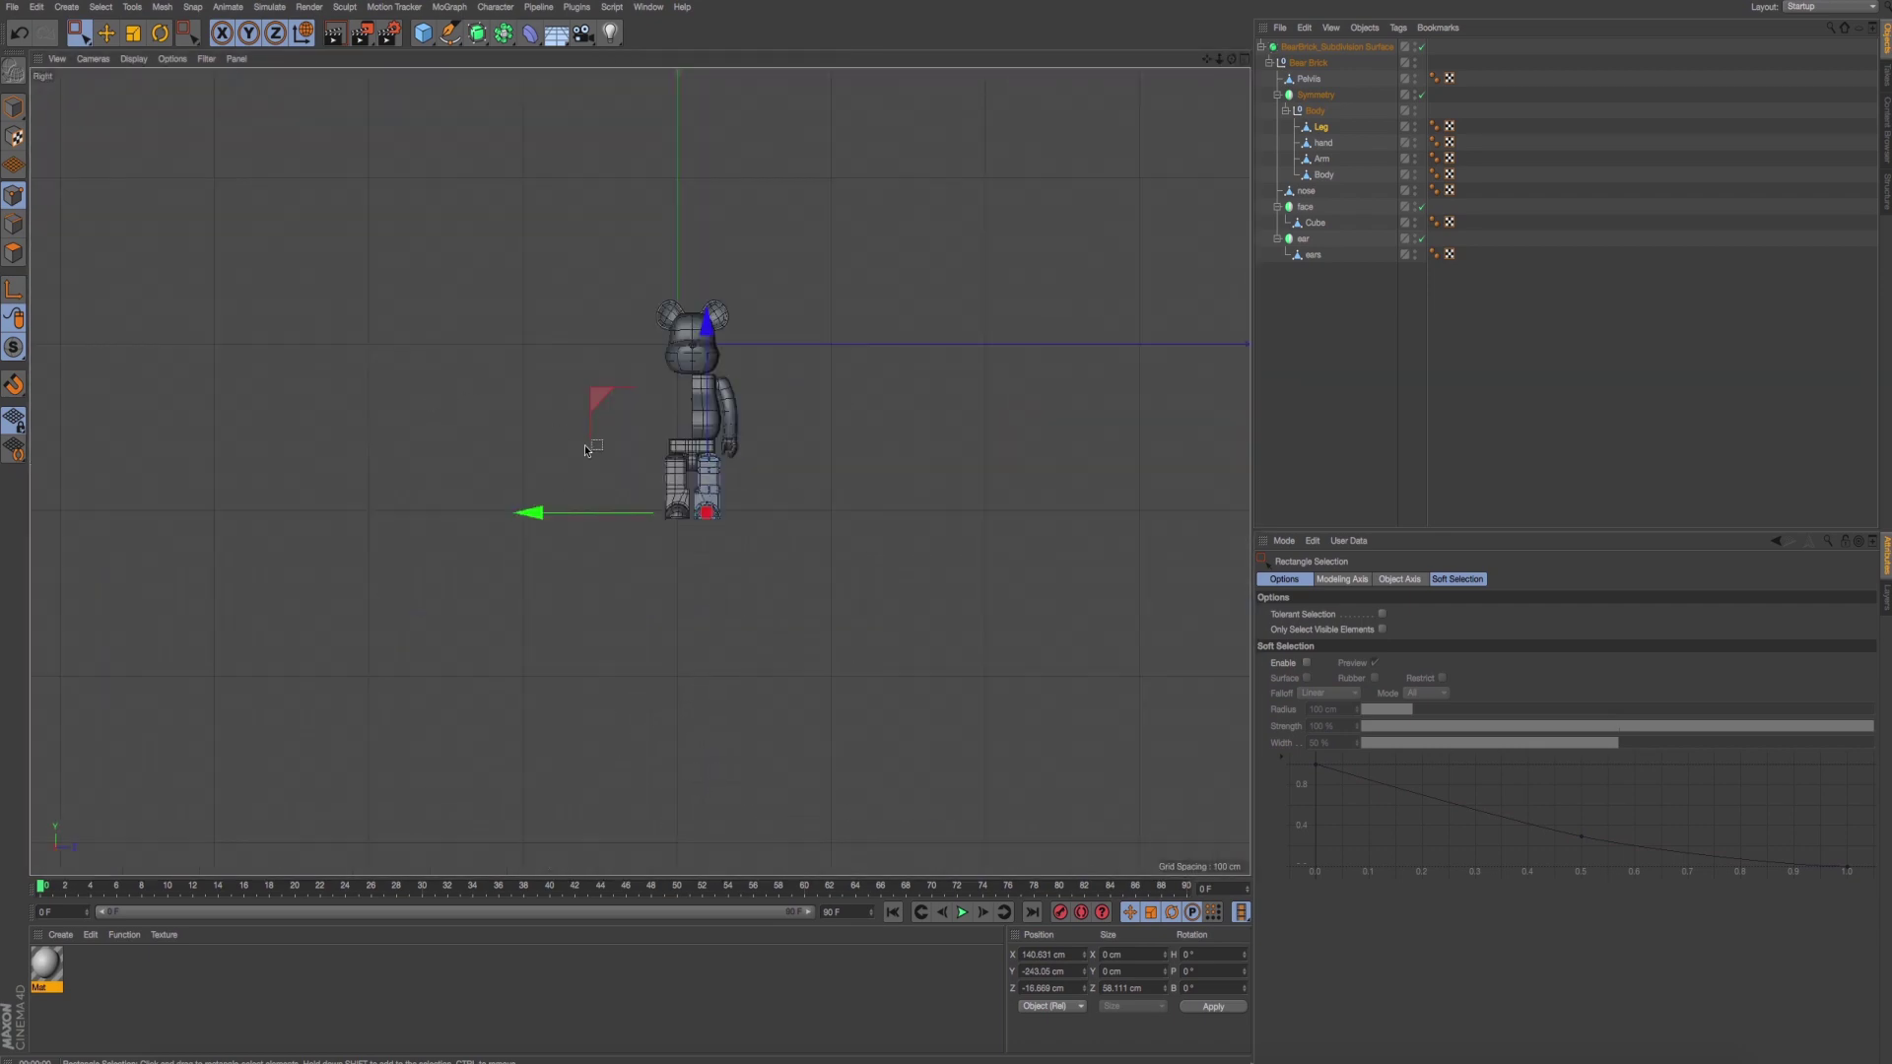
pyautogui.scroll(5, 814, 478)
pyautogui.scroll(2, 814, 478)
pyautogui.scroll(2, 712, 406)
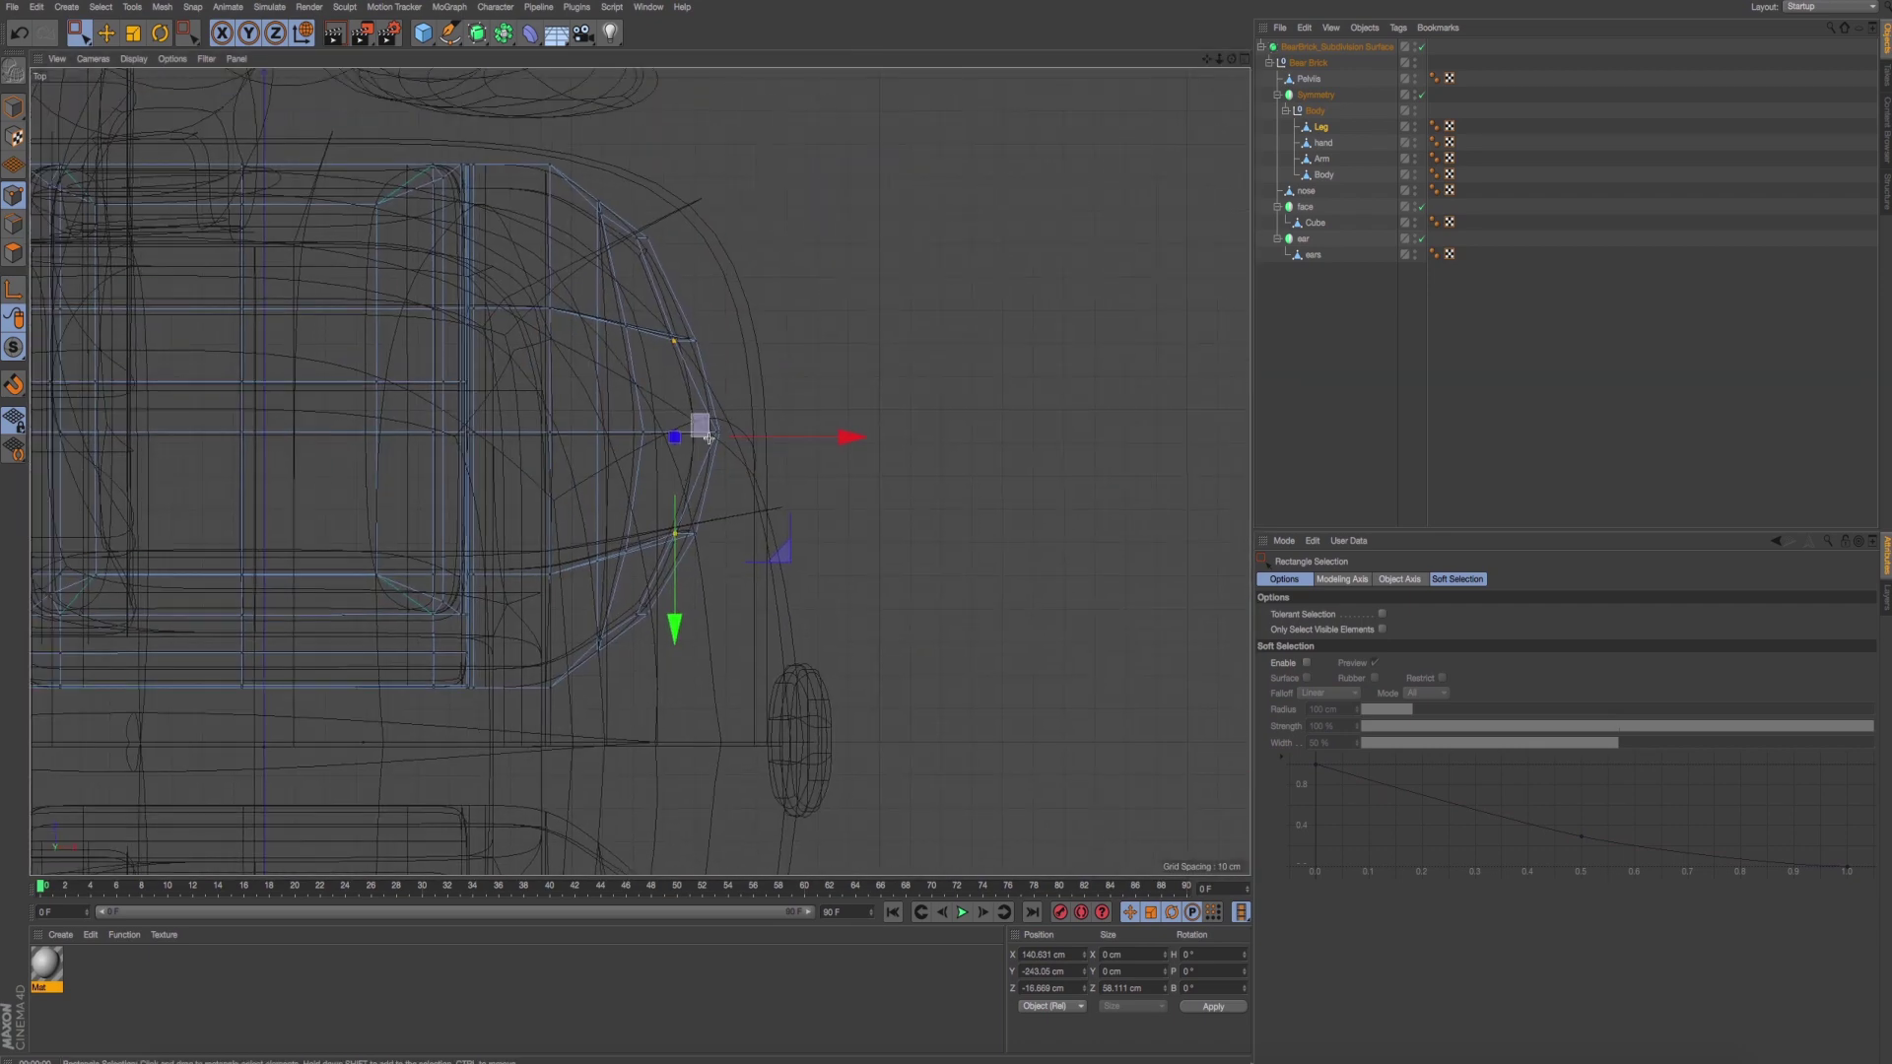
pyautogui.click(716, 446)
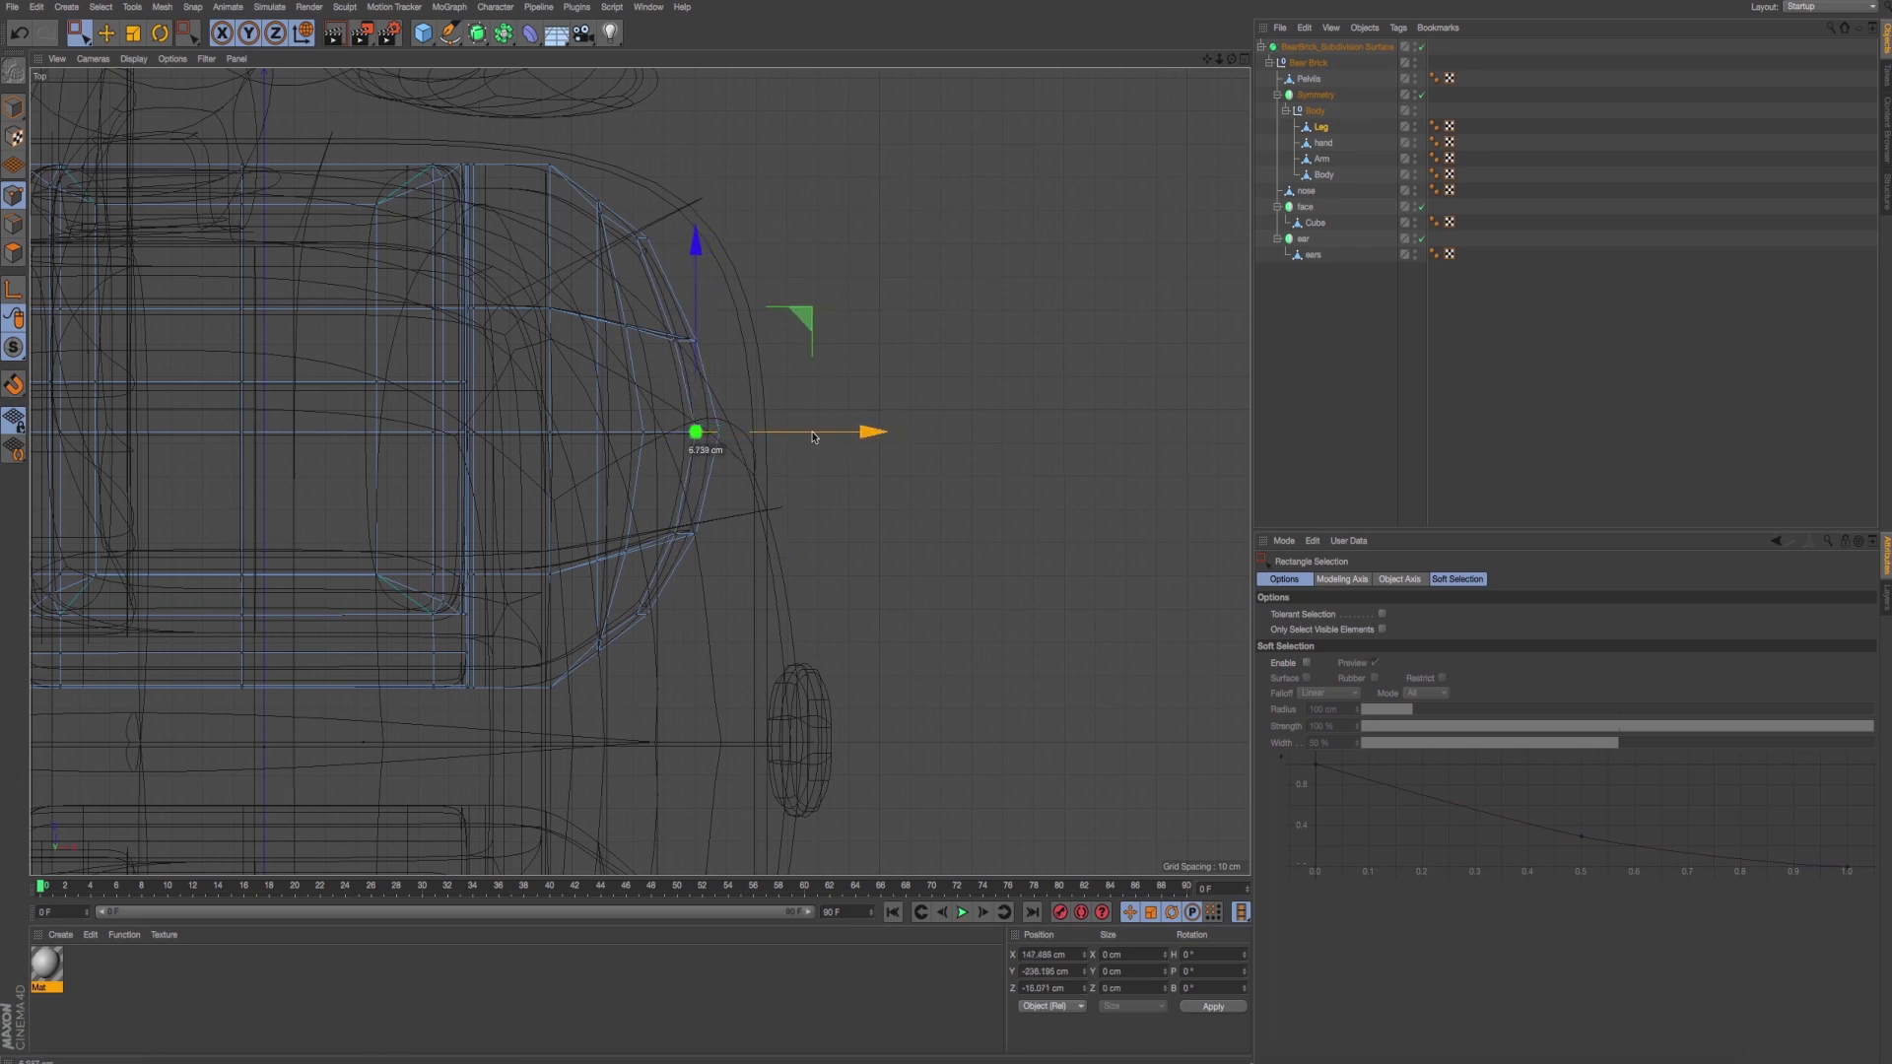
pyautogui.moveTo(687, 351); pyautogui.dragTo(688, 352)
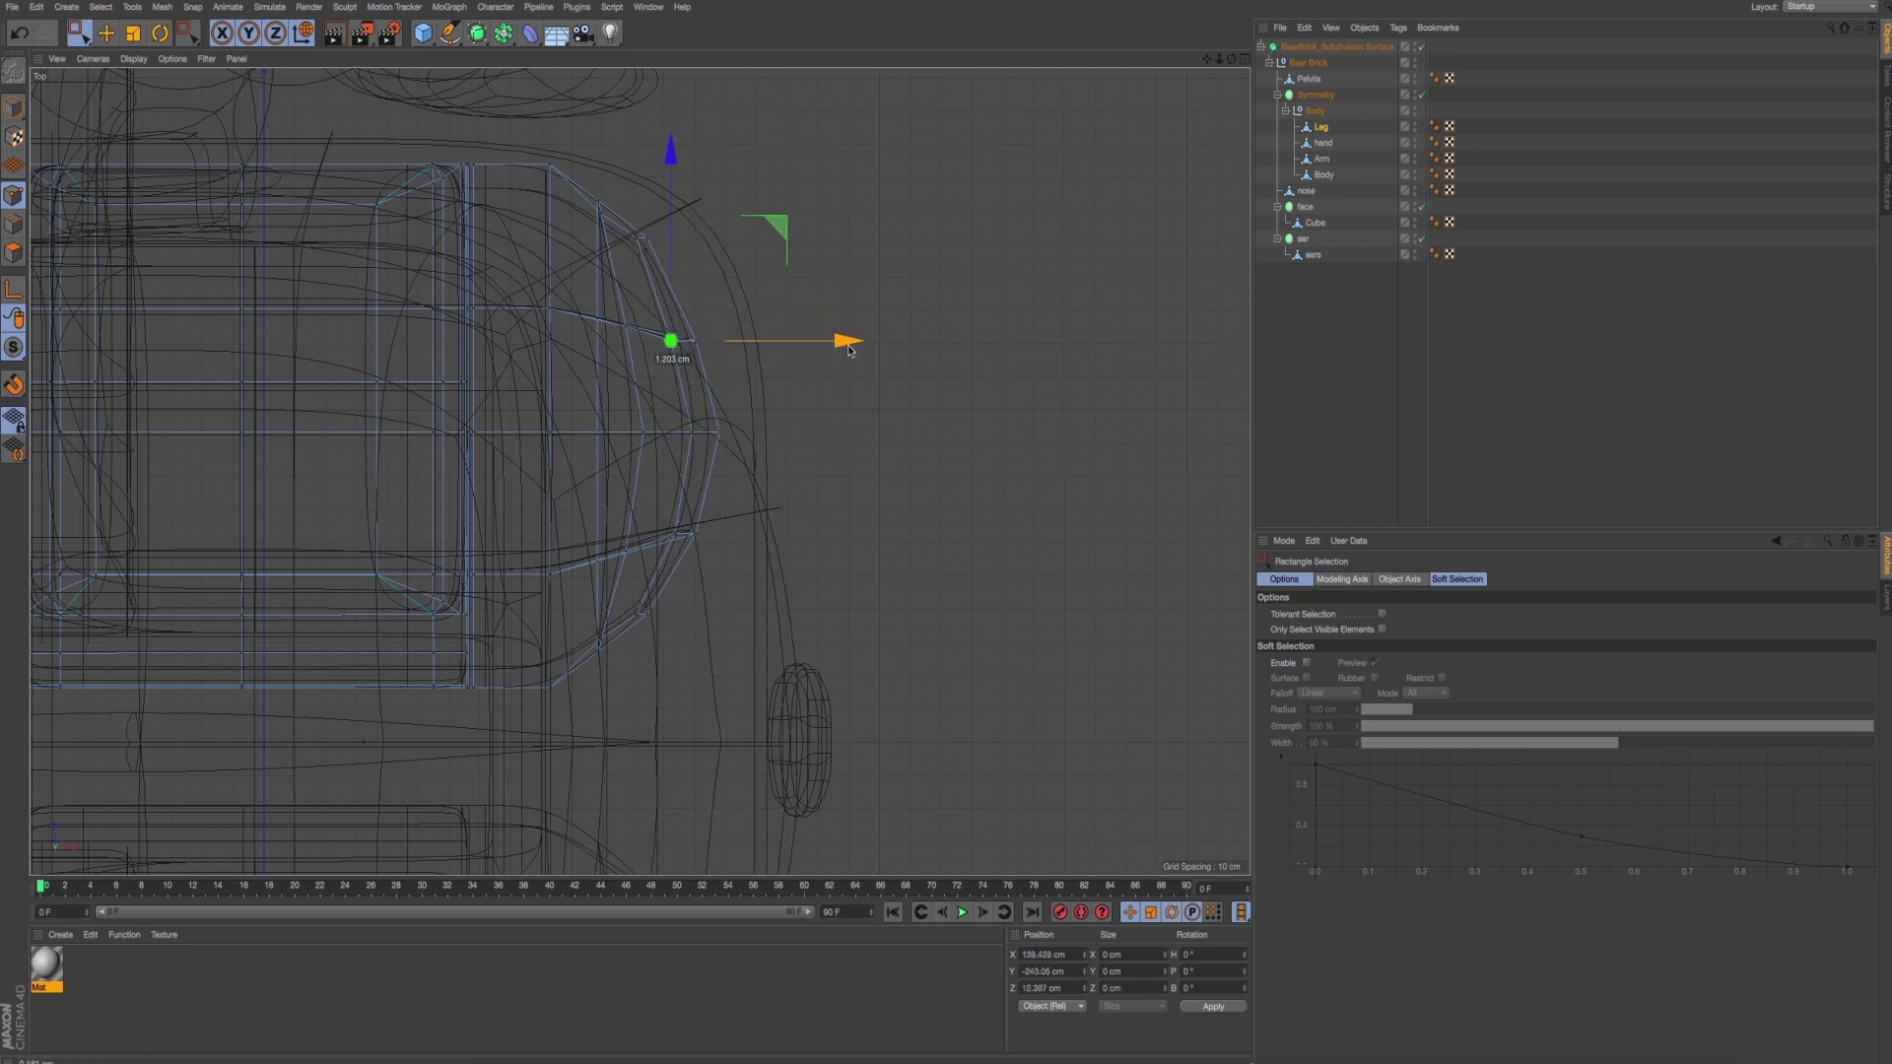
# Shift points along the toe's lower edge and select top and side points to even the curve.
pyautogui.moveTo(672, 514); pyautogui.dragTo(688, 547)
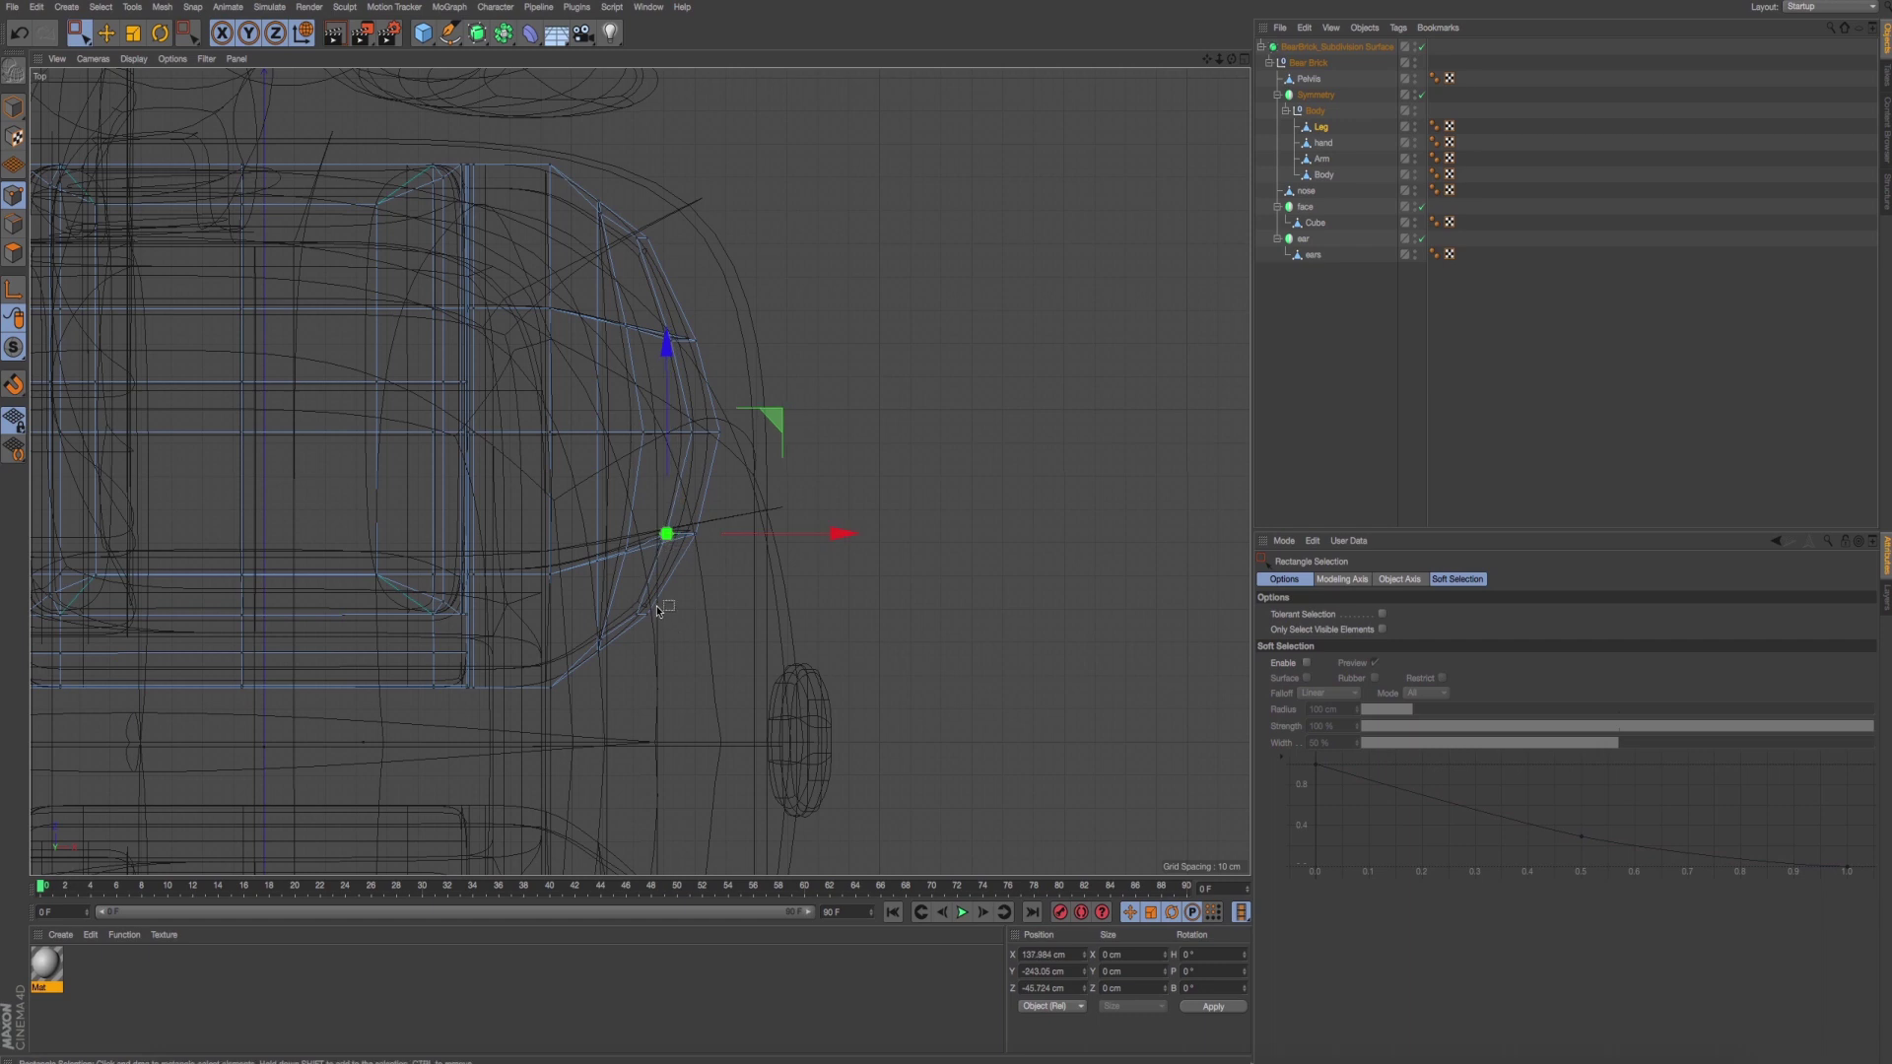
pyautogui.keyDown('alt'); pyautogui.moveTo(709, 591); pyautogui.dragTo(717, 572, button='middle'); pyautogui.keyUp('alt')
pyautogui.moveTo(680, 572)
pyautogui.mouseDown()
pyautogui.moveTo(614, 621)
pyautogui.moveTo(643, 646)
pyautogui.mouseUp()
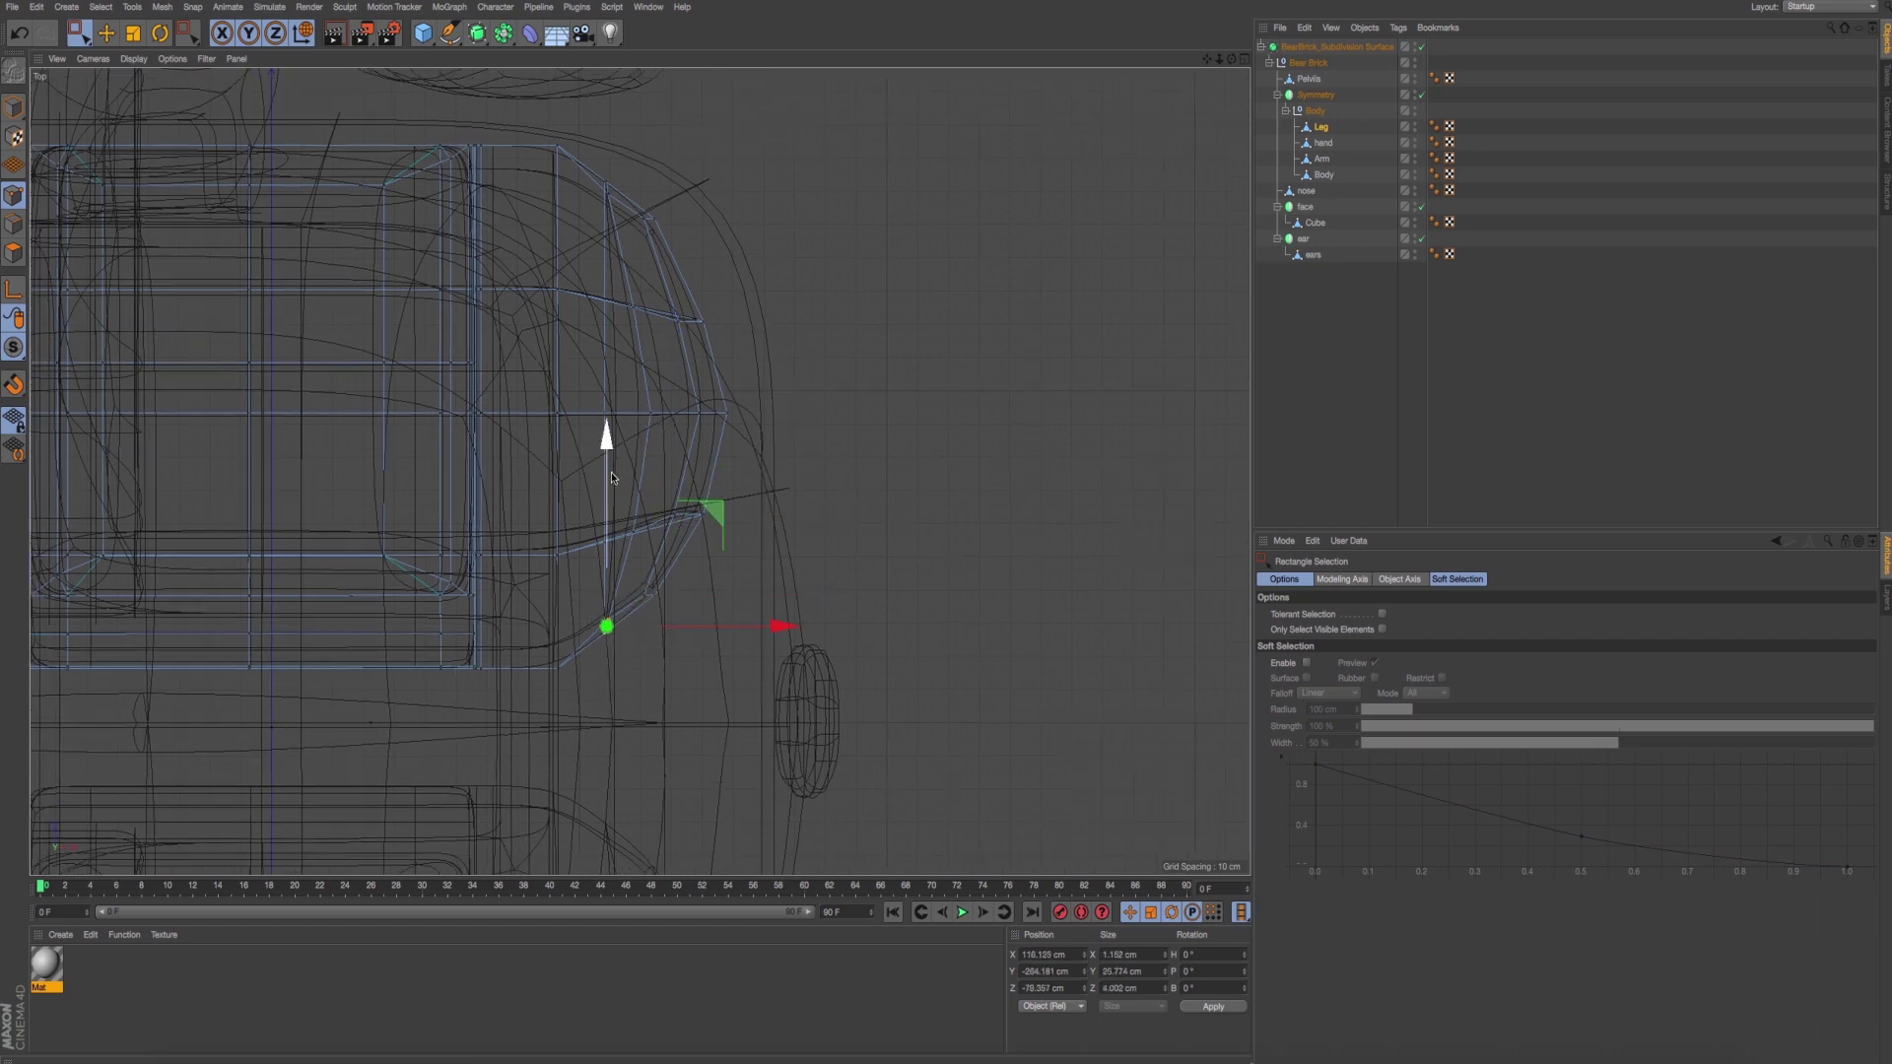
pyautogui.moveTo(591, 168); pyautogui.dragTo(659, 232)
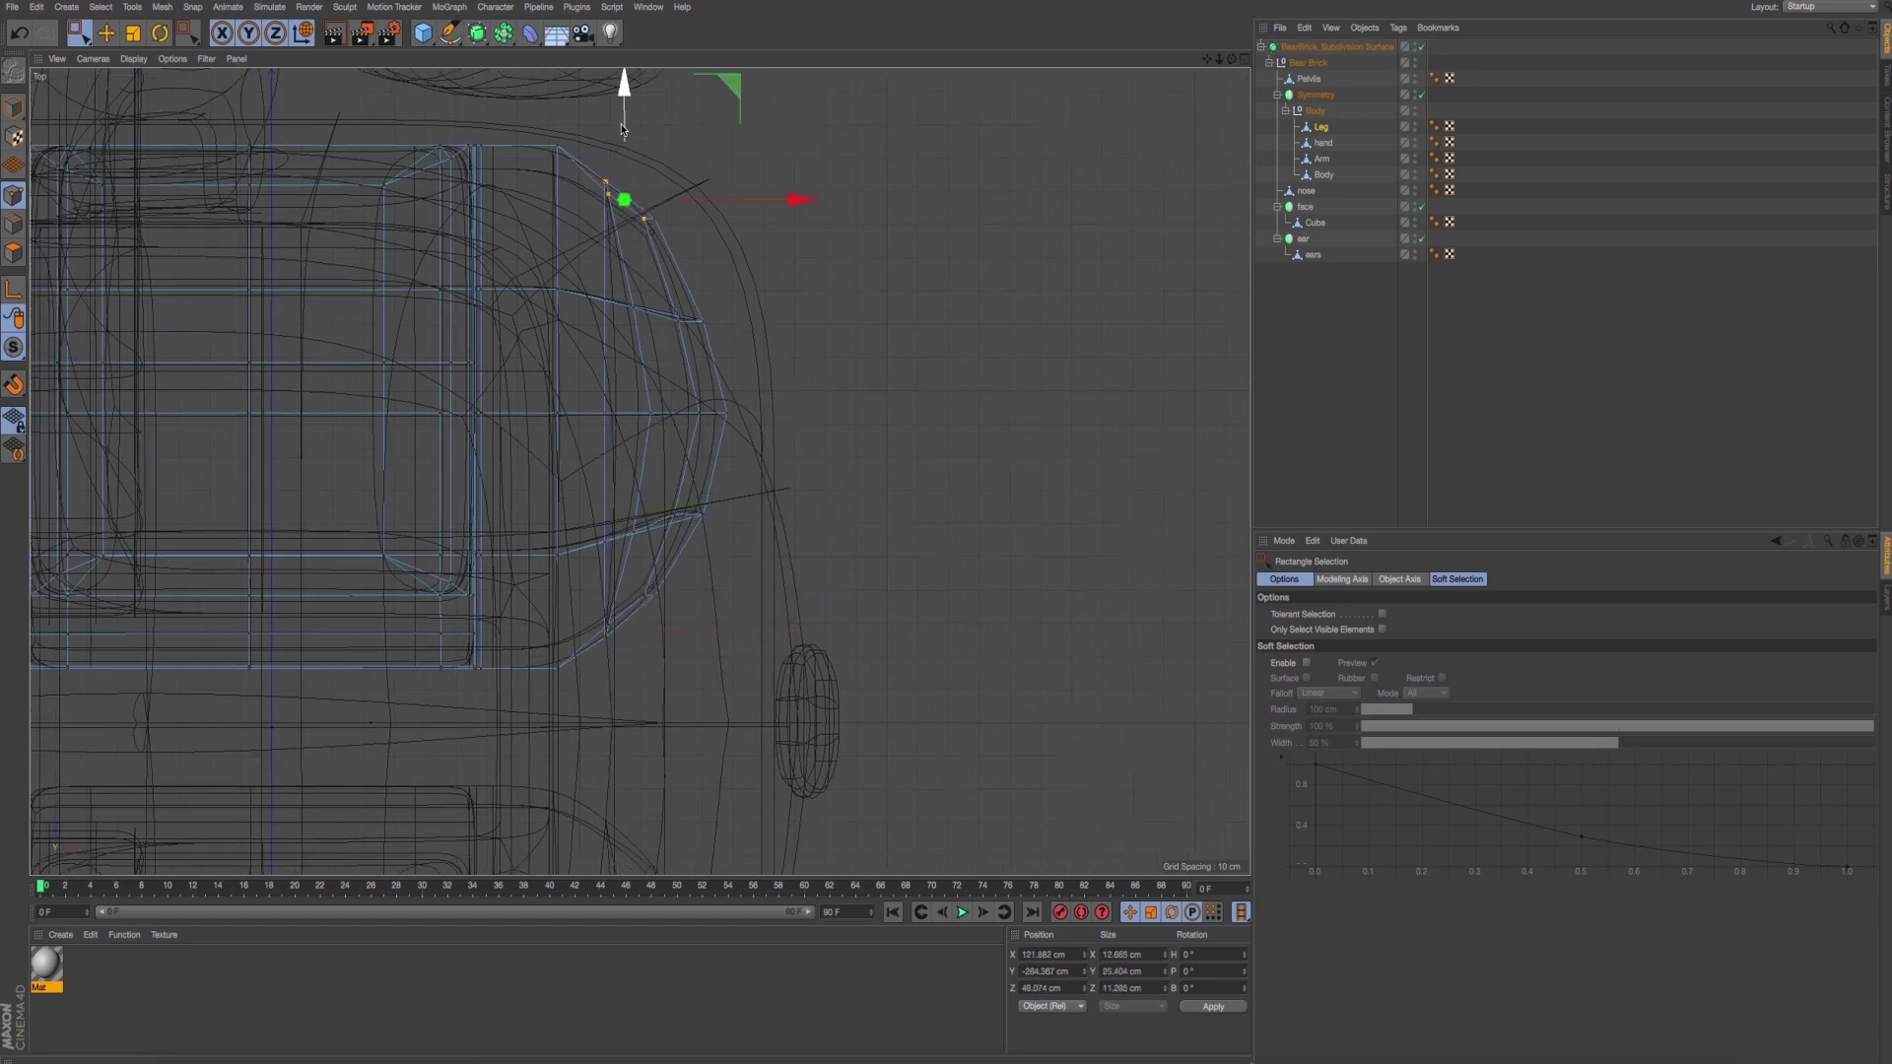
pyautogui.moveTo(591, 161); pyautogui.dragTo(636, 243)
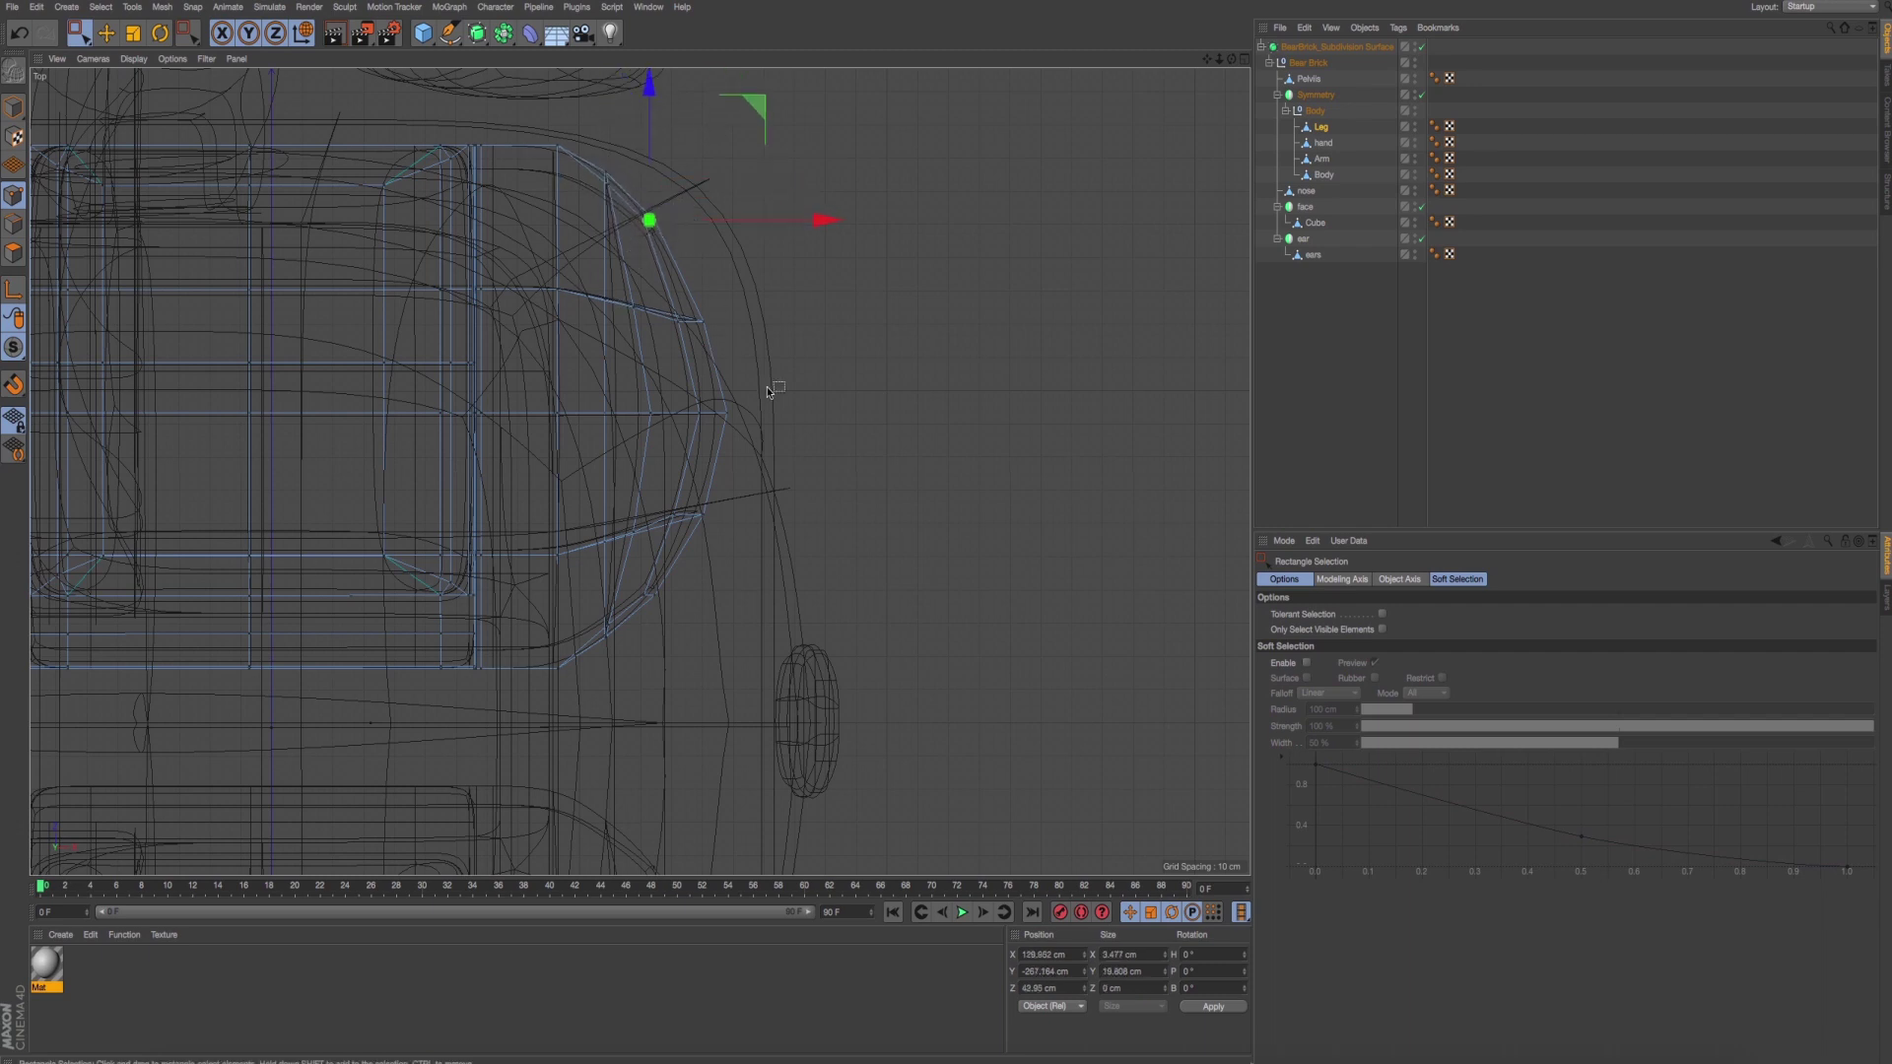
pyautogui.moveTo(767, 387); pyautogui.dragTo(690, 434)
# Preview a quick render of the legs in perspective, then return to the four-view layout.
pyautogui.press('F1')
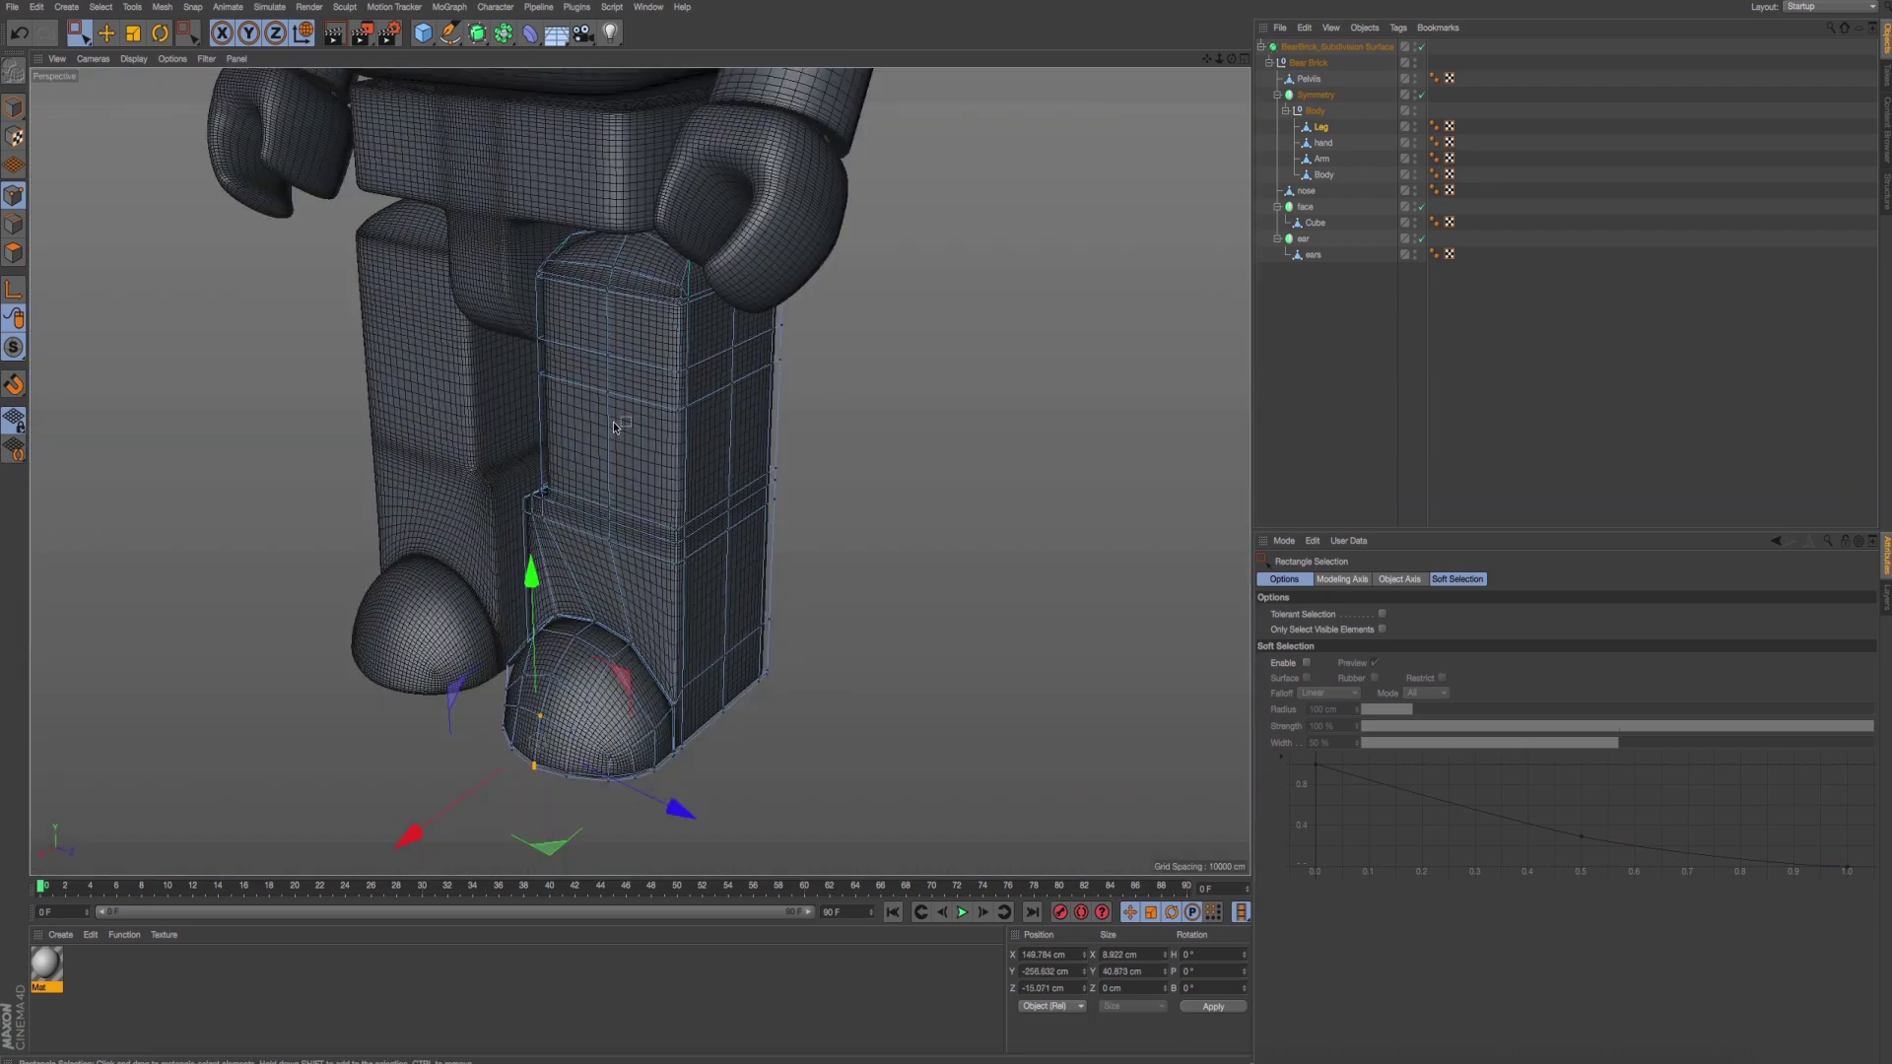
pyautogui.hotkey('ctrl', 'r')
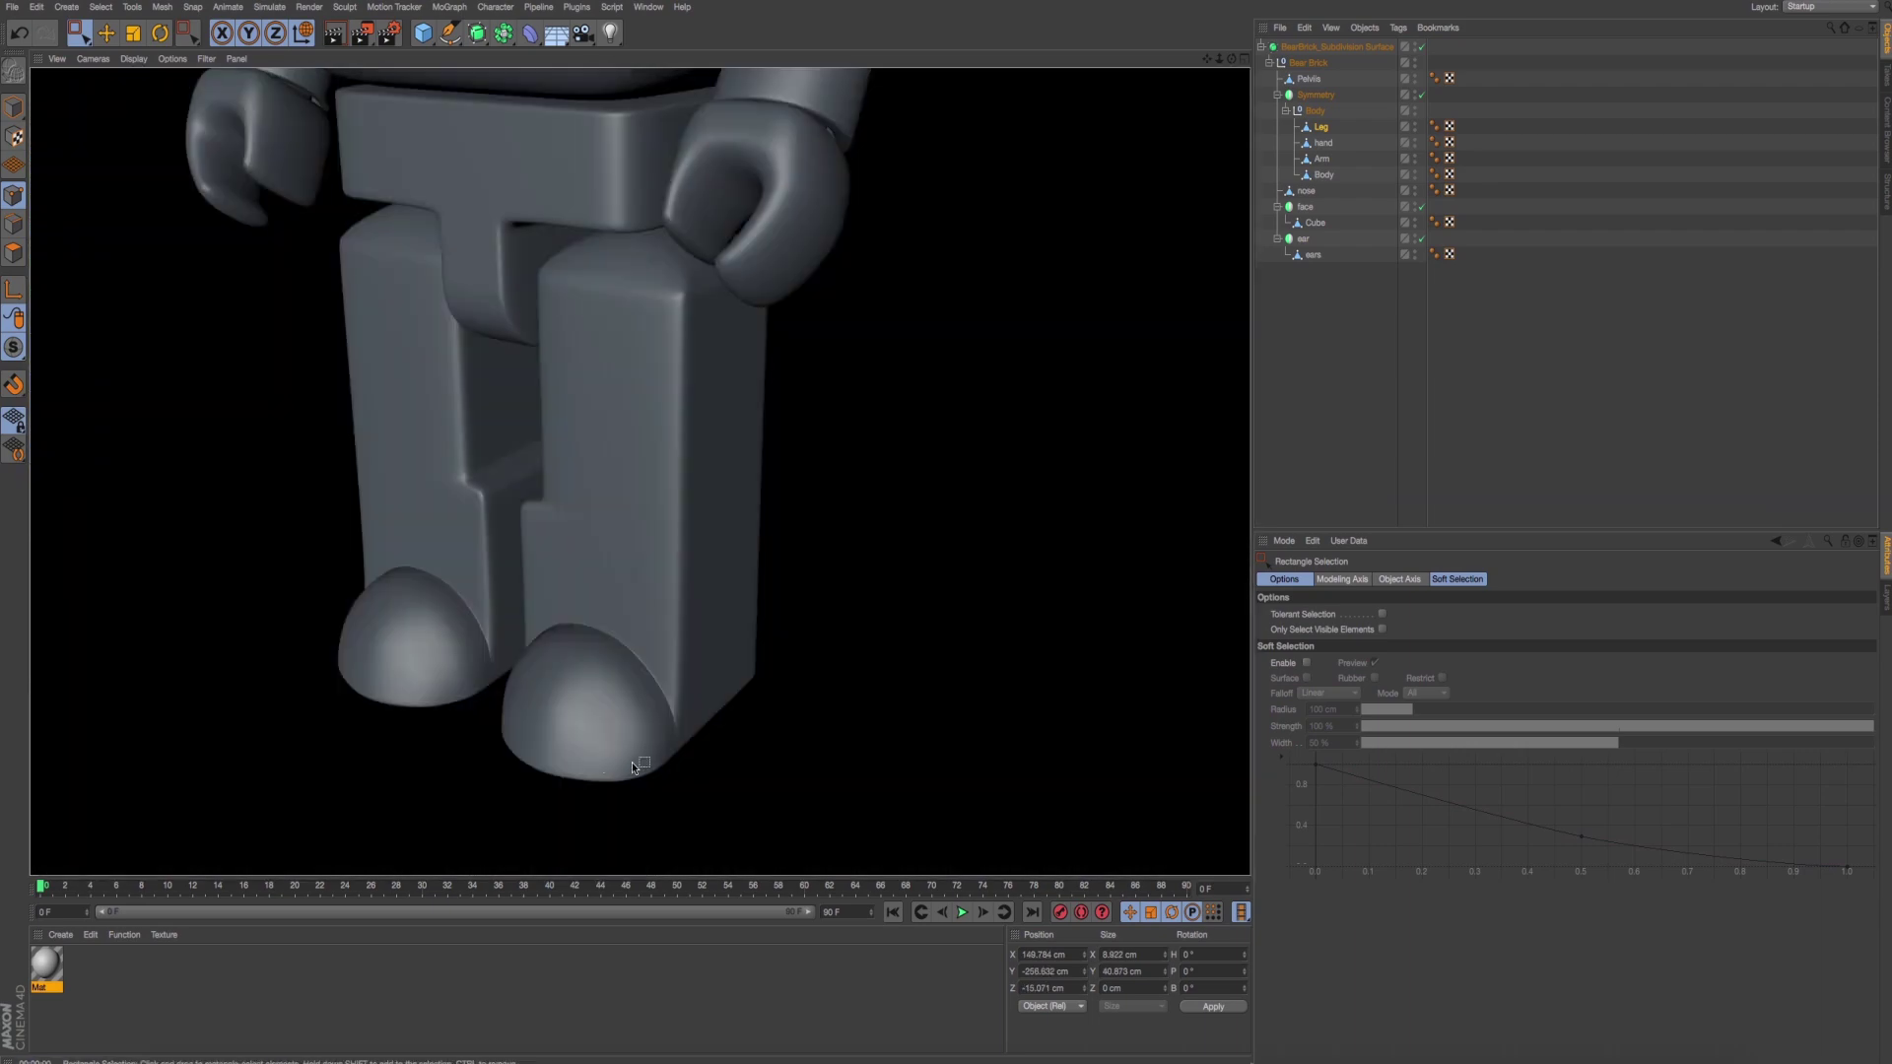
pyautogui.press('F5')
pyautogui.scroll(3, 941, 672)
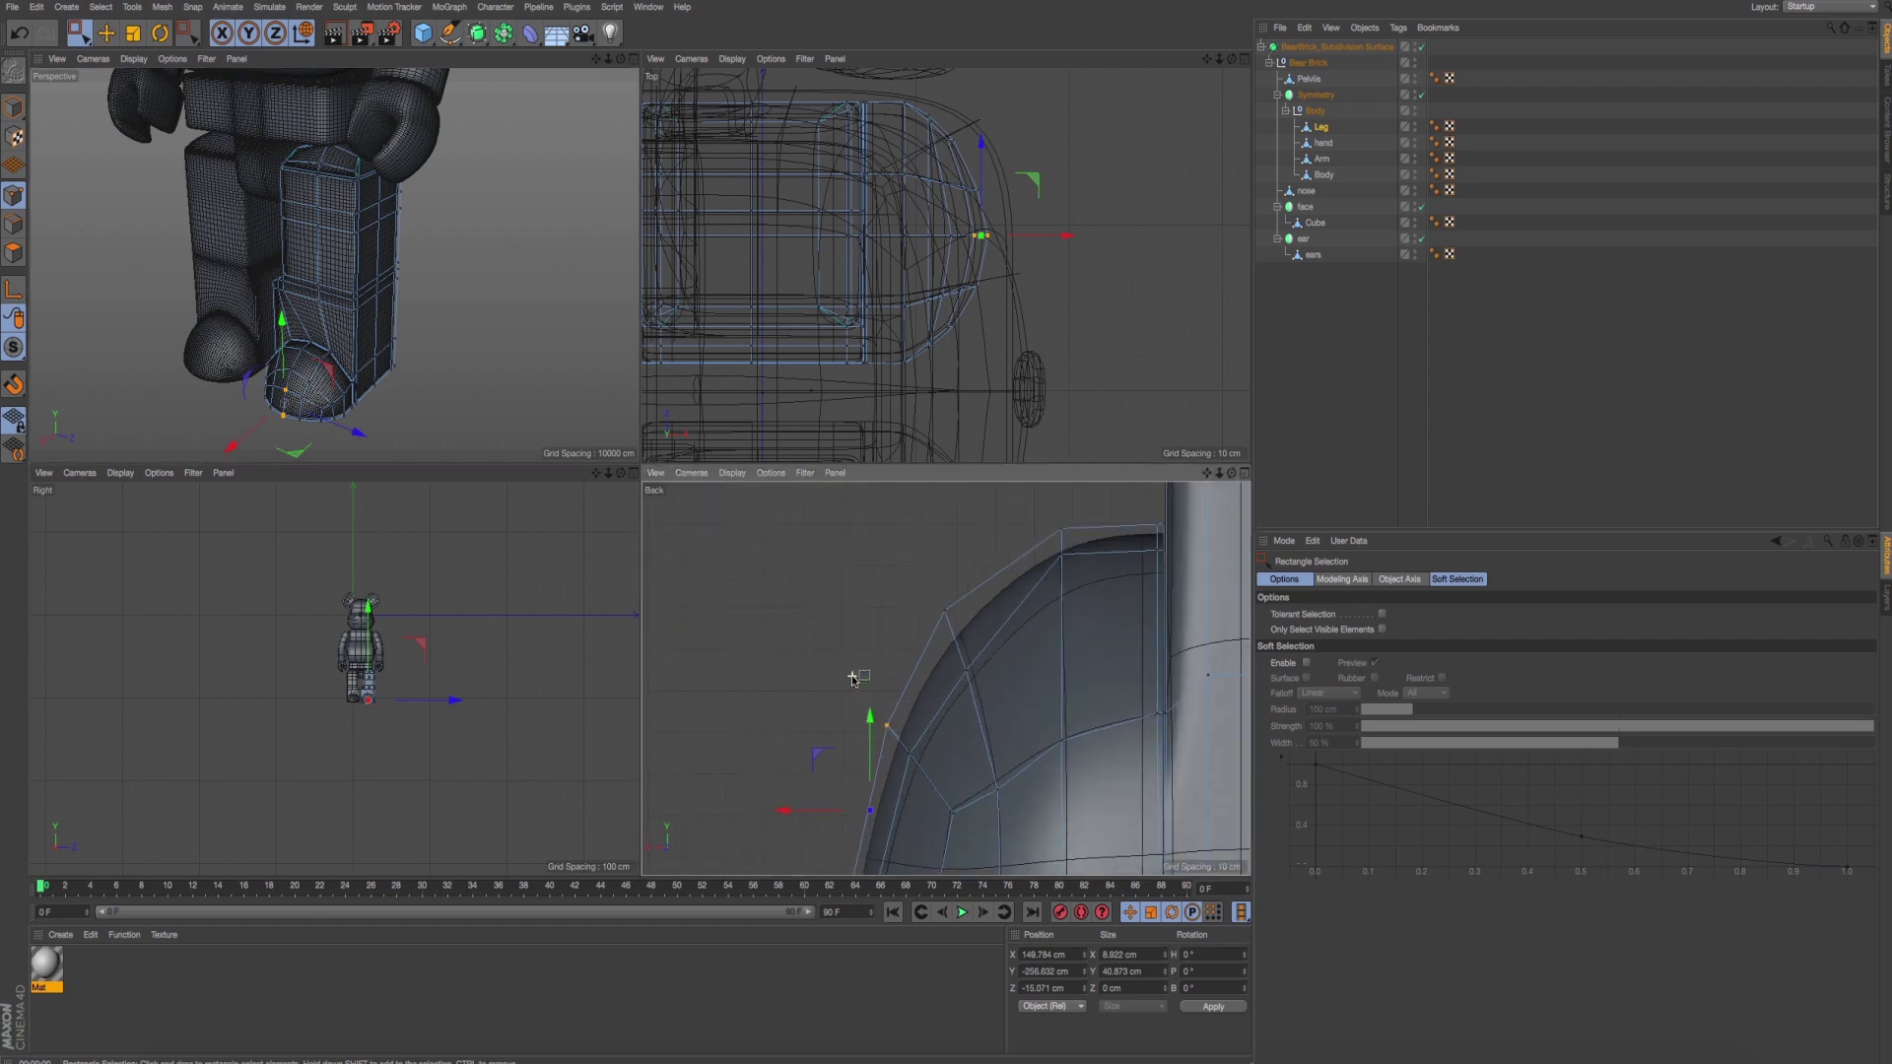
pyautogui.press('F1')
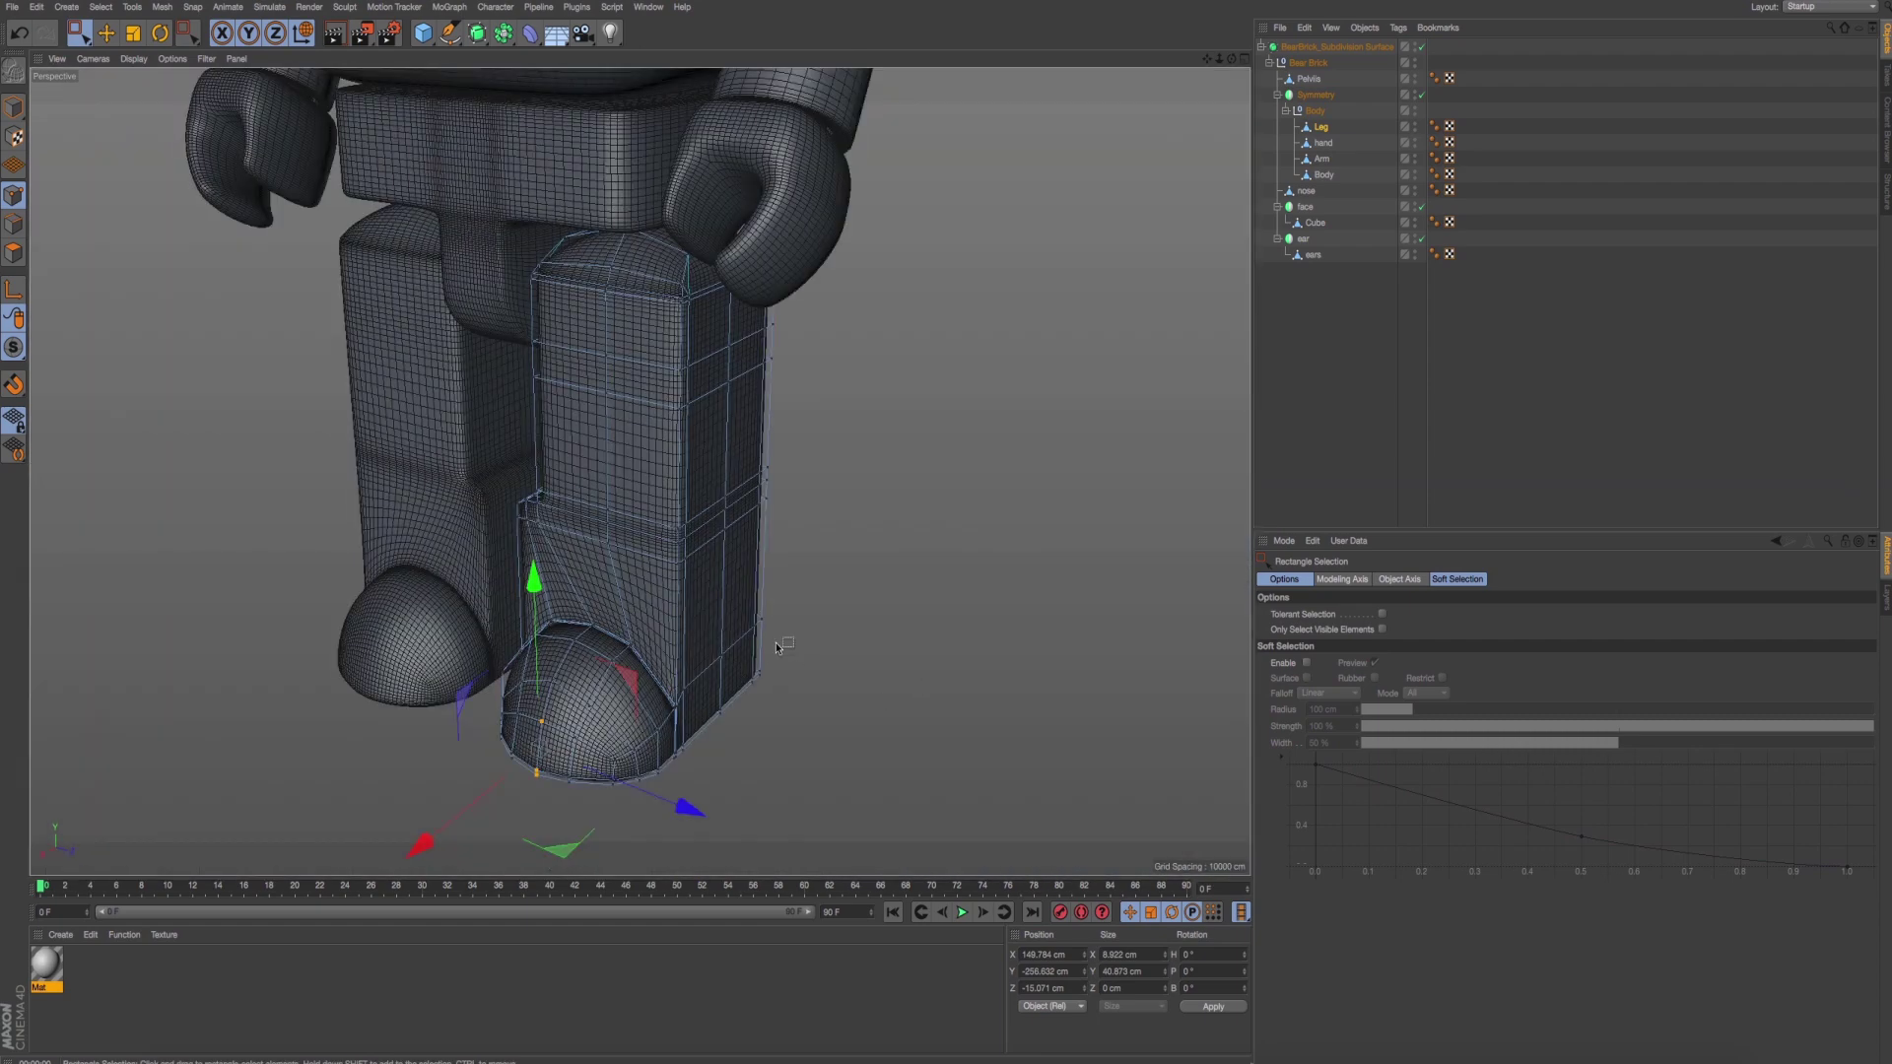
pyautogui.press('F5')
# Switch the back pane's camera to Front and back to Back, then enlarge the perspective view.
pyautogui.click(691, 473)
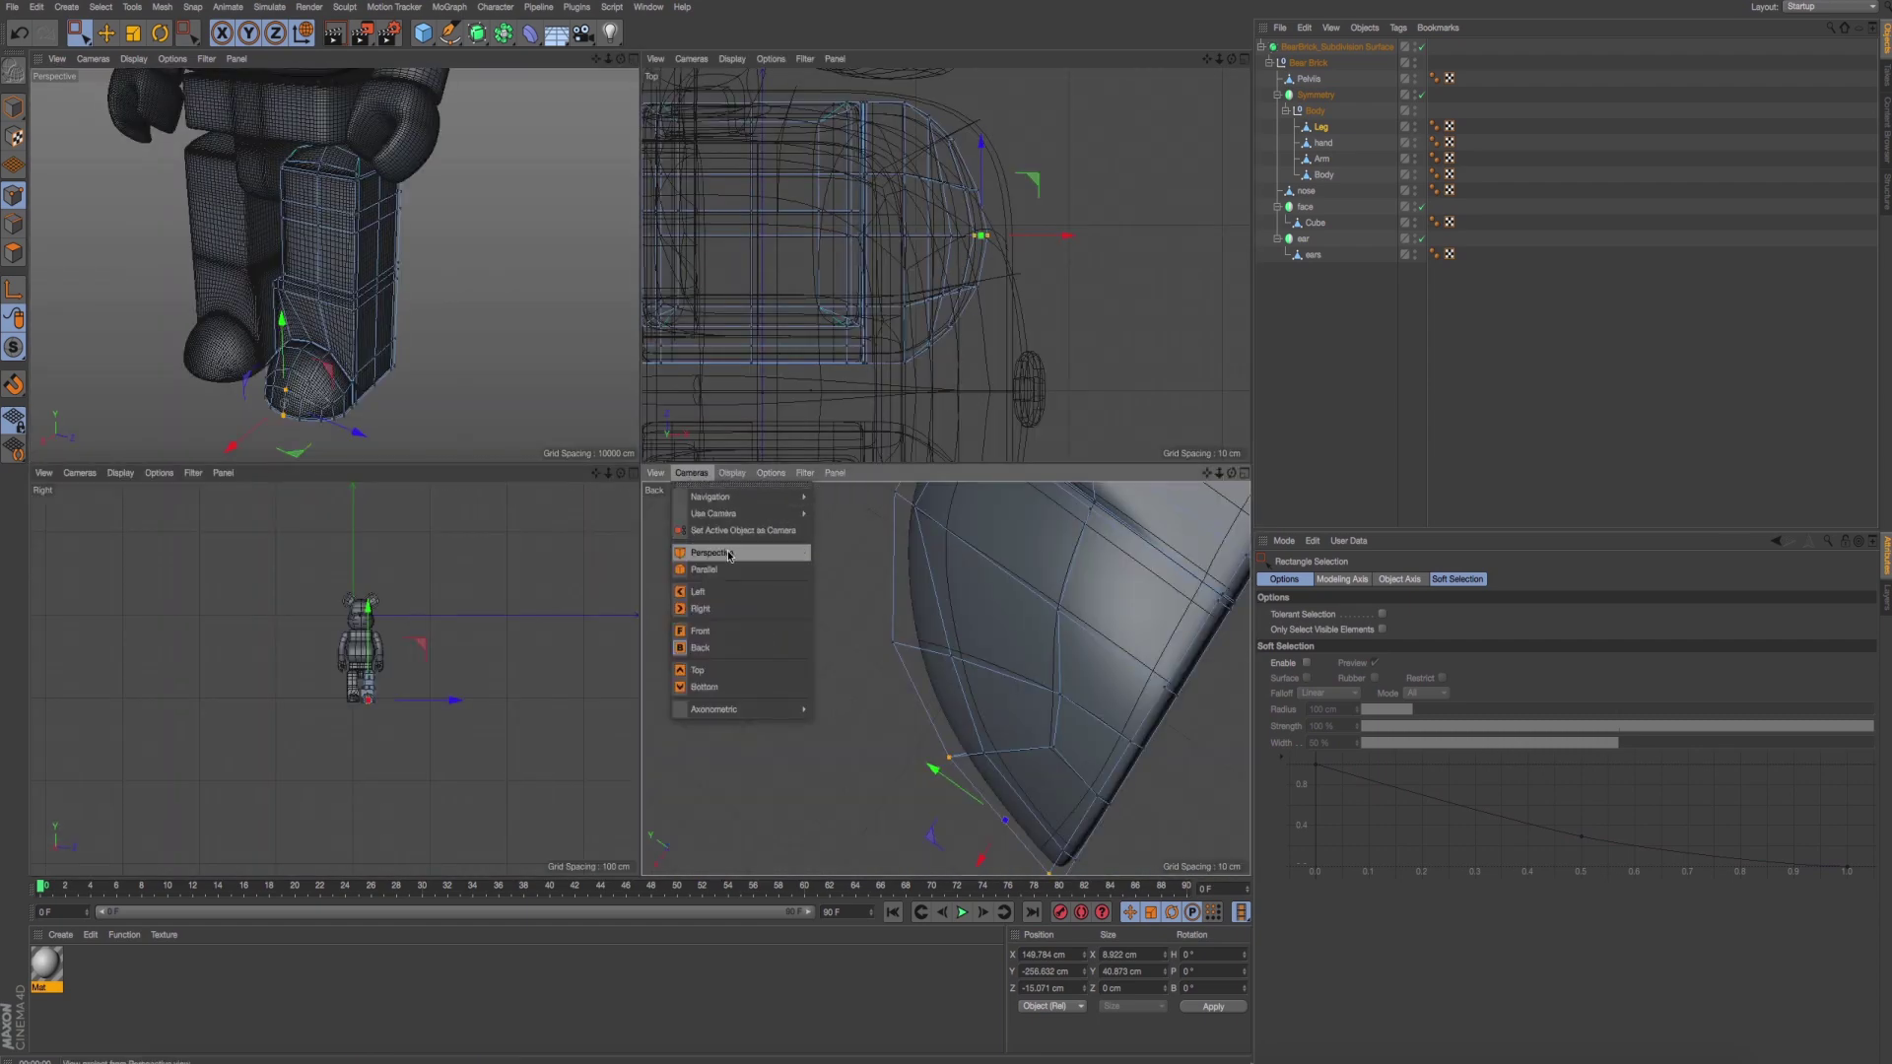
pyautogui.click(735, 631)
pyautogui.click(691, 473)
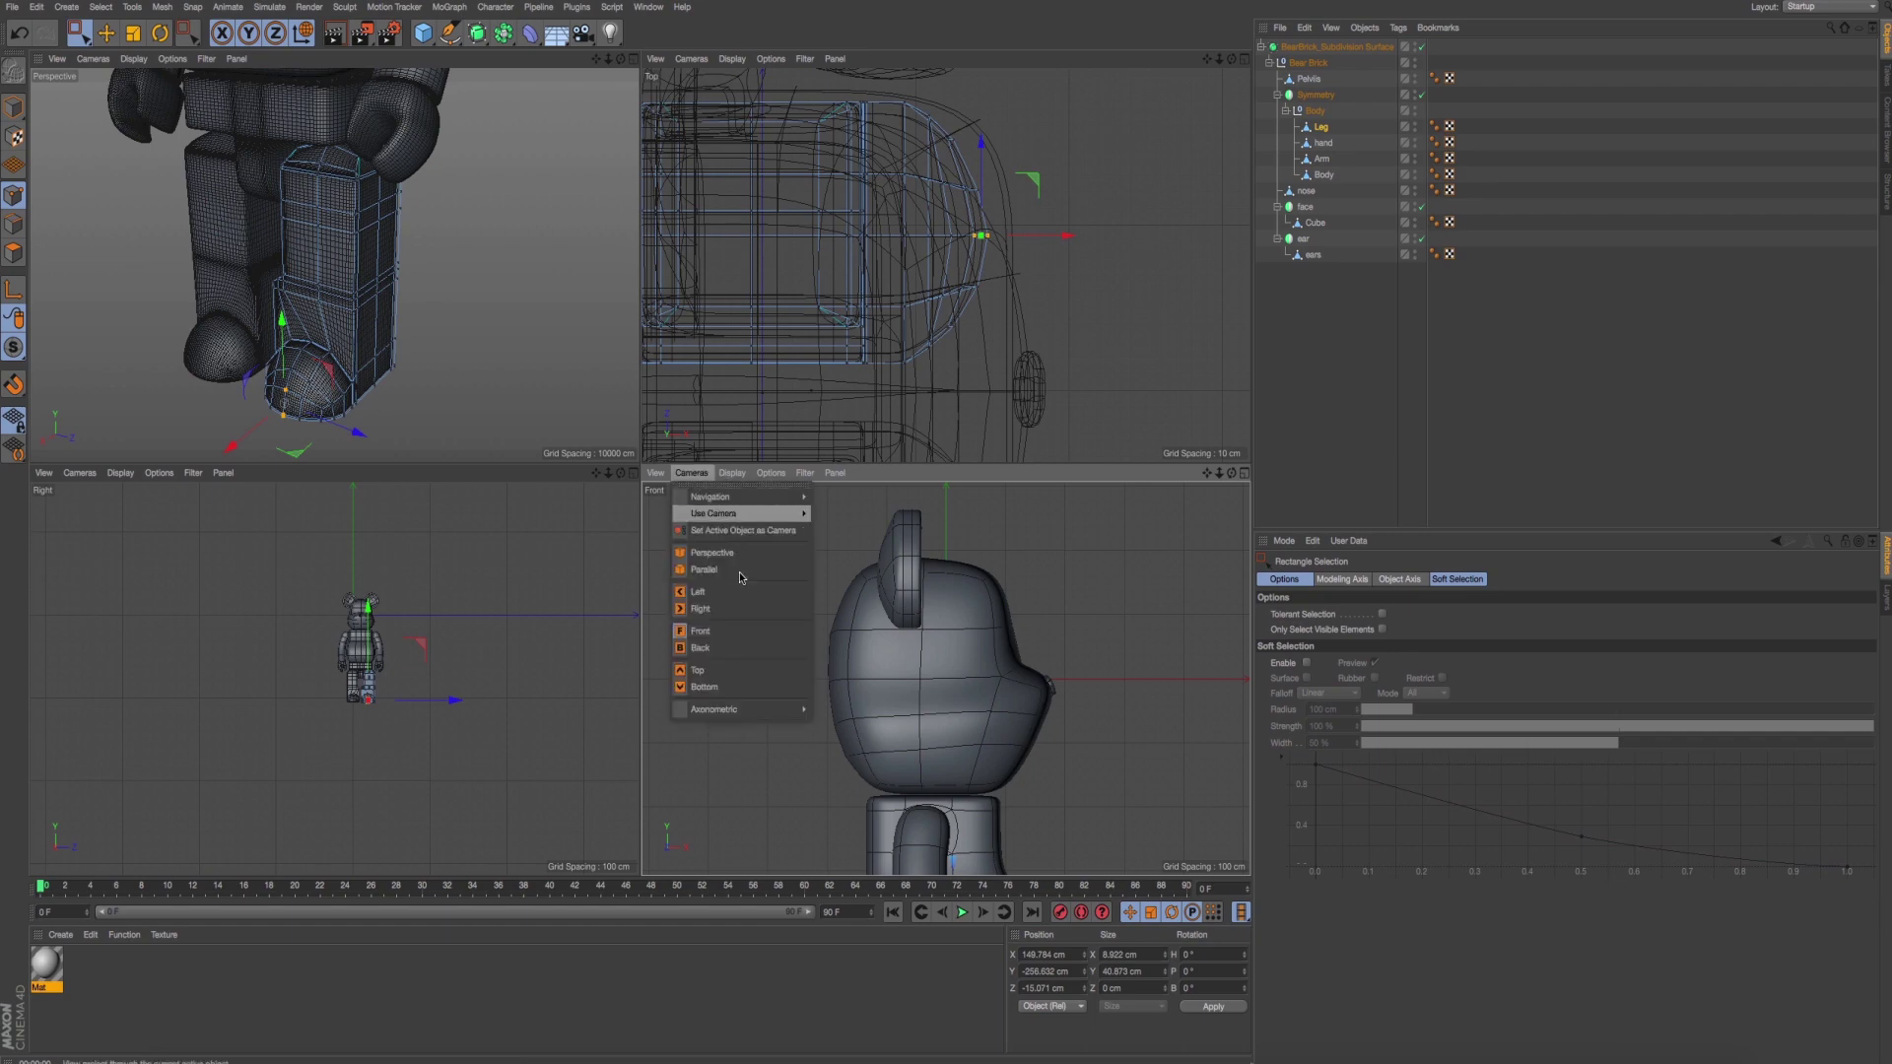
pyautogui.click(750, 647)
pyautogui.press('F1')
pyautogui.scroll(3, 795, 525)
# Bevel the right toe cap's centre point into a circular ring of about 25.4 cm.
pyautogui.scroll(3, 796, 525)
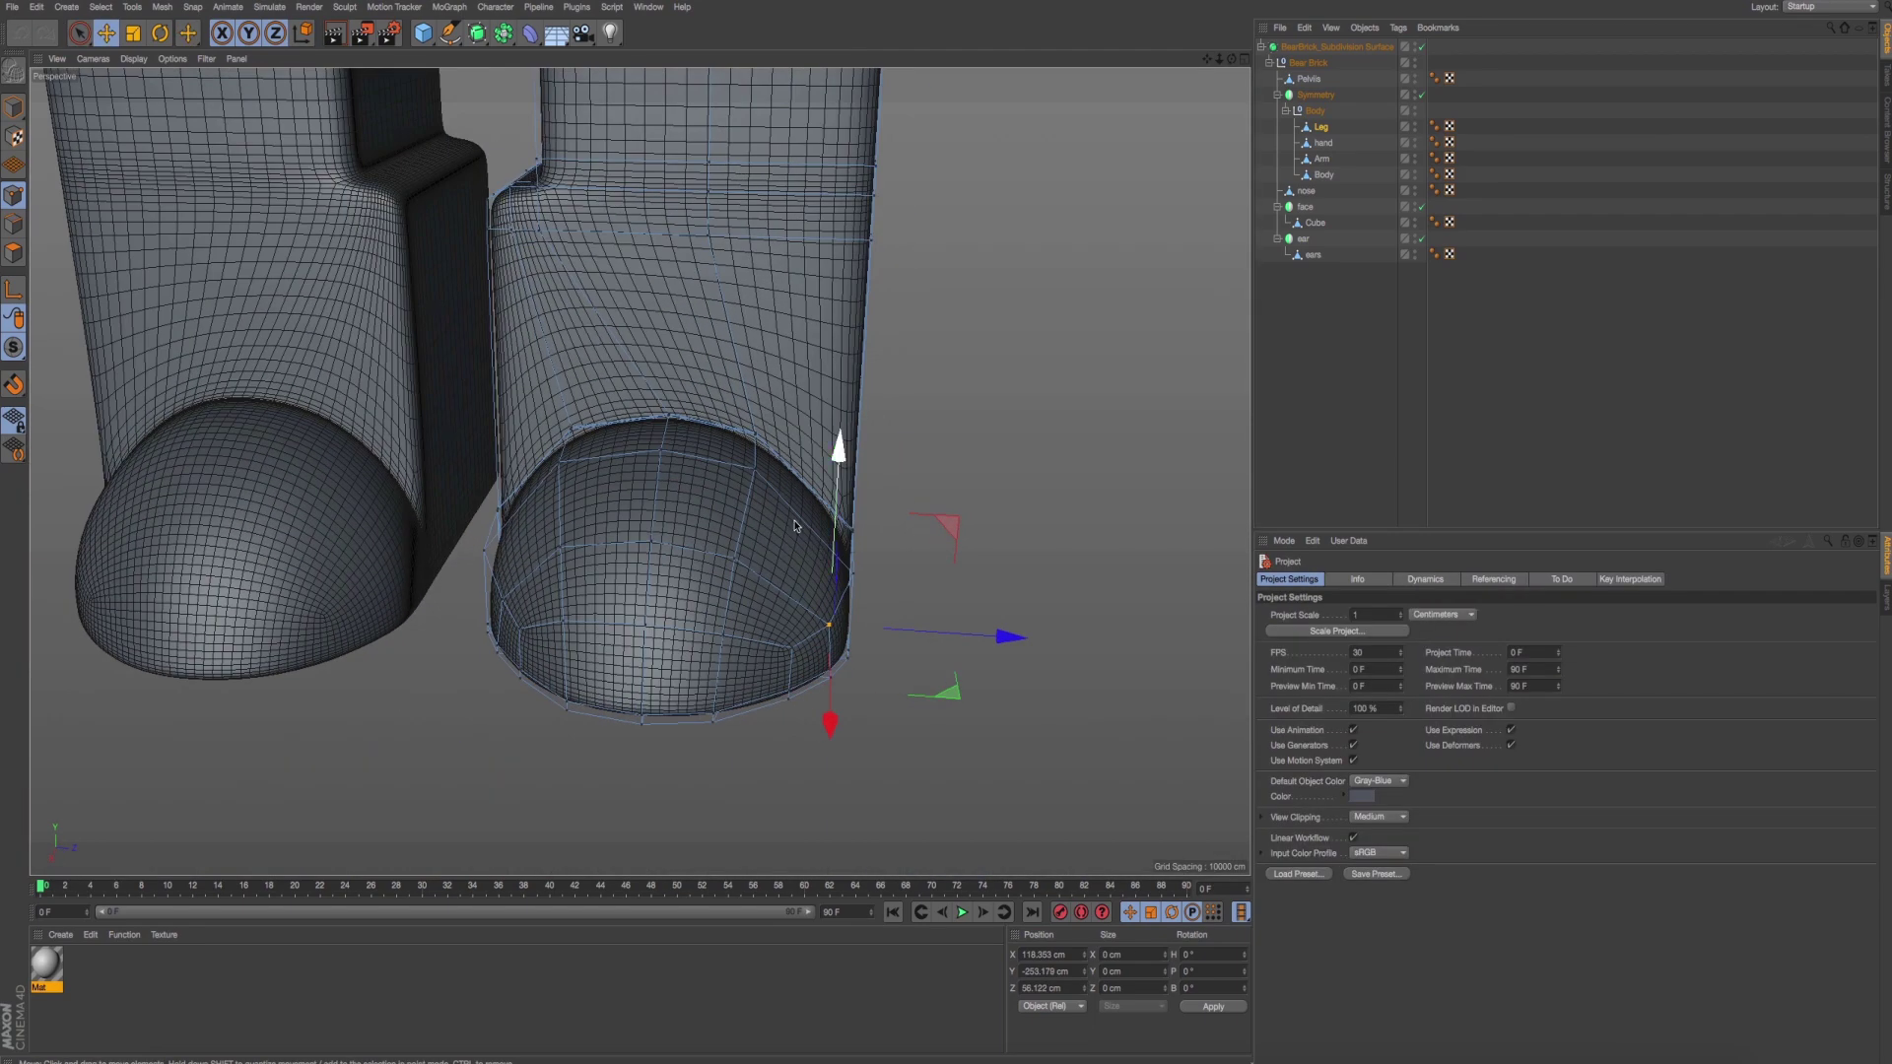
pyautogui.scroll(3, 566, 488)
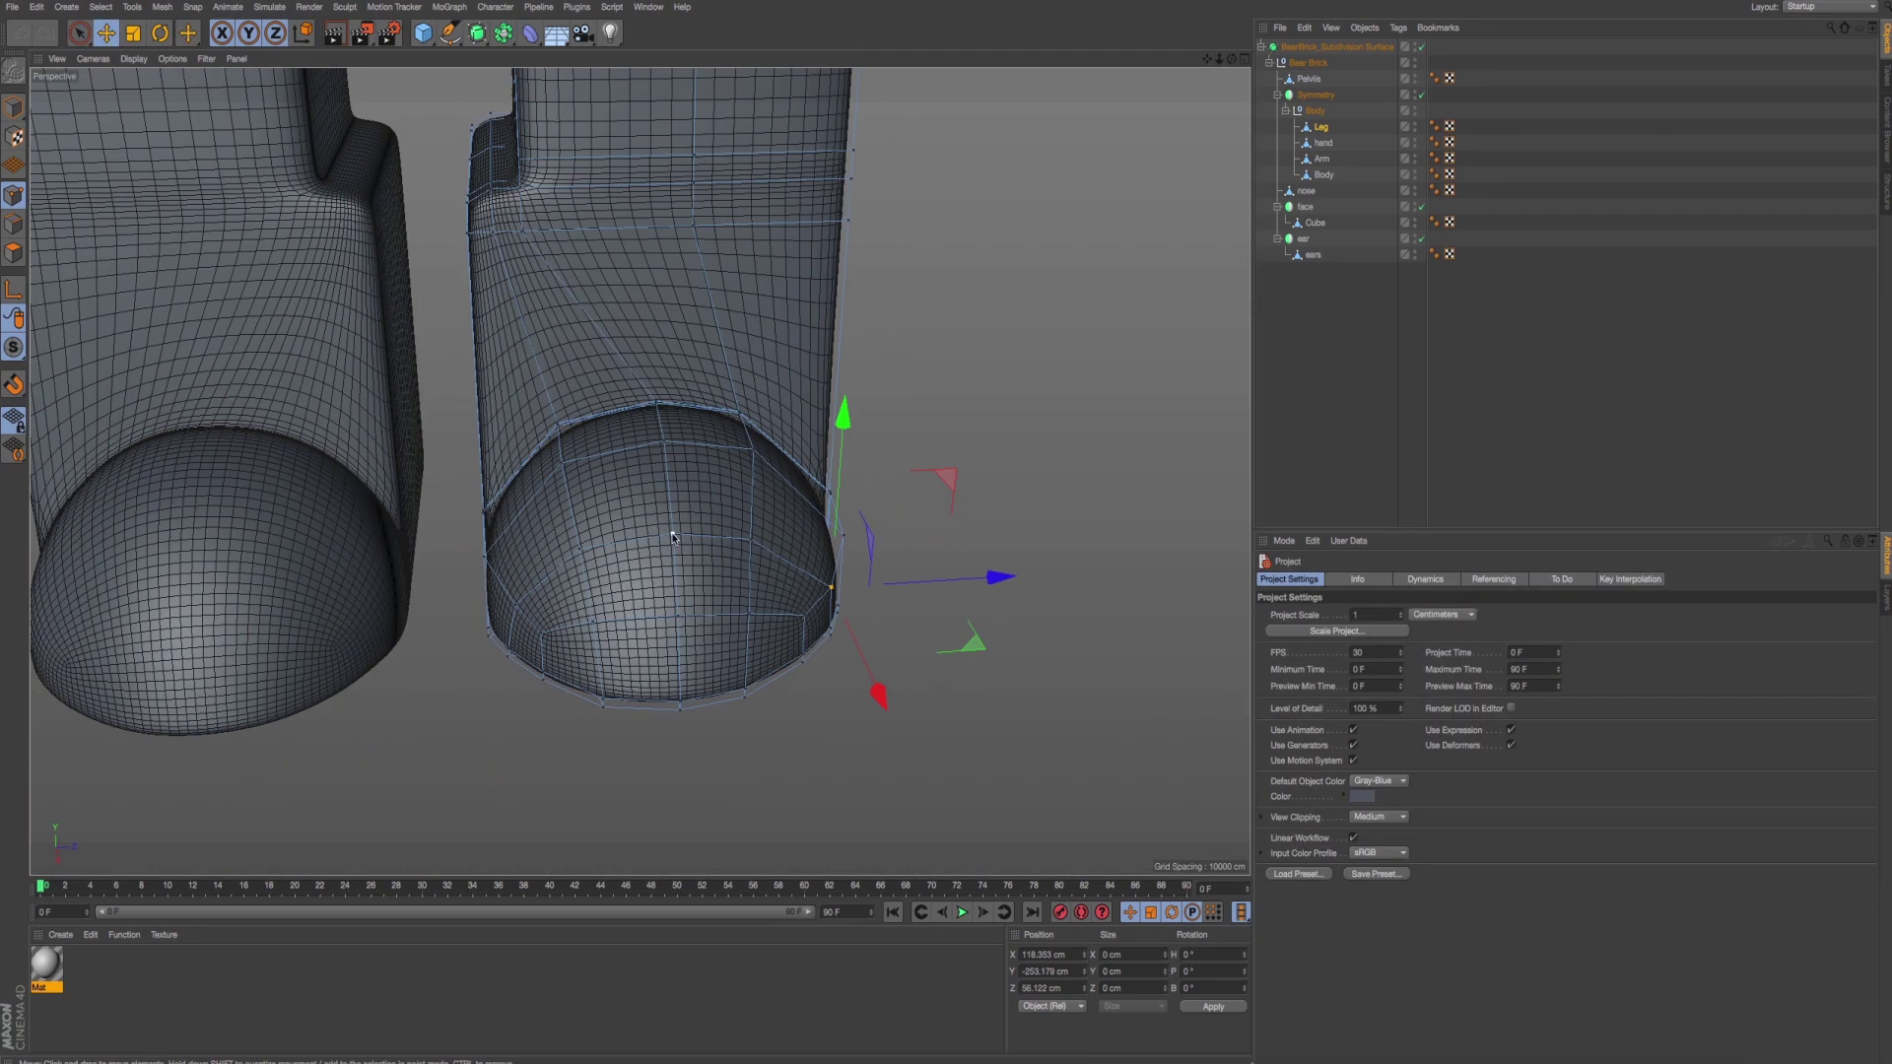
pyautogui.click(741, 554)
pyautogui.scroll(2, 882, 537)
pyautogui.scroll(2, 882, 537)
pyautogui.scroll(2, 882, 537)
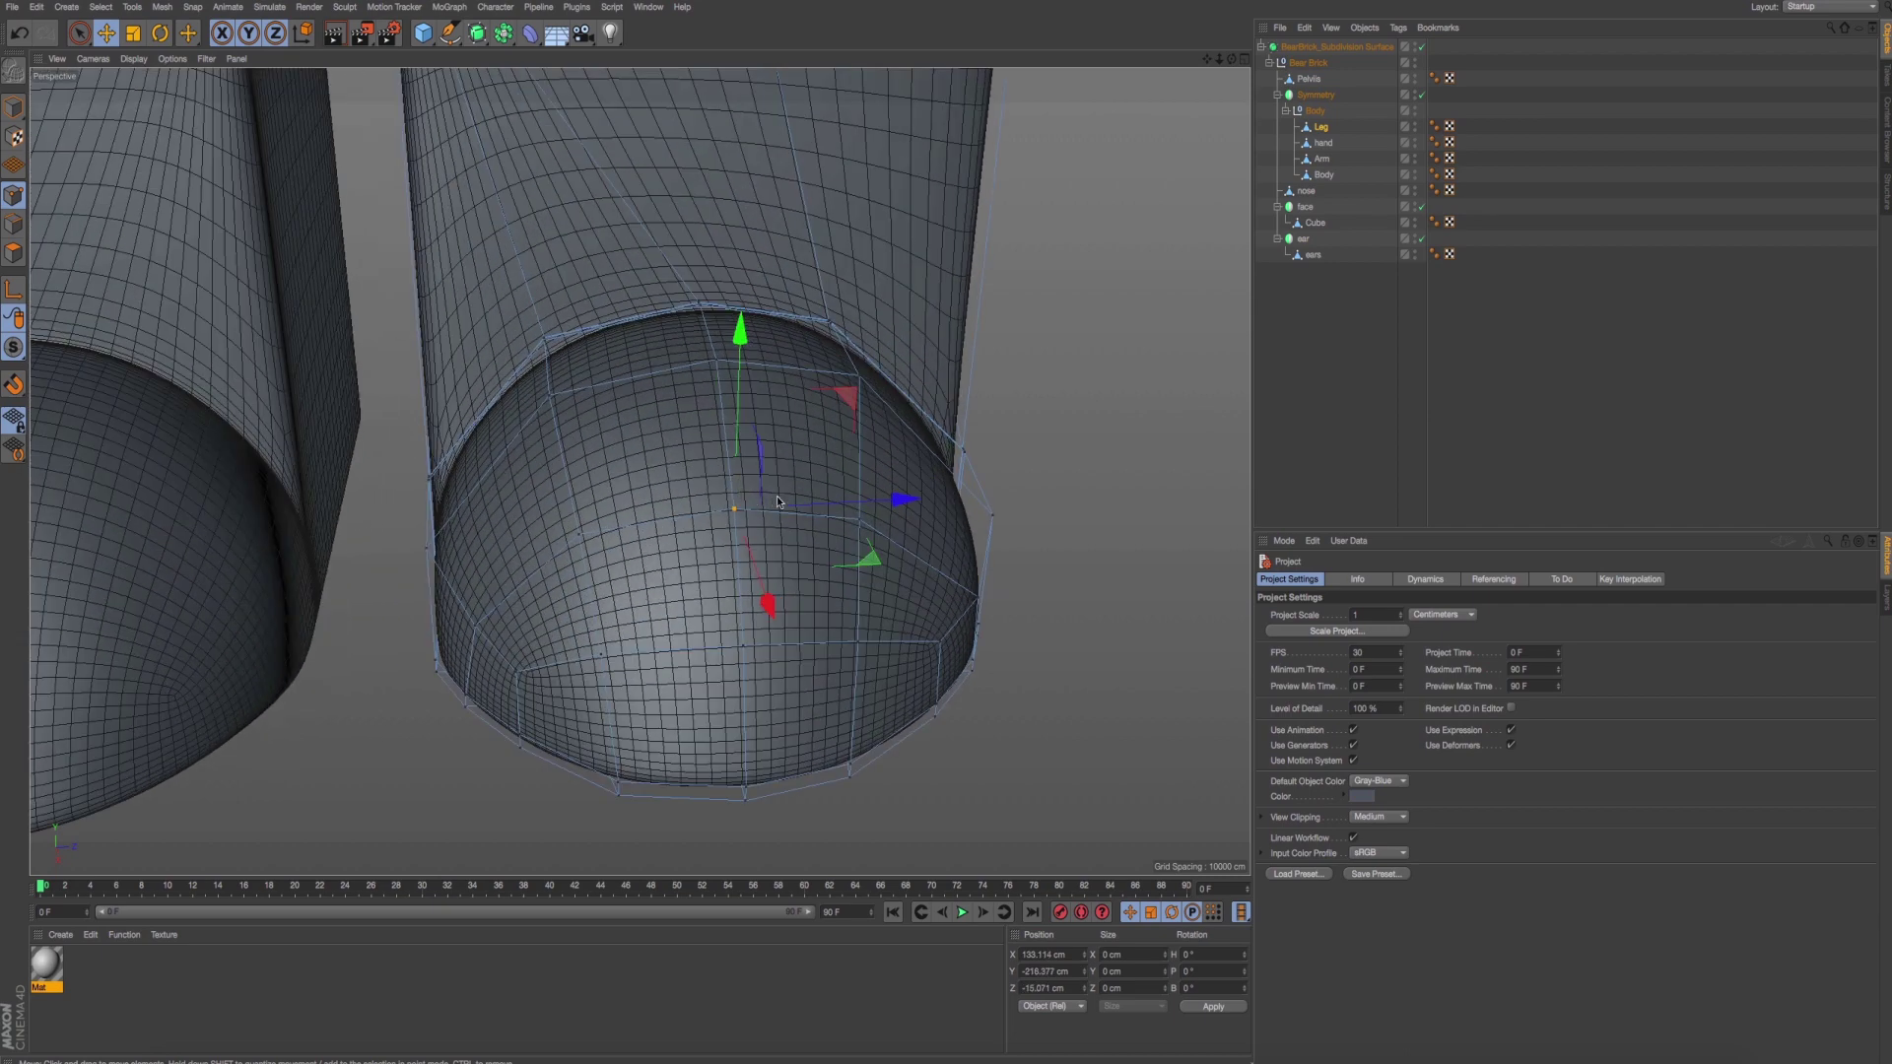
pyautogui.scroll(1, 882, 537)
pyautogui.rightClick(1055, 410)
pyautogui.click(1123, 757)
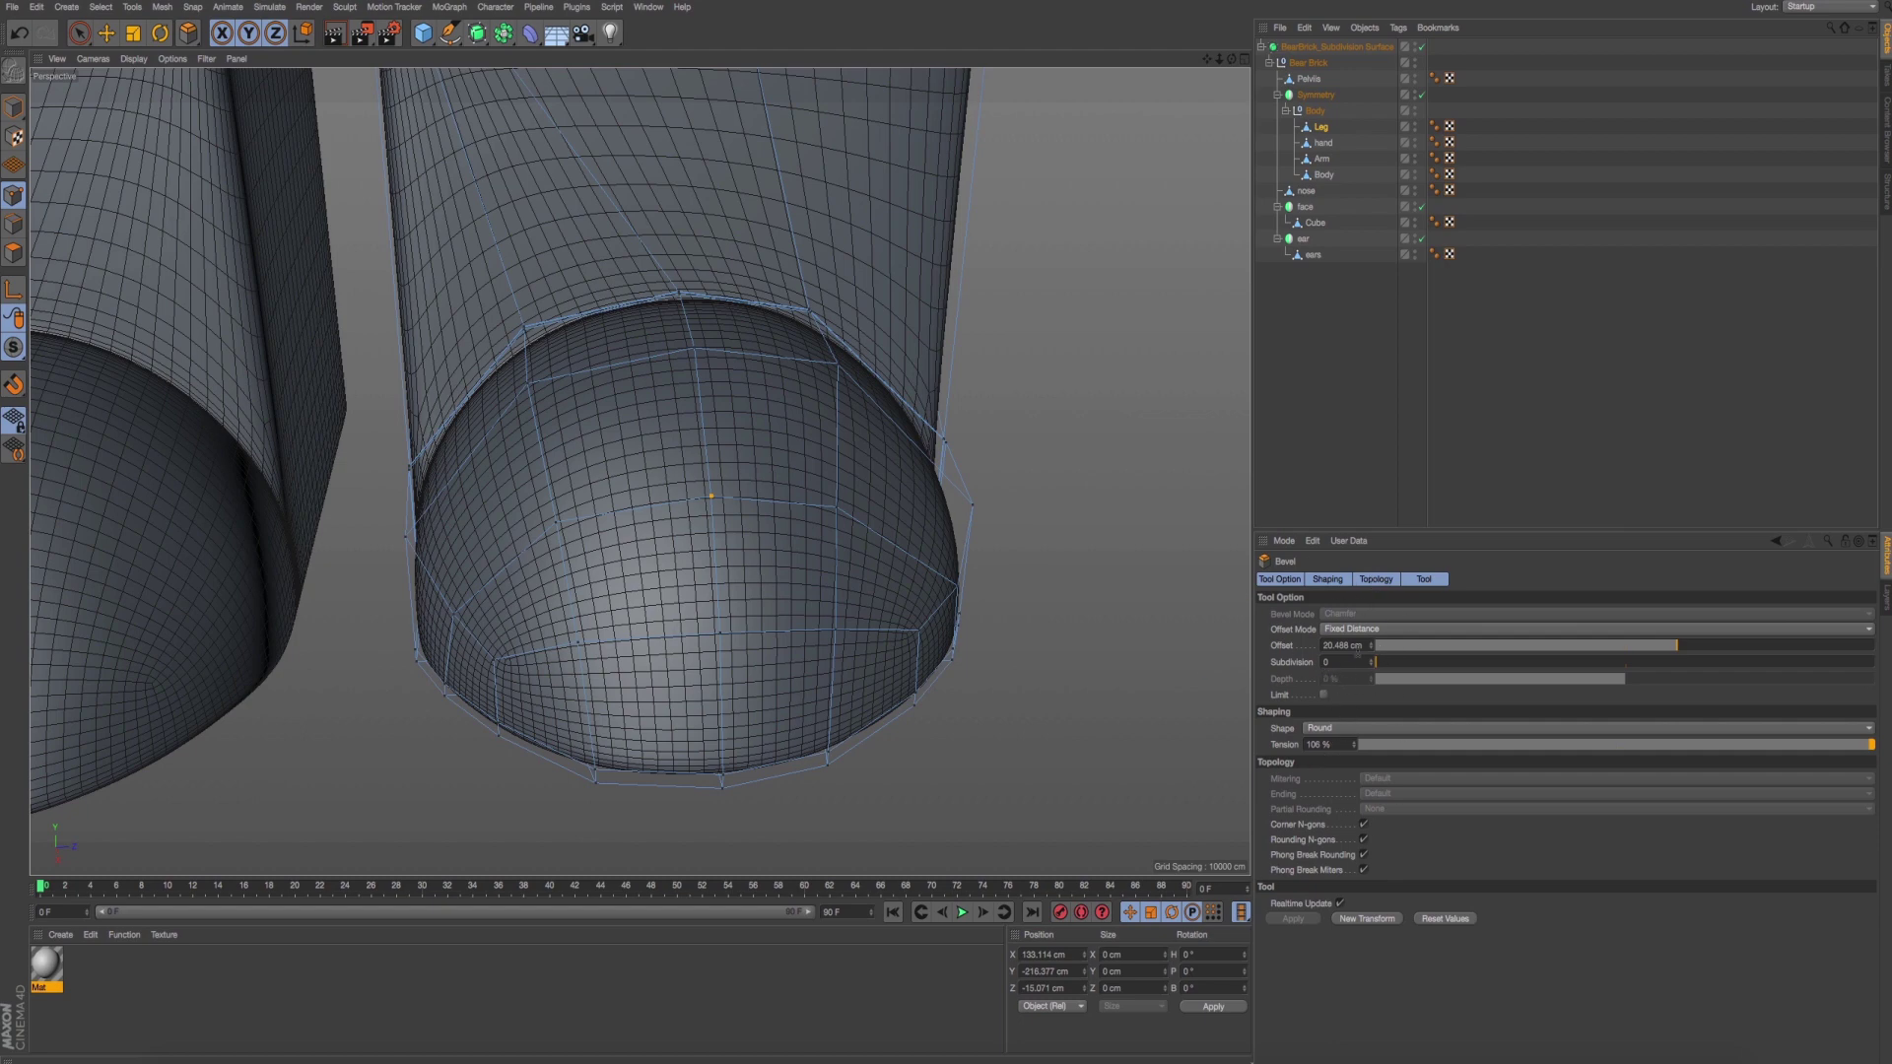
pyautogui.moveTo(1104, 613)
pyautogui.mouseDown()
pyautogui.moveTo(1170, 613)
pyautogui.moveTo(1135, 613)
pyautogui.mouseUp()
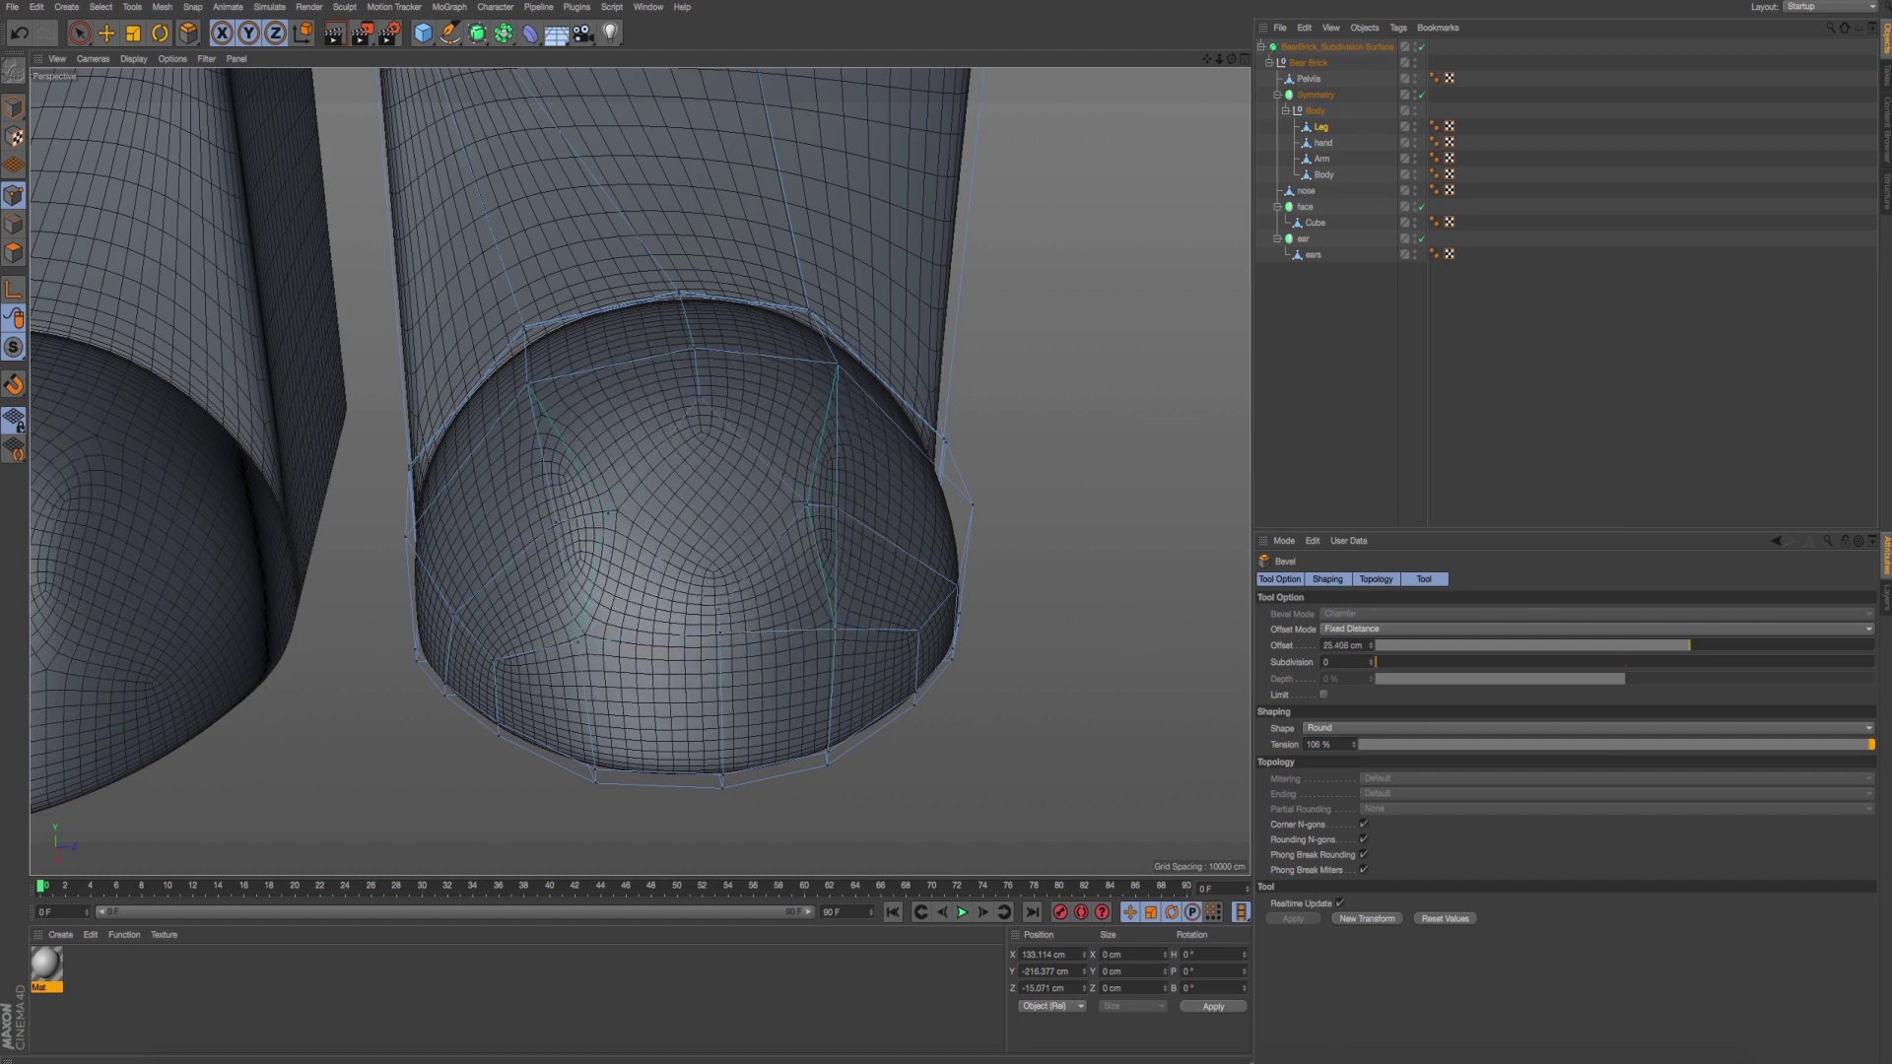
# Orbit around the bevelled cap and compare it with the front.jpeg reference in Preview.
pyautogui.moveTo(961, 581)
pyautogui.keyDown('alt'); pyautogui.mouseDown()
pyautogui.moveTo(948, 549)
pyautogui.moveTo(906, 571)
pyautogui.mouseUp(); pyautogui.keyUp('alt')
pyautogui.rightClick(1043, 511)
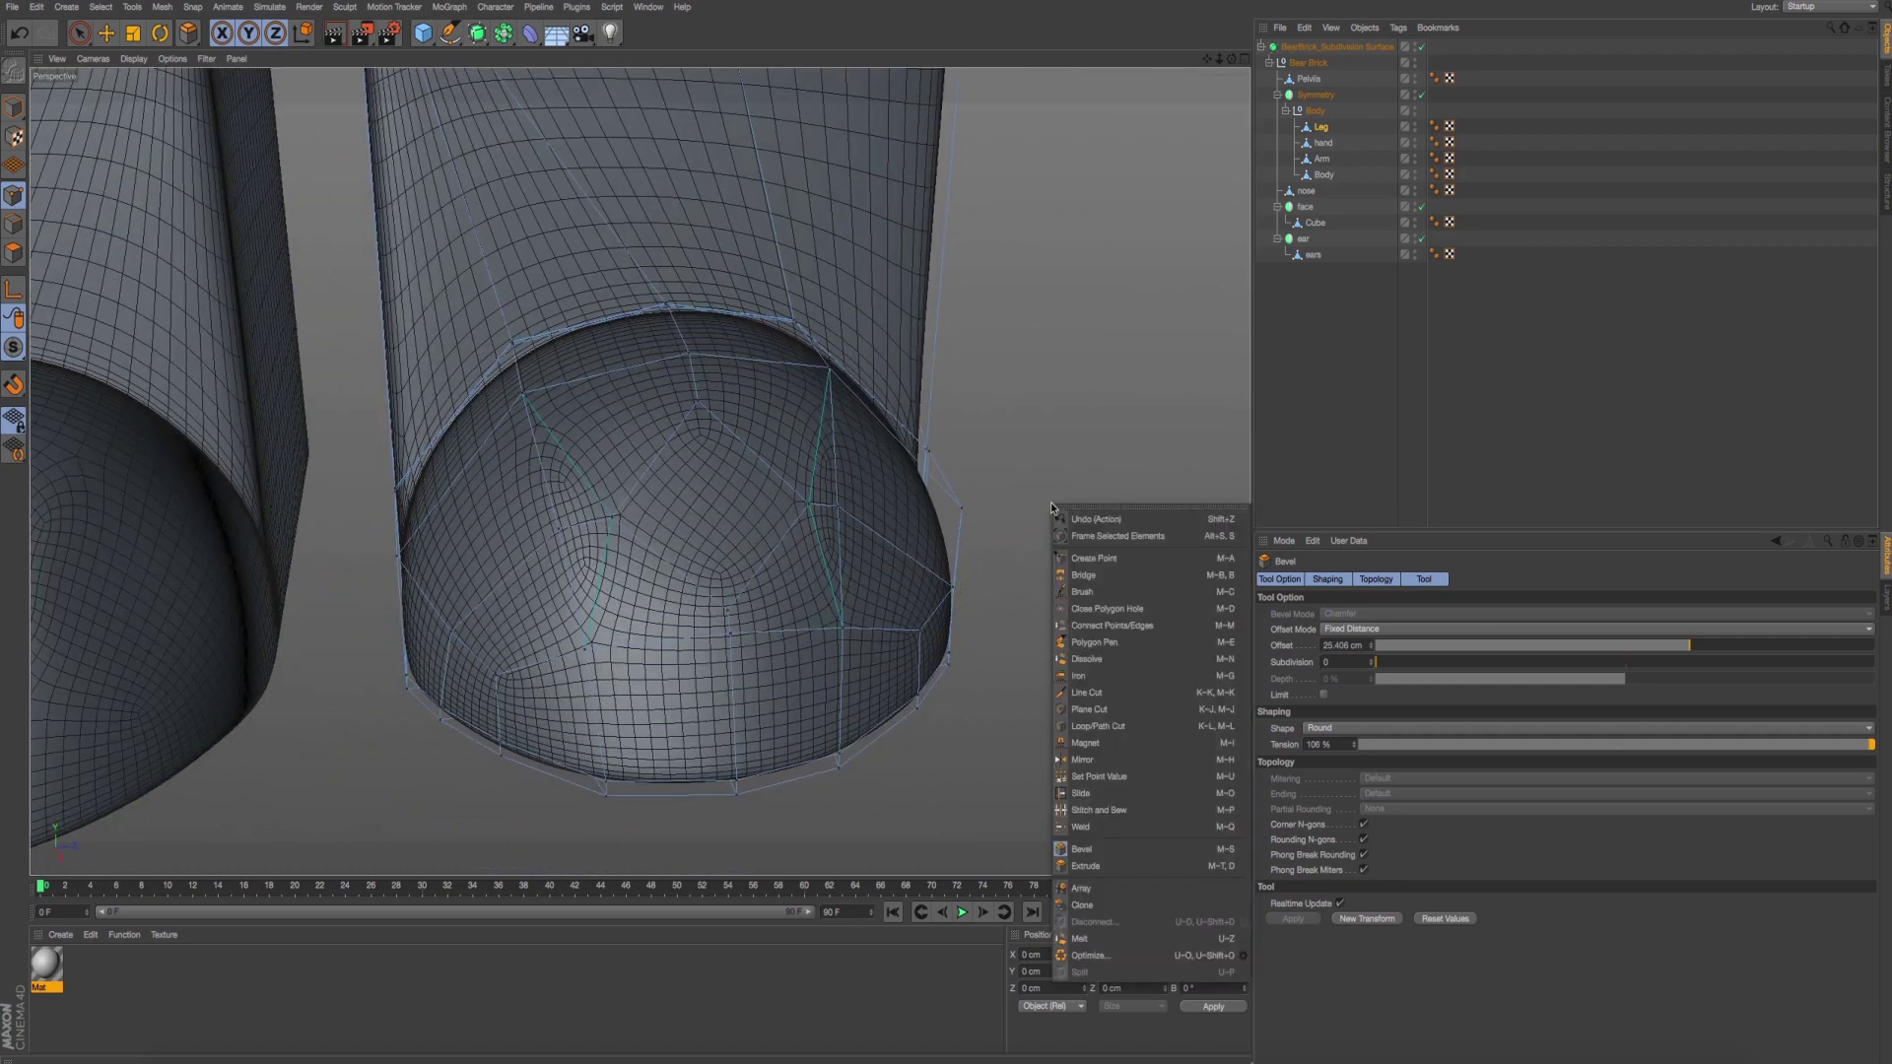
pyautogui.press('Escape')
pyautogui.keyDown('alt'); pyautogui.moveTo(1026, 456); pyautogui.dragTo(1035, 463); pyautogui.keyUp('alt')
pyautogui.press('super+Tab')
pyautogui.press('super+Tab')
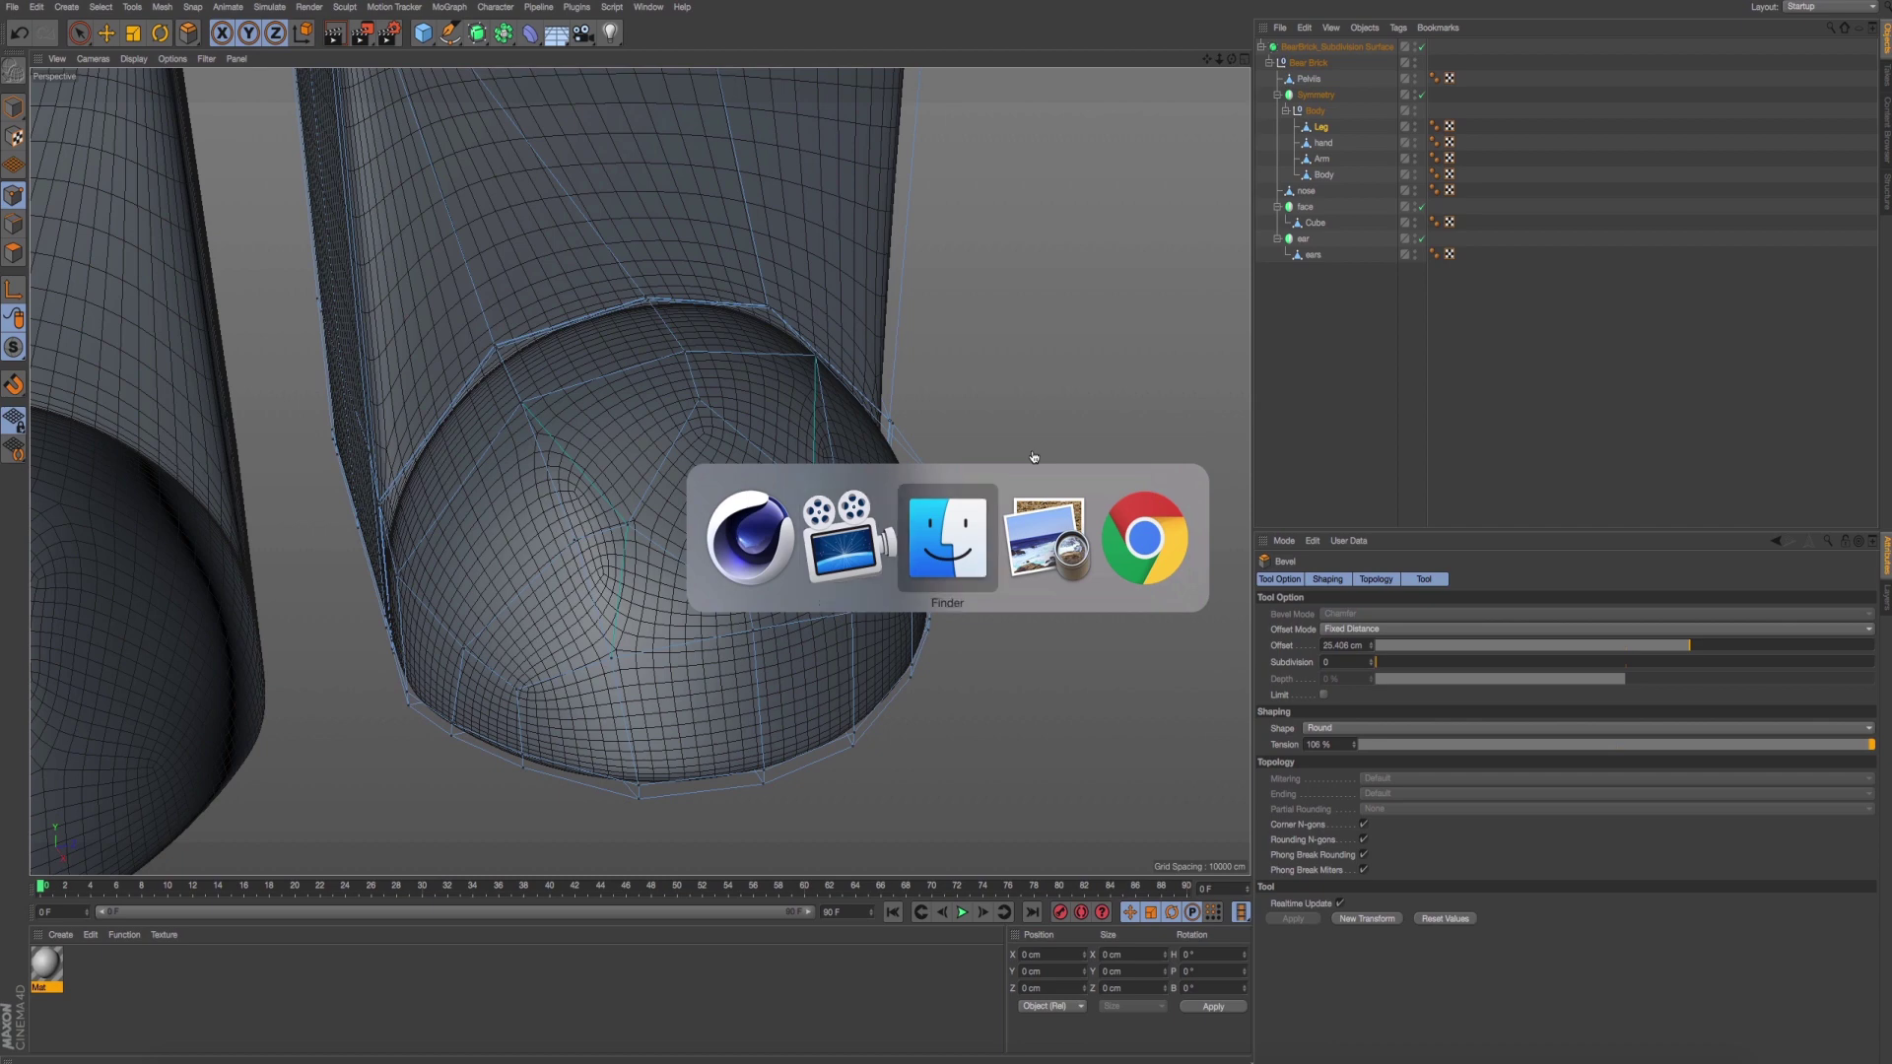
pyautogui.press('super+Tab')
pyautogui.press('Down')
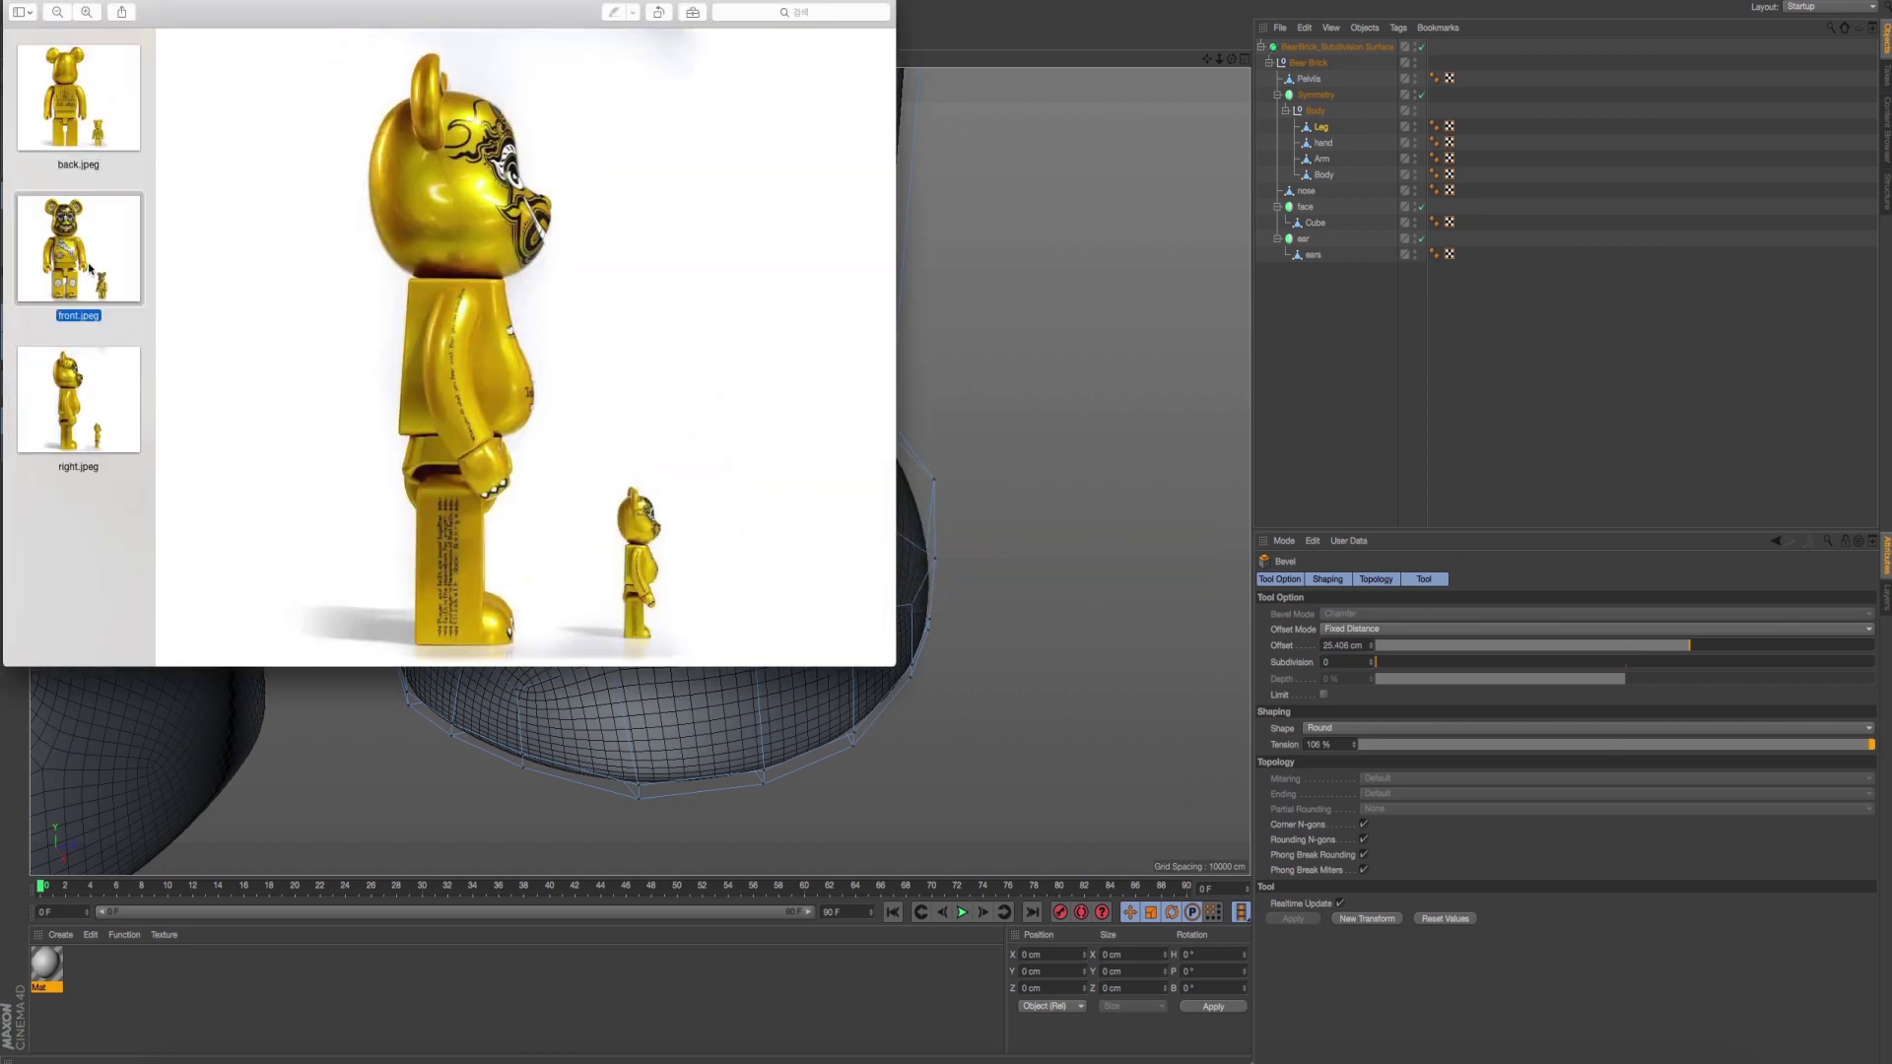
pyautogui.press('super+Tab')
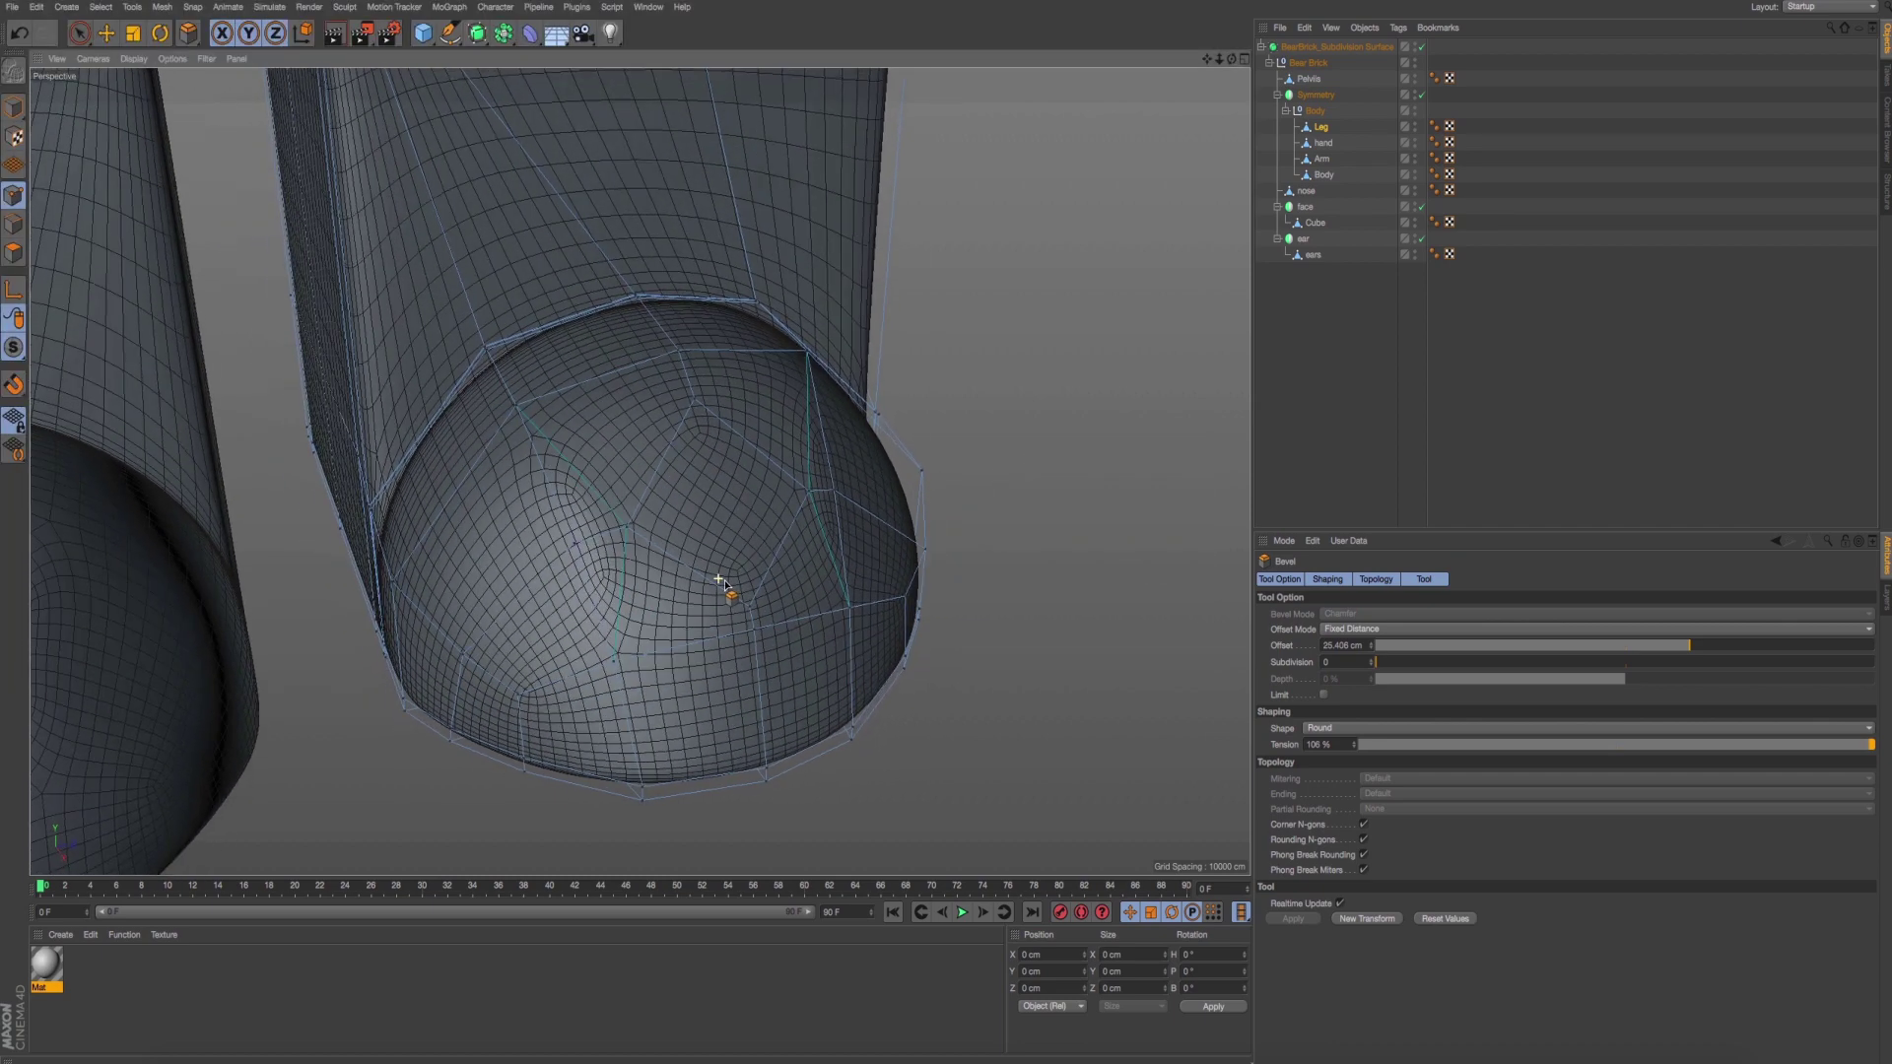
# Extrude the toe cap's centre polygon inward with a negative offset to form the hole.
pyautogui.click(14, 254)
pyautogui.click(726, 501)
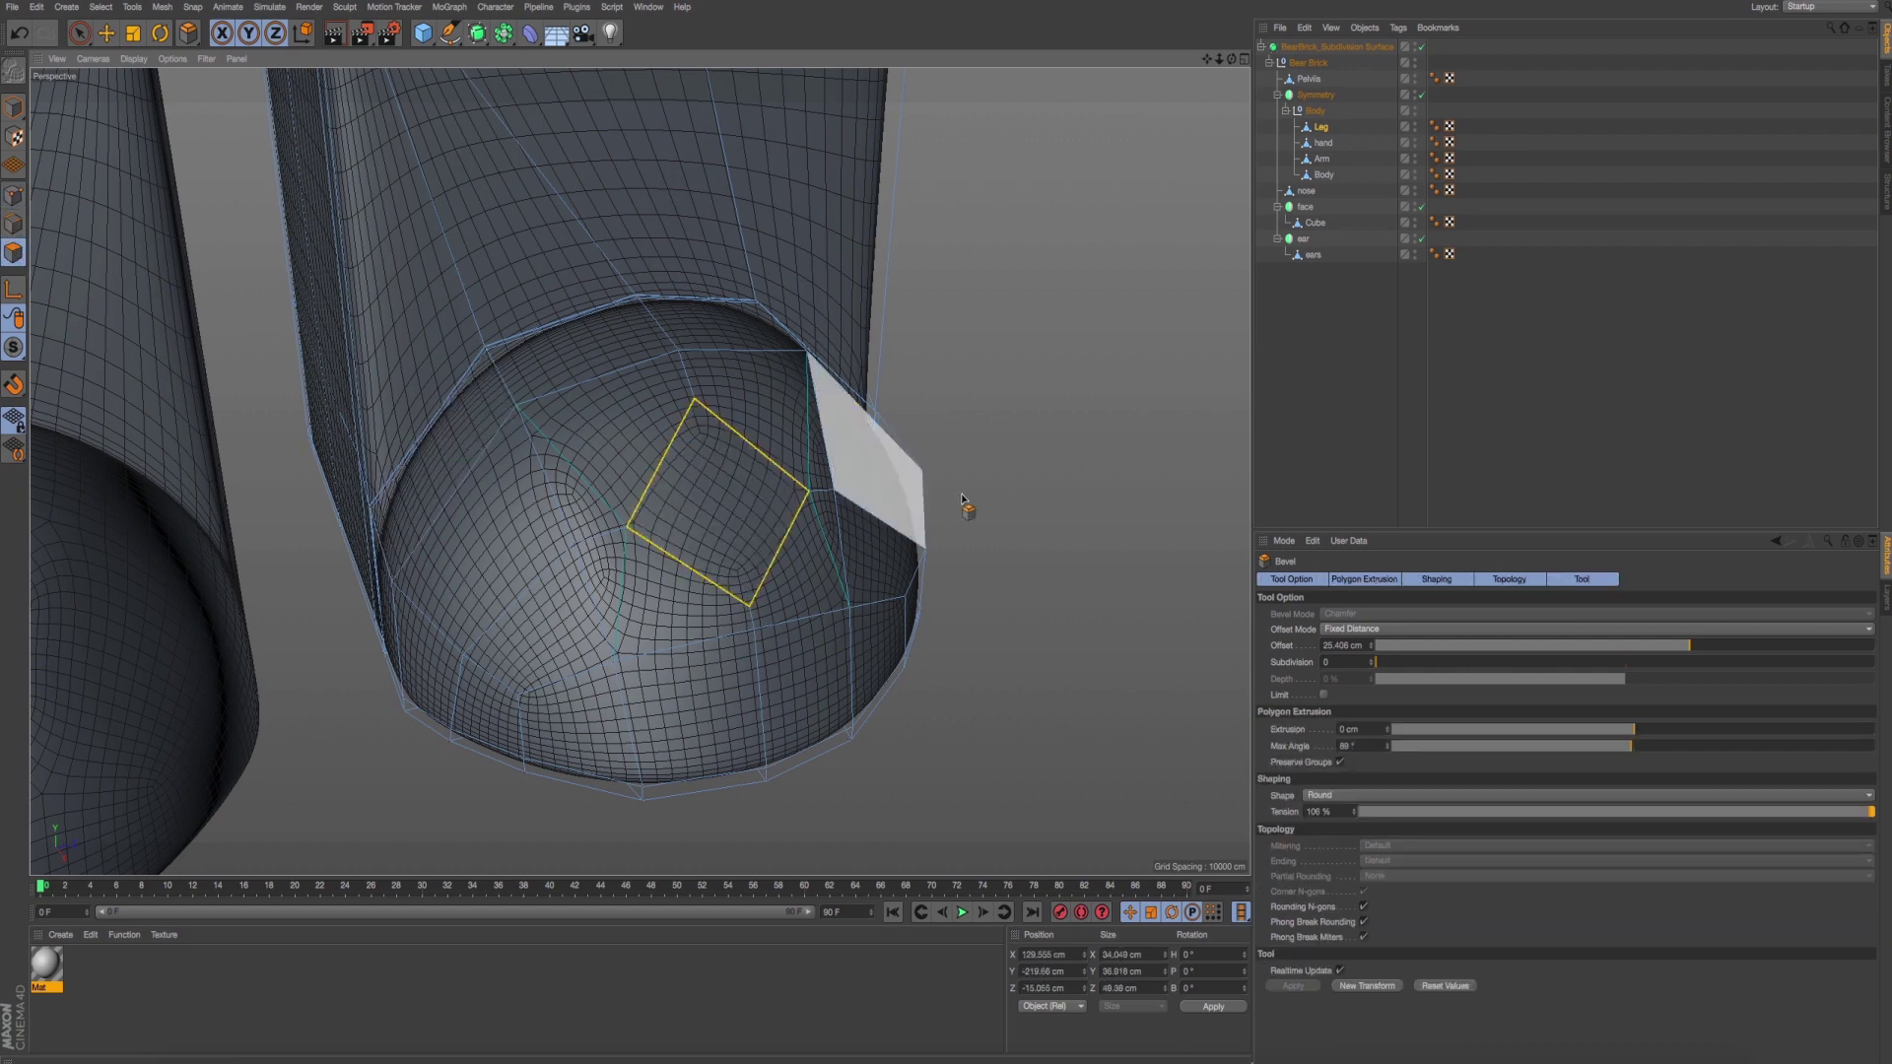
pyautogui.rightClick(1052, 502)
pyautogui.click(1084, 703)
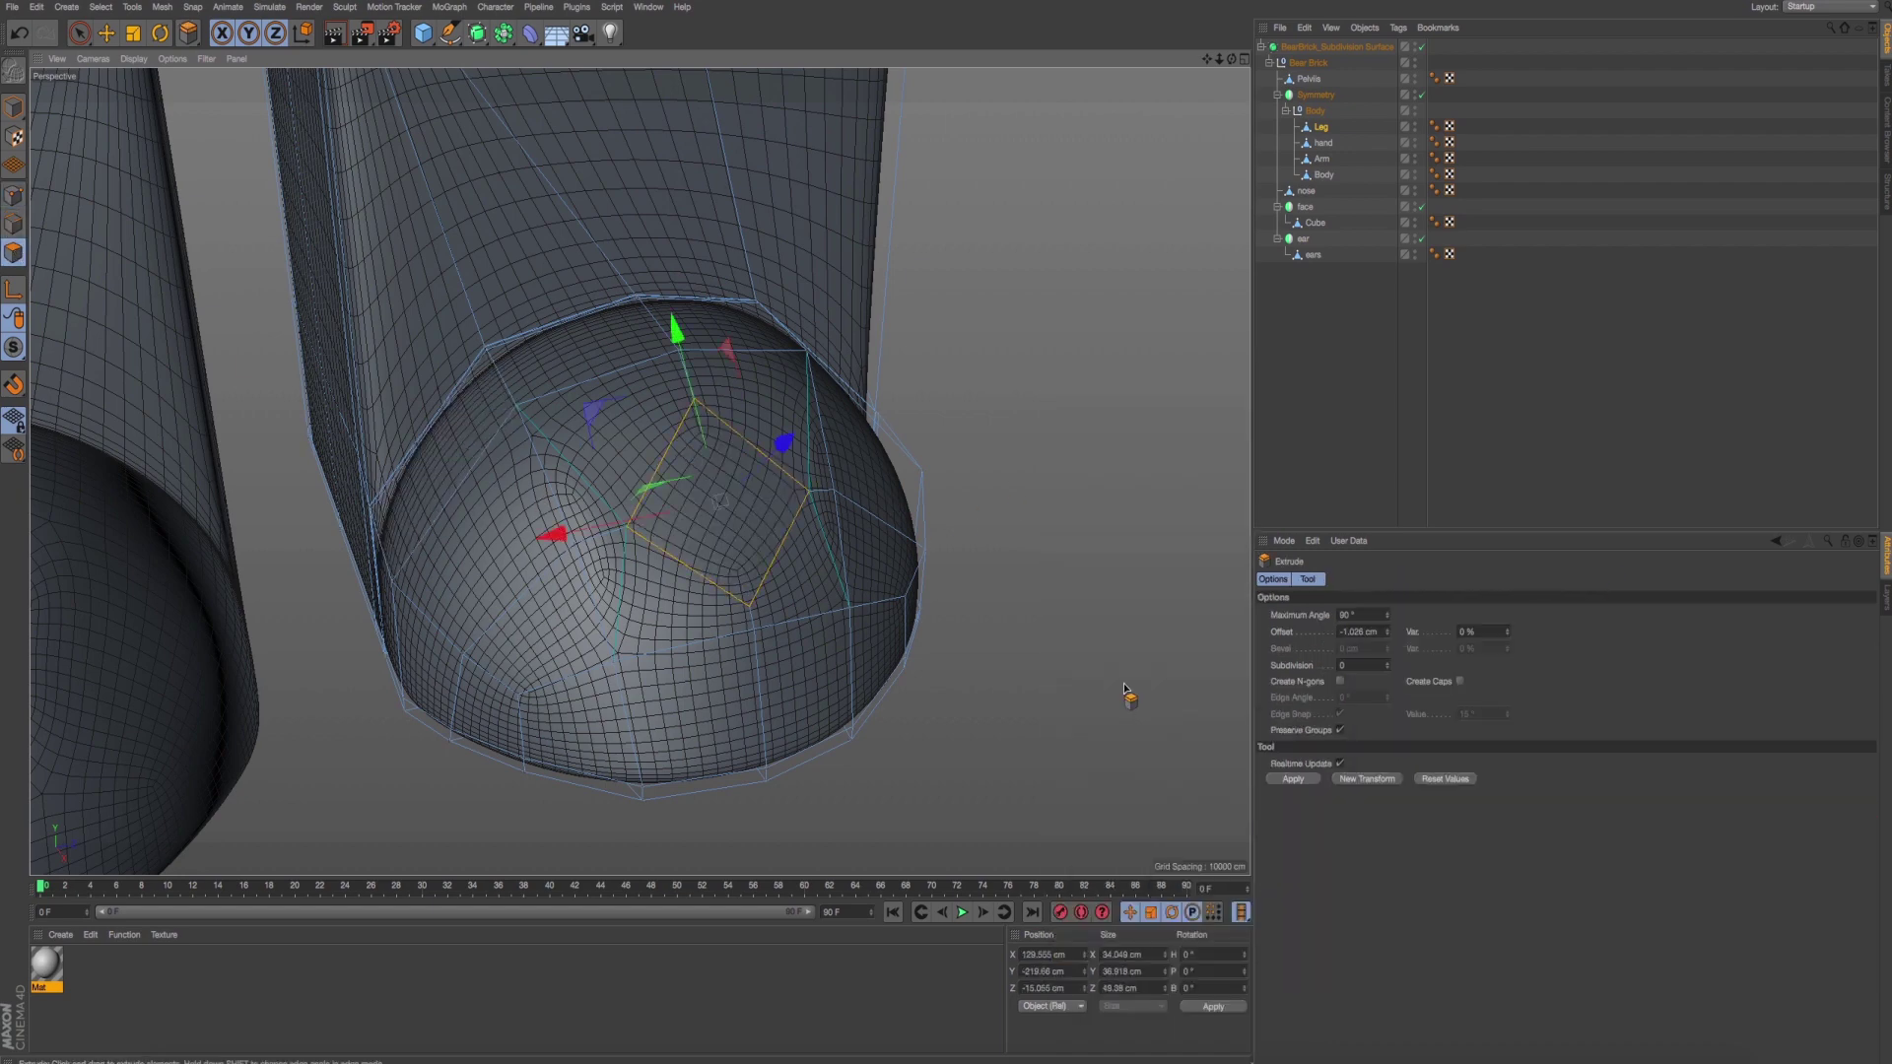
pyautogui.moveTo(1130, 690)
pyautogui.mouseDown()
pyautogui.moveTo(1030, 692)
pyautogui.moveTo(1126, 691)
pyautogui.moveTo(857, 615)
pyautogui.mouseUp()
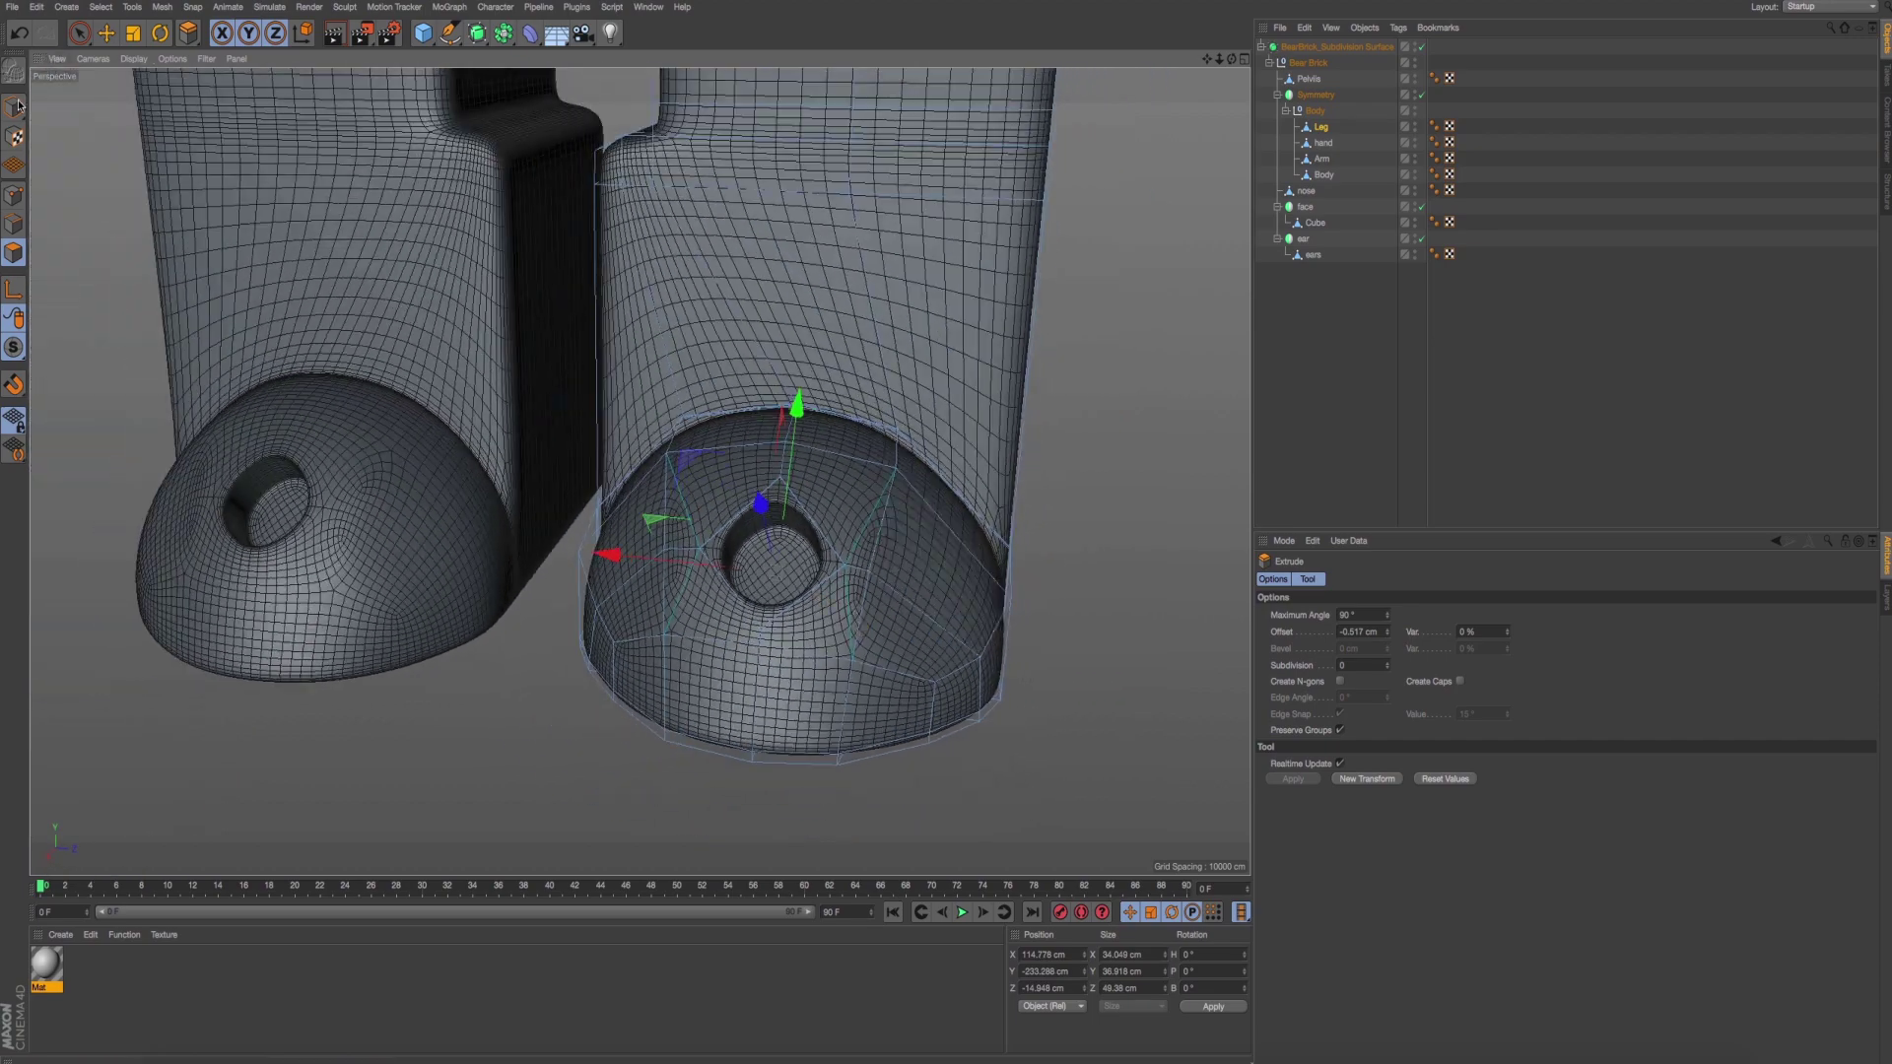
# Return to point editing with rectangle selection active.
pyautogui.click(18, 105)
pyautogui.click(78, 33)
pyautogui.moveTo(78, 33); pyautogui.dragTo(123, 99)
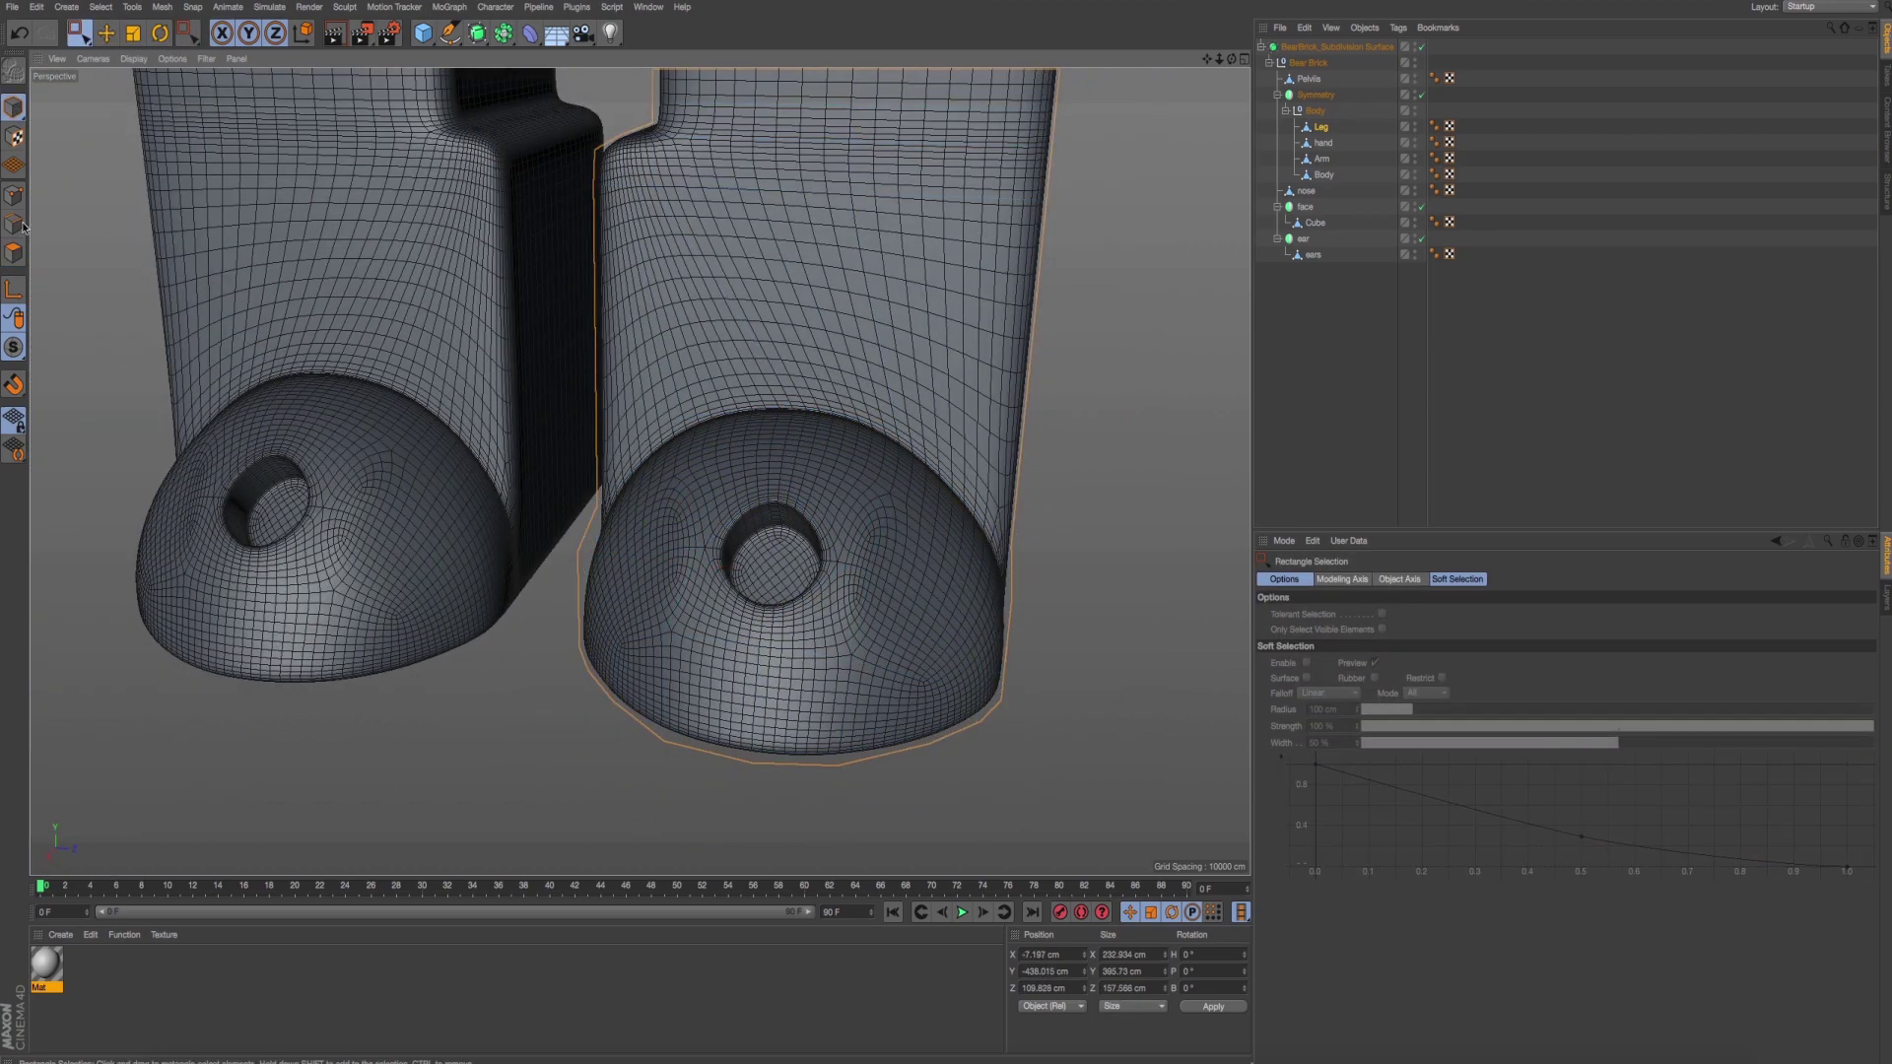
pyautogui.click(21, 227)
pyautogui.scroll(2, 934, 610)
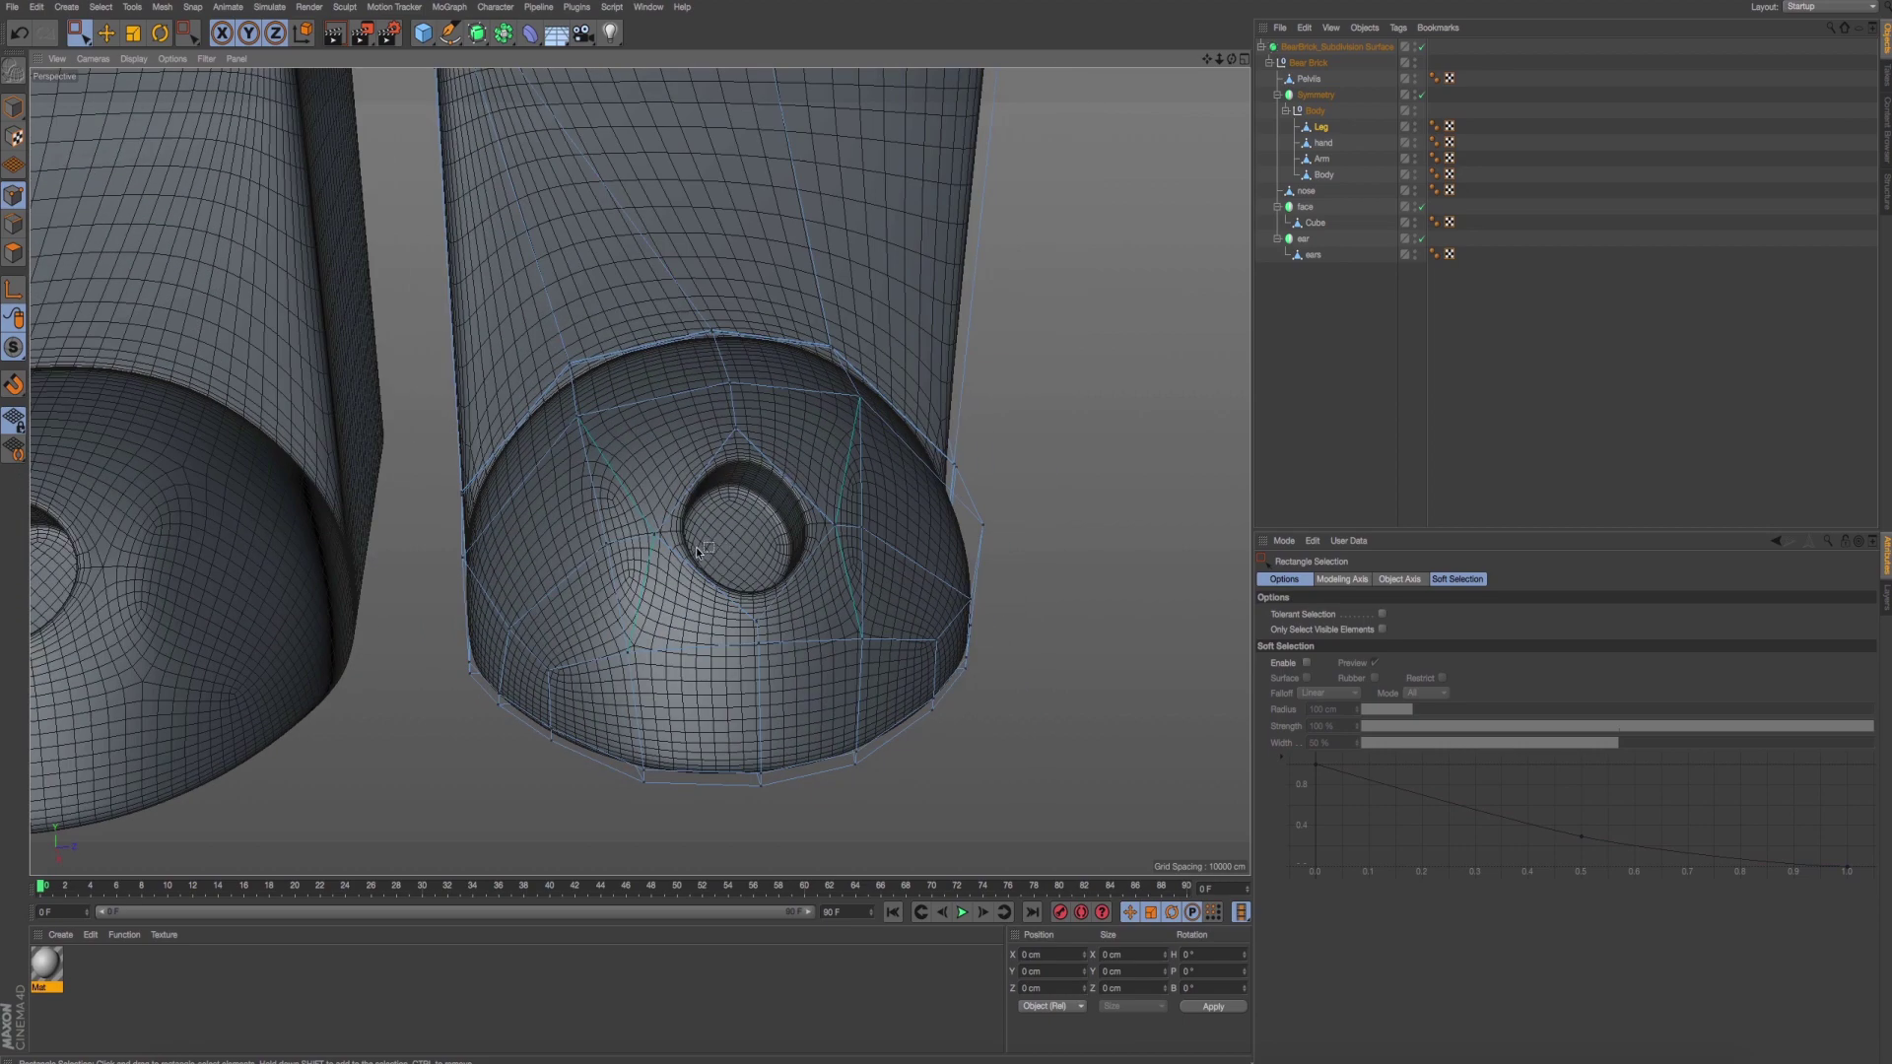
# Select groups of points around the toe-cap hole and preview the smoothed toe cap.
pyautogui.scroll(2, 690, 552)
pyautogui.scroll(2, 582, 520)
pyautogui.moveTo(582, 519); pyautogui.dragTo(769, 603)
pyautogui.moveTo(828, 498)
pyautogui.mouseDown()
pyautogui.moveTo(951, 565)
pyautogui.moveTo(951, 504)
pyautogui.moveTo(1000, 563)
pyautogui.mouseUp()
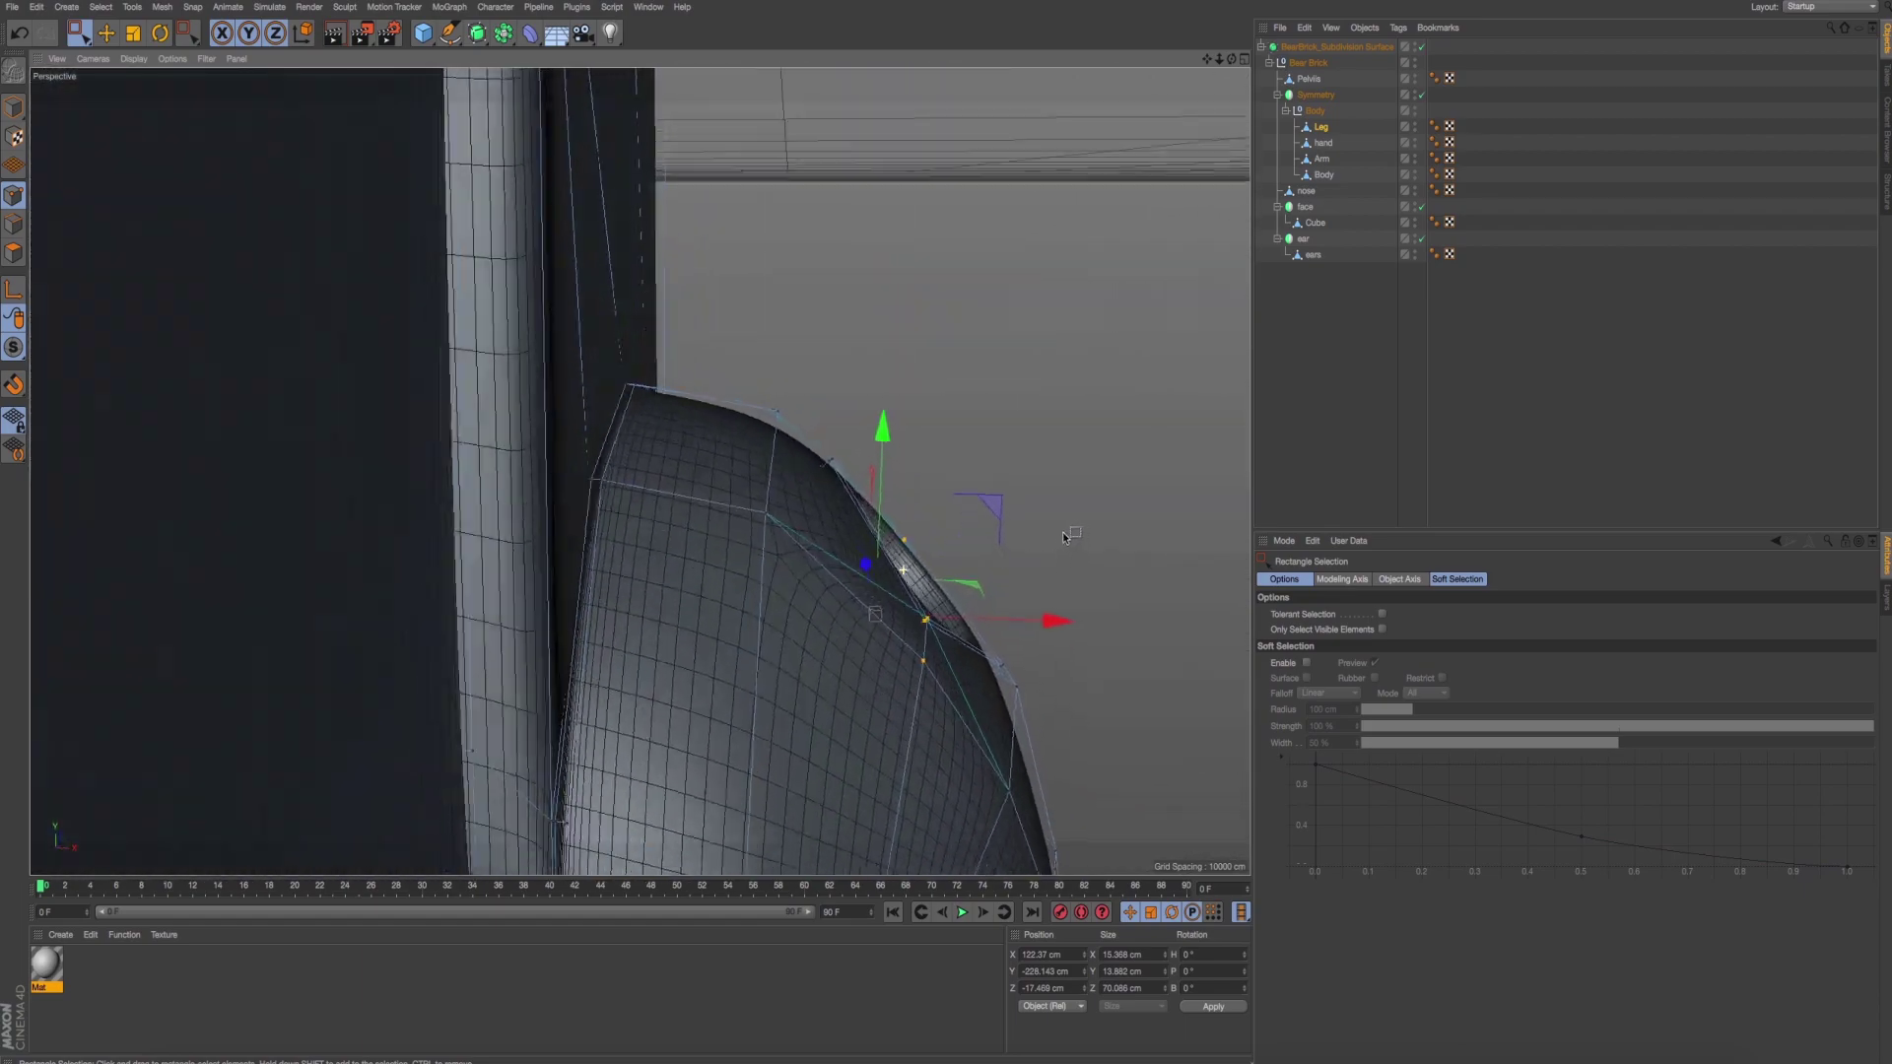
pyautogui.hotkey('ctrl', 'r')
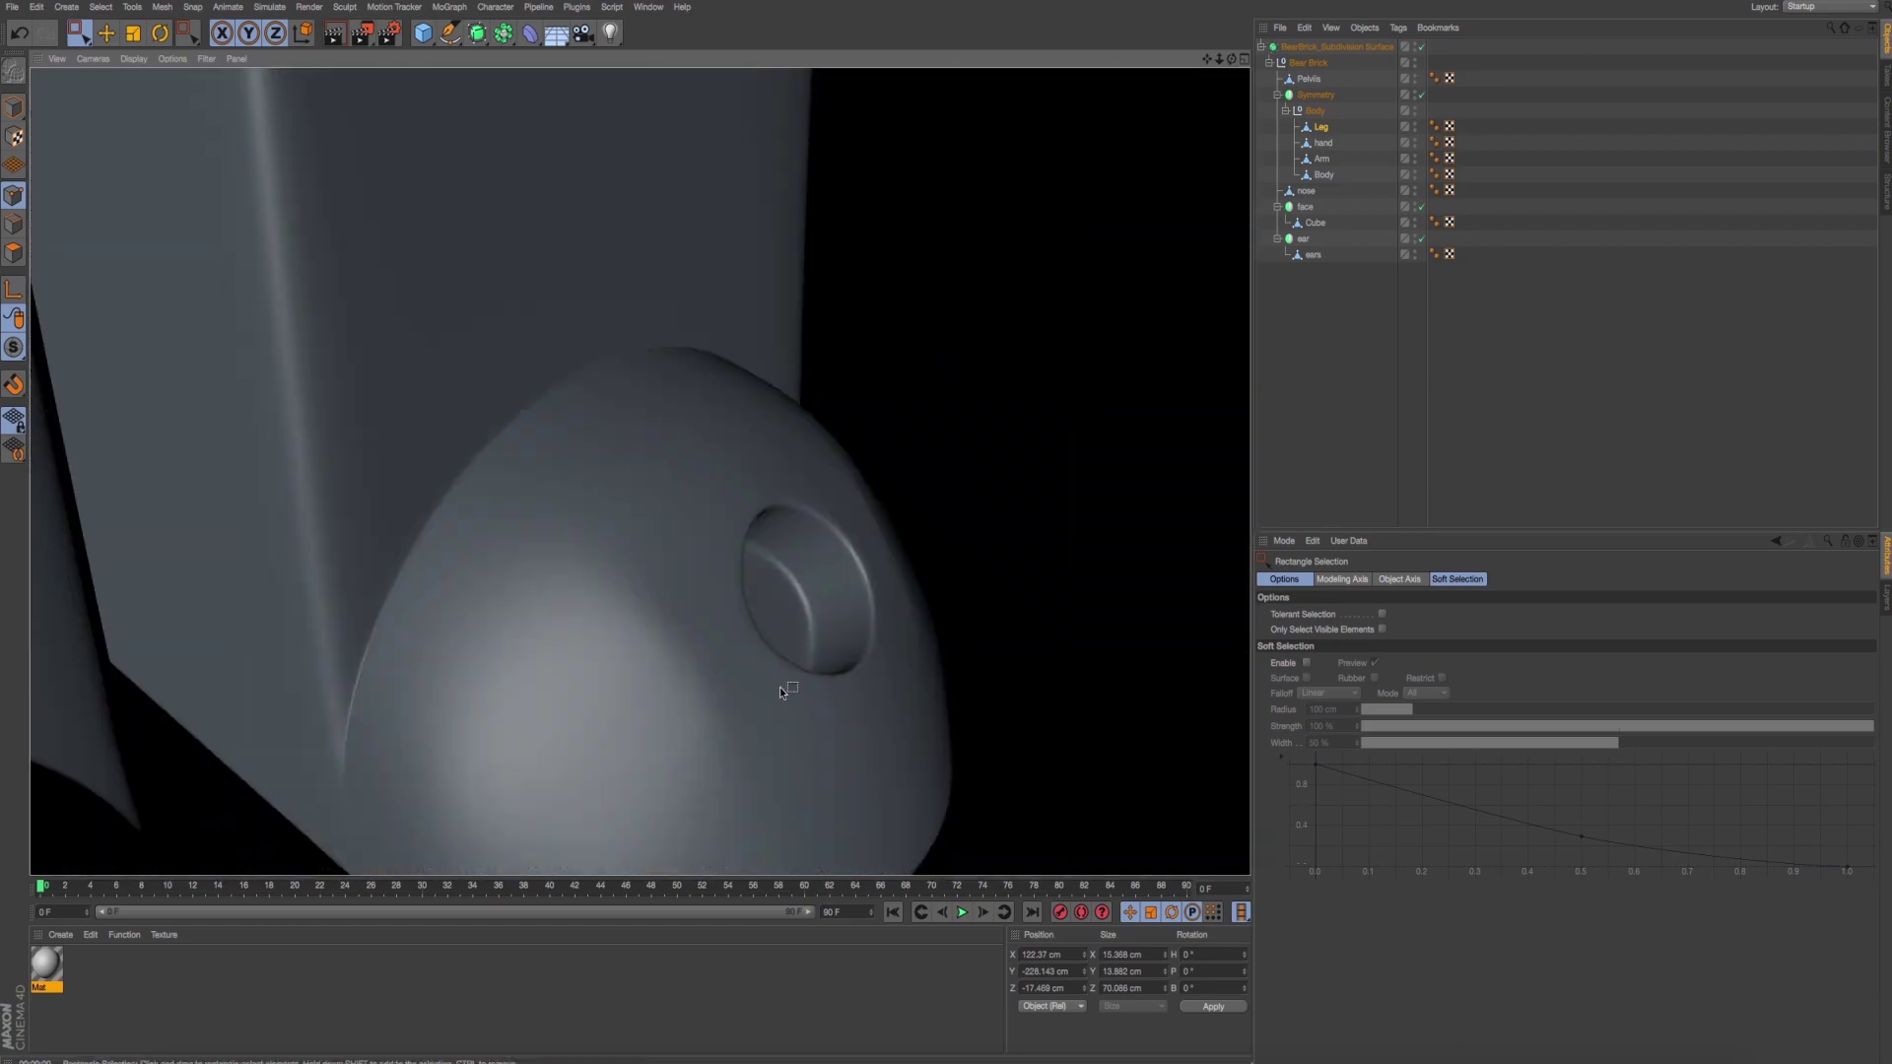
pyautogui.moveTo(779, 687)
pyautogui.keyDown('alt'); pyautogui.mouseDown()
pyautogui.moveTo(631, 540)
pyautogui.moveTo(719, 541)
pyautogui.mouseUp(); pyautogui.keyUp('alt')
# Move a single point beside the hole down in the top view.
pyautogui.click(652, 530)
pyautogui.middleClick(814, 430)
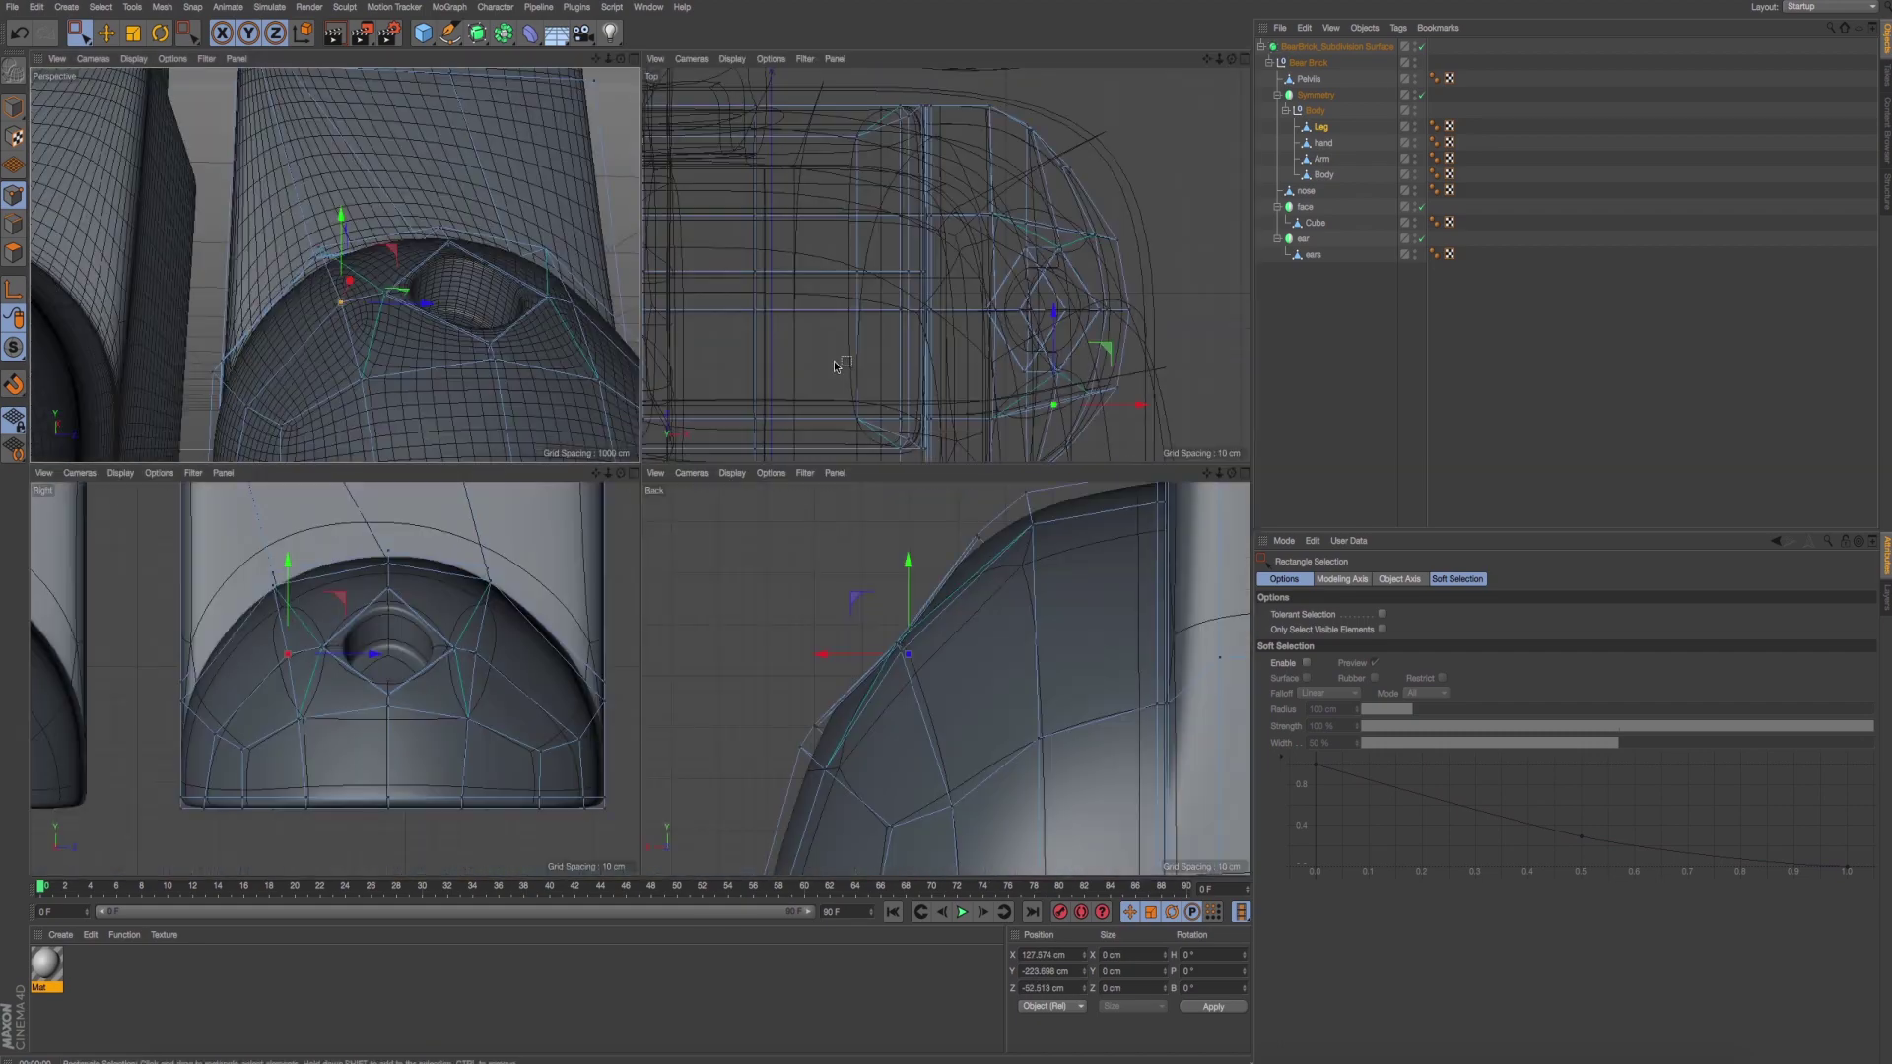
pyautogui.middleClick(838, 394)
pyautogui.keyDown('alt'); pyautogui.moveTo(832, 618); pyautogui.dragTo(853, 459, button='middle'); pyautogui.keyUp('alt')
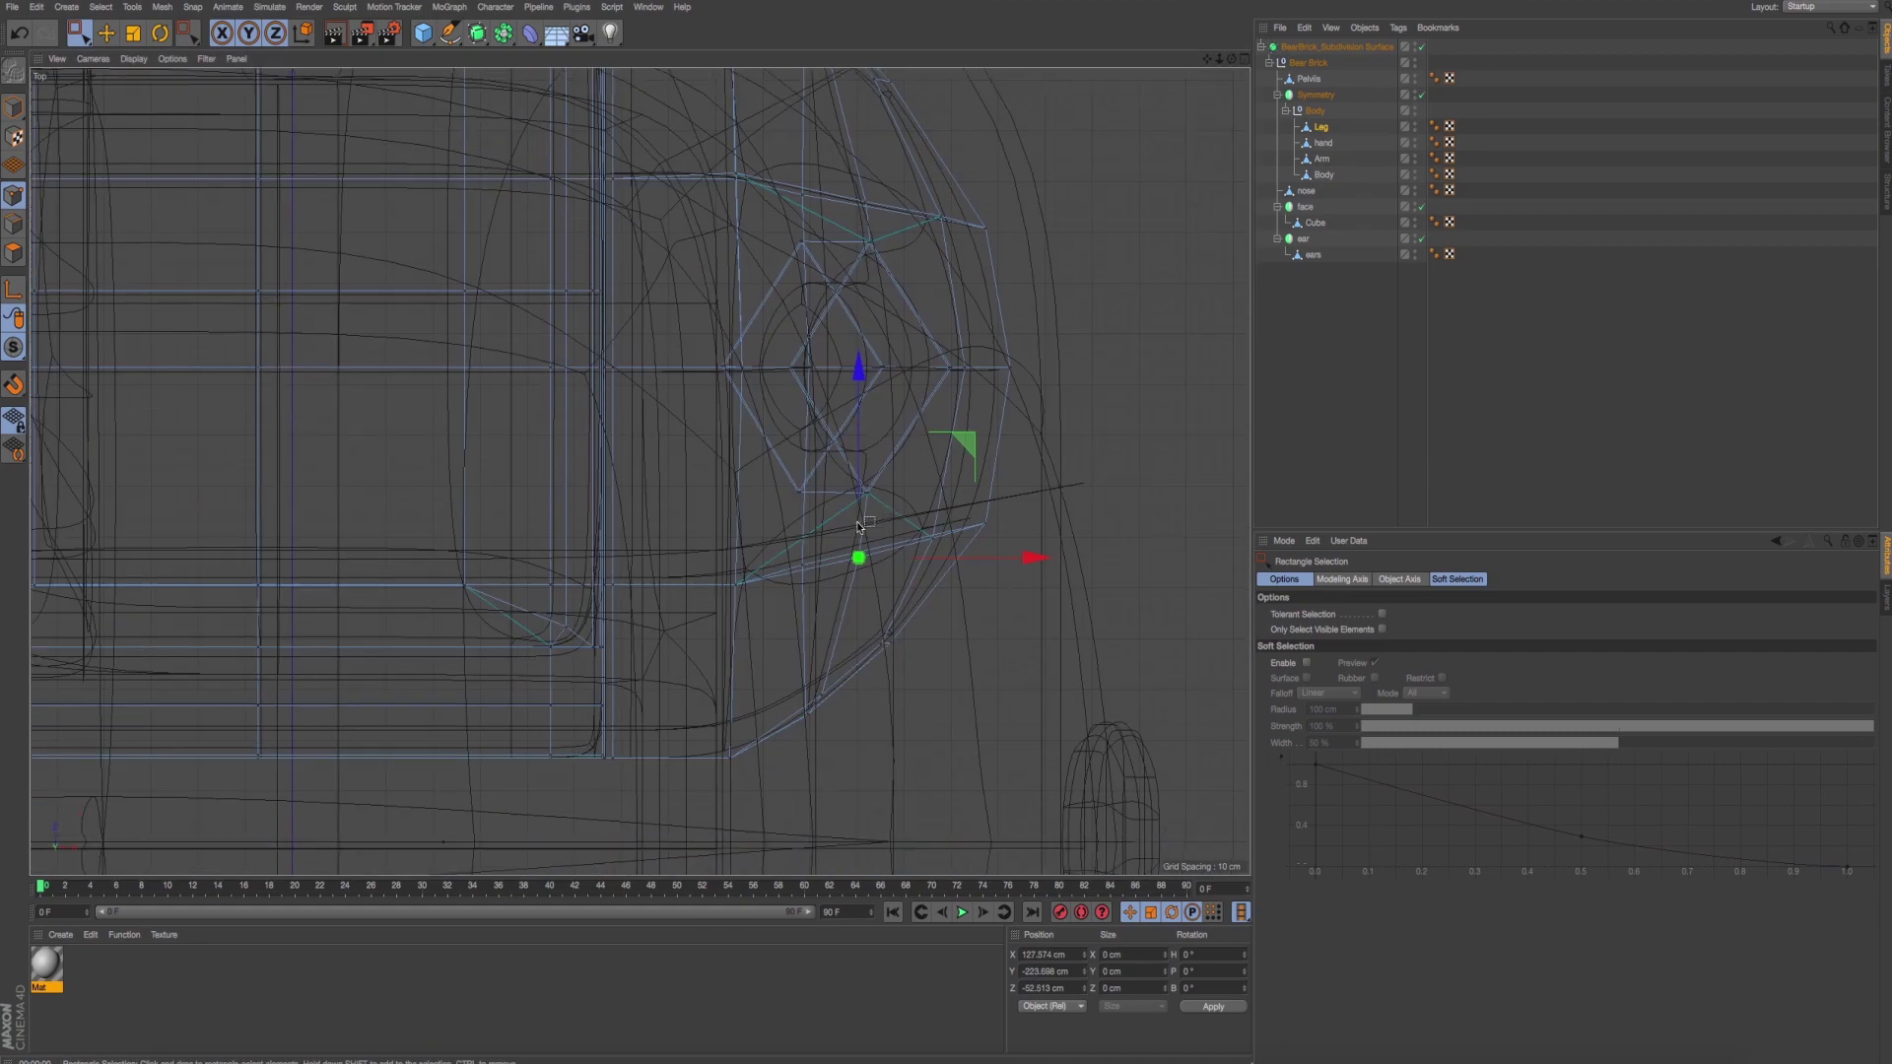
pyautogui.moveTo(862, 461); pyautogui.dragTo(888, 528)
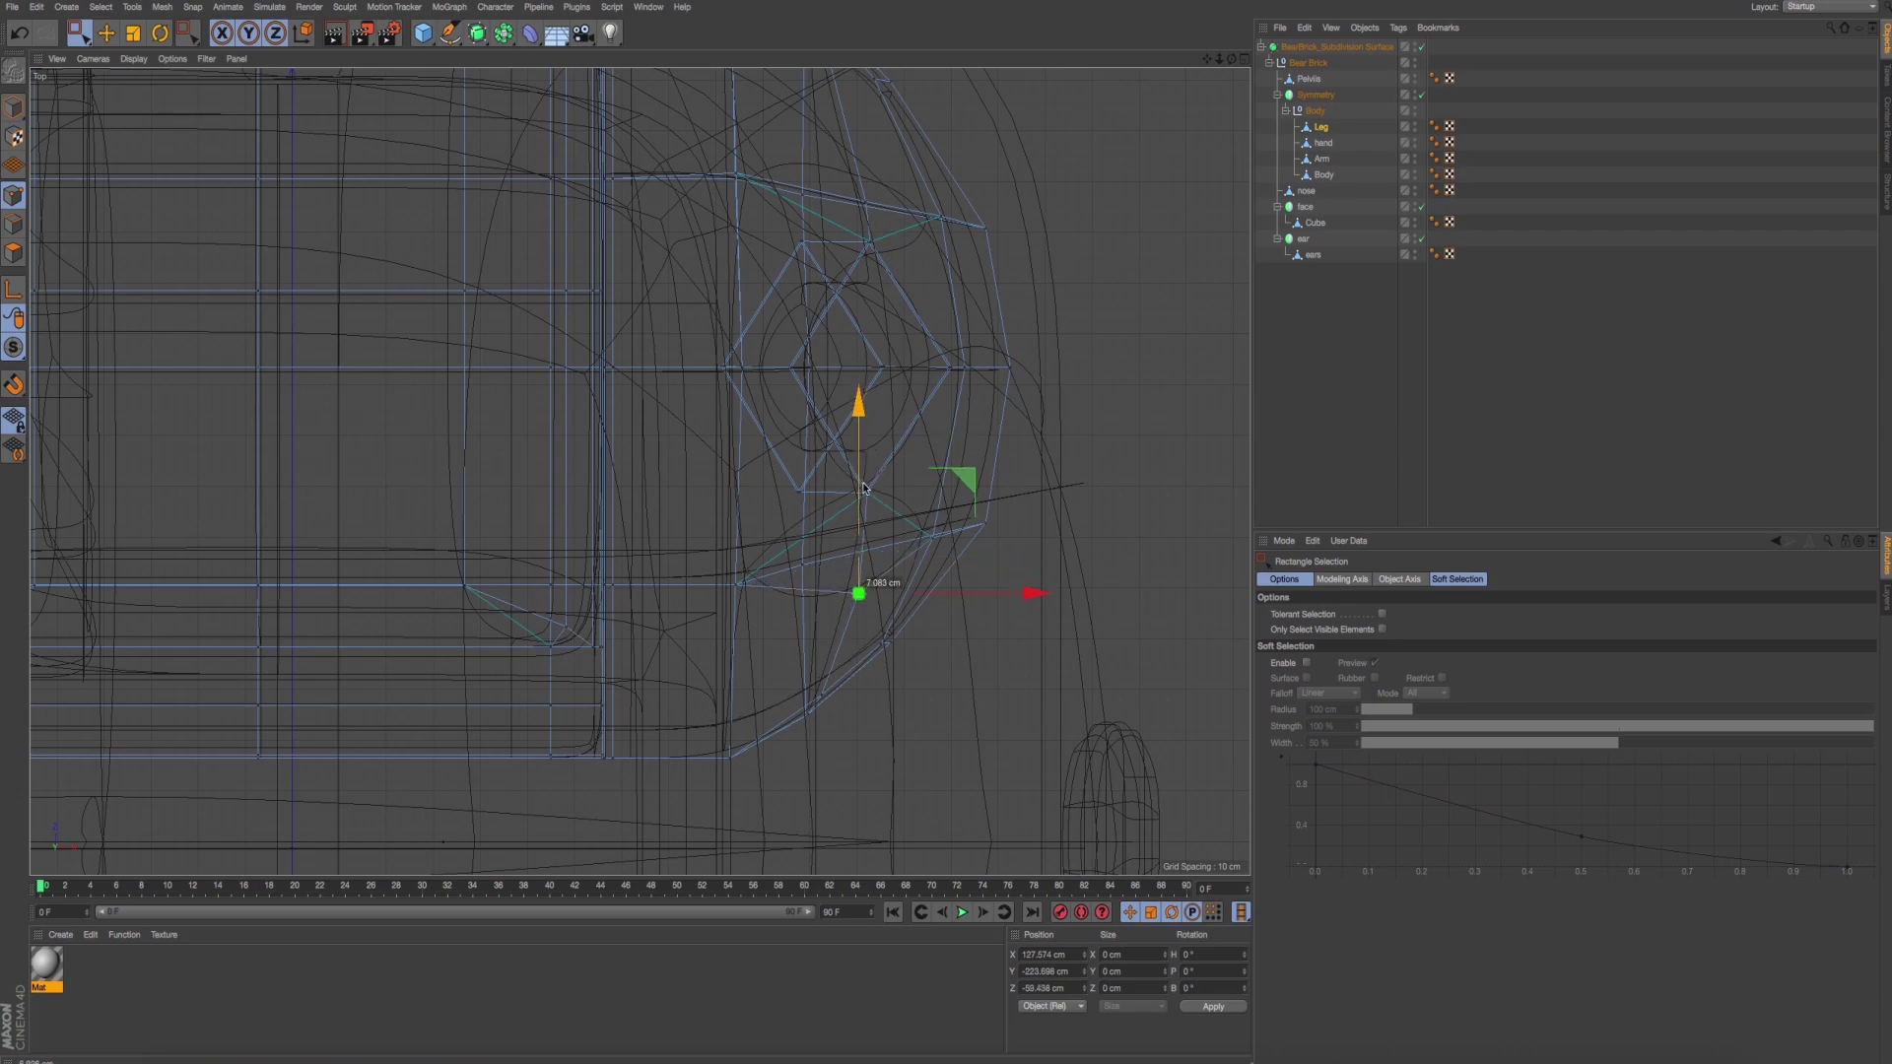
# Raise a ring vertex about 10 cm in the top view.
pyautogui.middleClick(807, 482)
pyautogui.middleClick(385, 398)
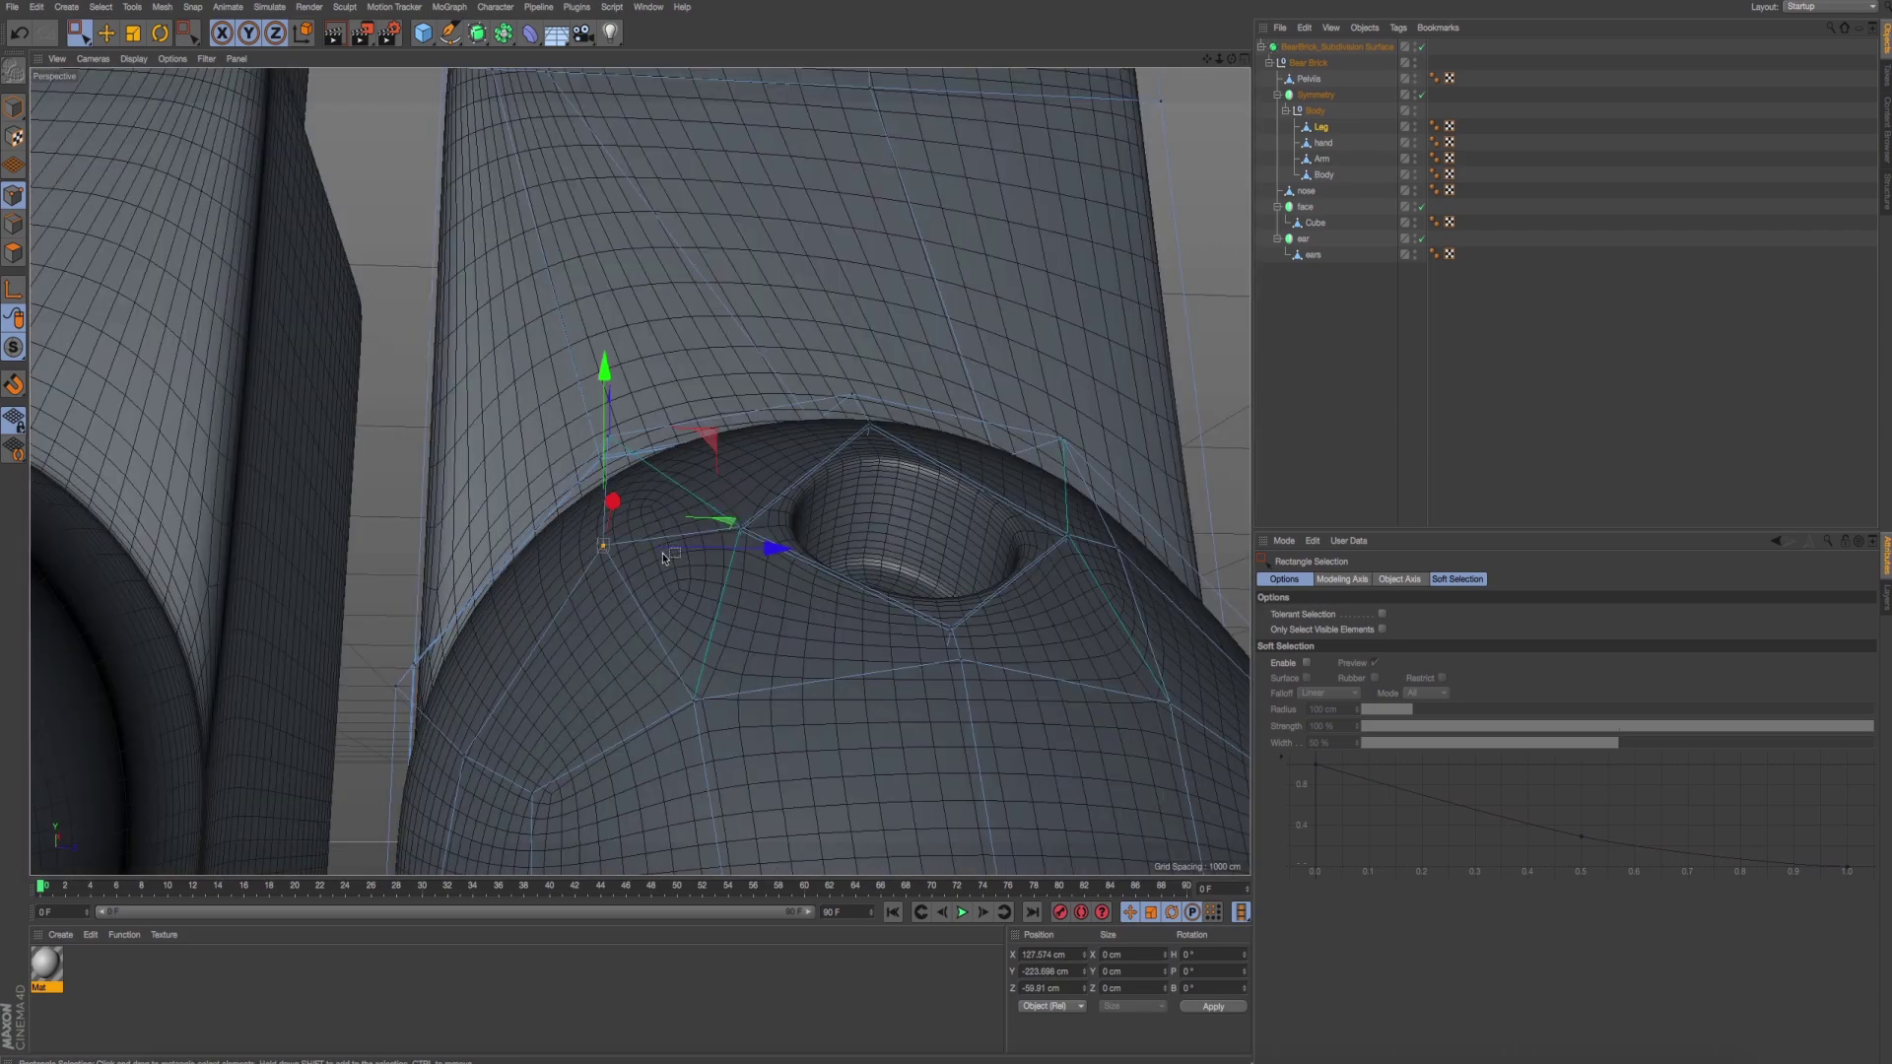
pyautogui.keyDown('alt'); pyautogui.moveTo(384, 398); pyautogui.dragTo(636, 549); pyautogui.keyUp('alt')
pyautogui.middleClick(646, 580)
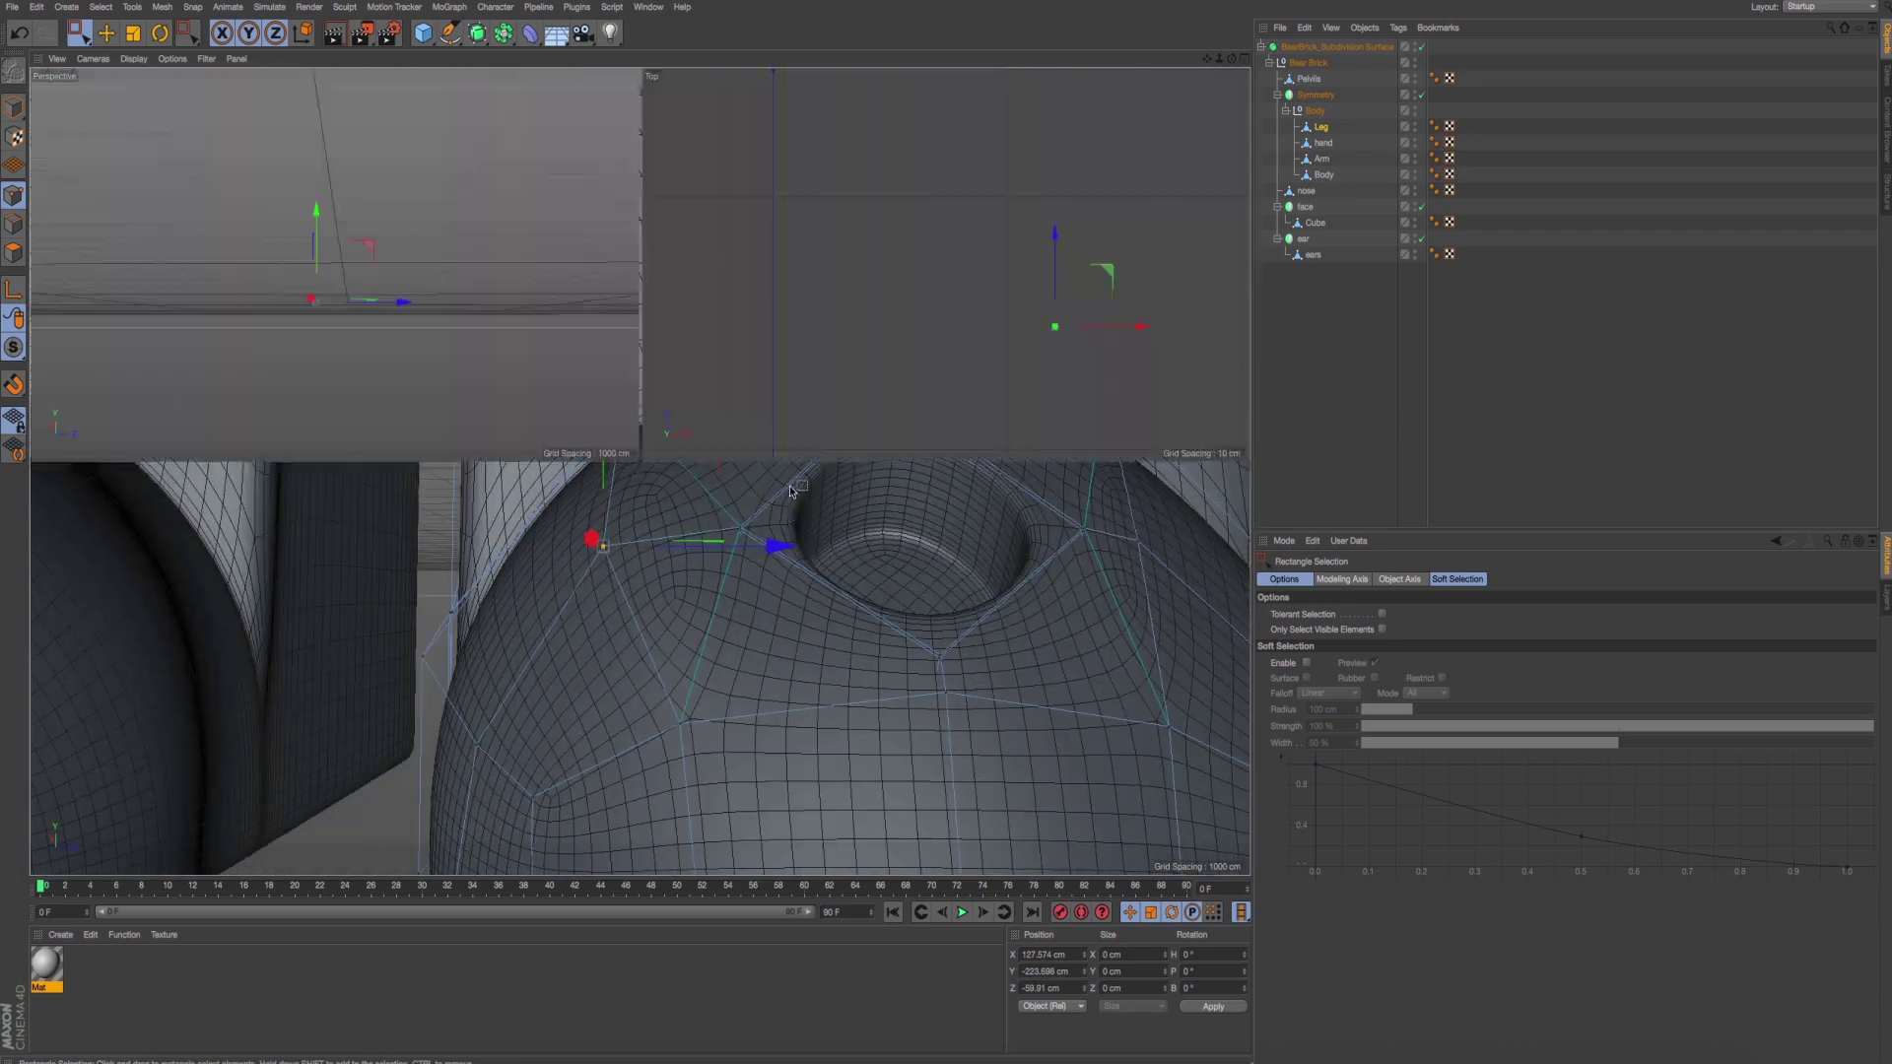
pyautogui.middleClick(811, 439)
pyautogui.scroll(-5, 853, 296)
pyautogui.scroll(-3, 853, 296)
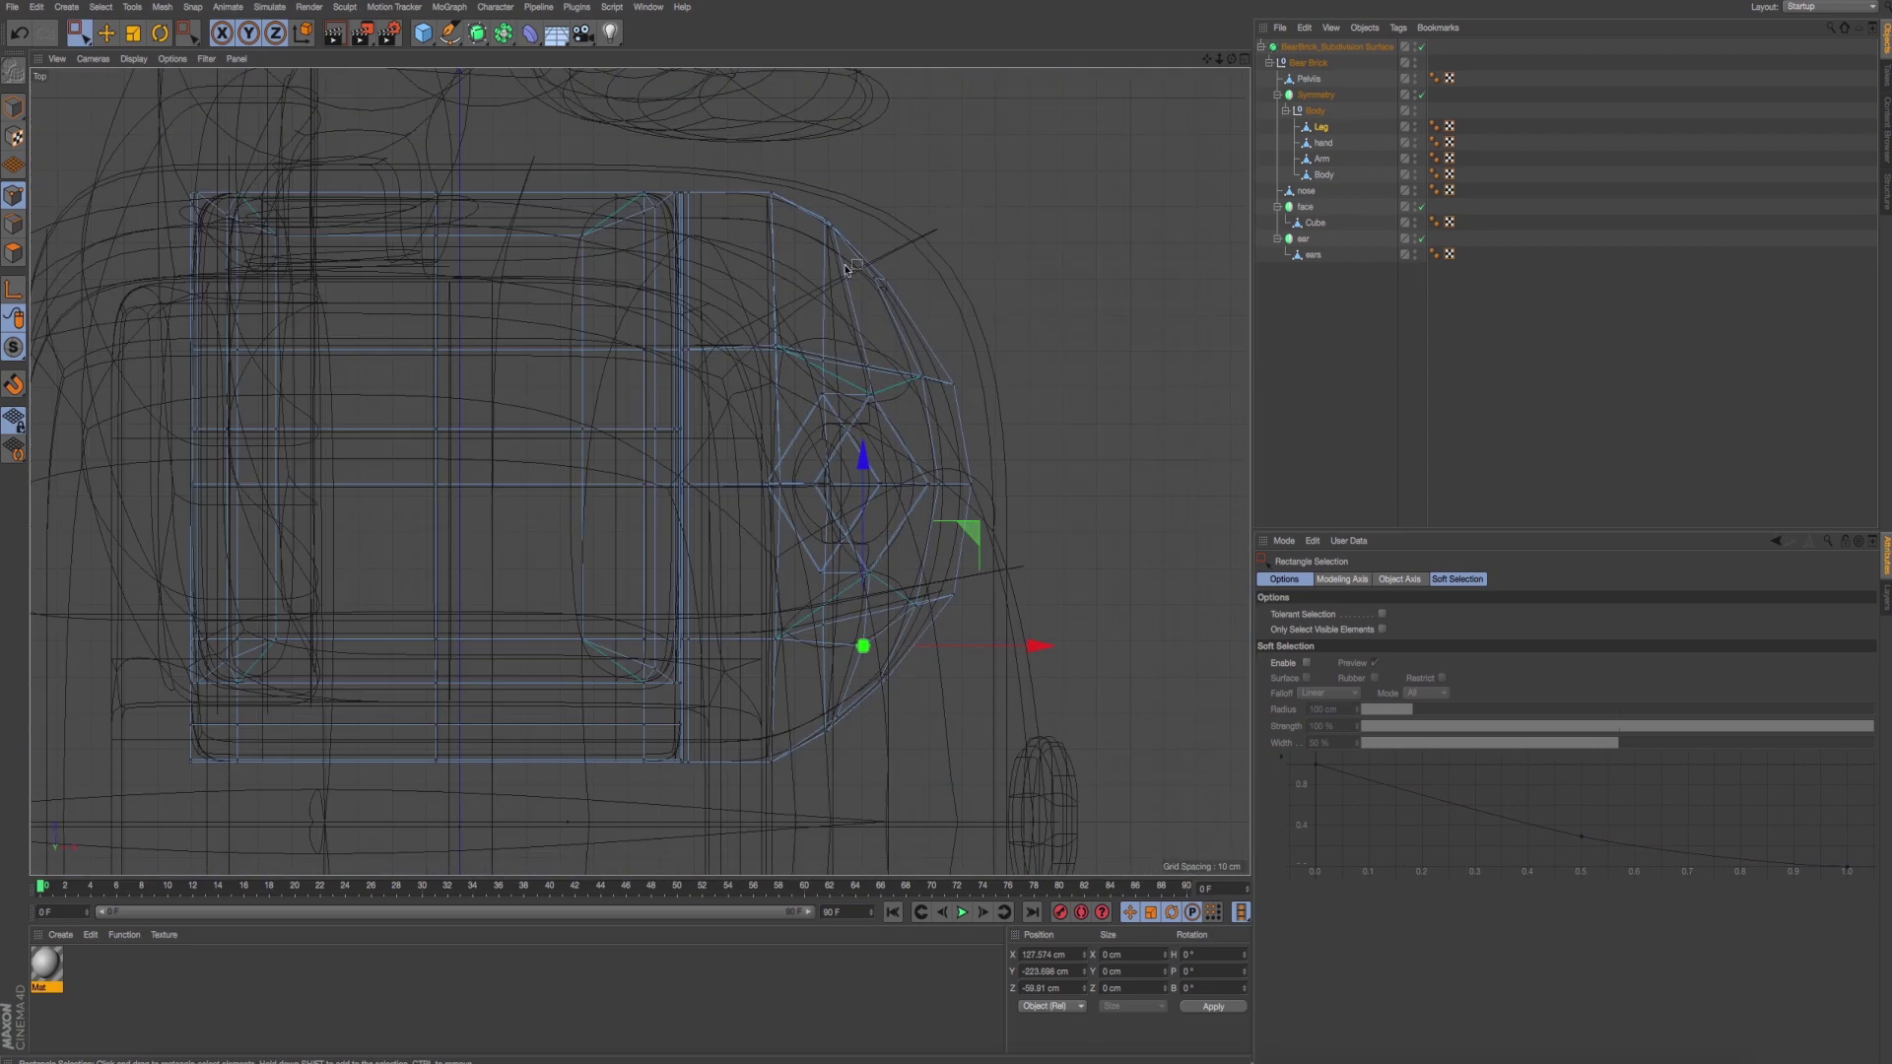
pyautogui.middleClick(858, 327)
pyautogui.click(587, 304)
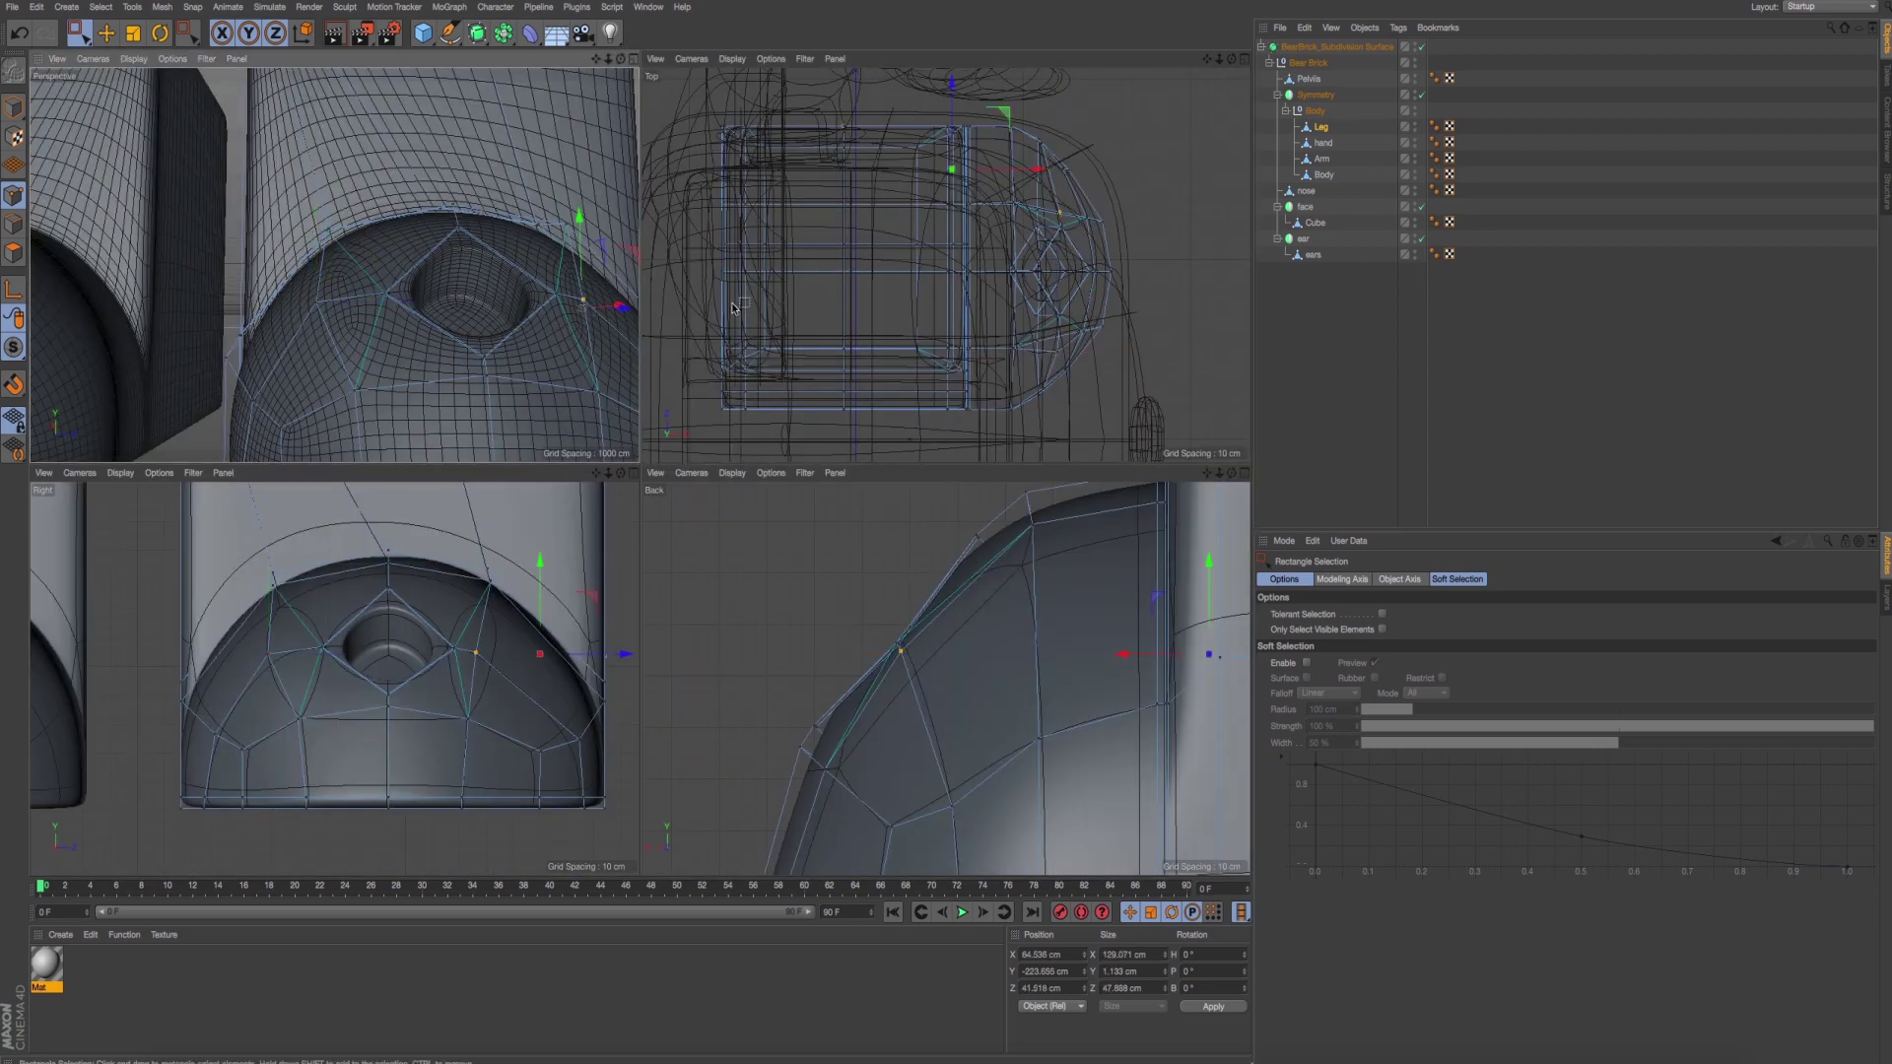
pyautogui.click(1059, 212)
pyautogui.moveTo(1060, 148); pyautogui.dragTo(1057, 130)
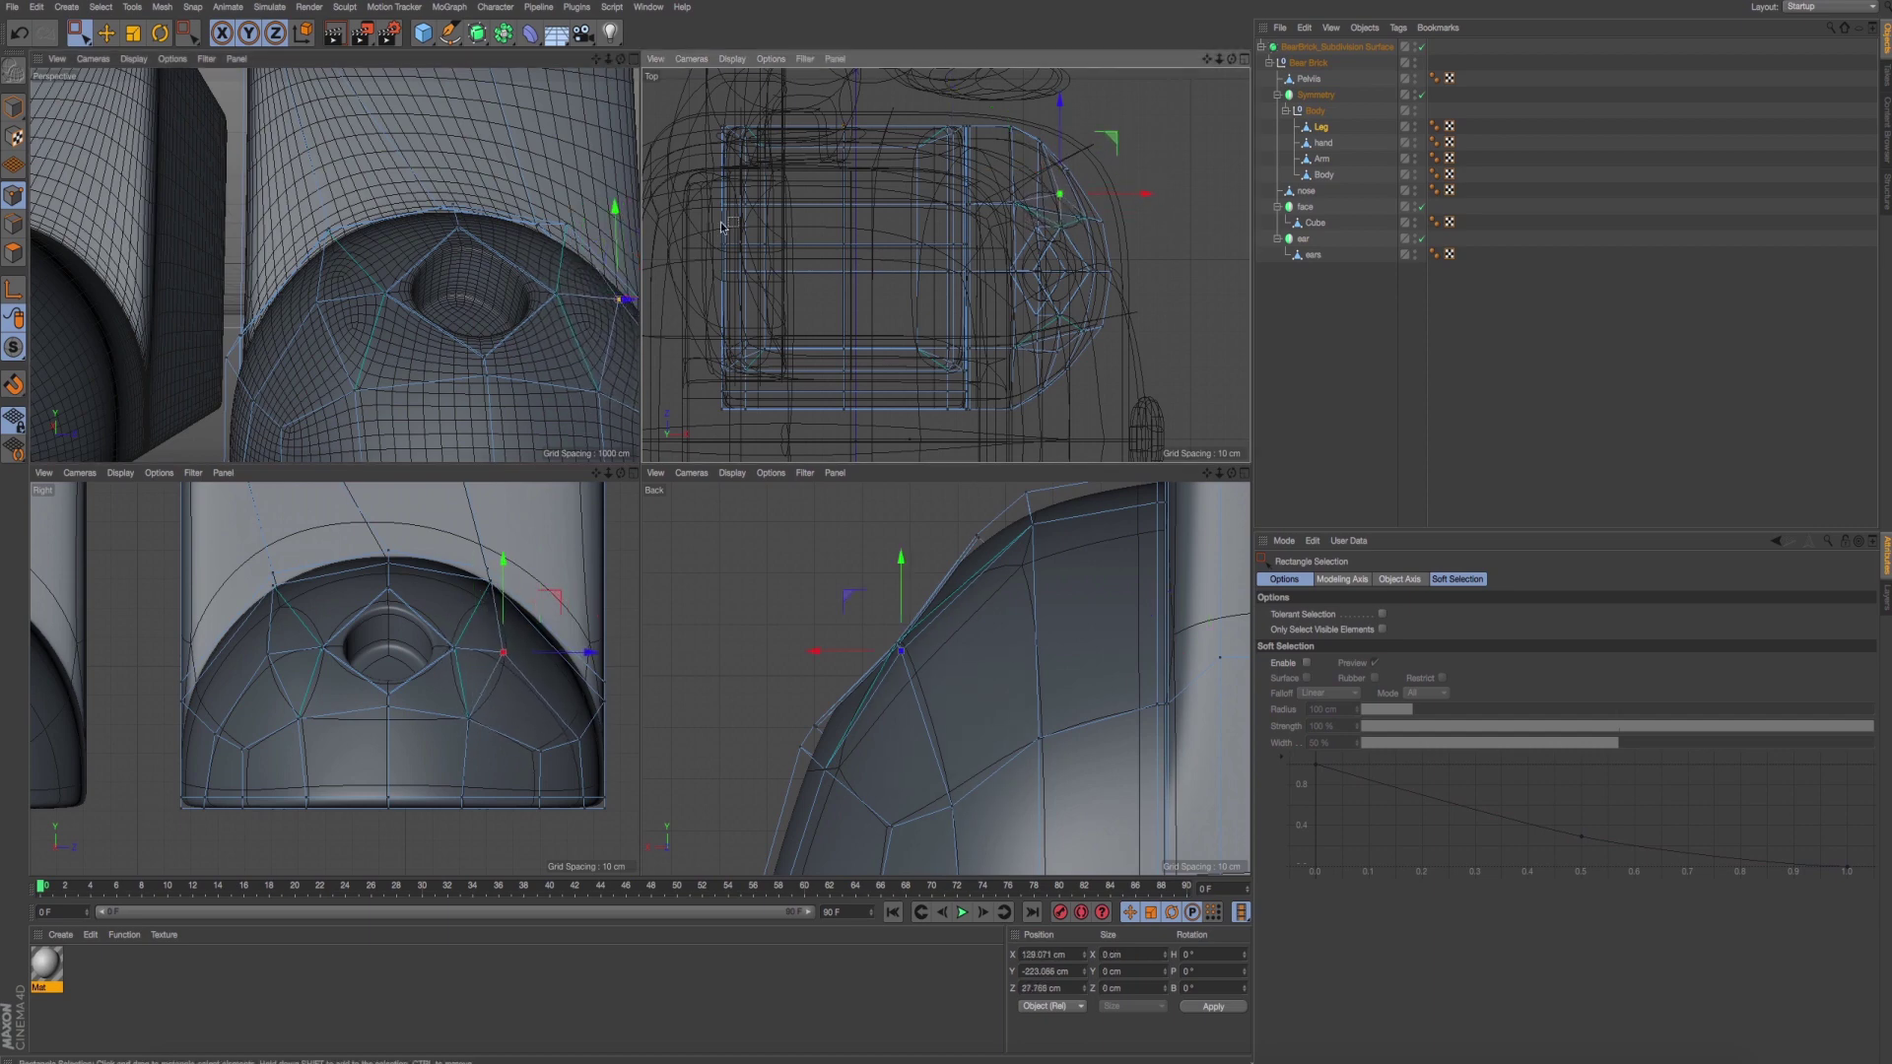
# In the back view, select a point plus the overlapping hidden point behind it.
pyautogui.keyDown('alt'); pyautogui.moveTo(552, 246); pyautogui.dragTo(519, 194); pyautogui.keyUp('alt')
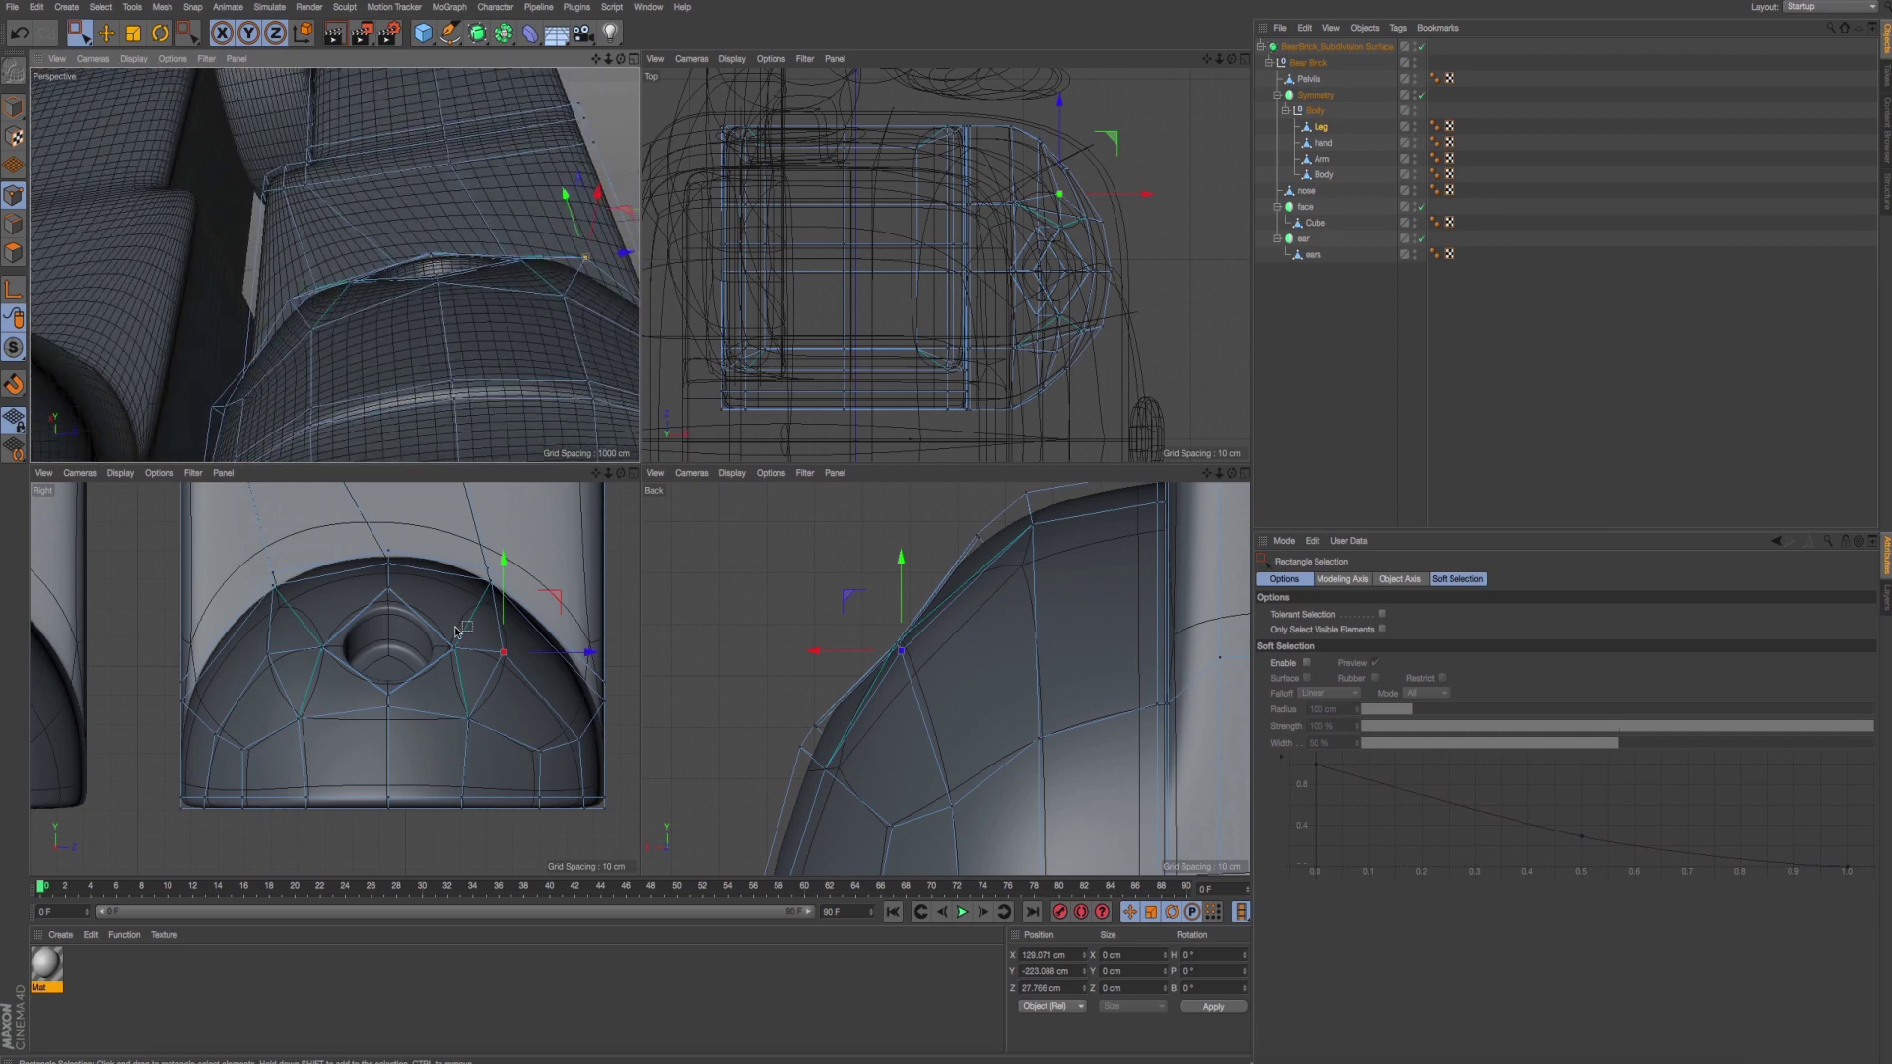
pyautogui.middleClick(812, 683)
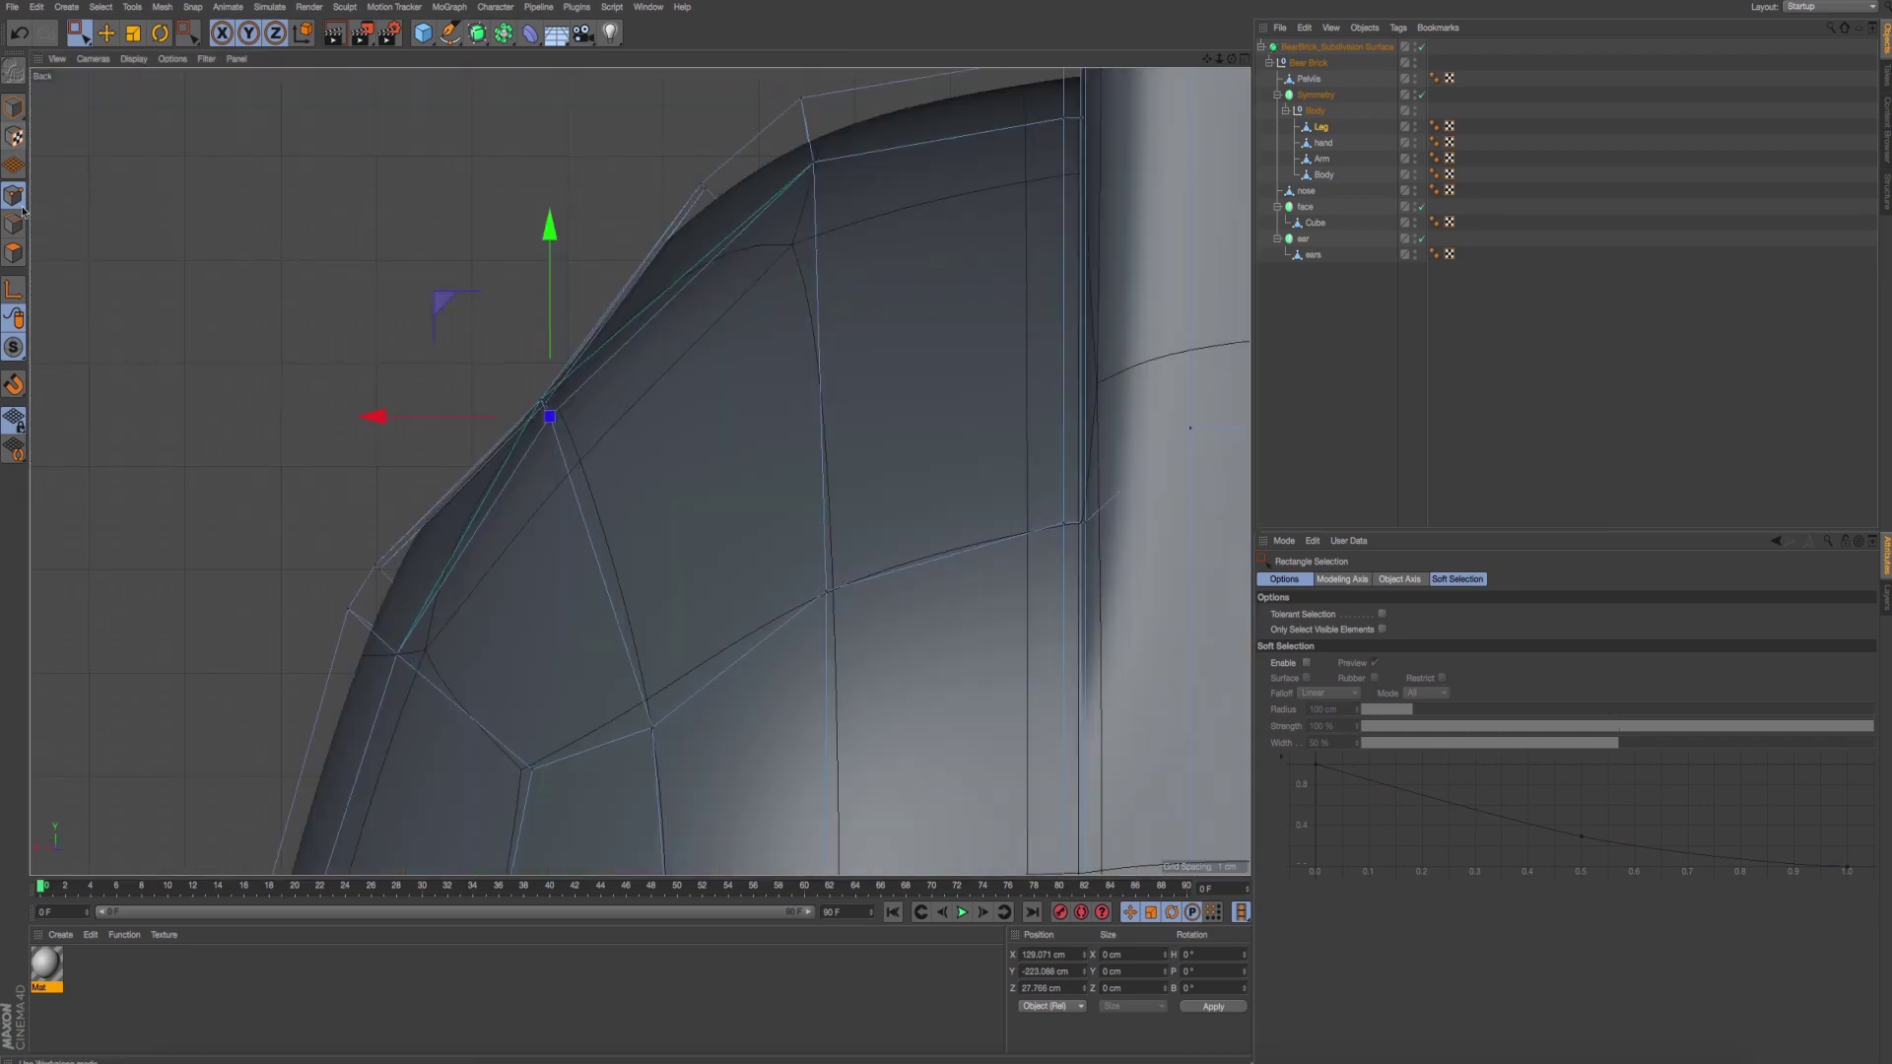
pyautogui.click(1382, 630)
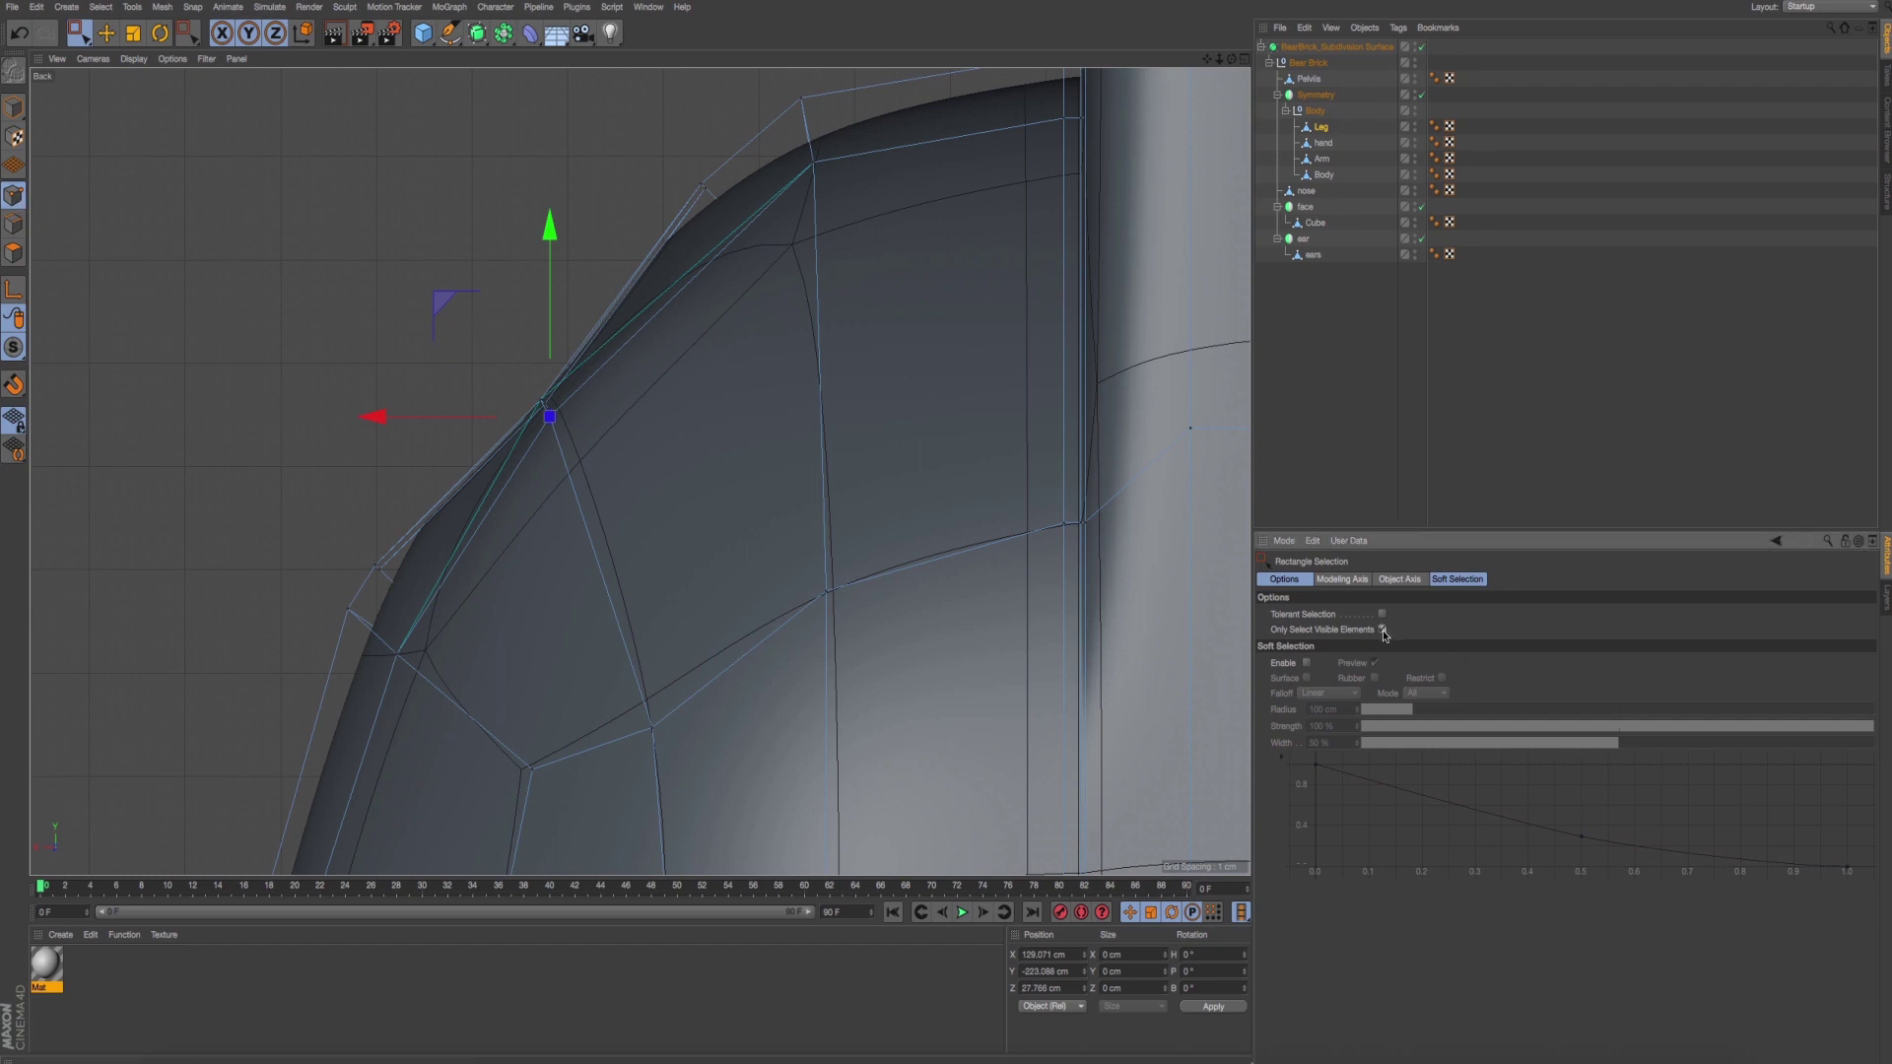
pyautogui.moveTo(591, 443); pyautogui.dragTo(429, 286)
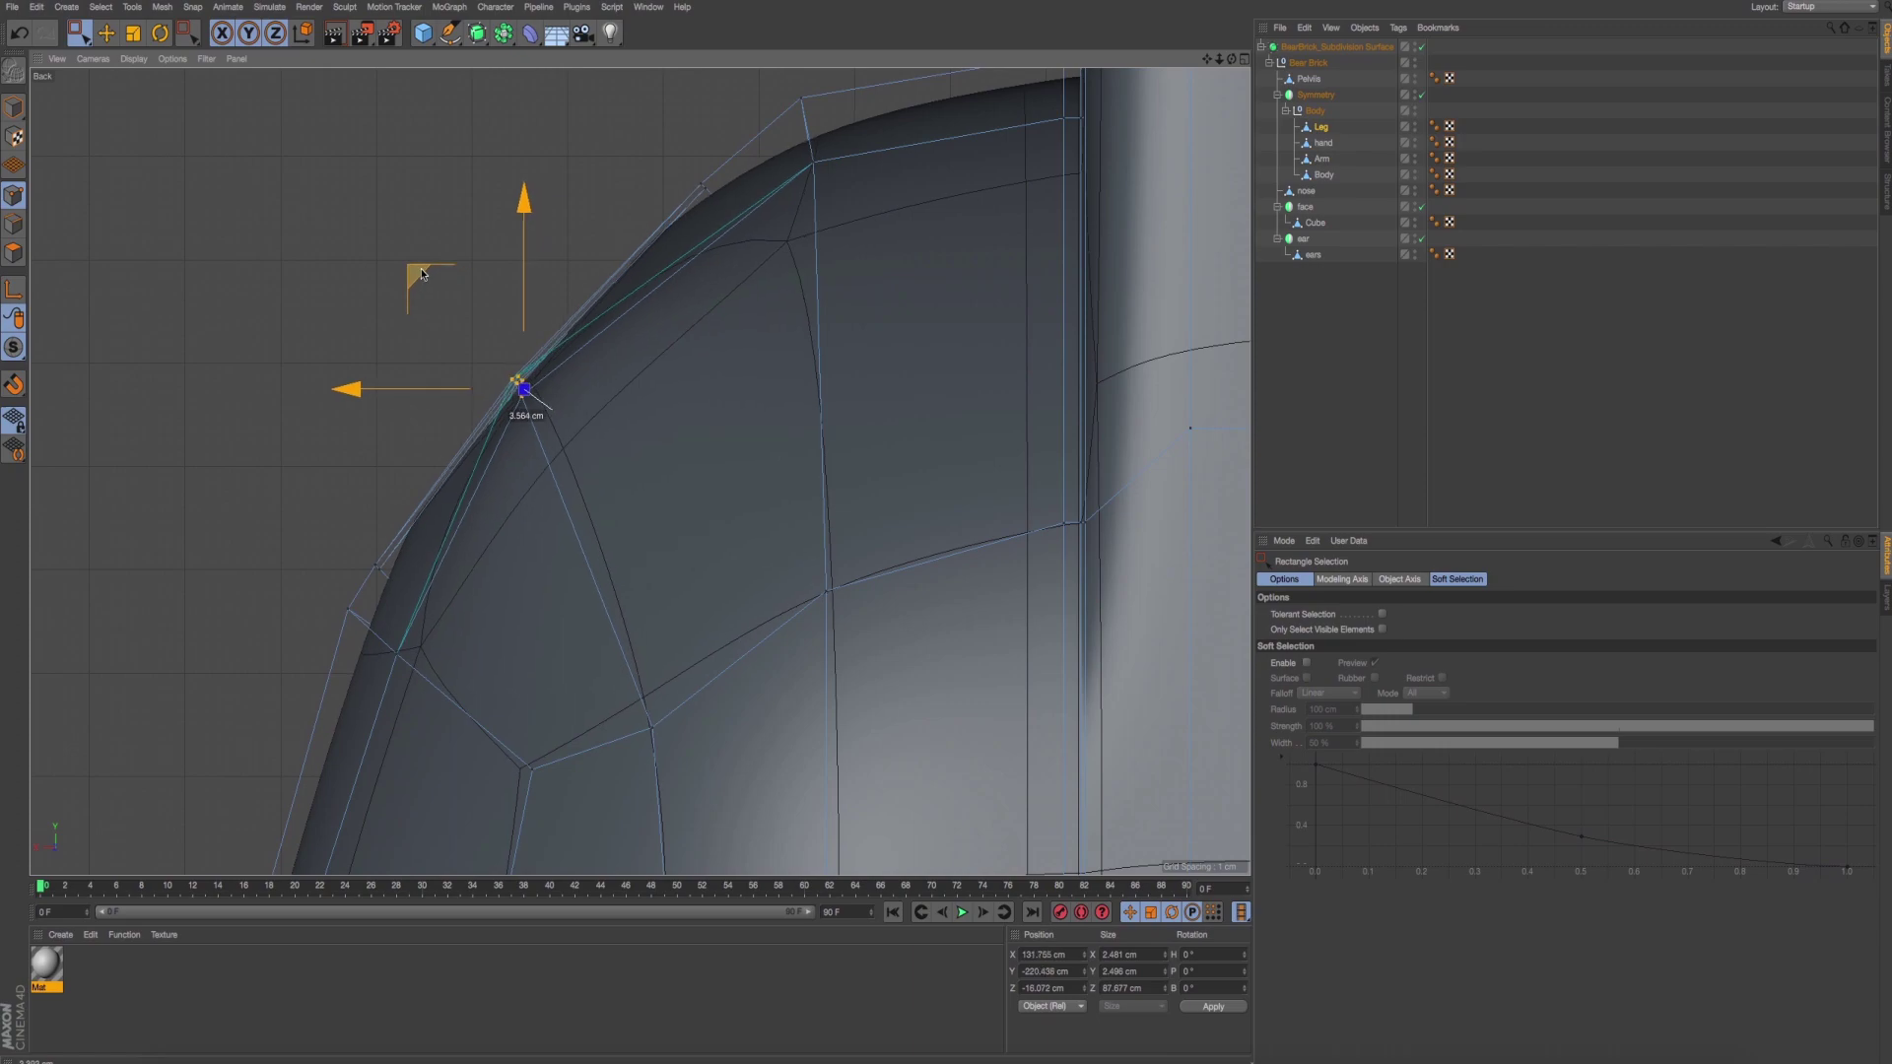
# Preview the smoothed feet and try nudging a toe-cap point along Z, then undo it.
pyautogui.press('F1')
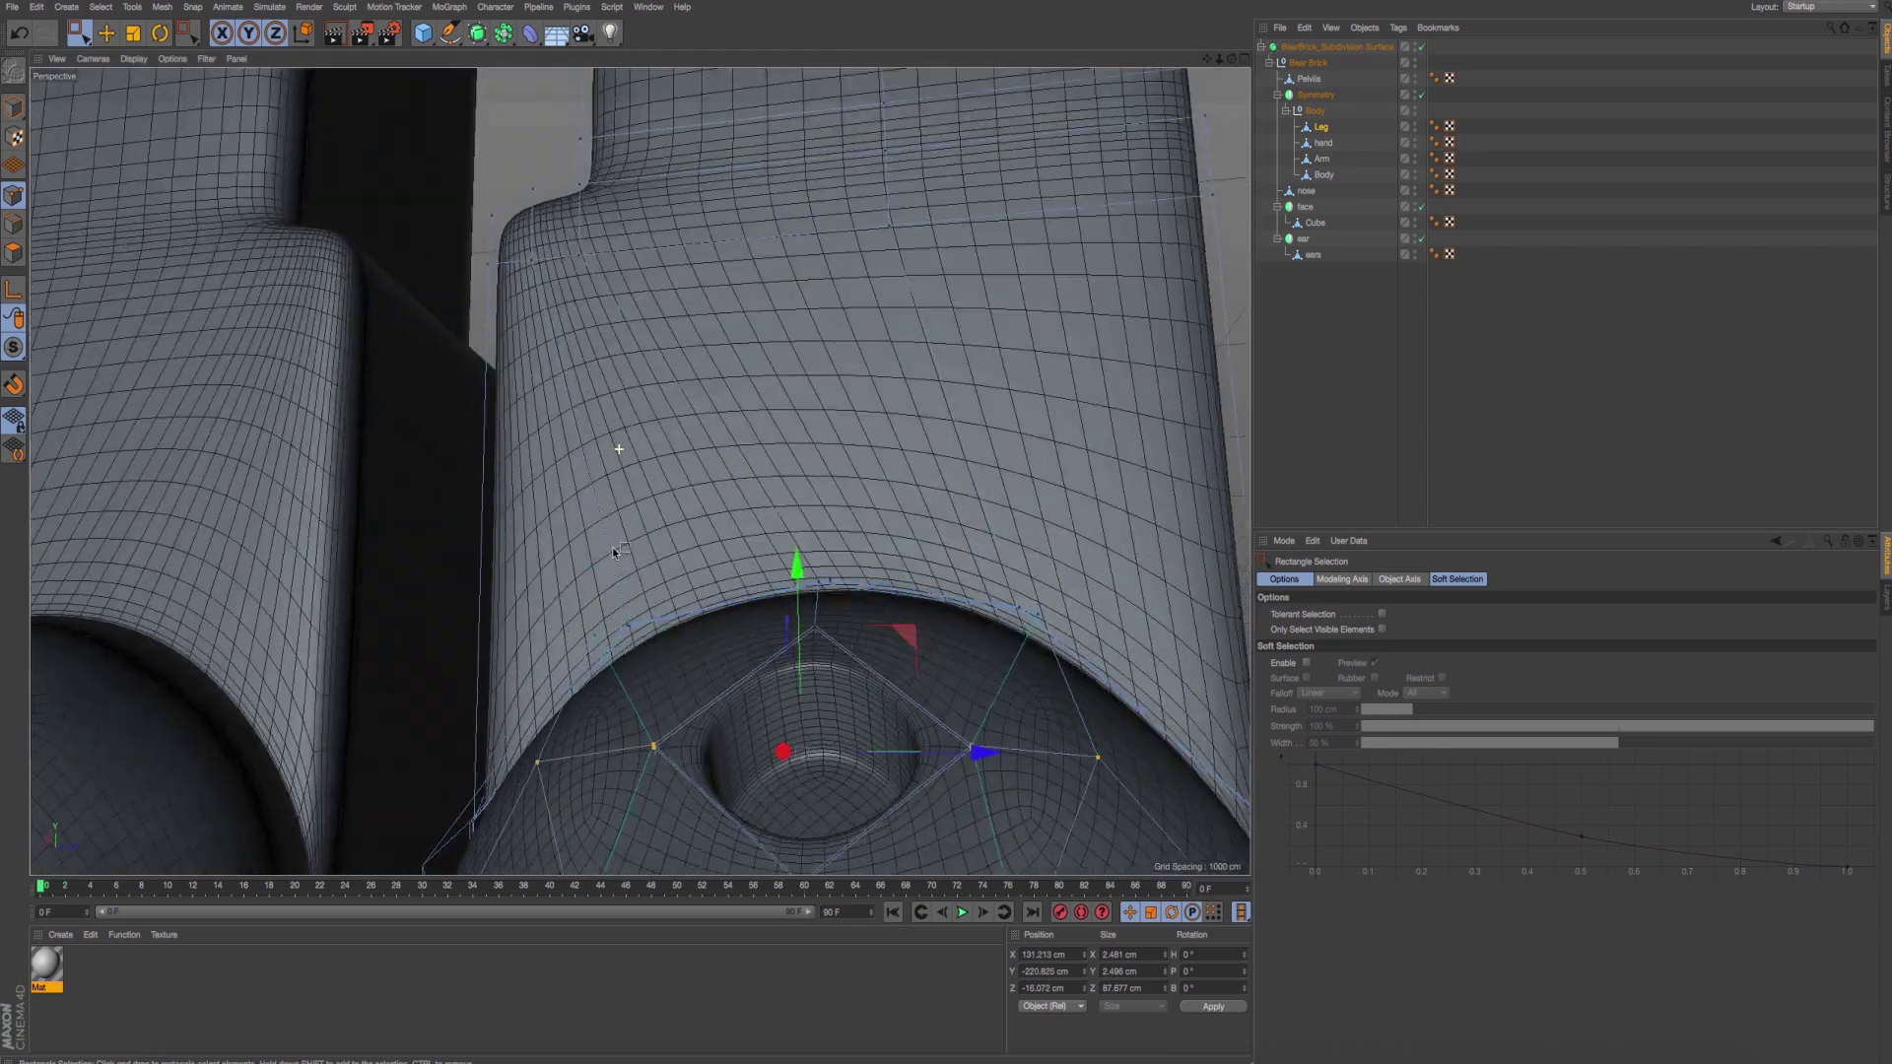
pyautogui.moveTo(625, 456)
pyautogui.keyDown('alt'); pyautogui.mouseDown()
pyautogui.moveTo(666, 575)
pyautogui.moveTo(795, 502)
pyautogui.mouseUp(); pyautogui.keyUp('alt')
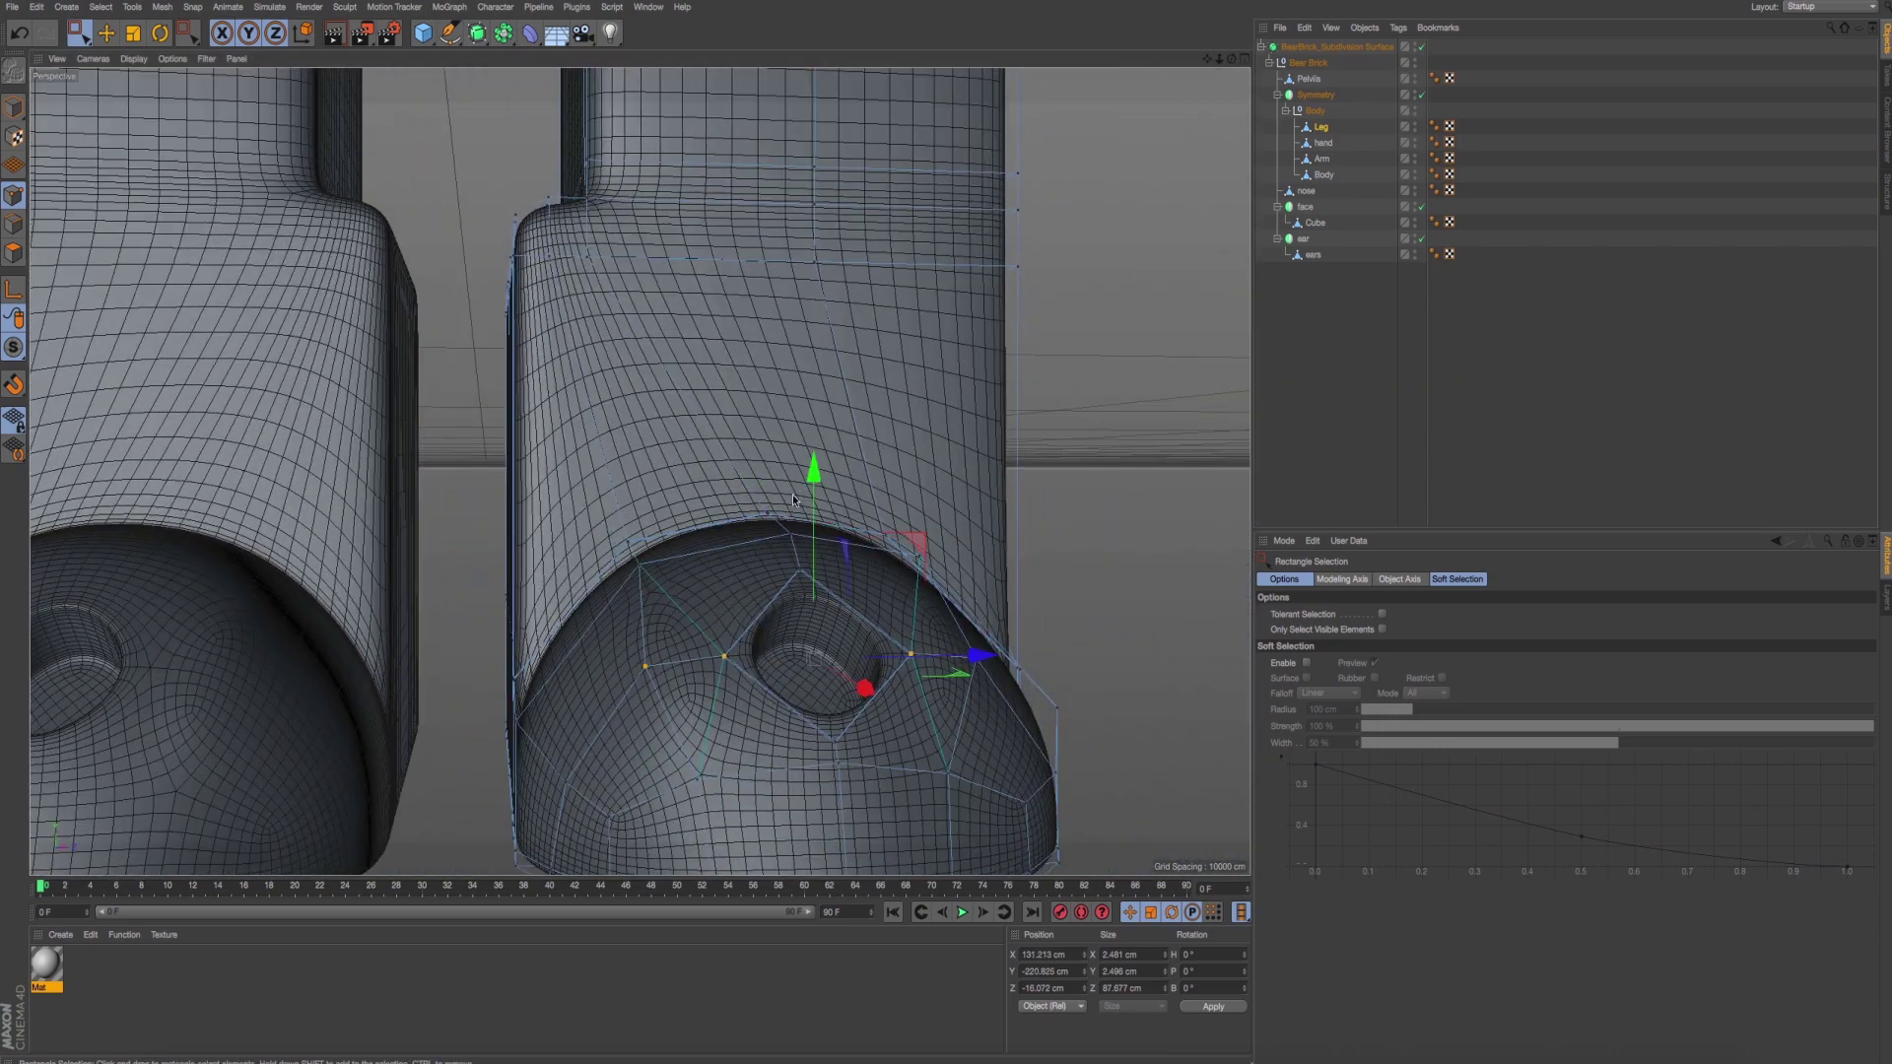
pyautogui.hotkey('ctrl', 'r')
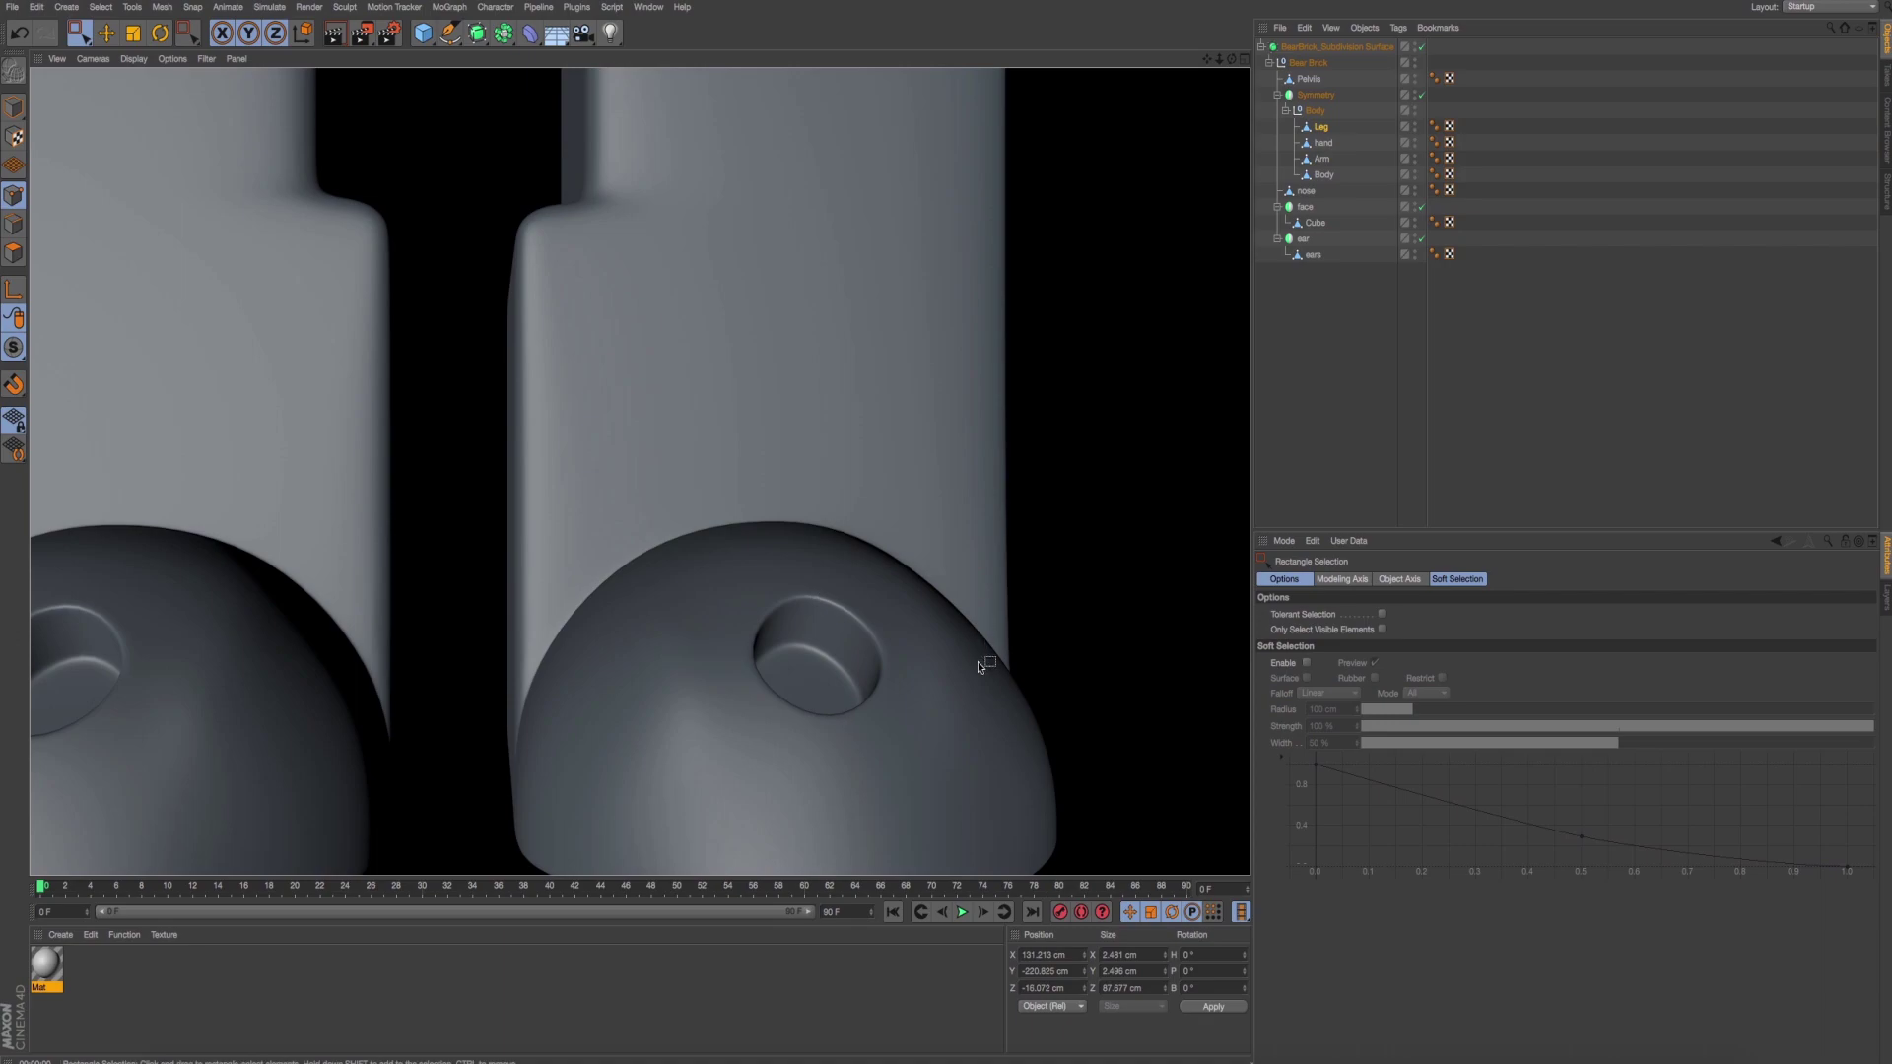
pyautogui.keyDown('alt'); pyautogui.moveTo(978, 660); pyautogui.dragTo(980, 627); pyautogui.keyUp('alt')
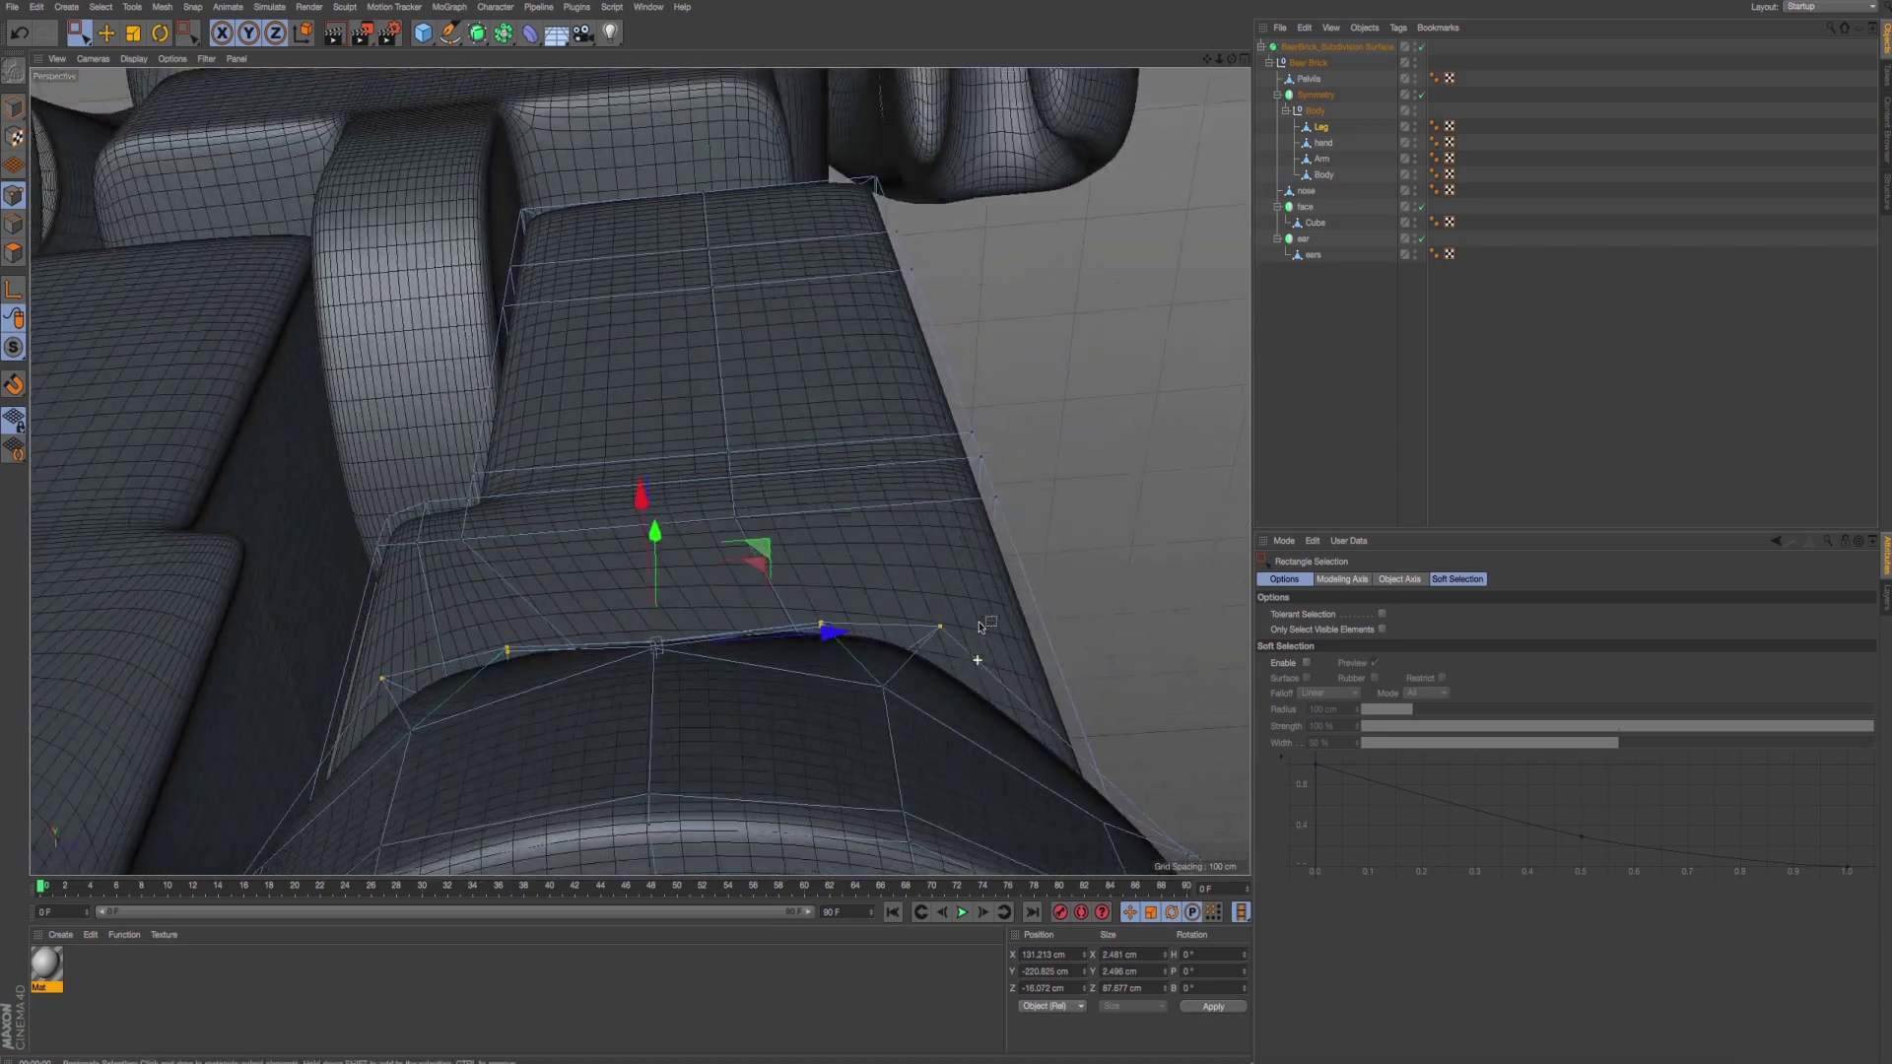
pyautogui.click(941, 627)
pyautogui.moveTo(945, 543)
pyautogui.keyDown('alt'); pyautogui.mouseDown()
pyautogui.moveTo(983, 545)
pyautogui.moveTo(963, 521)
pyautogui.mouseUp(); pyautogui.keyUp('alt')
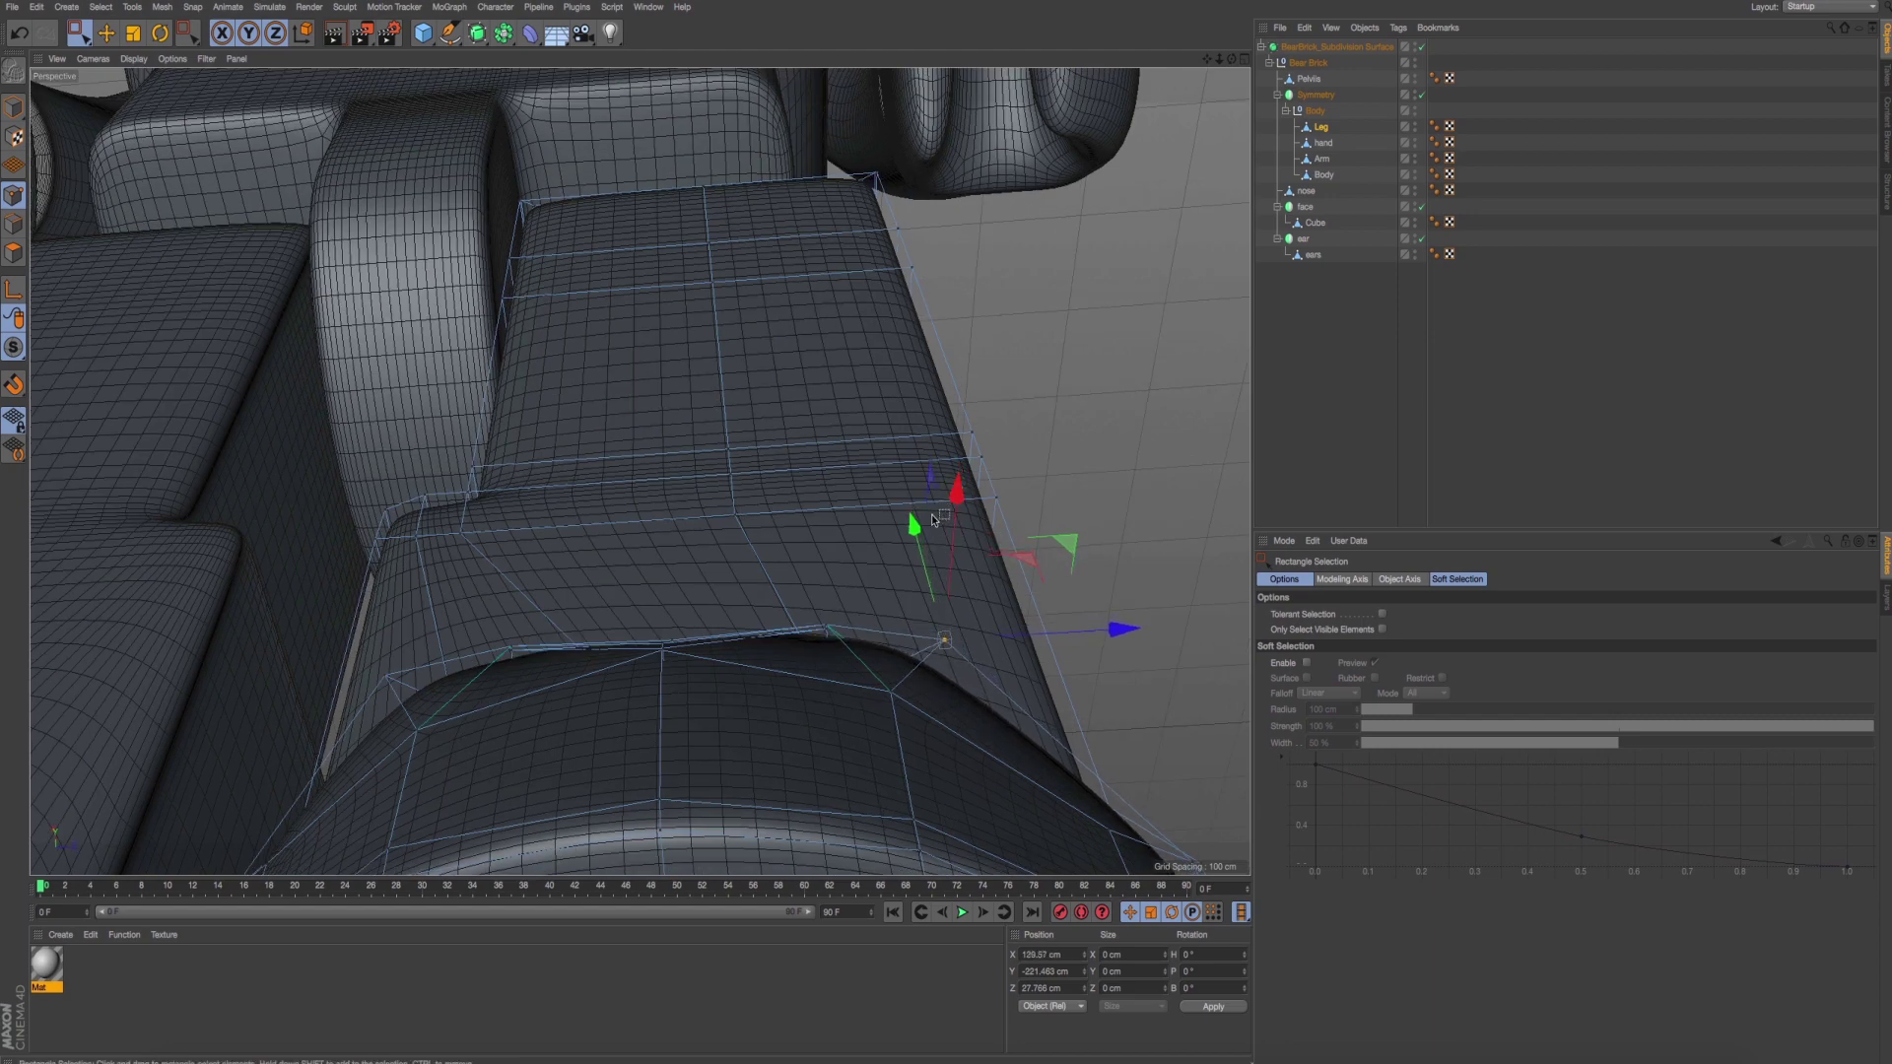
pyautogui.moveTo(1126, 639); pyautogui.dragTo(1101, 652)
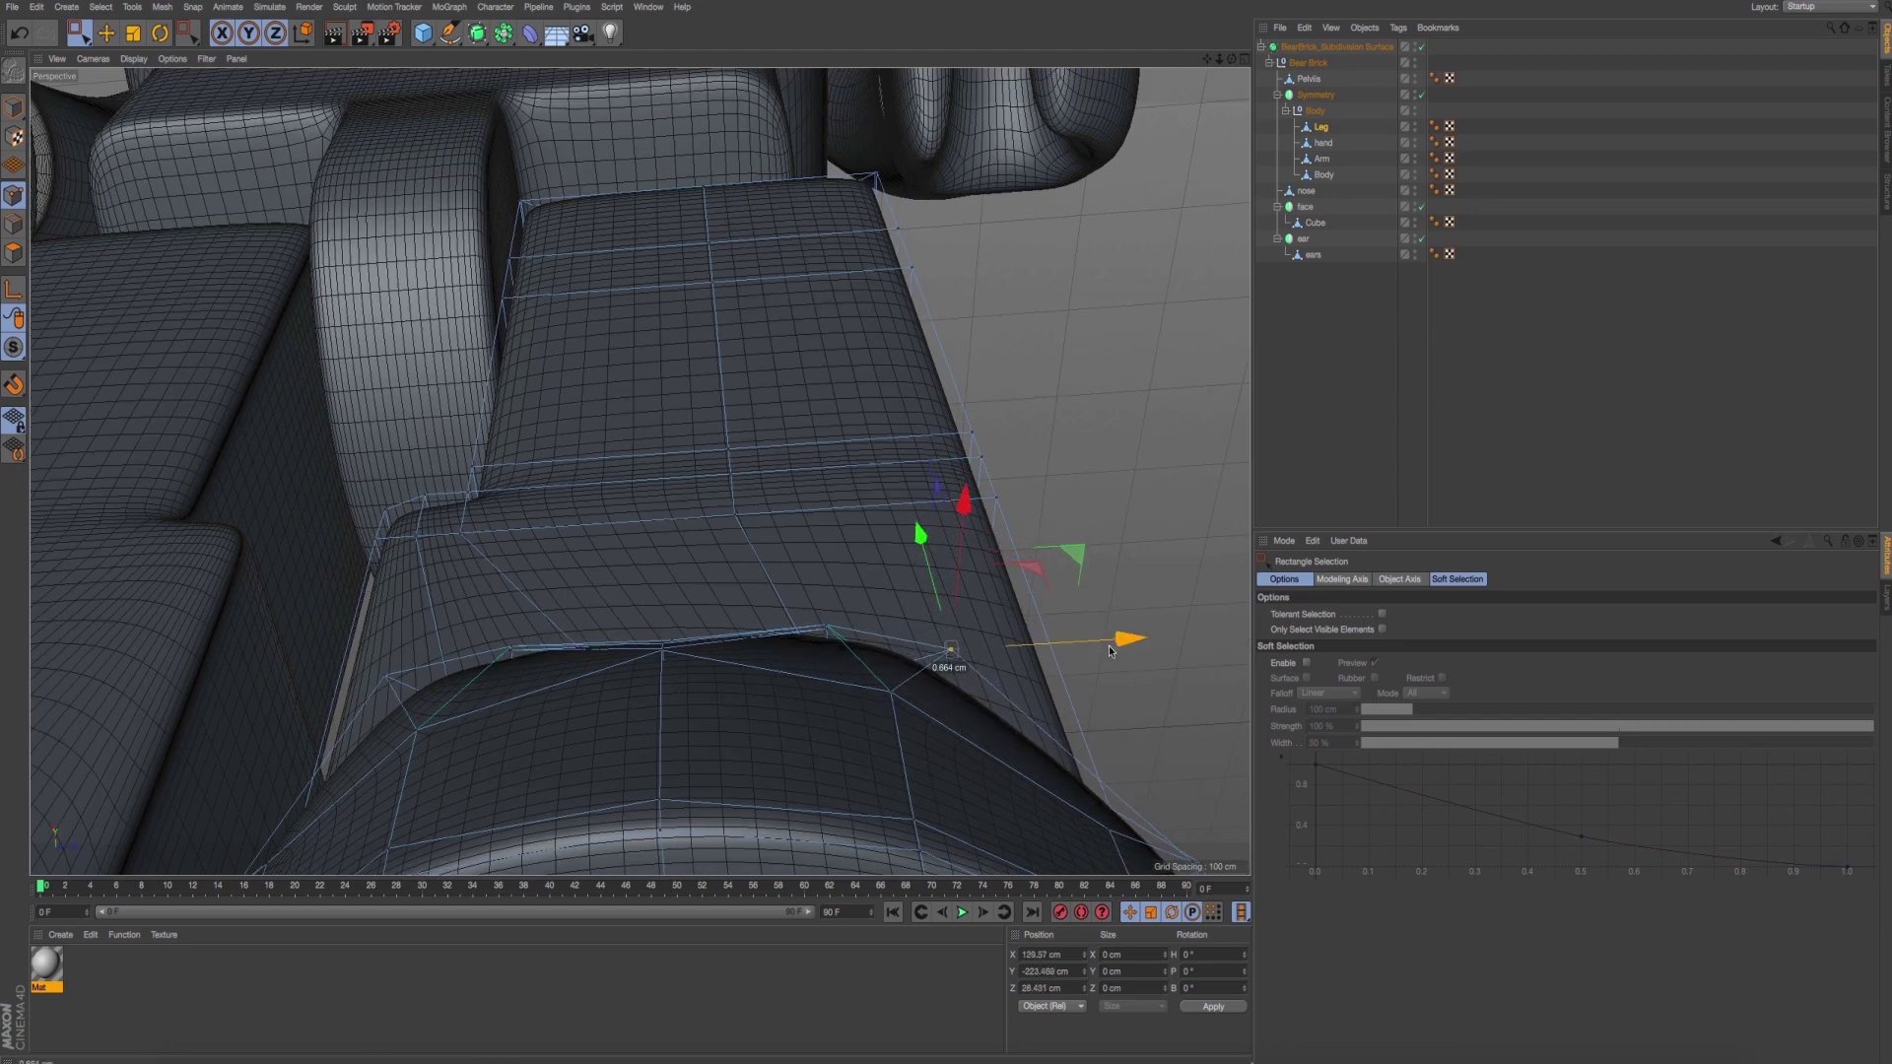
pyautogui.hotkey('ctrl', 'z')
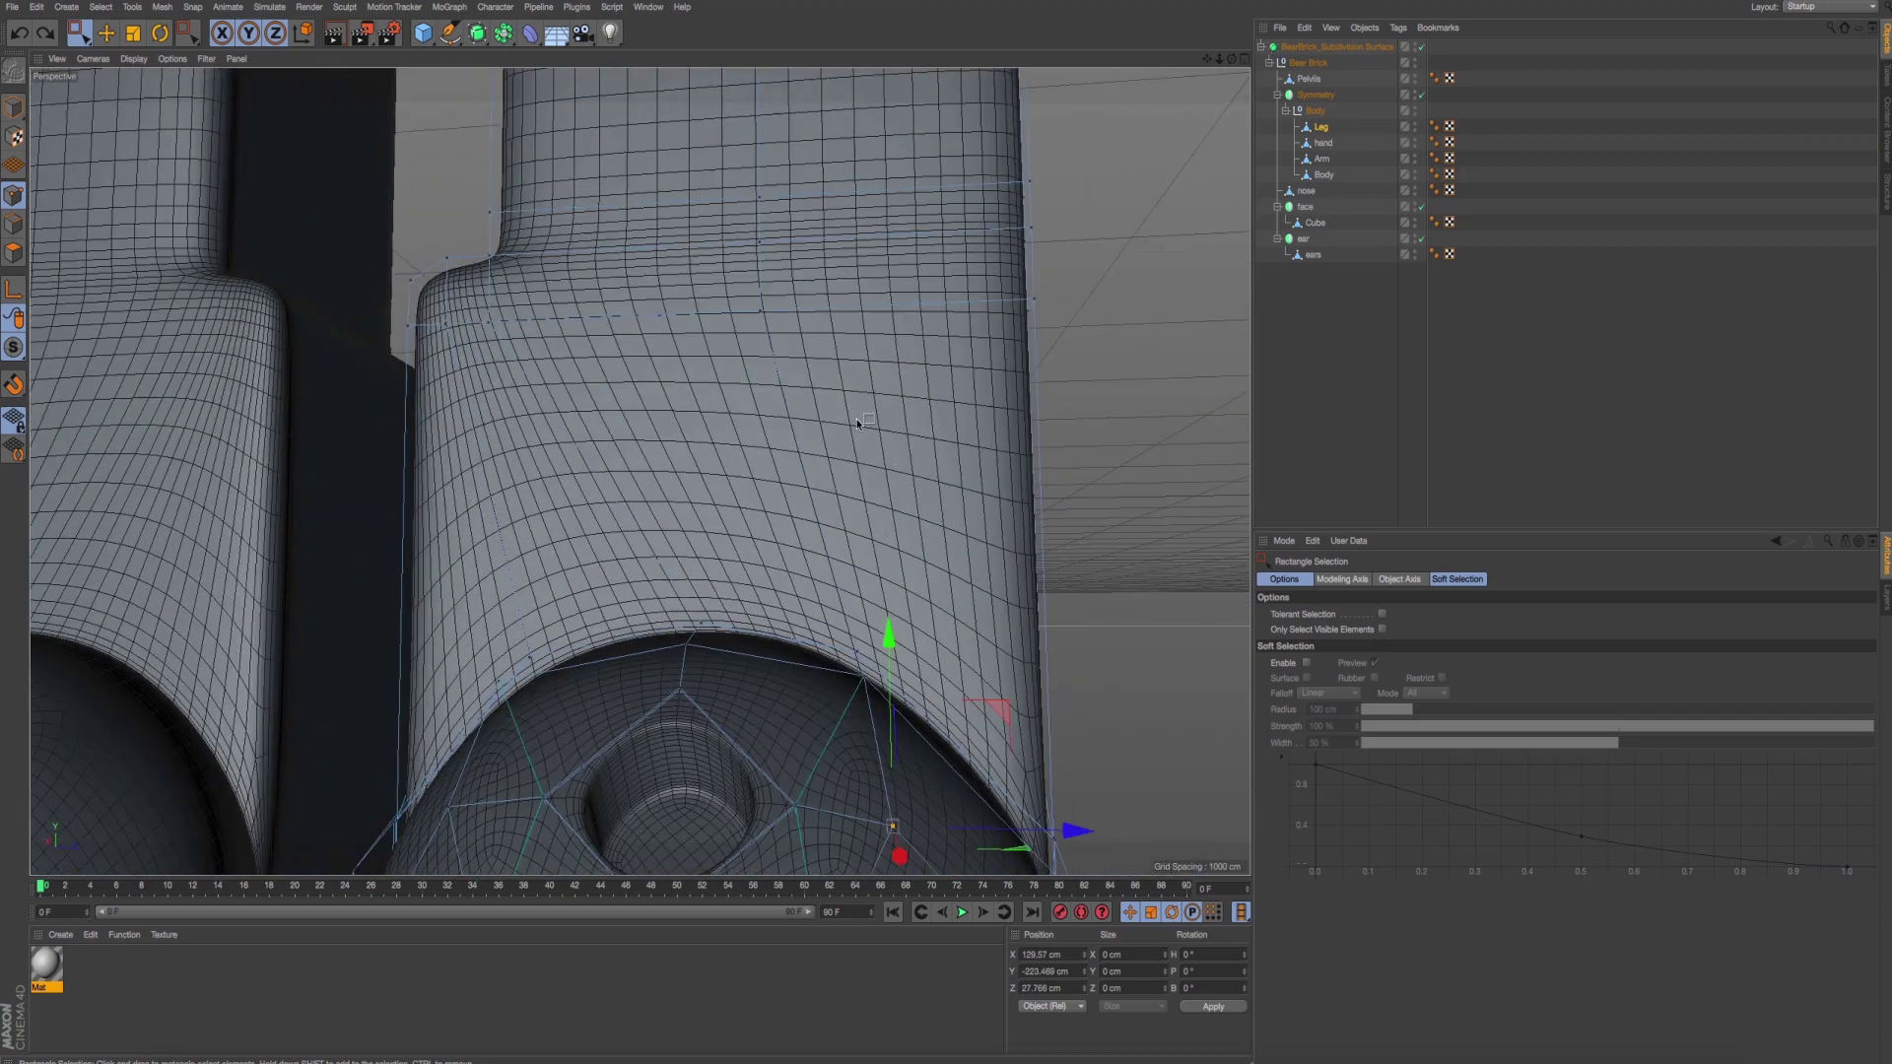
# Frame both feet in the perspective view and preview the smoothed result.
pyautogui.middleClick(908, 458)
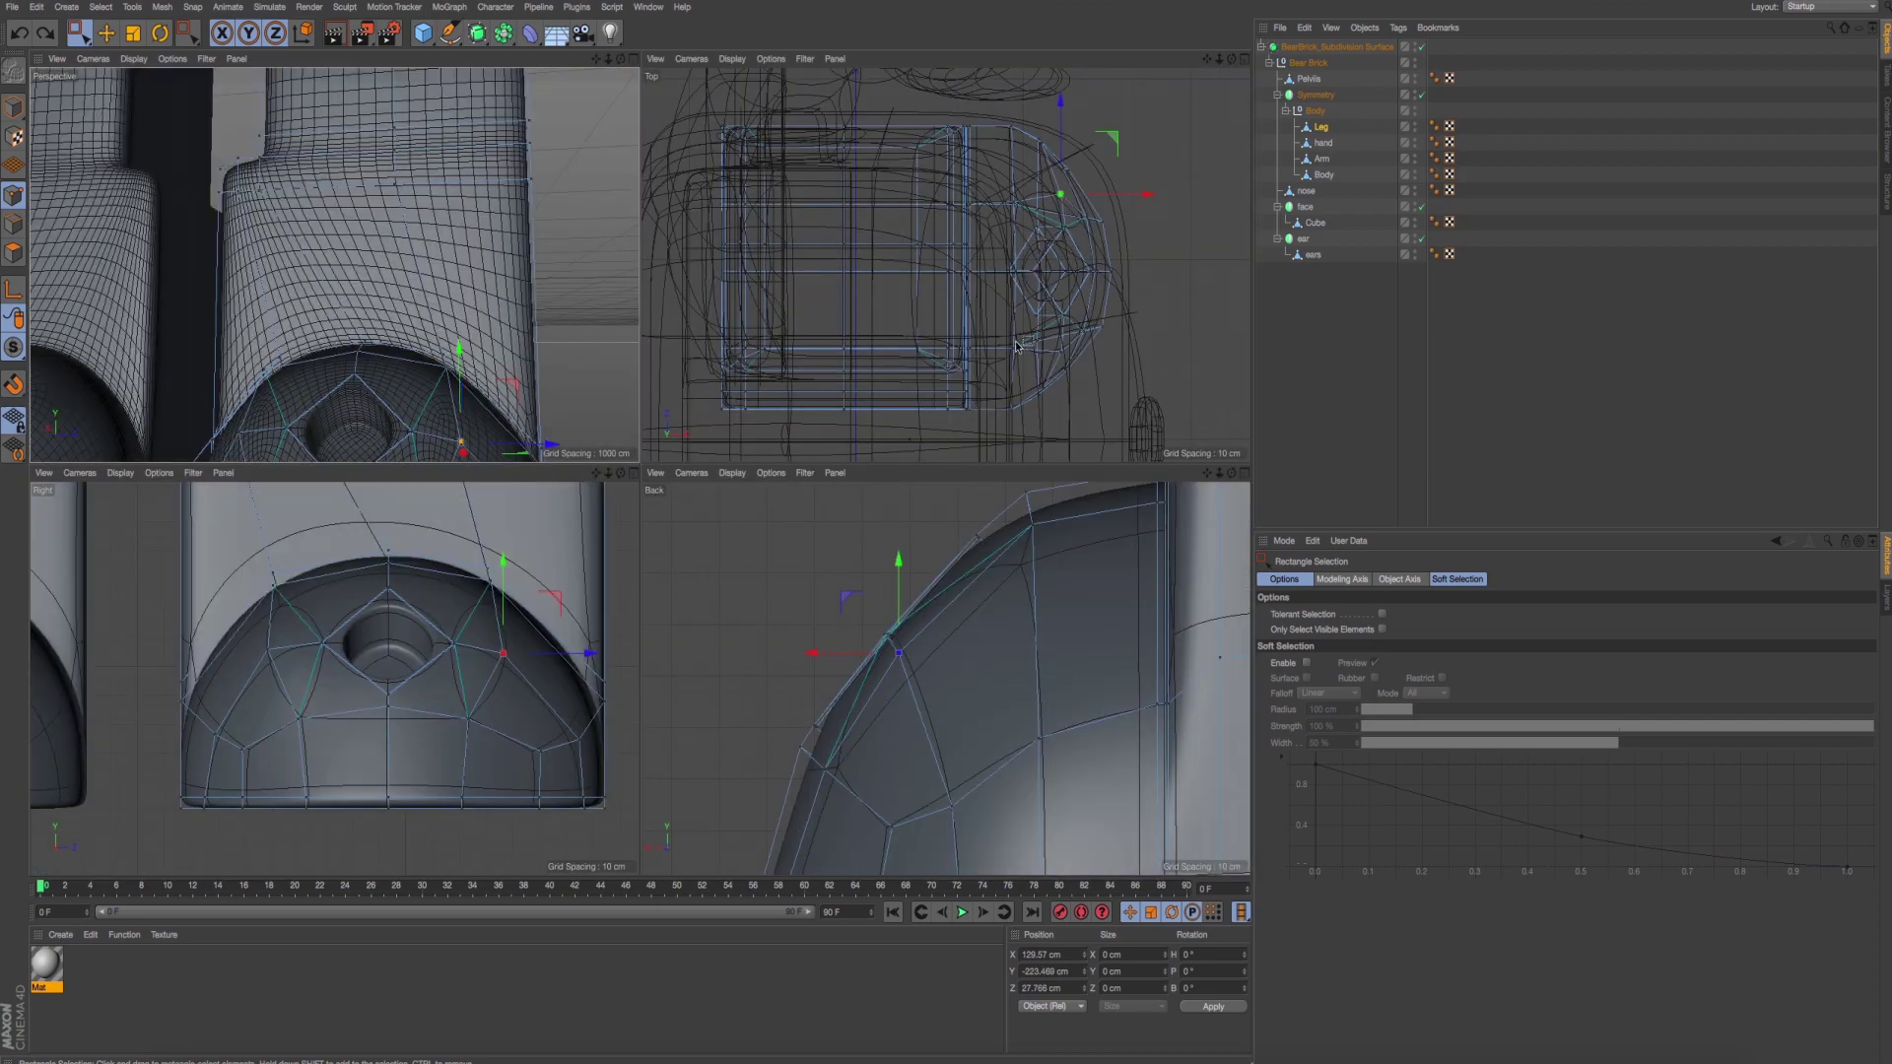
pyautogui.scroll(2, 1017, 345)
pyautogui.middleClick(374, 347)
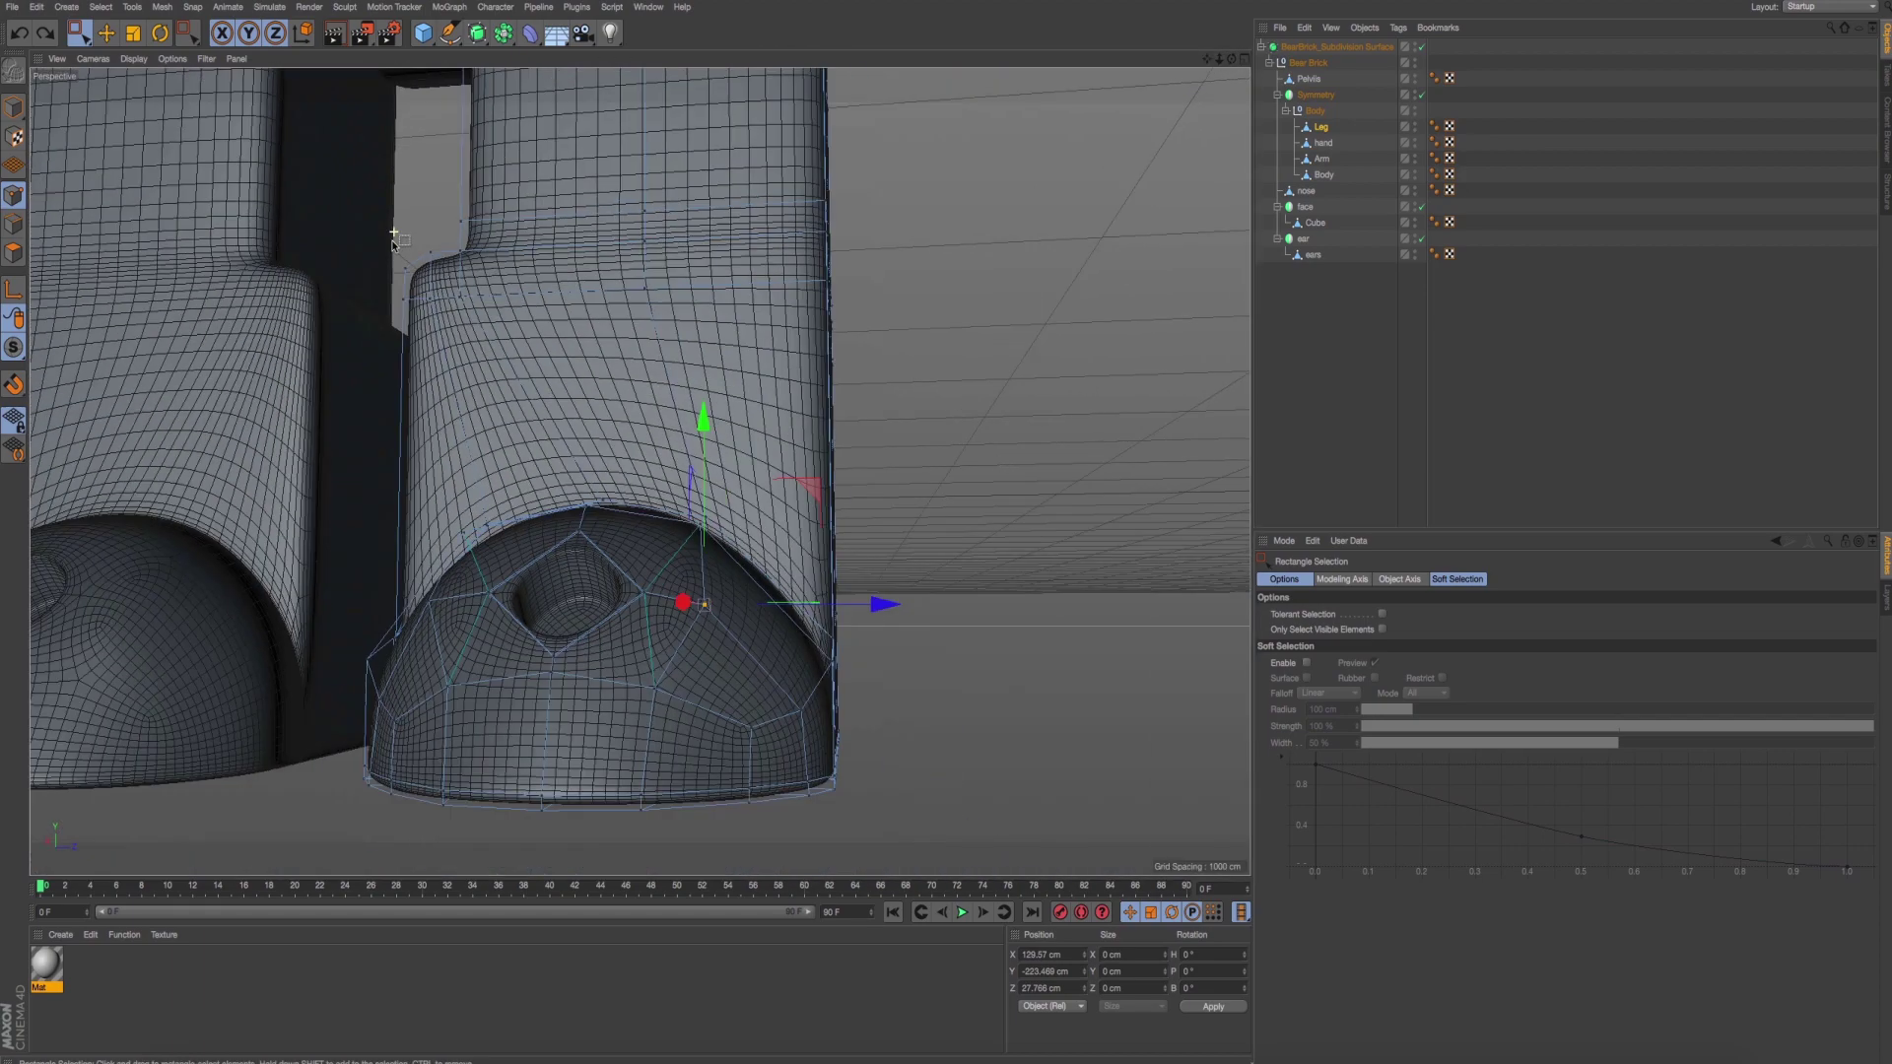
pyautogui.scroll(-3, 384, 343)
pyautogui.scroll(-2, 390, 340)
pyautogui.keyDown('alt'); pyautogui.moveTo(390, 340); pyautogui.dragTo(541, 355, button='middle'); pyautogui.keyUp('alt')
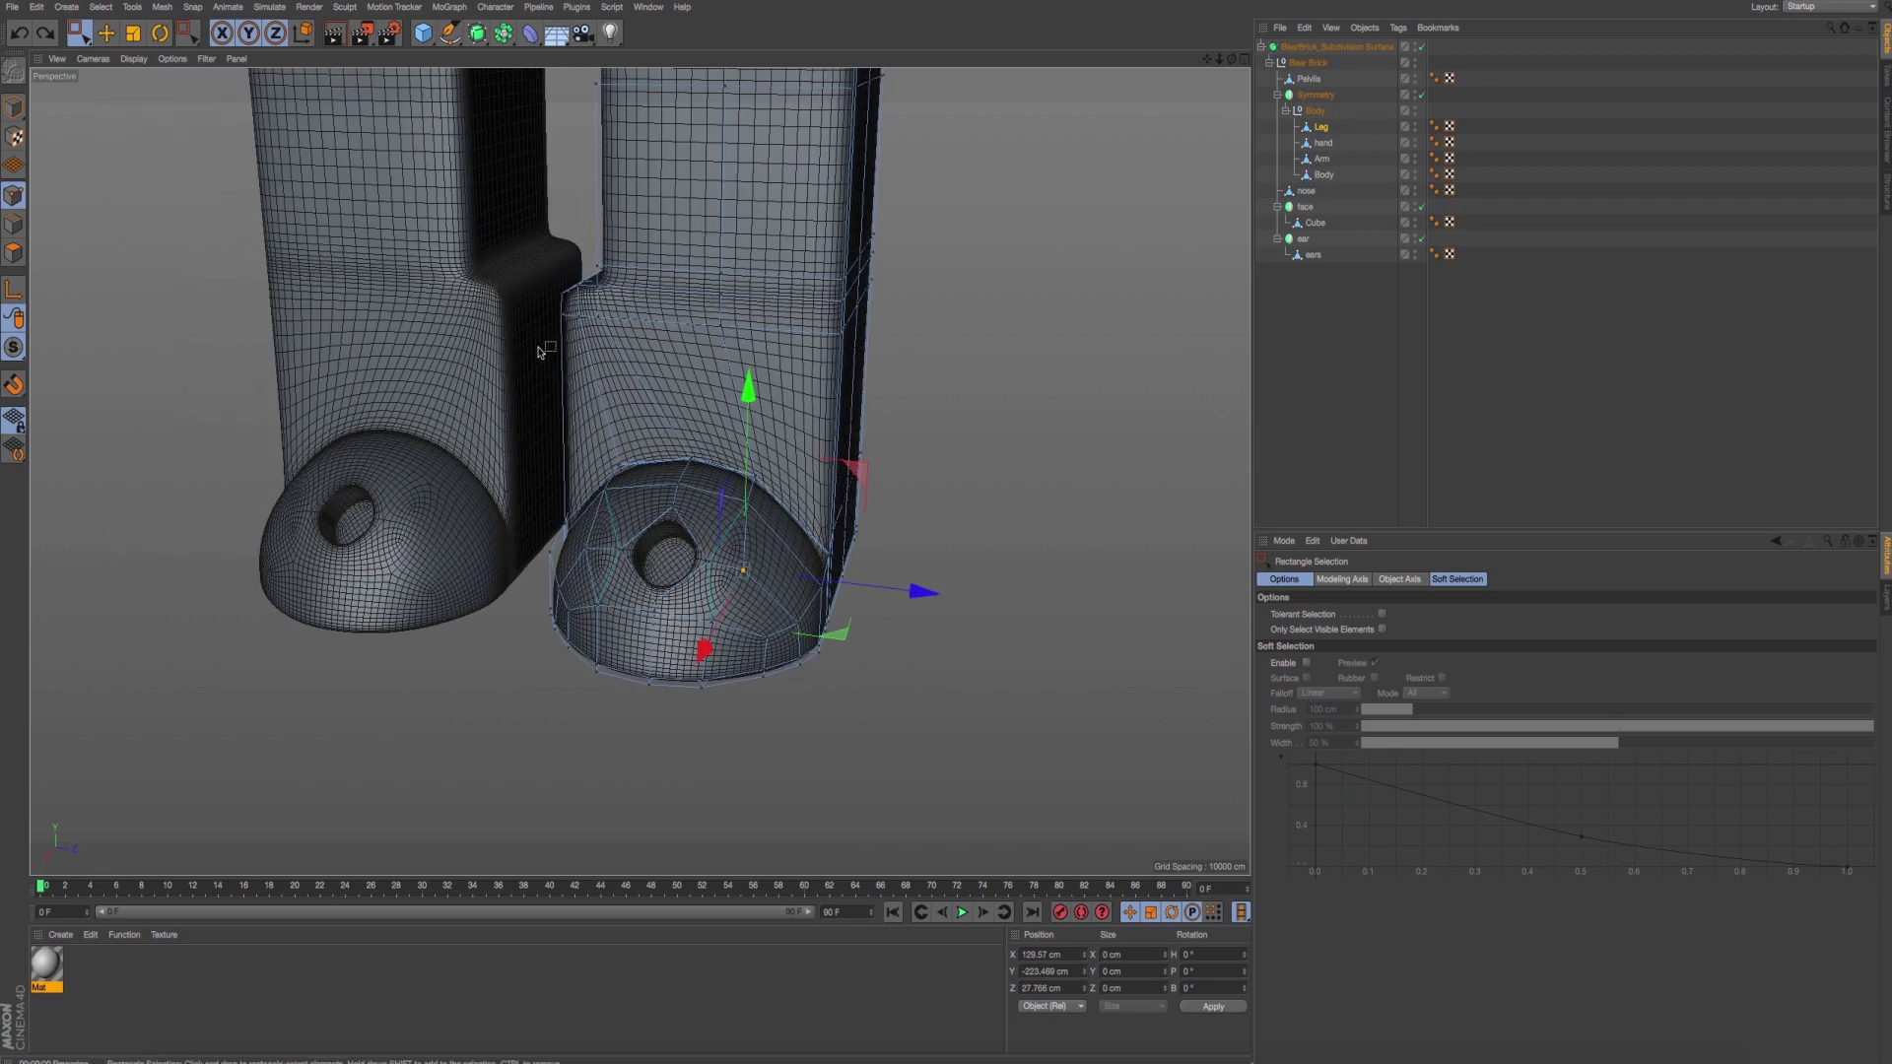
pyautogui.hotkey('ctrl', 'r')
pyautogui.scroll(1, 642, 423)
pyautogui.scroll(2, 690, 453)
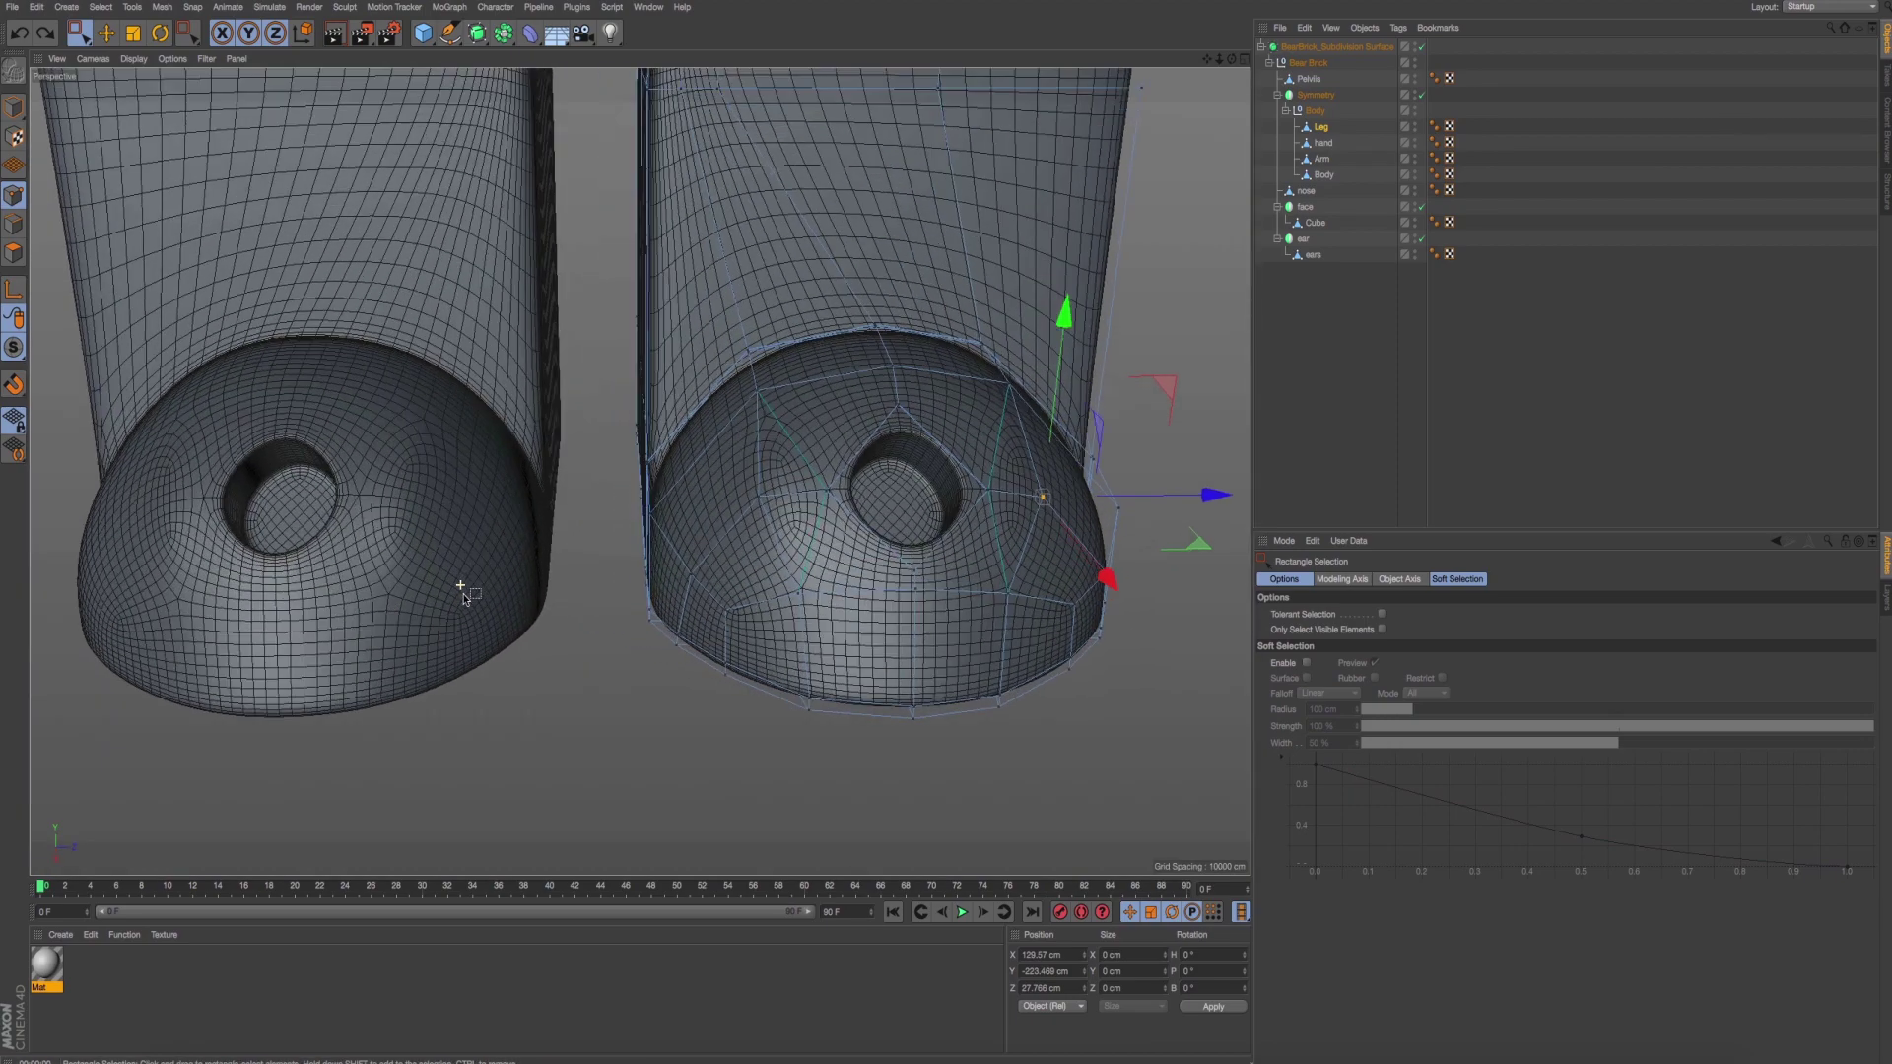
pyautogui.scroll(2, 757, 481)
pyautogui.scroll(2, 751, 508)
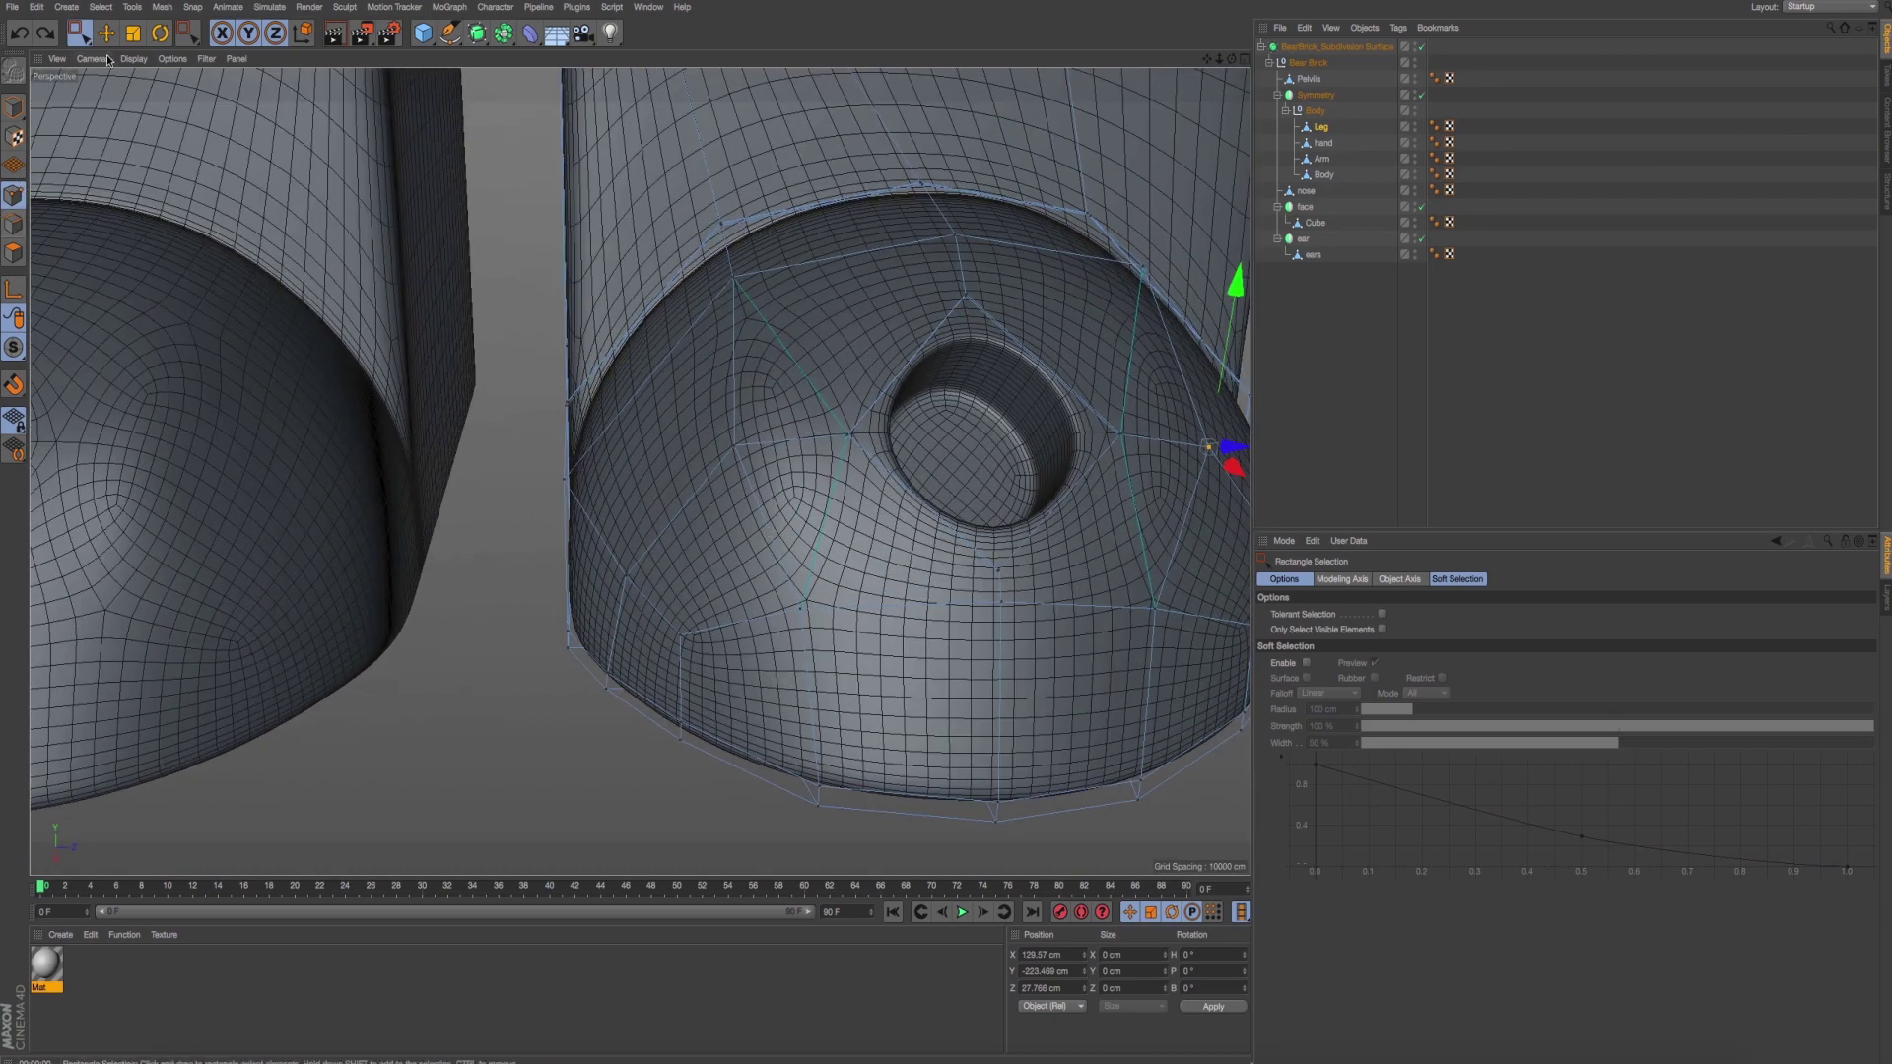
# Select only visible points around the toe-cap hole and frame them in all views.
pyautogui.click(1381, 629)
pyautogui.keyDown('alt'); pyautogui.moveTo(689, 444); pyautogui.dragTo(832, 516); pyautogui.keyUp('alt')
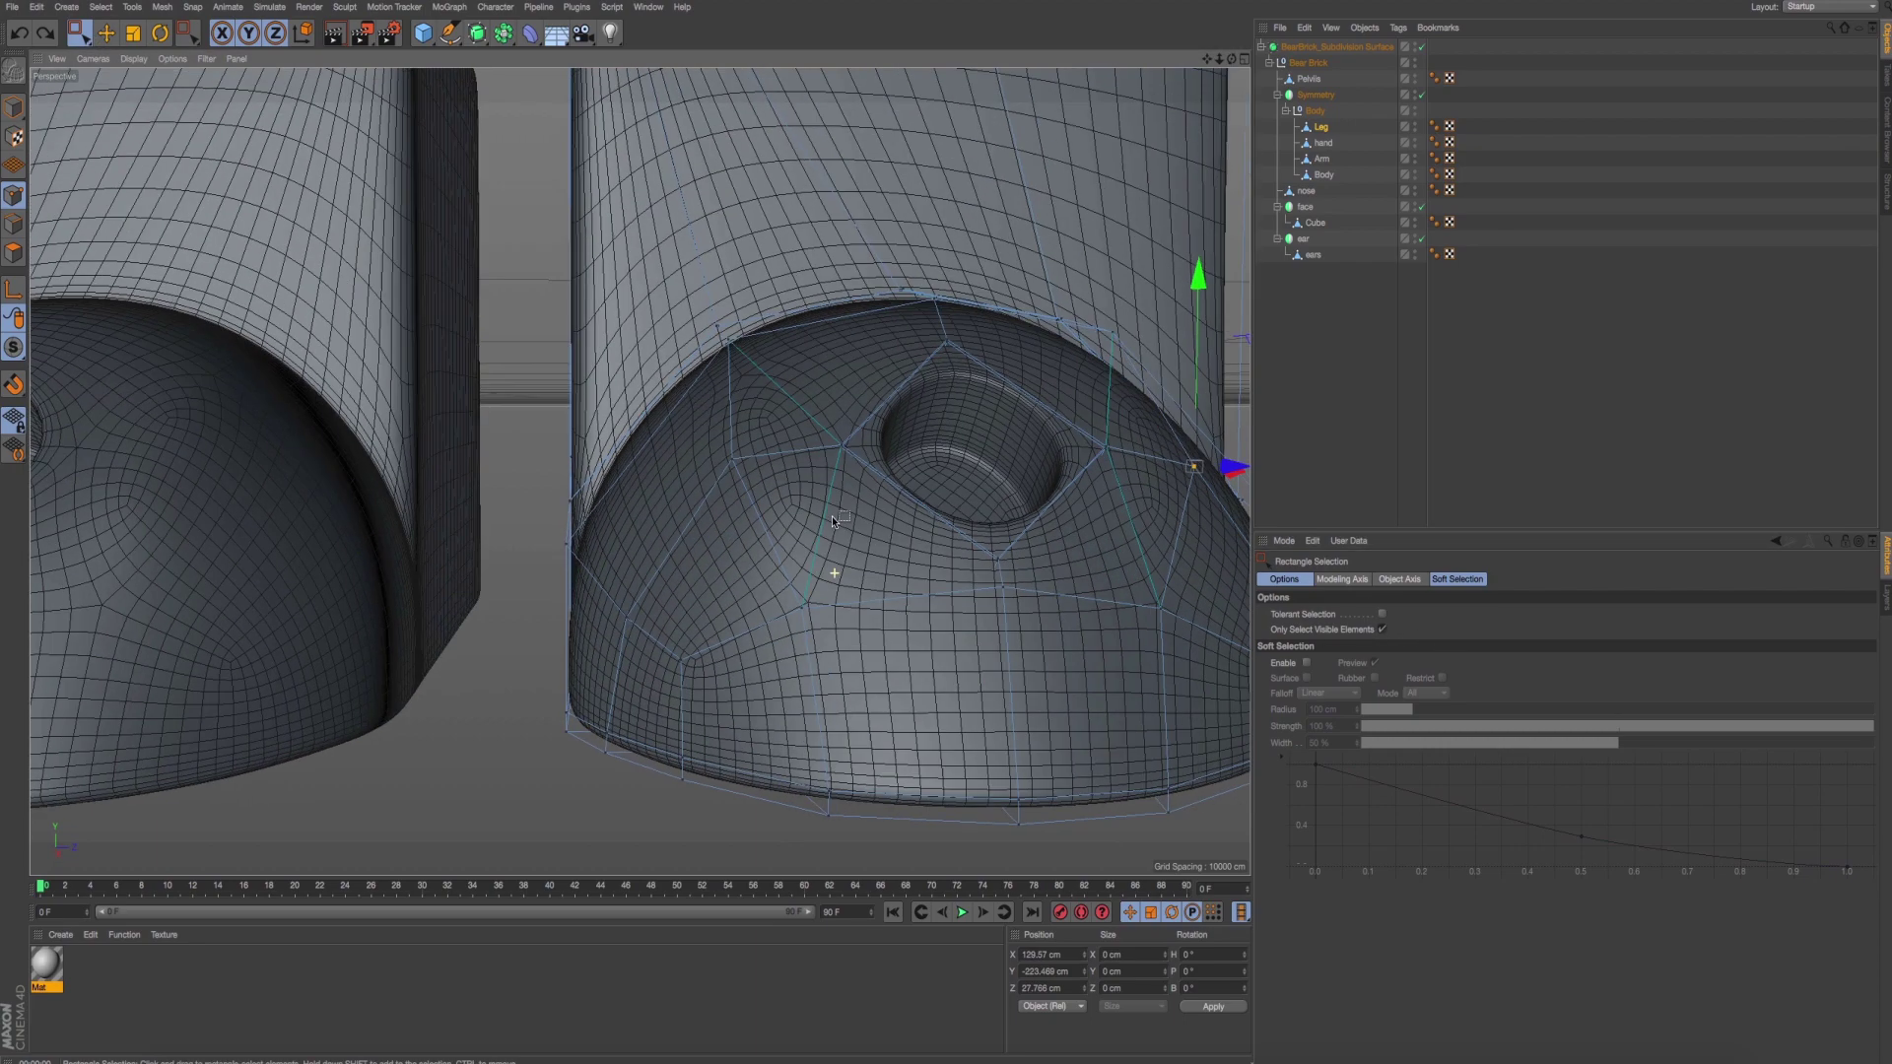
pyautogui.moveTo(726, 434)
pyautogui.mouseDown()
pyautogui.moveTo(769, 498)
pyautogui.moveTo(745, 637)
pyautogui.mouseUp()
pyautogui.middleClick(743, 634)
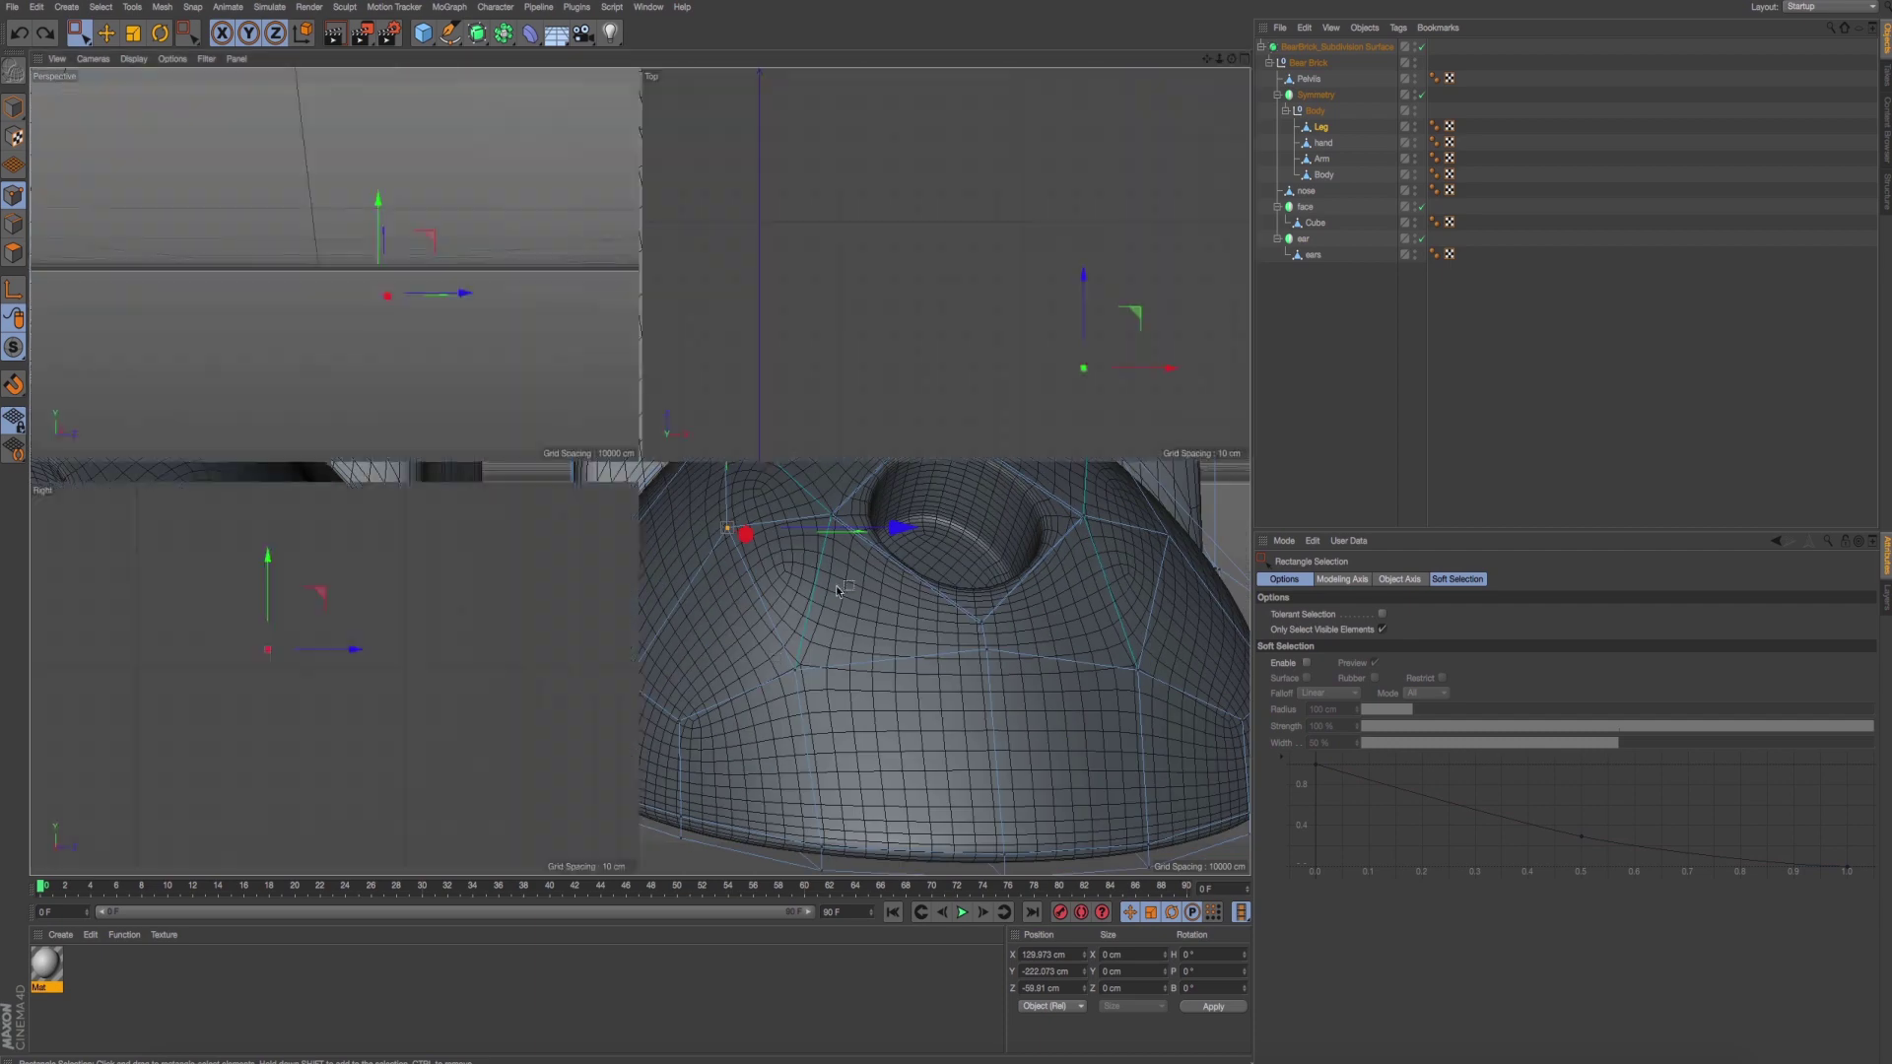
pyautogui.press('h')
# In the side view, lower the left, right and centre points below the hole.
pyautogui.middleClick(598, 648)
pyautogui.scroll(3, 597, 648)
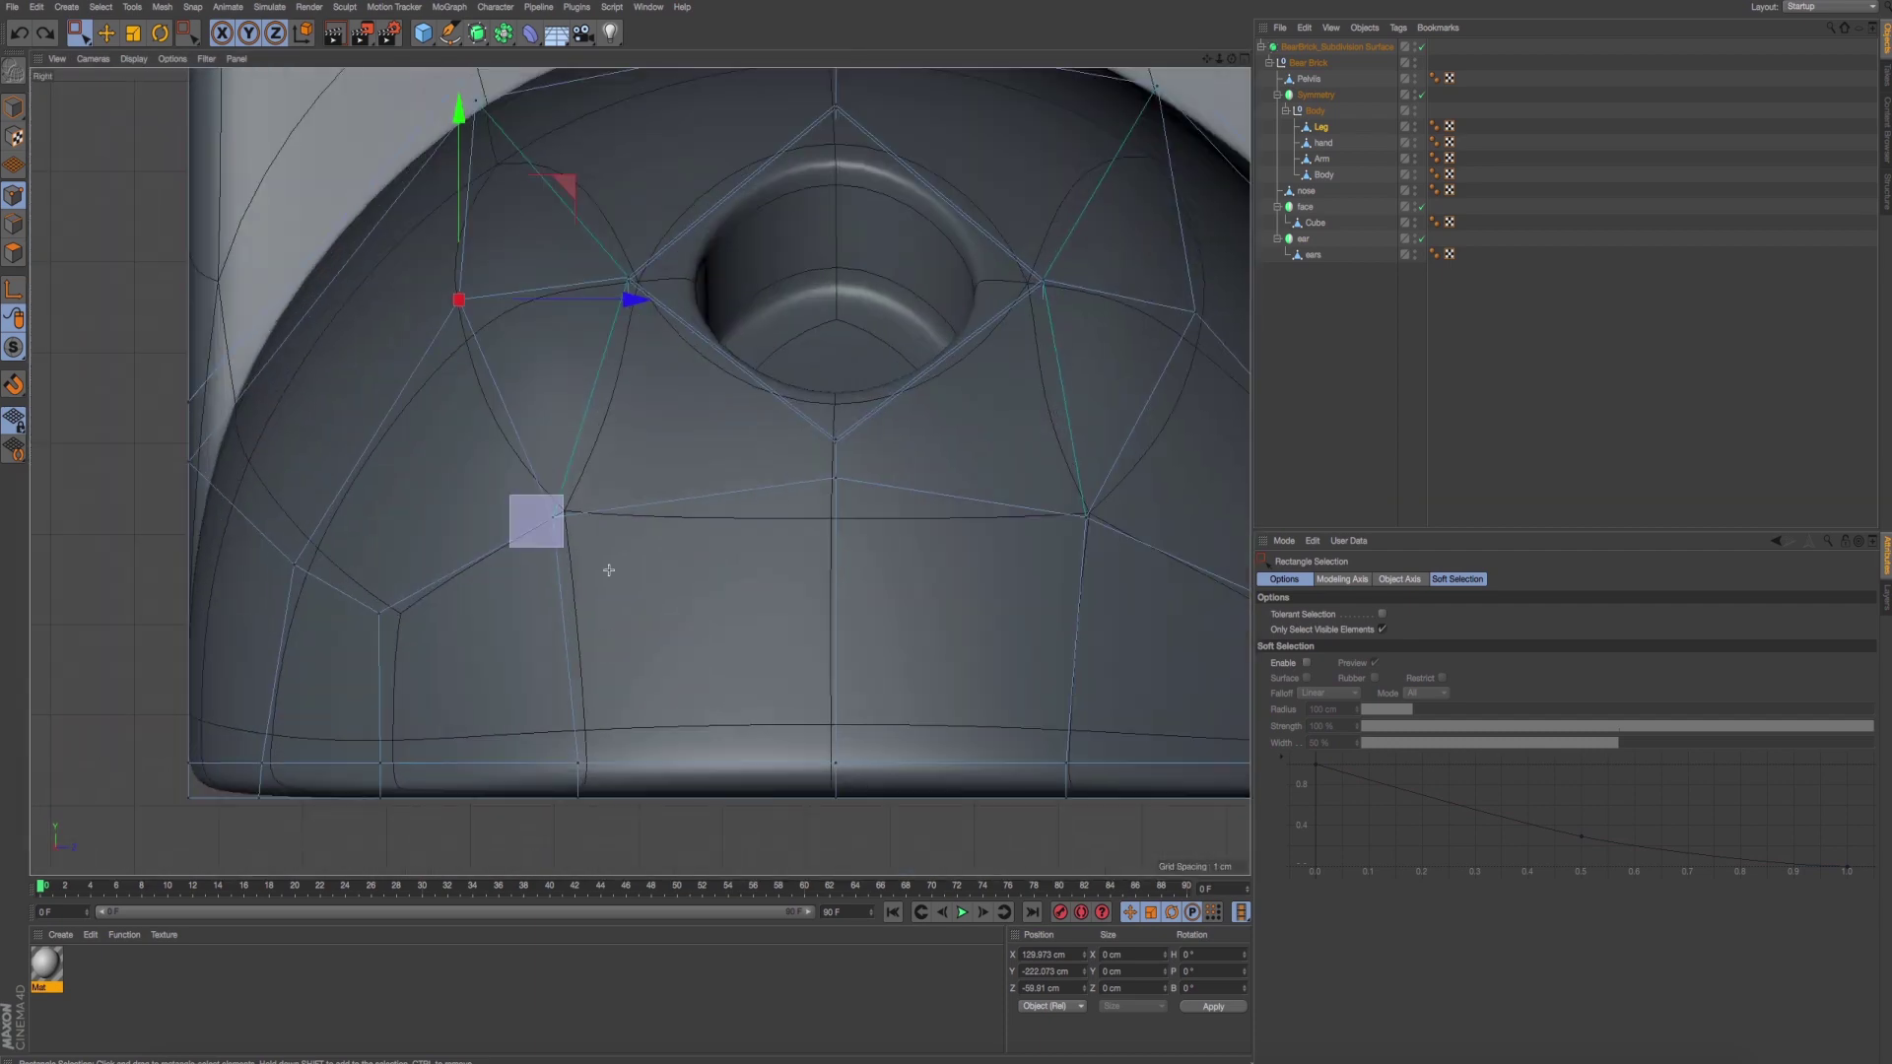
pyautogui.moveTo(567, 498); pyautogui.dragTo(532, 538)
pyautogui.keyDown('shift'); pyautogui.moveTo(1069, 497); pyautogui.dragTo(1114, 562); pyautogui.keyUp('shift')
pyautogui.moveTo(821, 372); pyautogui.dragTo(821, 392)
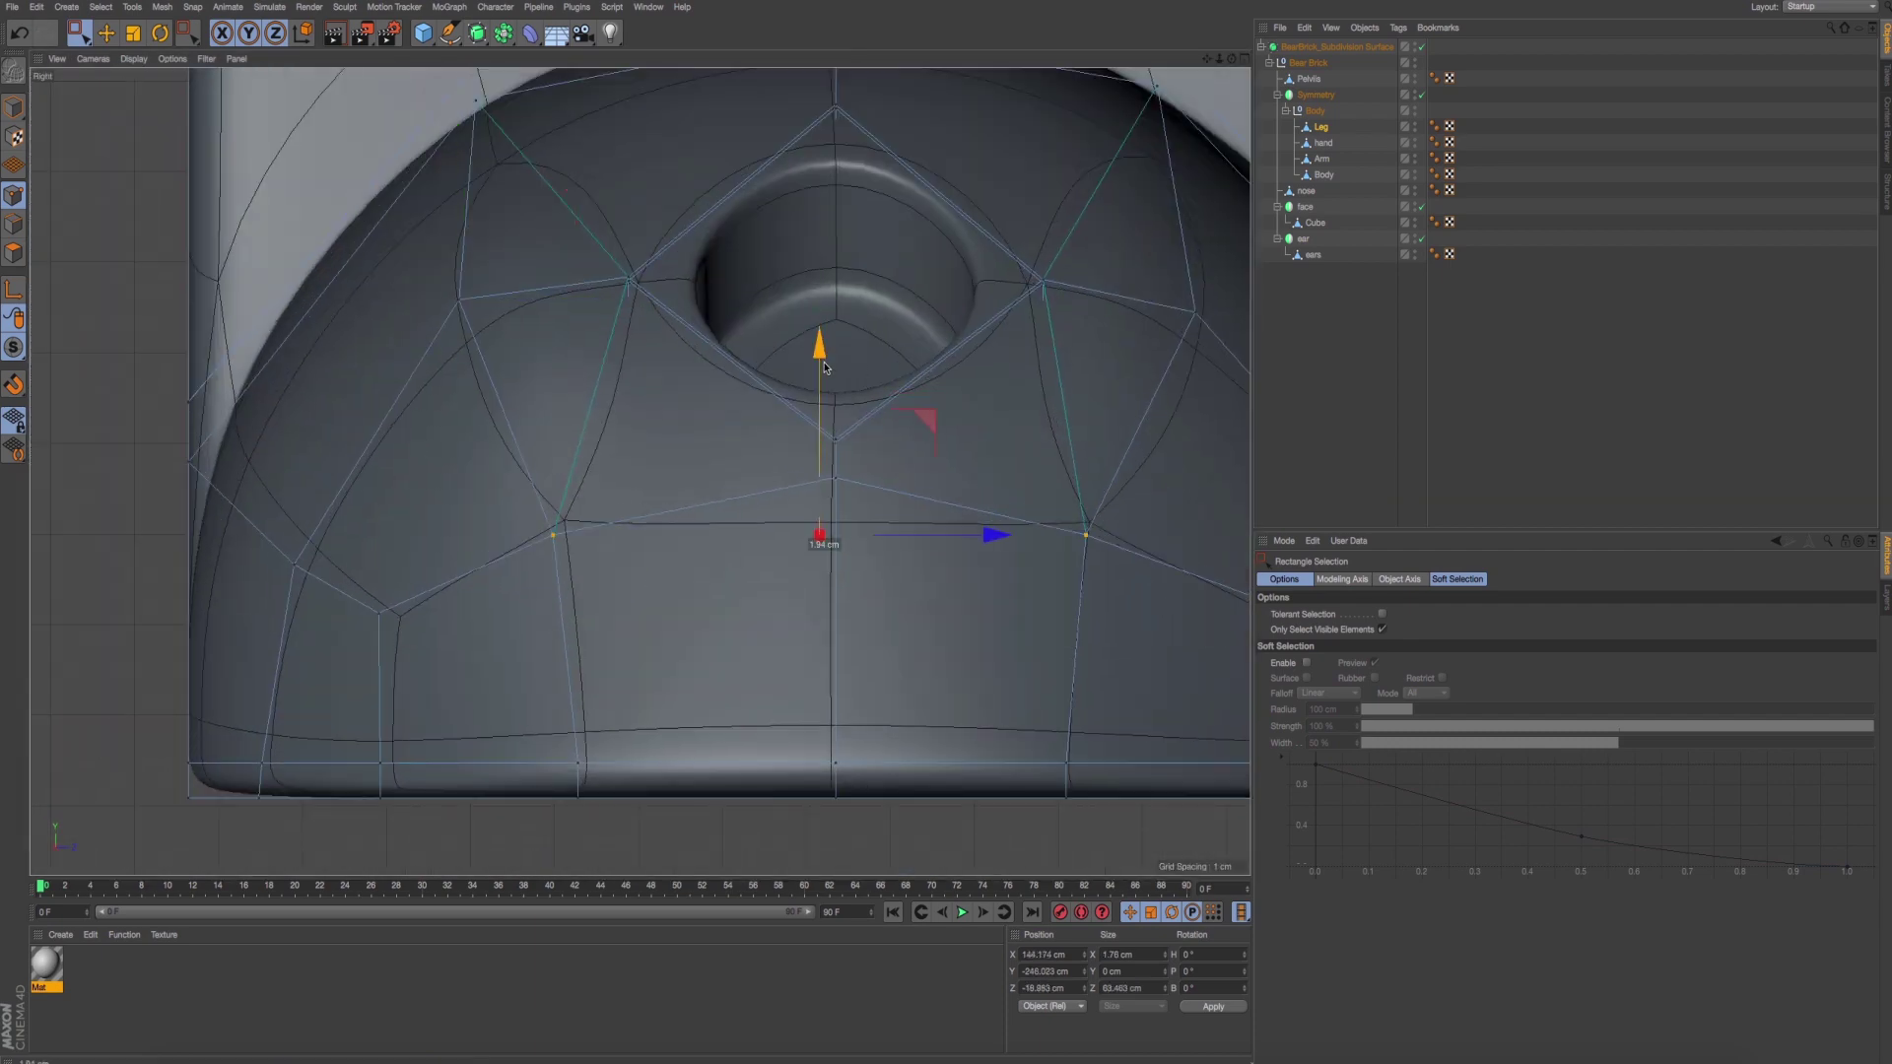
pyautogui.click(836, 479)
pyautogui.moveTo(835, 289); pyautogui.dragTo(837, 345)
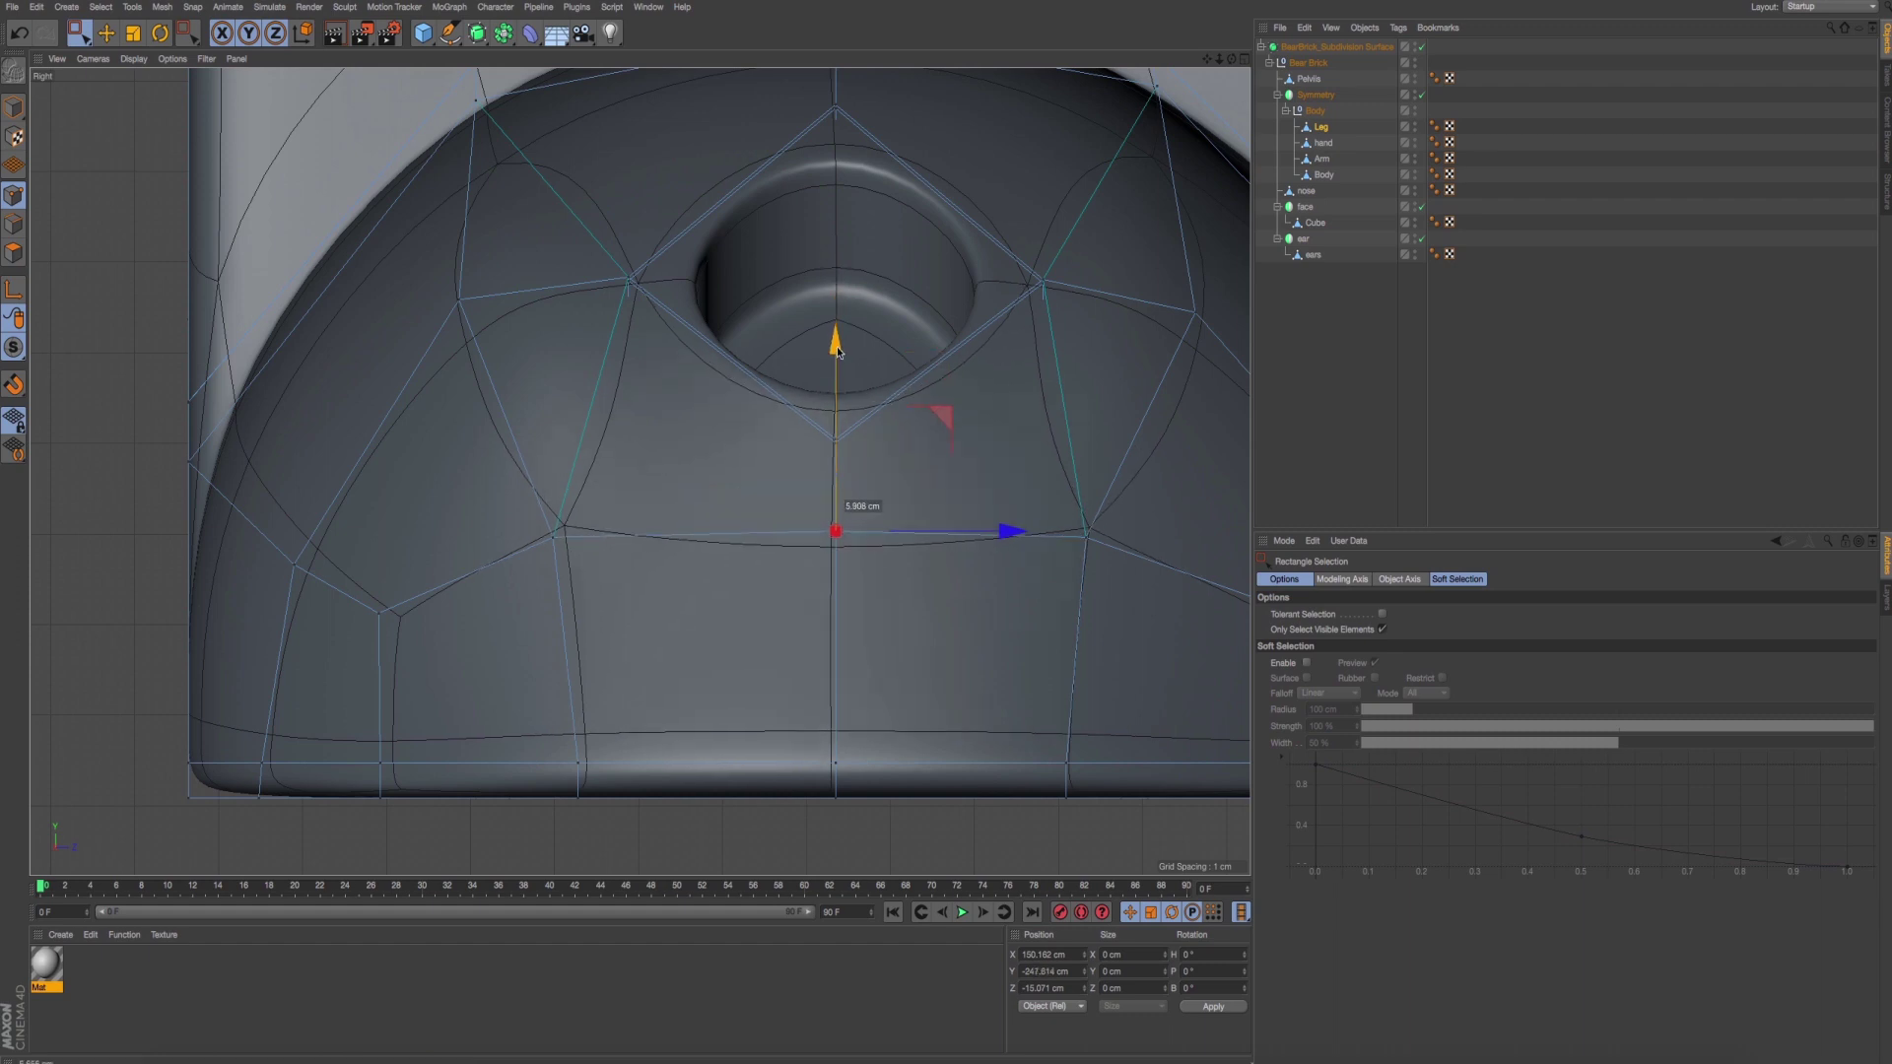
# Lower the cap's upper-left and upper-right points about 4.5 cm.
pyautogui.scroll(-2, 565, 420)
pyautogui.scroll(-3, 529, 363)
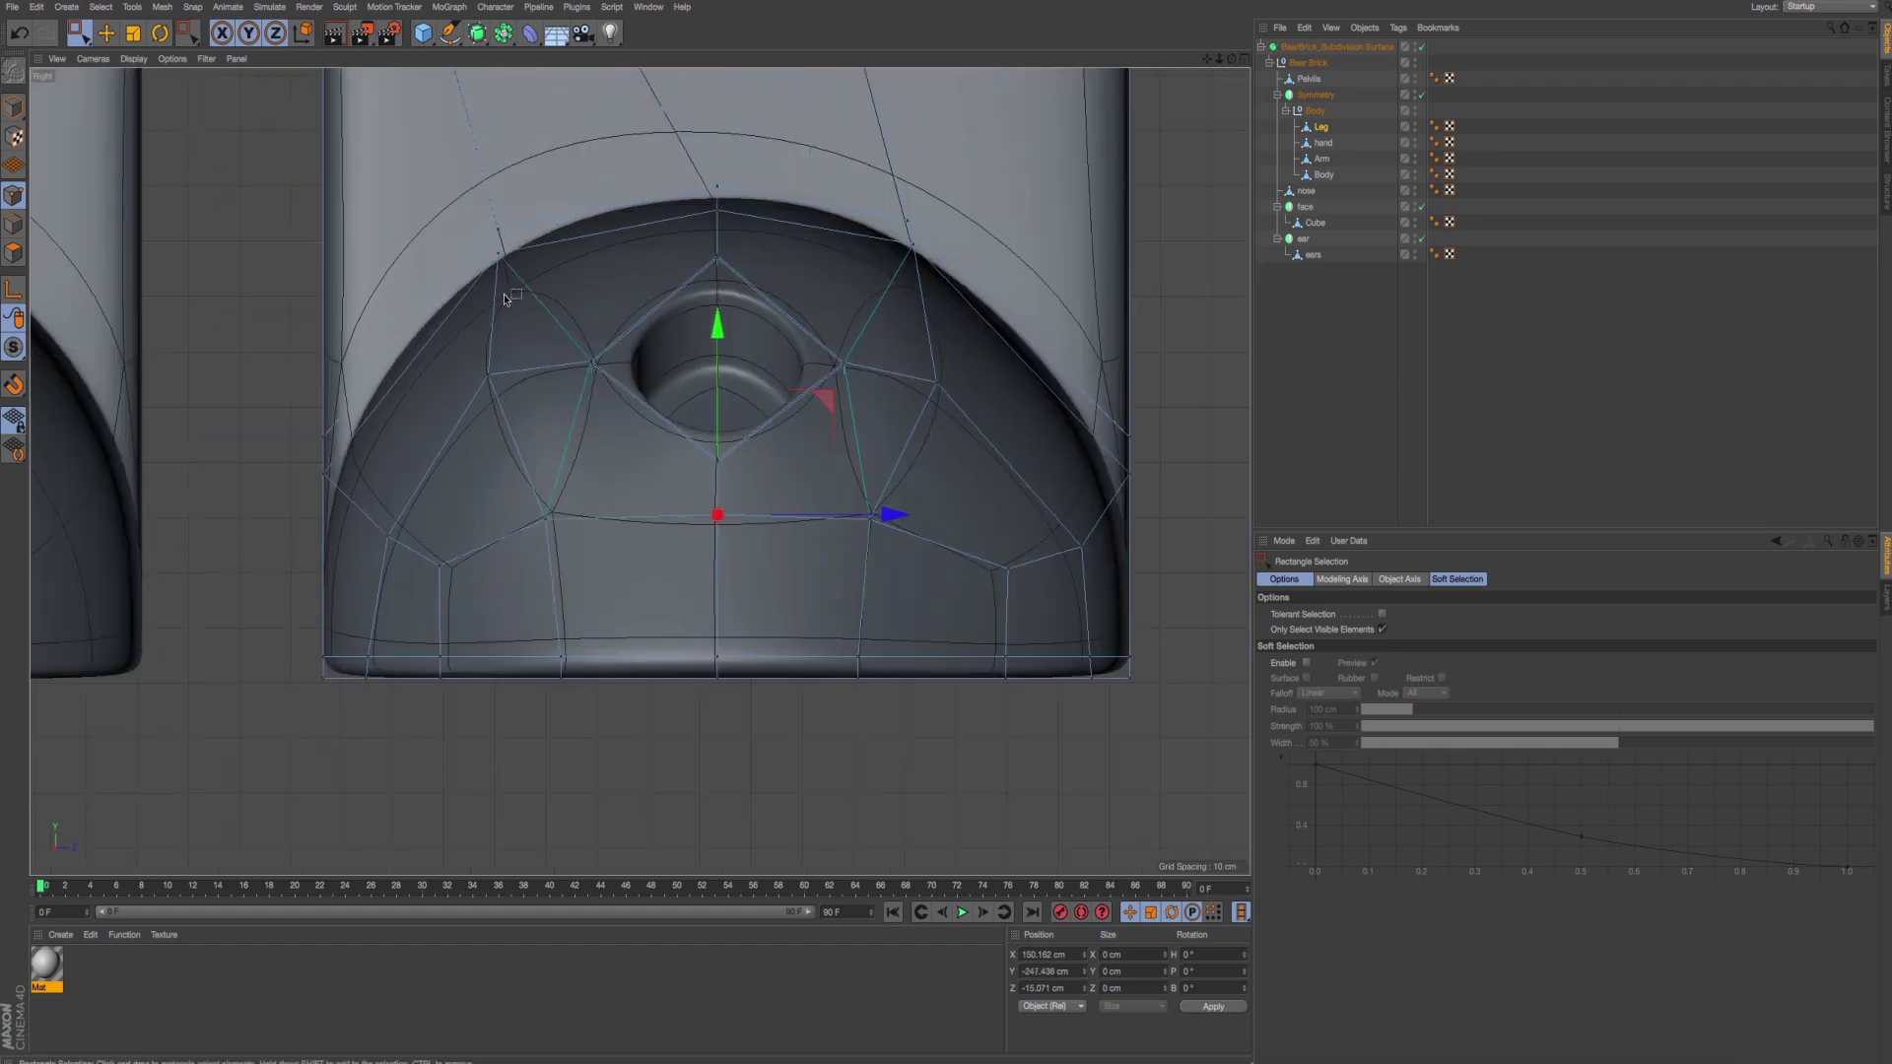
pyautogui.moveTo(485, 252); pyautogui.dragTo(543, 288)
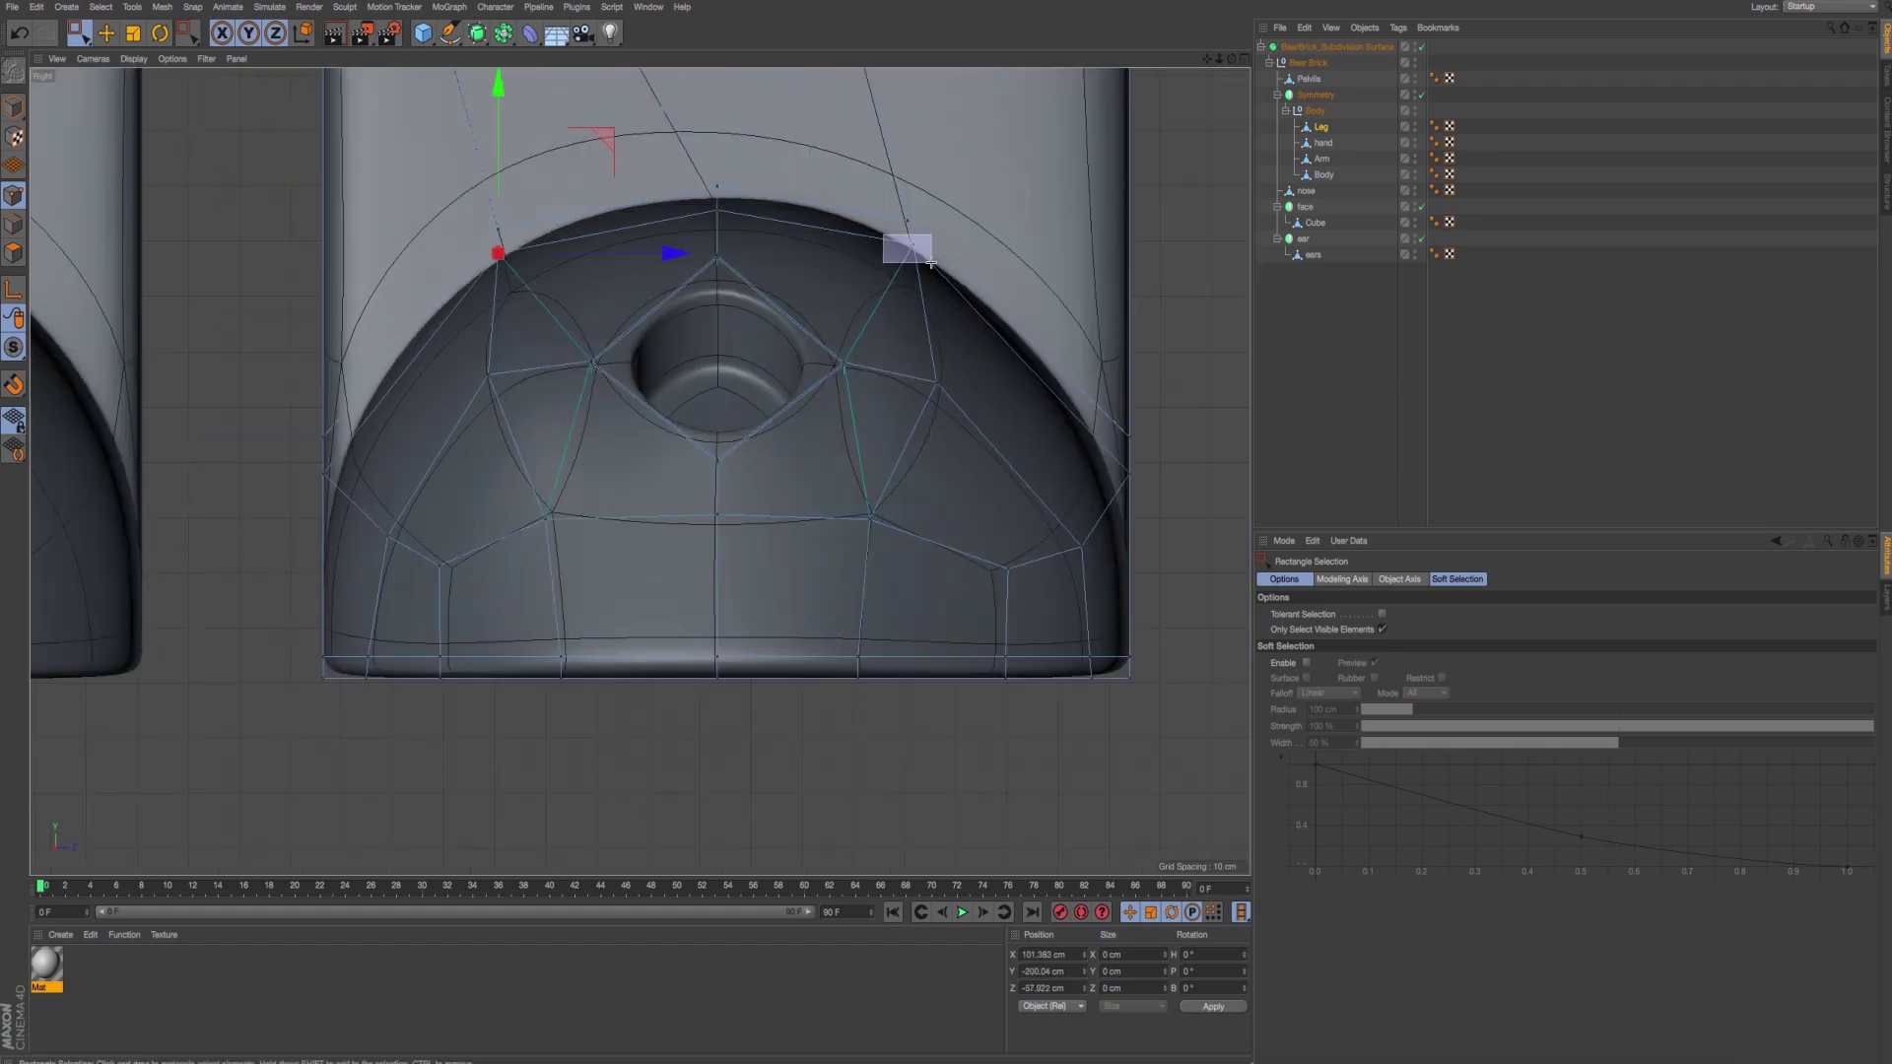
pyautogui.keyDown('shift'); pyautogui.moveTo(931, 263); pyautogui.dragTo(932, 264); pyautogui.keyUp('shift')
pyautogui.moveTo(706, 102); pyautogui.dragTo(708, 128)
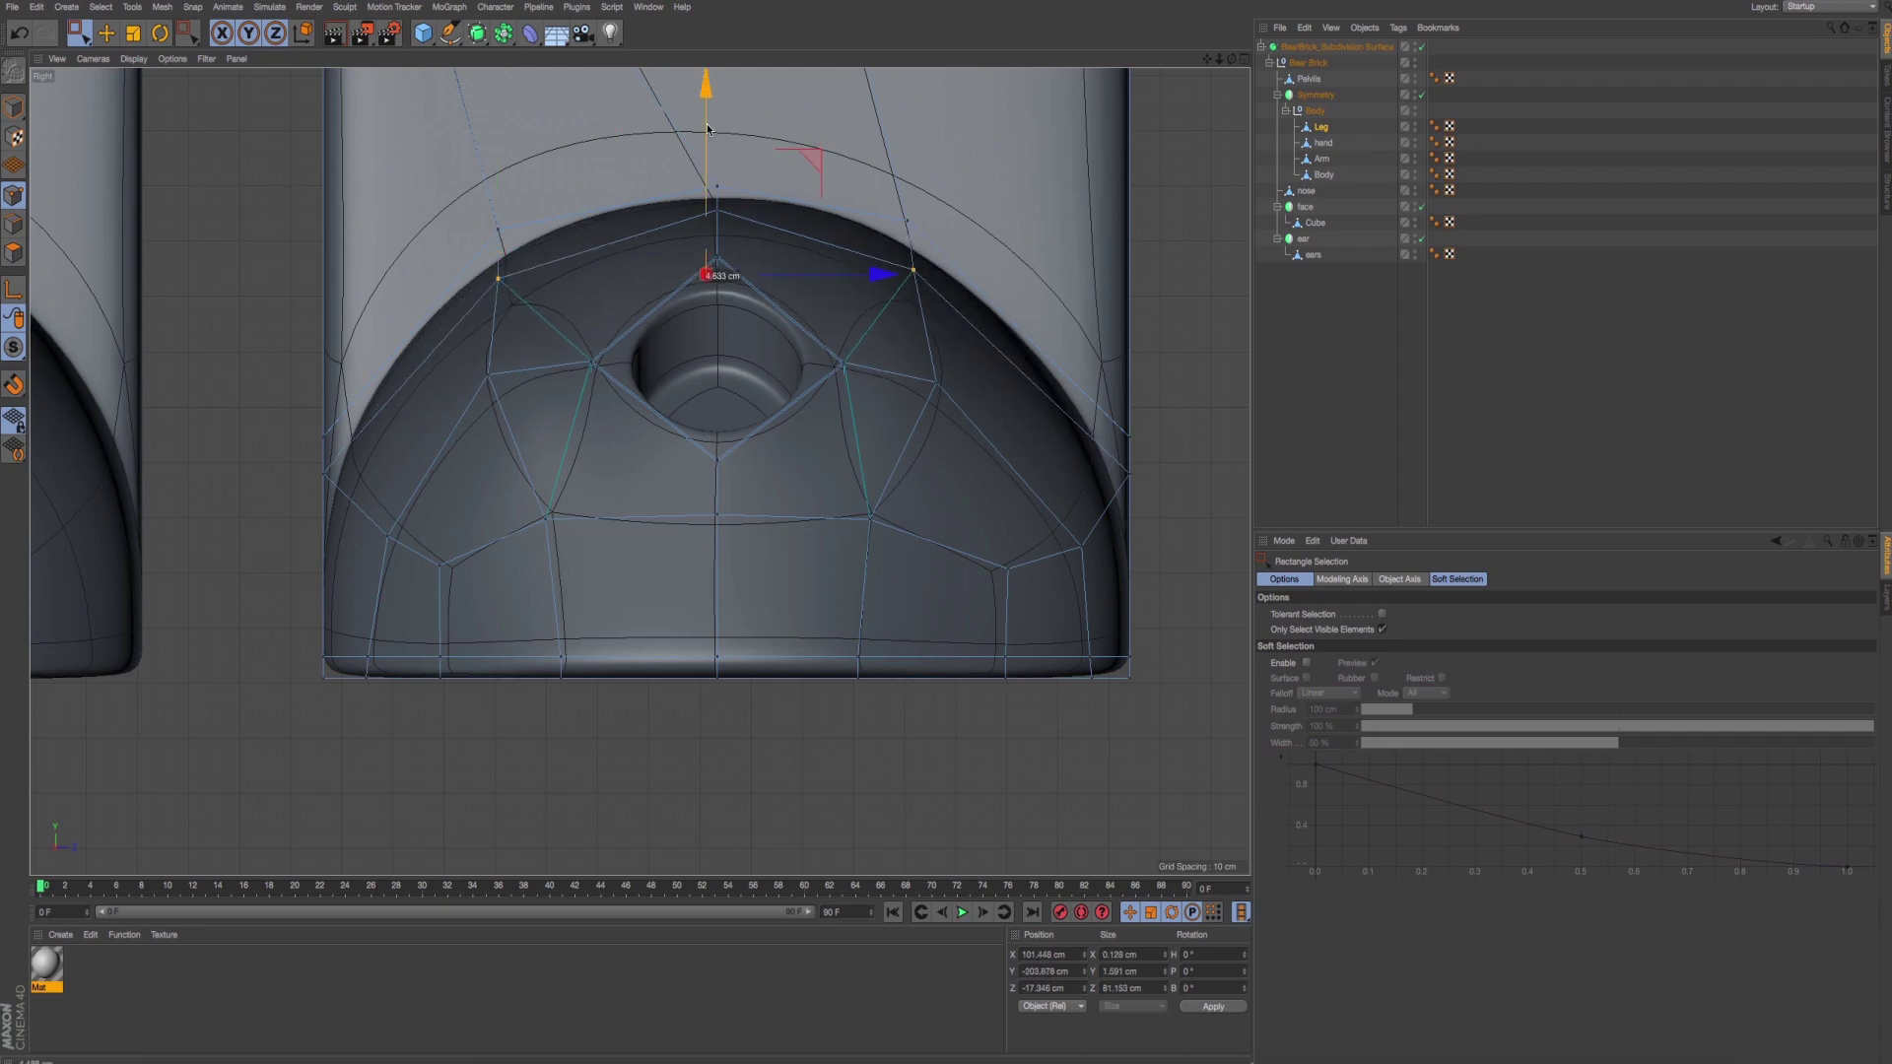
# Spread the two points level with the hole further apart and lower them slightly.
pyautogui.press('F1')
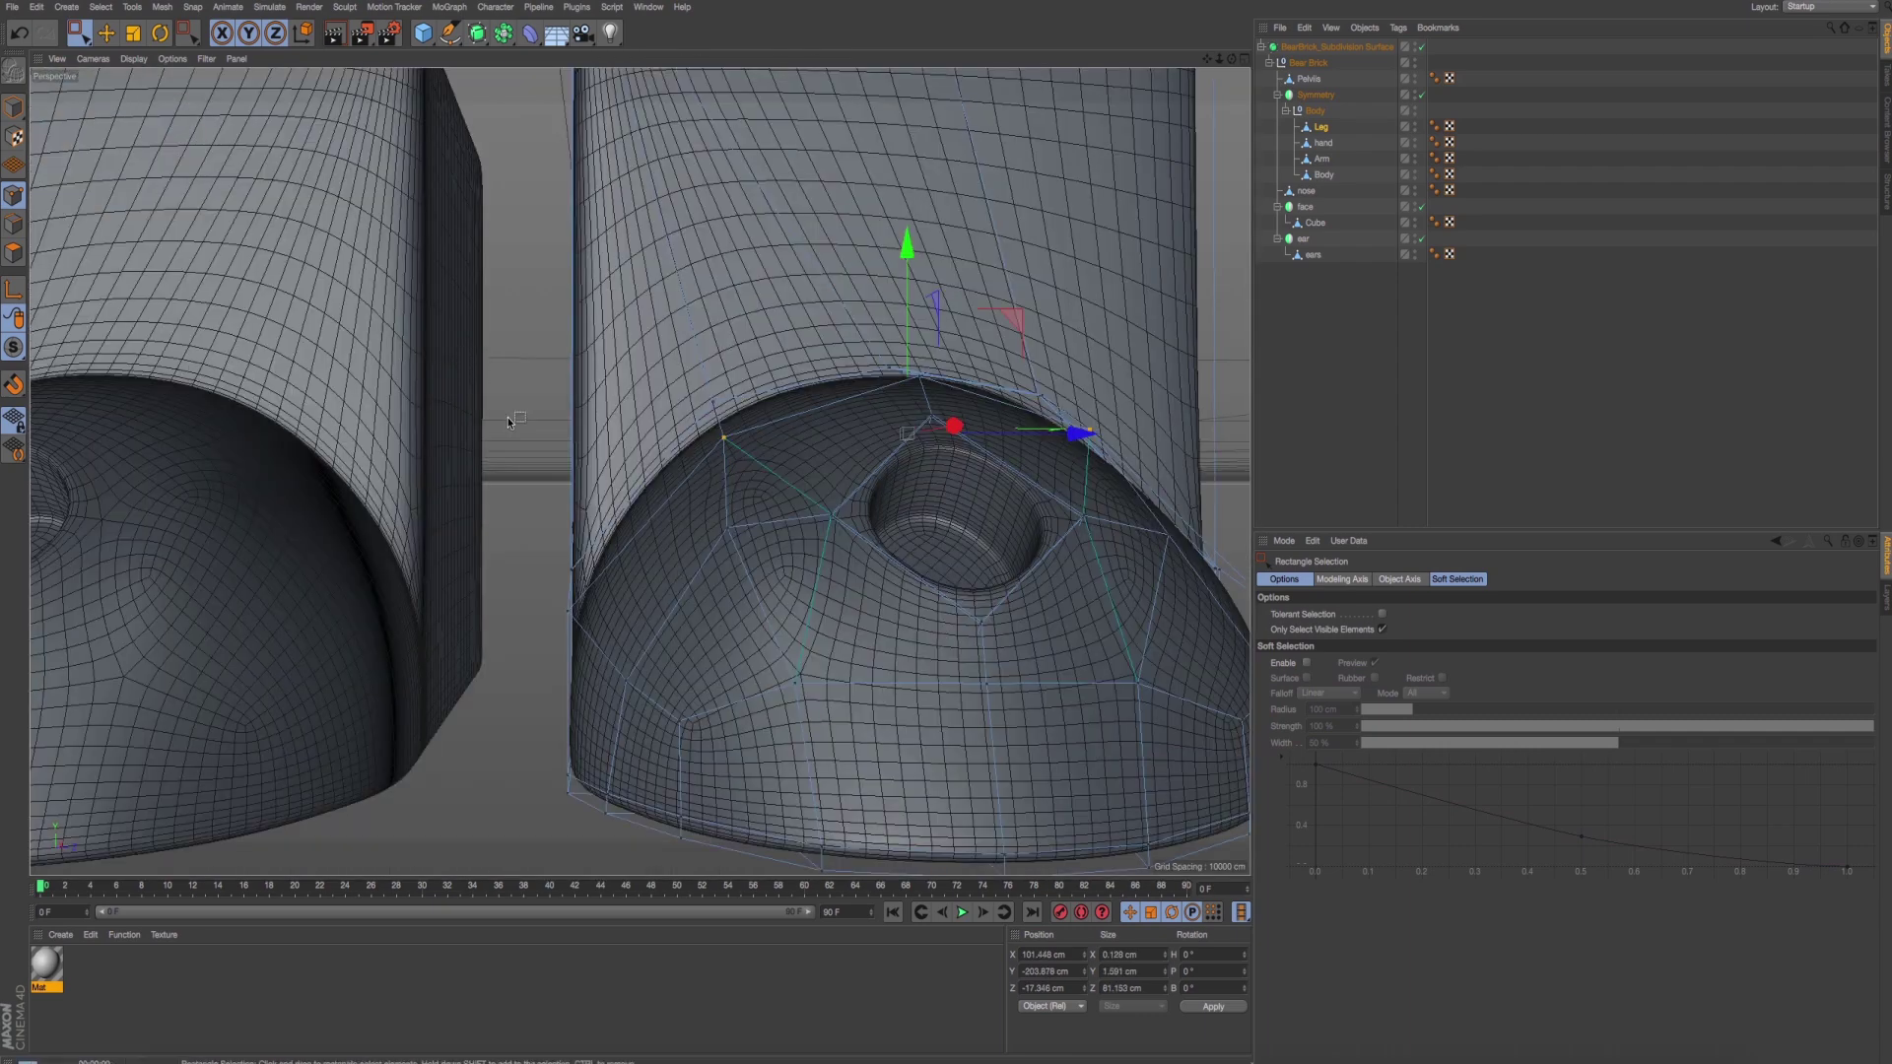
pyautogui.hotkey('ctrl', 'r')
pyautogui.press('F5')
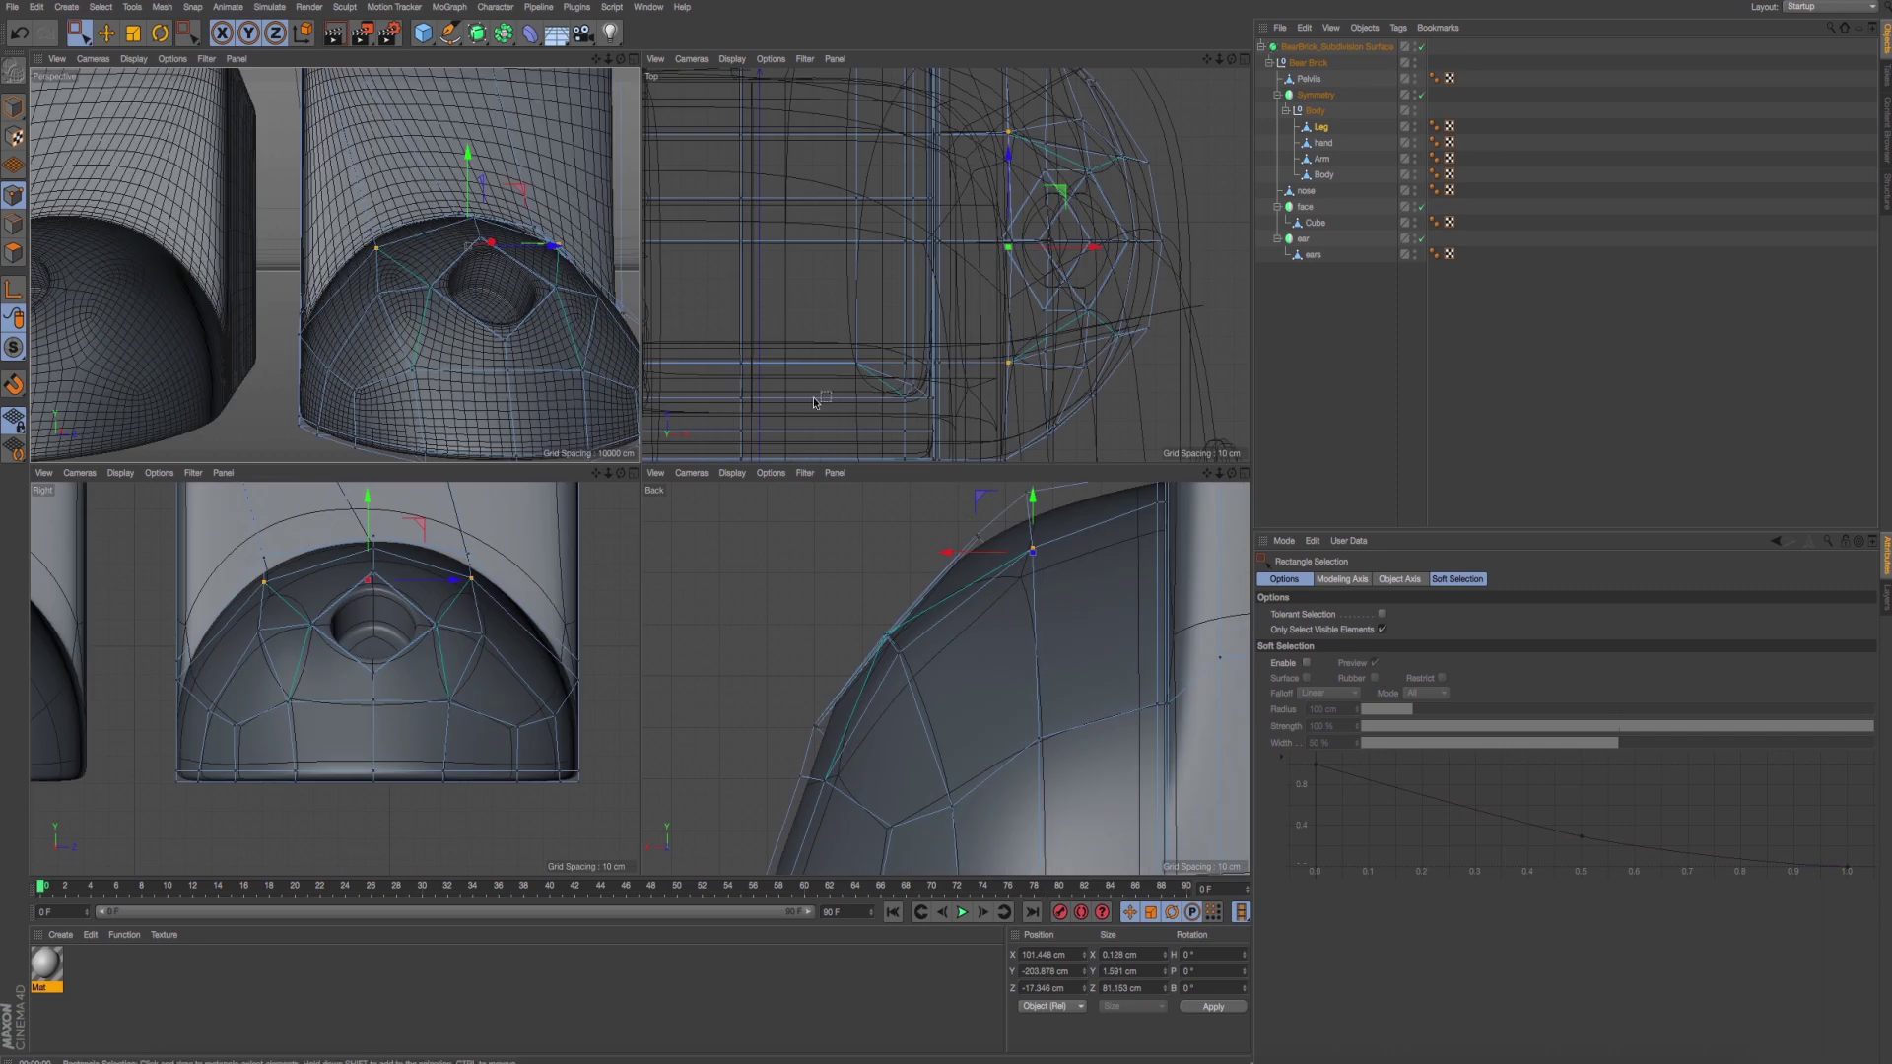
pyautogui.middleClick(532, 625)
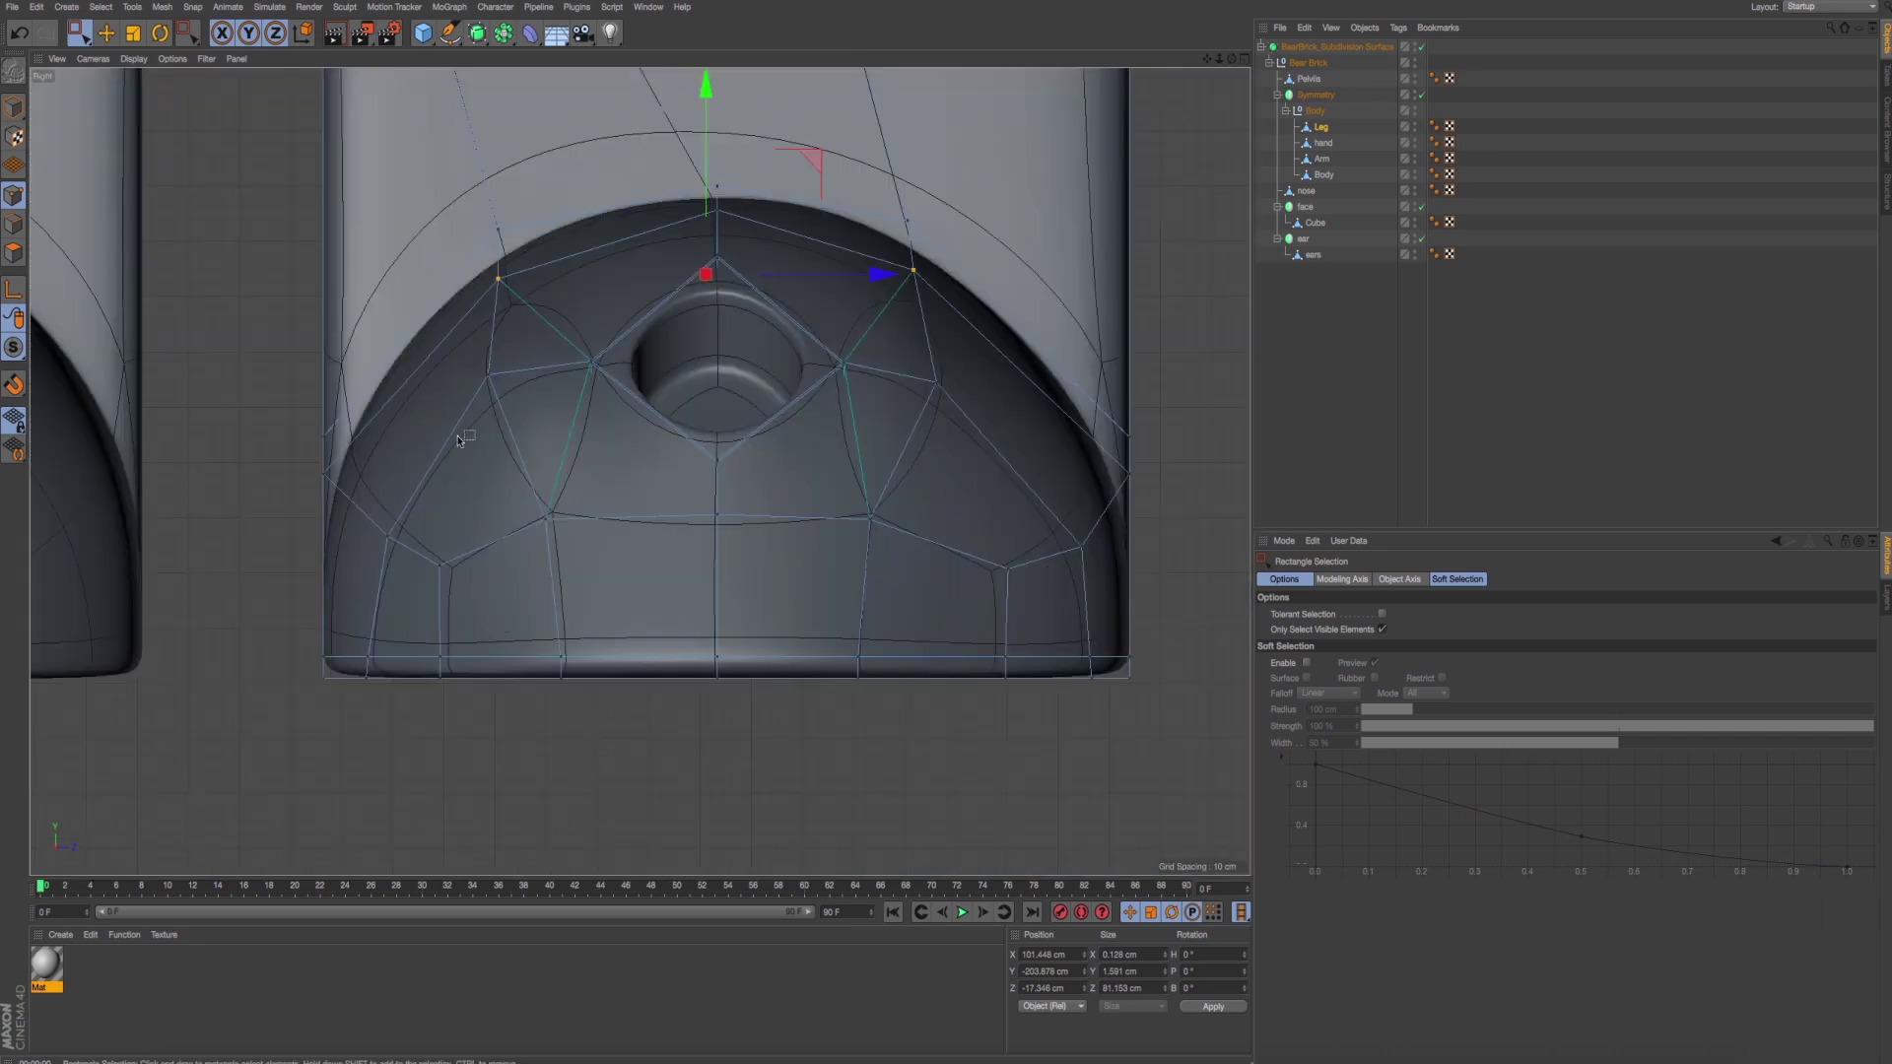
pyautogui.moveTo(473, 346); pyautogui.dragTo(515, 412)
pyautogui.keyDown('shift'); pyautogui.click(936, 381); pyautogui.keyUp('shift')
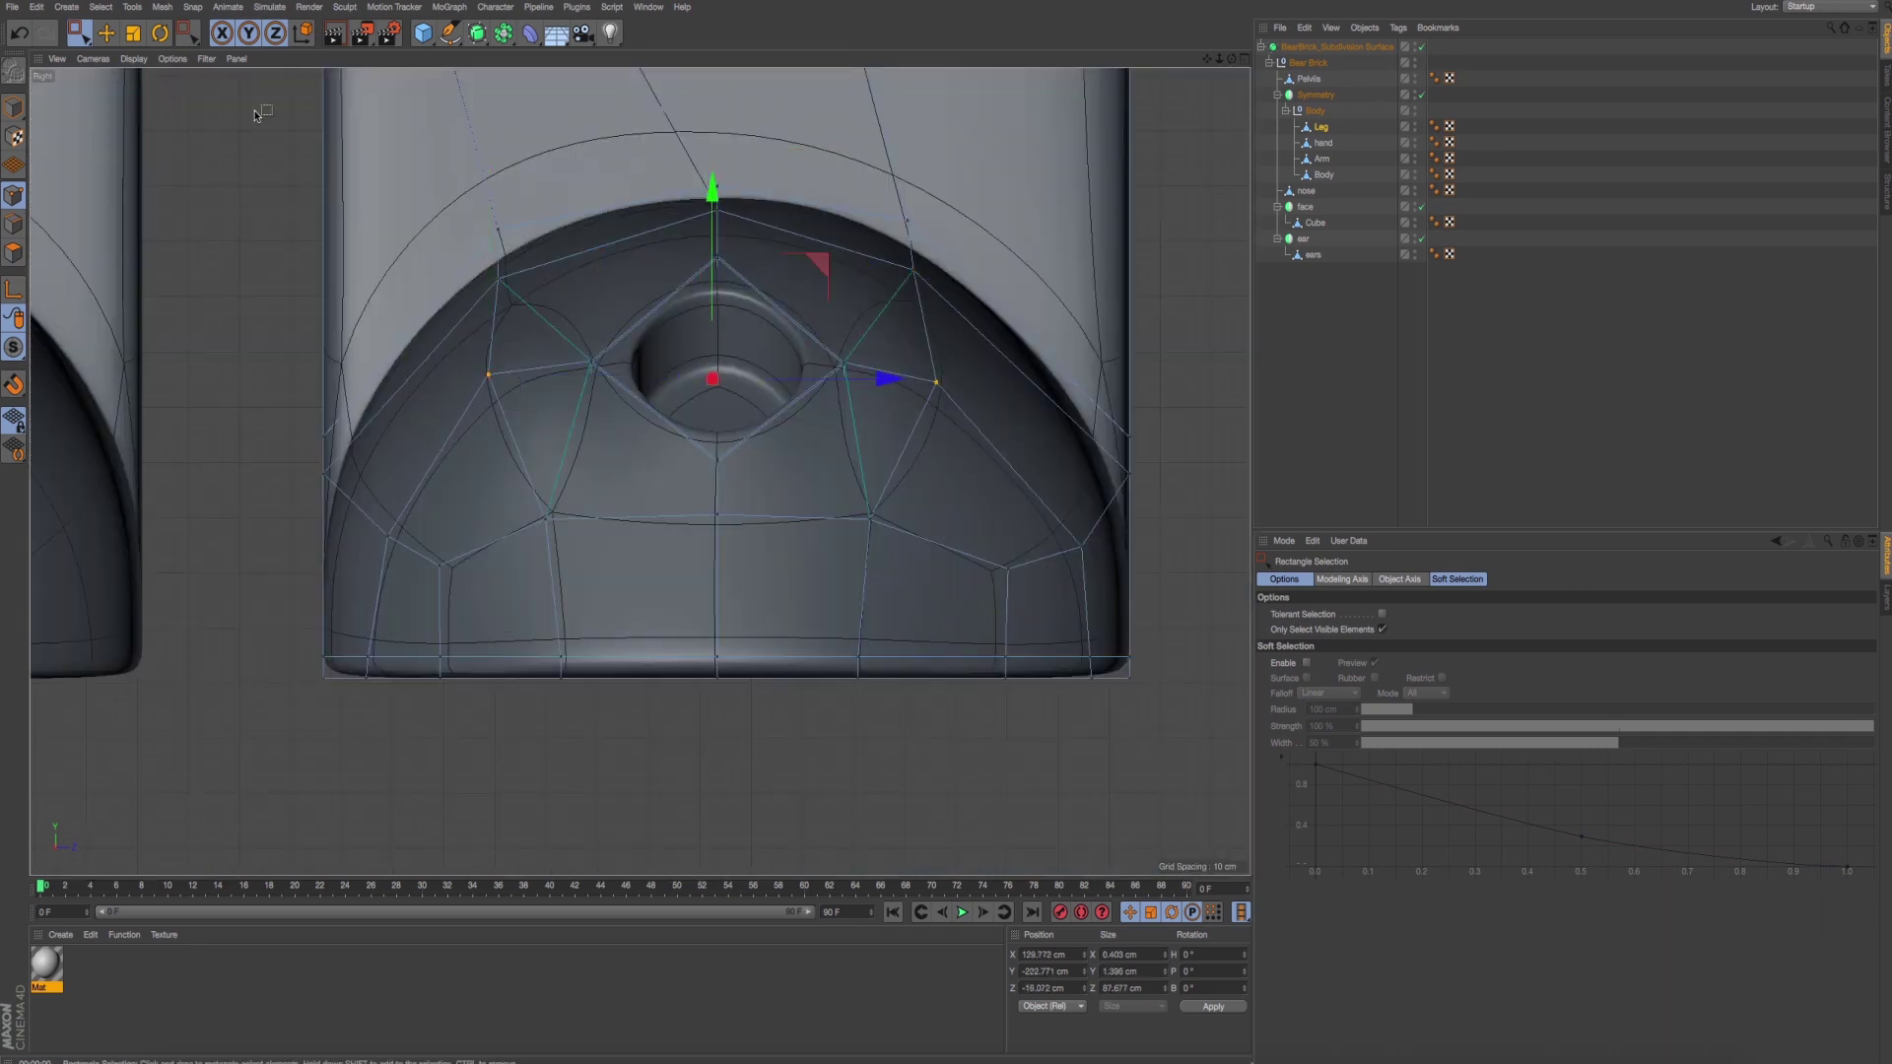
pyautogui.click(132, 37)
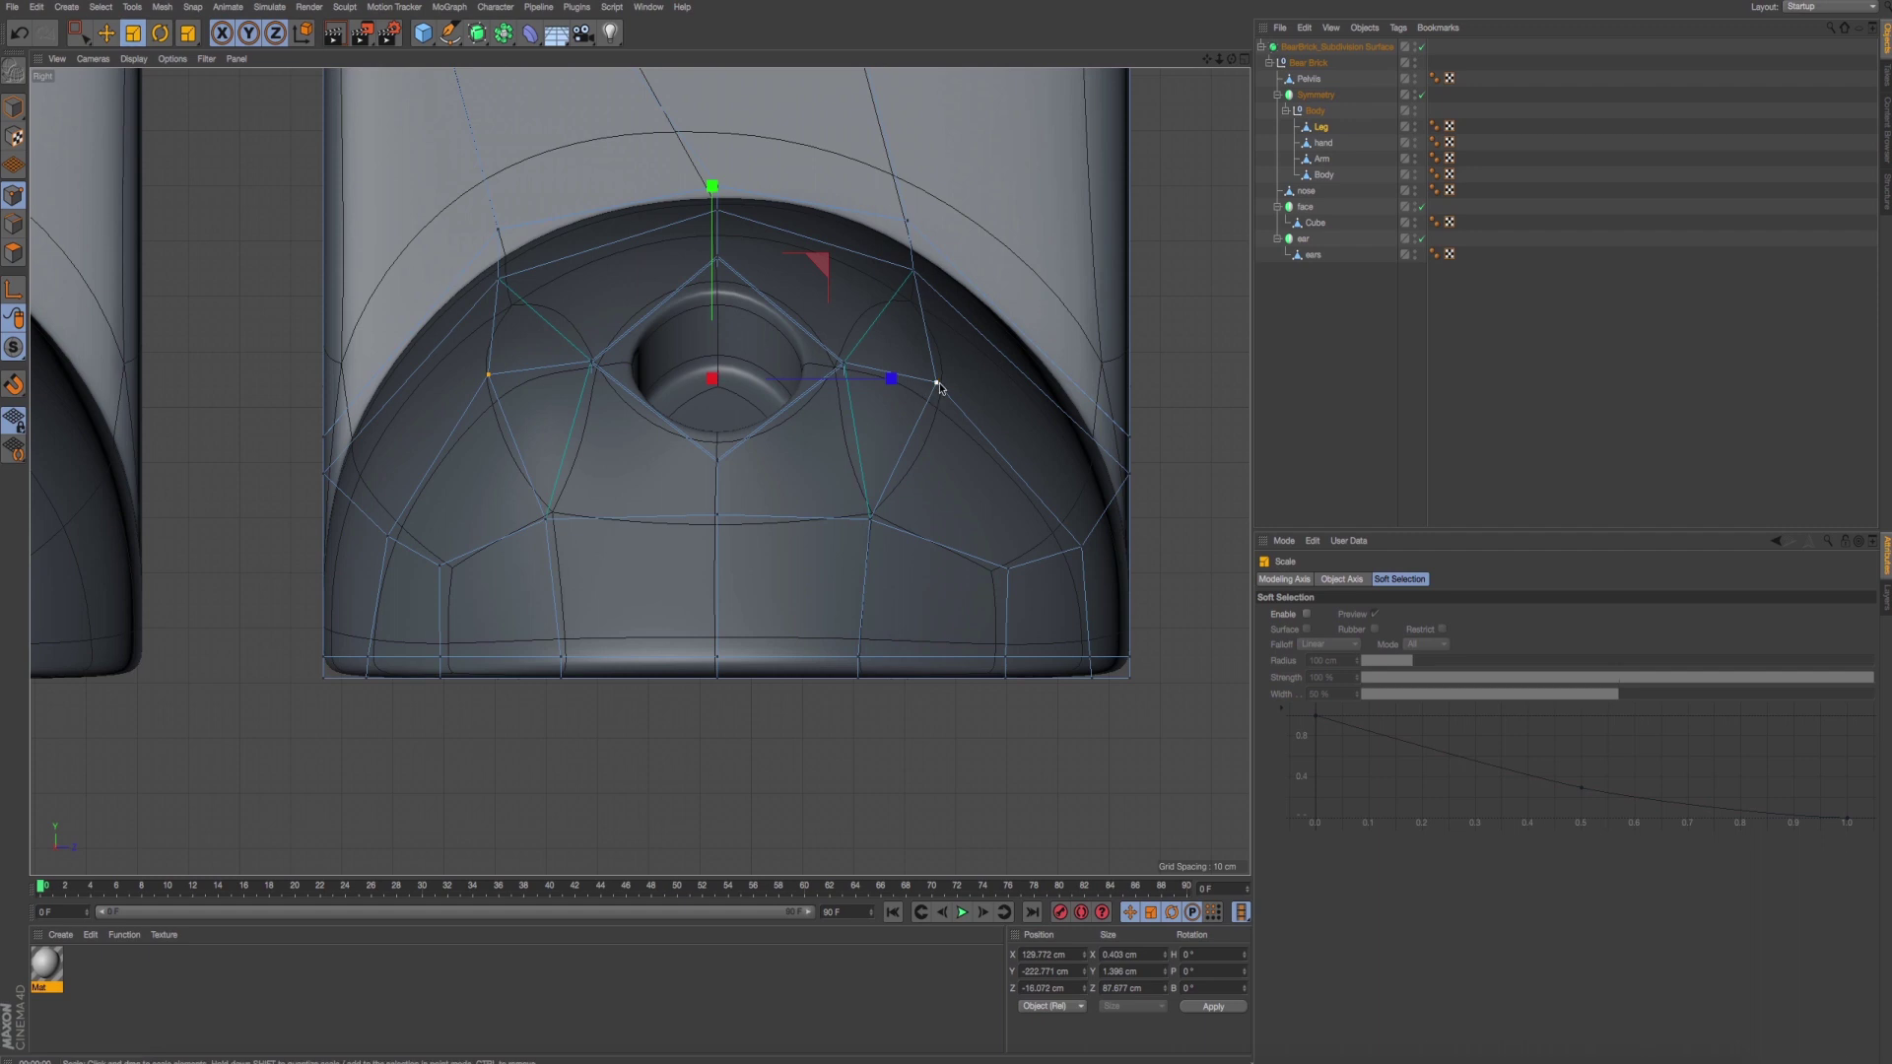
pyautogui.moveTo(939, 388); pyautogui.dragTo(981, 390)
pyautogui.press('e')
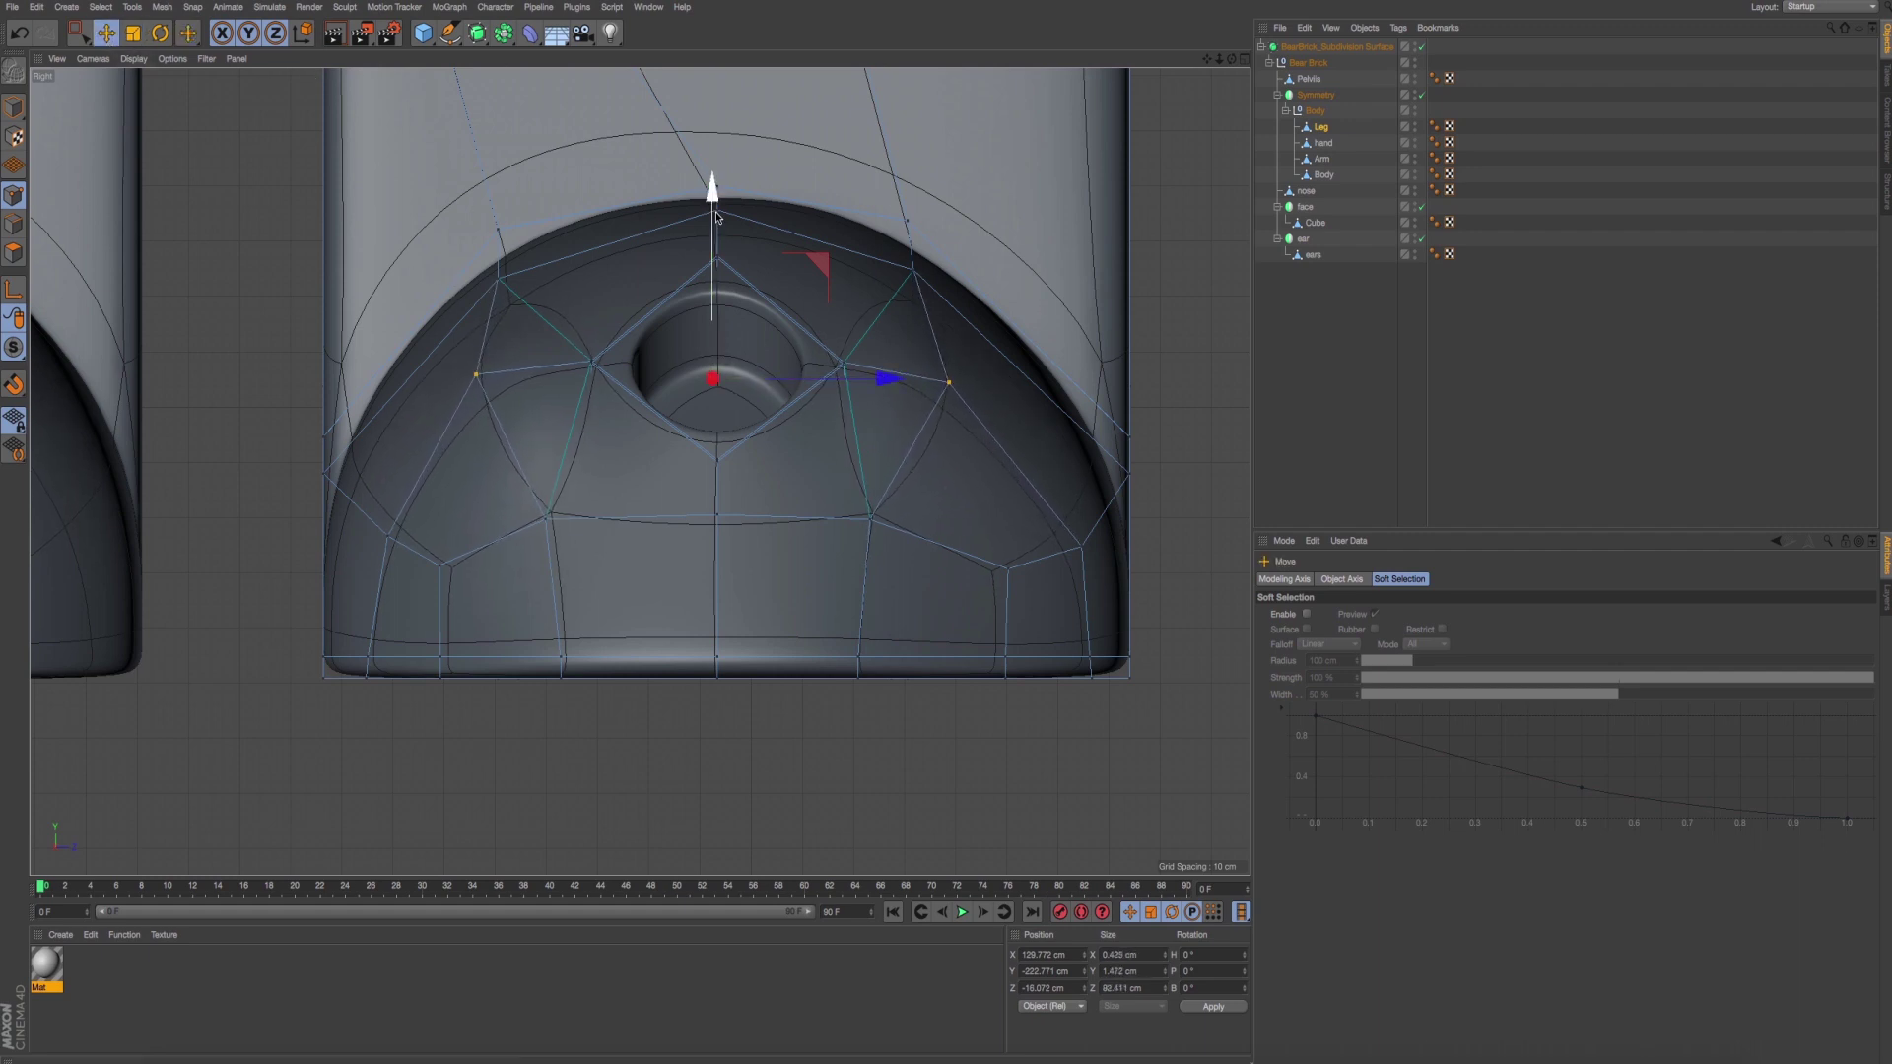
pyautogui.moveTo(716, 217); pyautogui.dragTo(717, 240)
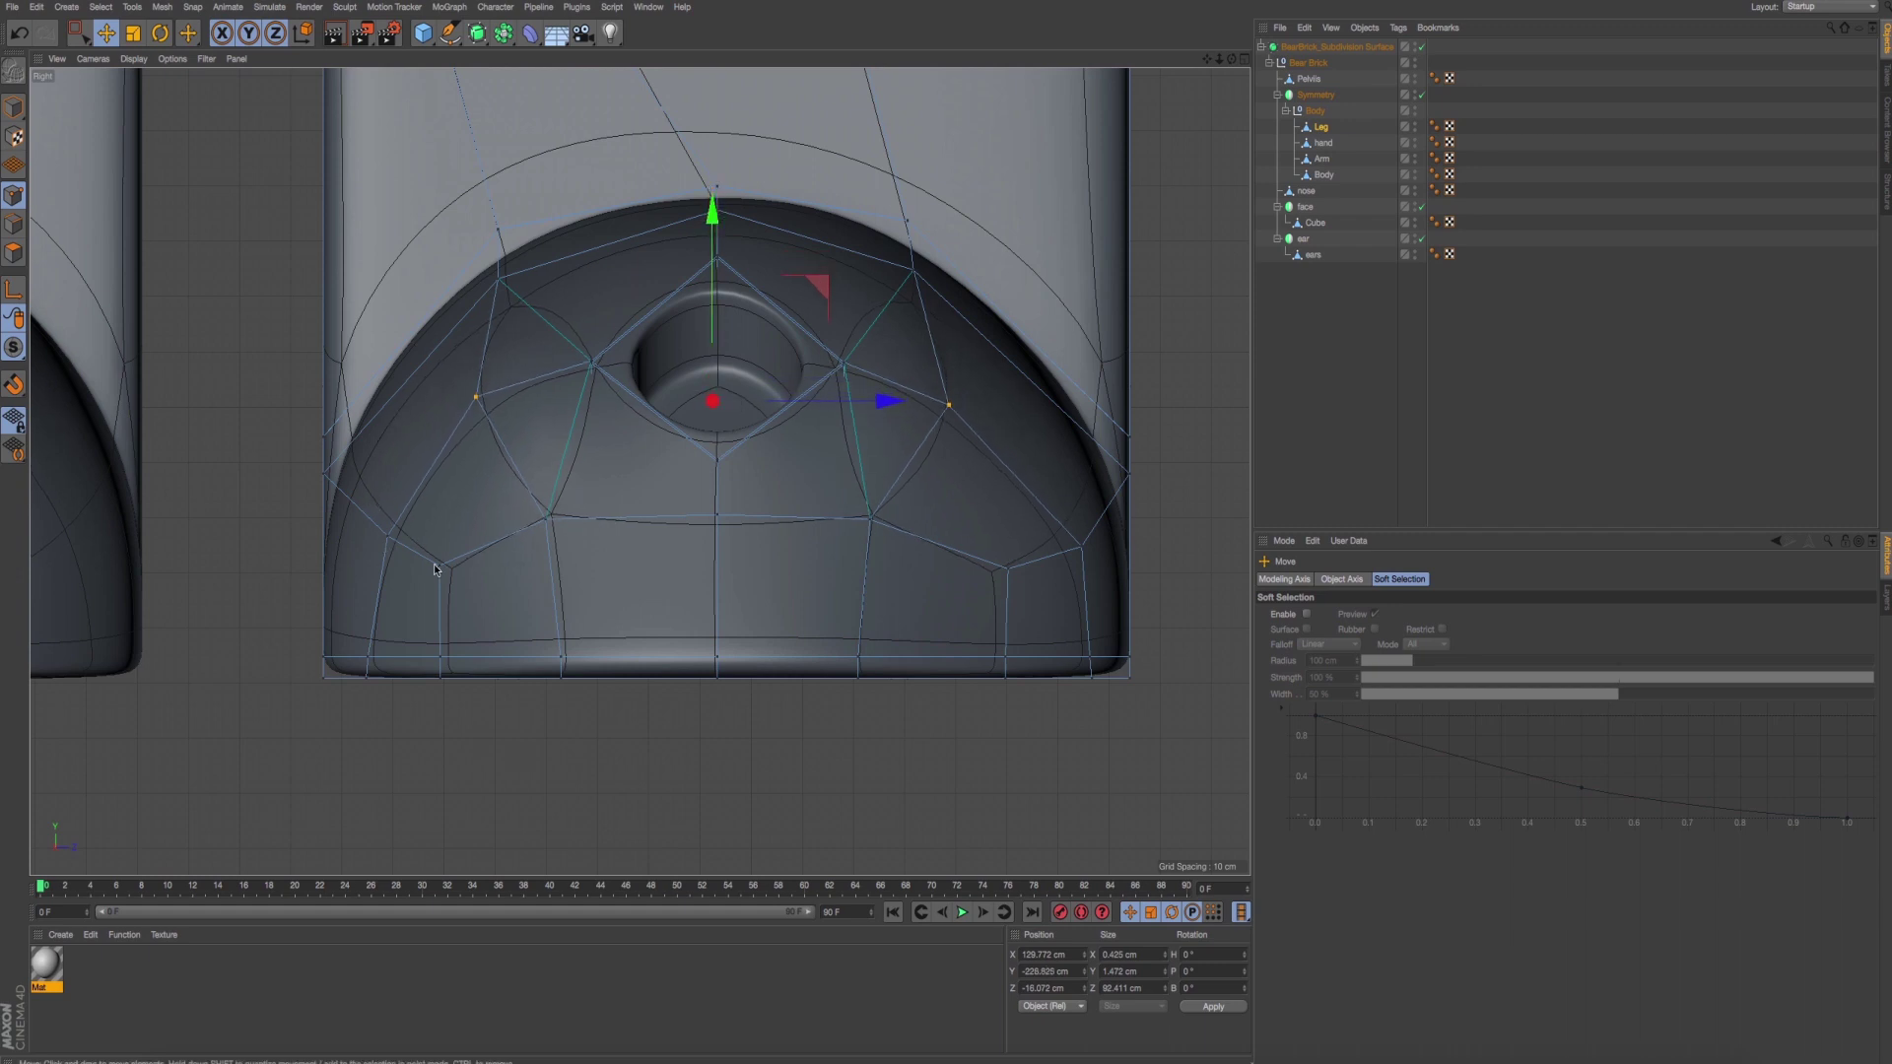
# Raise the cap's lower-left and lower-right points slightly, then return to perspective.
pyautogui.moveTo(433, 568); pyautogui.dragTo(483, 562)
pyautogui.hotkey('ctrl', 'z')
pyautogui.click(74, 35)
pyautogui.moveTo(480, 545); pyautogui.dragTo(419, 594)
pyautogui.keyDown('shift'); pyautogui.moveTo(1017, 556); pyautogui.dragTo(993, 582); pyautogui.keyUp('shift')
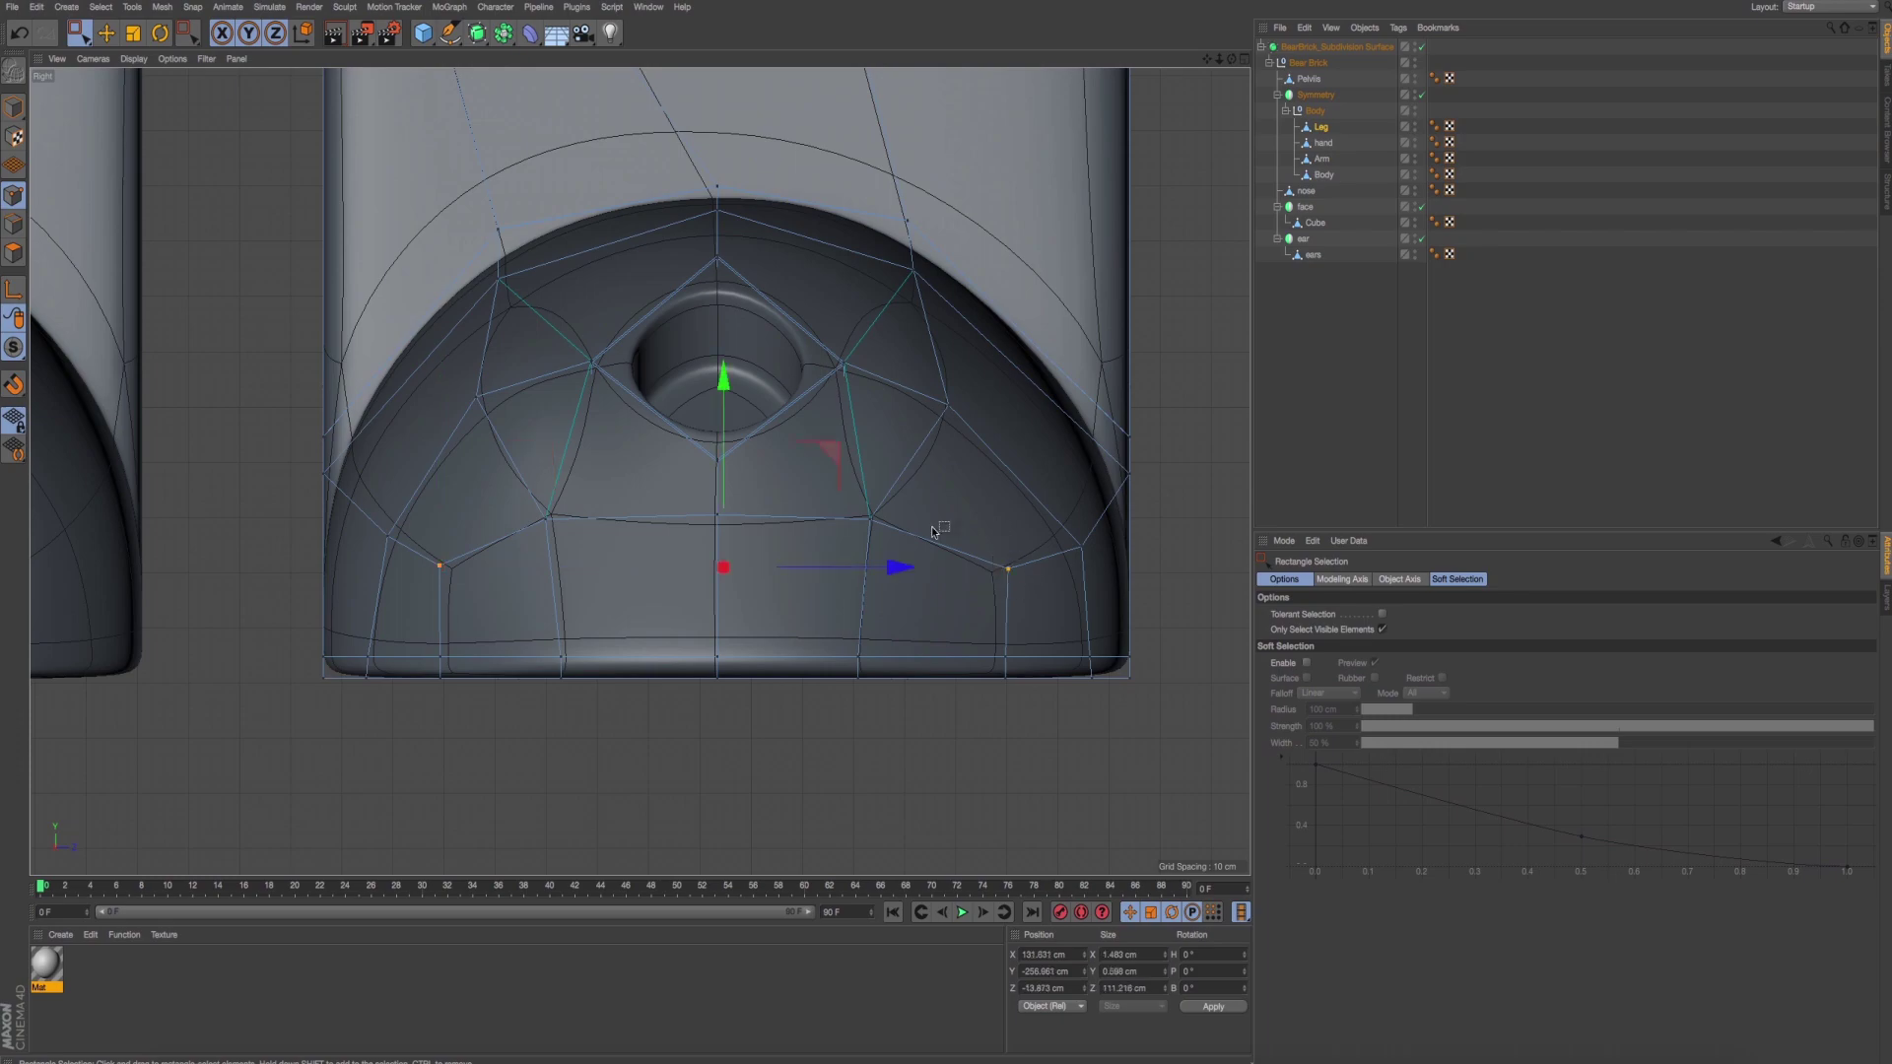
pyautogui.moveTo(723, 379); pyautogui.dragTo(723, 358)
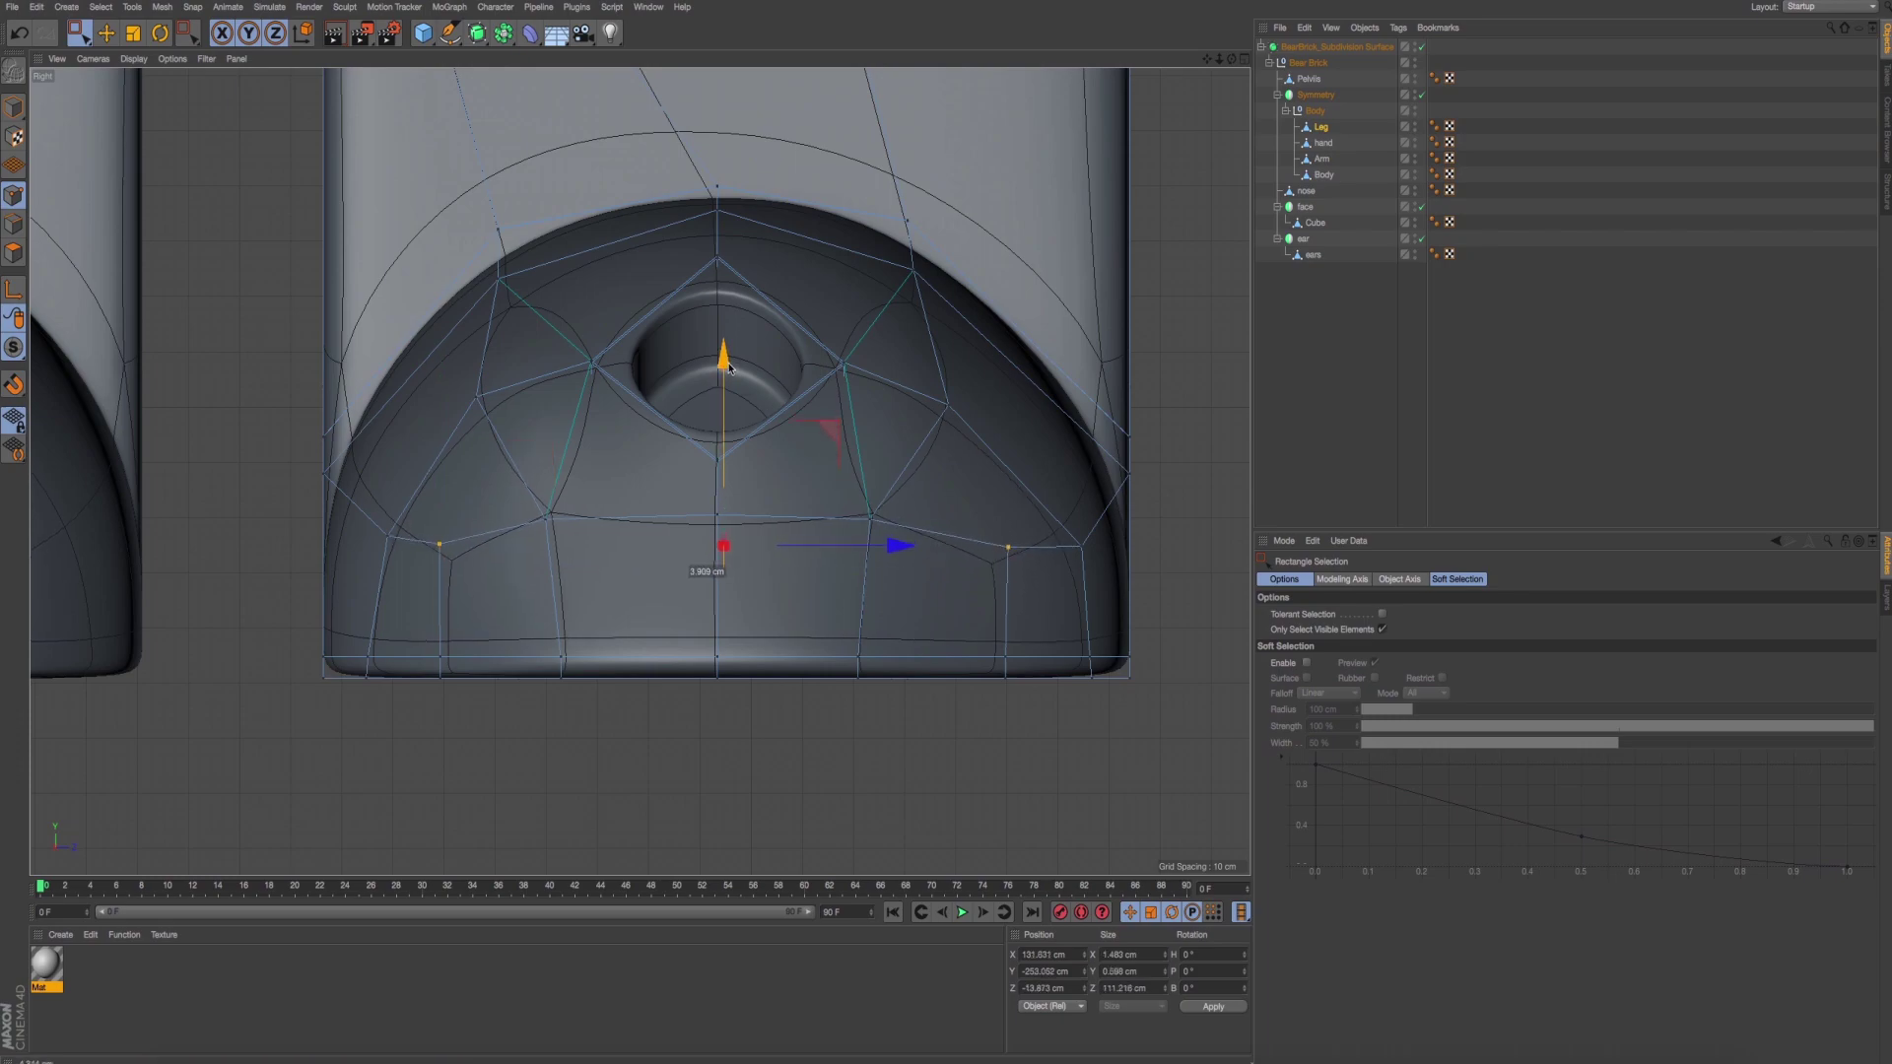
pyautogui.middleClick(773, 490)
pyautogui.press('F1')
pyautogui.keyDown('alt'); pyautogui.moveTo(822, 530); pyautogui.dragTo(804, 542); pyautogui.keyUp('alt')
# Shift the selected hole points along X in small increments, checking smoothed previews.
pyautogui.scroll(3, 808, 592)
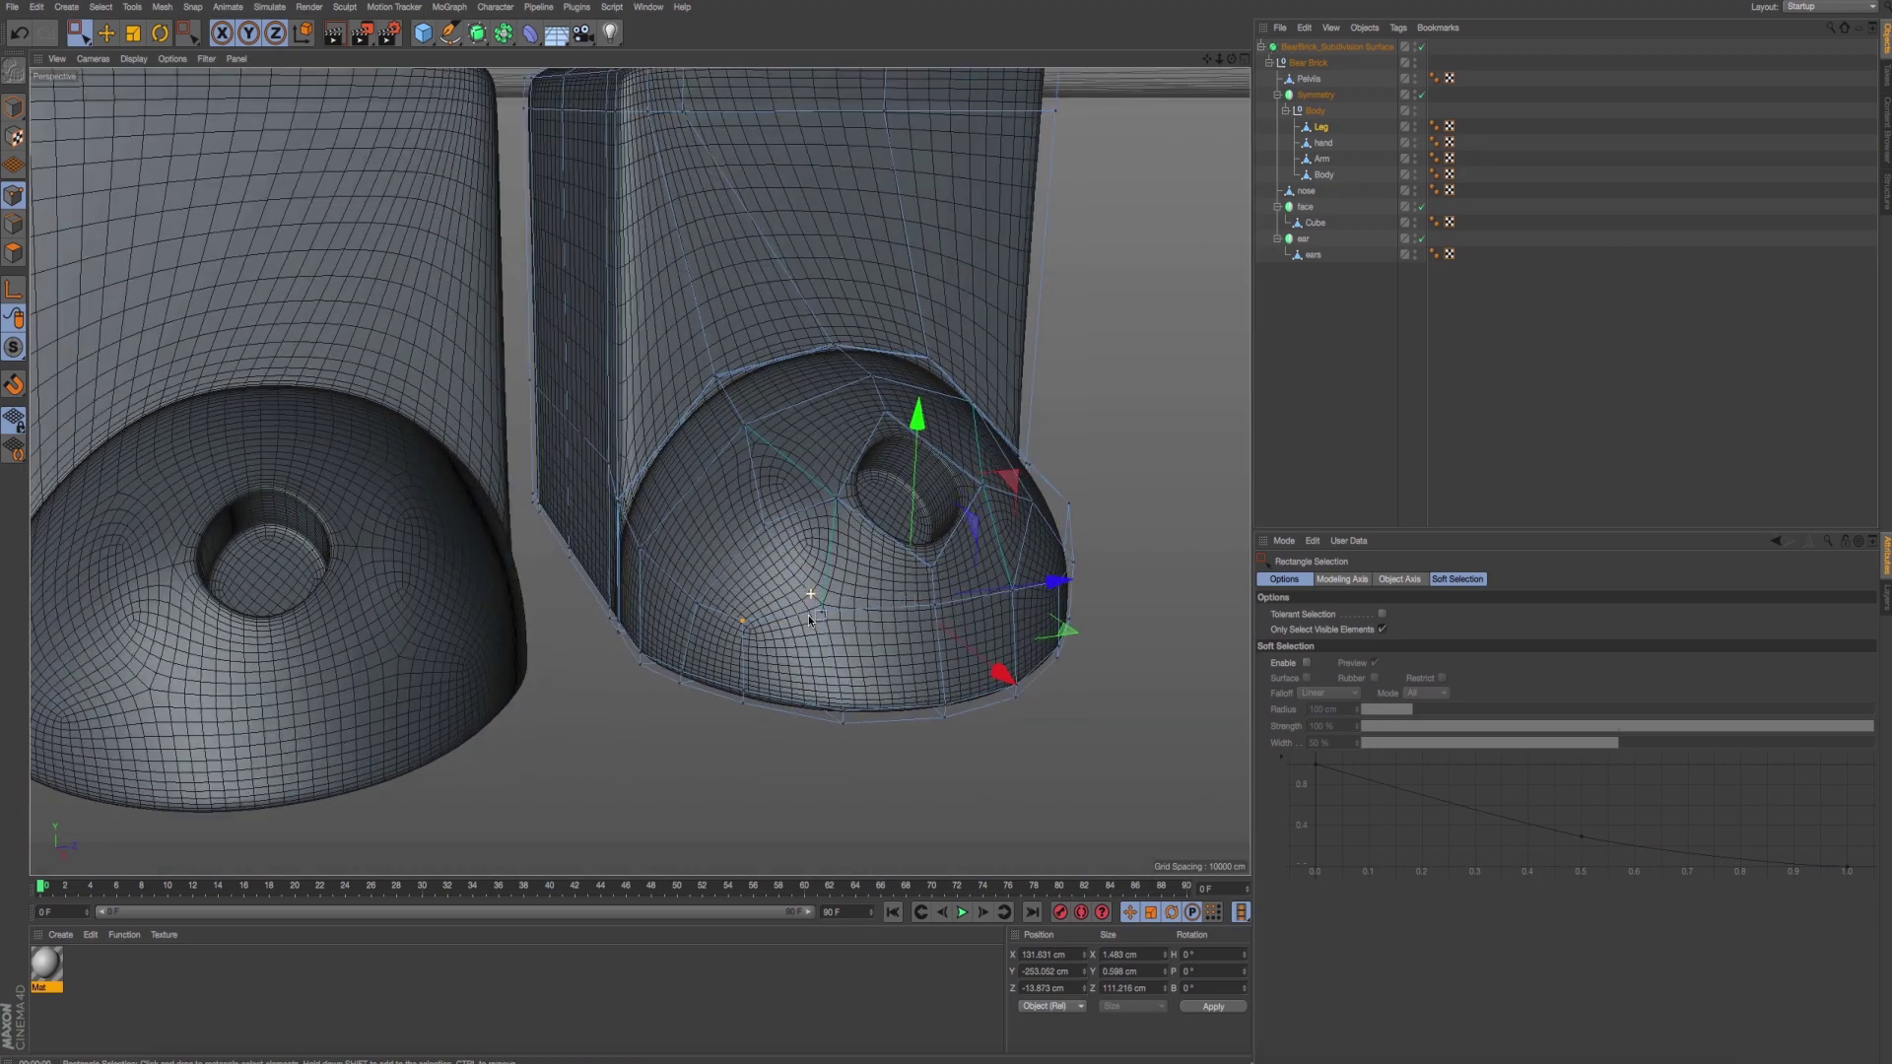
pyautogui.keyDown('alt'); pyautogui.moveTo(808, 615); pyautogui.dragTo(748, 498); pyautogui.keyUp('alt')
pyautogui.keyDown('alt'); pyautogui.moveTo(1123, 482); pyautogui.dragTo(1114, 507); pyautogui.keyUp('alt')
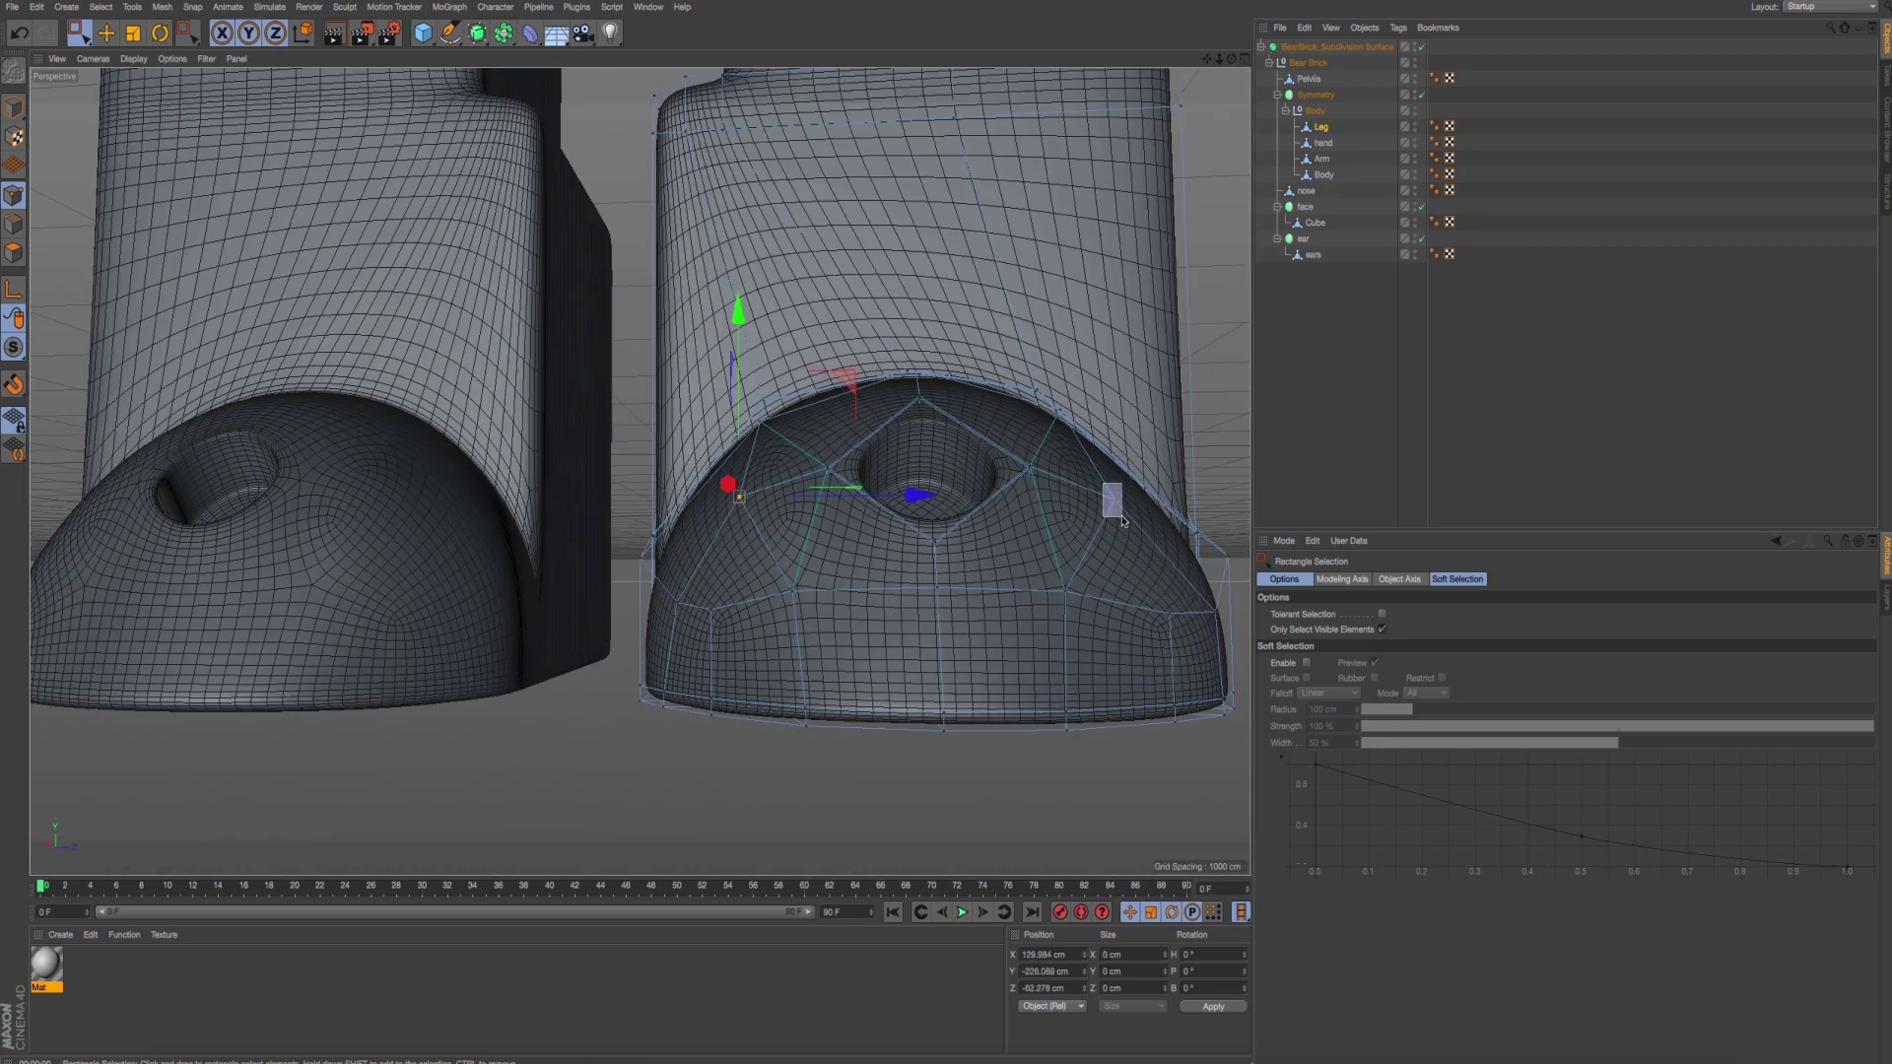
pyautogui.keyDown('alt'); pyautogui.moveTo(995, 399); pyautogui.dragTo(944, 402); pyautogui.keyUp('alt')
pyautogui.moveTo(1036, 508); pyautogui.dragTo(1022, 535)
pyautogui.hotkey('ctrl', 'r')
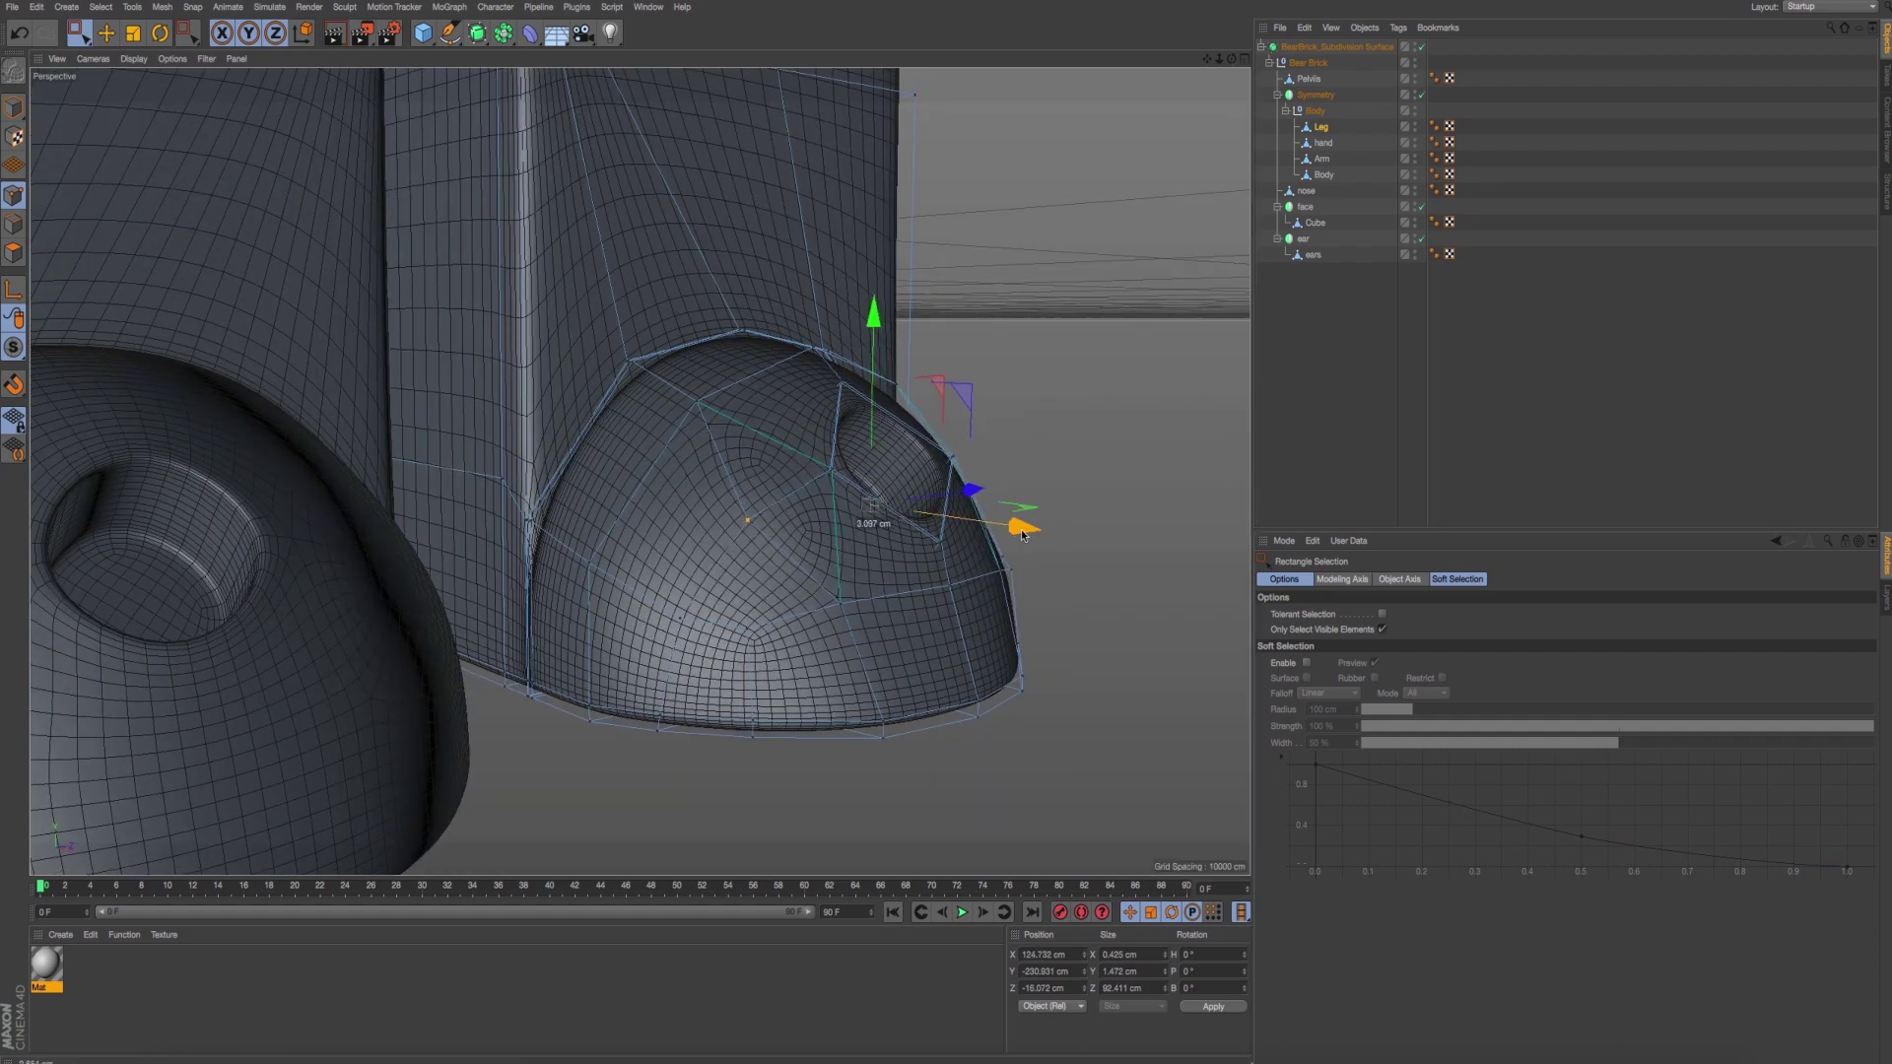
pyautogui.hotkey('ctrl', 'r')
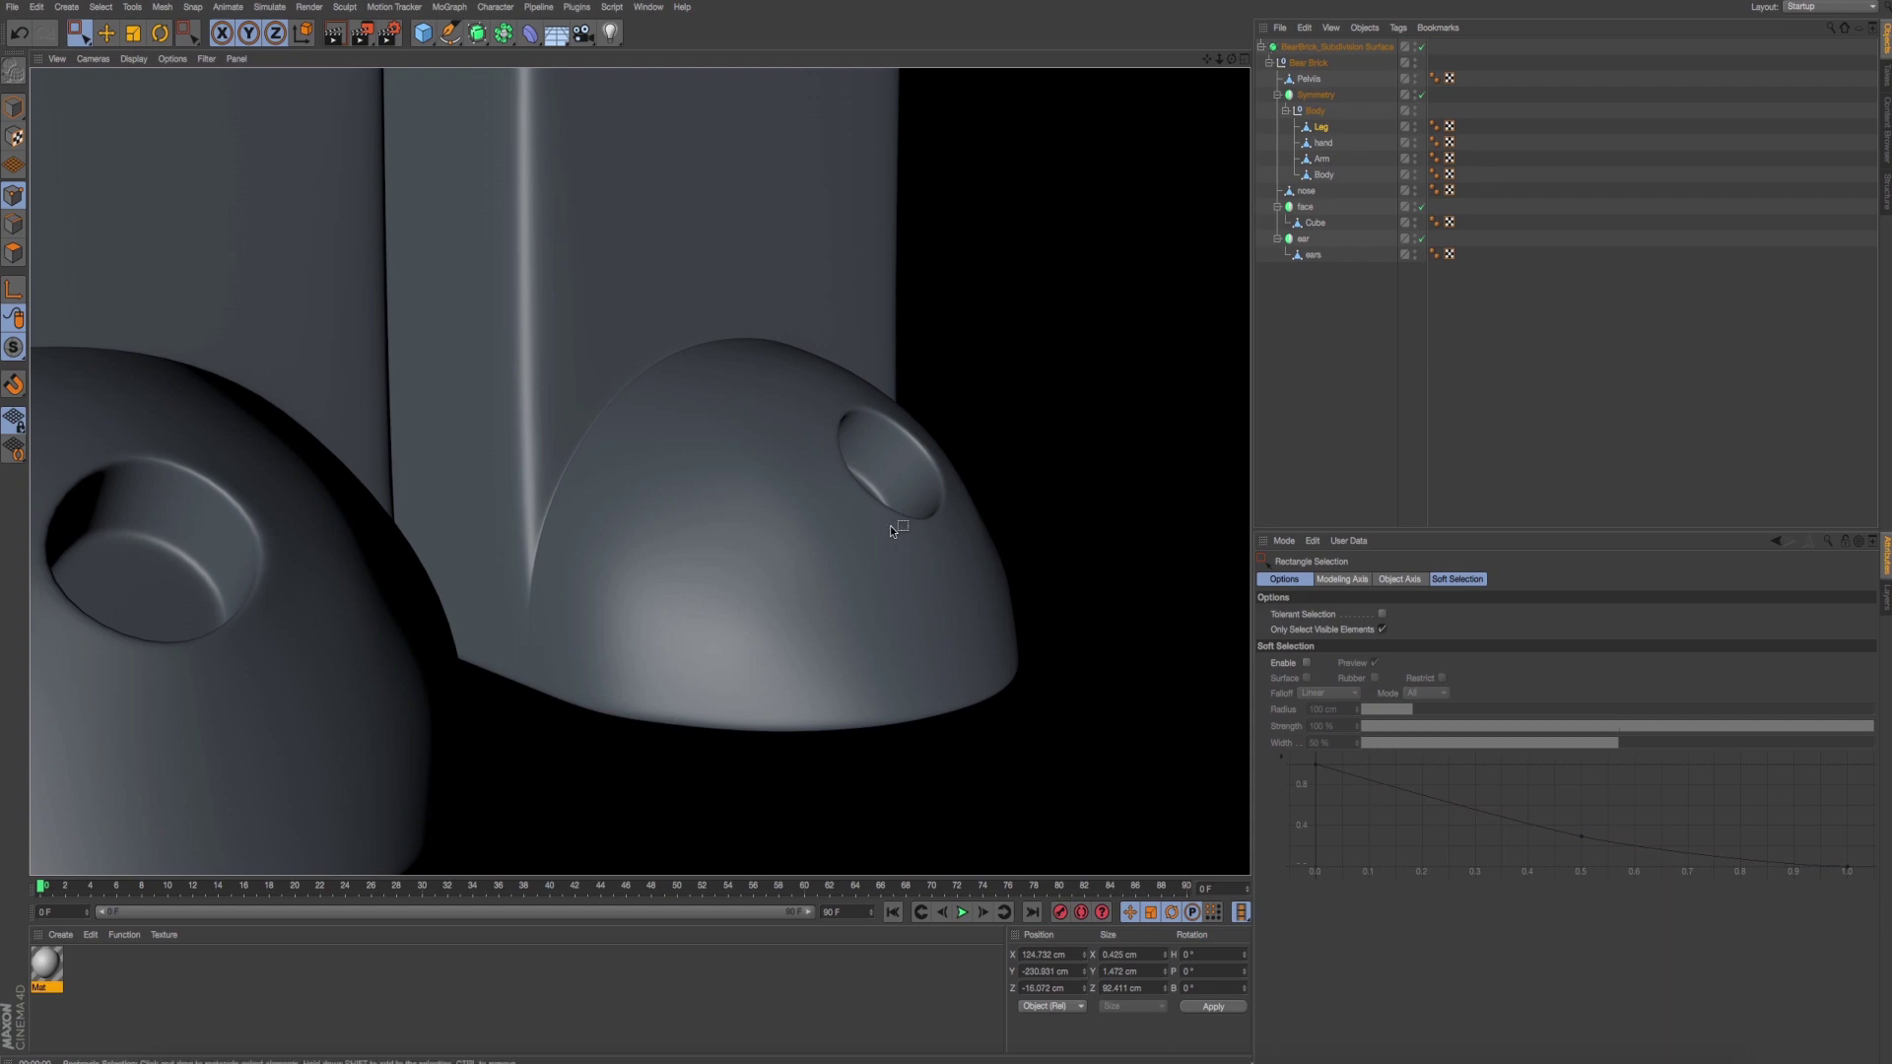
pyautogui.keyDown('alt'); pyautogui.moveTo(890, 525); pyautogui.dragTo(877, 510); pyautogui.keyUp('alt')
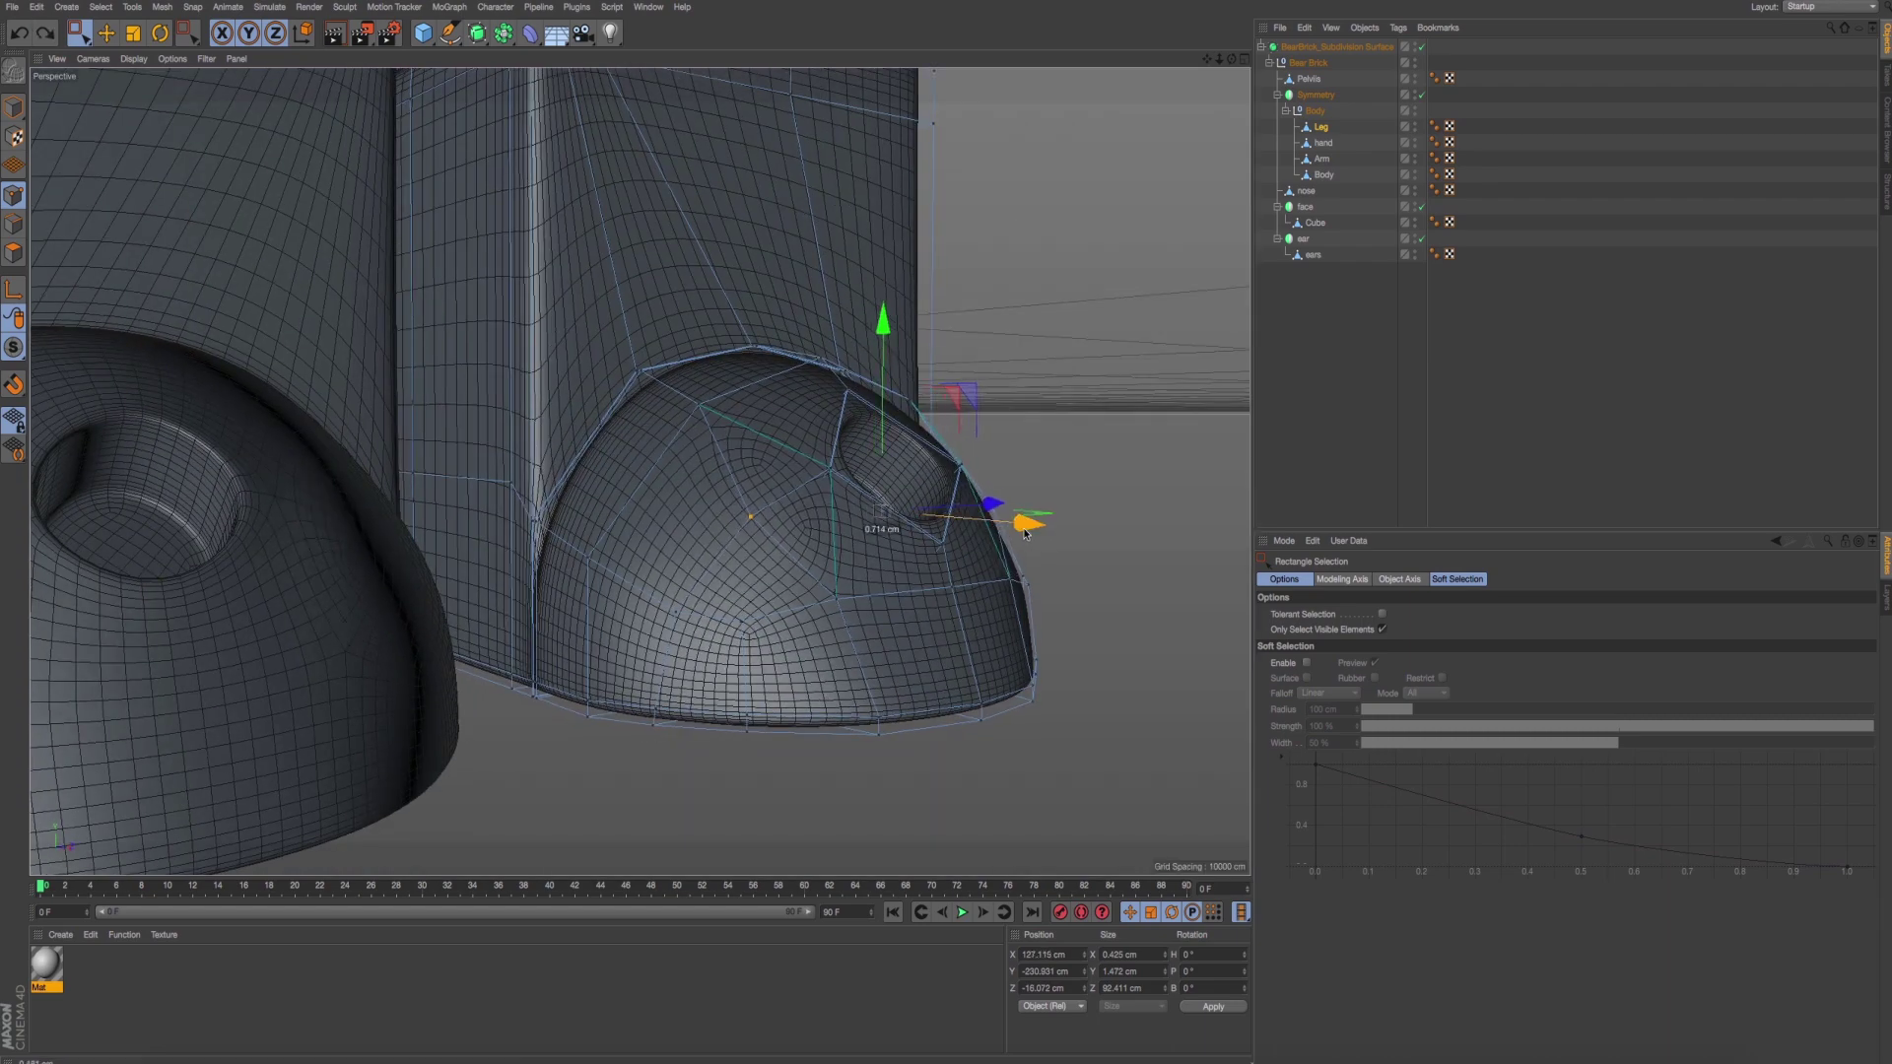
pyautogui.moveTo(1022, 519); pyautogui.dragTo(1028, 519)
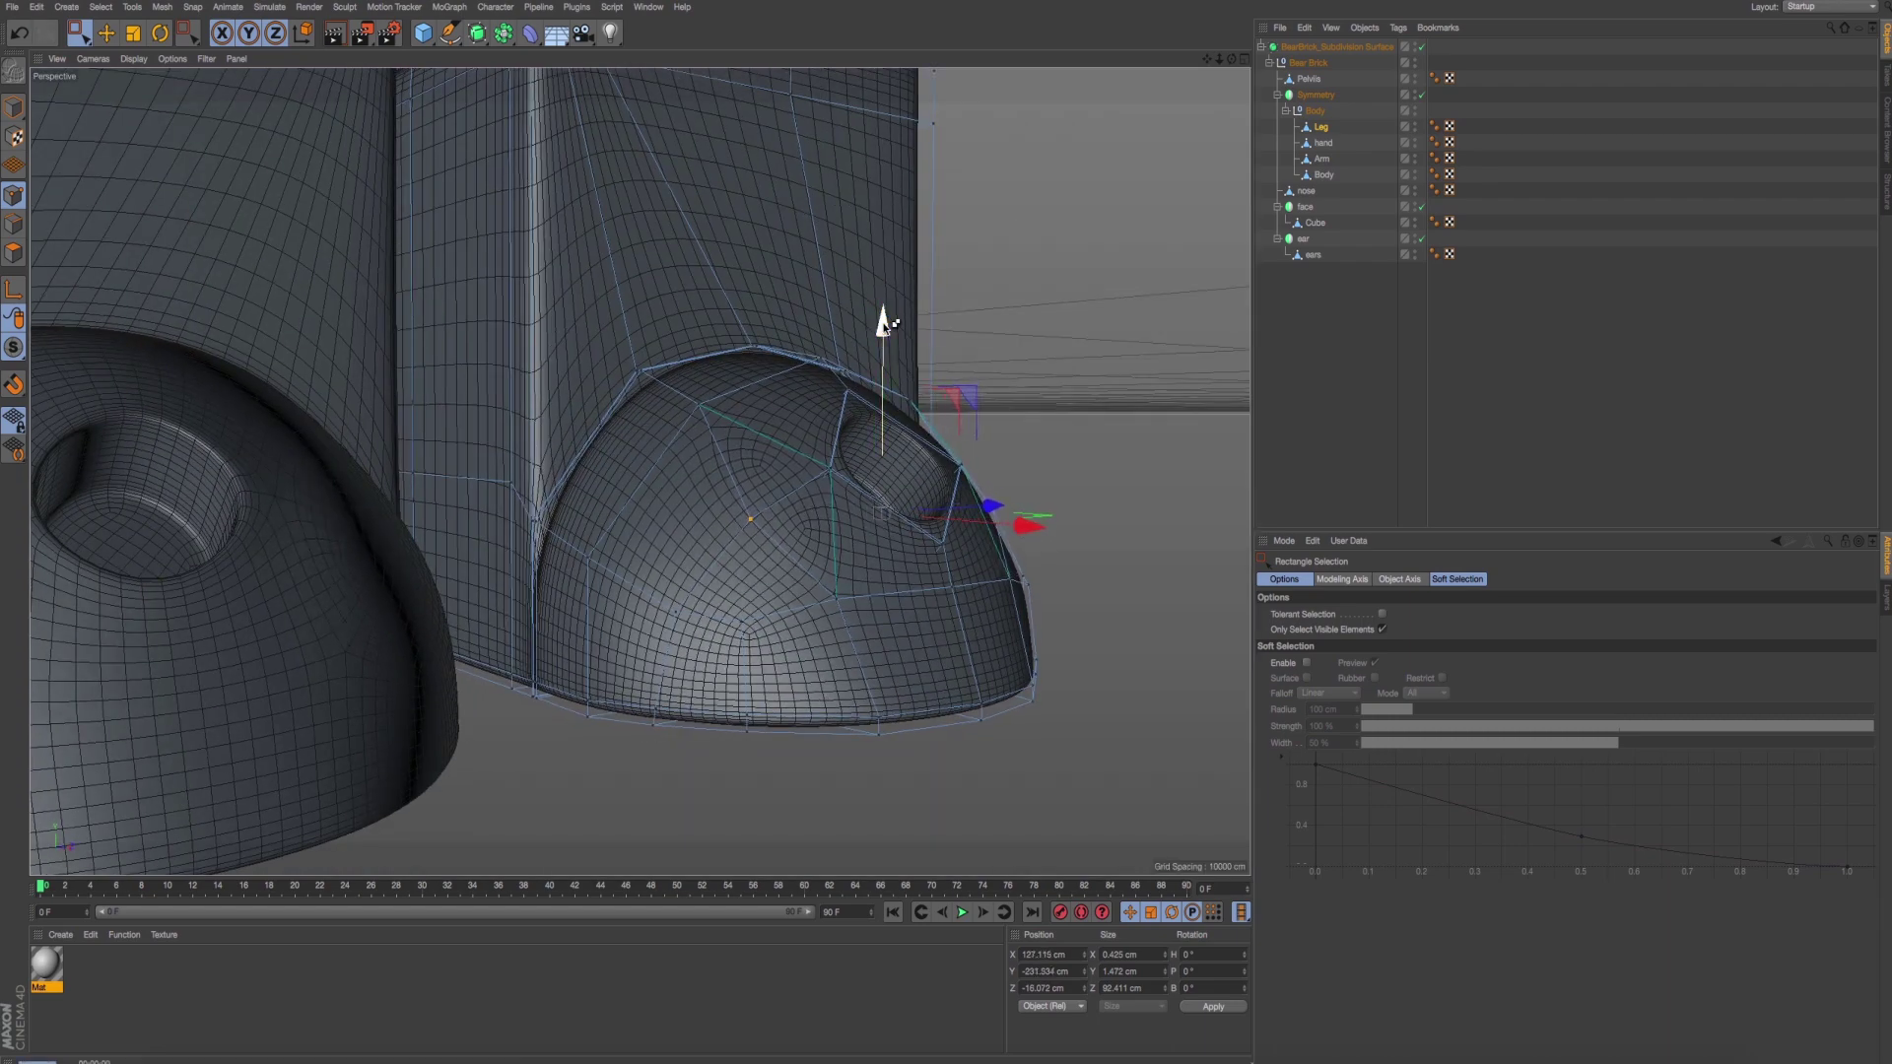
pyautogui.hotkey('ctrl', 'r')
pyautogui.keyDown('alt'); pyautogui.moveTo(905, 438); pyautogui.dragTo(1008, 533); pyautogui.keyUp('alt')
pyautogui.hotkey('ctrl', 'r')
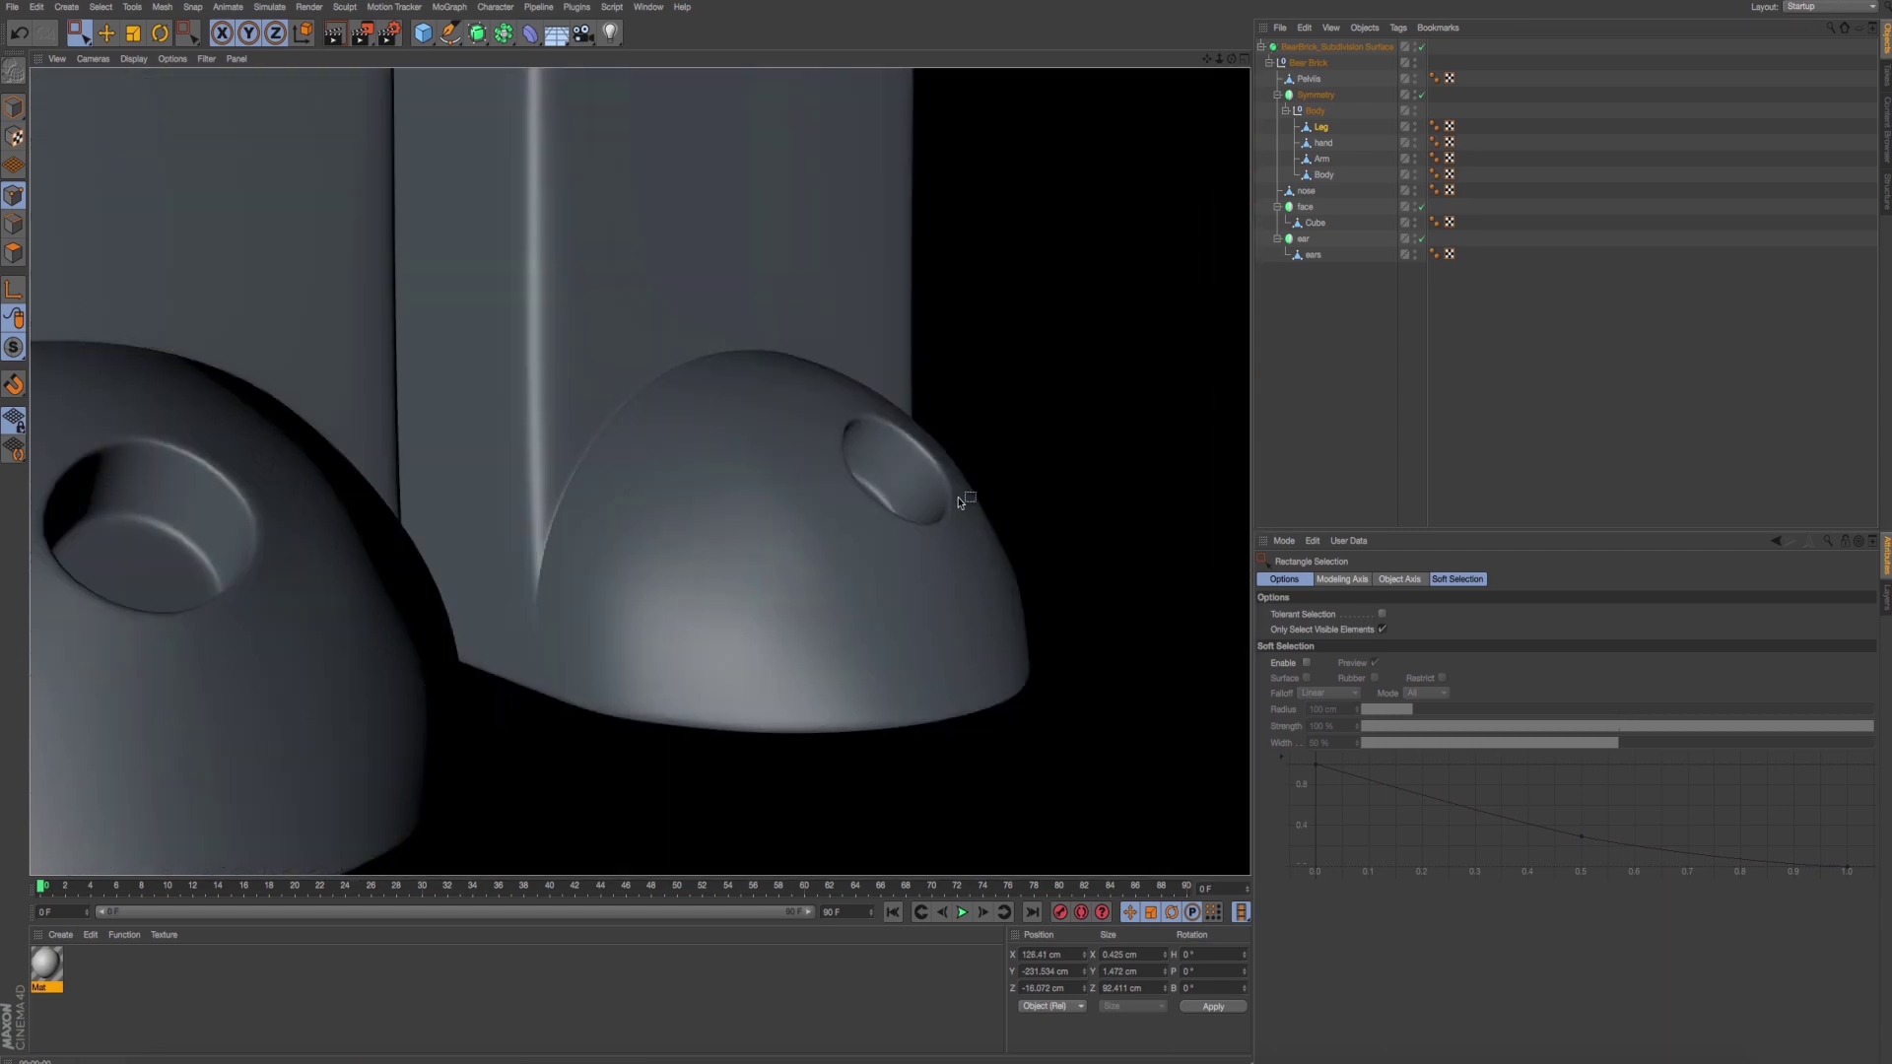
# Scale the points around the hole to about 103% and preview the result.
pyautogui.click(133, 33)
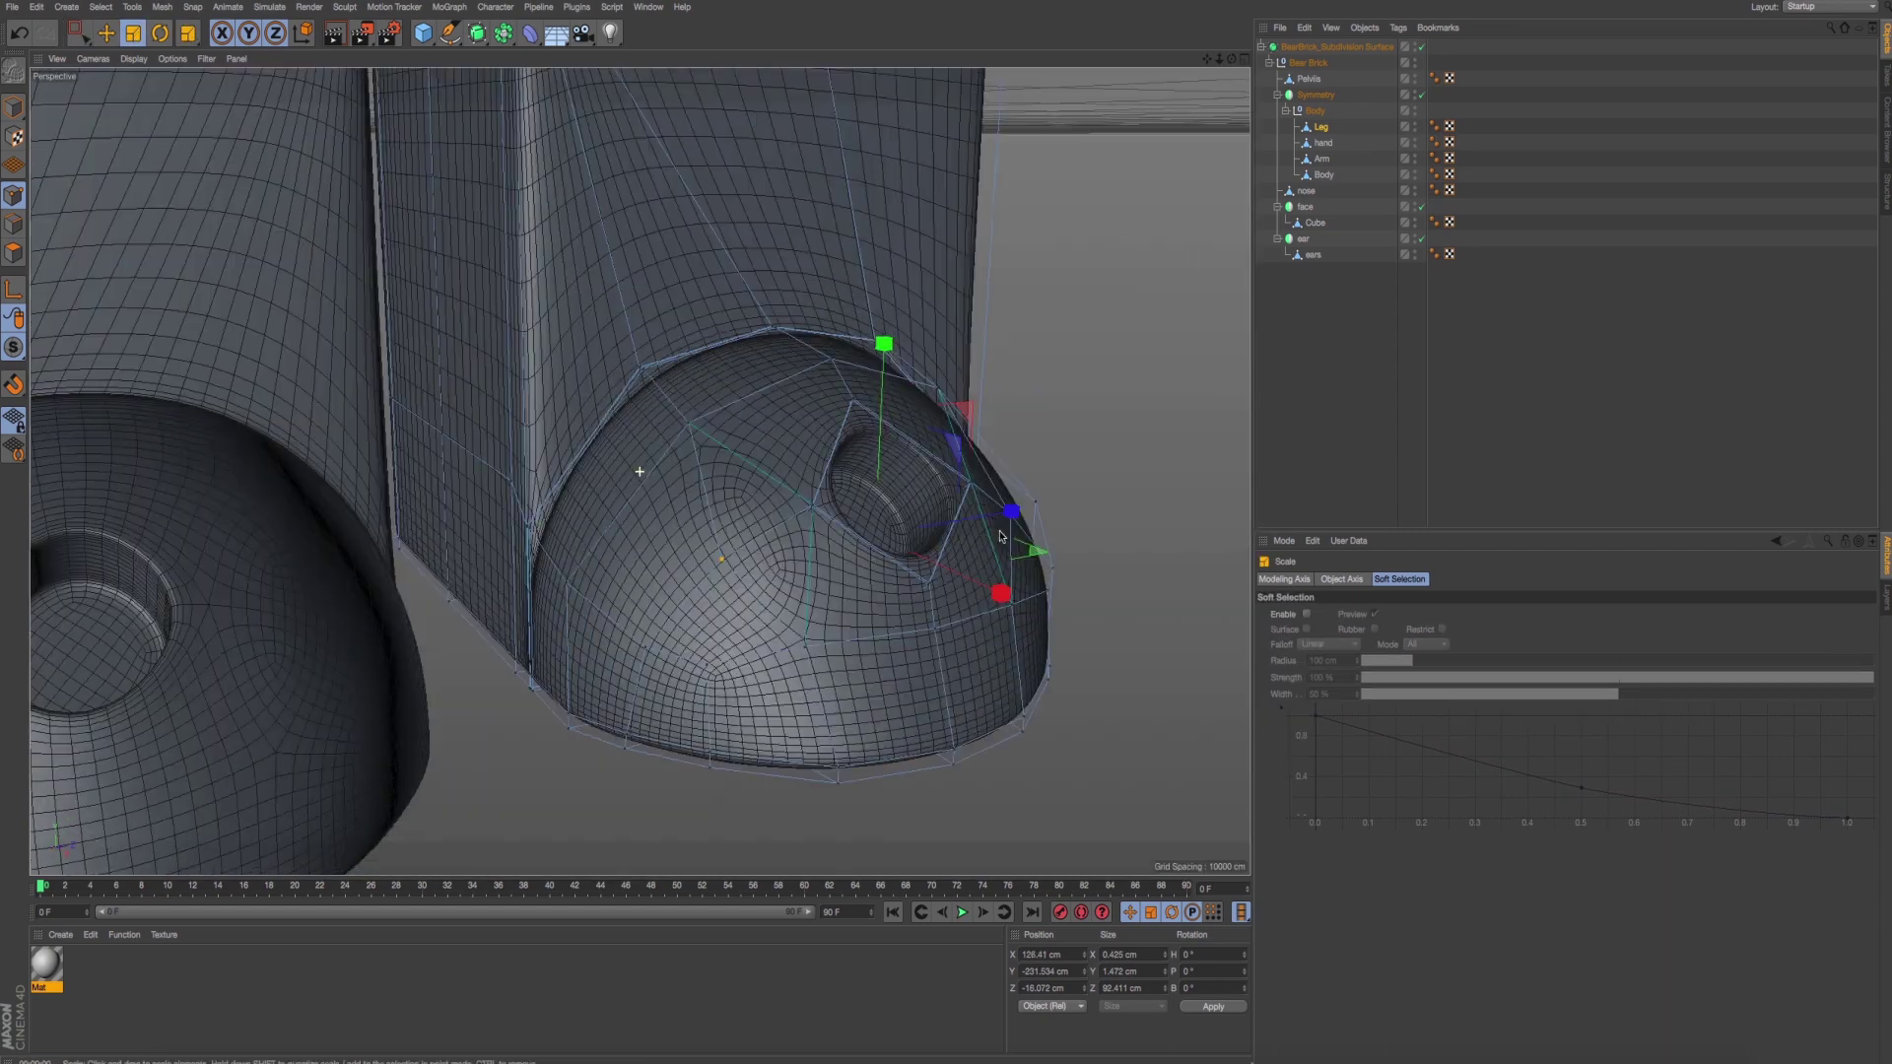
pyautogui.keyDown('alt'); pyautogui.moveTo(690, 493); pyautogui.dragTo(886, 493); pyautogui.keyUp('alt')
pyautogui.moveTo(1006, 604); pyautogui.dragTo(1003, 608)
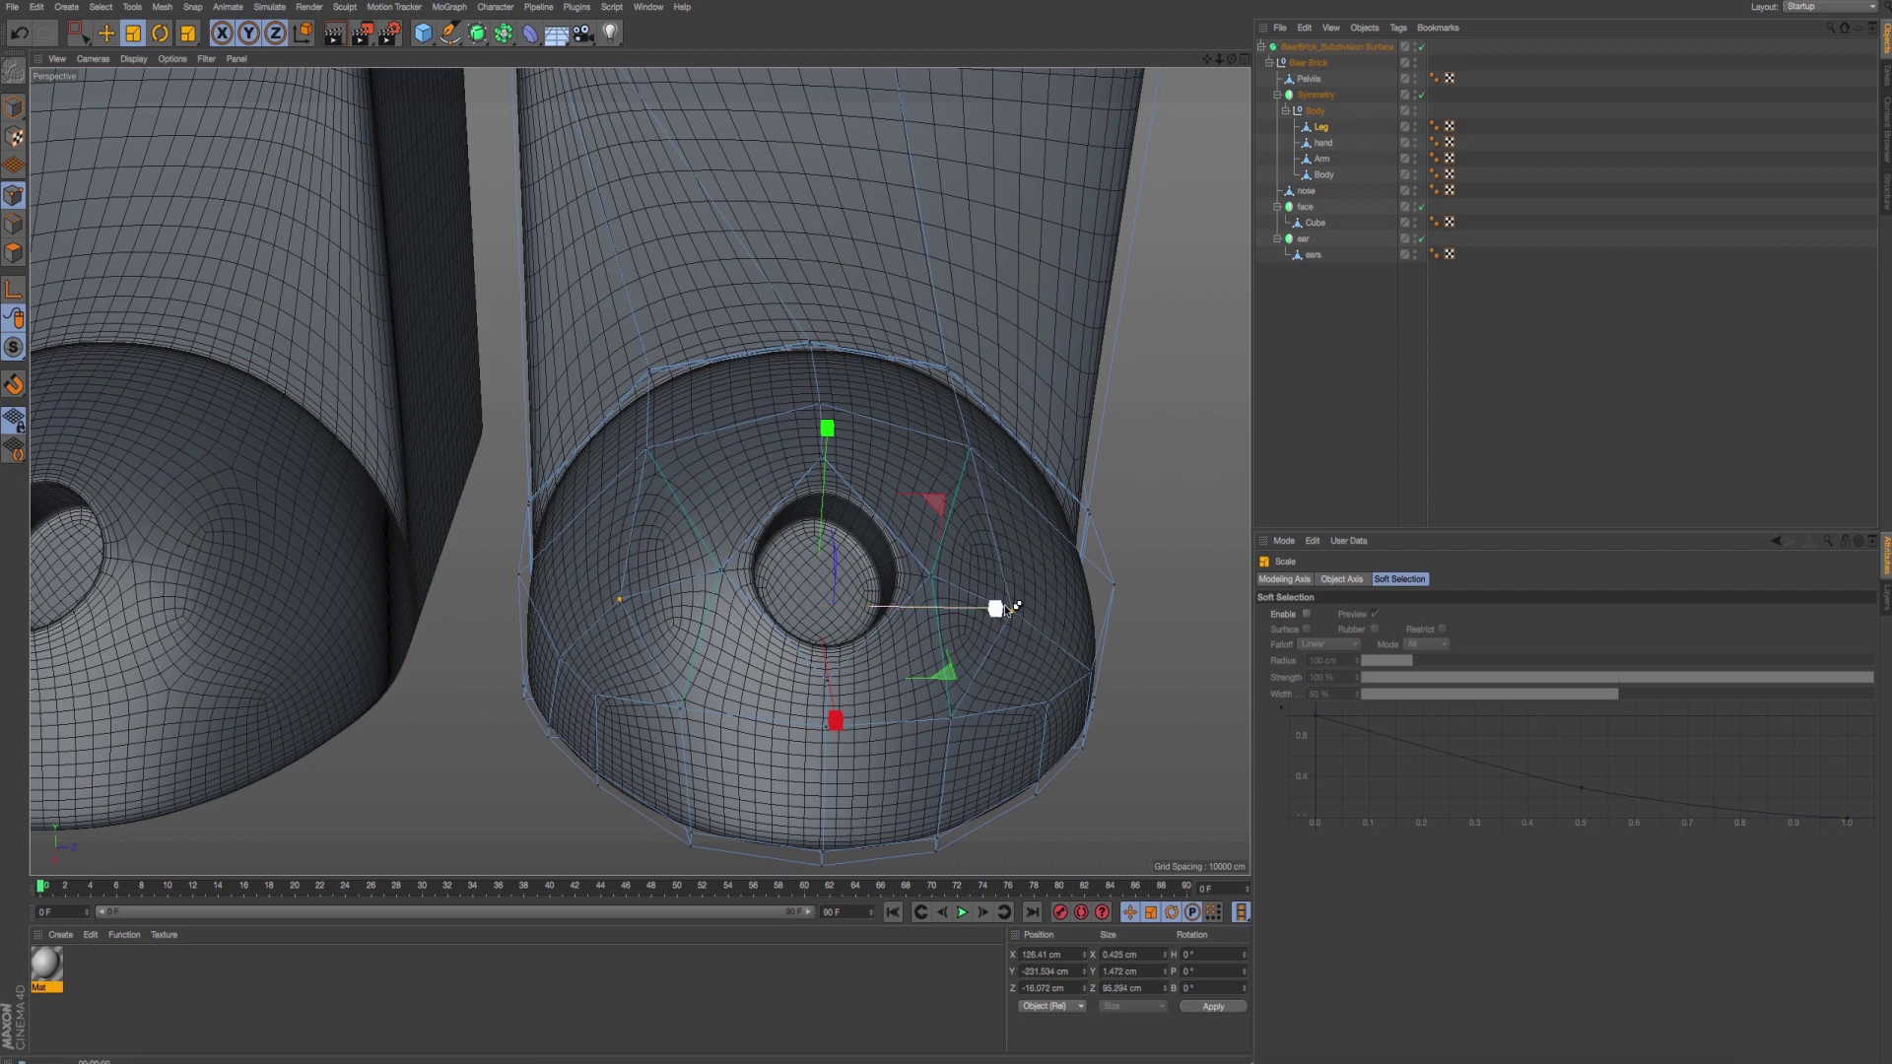
pyautogui.hotkey('ctrl', 'r')
pyautogui.moveTo(964, 715)
pyautogui.keyDown('alt'); pyautogui.mouseDown()
pyautogui.moveTo(721, 611)
pyautogui.moveTo(766, 576)
pyautogui.mouseUp(); pyautogui.keyUp('alt')
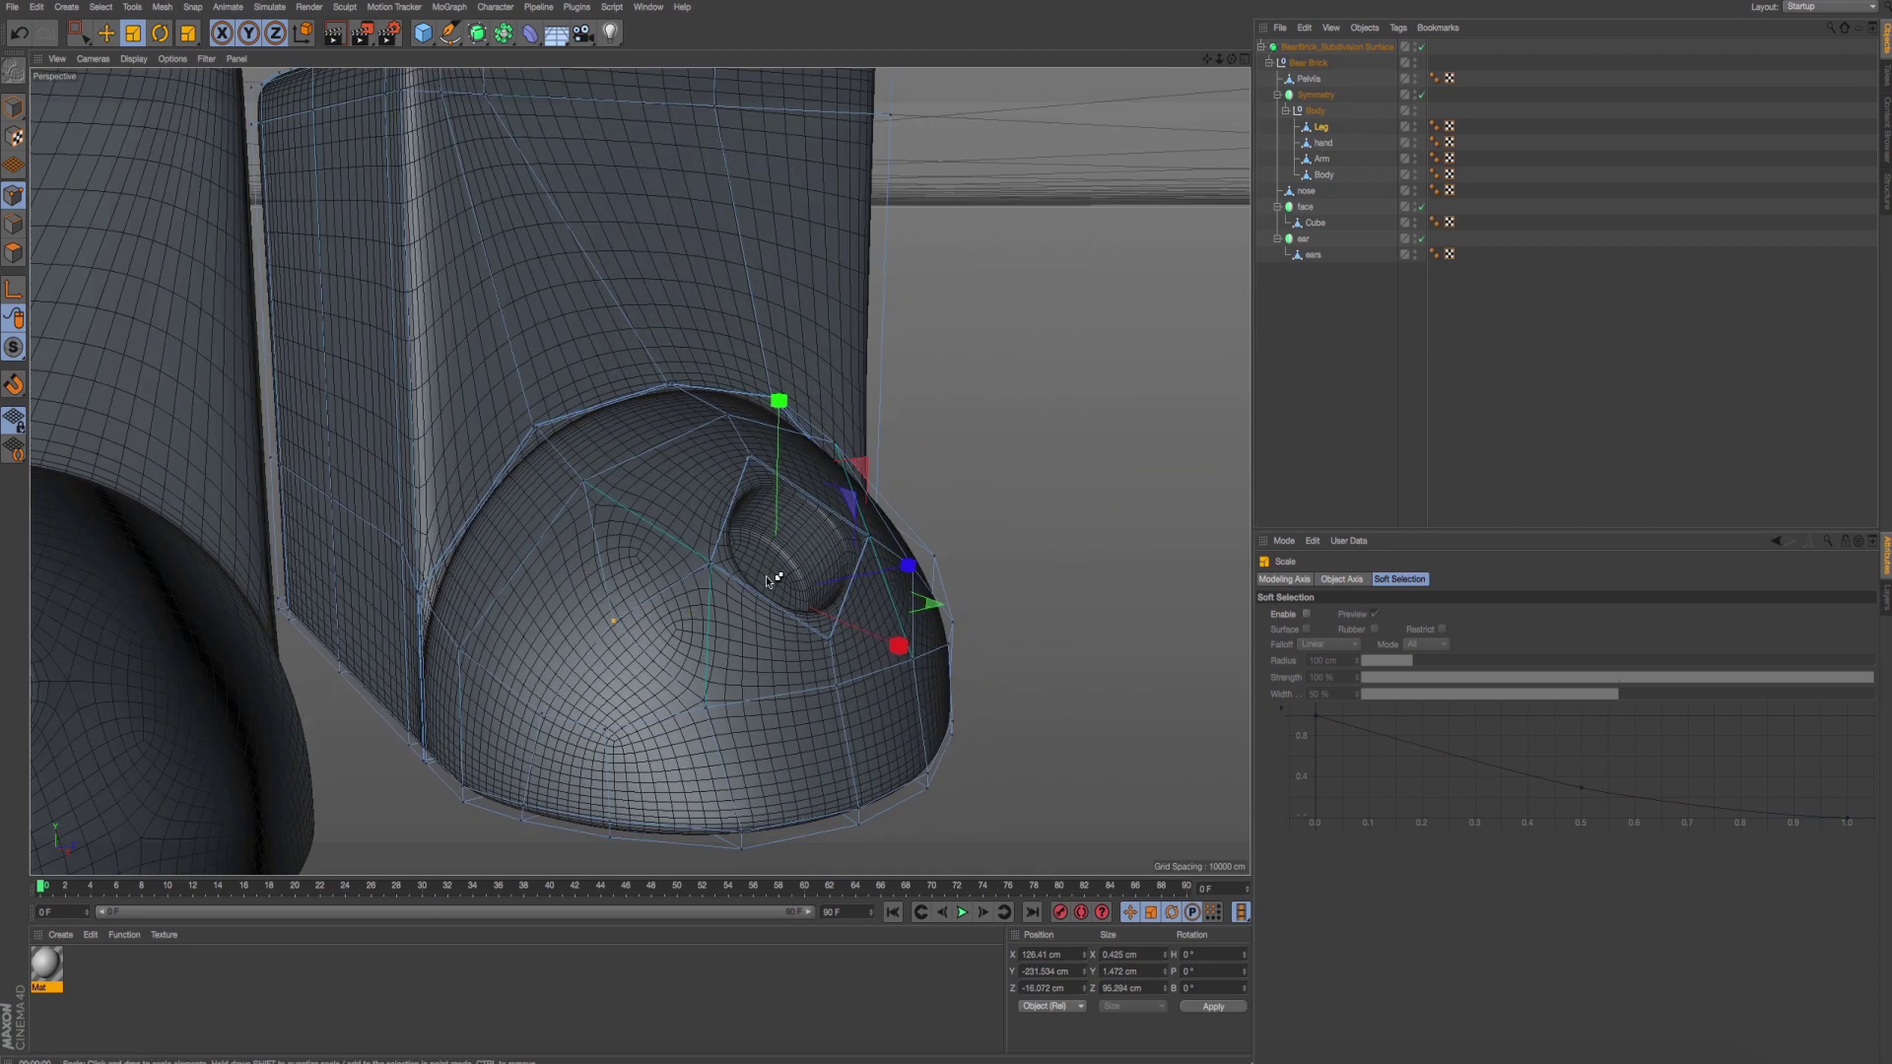
pyautogui.hotkey('ctrl', 'r')
pyautogui.moveTo(755, 680)
pyautogui.keyDown('alt'); pyautogui.mouseDown()
pyautogui.moveTo(688, 658)
pyautogui.moveTo(966, 644)
pyautogui.moveTo(976, 609)
pyautogui.mouseUp(); pyautogui.keyUp('alt')
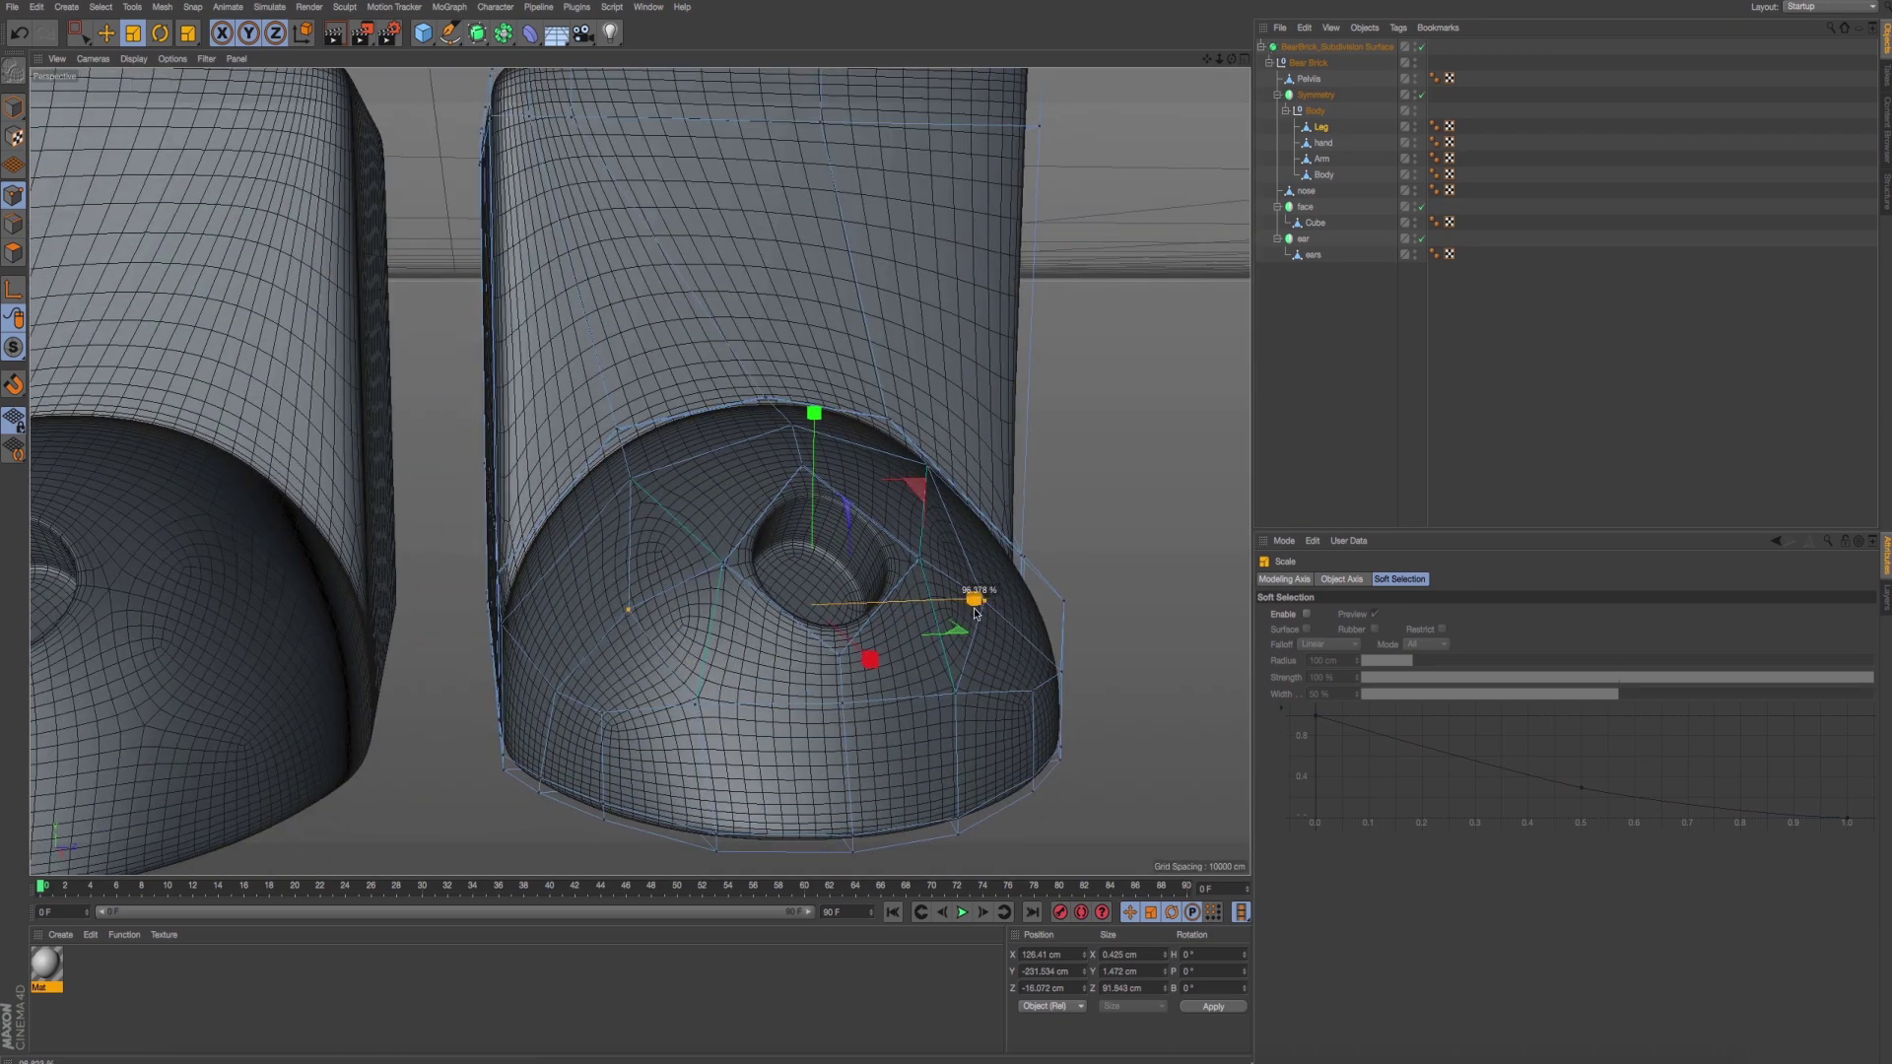
# Move the points around the hole slightly down and preview.
pyautogui.press('e')
pyautogui.moveTo(823, 440); pyautogui.dragTo(826, 443)
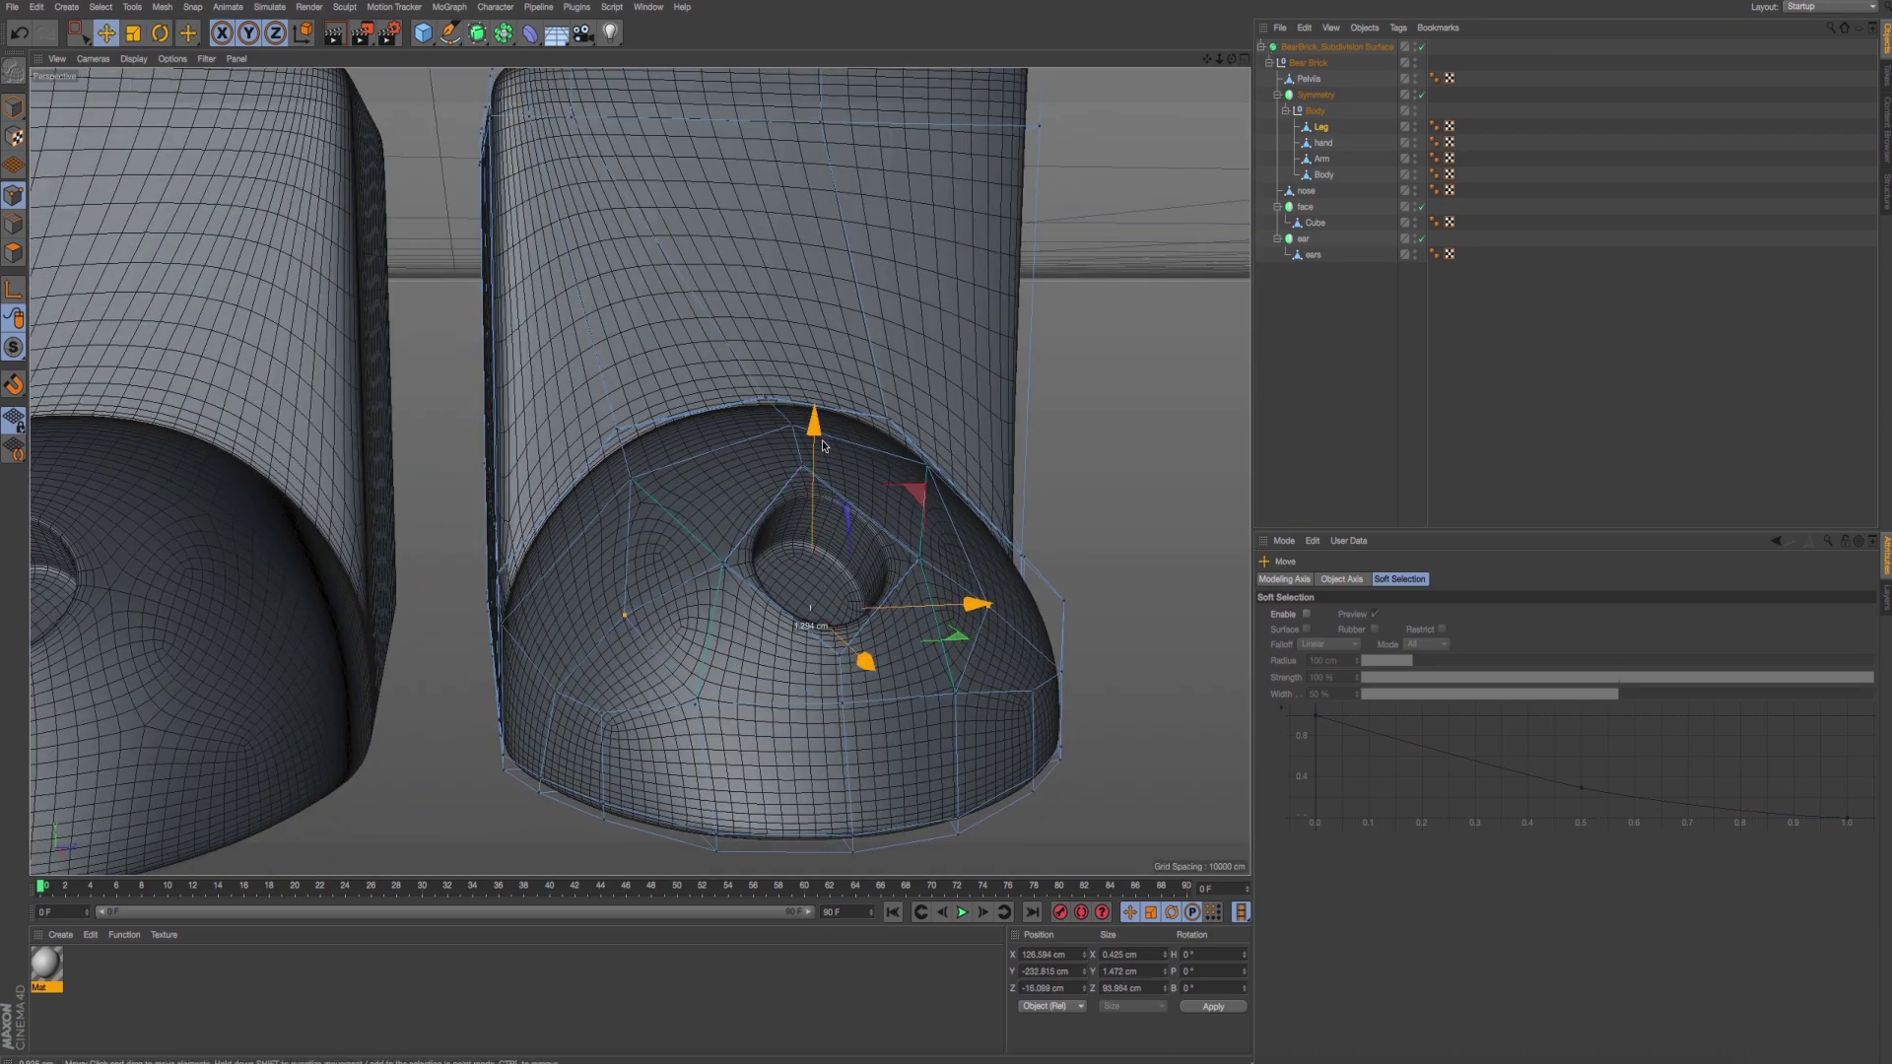
pyautogui.hotkey('ctrl', 'r')
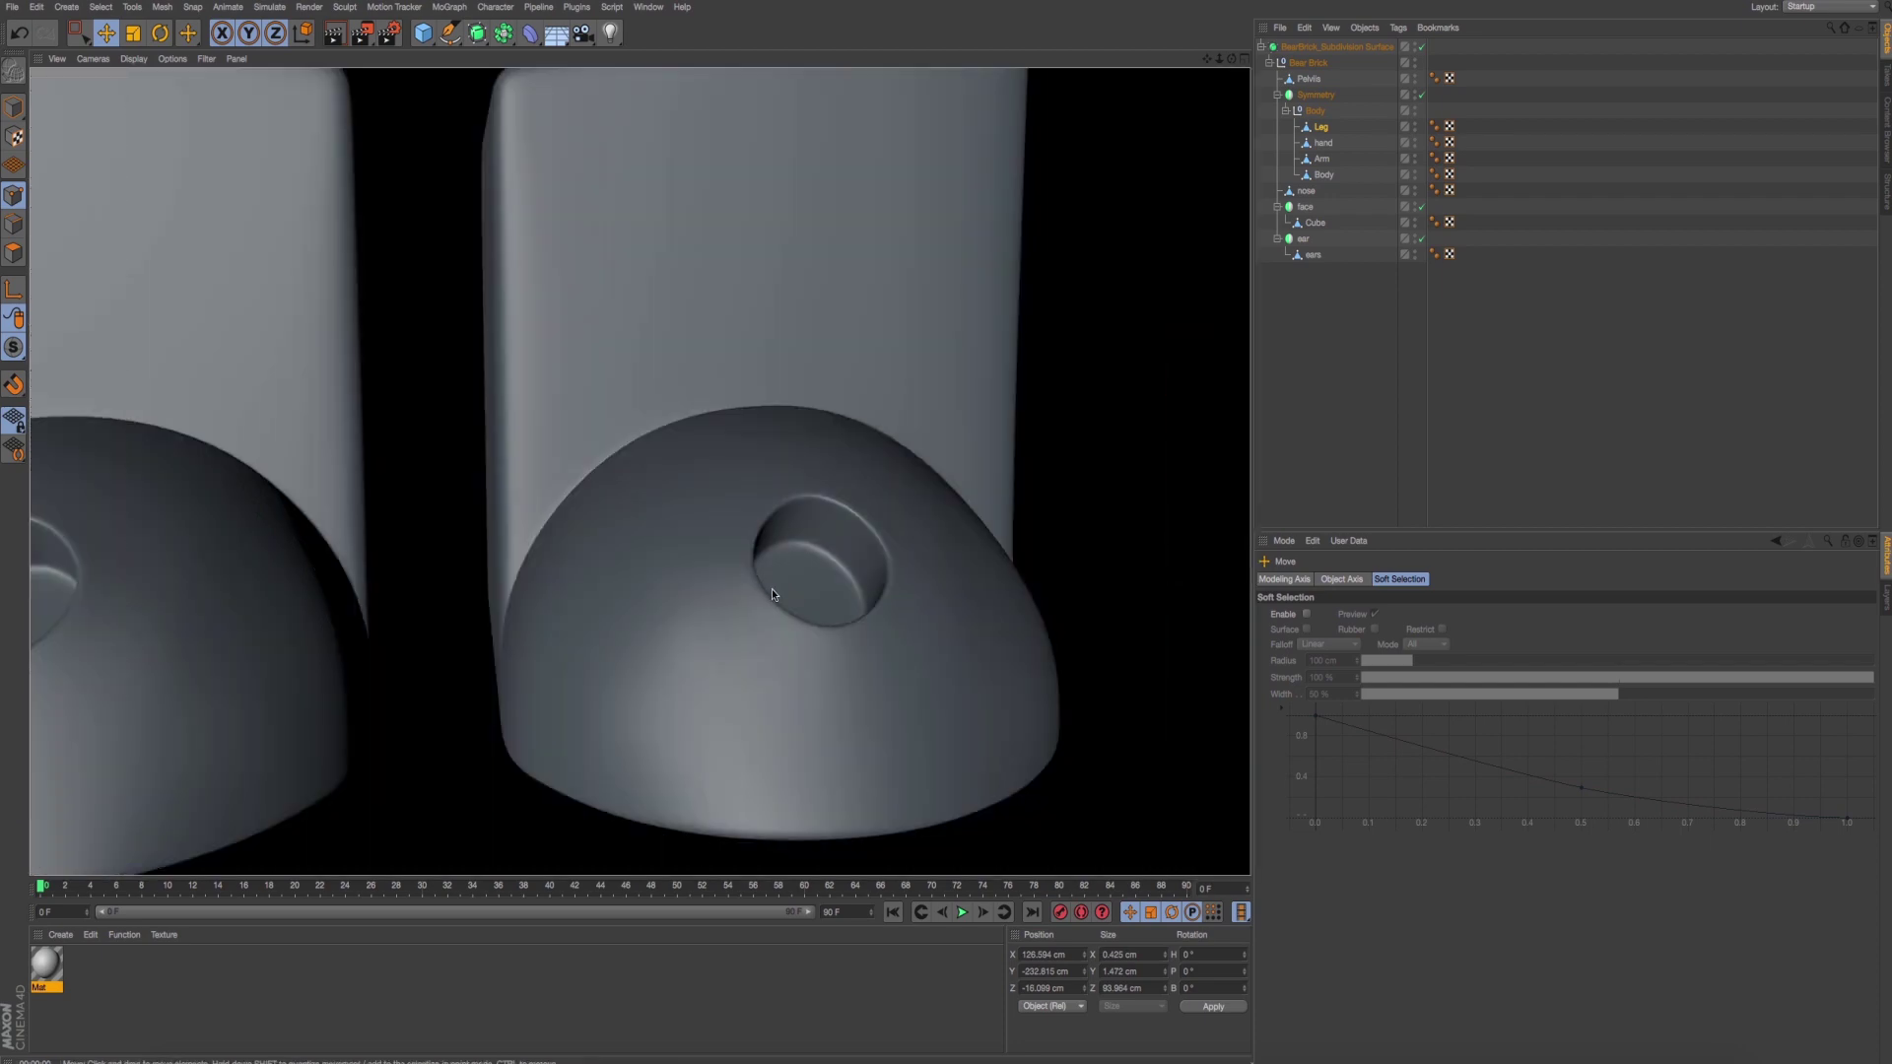
pyautogui.moveTo(771, 588)
pyautogui.keyDown('alt'); pyautogui.mouseDown()
pyautogui.moveTo(564, 676)
pyautogui.moveTo(981, 690)
pyautogui.mouseUp(); pyautogui.keyUp('alt')
# Raise two toe-cap points and shift them slightly sideways, checking previews.
pyautogui.click(565, 675)
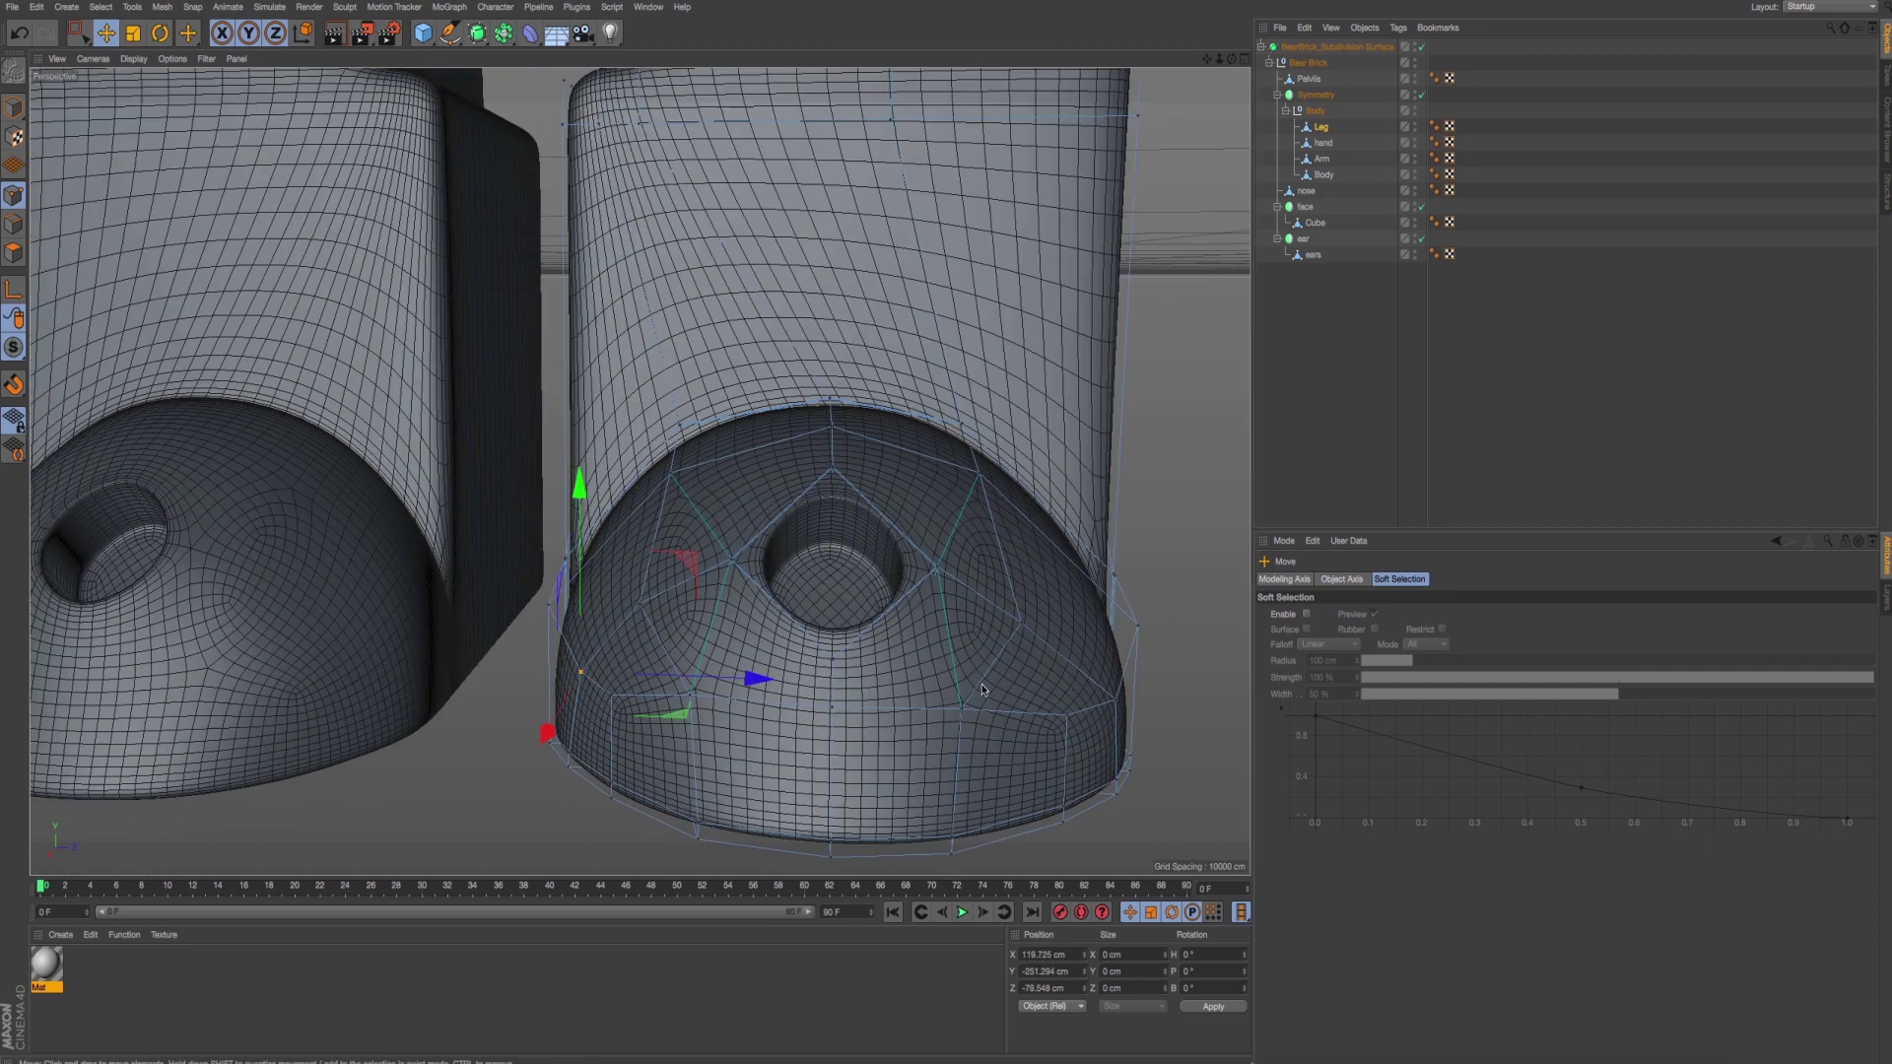
pyautogui.keyDown('shift'); pyautogui.click(1113, 703); pyautogui.keyUp('shift')
pyautogui.moveTo(844, 492); pyautogui.dragTo(815, 553)
pyautogui.hotkey('ctrl', 'r')
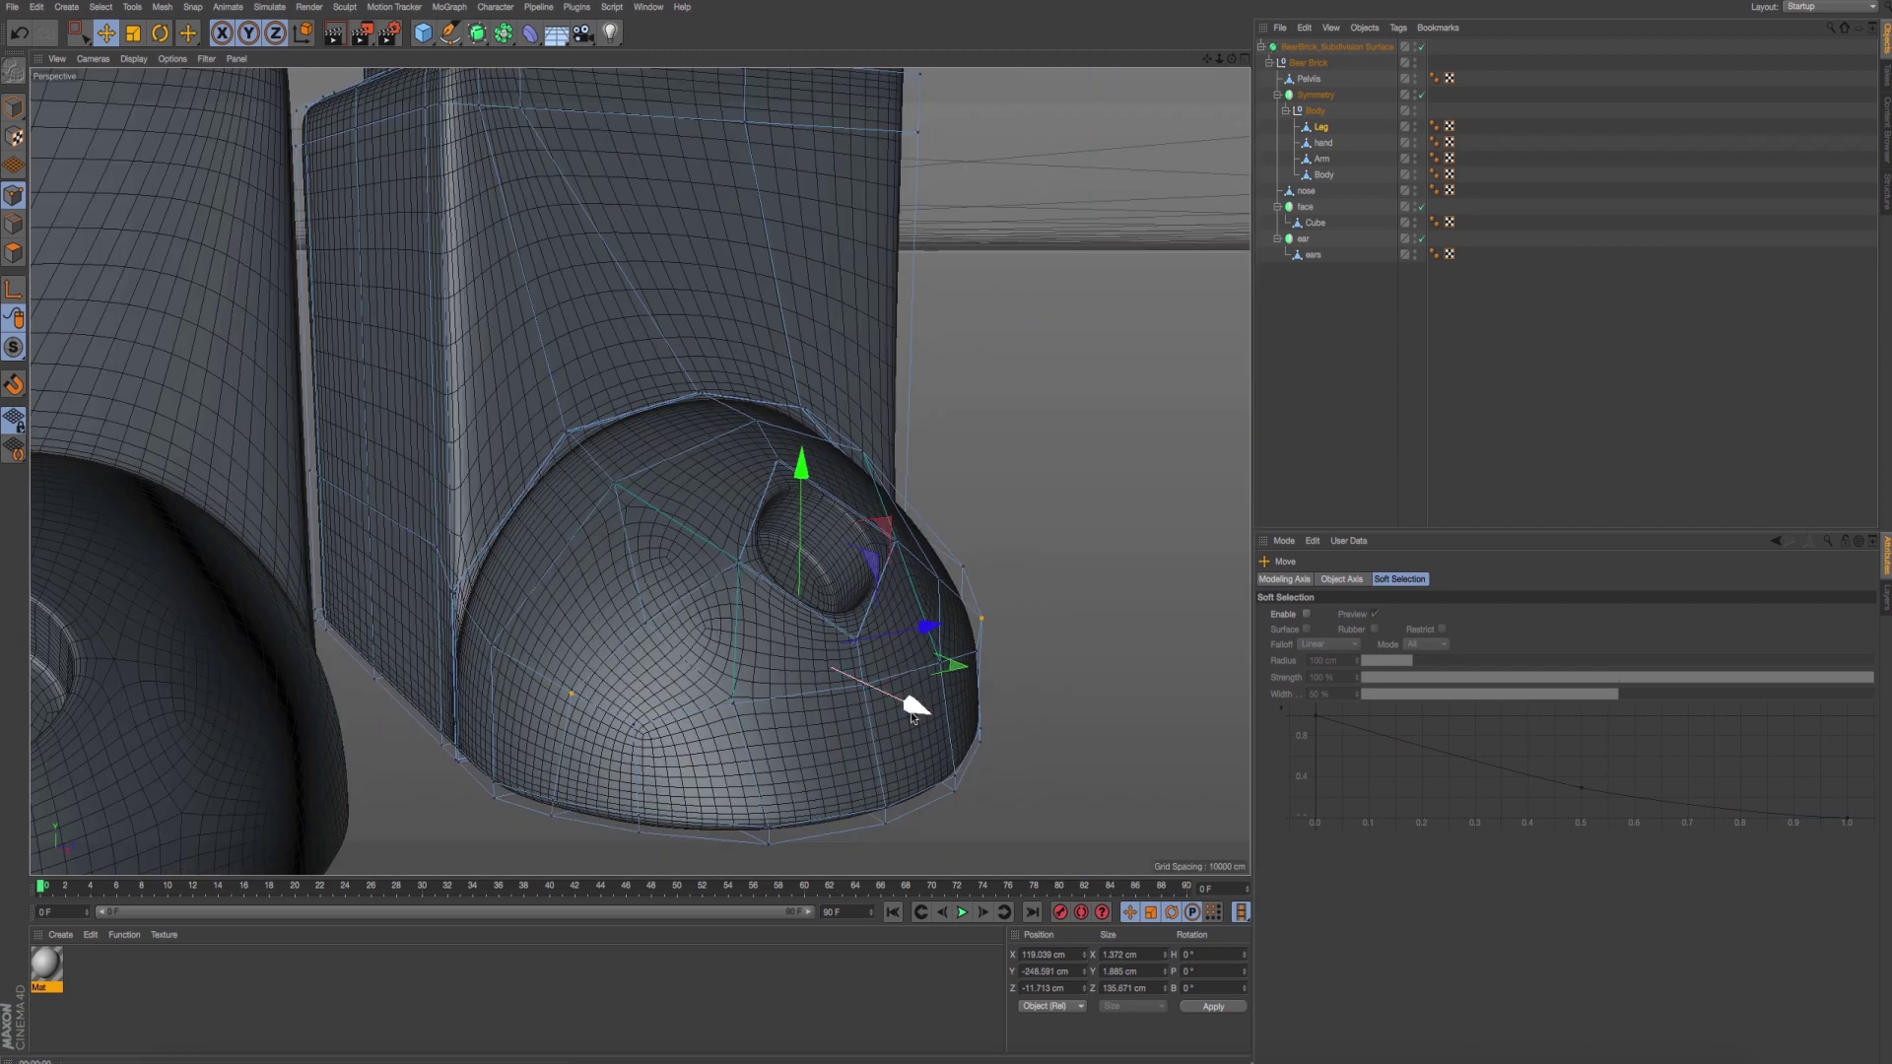
pyautogui.moveTo(913, 711); pyautogui.dragTo(906, 712)
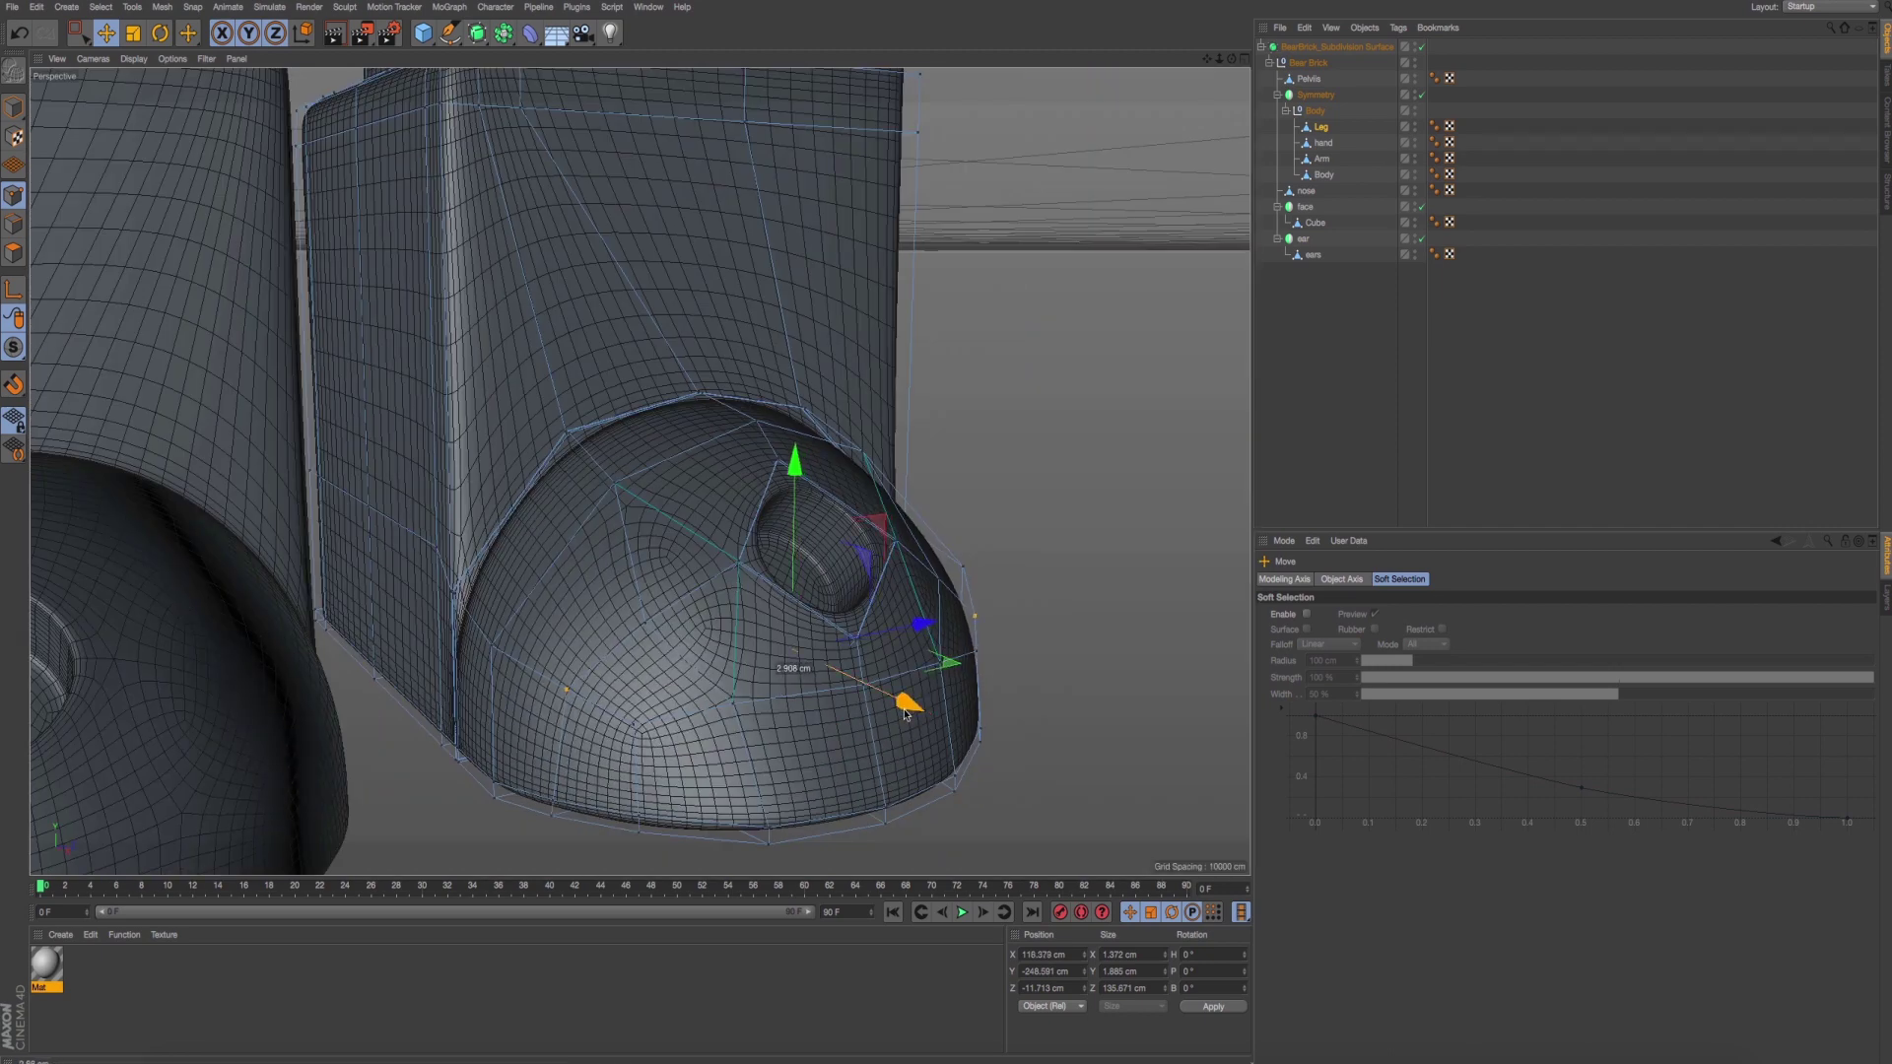
pyautogui.hotkey('ctrl', 'r')
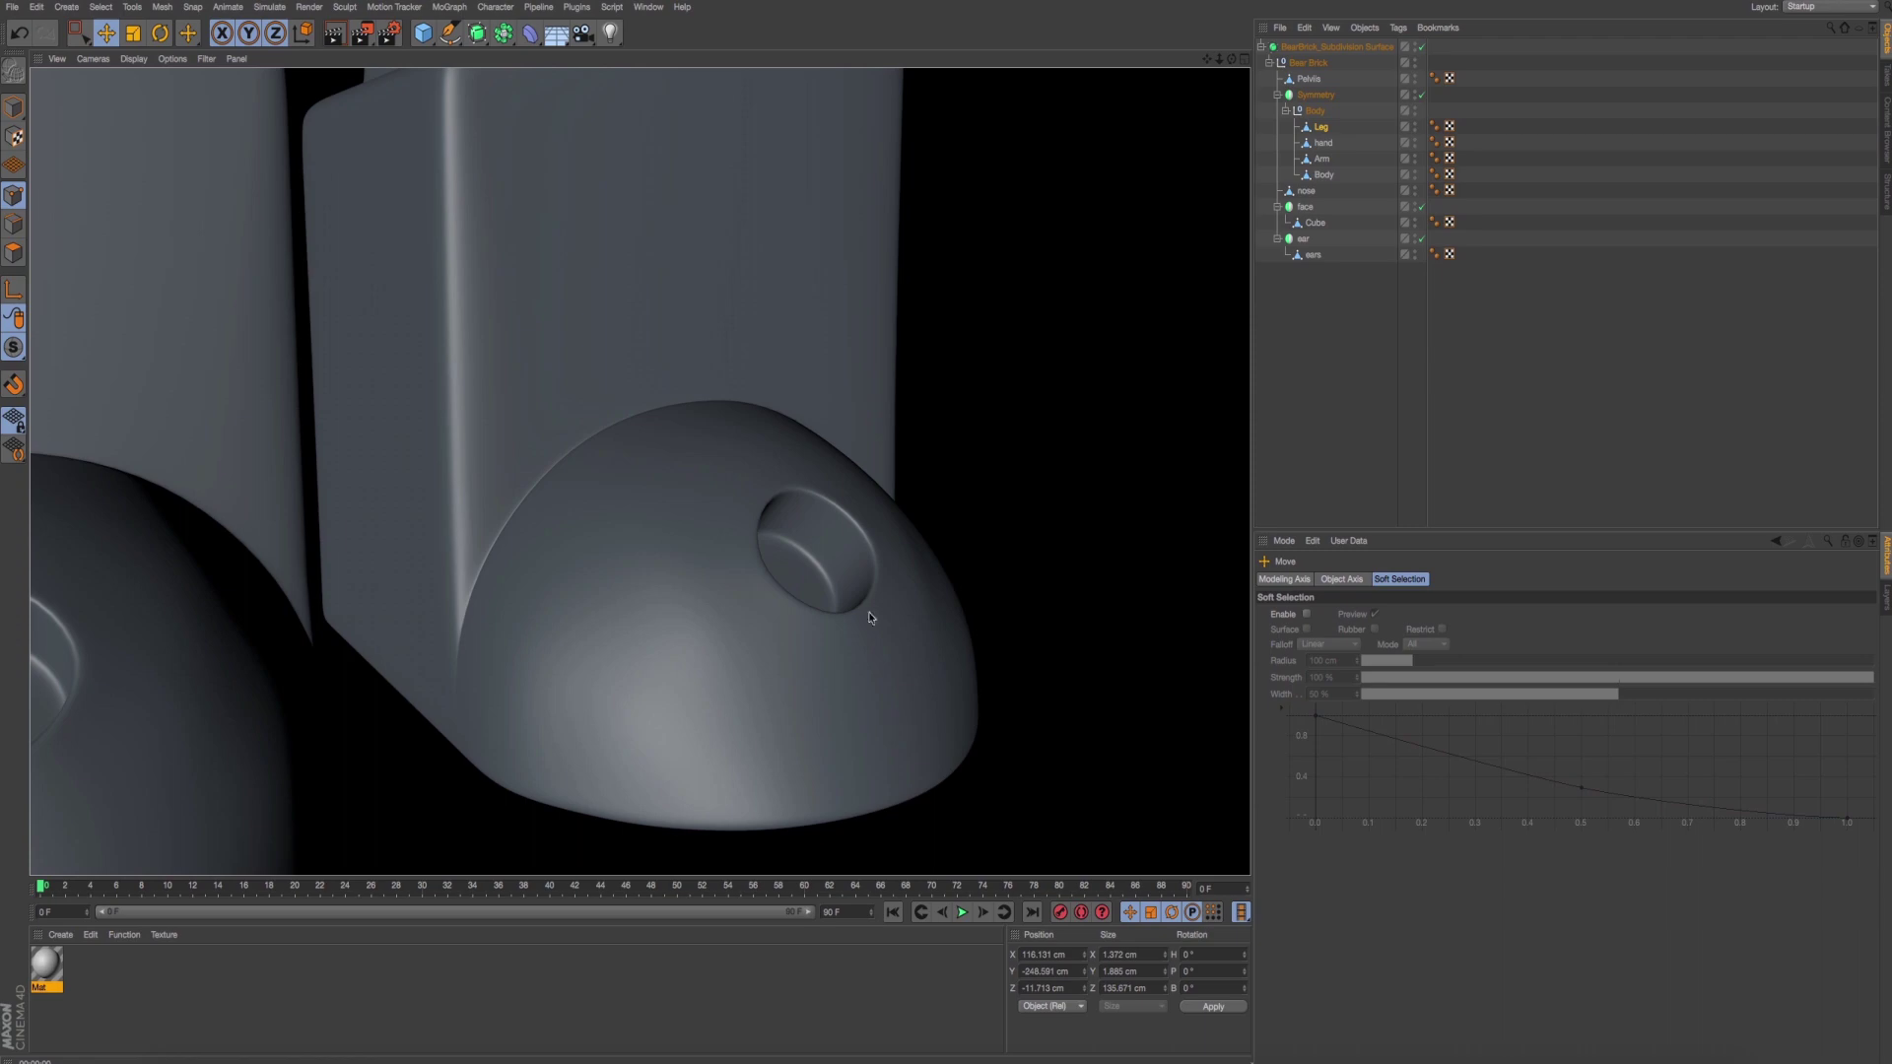
# Check the foot in top, four-view and perspective layouts with a shaded preview.
pyautogui.press('F2')
pyautogui.scroll(-5, 897, 305)
pyautogui.scroll(-3, 897, 305)
pyautogui.press('F5')
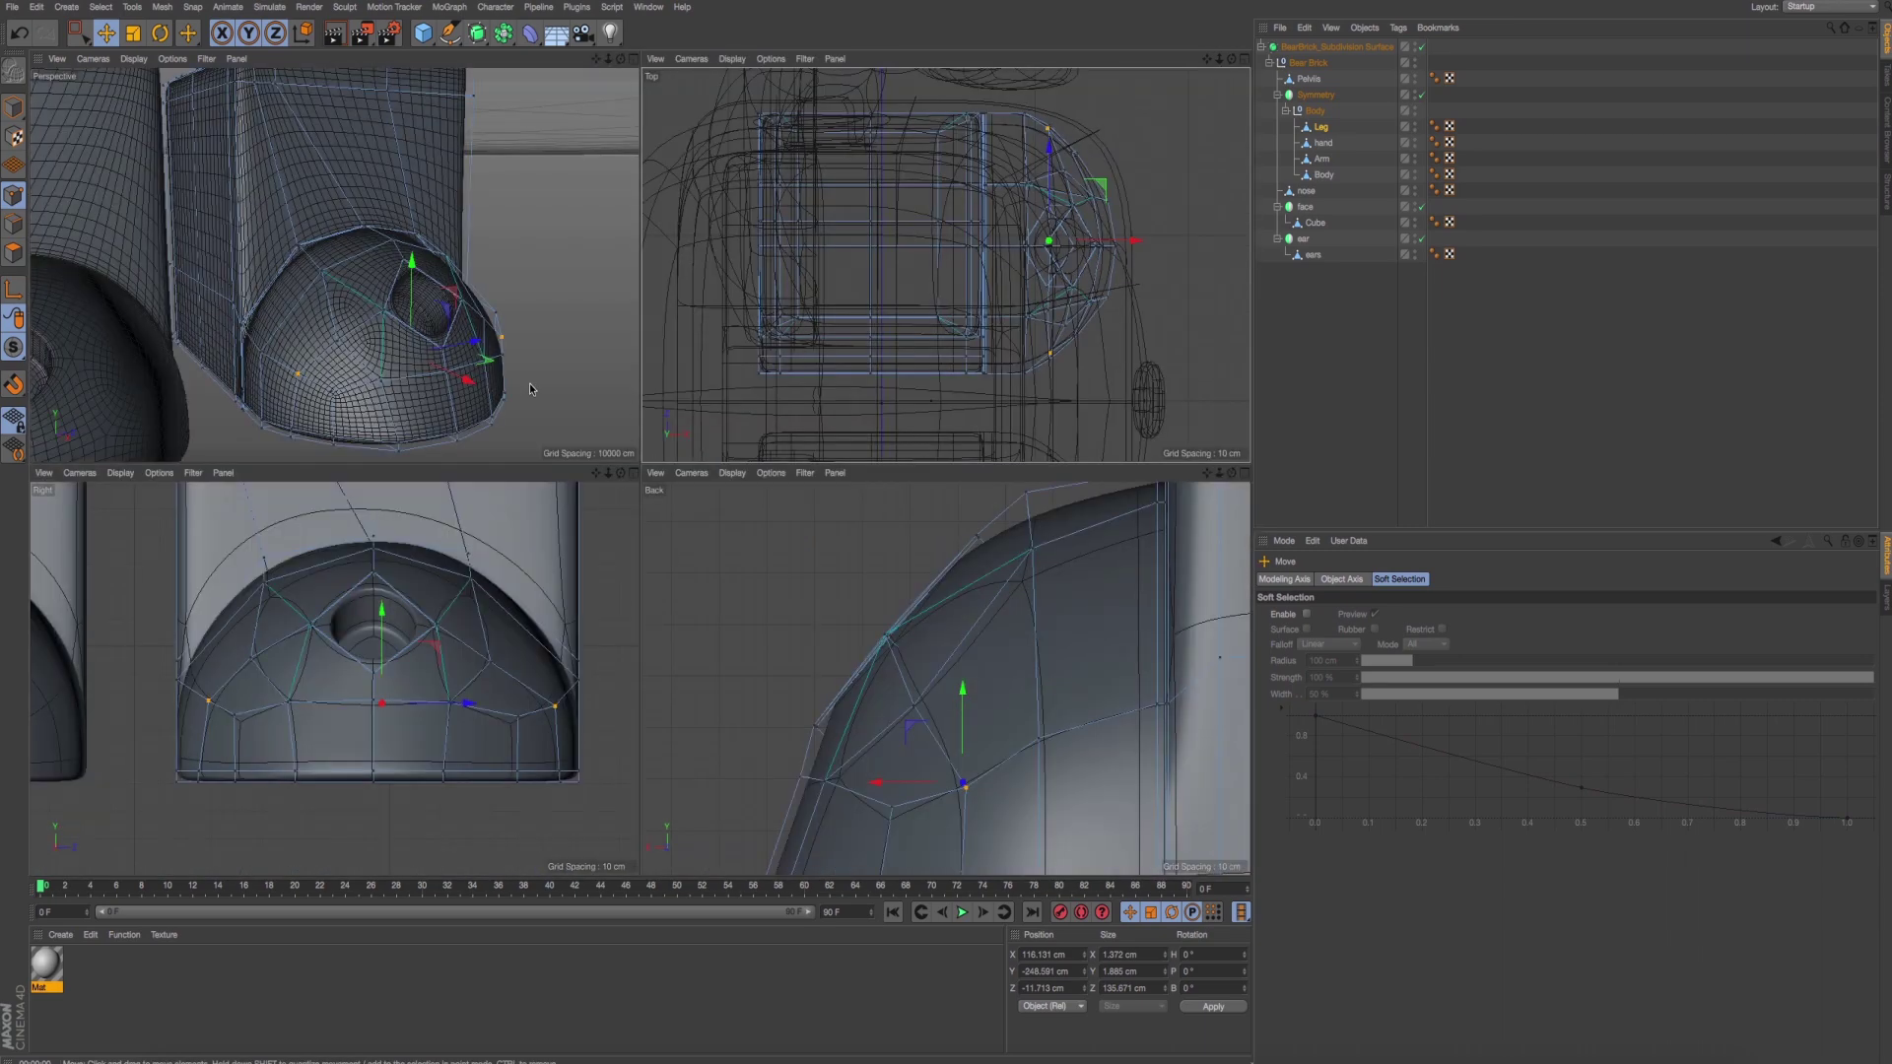
pyautogui.press('F1')
pyautogui.keyDown('alt'); pyautogui.moveTo(706, 457); pyautogui.dragTo(702, 440); pyautogui.keyUp('alt')
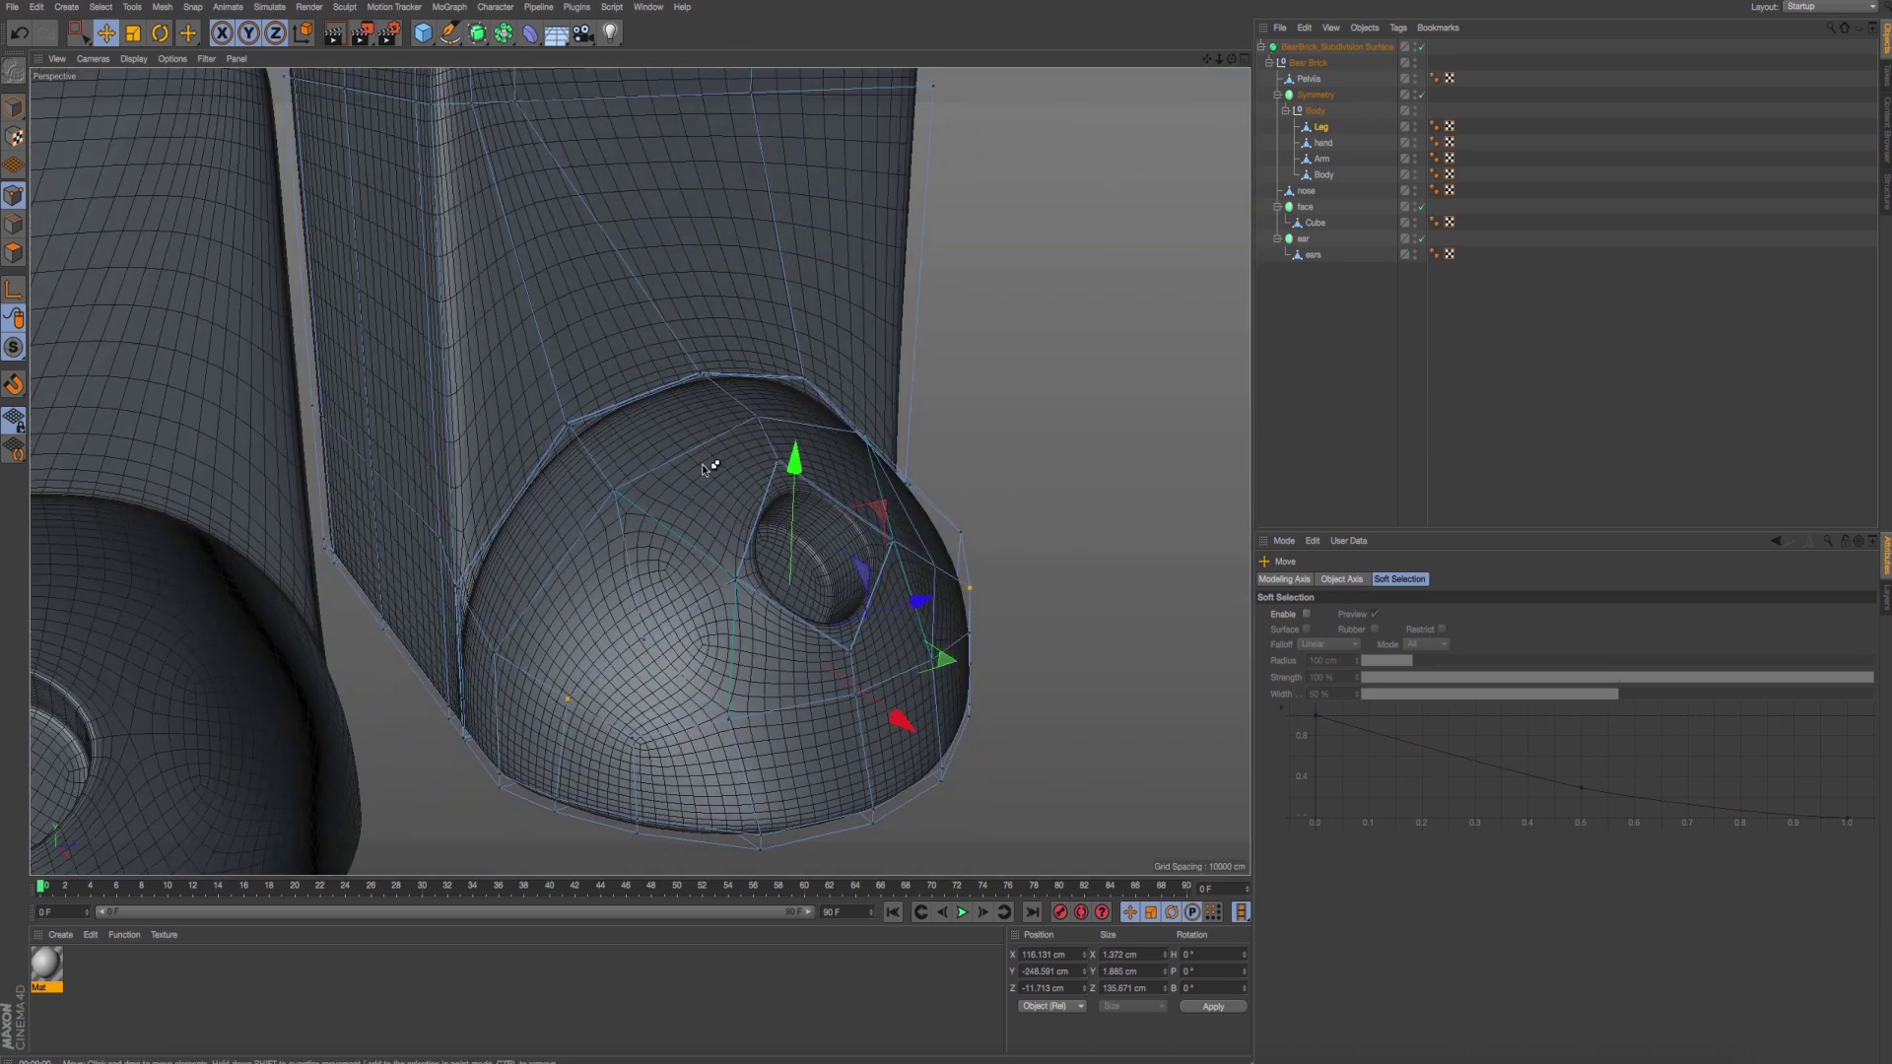
pyautogui.hotkey('ctrl', 'r')
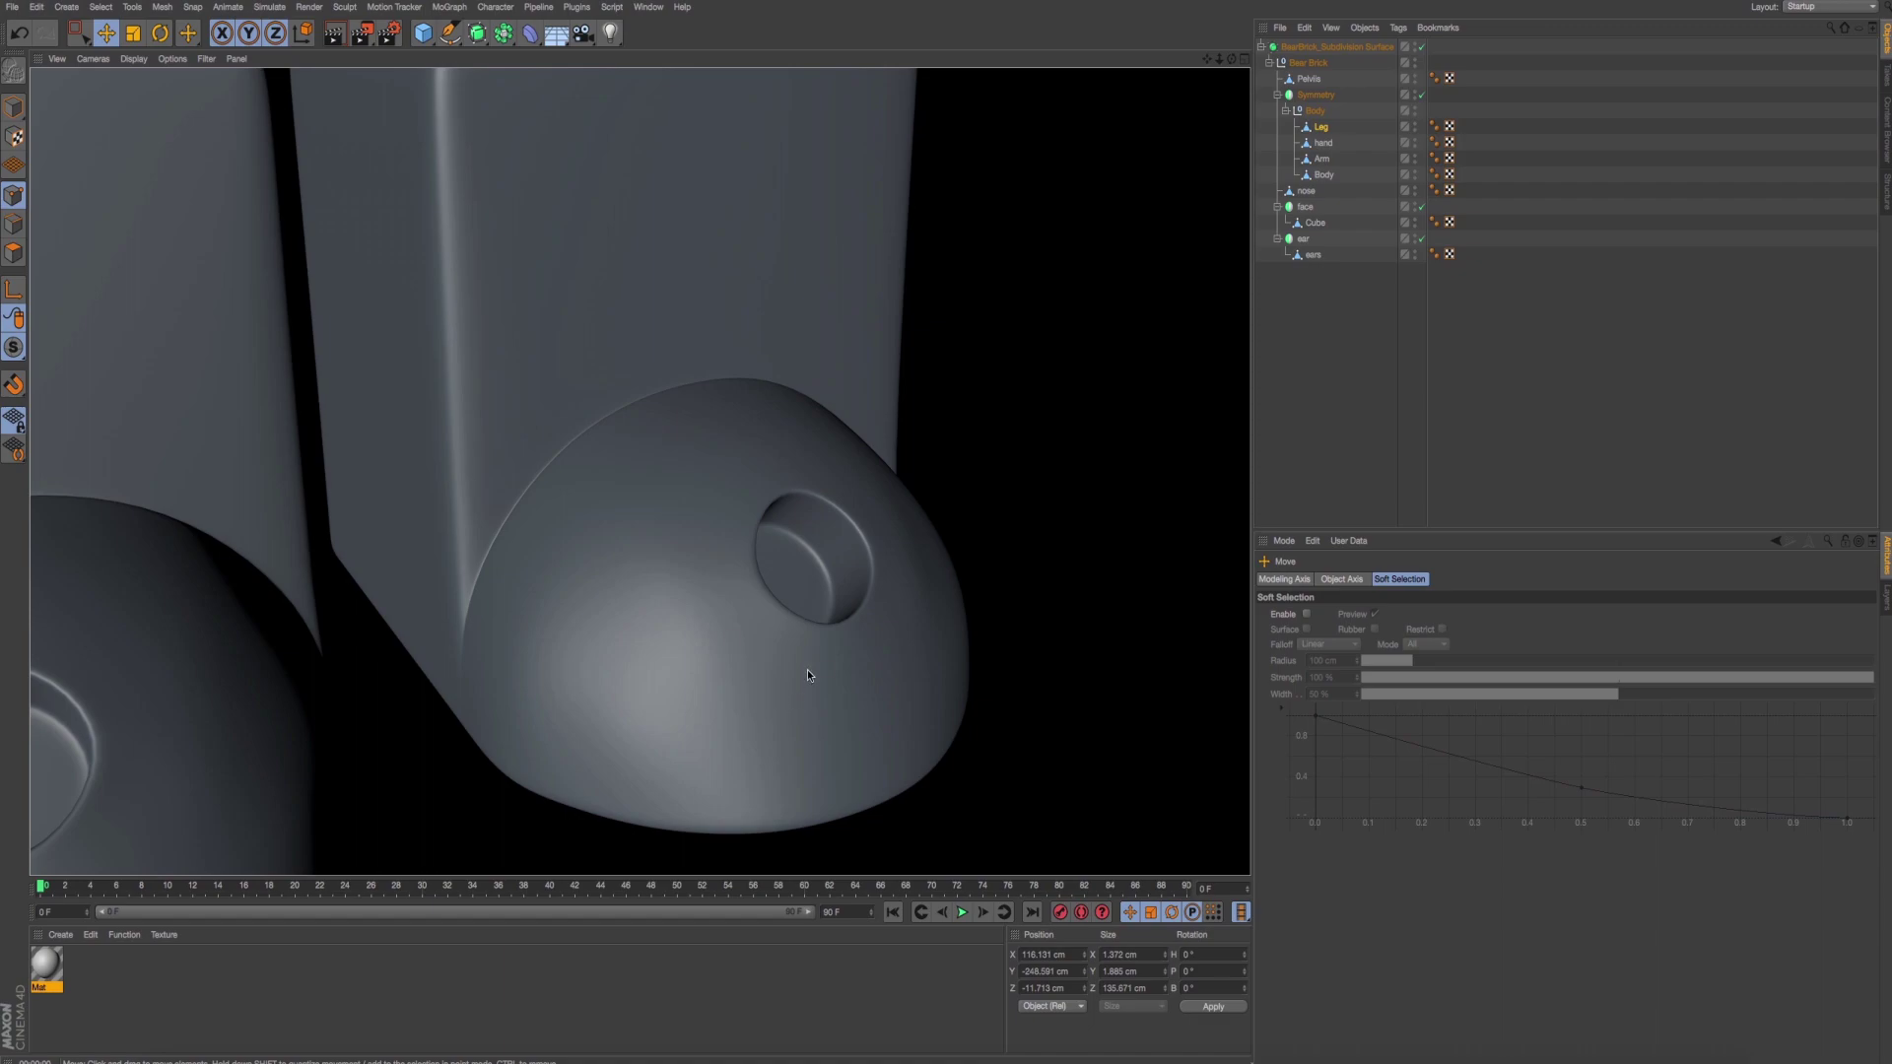
pyautogui.moveTo(807, 675)
pyautogui.keyDown('alt'); pyautogui.mouseDown()
pyautogui.moveTo(906, 631)
pyautogui.moveTo(817, 598)
pyautogui.moveTo(704, 626)
pyautogui.moveTo(773, 600)
pyautogui.mouseUp(); pyautogui.keyUp('alt')
# Select the points around the hole and reposition them.
pyautogui.click(907, 616)
pyautogui.click(764, 603)
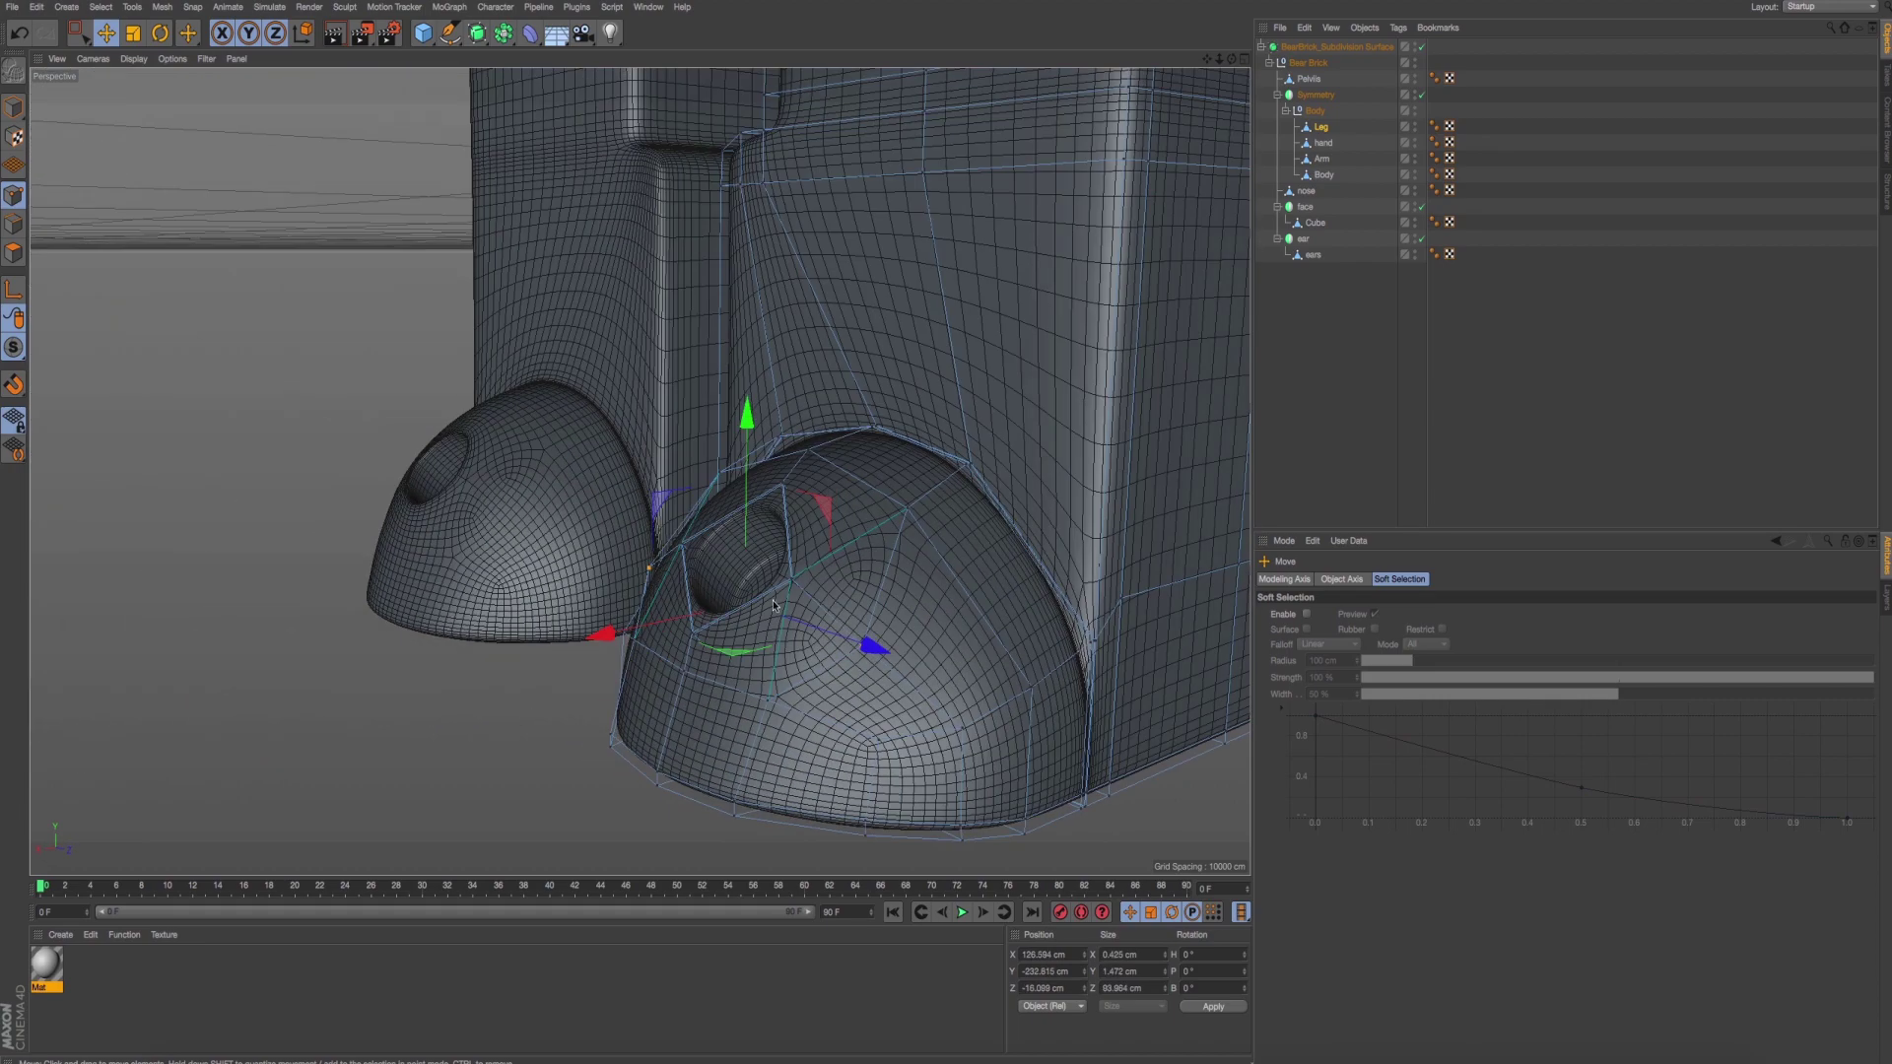
pyautogui.moveTo(829, 528); pyautogui.dragTo(828, 528)
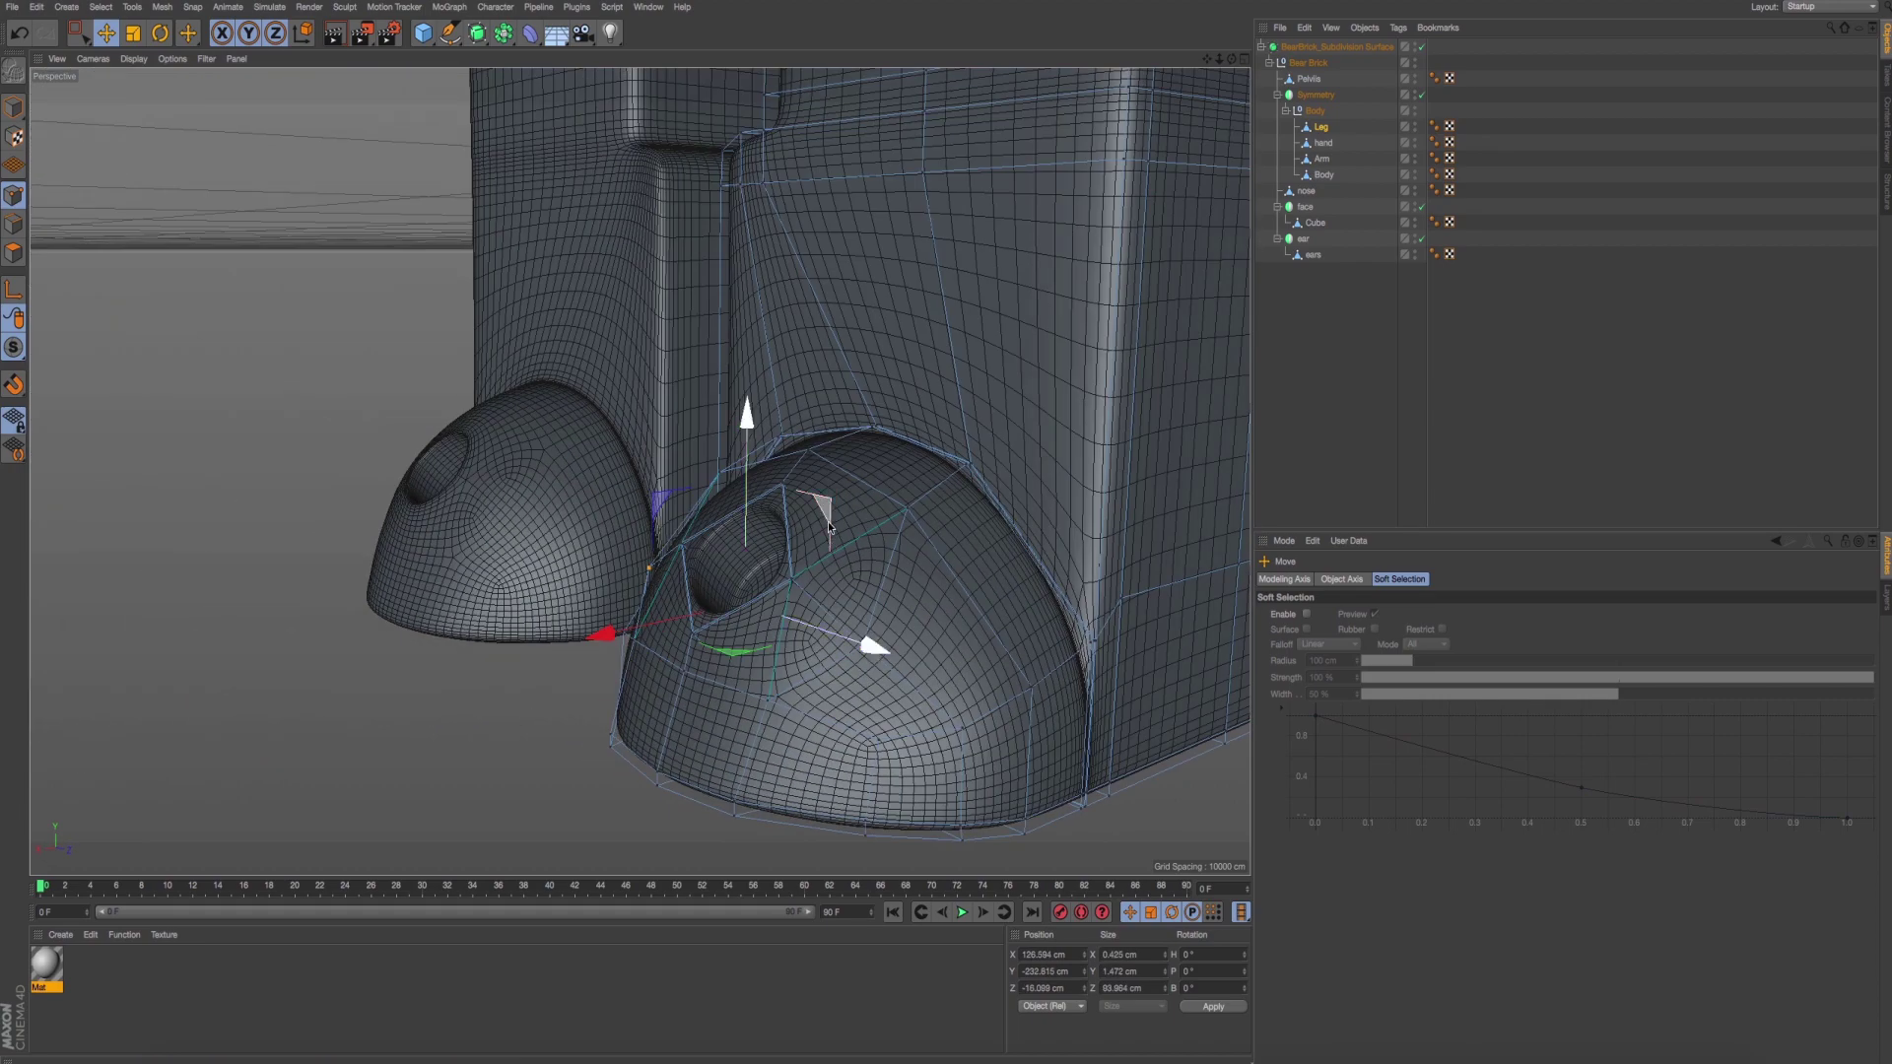
pyautogui.moveTo(828, 522); pyautogui.dragTo(827, 522)
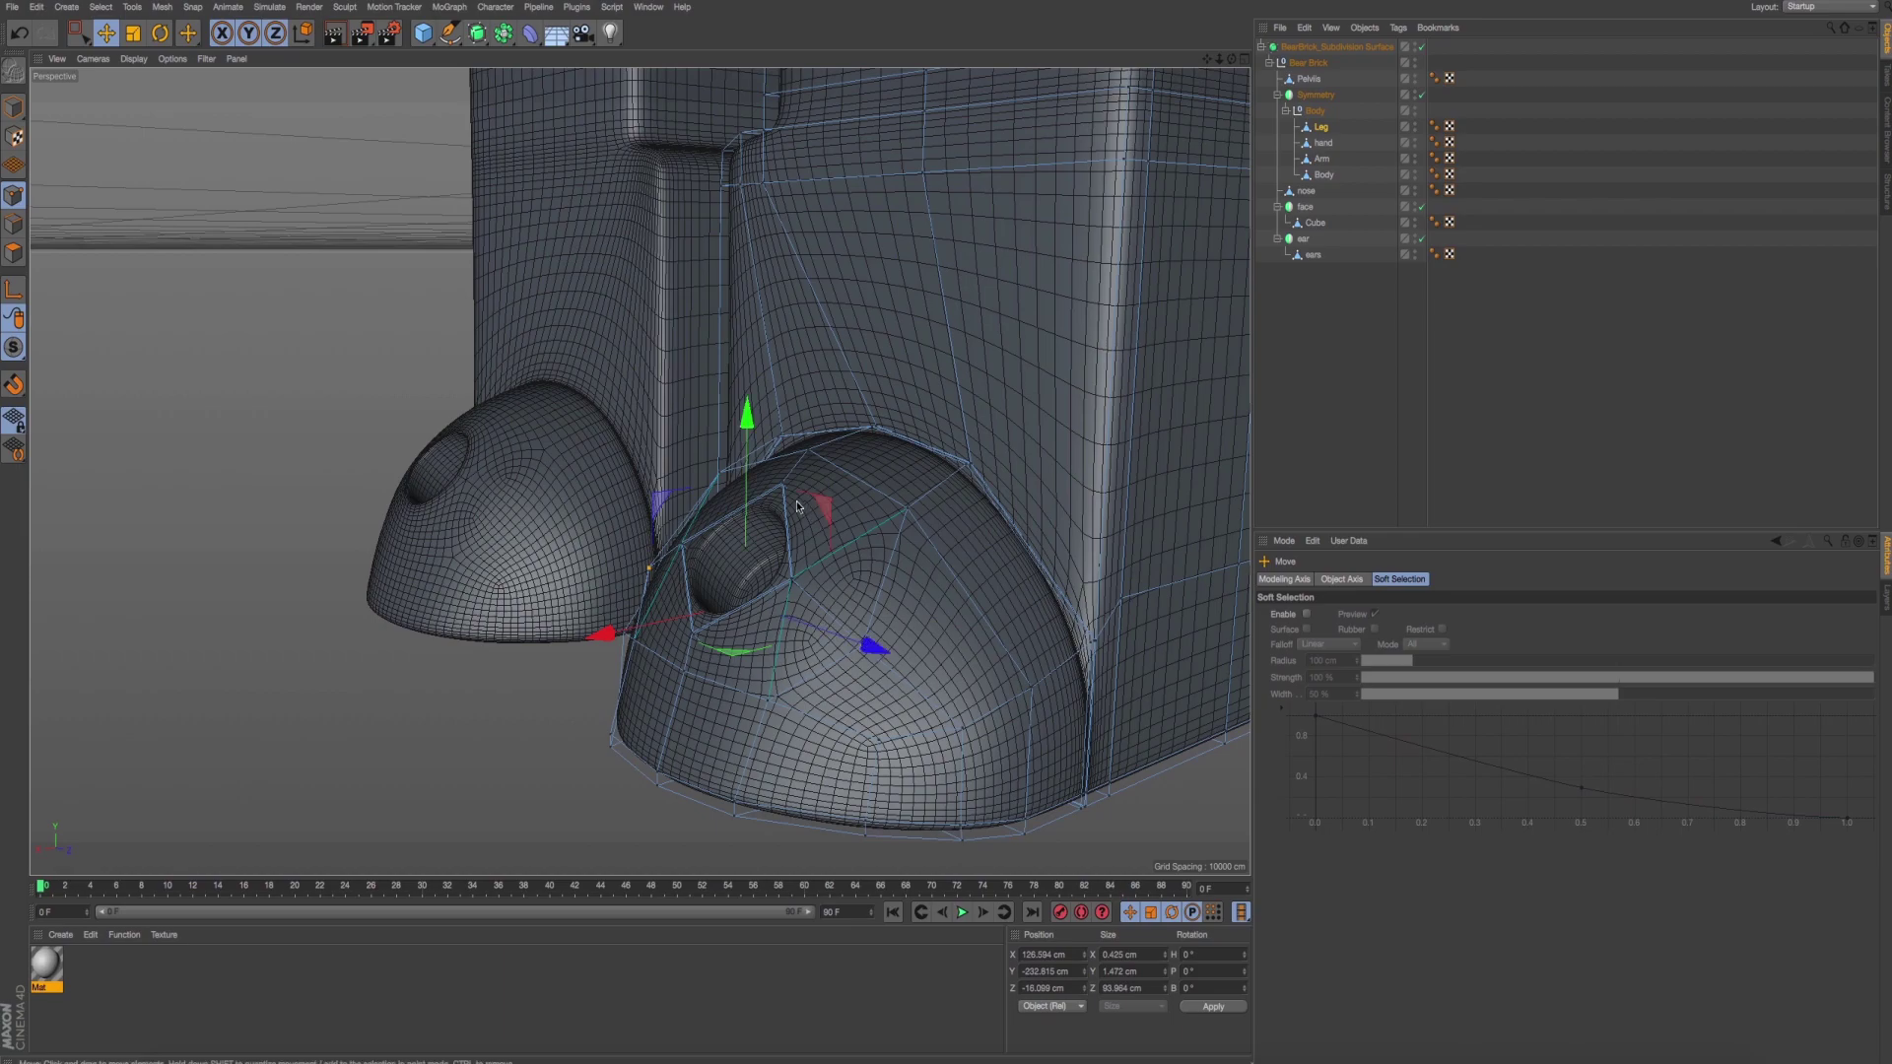
# Zoom in on the toe-cap/leg seam and nudge its selected points along Y.
pyautogui.moveTo(719, 480)
pyautogui.keyDown('alt'); pyautogui.mouseDown()
pyautogui.moveTo(744, 515)
pyautogui.moveTo(714, 323)
pyautogui.moveTo(761, 505)
pyautogui.moveTo(791, 540)
pyautogui.mouseUp(); pyautogui.keyUp('alt')
pyautogui.scroll(1, 744, 516)
pyautogui.scroll(3, 729, 520)
pyautogui.scroll(3, 715, 524)
pyautogui.scroll(1, 706, 527)
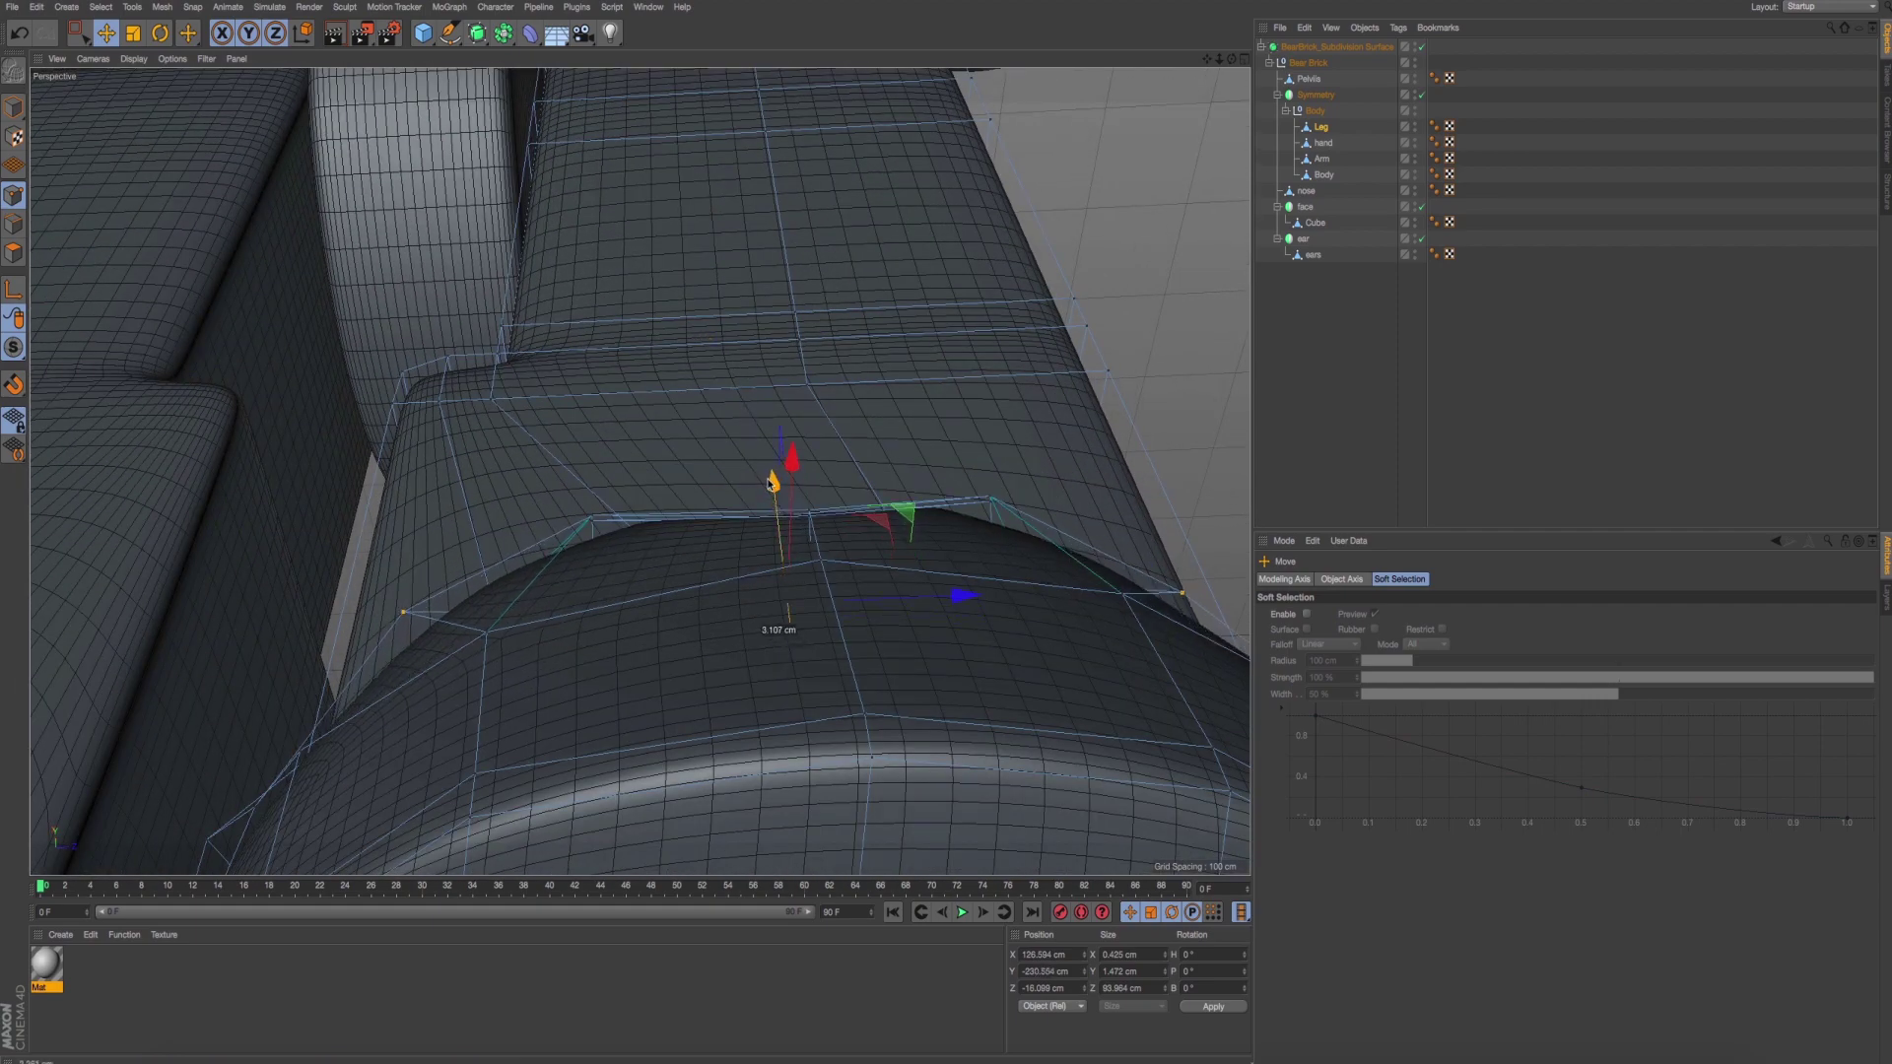
pyautogui.hotkey('ctrl', 'z')
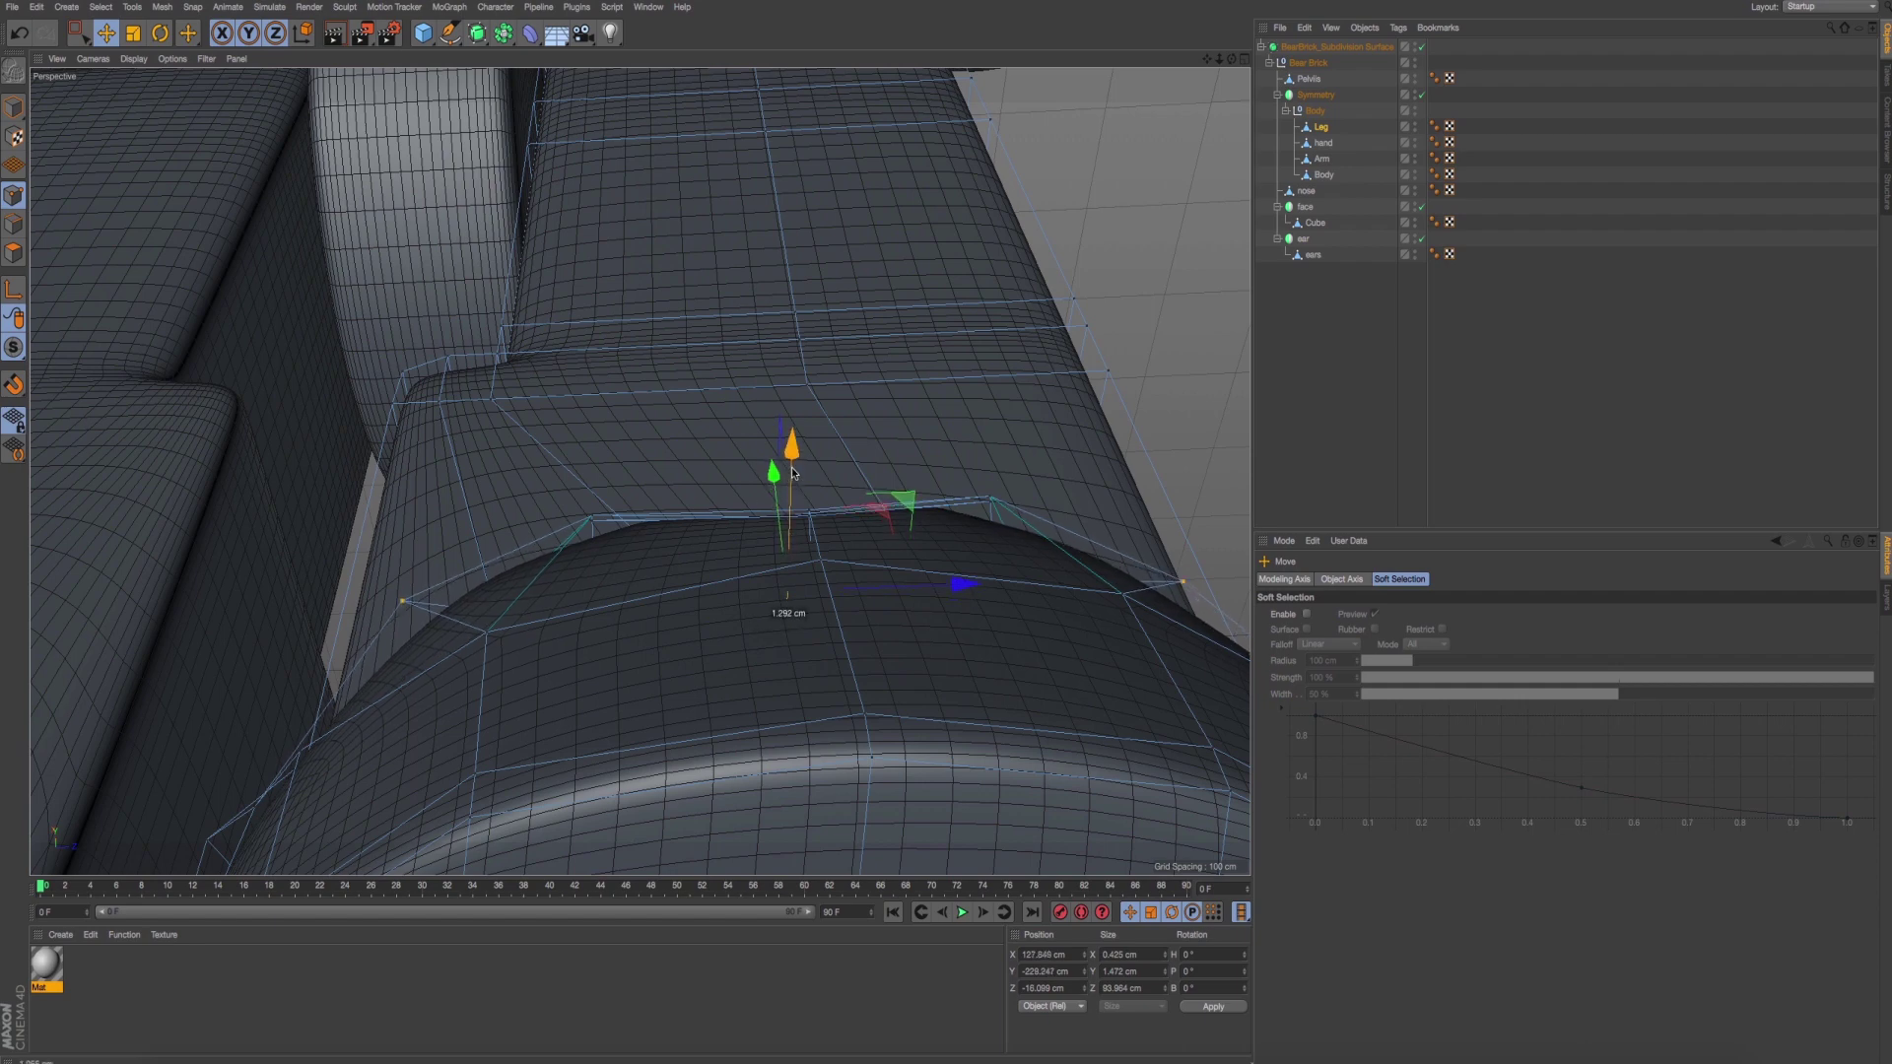
pyautogui.hotkey('ctrl', 'shift', 'z')
pyautogui.moveTo(772, 480); pyautogui.dragTo(789, 492)
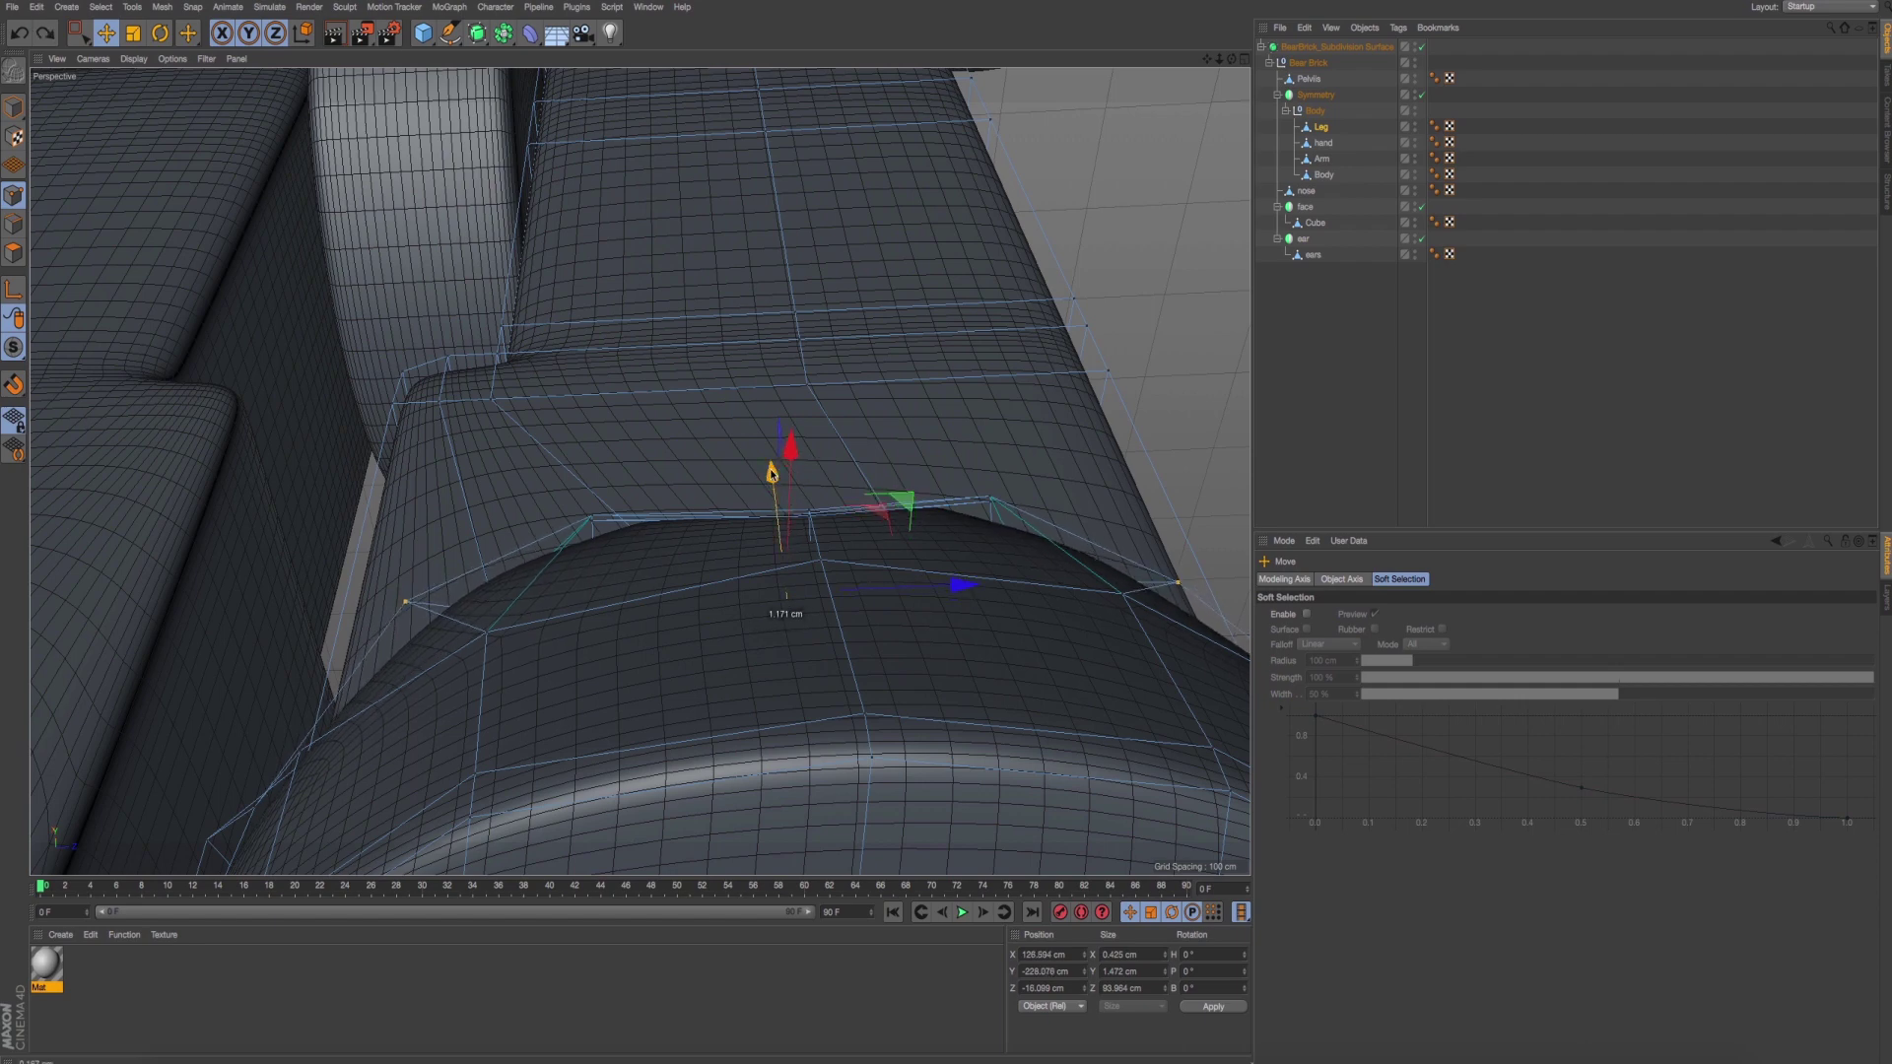
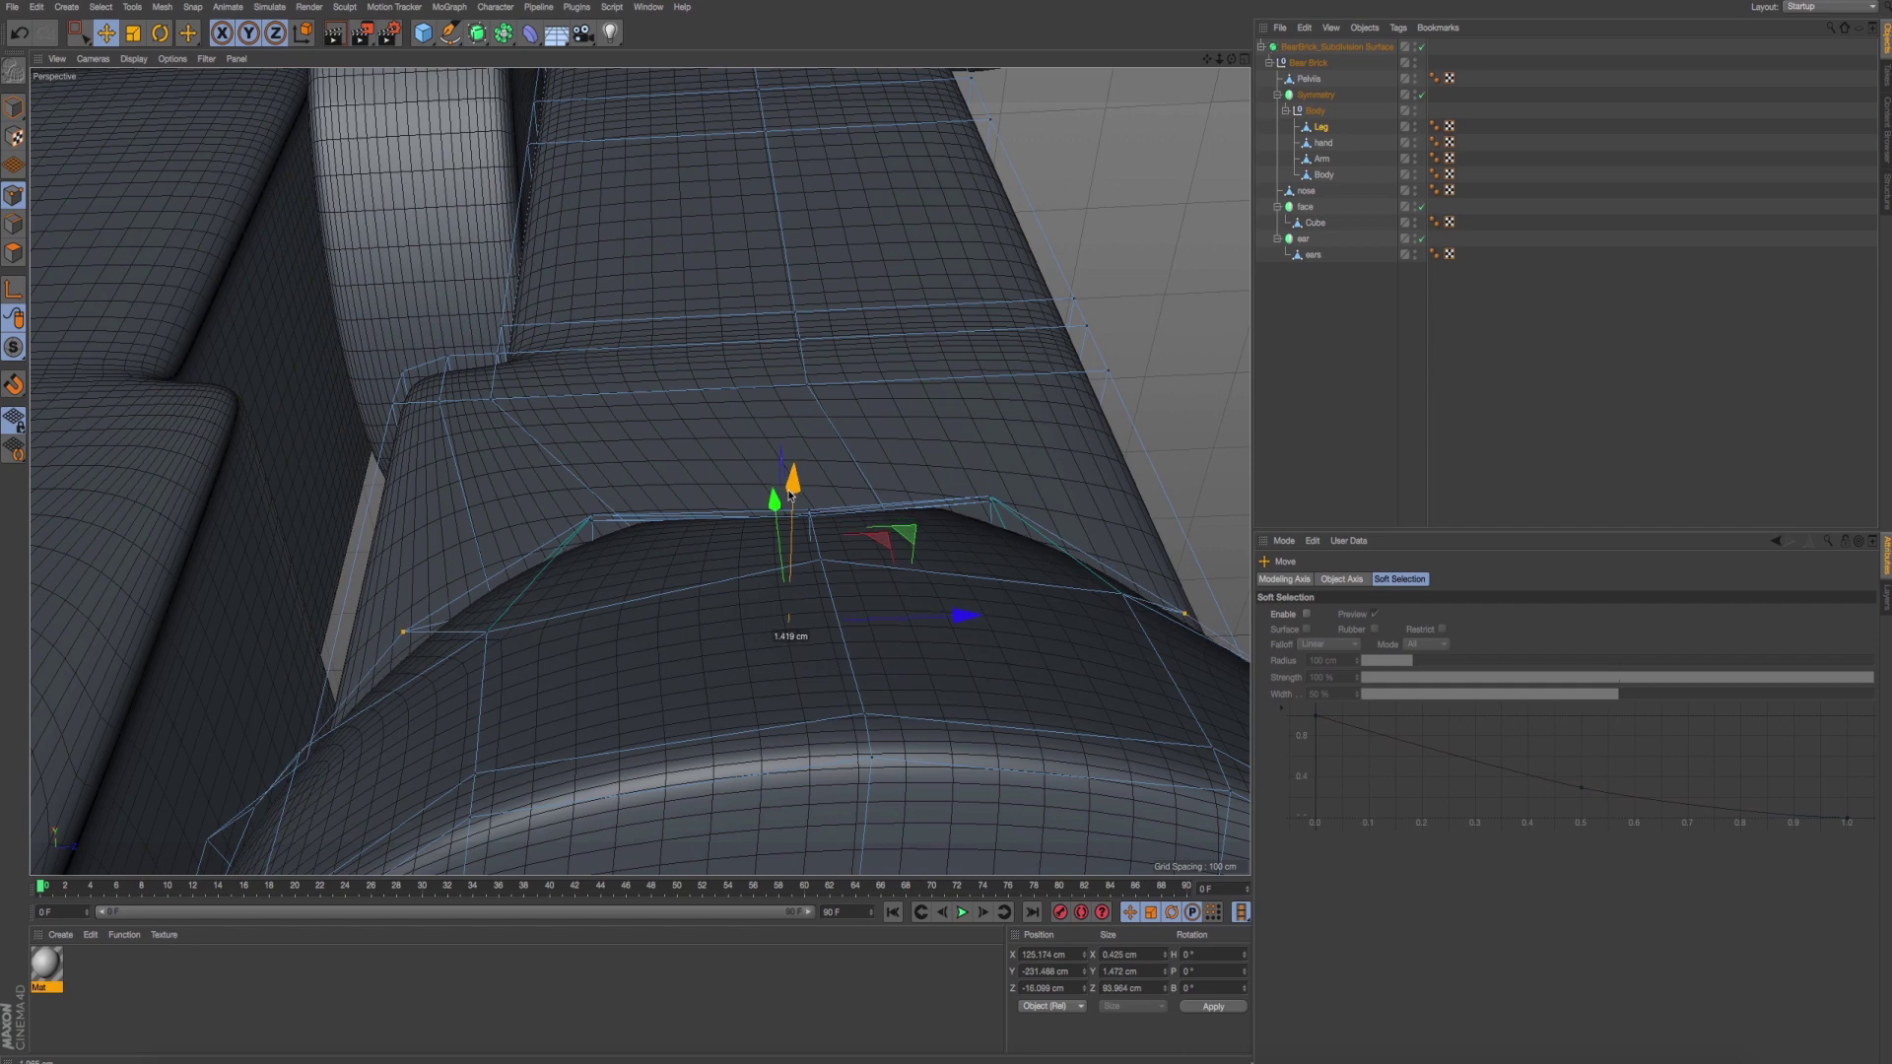
# Move two cage points beside the leg hole about 1.2 cm along X.
pyautogui.moveTo(601, 640)
pyautogui.keyDown('alt'); pyautogui.mouseDown()
pyautogui.moveTo(271, 741)
pyautogui.moveTo(971, 700)
pyautogui.mouseUp(); pyautogui.keyUp('alt')
pyautogui.click(274, 752)
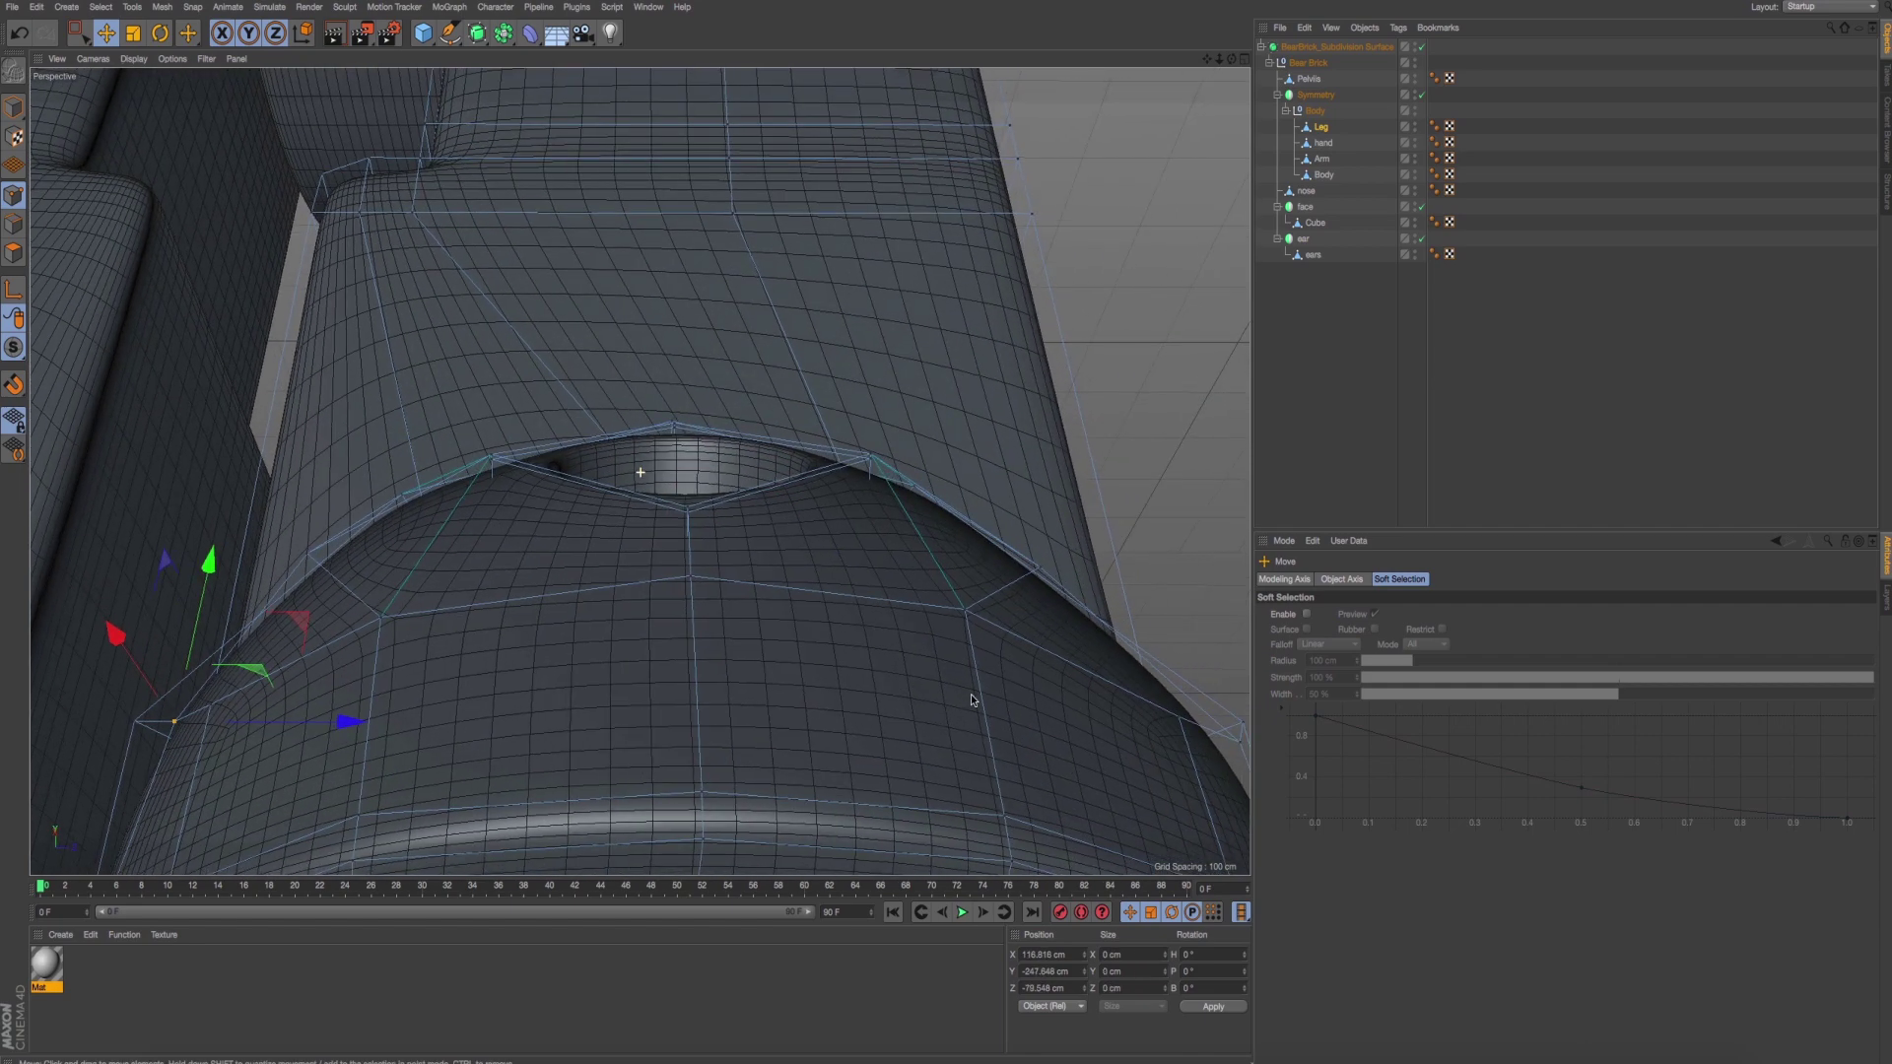
pyautogui.keyDown('shift'); pyautogui.click(1179, 719); pyautogui.keyUp('shift')
pyautogui.keyDown('alt'); pyautogui.moveTo(756, 619); pyautogui.dragTo(558, 690); pyautogui.keyUp('alt')
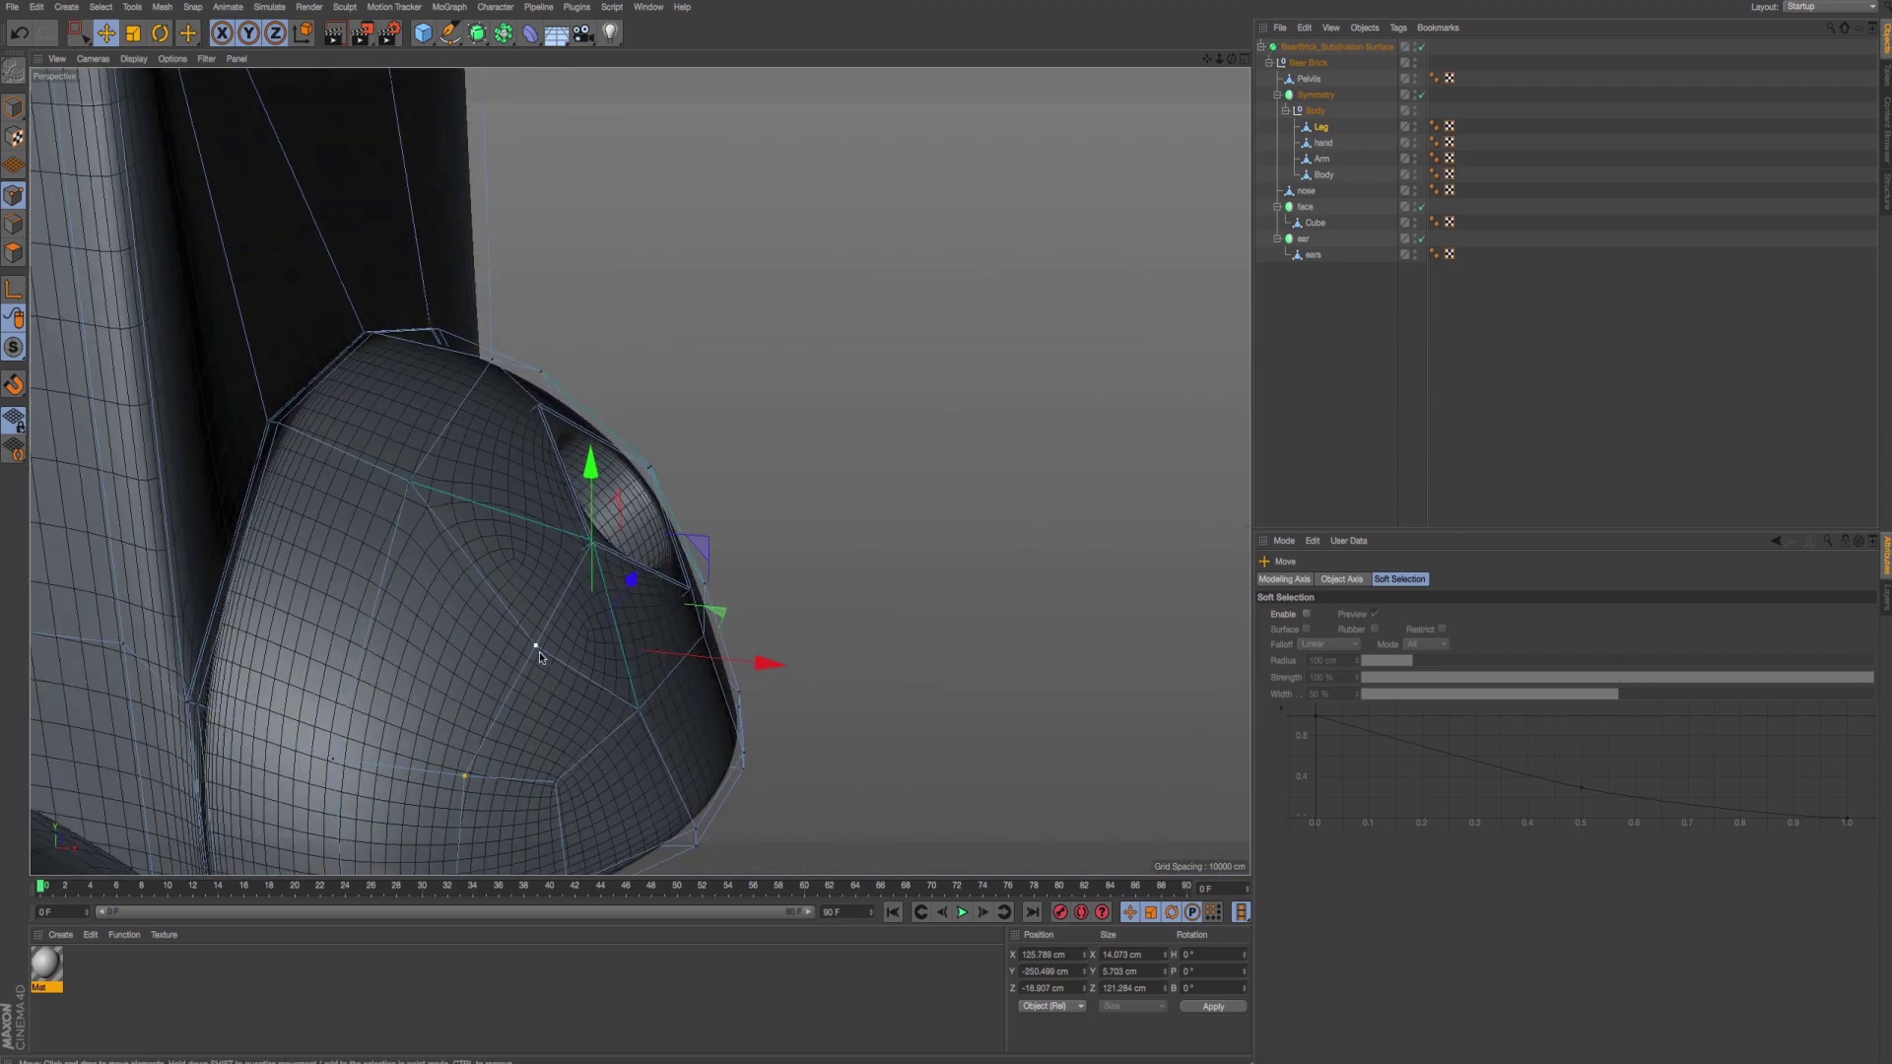
# Raise two cage points on the rounded foot slightly and preview the smoothed result.
pyautogui.click(536, 646)
pyautogui.keyDown('alt'); pyautogui.moveTo(605, 648); pyautogui.dragTo(806, 594); pyautogui.keyUp('alt')
pyautogui.keyDown('shift'); pyautogui.click(923, 544); pyautogui.keyUp('shift')
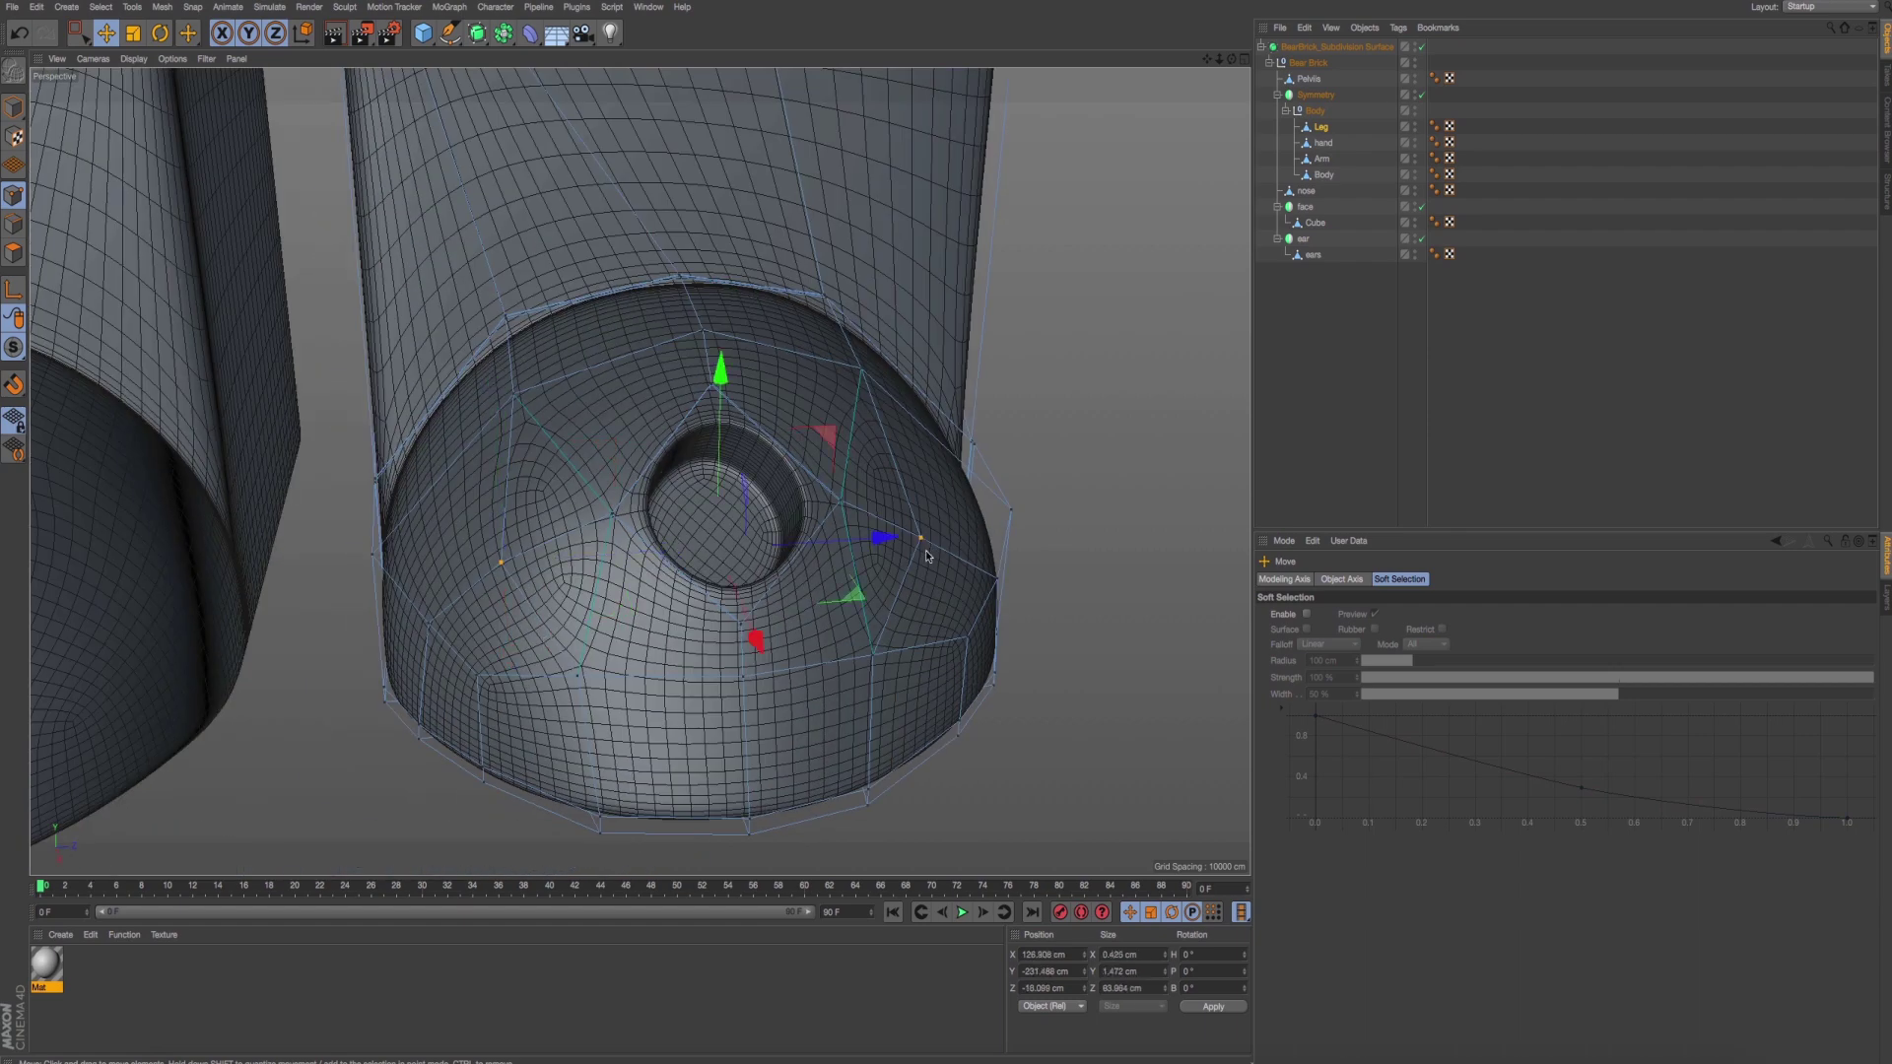
pyautogui.keyDown('alt'); pyautogui.moveTo(926, 551); pyautogui.dragTo(952, 532); pyautogui.keyUp('alt')
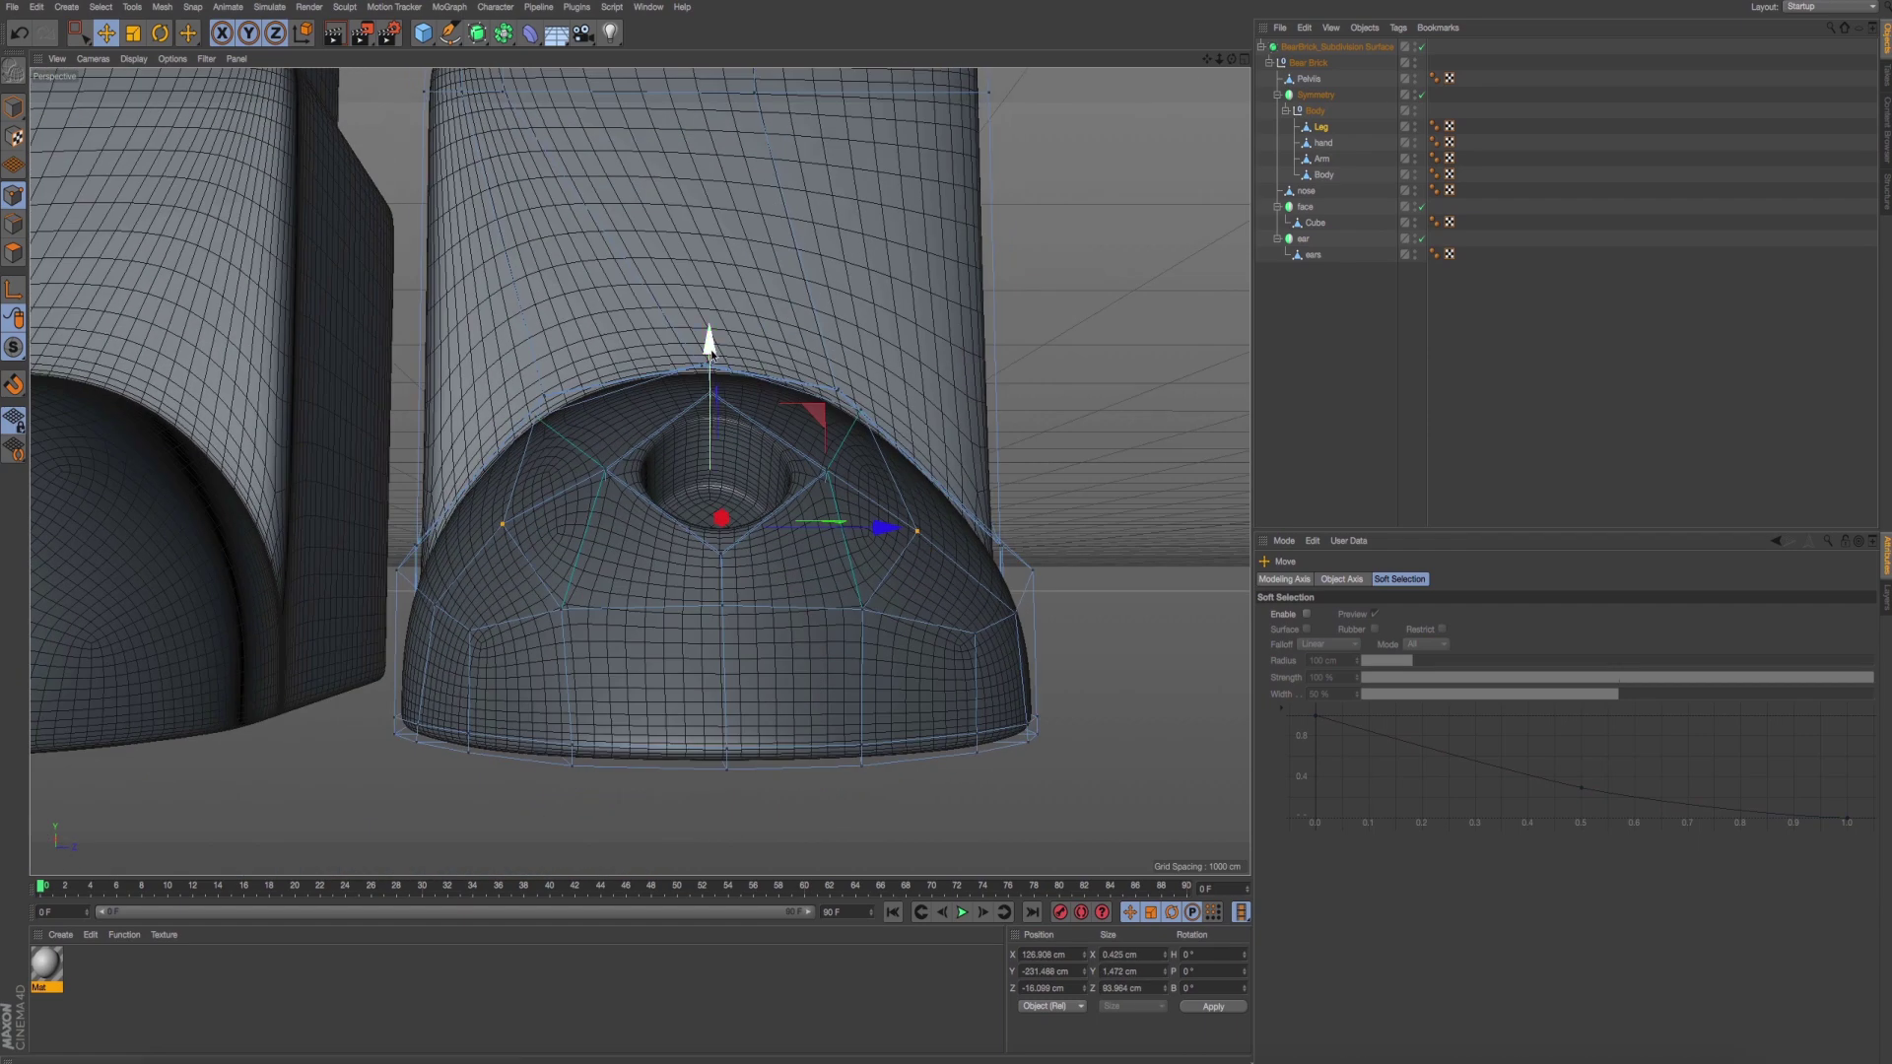
pyautogui.moveTo(711, 352); pyautogui.dragTo(716, 348)
pyautogui.hotkey('ctrl', 'r')
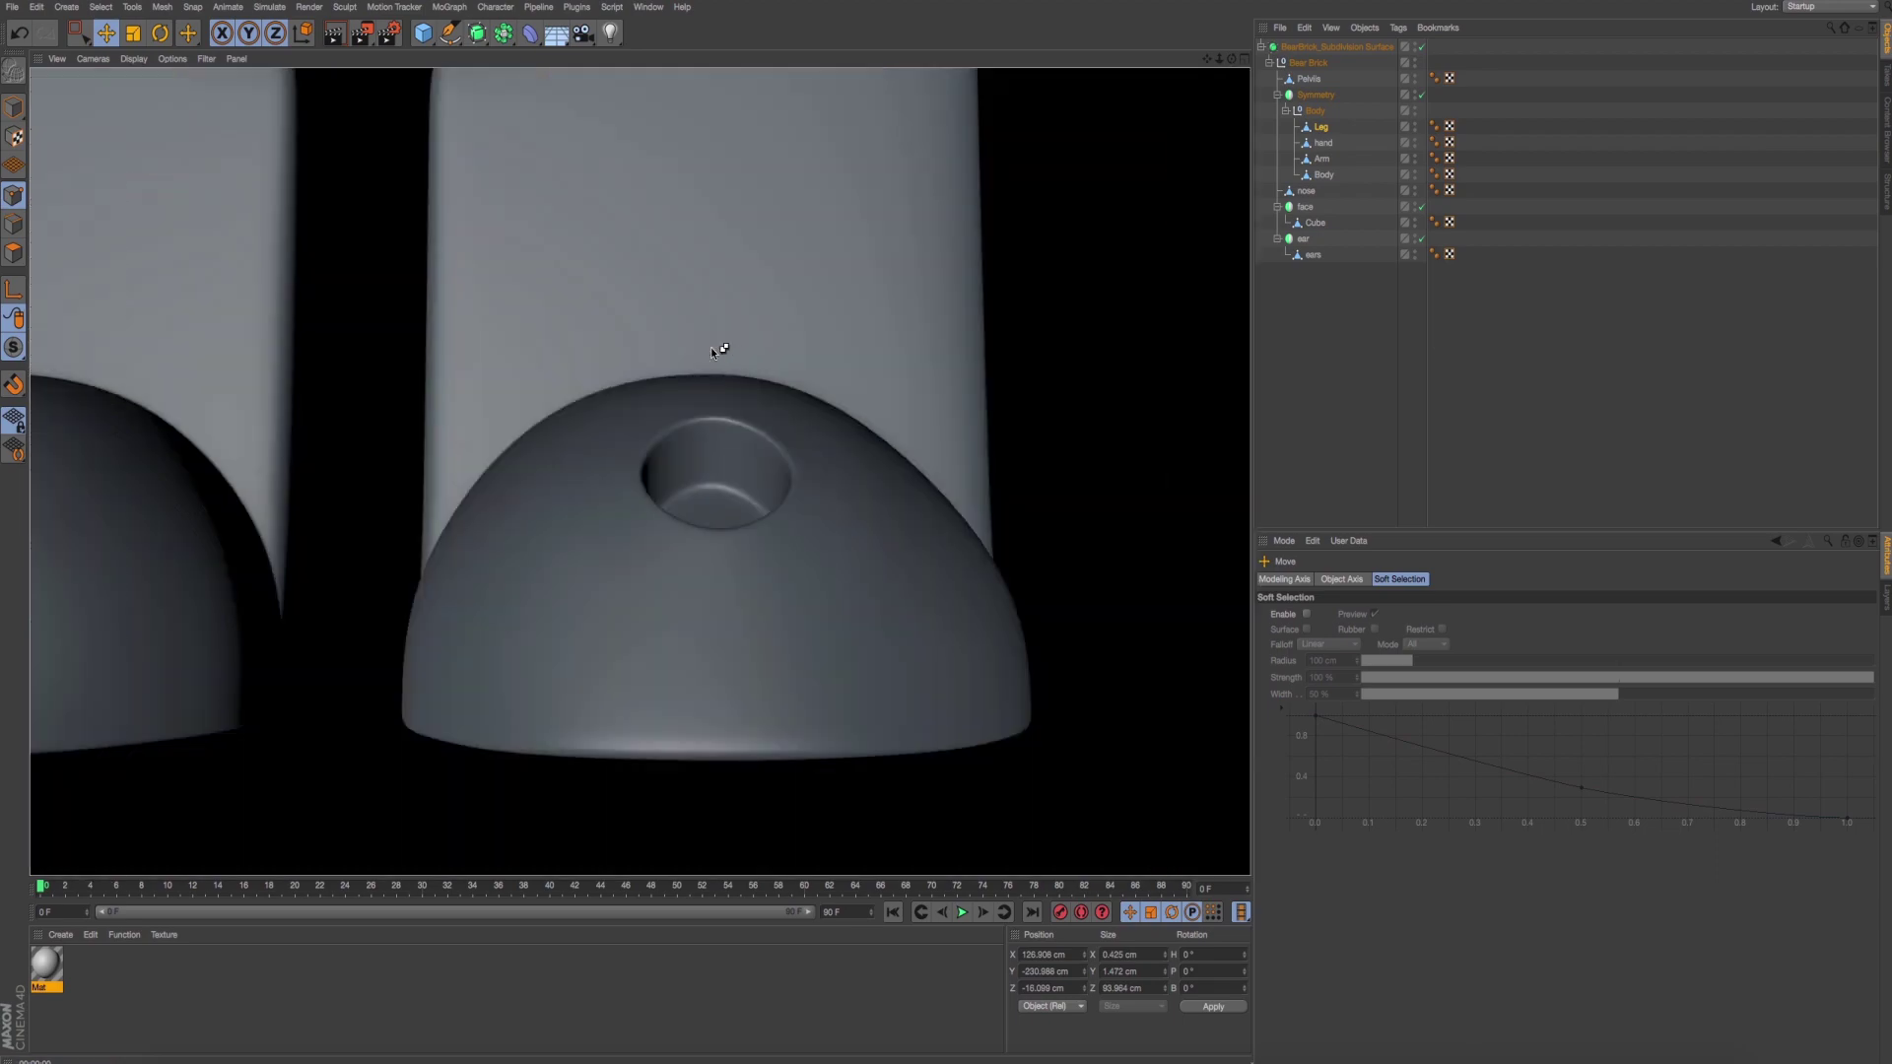
# Shift the selected foot points about 0.5 cm and recheck the render preview.
pyautogui.keyDown('alt'); pyautogui.moveTo(733, 480); pyautogui.dragTo(810, 516); pyautogui.keyUp('alt')
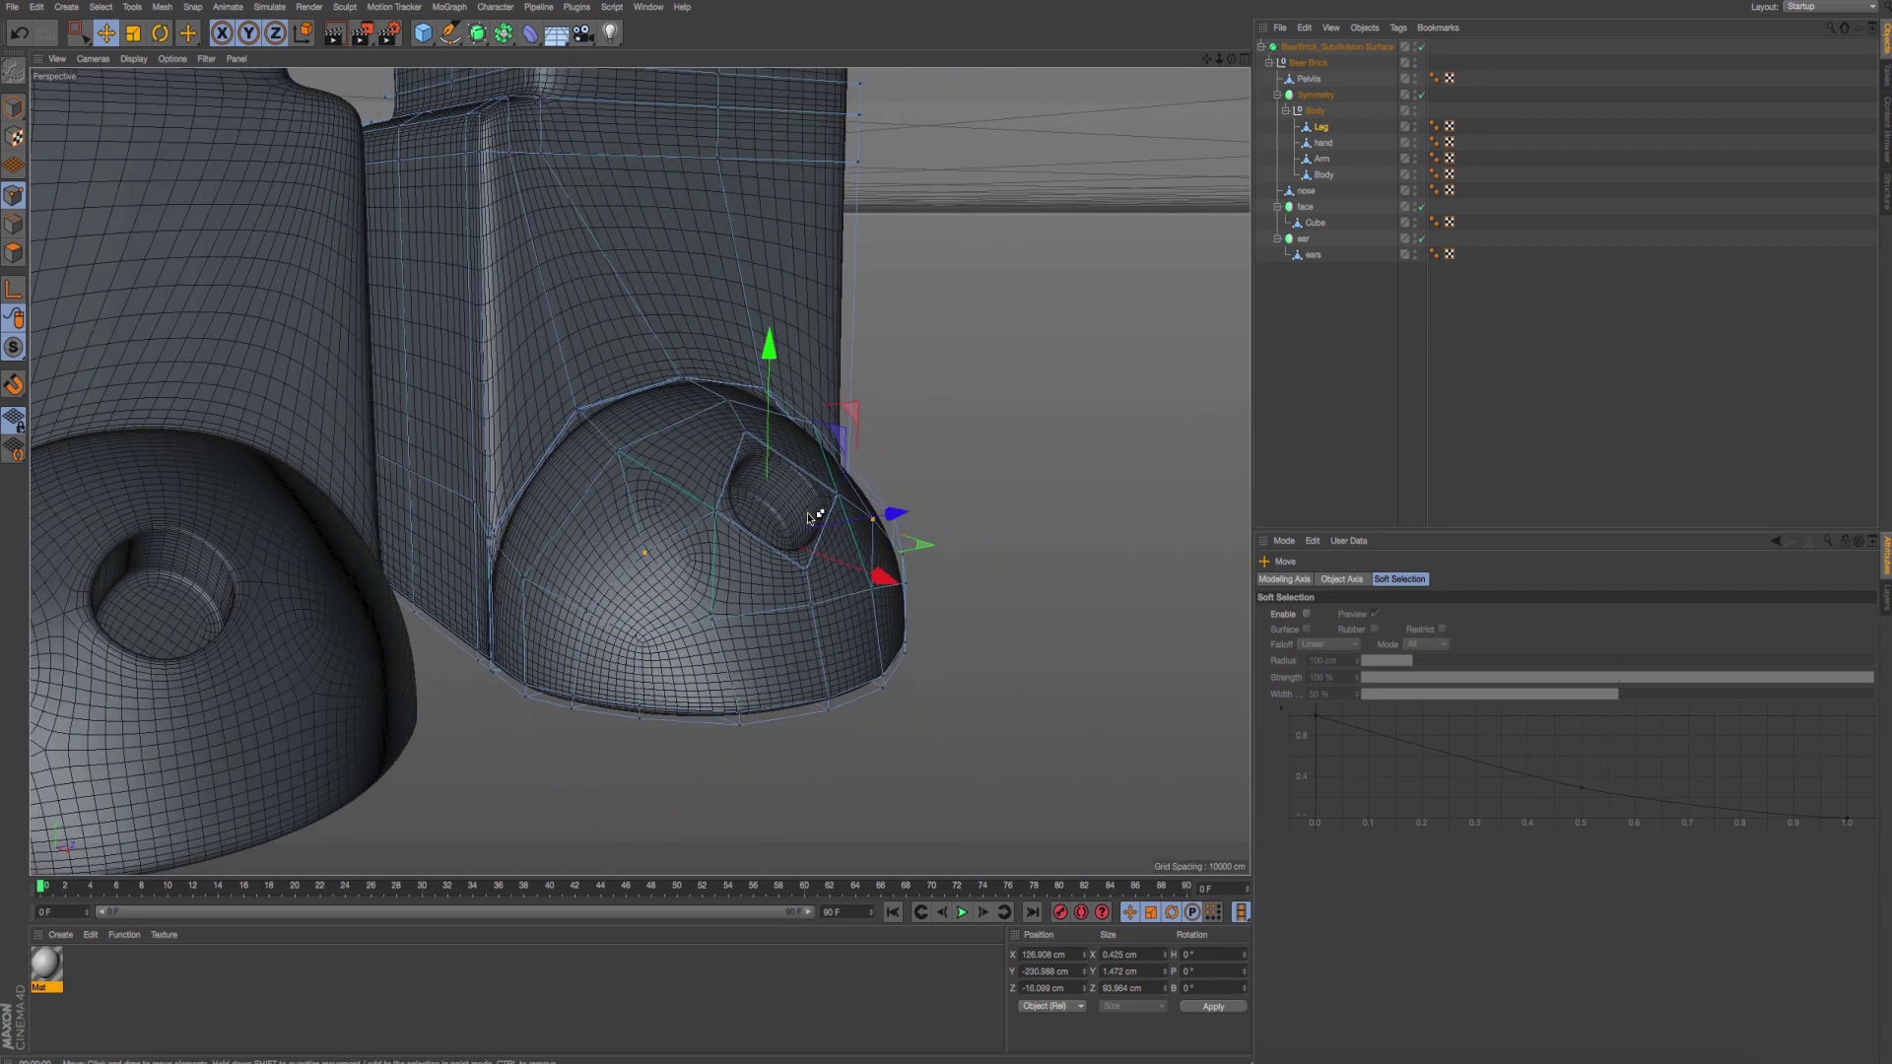
pyautogui.hotkey('ctrl', 'r')
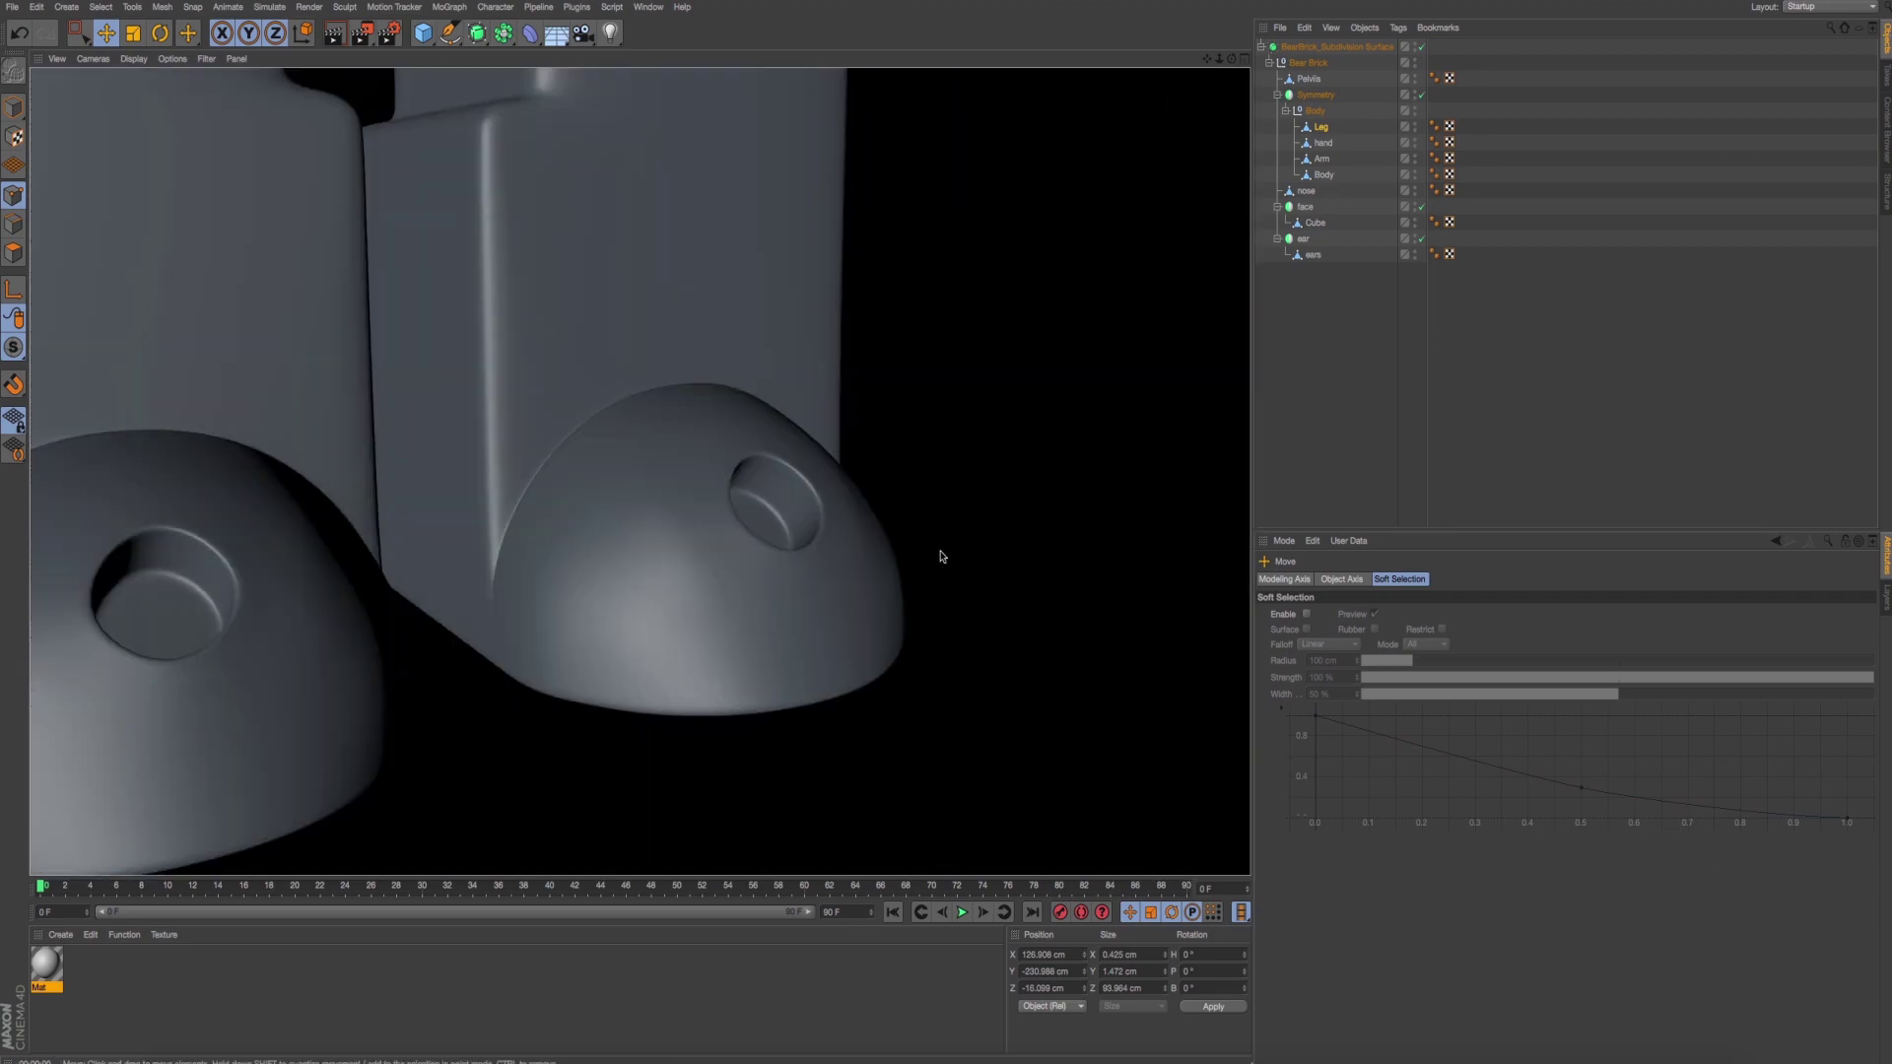
pyautogui.click(798, 537)
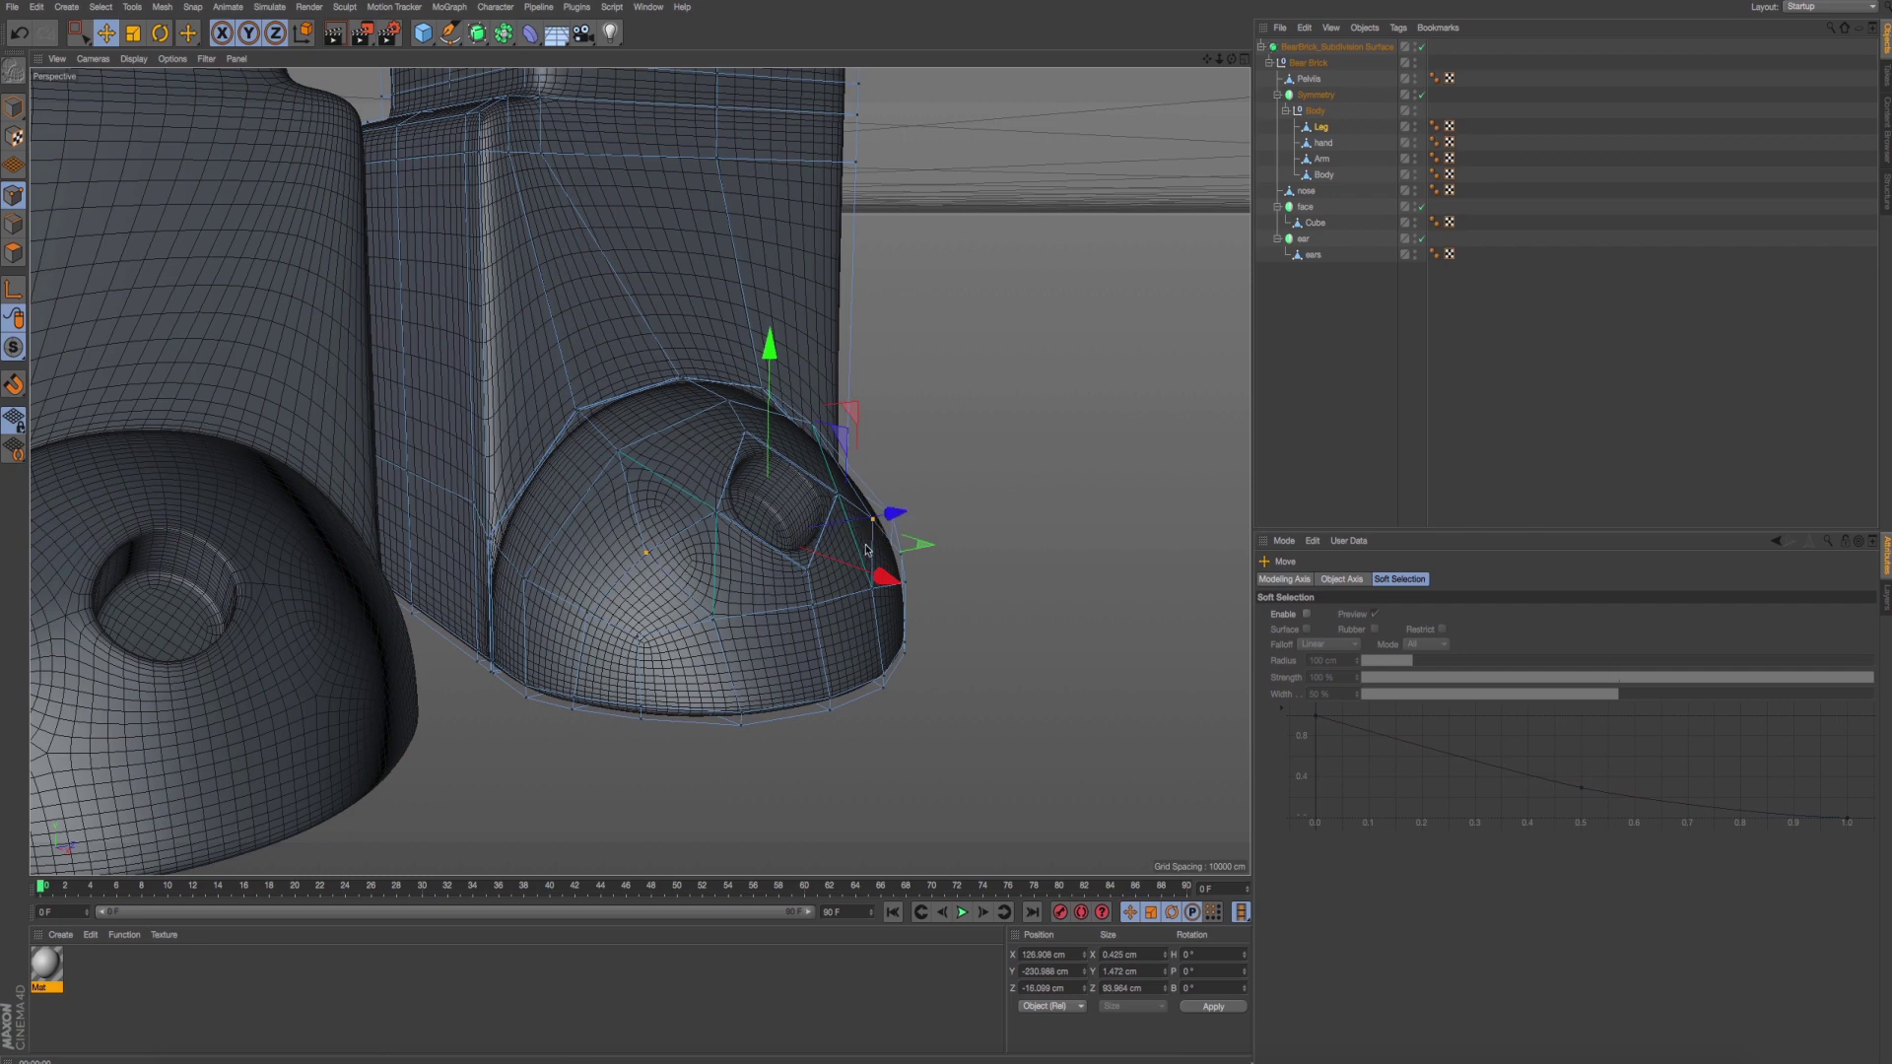
pyautogui.moveTo(866, 549)
pyautogui.keyDown('alt'); pyautogui.mouseDown()
pyautogui.moveTo(771, 384)
pyautogui.moveTo(881, 589)
pyautogui.moveTo(896, 540)
pyautogui.mouseUp(); pyautogui.keyUp('alt')
pyautogui.hotkey('ctrl', 'r')
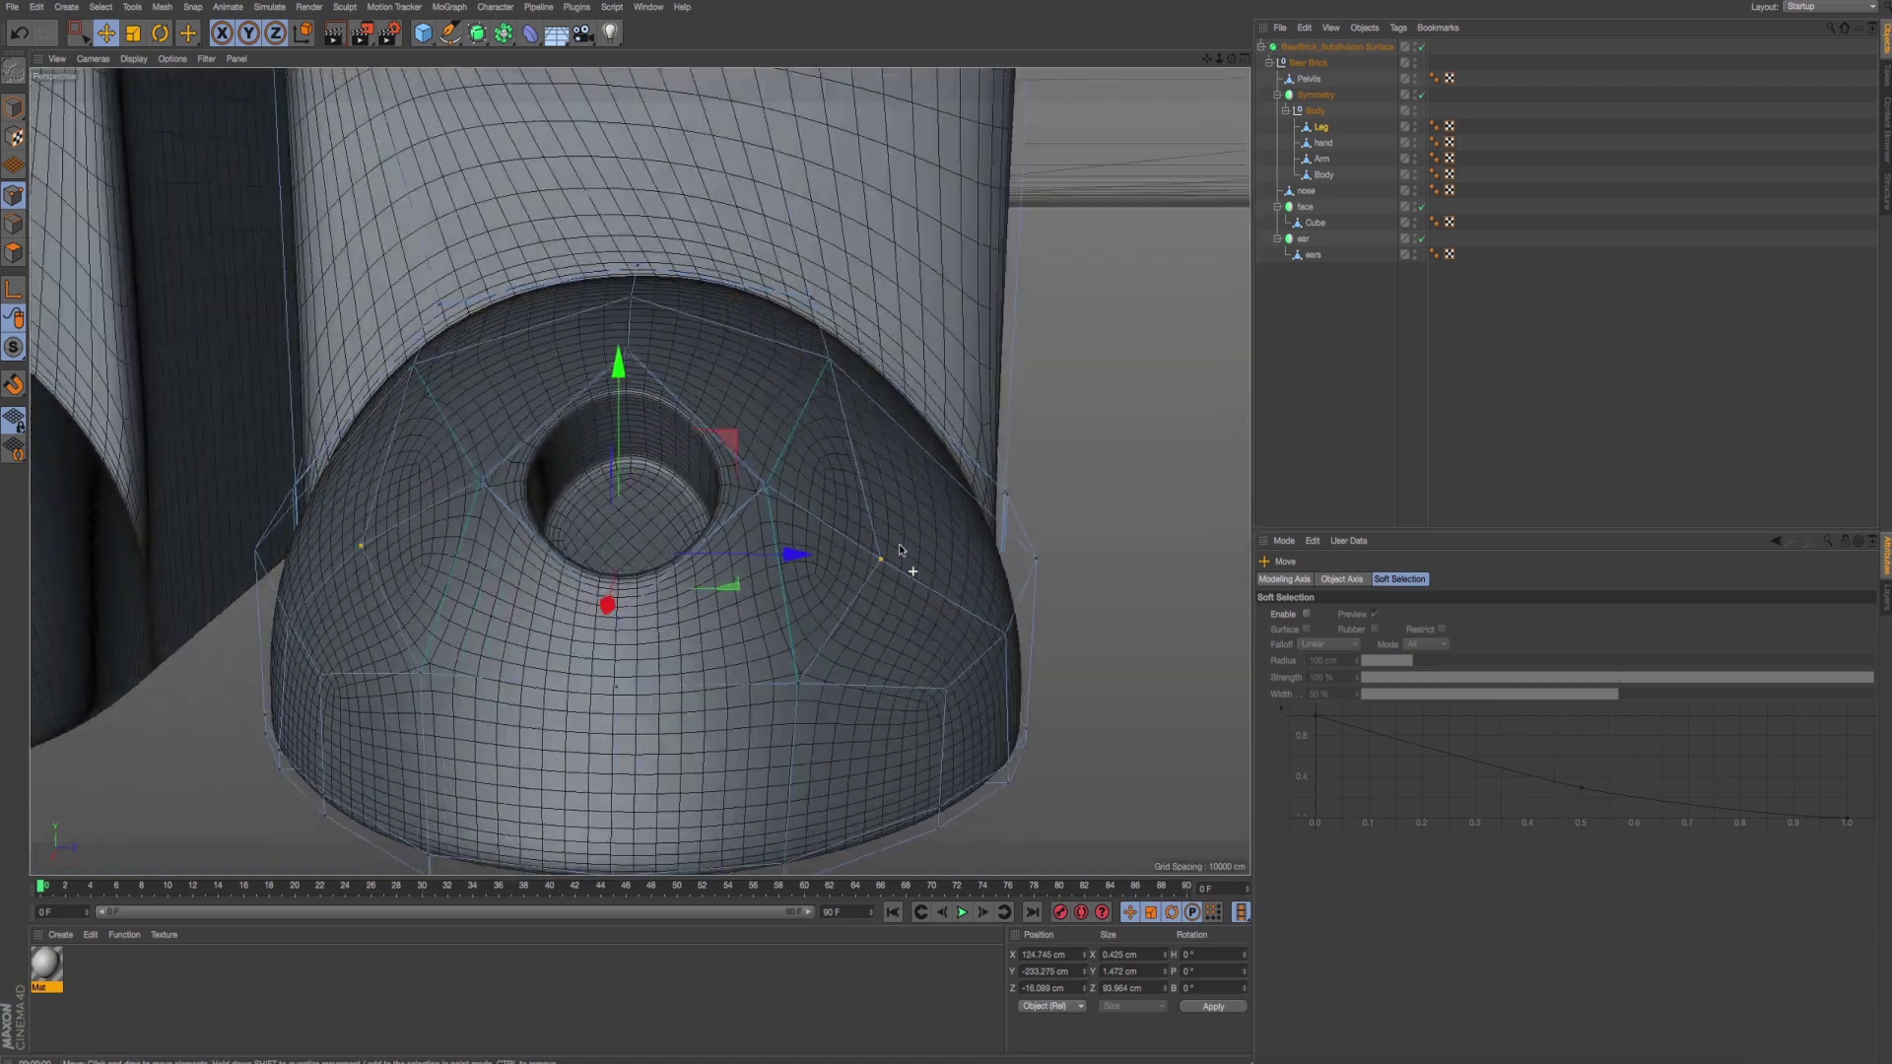
# Push a dome point about 6 cm along Z and inspect the foot from the side.
pyautogui.click(792, 678)
pyautogui.moveTo(887, 680); pyautogui.dragTo(924, 685)
pyautogui.hotkey('ctrl', 'r')
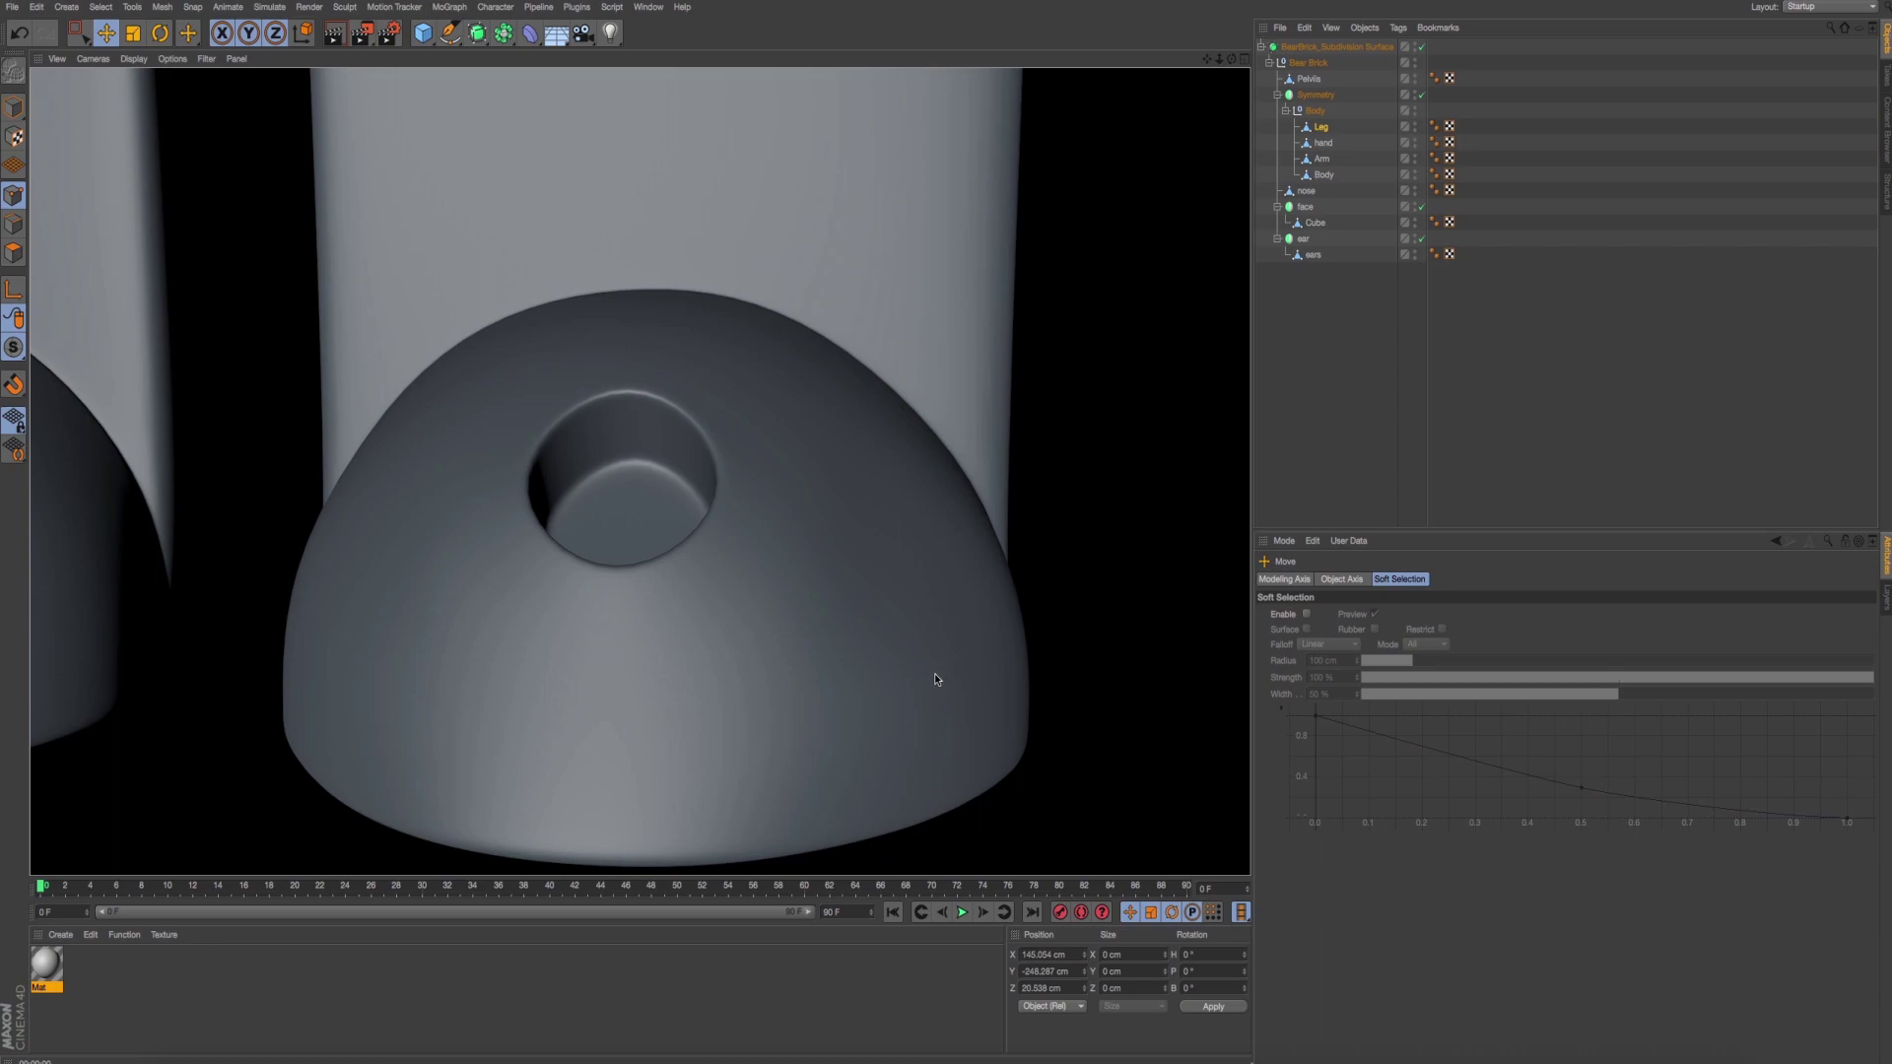
pyautogui.click(930, 674)
pyautogui.hotkey('ctrl', 'r')
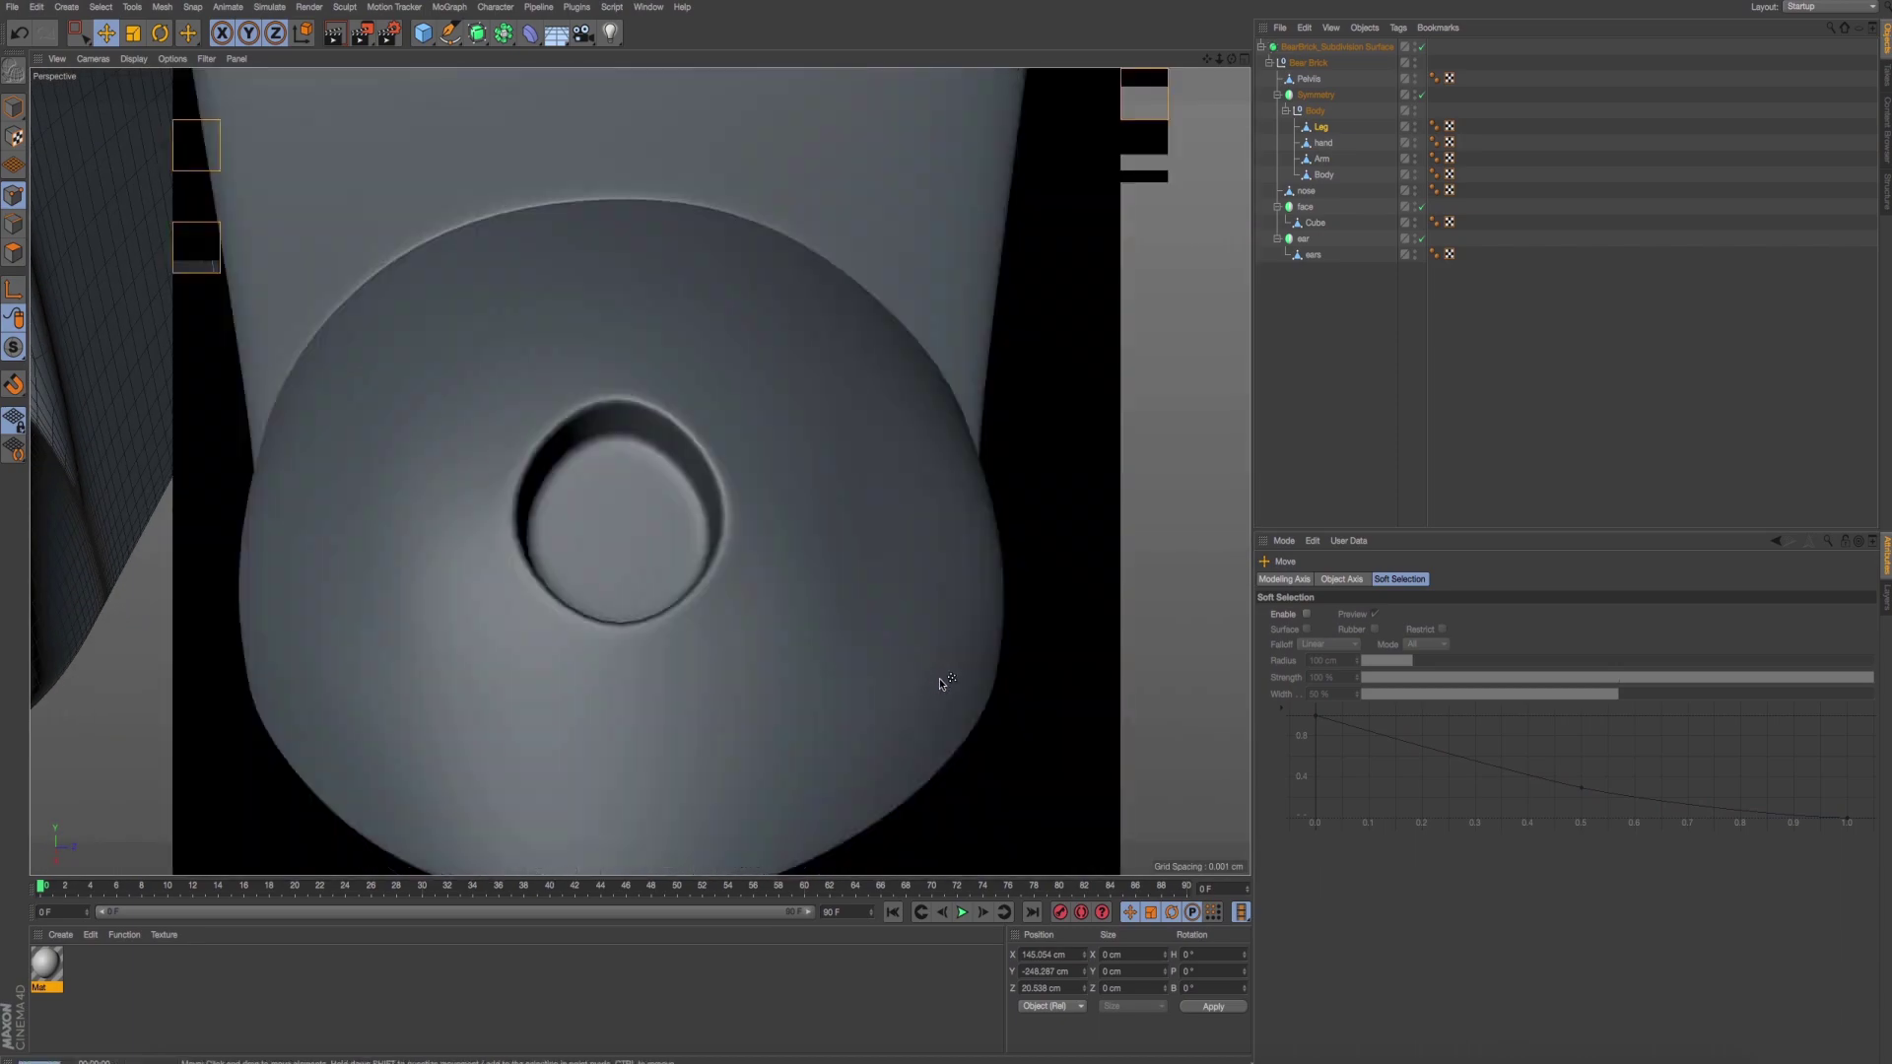
pyautogui.moveTo(934, 672)
pyautogui.keyDown('alt'); pyautogui.mouseDown()
pyautogui.moveTo(837, 631)
pyautogui.moveTo(880, 572)
pyautogui.moveTo(810, 620)
pyautogui.mouseUp(); pyautogui.keyUp('alt')
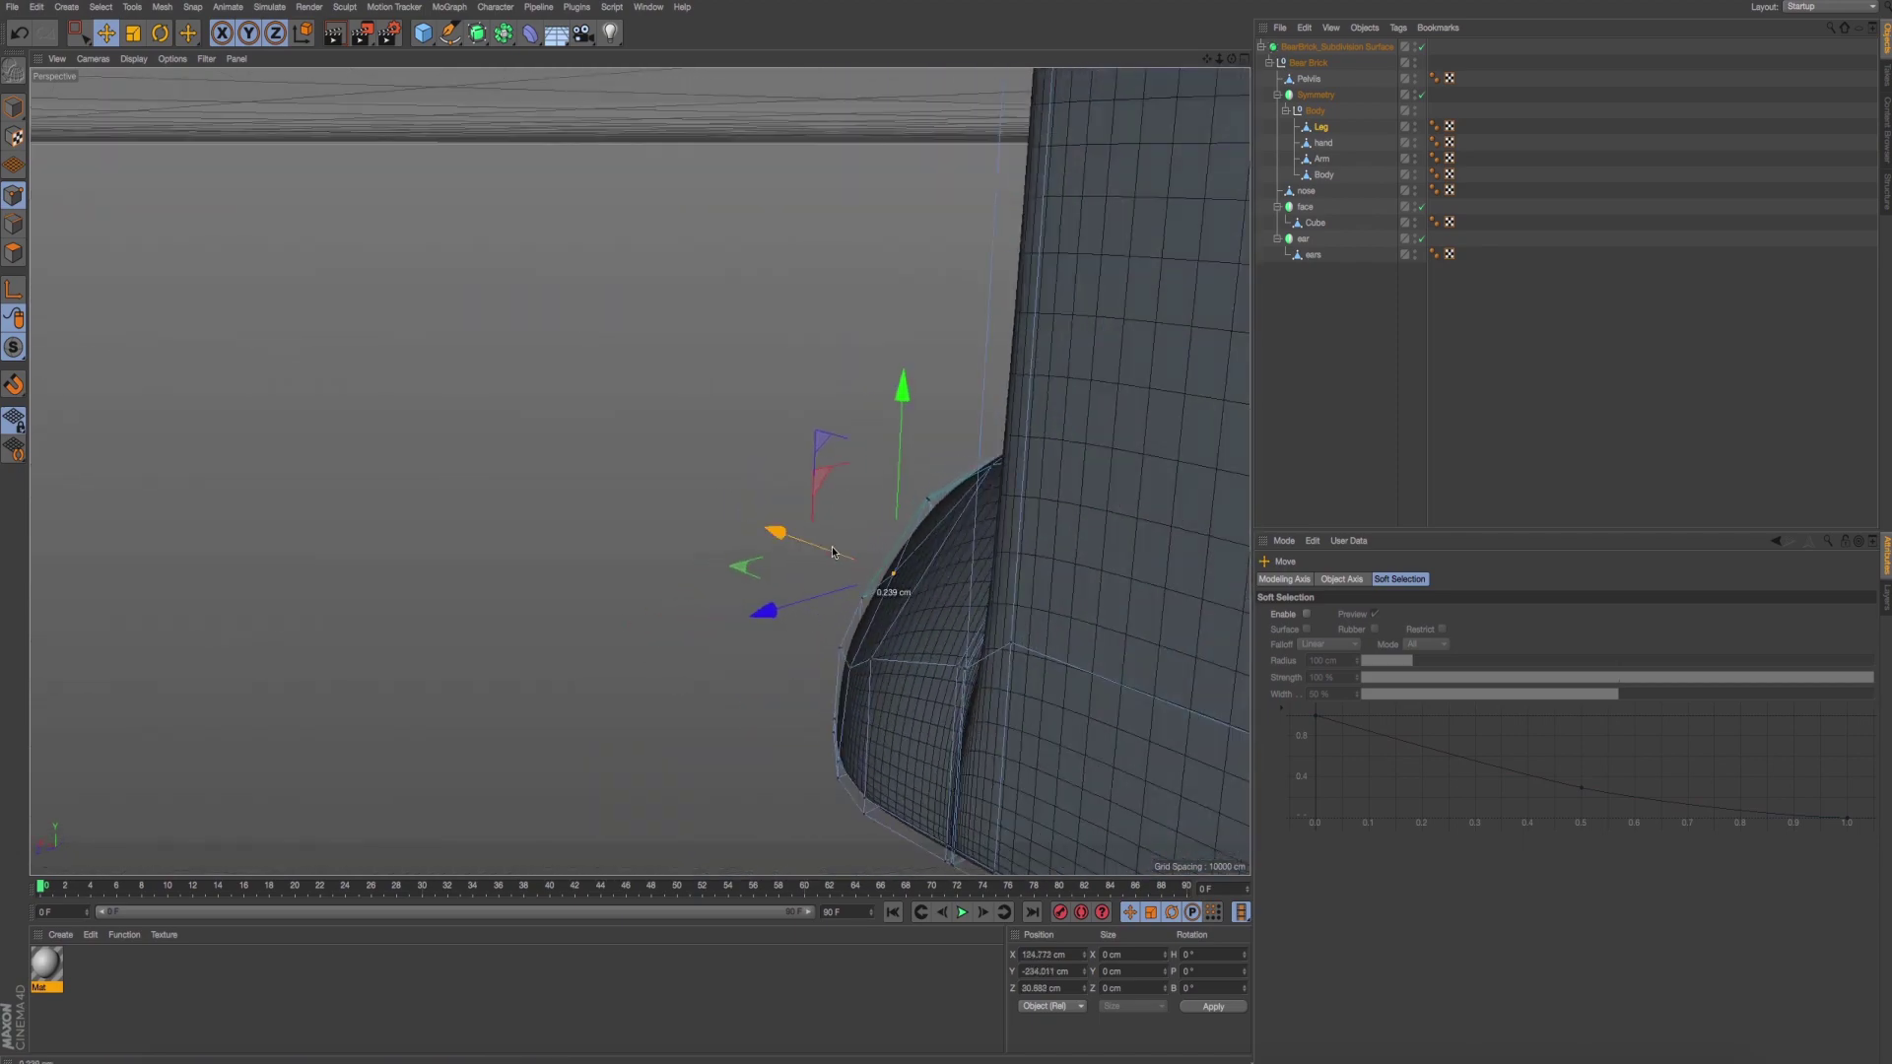
pyautogui.moveTo(885, 569)
pyautogui.keyDown('alt'); pyautogui.mouseDown()
pyautogui.moveTo(582, 643)
pyautogui.moveTo(689, 661)
pyautogui.moveTo(751, 602)
pyautogui.mouseUp(); pyautogui.keyUp('alt')
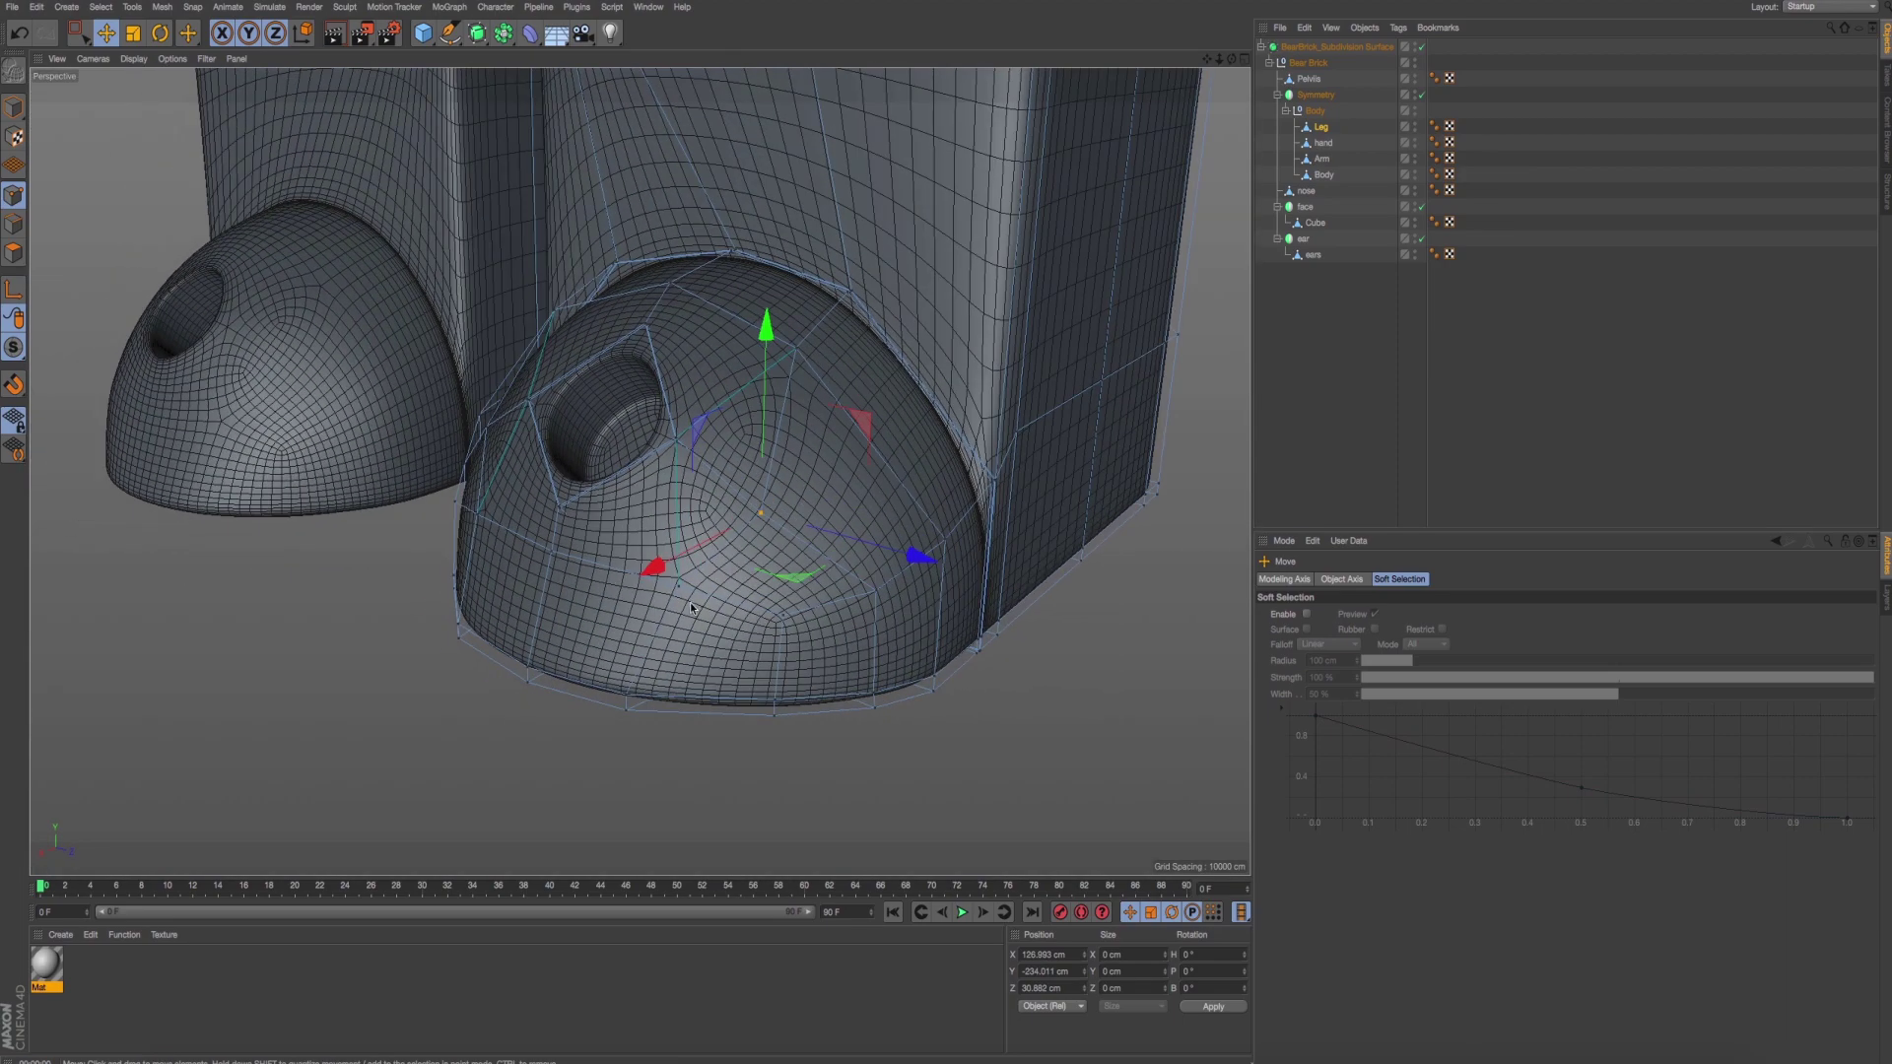
# Zoom in on the foot, preview a render, and undo the last point move.
pyautogui.keyDown('alt'); pyautogui.moveTo(750, 598); pyautogui.dragTo(853, 678); pyautogui.keyUp('alt')
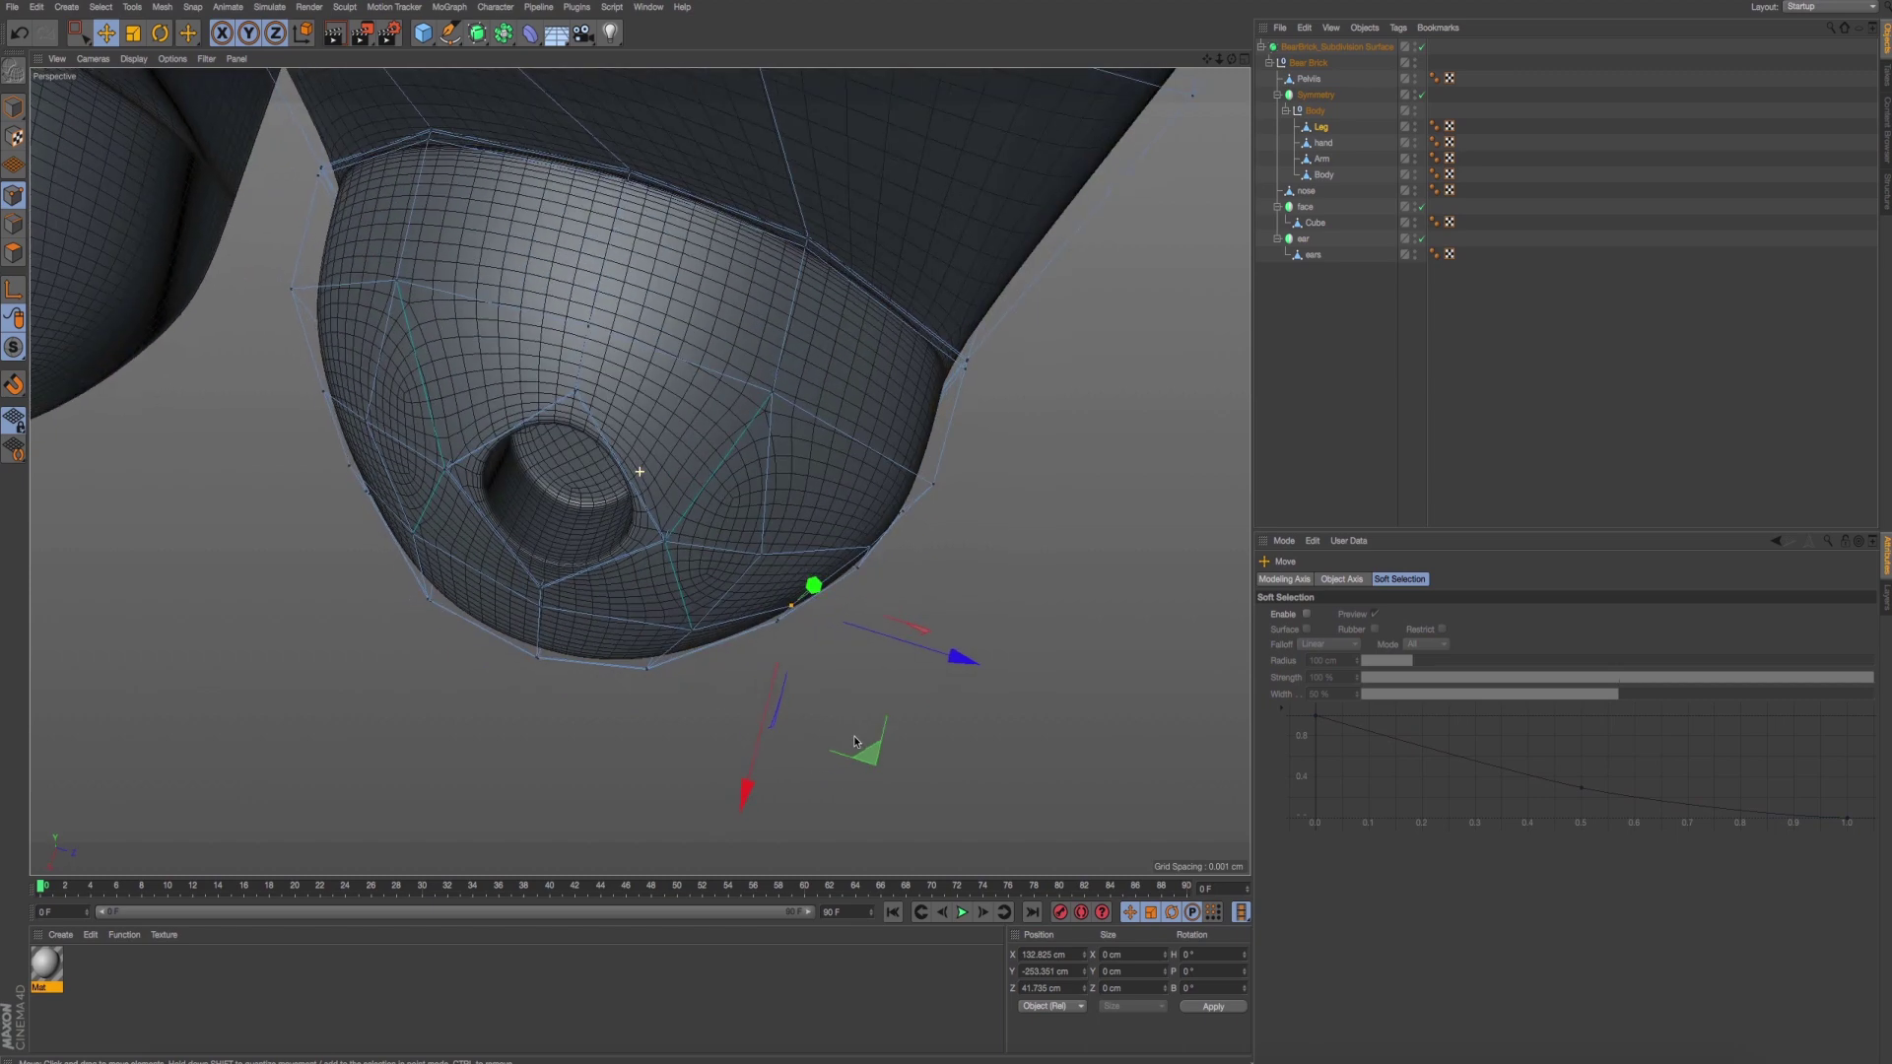
pyautogui.keyDown('alt'); pyautogui.moveTo(946, 658); pyautogui.dragTo(803, 636); pyautogui.keyUp('alt')
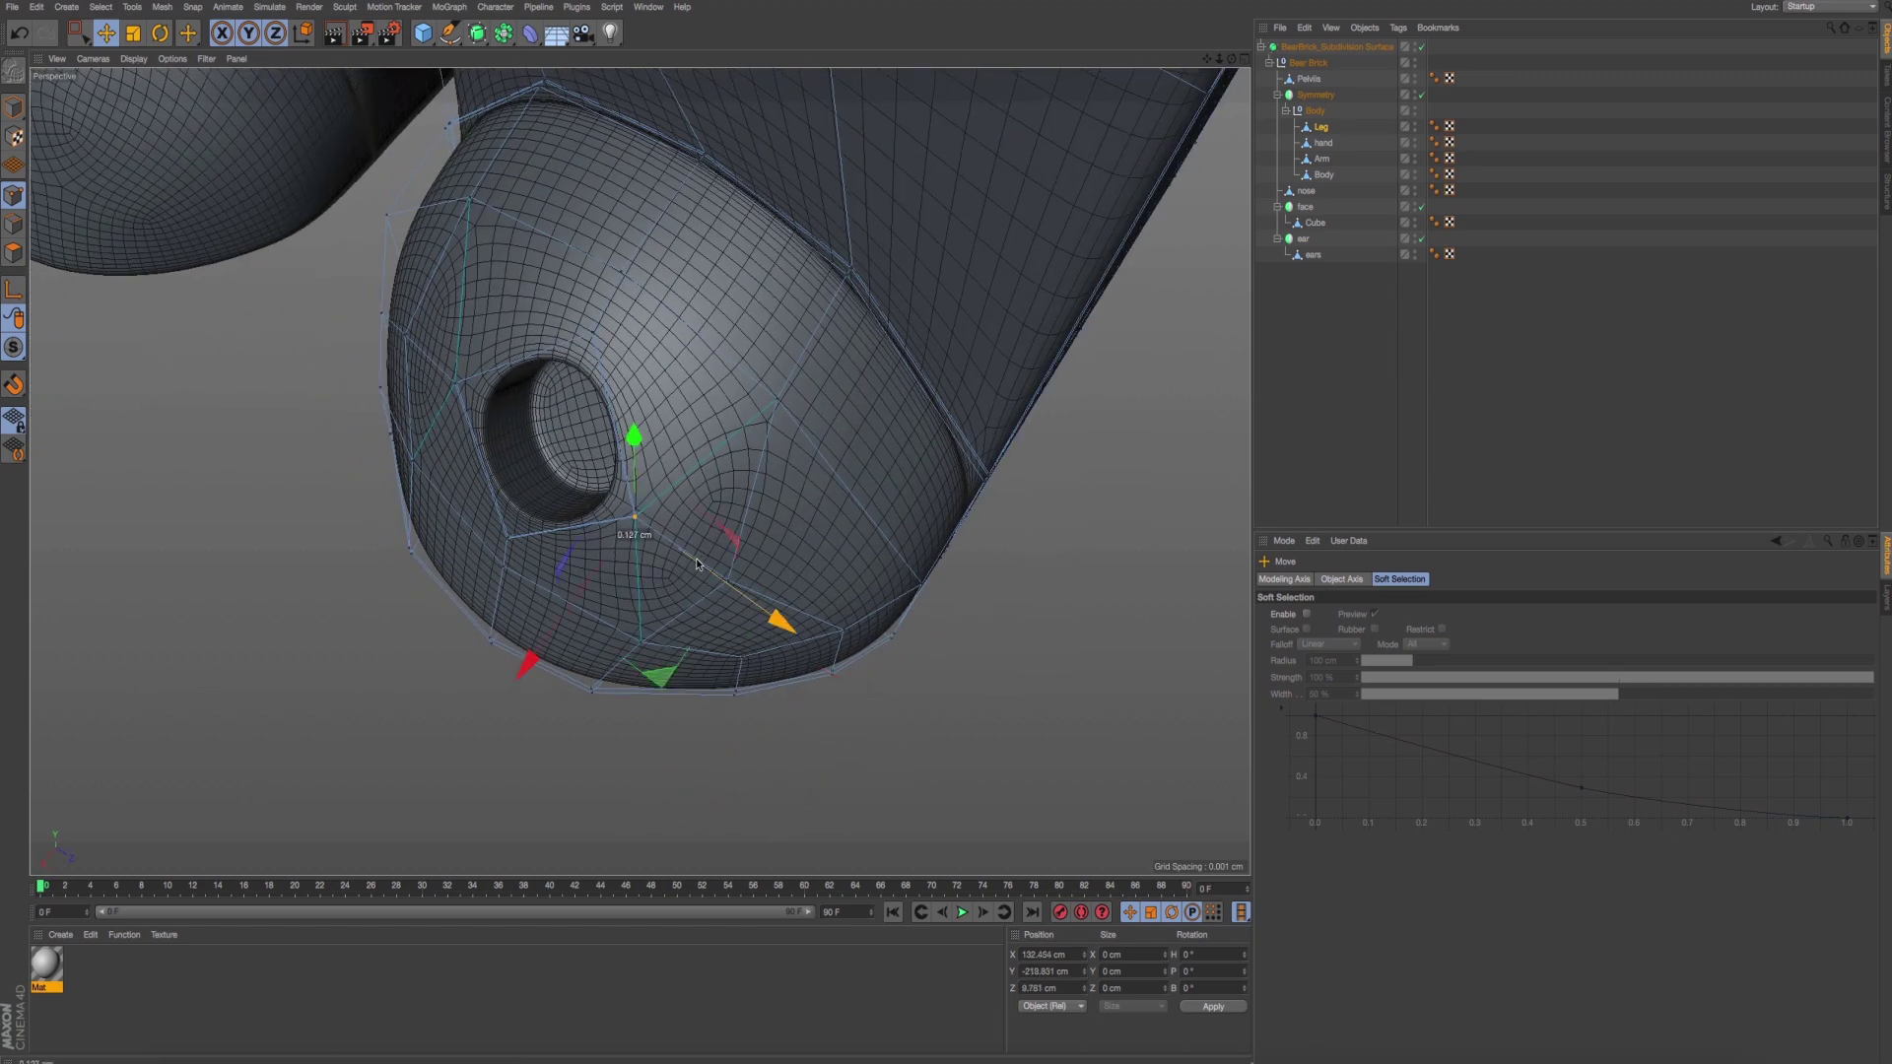
pyautogui.moveTo(644, 522)
pyautogui.keyDown('alt'); pyautogui.mouseDown()
pyautogui.moveTo(849, 611)
pyautogui.moveTo(798, 528)
pyautogui.moveTo(828, 470)
pyautogui.mouseUp(); pyautogui.keyUp('alt')
pyautogui.click(837, 615)
pyautogui.hotkey('ctrl', 'r')
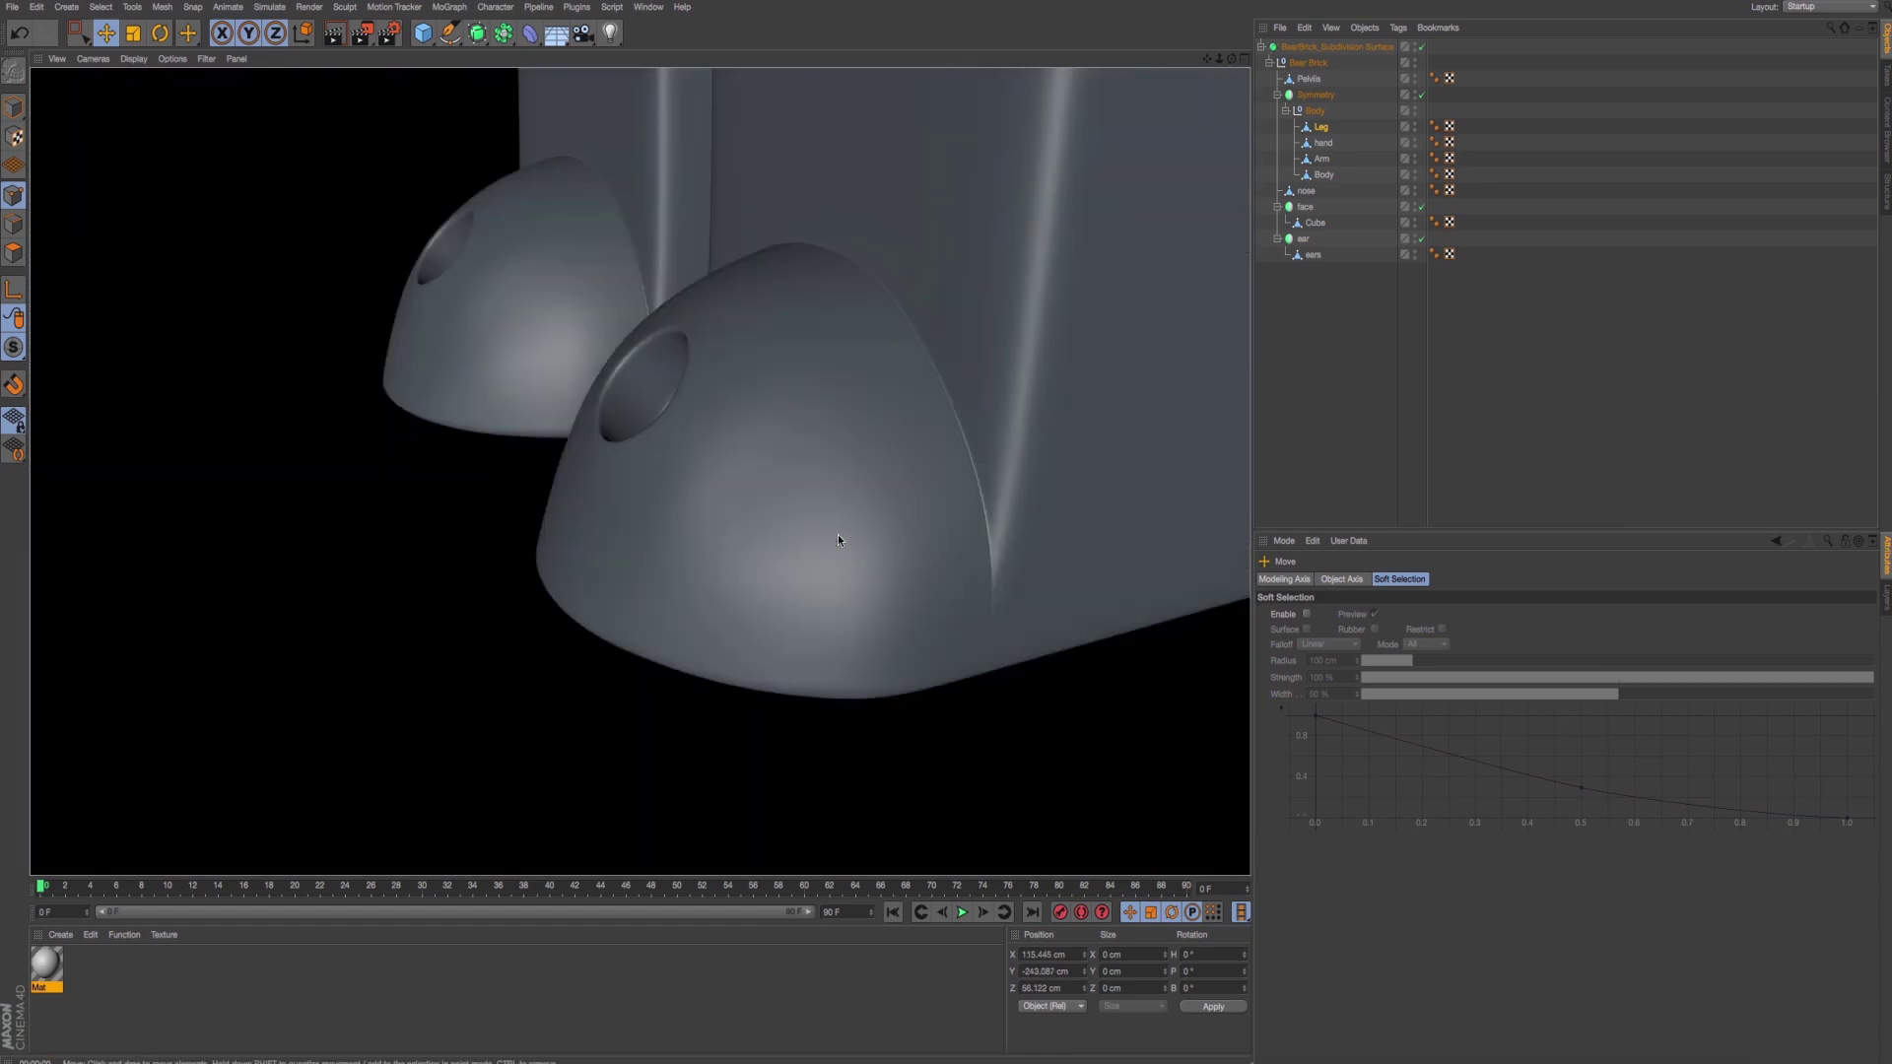
pyautogui.hotkey('ctrl', 'z')
pyautogui.moveTo(818, 554)
pyautogui.keyDown('alt'); pyautogui.mouseDown()
pyautogui.moveTo(824, 530)
pyautogui.moveTo(786, 510)
pyautogui.mouseUp(); pyautogui.keyUp('alt')
pyautogui.scroll(3, 822, 559)
# Scale two points above the hole to about 112% on X, then lower them about 4.9 cm.
pyautogui.click(724, 351)
pyautogui.keyDown('alt'); pyautogui.moveTo(724, 351); pyautogui.dragTo(750, 333); pyautogui.keyUp('alt')
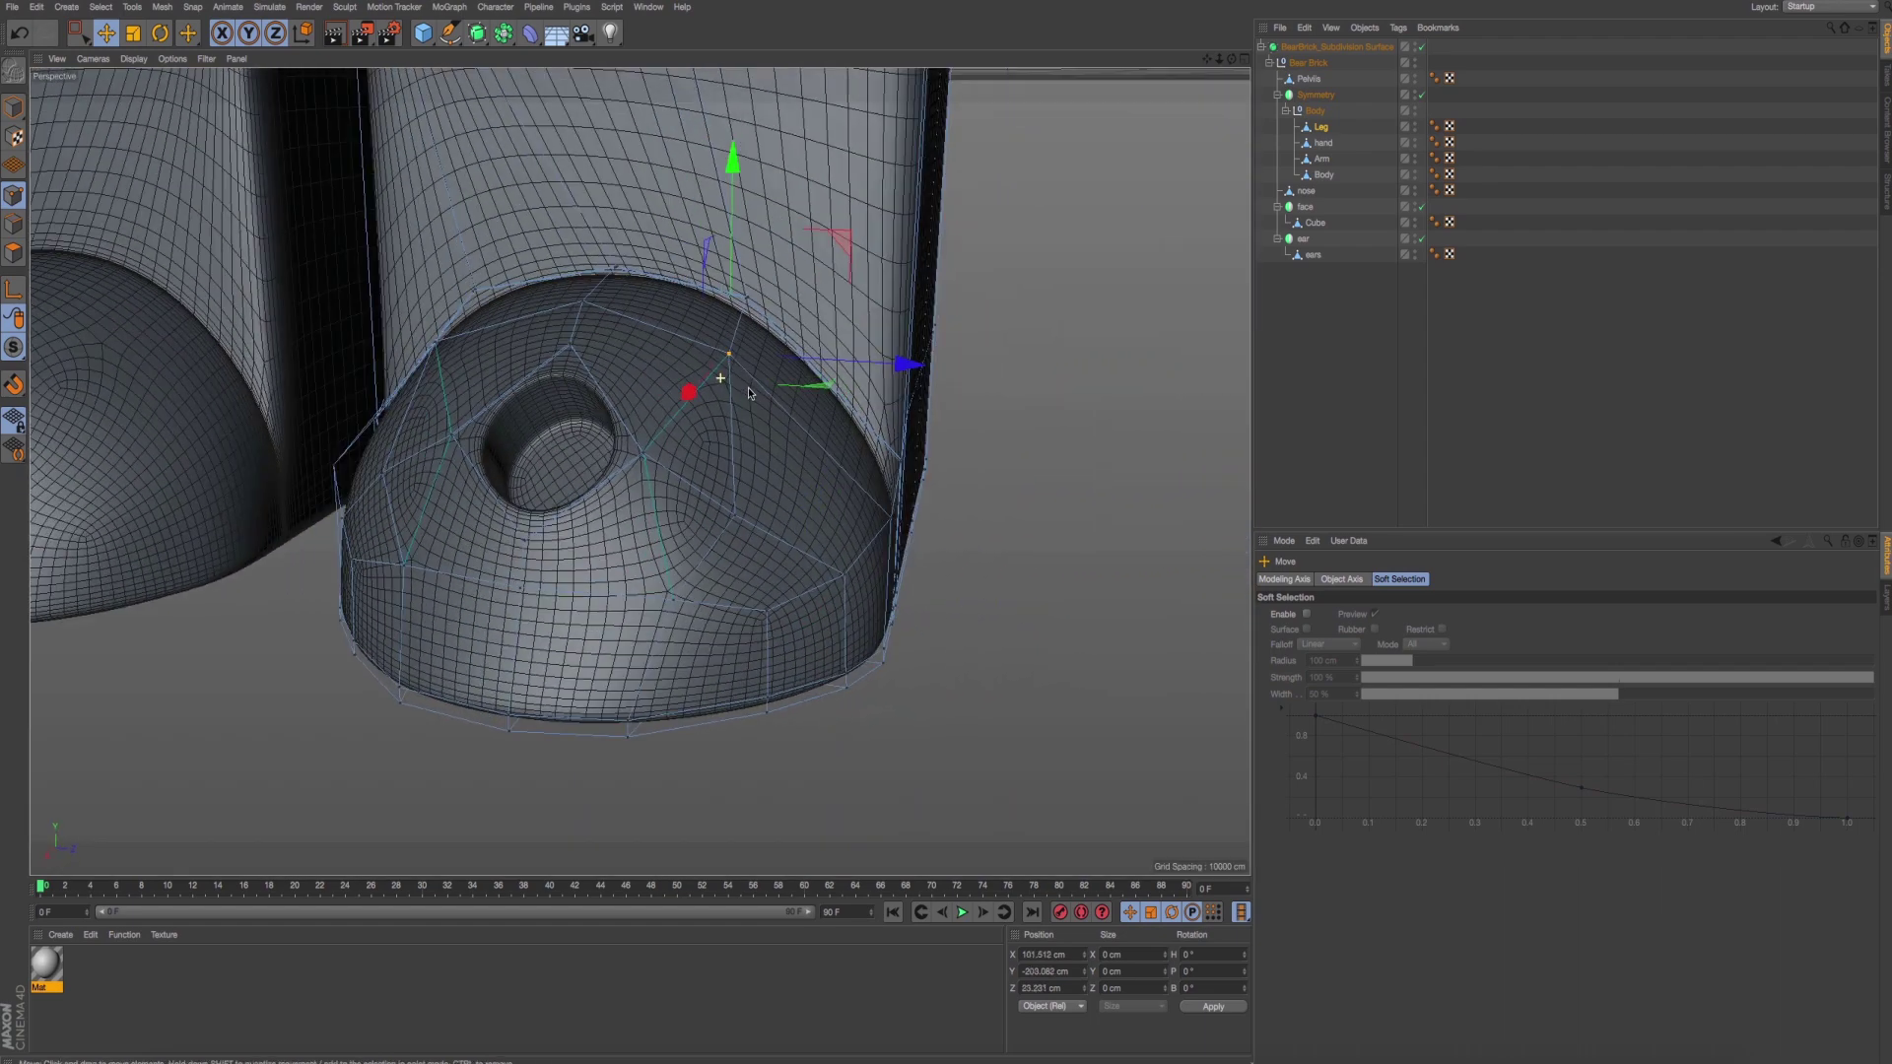
pyautogui.keyDown('shift'); pyautogui.click(418, 352); pyautogui.keyUp('shift')
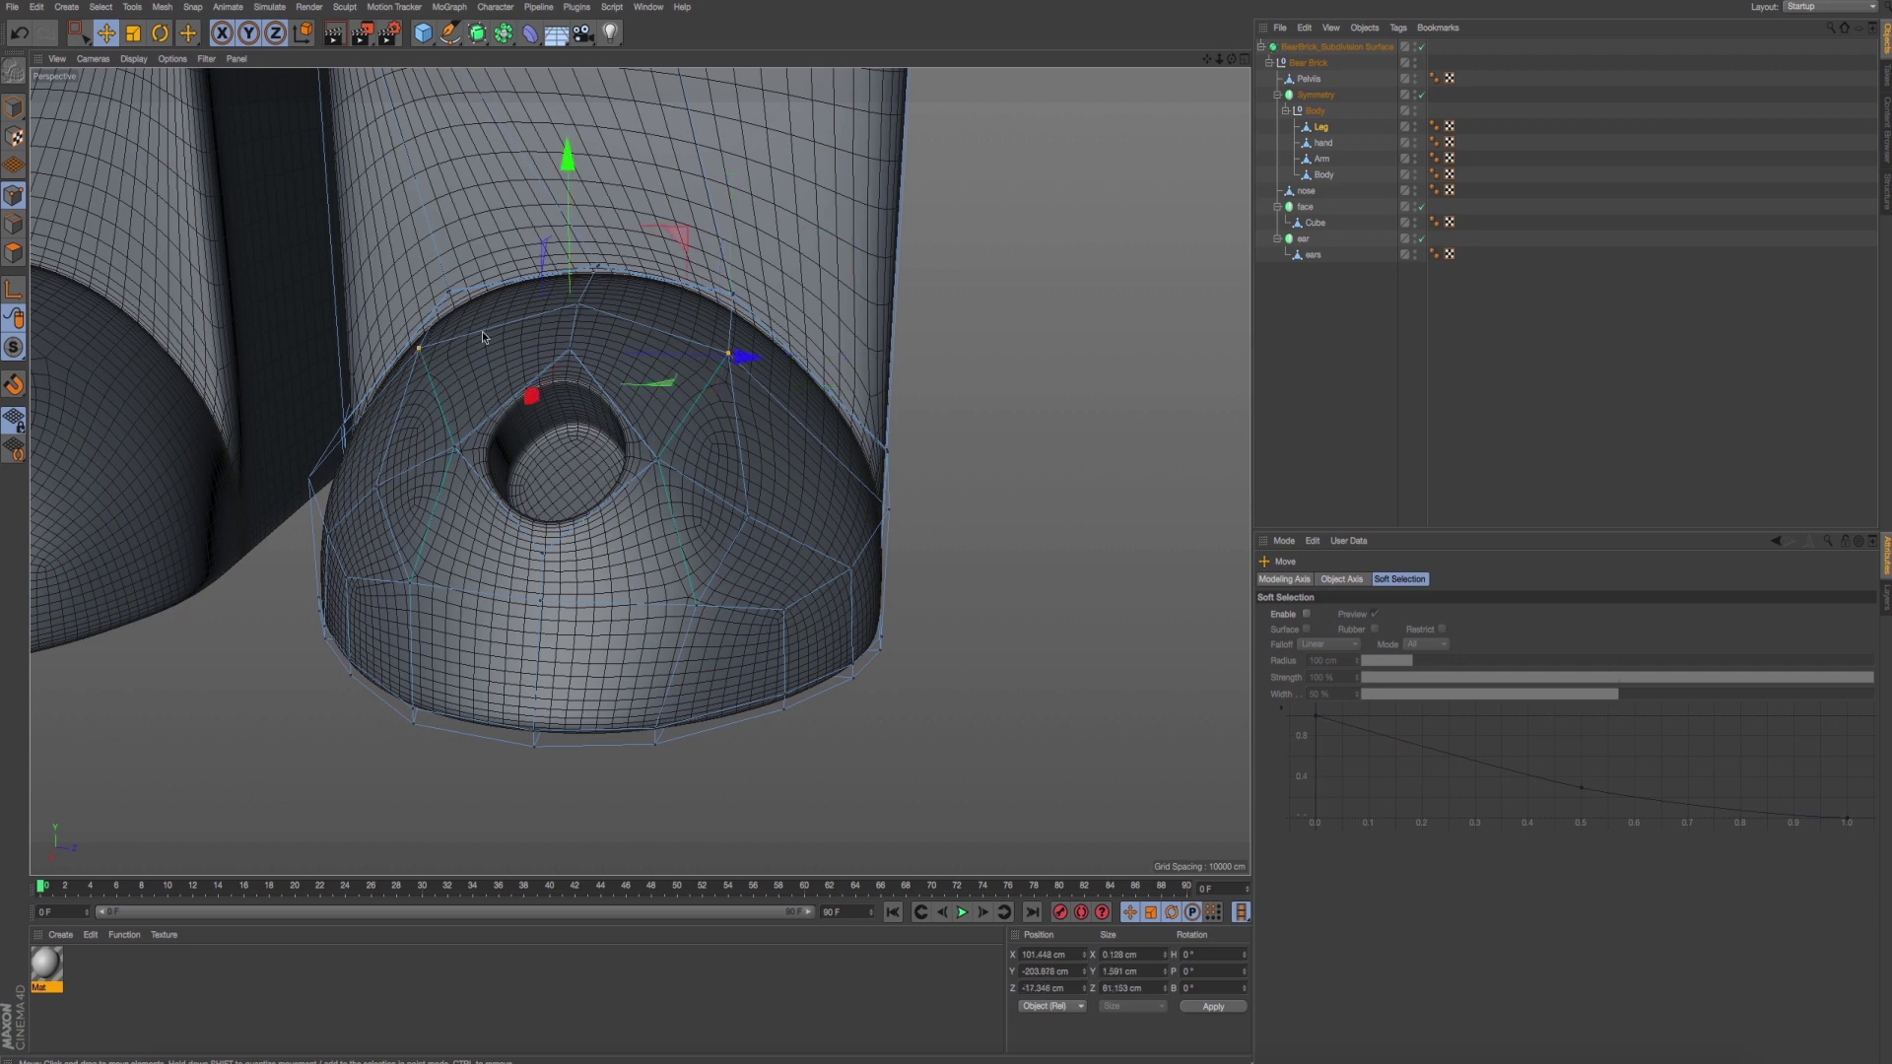
pyautogui.click(132, 32)
pyautogui.moveTo(747, 357); pyautogui.dragTo(773, 366)
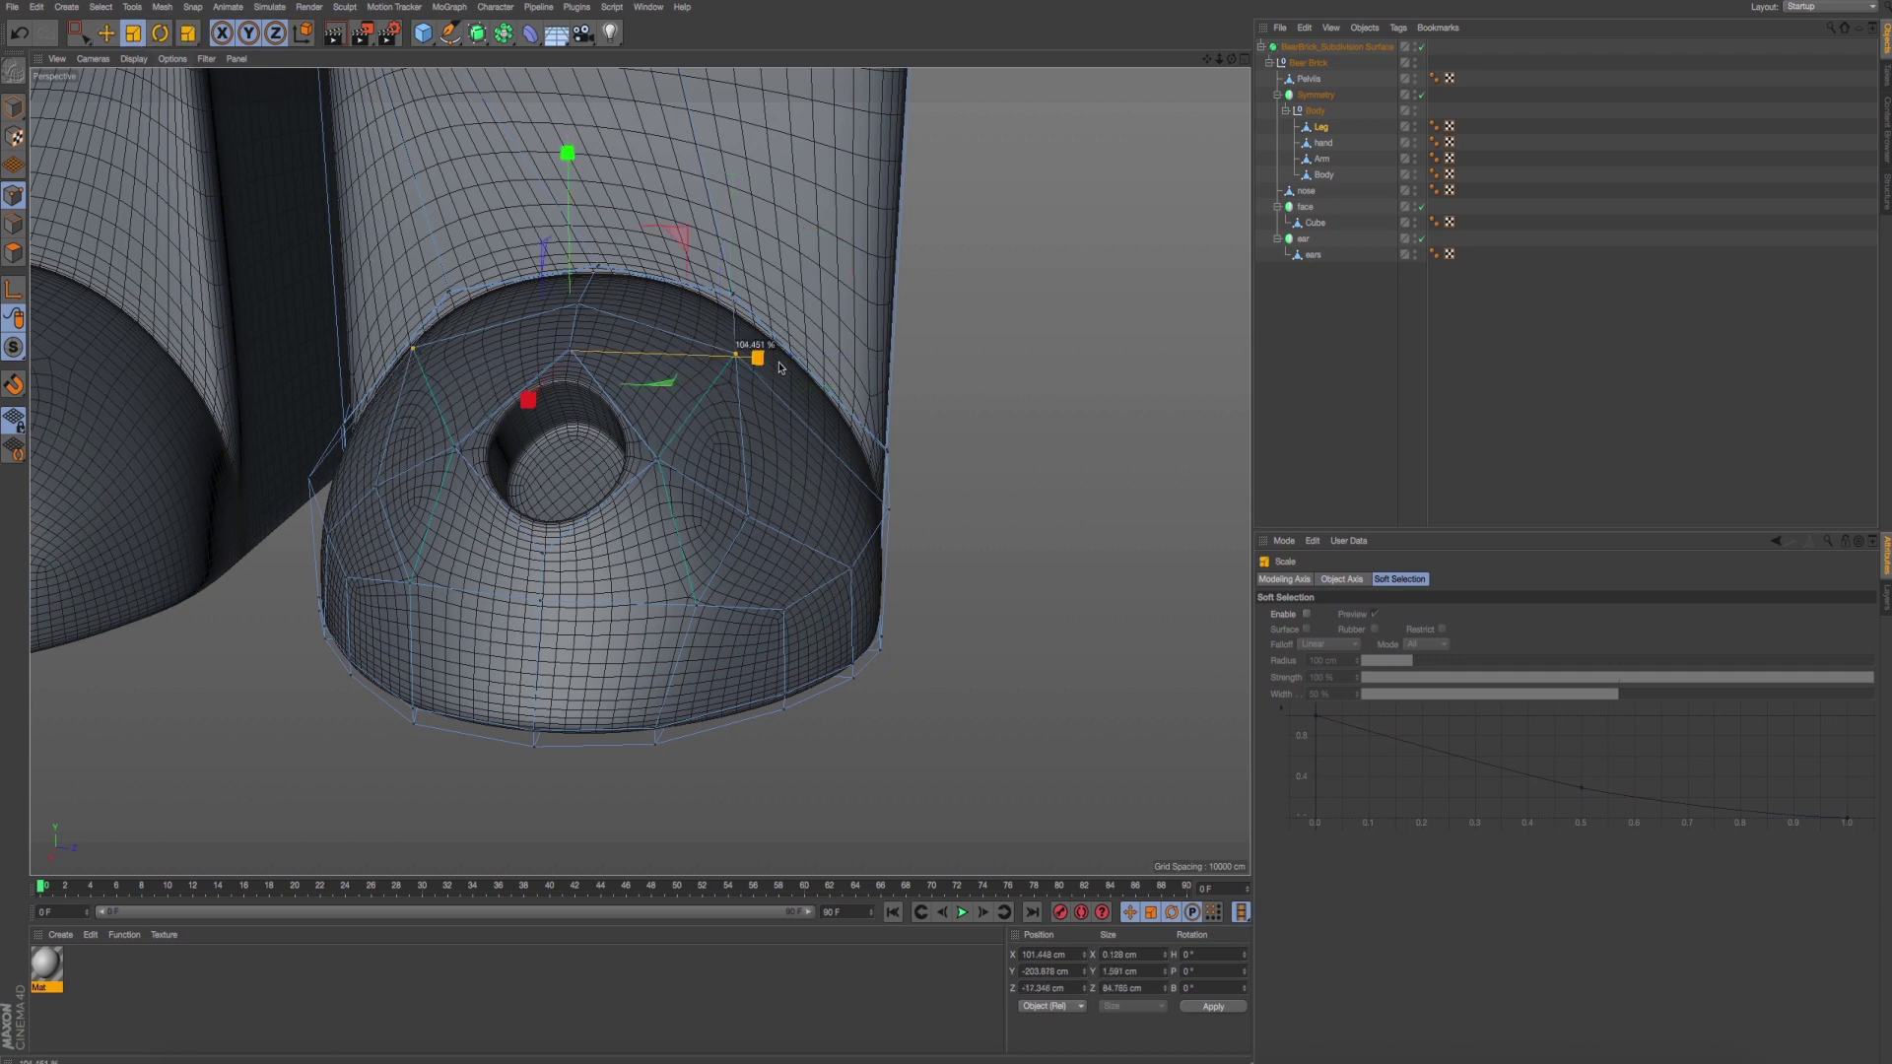
pyautogui.click(107, 33)
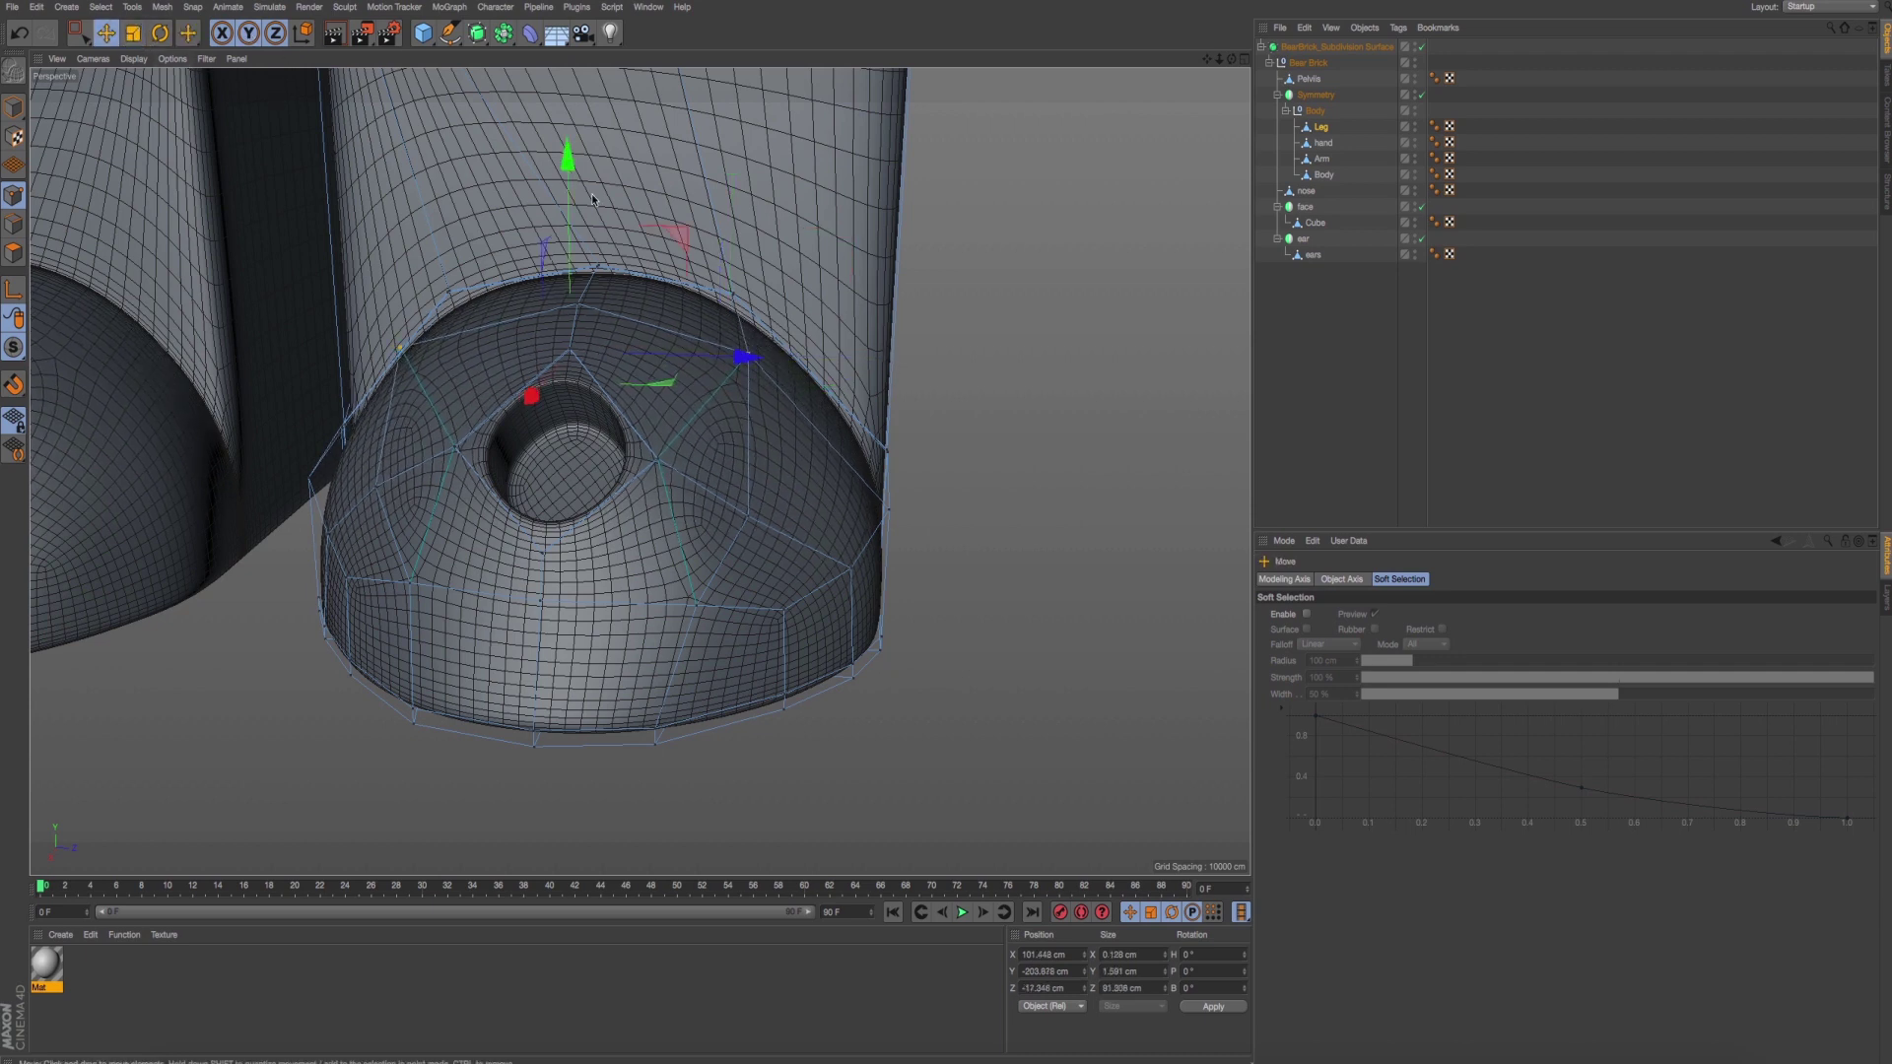
pyautogui.moveTo(569, 154); pyautogui.dragTo(576, 175)
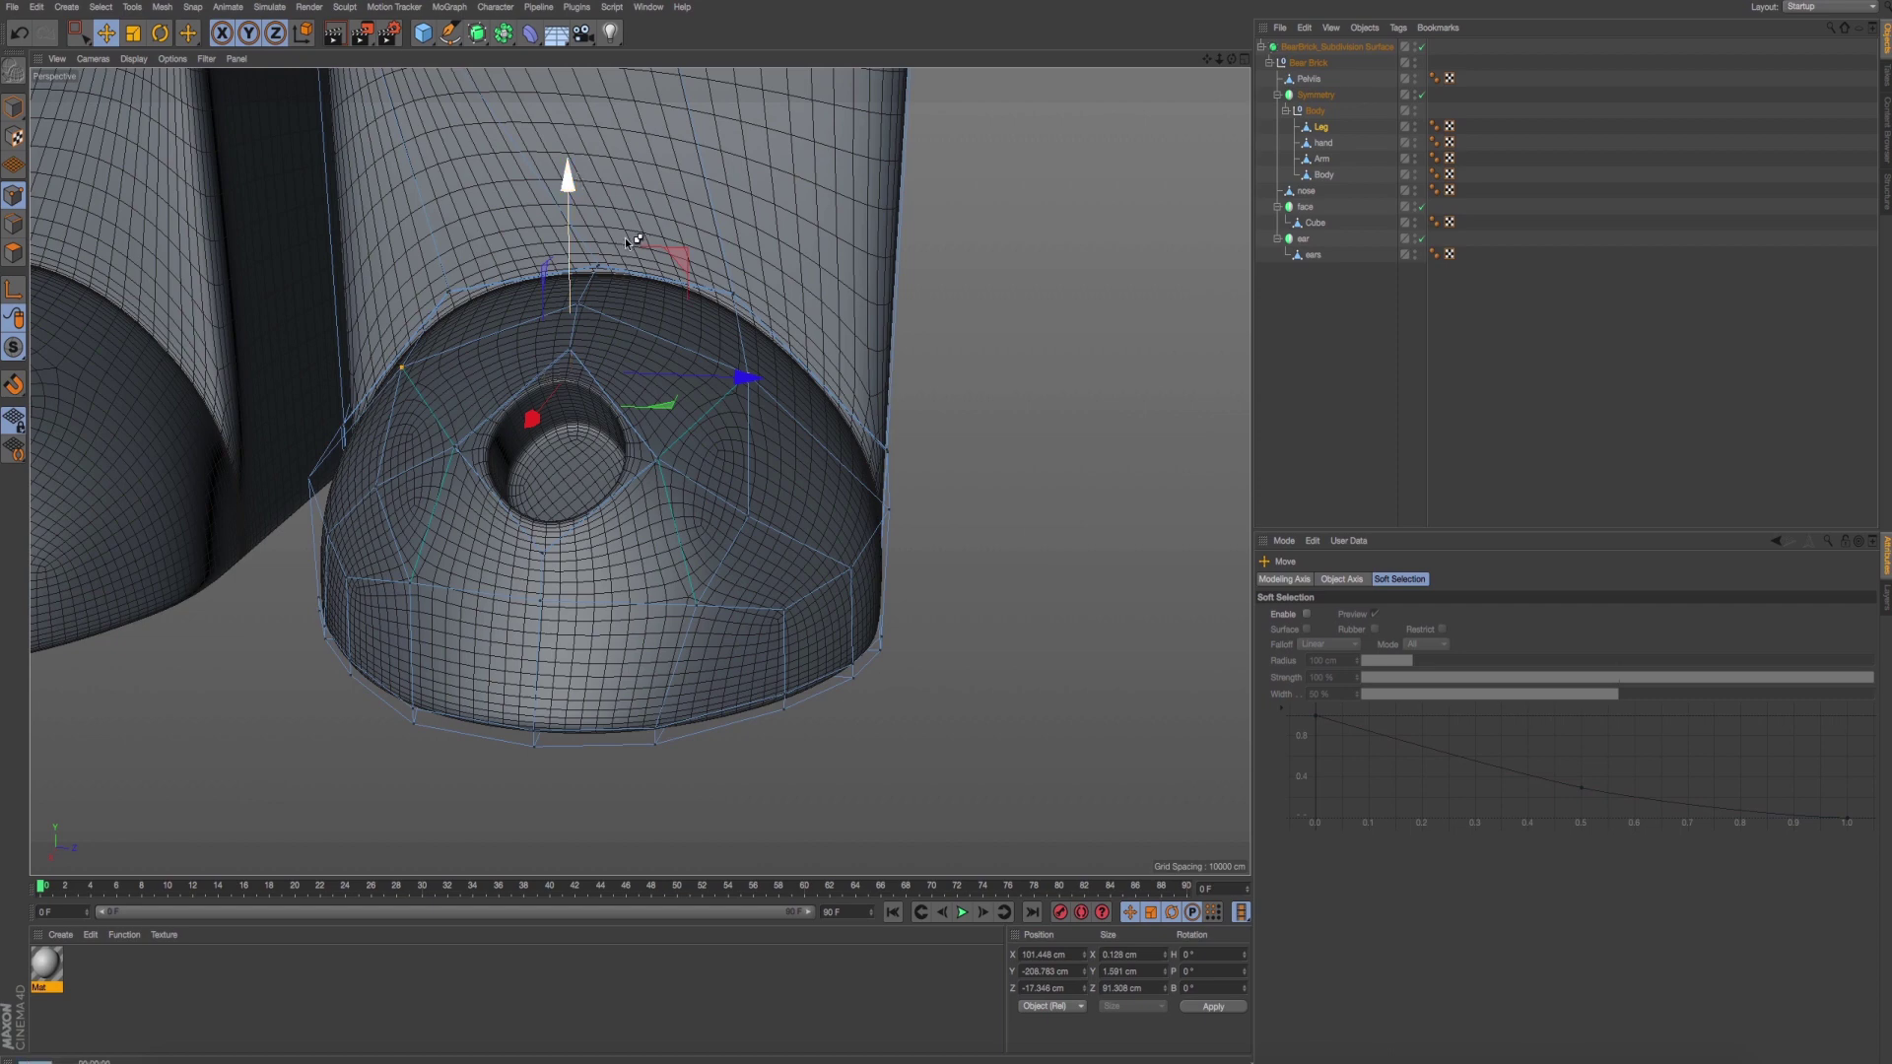
pyautogui.hotkey('ctrl', 'r')
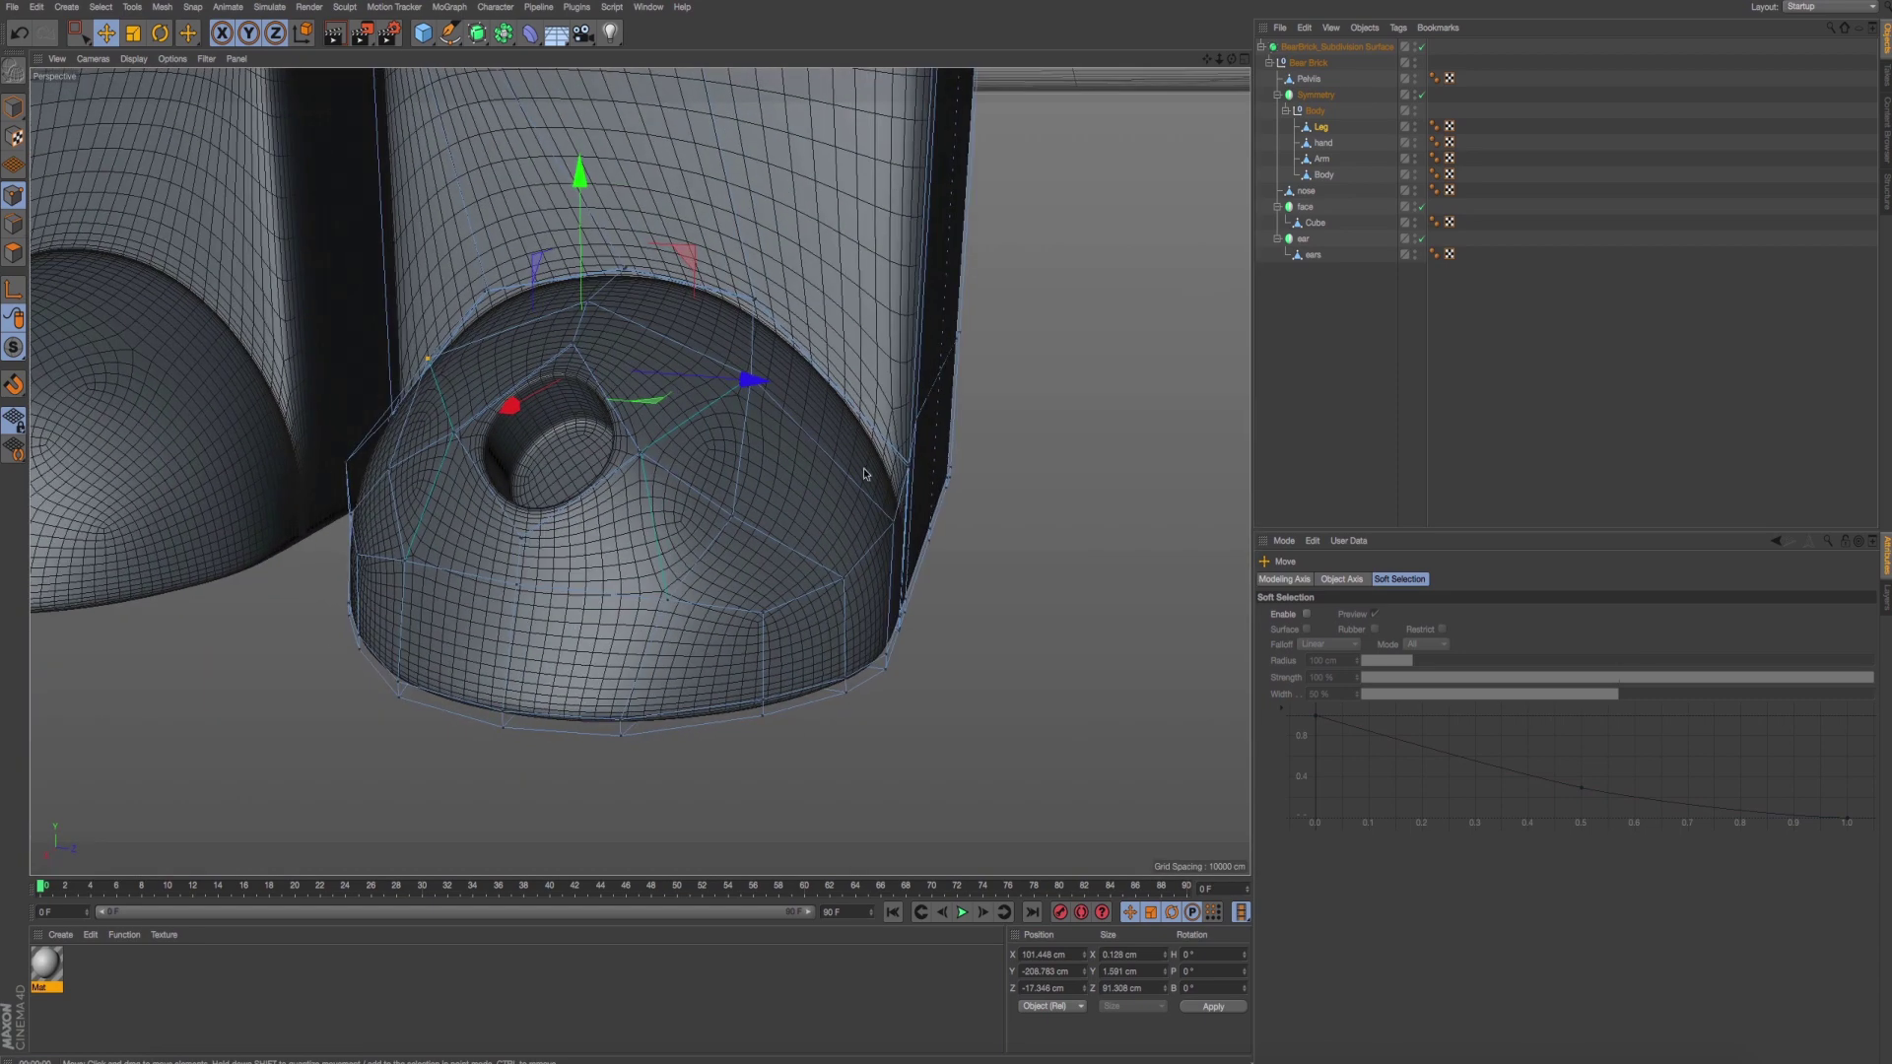
# Select two more foot vertices and check preview renders from new angles.
pyautogui.scroll(2, 801, 440)
pyautogui.scroll(2, 800, 440)
pyautogui.click(745, 538)
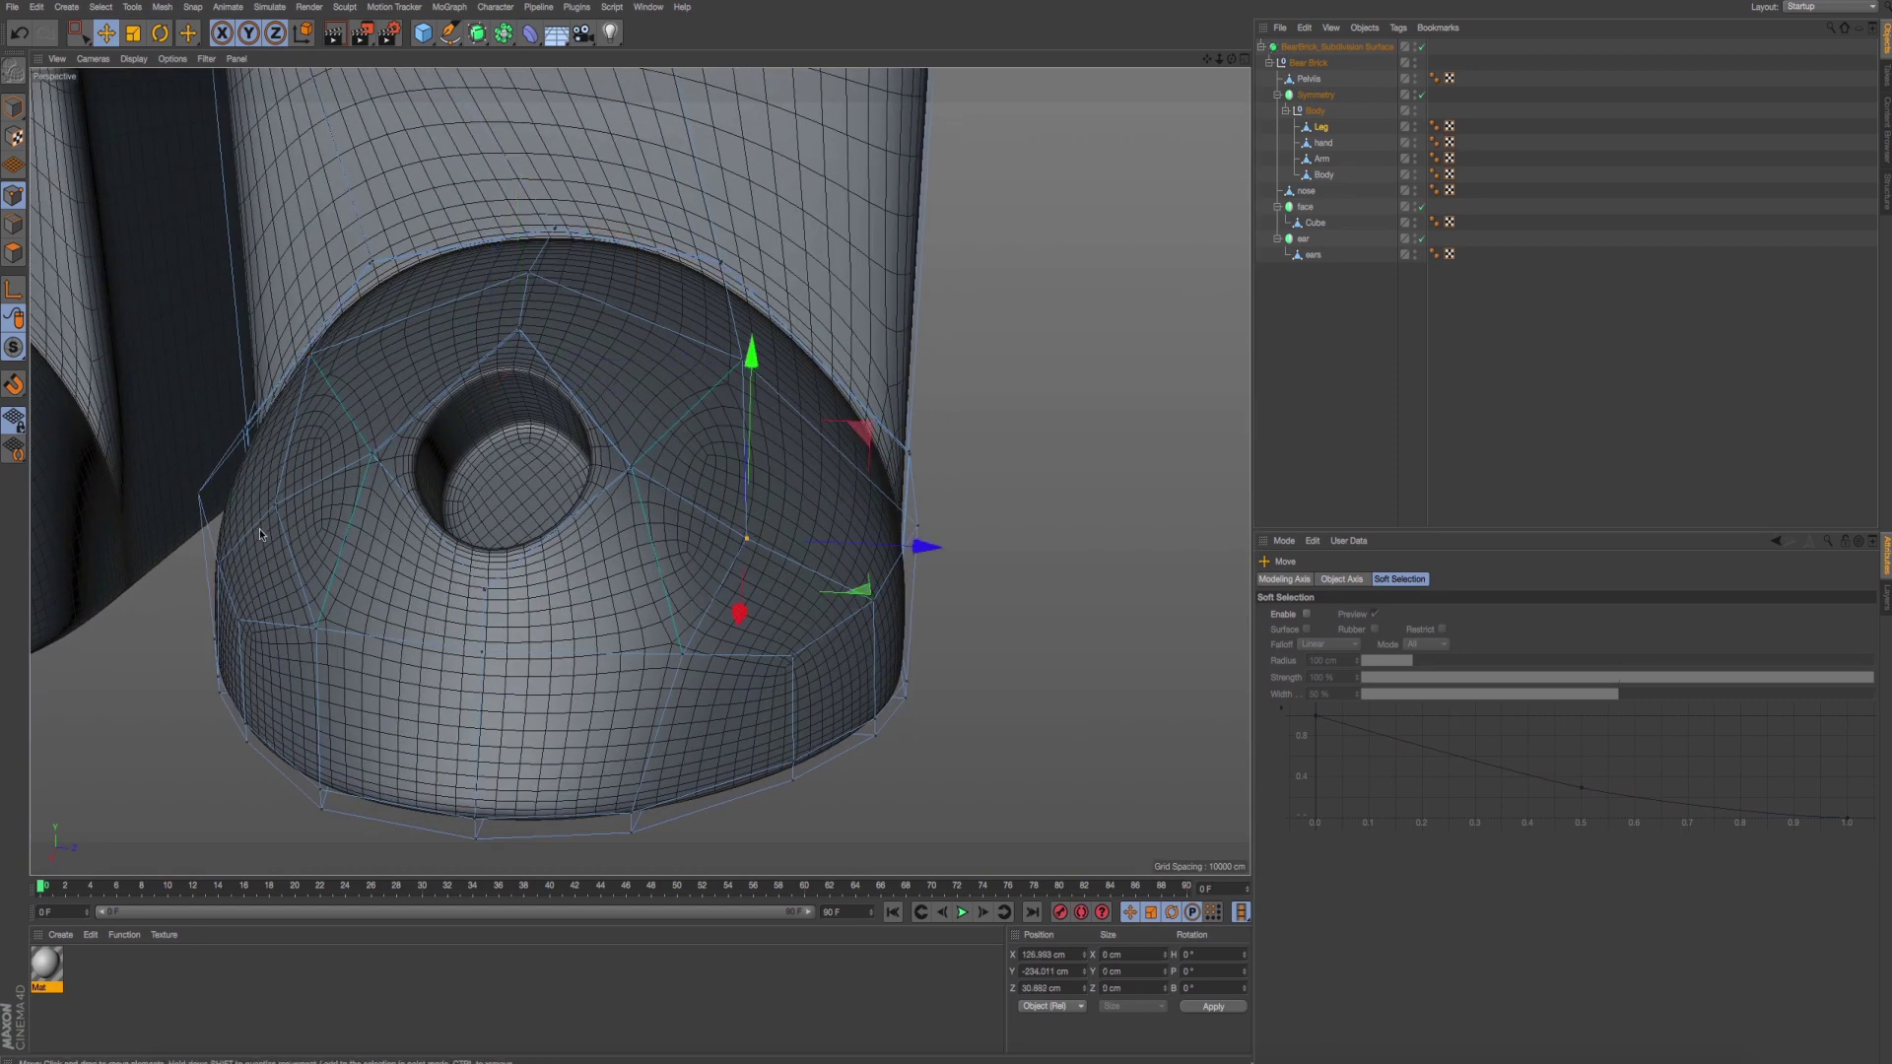
pyautogui.keyDown('alt'); pyautogui.moveTo(258, 528); pyautogui.dragTo(443, 577); pyautogui.keyUp('alt')
pyautogui.keyDown('shift'); pyautogui.click(243, 520); pyautogui.keyUp('shift')
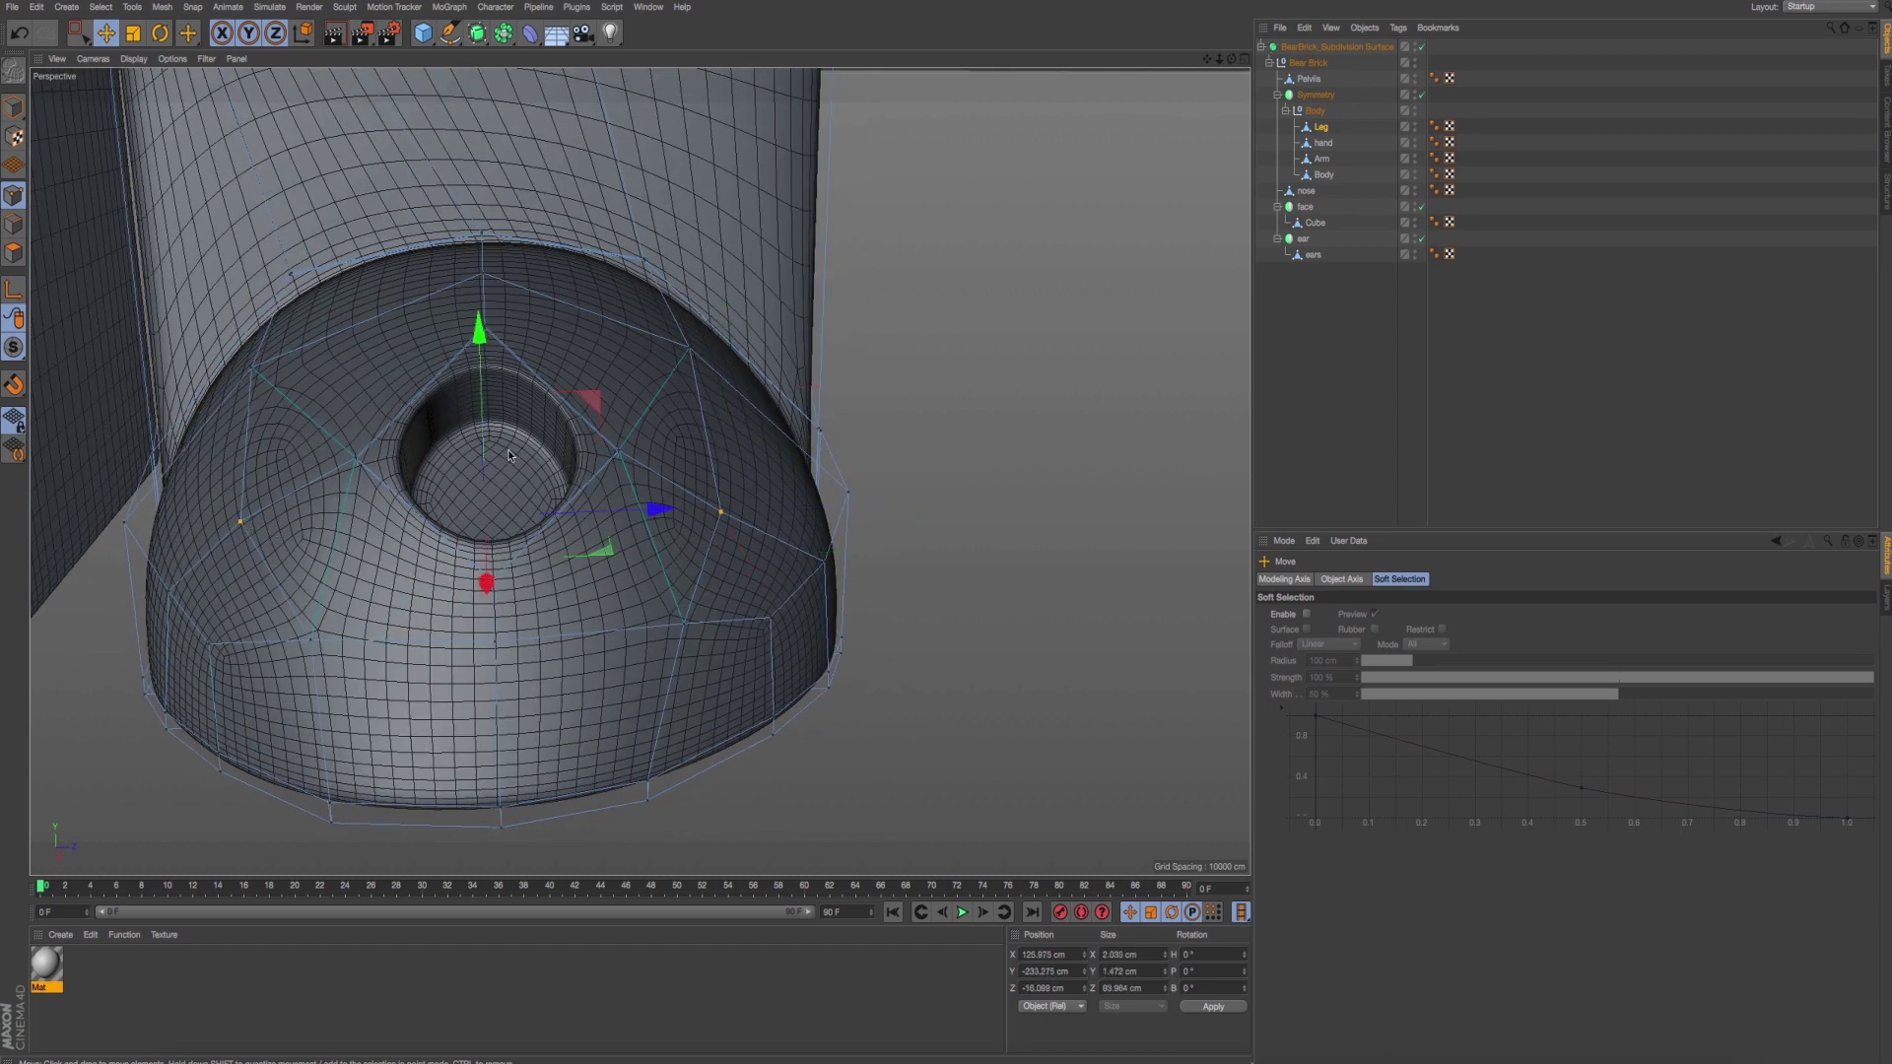
pyautogui.moveTo(245, 521)
pyautogui.keyDown('alt'); pyautogui.mouseDown()
pyautogui.moveTo(422, 542)
pyautogui.moveTo(371, 528)
pyautogui.mouseUp(); pyautogui.keyUp('alt')
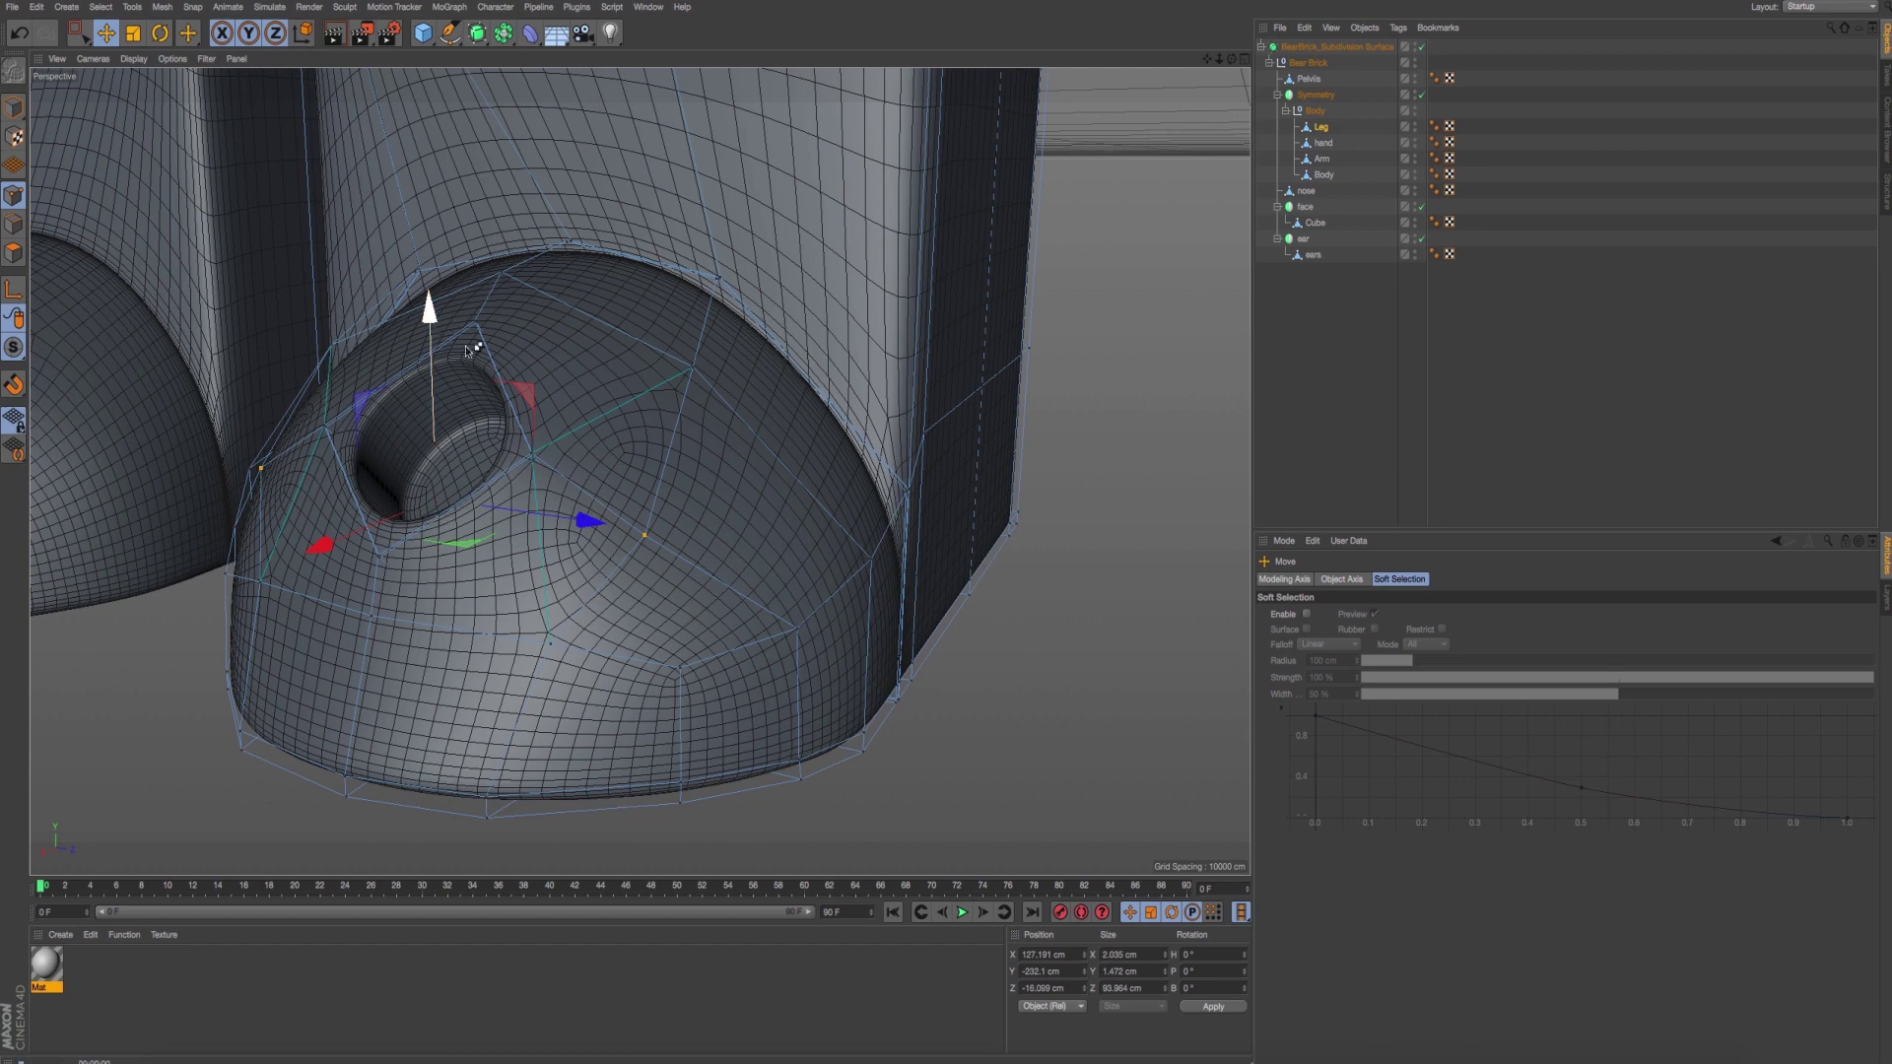
pyautogui.hotkey('ctrl', 'r')
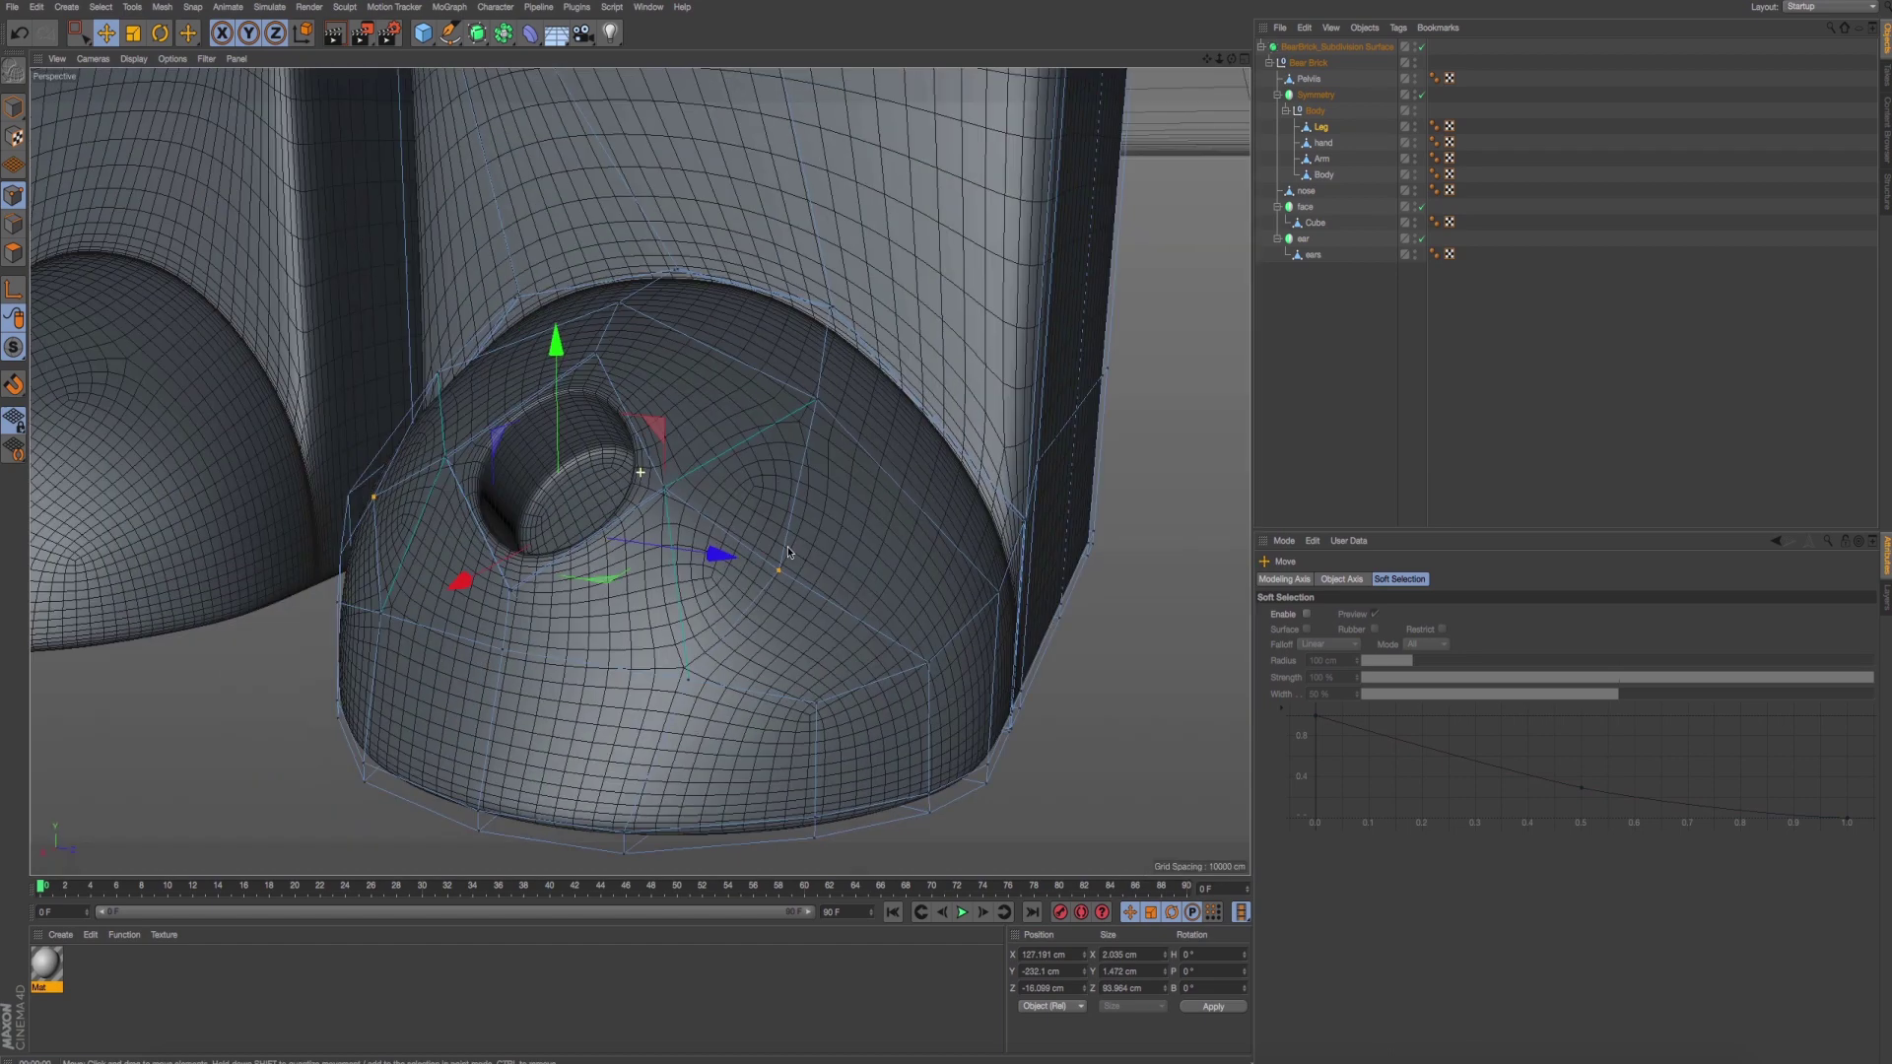
pyautogui.keyDown('alt'); pyautogui.moveTo(634, 505); pyautogui.dragTo(761, 562); pyautogui.keyUp('alt')
pyautogui.scroll(2, 761, 562)
pyautogui.hotkey('ctrl', 'r')
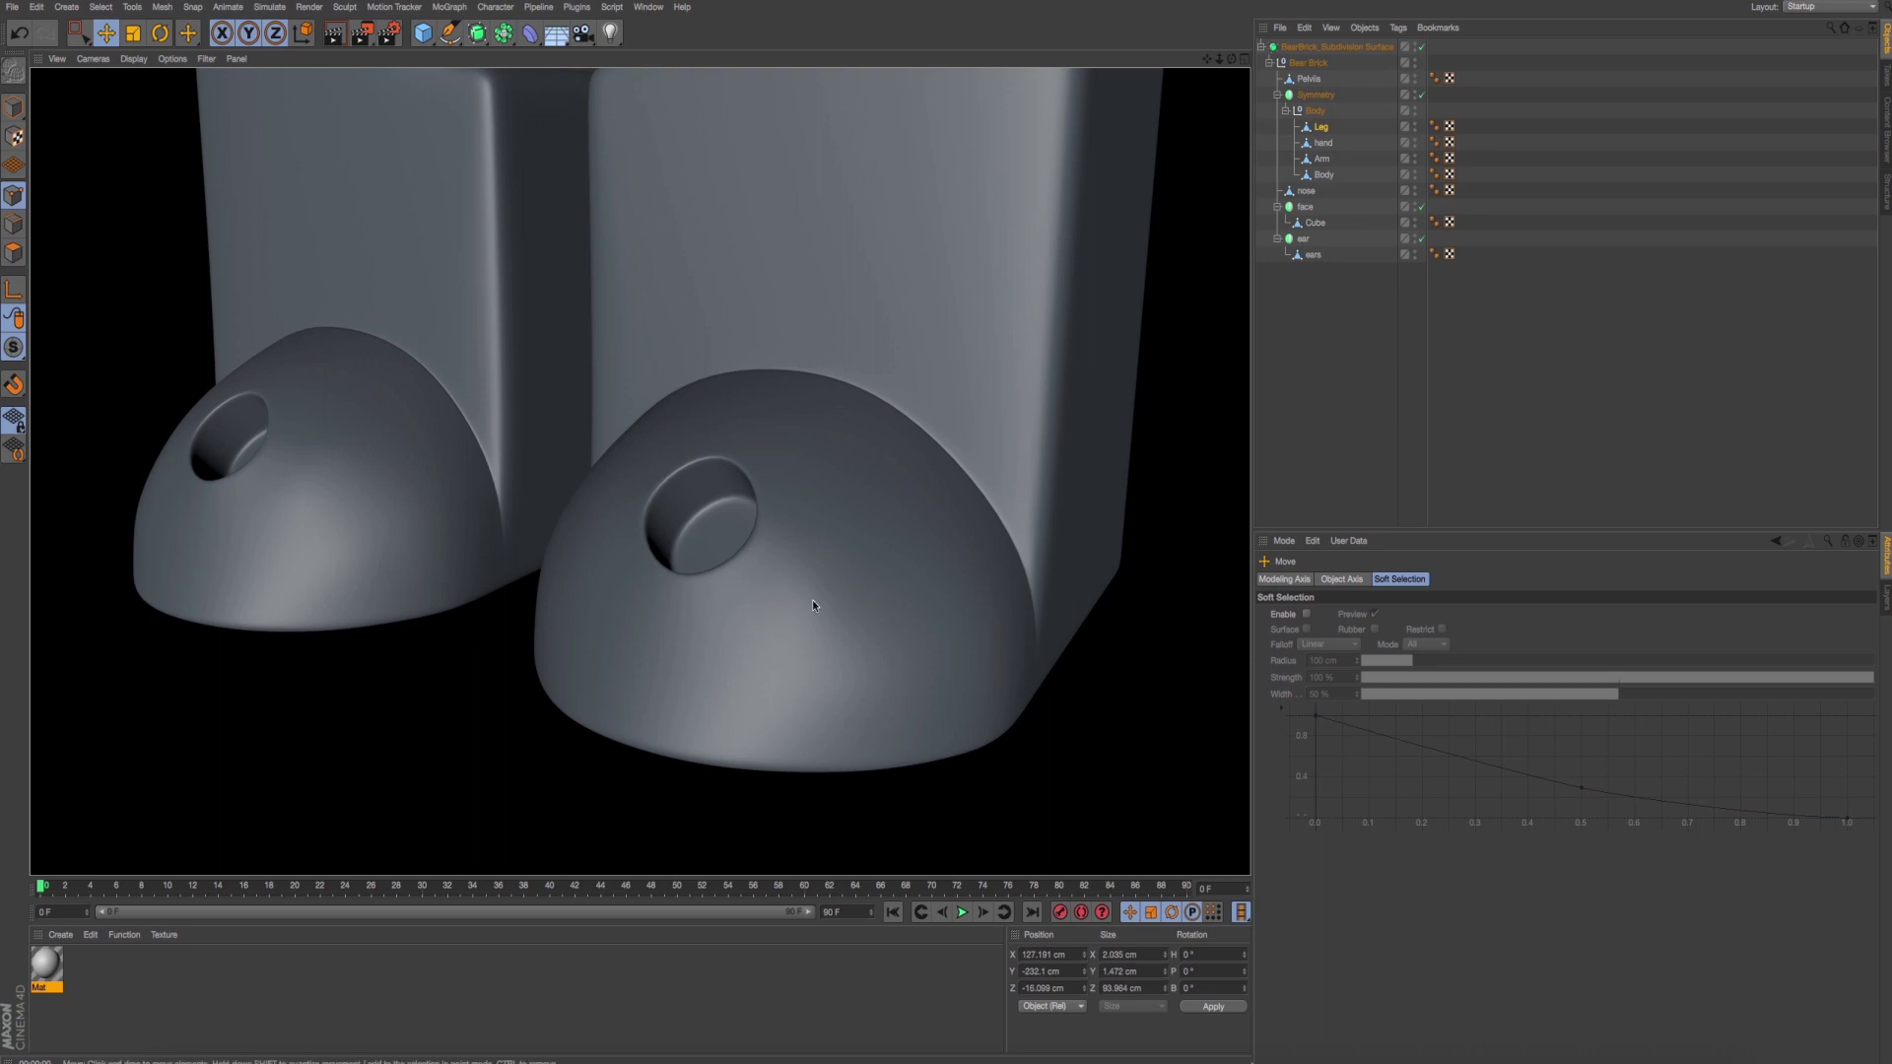
# Maximize the Back view and use Rectangle Selection with Only Select Visible Elements off.
pyautogui.press('F5')
pyautogui.middleClick(804, 647)
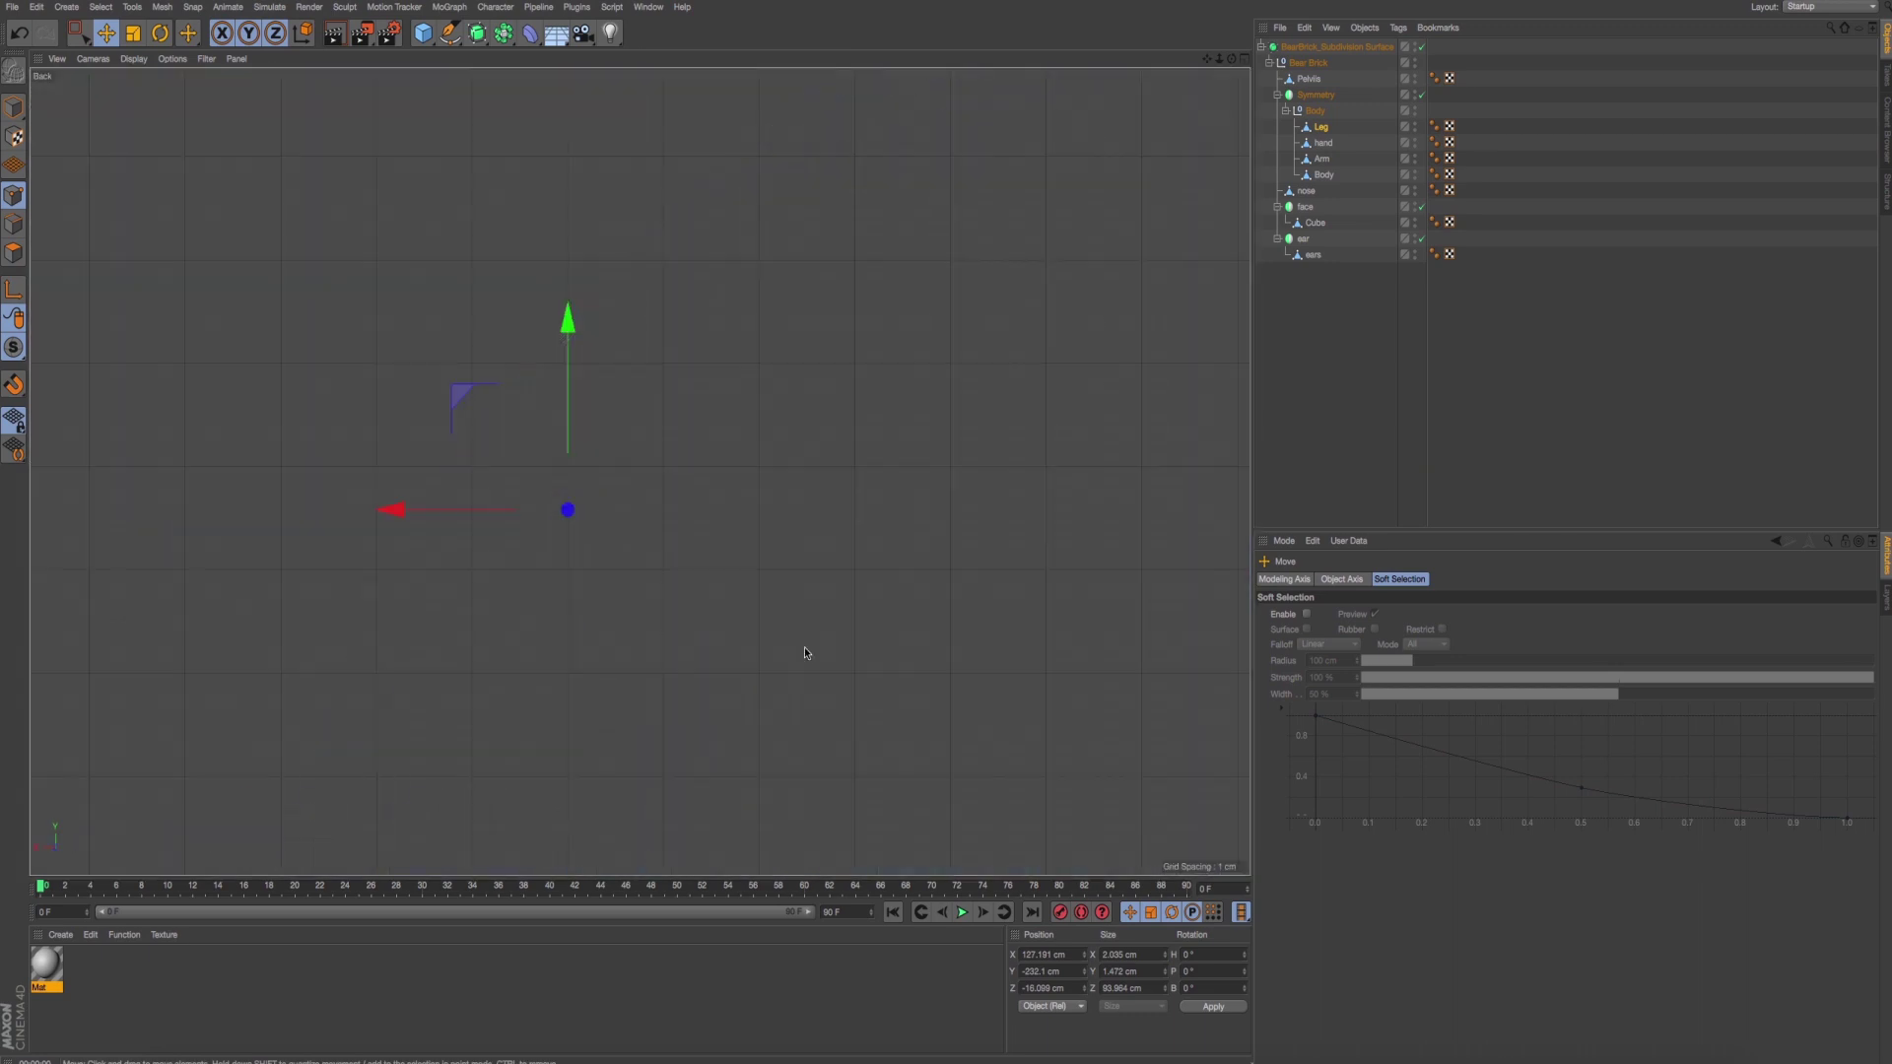
pyautogui.scroll(2, 798, 653)
pyautogui.scroll(3, 607, 552)
pyautogui.keyDown('alt'); pyautogui.moveTo(609, 547); pyautogui.dragTo(611, 514, button='middle'); pyautogui.keyUp('alt')
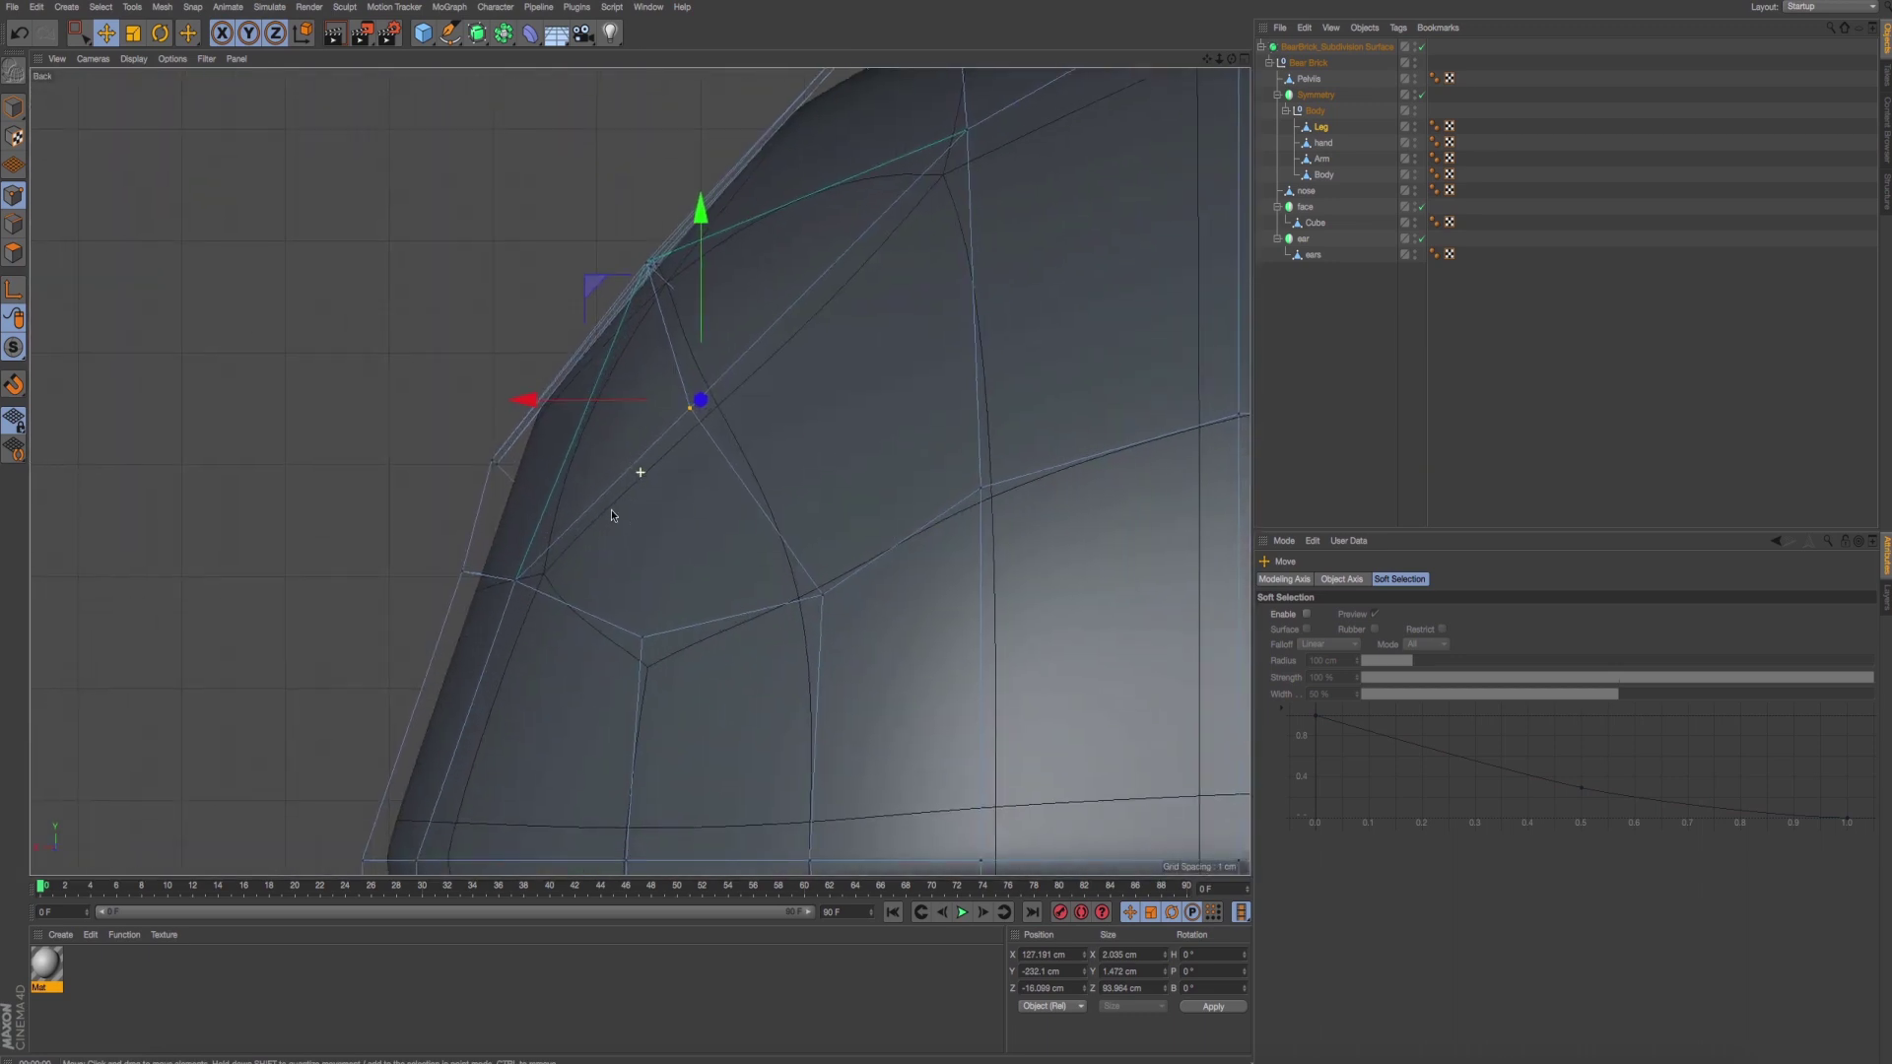
pyautogui.click(82, 36)
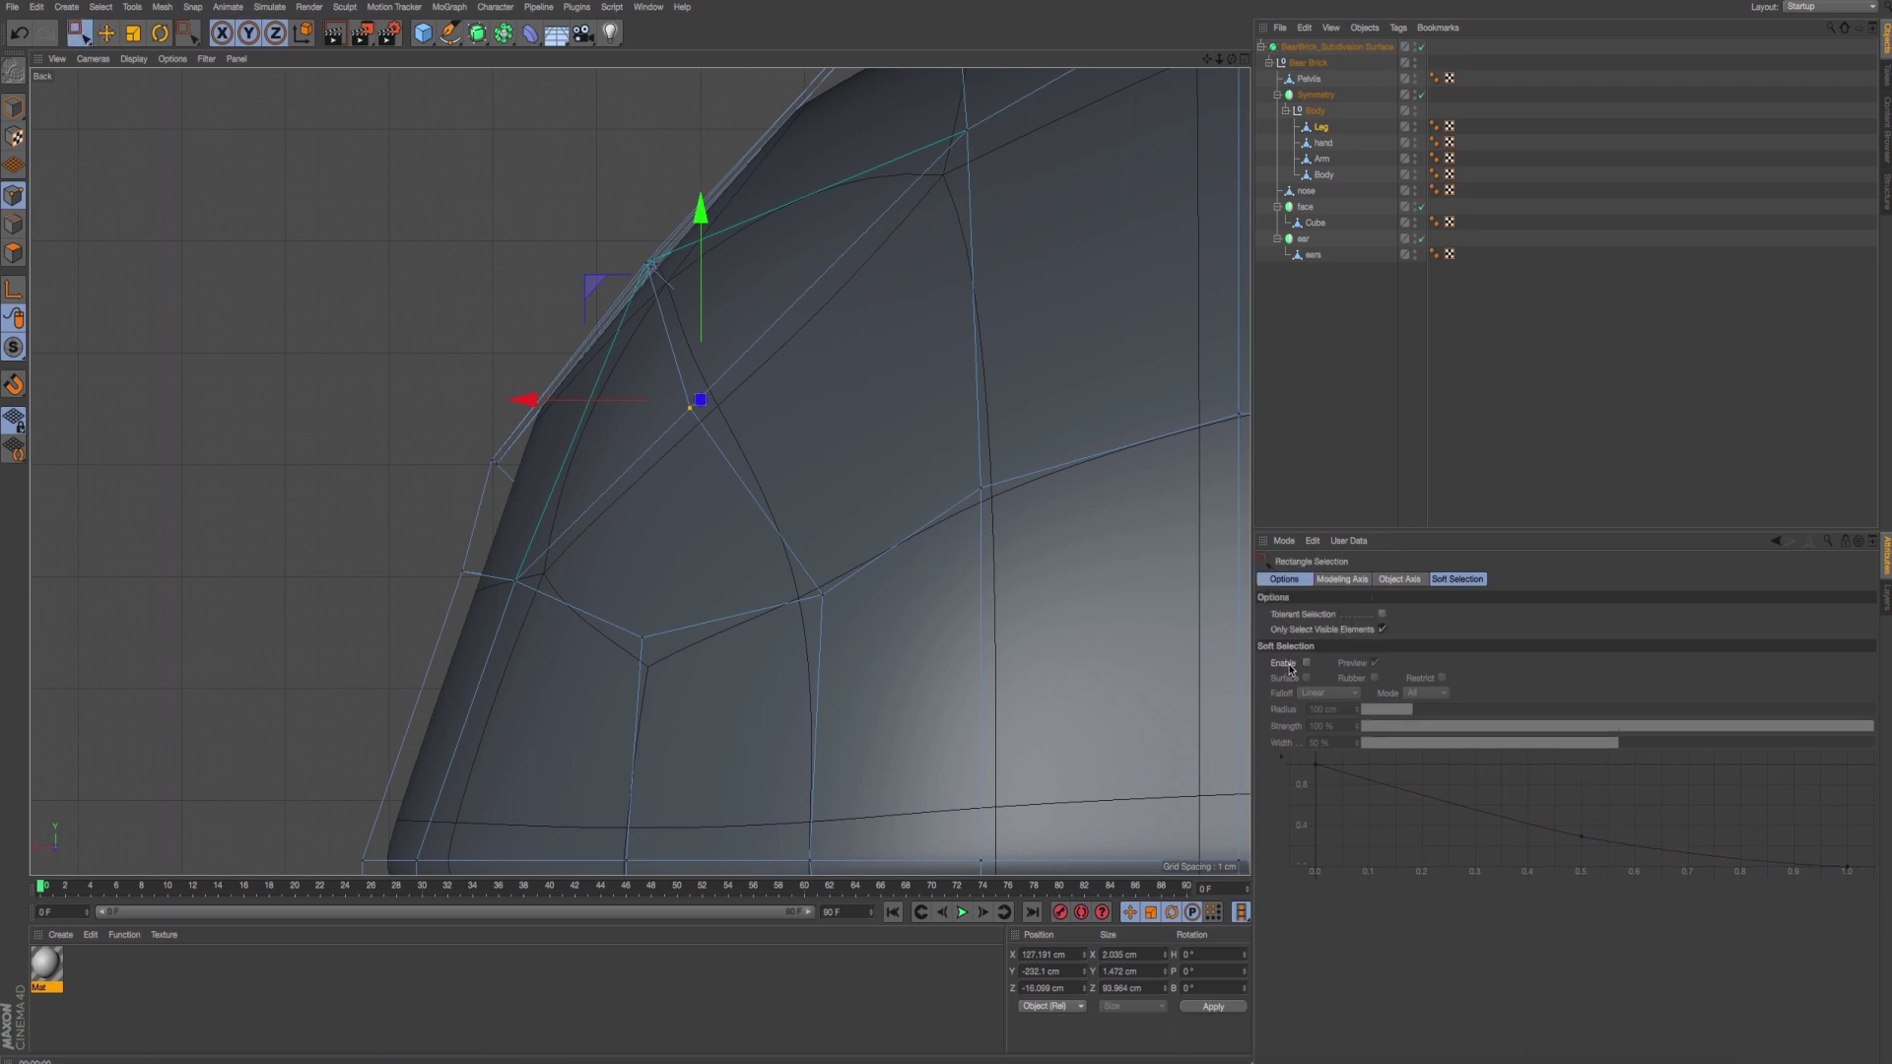
pyautogui.click(1382, 630)
pyautogui.scroll(-2, 535, 632)
# Pull a foot cage corner point outward about 2 cm, then select the bottom-left corner.
pyautogui.moveTo(441, 572); pyautogui.dragTo(569, 658)
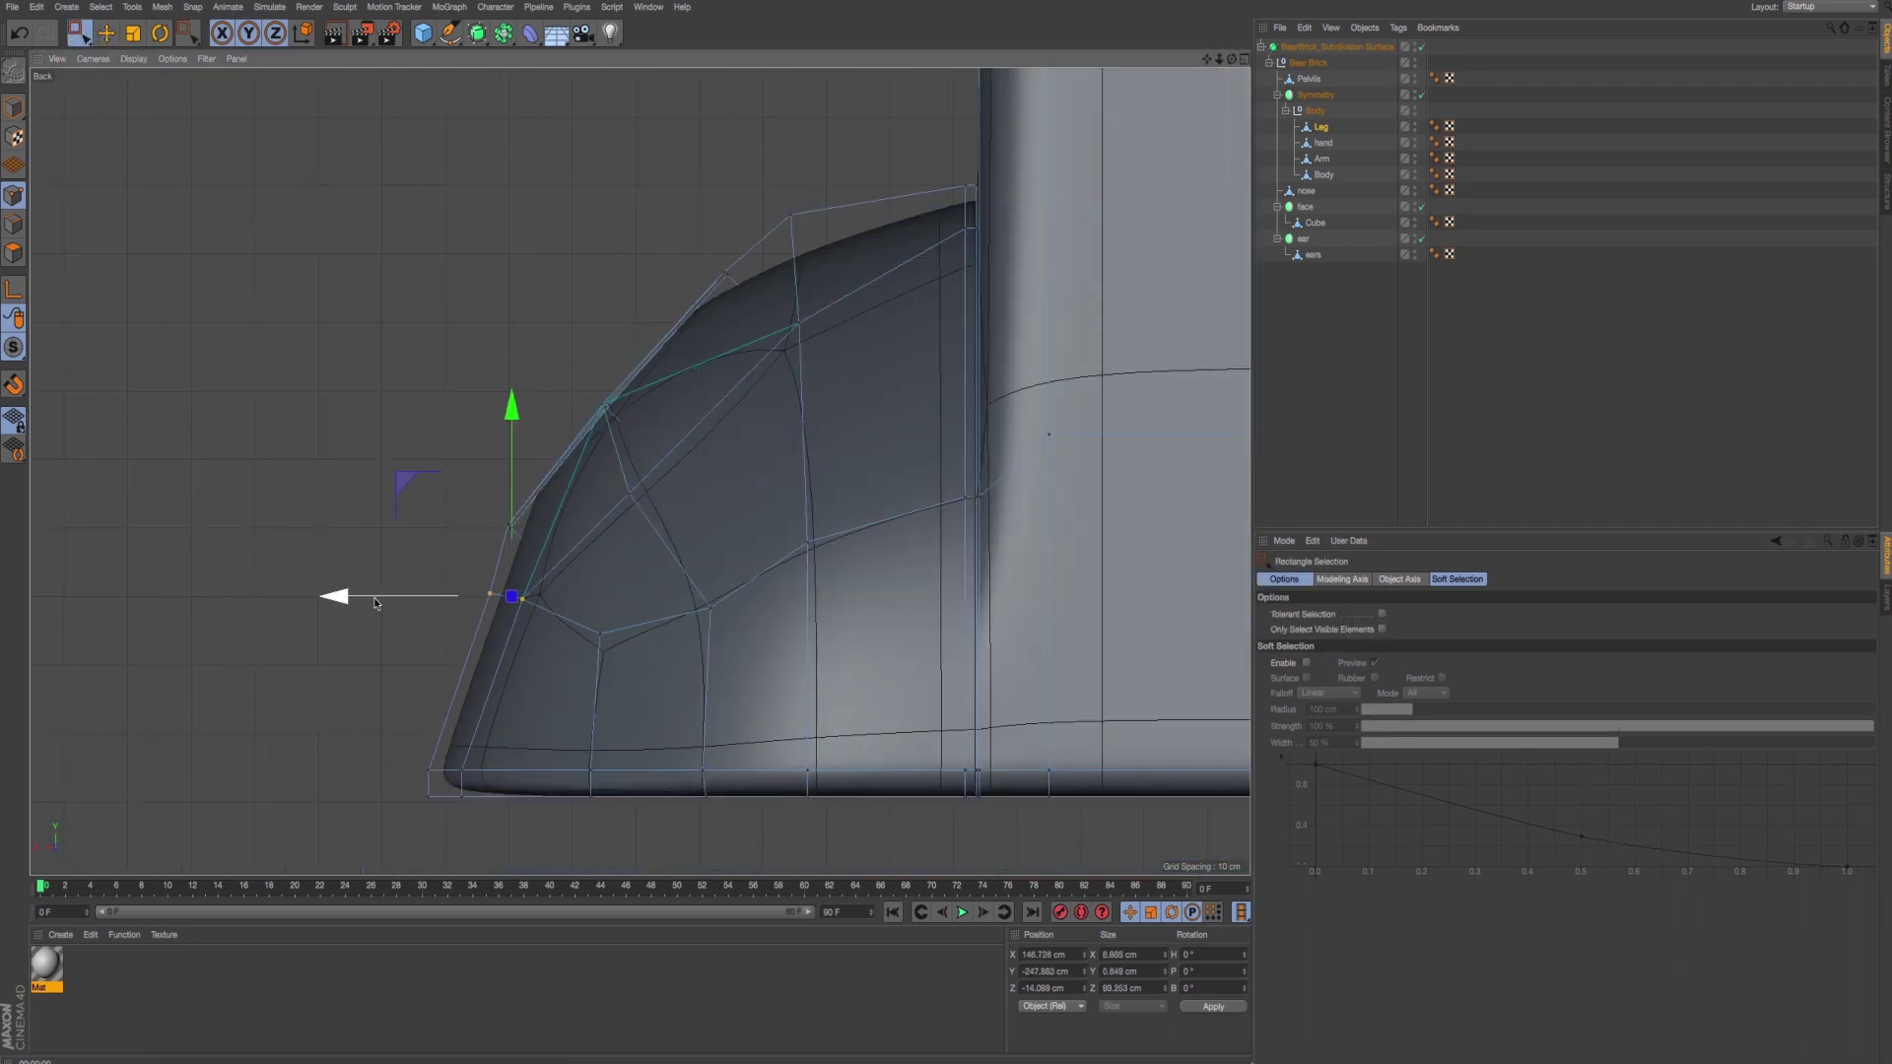
pyautogui.moveTo(382, 599); pyautogui.dragTo(356, 600)
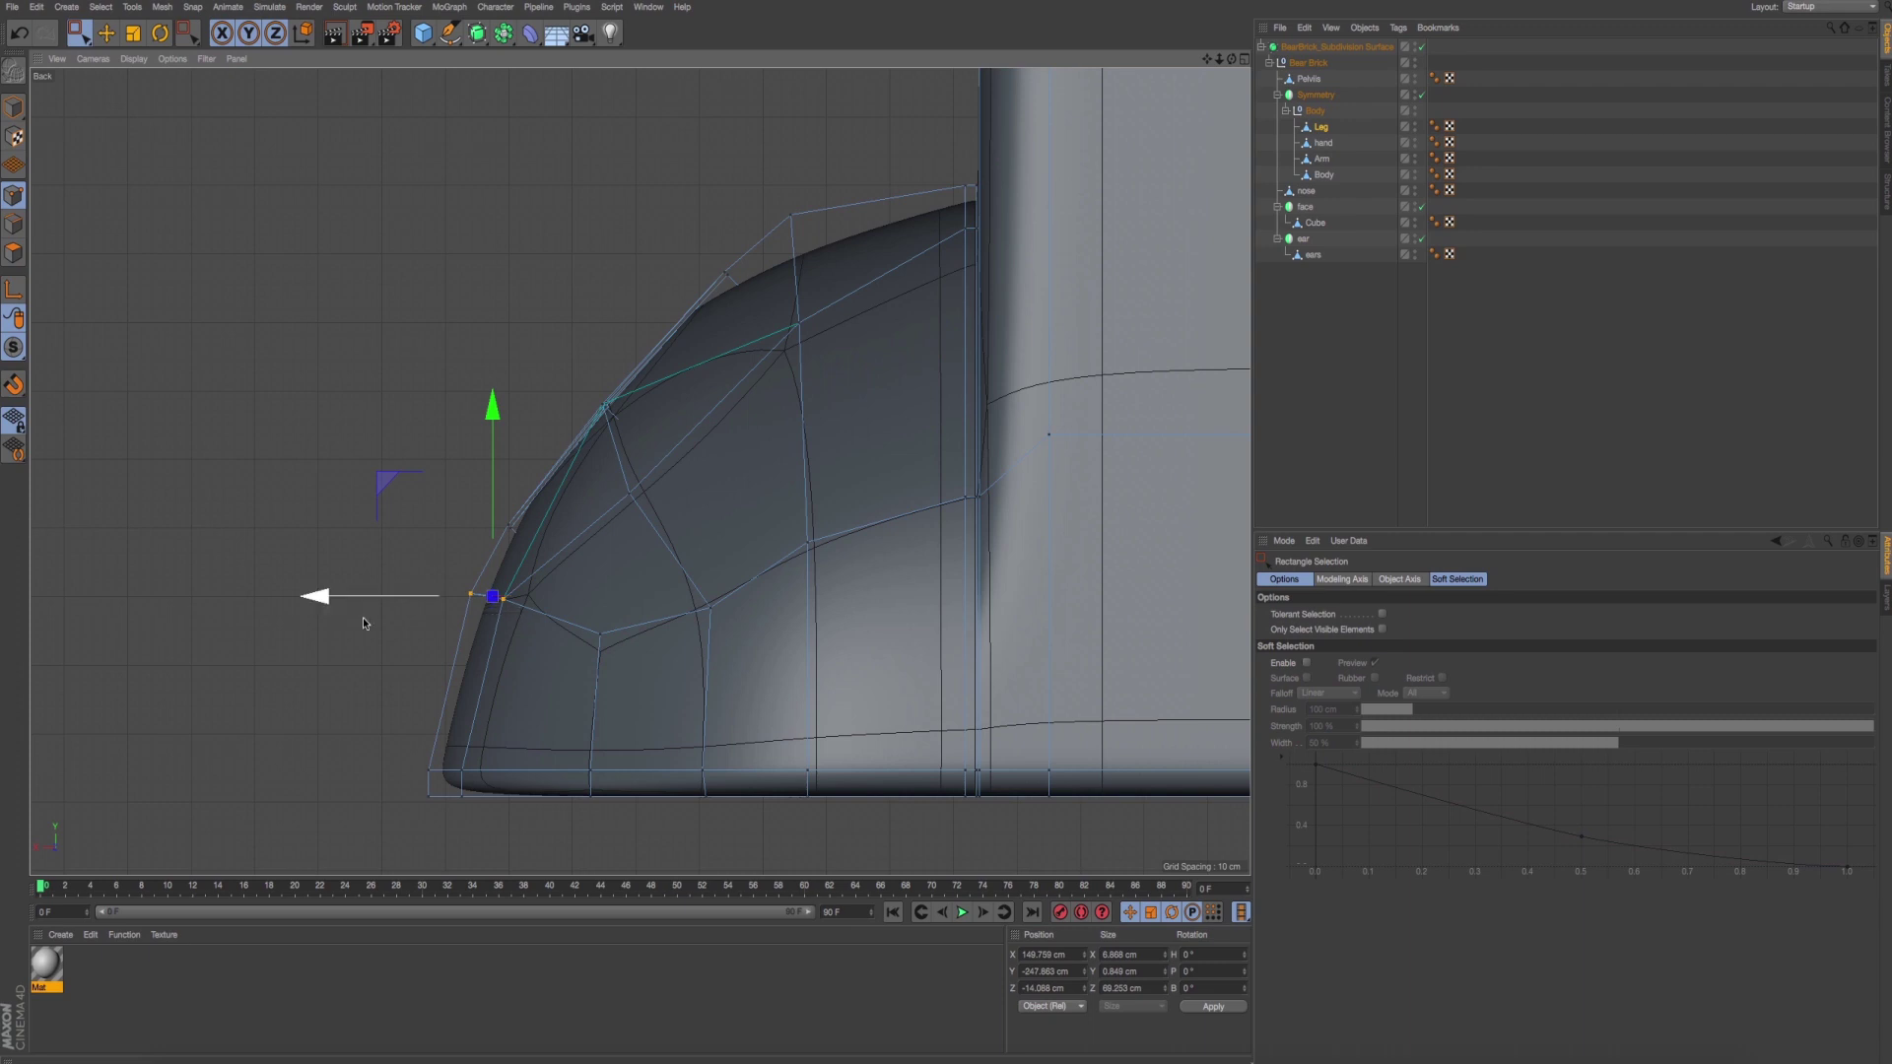
pyautogui.moveTo(377, 726); pyautogui.dragTo(462, 792)
pyautogui.scroll(2, 603, 662)
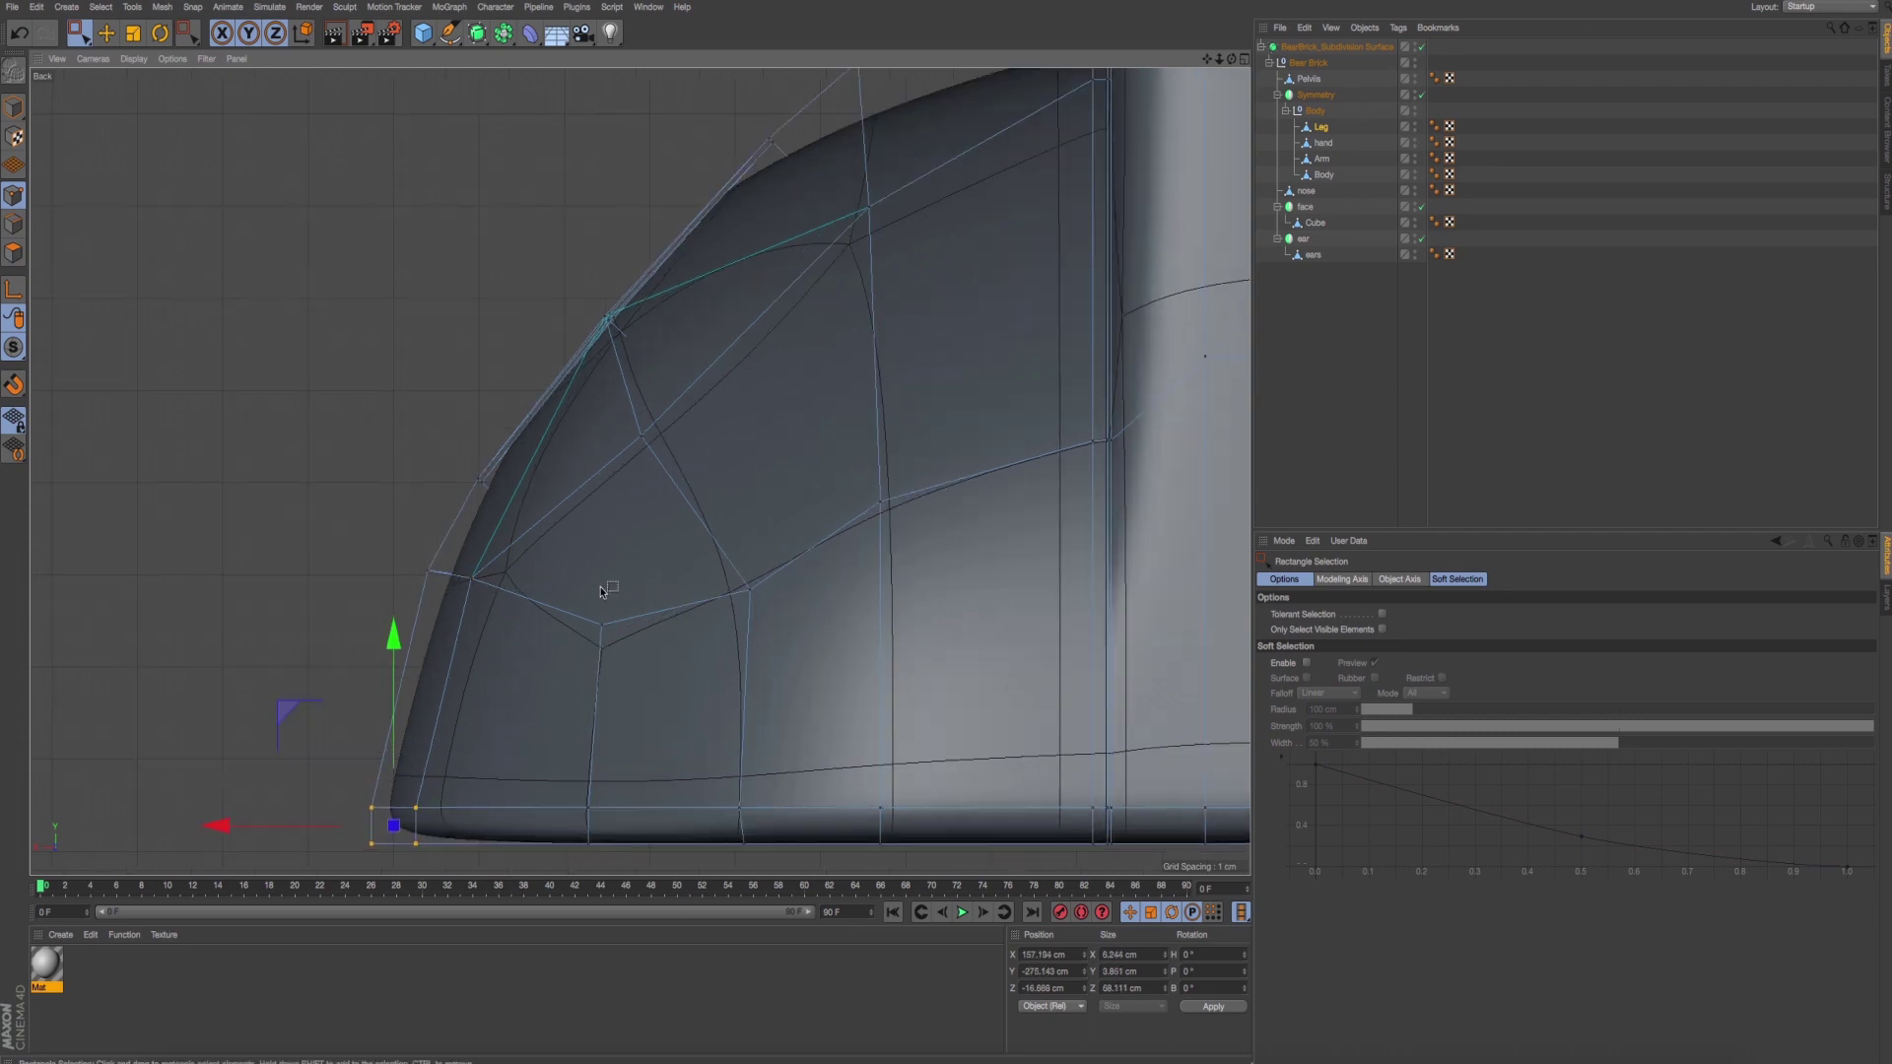
pyautogui.scroll(-2, 591, 611)
pyautogui.scroll(-2, 582, 635)
pyautogui.scroll(-1, 634, 476)
# Raise the upper curve point of the foot slightly and shift it sideways.
pyautogui.moveTo(726, 312)
pyautogui.mouseDown()
pyautogui.moveTo(779, 363)
pyautogui.moveTo(693, 418)
pyautogui.mouseUp()
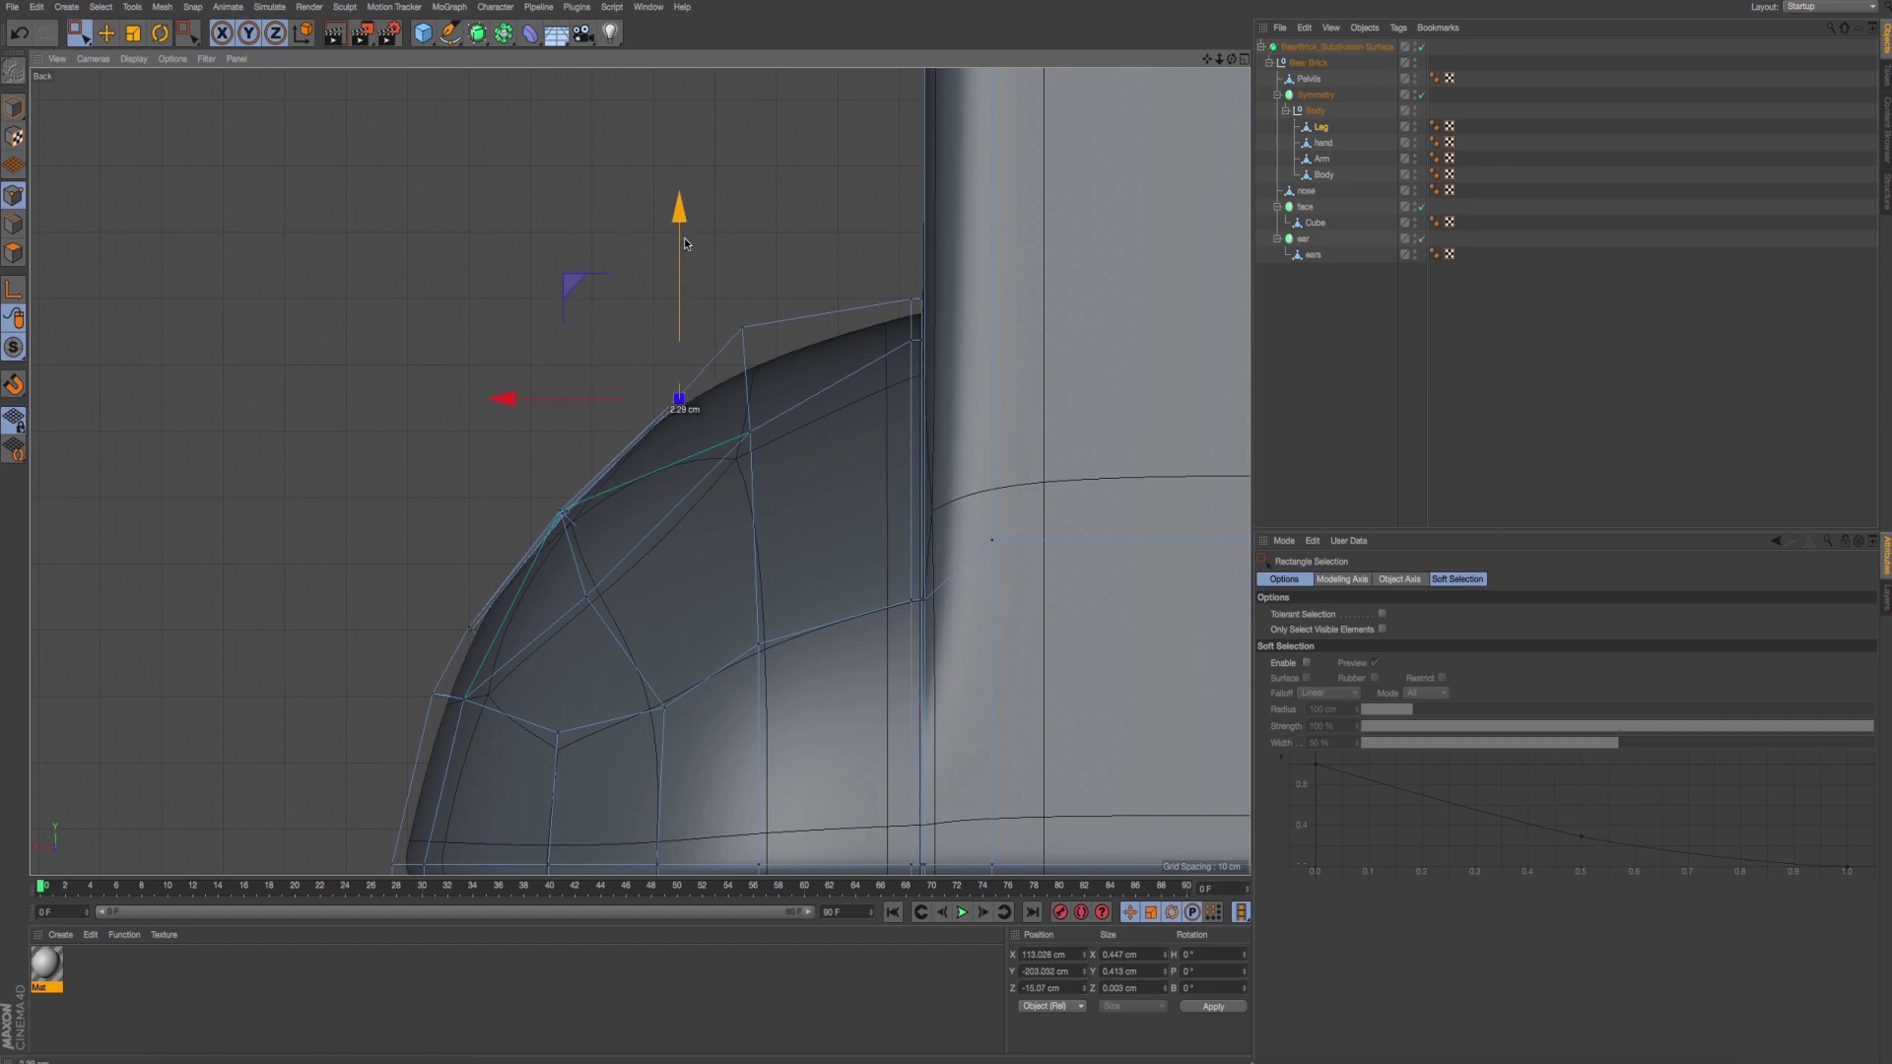
pyautogui.click(741, 329)
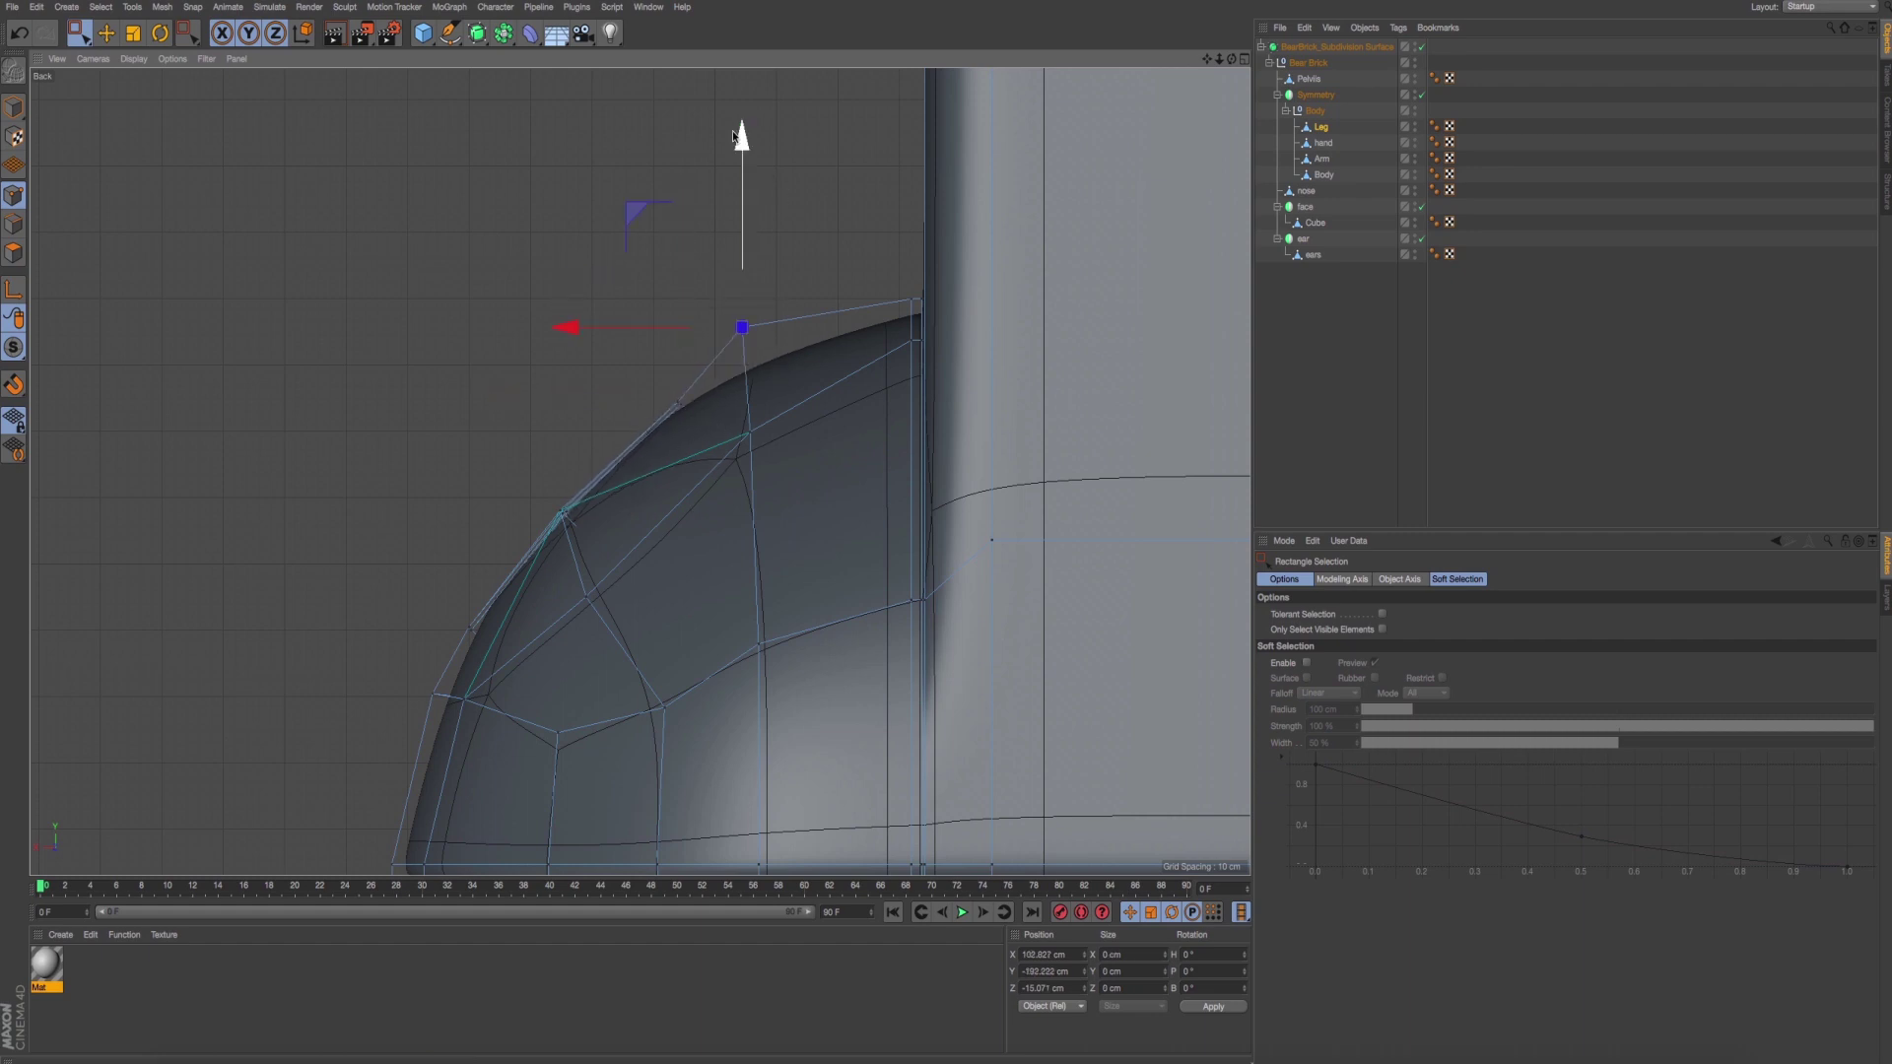
pyautogui.moveTo(742, 138); pyautogui.dragTo(742, 146)
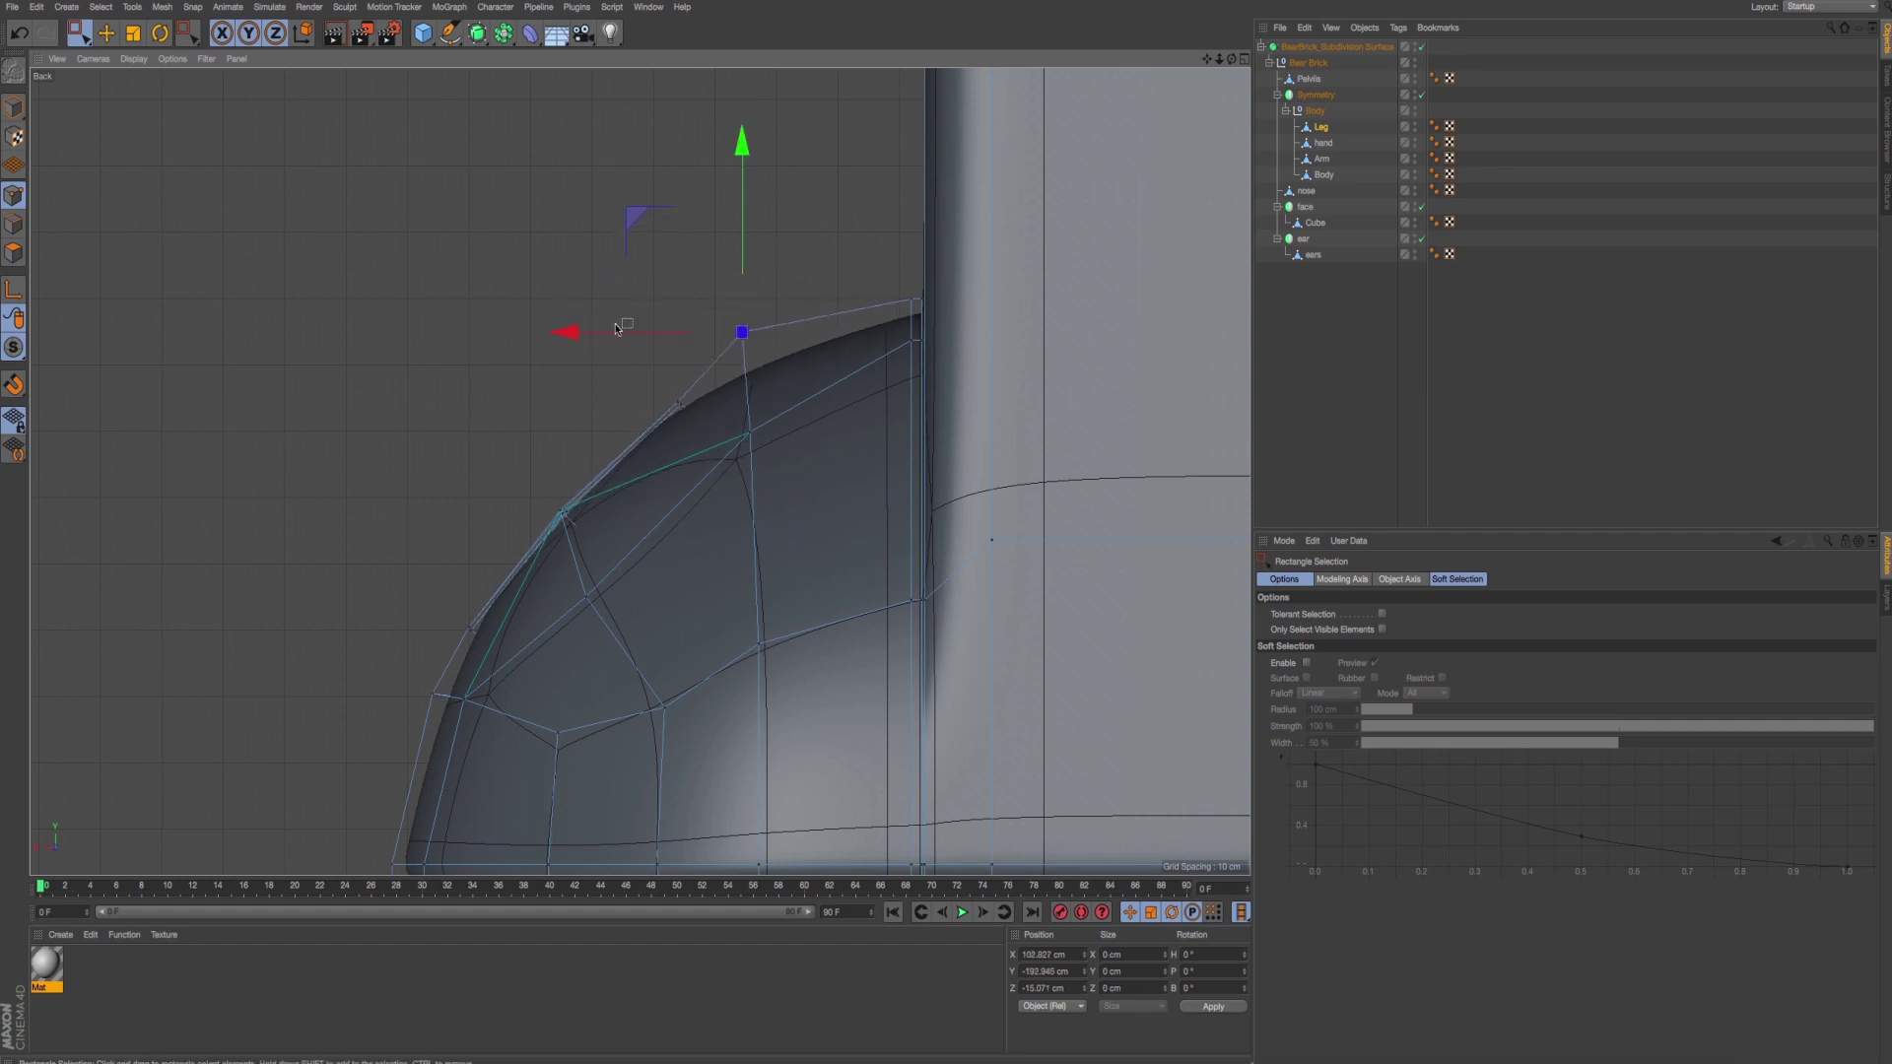
pyautogui.moveTo(570, 332); pyautogui.dragTo(584, 332)
pyautogui.keyDown('alt'); pyautogui.moveTo(590, 554); pyautogui.dragTo(619, 461, button='middle'); pyautogui.keyUp('alt')
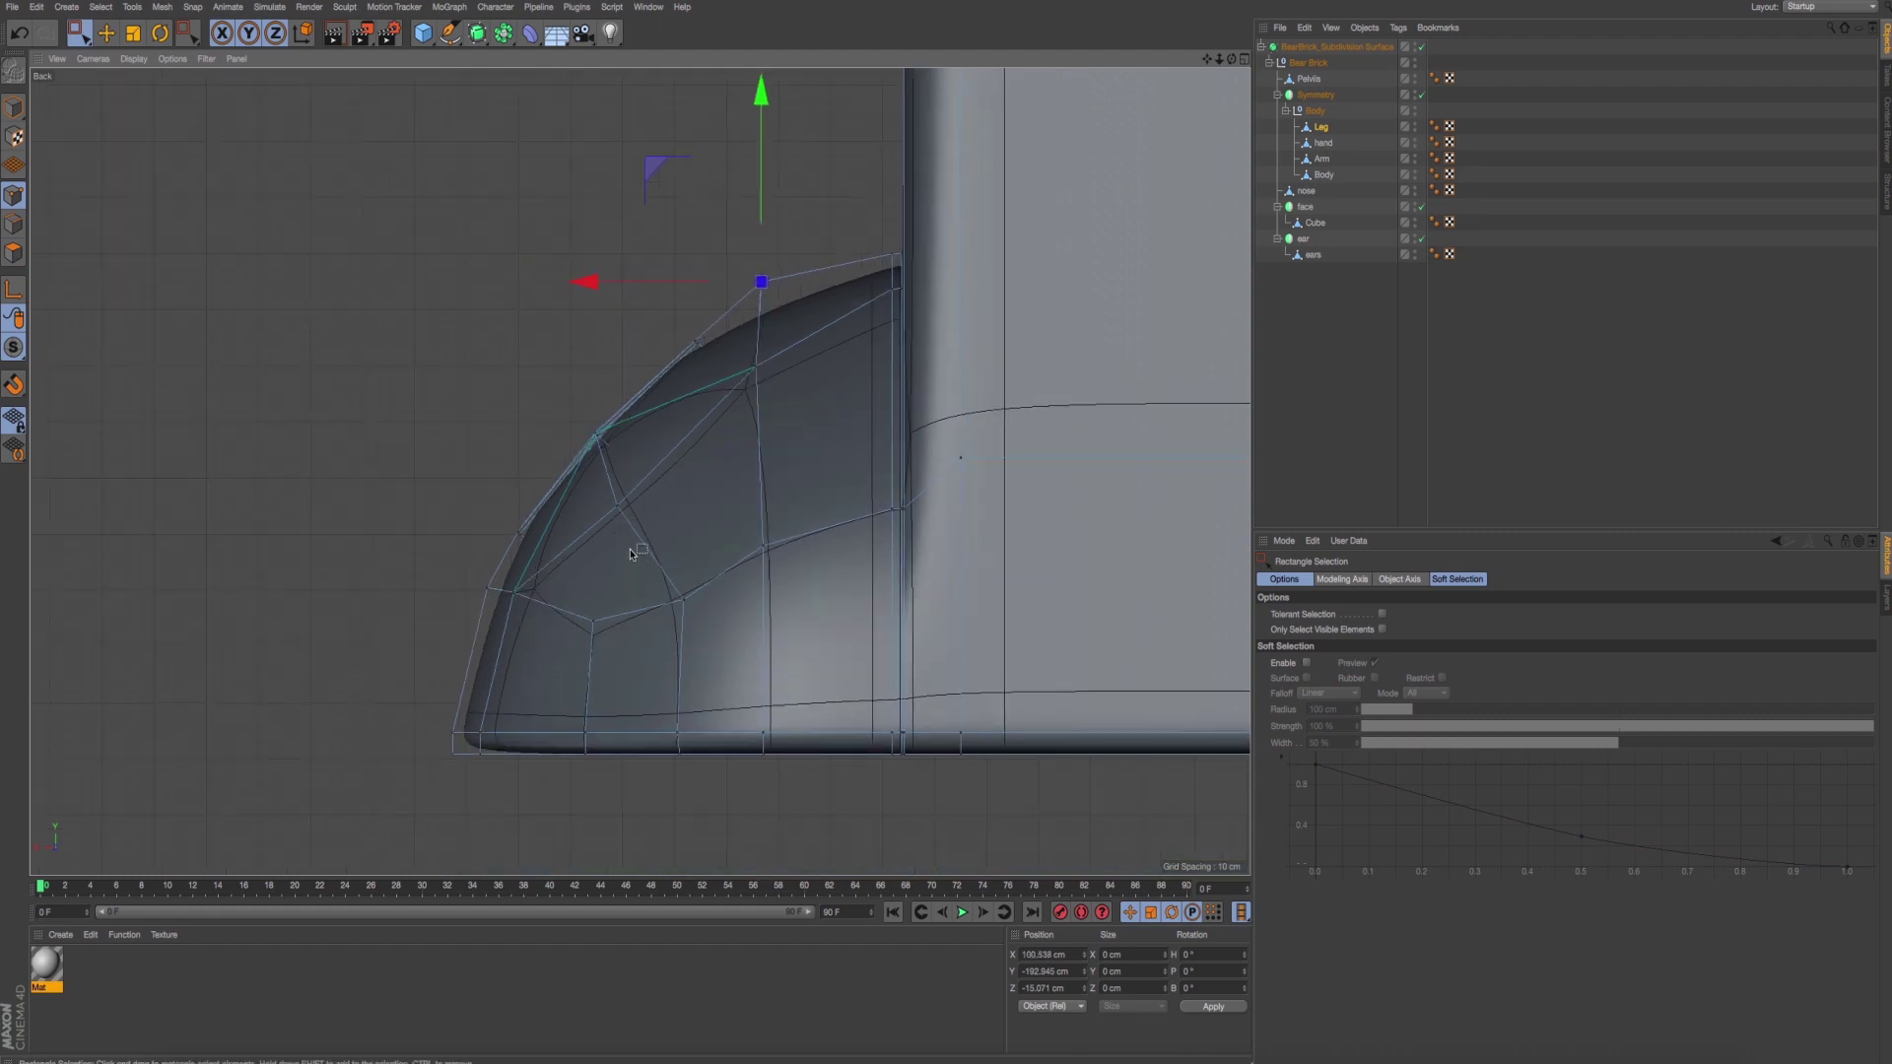
pyautogui.scroll(5, 619, 461)
# Pull the foot's left edge point outward, raise the lower point row, and nudge its leftmost point.
pyautogui.click(583, 564)
pyautogui.click(460, 532)
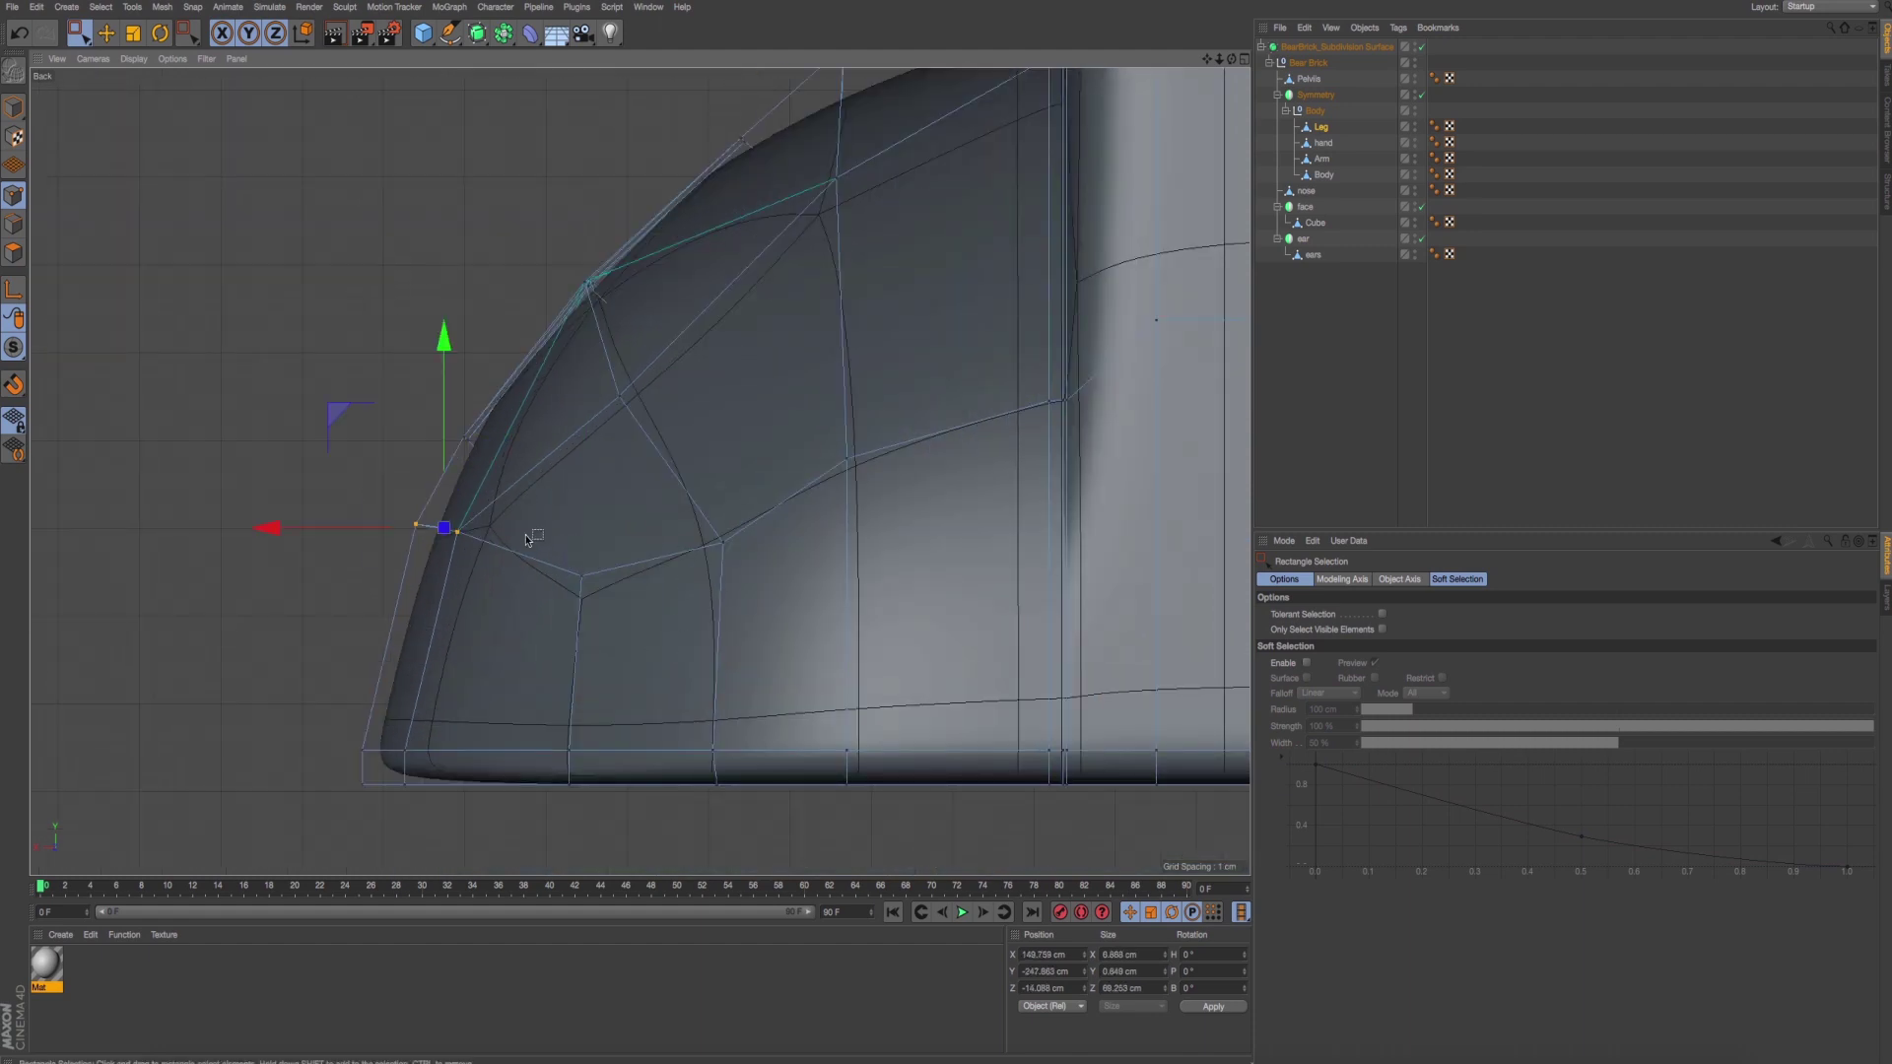
pyautogui.moveTo(439, 523)
pyautogui.mouseDown()
pyautogui.moveTo(434, 581)
pyautogui.moveTo(356, 580)
pyautogui.mouseUp()
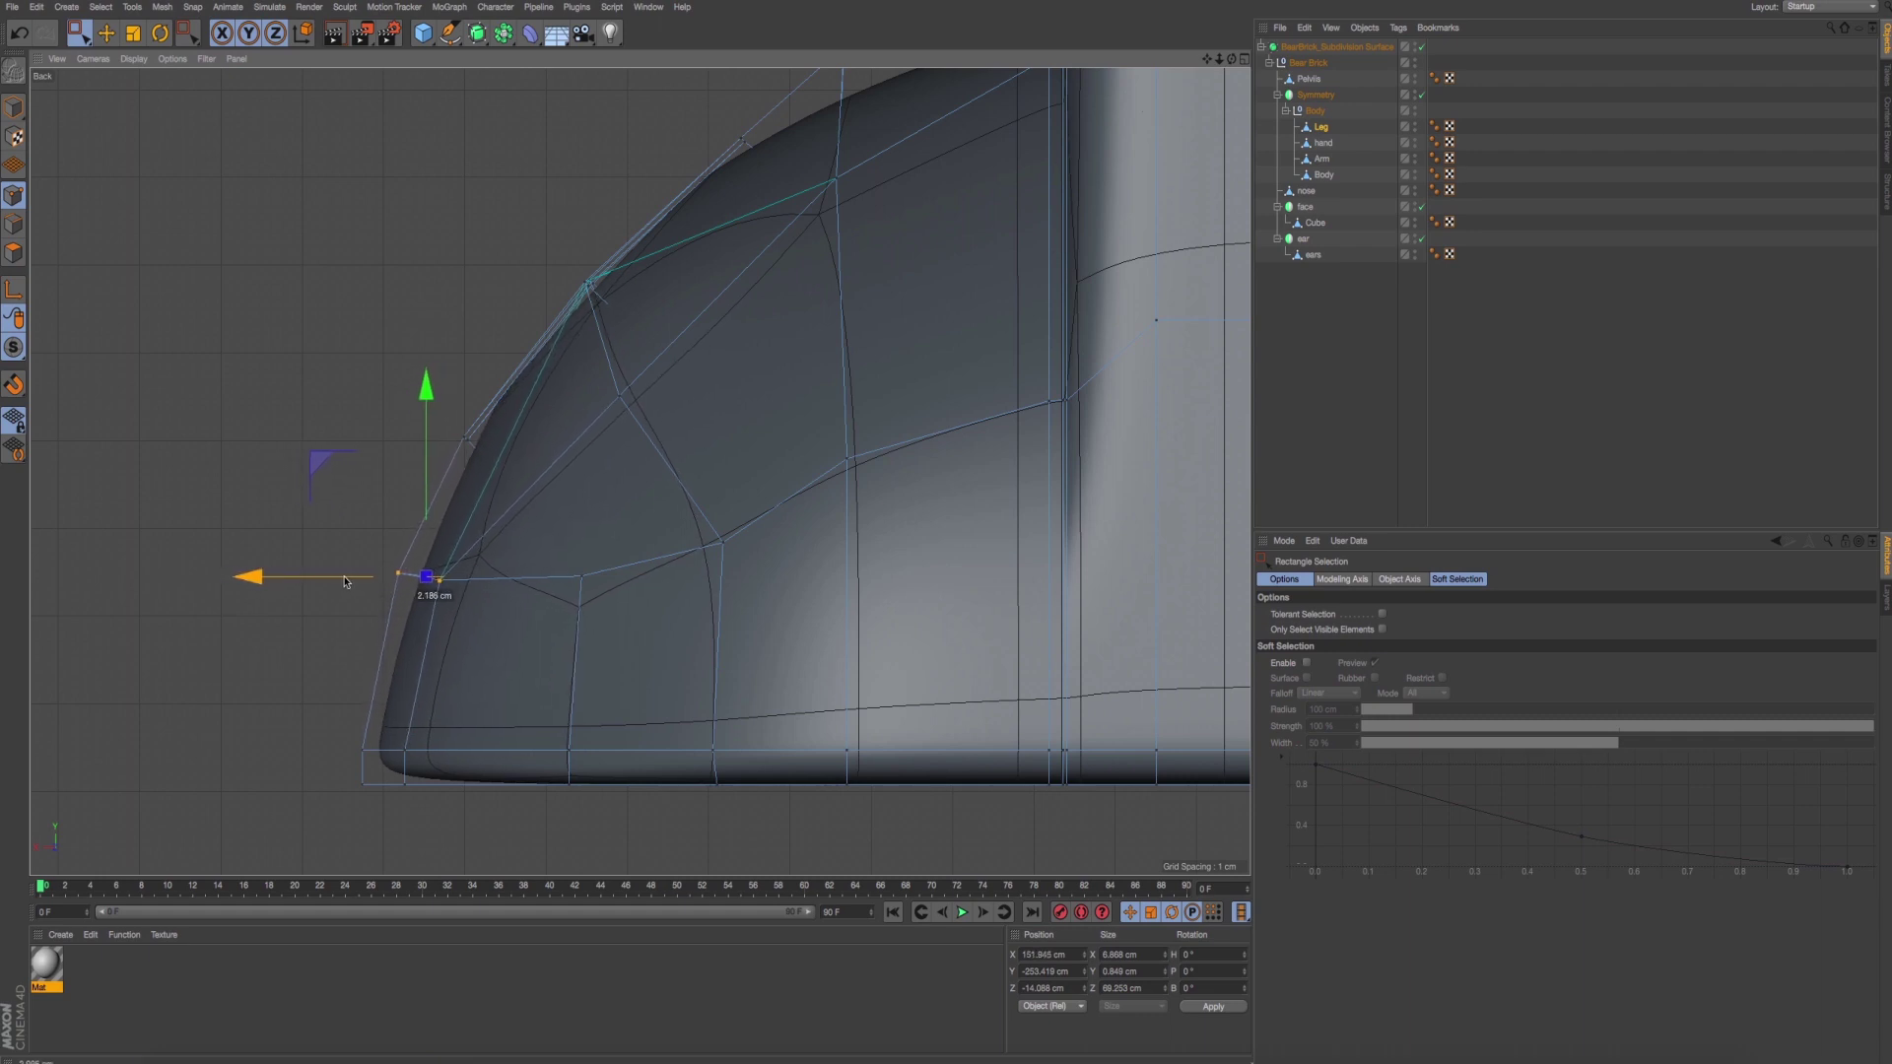
pyautogui.moveTo(304, 499); pyautogui.dragTo(848, 670)
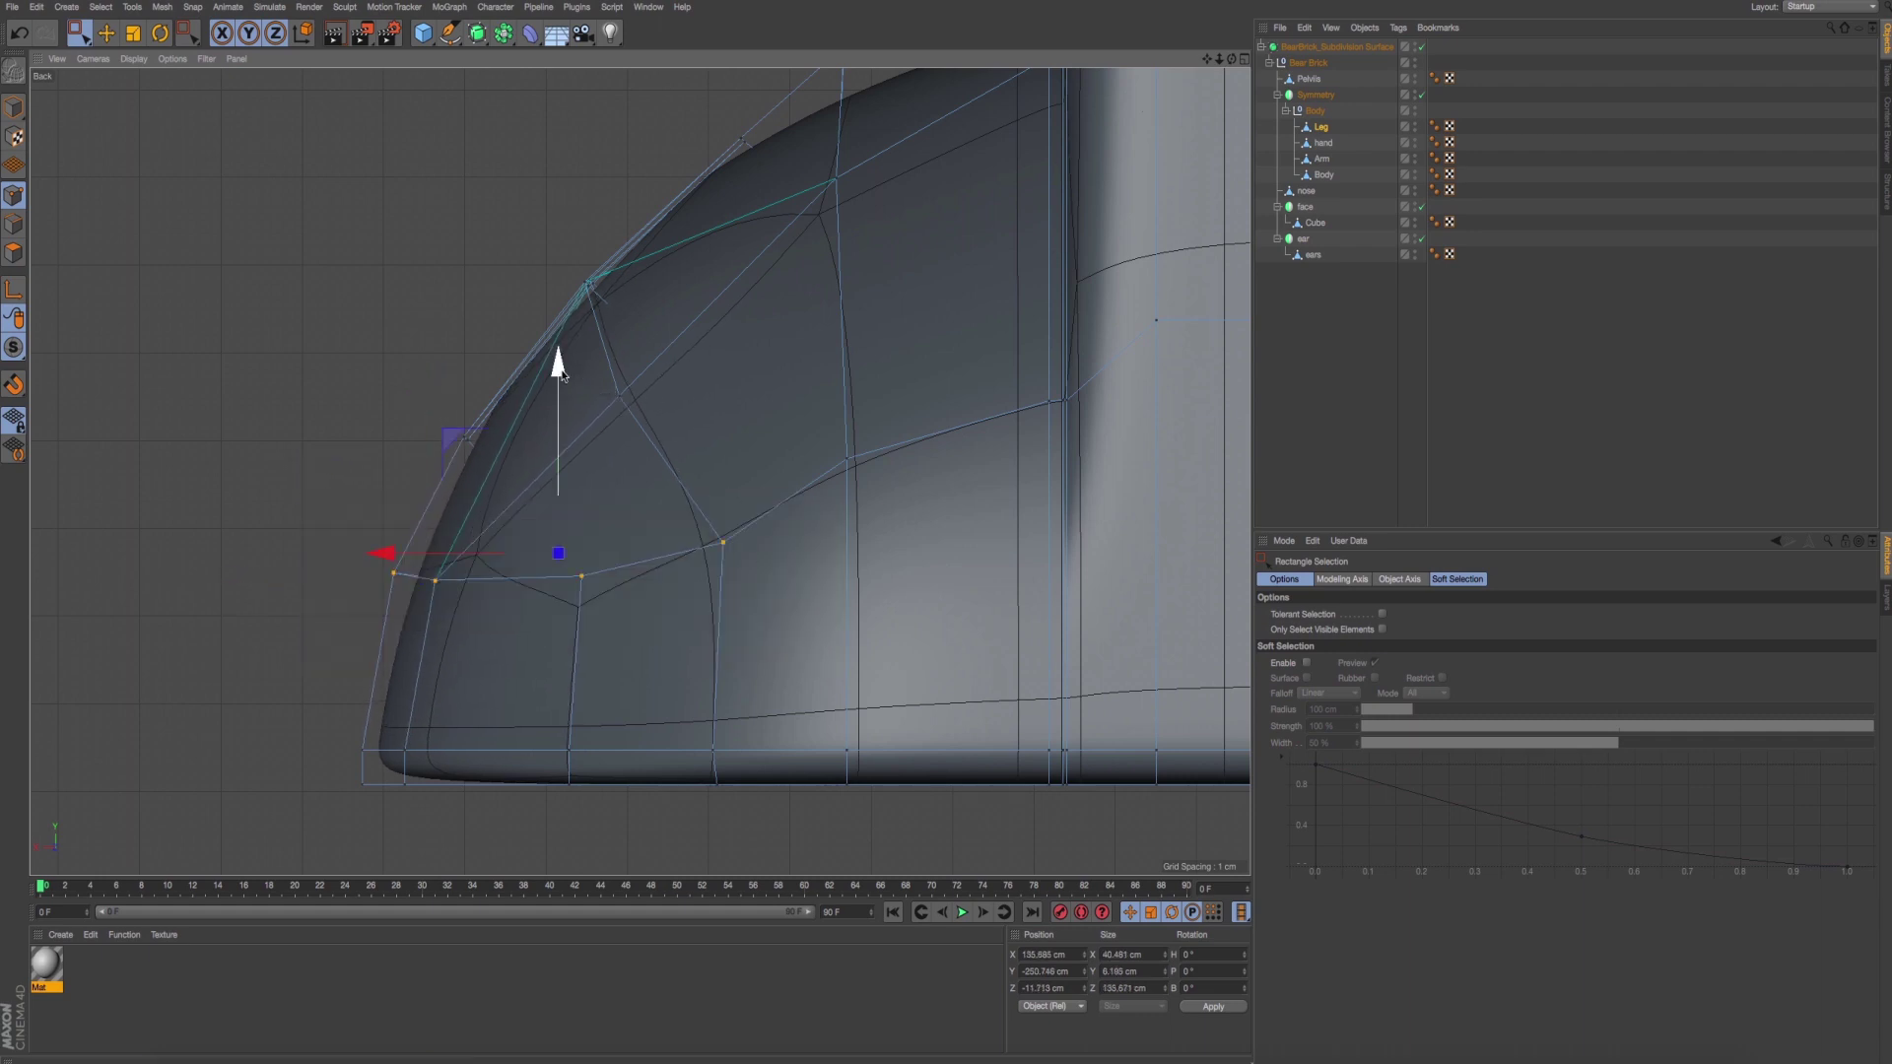
pyautogui.moveTo(561, 375); pyautogui.dragTo(564, 355)
pyautogui.moveTo(321, 494); pyautogui.dragTo(473, 604)
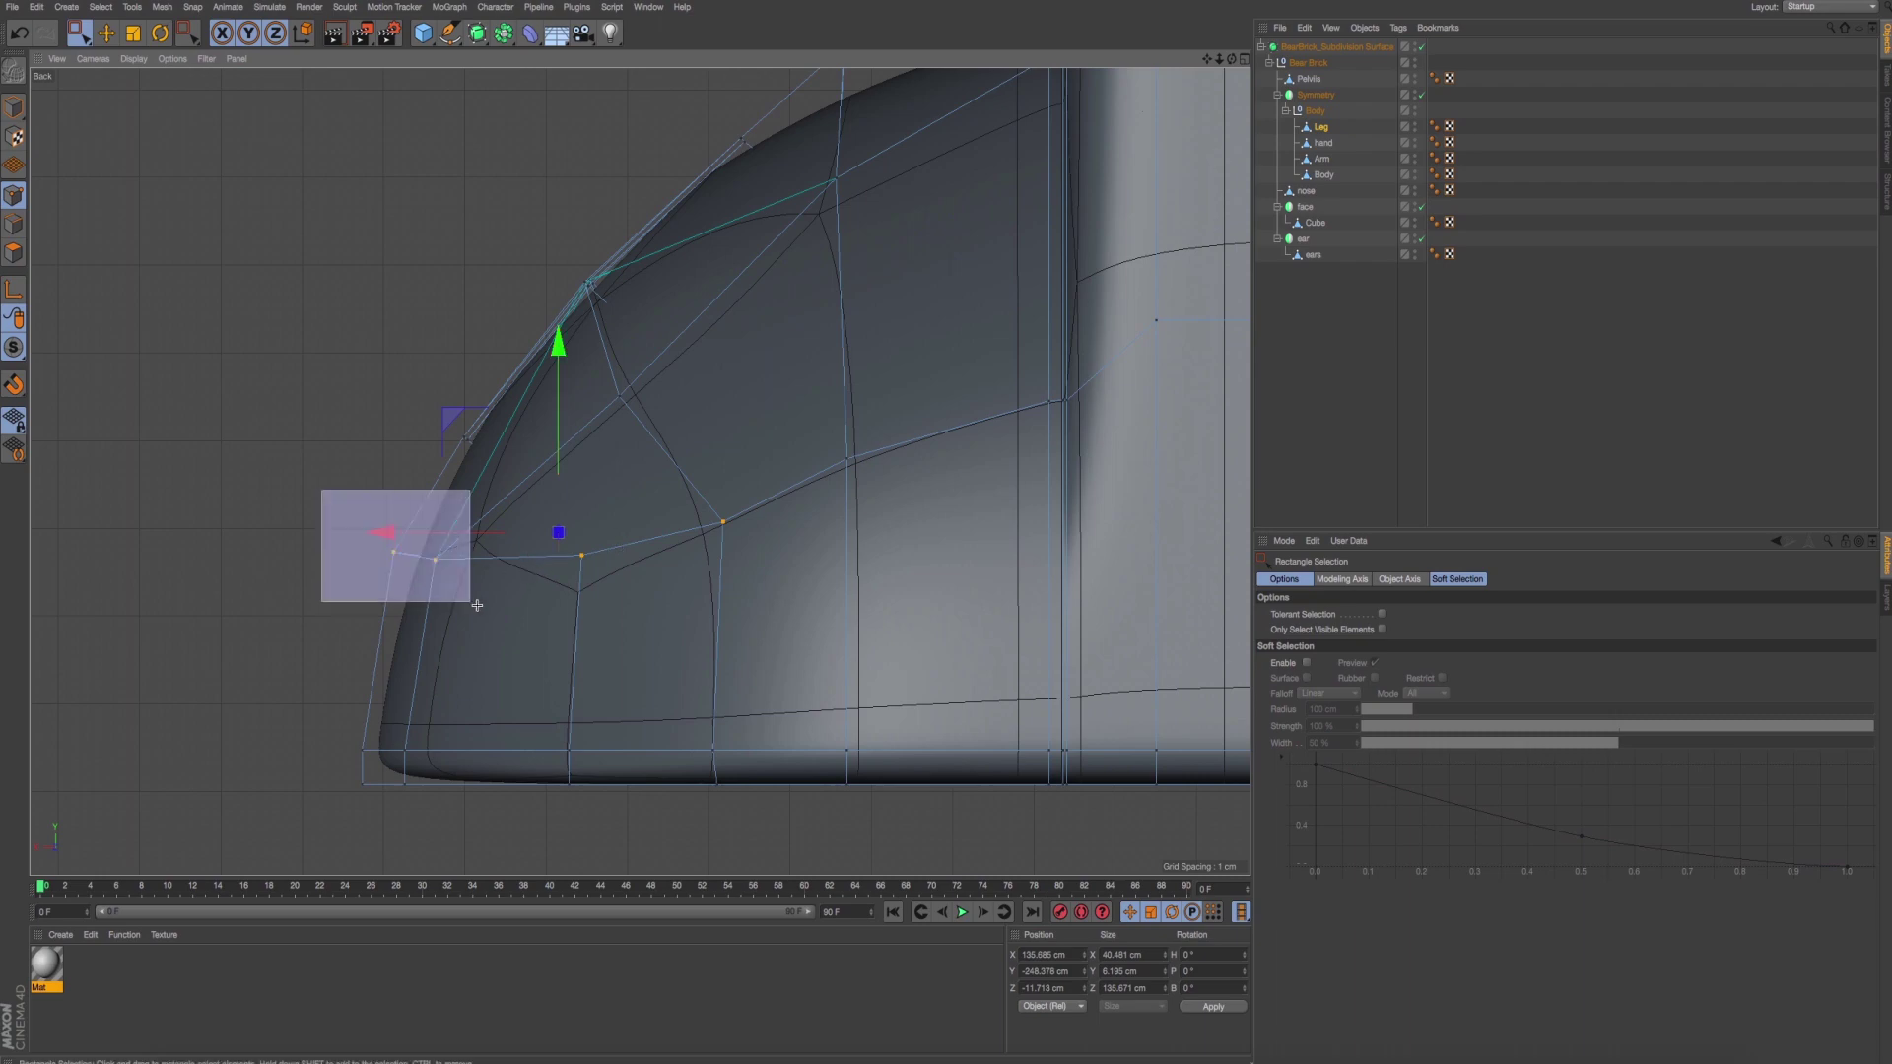
pyautogui.moveTo(321, 554); pyautogui.dragTo(325, 554)
# Preview a smooth render of the feet in perspective, then maximize the side view.
pyautogui.middleClick(339, 574)
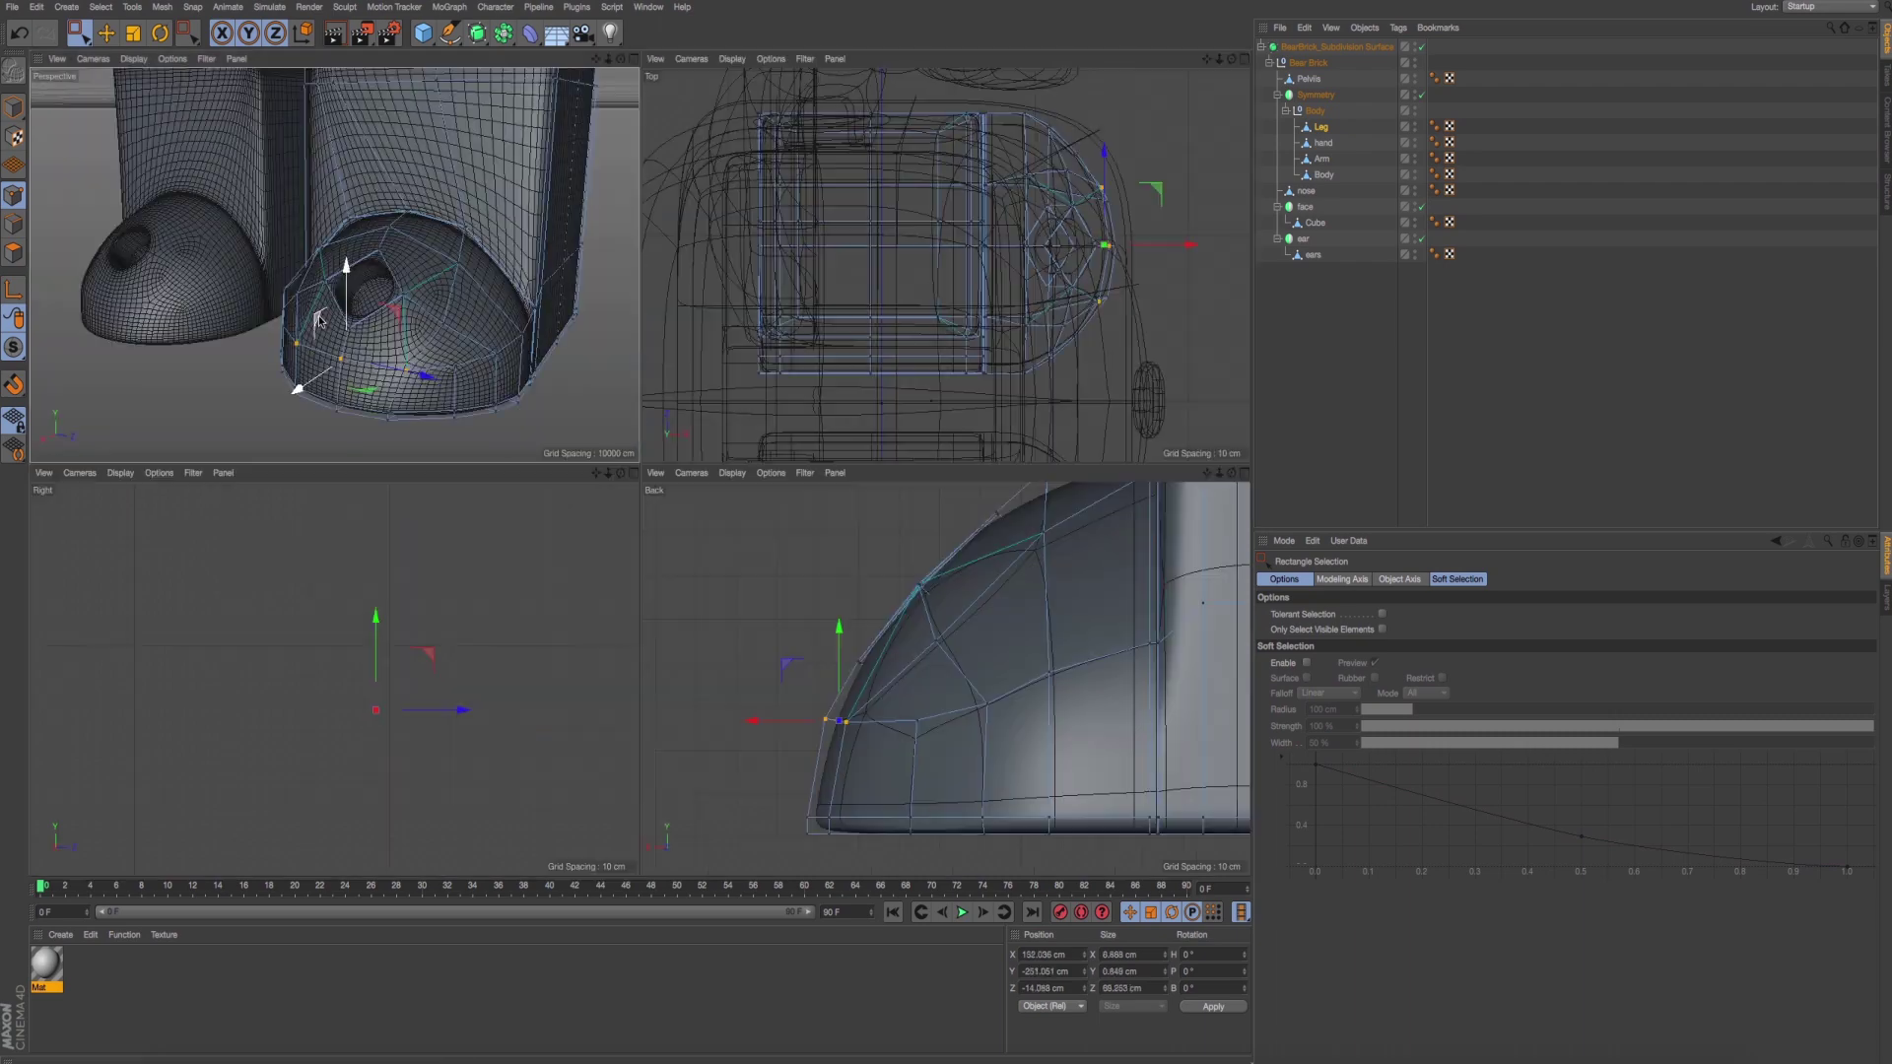
pyautogui.middleClick(325, 374)
pyautogui.scroll(-2, 651, 586)
pyautogui.scroll(-2, 655, 590)
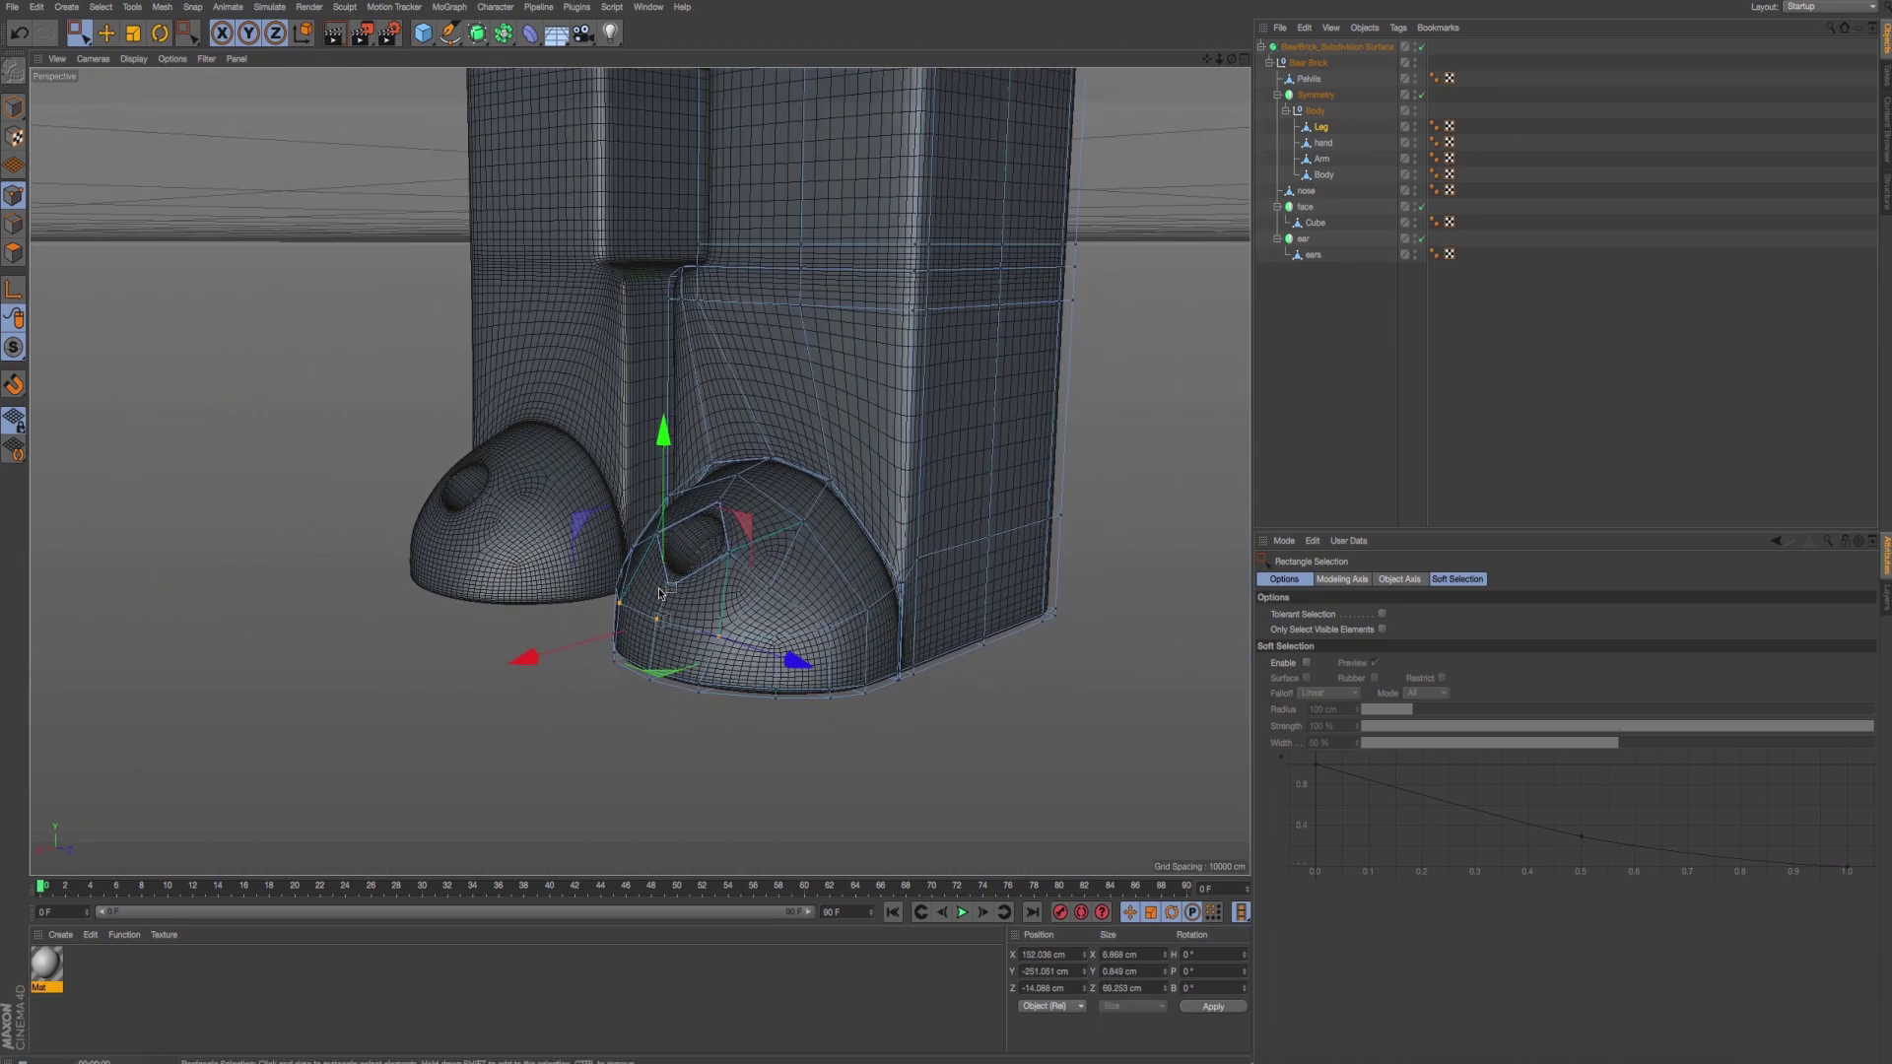
pyautogui.hotkey('ctrl', 'r')
pyautogui.middleClick(837, 690)
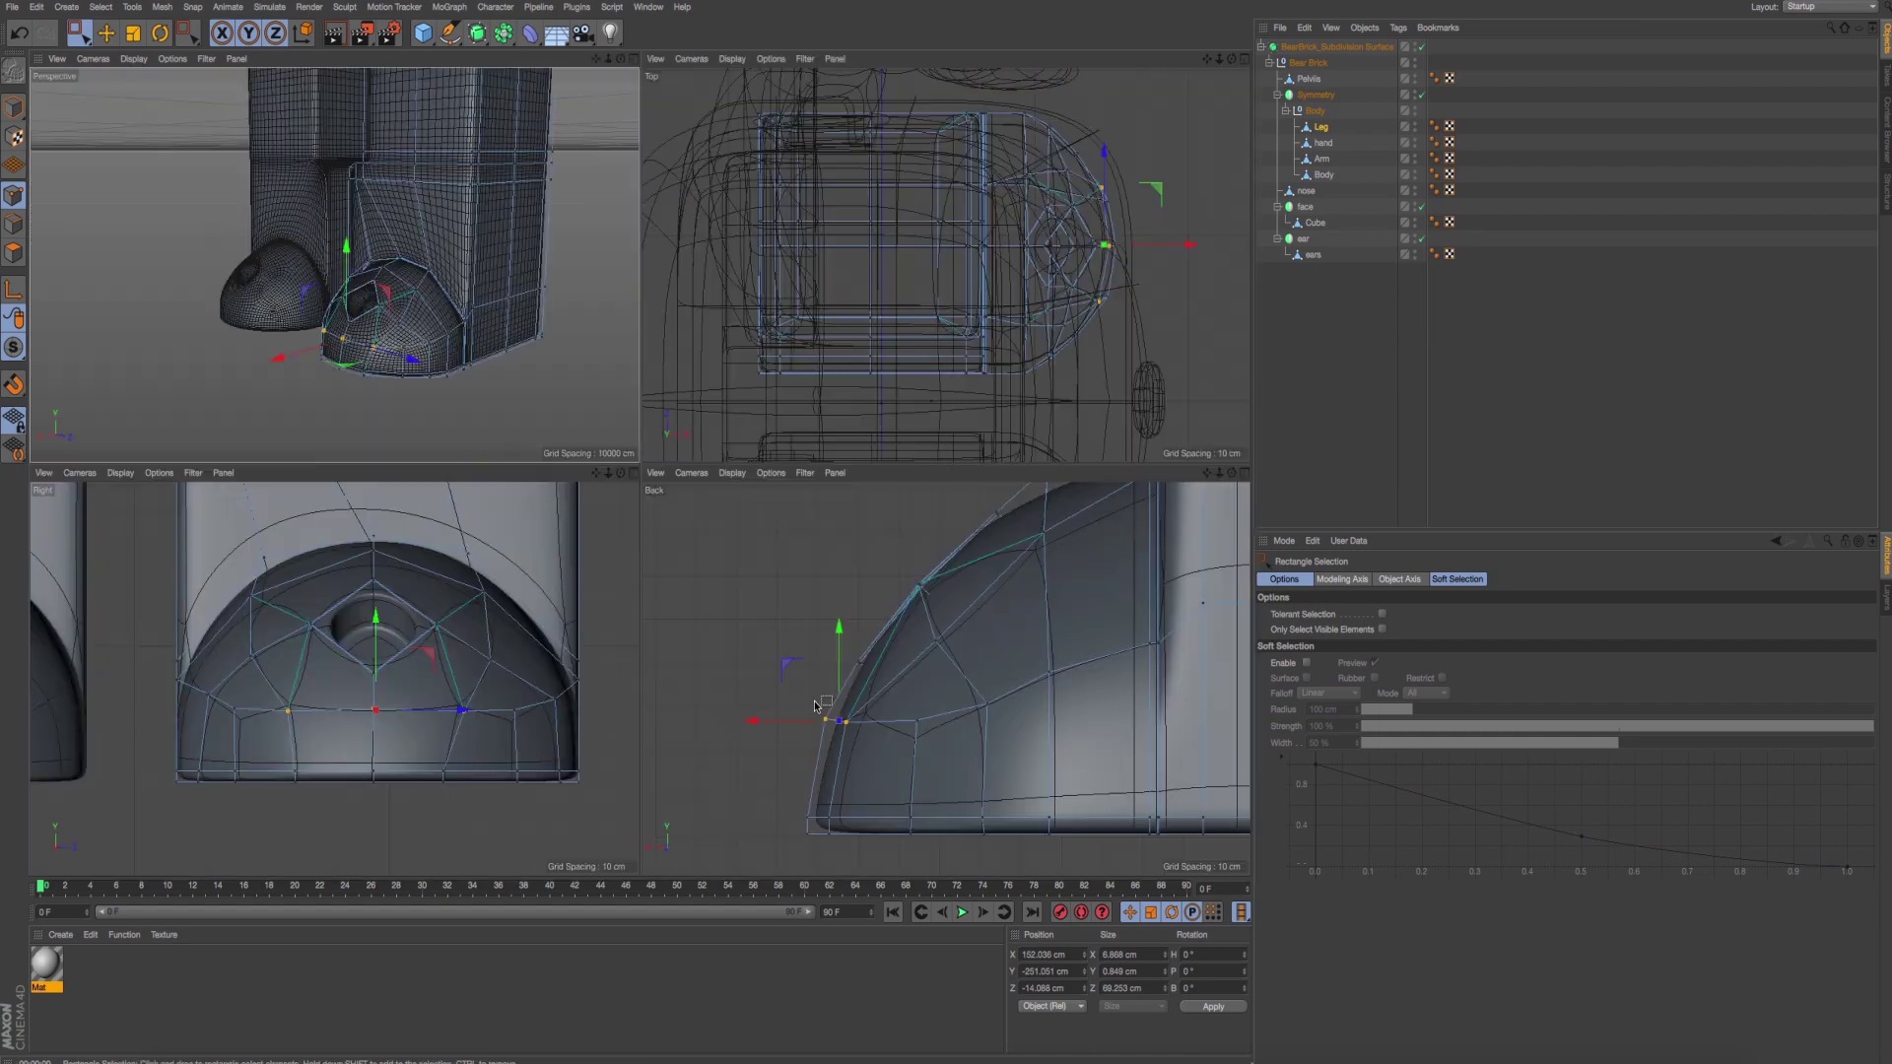
pyautogui.middleClick(493, 690)
# Slide three bottom-edge foot points along the edge and preview the render.
pyautogui.moveTo(617, 735); pyautogui.dragTo(522, 661)
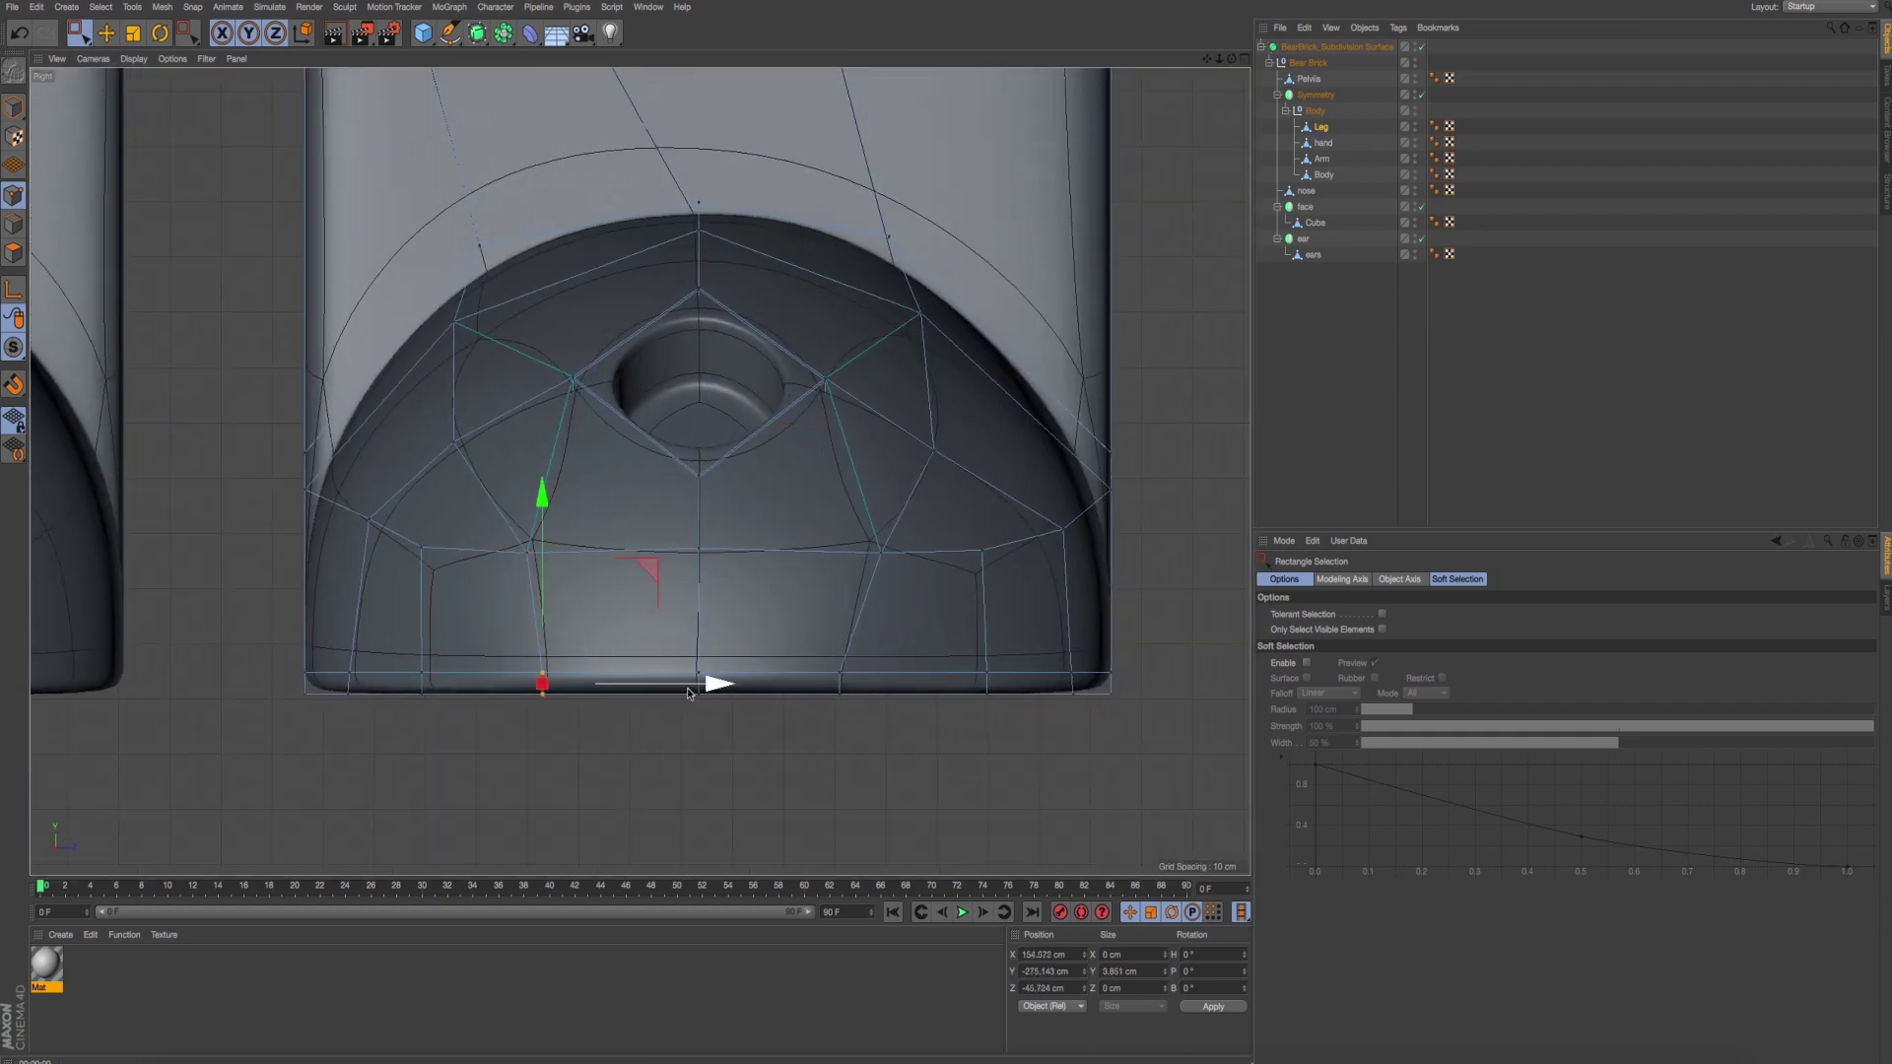
pyautogui.moveTo(752, 686); pyautogui.dragTo(773, 687)
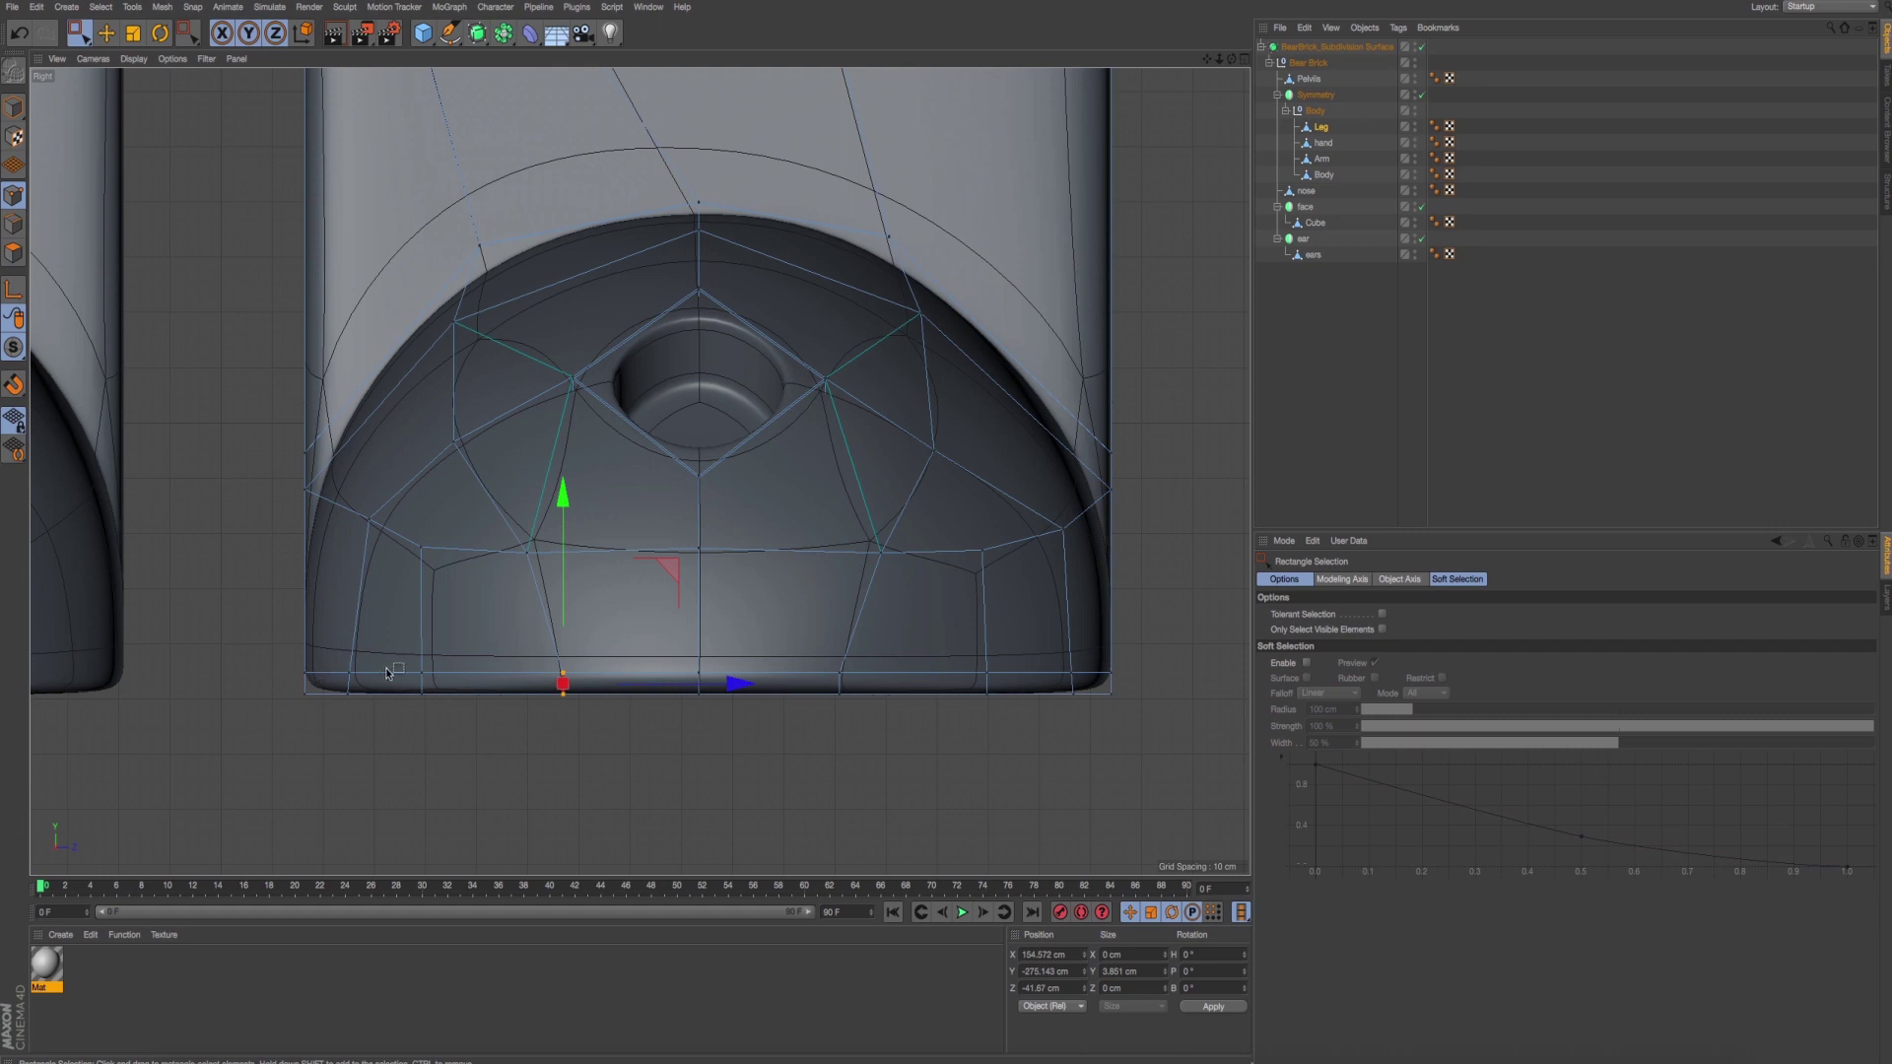
pyautogui.moveTo(428, 682); pyautogui.dragTo(463, 702)
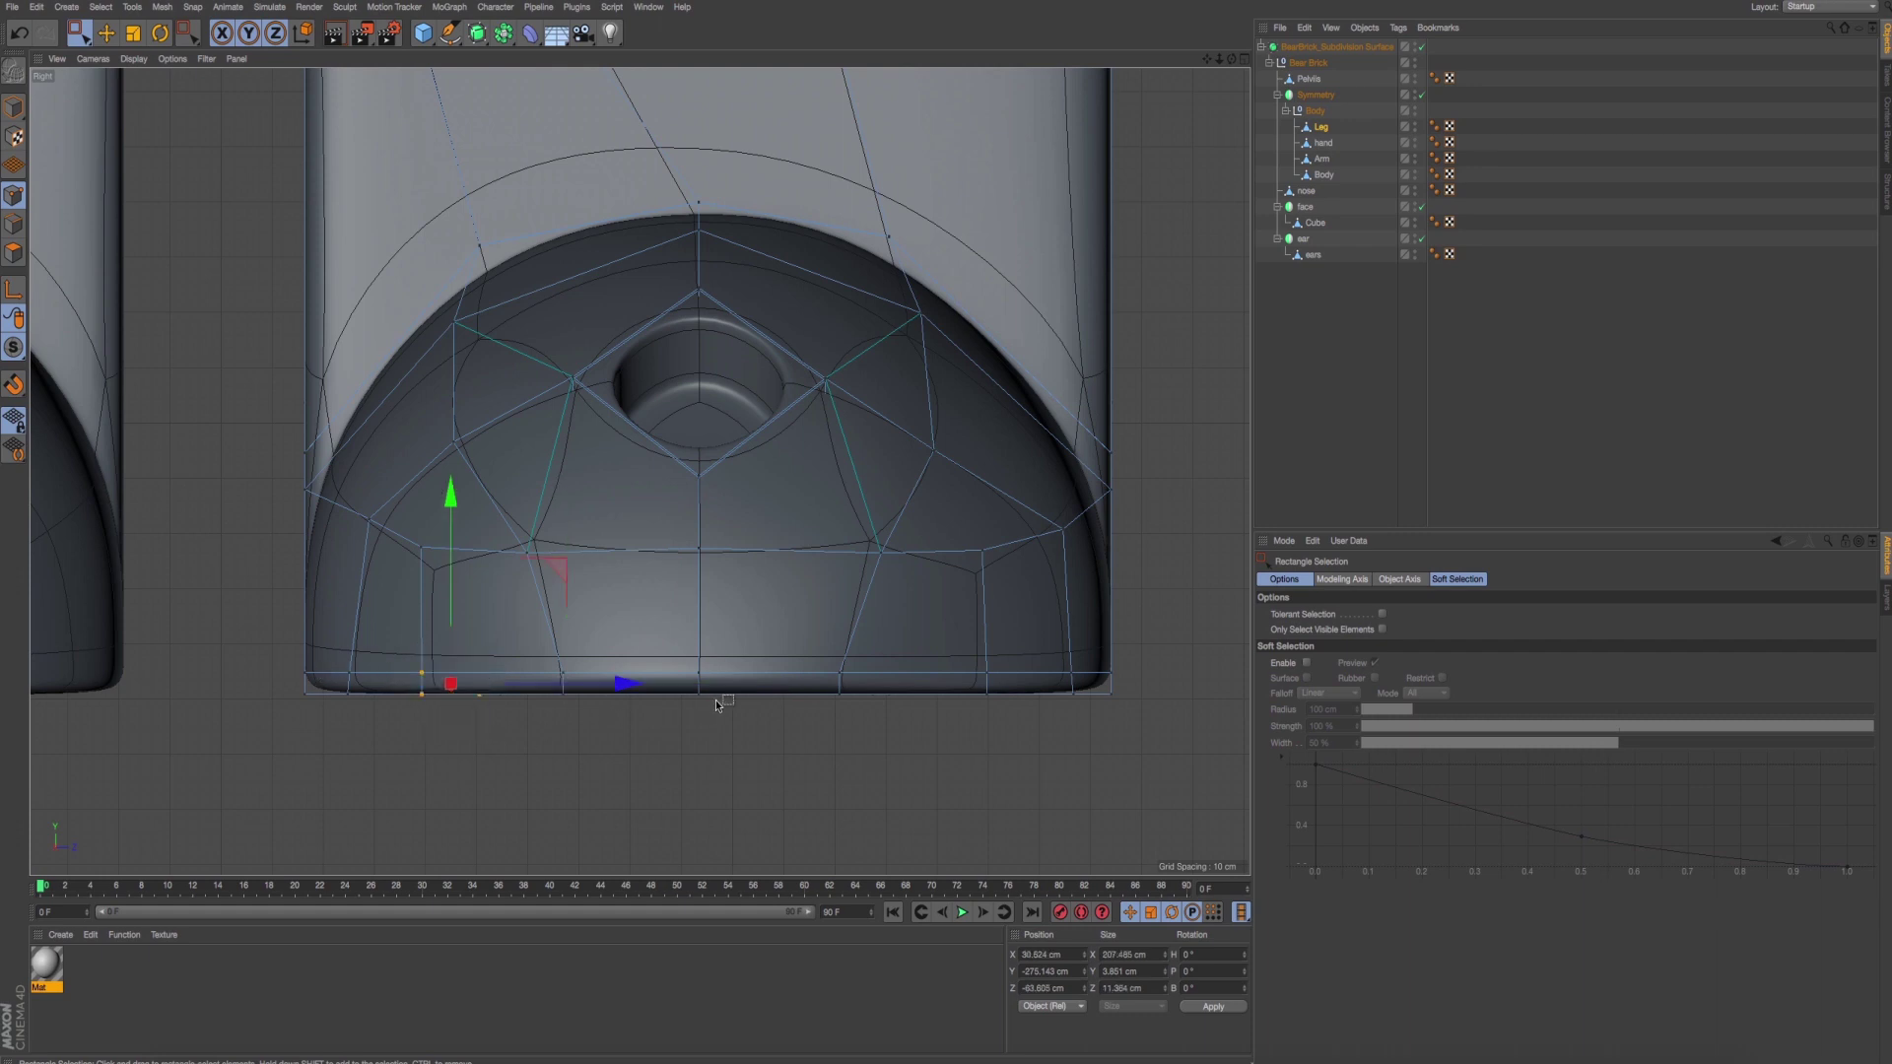
pyautogui.keyDown('shift'); pyautogui.moveTo(621, 670); pyautogui.dragTo(670, 702); pyautogui.keyUp('shift')
pyautogui.moveTo(960, 657); pyautogui.dragTo(997, 693)
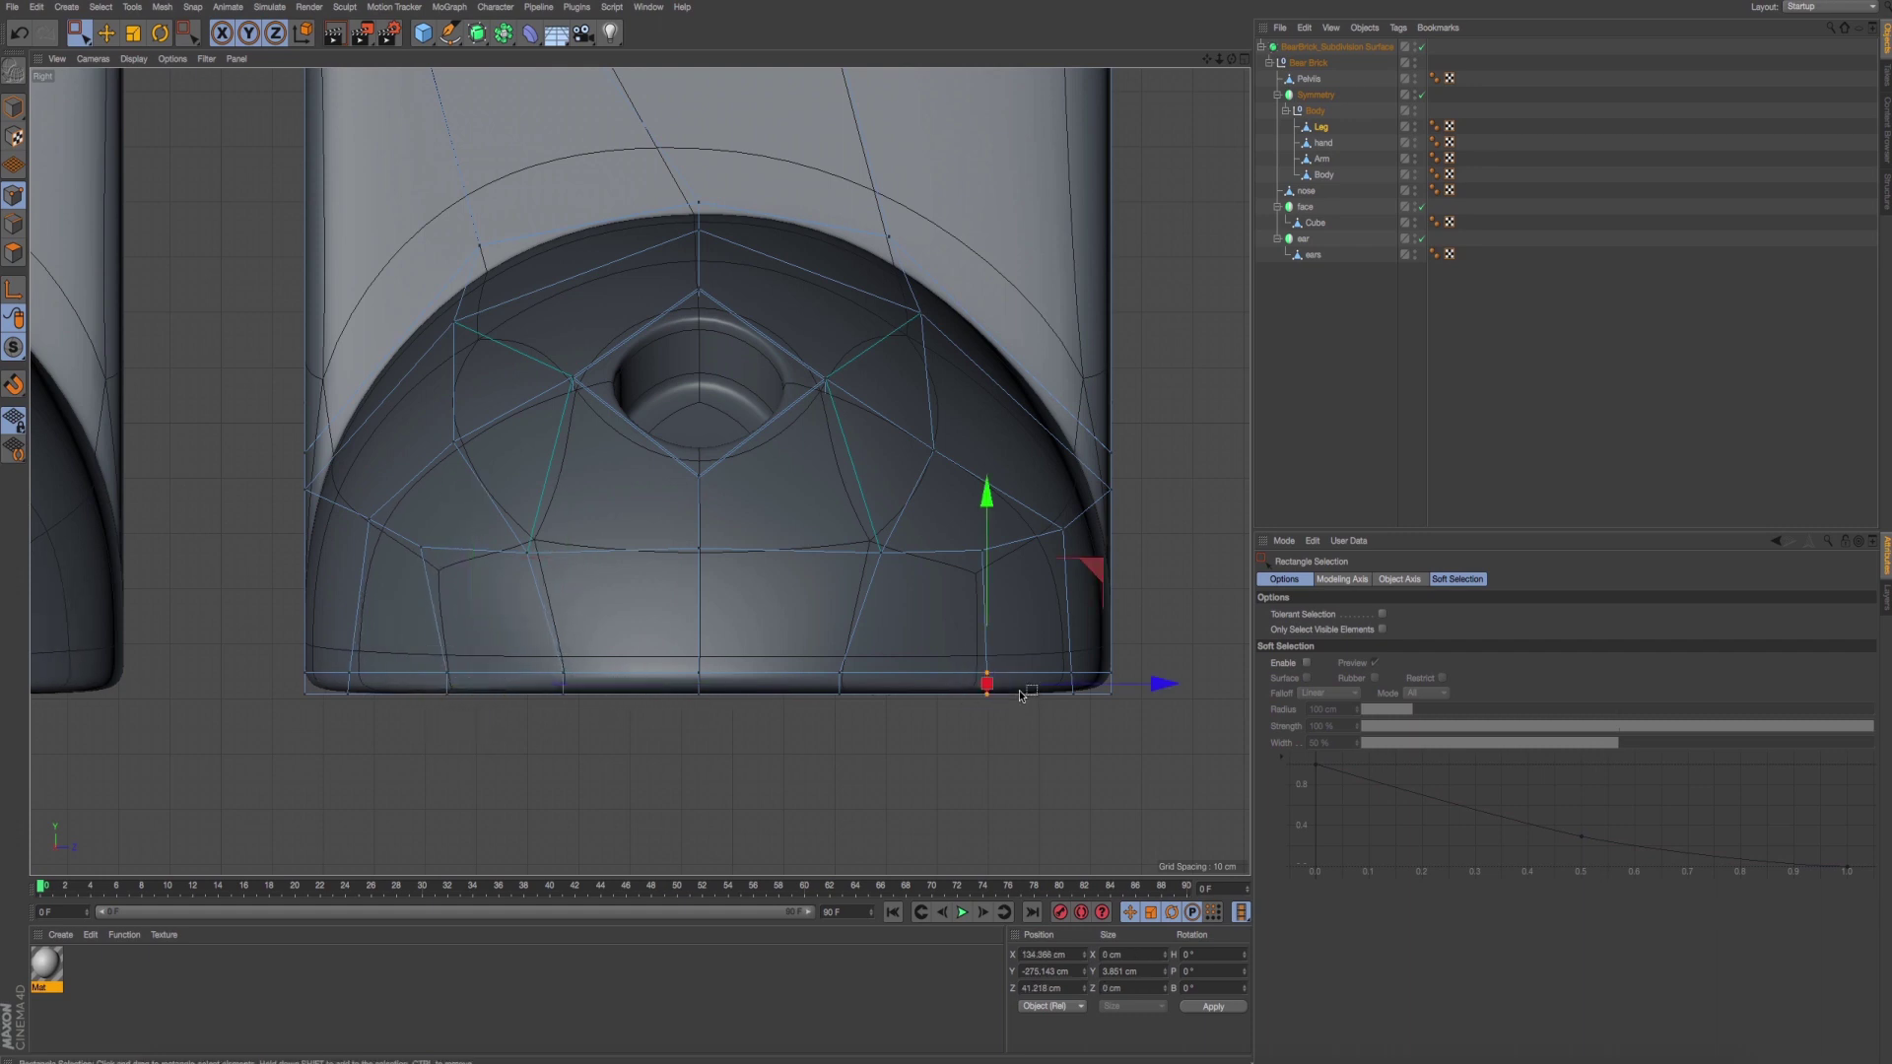
pyautogui.moveTo(1151, 681); pyautogui.dragTo(1083, 689)
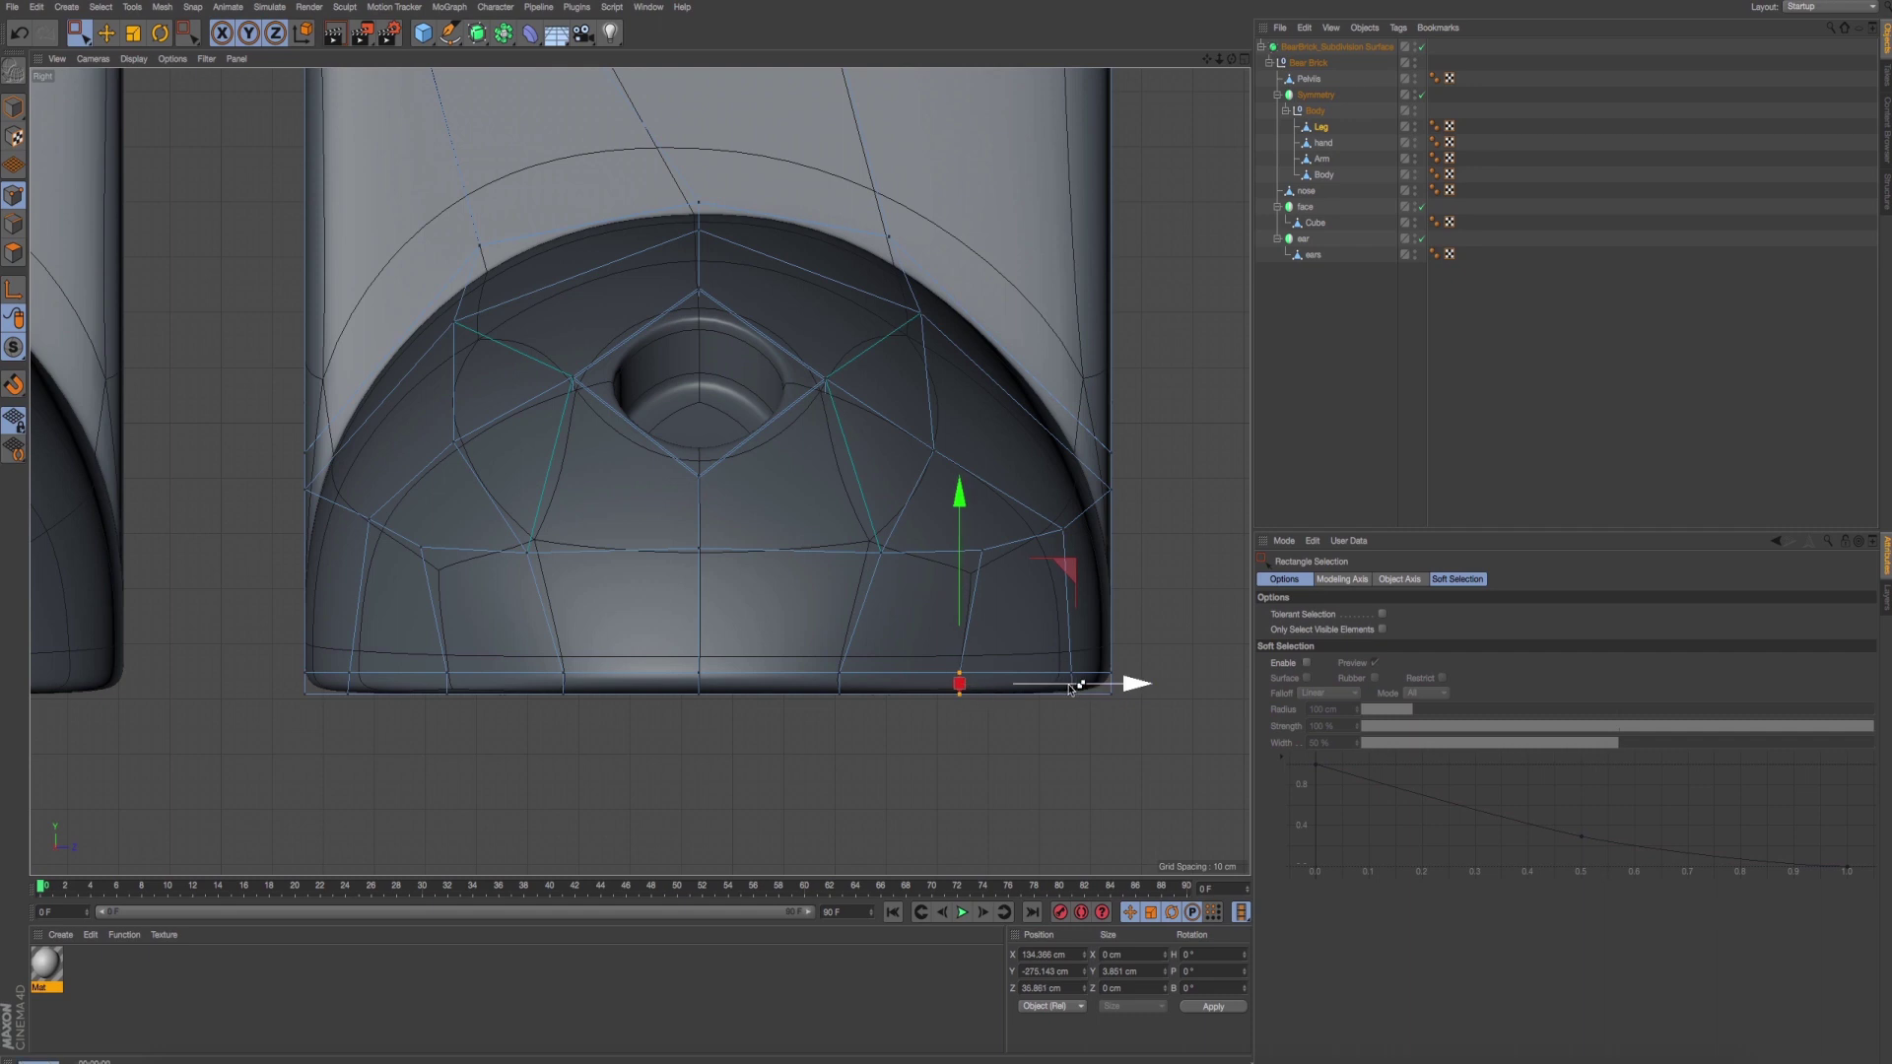
pyautogui.hotkey('ctrl', 'r')
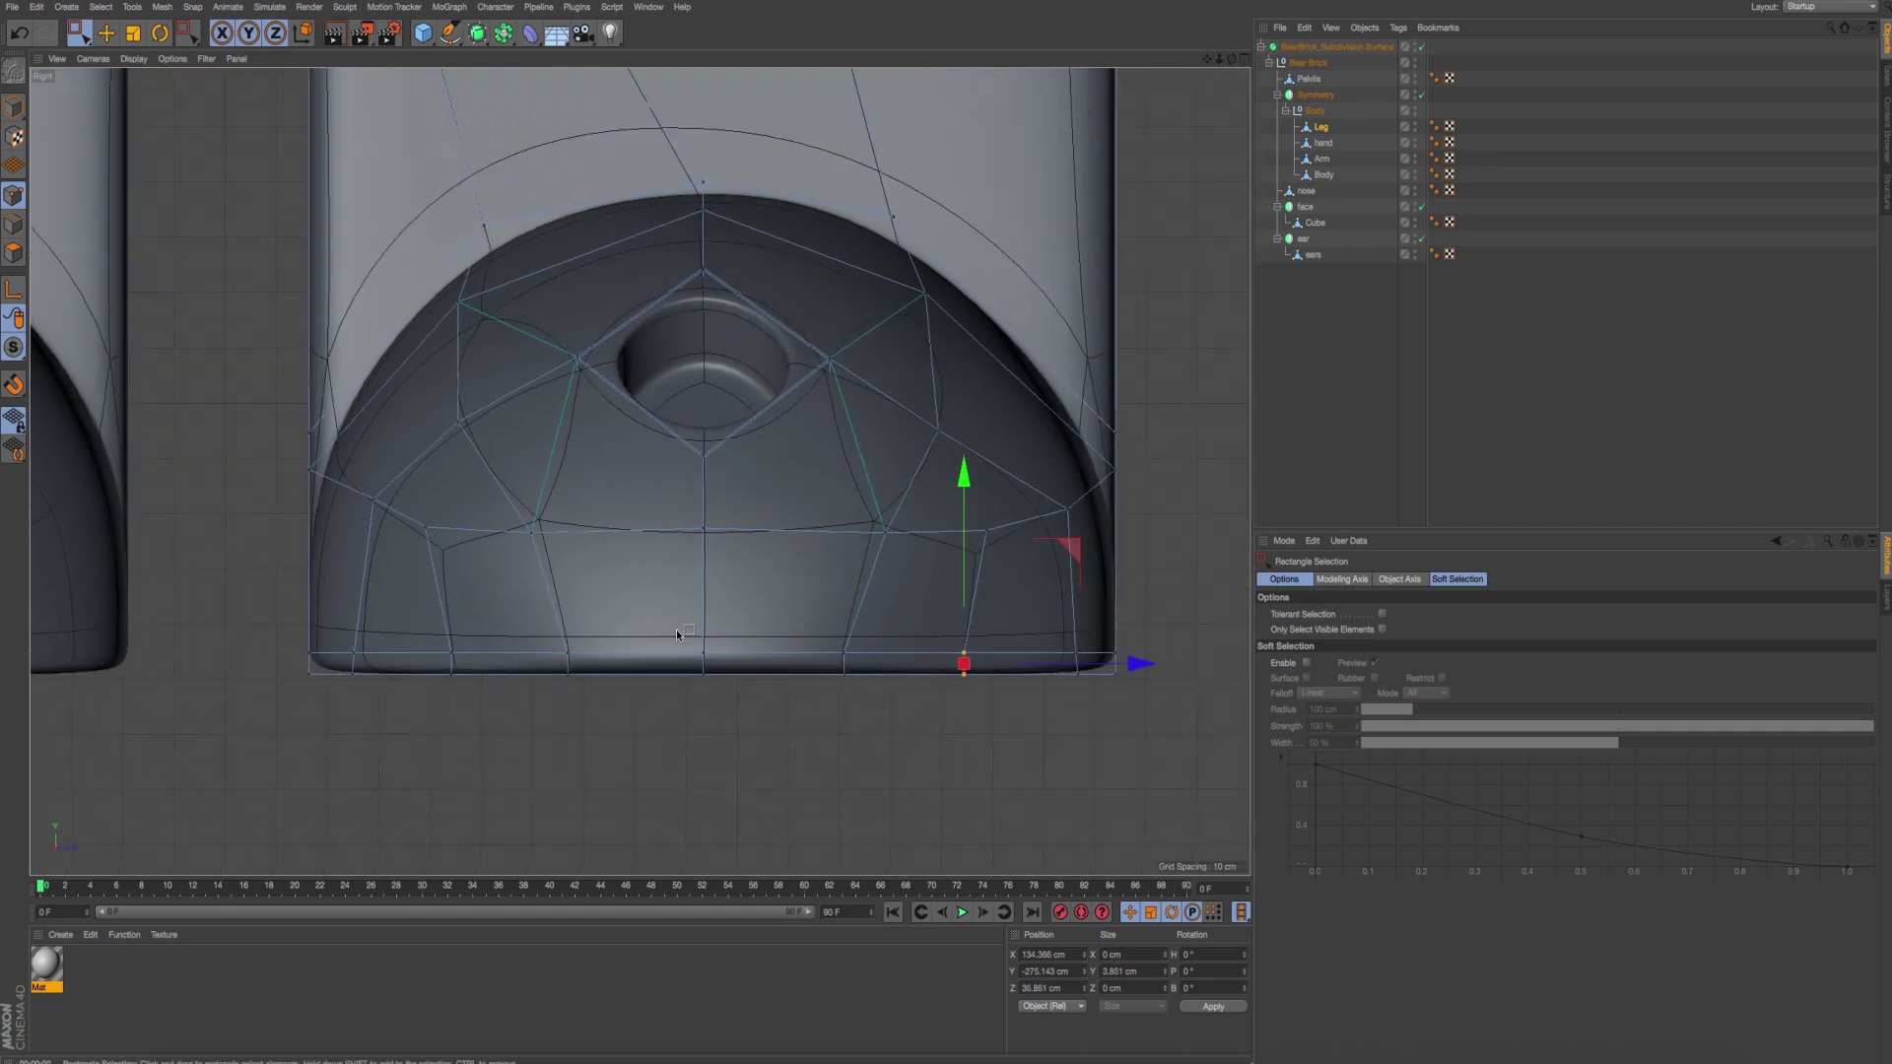
# Move the bottom-left and bottom-right foot points outward, checking with preview renders.
pyautogui.moveTo(542, 631); pyautogui.dragTo(591, 680)
pyautogui.moveTo(737, 664); pyautogui.dragTo(694, 663)
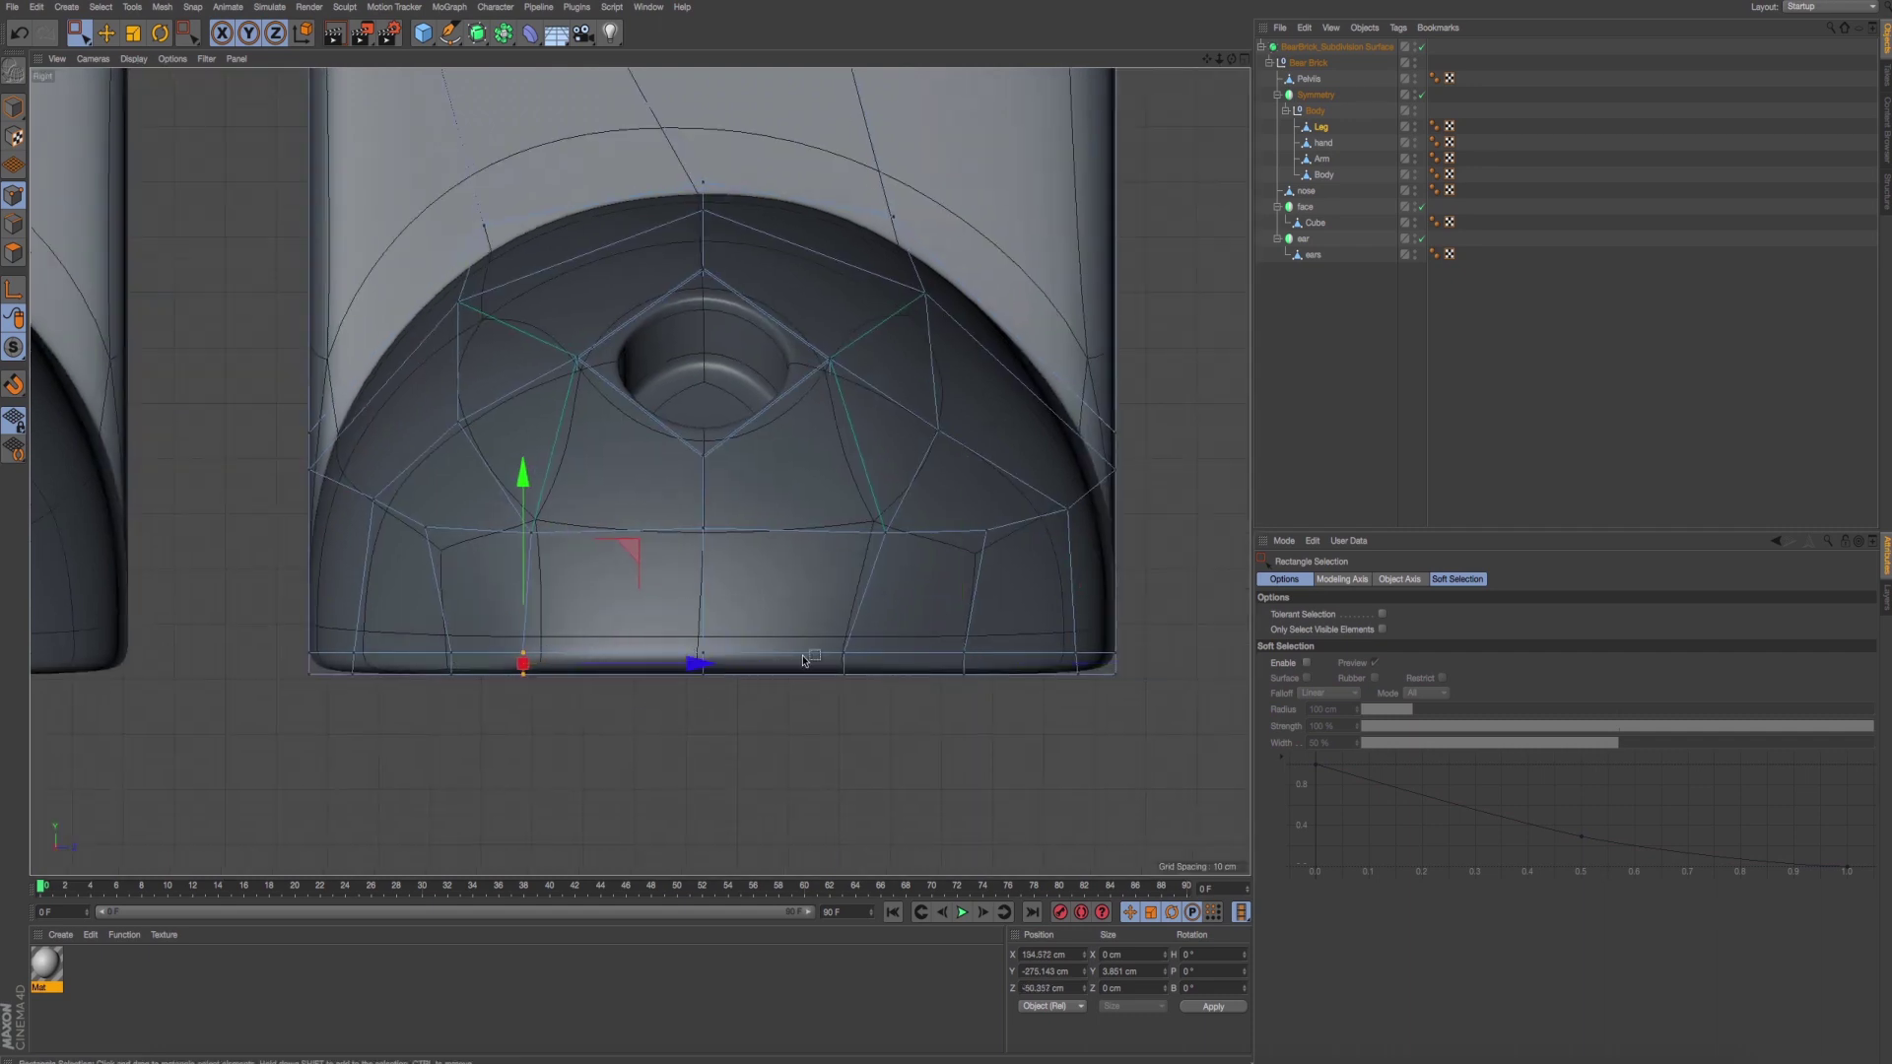
pyautogui.moveTo(827, 640)
pyautogui.mouseDown()
pyautogui.moveTo(895, 704)
pyautogui.moveTo(998, 668)
pyautogui.mouseUp()
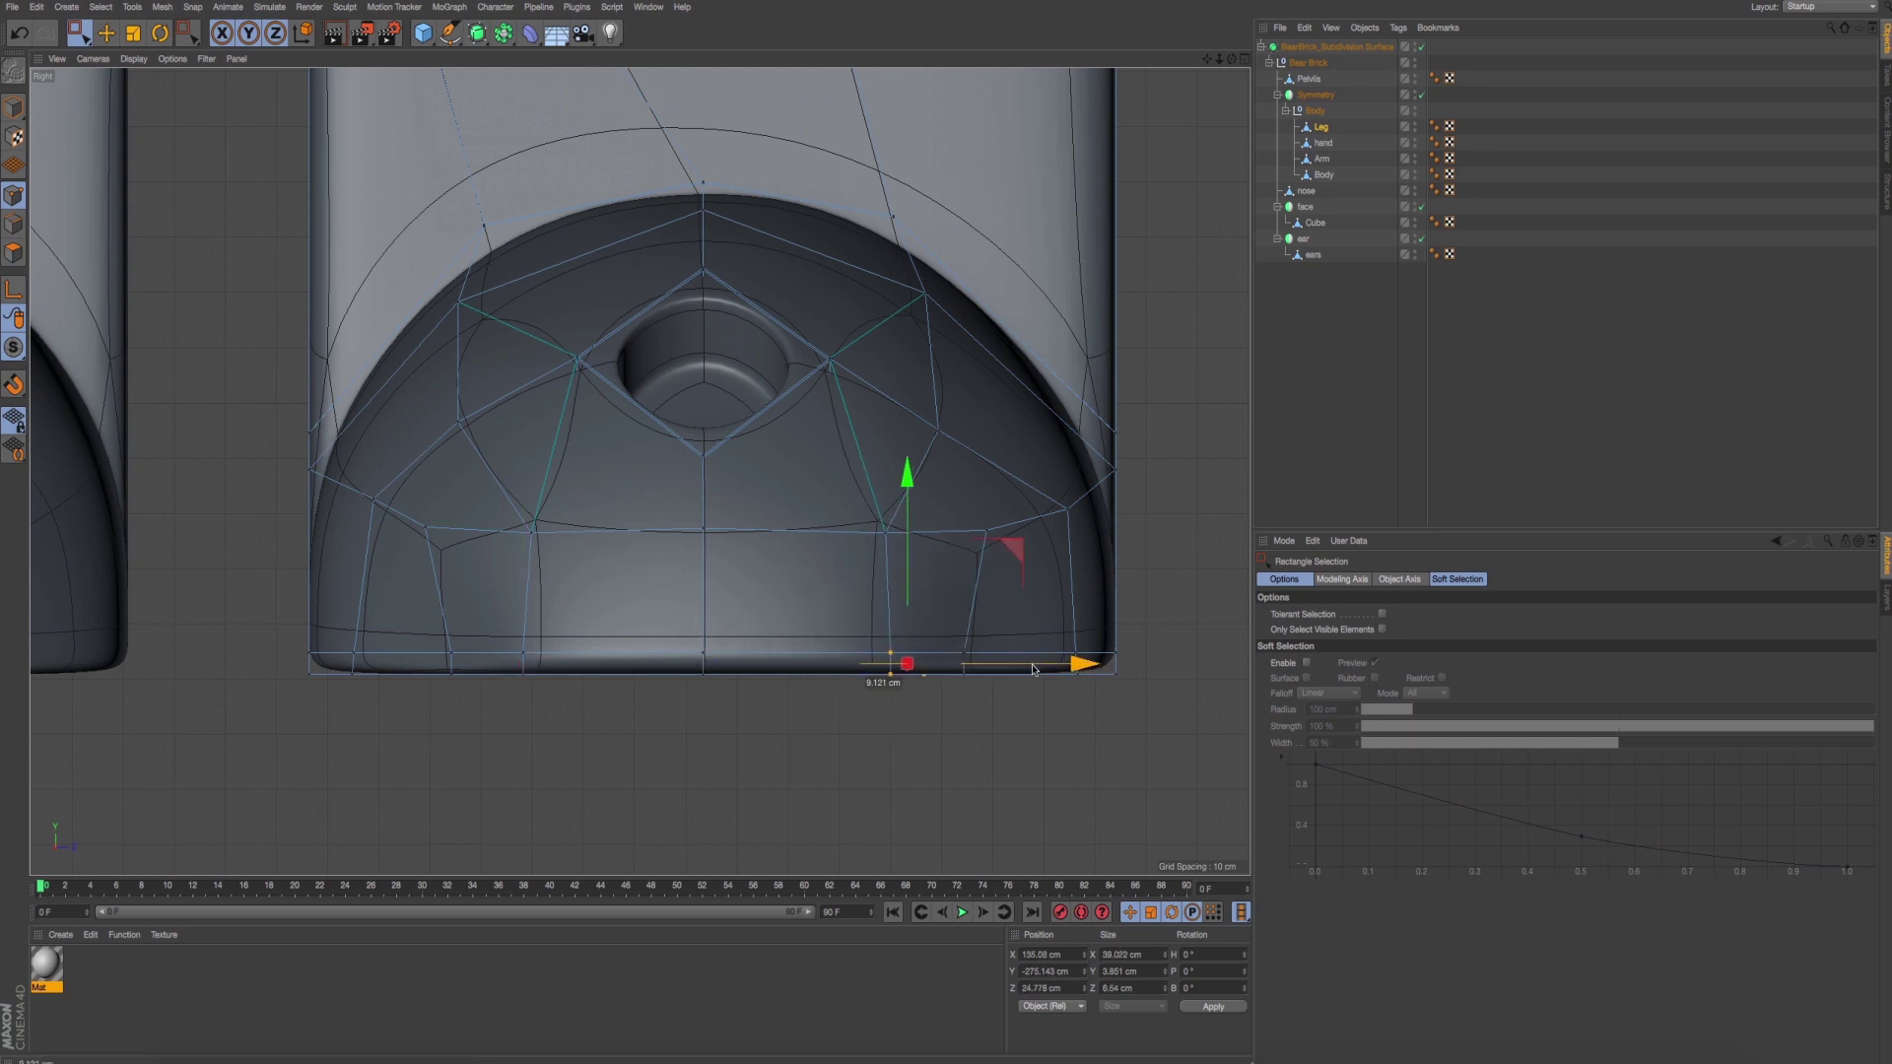
pyautogui.hotkey('ctrl', 'r')
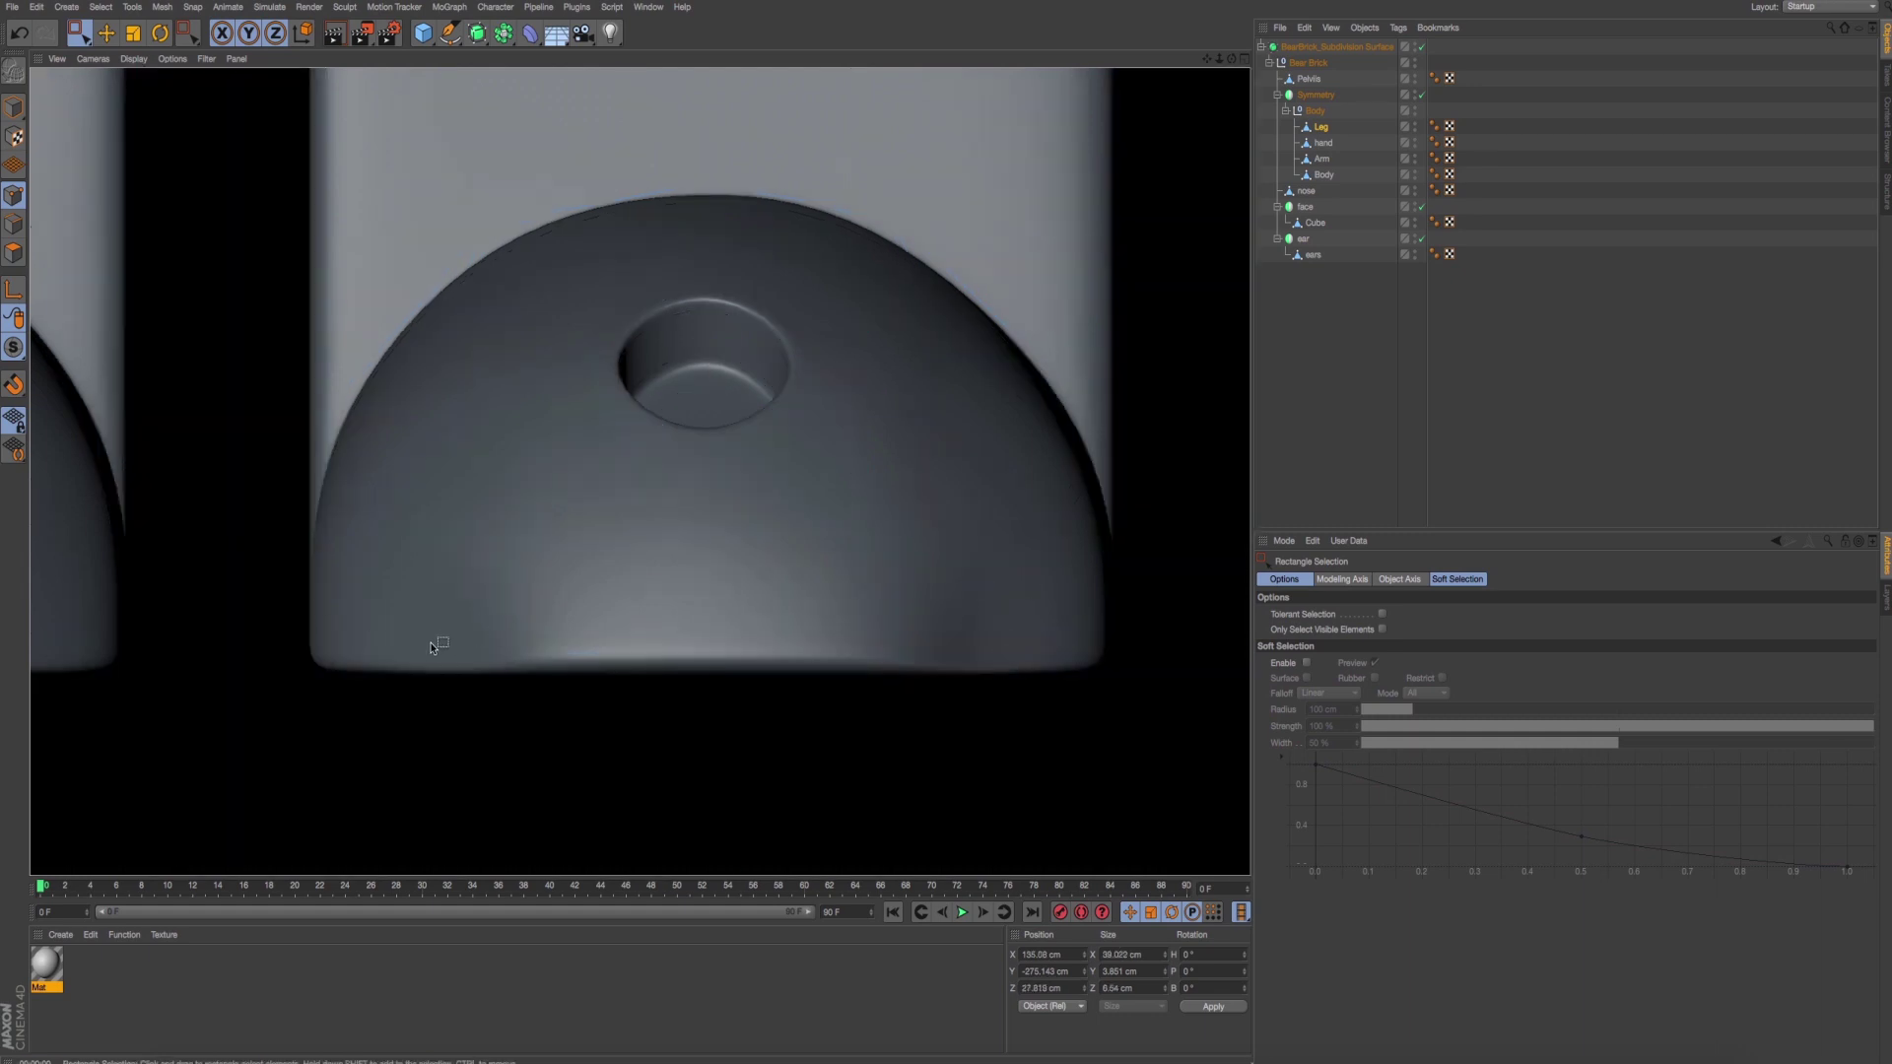
pyautogui.moveTo(411, 640); pyautogui.dragTo(348, 638)
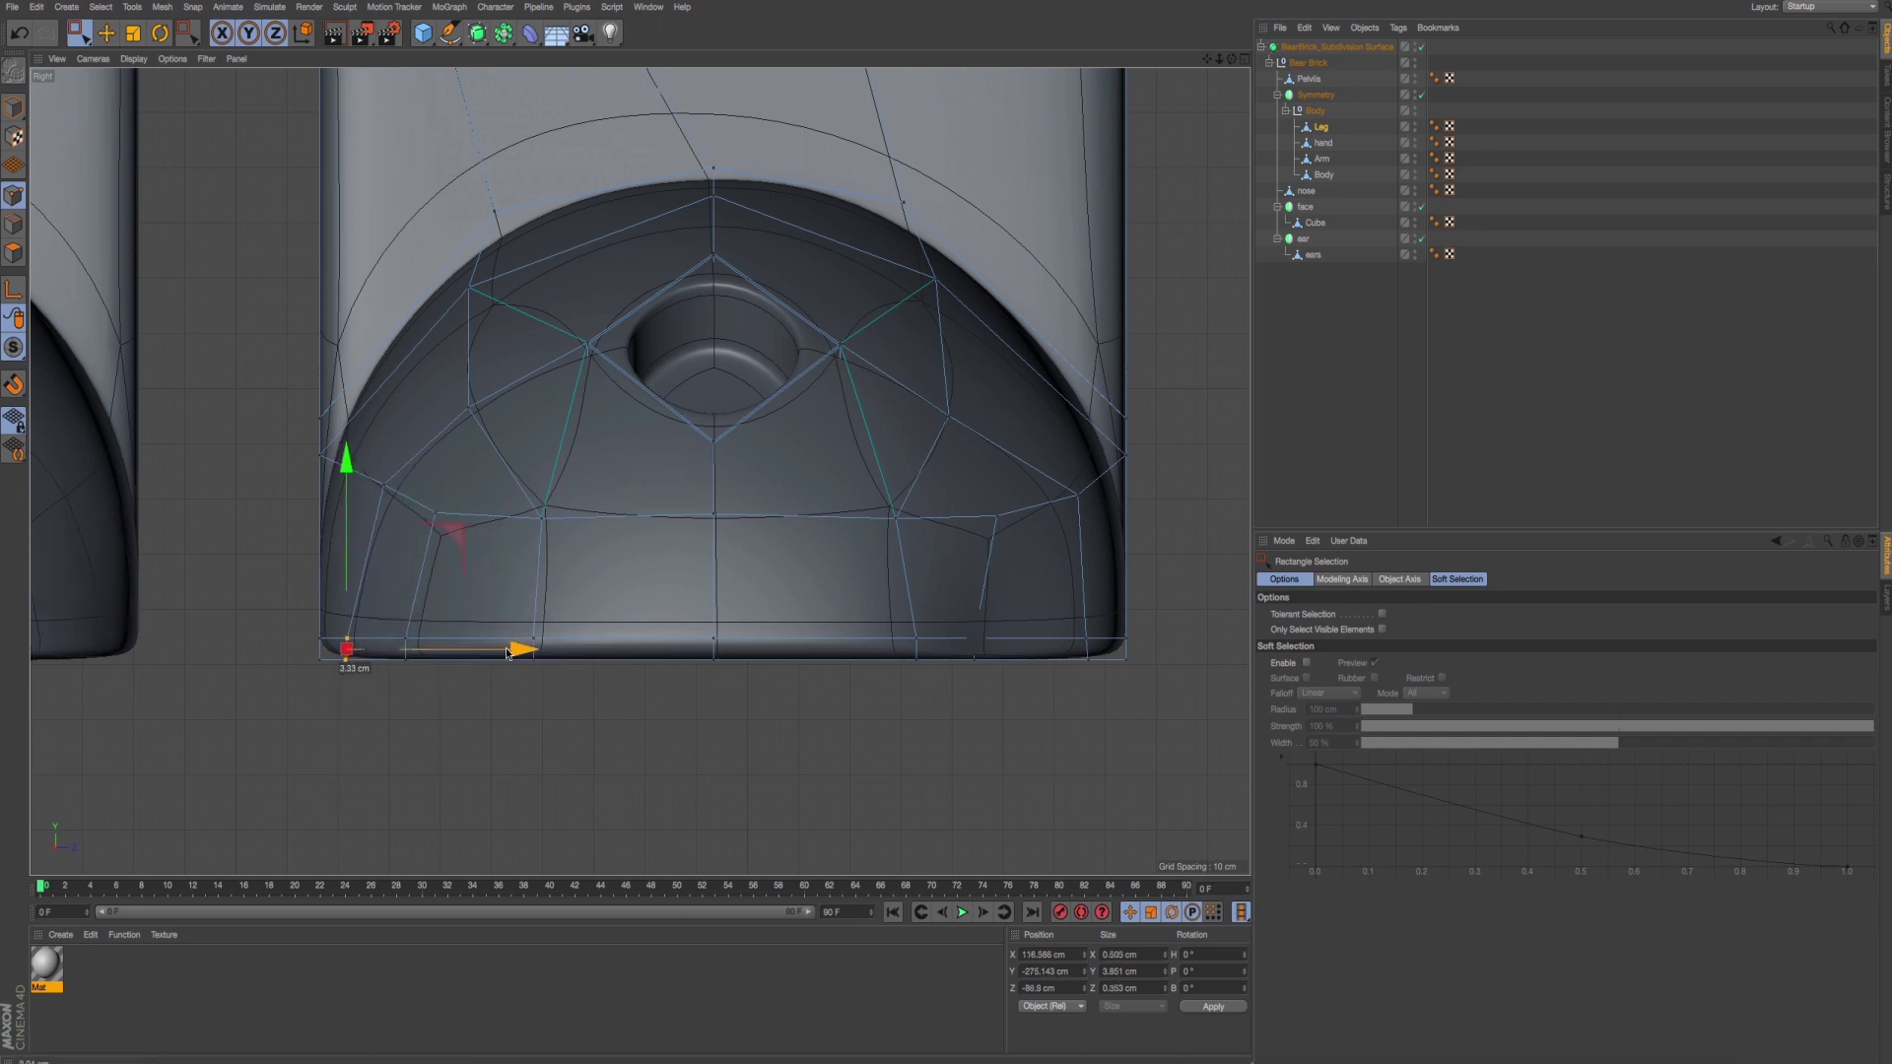
pyautogui.click(969, 622)
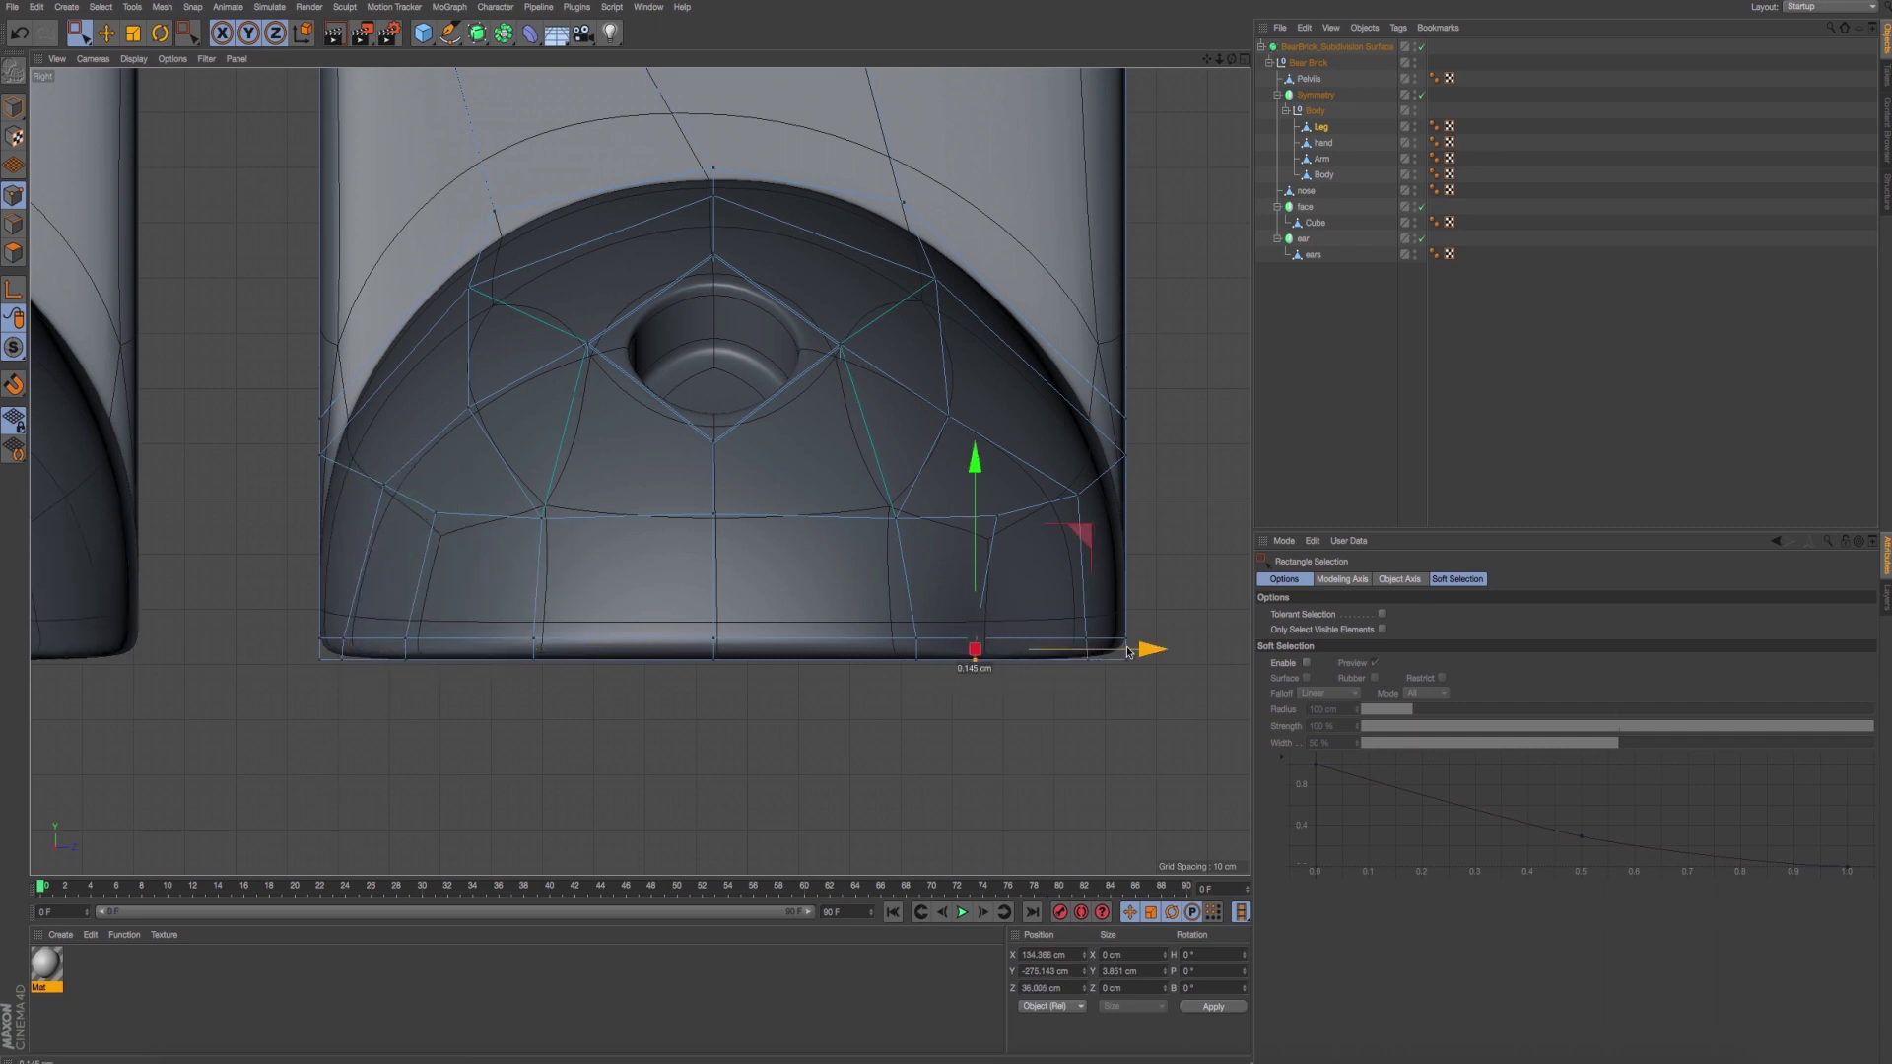
pyautogui.moveTo(971, 624)
pyautogui.mouseDown()
pyautogui.moveTo(1020, 627)
pyautogui.moveTo(1105, 680)
pyautogui.mouseUp()
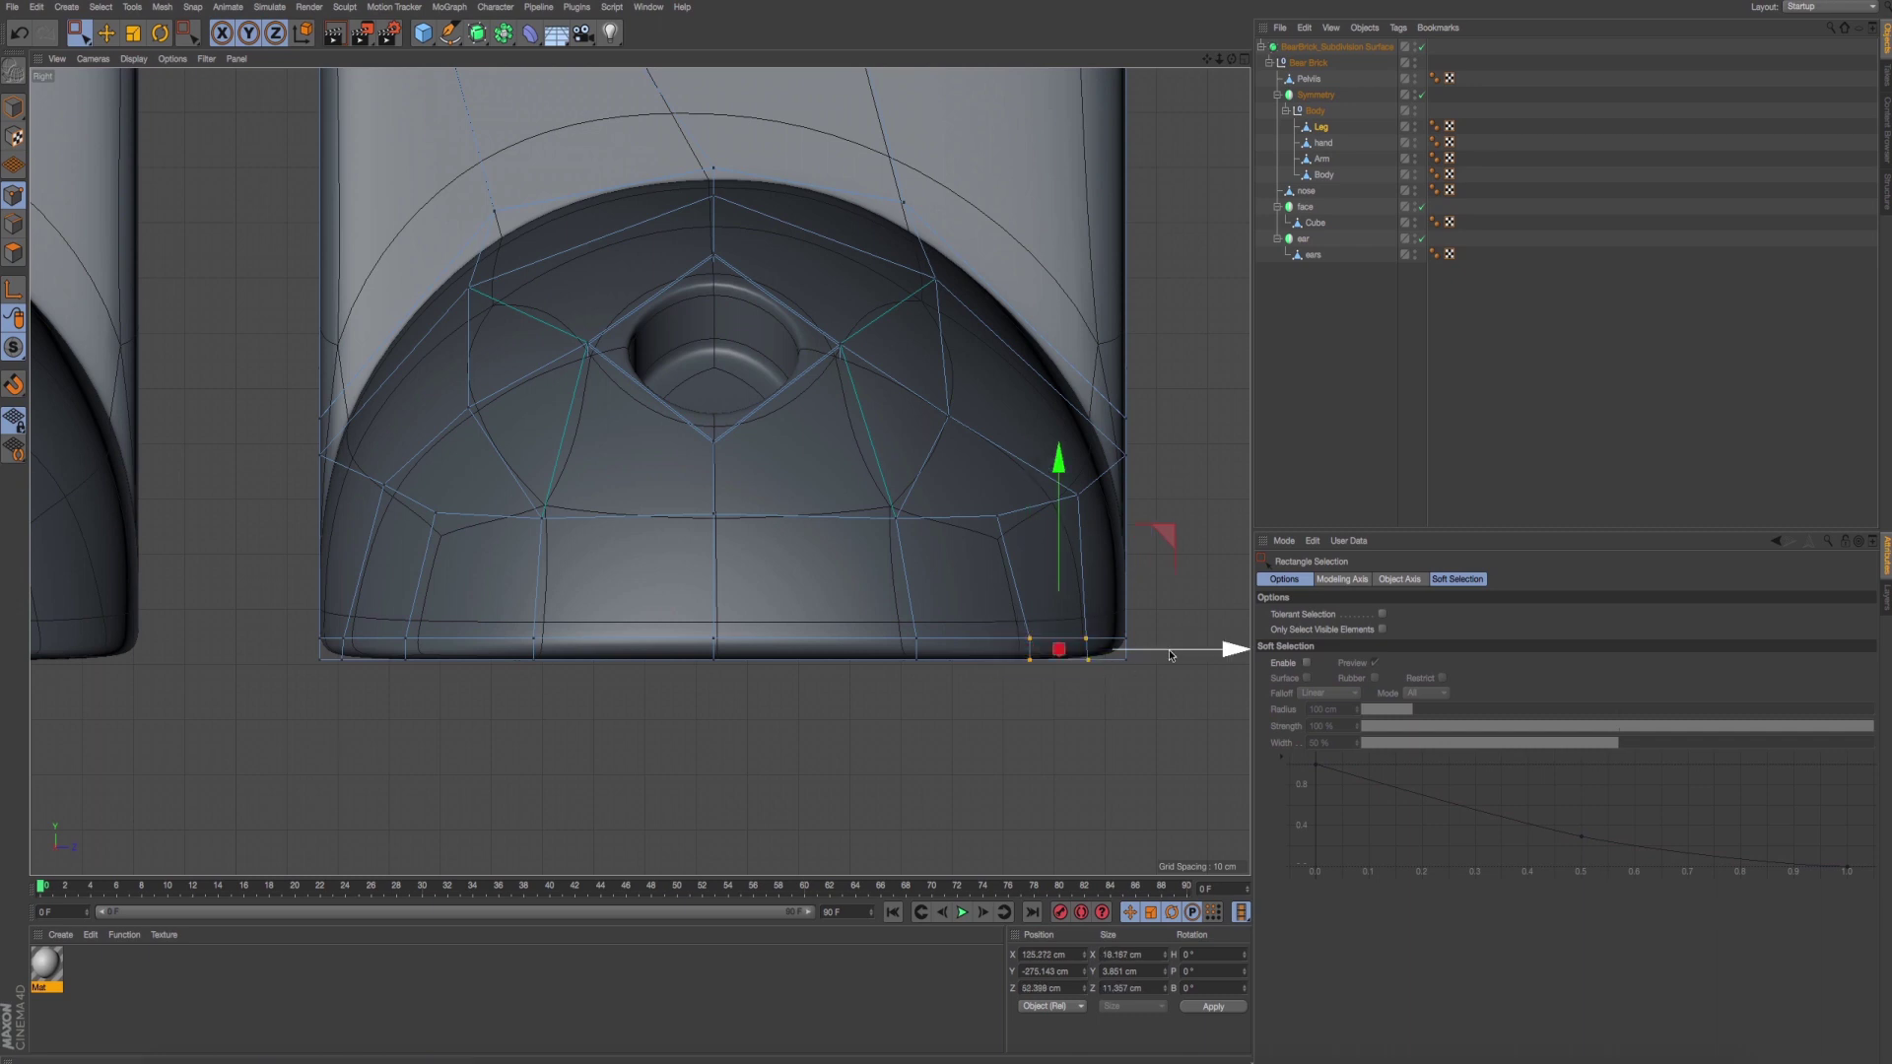
pyautogui.hotkey('ctrl', 'r')
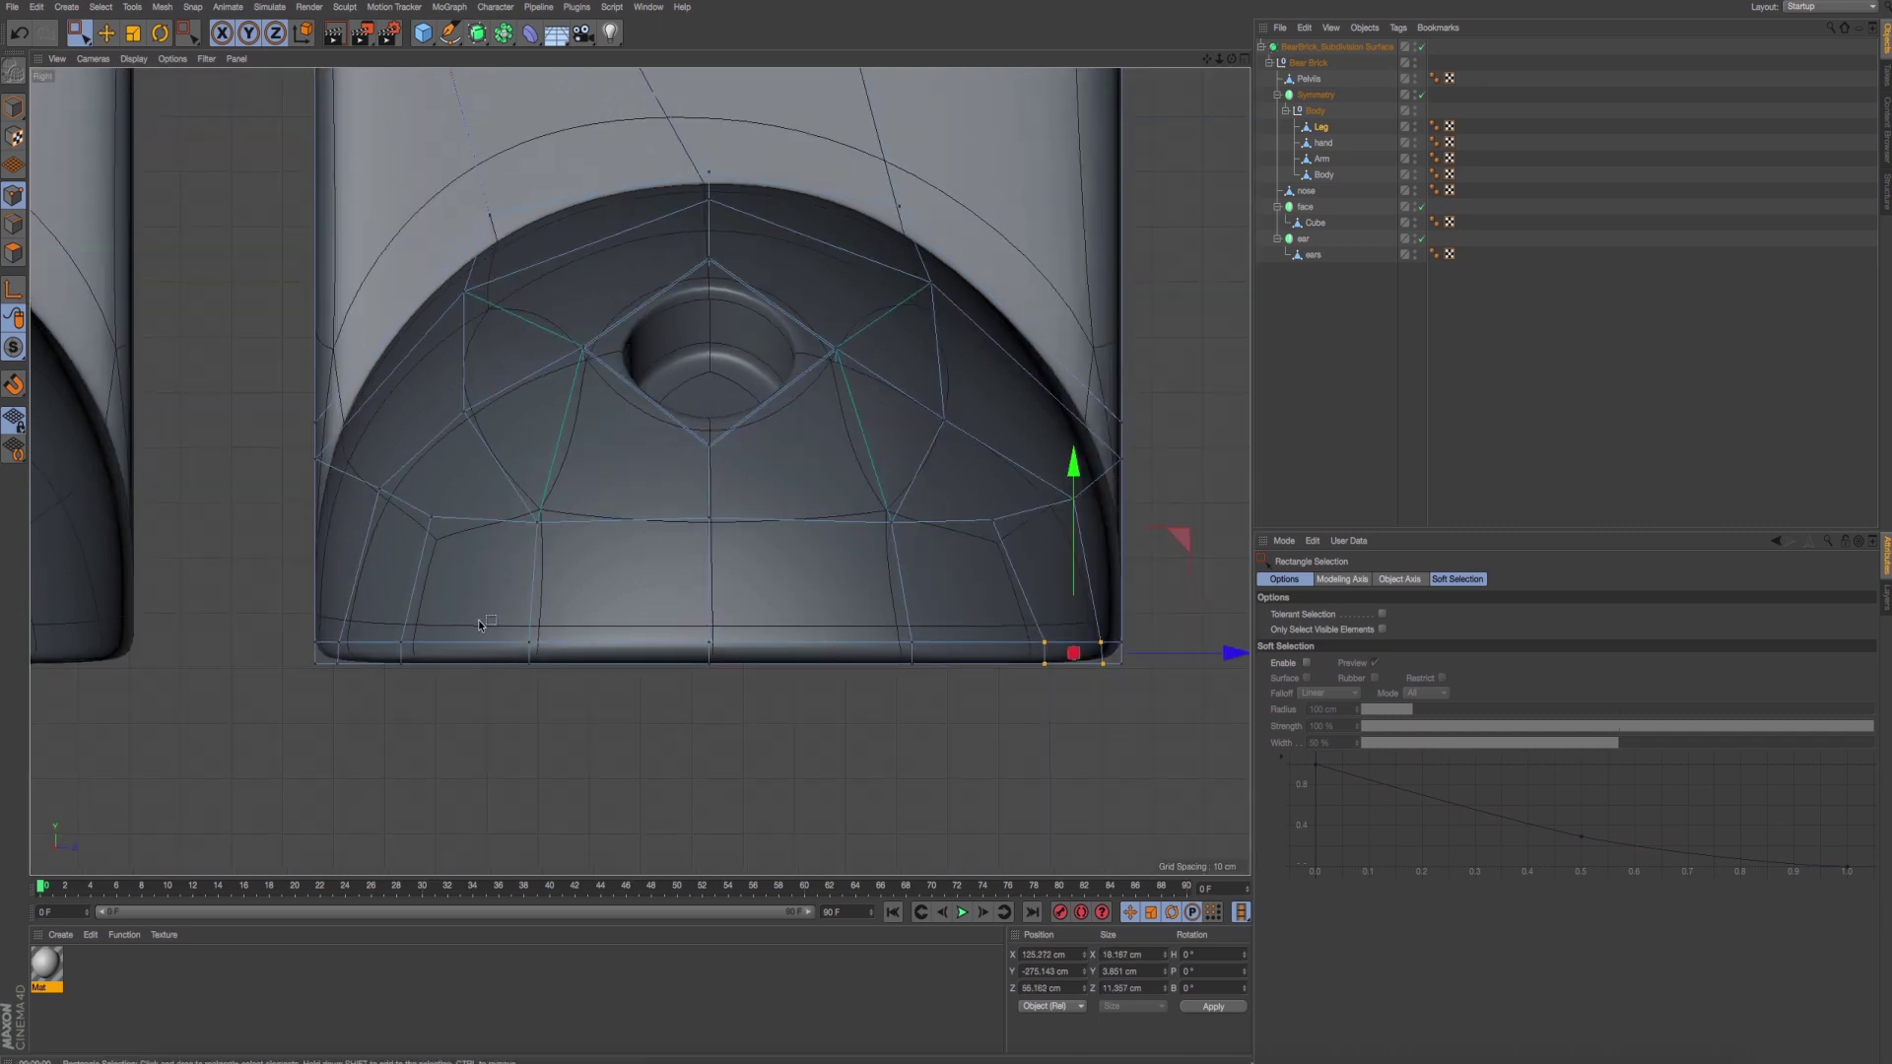
# Raise the entire foot bottom edge slightly, then select the hole outline's top point.
pyautogui.moveTo(286, 615); pyautogui.dragTo(1281, 658)
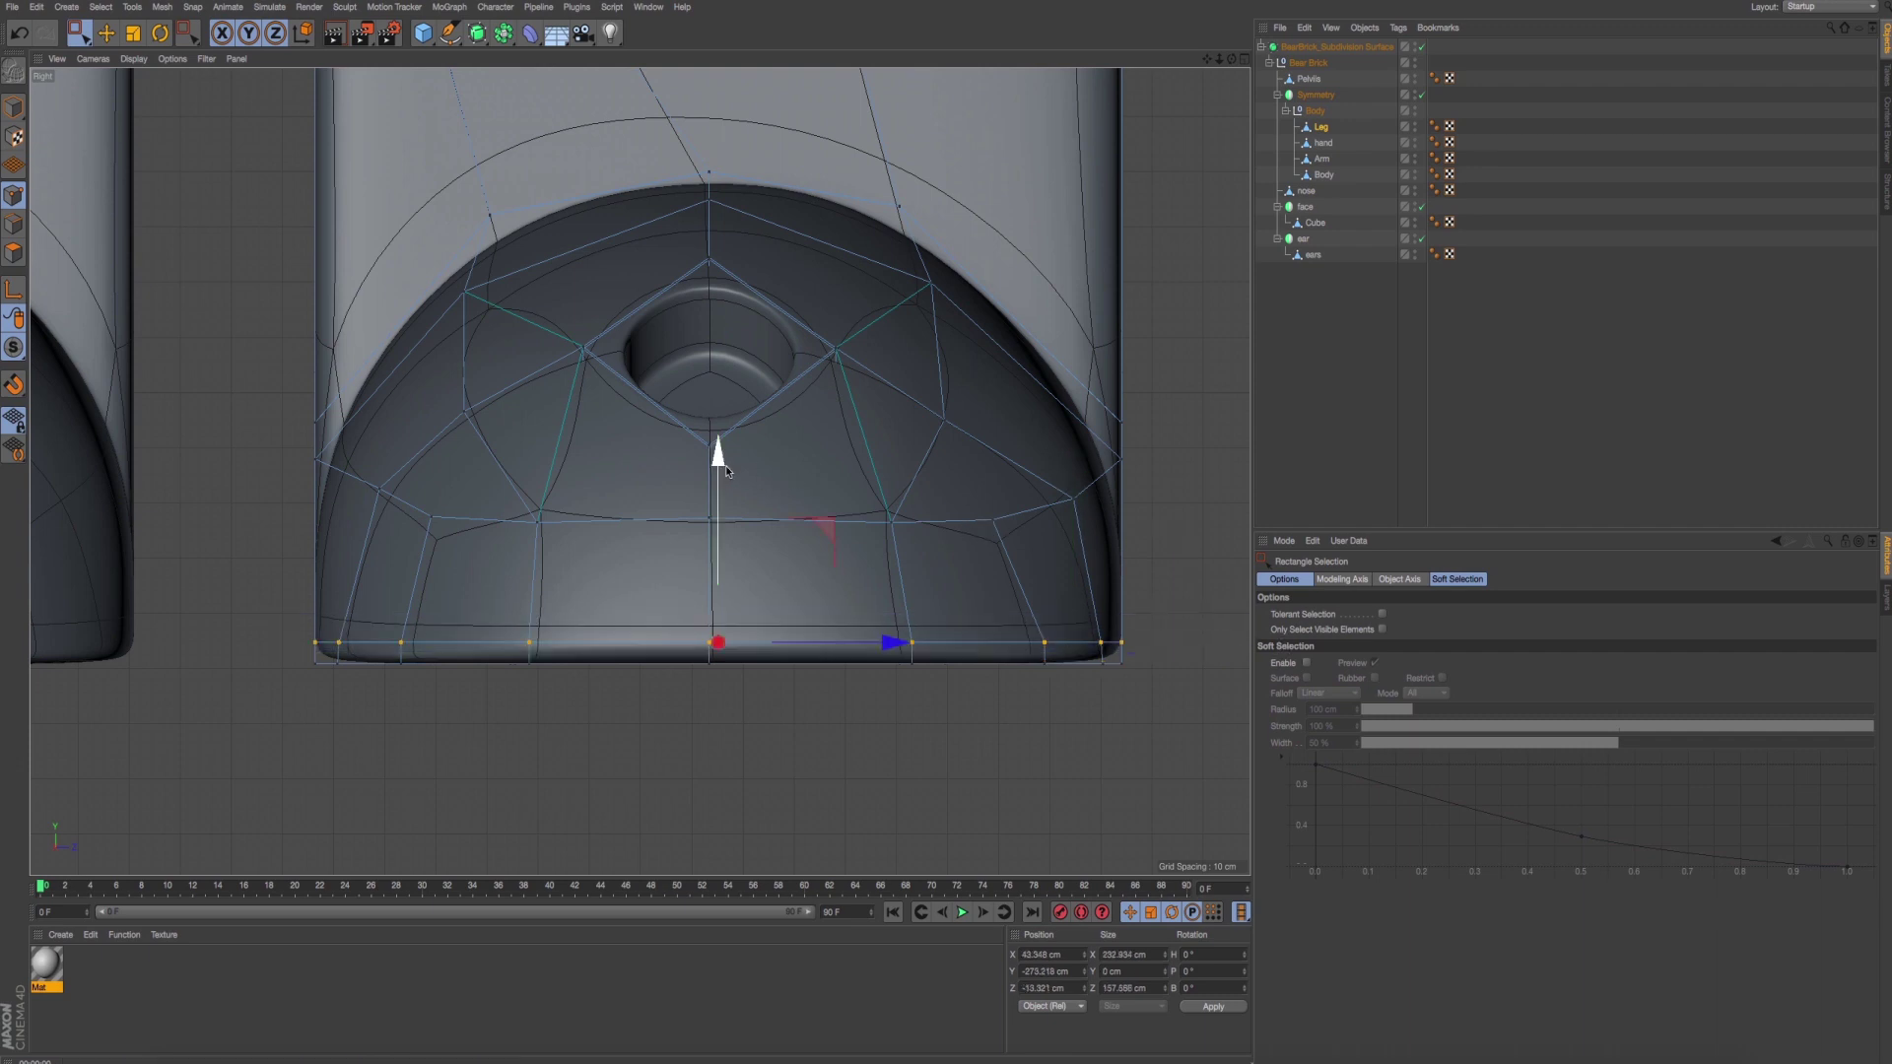
pyautogui.moveTo(718, 445); pyautogui.dragTo(724, 476)
pyautogui.hotkey('ctrl', 'r')
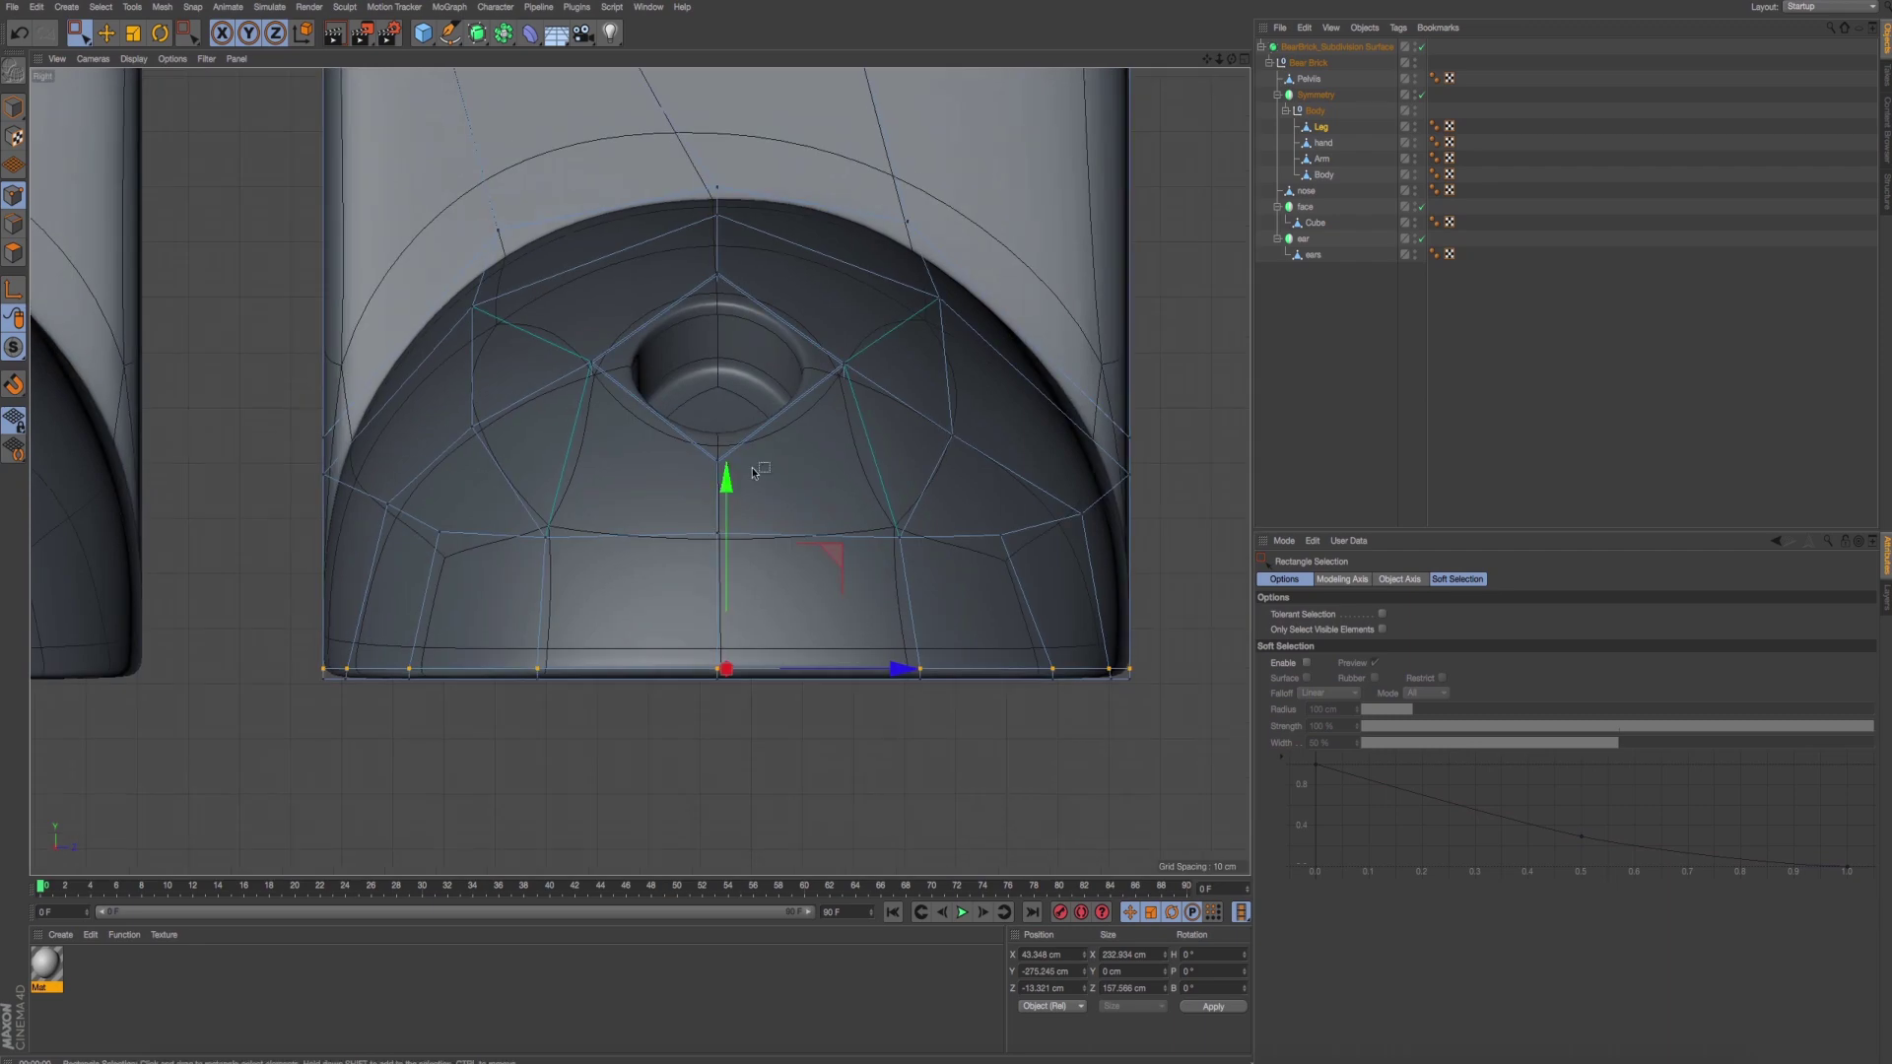
pyautogui.scroll(2, 719, 93)
pyautogui.moveTo(677, 210); pyautogui.dragTo(759, 280)
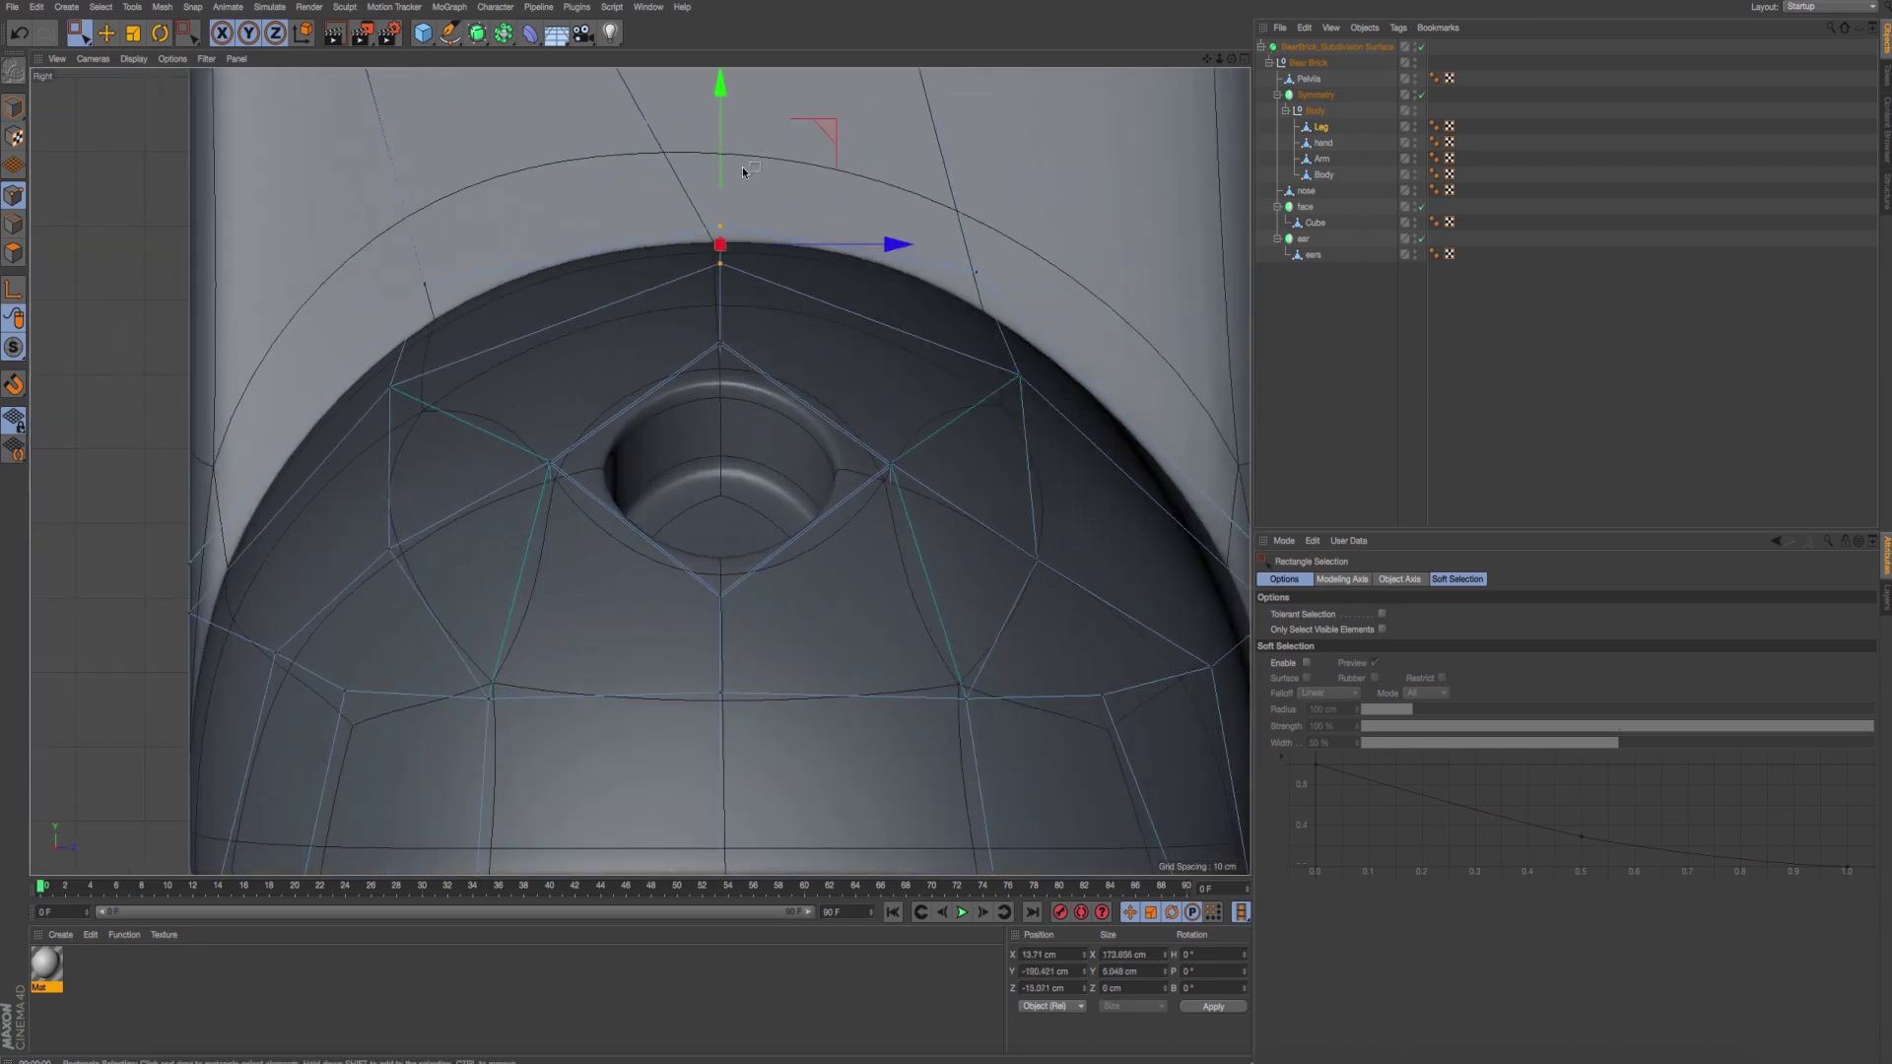
# Maximize the Perspective view, check a quick render, and zoom into the leg hole in Polygon mode.
pyautogui.press('F5')
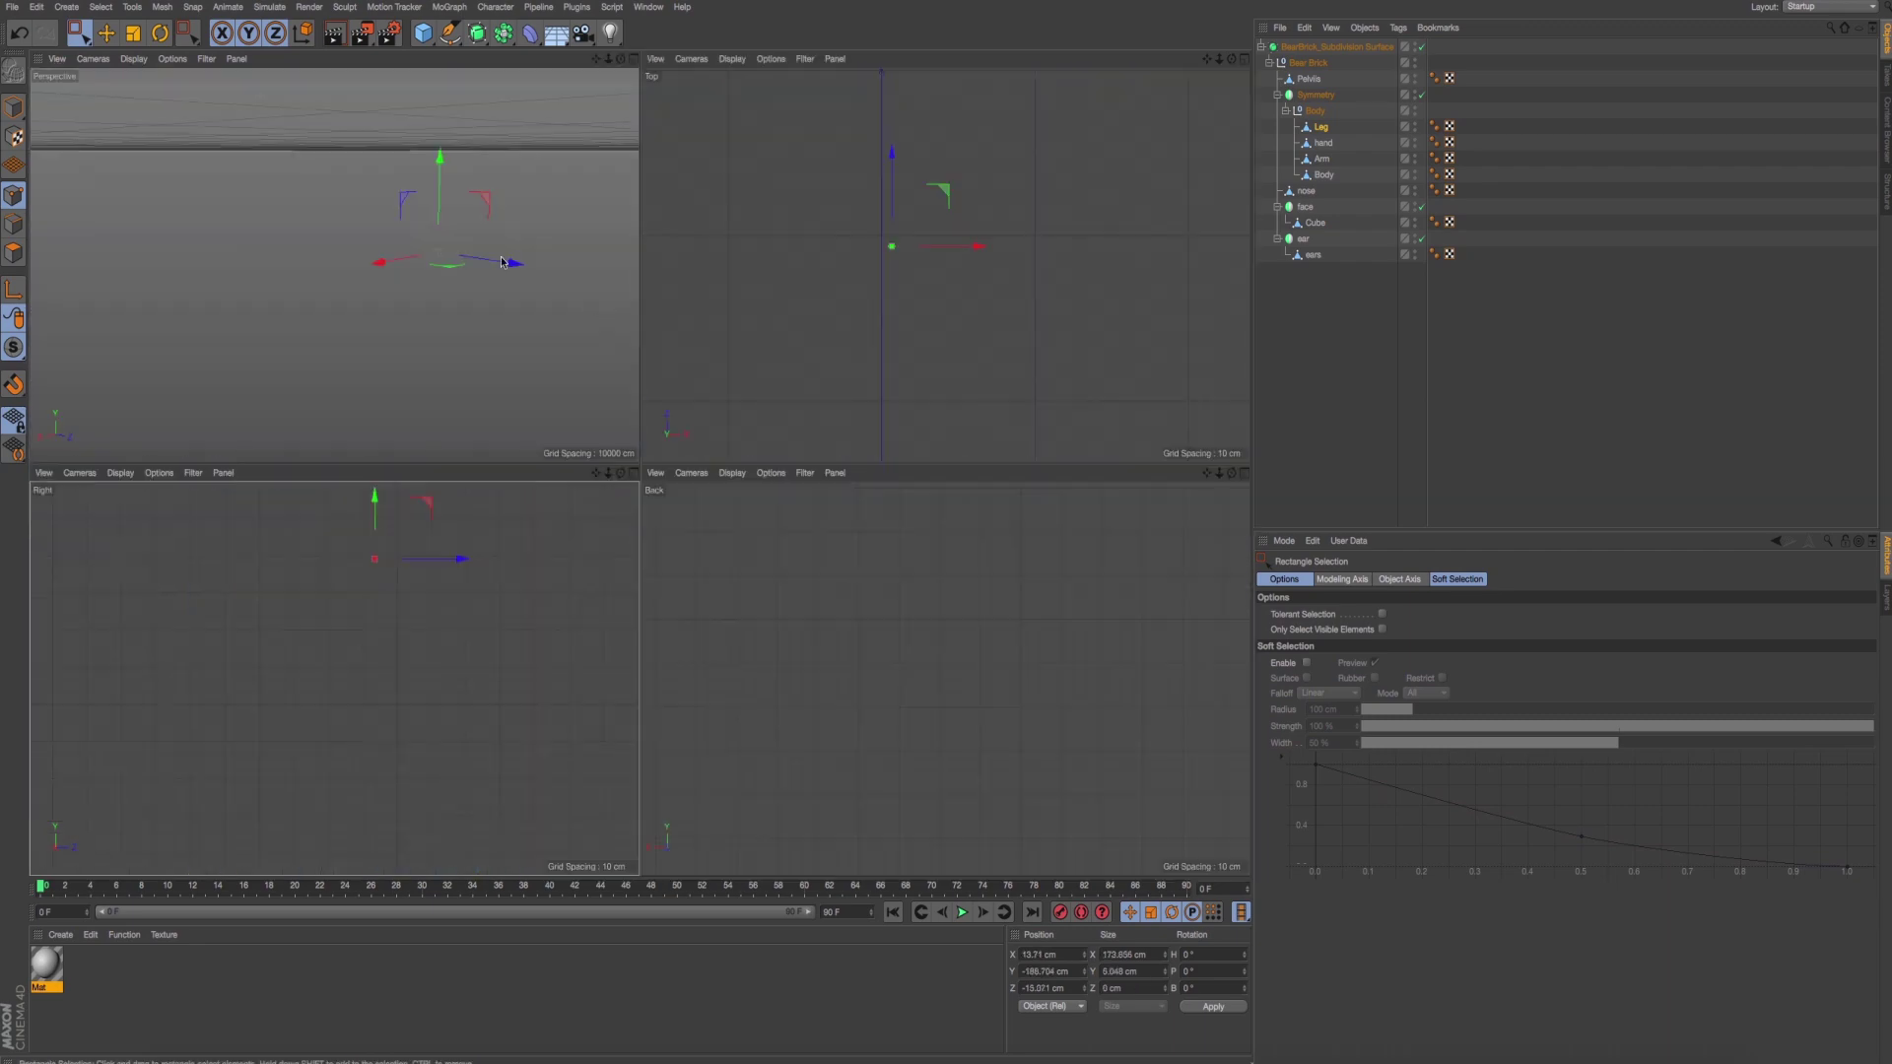
pyautogui.press('F1')
pyautogui.keyDown('alt'); pyautogui.moveTo(700, 424); pyautogui.dragTo(693, 424); pyautogui.keyUp('alt')
pyautogui.hotkey('ctrl', 'r')
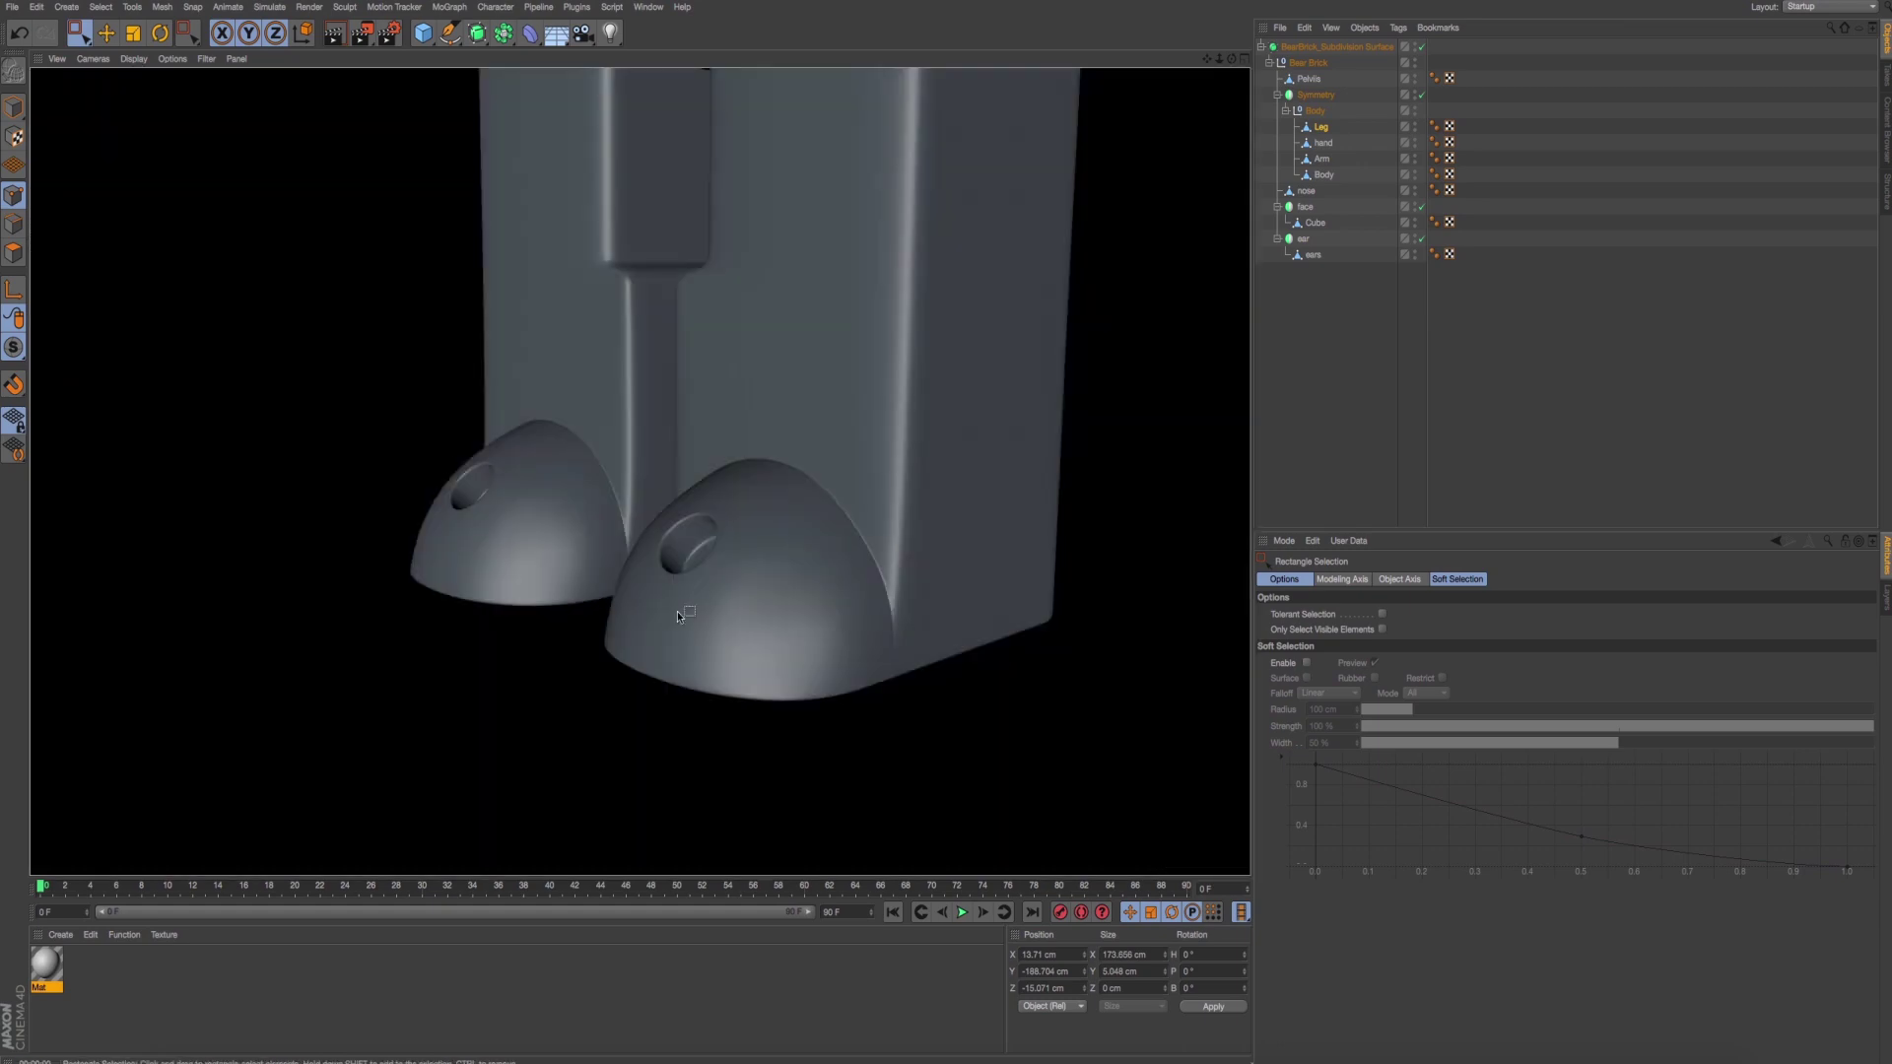
pyautogui.press('F2')
pyautogui.press('e')
pyautogui.moveTo(832, 503)
pyautogui.keyDown('alt'); pyautogui.mouseDown(button='middle')
pyautogui.moveTo(794, 453)
pyautogui.moveTo(936, 398)
pyautogui.moveTo(860, 422)
pyautogui.mouseUp(button='middle'); pyautogui.keyUp('alt')
pyautogui.press('F5')
pyautogui.press('F1')
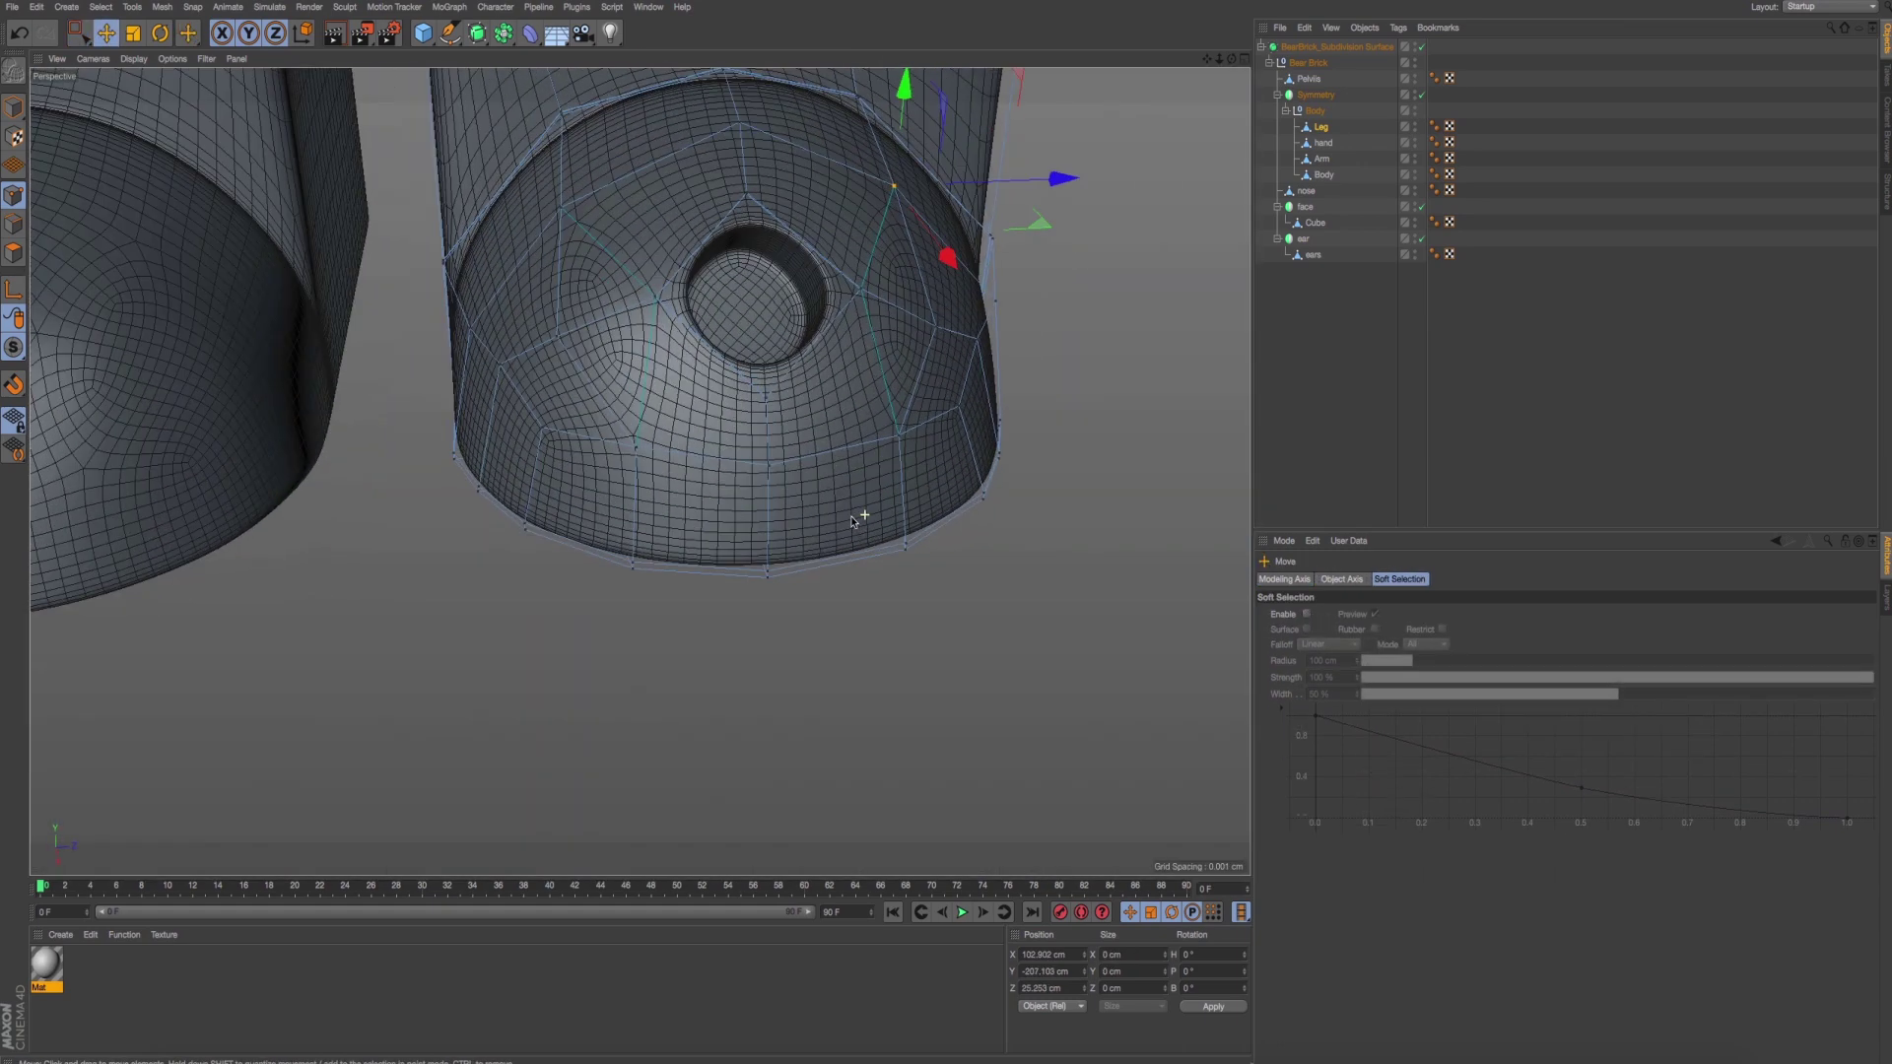
pyautogui.click(13, 252)
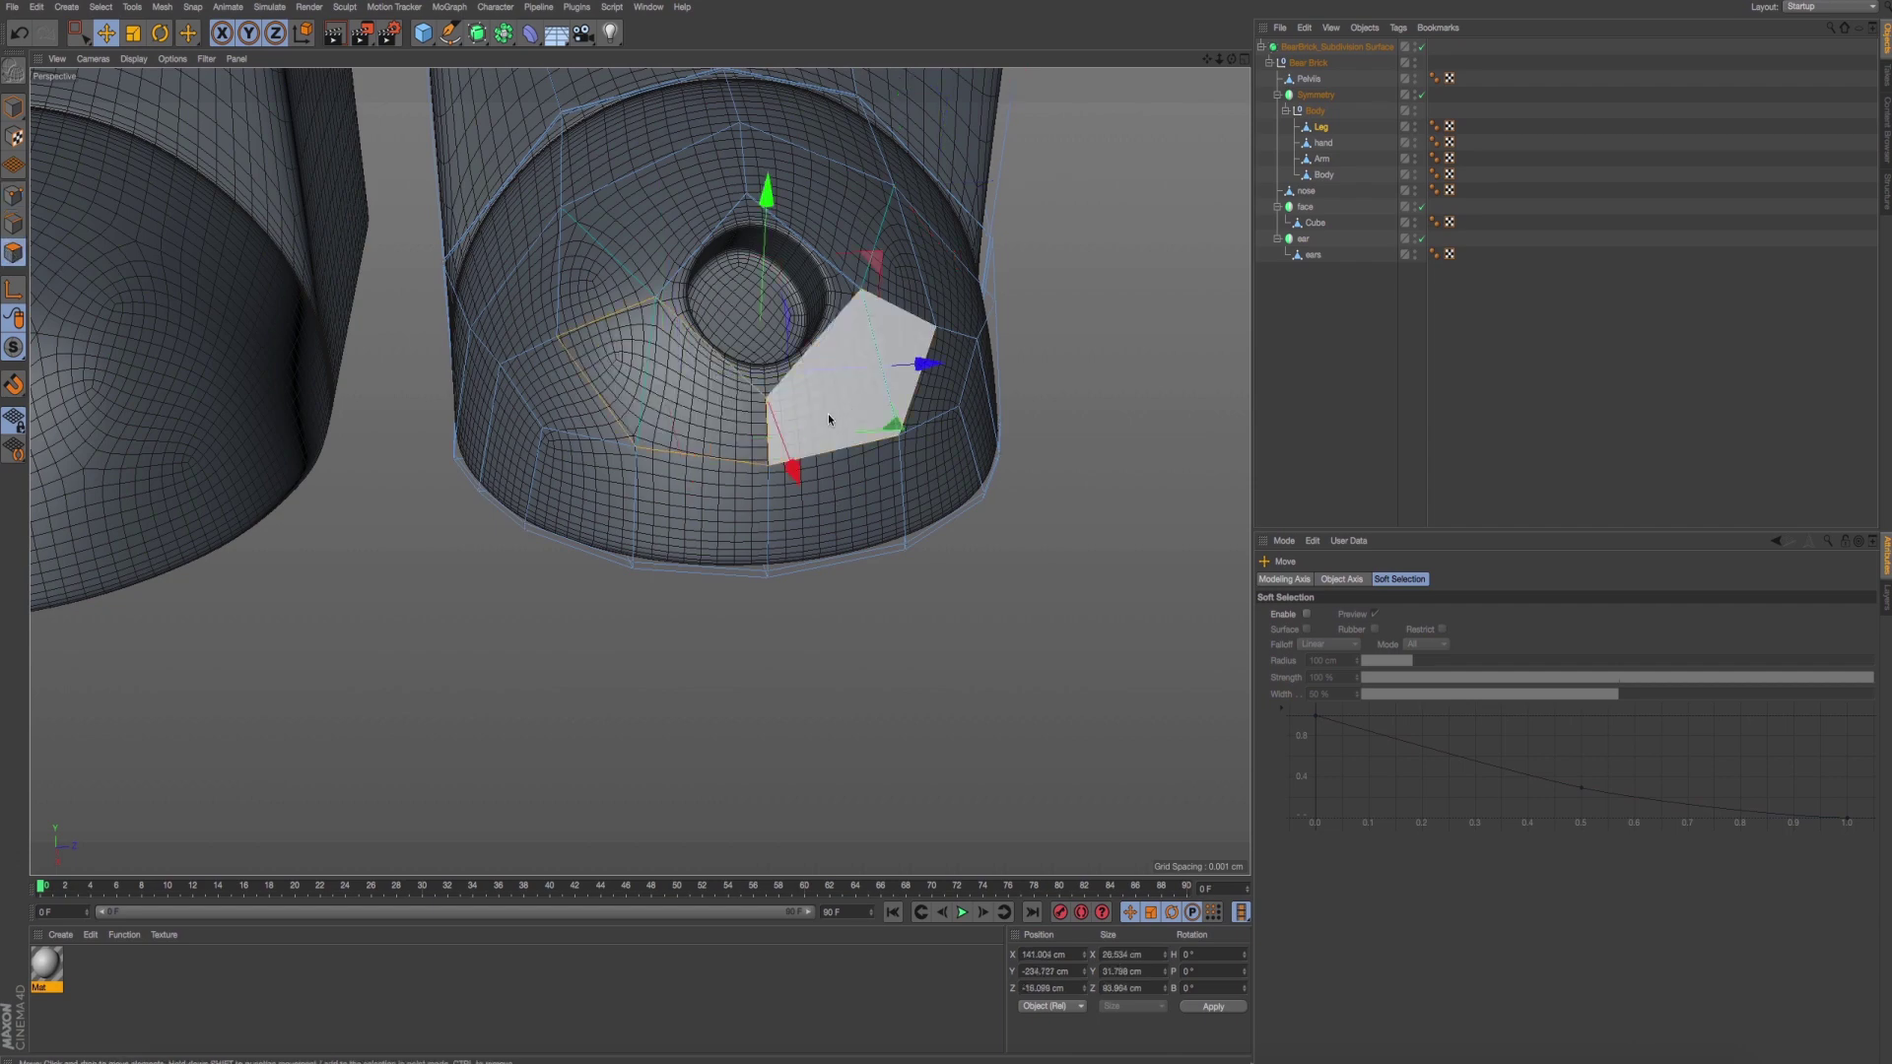
pyautogui.keyDown('alt'); pyautogui.moveTo(580, 273); pyautogui.dragTo(461, 427); pyautogui.keyUp('alt')
pyautogui.scroll(3, 462, 428)
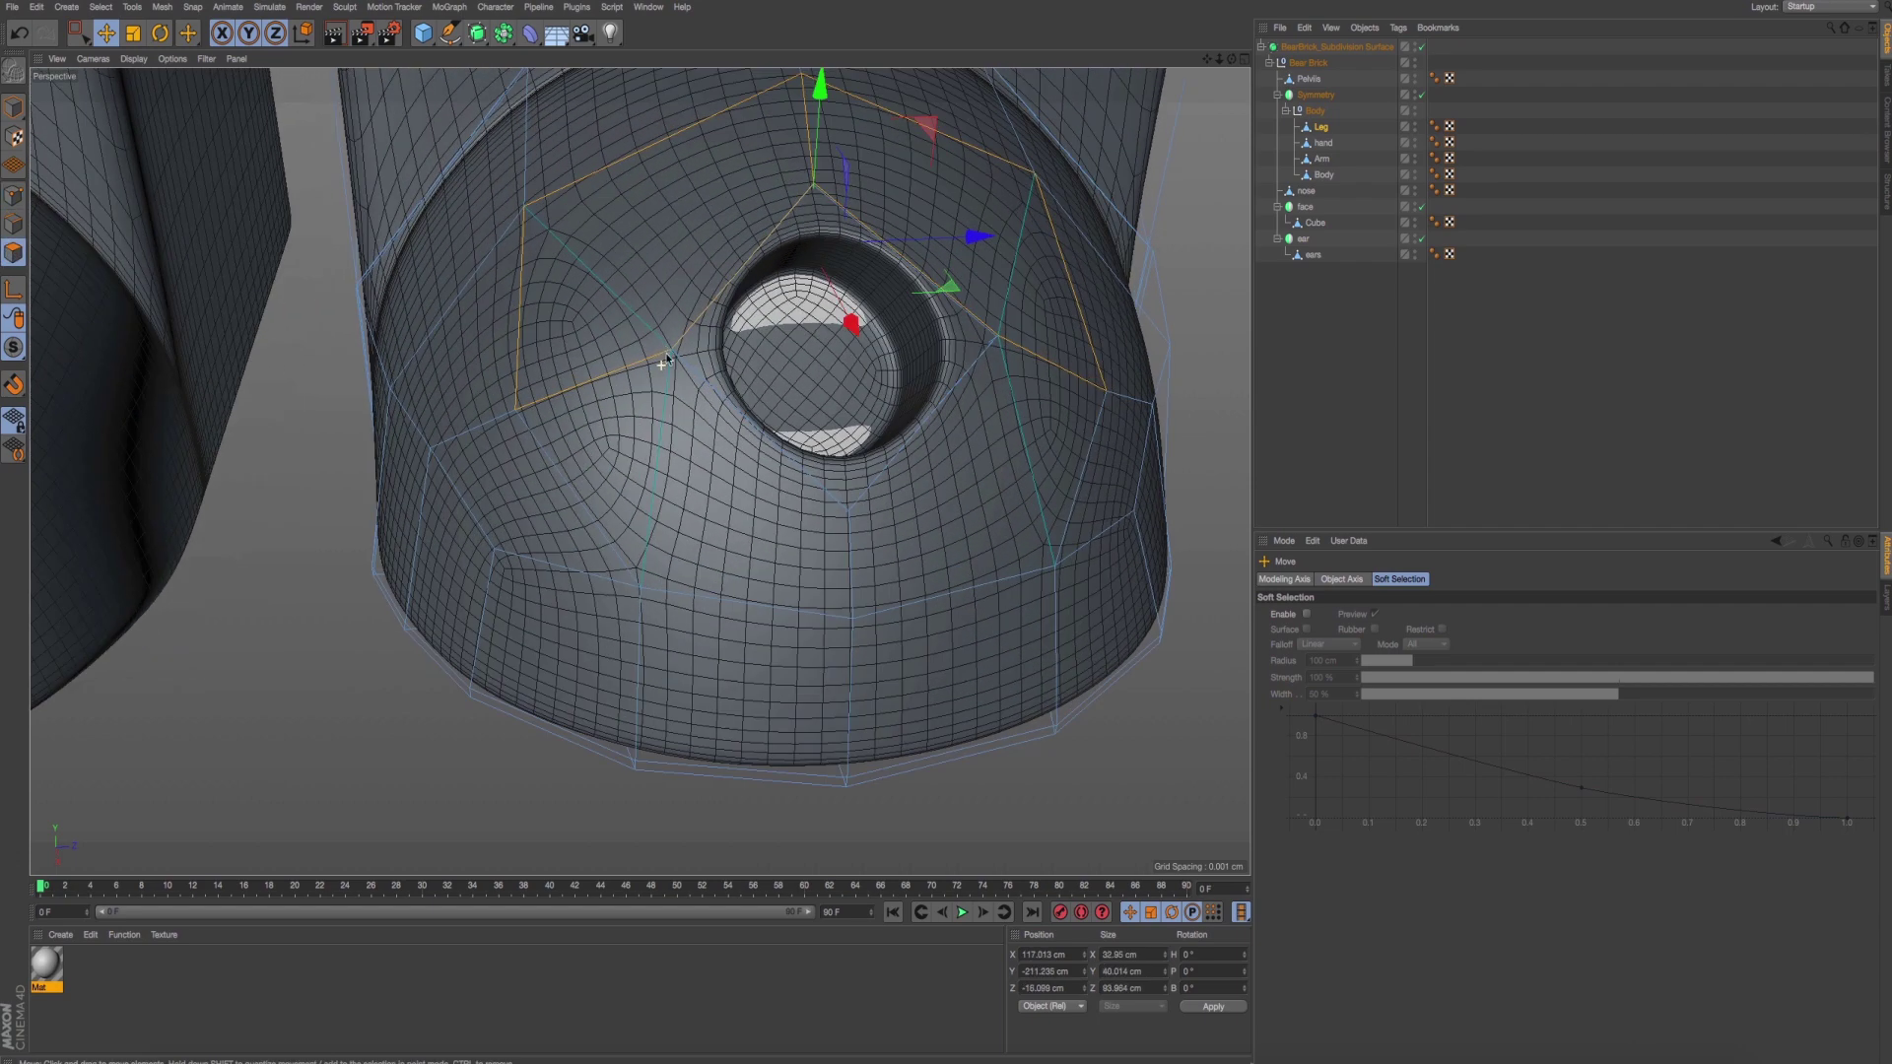
# Line Cut from the hole's cage out to the foot's outer edge.
pyautogui.rightClick(304, 561)
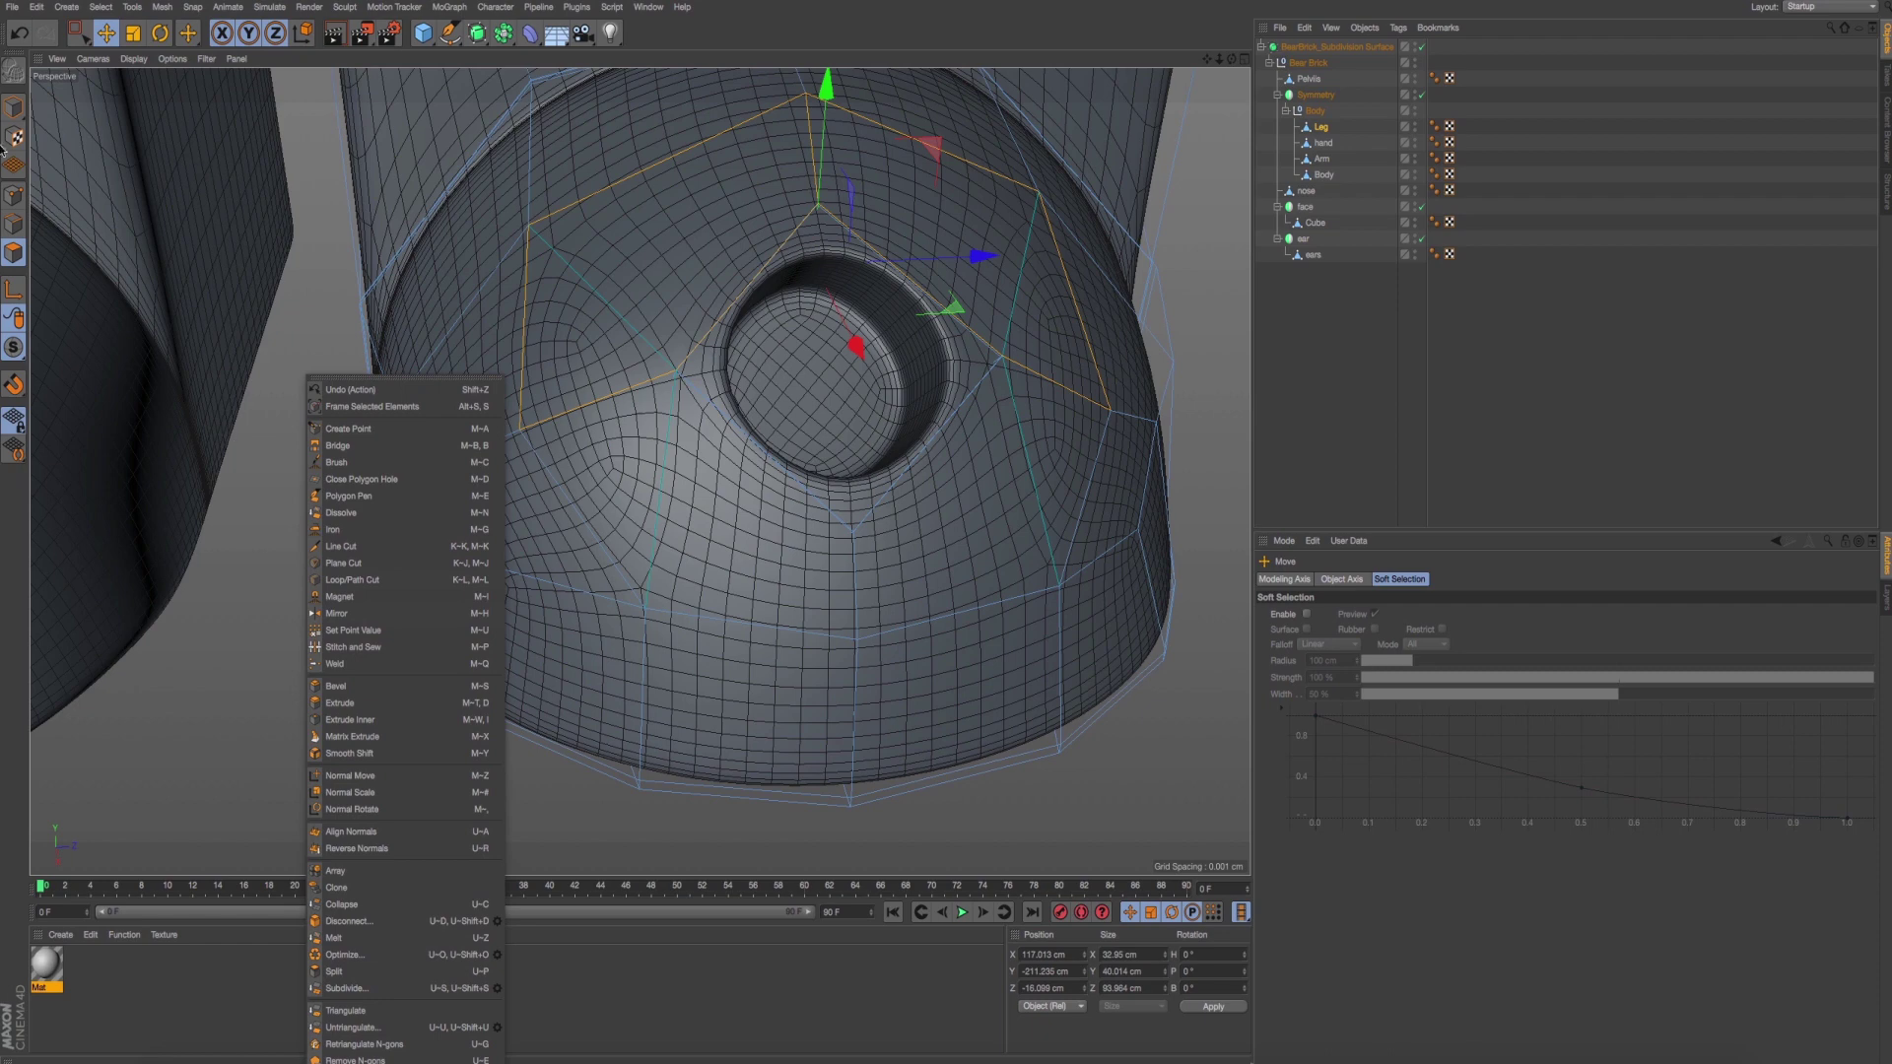
pyautogui.rightClick(295, 578)
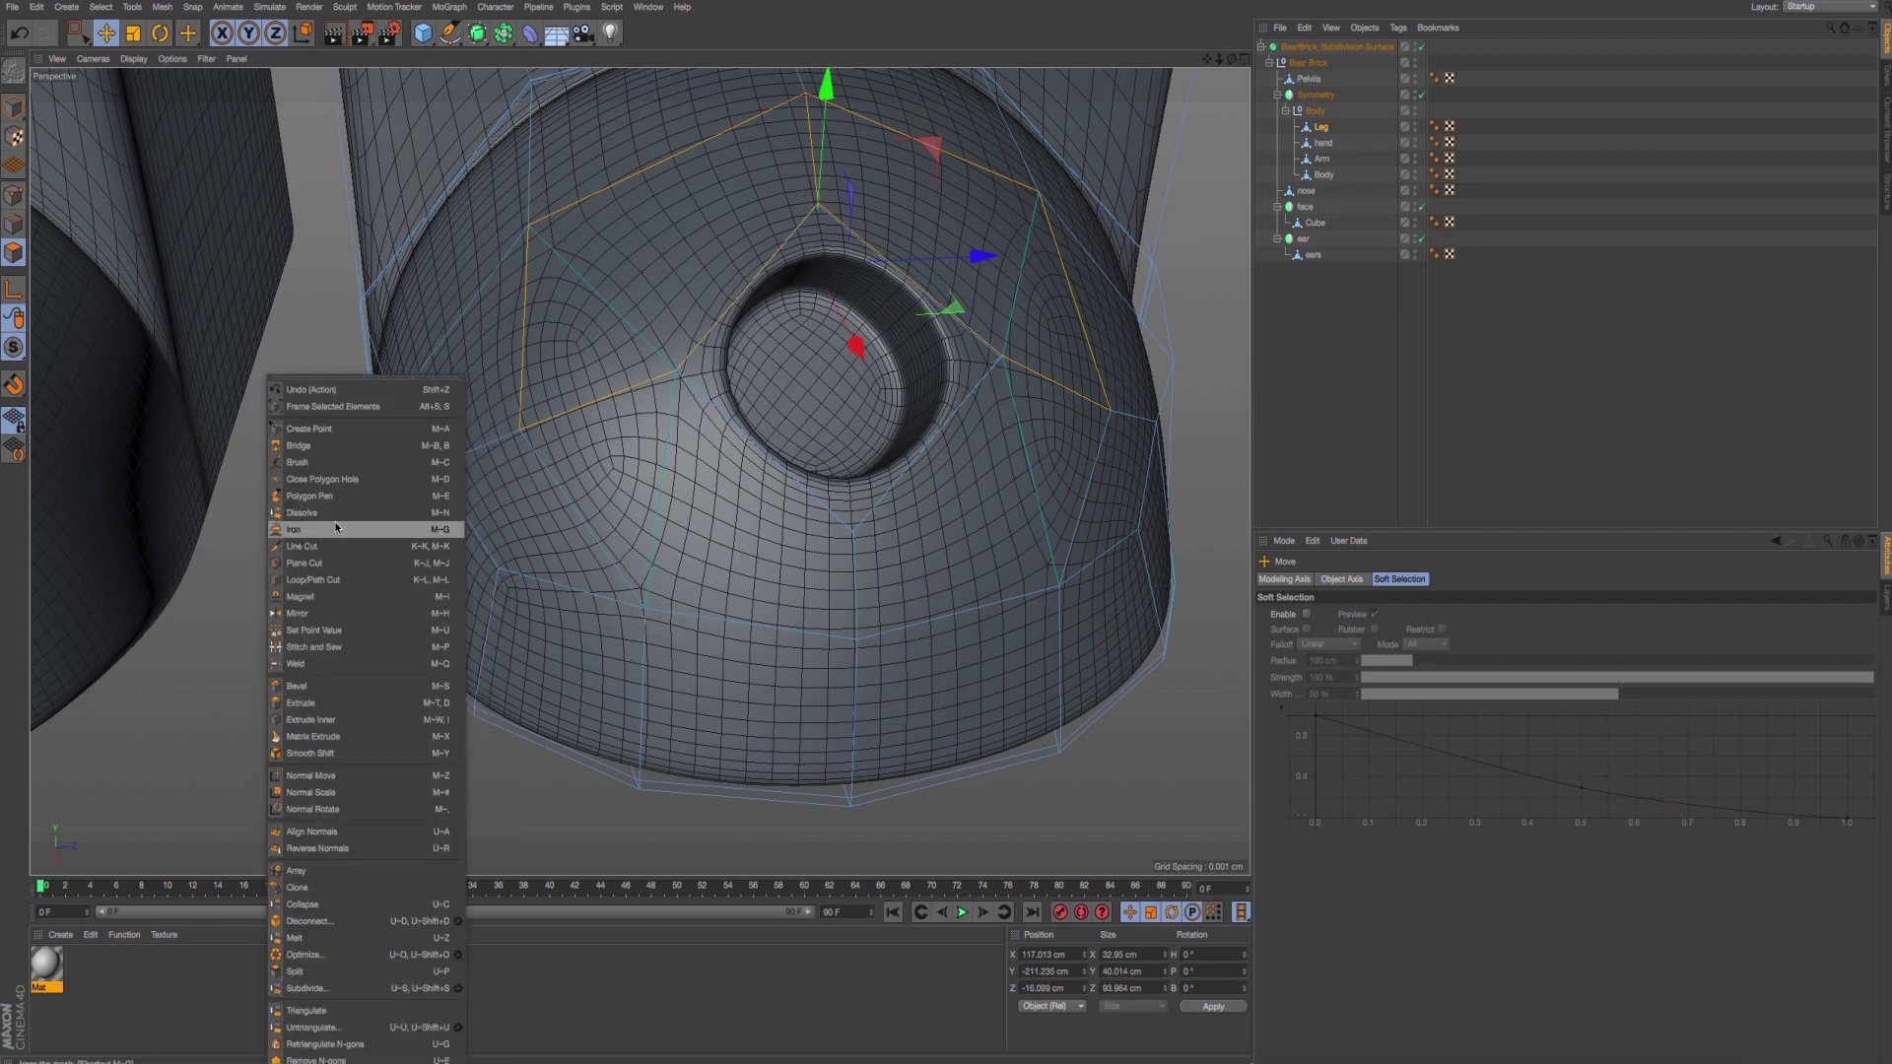
pyautogui.click(364, 545)
pyautogui.click(394, 404)
pyautogui.click(528, 226)
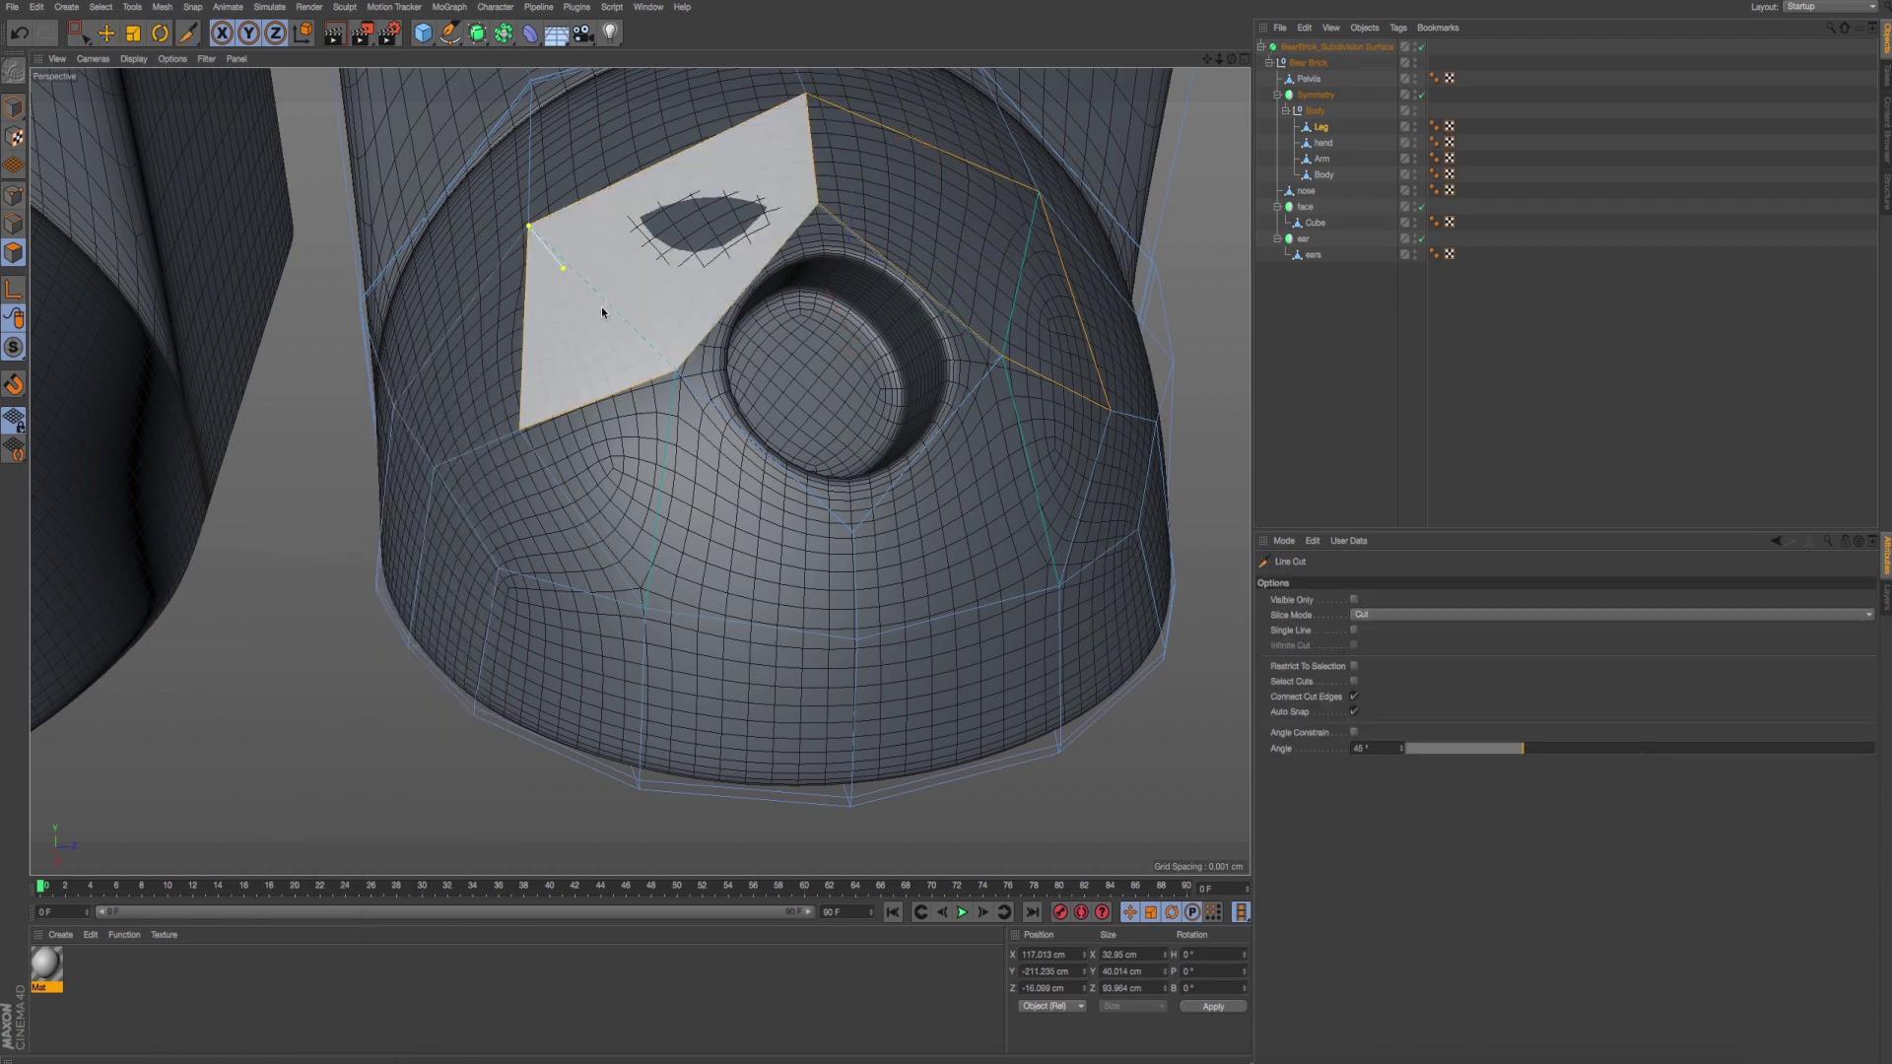
pyautogui.click(676, 371)
pyautogui.press('Escape')
pyautogui.click(1038, 192)
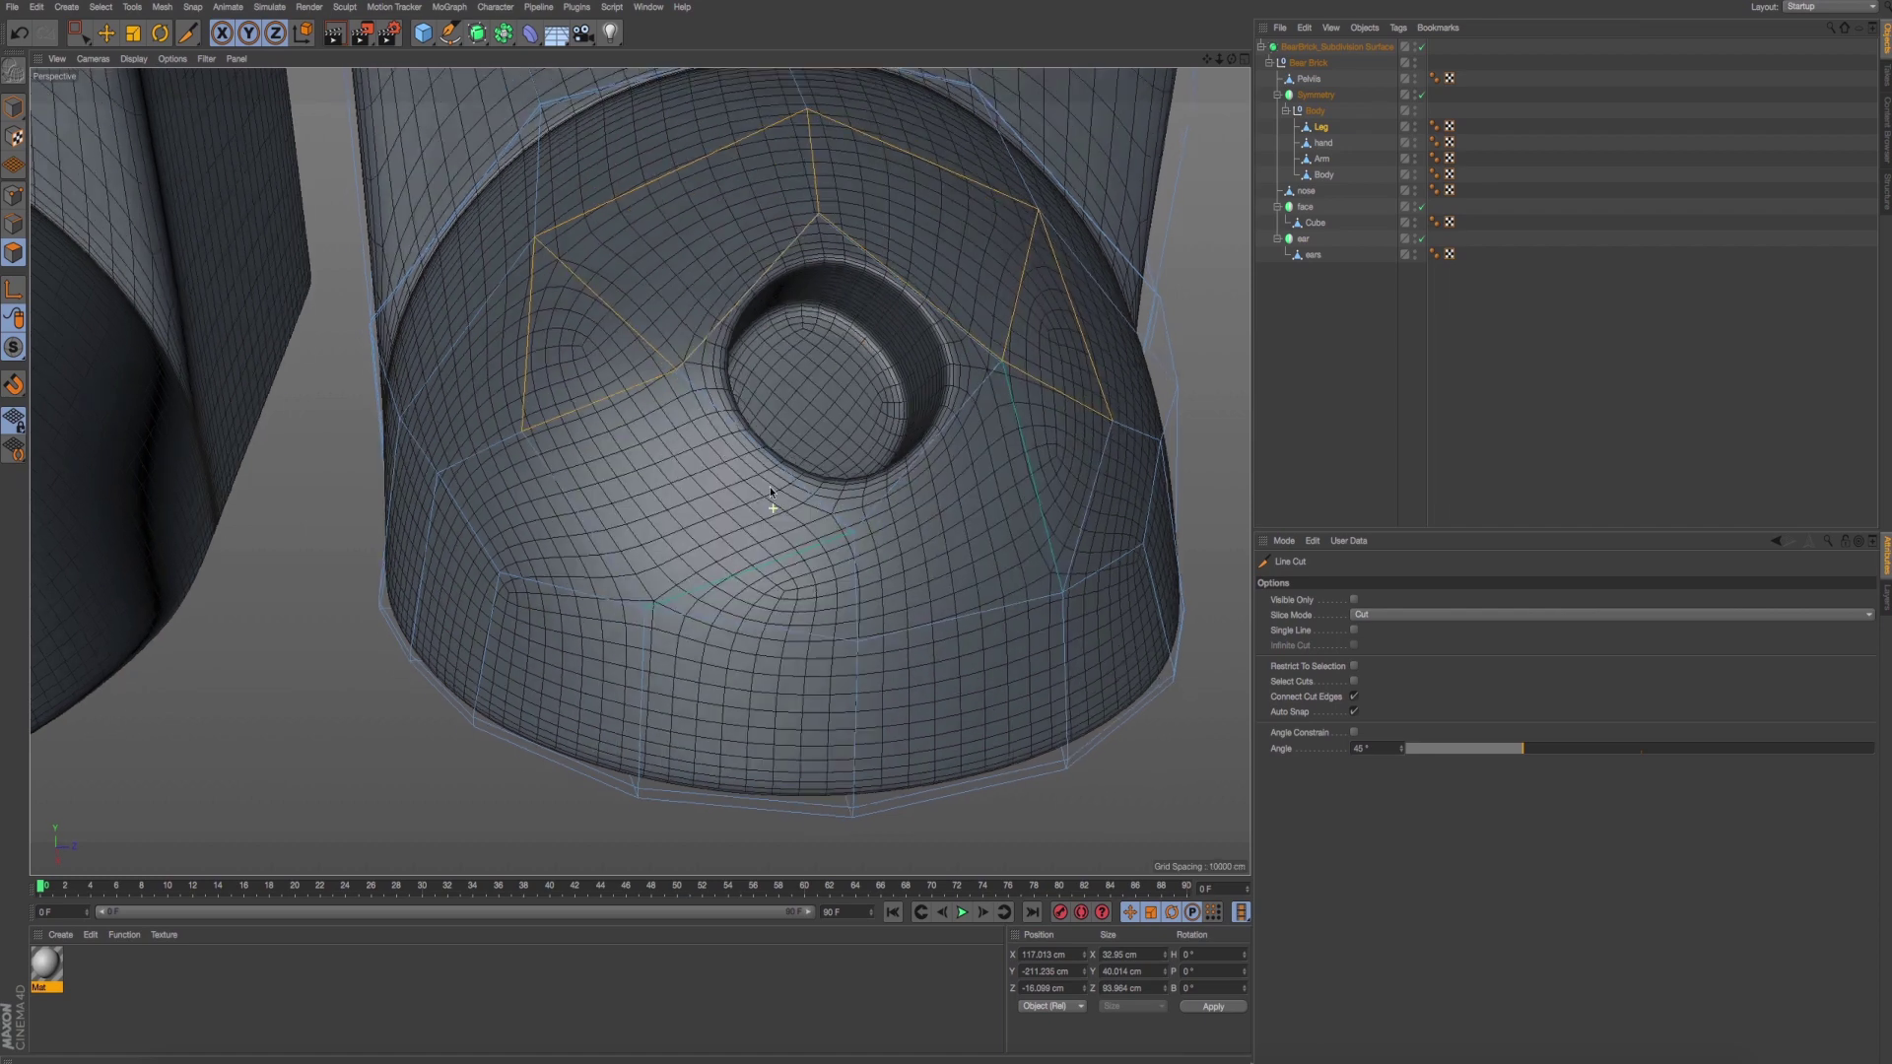
# Cut from the hole cage's left and right vertices down to the lower edge.
pyautogui.click(676, 374)
pyautogui.click(646, 576)
pyautogui.press('Escape')
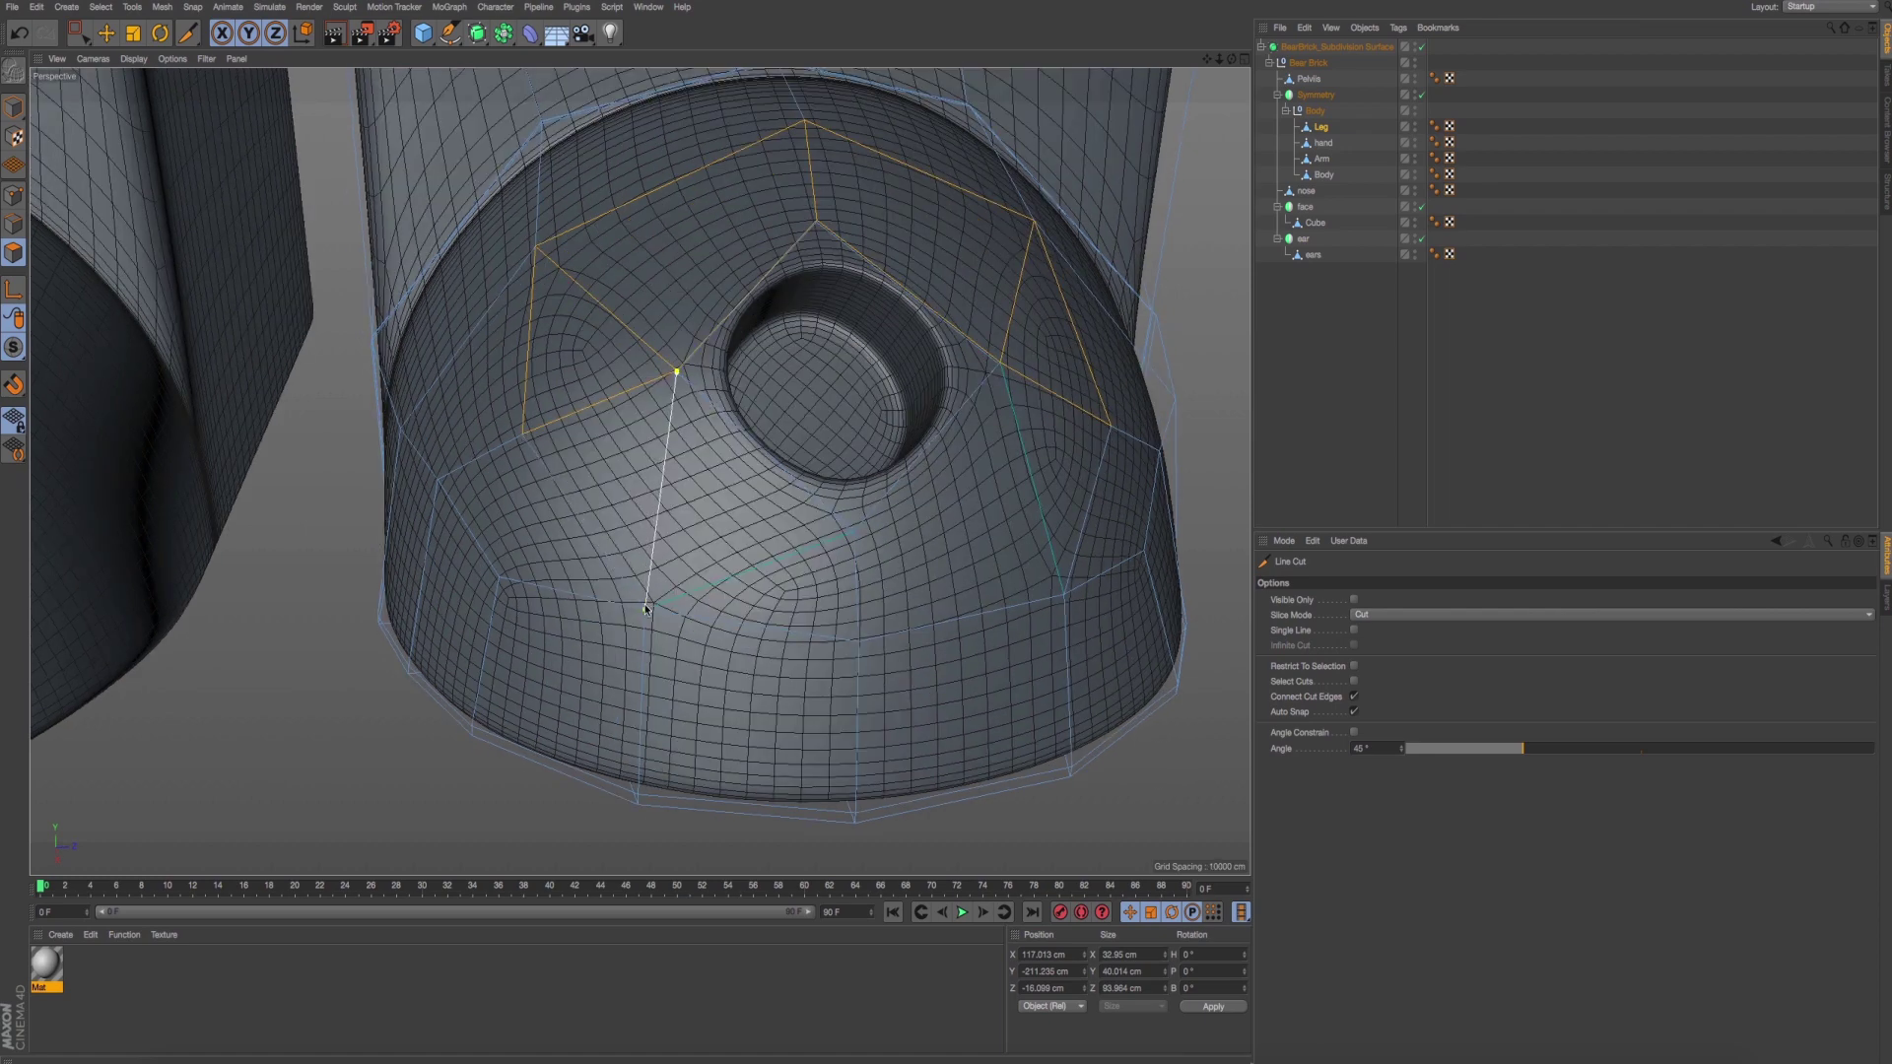
pyautogui.click(1112, 425)
pyautogui.click(1003, 367)
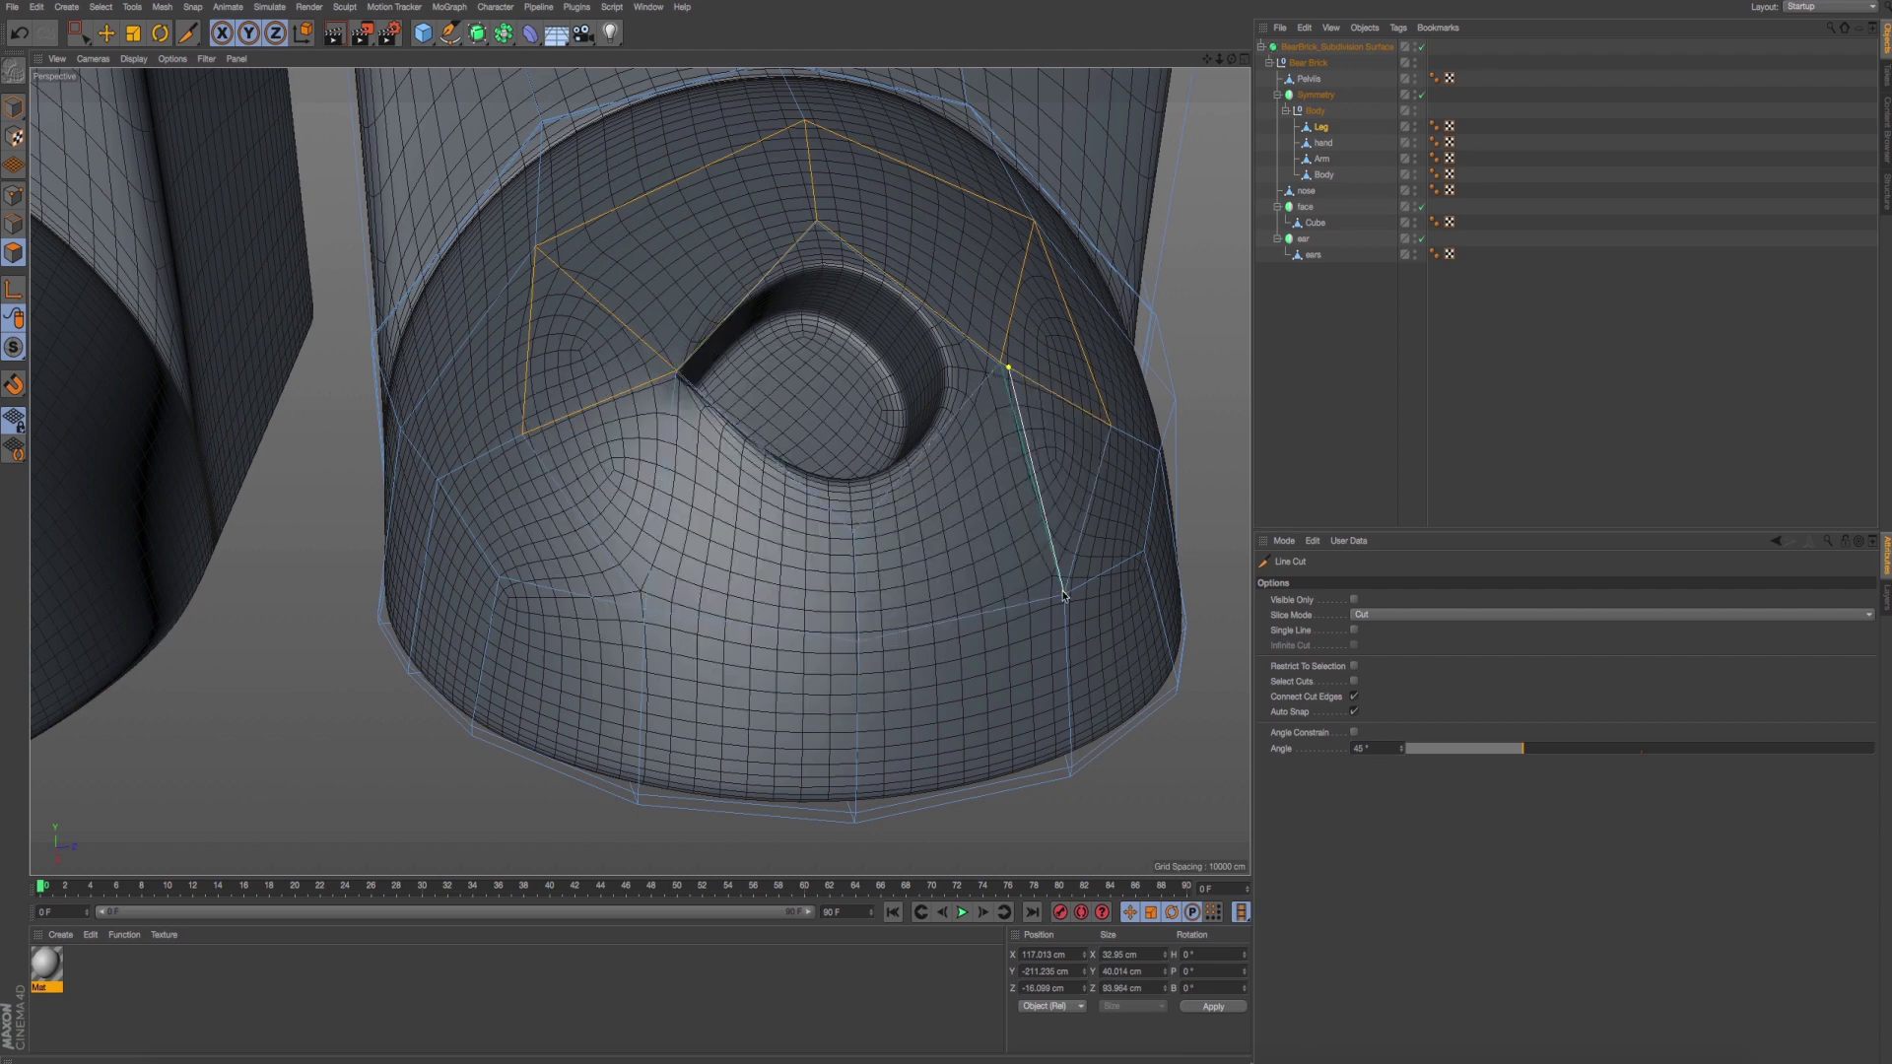
pyautogui.press('Escape')
# Undo the cut that warped the hole, preview the socket, and select the Leg object.
pyautogui.click(16, 138)
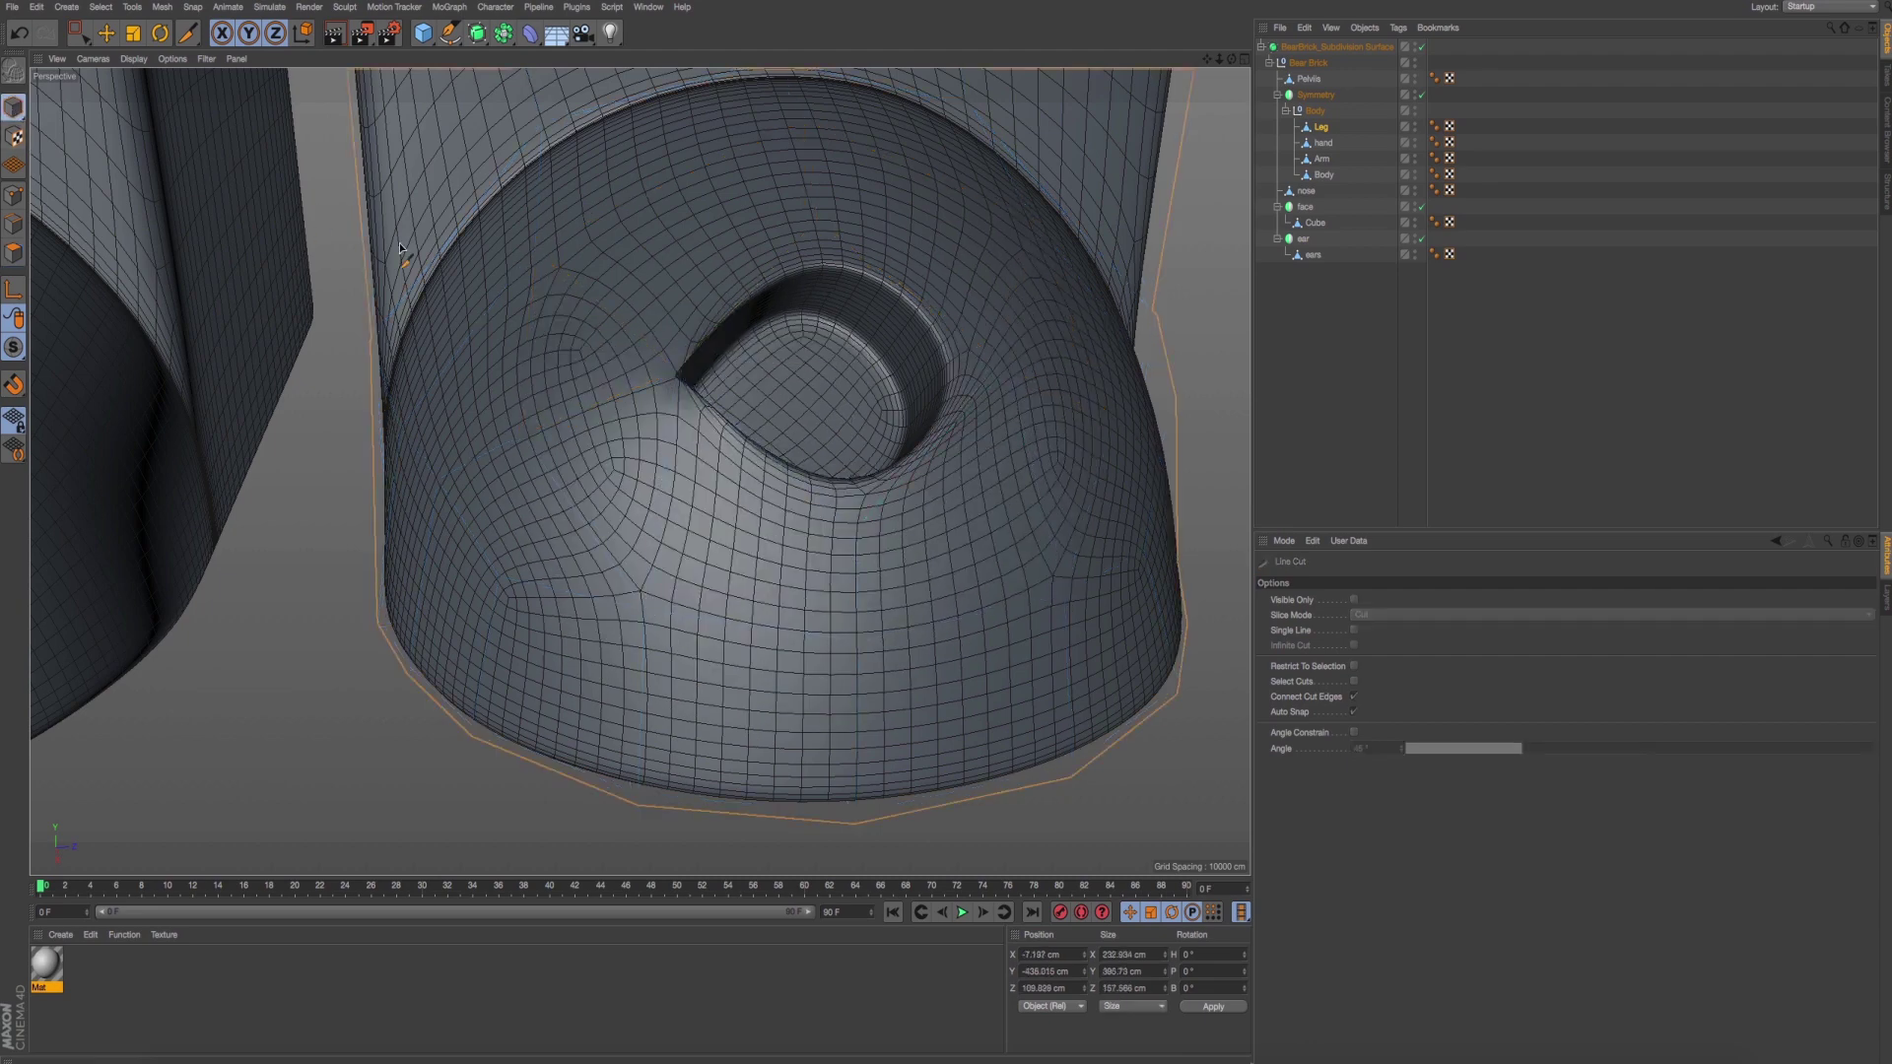
pyautogui.scroll(-3, 549, 380)
pyautogui.hotkey('ctrl', 'z')
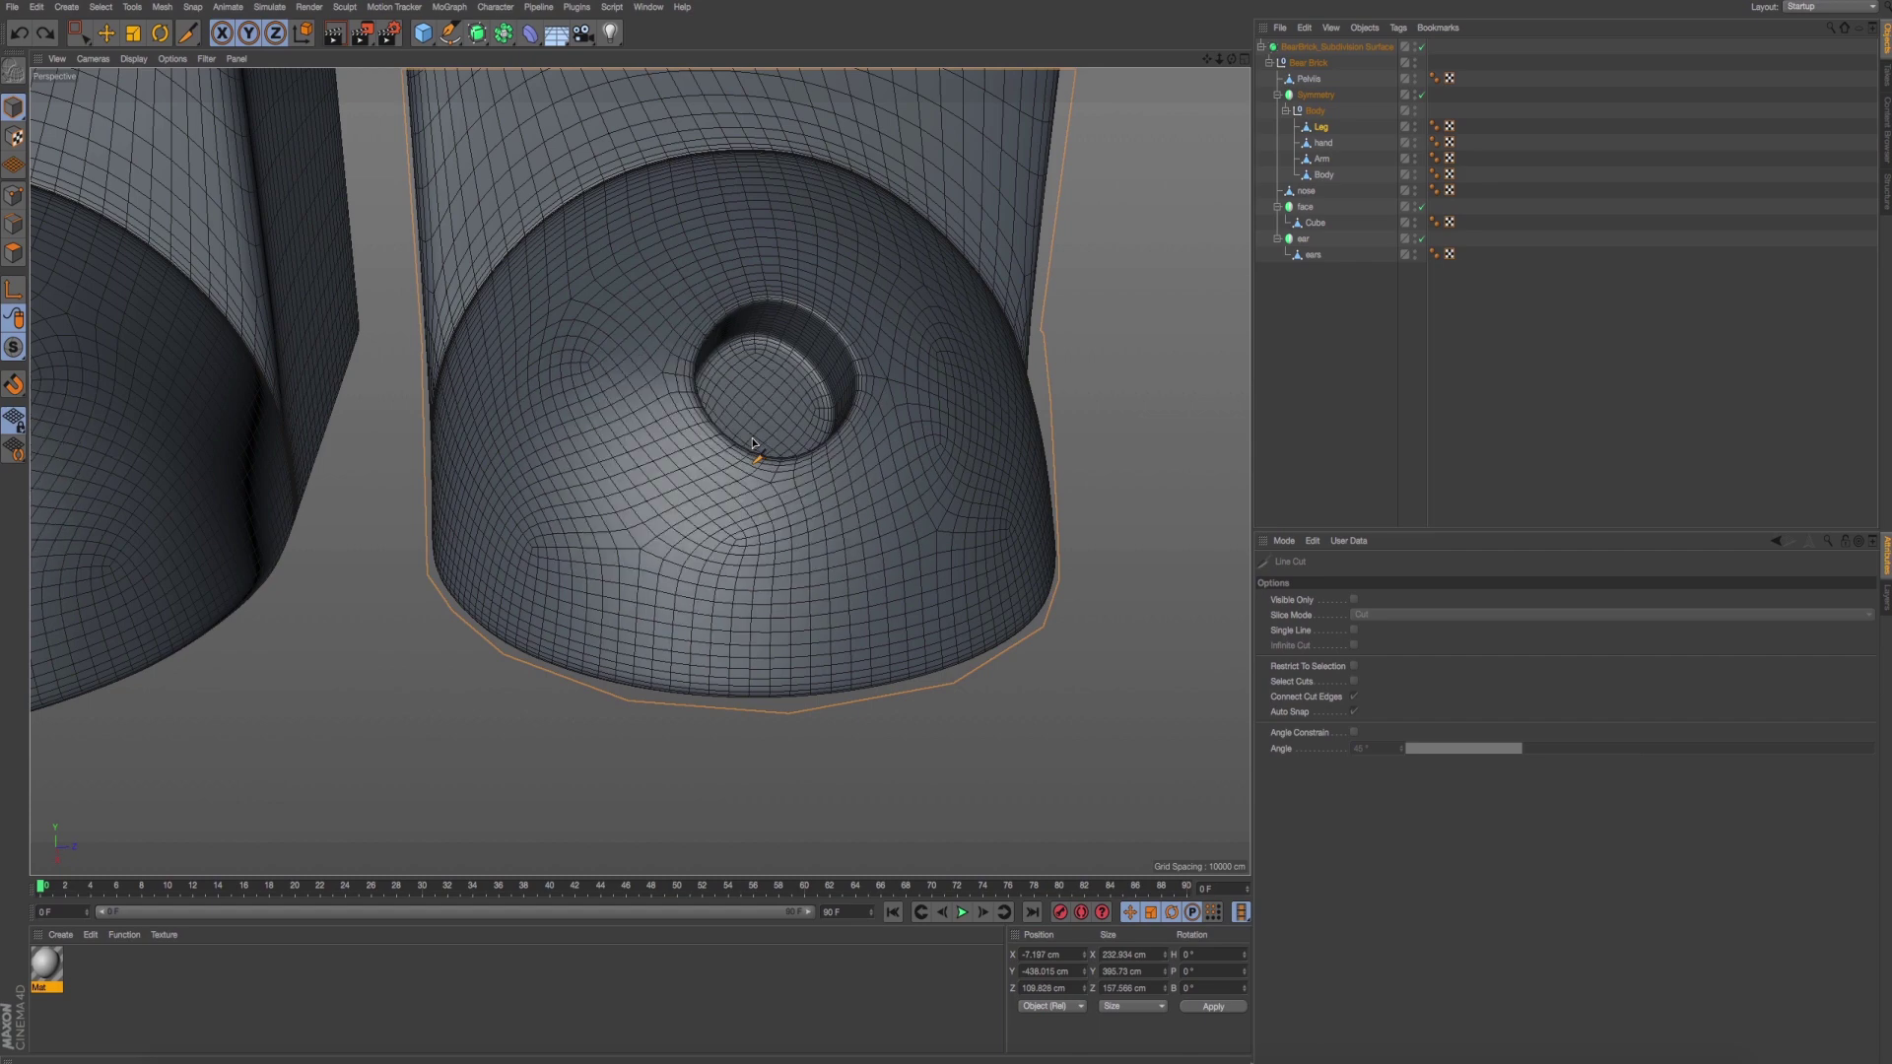
pyautogui.hotkey('ctrl', 'r')
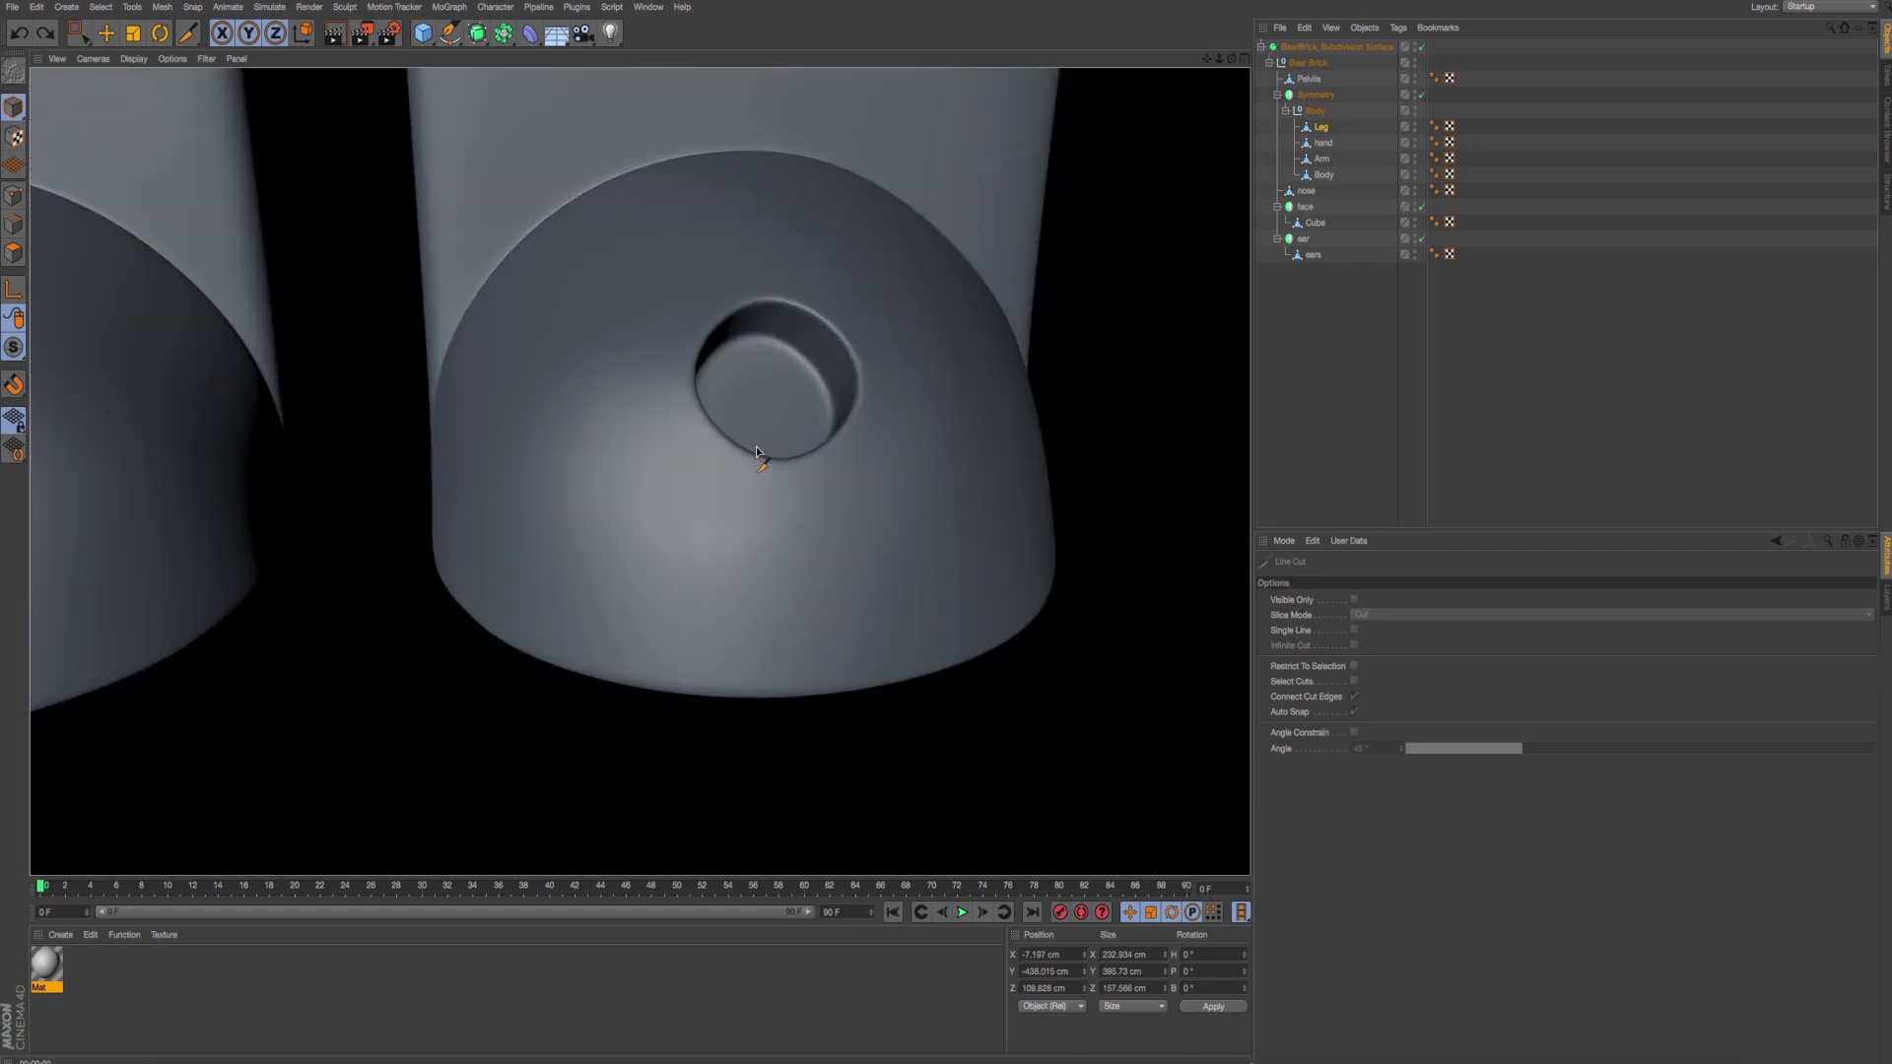
pyautogui.moveTo(660, 441)
pyautogui.keyDown('alt'); pyautogui.mouseDown()
pyautogui.moveTo(665, 477)
pyautogui.moveTo(682, 424)
pyautogui.mouseUp(); pyautogui.keyUp('alt')
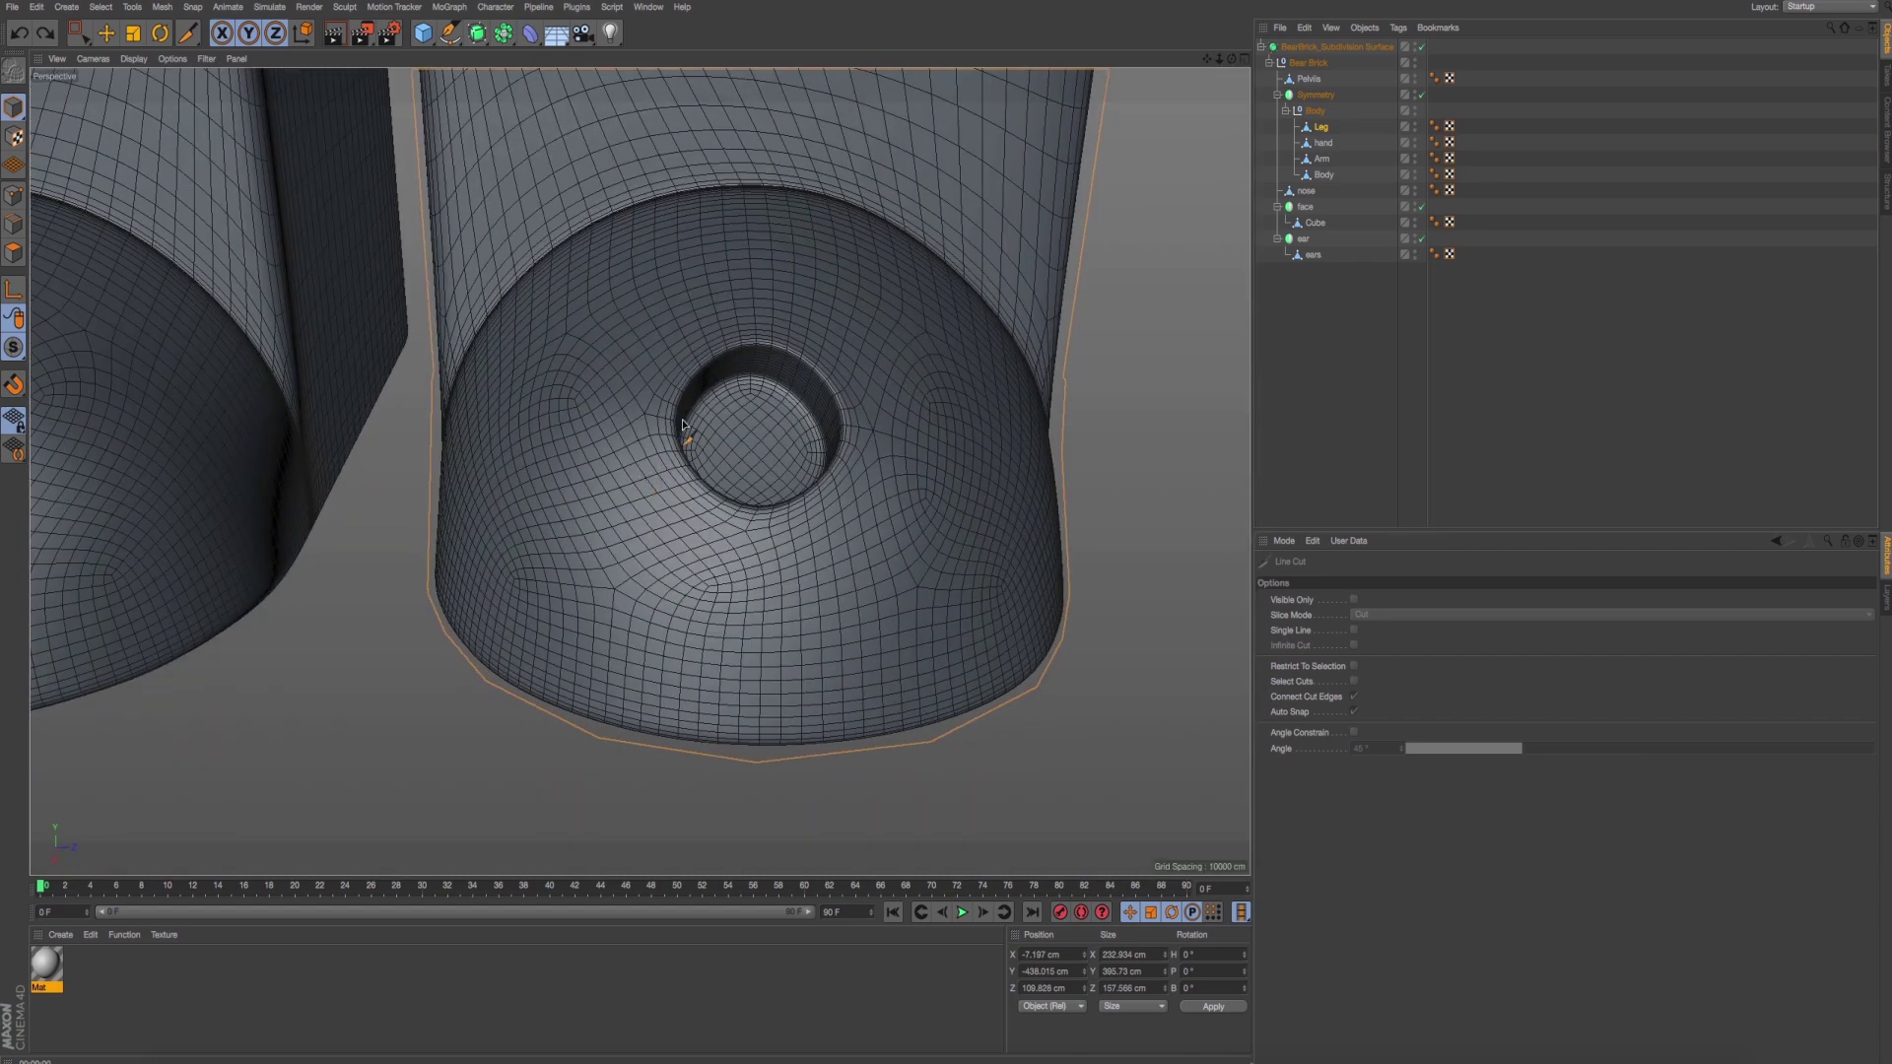
pyautogui.click(1321, 127)
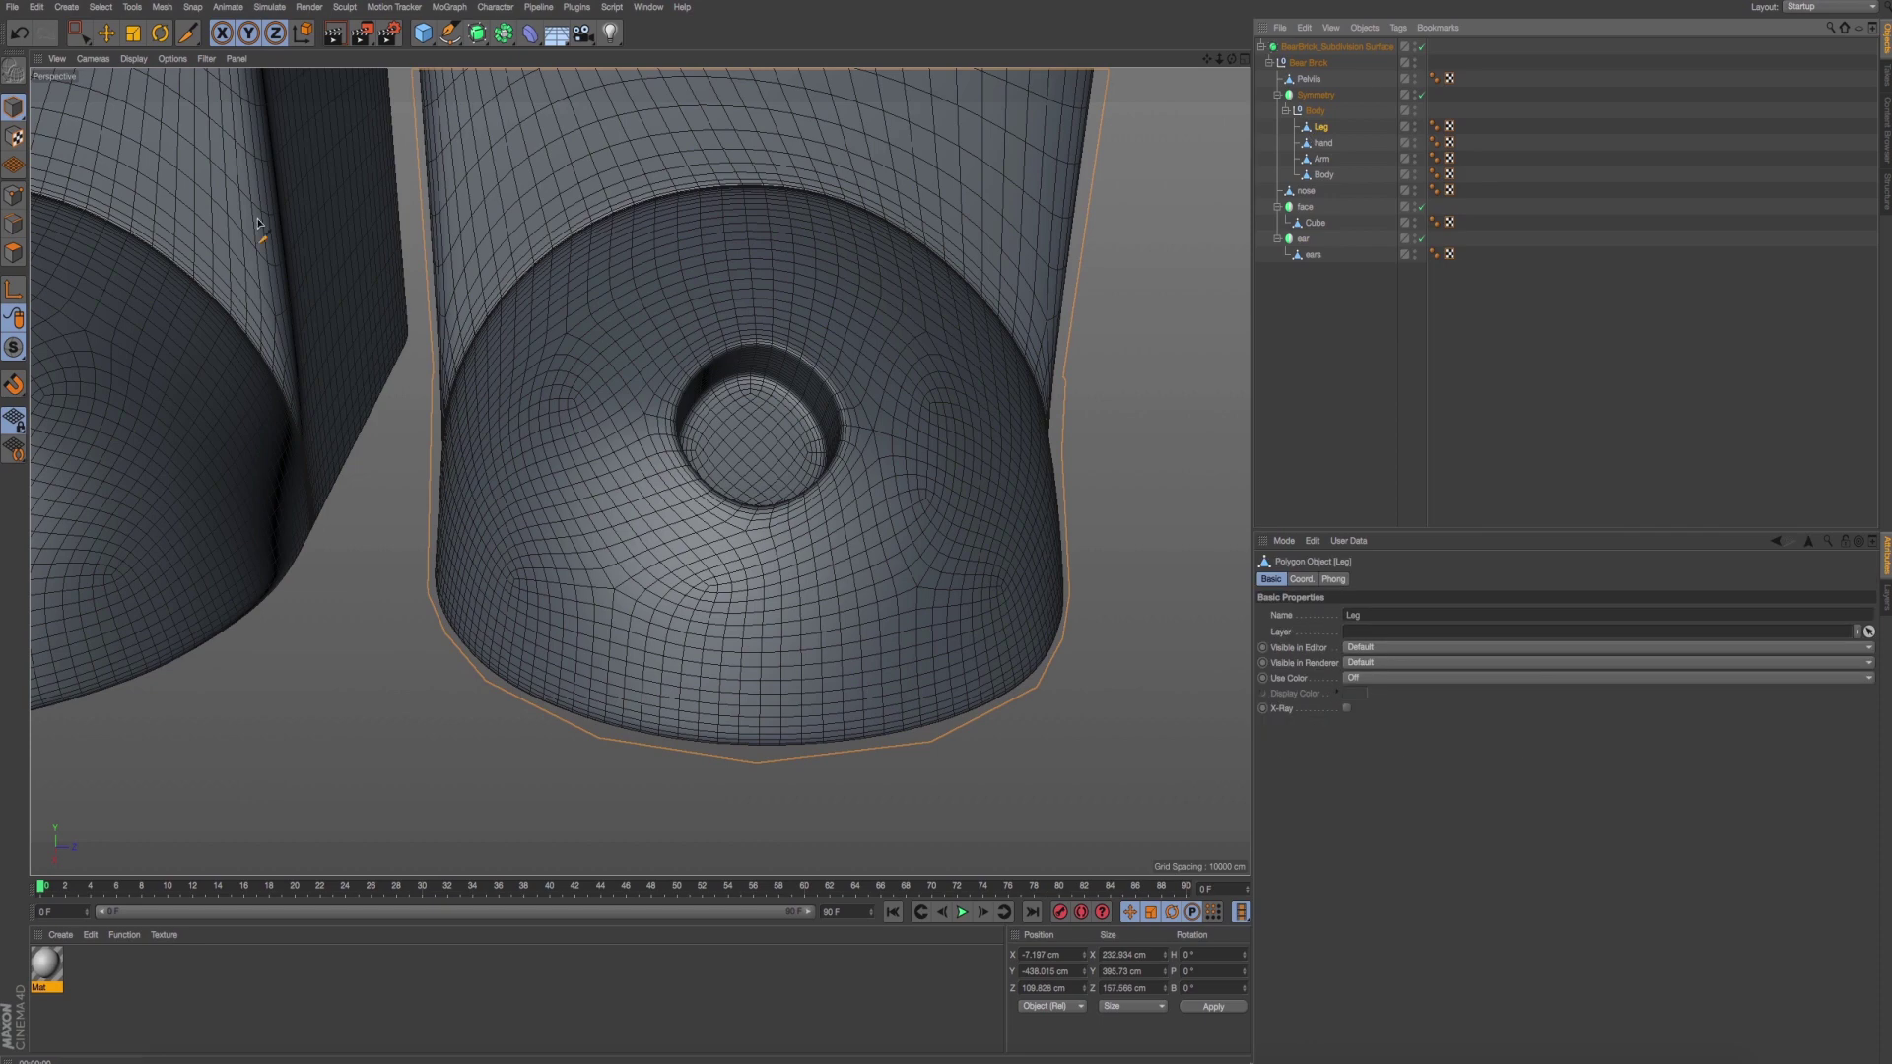
# In Edge mode, line-cut from the cage vertex left of the hole down to the leg's lower edge.
pyautogui.click(15, 202)
pyautogui.scroll(2, 710, 550)
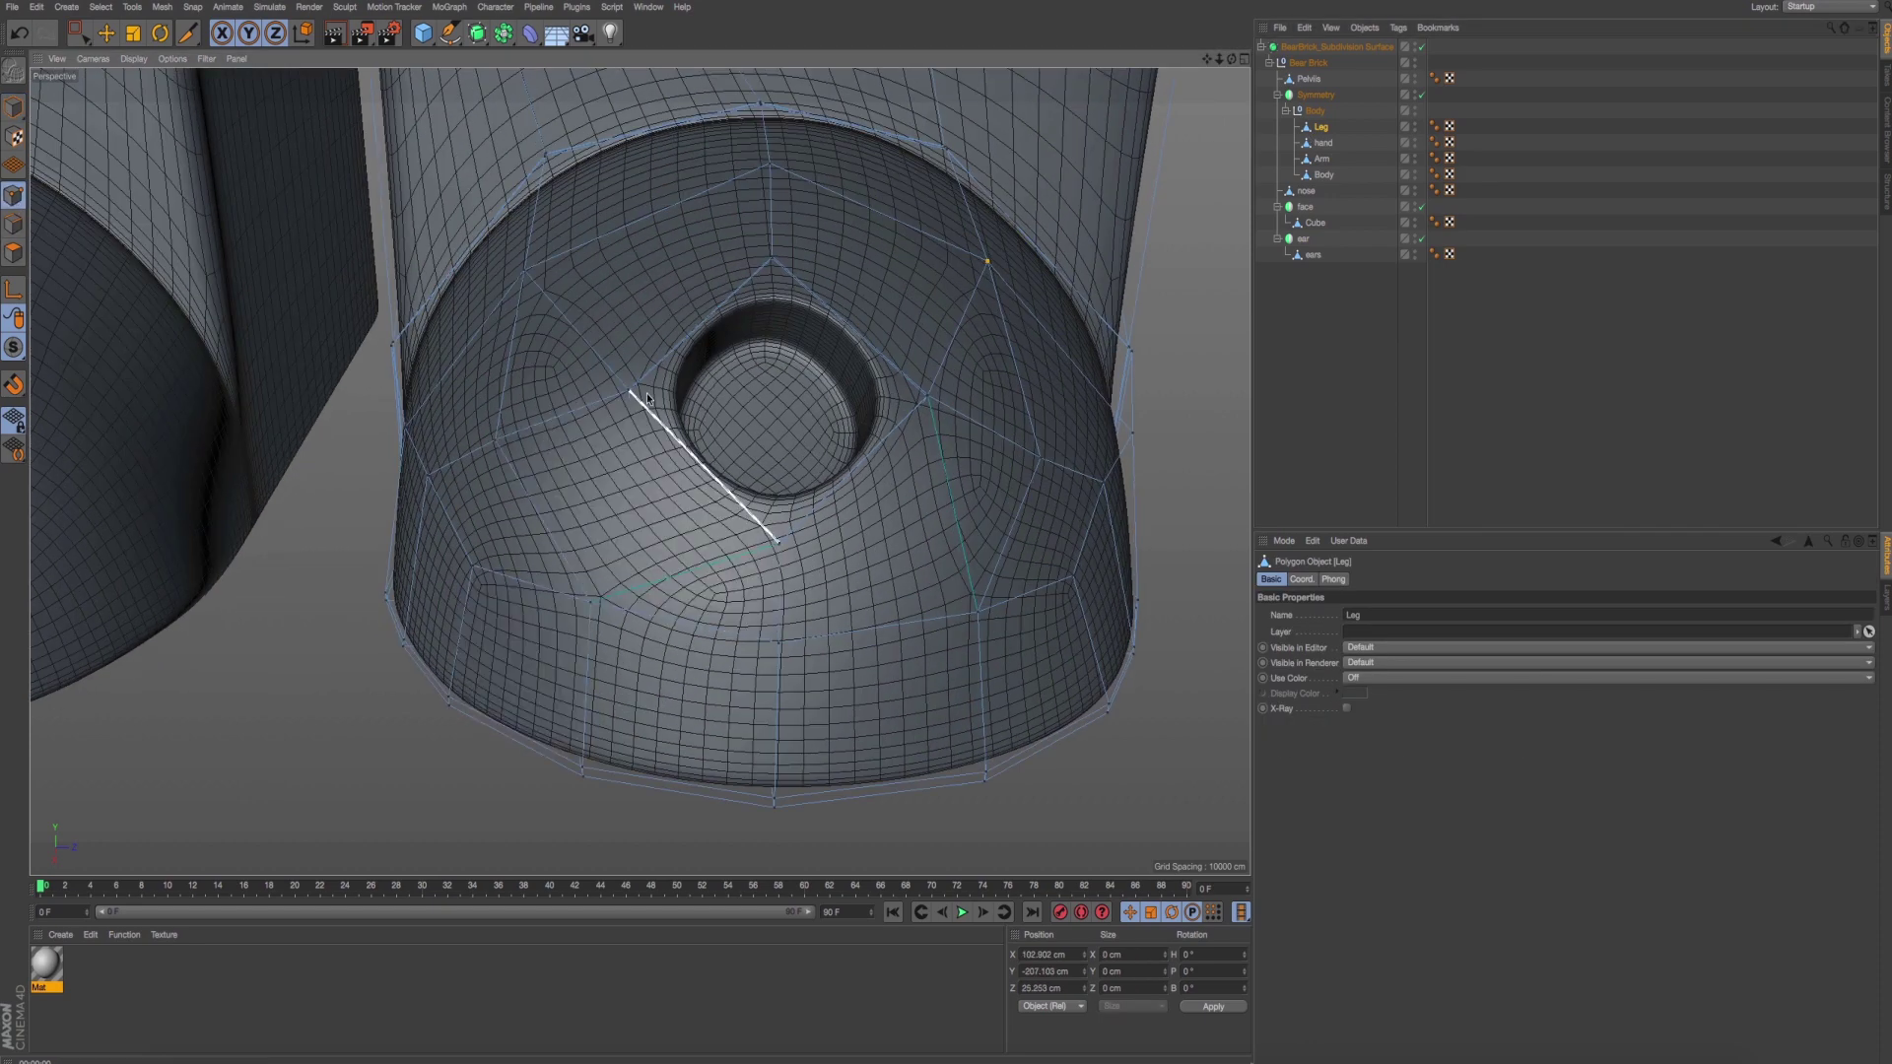
pyautogui.rightClick(604, 417)
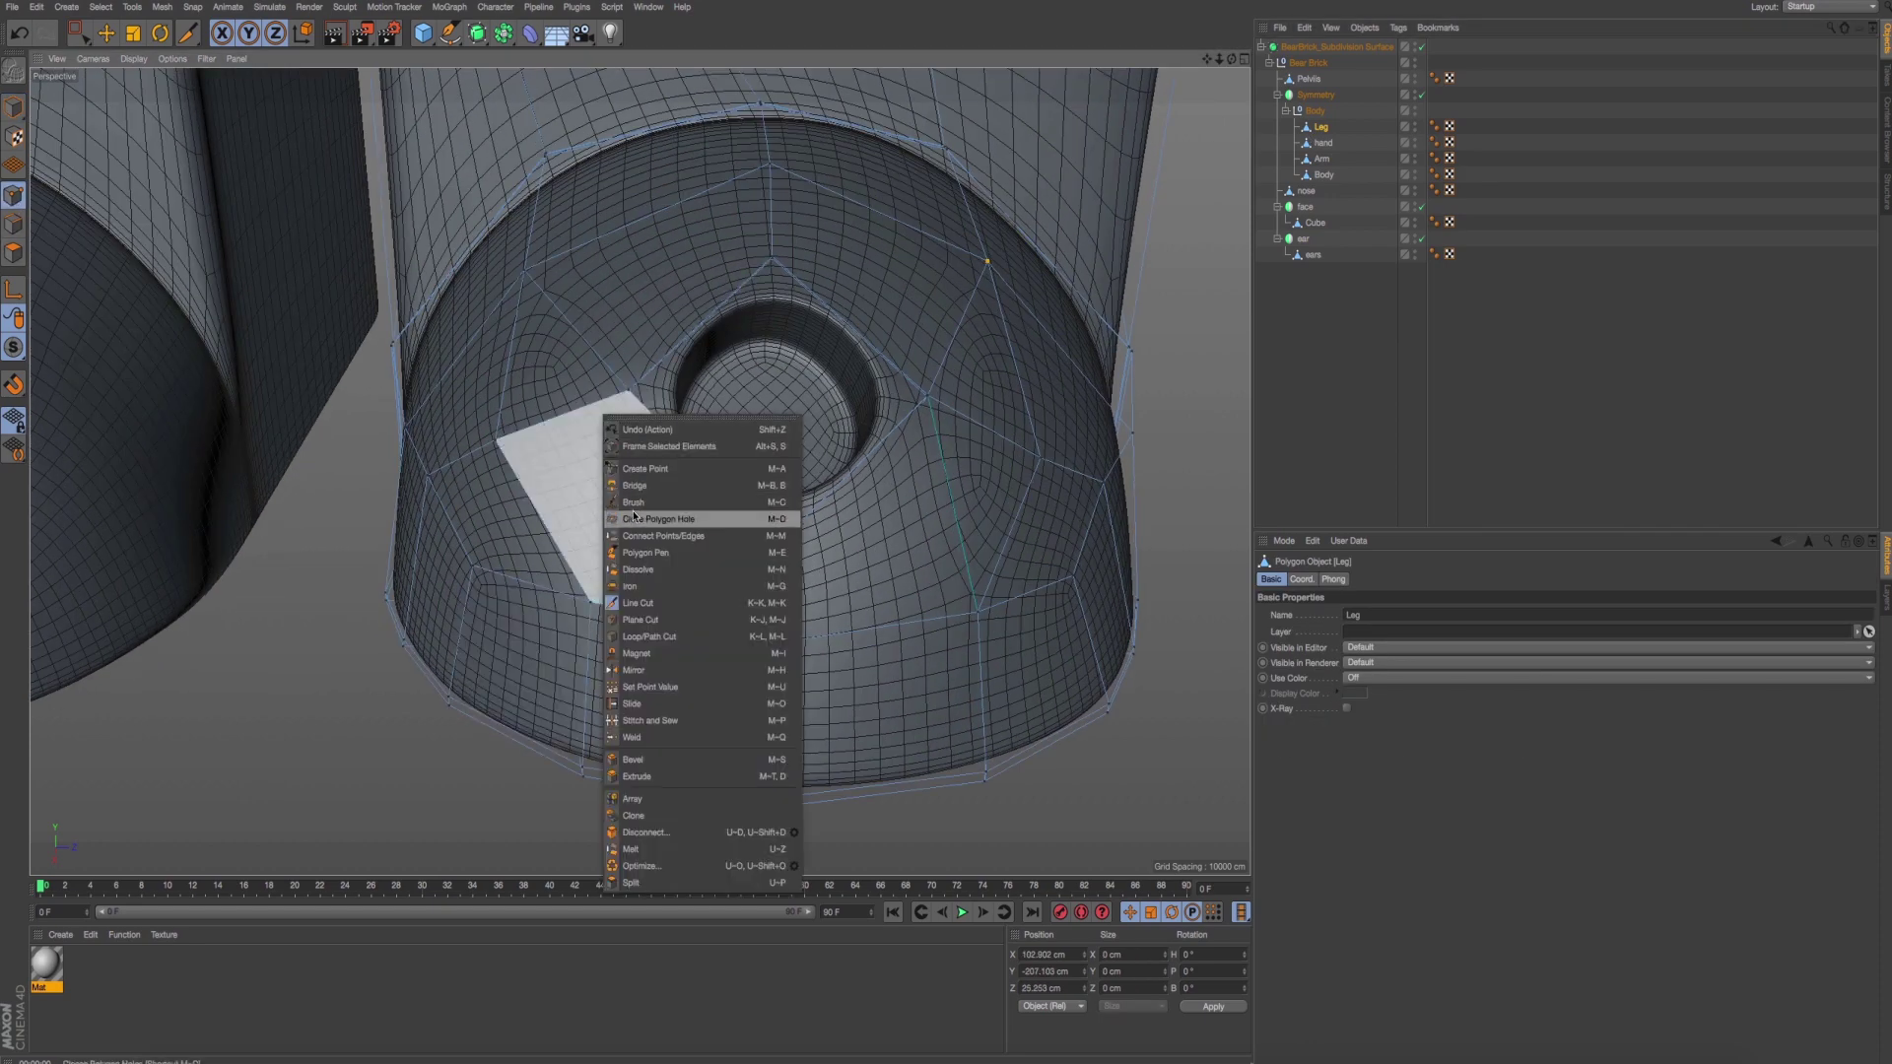
pyautogui.click(638, 604)
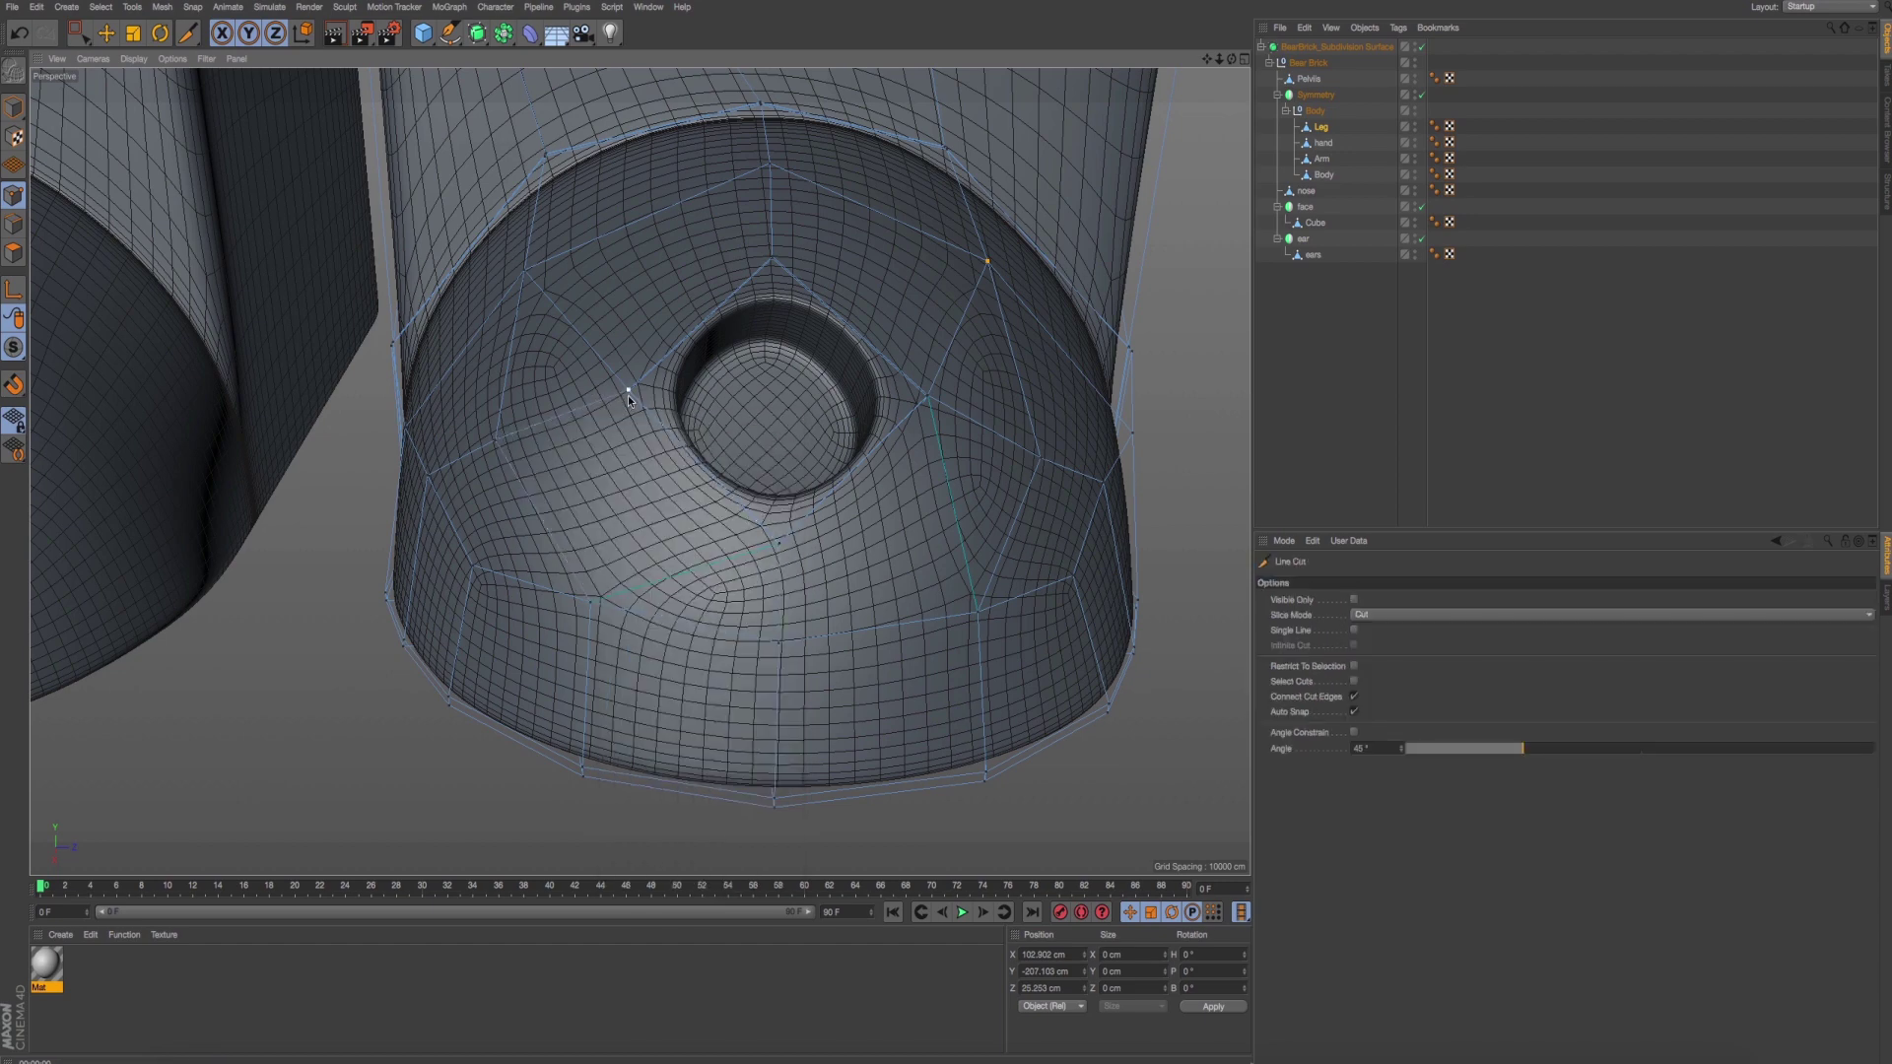
pyautogui.click(629, 394)
pyautogui.click(593, 607)
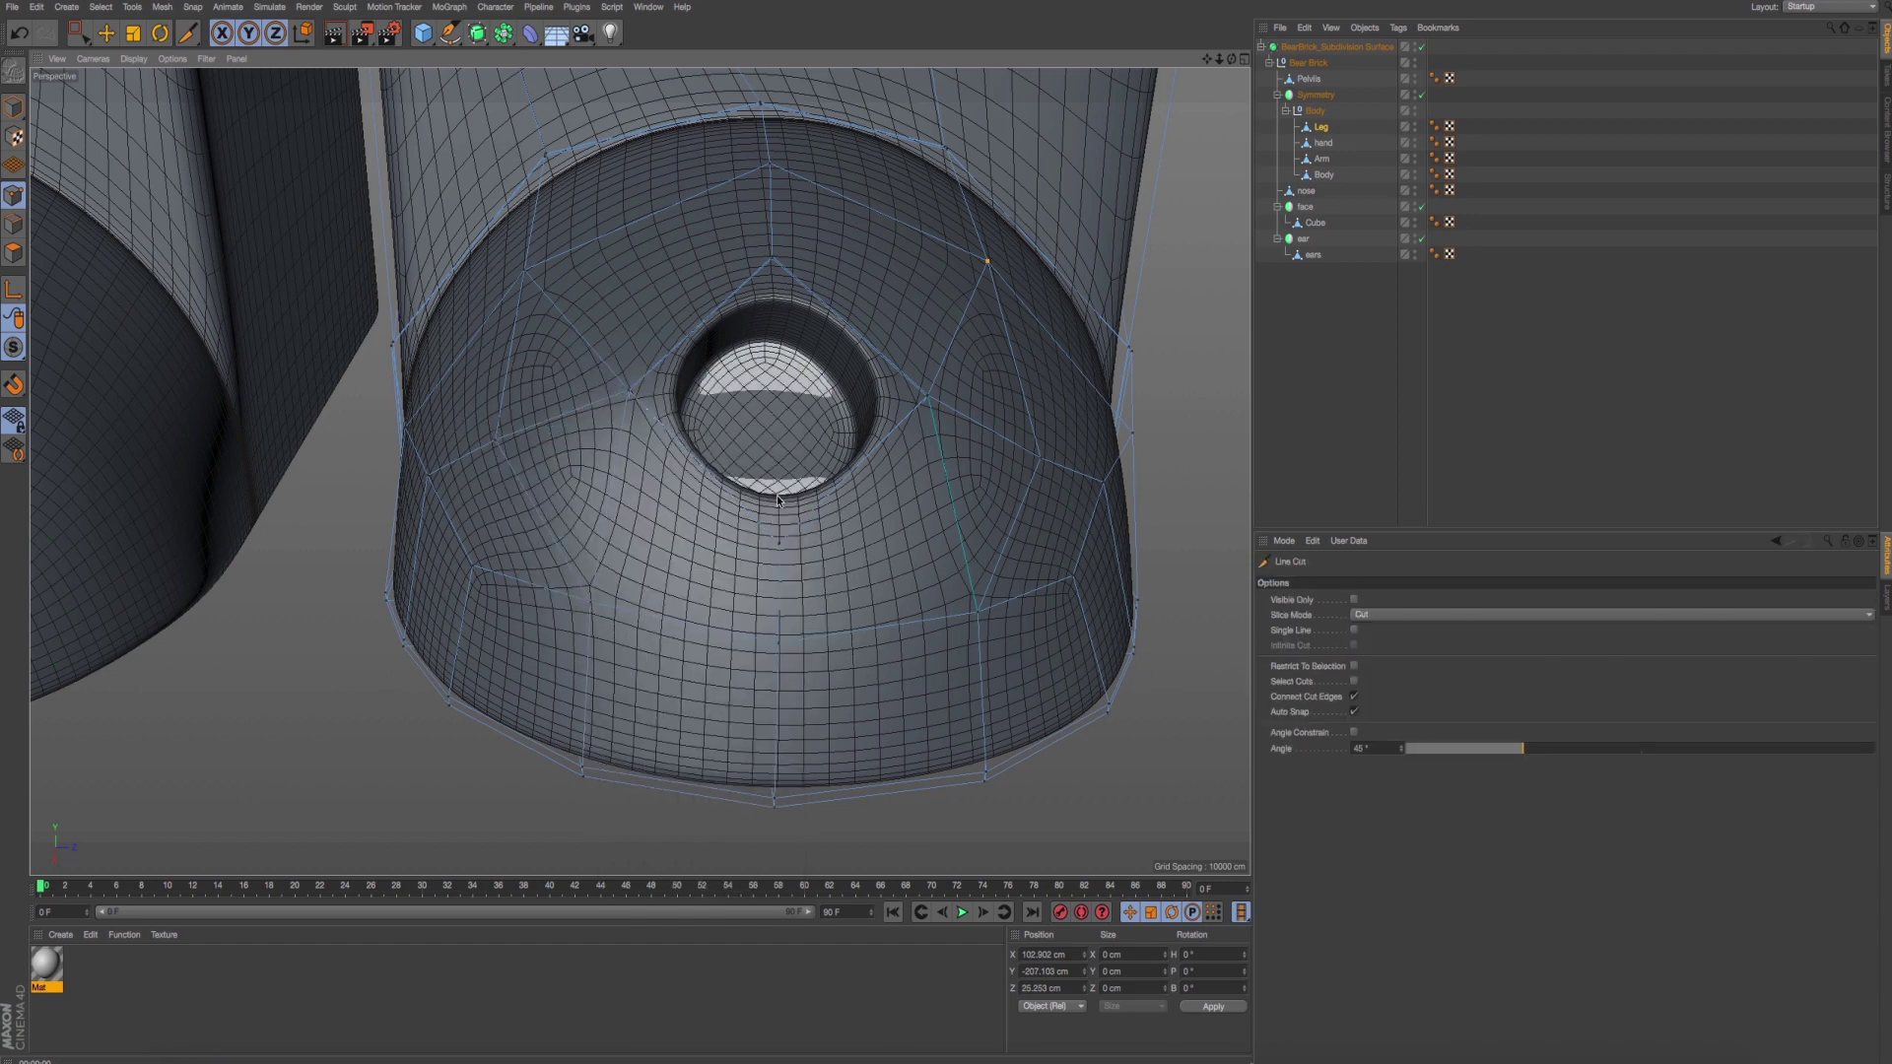
pyautogui.scroll(-5, 690, 453)
pyautogui.keyDown('alt'); pyautogui.moveTo(586, 430); pyautogui.dragTo(647, 503); pyautogui.keyUp('alt')
pyautogui.scroll(3, 655, 511)
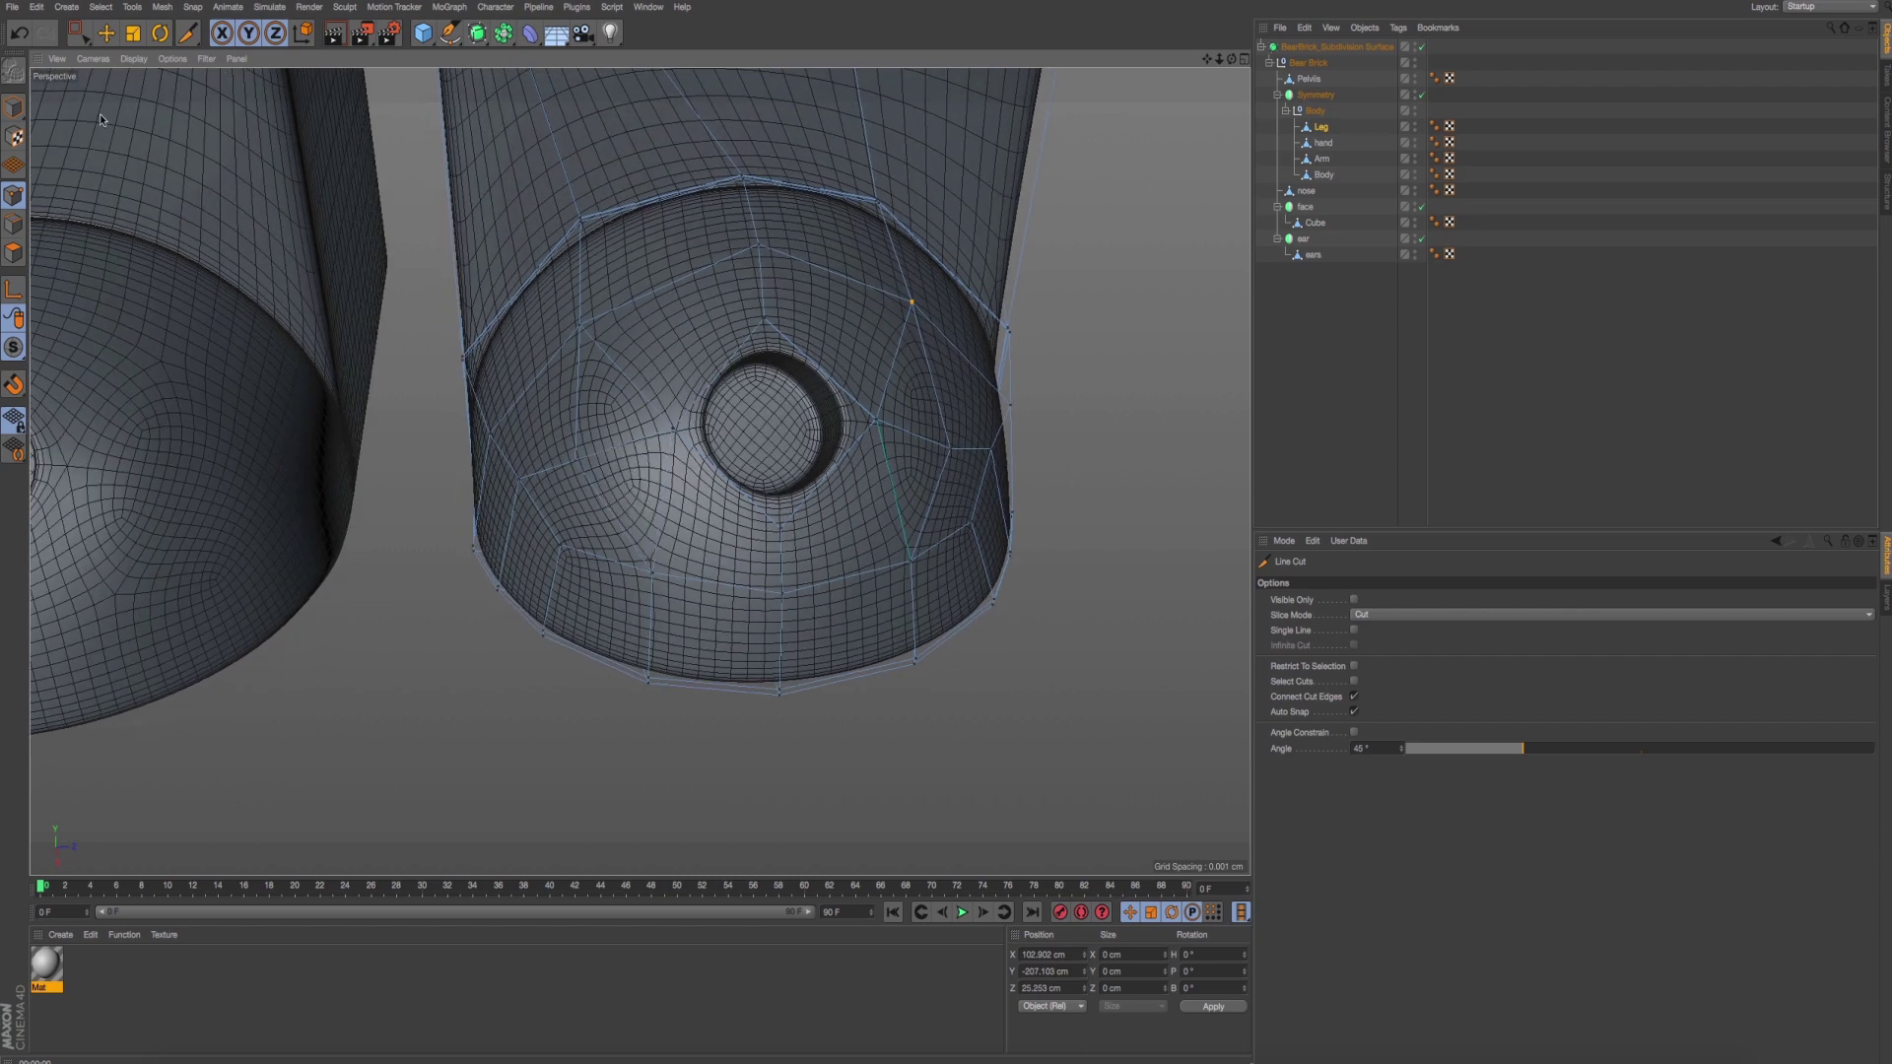
pyautogui.click(12, 108)
# Render a smooth leg preview, then cycle through side, back and perspective views.
pyautogui.press('e')
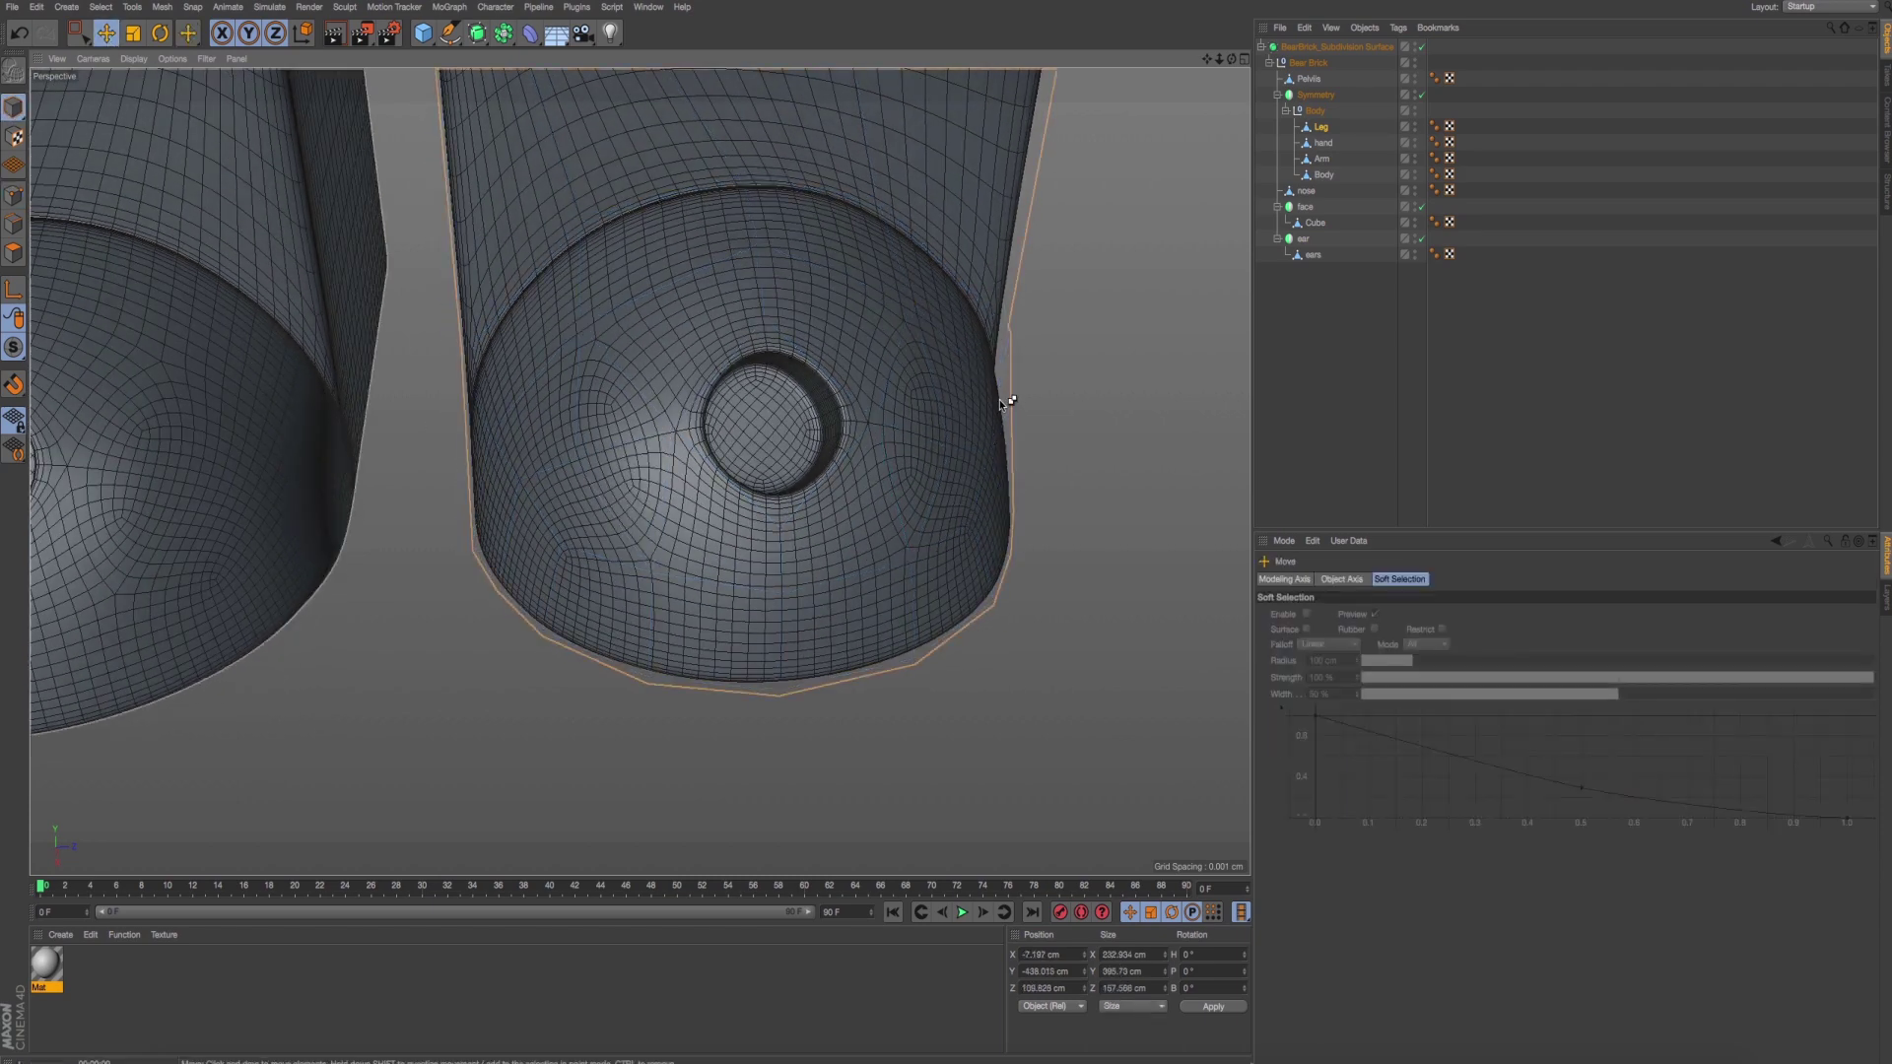
pyautogui.hotkey('ctrl', 'r')
pyautogui.moveTo(770, 552)
pyautogui.keyDown('alt'); pyautogui.mouseDown()
pyautogui.moveTo(488, 498)
pyautogui.moveTo(562, 518)
pyautogui.moveTo(693, 467)
pyautogui.mouseUp(); pyautogui.keyUp('alt')
pyautogui.middleClick(692, 466)
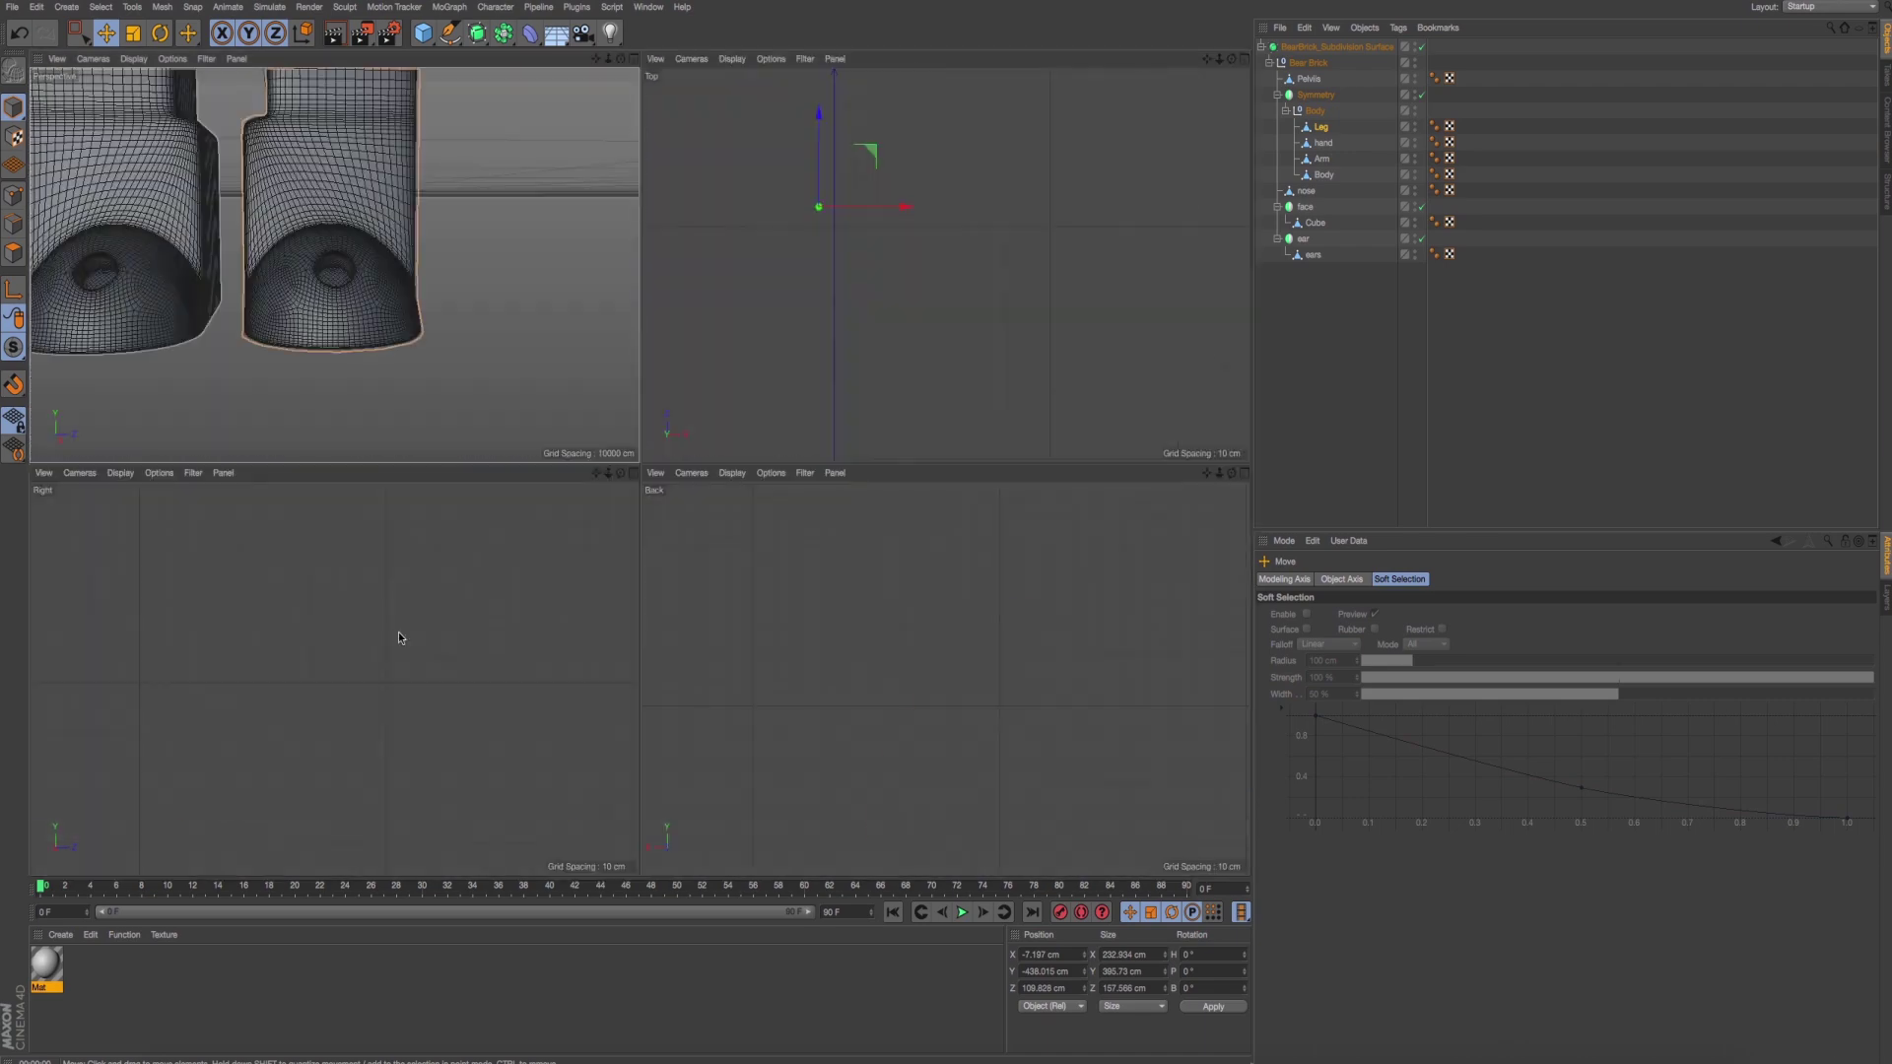
pyautogui.middleClick(398, 631)
pyautogui.middleClick(954, 499)
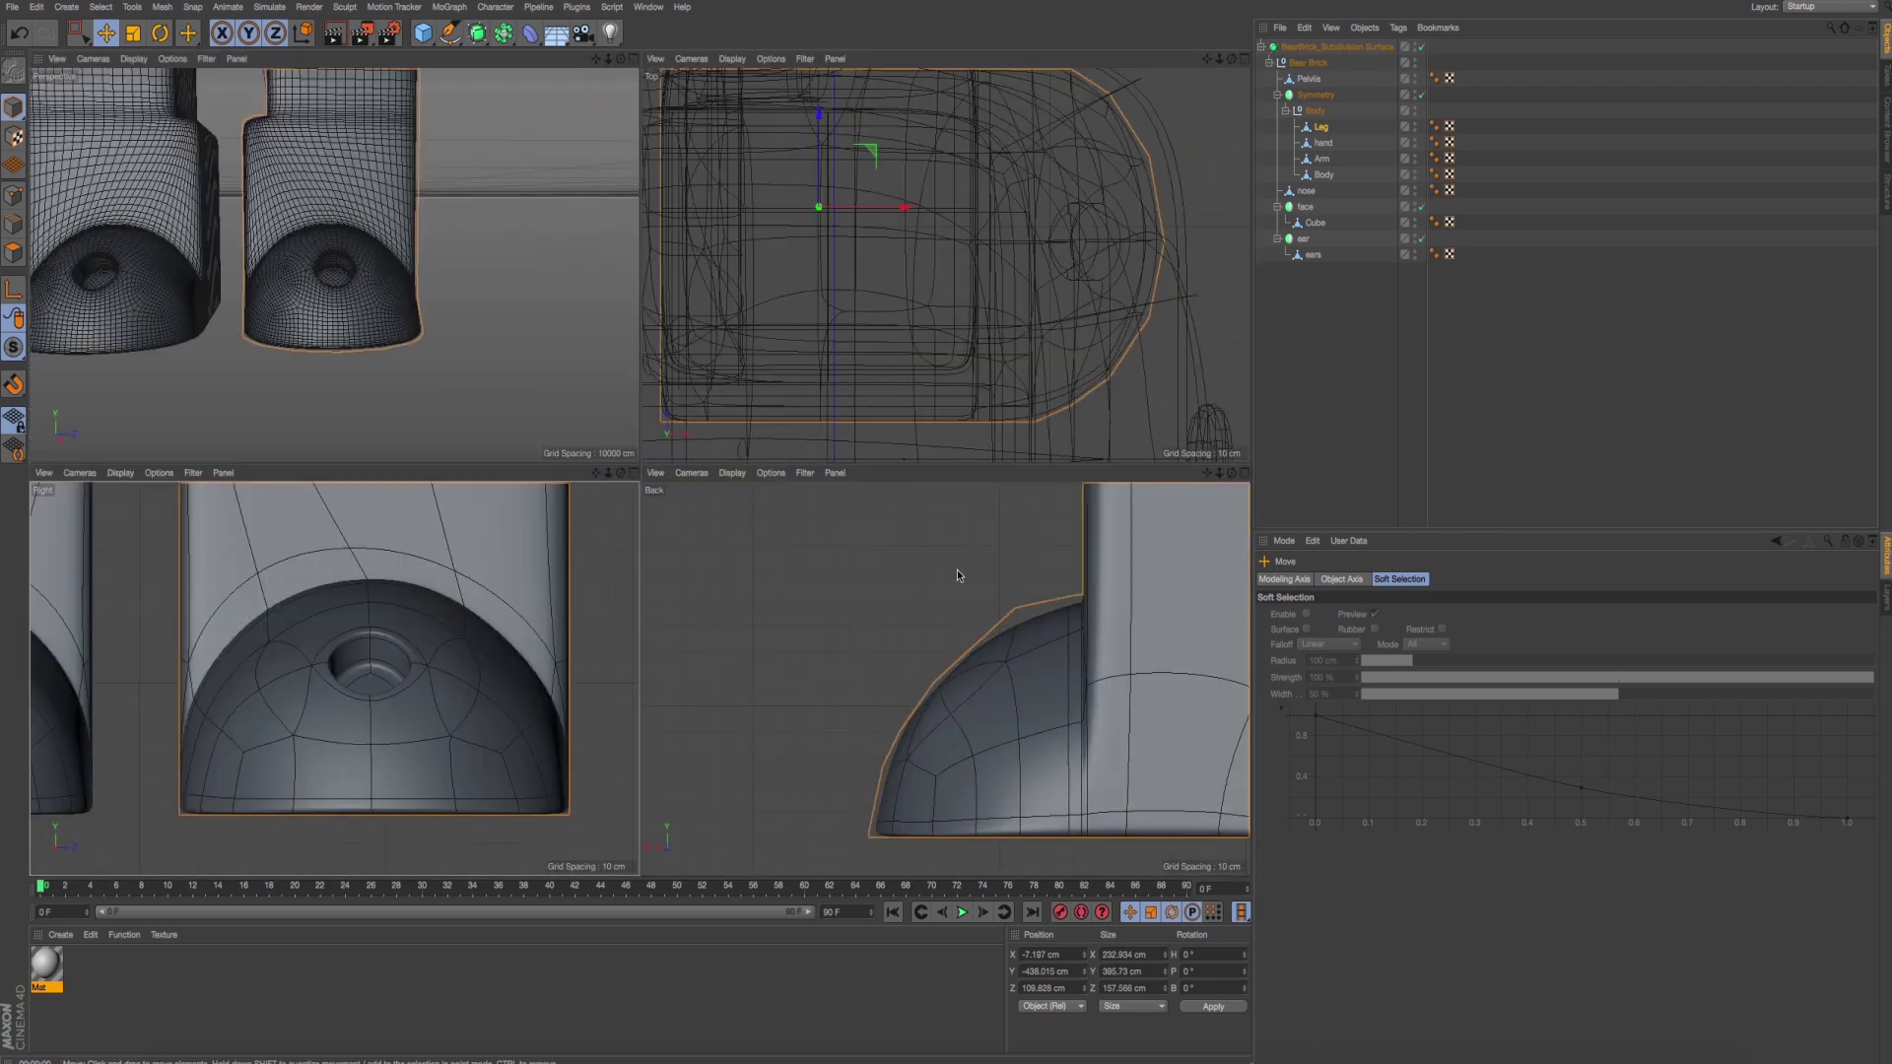
pyautogui.middleClick(955, 582)
pyautogui.middleClick(802, 390)
pyautogui.middleClick(420, 223)
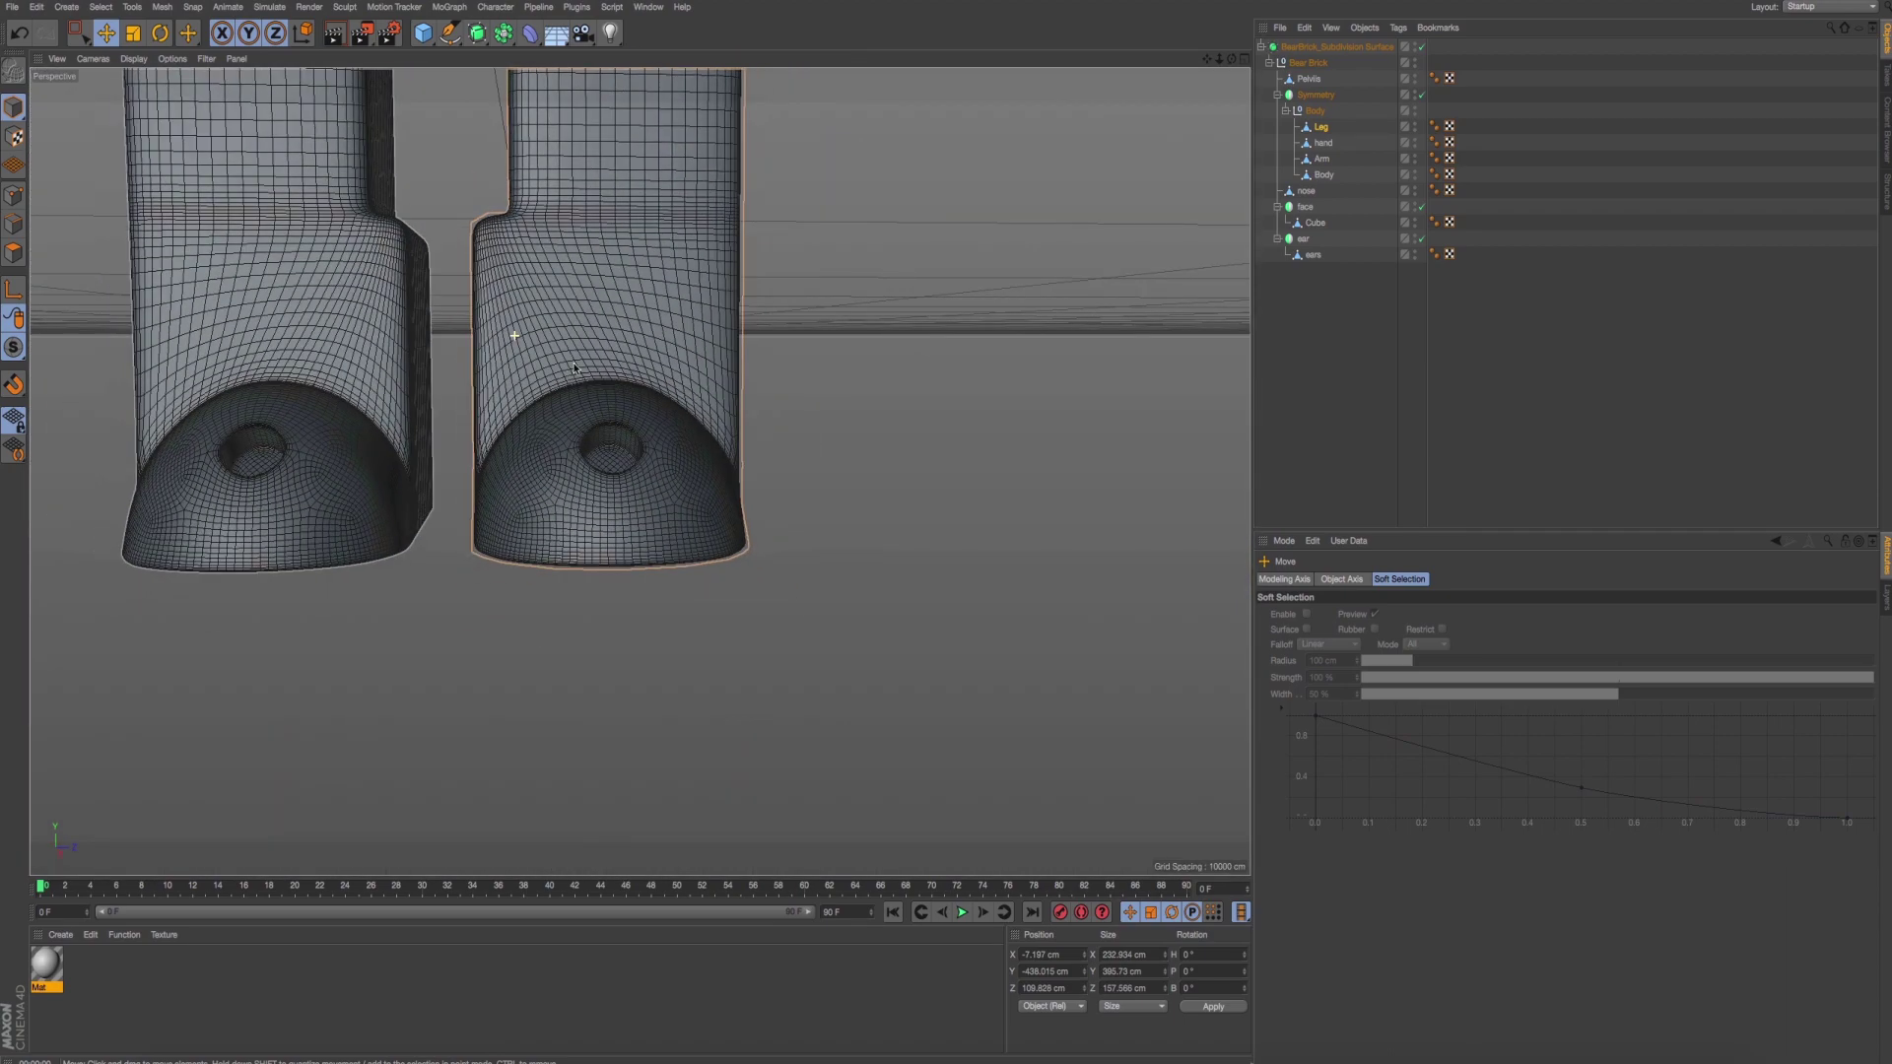
# Zoom, pan and orbit the perspective view to frame the legs and the belt.
pyautogui.keyDown('alt'); pyautogui.moveTo(575, 367); pyautogui.dragTo(690, 414); pyautogui.keyUp('alt')
pyautogui.scroll(-3, 690, 413)
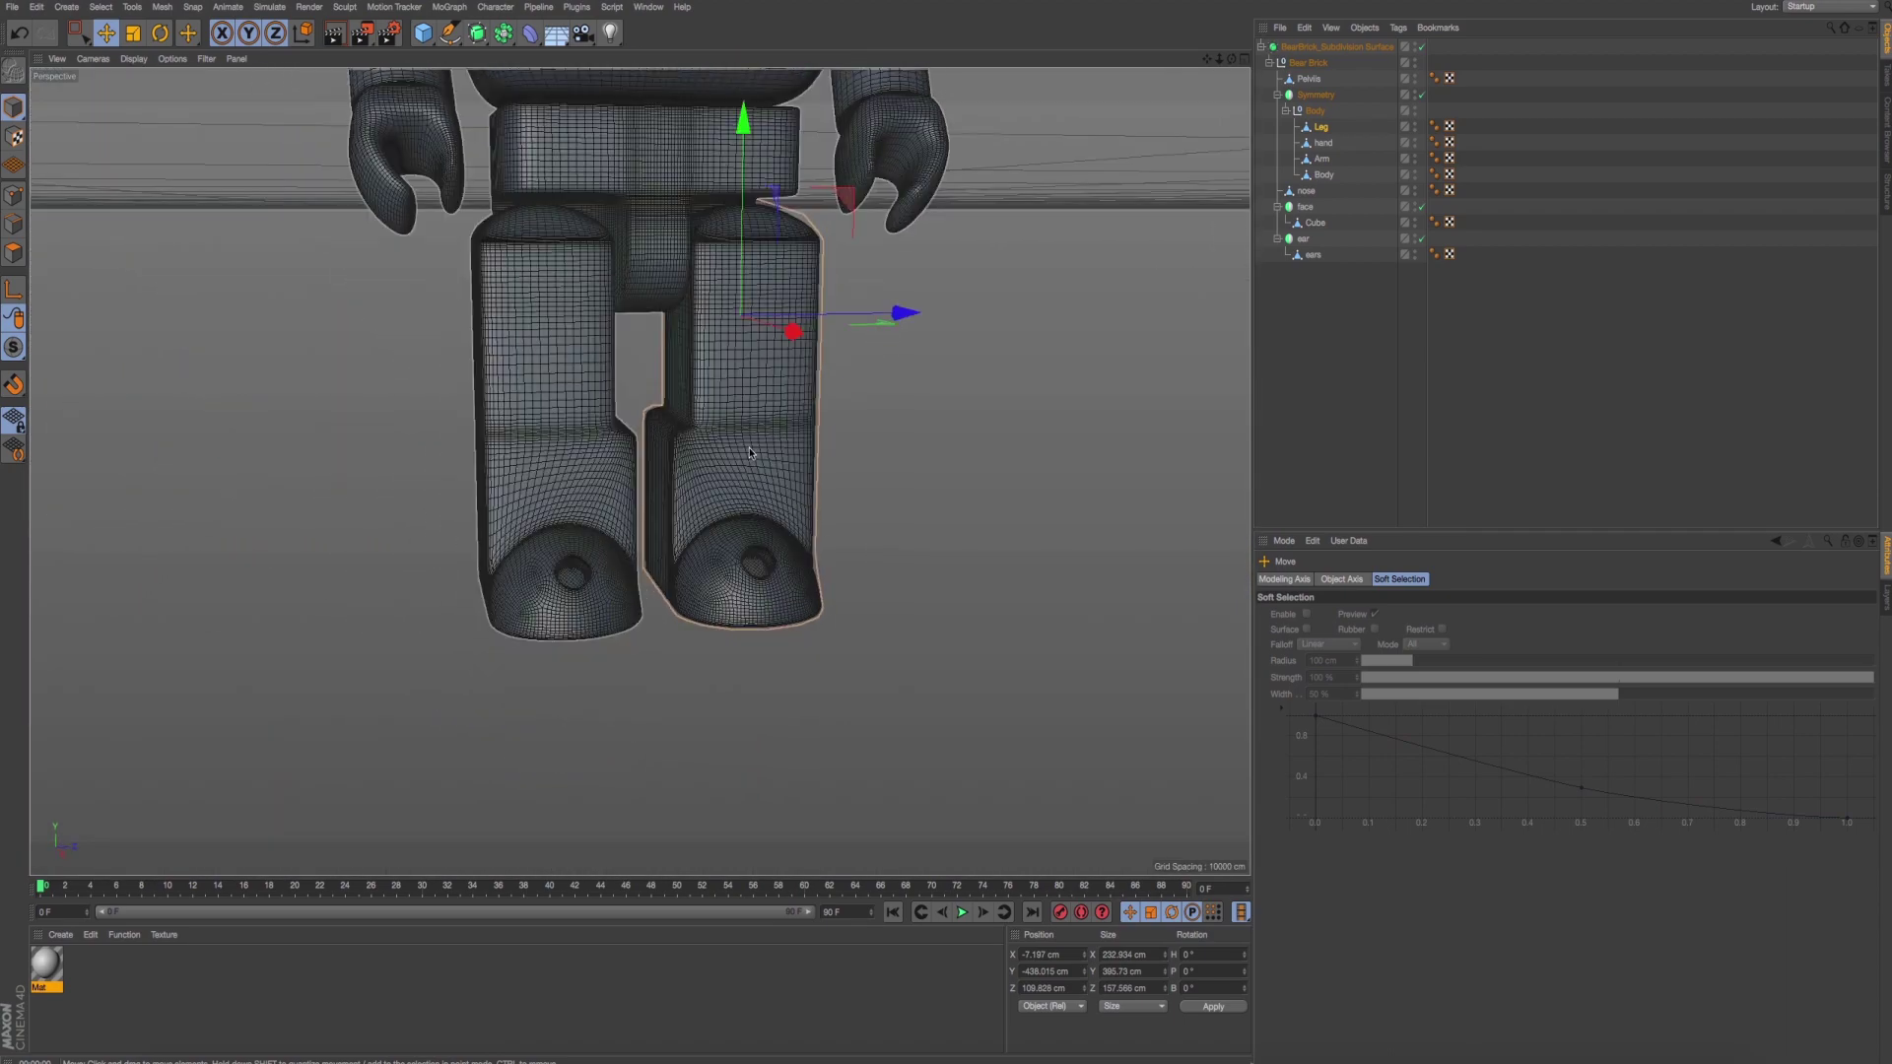
pyautogui.scroll(-3, 749, 452)
pyautogui.scroll(3, 788, 605)
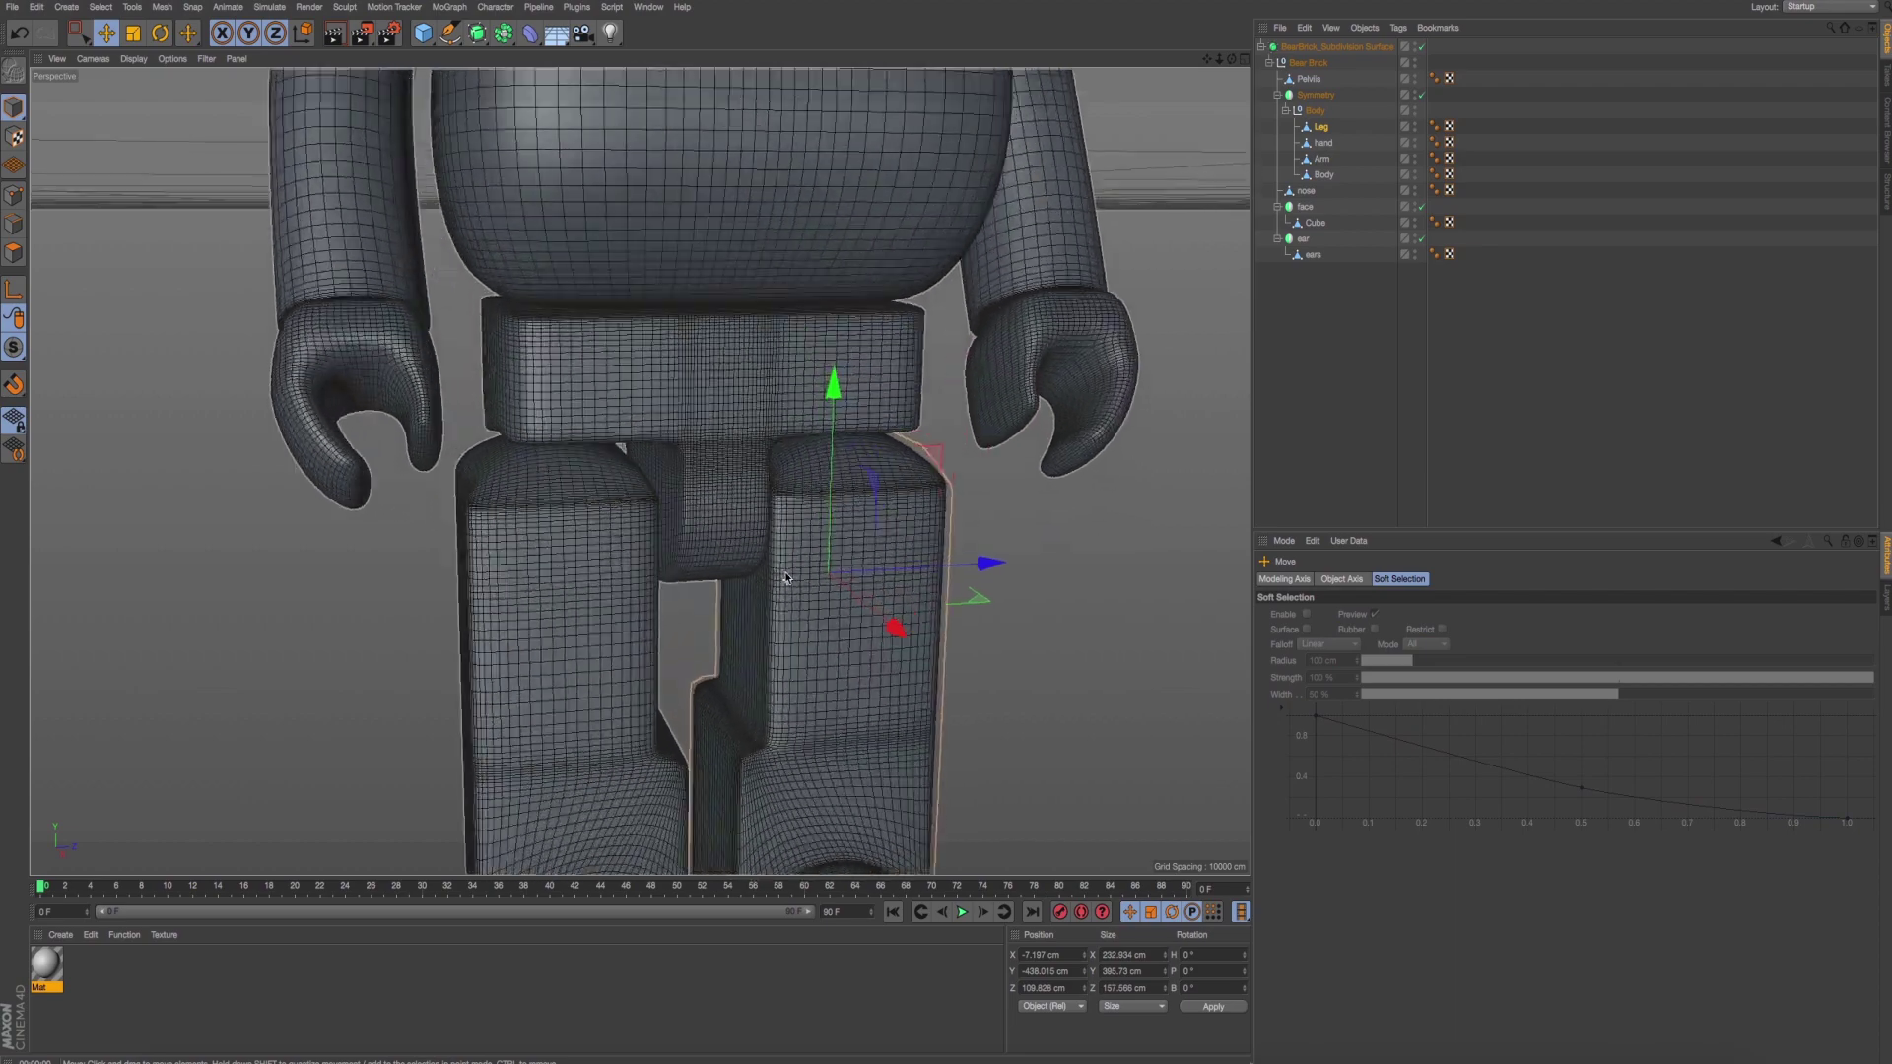
pyautogui.scroll(3, 742, 548)
pyautogui.moveTo(929, 785)
pyautogui.keyDown('alt'); pyautogui.mouseDown(button='middle')
pyautogui.moveTo(896, 585)
pyautogui.moveTo(714, 258)
pyautogui.mouseUp(button='middle'); pyautogui.keyUp('alt')
pyautogui.moveTo(733, 278)
pyautogui.keyDown('alt'); pyautogui.mouseDown()
pyautogui.moveTo(739, 335)
pyautogui.moveTo(884, 302)
pyautogui.moveTo(924, 346)
pyautogui.mouseUp(); pyautogui.keyUp('alt')
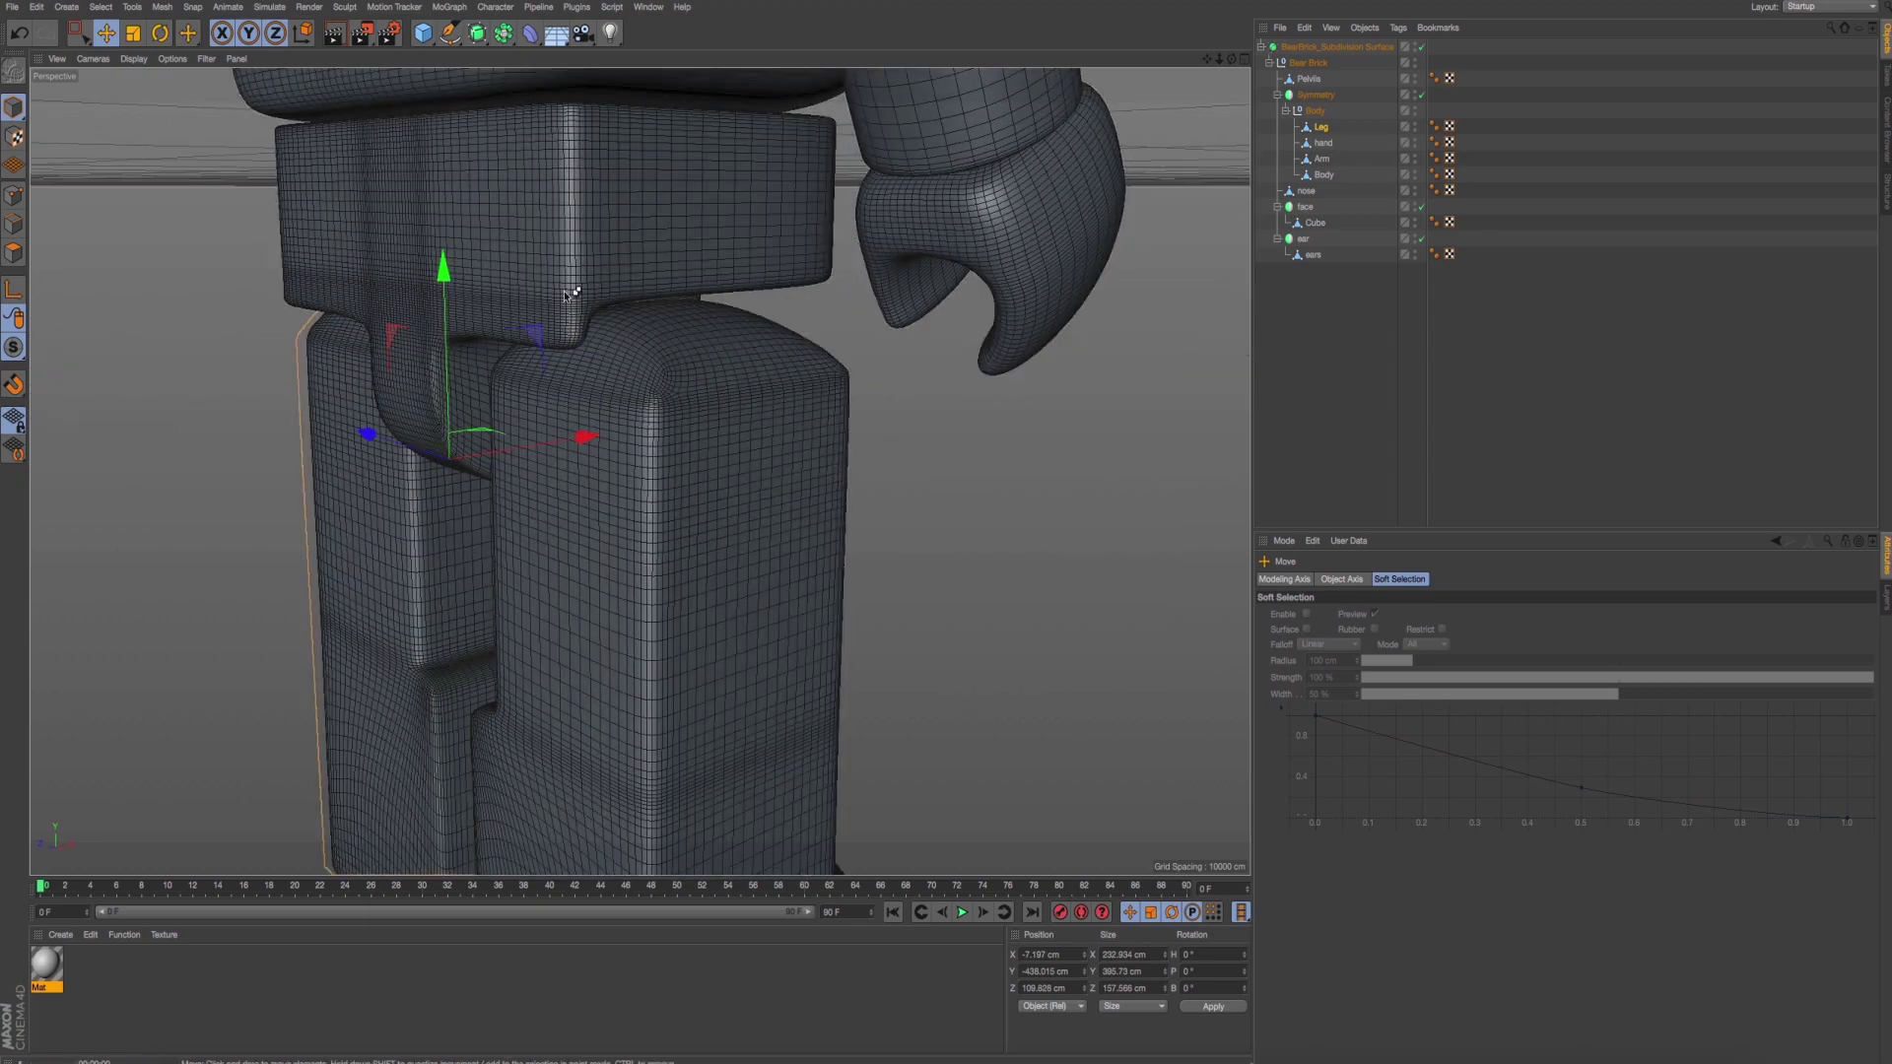
pyautogui.moveTo(563, 292)
pyautogui.keyDown('alt'); pyautogui.mouseDown()
pyautogui.moveTo(499, 204)
pyautogui.moveTo(671, 367)
pyautogui.moveTo(652, 495)
pyautogui.moveTo(695, 483)
pyautogui.moveTo(724, 412)
pyautogui.mouseUp(); pyautogui.keyUp('alt')
# Re-maximize the Perspective view and orbit closely around the crotch gap between the legs.
pyautogui.press('F5')
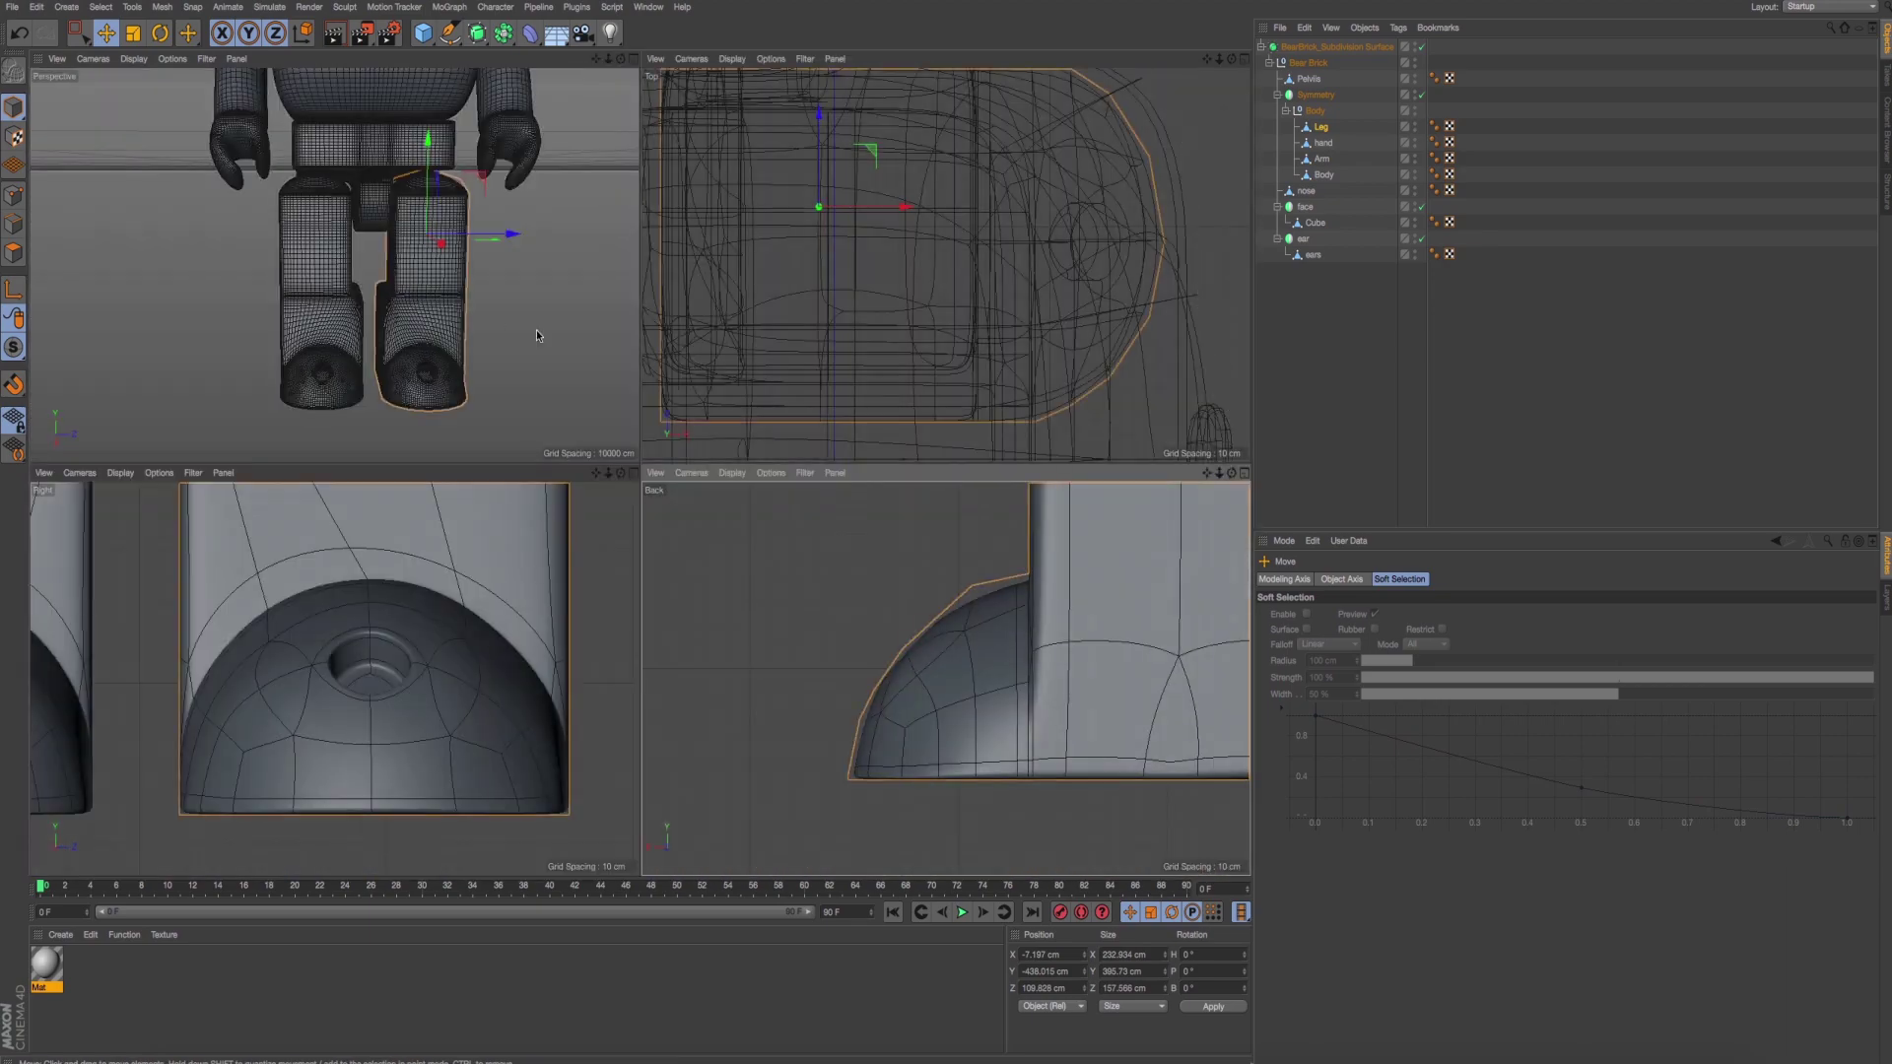
pyautogui.press('F1')
pyautogui.scroll(3, 650, 385)
pyautogui.scroll(3, 690, 394)
pyautogui.scroll(3, 731, 407)
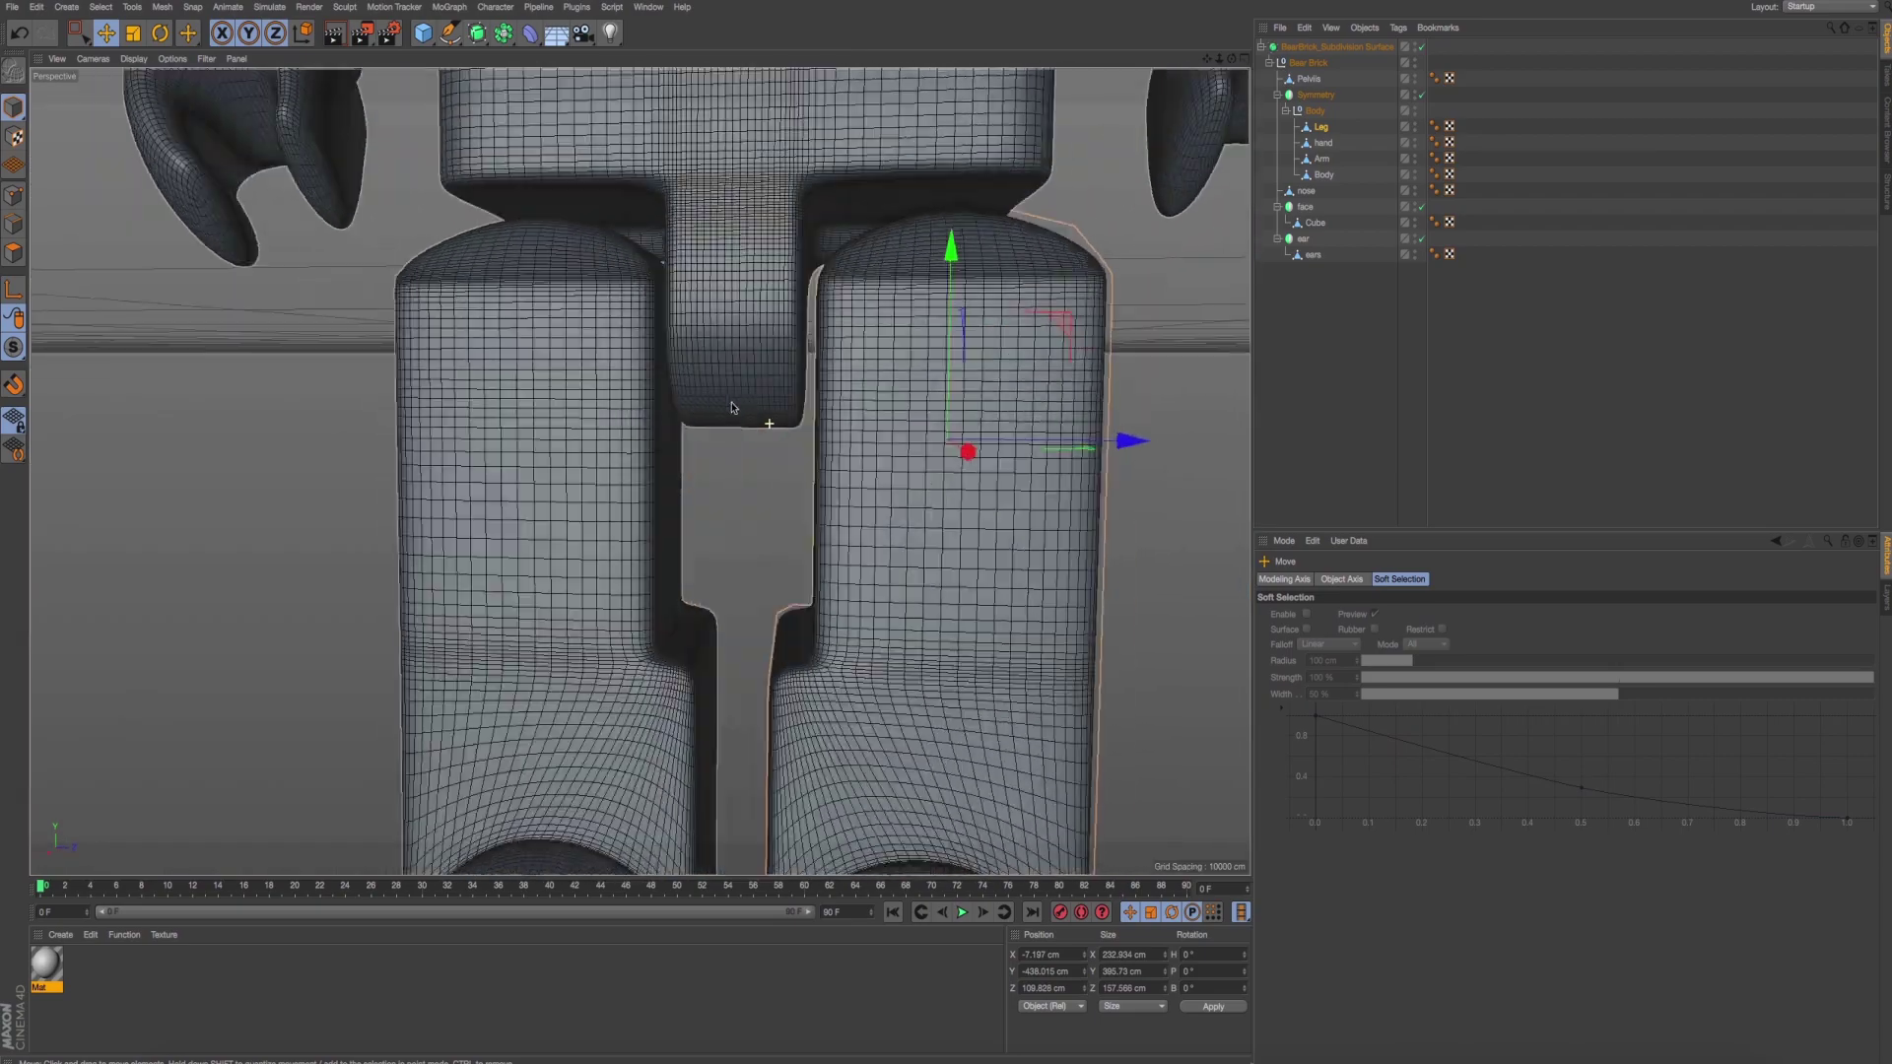
pyautogui.keyDown('alt'); pyautogui.moveTo(731, 407); pyautogui.dragTo(717, 410); pyautogui.keyUp('alt')
pyautogui.keyDown('alt'); pyautogui.moveTo(762, 293); pyautogui.dragTo(782, 322); pyautogui.keyUp('alt')
pyautogui.scroll(3, 789, 360)
pyautogui.scroll(-5, 853, 359)
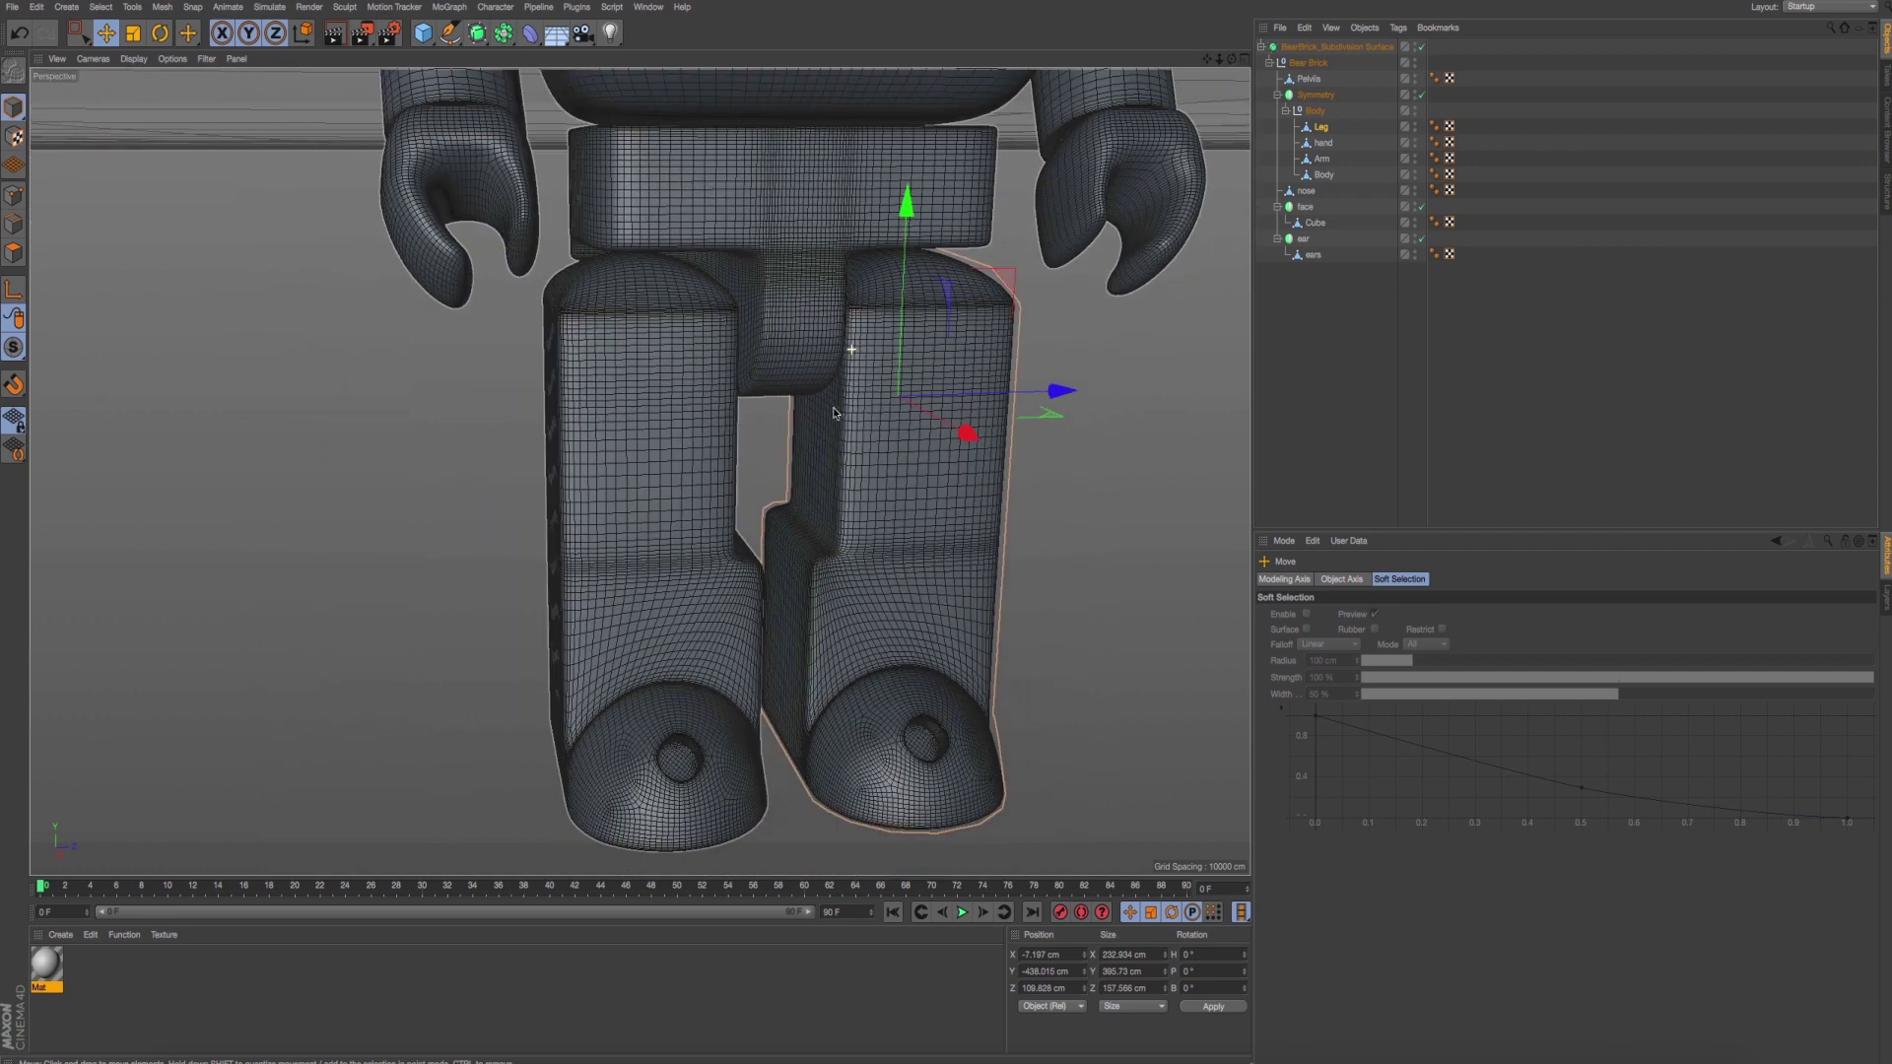
# Add a Subdivision Surface Weight tag to Leg, settle on editor subdivision 2, and render to check.
pyautogui.rightClick(1335, 135)
pyautogui.moveTo(1390, 139)
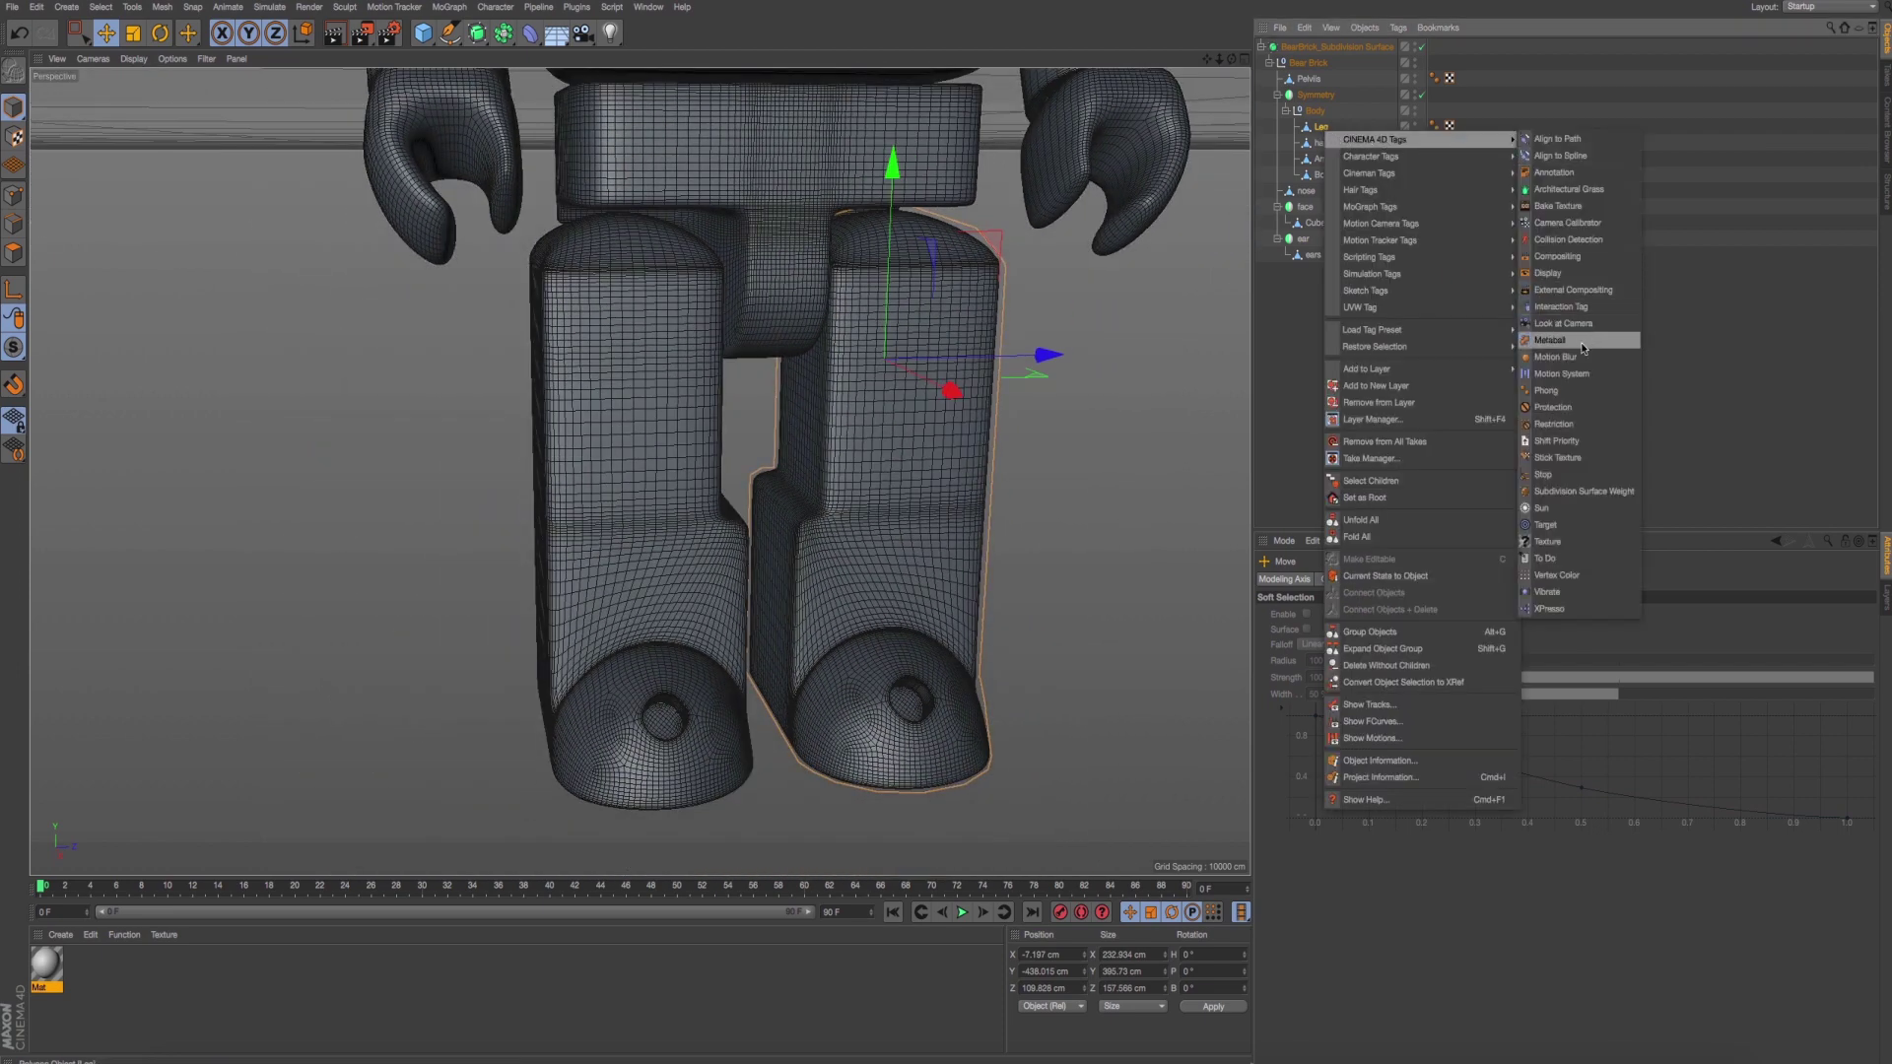
pyautogui.click(1569, 495)
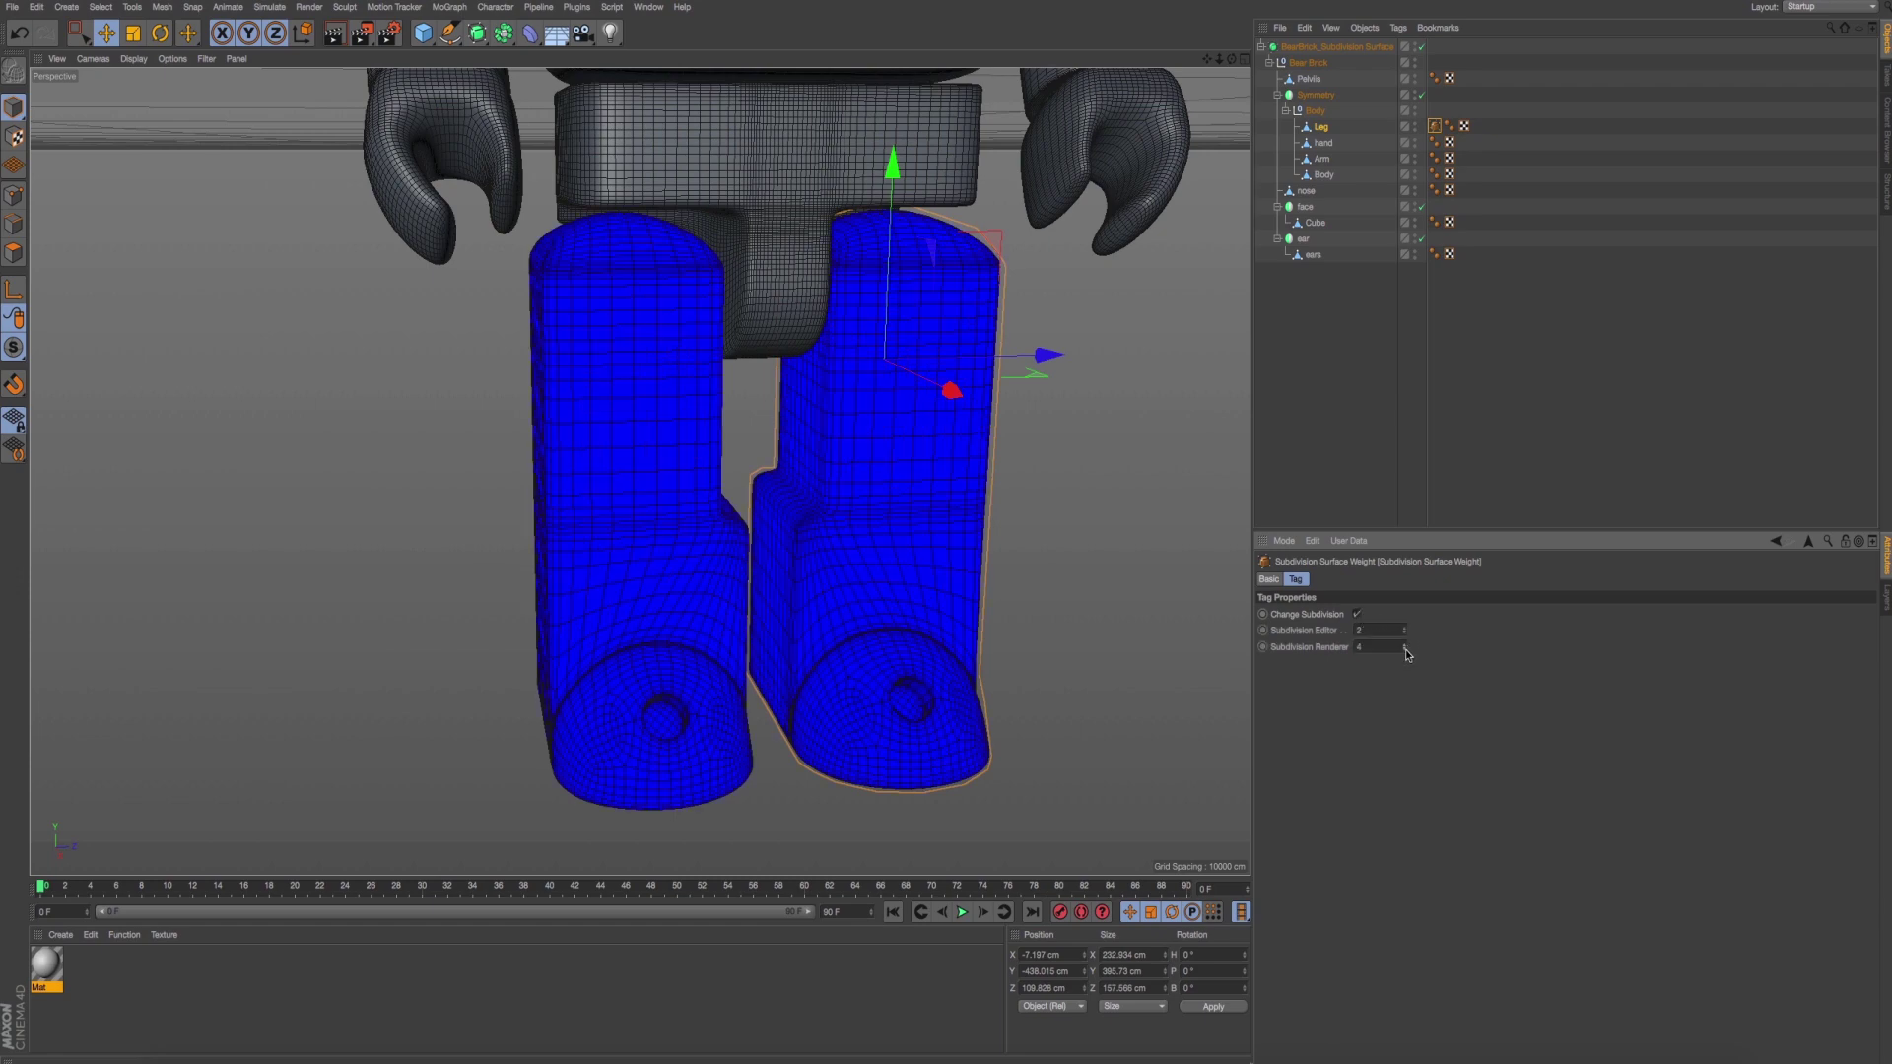
pyautogui.click(1405, 634)
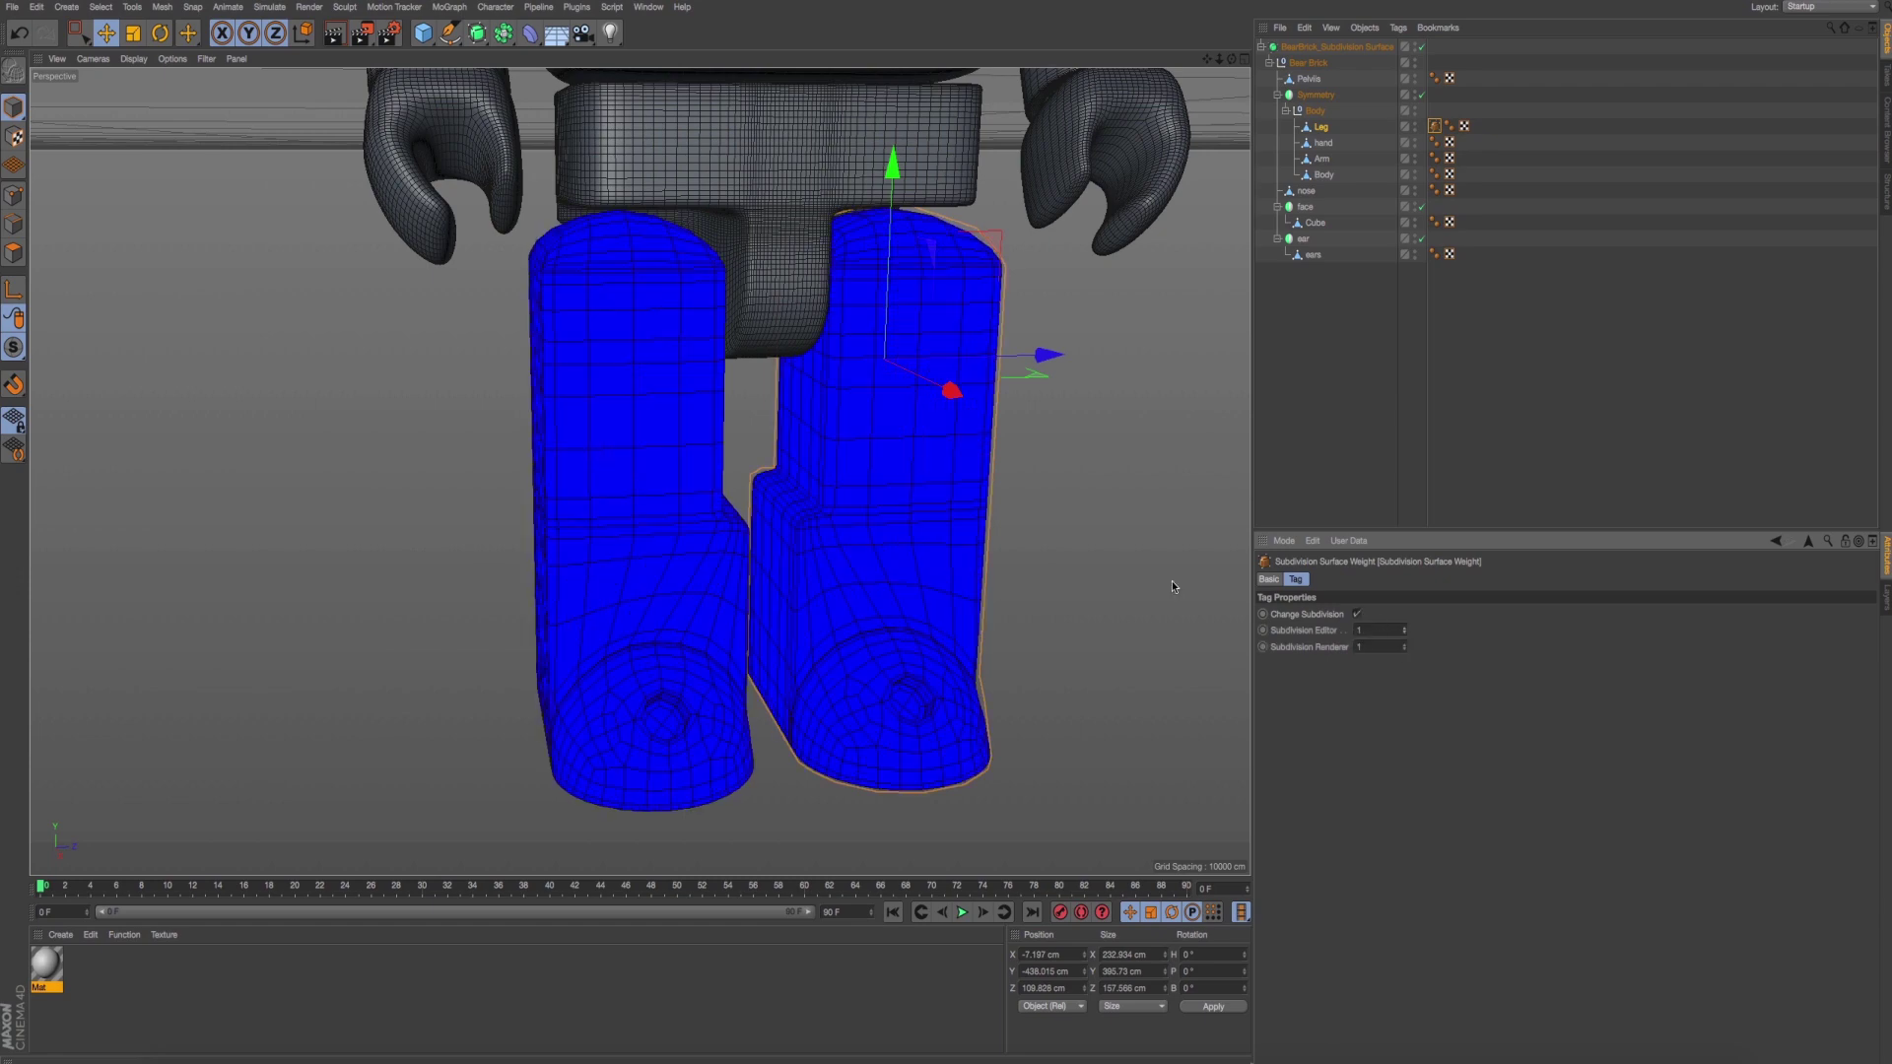
pyautogui.hotkey('ctrl', 'r')
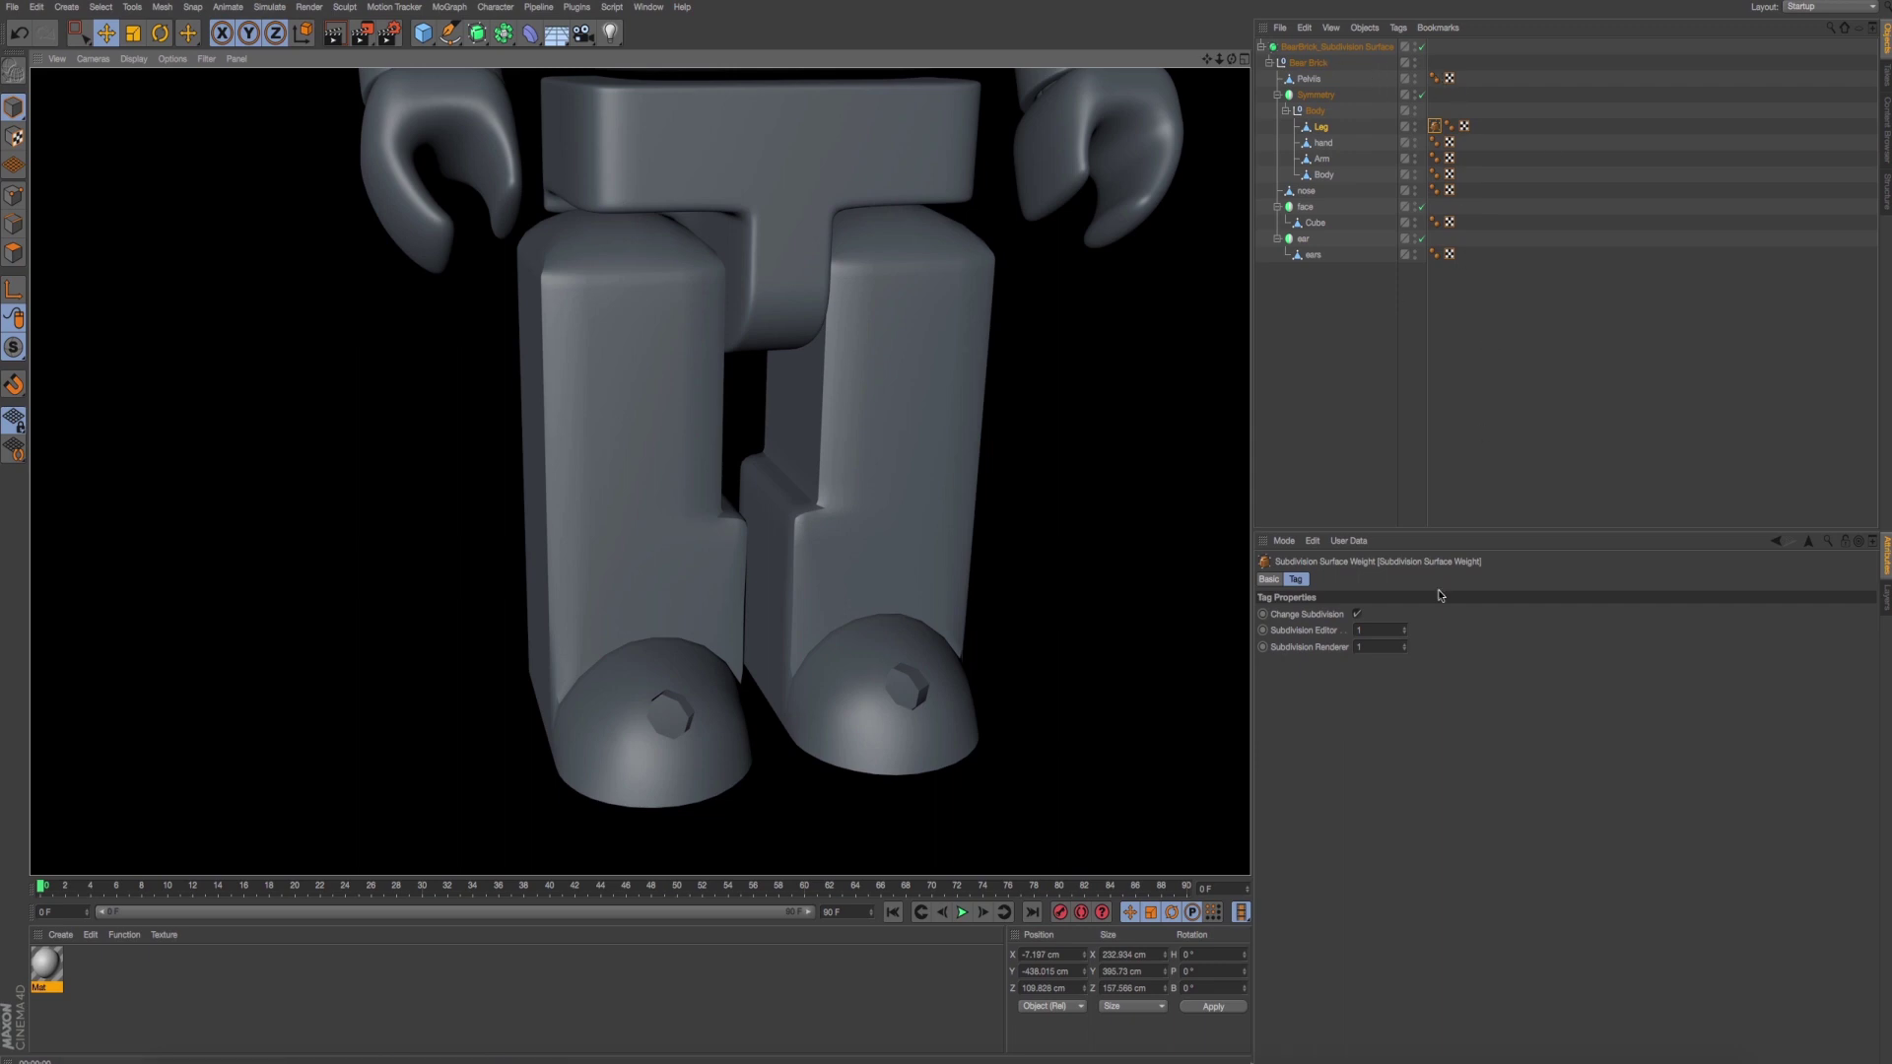
pyautogui.click(1406, 629)
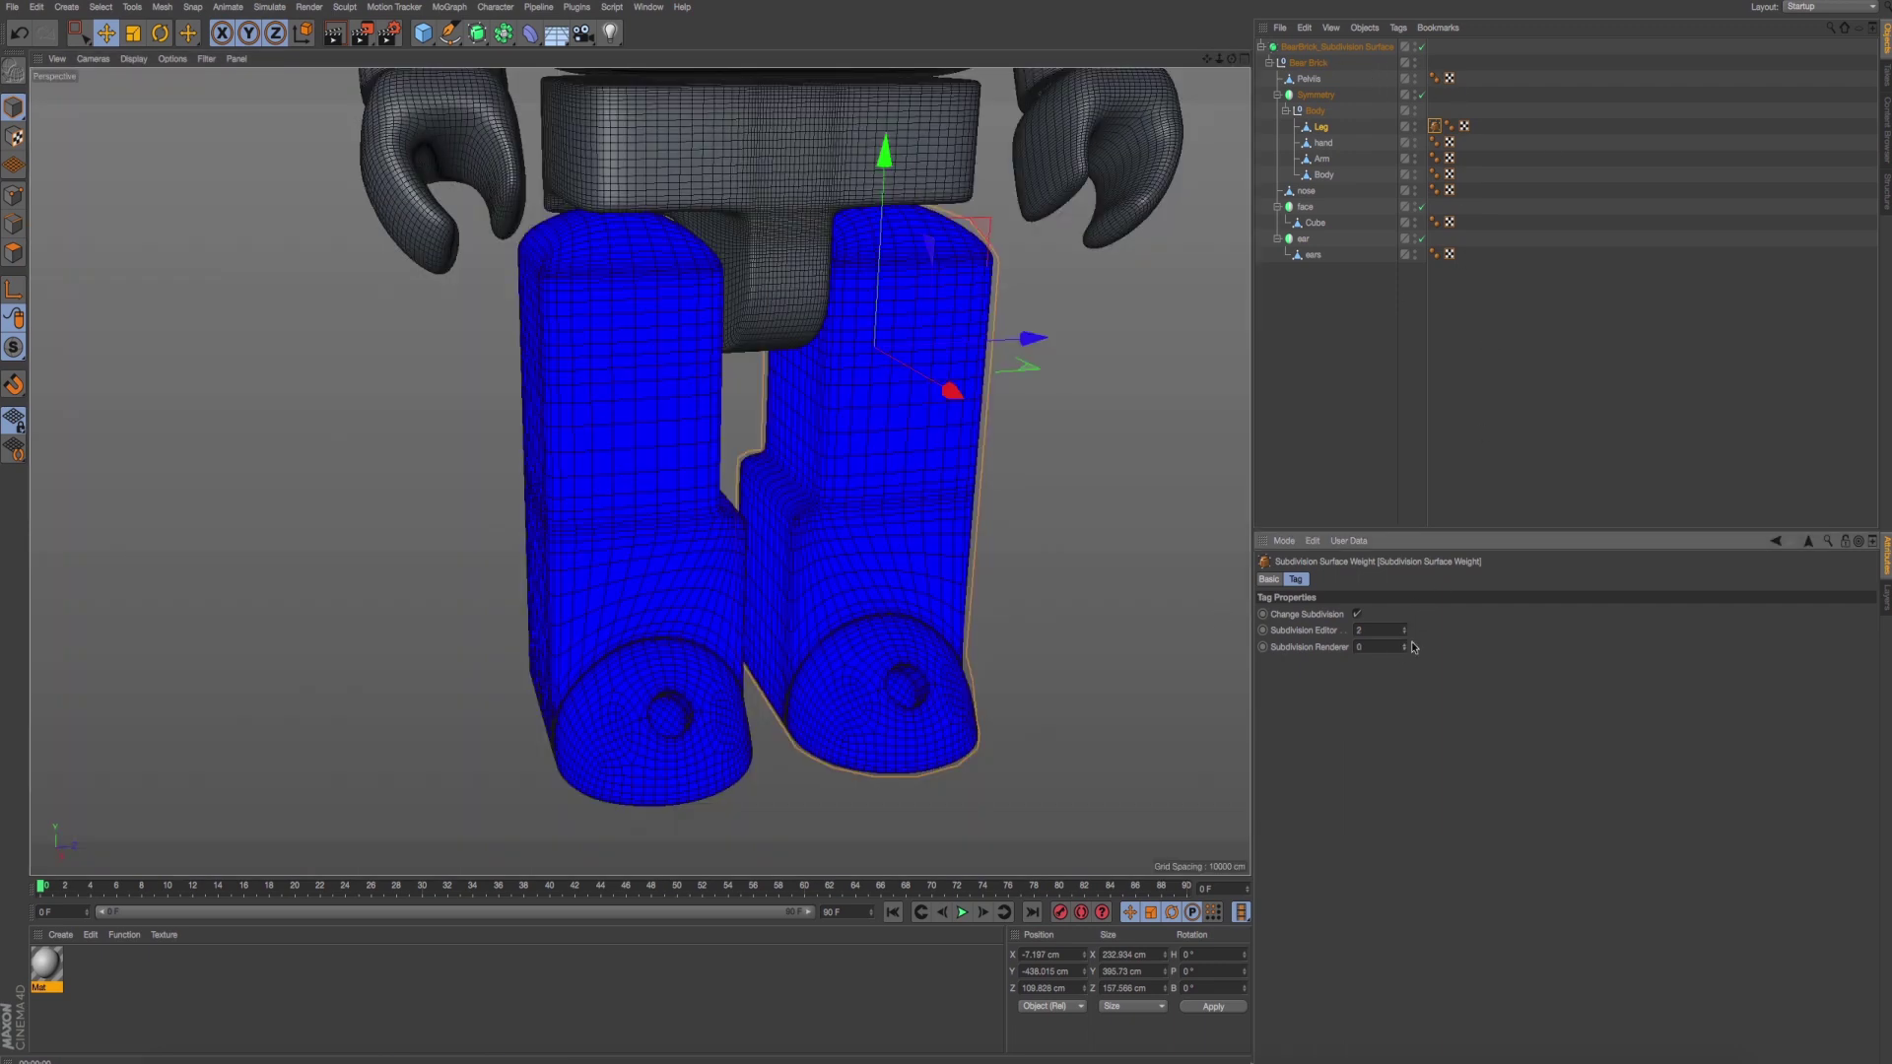
pyautogui.click(1338, 46)
pyautogui.click(1435, 126)
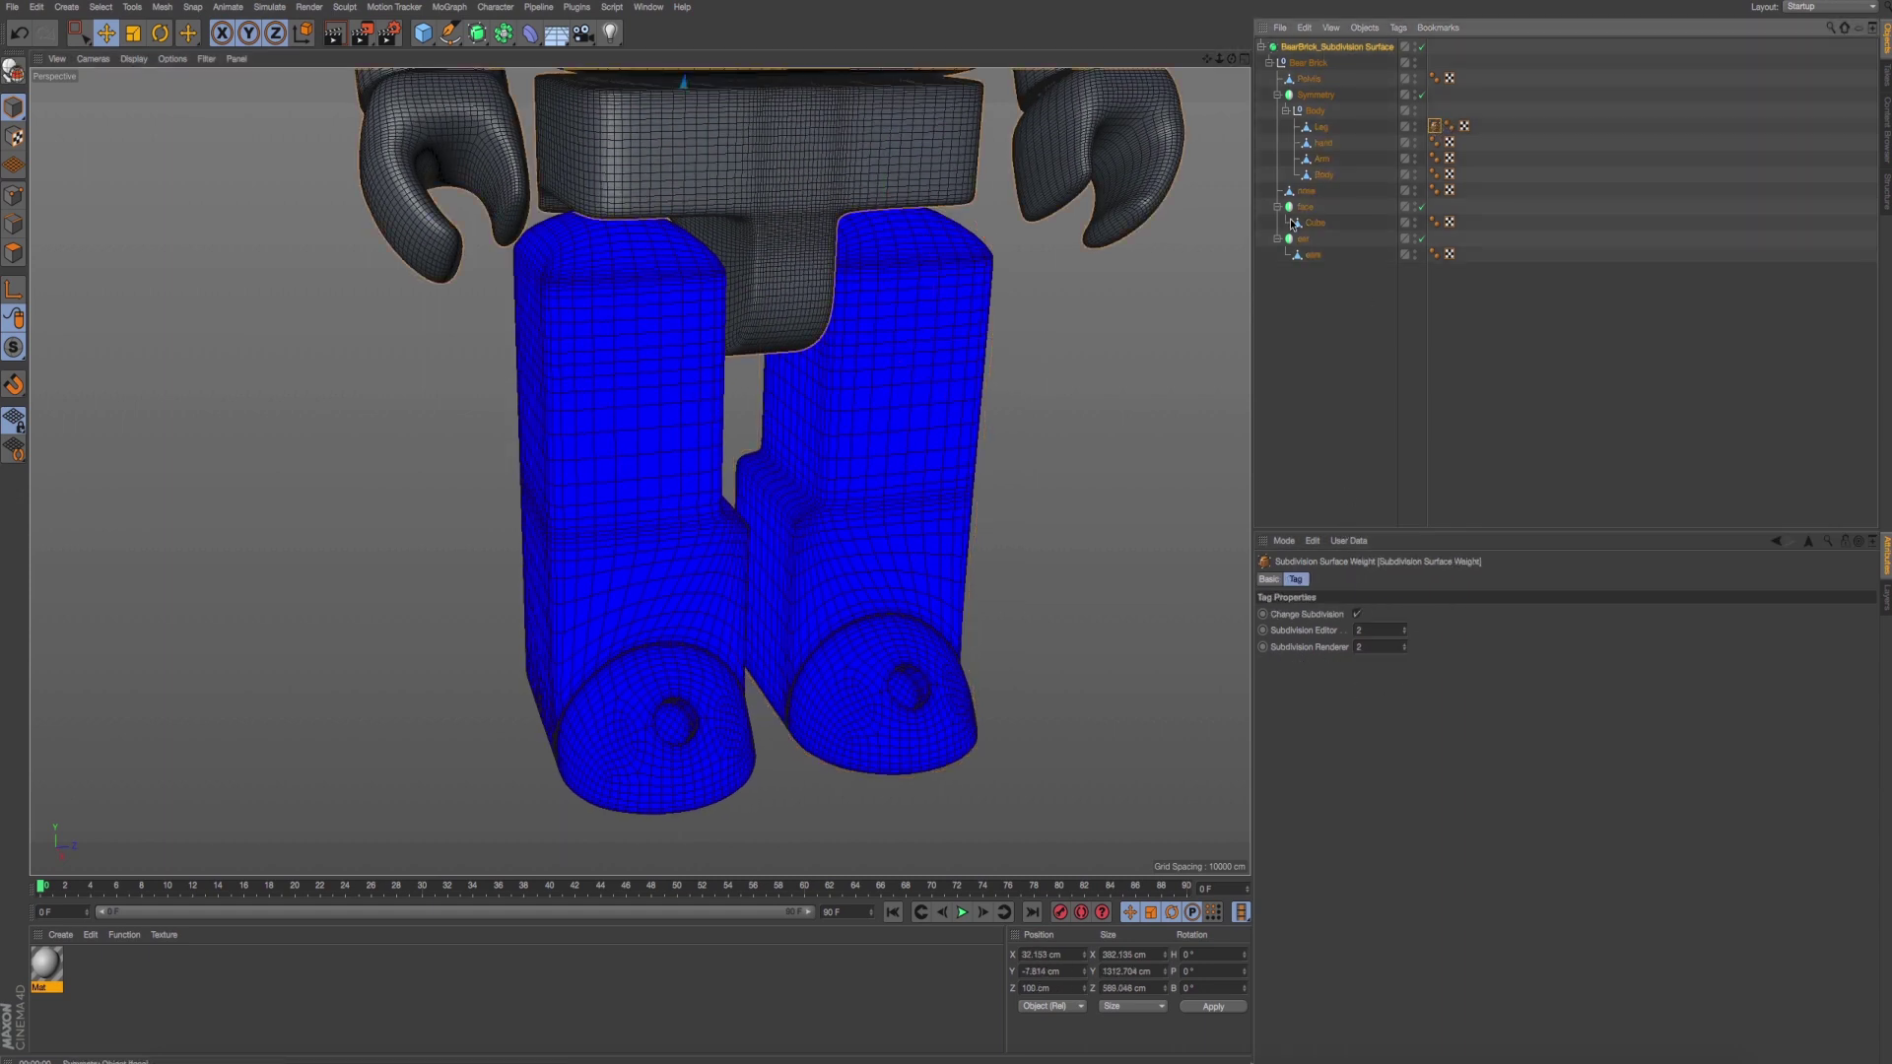
pyautogui.hotkey('ctrl', 'r')
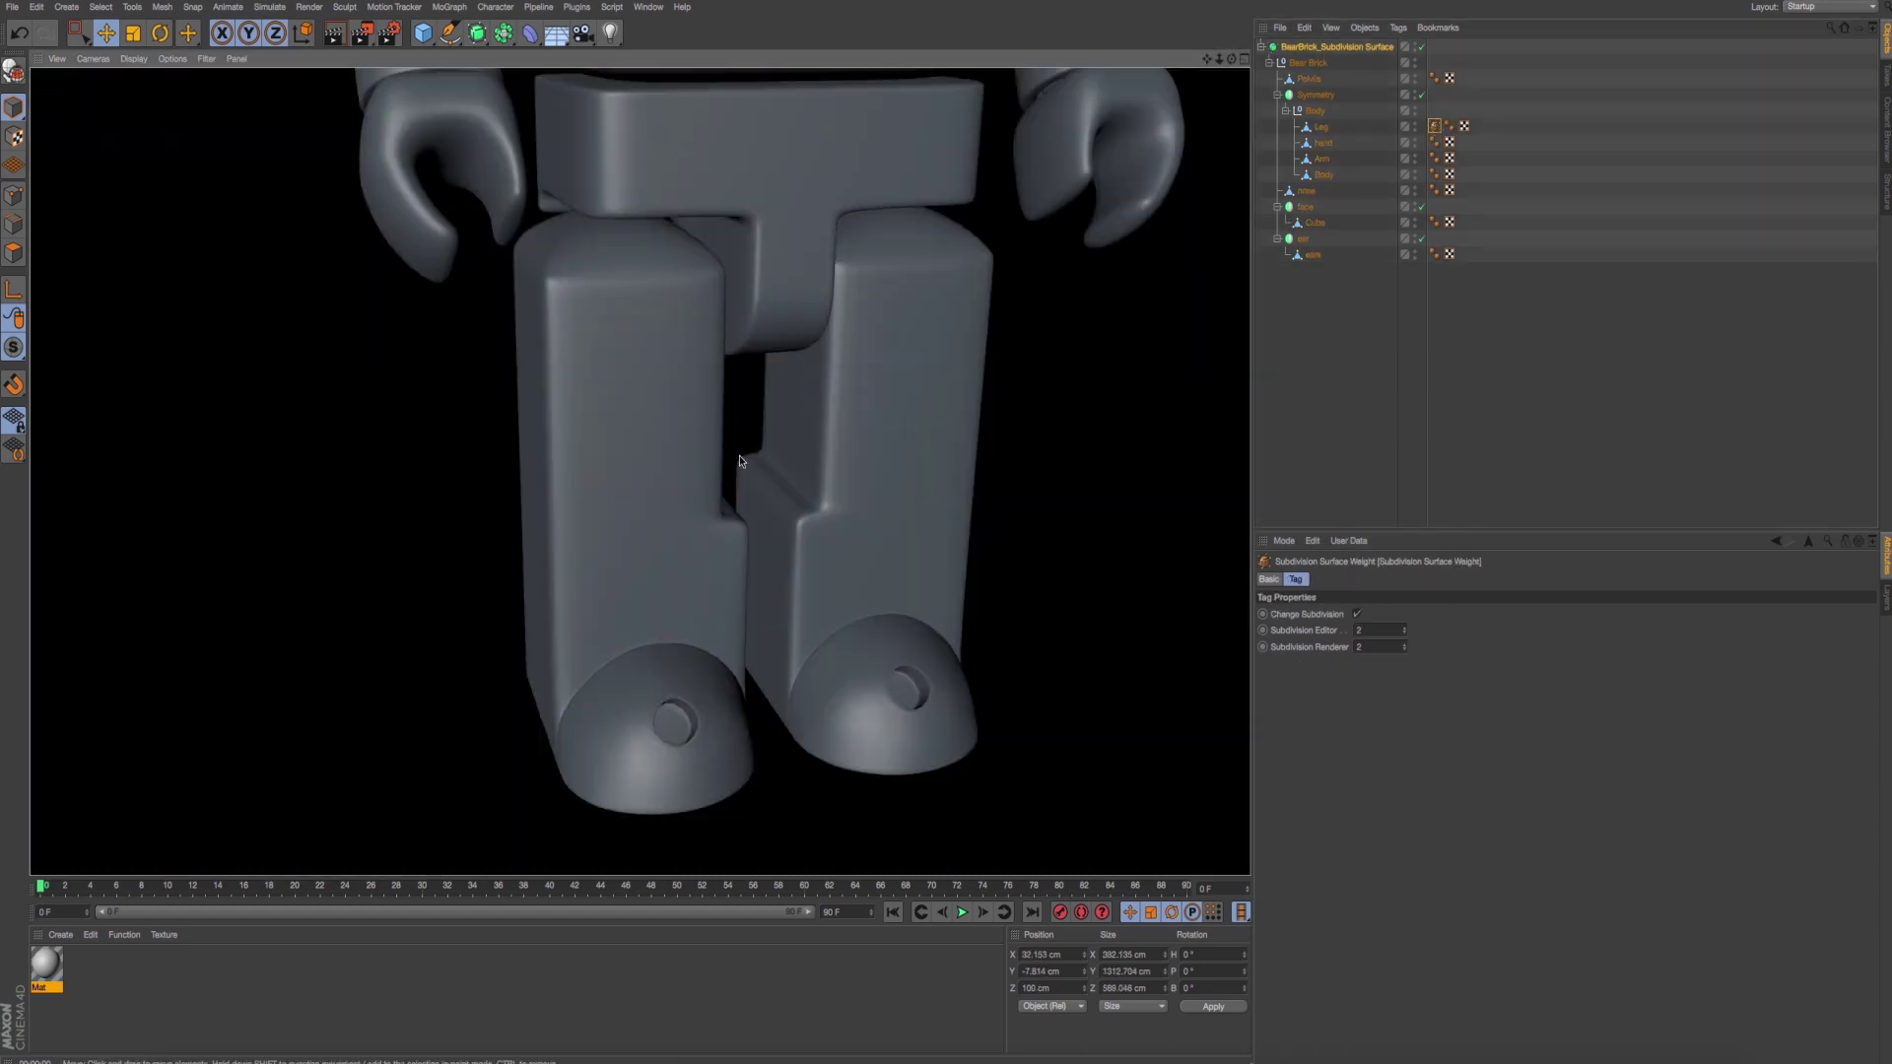
# Nudge the Leg sideways and orbit under the pelvis to check leg clearance.
pyautogui.scroll(1, 719, 523)
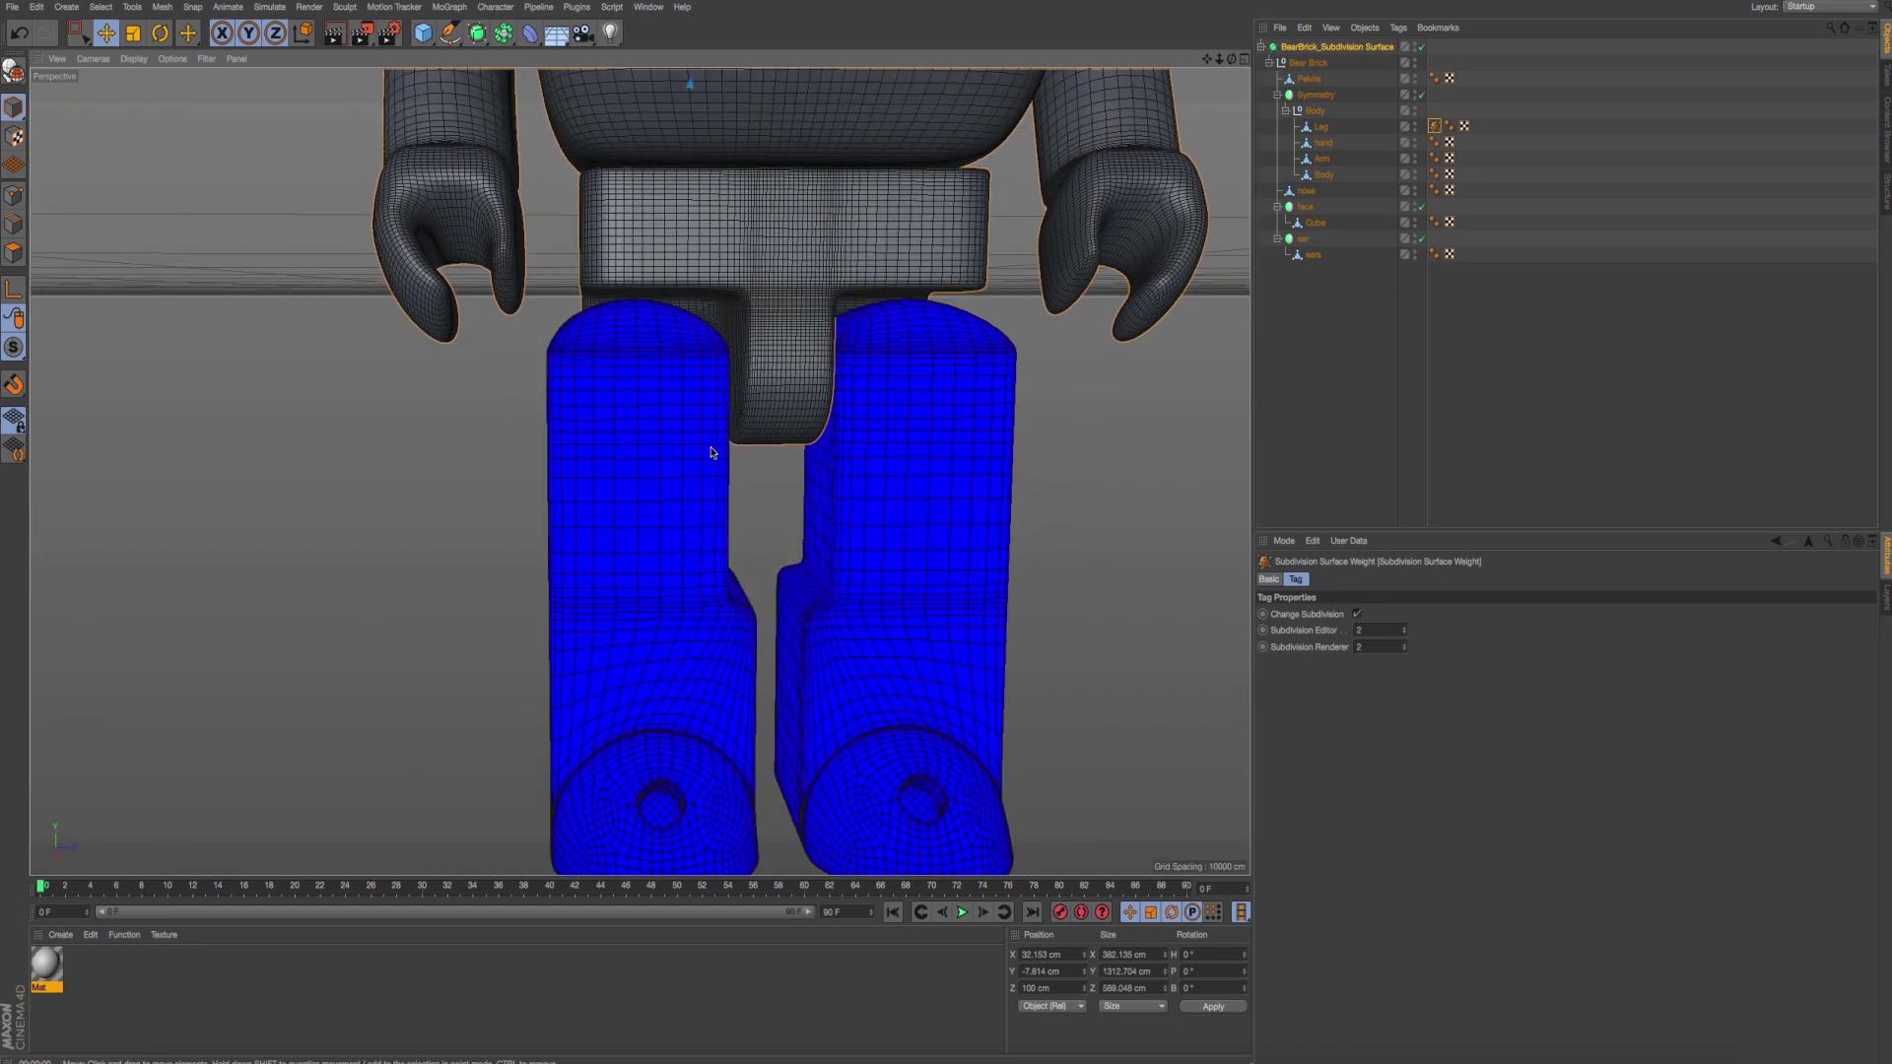
pyautogui.scroll(3, 716, 509)
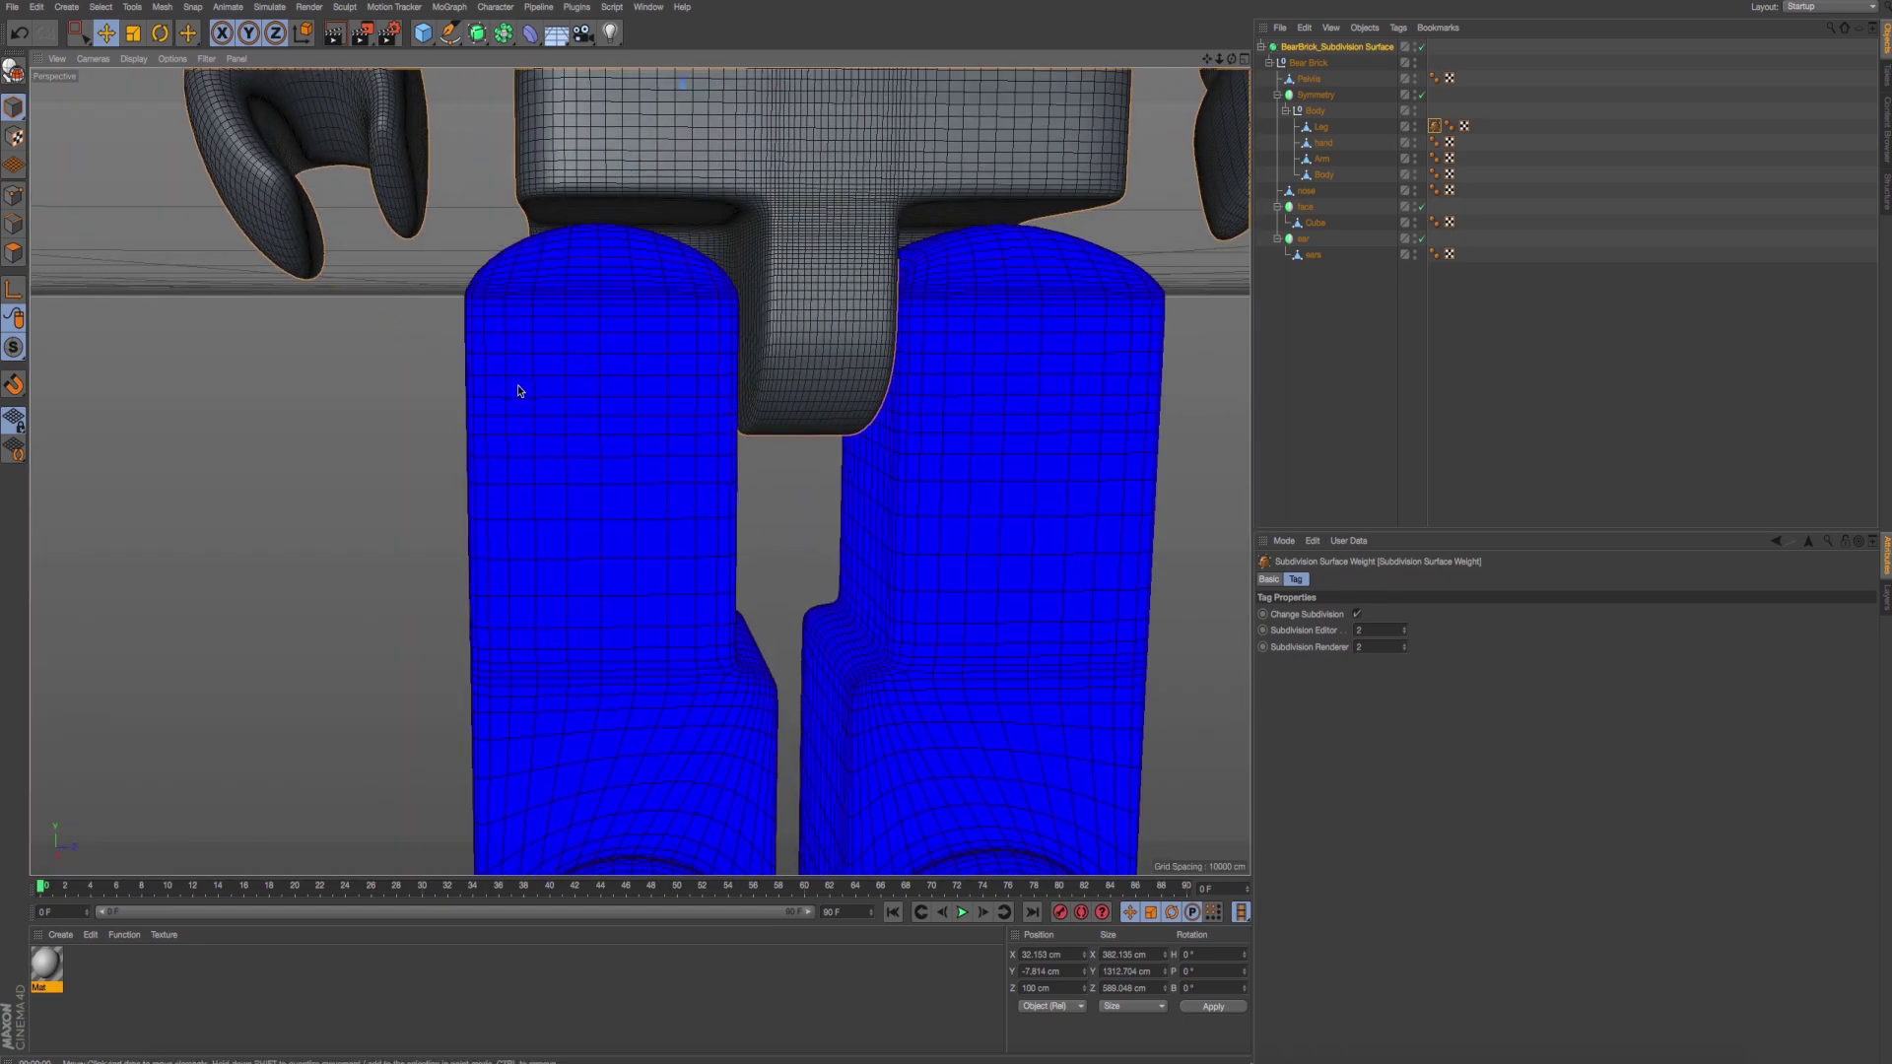
pyautogui.keyDown('alt'); pyautogui.moveTo(520, 391); pyautogui.dragTo(411, 294); pyautogui.keyUp('alt')
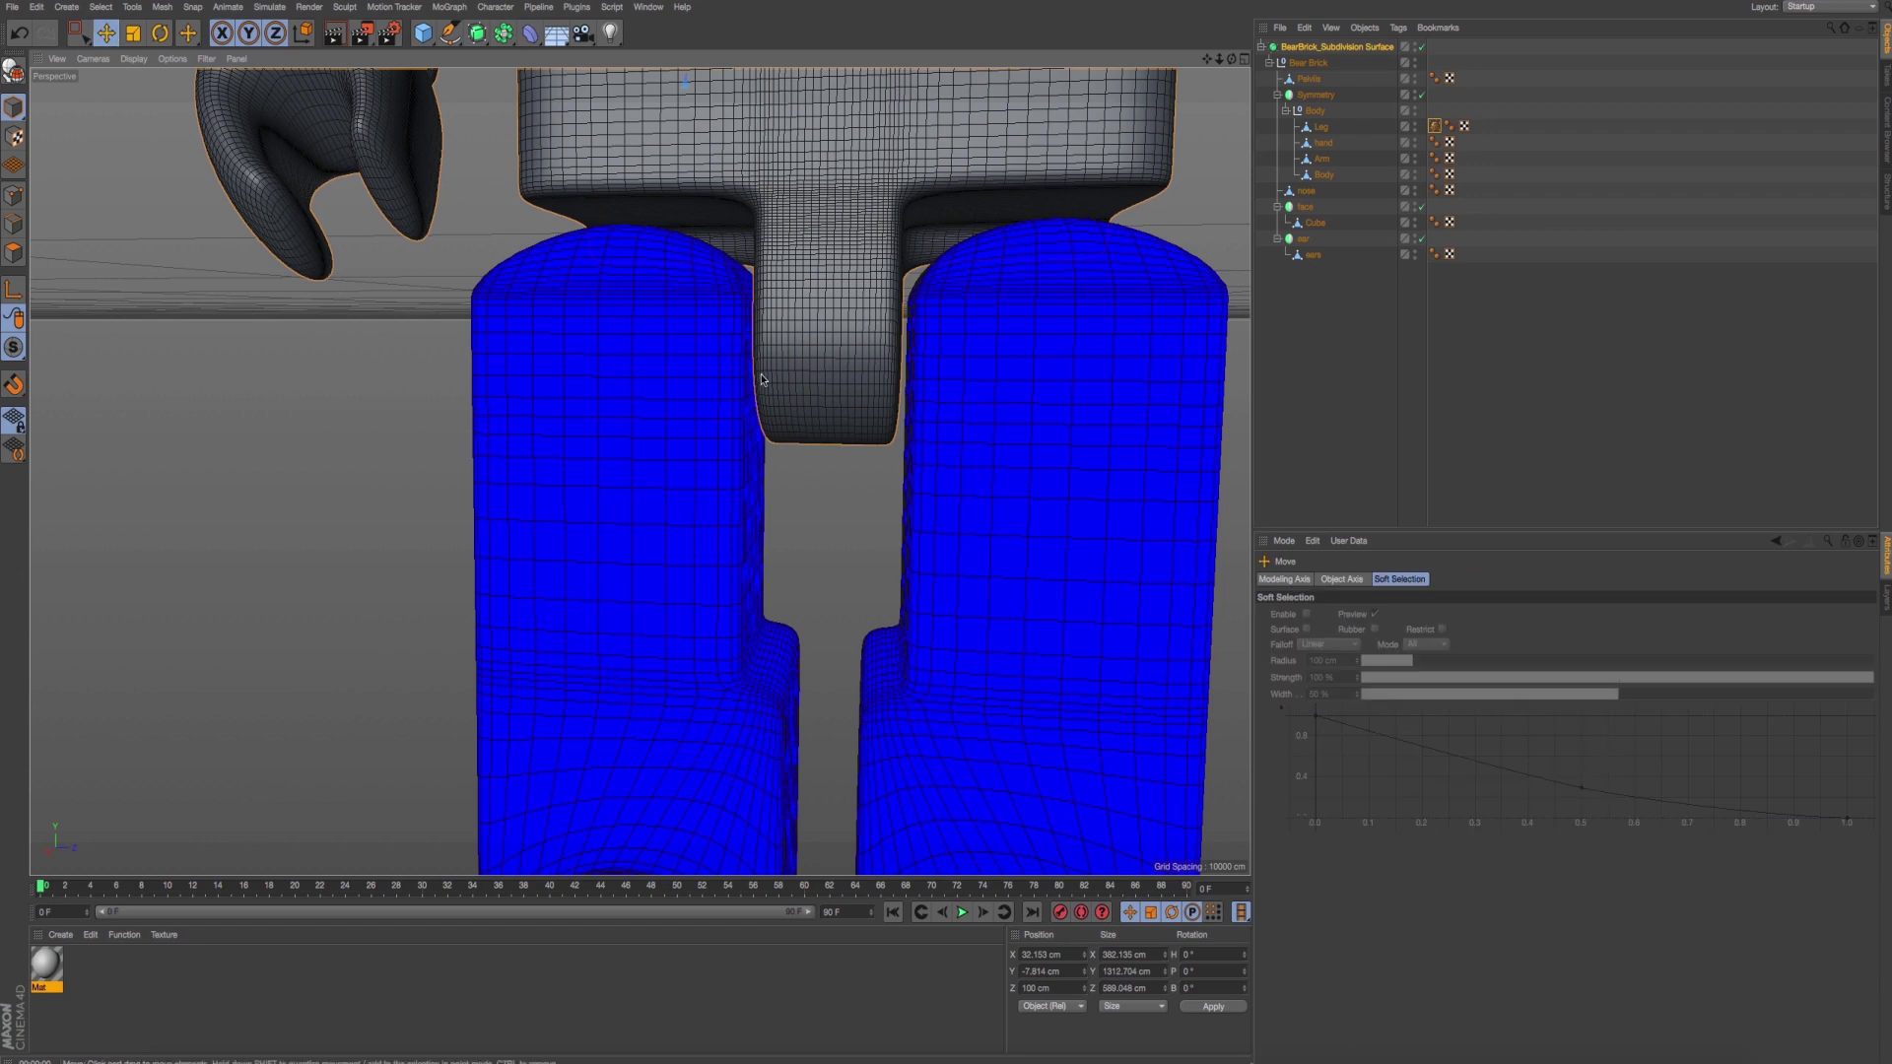
pyautogui.click(942, 453)
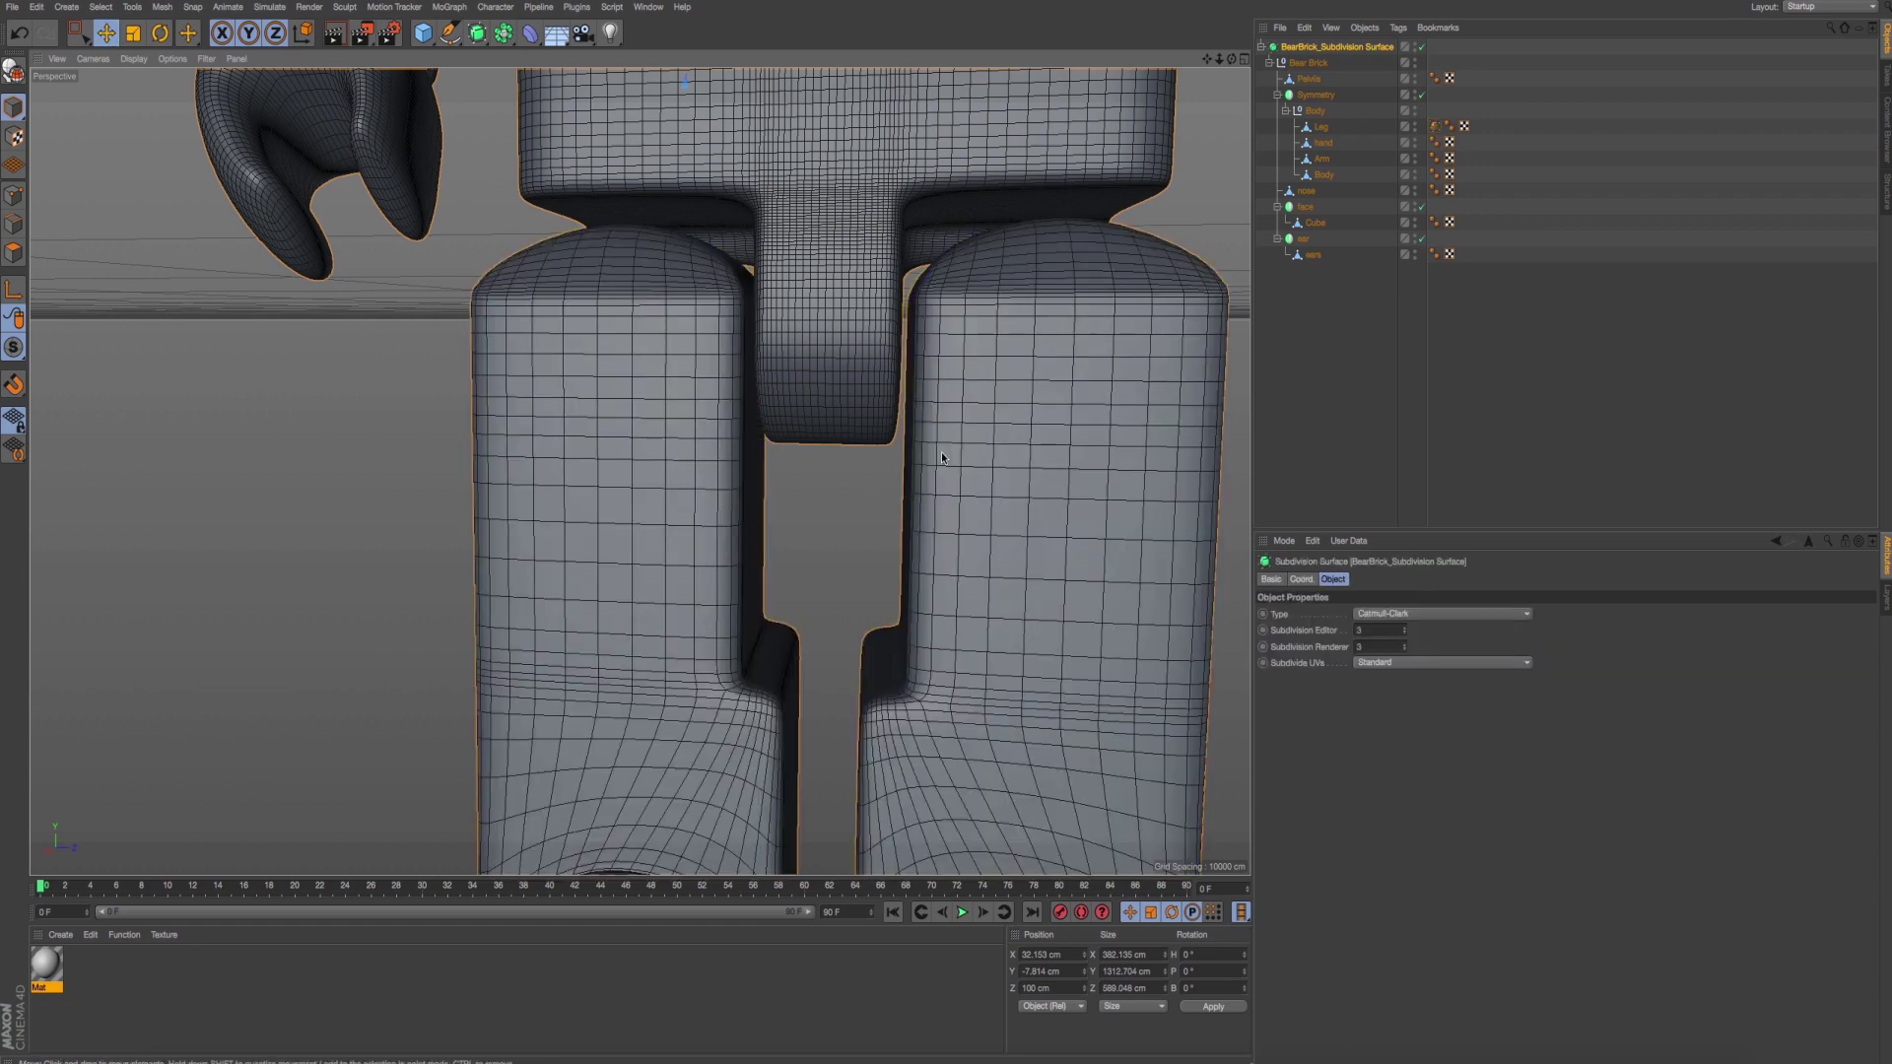
pyautogui.click(1320, 127)
pyautogui.scroll(1, 1024, 473)
pyautogui.moveTo(1163, 446); pyautogui.dragTo(1196, 451)
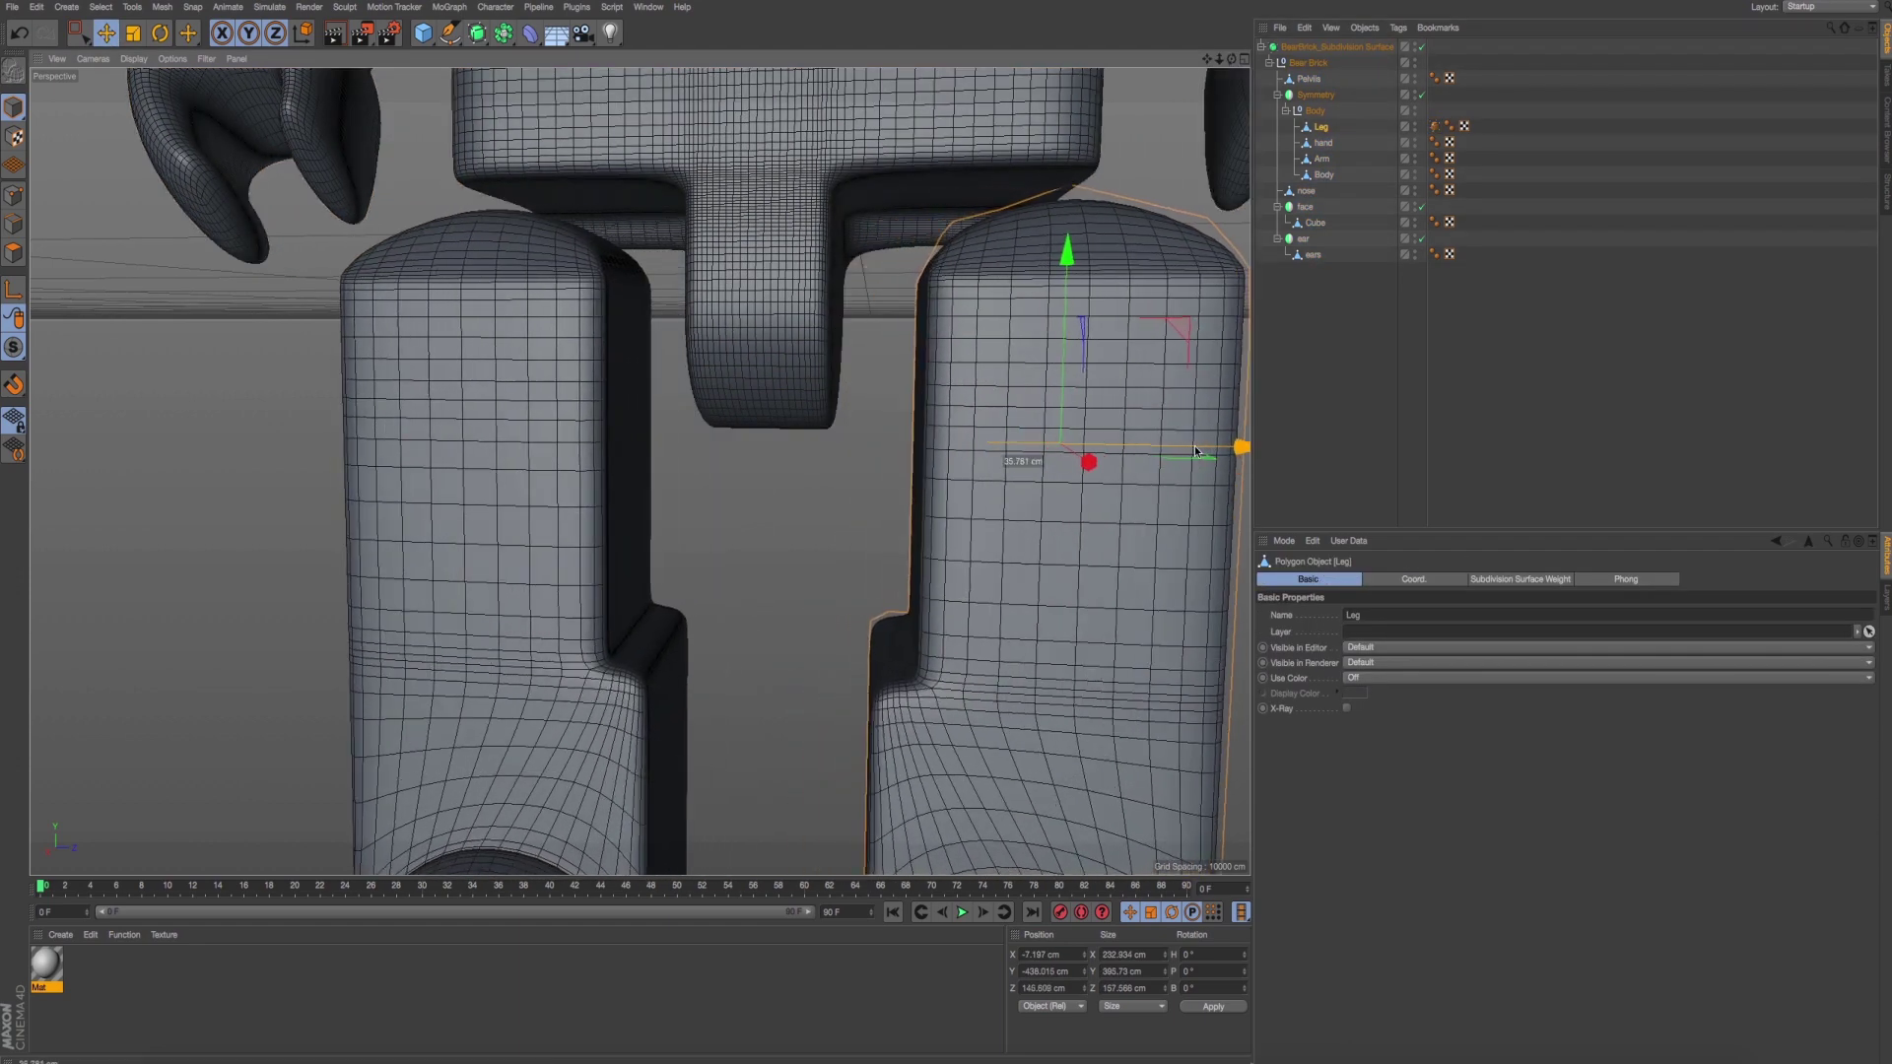
pyautogui.moveTo(1013, 421)
pyautogui.keyDown('alt'); pyautogui.mouseDown()
pyautogui.moveTo(745, 464)
pyautogui.moveTo(960, 439)
pyautogui.mouseUp(); pyautogui.keyUp('alt')
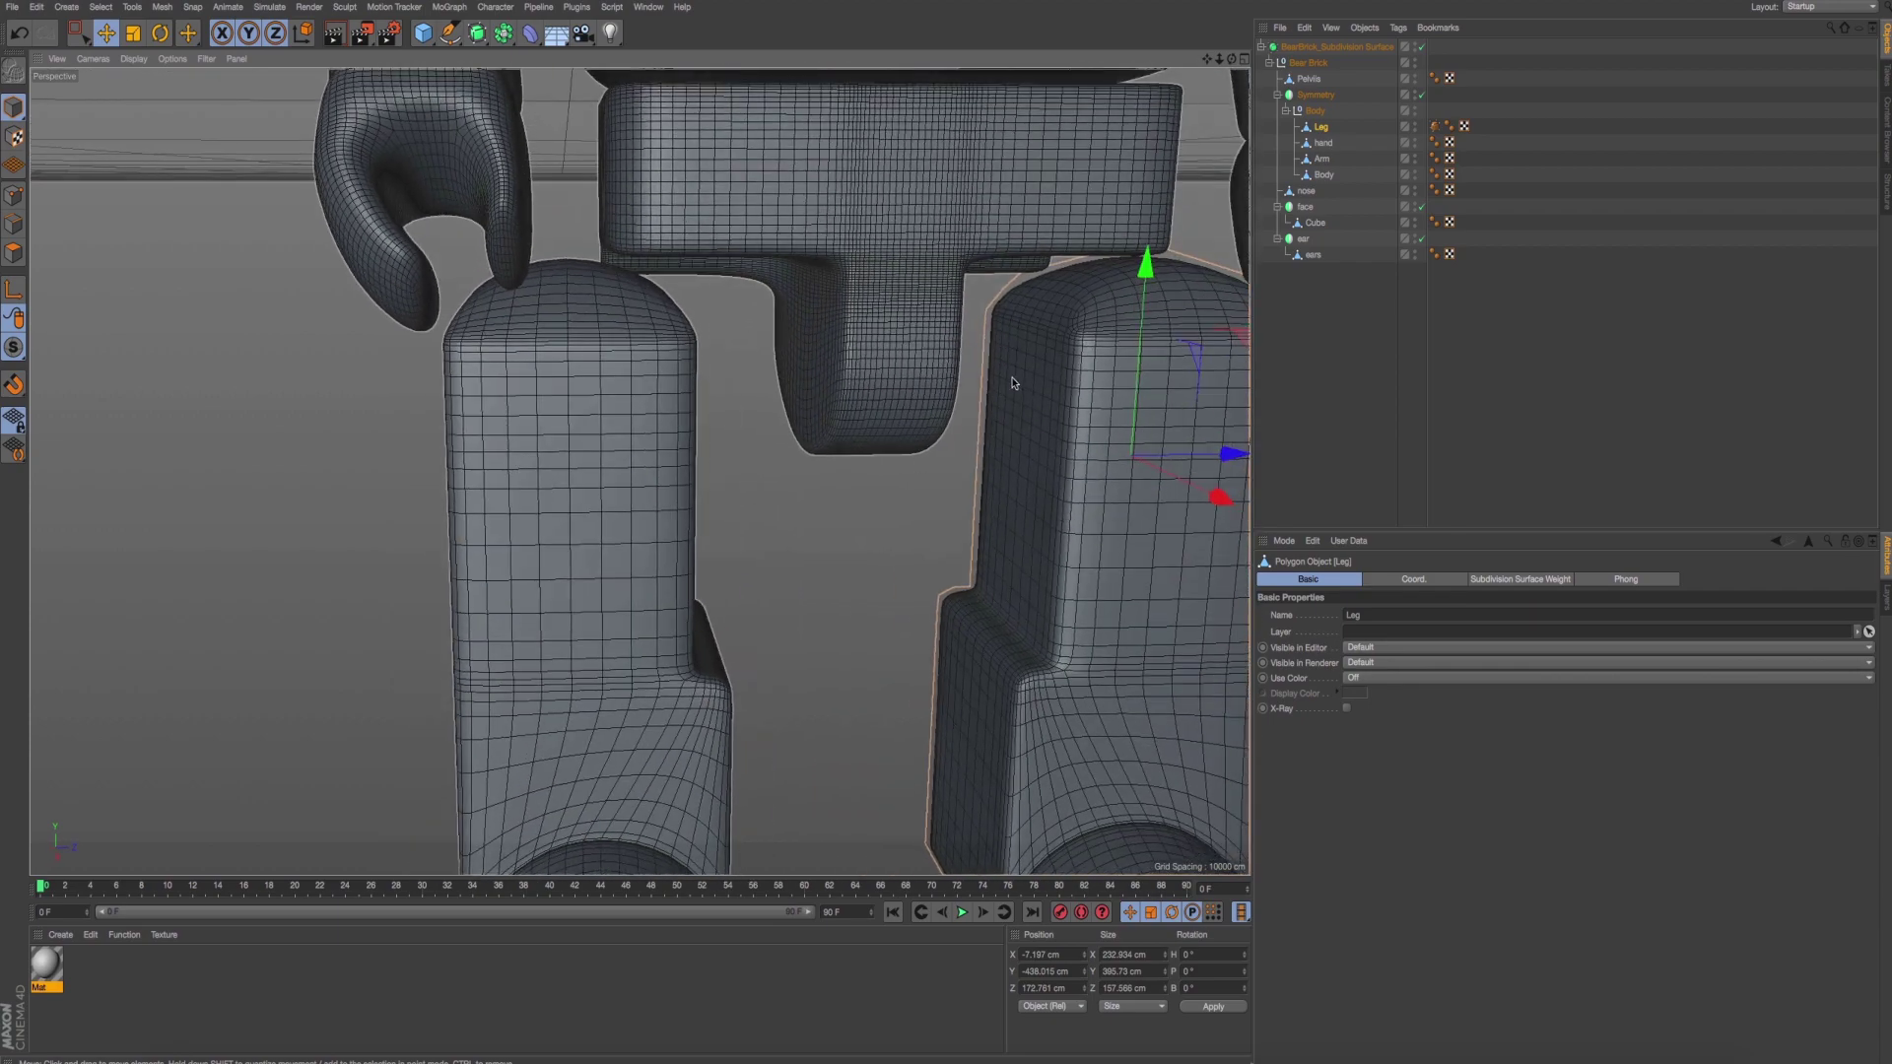
pyautogui.moveTo(1009, 397)
pyautogui.keyDown('alt'); pyautogui.mouseDown()
pyautogui.moveTo(962, 430)
pyautogui.moveTo(999, 358)
pyautogui.moveTo(887, 414)
pyautogui.mouseUp(); pyautogui.keyUp('alt')
pyautogui.click(1350, 47)
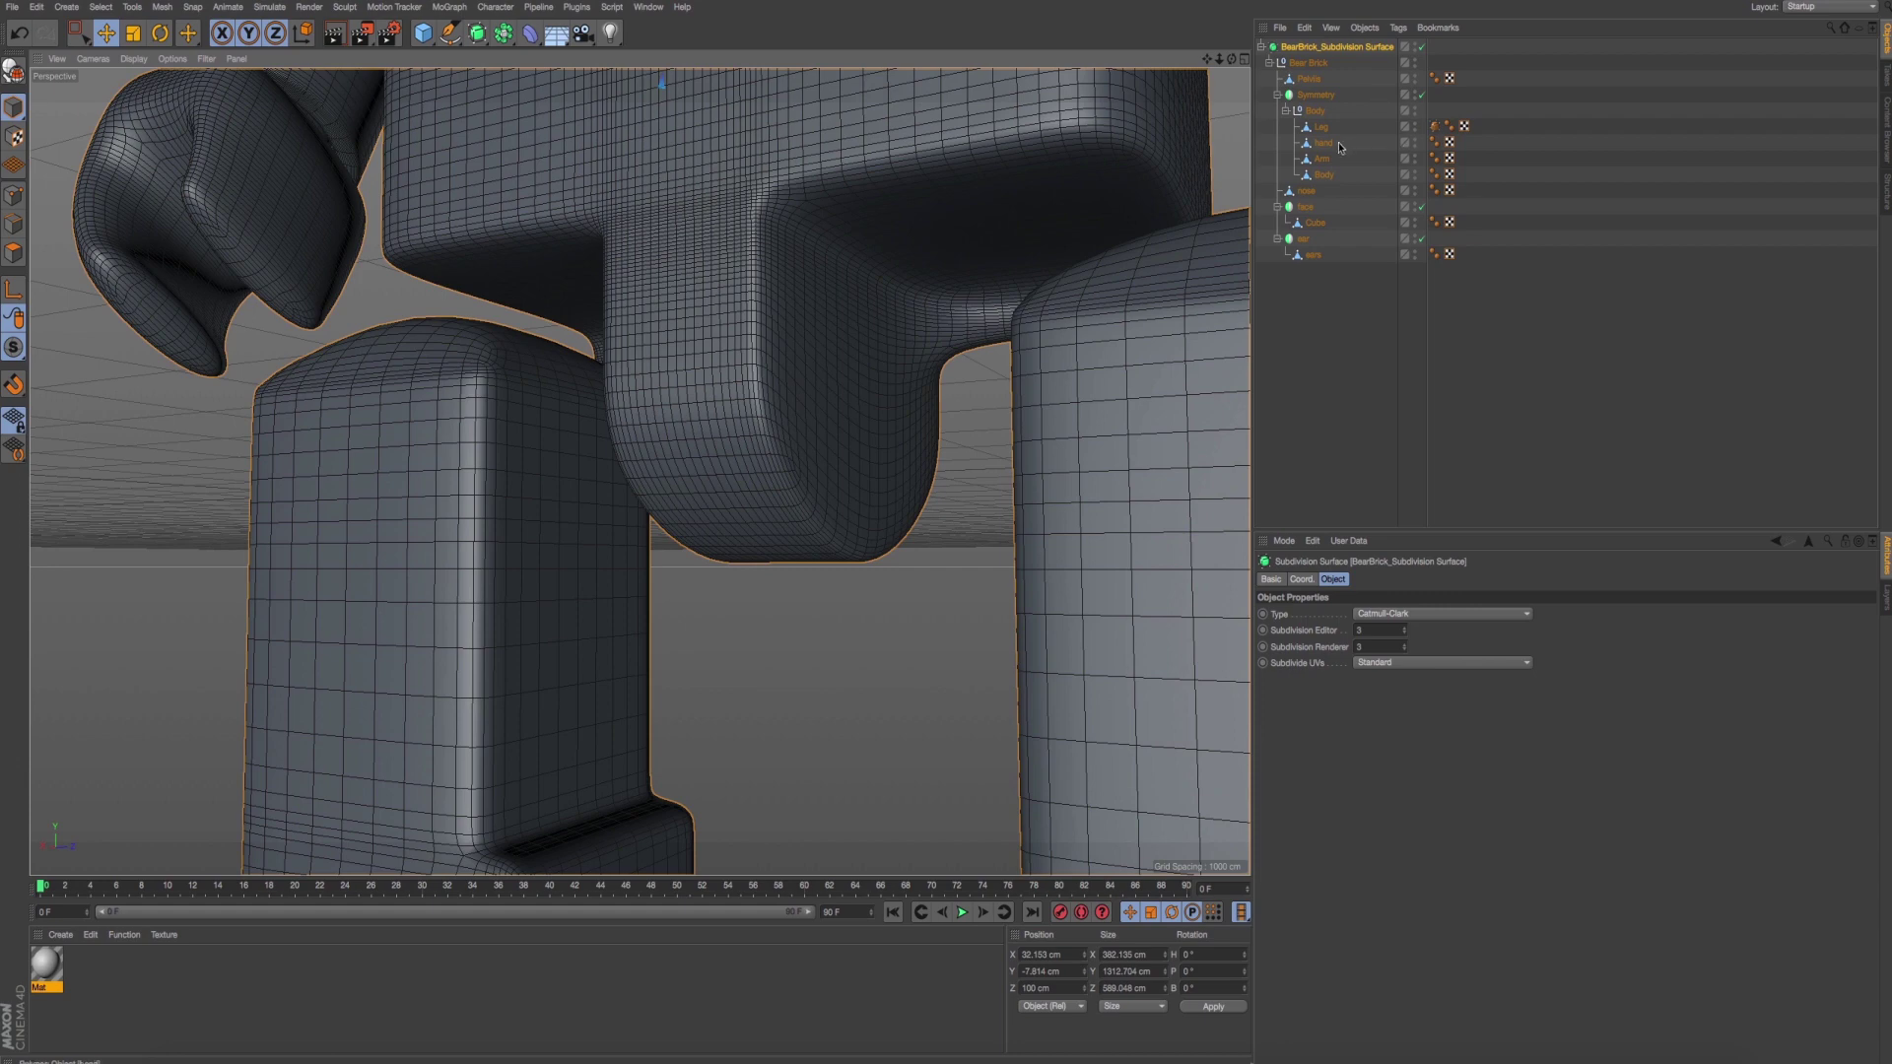
pyautogui.click(14, 195)
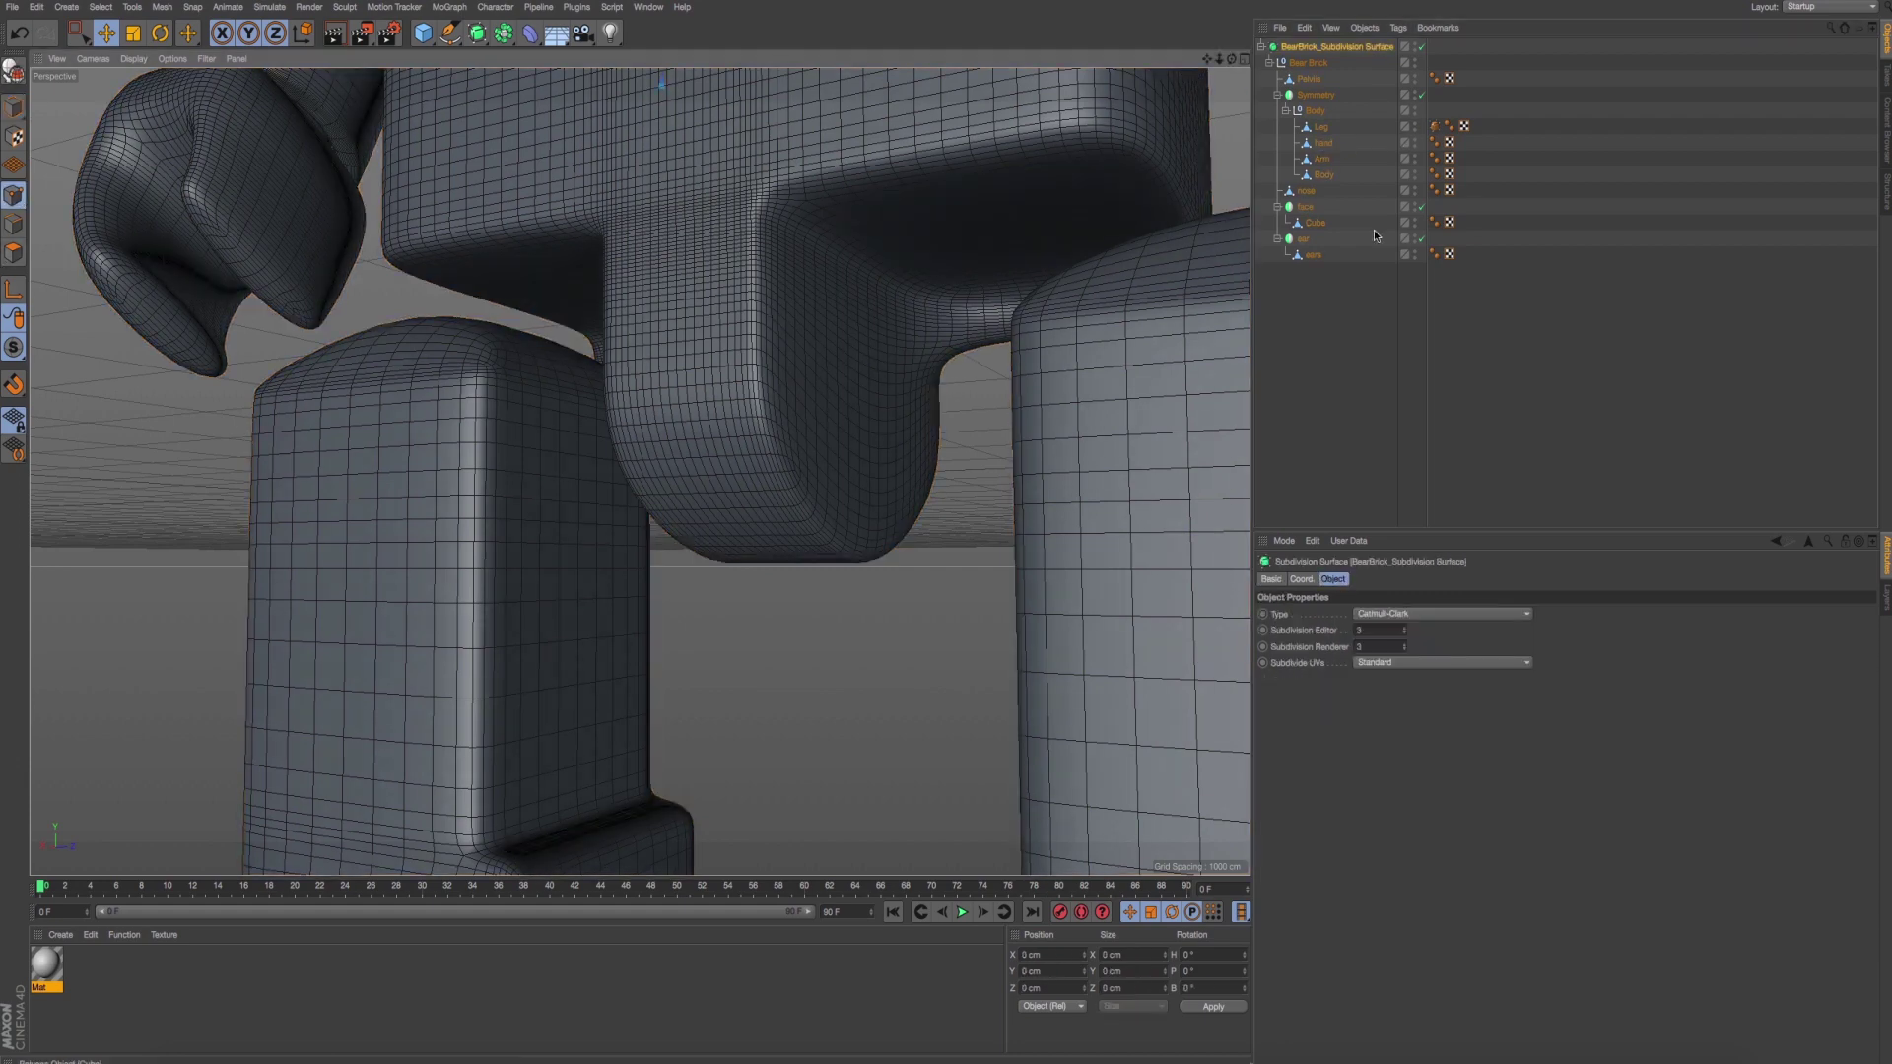
# Disable the Subdivision Surface and select the Leg in Polygon mode.
pyautogui.click(1422, 47)
pyautogui.scroll(3, 866, 412)
pyautogui.scroll(3, 877, 407)
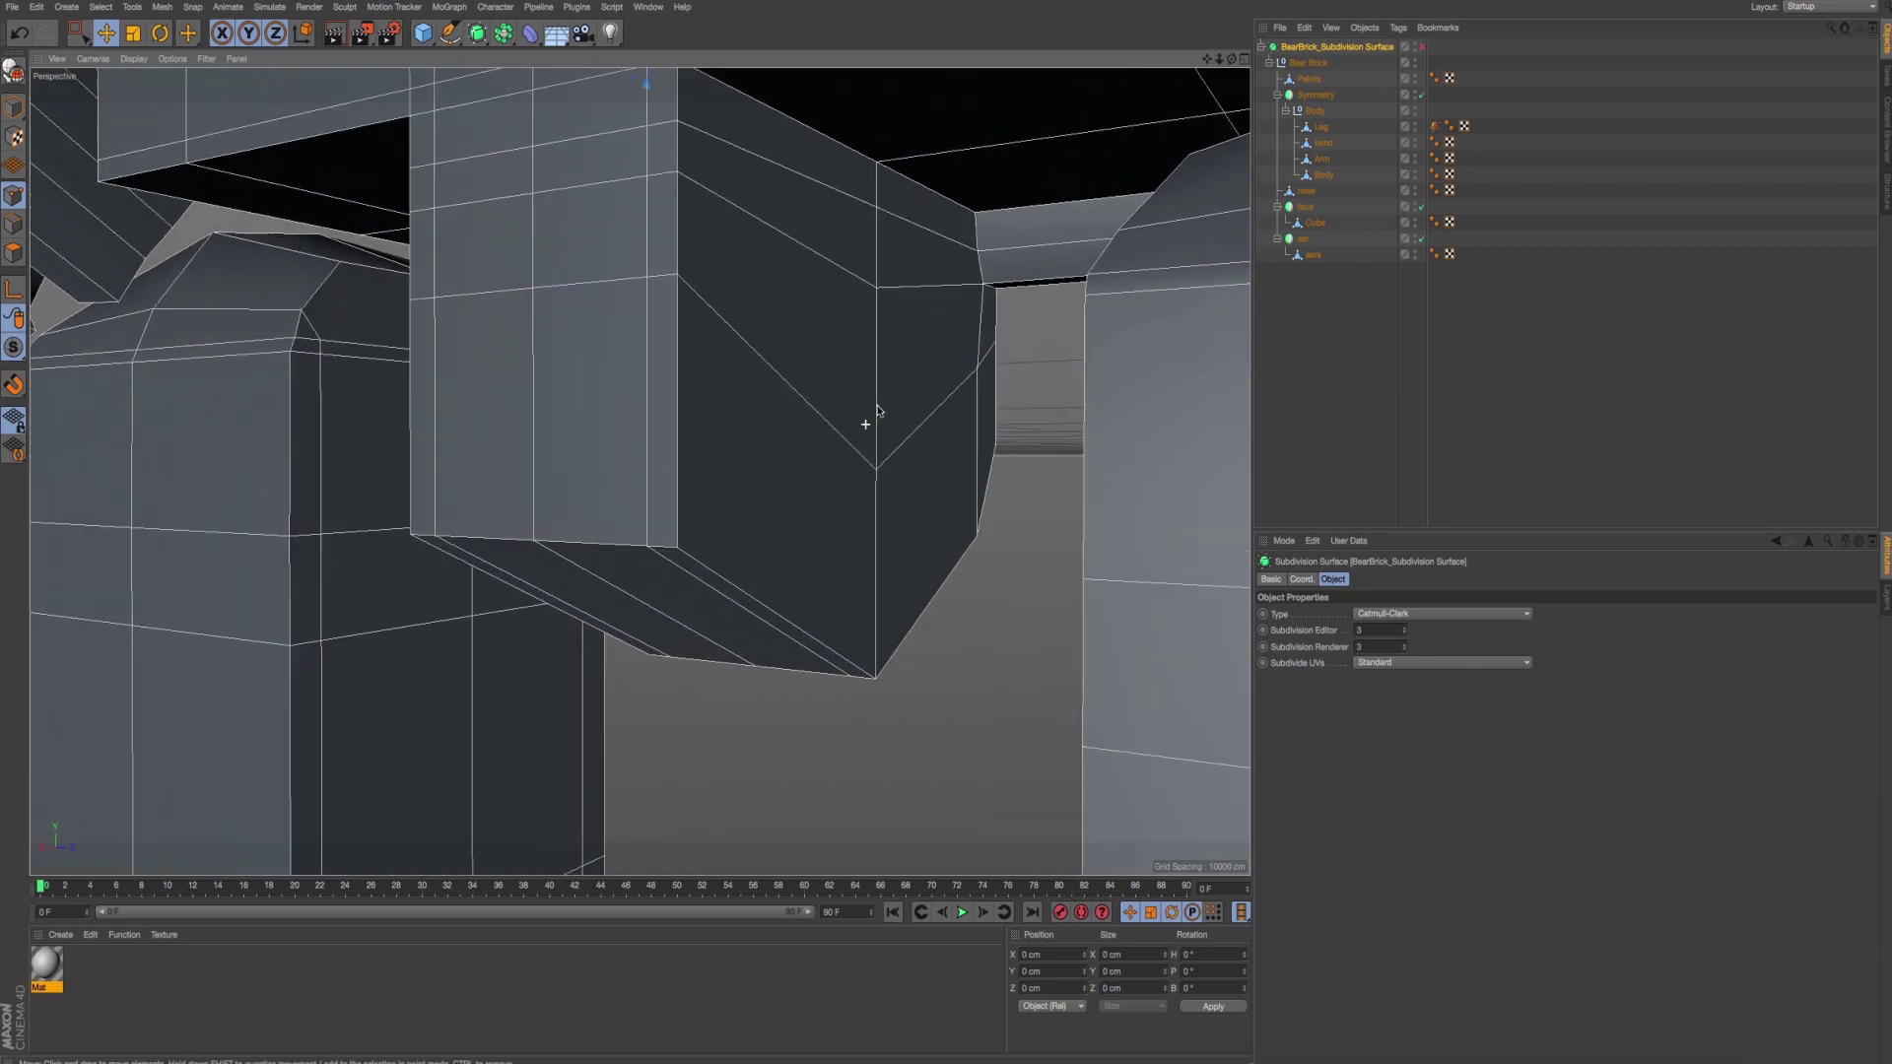
pyautogui.moveTo(887, 426)
pyautogui.keyDown('alt'); pyautogui.mouseDown()
pyautogui.moveTo(849, 464)
pyautogui.moveTo(862, 443)
pyautogui.moveTo(955, 482)
pyautogui.moveTo(887, 460)
pyautogui.moveTo(905, 456)
pyautogui.moveTo(916, 467)
pyautogui.moveTo(887, 483)
pyautogui.moveTo(866, 456)
pyautogui.moveTo(842, 476)
pyautogui.mouseUp(); pyautogui.keyUp('alt')
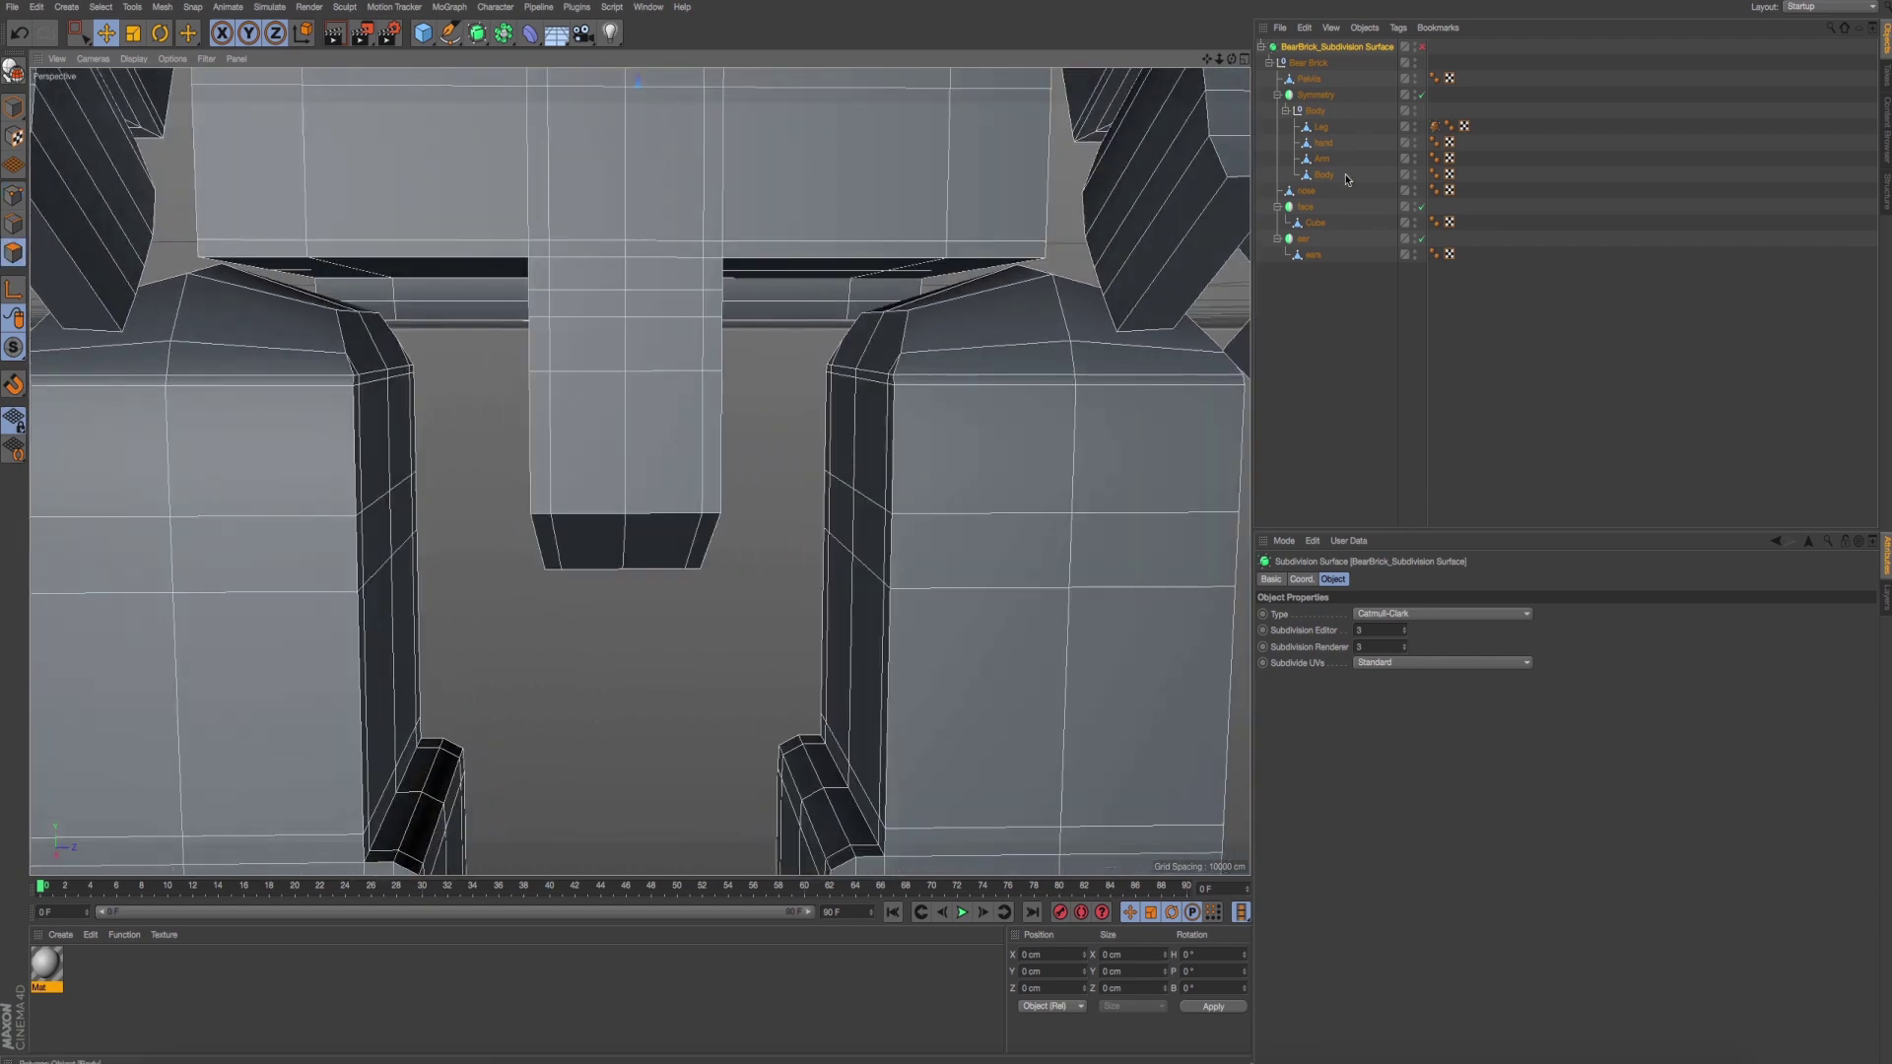
pyautogui.click(1322, 128)
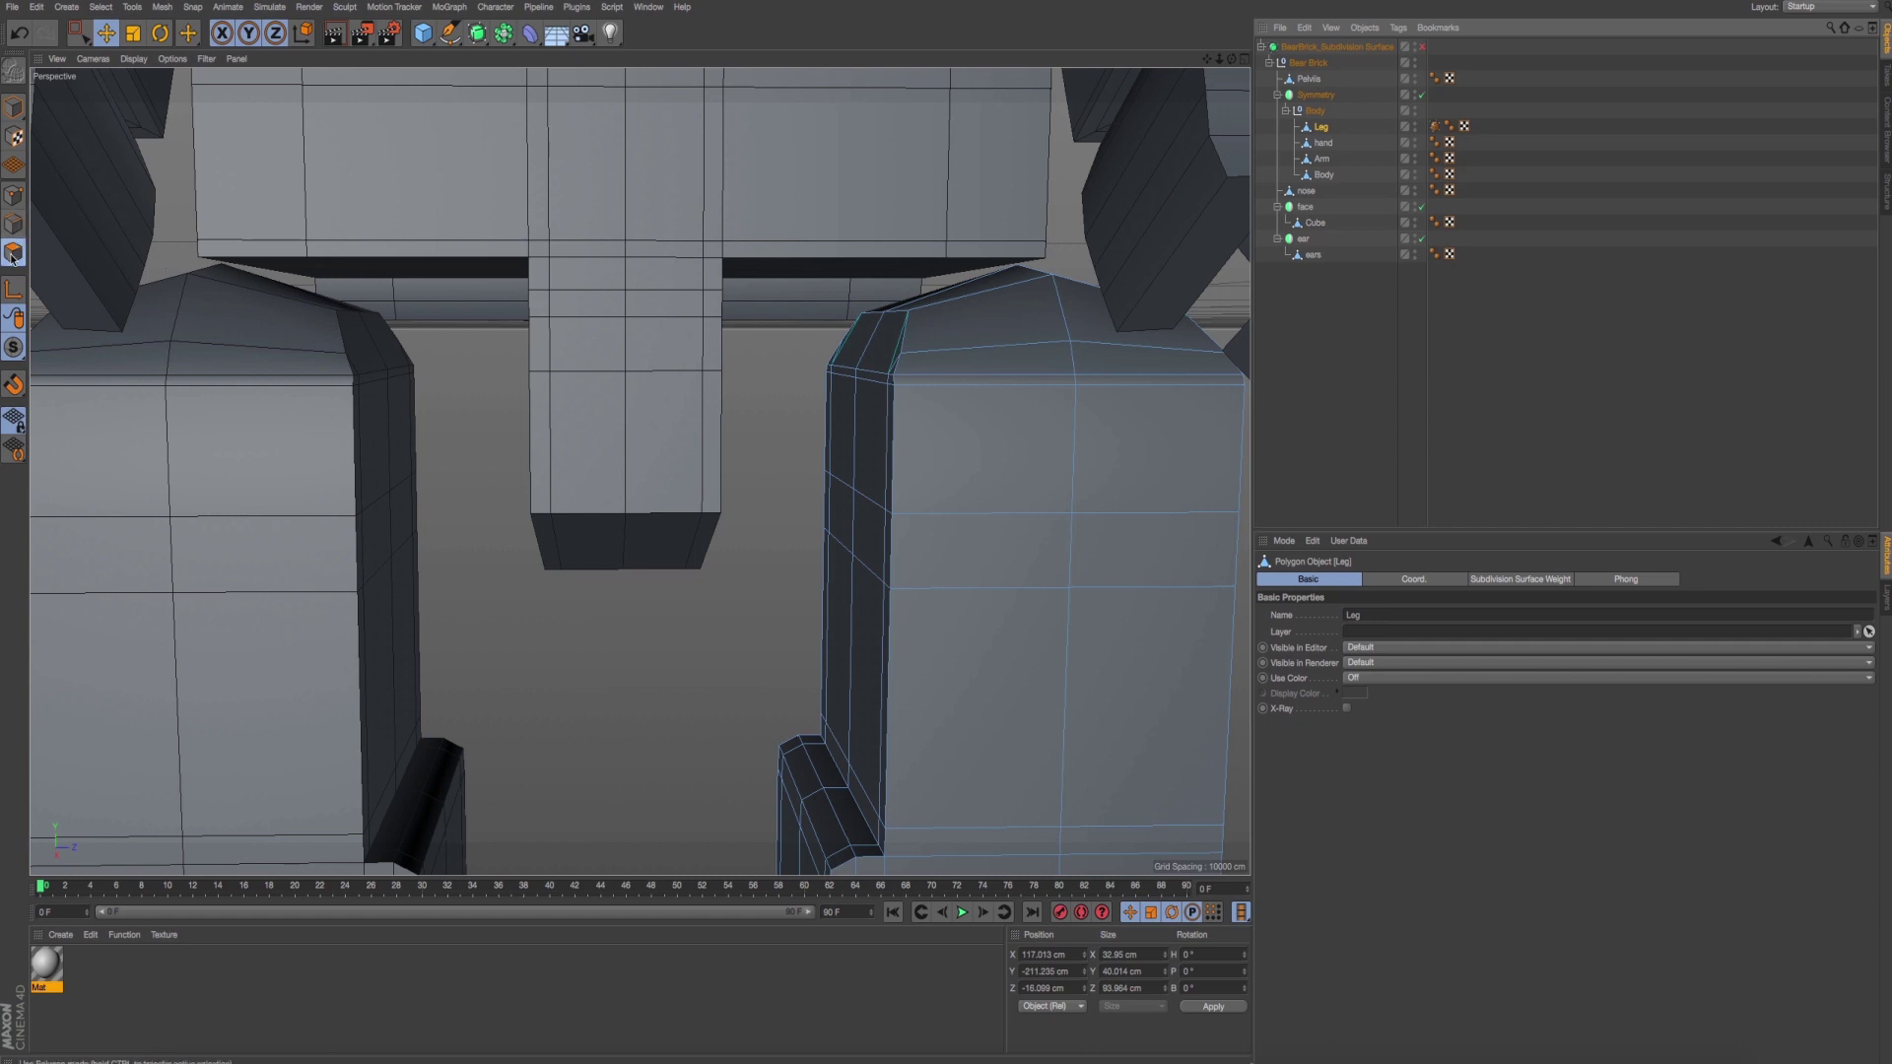
pyautogui.click(12, 254)
# Line-cut a horizontal edge loop across the upper leg in the Right view.
pyautogui.rightClick(778, 469)
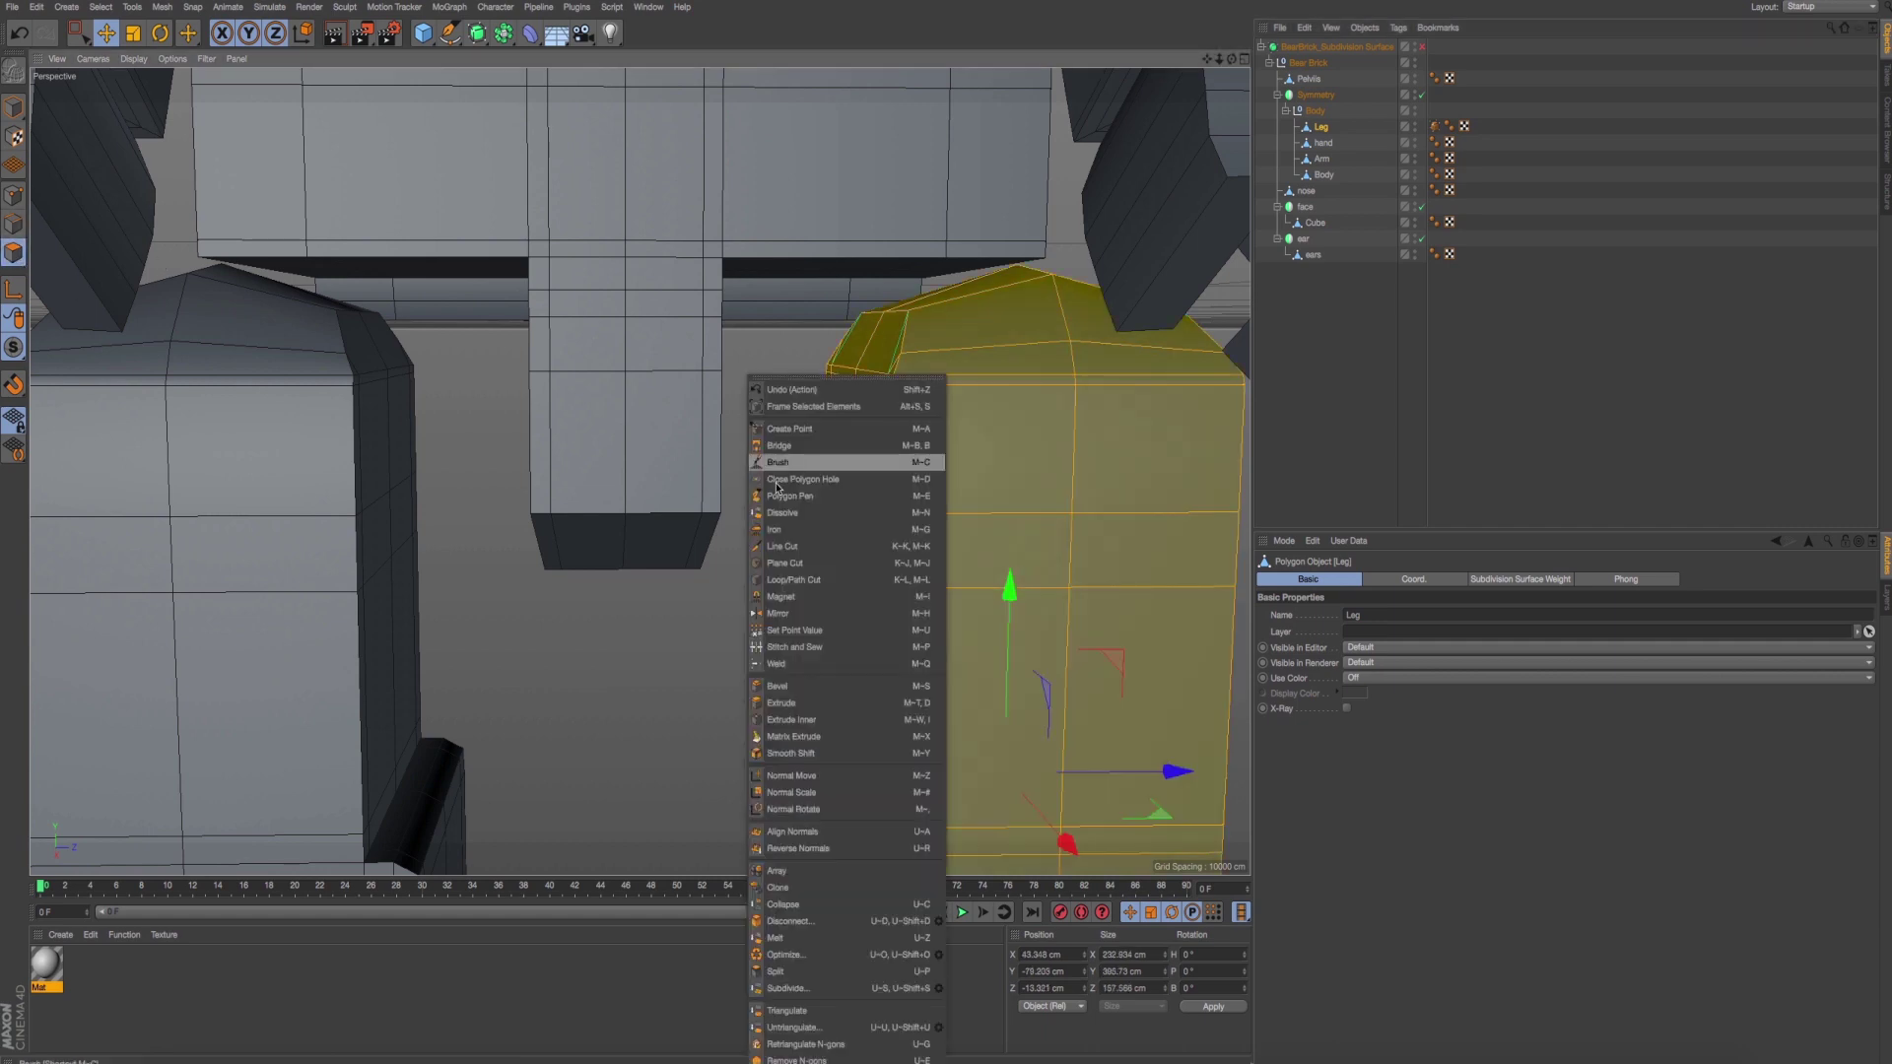
pyautogui.click(783, 546)
pyautogui.press('F3')
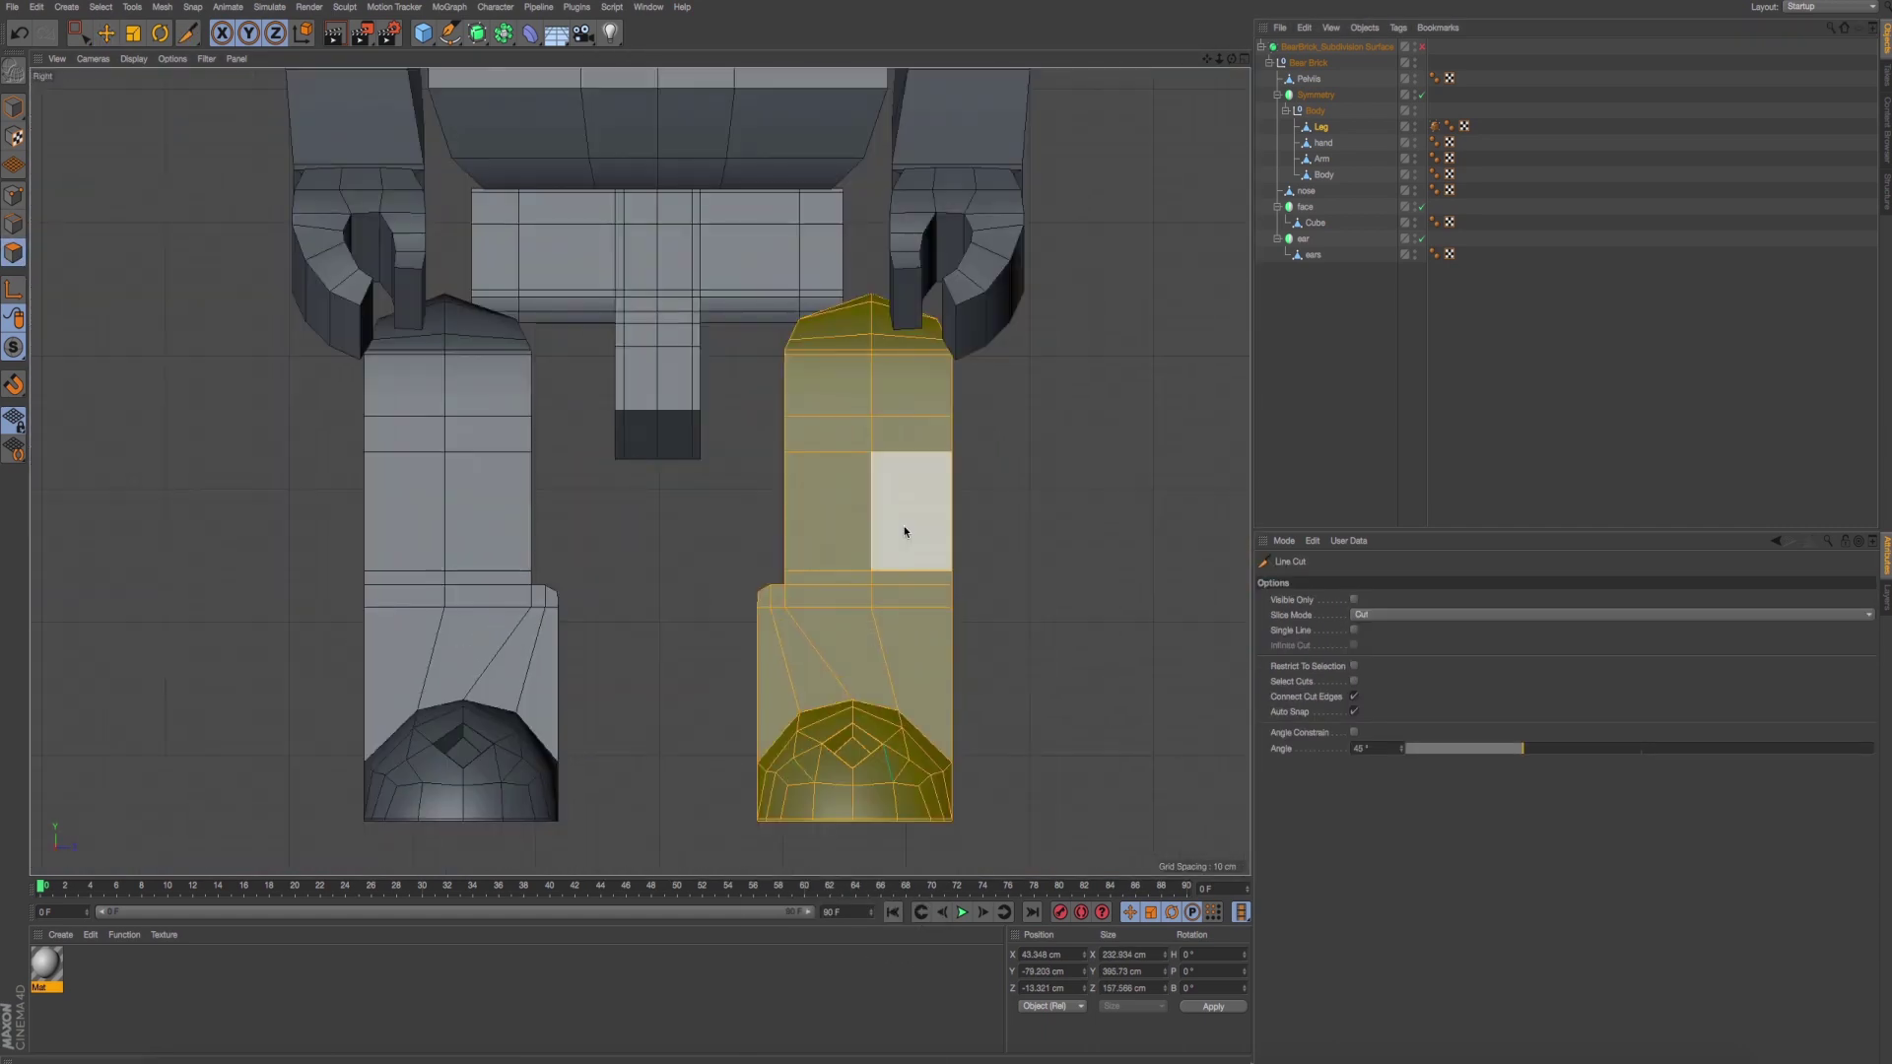
pyautogui.scroll(3, 905, 532)
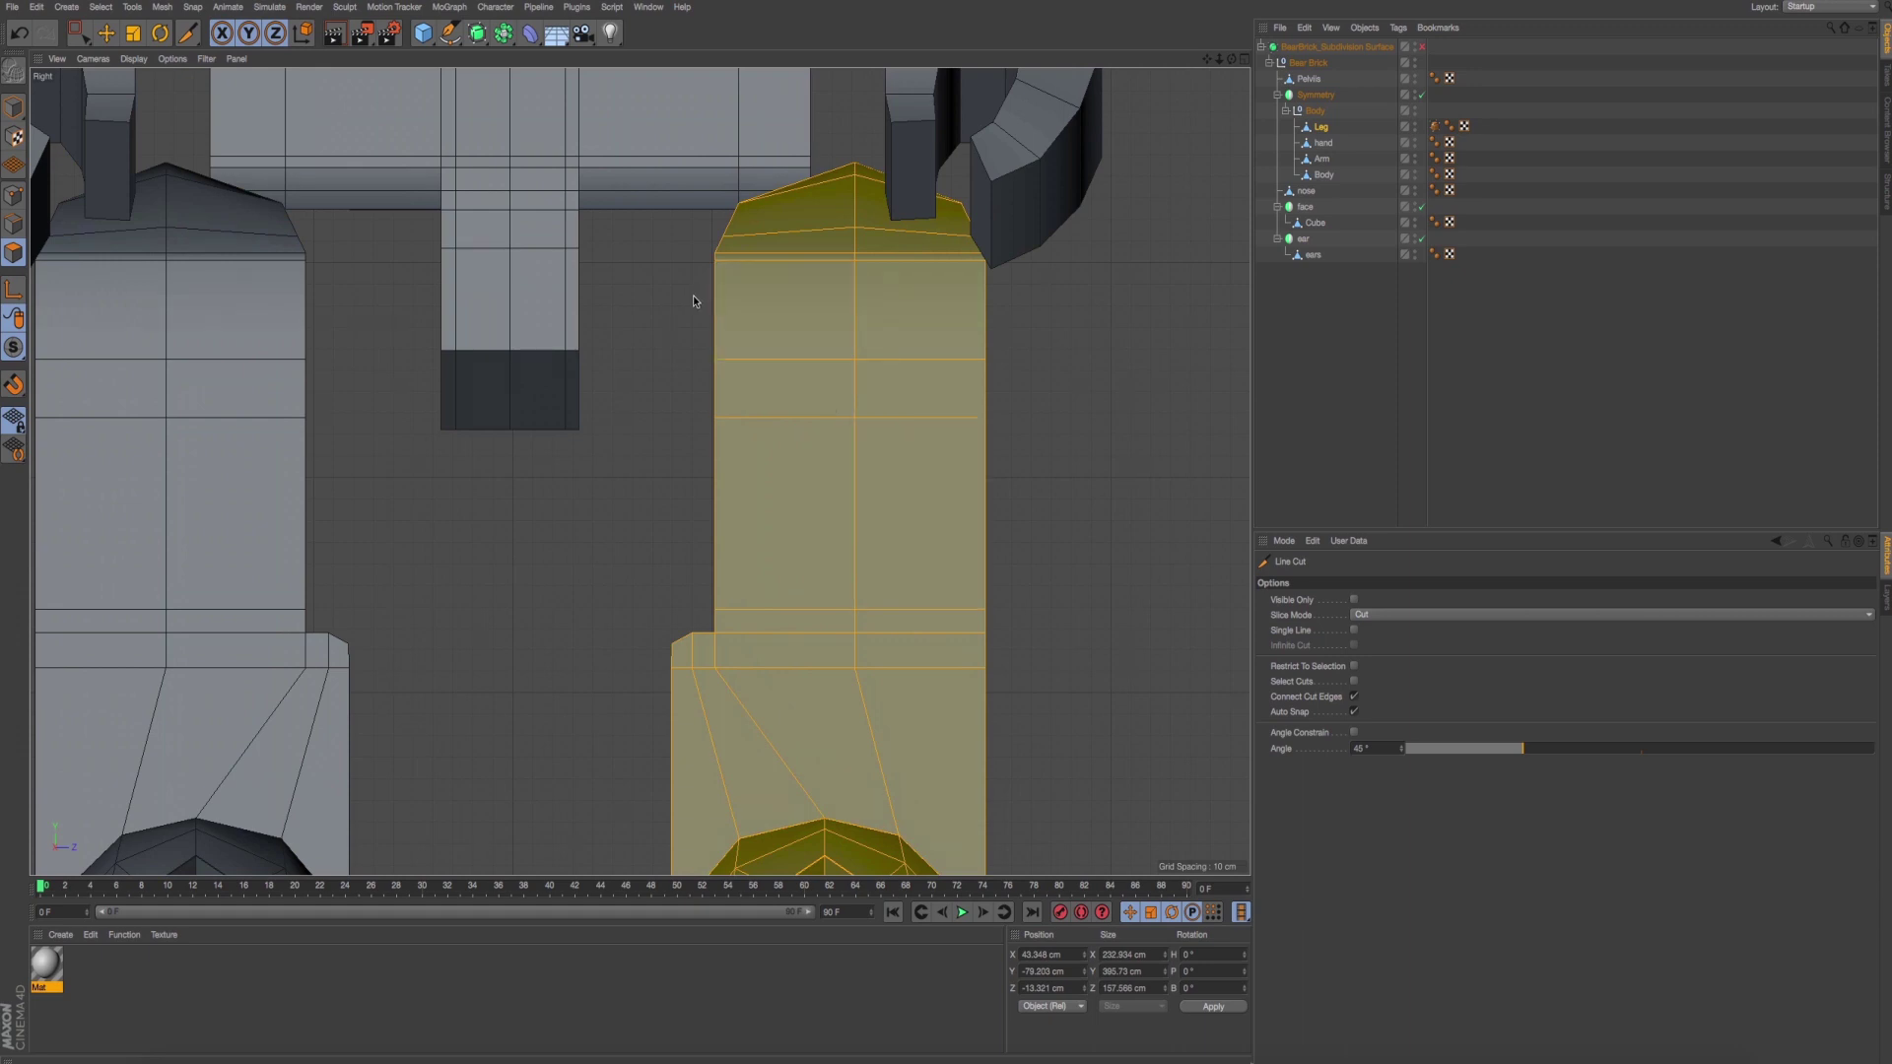
pyautogui.moveTo(694, 296); pyautogui.dragTo(1250, 295)
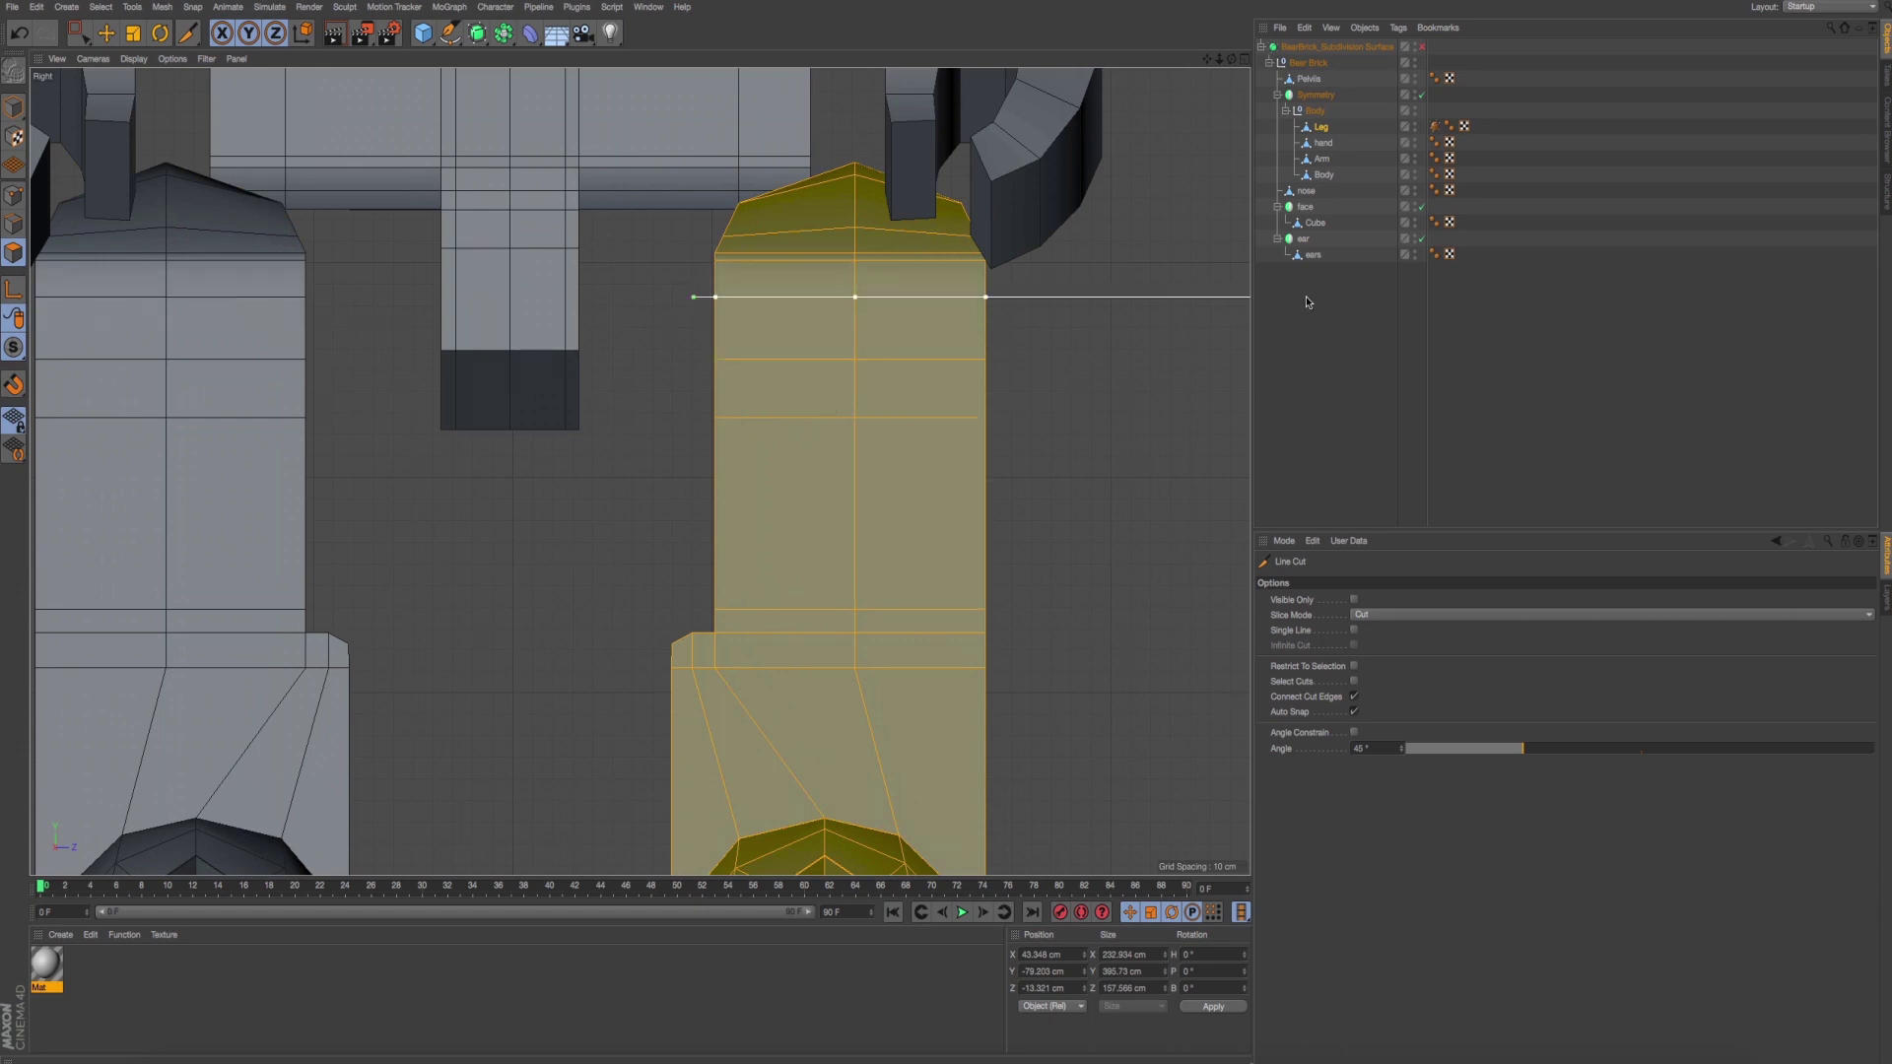
pyautogui.press('Escape')
# Inspect the new cut in the Perspective view and switch to Edge mode with Move.
pyautogui.middleClick(1074, 317)
pyautogui.middleClick(613, 369)
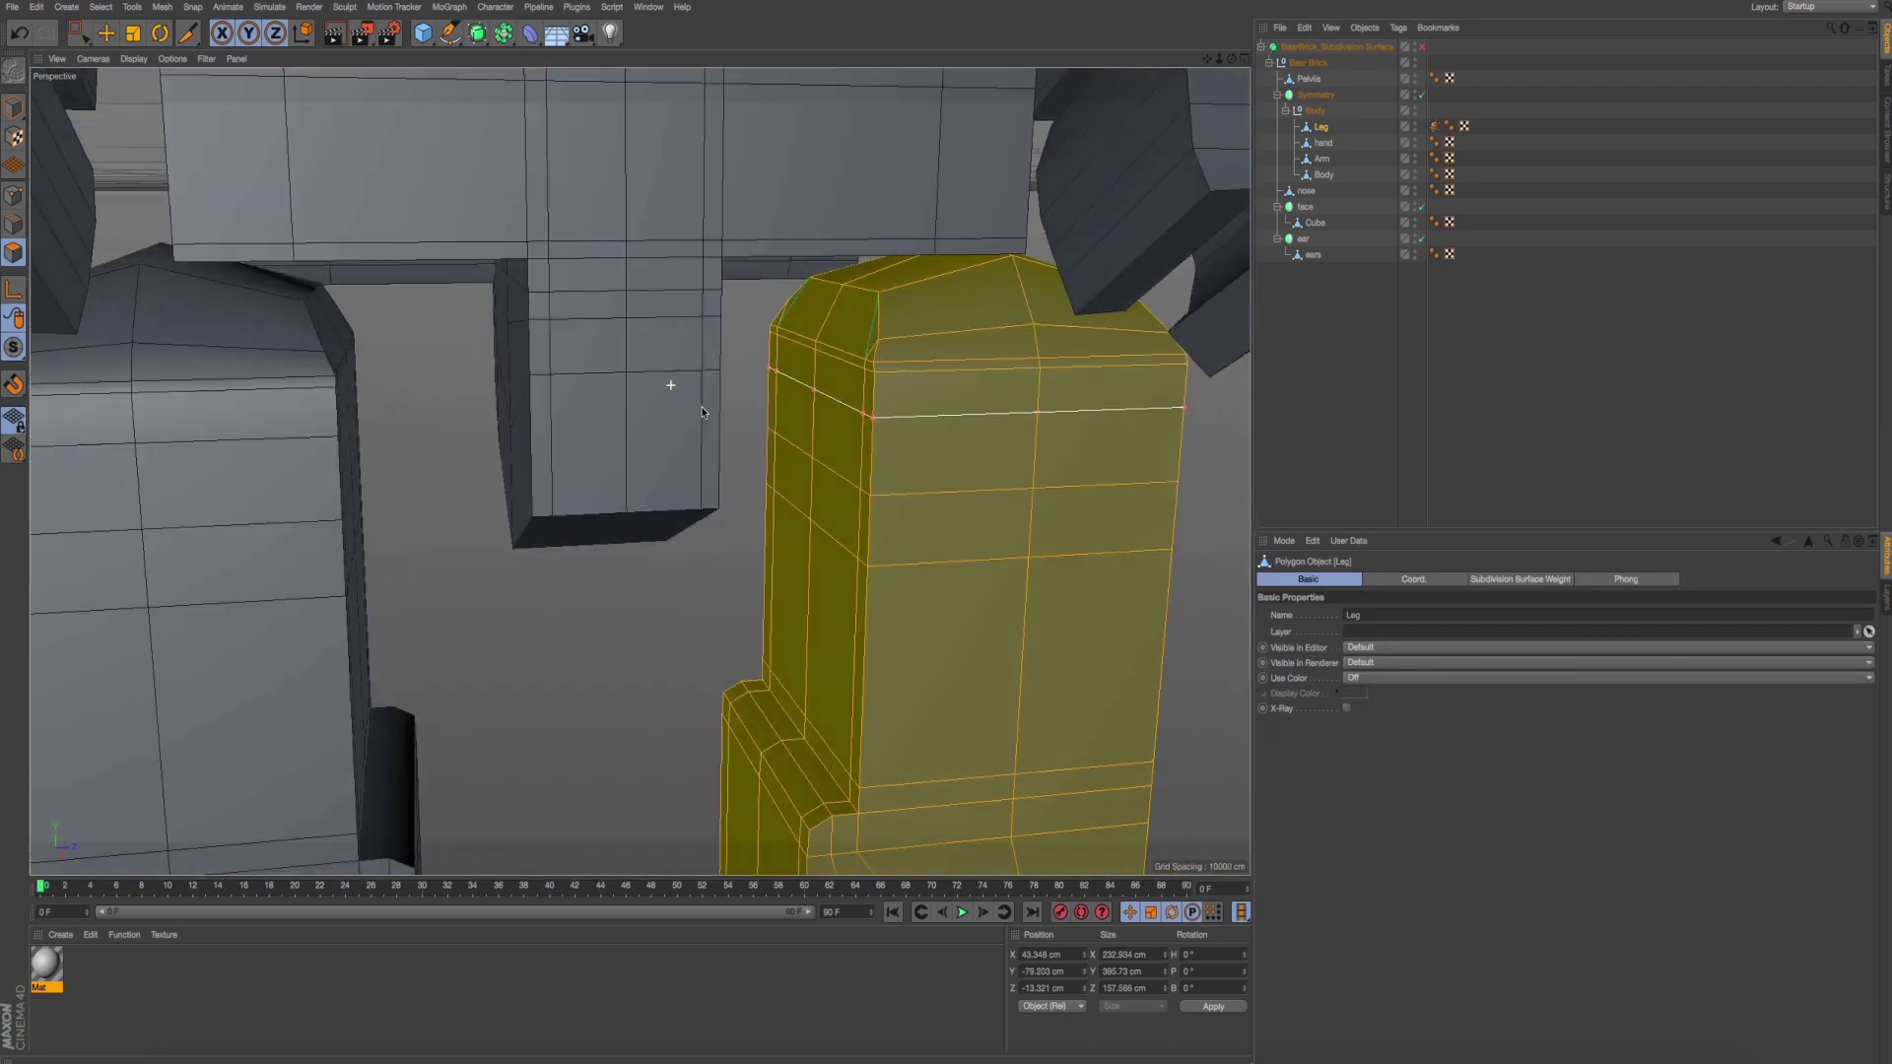
pyautogui.keyDown('alt'); pyautogui.moveTo(701, 411); pyautogui.dragTo(647, 406); pyautogui.keyUp('alt')
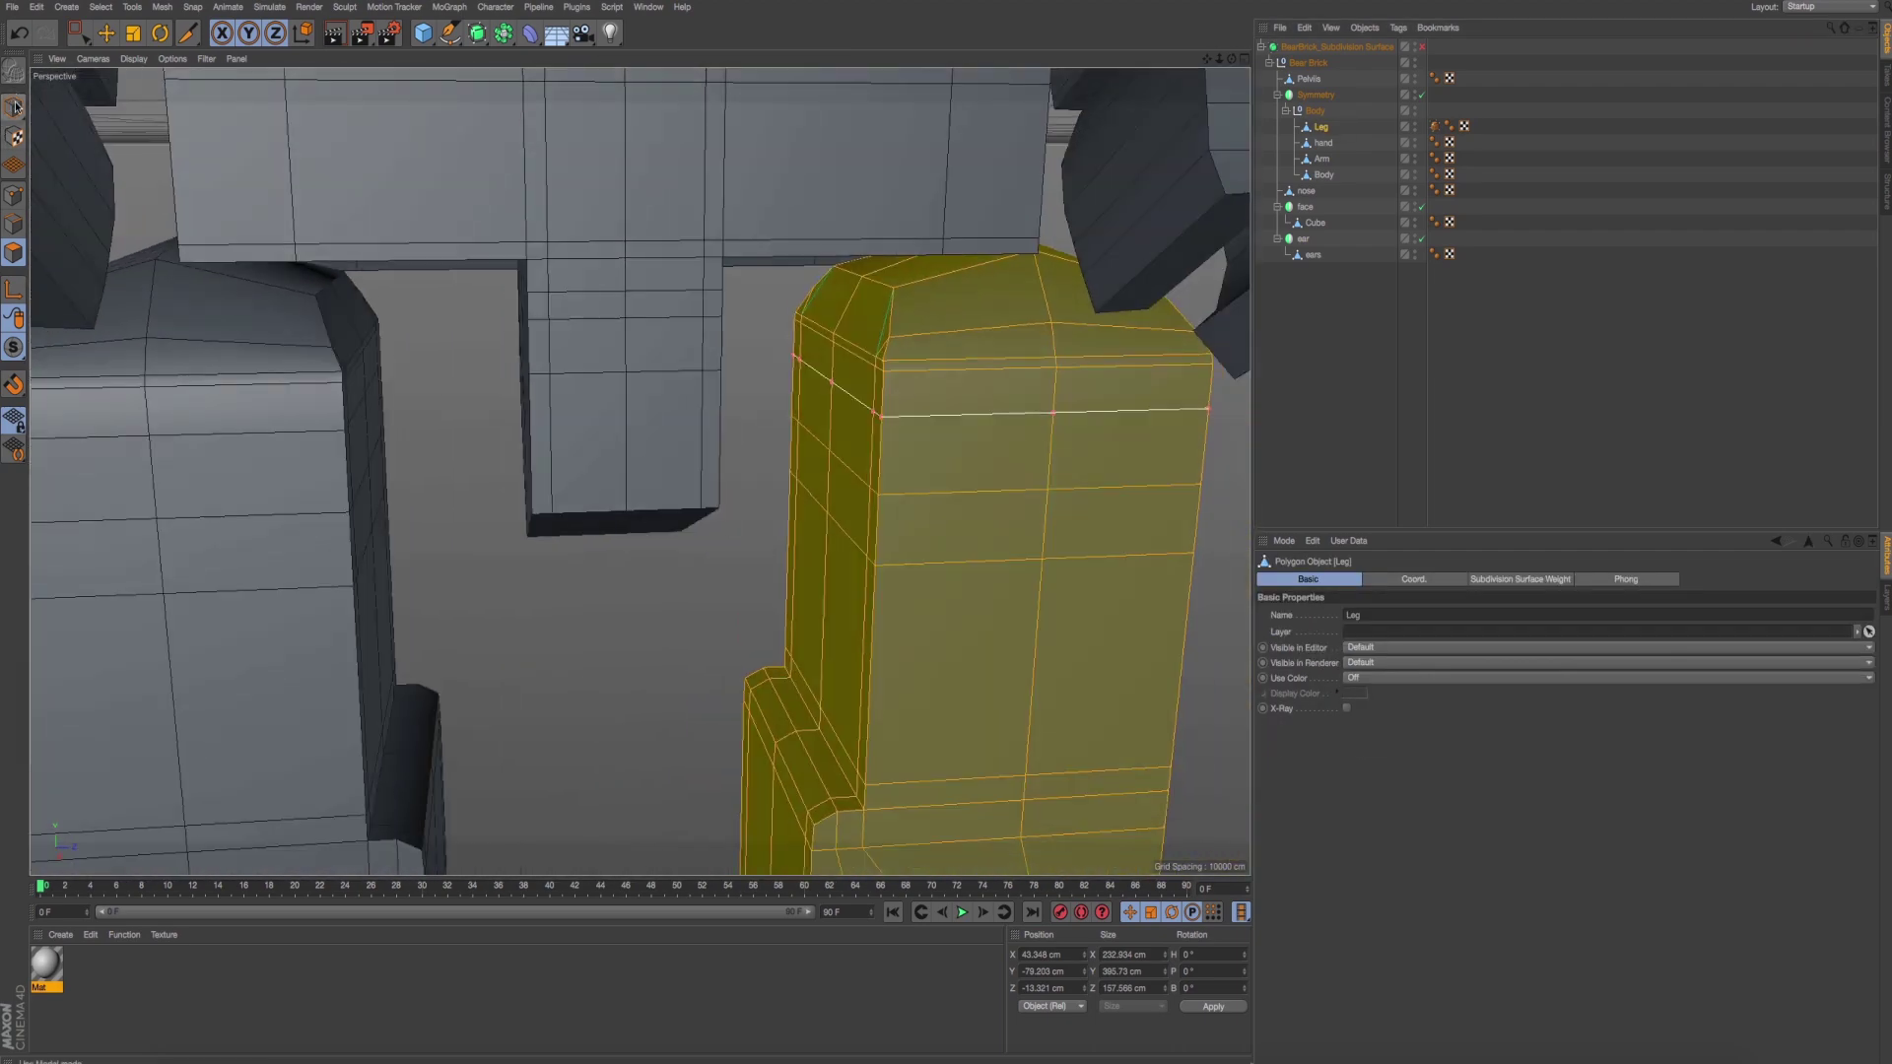
pyautogui.click(14, 107)
pyautogui.click(107, 35)
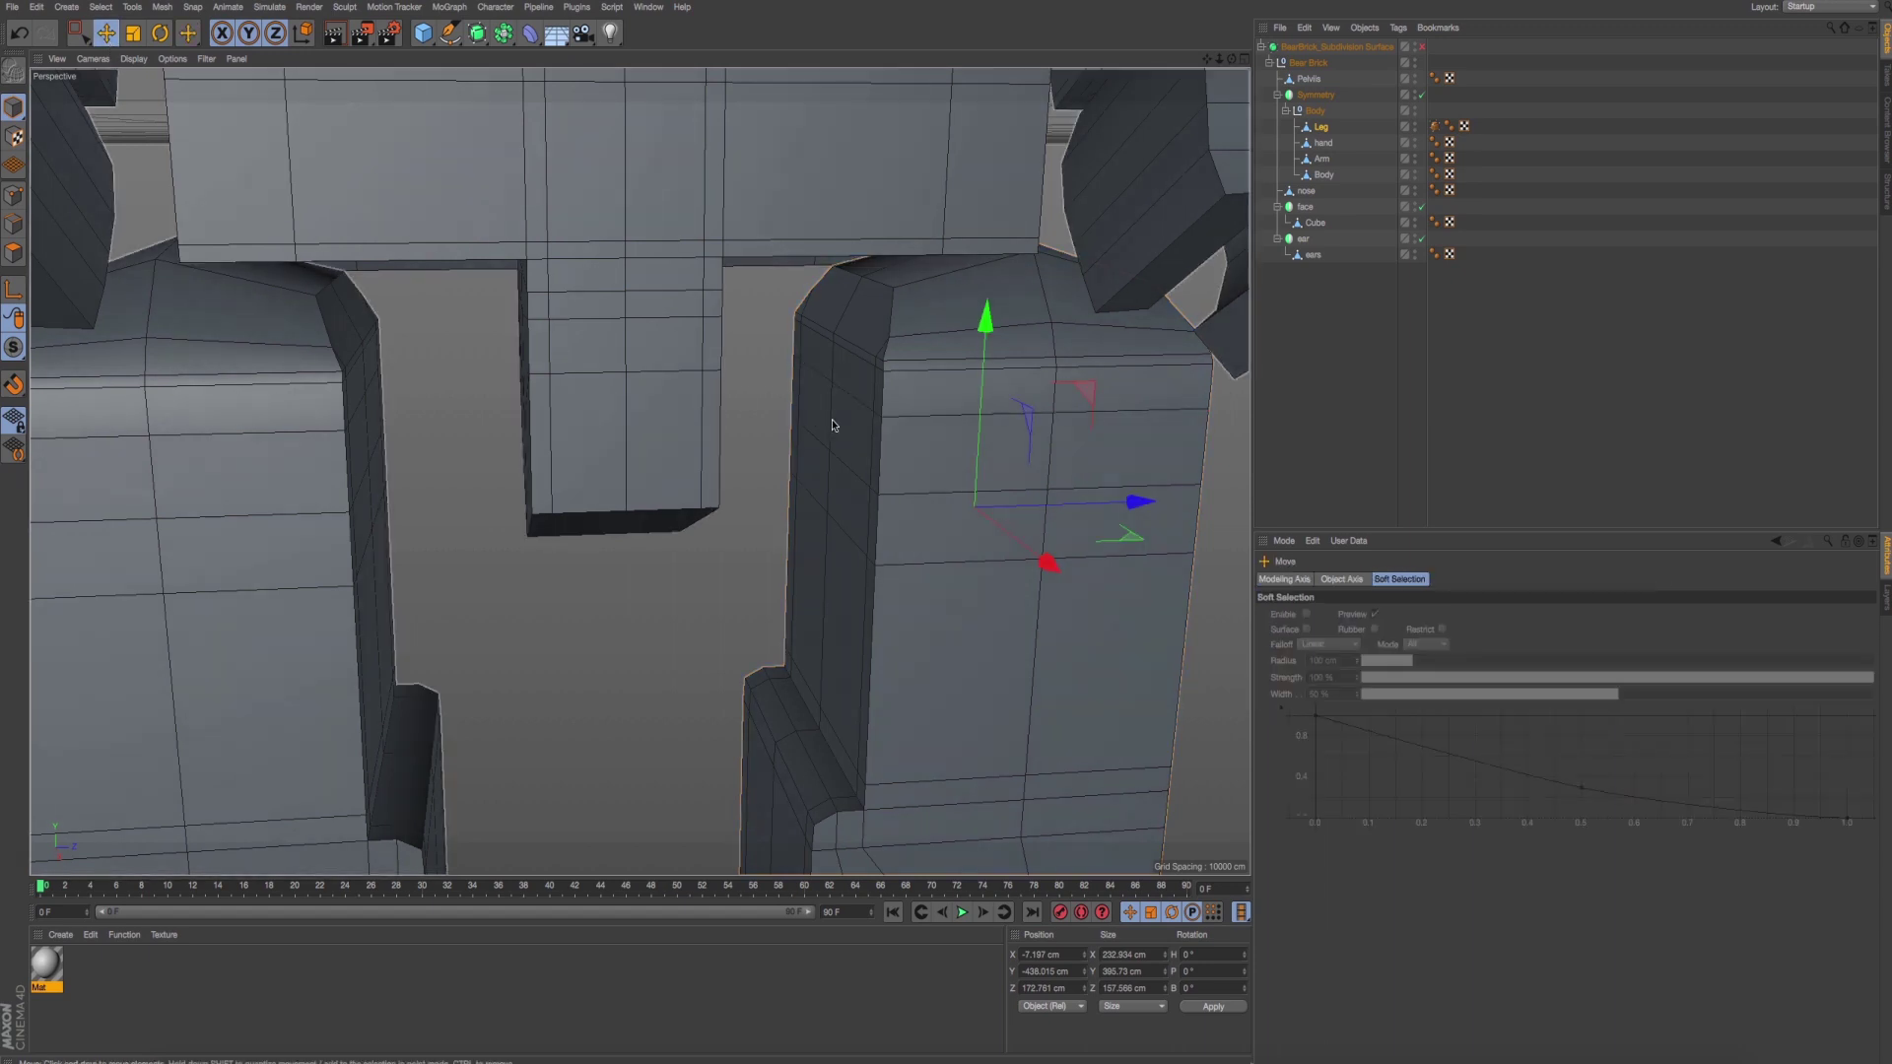
pyautogui.click(16, 205)
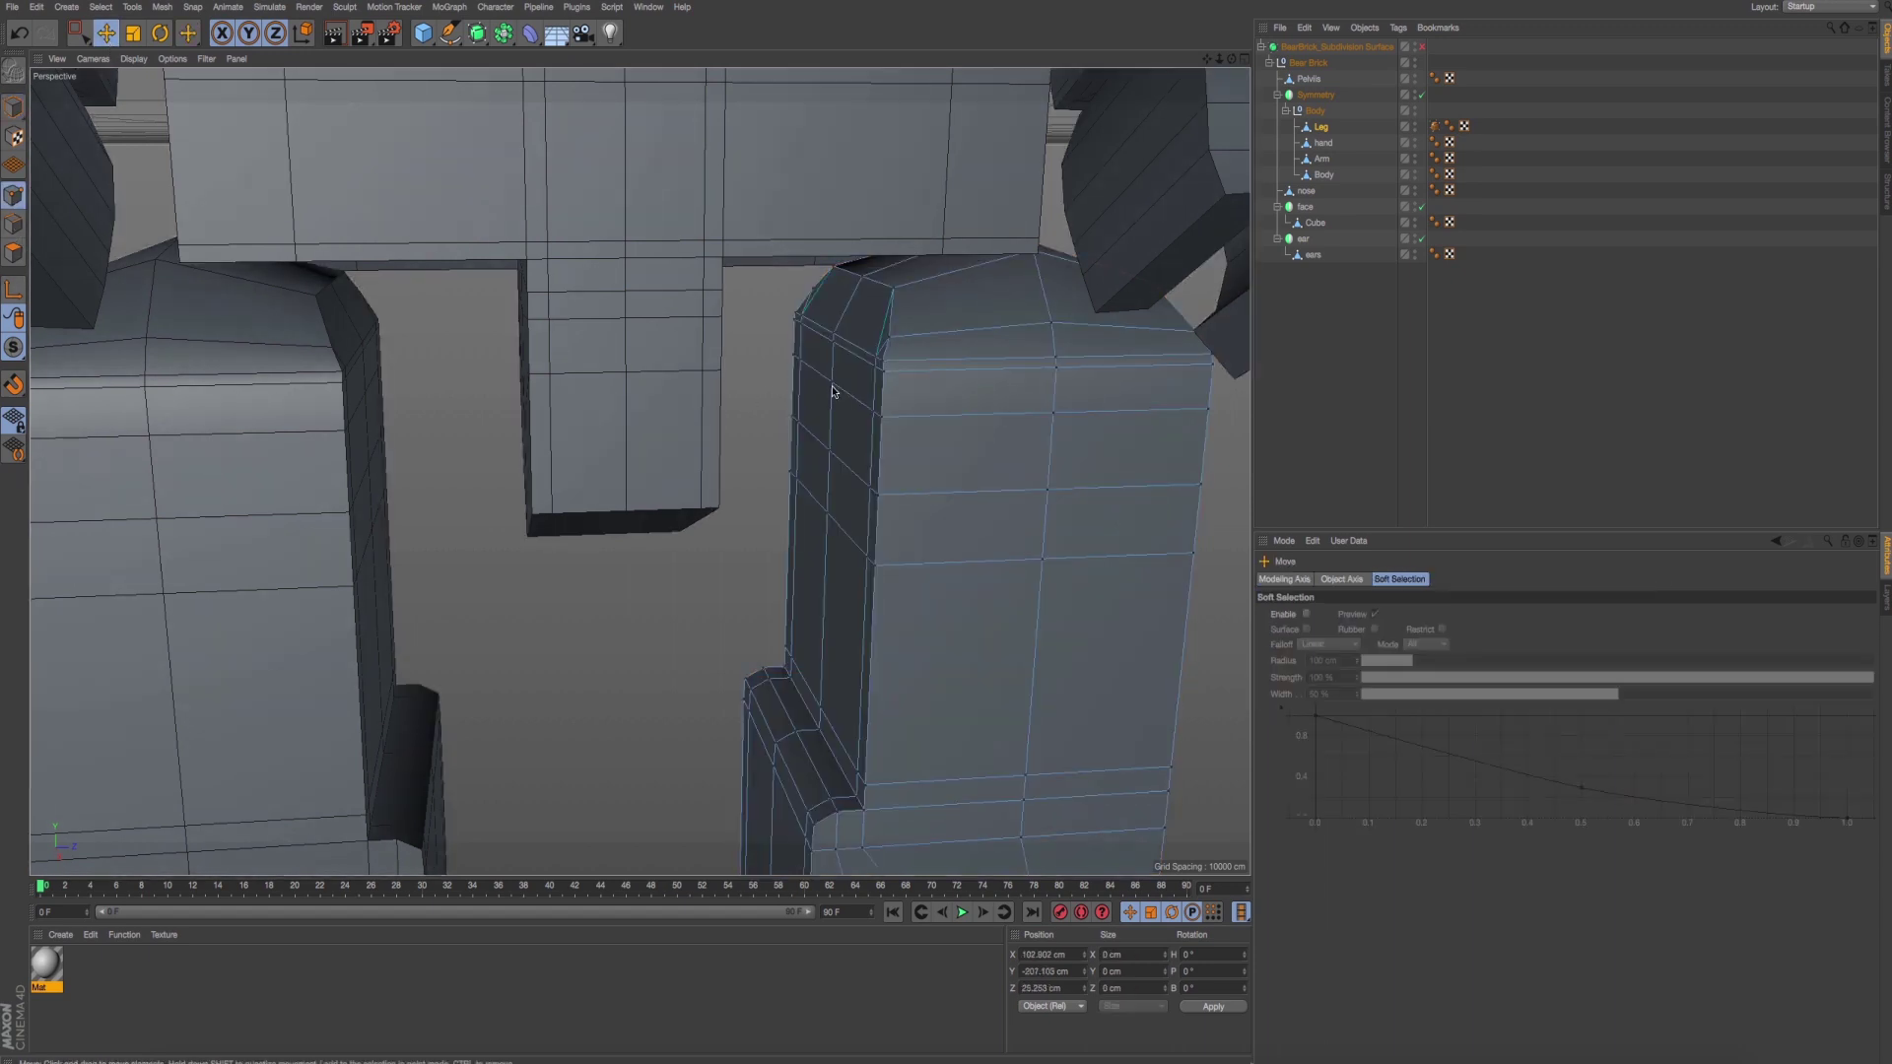
# Bevel the selected leg edges into a diamond and select the diamond face.
pyautogui.rightClick(756, 397)
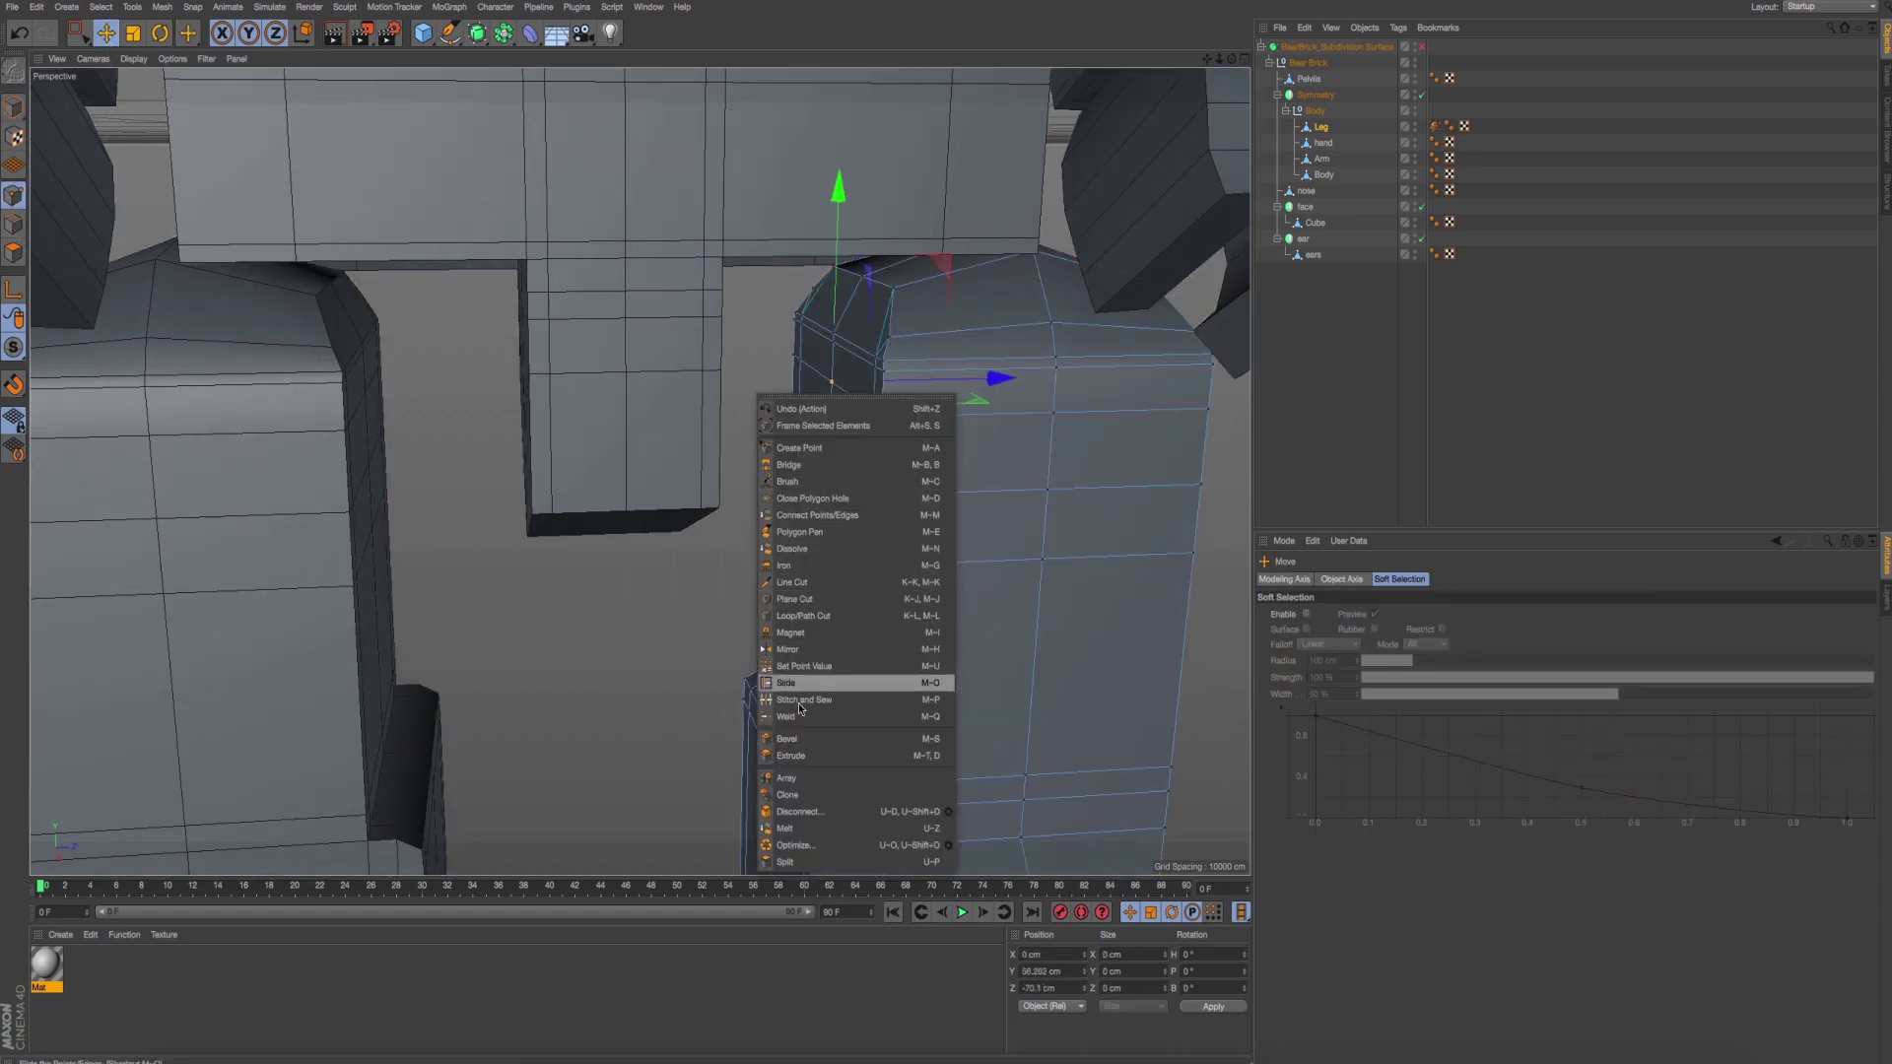
pyautogui.click(801, 744)
pyautogui.scroll(3, 757, 554)
pyautogui.scroll(2, 781, 561)
pyautogui.scroll(2, 773, 537)
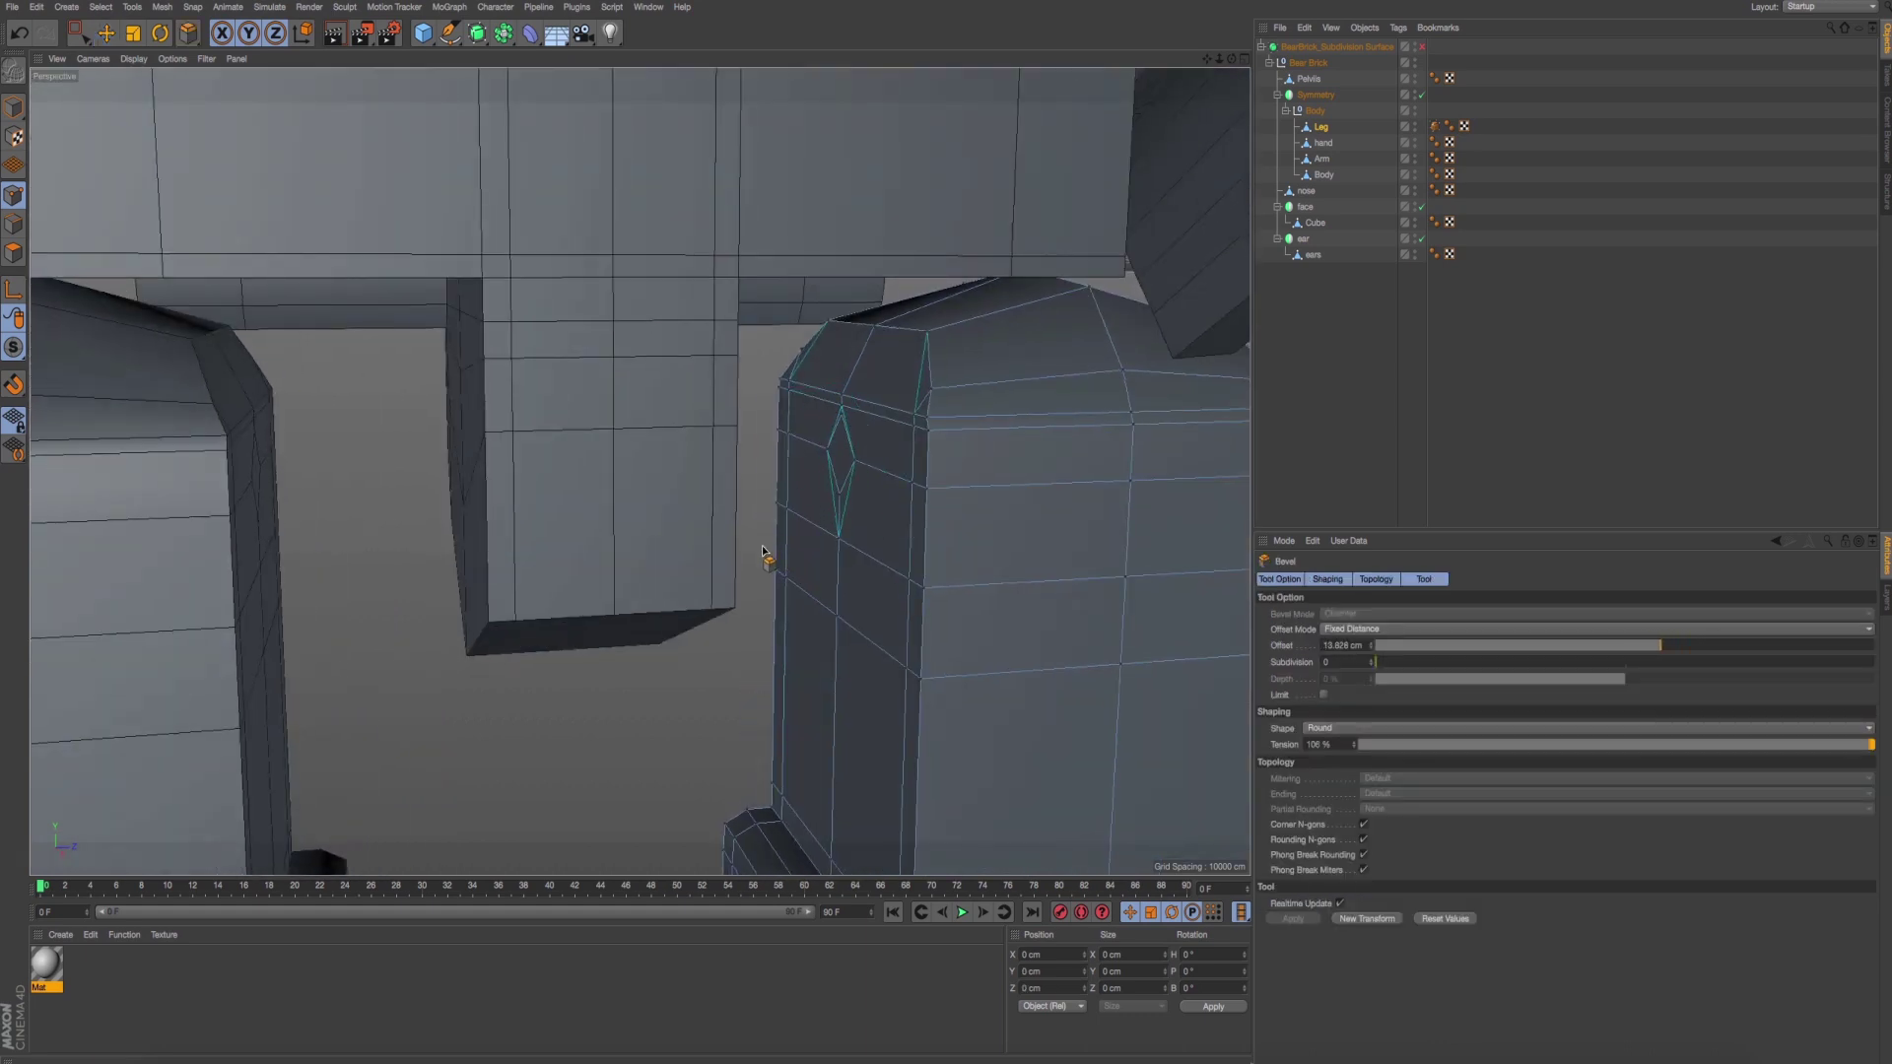
pyautogui.click(14, 252)
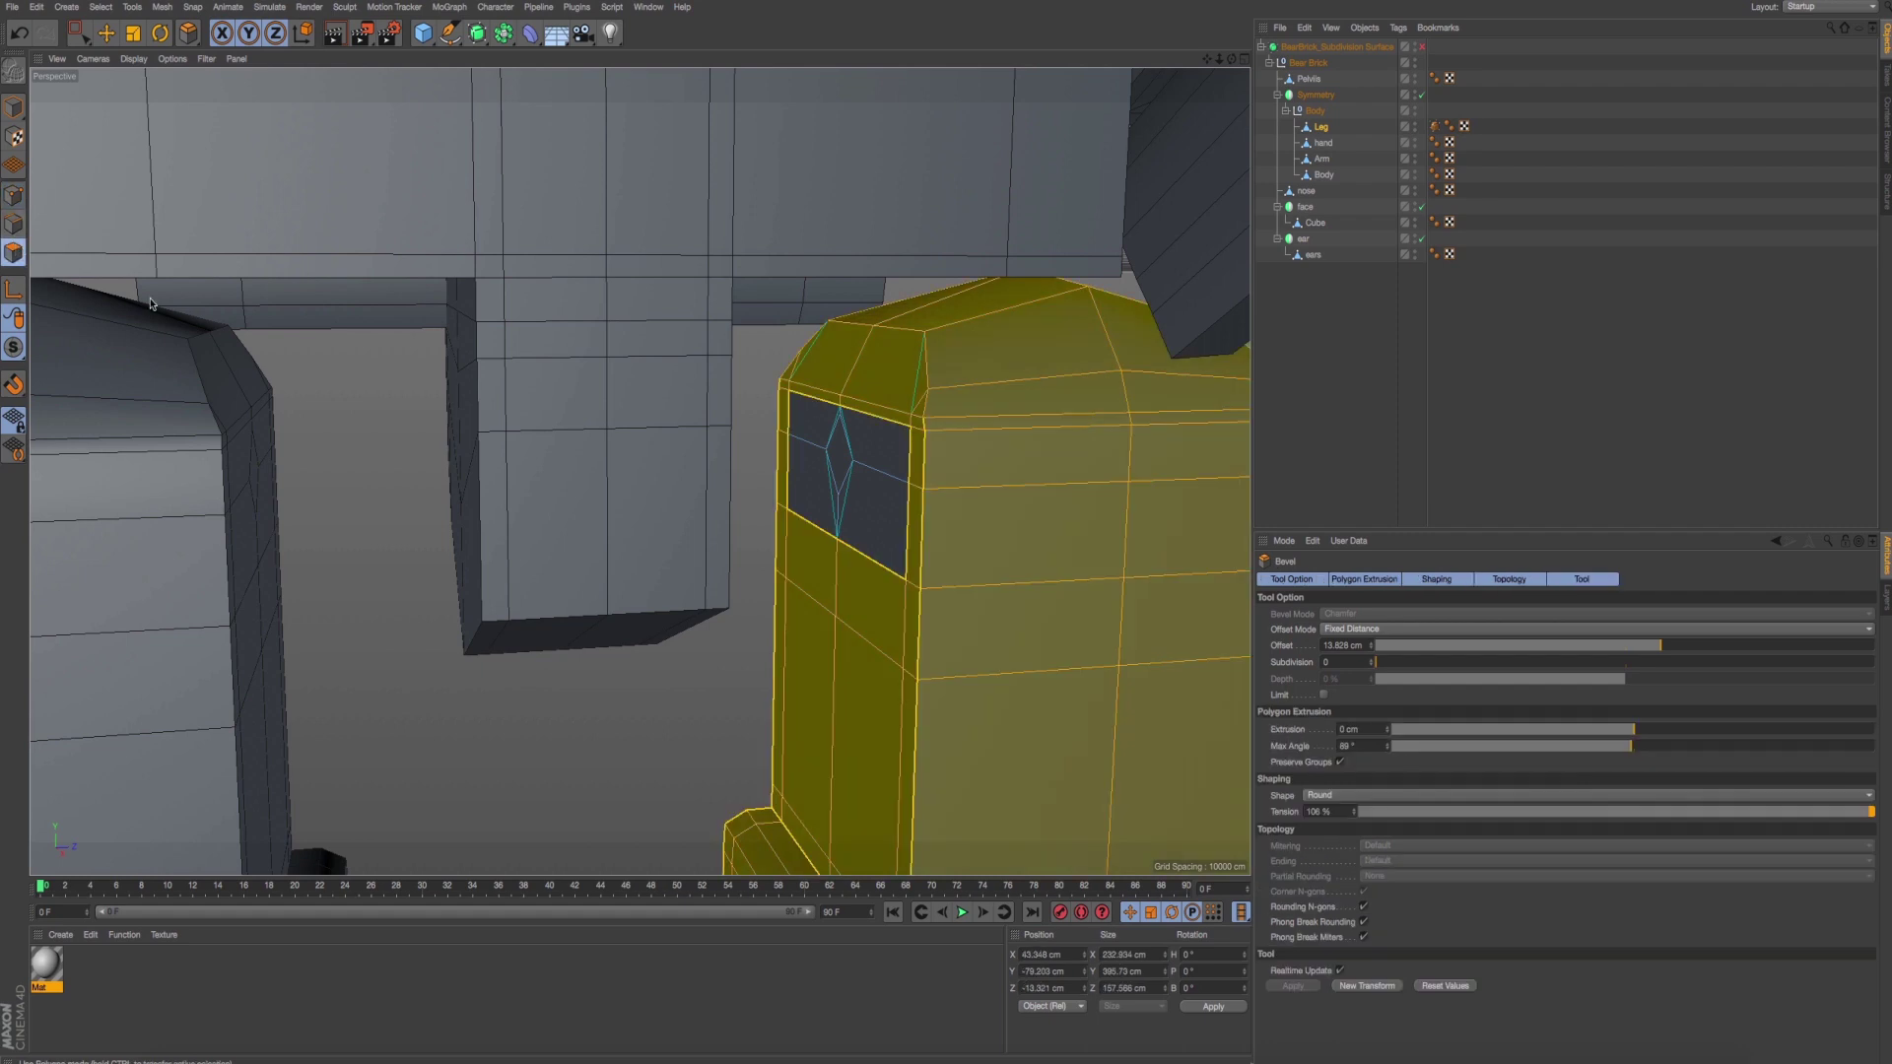
pyautogui.click(835, 457)
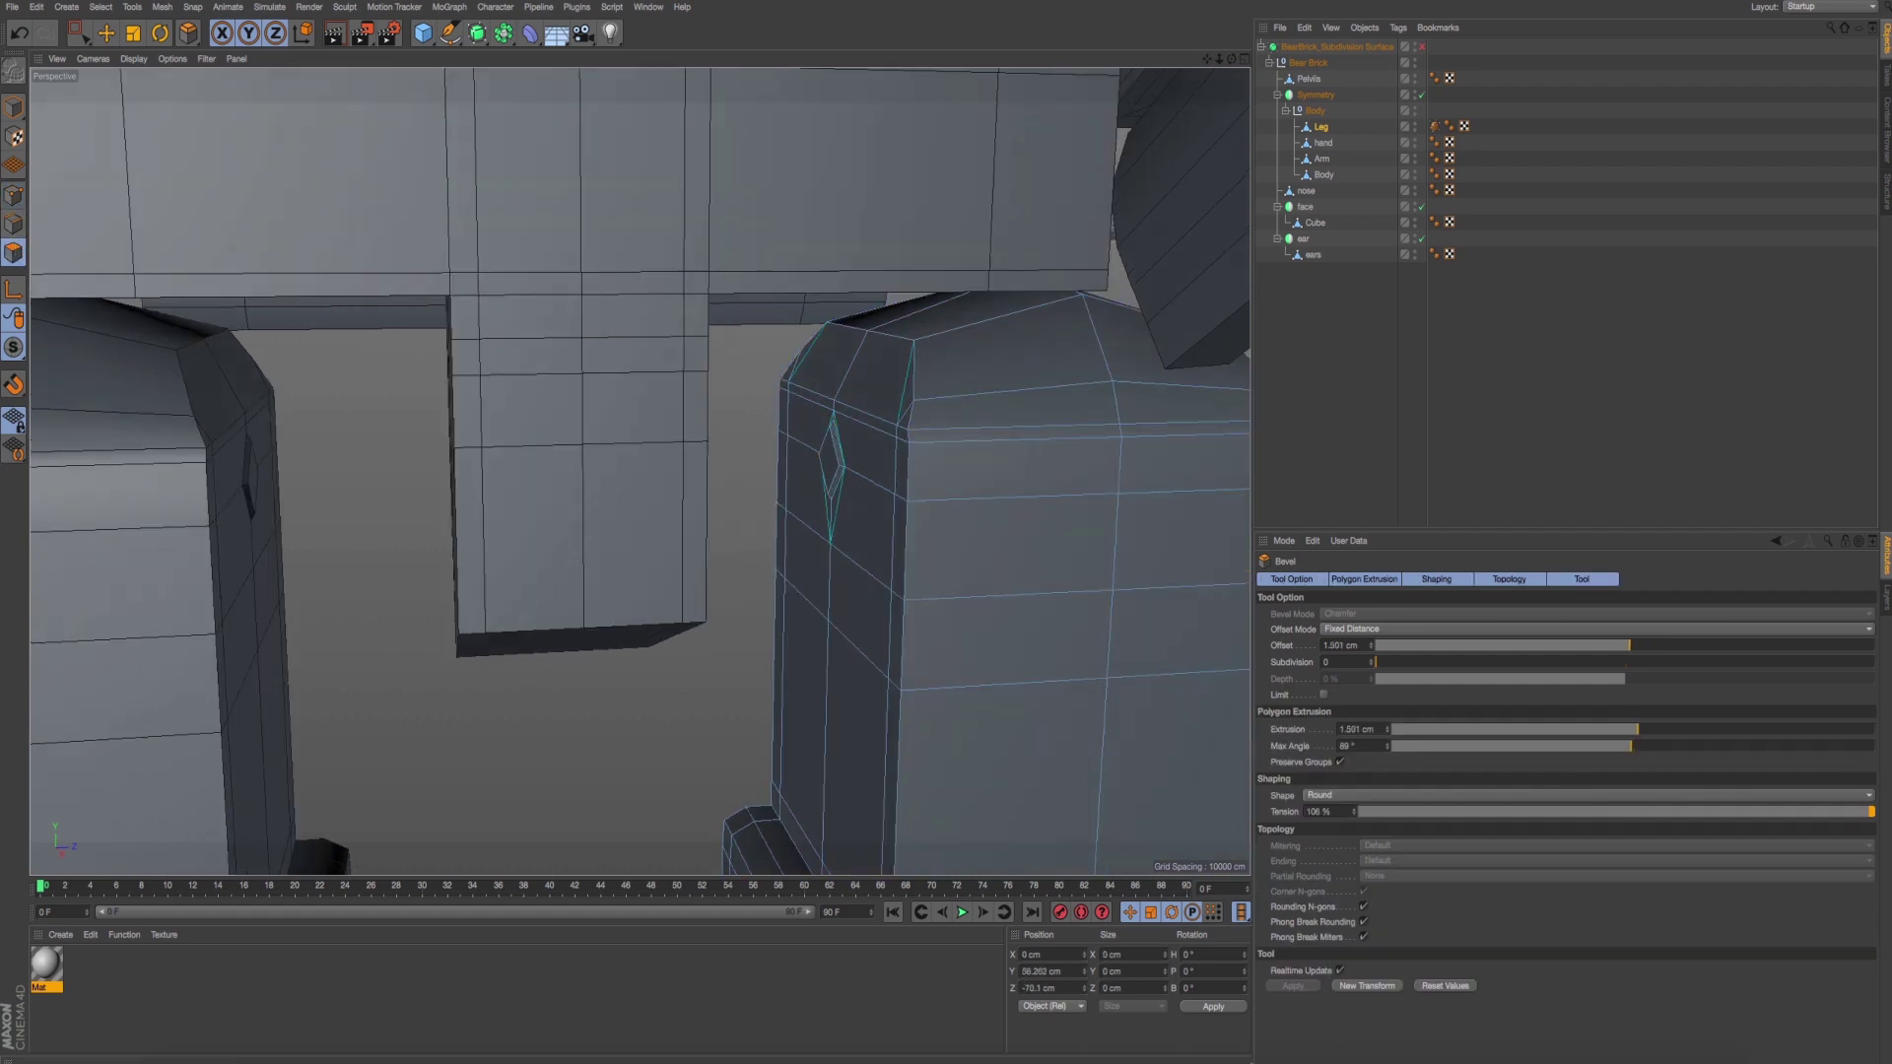
pyautogui.moveTo(753, 511); pyautogui.dragTo(747, 503)
# Extrude the diamond into a 1.177 cm peg, preview it smoothed, then undo it.
pyautogui.rightClick(725, 479)
pyautogui.click(758, 703)
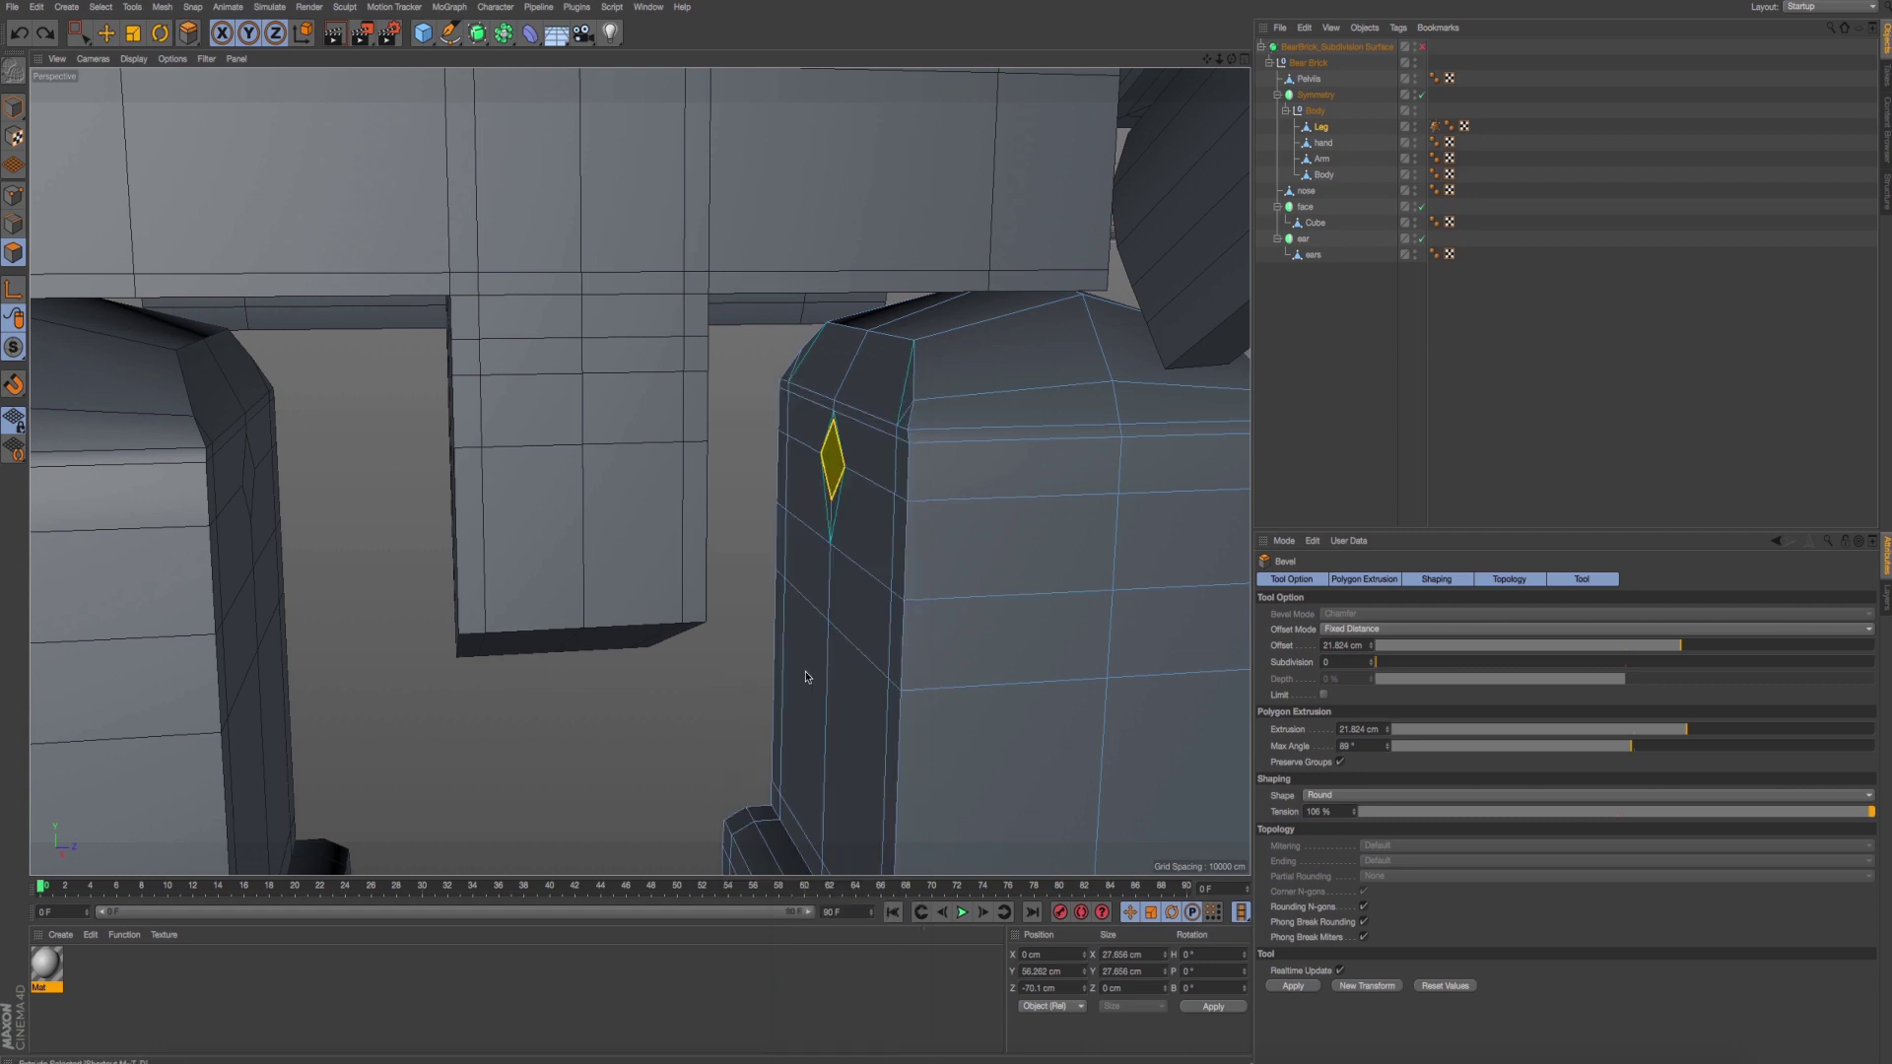
pyautogui.moveTo(731, 514); pyautogui.dragTo(808, 513)
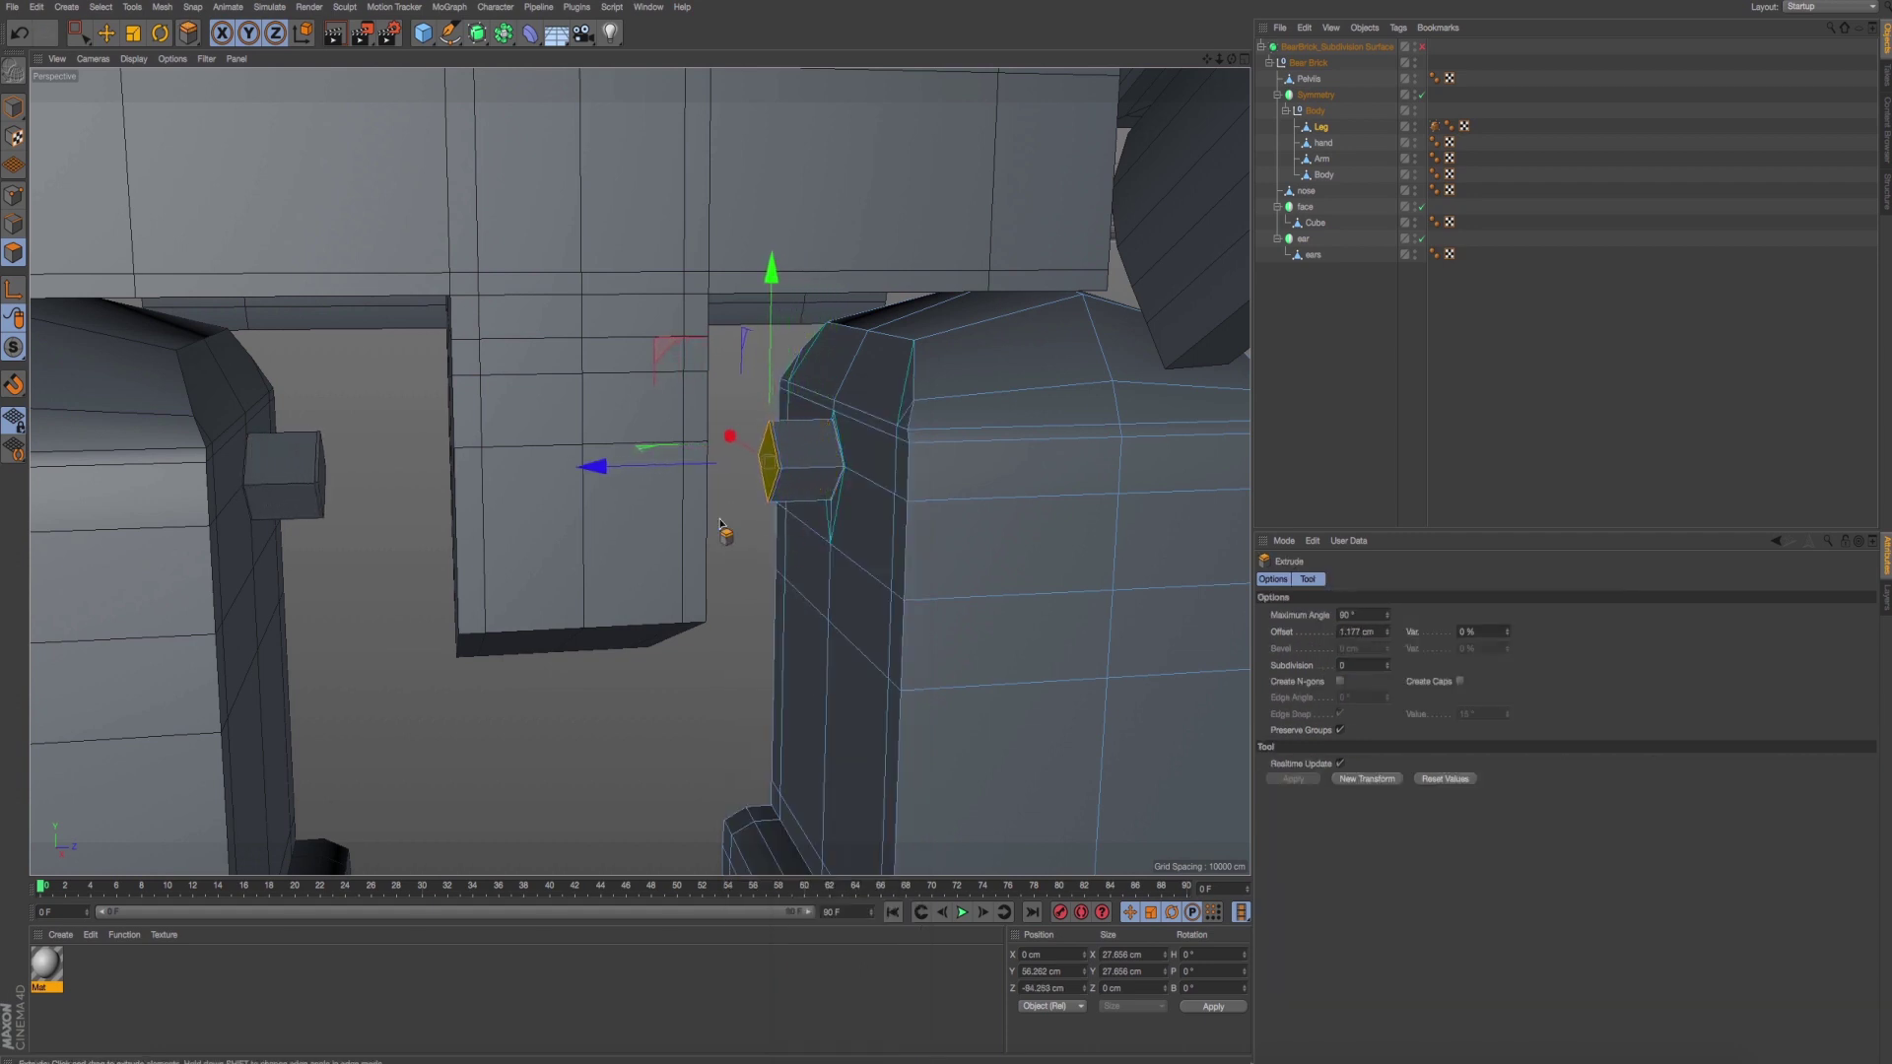
pyautogui.click(1421, 46)
pyautogui.moveTo(1031, 303)
pyautogui.keyDown('alt'); pyautogui.mouseDown()
pyautogui.moveTo(979, 414)
pyautogui.moveTo(937, 384)
pyautogui.moveTo(937, 422)
pyautogui.moveTo(1003, 404)
pyautogui.moveTo(528, 494)
pyautogui.moveTo(549, 494)
pyautogui.moveTo(560, 536)
pyautogui.moveTo(702, 434)
pyautogui.moveTo(759, 473)
pyautogui.mouseUp(); pyautogui.keyUp('alt')
pyautogui.scroll(-5, 560, 535)
pyautogui.scroll(8, 579, 522)
pyautogui.press('q')
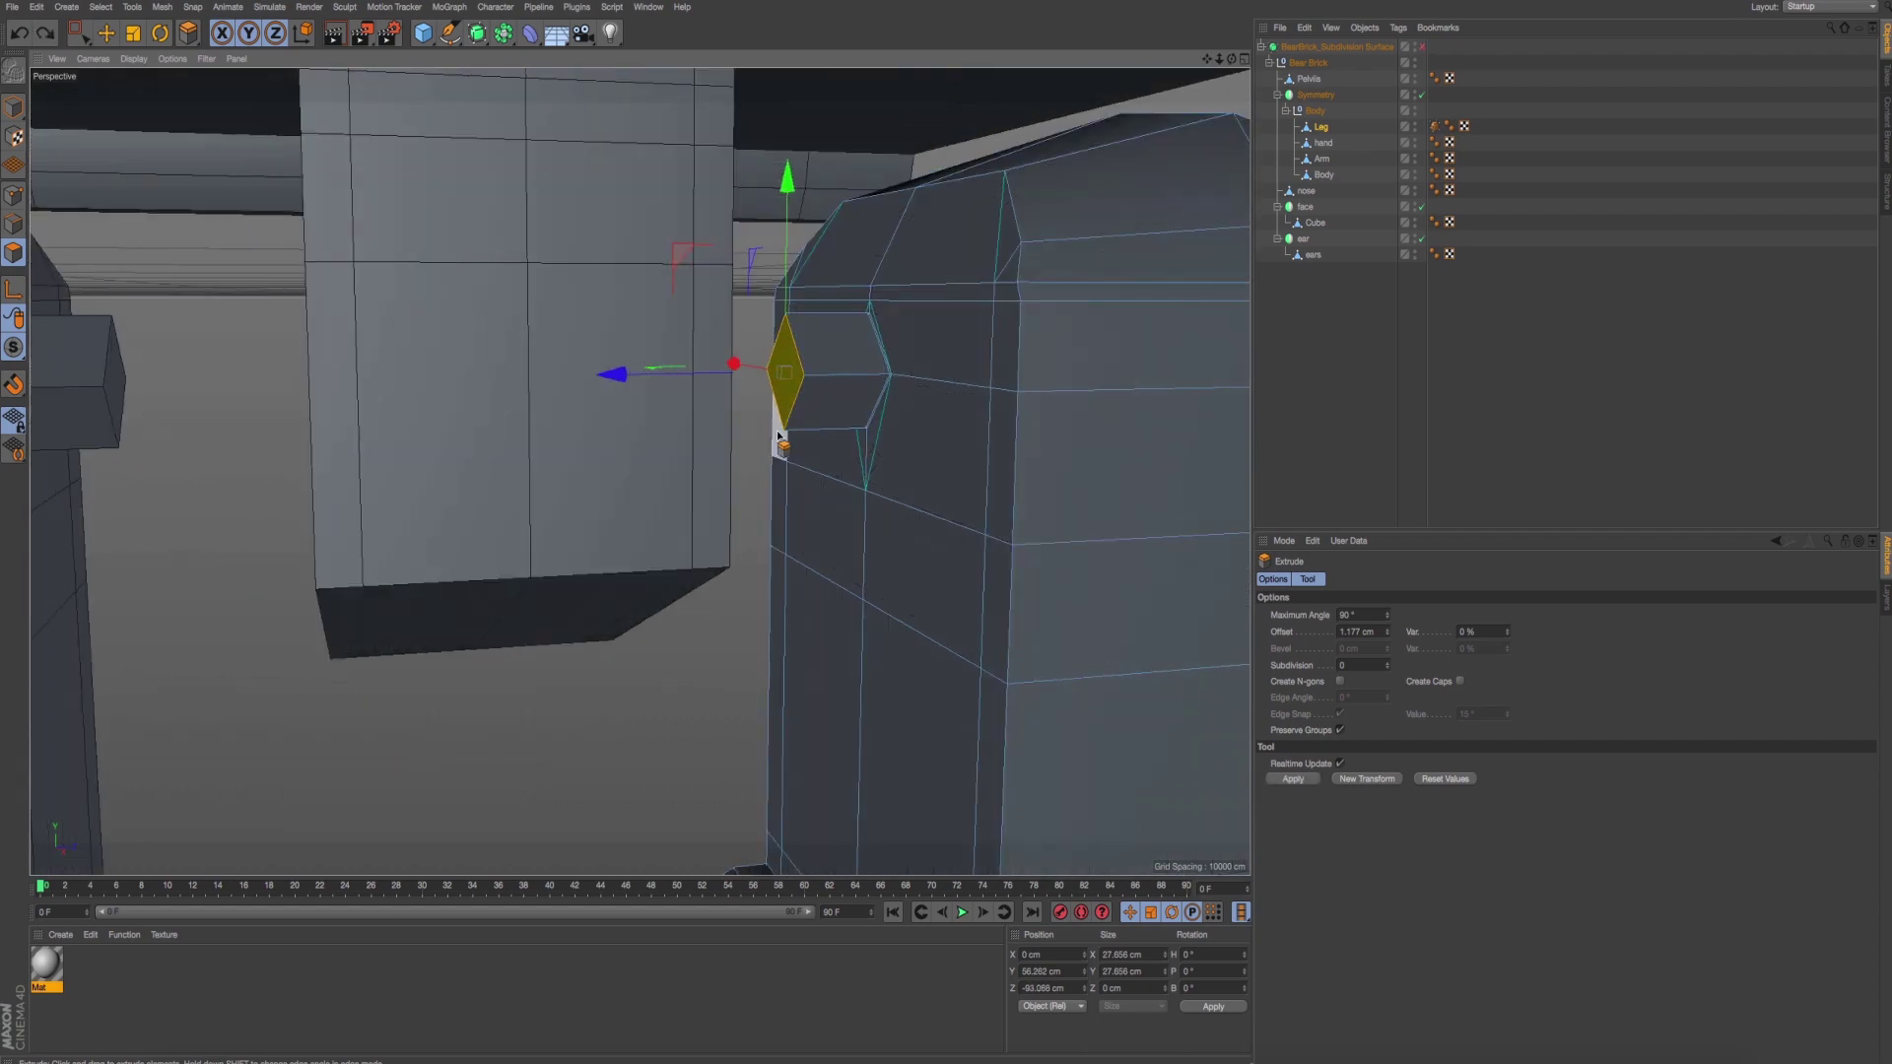
pyautogui.hotkey('ctrl', 'a')
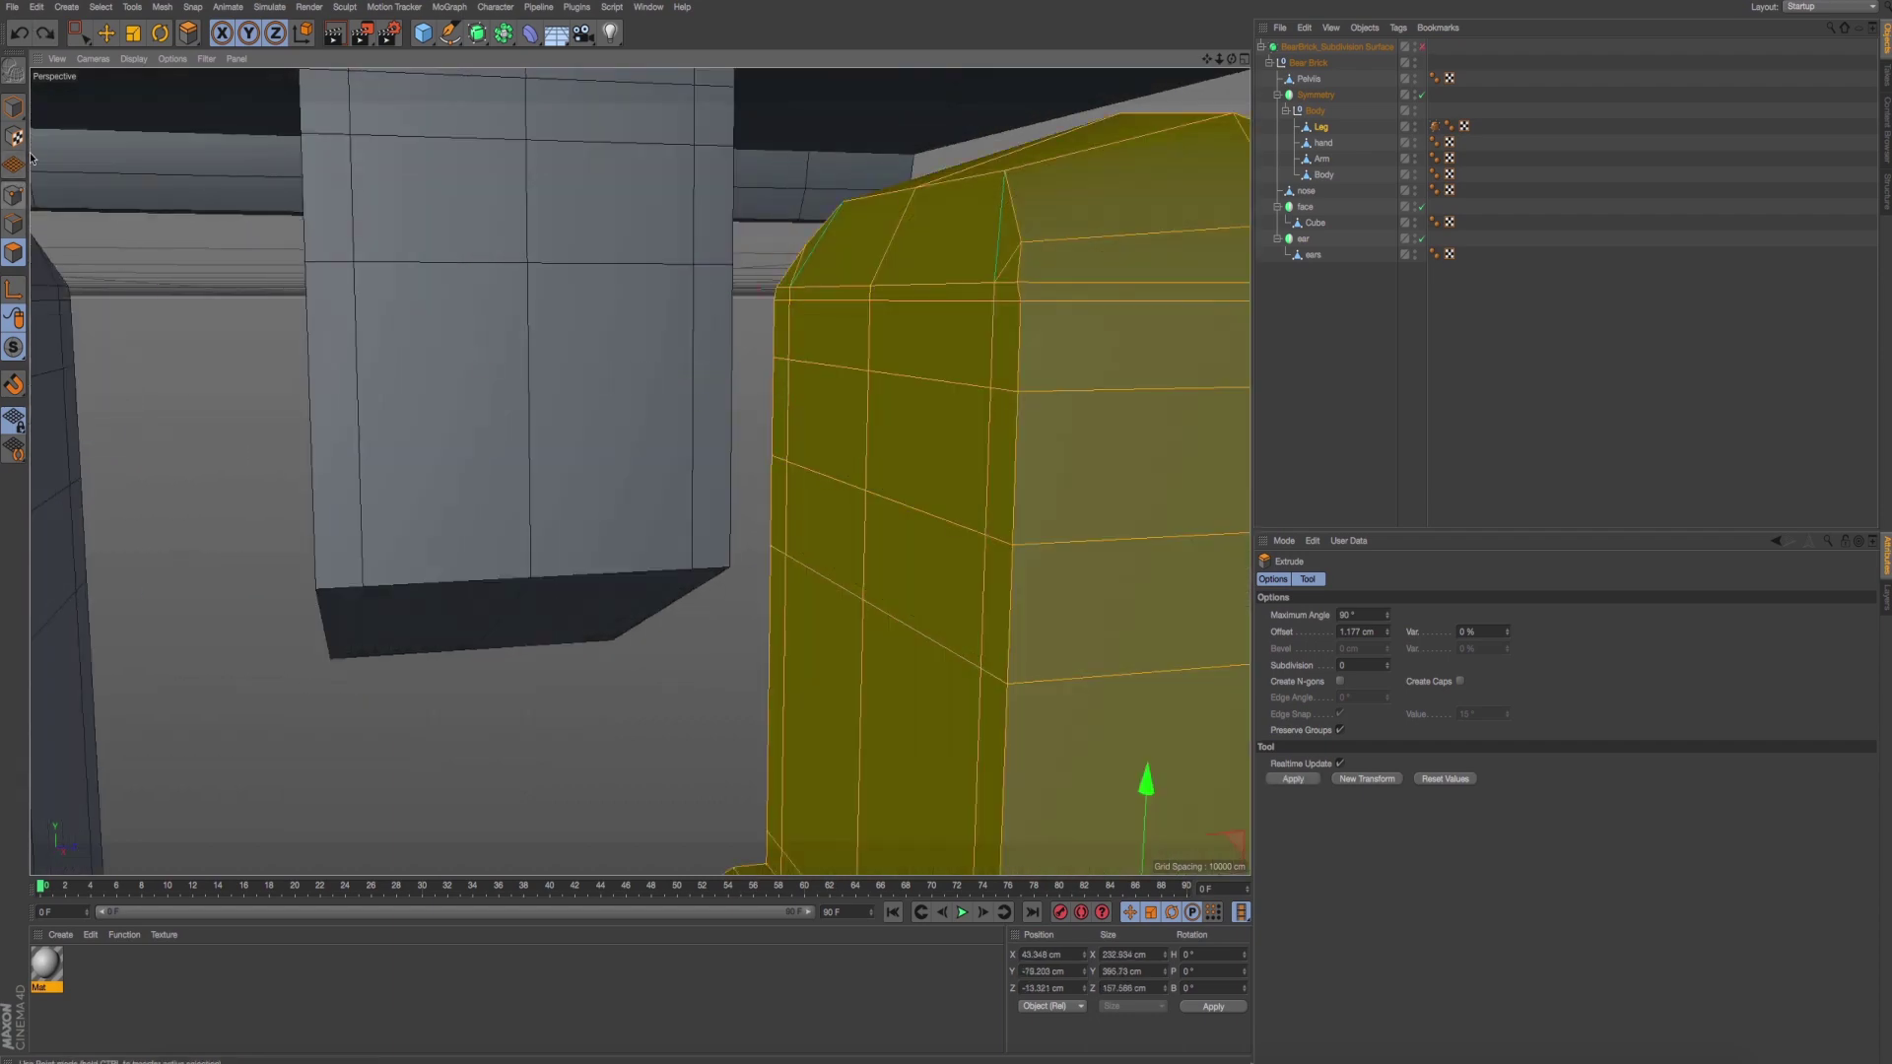
# In the Right view, lower the upper leg point rows in stages along Y.
pyautogui.click(12, 196)
pyautogui.press('0')
pyautogui.middleClick(394, 542)
pyautogui.middleClick(569, 675)
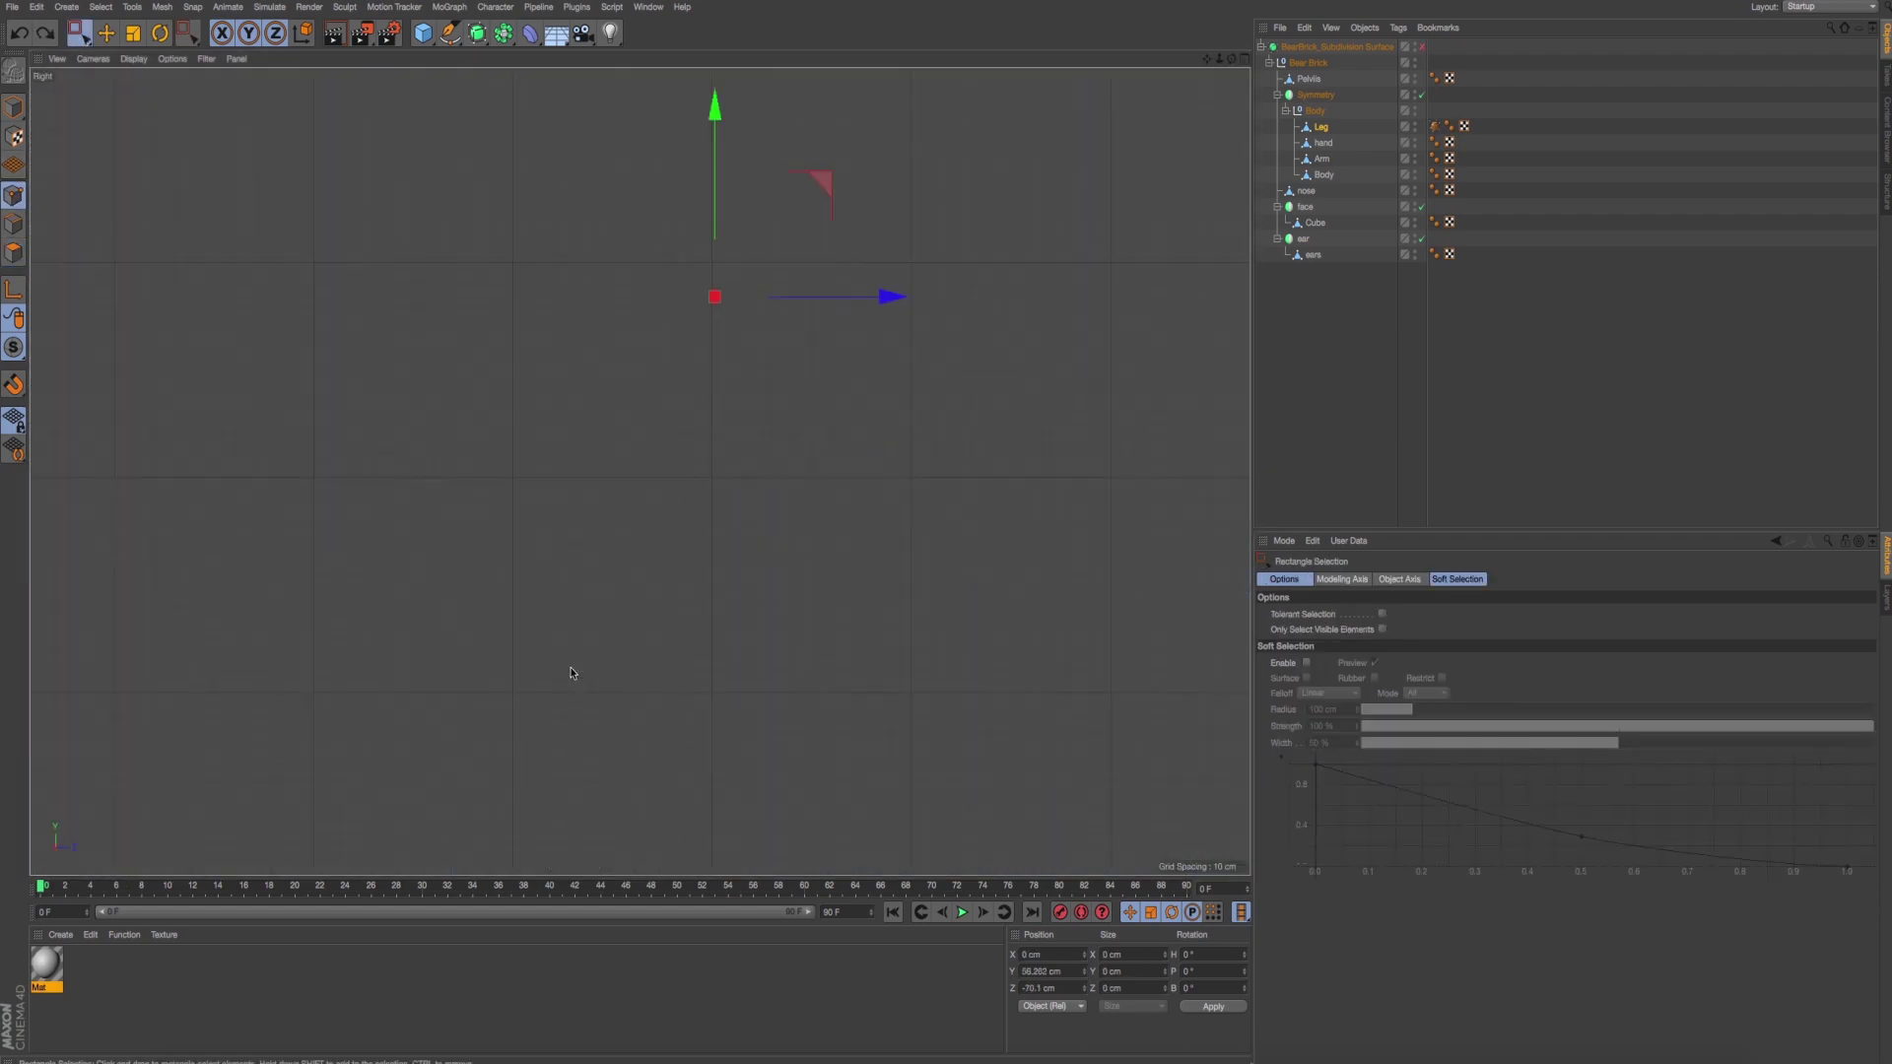
pyautogui.moveTo(686, 326); pyautogui.dragTo(1070, 494)
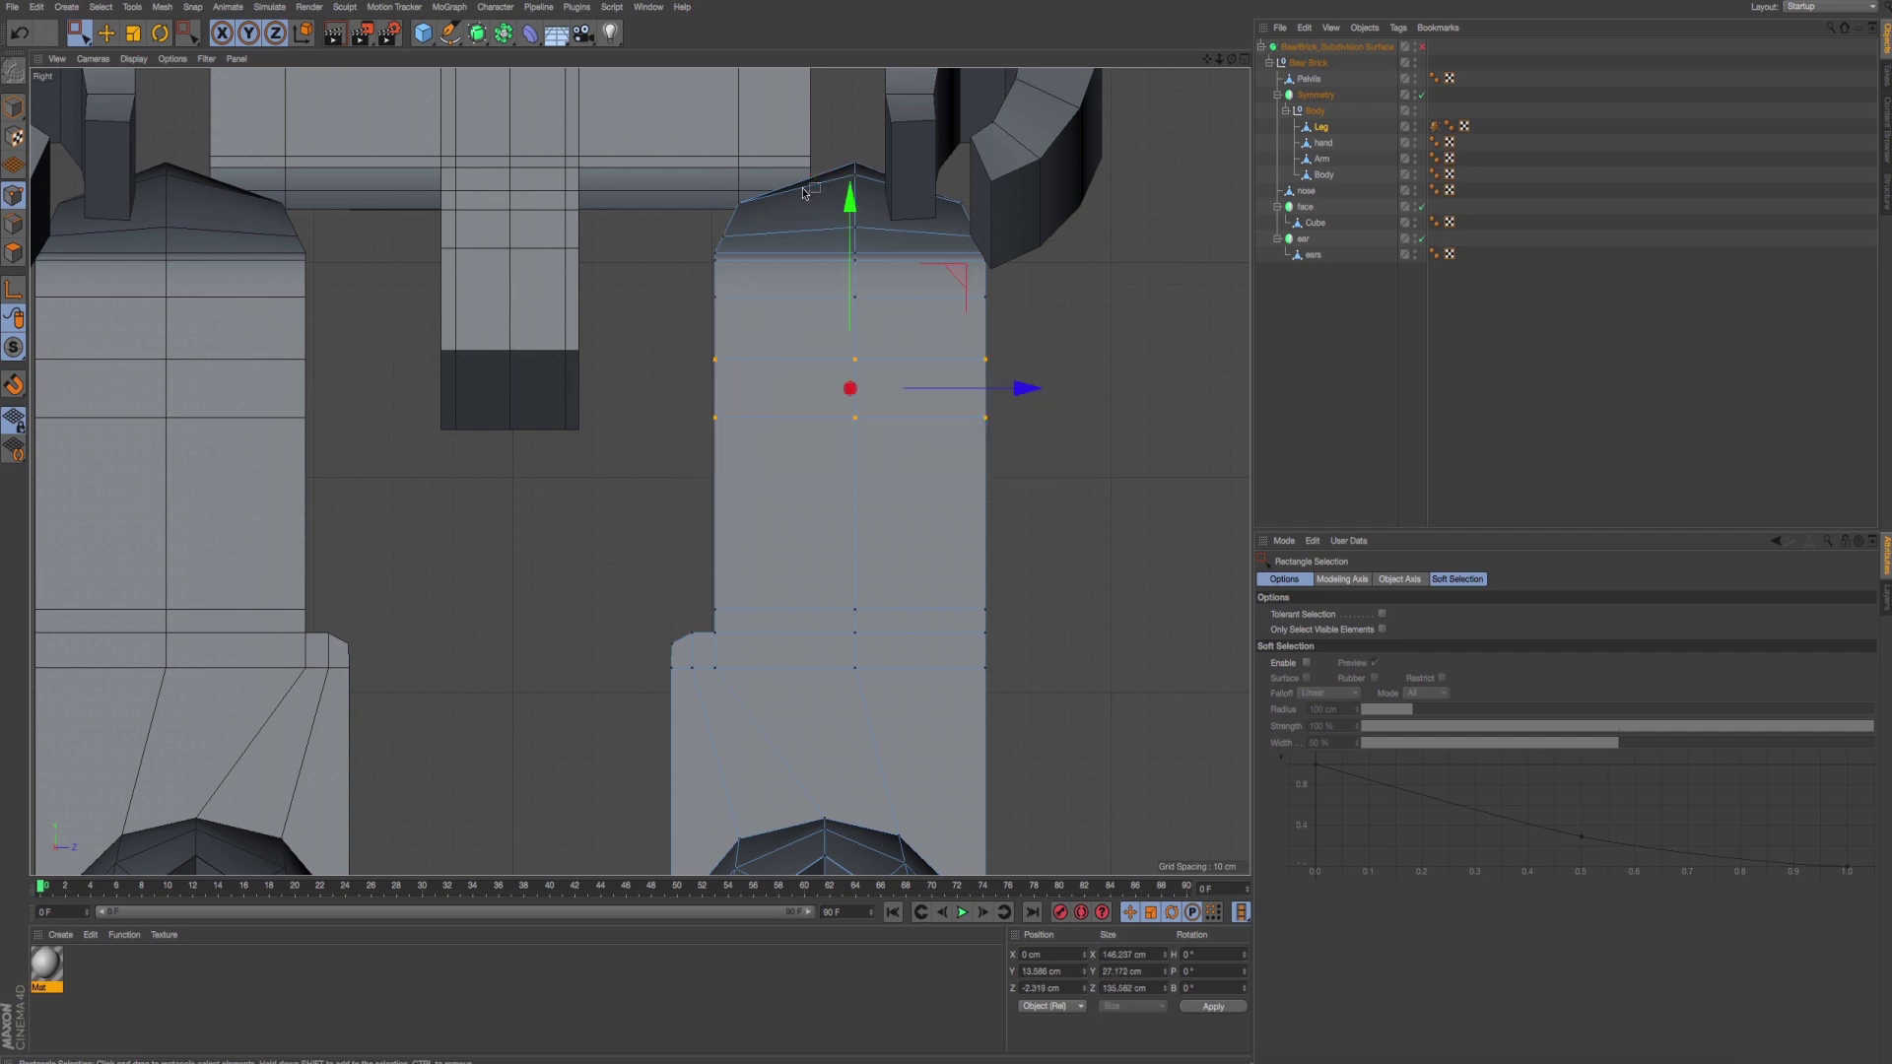
pyautogui.moveTo(695, 285)
pyautogui.mouseDown()
pyautogui.moveTo(923, 460)
pyautogui.moveTo(992, 463)
pyautogui.mouseUp()
pyautogui.moveTo(855, 192); pyautogui.dragTo(853, 197)
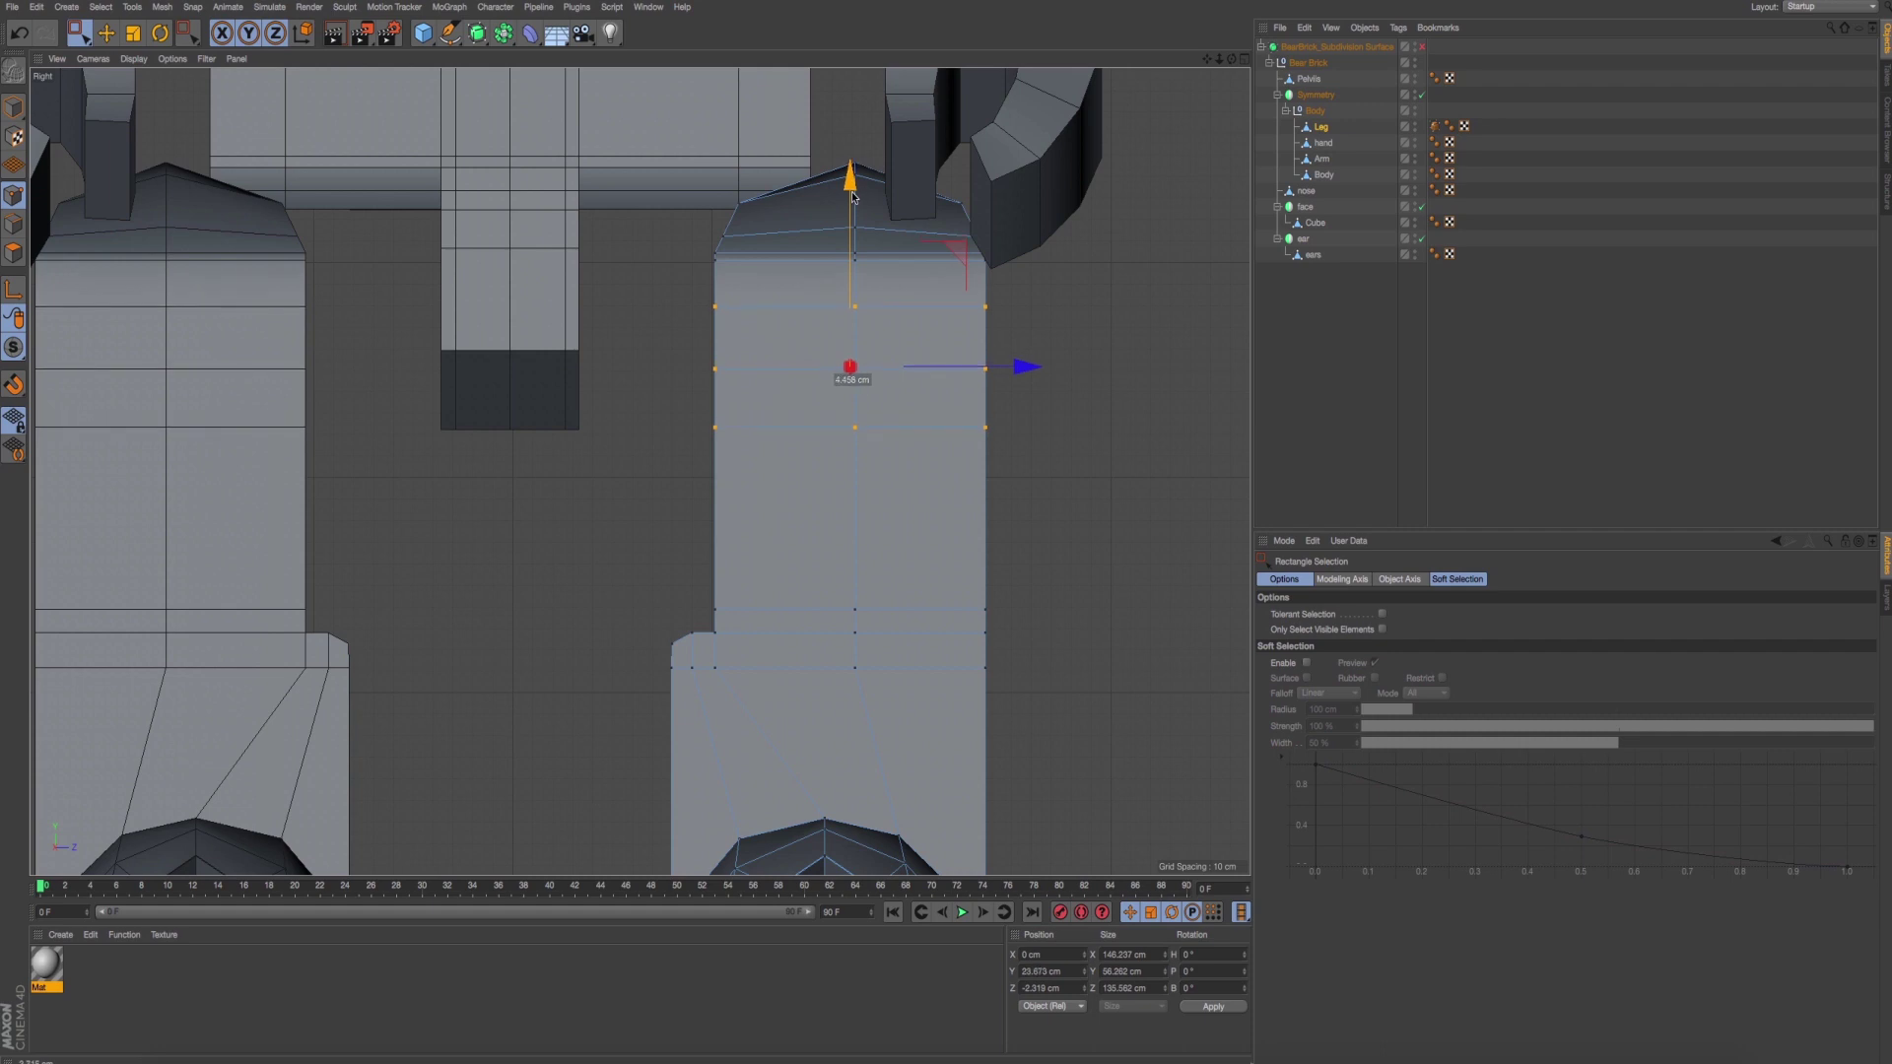
pyautogui.moveTo(676, 347); pyautogui.dragTo(1061, 511)
pyautogui.moveTo(843, 223); pyautogui.dragTo(839, 246)
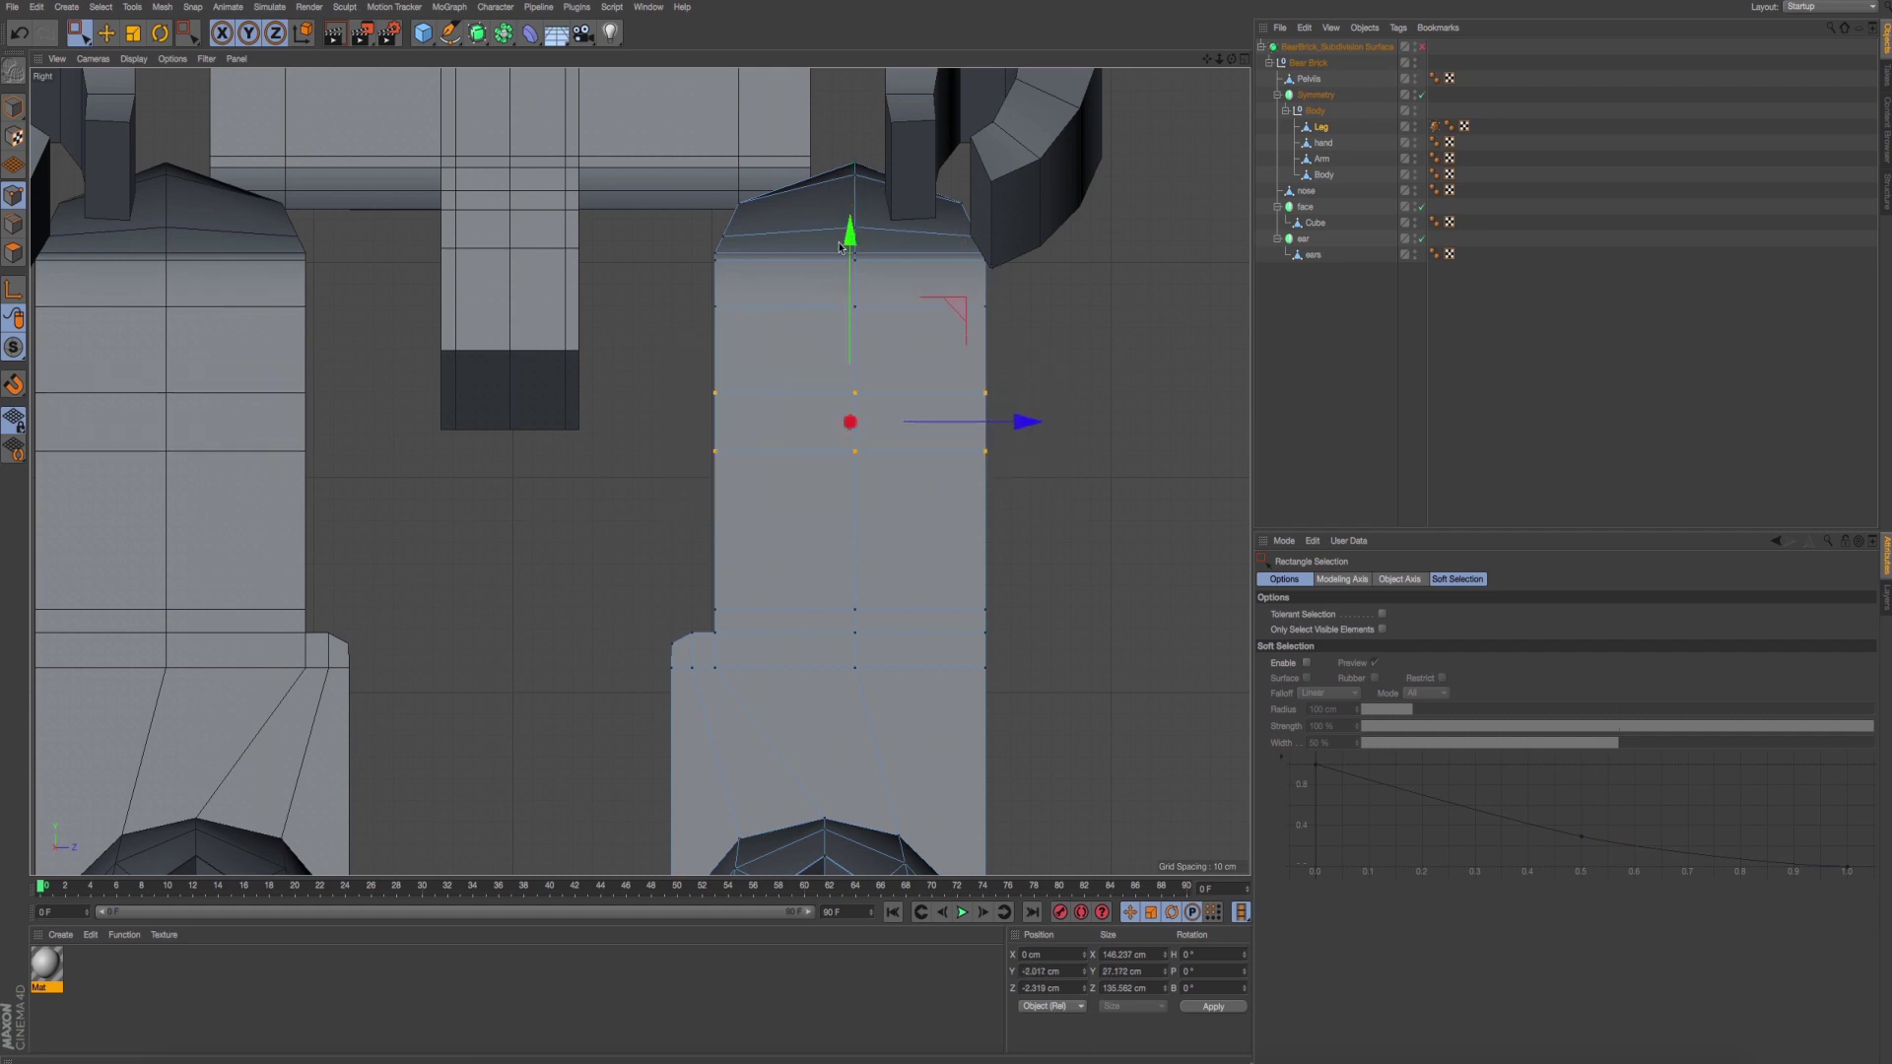
pyautogui.moveTo(680, 292); pyautogui.dragTo(742, 323)
pyautogui.moveTo(853, 148); pyautogui.dragTo(854, 155)
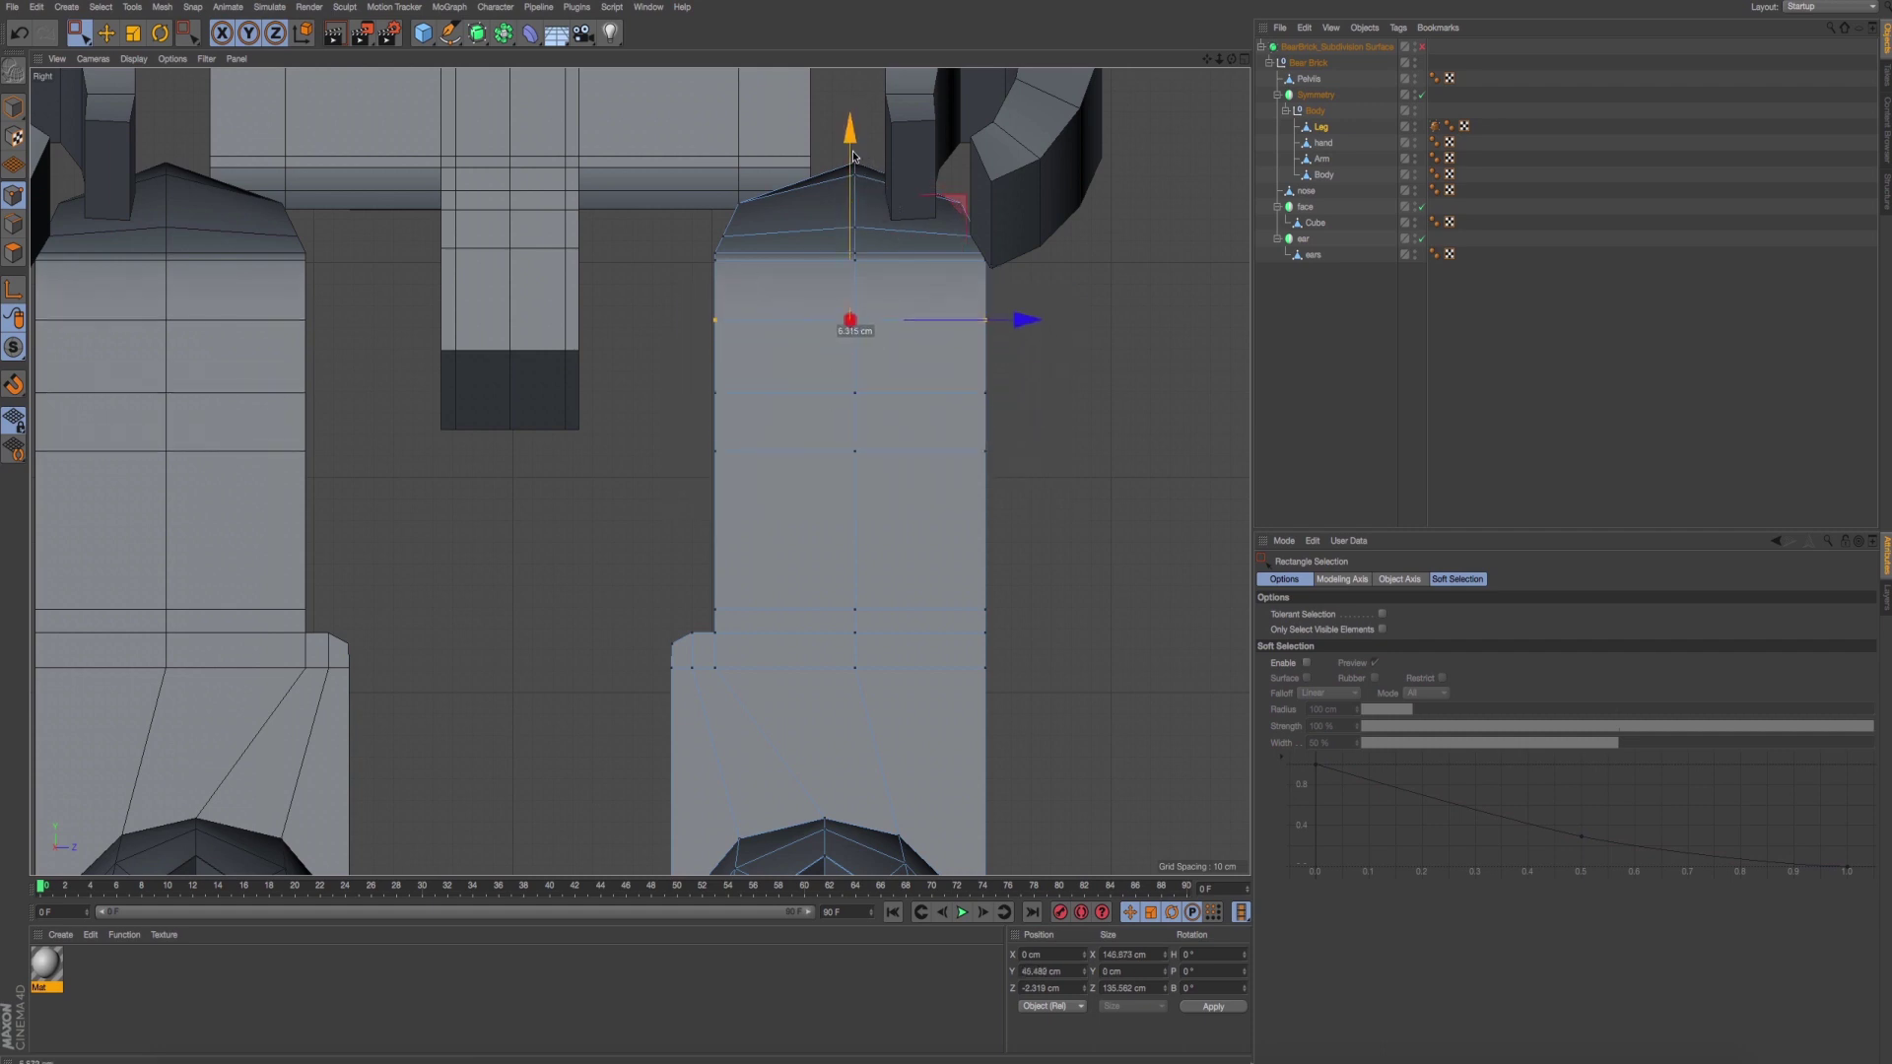
# In Perspective, select the single hip point on the leg's inner side, visible elements only.
pyautogui.middleClick(716, 252)
pyautogui.middleClick(596, 285)
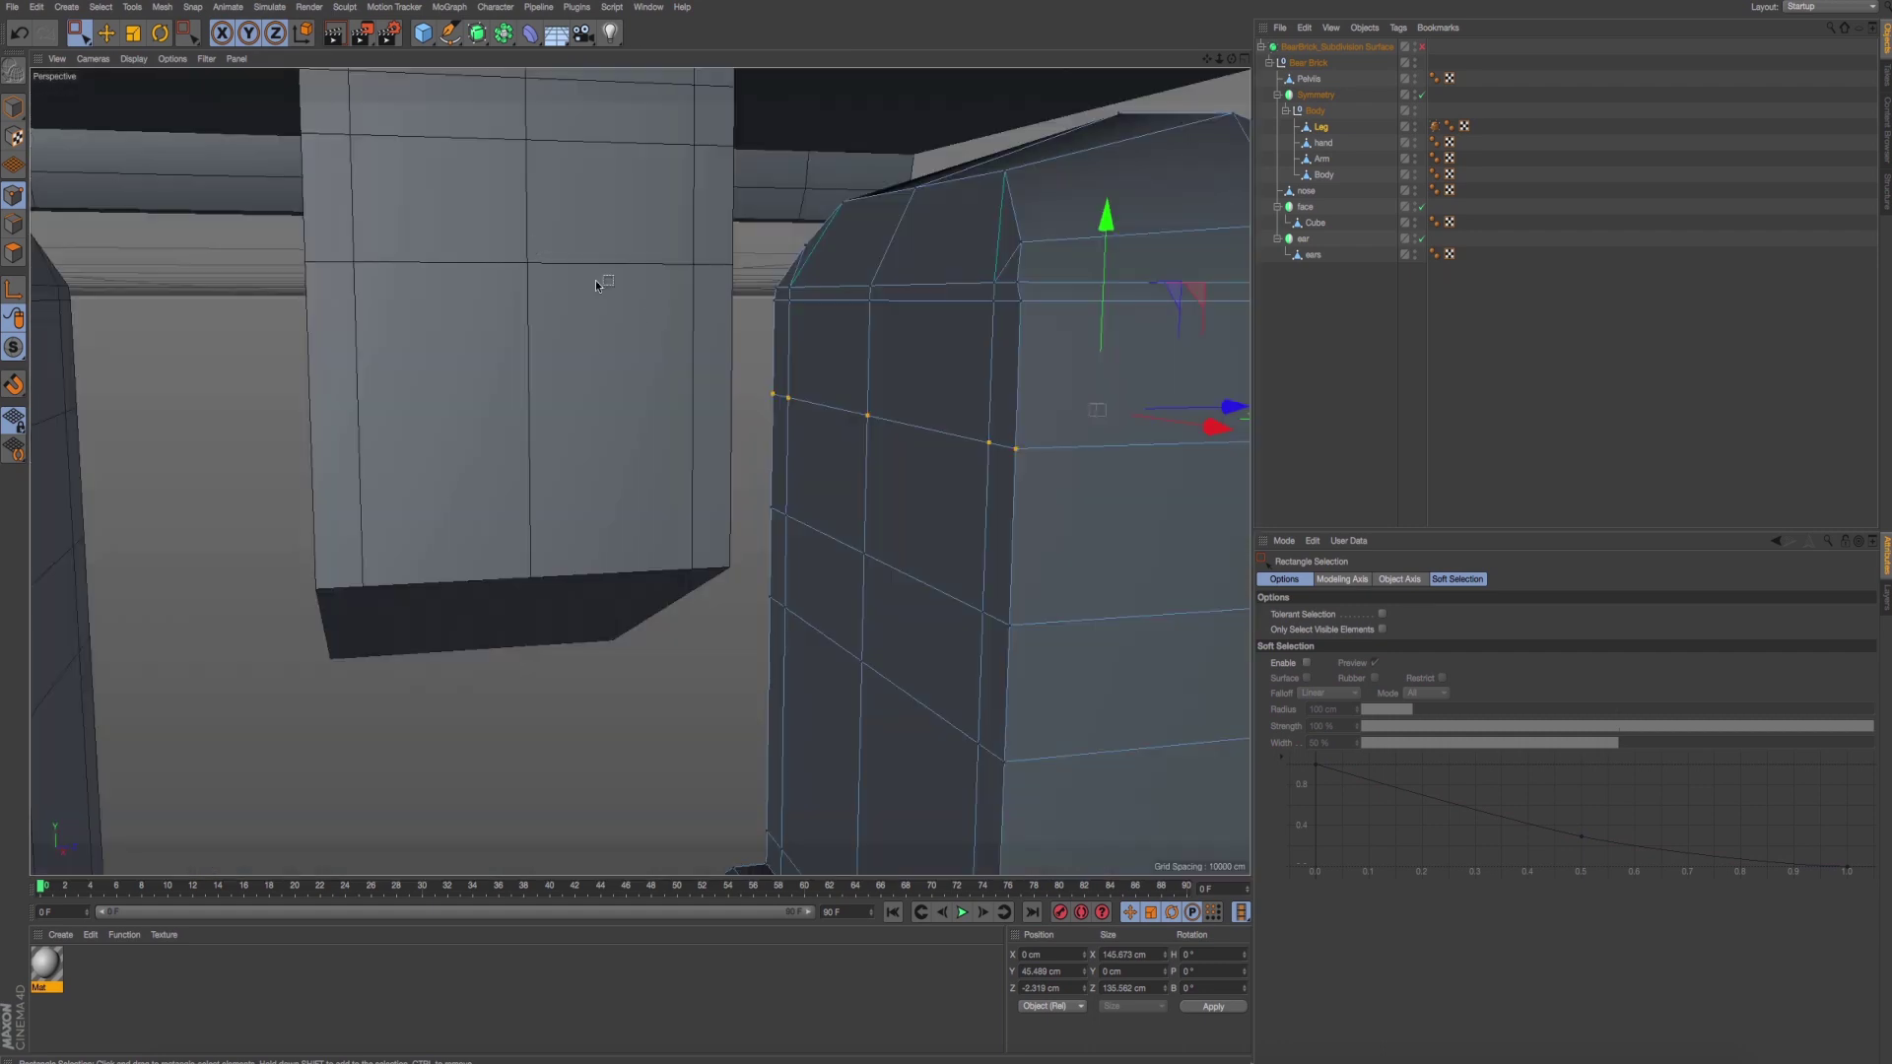
pyautogui.click(860, 413)
pyautogui.click(1381, 628)
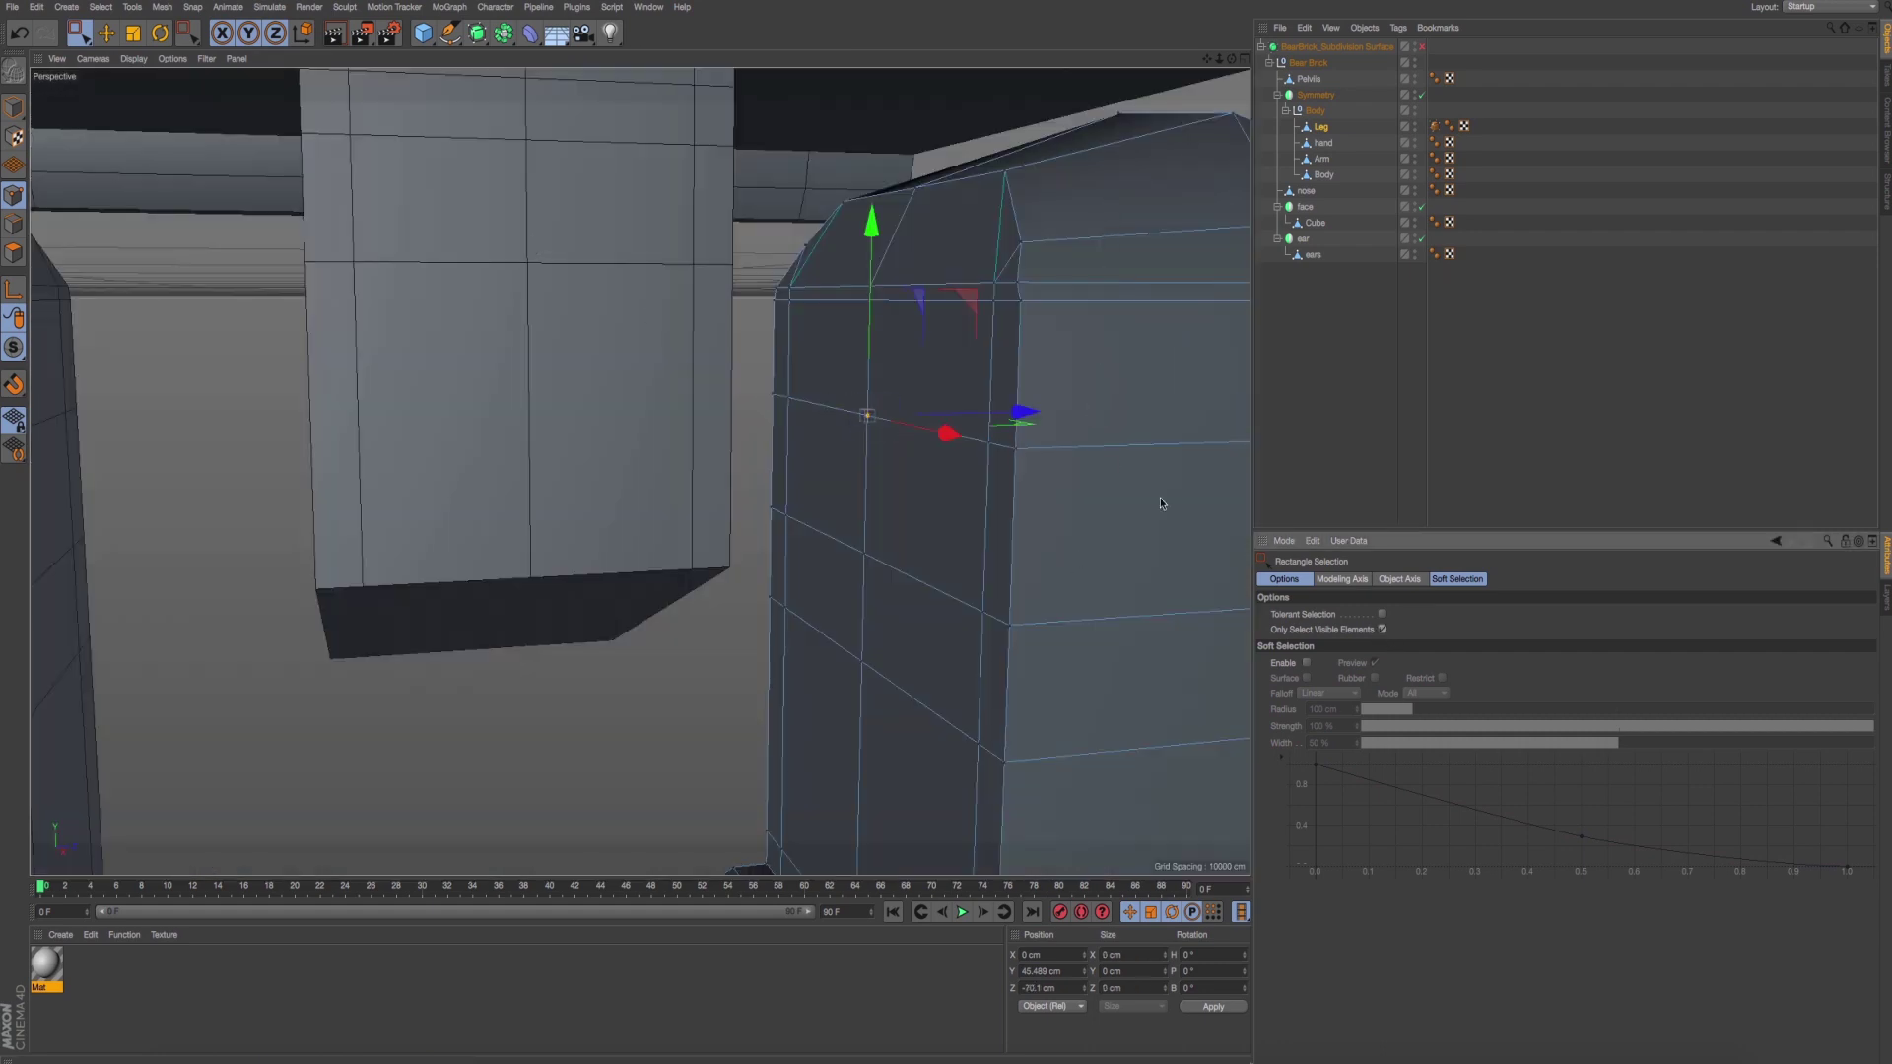
# Bevel the hip point into a diamond, select its face, and enable subdivision smoothing.
pyautogui.rightClick(909, 457)
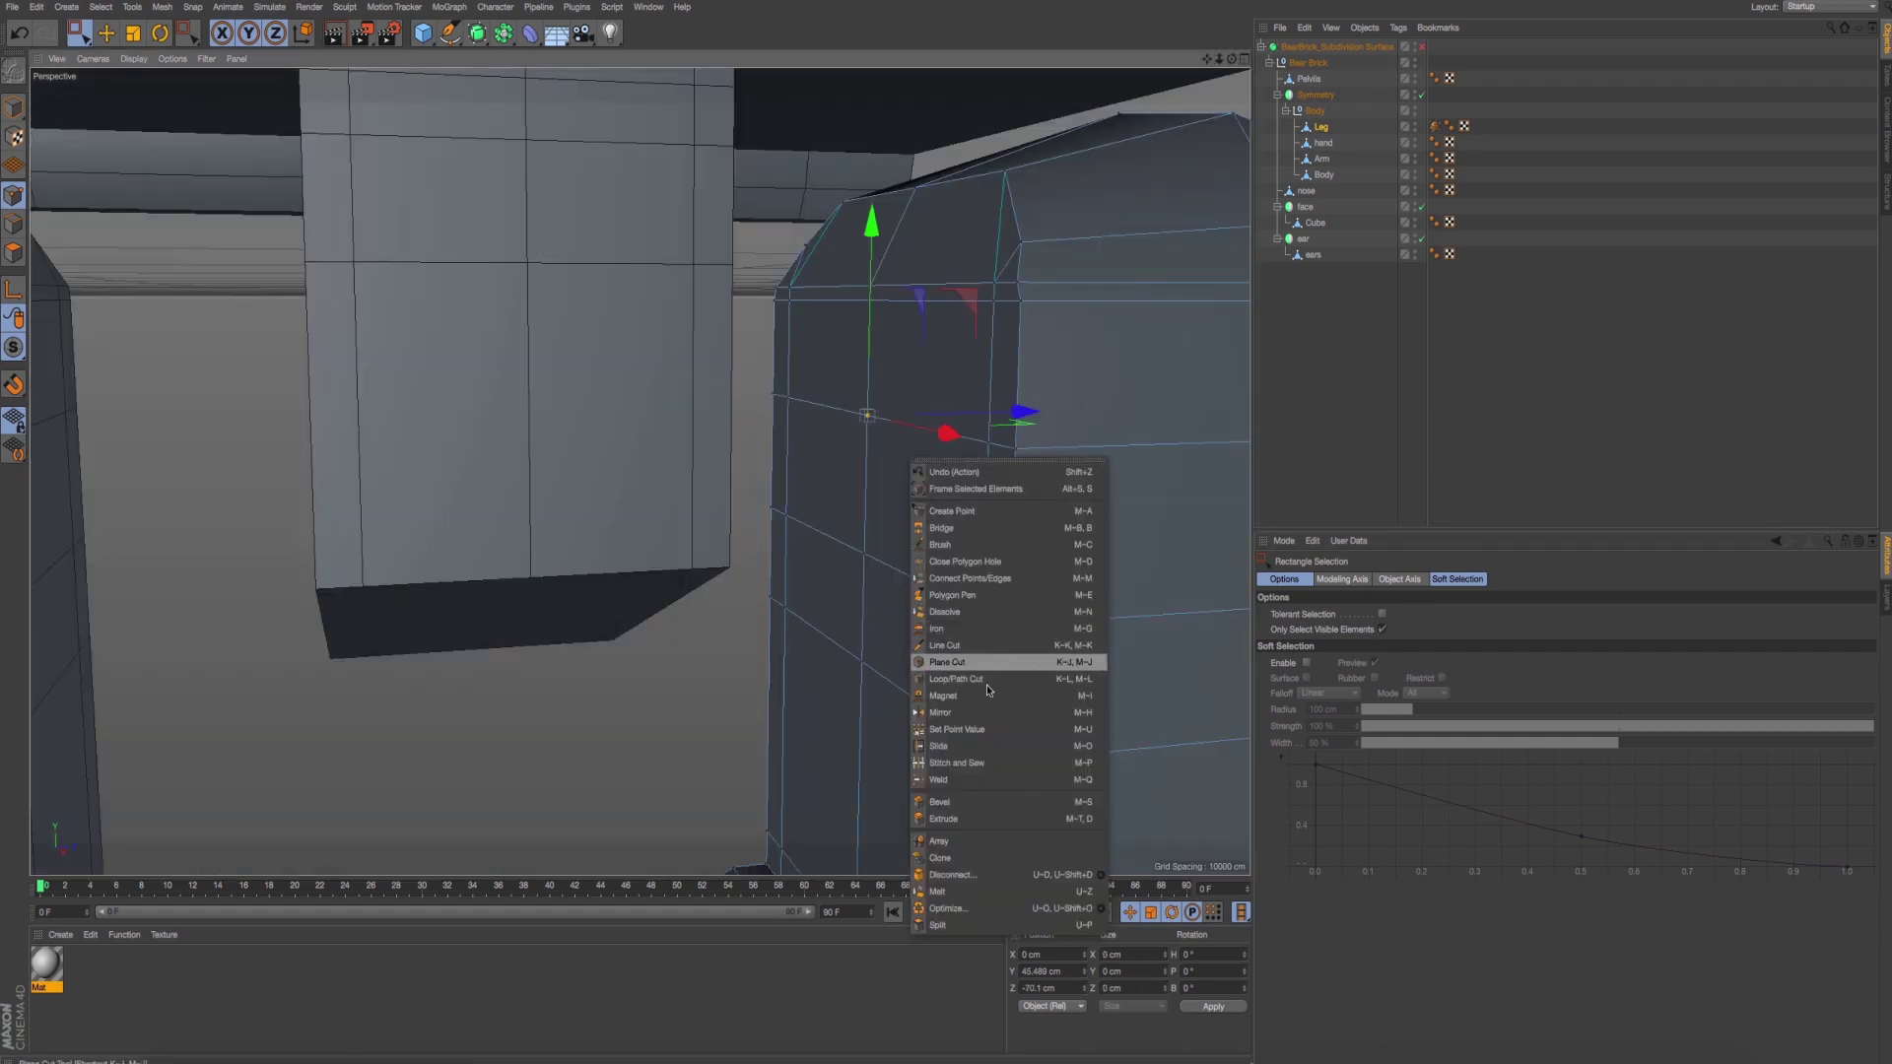
pyautogui.click(989, 801)
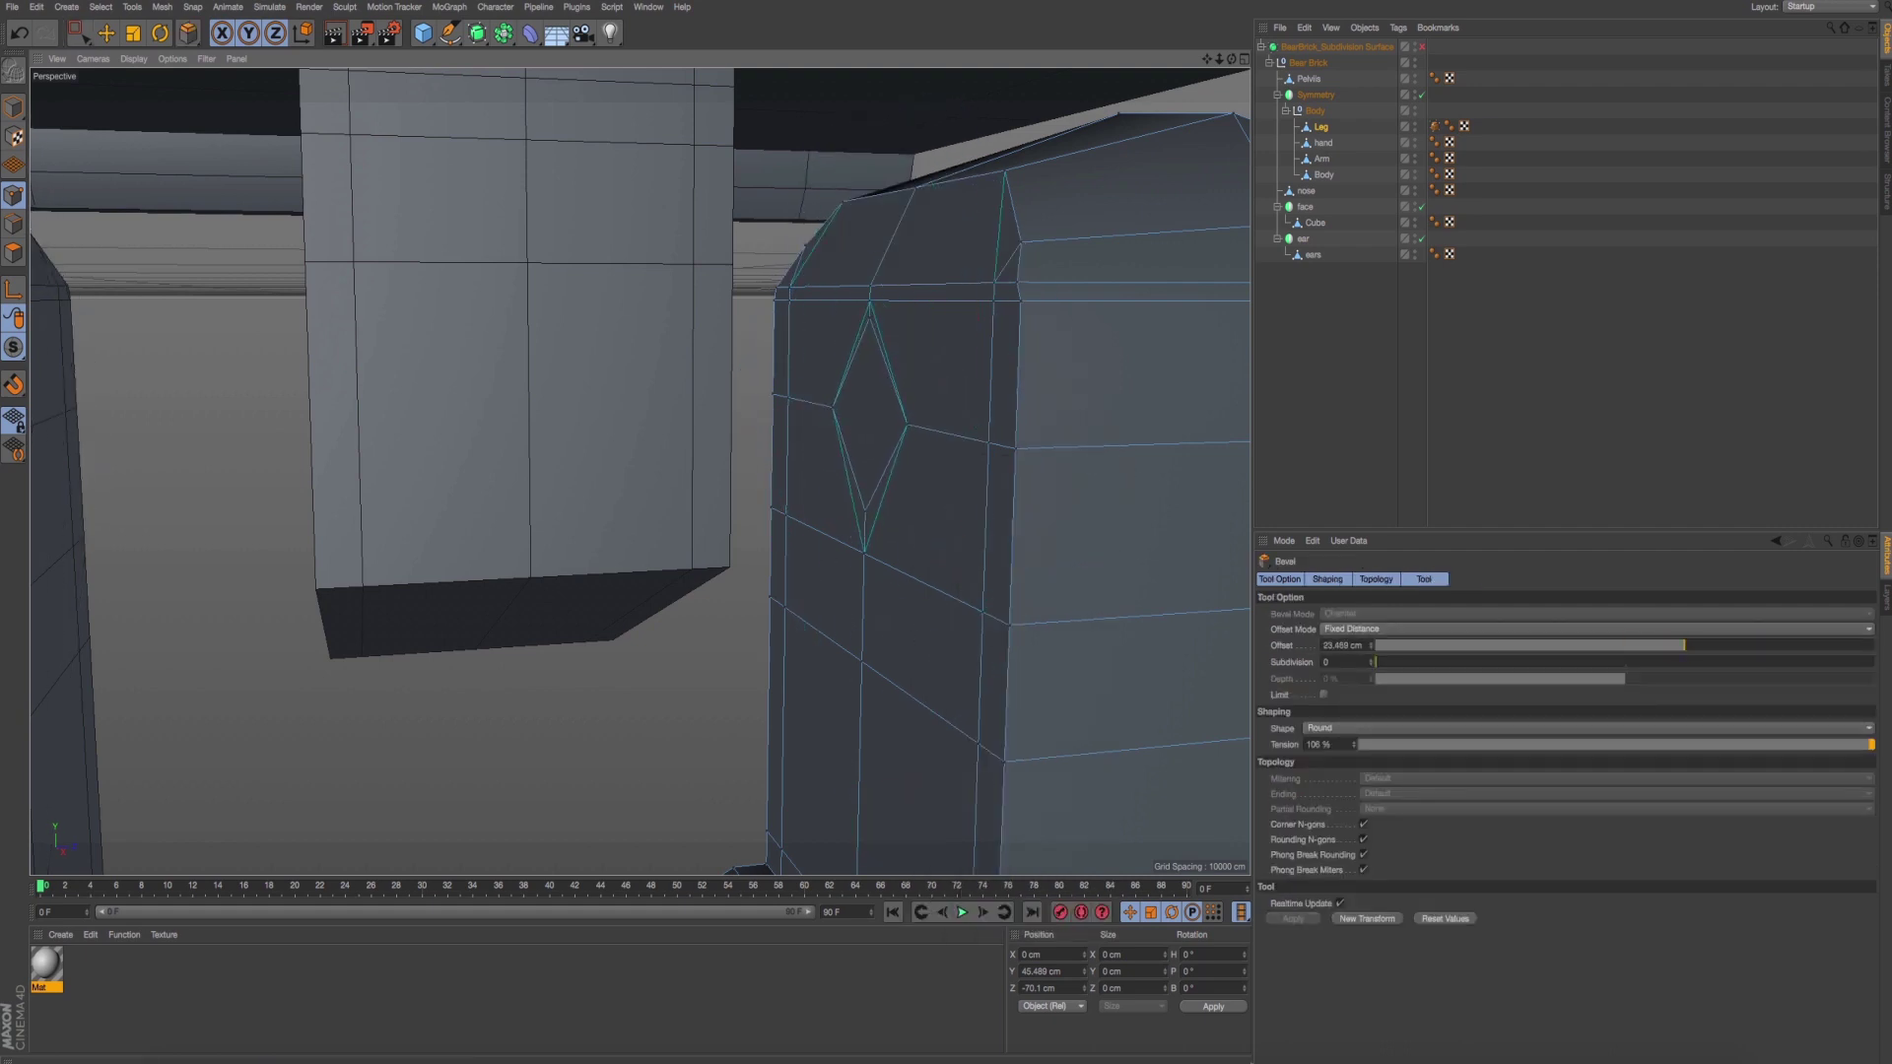
pyautogui.click(14, 253)
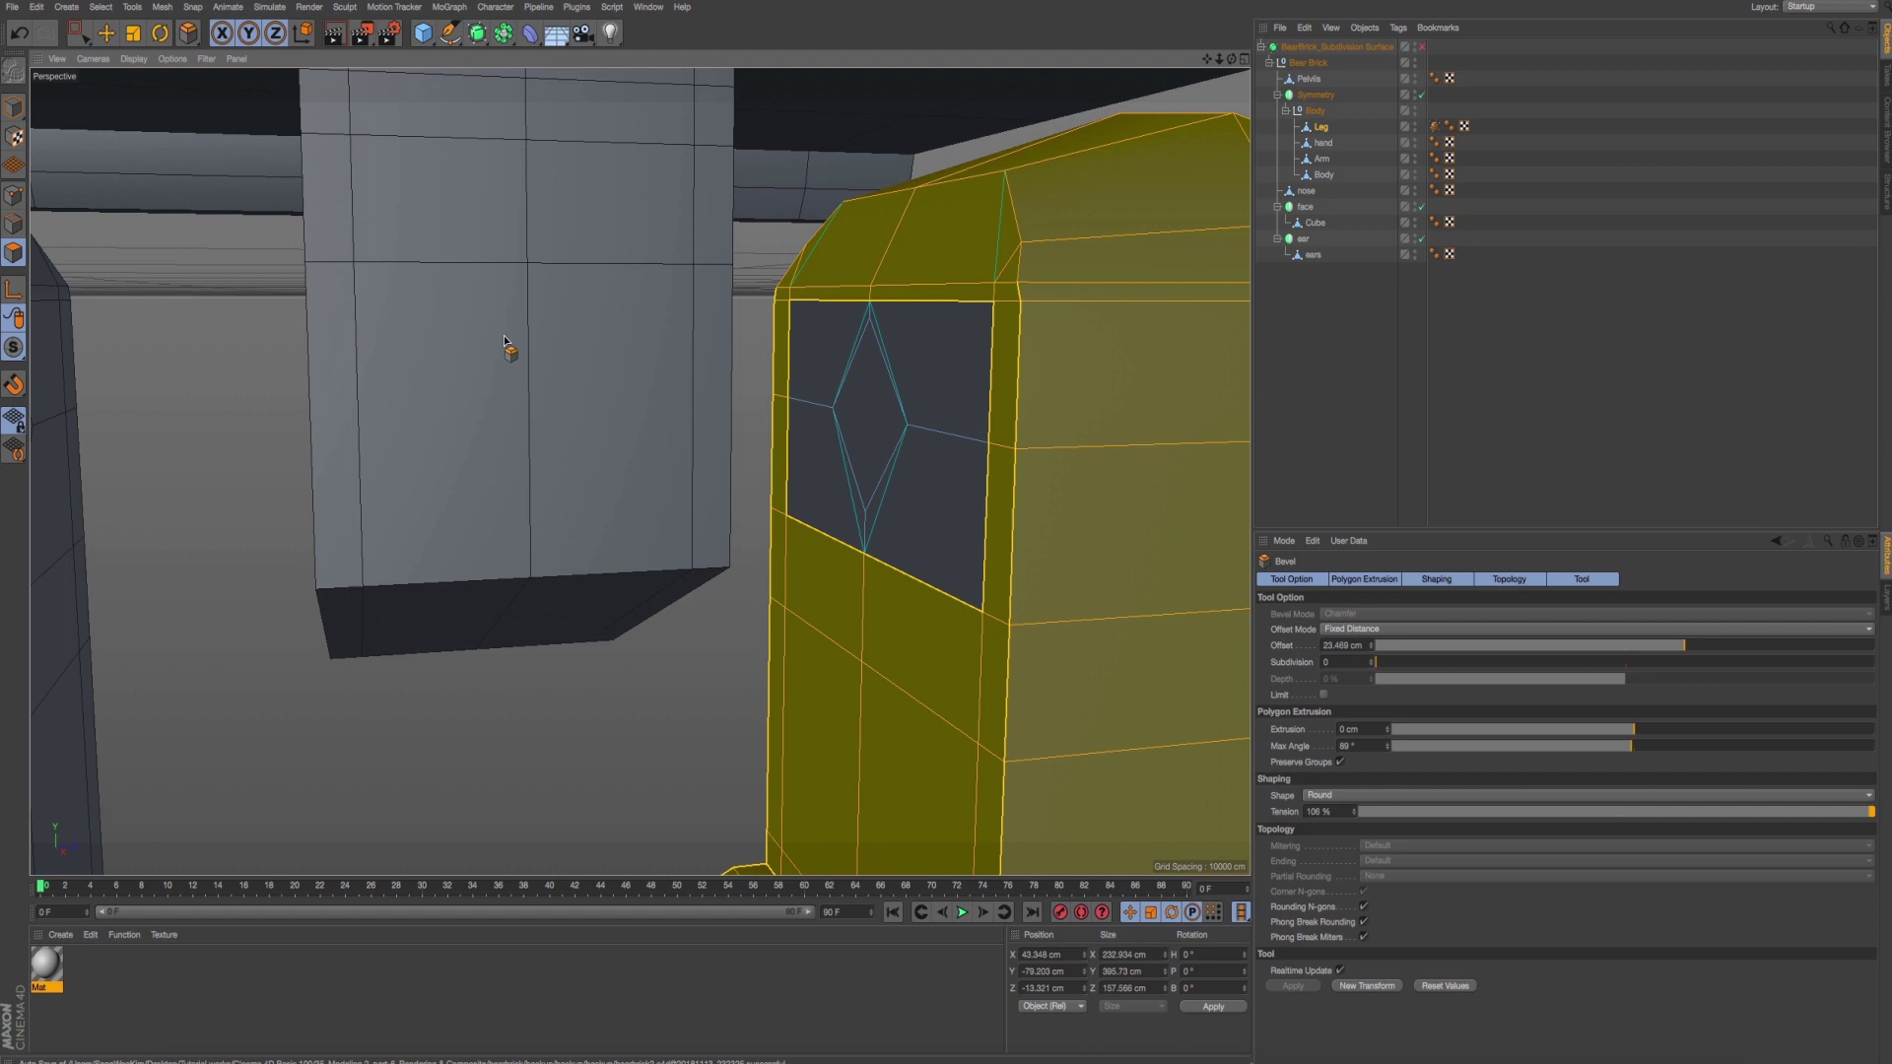
pyautogui.click(867, 399)
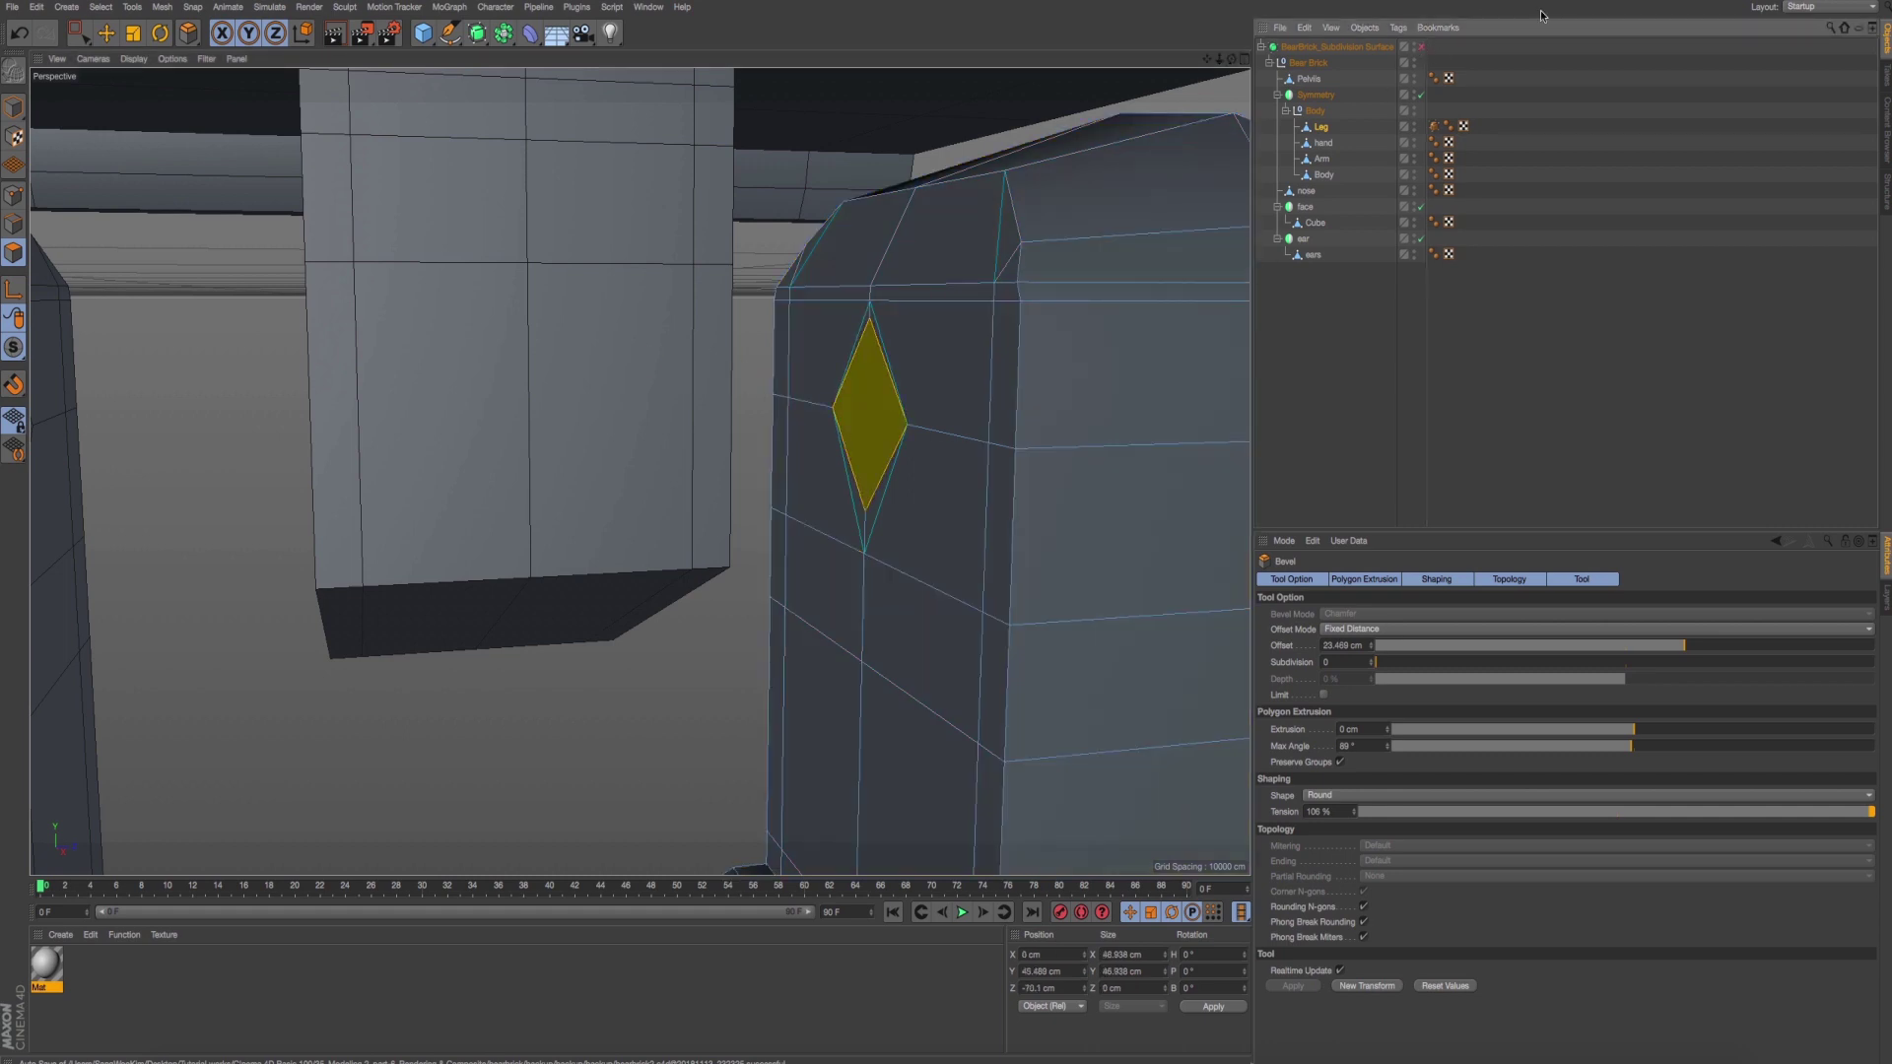
pyautogui.click(1421, 47)
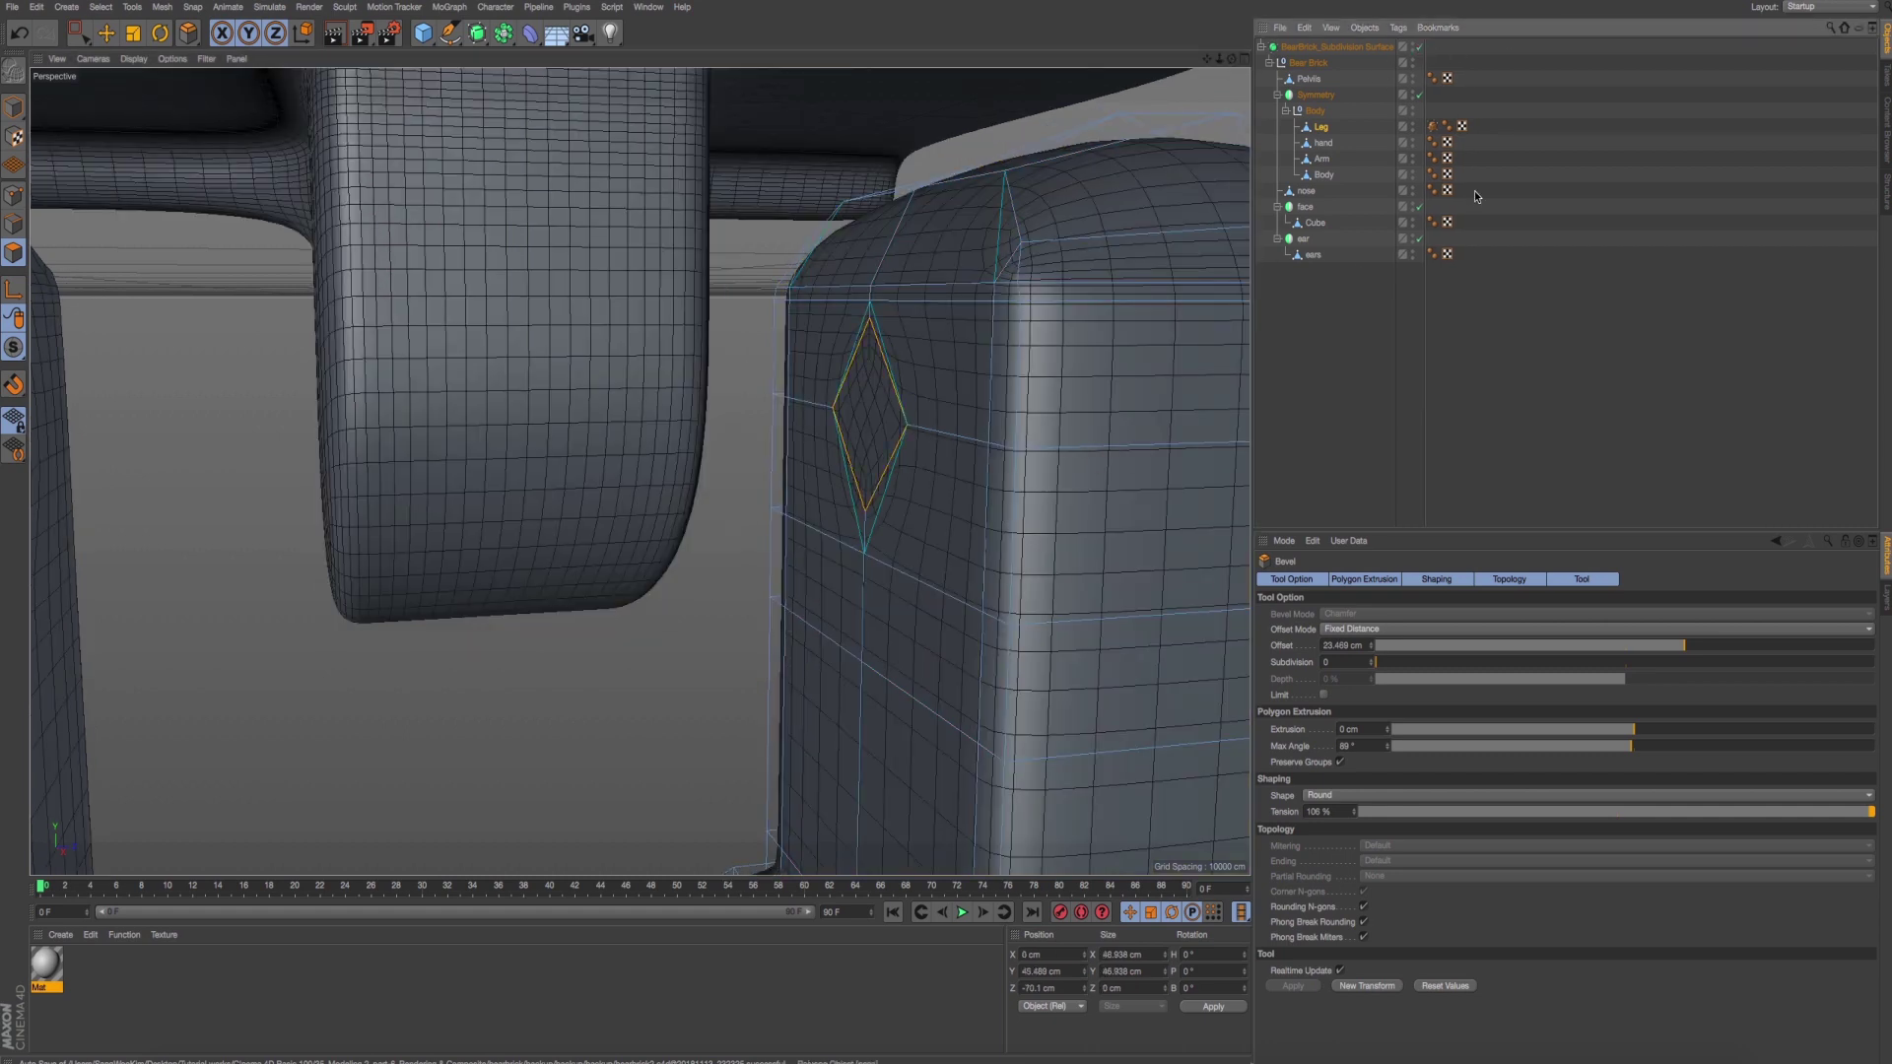
# Extrude the diamond face outward, then shorten it into a 1.866 cm peg.
pyautogui.rightClick(712, 670)
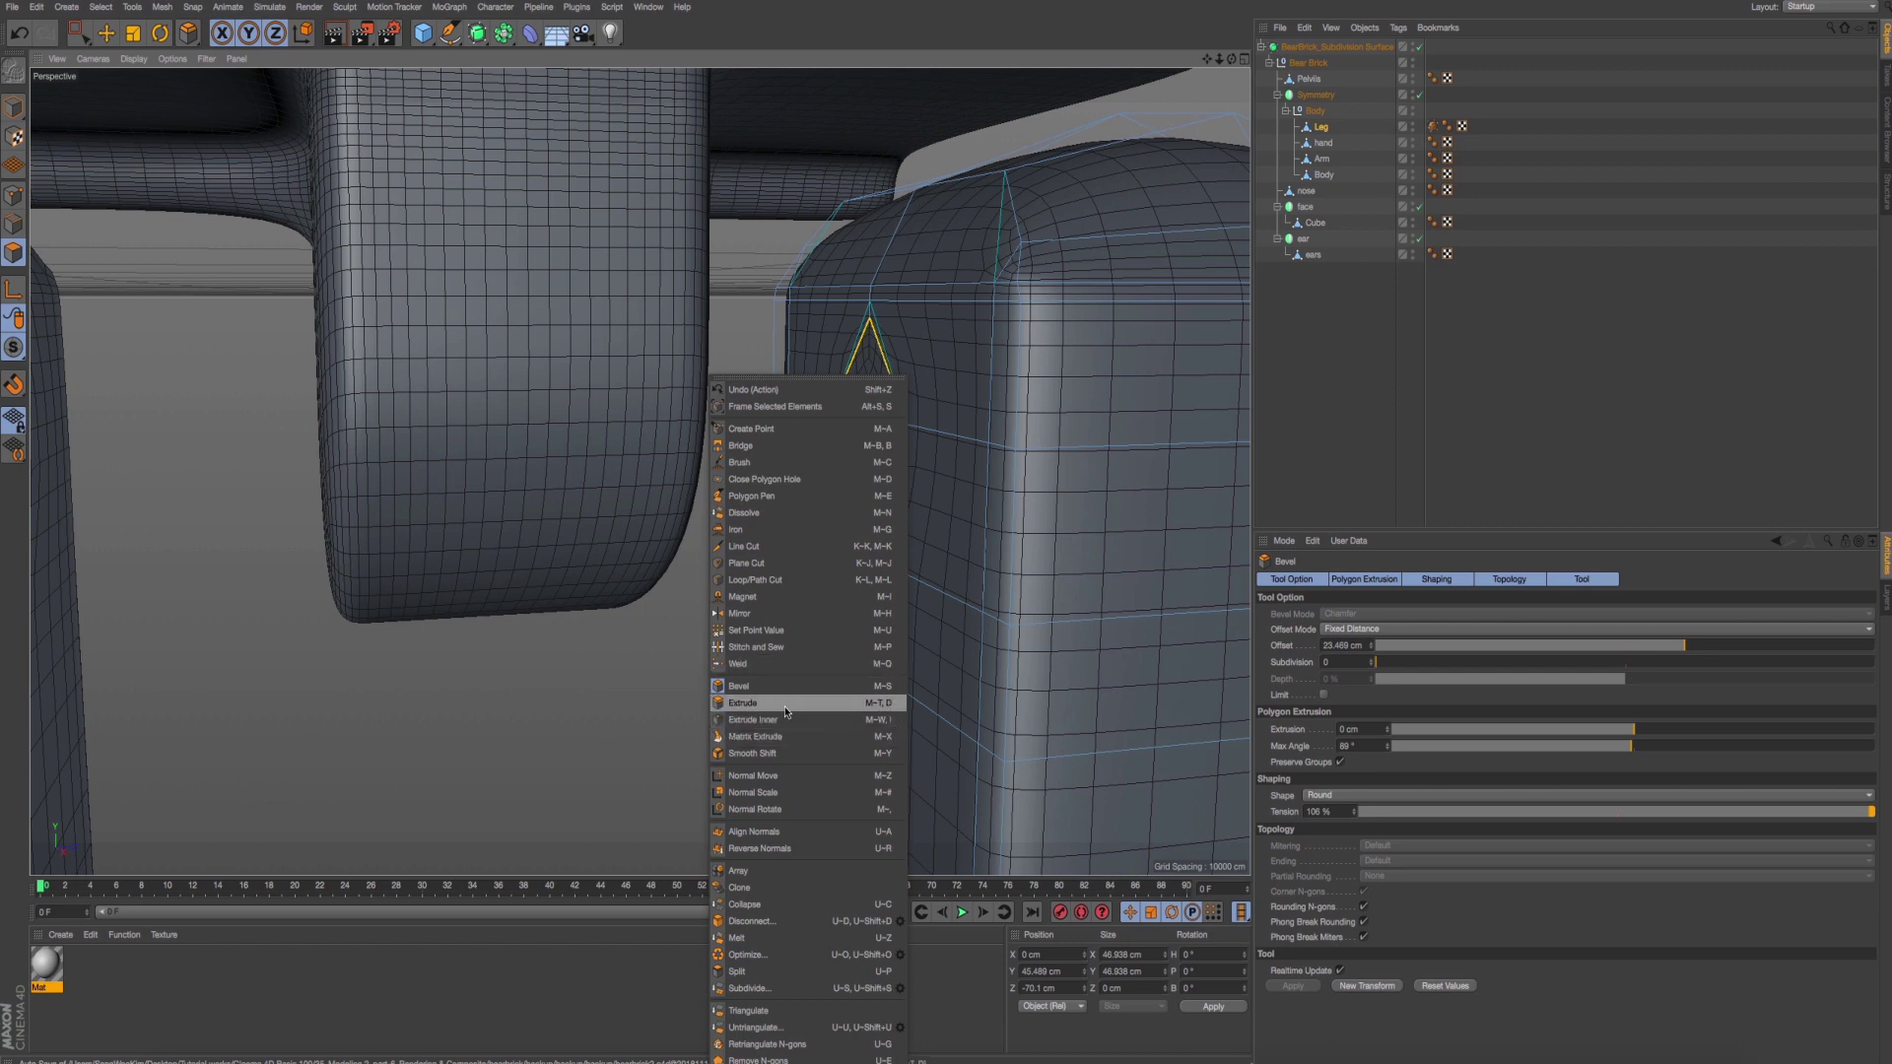
pyautogui.click(741, 703)
pyautogui.moveTo(669, 726); pyautogui.dragTo(788, 726)
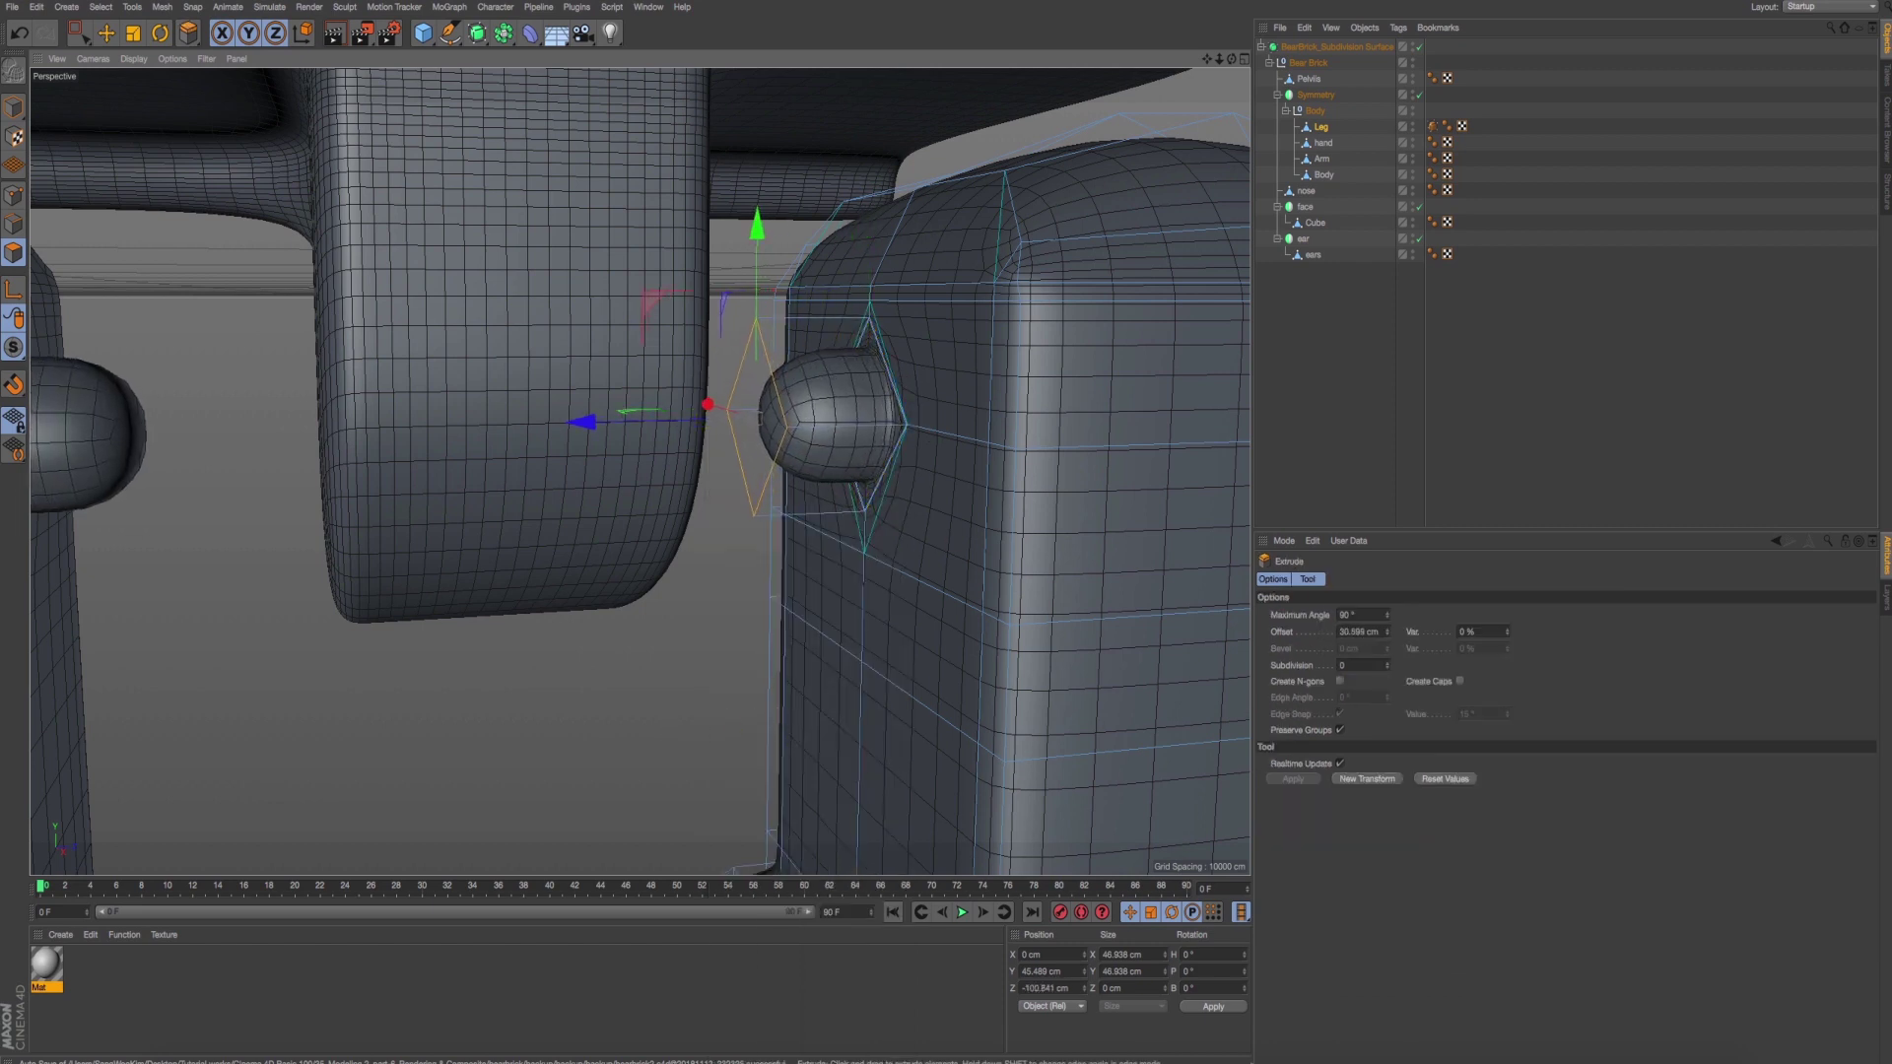
pyautogui.moveTo(662, 726)
pyautogui.mouseDown()
pyautogui.moveTo(631, 727)
pyautogui.moveTo(669, 712)
pyautogui.mouseUp()
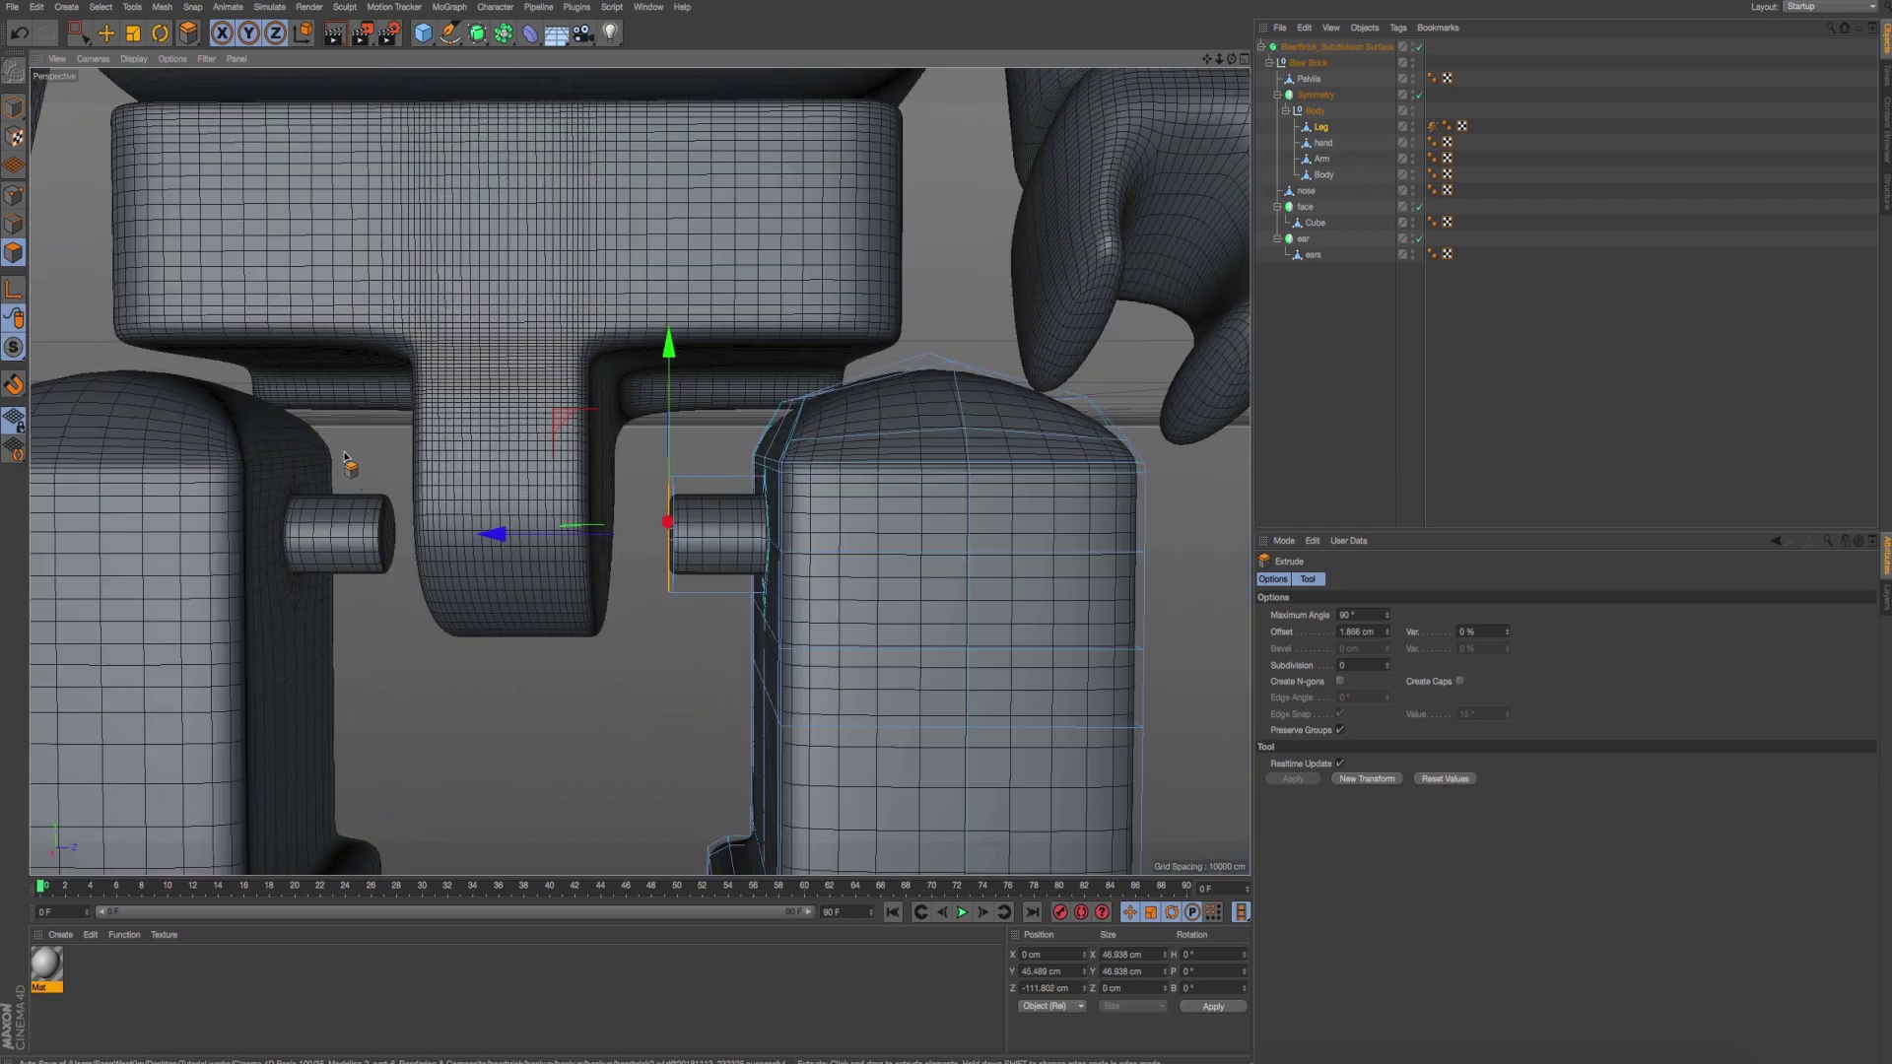
# Return to Model mode with Move and orbit to view the smoothed peg.
pyautogui.click(14, 110)
pyautogui.scroll(3, 676, 510)
pyautogui.scroll(3, 676, 561)
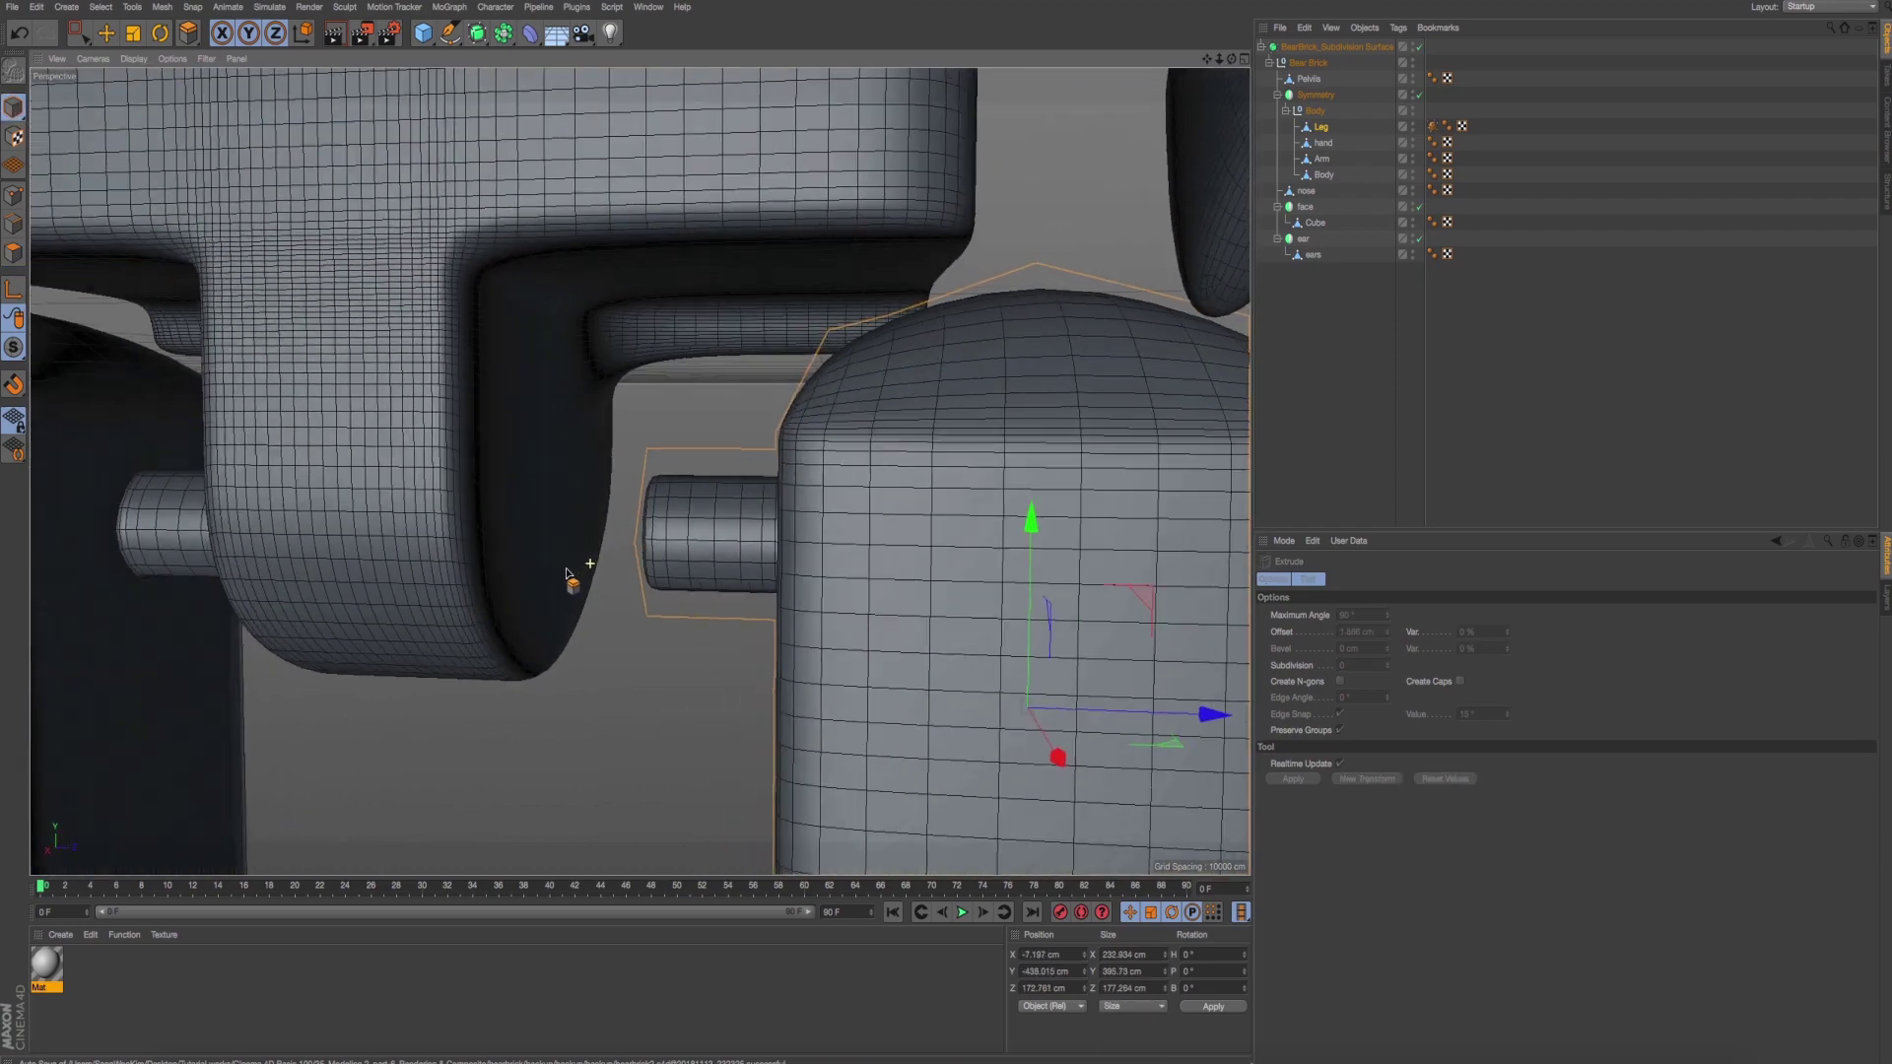
pyautogui.scroll(3, 578, 574)
pyautogui.moveTo(539, 584)
pyautogui.keyDown('alt'); pyautogui.mouseDown()
pyautogui.moveTo(540, 561)
pyautogui.moveTo(503, 541)
pyautogui.mouseUp(); pyautogui.keyUp('alt')
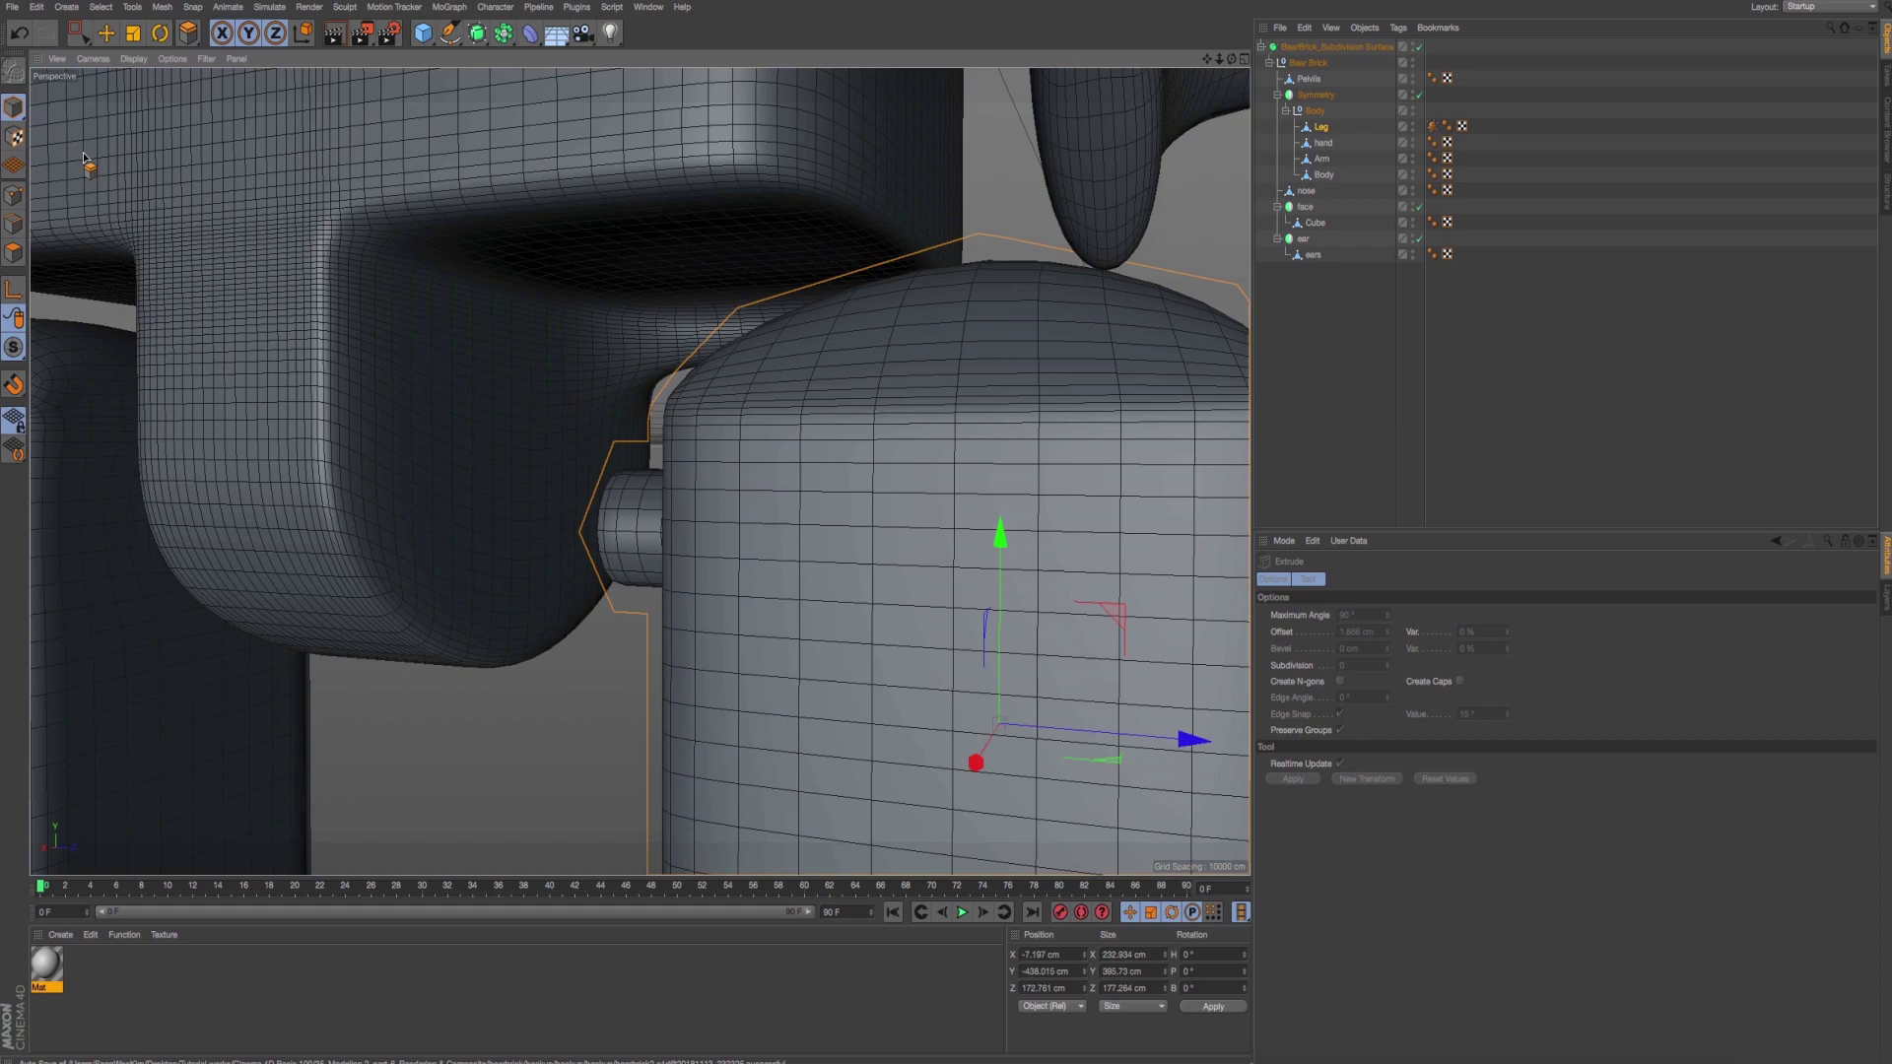
pyautogui.click(107, 33)
pyautogui.click(374, 353)
pyautogui.keyDown('alt'); pyautogui.moveTo(362, 355); pyautogui.dragTo(458, 398); pyautogui.keyUp('alt')
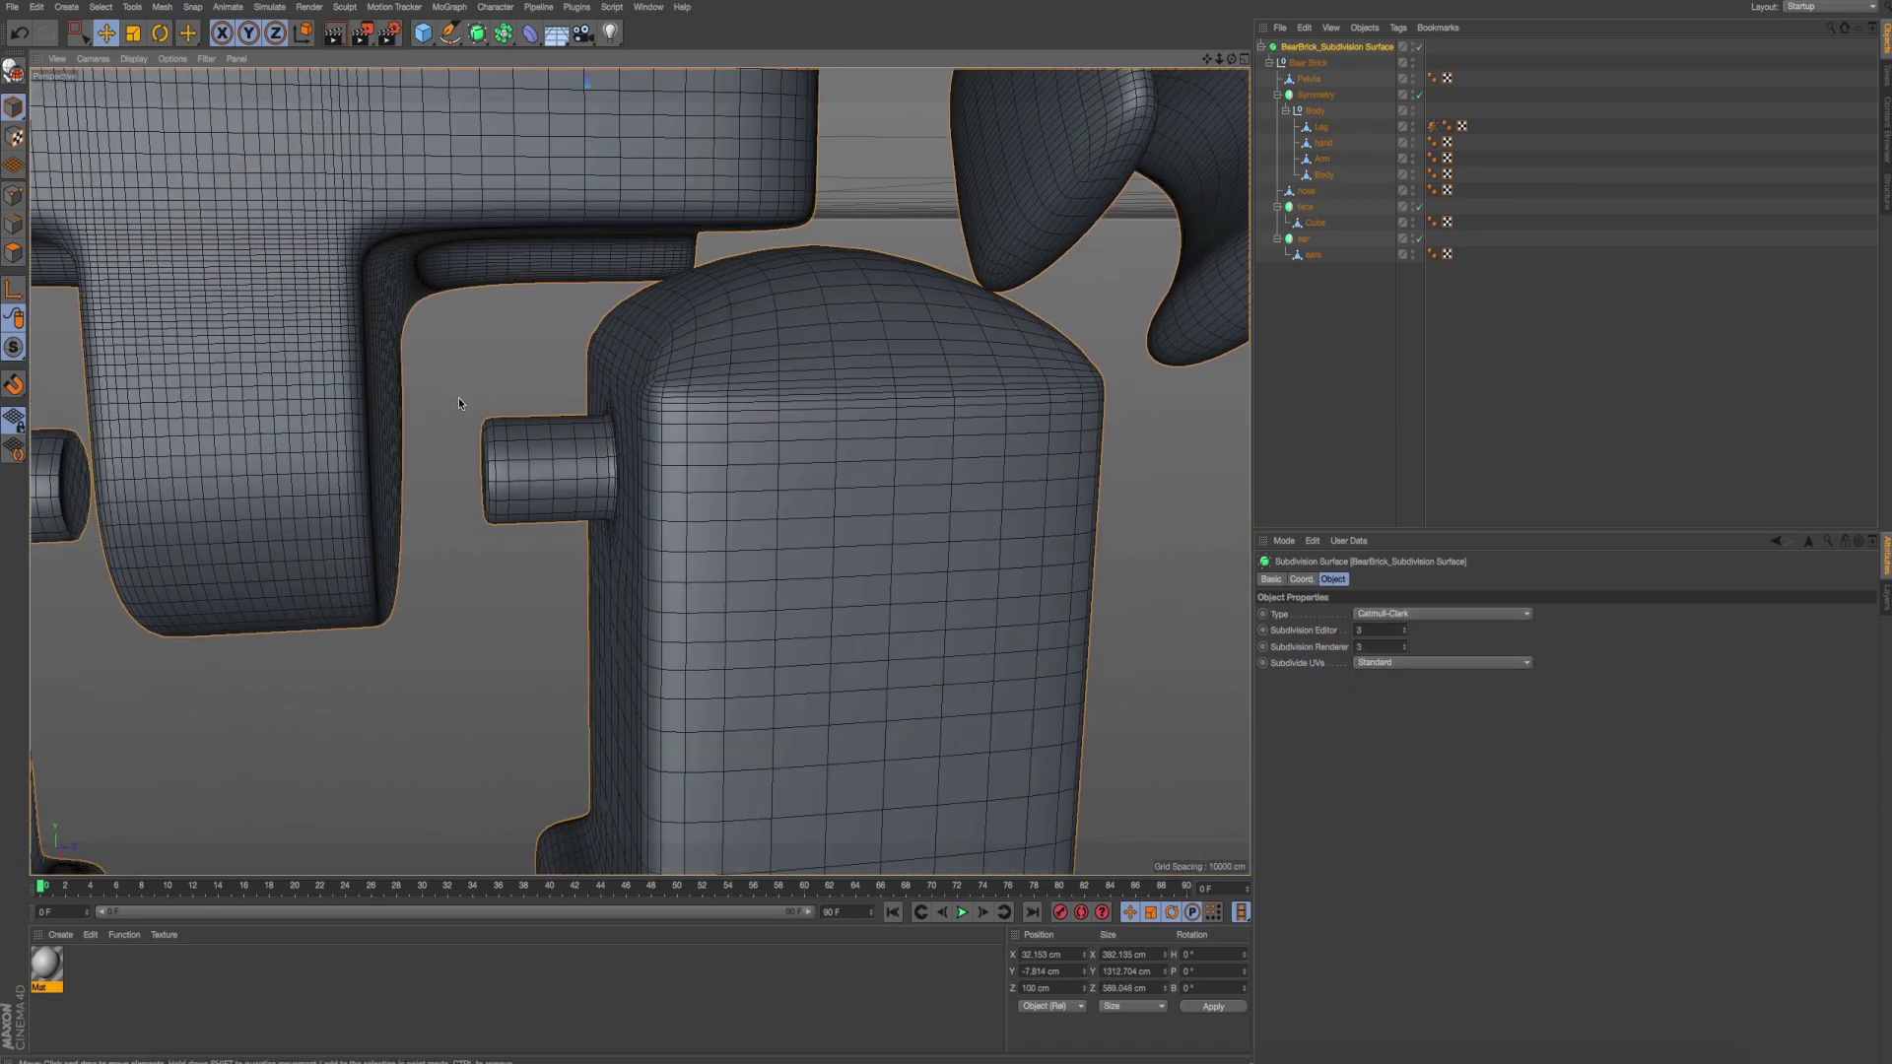
# Select the Leg, turn off subdivision smoothing, and enter Polygon mode.
pyautogui.scroll(-5, 458, 400)
pyautogui.scroll(3, 455, 414)
pyautogui.scroll(2, 433, 423)
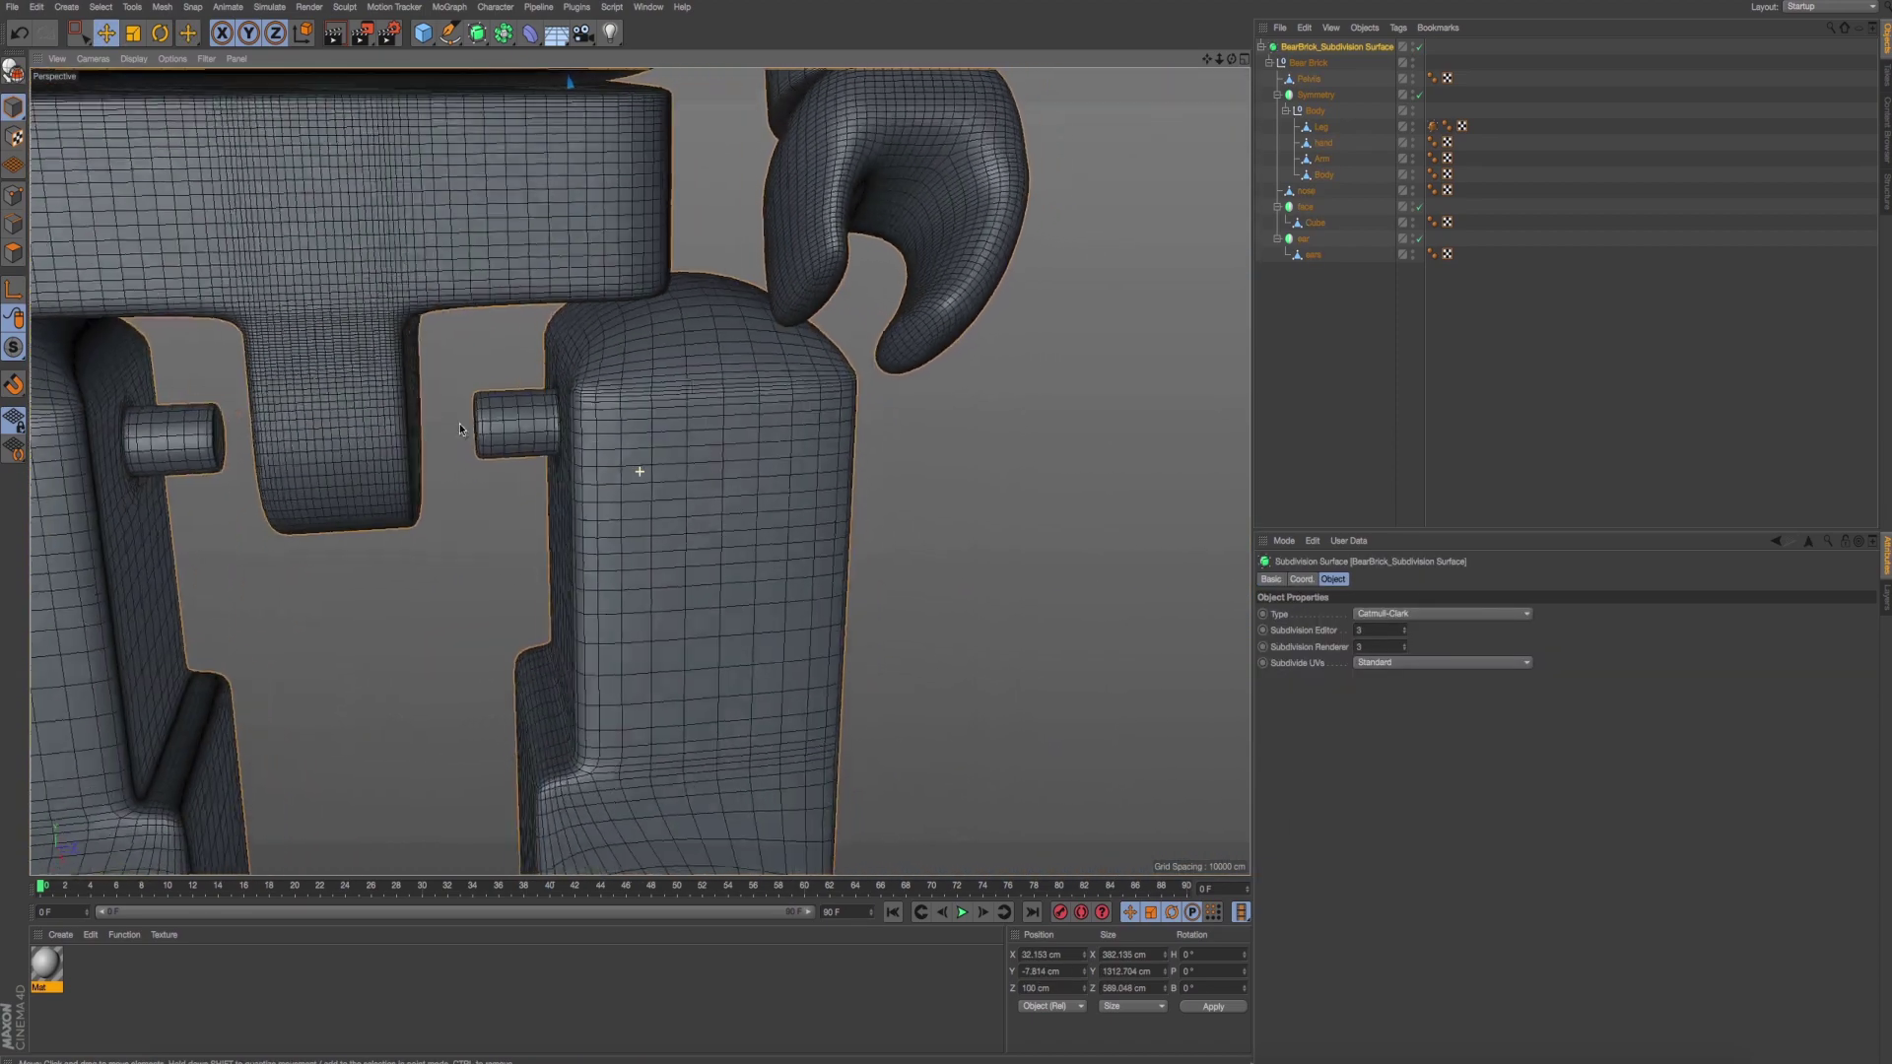
pyautogui.scroll(1, 459, 425)
pyautogui.keyDown('alt'); pyautogui.moveTo(460, 428); pyautogui.dragTo(460, 419); pyautogui.keyUp('alt')
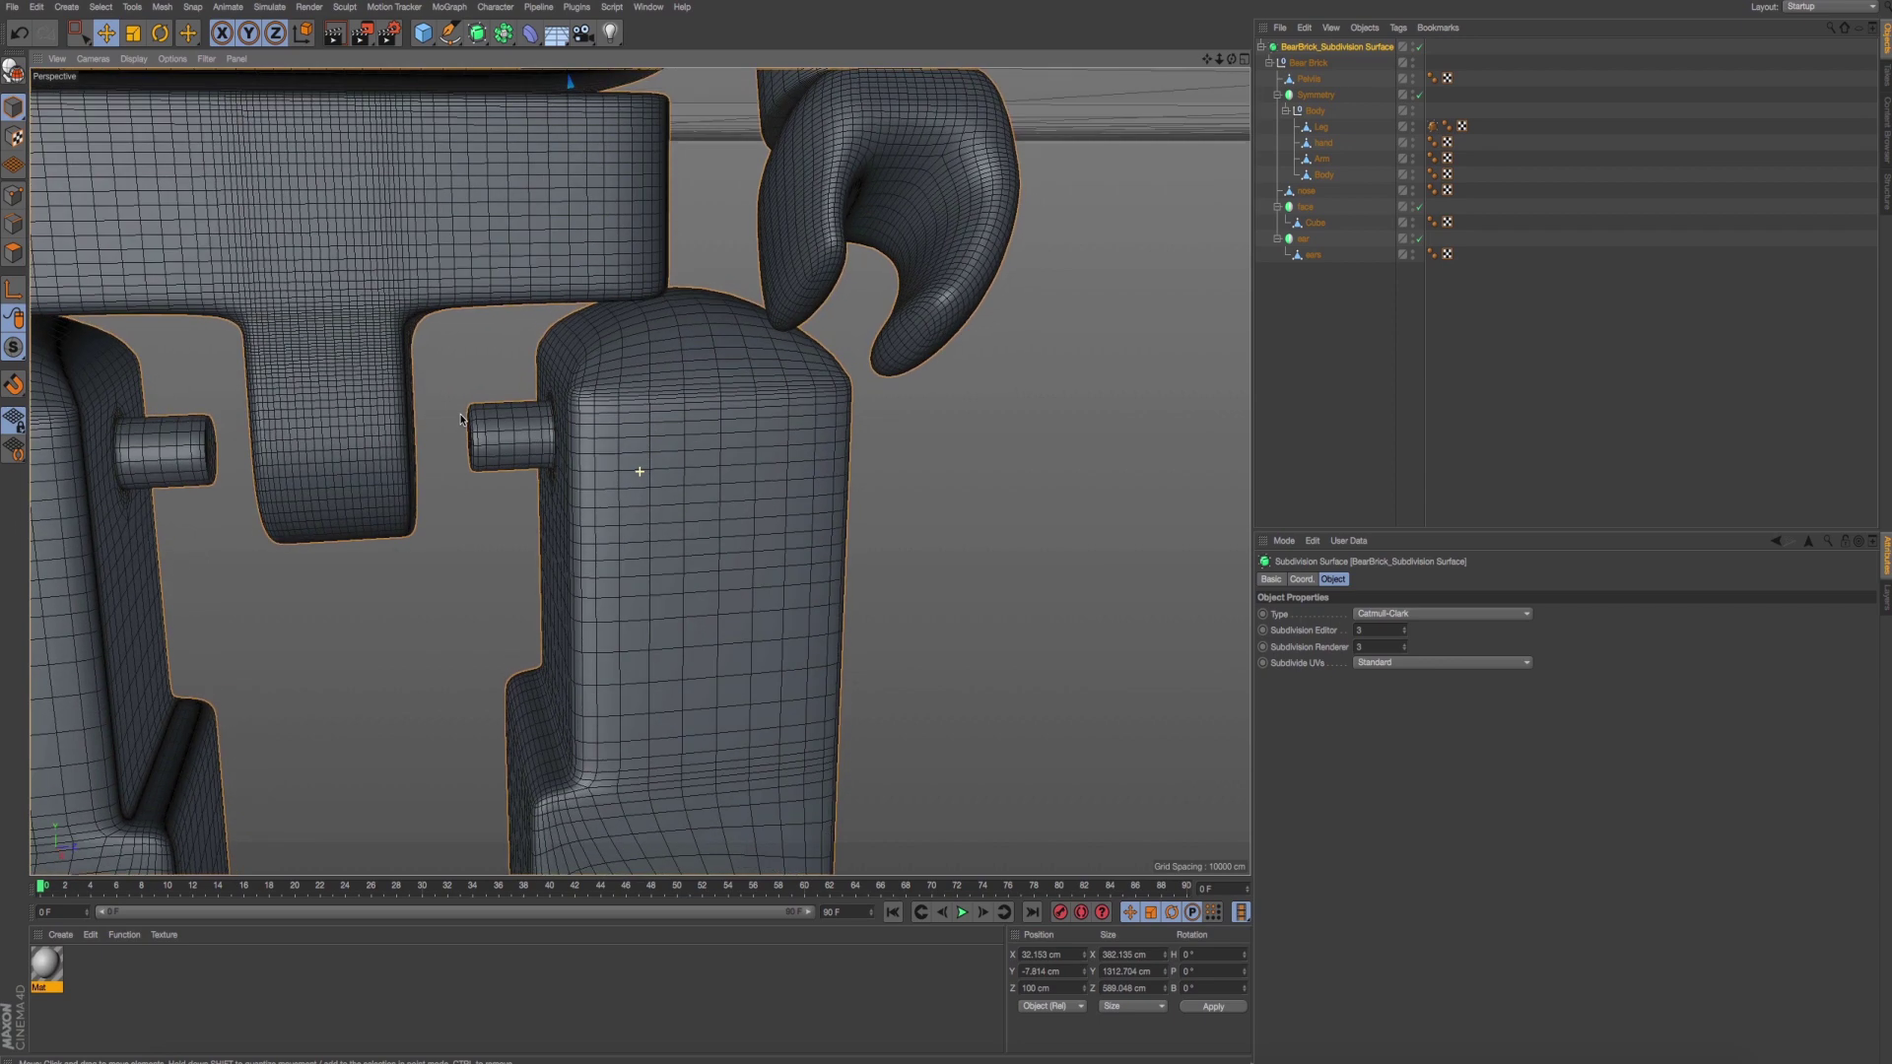
pyautogui.click(428, 437)
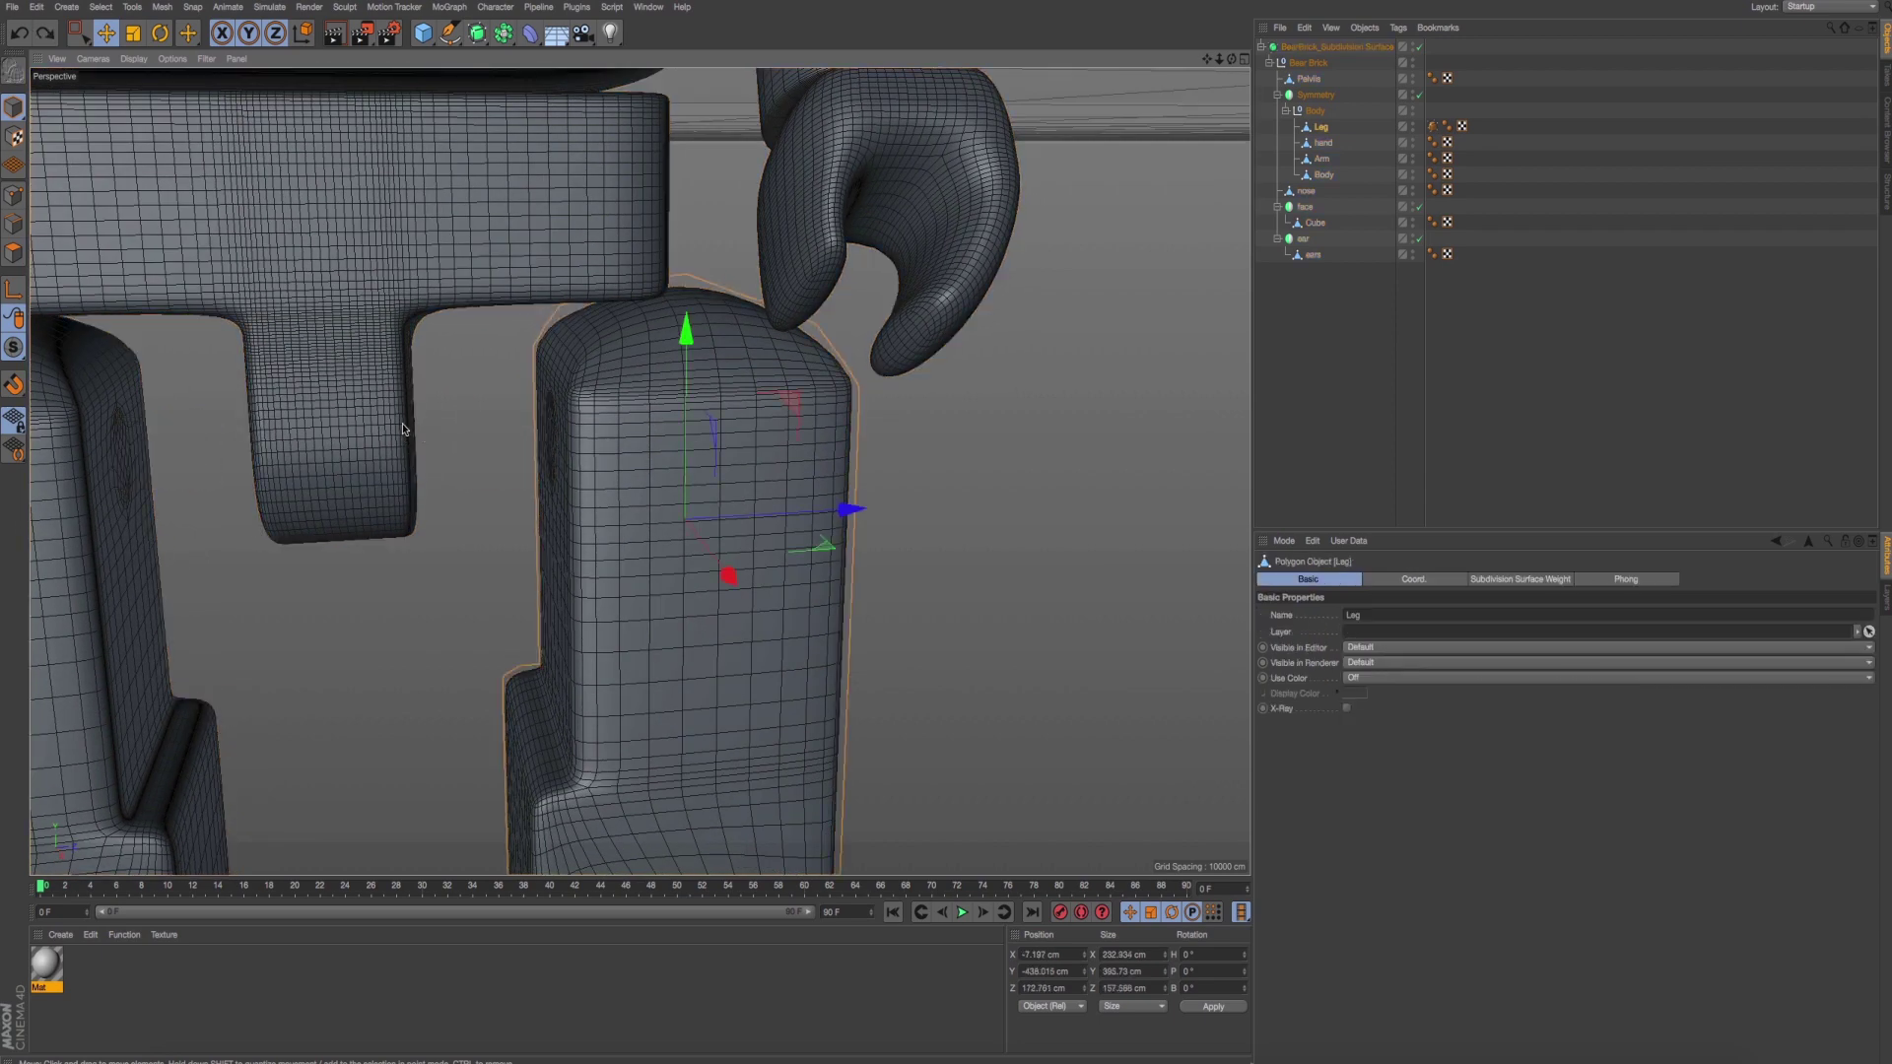
pyautogui.press('q')
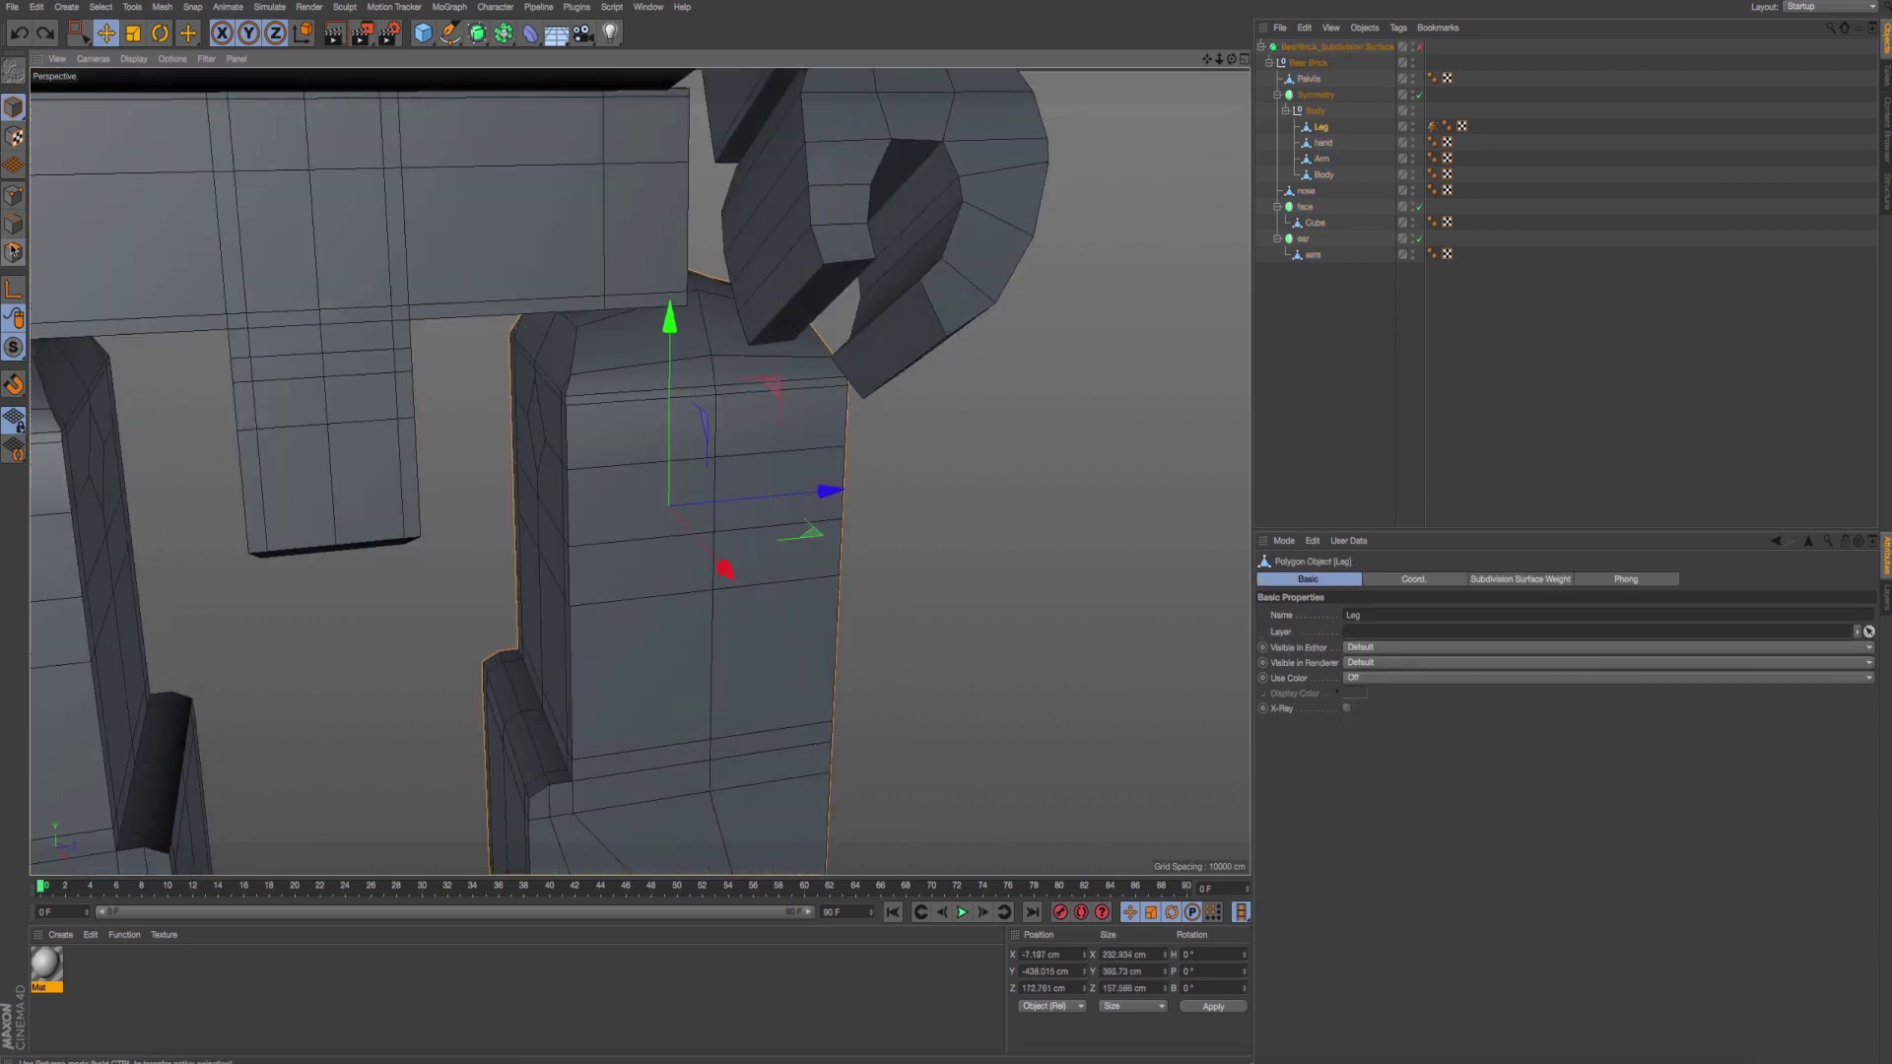
pyautogui.click(13, 251)
pyautogui.scroll(4, 439, 475)
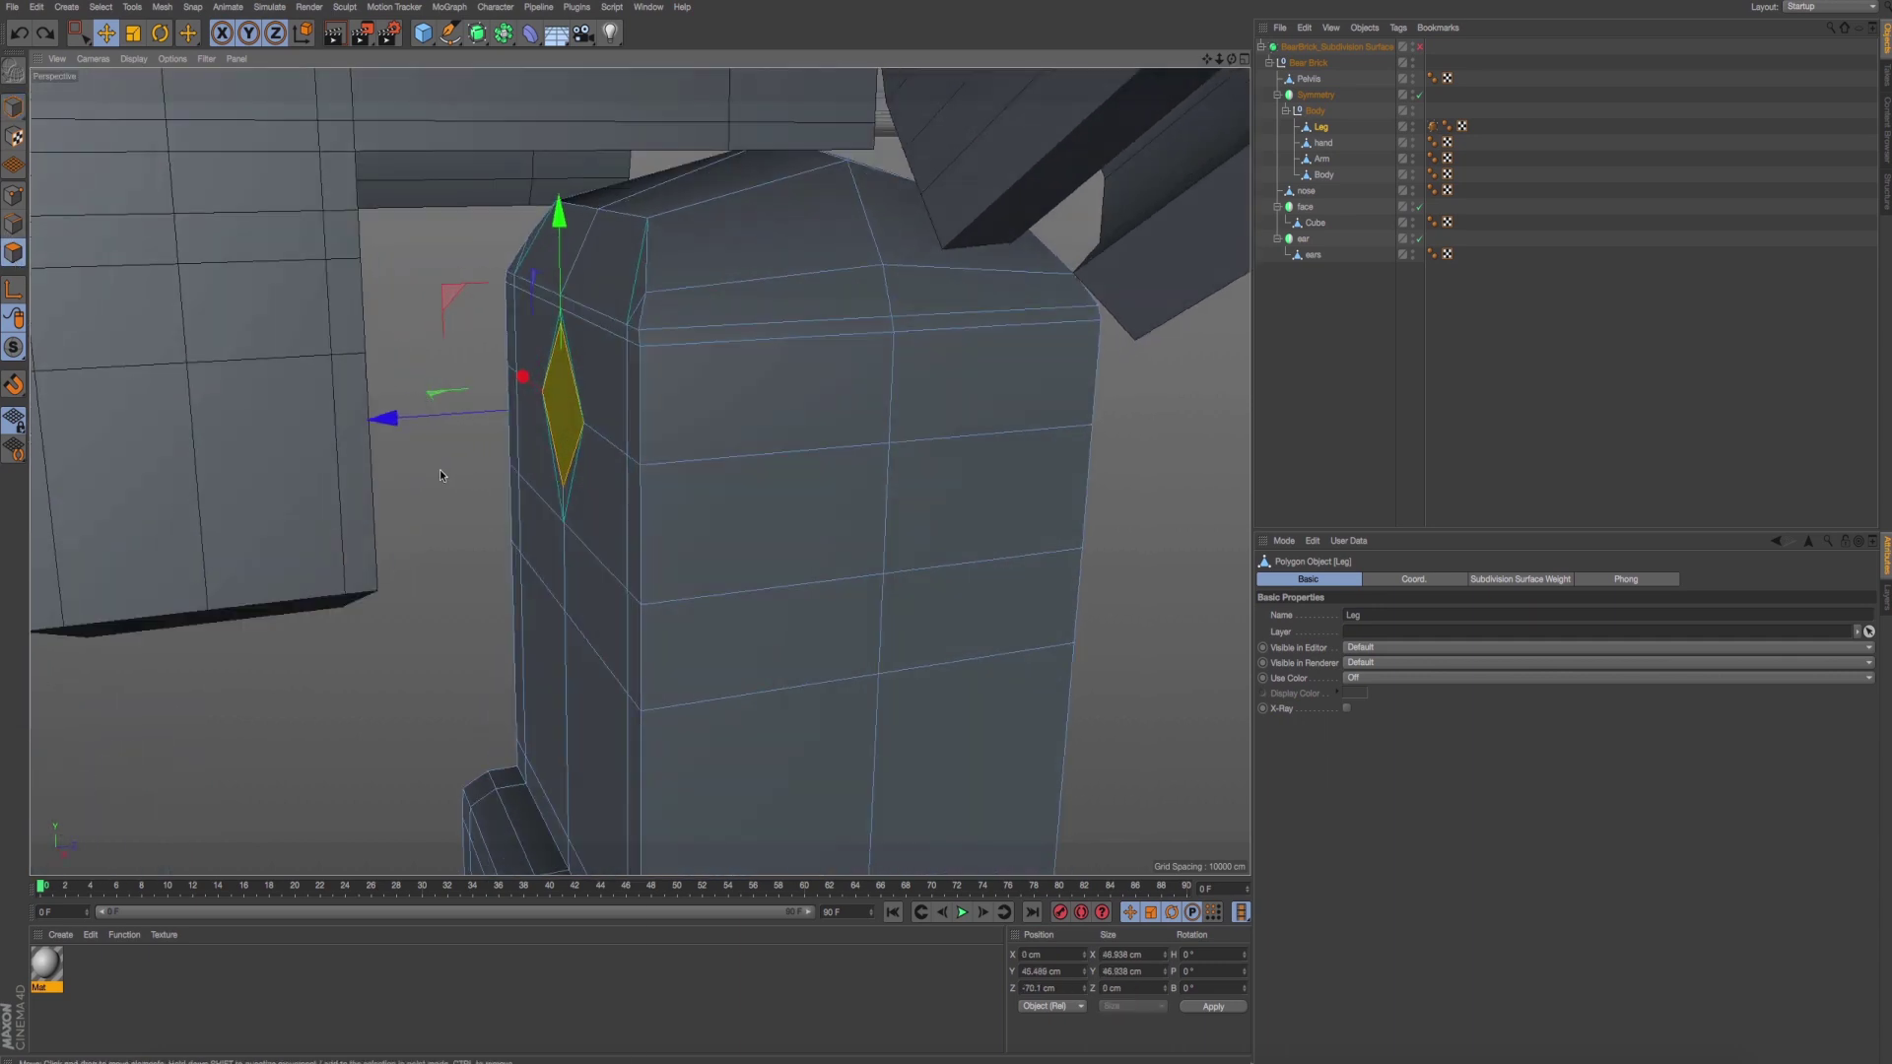
# Extrude the leg polygon inward about -12 cm into a hole, then view it smoothed.
pyautogui.rightClick(440, 475)
pyautogui.click(459, 552)
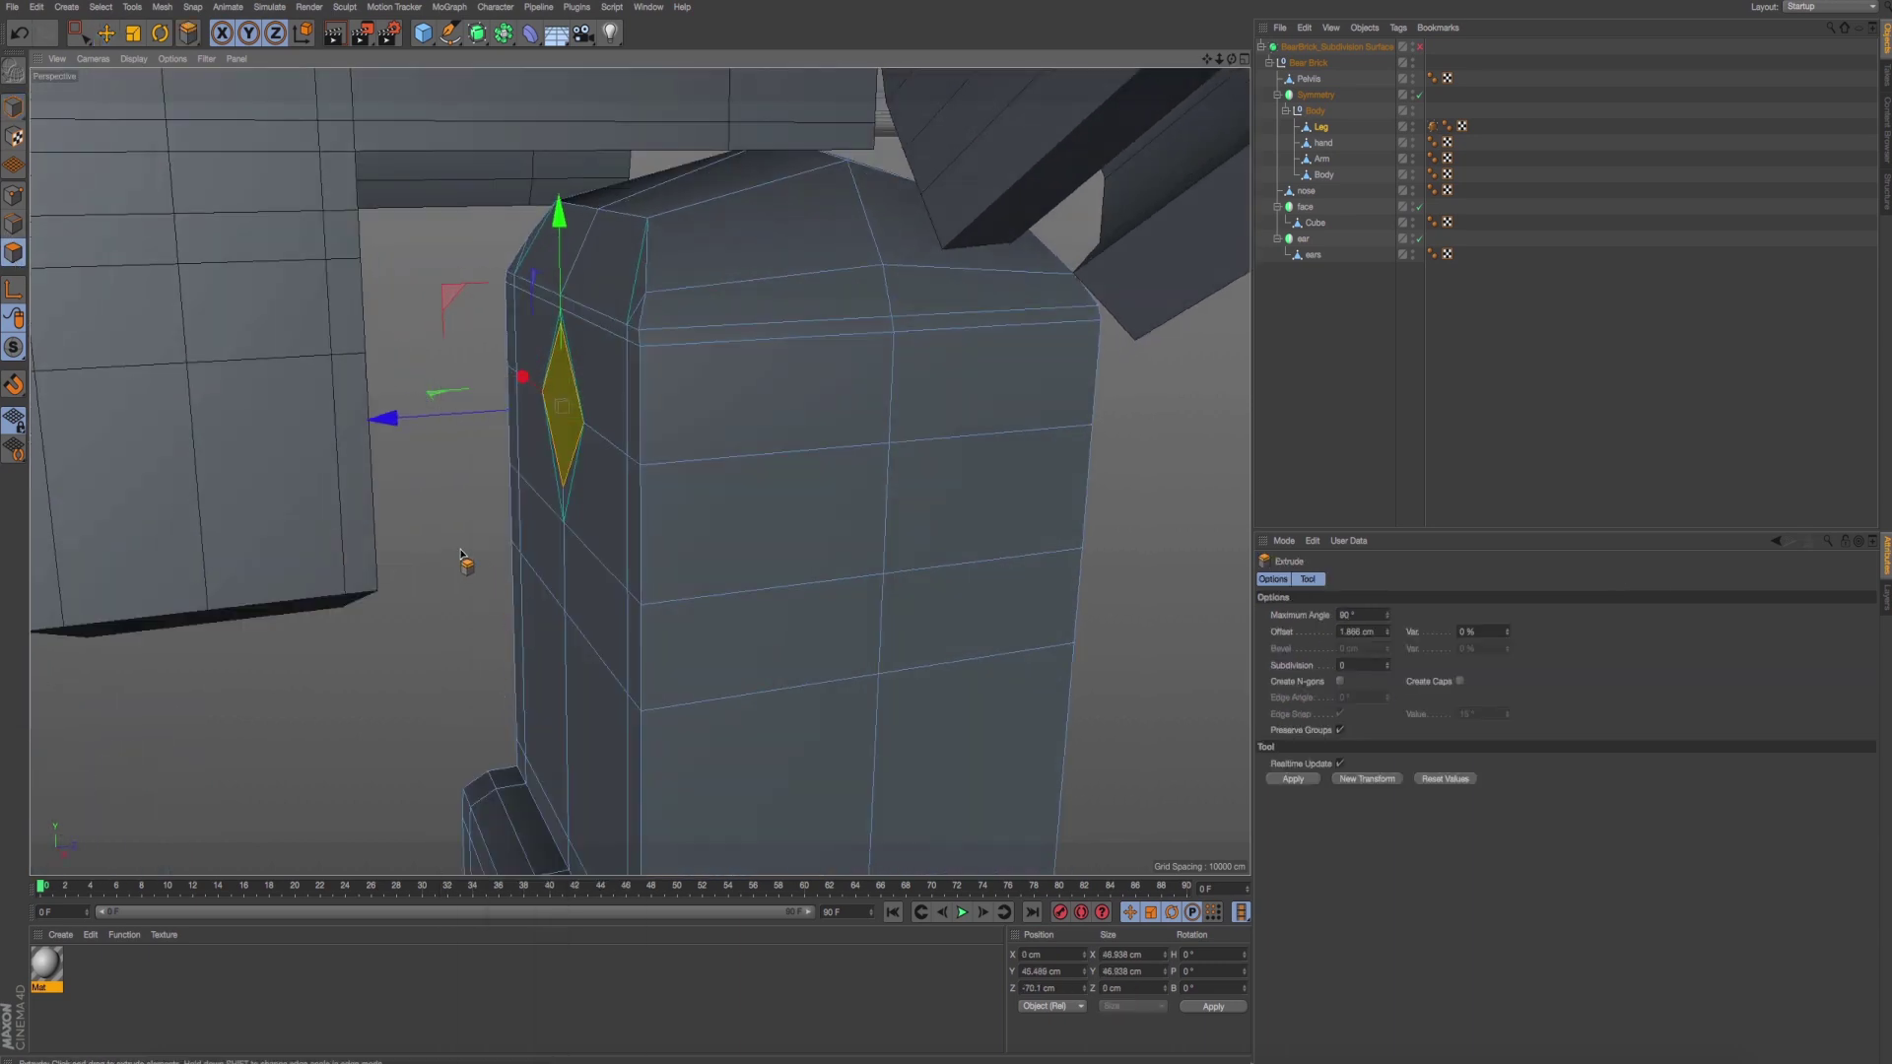
pyautogui.moveTo(568, 406); pyautogui.dragTo(602, 403)
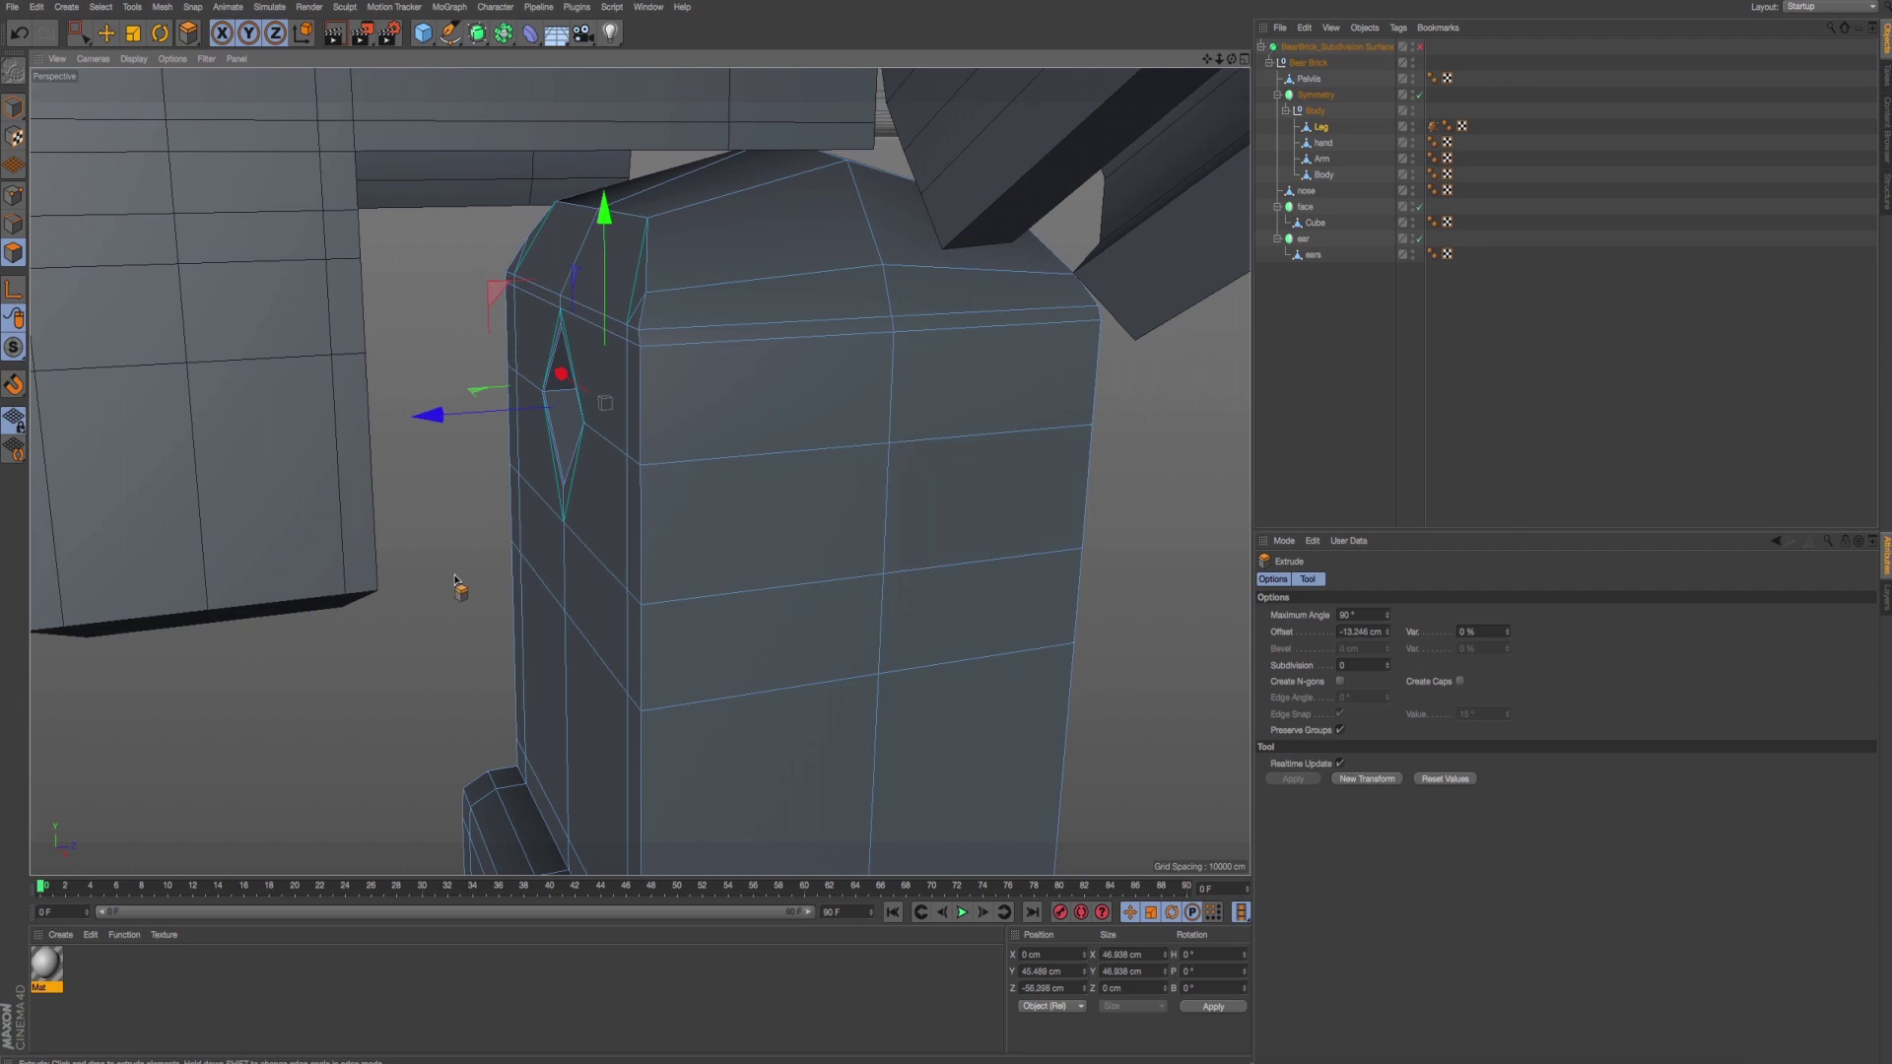
pyautogui.click(13, 106)
pyautogui.click(105, 33)
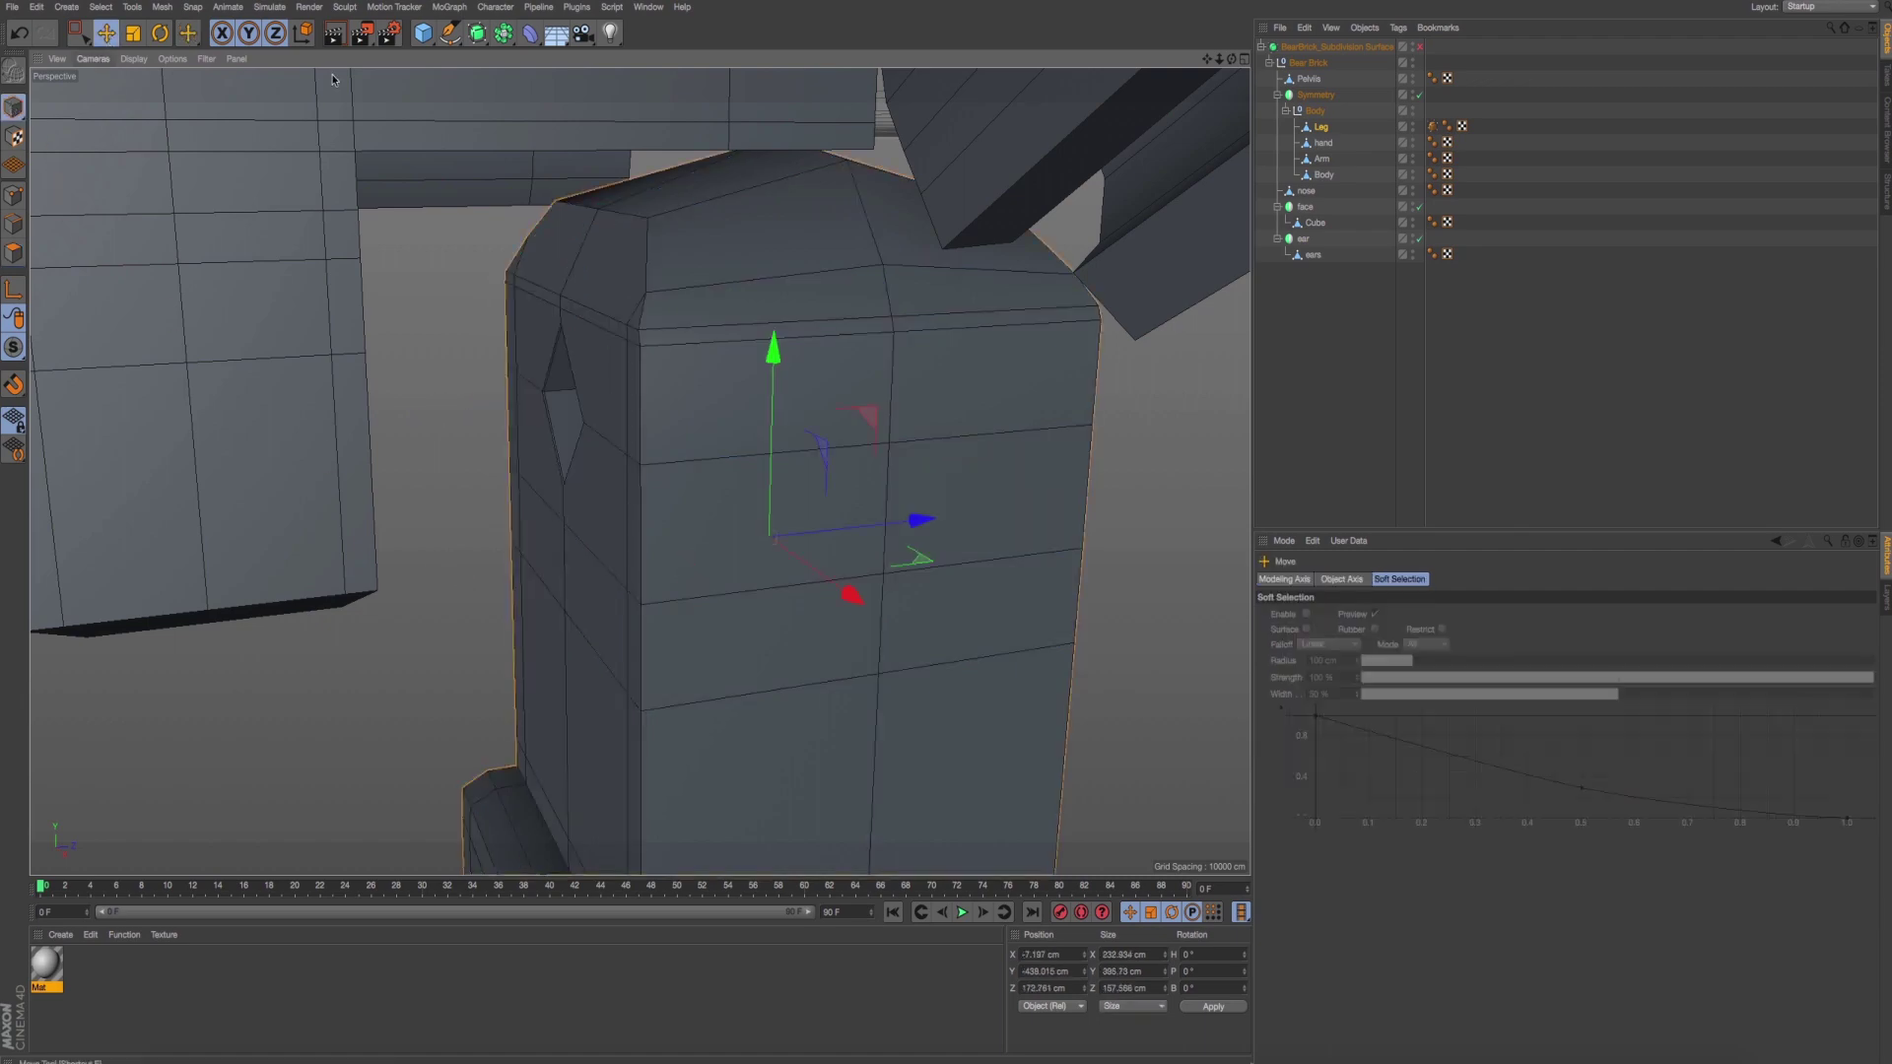
pyautogui.click(1419, 47)
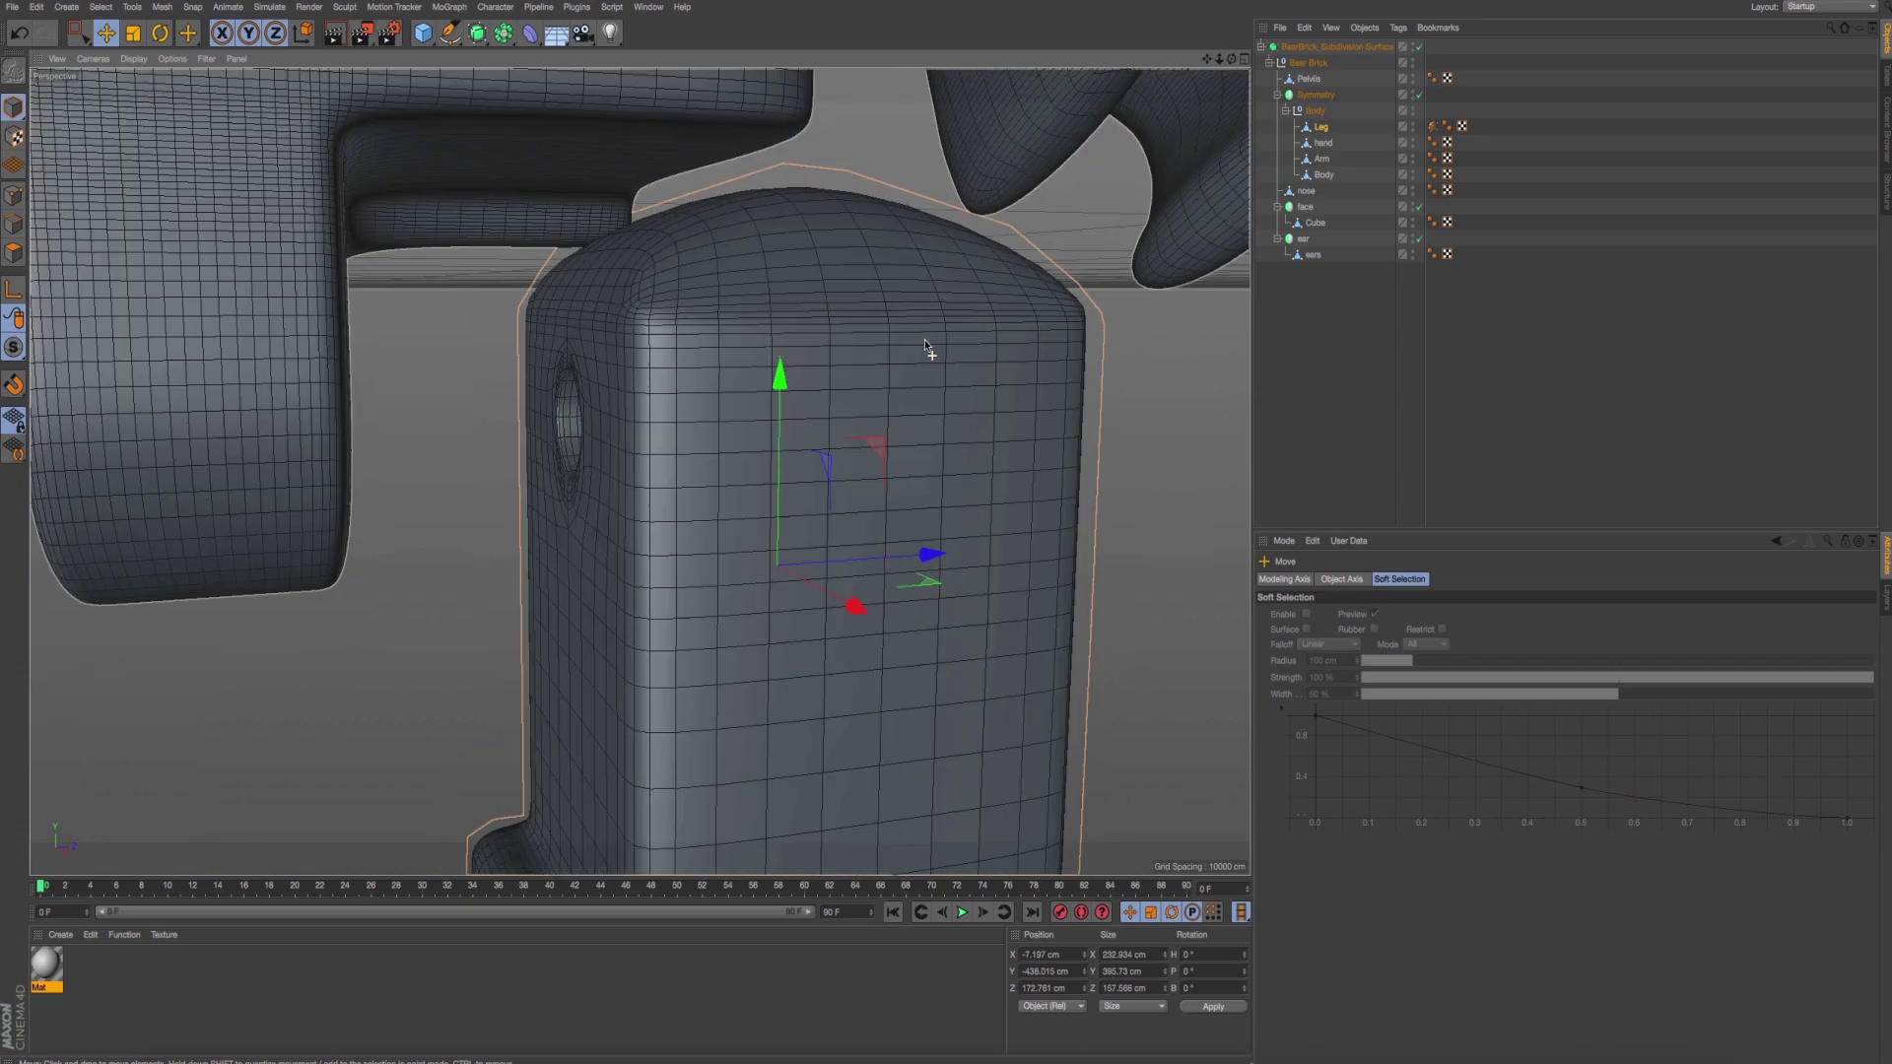
pyautogui.moveTo(925, 339)
pyautogui.keyDown('alt'); pyautogui.mouseDown()
pyautogui.moveTo(599, 483)
pyautogui.moveTo(606, 463)
pyautogui.moveTo(565, 459)
pyautogui.moveTo(688, 457)
pyautogui.moveTo(535, 458)
pyautogui.moveTo(603, 477)
pyautogui.moveTo(656, 381)
pyautogui.moveTo(654, 410)
pyautogui.moveTo(585, 418)
pyautogui.moveTo(636, 431)
pyautogui.moveTo(612, 448)
pyautogui.moveTo(346, 375)
pyautogui.mouseUp(); pyautogui.keyUp('alt')
# Turn off Subdivision Surface smoothing and put the Pelvis into point editing mode.
pyautogui.click(347, 374)
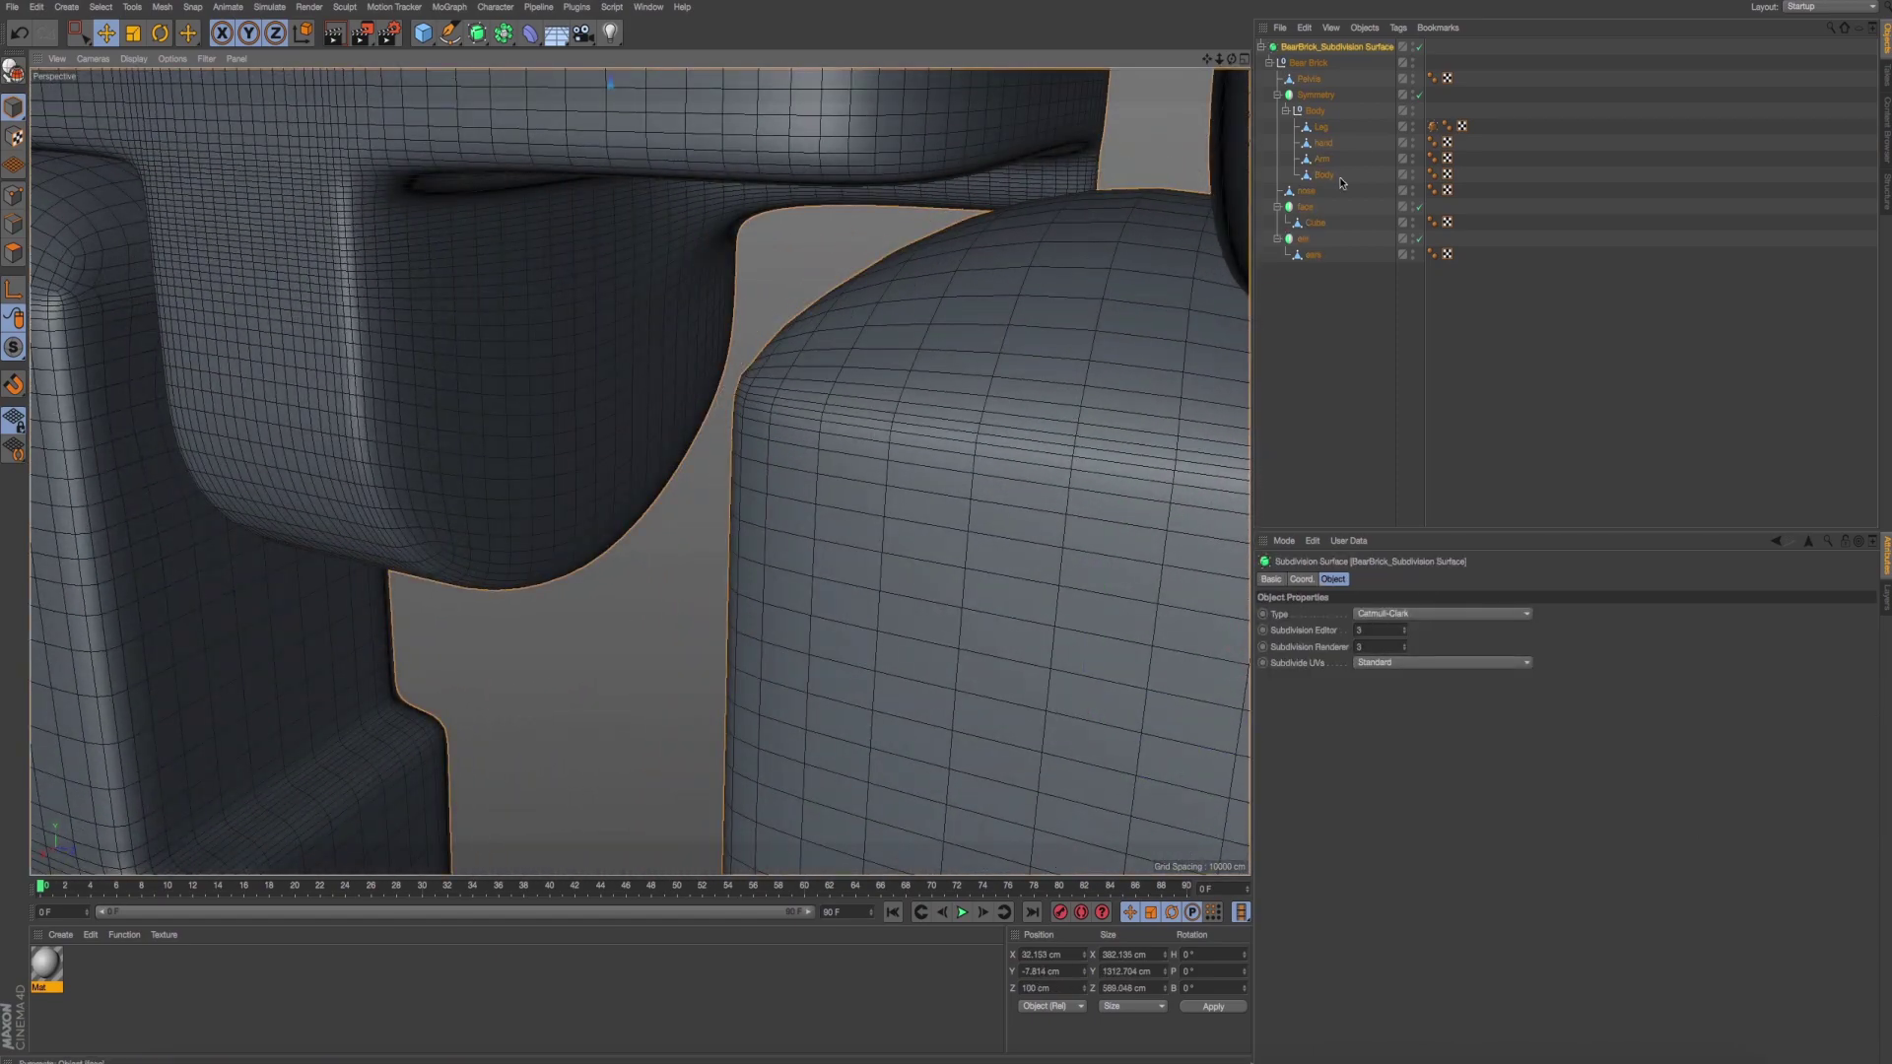
pyautogui.click(1417, 47)
pyautogui.keyDown('alt'); pyautogui.moveTo(920, 270); pyautogui.dragTo(612, 417); pyautogui.keyUp('alt')
pyautogui.click(612, 417)
pyautogui.click(14, 197)
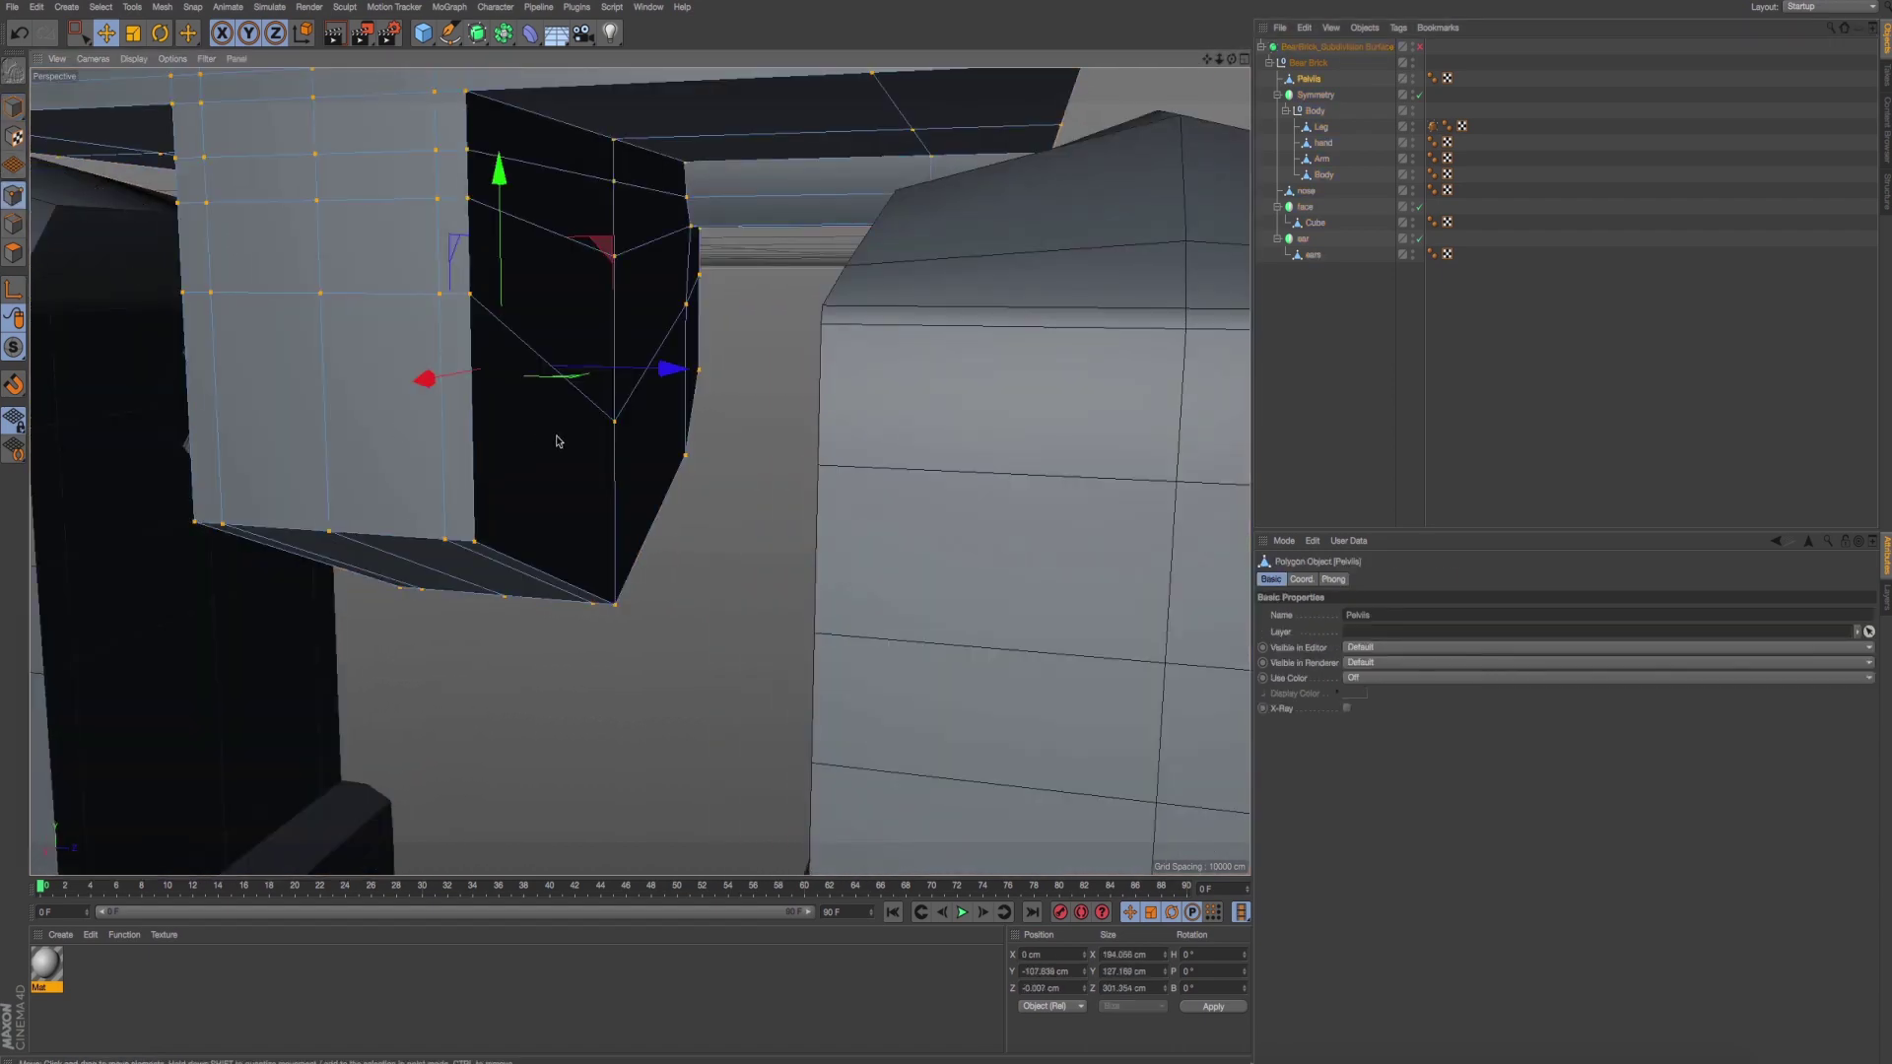
pyautogui.rightClick(715, 559)
pyautogui.moveTo(716, 559)
pyautogui.keyDown('alt'); pyautogui.mouseDown()
pyautogui.moveTo(501, 548)
pyautogui.moveTo(383, 424)
pyautogui.moveTo(566, 498)
pyautogui.moveTo(575, 524)
pyautogui.moveTo(701, 593)
pyautogui.moveTo(717, 582)
pyautogui.mouseUp(); pyautogui.keyUp('alt')
# Bevel a point on the pelvis side into a small diamond face.
pyautogui.rightClick(772, 589)
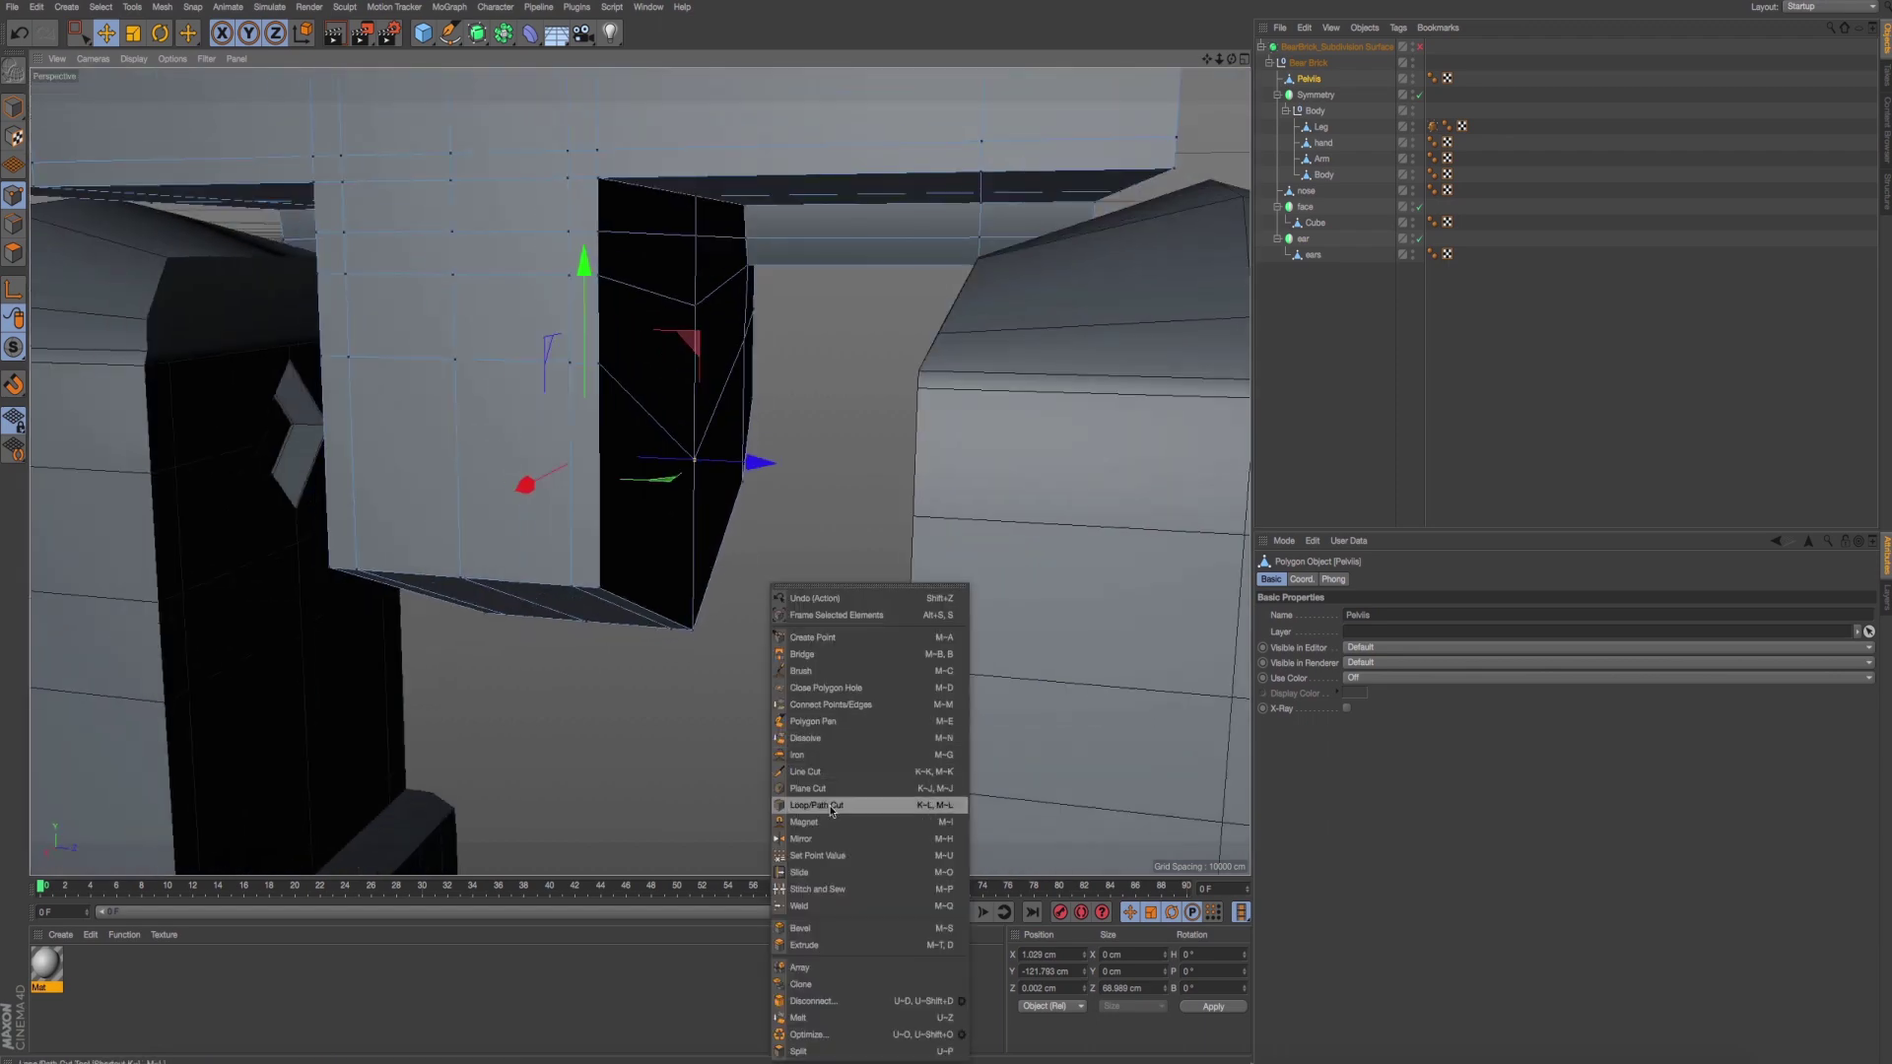
pyautogui.click(831, 901)
pyautogui.moveTo(831, 847)
pyautogui.keyDown('alt'); pyautogui.mouseDown()
pyautogui.moveTo(718, 642)
pyautogui.moveTo(772, 624)
pyautogui.moveTo(772, 642)
pyautogui.moveTo(726, 633)
pyautogui.moveTo(779, 617)
pyautogui.mouseUp(); pyautogui.keyUp('alt')
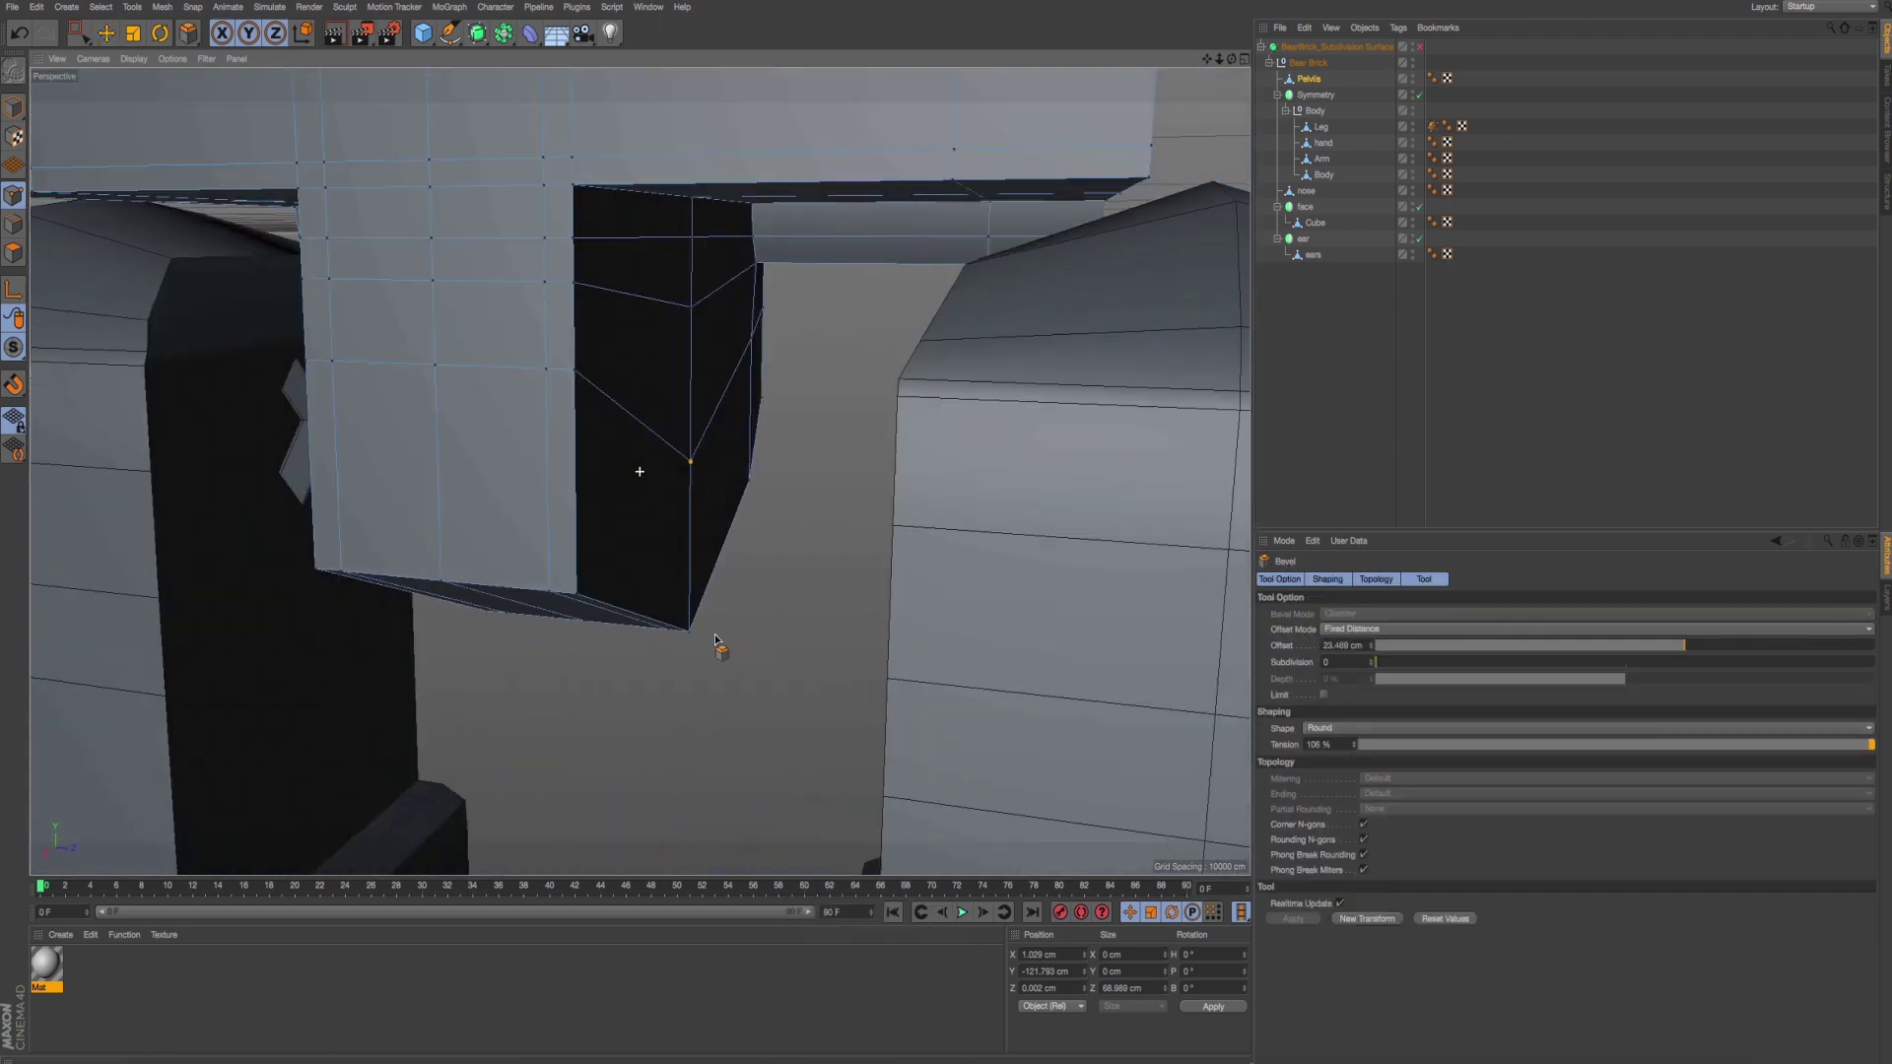
pyautogui.rightClick(779, 617)
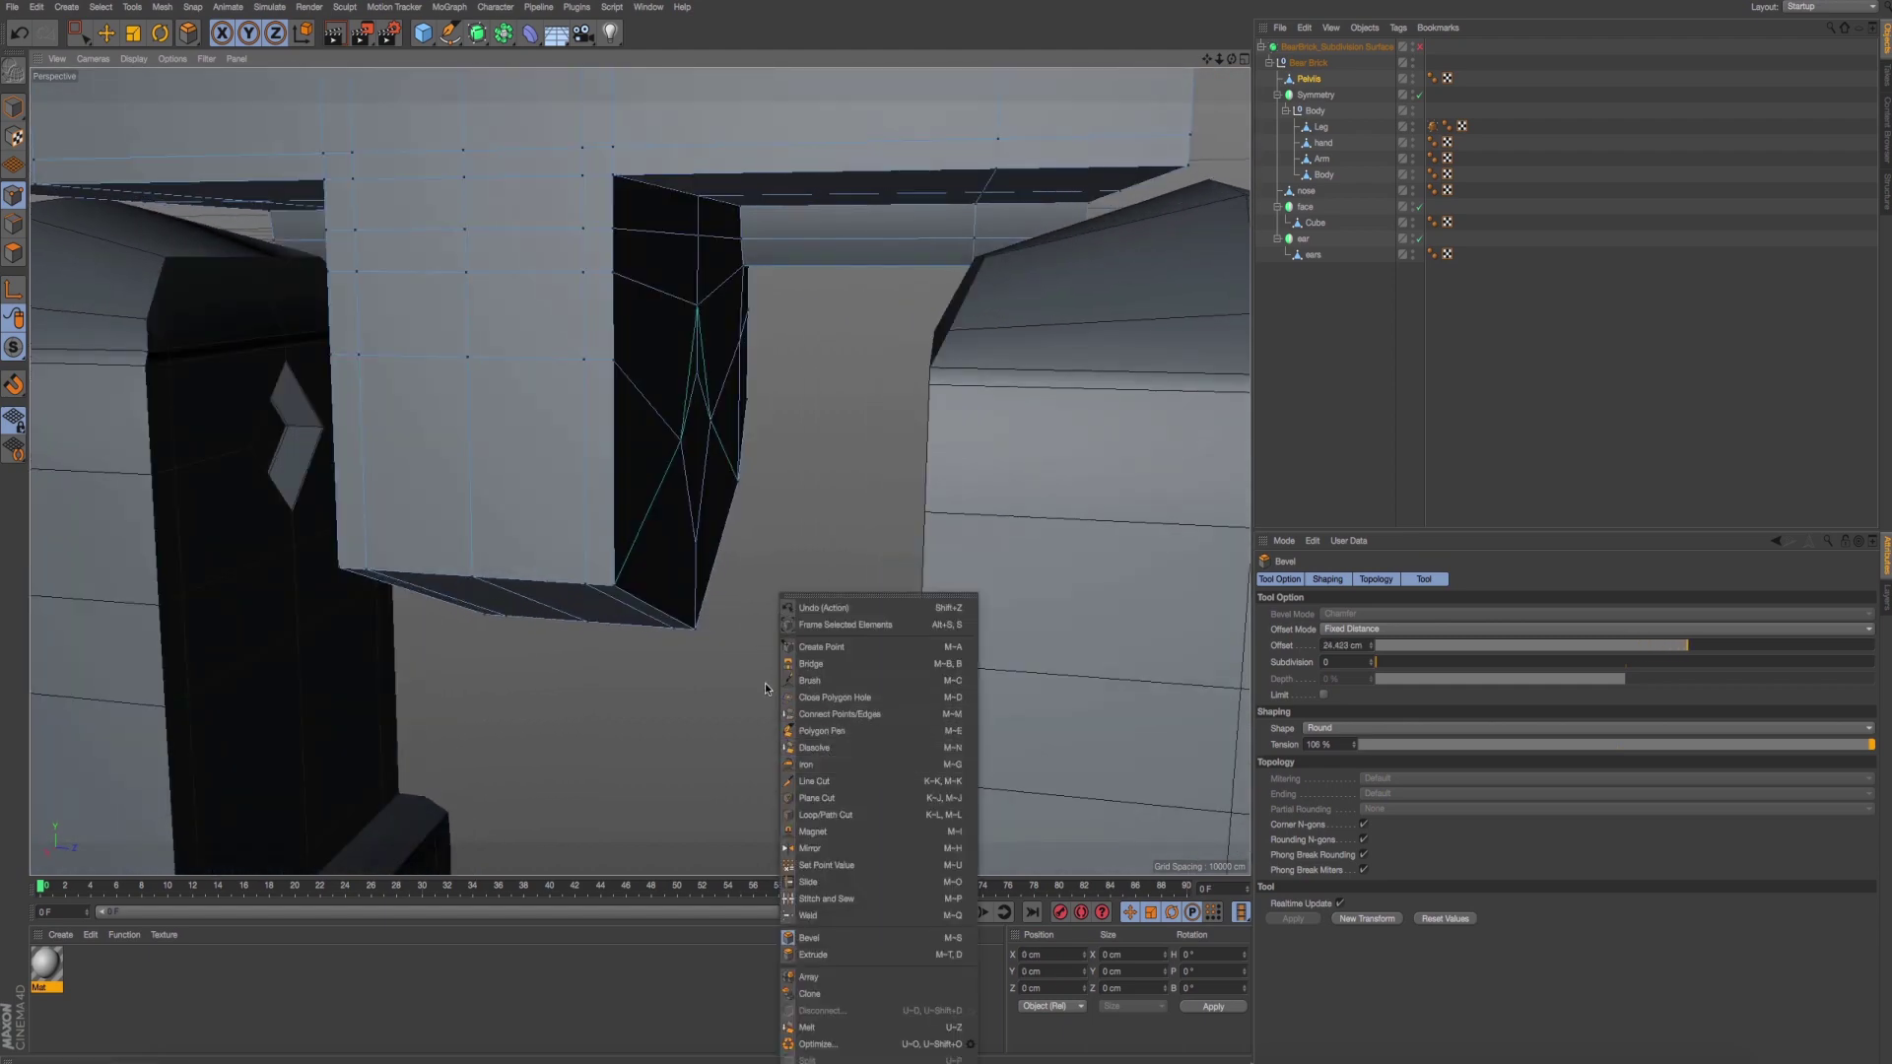
pyautogui.press('Escape')
pyautogui.click(102, 41)
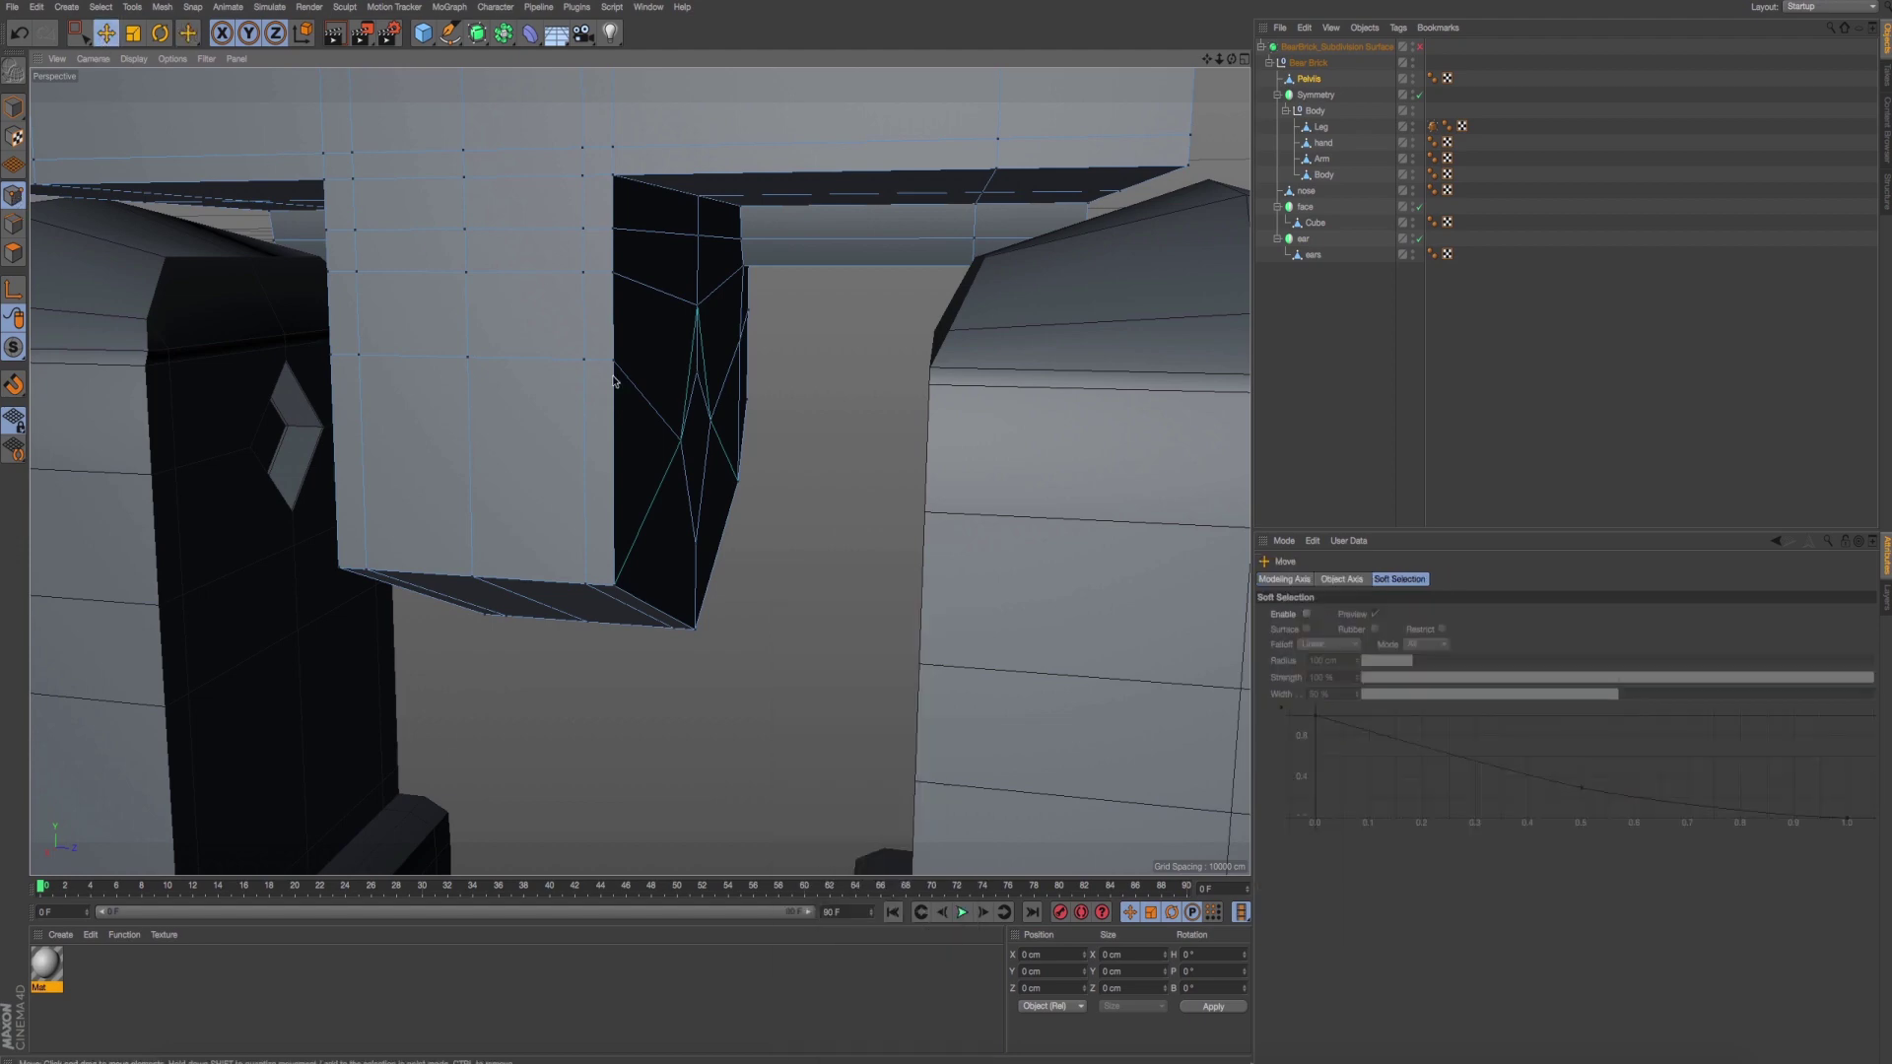
# Select the new diamond polygon on the side of the pelvis.
pyautogui.moveTo(683, 541)
pyautogui.keyDown('alt'); pyautogui.mouseDown()
pyautogui.moveTo(358, 493)
pyautogui.moveTo(228, 548)
pyautogui.moveTo(322, 364)
pyautogui.moveTo(328, 463)
pyautogui.mouseUp(); pyautogui.keyUp('alt')
pyautogui.scroll(3, 328, 464)
pyautogui.scroll(3, 567, 509)
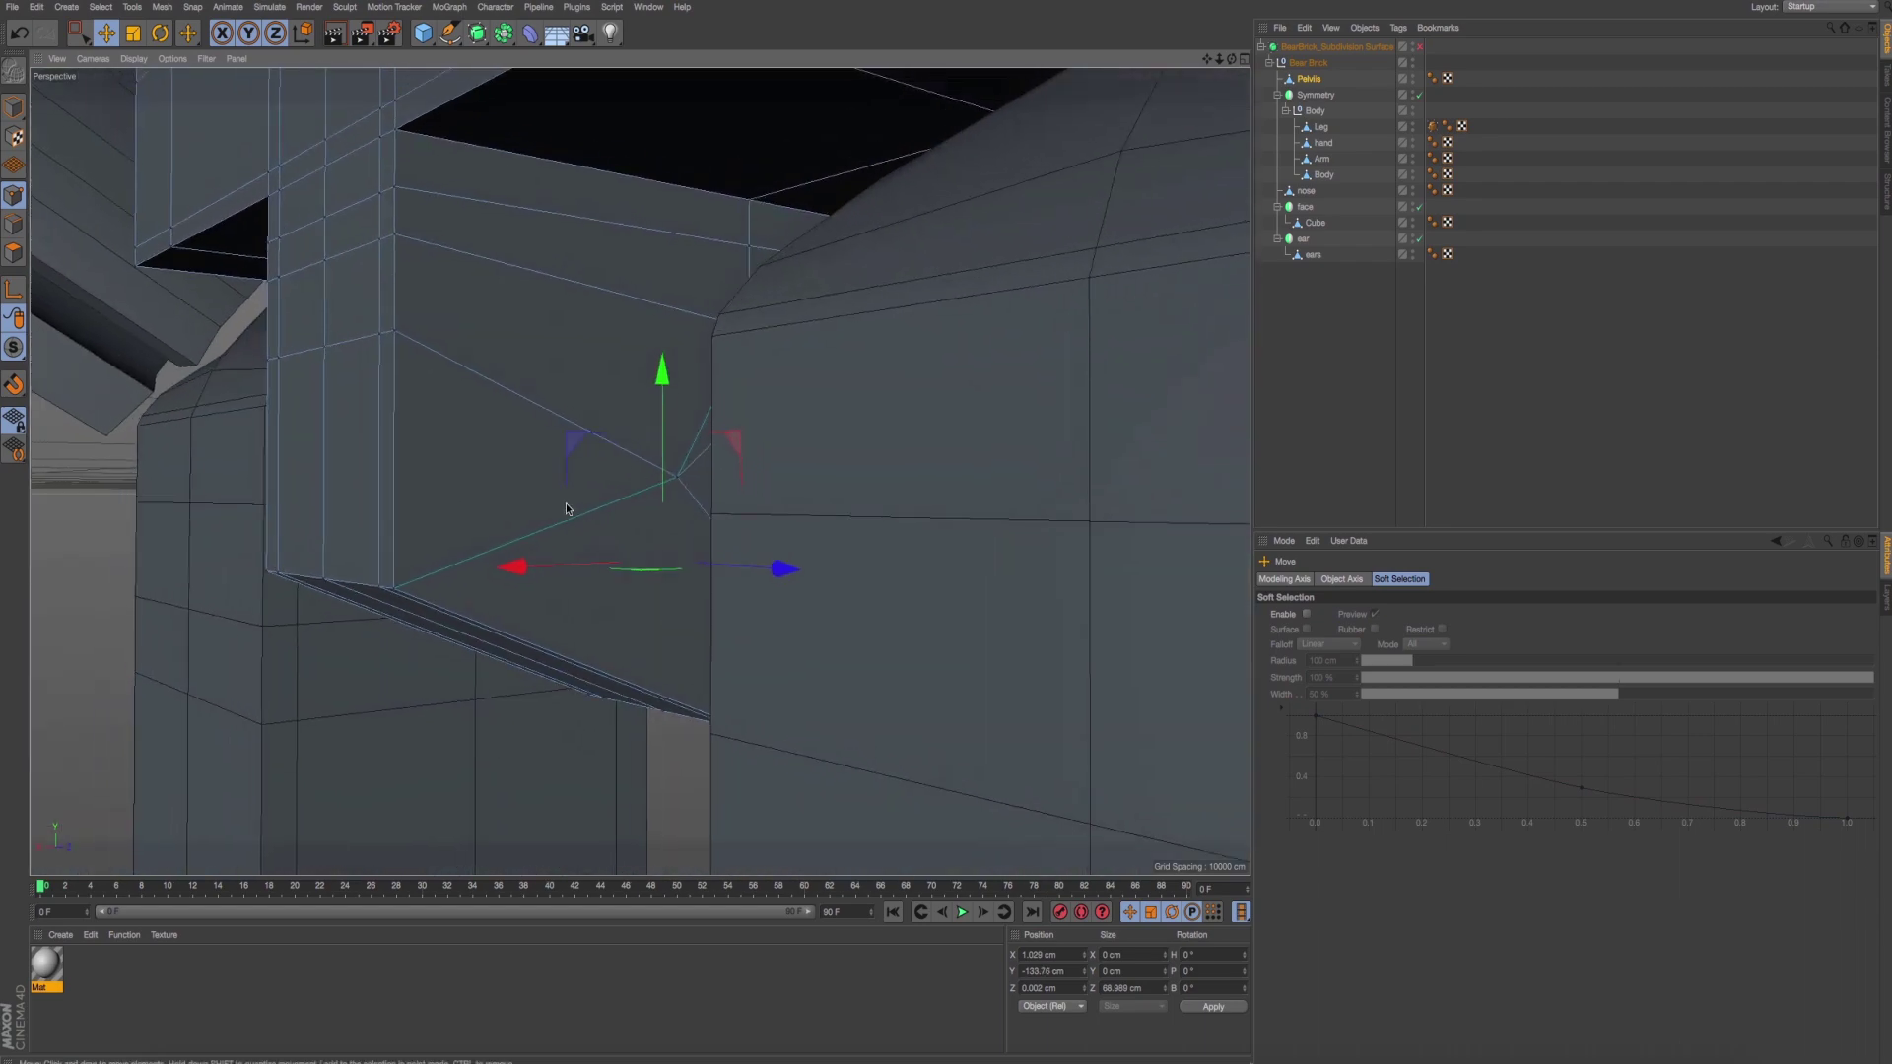
pyautogui.moveTo(567, 510)
pyautogui.keyDown('alt'); pyautogui.mouseDown()
pyautogui.moveTo(709, 536)
pyautogui.moveTo(635, 528)
pyautogui.mouseUp(); pyautogui.keyUp('alt')
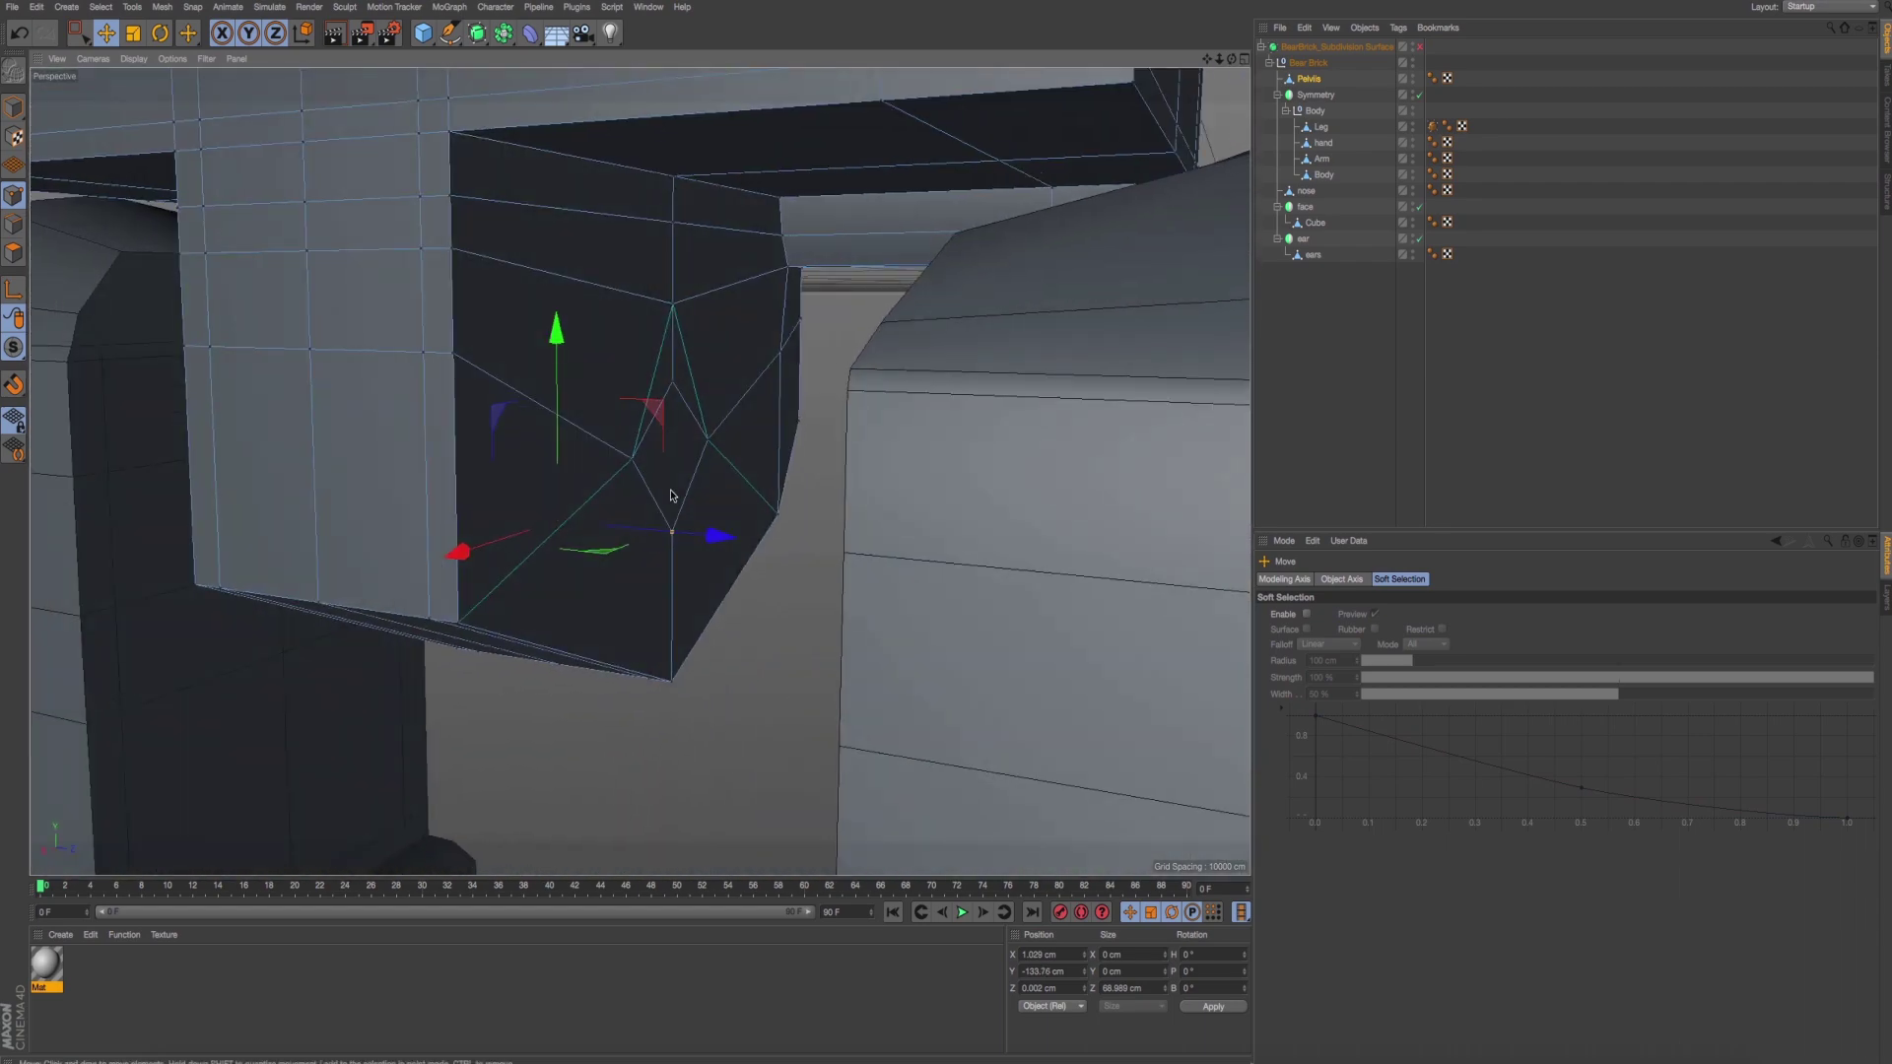
pyautogui.click(12, 254)
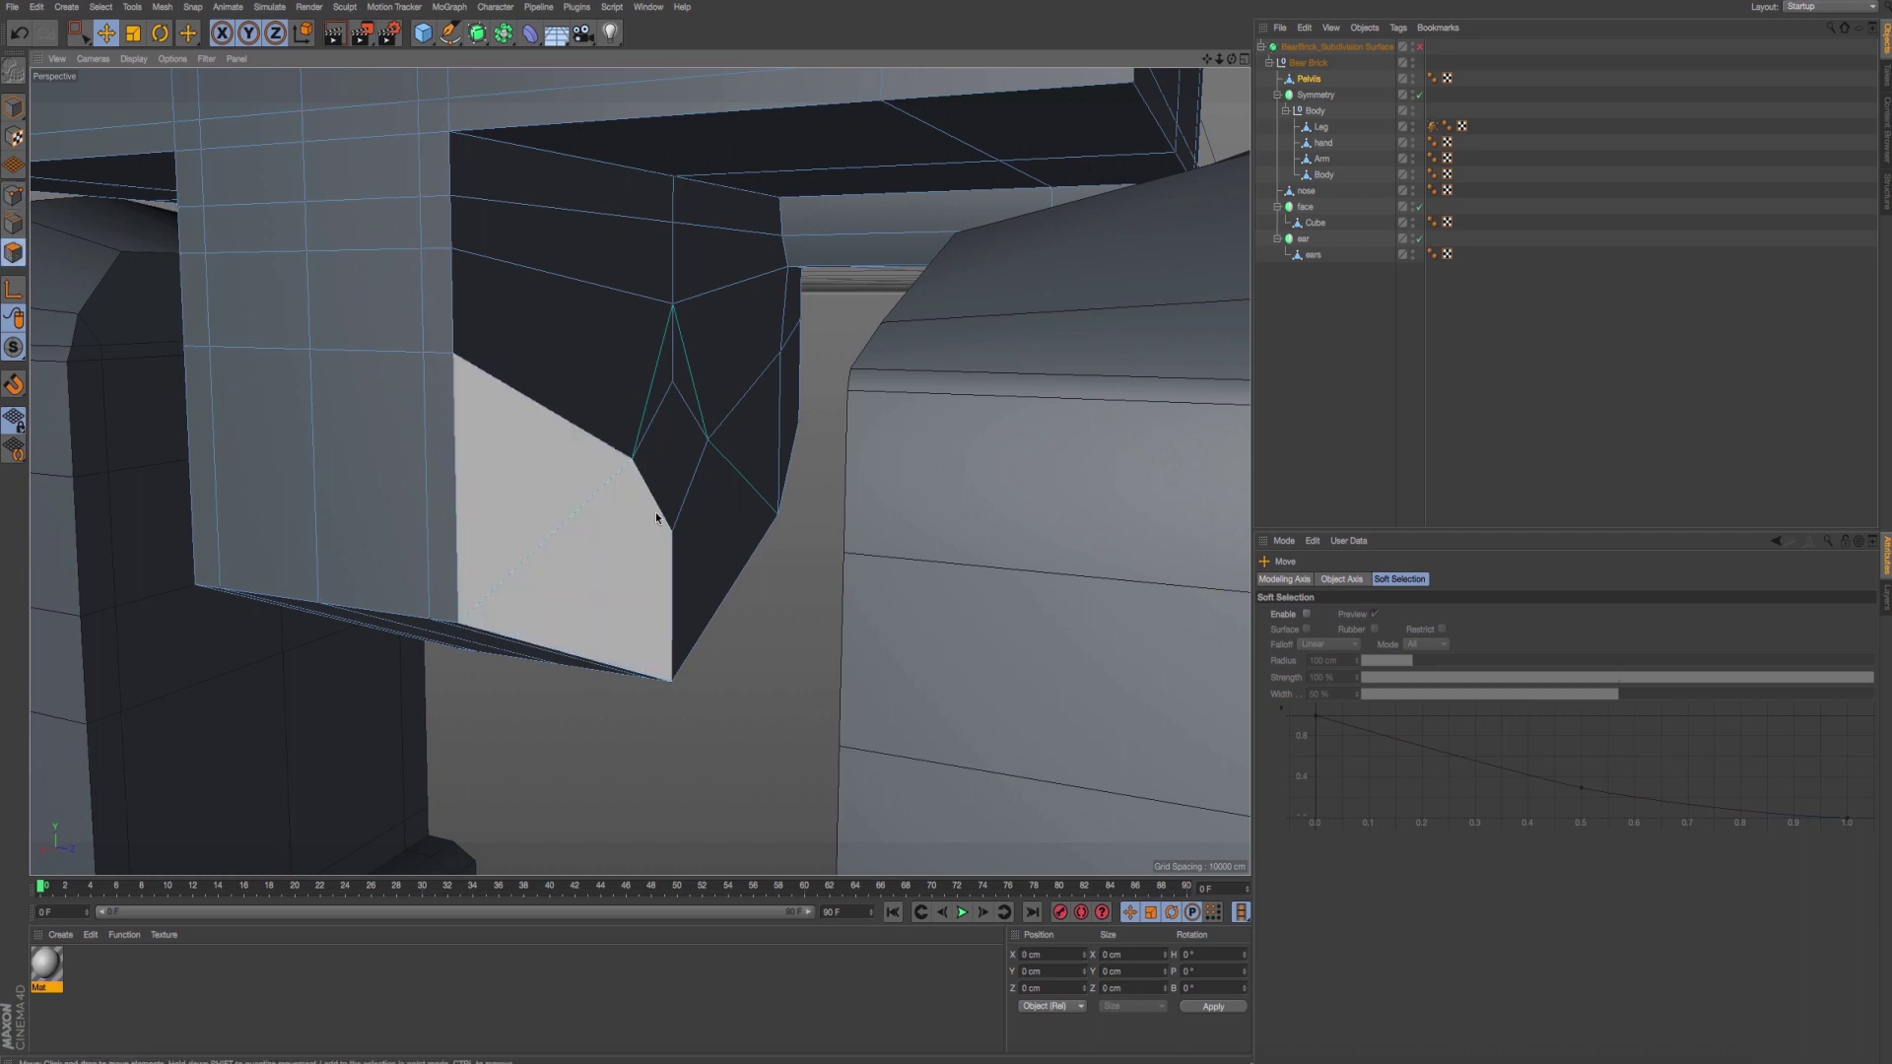
pyautogui.moveTo(658, 481)
pyautogui.keyDown('alt'); pyautogui.mouseDown()
pyautogui.moveTo(369, 452)
pyautogui.moveTo(180, 467)
pyautogui.moveTo(311, 481)
pyautogui.mouseUp(); pyautogui.keyUp('alt')
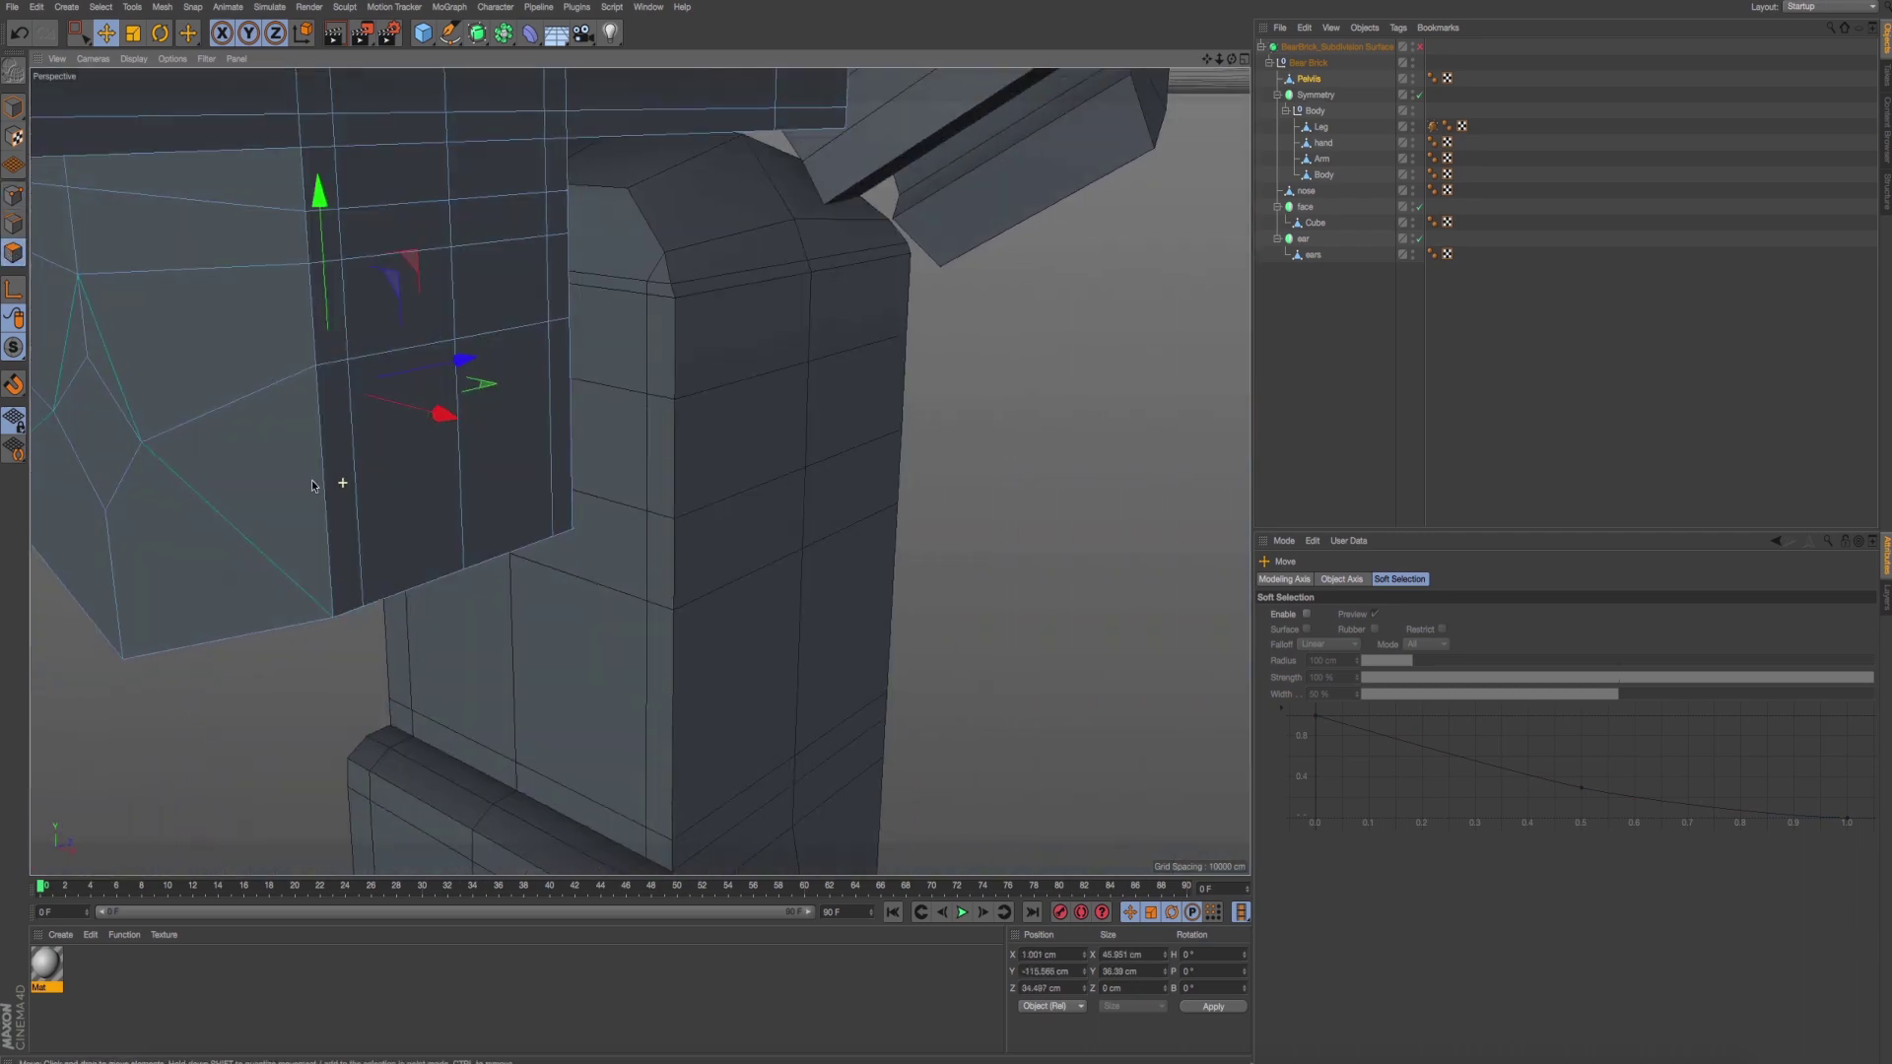
pyautogui.click(104, 435)
pyautogui.moveTo(104, 435)
pyautogui.keyDown('alt'); pyautogui.mouseDown()
pyautogui.moveTo(328, 537)
pyautogui.moveTo(552, 571)
pyautogui.mouseUp(); pyautogui.keyUp('alt')
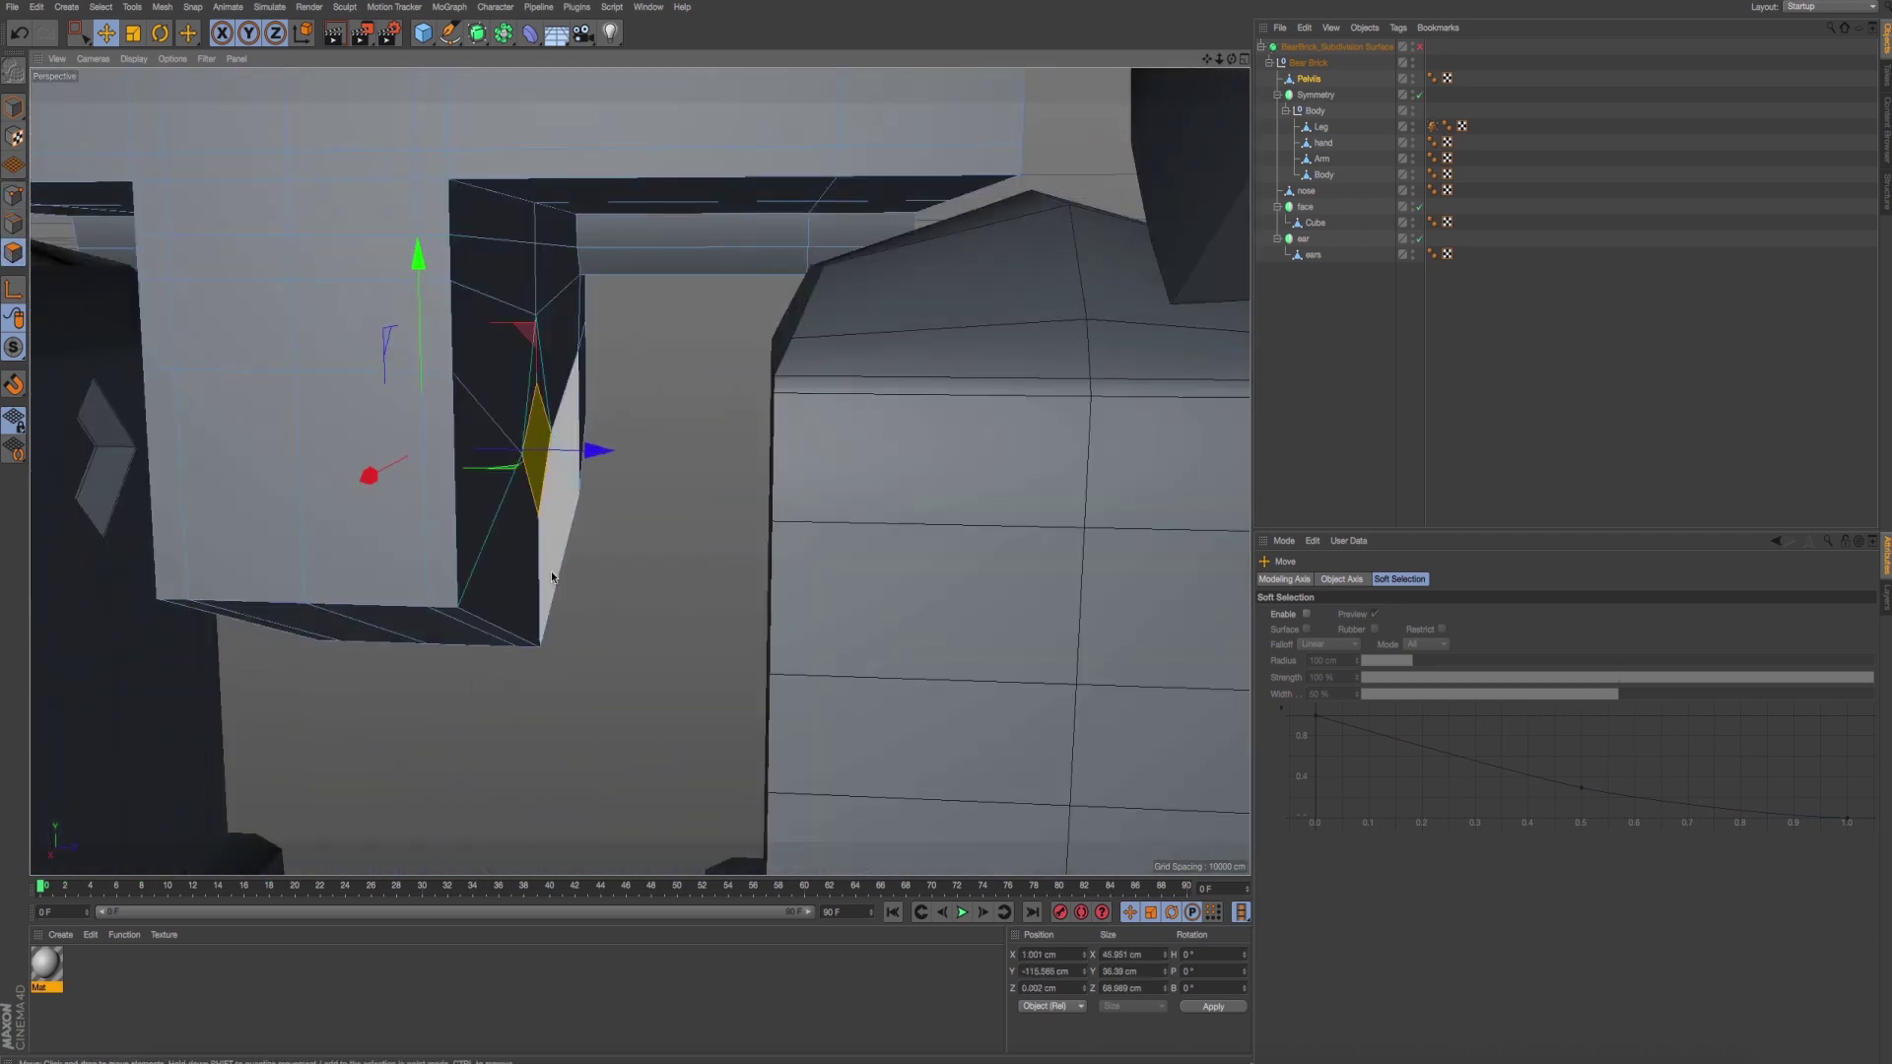
# Extrude the diamond polygon 0.839 cm outward into a peg and re-enable smoothing.
pyautogui.rightClick(595, 571)
pyautogui.click(712, 700)
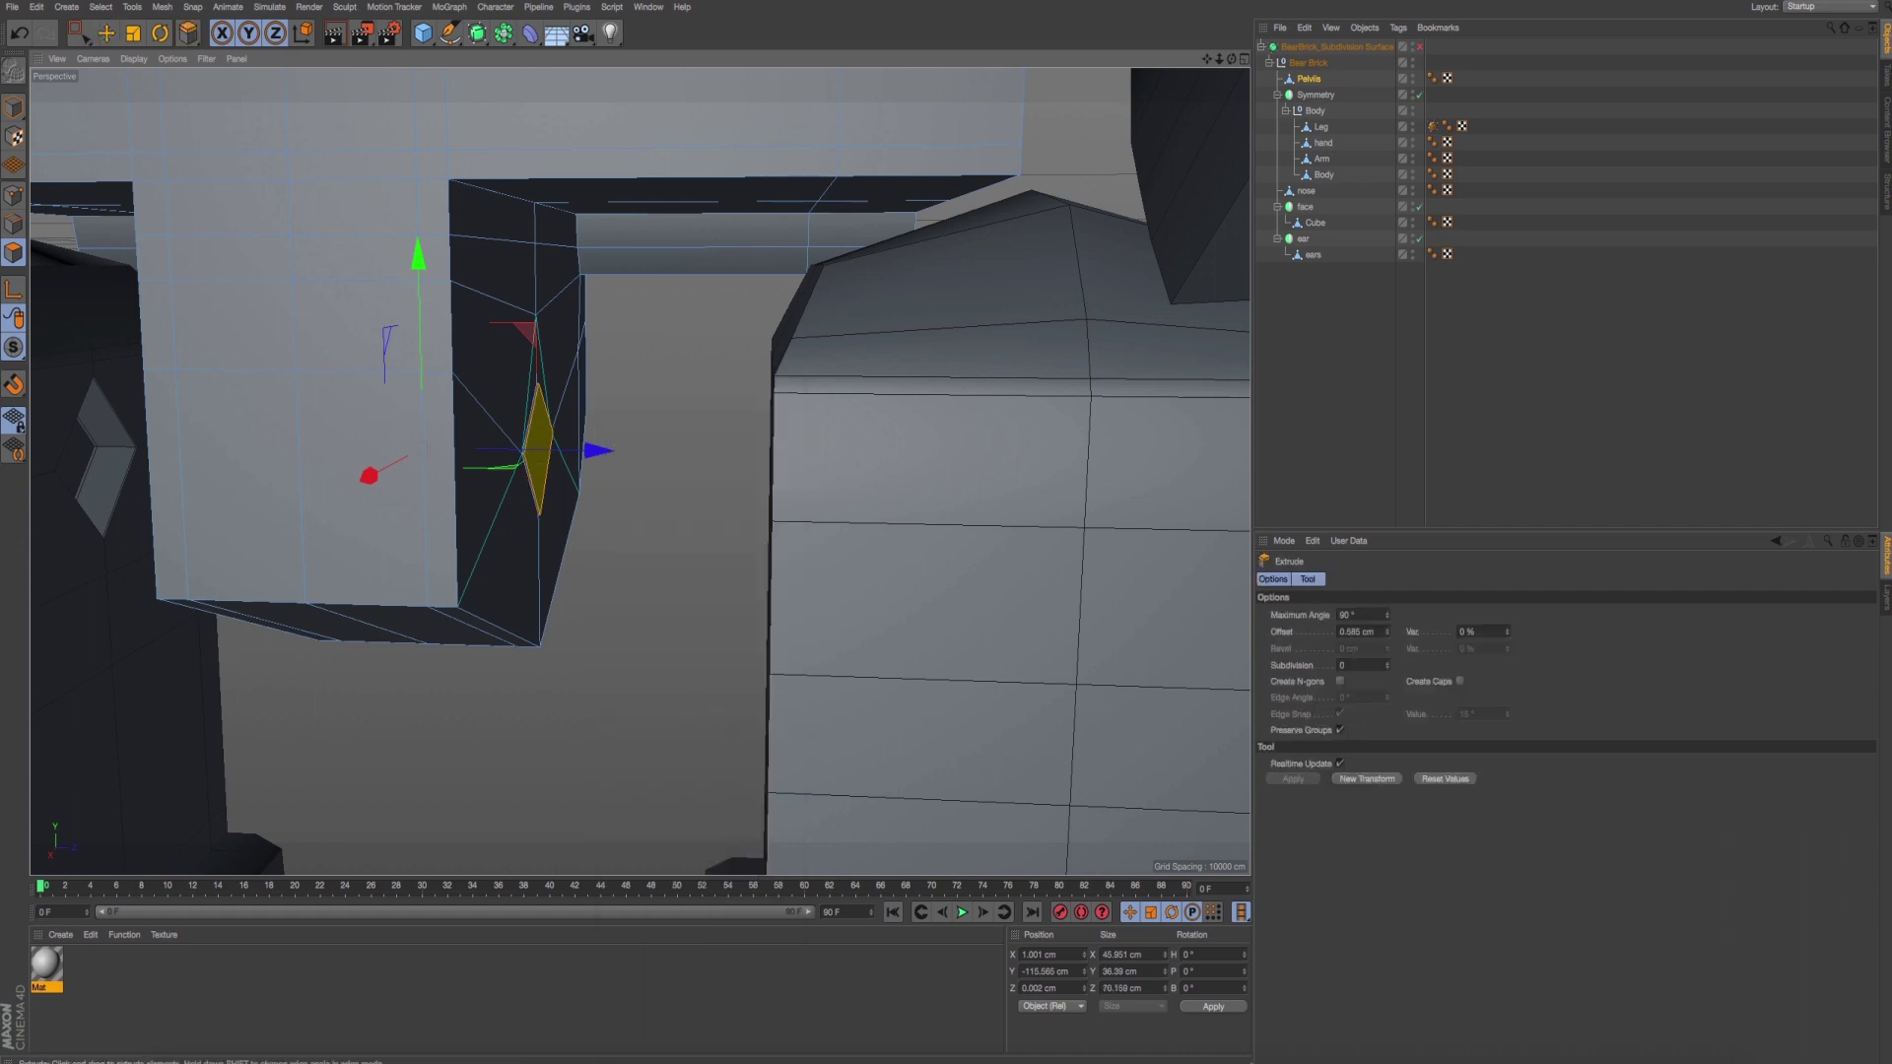
pyautogui.moveTo(711, 701); pyautogui.dragTo(828, 701)
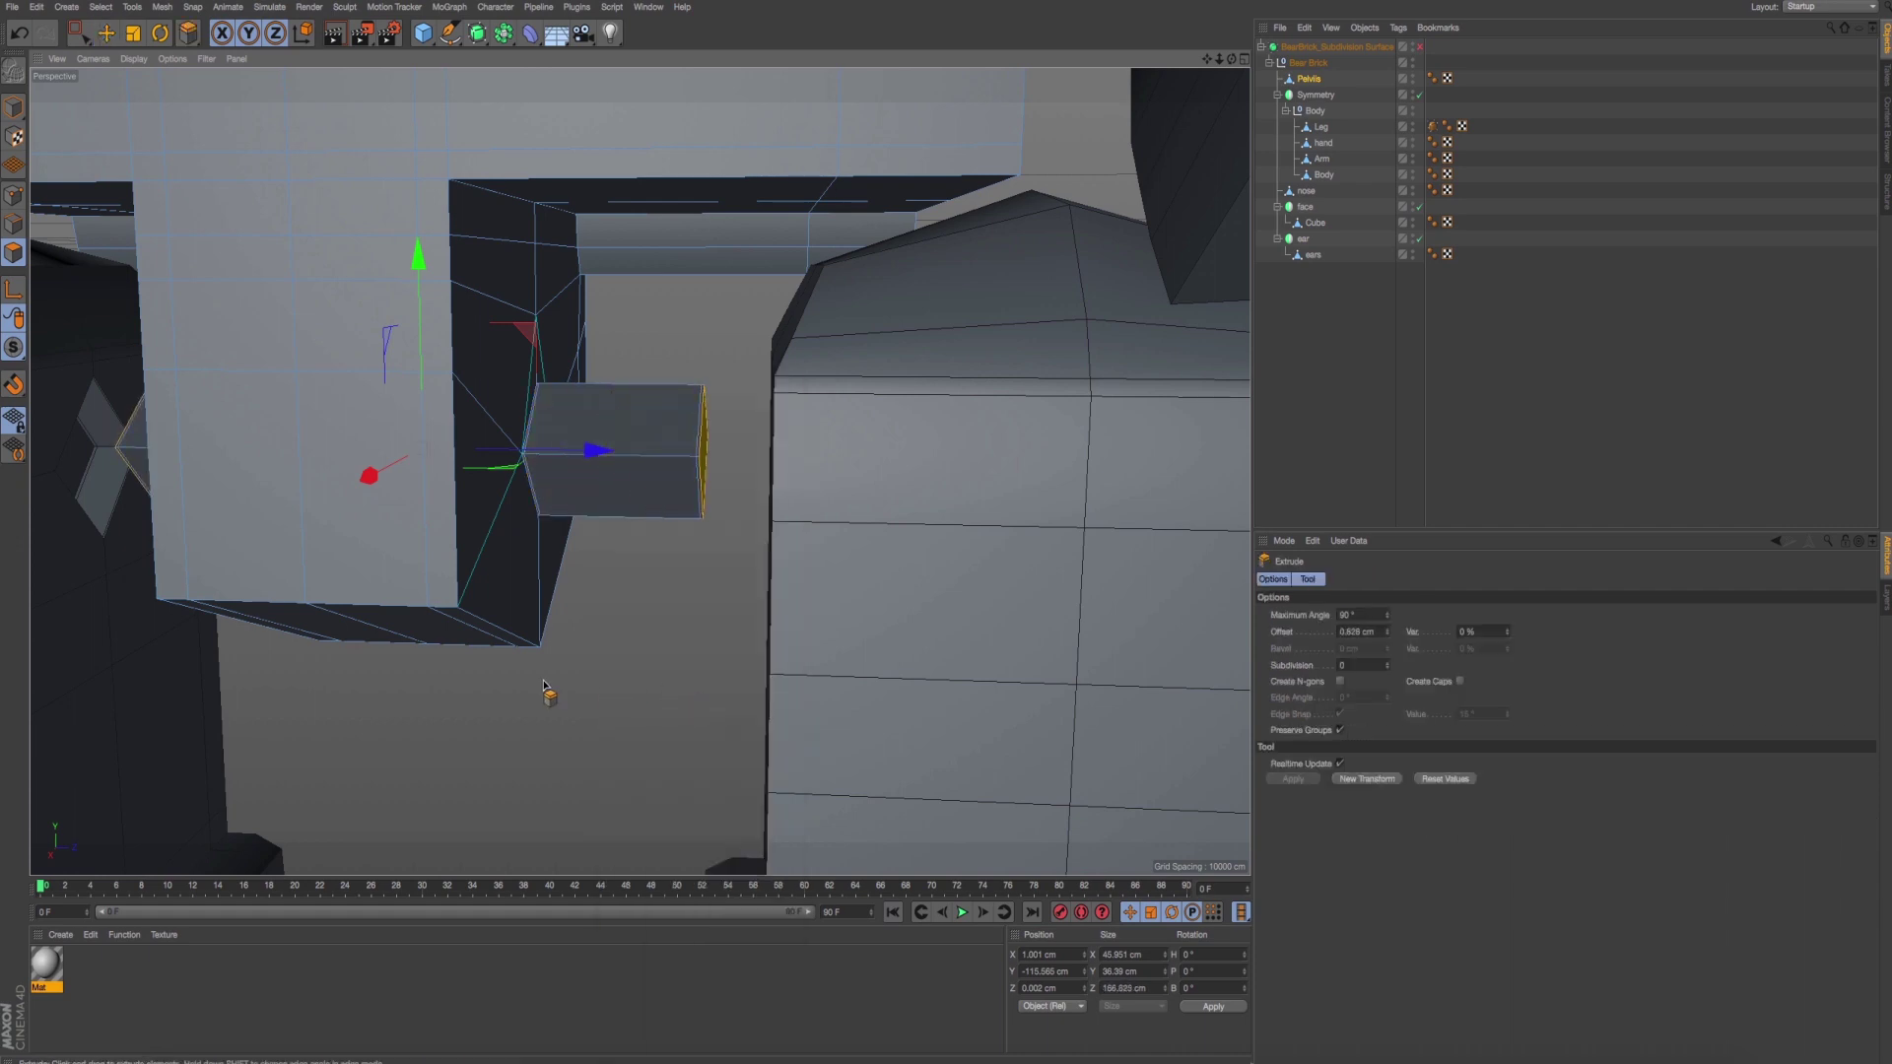
pyautogui.click(1419, 46)
pyautogui.moveTo(824, 478)
pyautogui.keyDown('alt'); pyautogui.mouseDown()
pyautogui.moveTo(731, 528)
pyautogui.moveTo(604, 516)
pyautogui.moveTo(676, 515)
pyautogui.moveTo(625, 541)
pyautogui.moveTo(744, 532)
pyautogui.moveTo(157, 536)
pyautogui.moveTo(266, 498)
pyautogui.moveTo(268, 567)
pyautogui.moveTo(253, 533)
pyautogui.moveTo(325, 512)
pyautogui.mouseUp(); pyautogui.keyUp('alt')
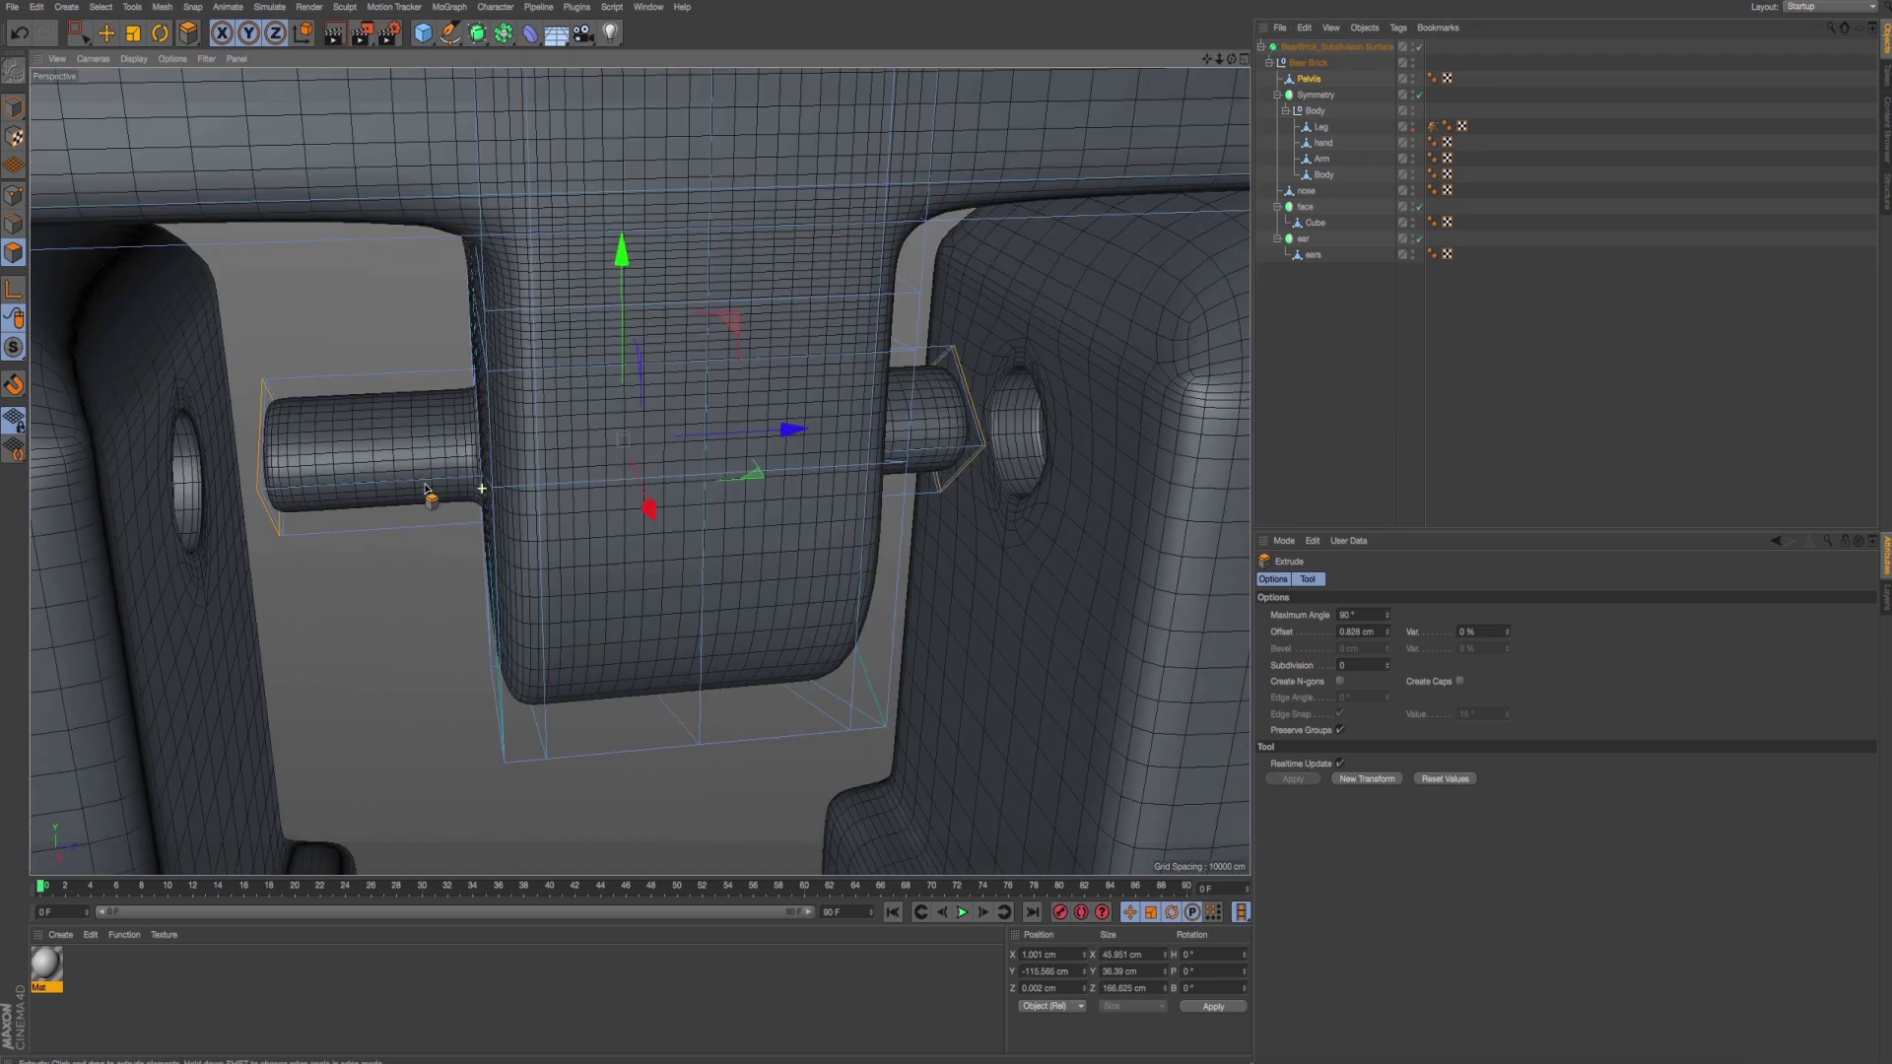
# Inspect the smoothed pegs in the leg holes, hide the Leg, and select the Bear Brick group.
pyautogui.keyDown('alt'); pyautogui.moveTo(631, 493); pyautogui.dragTo(749, 464); pyautogui.keyUp('alt')
pyautogui.click(1419, 128)
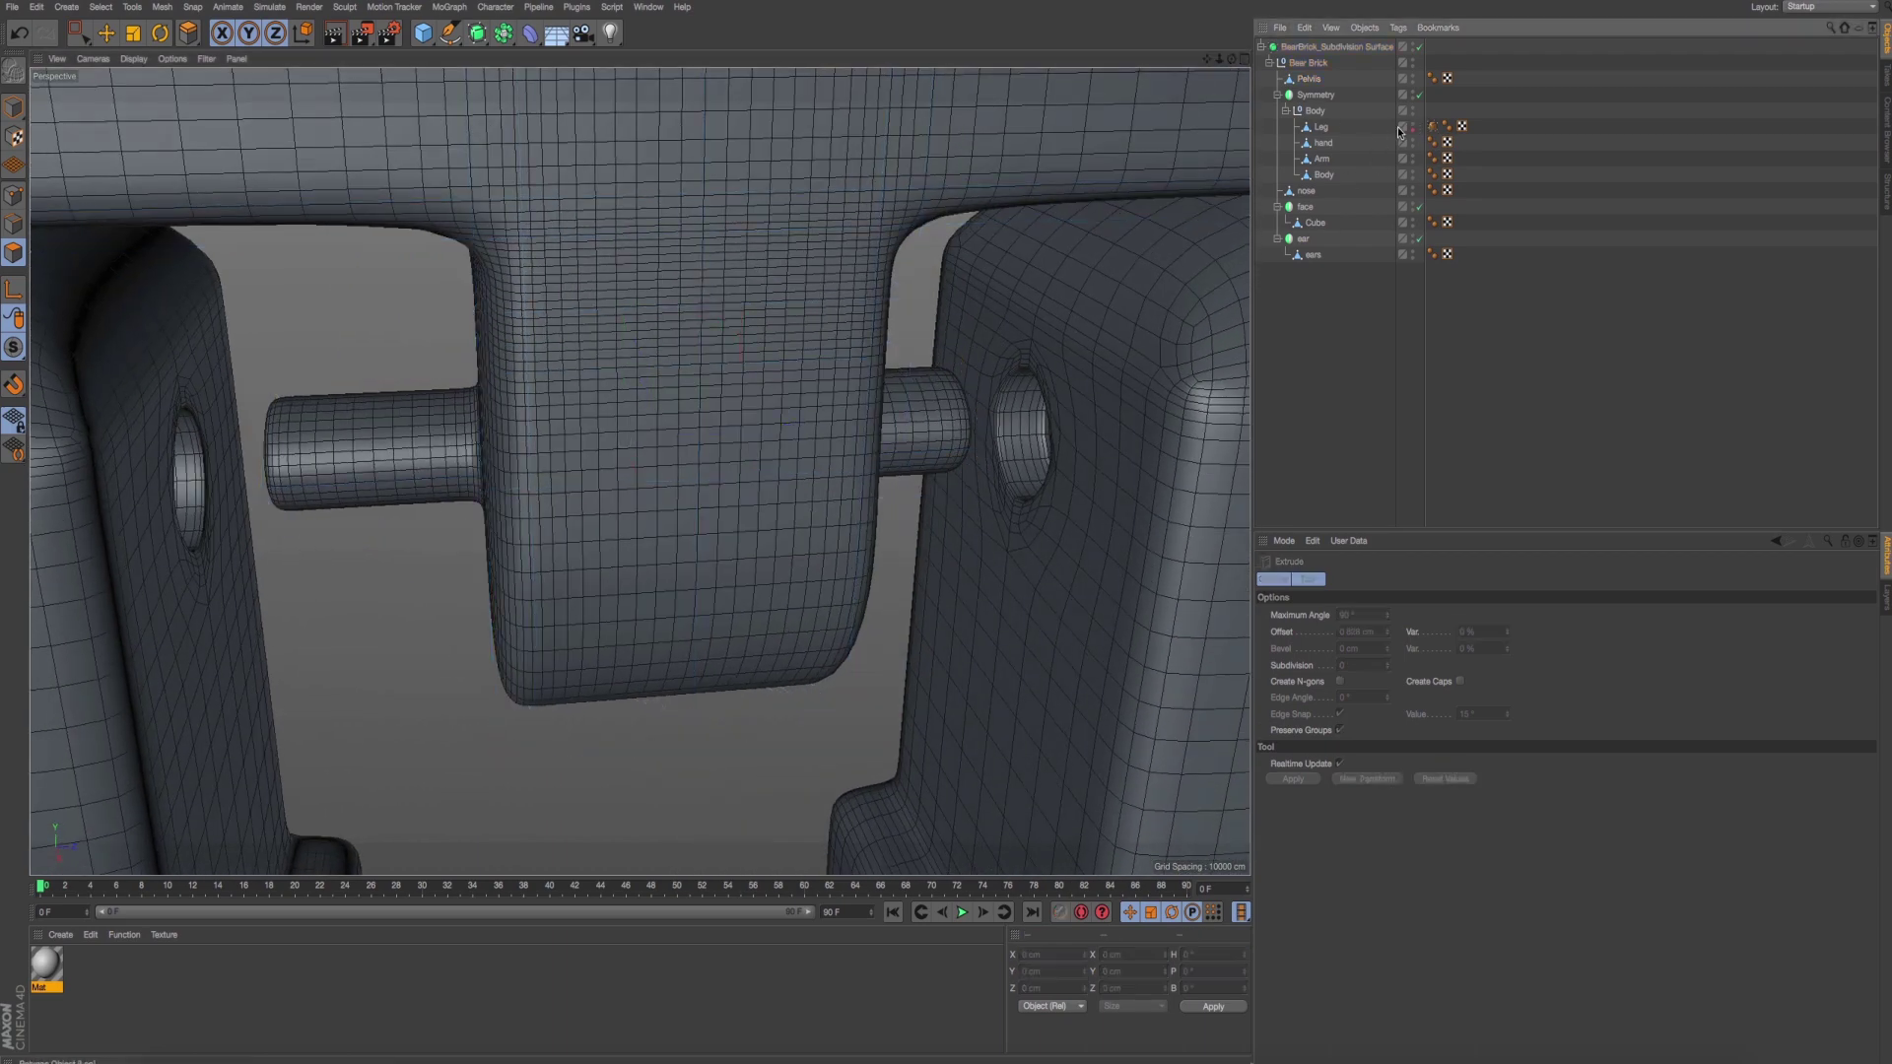
pyautogui.scroll(-2, 1195, 296)
pyautogui.moveTo(1196, 295)
pyautogui.keyDown('alt'); pyautogui.mouseDown()
pyautogui.moveTo(950, 359)
pyautogui.moveTo(892, 316)
pyautogui.moveTo(914, 338)
pyautogui.mouseUp(); pyautogui.keyUp('alt')
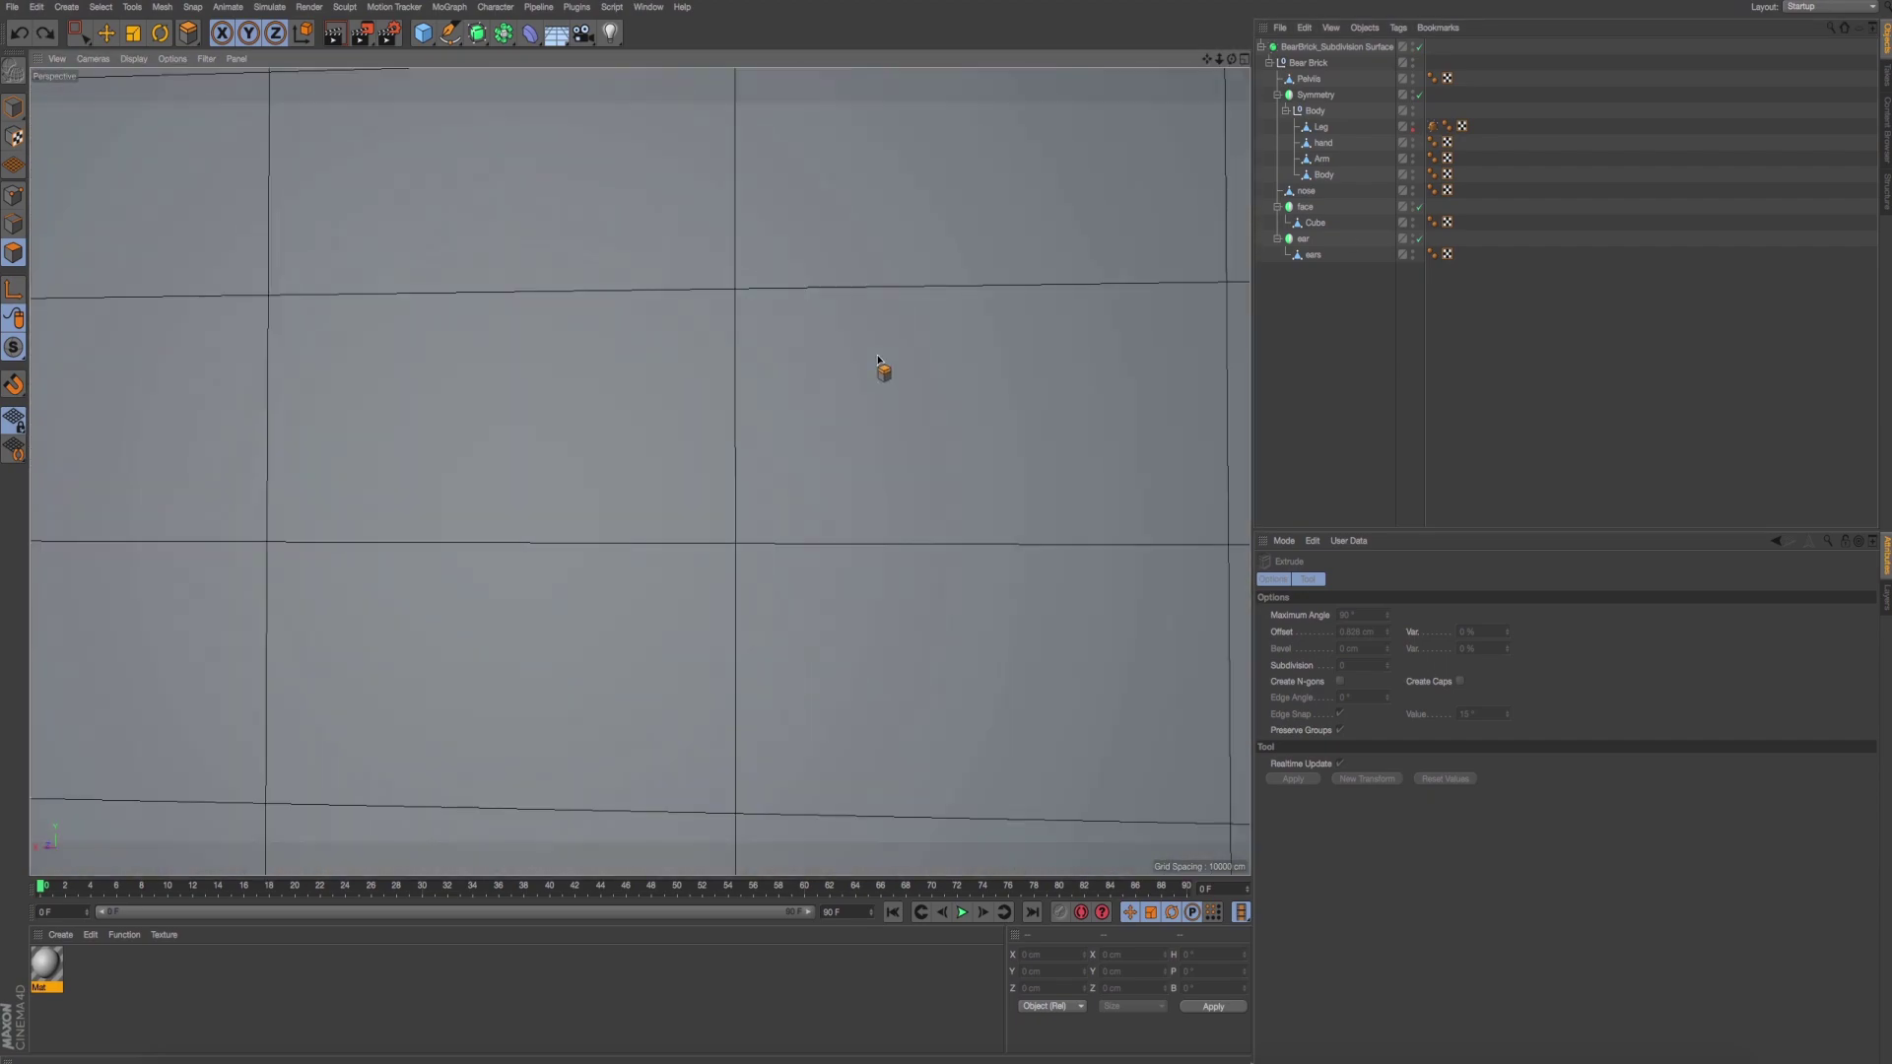
pyautogui.click(1413, 127)
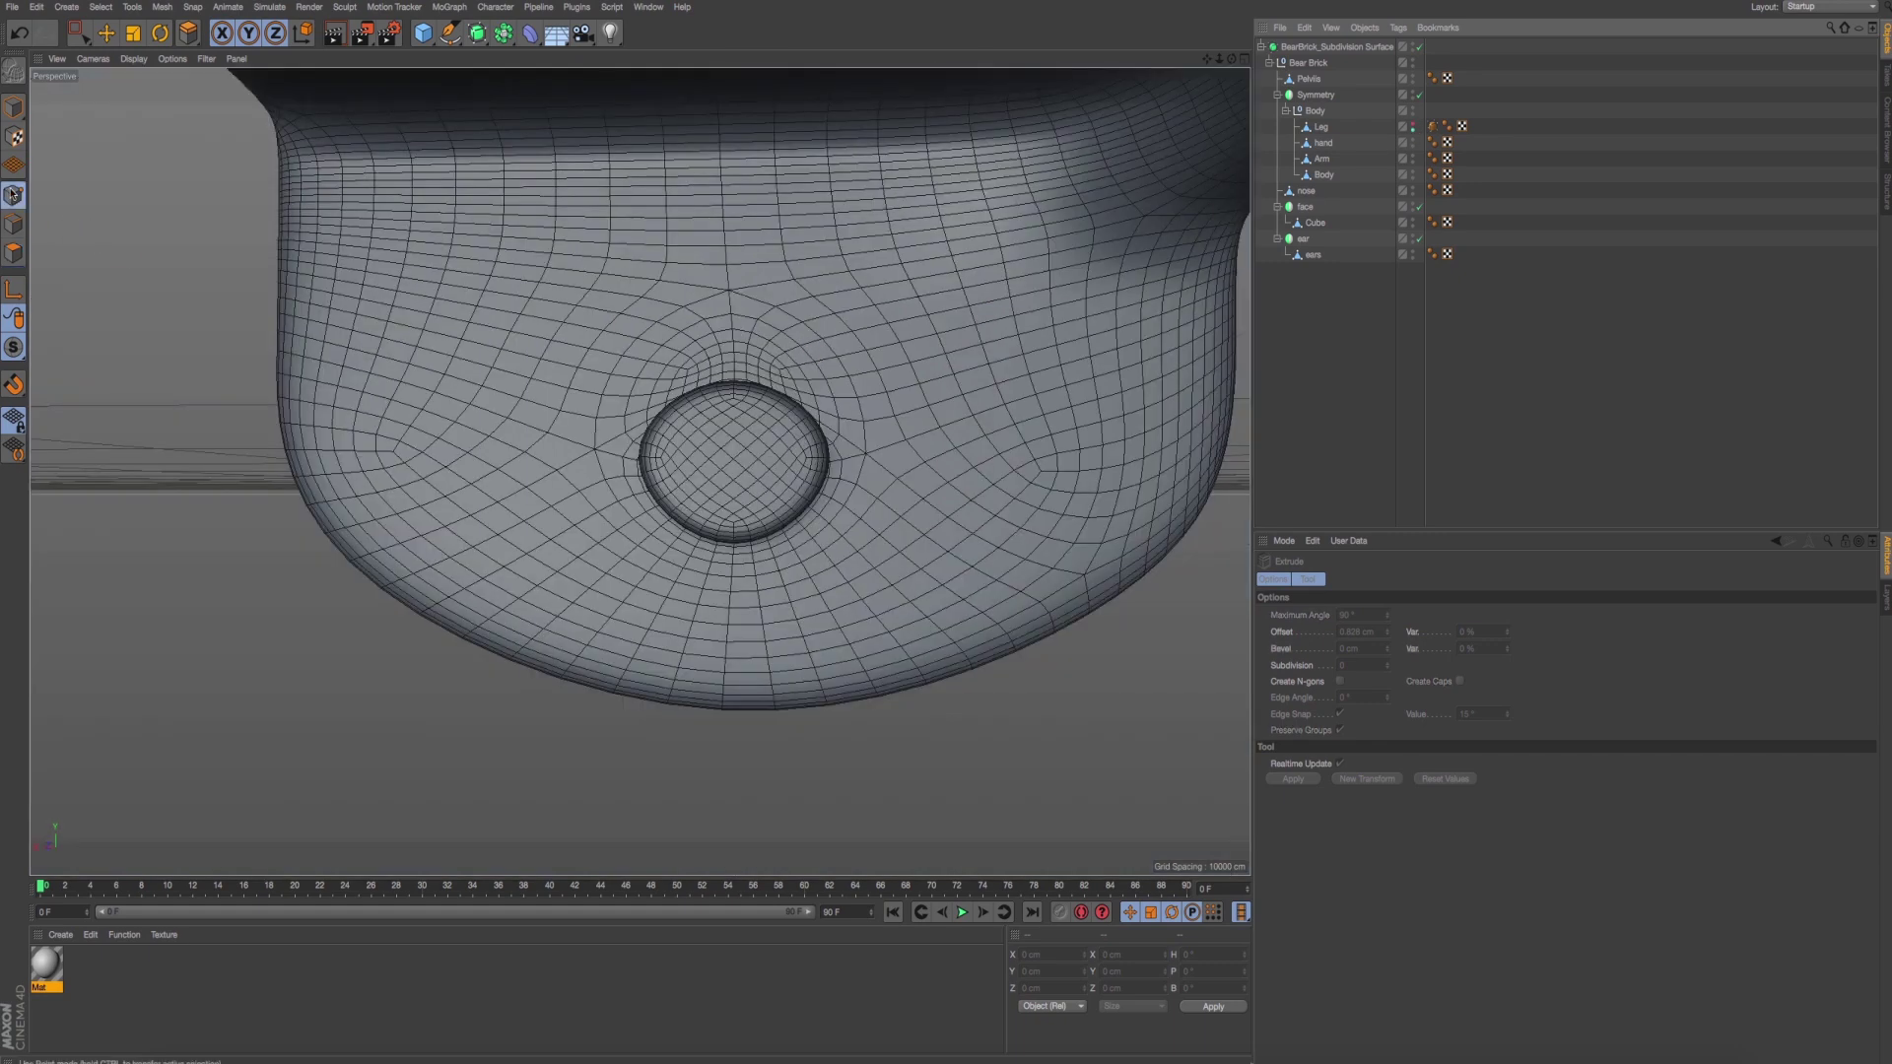
pyautogui.click(82, 38)
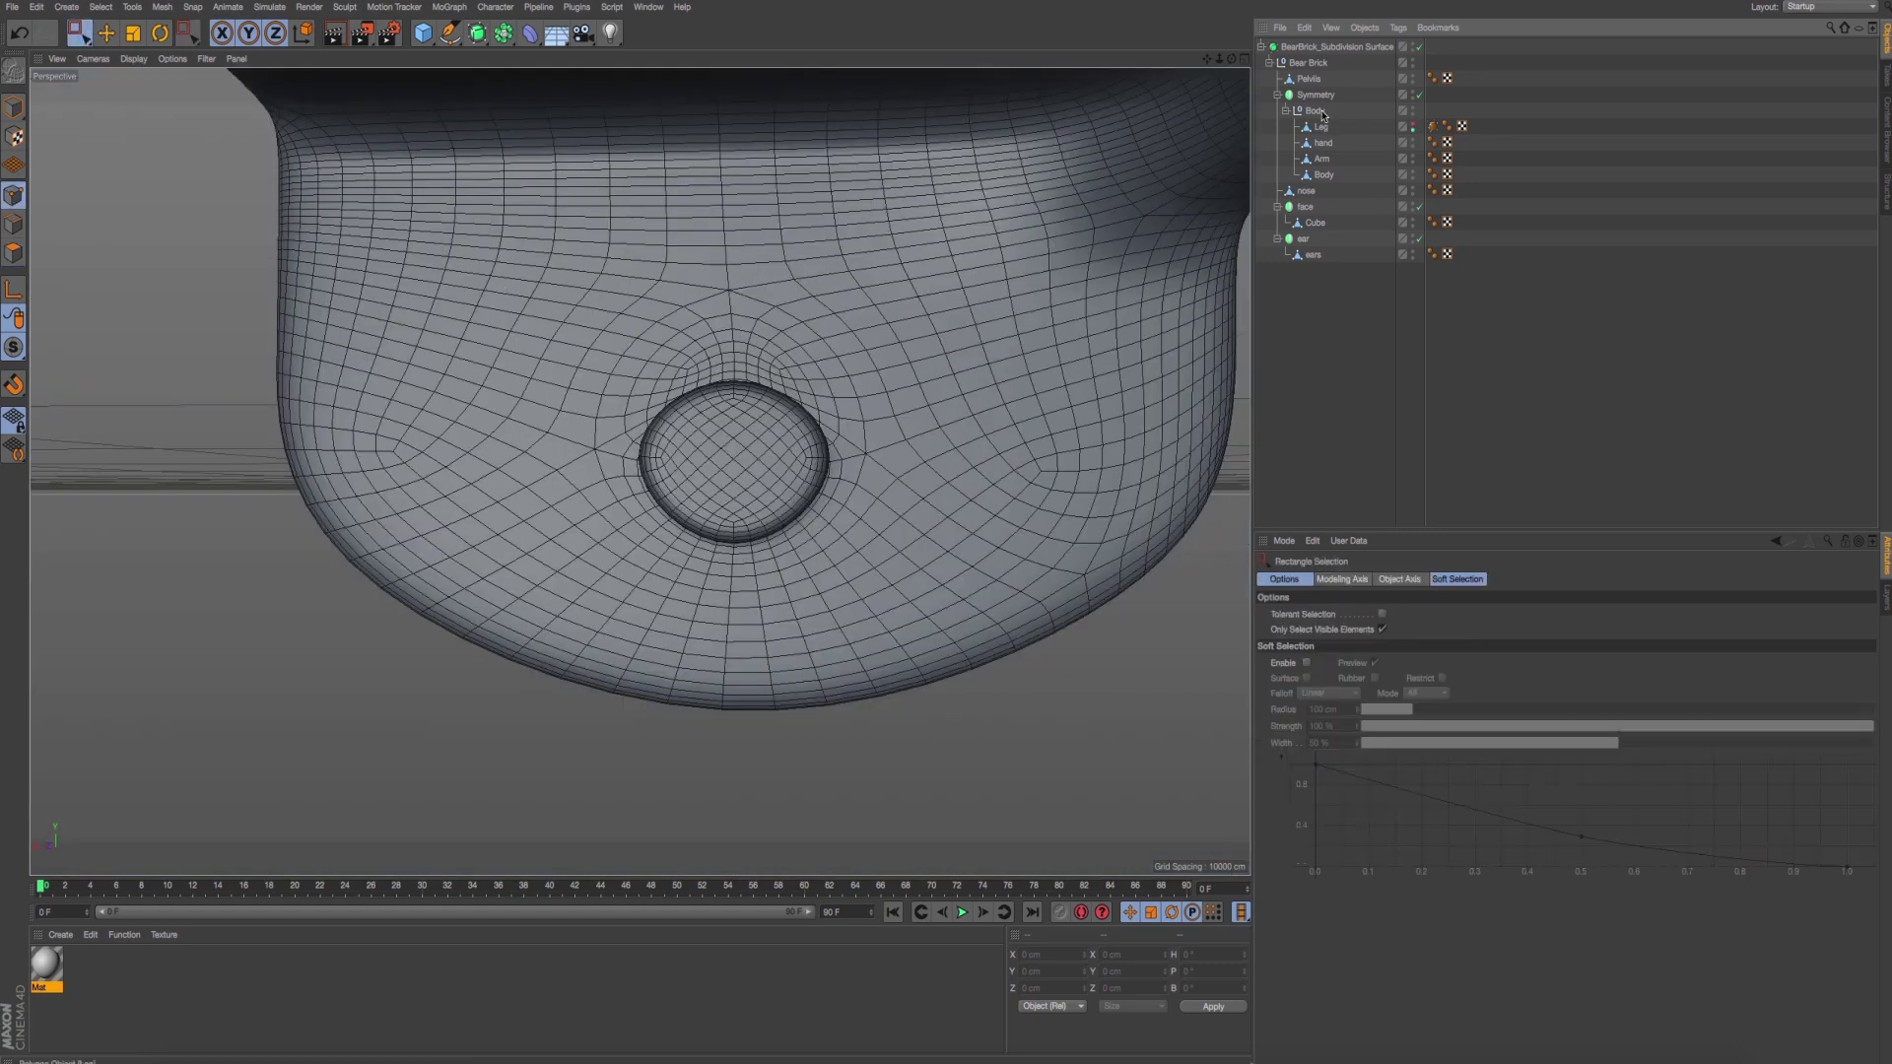
pyautogui.click(1309, 63)
# Select the Pelvis and frame the view end-on to its side peg.
pyautogui.click(1309, 78)
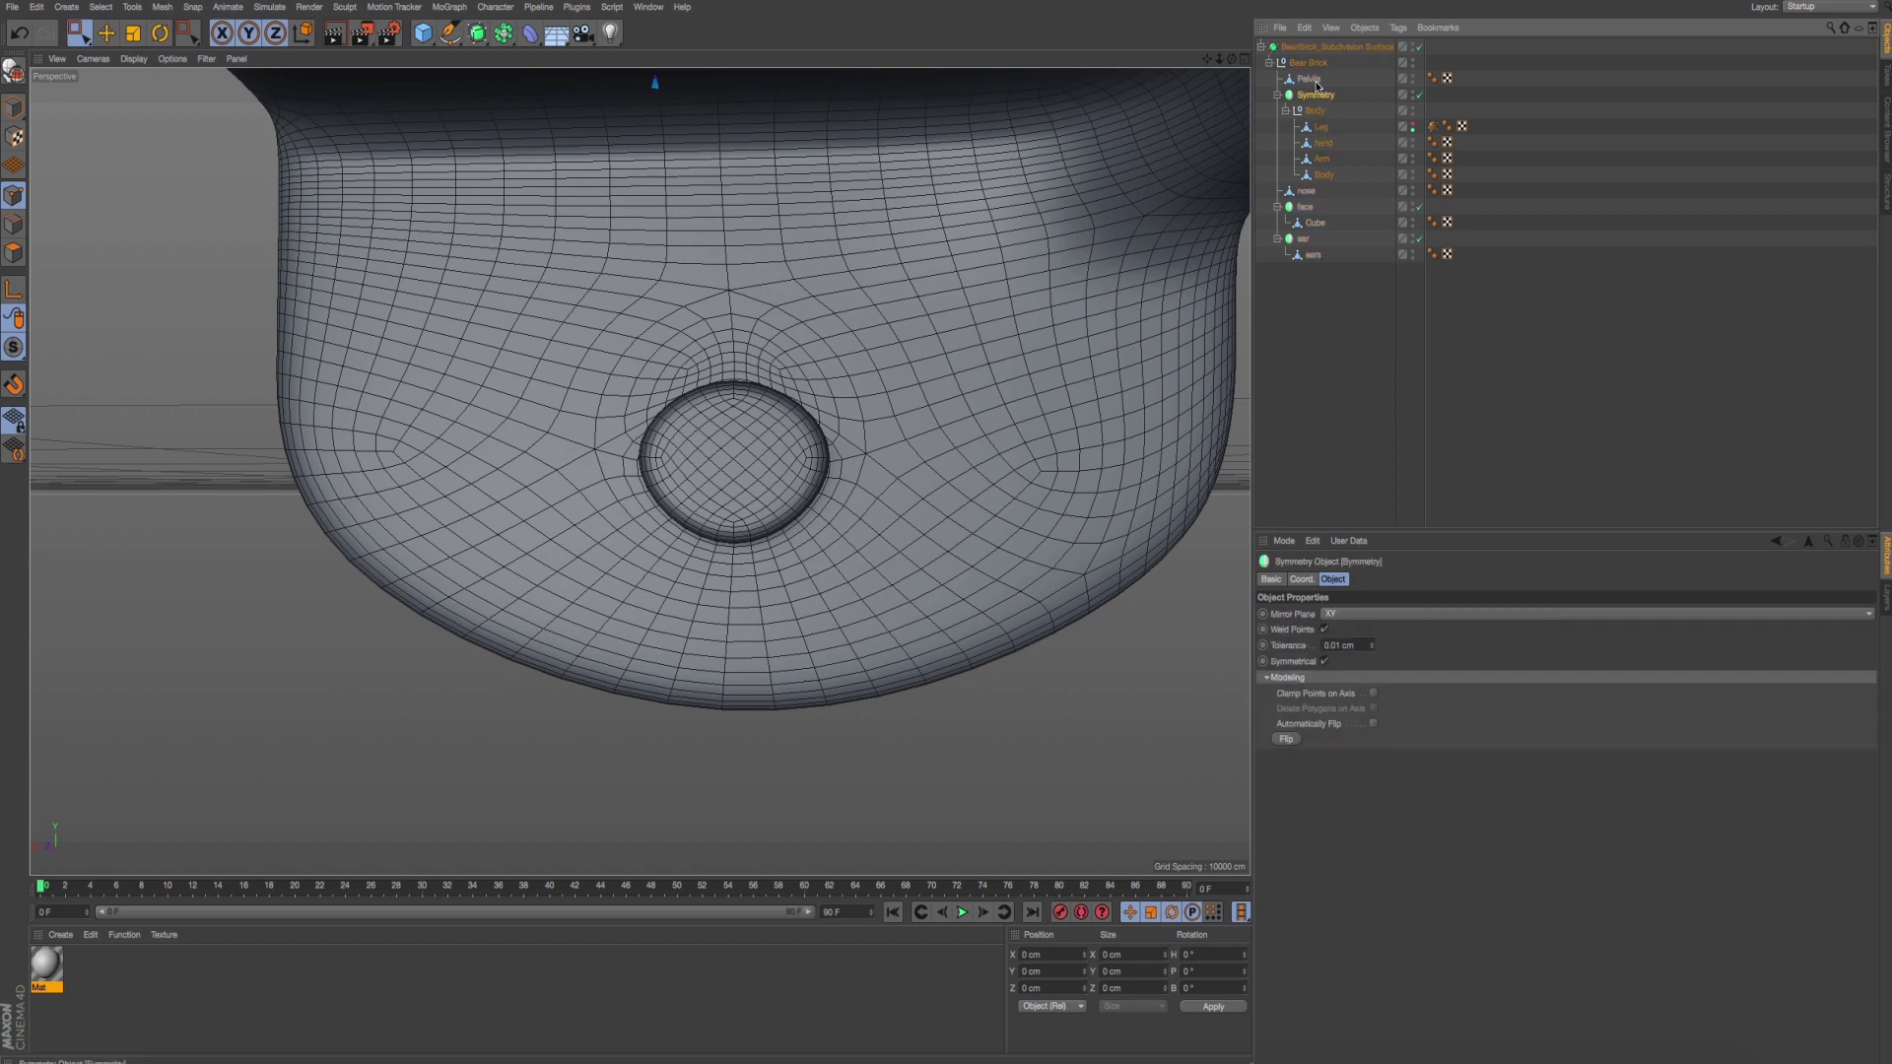
pyautogui.keyDown('alt'); pyautogui.moveTo(739, 519); pyautogui.dragTo(669, 507); pyautogui.keyUp('alt')
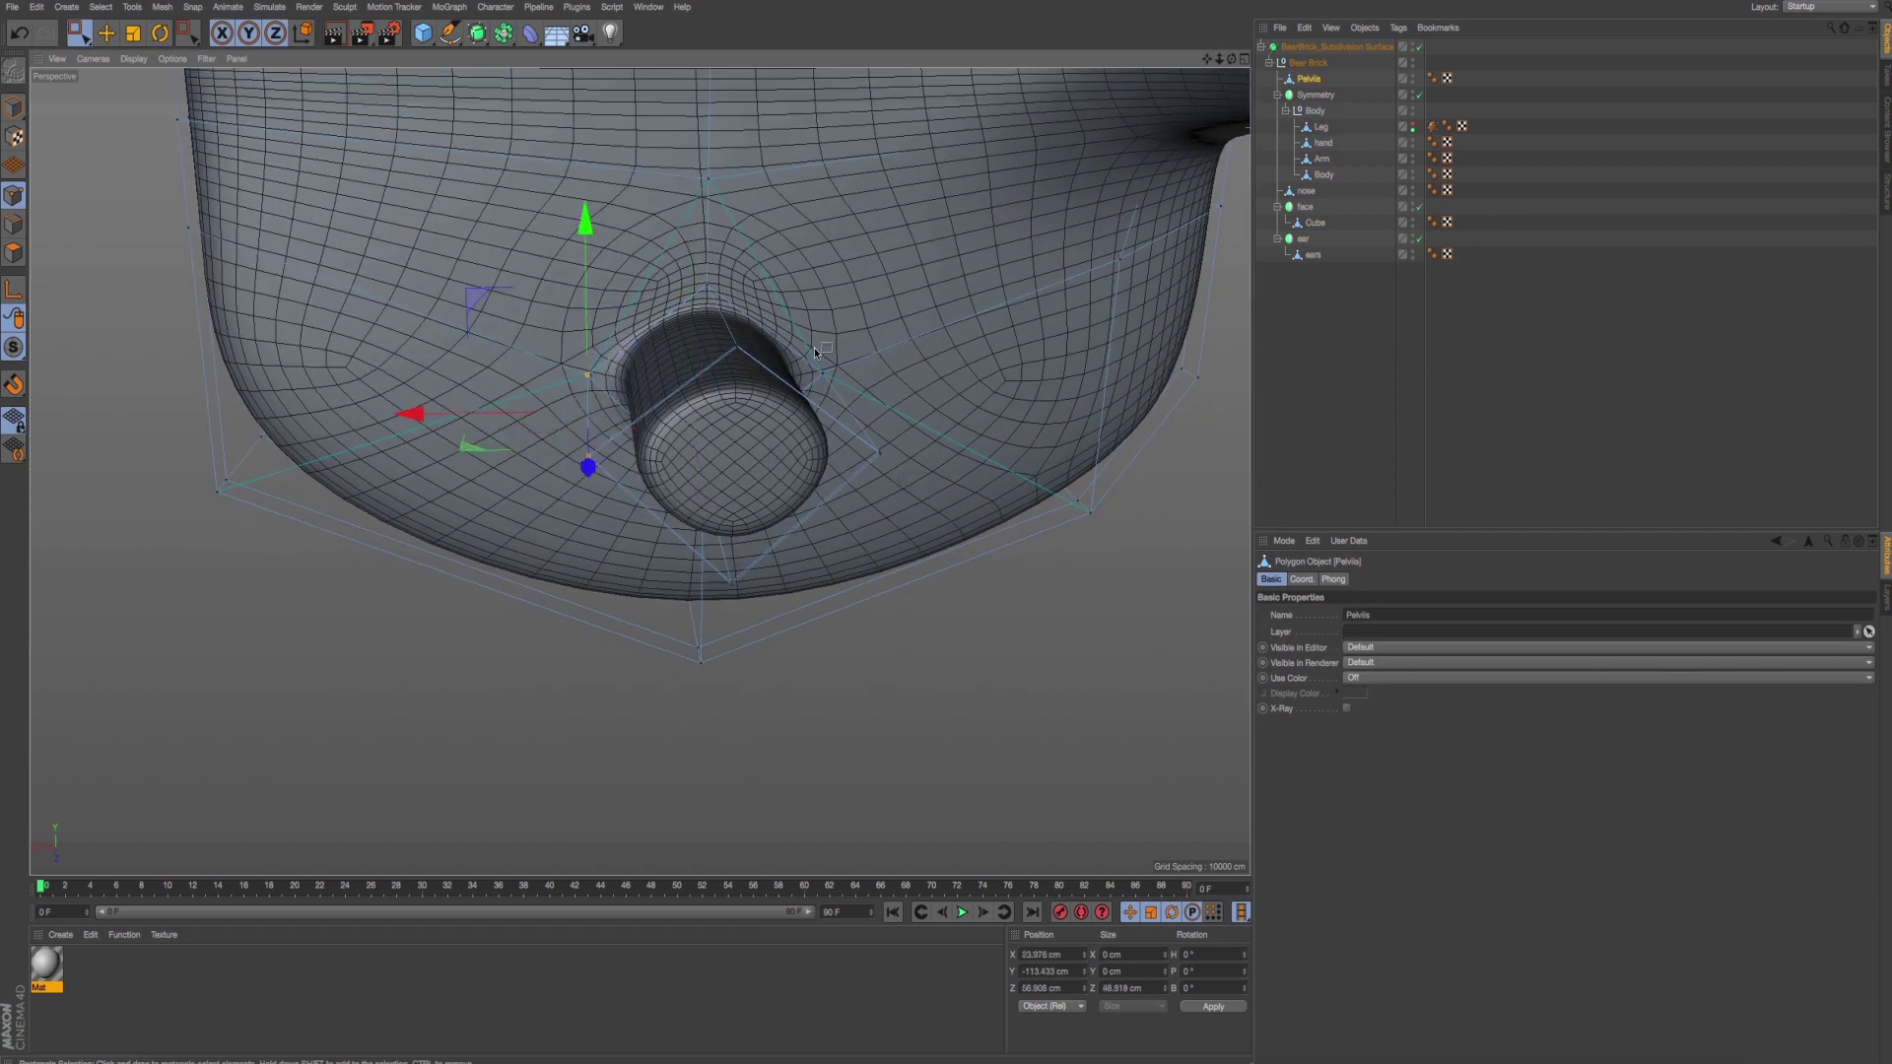
pyautogui.press('o')
pyautogui.moveTo(913, 471)
pyautogui.keyDown('alt'); pyautogui.mouseDown()
pyautogui.moveTo(880, 444)
pyautogui.moveTo(619, 377)
pyautogui.mouseUp(); pyautogui.keyUp('alt')
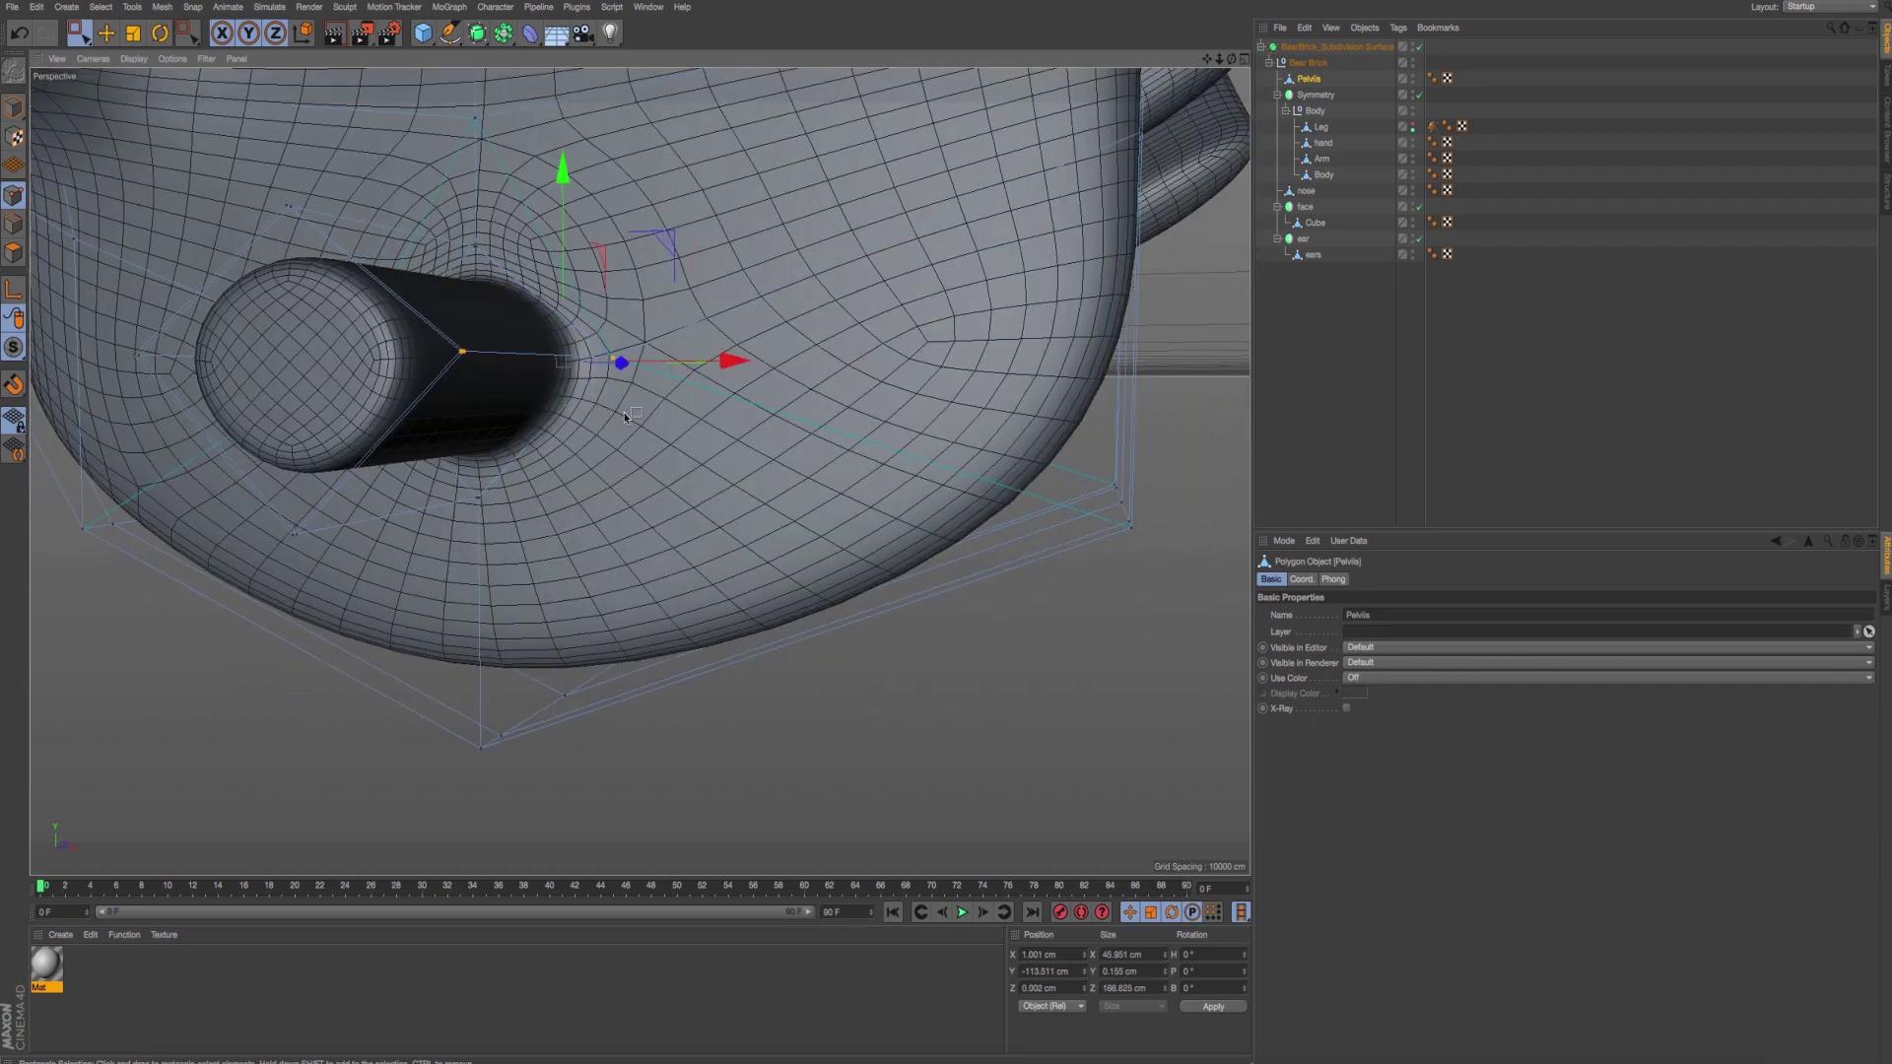
pyautogui.keyDown('alt'); pyautogui.moveTo(439, 330); pyautogui.dragTo(522, 397); pyautogui.keyUp('alt')
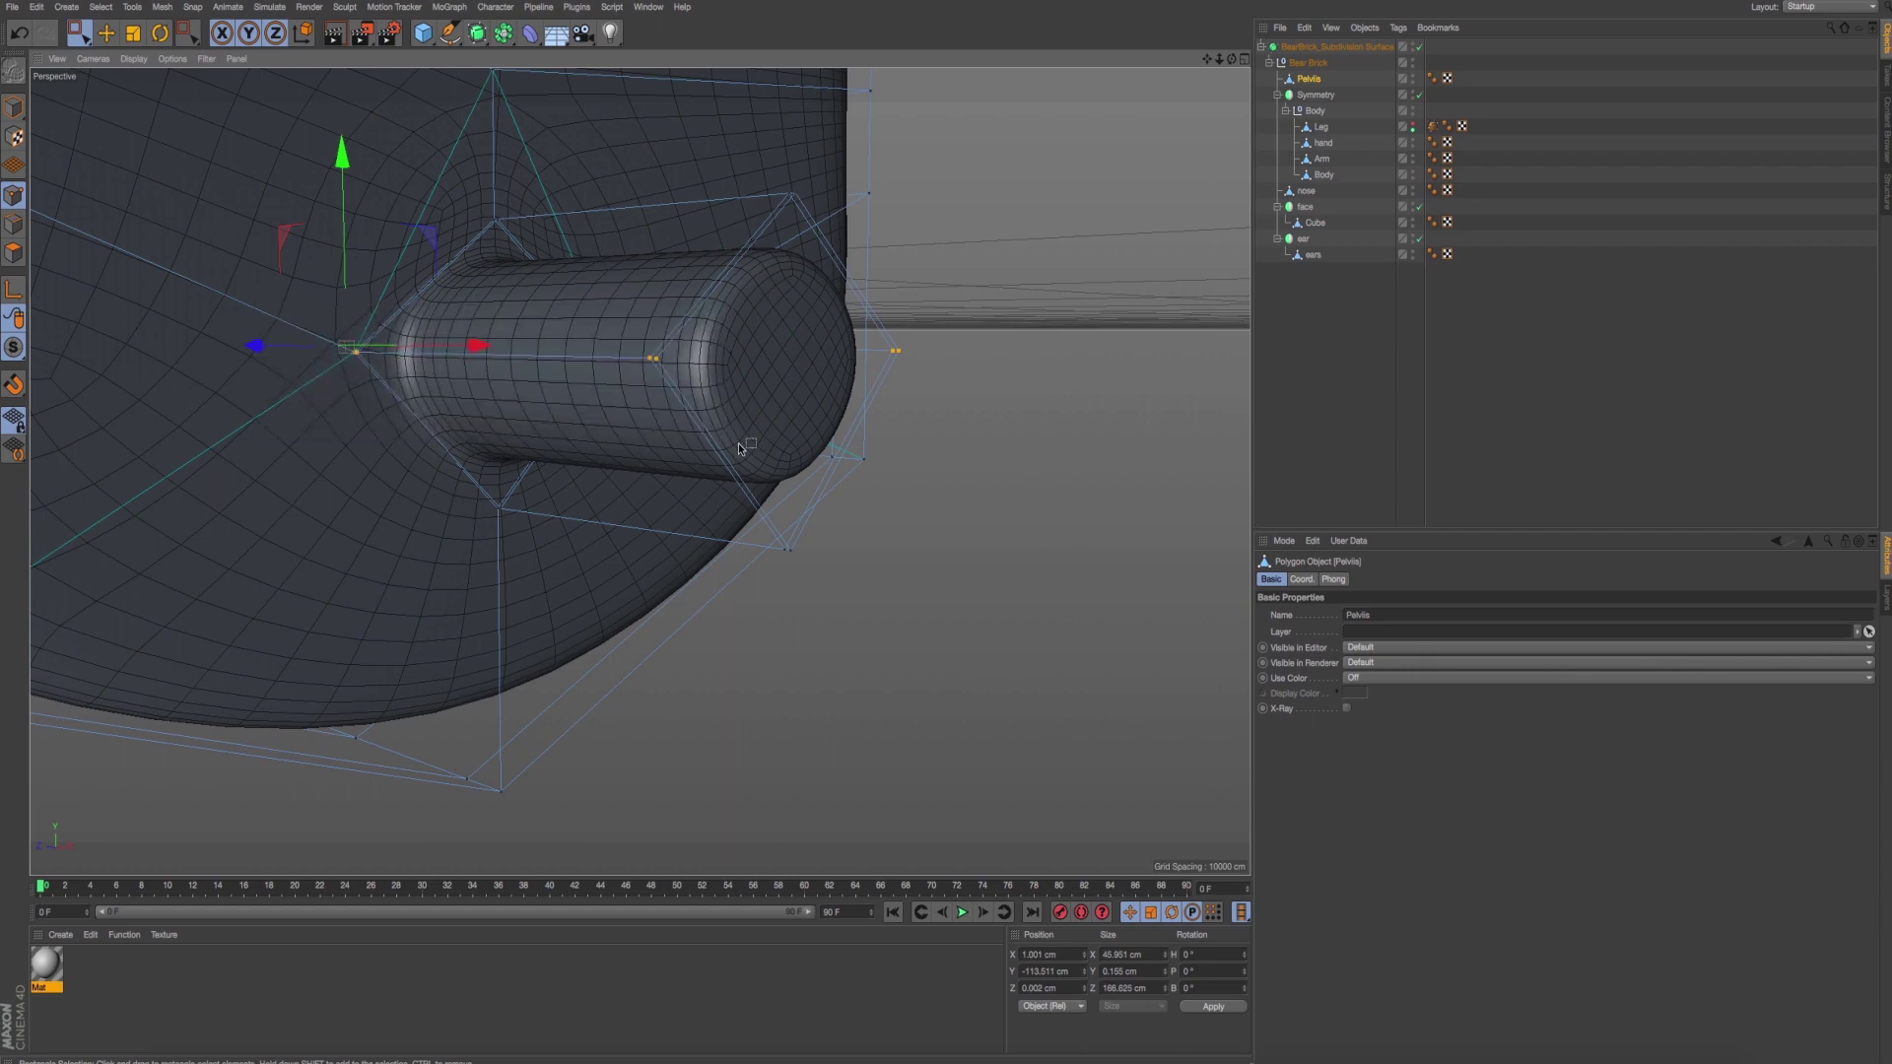
pyautogui.keyDown('alt'); pyautogui.moveTo(737, 441); pyautogui.dragTo(238, 162); pyautogui.keyUp('alt')
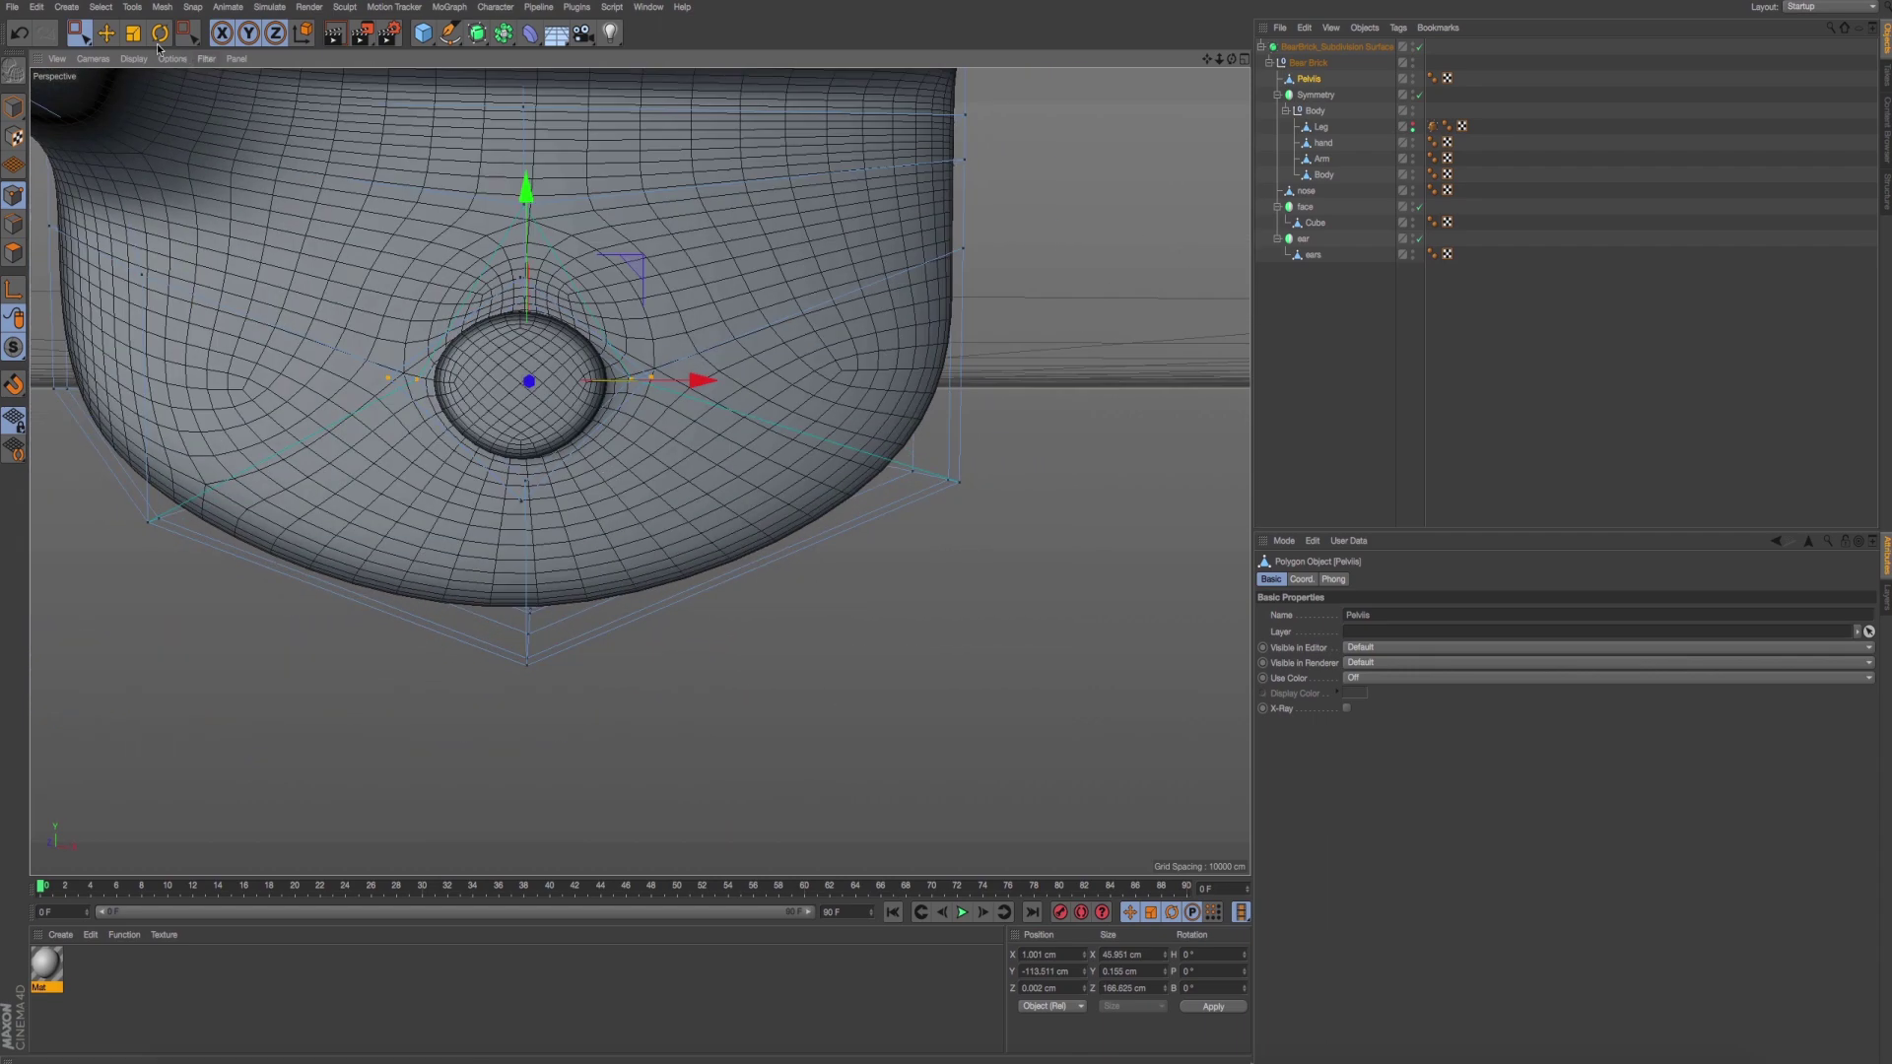
# Scale the peg's width, narrowing to about 81% then settling near 38 cm.
pyautogui.click(133, 32)
pyautogui.moveTo(767, 392); pyautogui.dragTo(729, 409)
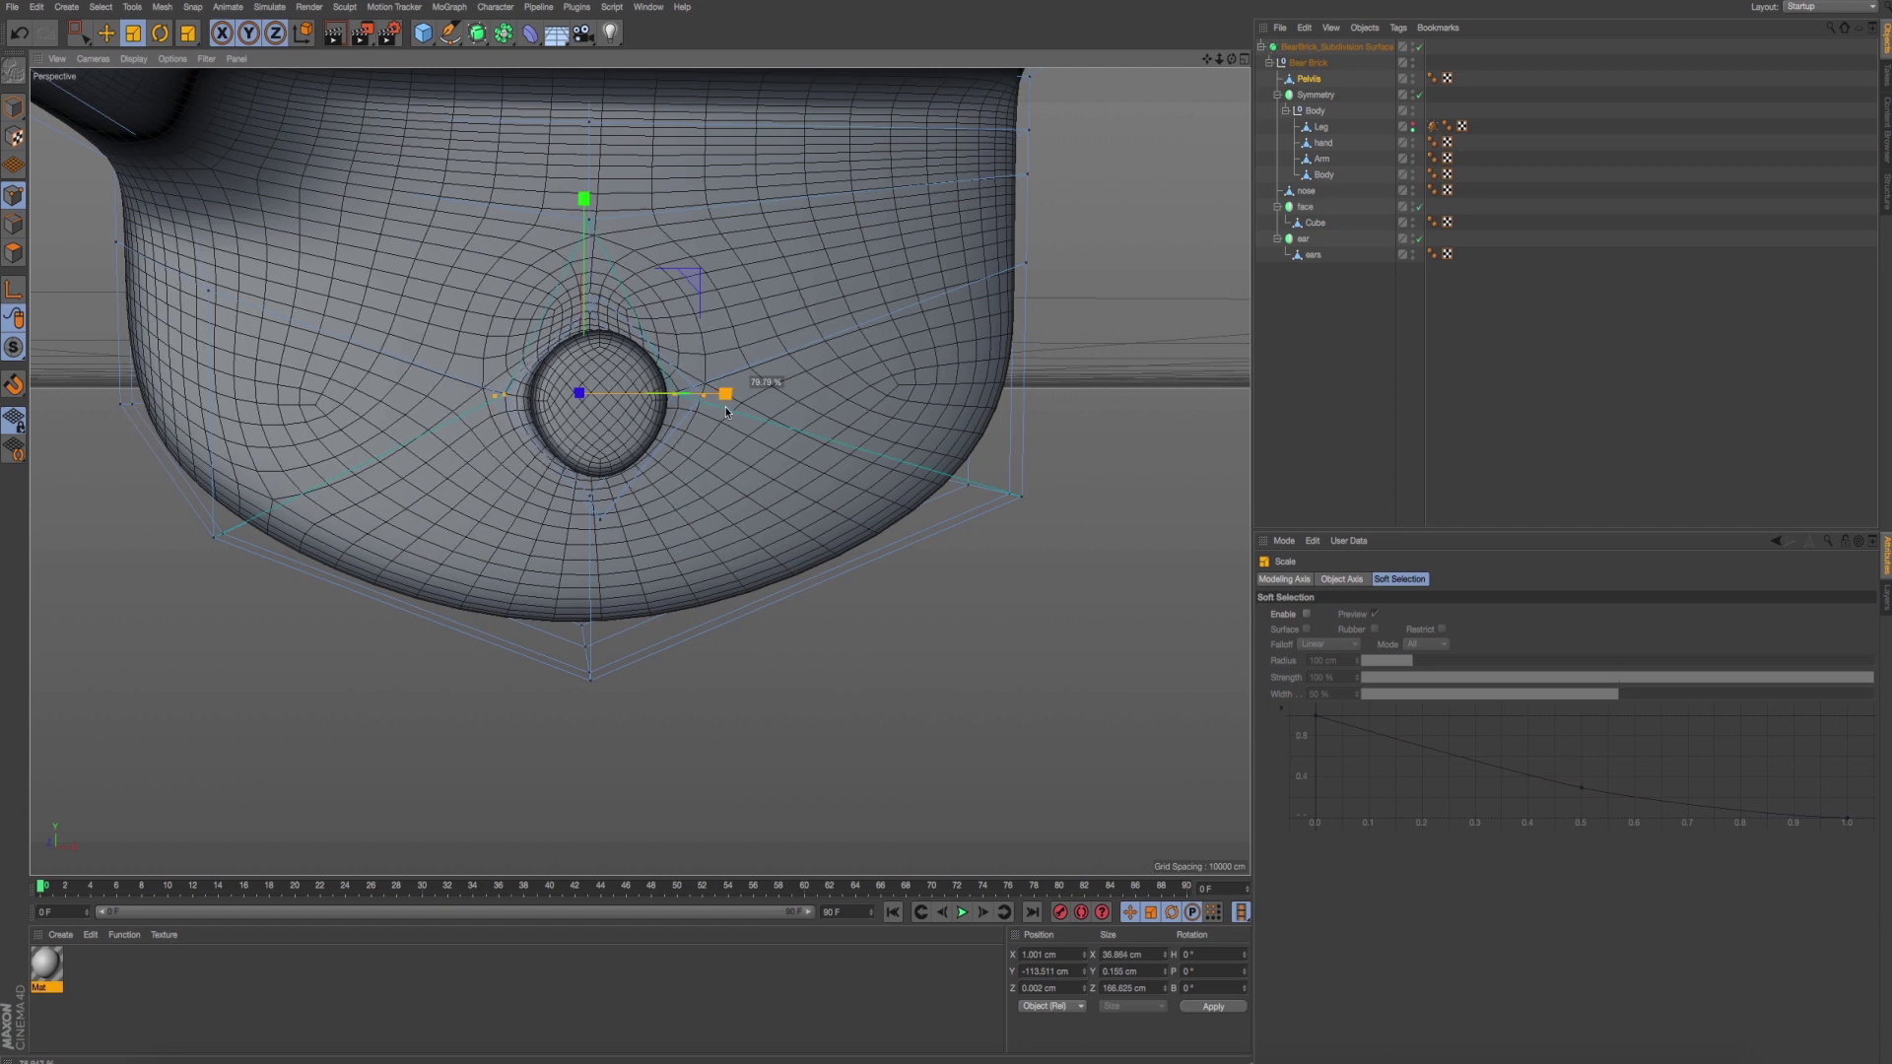
pyautogui.keyDown('alt'); pyautogui.moveTo(726, 412); pyautogui.dragTo(651, 395); pyautogui.keyUp('alt')
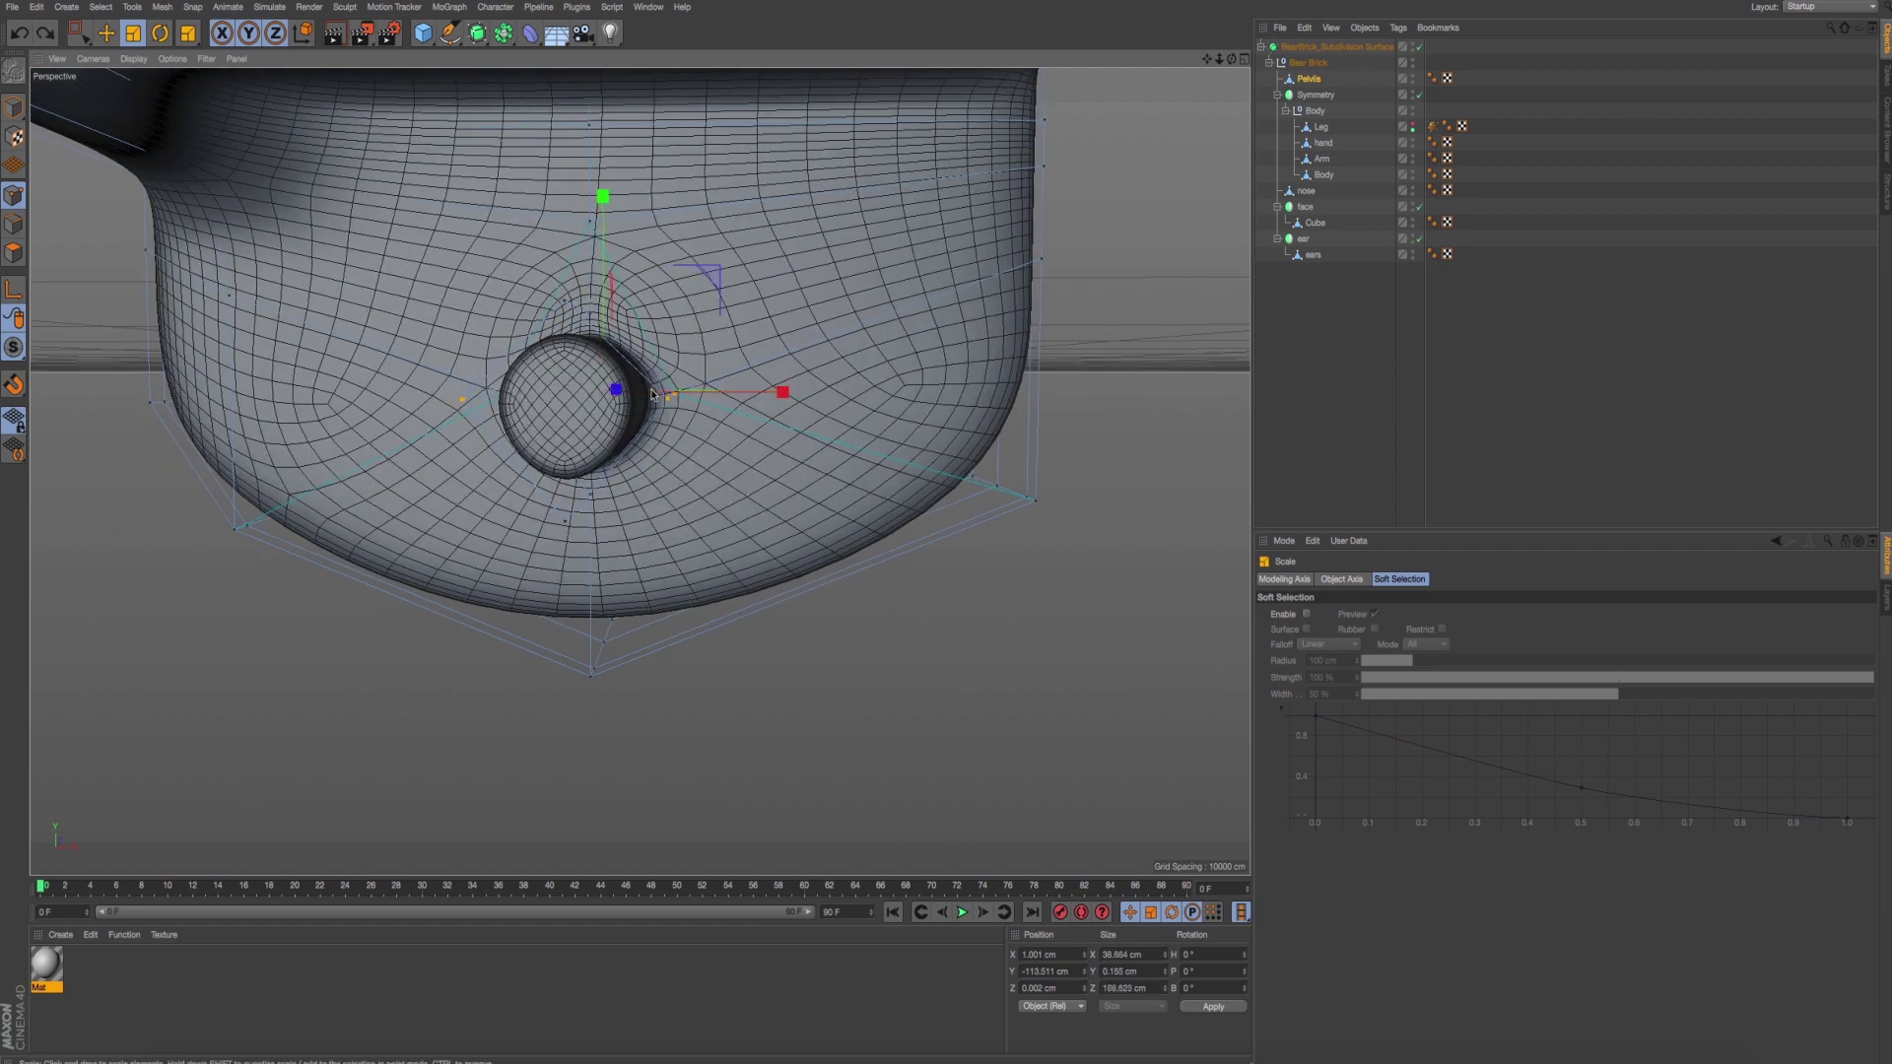
pyautogui.moveTo(729, 270)
pyautogui.mouseDown()
pyautogui.moveTo(710, 281)
pyautogui.moveTo(604, 212)
pyautogui.mouseUp()
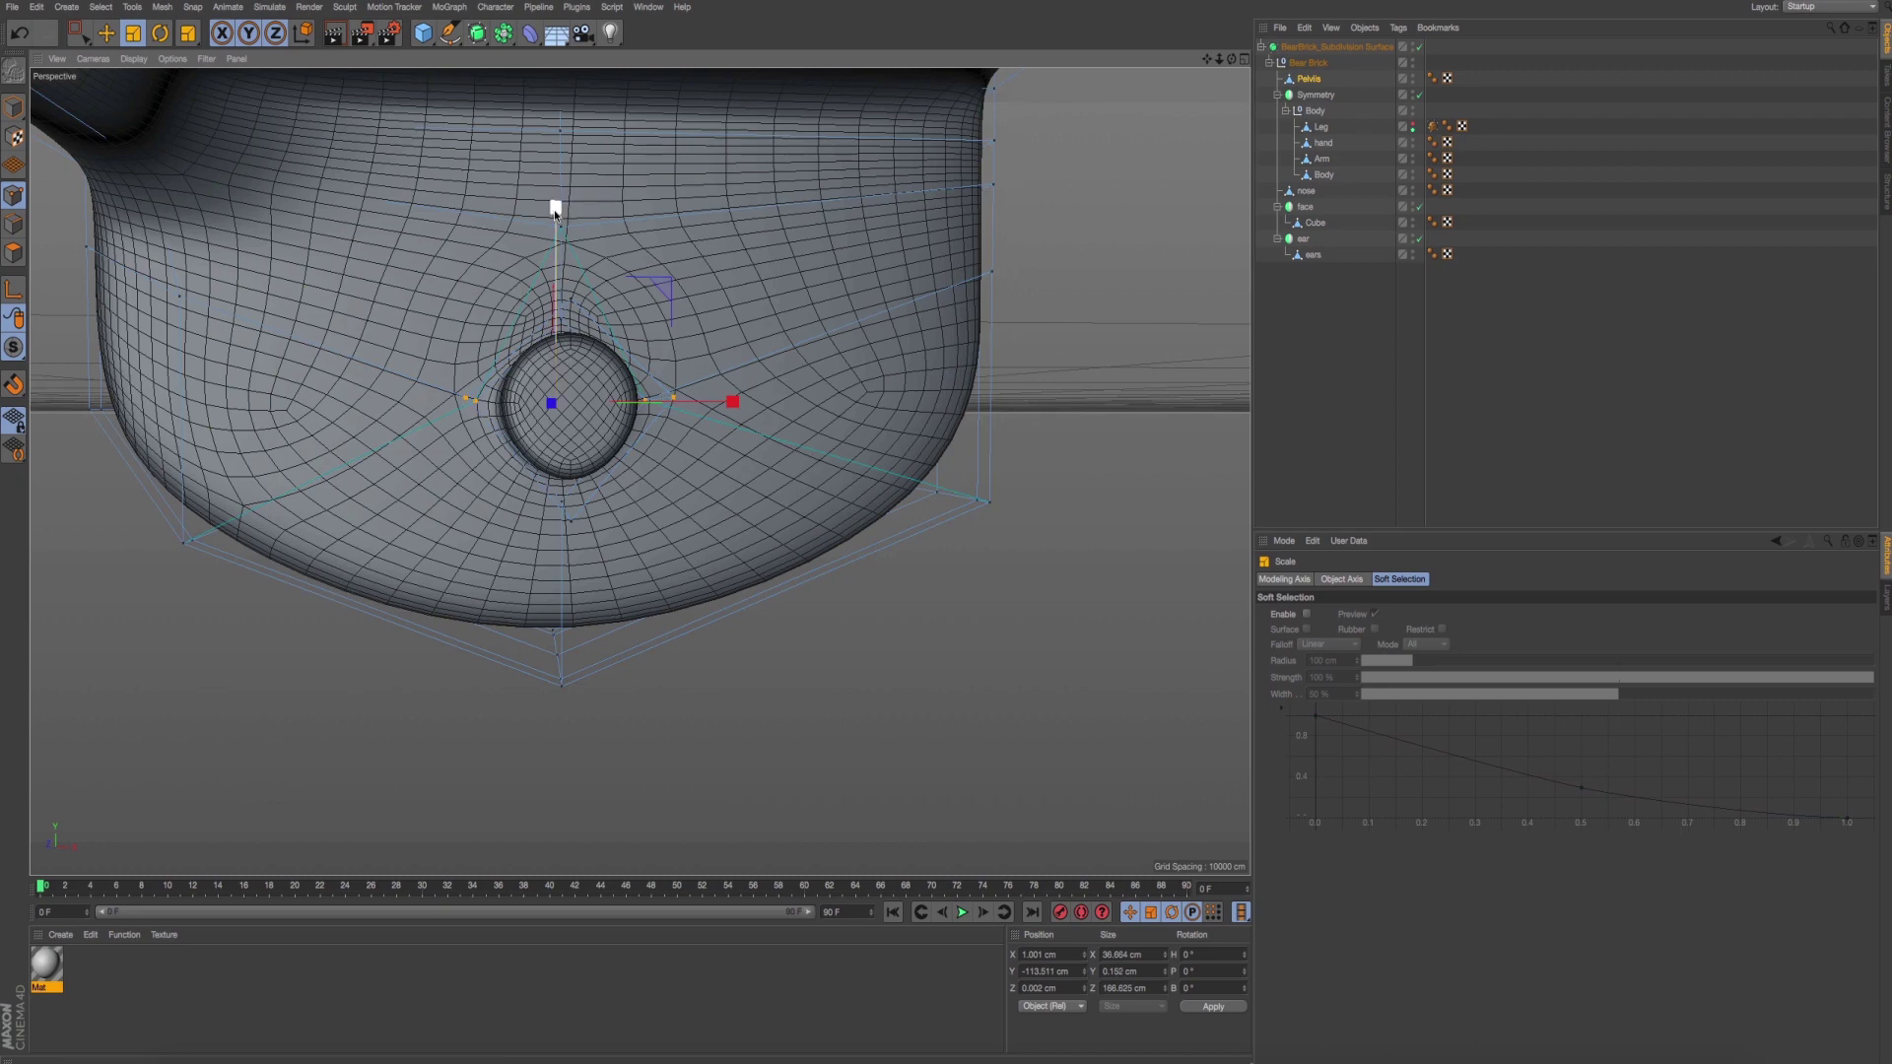
pyautogui.moveTo(602, 278)
pyautogui.keyDown('alt'); pyautogui.mouseDown()
pyautogui.moveTo(739, 419)
pyautogui.moveTo(656, 415)
pyautogui.mouseUp(); pyautogui.keyUp('alt')
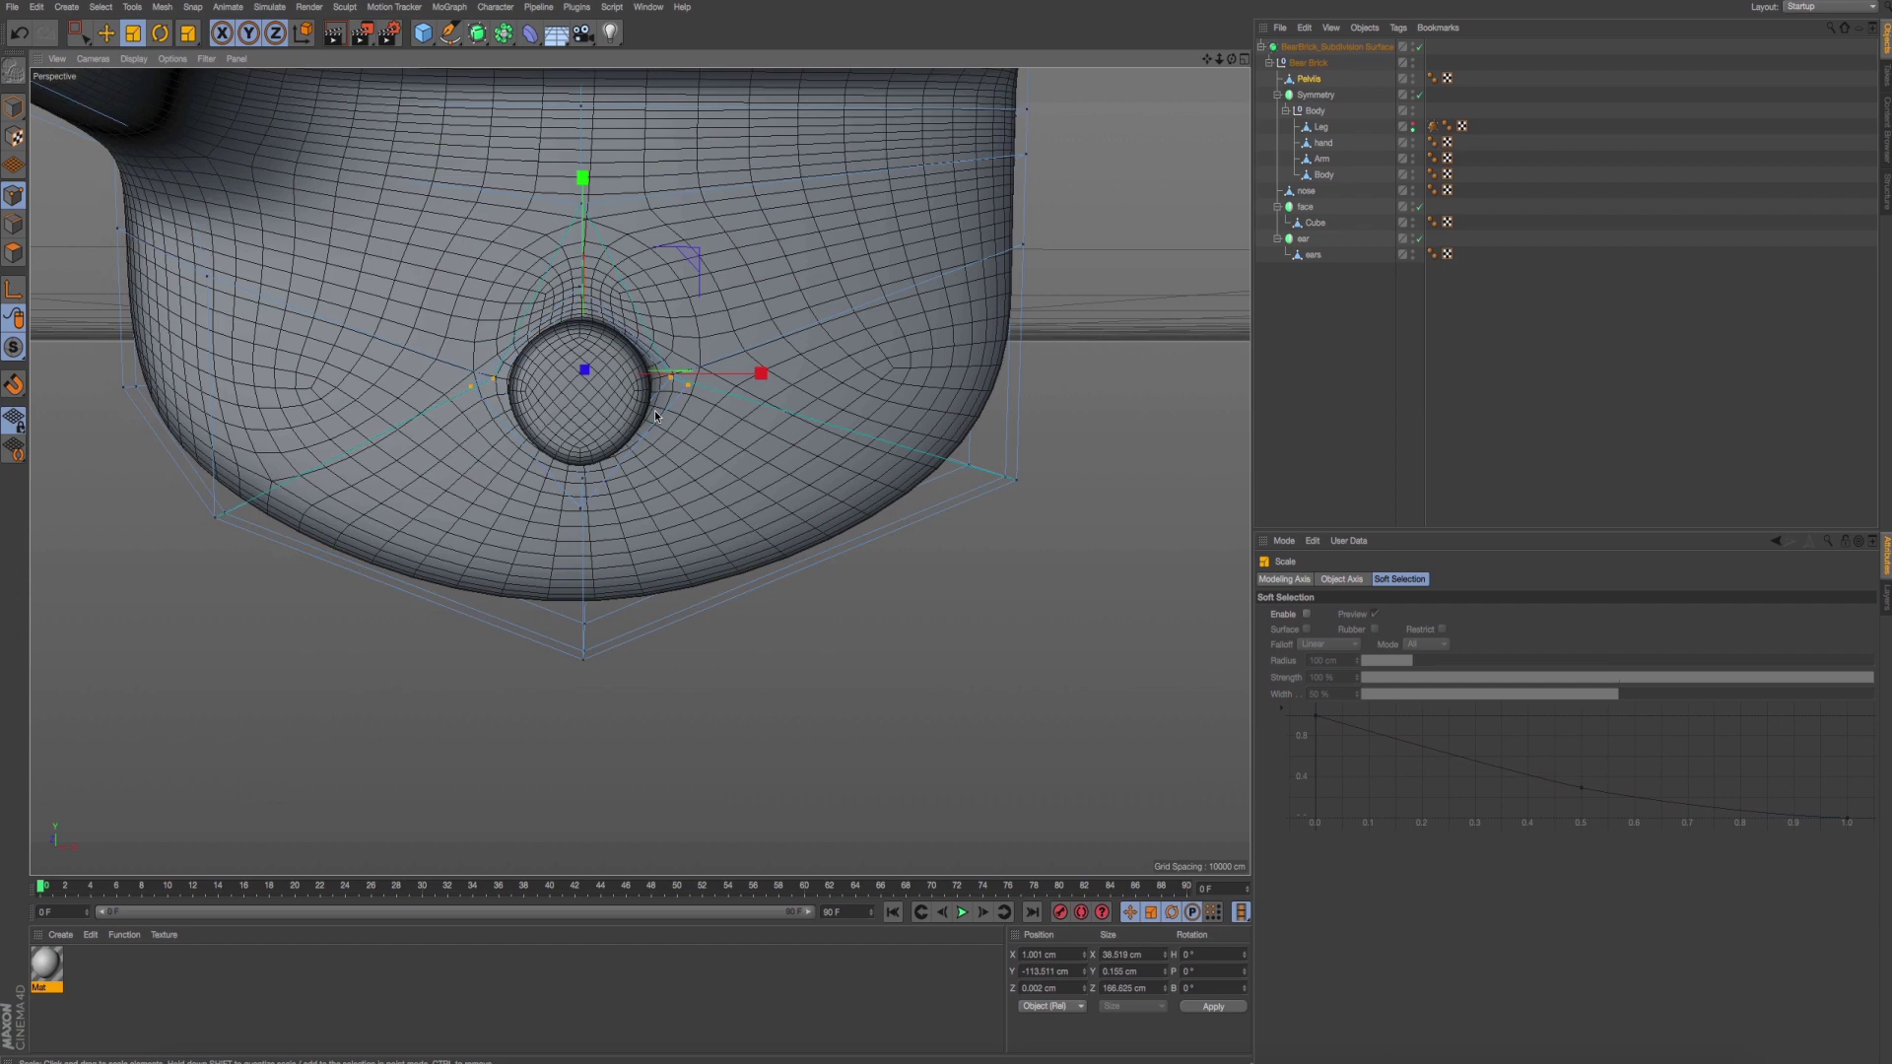
# Raise the peg points in Y, roughly 1.2 cm plus about 1.16 cm more.
pyautogui.click(78, 33)
pyautogui.moveTo(629, 510)
pyautogui.keyDown('alt'); pyautogui.mouseDown()
pyautogui.moveTo(658, 488)
pyautogui.moveTo(585, 409)
pyautogui.moveTo(642, 440)
pyautogui.moveTo(604, 499)
pyautogui.moveTo(509, 451)
pyautogui.moveTo(666, 460)
pyautogui.moveTo(401, 434)
pyautogui.moveTo(653, 464)
pyautogui.moveTo(479, 464)
pyautogui.moveTo(433, 556)
pyautogui.moveTo(587, 473)
pyautogui.mouseUp(); pyautogui.keyUp('alt')
pyautogui.moveTo(568, 318)
pyautogui.mouseDown()
pyautogui.moveTo(581, 340)
pyautogui.moveTo(549, 303)
pyautogui.moveTo(591, 329)
pyautogui.mouseUp()
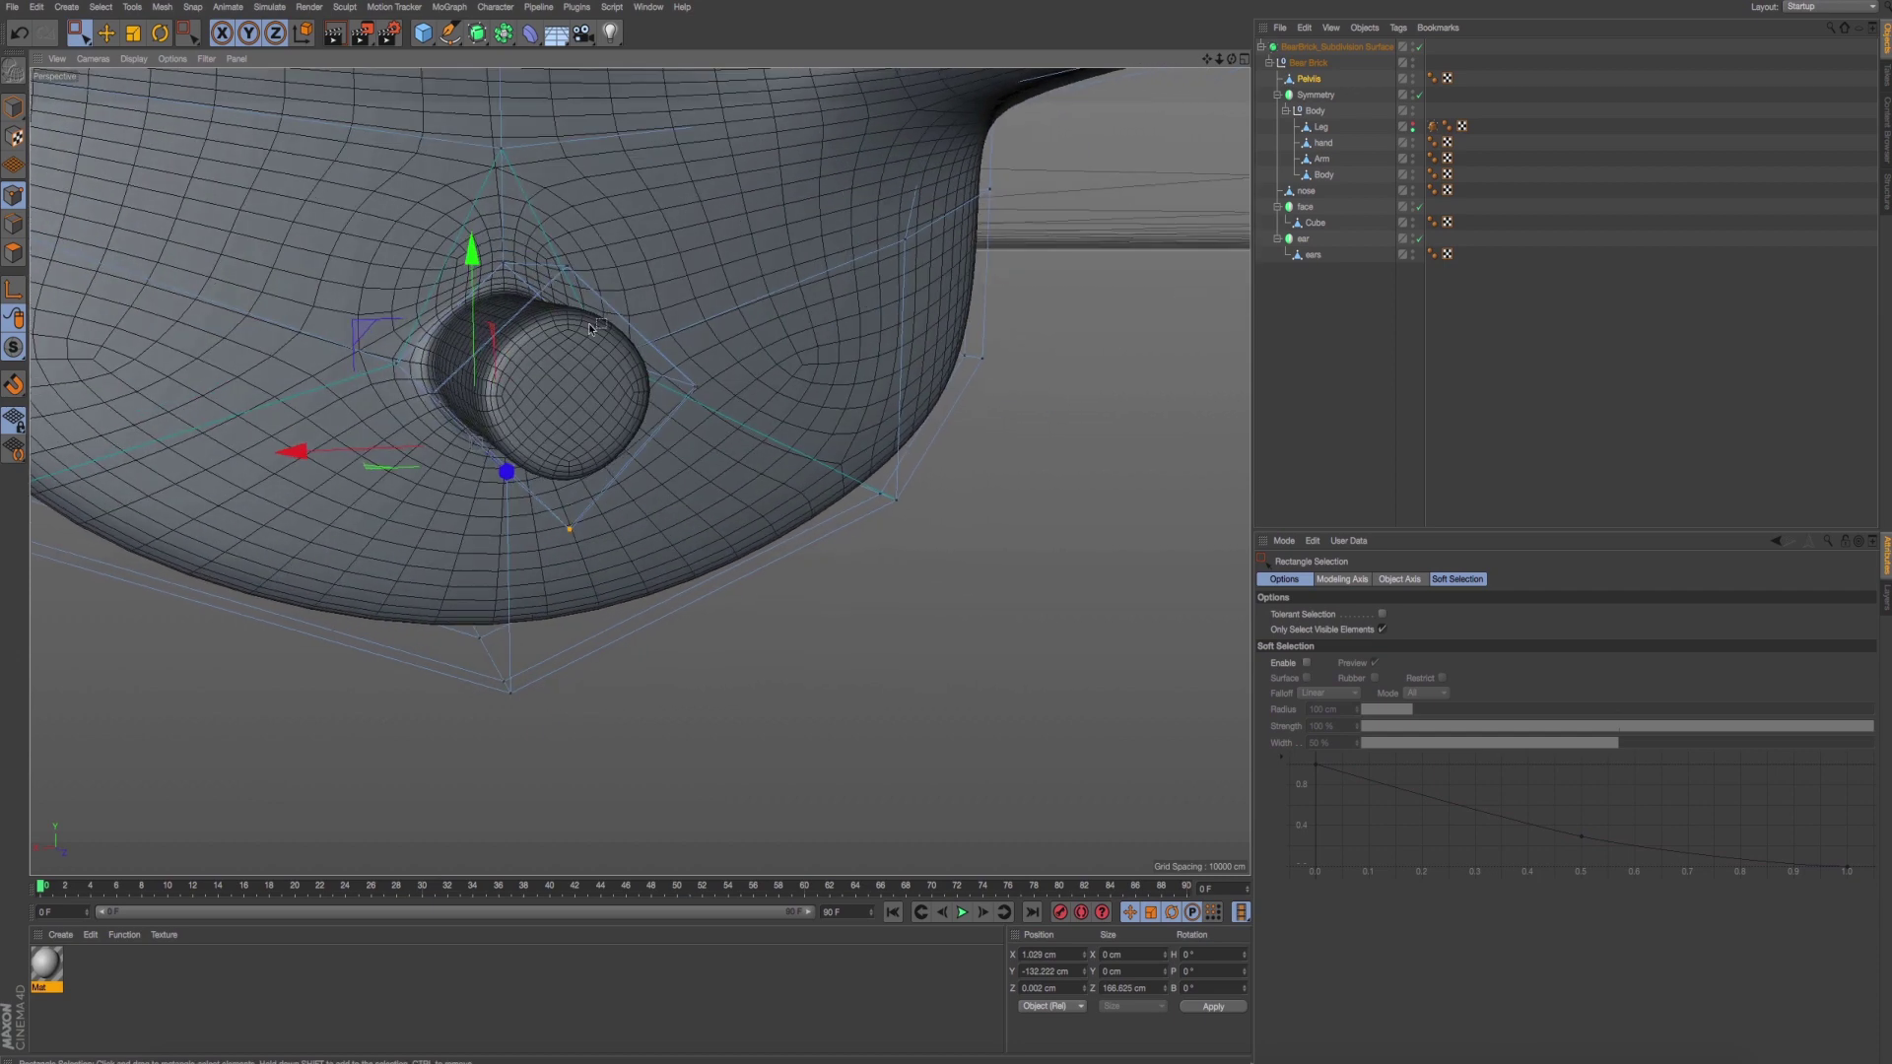
pyautogui.moveTo(542, 248)
pyautogui.keyDown('alt'); pyautogui.mouseDown()
pyautogui.moveTo(776, 325)
pyautogui.moveTo(688, 406)
pyautogui.moveTo(874, 338)
pyautogui.mouseUp(); pyautogui.keyUp('alt')
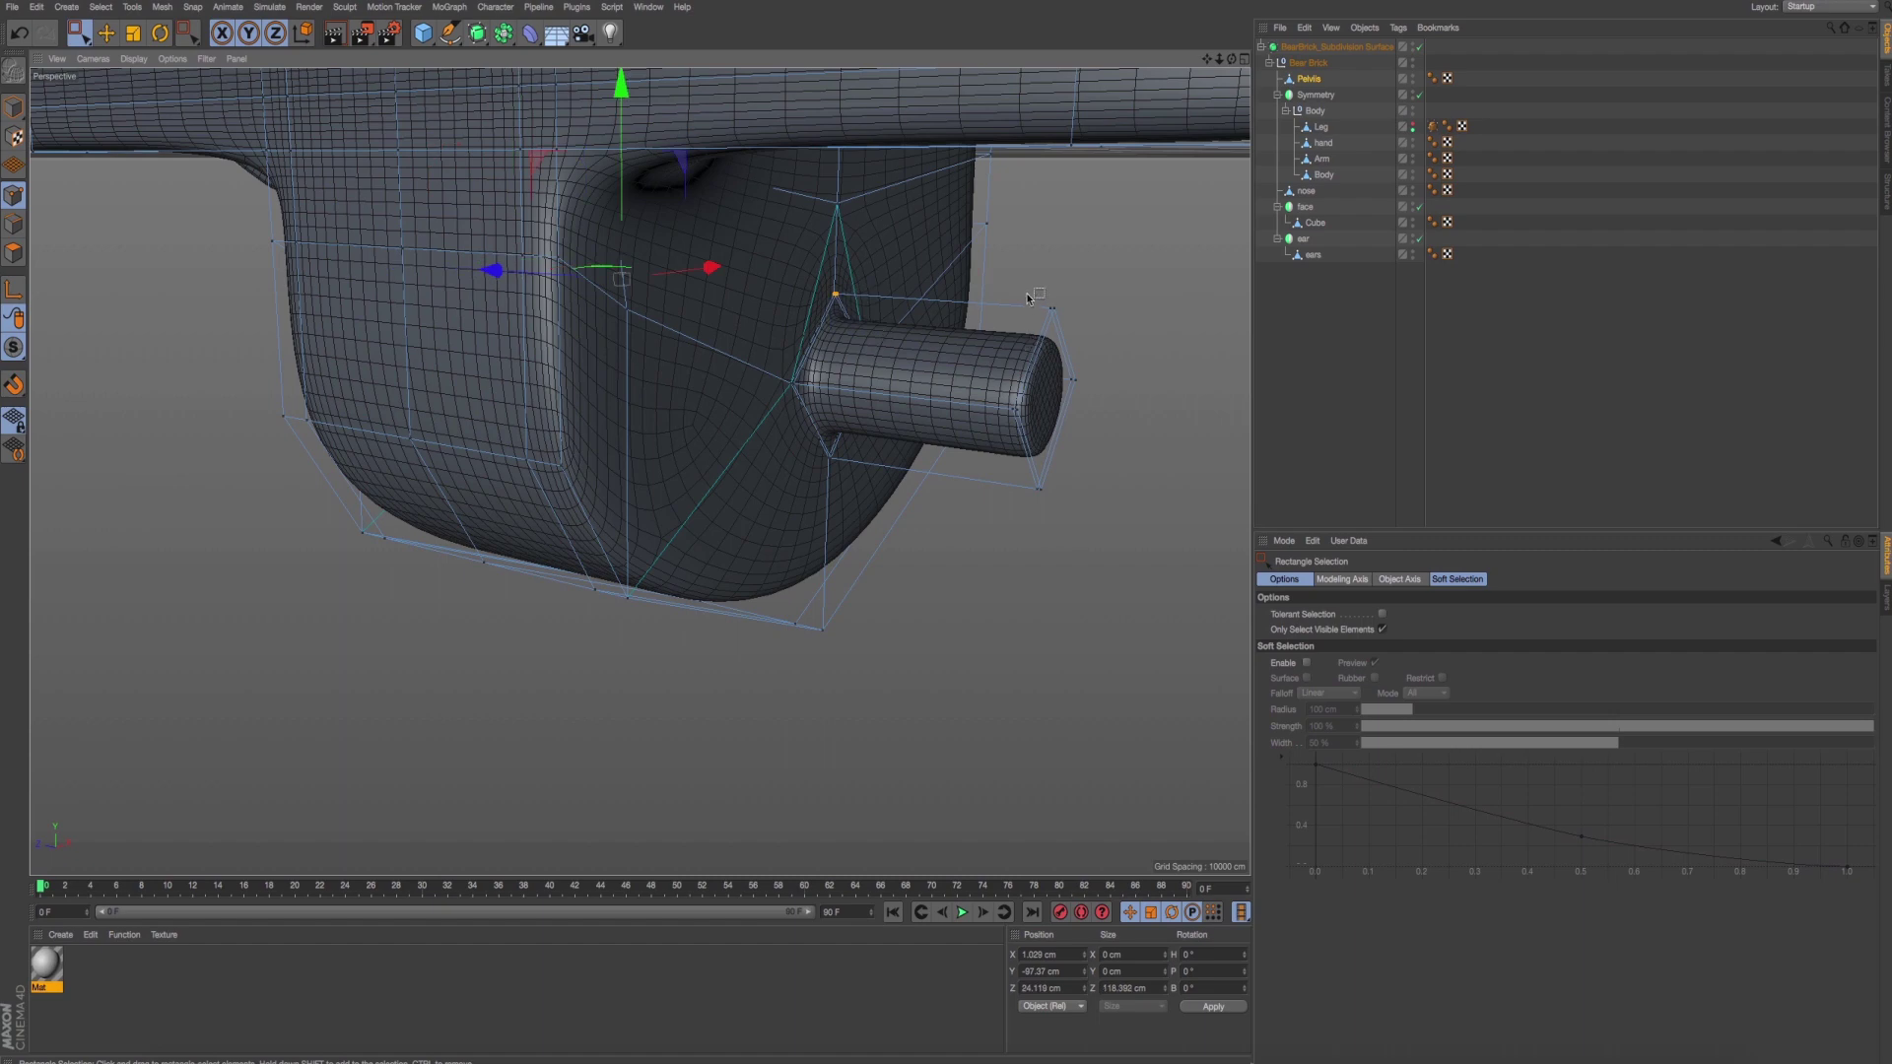
pyautogui.keyDown('alt'); pyautogui.moveTo(1028, 297); pyautogui.dragTo(955, 415); pyautogui.keyUp('alt')
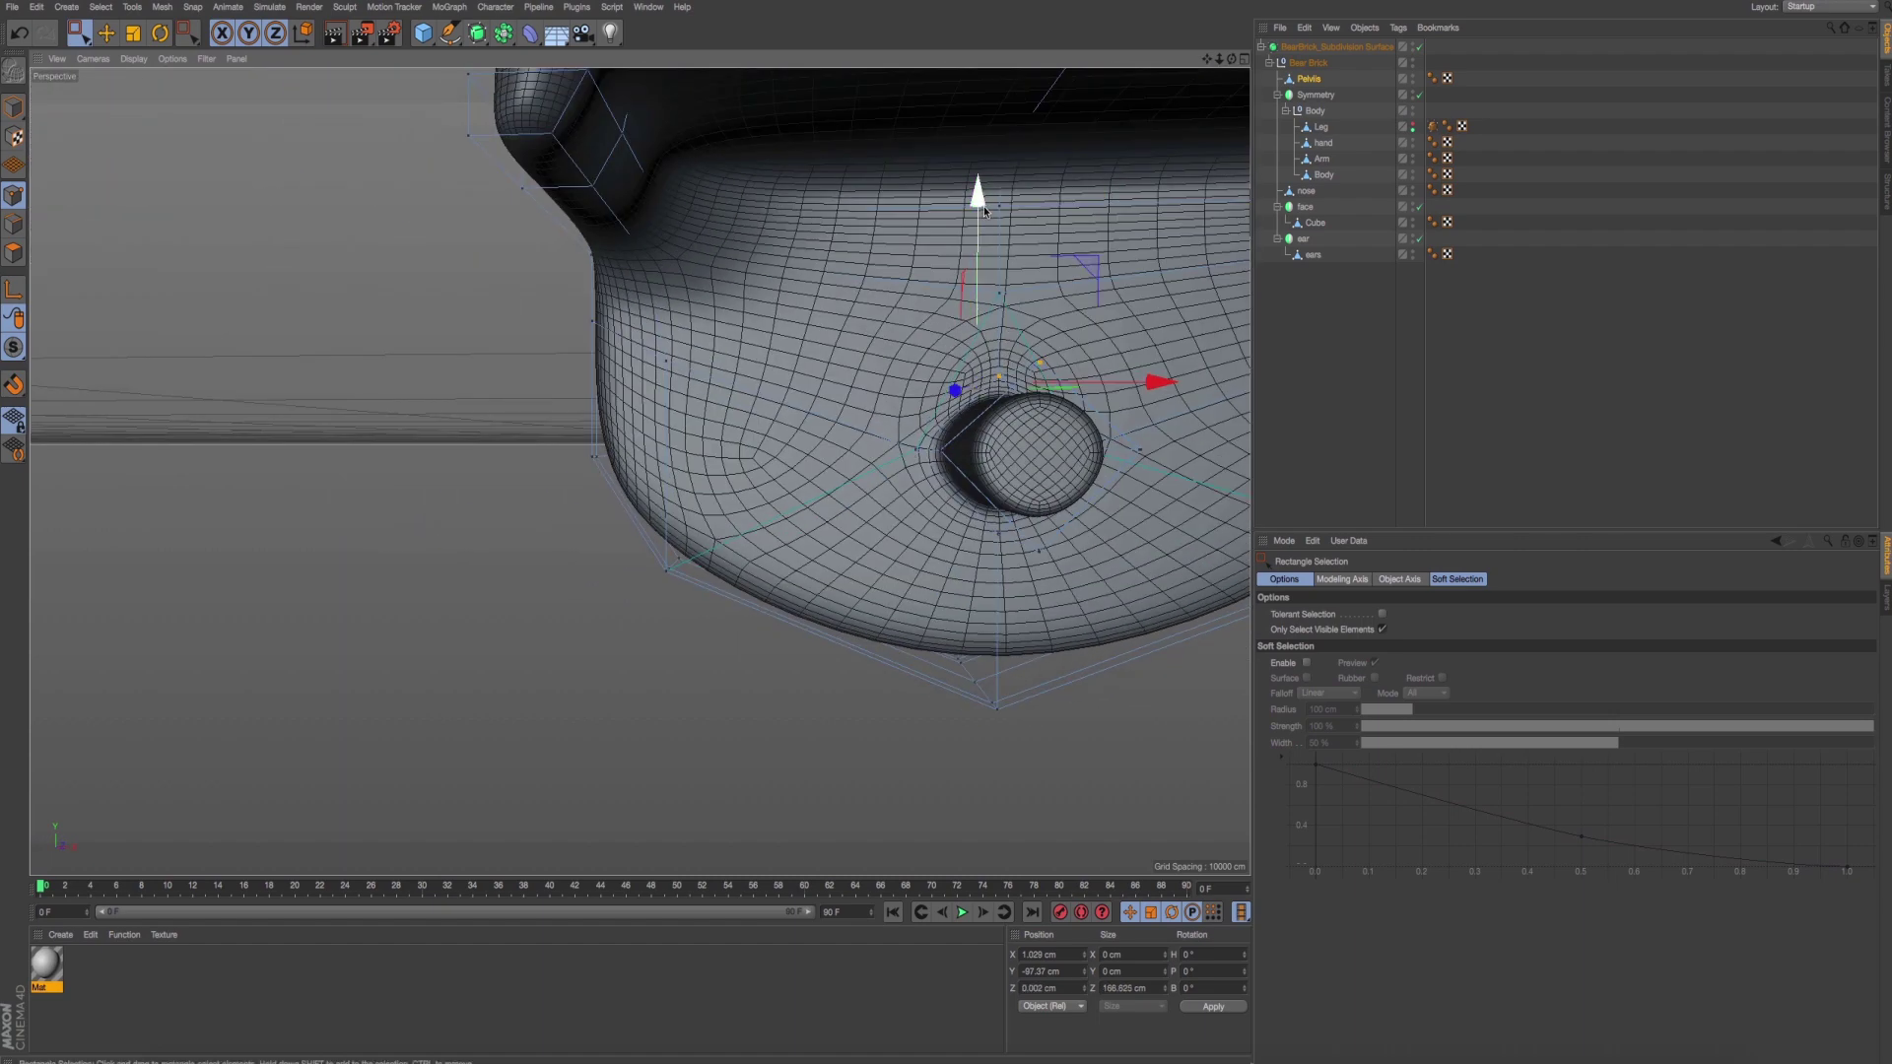
pyautogui.moveTo(980, 205); pyautogui.dragTo(979, 187)
pyautogui.keyDown('alt'); pyautogui.moveTo(985, 463); pyautogui.dragTo(1015, 484); pyautogui.keyUp('alt')
pyautogui.moveTo(980, 213); pyautogui.dragTo(976, 200)
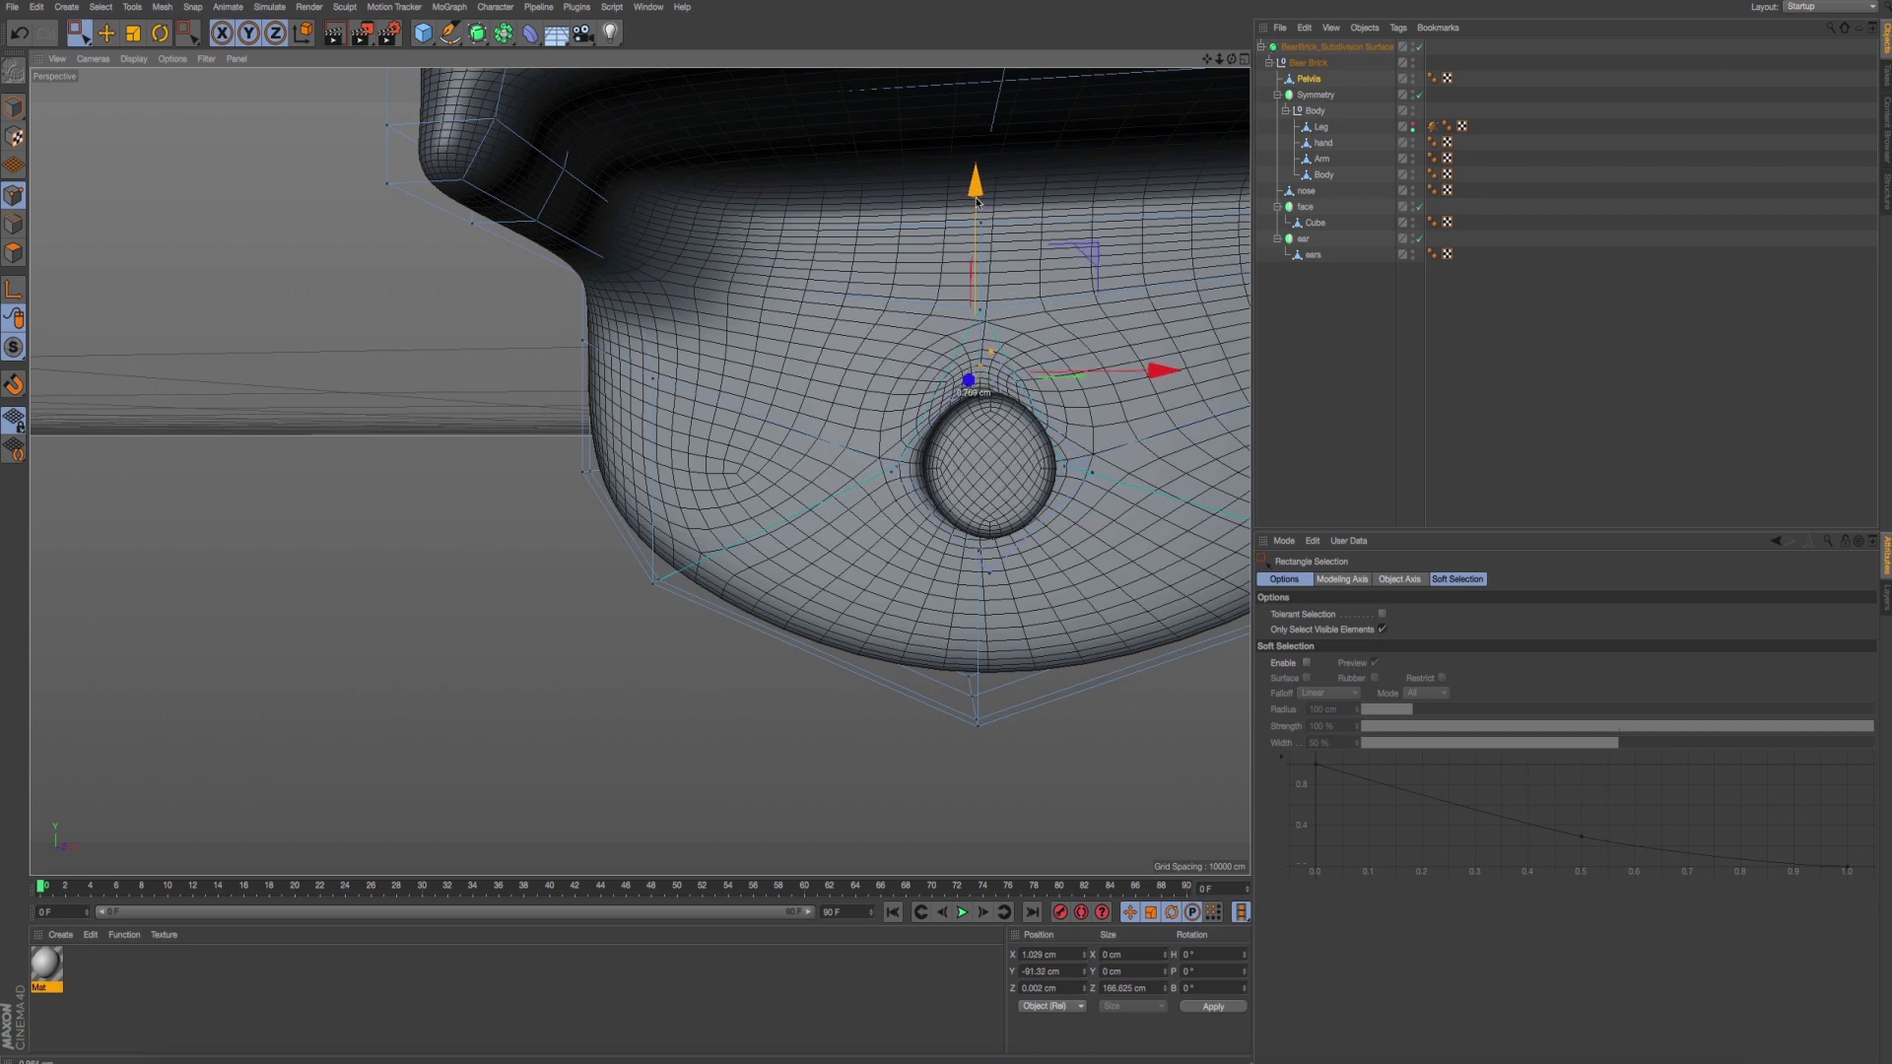
pyautogui.keyDown('alt'); pyautogui.moveTo(767, 505); pyautogui.dragTo(865, 532); pyautogui.keyUp('alt')
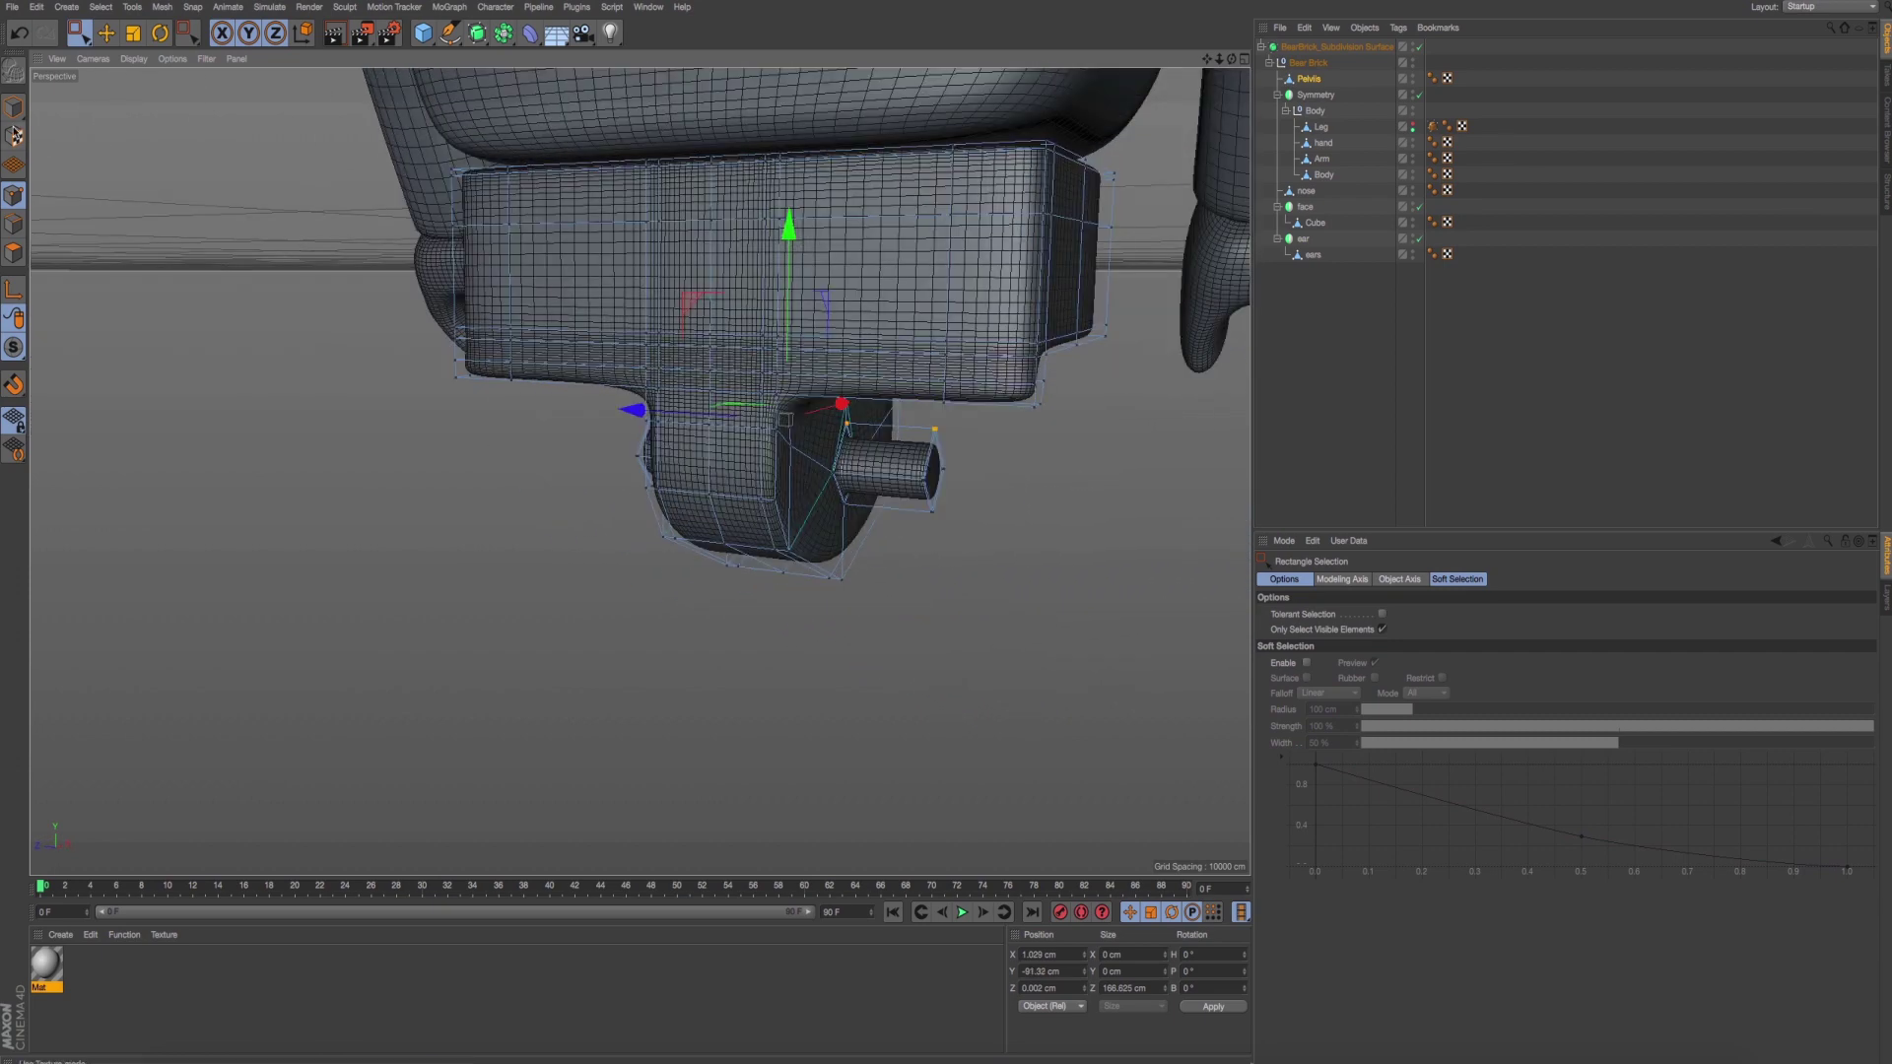
# Unhide the Leg and zoom in on the pelvis between the legs.
pyautogui.click(22, 102)
pyautogui.press('e')
pyautogui.keyDown('alt'); pyautogui.moveTo(237, 209); pyautogui.dragTo(1173, 247); pyautogui.keyUp('alt')
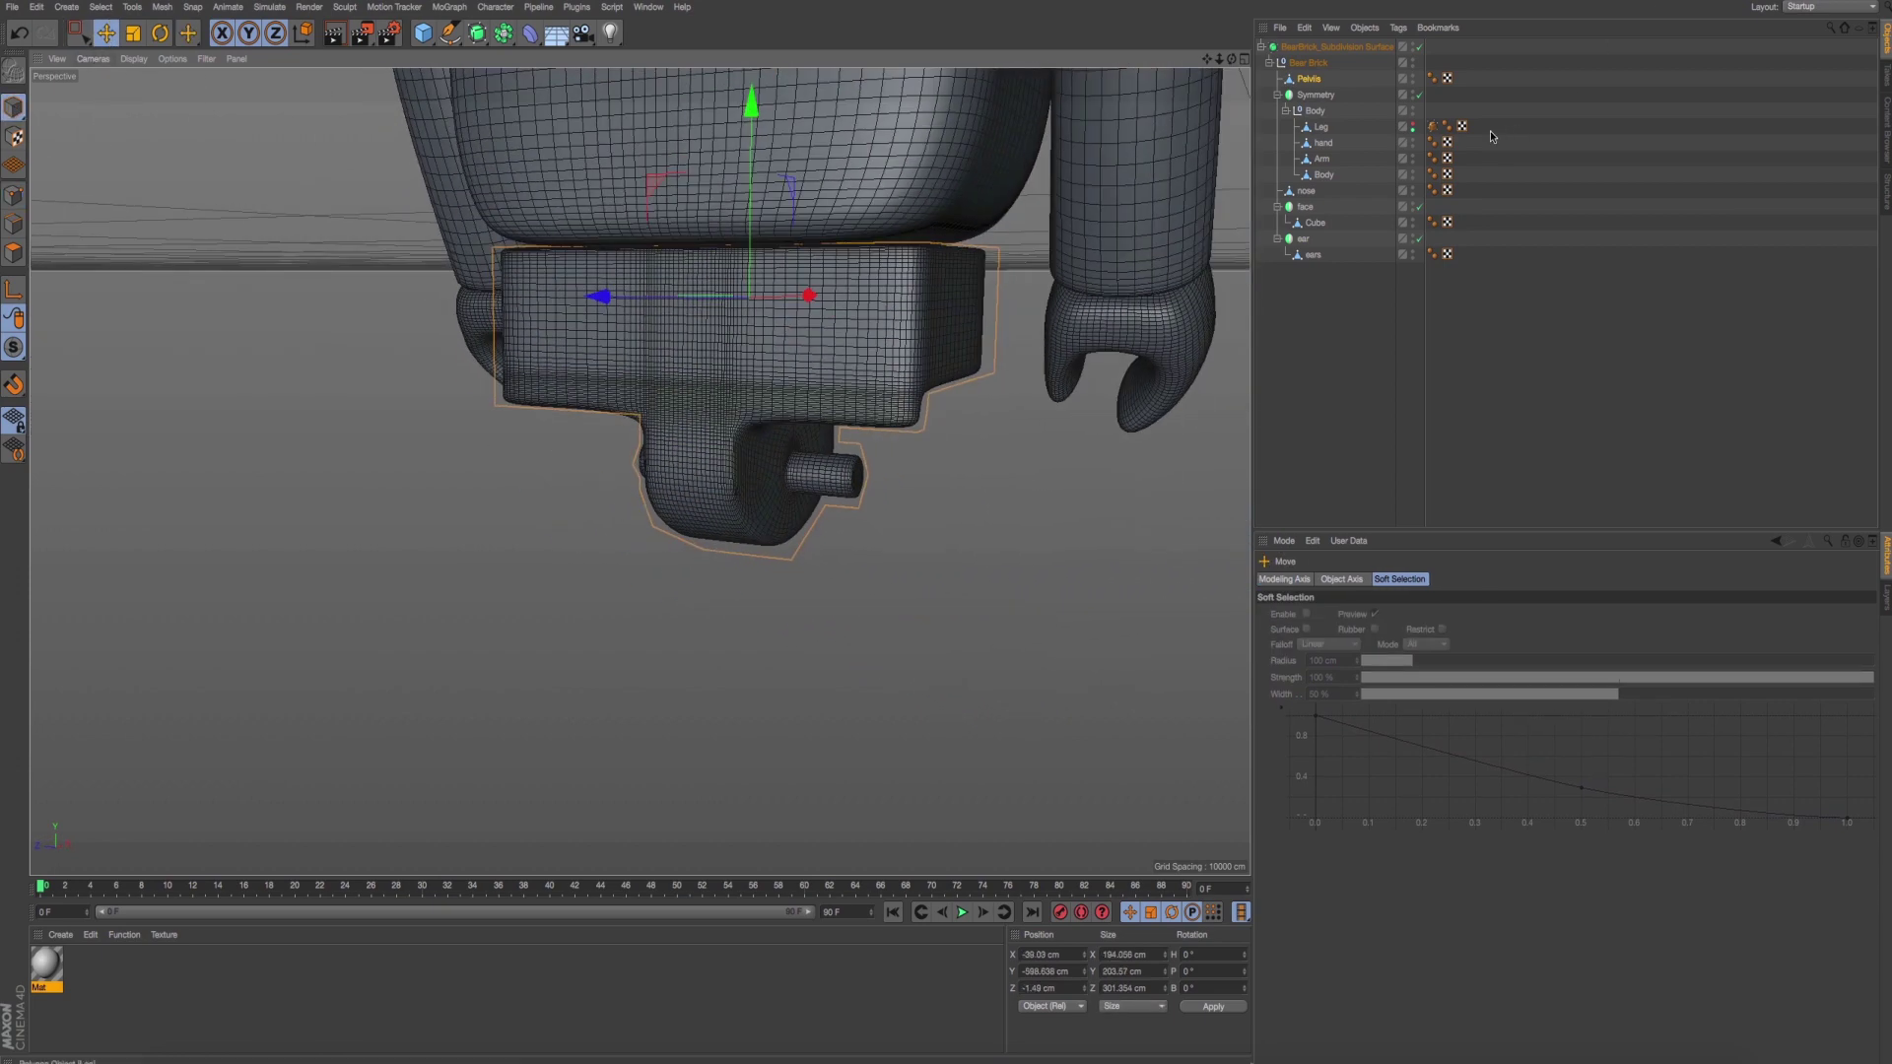
pyautogui.click(1414, 128)
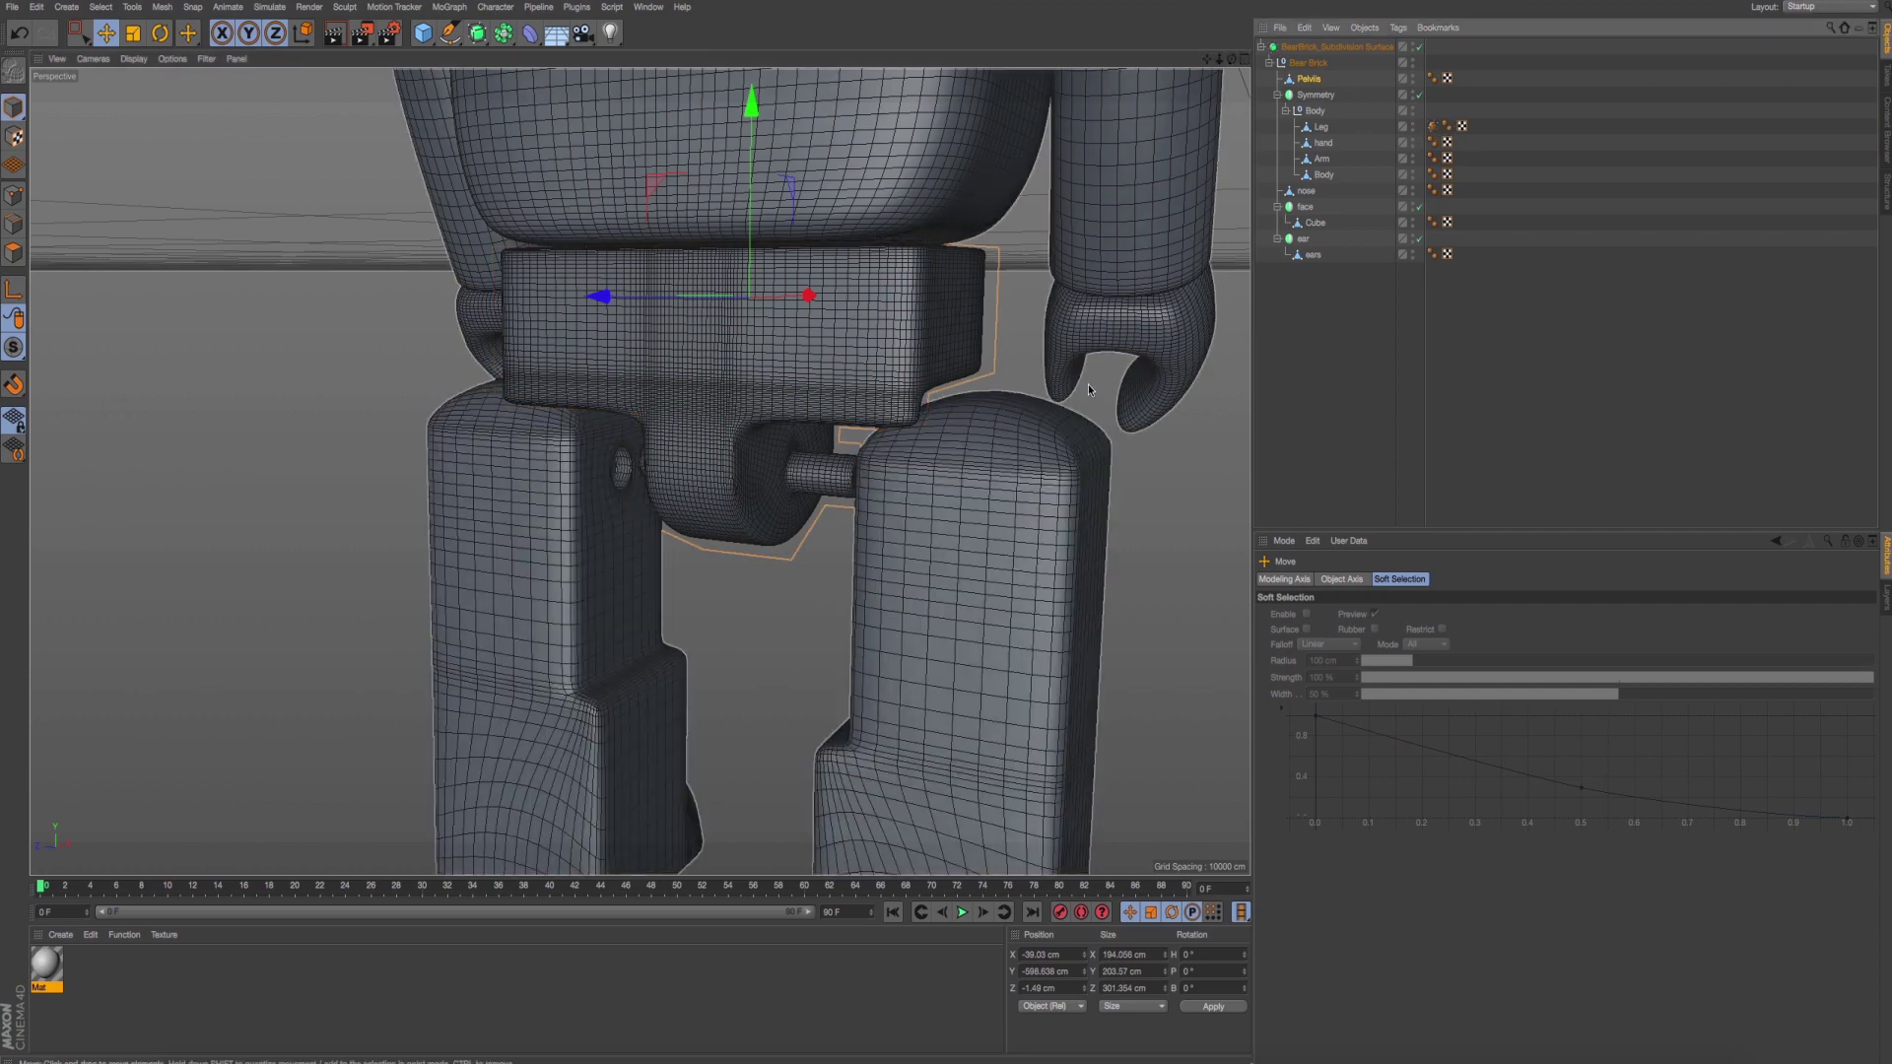
pyautogui.keyDown('alt'); pyautogui.moveTo(1088, 385); pyautogui.dragTo(932, 475); pyautogui.keyUp('alt')
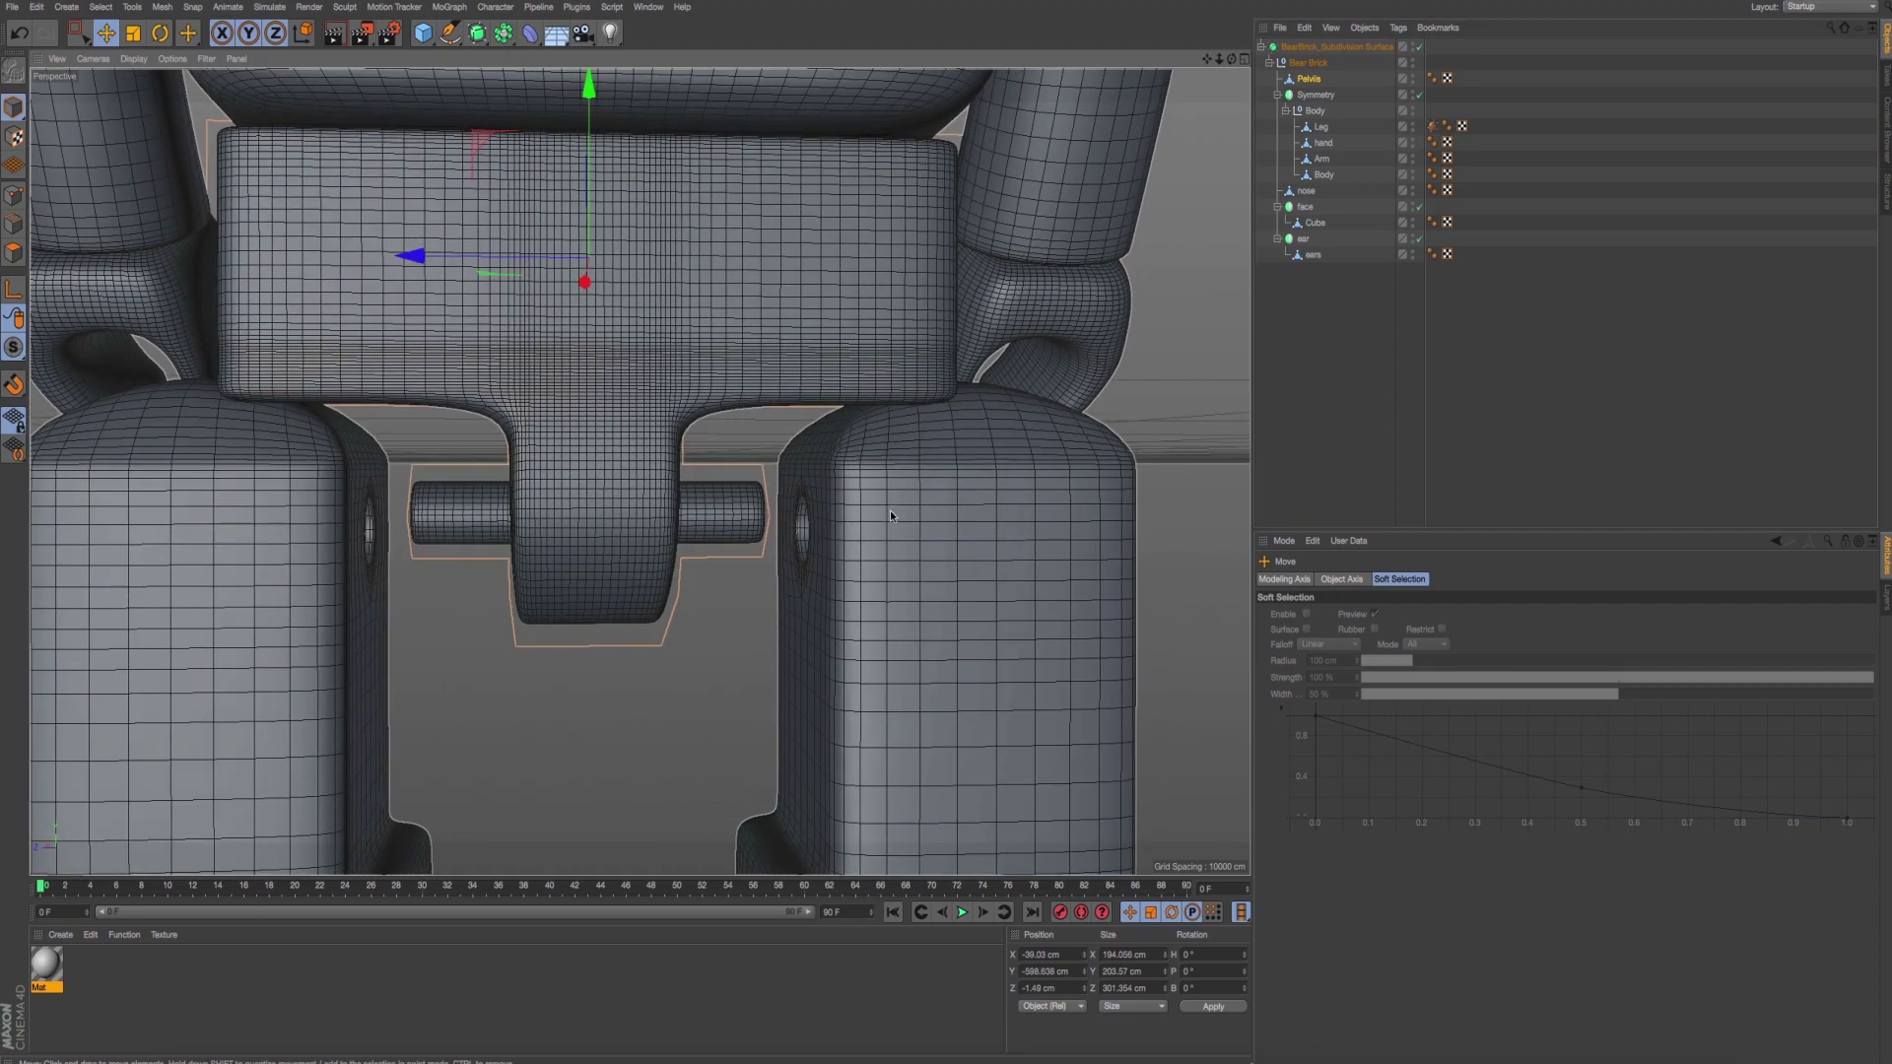
pyautogui.keyDown('alt'); pyautogui.moveTo(807, 504); pyautogui.dragTo(235, 245); pyautogui.keyUp('alt')
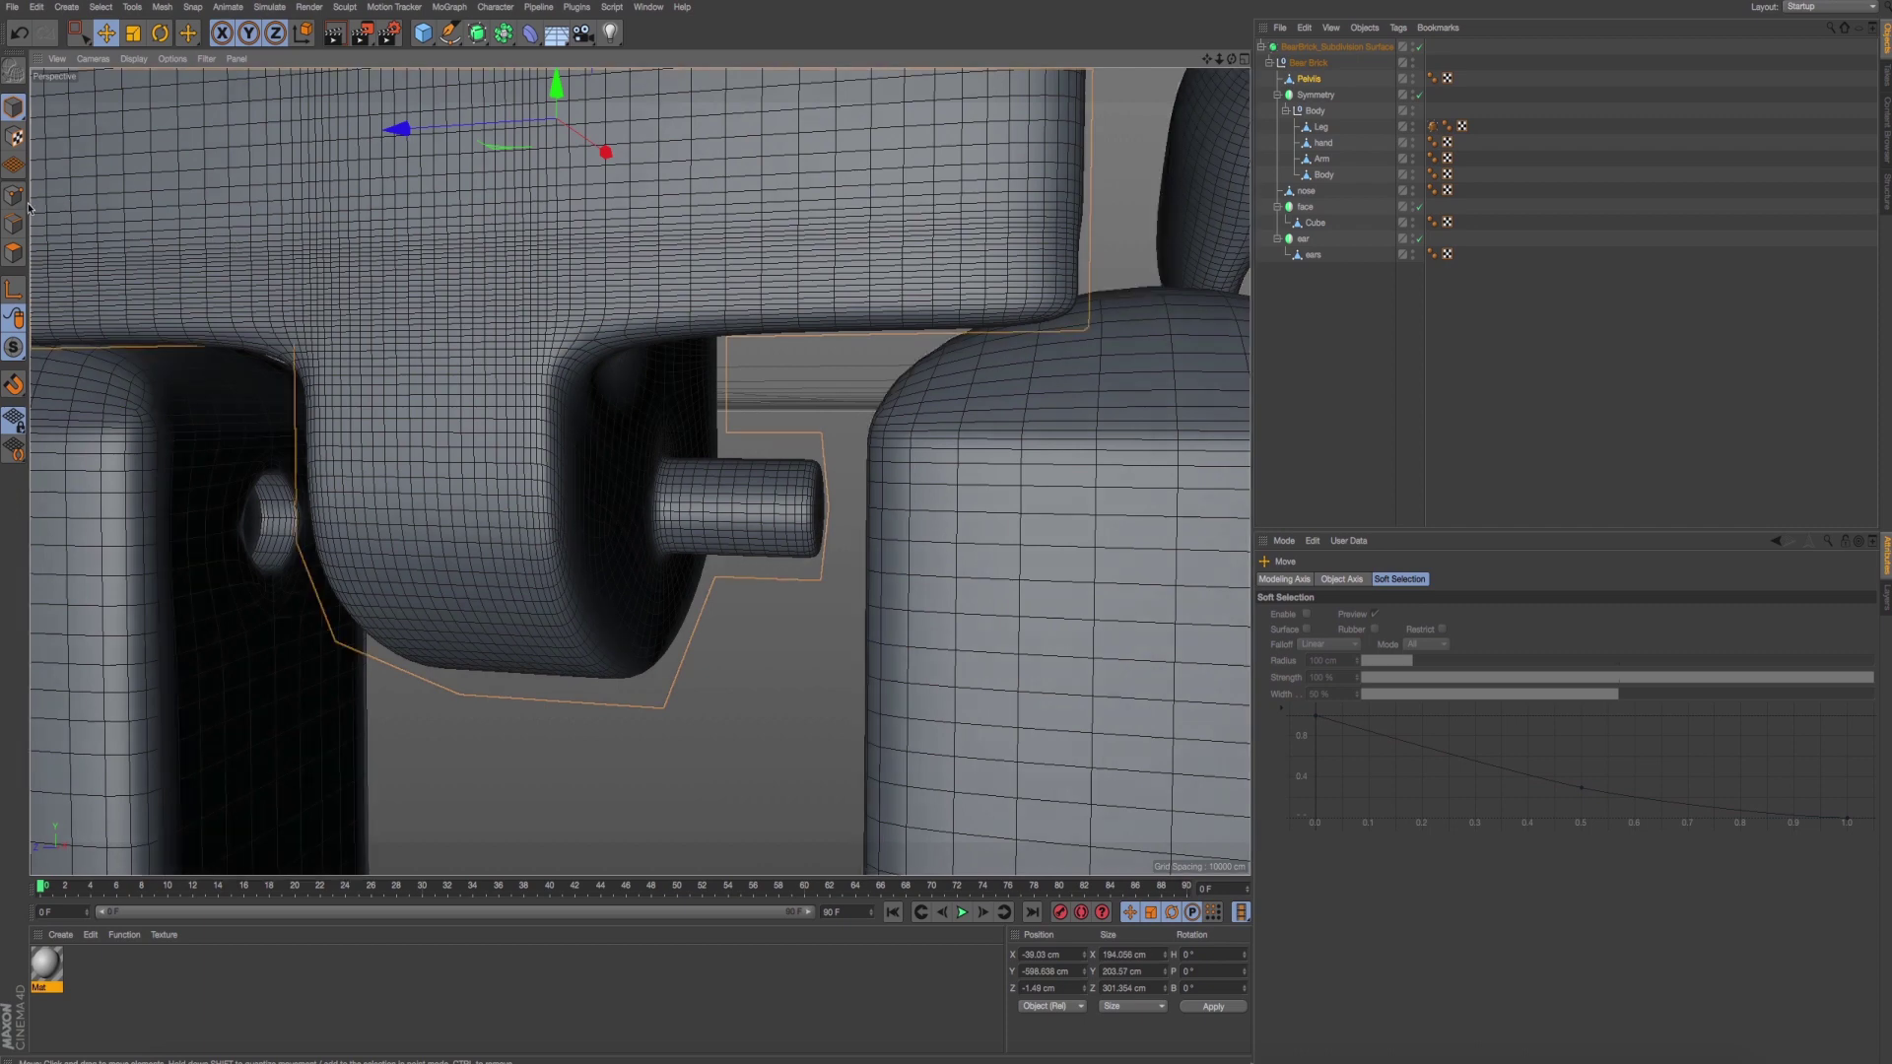
# Box-select both hip pegs' points in Right view with Only Select Visible unchecked.
pyautogui.click(14, 195)
pyautogui.press('0')
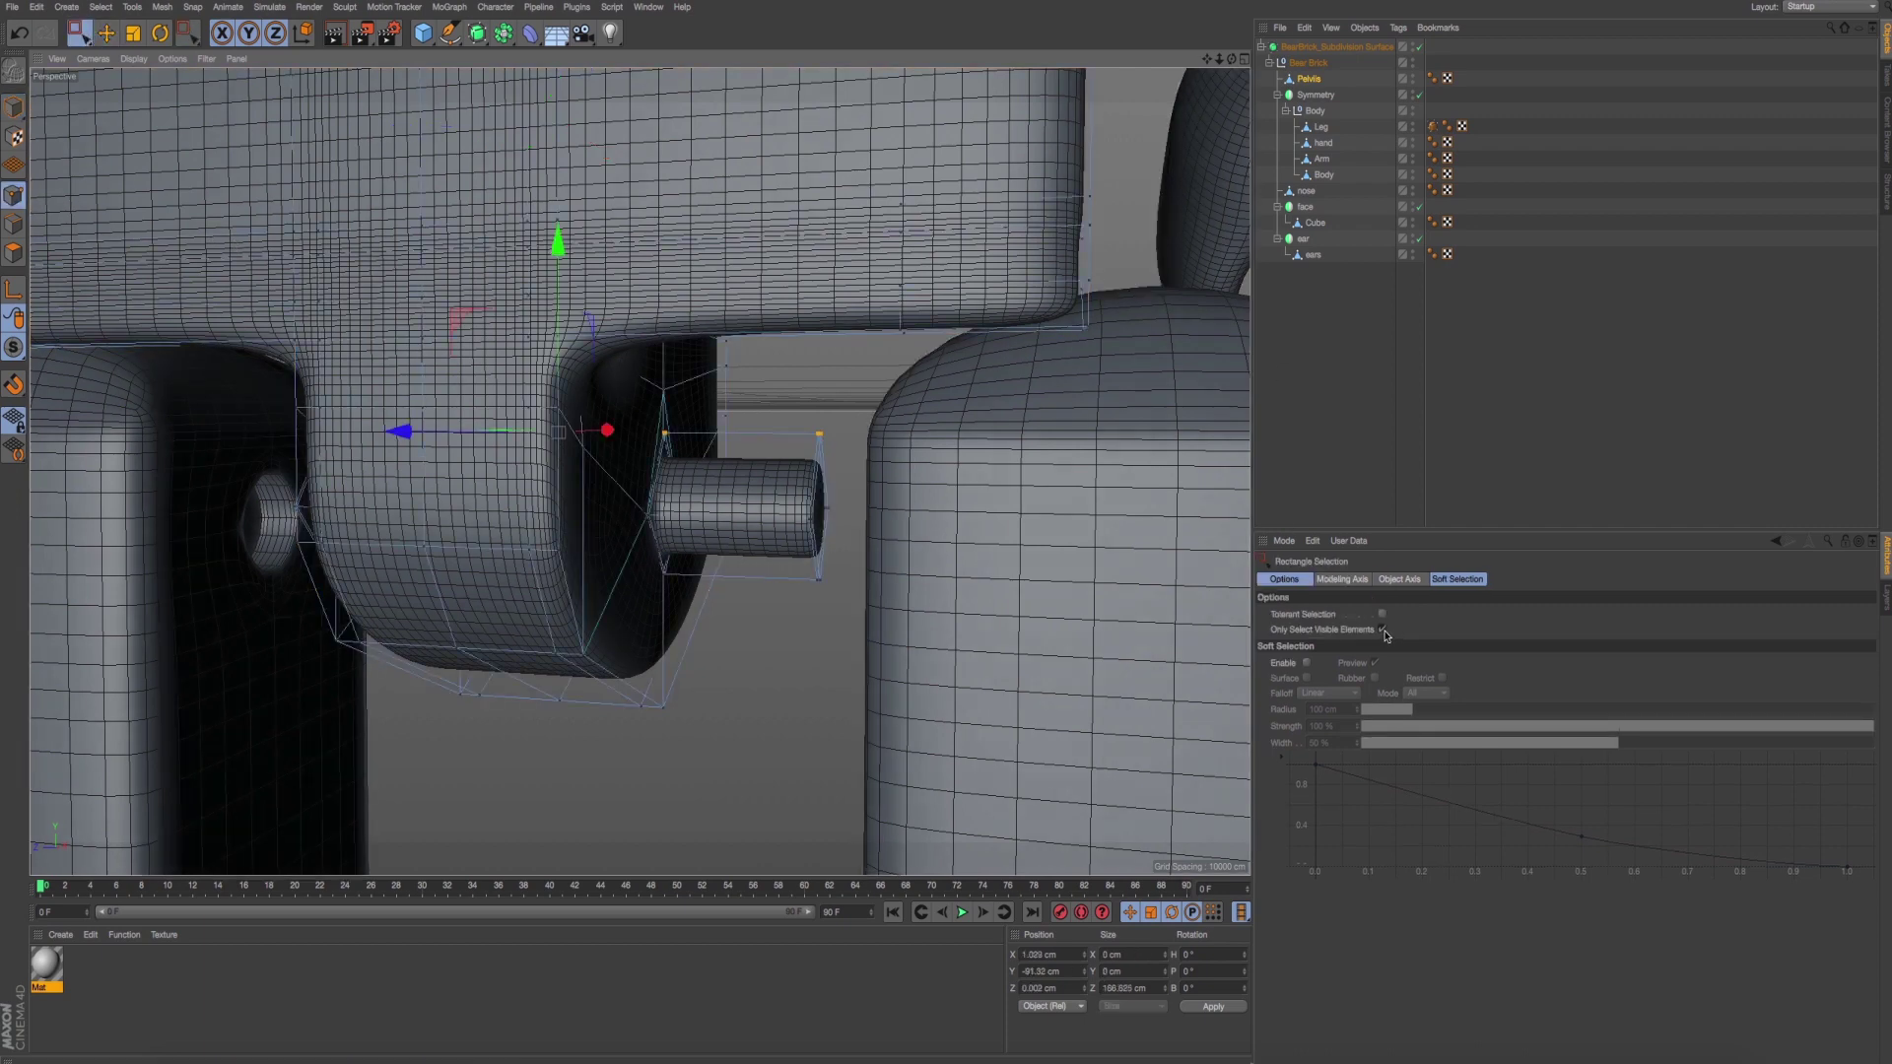
pyautogui.click(1382, 629)
pyautogui.middleClick(874, 410)
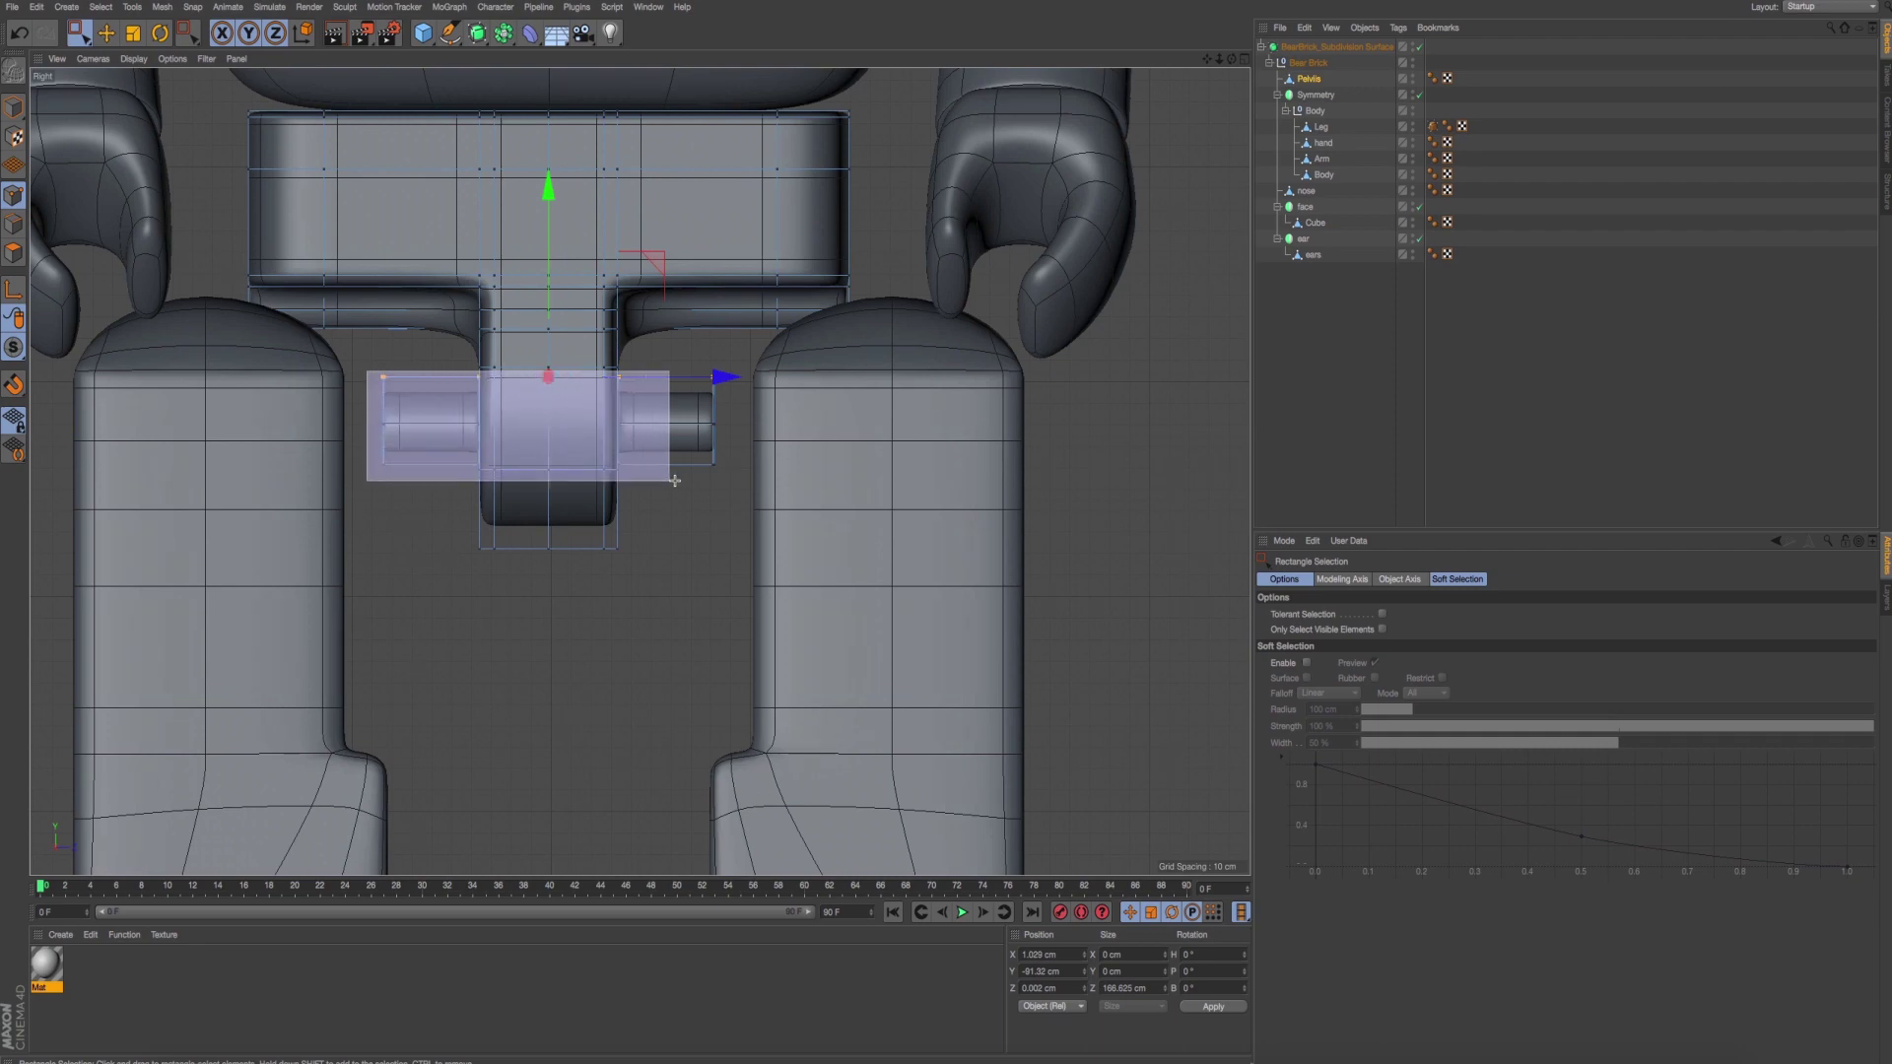
pyautogui.moveTo(443, 426); pyautogui.dragTo(727, 494)
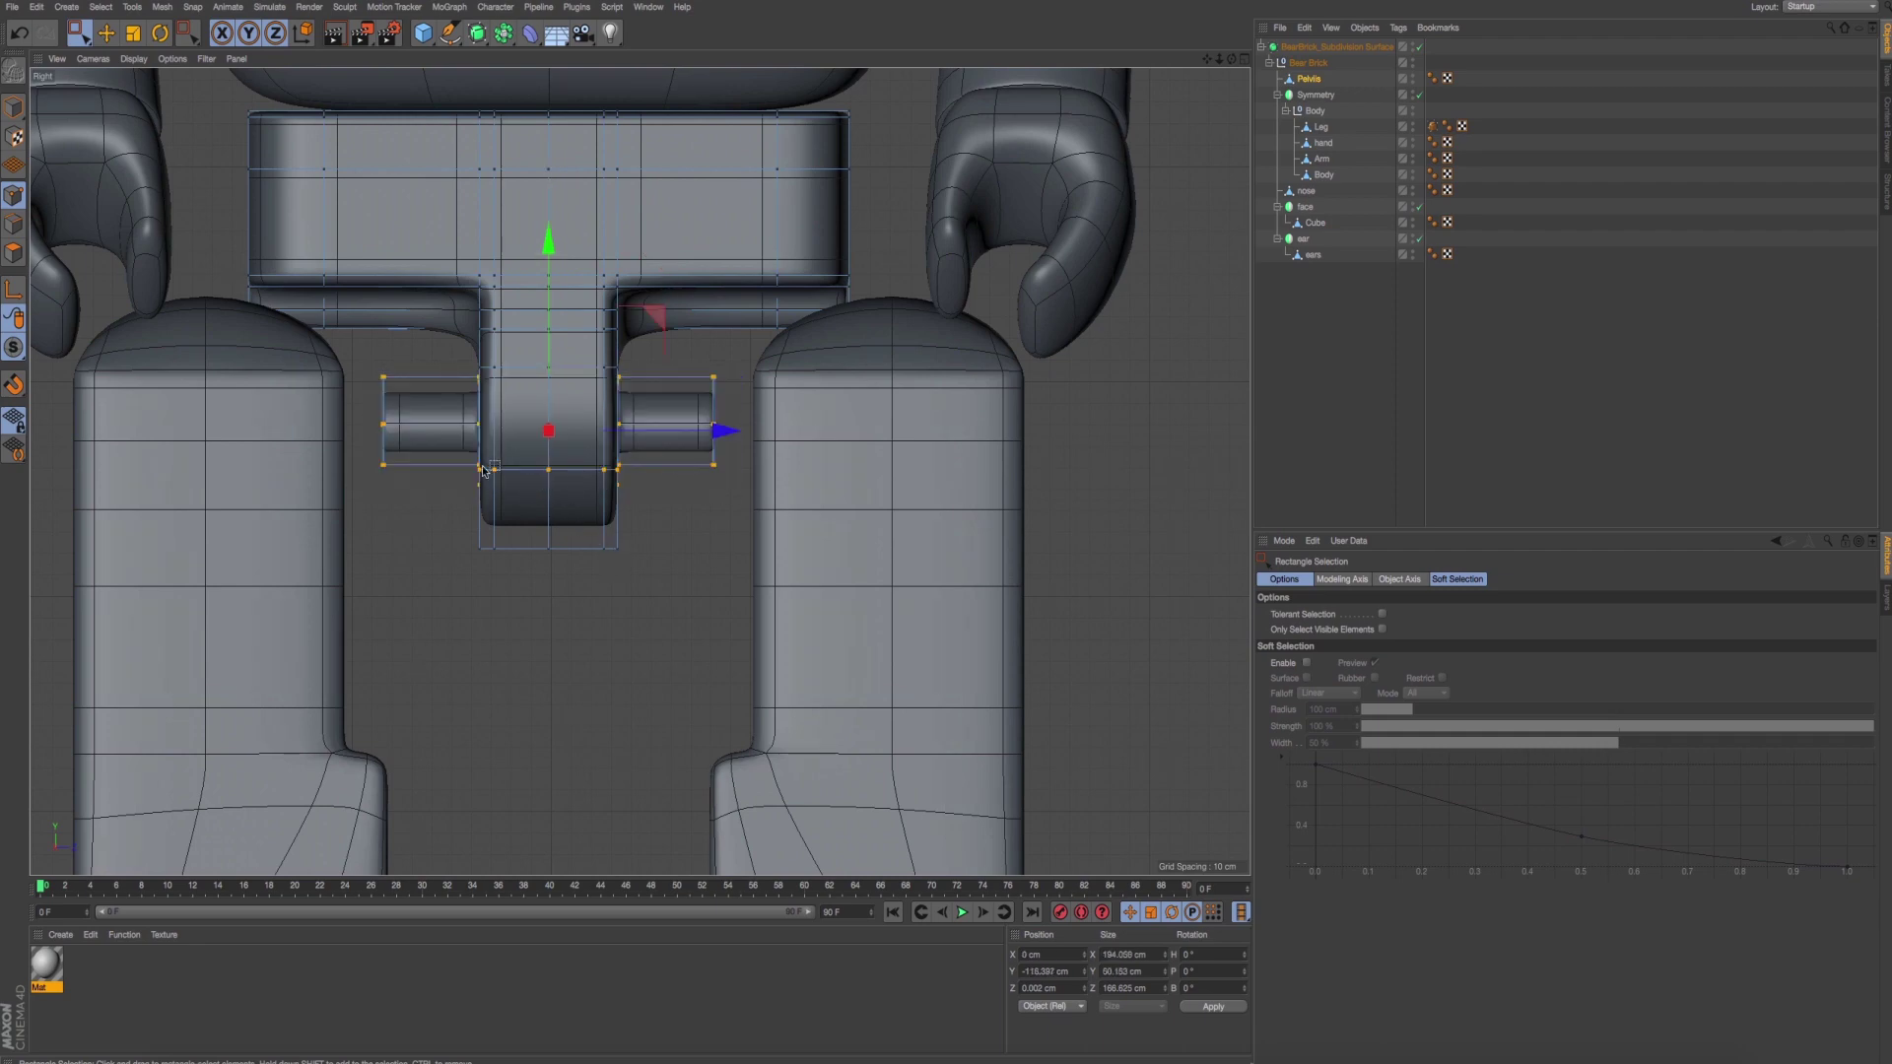
pyautogui.moveTo(399, 362); pyautogui.dragTo(511, 477)
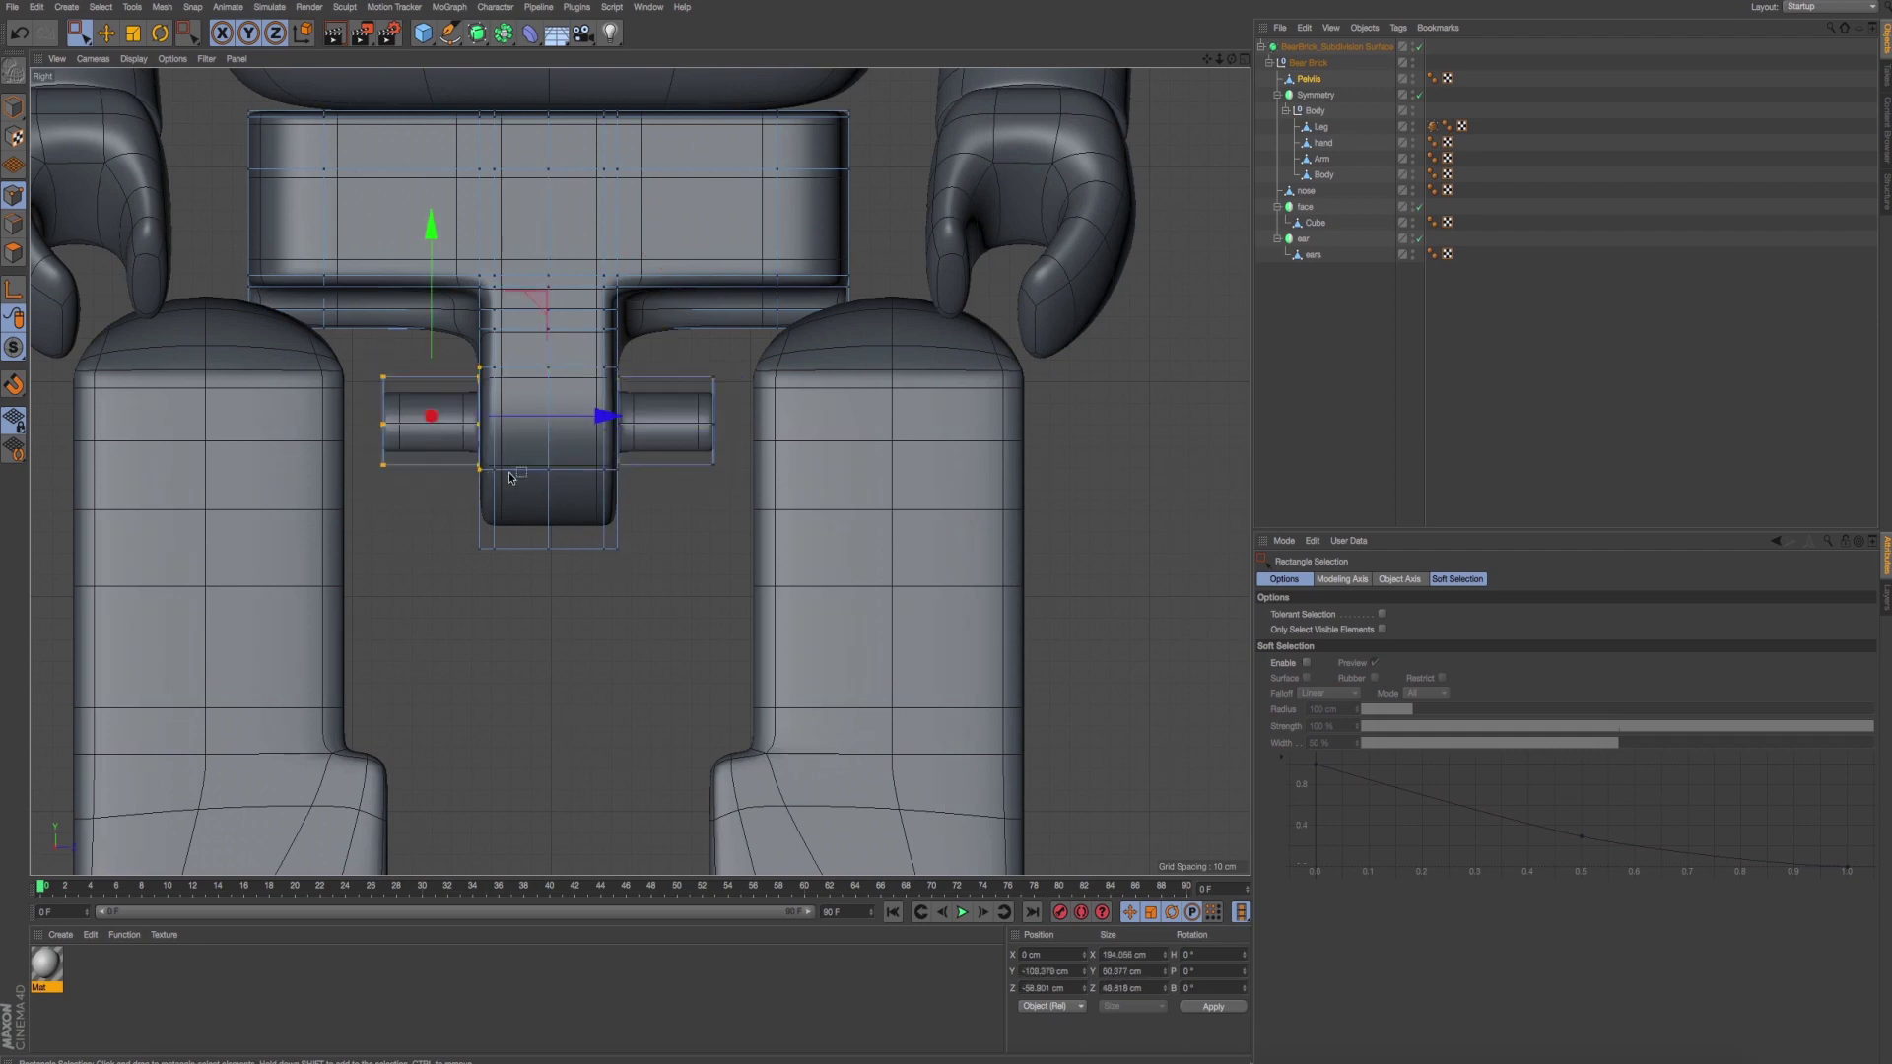
pyautogui.scroll(5, 426, 434)
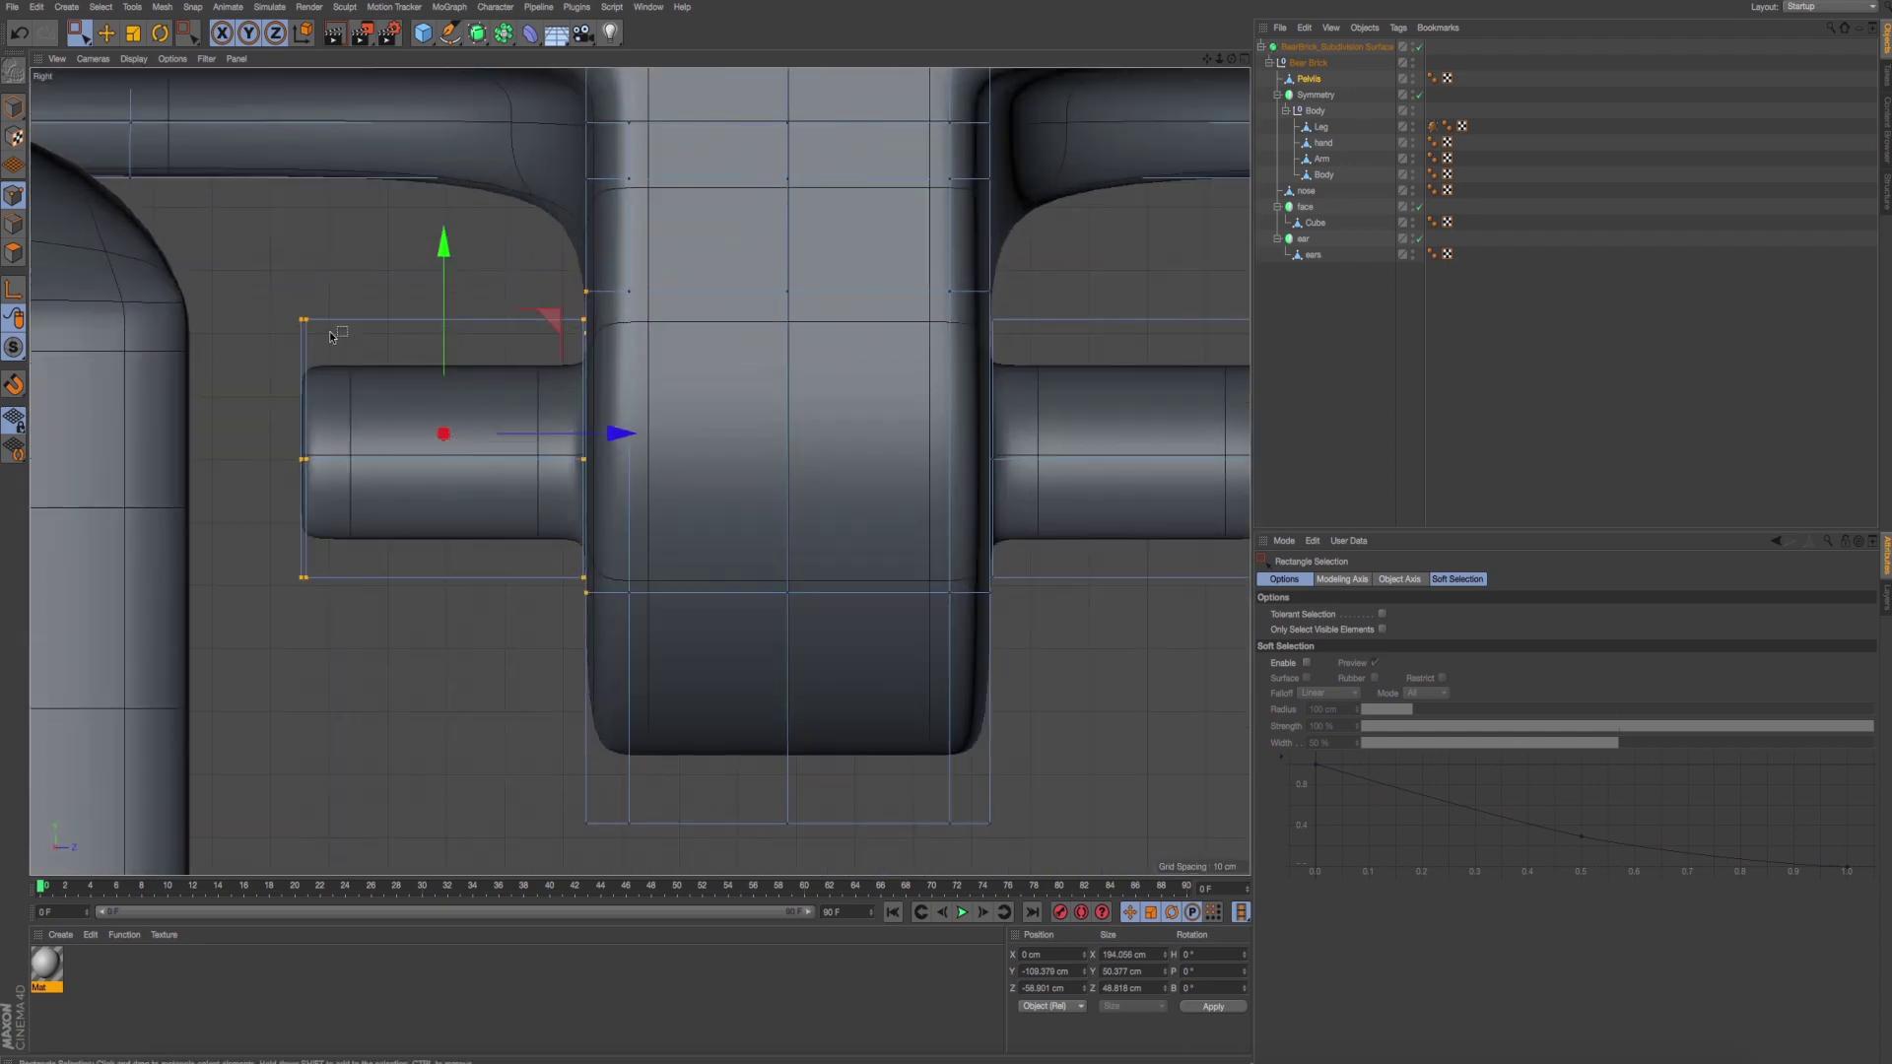
pyautogui.moveTo(286, 313); pyautogui.dragTo(636, 592)
pyautogui.keyDown('alt'); pyautogui.moveTo(993, 321); pyautogui.dragTo(629, 335, button='middle'); pyautogui.keyUp('alt')
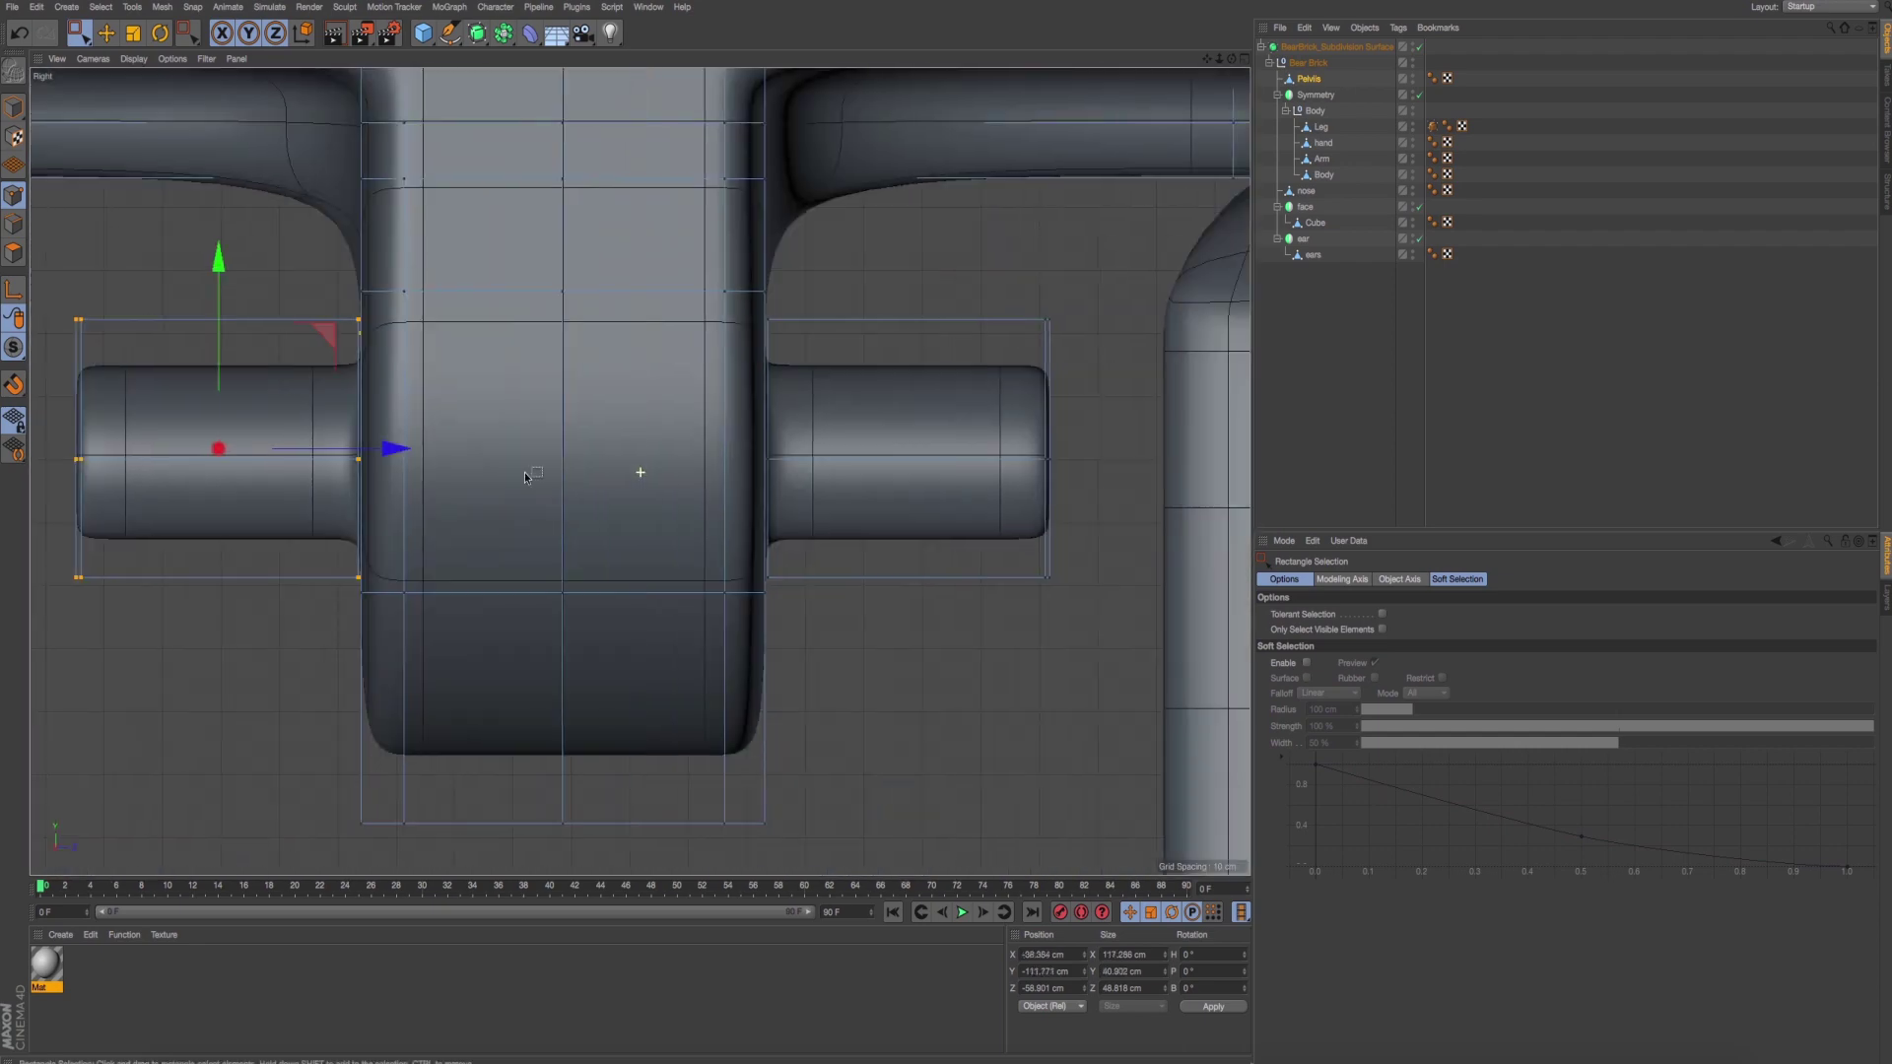
pyautogui.moveTo(707, 379); pyautogui.dragTo(941, 583)
pyautogui.keyDown('alt'); pyautogui.moveTo(507, 358); pyautogui.dragTo(597, 367, button='middle'); pyautogui.keyUp('alt')
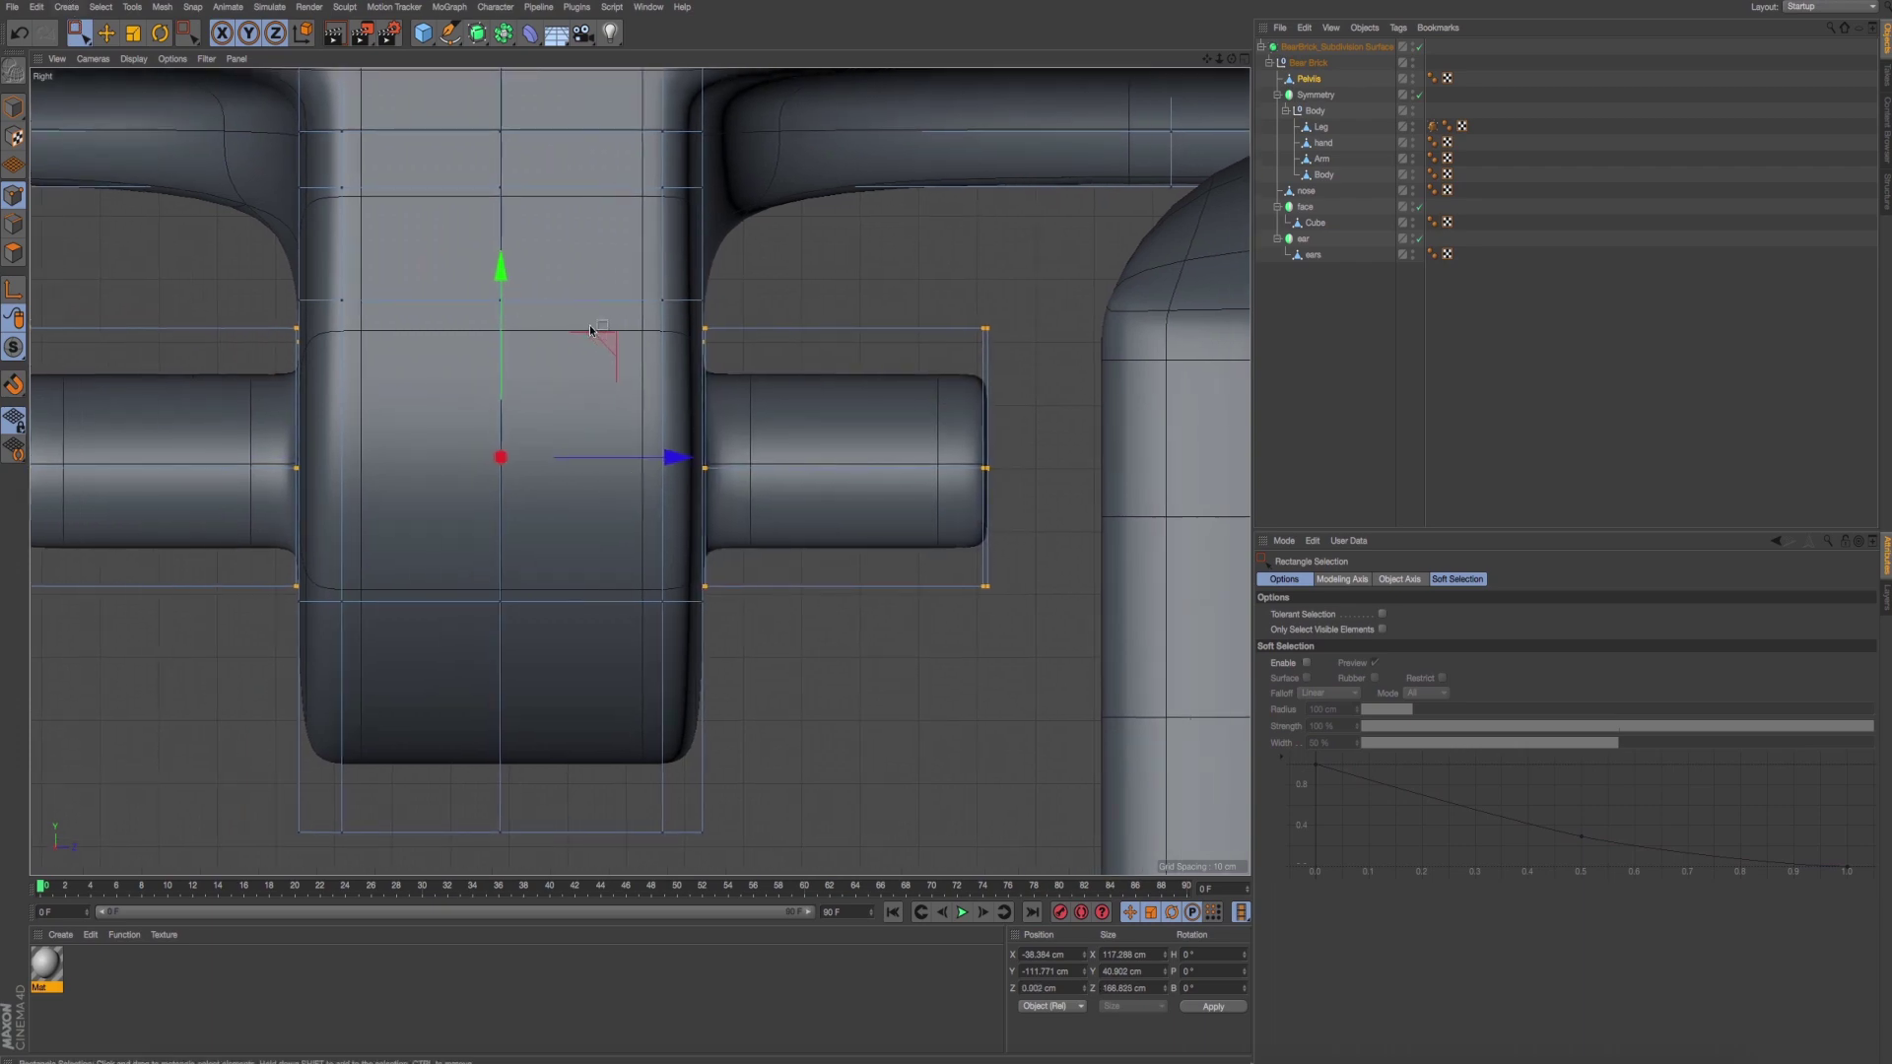
pyautogui.keyDown('alt'); pyautogui.moveTo(907, 389); pyautogui.dragTo(799, 389, button='middle'); pyautogui.keyUp('alt')
# Lower both pelvis pegs in Y so they line up with the leg holes.
pyautogui.middleClick(603, 344)
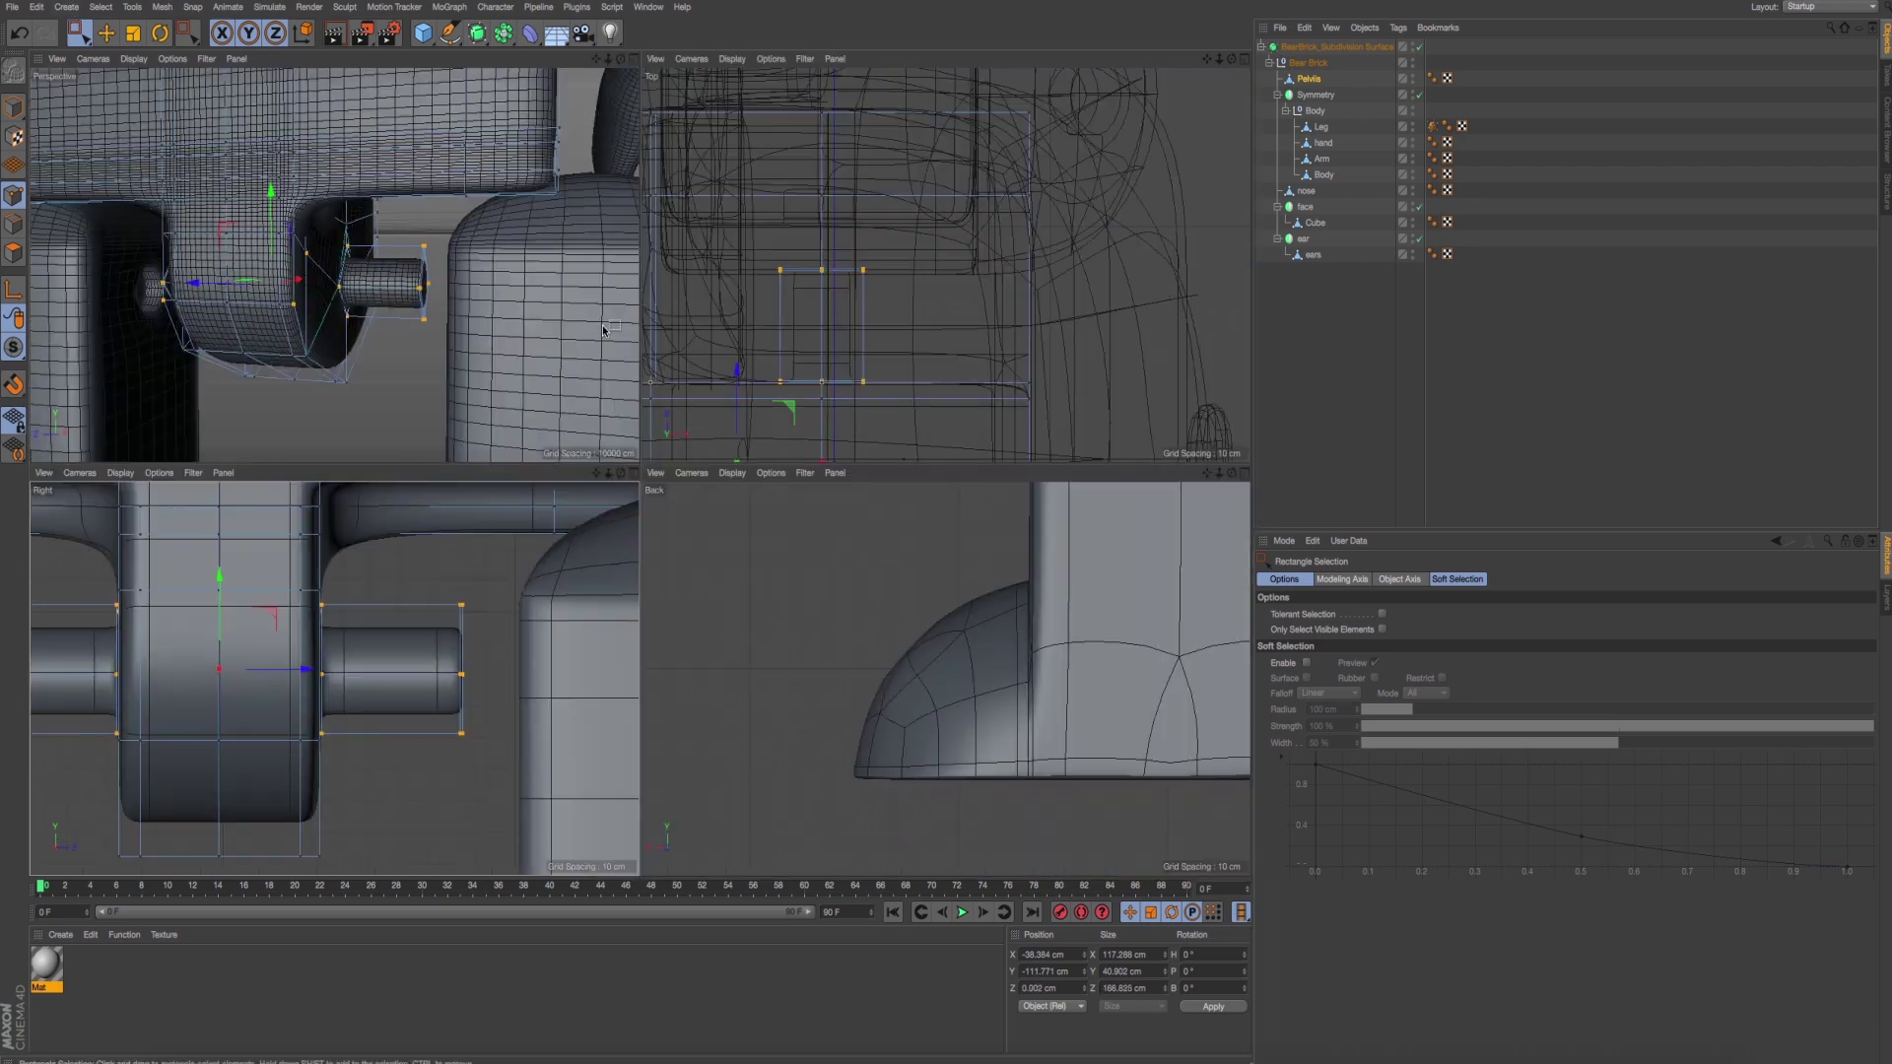
pyautogui.middleClick(603, 456)
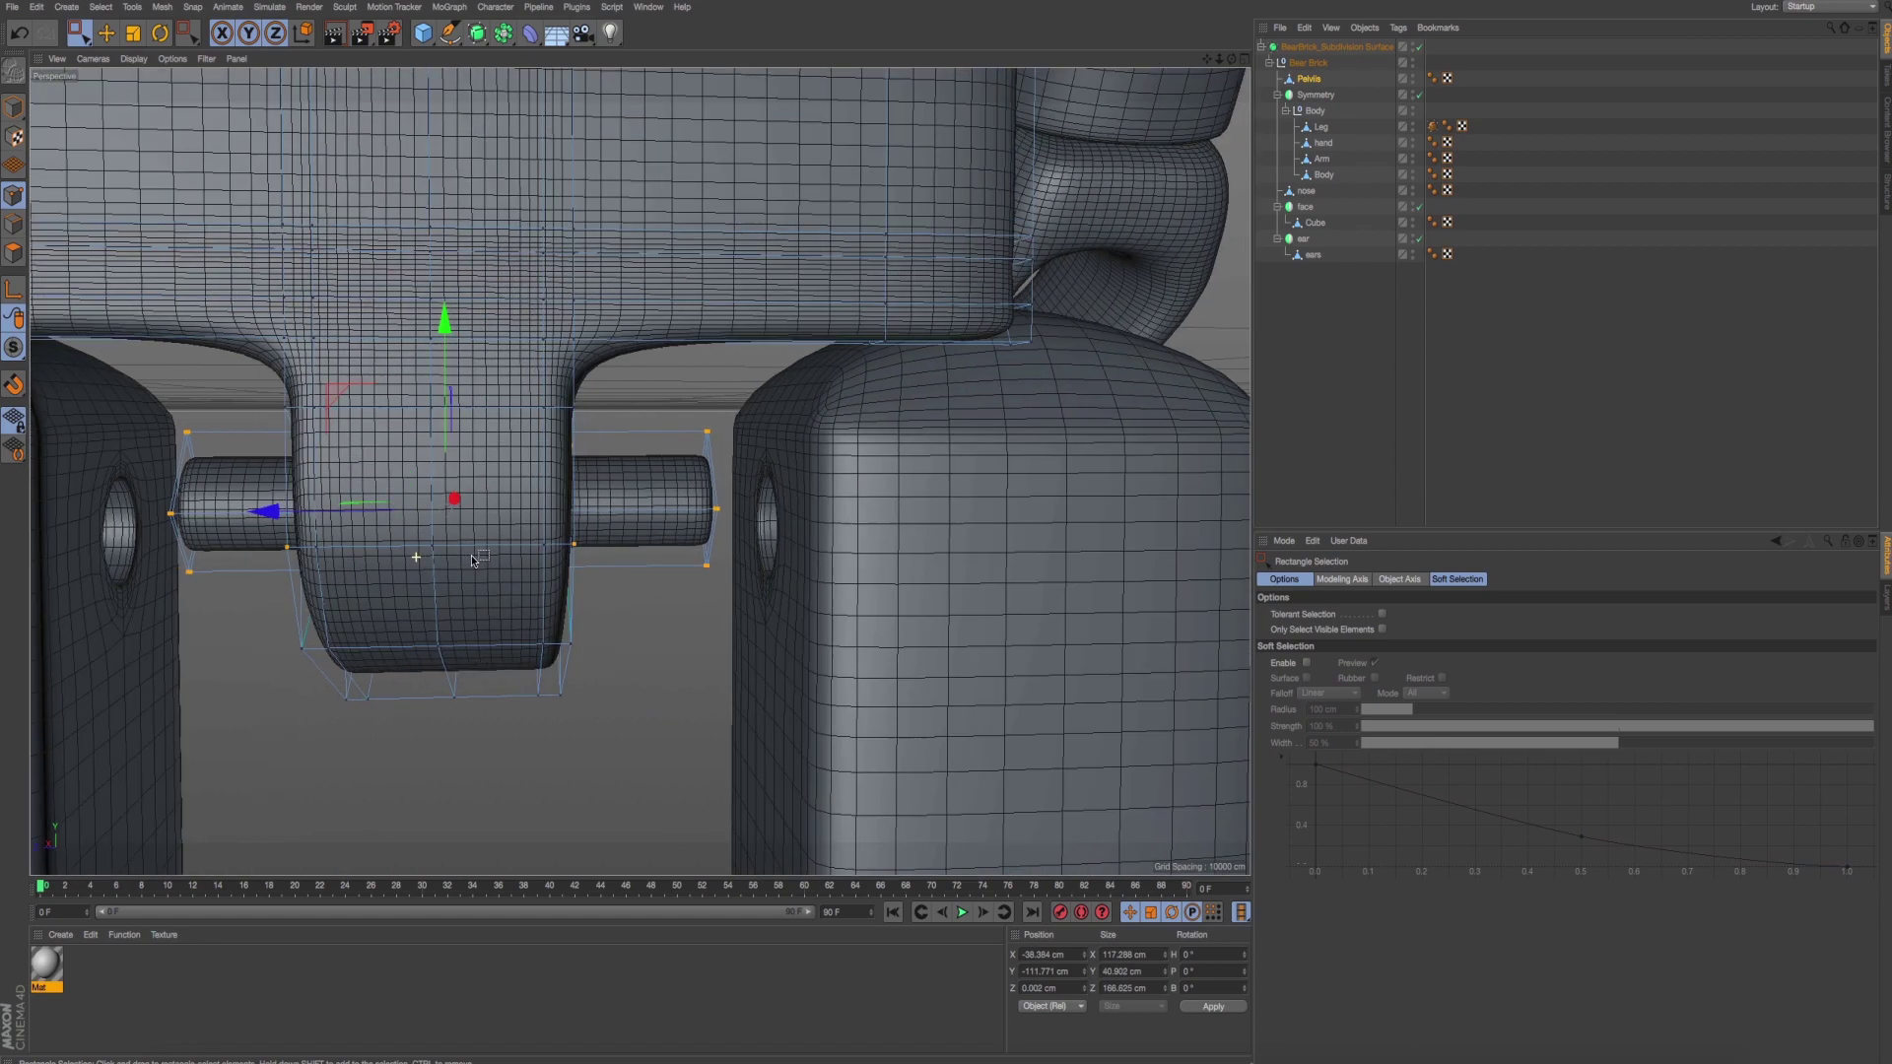
pyautogui.keyDown('alt'); pyautogui.moveTo(575, 569); pyautogui.dragTo(340, 550); pyautogui.keyUp('alt')
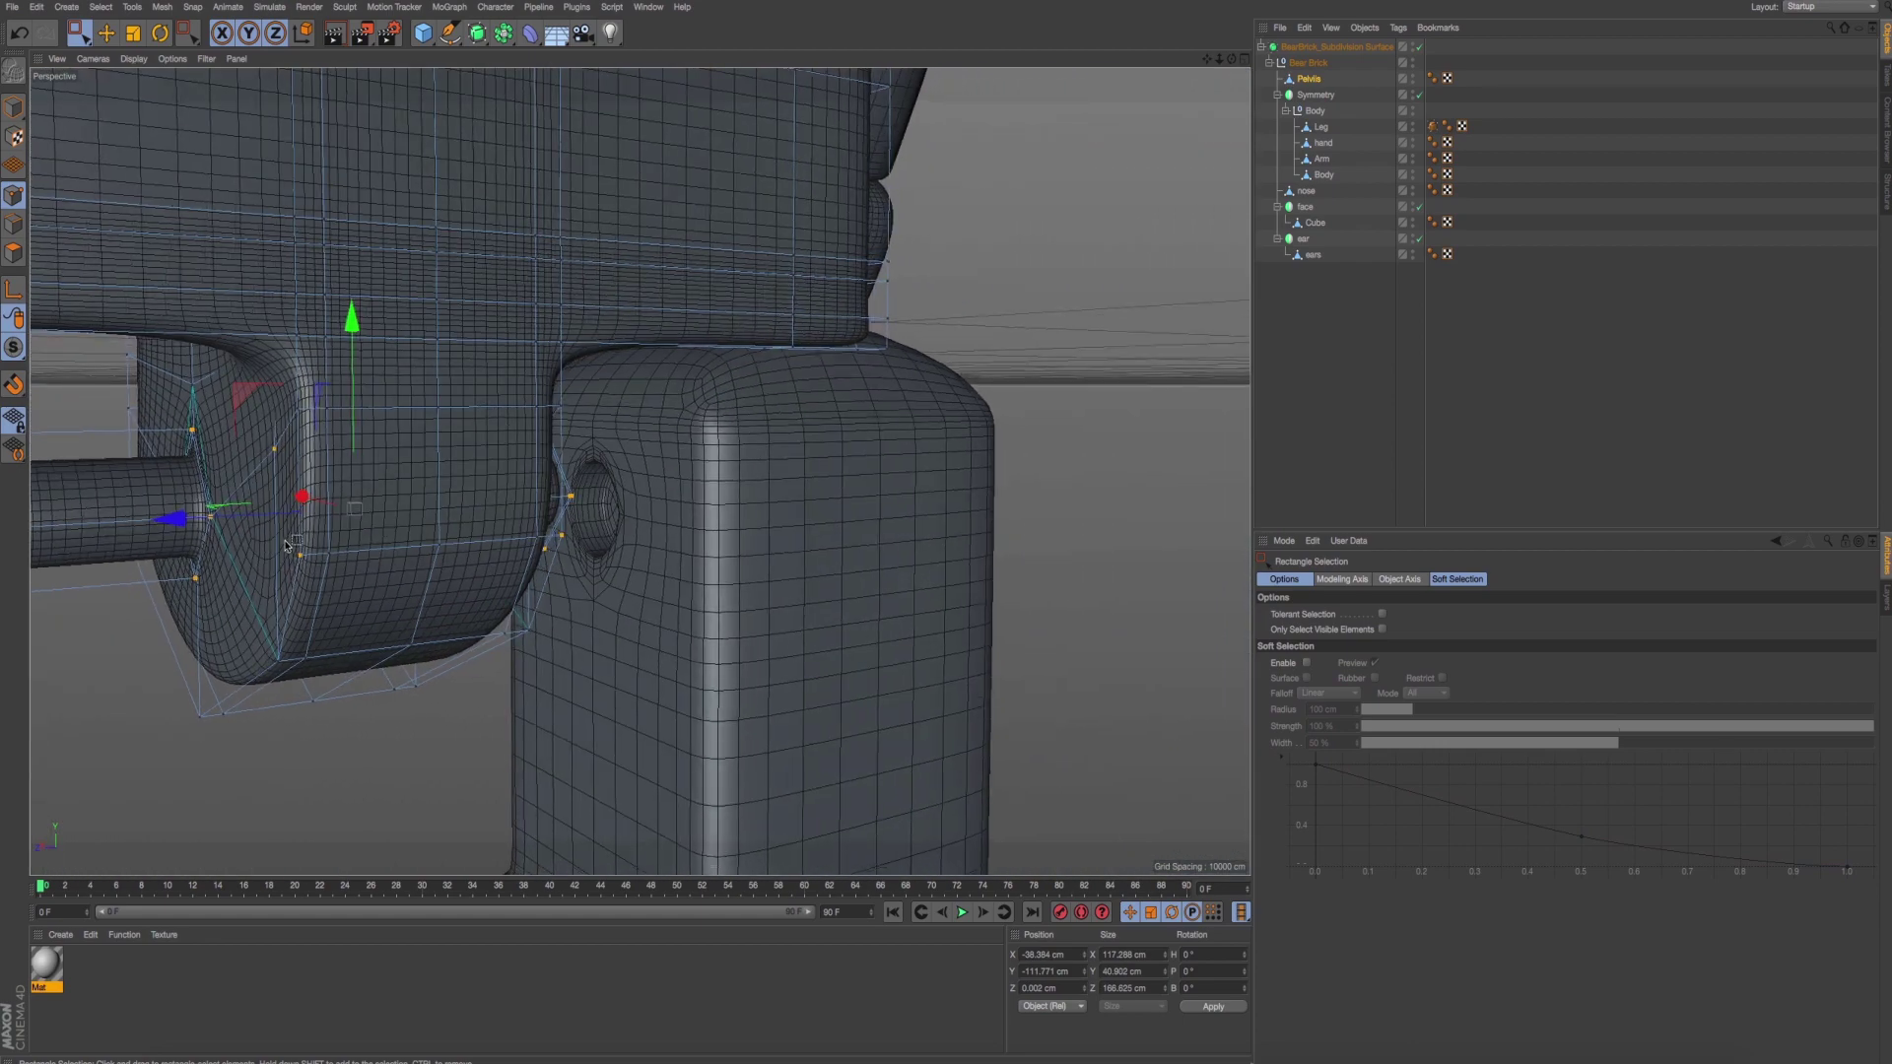
pyautogui.keyDown('alt'); pyautogui.moveTo(438, 512); pyautogui.dragTo(412, 532); pyautogui.keyUp('alt')
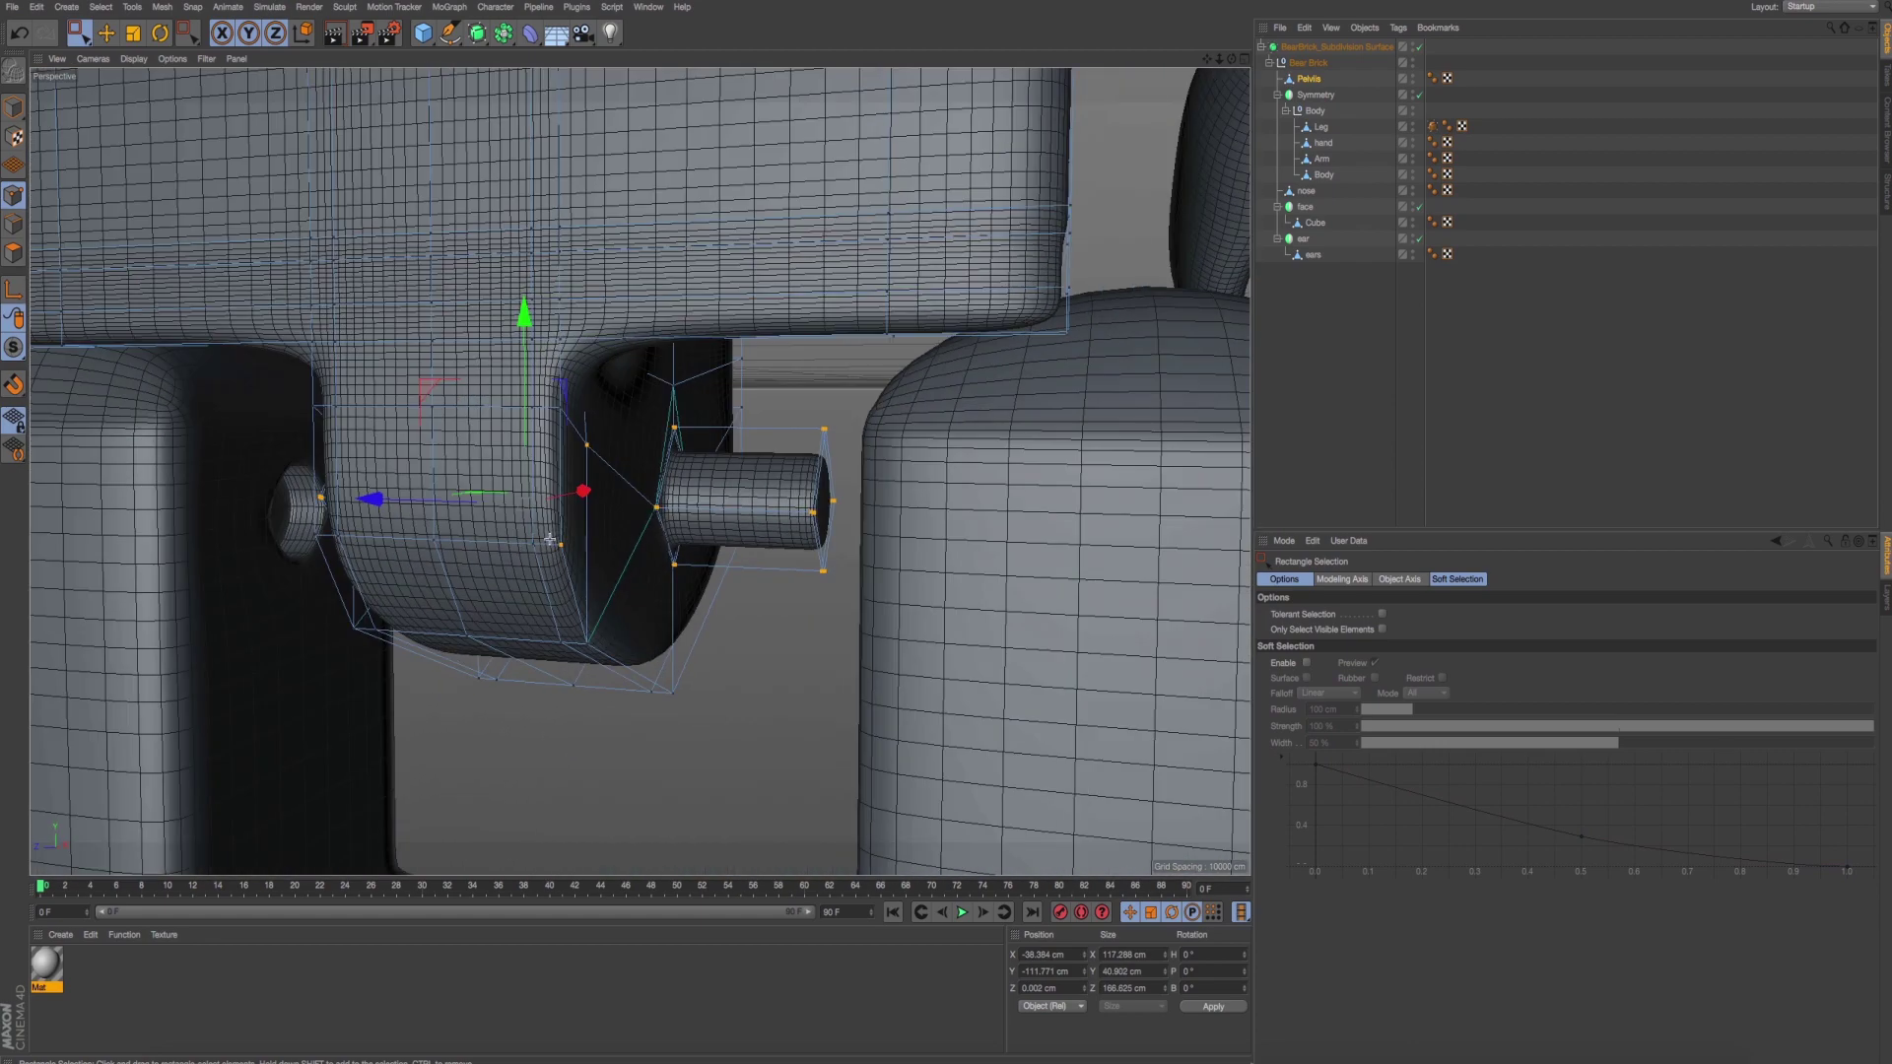
pyautogui.moveTo(684, 536)
pyautogui.keyDown('alt'); pyautogui.mouseDown()
pyautogui.moveTo(779, 479)
pyautogui.moveTo(1009, 493)
pyautogui.moveTo(674, 494)
pyautogui.moveTo(704, 449)
pyautogui.mouseUp(); pyautogui.keyUp('alt')
pyautogui.scroll(5, 869, 492)
pyautogui.scroll(-5, 870, 492)
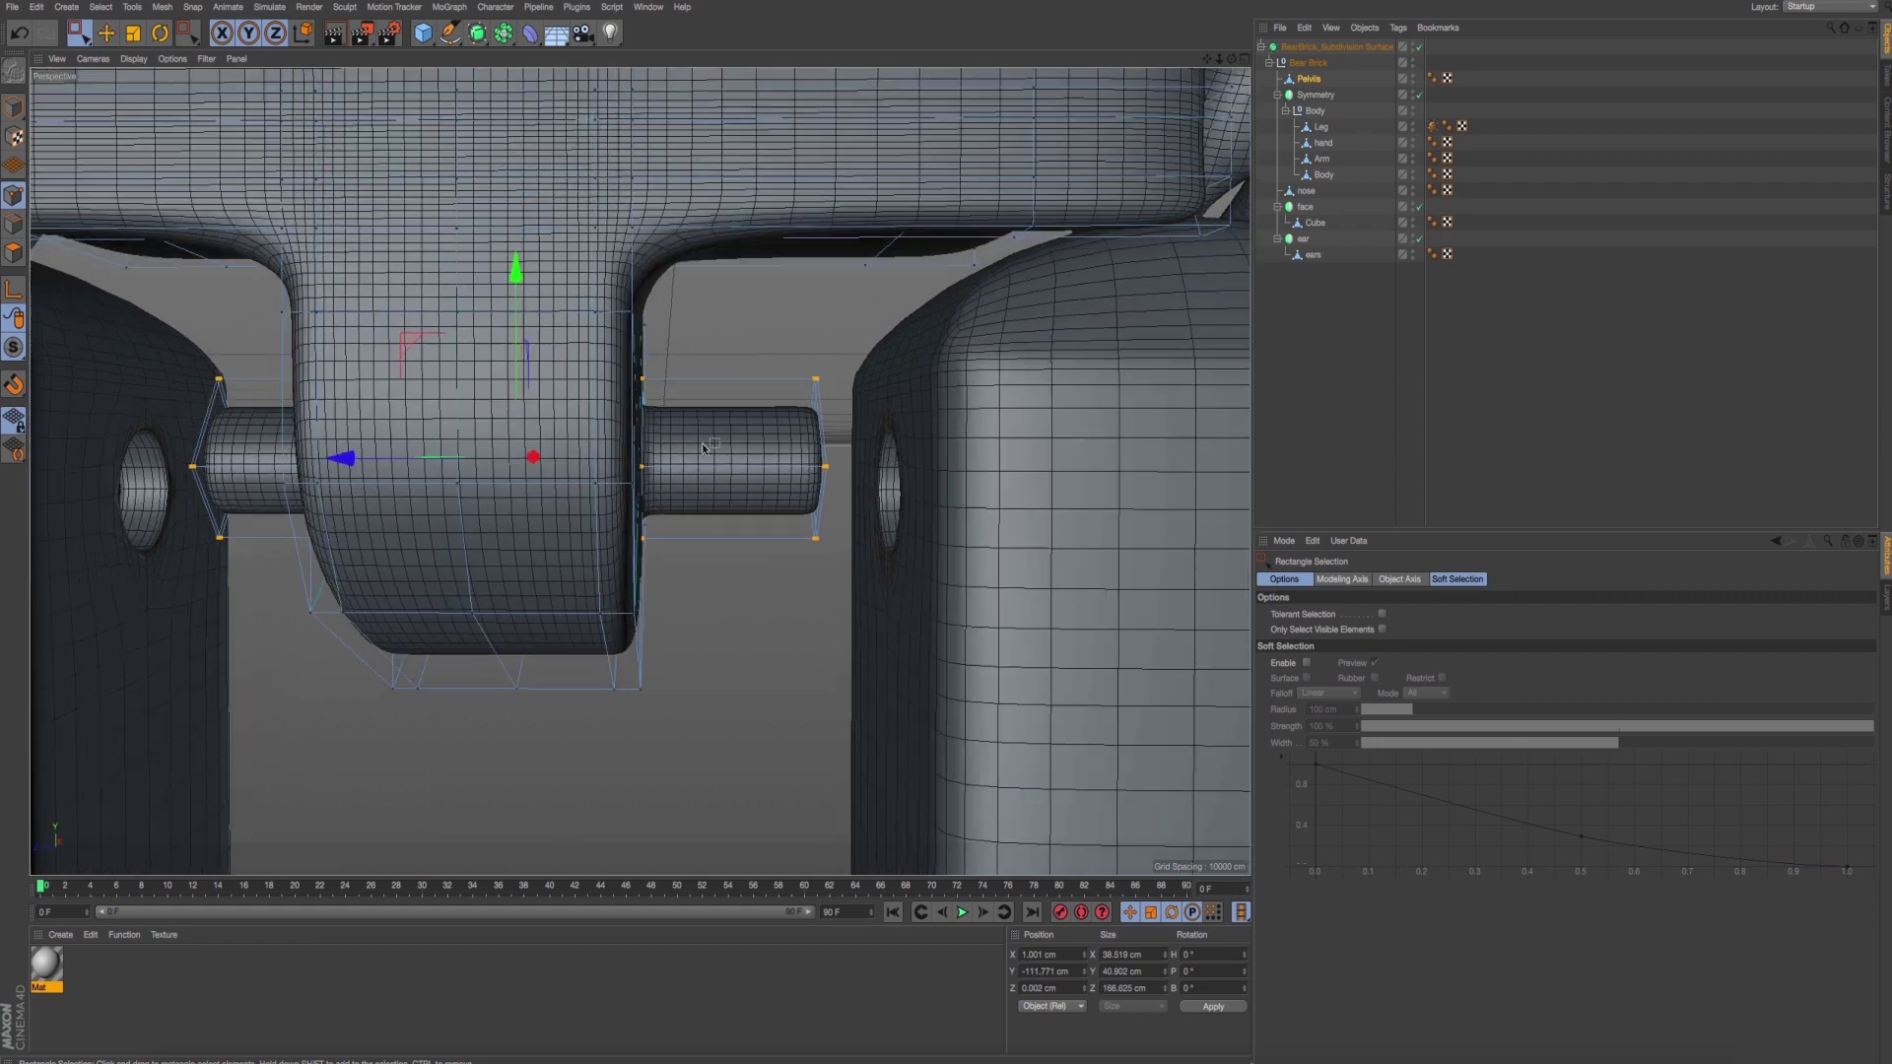
pyautogui.moveTo(515, 289)
pyautogui.mouseDown()
pyautogui.moveTo(639, 431)
pyautogui.moveTo(569, 427)
pyautogui.moveTo(649, 418)
pyautogui.mouseUp()
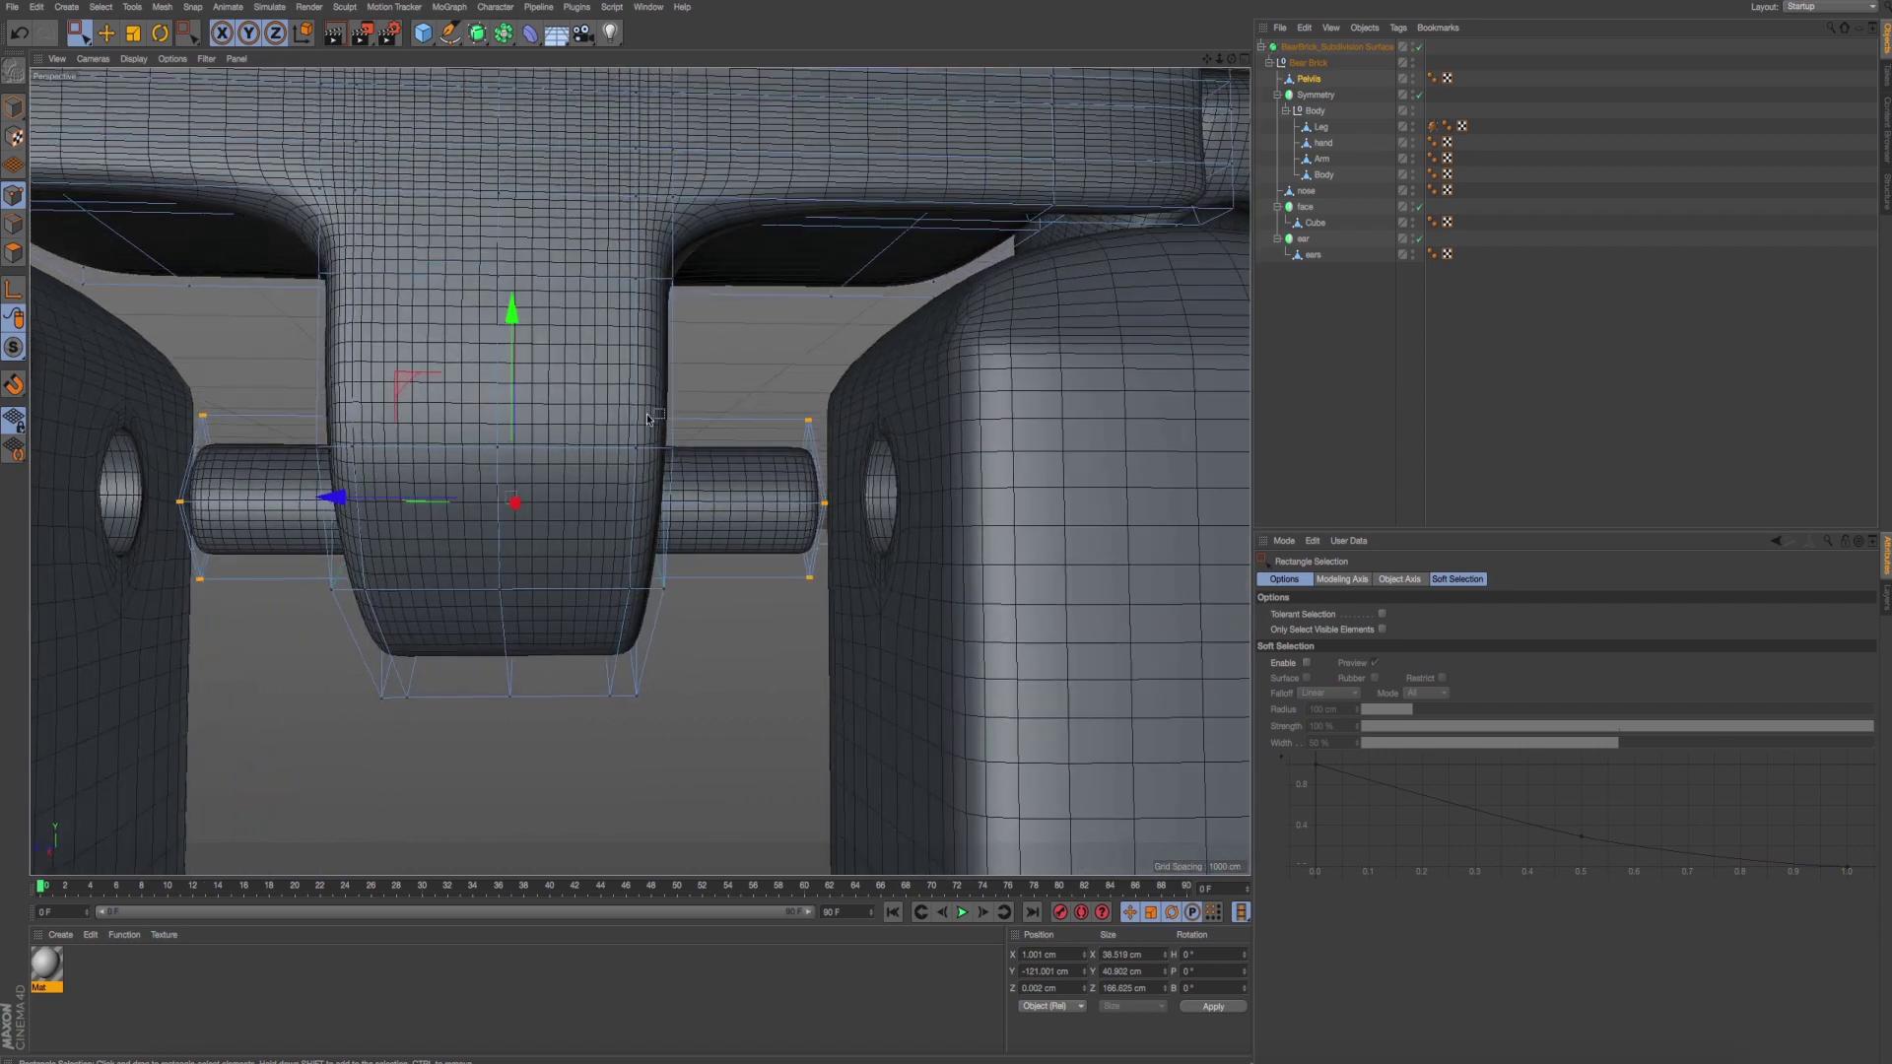
# Slide the Leg inward along Z to 110.535 cm onto the pelvis pegs.
pyautogui.click(15, 107)
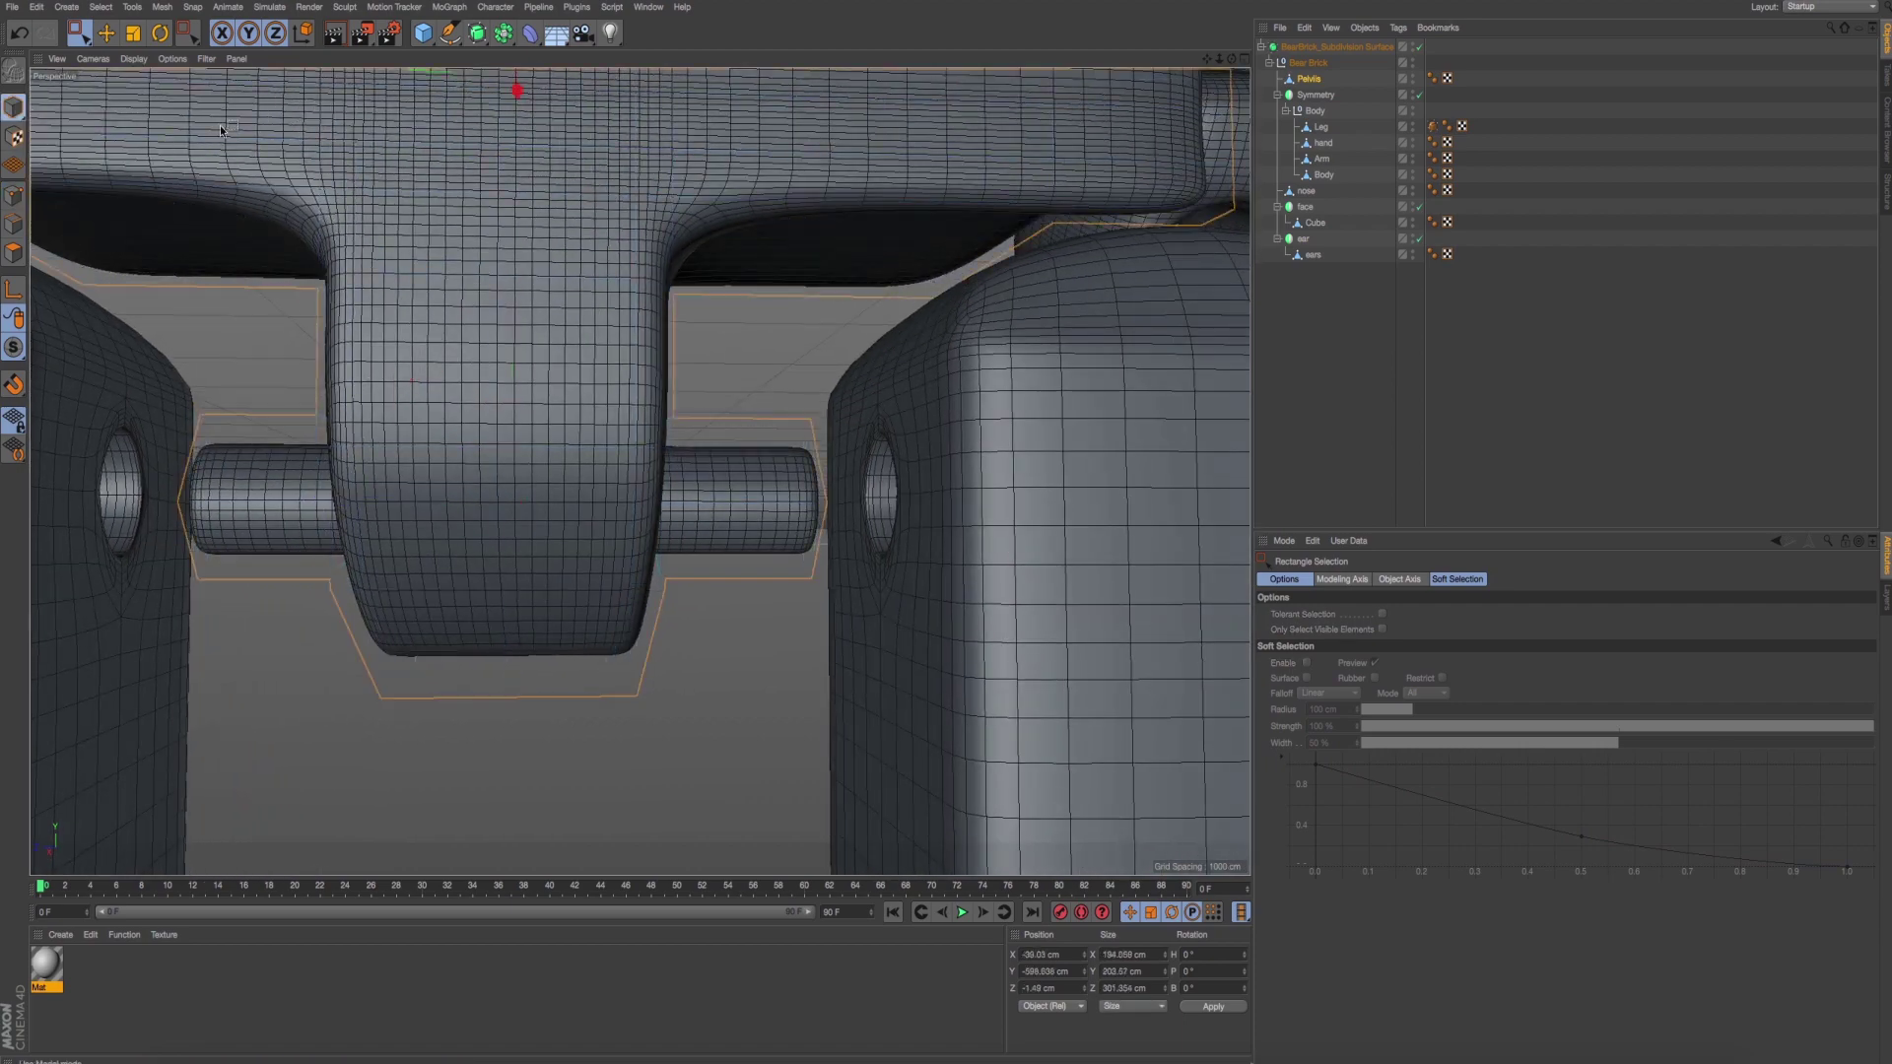
pyautogui.click(221, 566)
pyautogui.scroll(-3, 221, 565)
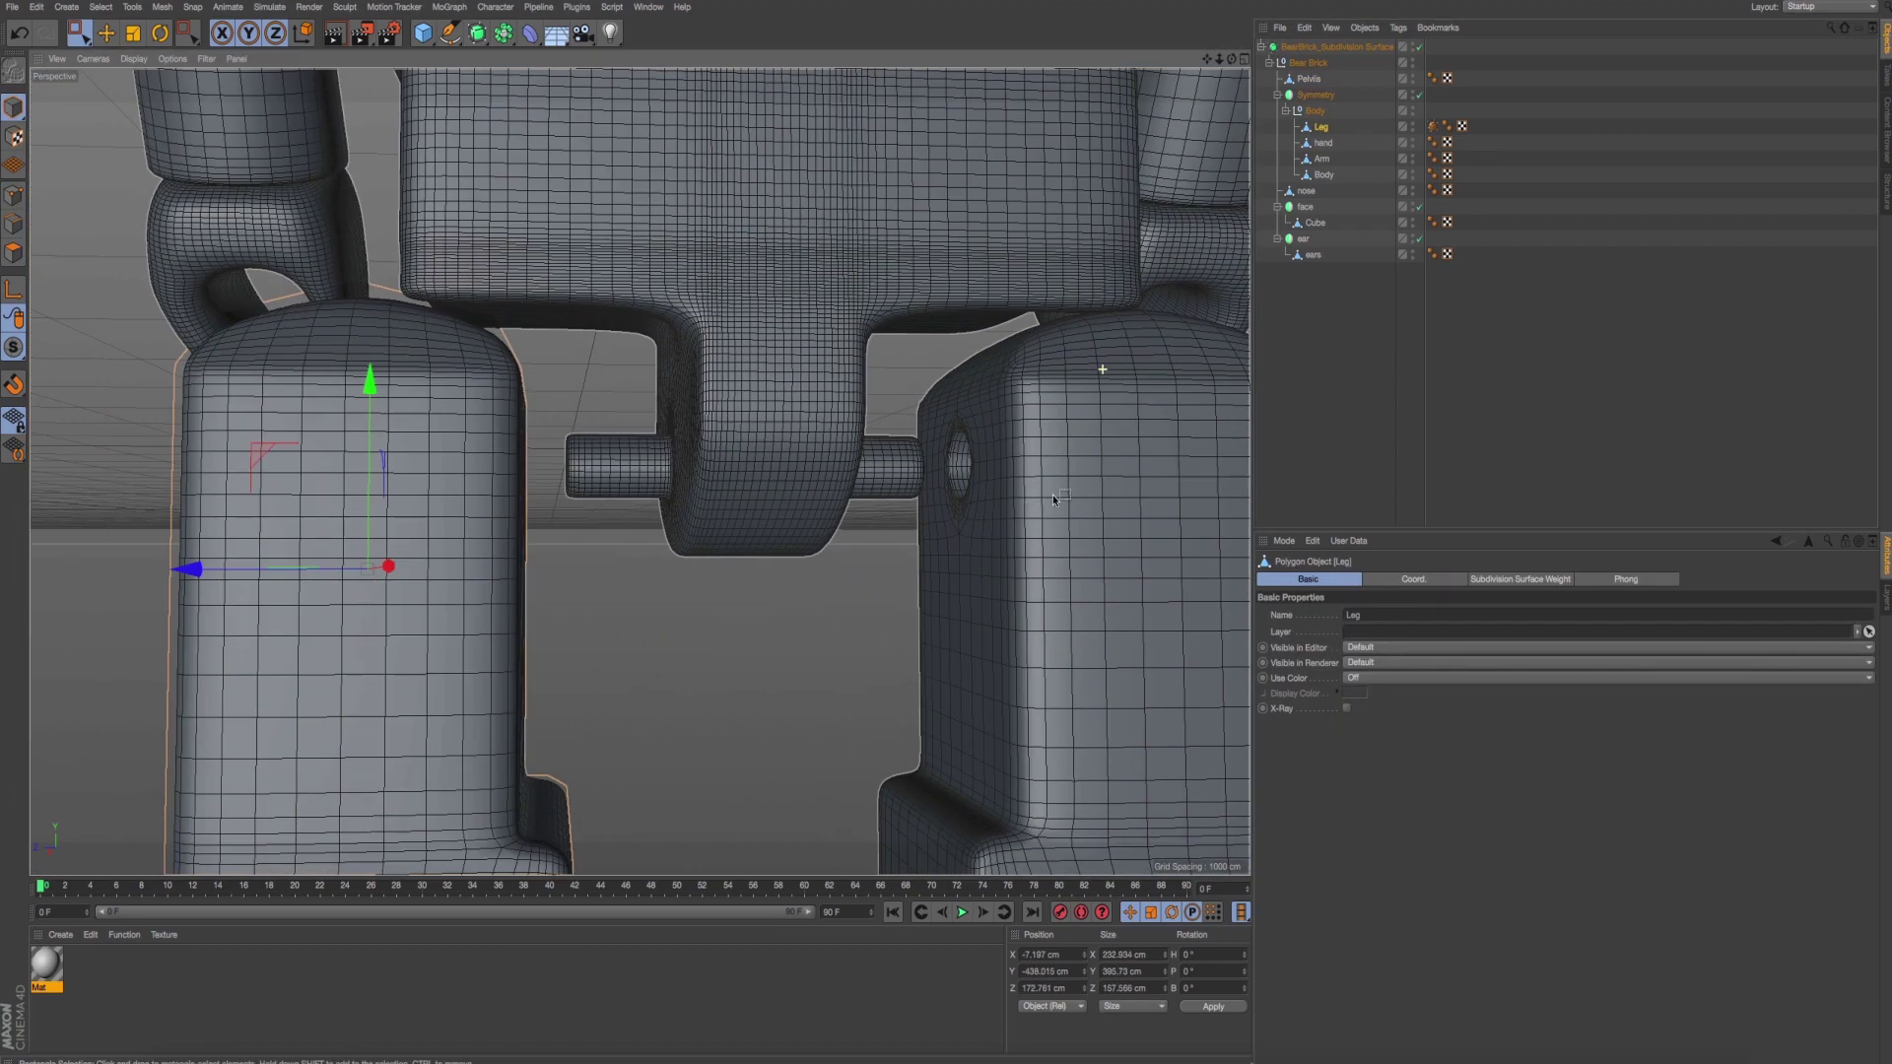
pyautogui.moveTo(79, 518); pyautogui.dragTo(226, 544)
# Frame a front view of the bear and render a Ctrl+R preview.
pyautogui.middleClick(227, 544)
pyautogui.middleClick(670, 435)
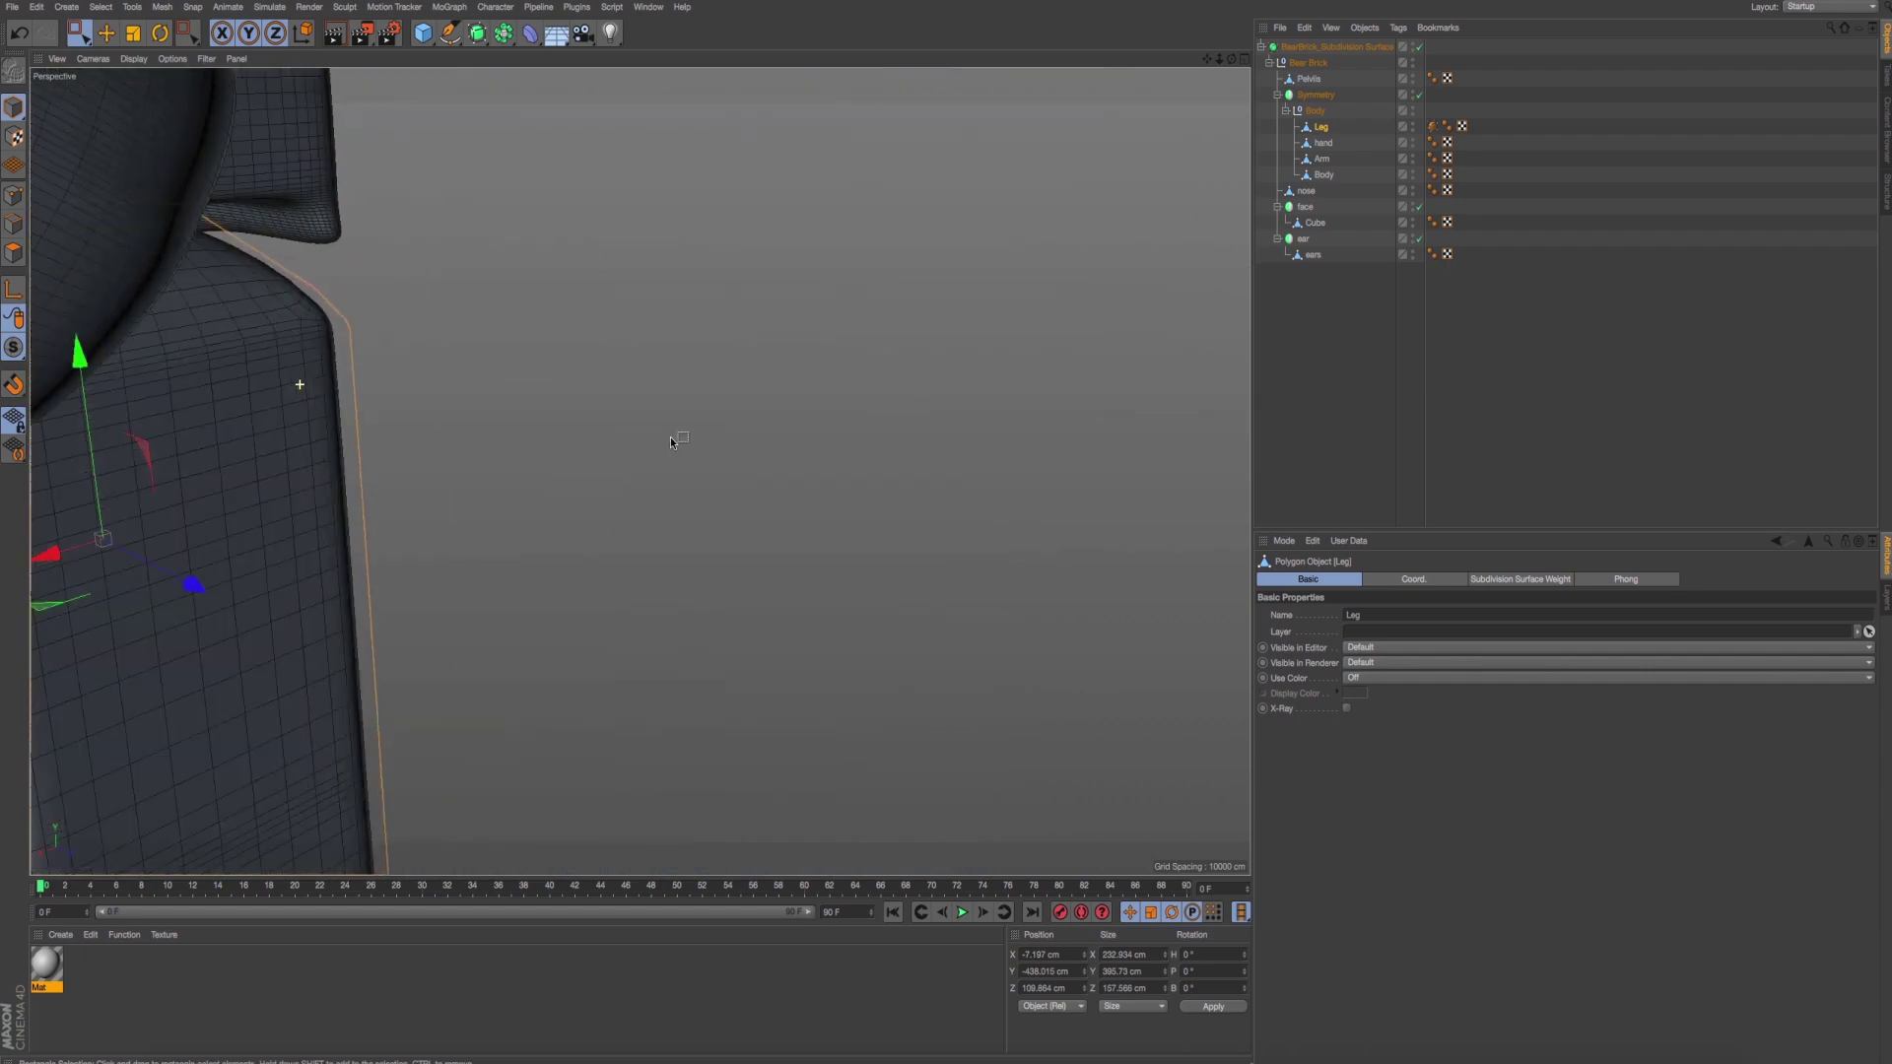
pyautogui.scroll(-3, 578, 496)
pyautogui.moveTo(579, 496)
pyautogui.keyDown('alt'); pyautogui.mouseDown()
pyautogui.moveTo(882, 404)
pyautogui.moveTo(882, 433)
pyautogui.moveTo(637, 480)
pyautogui.moveTo(644, 528)
pyautogui.mouseUp(); pyautogui.keyUp('alt')
pyautogui.scroll(-4, 794, 412)
pyautogui.hotkey('ctrl', 'r')
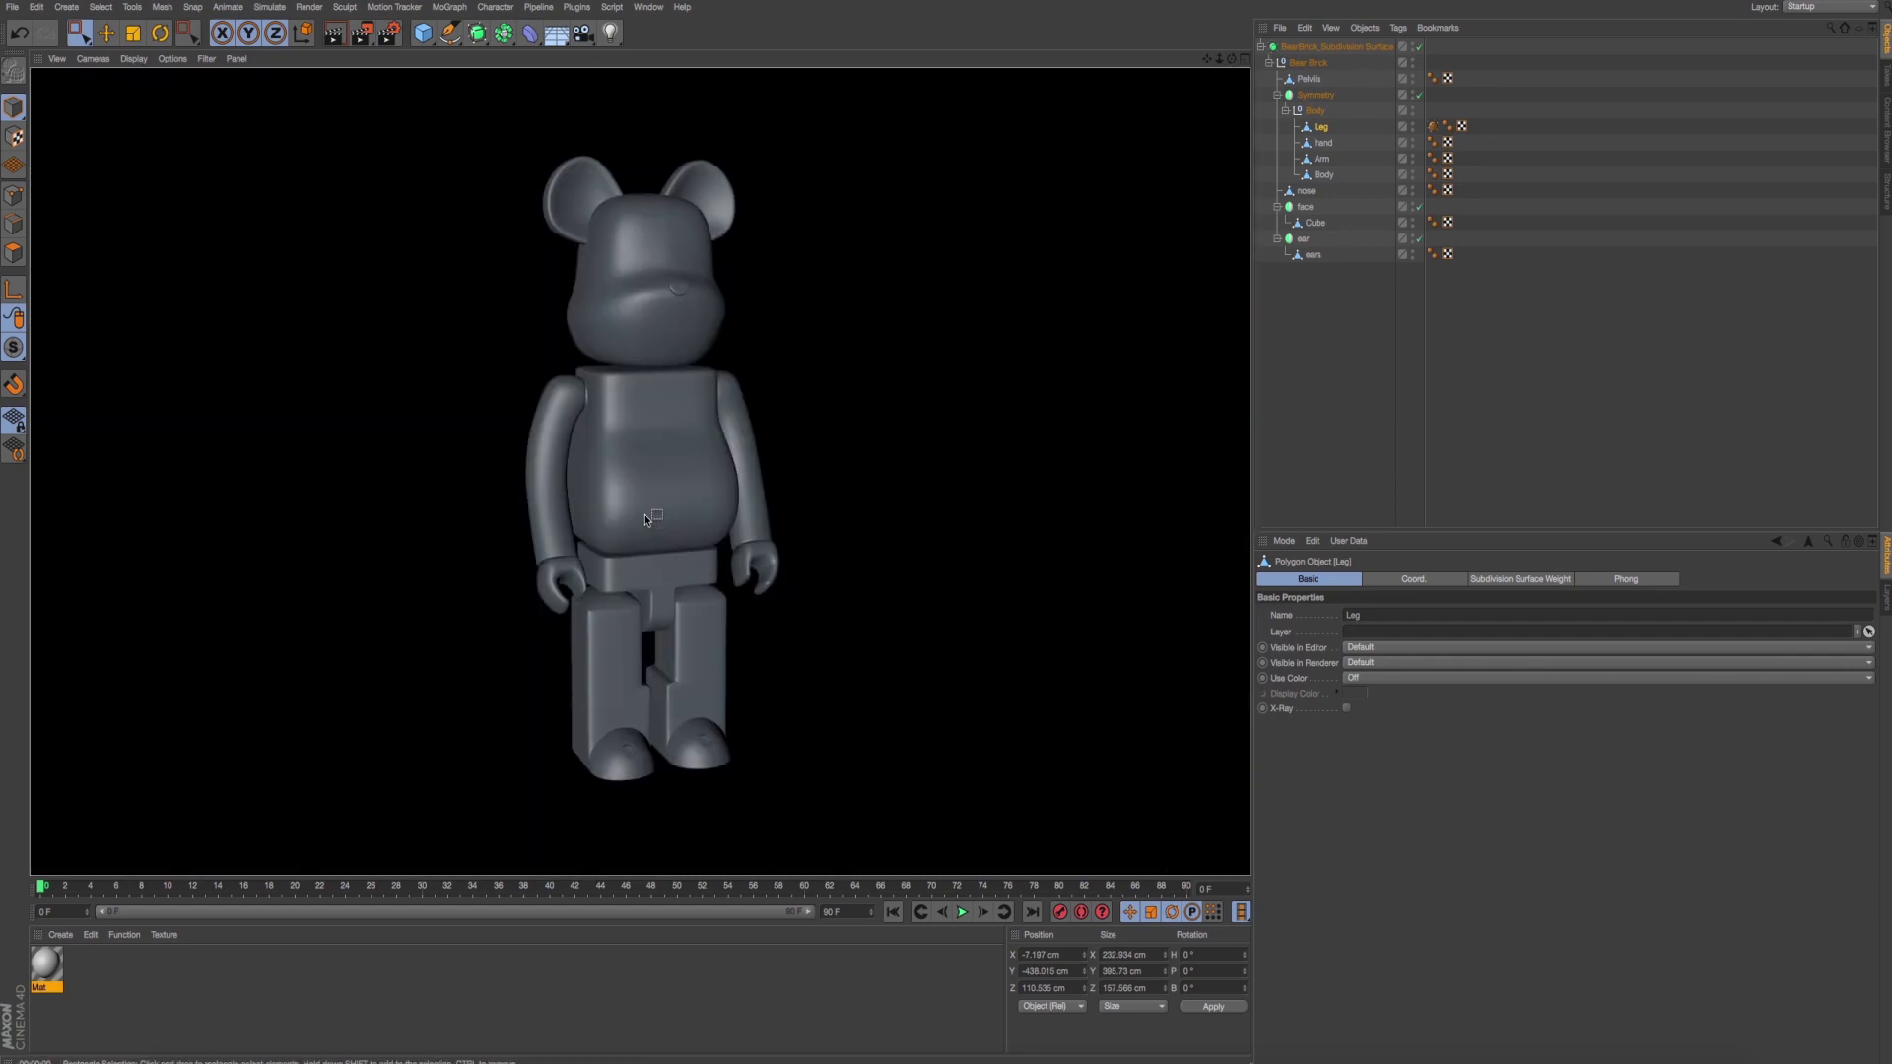